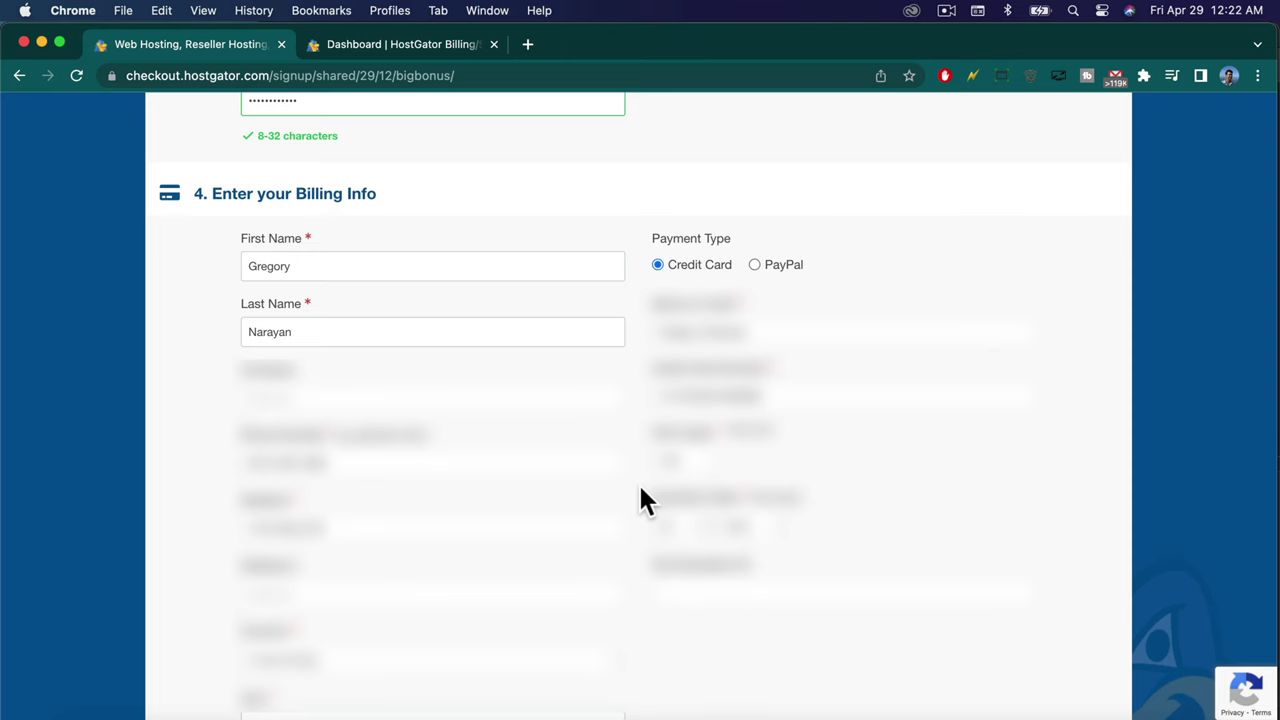
Scroll to section 6 and confirm the coupon 'bigbonus' is entered and shown as Validated.
scroll(638, 482, down, 10)
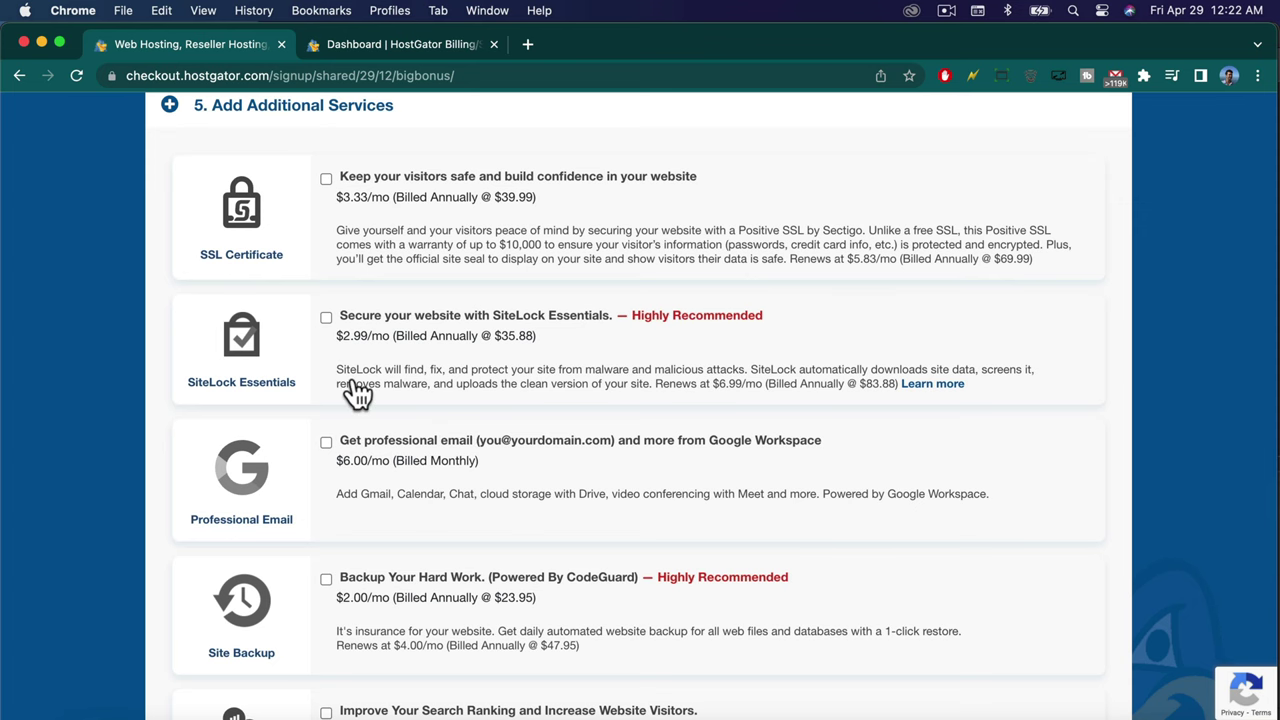
scroll(357, 394, down, 2)
scroll(357, 394, down, 3)
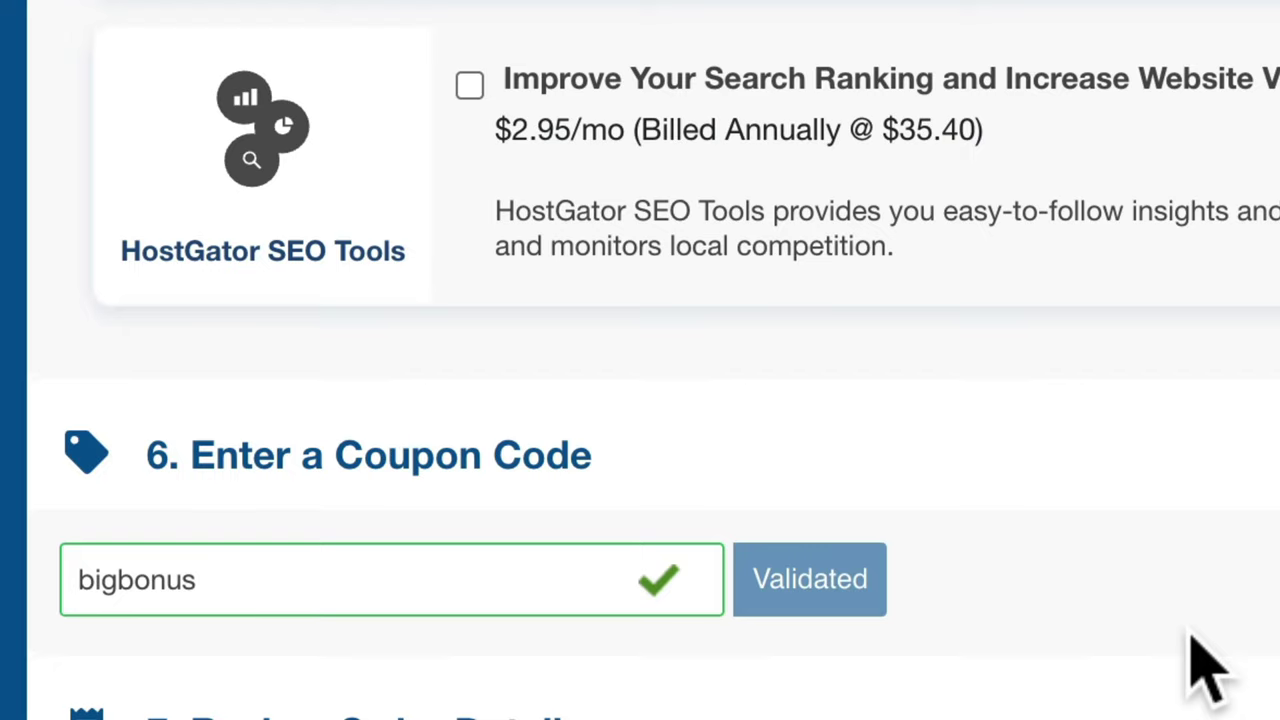
scroll(622, 700, down, 3)
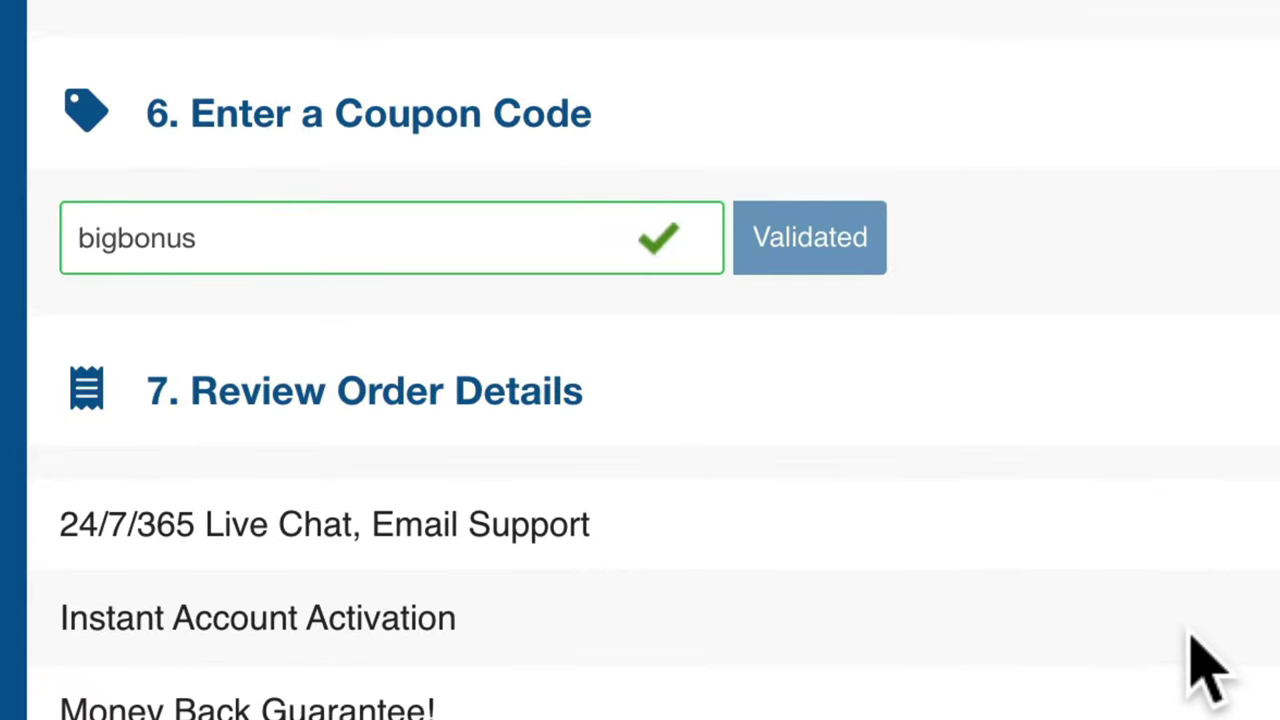
click(305, 210)
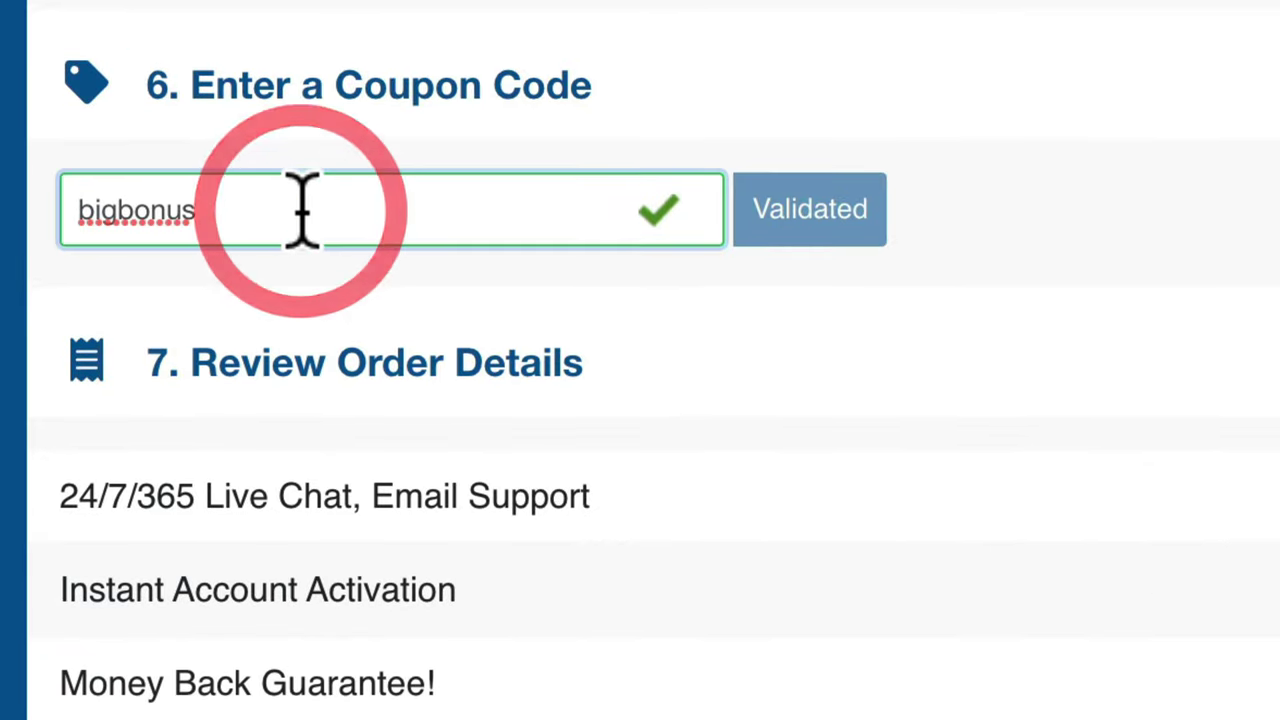
click(787, 220)
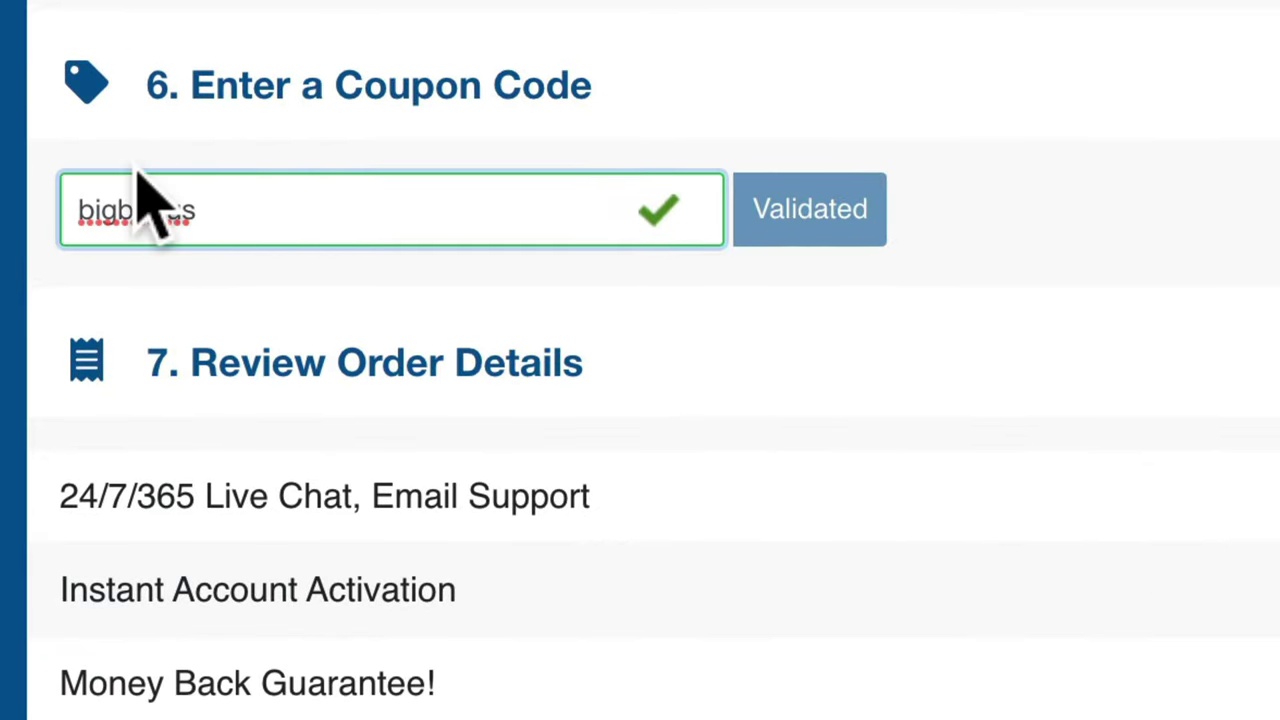
drag(206, 205, 57, 243)
key(Right)
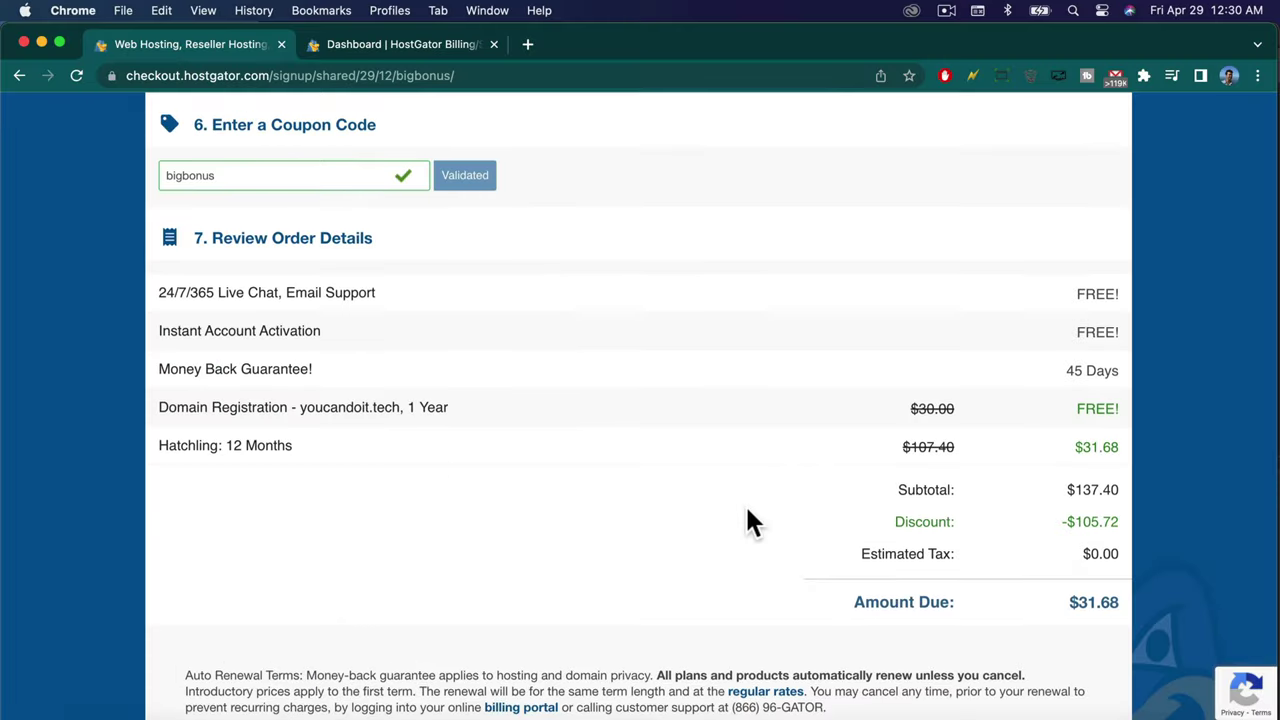
Check the $31.68 Hatchling price and $137.40 subtotal, then scroll down to the terms.
scroll(747, 510, down, 1)
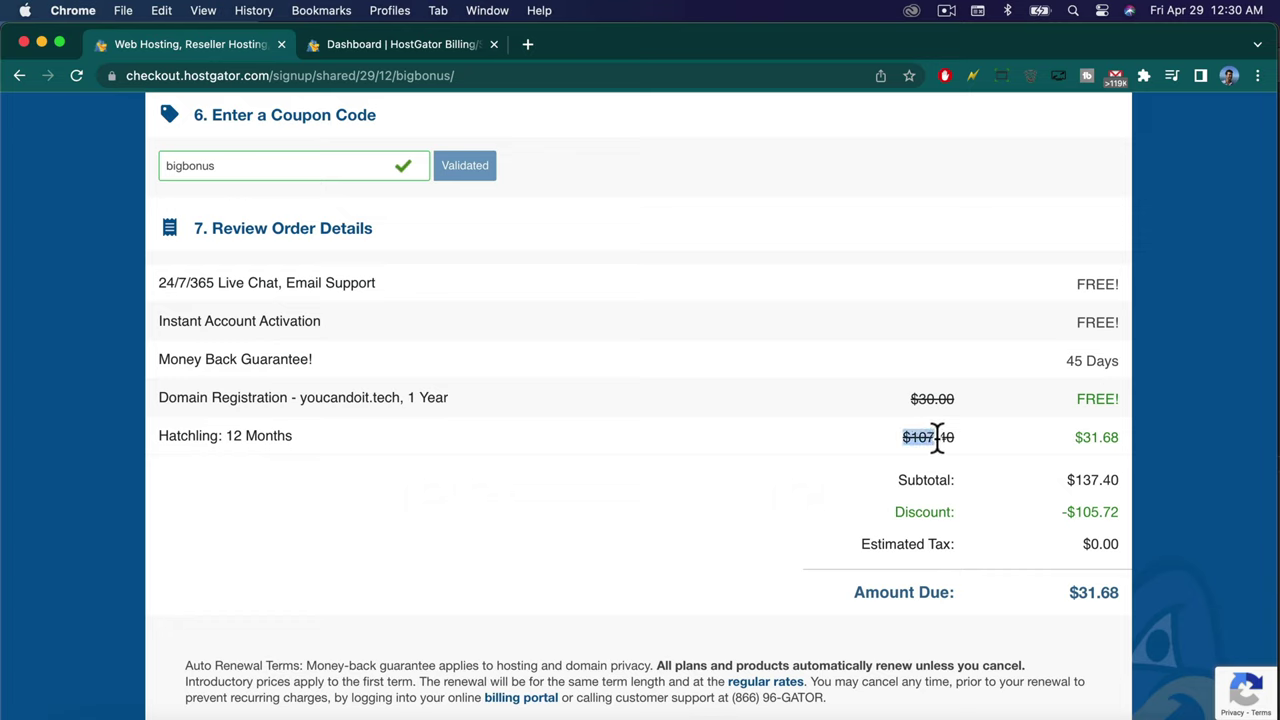
click(967, 441)
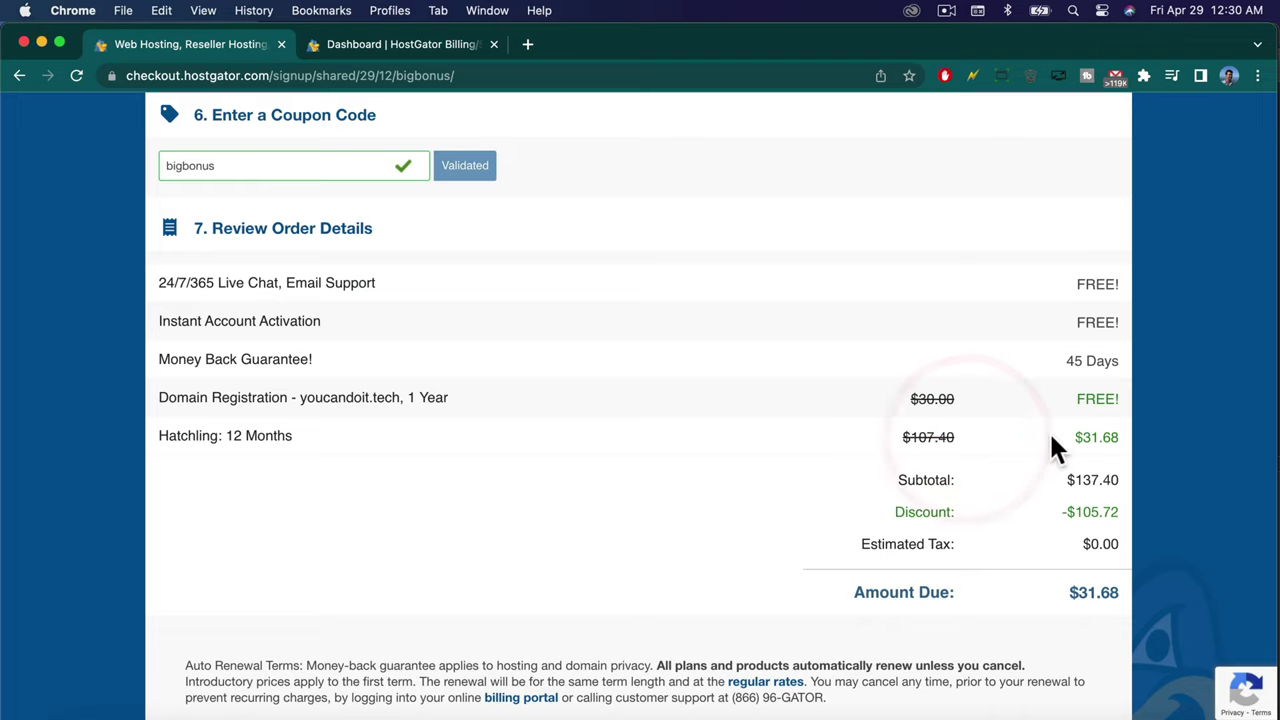
drag(1076, 438, 1118, 437)
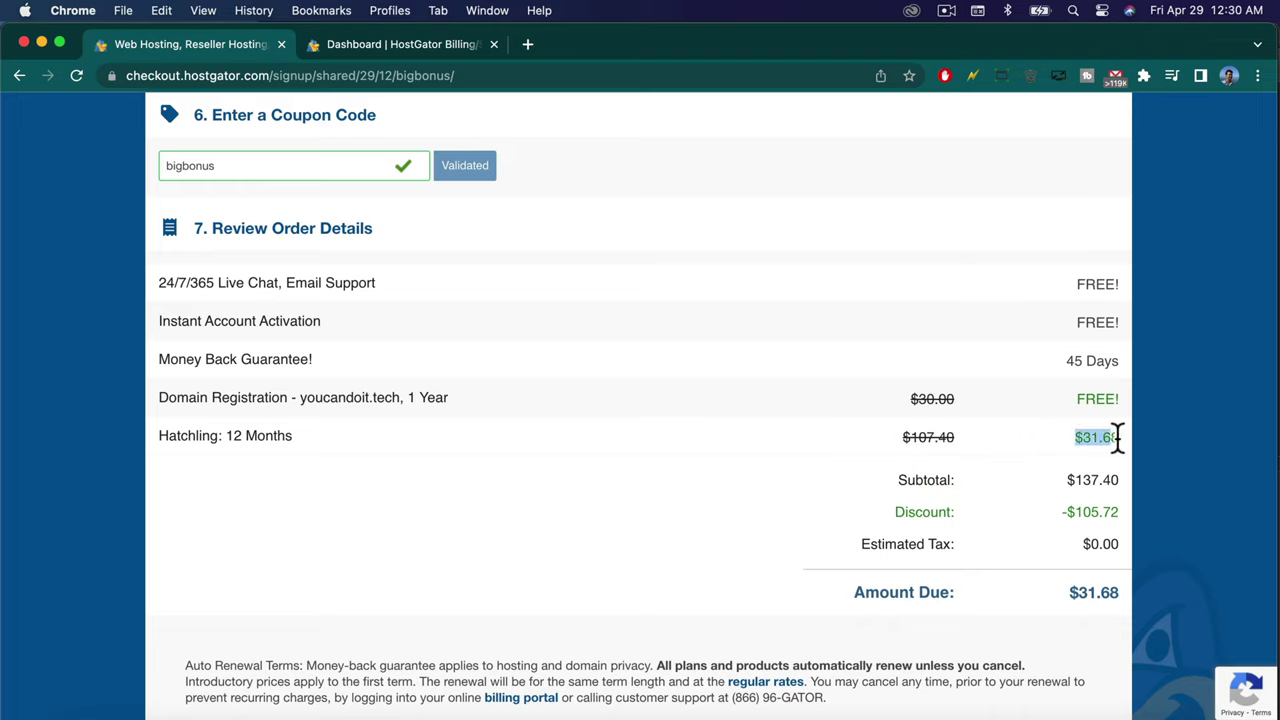
click(1122, 440)
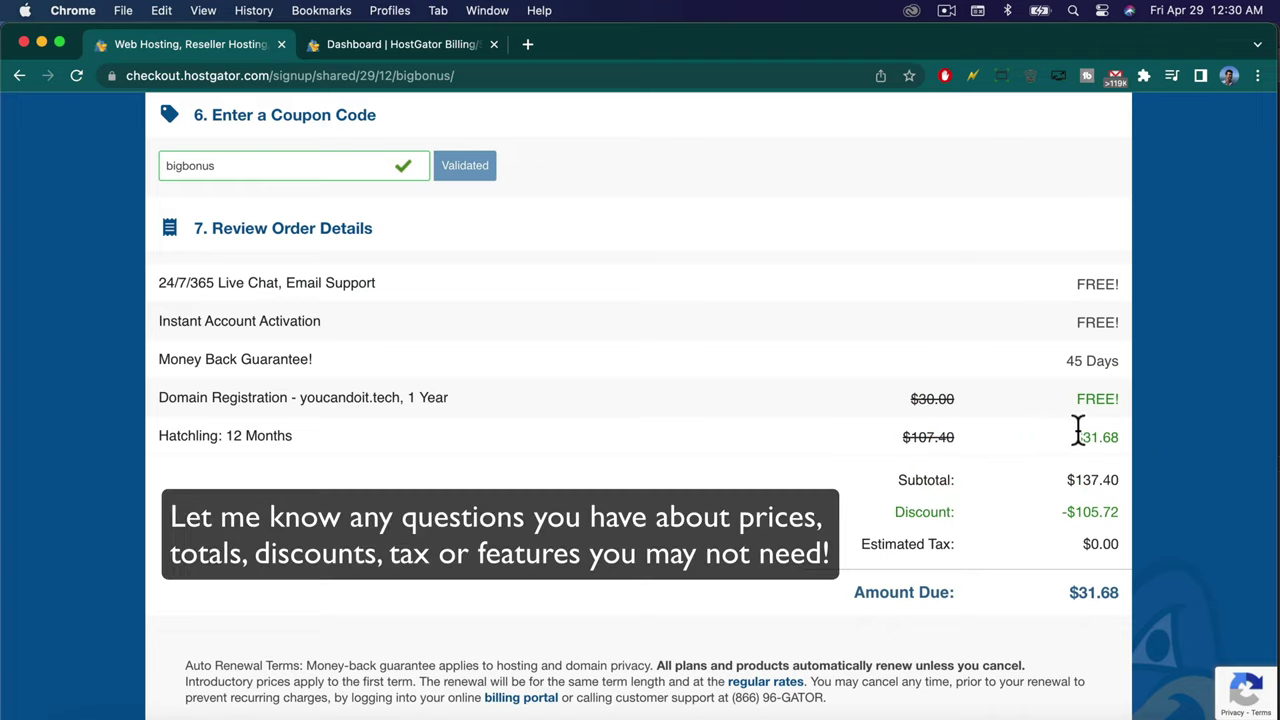
drag(1064, 480, 1113, 480)
click(1116, 482)
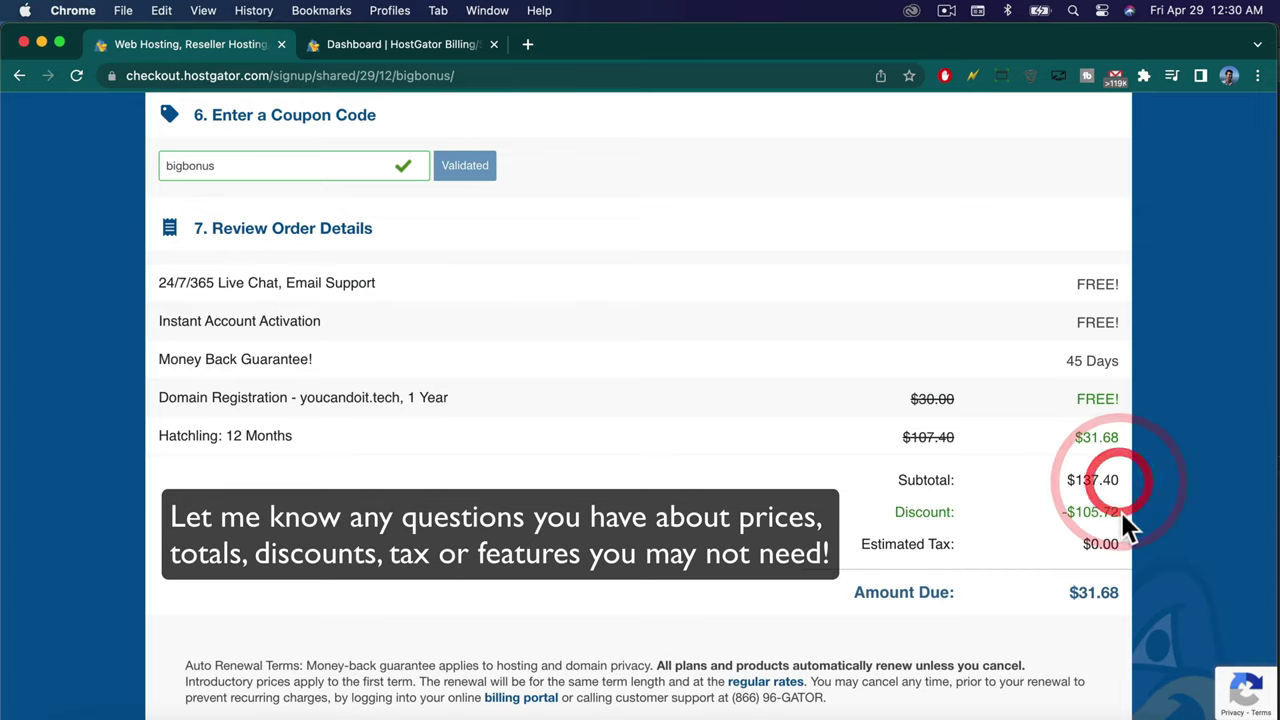
scroll(635, 500, down, 3)
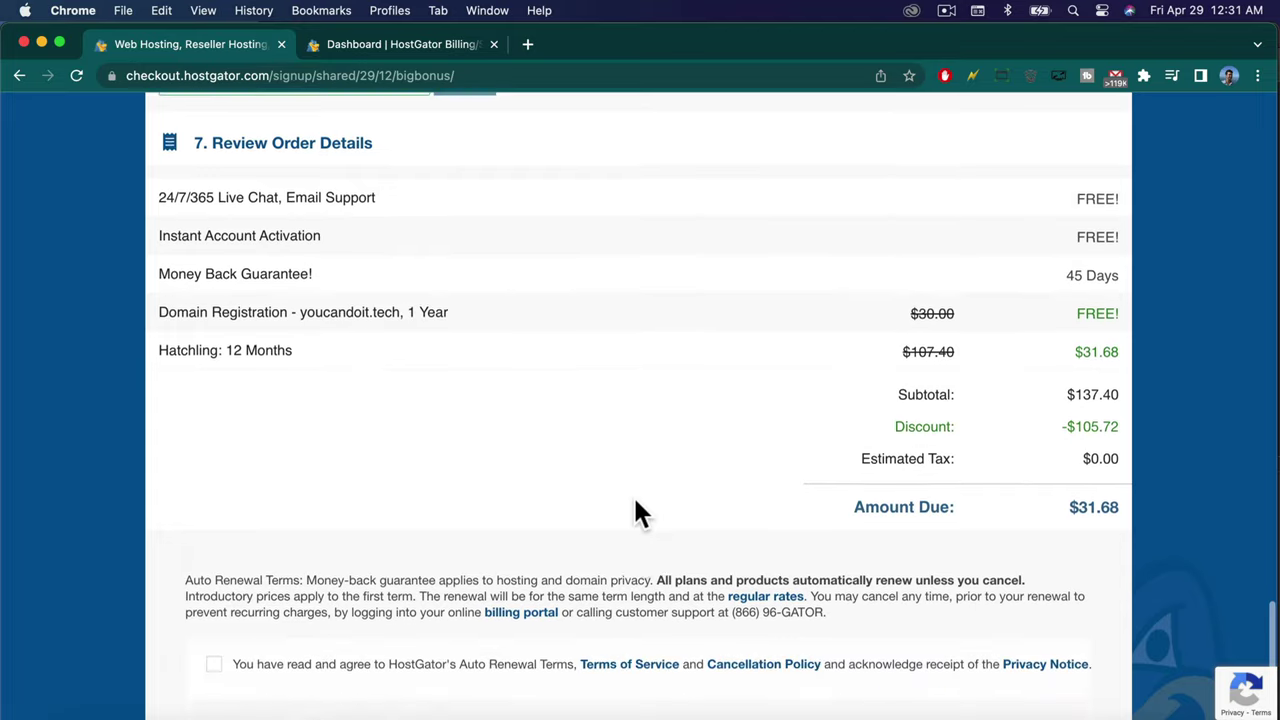
scroll(580, 395, down, 4)
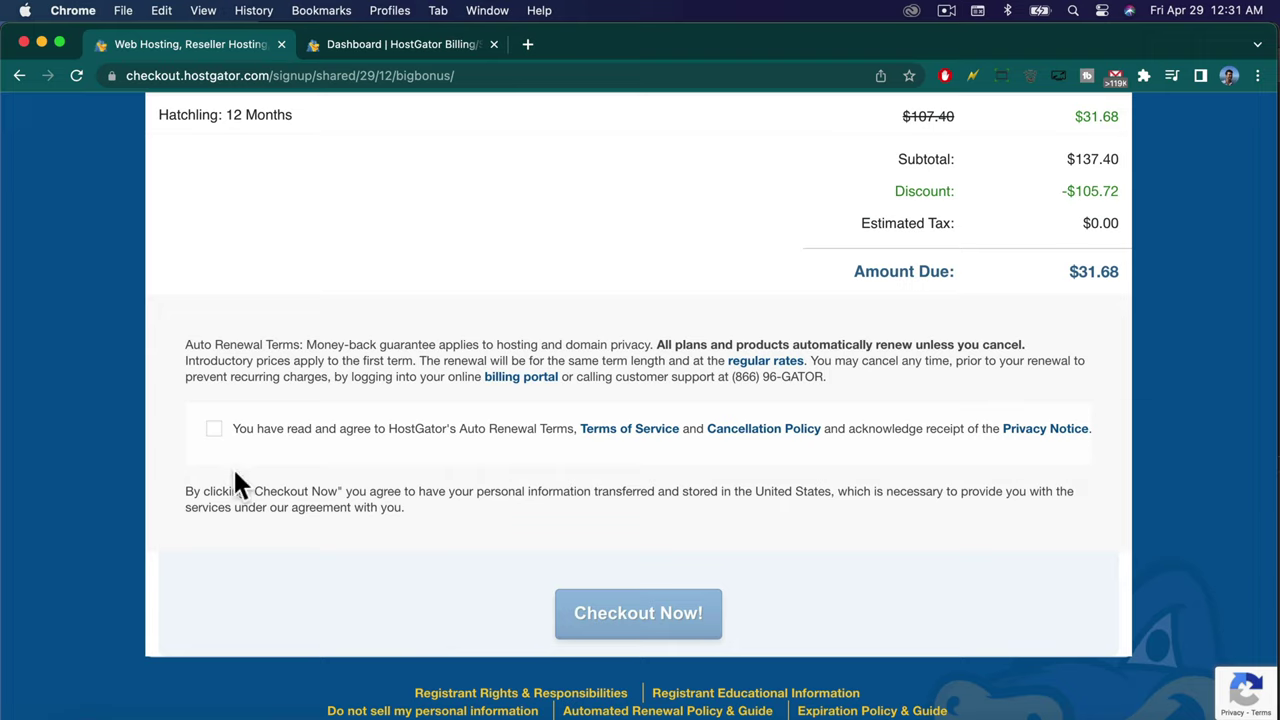
Agree to the auto-renewal terms and complete Checkout Now after passing the reCAPTCHA.
click(214, 432)
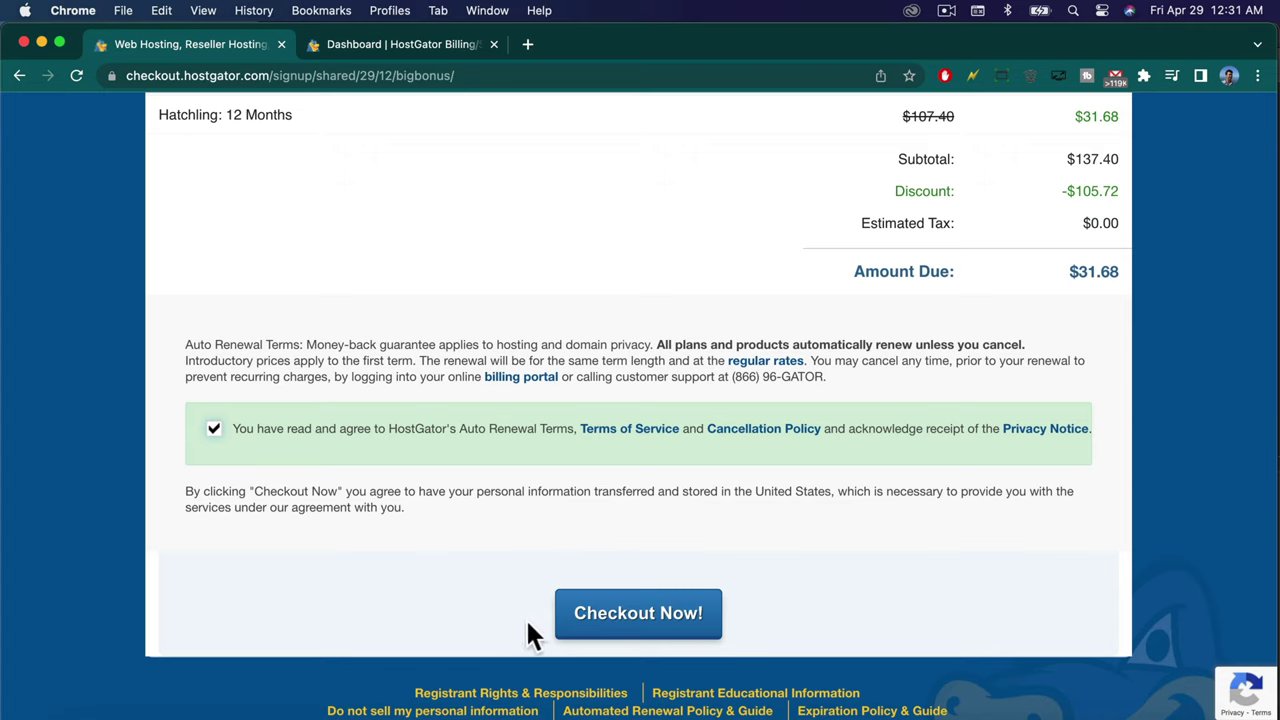
click(703, 613)
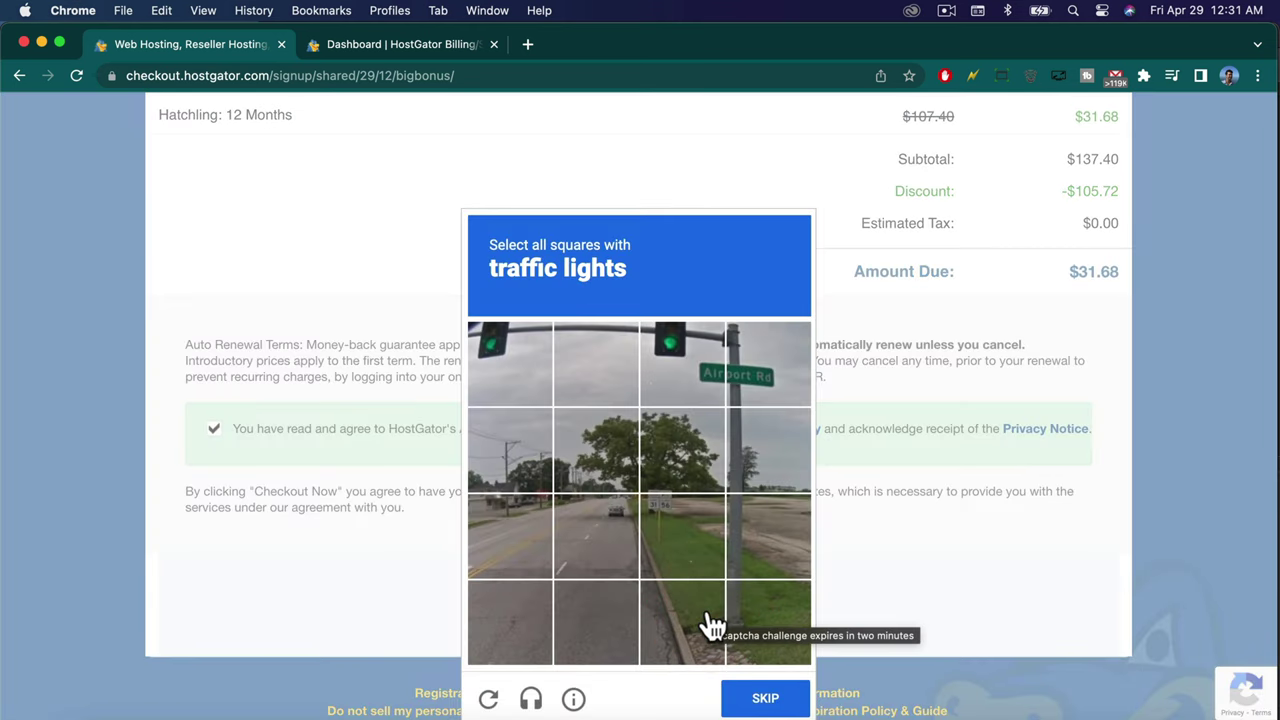
click(710, 586)
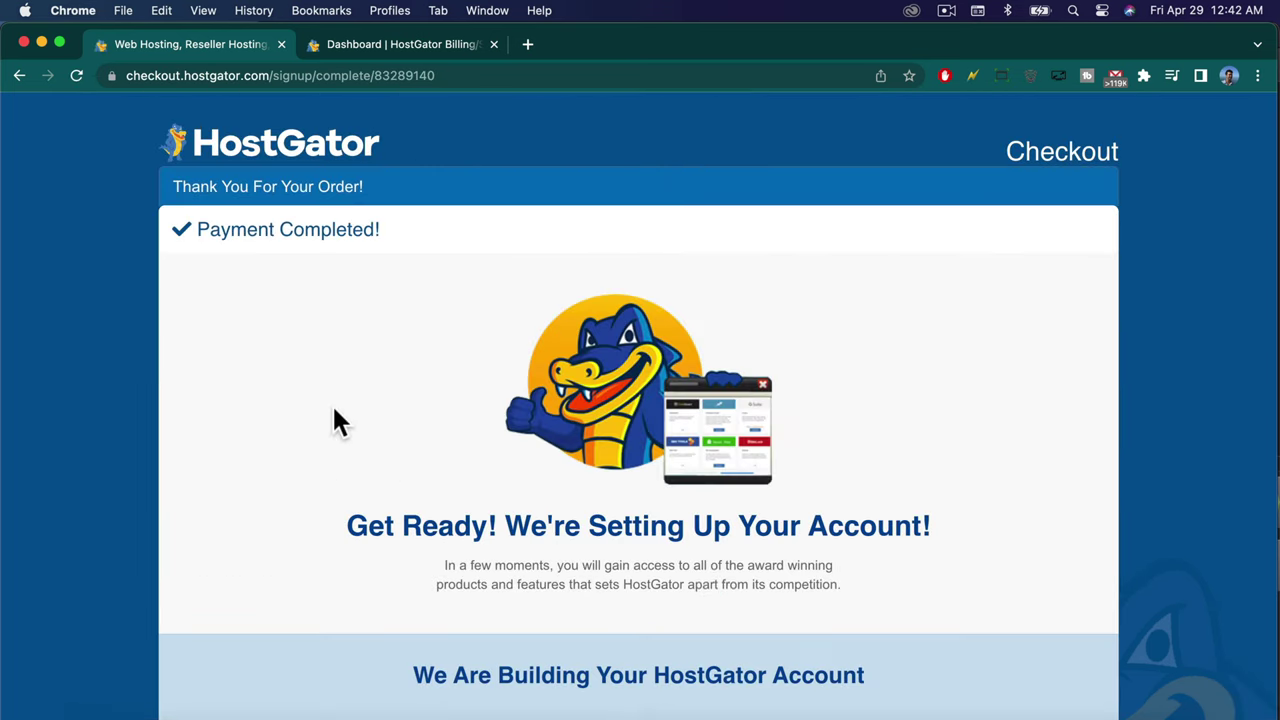
Close the 'Tell us a bit about your goals' dialog and look over the create-website page.
scroll(334, 422, down, 5)
scroll(334, 422, up, 5)
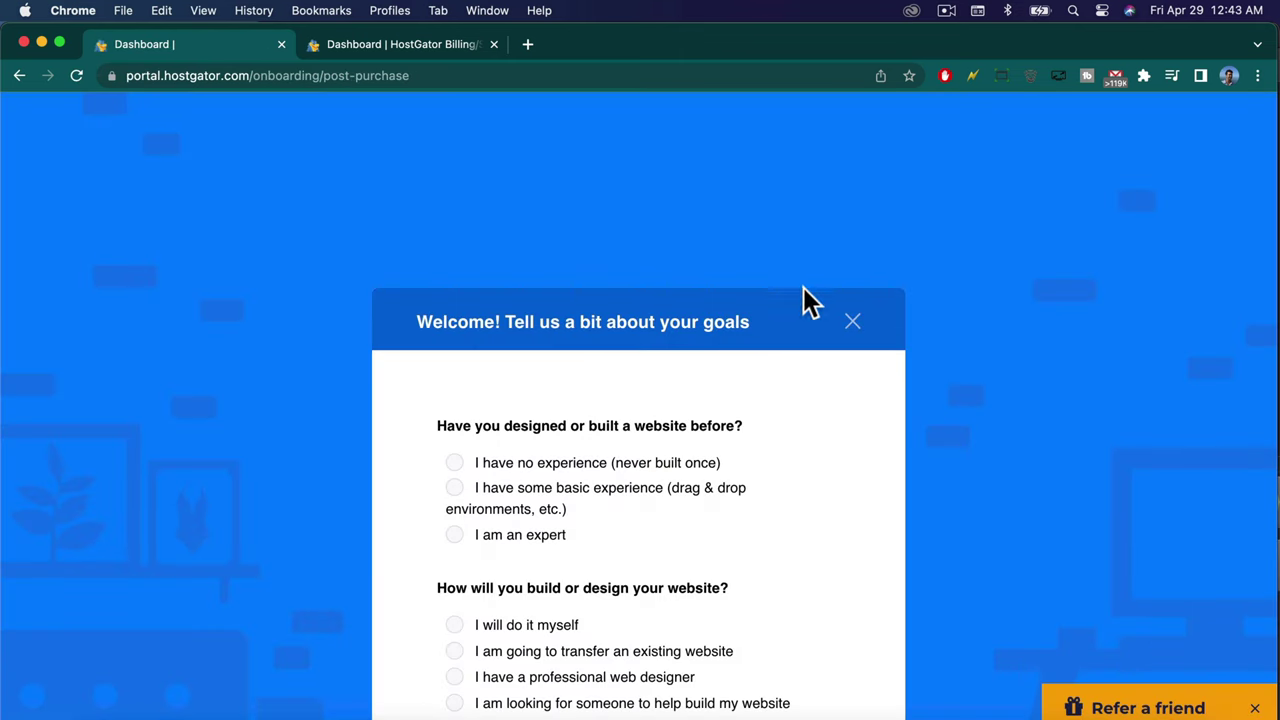
click(851, 325)
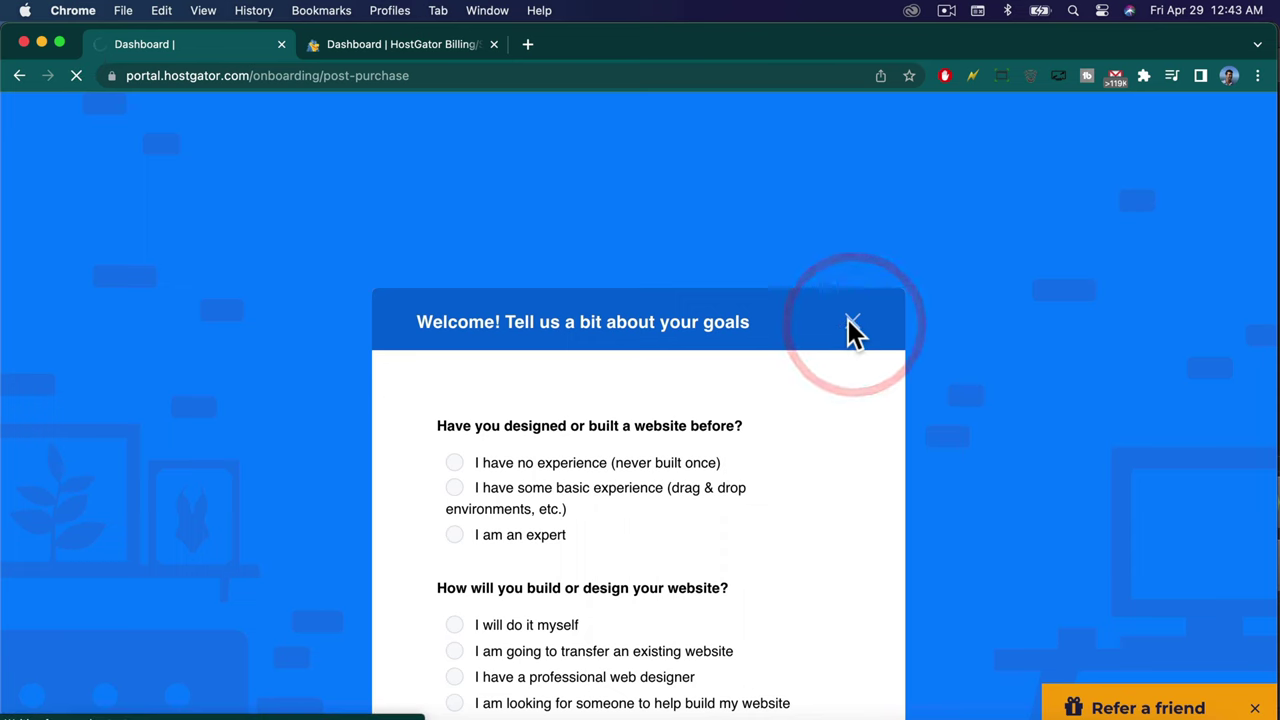
scroll(610, 344, down, 8)
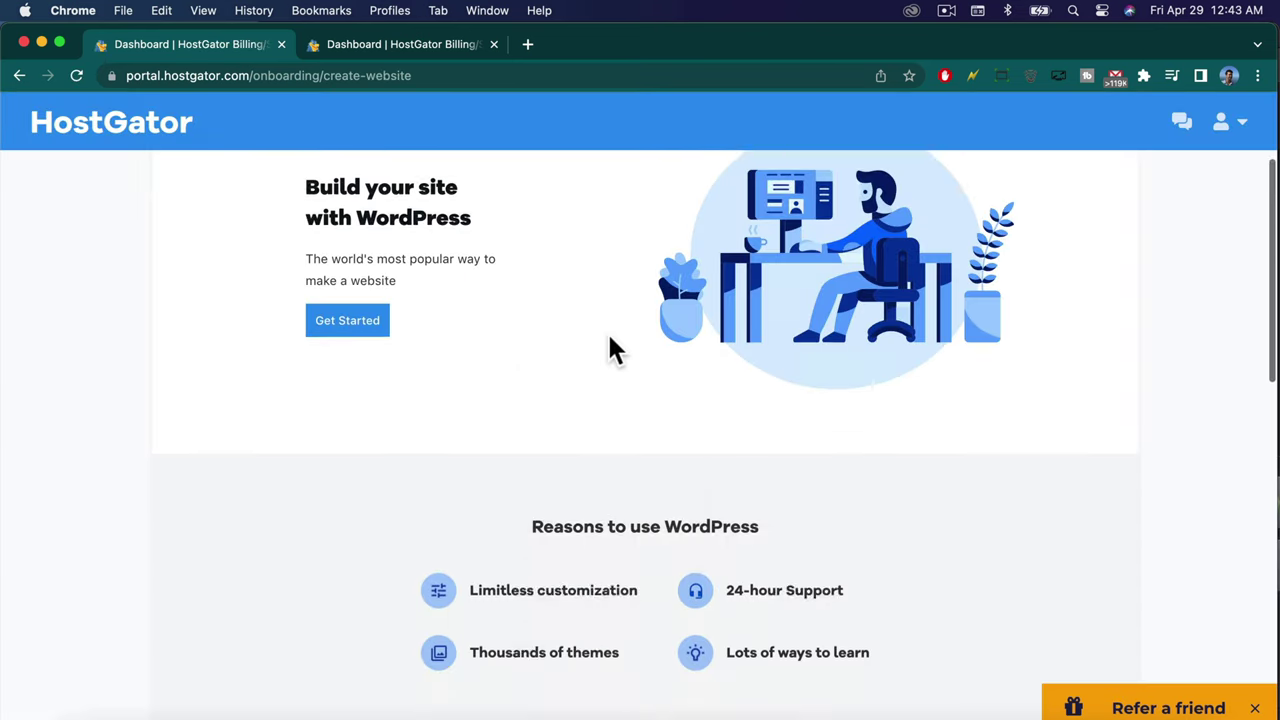
scroll(610, 338, down, 2)
scroll(607, 335, up, 10)
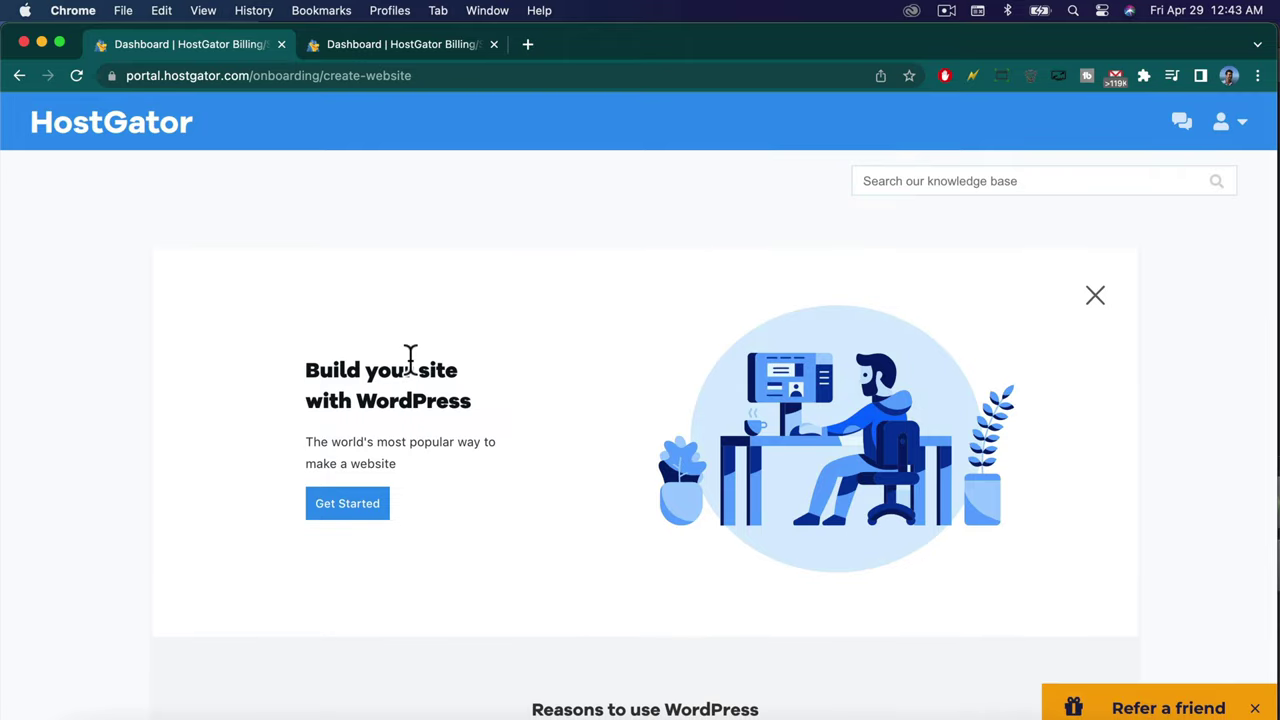
Start the WordPress build with Get Started and check the login address on the ready page.
click(366, 510)
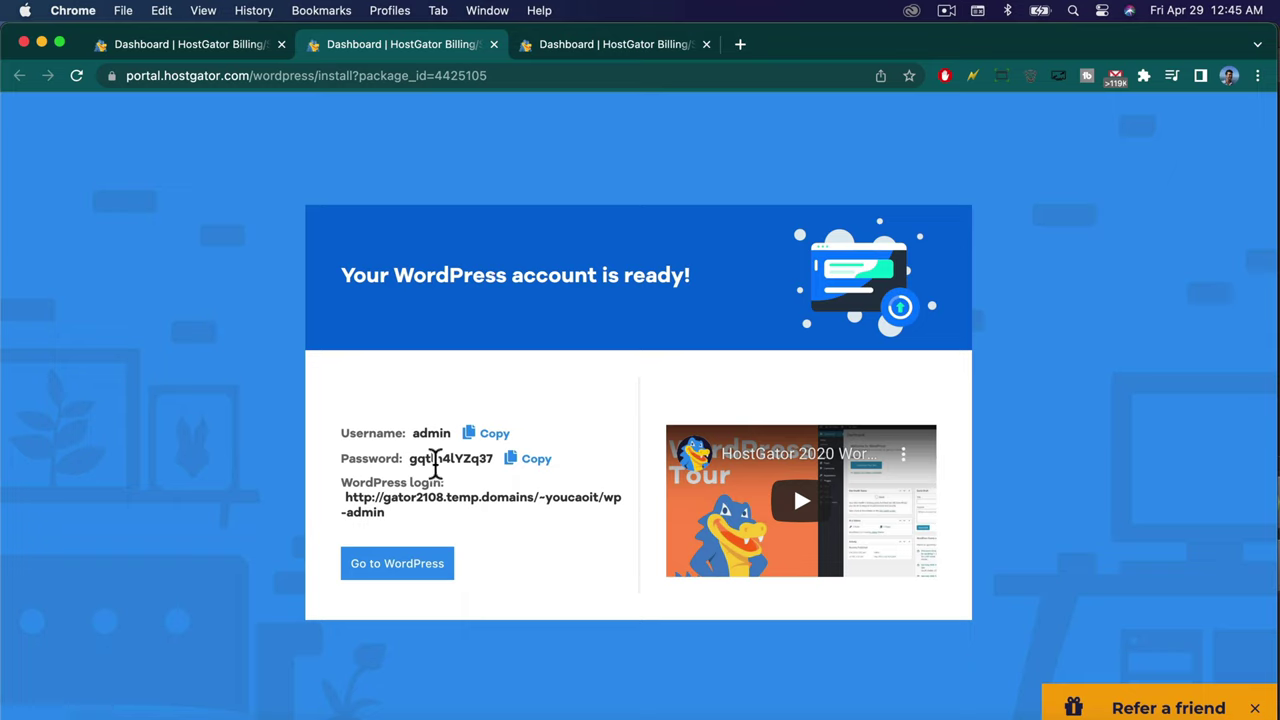
drag(346, 497, 539, 500)
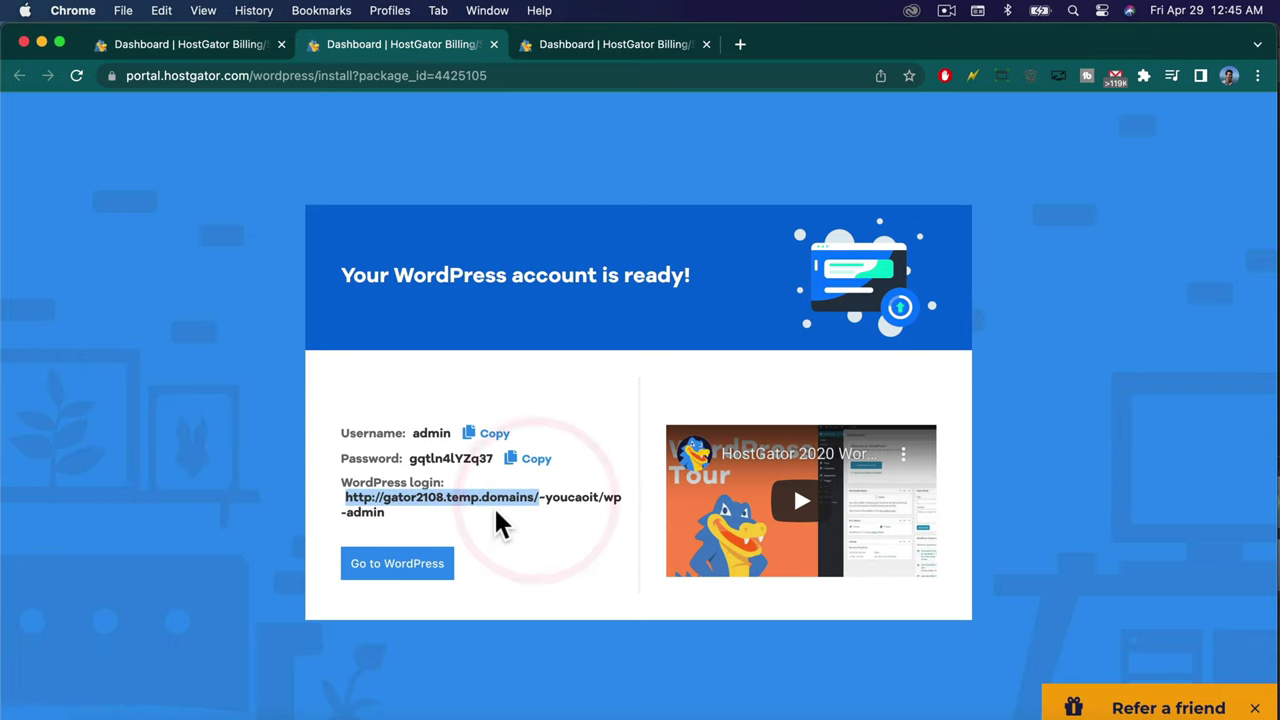
click(494, 525)
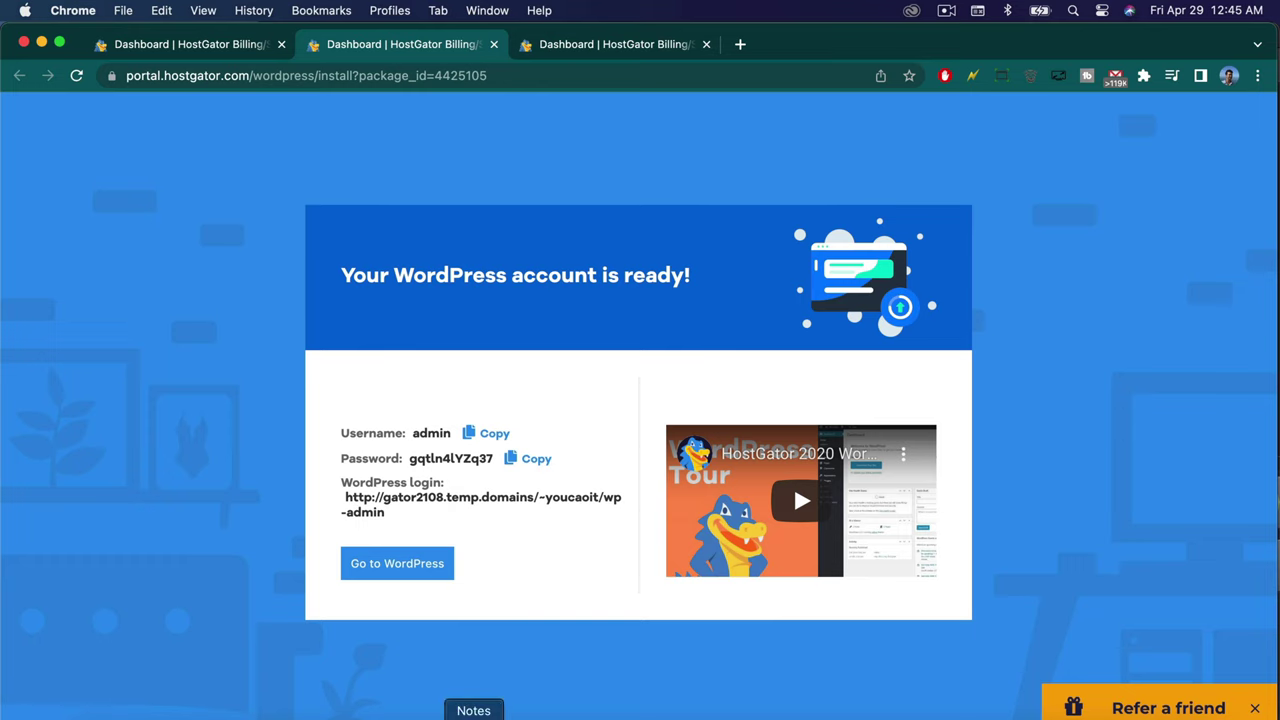
Open a new note beside the browser and copy the WordPress login username.
click(473, 715)
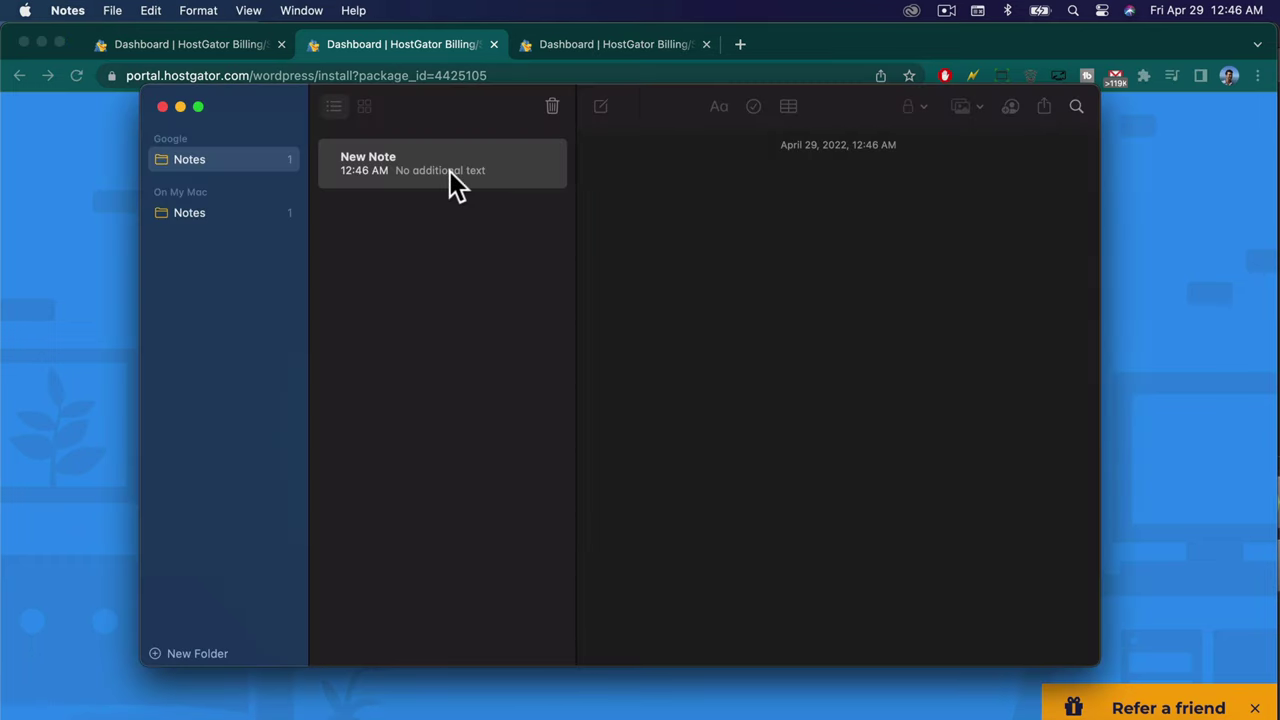
drag(654, 106, 717, 158)
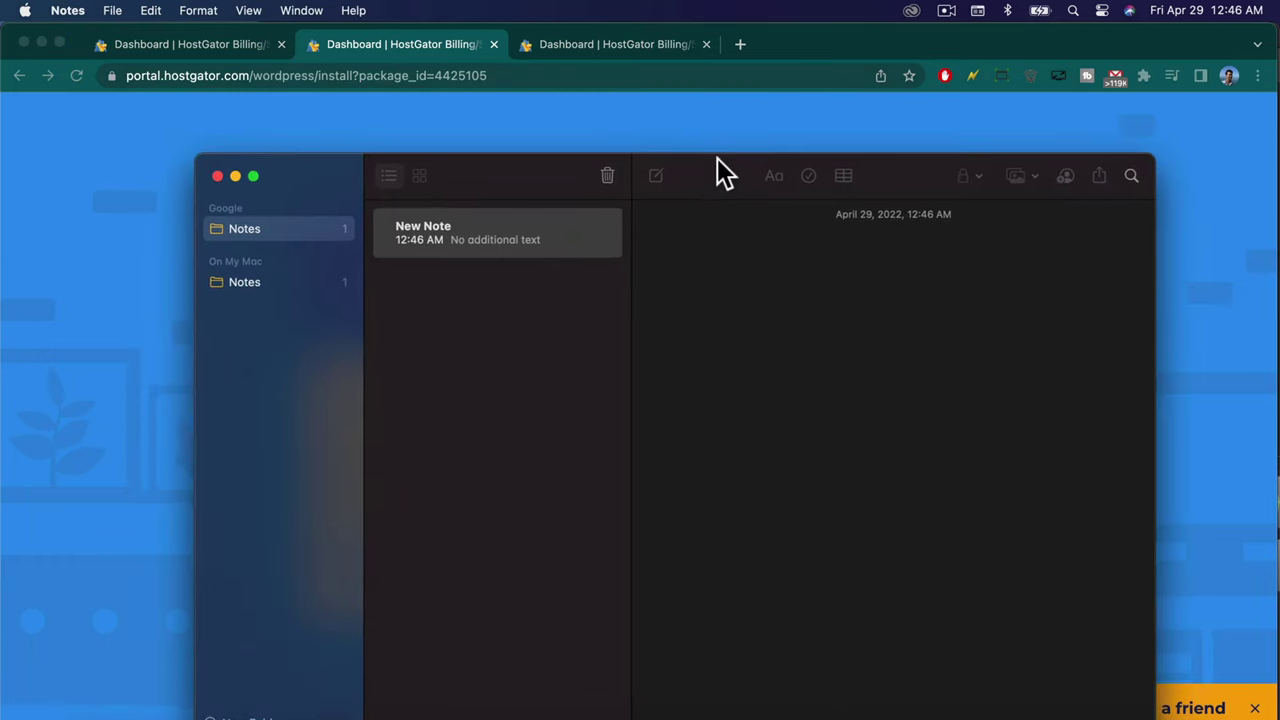
click(685, 128)
click(494, 435)
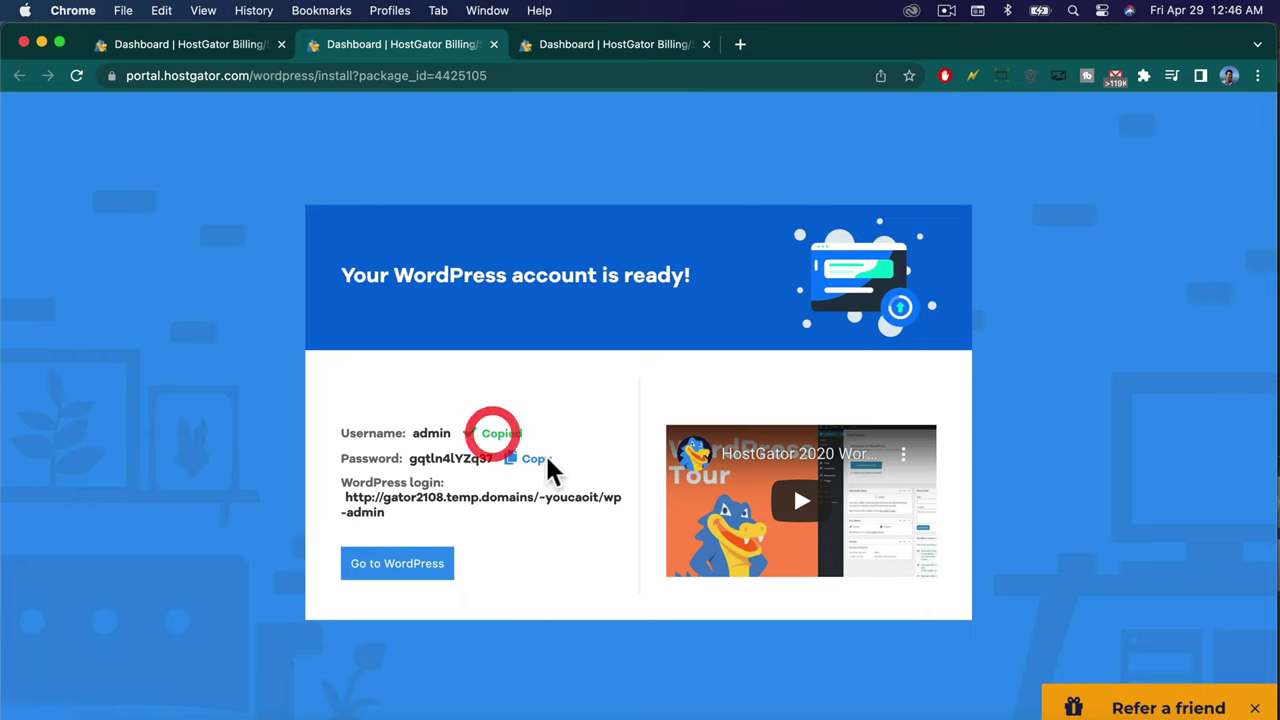
Select the WordPress login URL, then open the admin dashboard with Go to WordPress.
triple_click(143, 250)
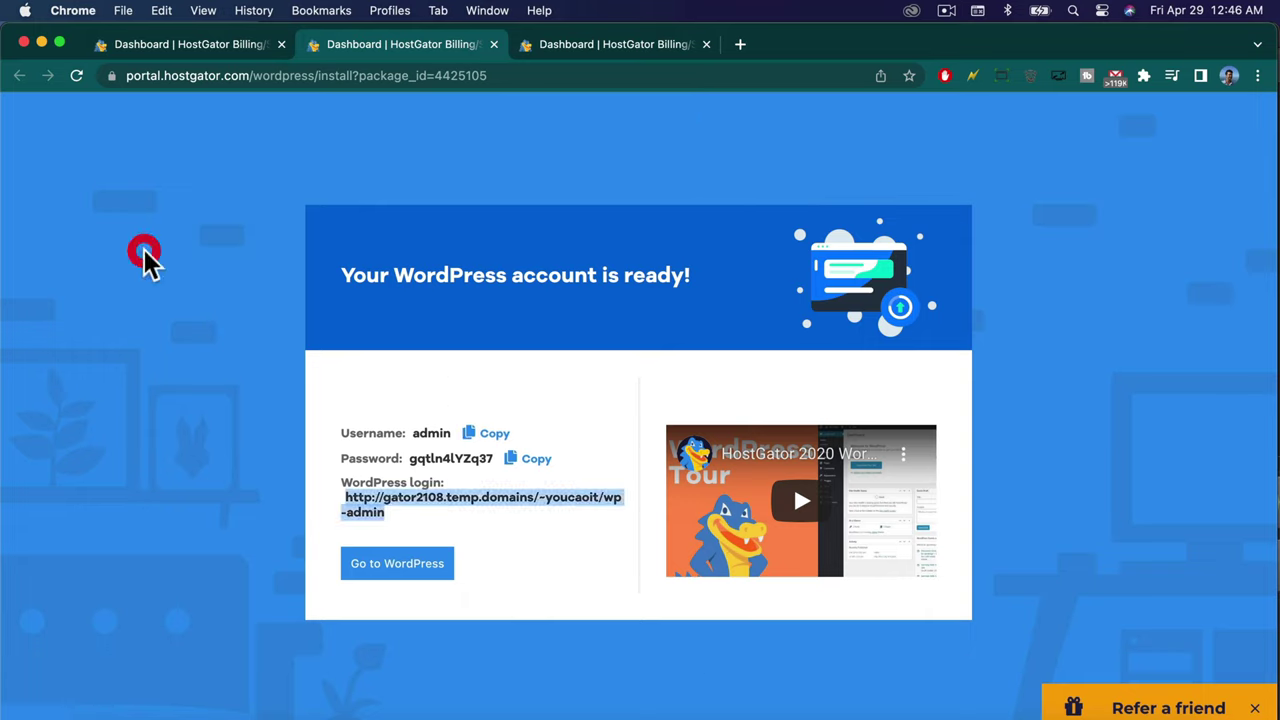
click(533, 409)
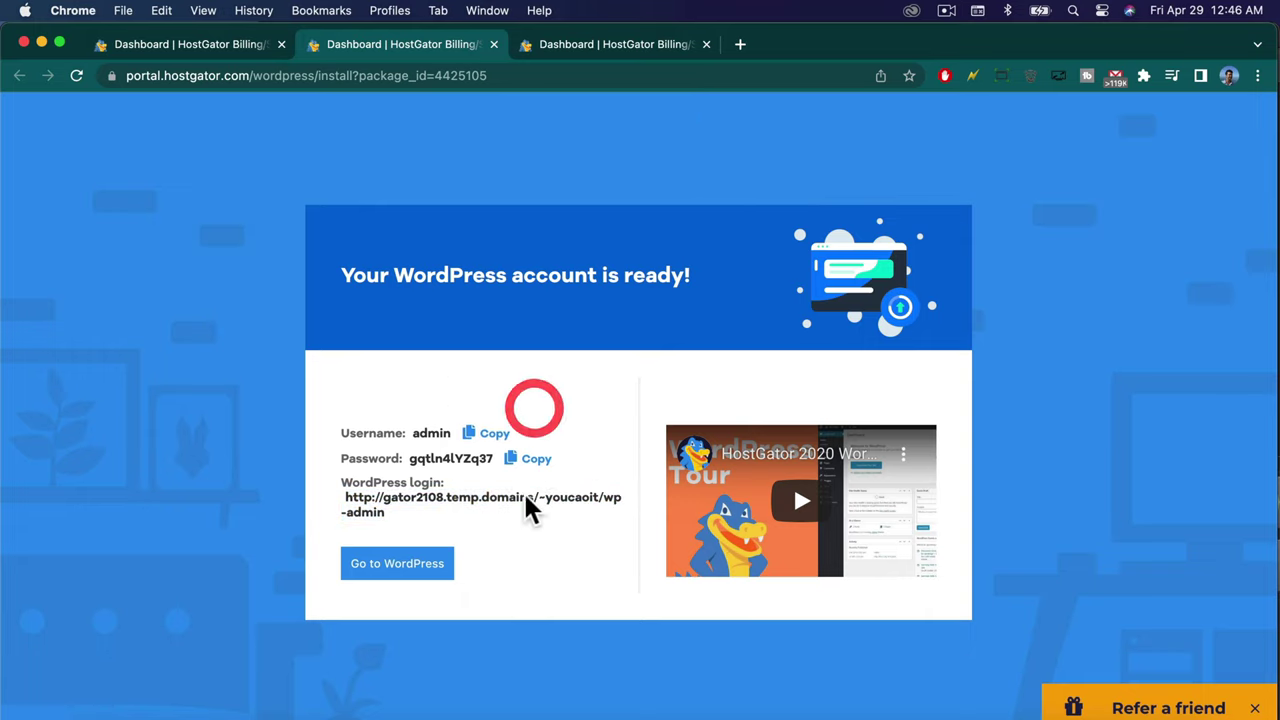
click(398, 565)
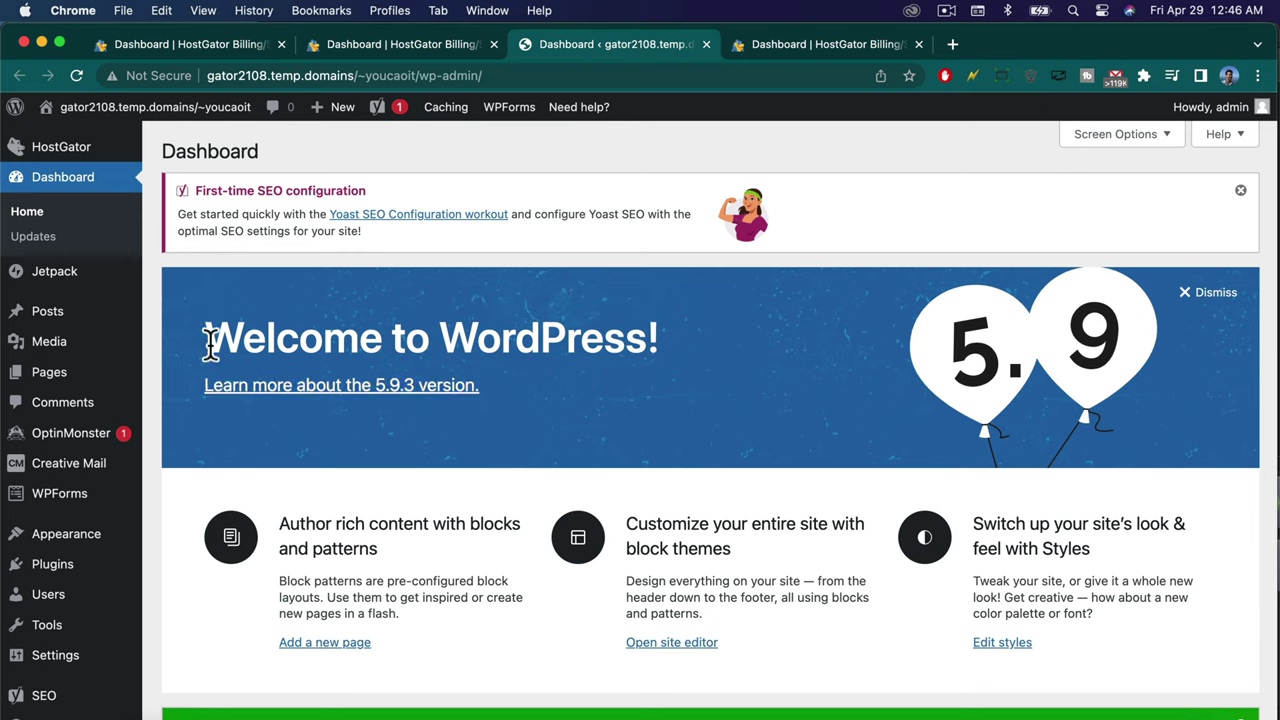
Look over the Welcome to WordPress dashboard and the WordPress Updates page.
drag(206, 337, 770, 420)
click(731, 385)
click(31, 238)
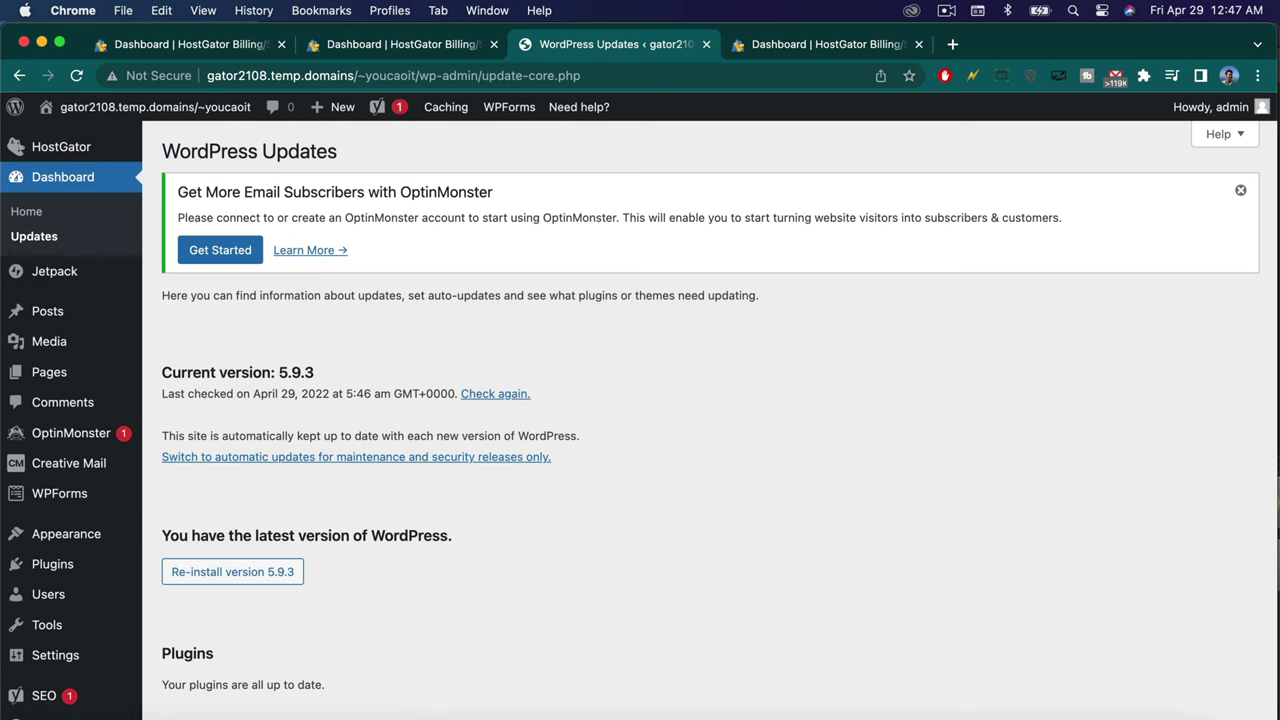
scroll(492, 461, down, 3)
scroll(323, 466, up, 3)
Visit the site's Hello world! front page and switch back to the admin dashboard.
mouse_move(128, 115)
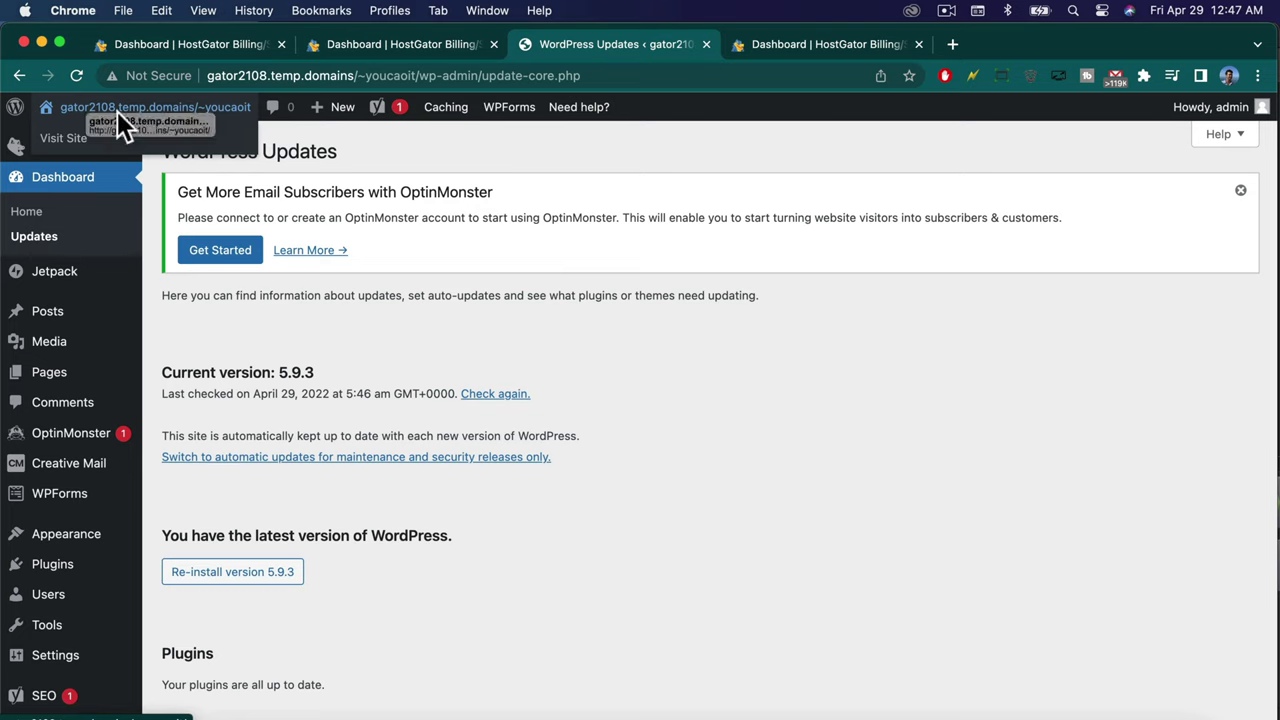
click(116, 110)
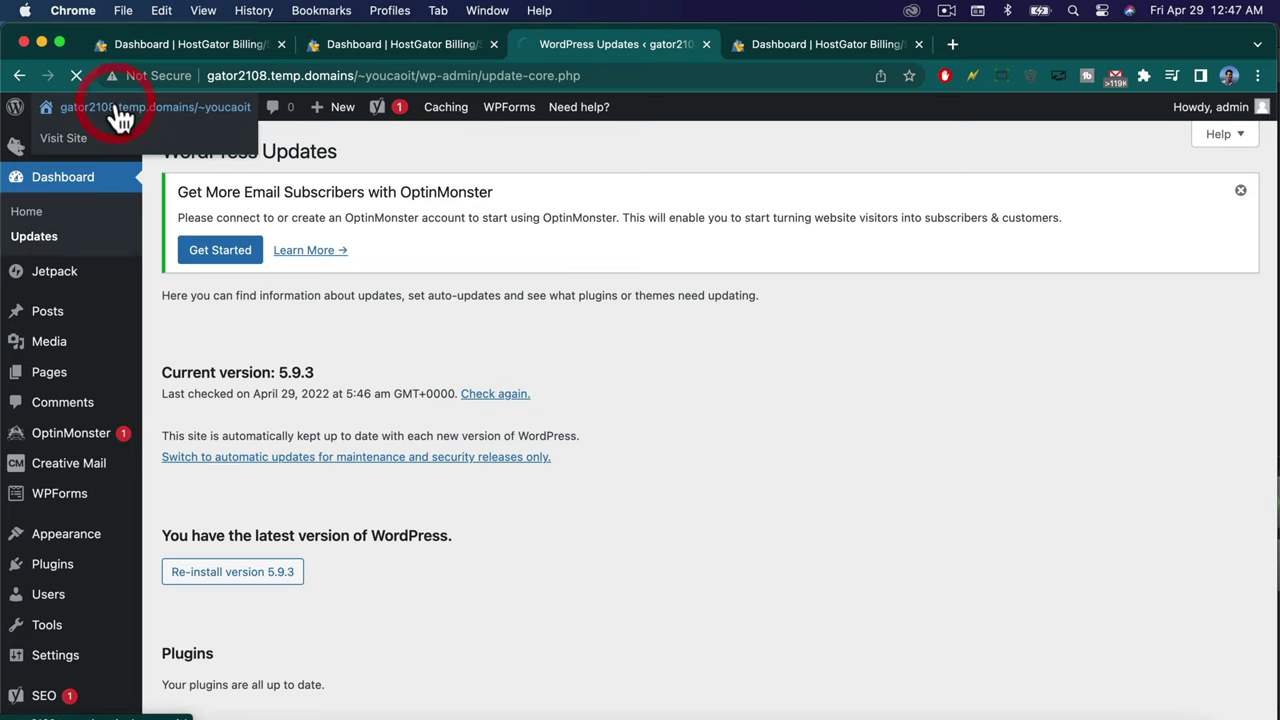
scroll(320, 449, down, 5)
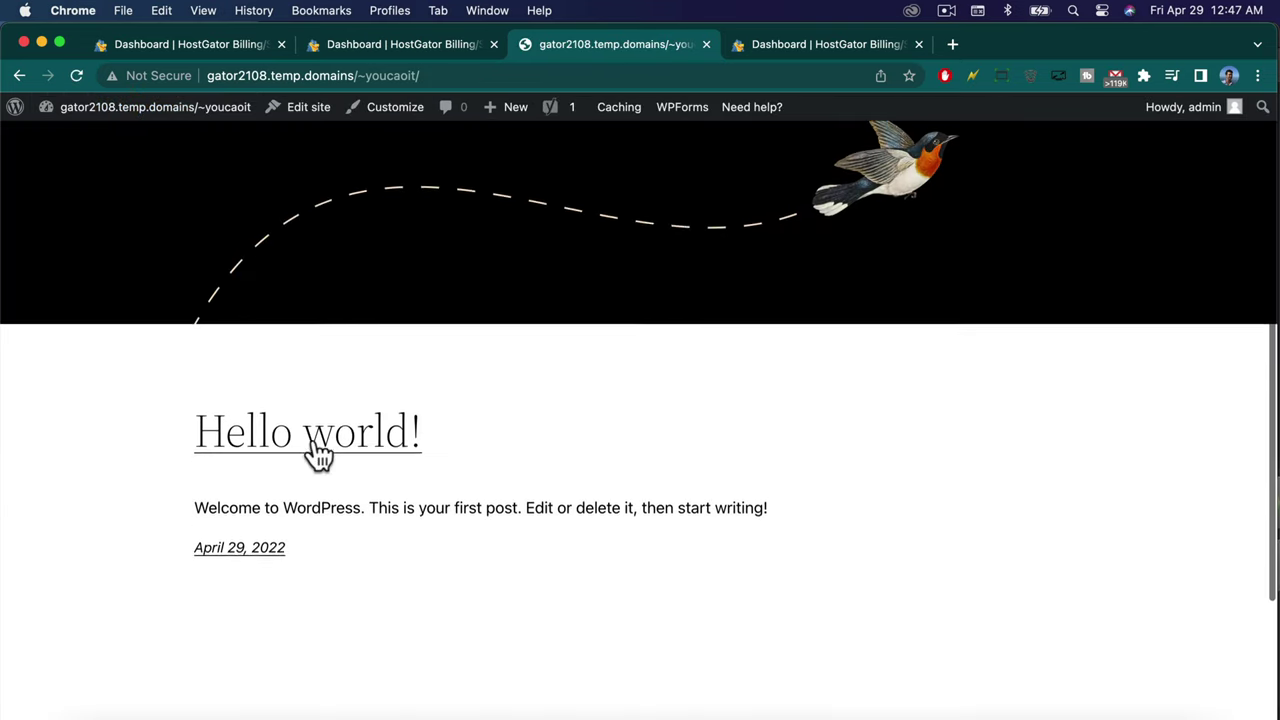
scroll(316, 455, down, 5)
scroll(377, 355, up, 10)
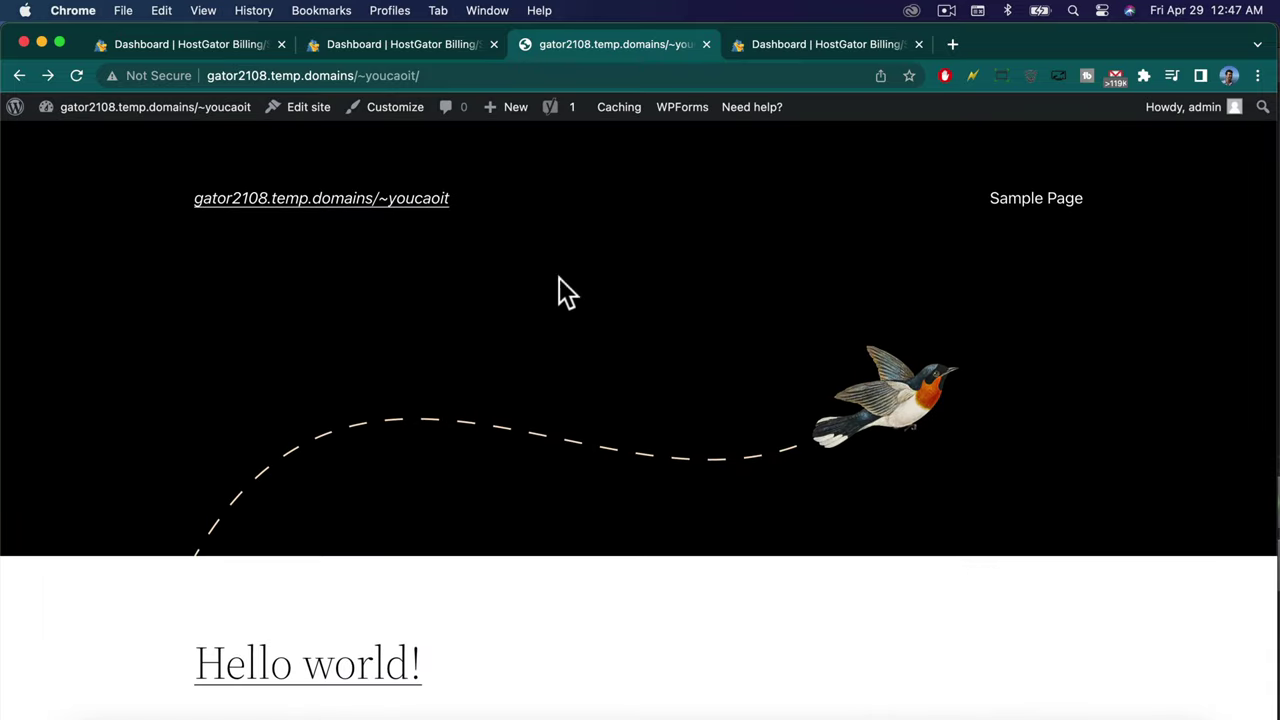
click(155, 118)
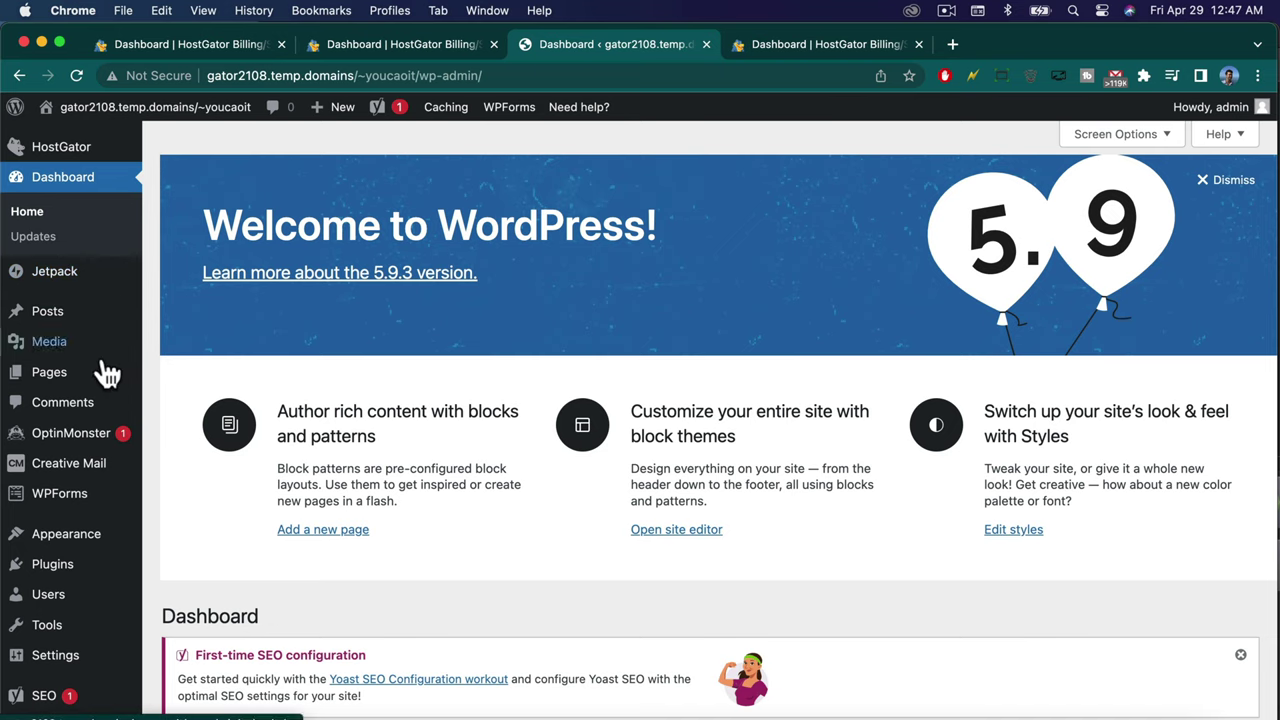
click(188, 118)
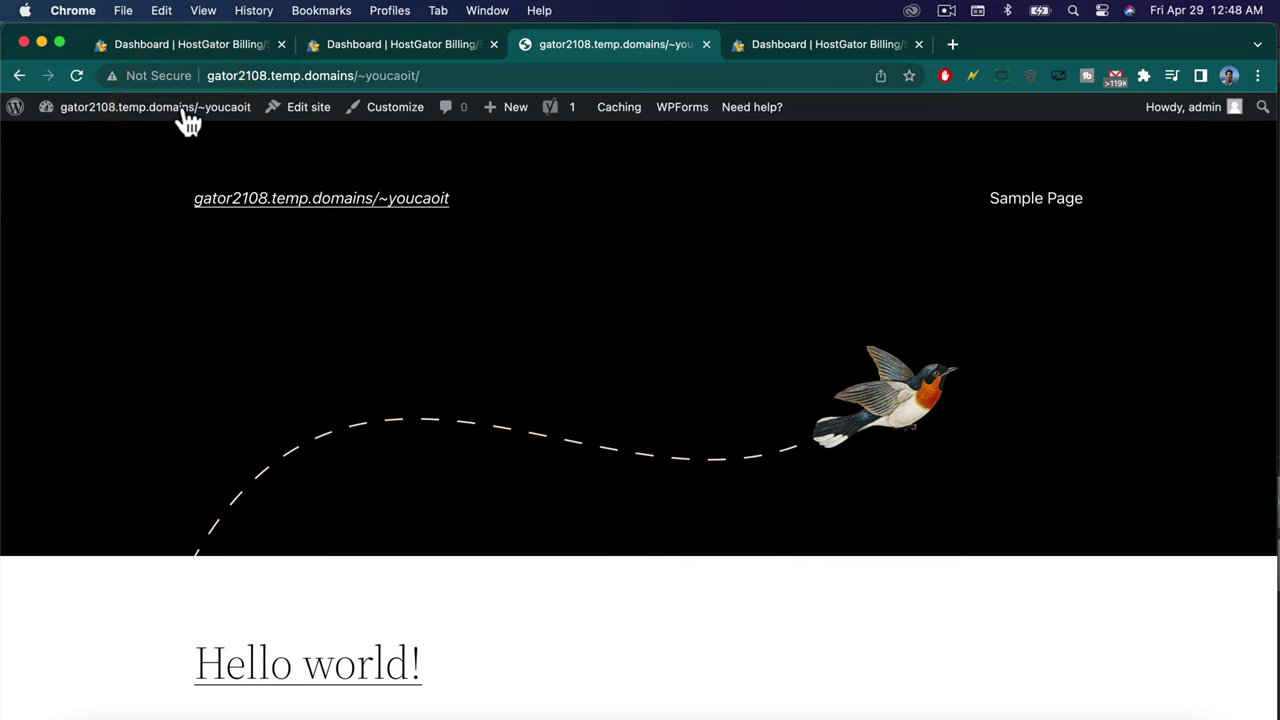
click(188, 118)
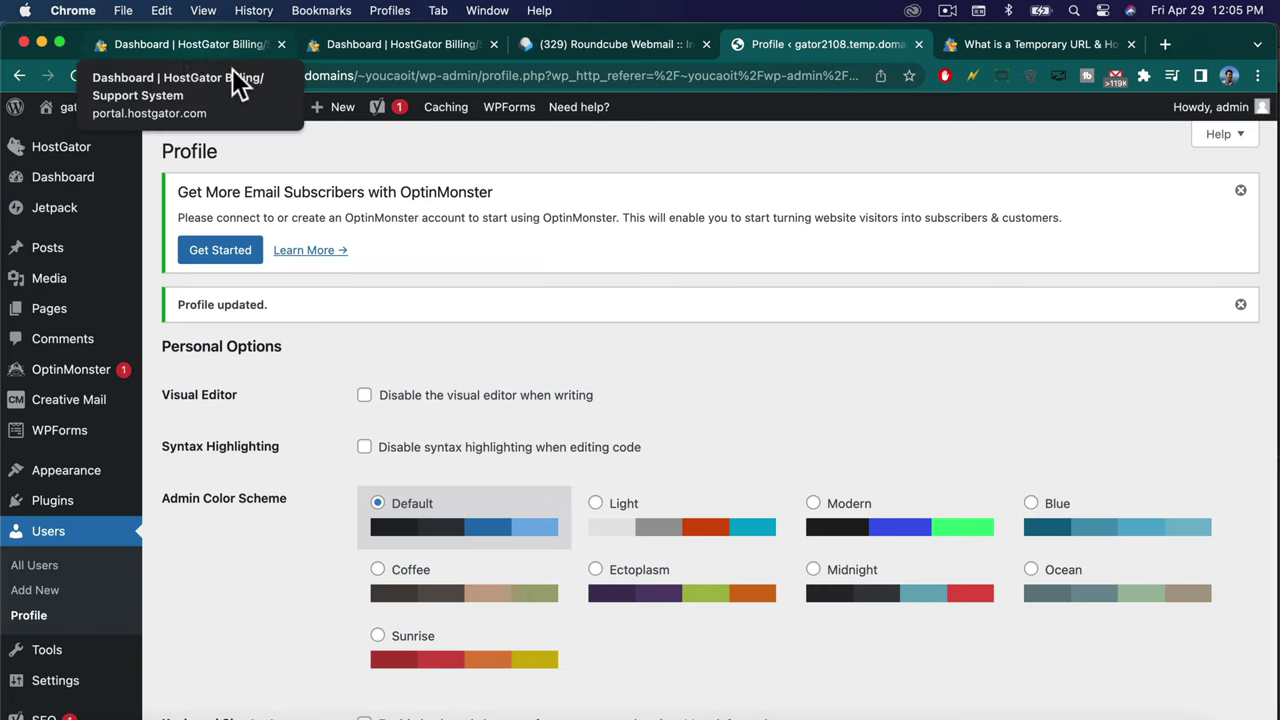
Load the front page and highlight its gator2108.temp.domains address in the address bar.
click(143, 108)
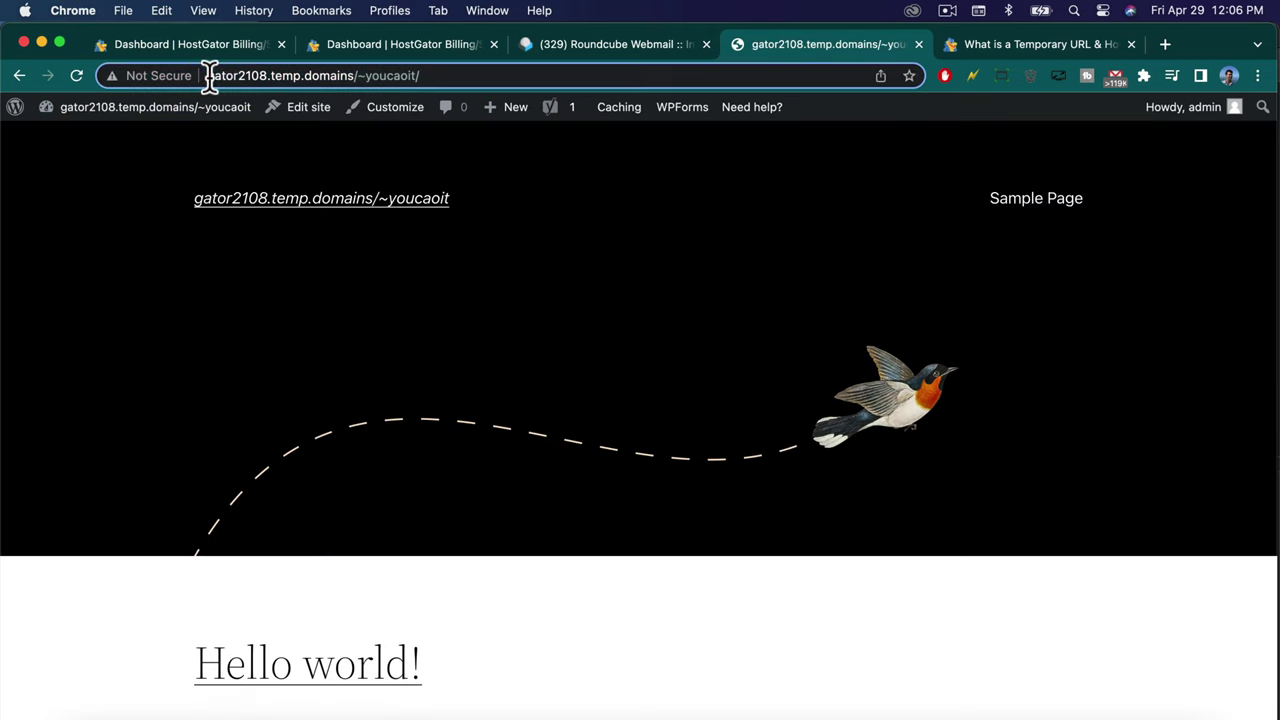
drag(205, 76, 421, 75)
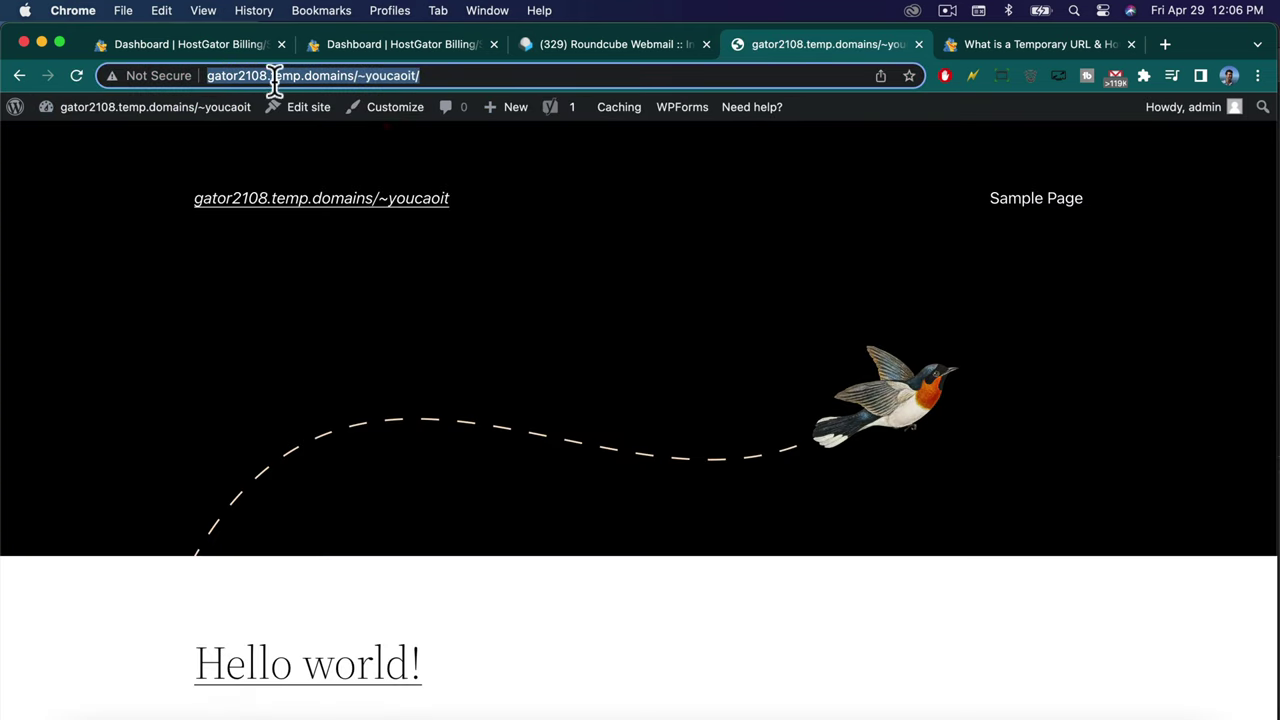
click(424, 76)
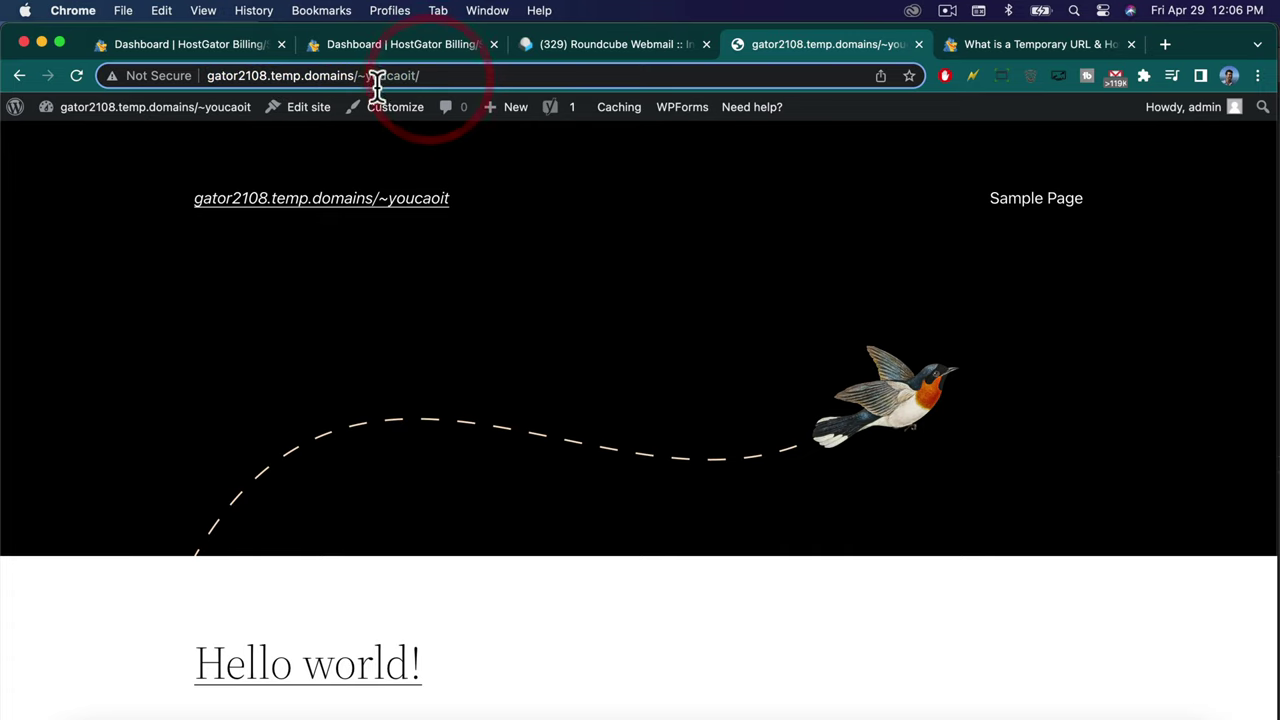
click(424, 75)
double_click(400, 76)
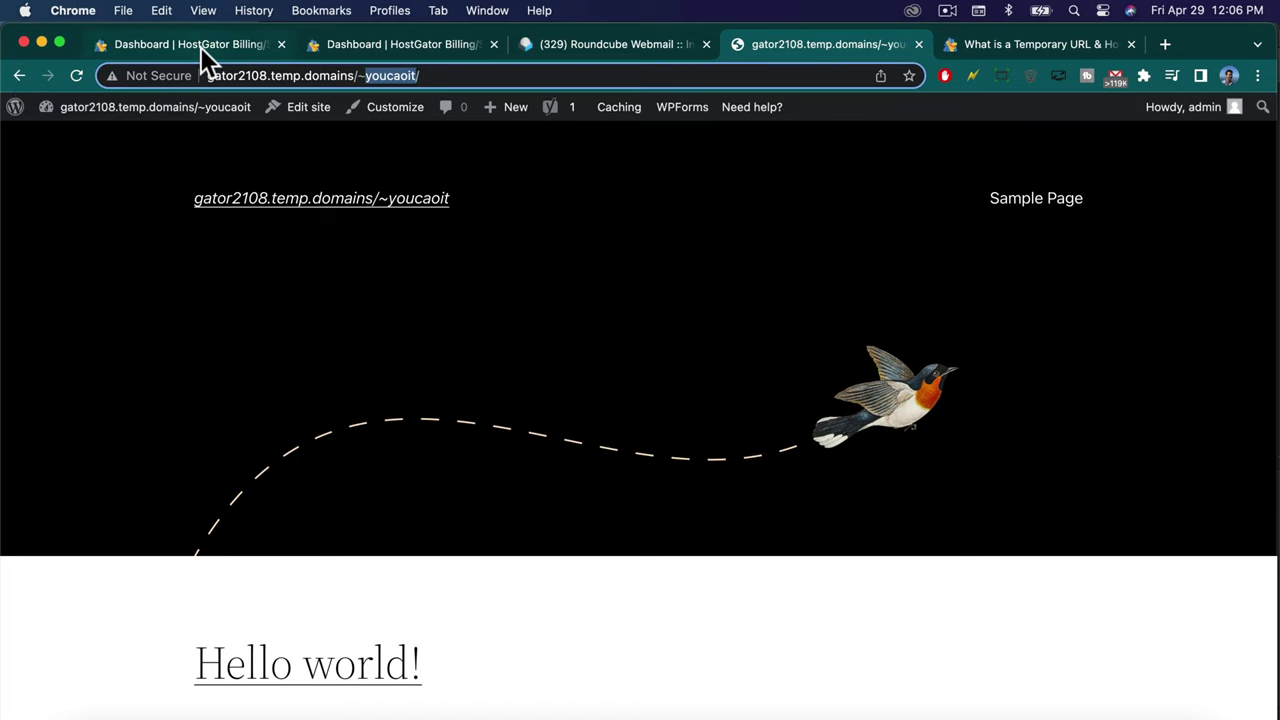
drag(209, 75, 457, 72)
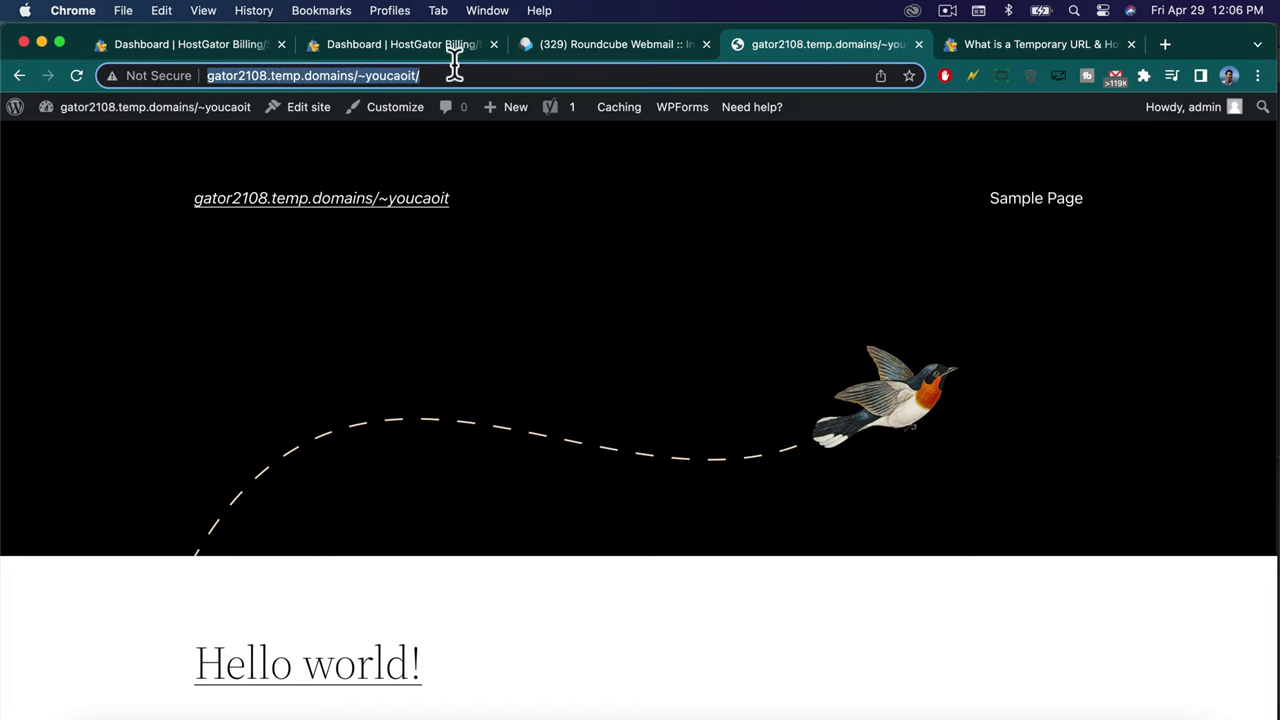
Open Server Info & Settings for youcandoit.tech through Hosting, Manage and the Settings tab.
click(243, 44)
click(837, 277)
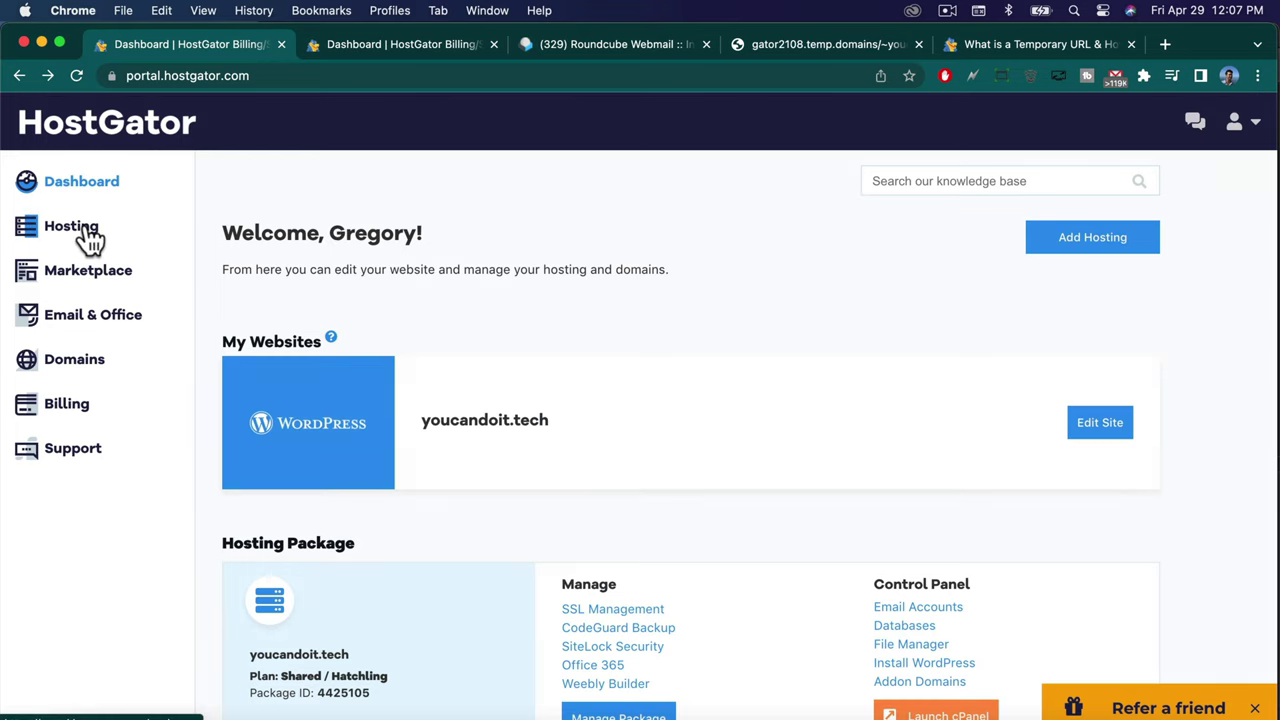
click(88, 236)
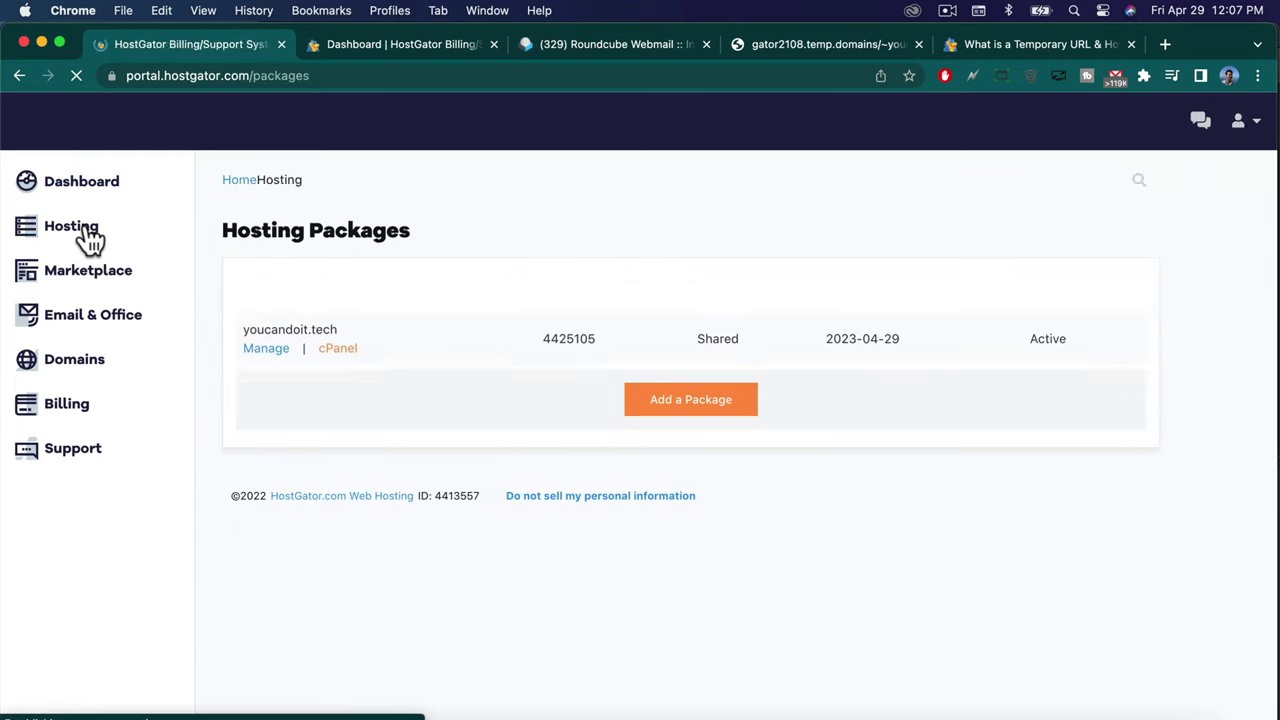
click(231, 43)
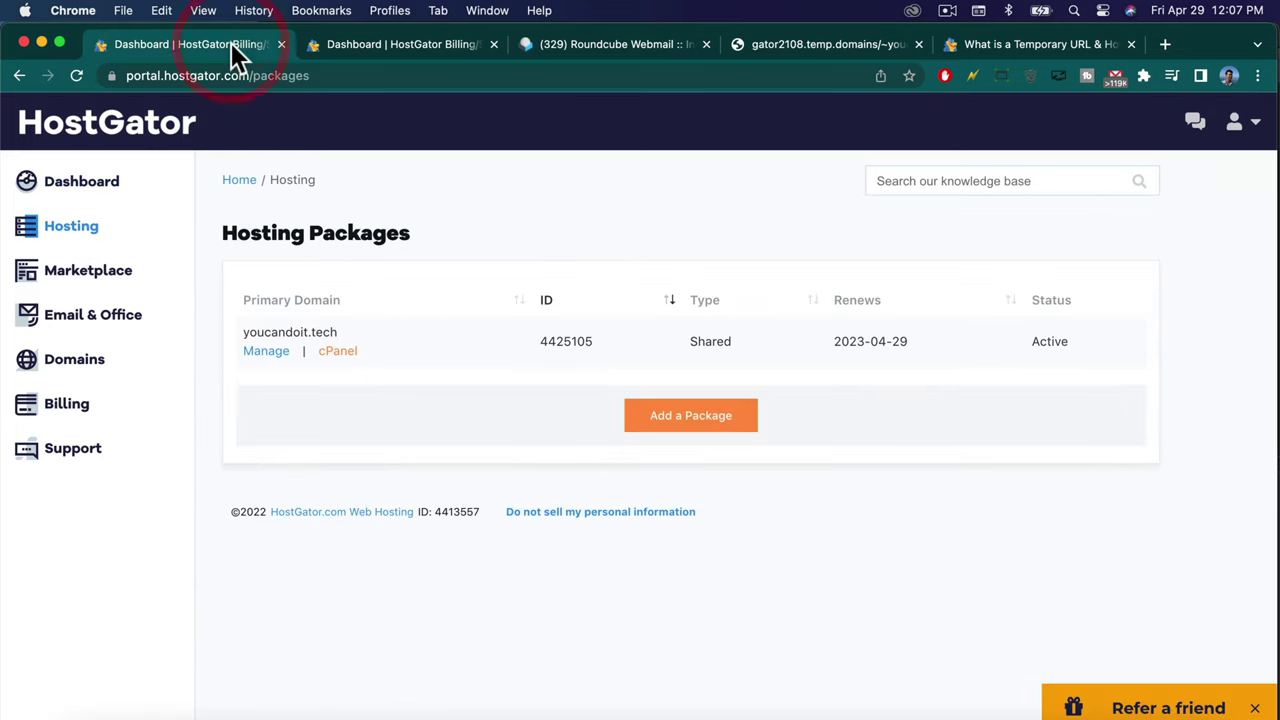
click(262, 360)
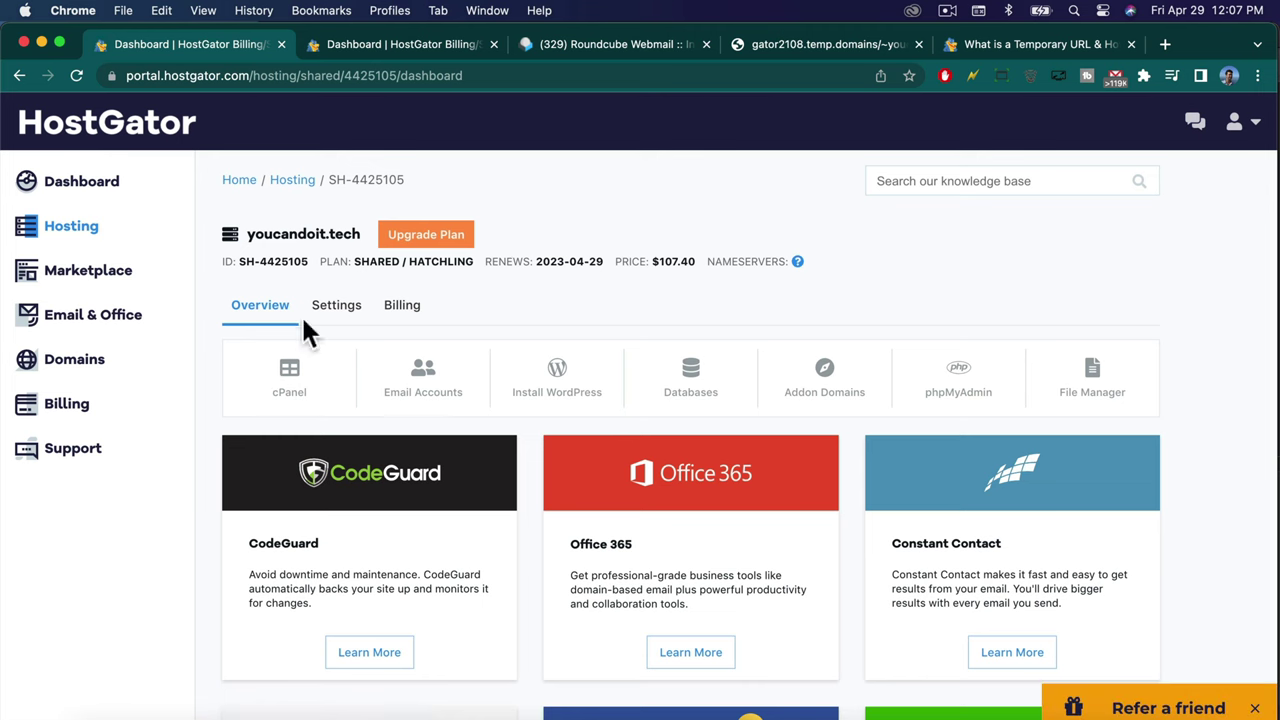
click(336, 312)
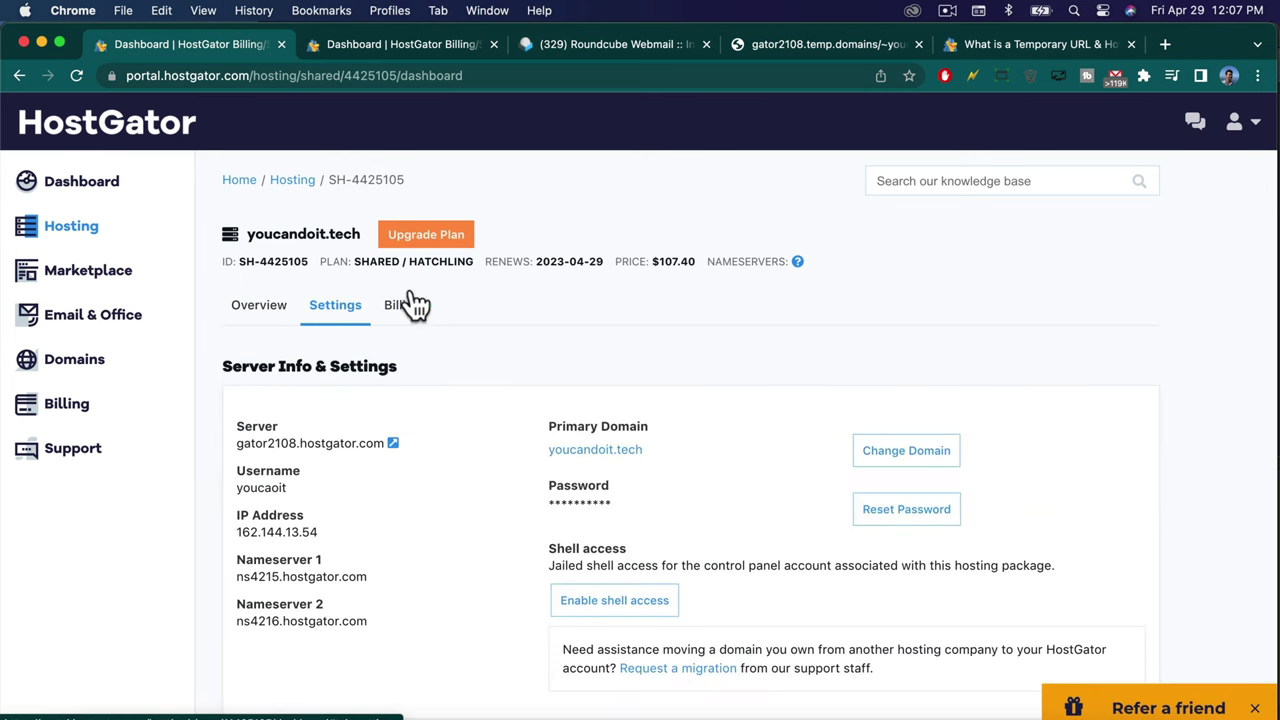
scroll(605, 301, down, 2)
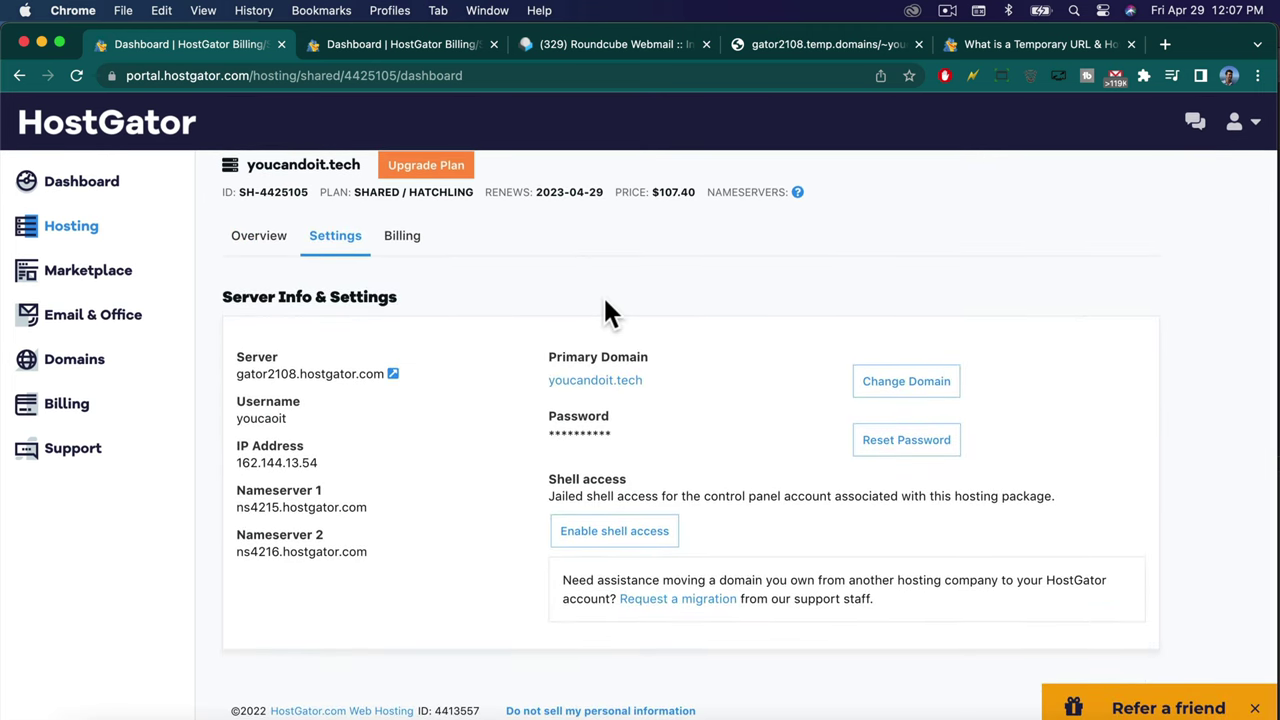
Submit youcandoit.tech as the new primary domain with Update Domain, then return to the site tab.
click(893, 385)
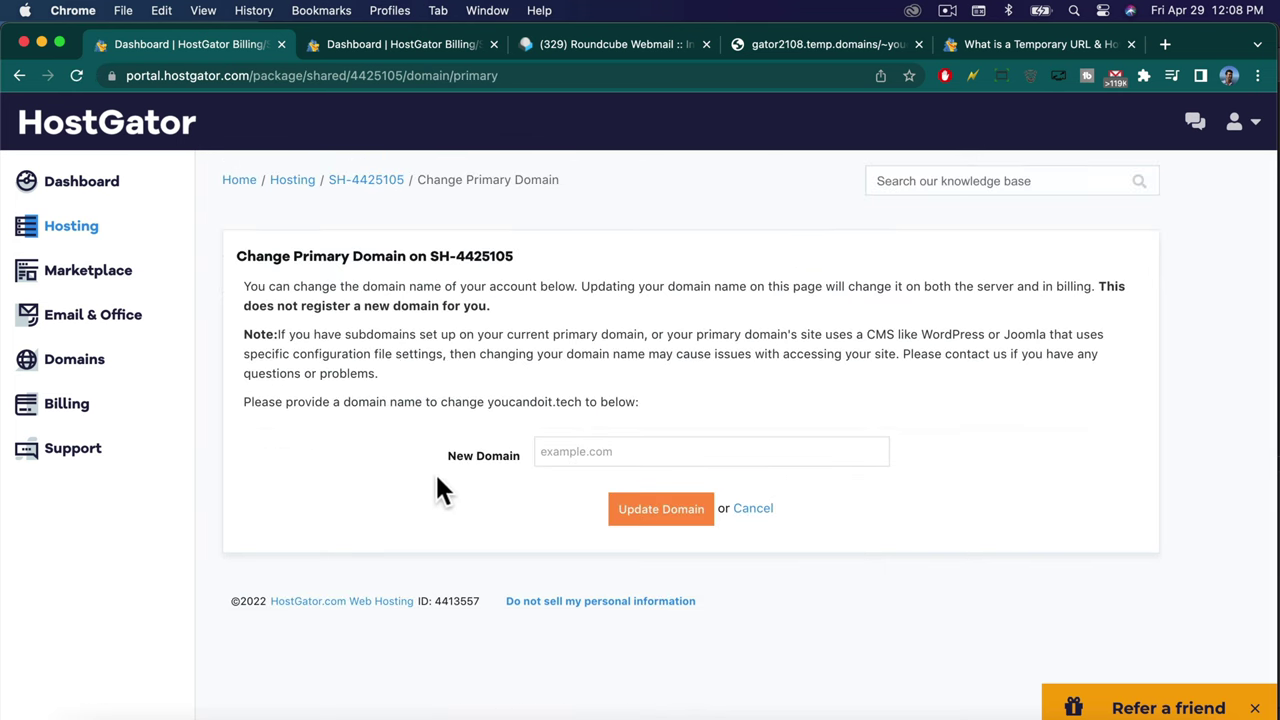
click(585, 461)
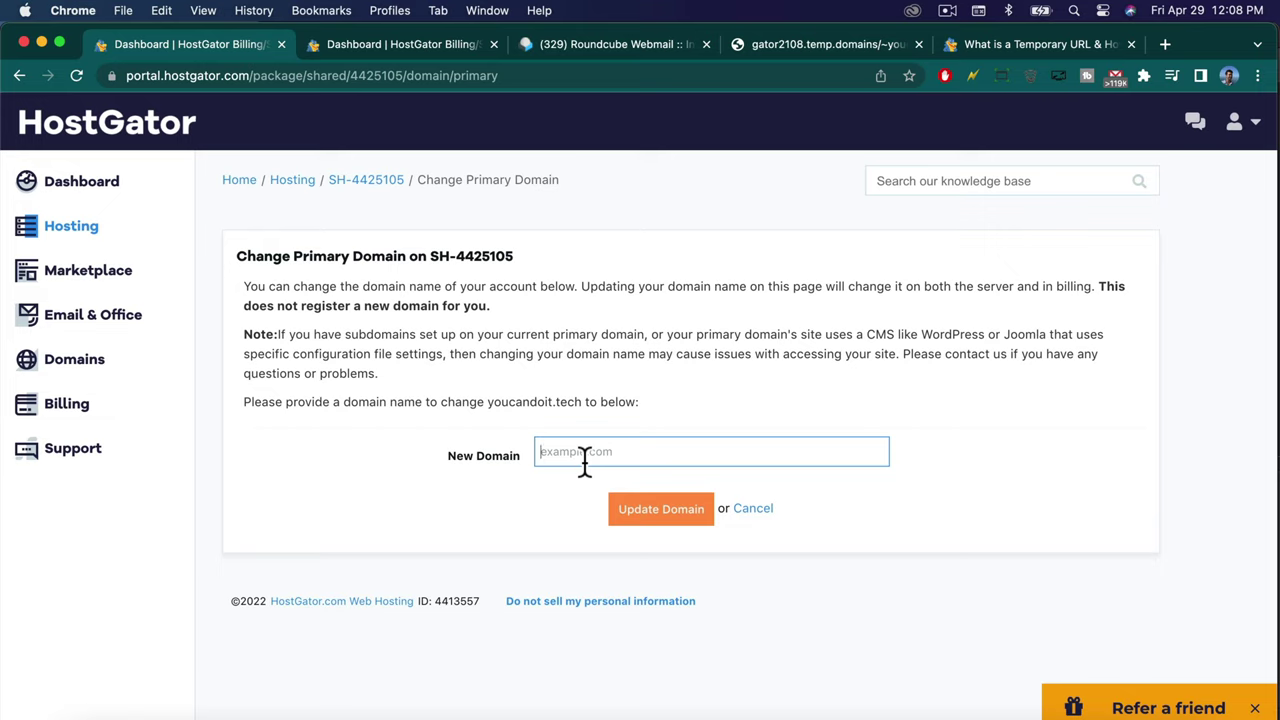
text(youcandoit.tech)
click(570, 446)
double_click(622, 445)
click(588, 455)
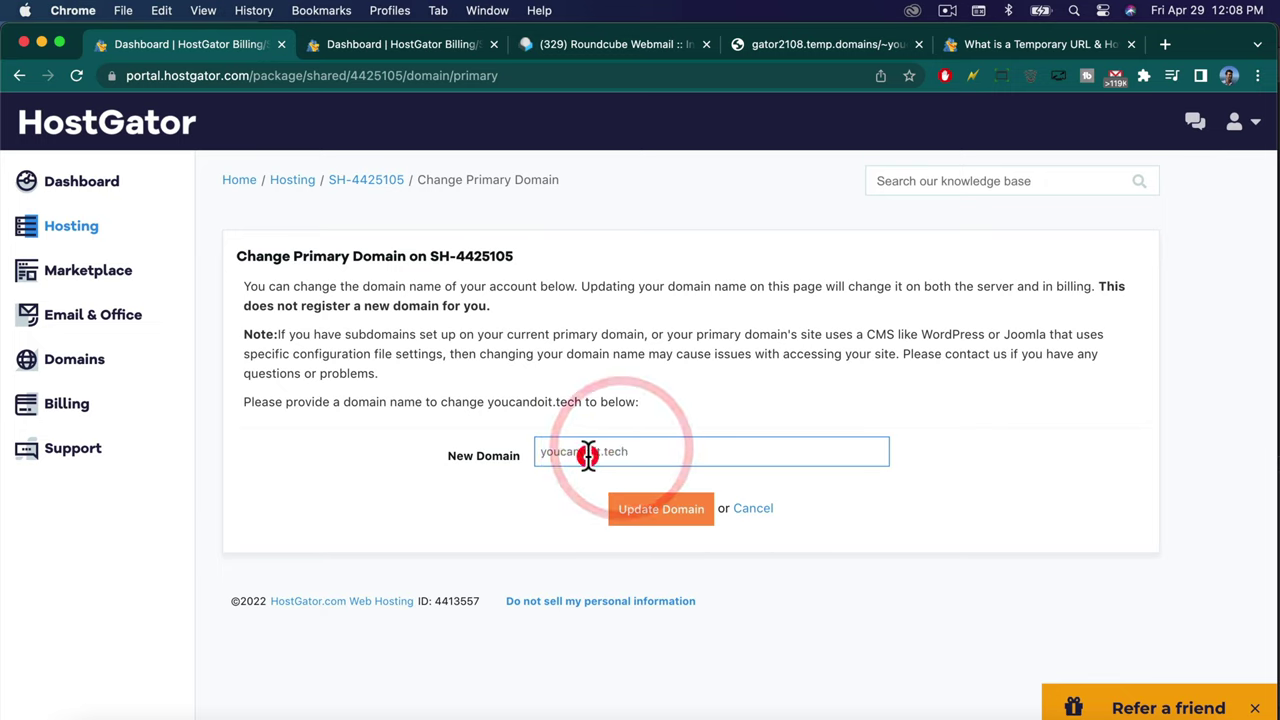
double_click(640, 450)
click(639, 508)
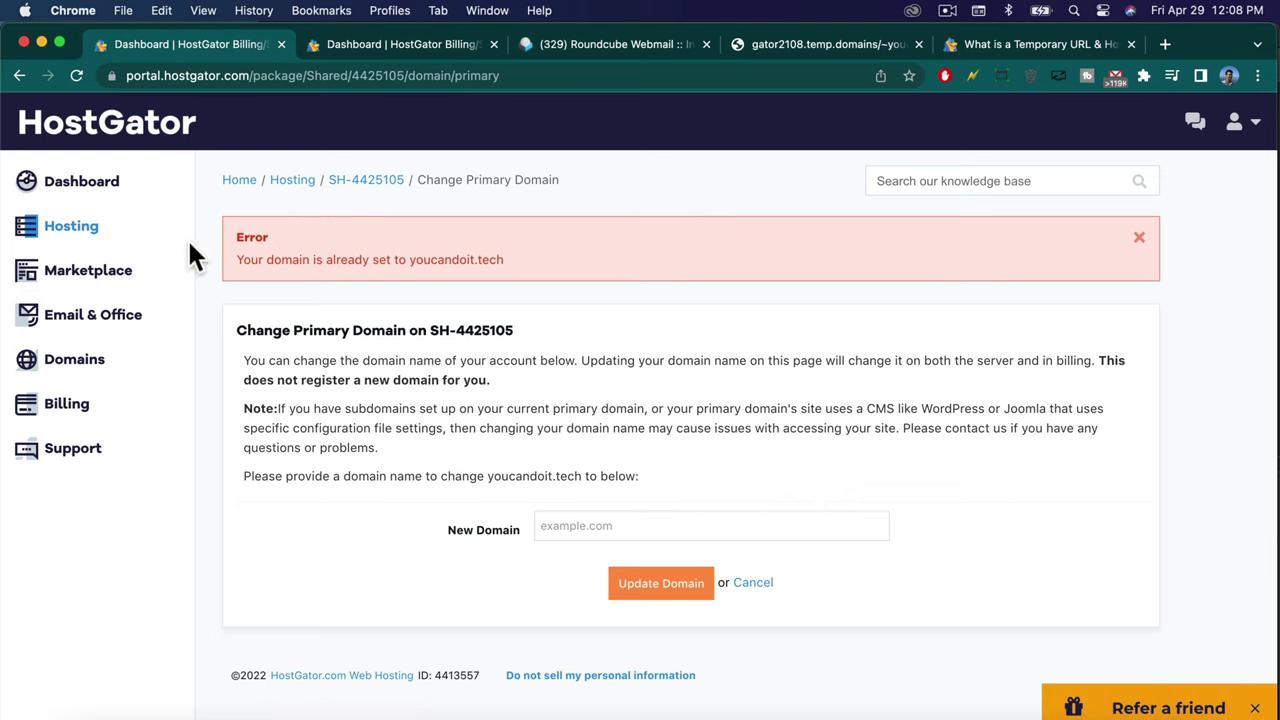
click(80, 232)
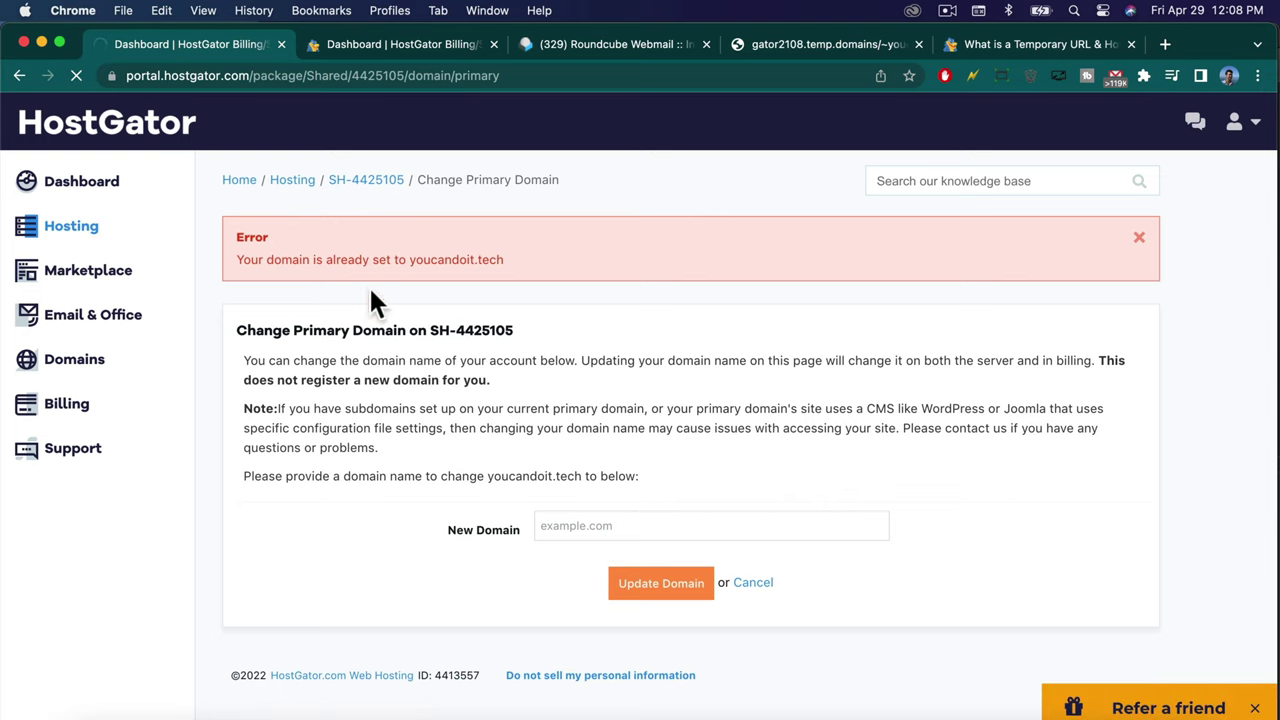
drag(750, 46, 630, 50)
Log in to the WordPress admin with the account username and password.
click(200, 107)
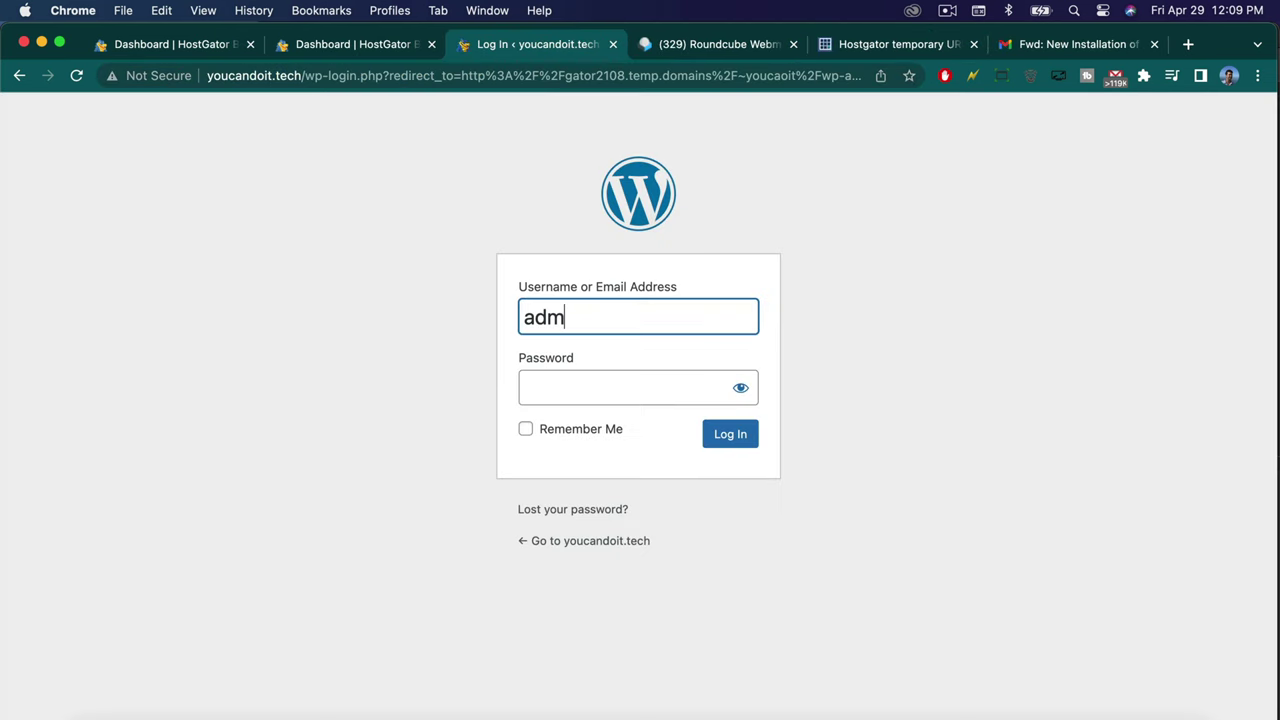
text(in)
key(Tab)
text(•••••••)
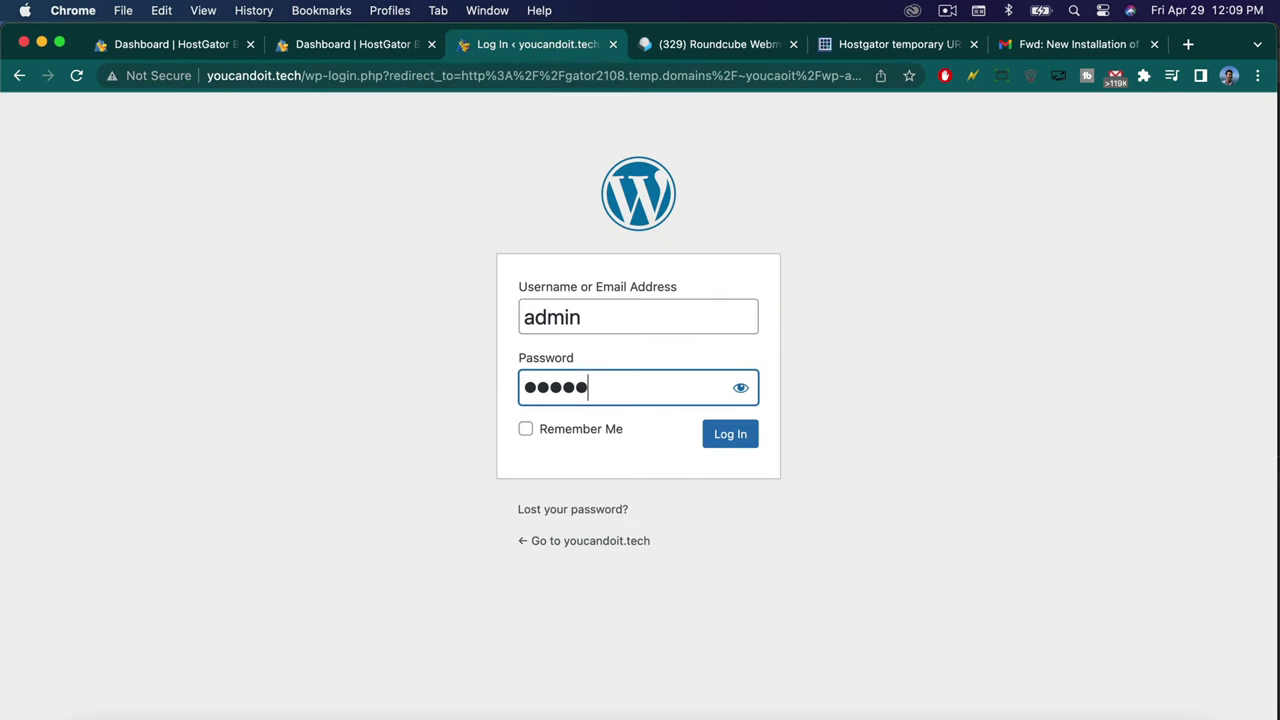
key(Return)
click(172, 604)
Review the tagline and both address URLs in General Settings, then view the live youcandoit.tech site.
mouse_move(88, 645)
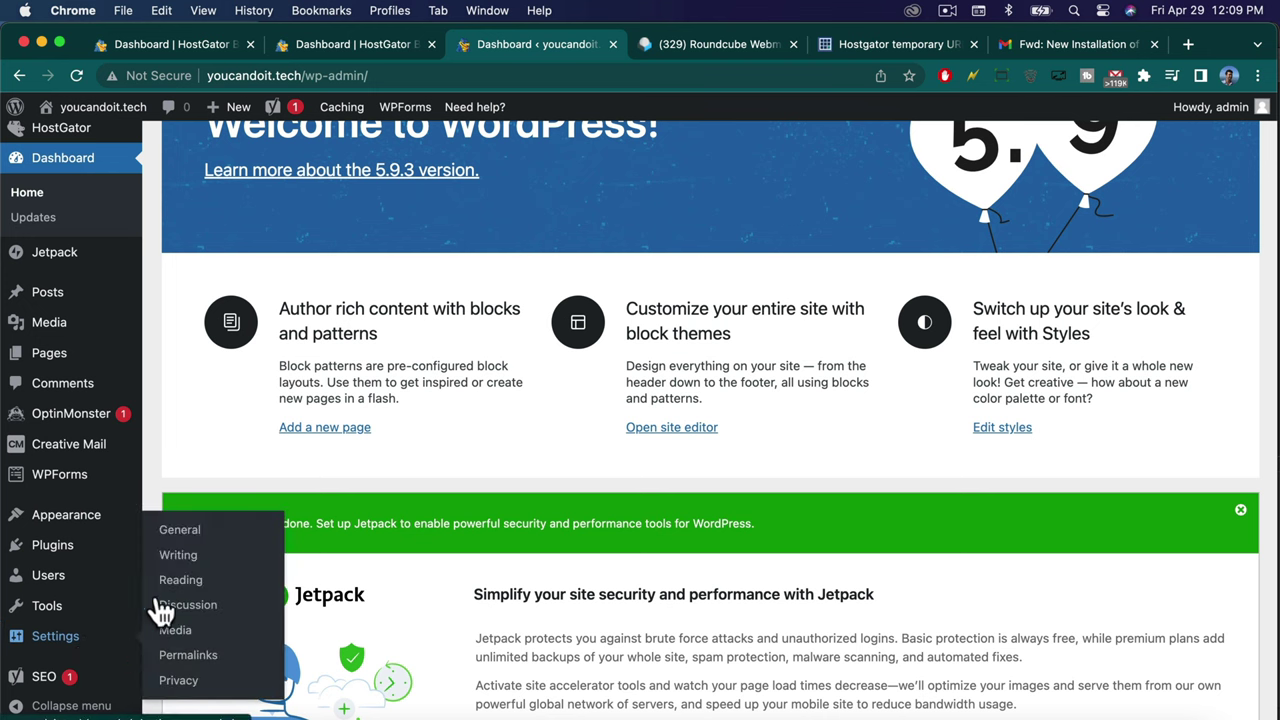
click(166, 535)
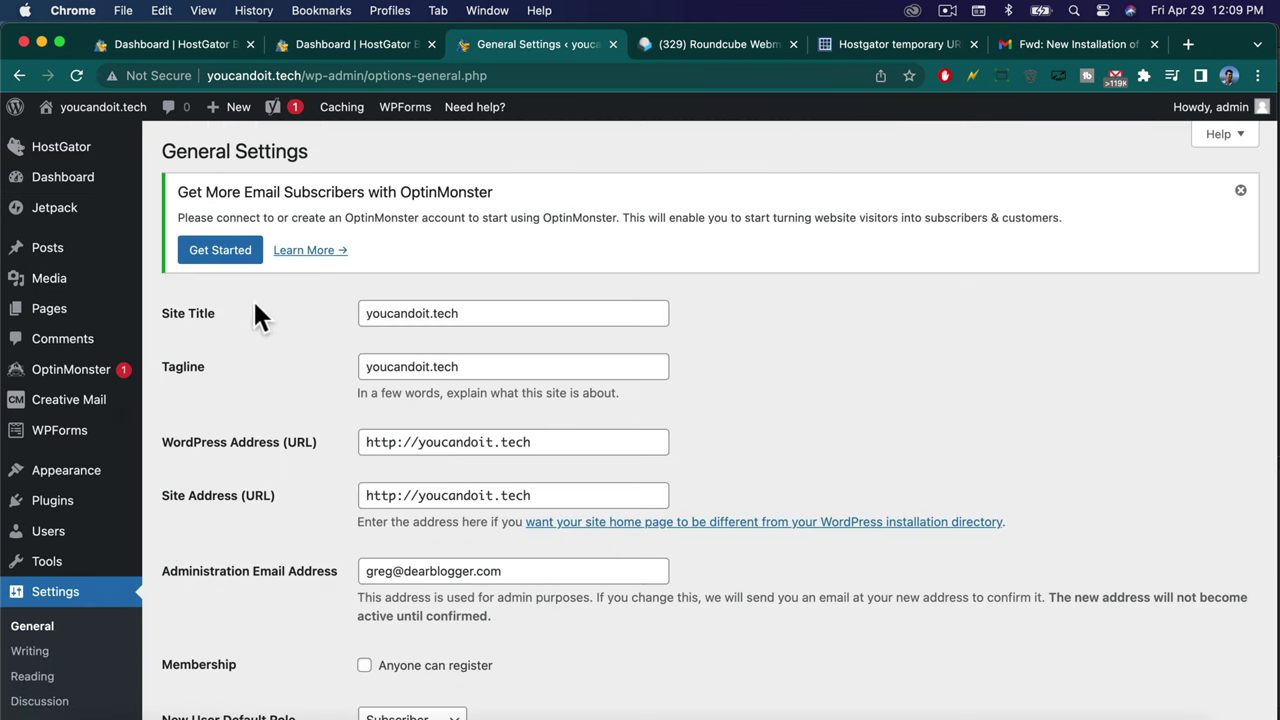
scroll(300, 414, down, 1)
click(389, 422)
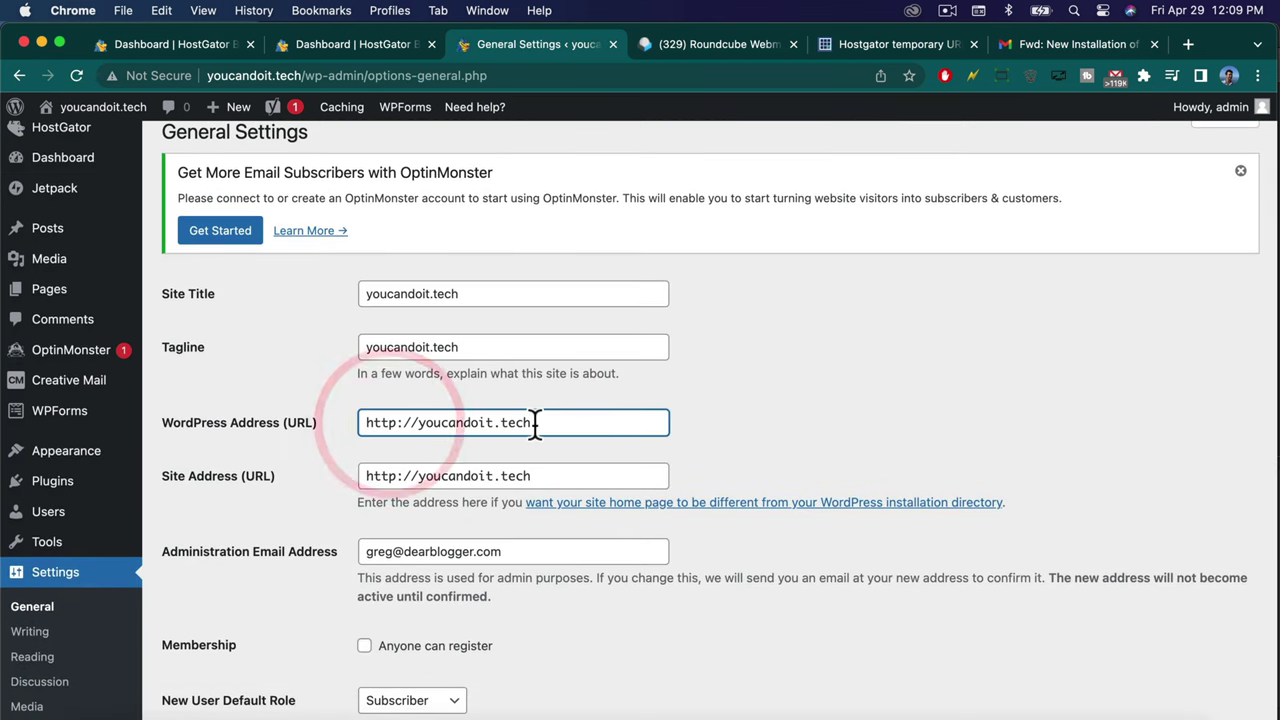
click(407, 349)
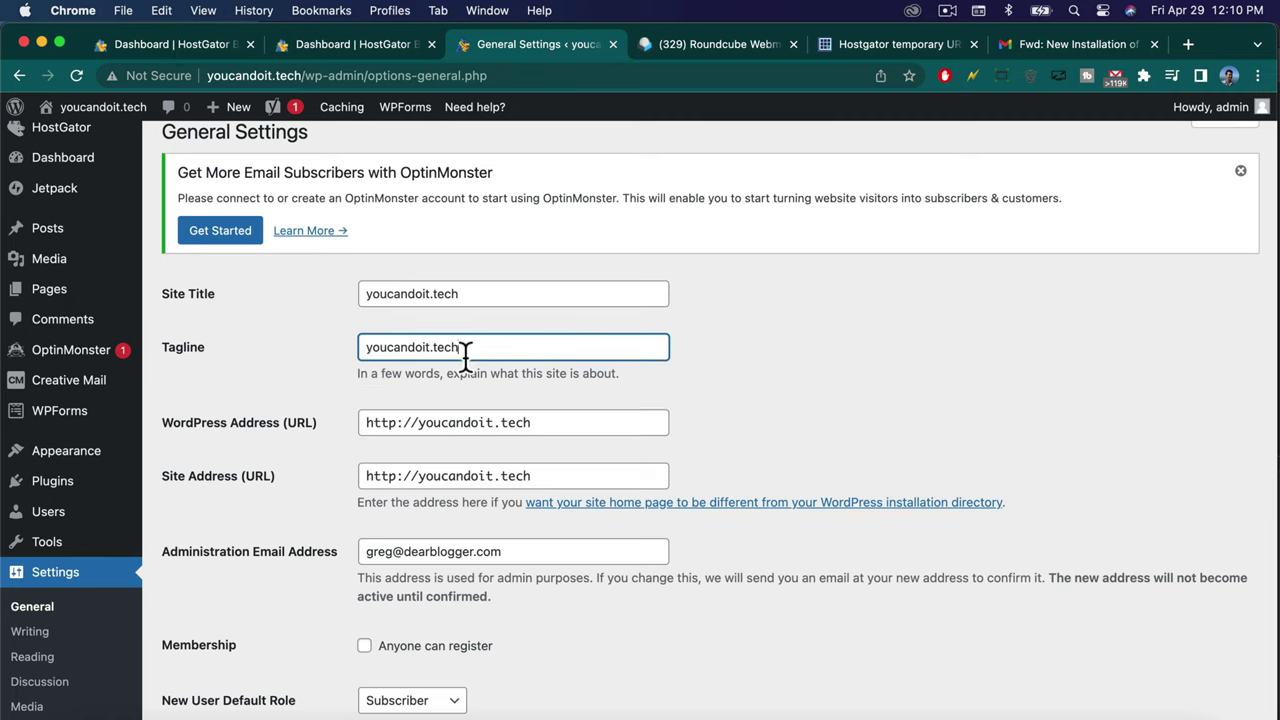
click(417, 423)
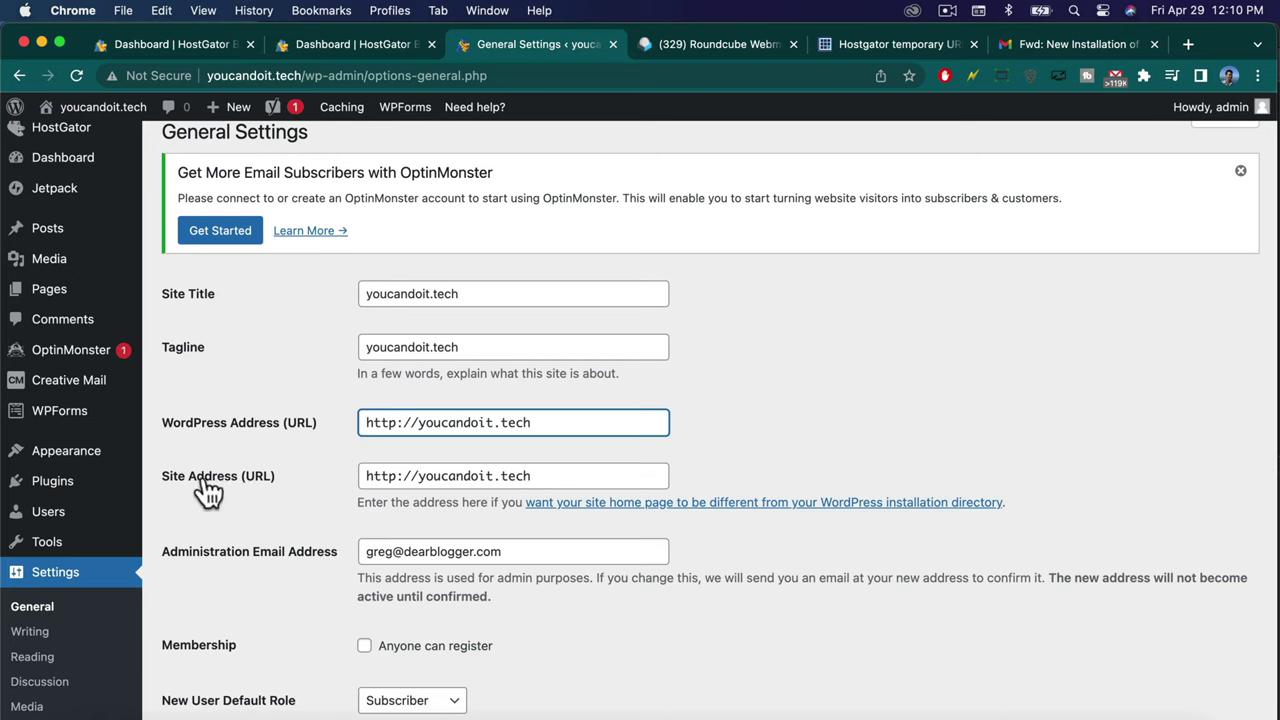
click(418, 476)
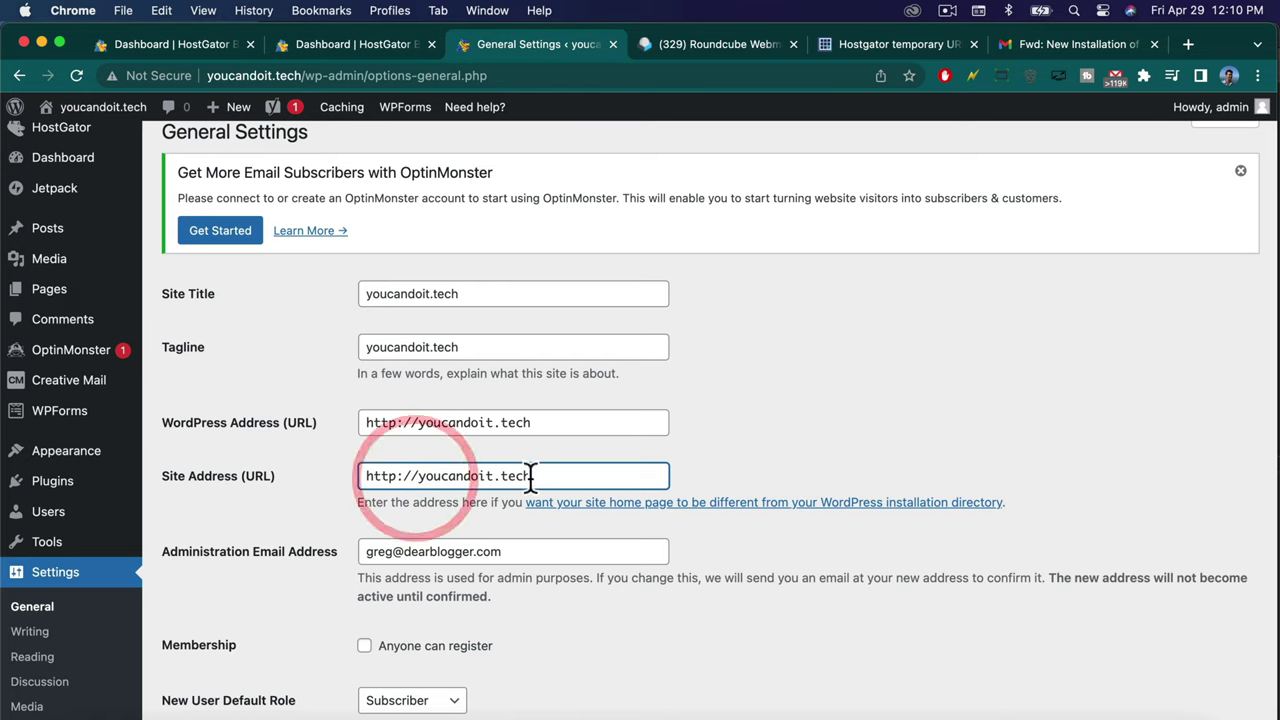
click(75, 107)
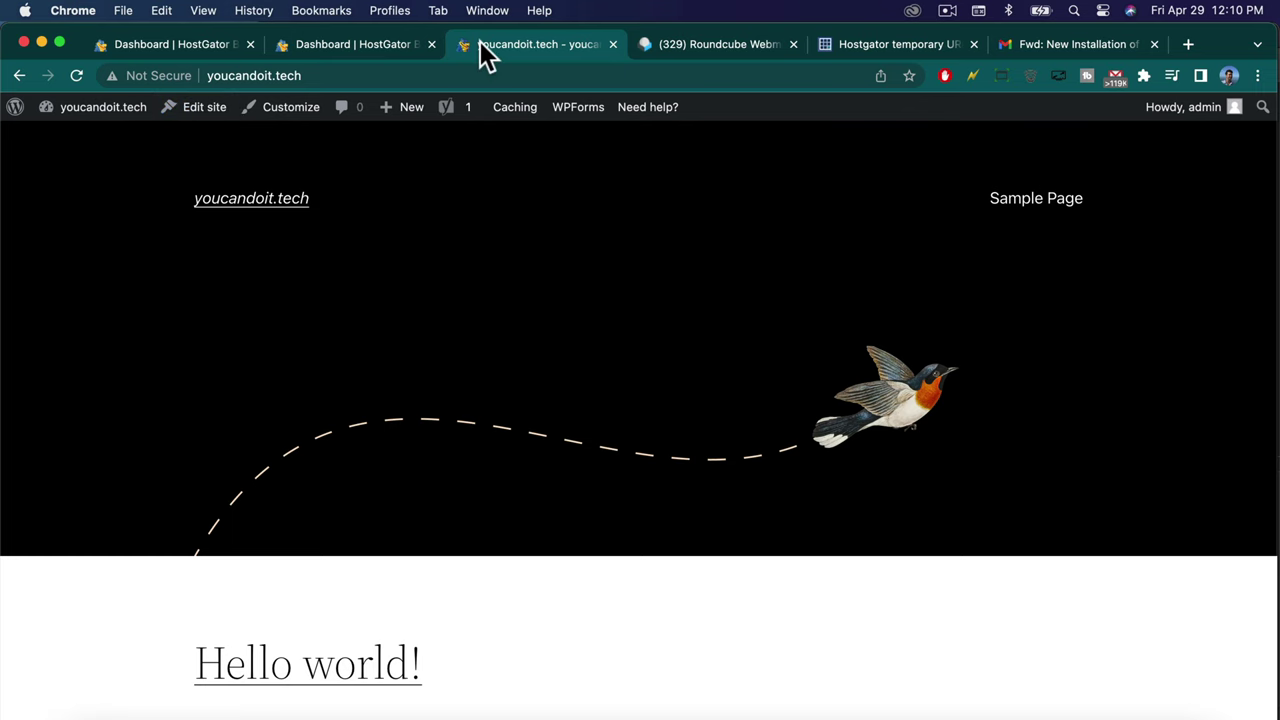
click(193, 45)
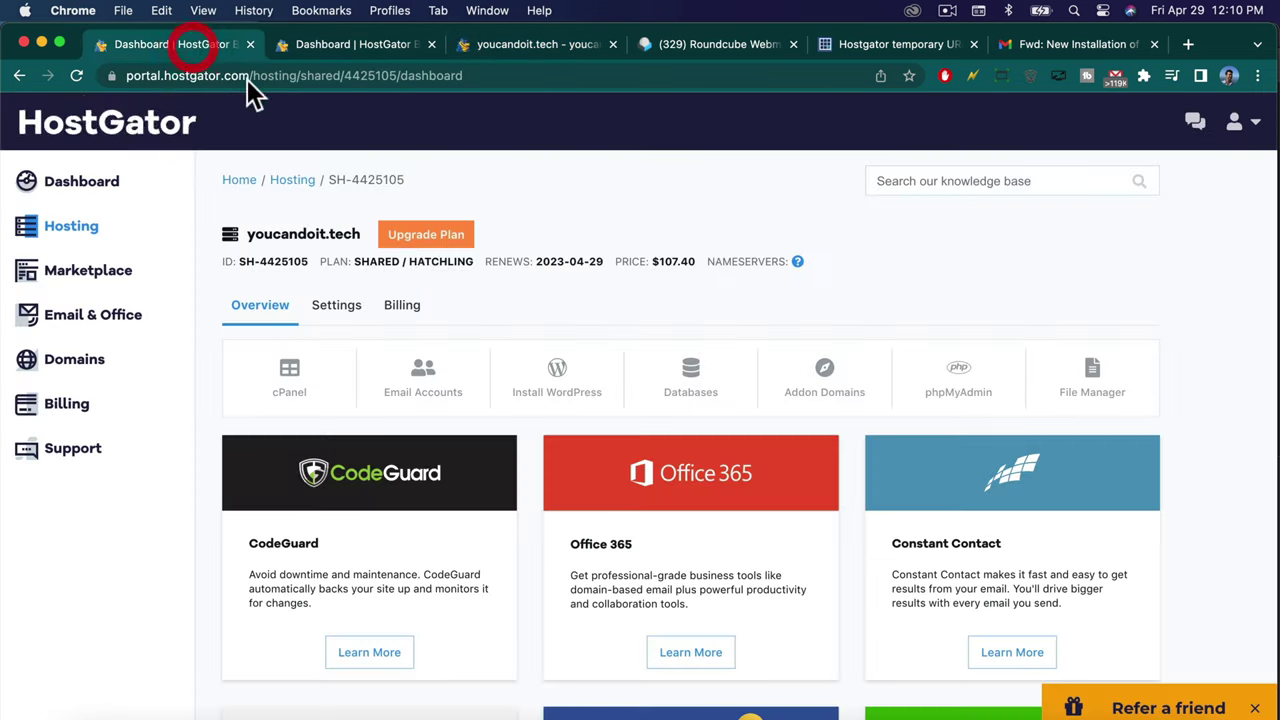
click(335, 308)
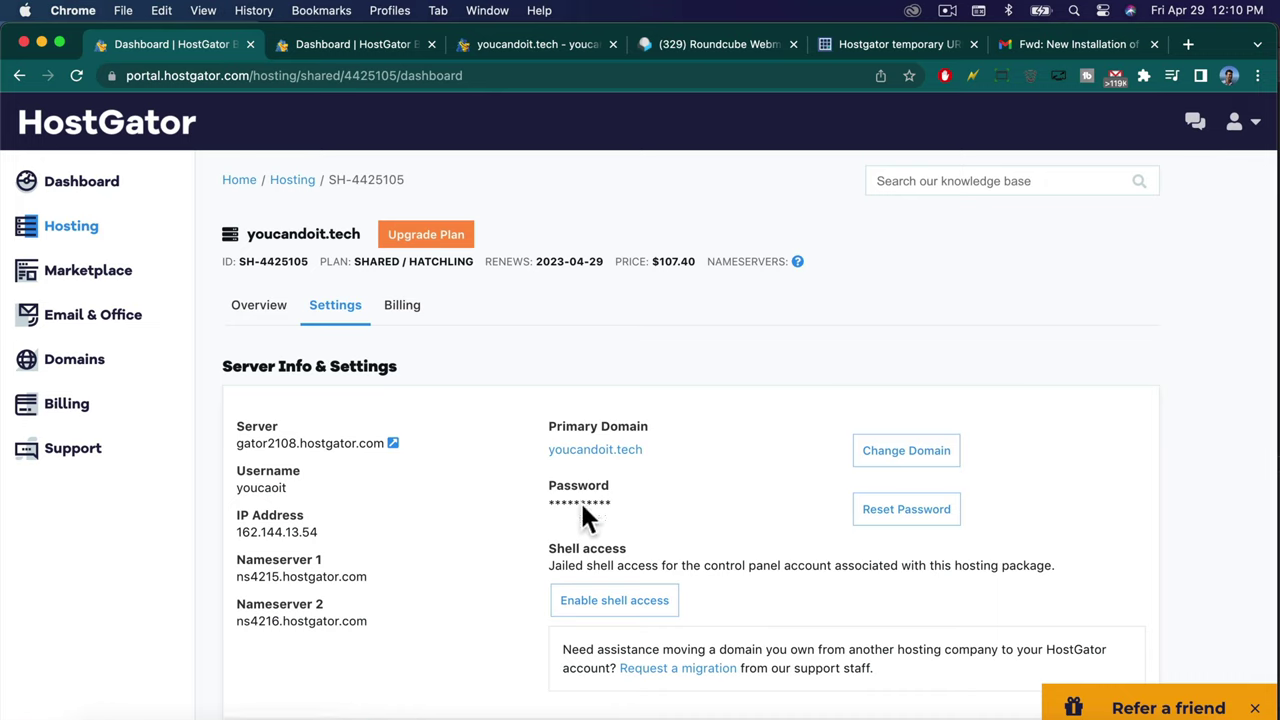
click(524, 50)
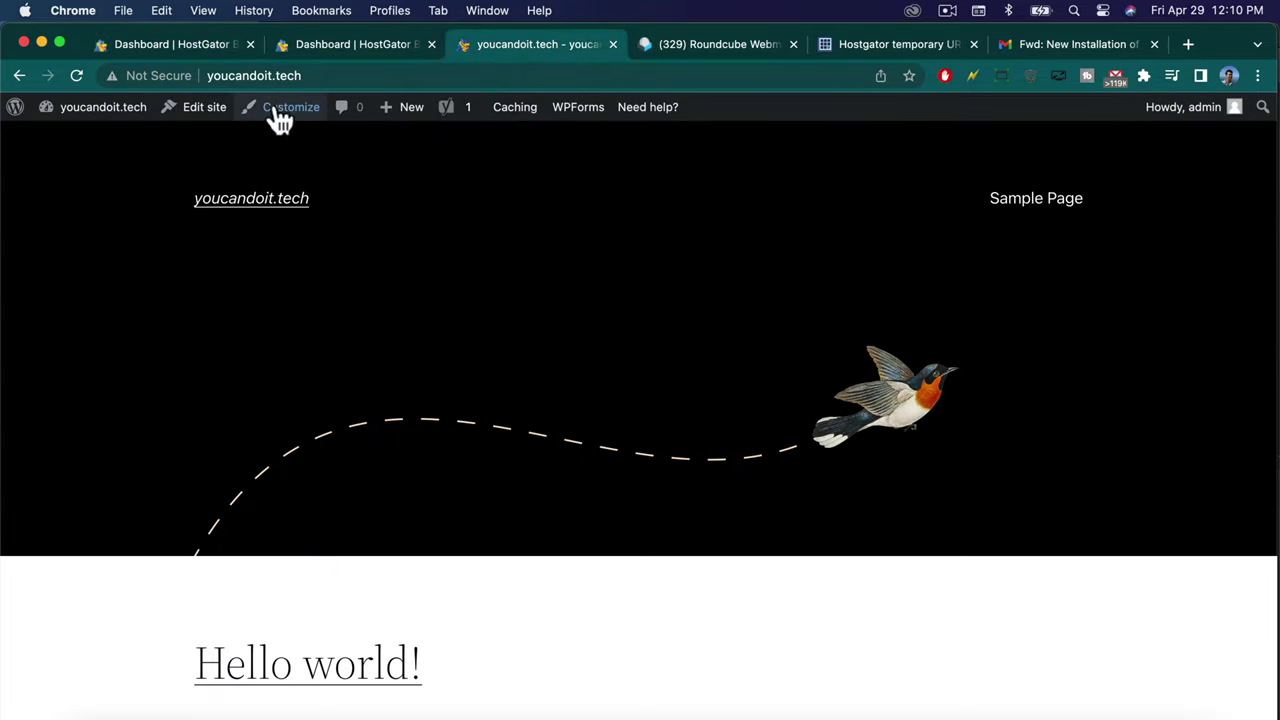
click(253, 76)
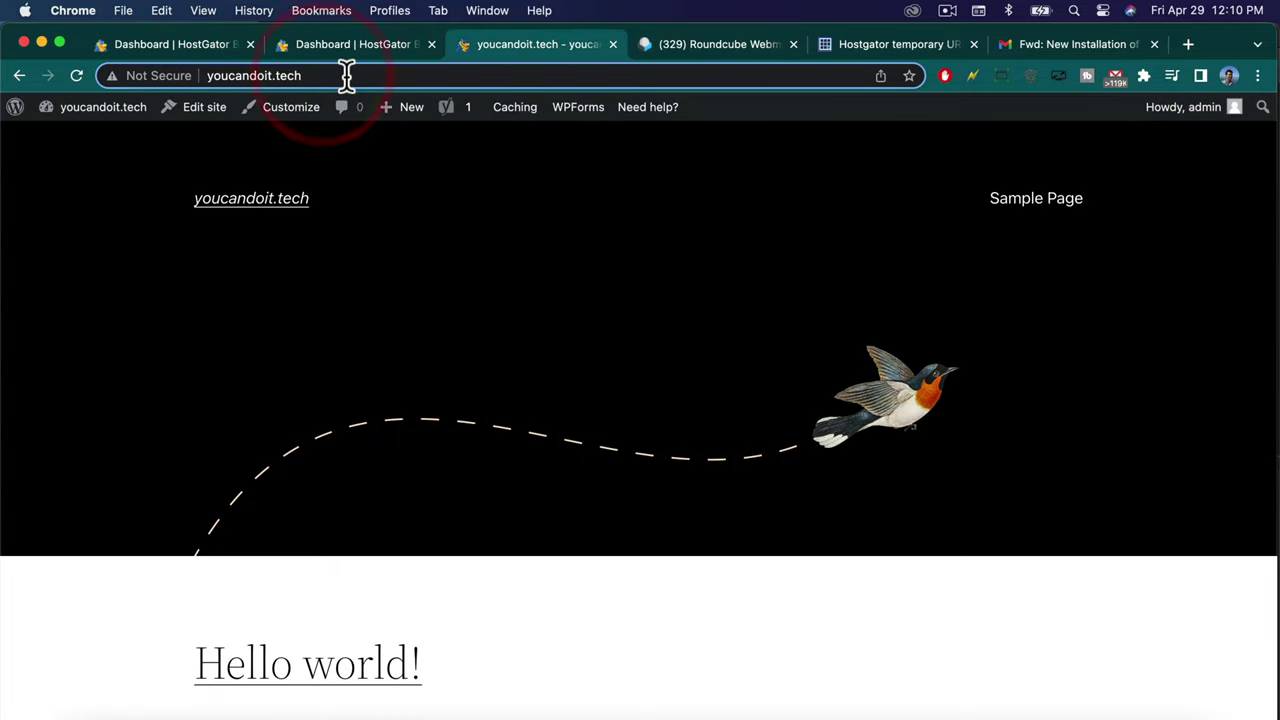
click(225, 82)
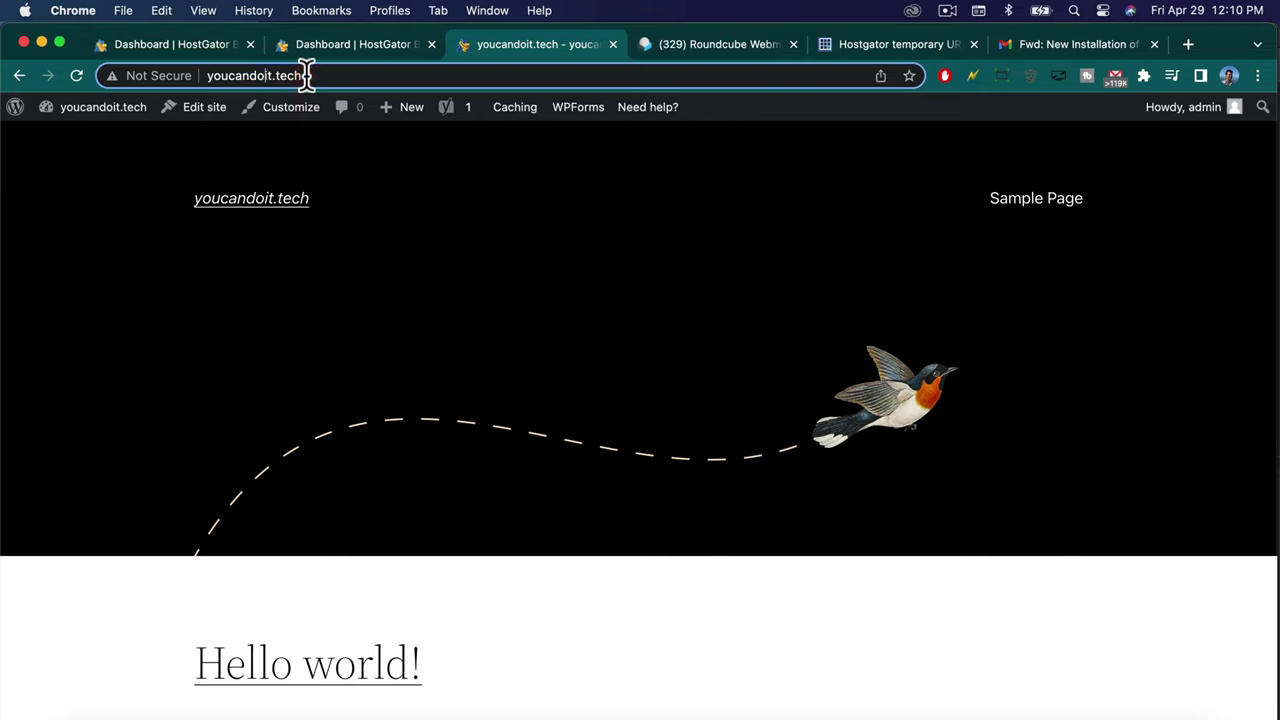
double_click(305, 77)
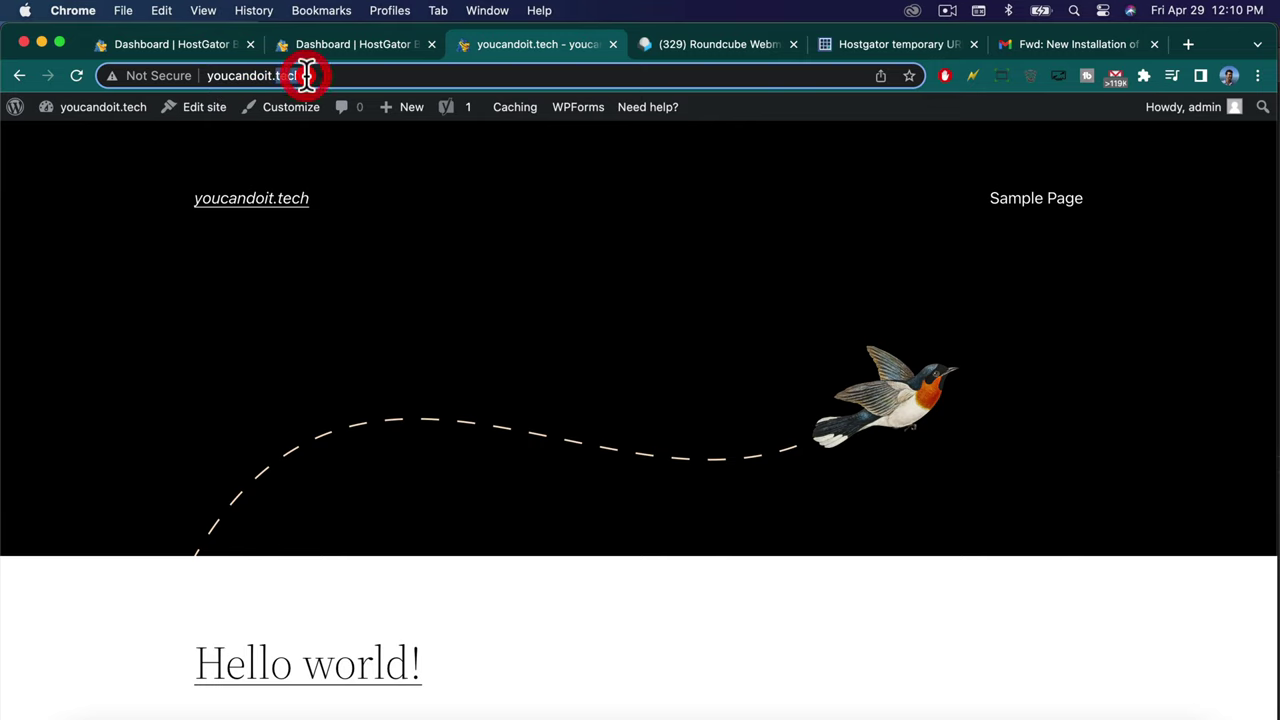
click(305, 76)
triple_click(307, 76)
double_click(306, 76)
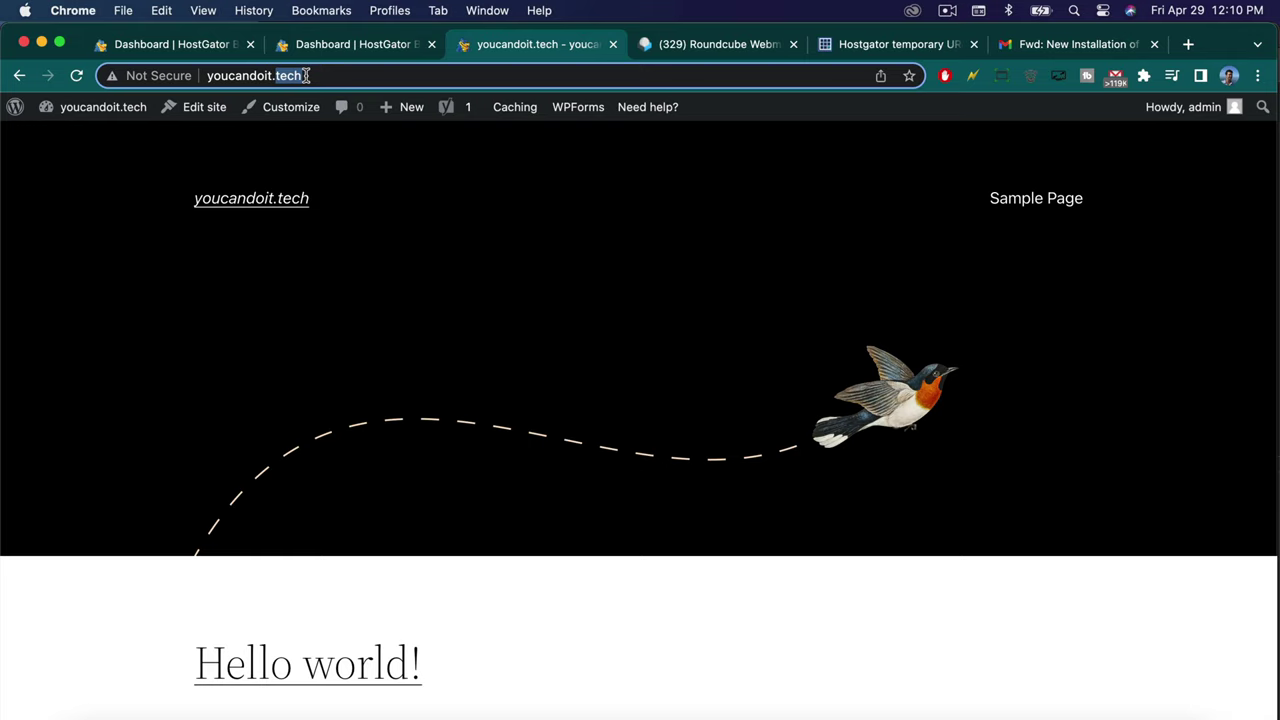
triple_click(306, 76)
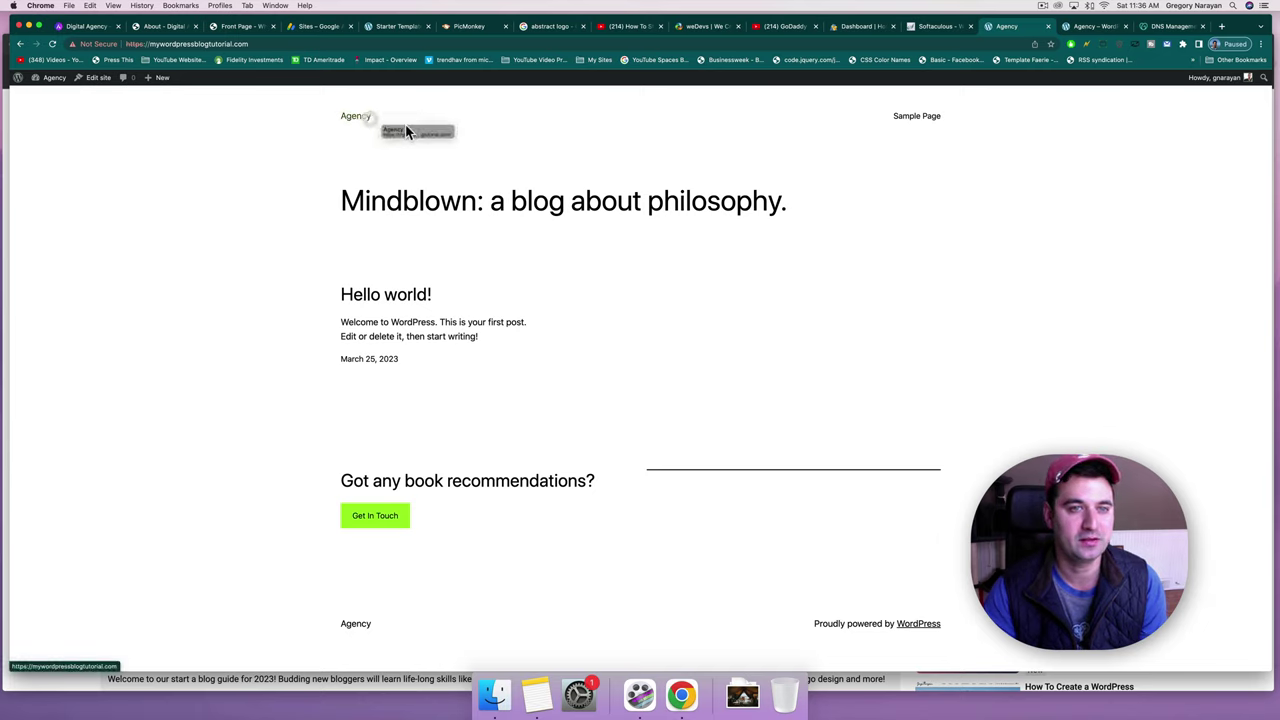
Go from the Agency Dashboard to the public site and open the Hello world! post with its one comment.
mouse_move(55, 85)
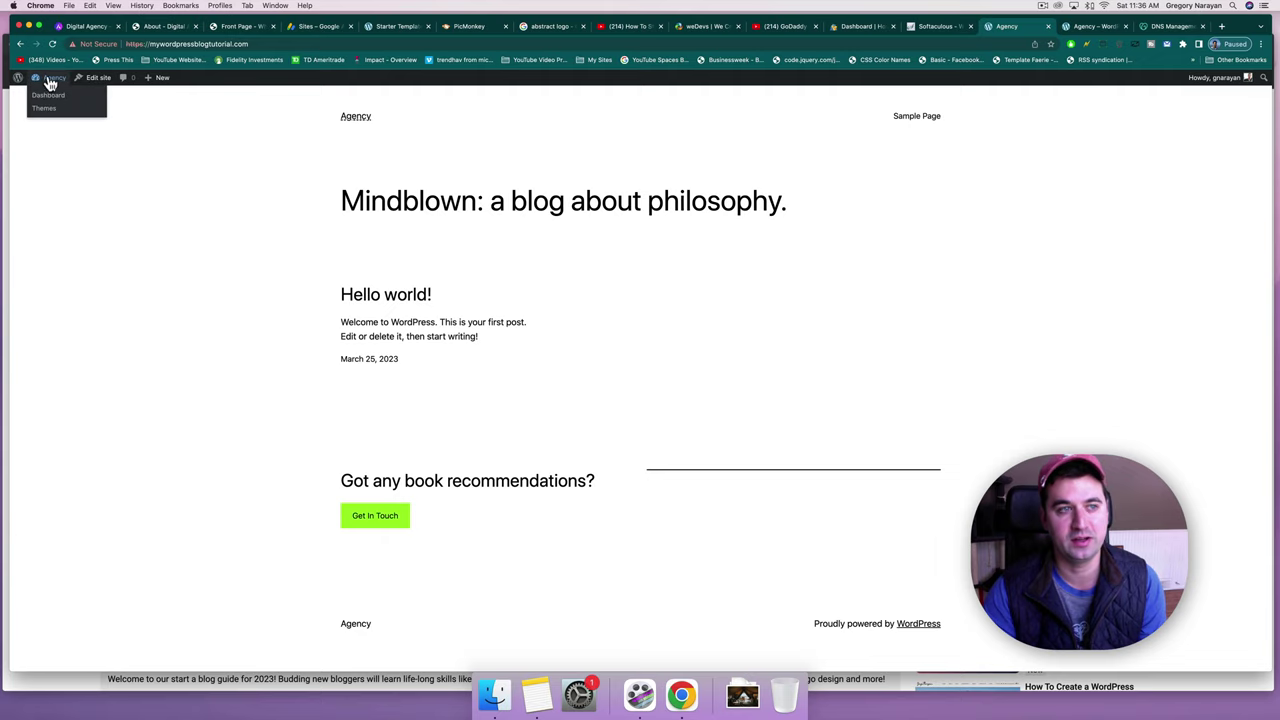
click(48, 82)
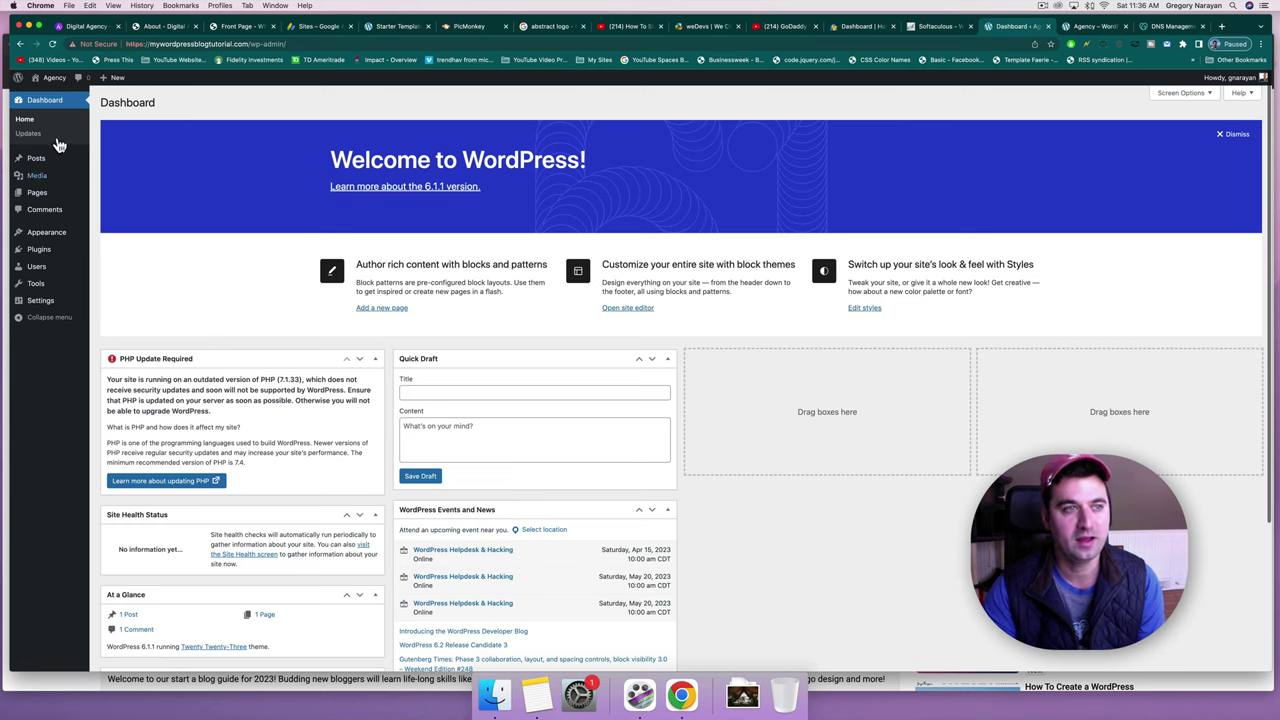
click(38, 85)
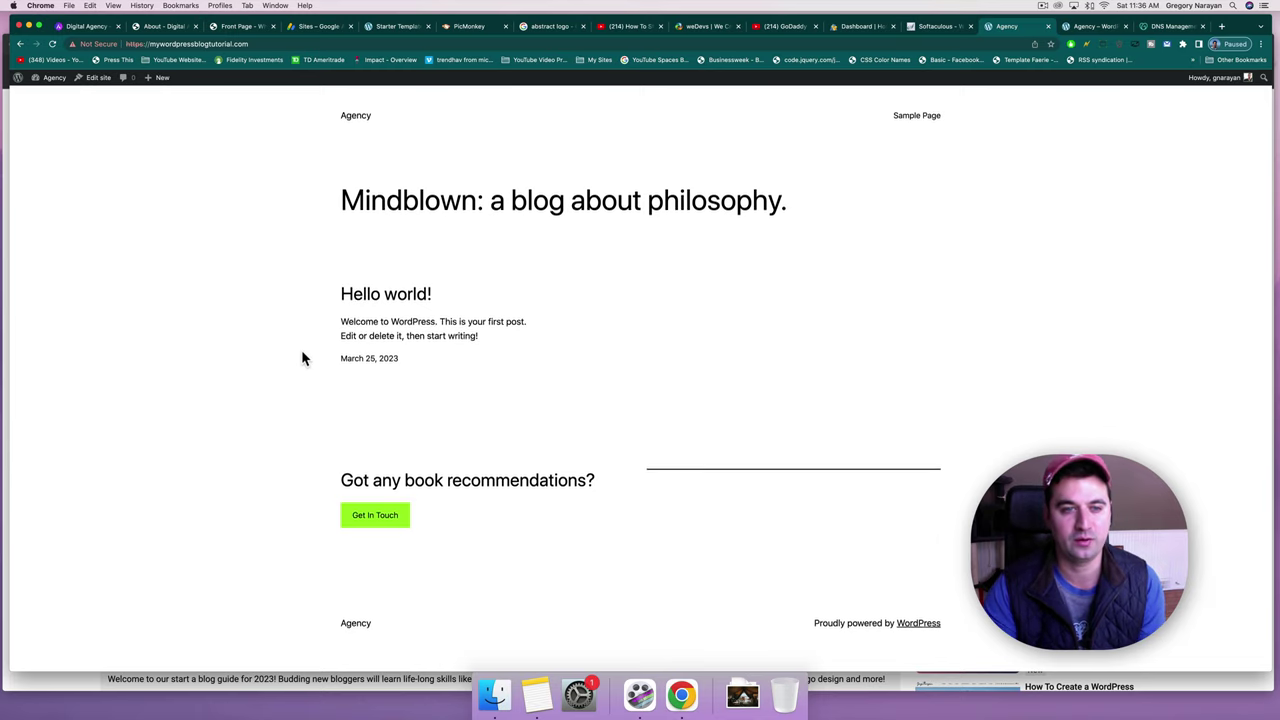
click(361, 302)
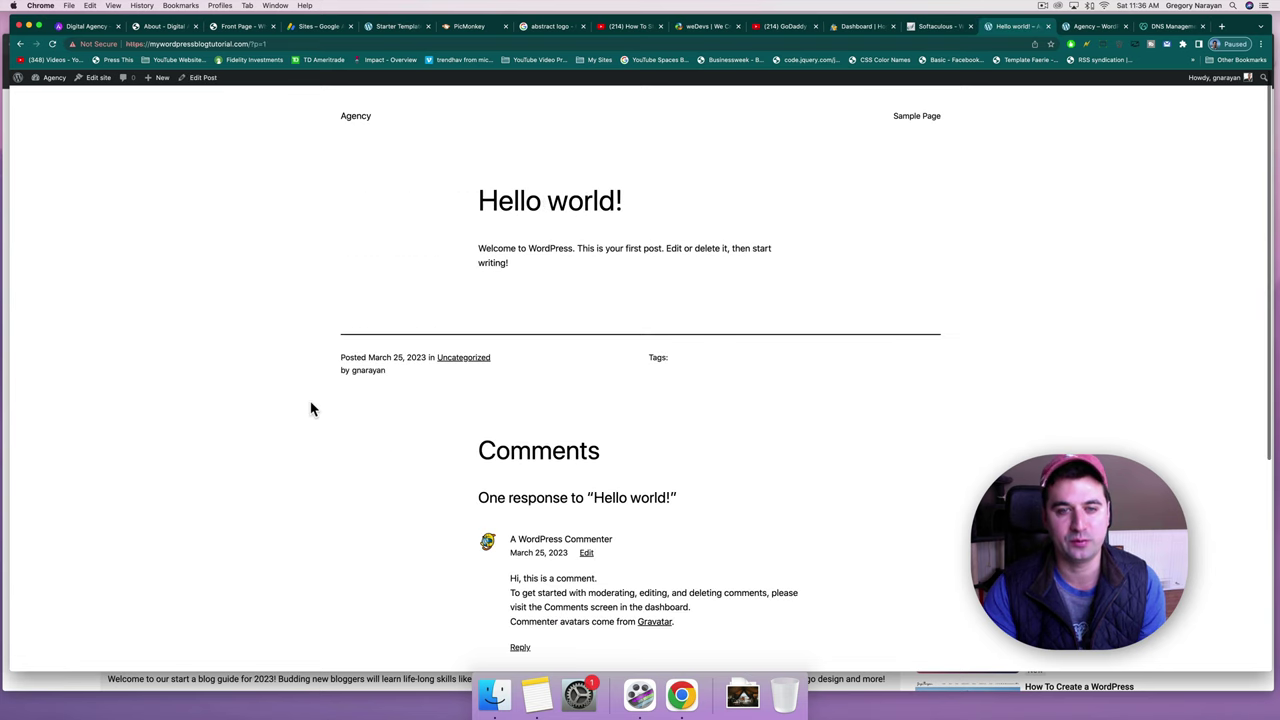
scroll(310, 408, down, 3)
scroll(311, 408, up, 5)
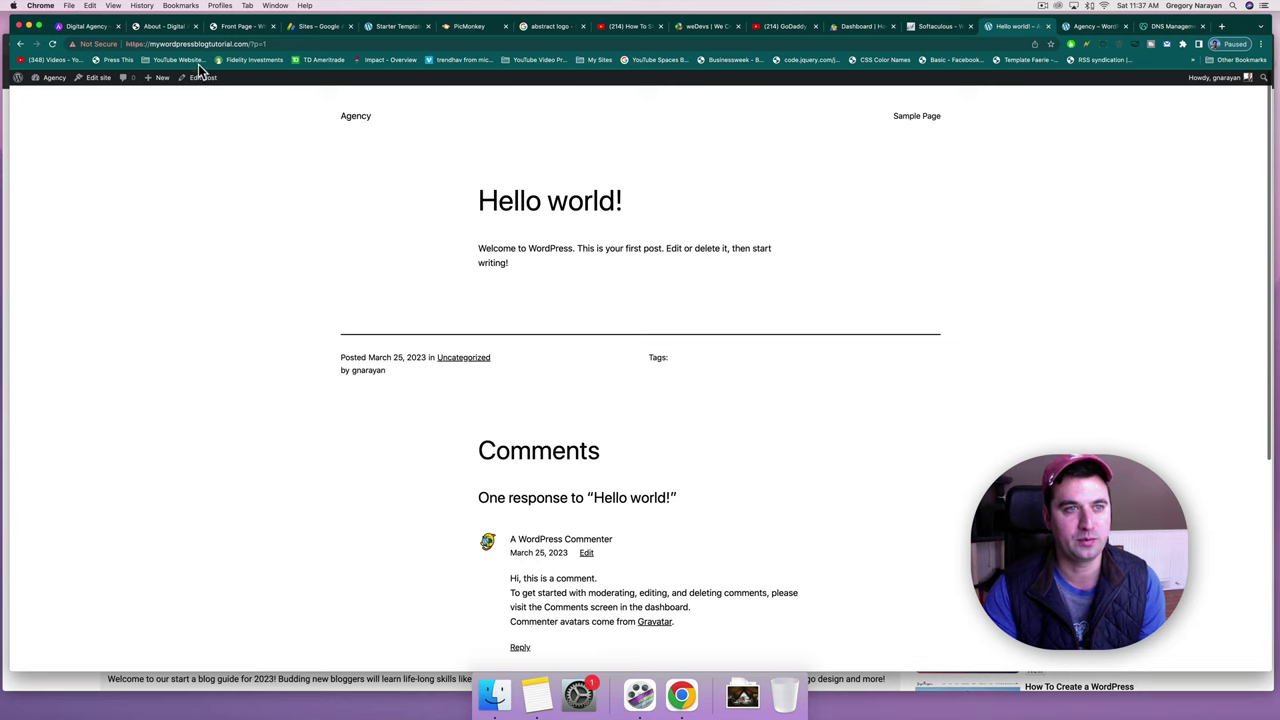
mouse_move(20, 82)
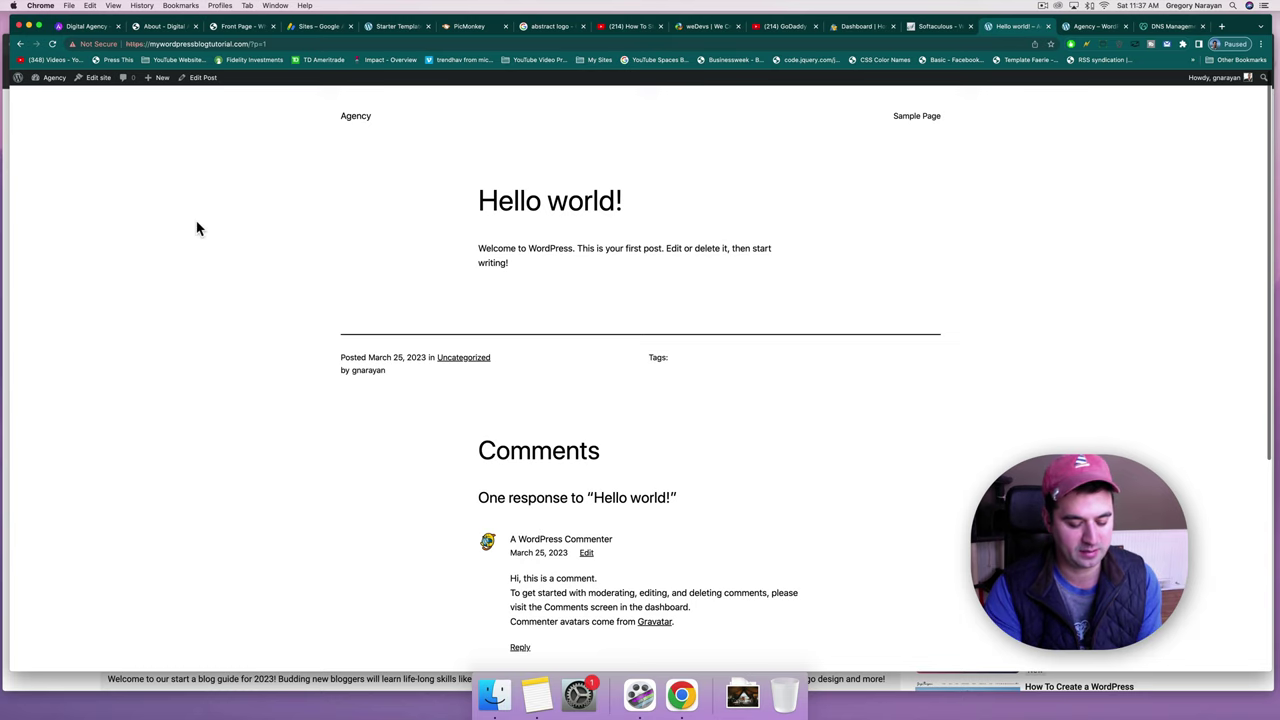
key(super+shift+n)
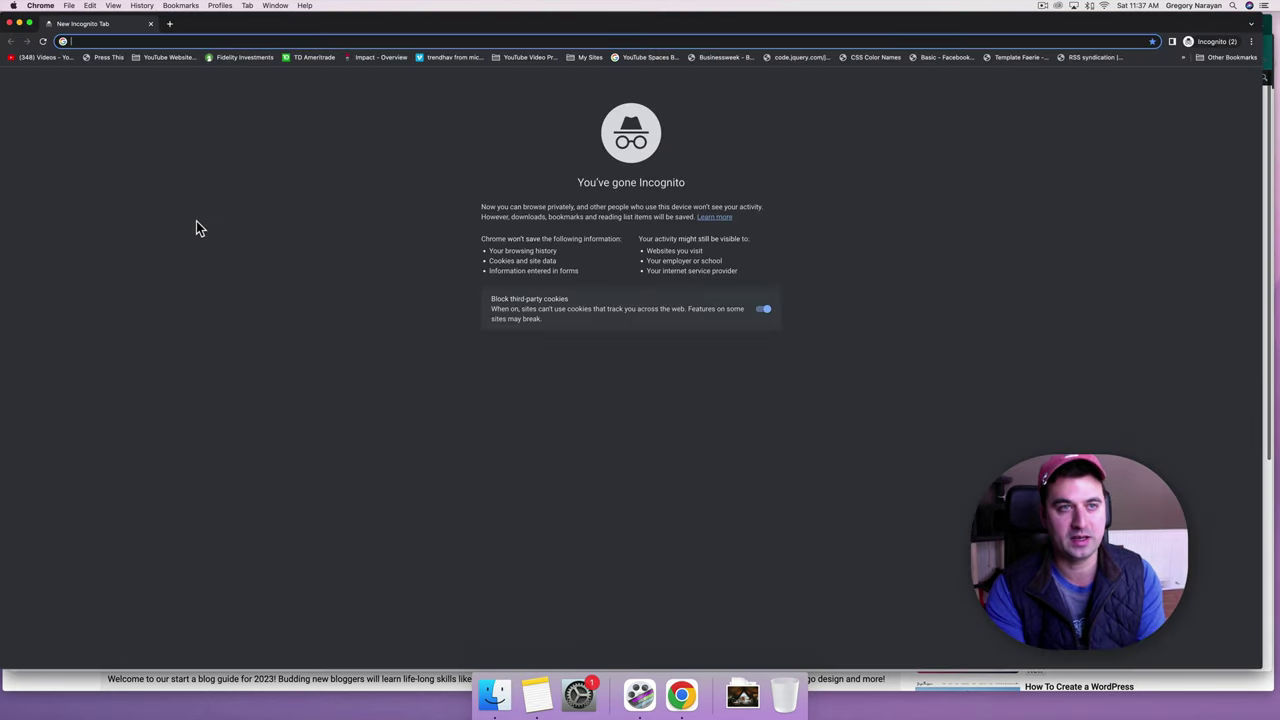
text(www.honestcollege.com/mywordpressblogtutorial/)
key(Return)
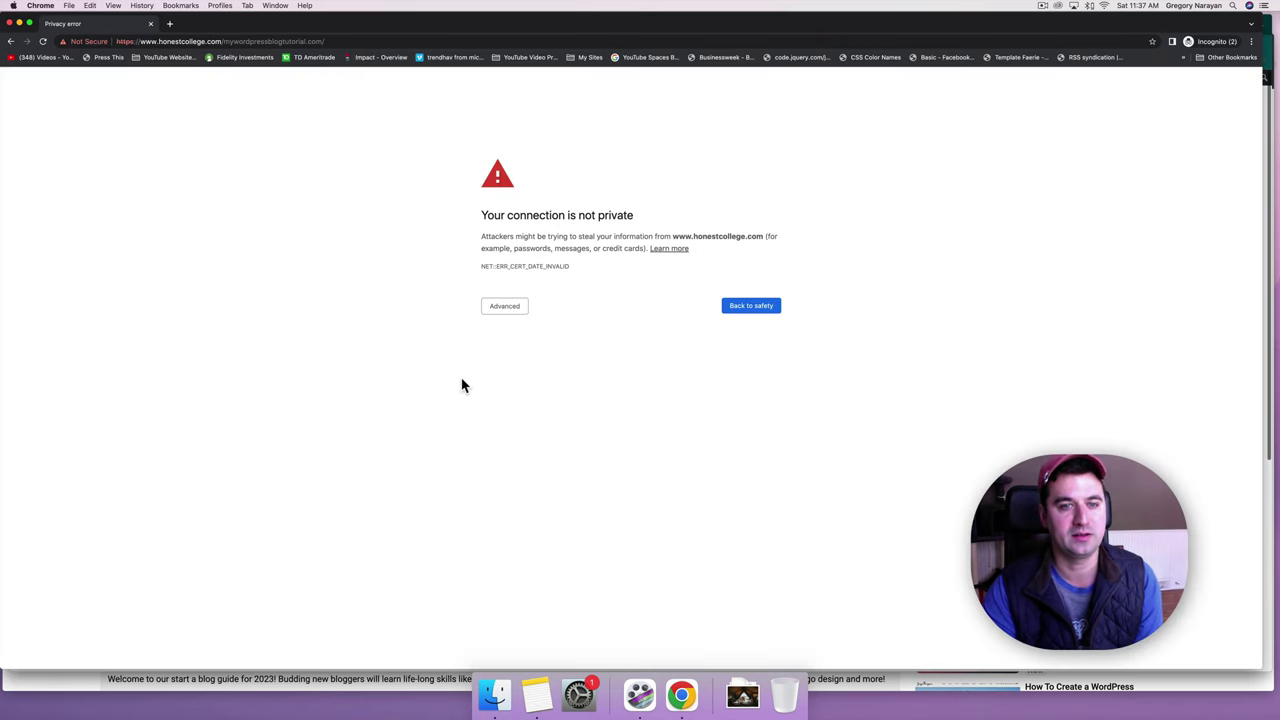
click(499, 310)
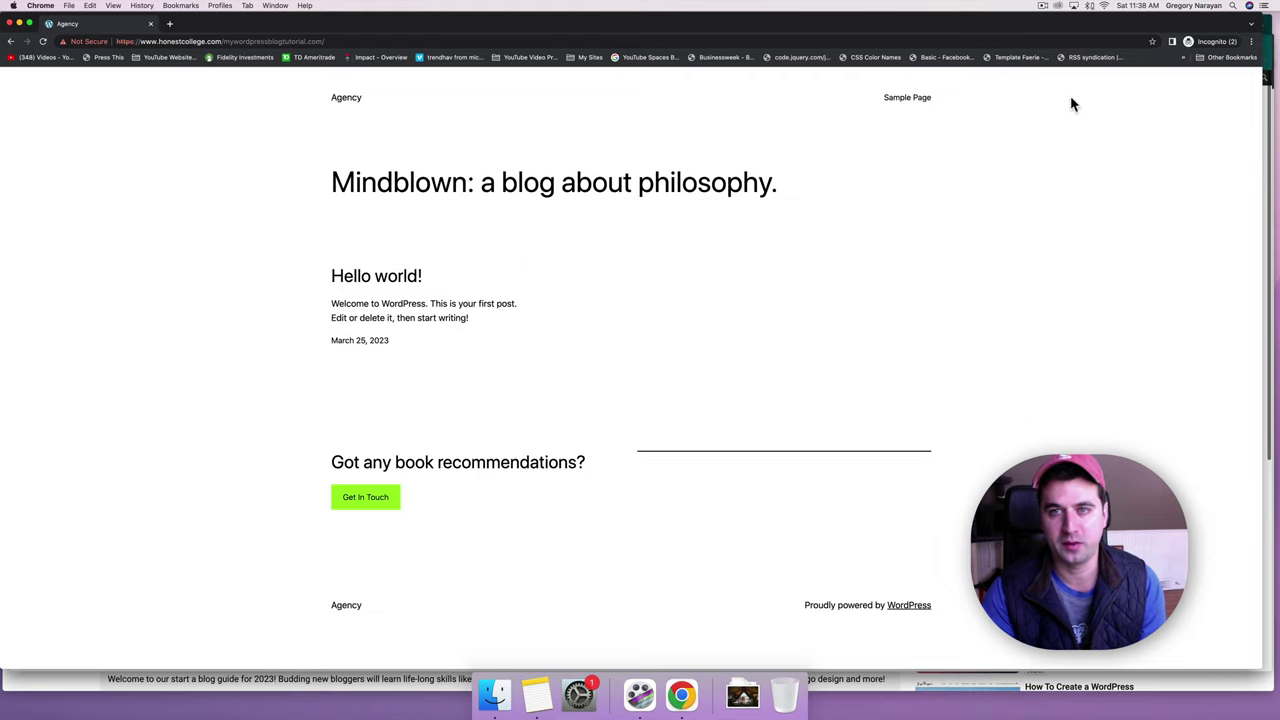
click(12, 24)
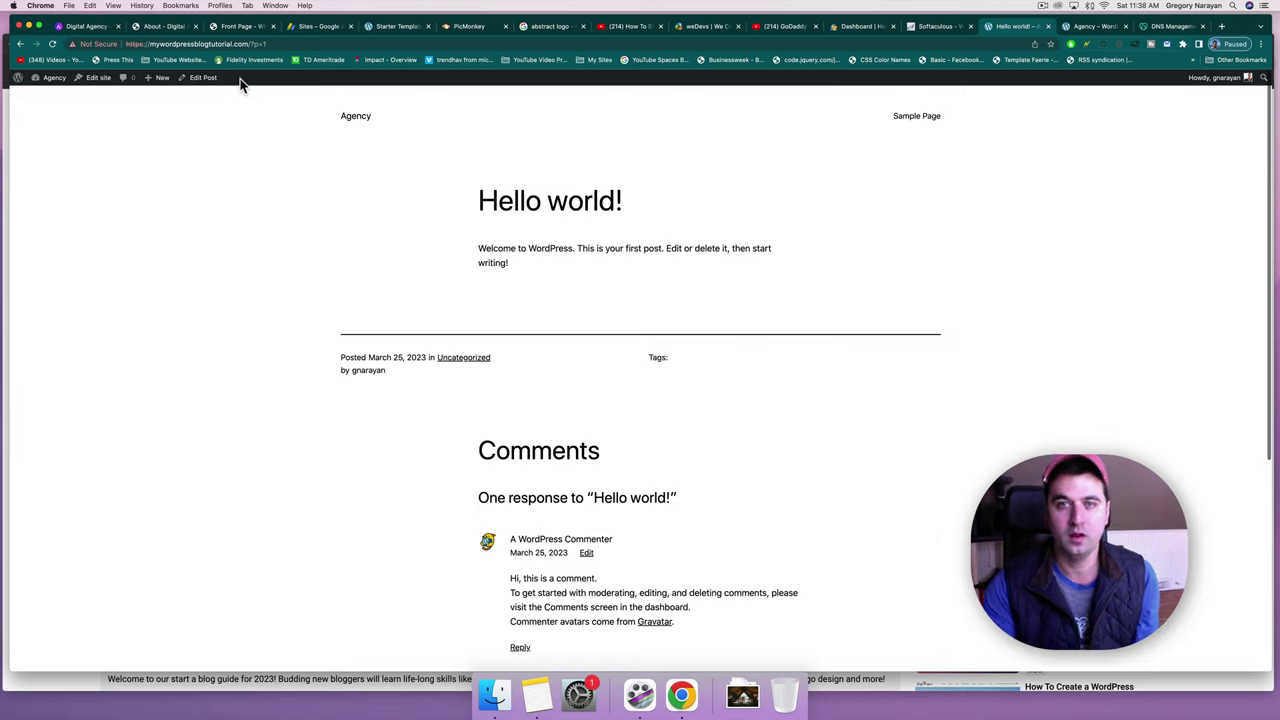
Open the Agency site's Dashboard and load its Settings > General page.
click(53, 84)
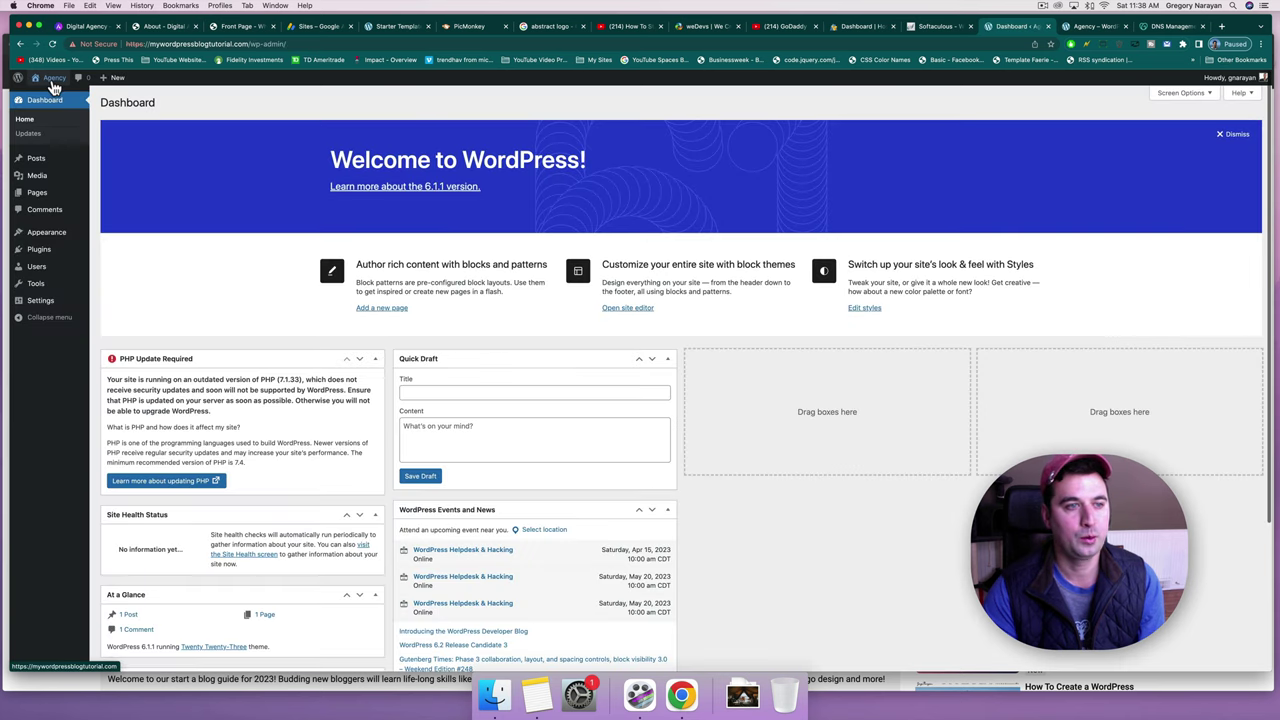
mouse_move(54, 308)
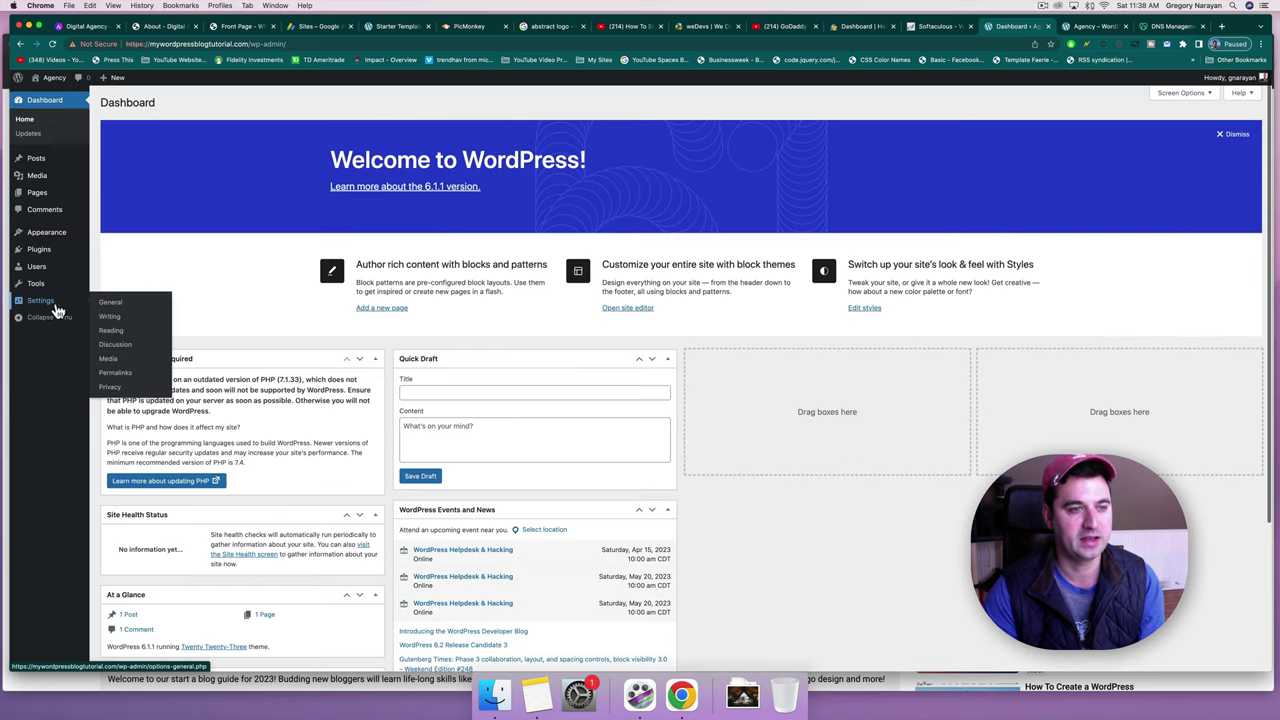
click(110, 303)
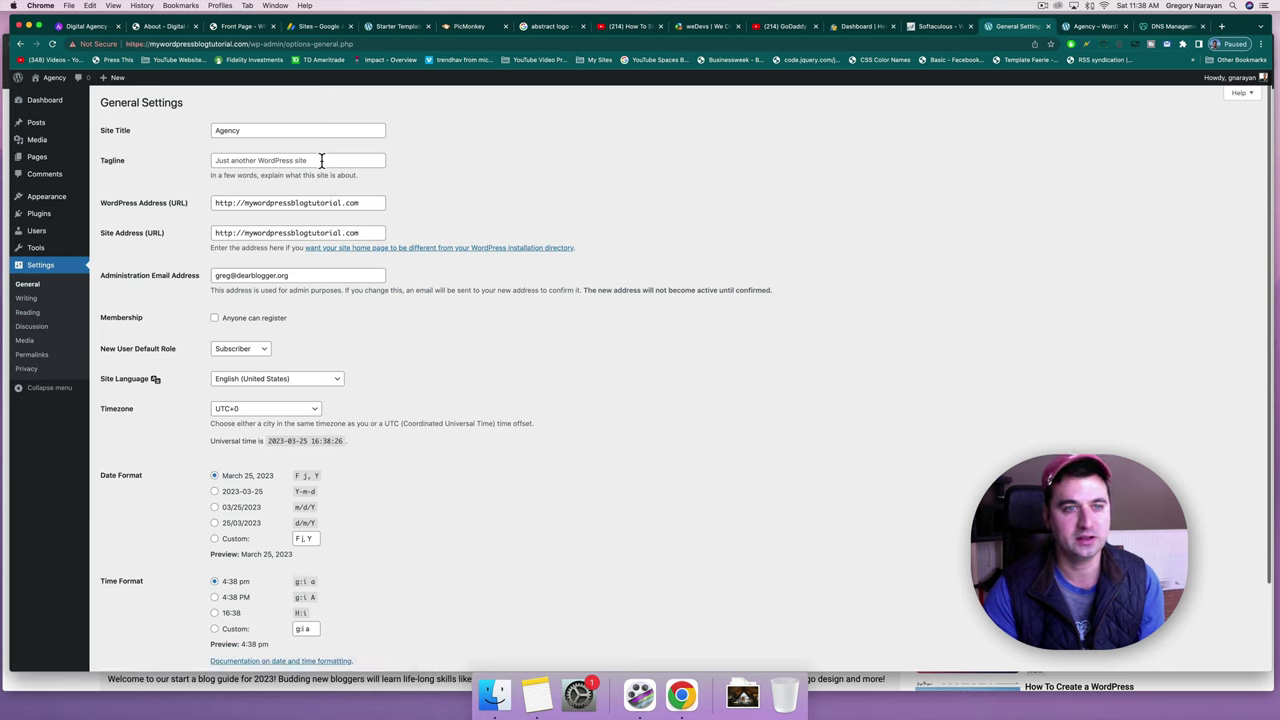
click(321, 160)
click(259, 129)
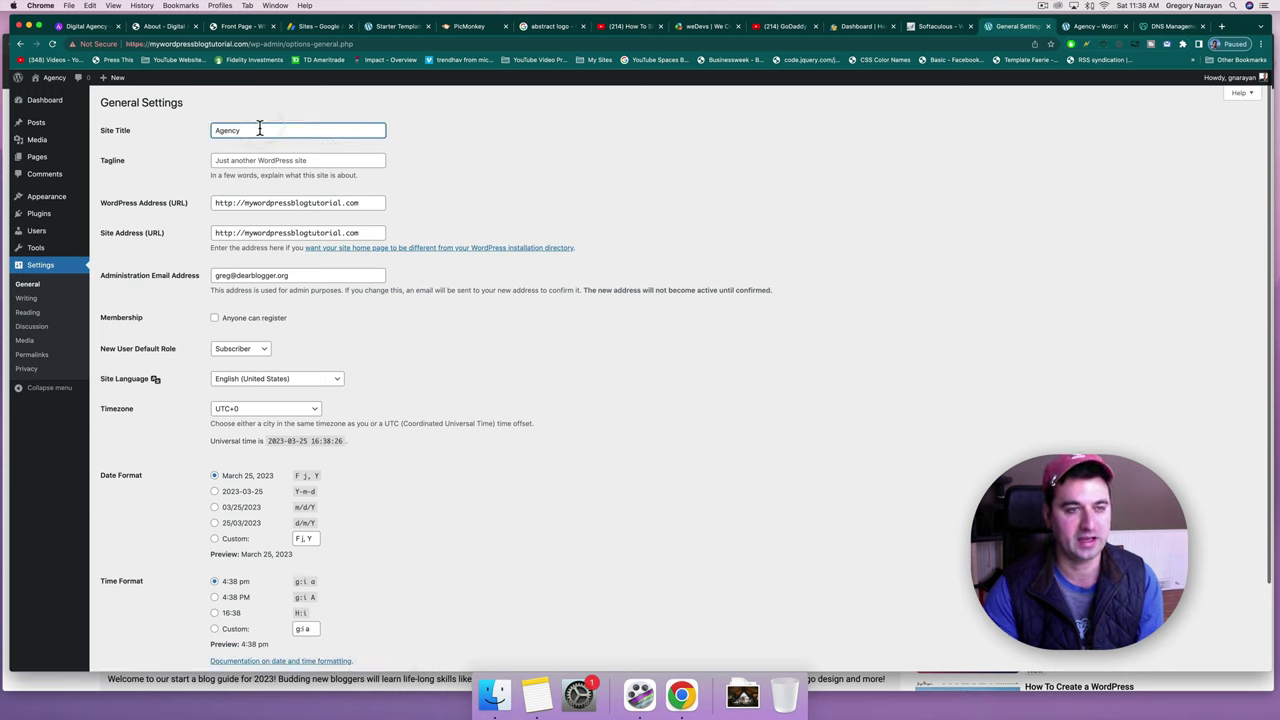
drag(259, 129, 194, 129)
click(257, 126)
text(my wordp)
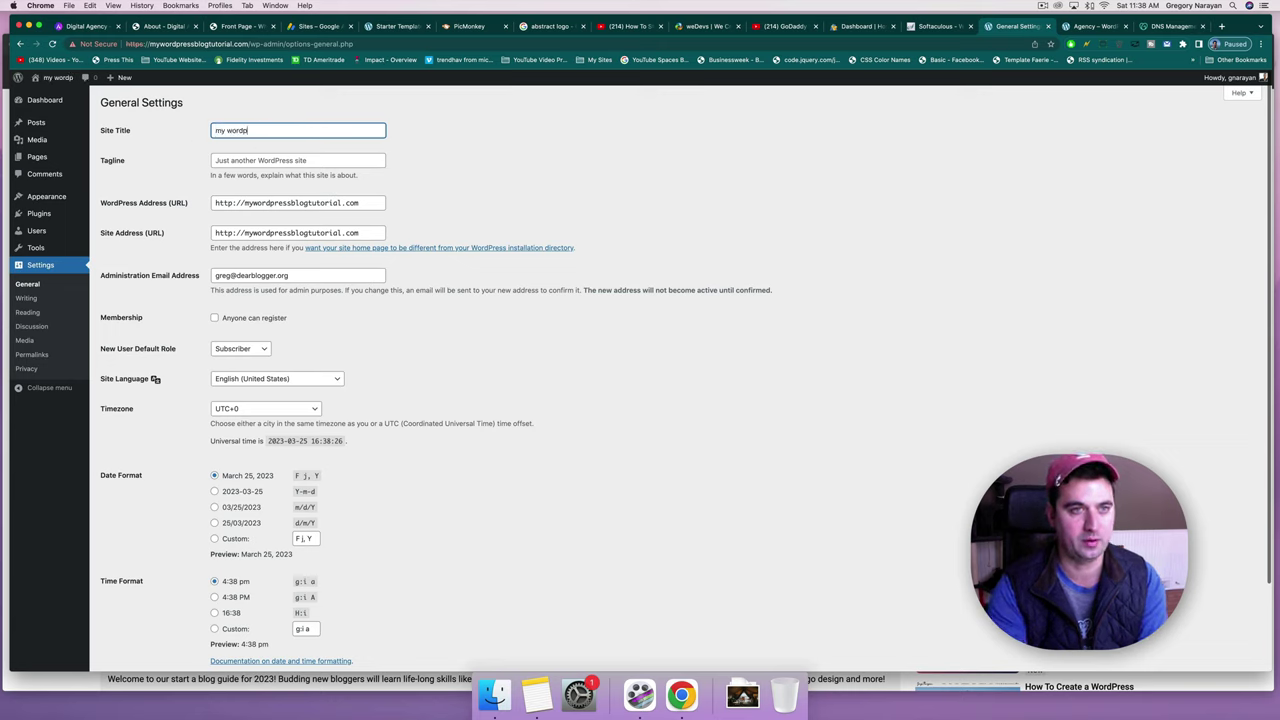
text(ress blog tutorail)
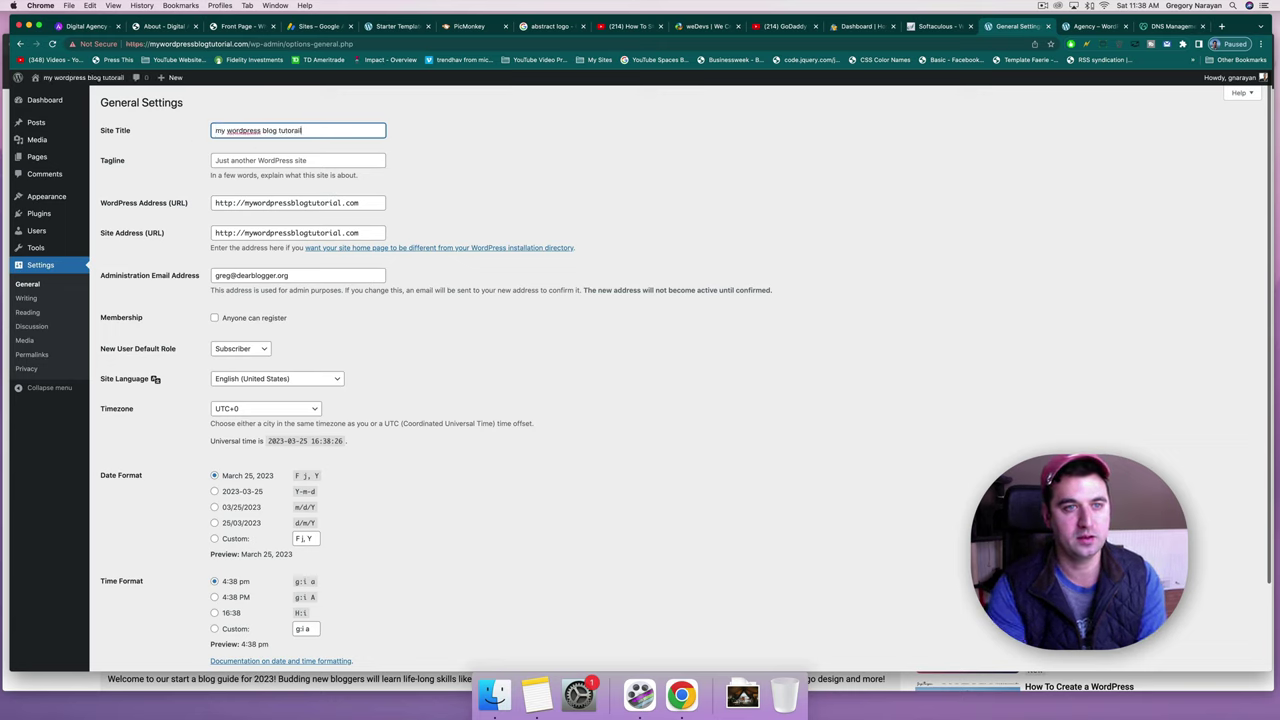
text(al)
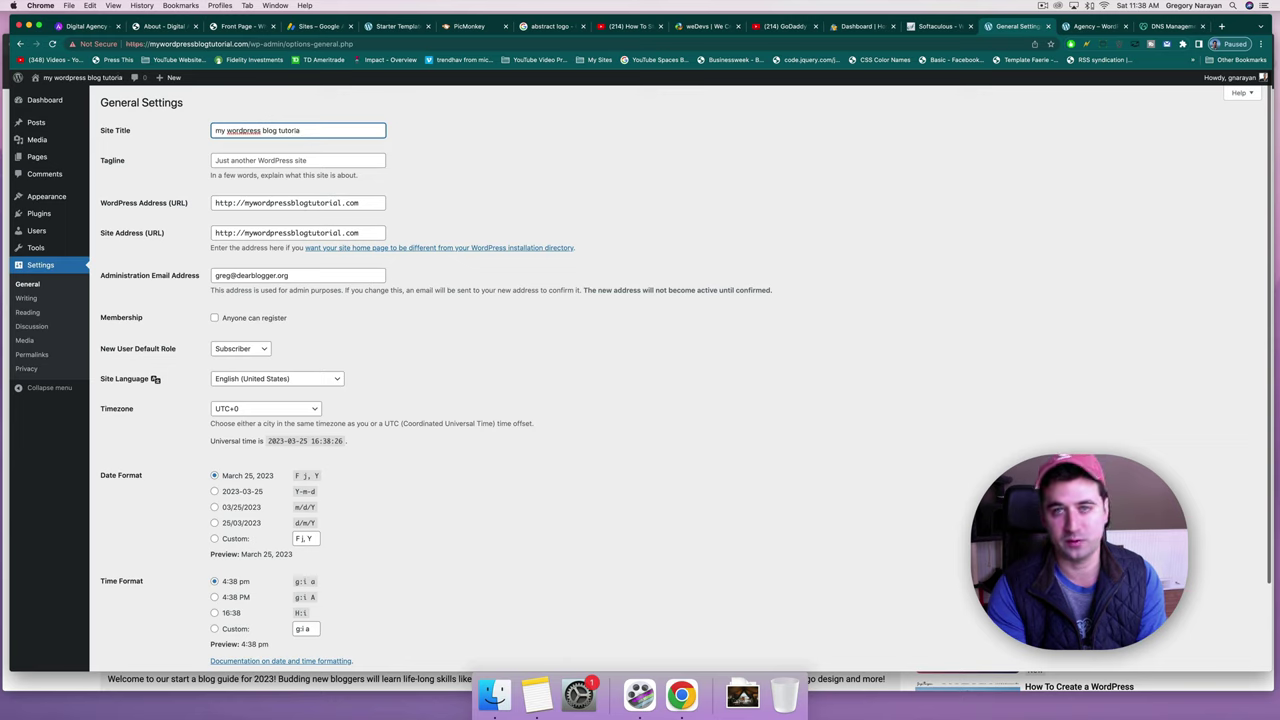
key(BackSpace)
key(BackSpace)
key(BackSpace)
key(BackSpace)
key(BackSpace)
key(BackSpace)
key(BackSpace)
key(BackSpace)
key(BackSpace)
key(BackSpace)
key(BackSpace)
key(BackSpace)
key(BackSpace)
key(BackSpace)
key(BackSpace)
key(BackSpace)
key(BackSpace)
key(BackSpace)
key(BackSpace)
key(BackSpace)
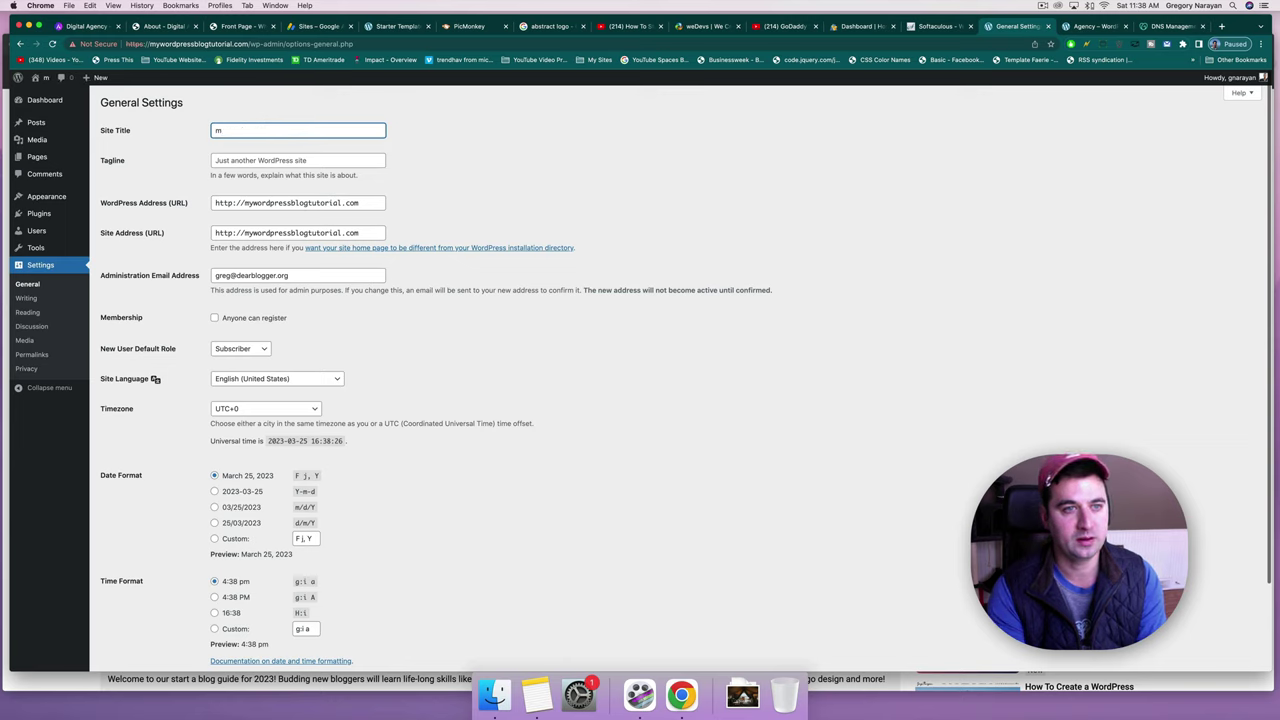
key(BackSpace)
text(Agency)
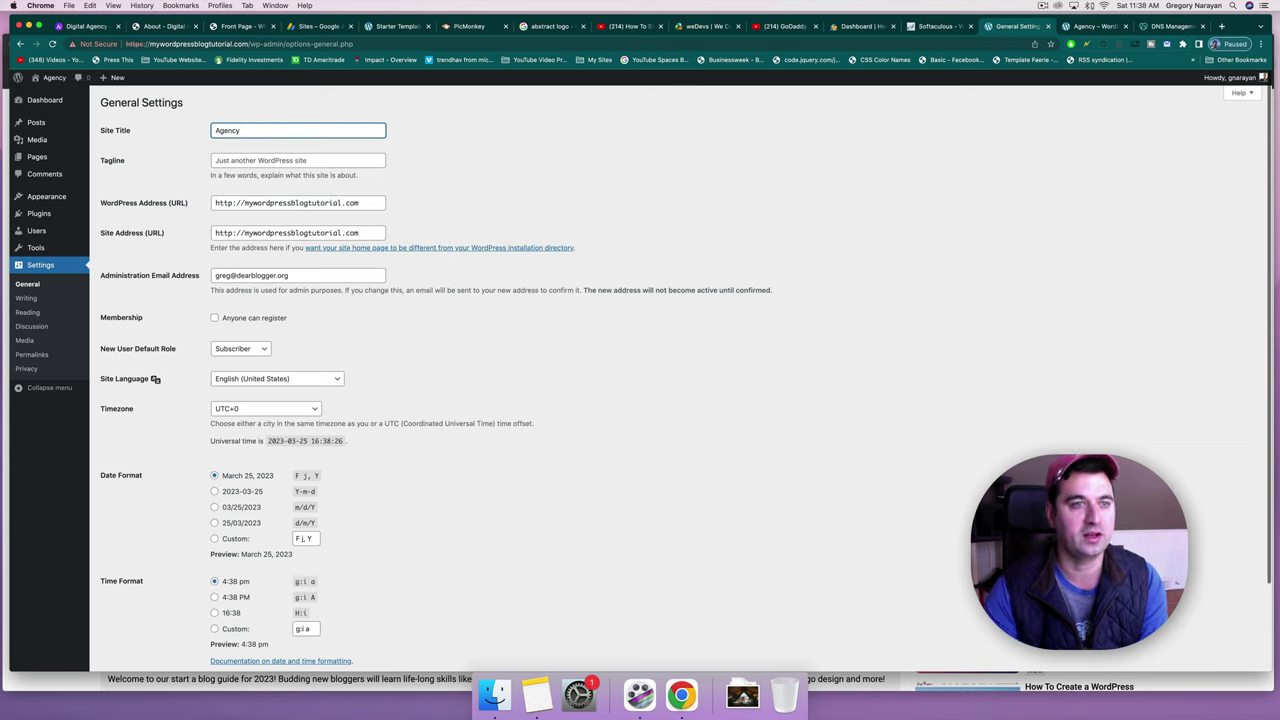
click(314, 161)
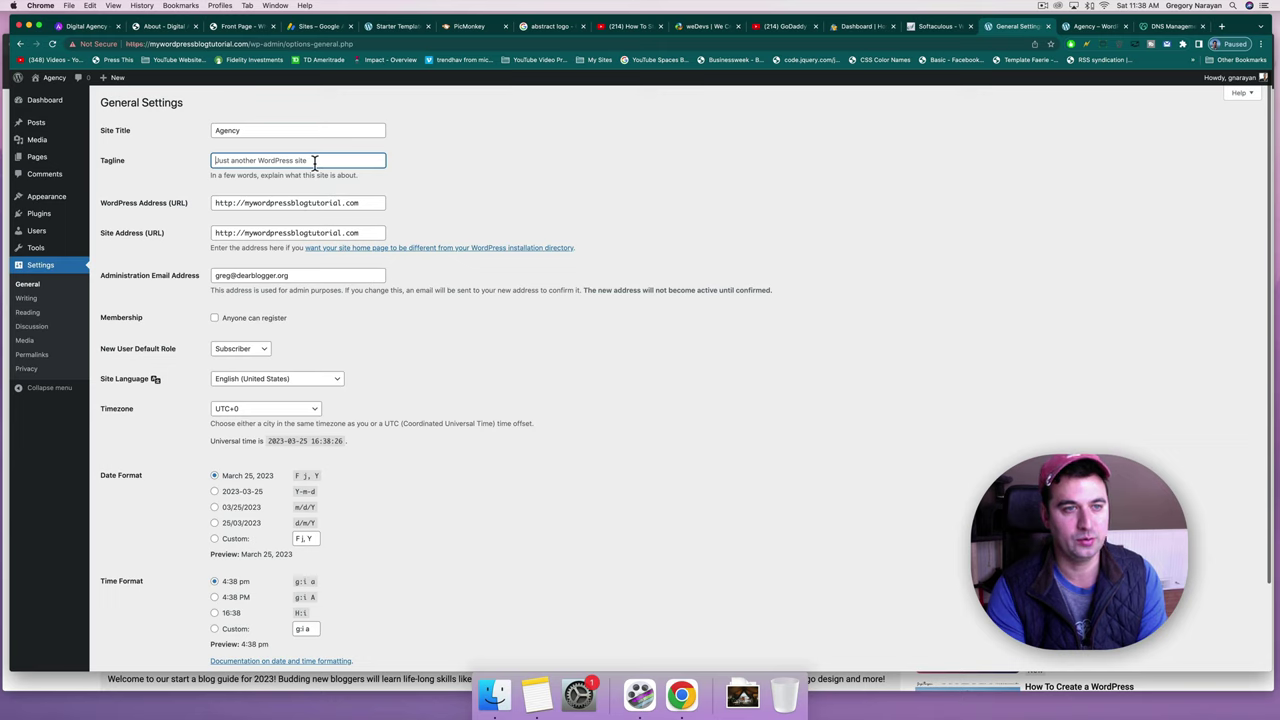
Type the tagline 'Digital Agency Extraordinaire'.
text(Digital Agency Extra)
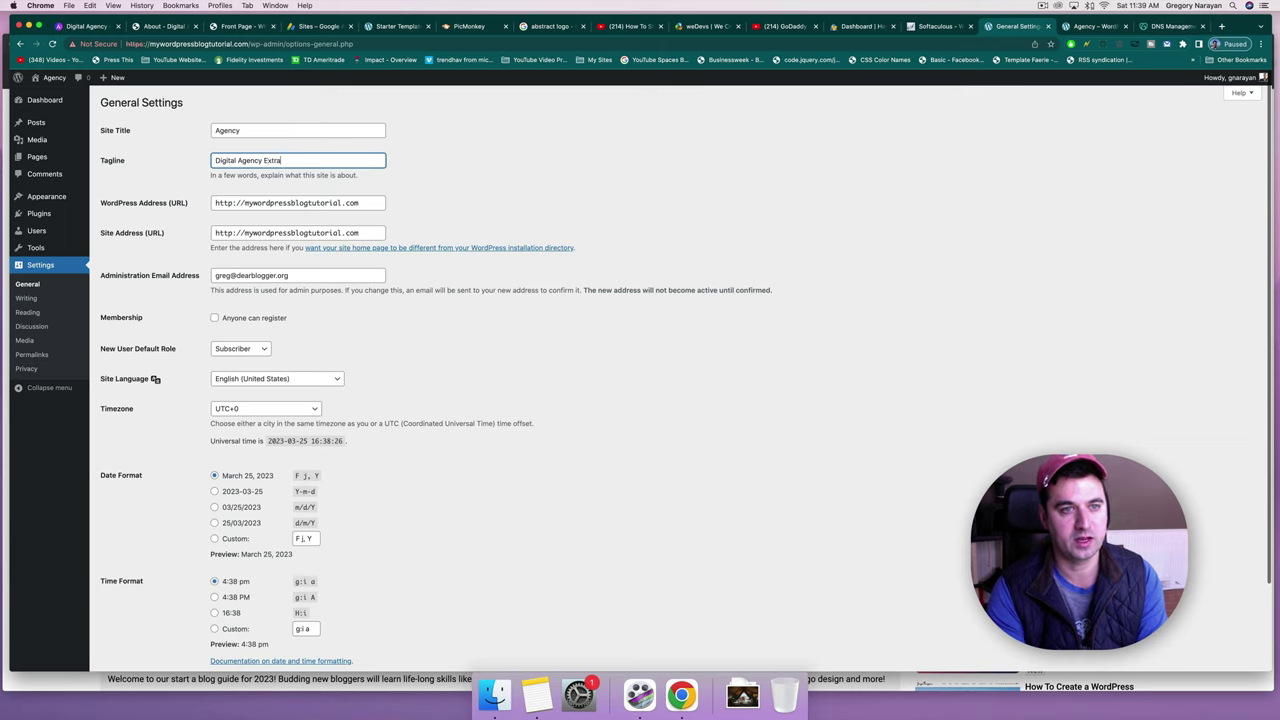
text(ordinaire)
click(449, 166)
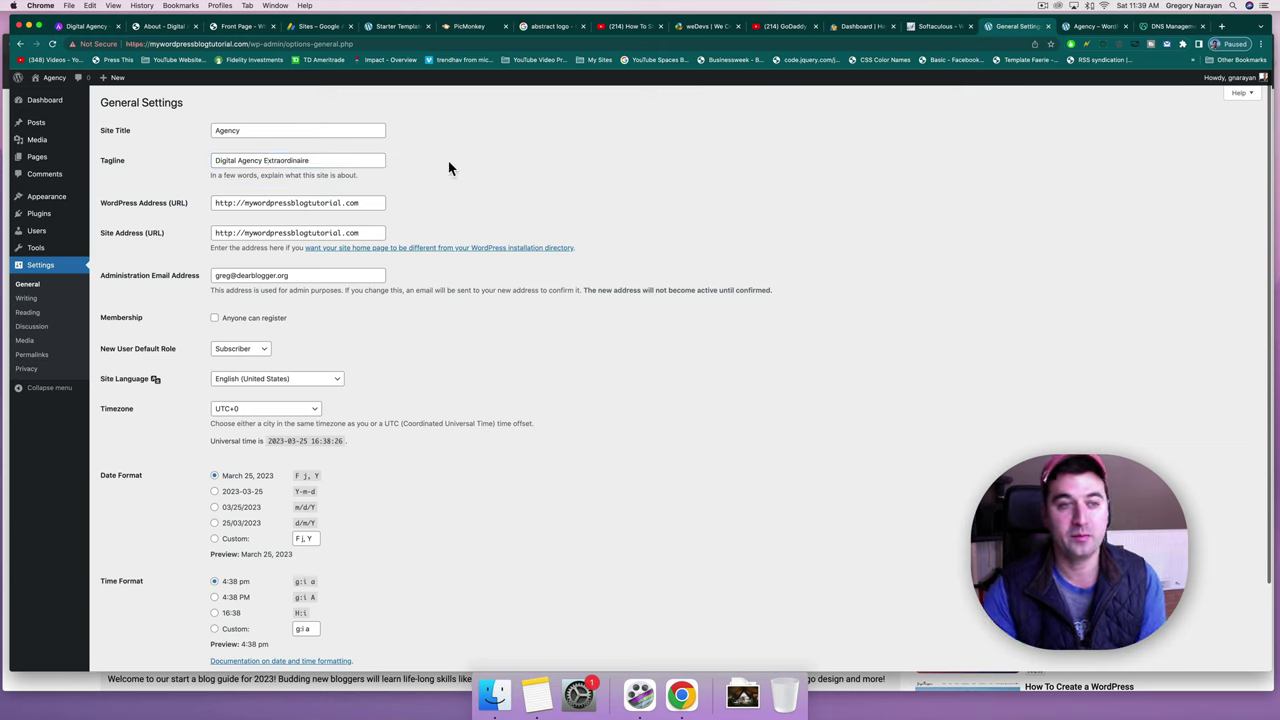
drag(213, 203, 235, 203)
click(238, 205)
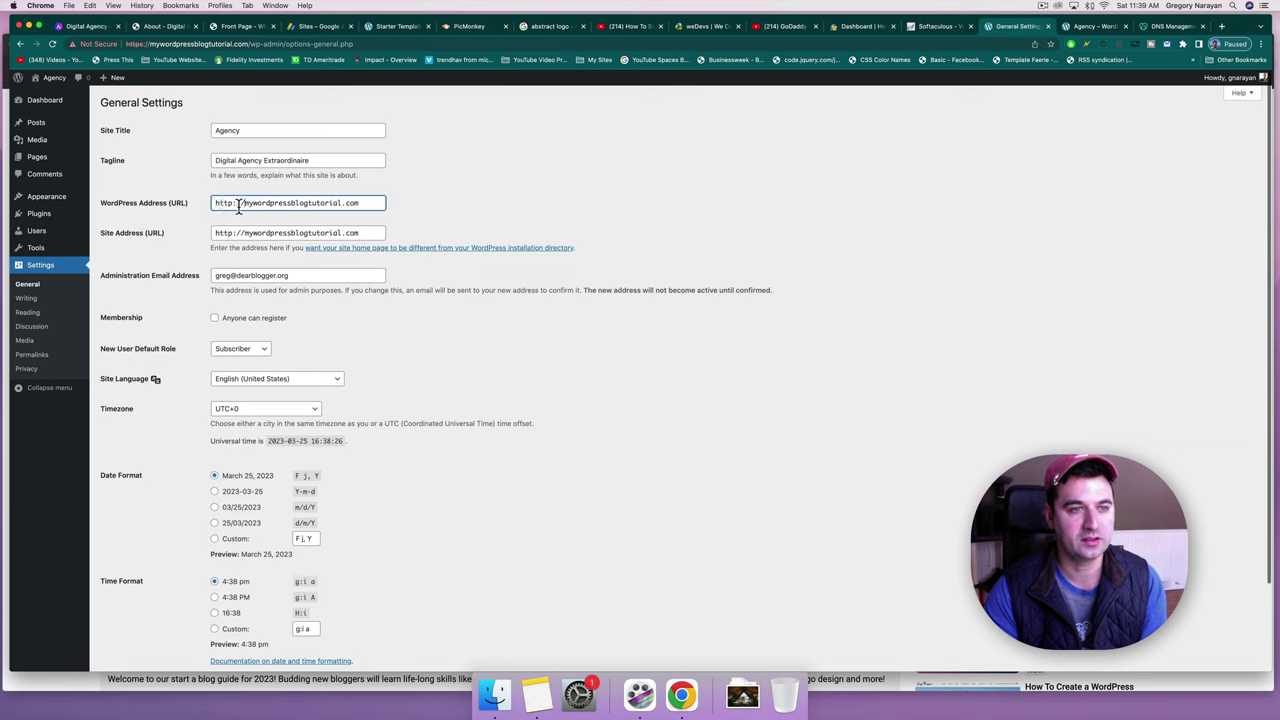
click(217, 230)
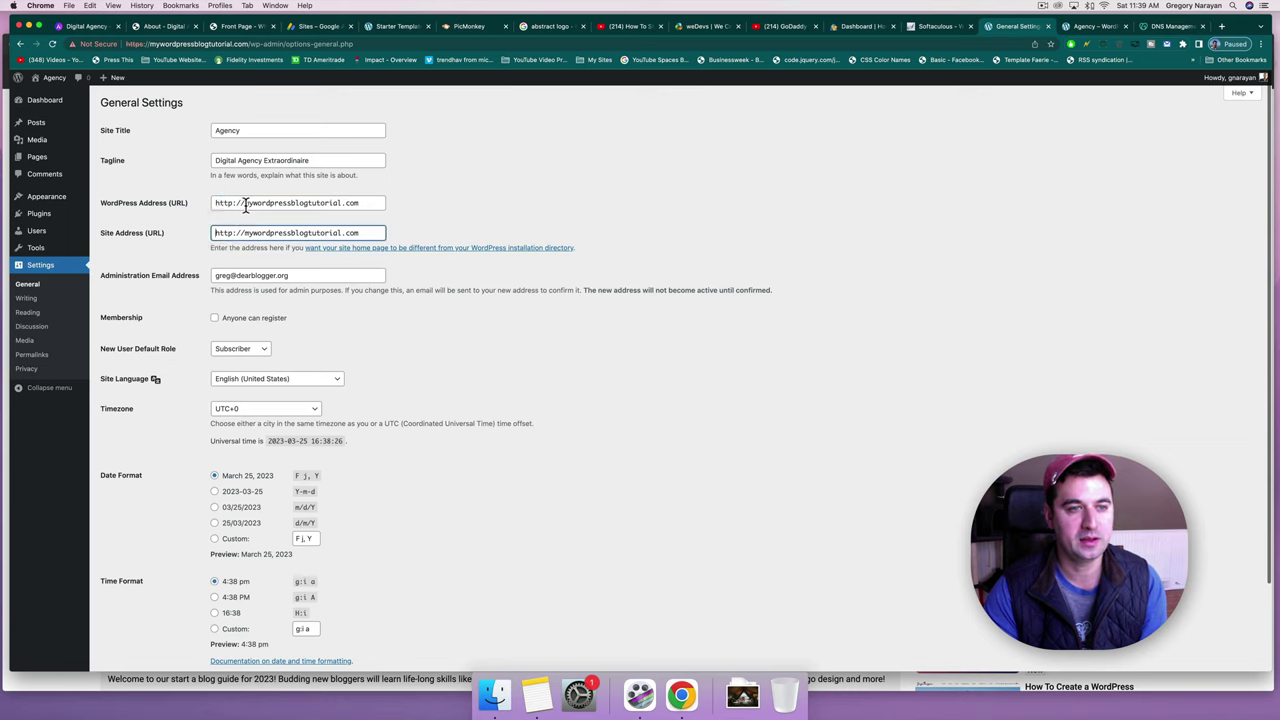
click(245, 204)
text(www.)
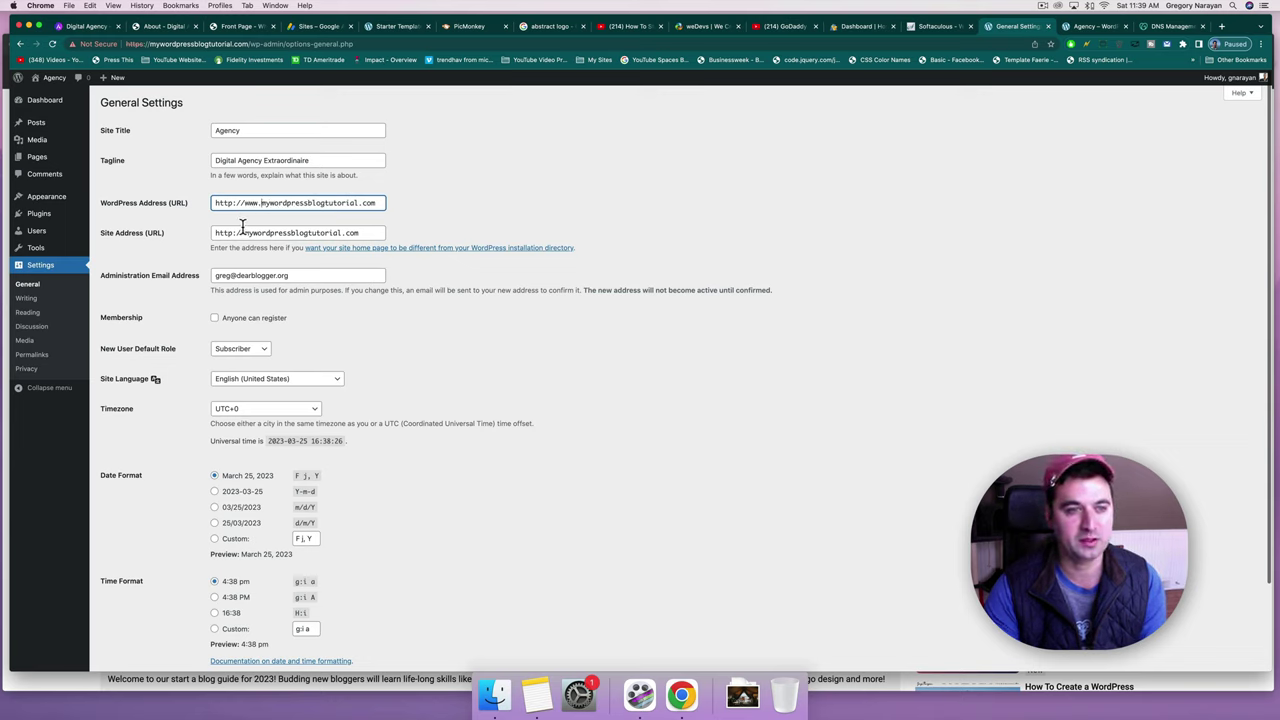
click(242, 232)
text(www.)
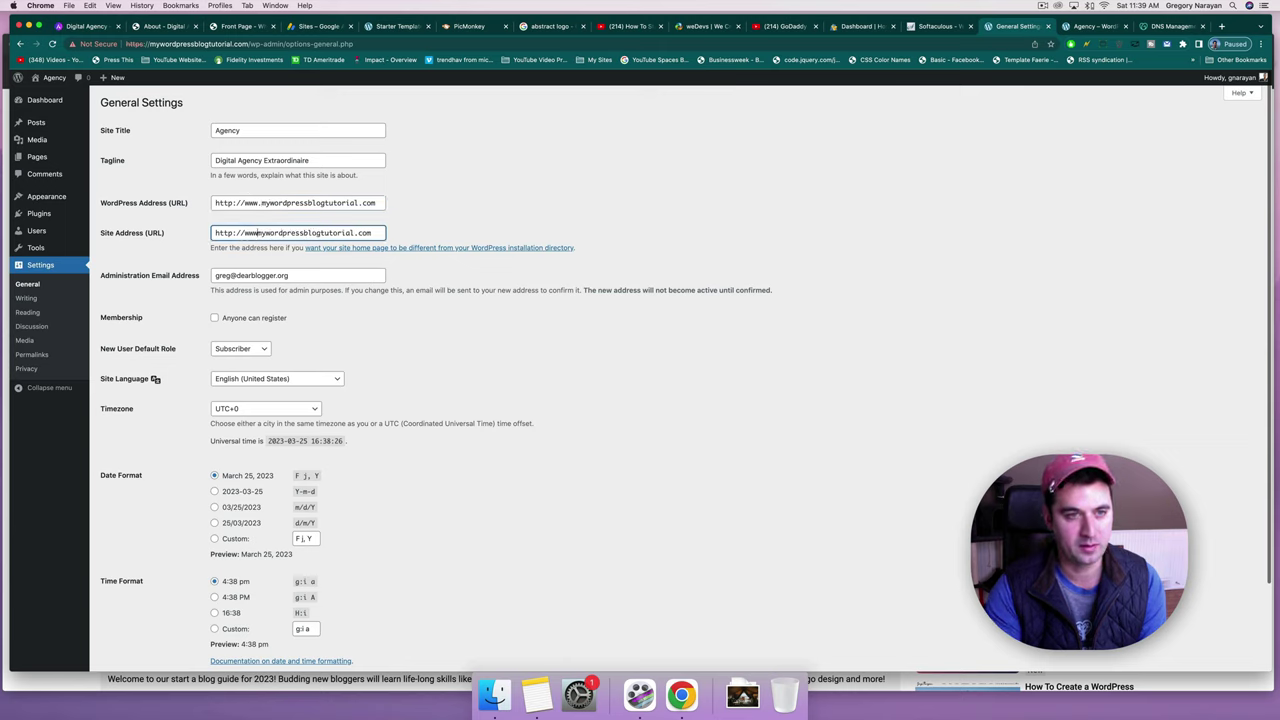
text(.)
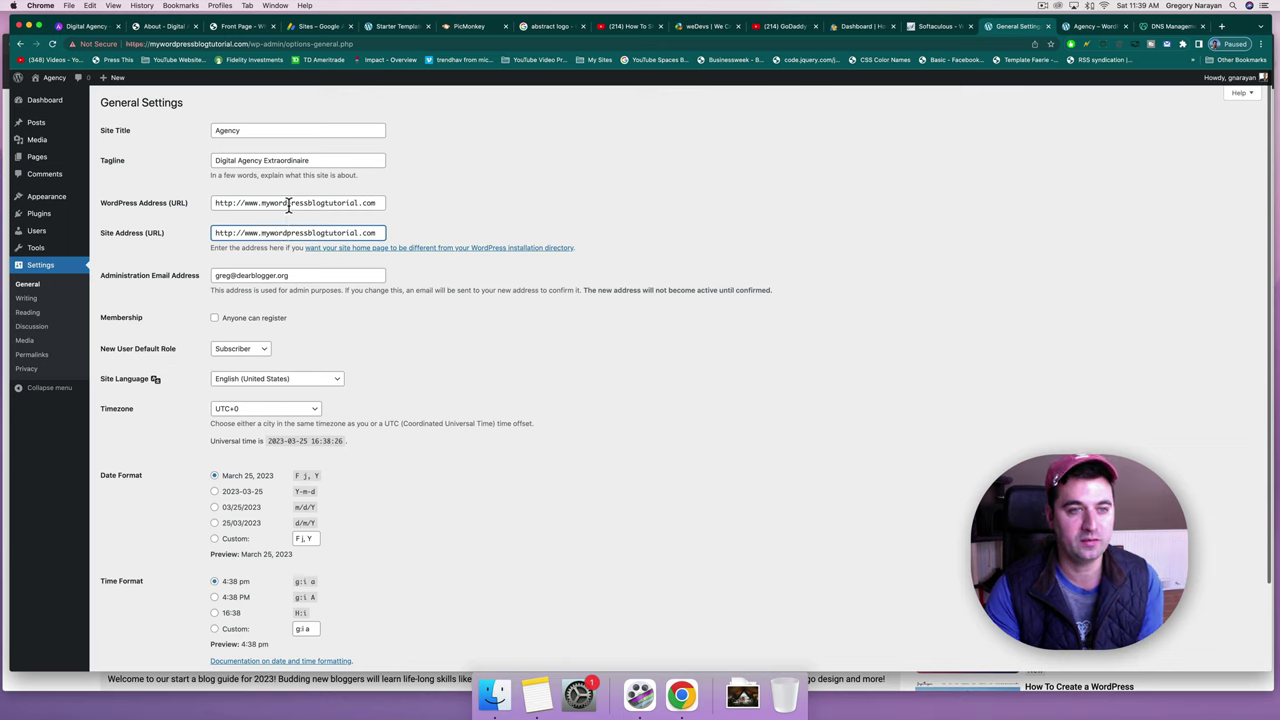
click(286, 202)
click(287, 233)
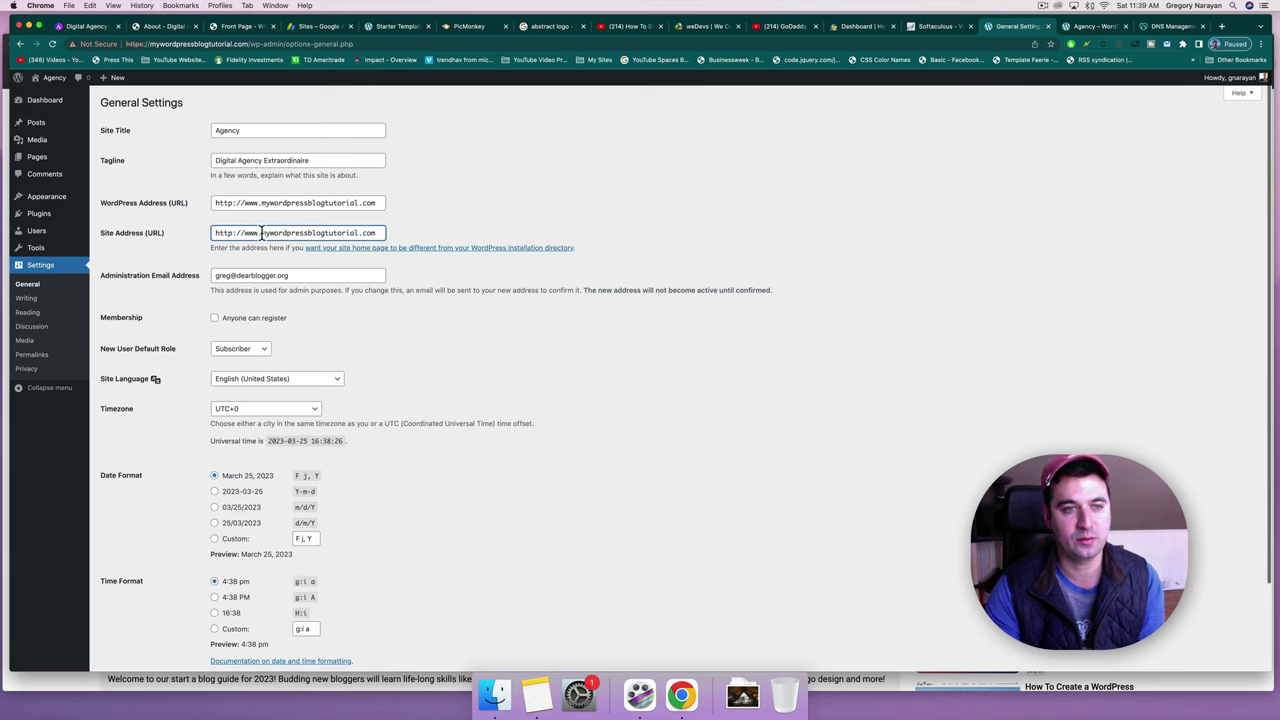
click(262, 233)
key(BackSpace)
key(BackSpace)
key(BackSpace)
key(BackSpace)
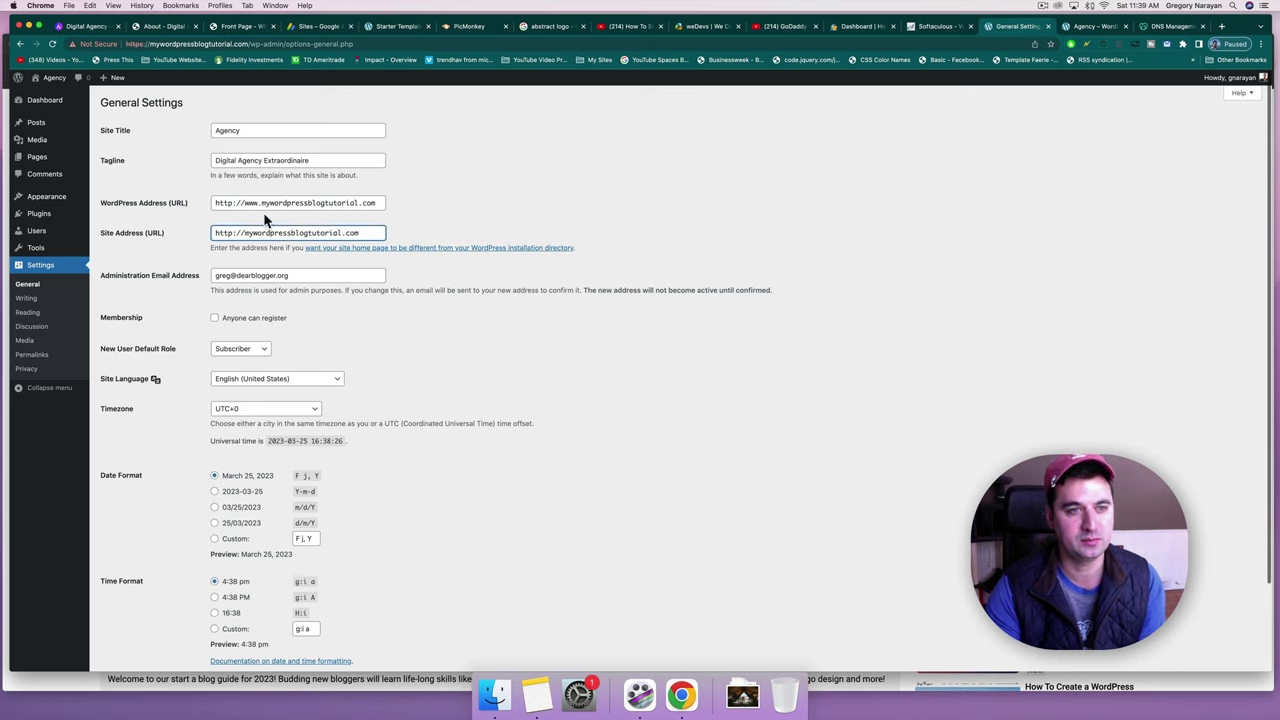
click(263, 203)
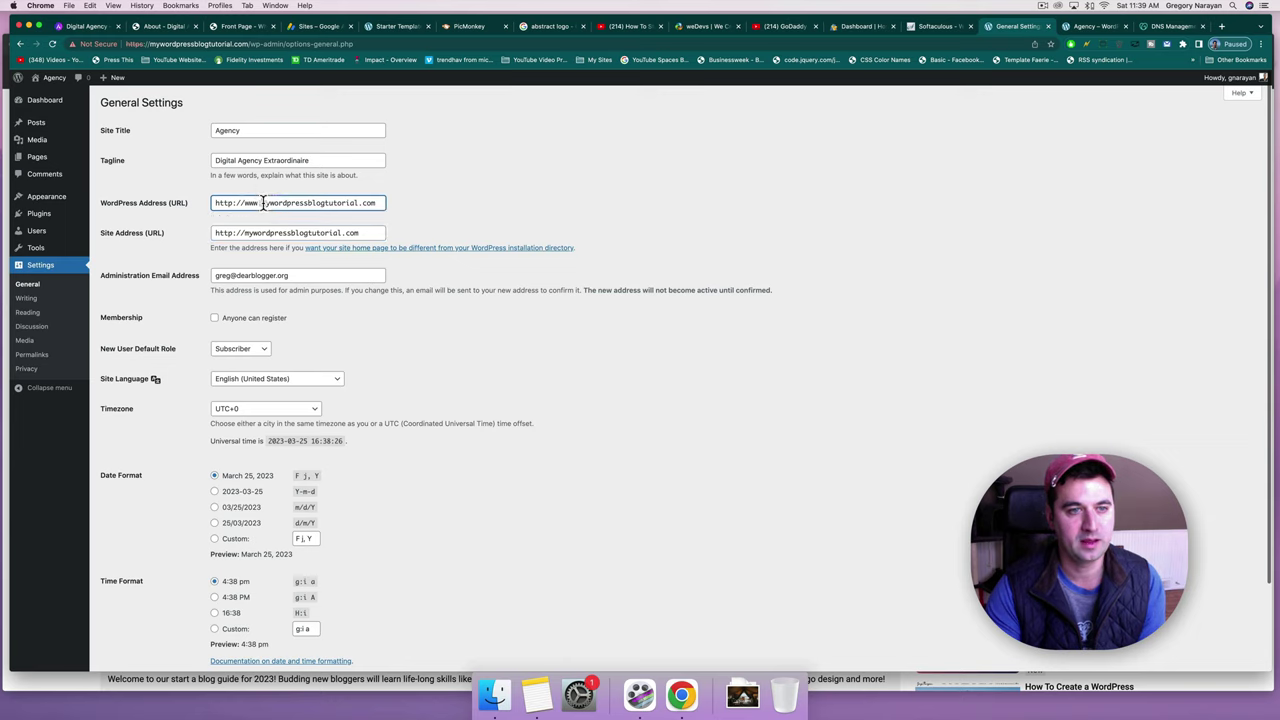
key(BackSpace)
key(BackSpace)
key(BackSpace)
key(BackSpace)
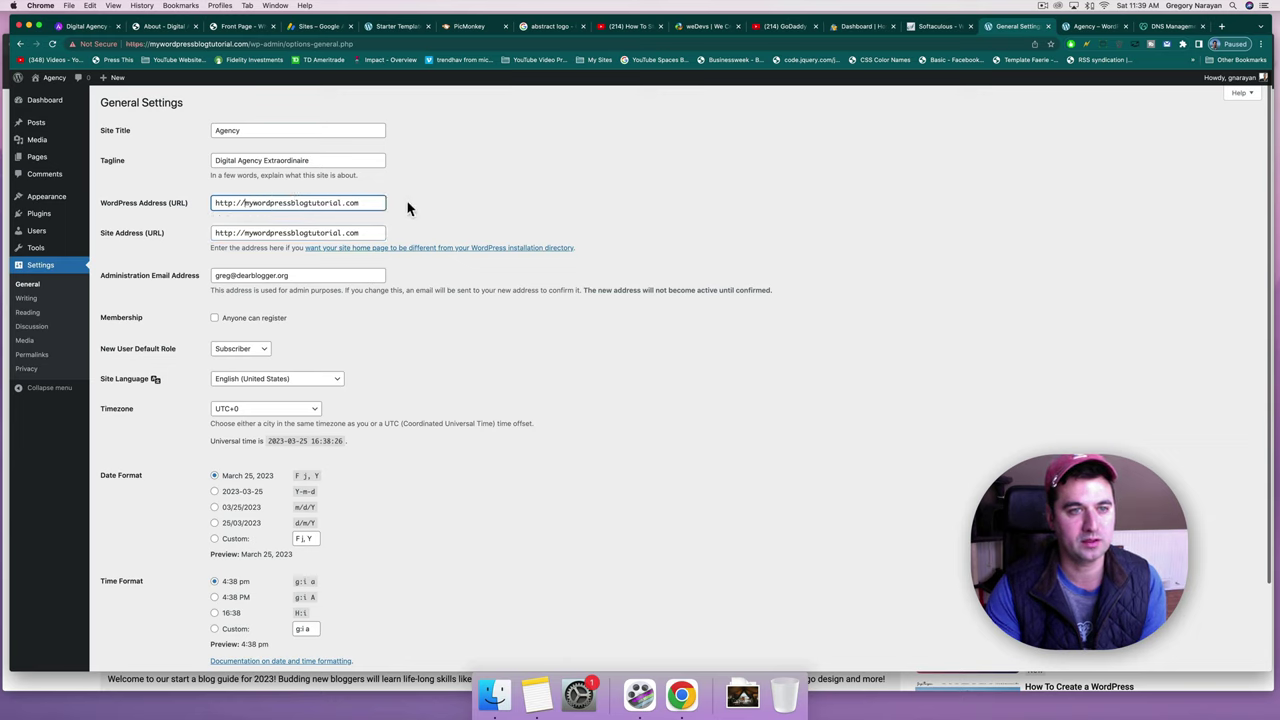
click(355, 233)
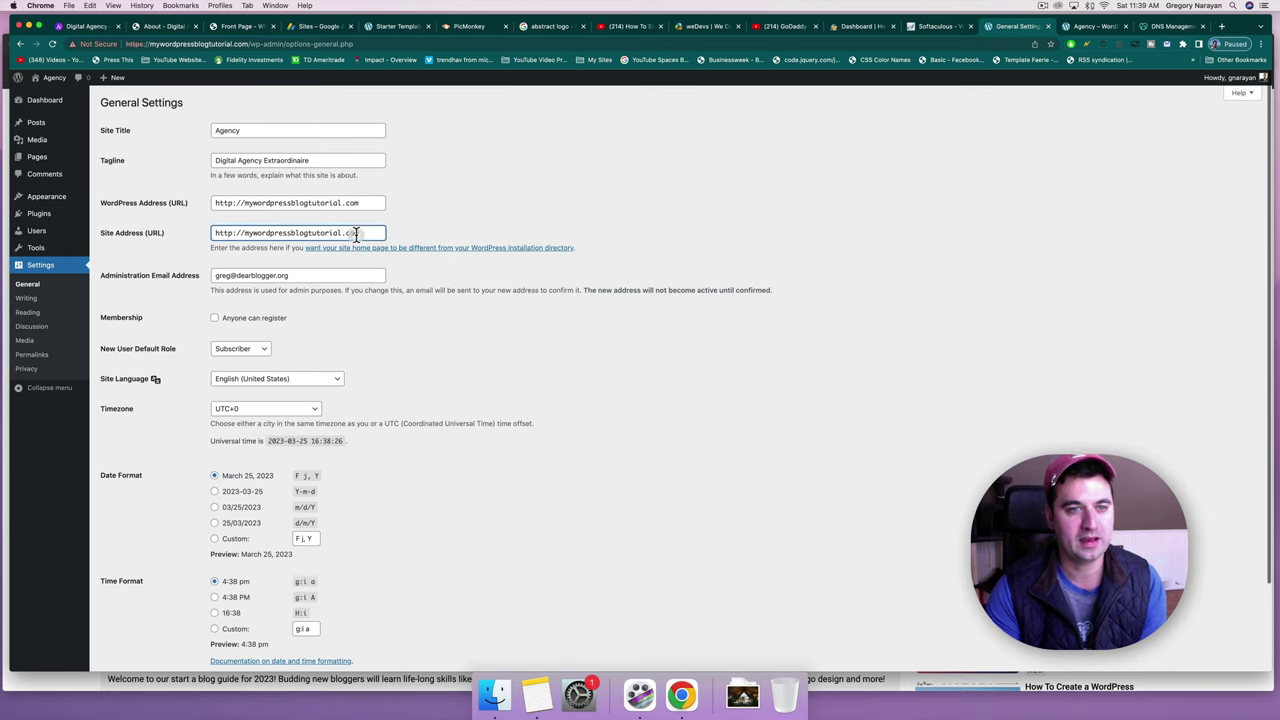
click(243, 203)
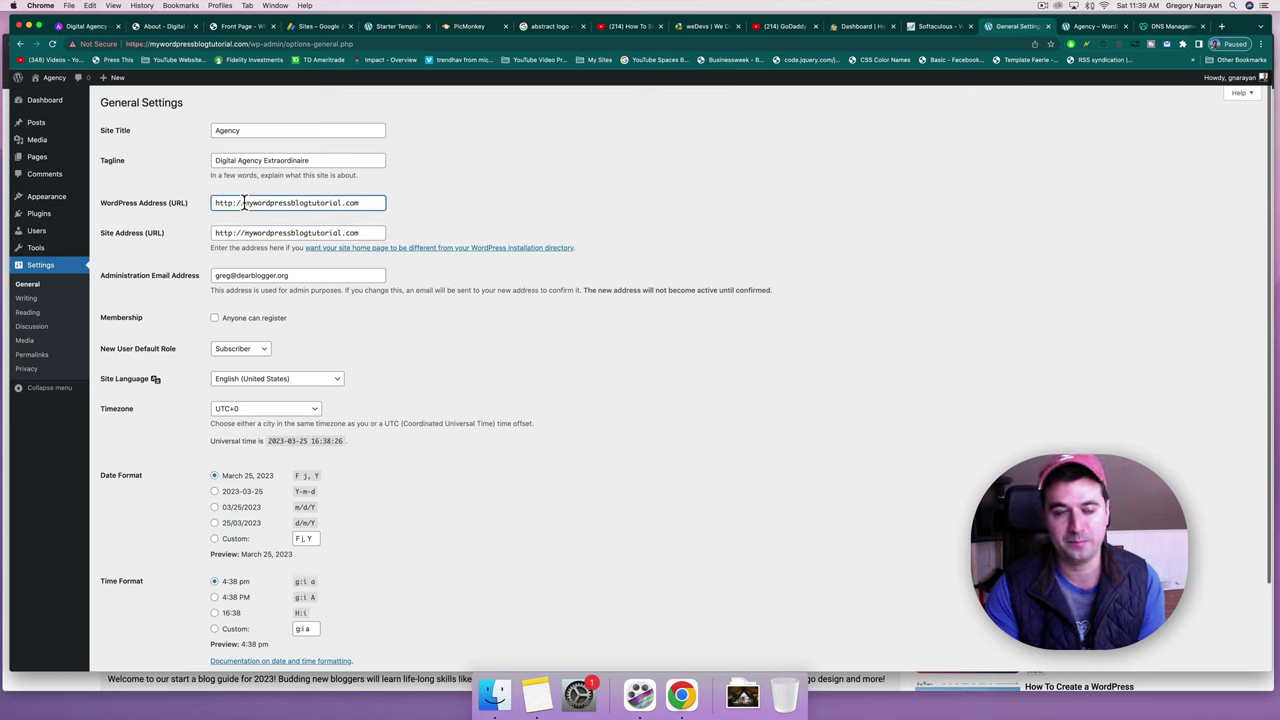
Select and review the full WordPress Address URL to confirm it is unchanged.
drag(371, 203, 183, 214)
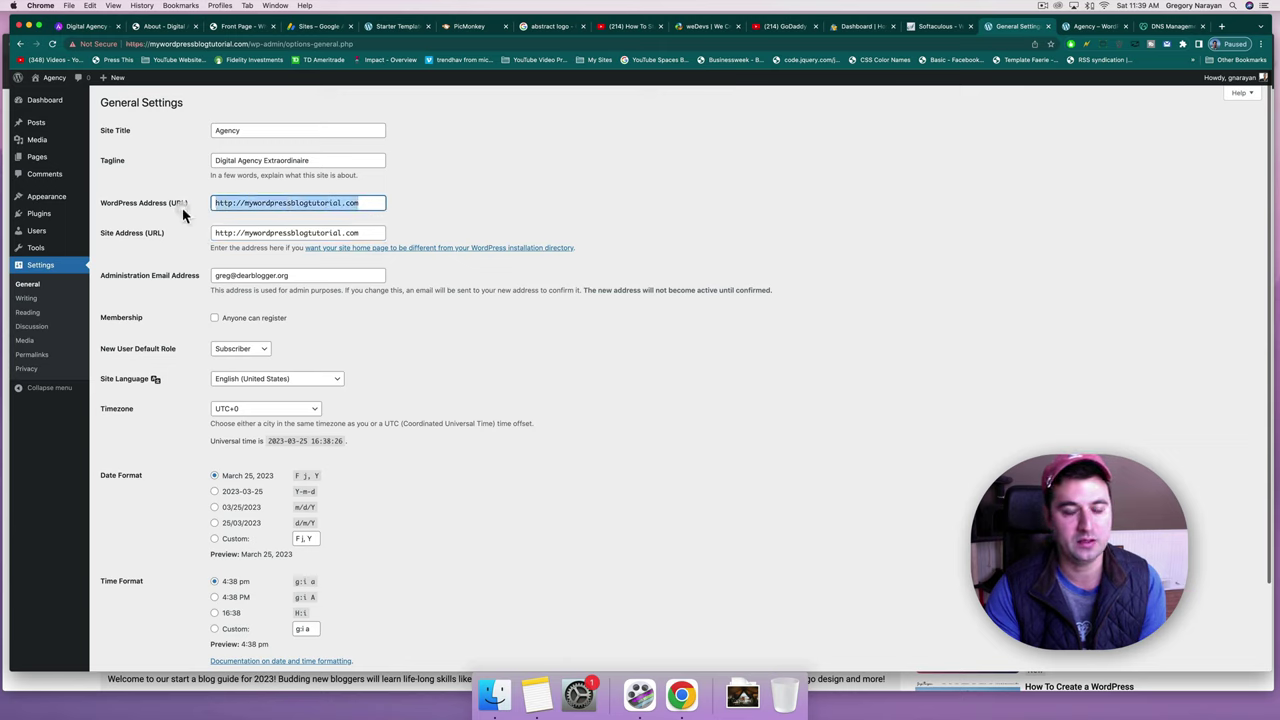
click(366, 232)
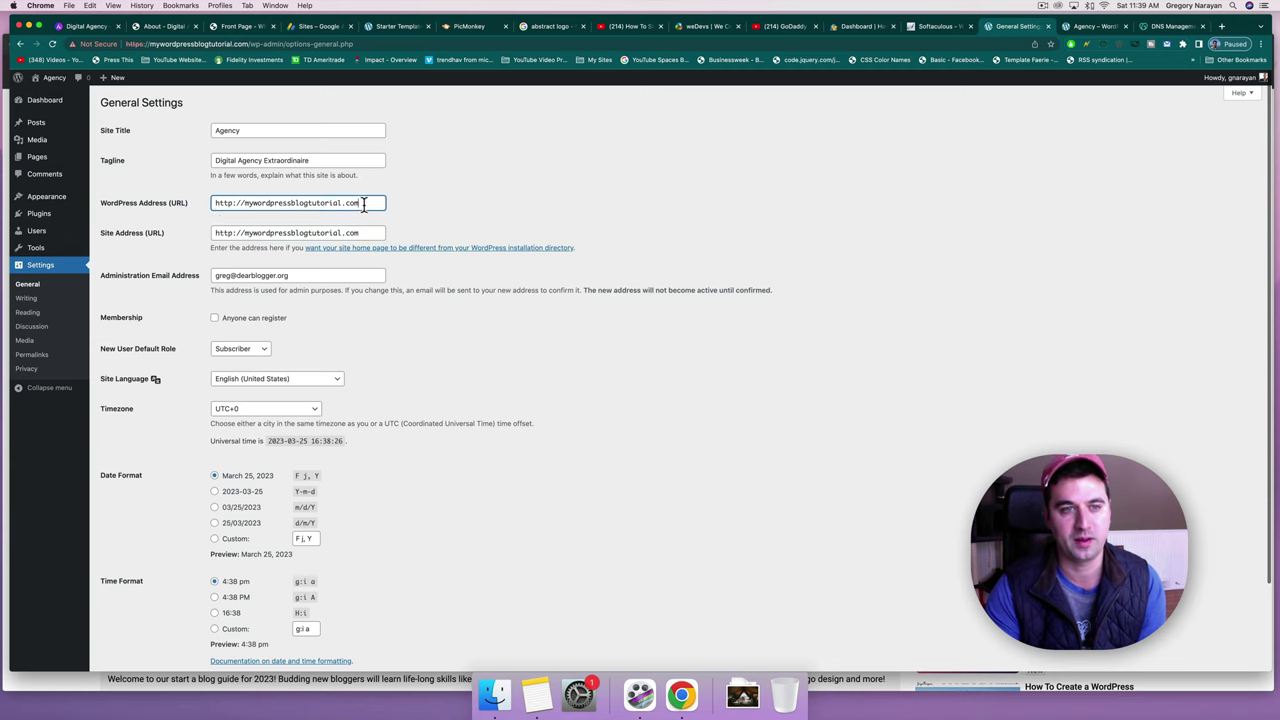
drag(371, 203, 188, 203)
click(443, 222)
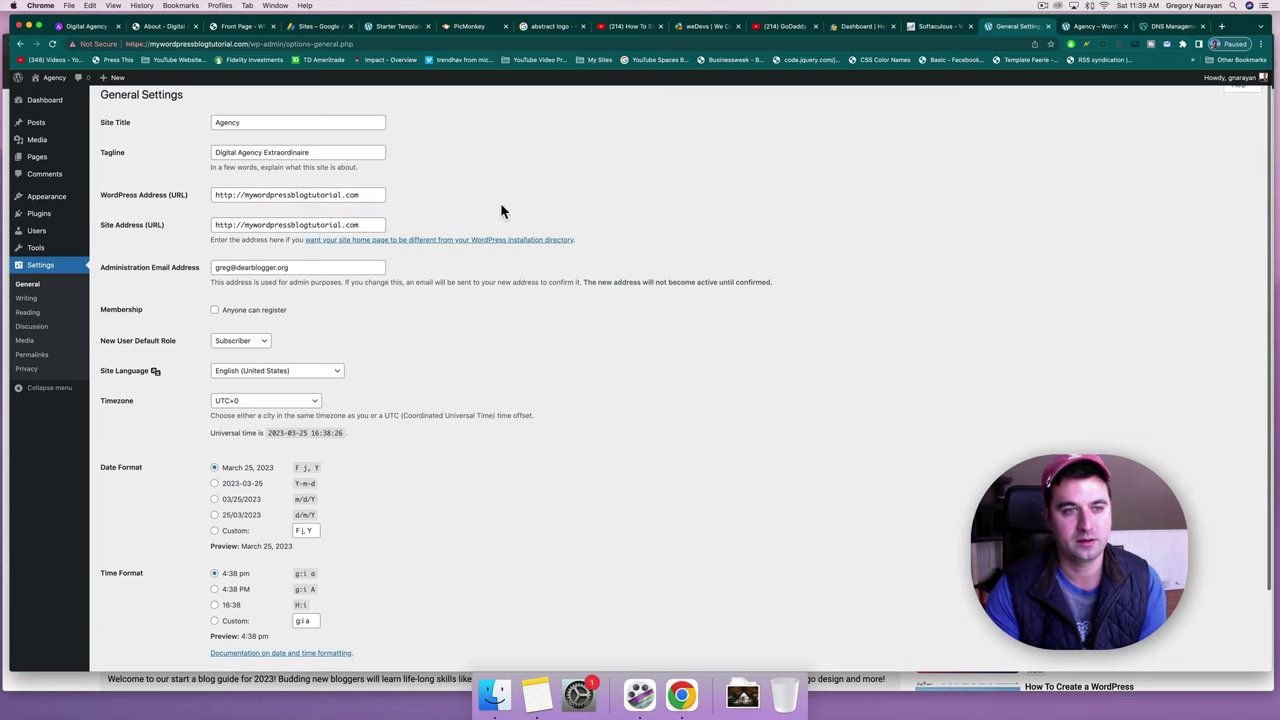
scroll(500, 202, down, 1)
scroll(500, 202, up, 1)
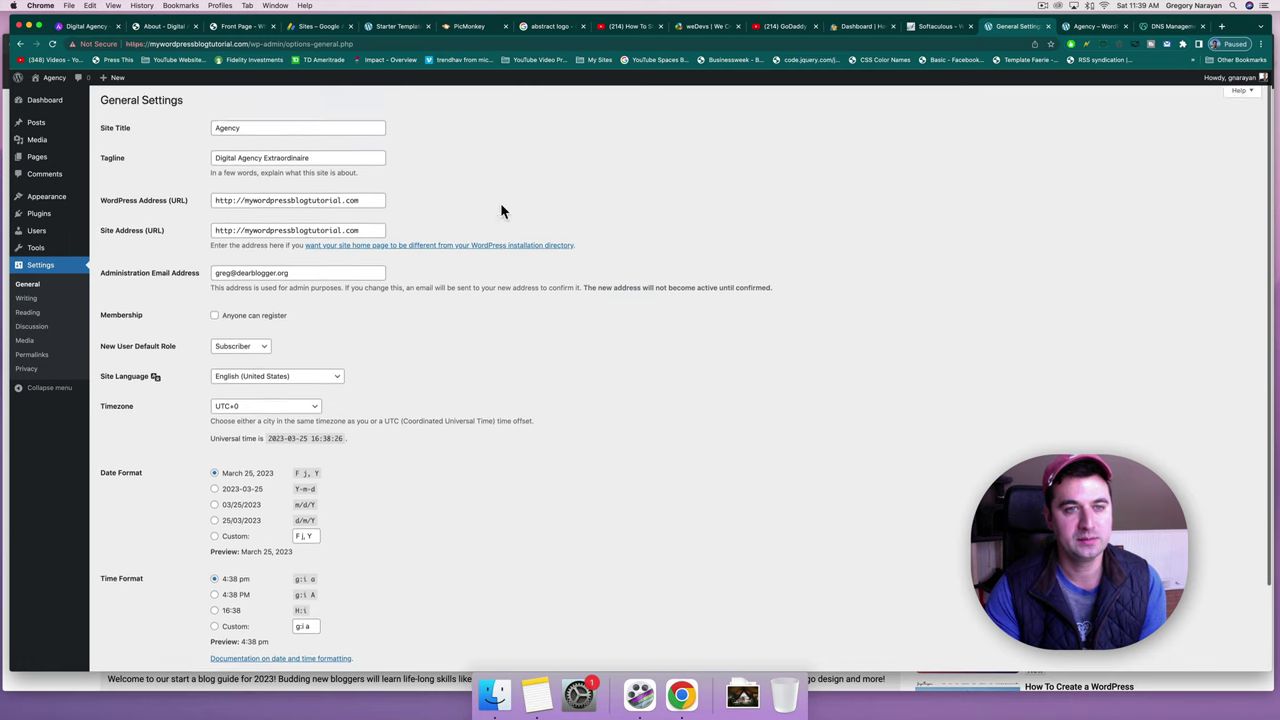
drag(380, 200, 205, 205)
click(374, 202)
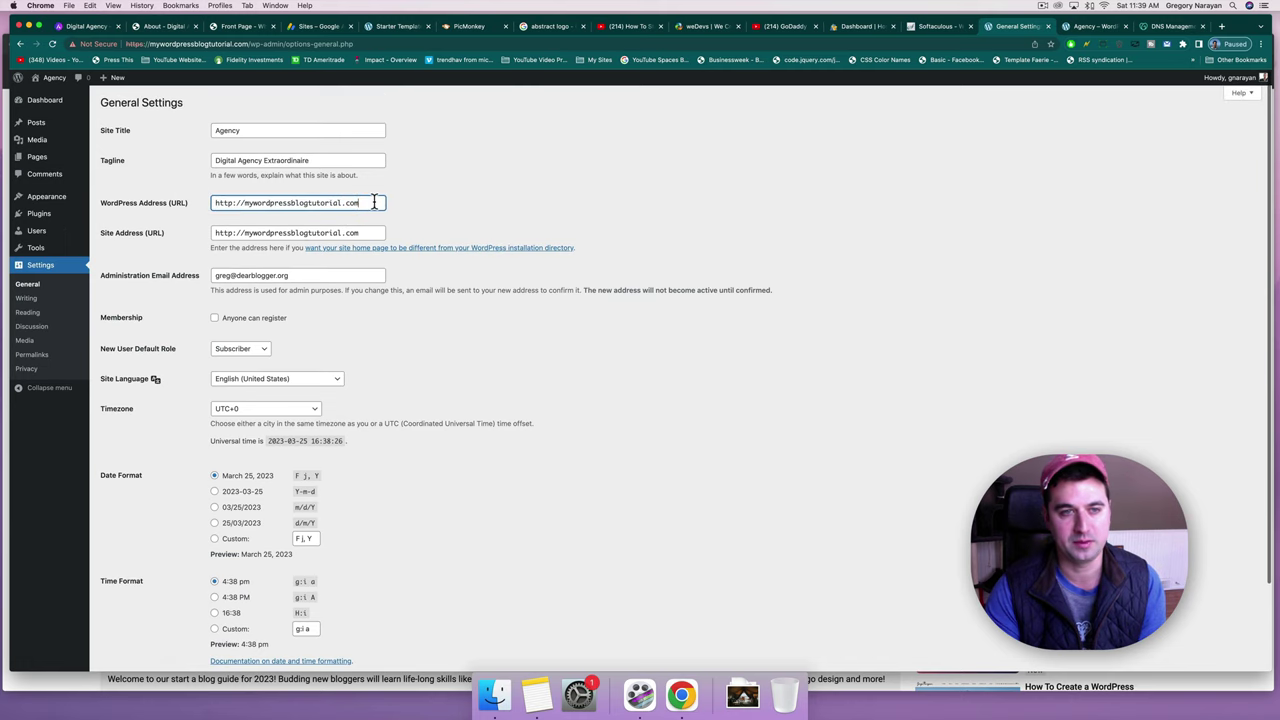
scroll(473, 195, down, 3)
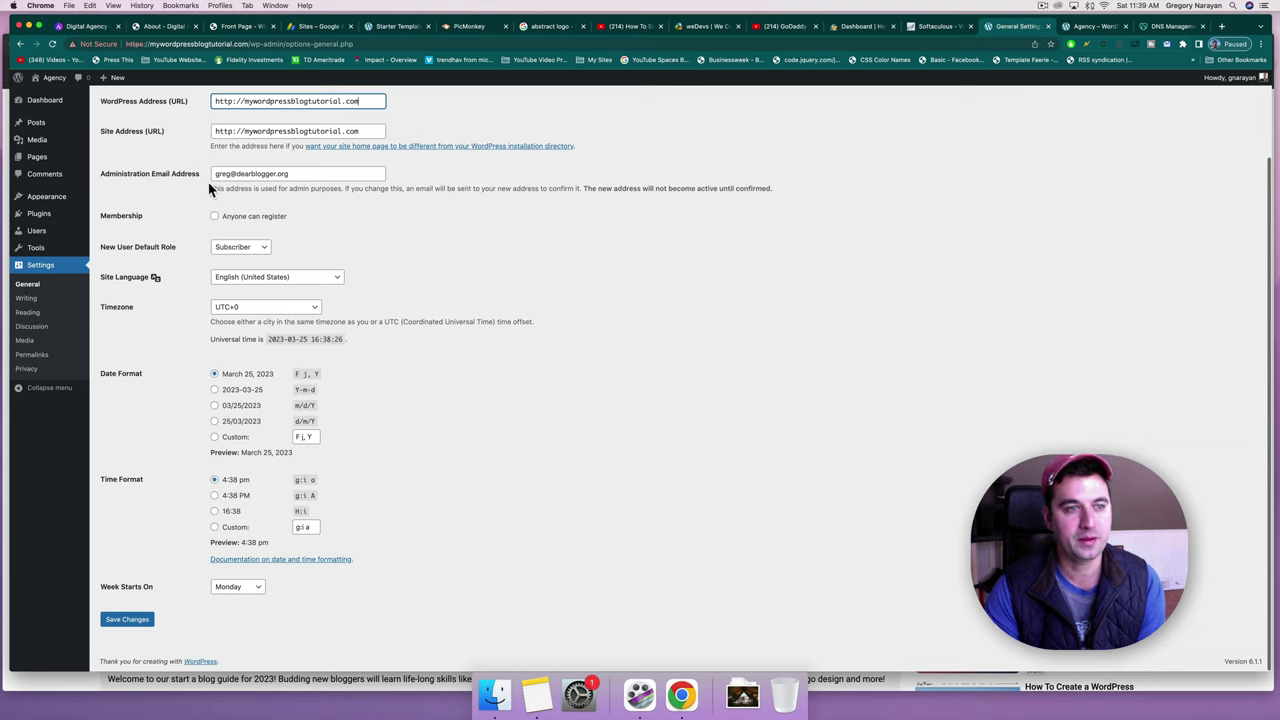
Replace the Administration Email Address with the new address and save the General Settings.
drag(290, 173, 227, 172)
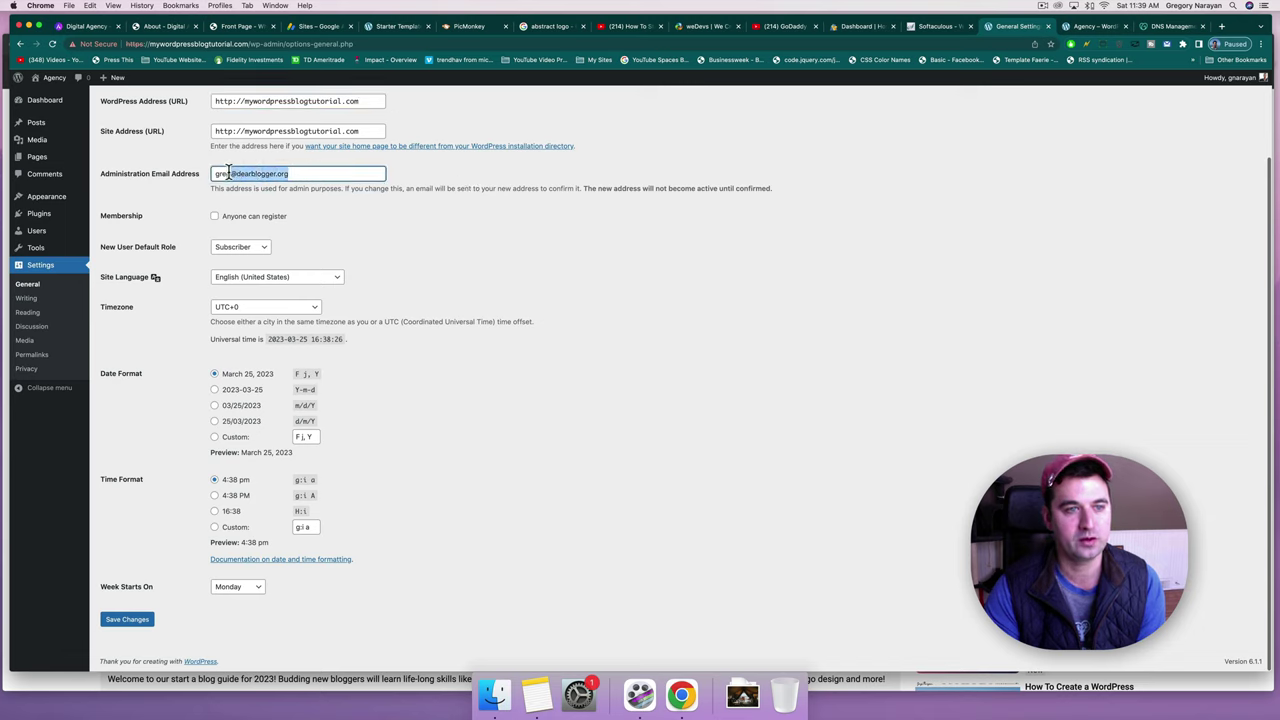
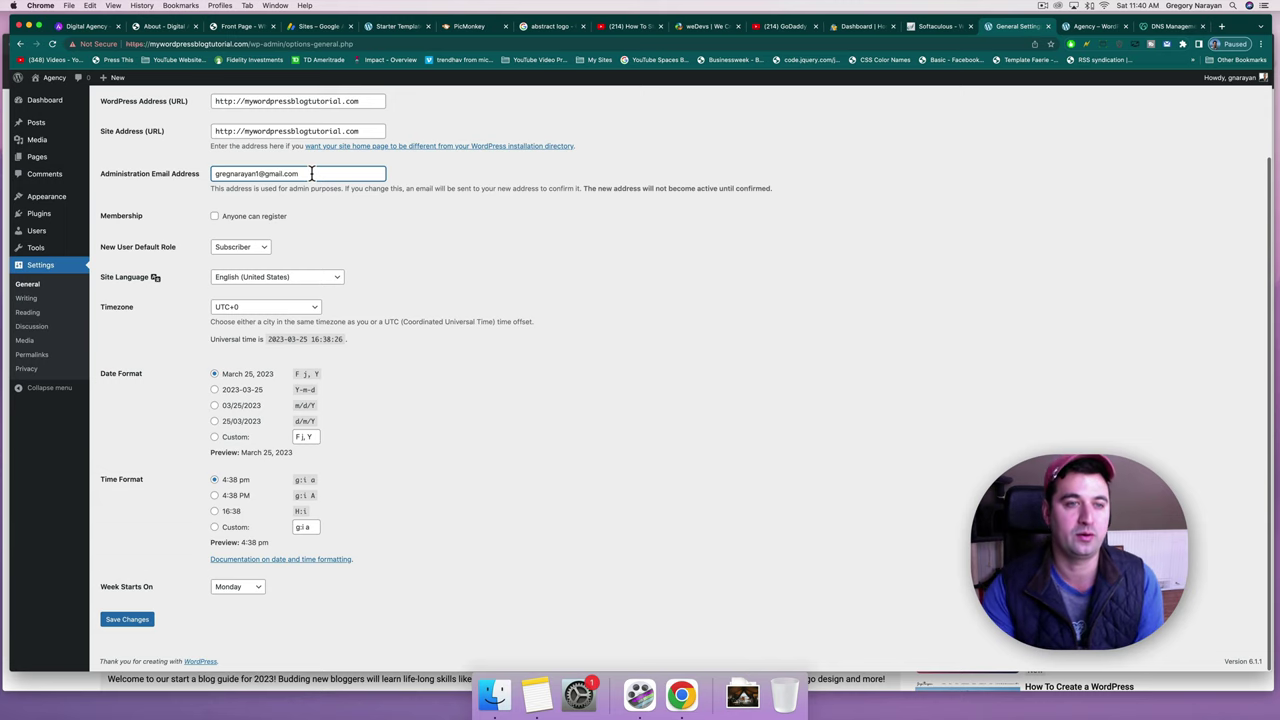
scroll(466, 215, up, 1)
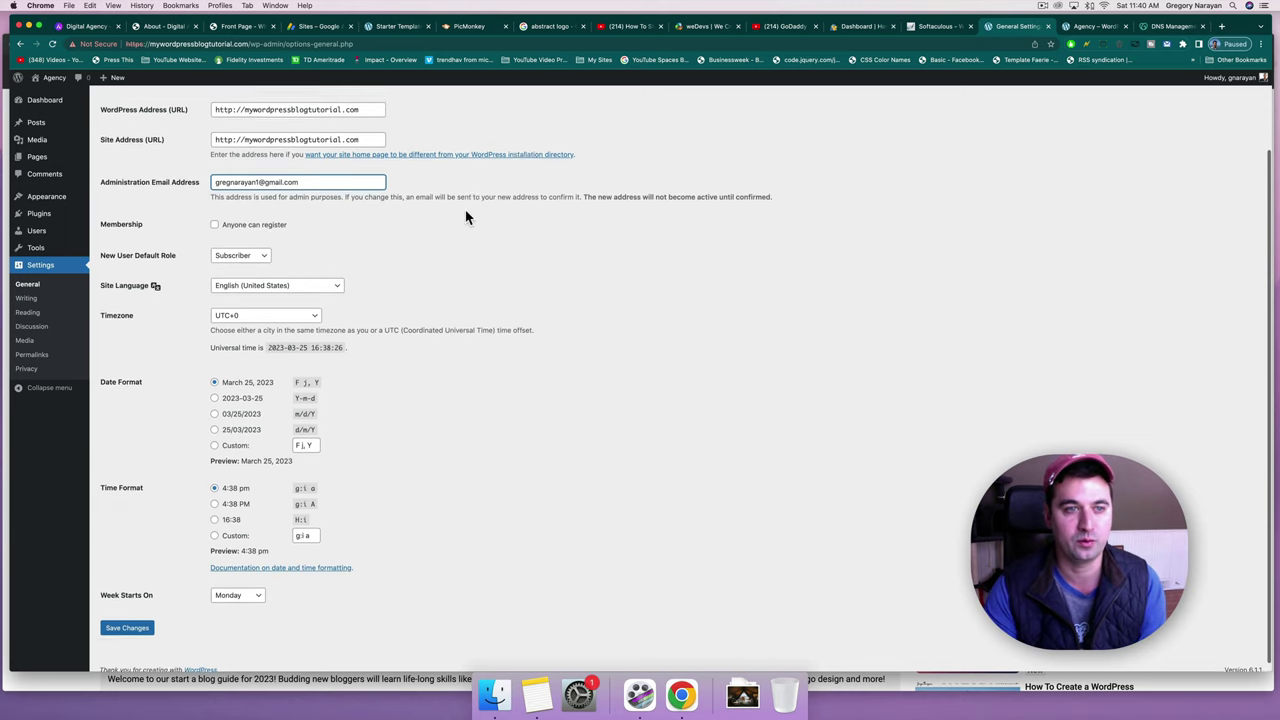
scroll(466, 215, up, 2)
scroll(466, 214, down, 2)
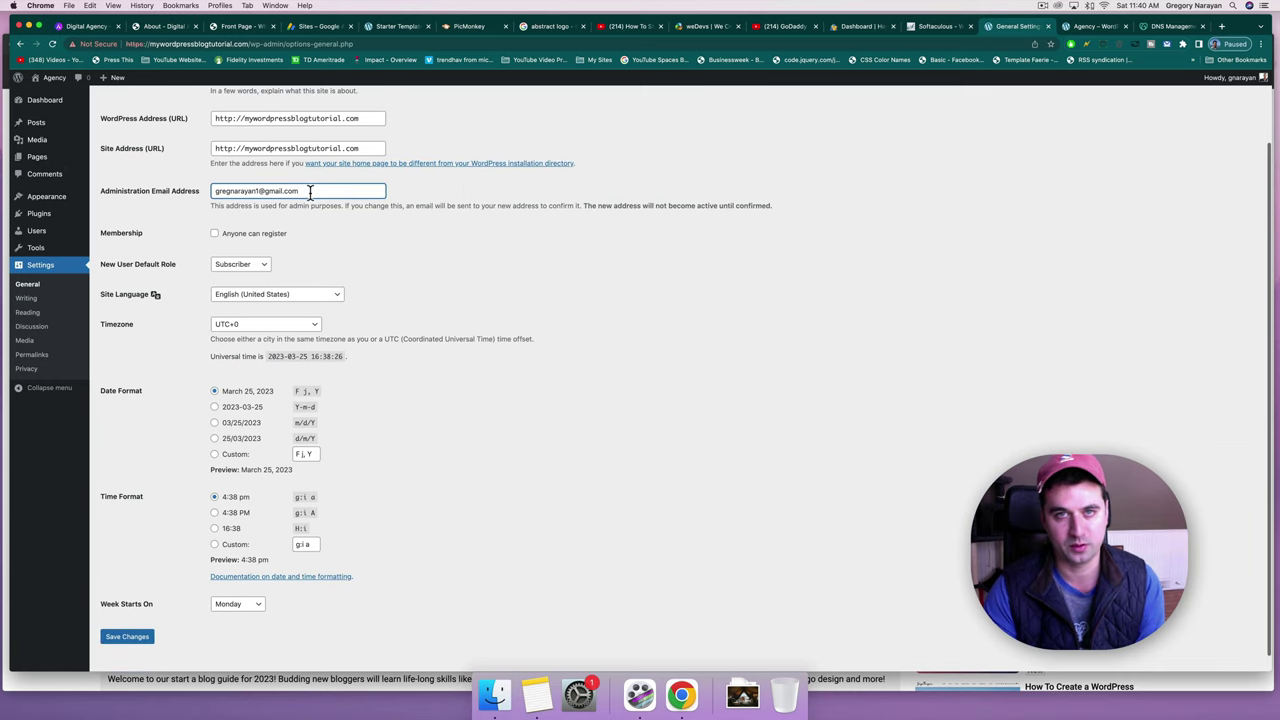
drag(310, 192, 223, 183)
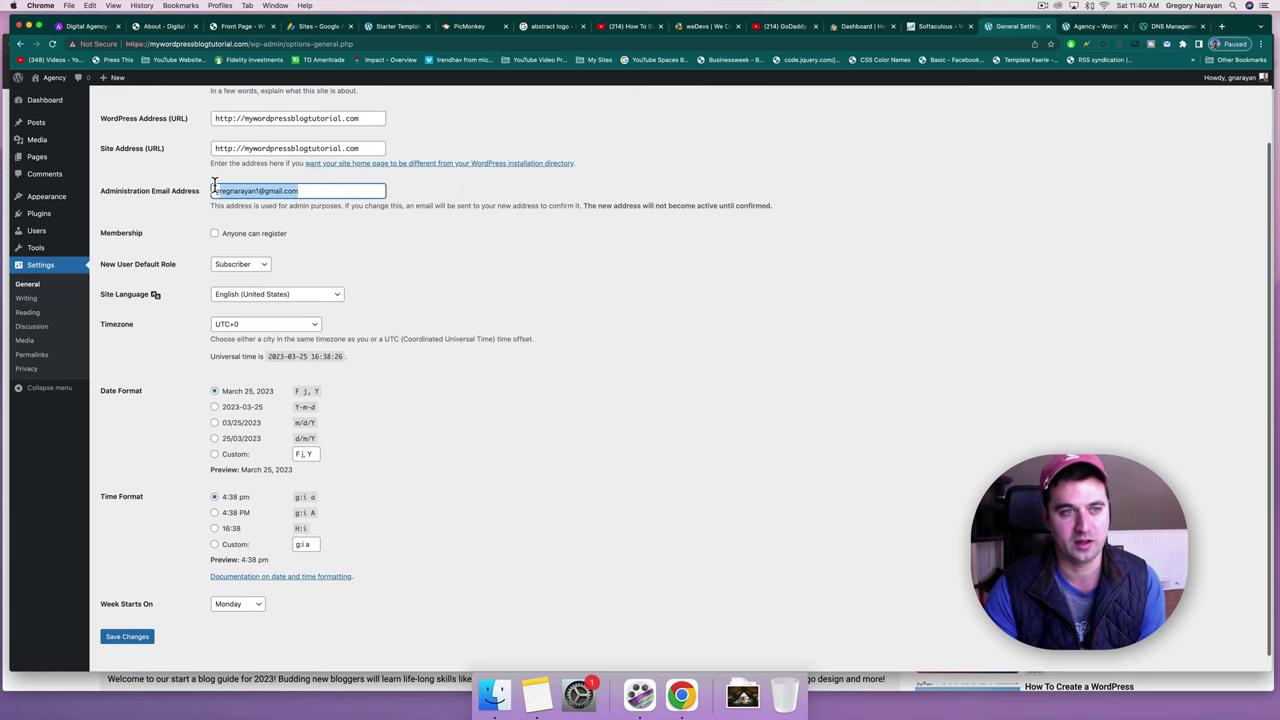
click(247, 186)
scroll(358, 266, down, 1)
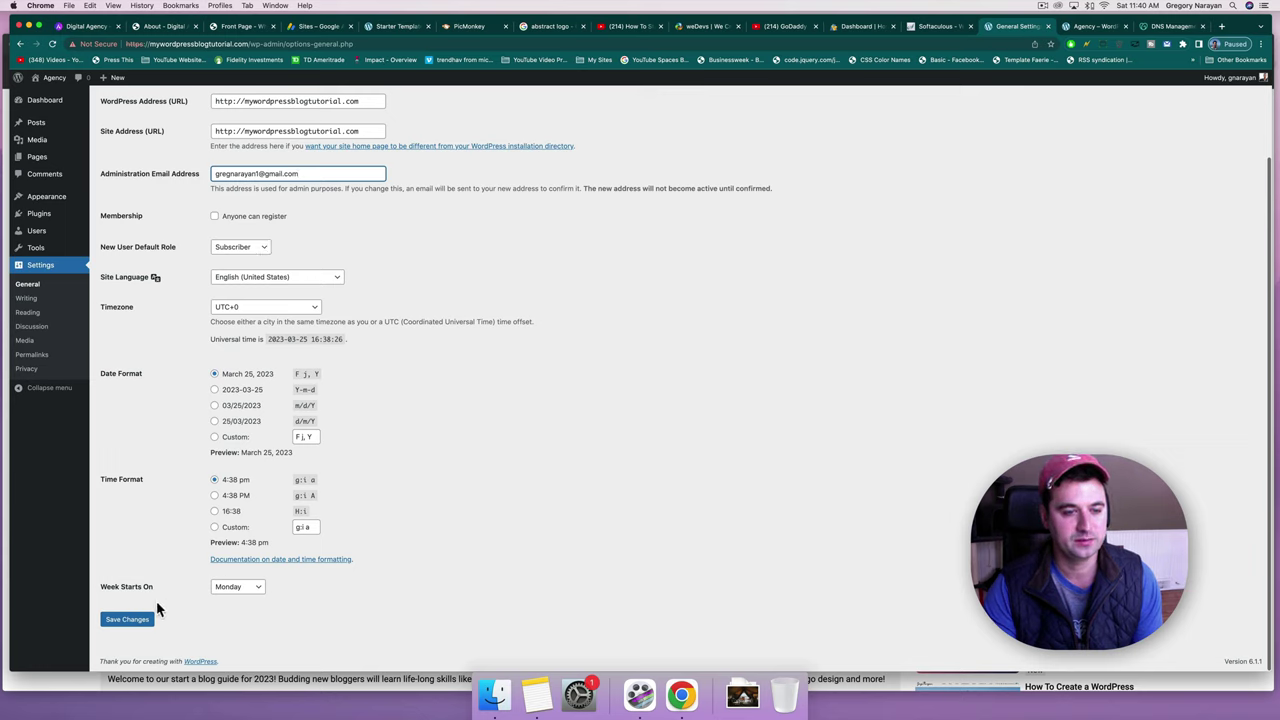
click(128, 621)
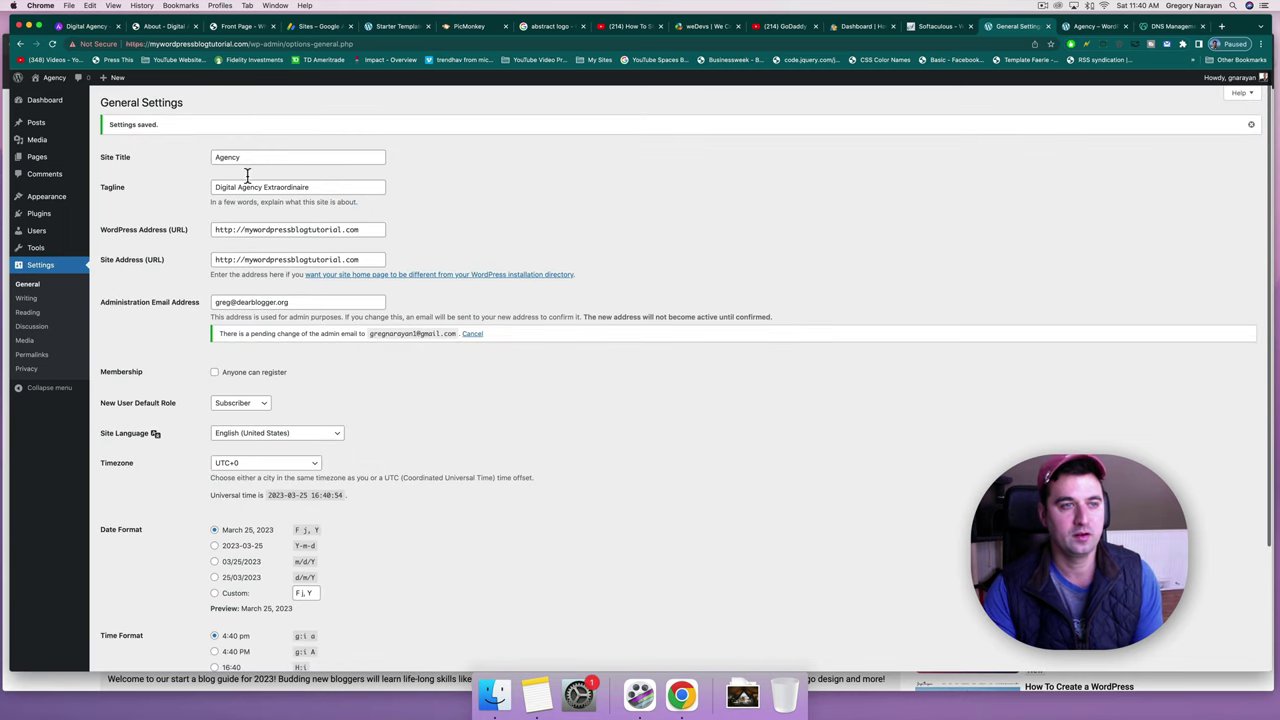
Confirm the front page now shows 'Agency – Digital Agency Extraordinaire', then return to the Dashboard.
click(57, 84)
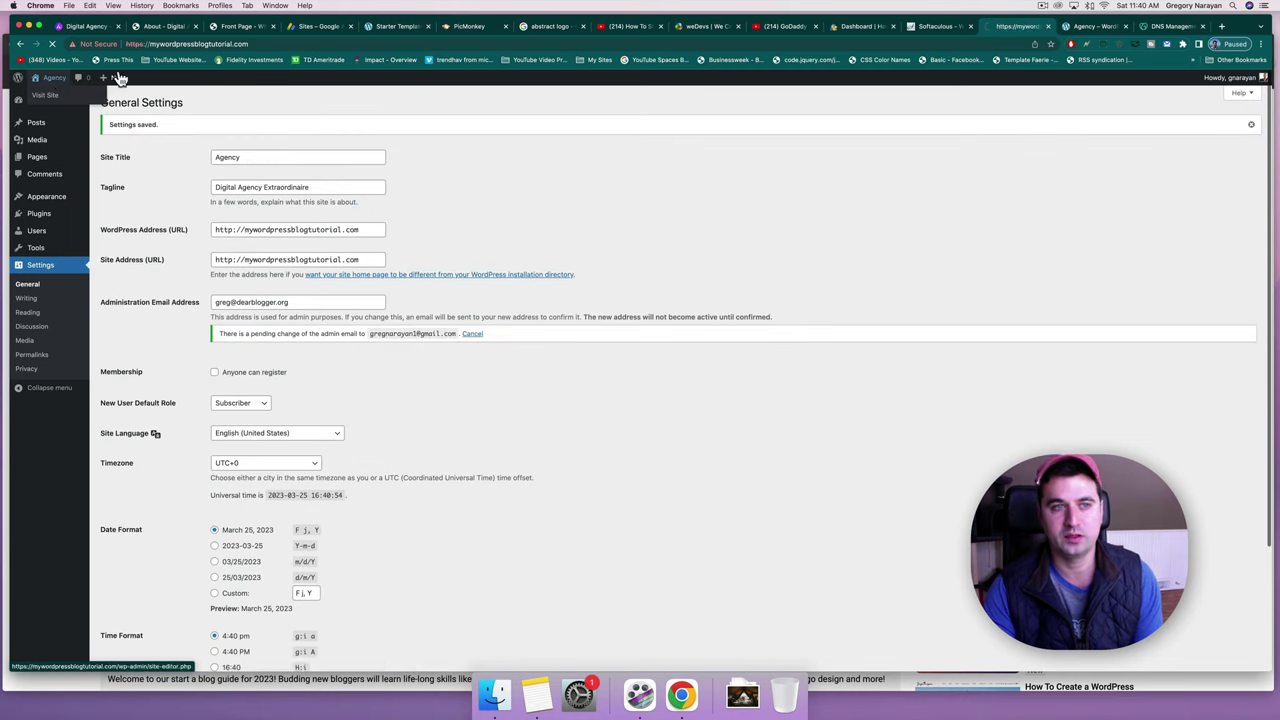
drag(381, 124, 322, 114)
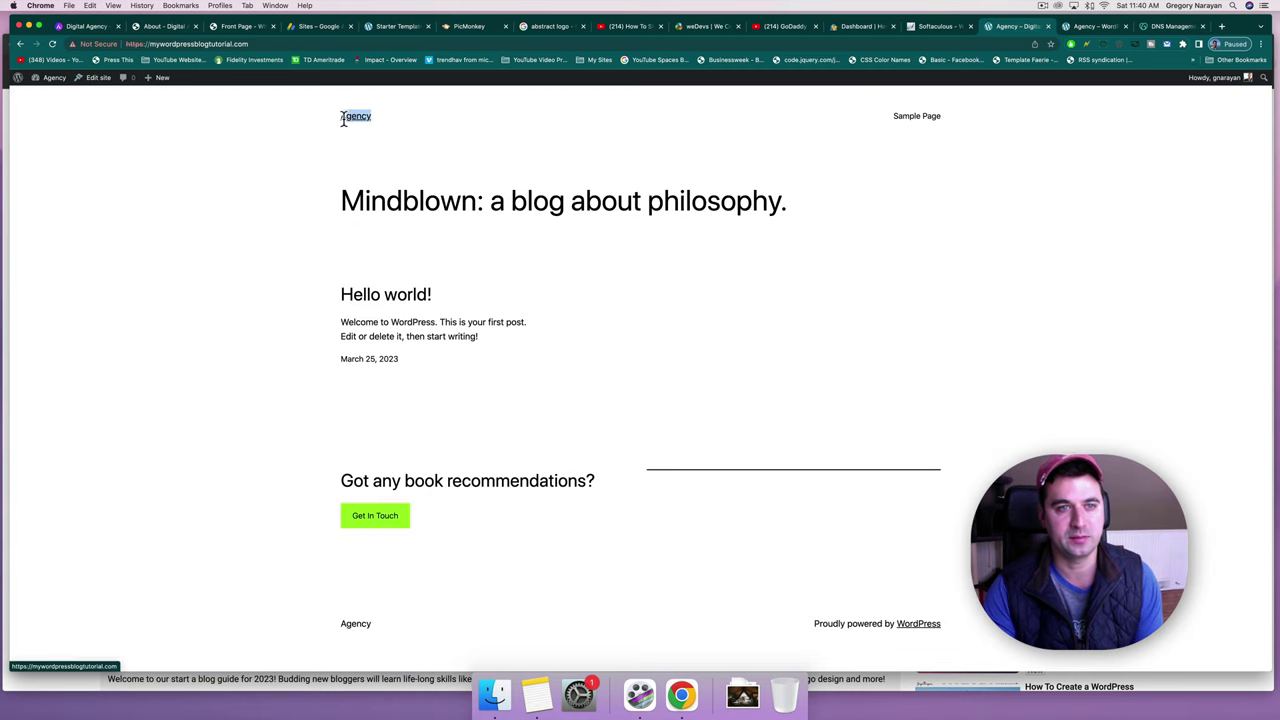
click(554, 131)
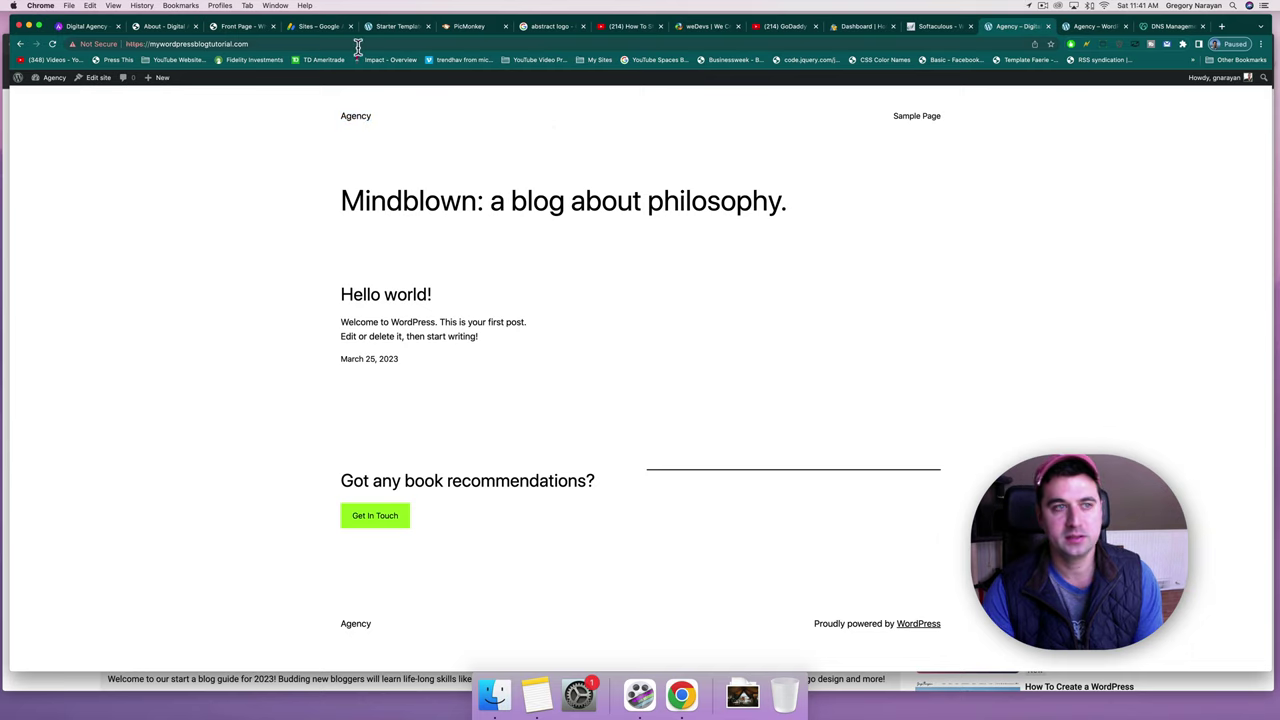
click(45, 87)
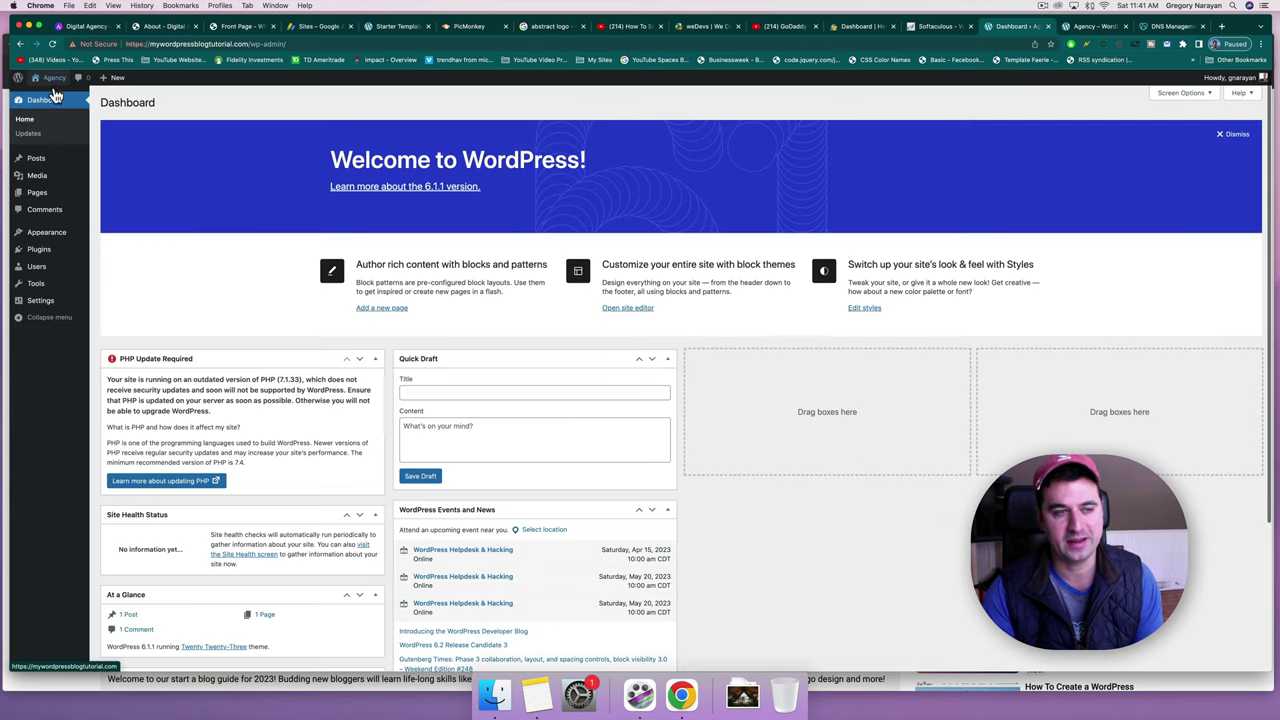
Delete the Classic Editor plugin, leaving 12 installed plugins, and go to Add Plugins.
click(54, 253)
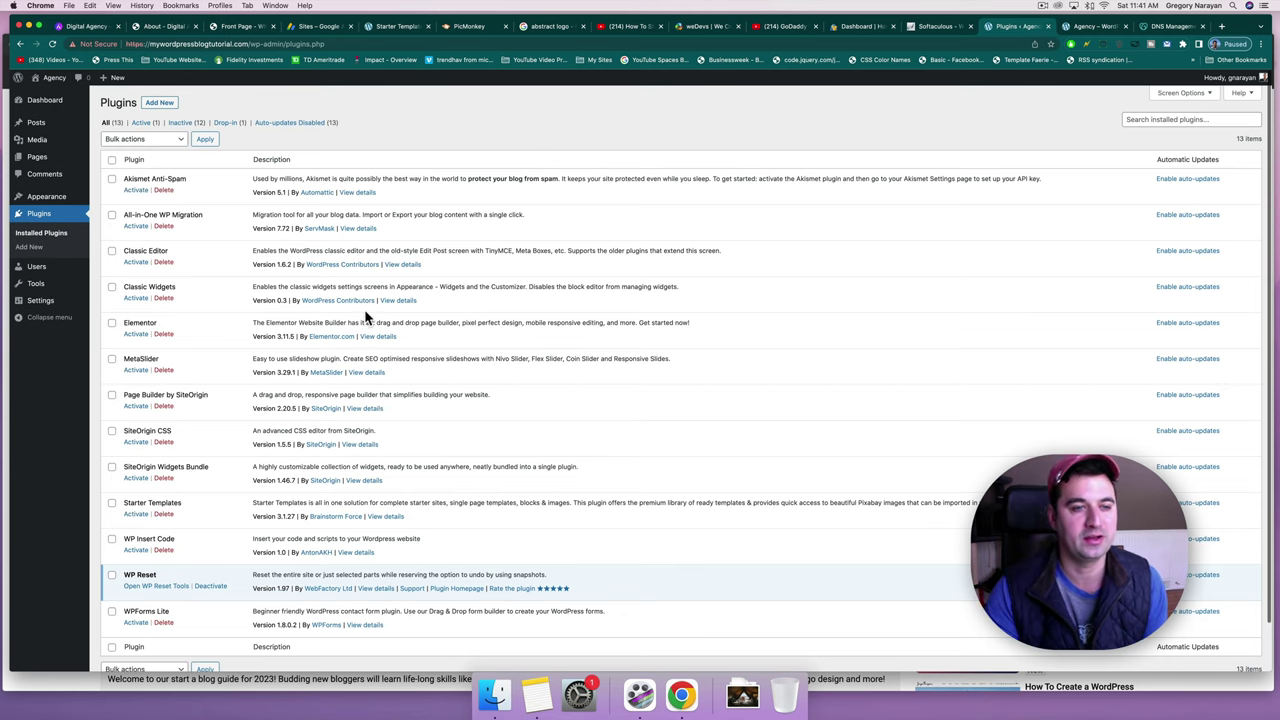
scroll(366, 316, down, 1)
scroll(366, 316, up, 1)
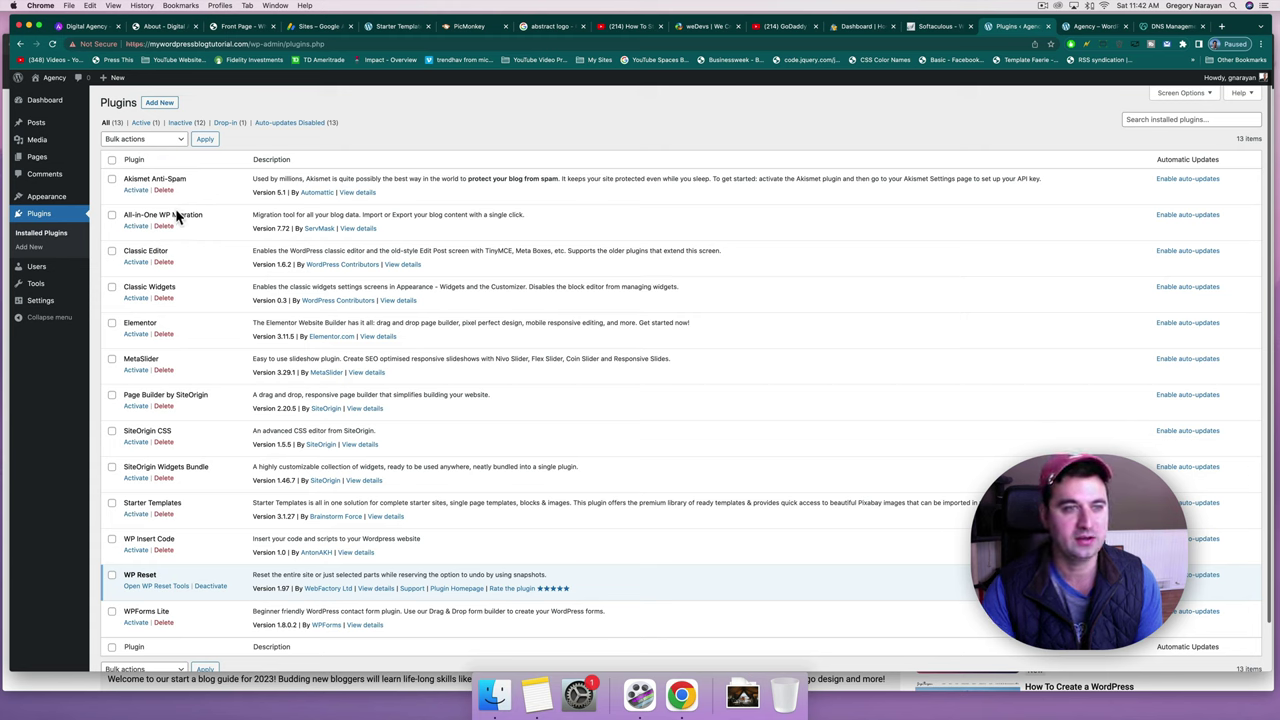
click(163, 262)
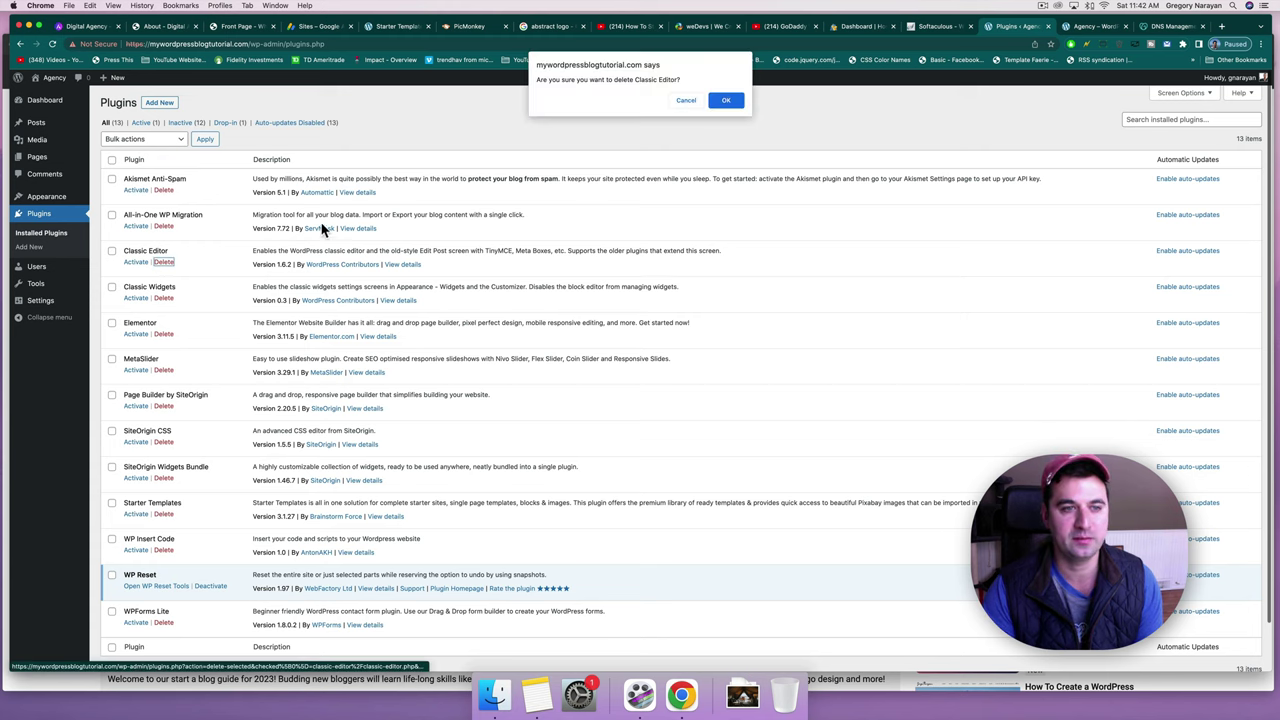
click(725, 100)
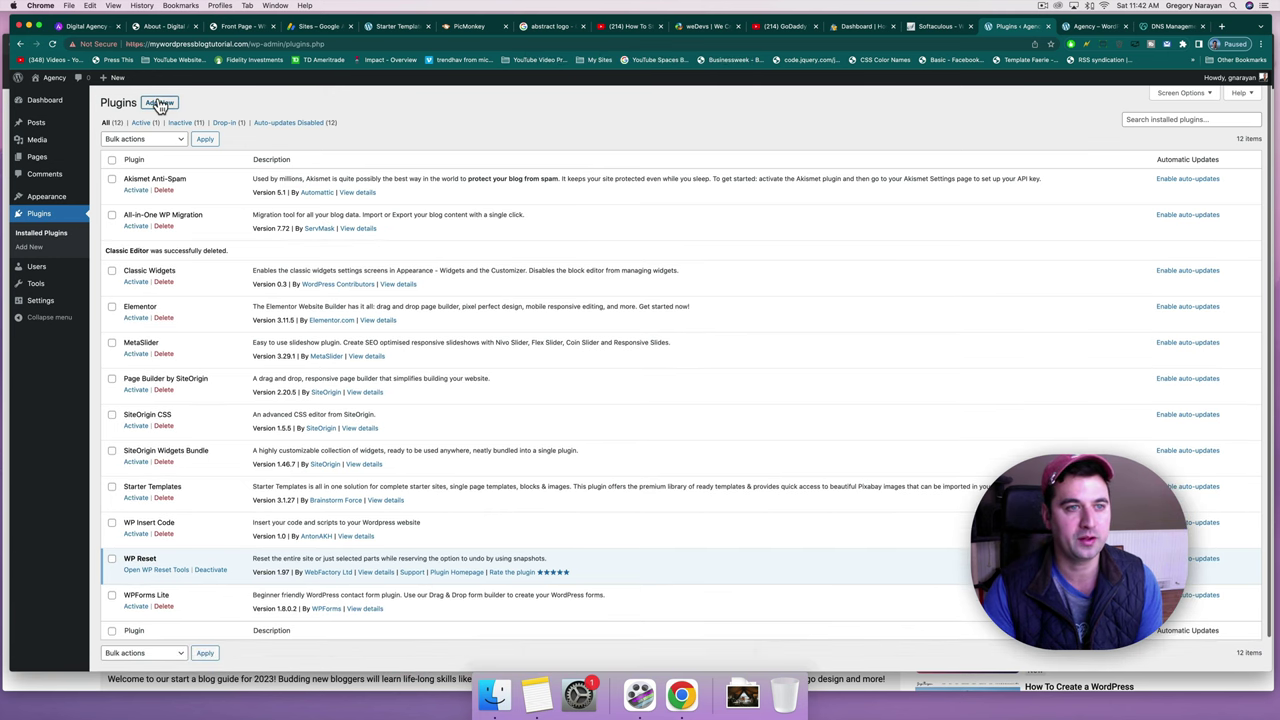
click(160, 103)
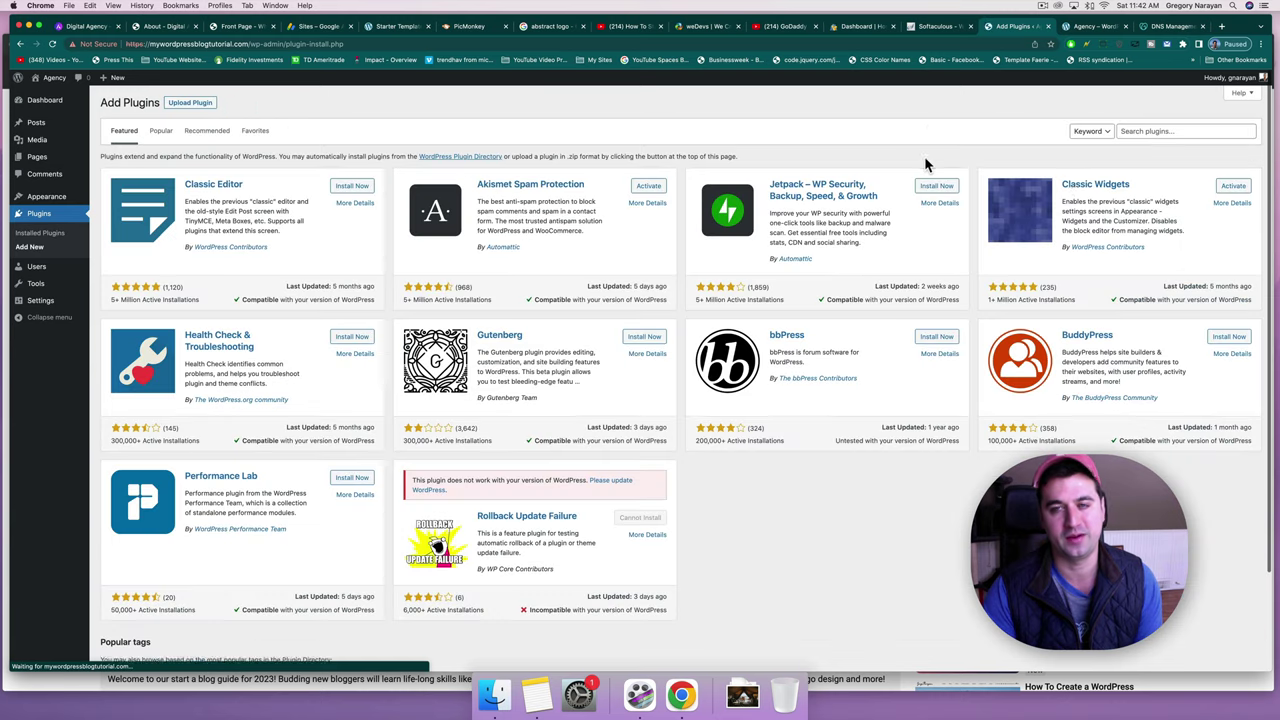
Search the plugin directory for 'classic editor', browse results, then return to Installed Plugins.
click(1148, 132)
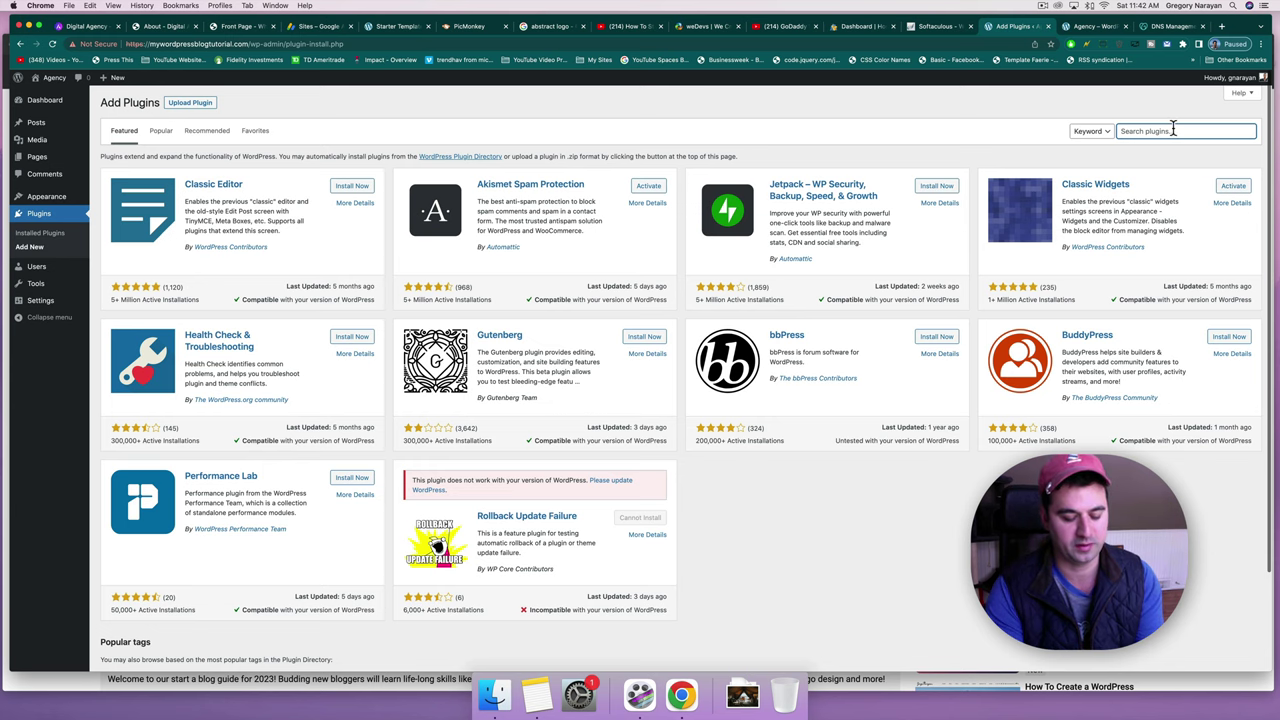
text(classic editor)
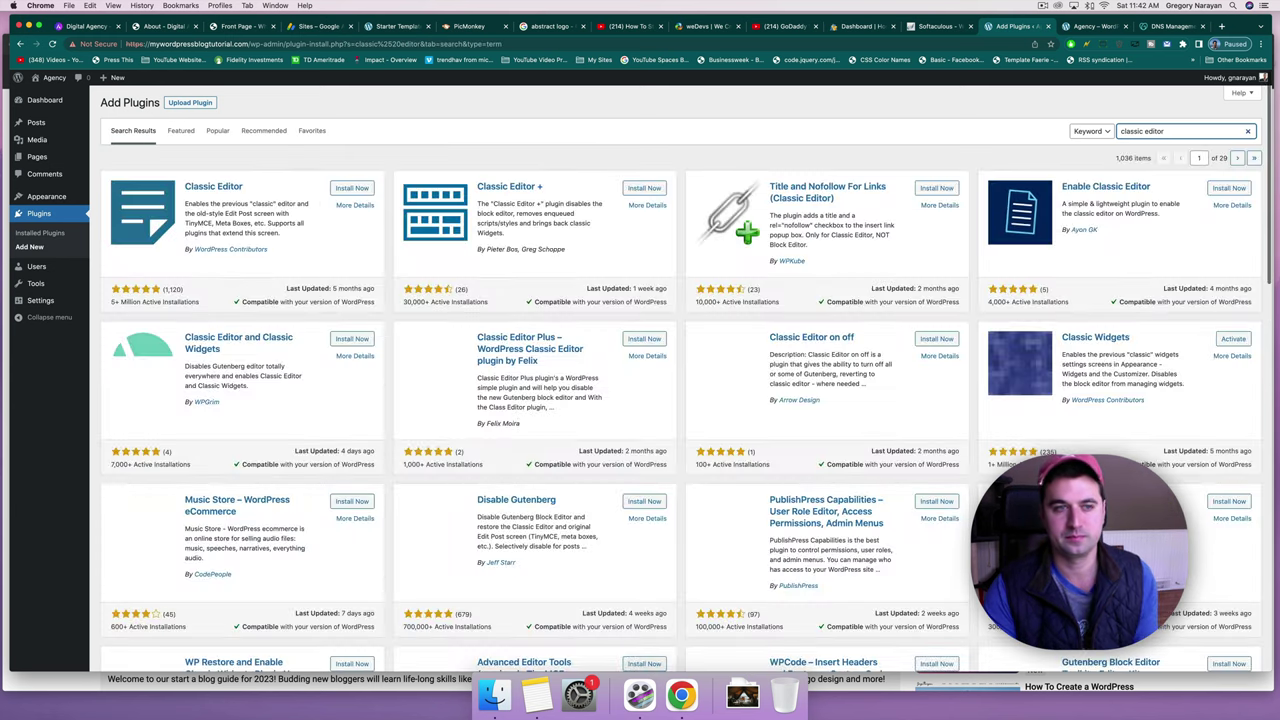
scroll(268, 457, down, 1)
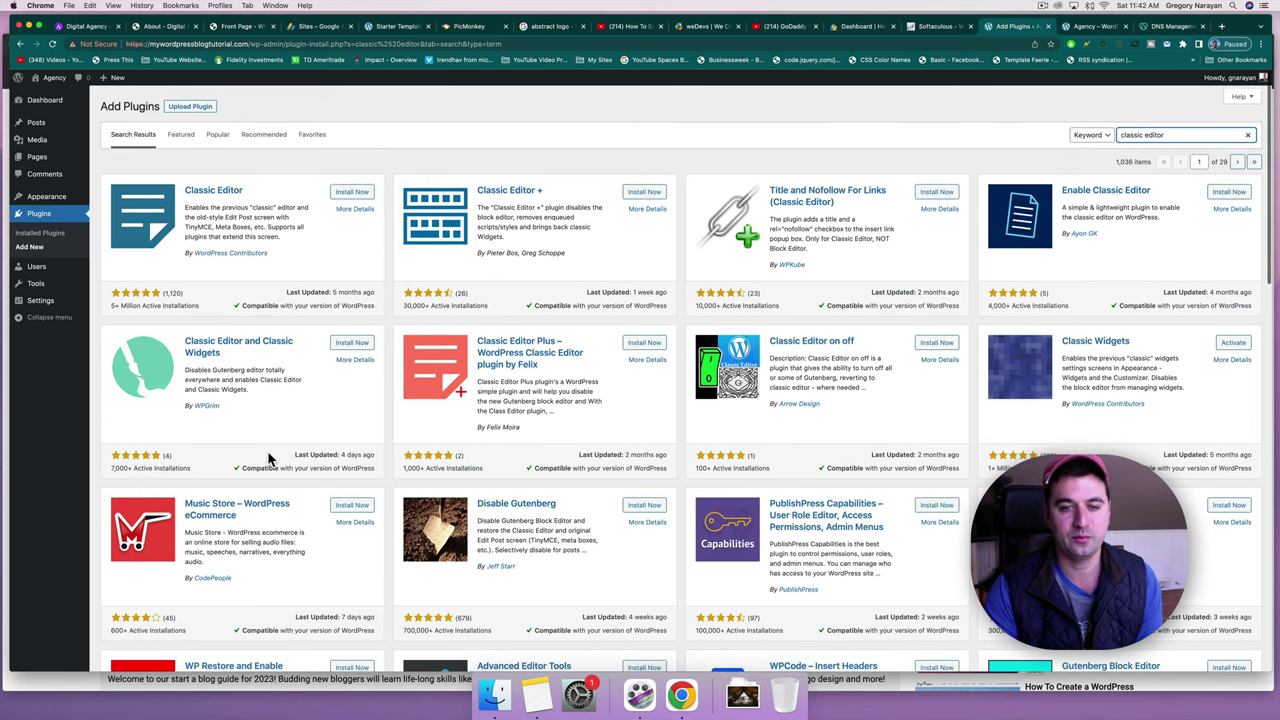
scroll(268, 457, down, 5)
scroll(268, 457, up, 5)
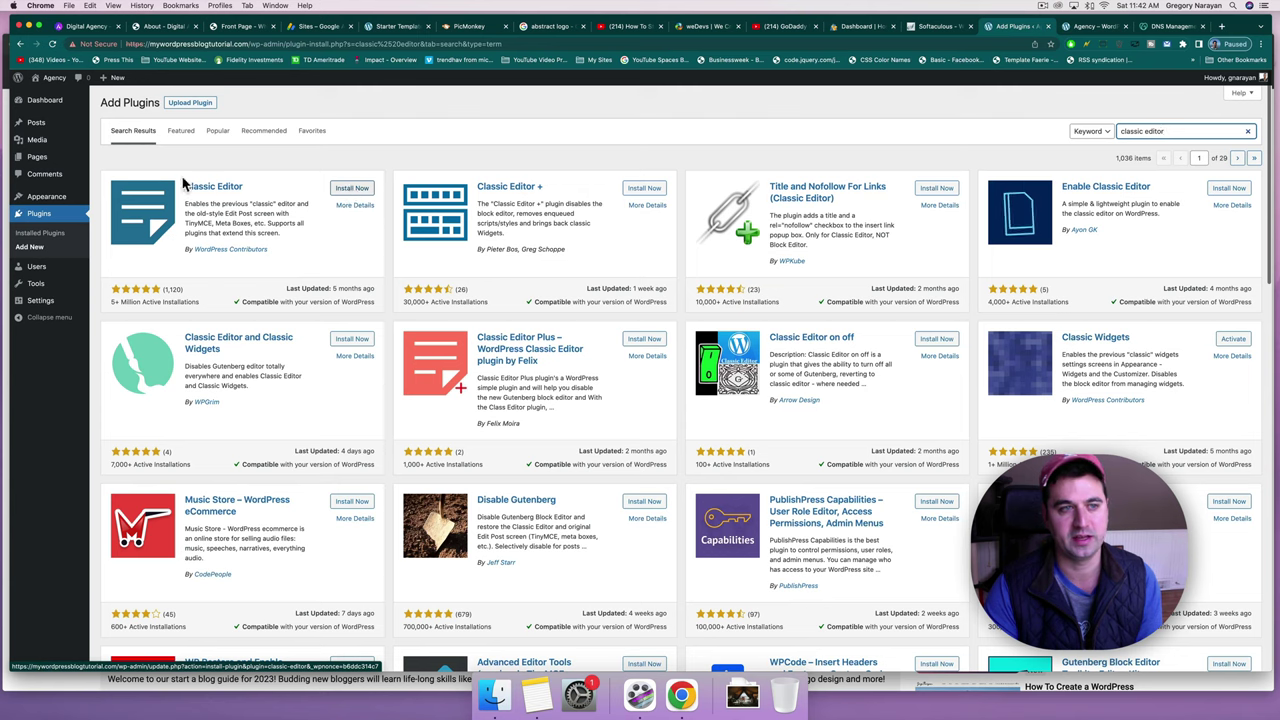
click(44, 226)
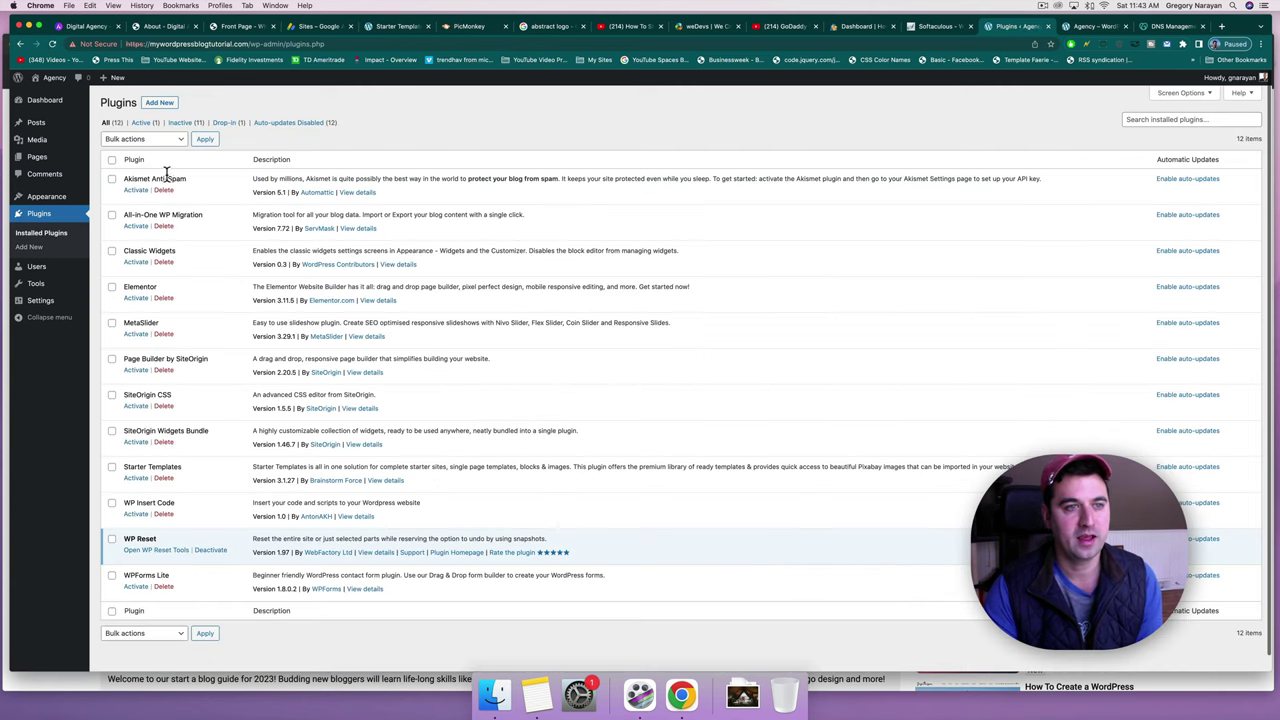
Activate Akismet Anti-Spam, show the manual API key field, and return to the plugins list.
click(137, 192)
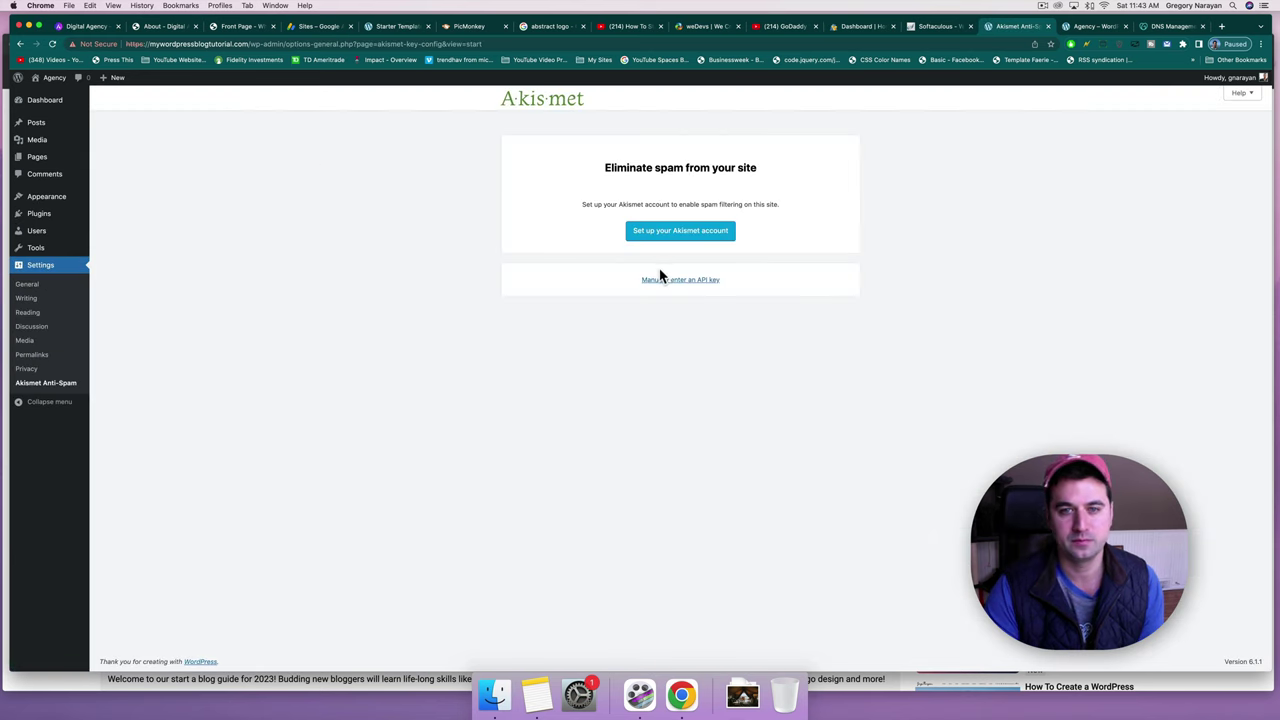
click(652, 280)
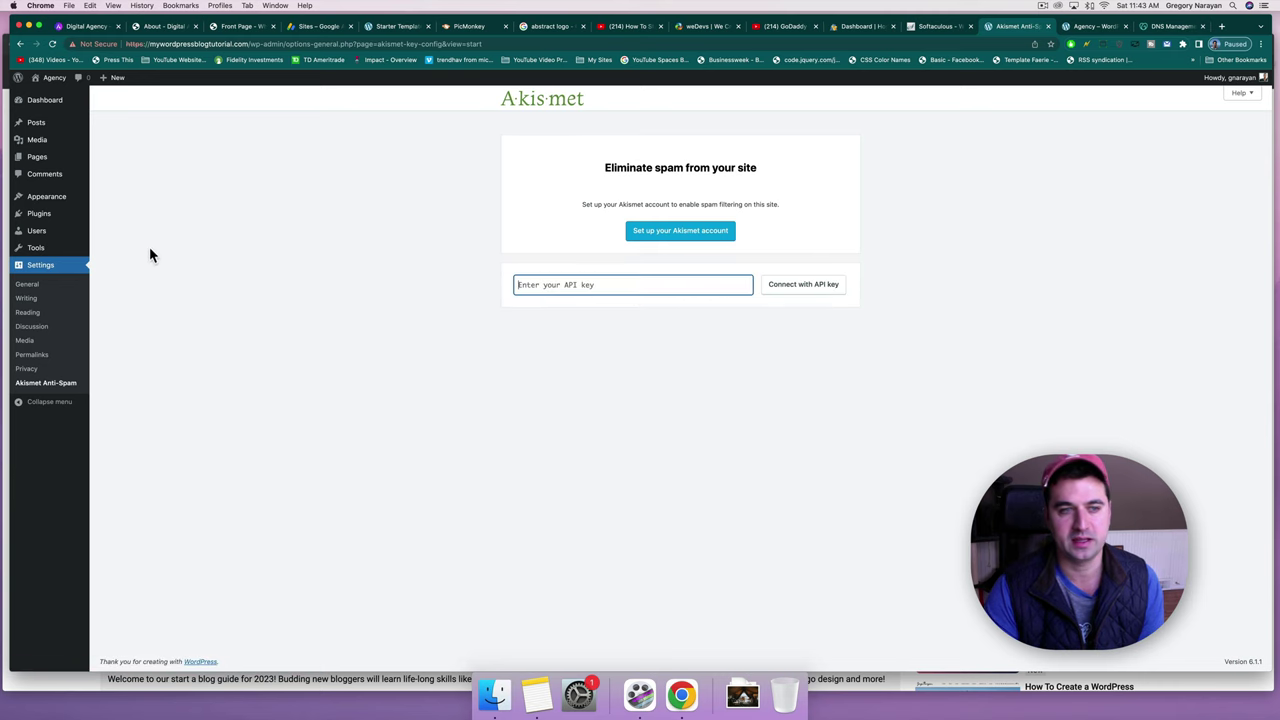
click(29, 224)
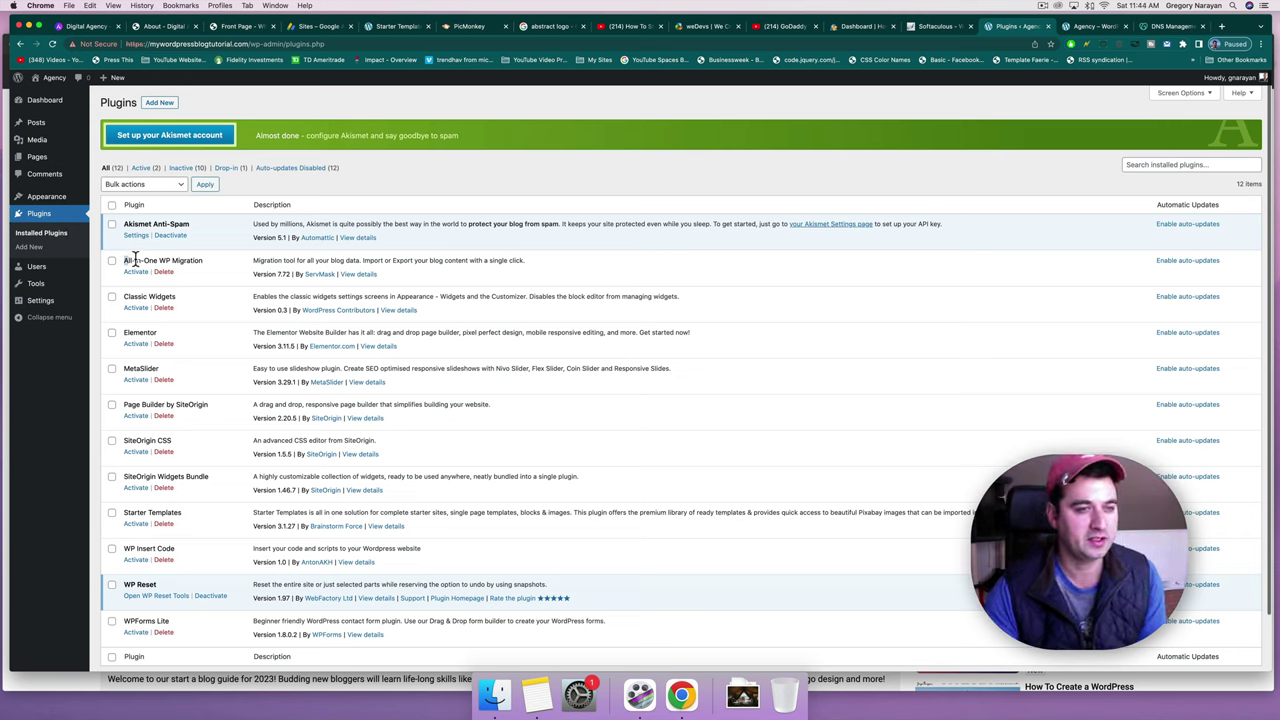
Activate All-in-One WP Migration and Classic Widgets, bringing active plugins to 4 of 12.
drag(128, 259, 203, 264)
click(203, 264)
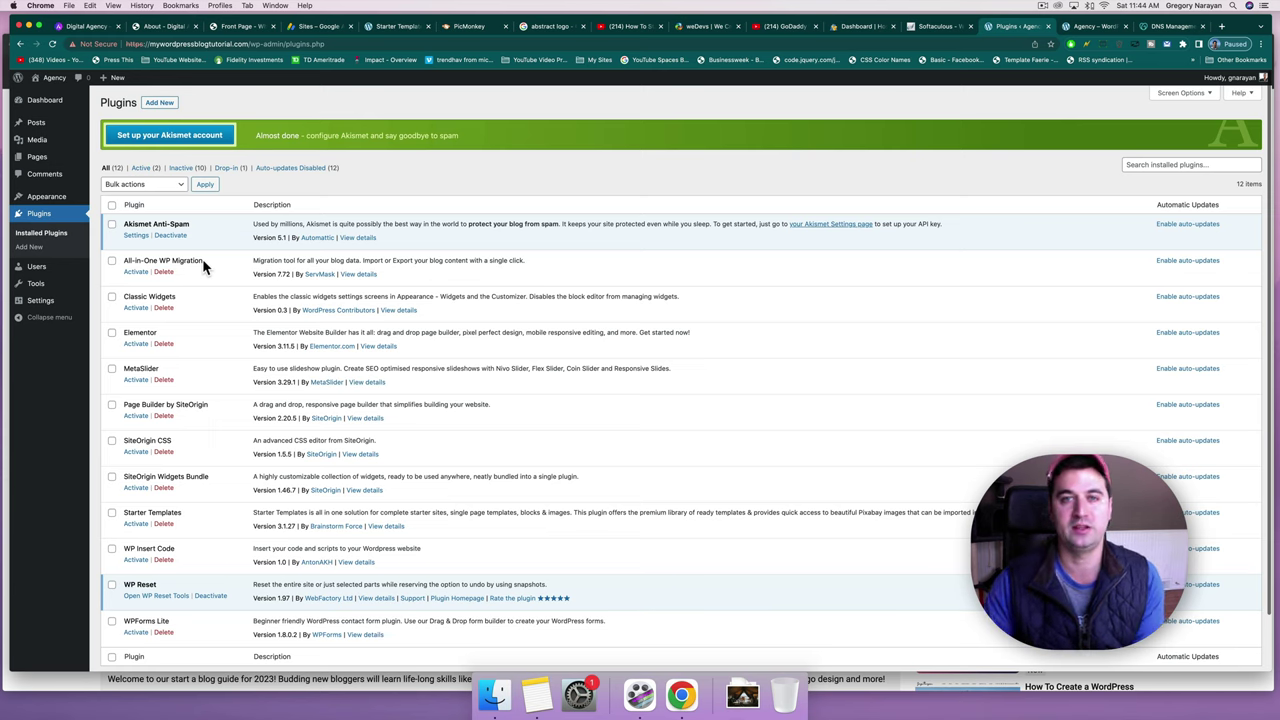
click(140, 273)
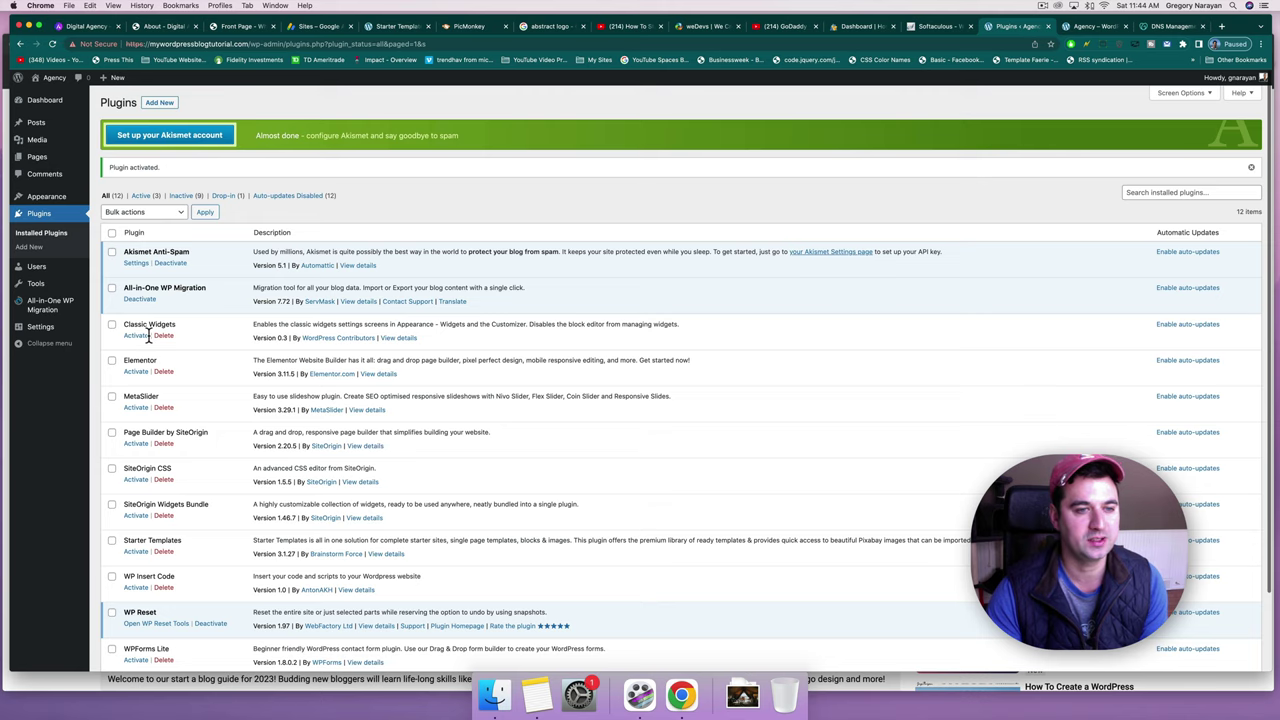
scroll(135, 337, down, 2)
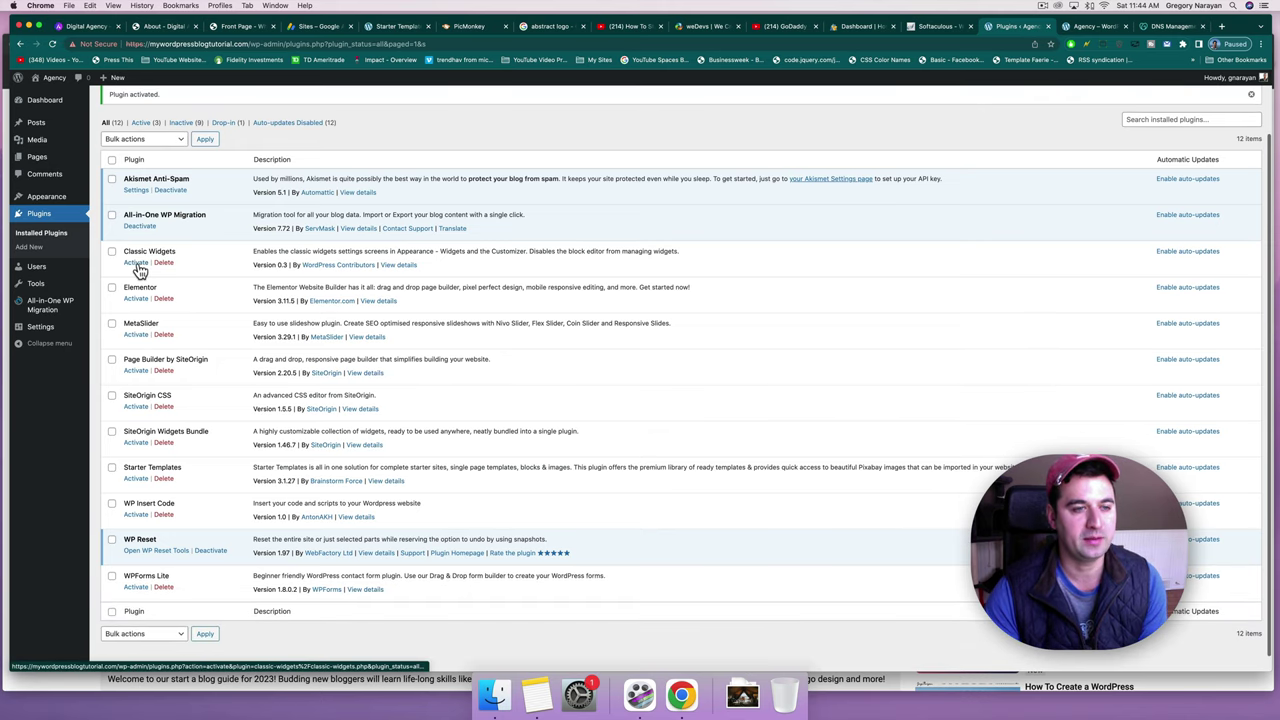
click(137, 264)
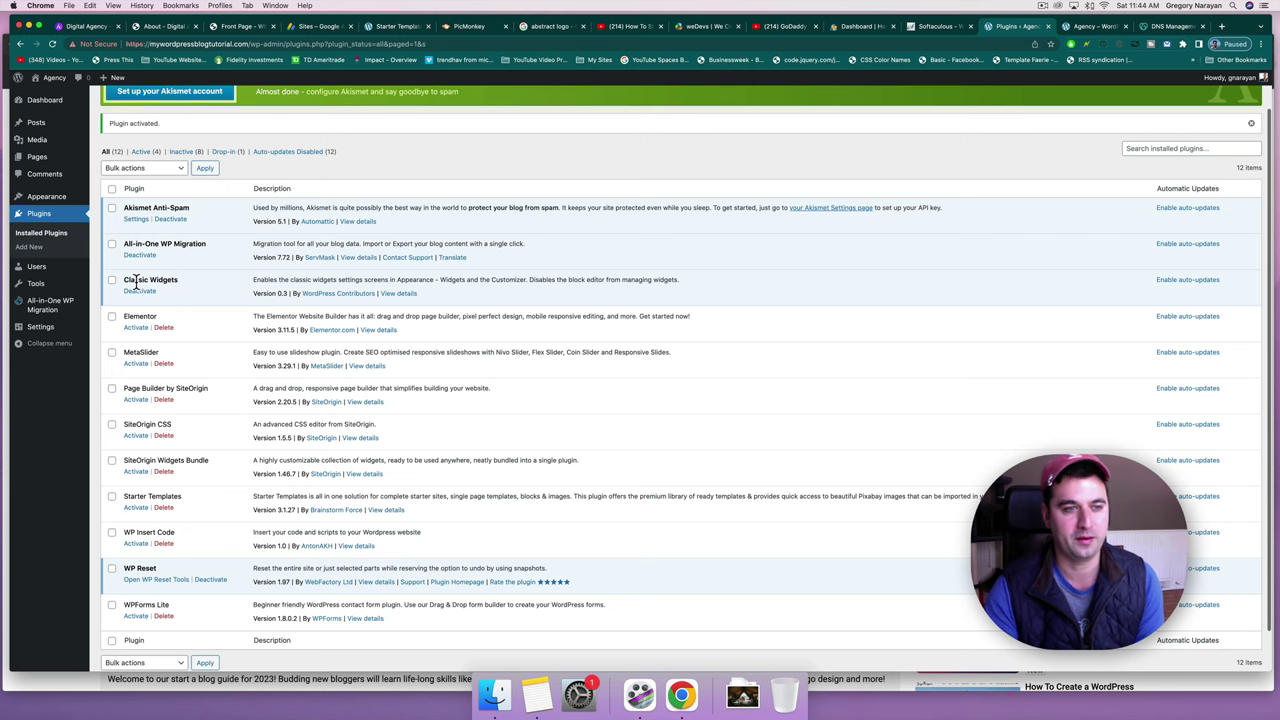
scroll(136, 284, down, 1)
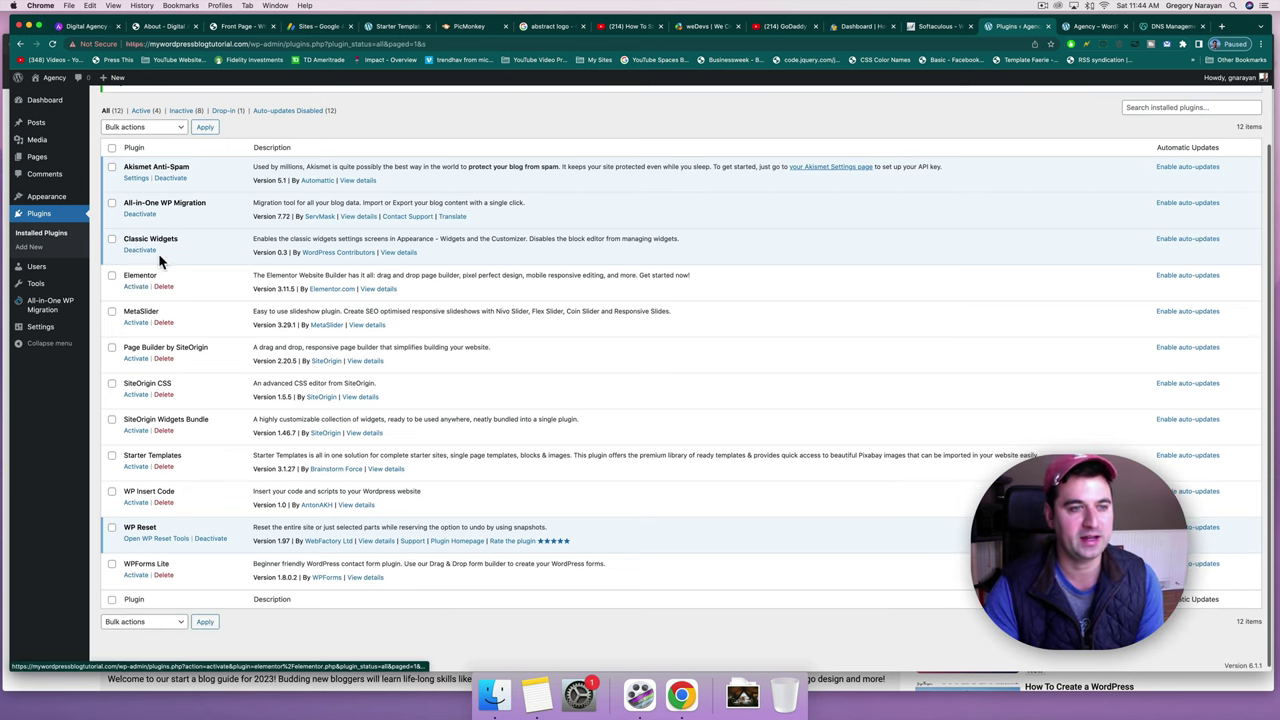
Delete the Elementor, MetaSlider, Page Builder by SiteOrigin and SiteOrigin CSS plugins.
click(165, 285)
key(Return)
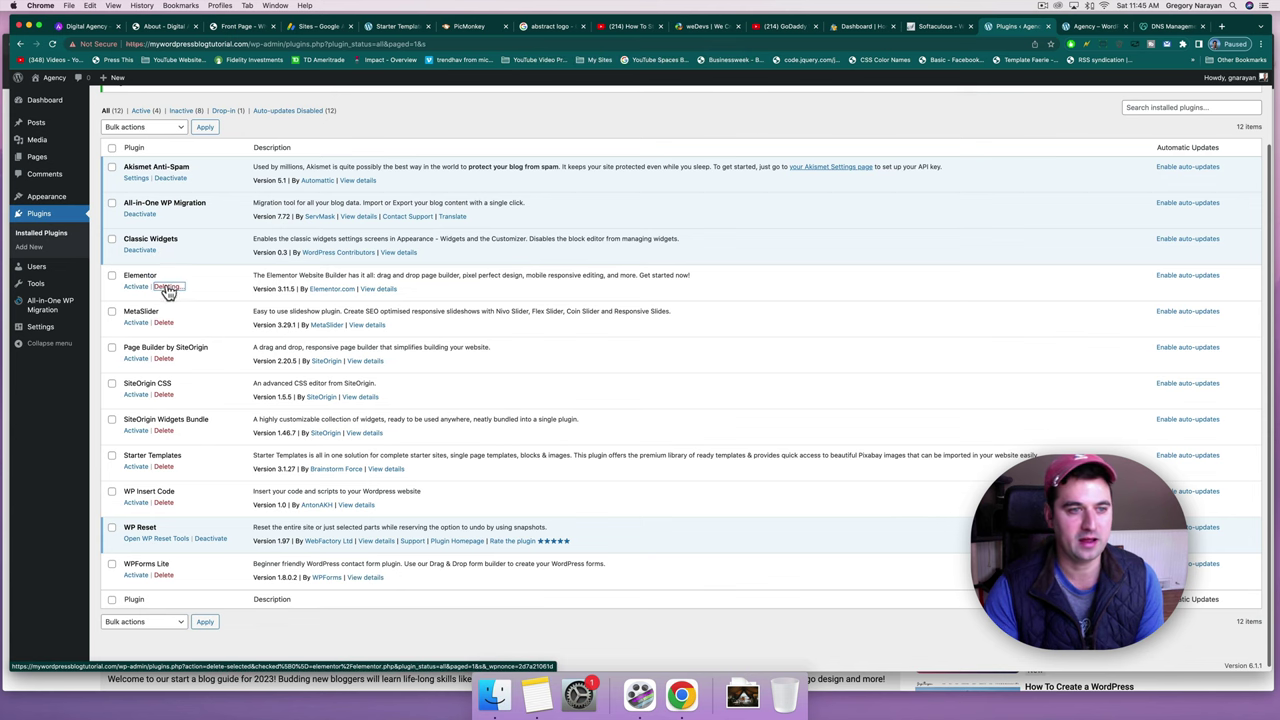
click(165, 320)
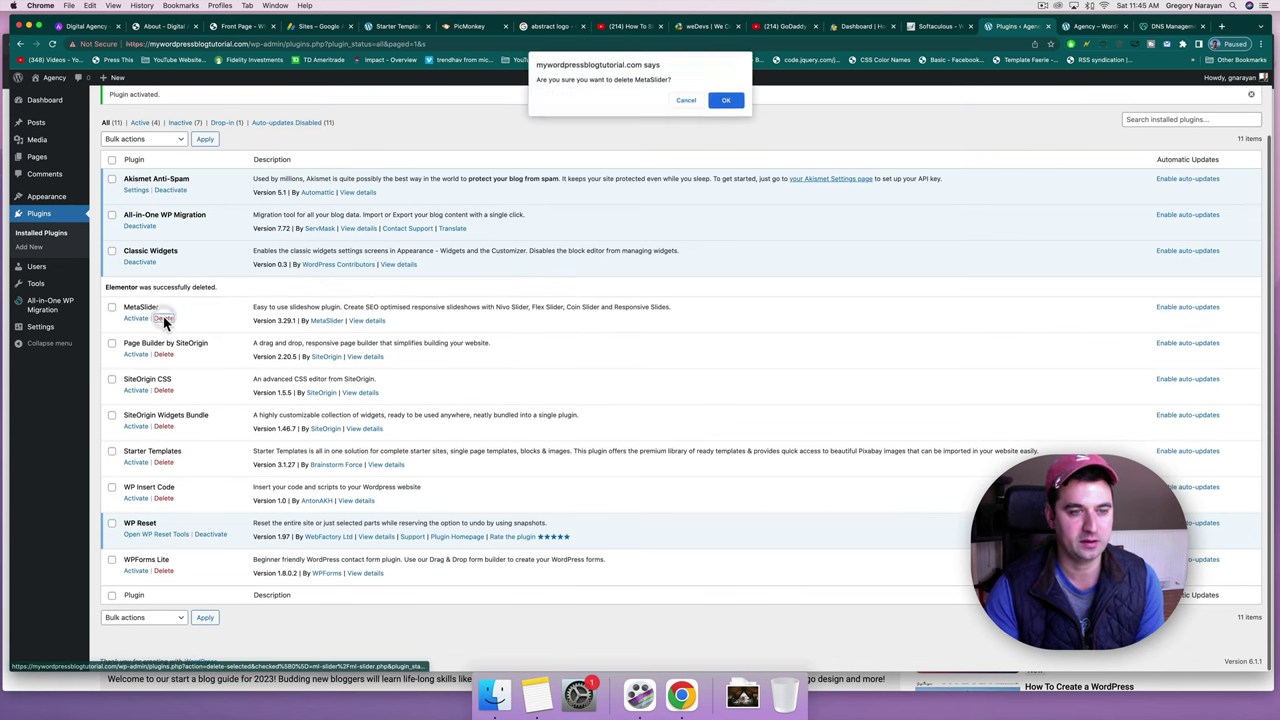
key(Return)
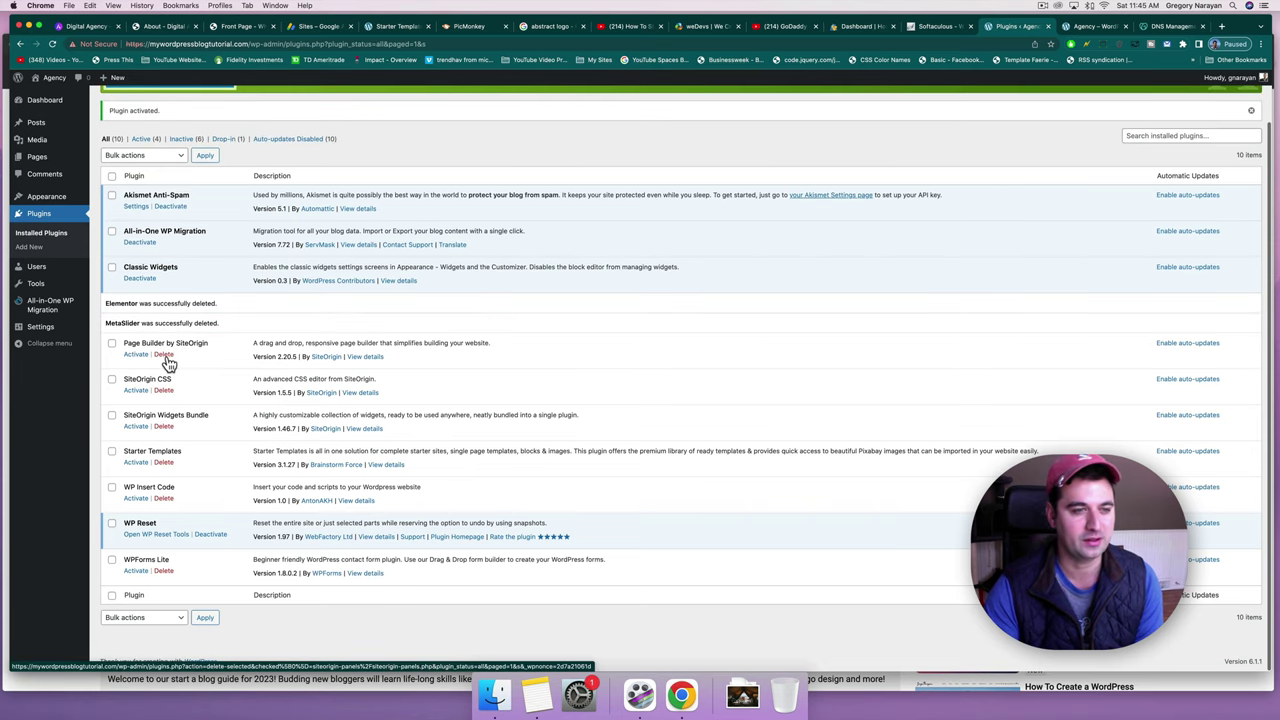
click(164, 355)
key(Return)
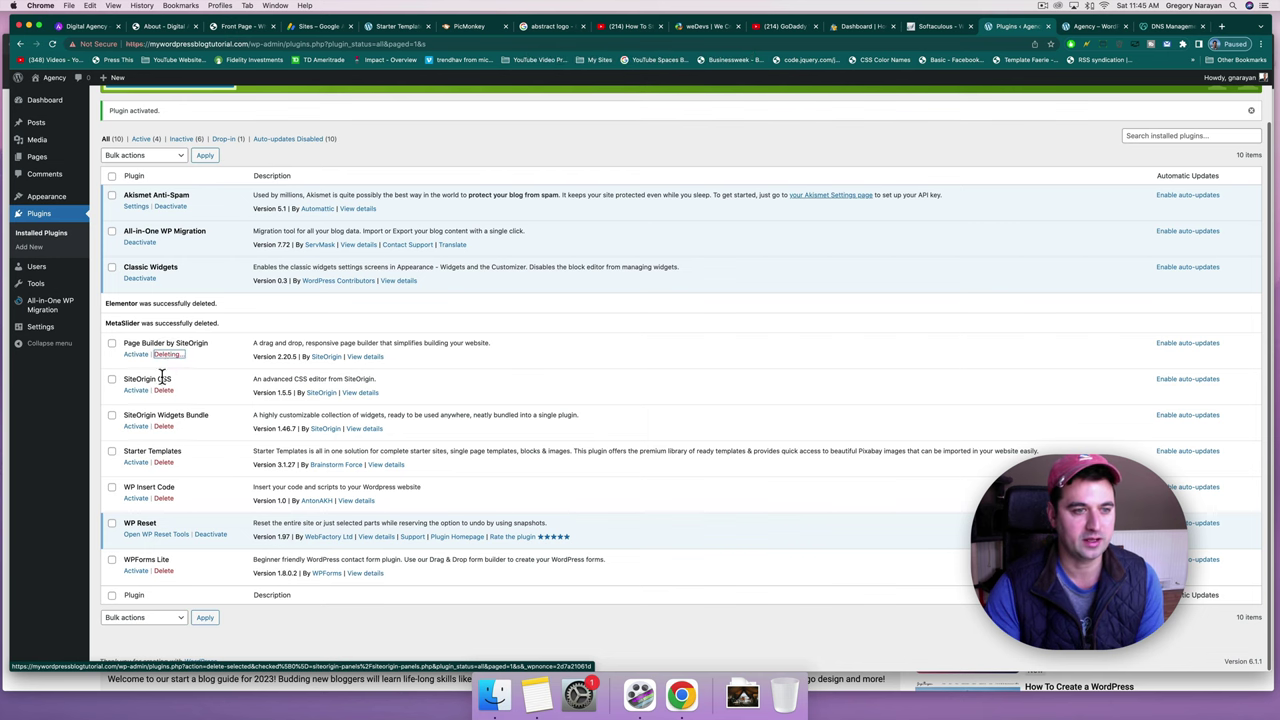
click(165, 393)
key(Return)
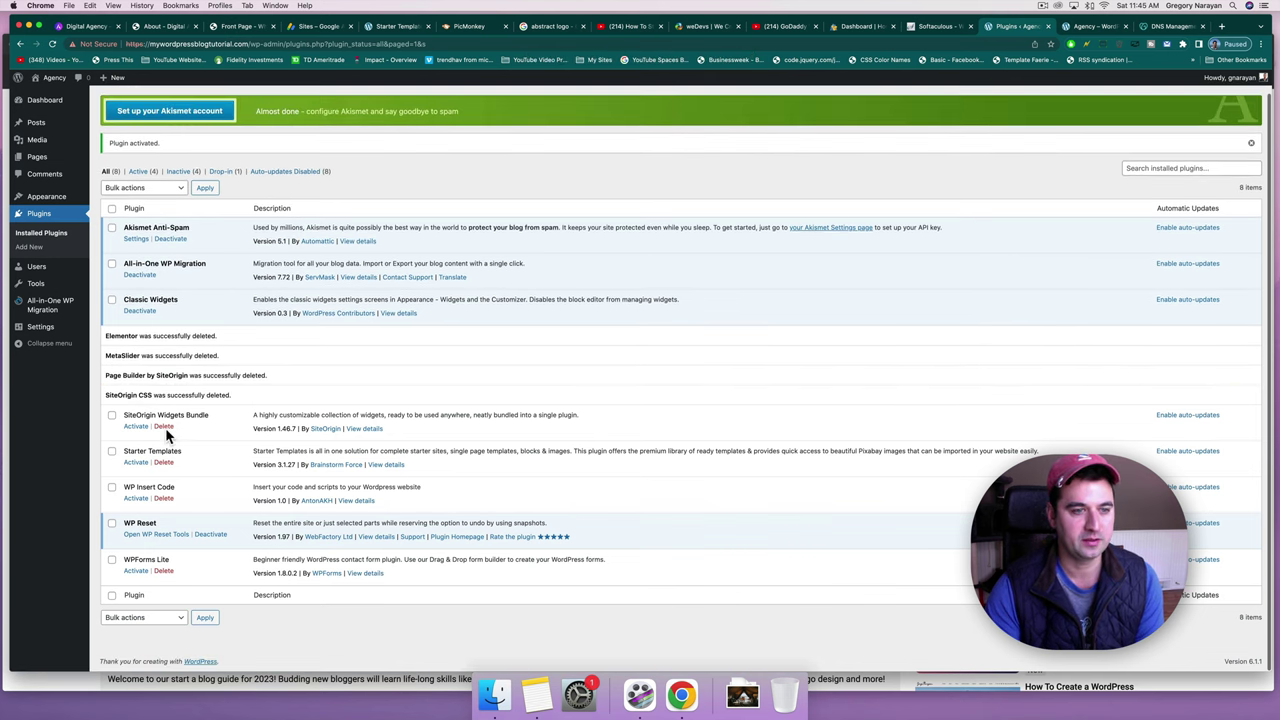
Delete the SiteOrigin Widgets Bundle, Starter Templates, WP Insert Code and WPForms Lite plugins.
click(163, 427)
key(Return)
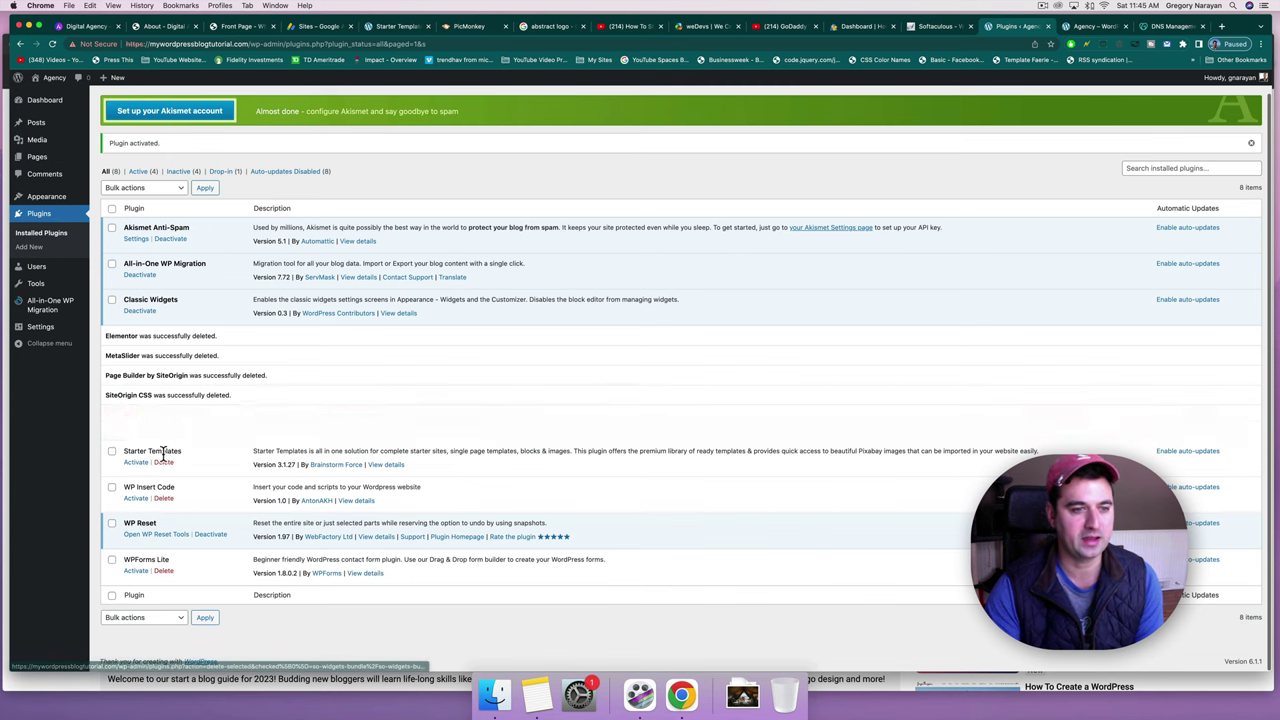
click(164, 462)
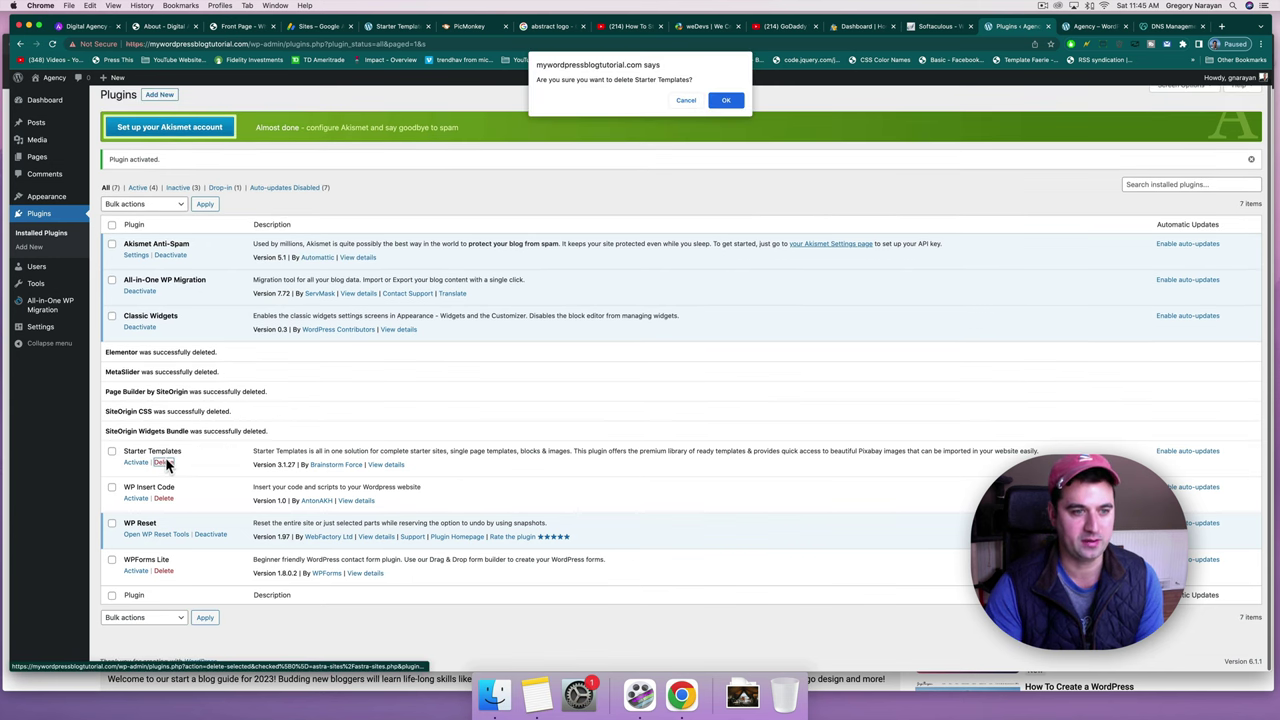
key(Return)
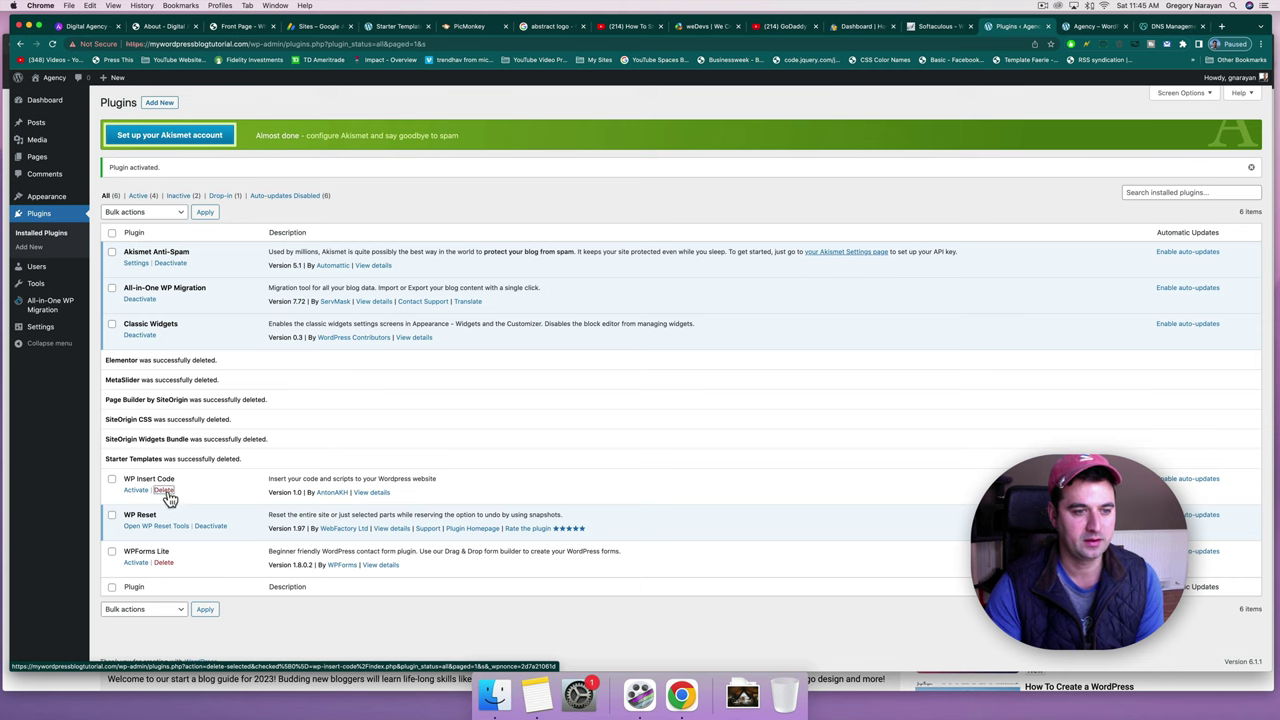
click(164, 490)
key(Return)
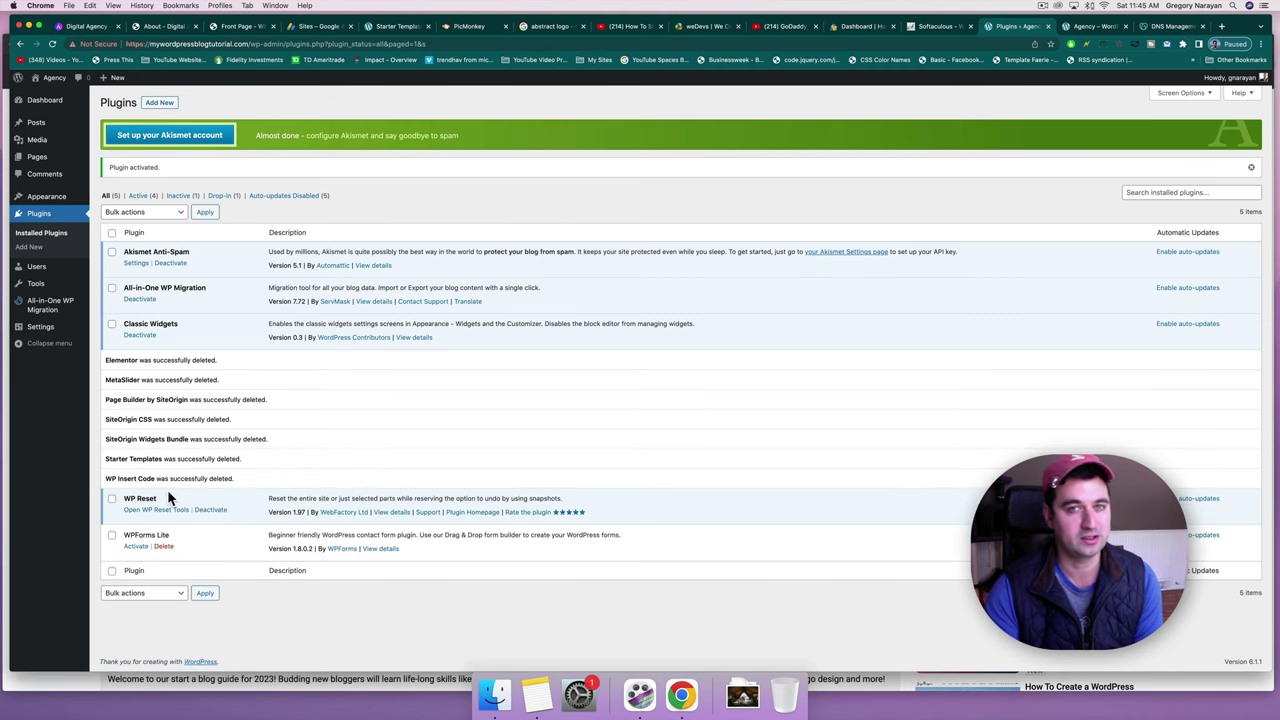
click(163, 548)
key(Return)
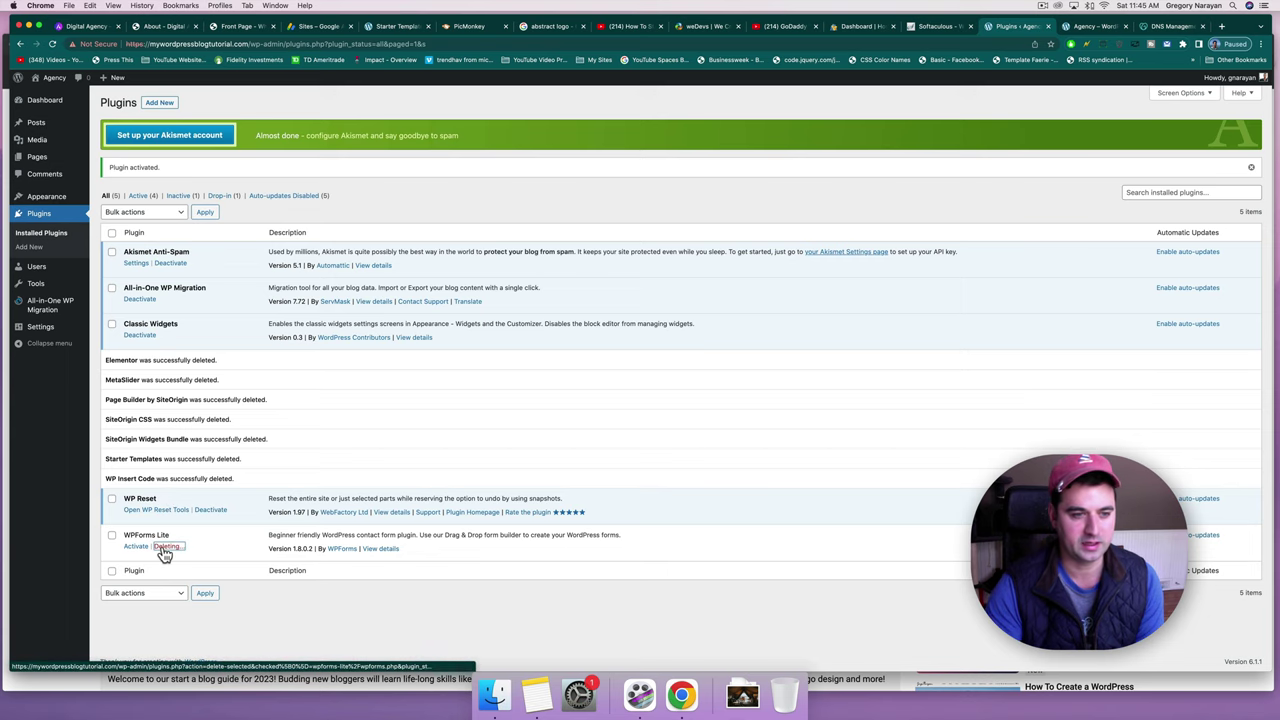
Deactivate and delete WP Reset with its data, then view the live site's front page.
click(212, 512)
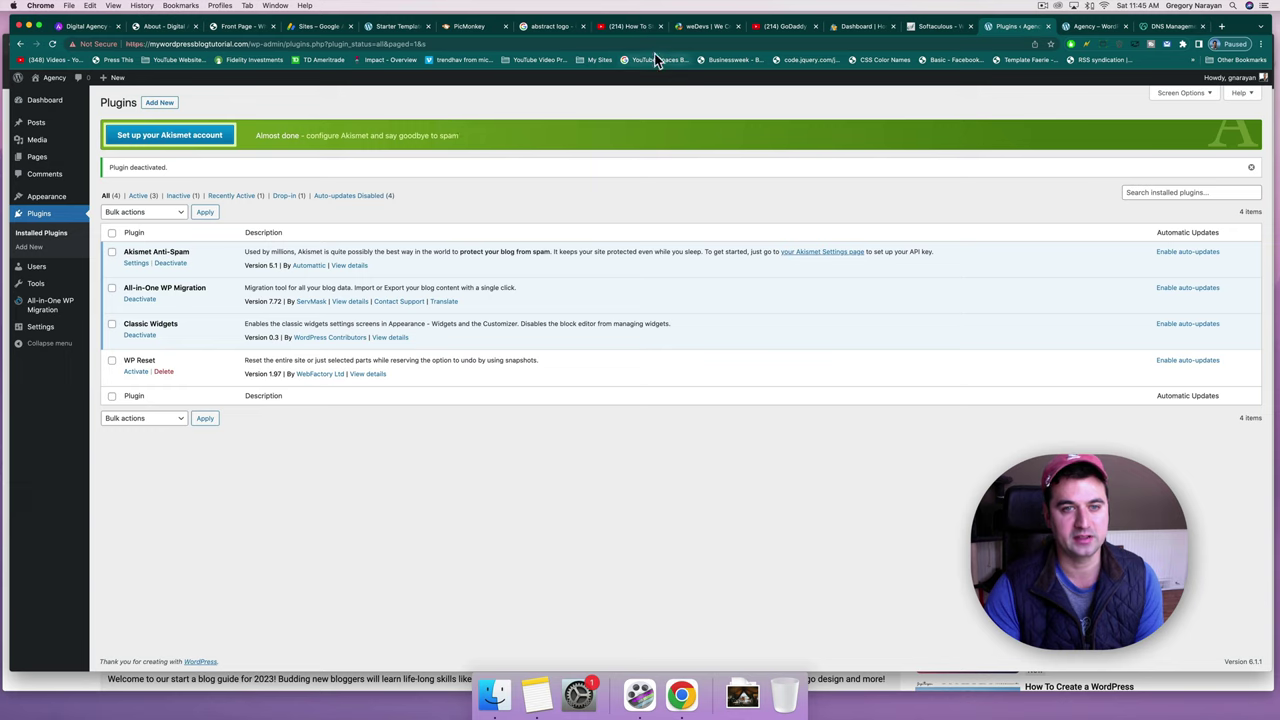
click(163, 372)
key(Return)
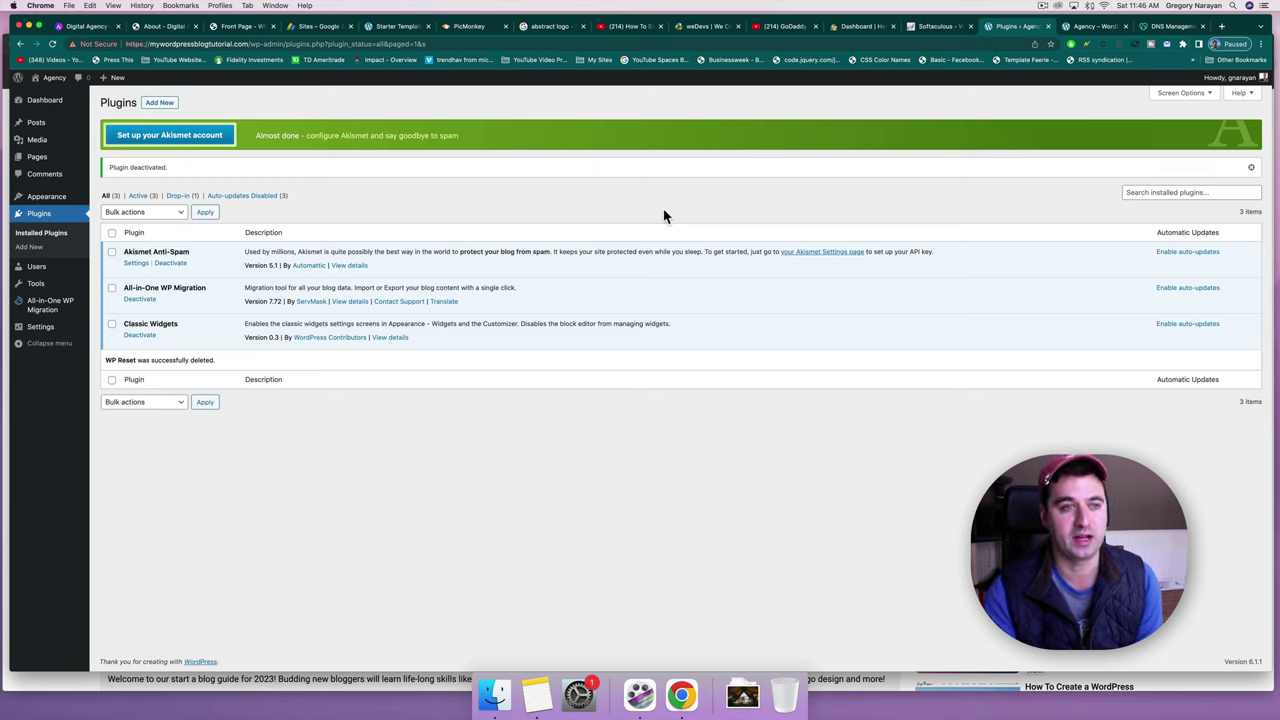
click(50, 79)
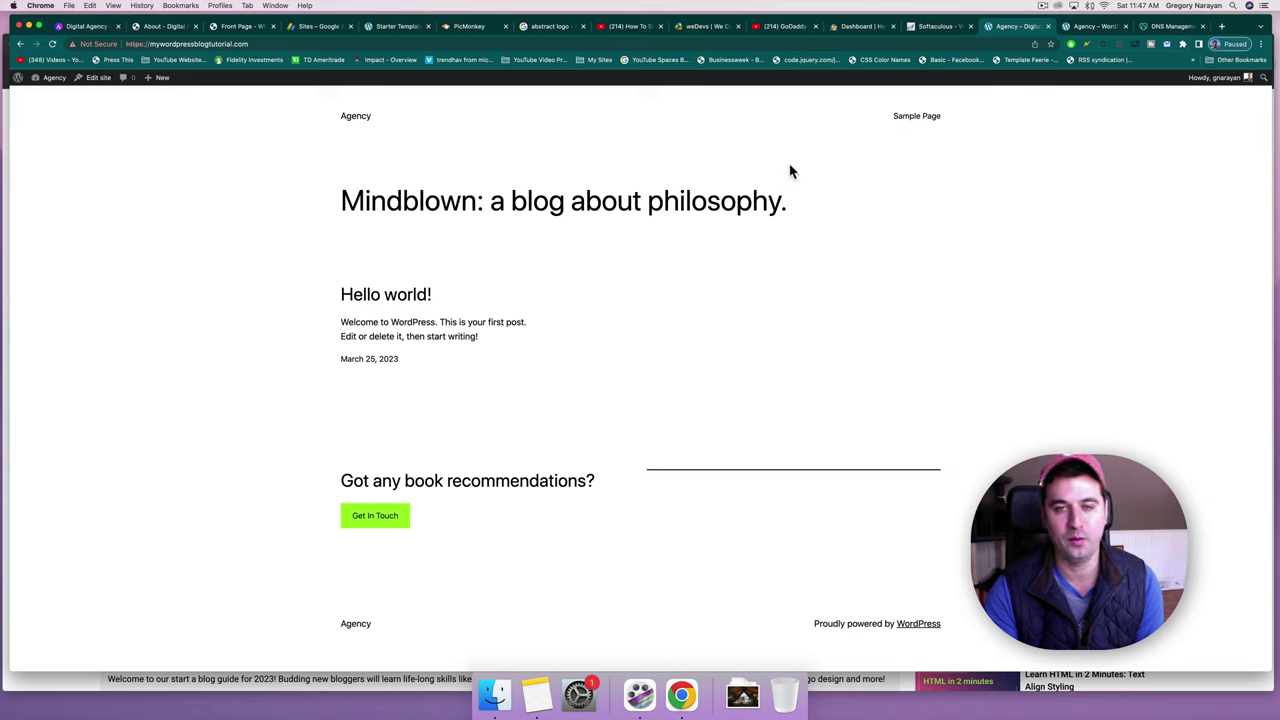
triple_click(505, 198)
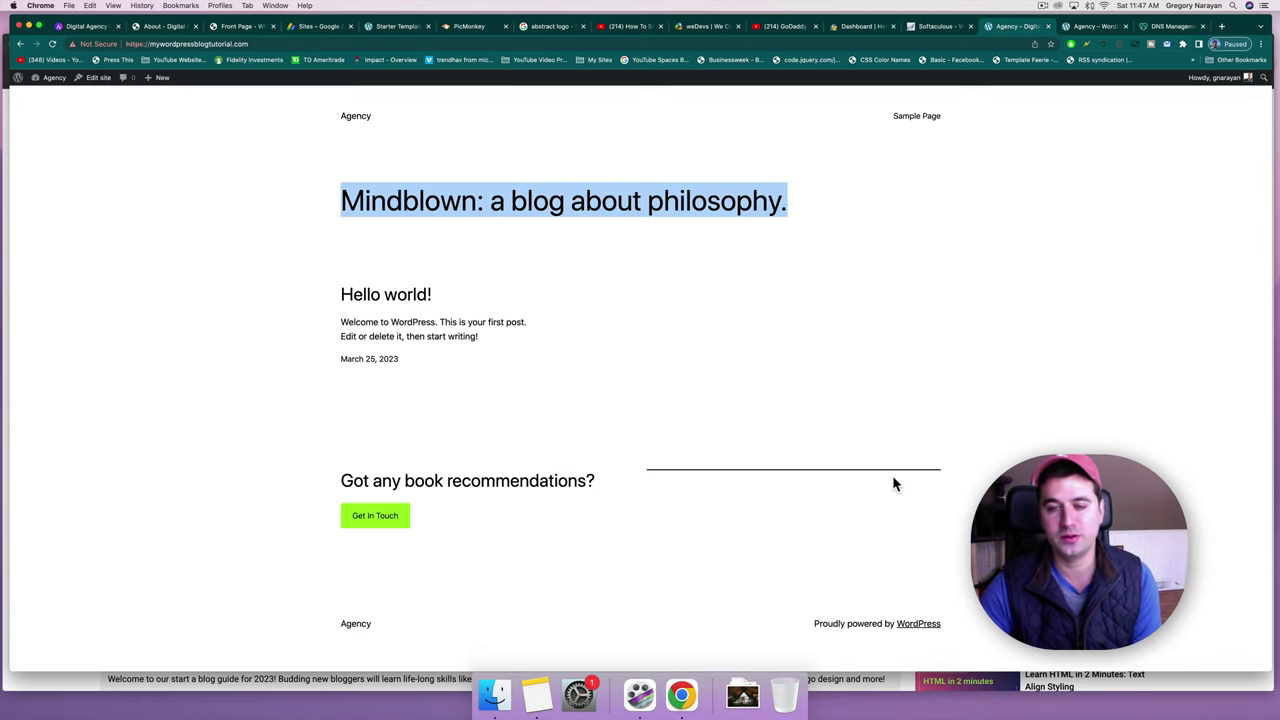
click(362, 336)
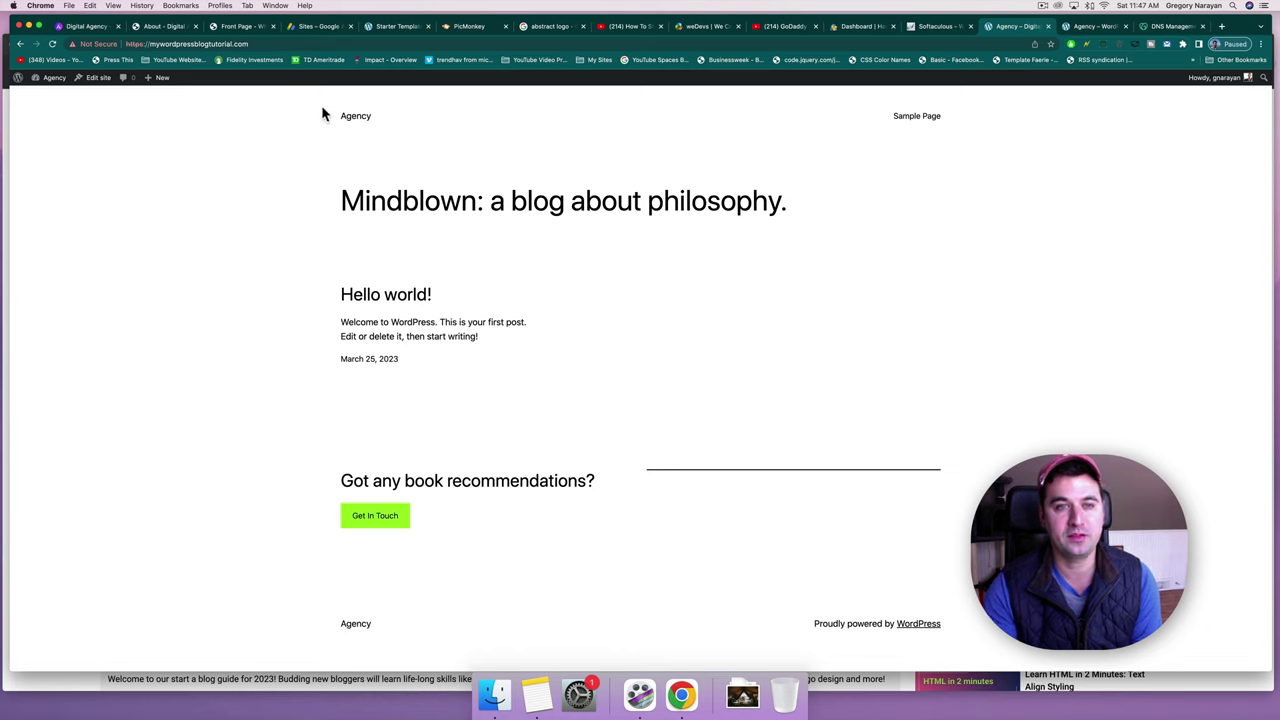
drag(321, 114, 1040, 672)
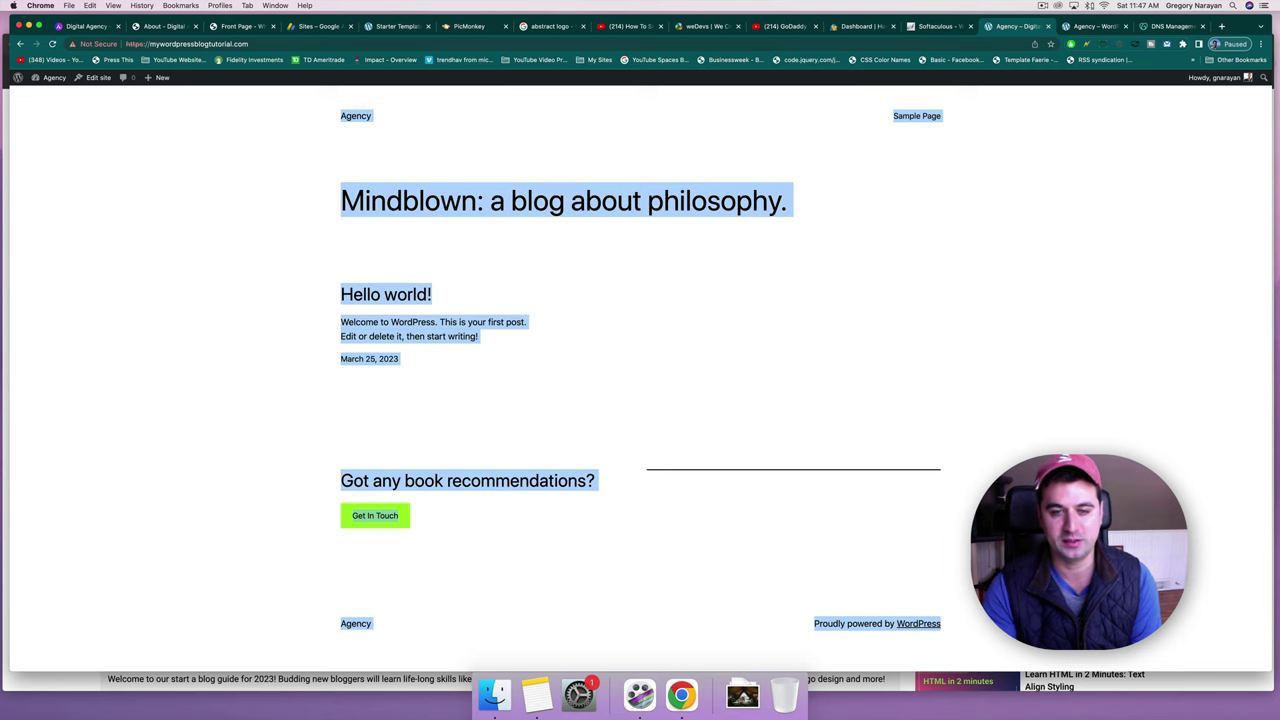
click(1040, 672)
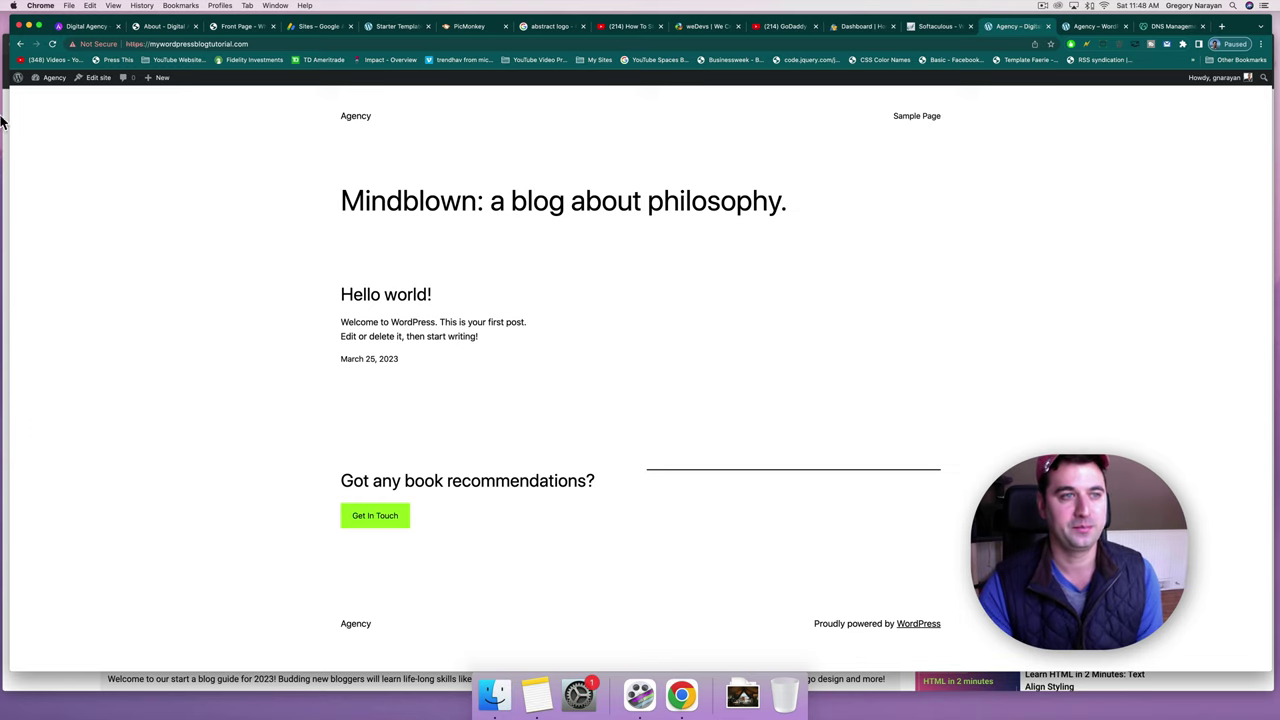
Go from the admin dashboard to Appearance > Themes and open the Add New theme browser.
click(53, 84)
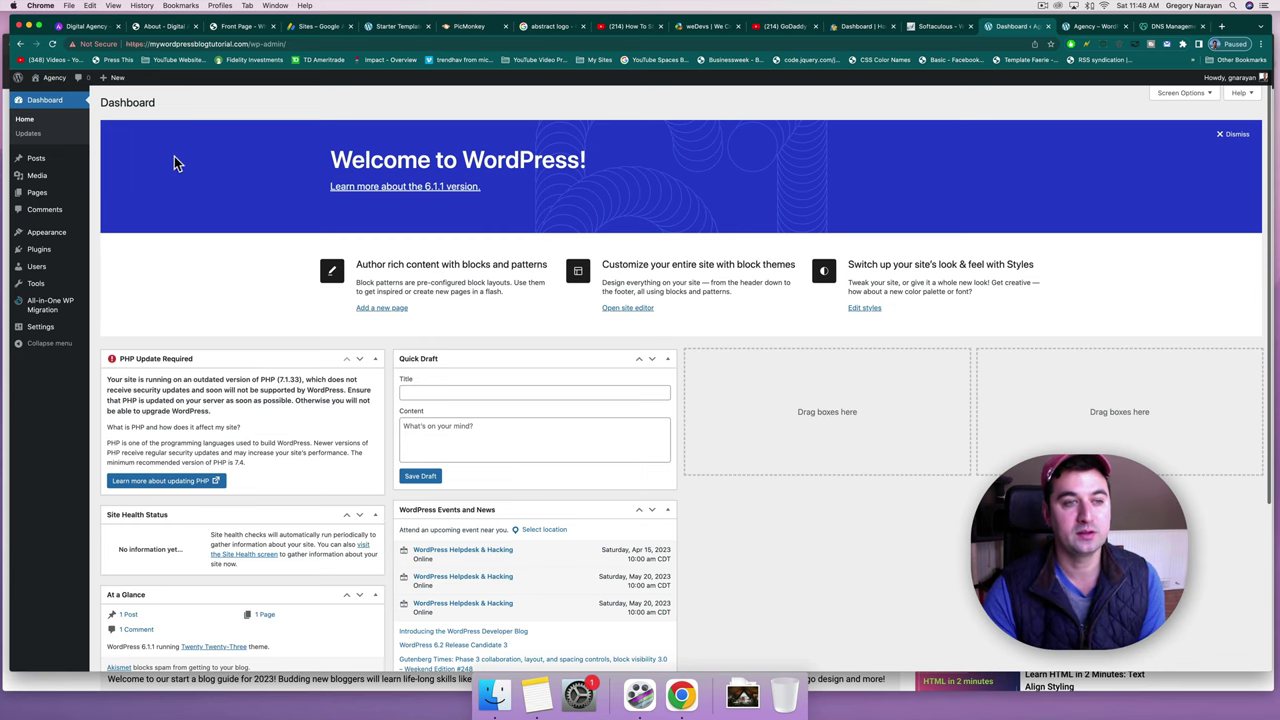
mouse_move(49, 238)
click(126, 236)
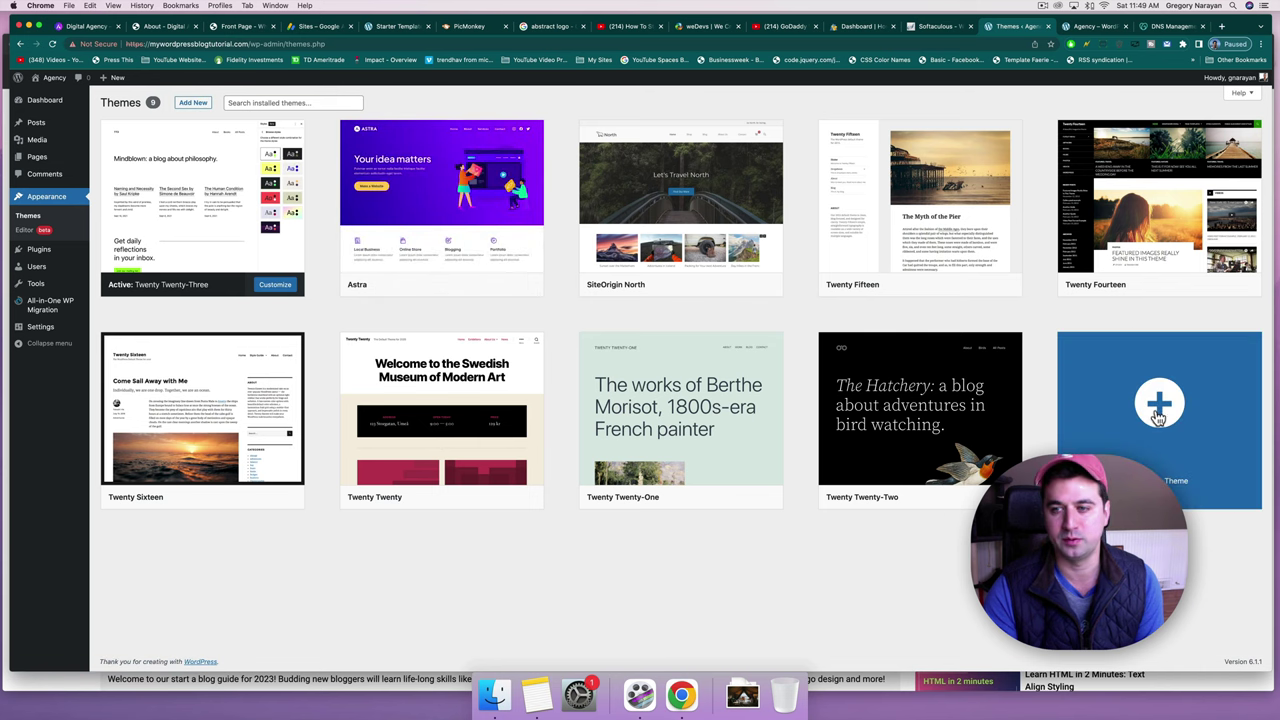
click(1224, 438)
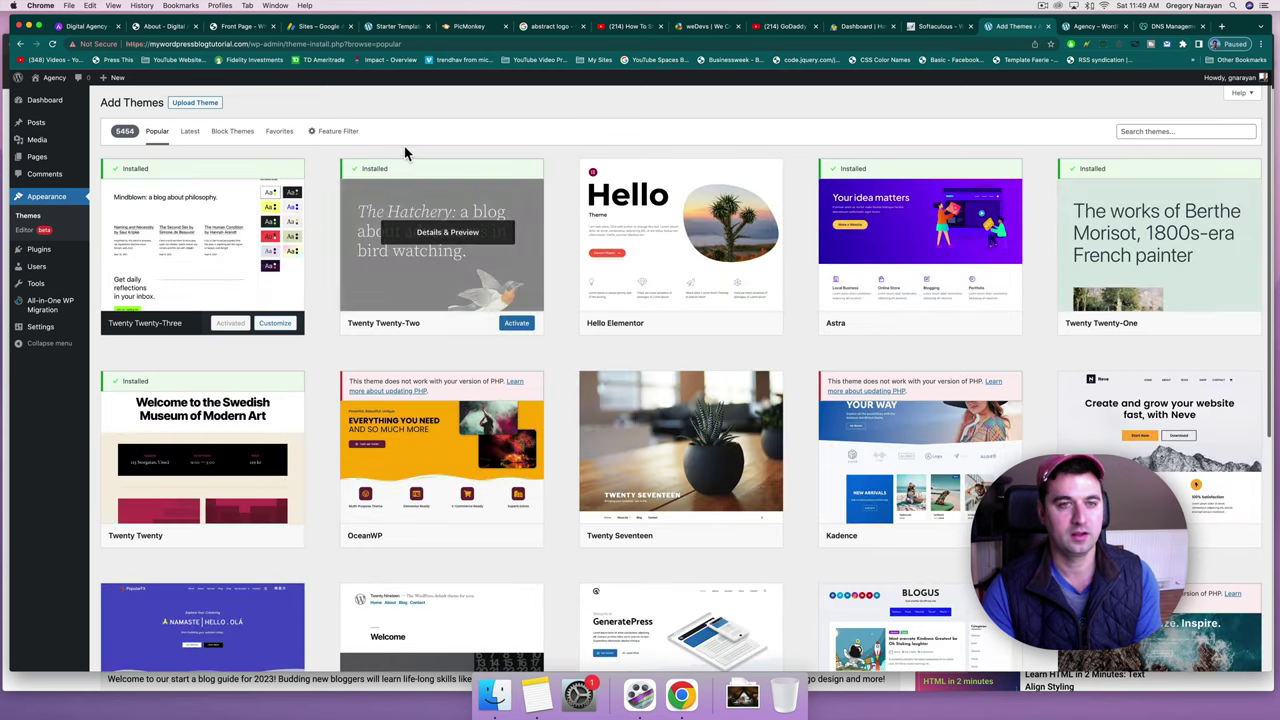
Search themes for 'astra' and scroll through the Astra demo preview.
click(1127, 135)
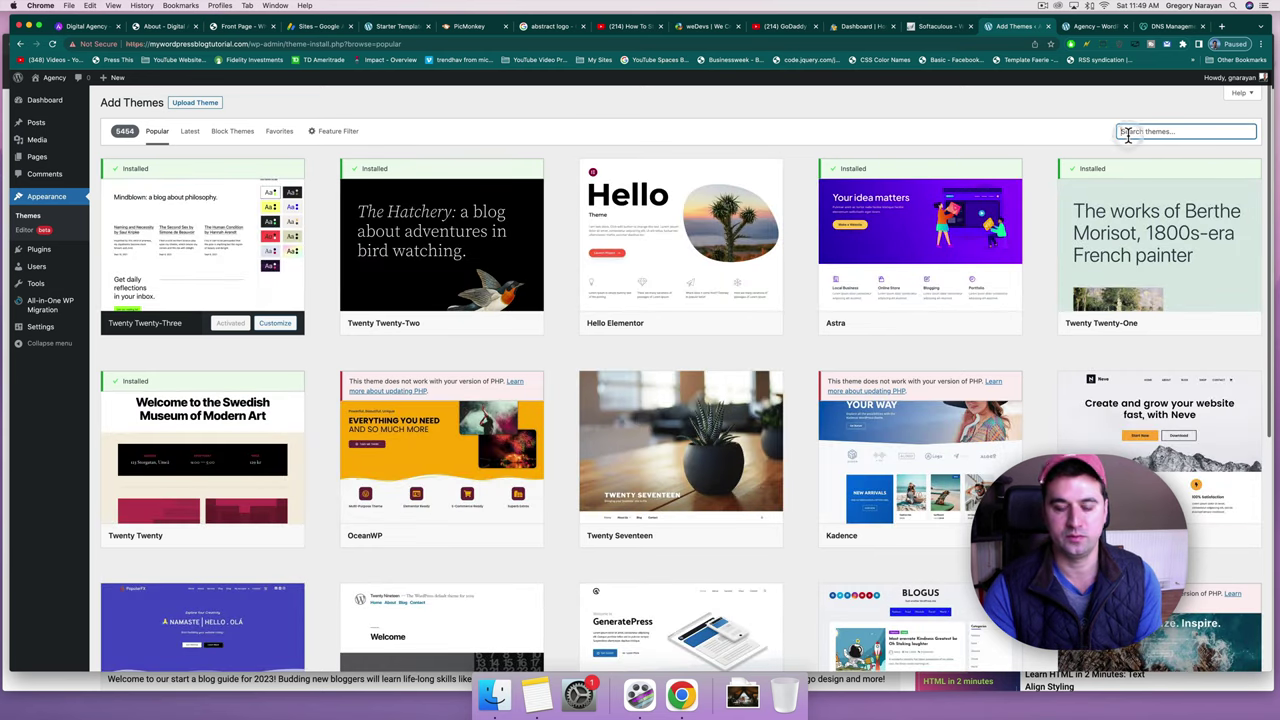
text(astra)
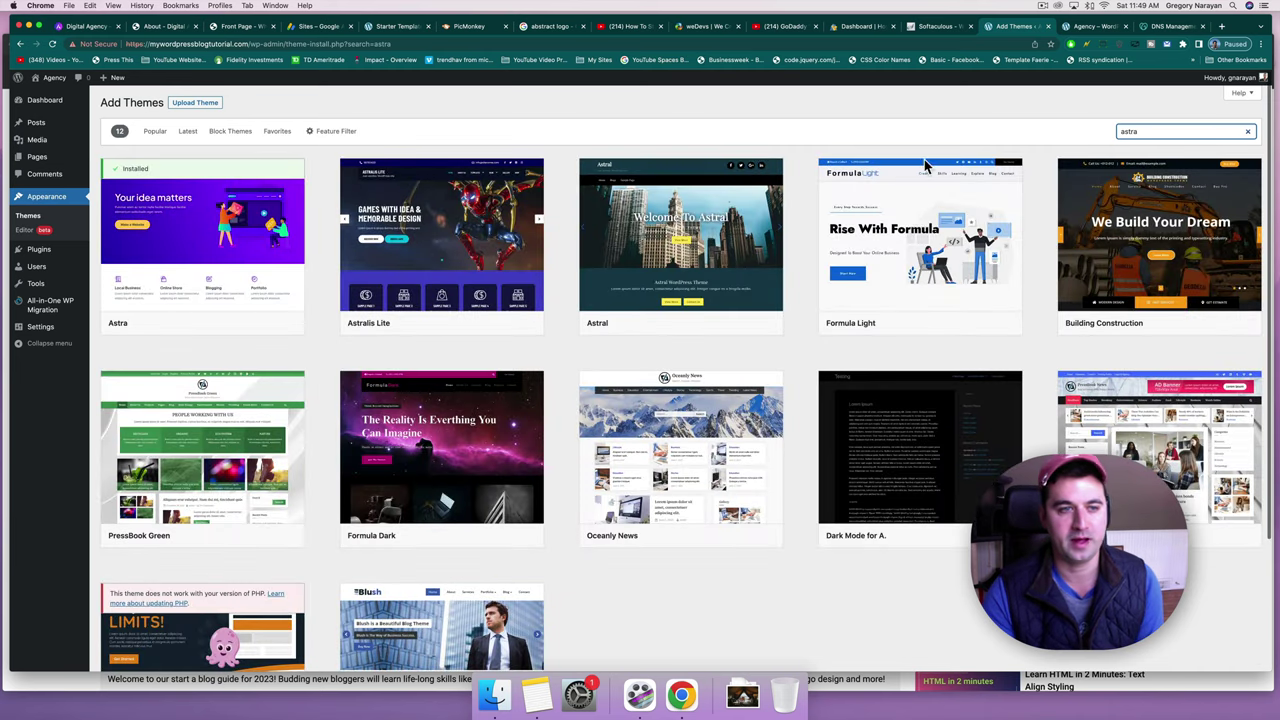
click(224, 296)
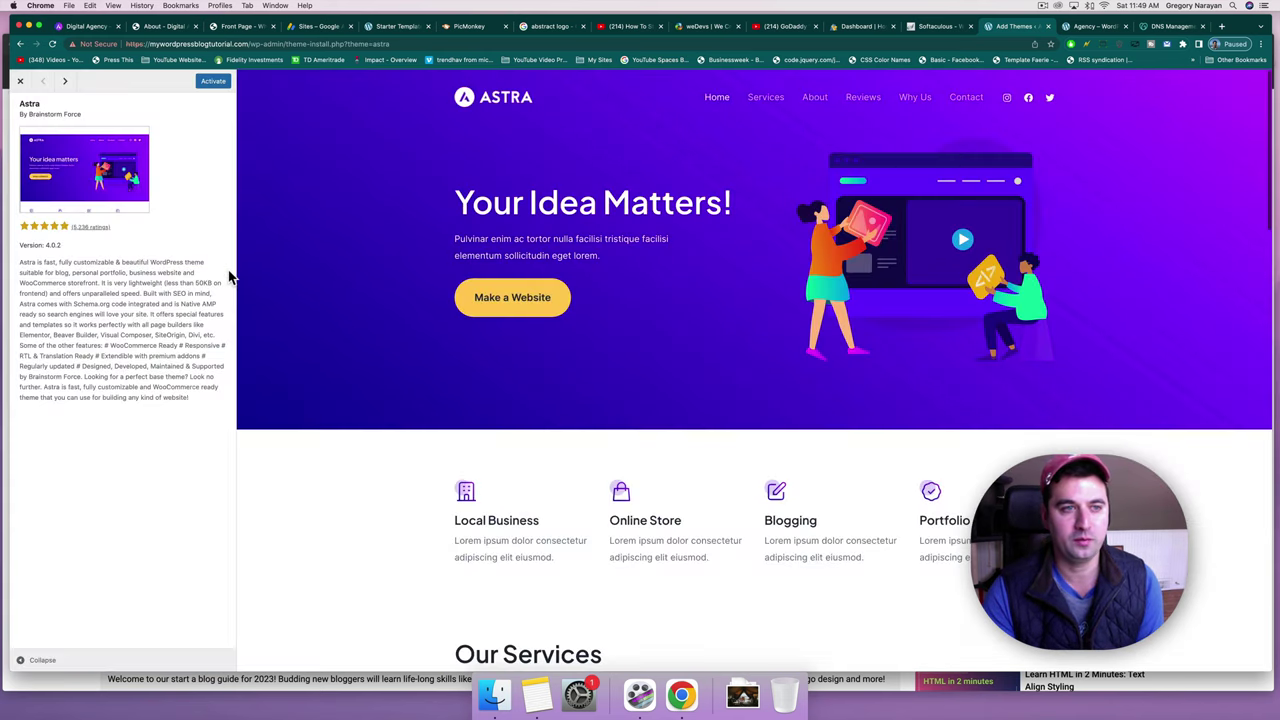
scroll(595, 350, down, 10)
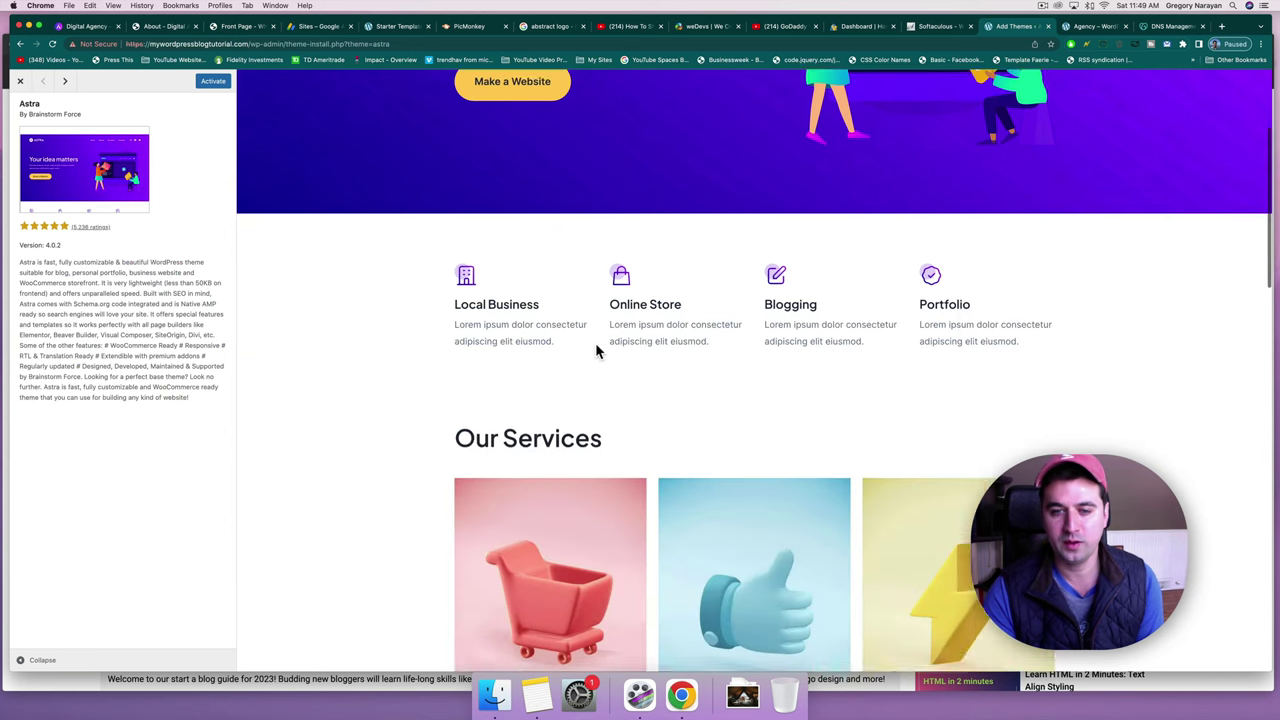
scroll(595, 350, down, 5)
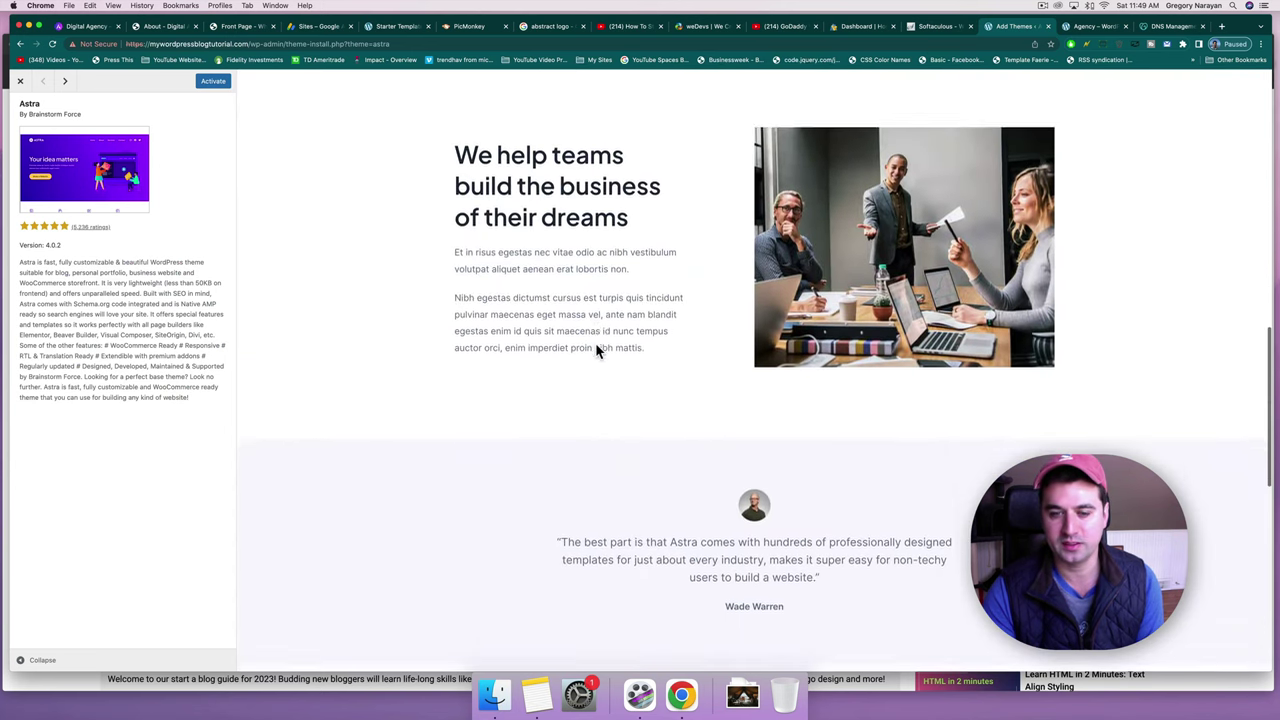
scroll(600, 414, up, 4)
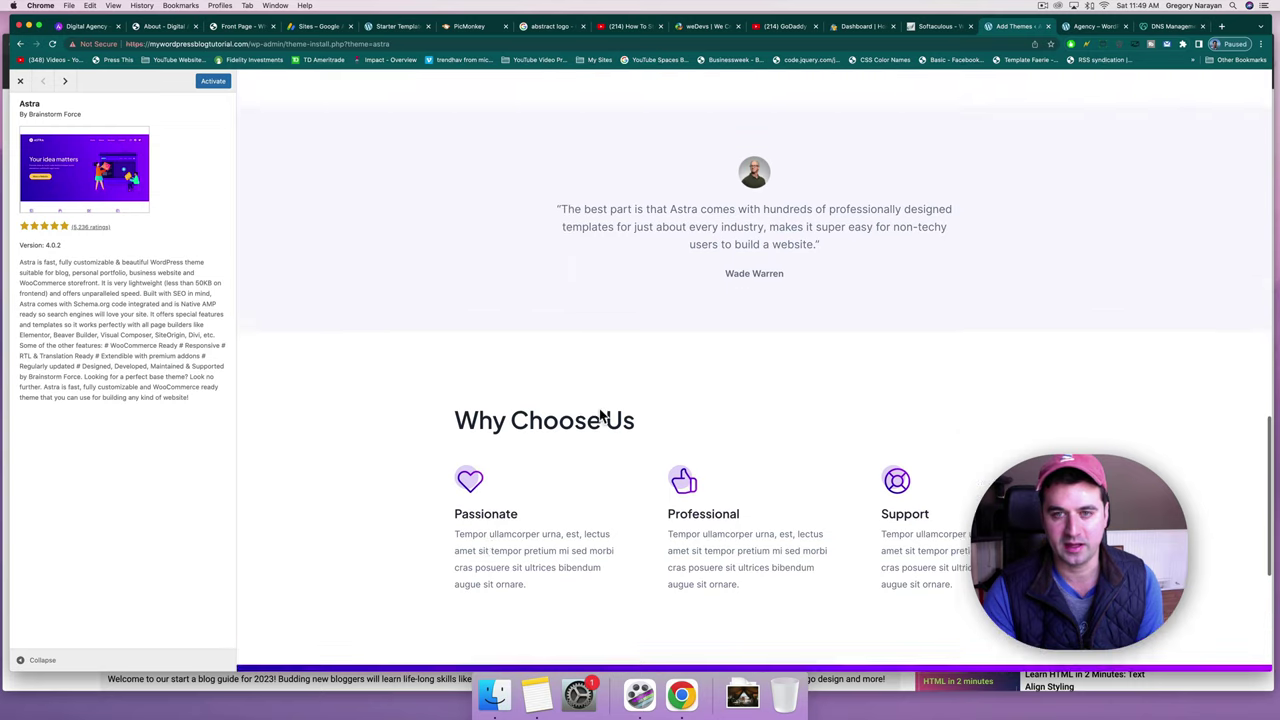
scroll(700, 420, up, 8)
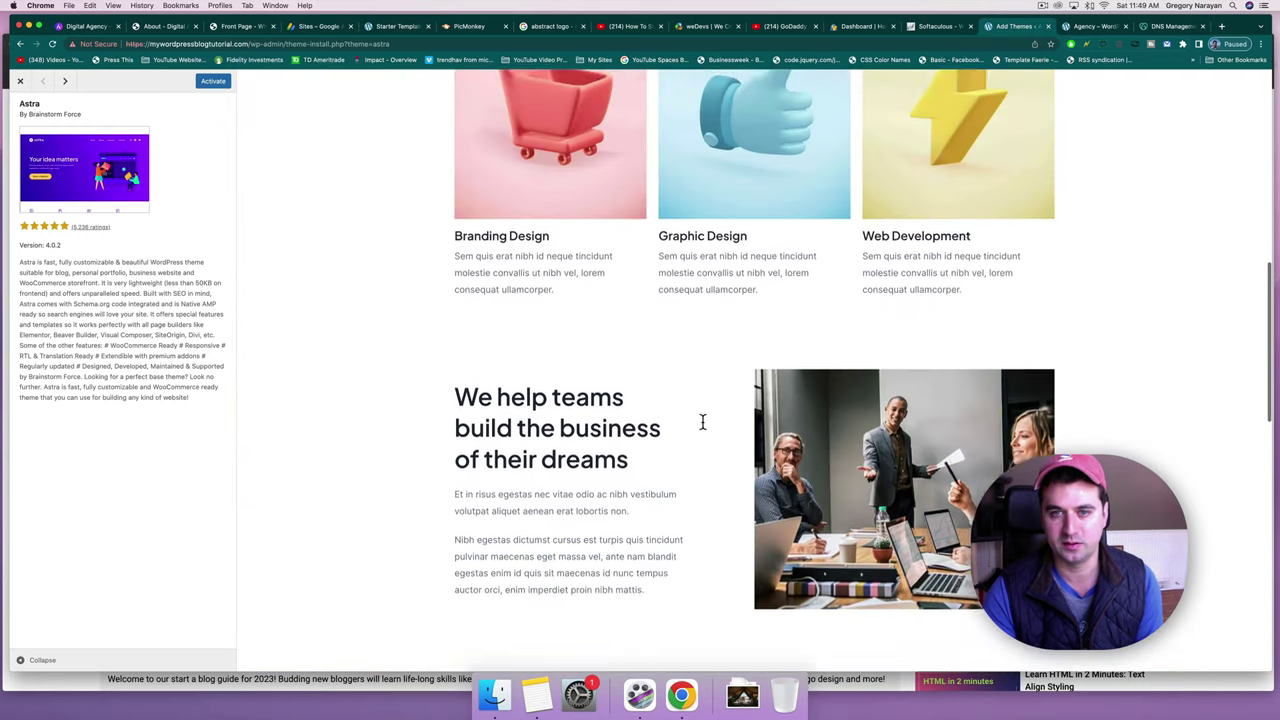
scroll(505, 275, up, 2)
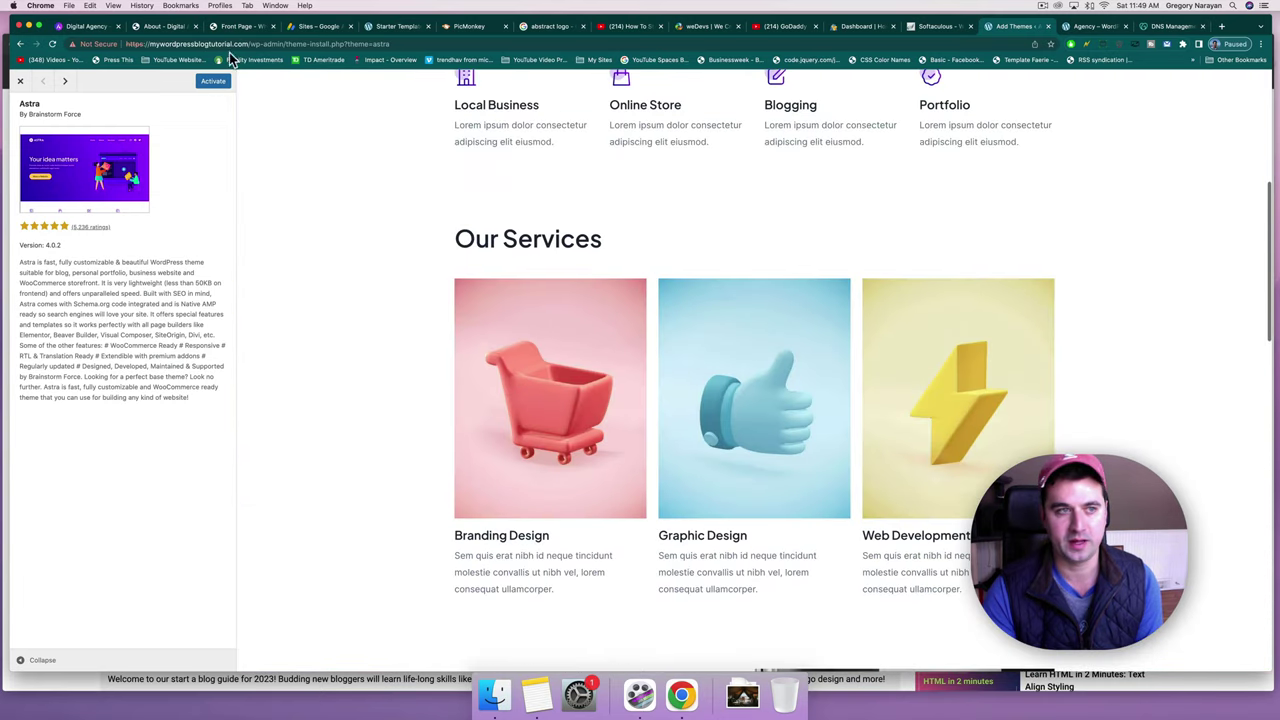
Compare the neighbouring Astral and Astralis Lite previews, then activate Astra.
click(66, 83)
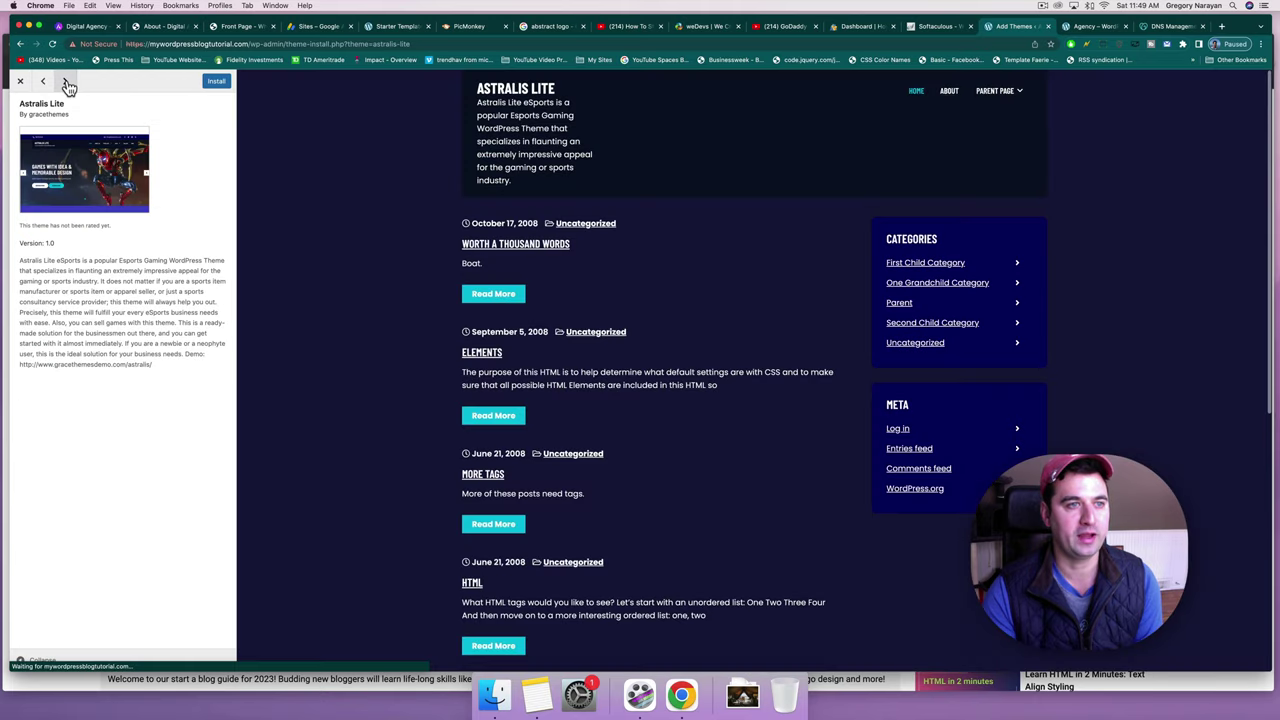
click(66, 83)
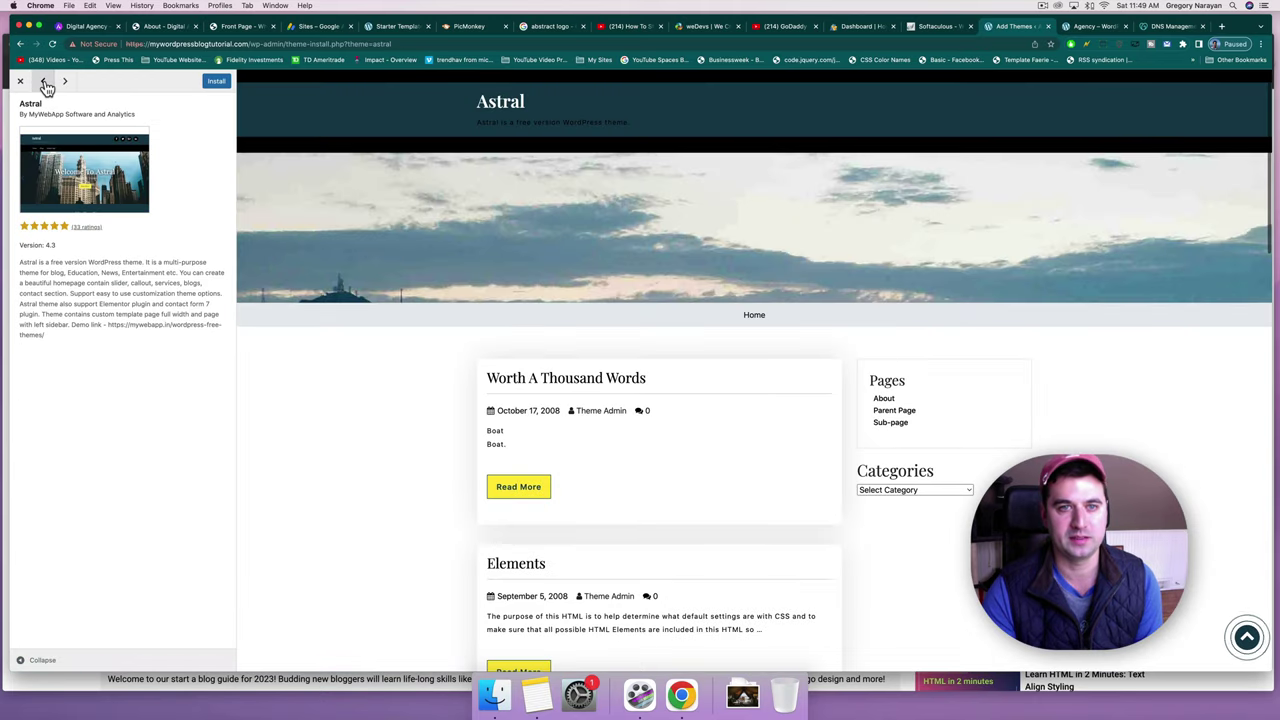
click(44, 83)
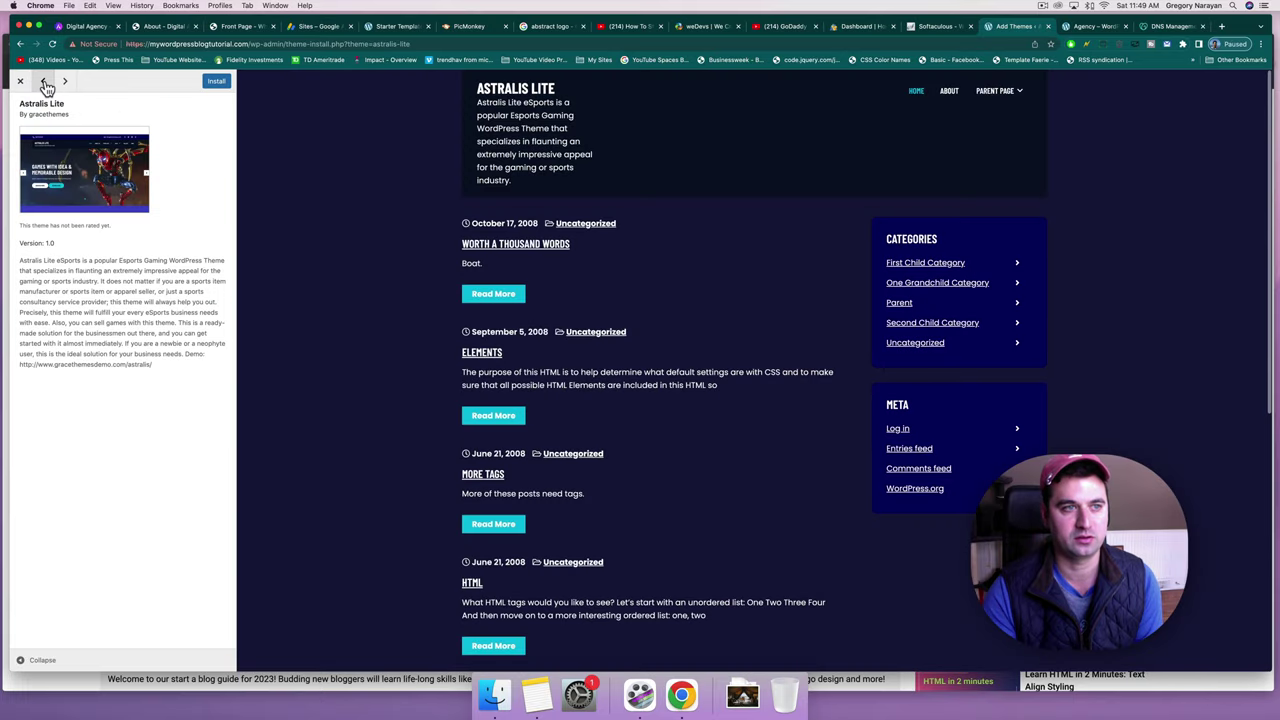
click(44, 83)
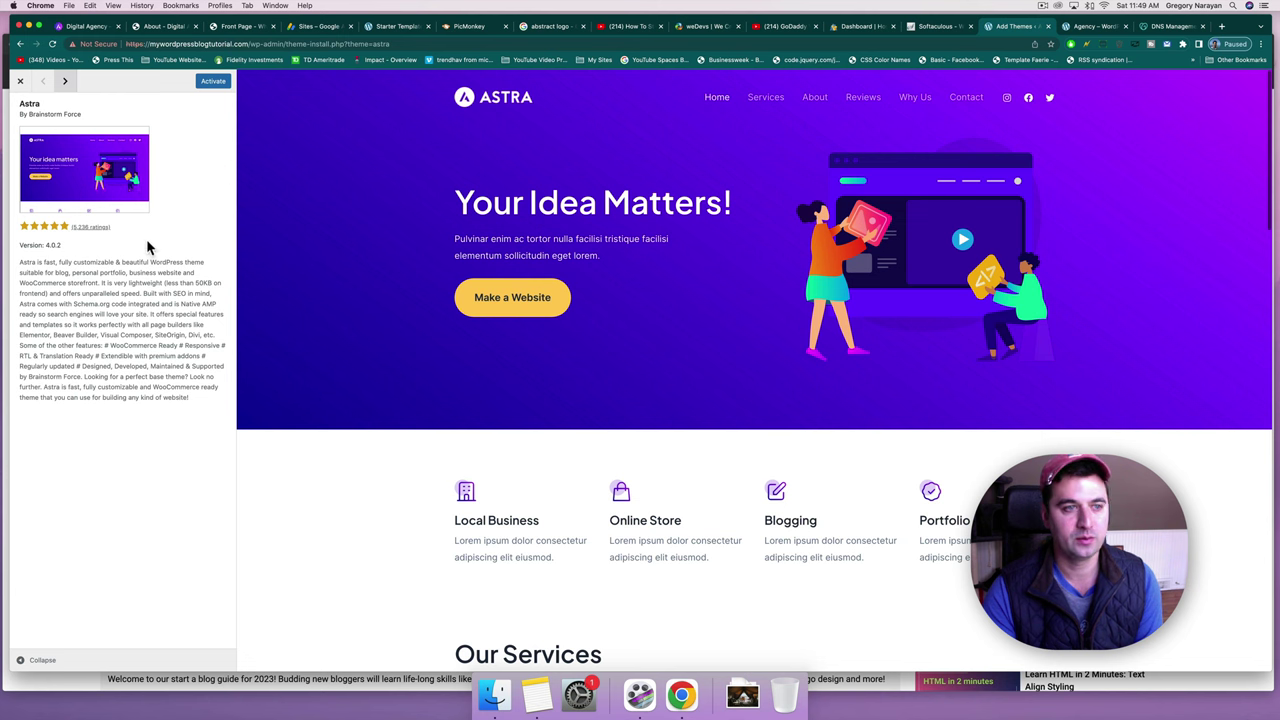
click(213, 81)
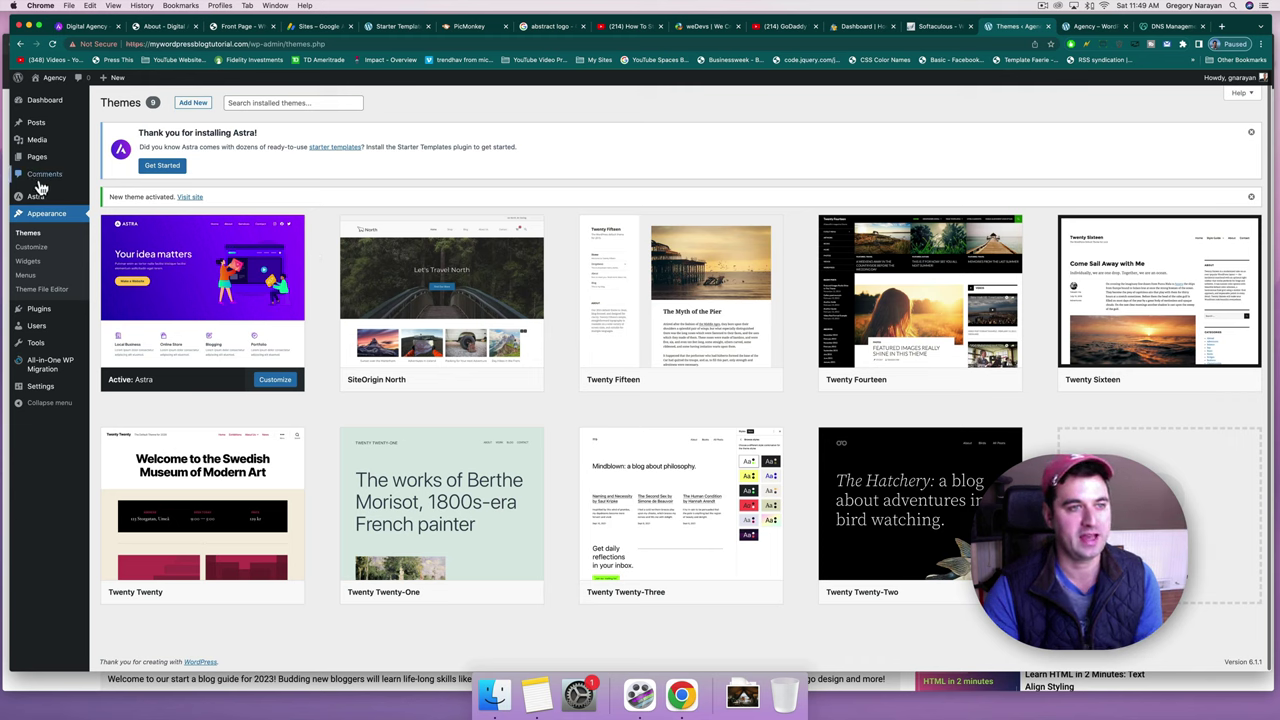
Check that the Themes page confirms Astra as the newly activated theme.
mouse_move(30, 199)
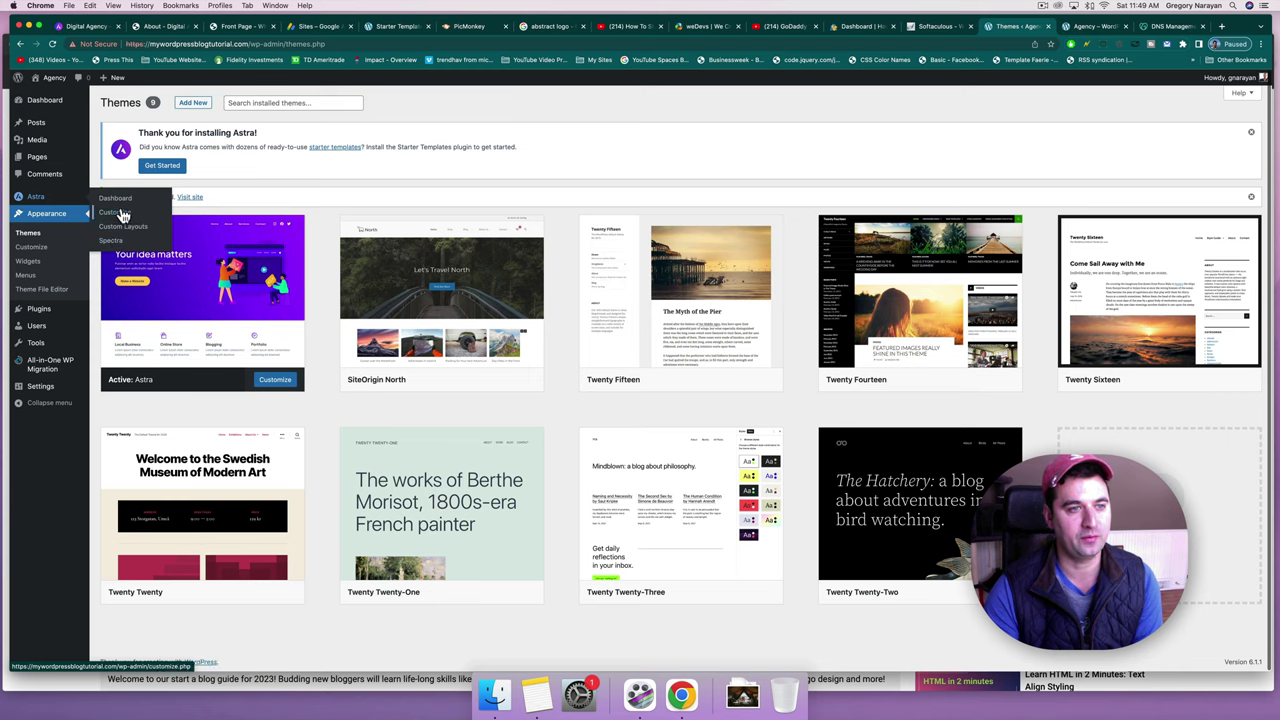
Open Astra's Welcome dashboard and review its quick settings, Astra Integrations and suggested plugins.
click(70, 198)
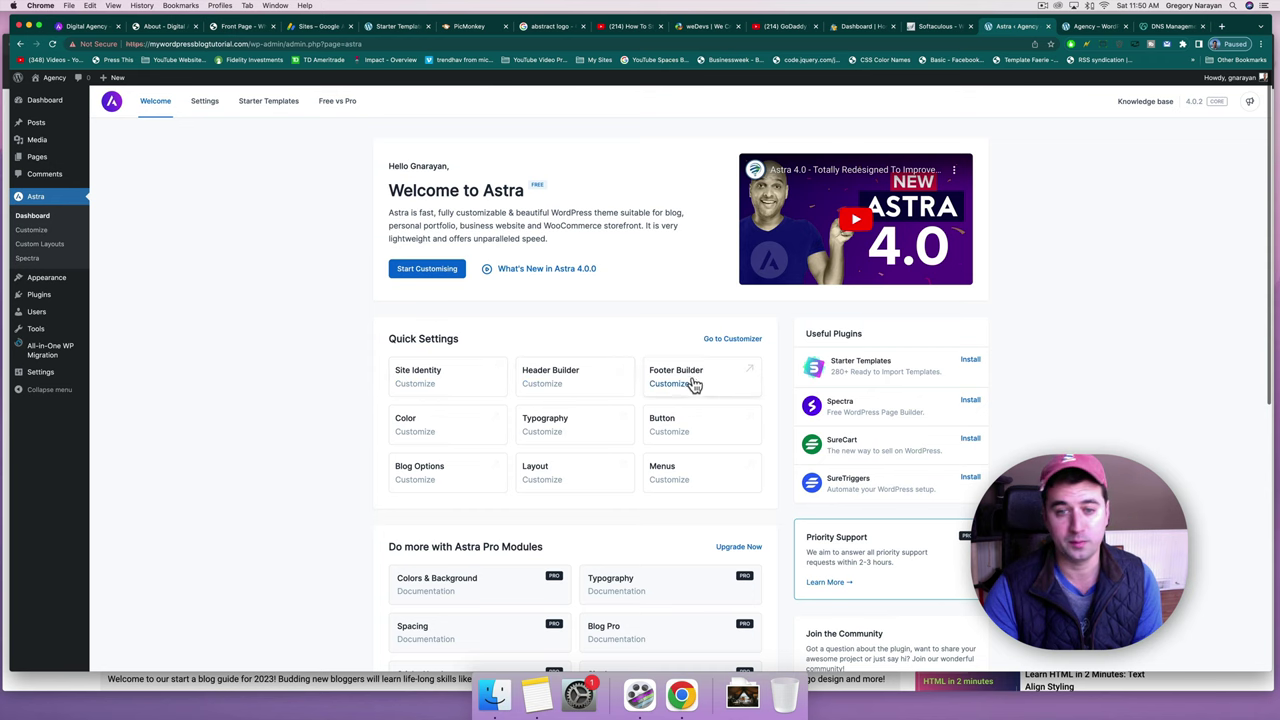
scroll(690, 385, down, 3)
scroll(697, 385, down, 5)
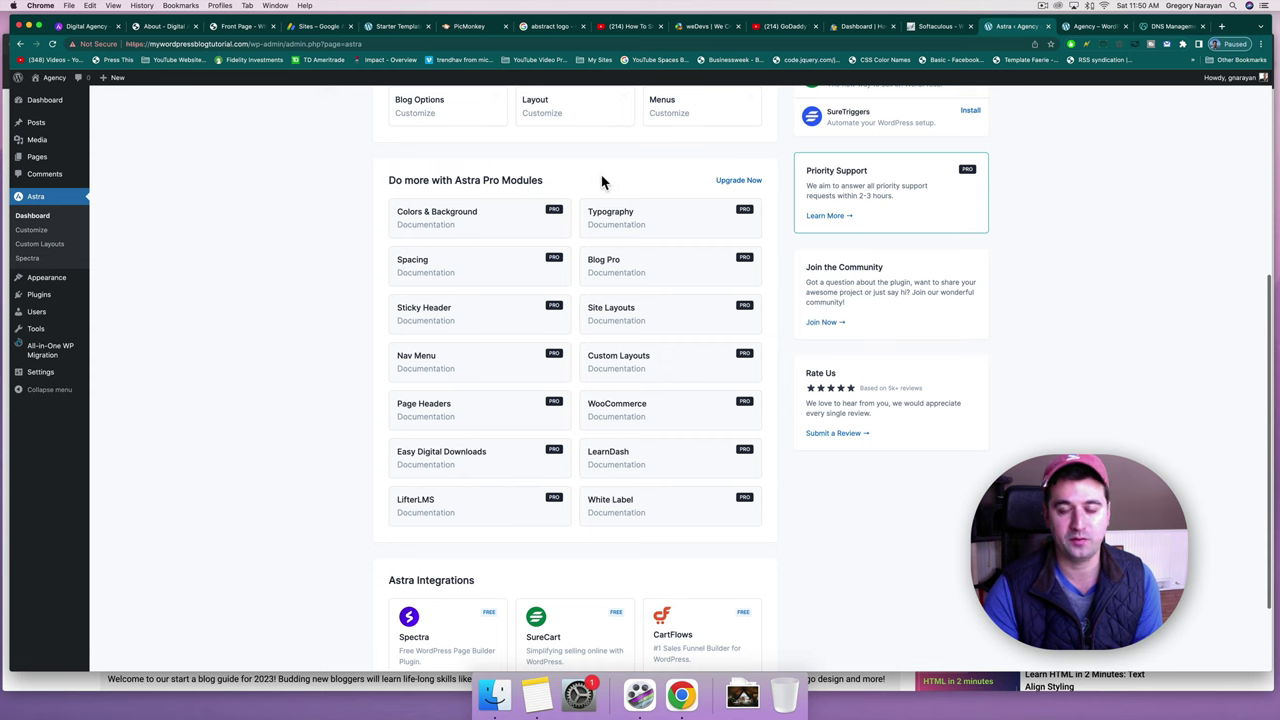
scroll(603, 180, down, 2)
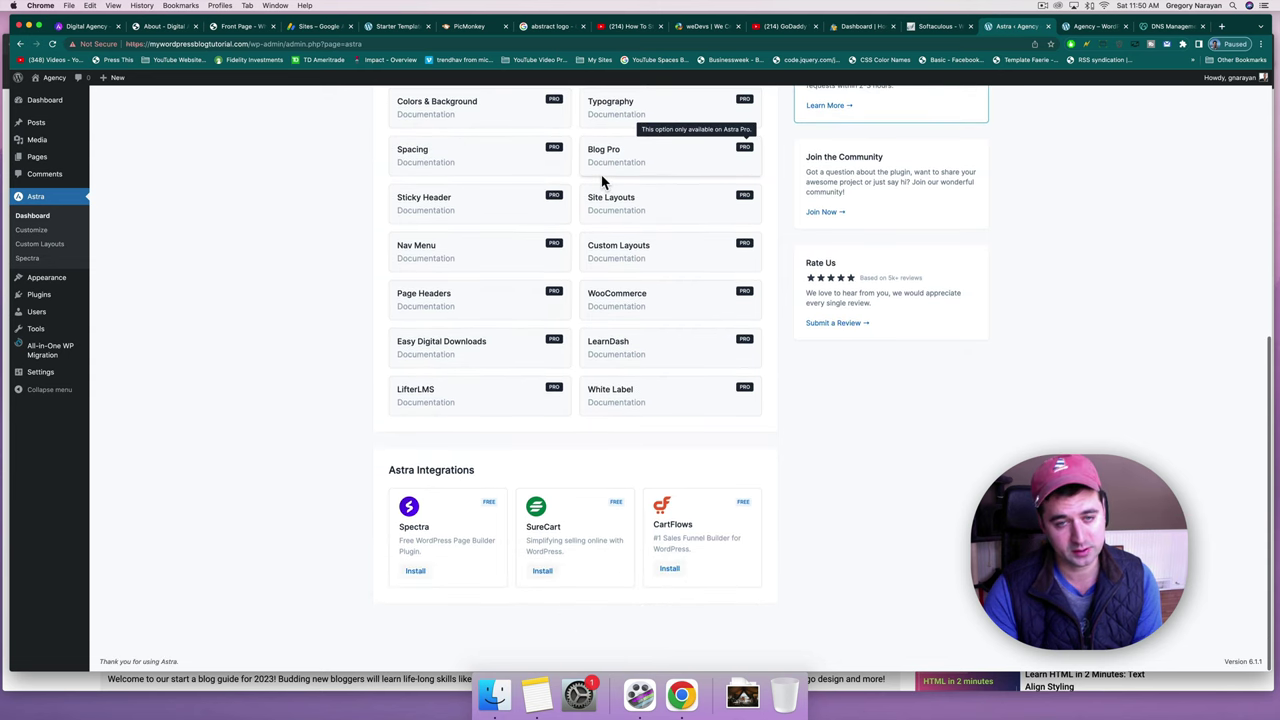
scroll(582, 373, up, 2)
scroll(583, 376, down, 2)
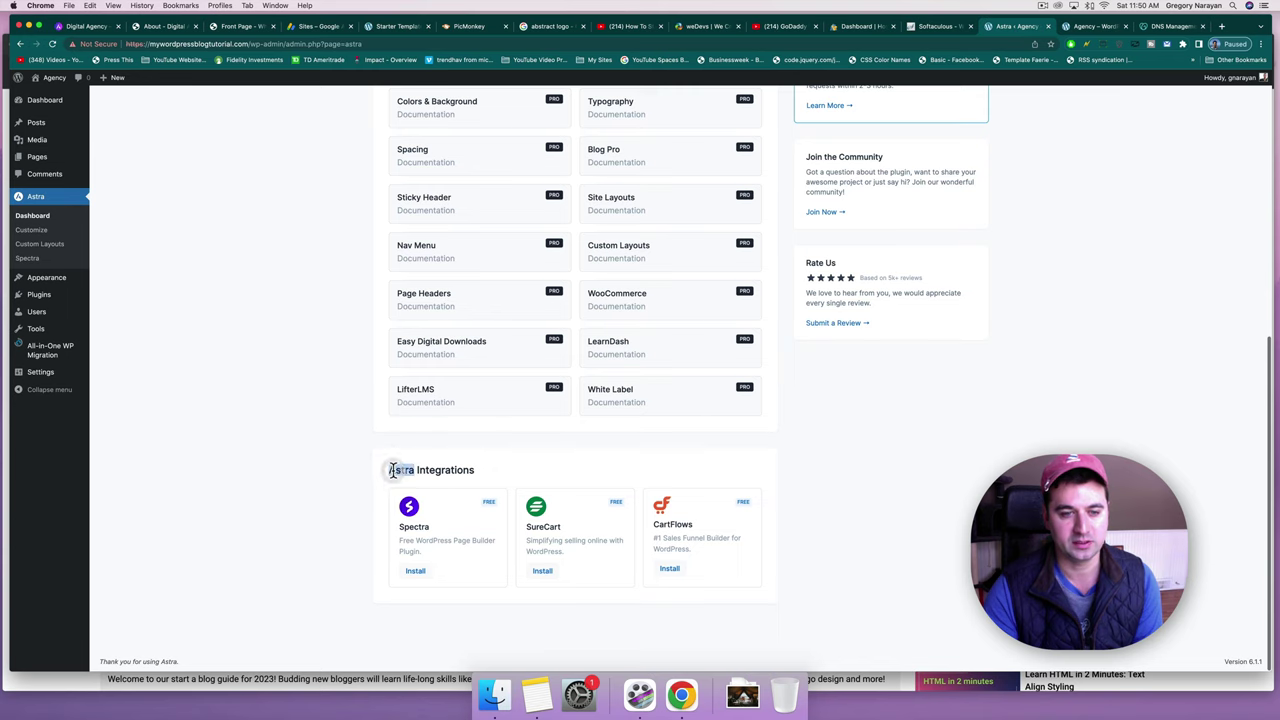
drag(391, 470, 480, 474)
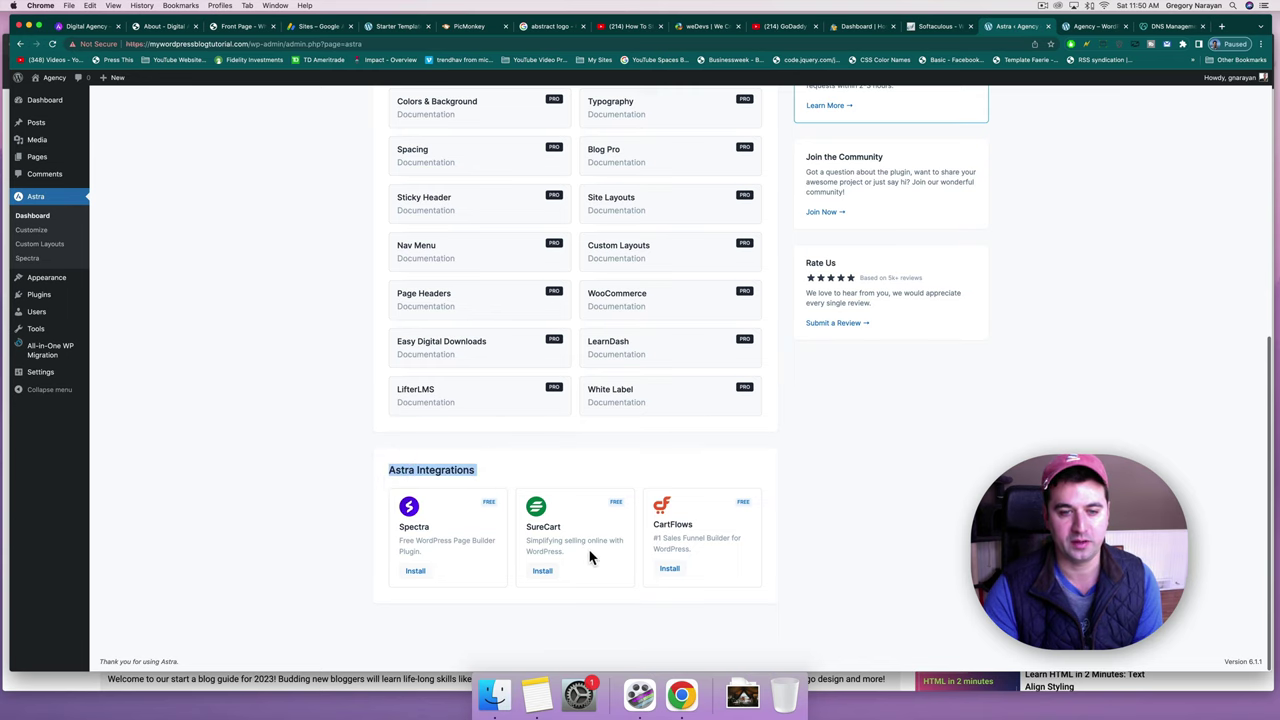
scroll(686, 535, up, 5)
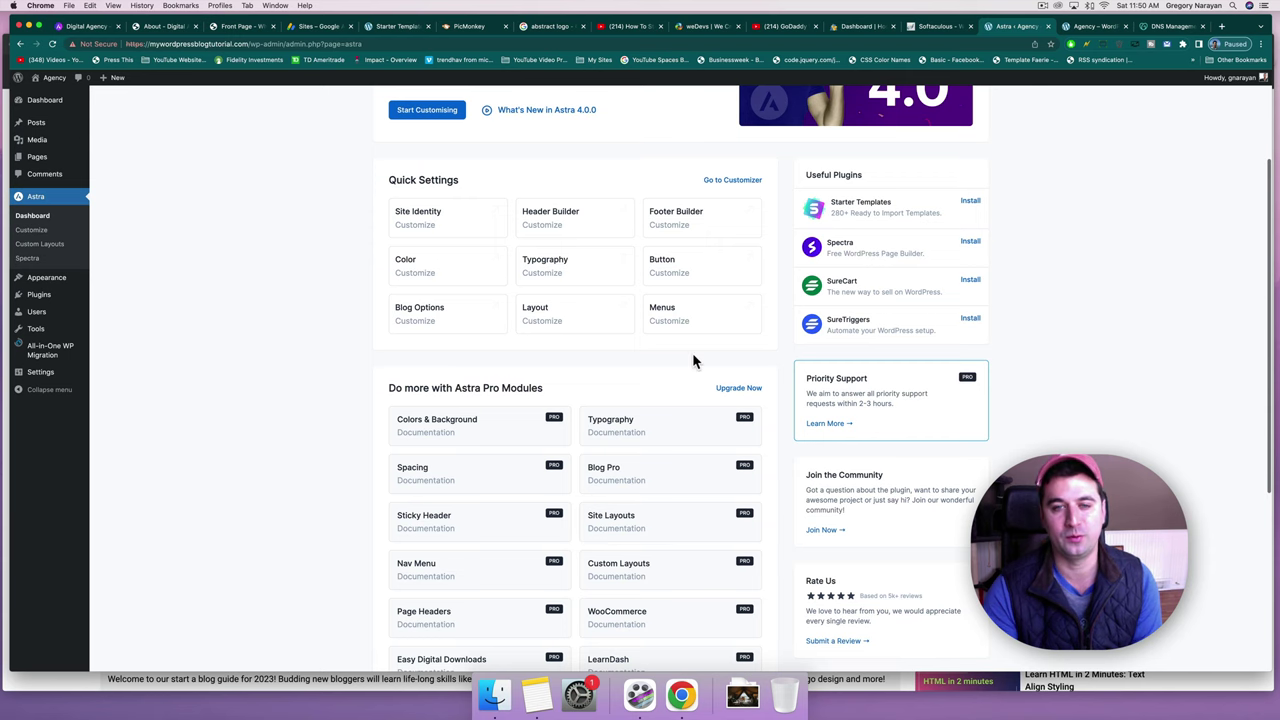
scroll(694, 360, up, 3)
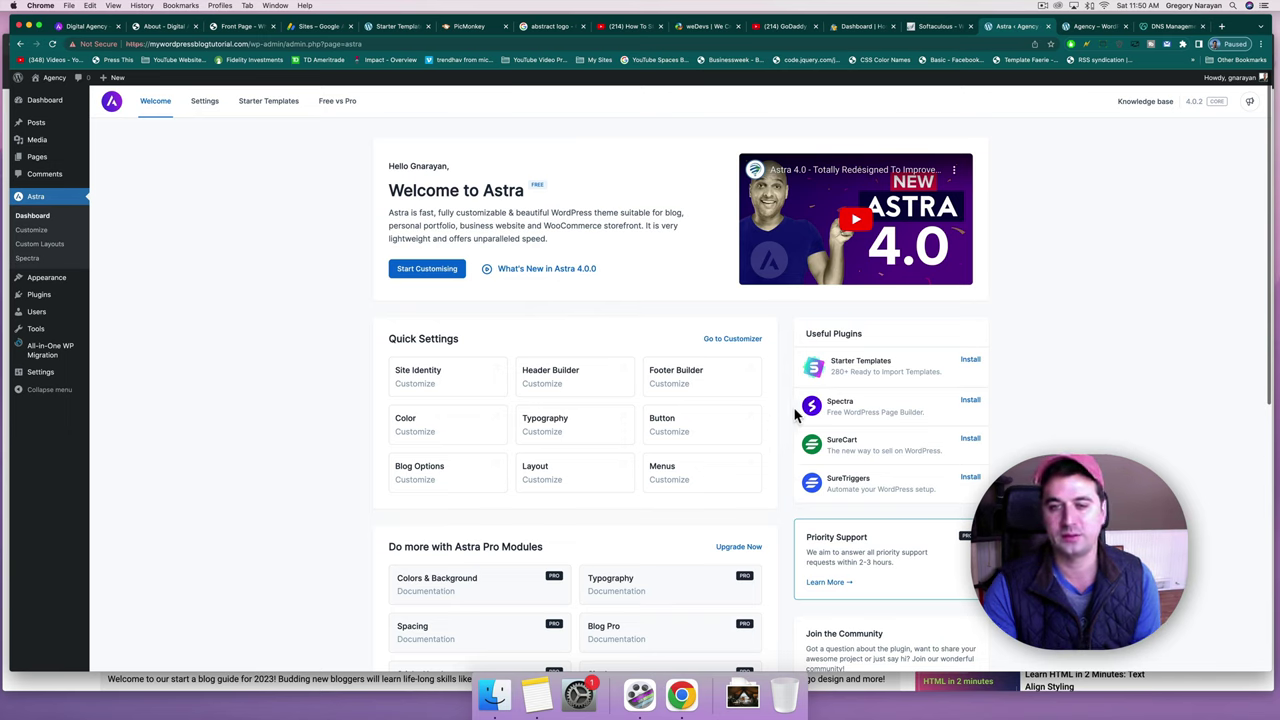
Install Starter Templates from Astra's Useful Plugins list.
click(968, 364)
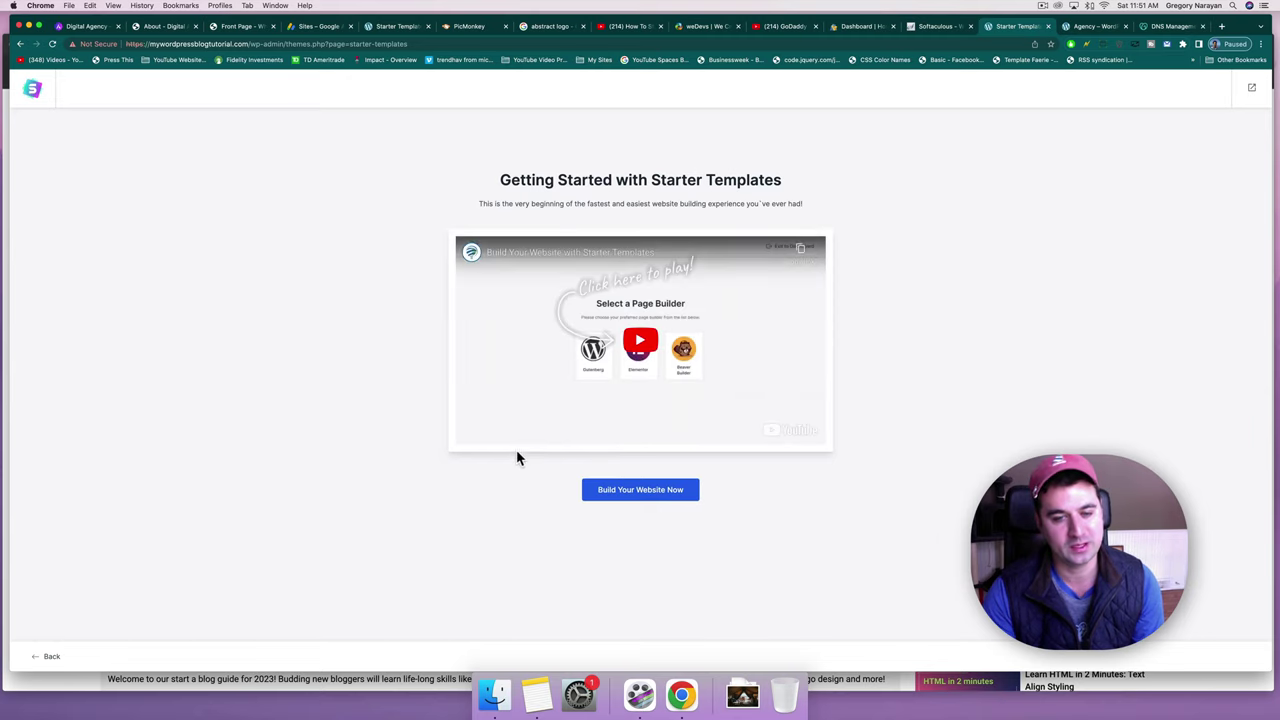
Launch Build Your Website Now to reach the Select Page Builder screen.
click(685, 500)
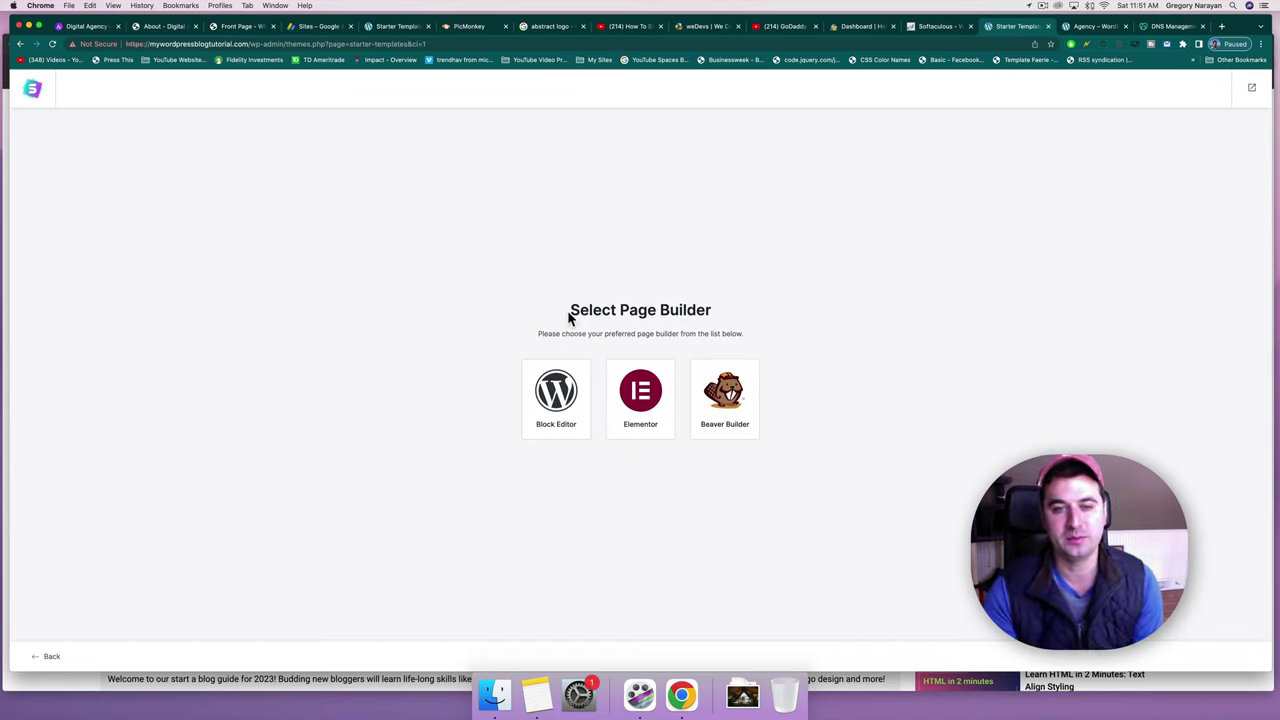
drag(571, 313, 757, 322)
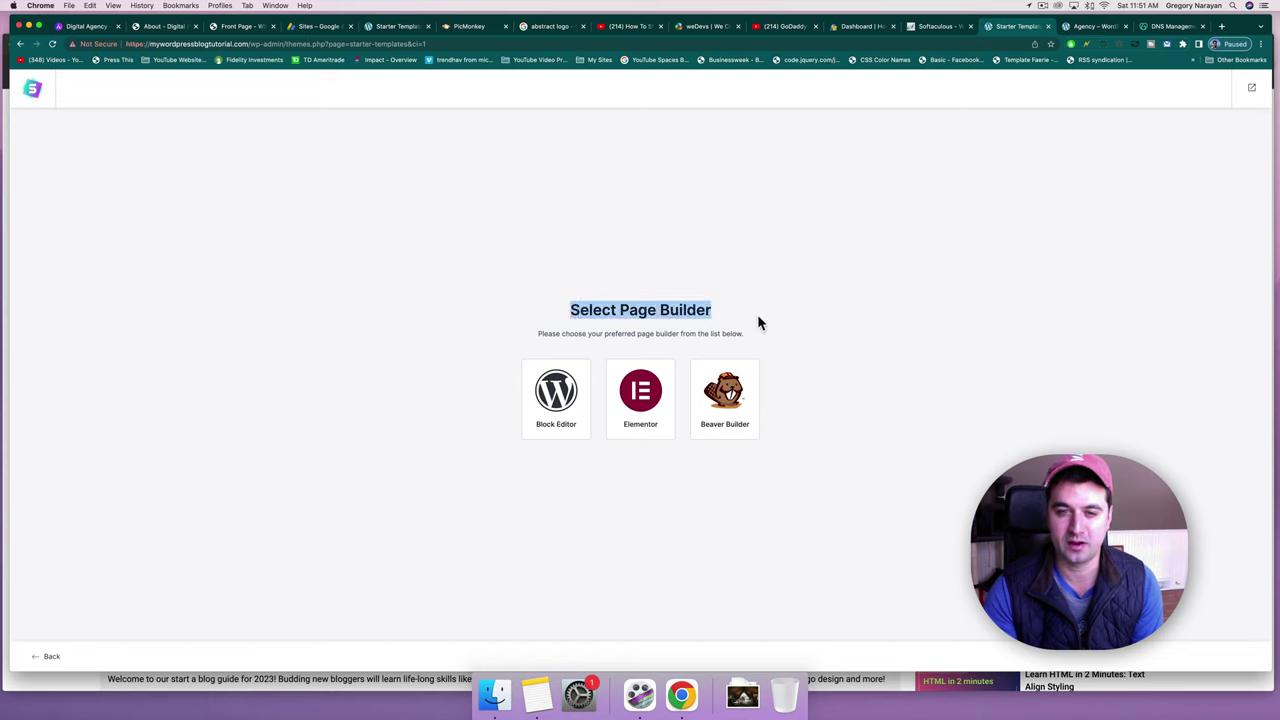
click(758, 320)
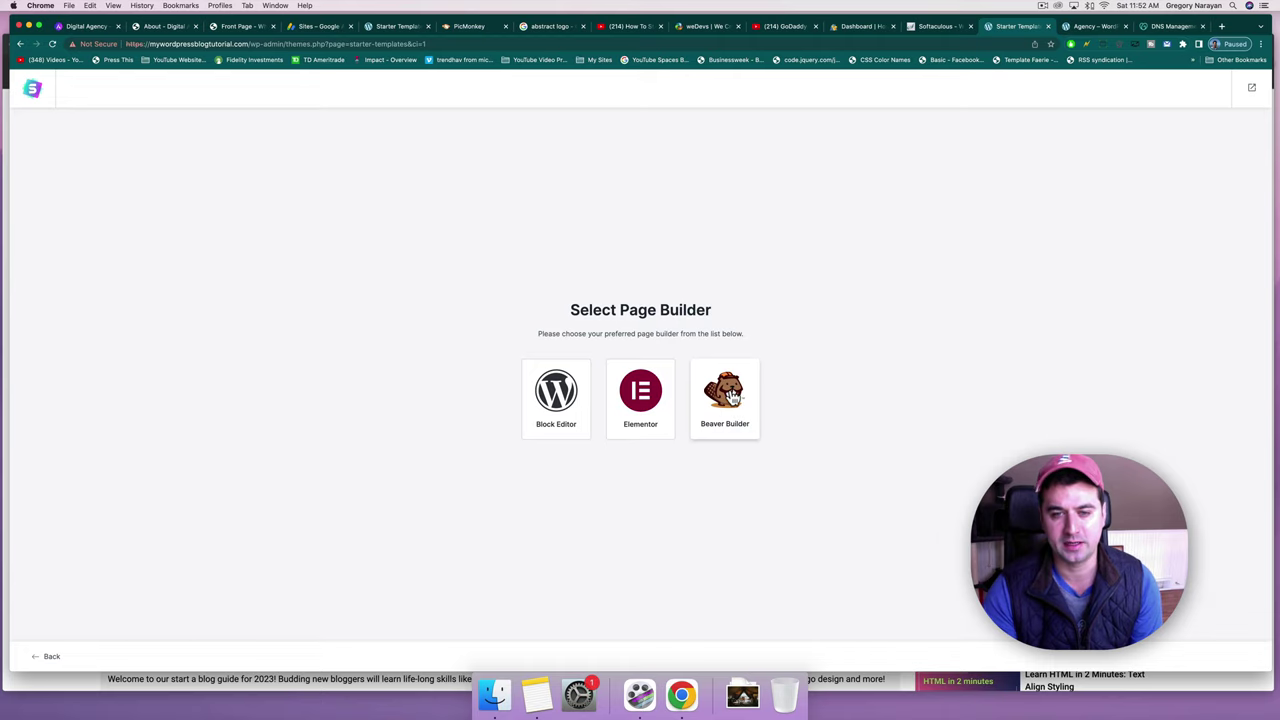
Pick Elementor as the page builder and browse the starter template gallery.
click(641, 392)
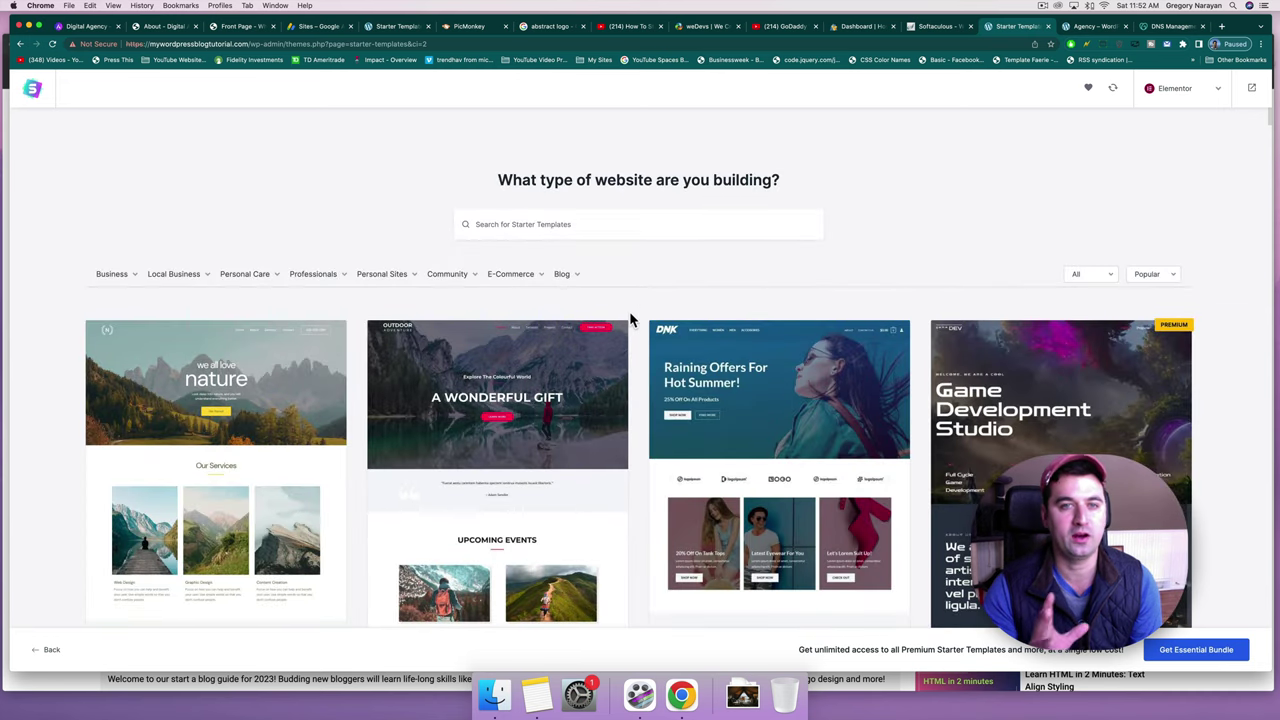
scroll(630, 318, down, 3)
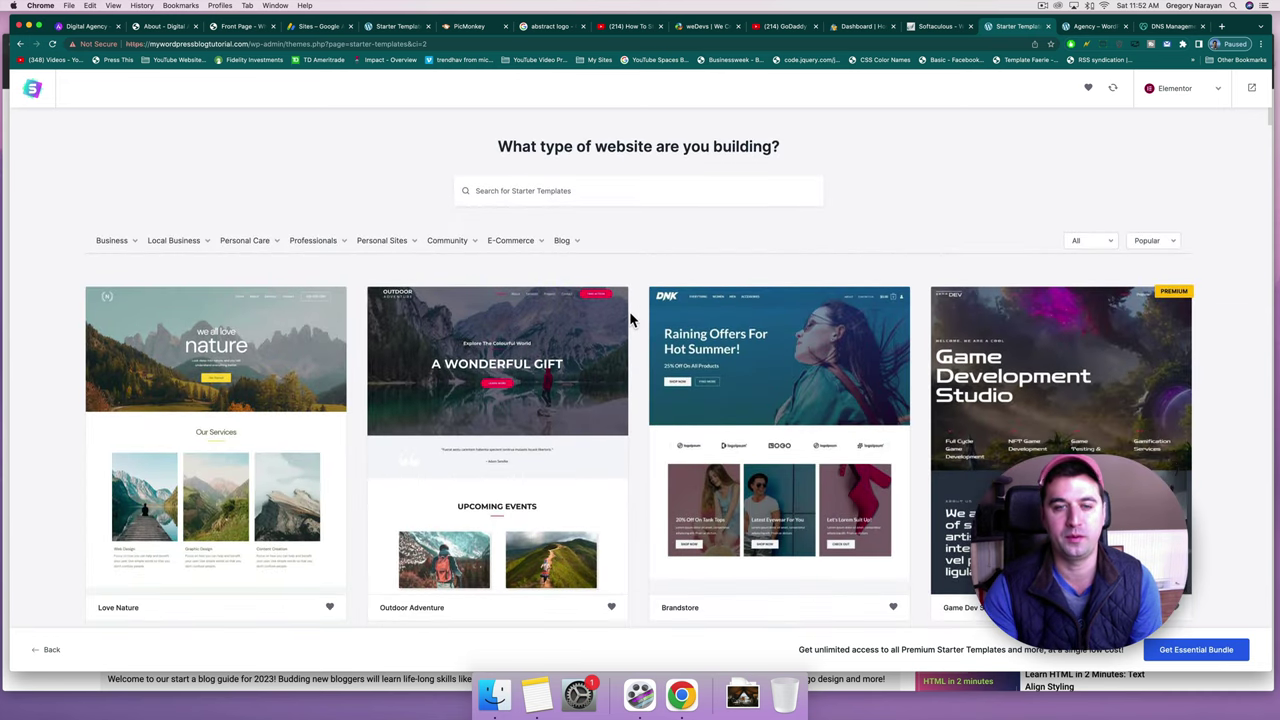
scroll(630, 318, down, 1)
scroll(630, 318, down, 3)
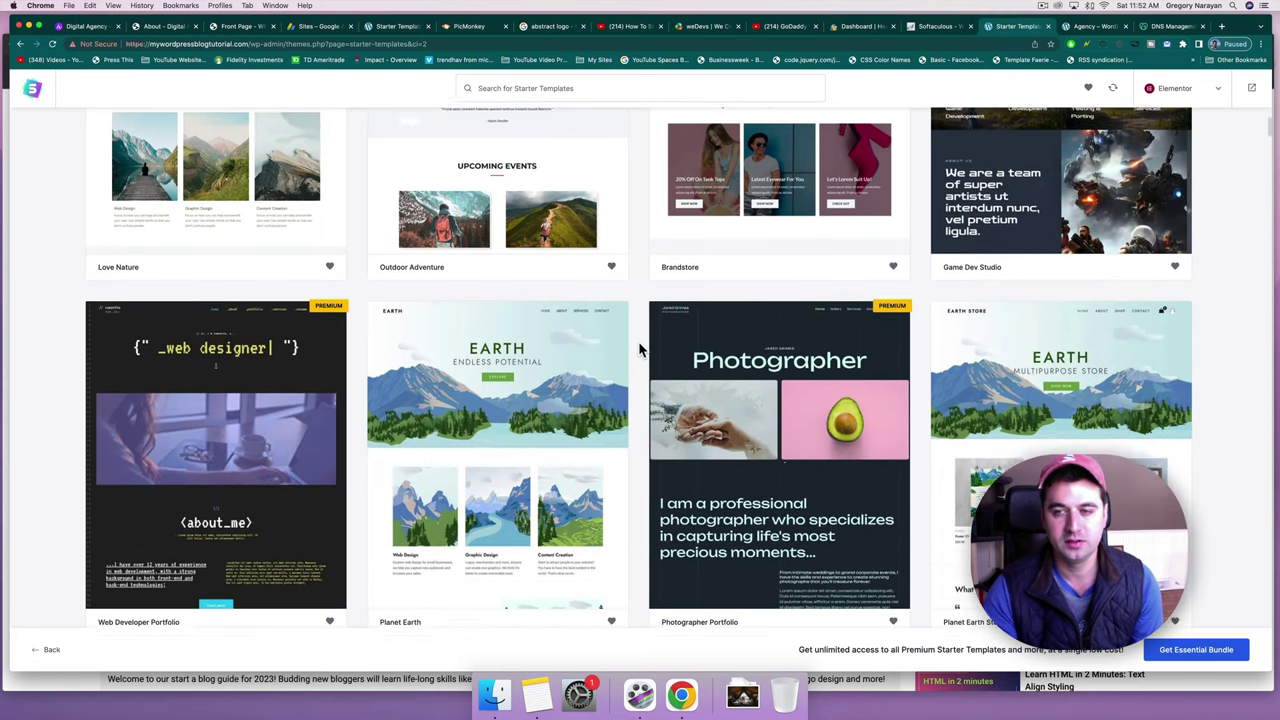
scroll(640, 348, down, 4)
scroll(640, 348, down, 2)
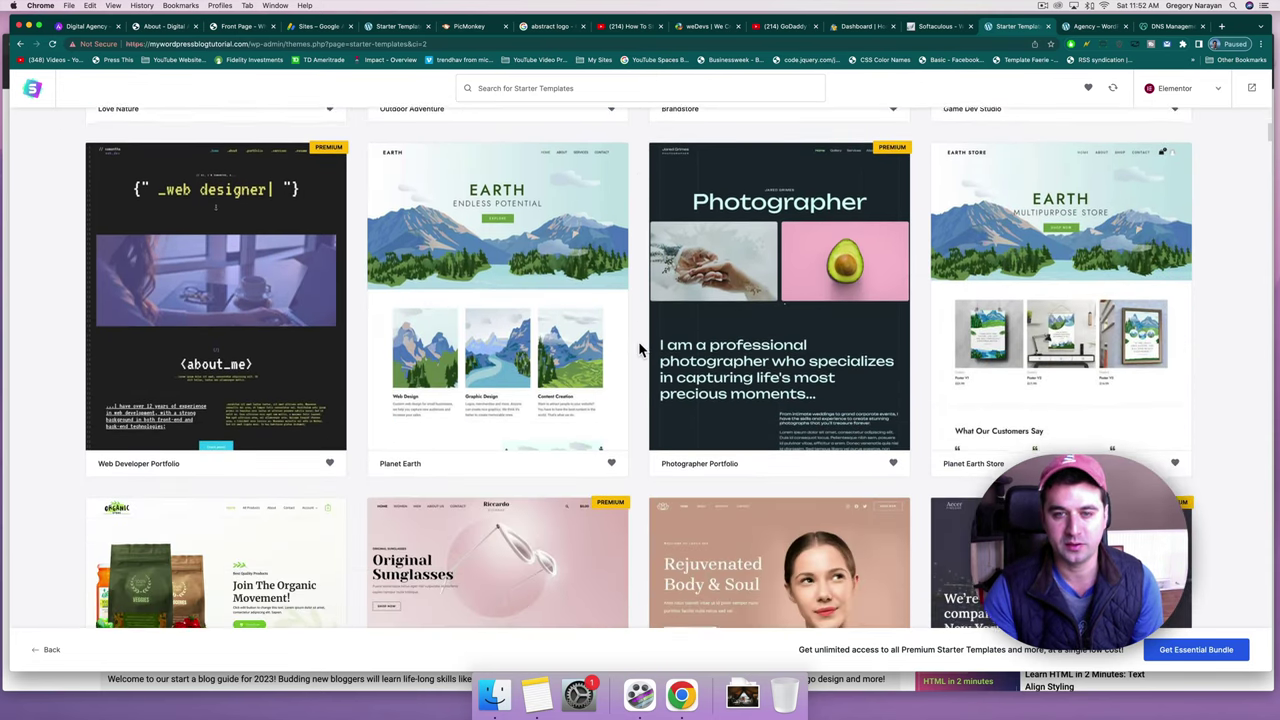
scroll(766, 256, down, 2)
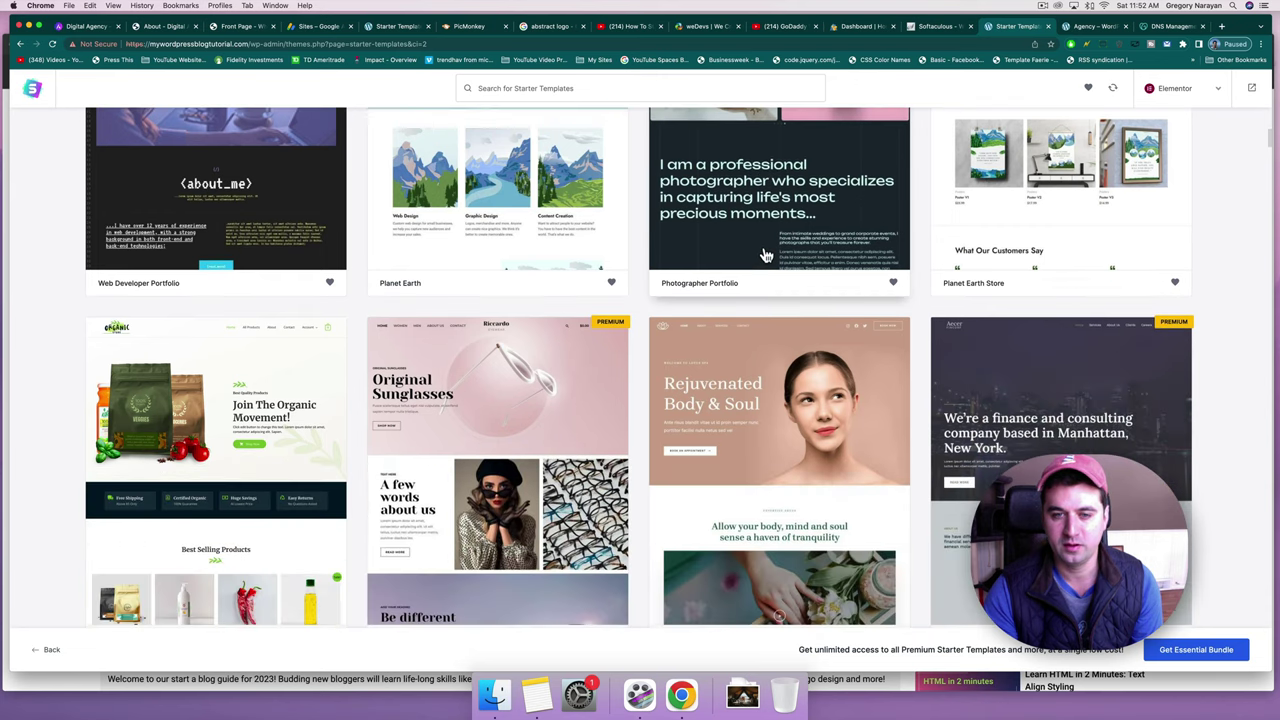
scroll(735, 400, down, 1)
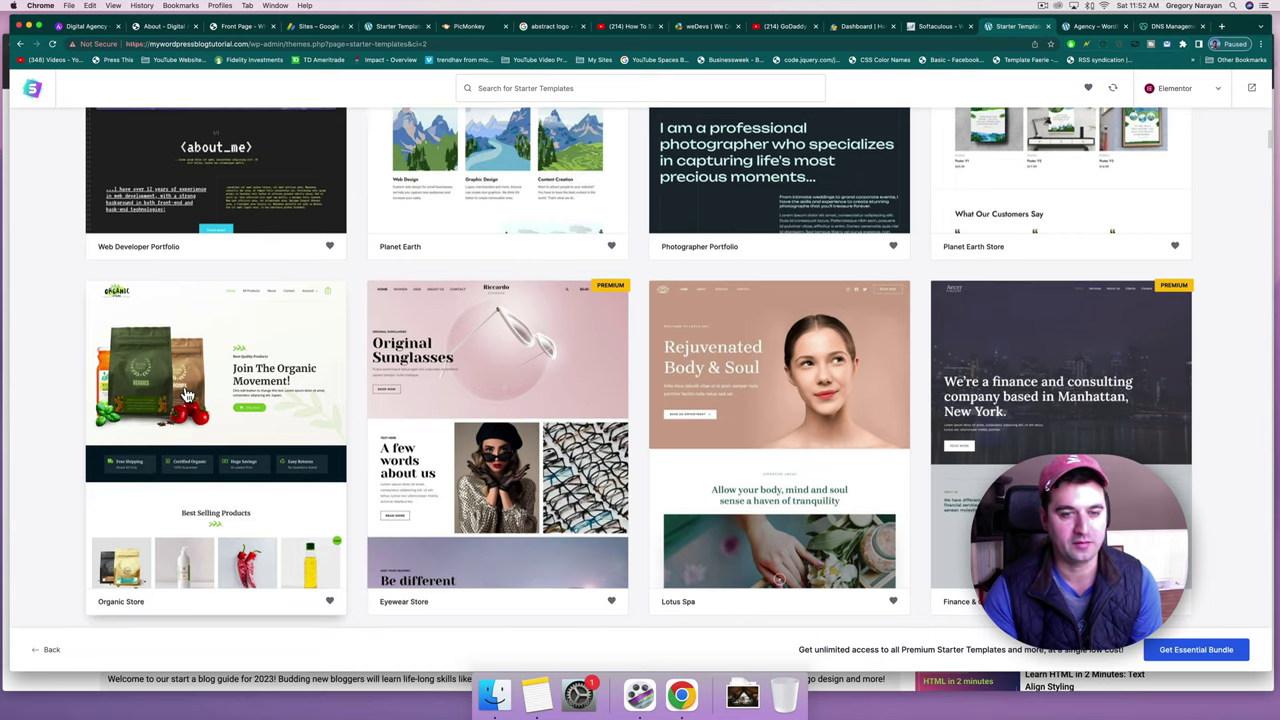
scroll(186, 395, down, 5)
scroll(186, 395, down, 2)
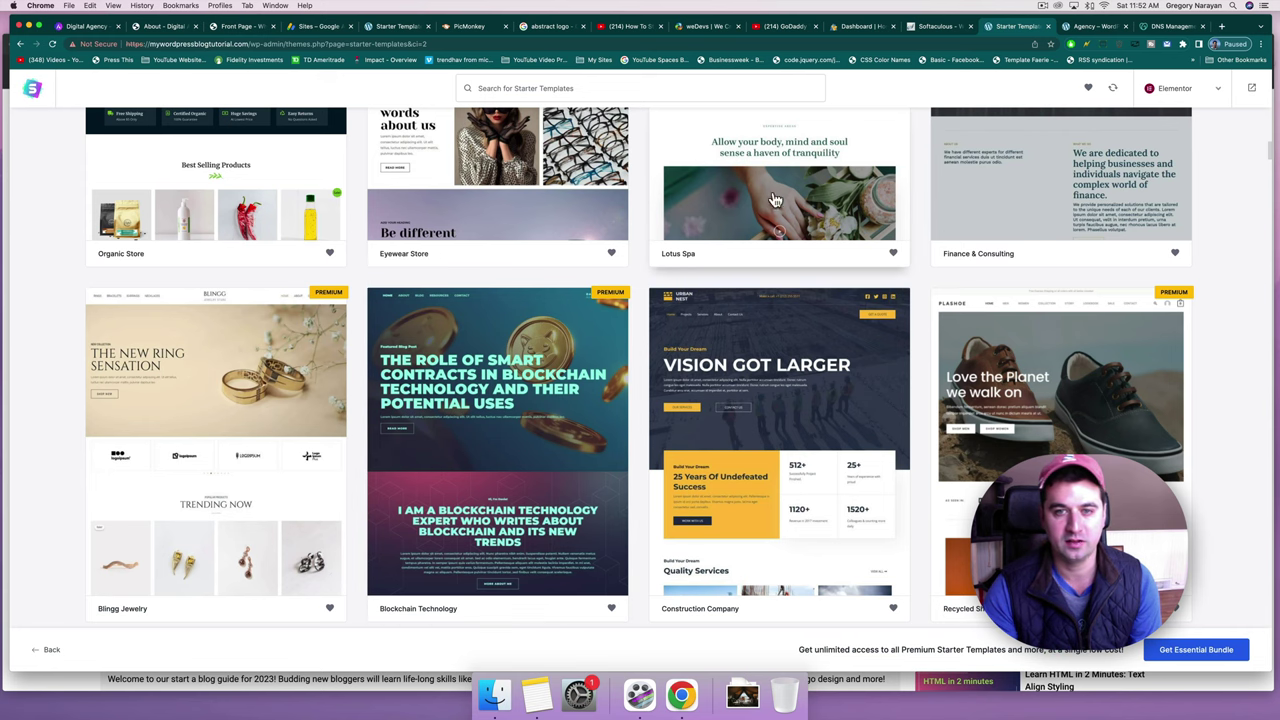
scroll(731, 227, up, 2)
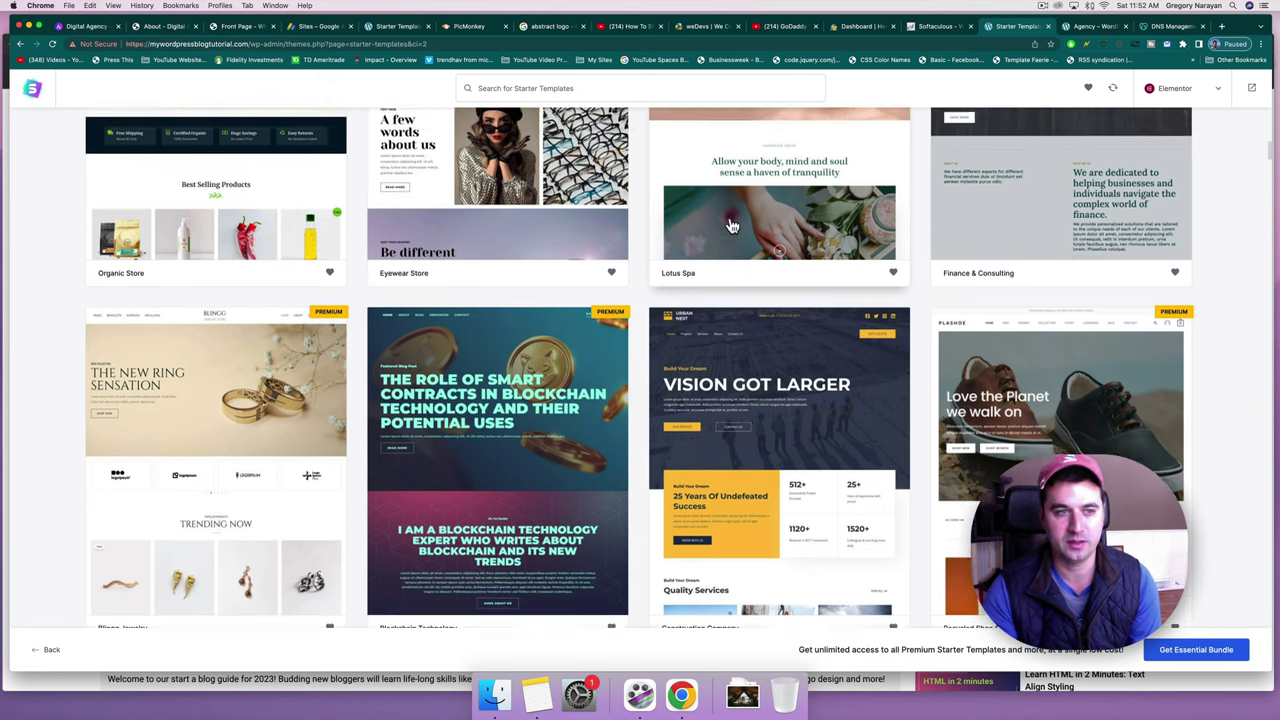
scroll(205, 232, up, 3)
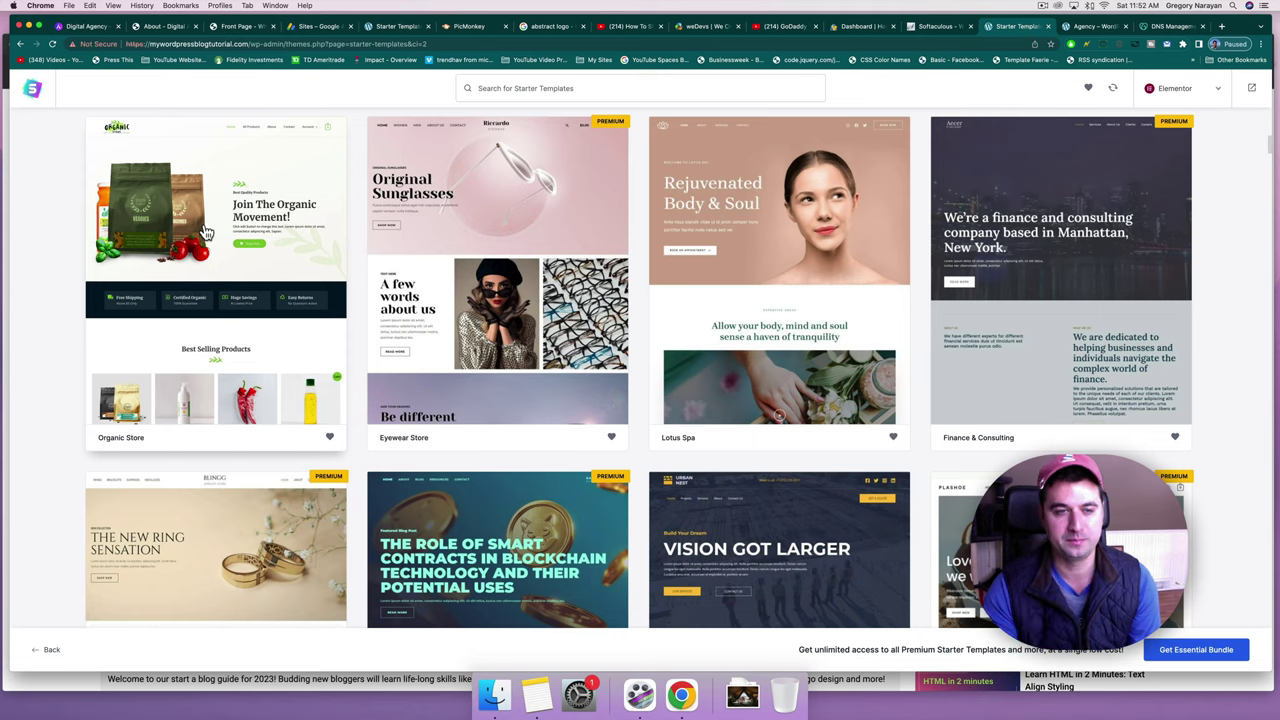
scroll(205, 232, up, 3)
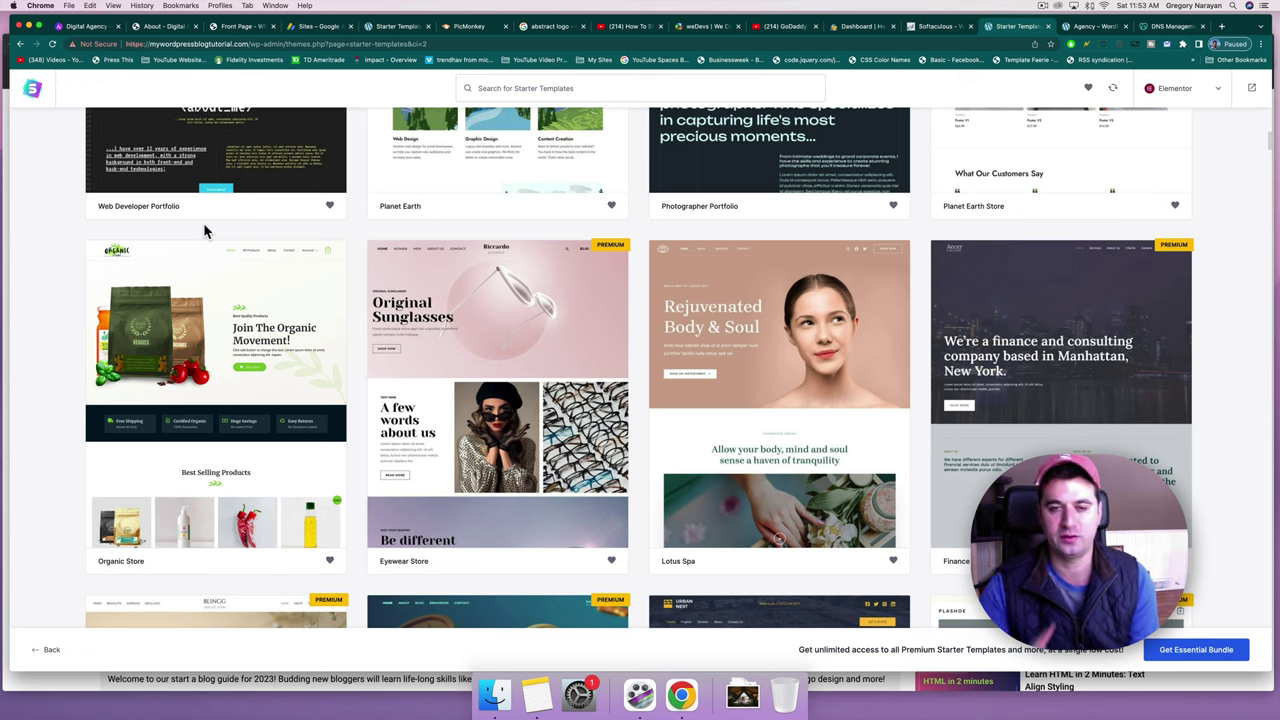
scroll(633, 370, up, 3)
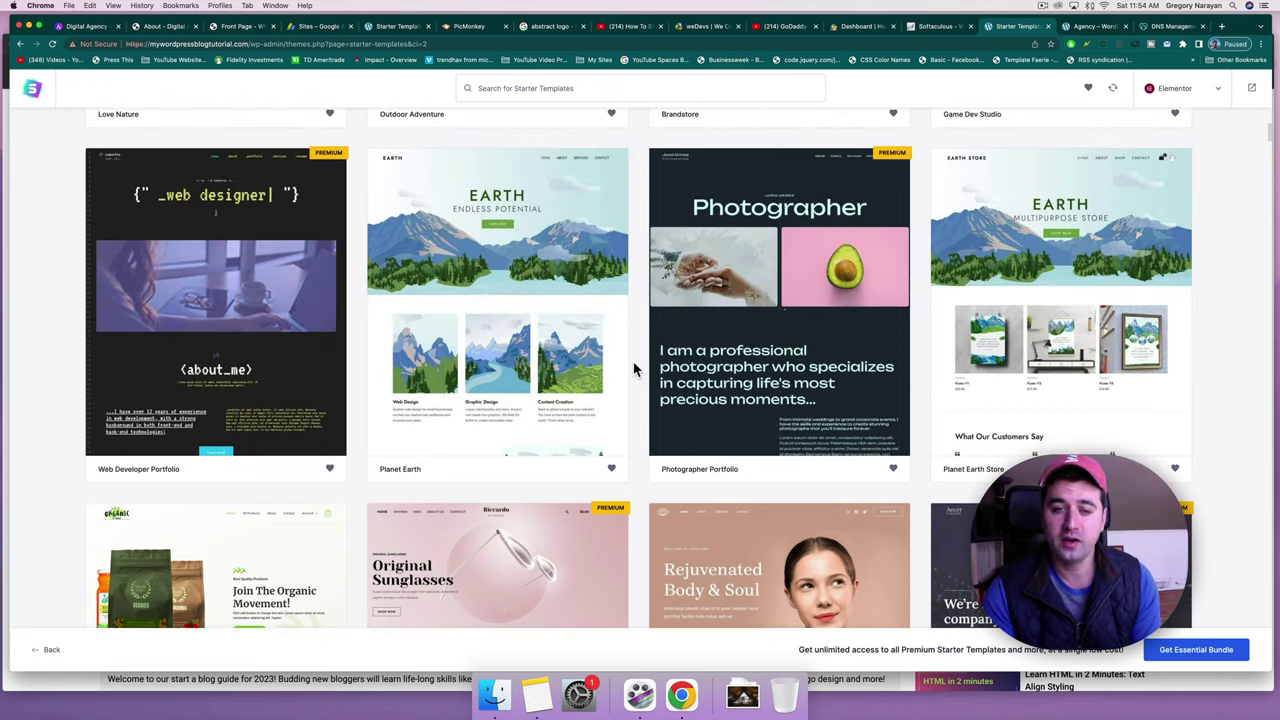
scroll(634, 366, up, 1)
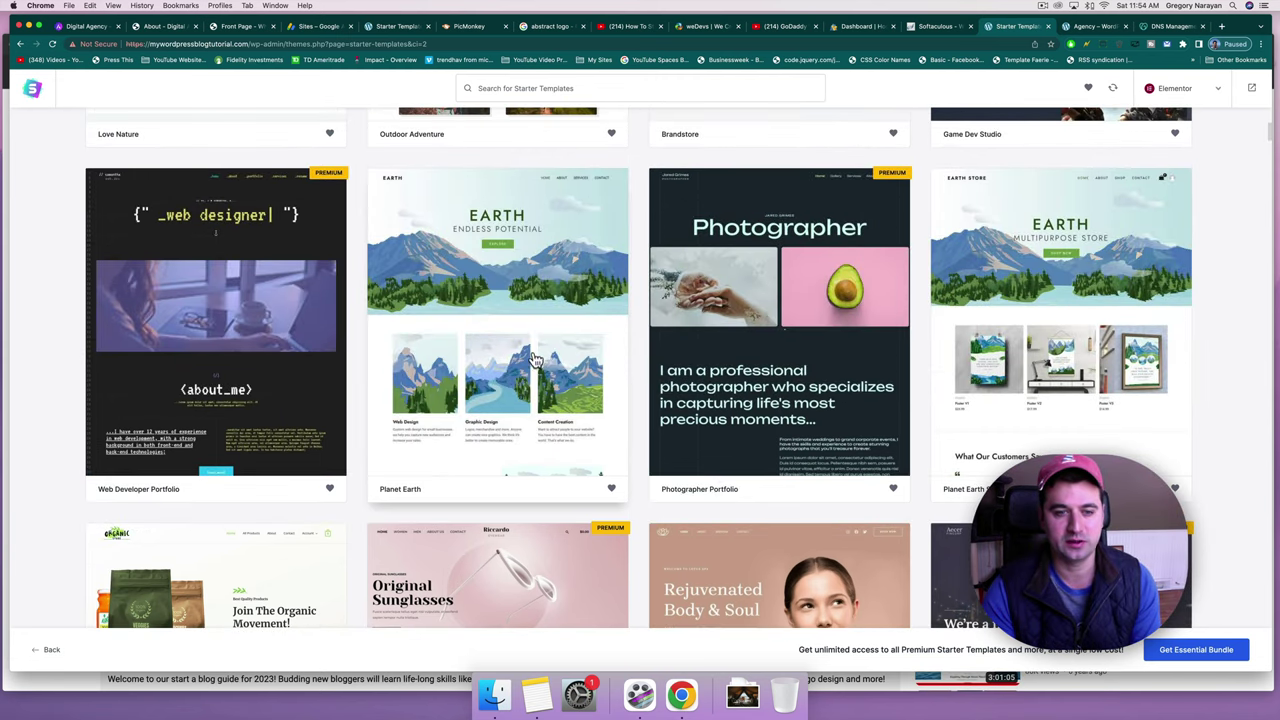
scroll(493, 215, up, 1)
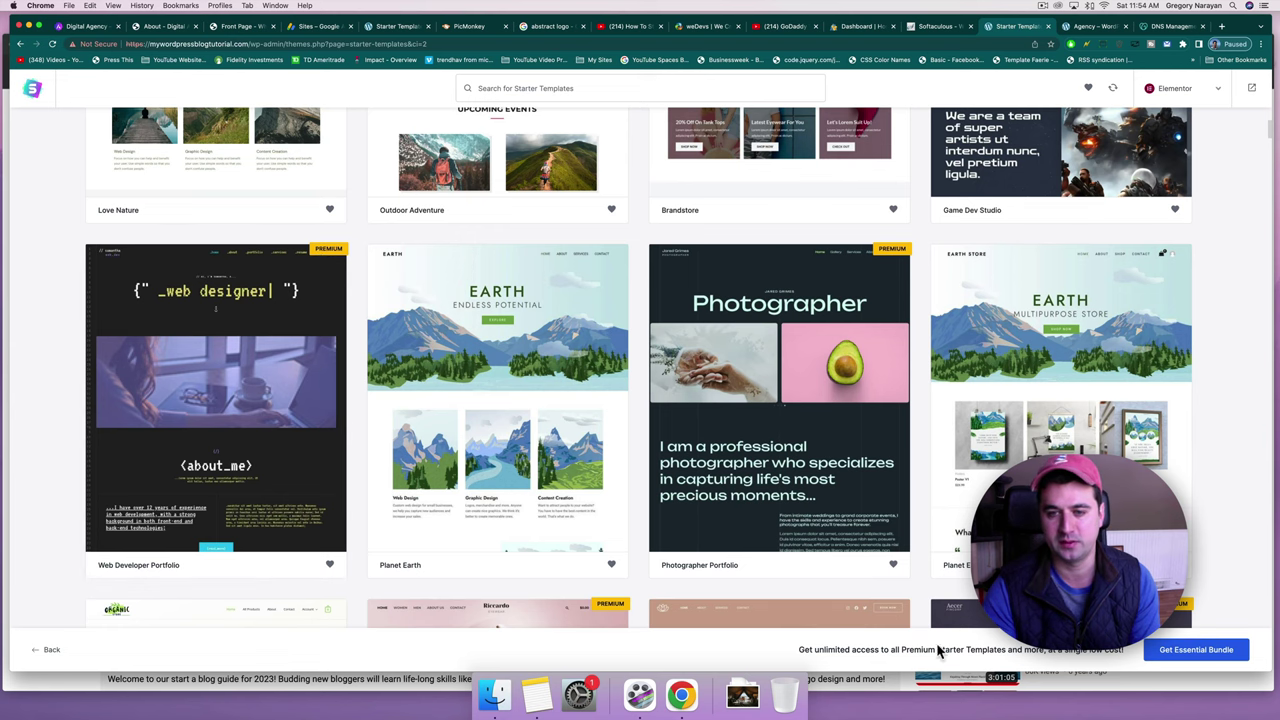
scroll(826, 432, down, 6)
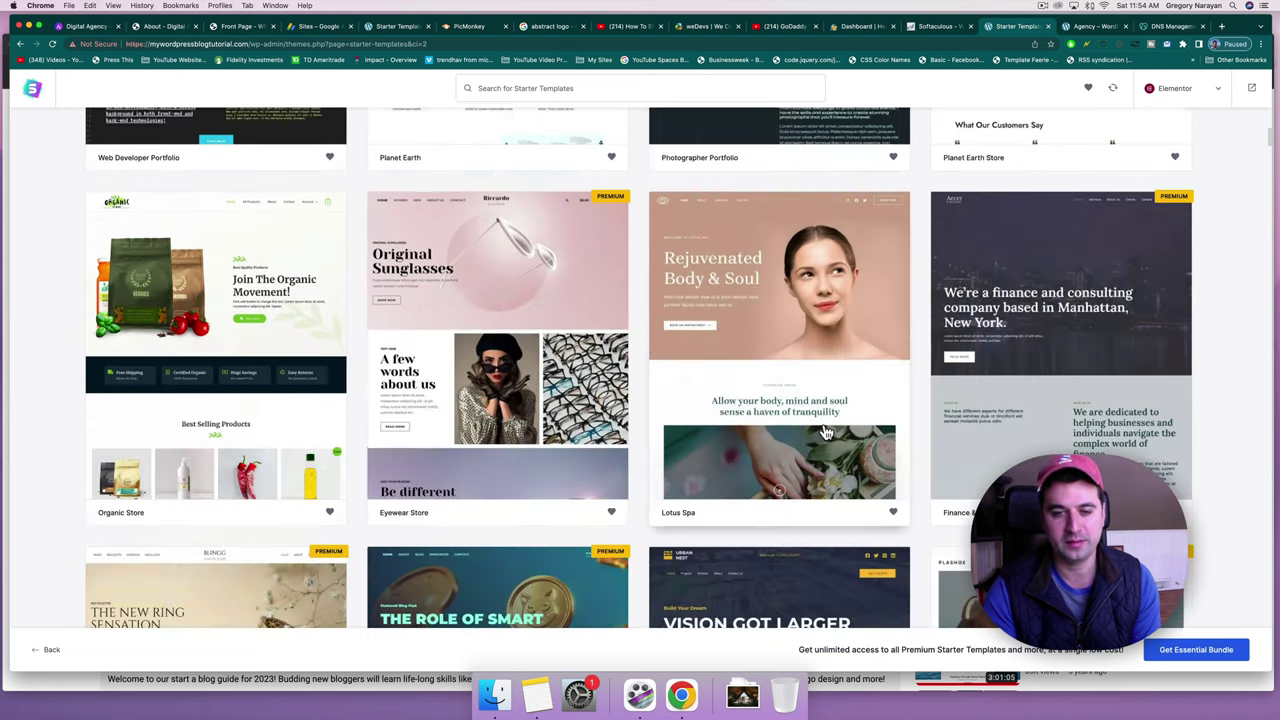
scroll(826, 432, down, 2)
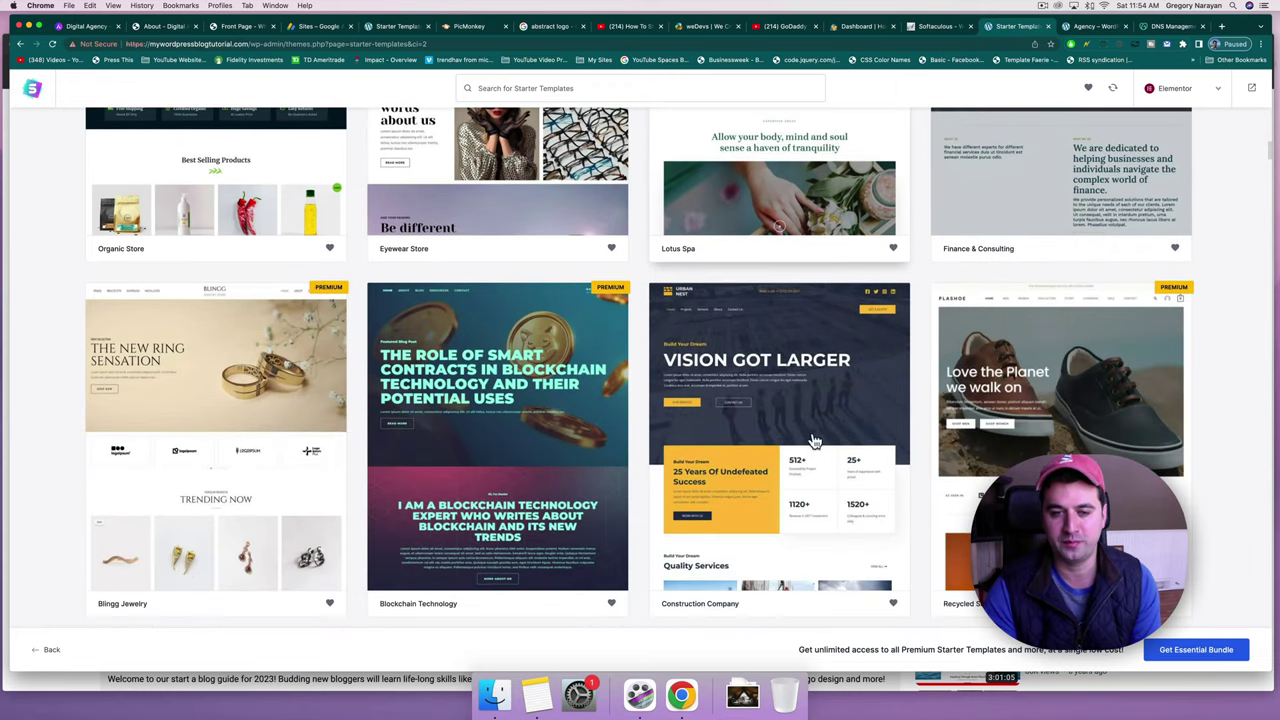
scroll(634, 440, down, 2)
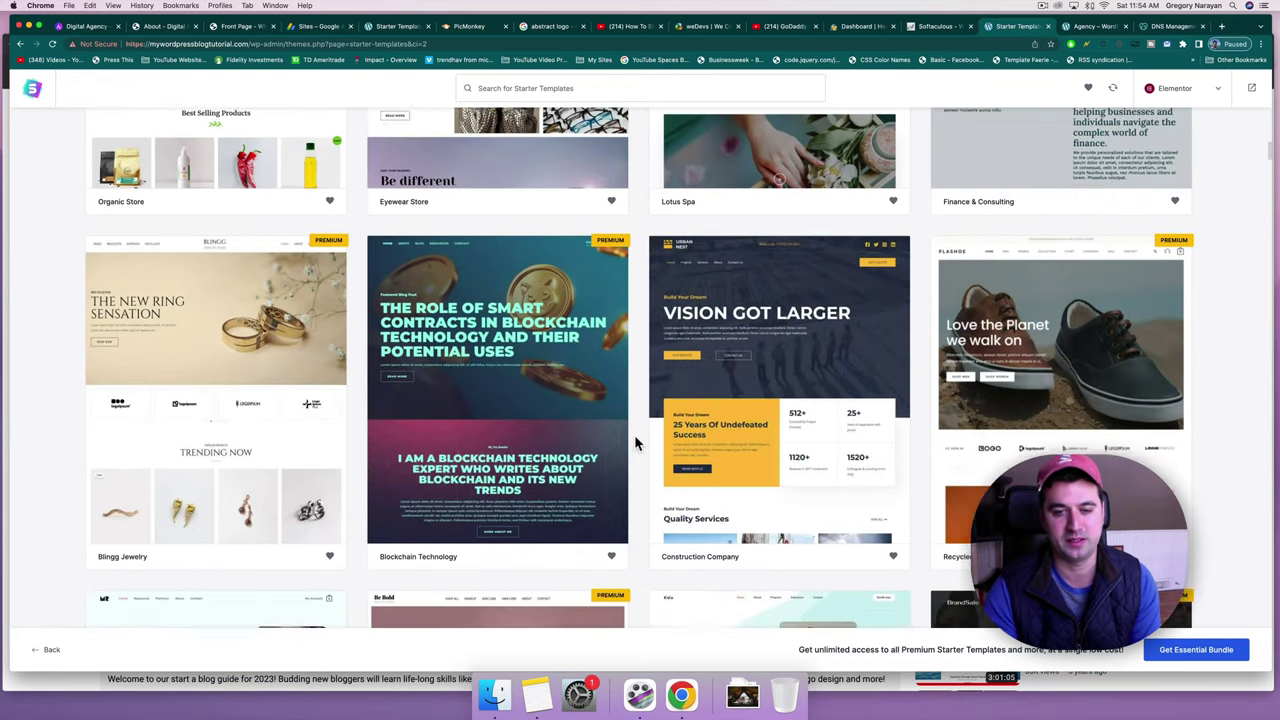
scroll(634, 440, up, 10)
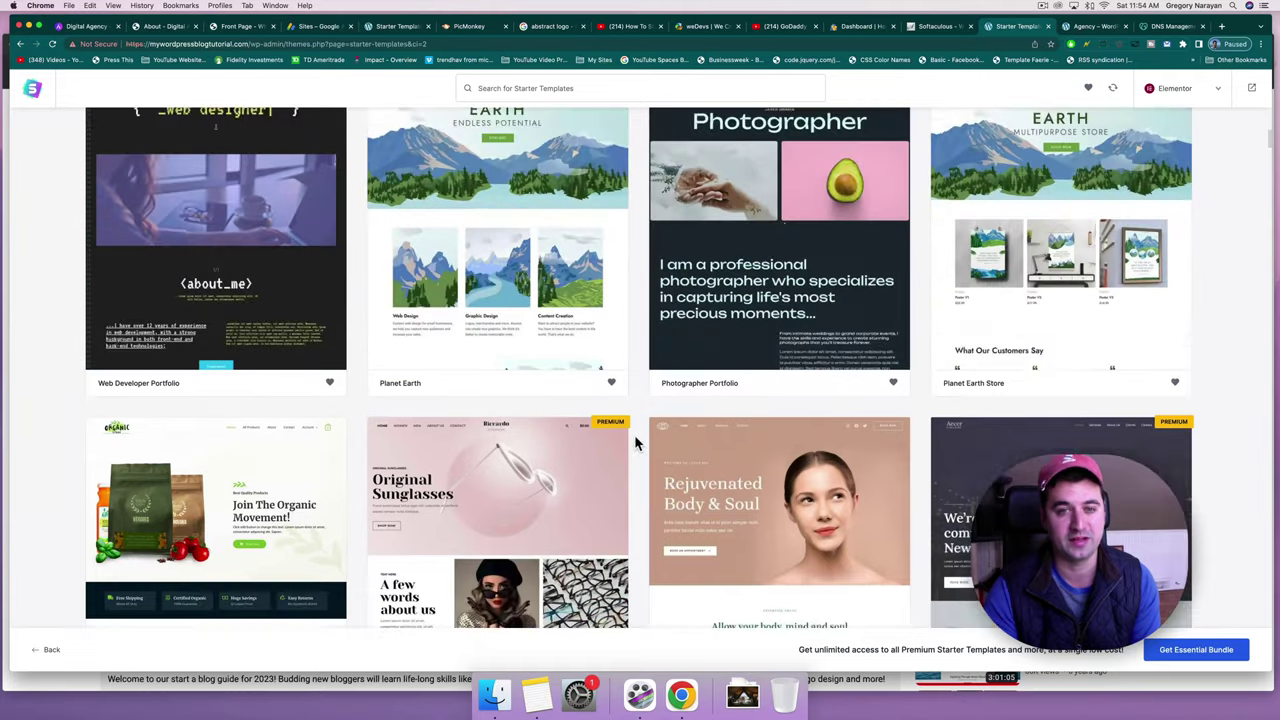
scroll(634, 440, up, 3)
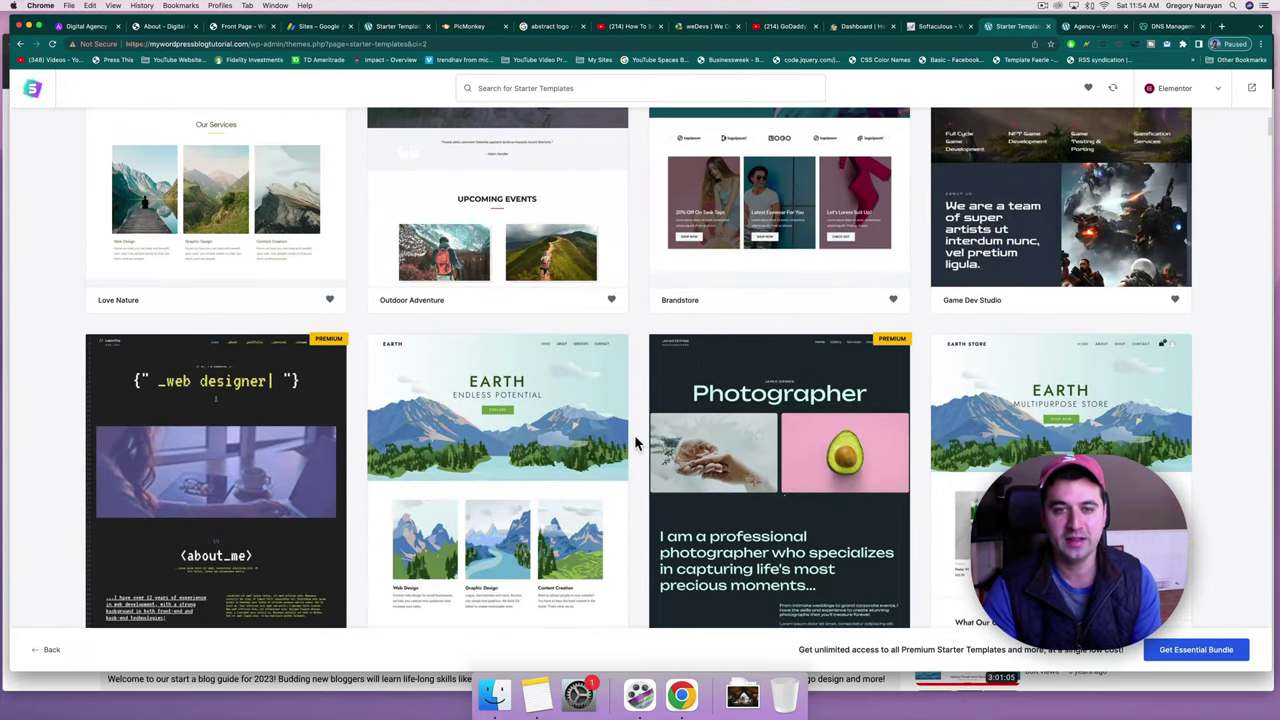
scroll(634, 443, up, 3)
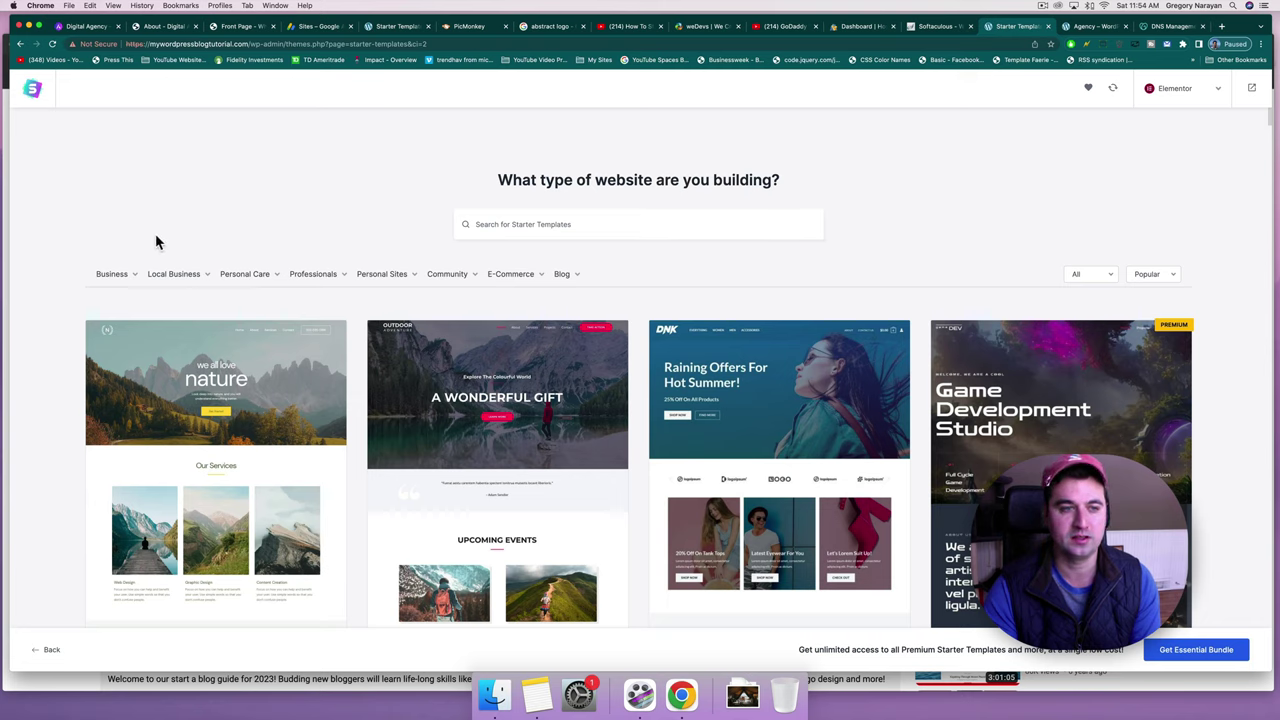
Filter the starter templates to Business > Agency and scroll the results.
click(133, 278)
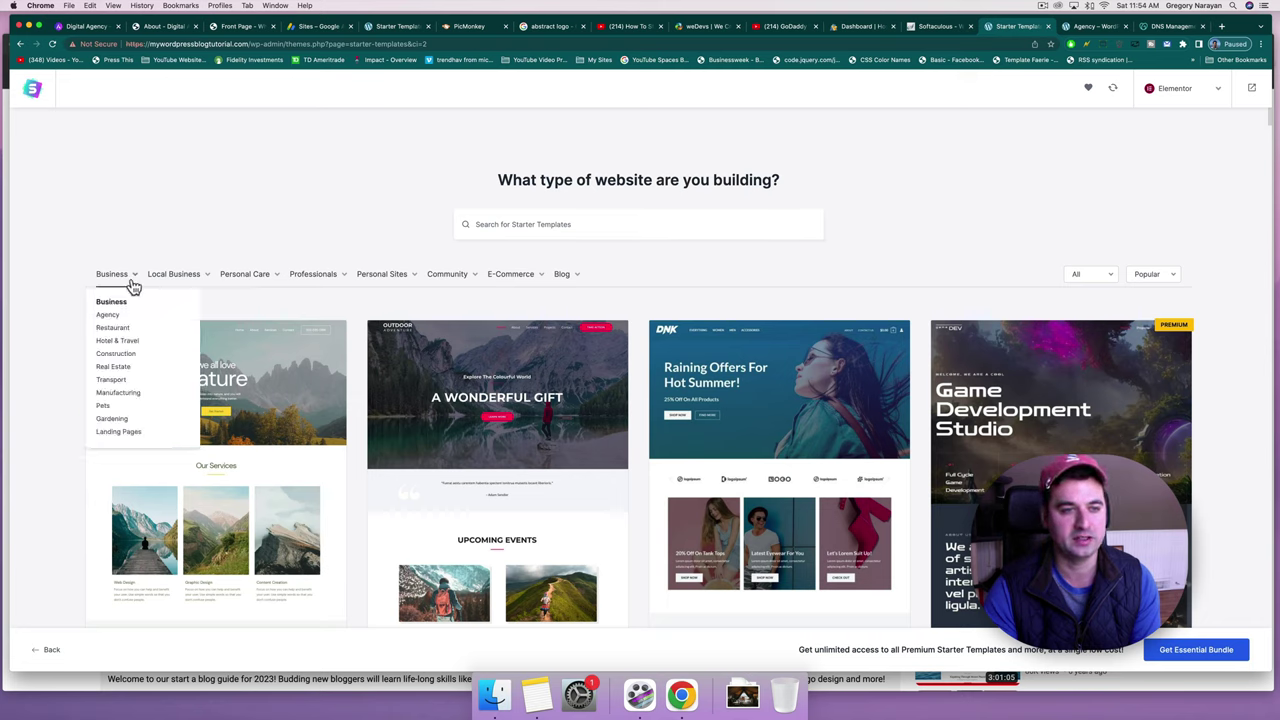
click(127, 296)
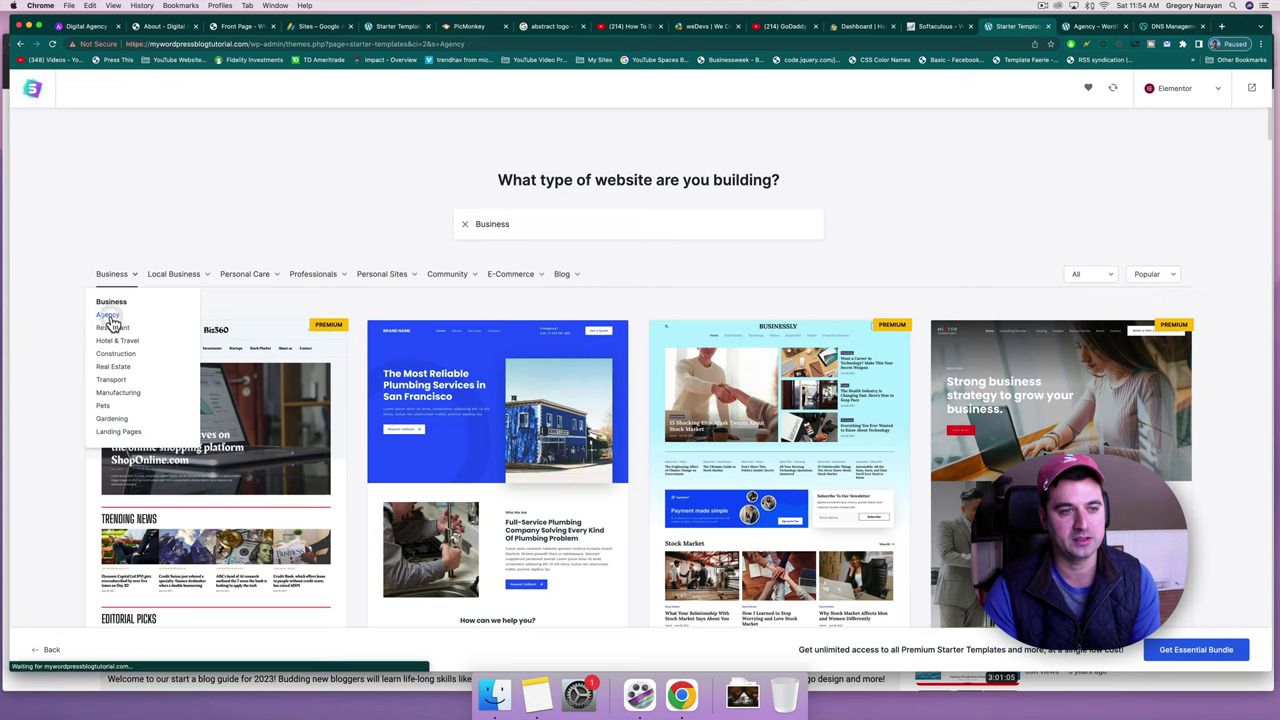
click(109, 317)
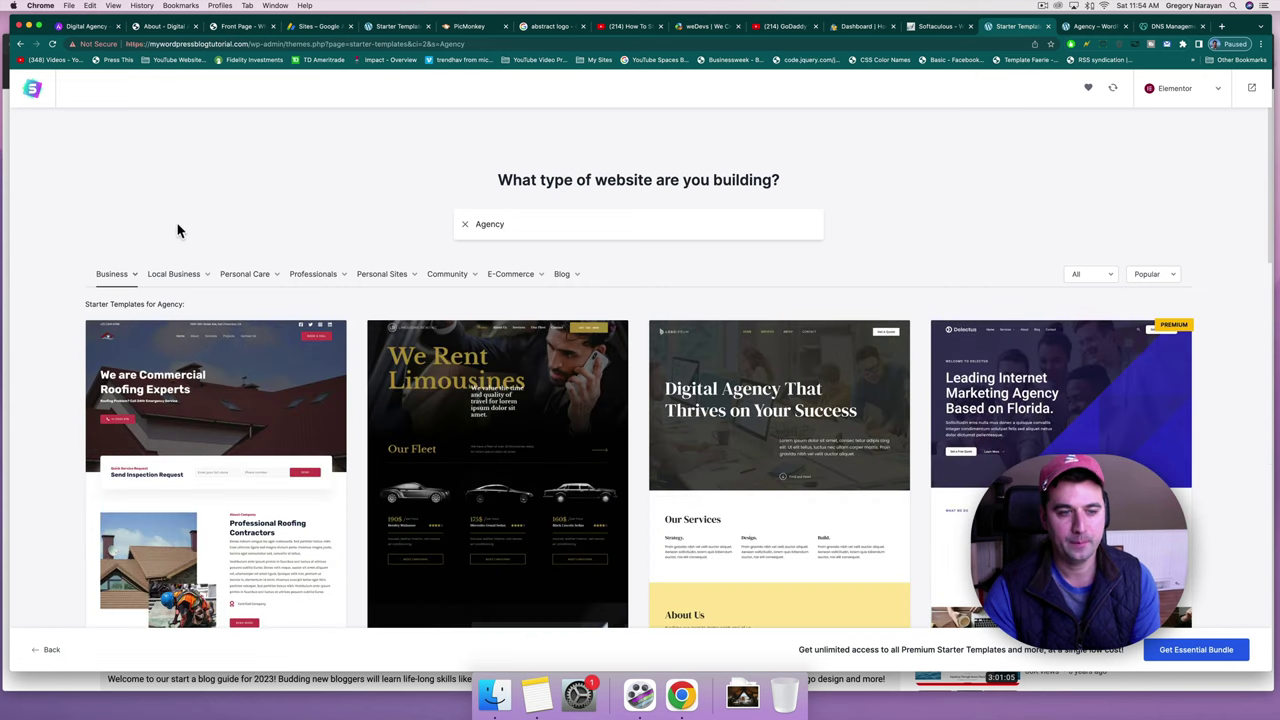
scroll(227, 234, down, 1)
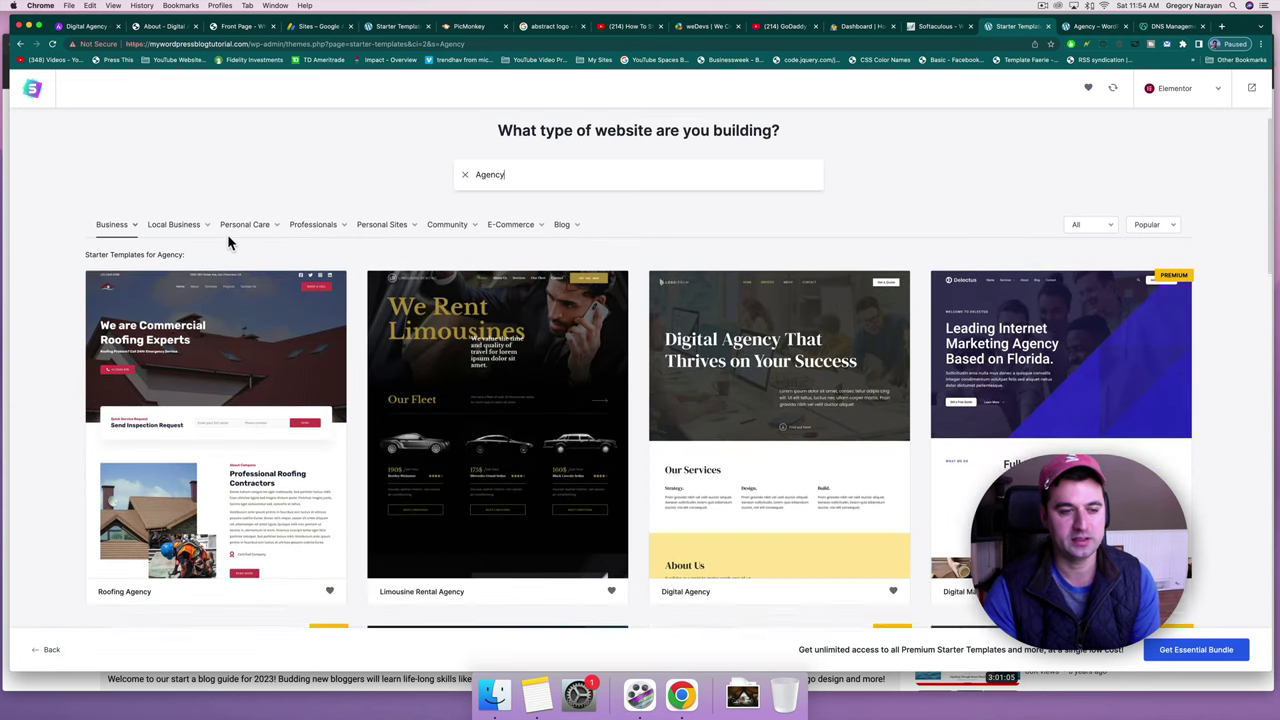
scroll(227, 234, down, 1)
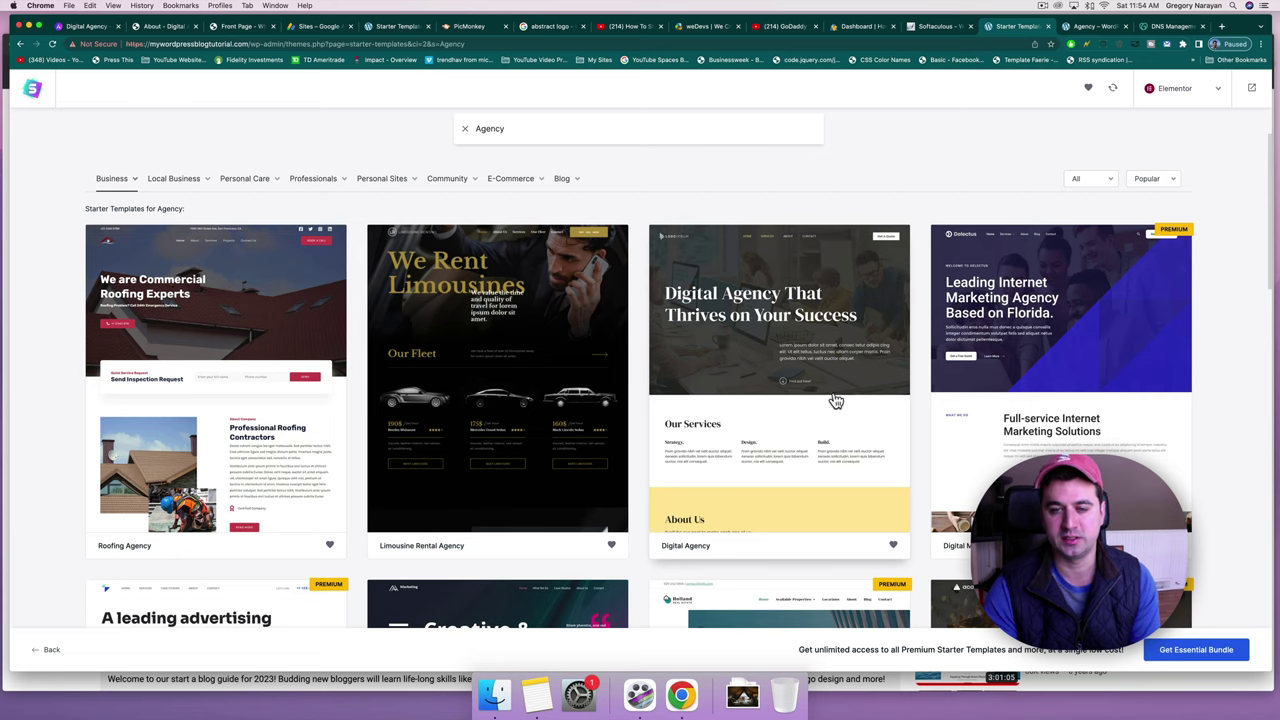
Select the Digital Agency template to open its Logo setup step.
click(779, 349)
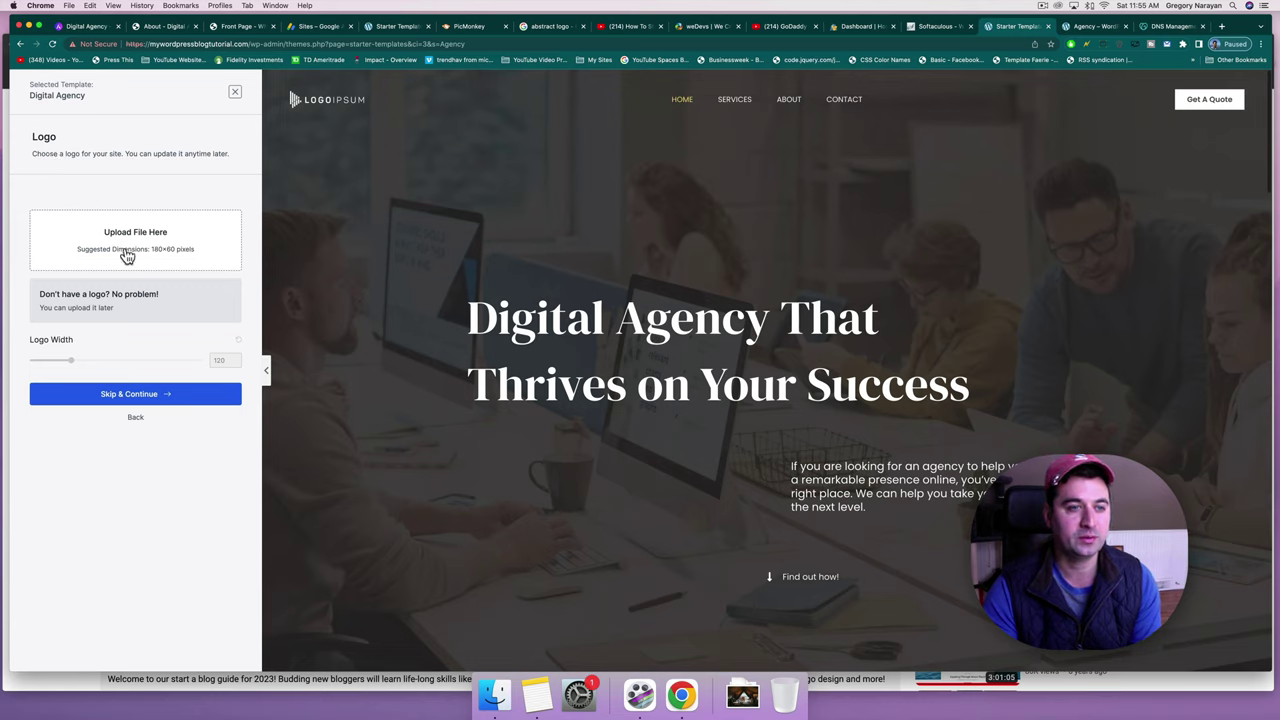
Skip the logo upload and preview the purple, red, pink and yellow colour palettes.
click(120, 394)
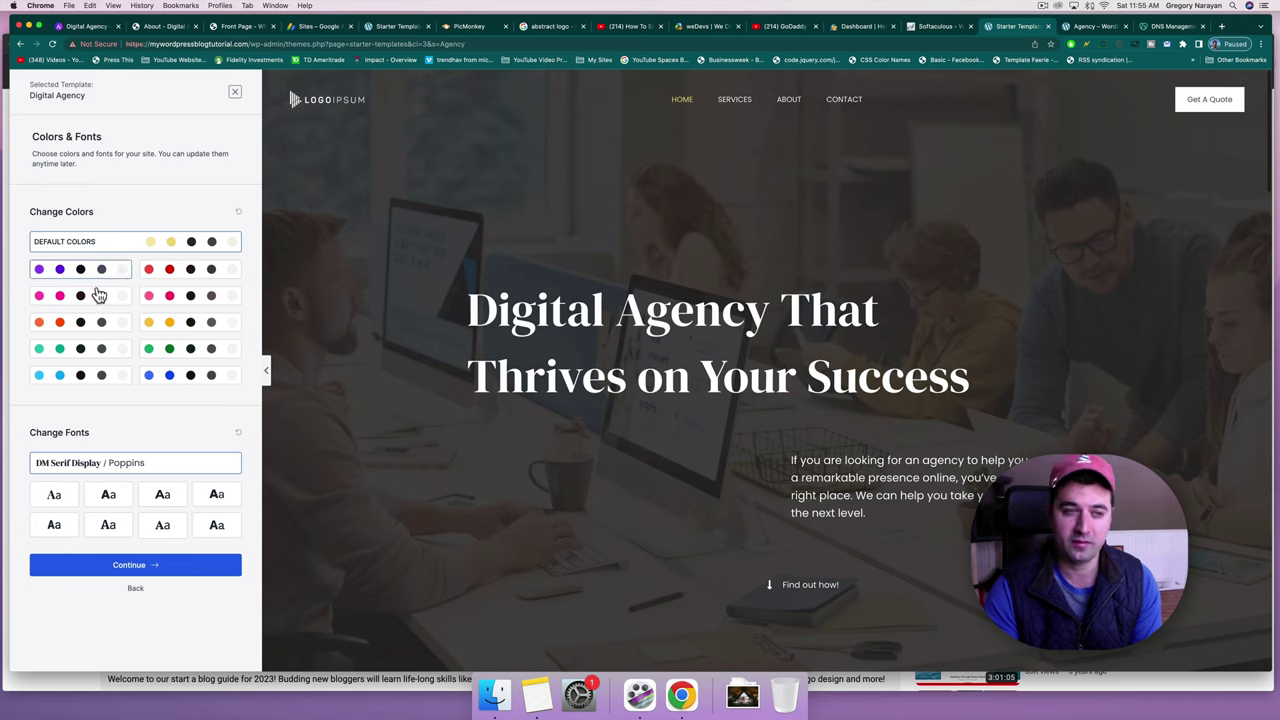
click(92, 270)
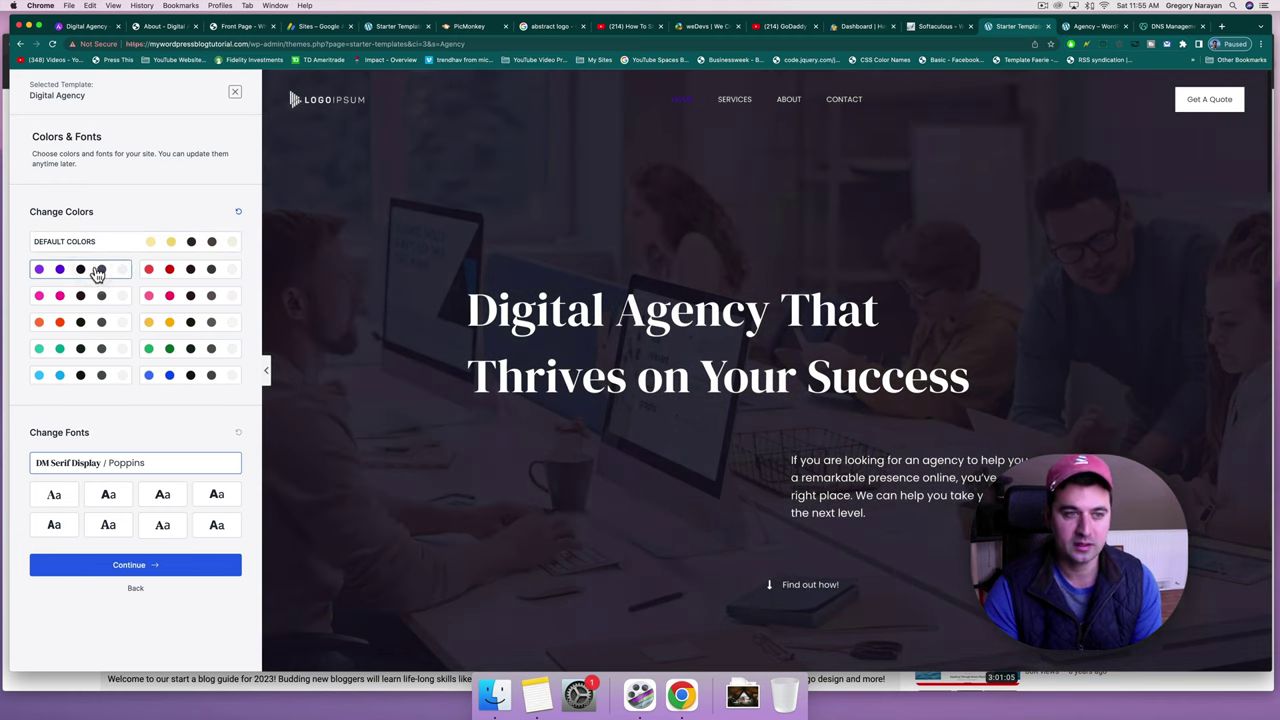
click(174, 278)
click(185, 305)
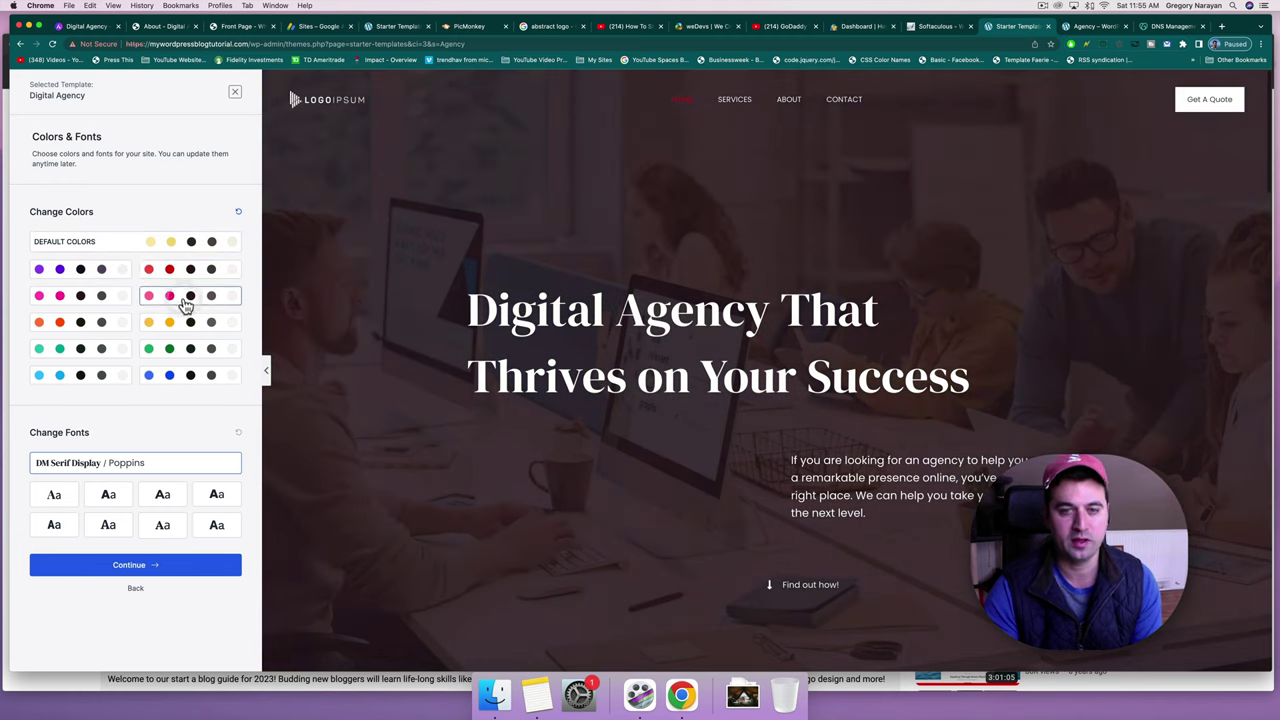
scroll(394, 362, down, 3)
scroll(394, 367, up, 3)
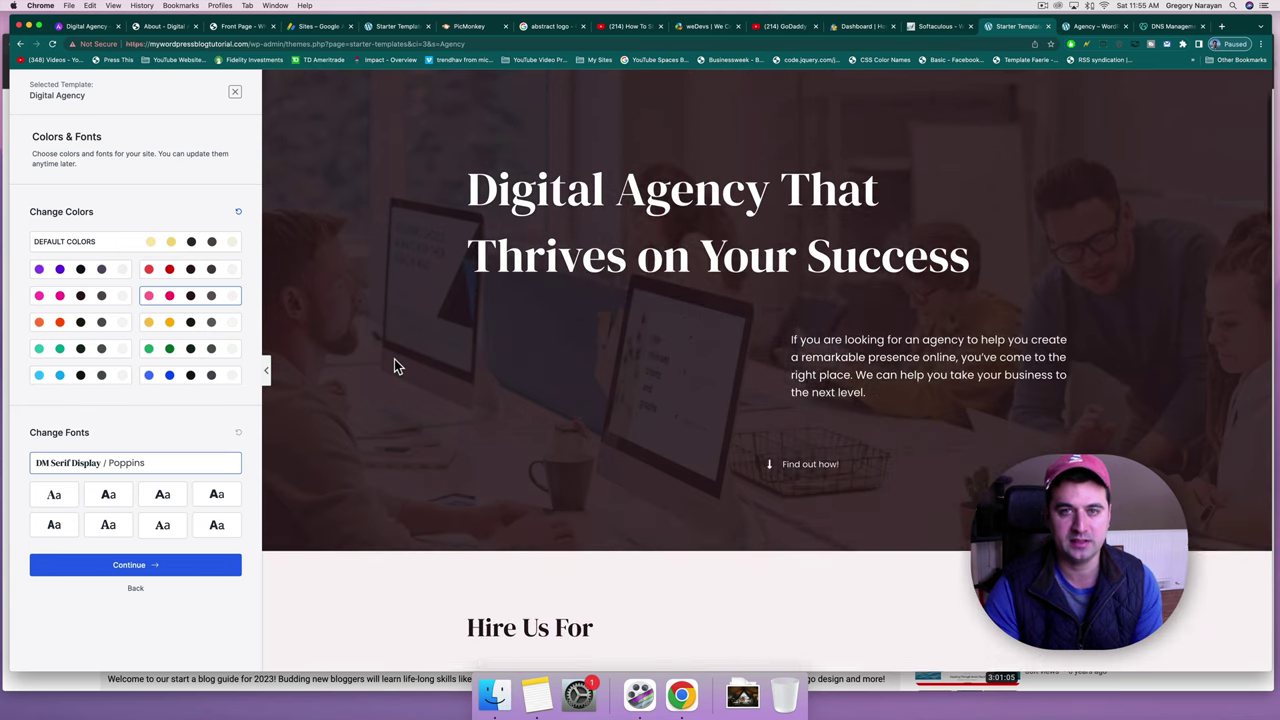
click(170, 321)
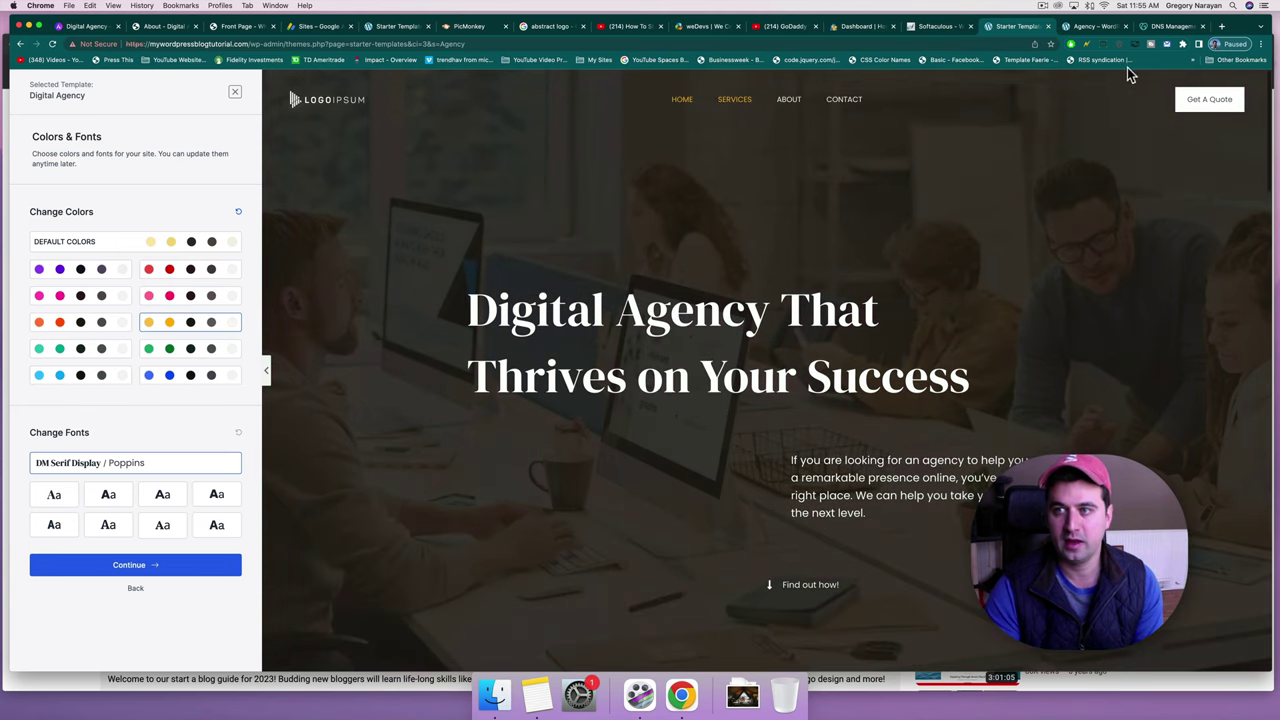
Compare the green, orange, yellow and dark-blue palettes, then apply the light-blue palette.
click(56, 352)
click(153, 350)
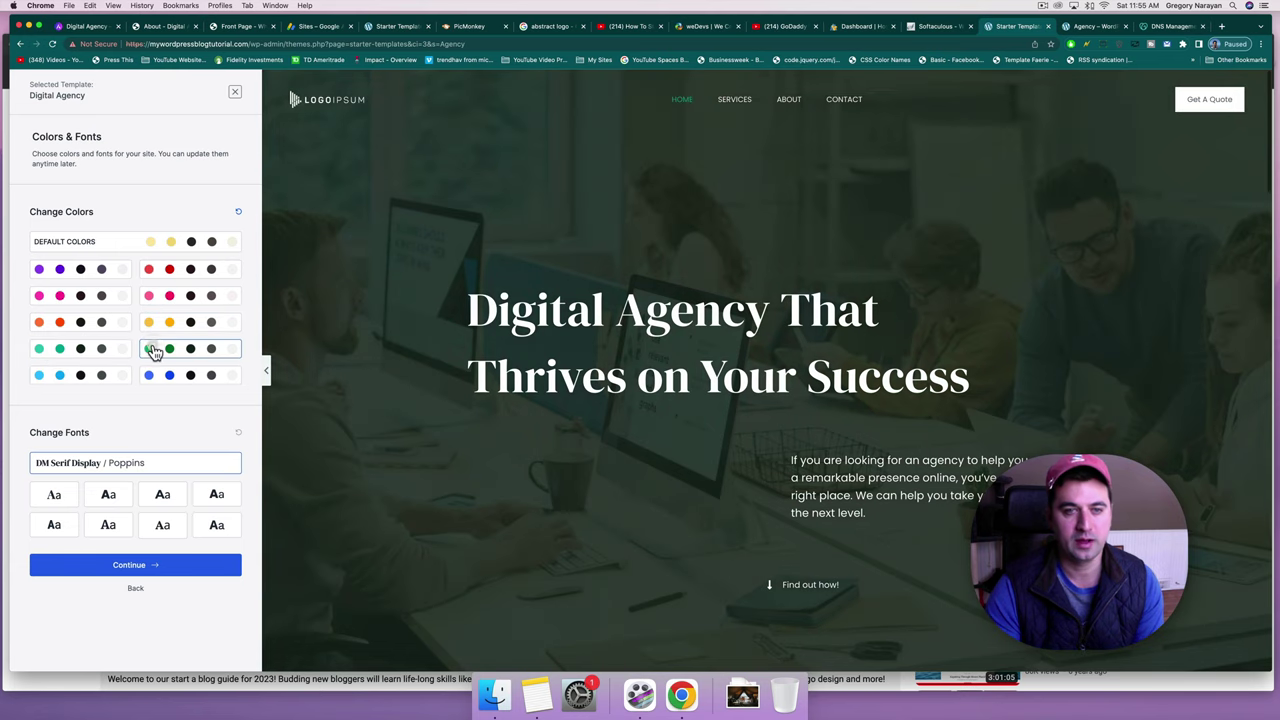
click(91, 326)
click(172, 323)
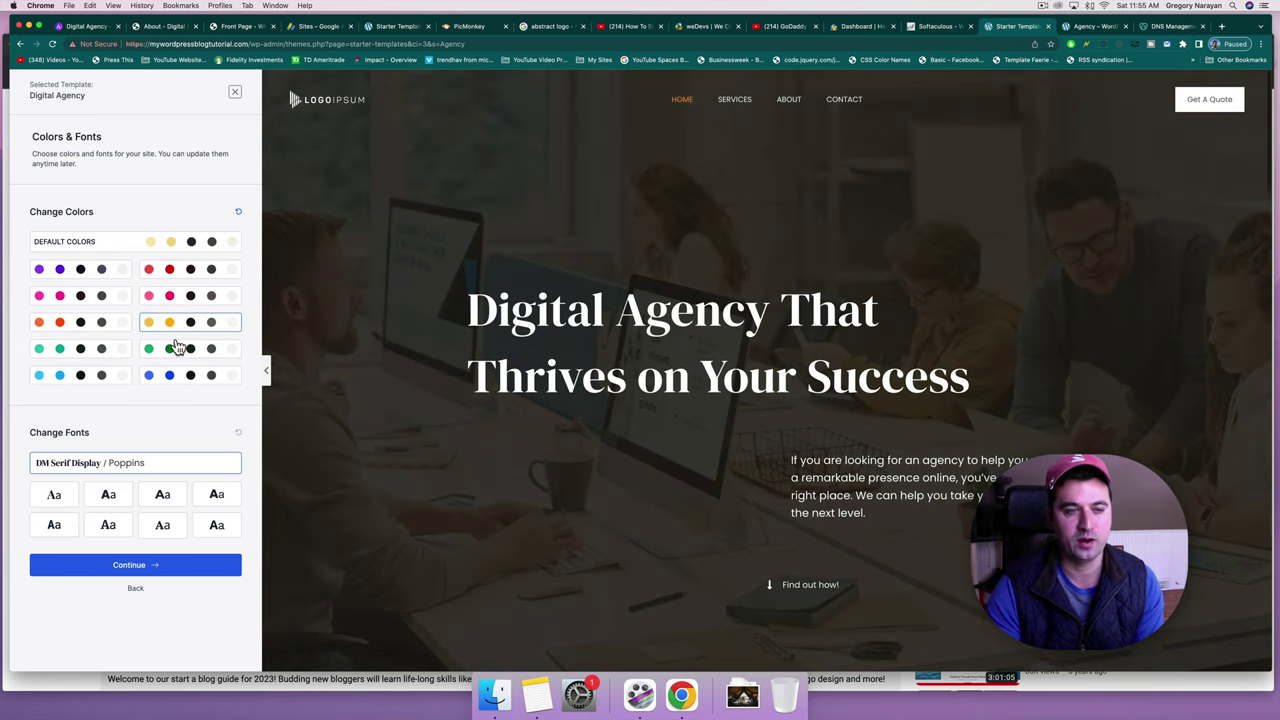
click(172, 347)
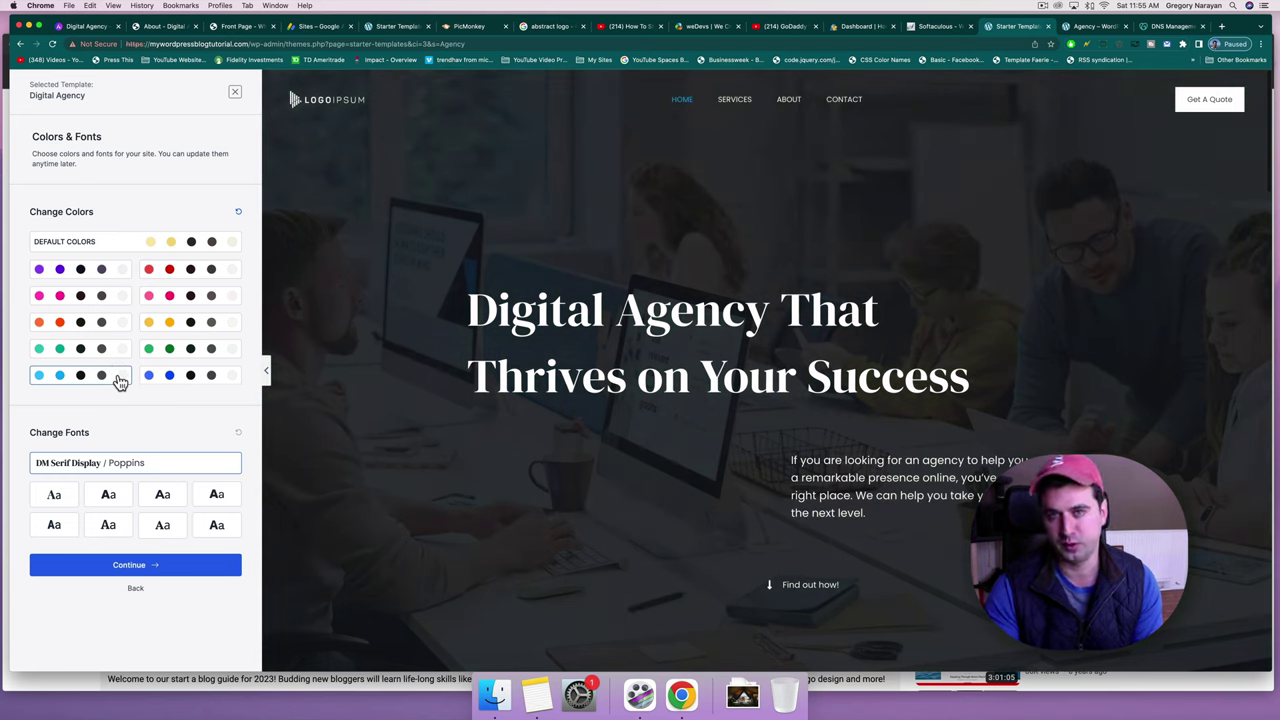
click(156, 377)
click(112, 388)
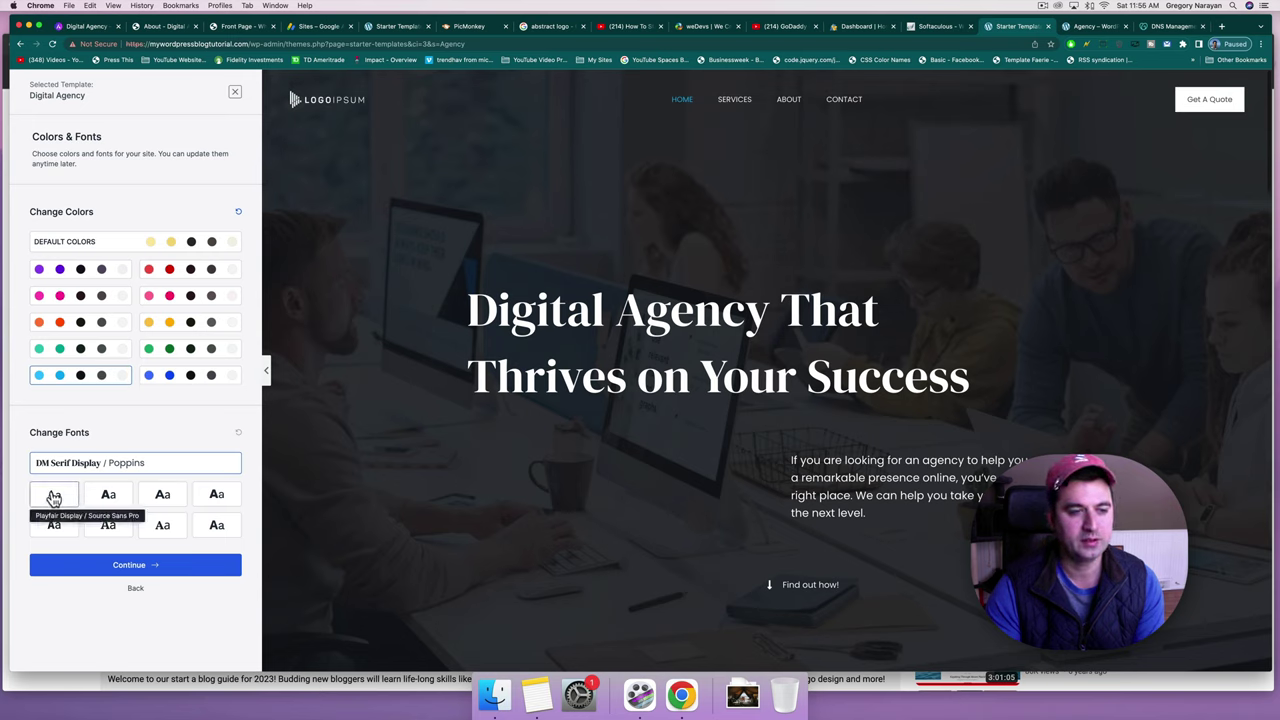
Preview each font pair: Playfair Display, Poppins/Lato, Montserrat, Rubik/Karla, Roboto Condensed, Merriweather/Inter, Vollkorn, Open Sans/Work Sans.
click(54, 497)
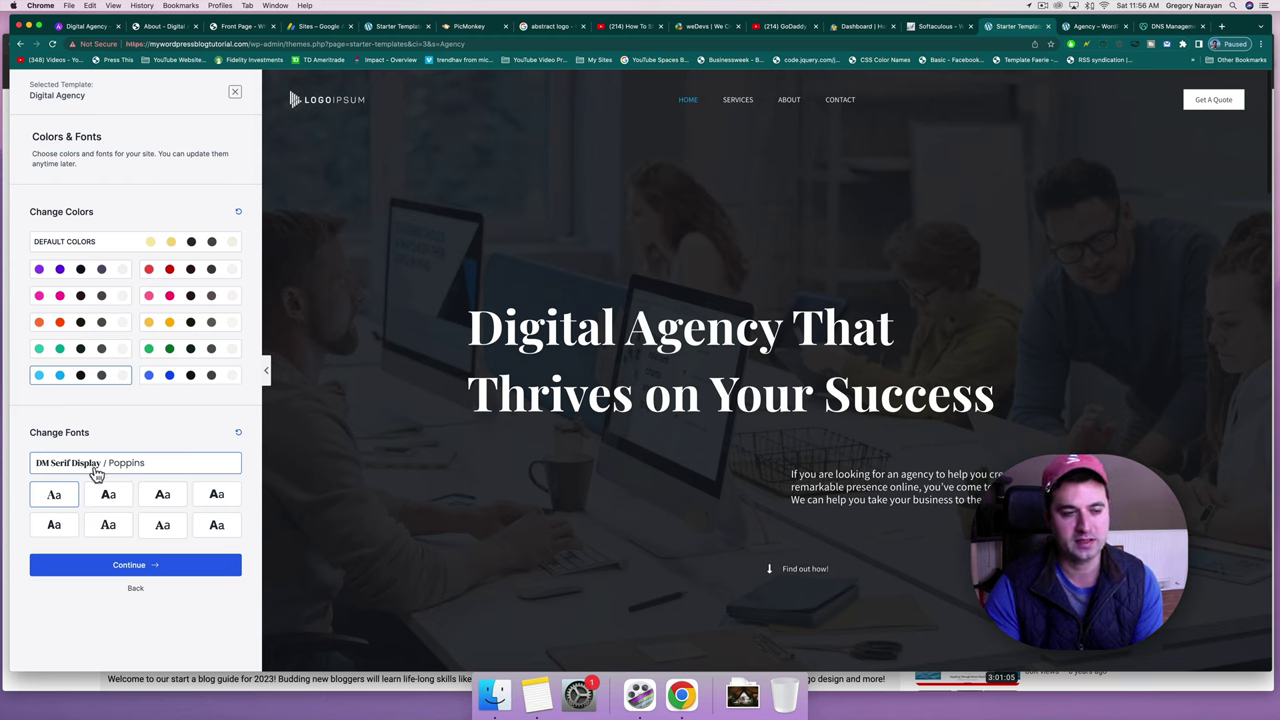
click(110, 499)
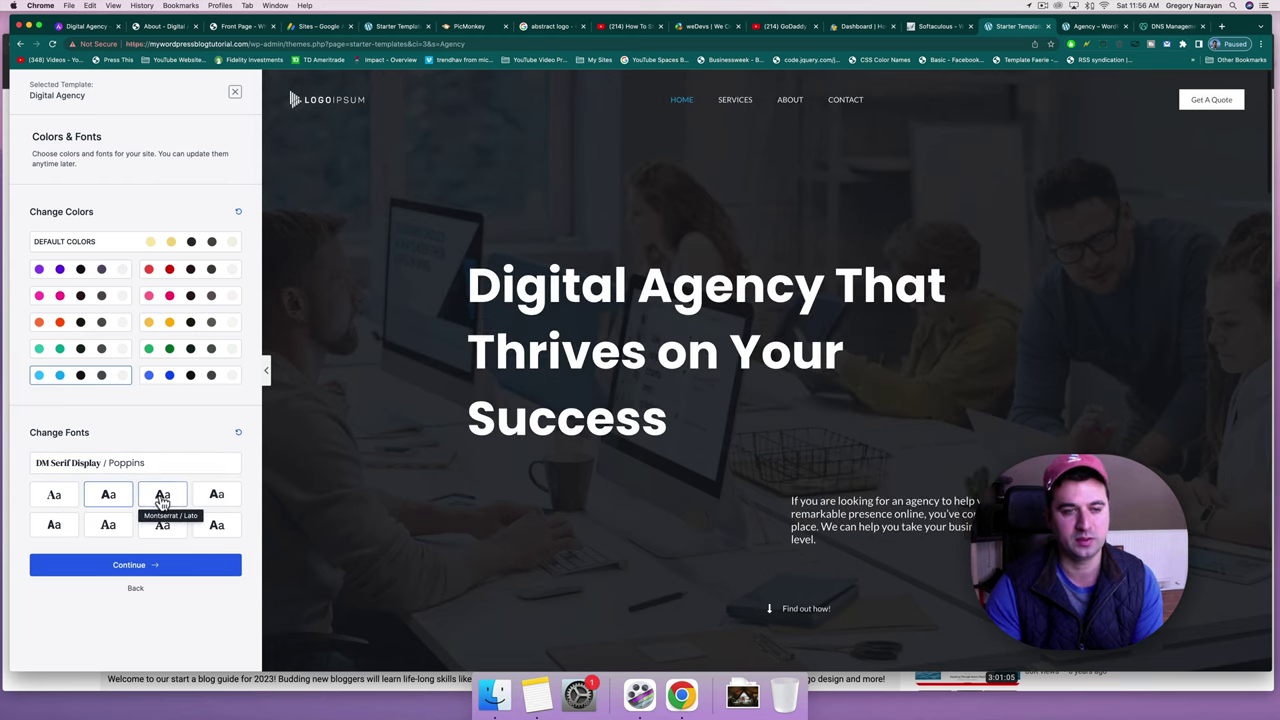
click(163, 500)
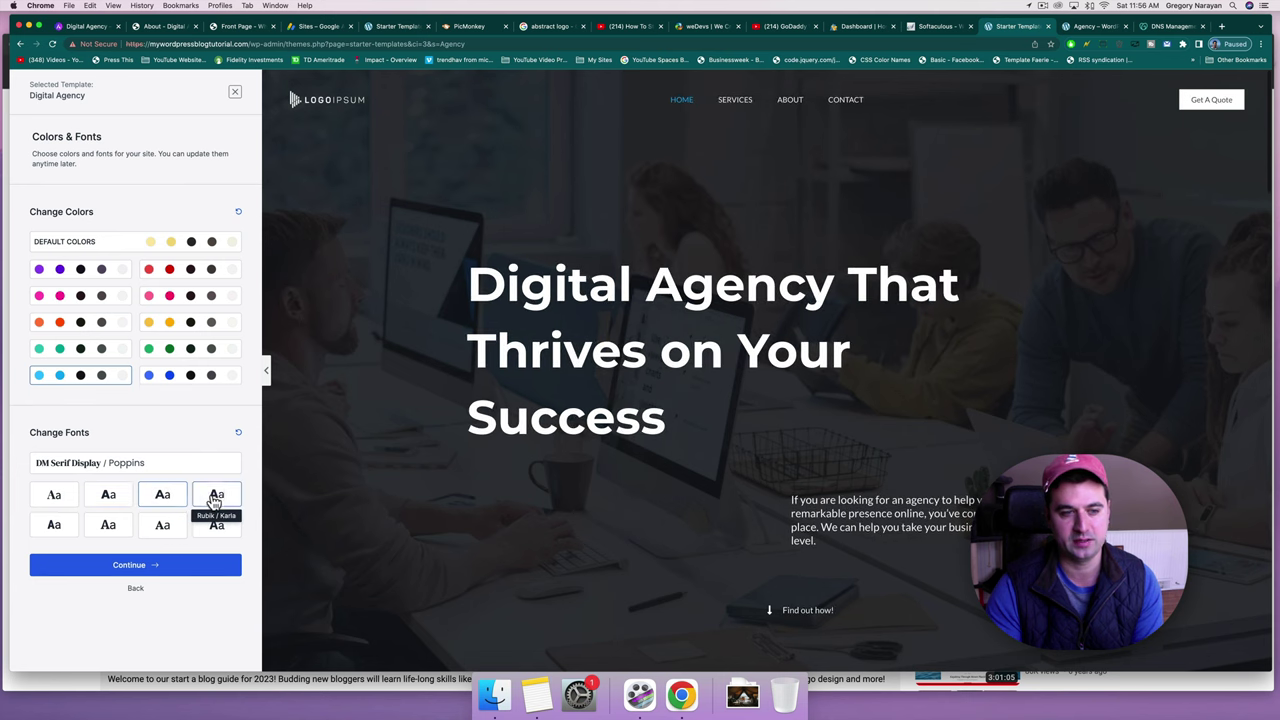
click(215, 500)
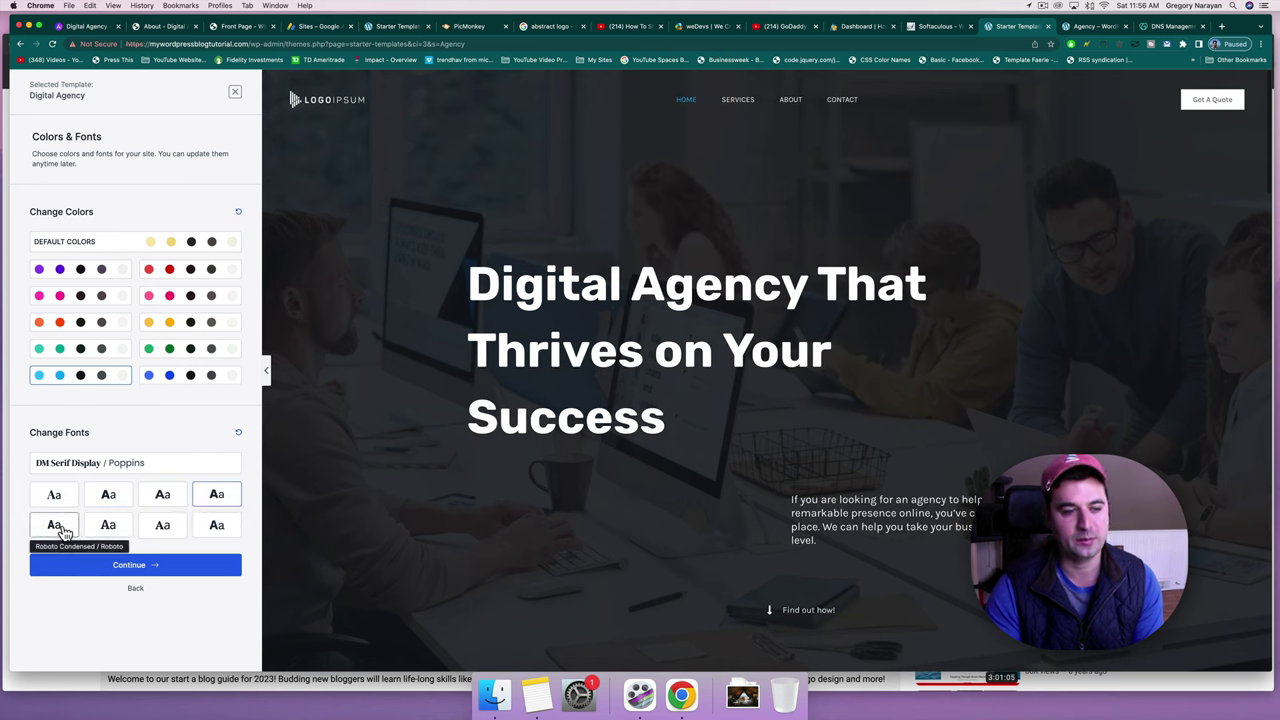
click(55, 527)
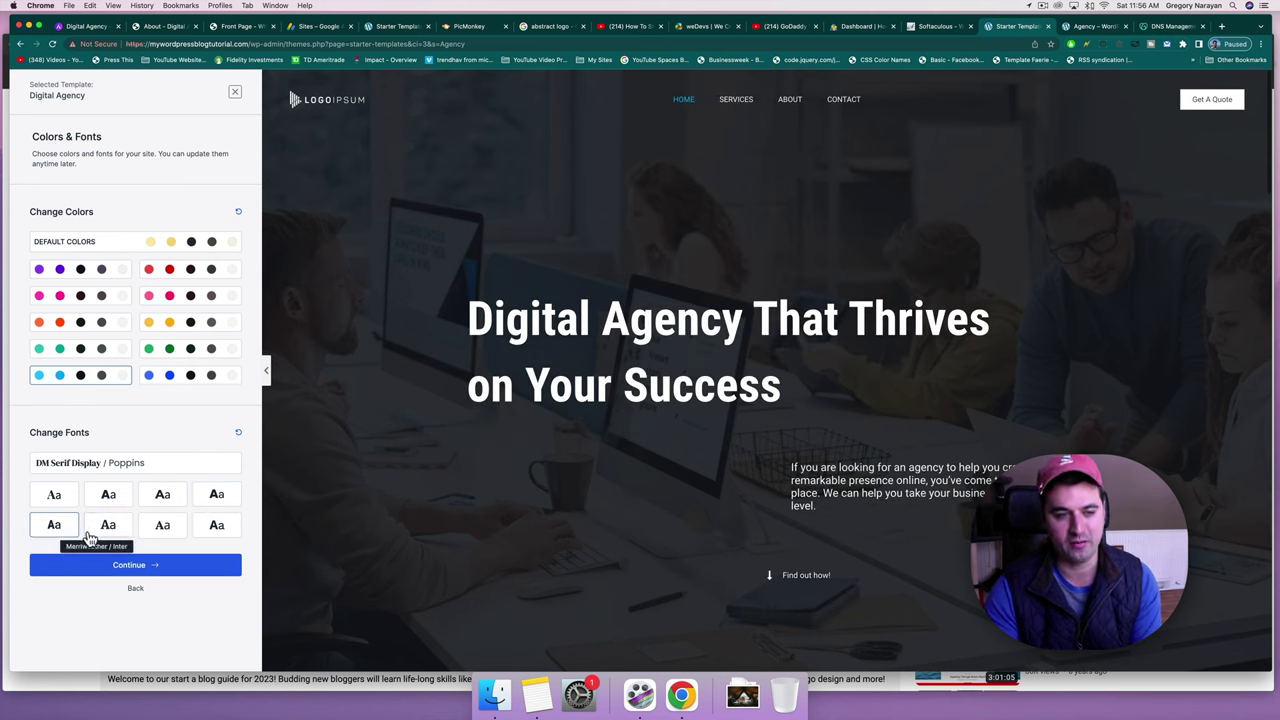
click(105, 530)
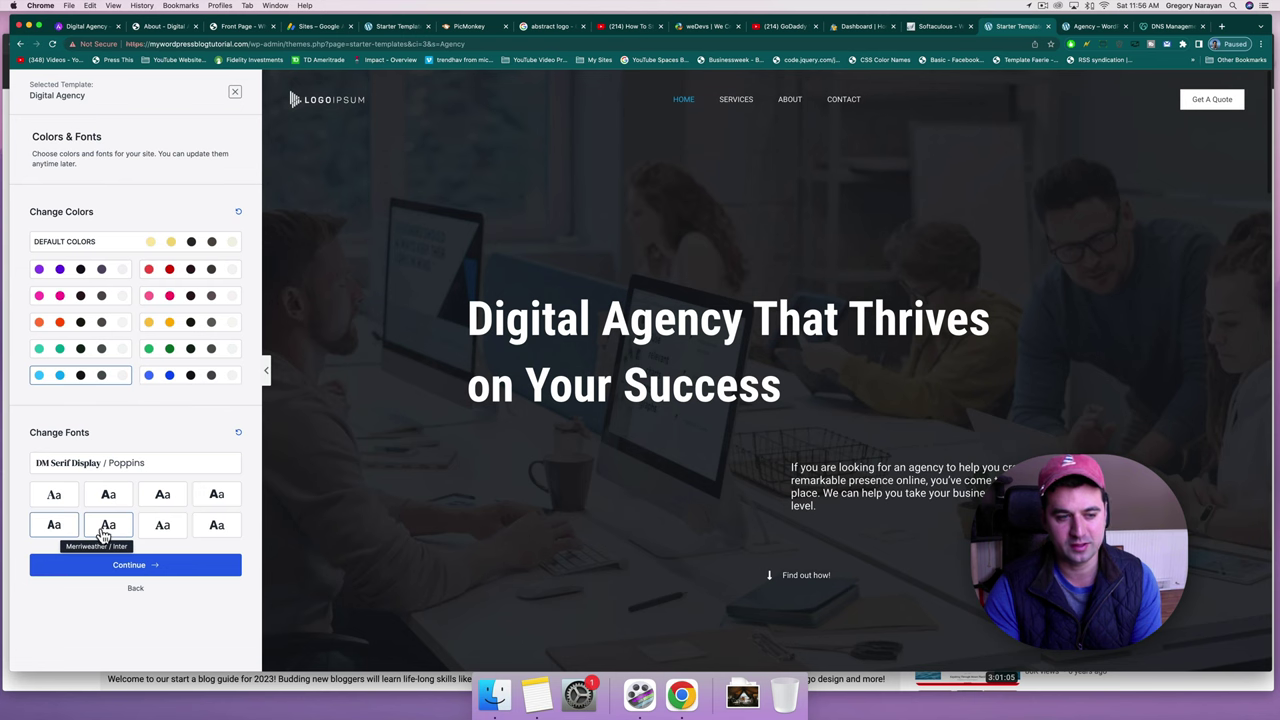
click(161, 530)
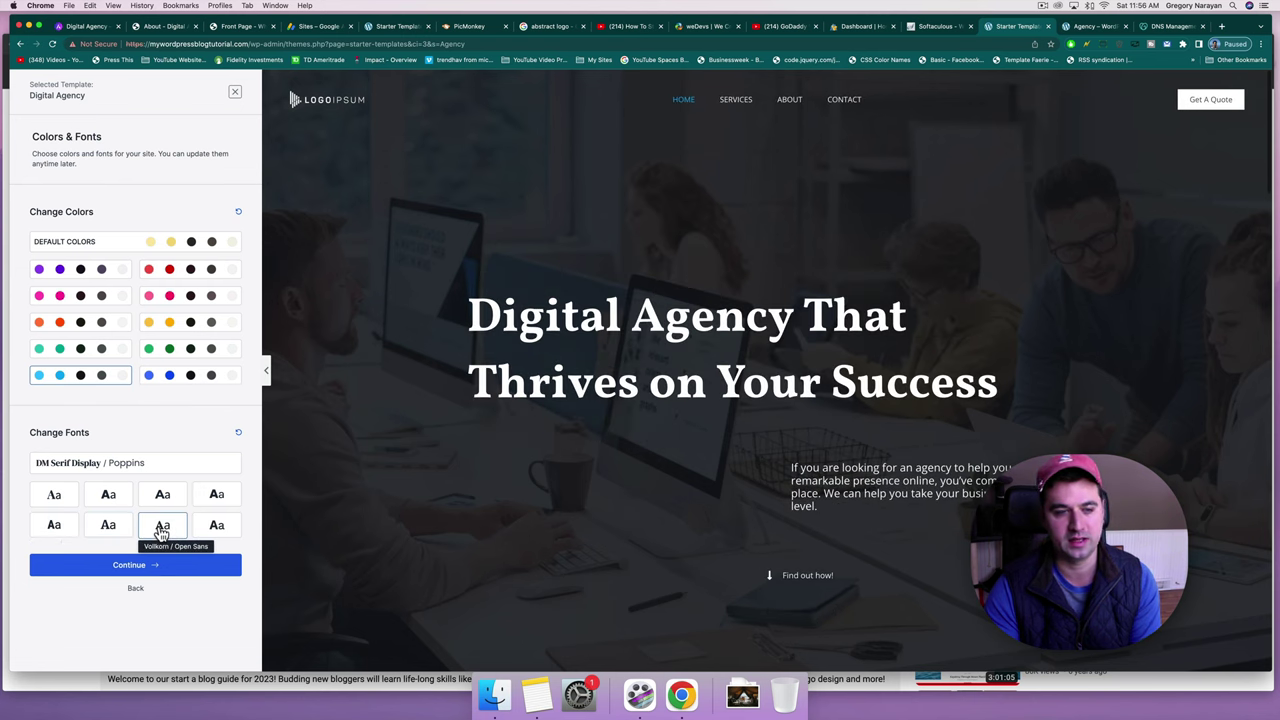
click(217, 528)
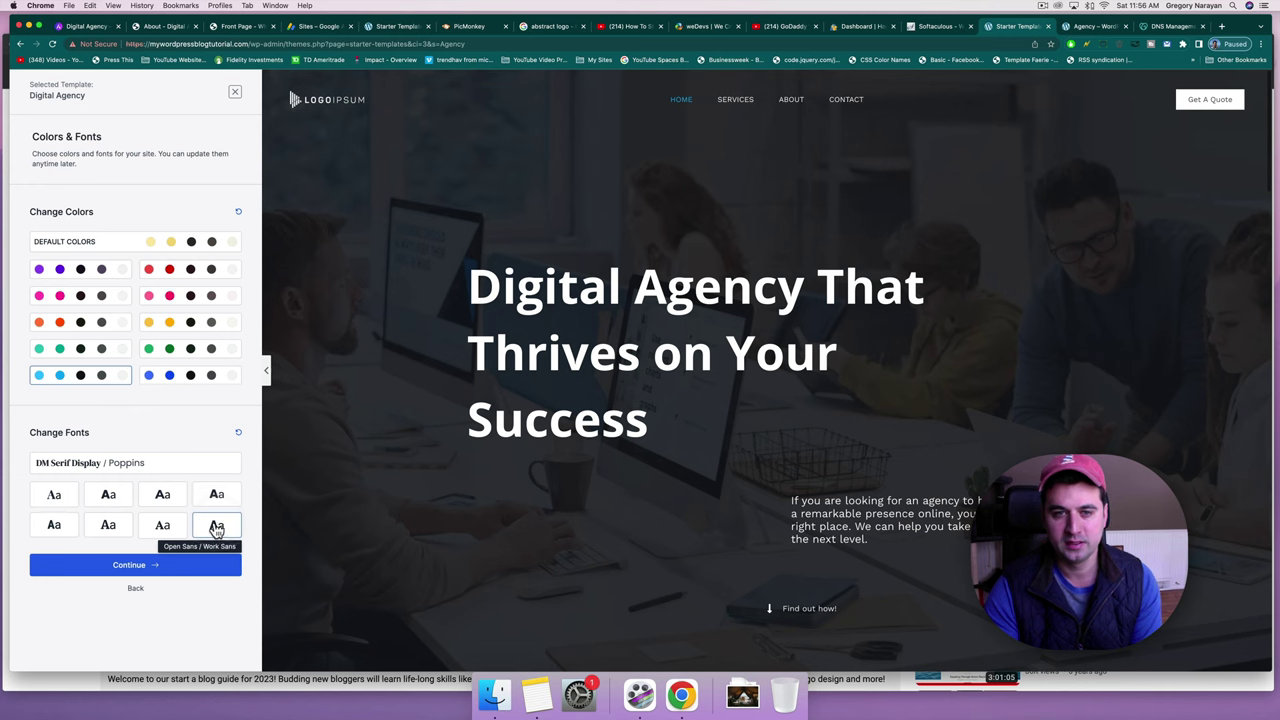
click(163, 528)
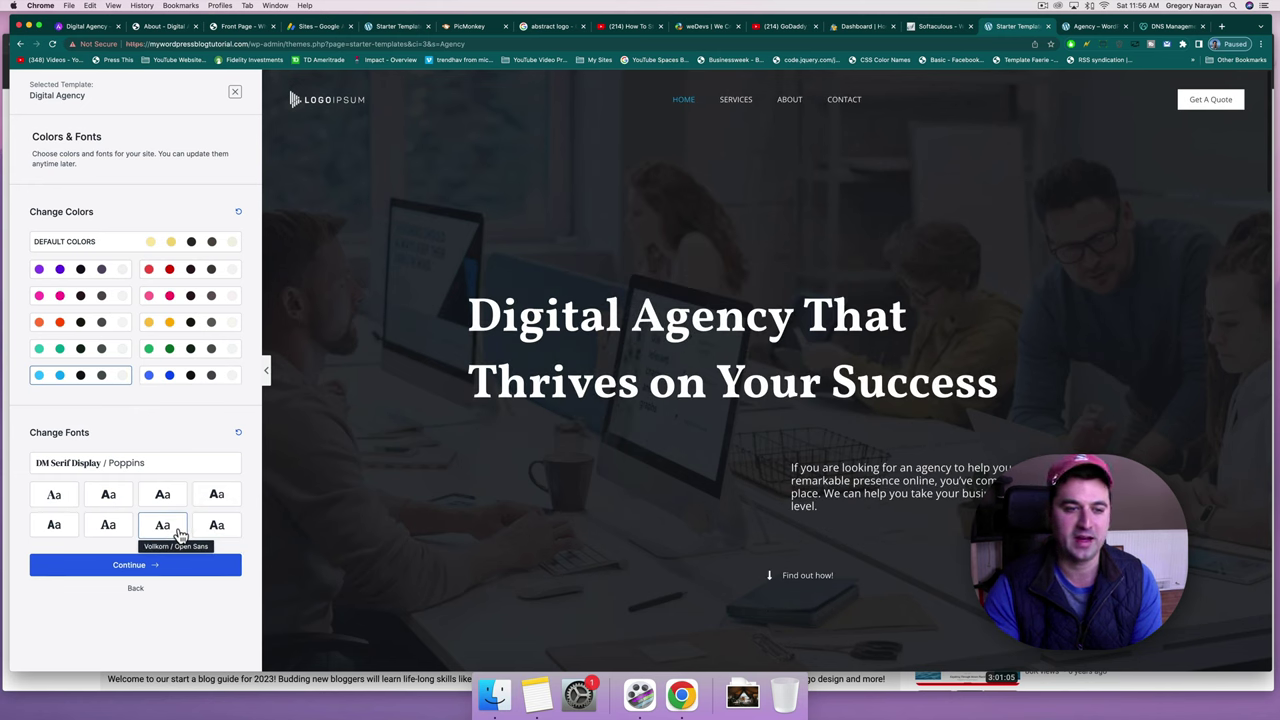
Compare Merriweather/Inter against Poppins/Lato, Vollkorn and Roboto Condensed, keep Merriweather/Inter, and continue.
click(120, 536)
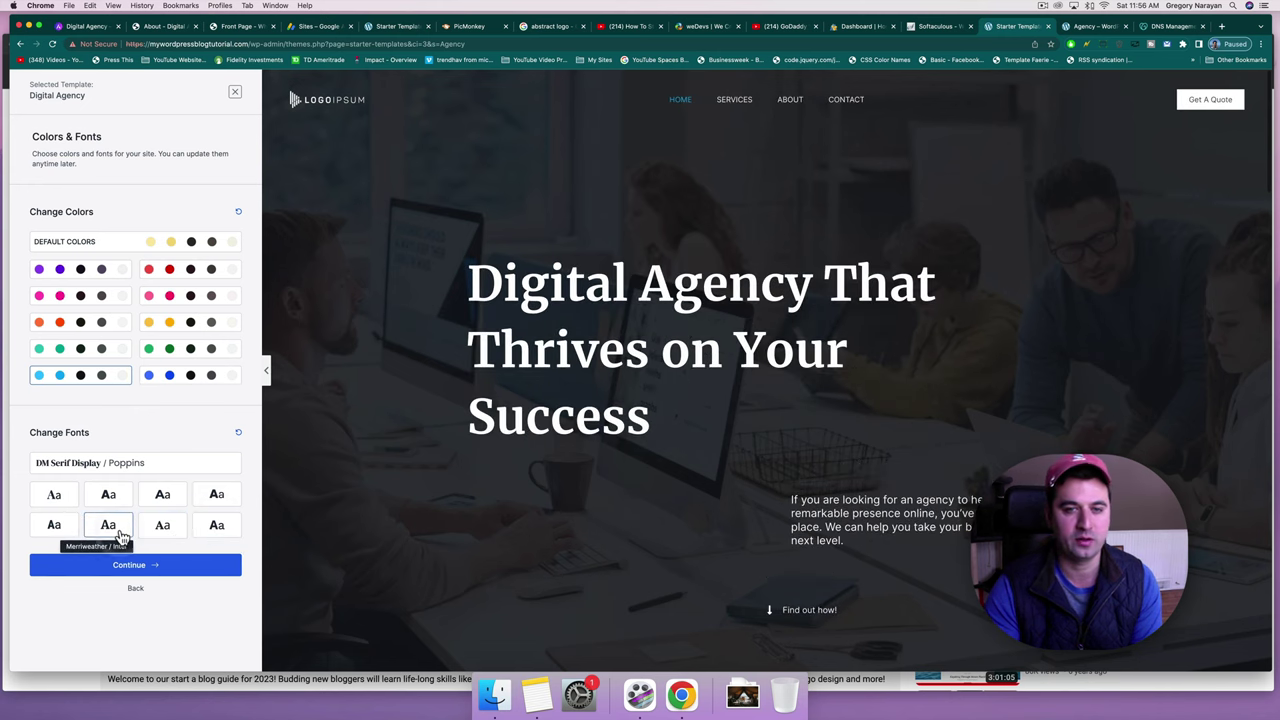
click(100, 492)
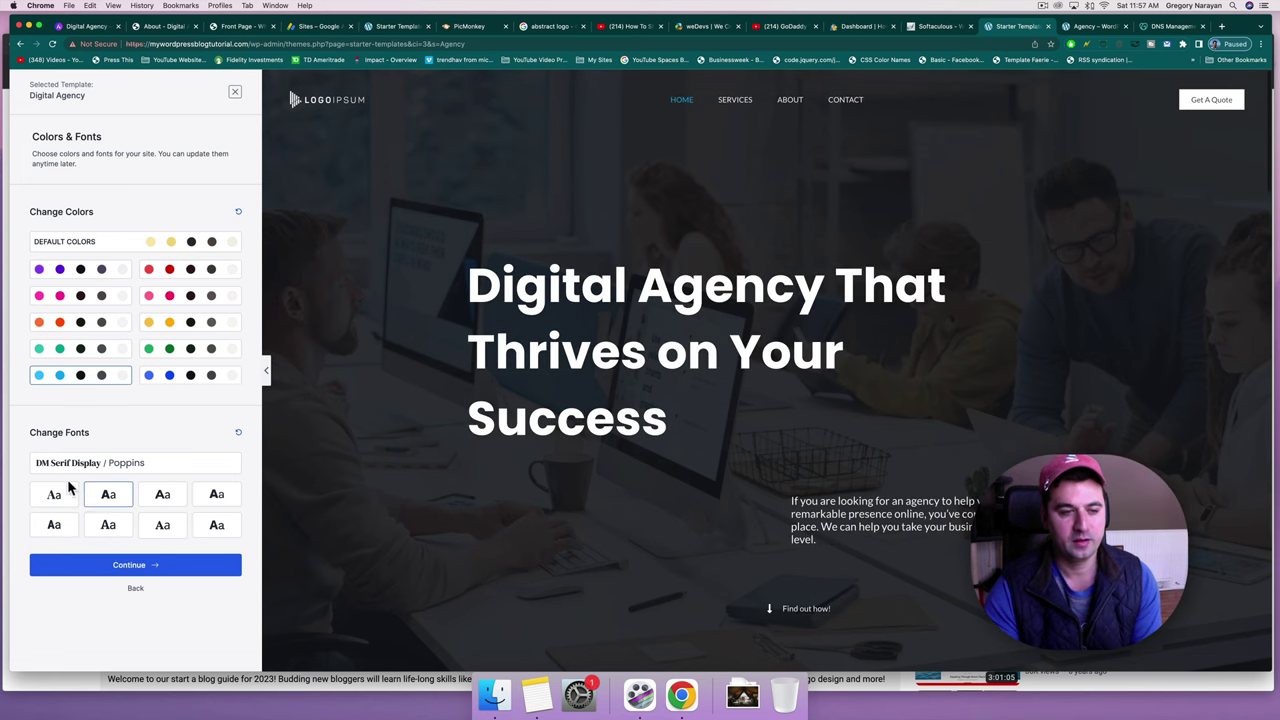
click(113, 533)
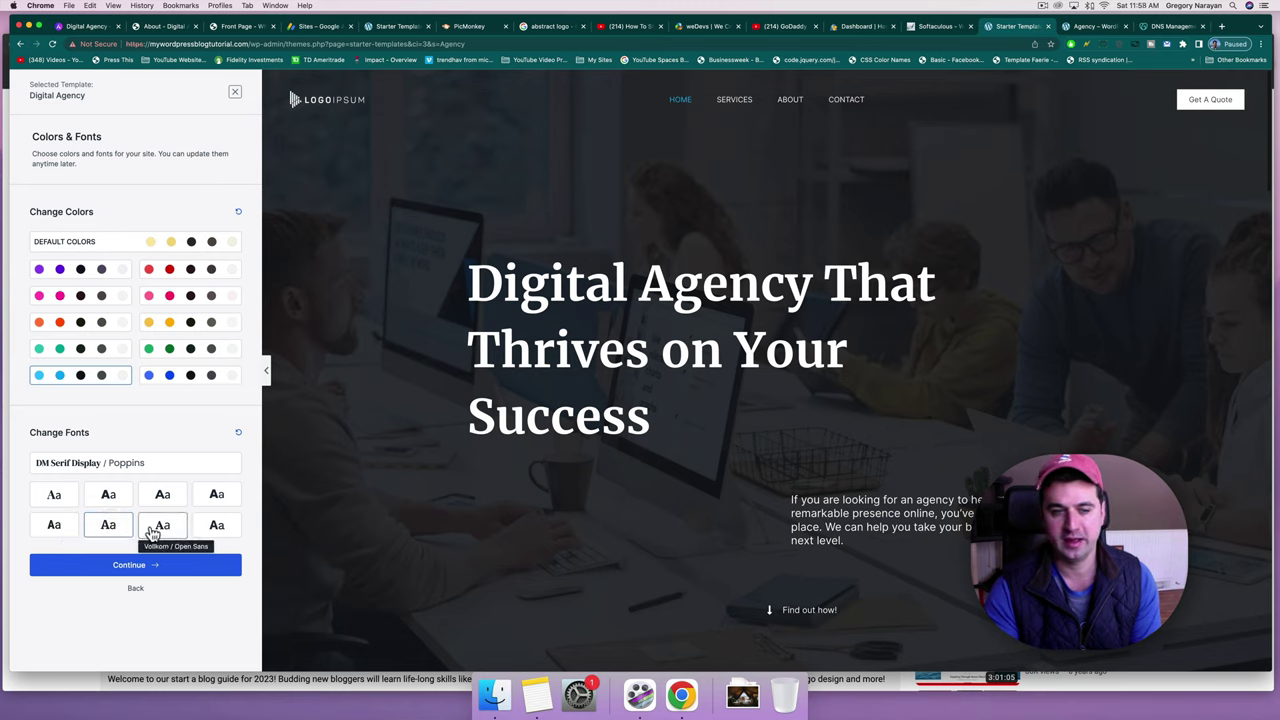
click(158, 531)
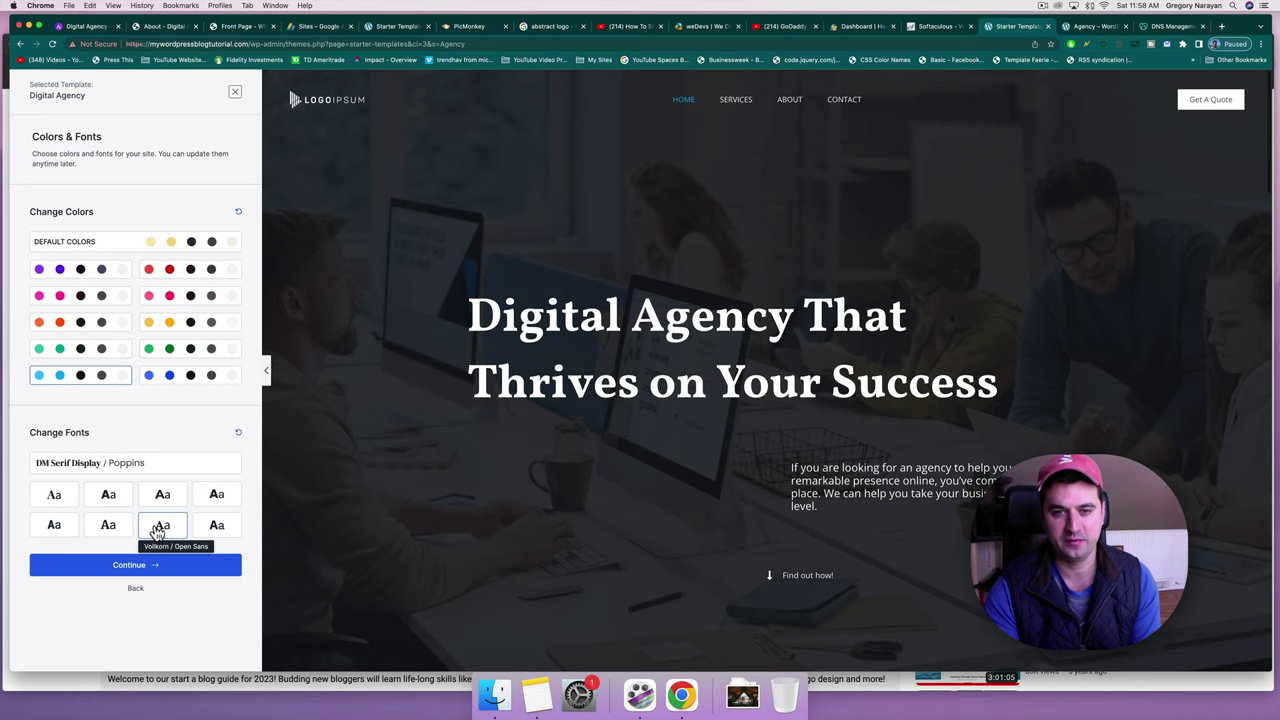
click(110, 528)
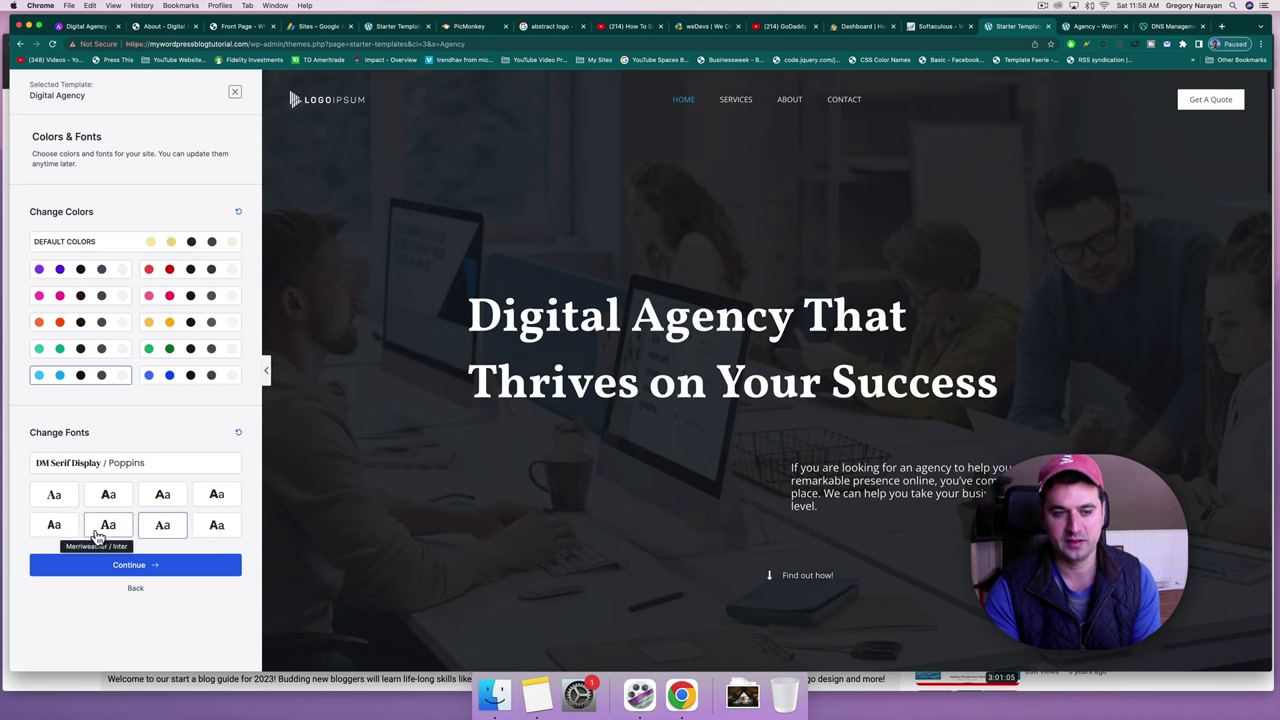
click(150, 531)
click(108, 531)
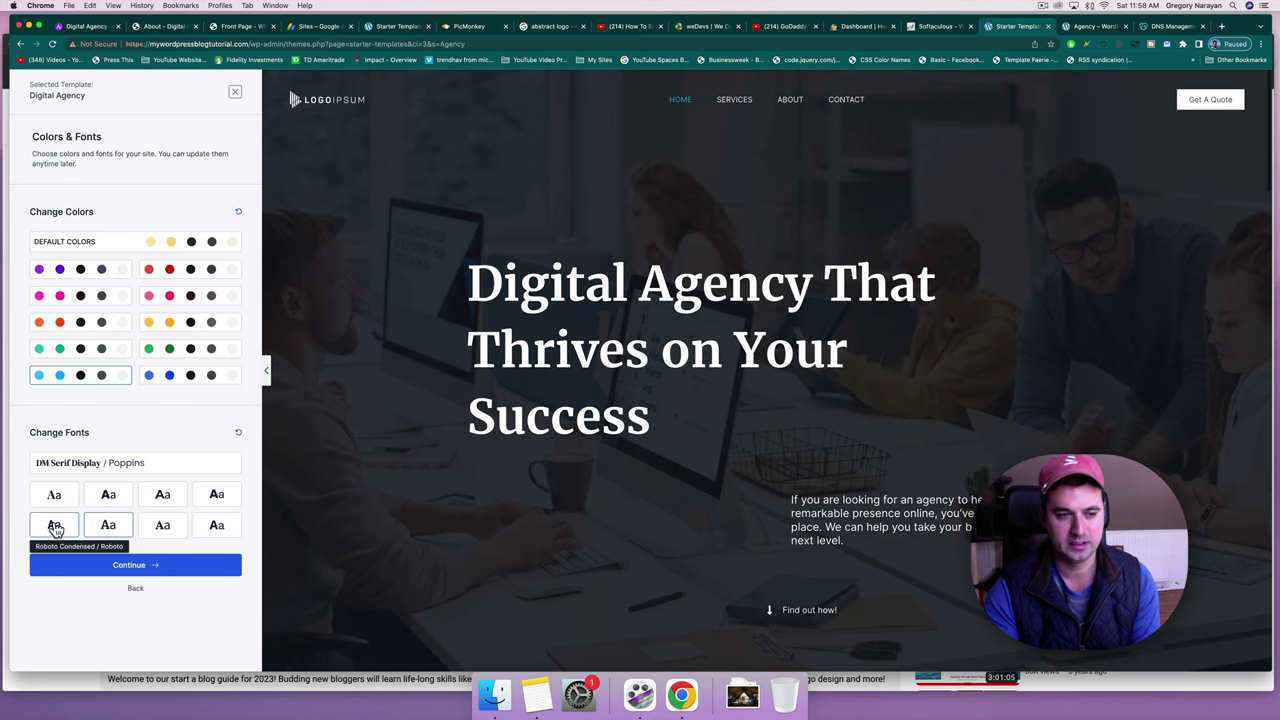
click(54, 525)
click(110, 528)
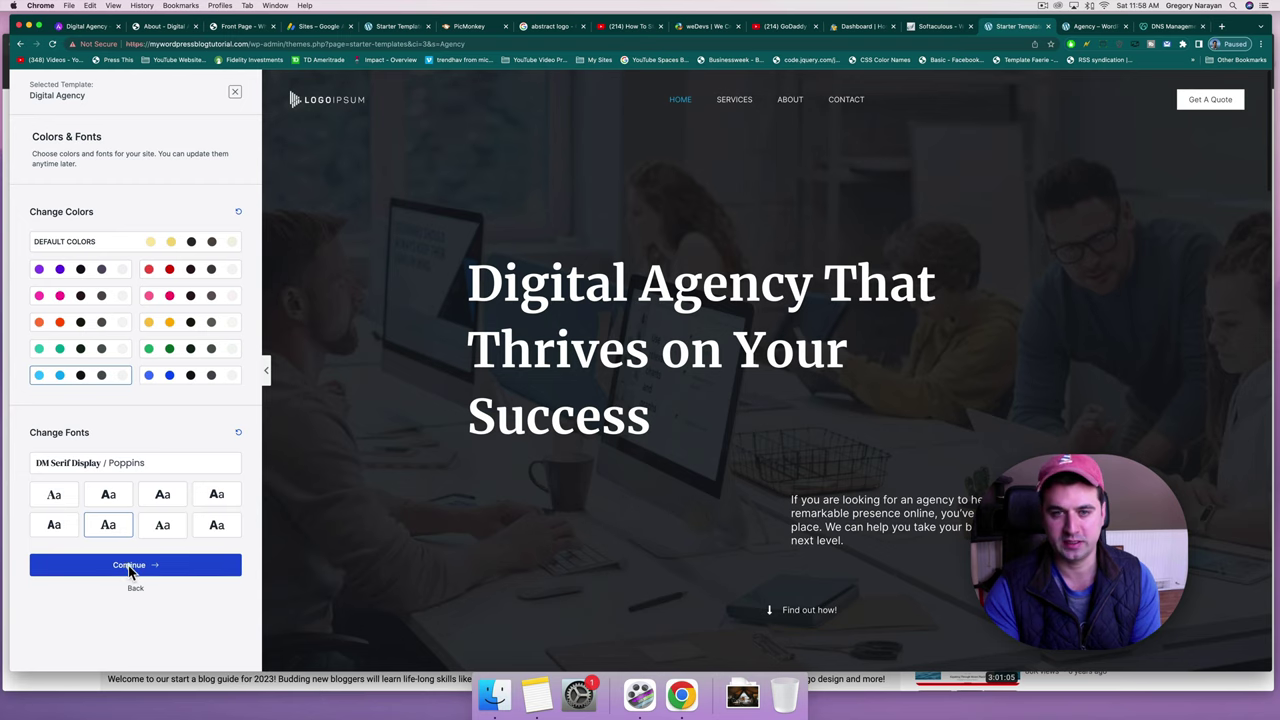
click(128, 565)
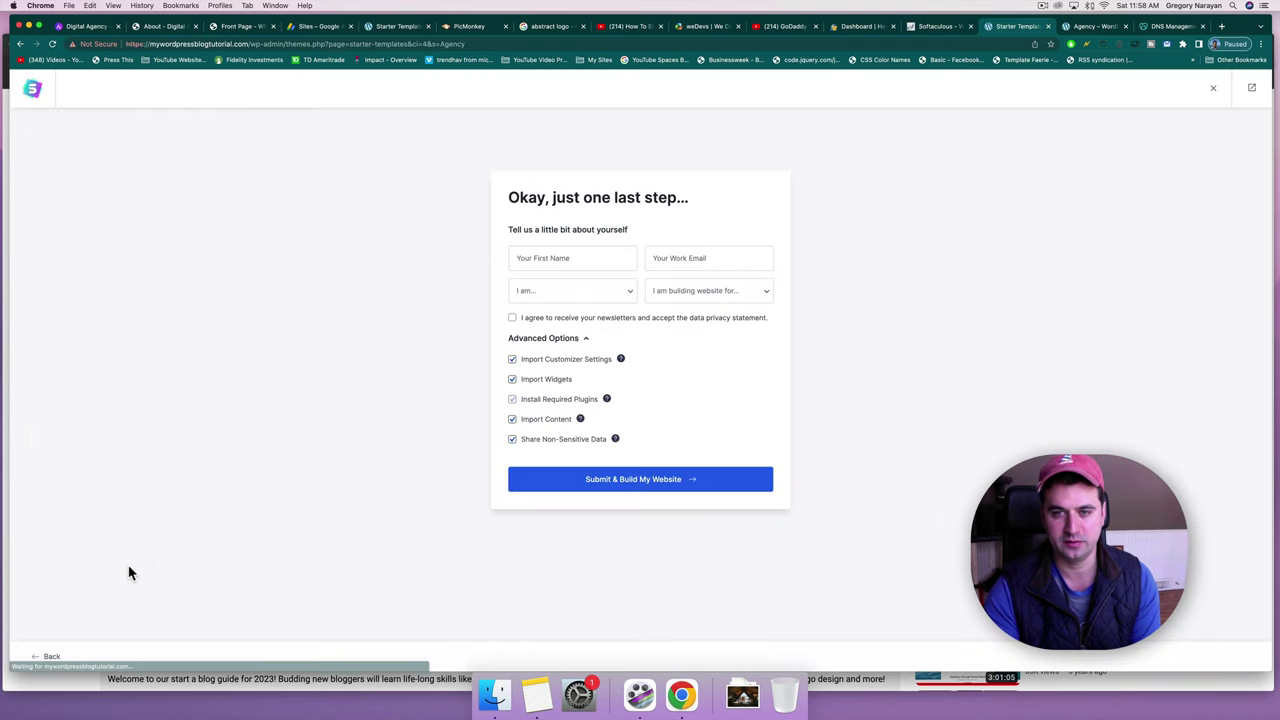
Enter a first name and work email, choose Expert level and Myself/My Company.
click(518, 265)
text(Greg)
key(Tab)
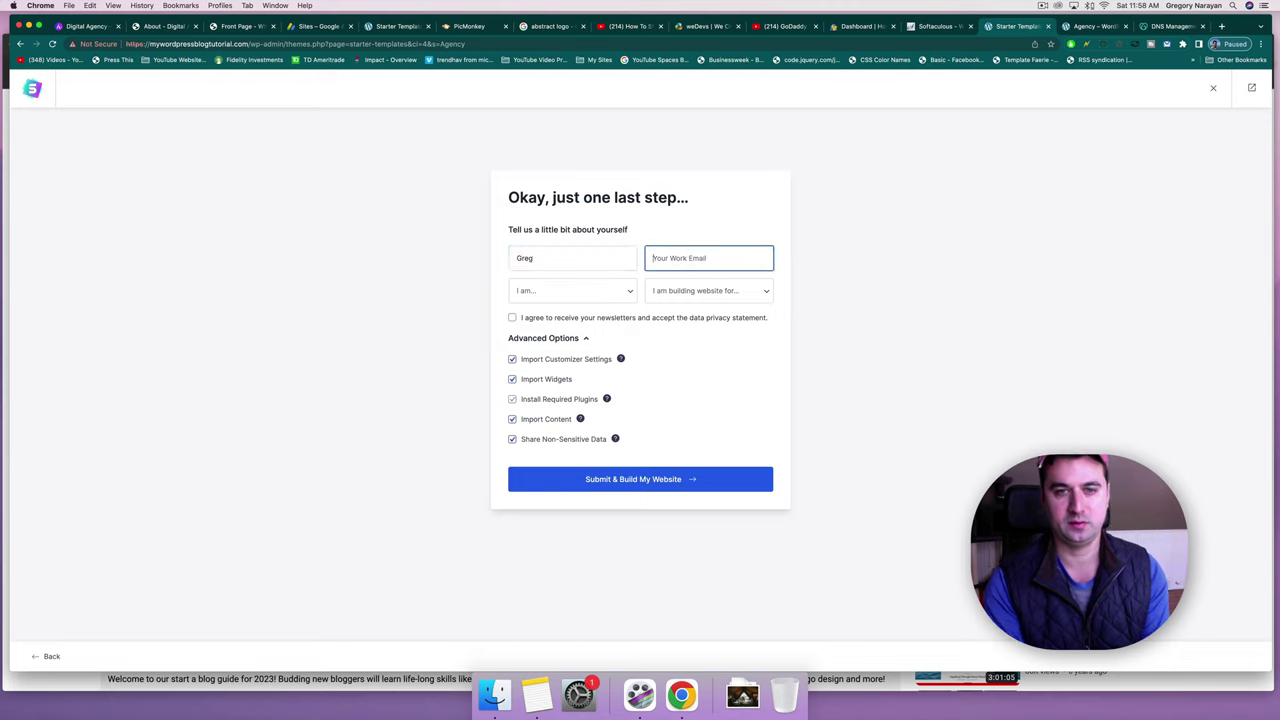
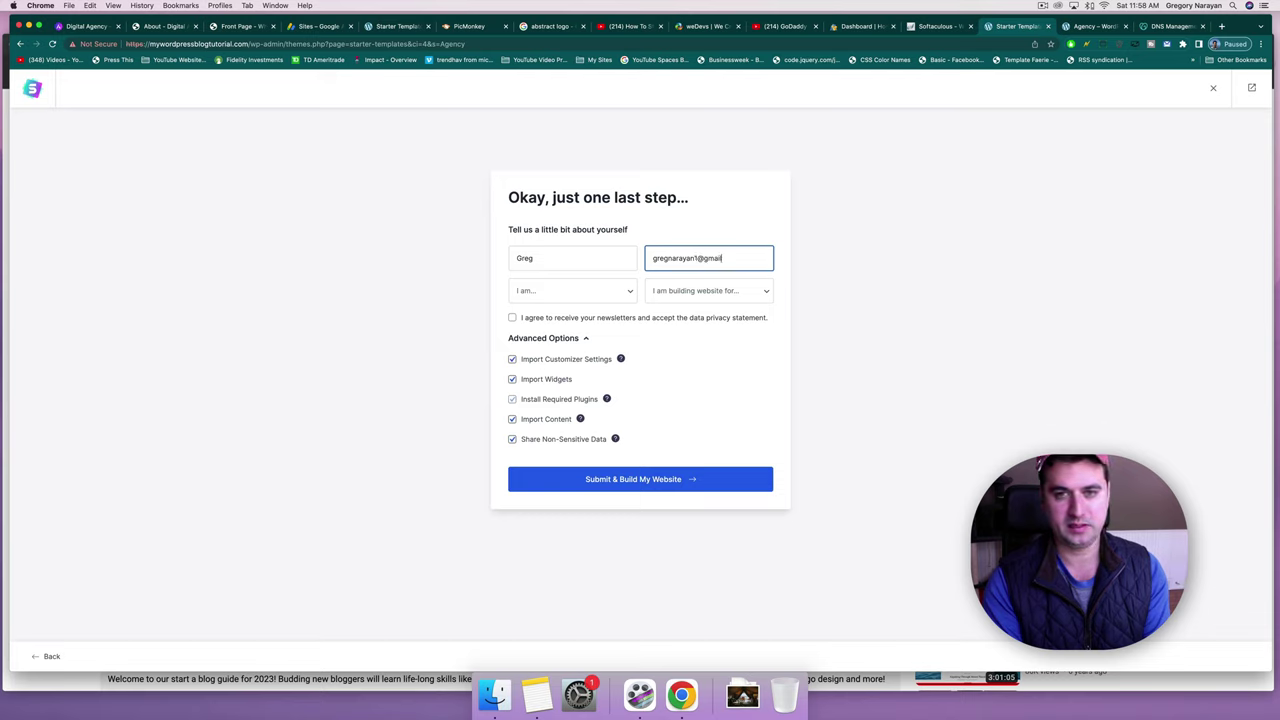
click(599, 299)
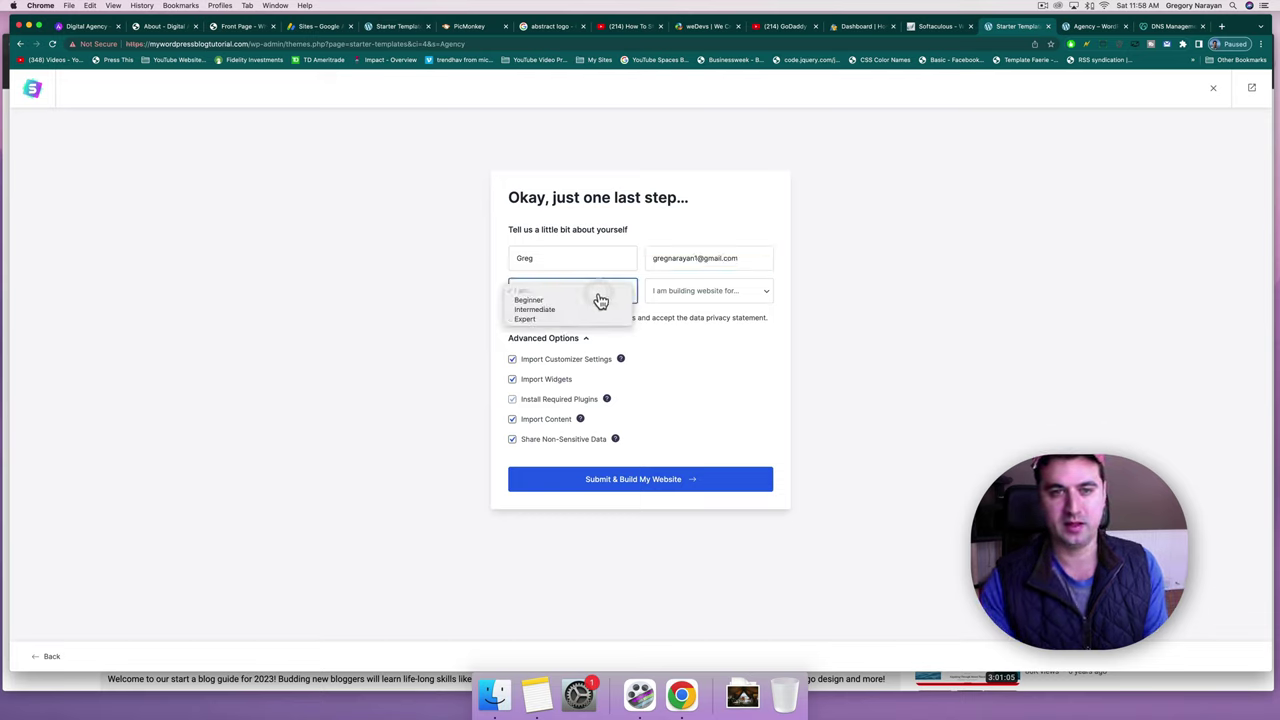
click(563, 320)
click(674, 294)
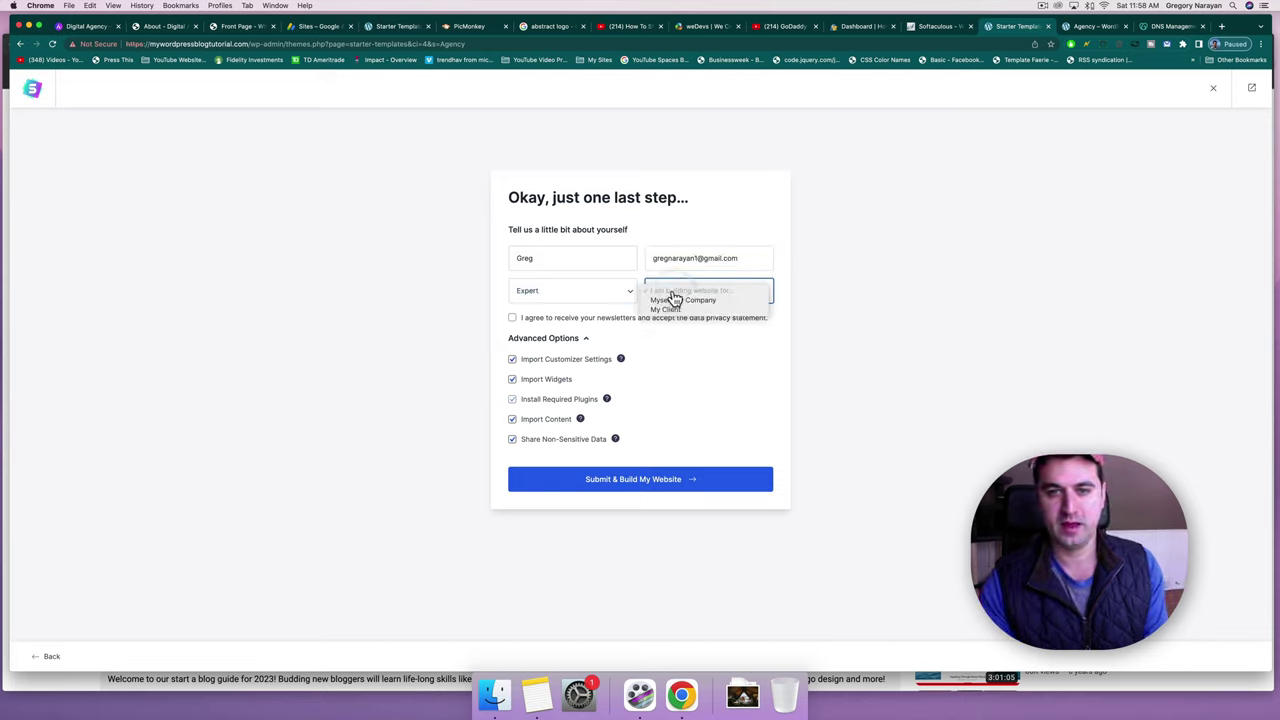
click(670, 301)
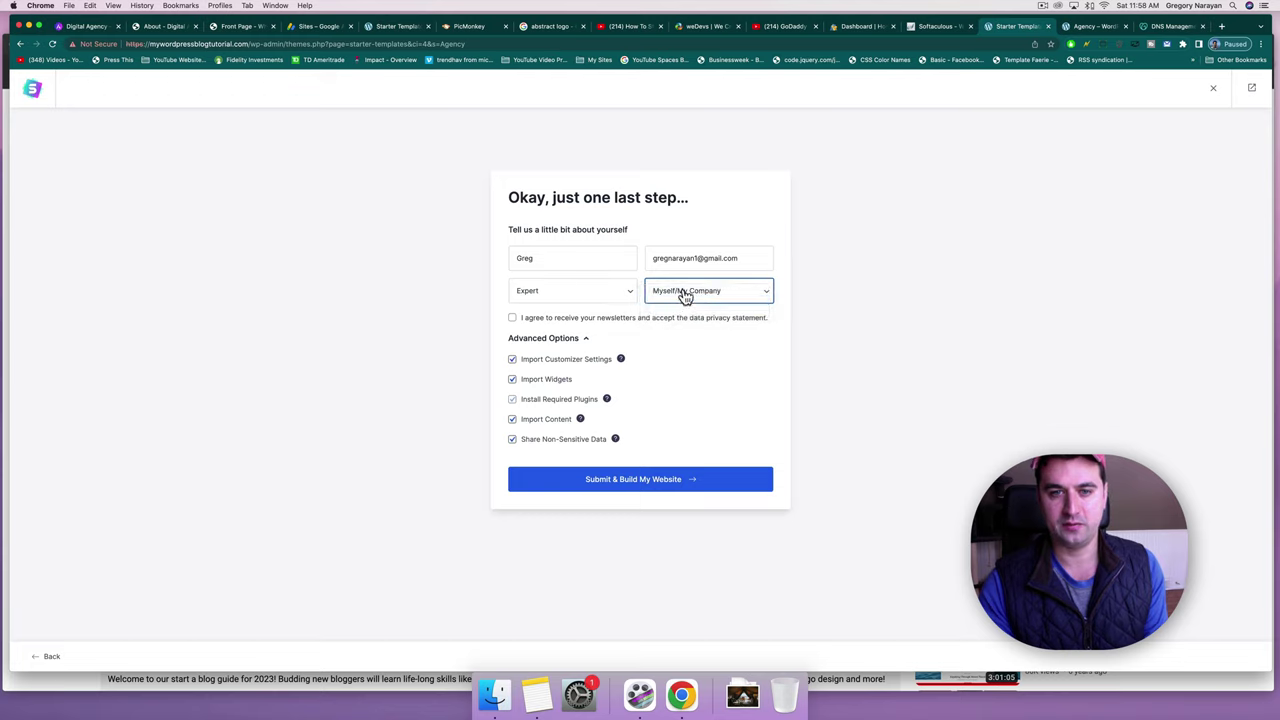
Agree to newsletters, untick Share Non-Sensitive Data, and submit to build the website.
click(513, 318)
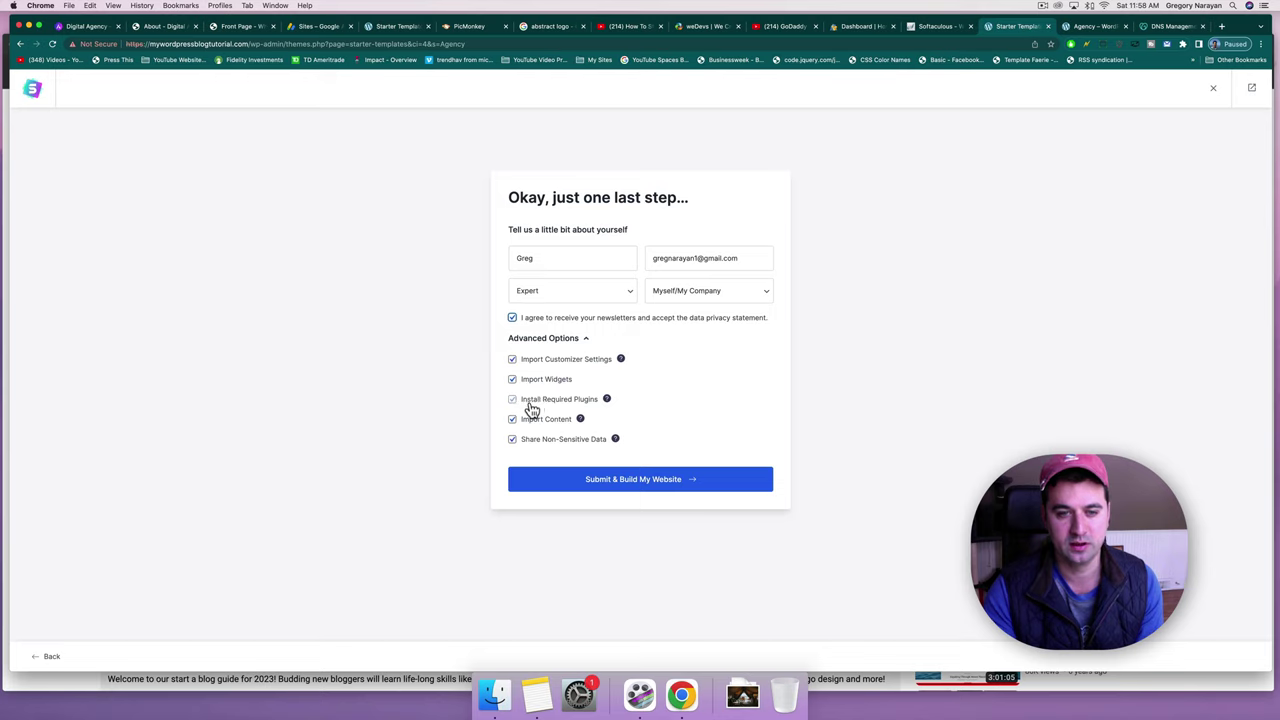
mouse_move(579, 407)
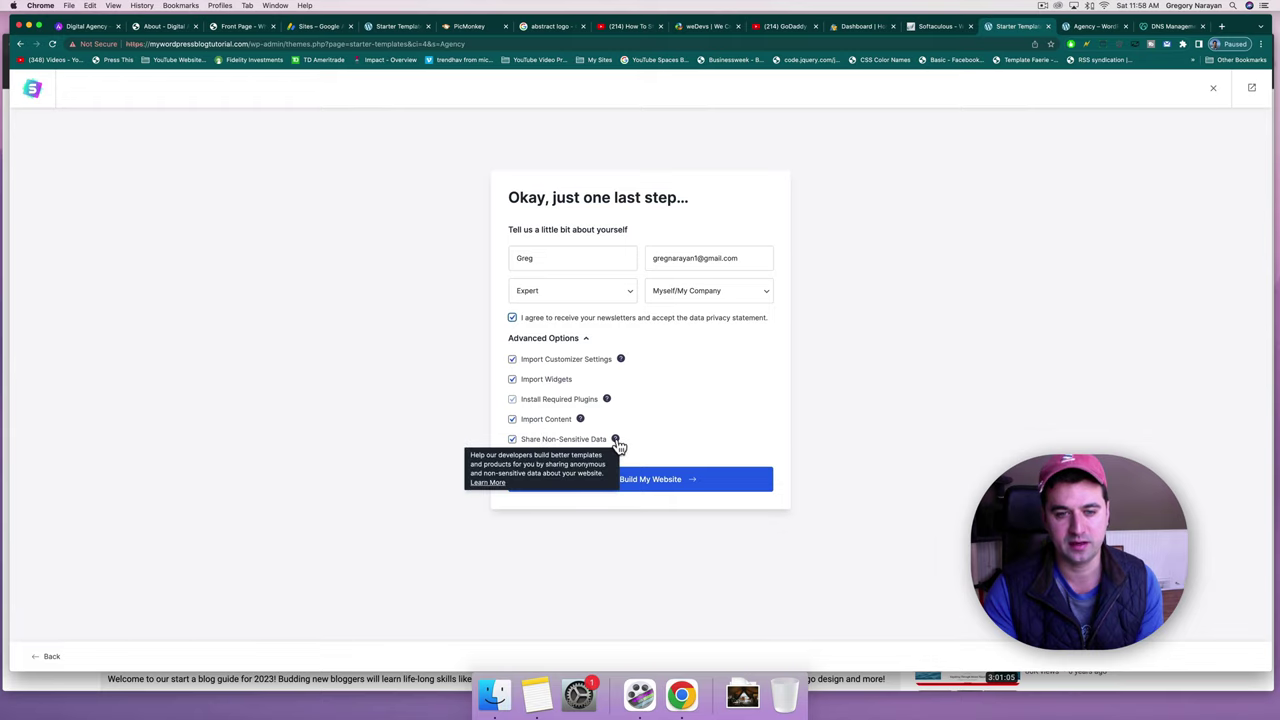
click(513, 443)
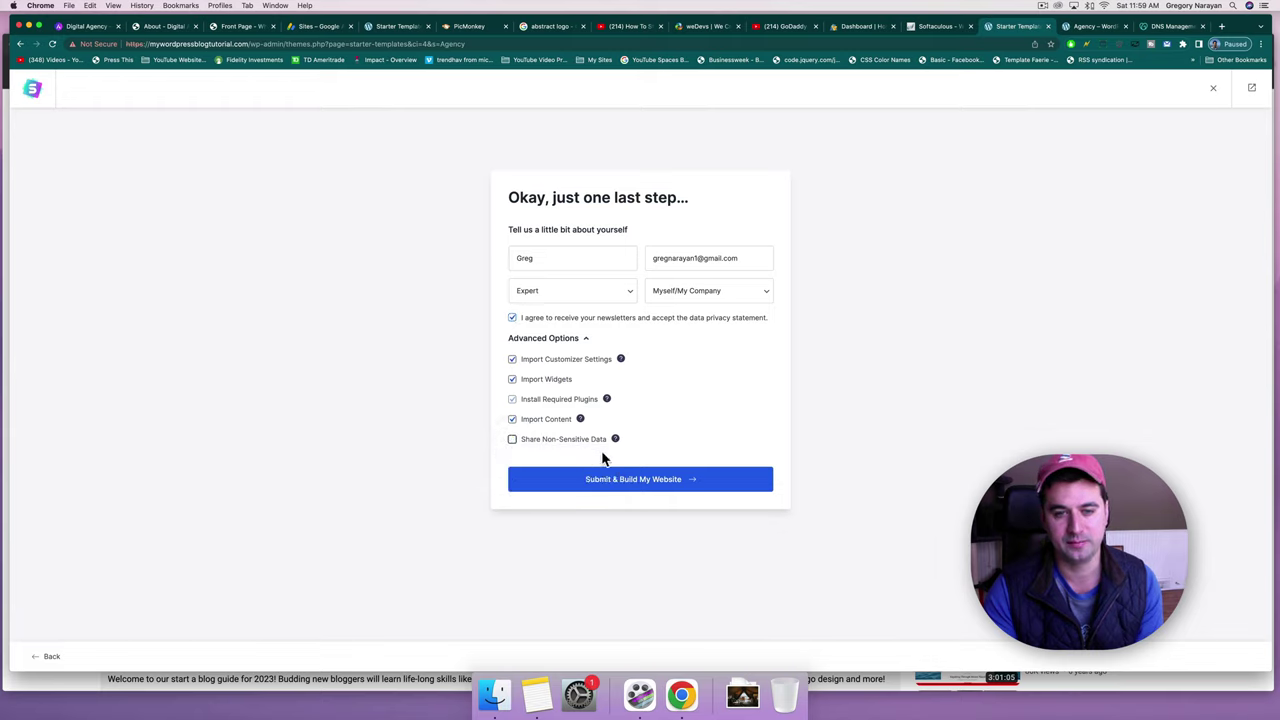
click(627, 481)
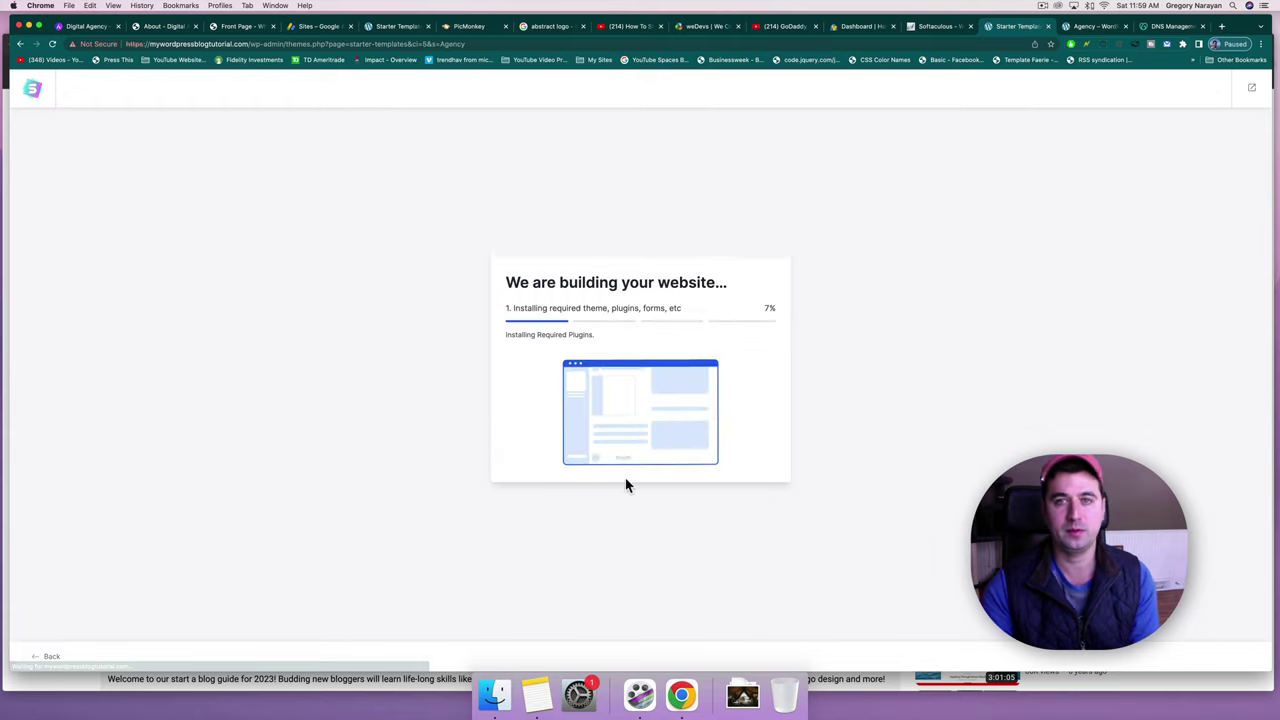
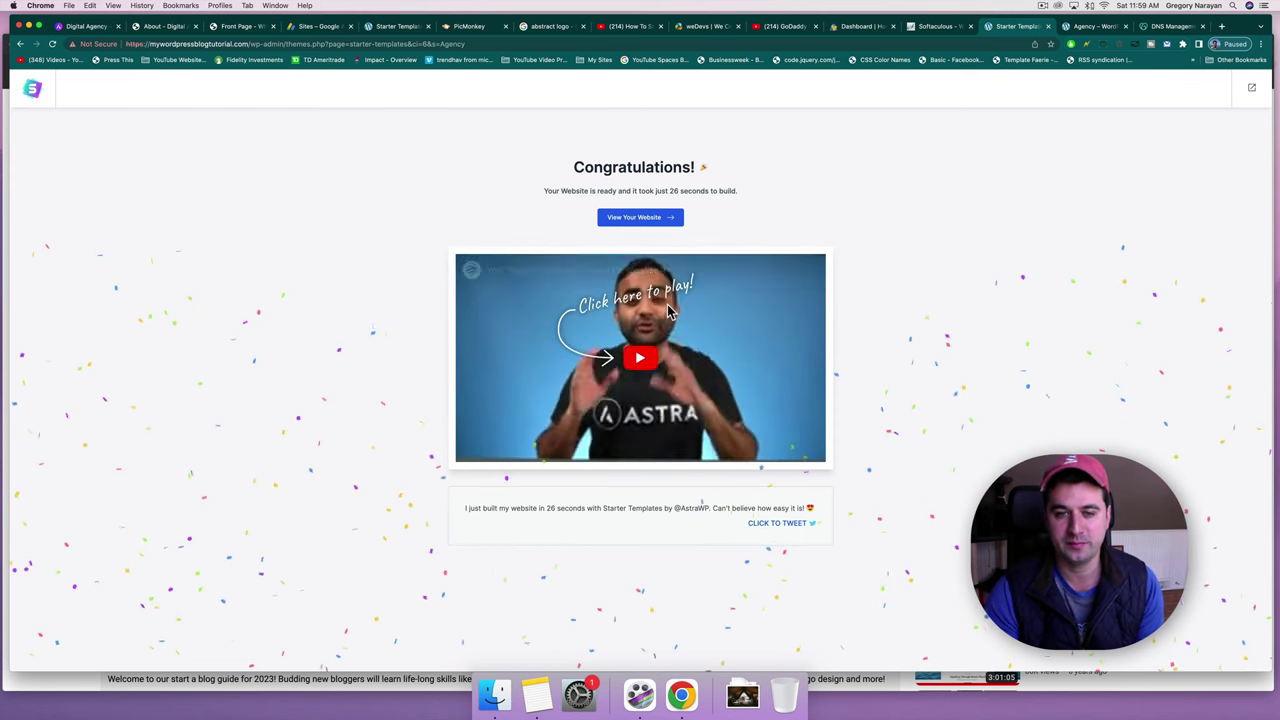
Tweet about the finished Agency starter-template site, then view the new Digital Agency homepage.
click(627, 219)
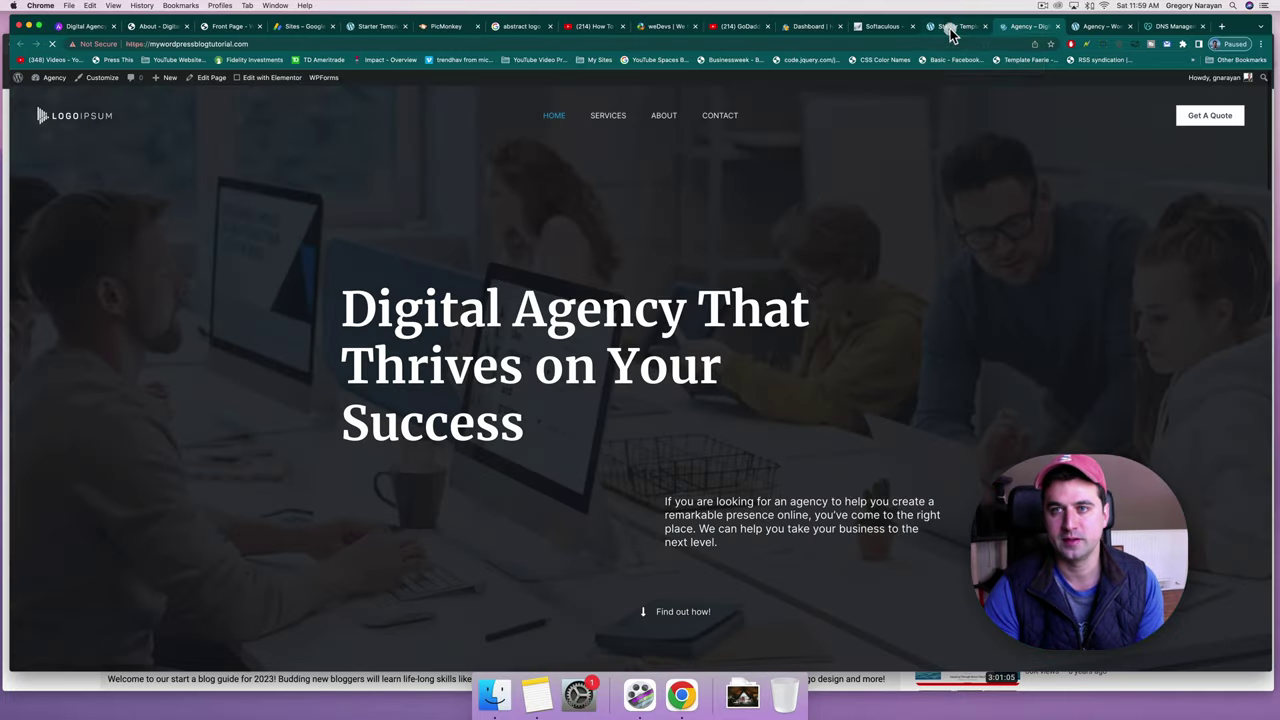
click(950, 27)
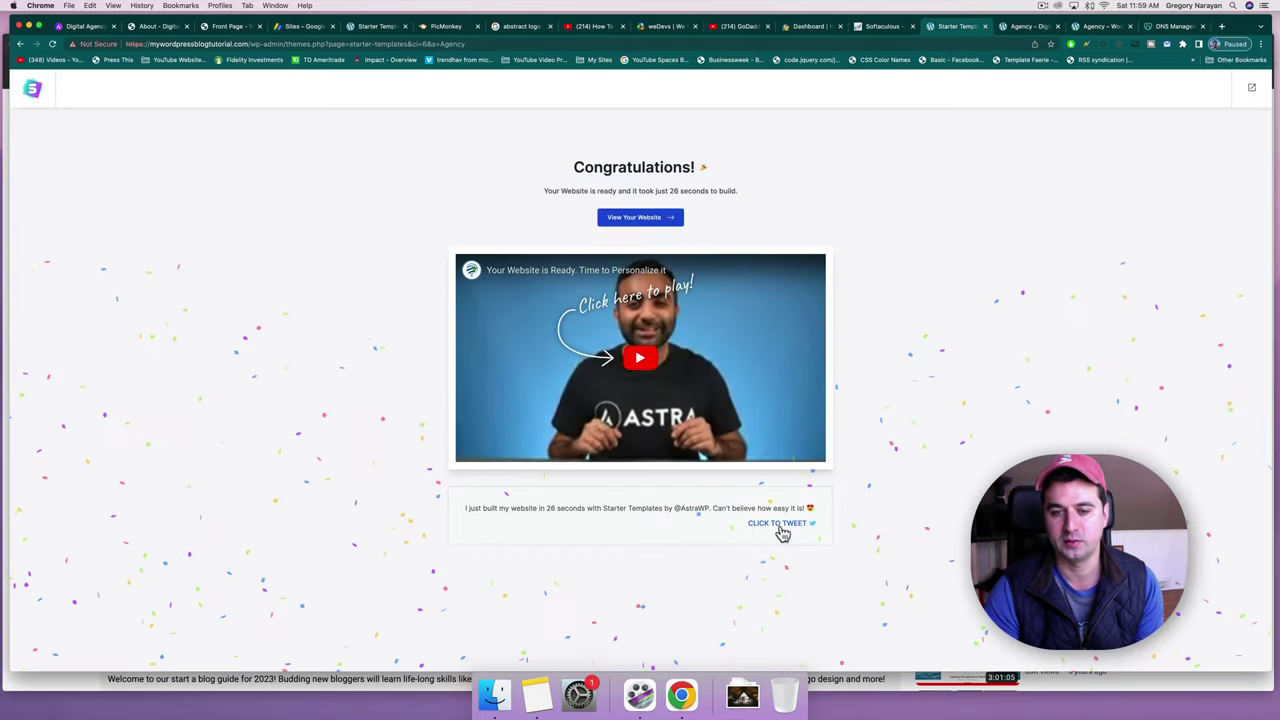
click(779, 527)
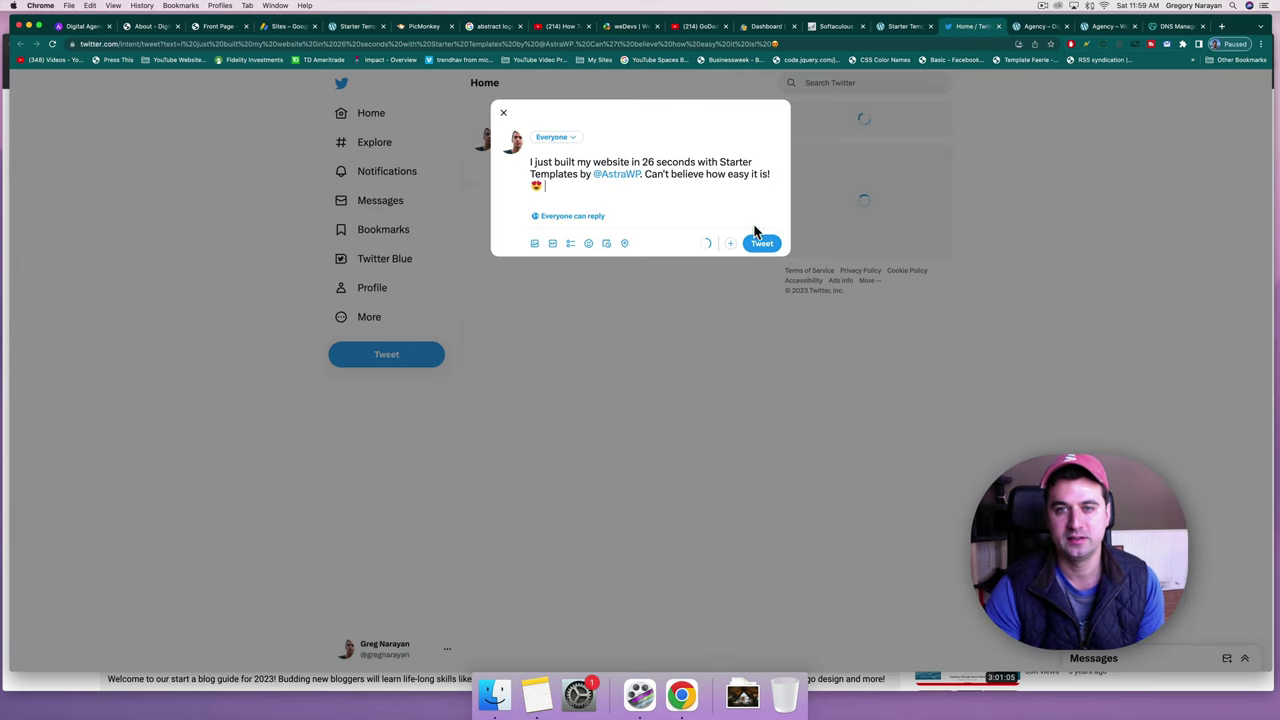
click(762, 243)
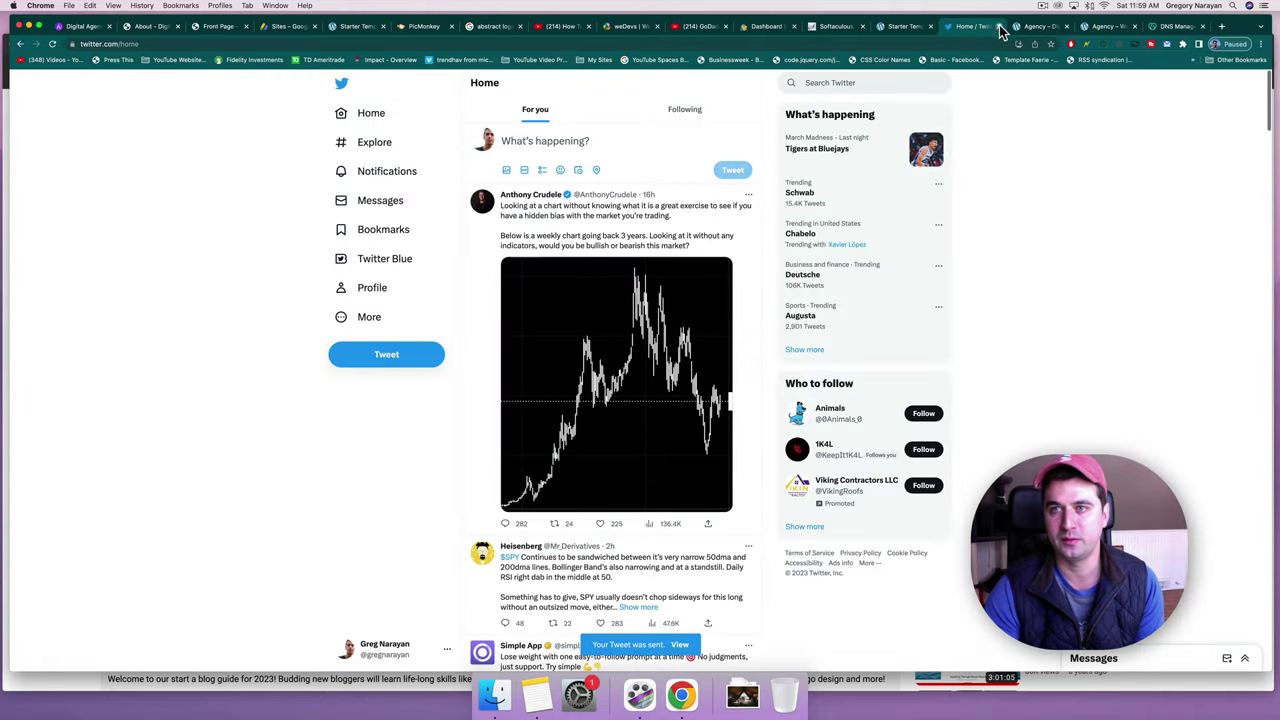
click(1000, 27)
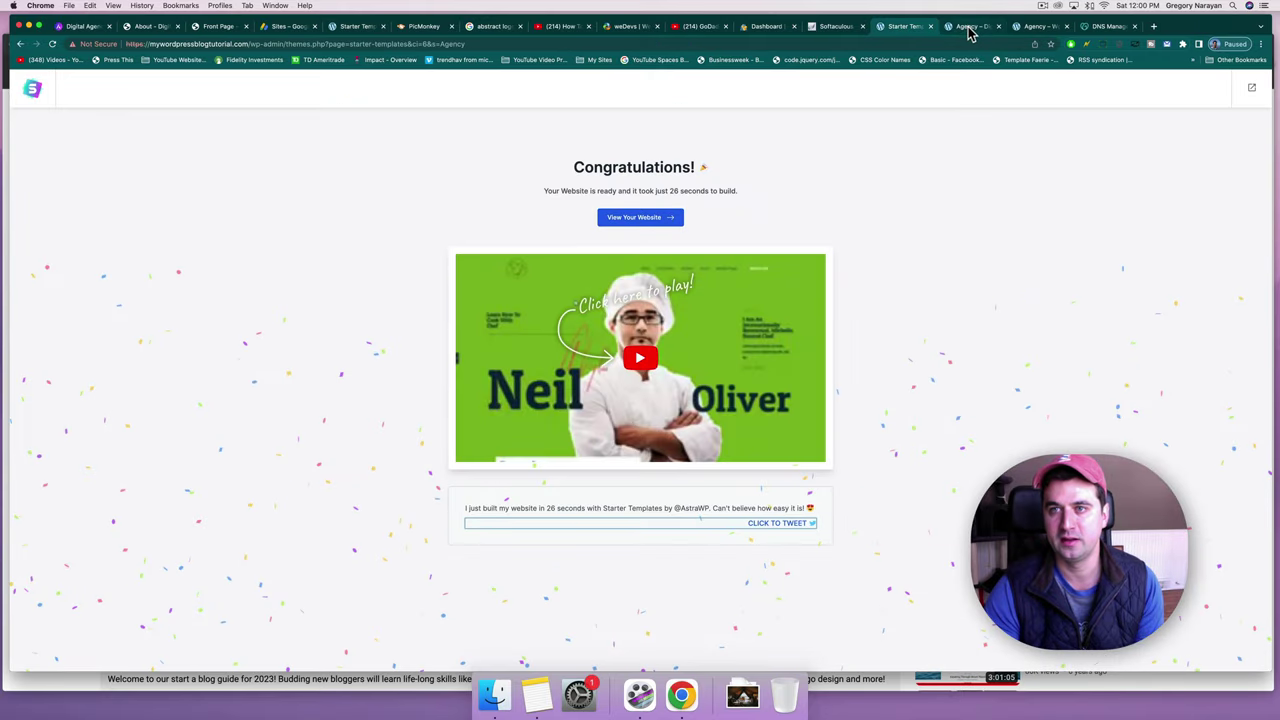
click(968, 28)
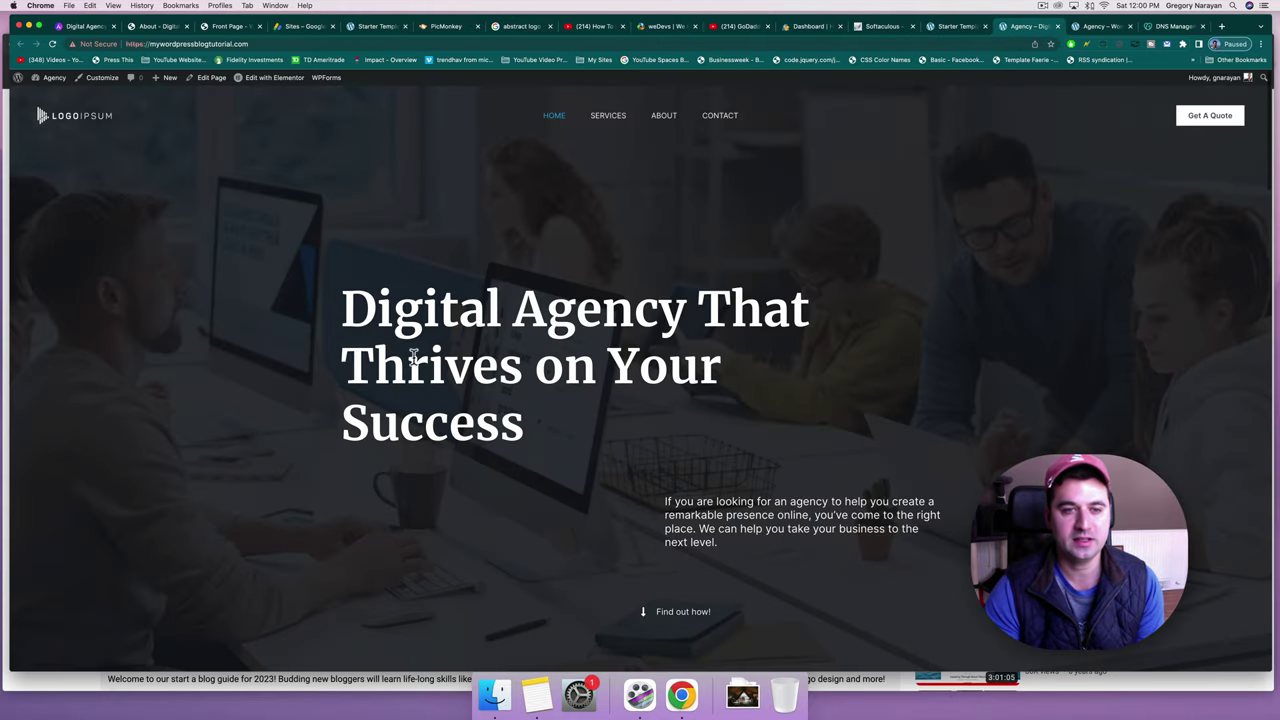
drag(343, 316, 626, 425)
click(626, 425)
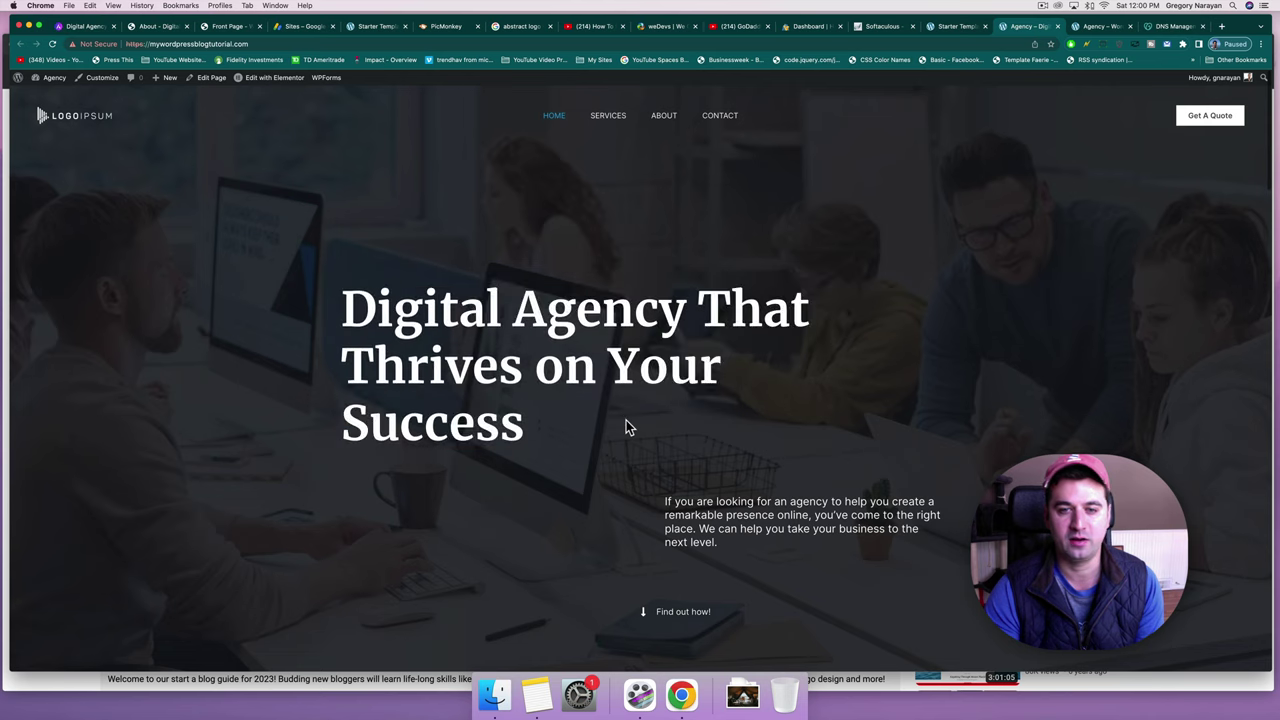
scroll(626, 425, down, 1)
scroll(626, 427, down, 15)
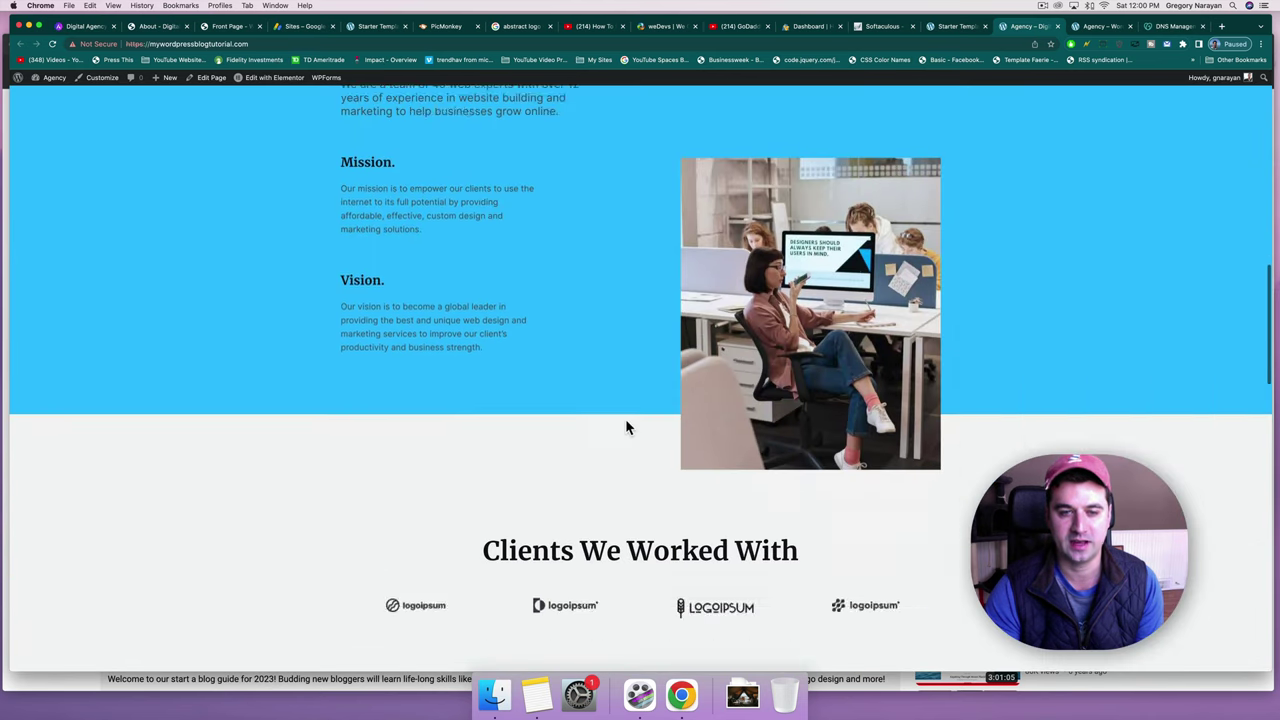
scroll(625, 418, down, 20)
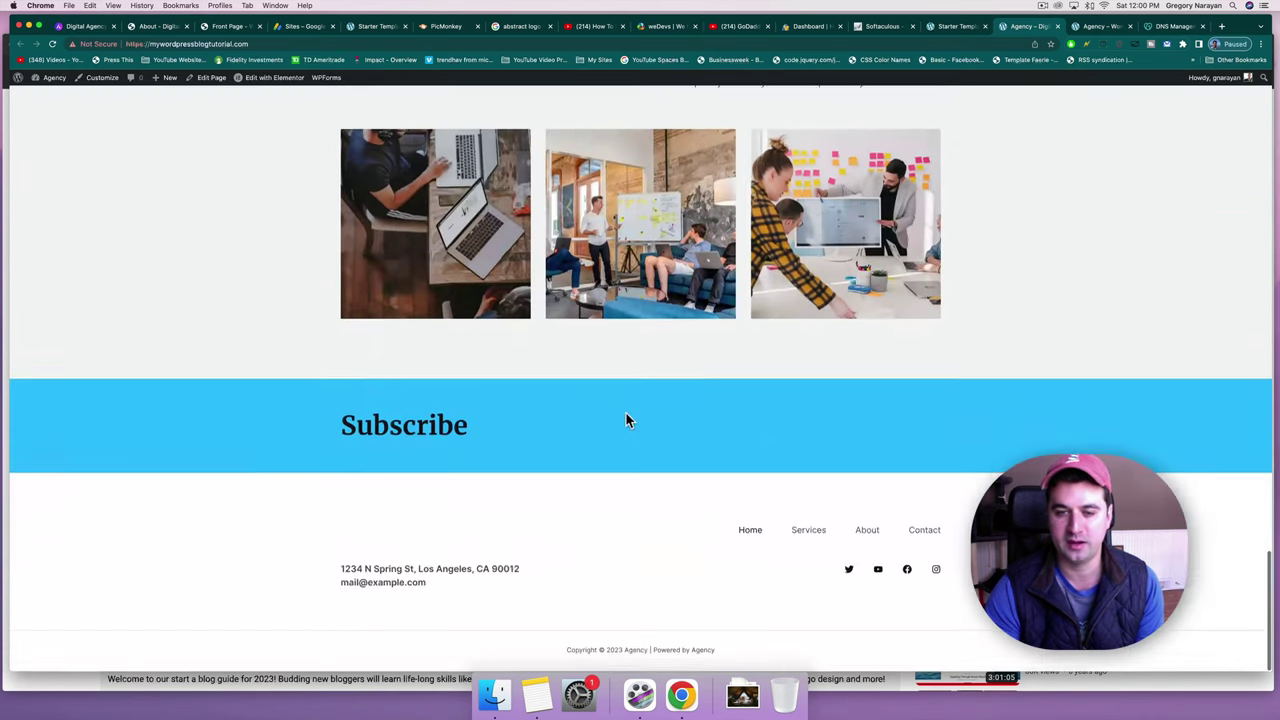
scroll(626, 413, up, 20)
scroll(626, 418, up, 15)
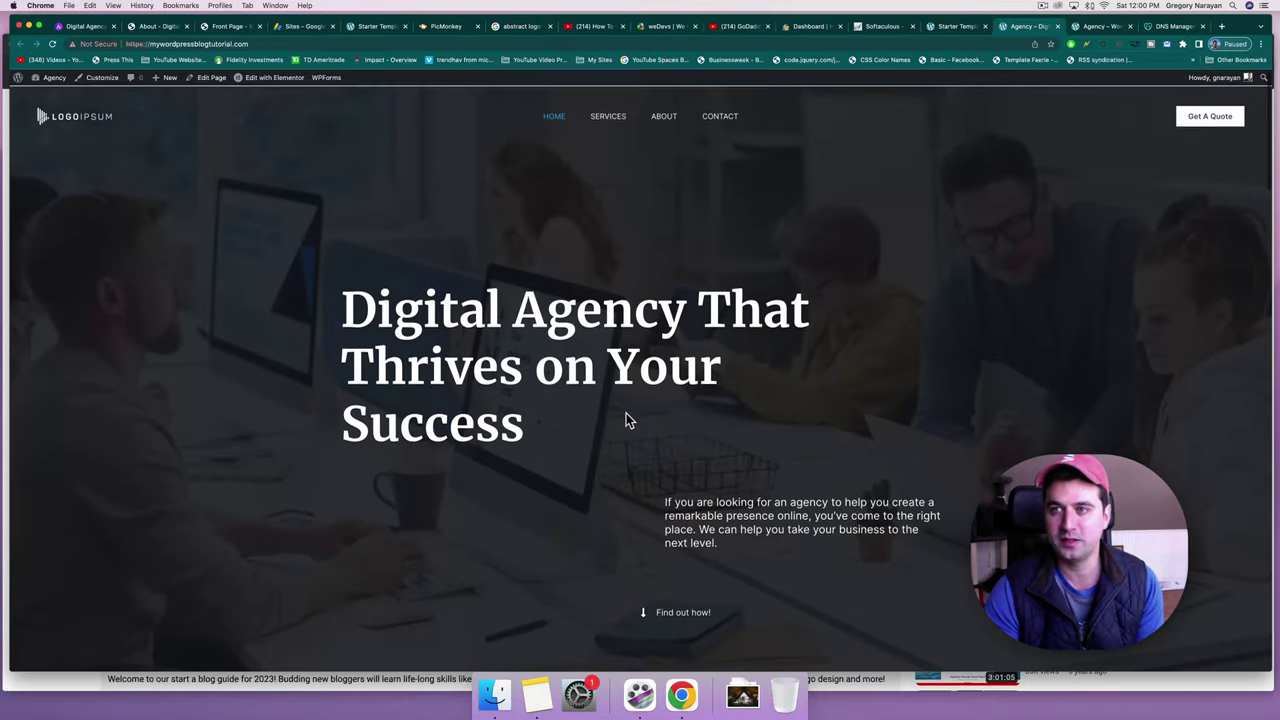
click(152, 44)
click(120, 44)
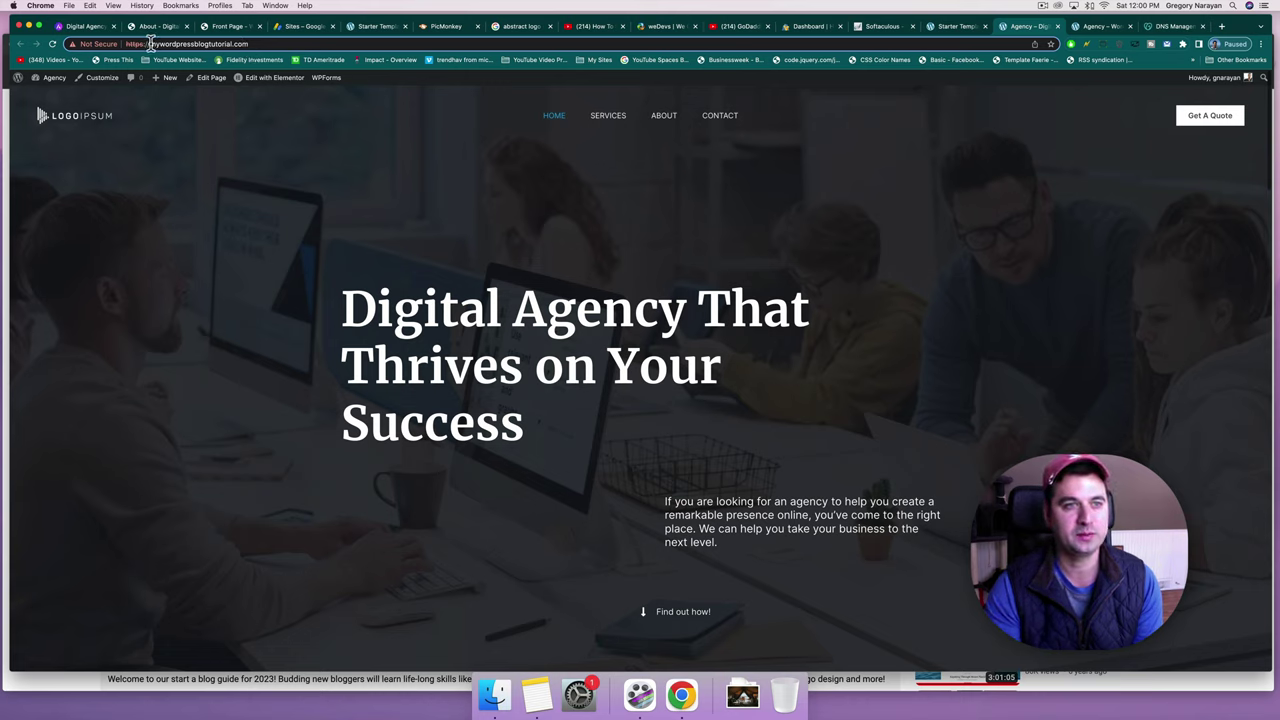
drag(150, 43, 116, 44)
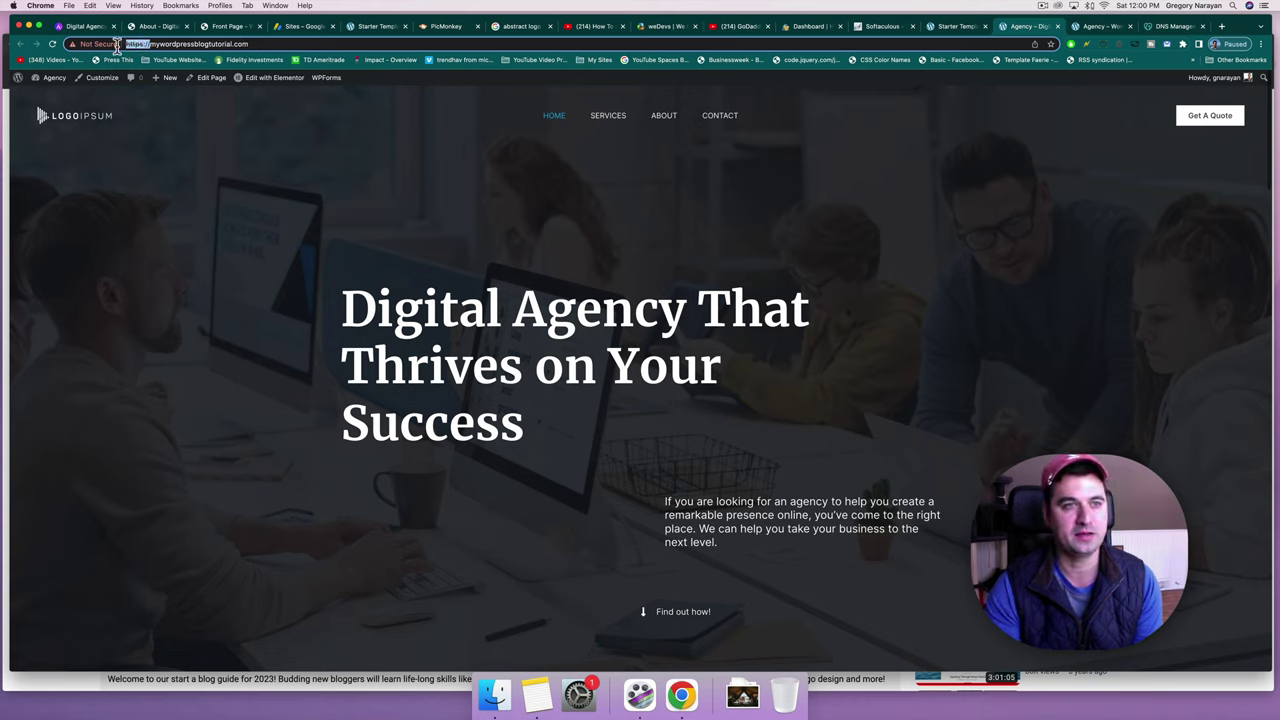
click(286, 192)
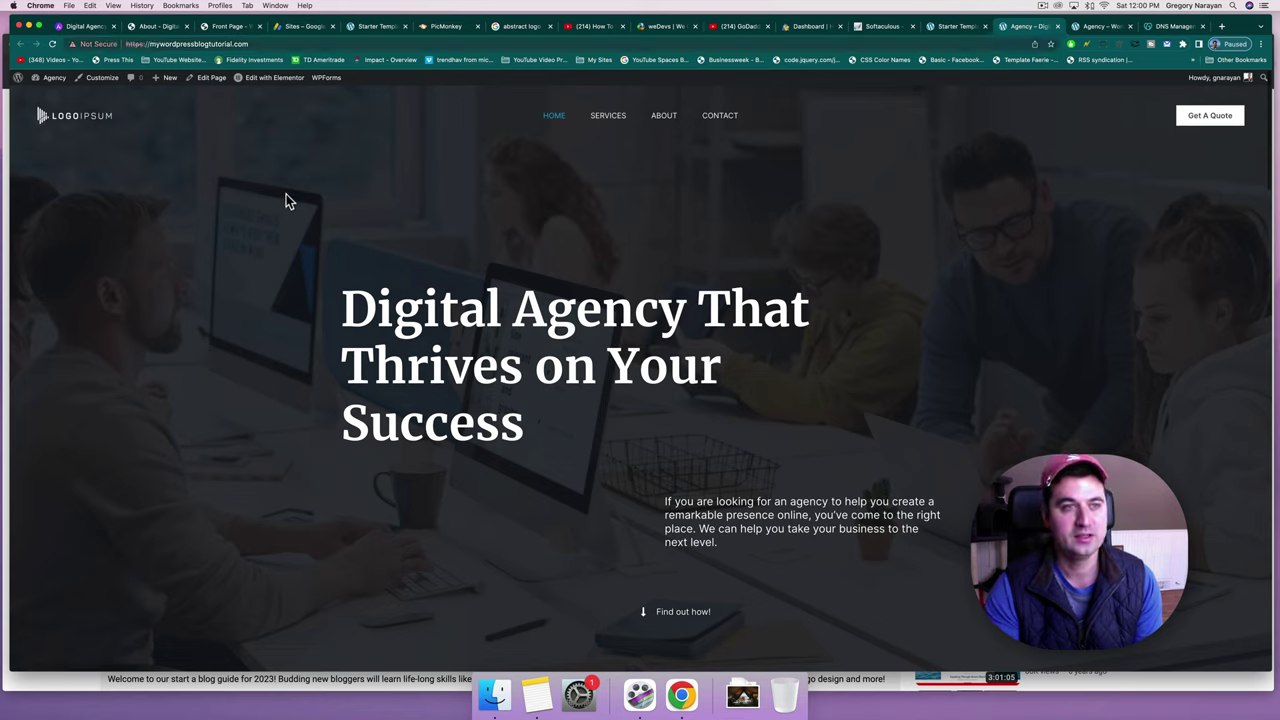
click(259, 43)
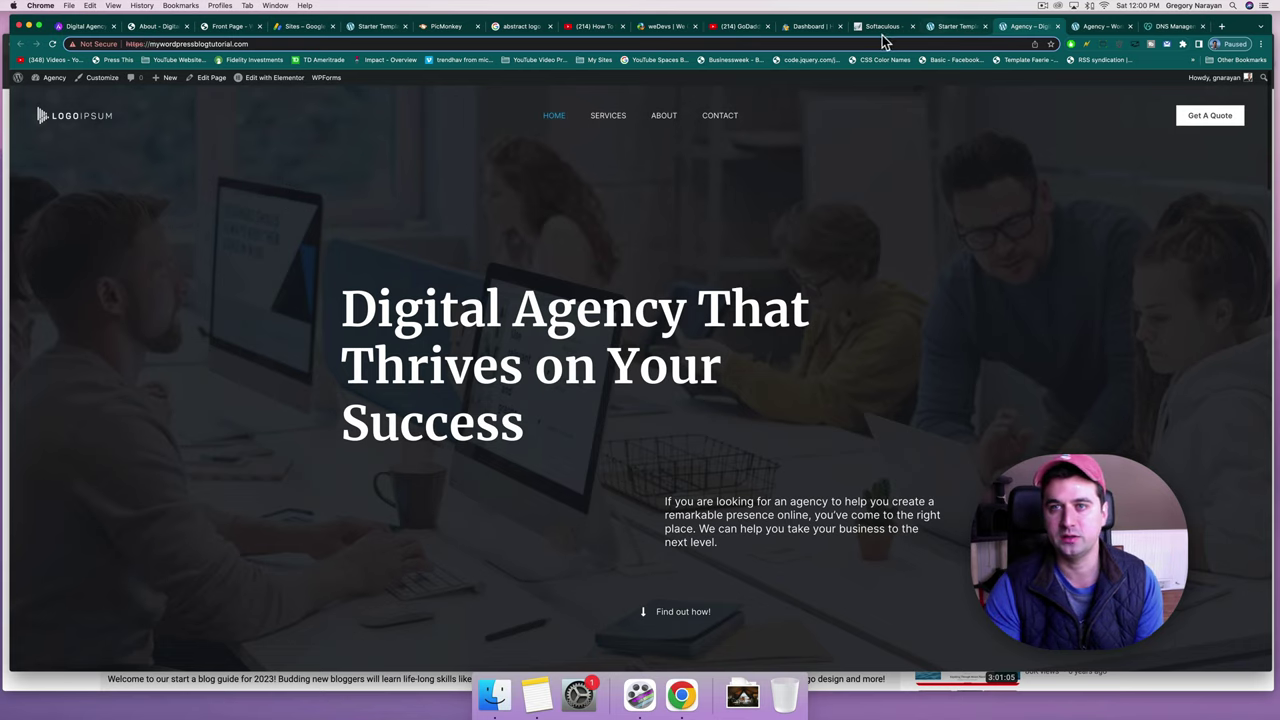
click(881, 28)
Launch cPanel for the first HostGator hosting package and open SSL/TLS Status.
click(808, 28)
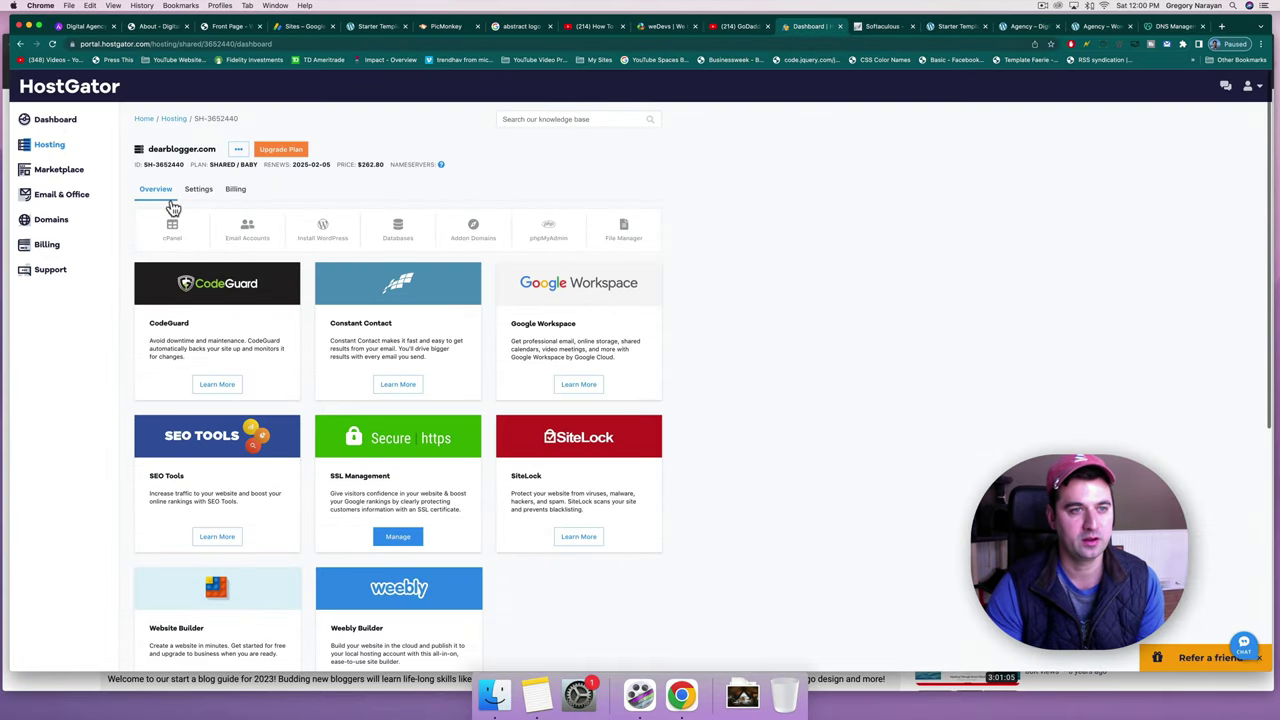
click(60, 119)
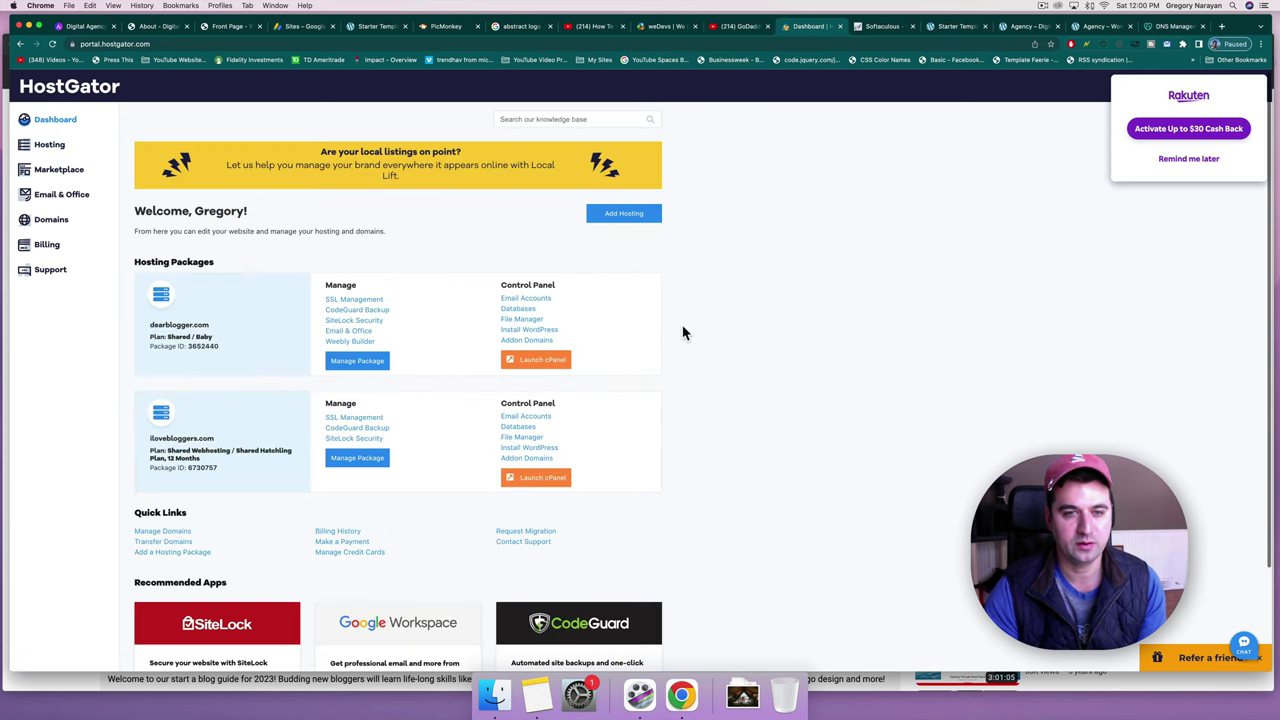
click(537, 360)
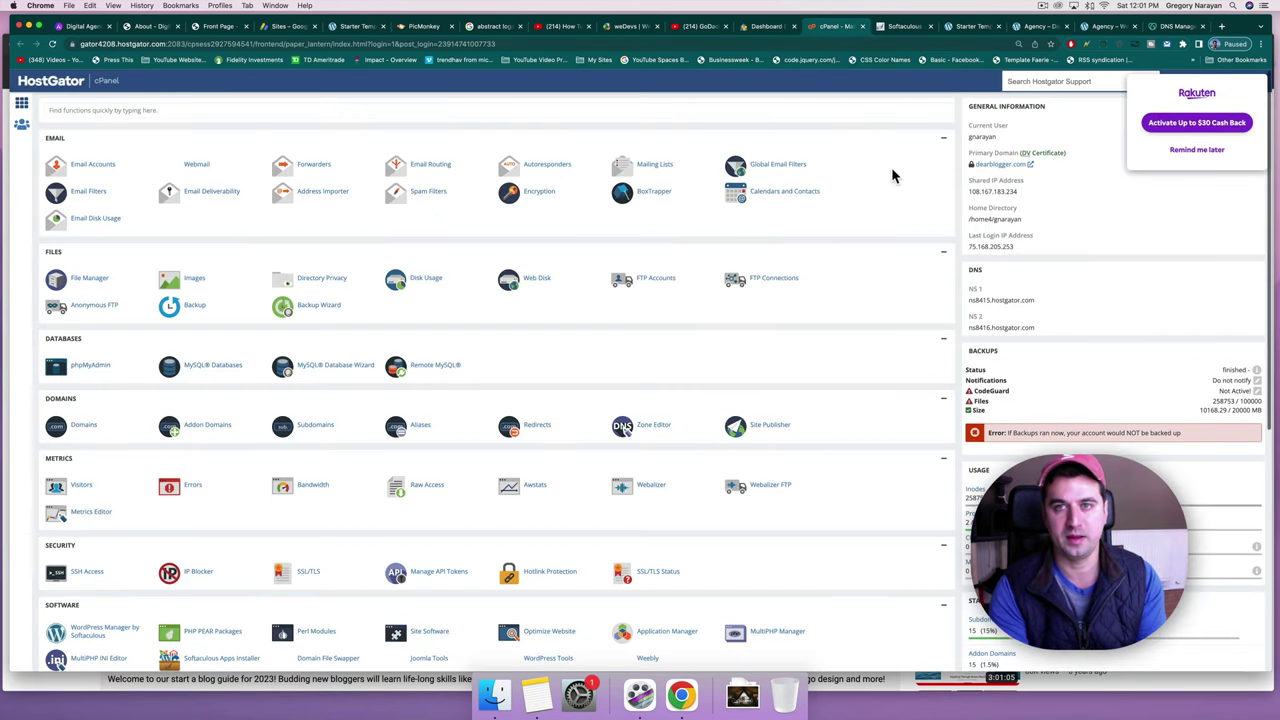
key(ctrl+f)
text(fil)
text(l)
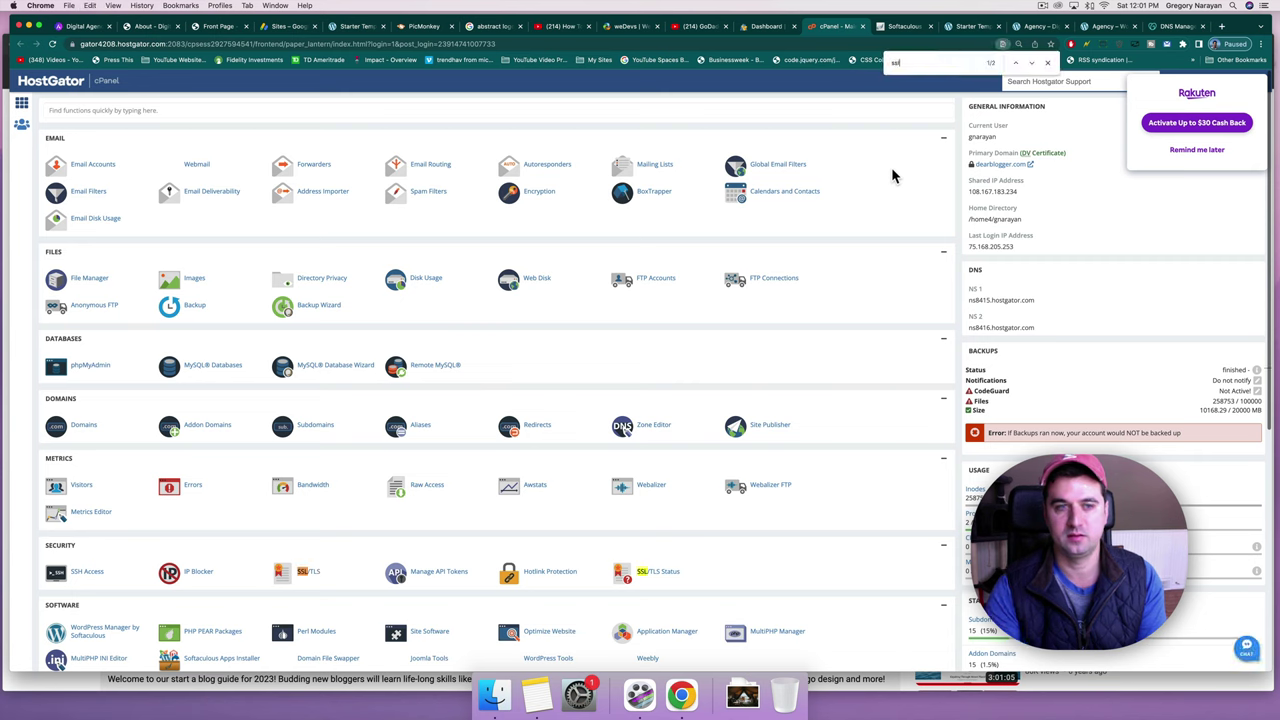
click(669, 576)
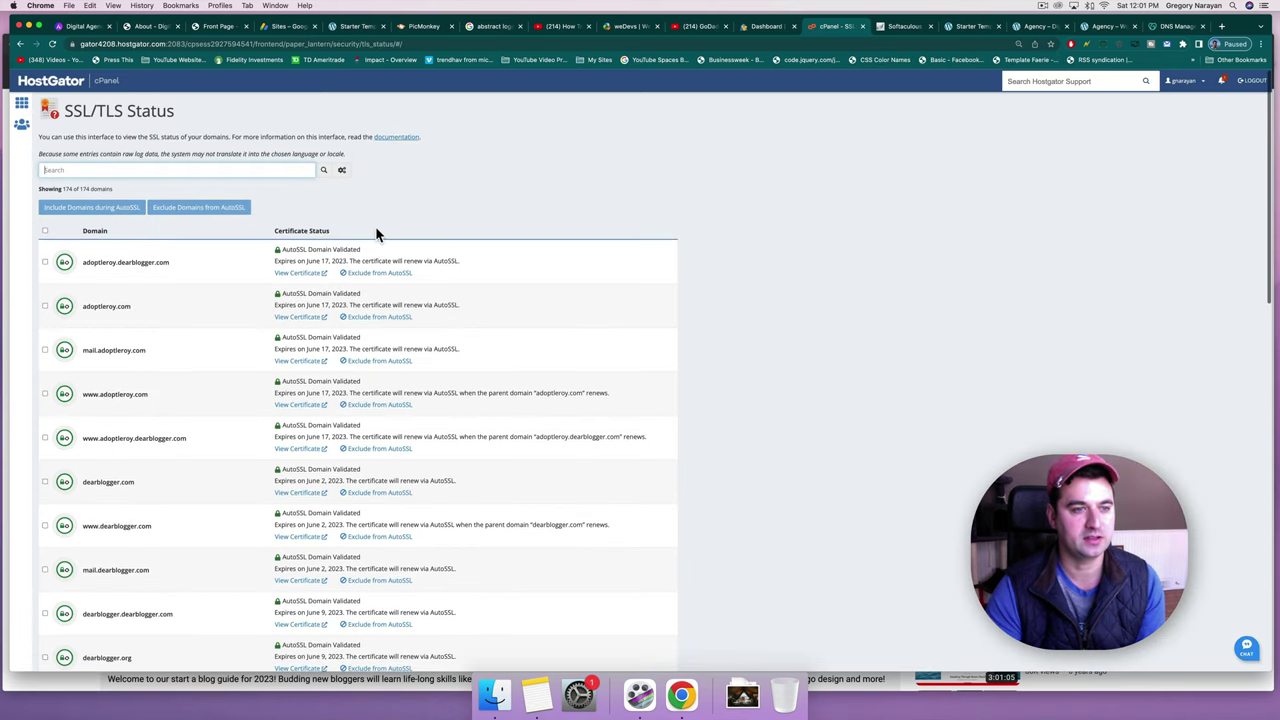
Filter SSL/TLS Status to mywordpressblogtutorial domains and view the mywordpressblogtutorial.com AutoSSL certificate.
click(140, 169)
text(m)
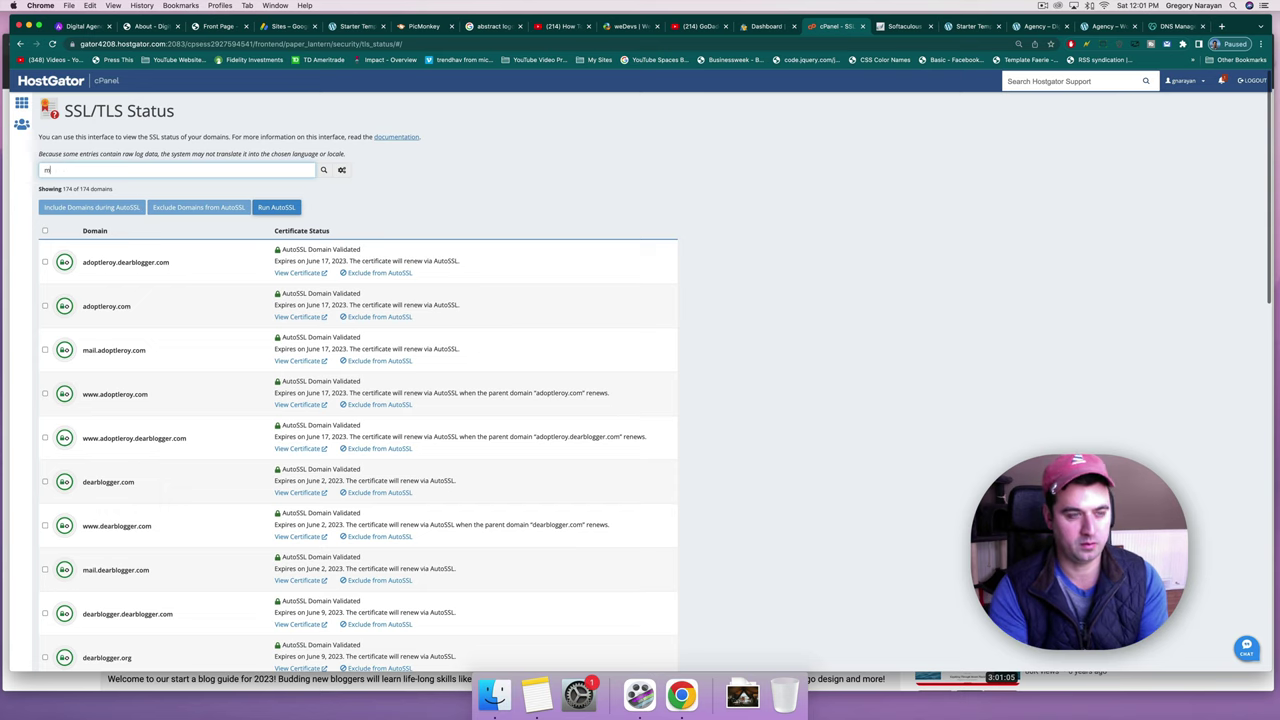
text(ywordpressblogtutorial)
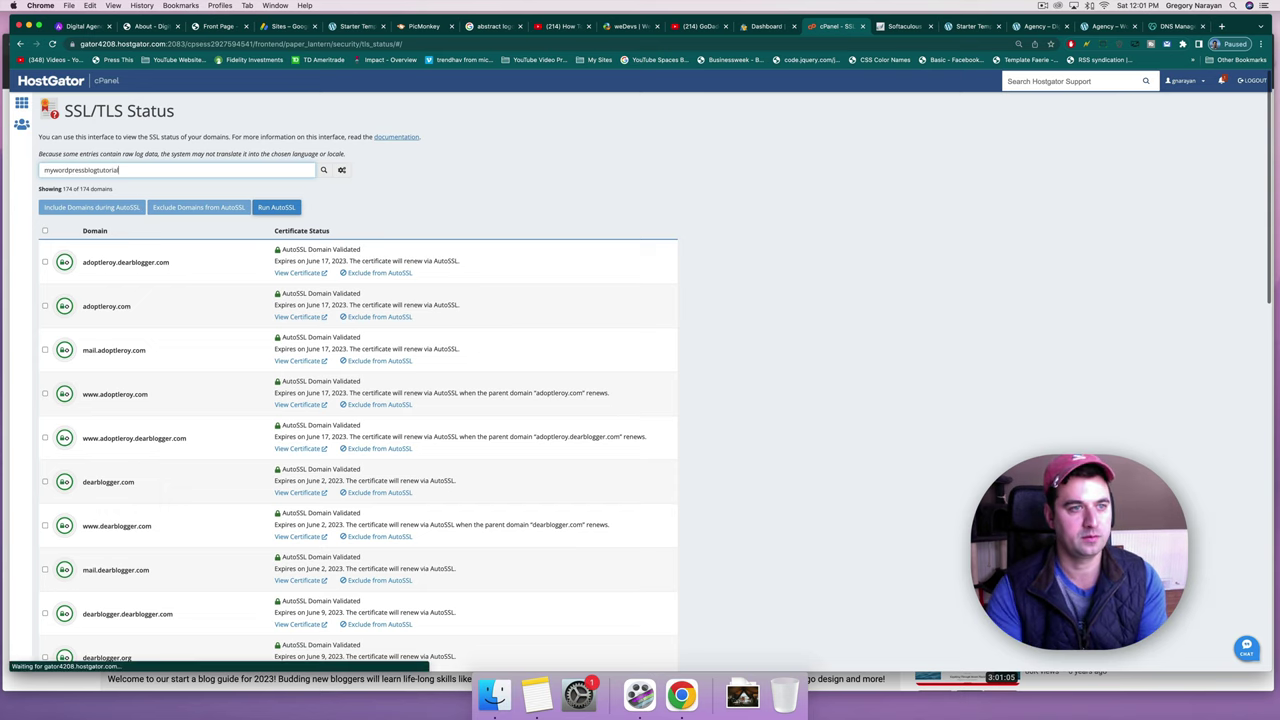
key(Return)
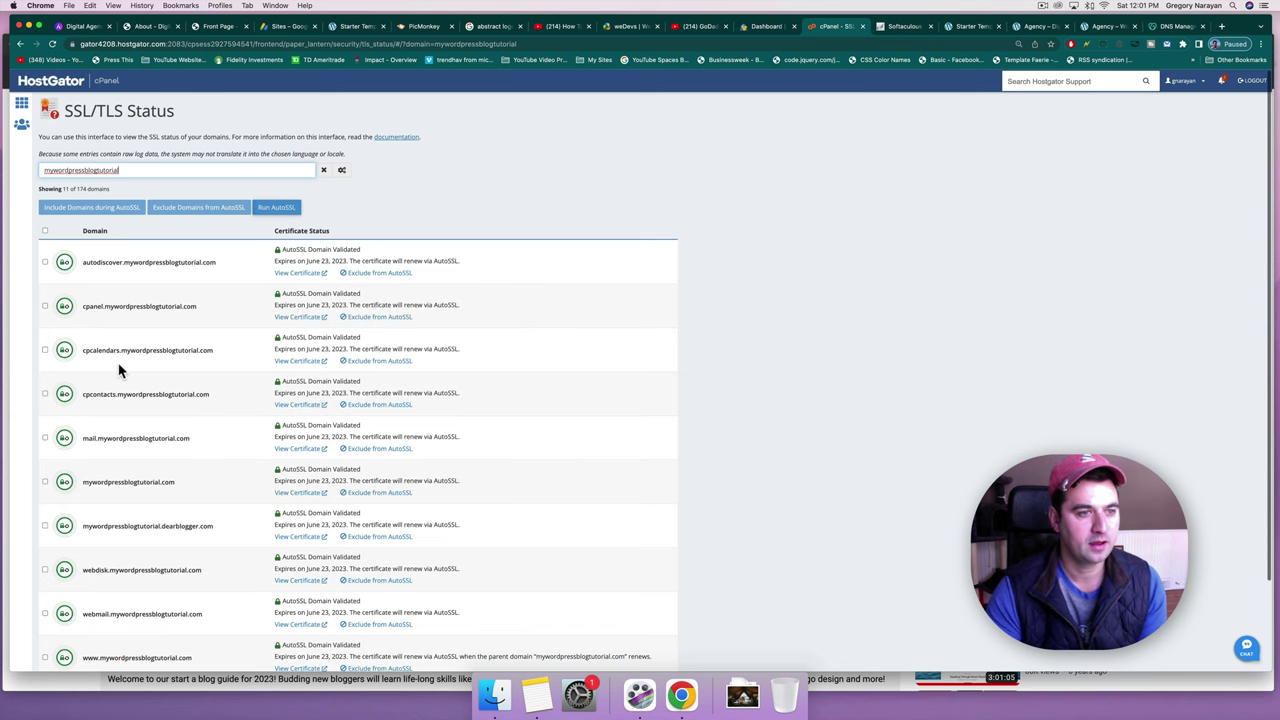
scroll(118, 368, down, 2)
scroll(118, 370, down, 2)
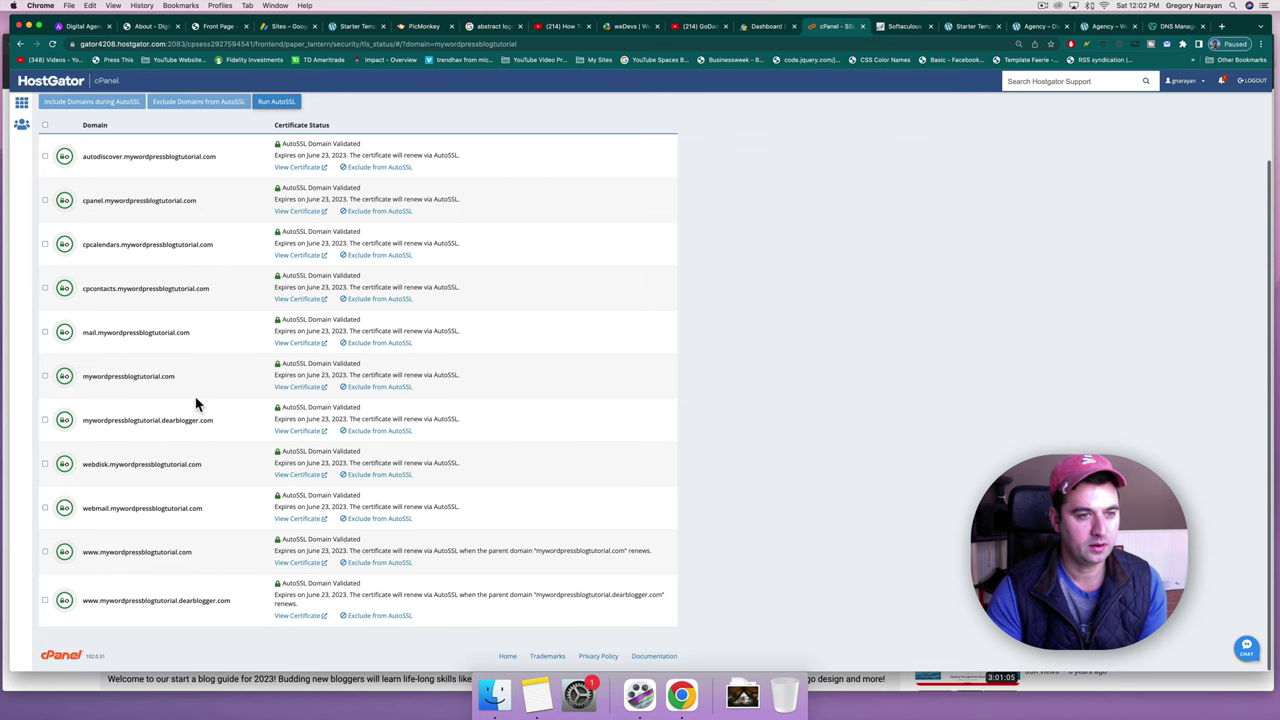
drag(178, 377, 64, 378)
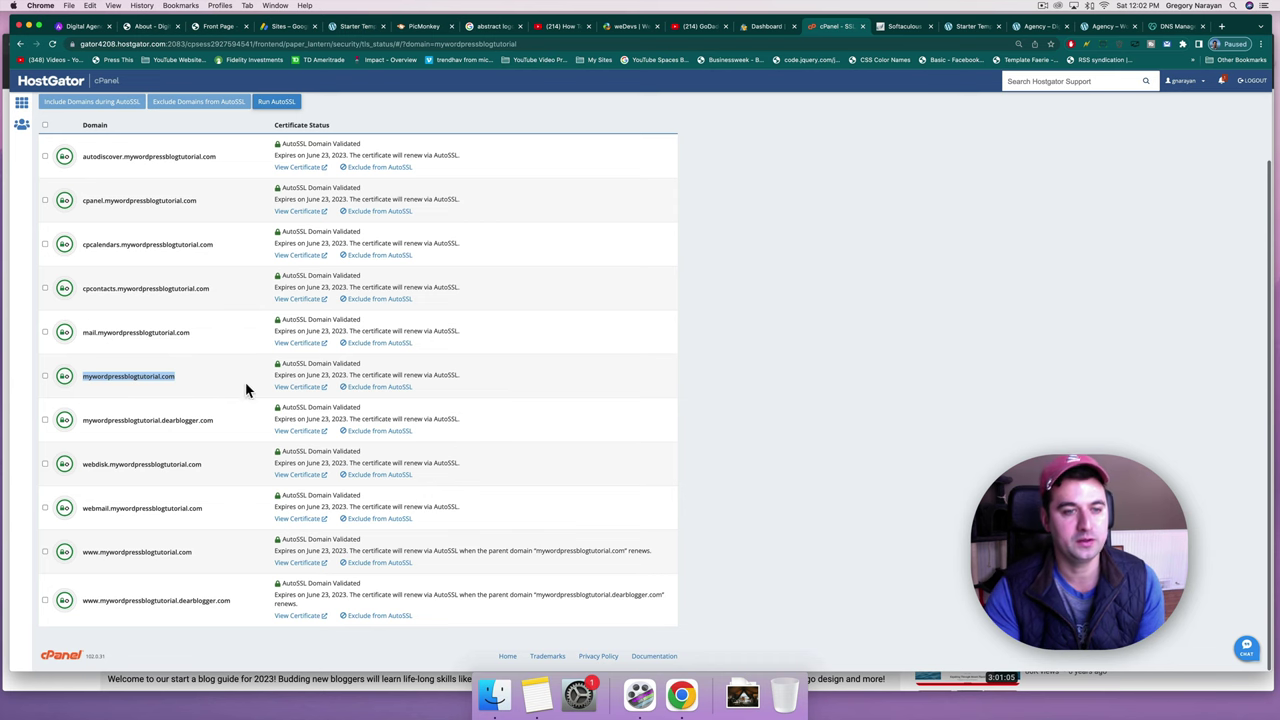
click(314, 390)
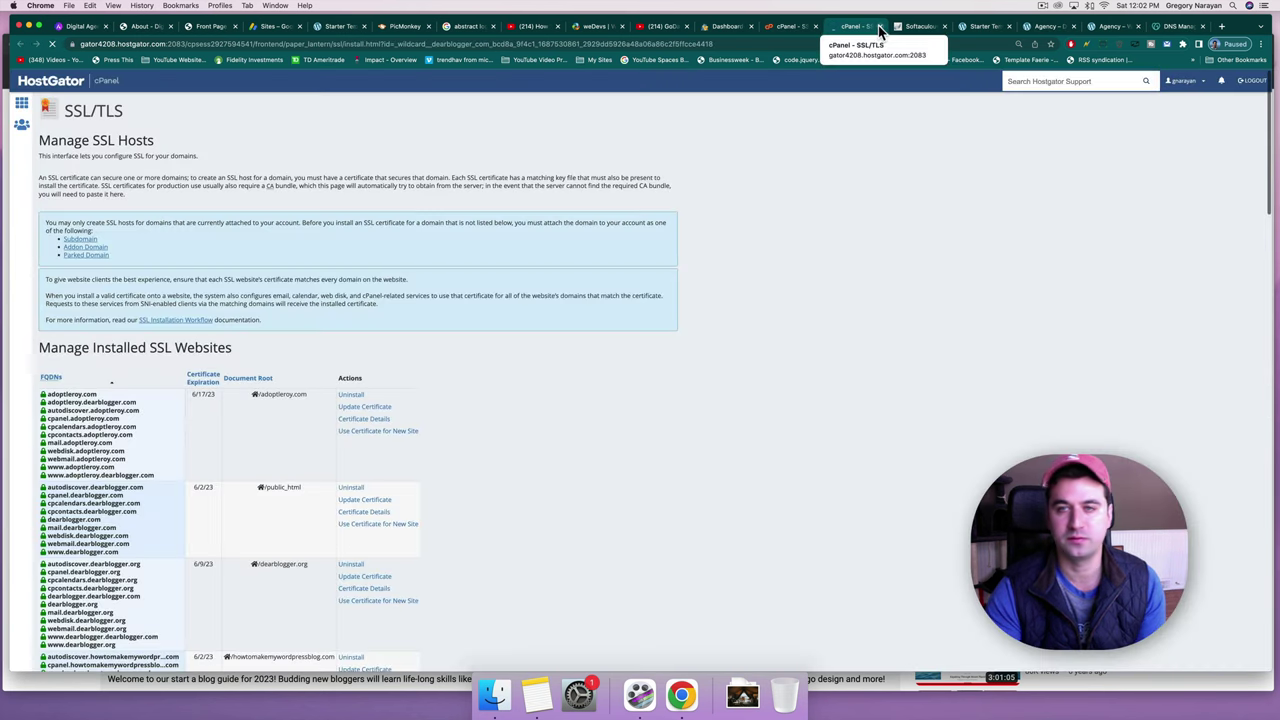
click(880, 27)
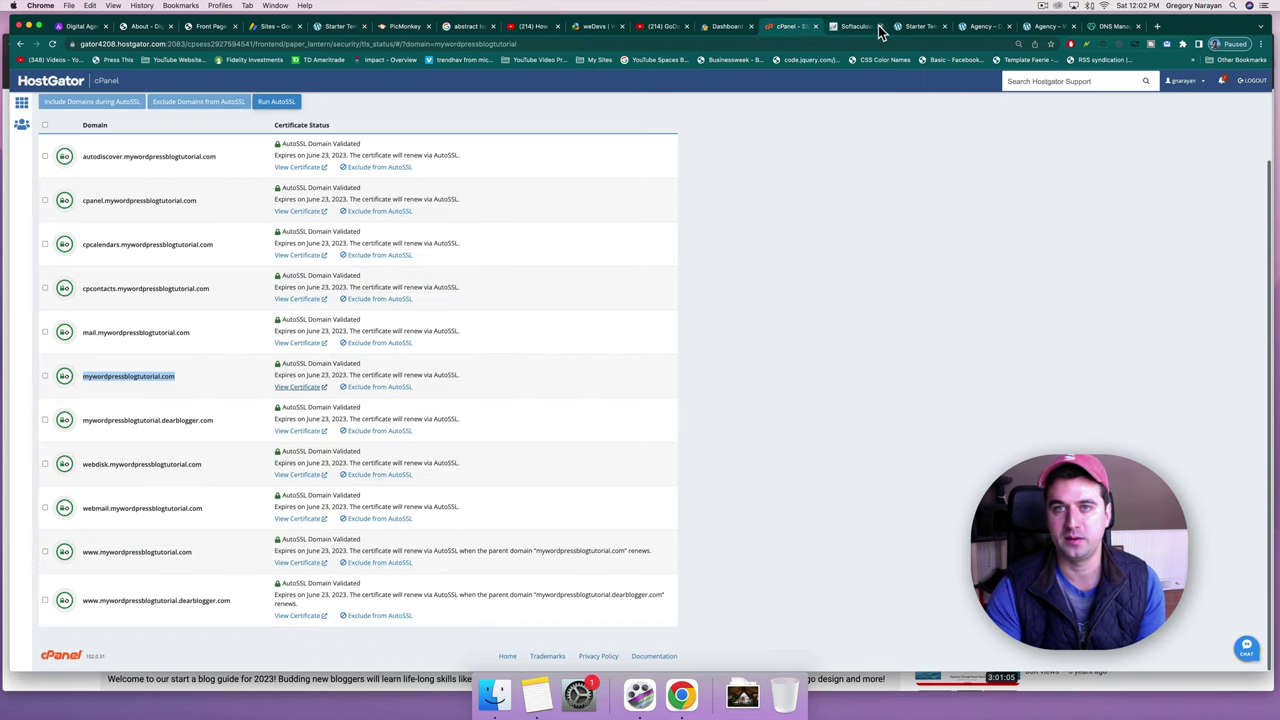
click(724, 27)
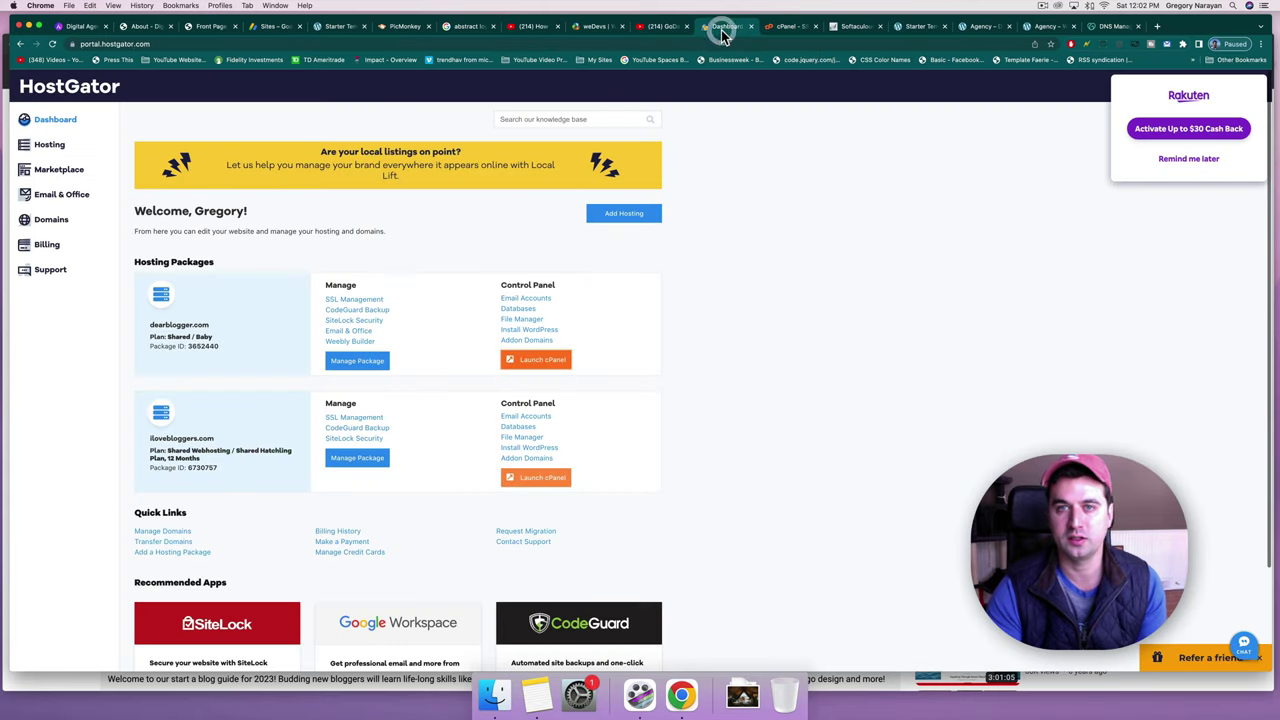
click(916, 28)
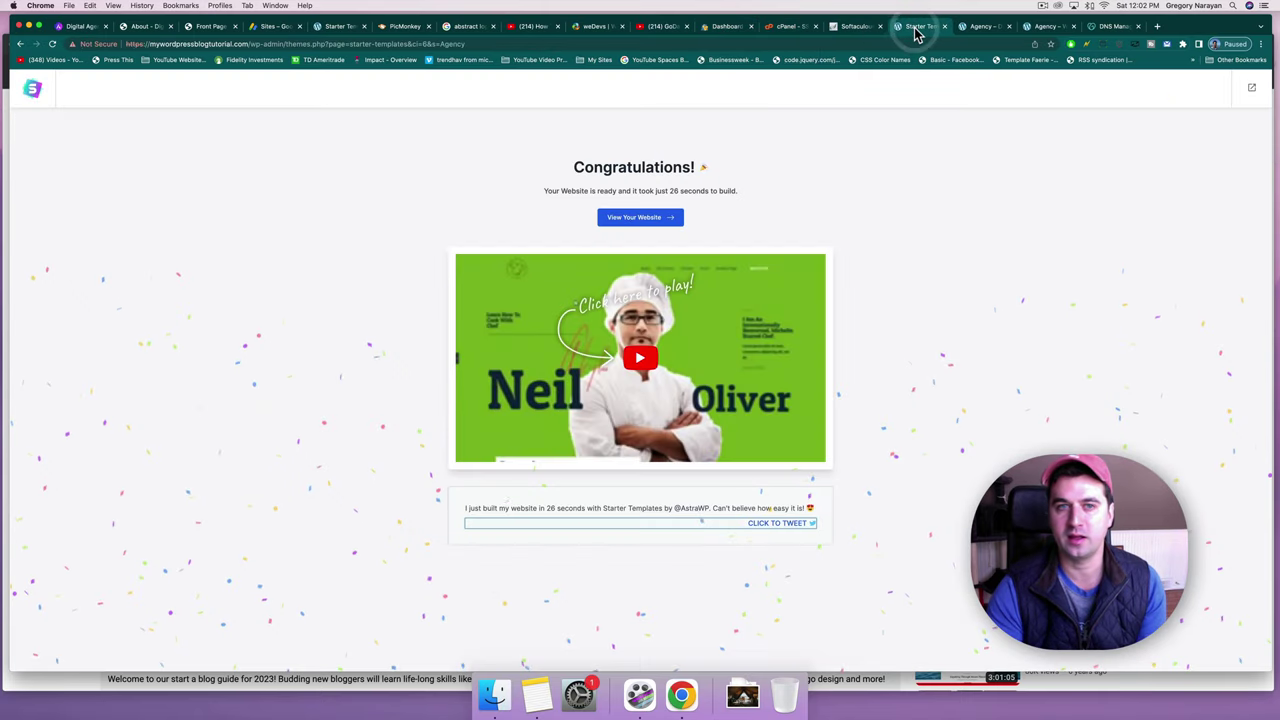
Search Plugins > Add New for 'really simple ssl'.
click(979, 28)
mouse_move(50, 80)
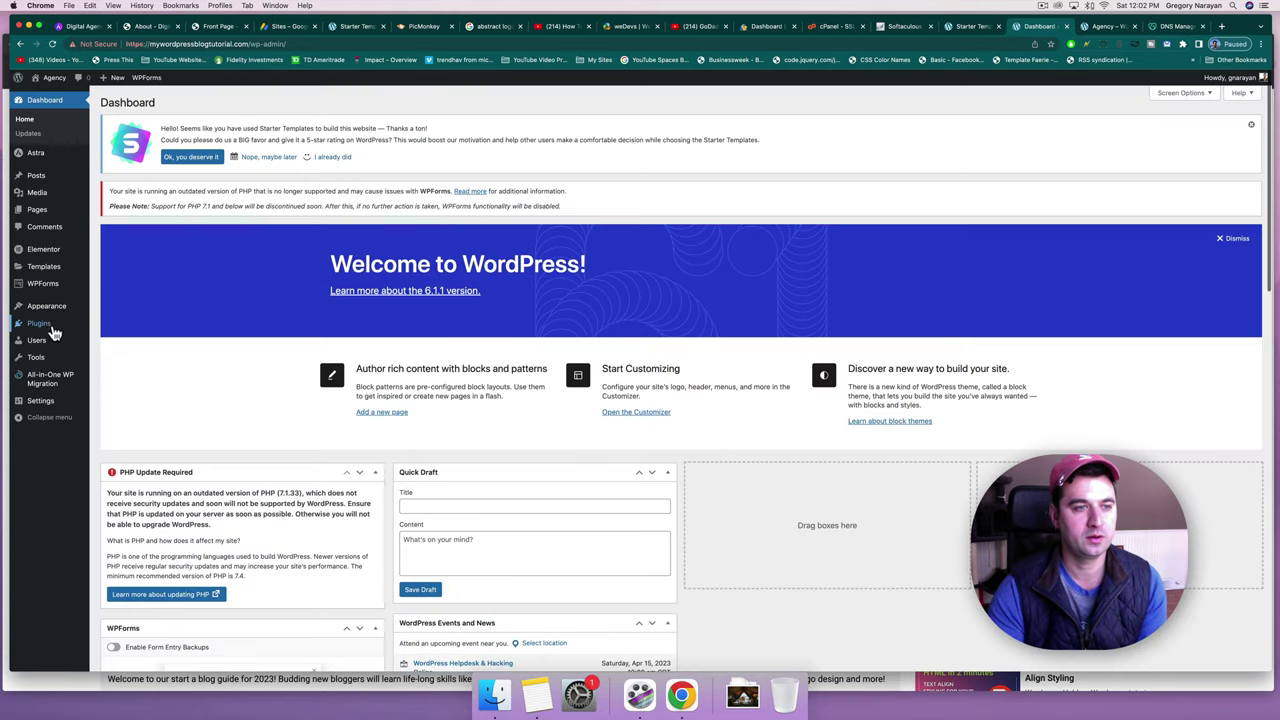
click(54, 333)
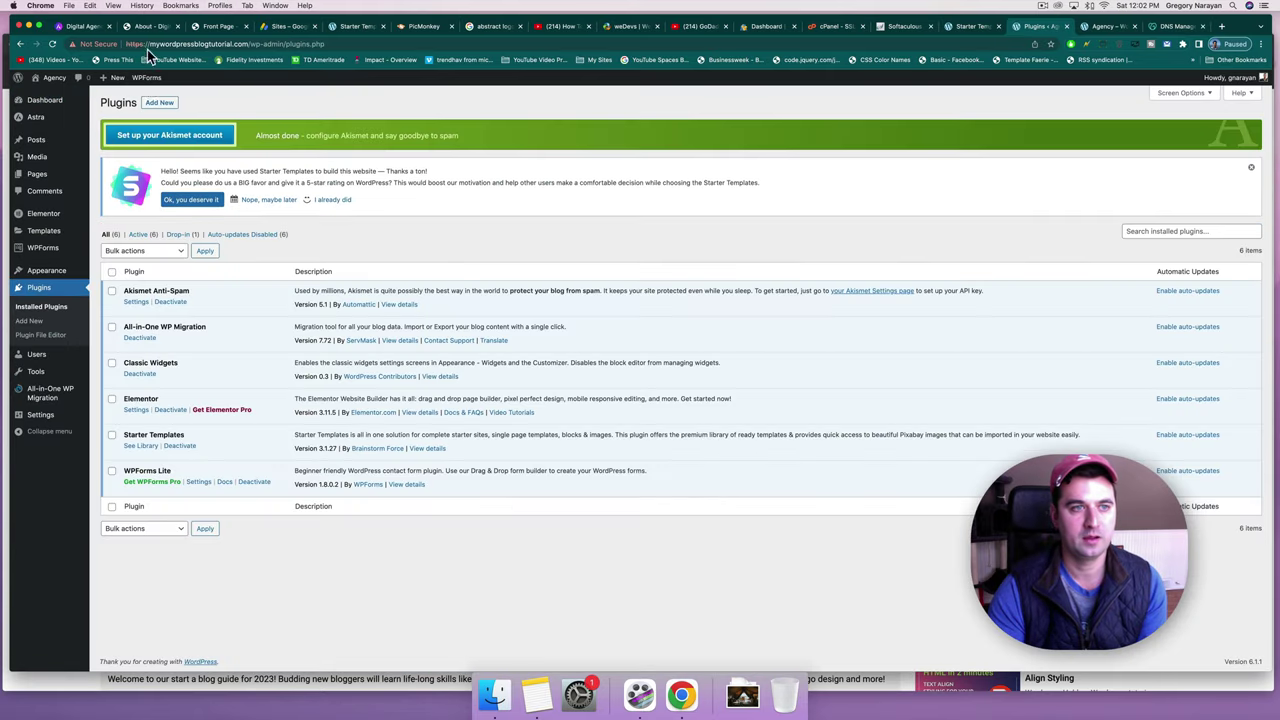
click(160, 103)
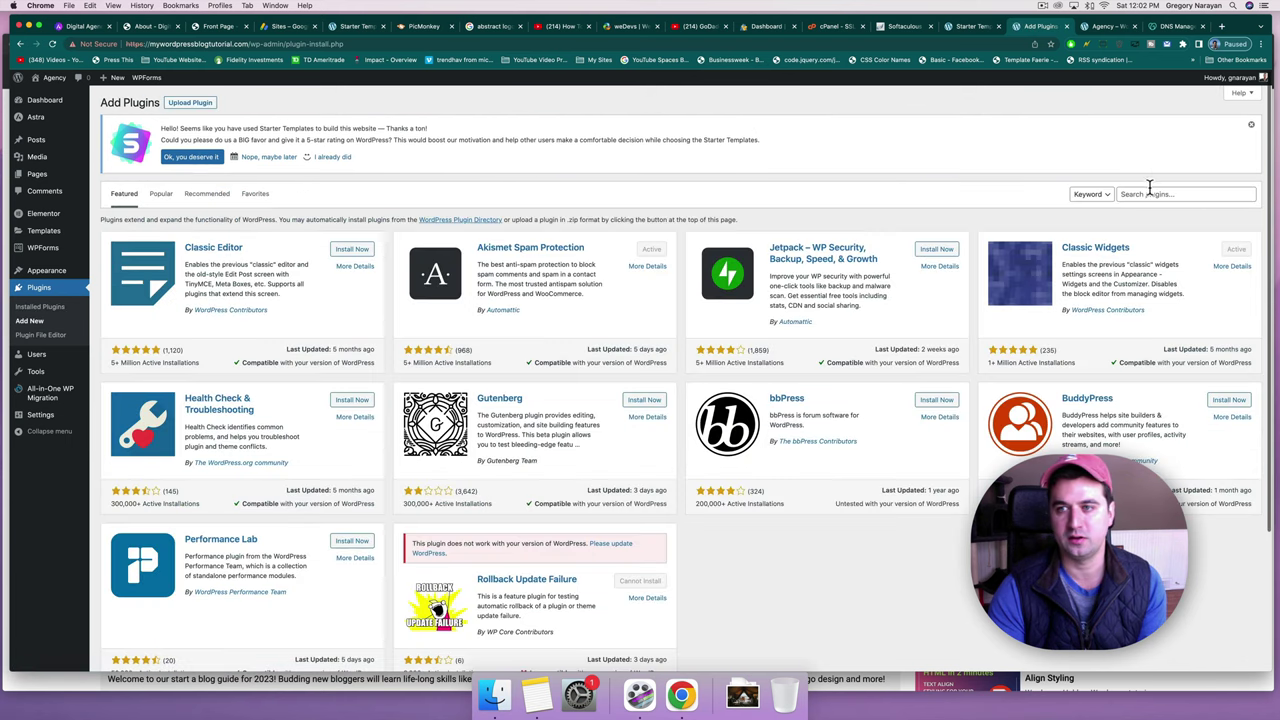
click(1149, 193)
text(re)
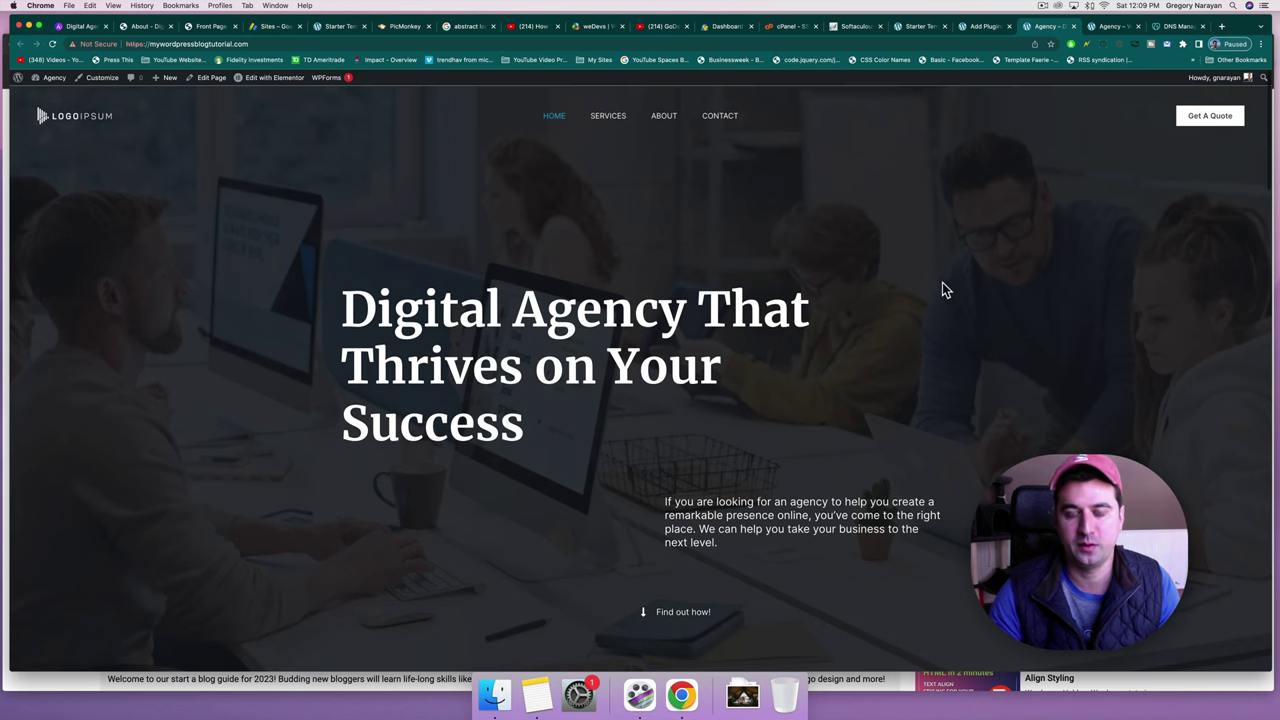
Glance at the live site's Services and home pages, then return to the plugin results.
scroll(942, 282, down, 5)
scroll(942, 282, up, 5)
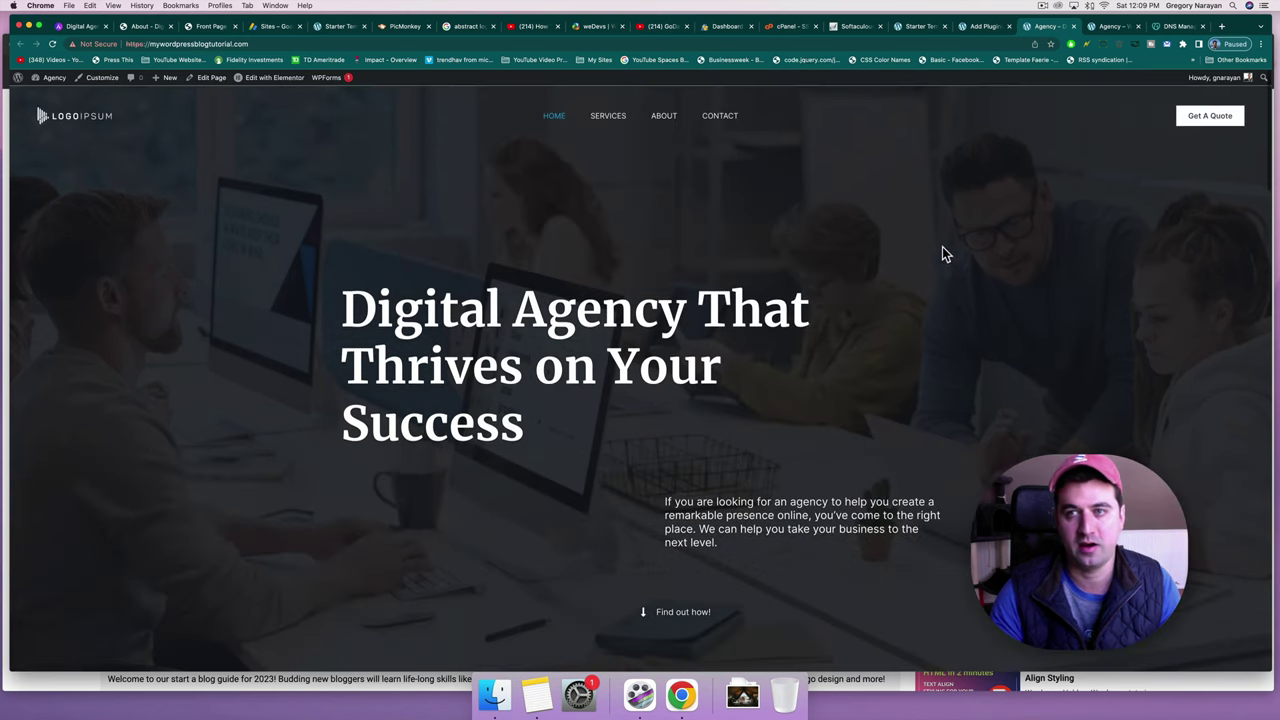
click(604, 122)
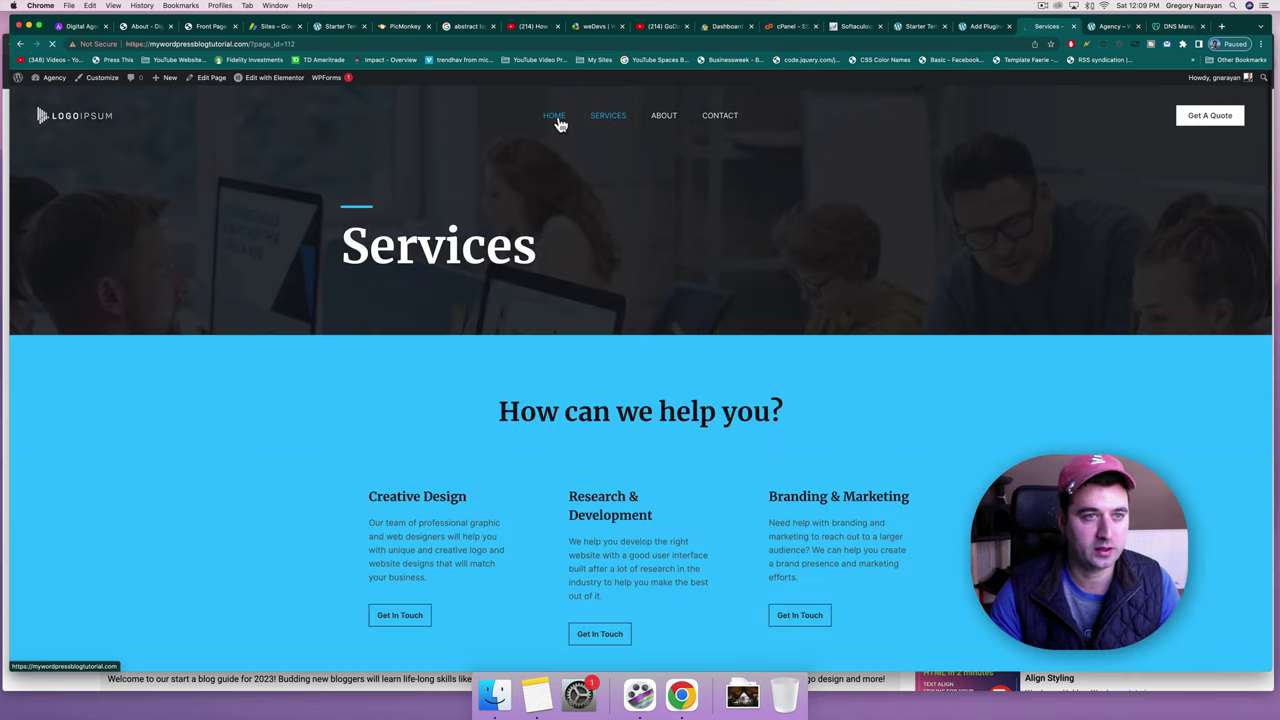
click(552, 119)
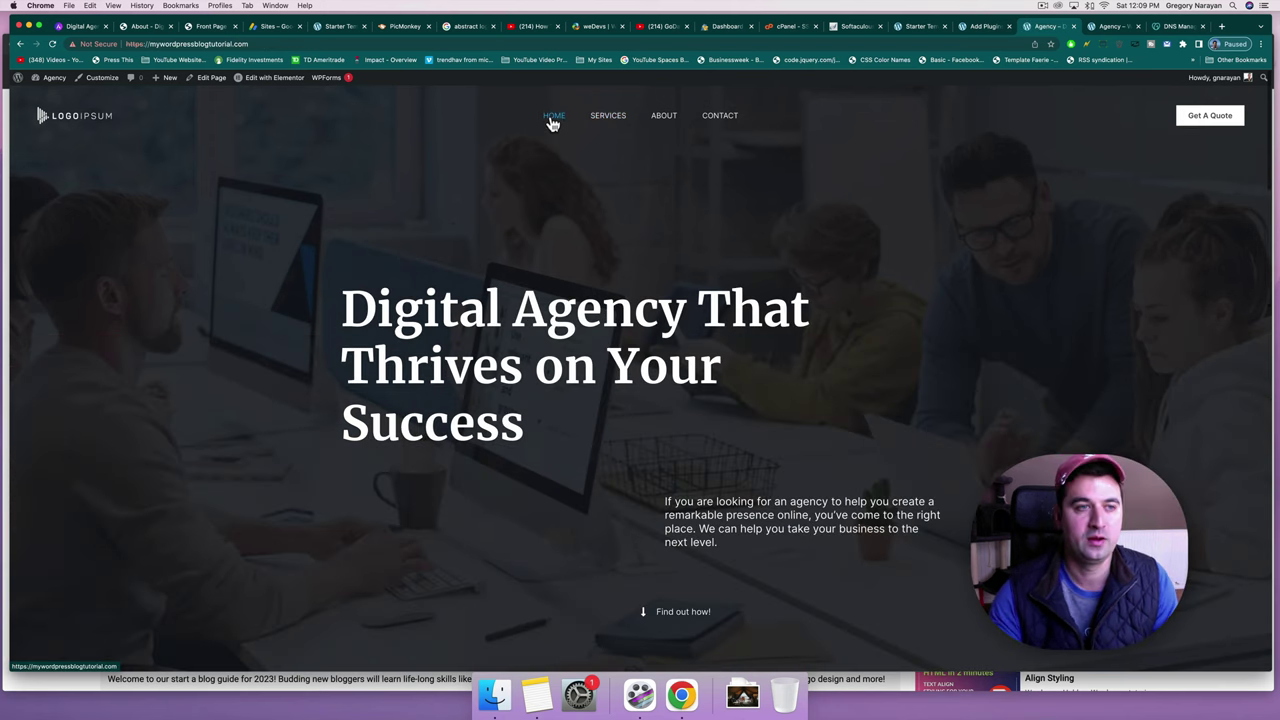
click(978, 27)
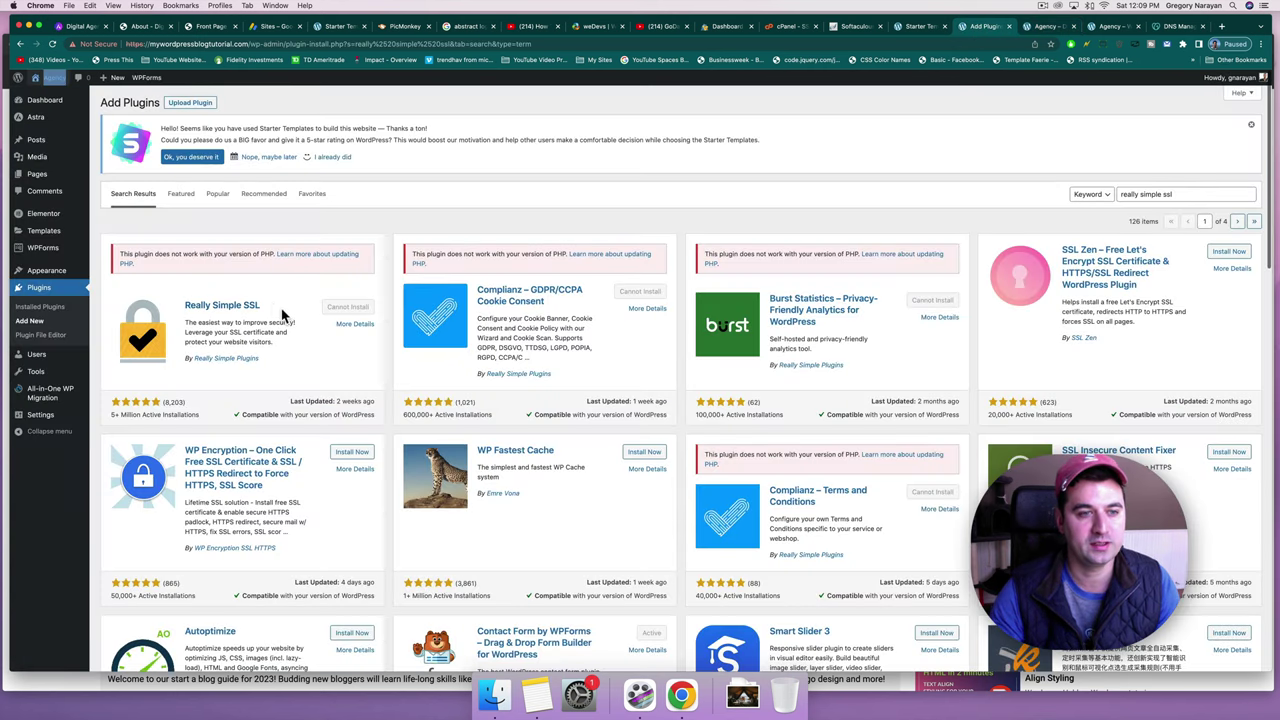
drag(266, 306, 190, 306)
click(218, 320)
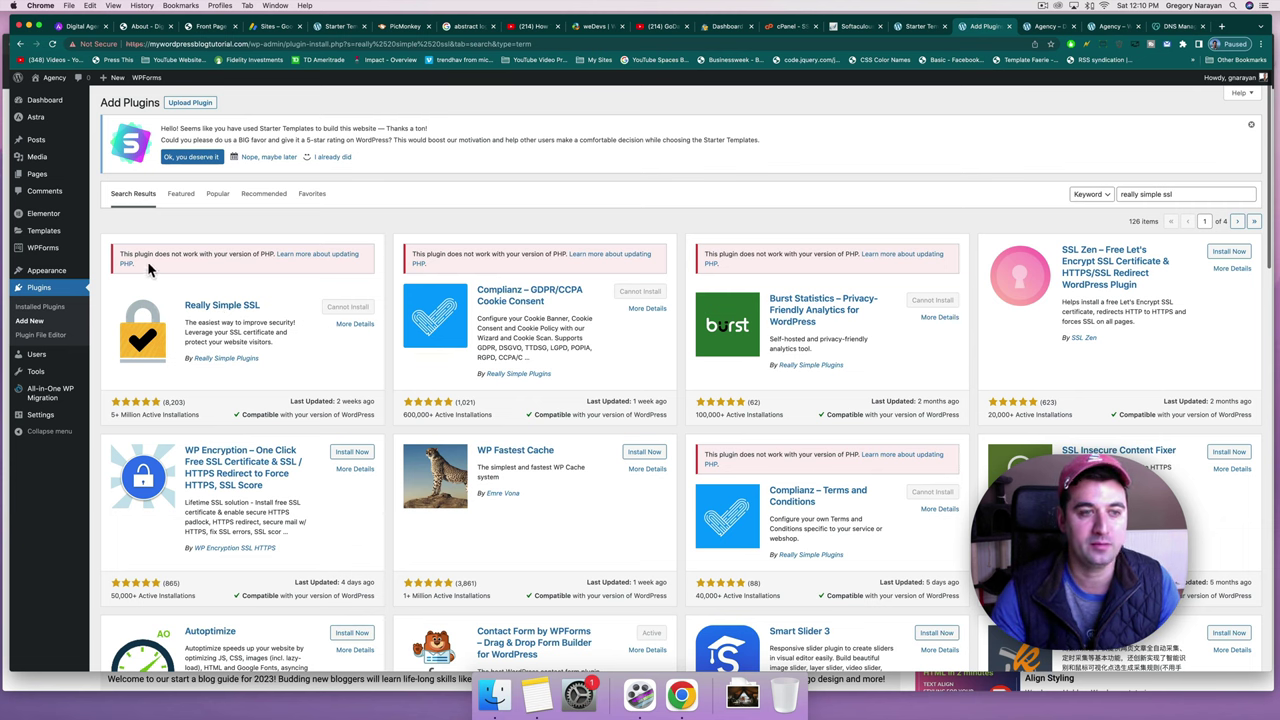
drag(122, 255, 275, 256)
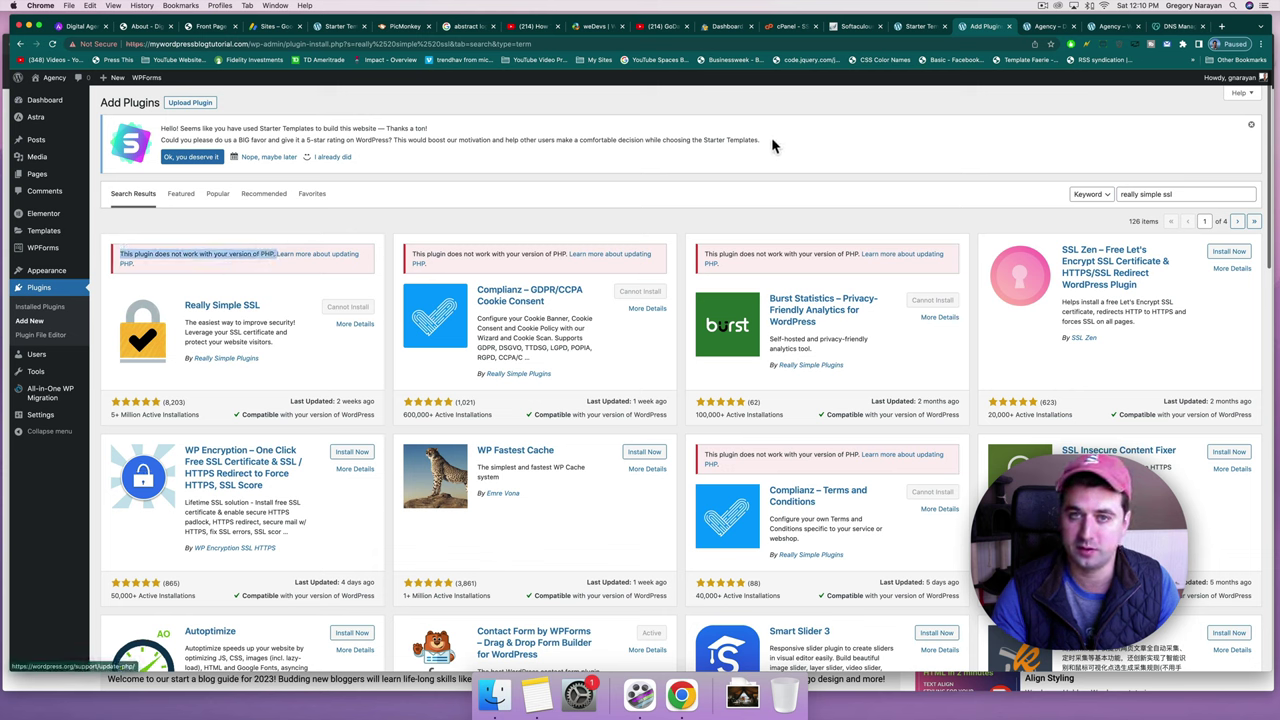
click(183, 268)
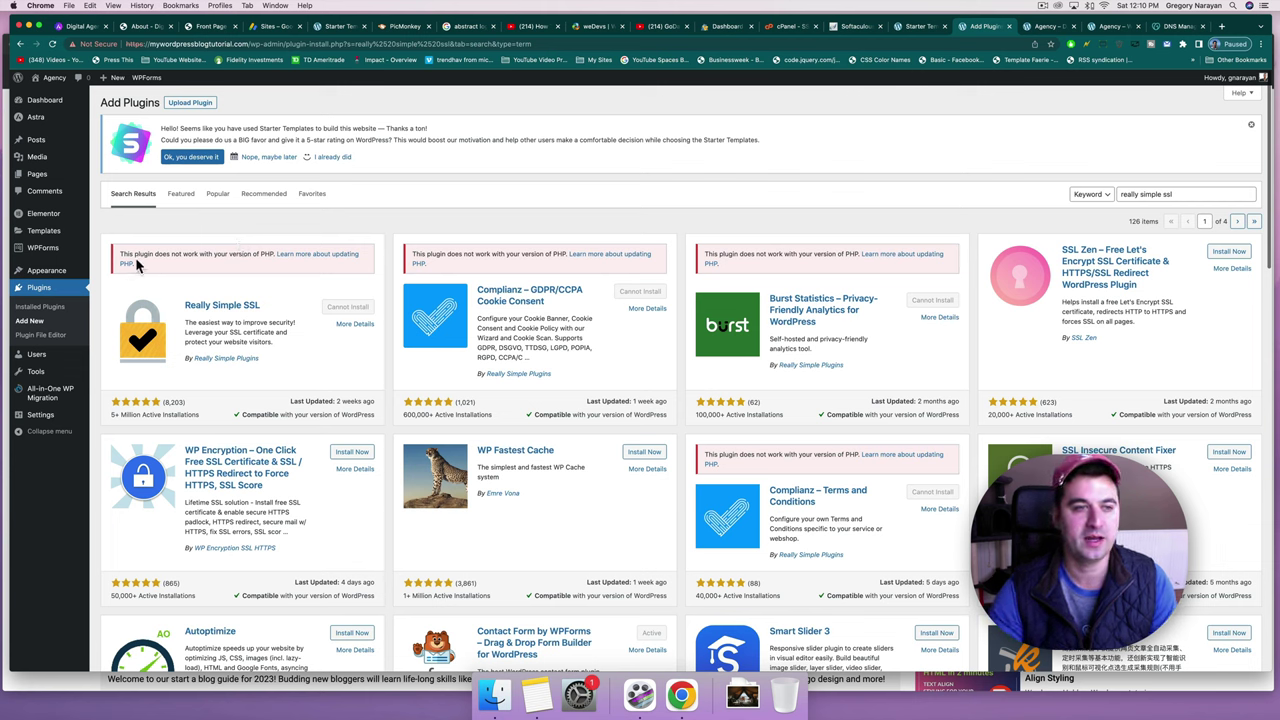
drag(119, 253, 272, 252)
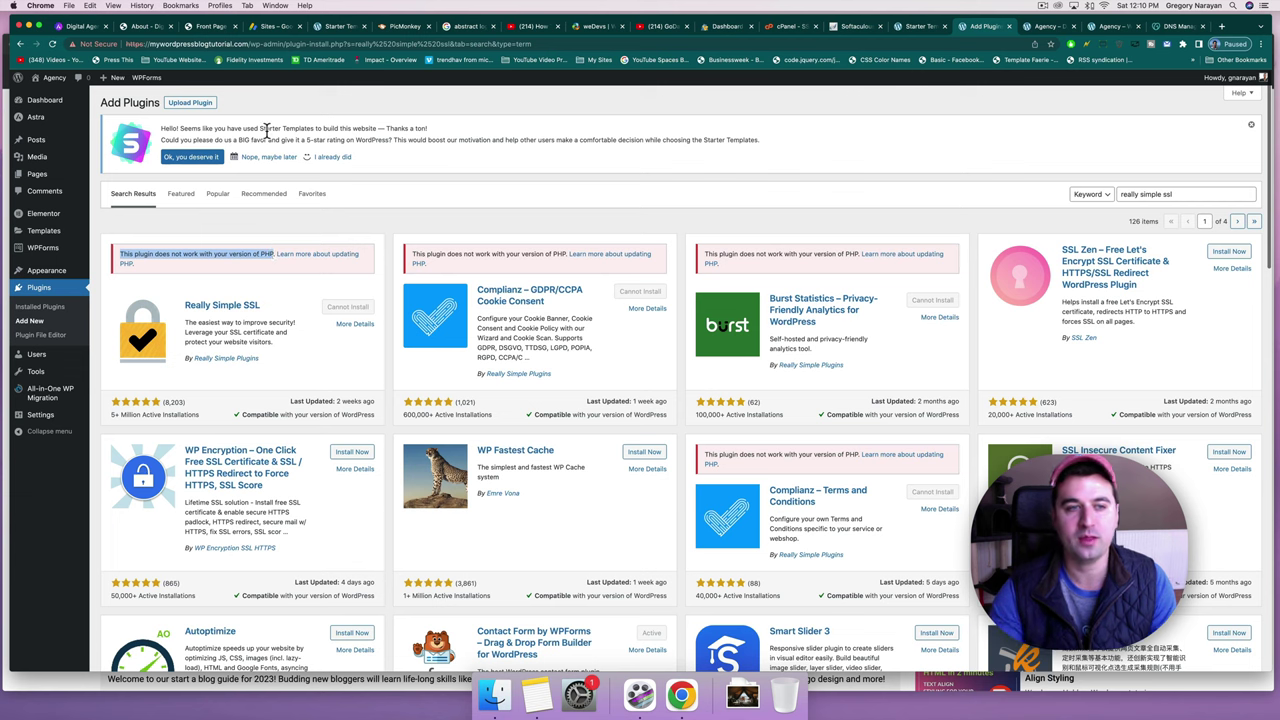
click(200, 250)
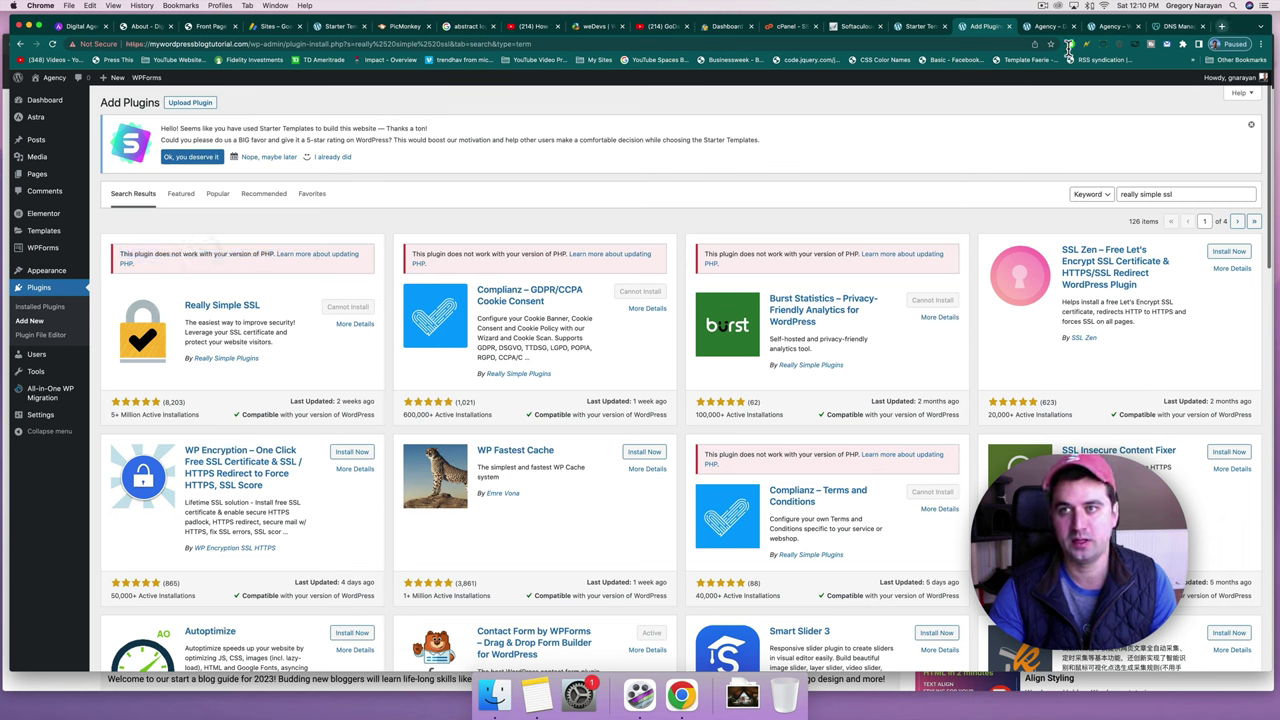
click(788, 30)
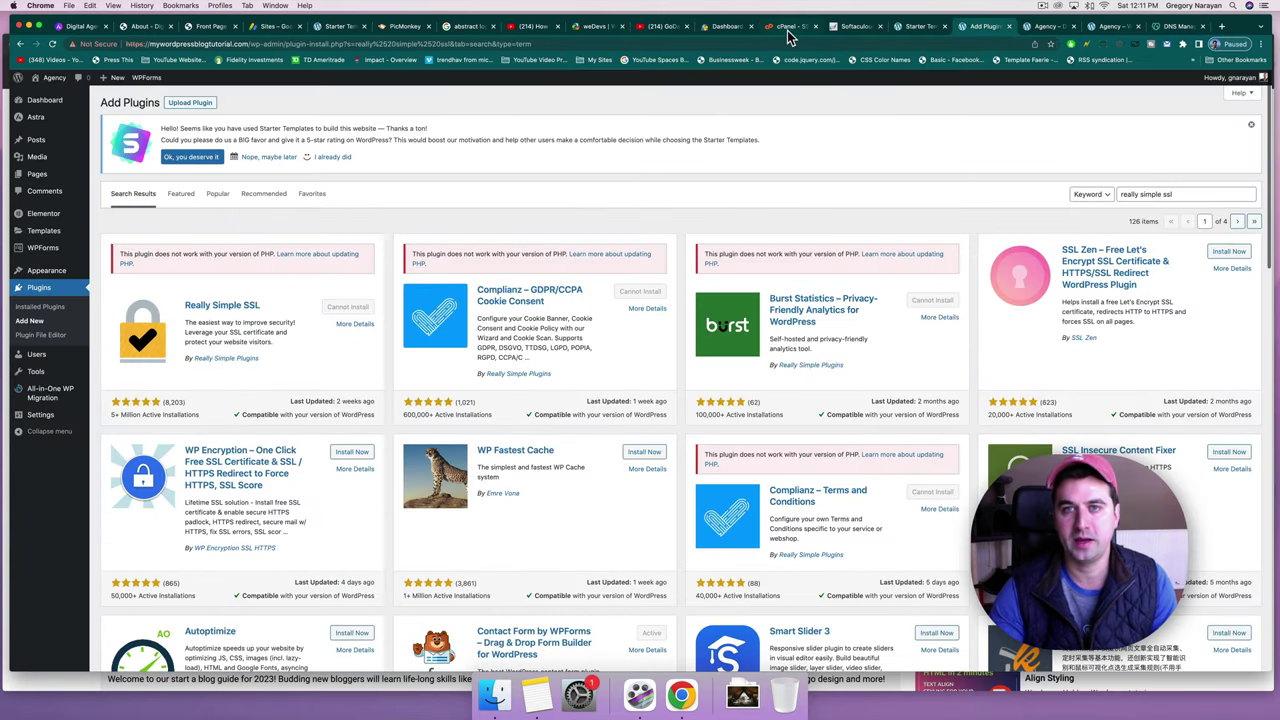
click(788, 30)
scroll(786, 193, up, 3)
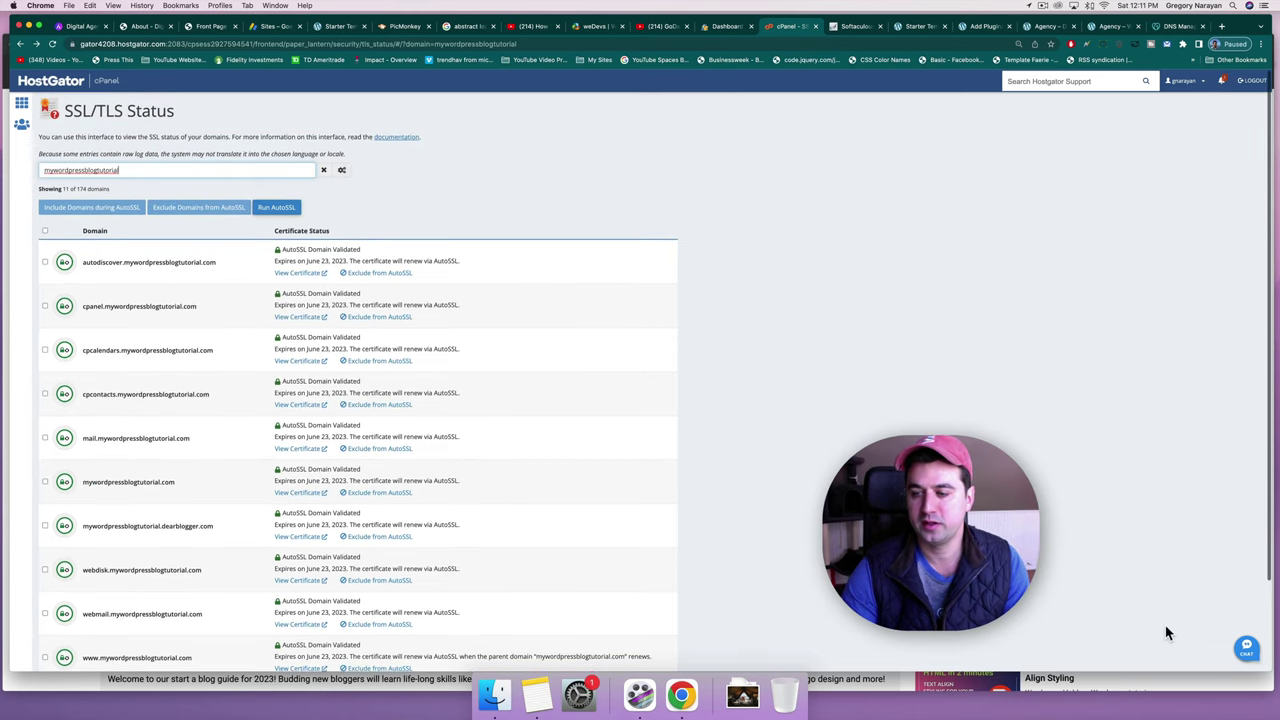
Start a HostGator support chat with 'update php', choosing Questions about our Services > Yes.
click(1247, 651)
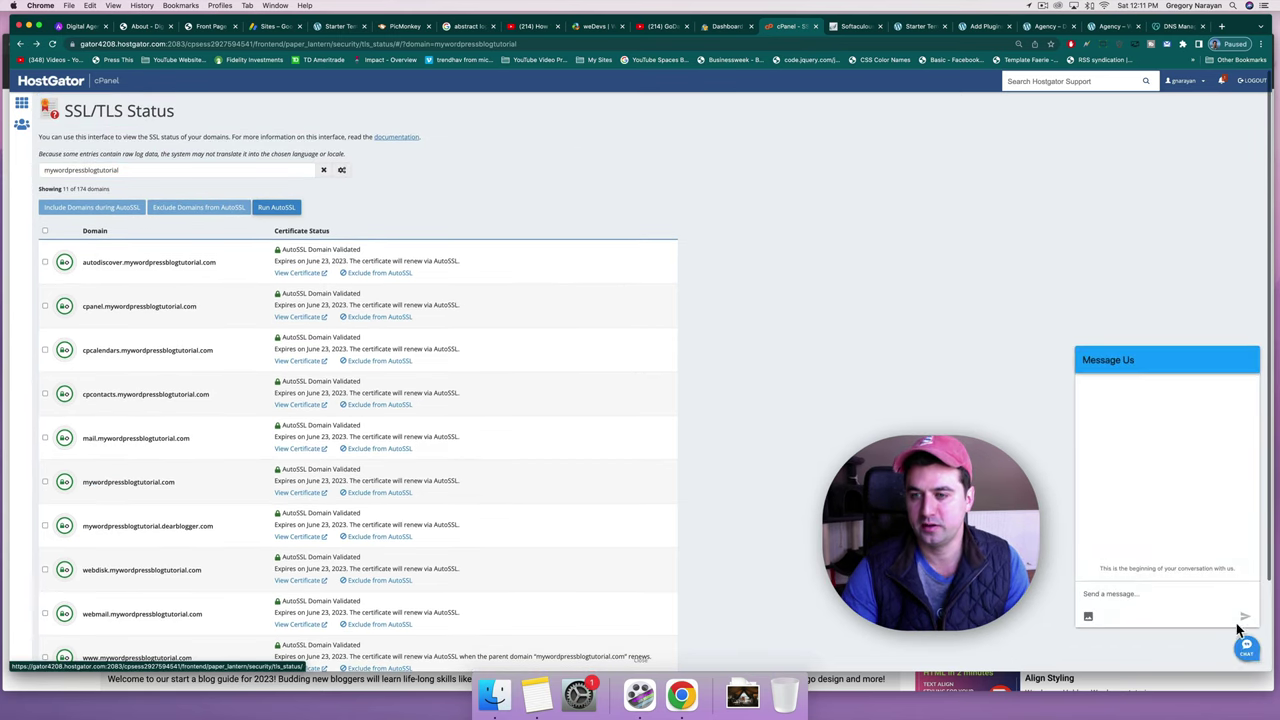
click(1135, 592)
text(hupd)
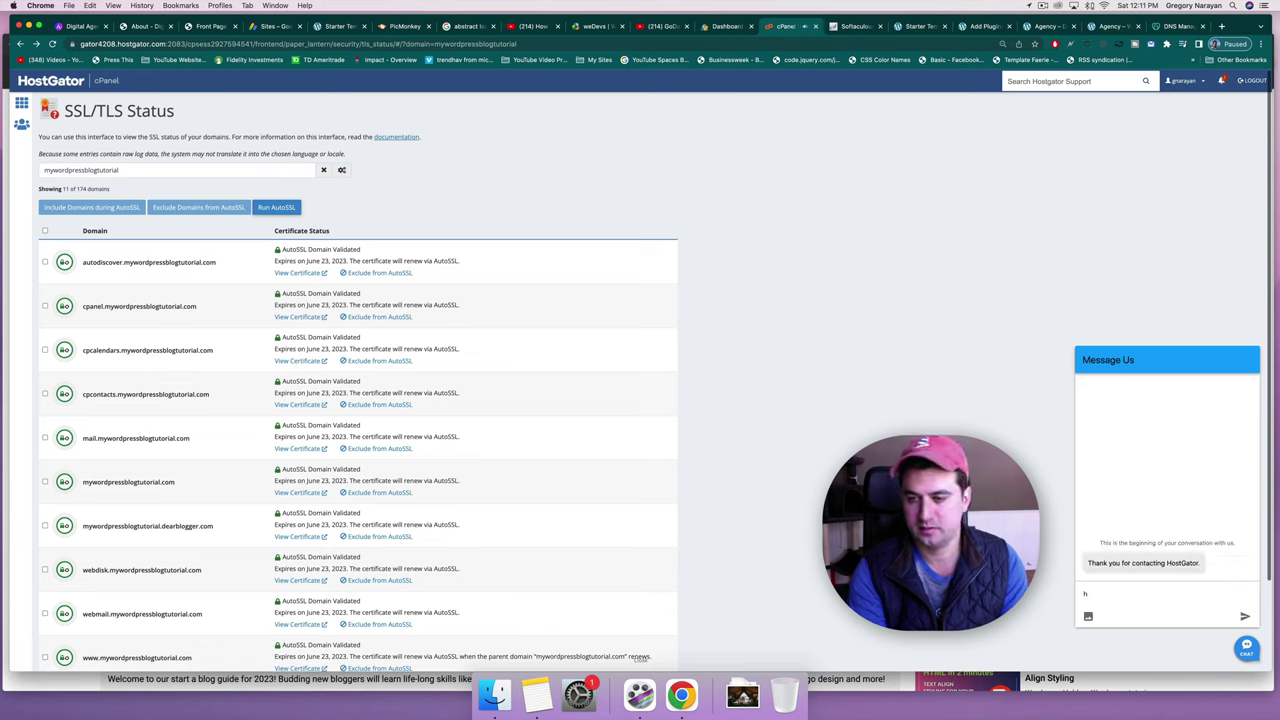
key(BackSpace)
text(upd)
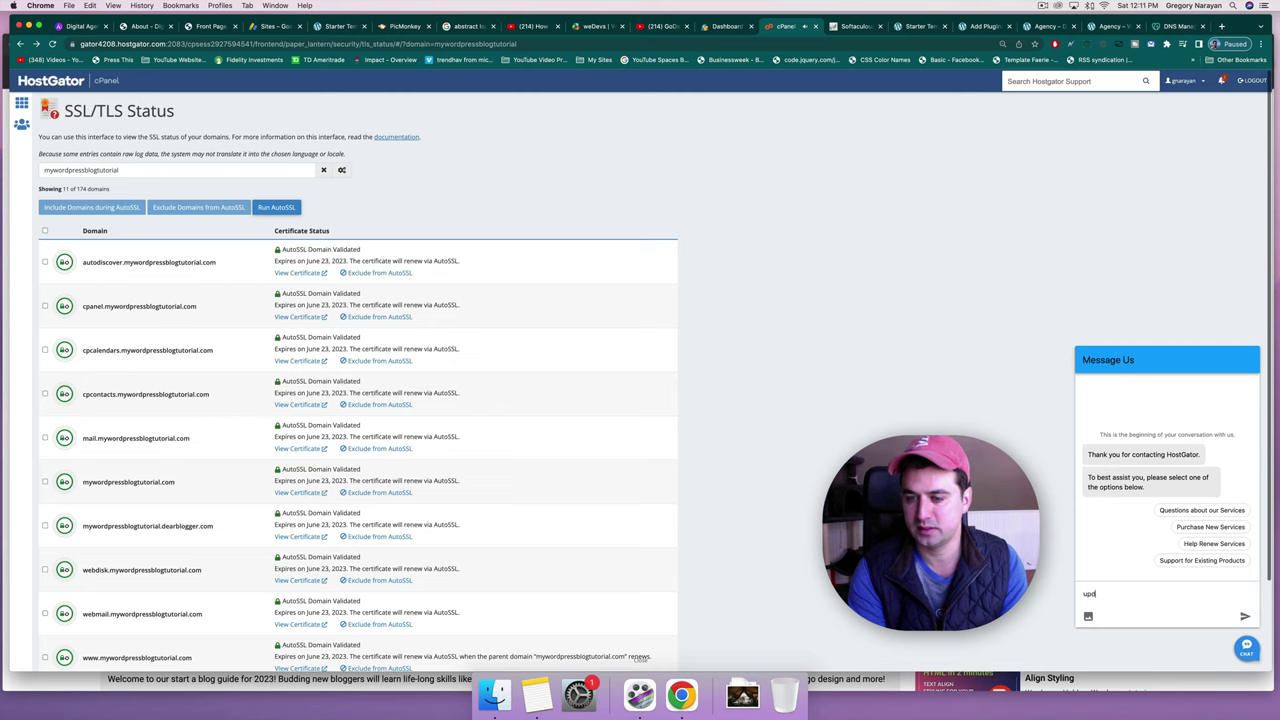
text(ate php)
key(Return)
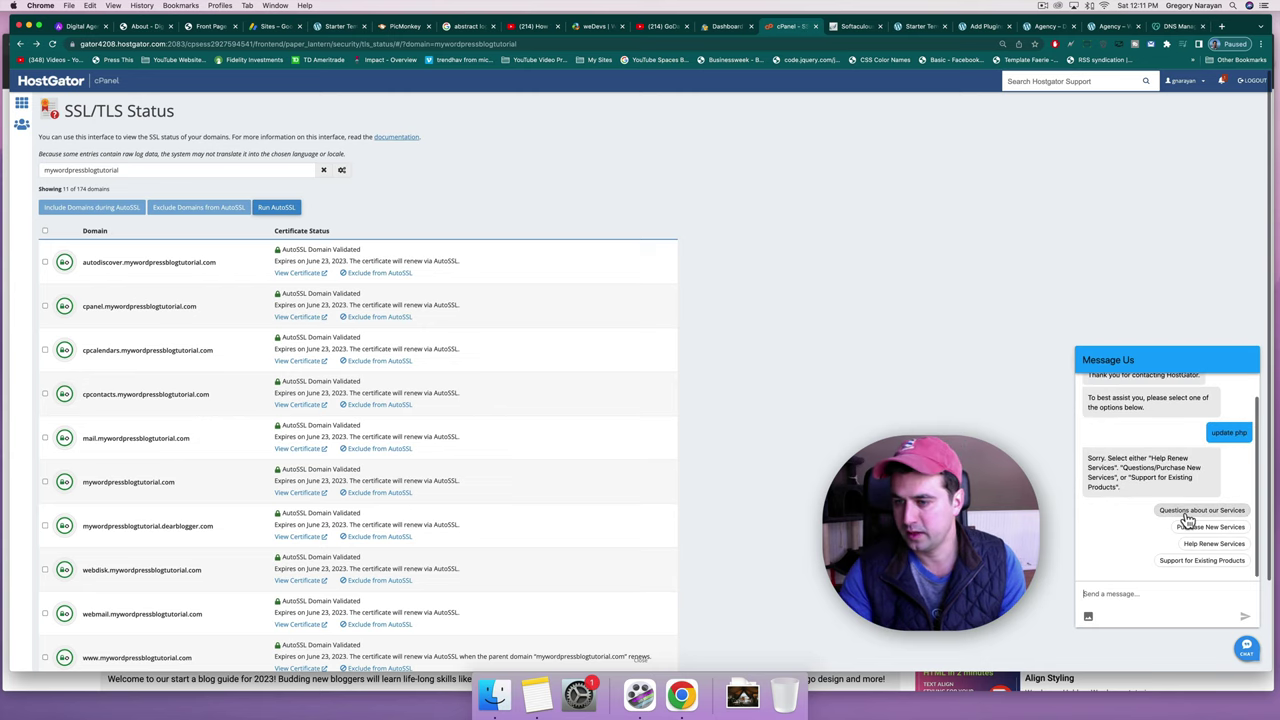
click(1188, 514)
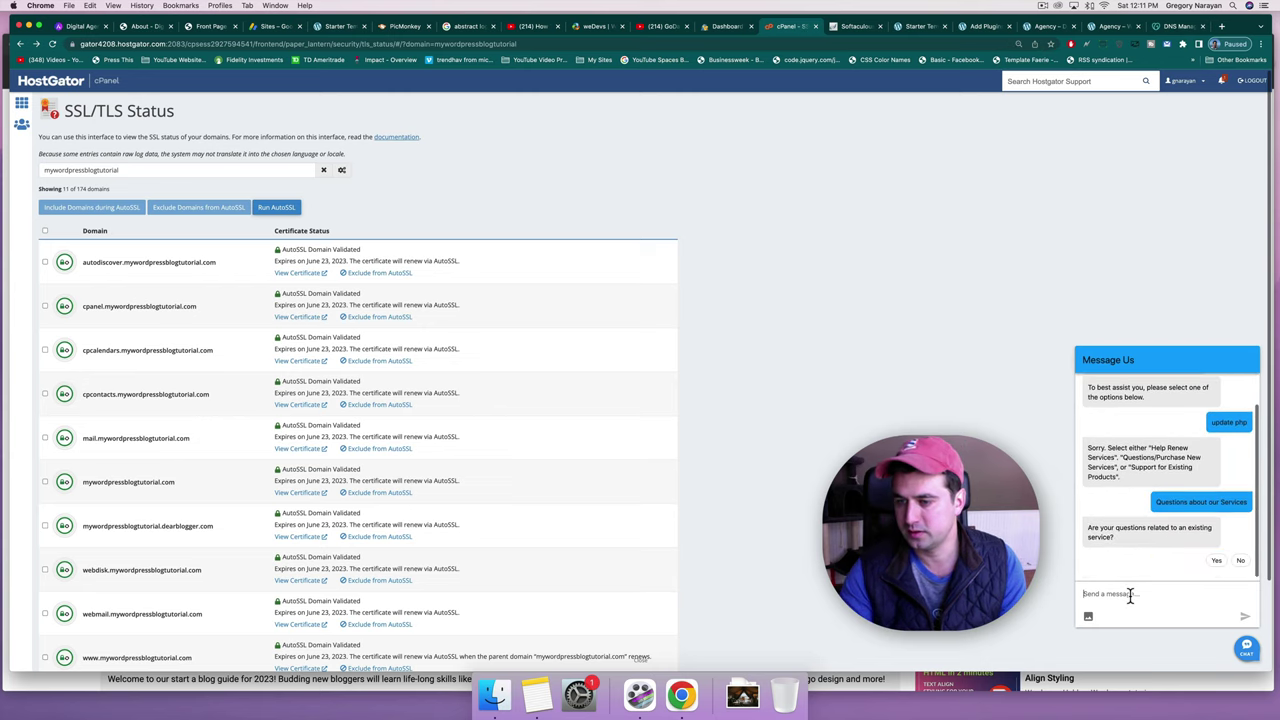
click(1218, 561)
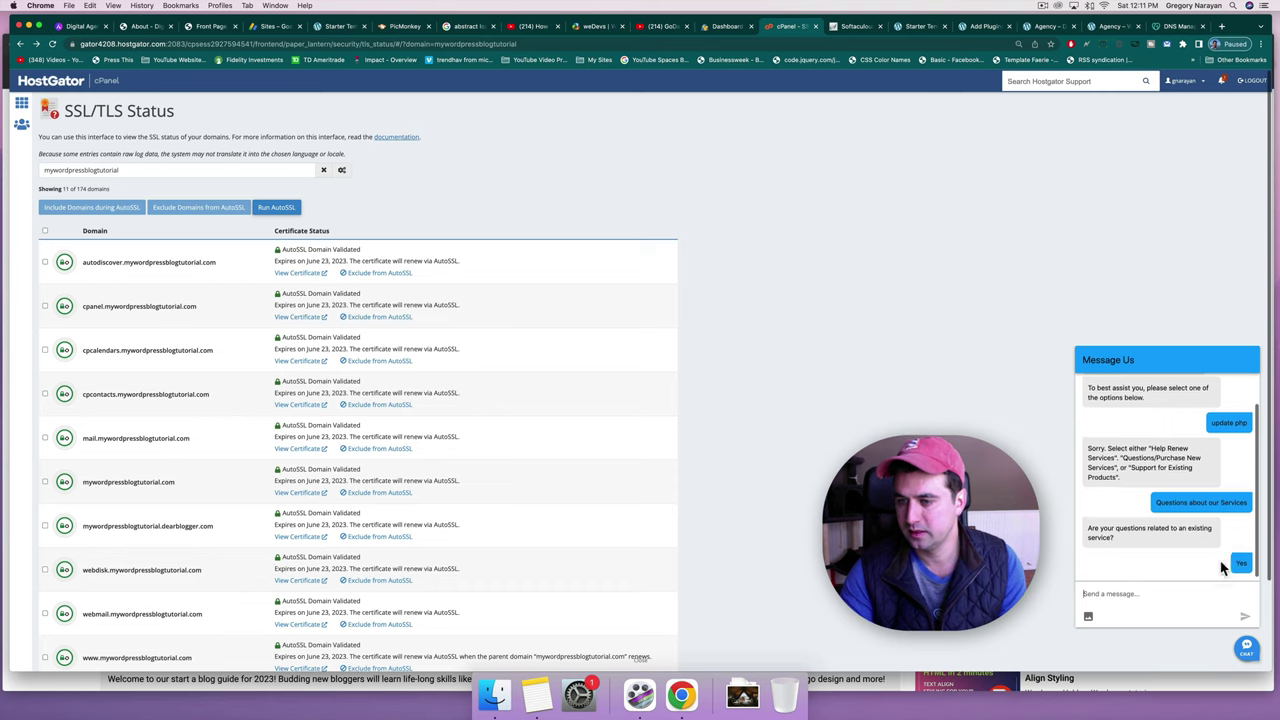
Ask the chat for a real agent to update the server's PHP.
click(1137, 592)
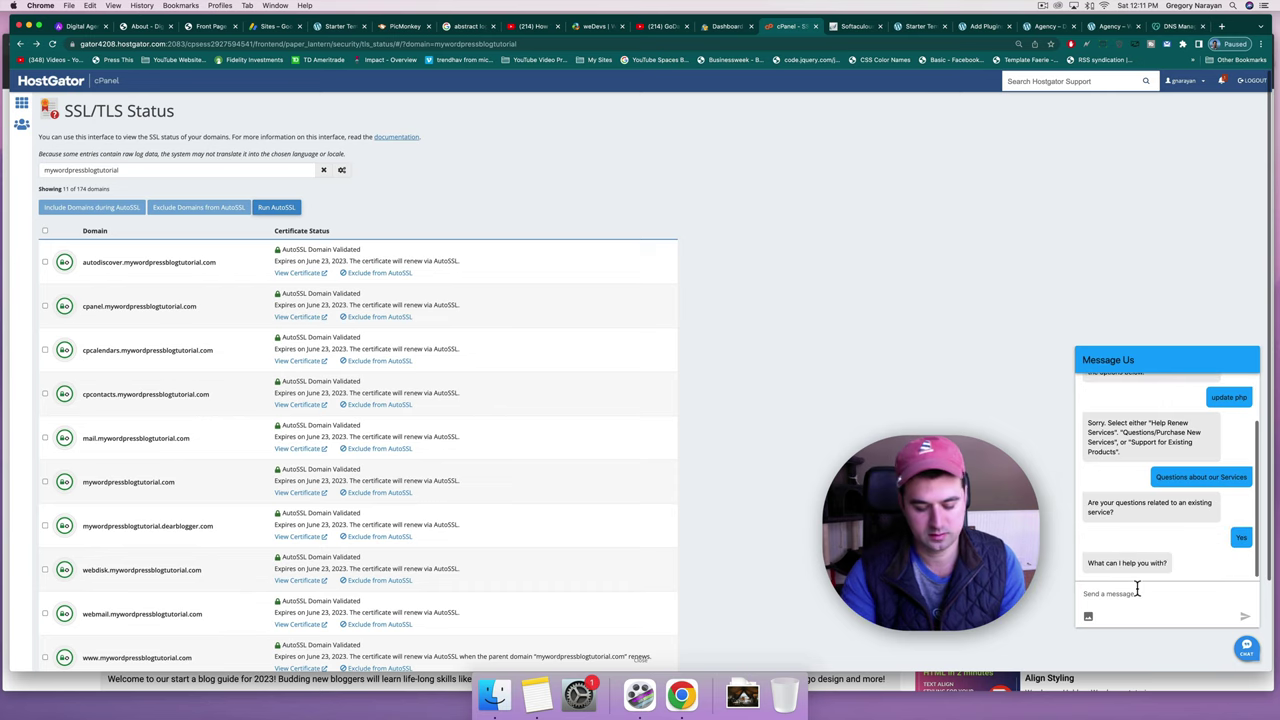
text(update ph)
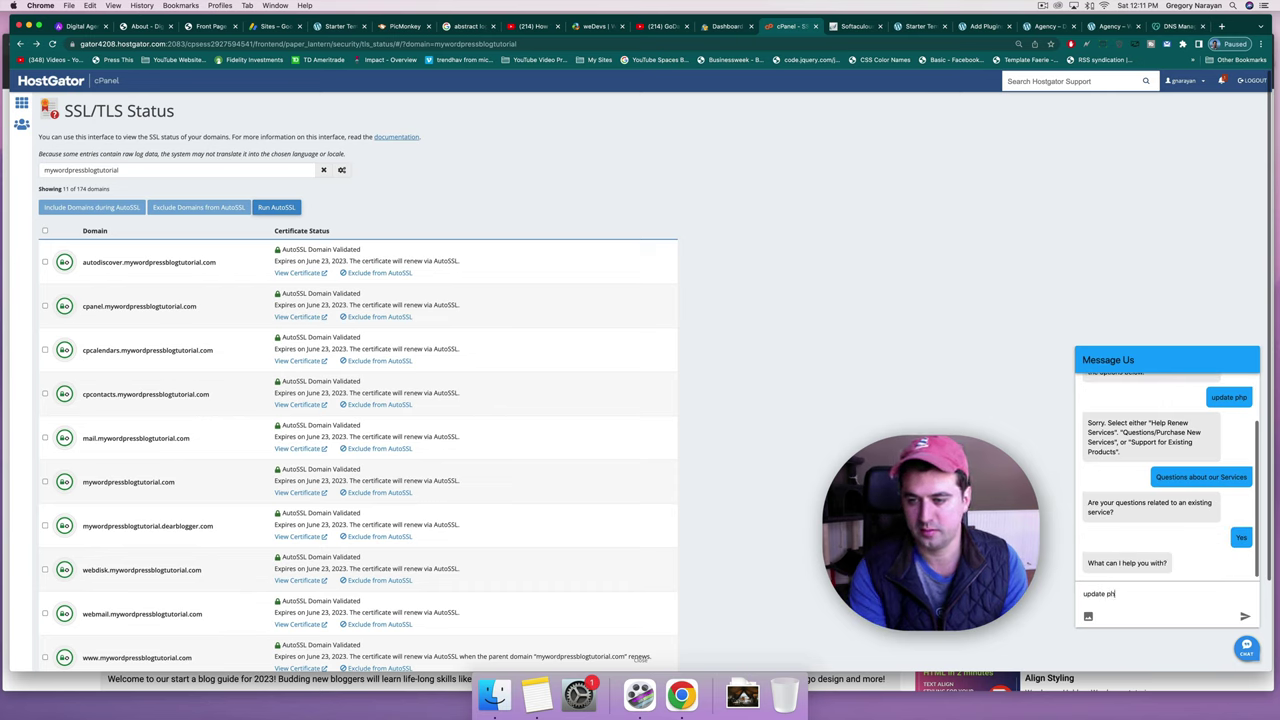
text(p)
key(Return)
text(real)
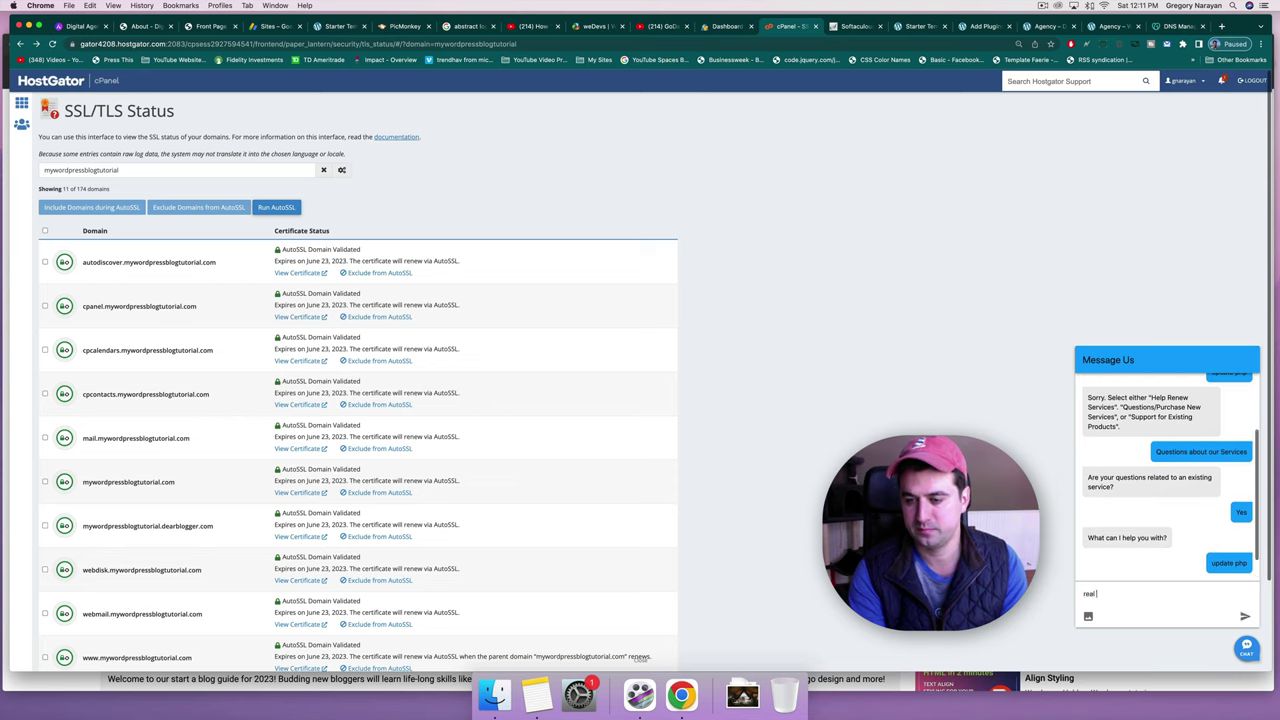
text( agent)
key(Return)
text(please)
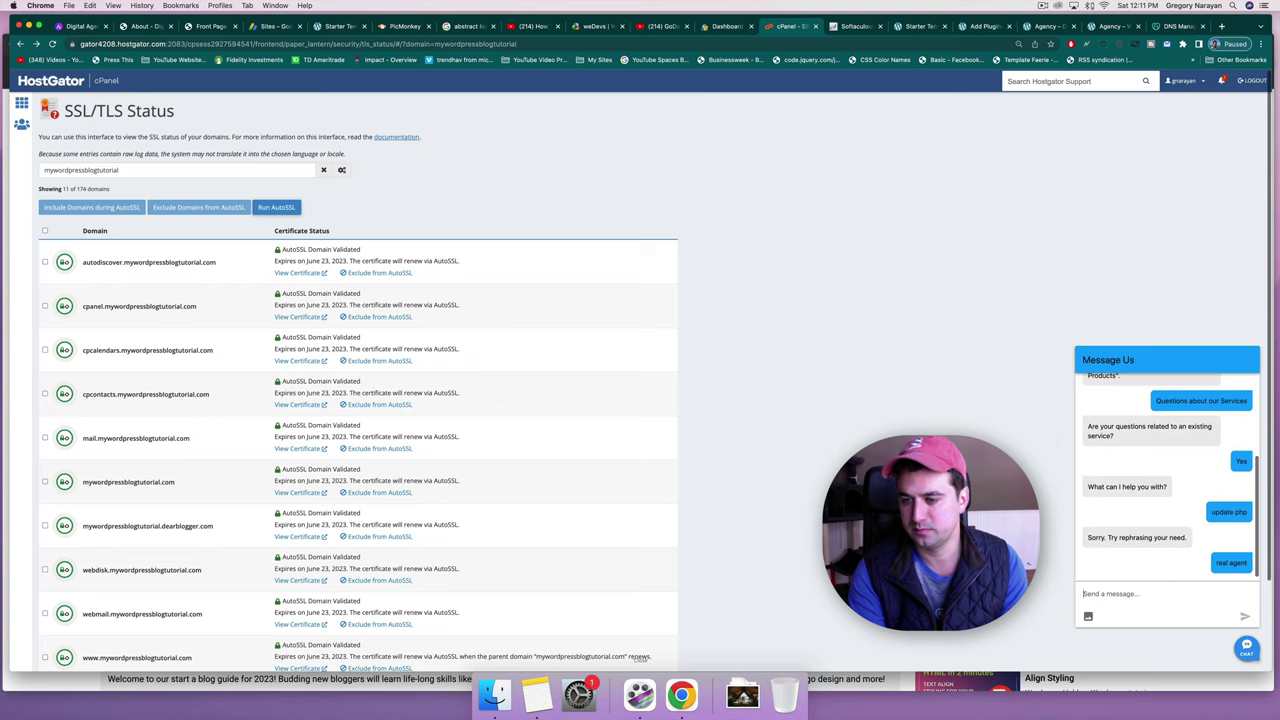
key(Return)
text(update my server php)
key(Return)
Send the contact's full name and the site's domain, then note the estimated 7-minute wait.
text(Greg N)
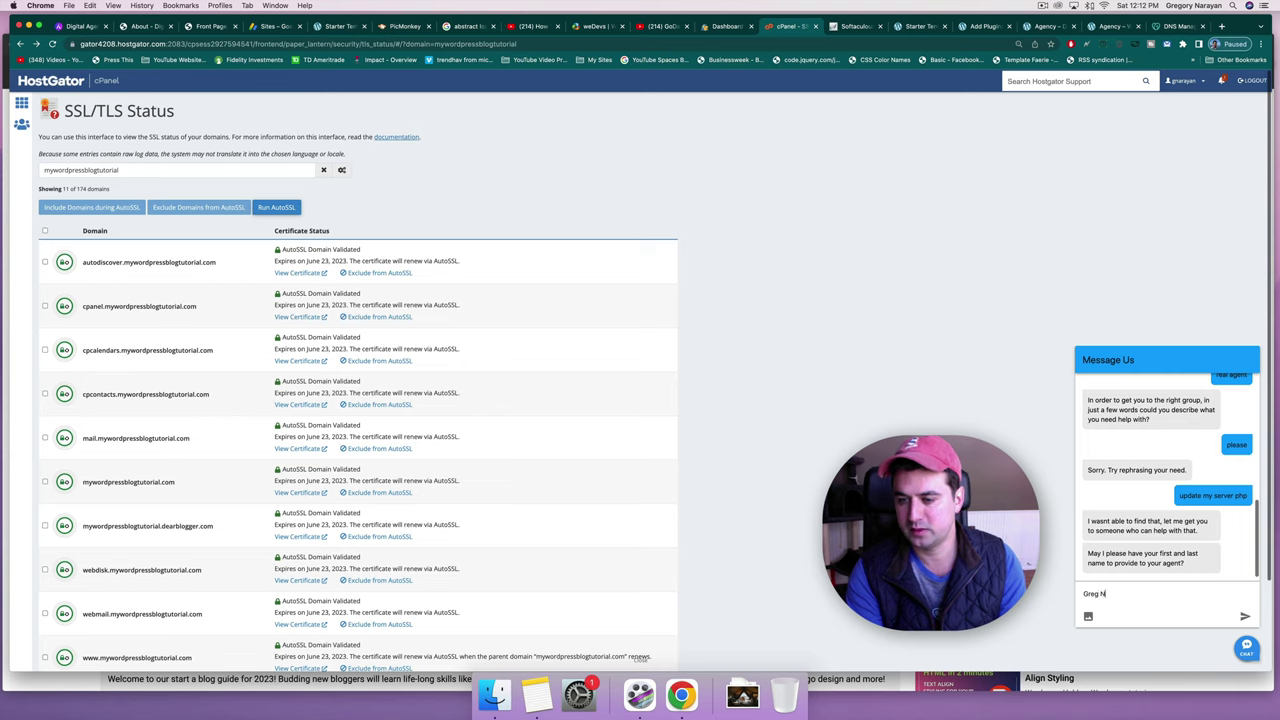
text(arayan)
key(Return)
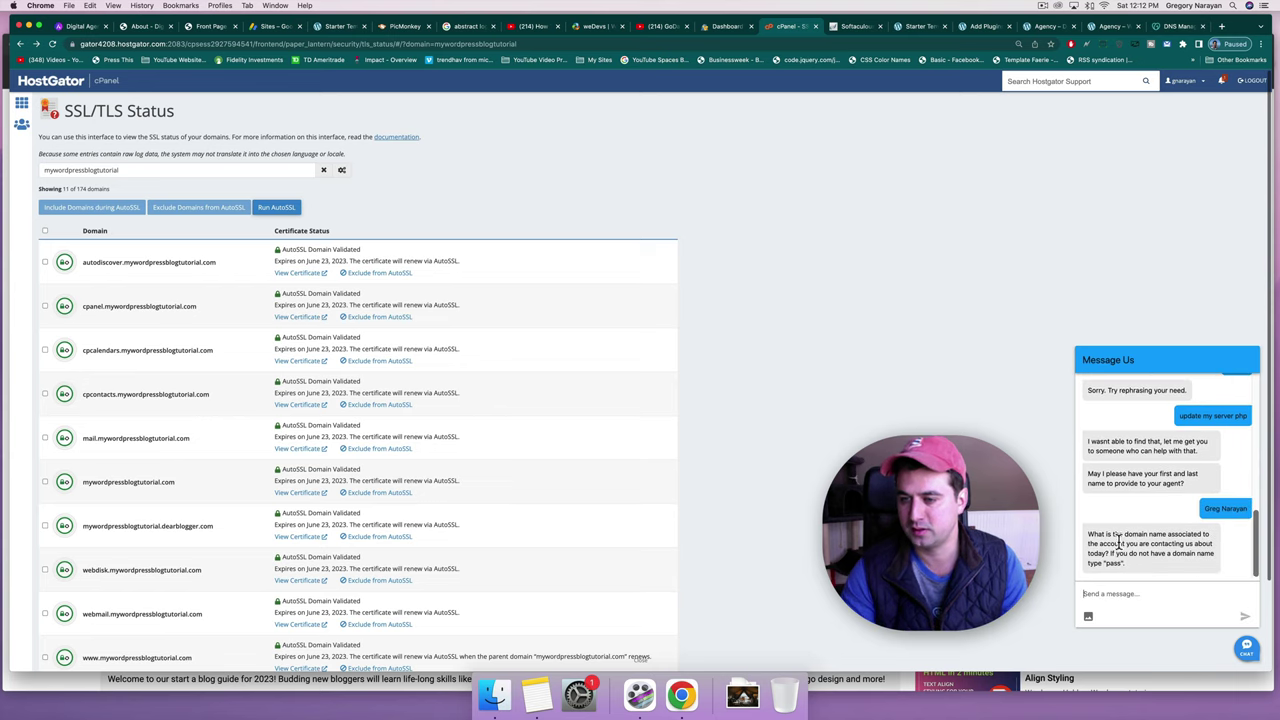
text(mywordpressblogtutorial.com)
key(Return)
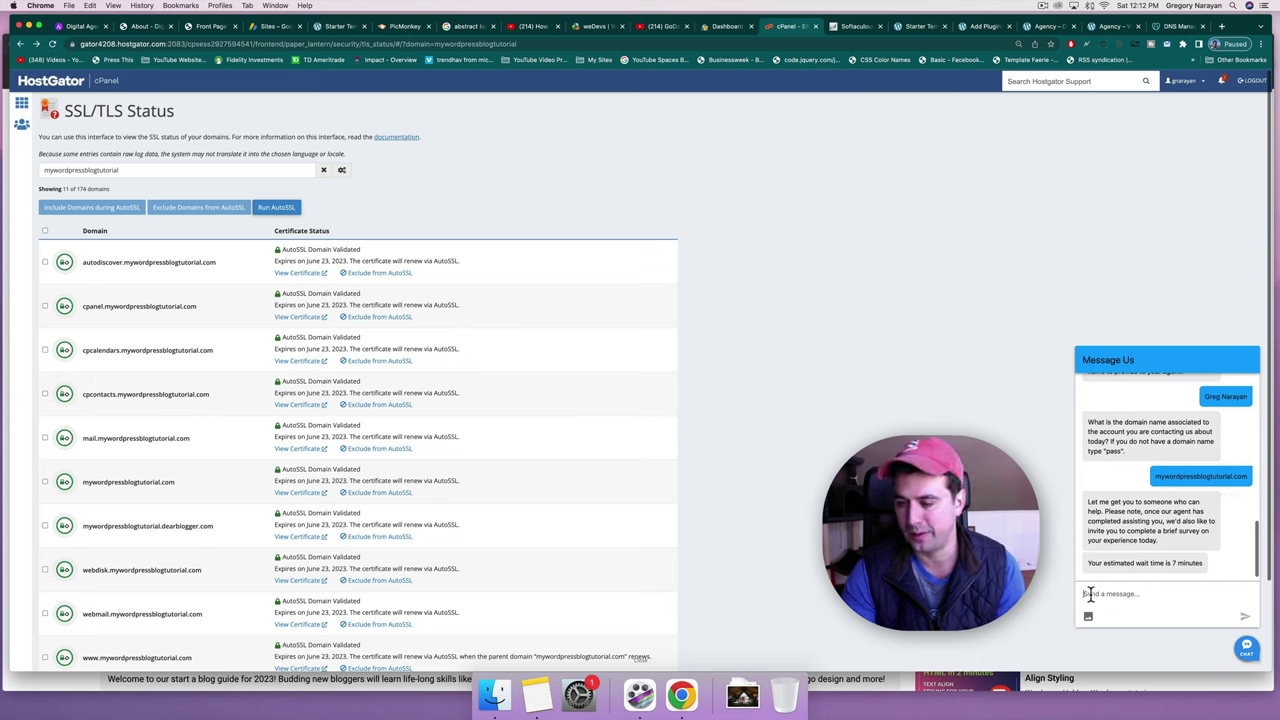
drag(1163, 563, 1203, 563)
click(1177, 588)
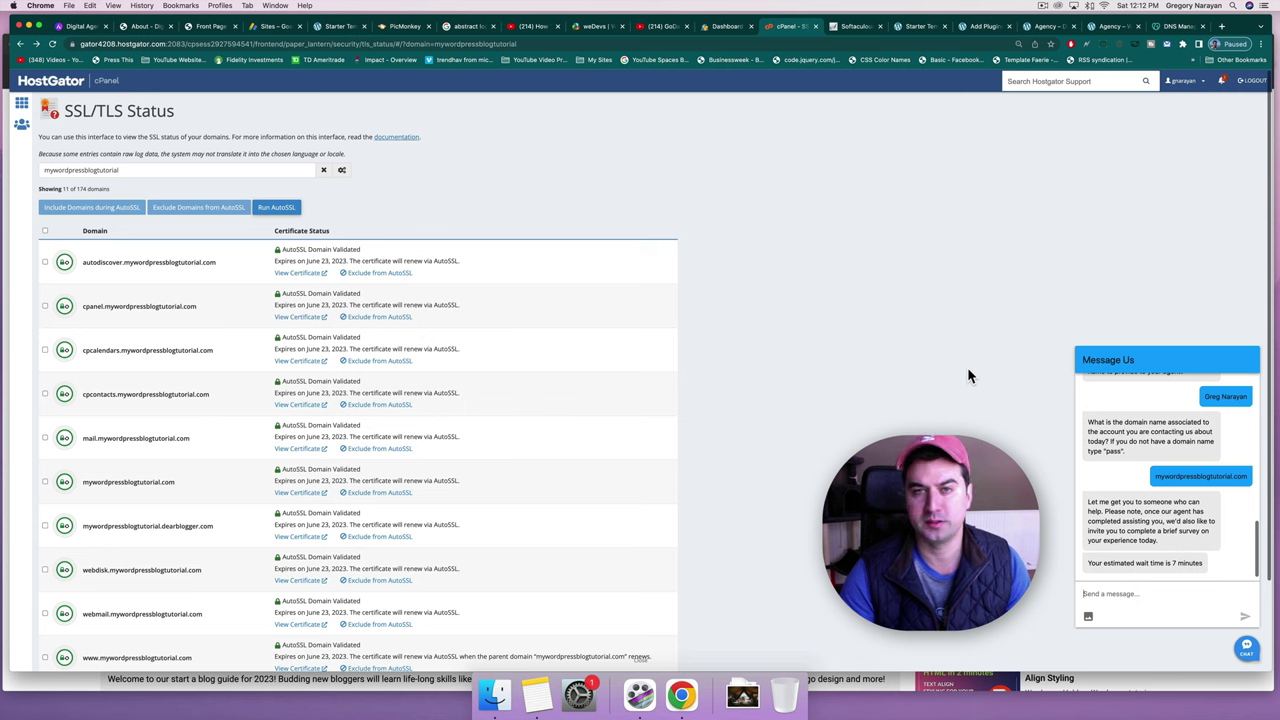
click(726, 28)
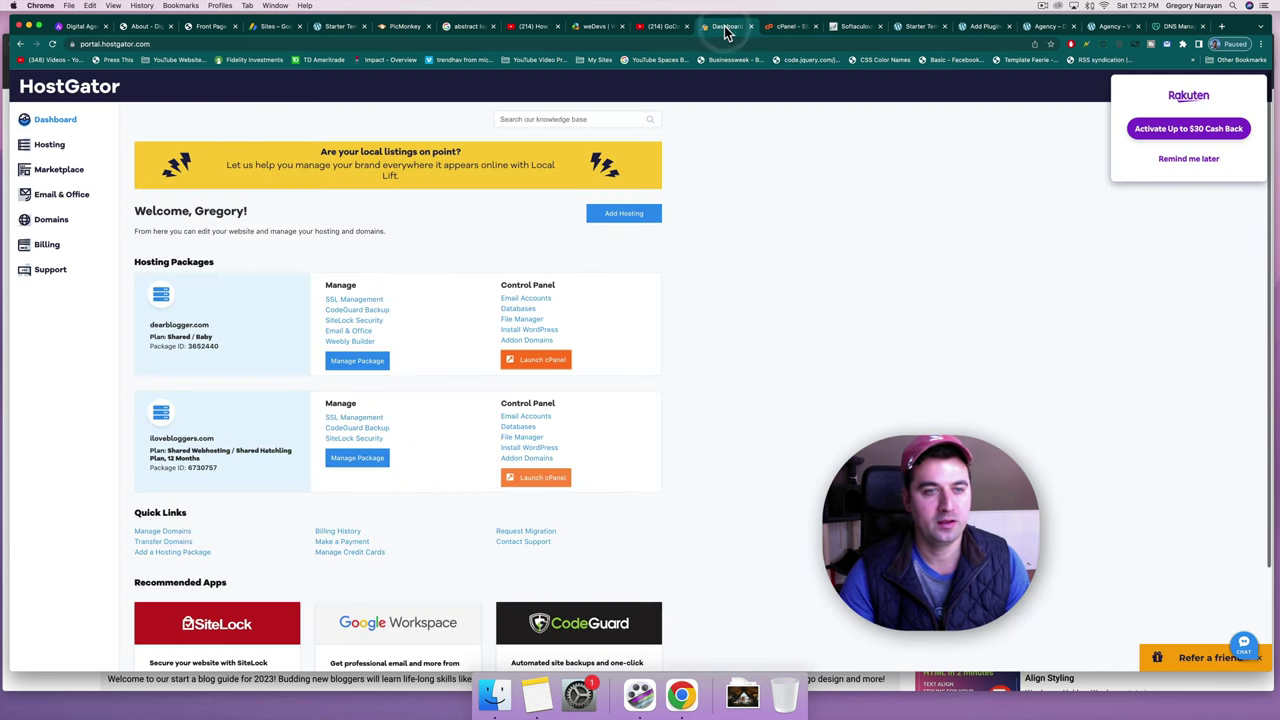
click(1045, 26)
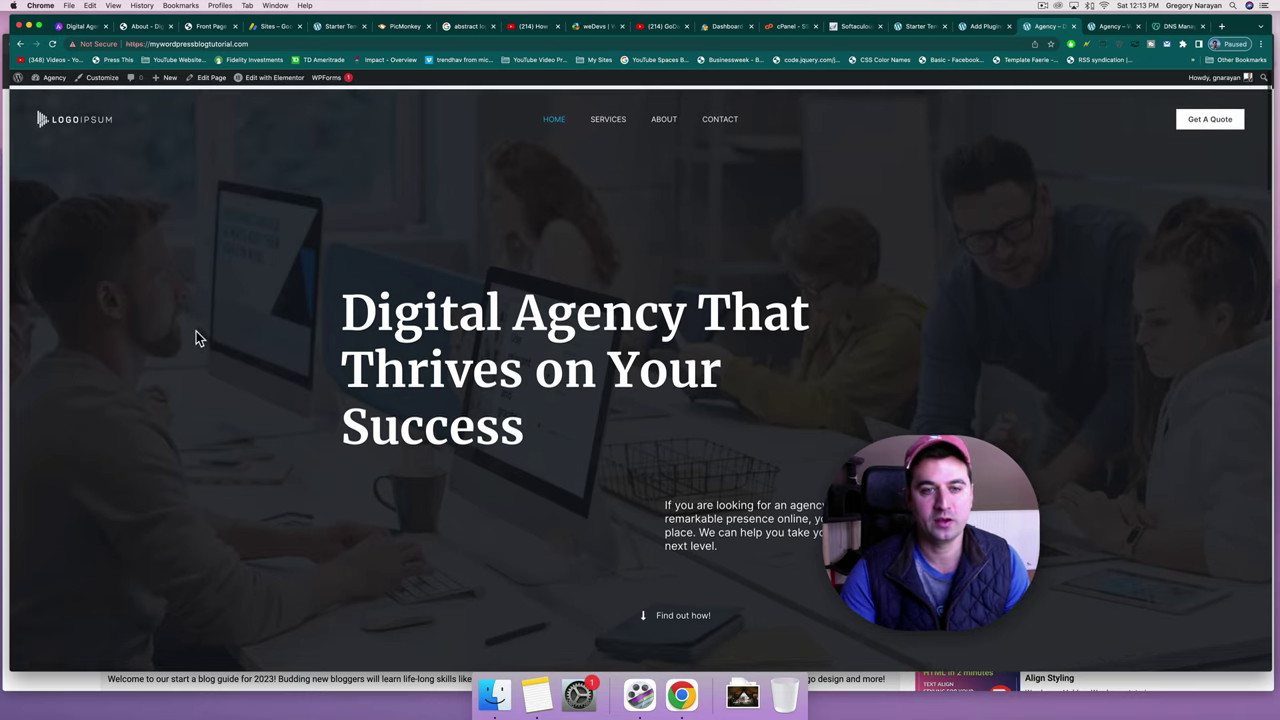
scroll(196, 331, down, 20)
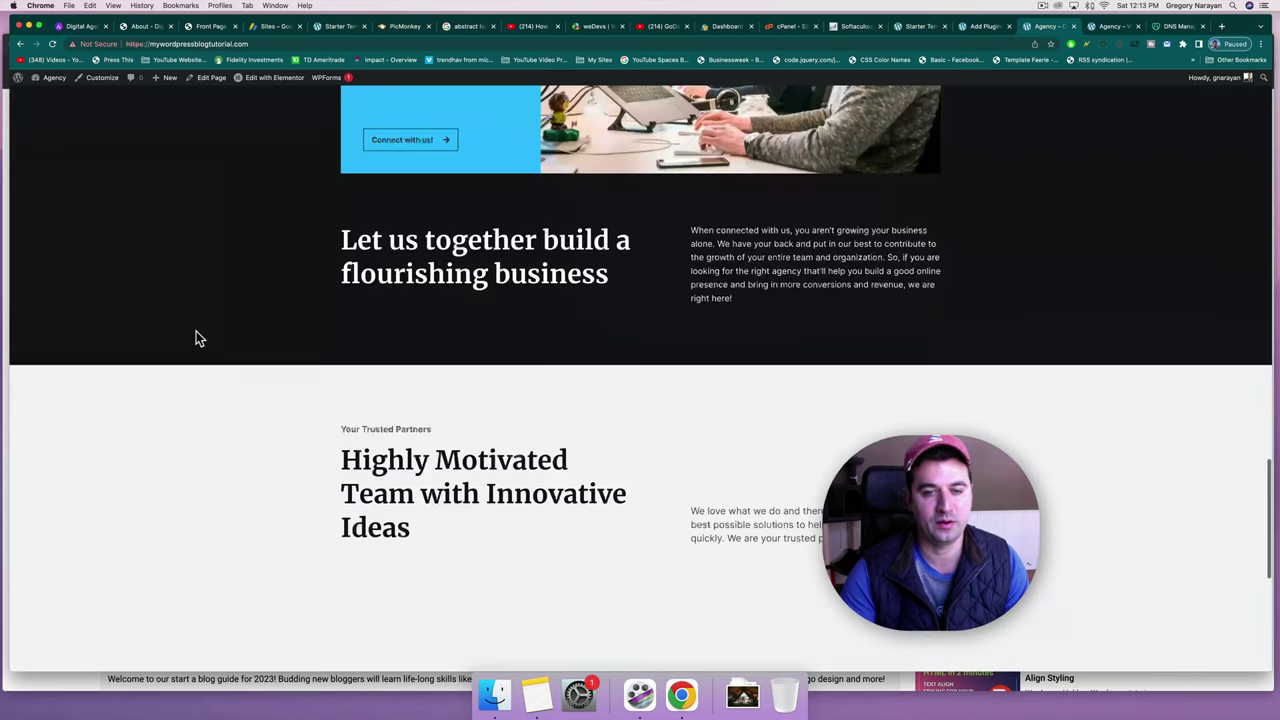
scroll(196, 331, down, 5)
scroll(196, 331, up, 15)
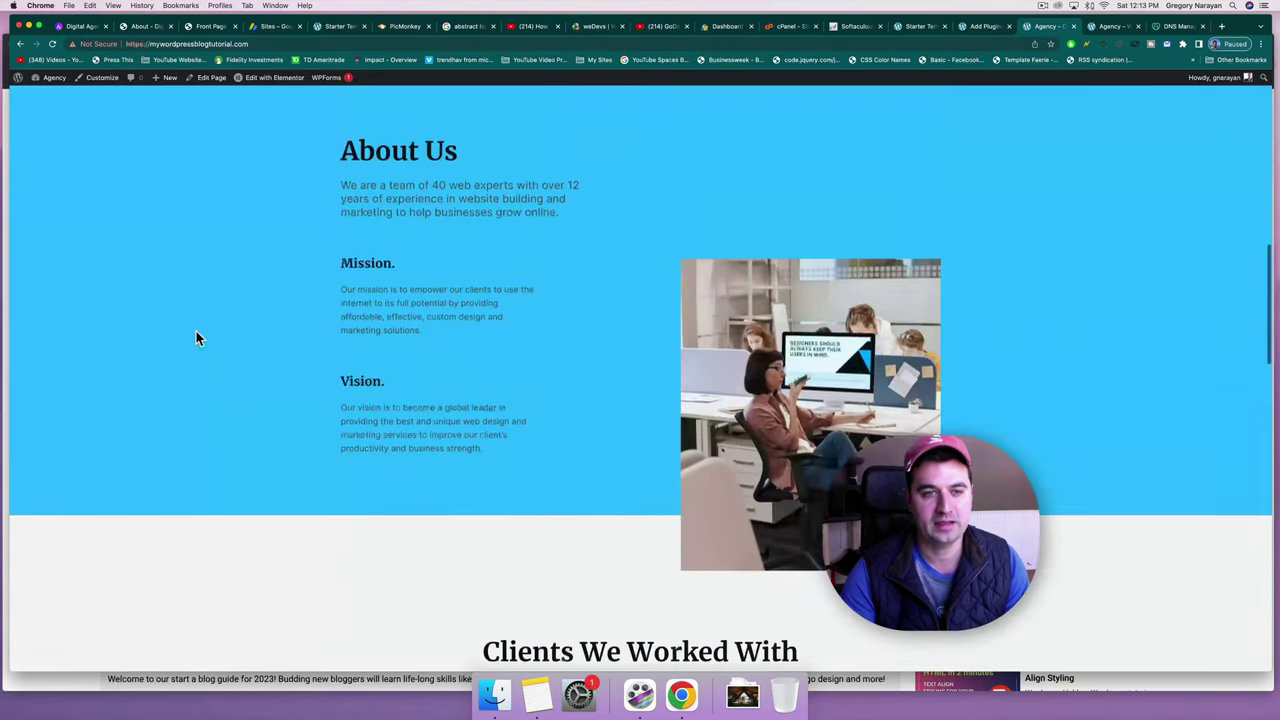
scroll(196, 331, up, 15)
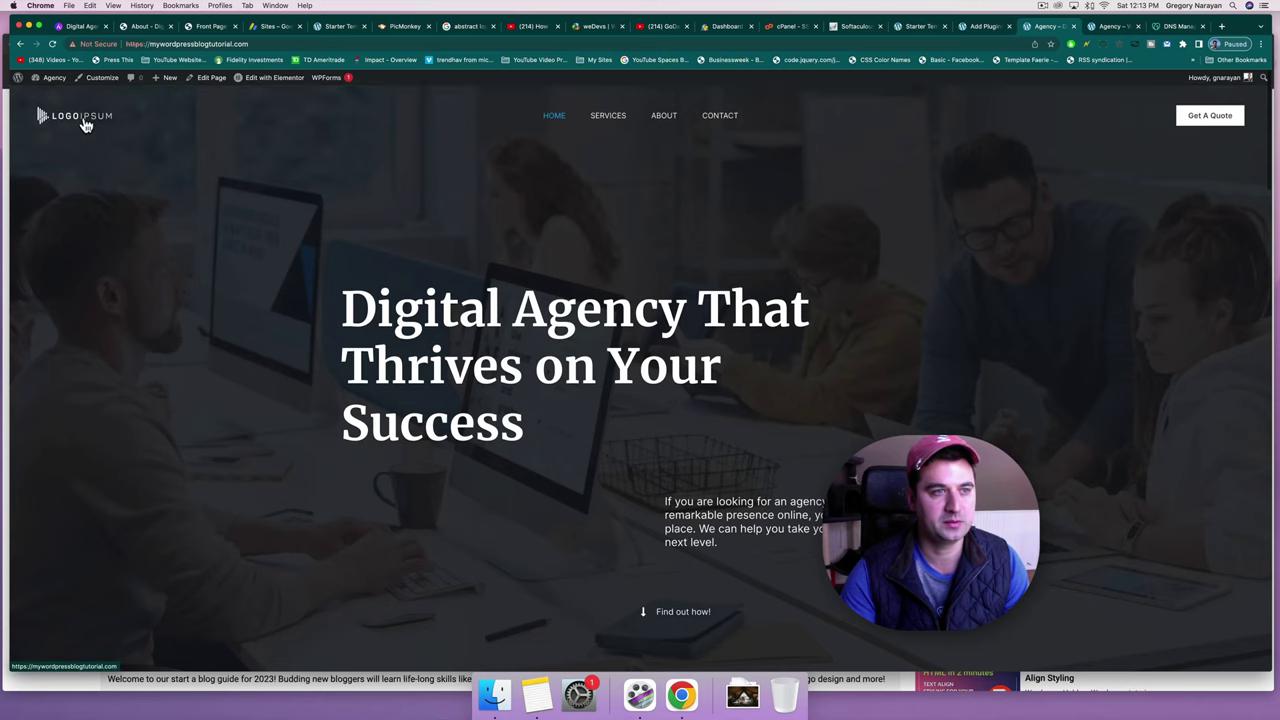
click(185, 174)
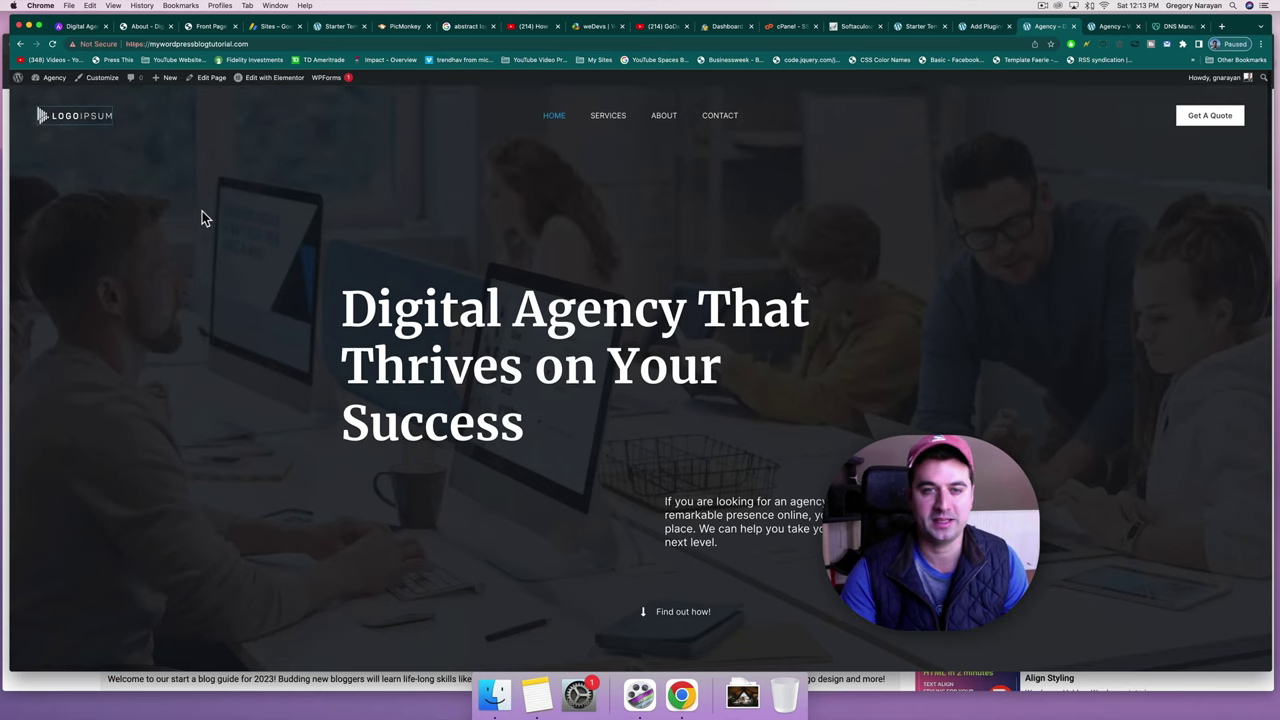
Load picmonkey.com in a new tab, browse the Auto-saved Hub carousel, and choose Create new.
click(1221, 27)
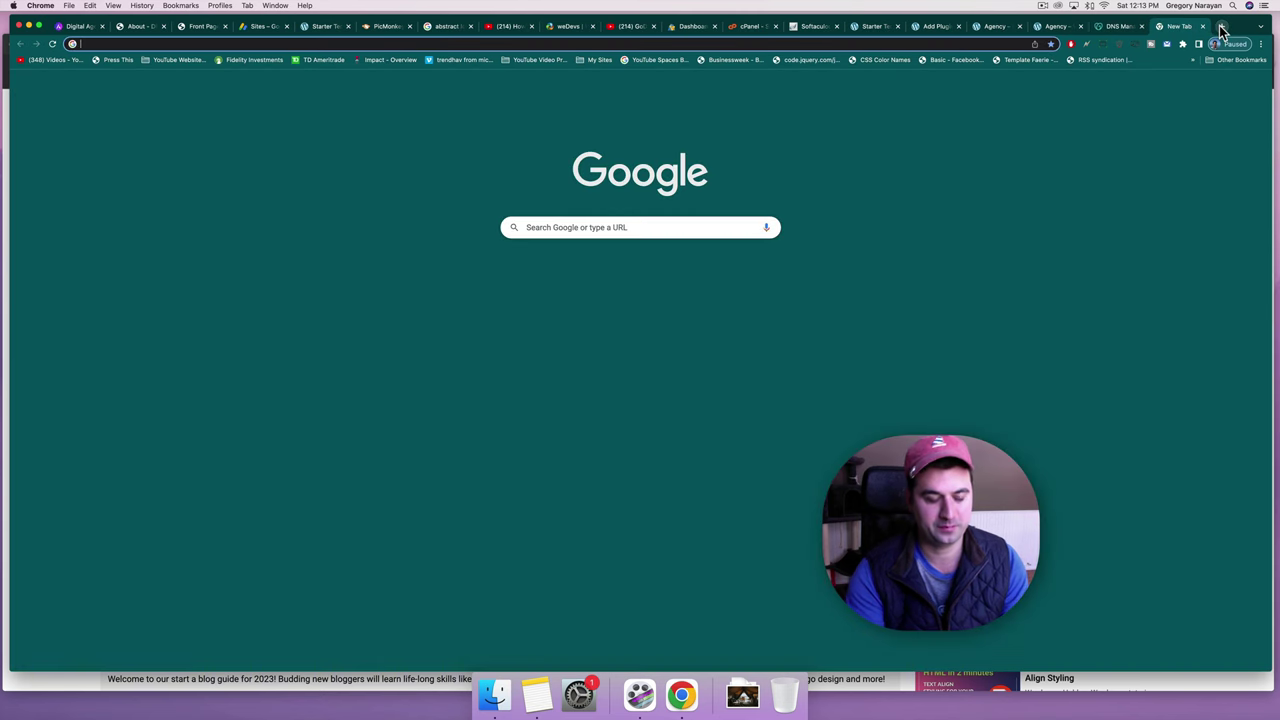
text(picmonkey)
key(Return)
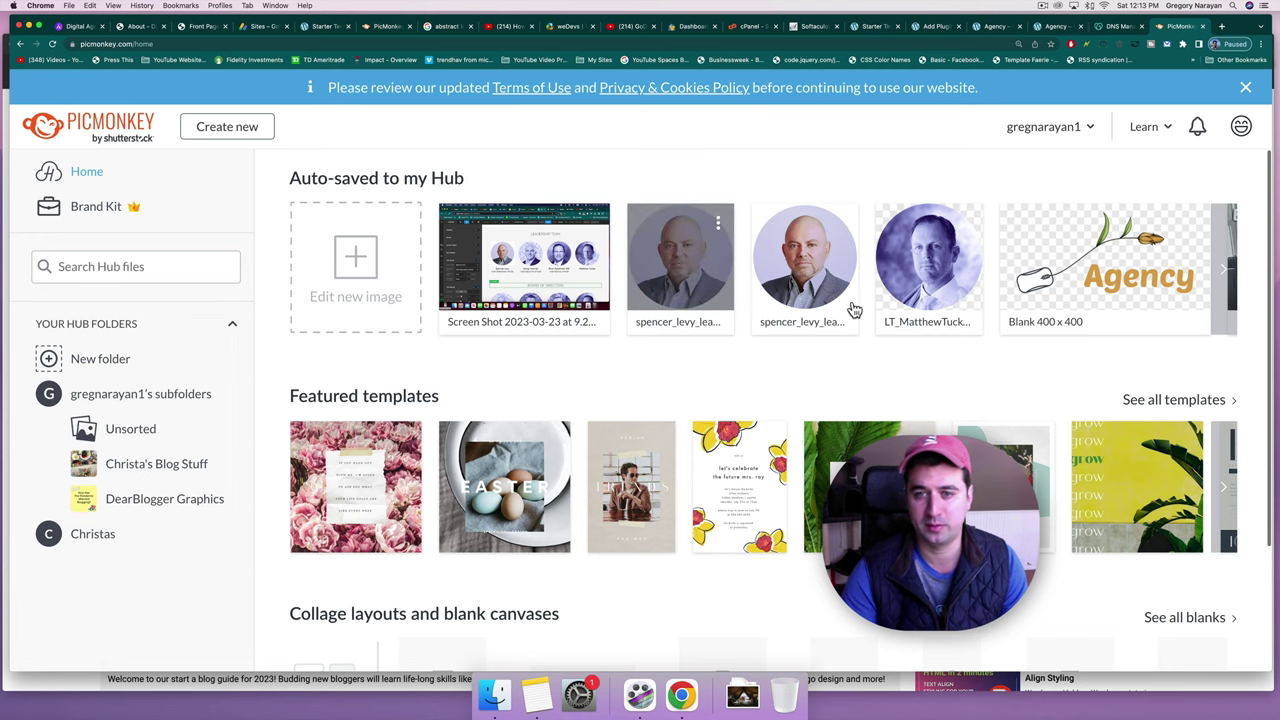
click(1226, 270)
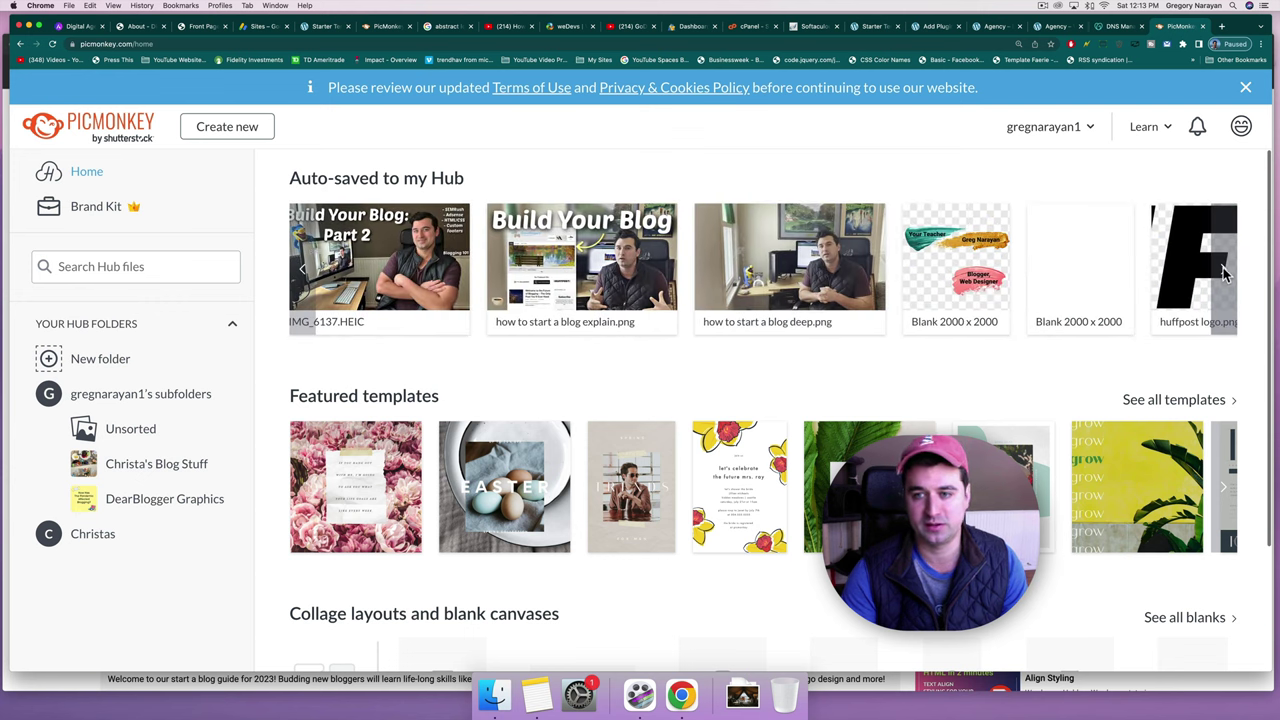
click(1224, 270)
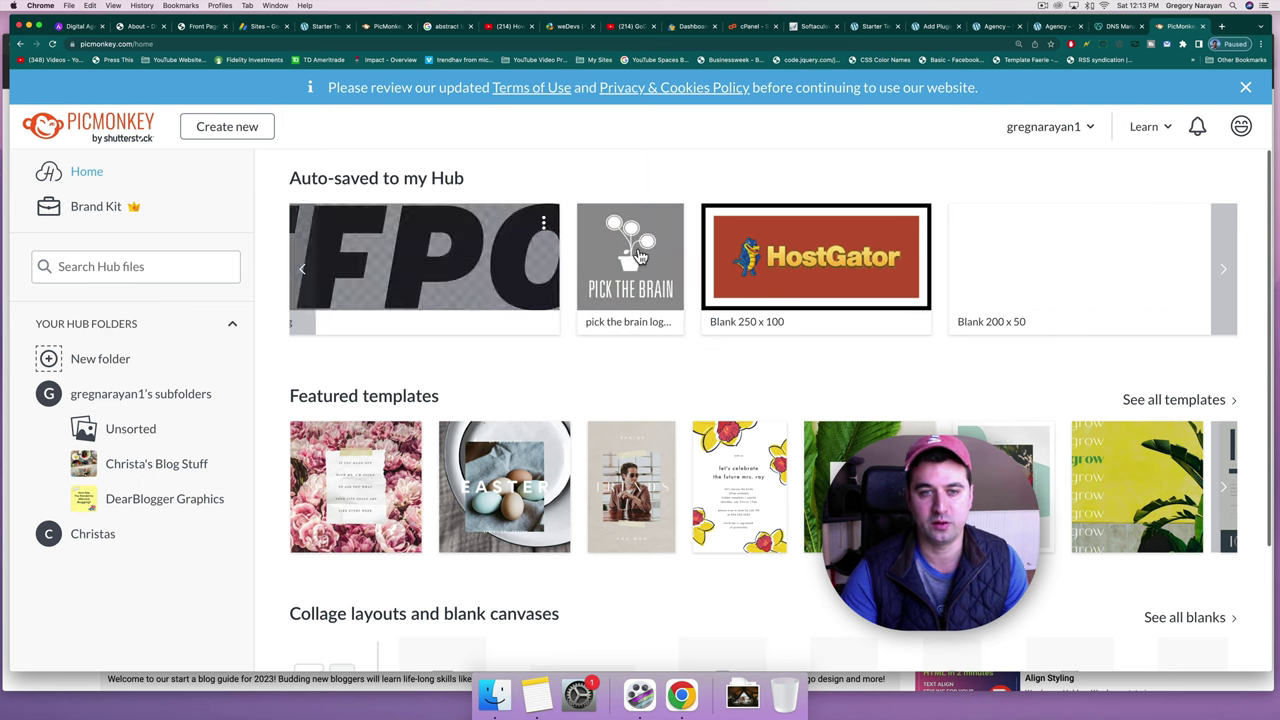
click(302, 270)
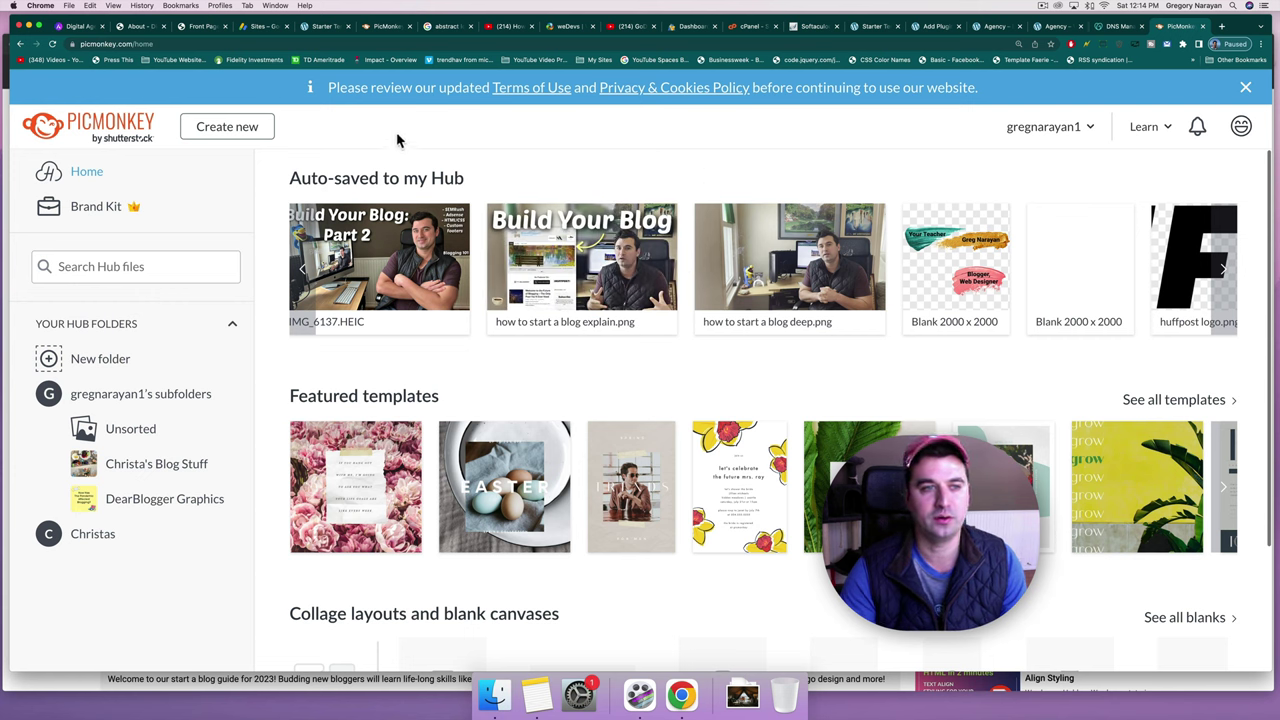
click(222, 126)
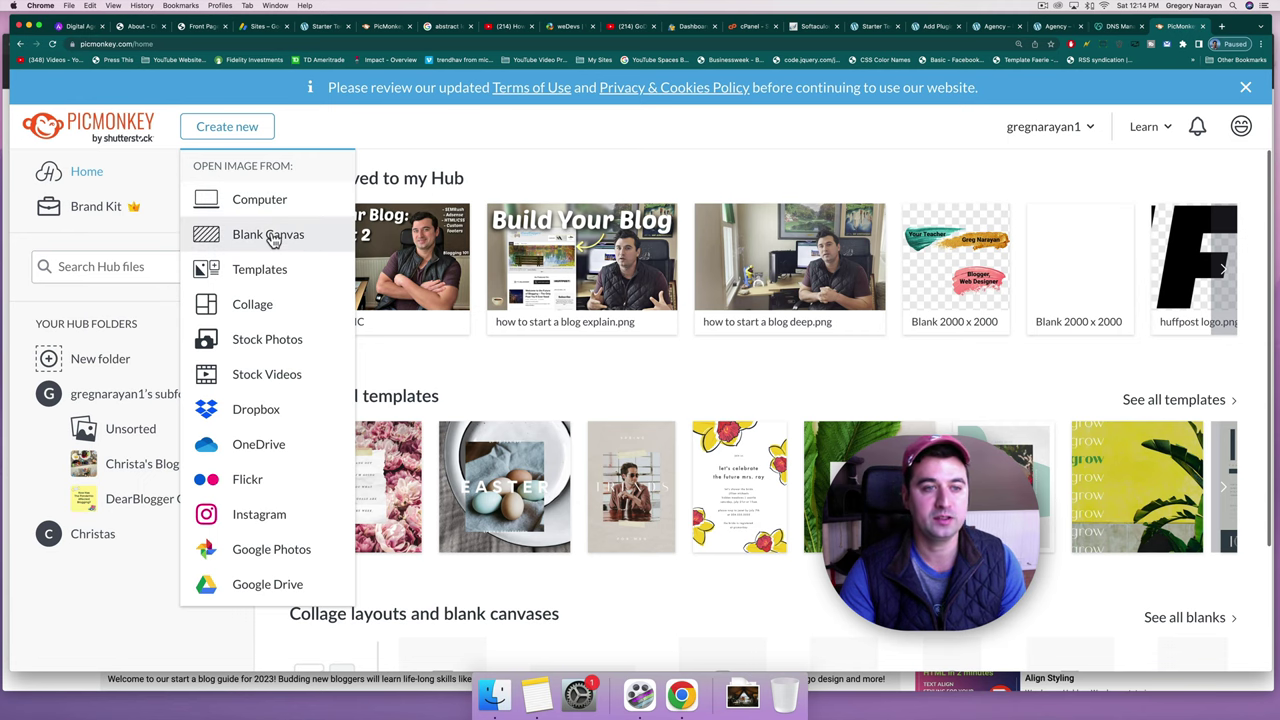
Make a 400 × 400 pixel blank canvas, then check the cPanel support chat.
click(270, 236)
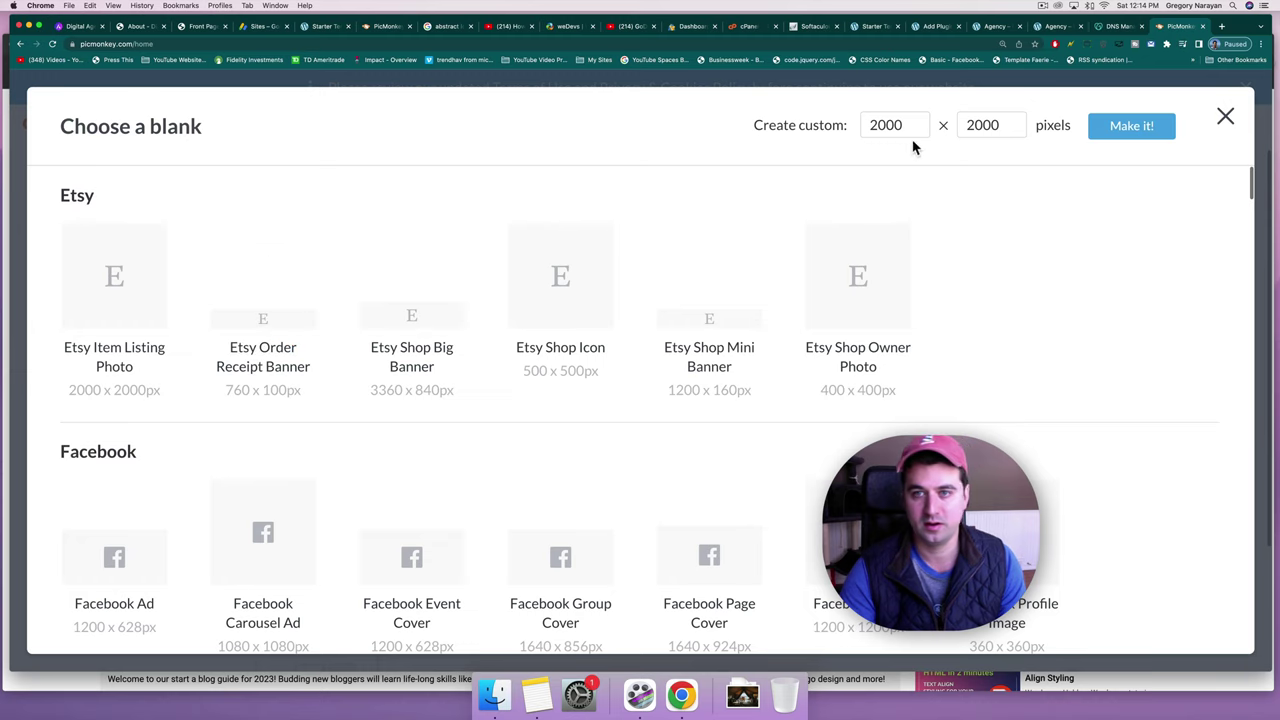
click(891, 126)
click(890, 124)
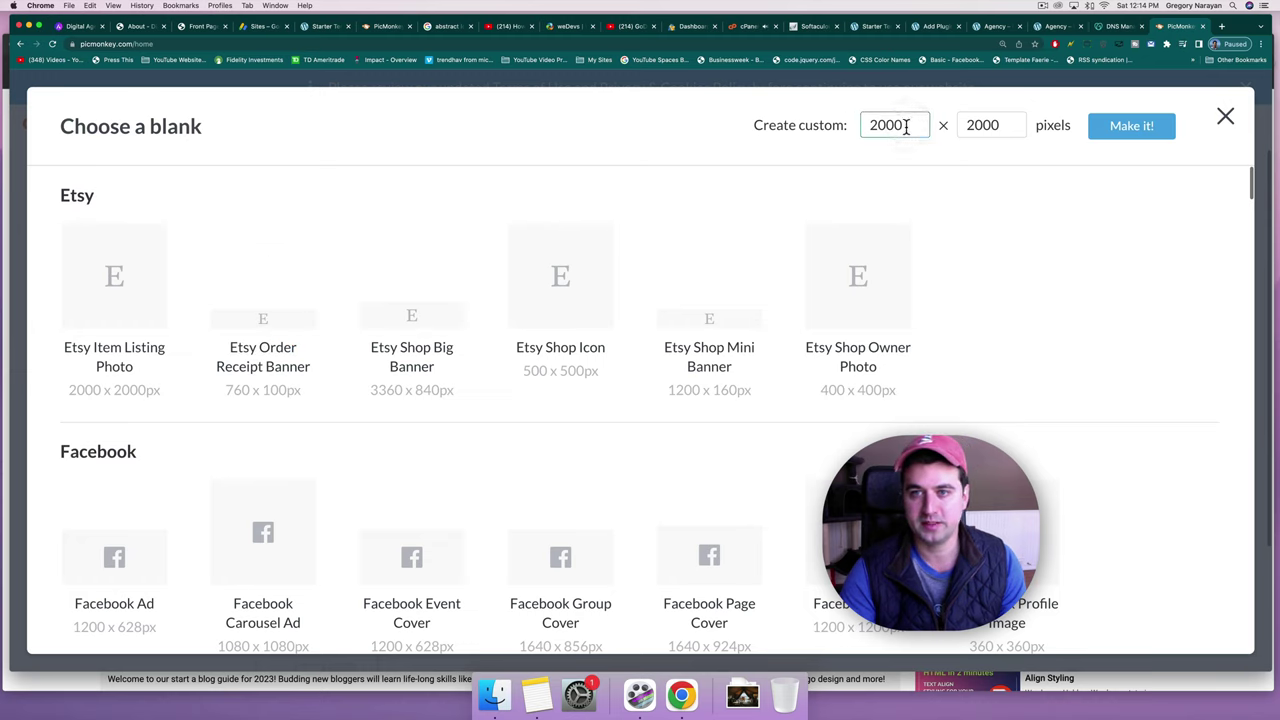
double_click(905, 125)
text(400)
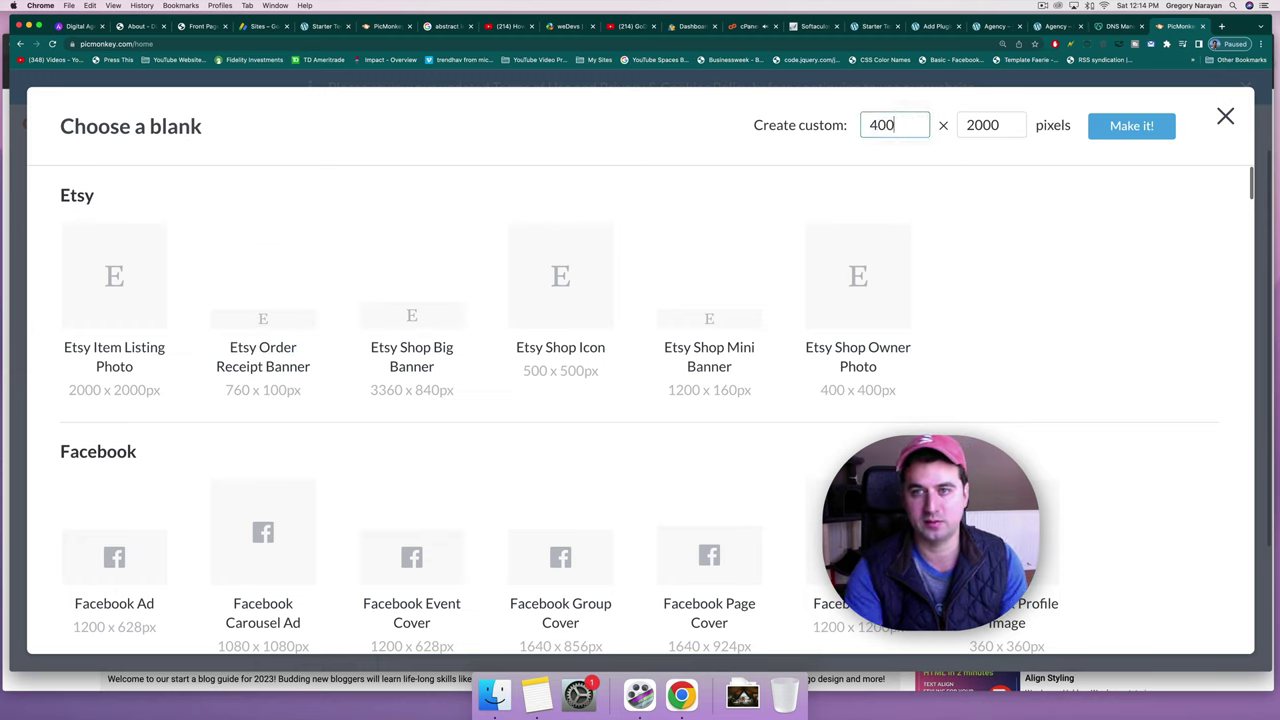
double_click(981, 124)
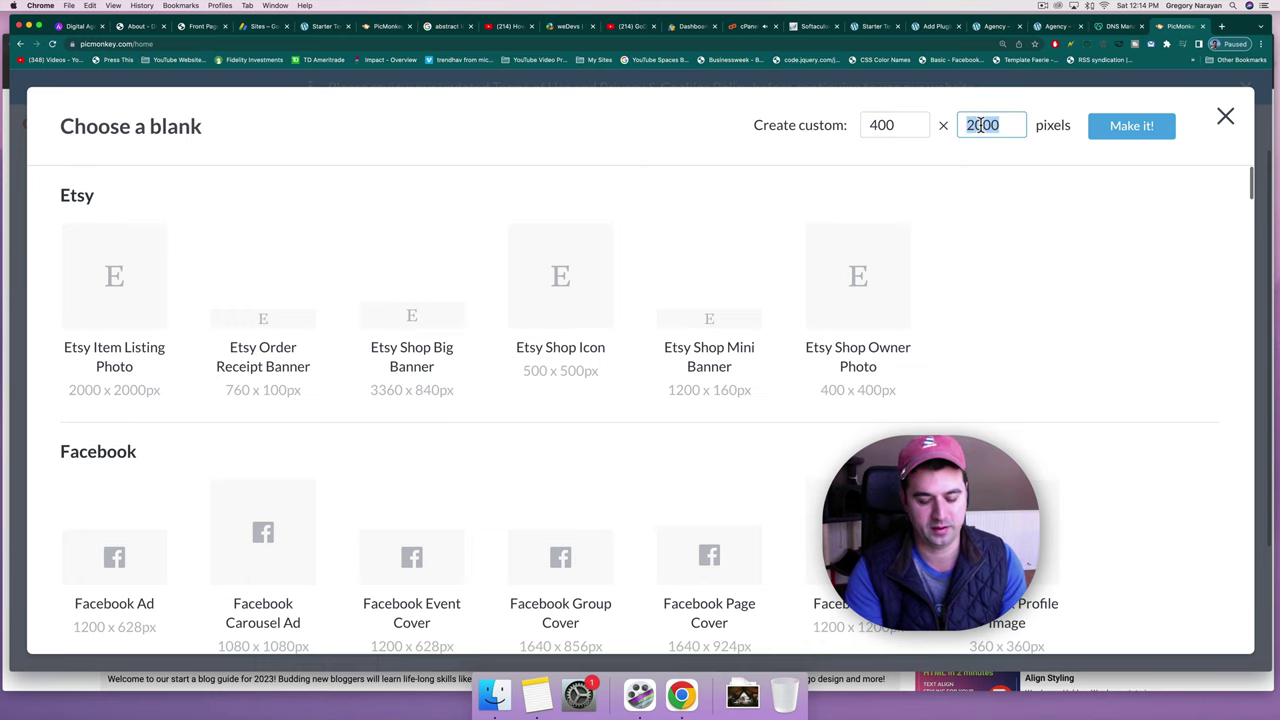
text(400)
click(1128, 130)
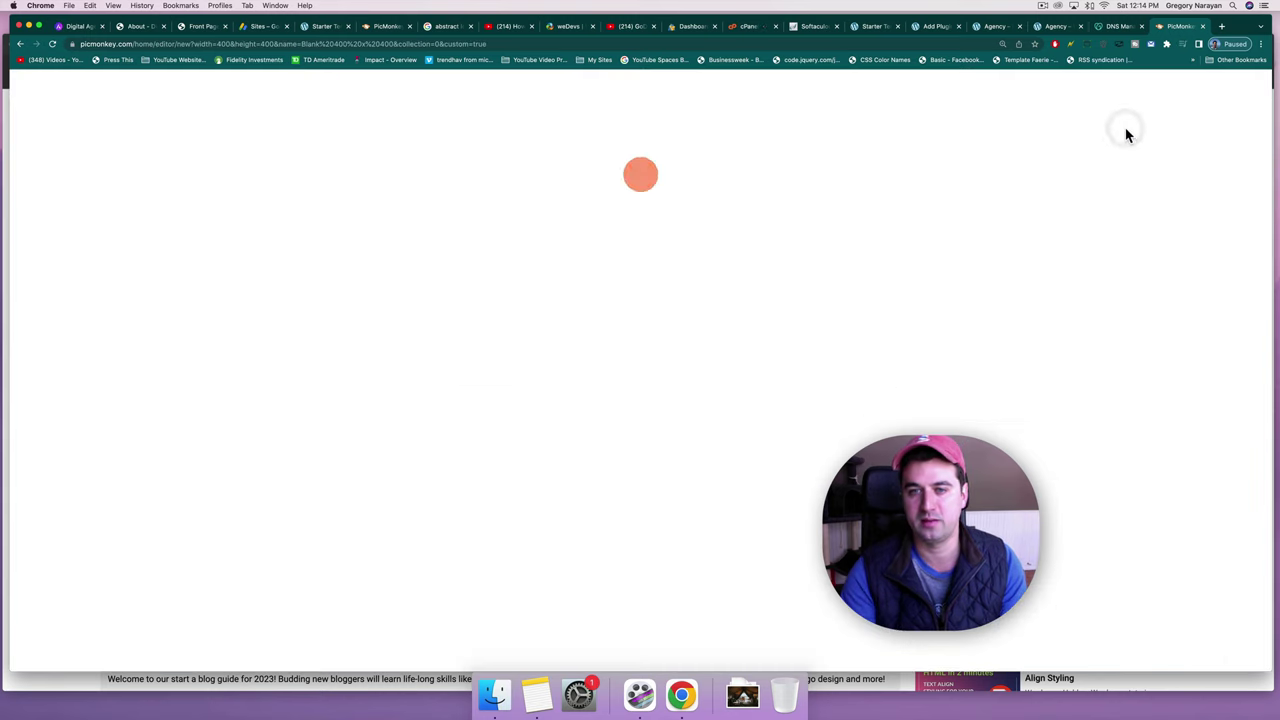
click(740, 29)
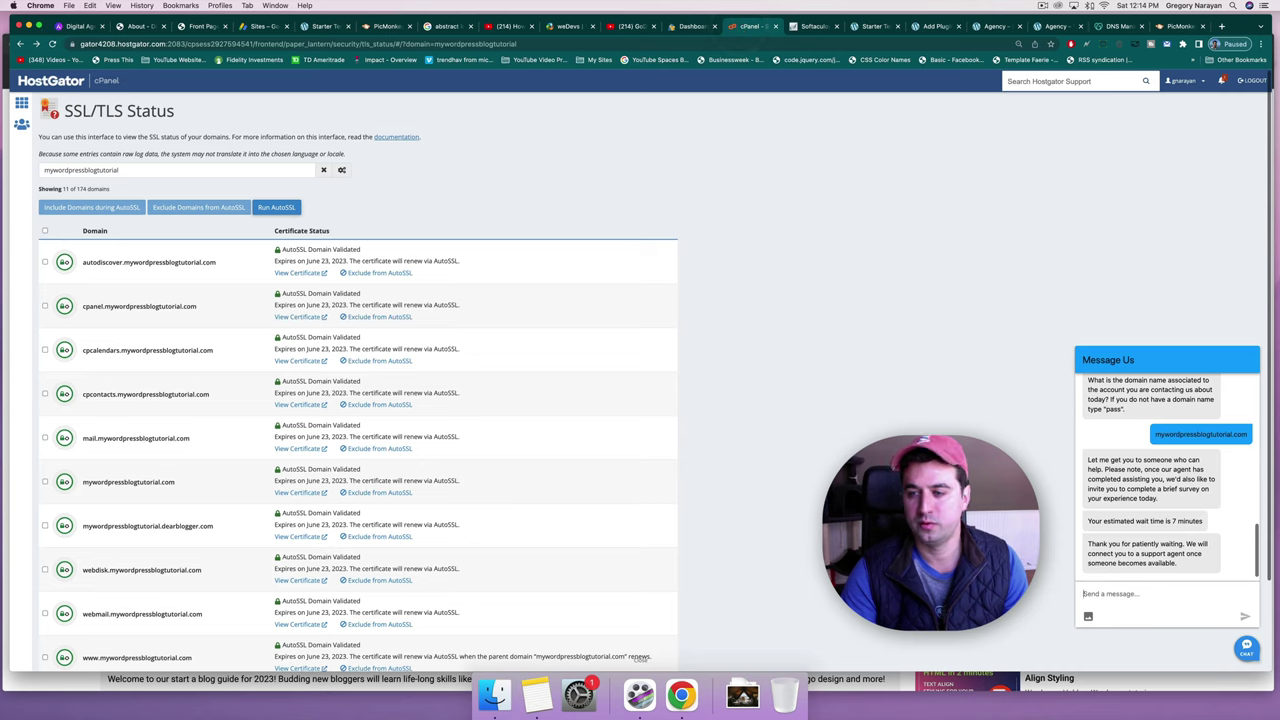
click(1143, 592)
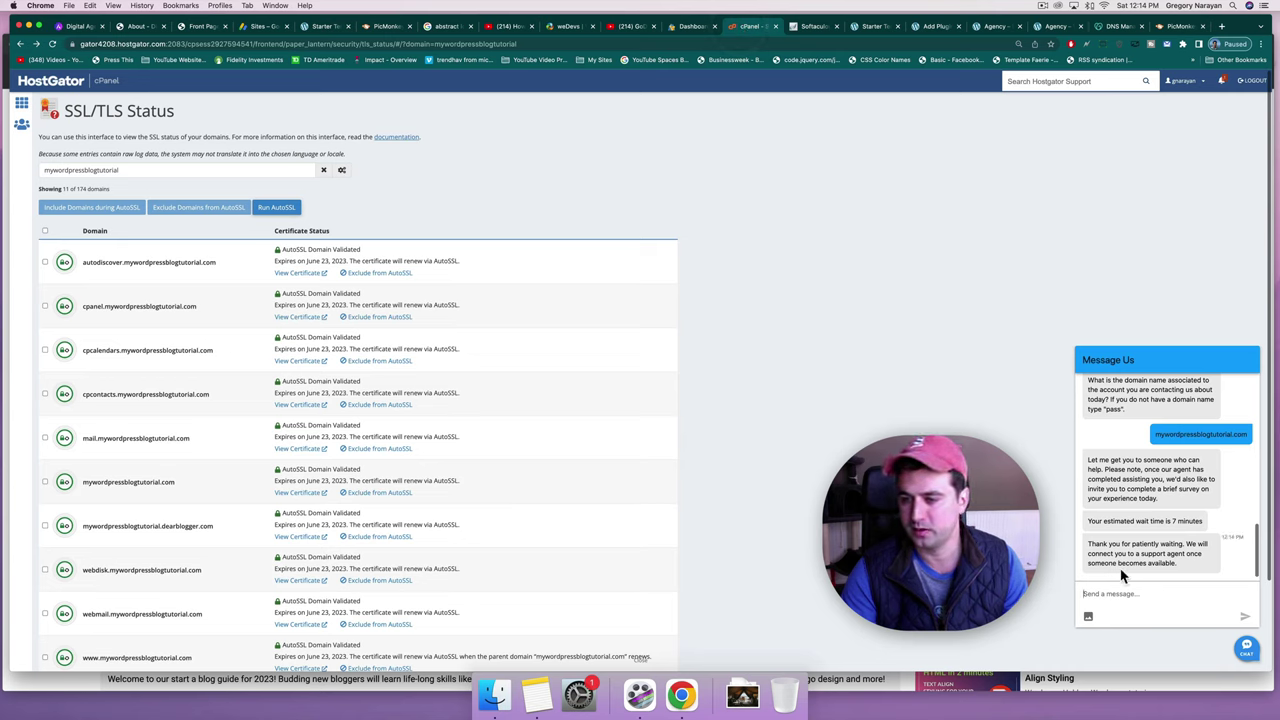
Open the Graphics panel for the blank canvas and browse results for 'plant'.
click(1179, 28)
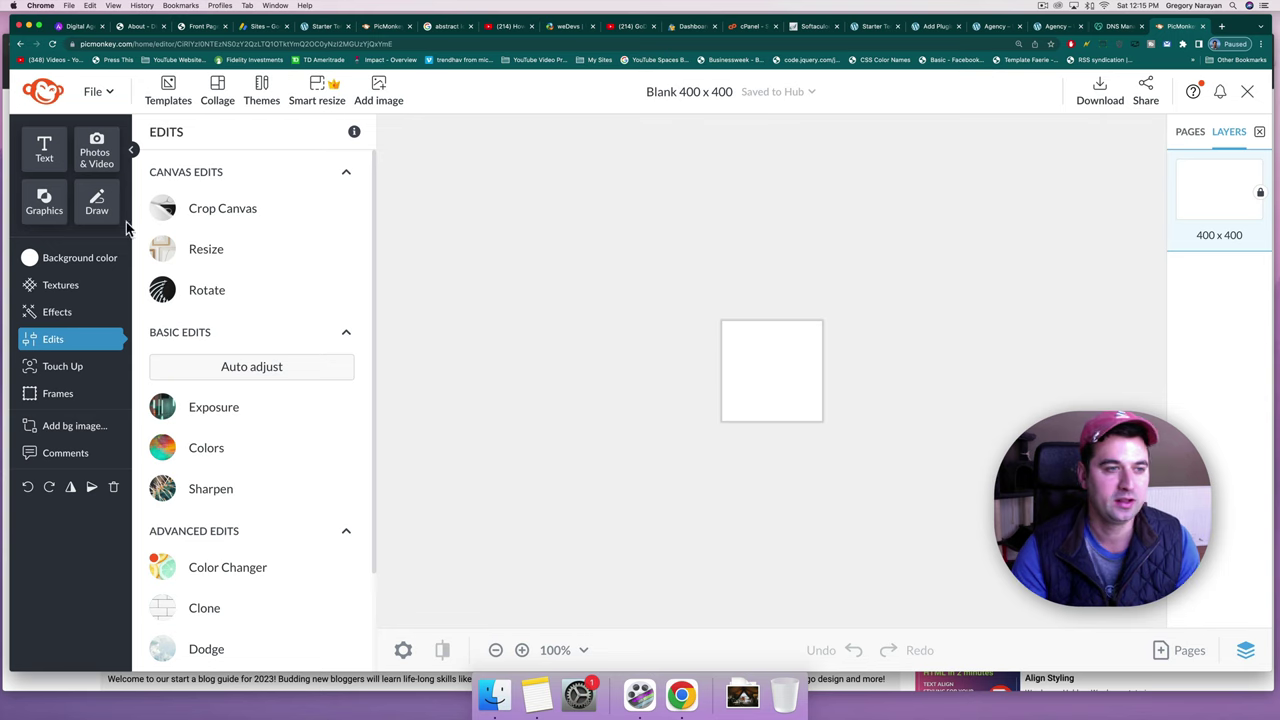
click(44, 203)
click(196, 218)
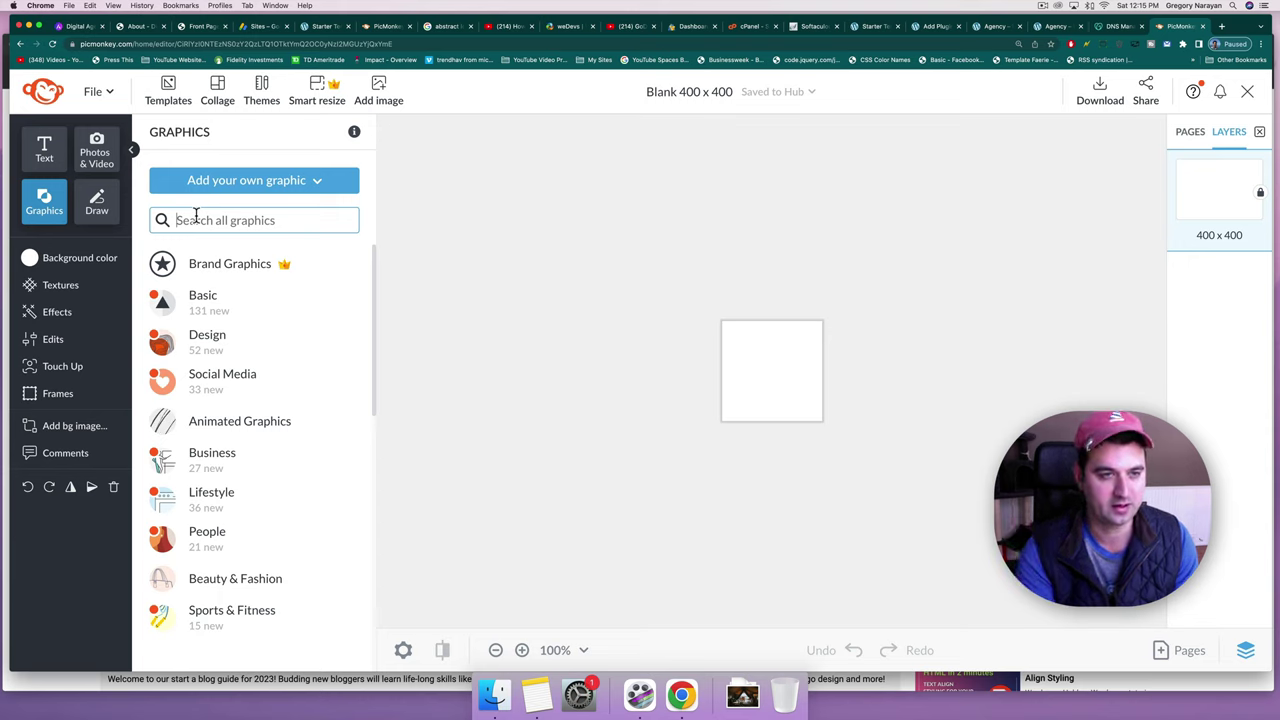
text(plant)
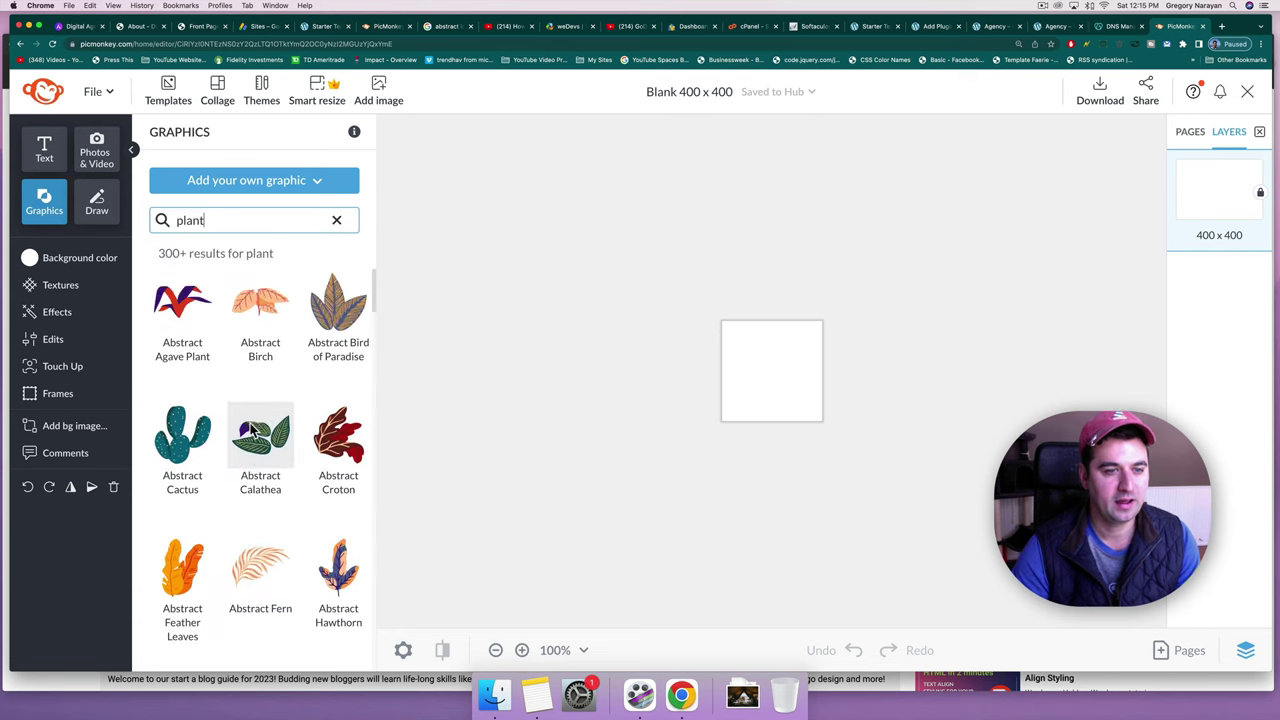
scroll(251, 428, down, 2)
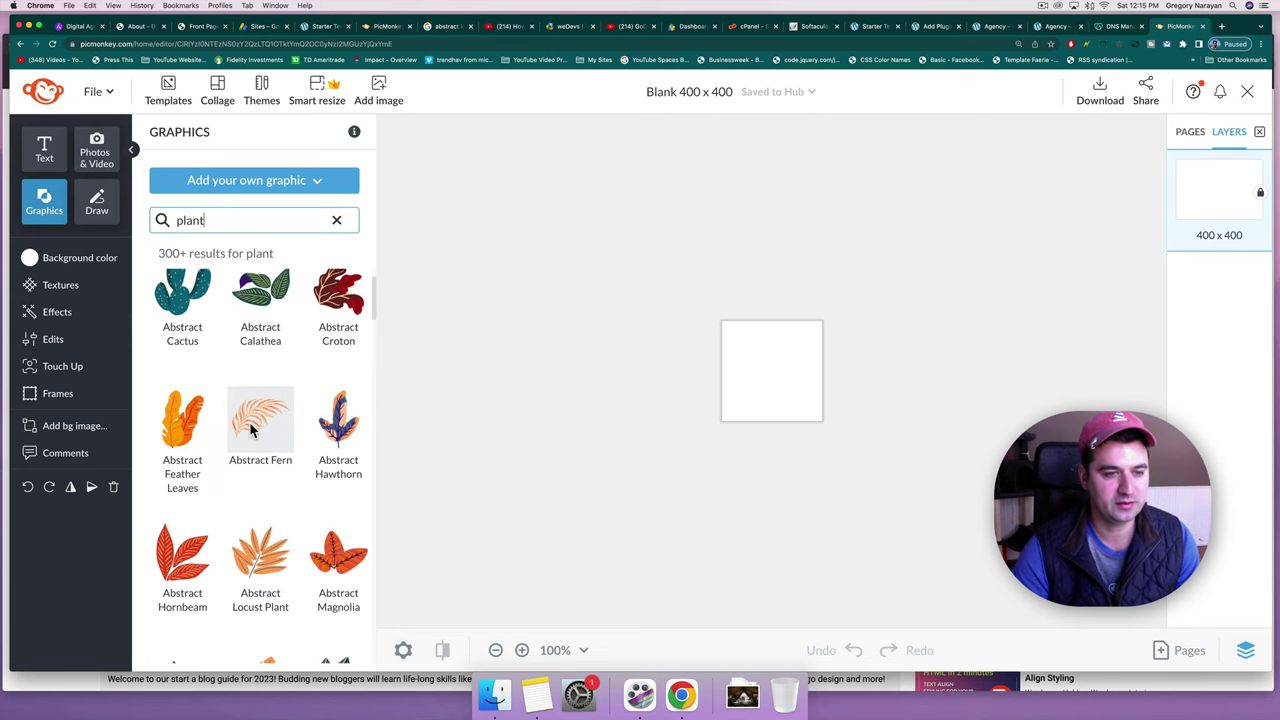
scroll(251, 428, down, 4)
scroll(251, 430, down, 6)
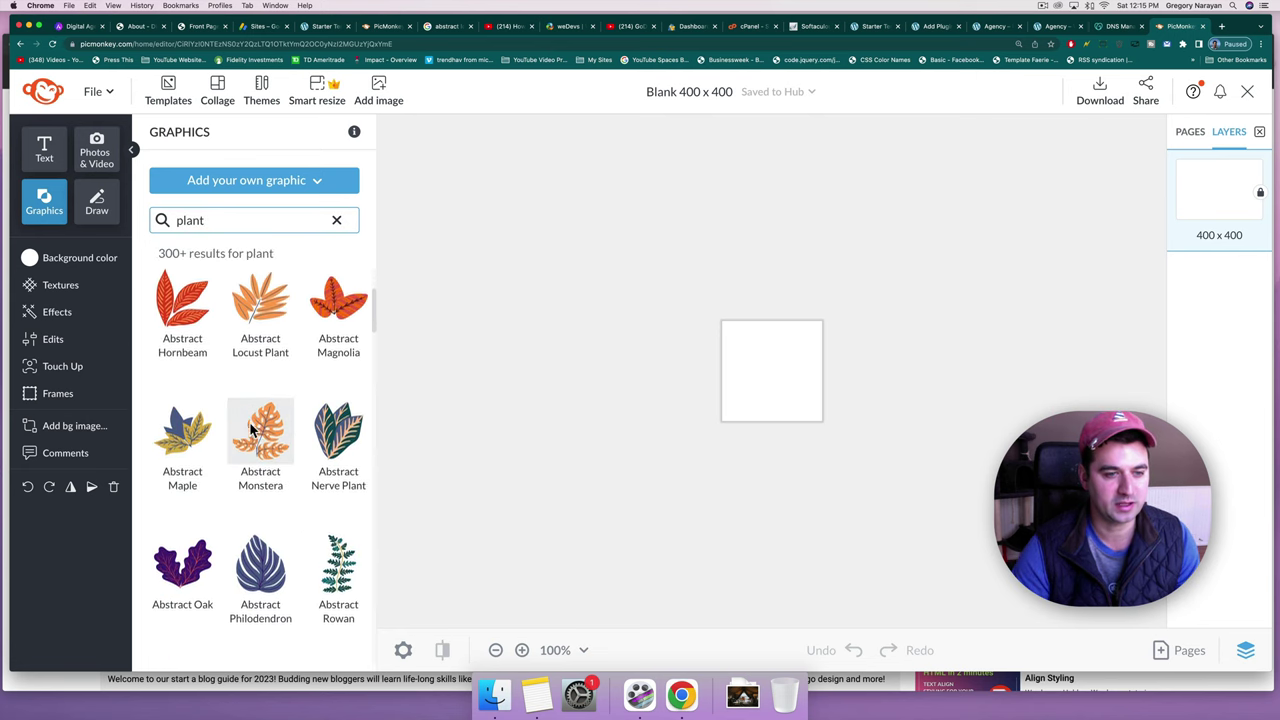
scroll(251, 430, down, 4)
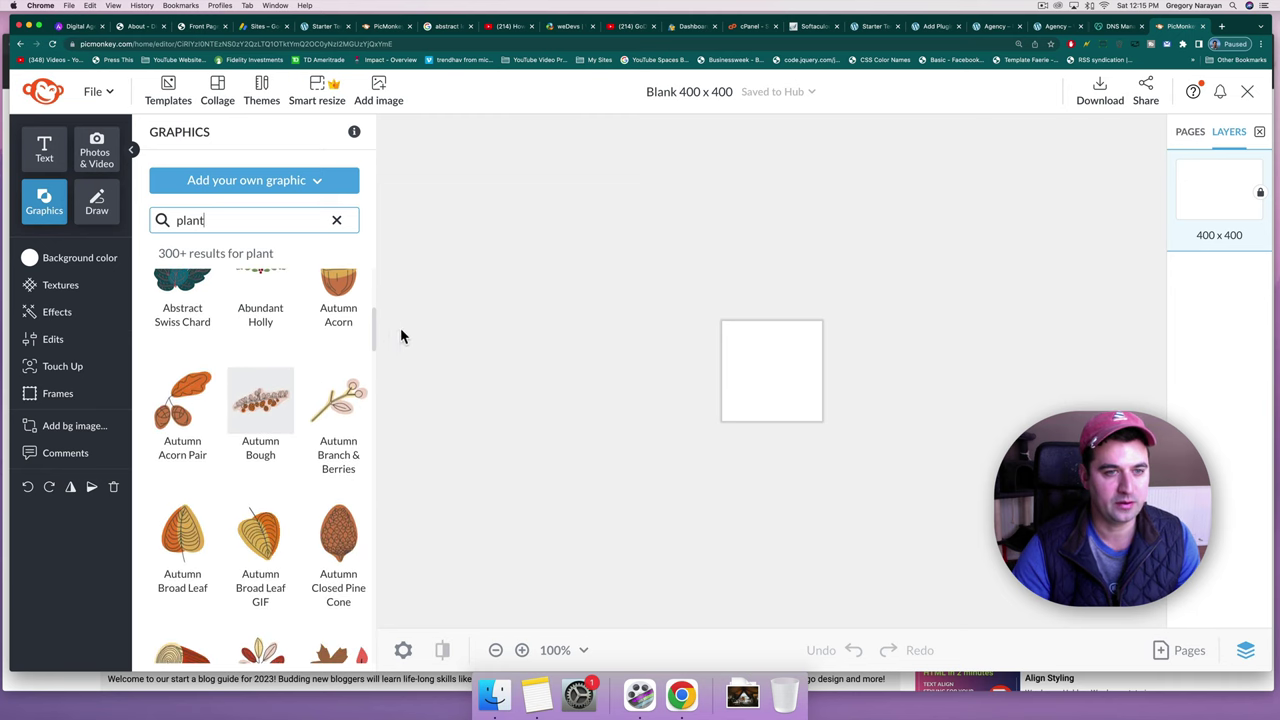
scroll(345, 308, down, 2)
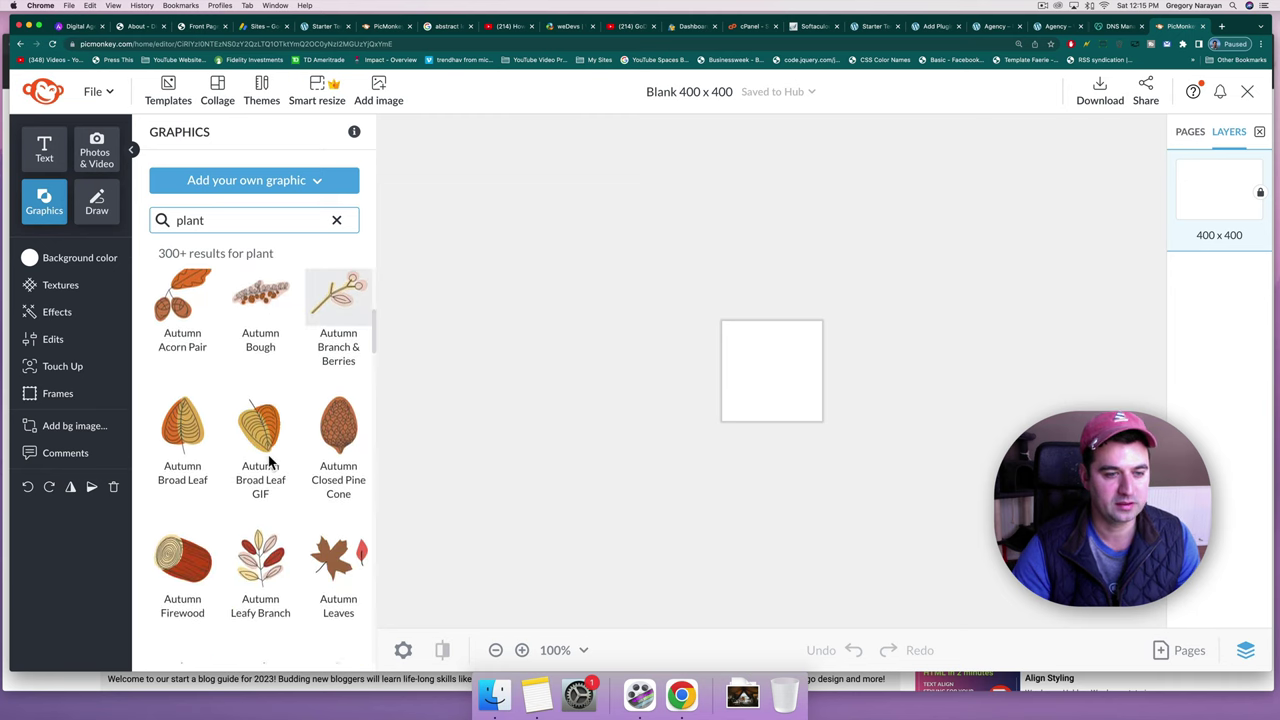
scroll(270, 452, down, 5)
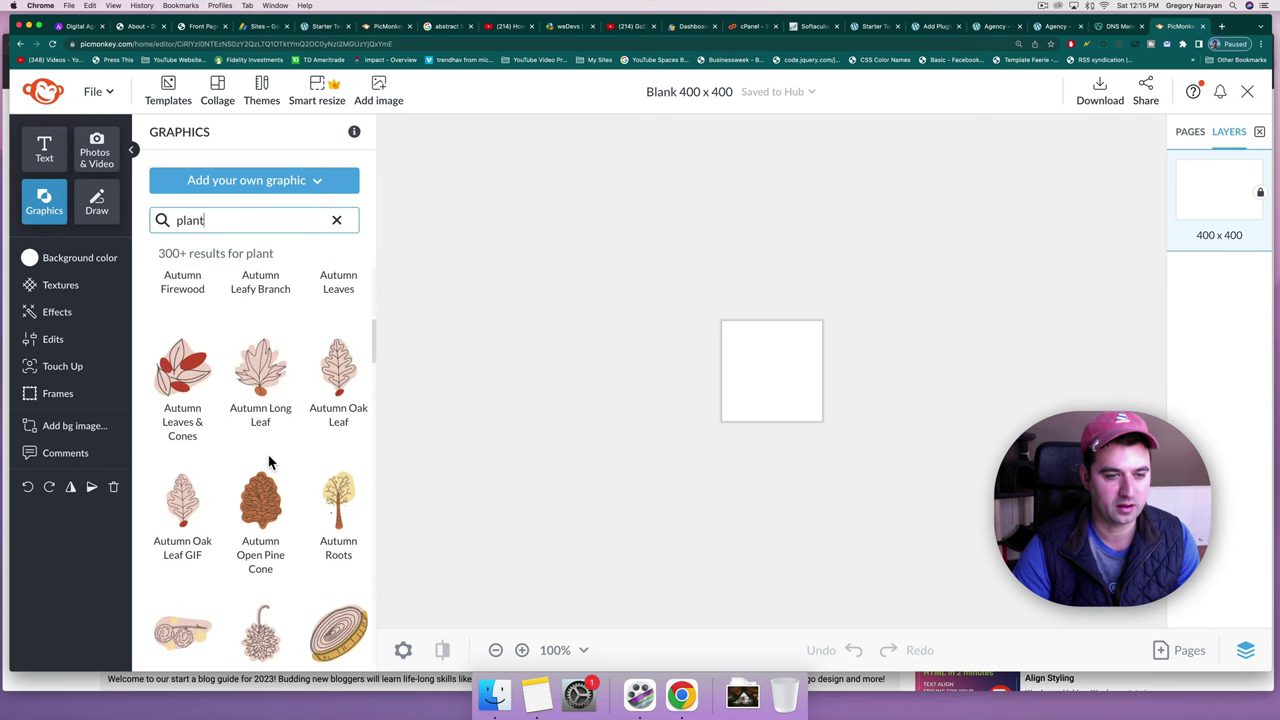
scroll(268, 460, down, 6)
scroll(268, 460, up, 1)
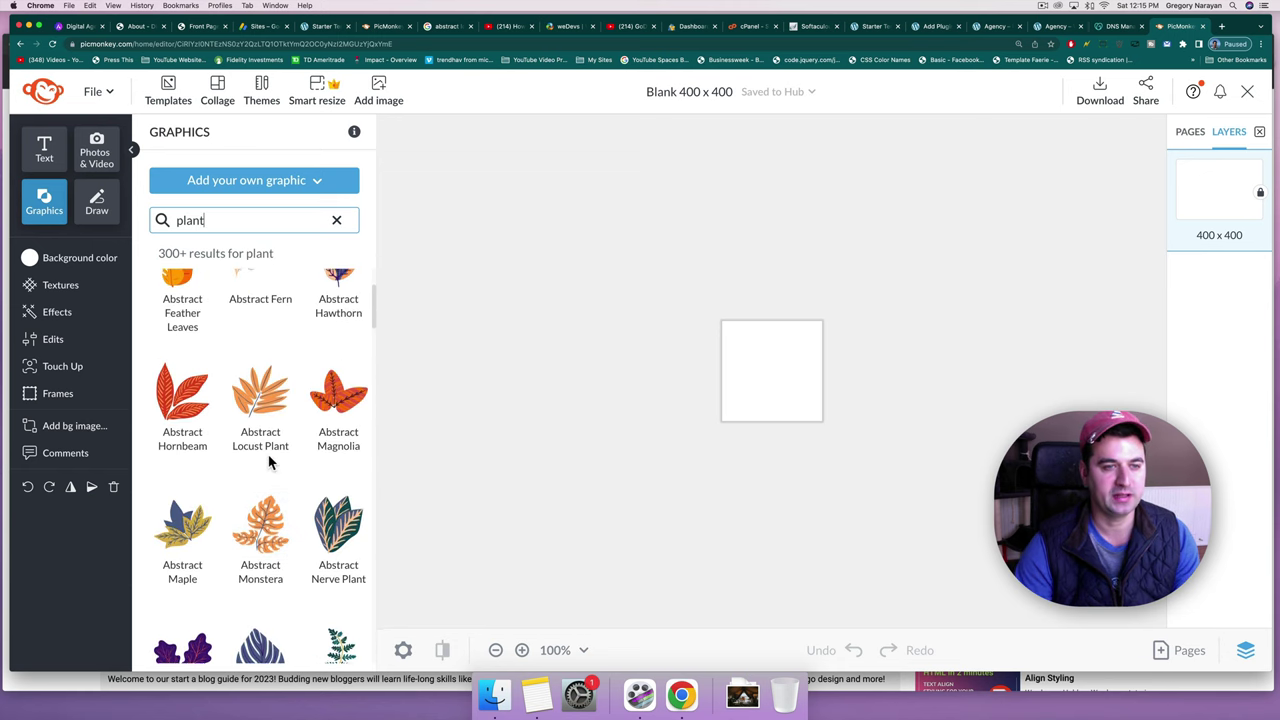
Search graphics for 'leaf' instead, compare with the Agency site's logo, and browse the results.
double_click(175, 222)
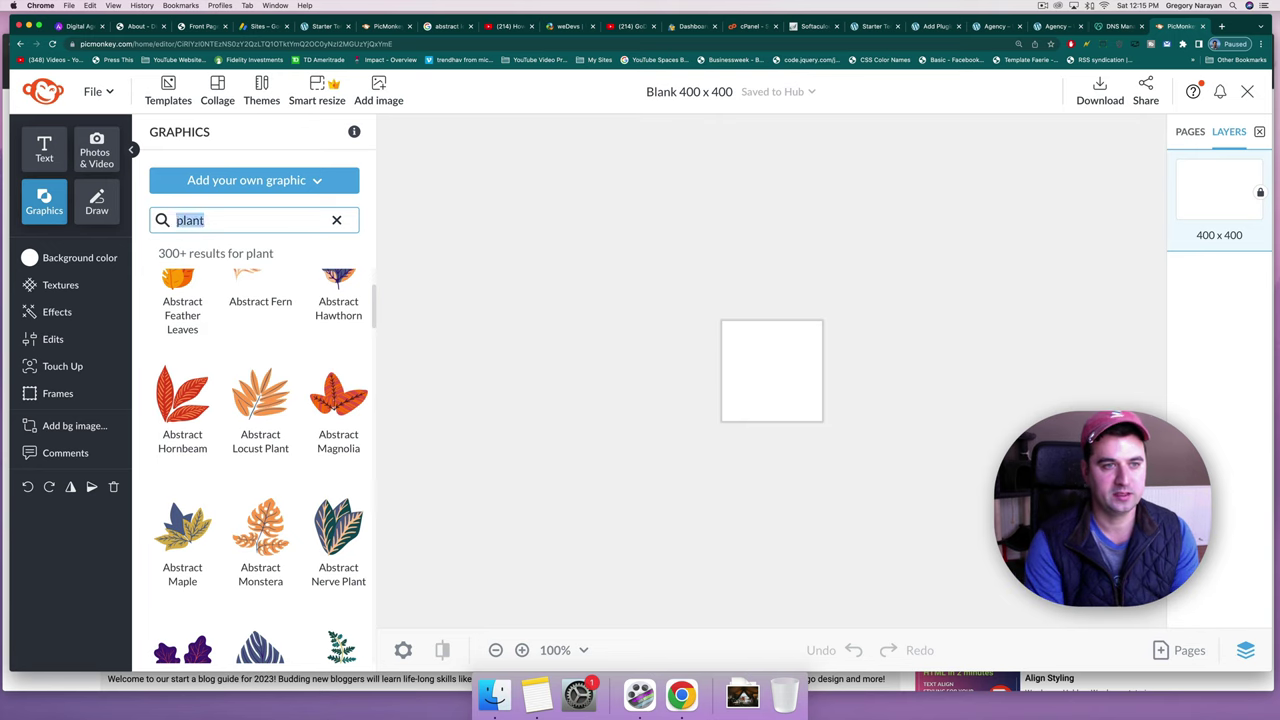
text(leaf)
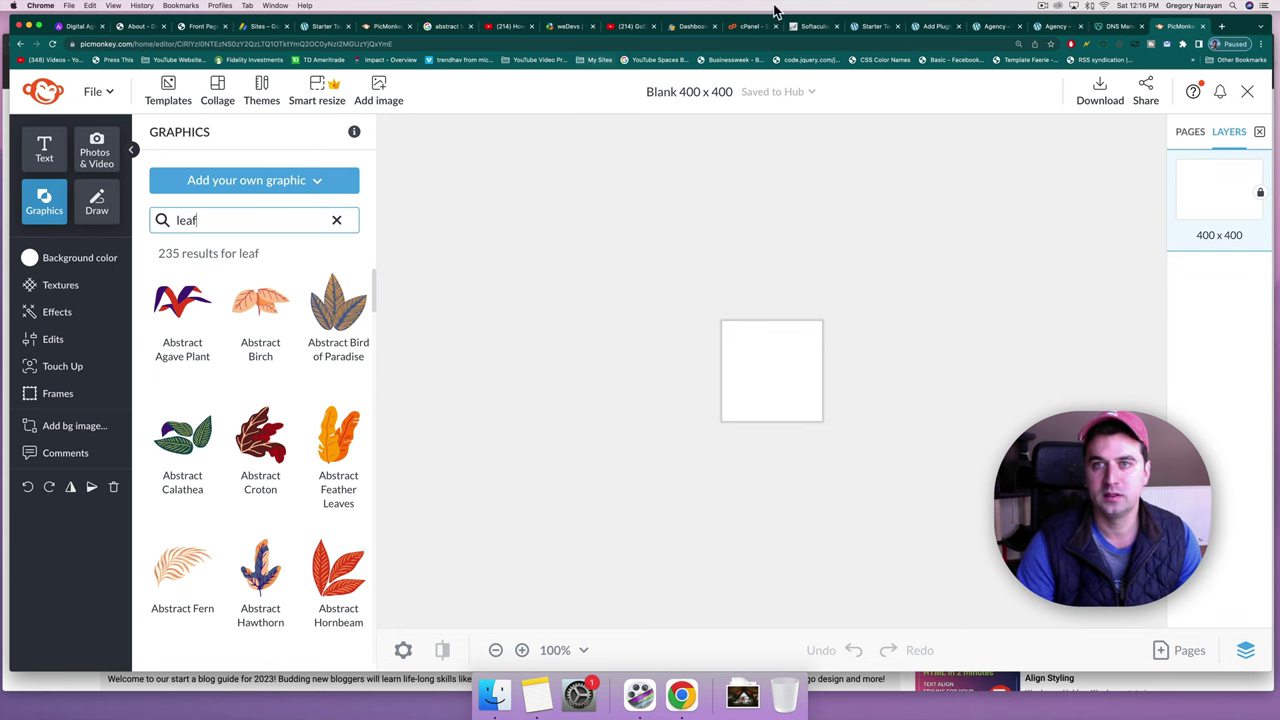
click(995, 26)
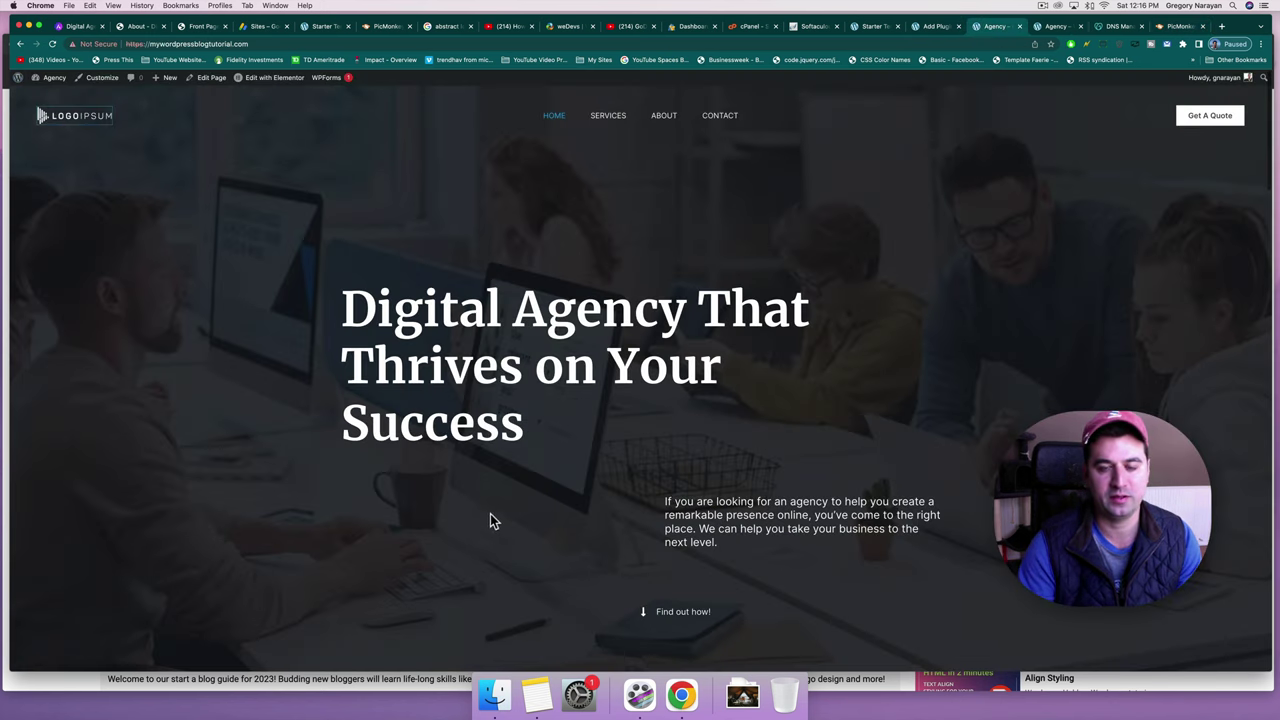
click(1180, 27)
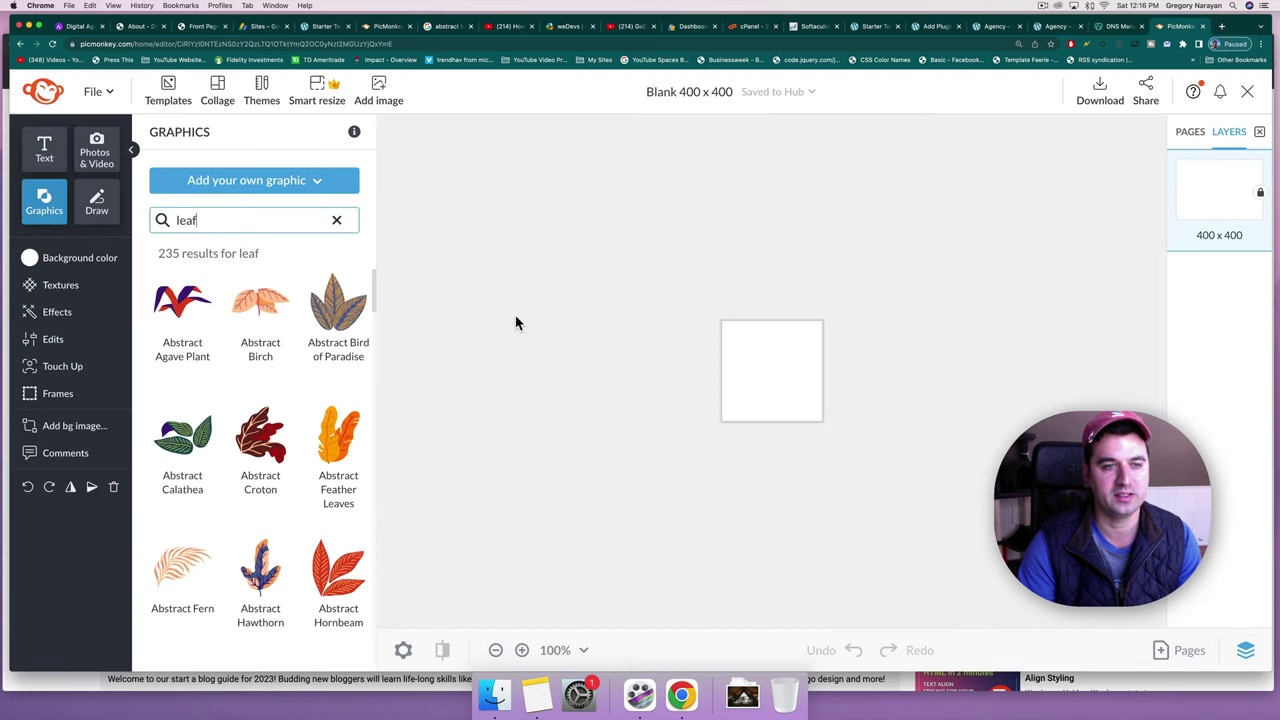
scroll(269, 330, down, 5)
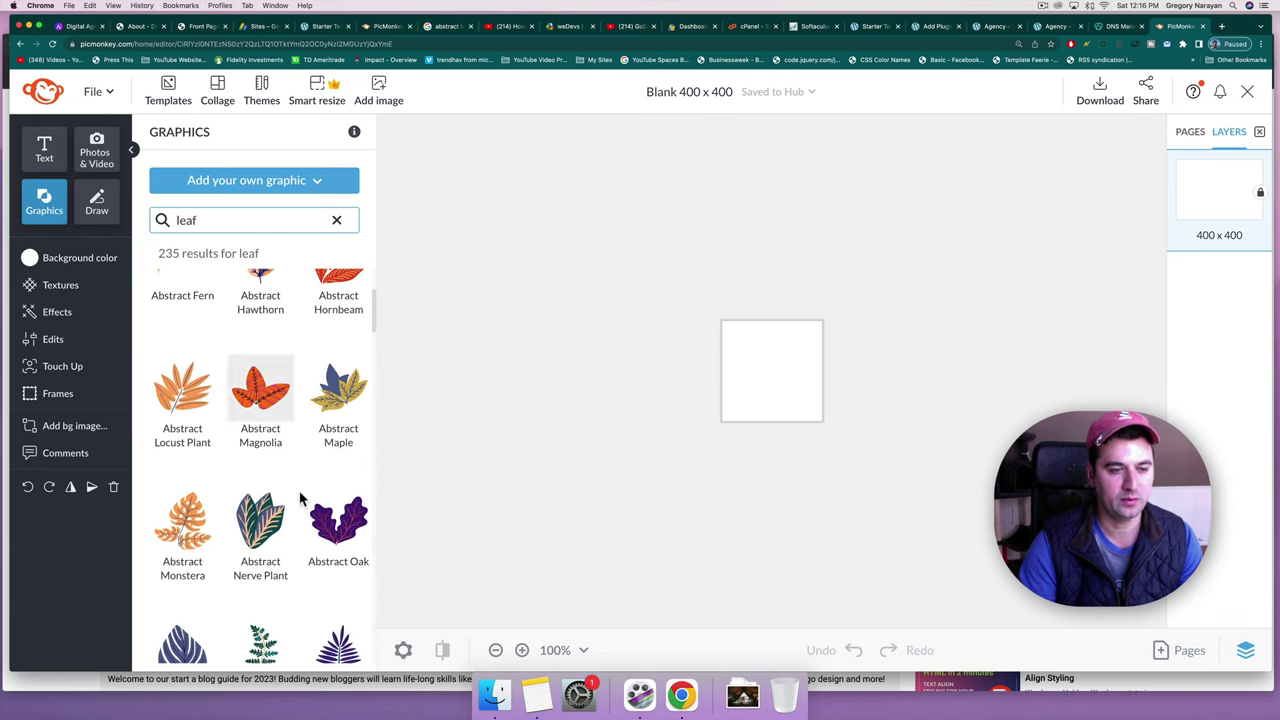
scroll(263, 371, up, 5)
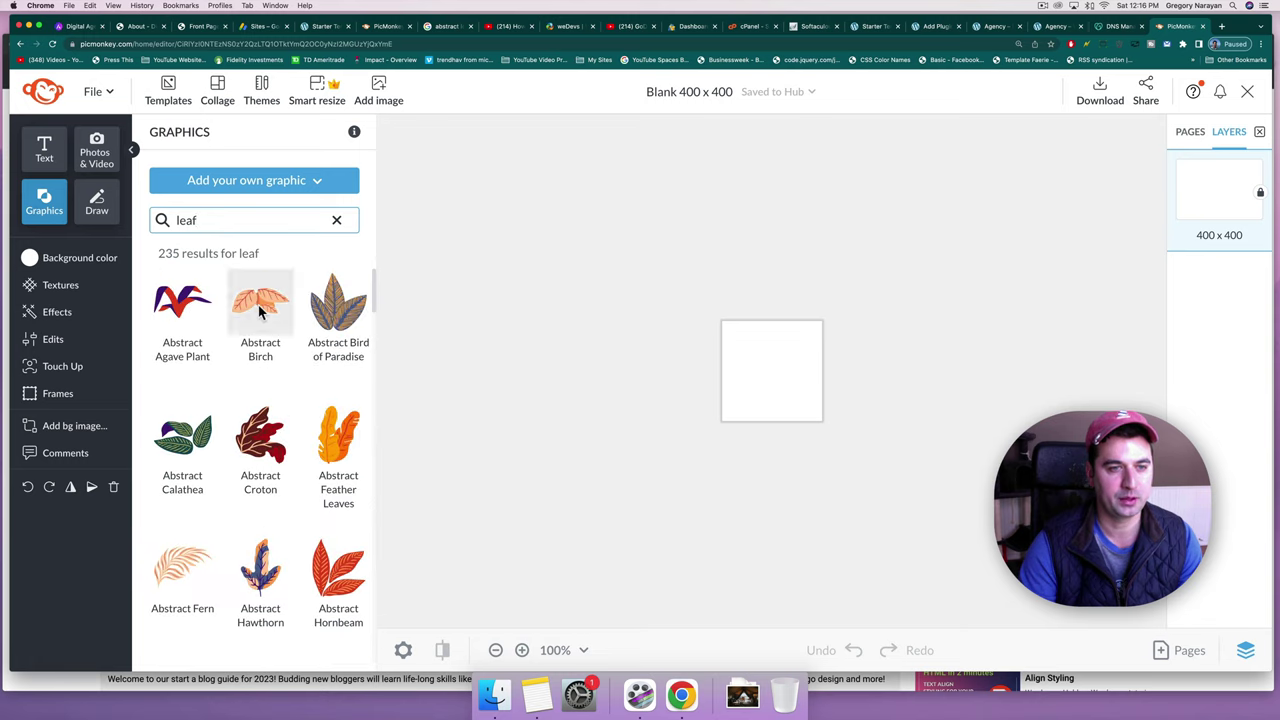
scroll(314, 398, down, 5)
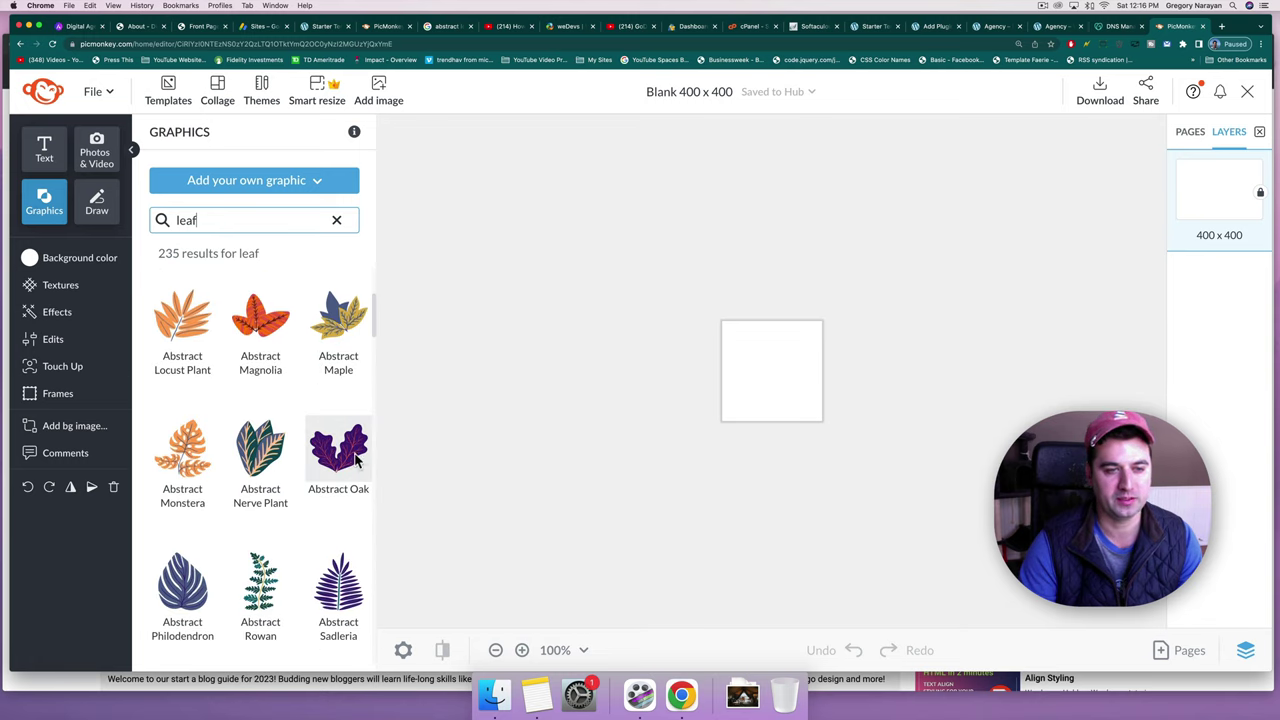
scroll(338, 462, up, 5)
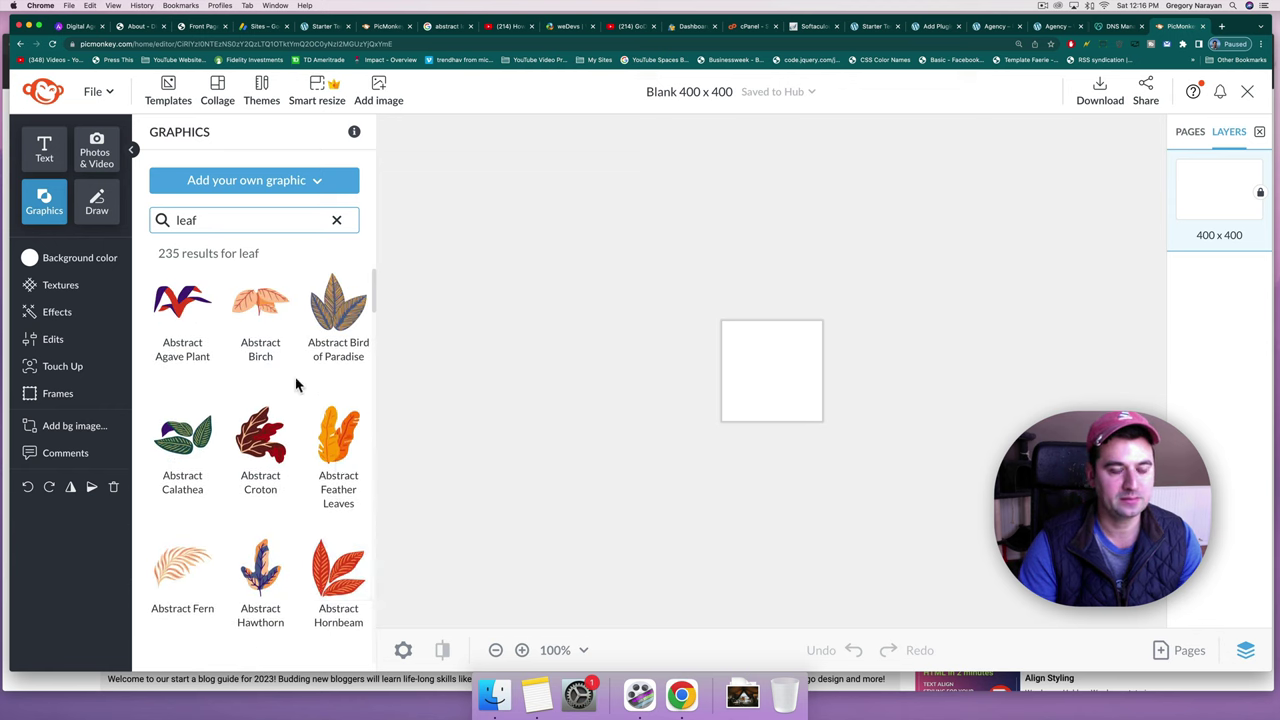
Add the Abstract Birch leaf graphic, reply 'yes' to support, and move the leaf top-left.
click(257, 308)
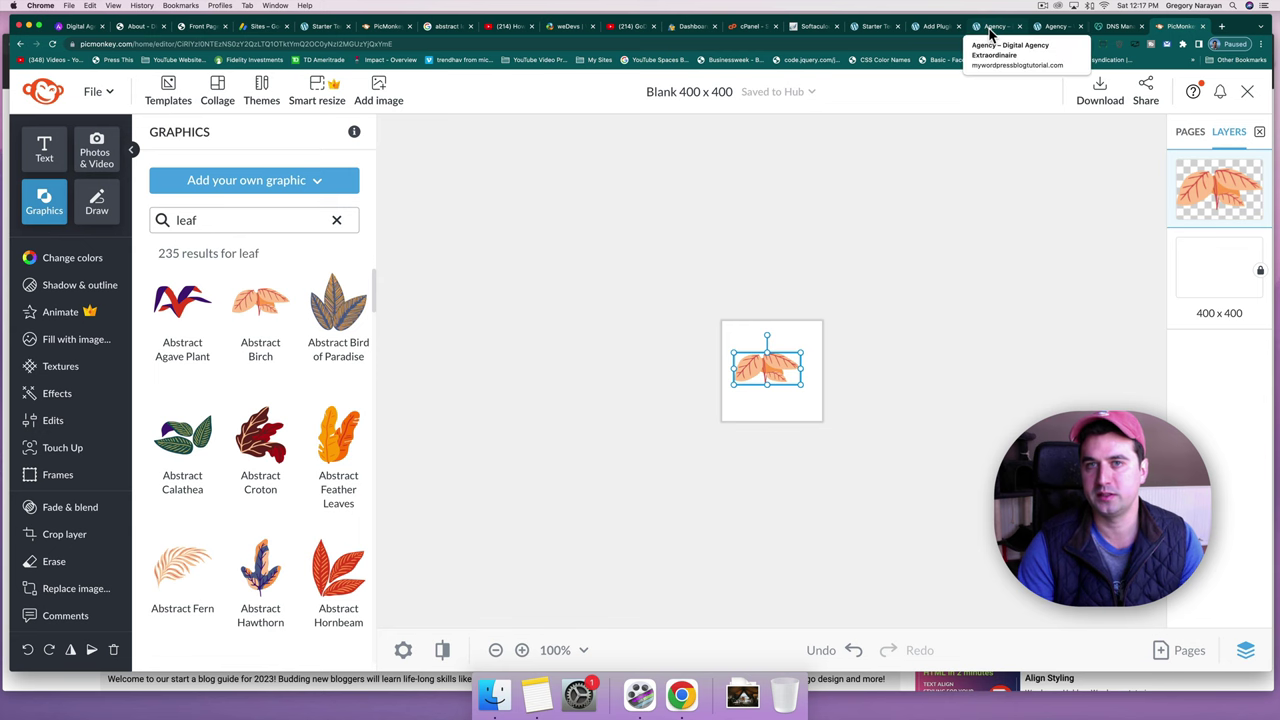
click(752, 28)
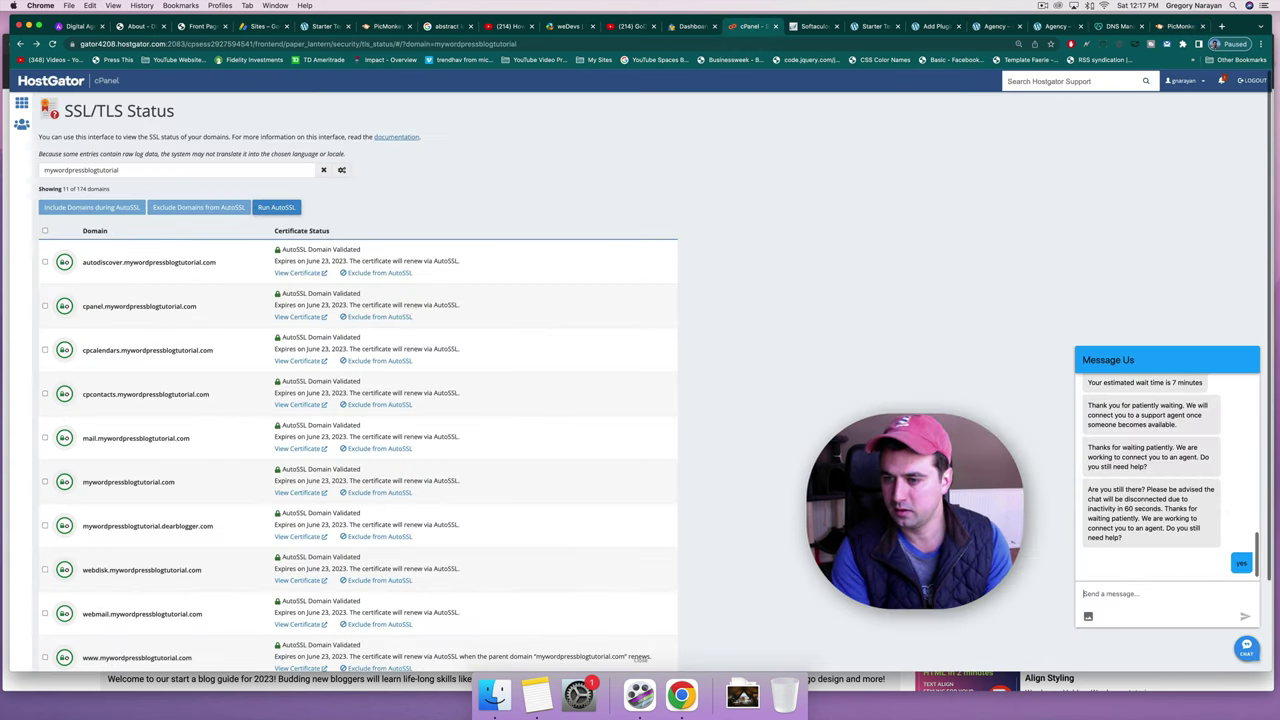
text(yes)
key(Return)
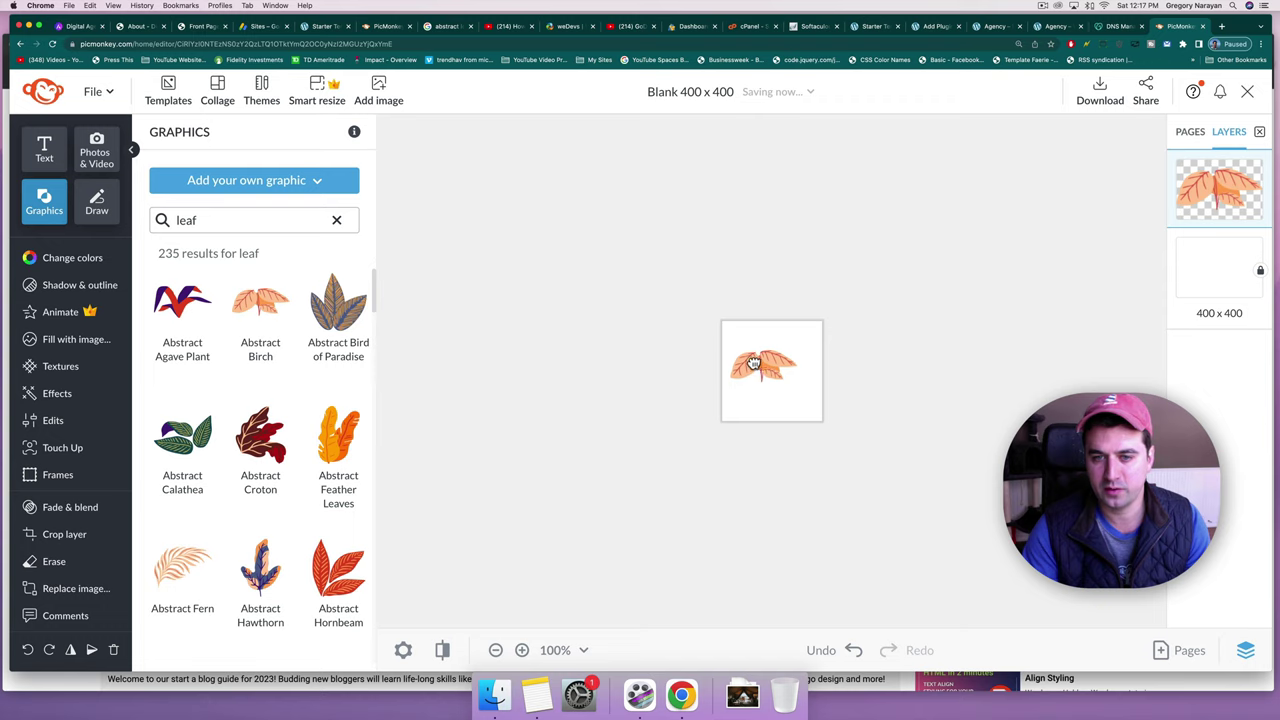
drag(766, 368, 761, 350)
click(576, 385)
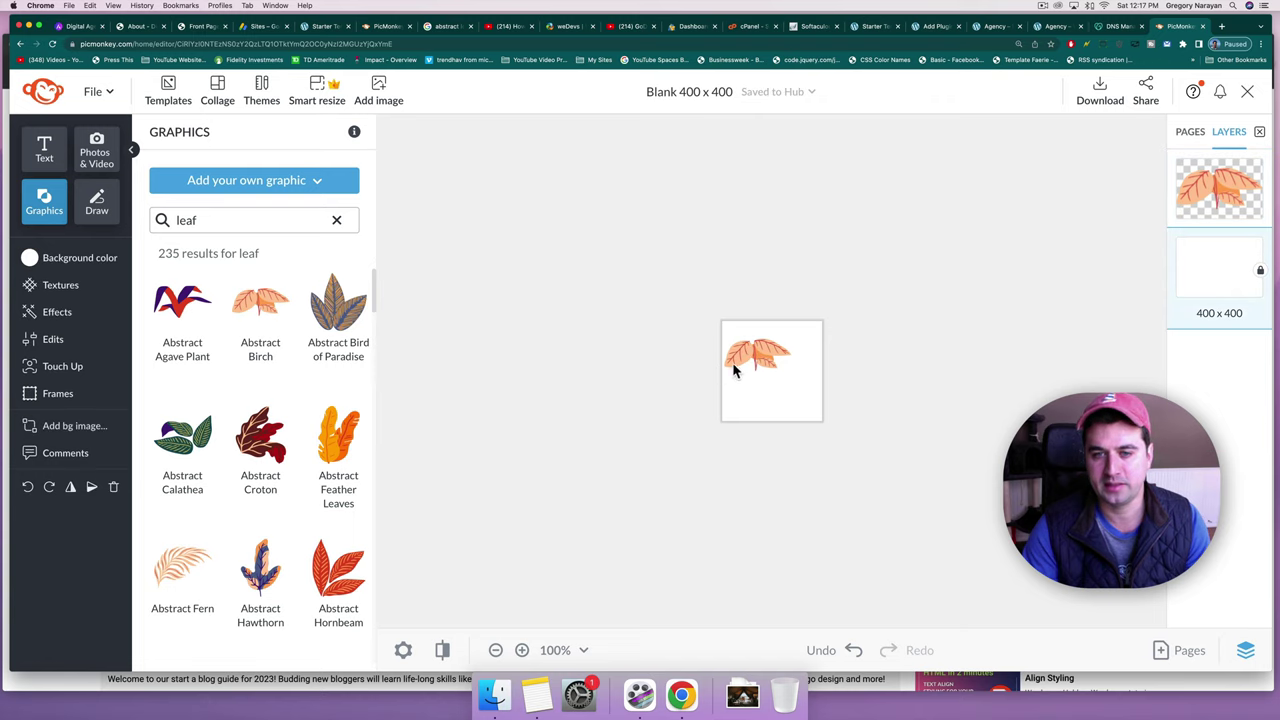
Search graphics for 'mouse', then clear the search to show the categories.
click(223, 222)
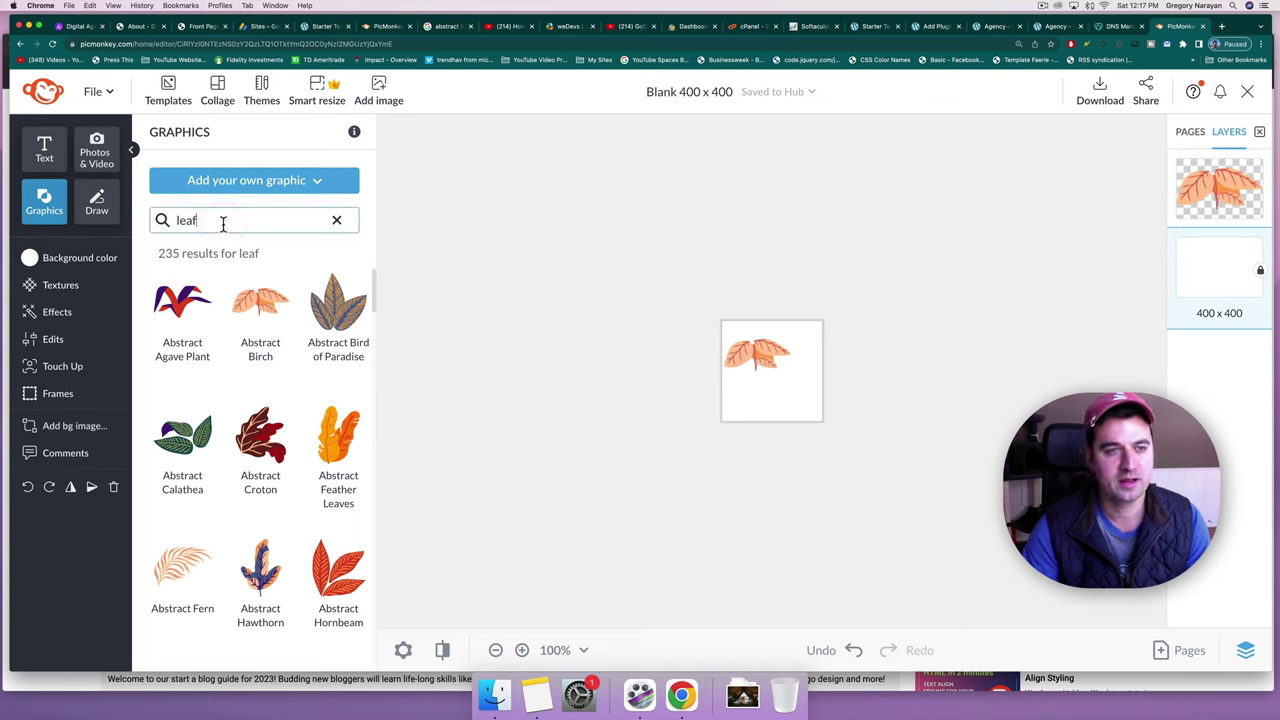
double_click(180, 223)
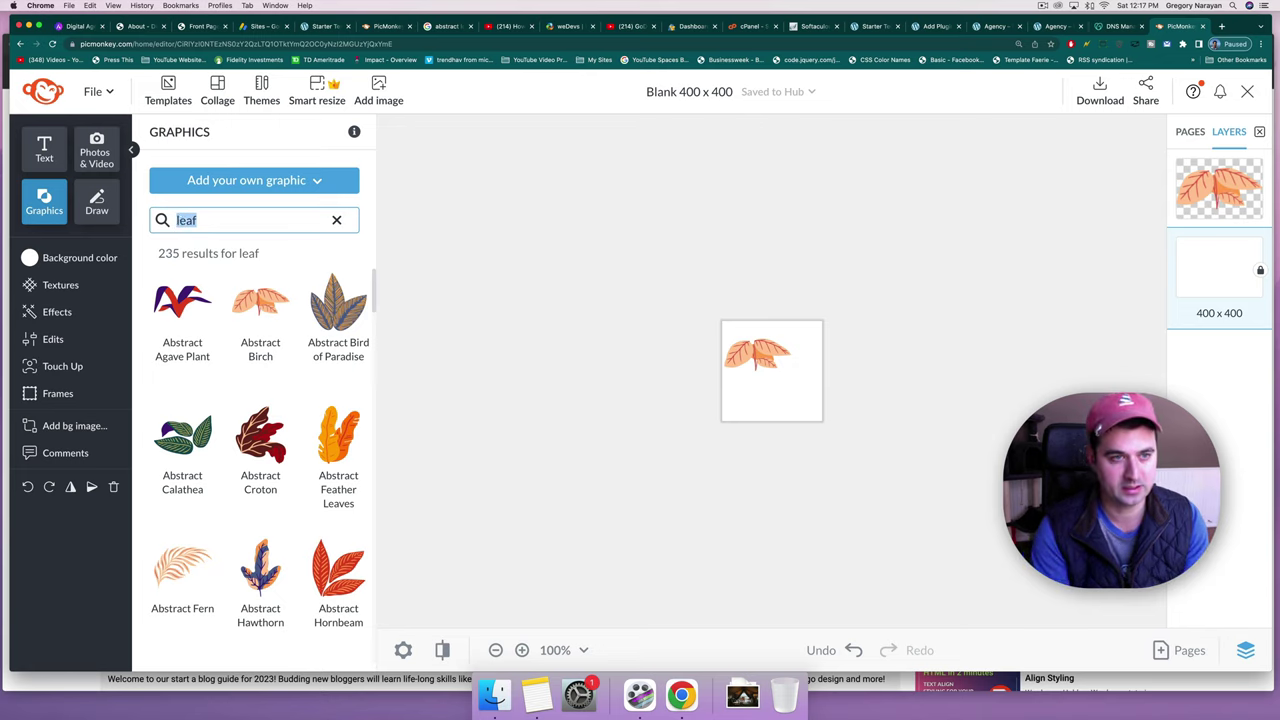
text(mouse)
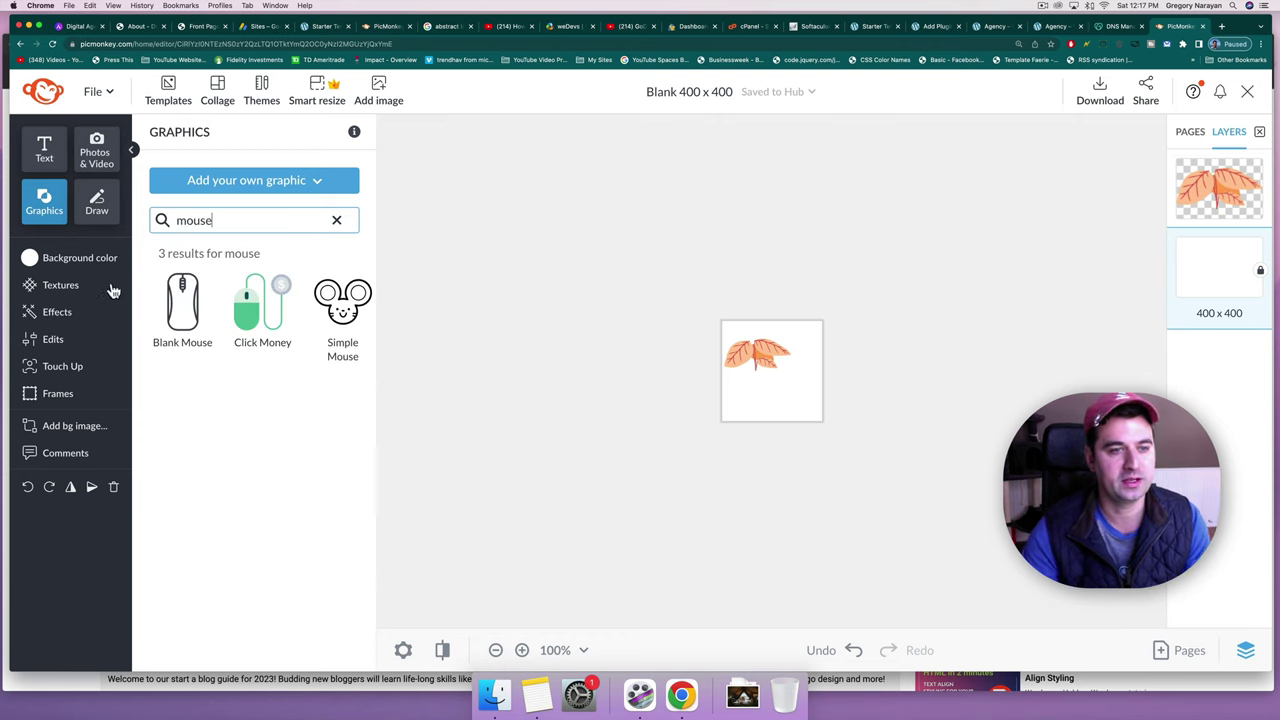
click(335, 221)
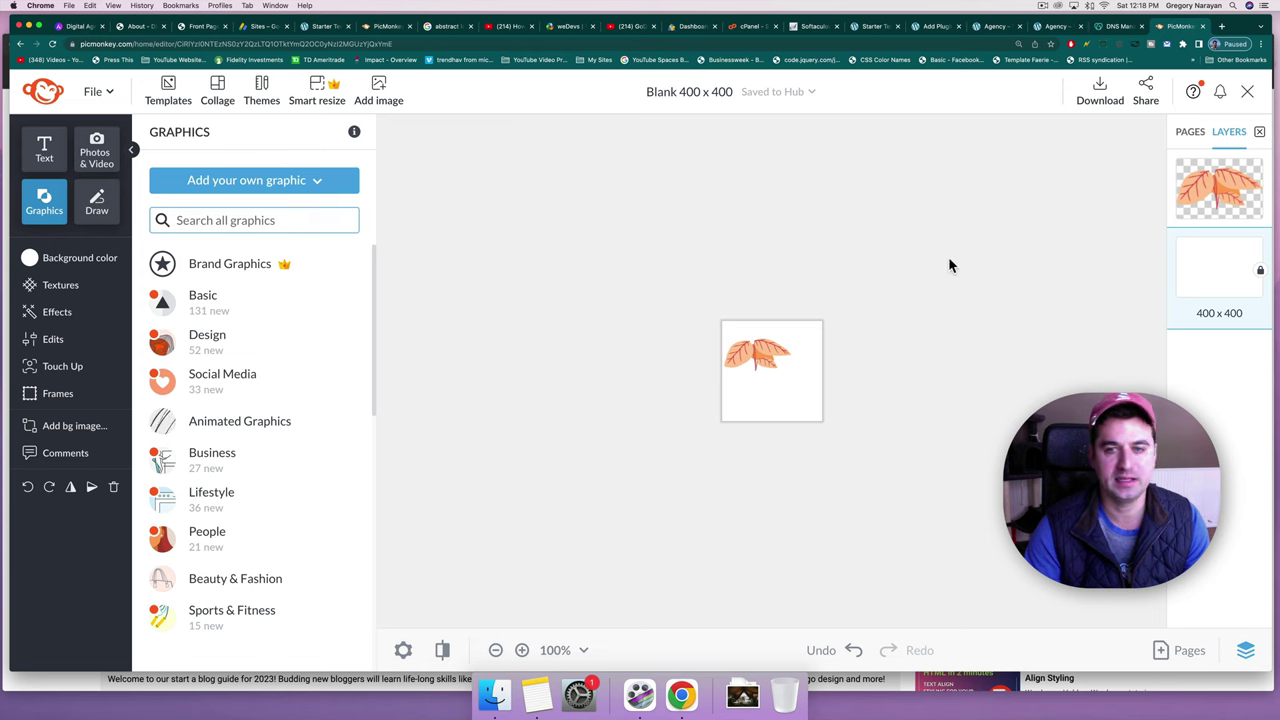
Search Google Images for 'computer mouse graphic' limited to Creative Commons licences.
click(1221, 27)
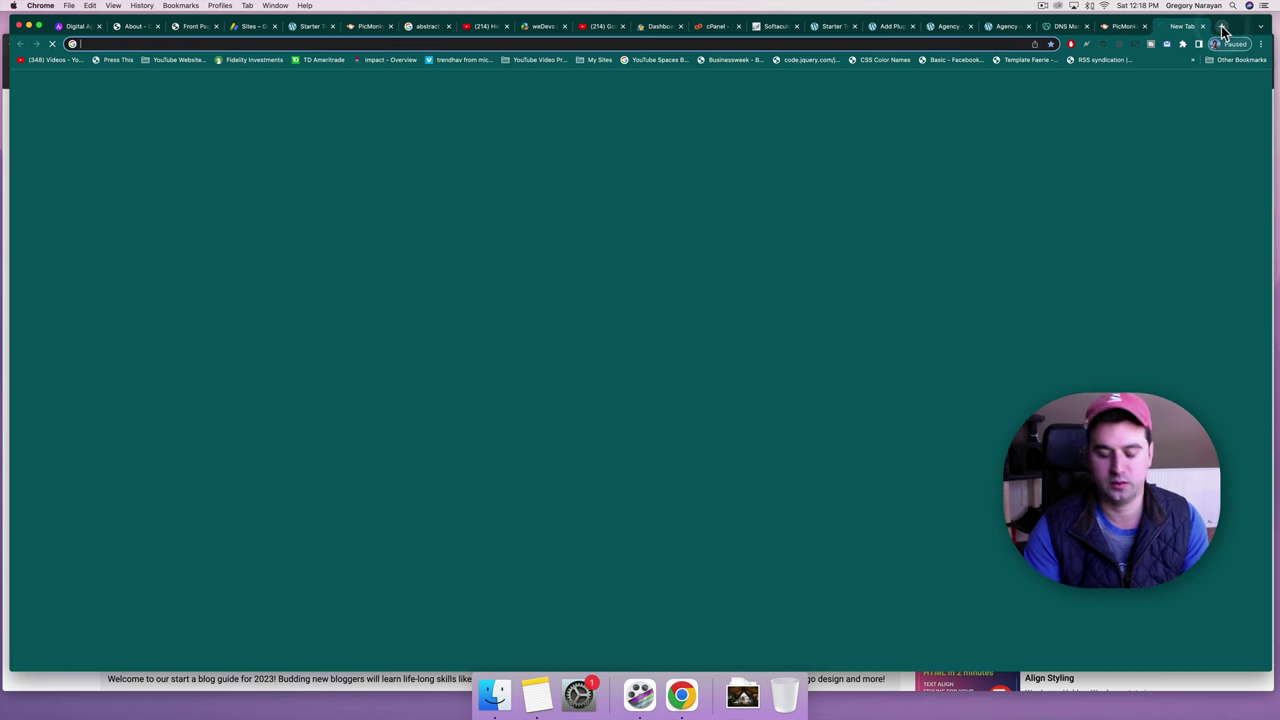
text(computer )
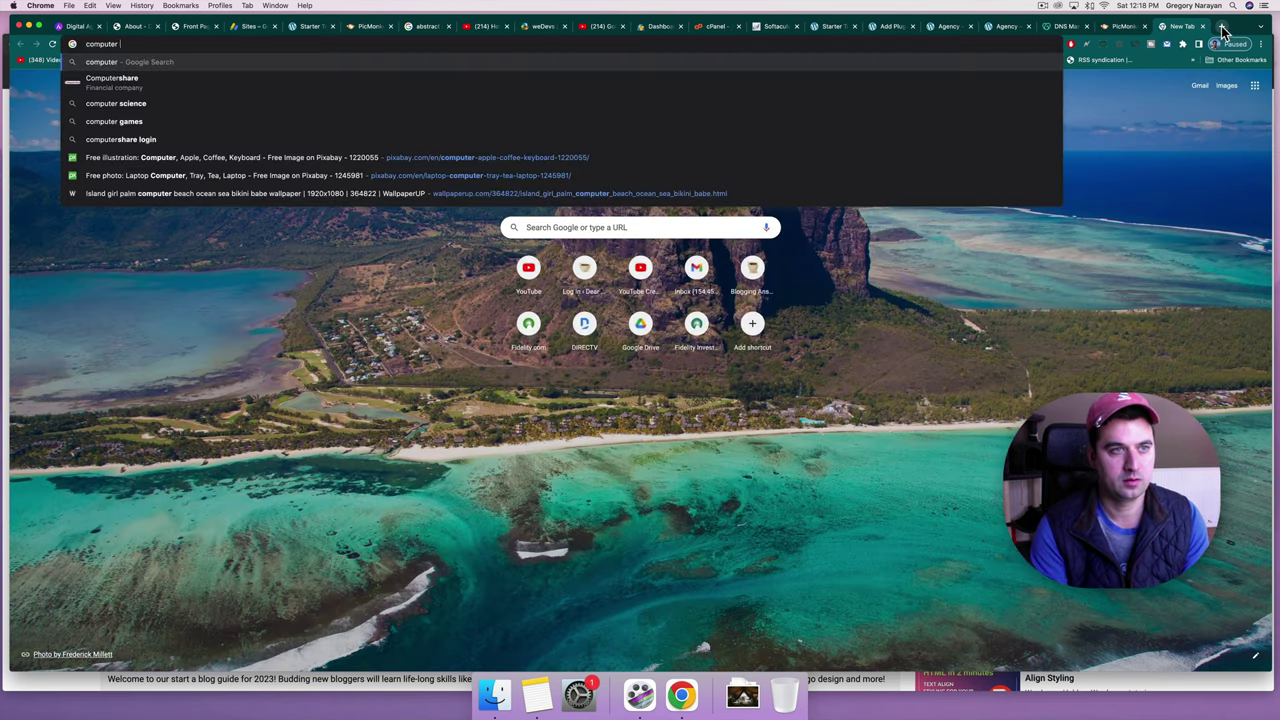
text(mouse graphic)
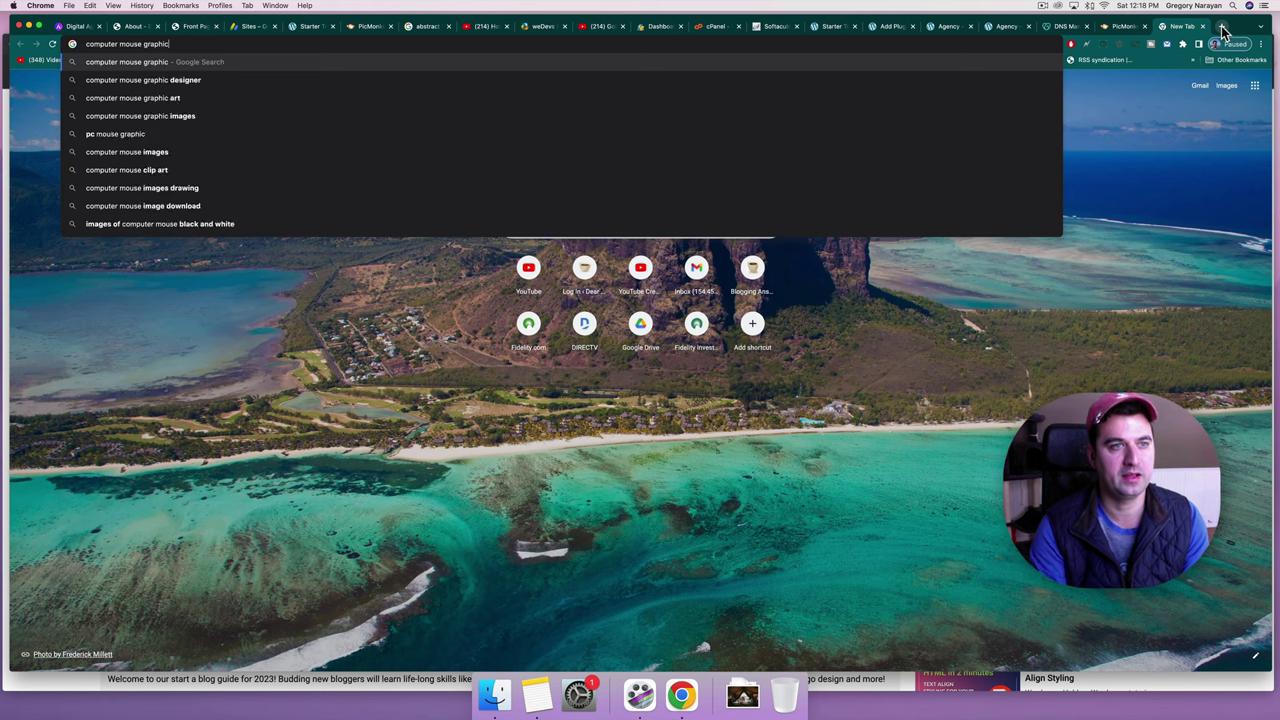
key(Return)
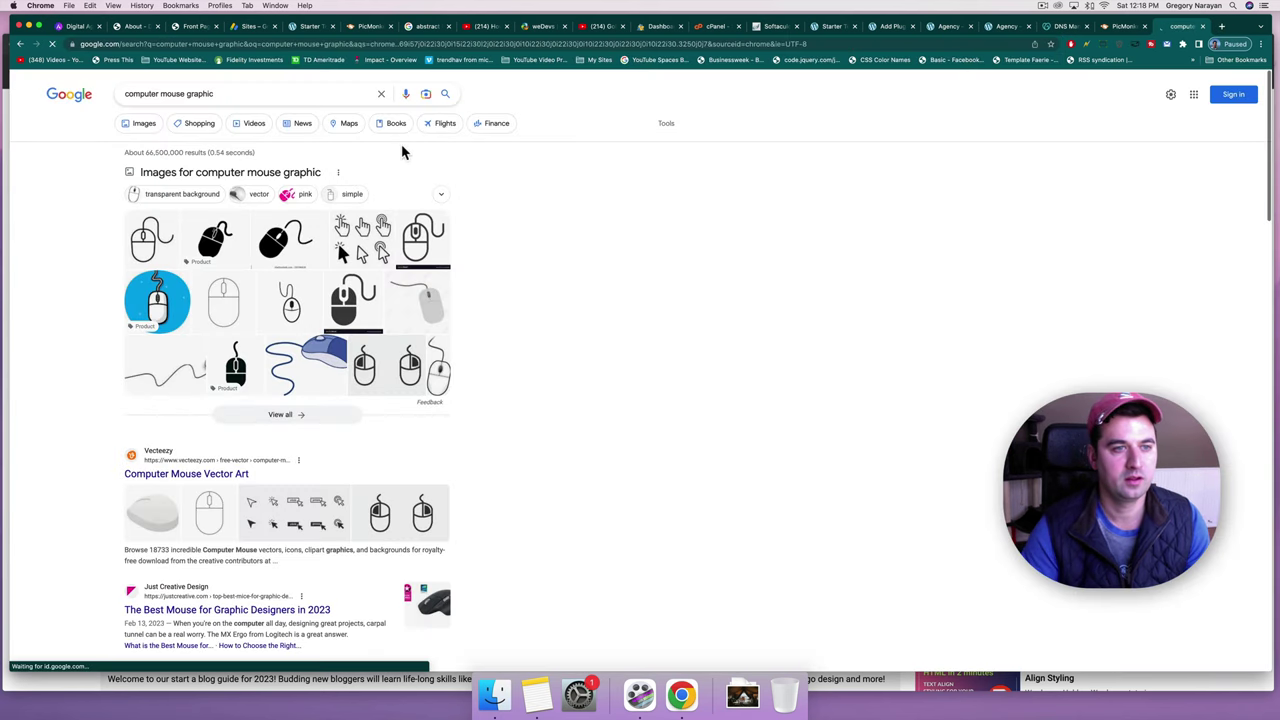
click(144, 127)
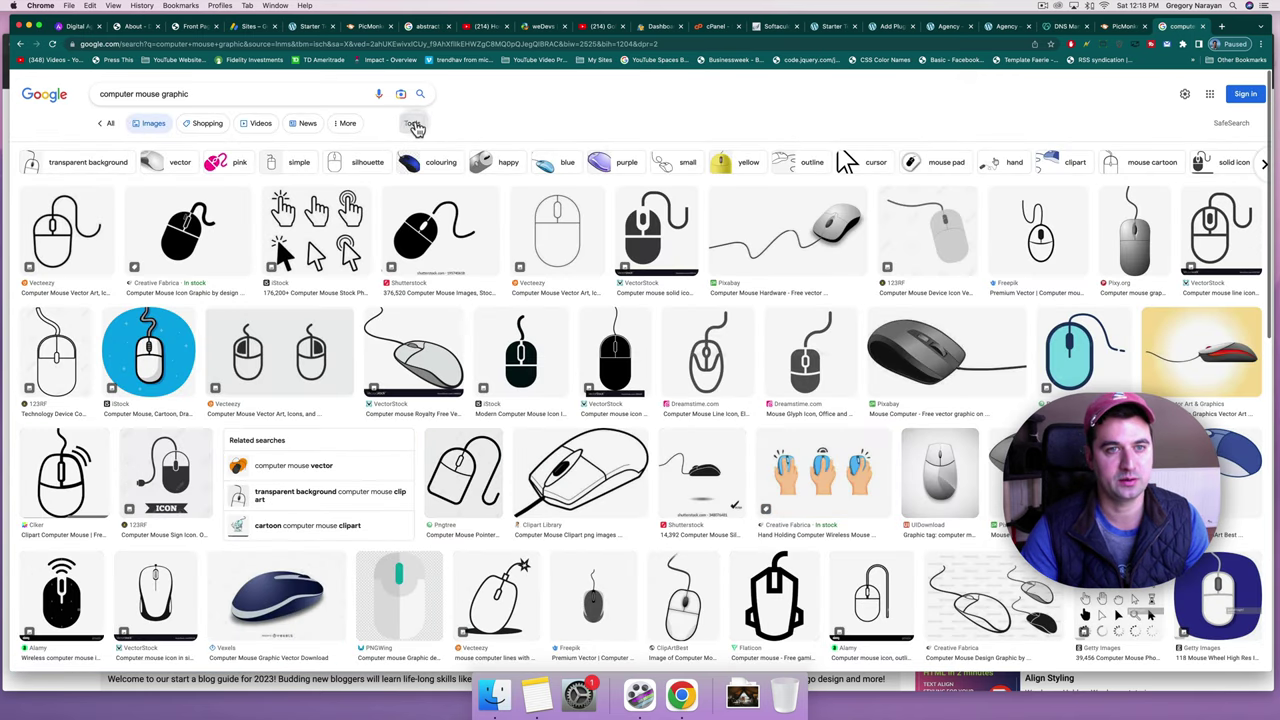
click(414, 124)
click(390, 148)
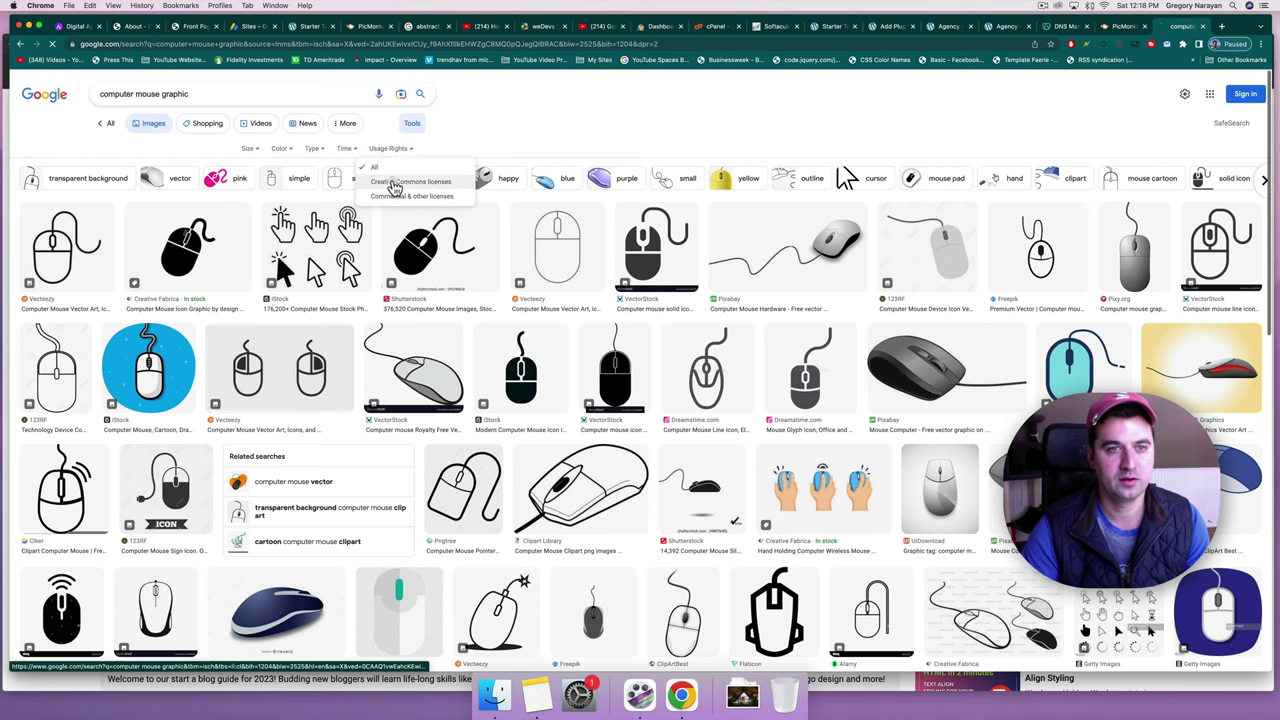
click(396, 184)
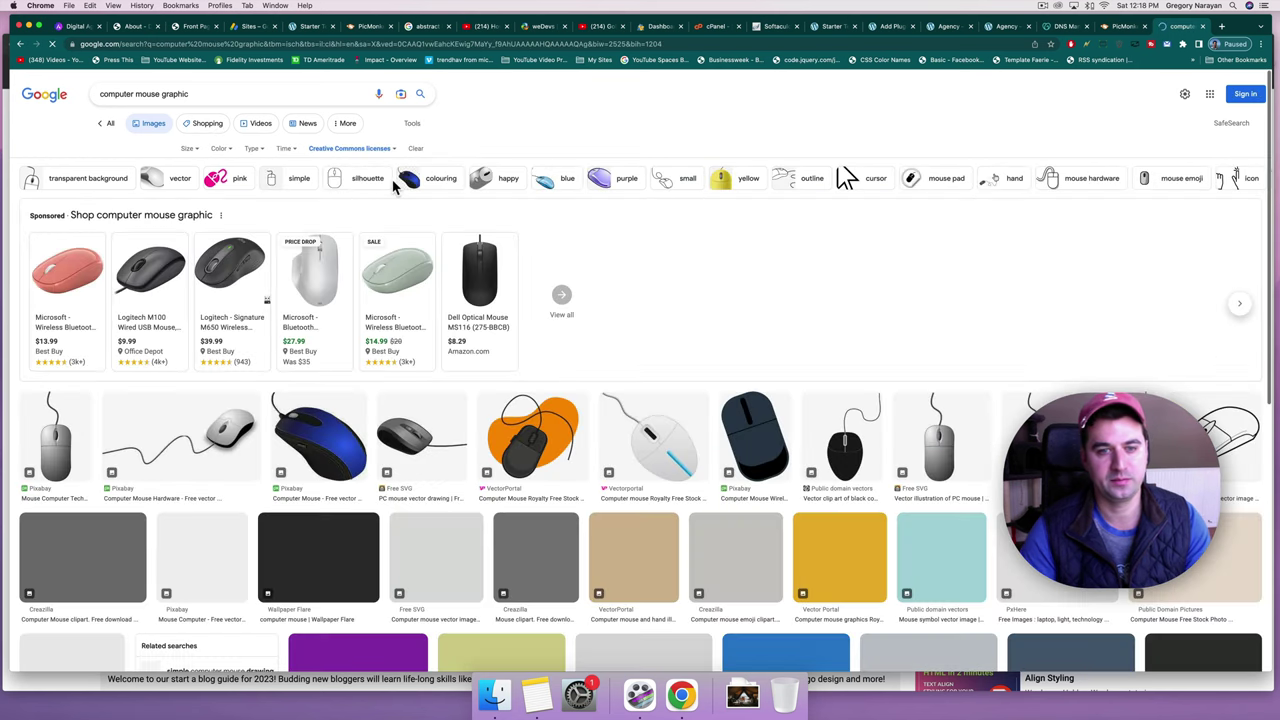
click(390, 150)
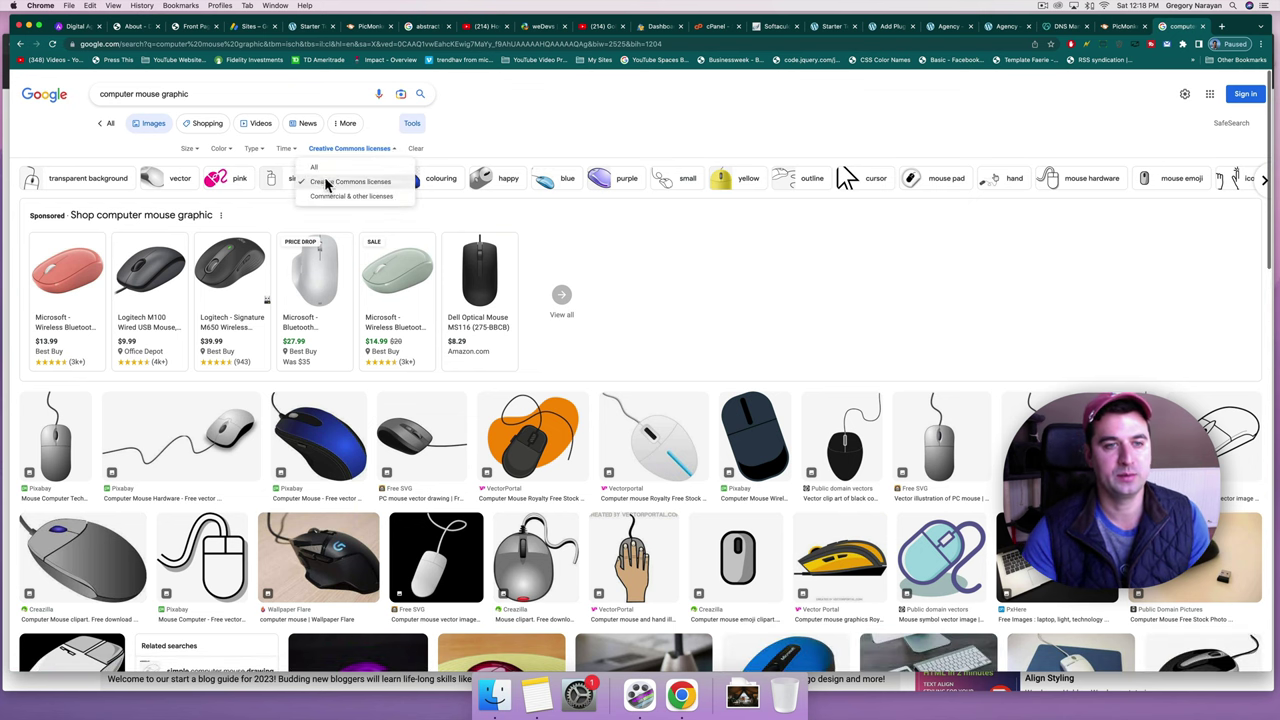
click(791, 305)
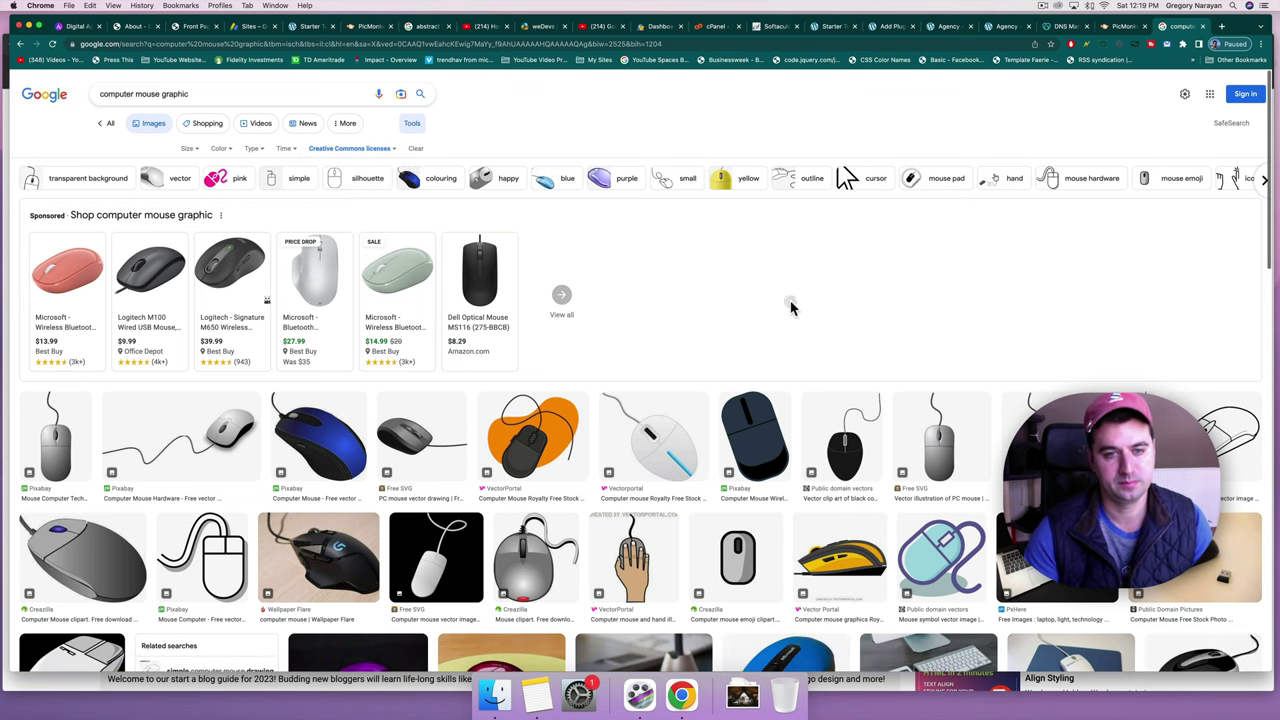
Filter the mouse image results to transparent backgrounds only.
scroll(471, 363, down, 3)
scroll(473, 366, down, 1)
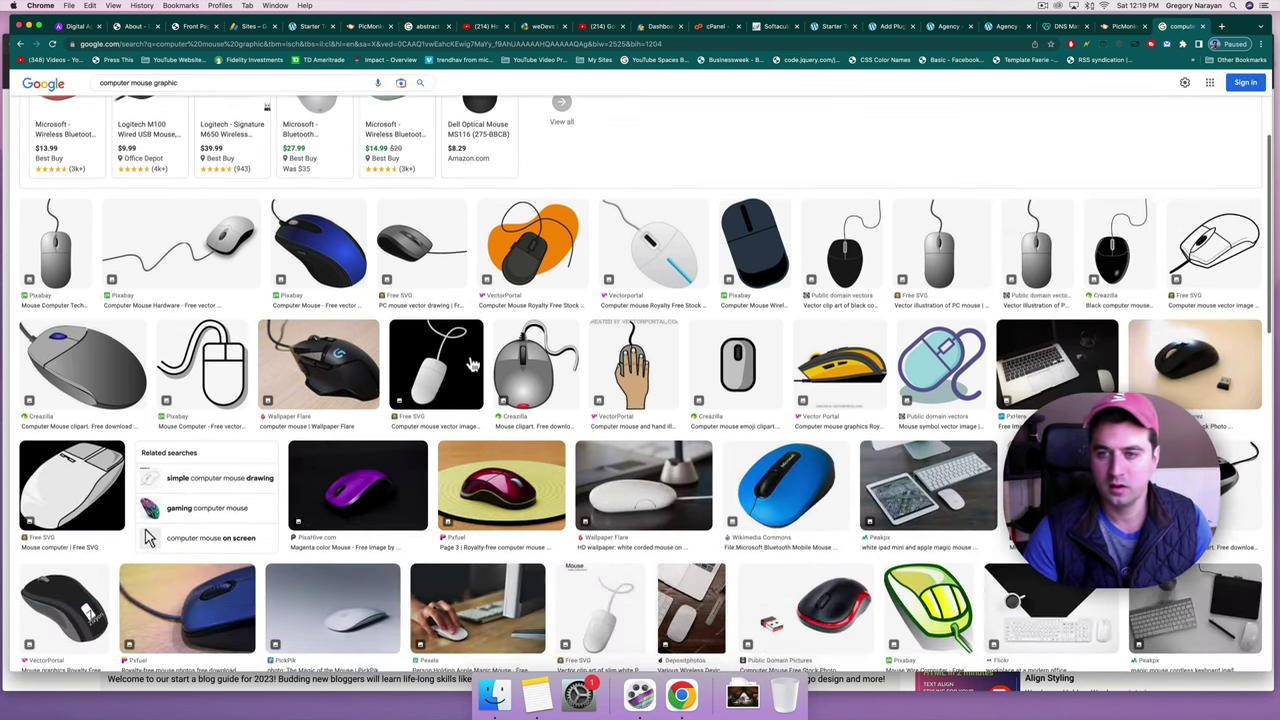
scroll(1020, 283, up, 4)
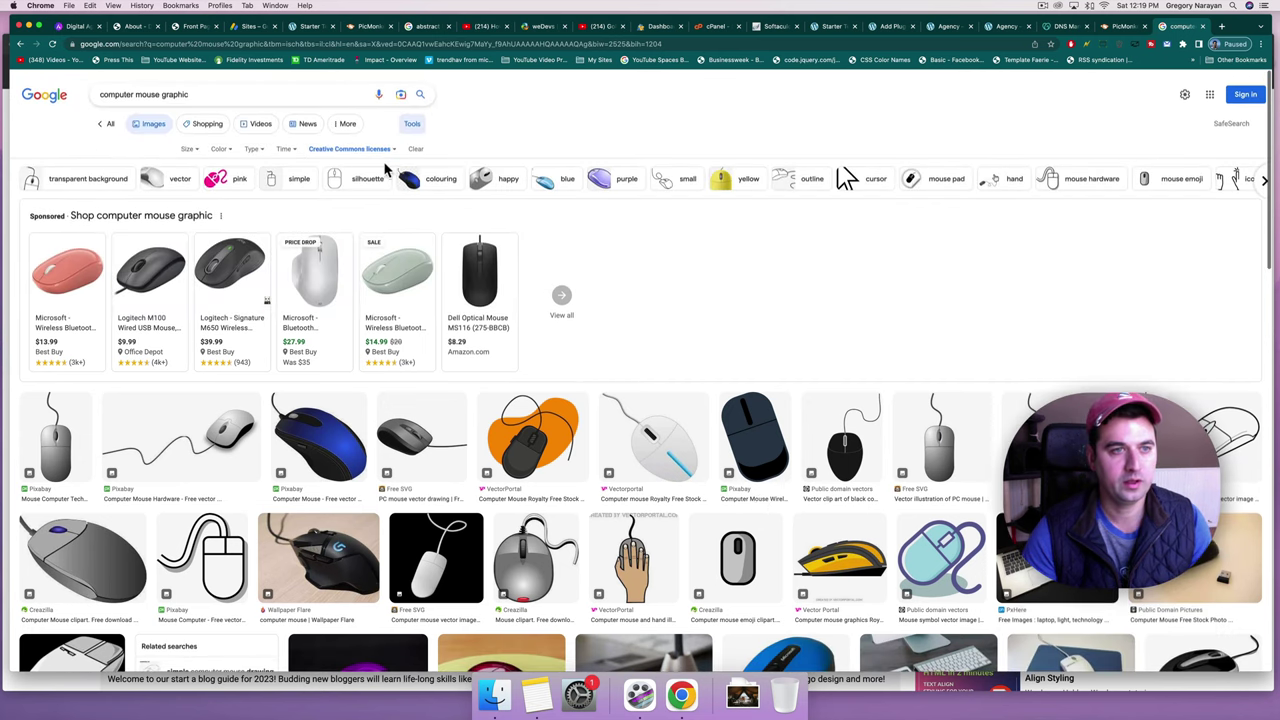
click(220, 150)
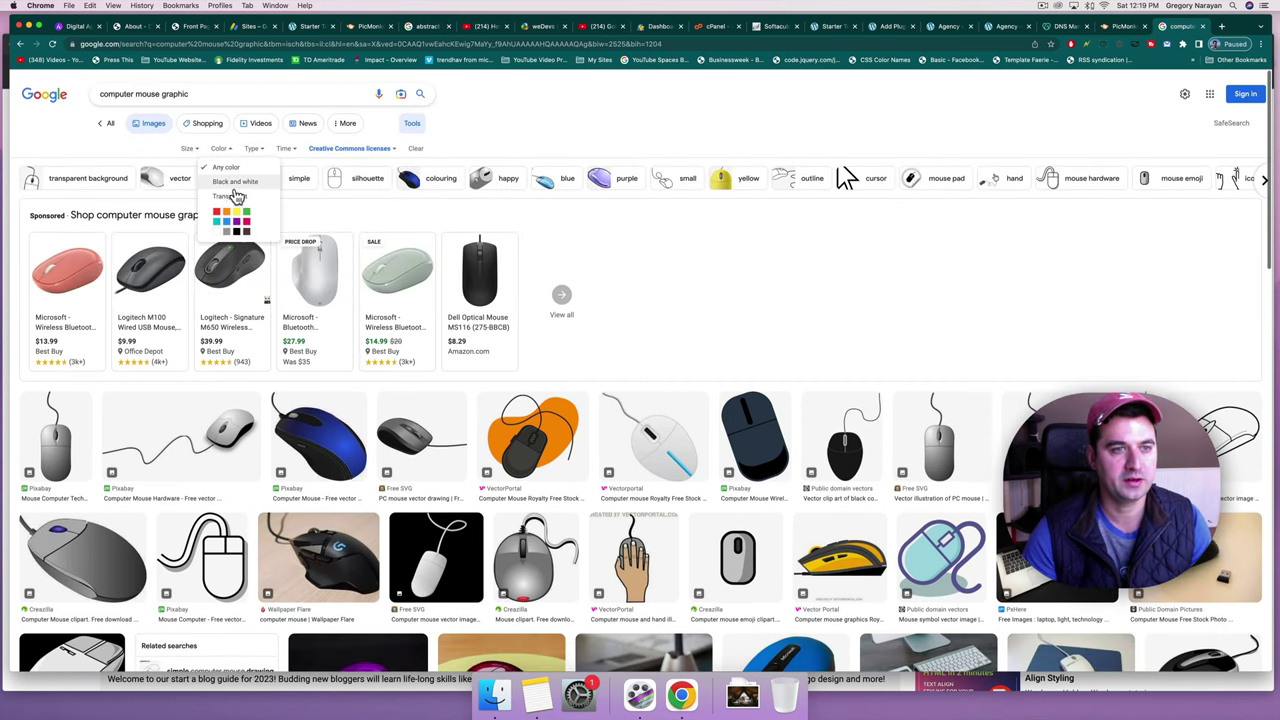
click(233, 197)
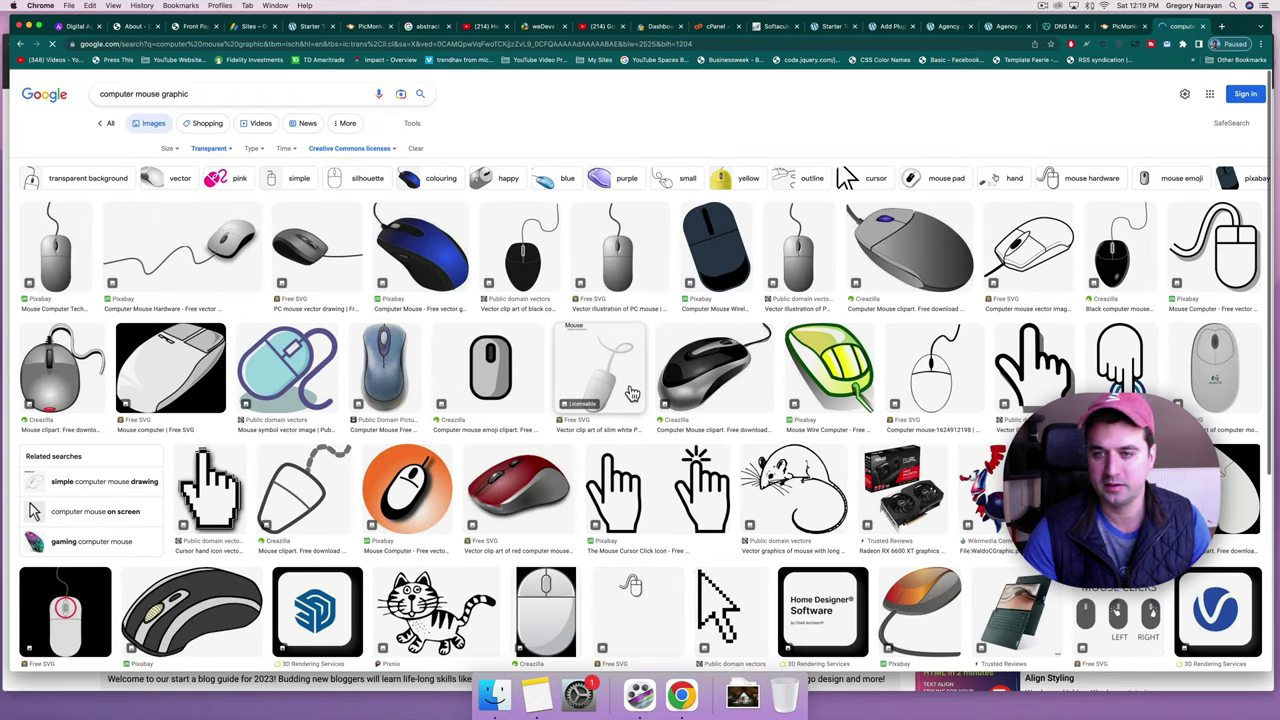
Save the white outline NicePNG mouse clip art as 'mouse graphic'.
click(548, 250)
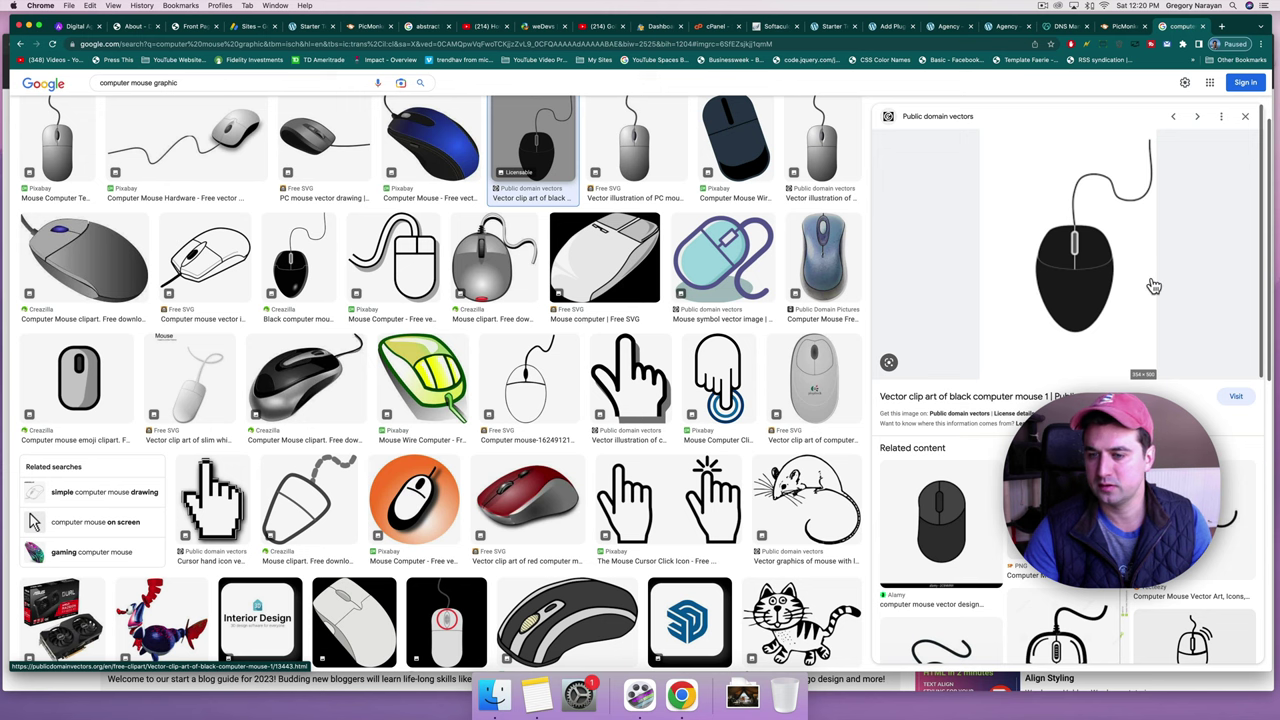
scroll(1150, 300, down, 5)
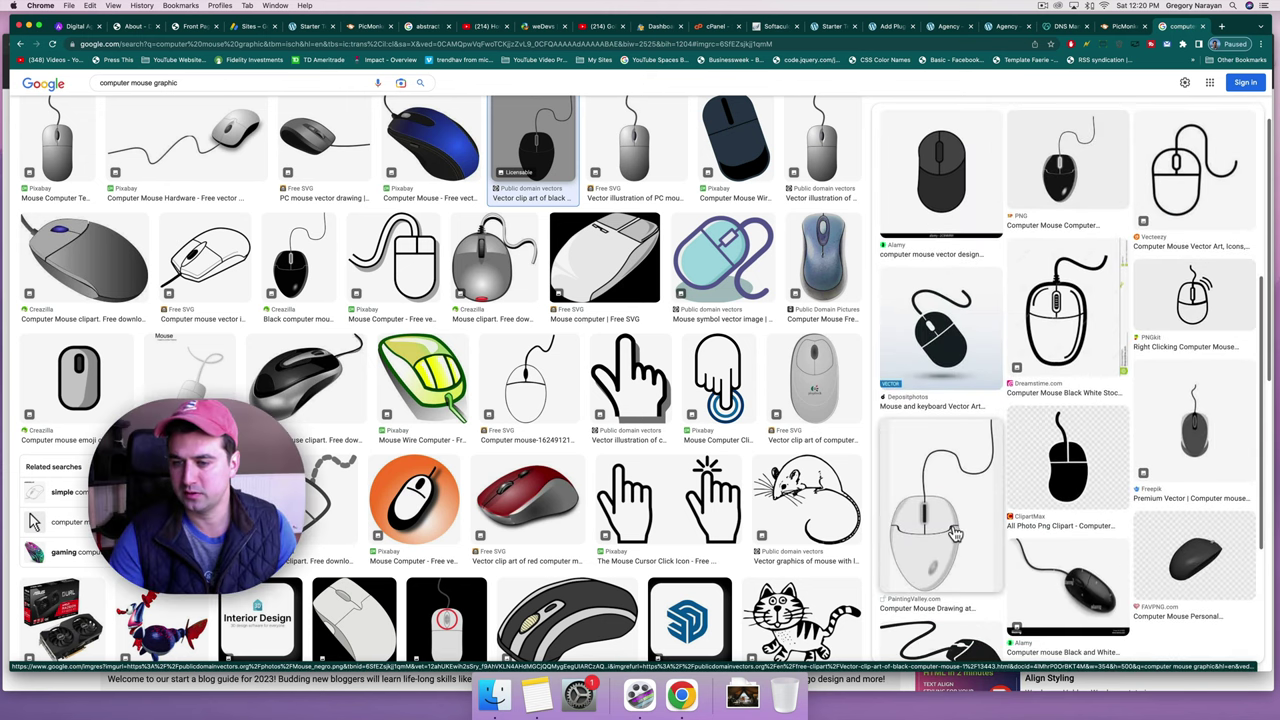
click(957, 535)
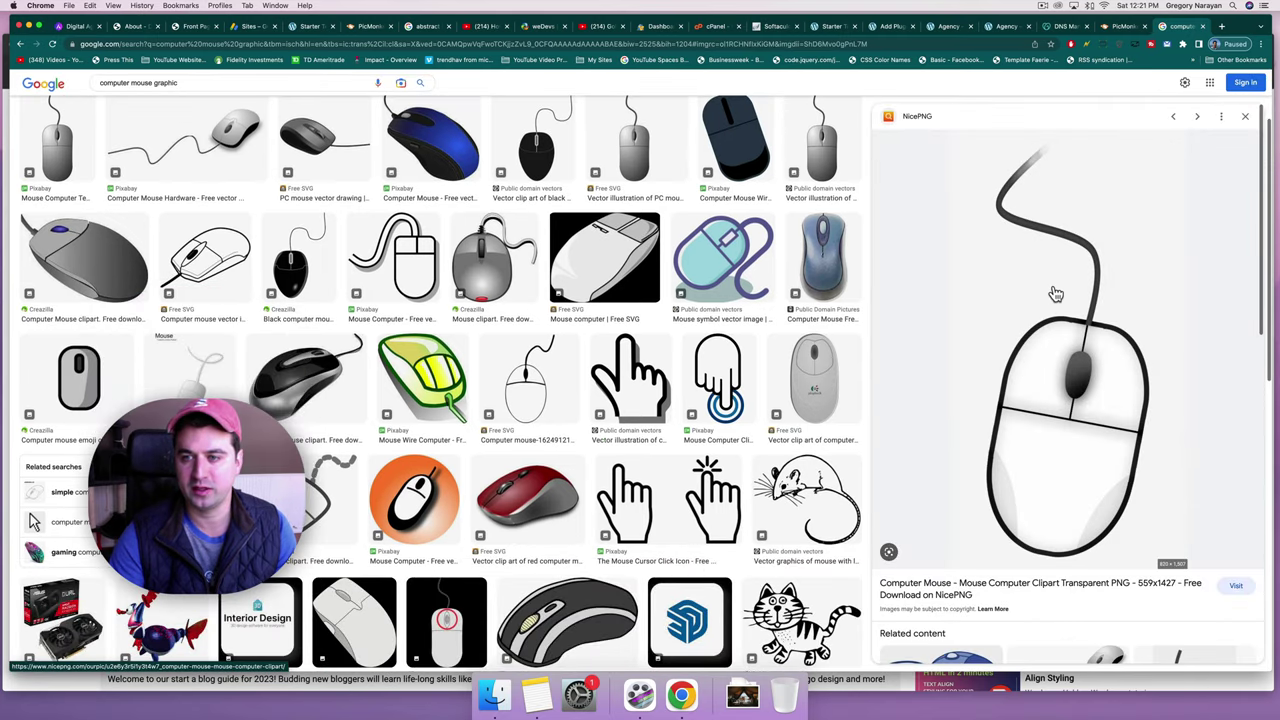
right_click(1055, 289)
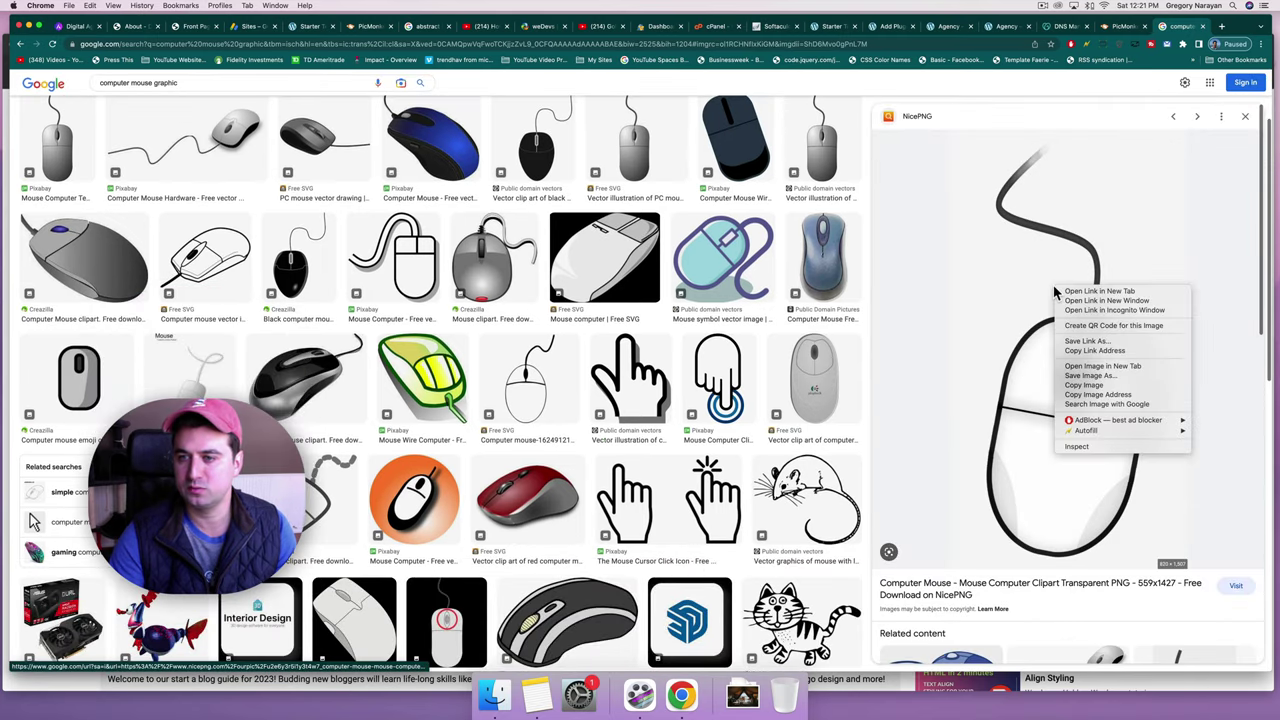
click(1069, 385)
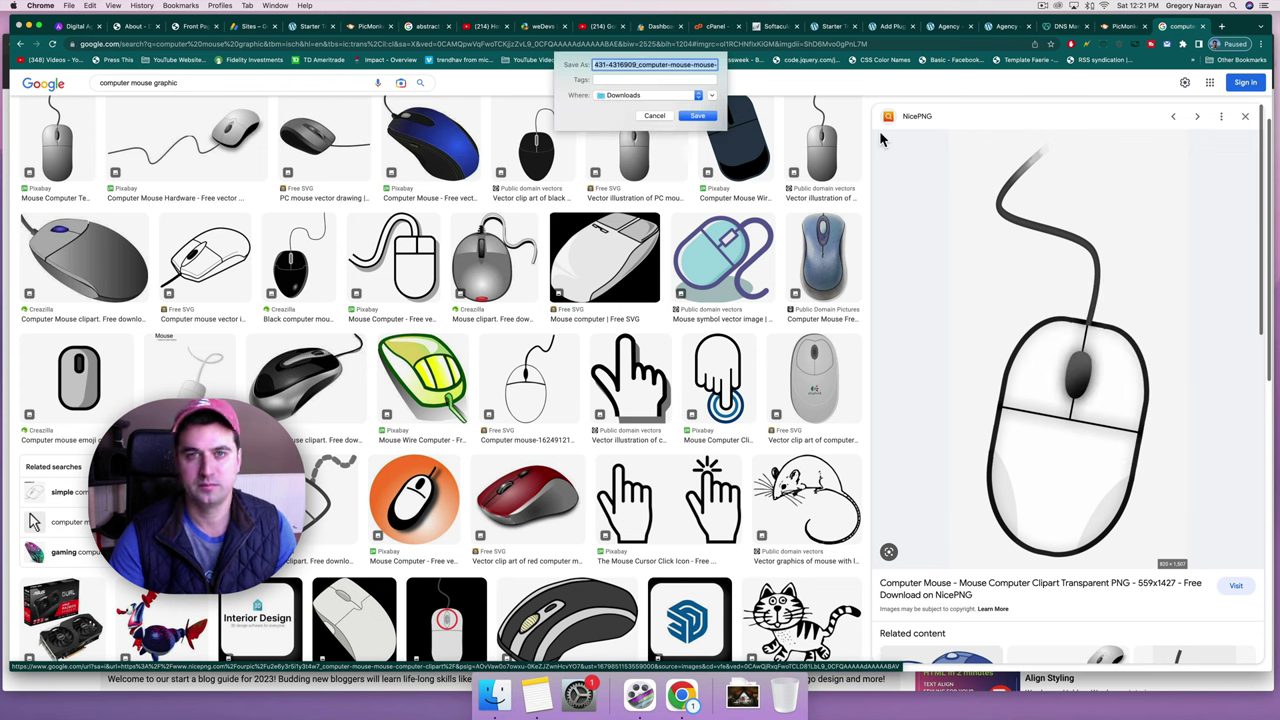
text(m)
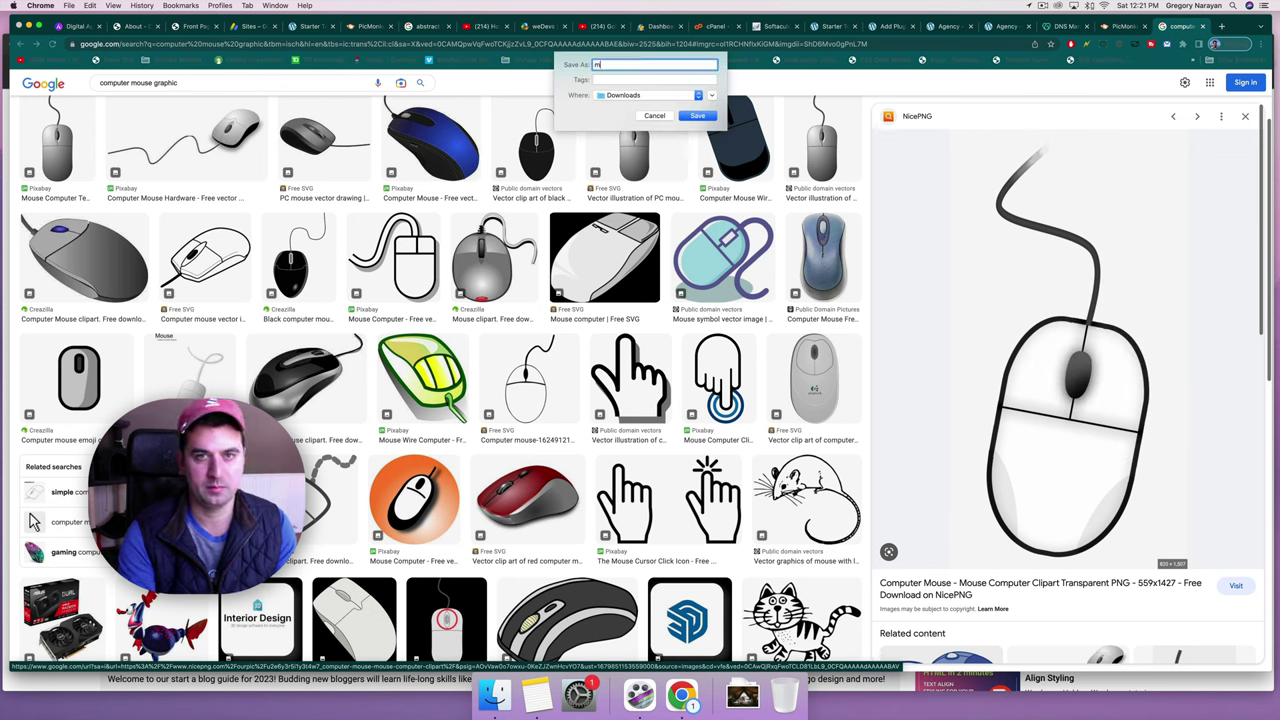
text(ouse graphic)
key(Return)
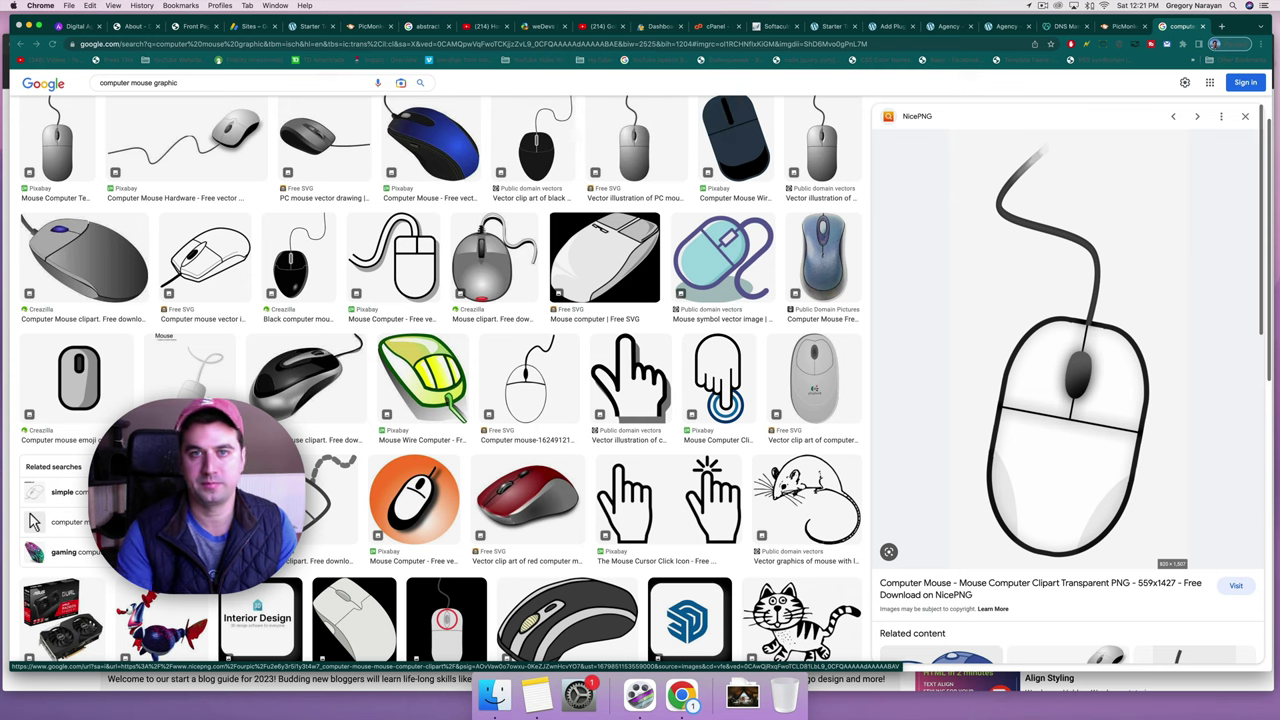
click(1245, 117)
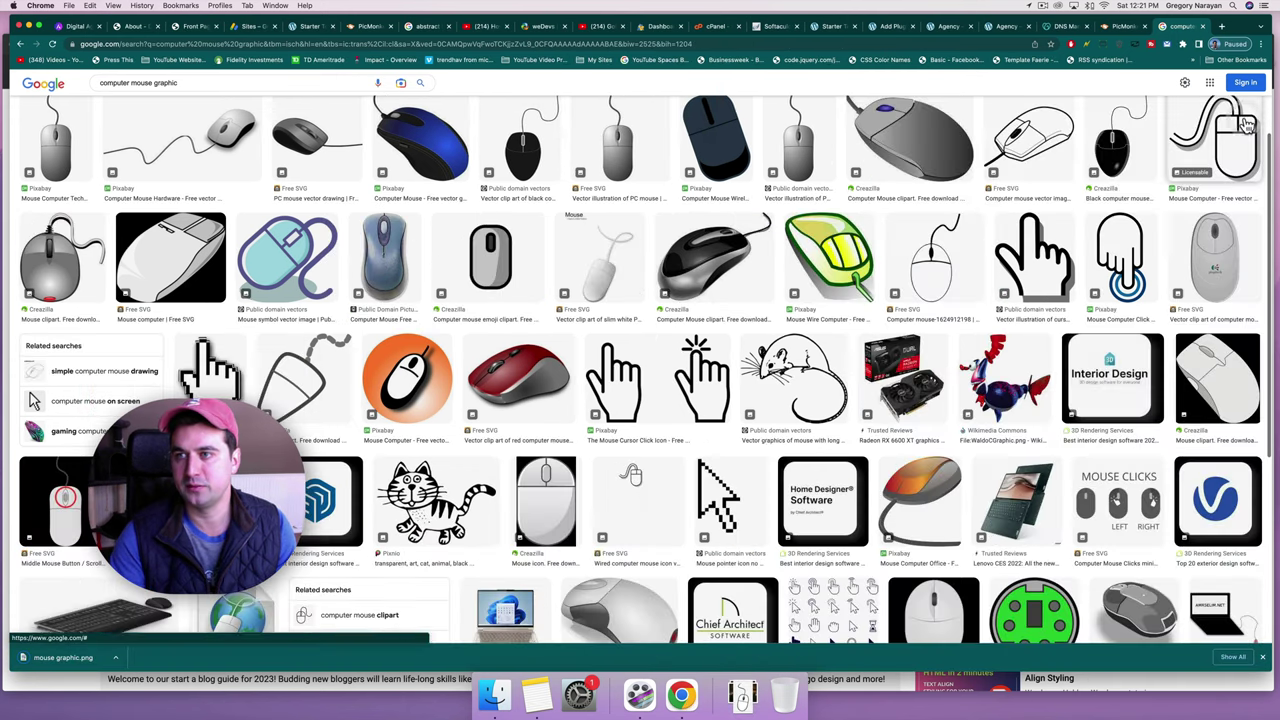
click(1224, 28)
Remove mouse graphic.png's background on remove.bg and save it as mouse_graphic-removebg-preview.
text(remove)
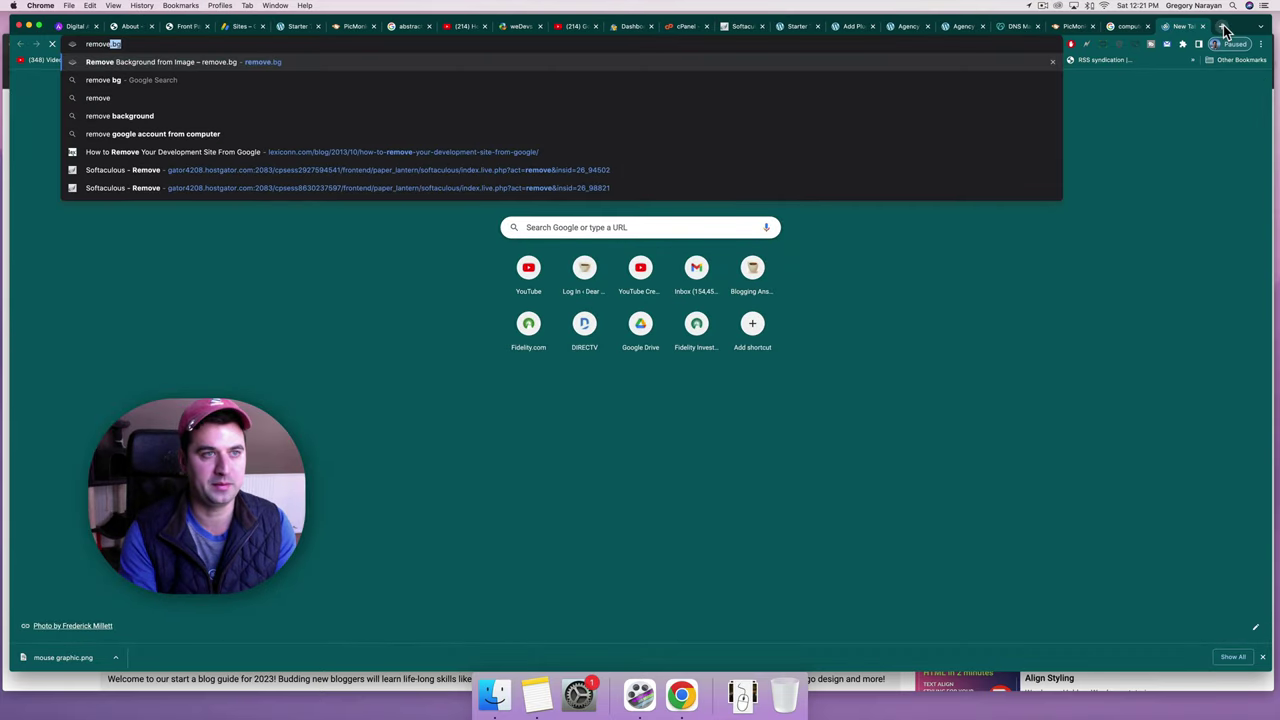
key(Return)
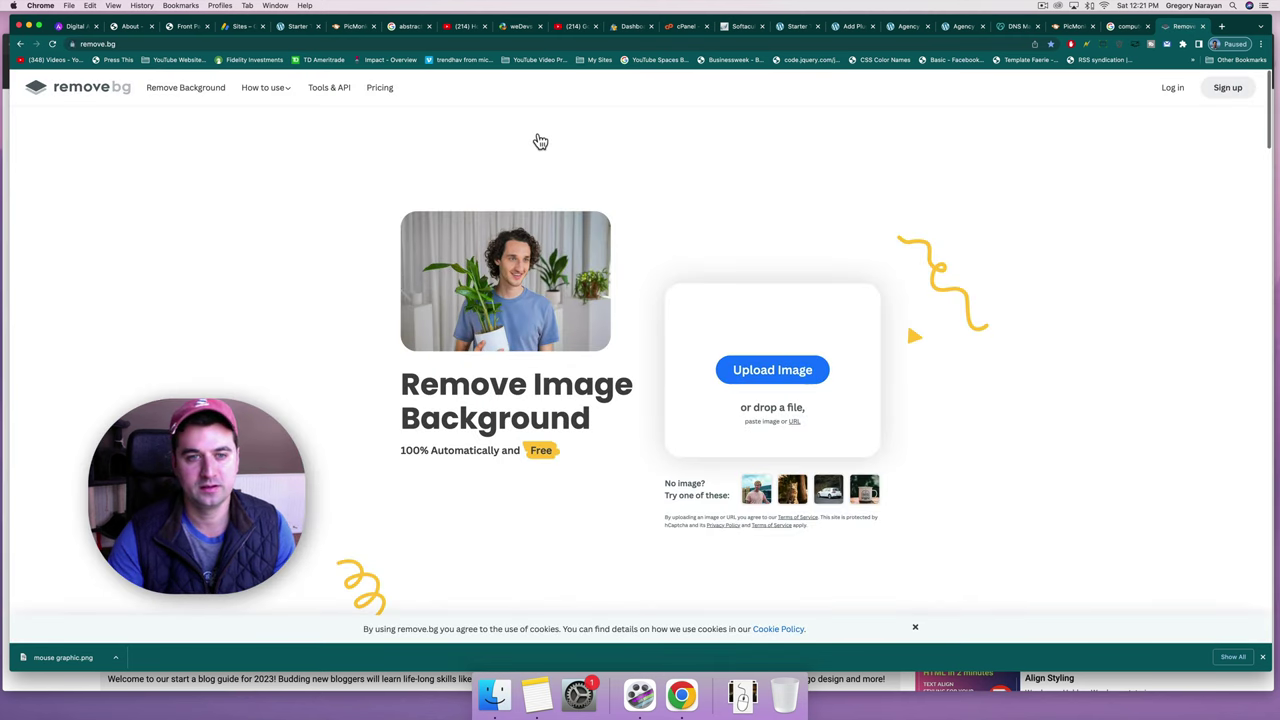
click(476, 91)
double_click(474, 89)
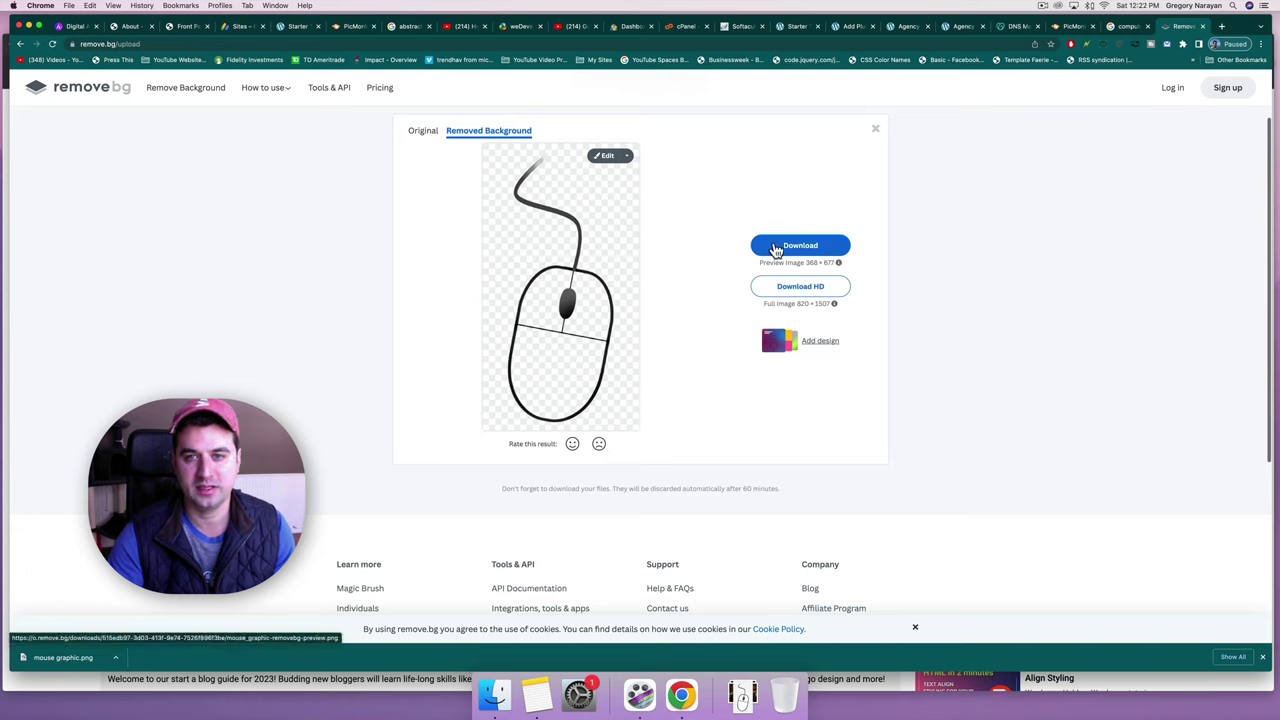
click(776, 247)
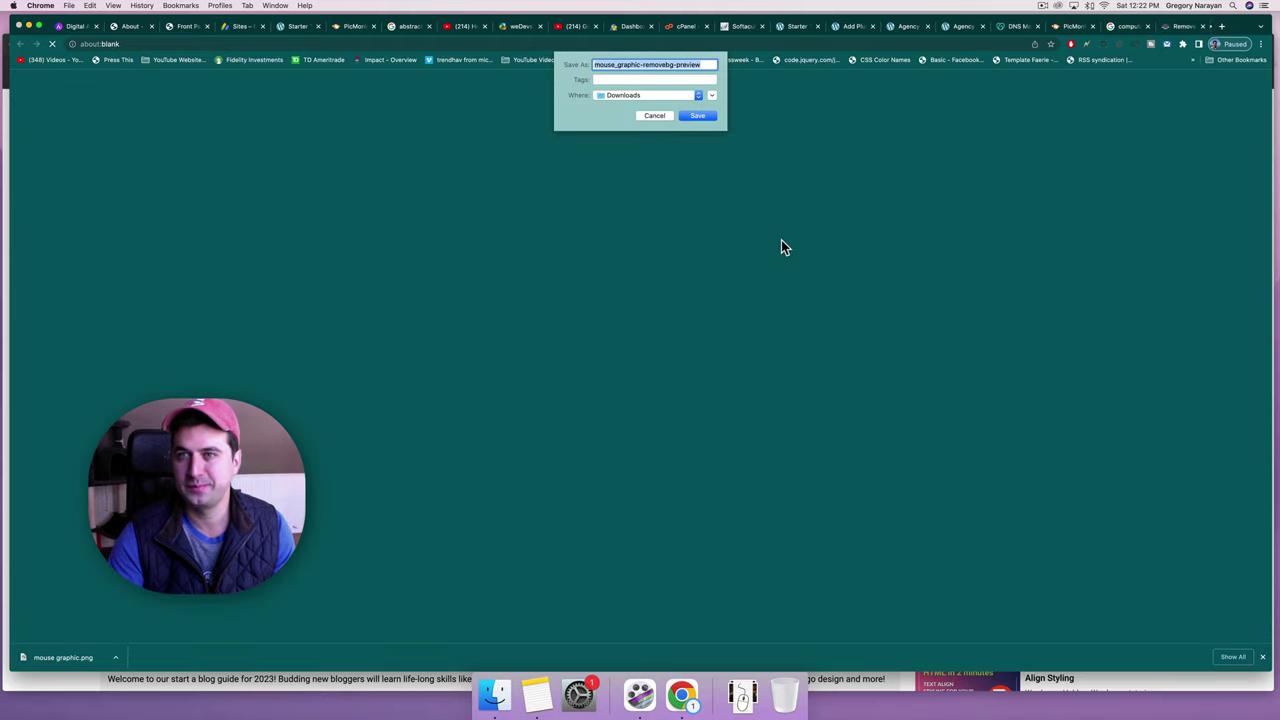
click(705, 115)
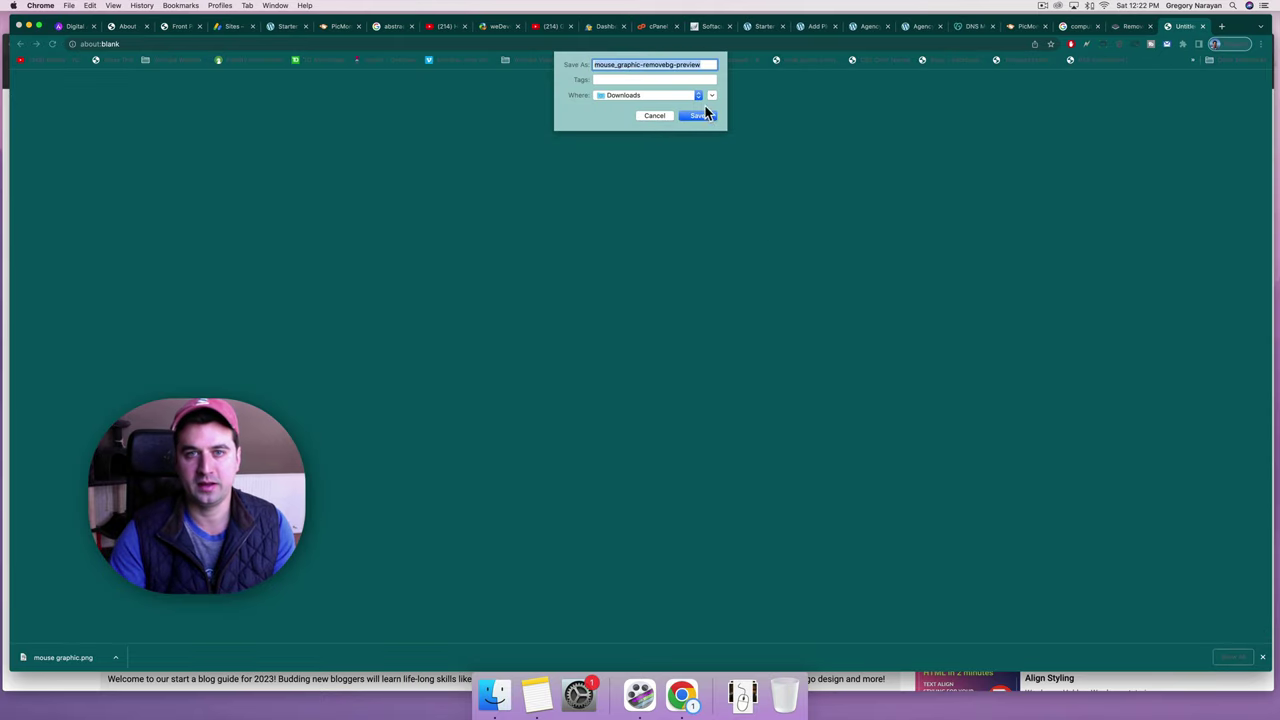
click(706, 68)
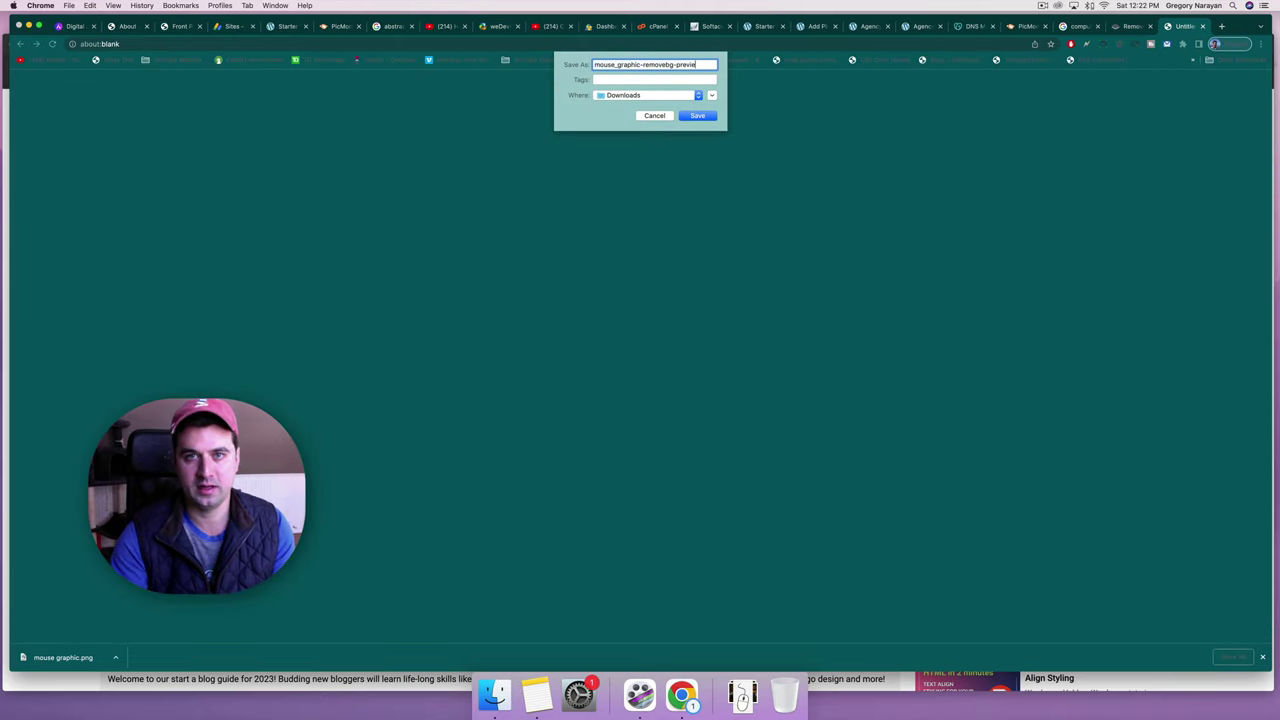
key(Return)
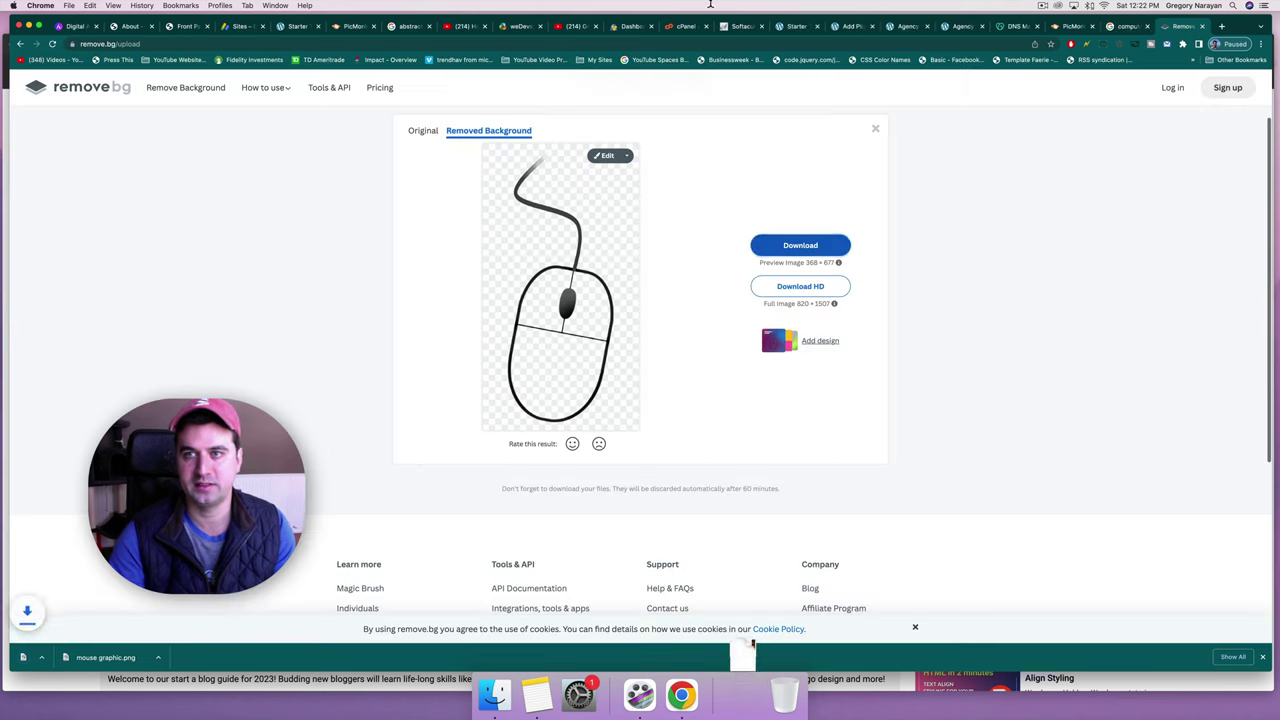
click(1066, 27)
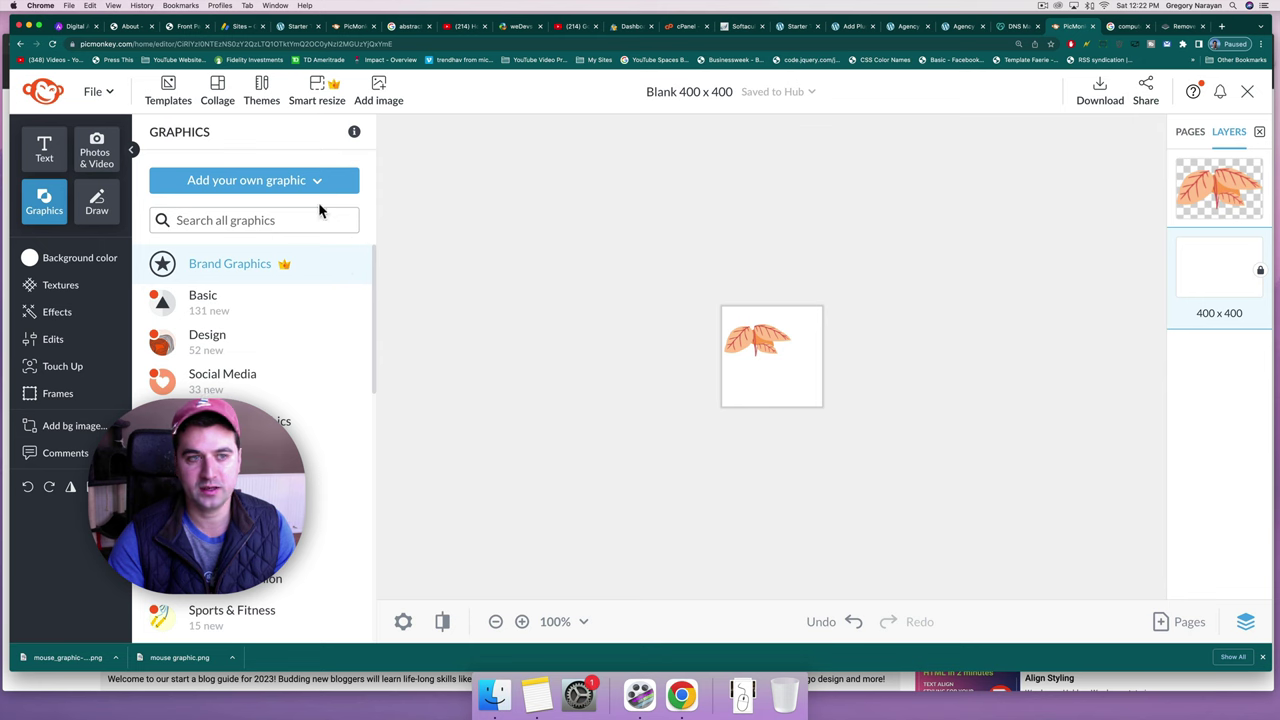
Add the background-free mouse graphic from the computer, then shrink and center it.
click(282, 187)
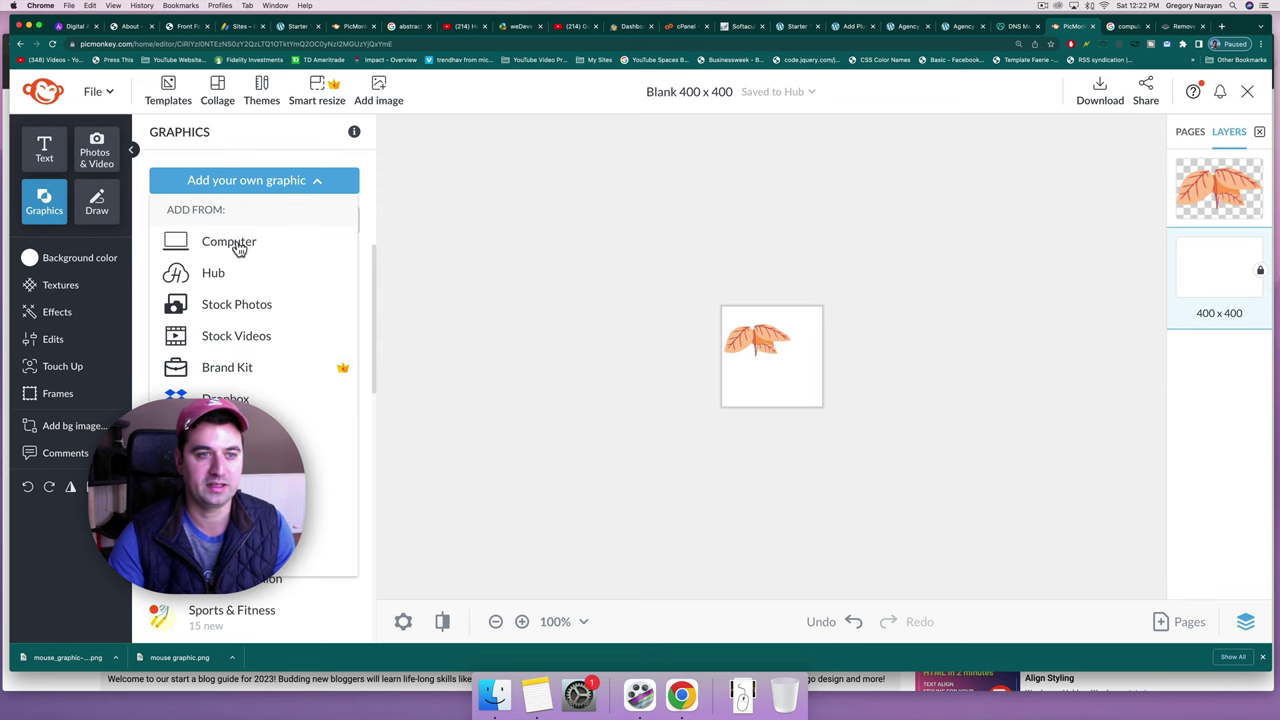
click(237, 244)
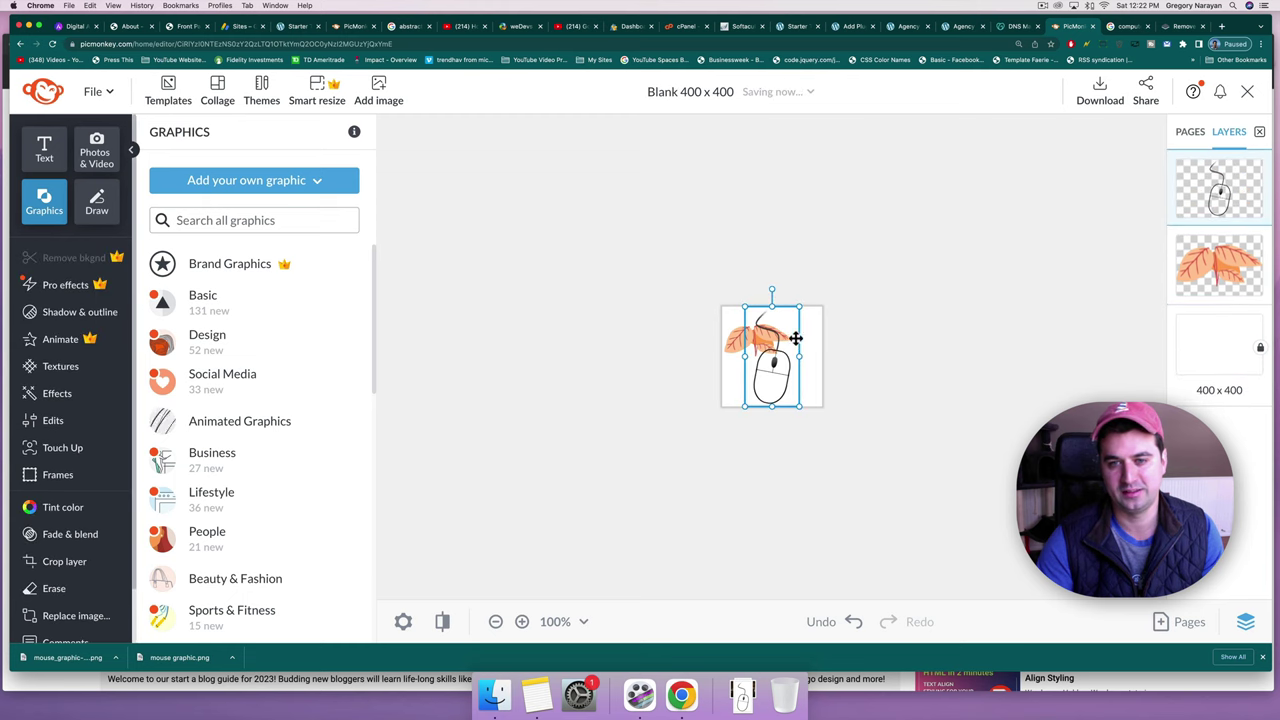
drag(799, 304, 750, 343)
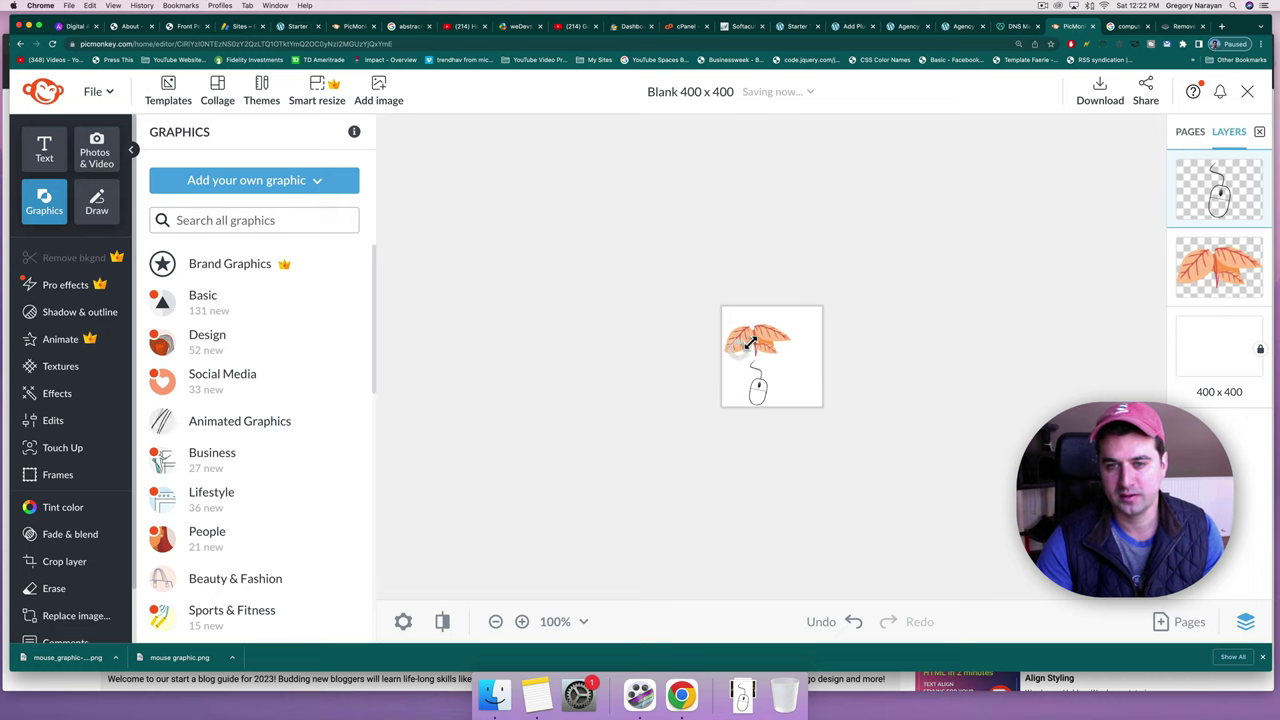
click(761, 389)
drag(769, 389, 765, 380)
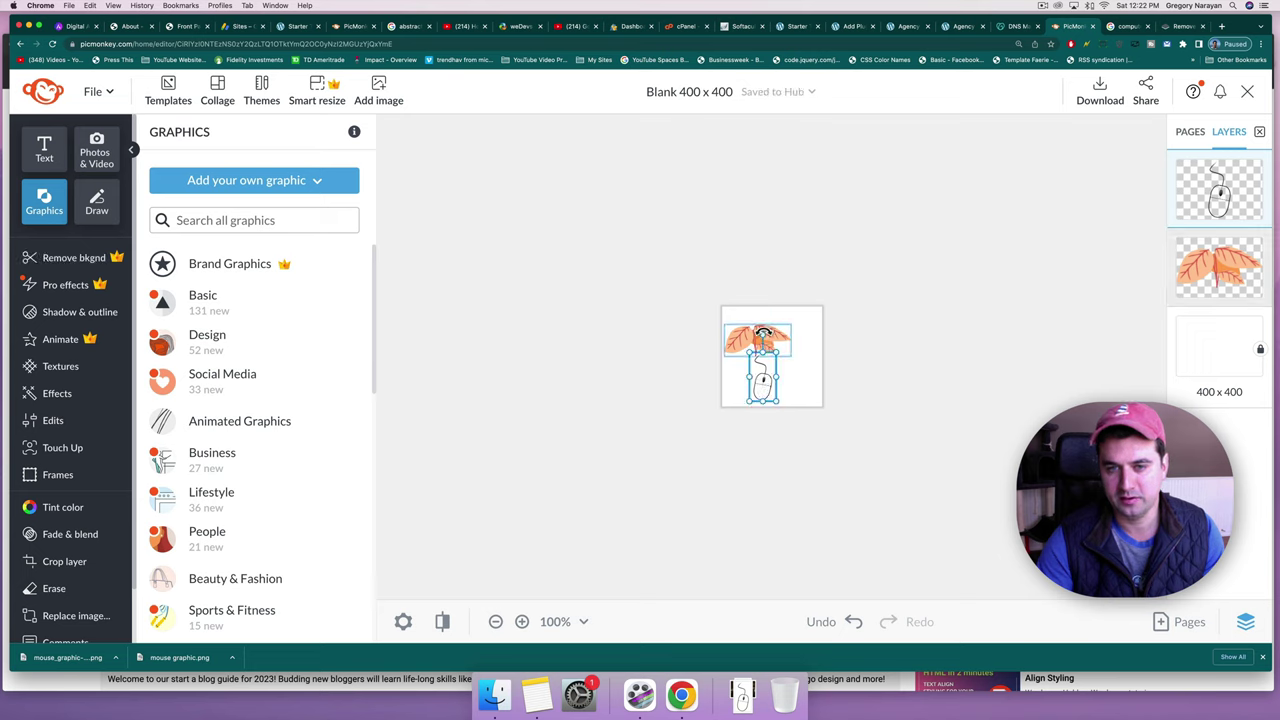
Tilt the mouse graphic about -10° and place it down-left, just below the leaves.
drag(762, 334, 775, 371)
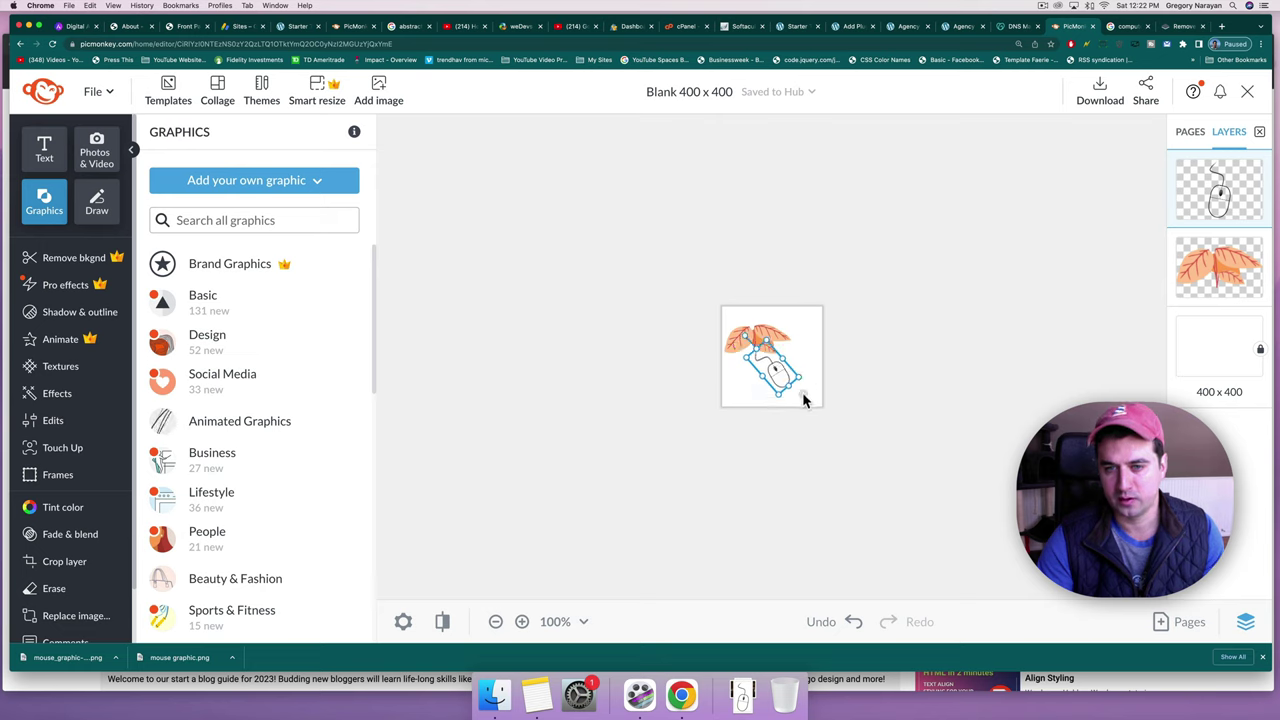
click(803, 394)
click(797, 372)
click(809, 360)
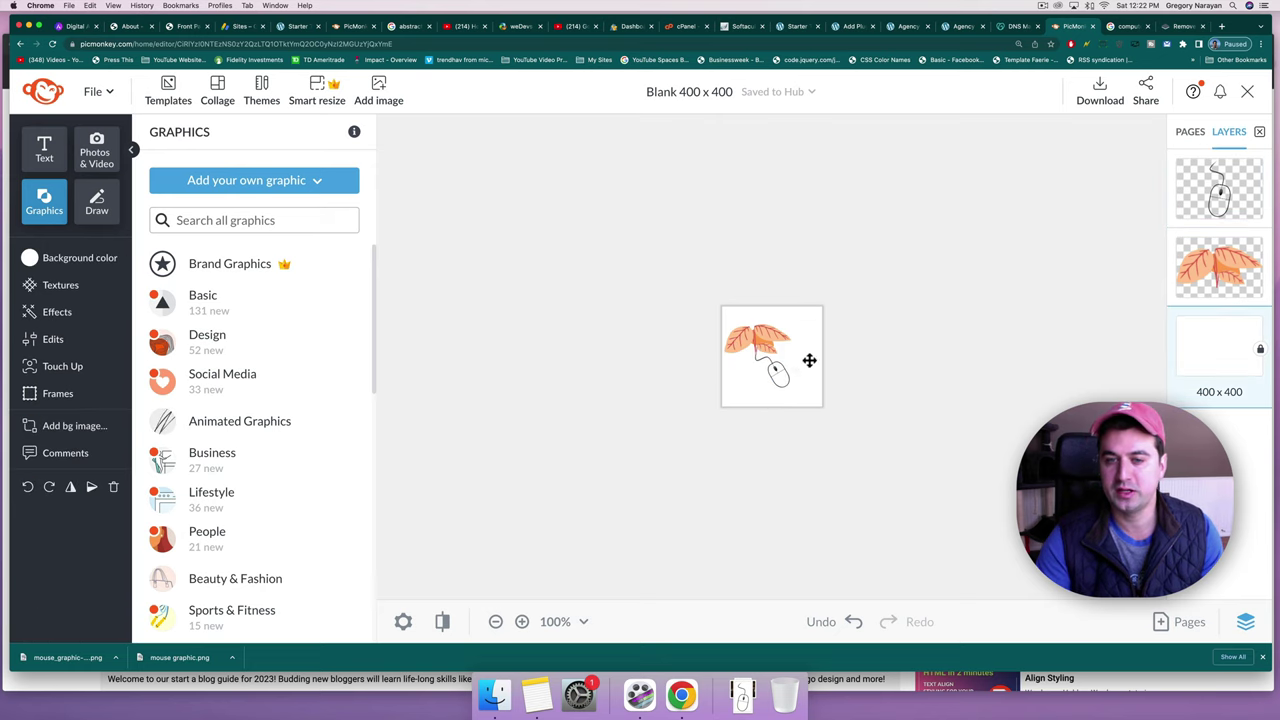
click(785, 379)
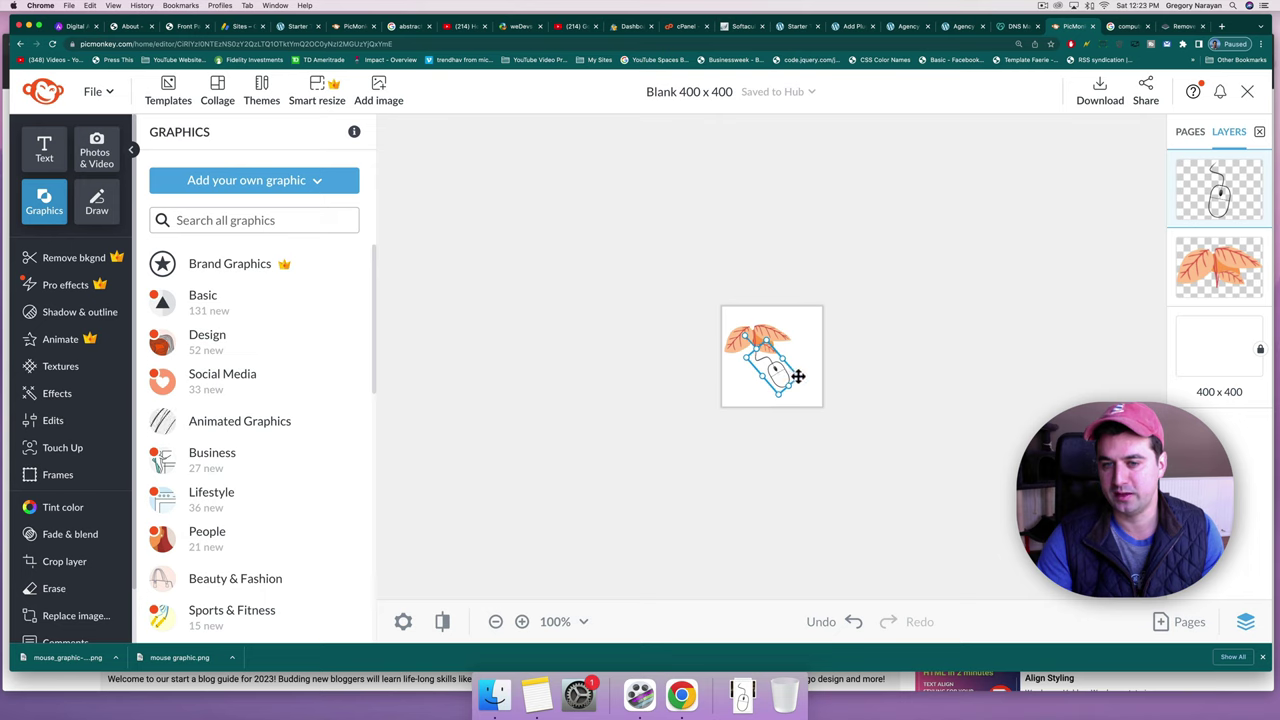
key(super+z)
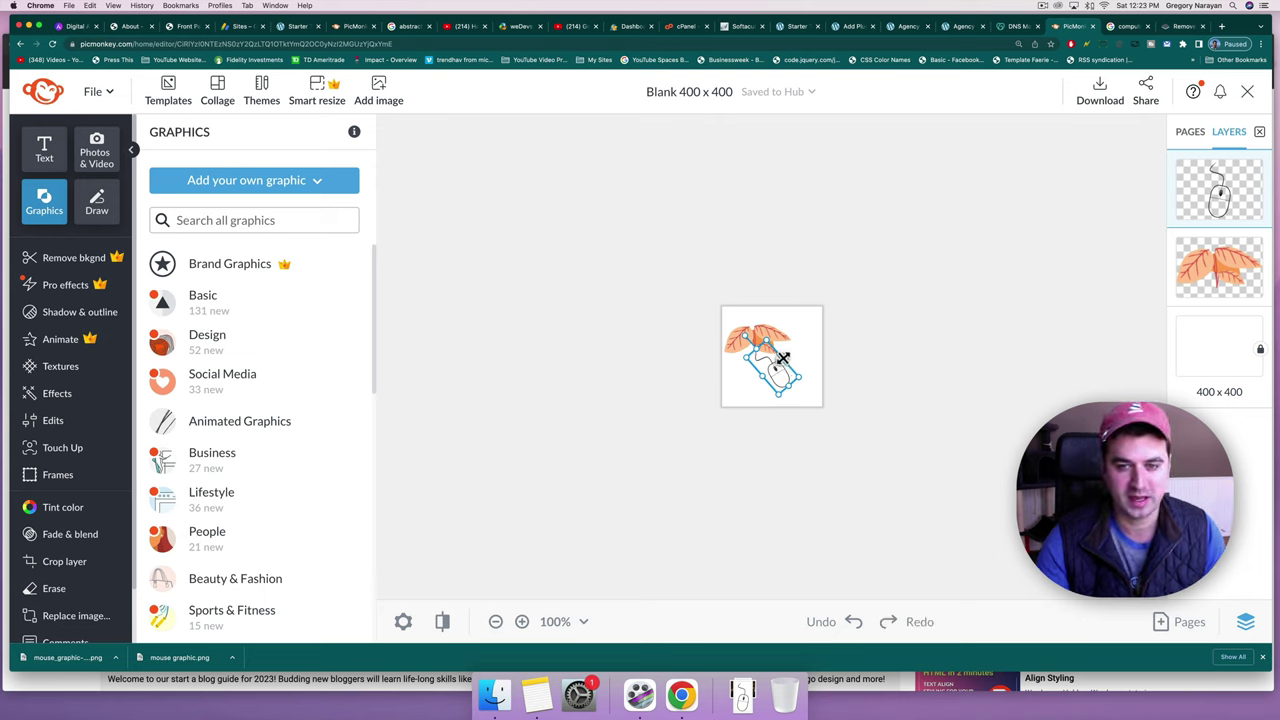
drag(782, 358, 741, 377)
click(862, 321)
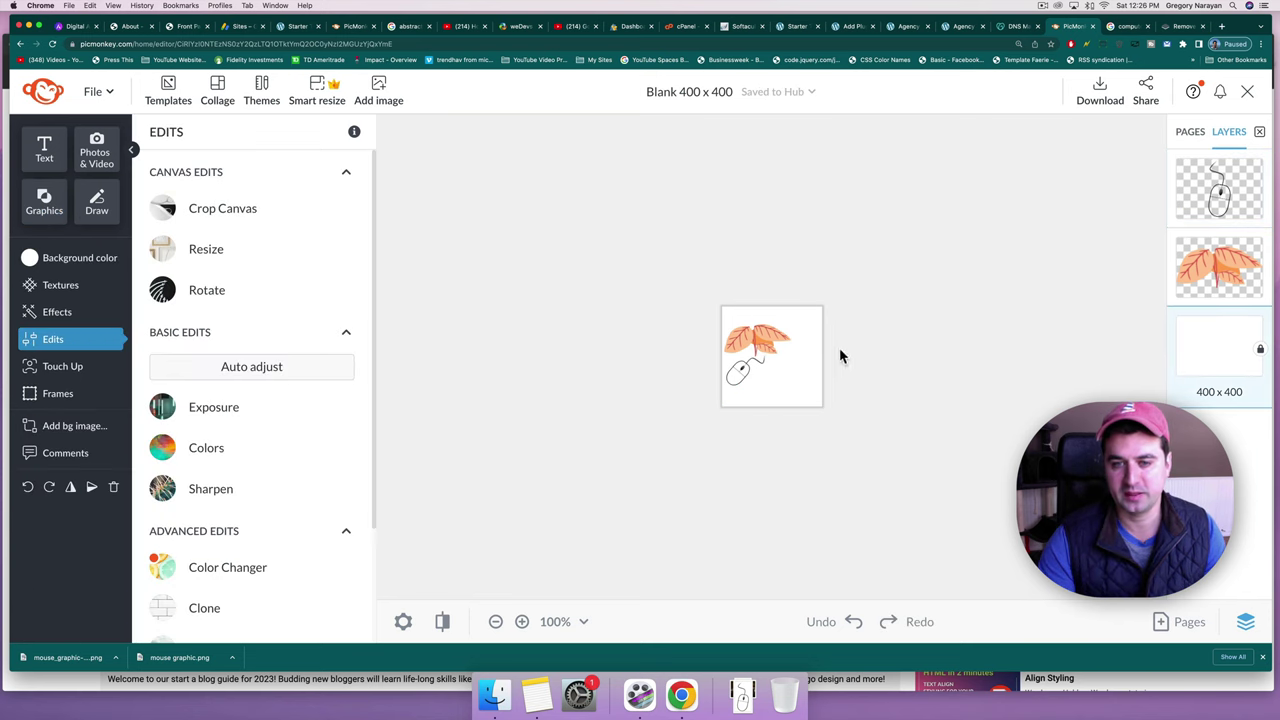
Zoom the canvas to 200% and shrink the leaves, moving them higher.
click(585, 621)
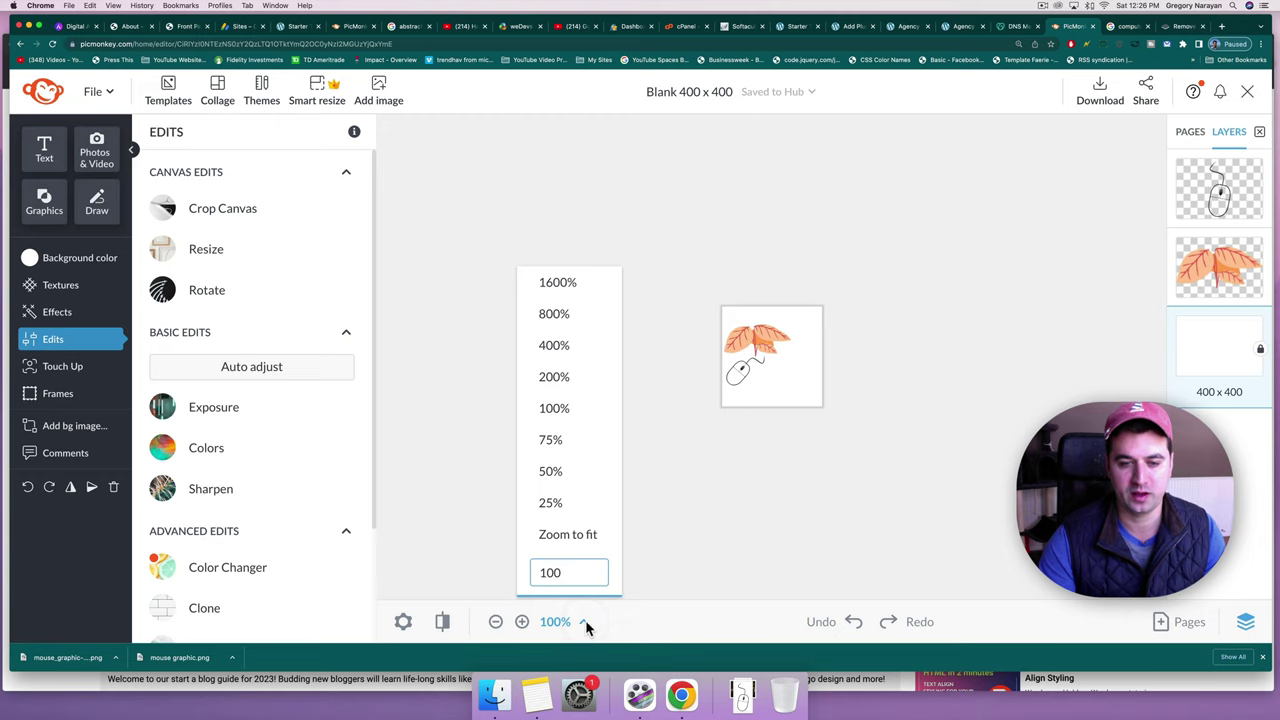
click(577, 378)
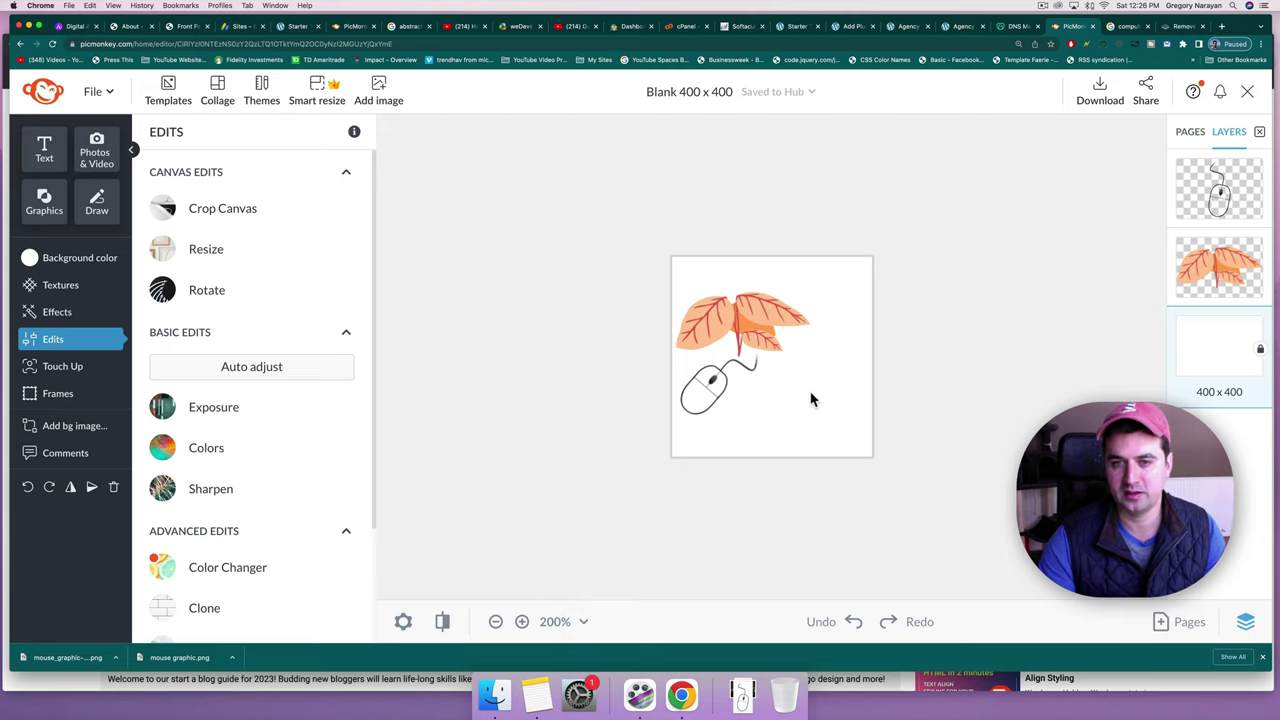
click(702, 397)
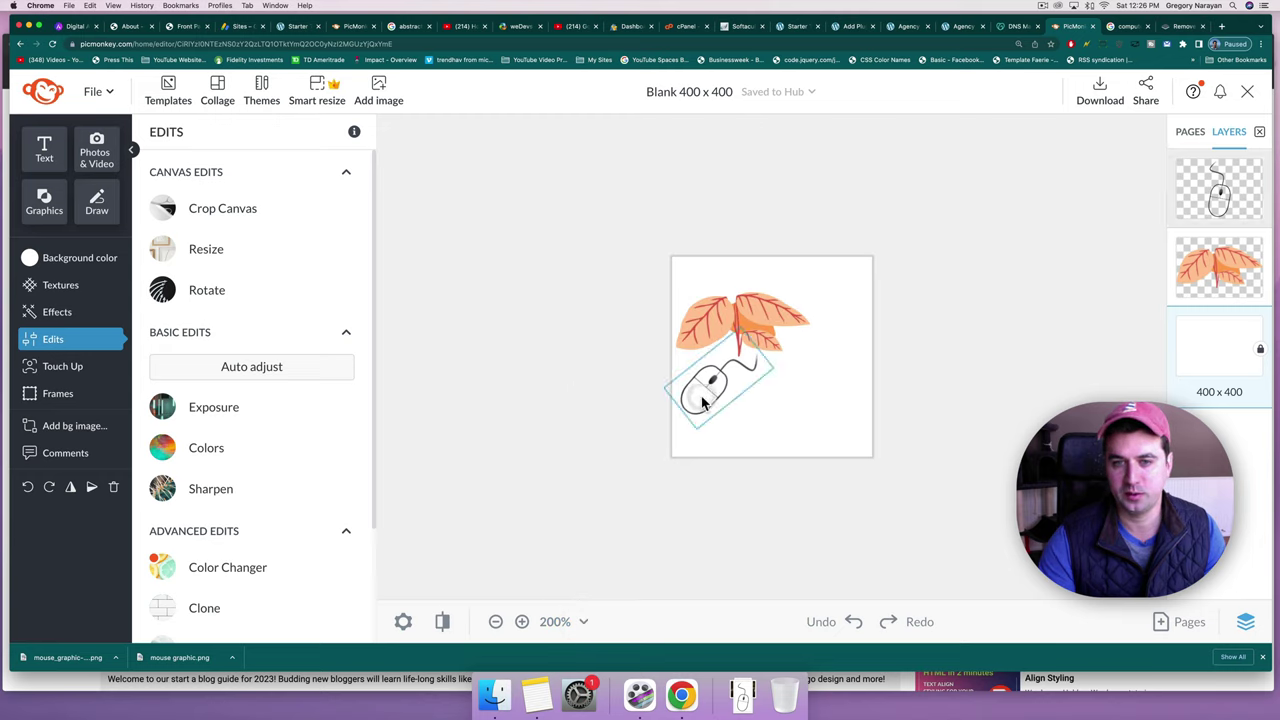
click(732, 318)
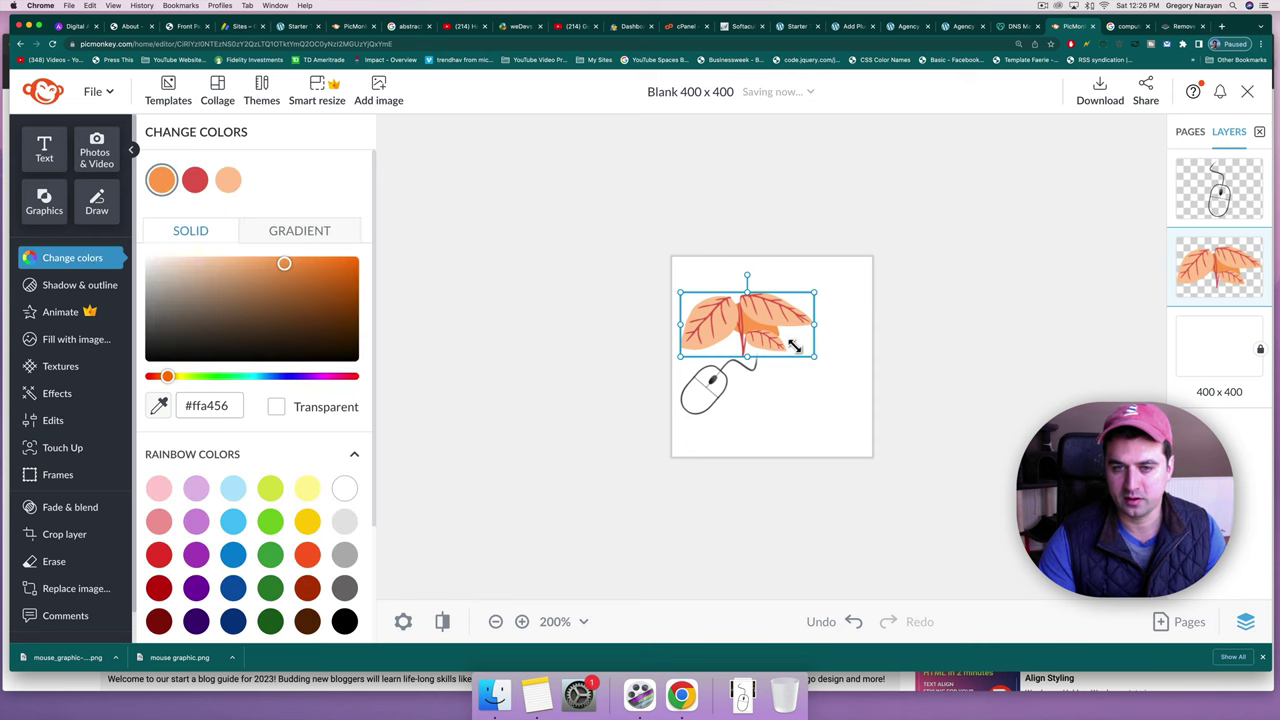
mouse_move(794, 345)
mouse_down()
mouse_move(771, 340)
mouse_move(786, 338)
mouse_up()
drag(734, 289, 731, 299)
Move the tilted mouse graphic up-left, tucked against the leaves' lower left.
click(696, 398)
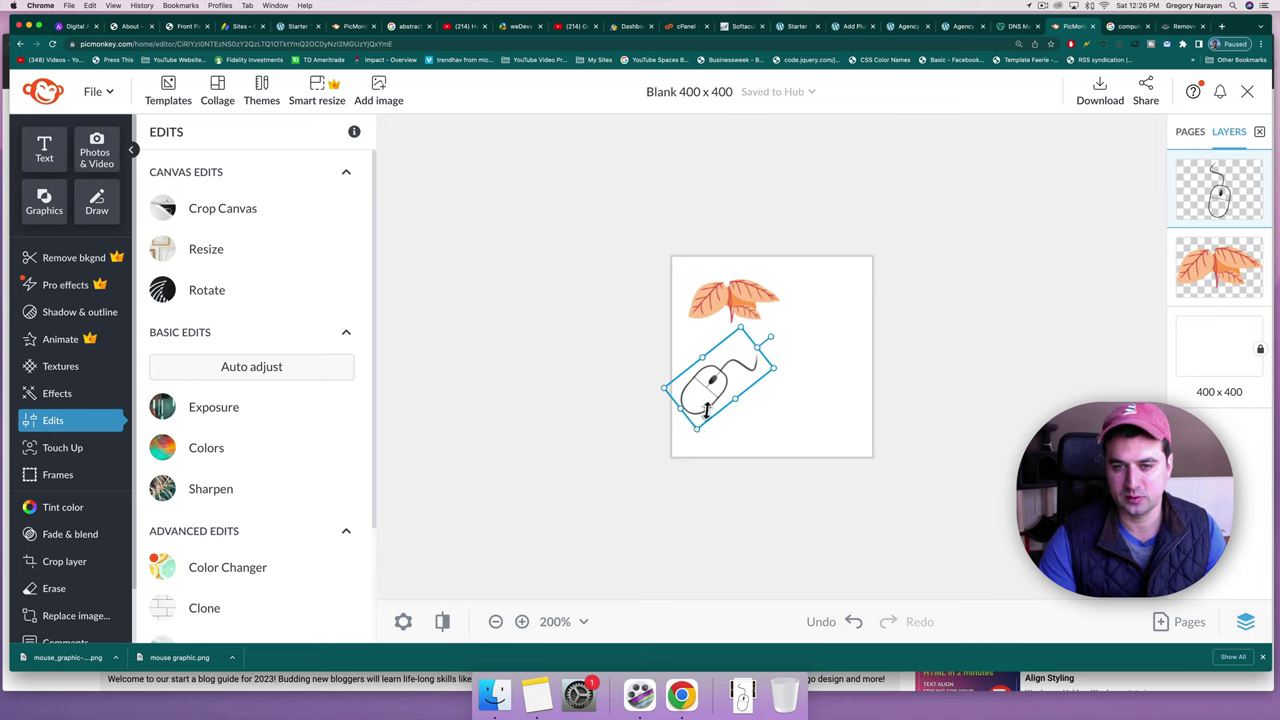
key(ctrl+z)
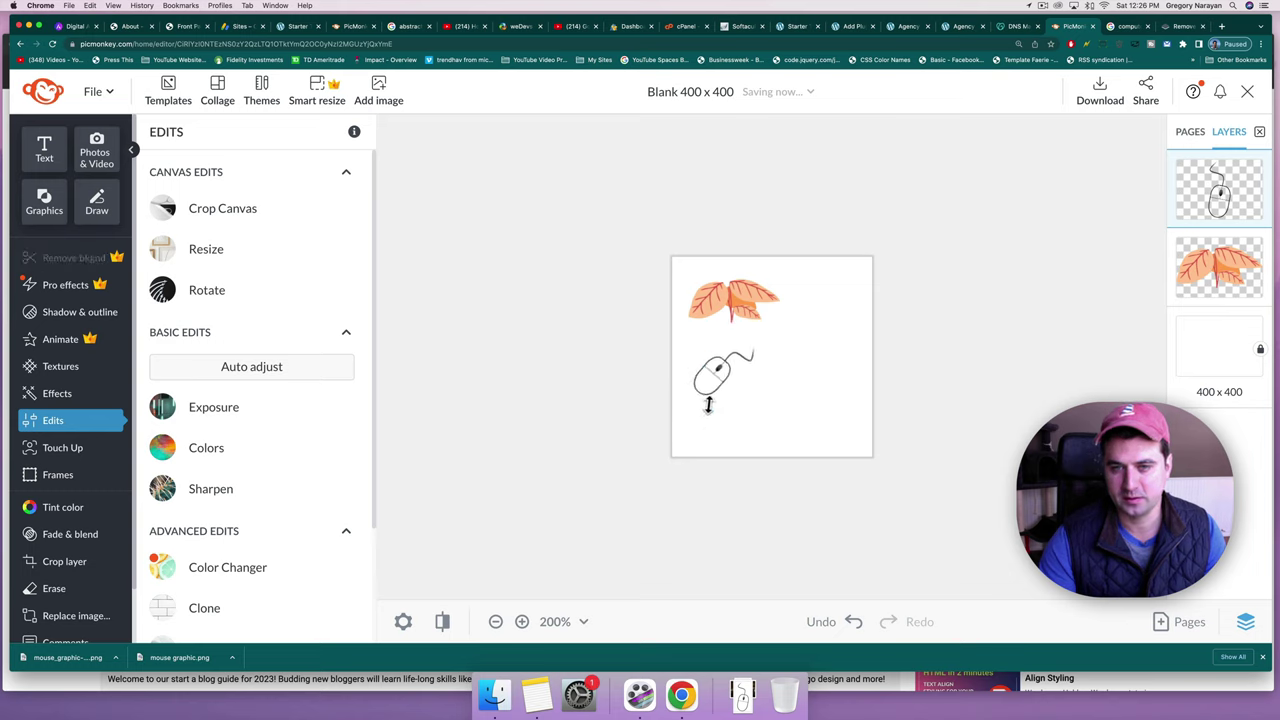
click(709, 357)
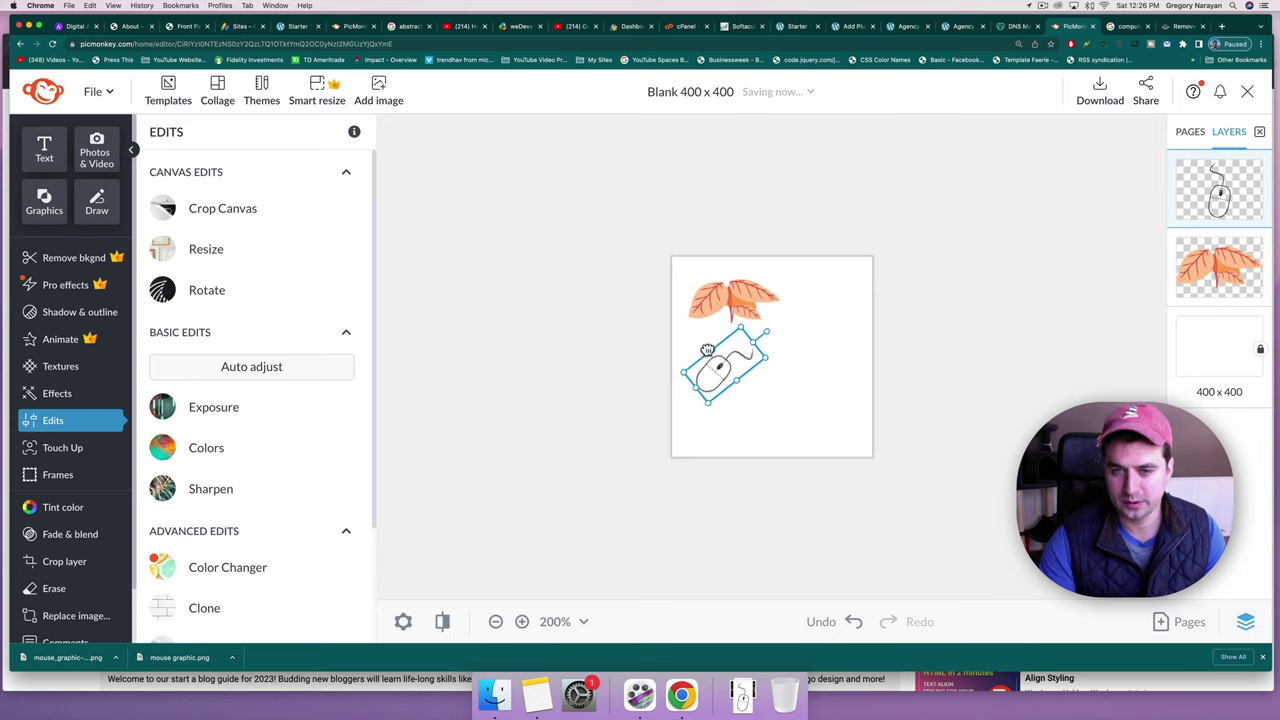
drag(707, 350, 696, 344)
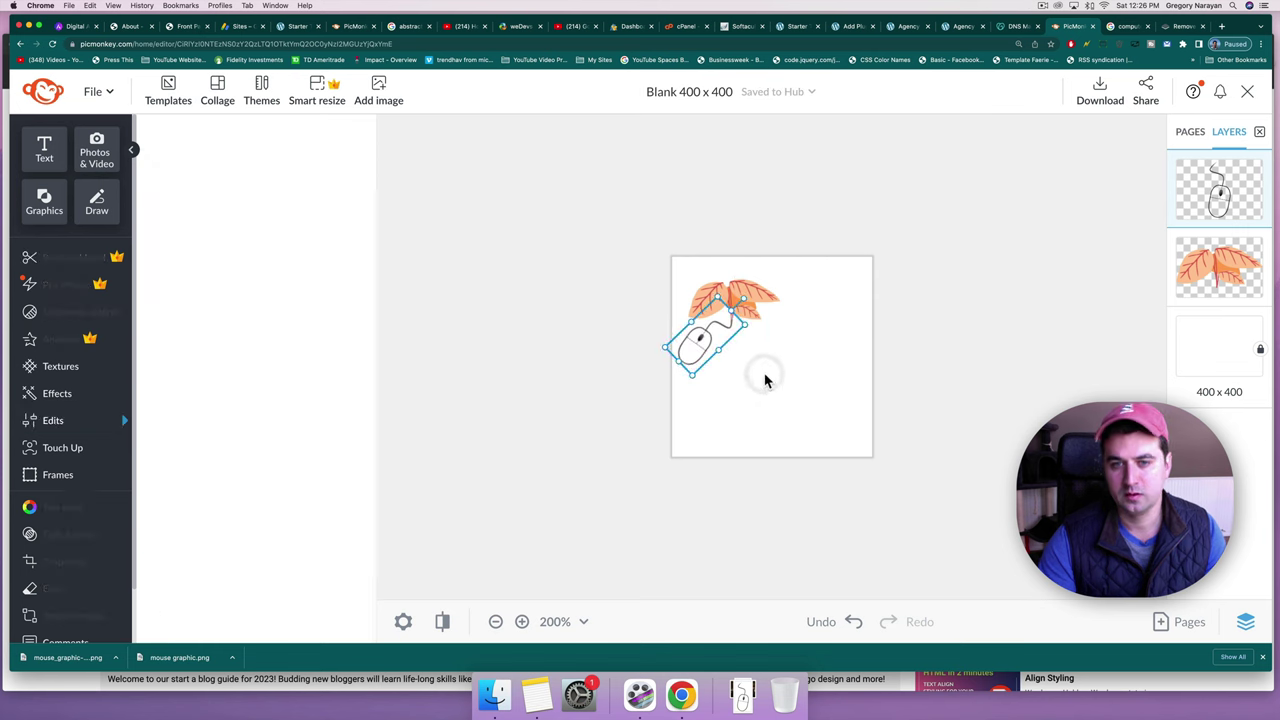
click(764, 374)
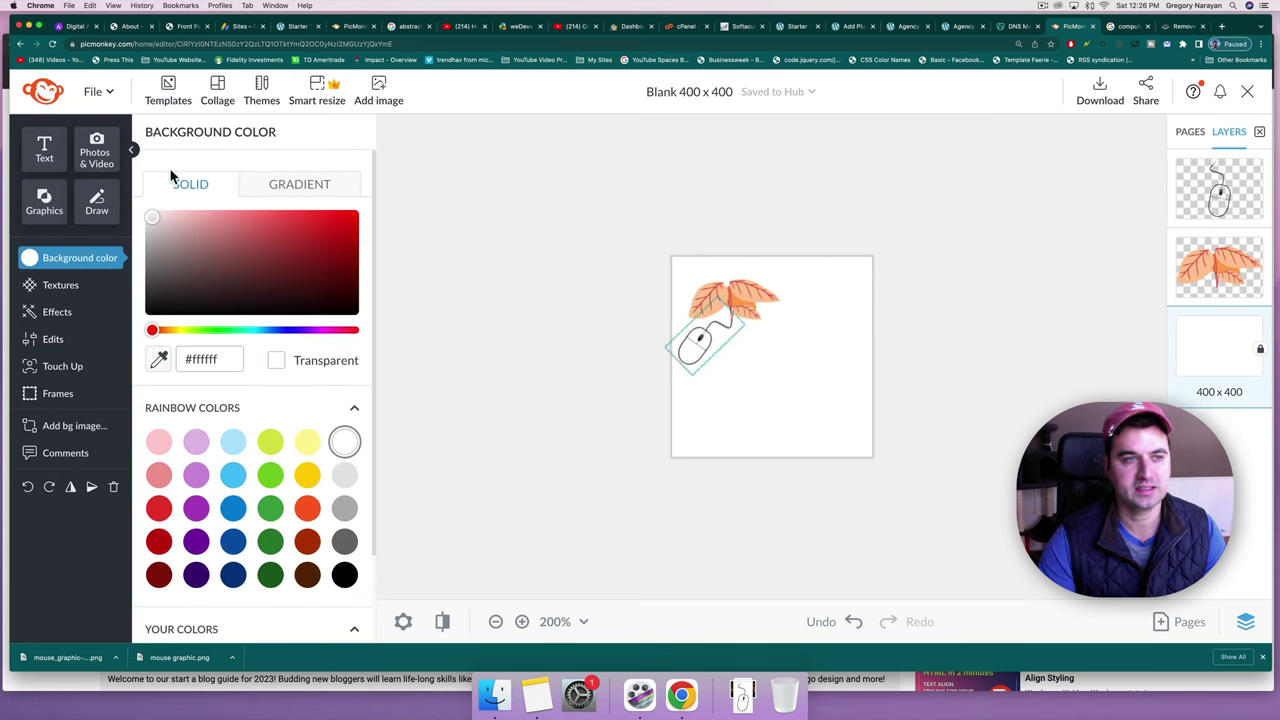
Add a text box in Poetsen One and replace its placeholder with 'Agency'.
click(45, 161)
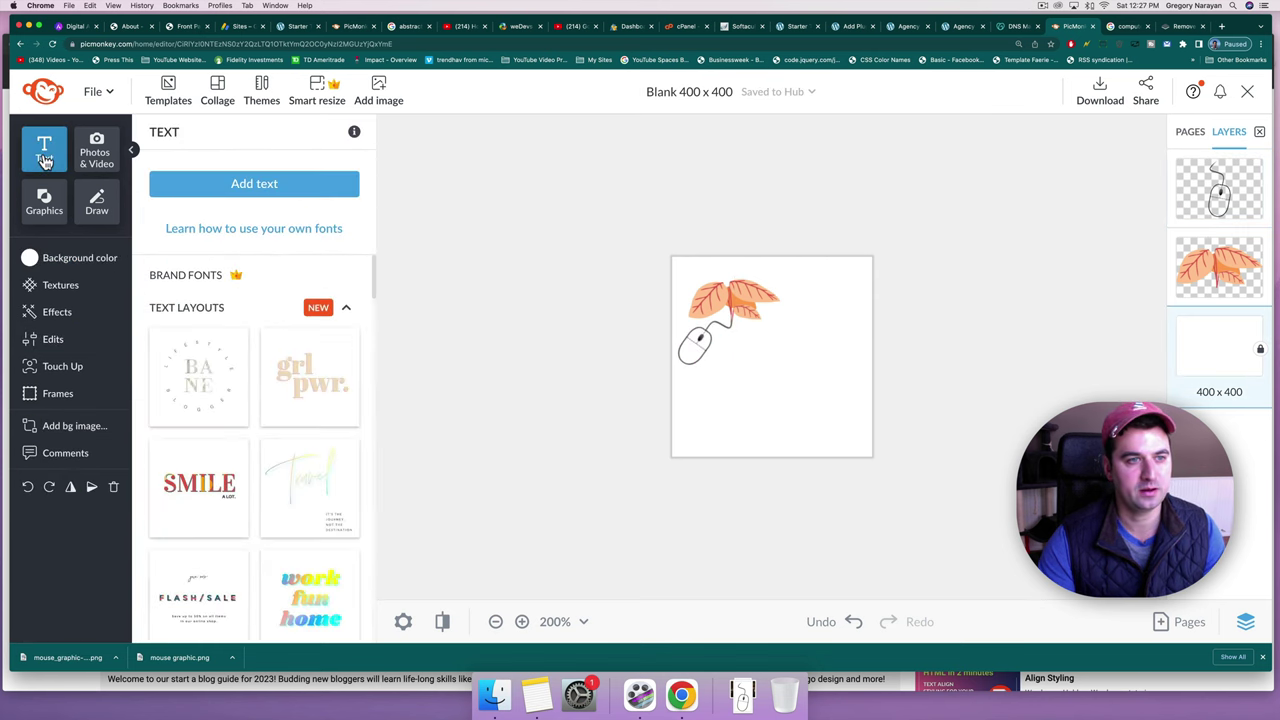
click(262, 187)
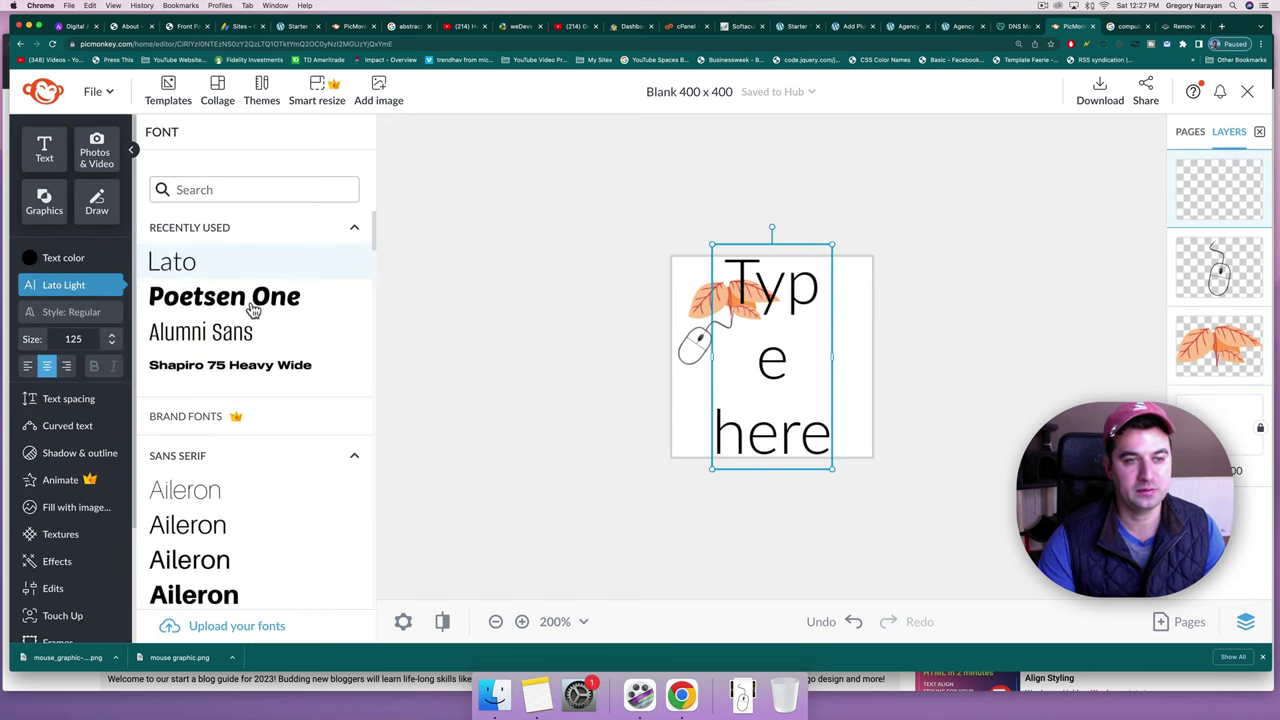
click(253, 298)
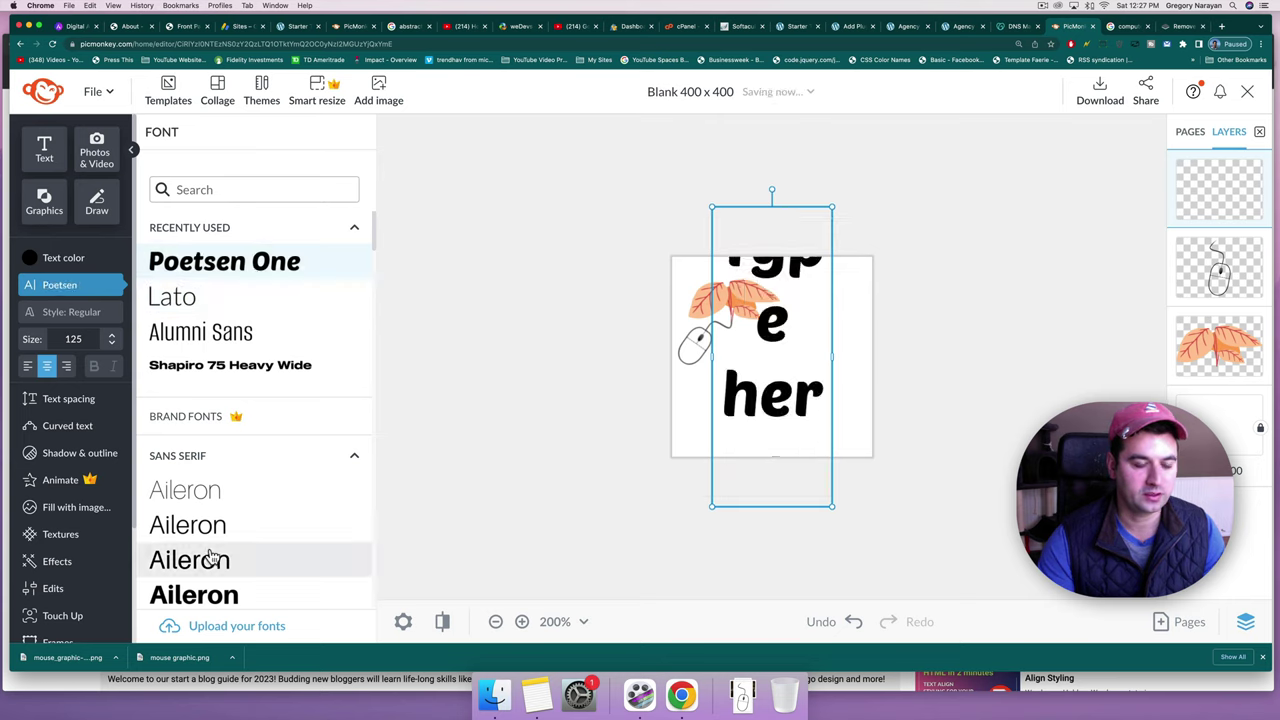
scroll(214, 518, down, 10)
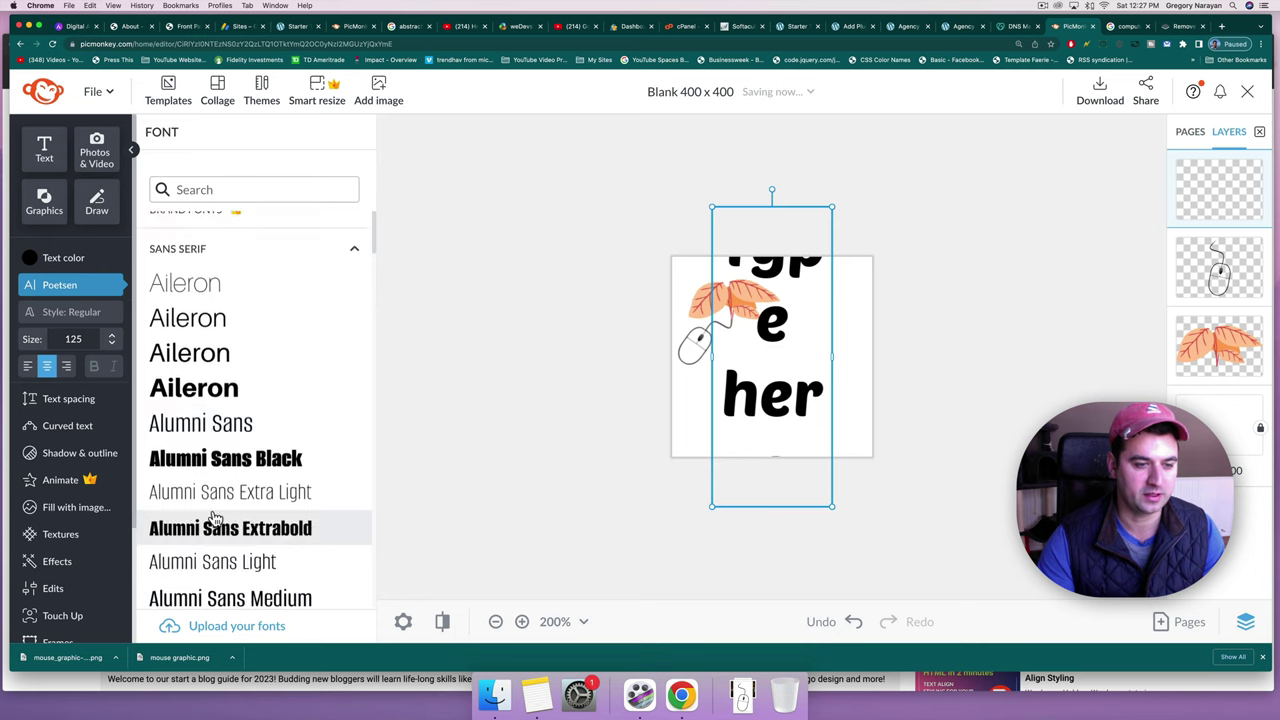
scroll(214, 517, up, 10)
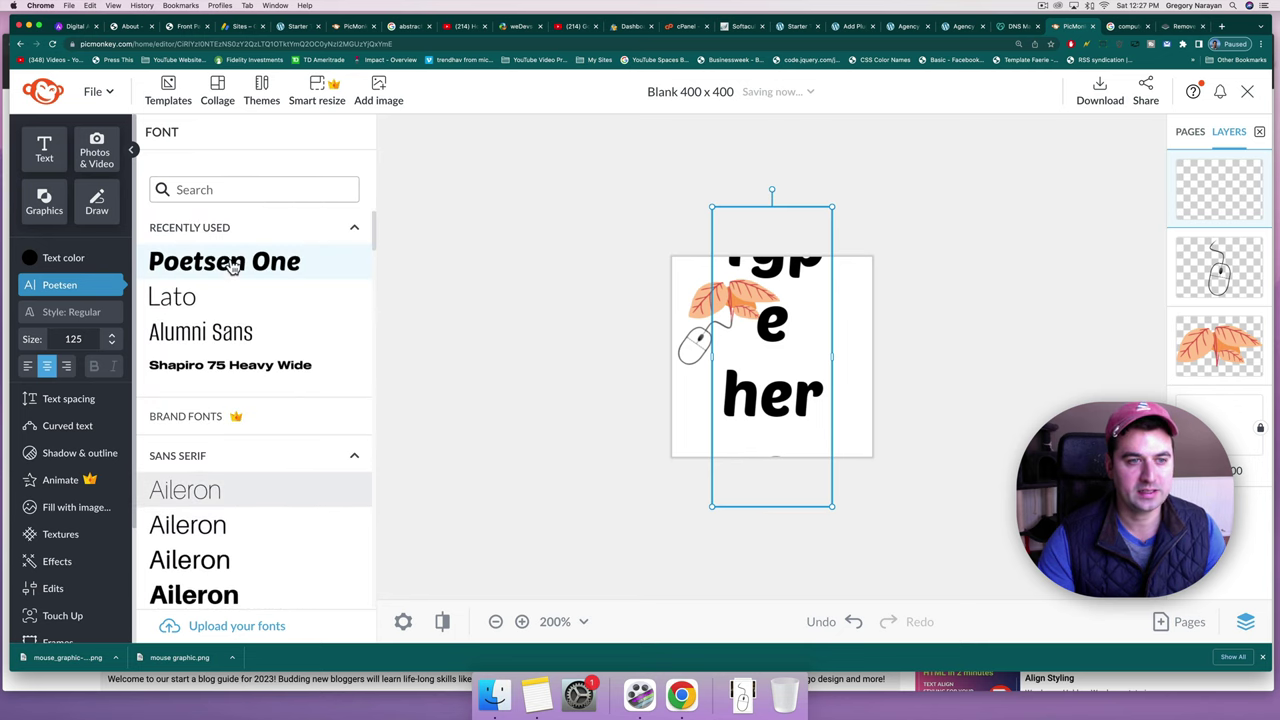
click(776, 390)
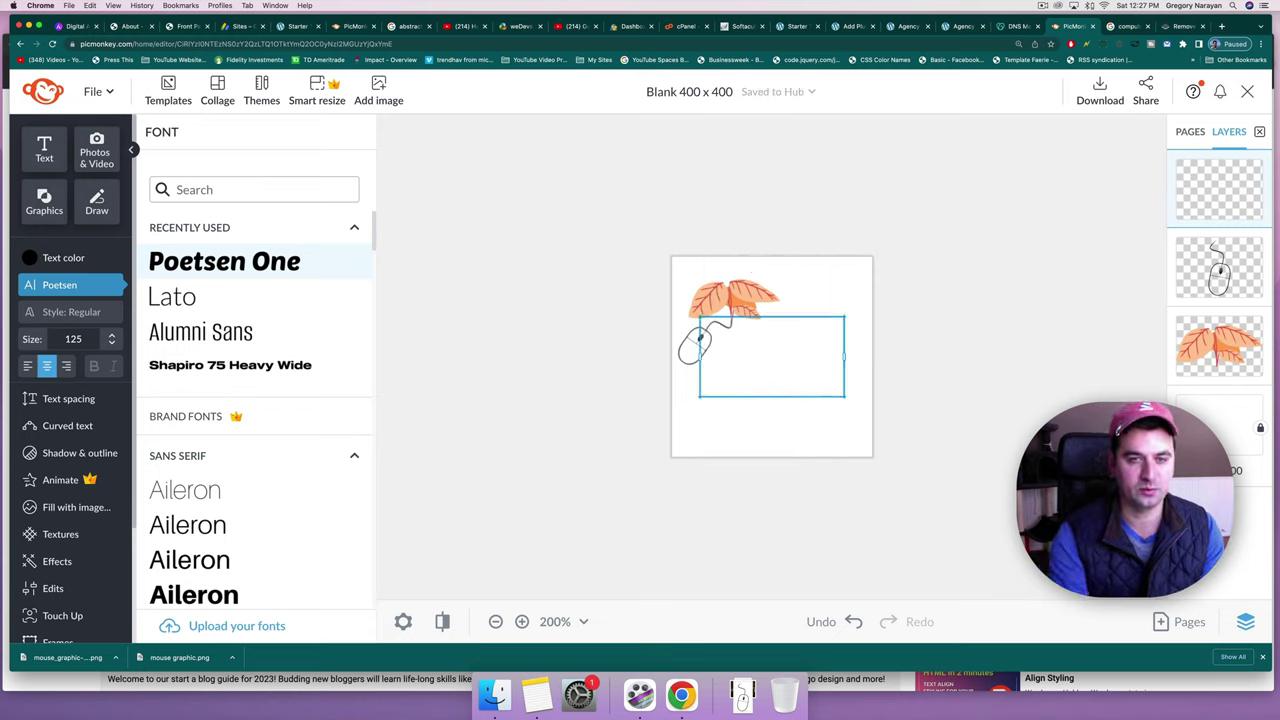
text(Agenc)
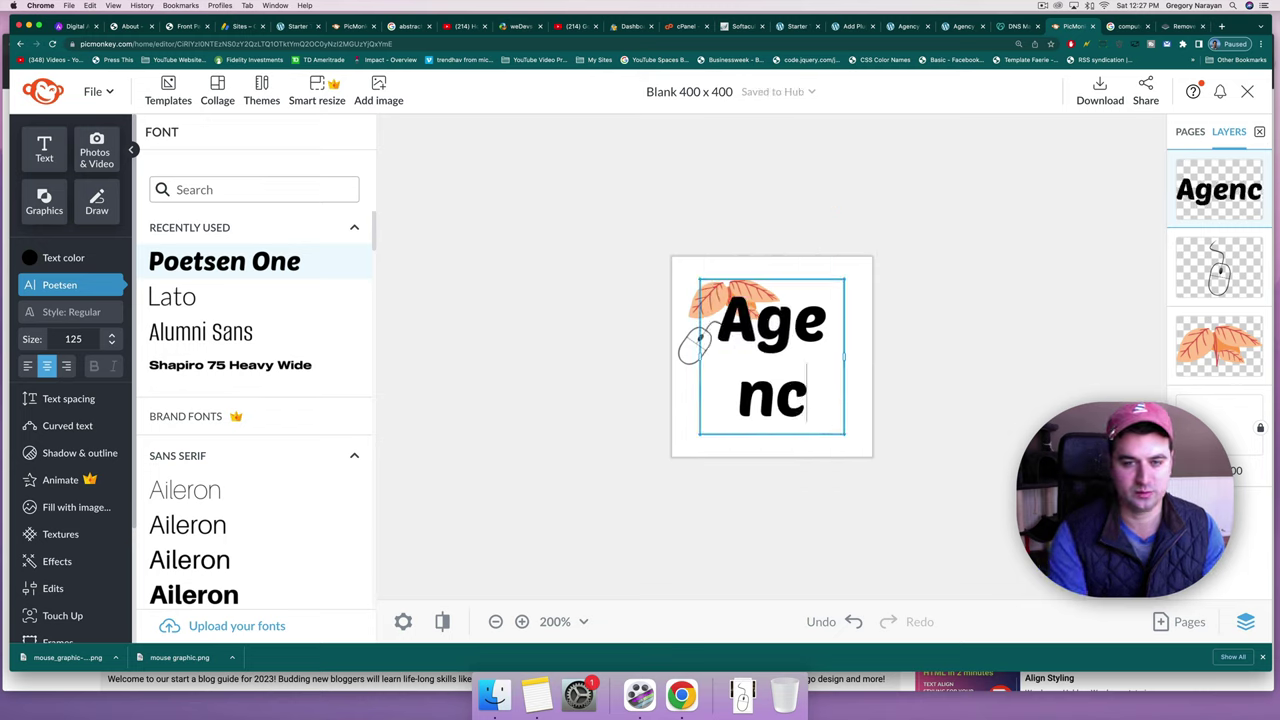
text(y)
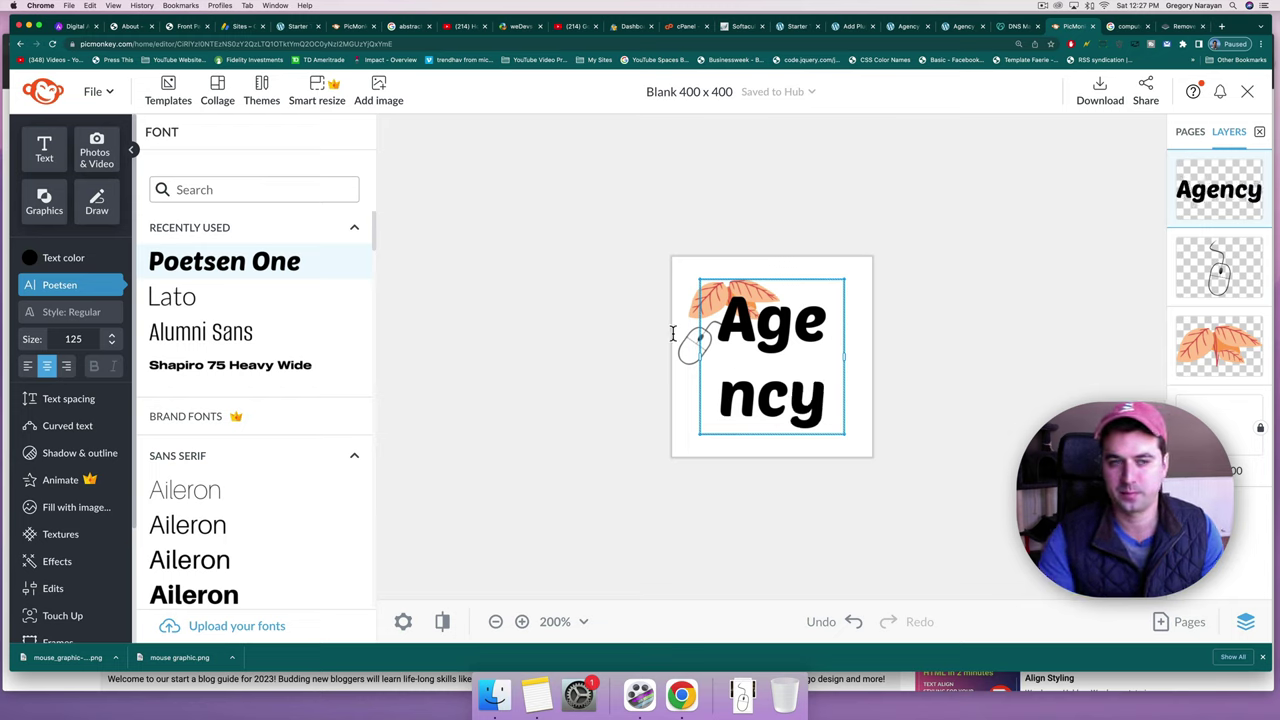
Set the Agency text size to 60 and place it beside the mouse graphic.
click(78, 339)
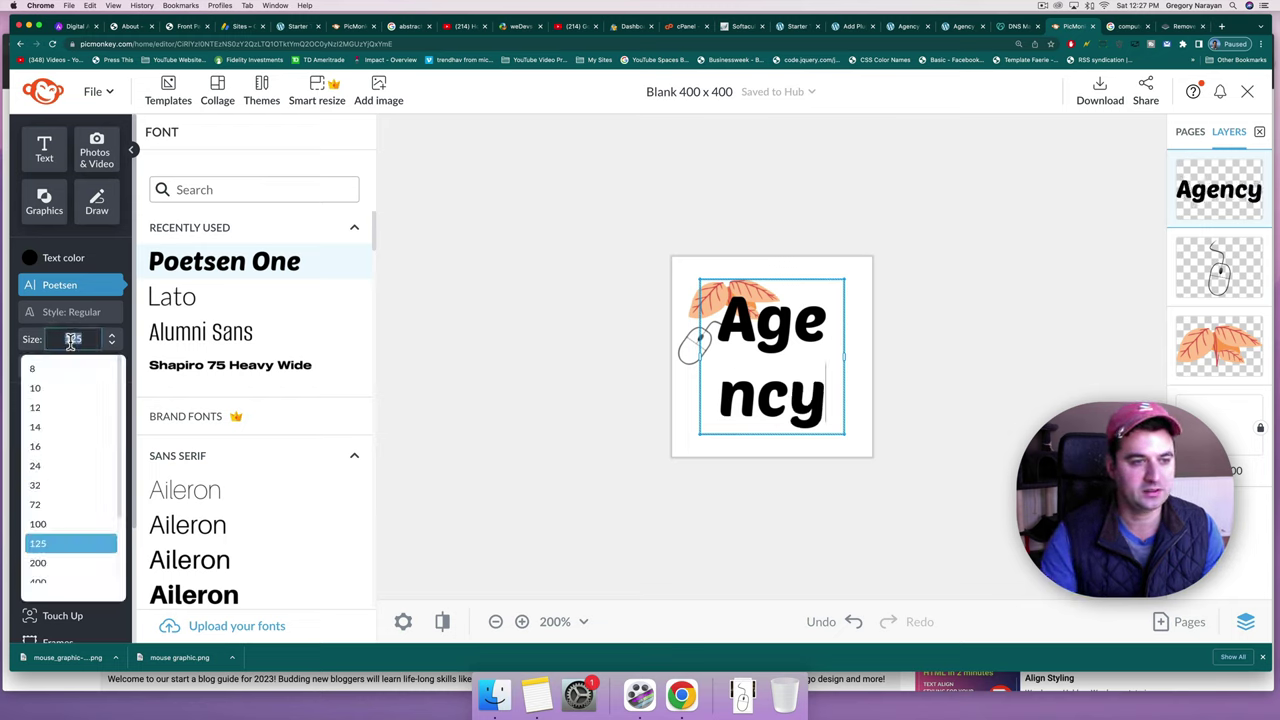
click(36, 517)
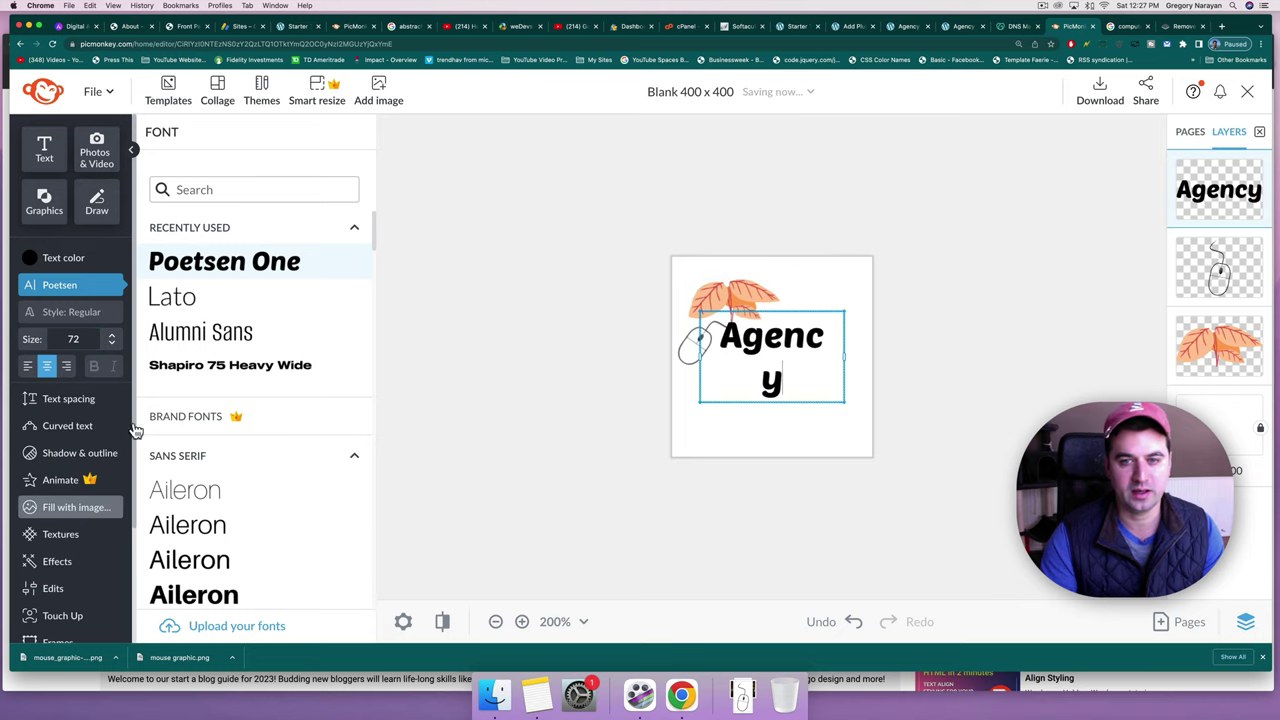
click(75, 340)
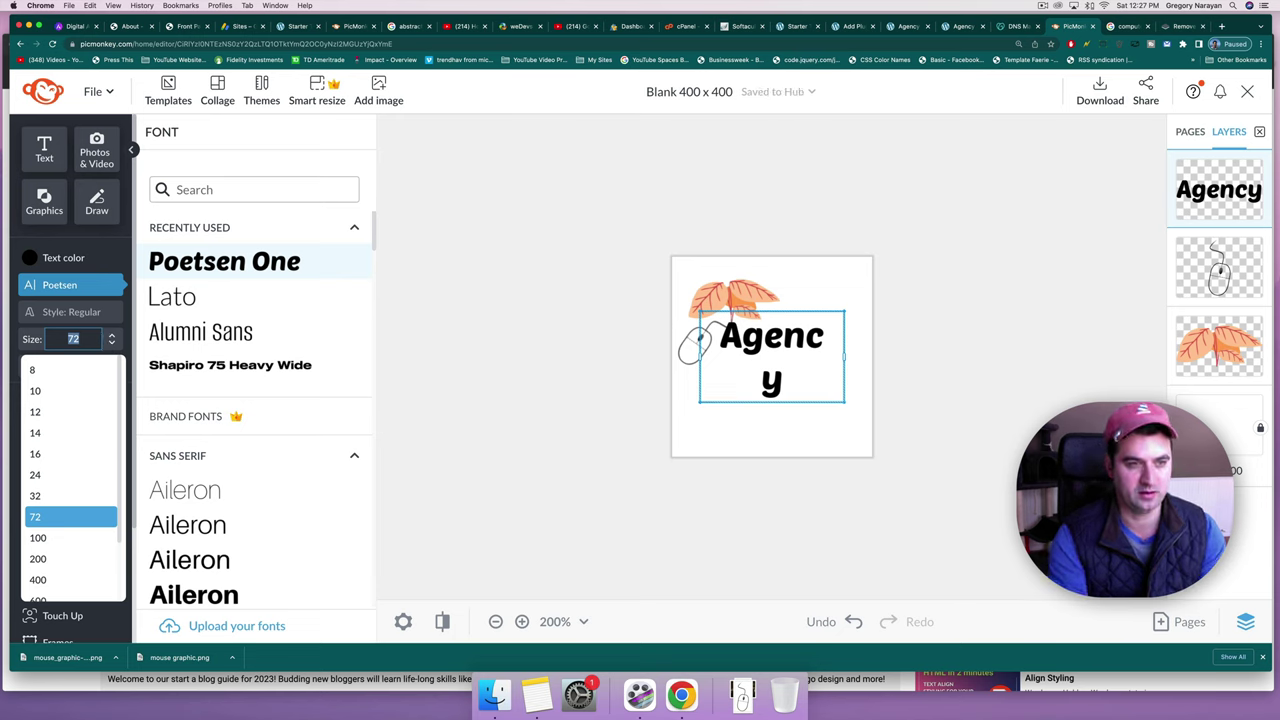
text(60)
key(Return)
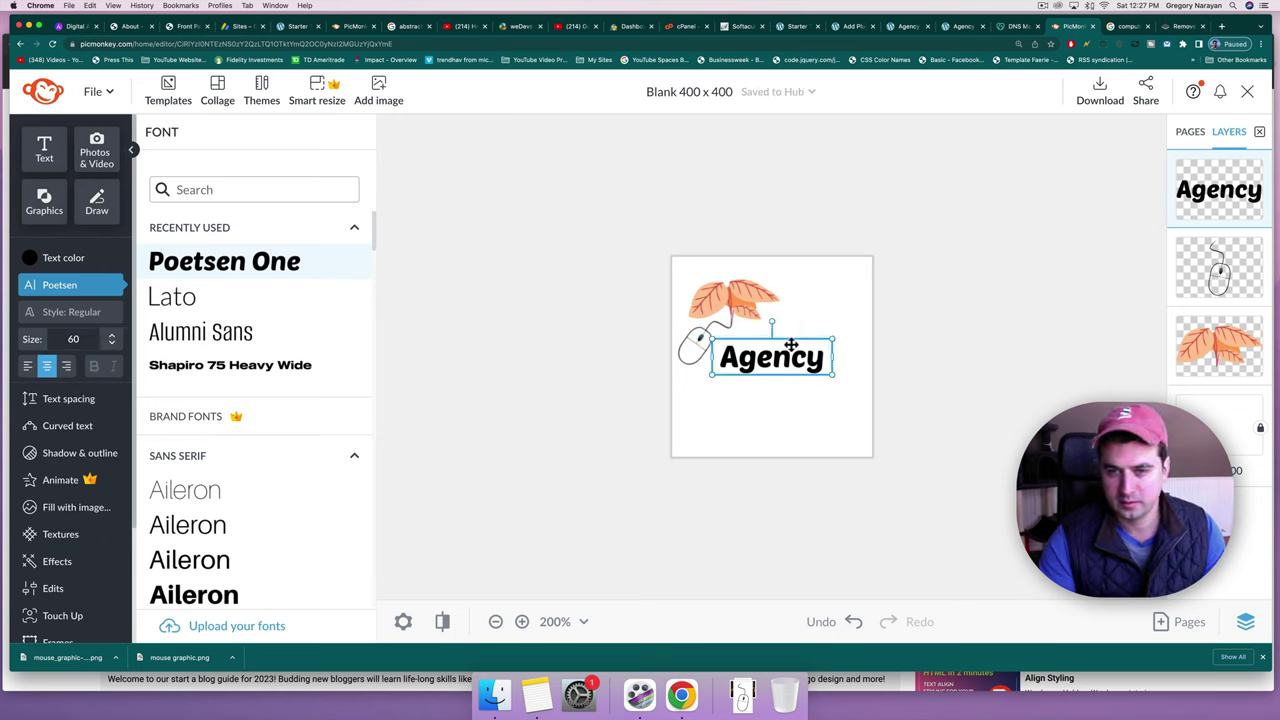
drag(798, 340, 792, 343)
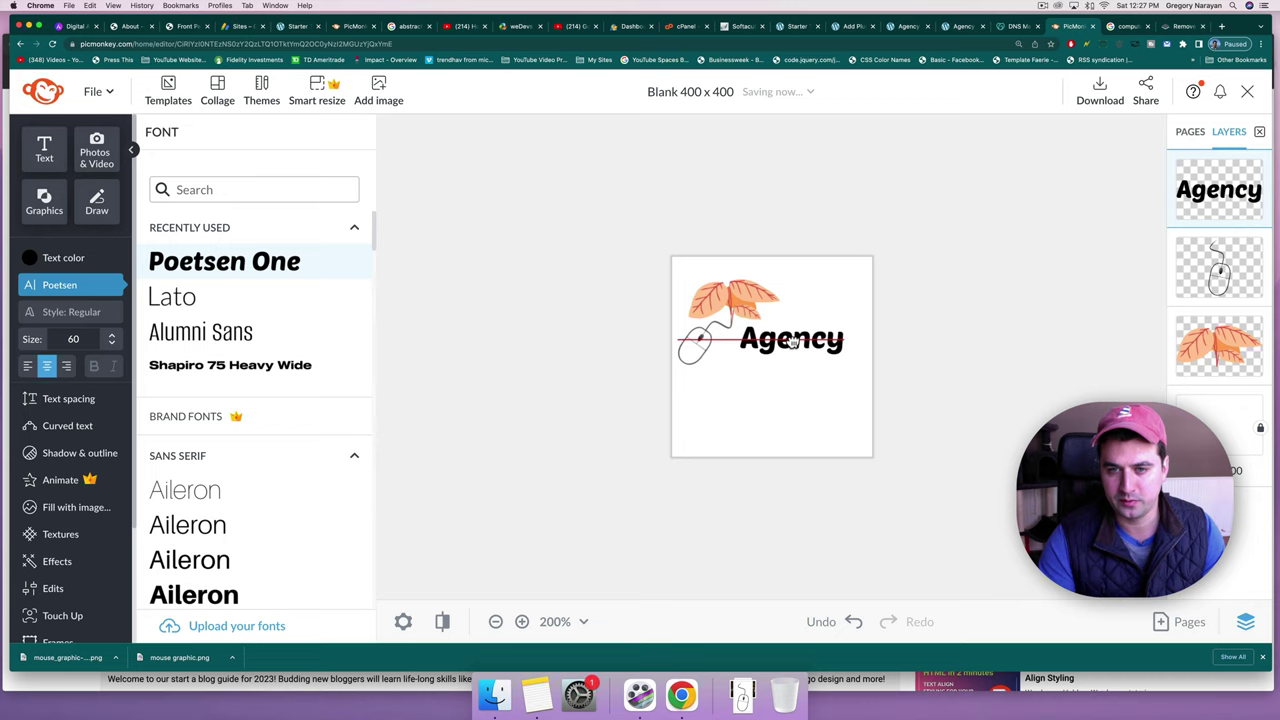
drag(792, 342, 790, 342)
Try yellow, orange, dark orange and dark brown swatches on the Agency text.
click(784, 395)
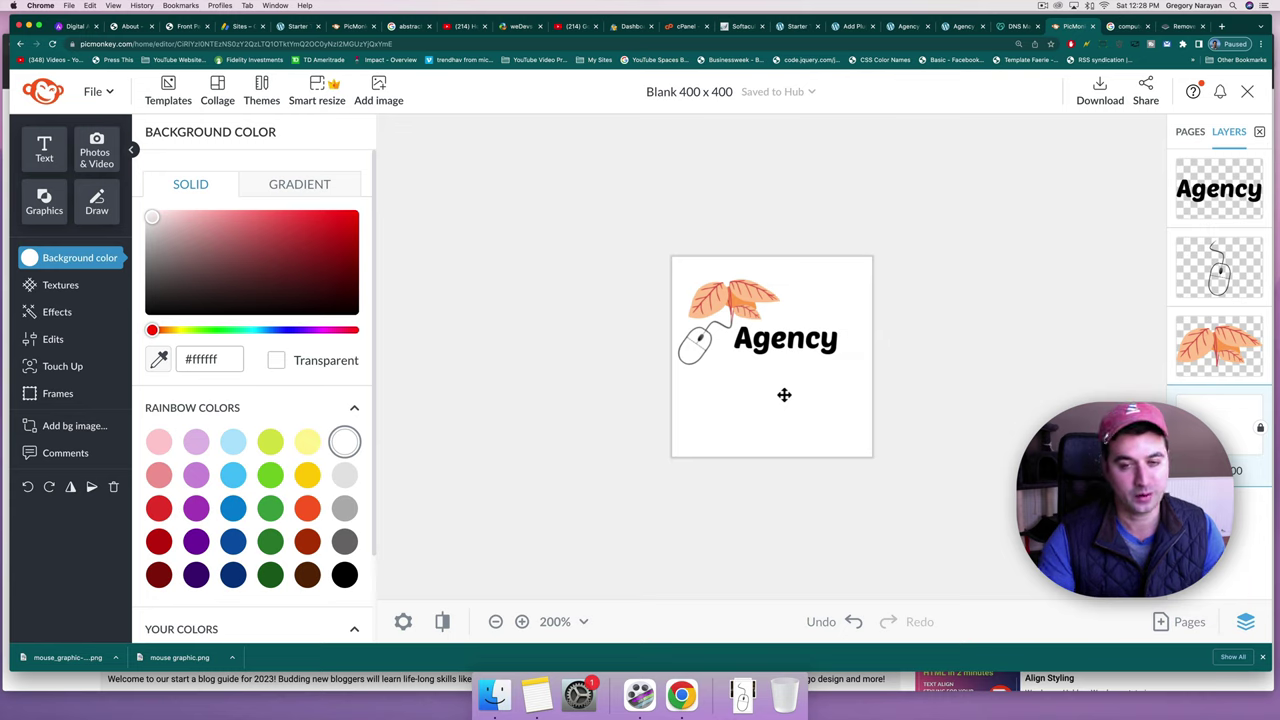
click(780, 340)
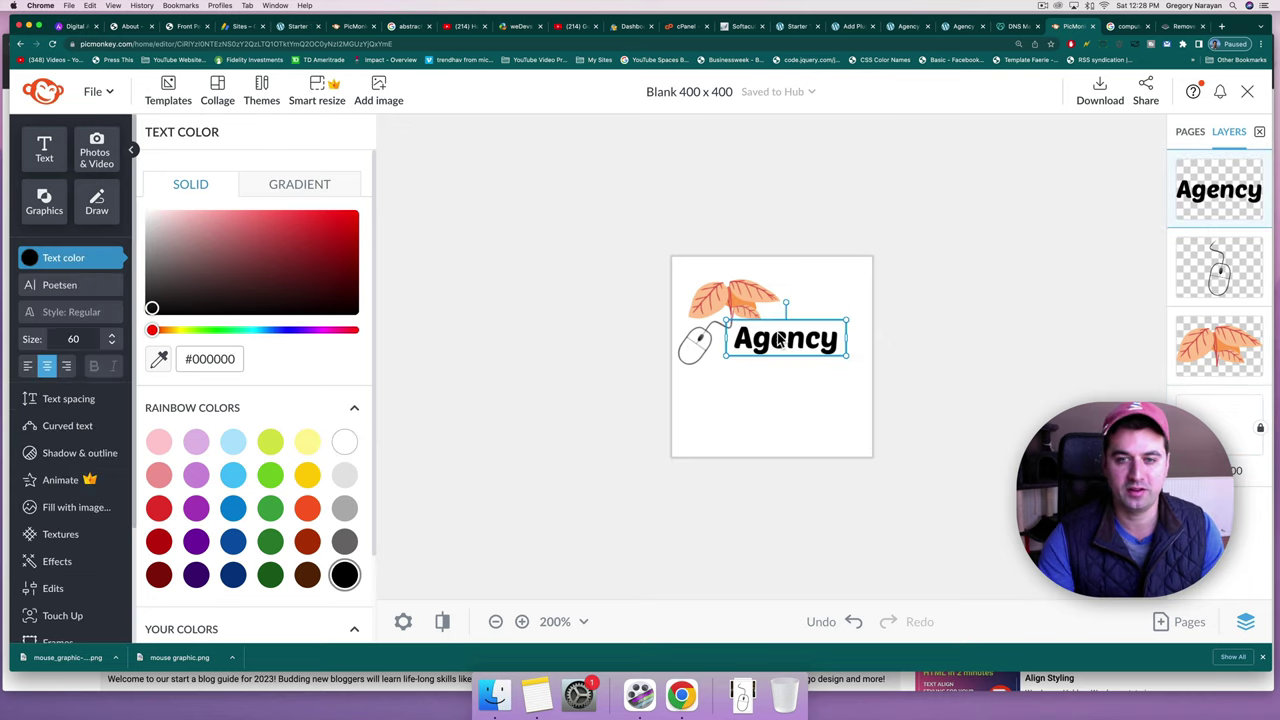
click(54, 260)
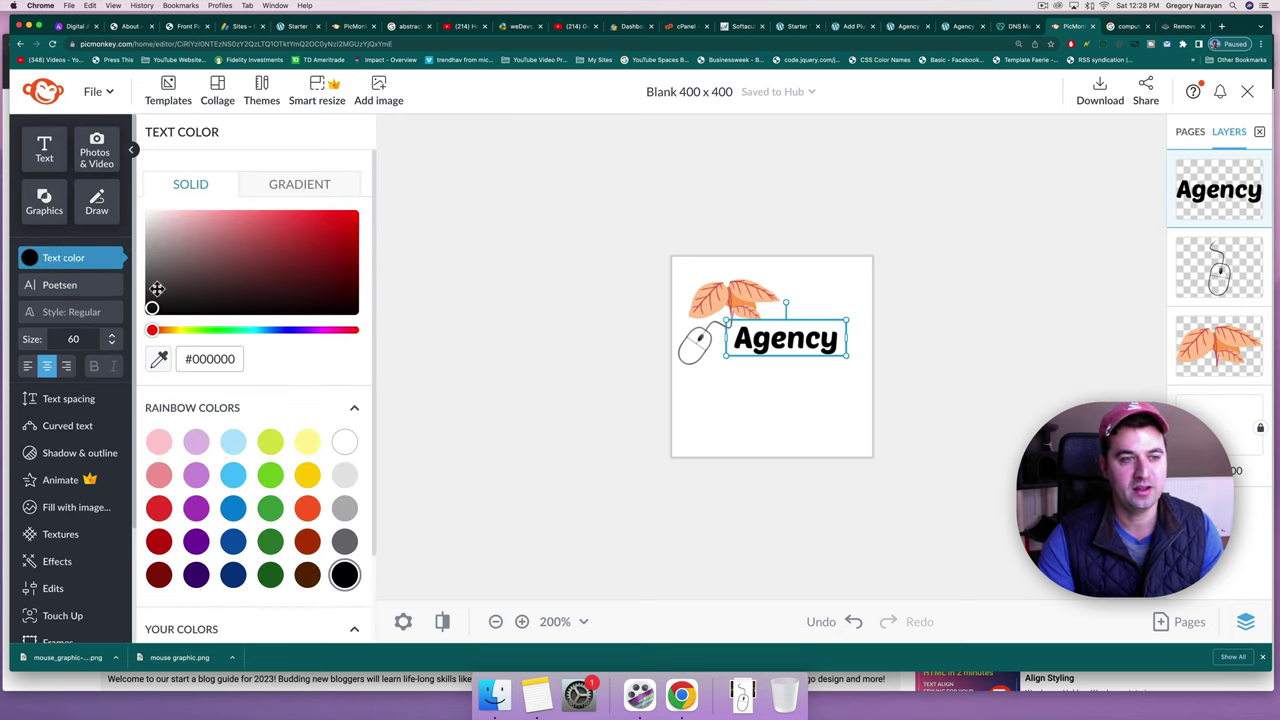
click(306, 474)
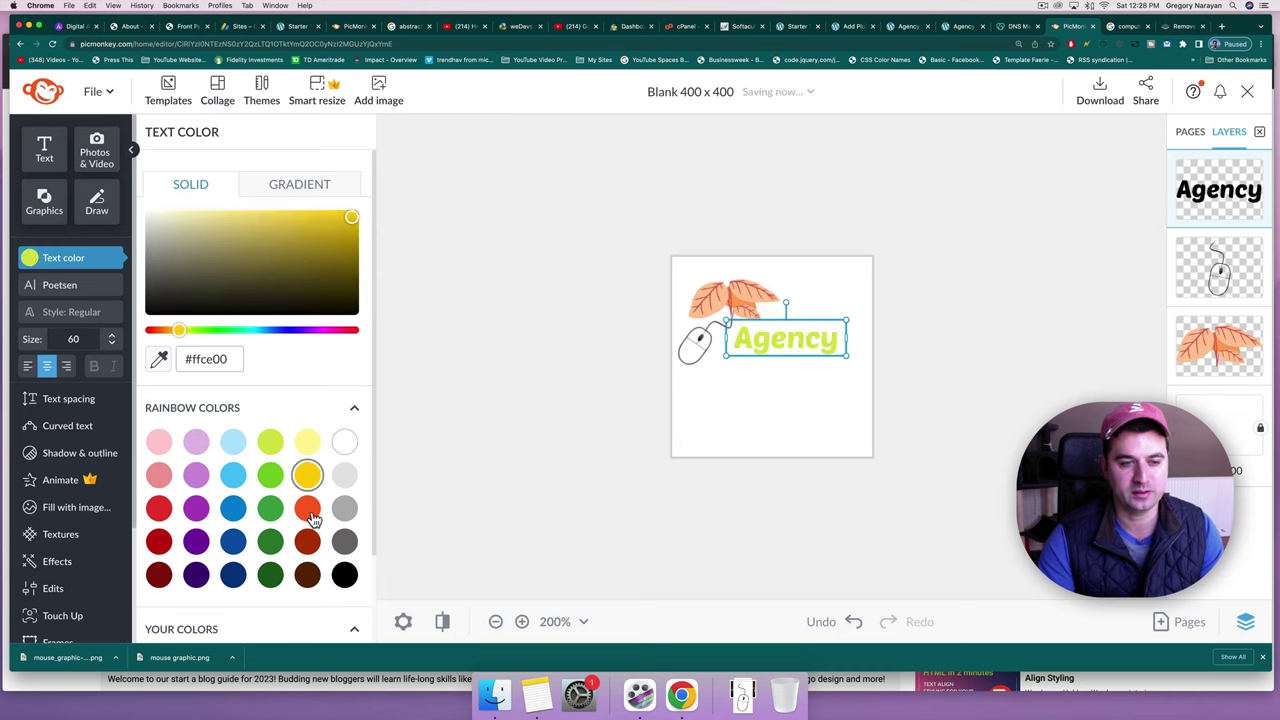
click(307, 508)
click(307, 541)
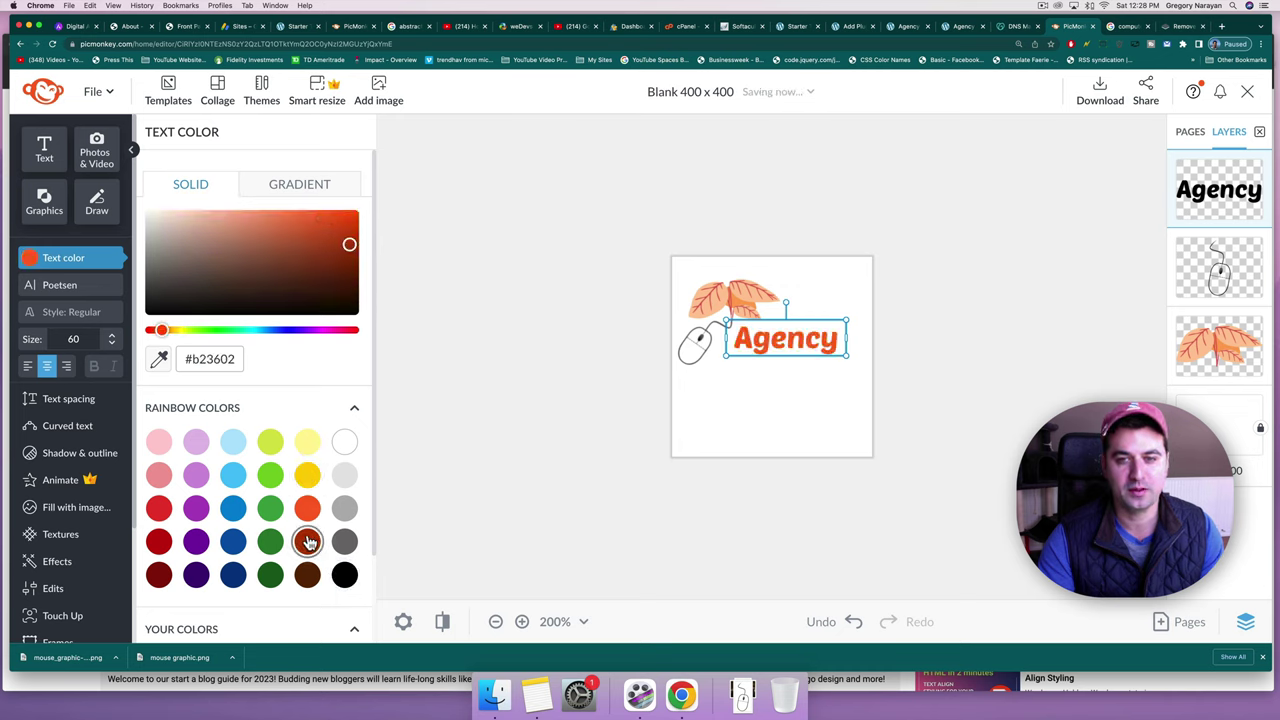
click(307, 570)
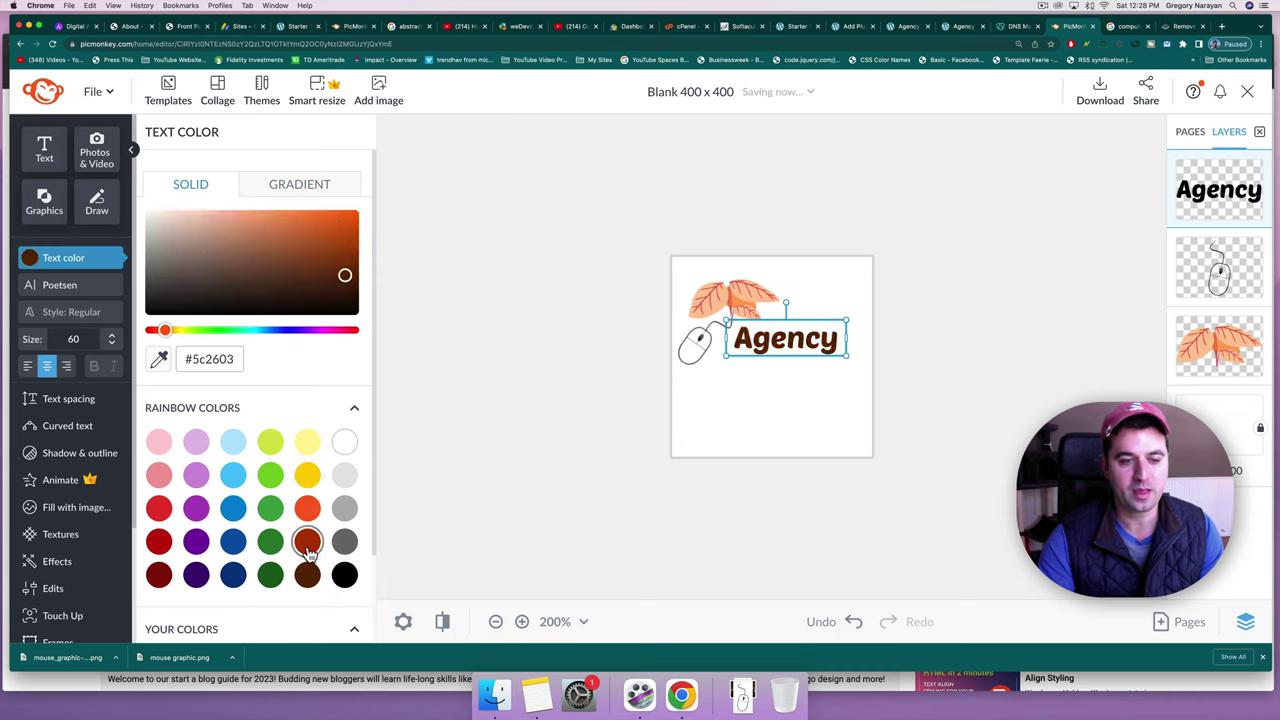
click(306, 539)
click(309, 574)
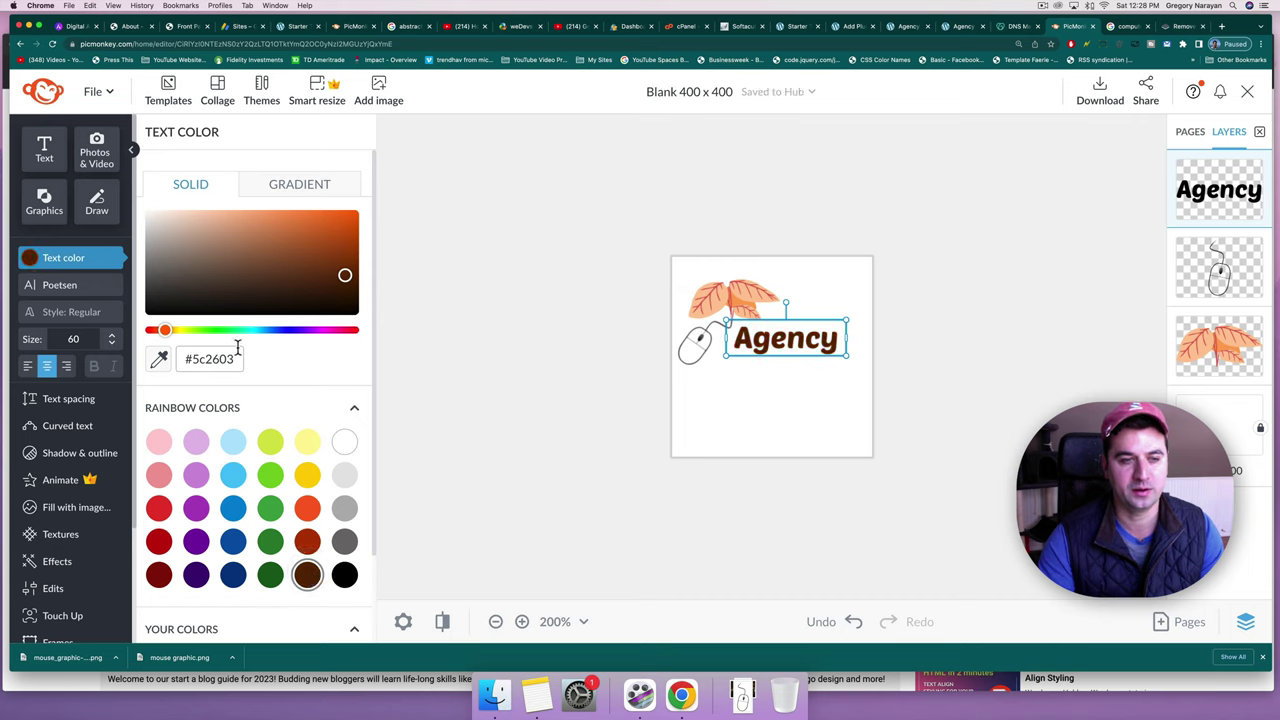
Sample a red leaf tone with the eyedropper to colour the text #e35c54.
click(159, 360)
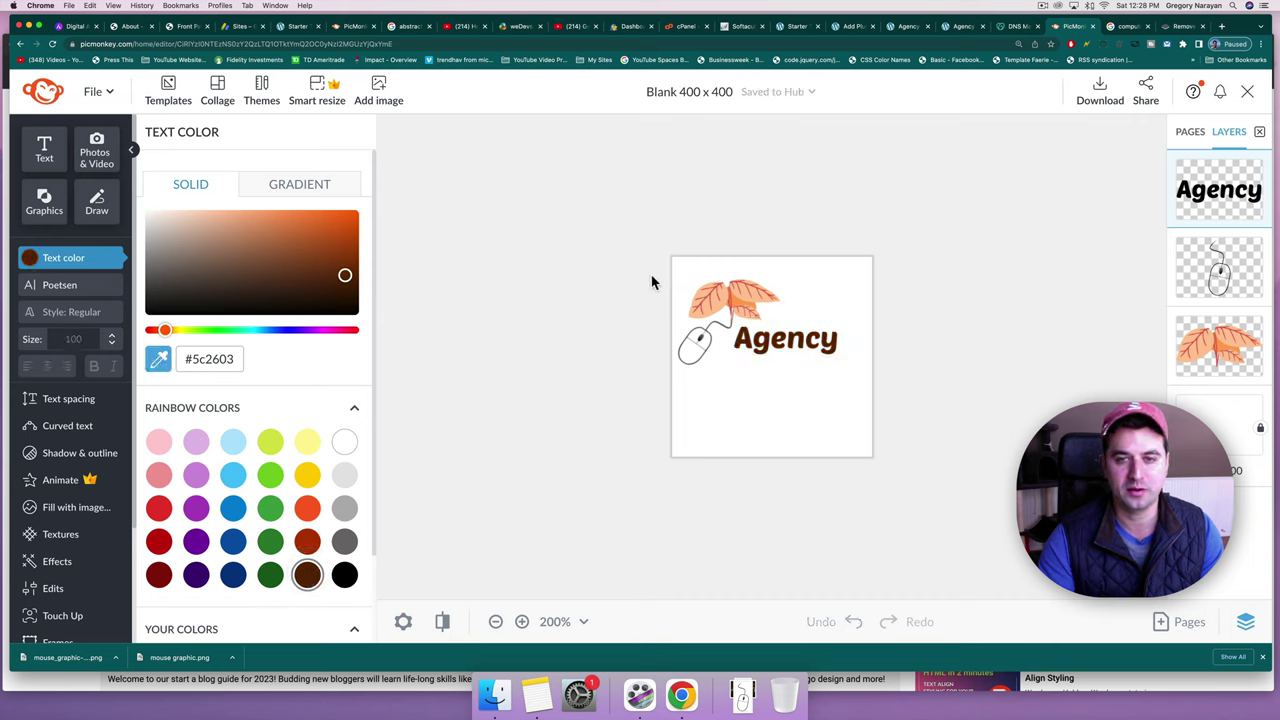
click(731, 289)
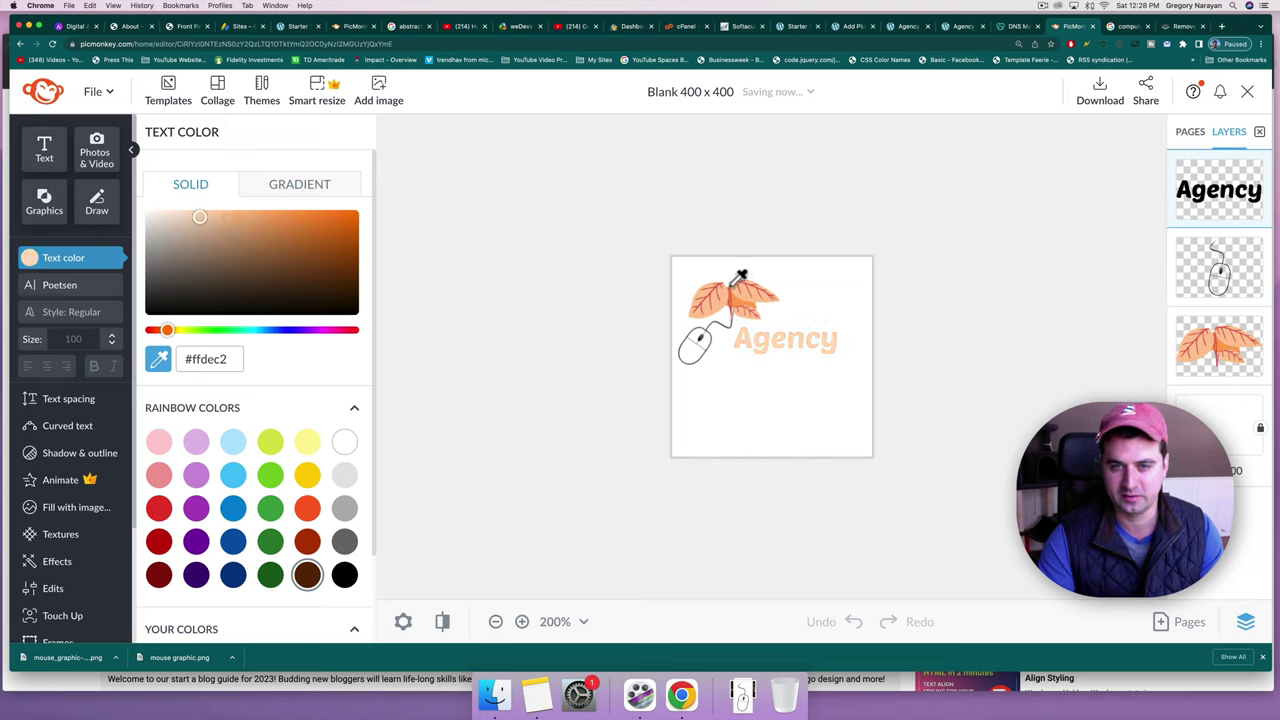
click(737, 281)
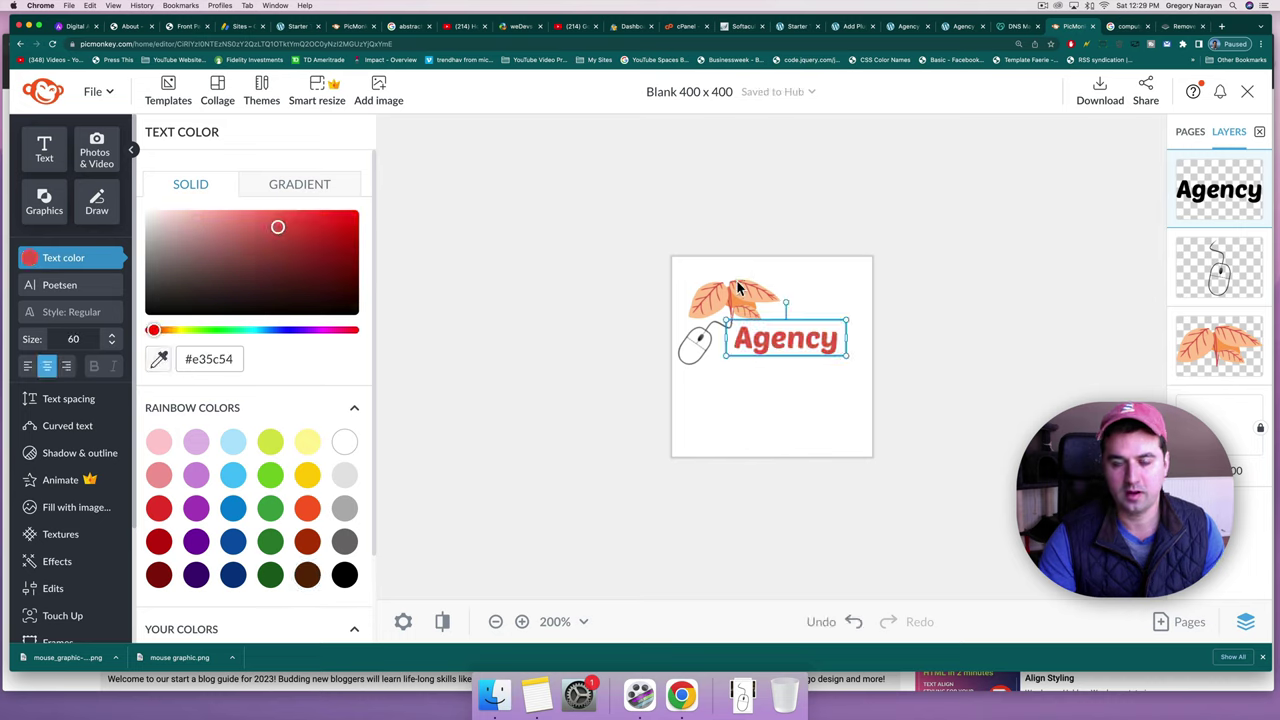
click(710, 421)
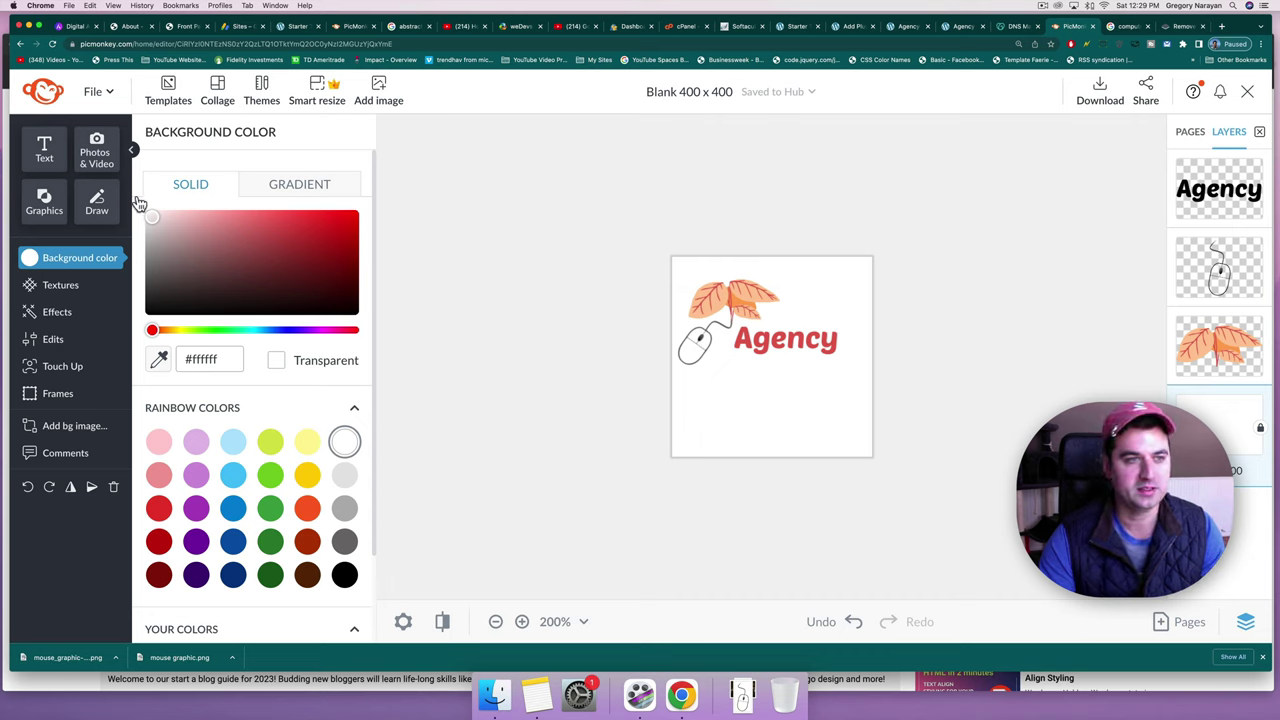
Crop the canvas to about 348 × 204 px around the leaves, mouse and Agency text.
click(62, 340)
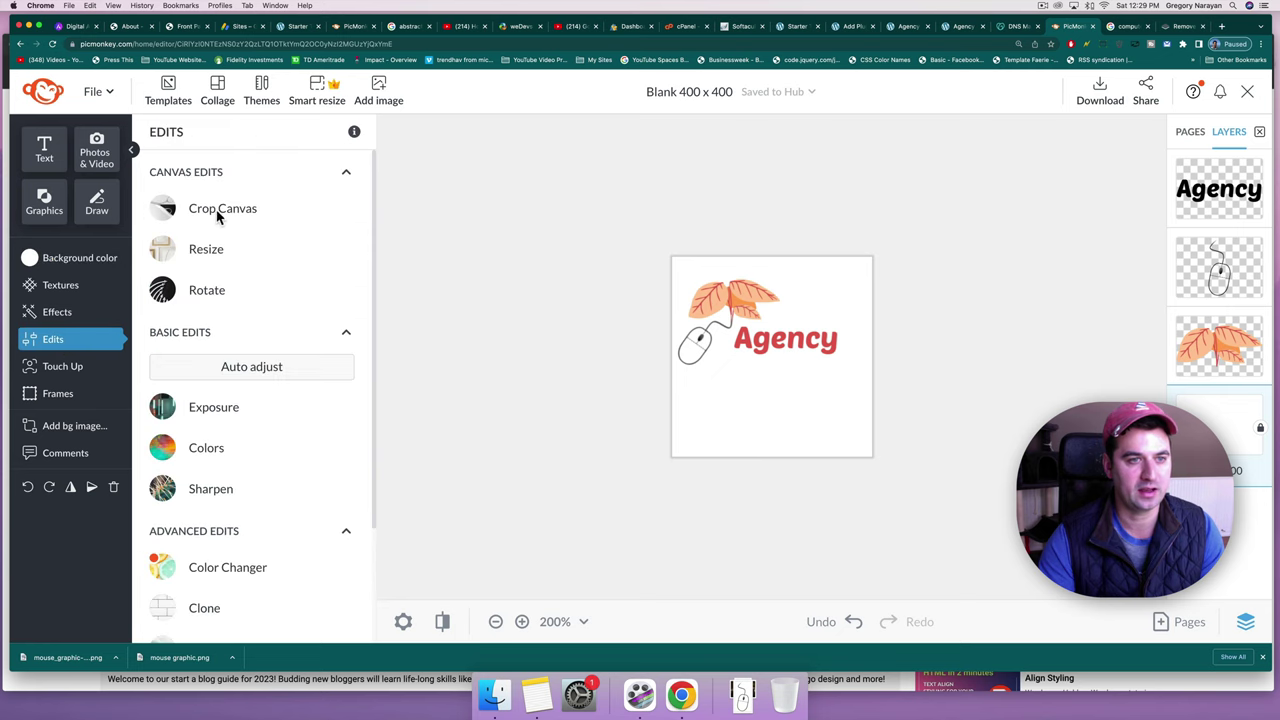
click(878, 457)
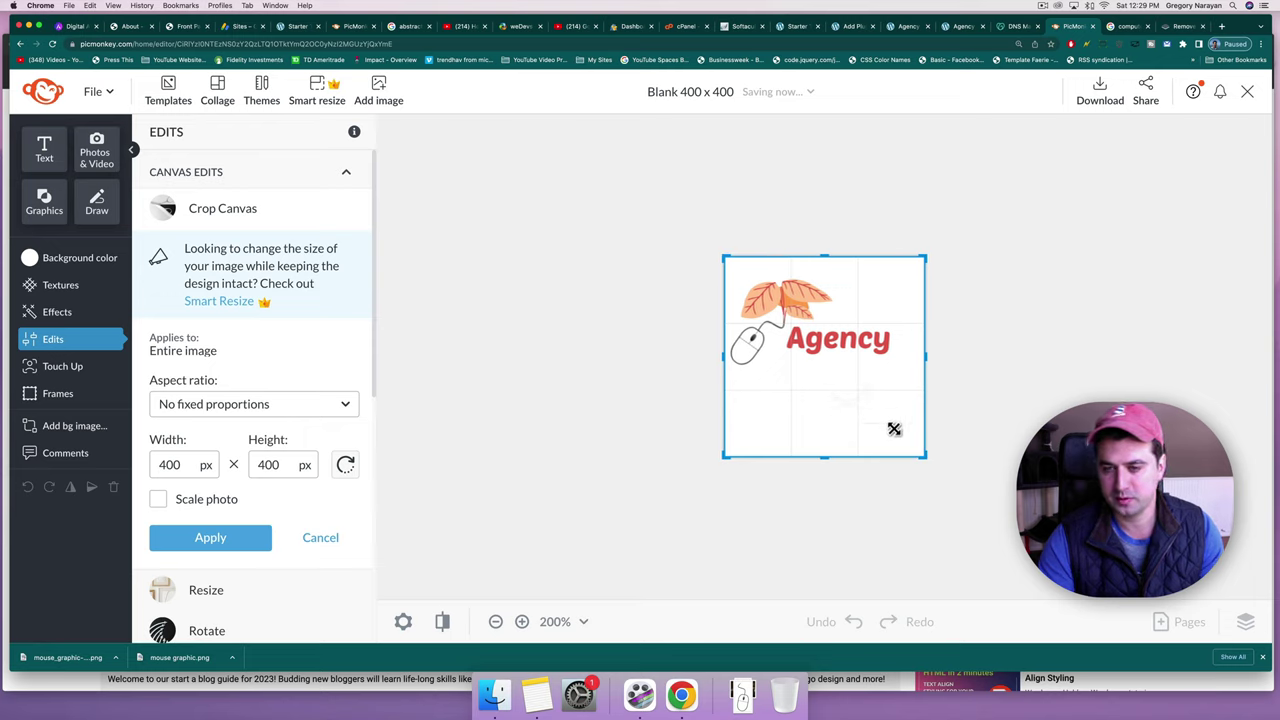
drag(926, 457, 900, 382)
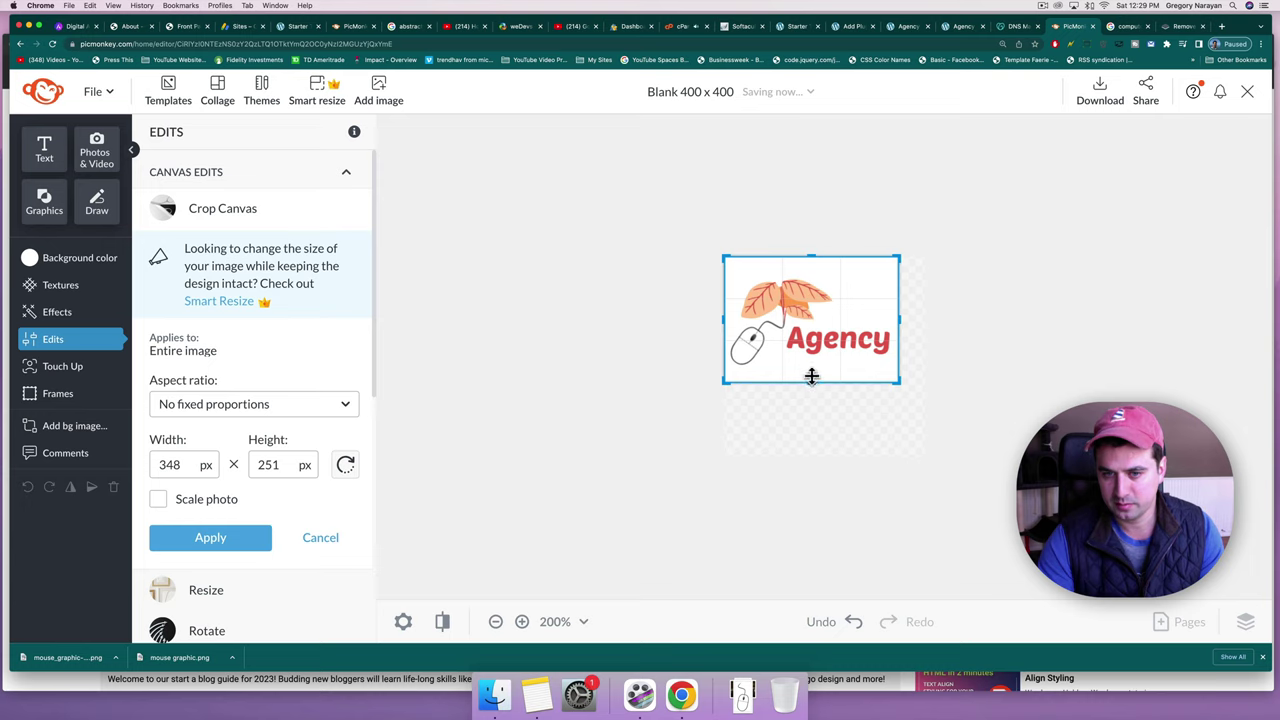
drag(811, 376, 811, 370)
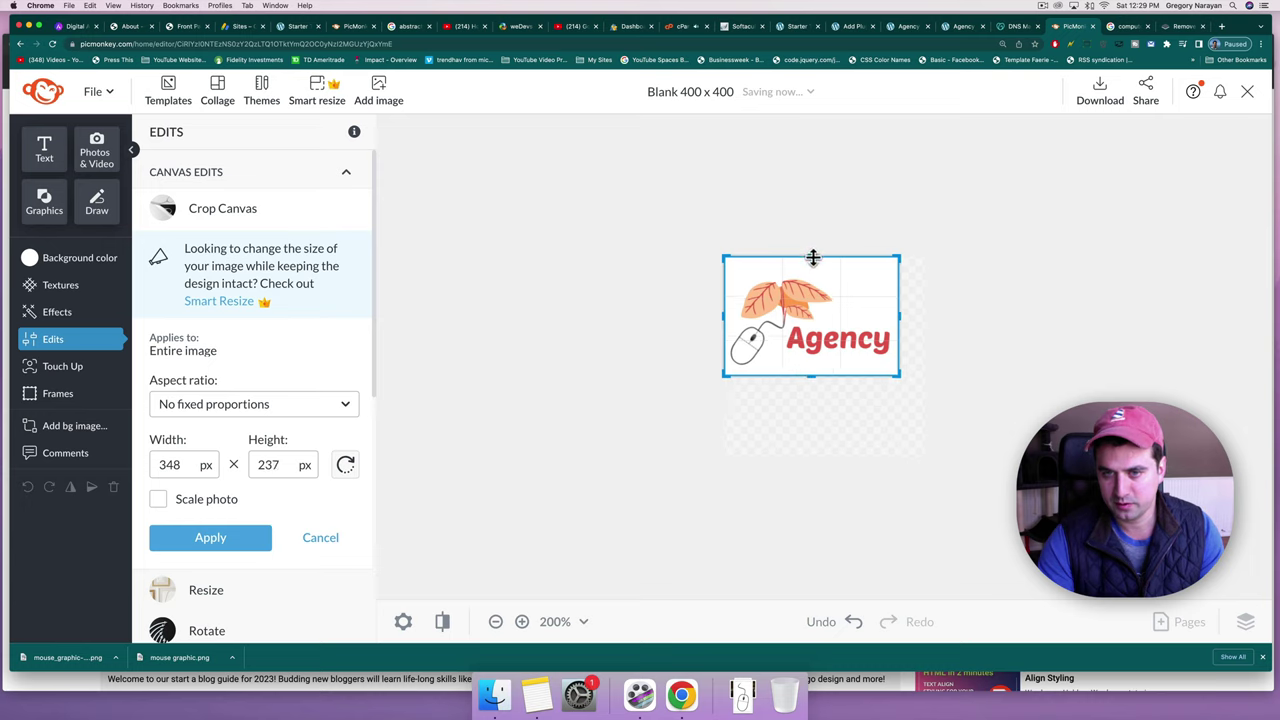
drag(813, 263, 813, 266)
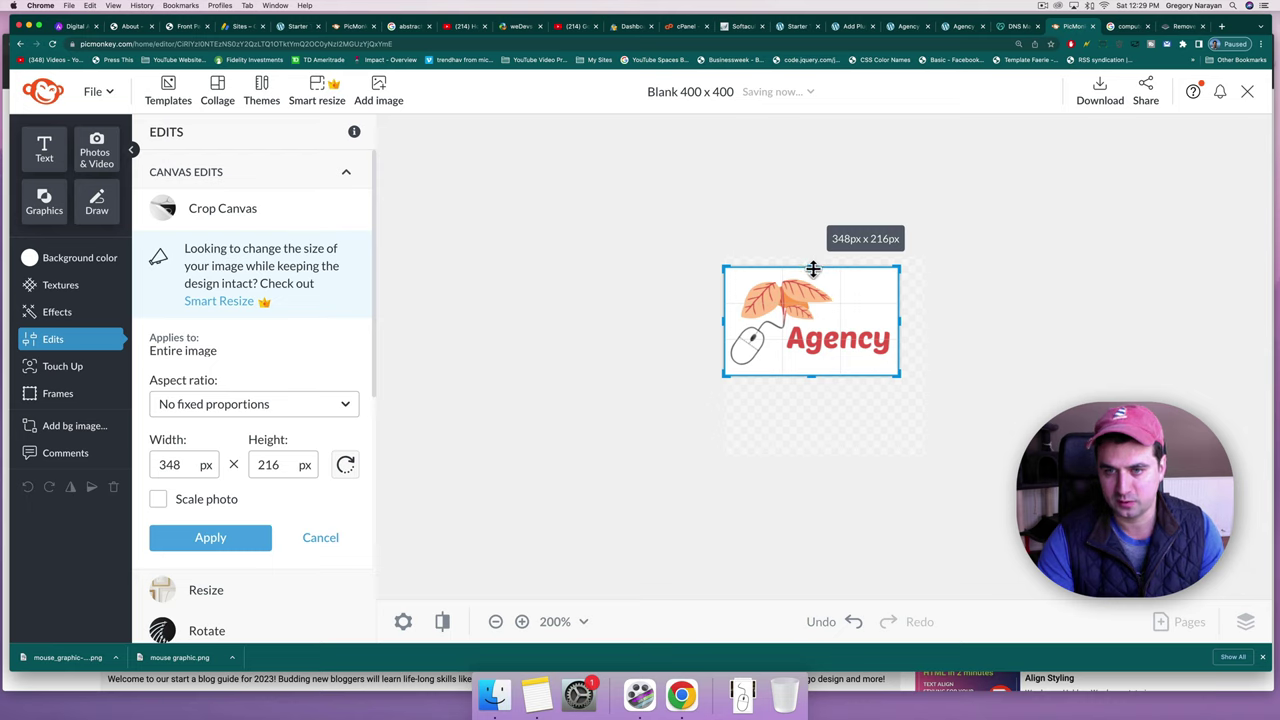
drag(813, 269, 813, 272)
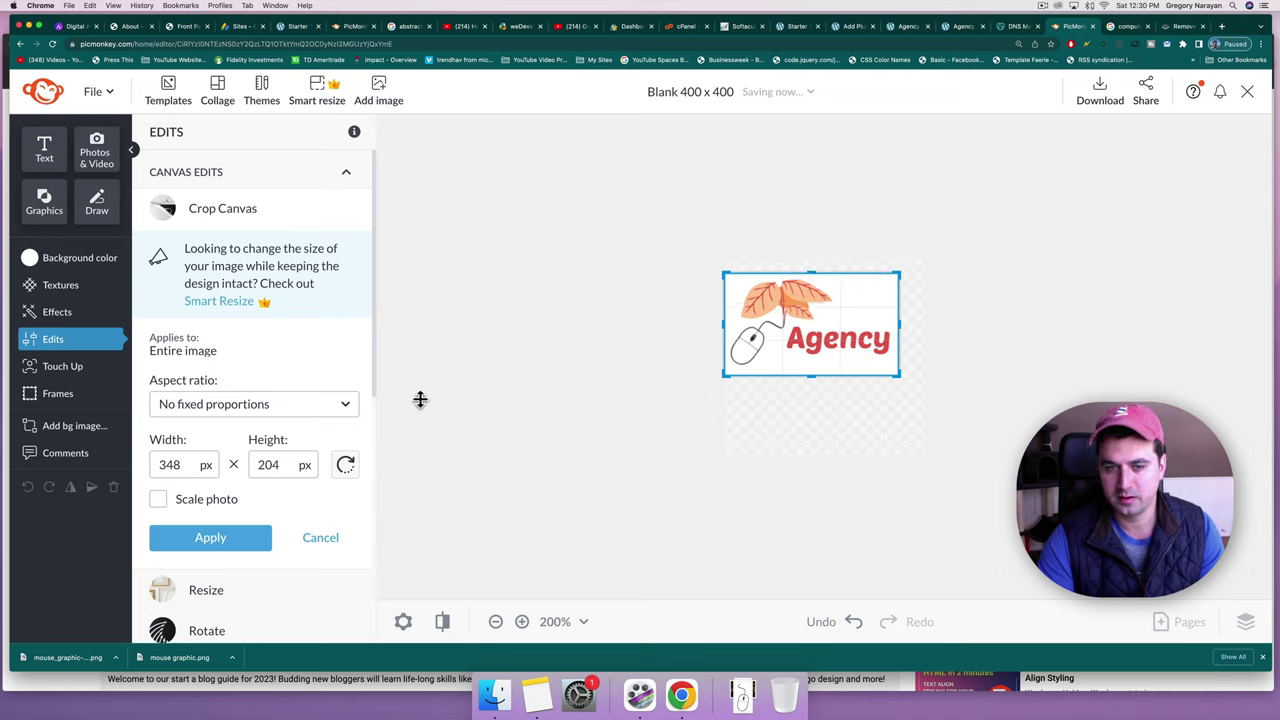
click(220, 545)
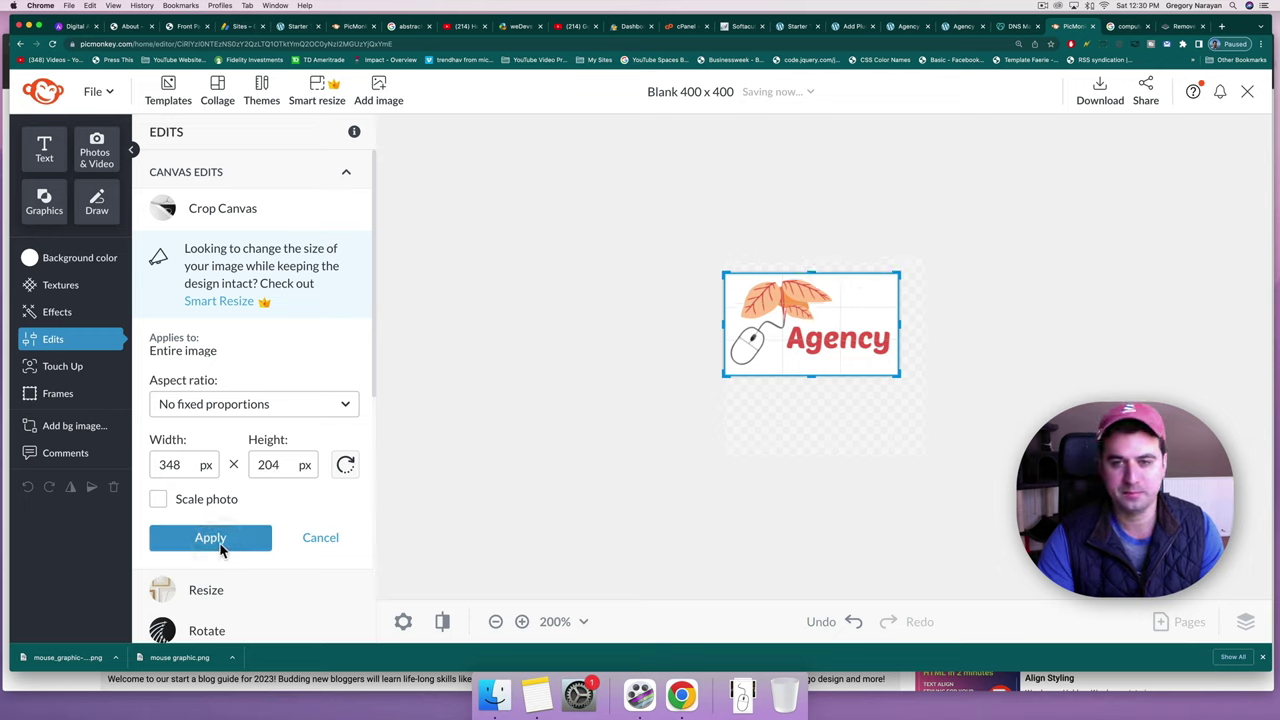
Save the logo as a PNG named 'agency logo v2.png' in Downloads instead of overwriting v1.
click(1101, 99)
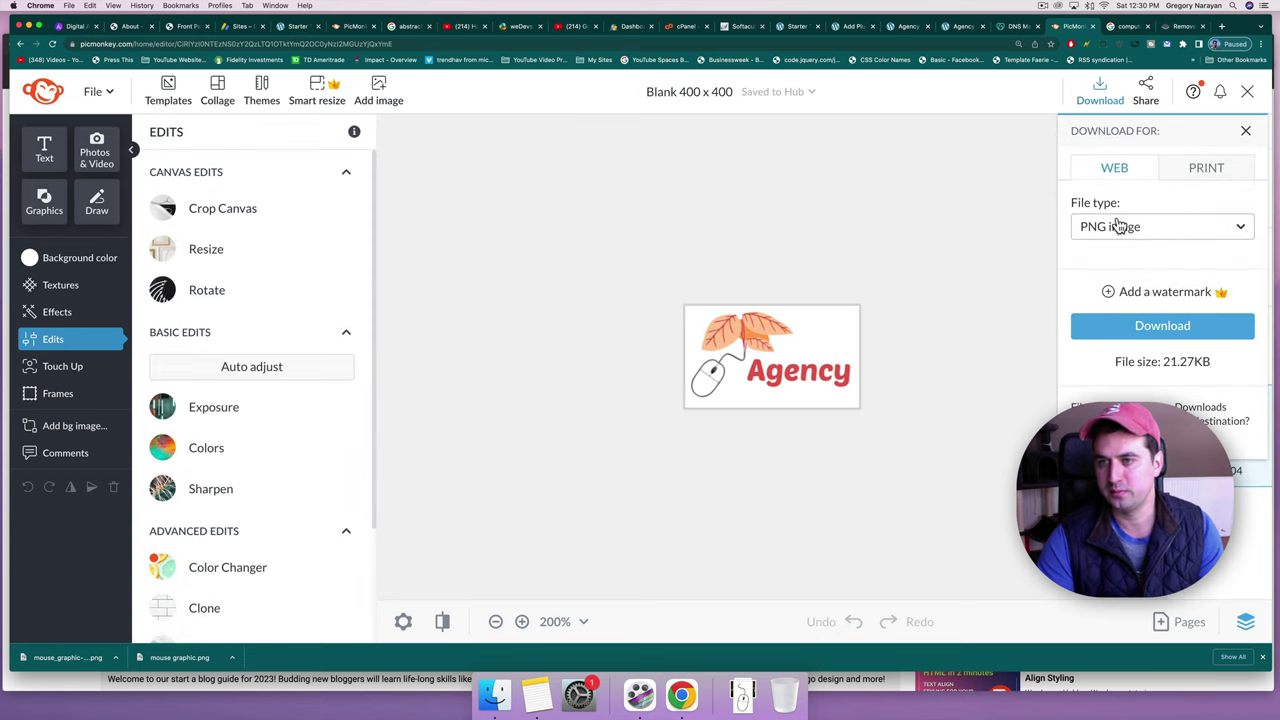
click(1150, 328)
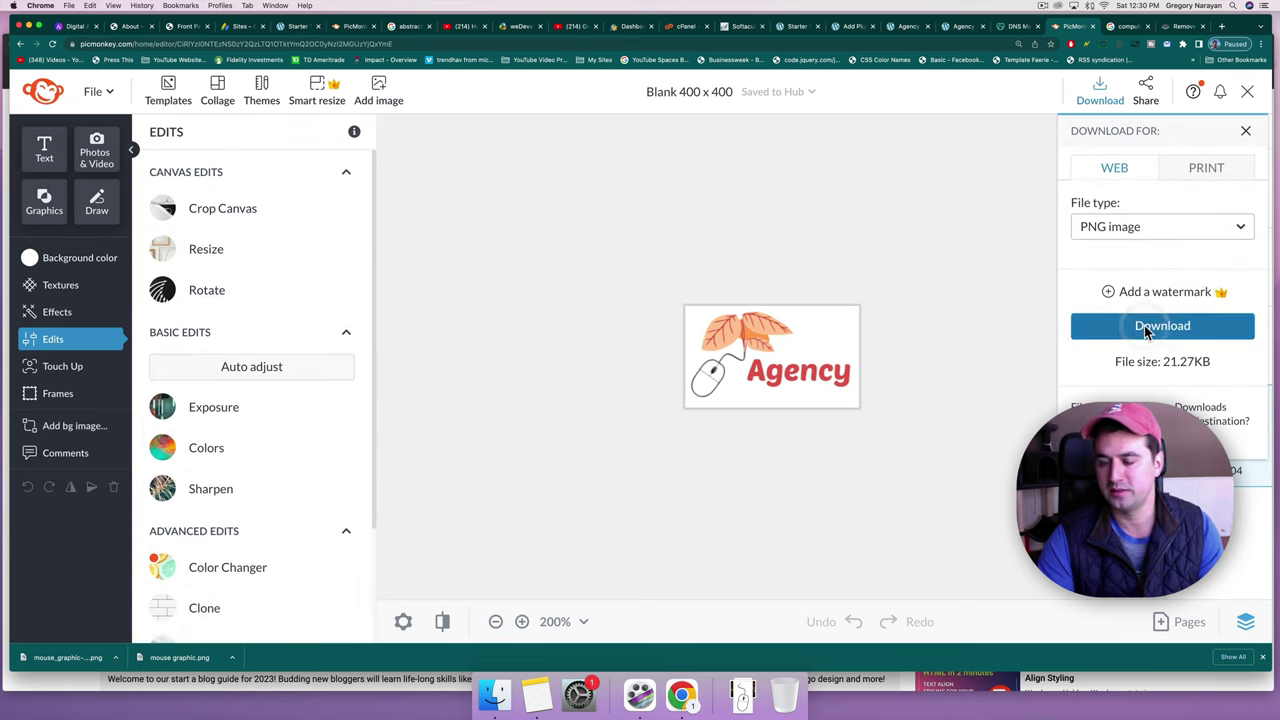
text(ar)
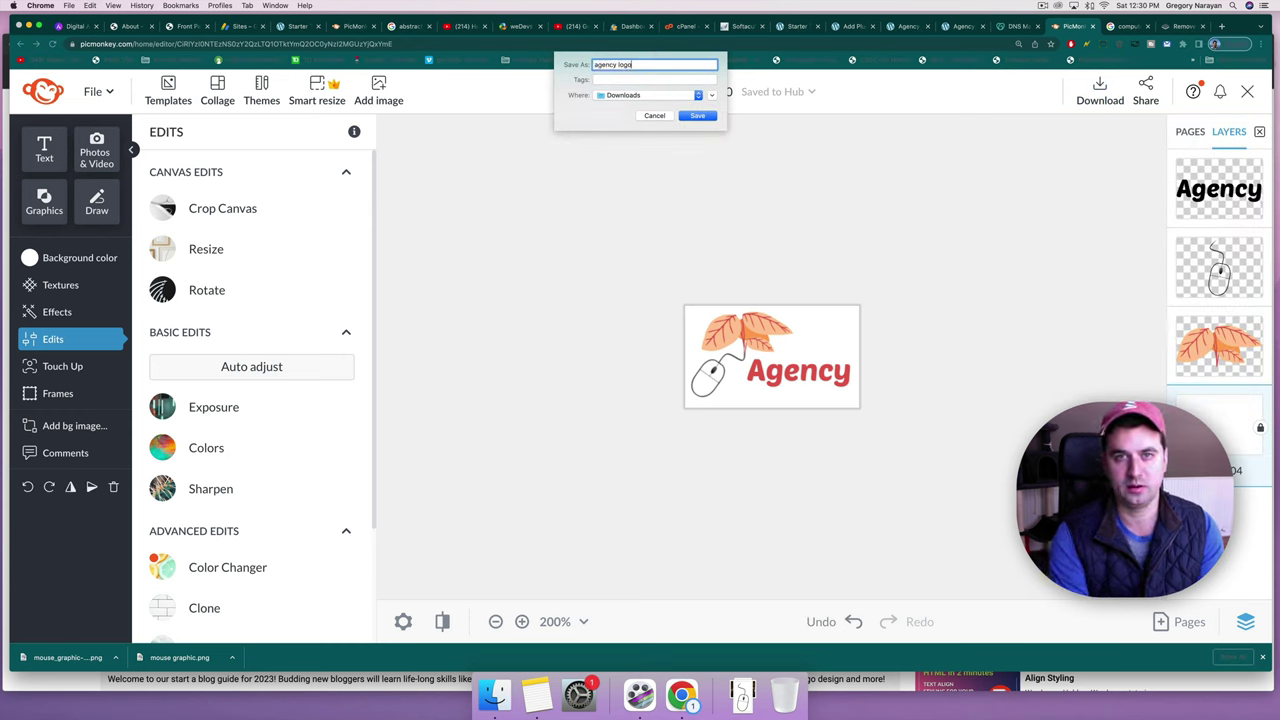
text(ency logo v1)
key(Return)
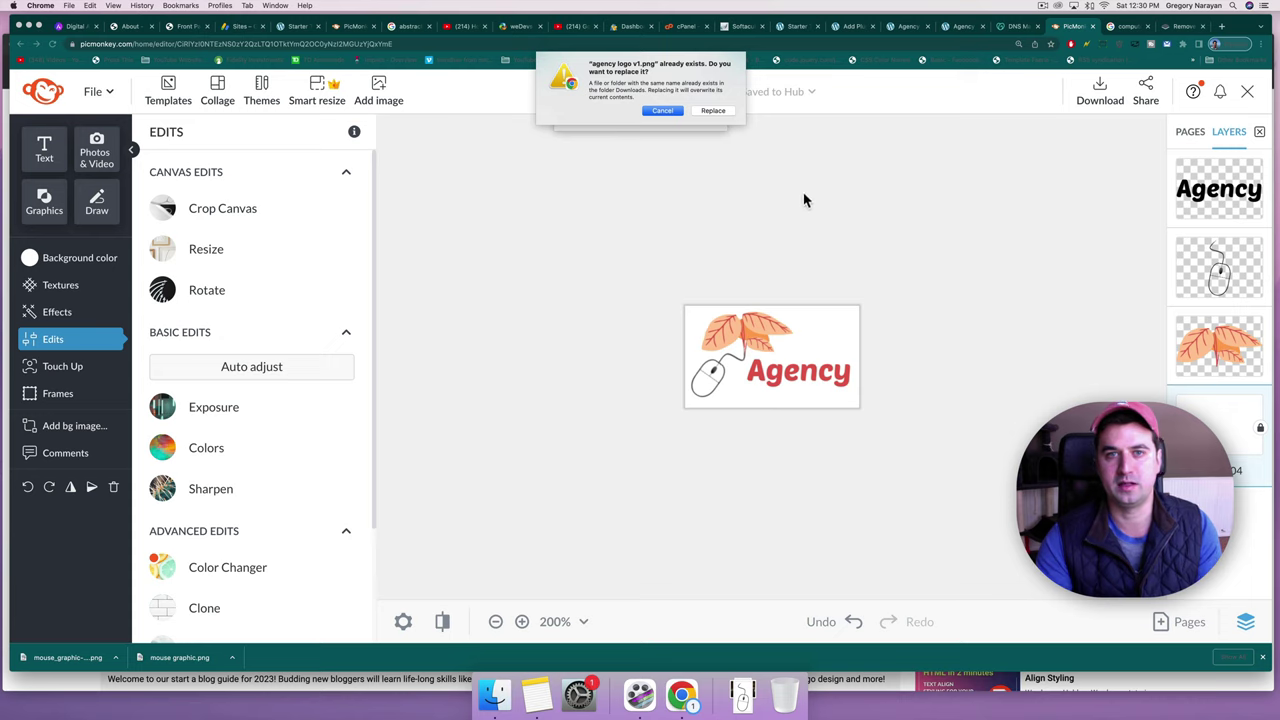
click(663, 111)
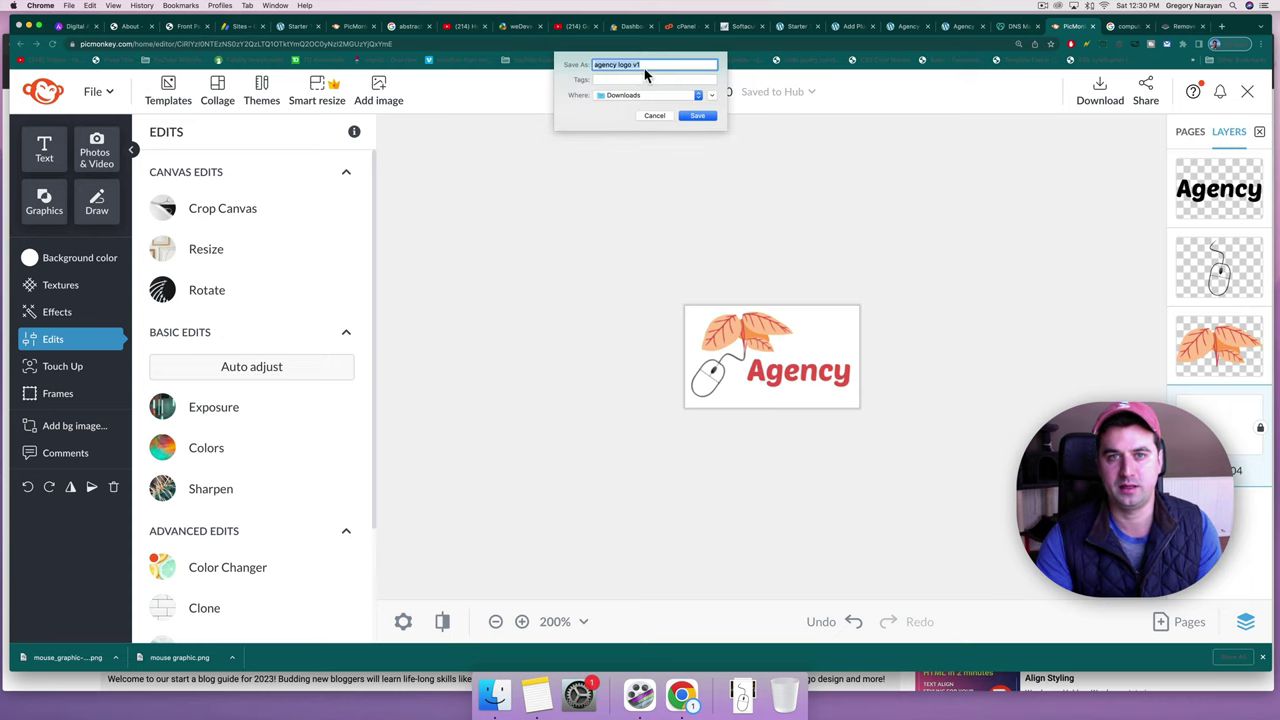
click(644, 65)
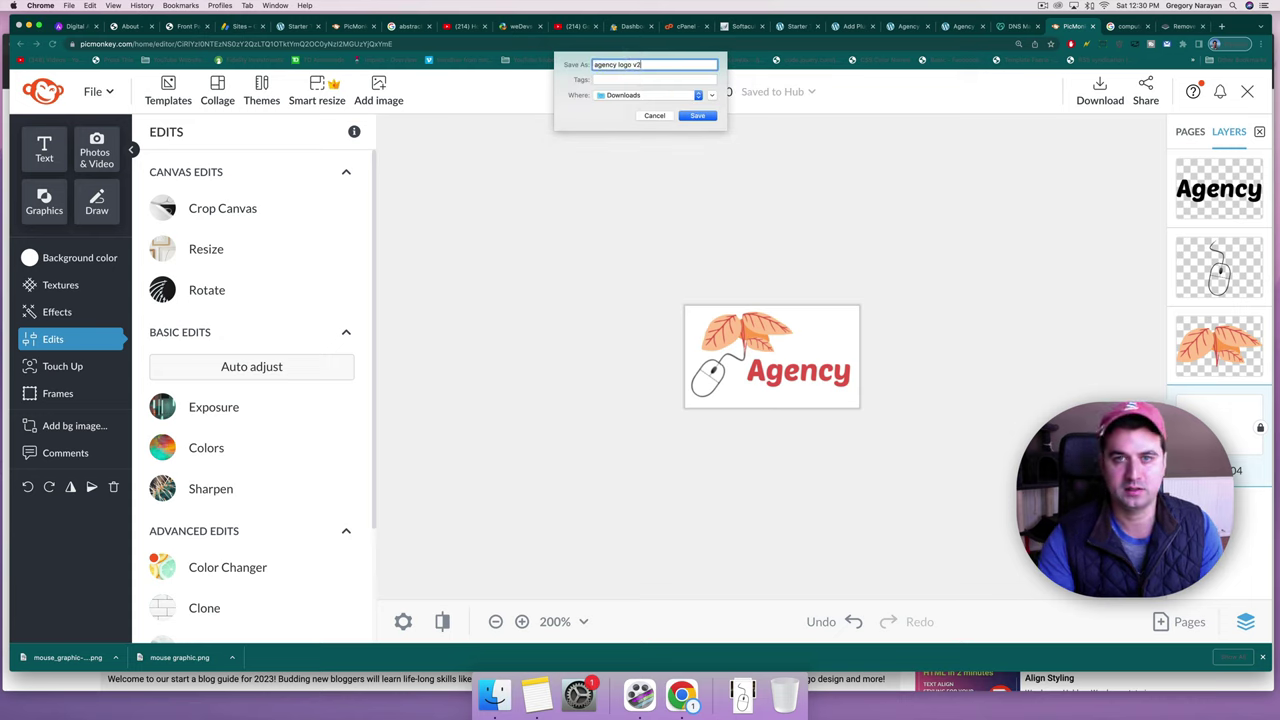
click(698, 116)
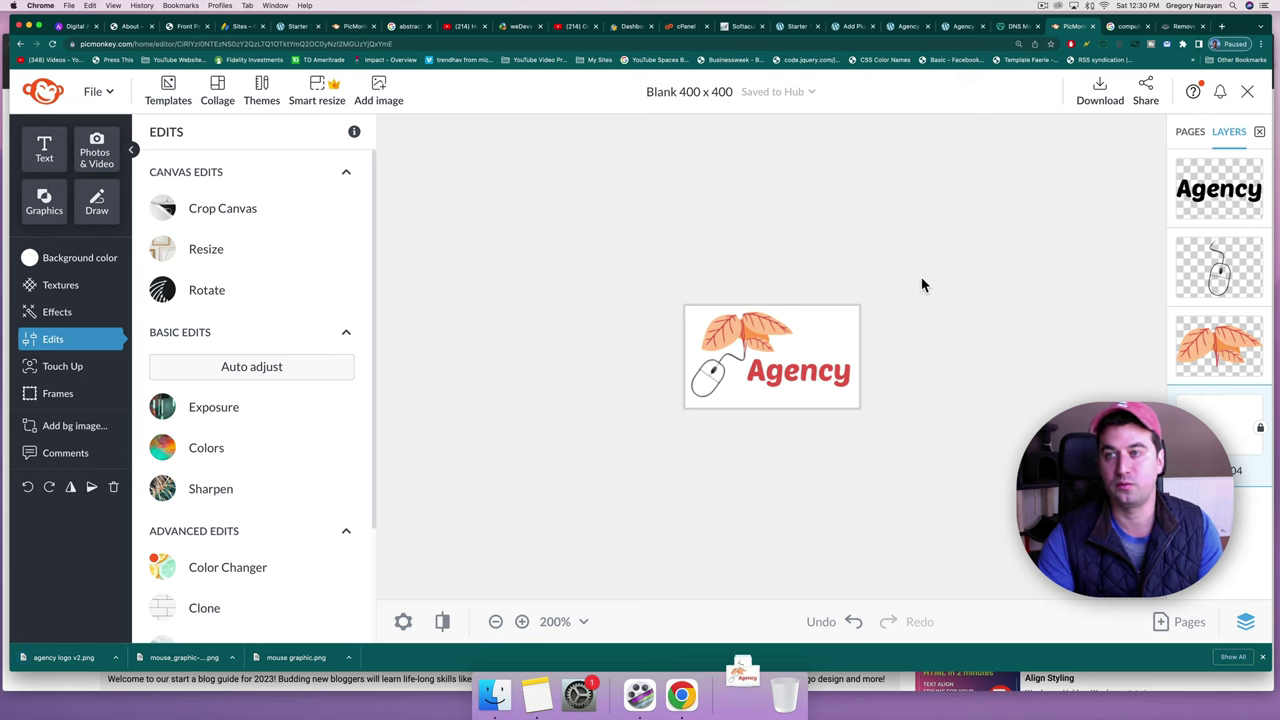
click(1043, 8)
click(895, 194)
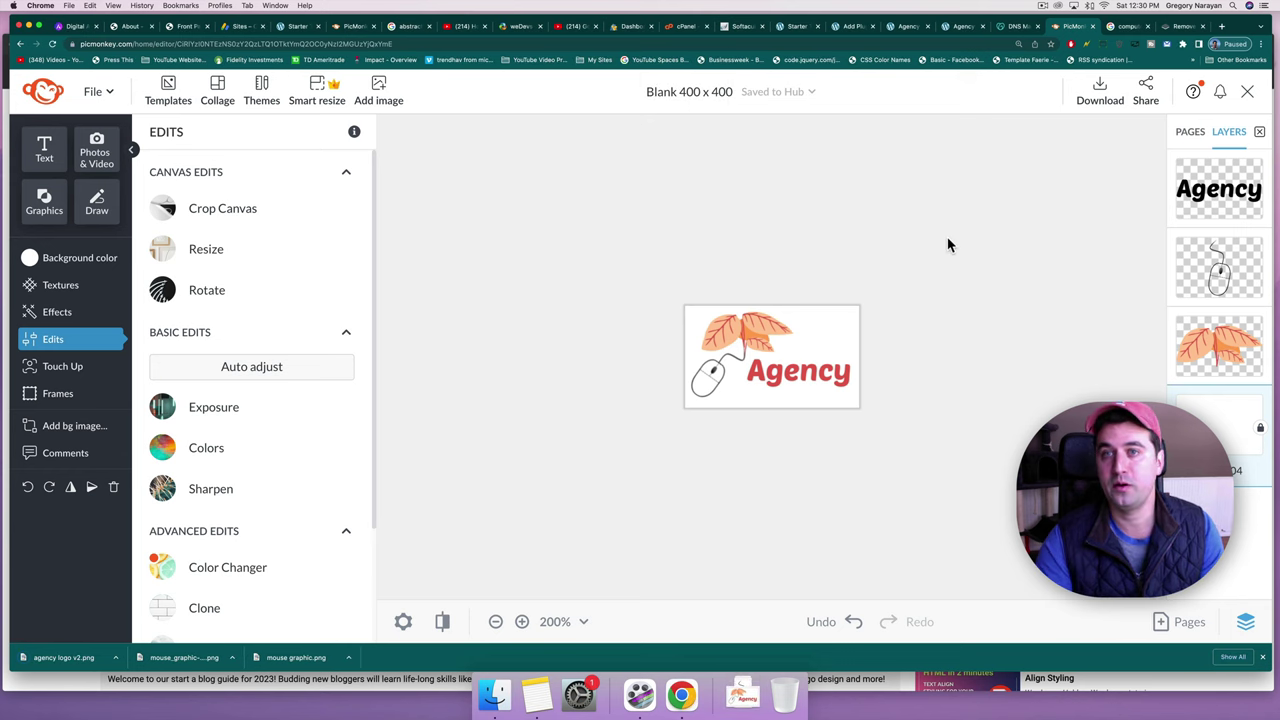
In the Customizer's Header Builder Site Title & Logo settings, remove the LOGOIPSUM placeholder logo.
click(903, 27)
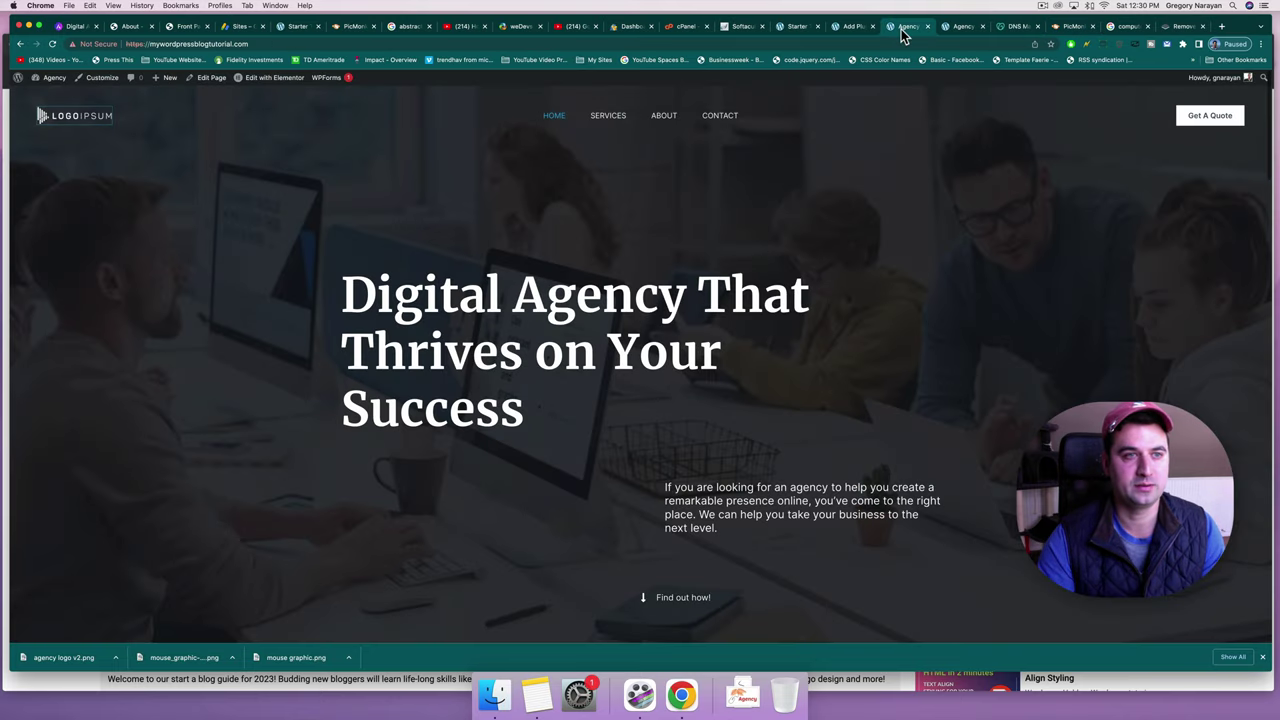
click(101, 80)
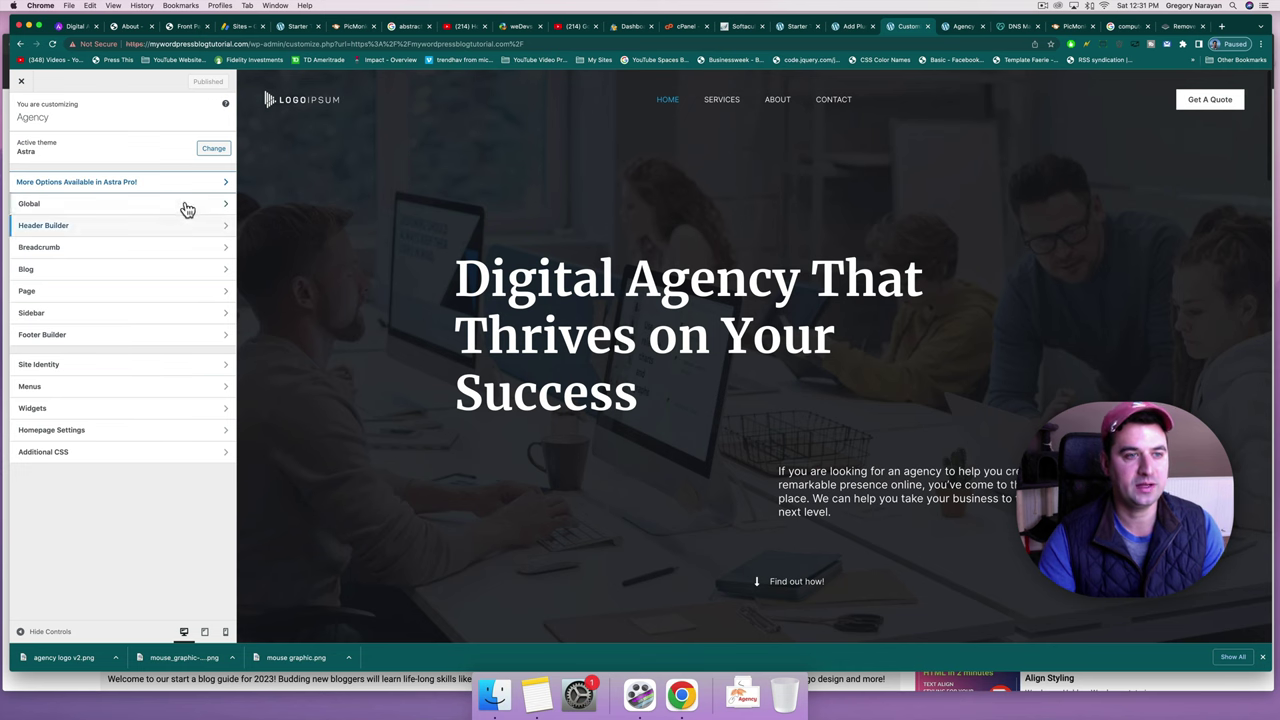
click(178, 232)
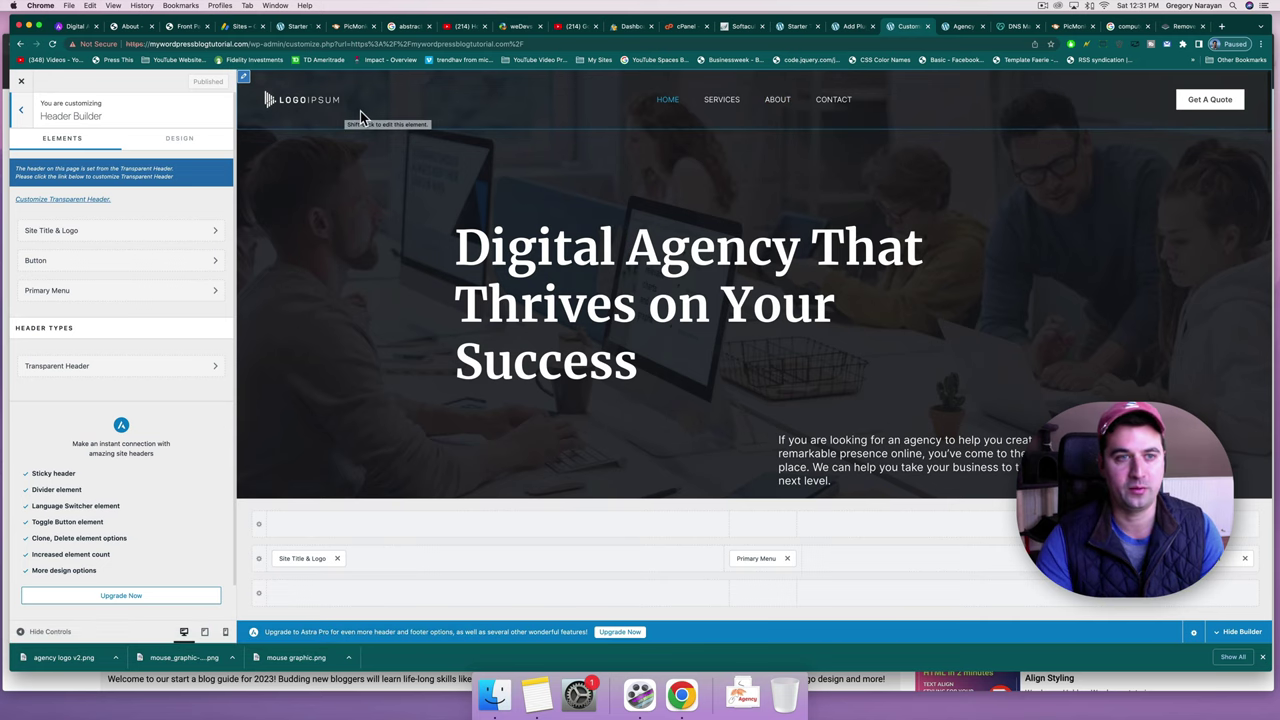
click(152, 238)
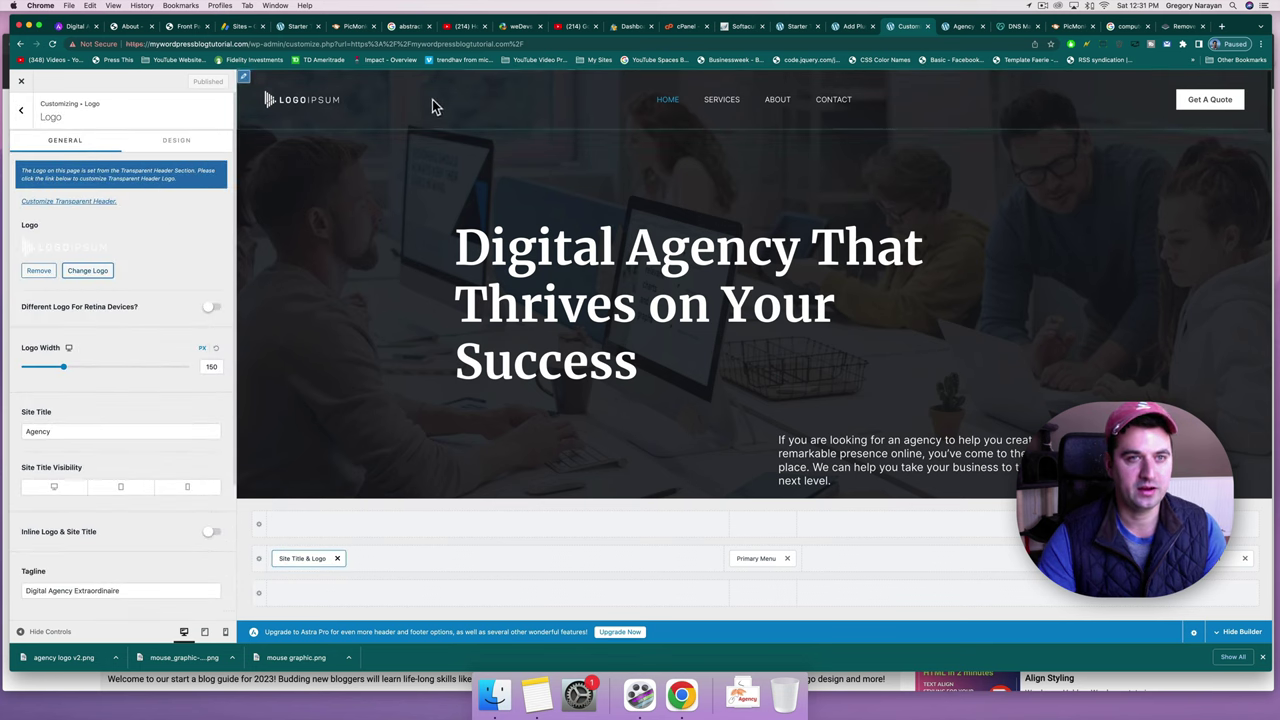
click(39, 272)
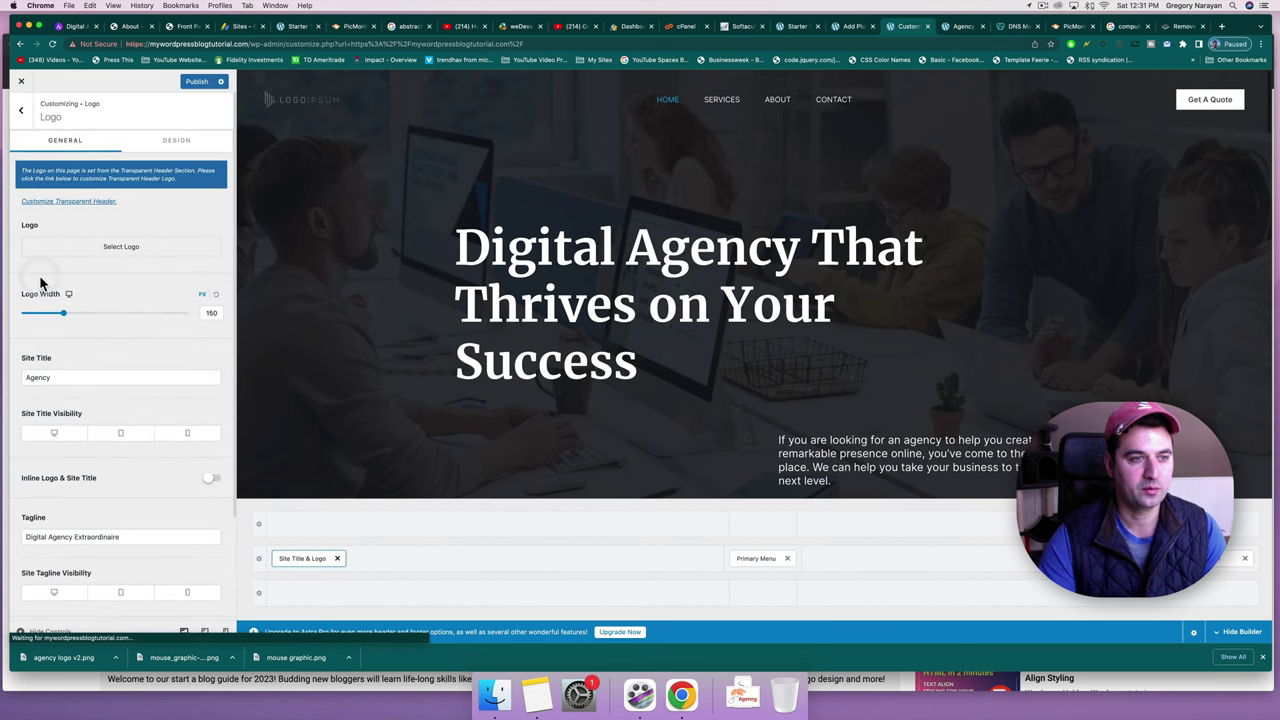
Upload agency logo v2.png as the uncropped header logo, then return to PicMonkey.
click(118, 244)
click(641, 322)
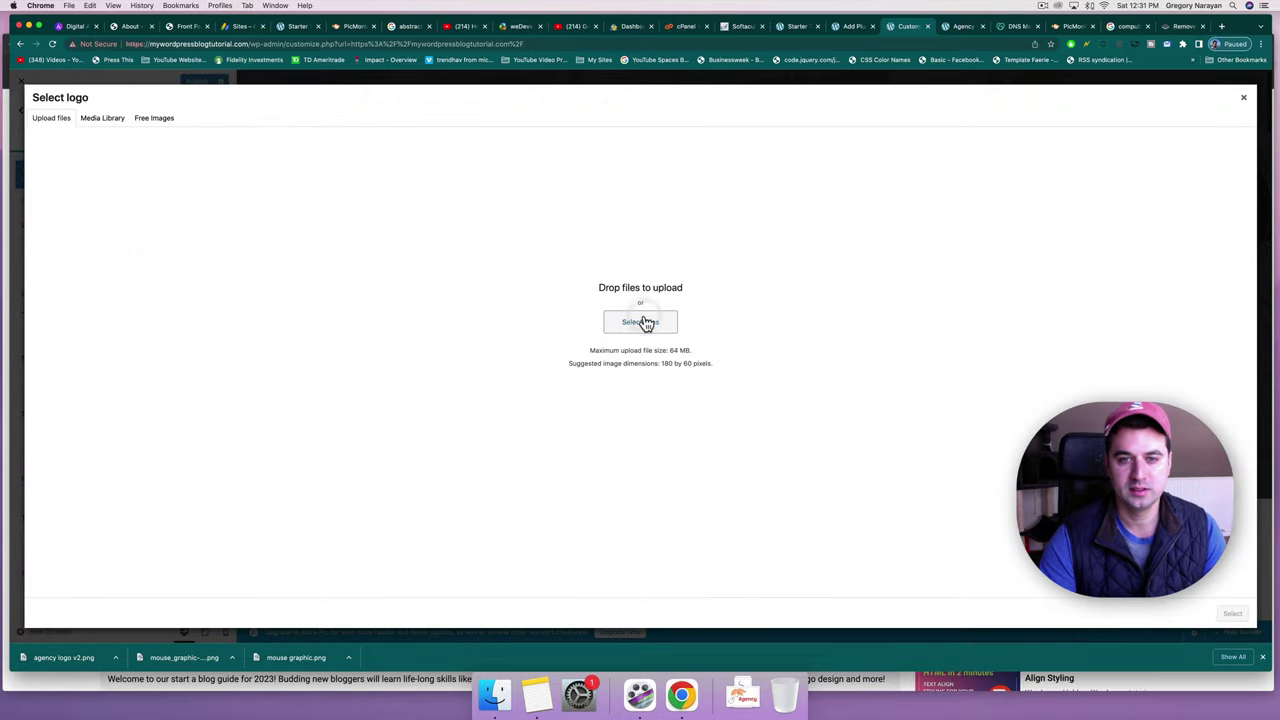
double_click(423, 90)
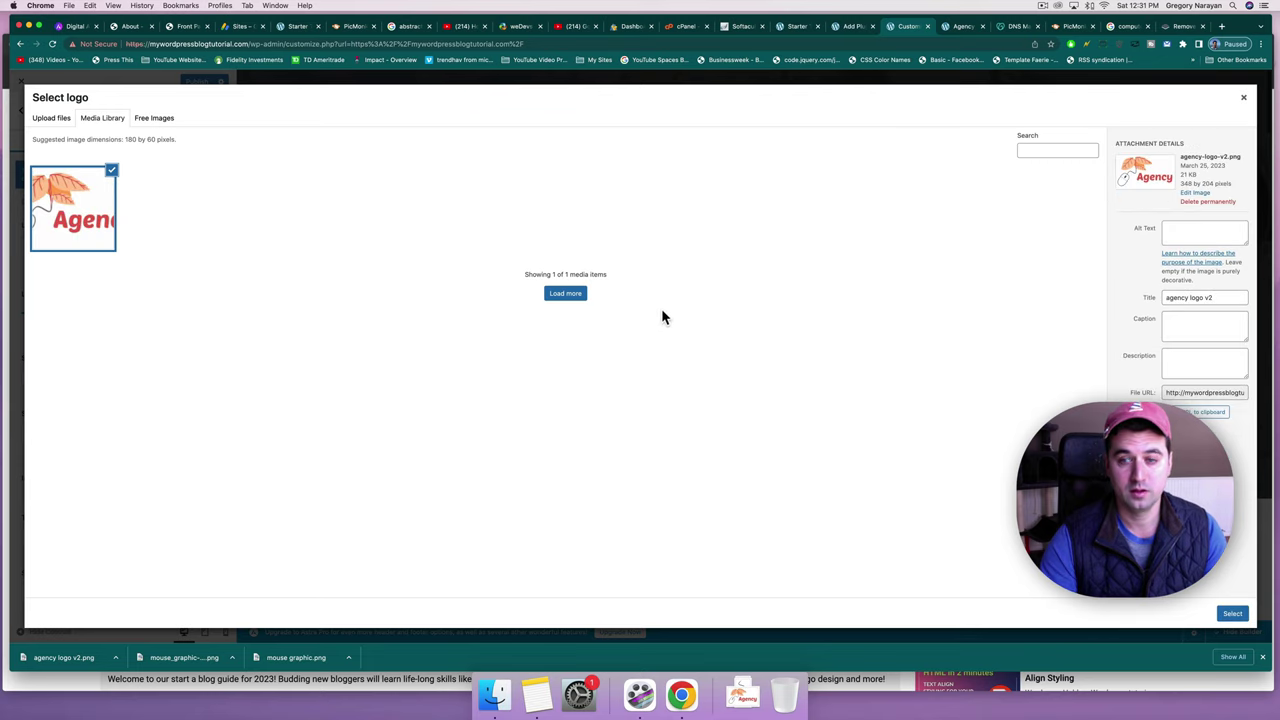
click(1232, 614)
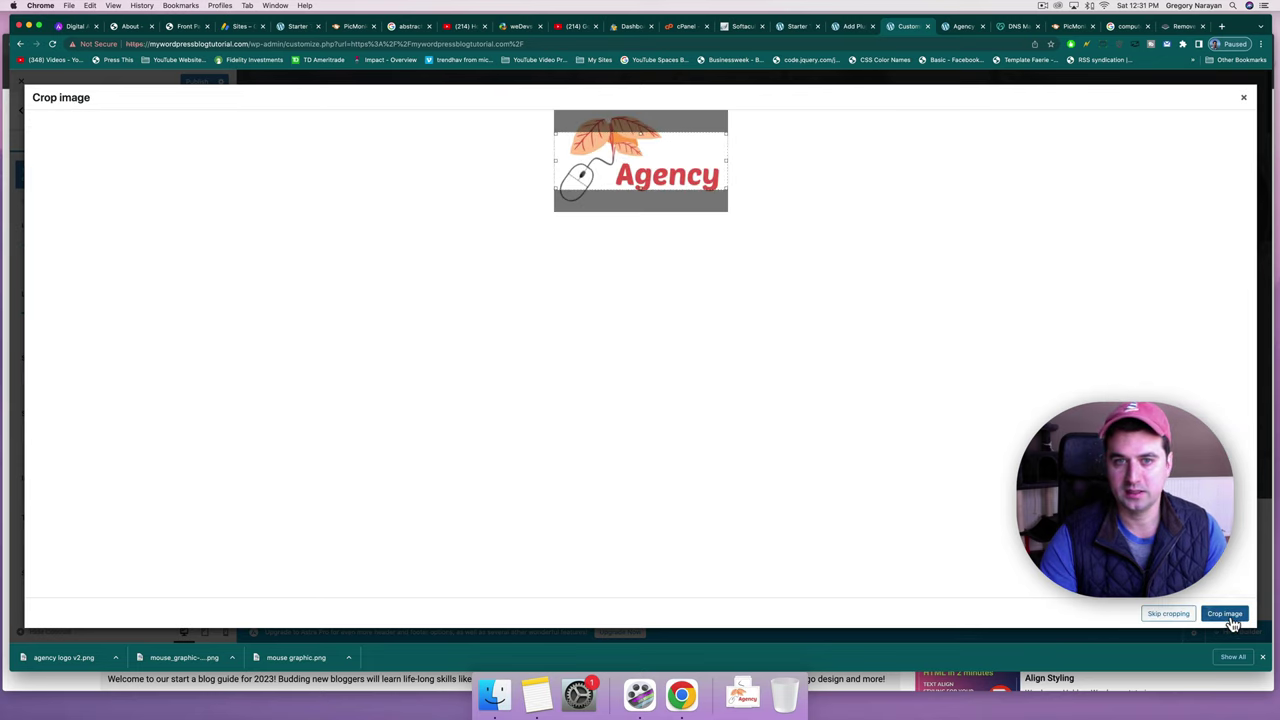
click(1168, 614)
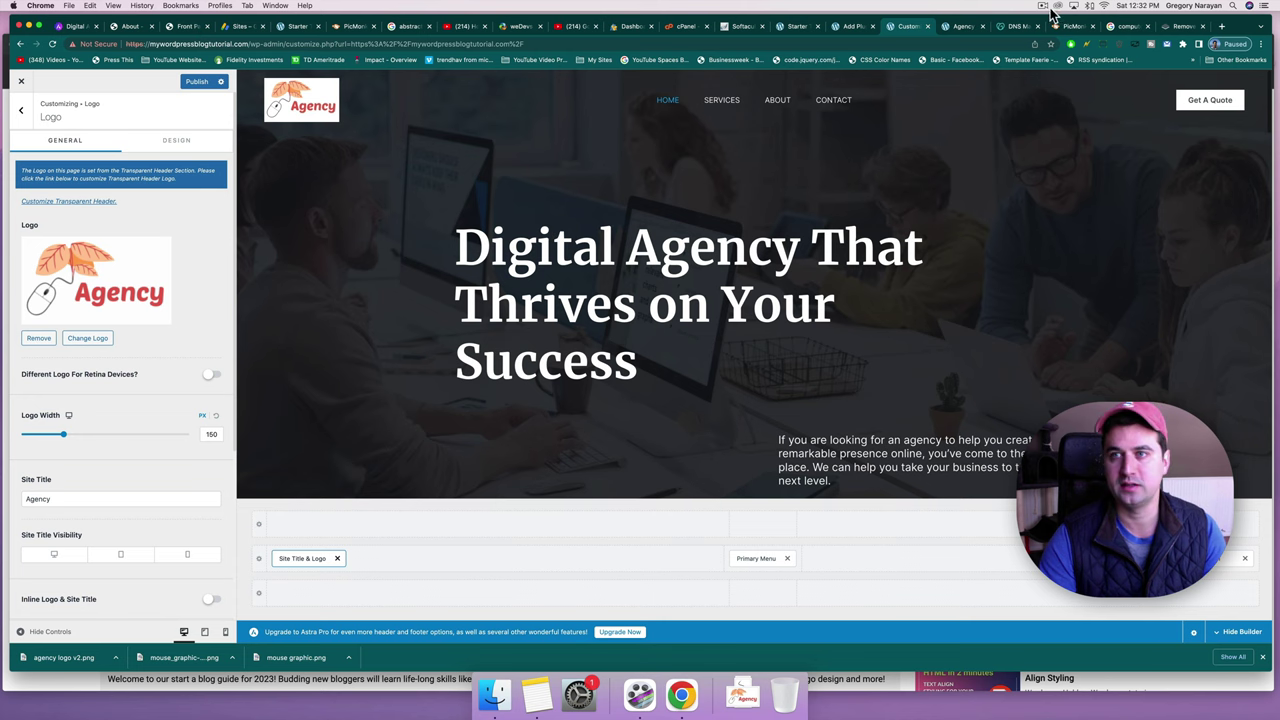
click(1073, 30)
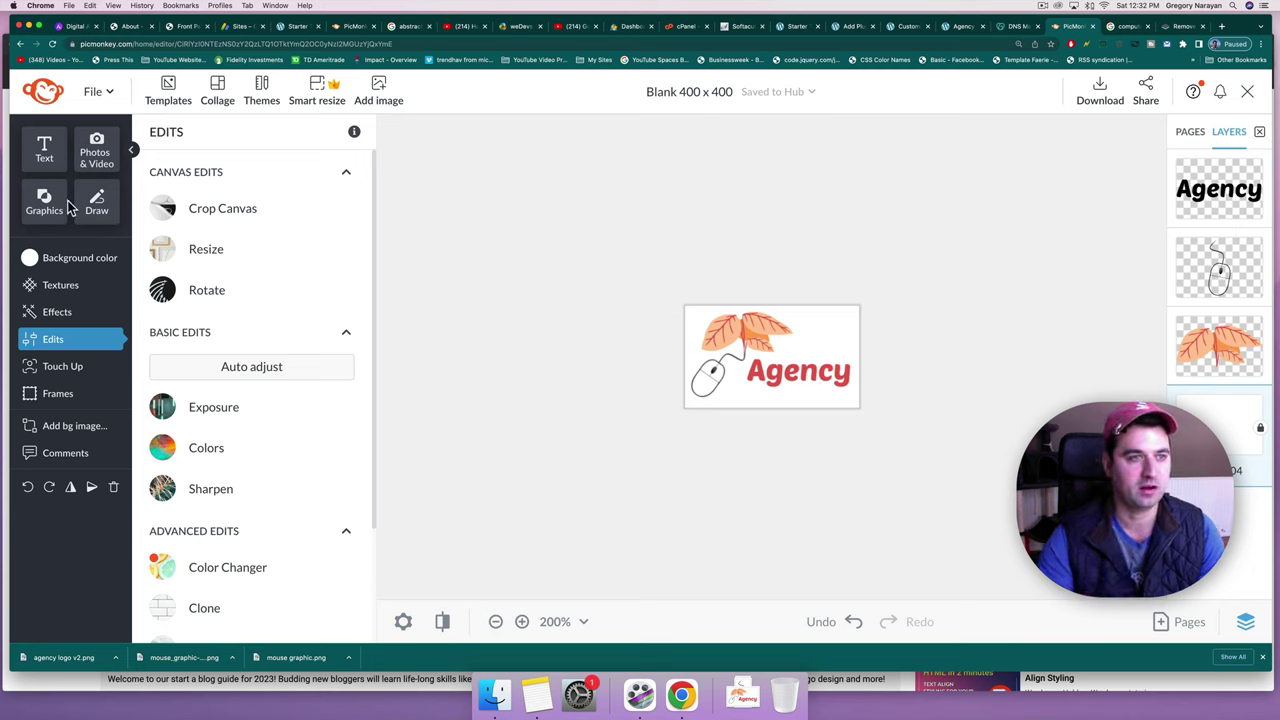
Make the logo background transparent and download it as 'agency logo v3.png'.
click(75, 266)
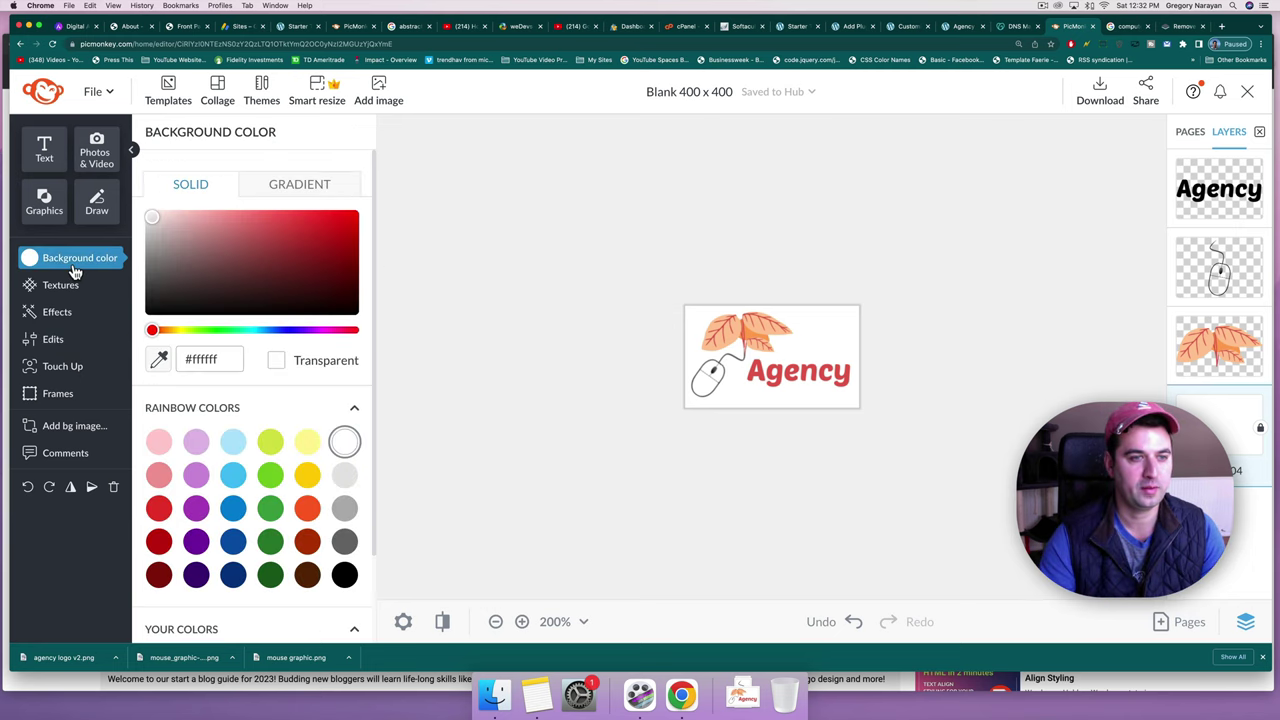
click(276, 362)
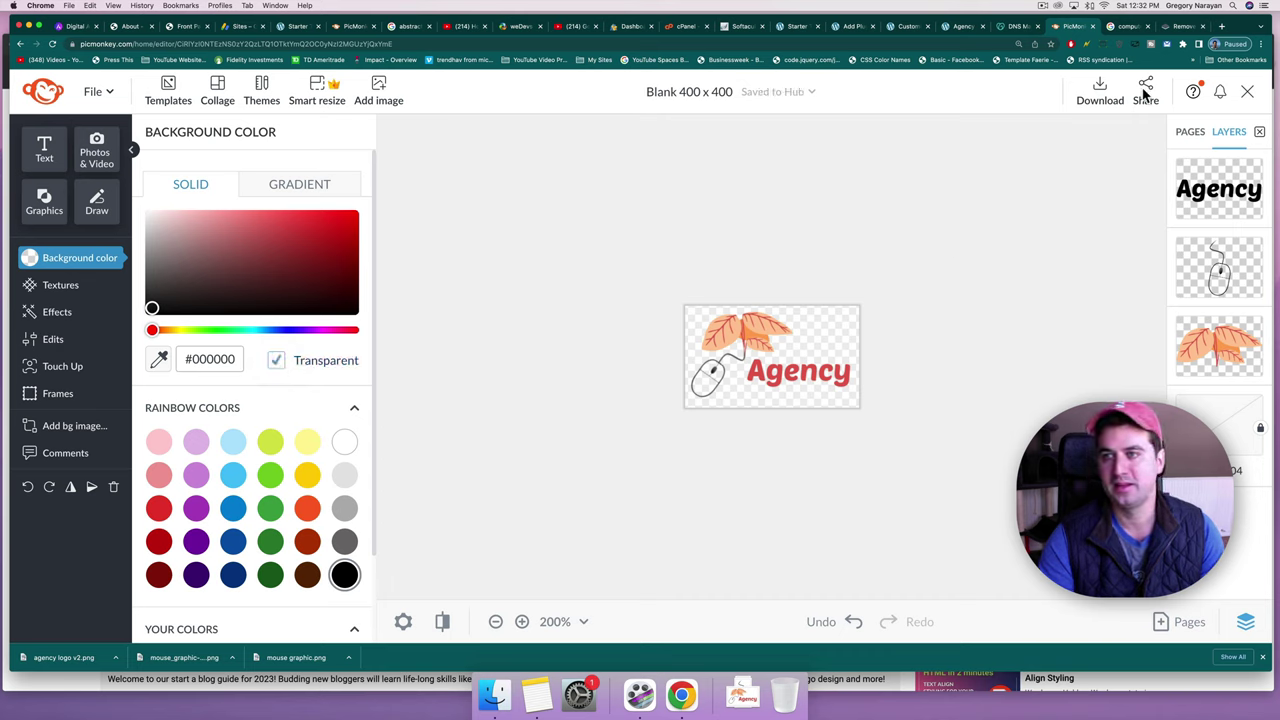
click(1108, 94)
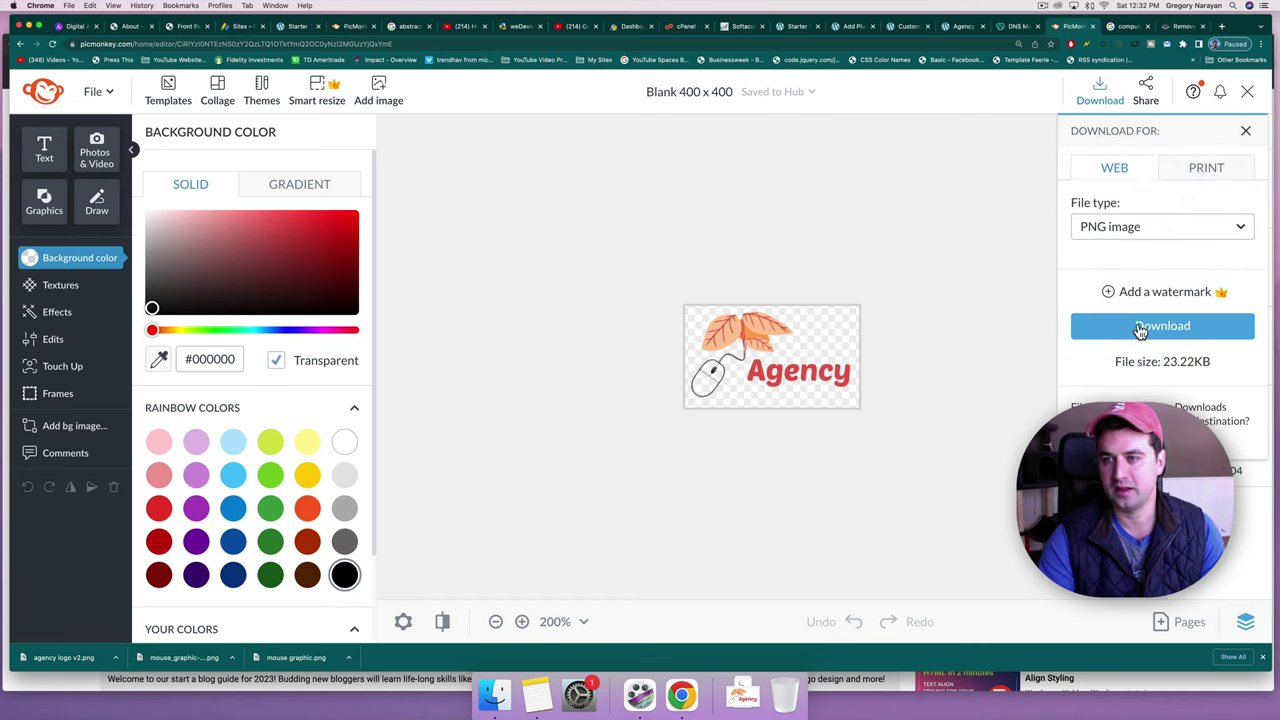
click(1139, 326)
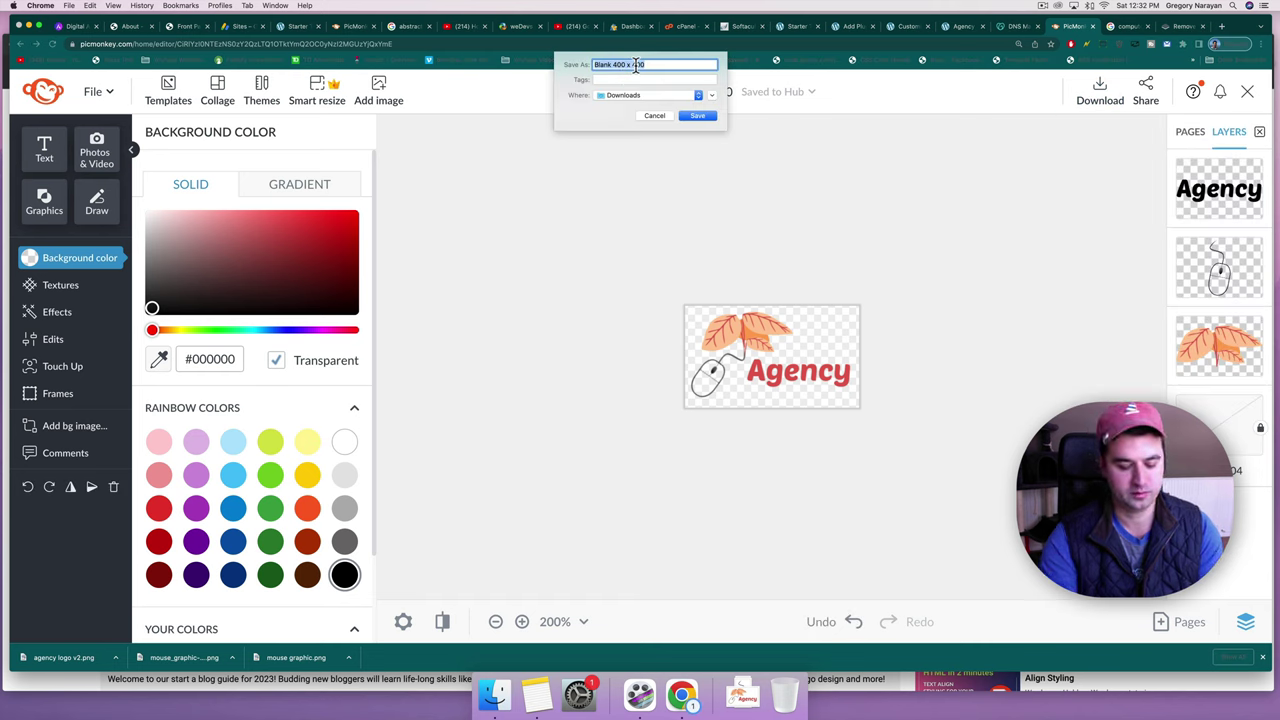
text(agen)
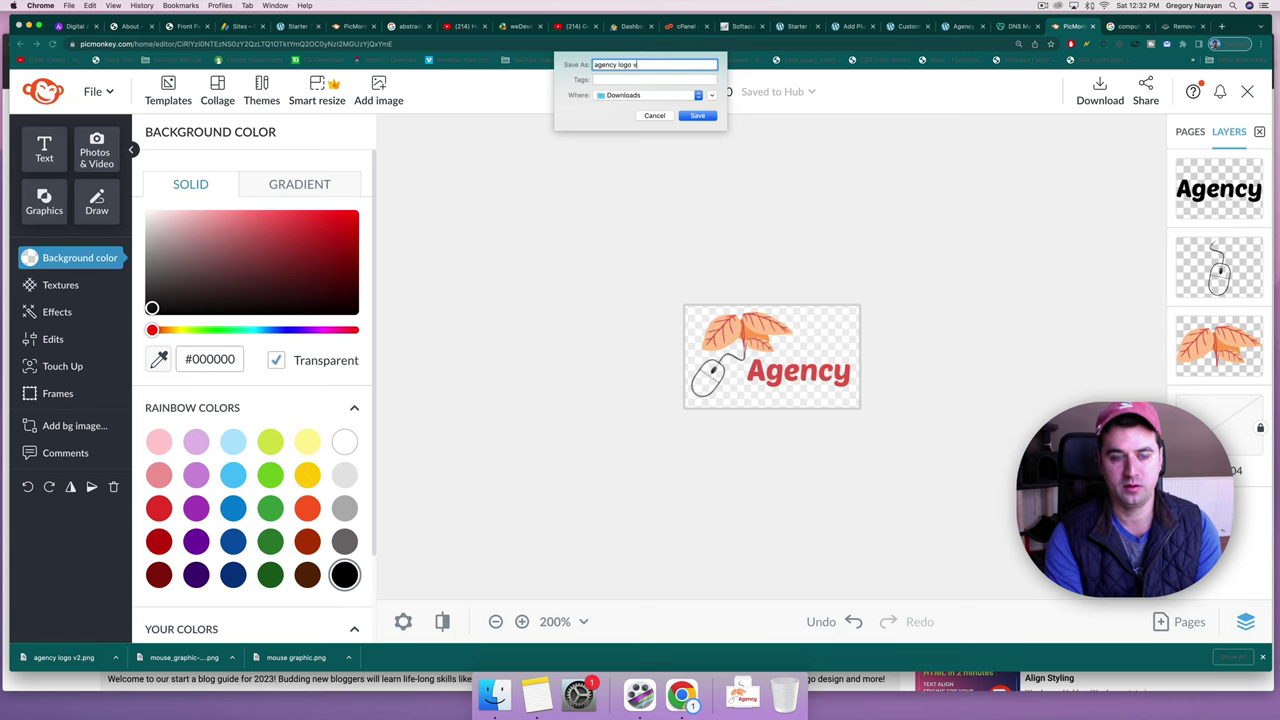
text(cy logo v)
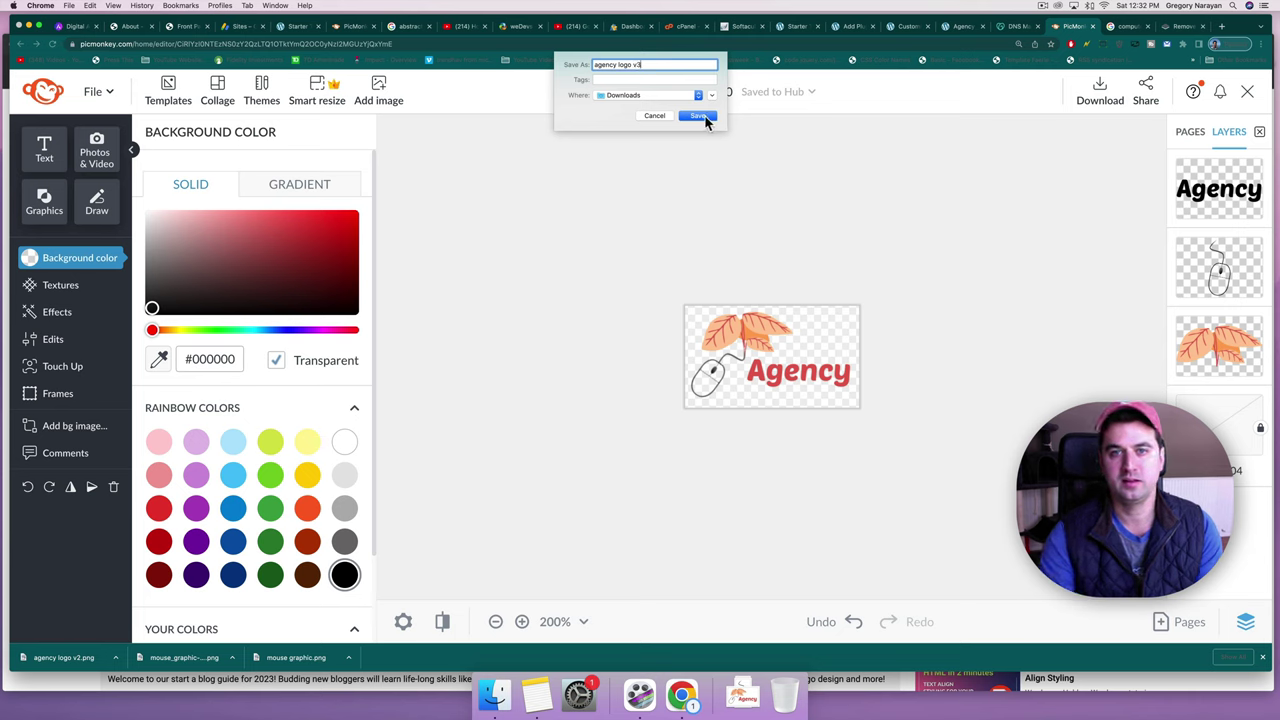
click(704, 115)
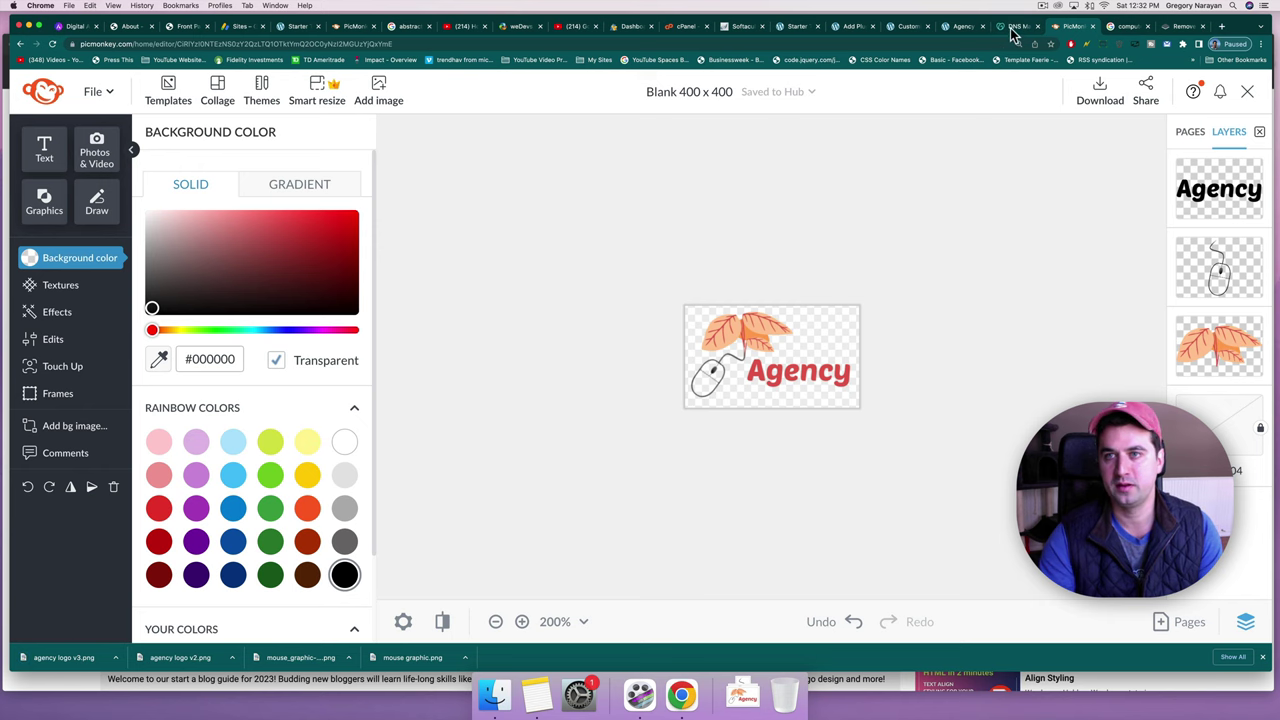
Replace the header logo with uncropped agency logo v3.png, then reselect the mouse in PicMonkey.
click(961, 30)
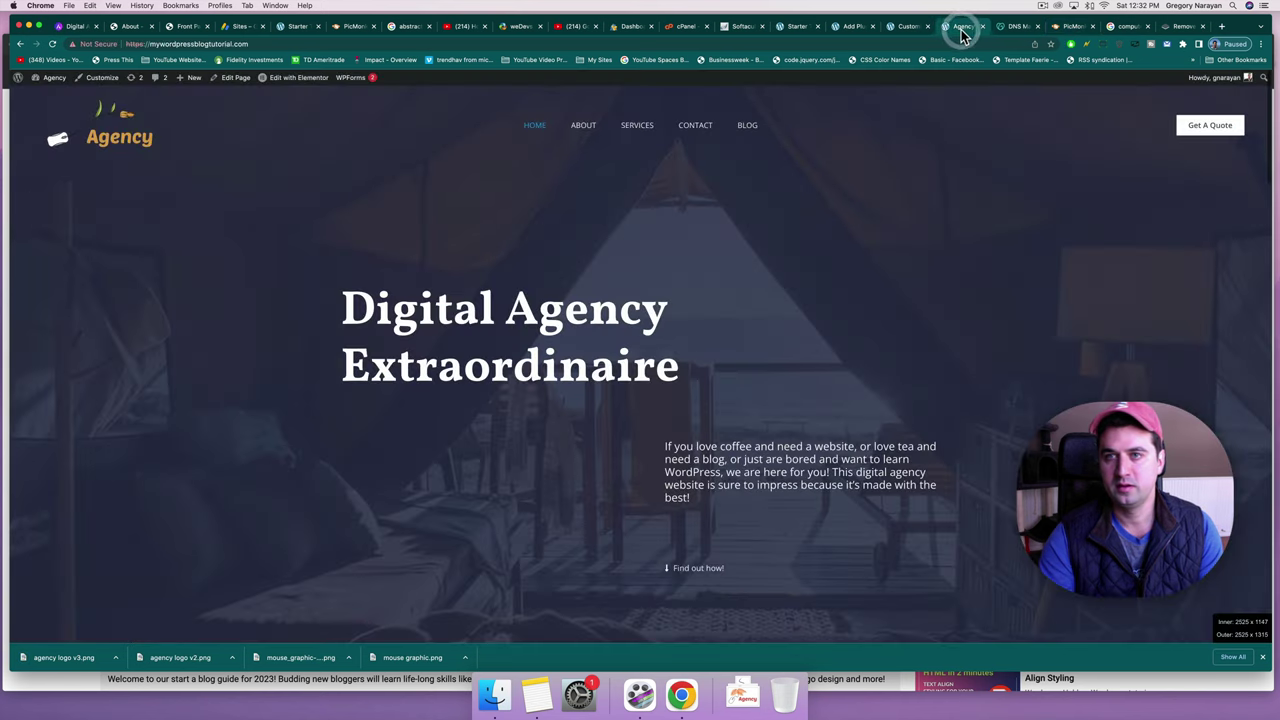
click(904, 30)
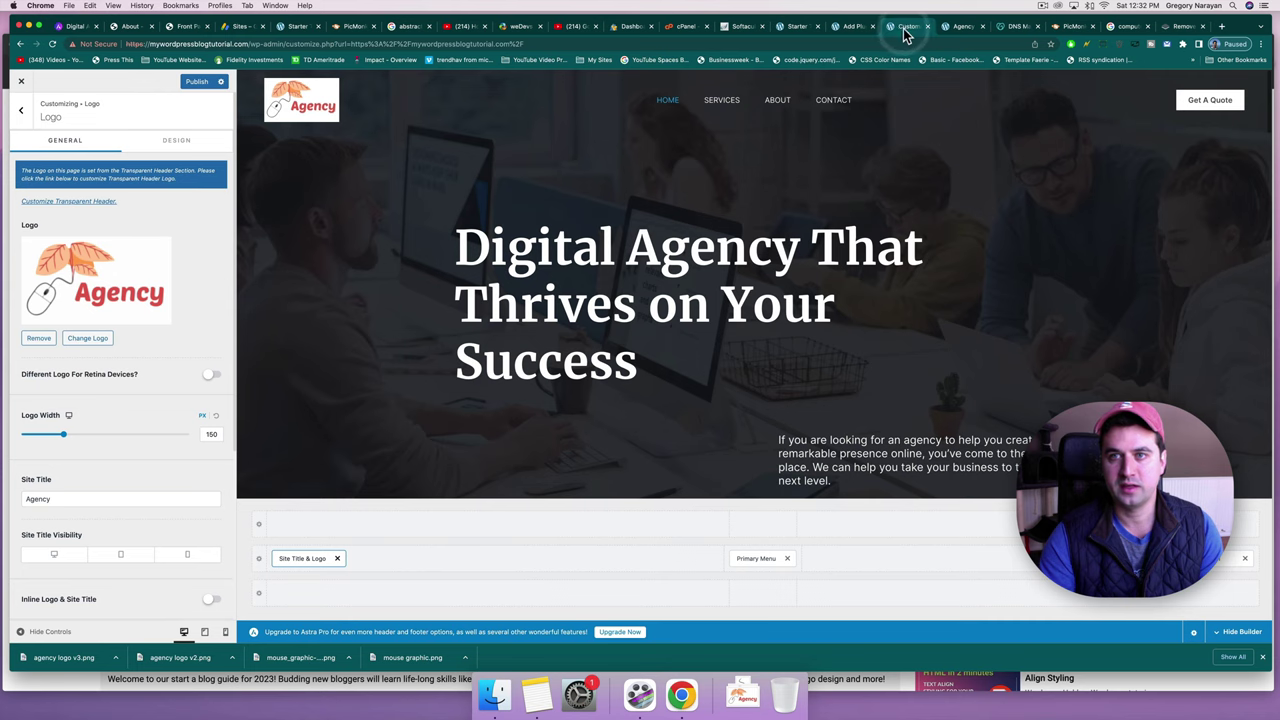
click(85, 339)
click(55, 120)
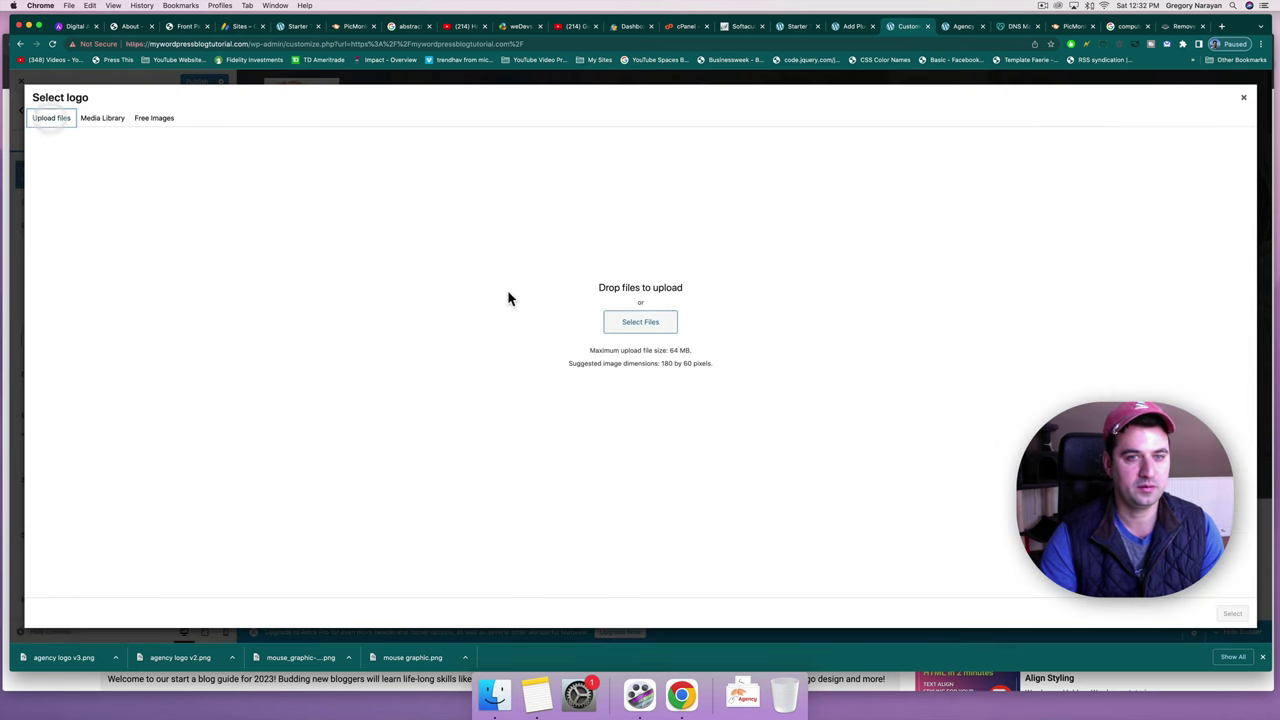
click(648, 326)
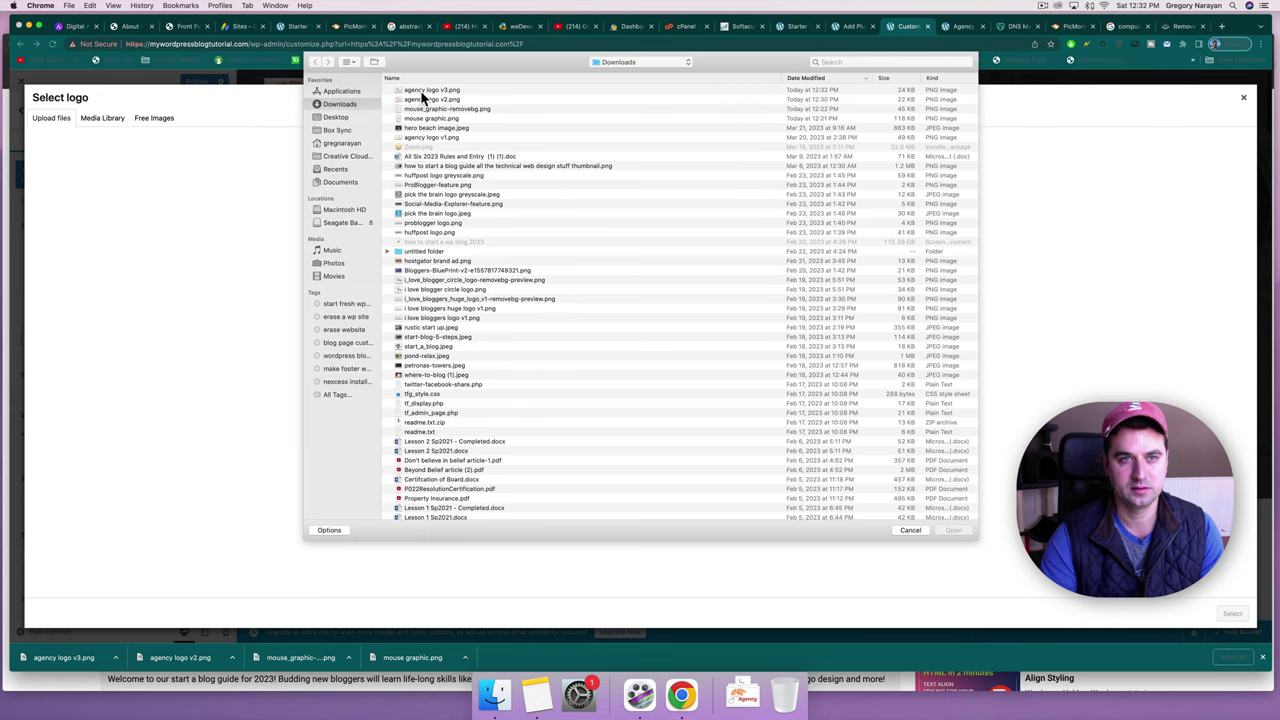
click(420, 90)
double_click(420, 90)
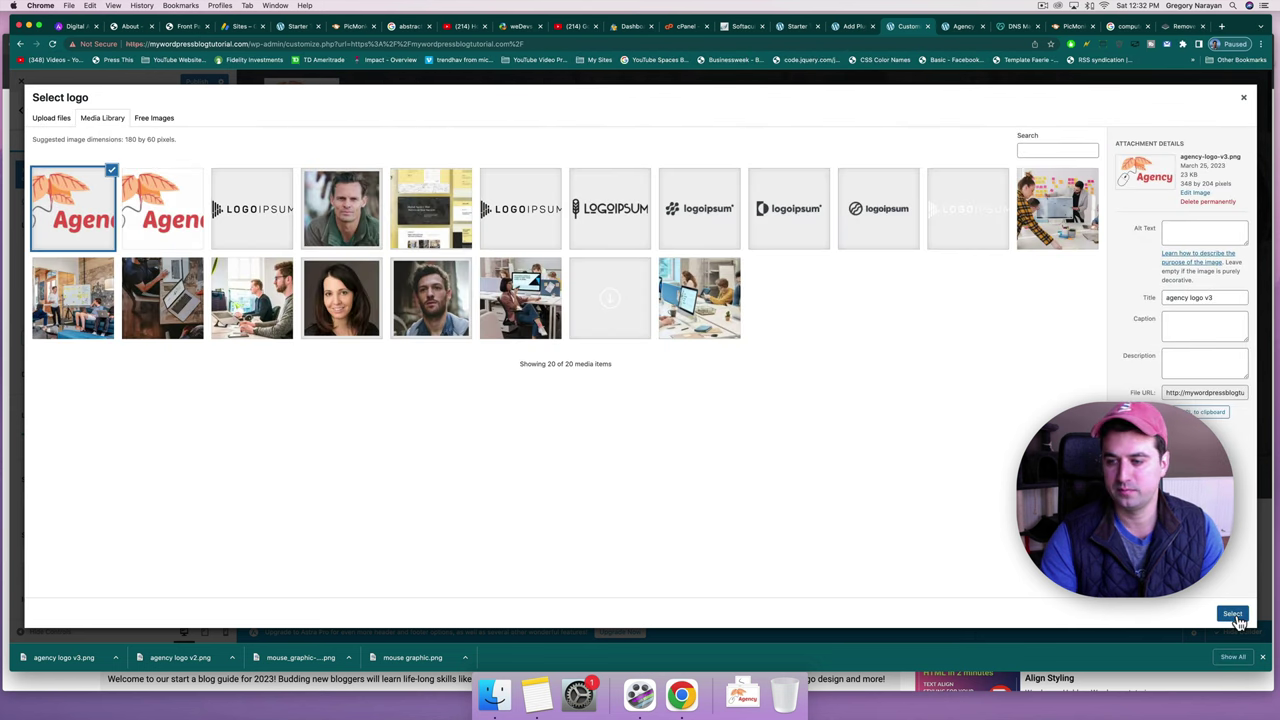
click(1234, 615)
click(1150, 610)
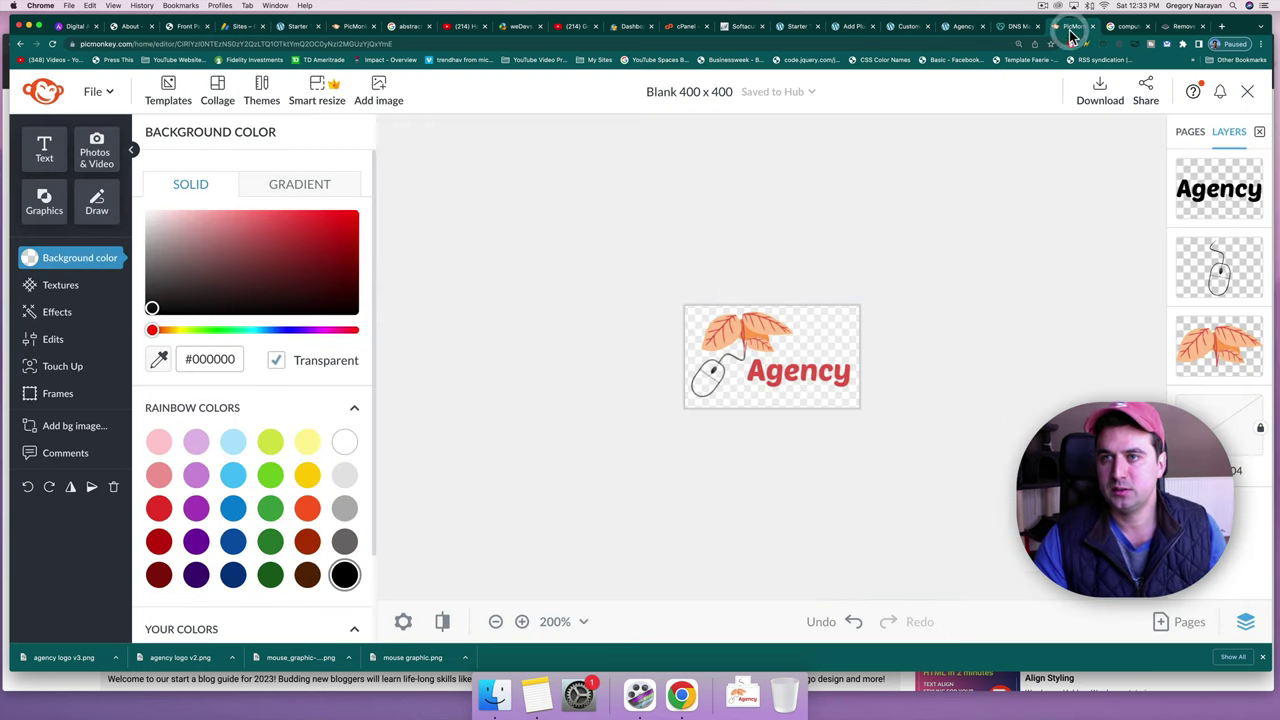
click(1070, 26)
click(716, 377)
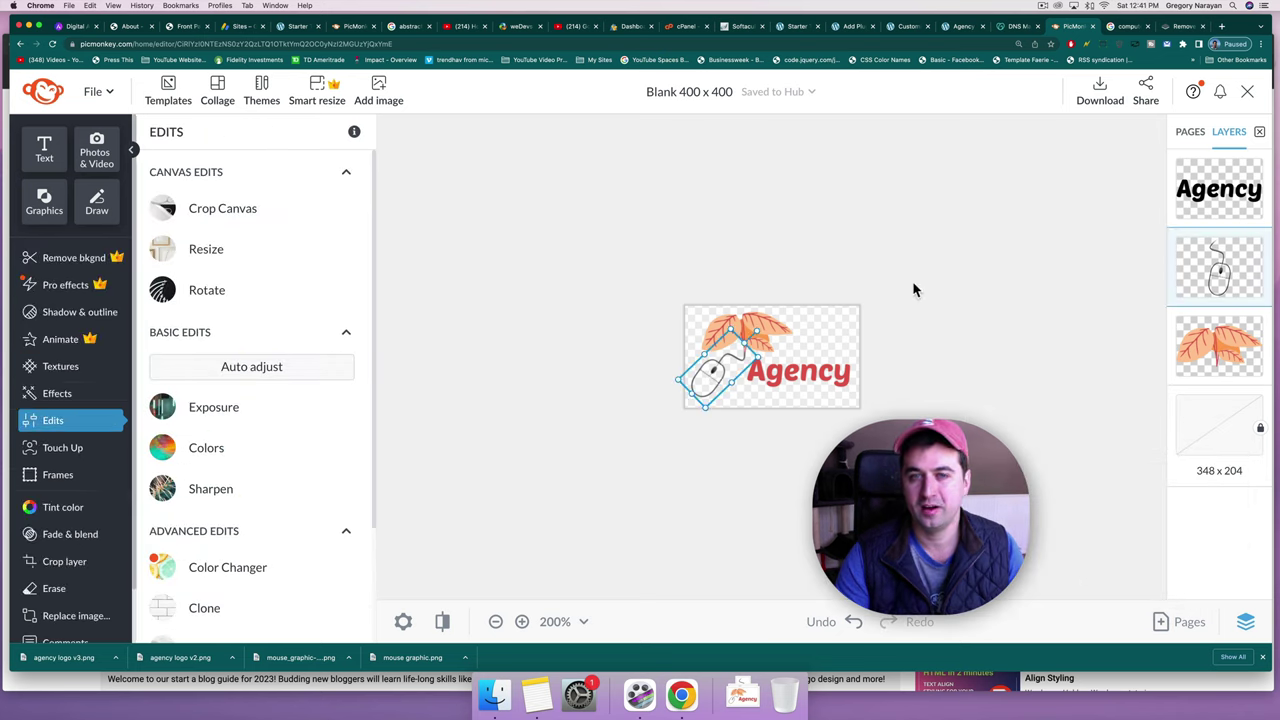
Reply 'yes' to the support agent in the cPanel live chat.
click(685, 27)
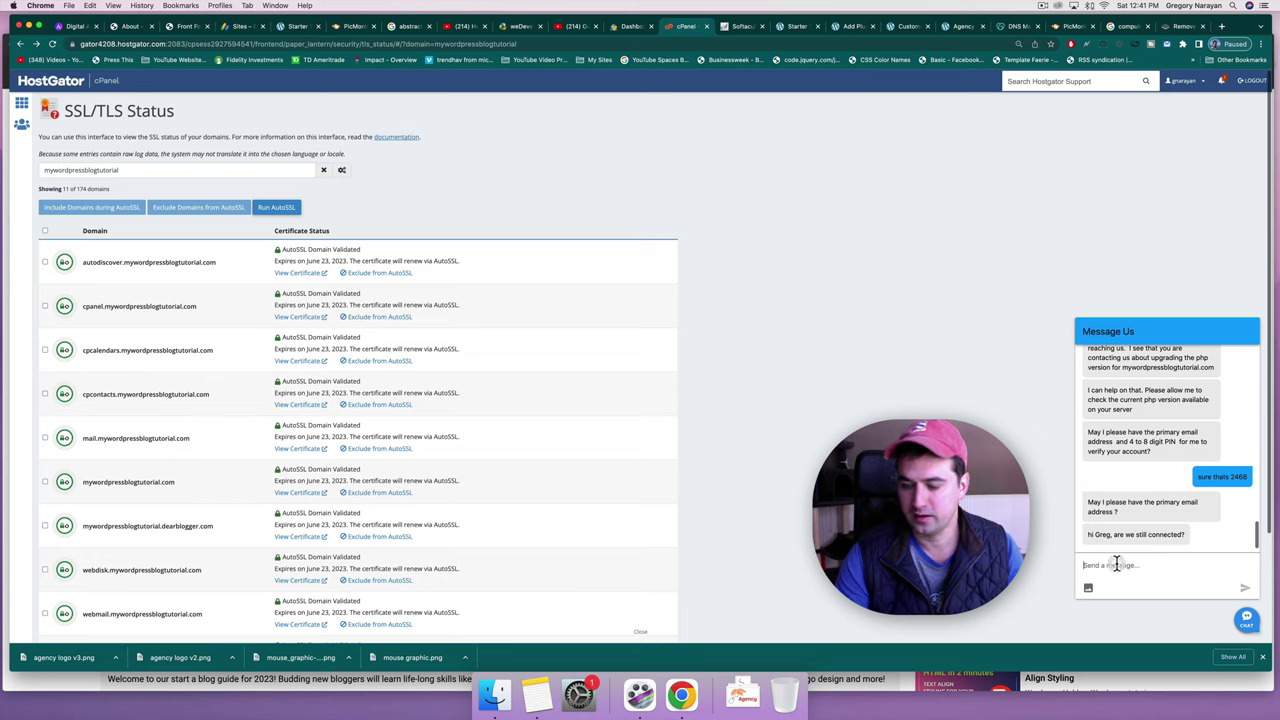
text(yes)
key(Return)
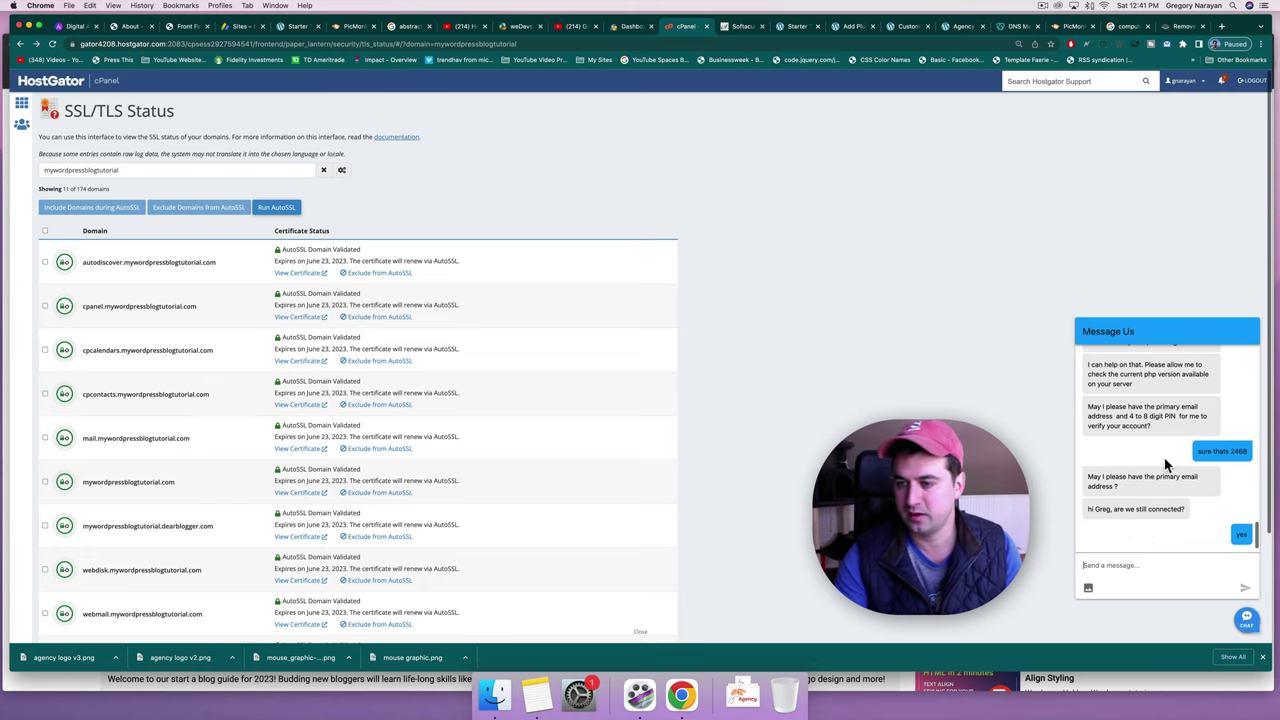
Scroll through the chat history and highlight the agent's request for the account PIN.
scroll(1165, 464, up, 5)
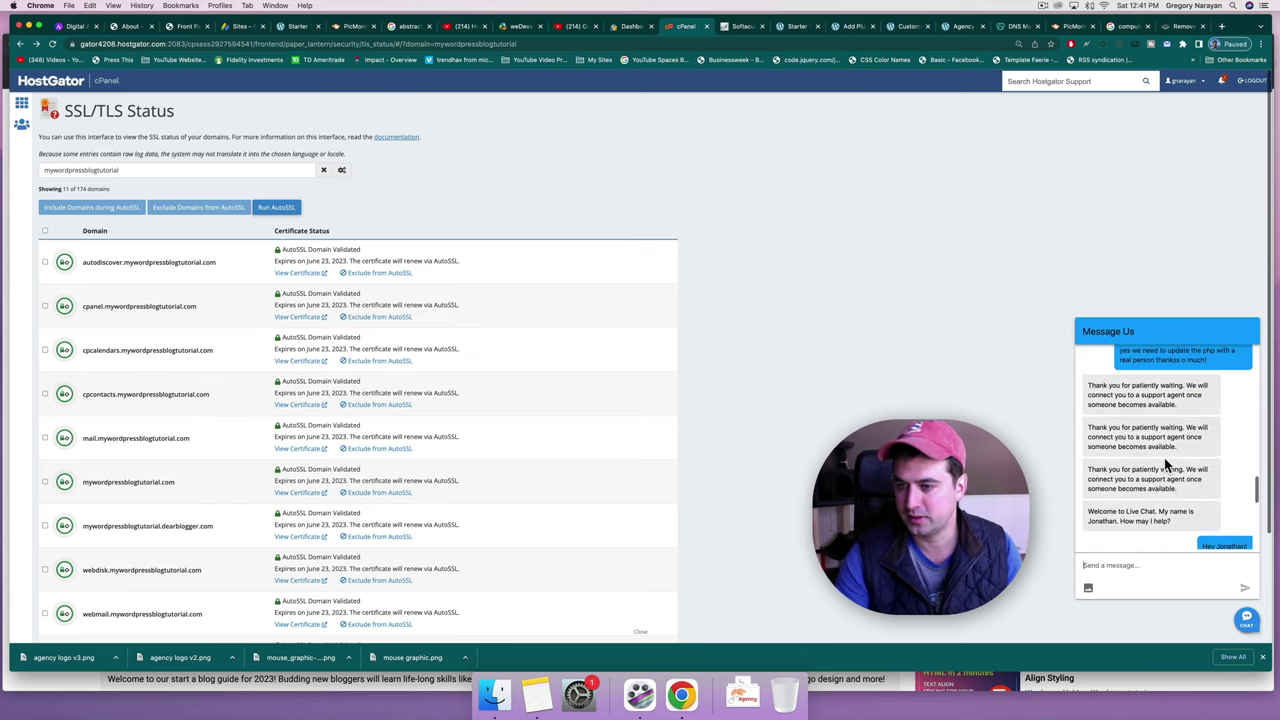
scroll(1165, 464, down, 5)
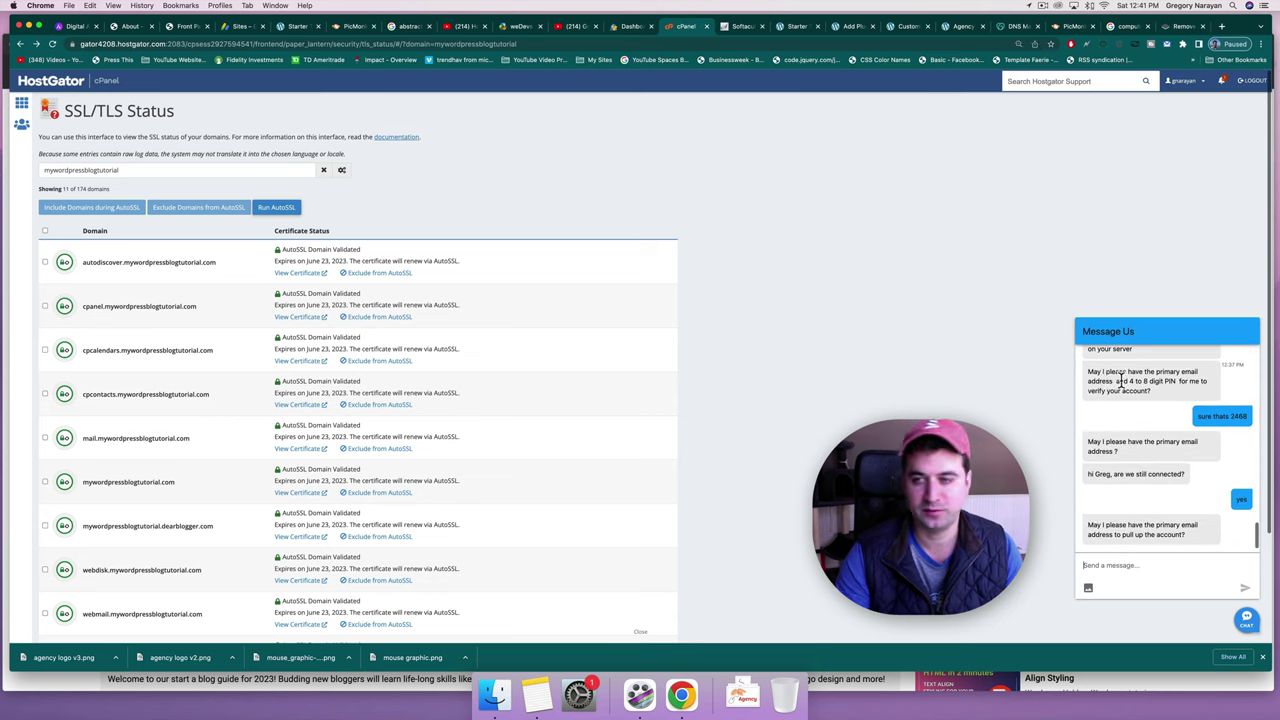
drag(1156, 381, 1175, 381)
scroll(1140, 450, up, 10)
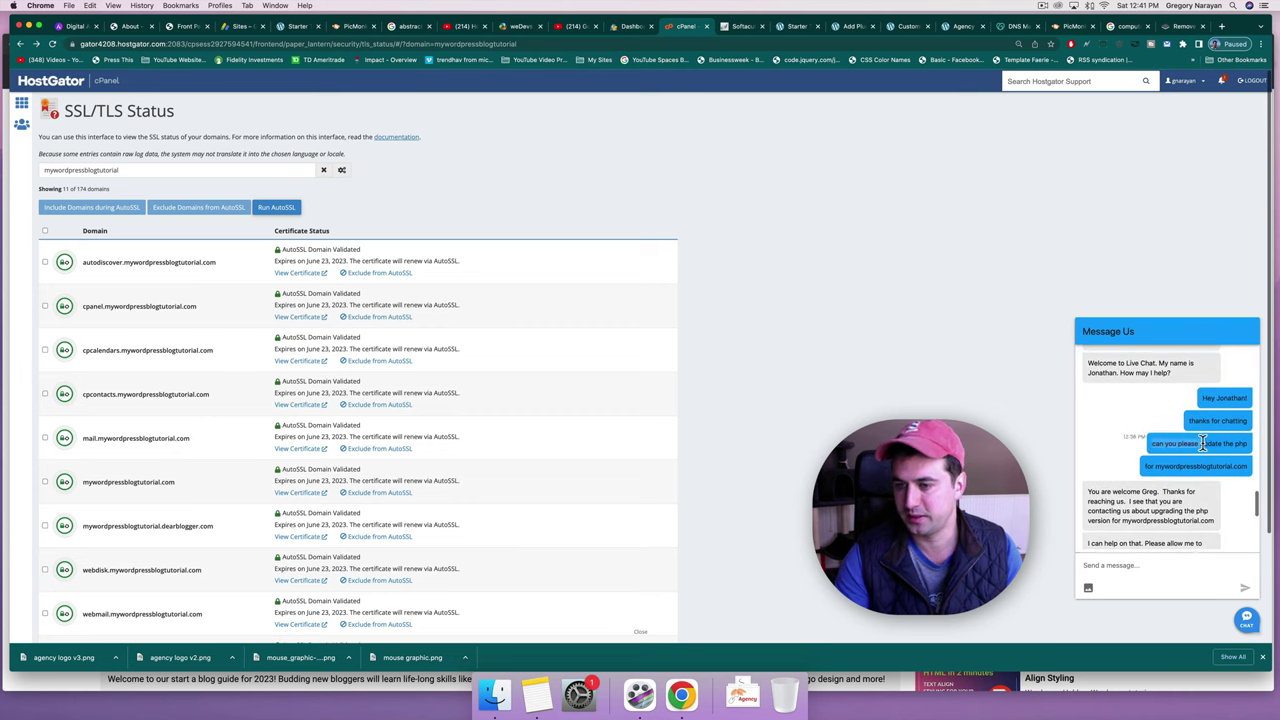
click(1137, 447)
scroll(1137, 447, down, 10)
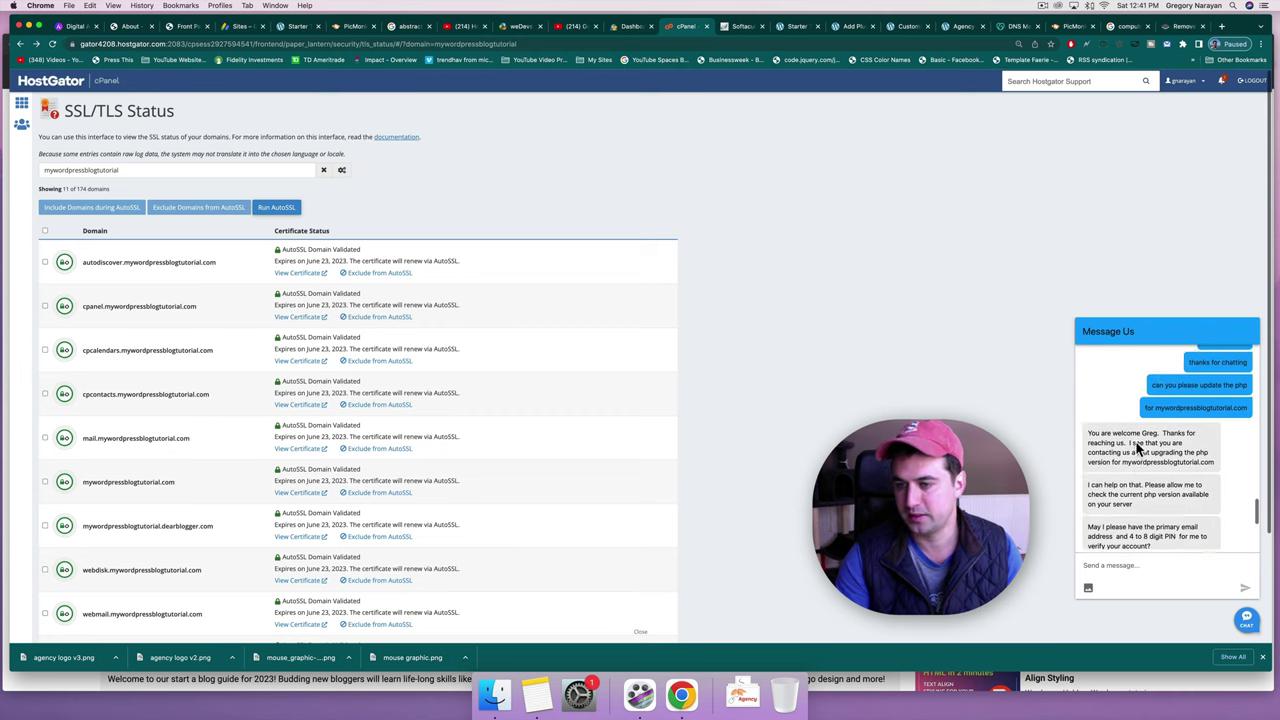
Give the mouse graphic a white outline with thickness 3 and intensity 40.
click(1073, 26)
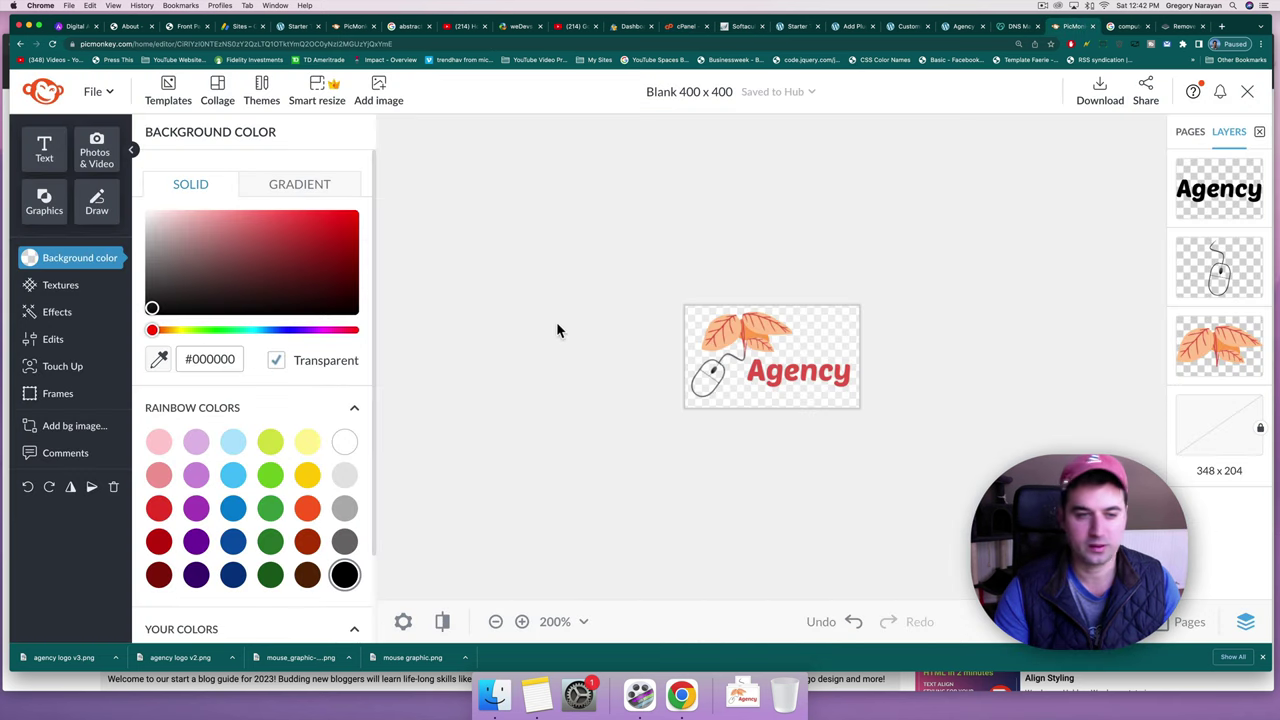
click(711, 378)
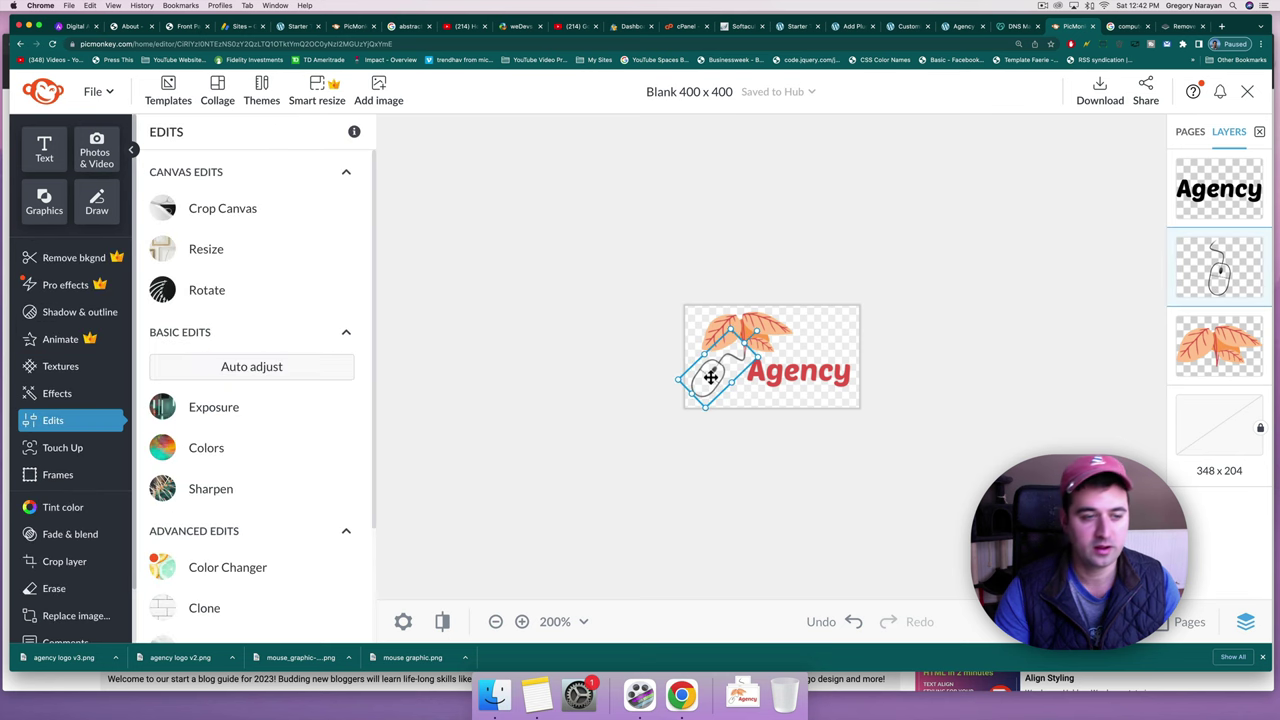
click(45, 314)
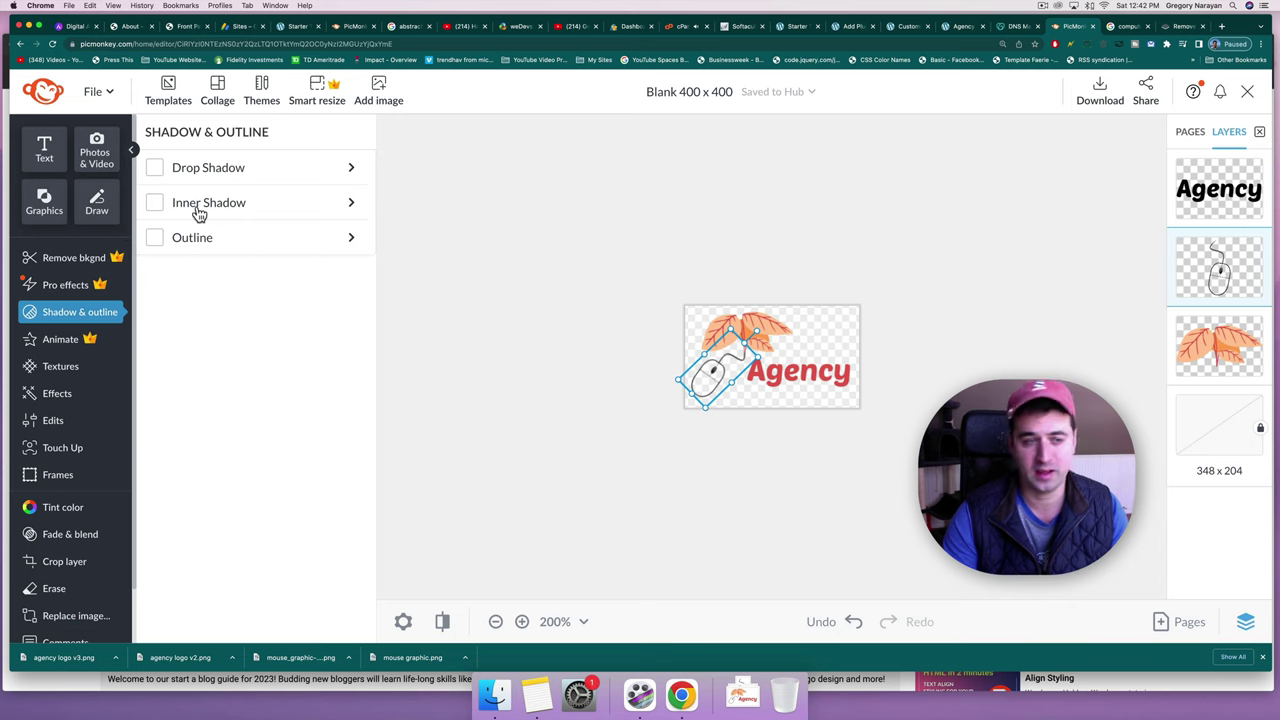
click(156, 238)
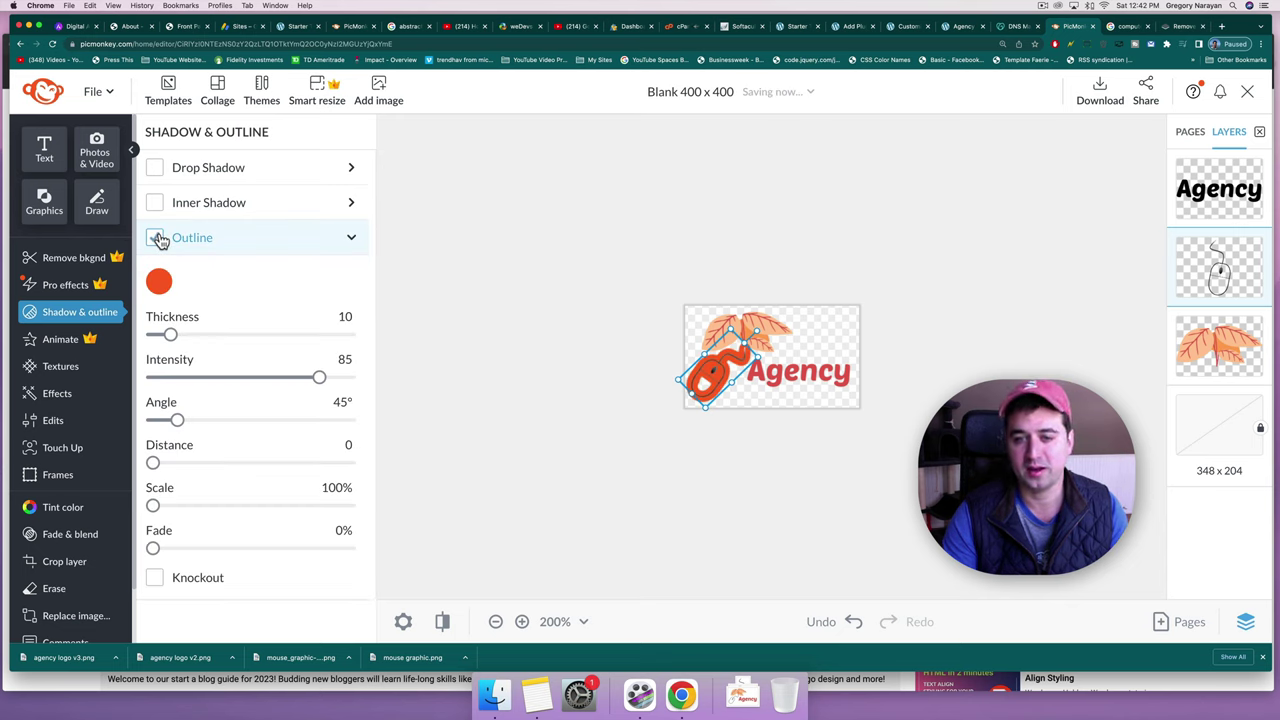
click(162, 288)
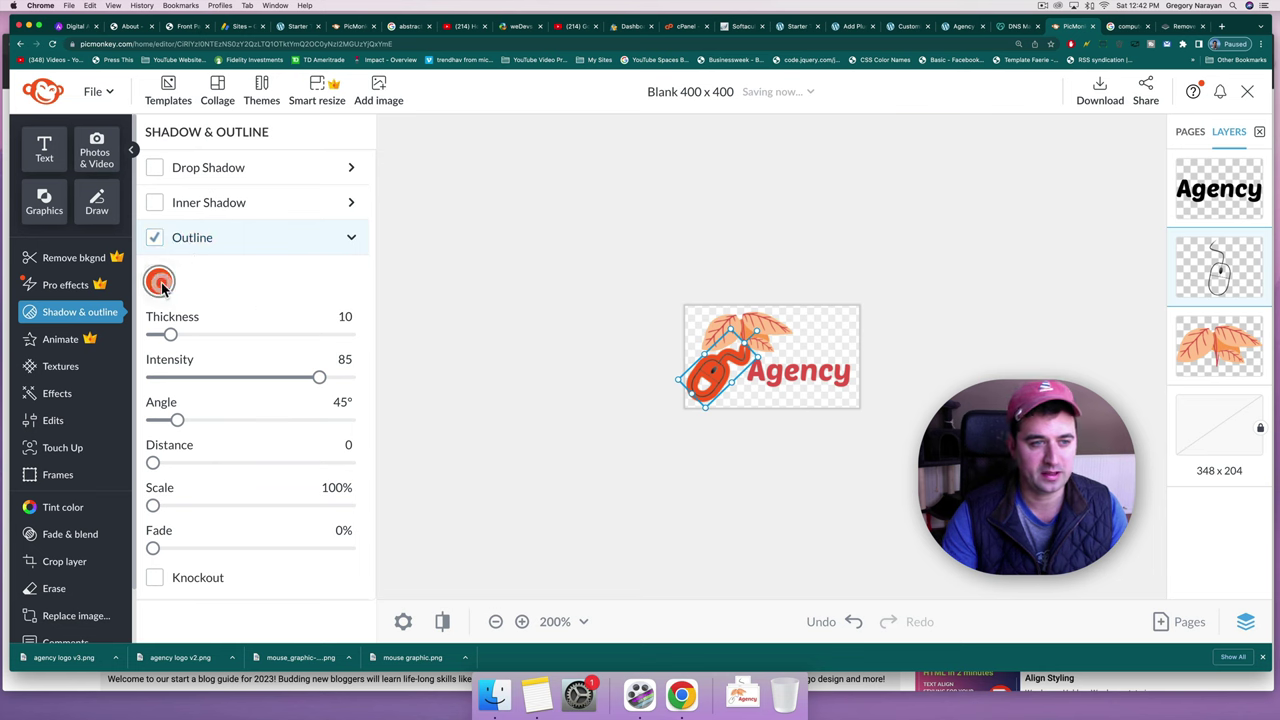
click(390, 405)
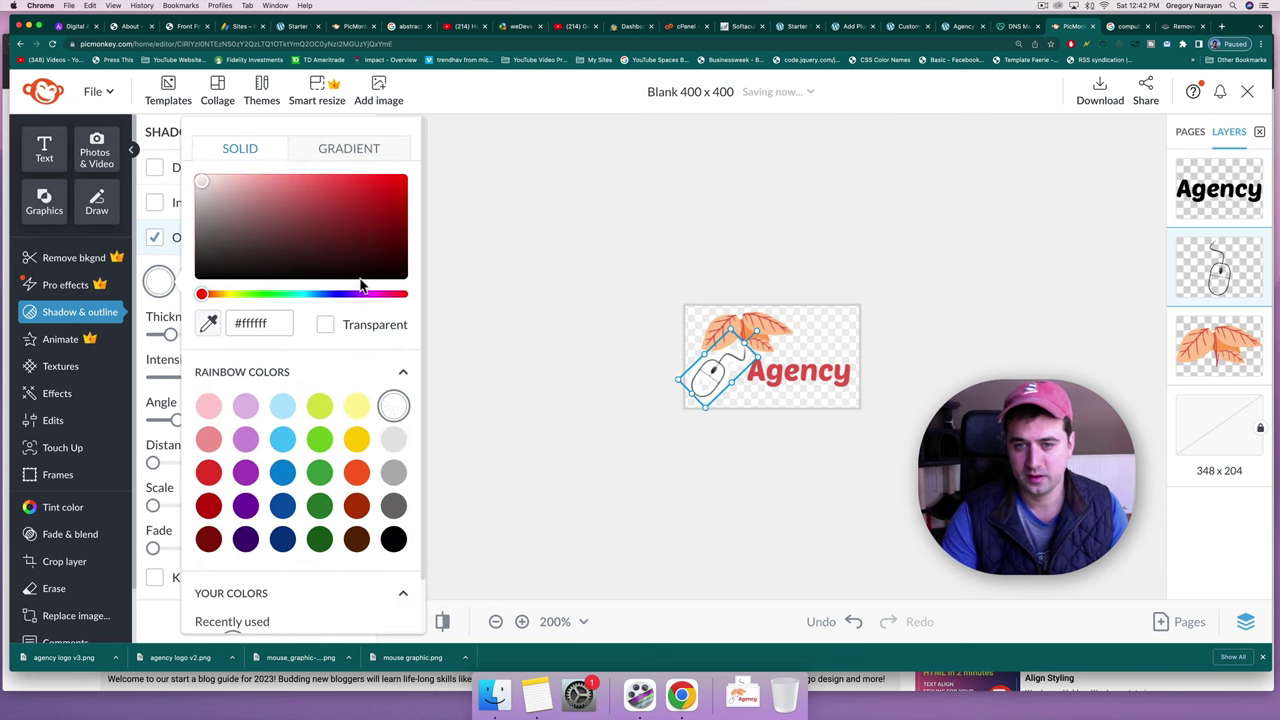
click(167, 265)
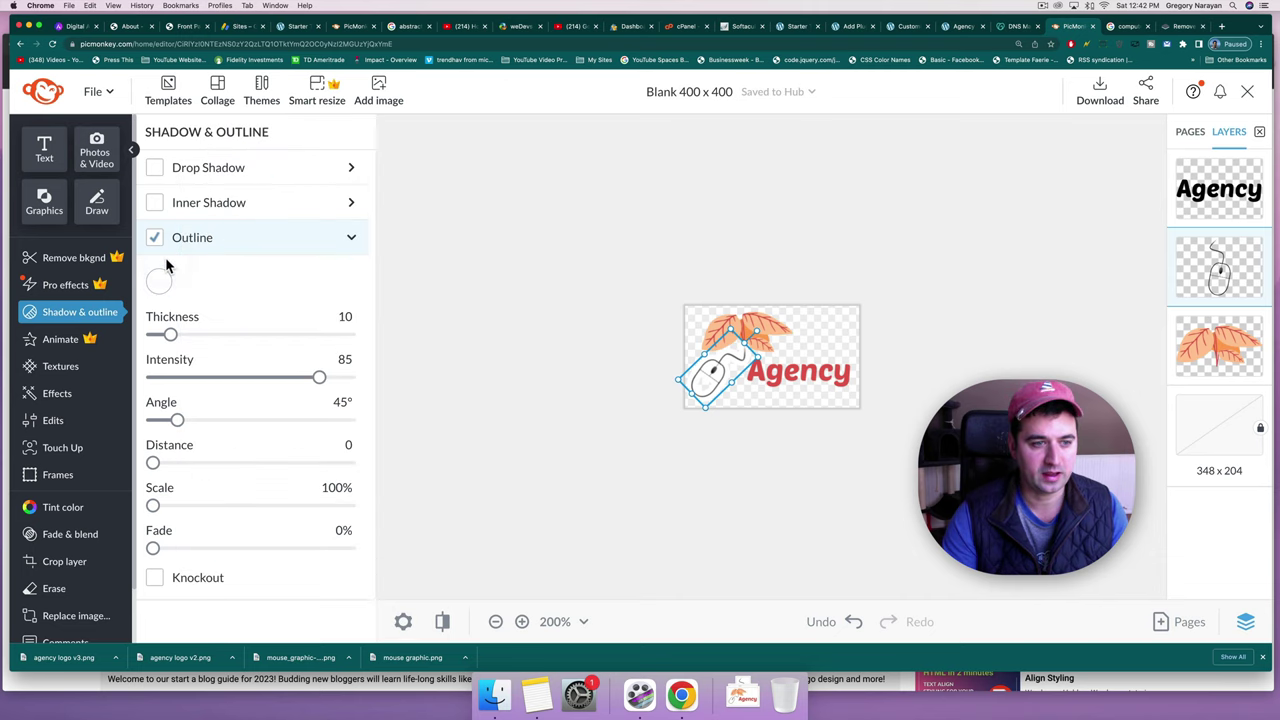
click(169, 340)
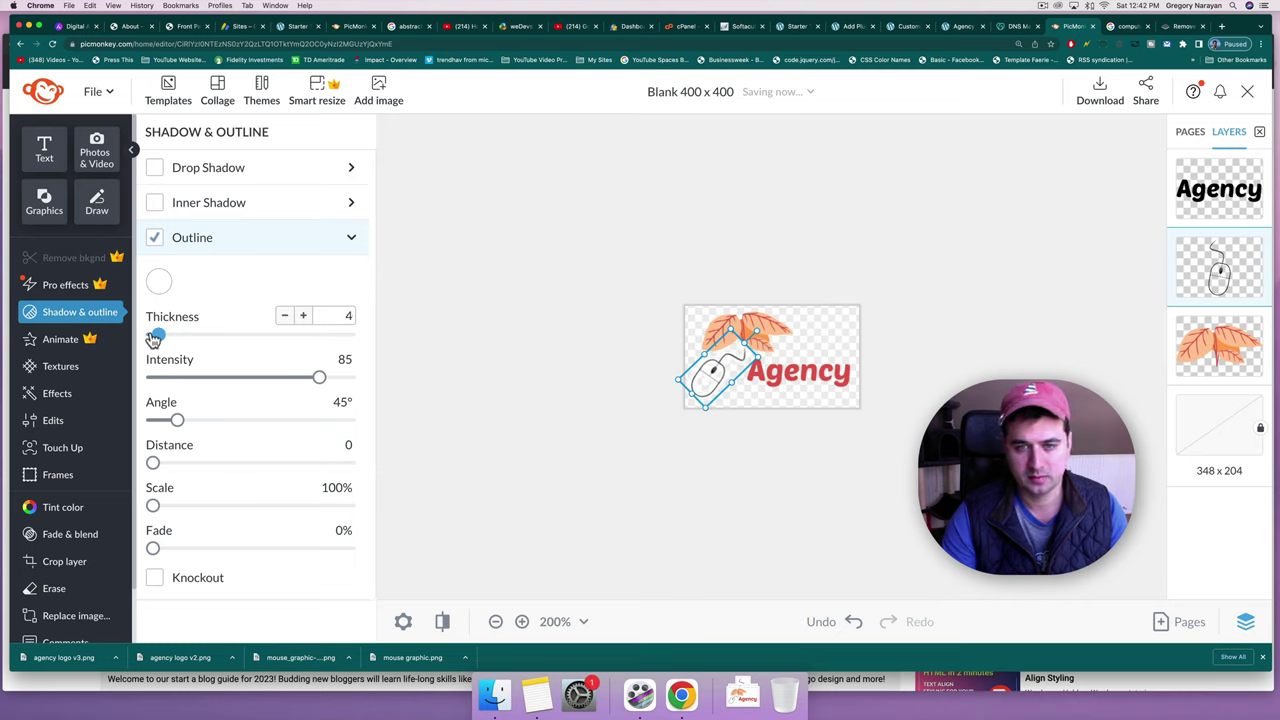
drag(153, 338, 150, 336)
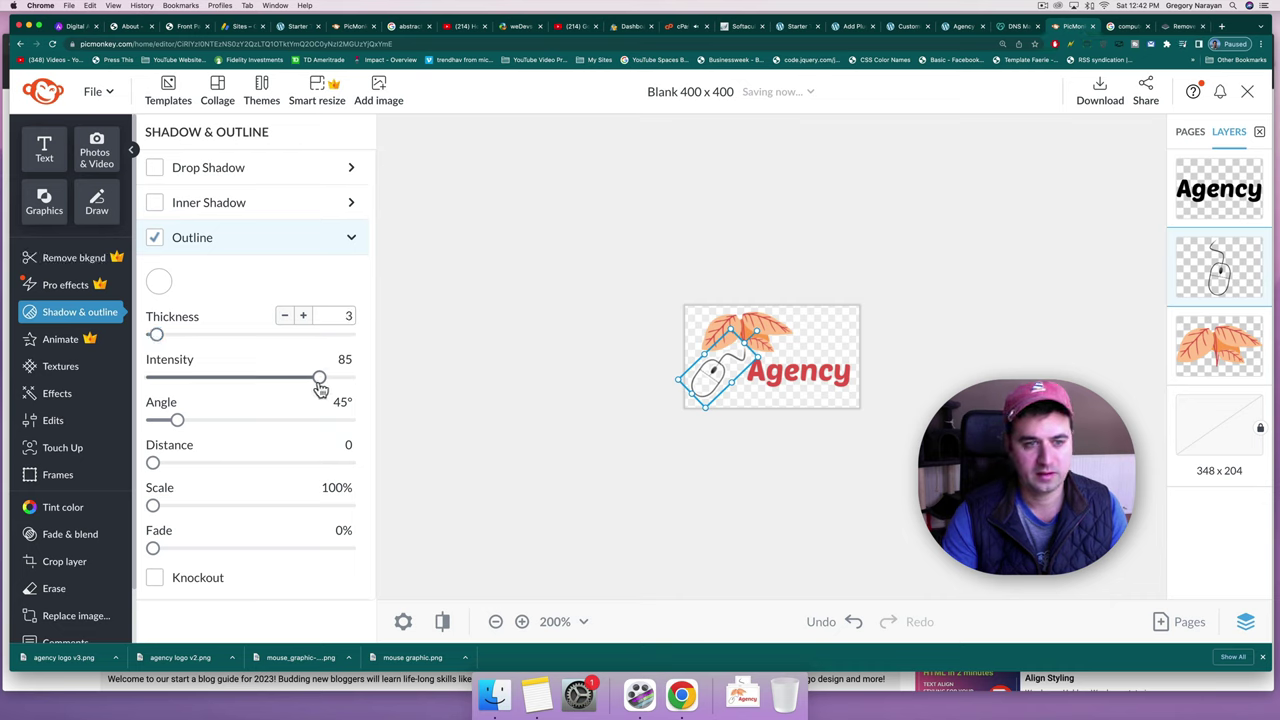
drag(320, 385, 237, 388)
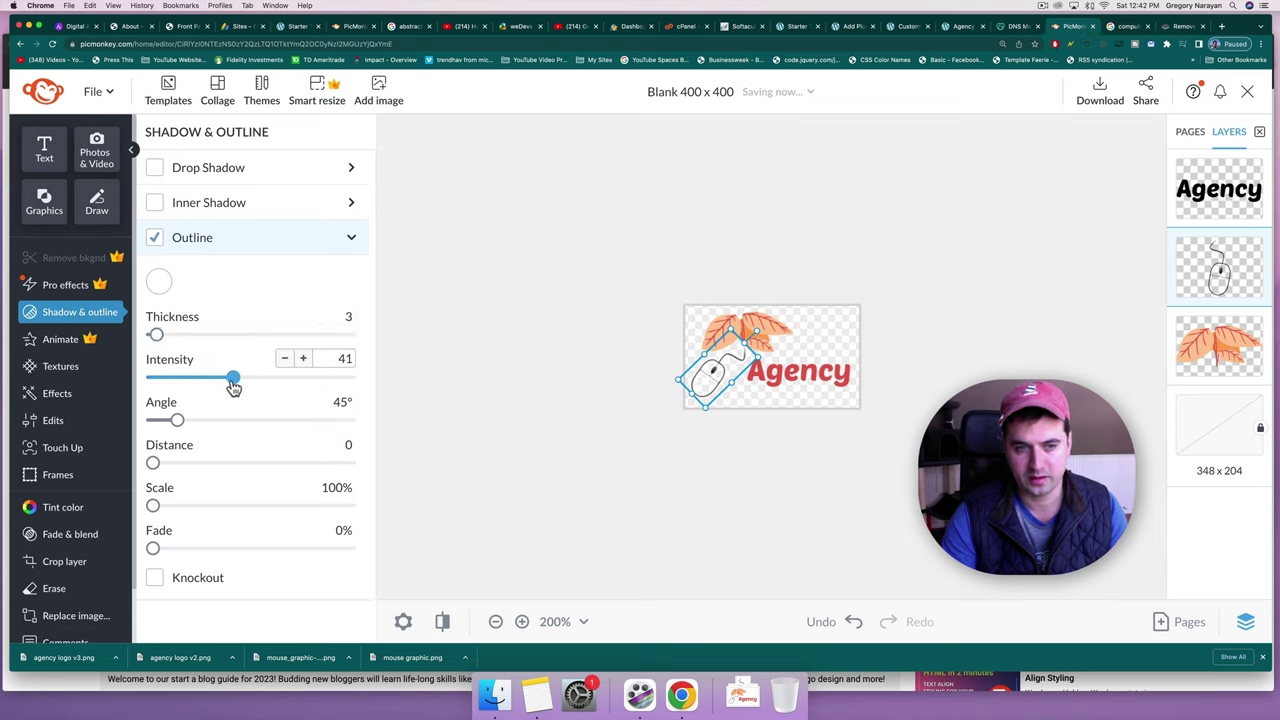
drag(231, 388, 231, 388)
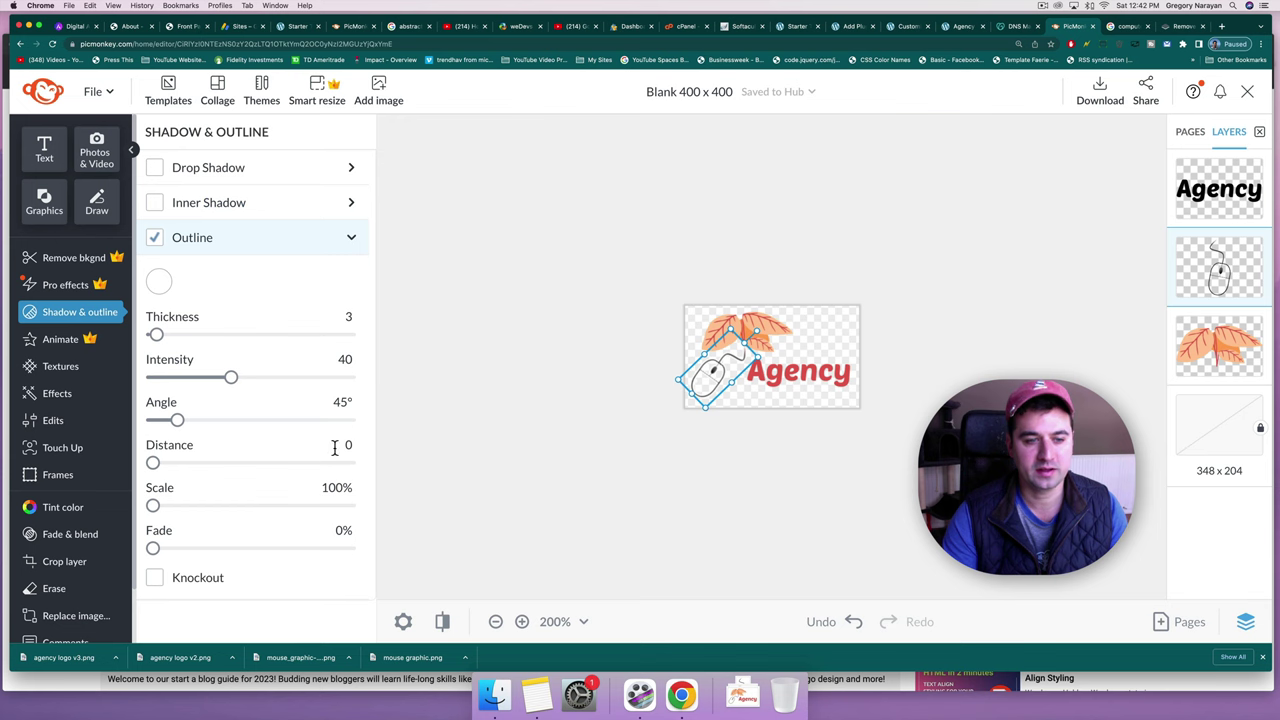
click(629, 303)
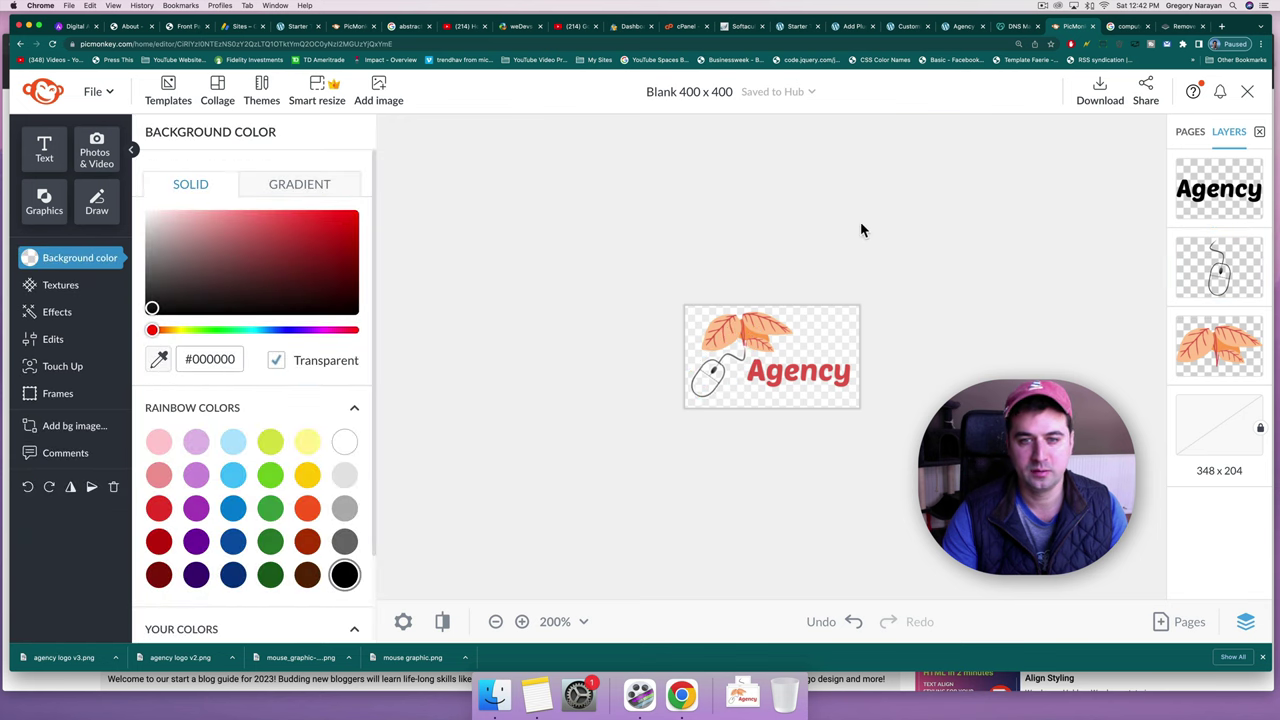
Download the logo as a PNG file named 'agency logo v4'.
click(1100, 95)
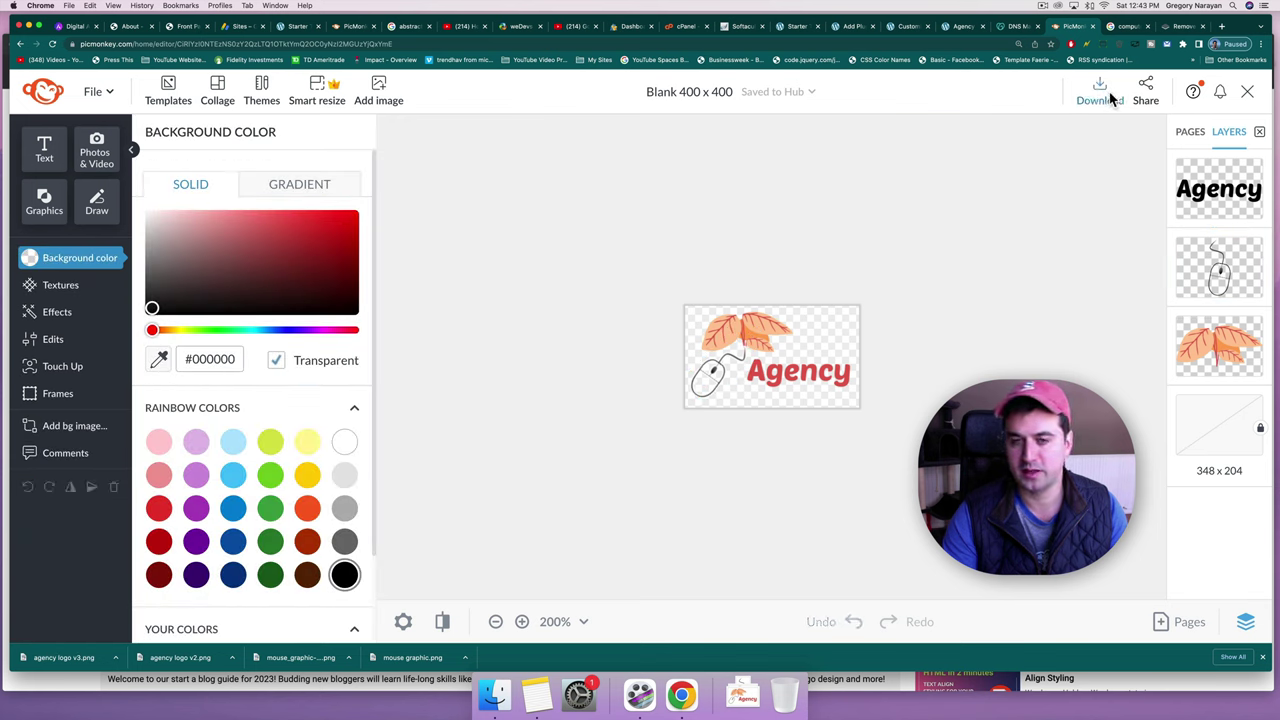
click(1152, 340)
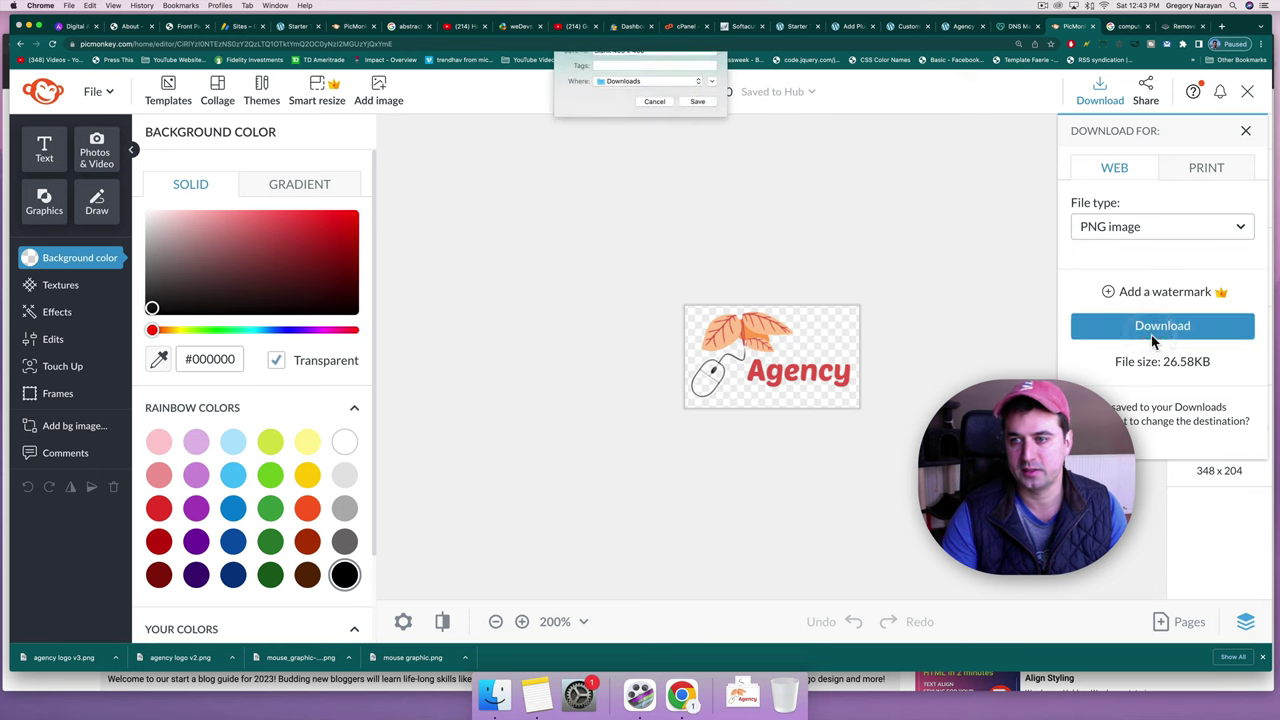
text(agency logo v4)
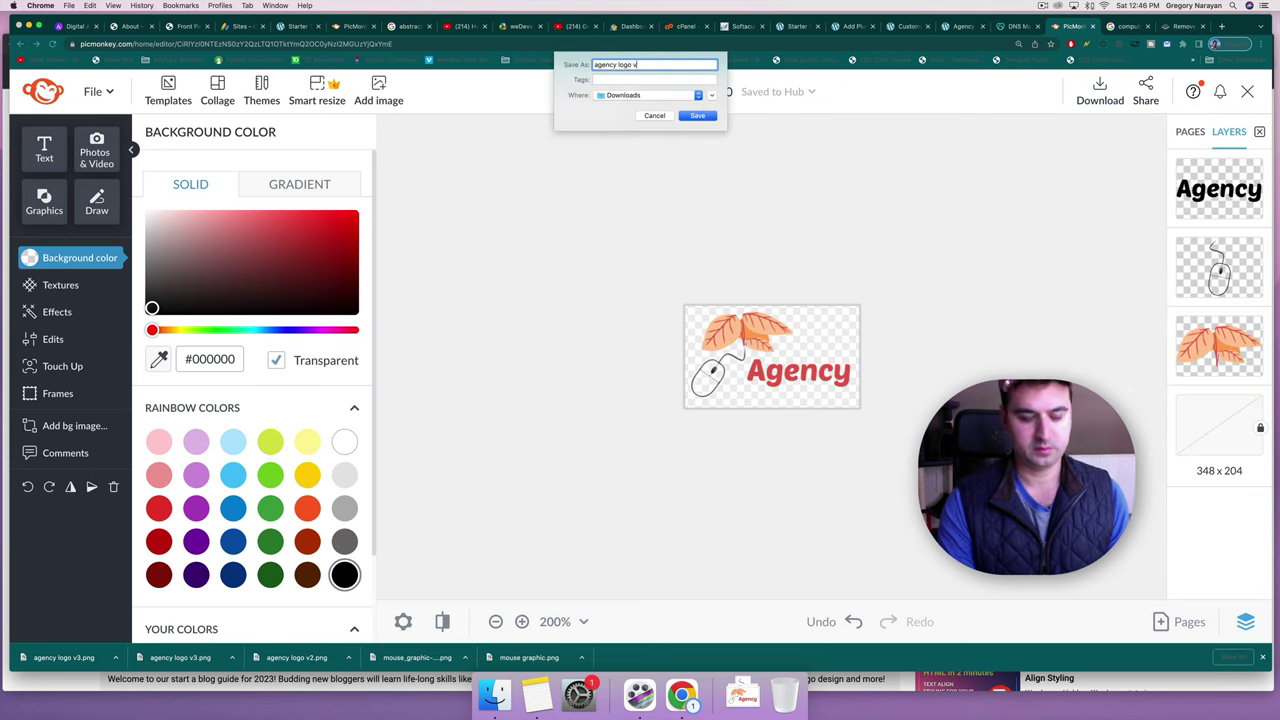
key(Return)
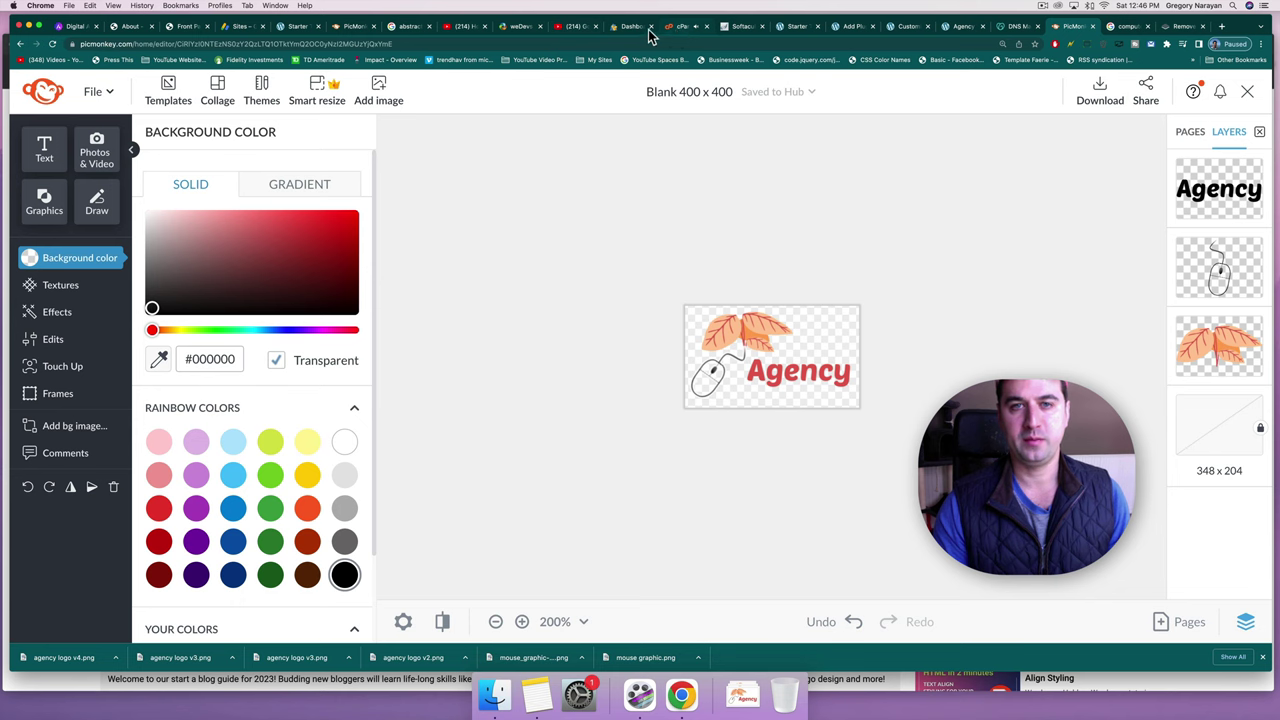
Upload 'agency logo v4' as the site logo without cropping and publish it.
click(792, 30)
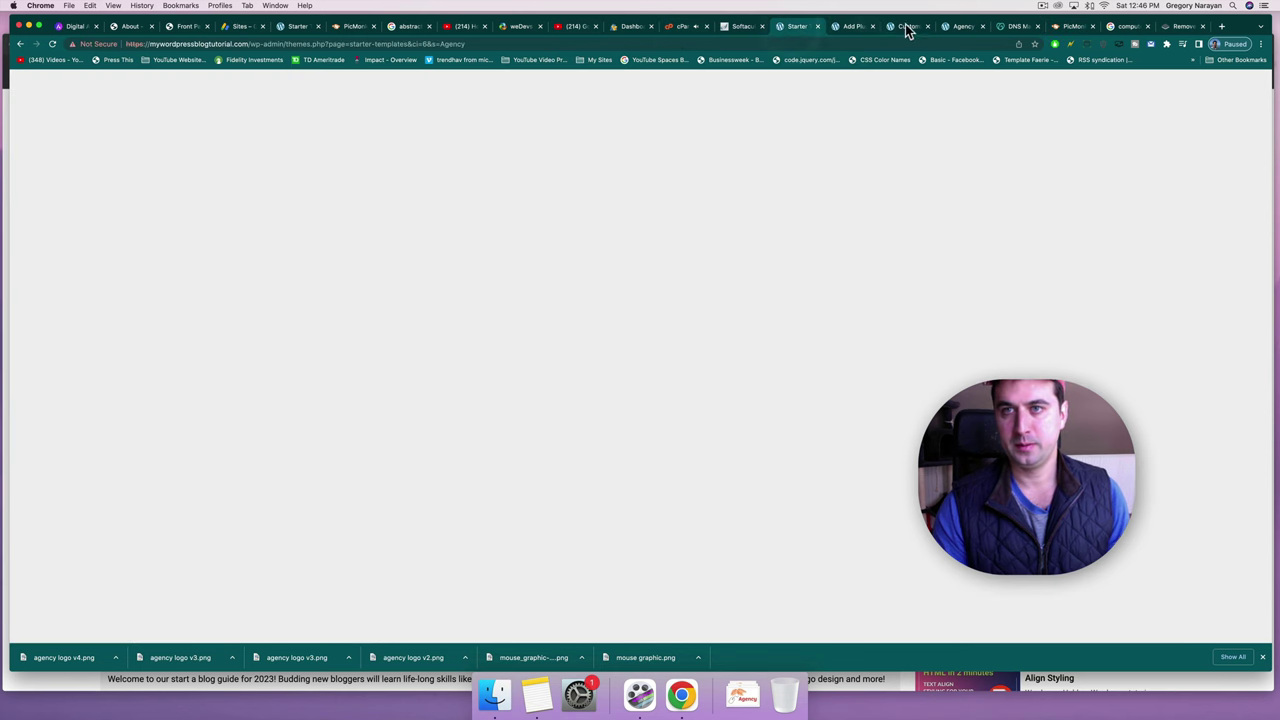
click(908, 30)
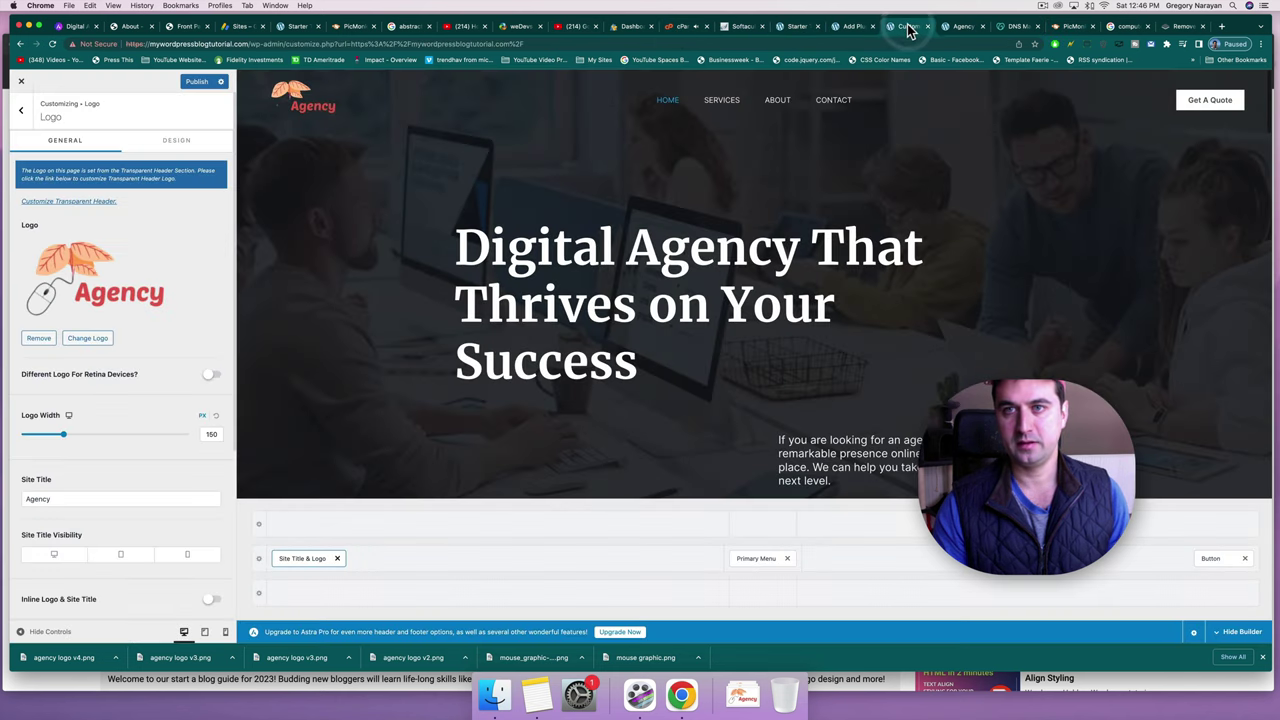
click(68, 340)
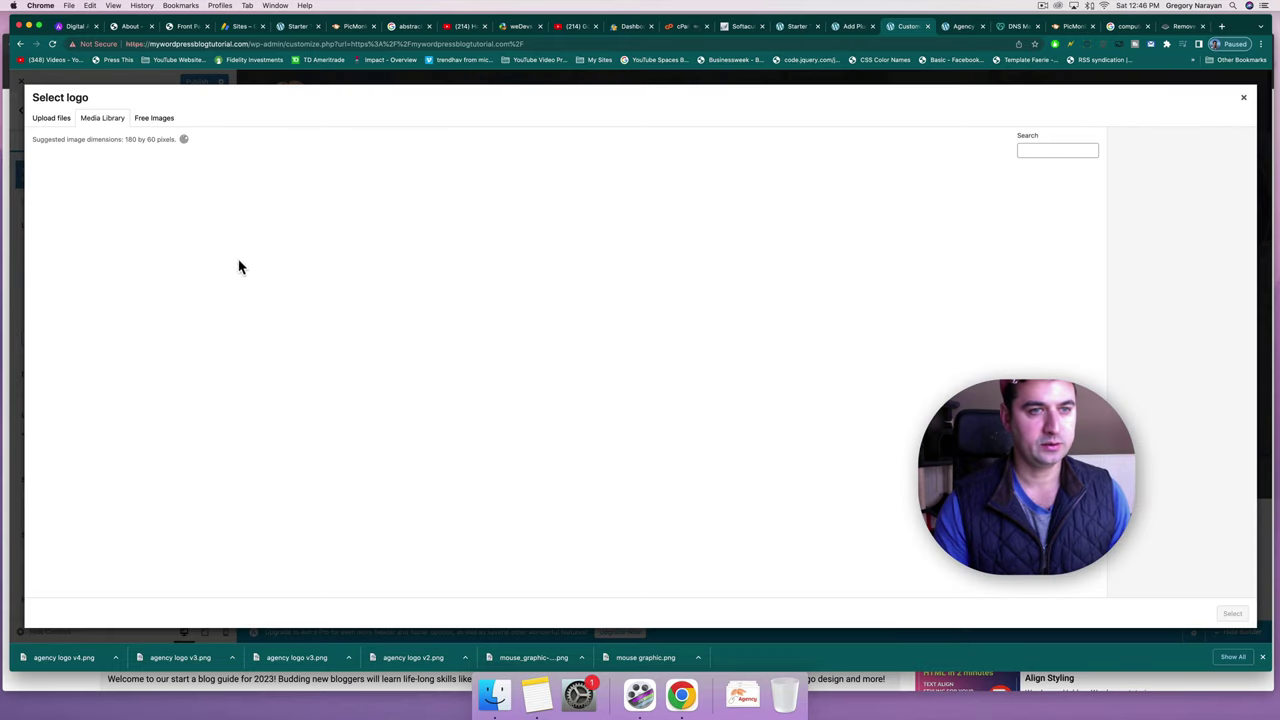
click(55, 121)
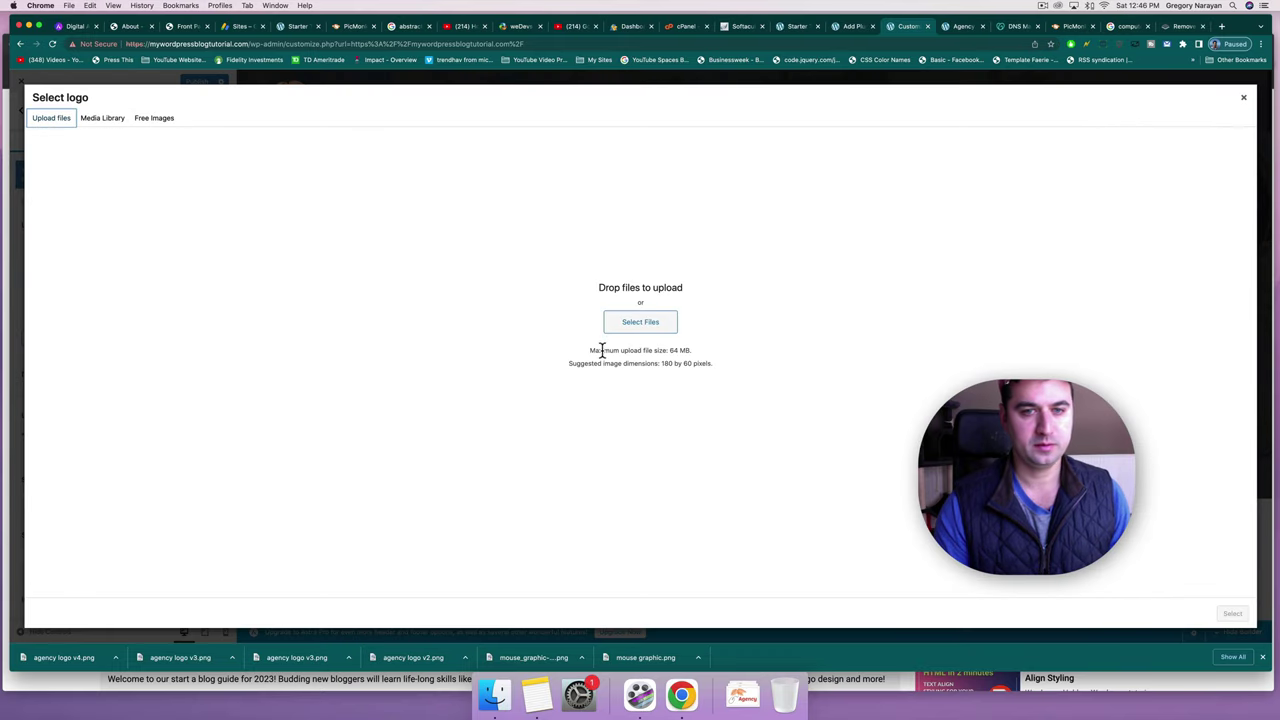
click(627, 334)
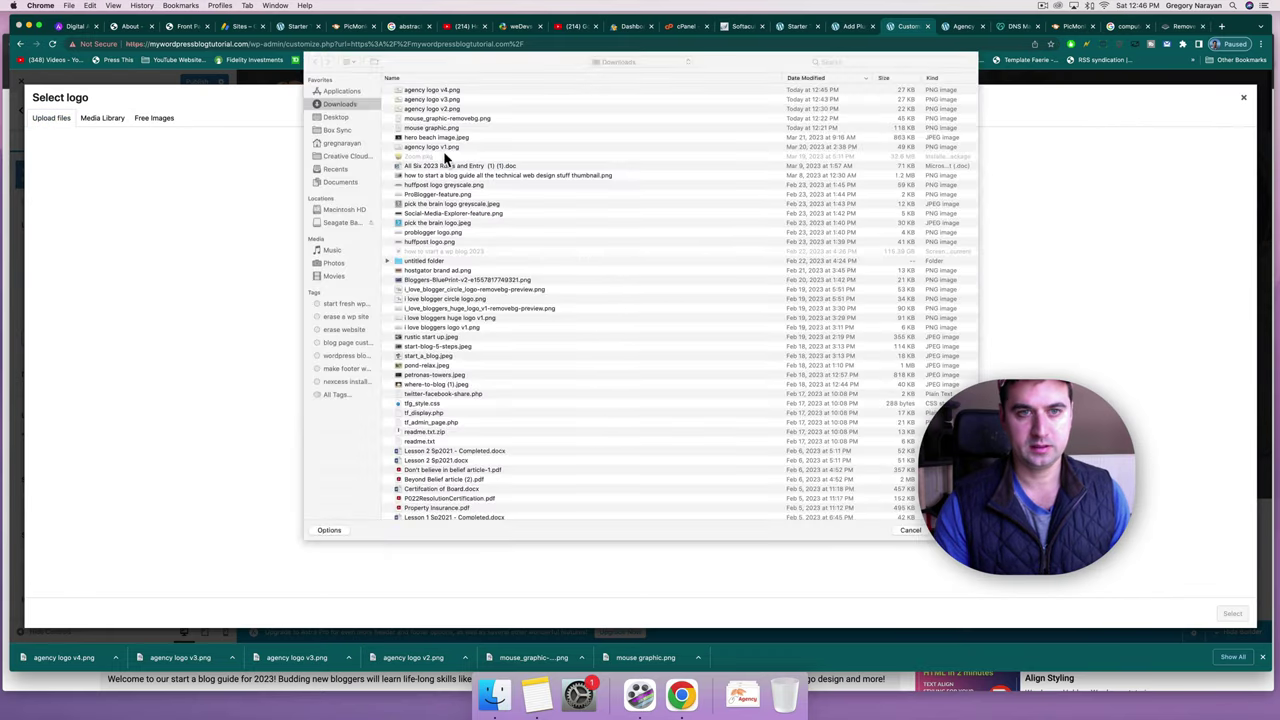
double_click(449, 86)
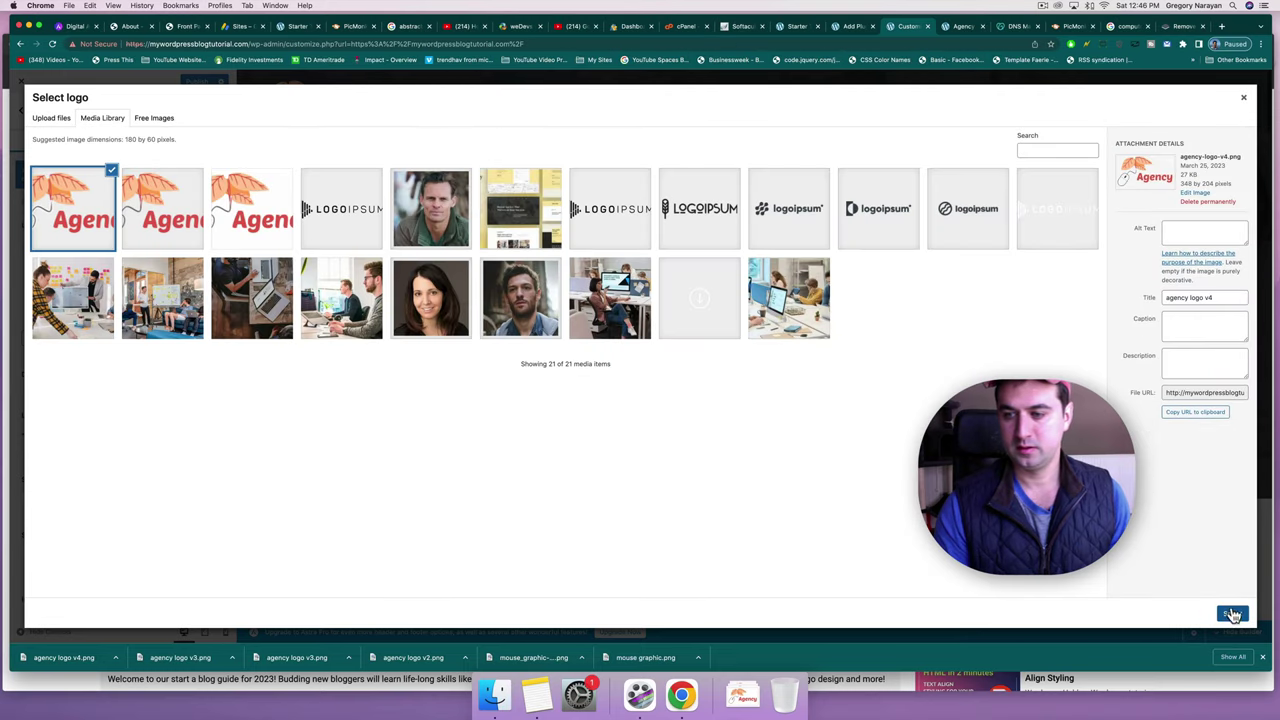
click(1232, 615)
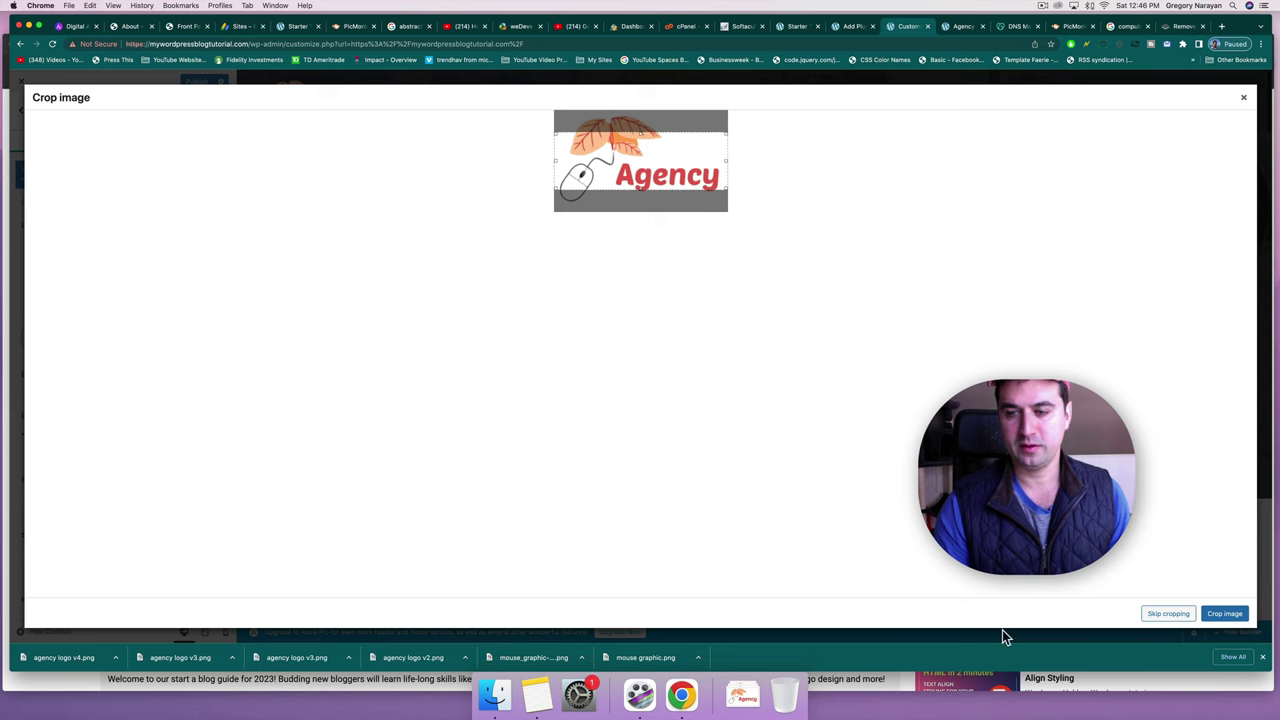
click(1168, 613)
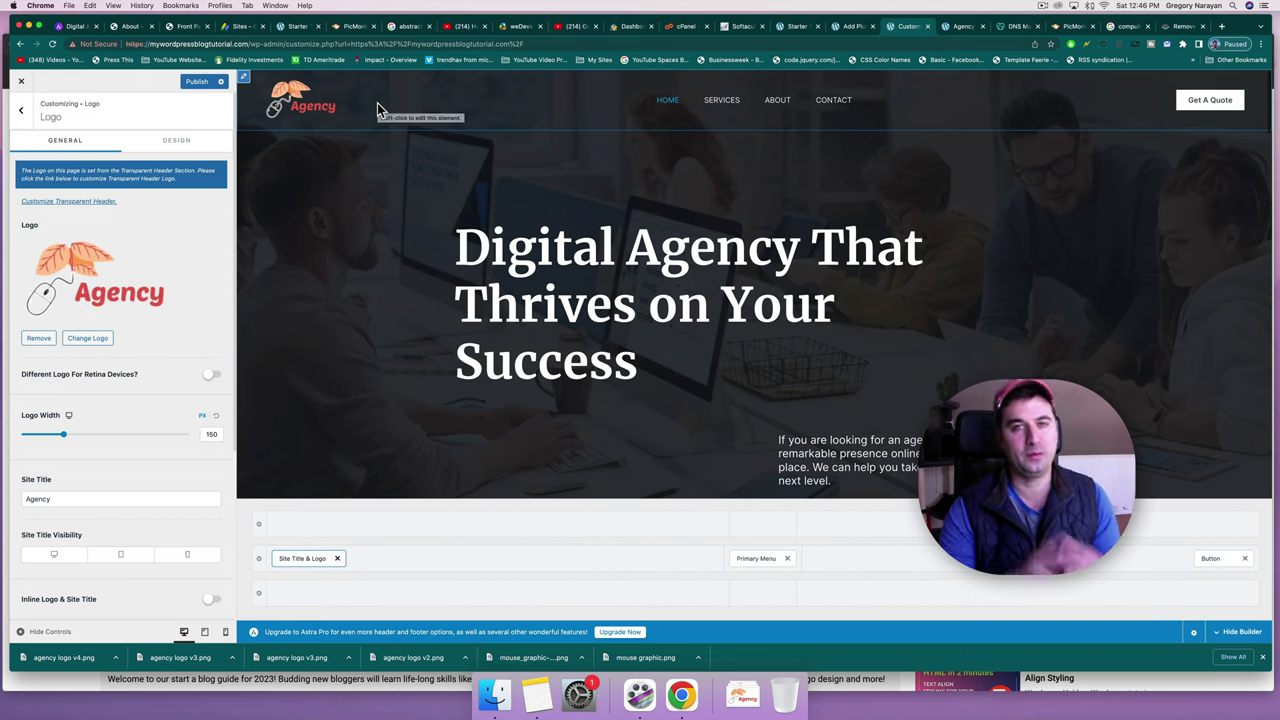
click(197, 84)
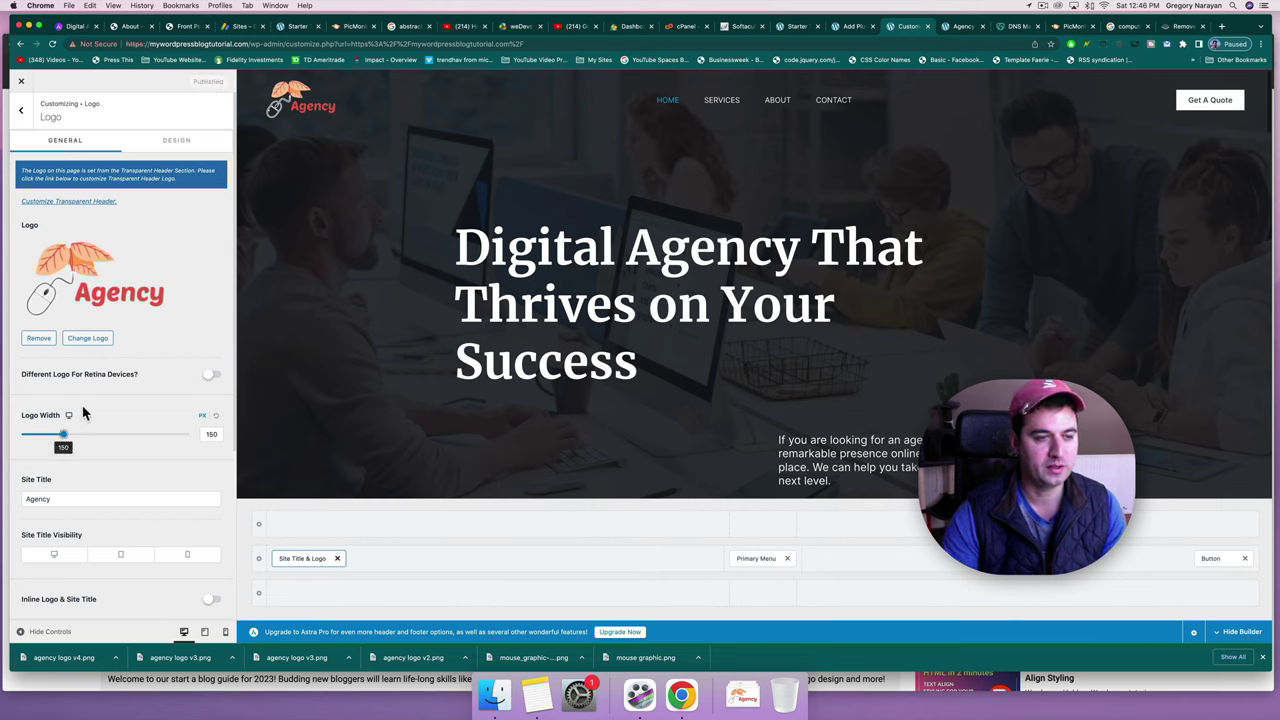
Set the logo width to 180 px, leave the retina logo off, and publish again.
mouse_move(70, 438)
mouse_down()
mouse_move(126, 436)
mouse_move(62, 446)
mouse_move(74, 445)
mouse_up()
scroll(200, 391, down, 5)
scroll(200, 391, up, 5)
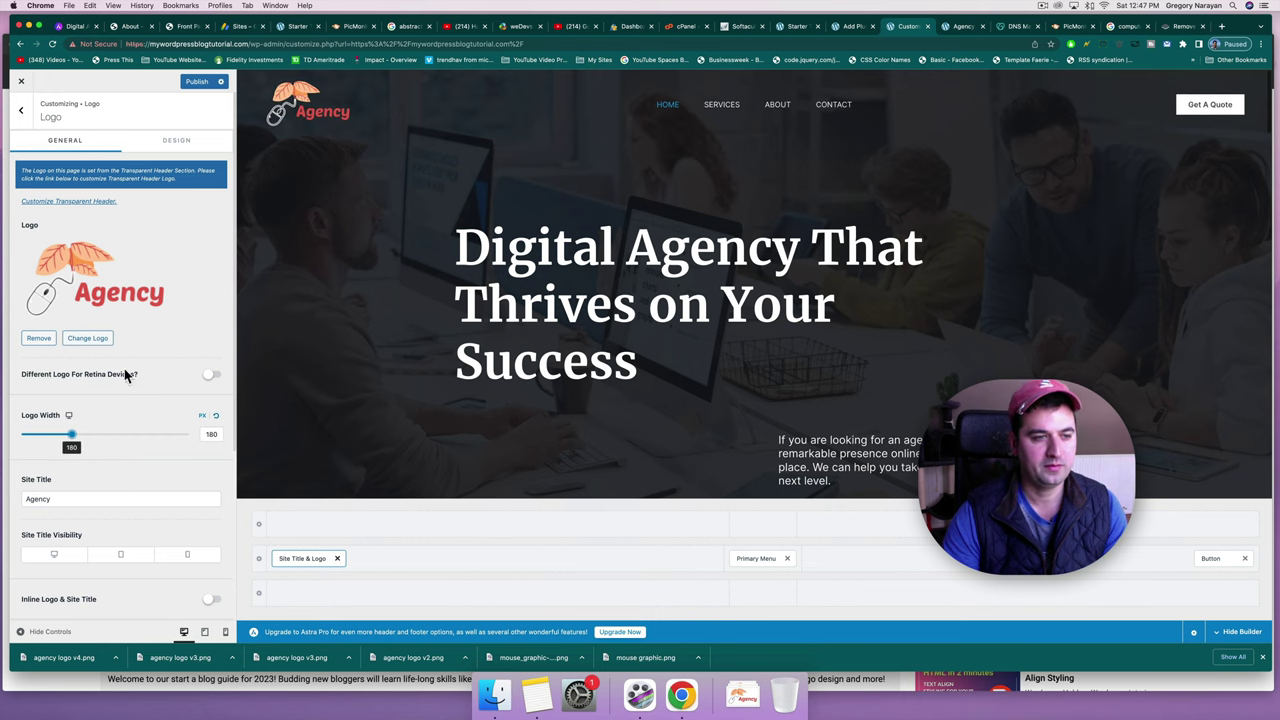
click(208, 377)
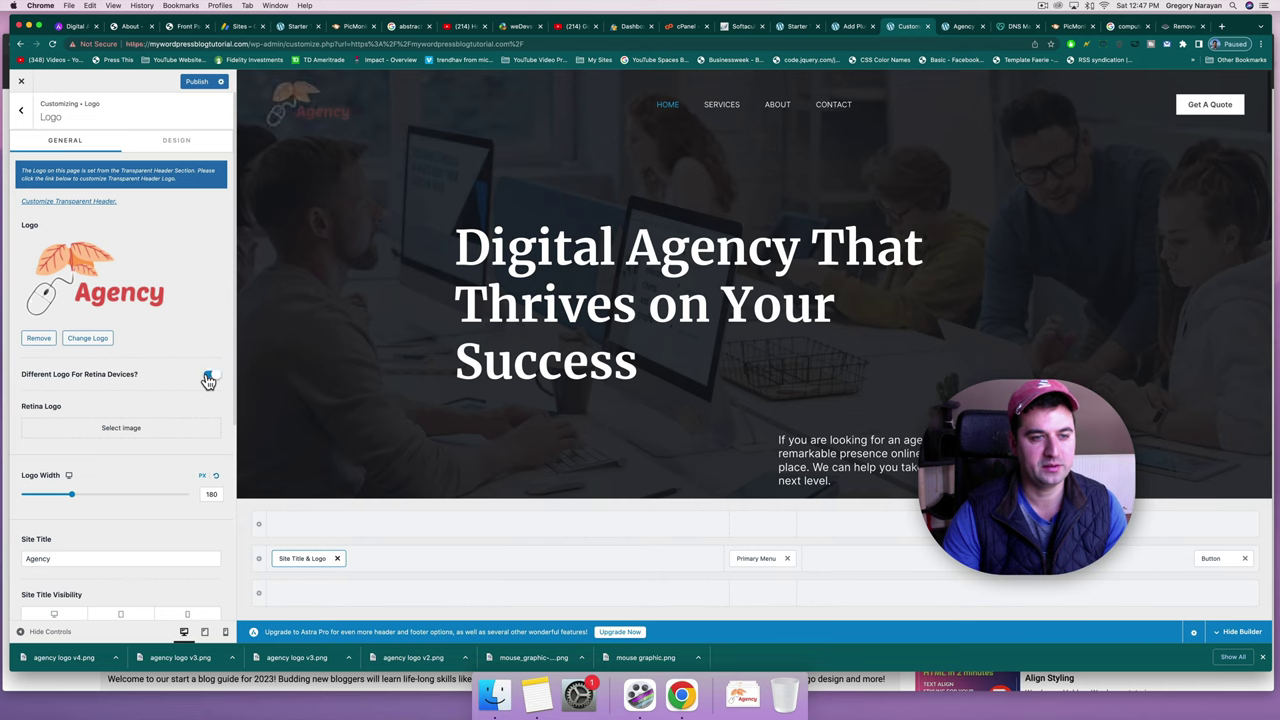
click(208, 377)
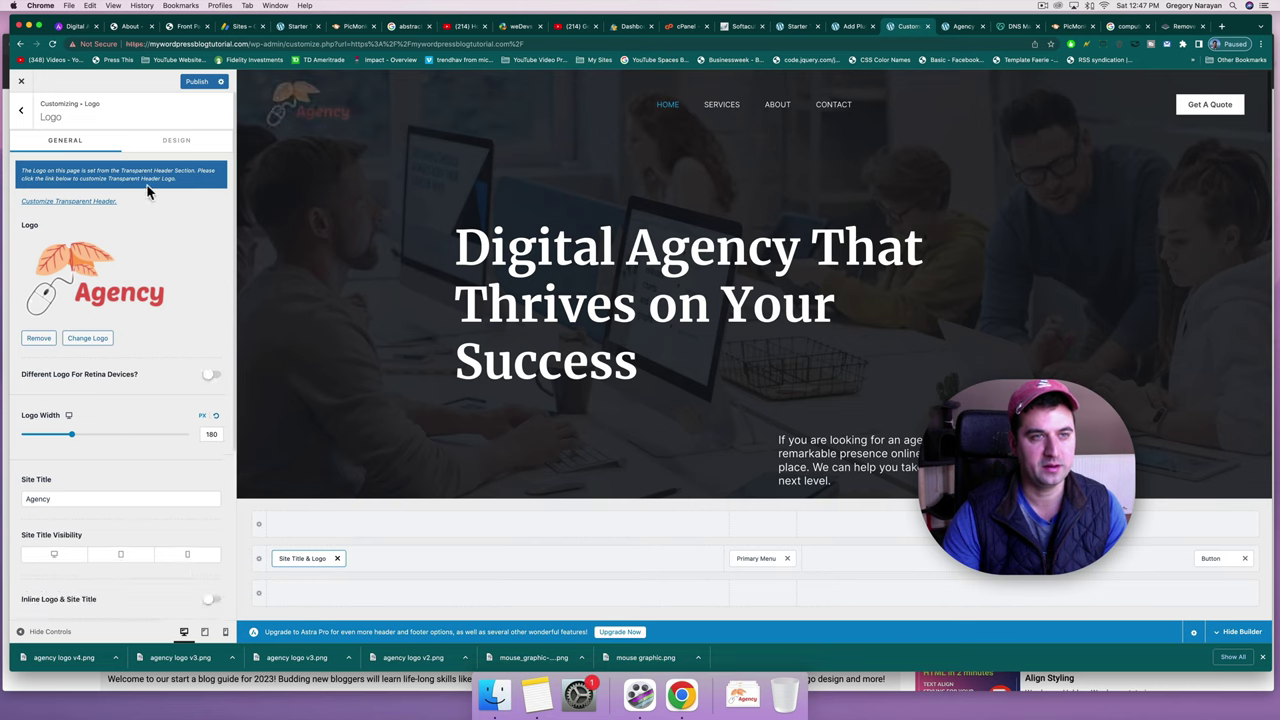
click(186, 87)
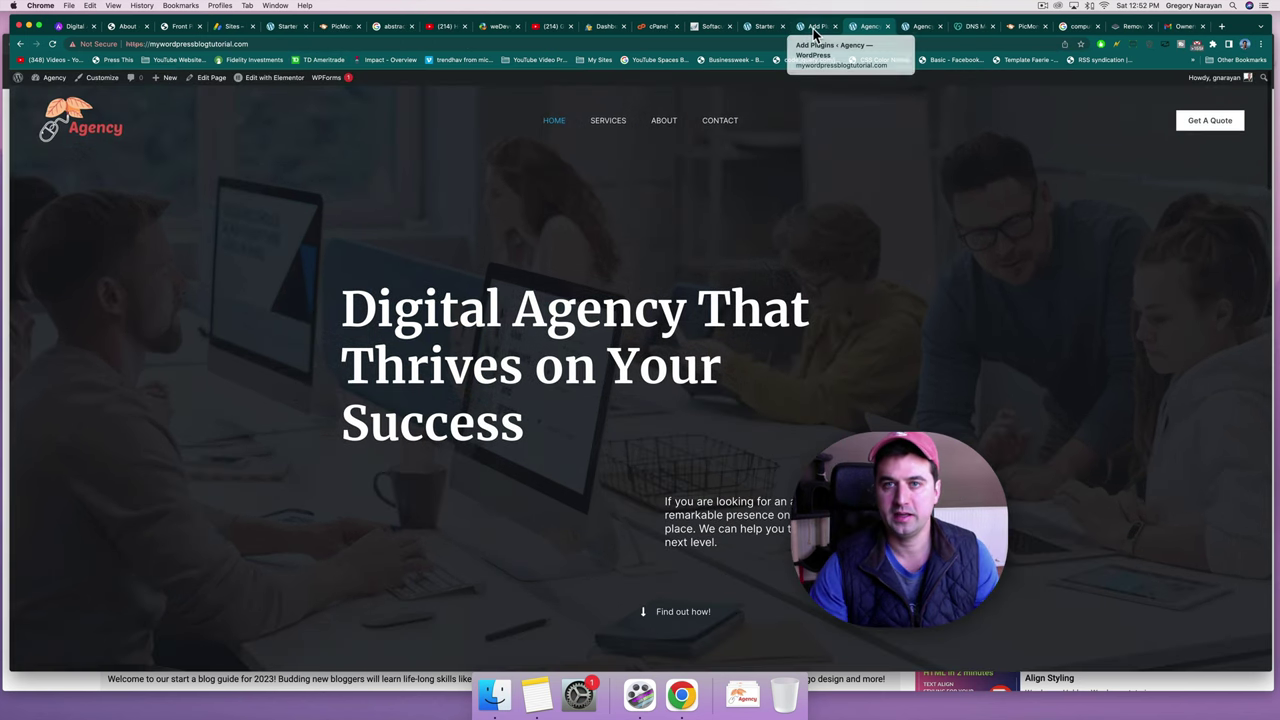
Switch to the HostGator cPanel tab to check the support chat.
click(655, 26)
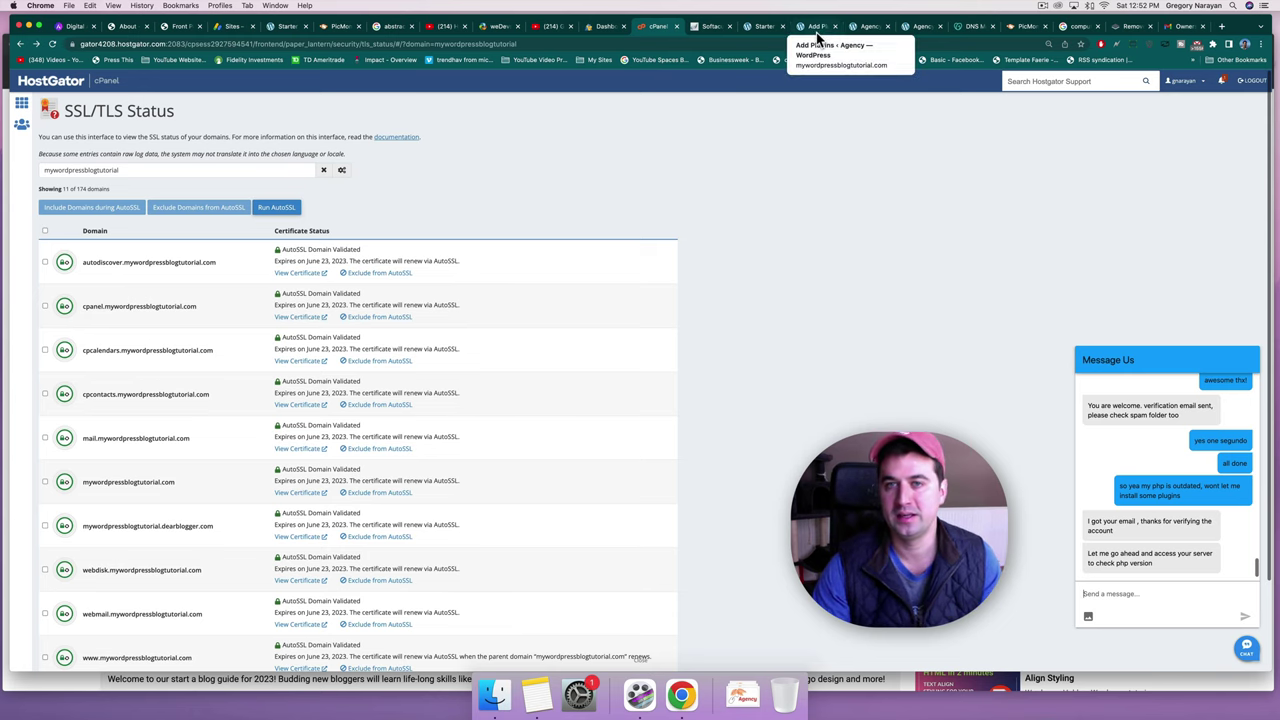
Switch to the 'Agency – Digital Agency Extraordinaire' site tab to see the new logo.
click(866, 28)
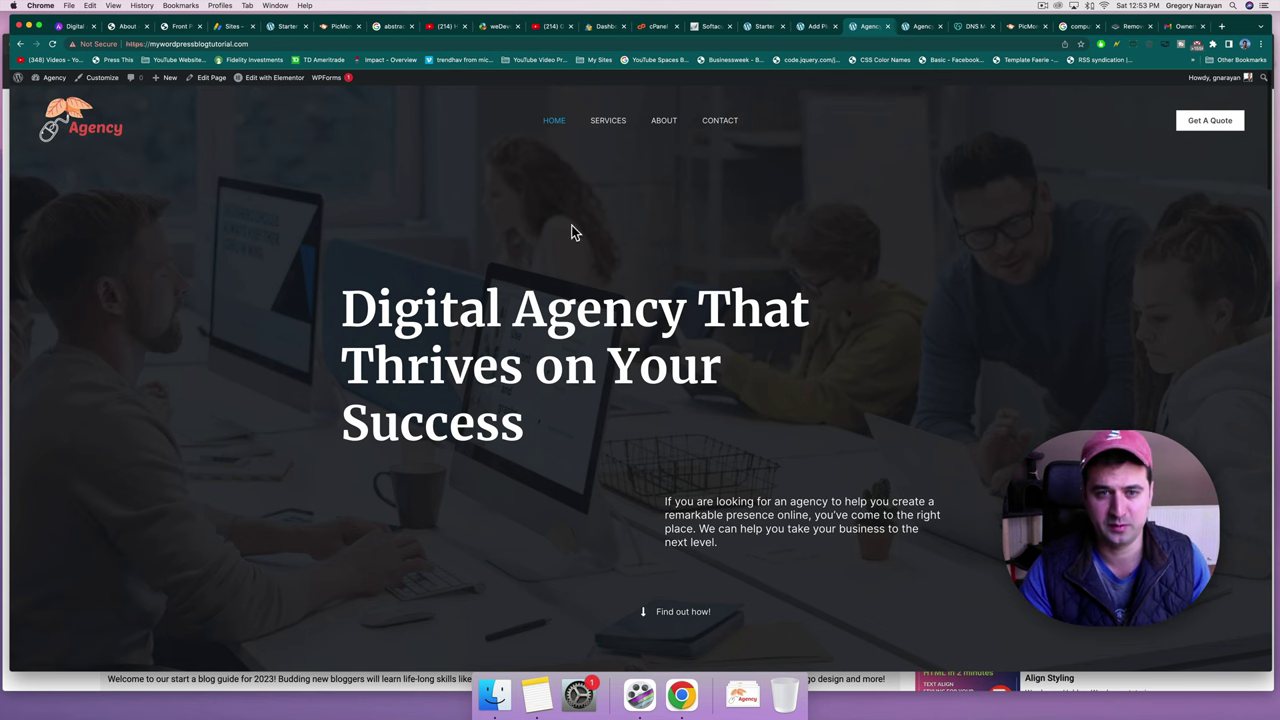
Go from the site to the WordPress admin Pages list showing all six pages.
scroll(608, 270, down, 3)
scroll(606, 270, down, 3)
scroll(606, 270, up, 5)
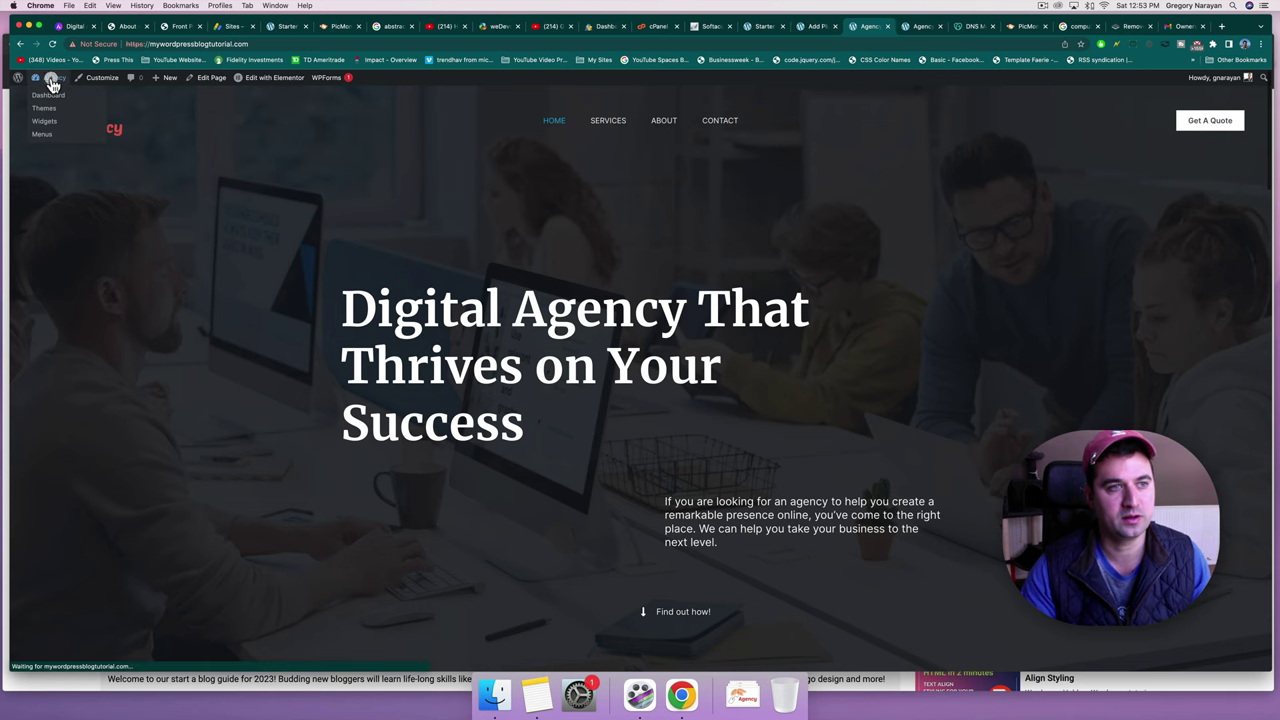
click(48, 93)
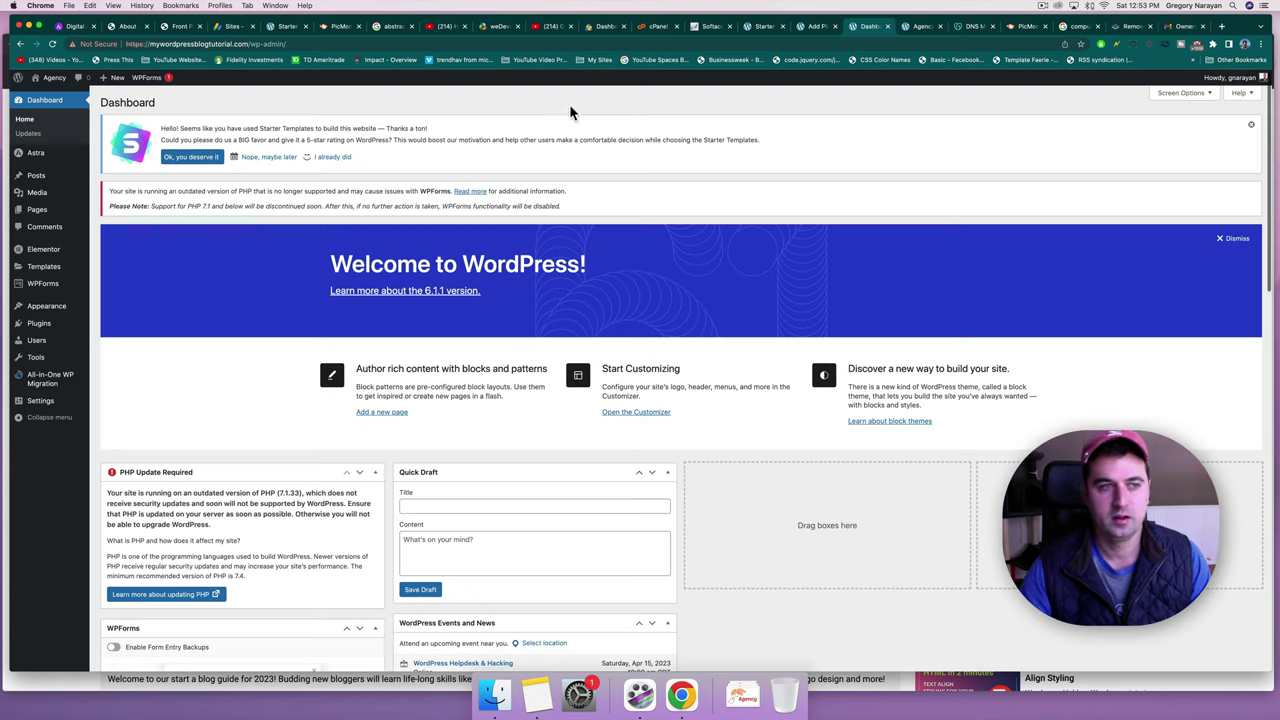
click(44, 214)
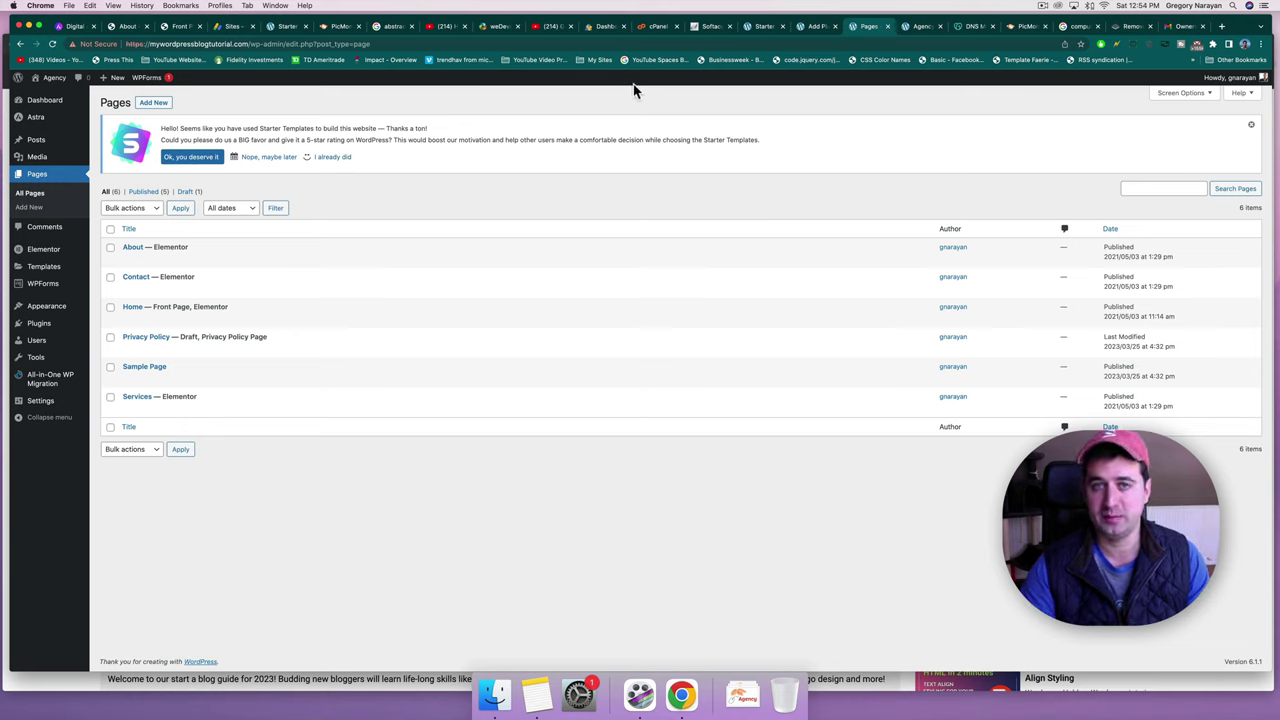
click(156, 104)
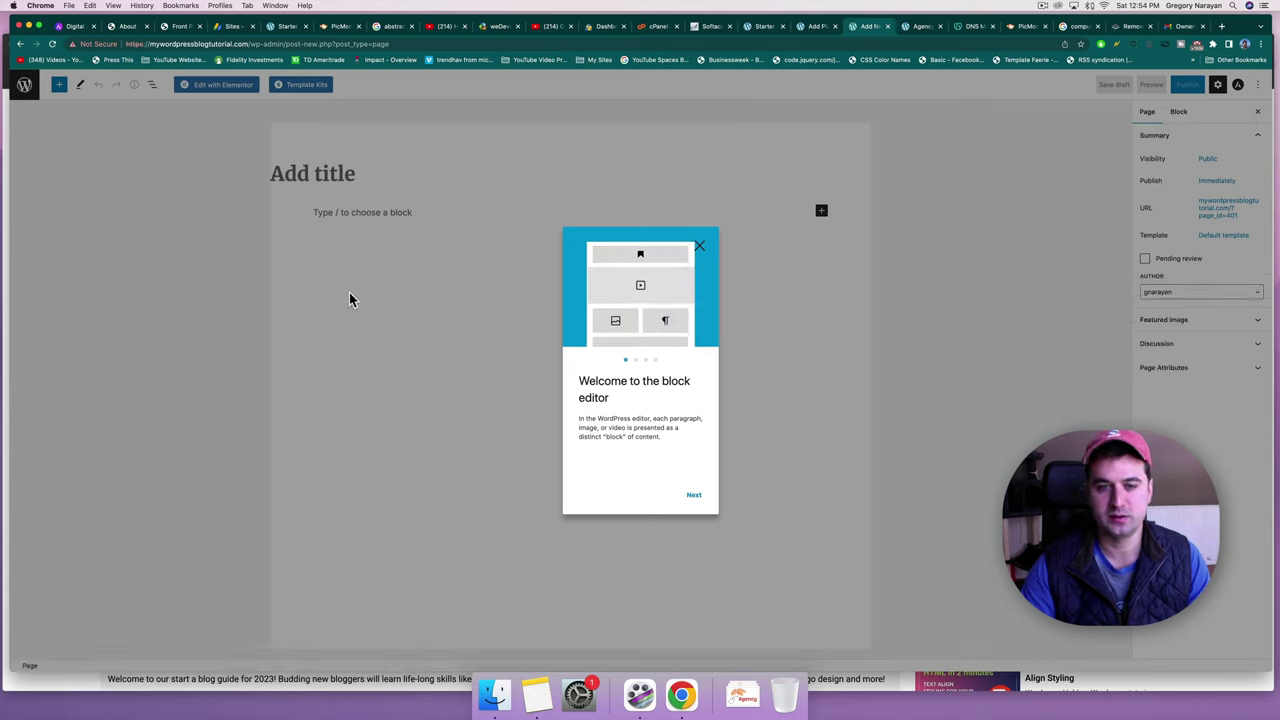
click(17, 45)
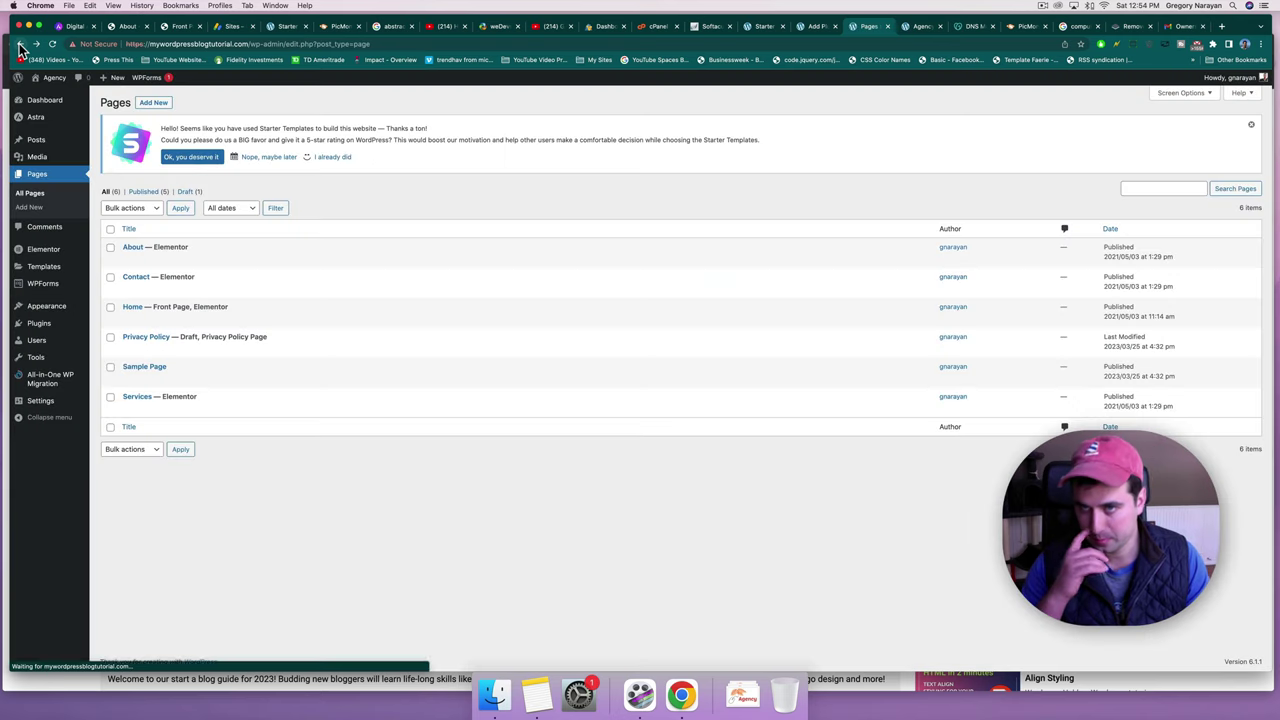
Install and activate the Classic Editor plugin from Plugins > Add New.
mouse_move(47, 328)
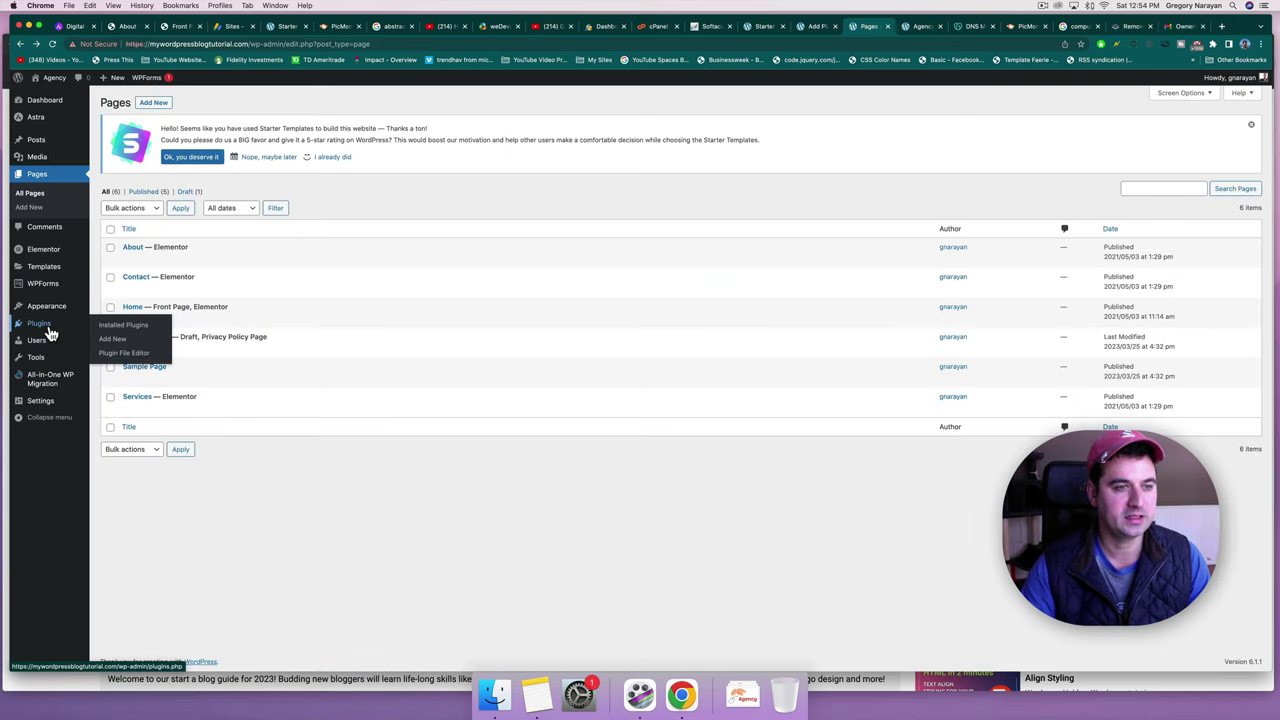
click(118, 340)
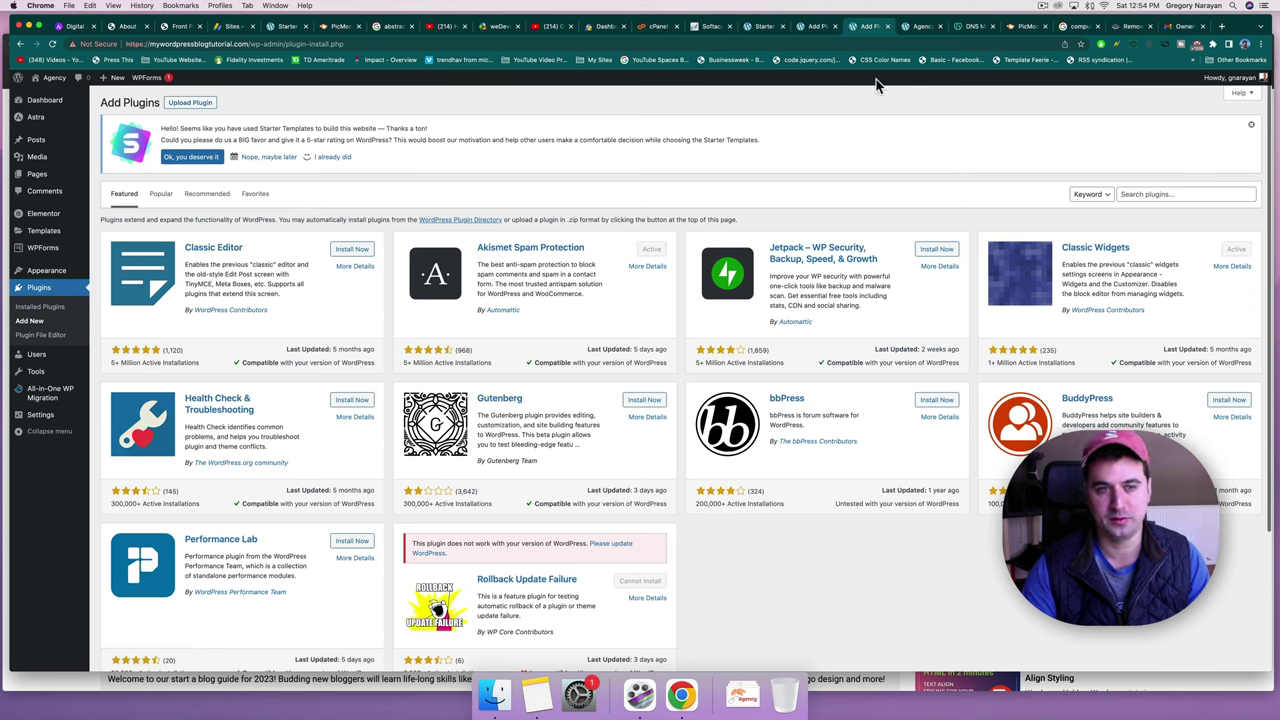
click(358, 250)
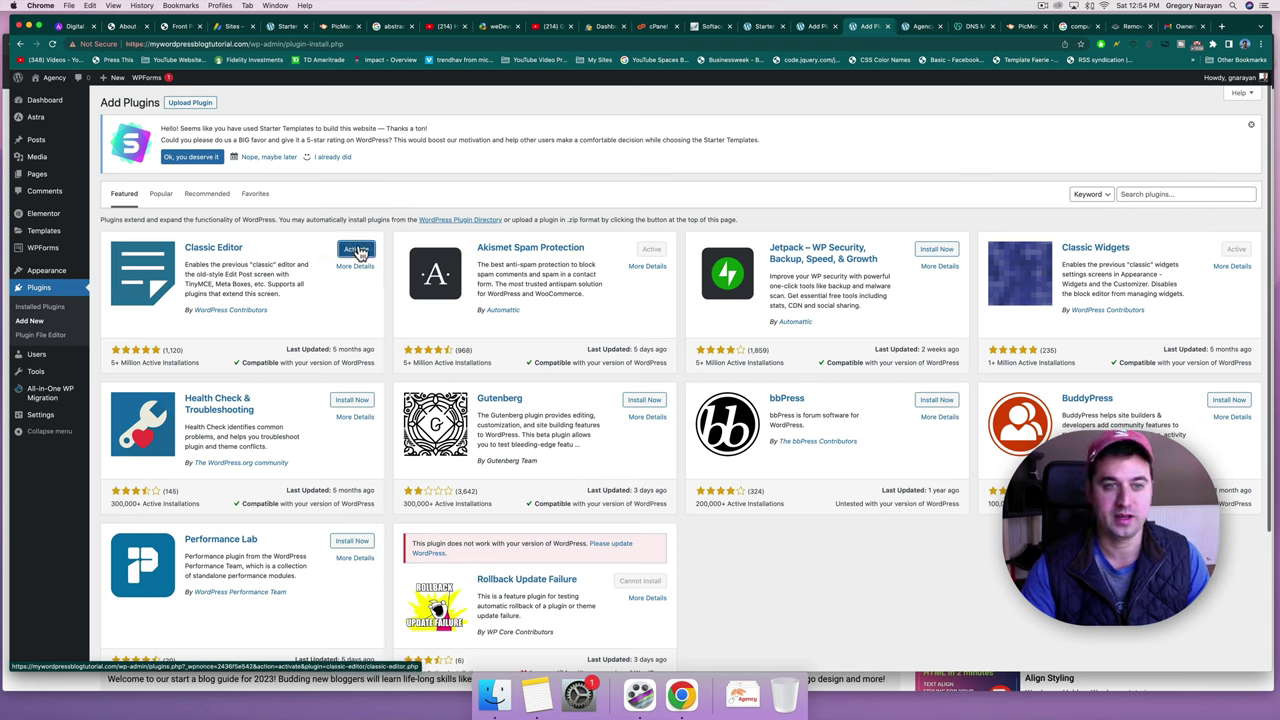
click(357, 250)
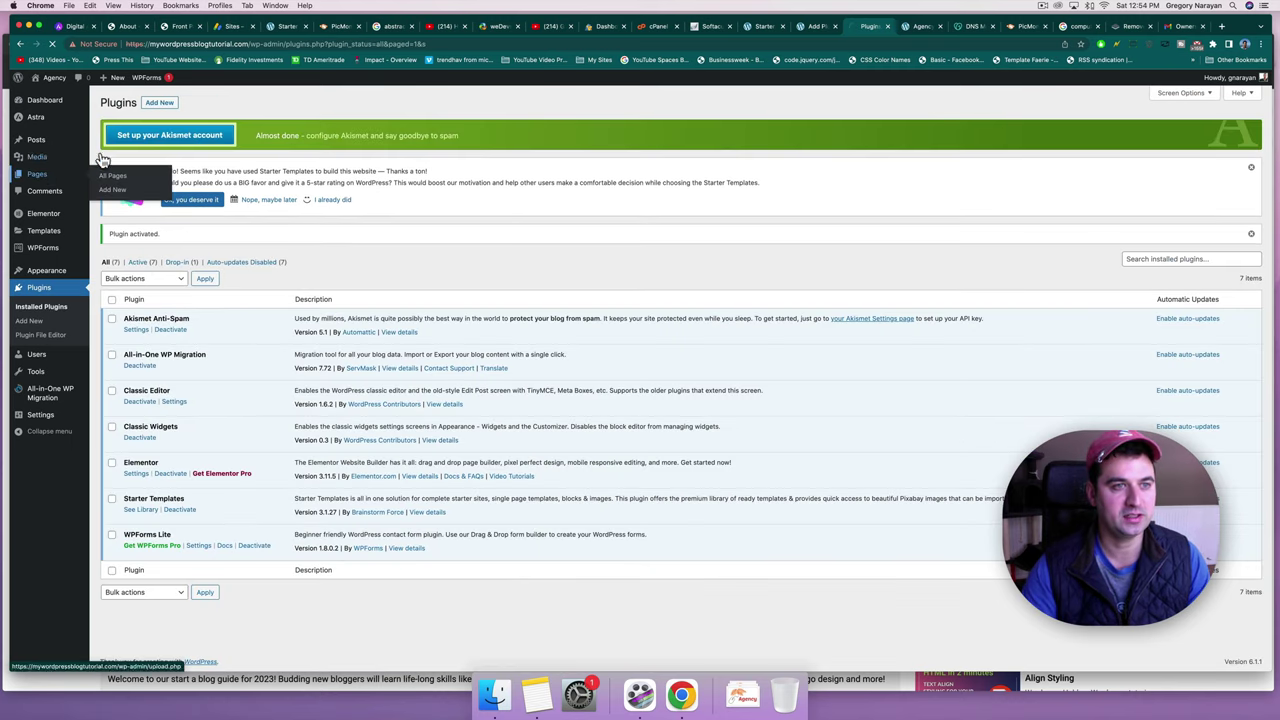
click(44, 174)
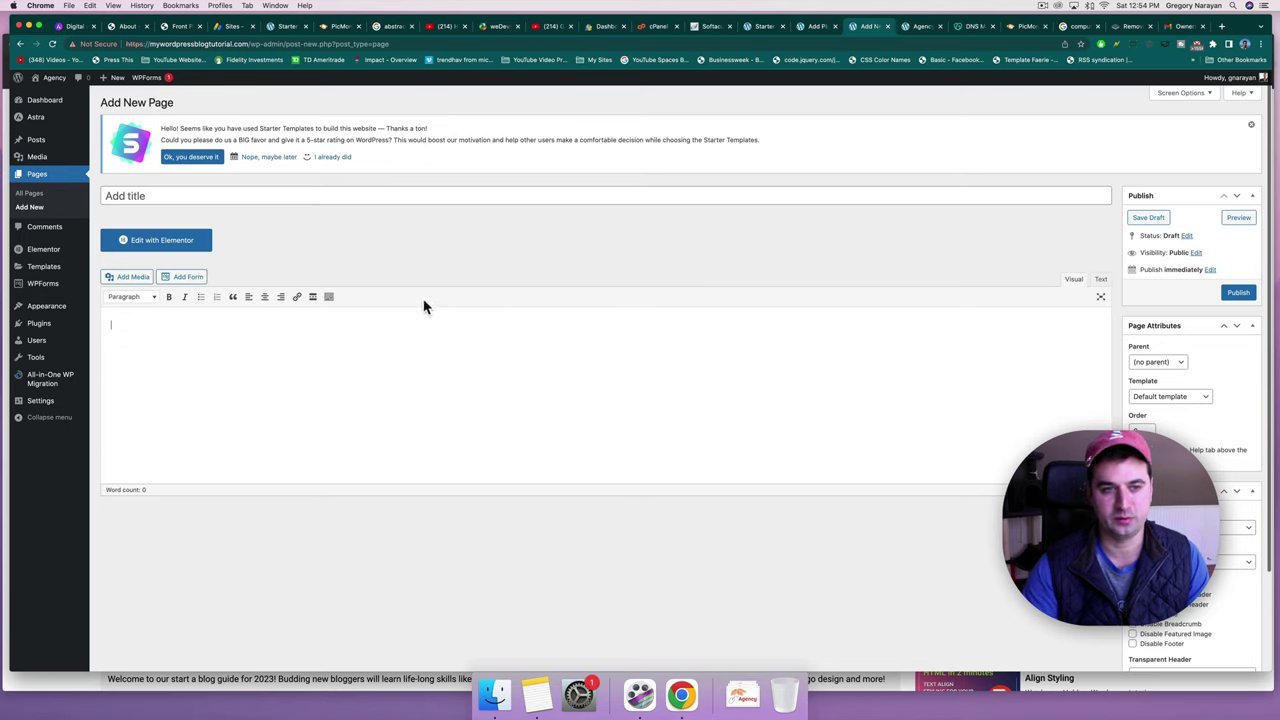
Create and publish an empty page titled 'Blog'.
click(333, 299)
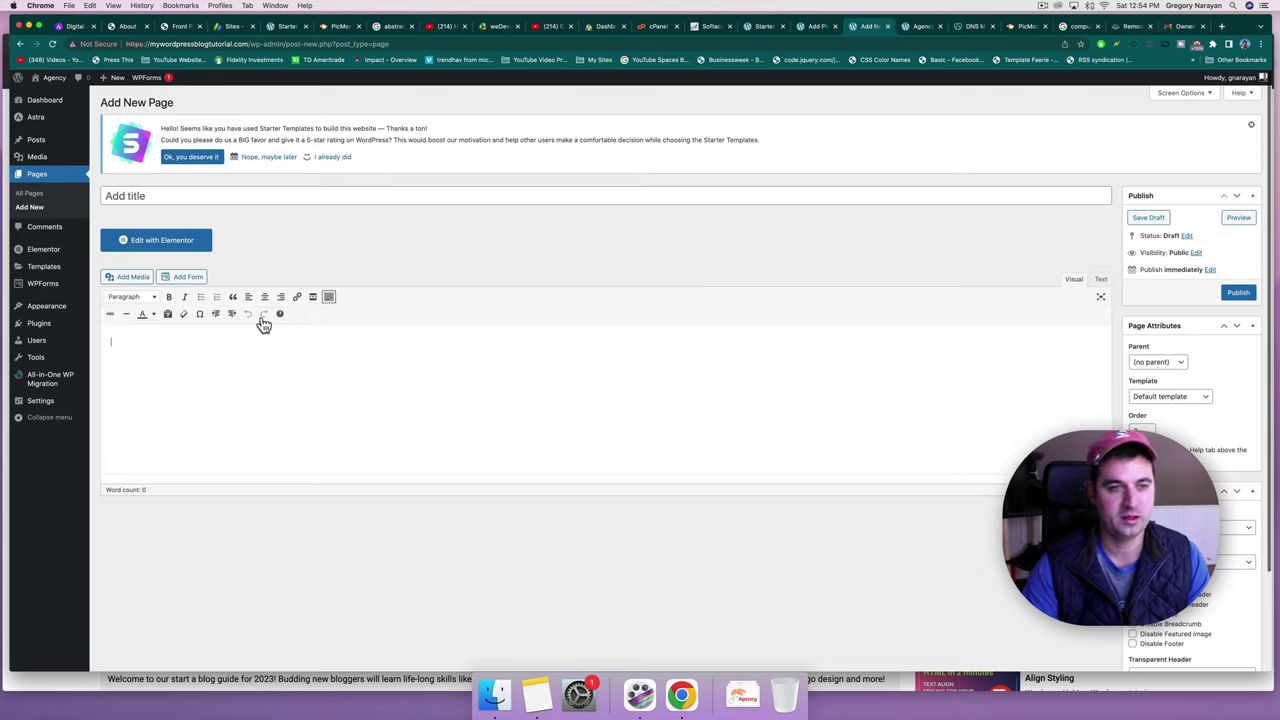
click(302, 346)
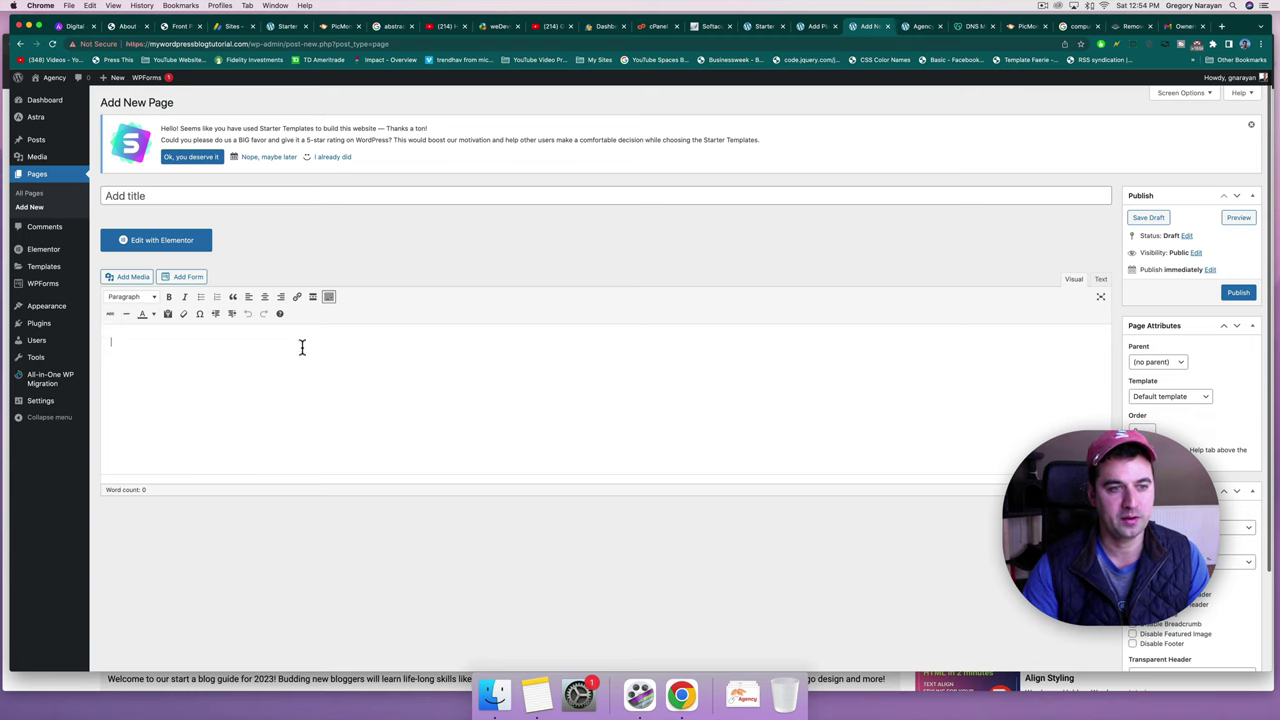
click(339, 193)
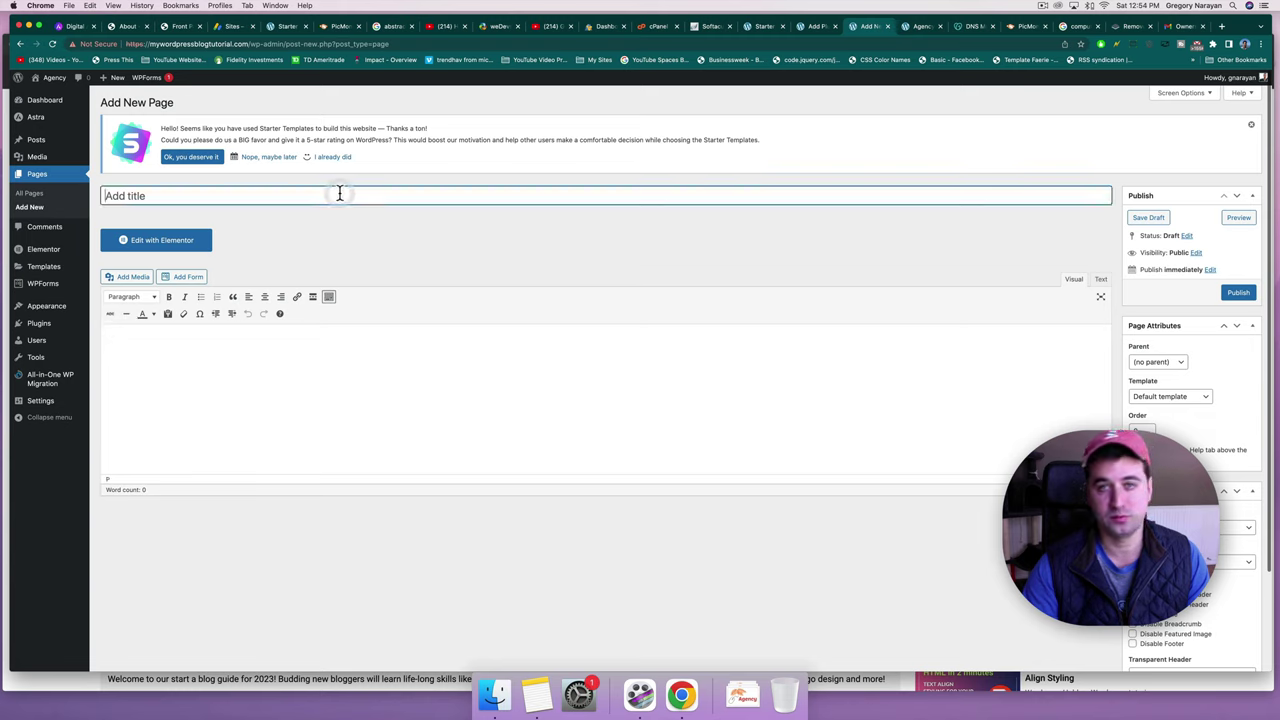
text(Blog)
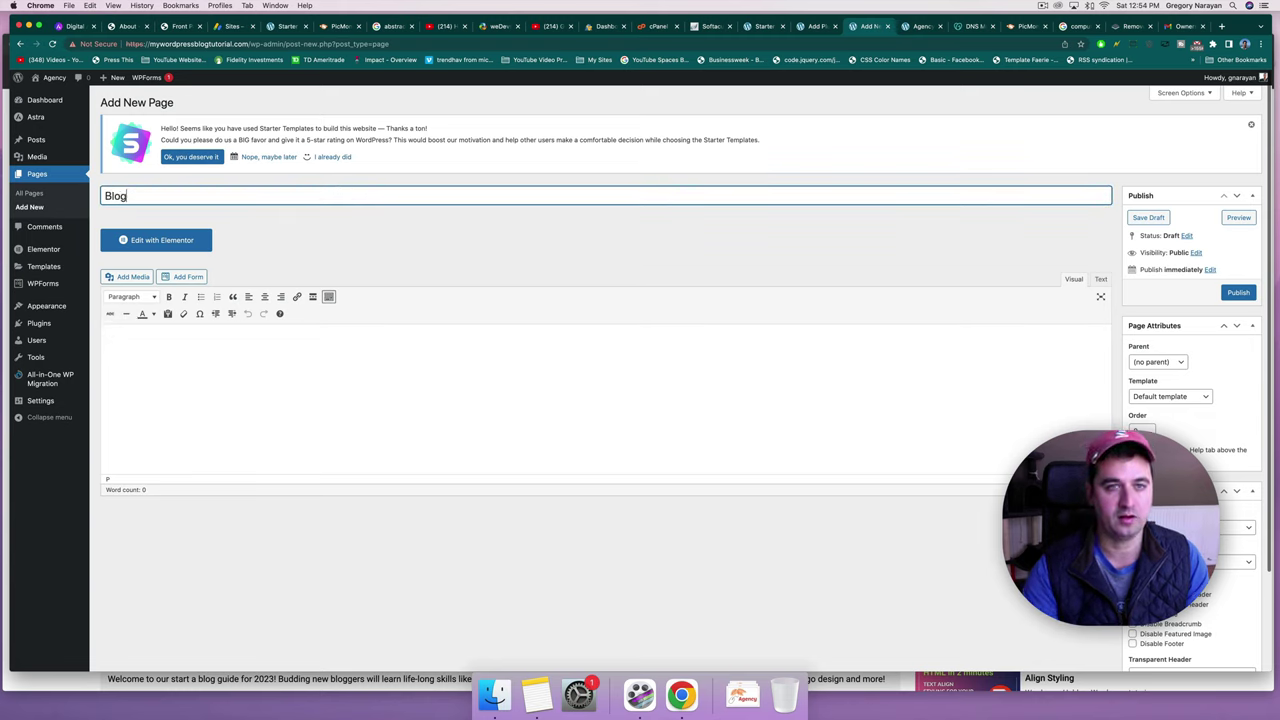
click(1239, 293)
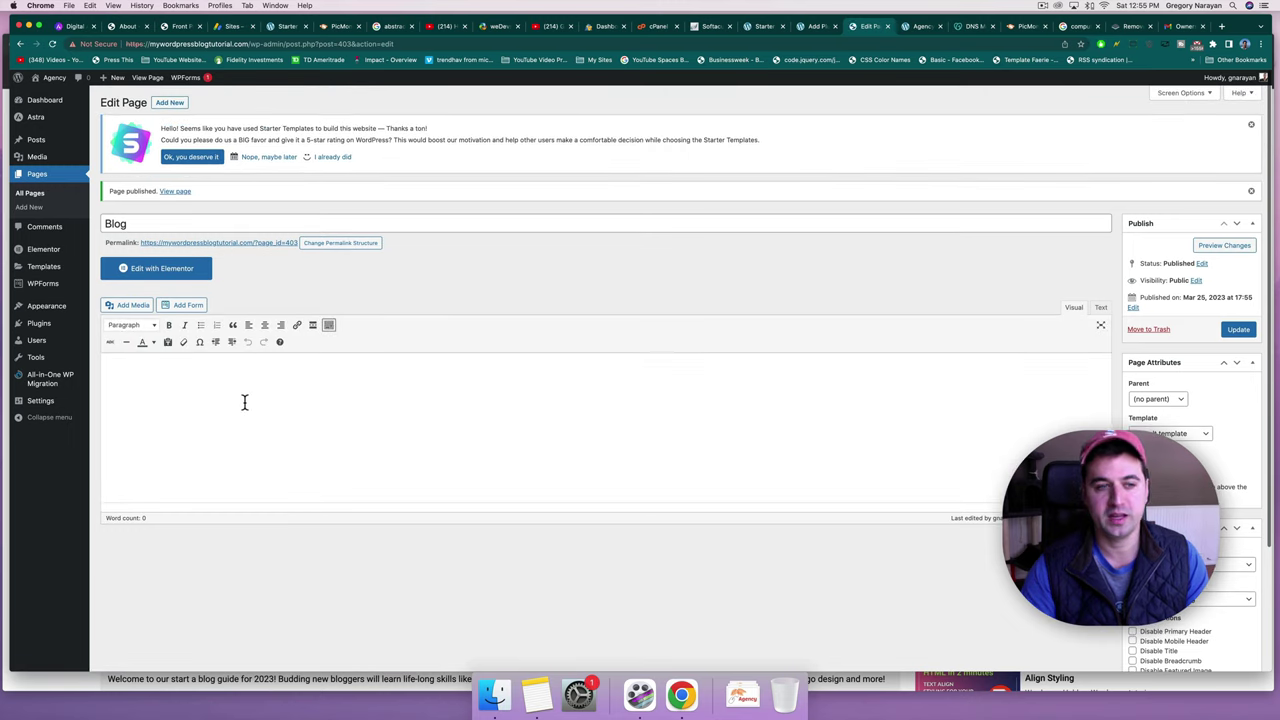
click(244, 402)
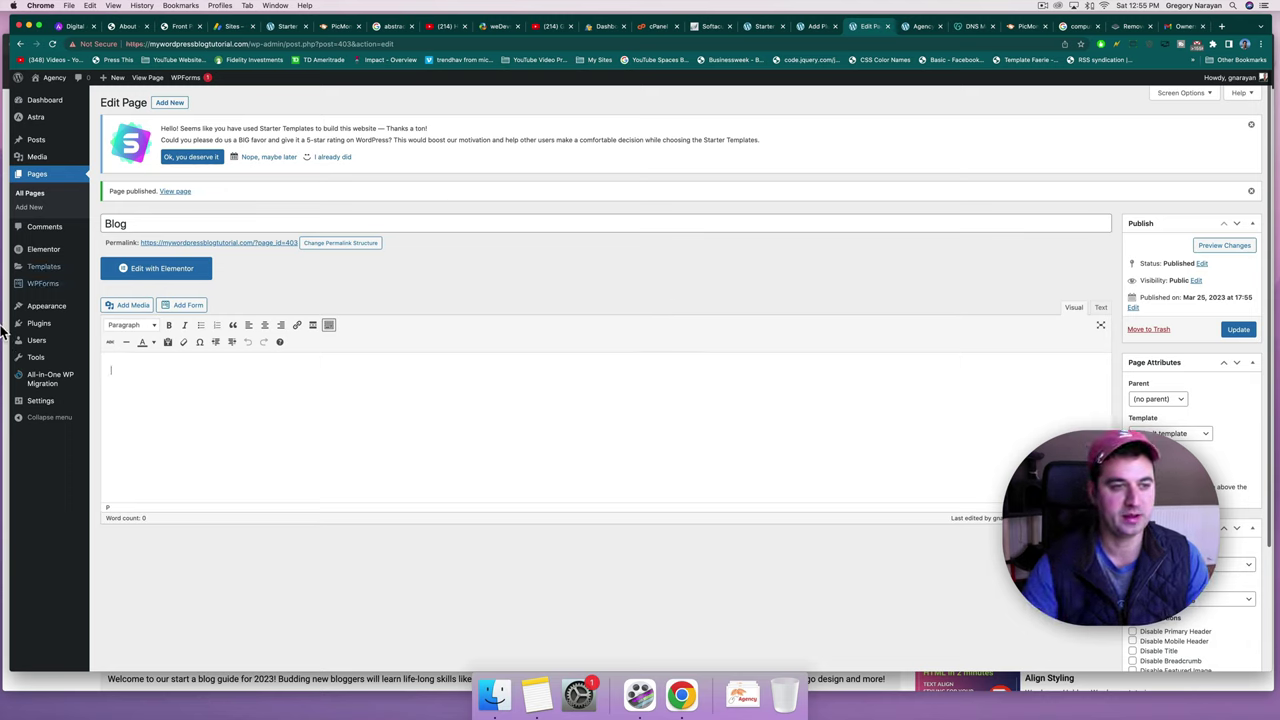
Choose Blog as the posts page in Reading settings, save, and view the live site.
mouse_move(37, 408)
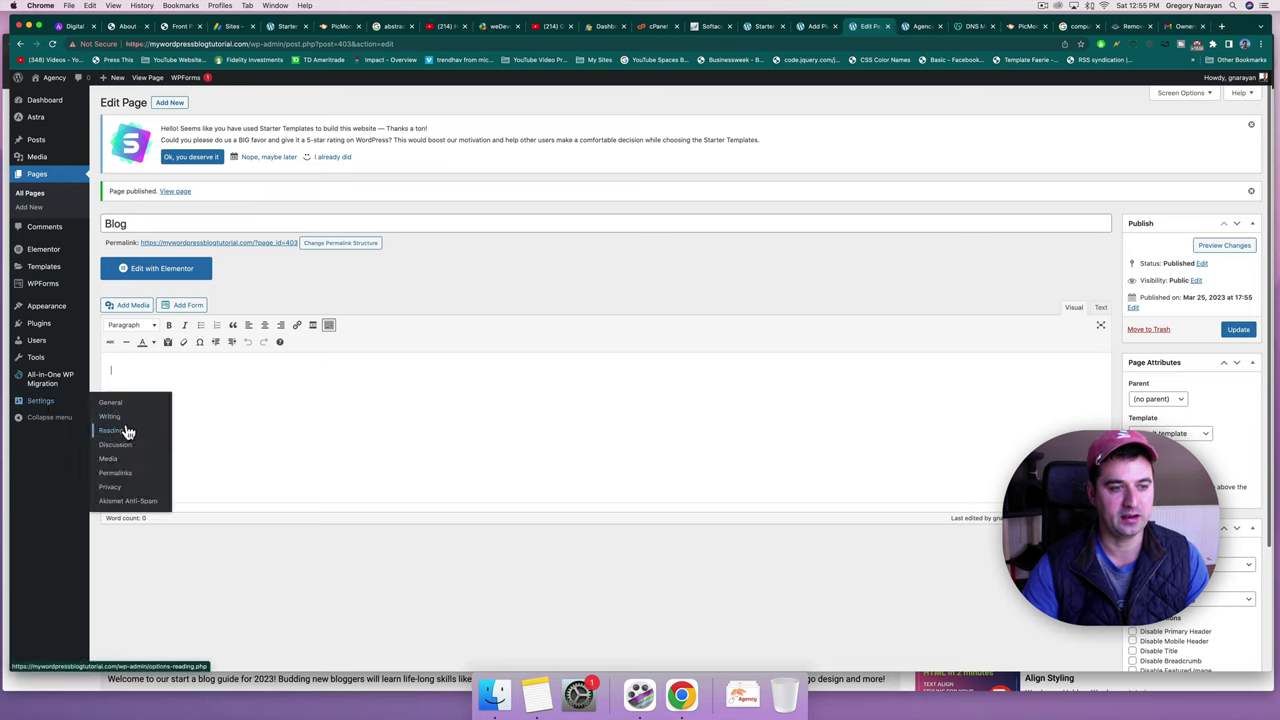
click(112, 430)
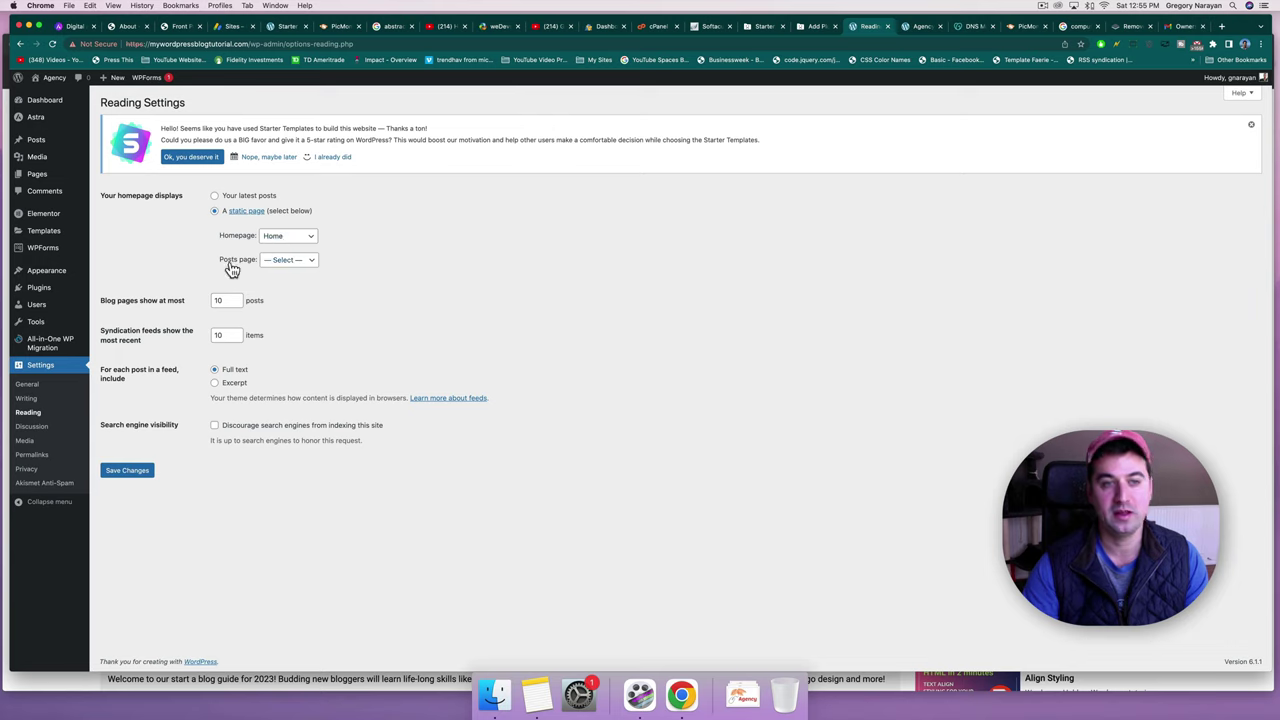
click(282, 260)
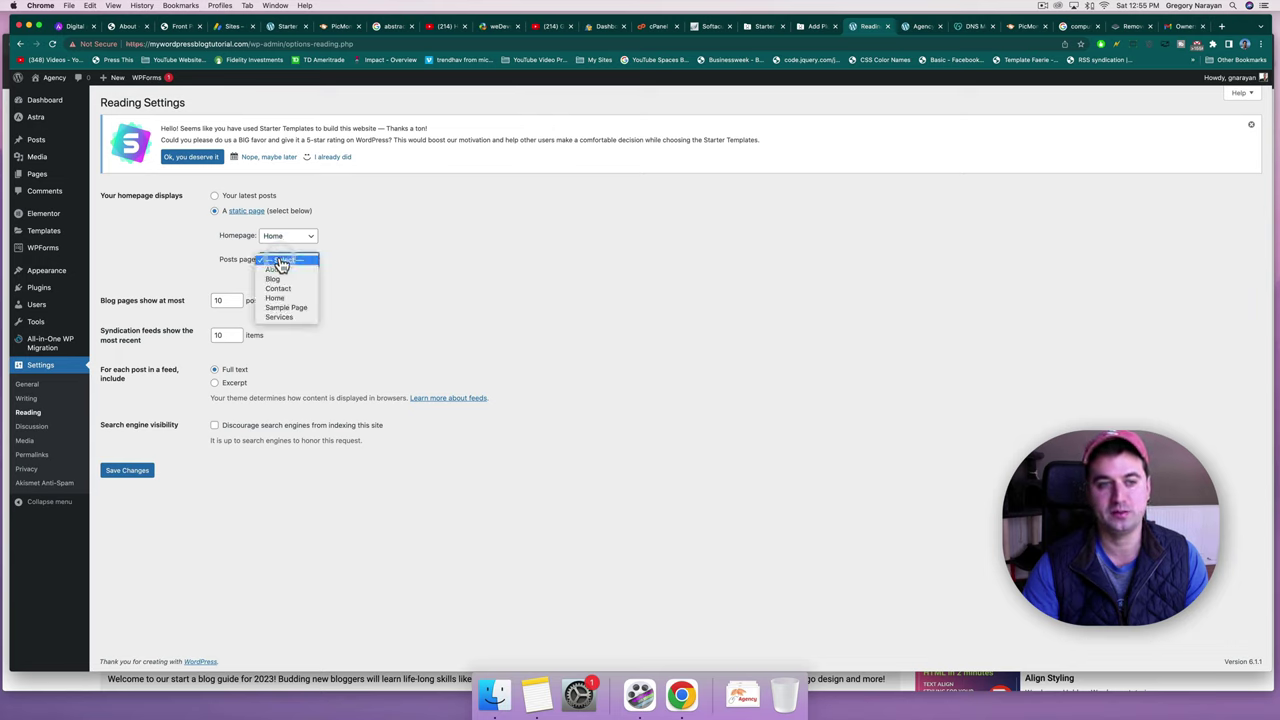
click(282, 280)
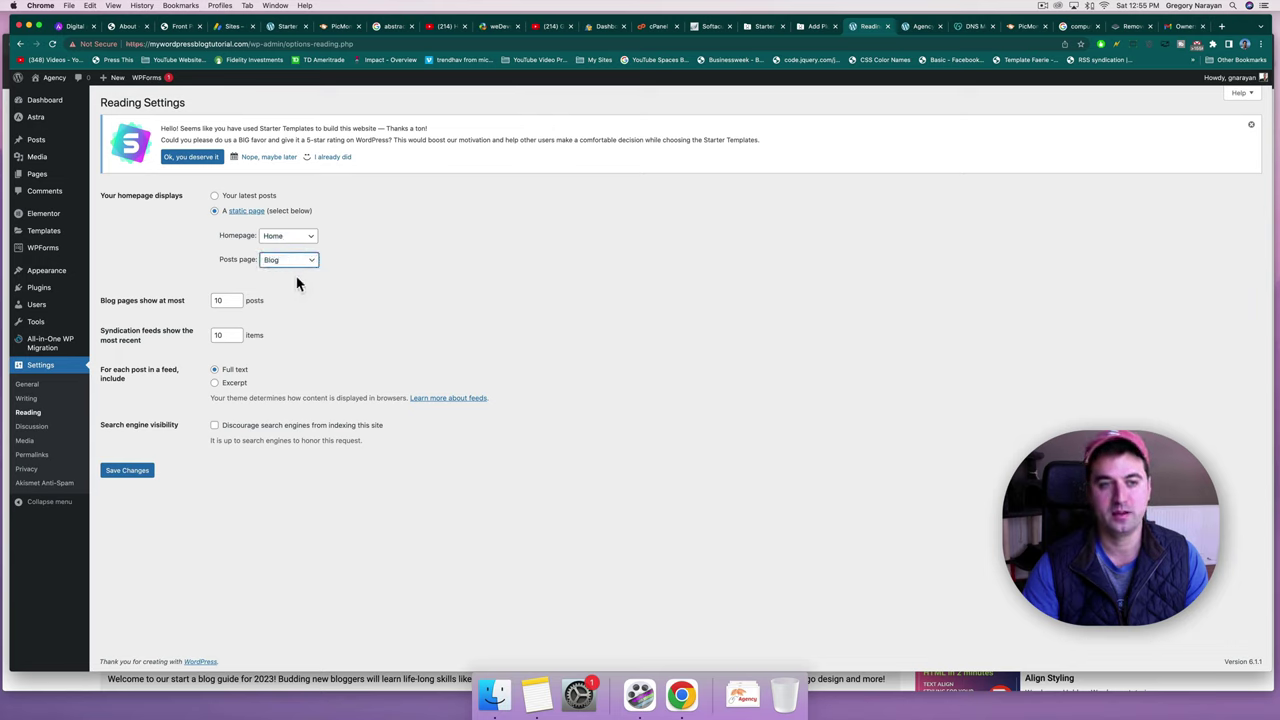
click(115, 473)
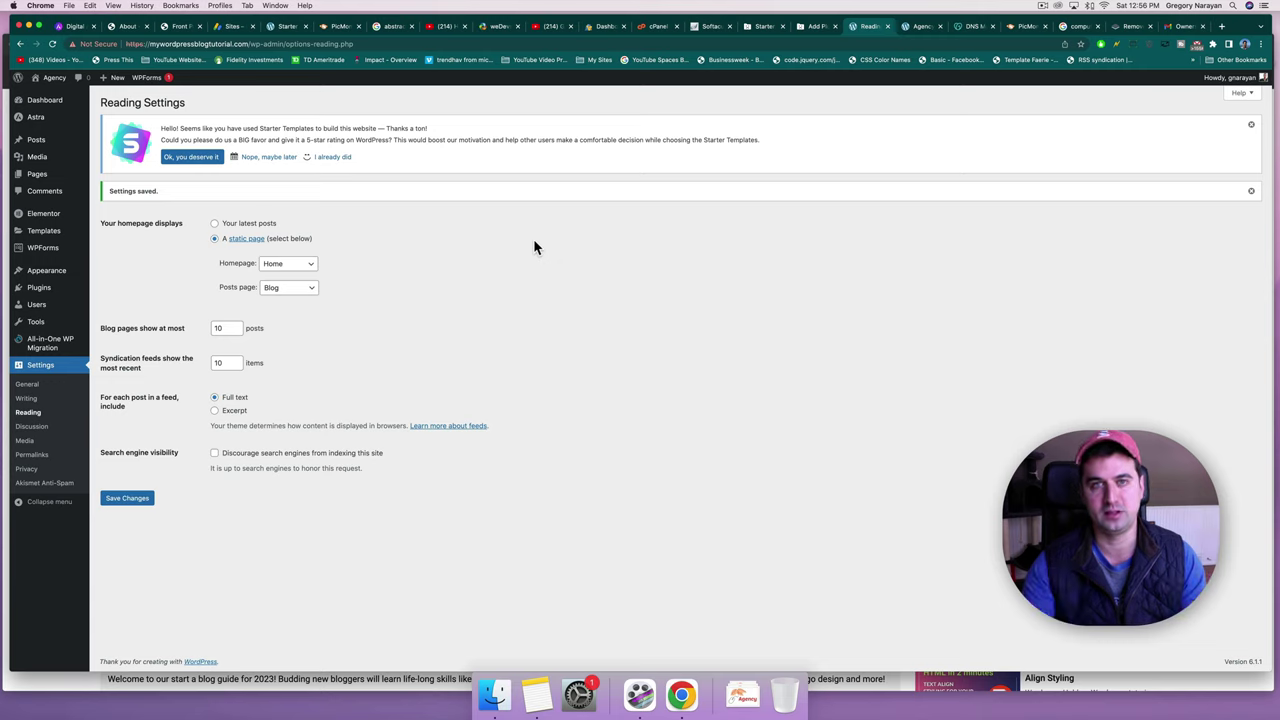
click(55, 79)
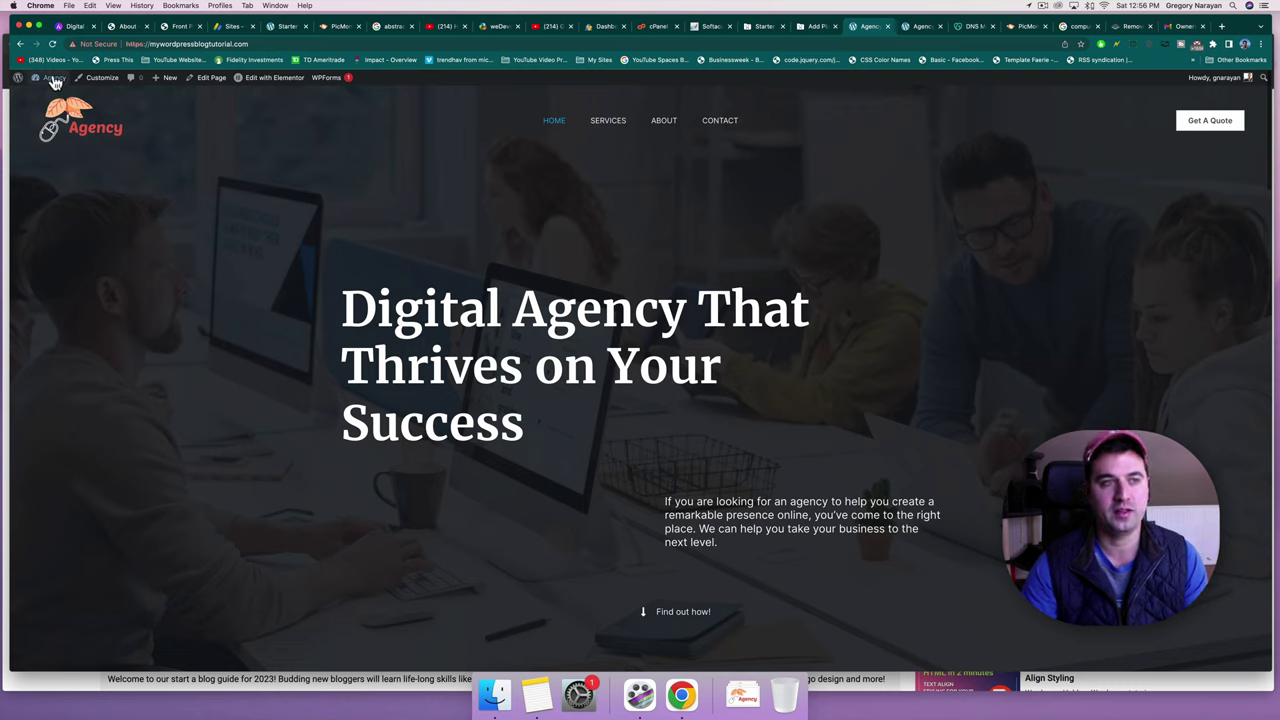
Open the Menus editor from the Agency admin-bar dropdown and bring up the Navigation menu.
mouse_move(54, 82)
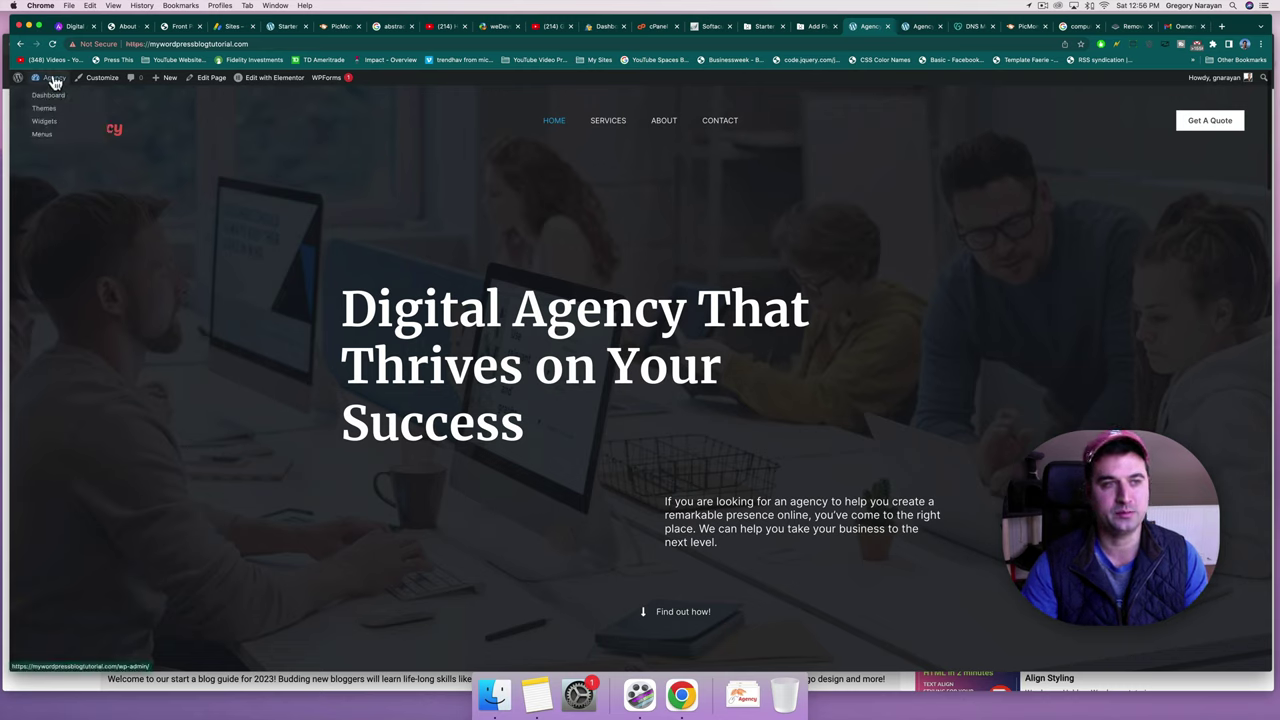
click(42, 137)
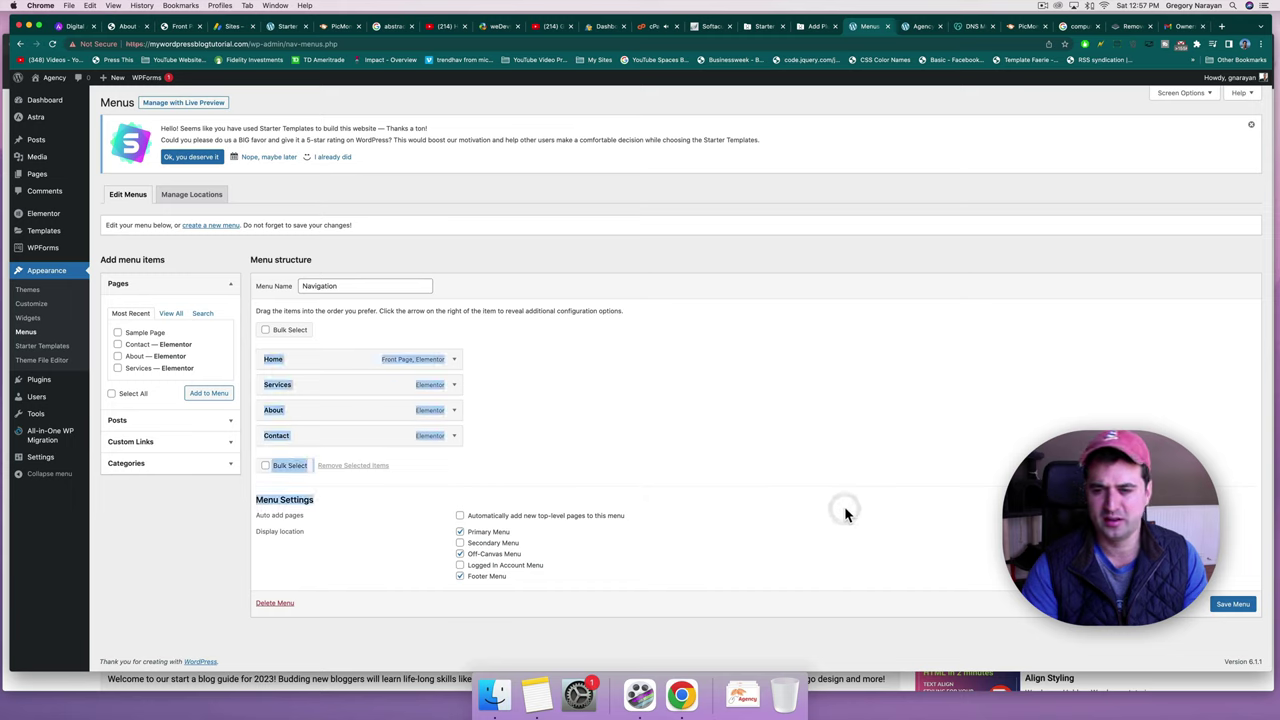
click(847, 501)
click(743, 392)
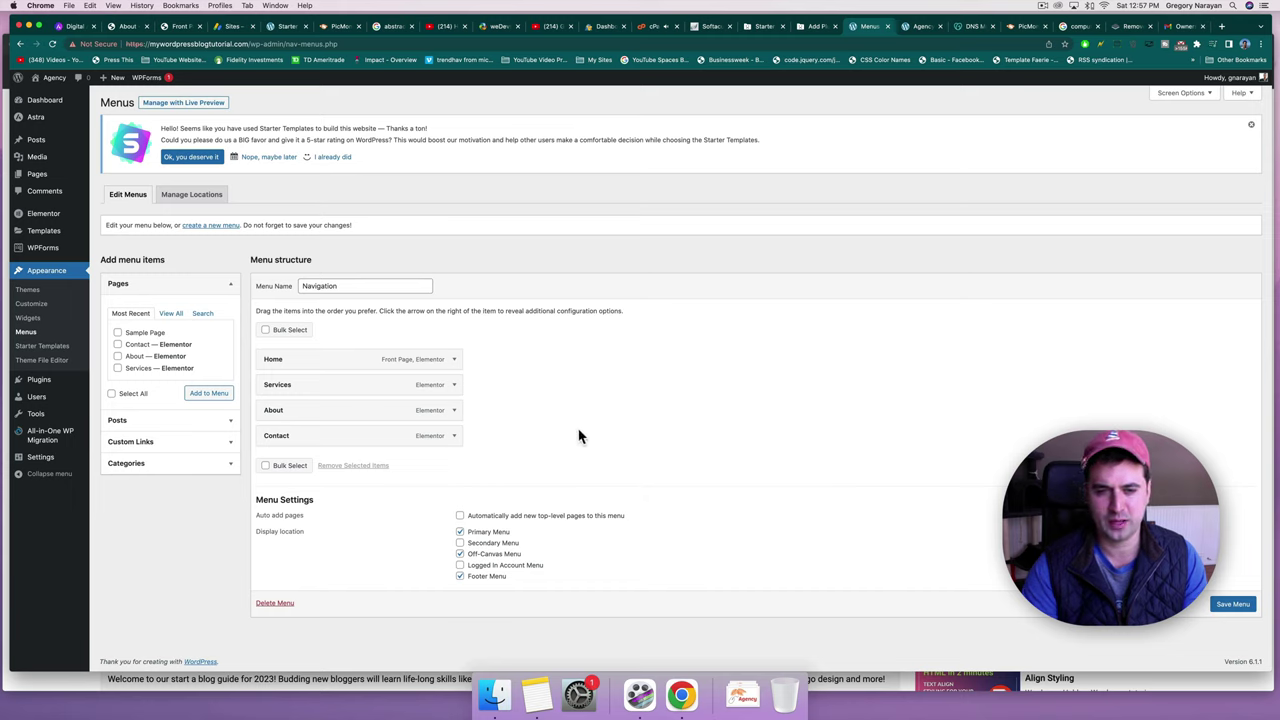
click(578, 427)
click(720, 410)
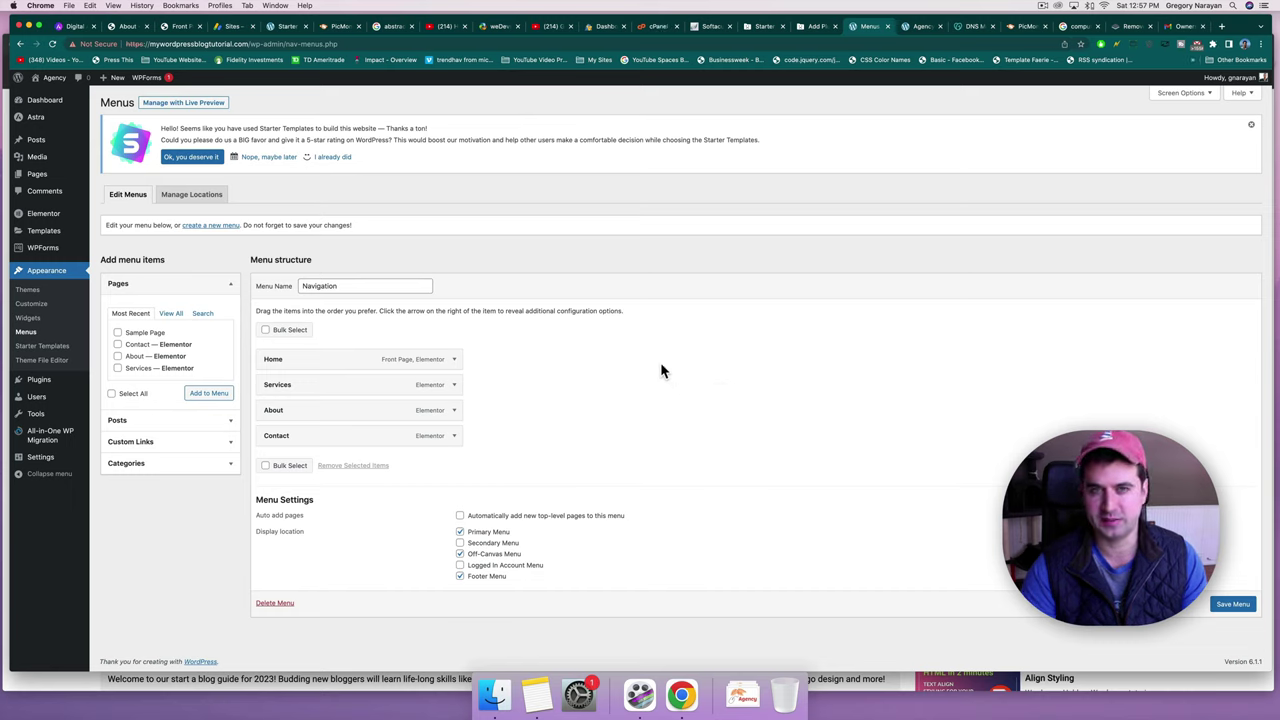
Rename the Navigation menu to 'Main Menu', remove the Off-Canvas Menu location, and save.
click(393, 285)
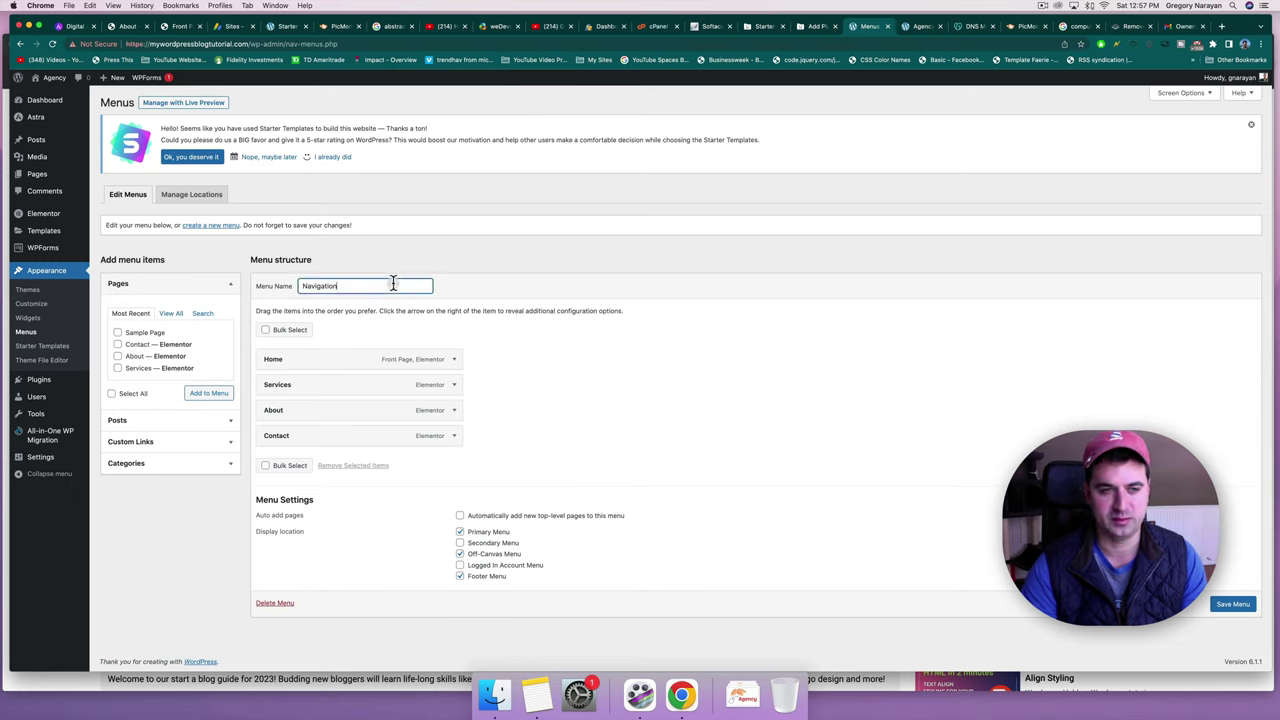
drag(363, 281, 288, 287)
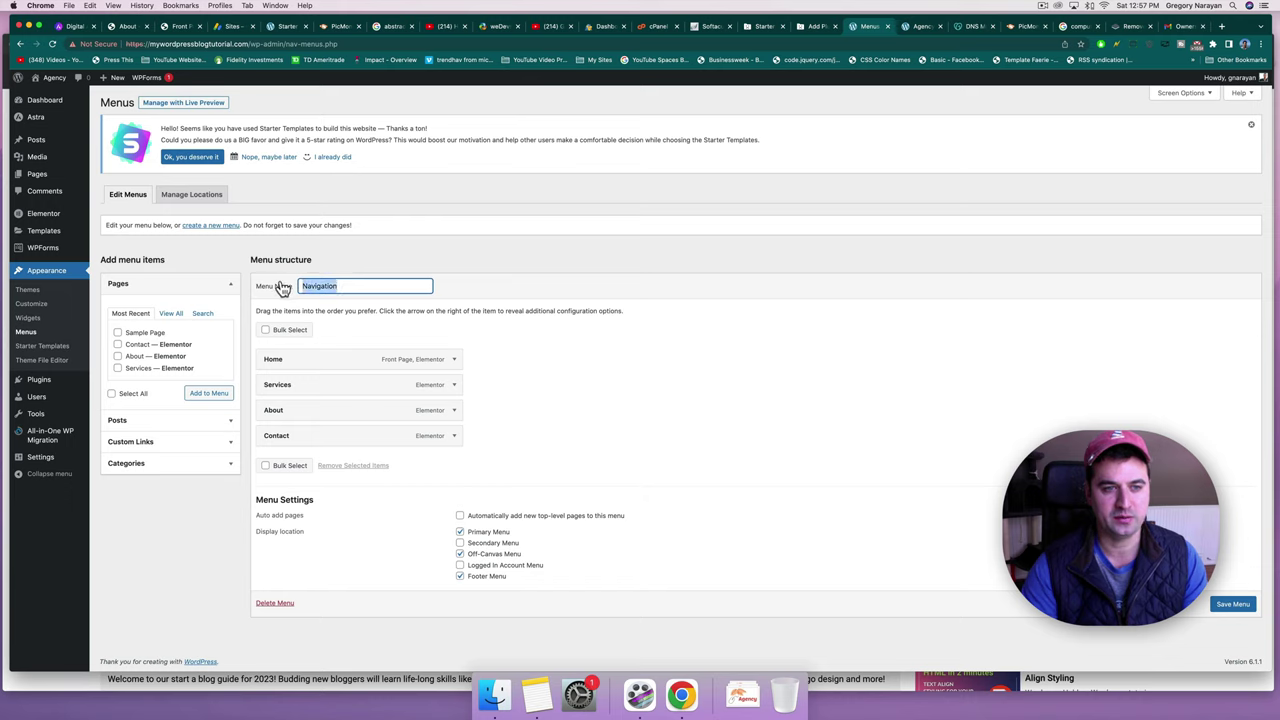
text(Main)
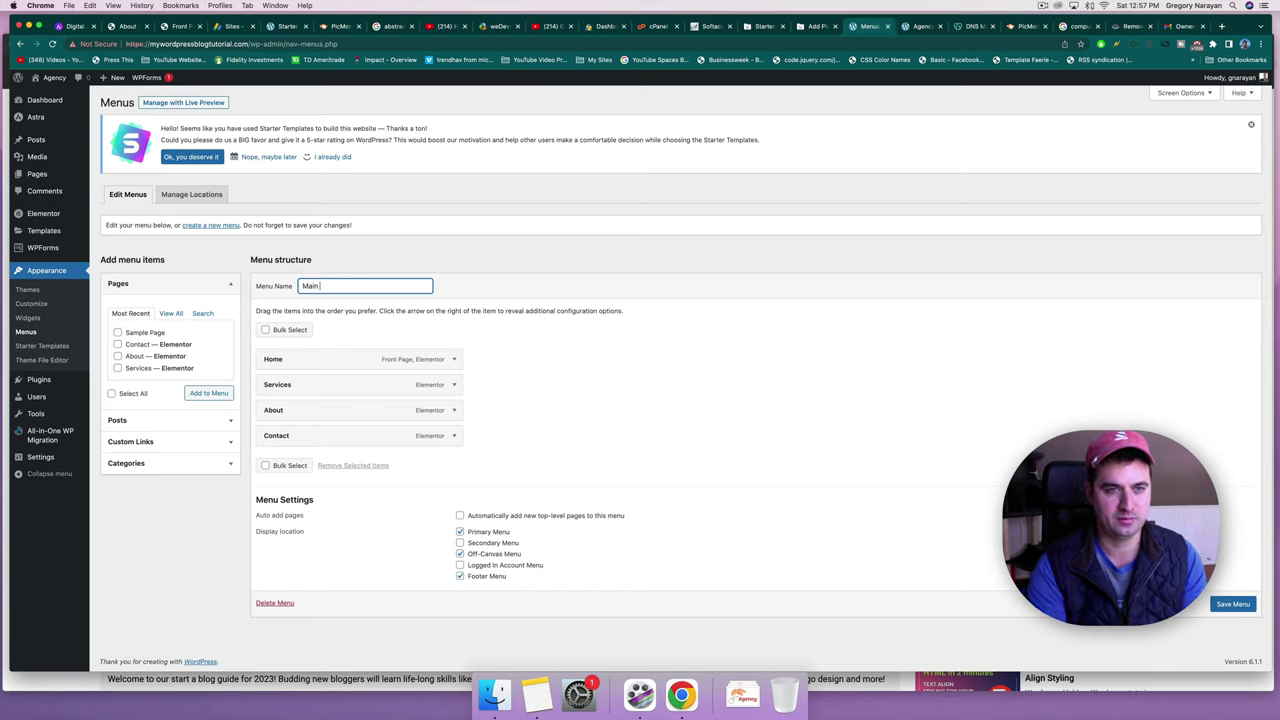
text( Menu)
click(1234, 606)
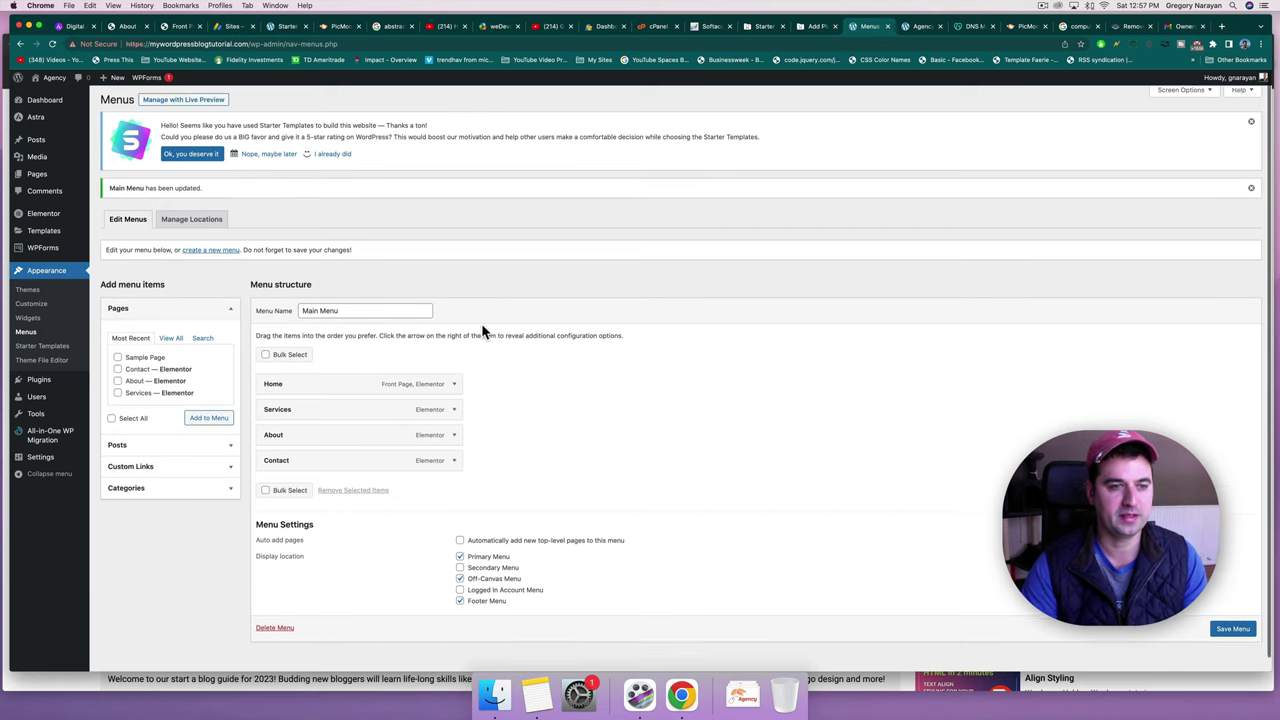
scroll(481, 330, down, 1)
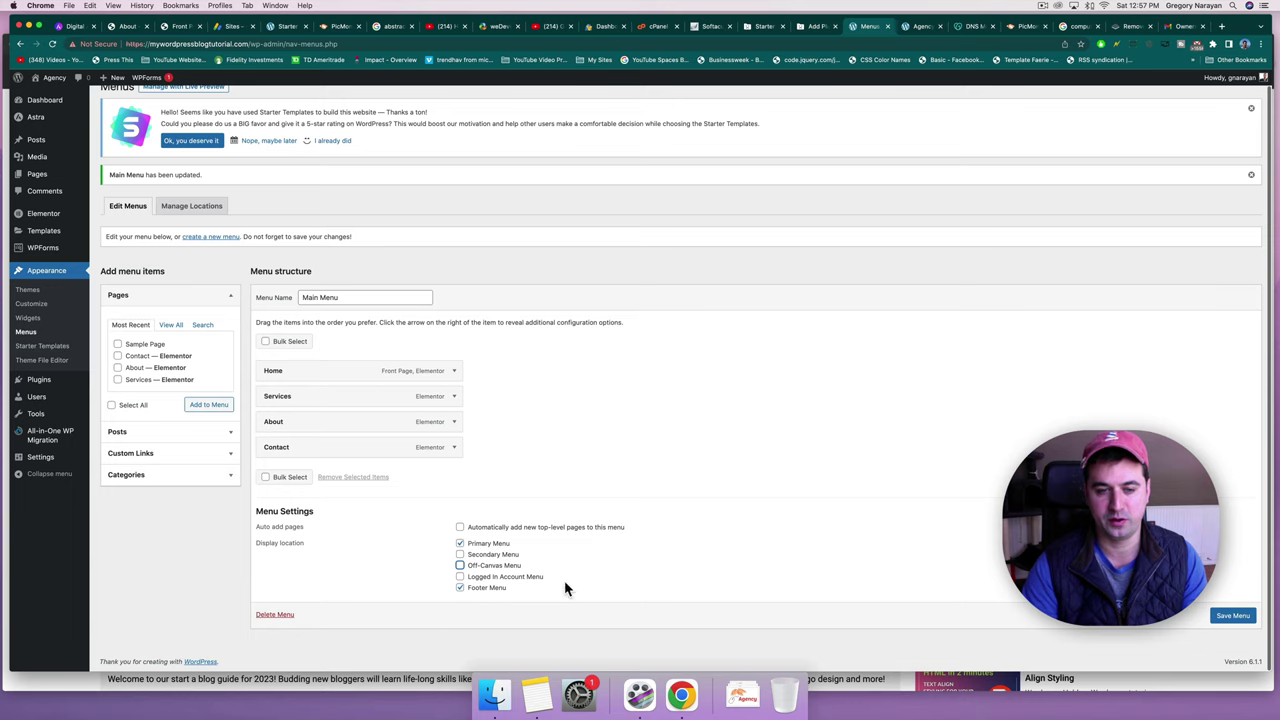
click(1232, 615)
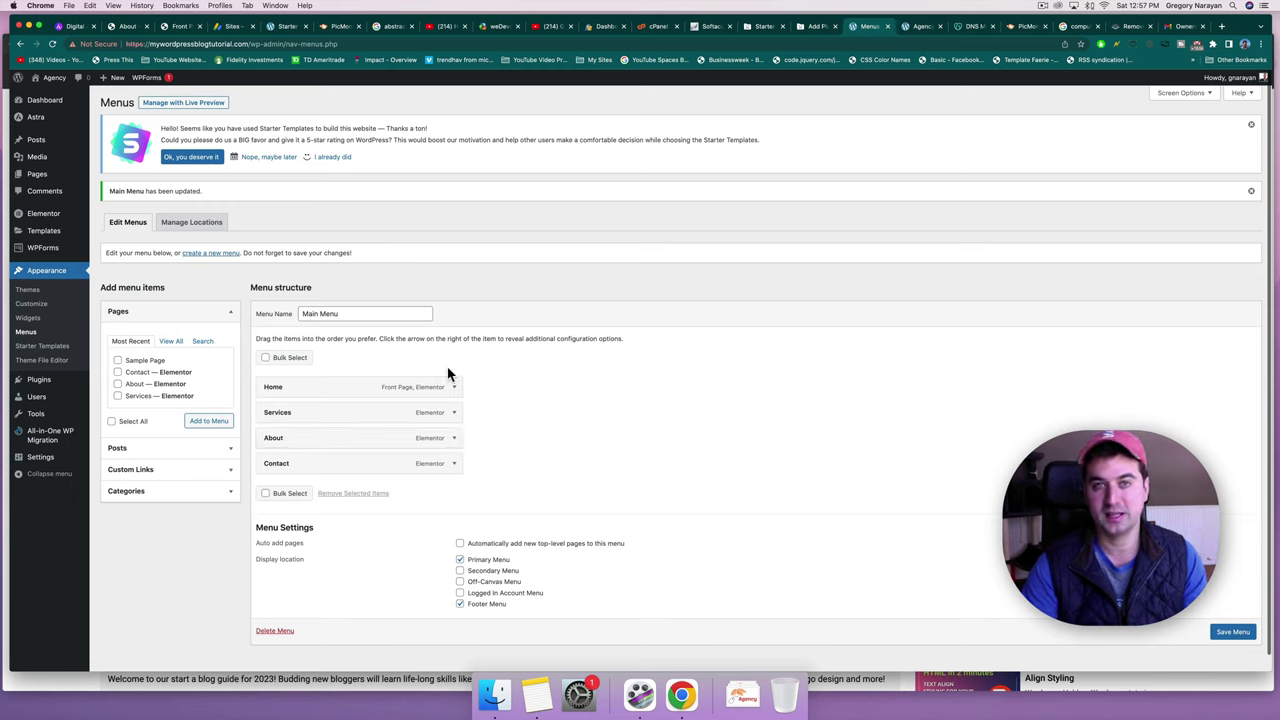
Add the Blog page to Main Menu and move it between About and Contact.
click(172, 342)
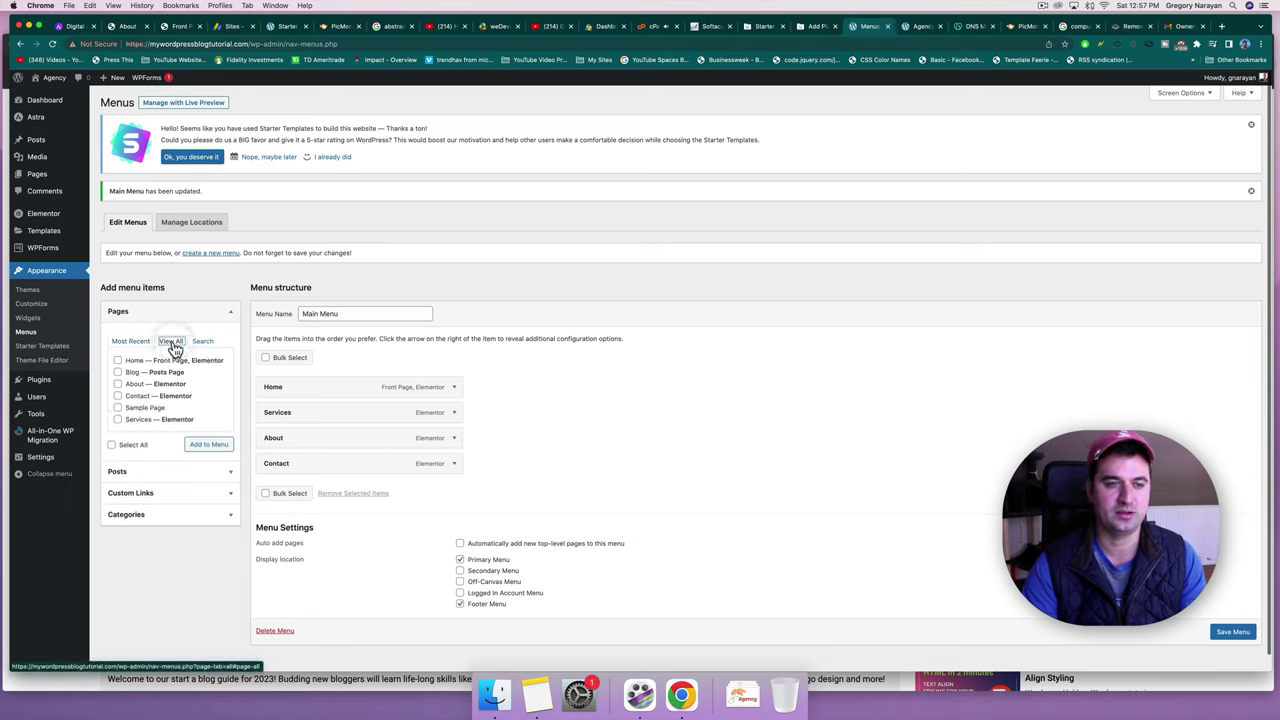
click(118, 372)
click(203, 445)
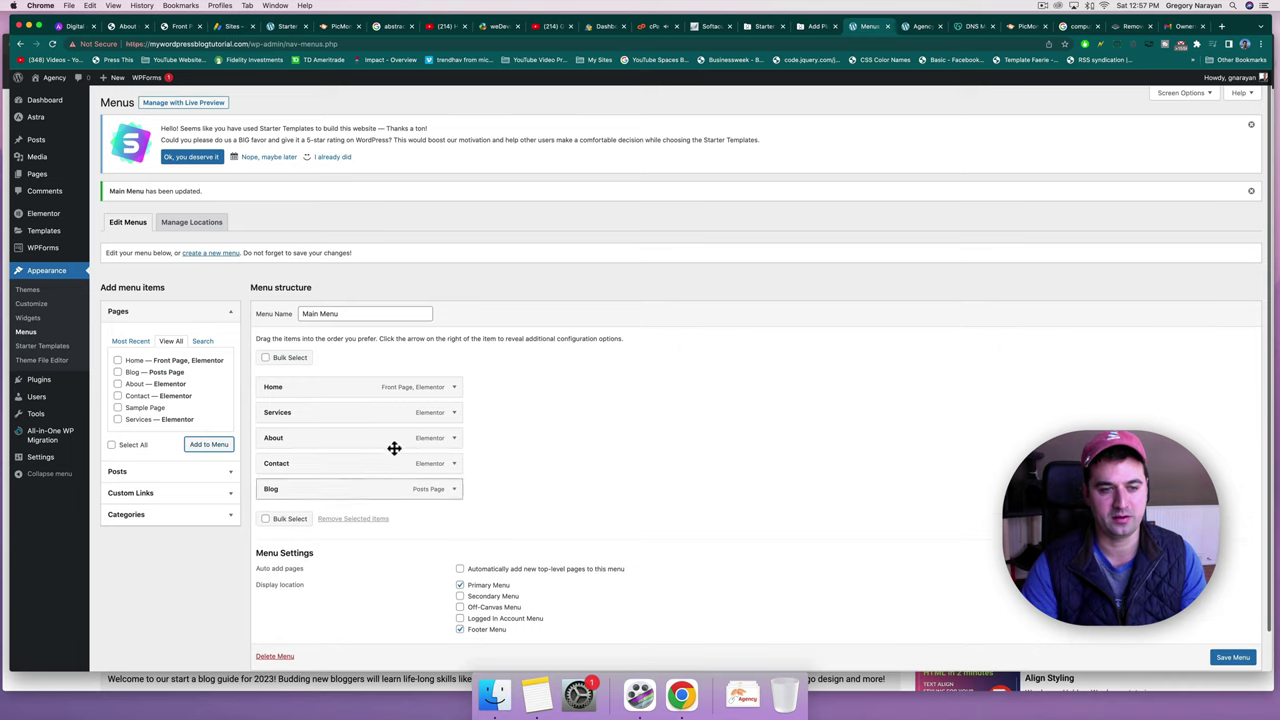
drag(329, 497, 330, 471)
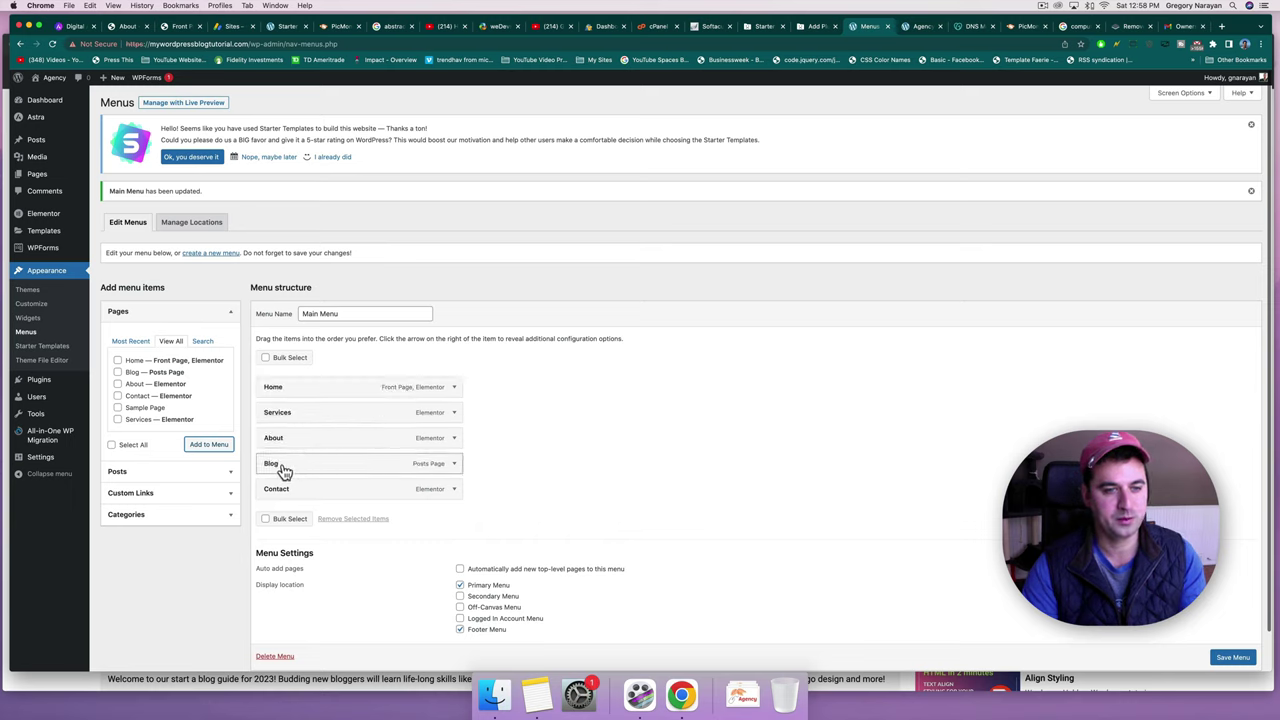
Expand and collapse the Posts, Custom Links and Categories panels, then save Main Menu.
click(223, 472)
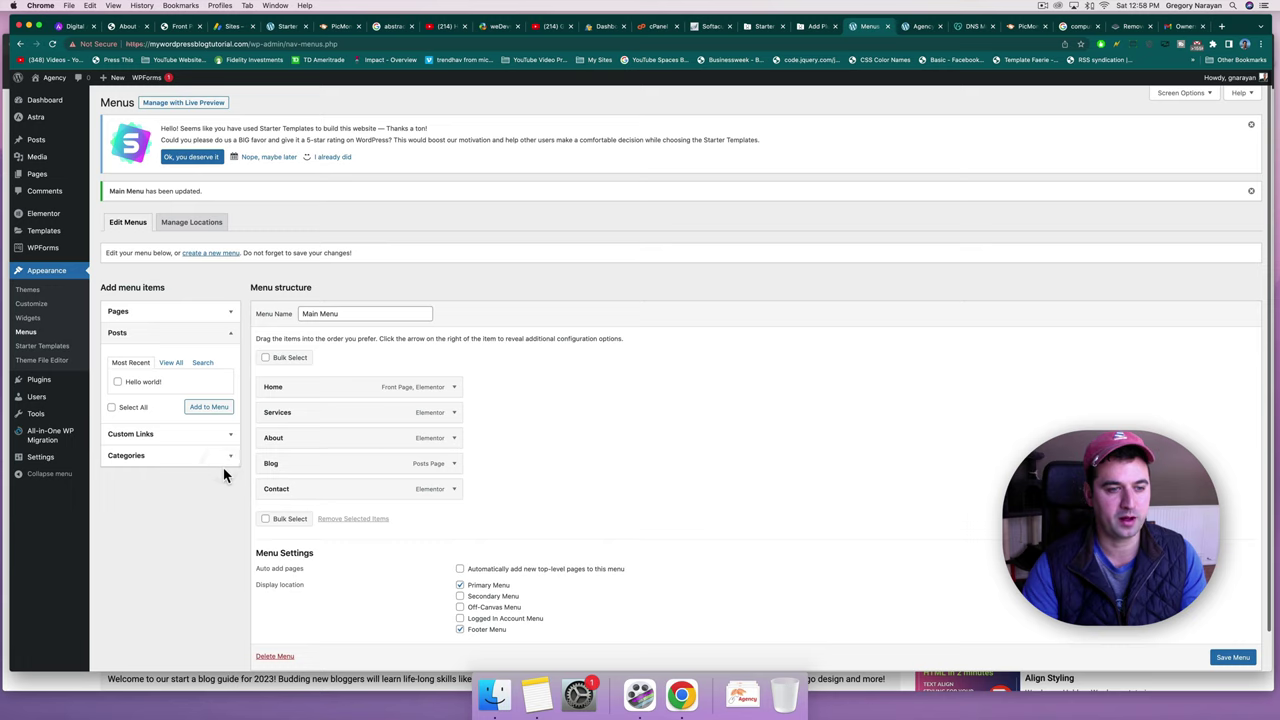
click(226, 334)
click(222, 360)
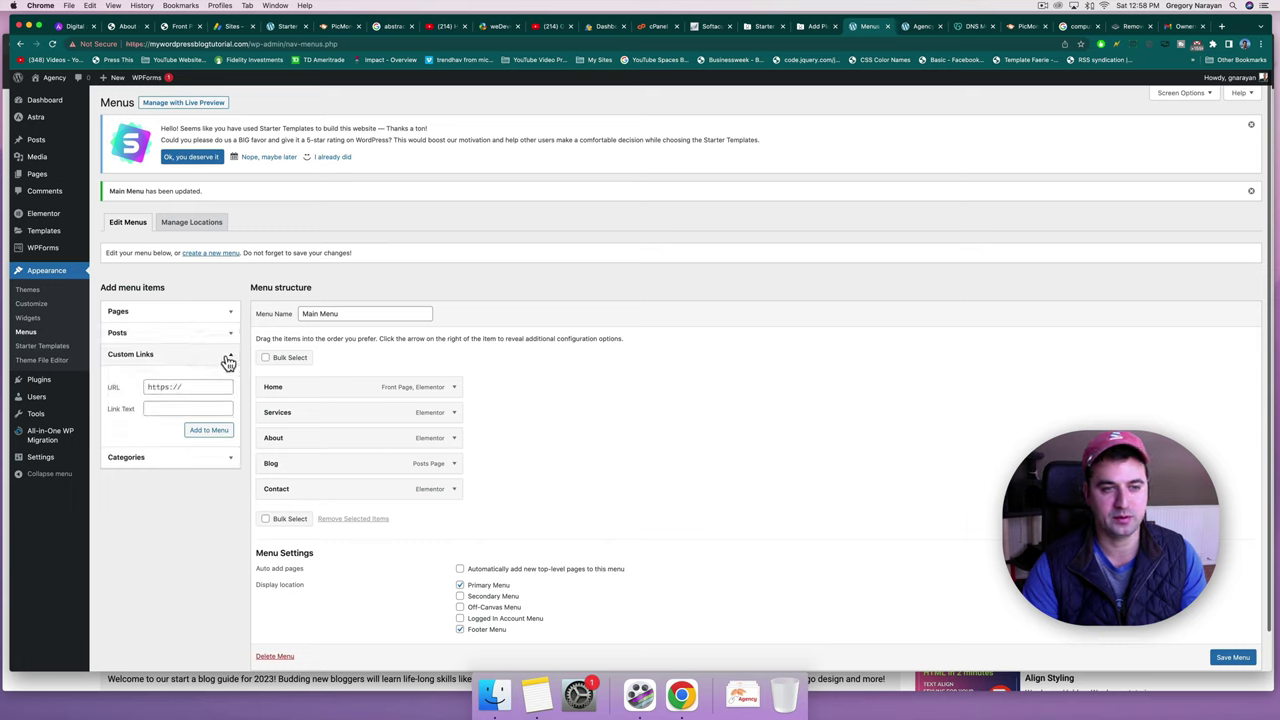
click(226, 361)
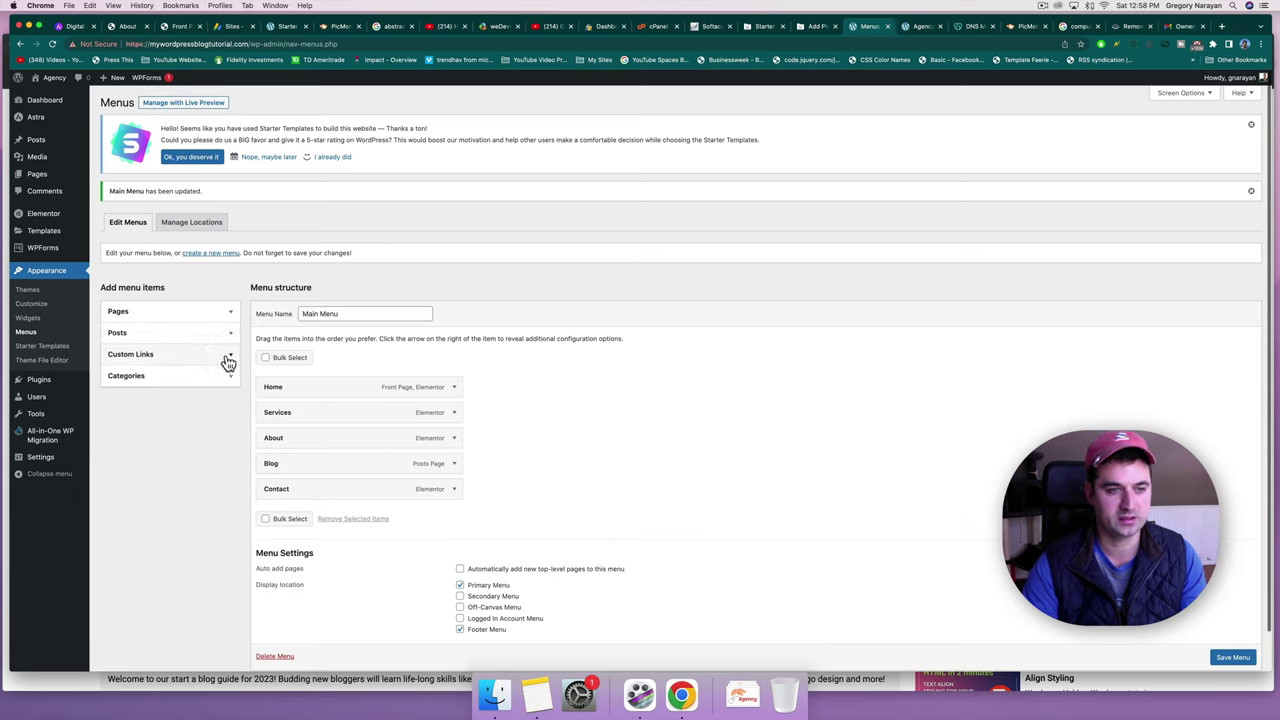
click(226, 378)
click(228, 379)
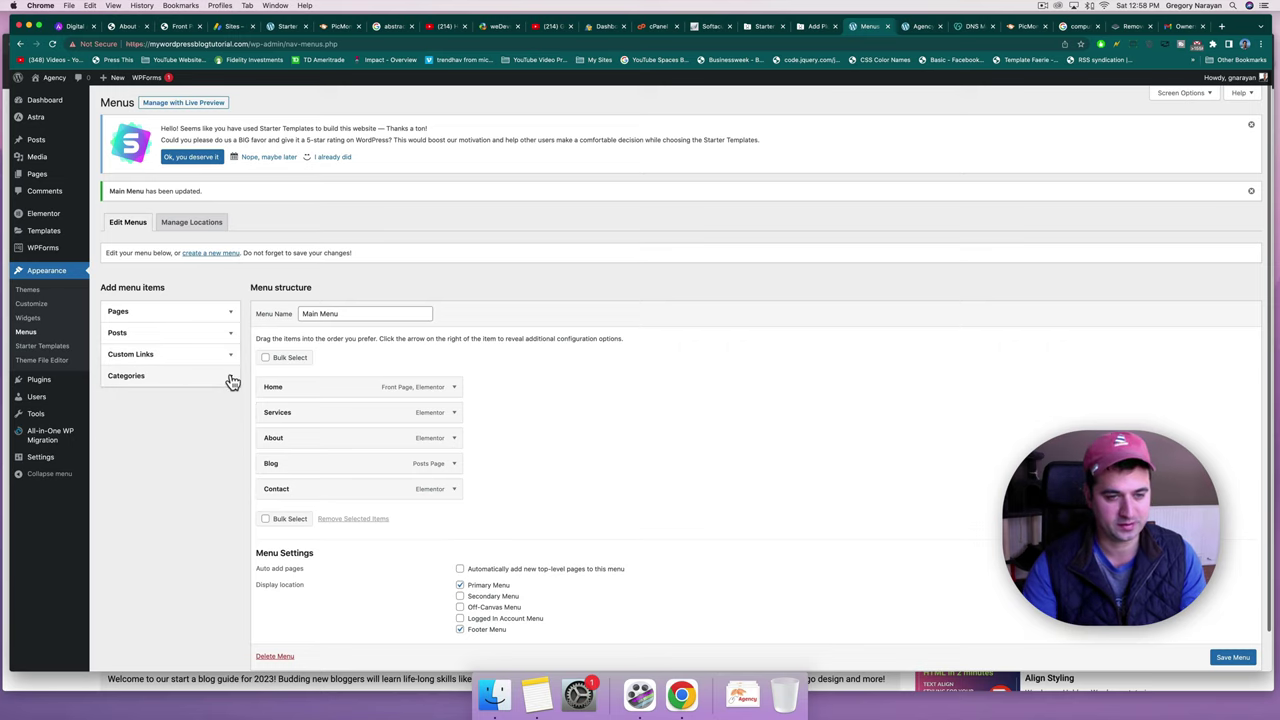
scroll(700, 500, down, 1)
click(1225, 616)
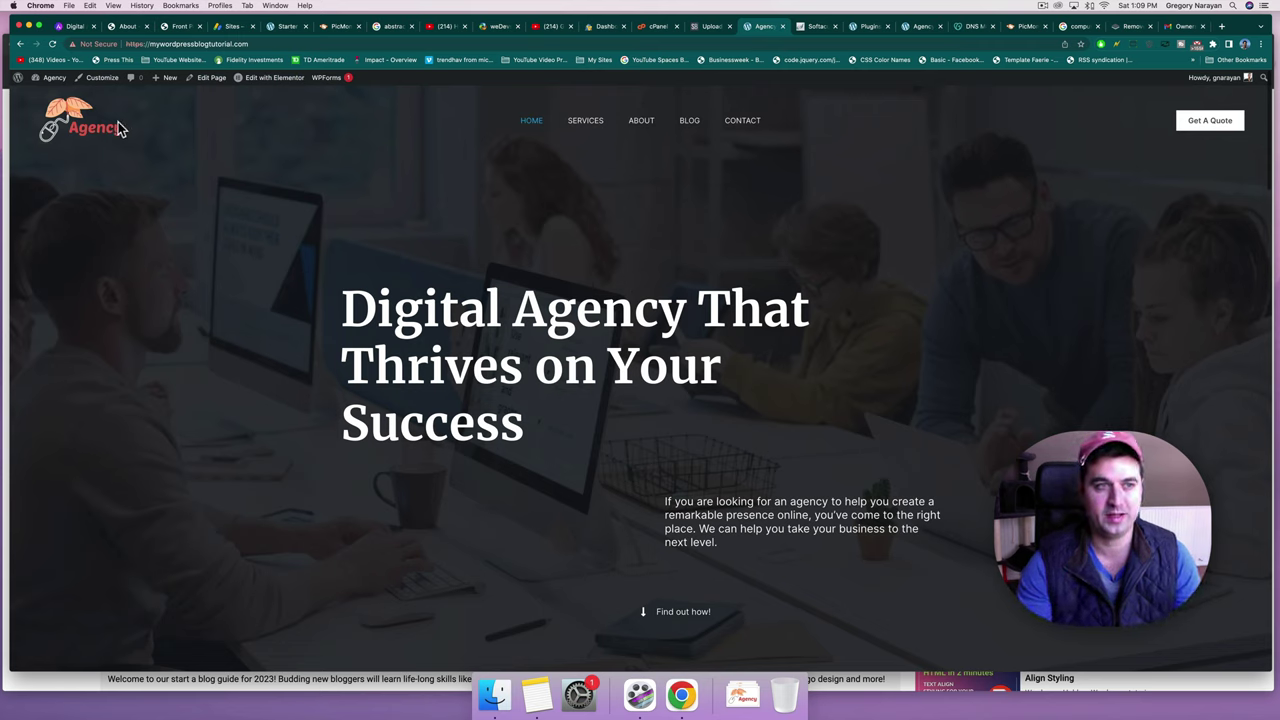
Check the live site's address, clear the browser cache, and return to cPanel's SSL/TLS Status page.
click(150, 44)
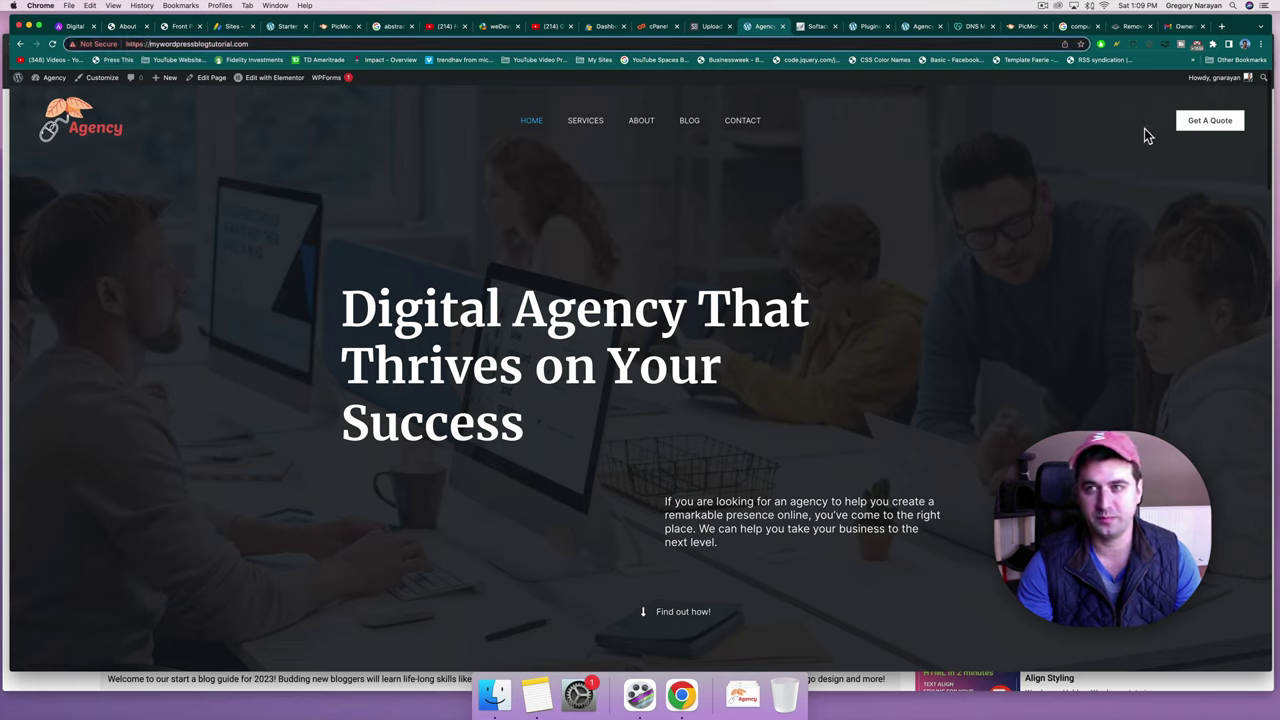
click(1116, 44)
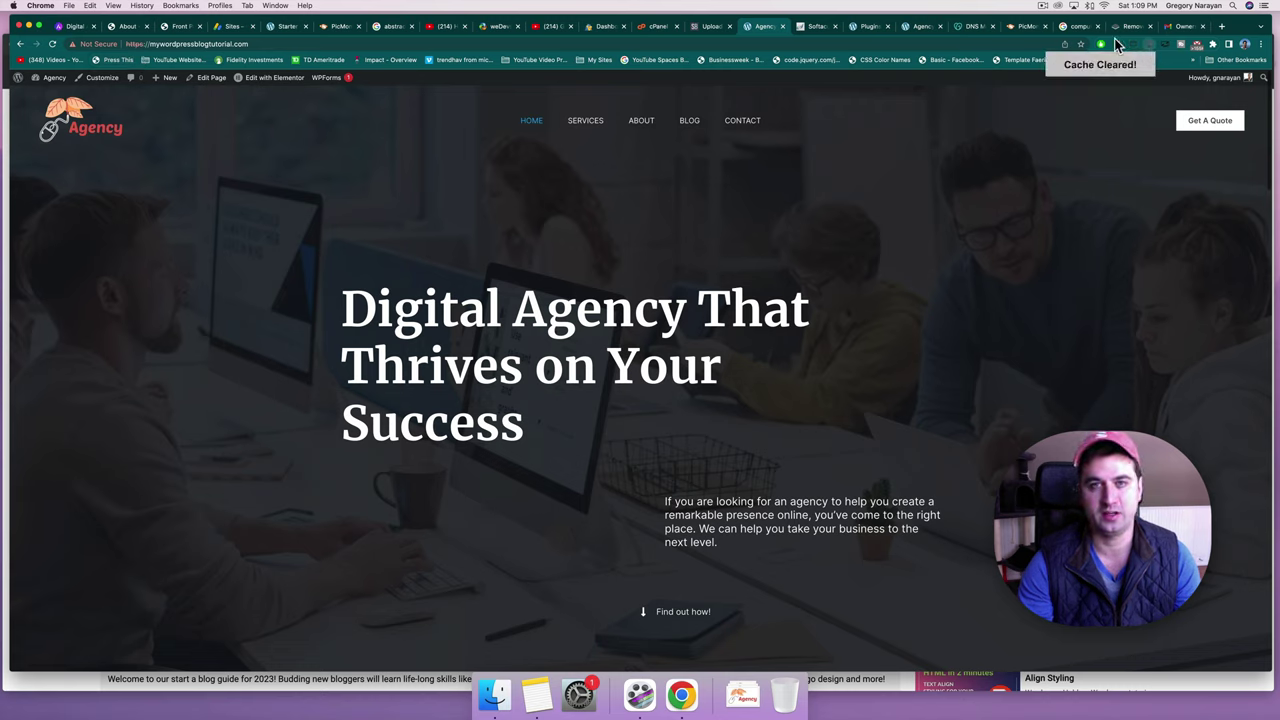
click(645, 28)
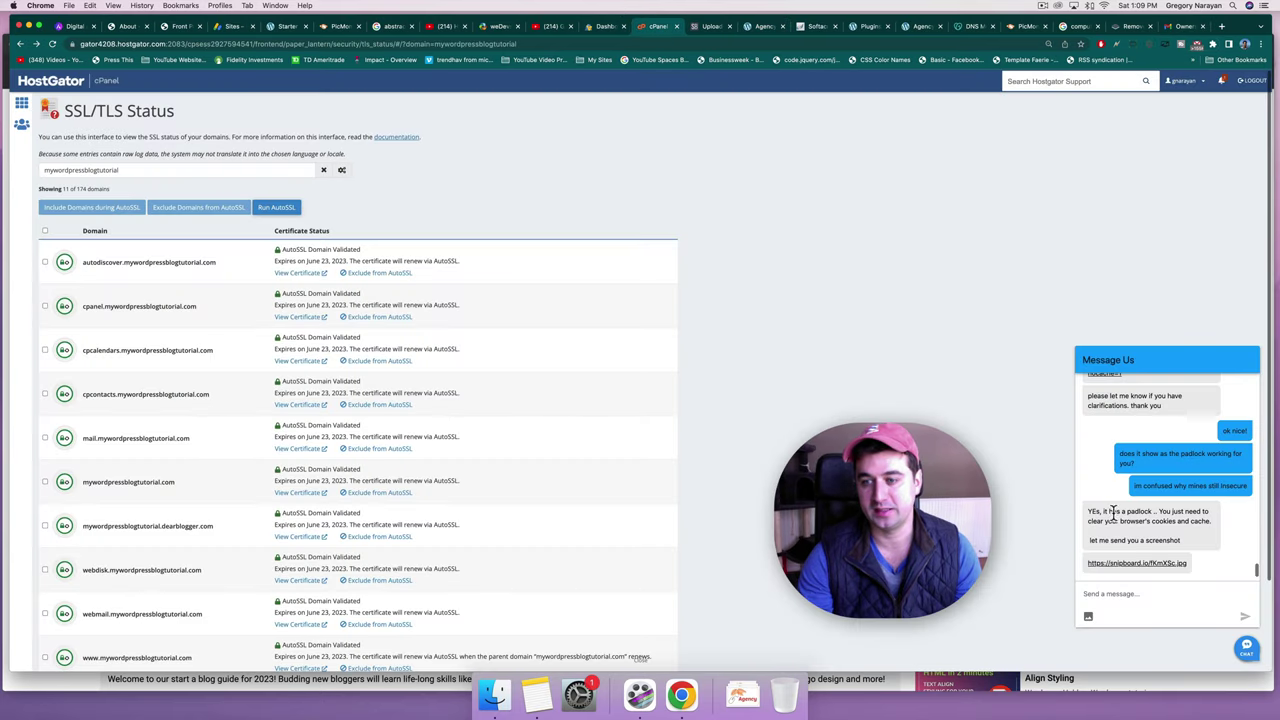
Highlight the support agent's padlock reply, then check the Agency homepage's https address.
drag(1090, 541, 1165, 541)
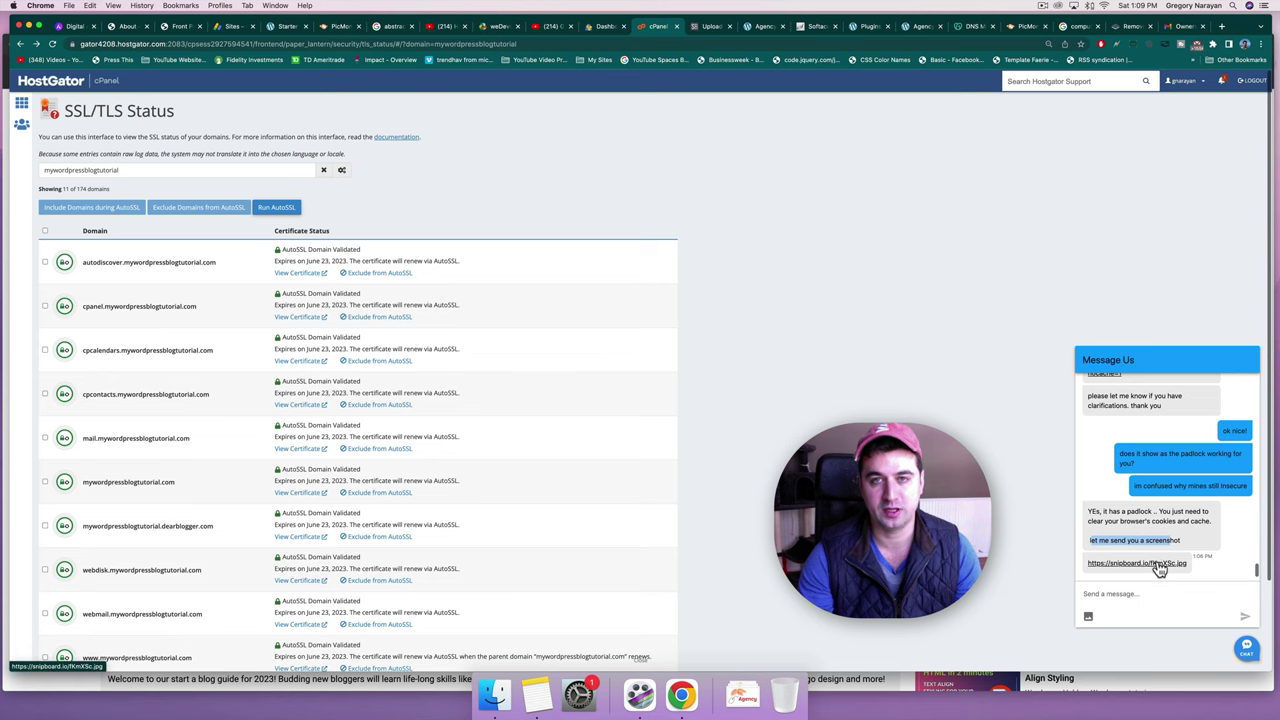
click(752, 28)
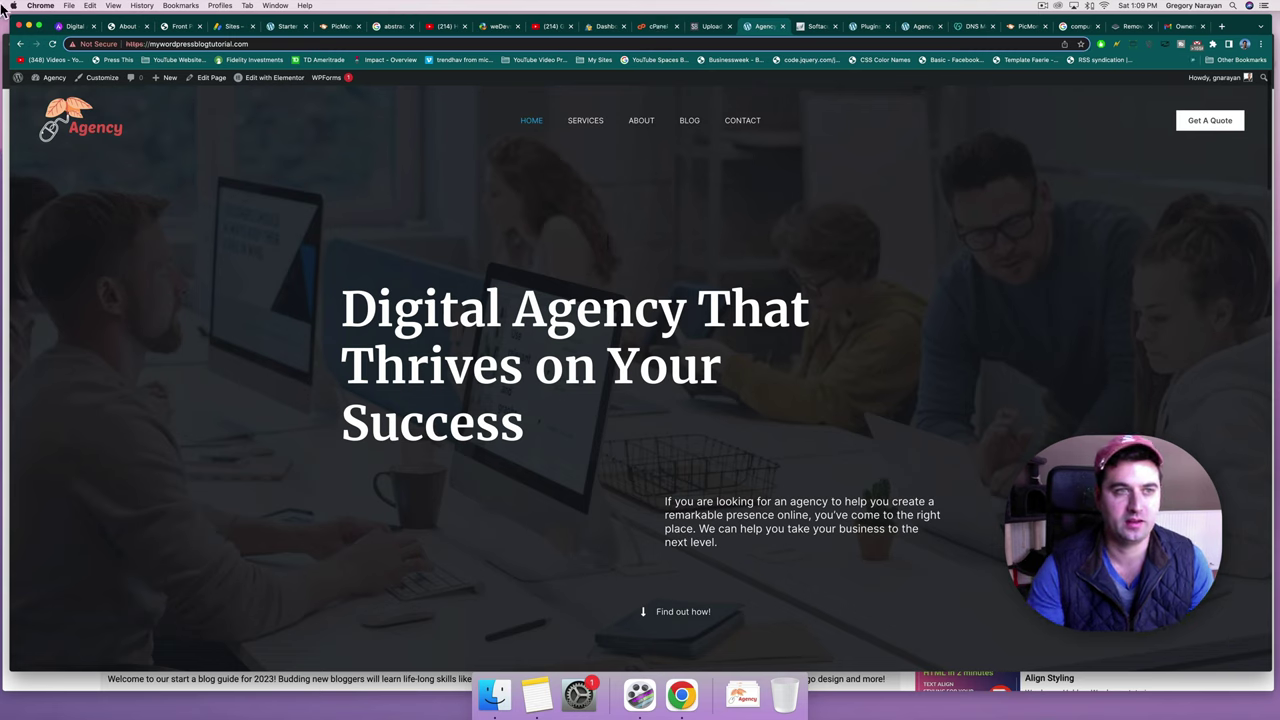
drag(146, 44, 110, 42)
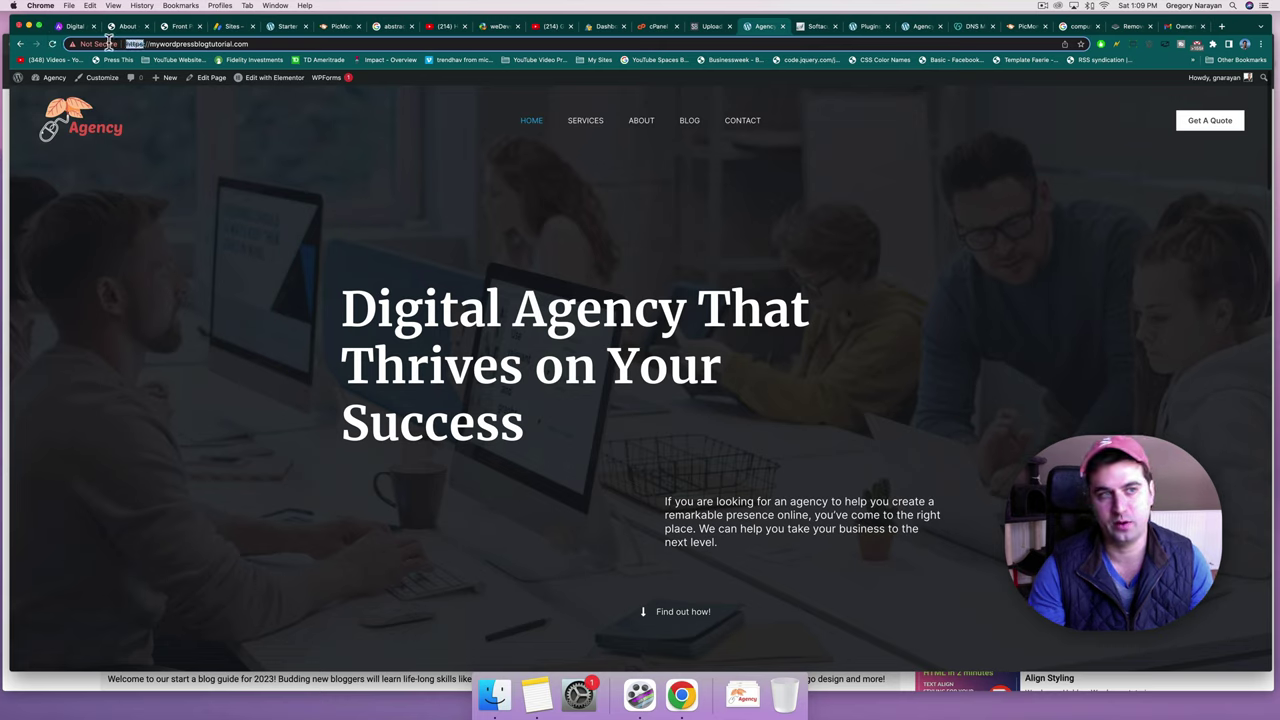
click(295, 365)
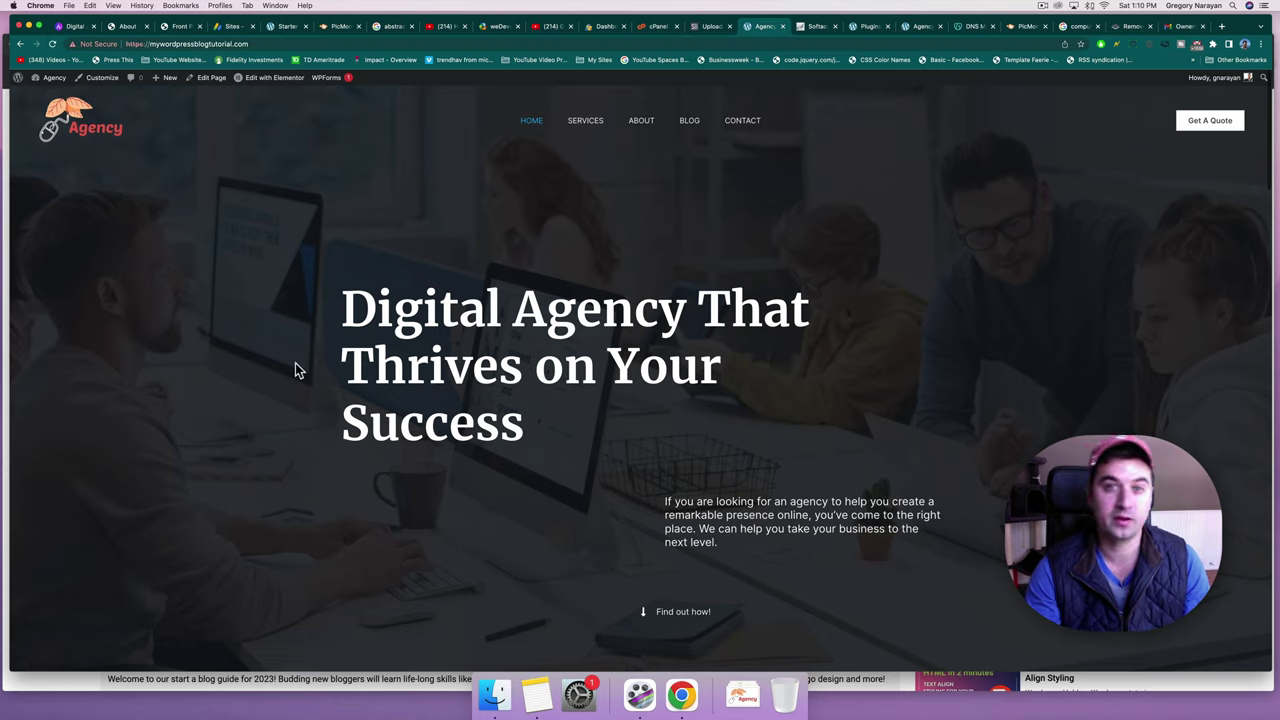
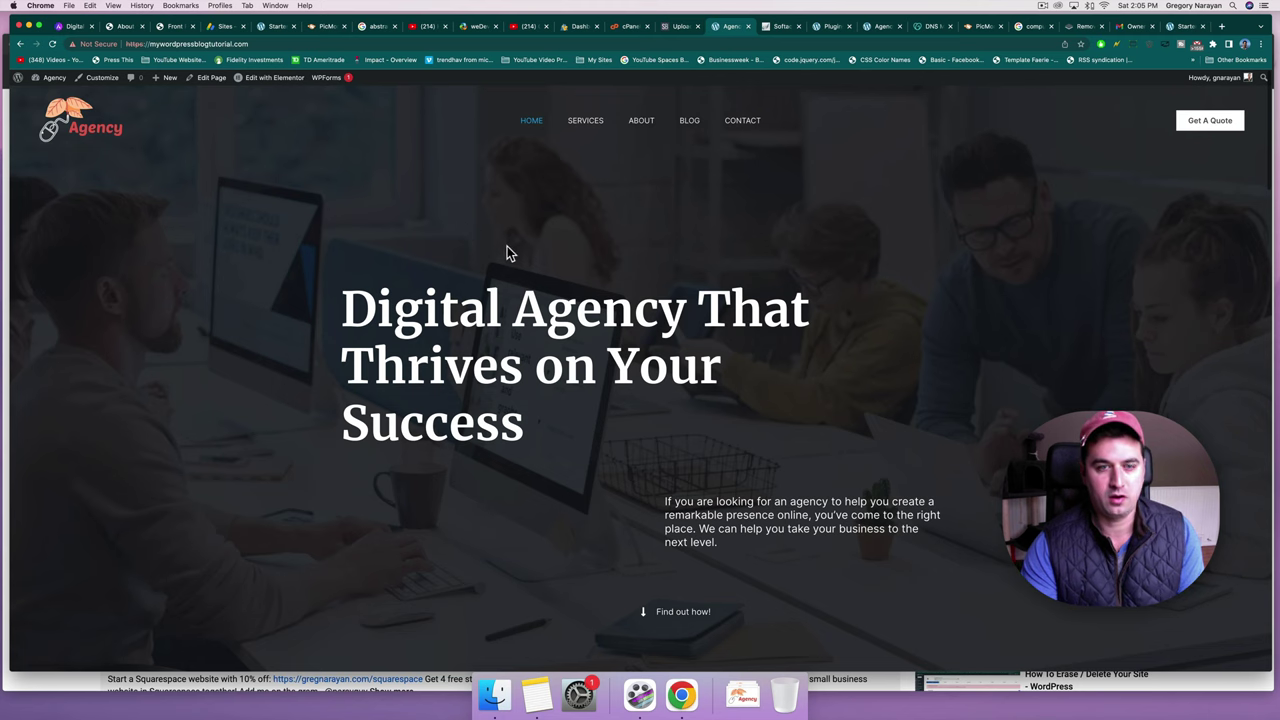
Reload the Agency homepage and check its connection security details.
key(Return)
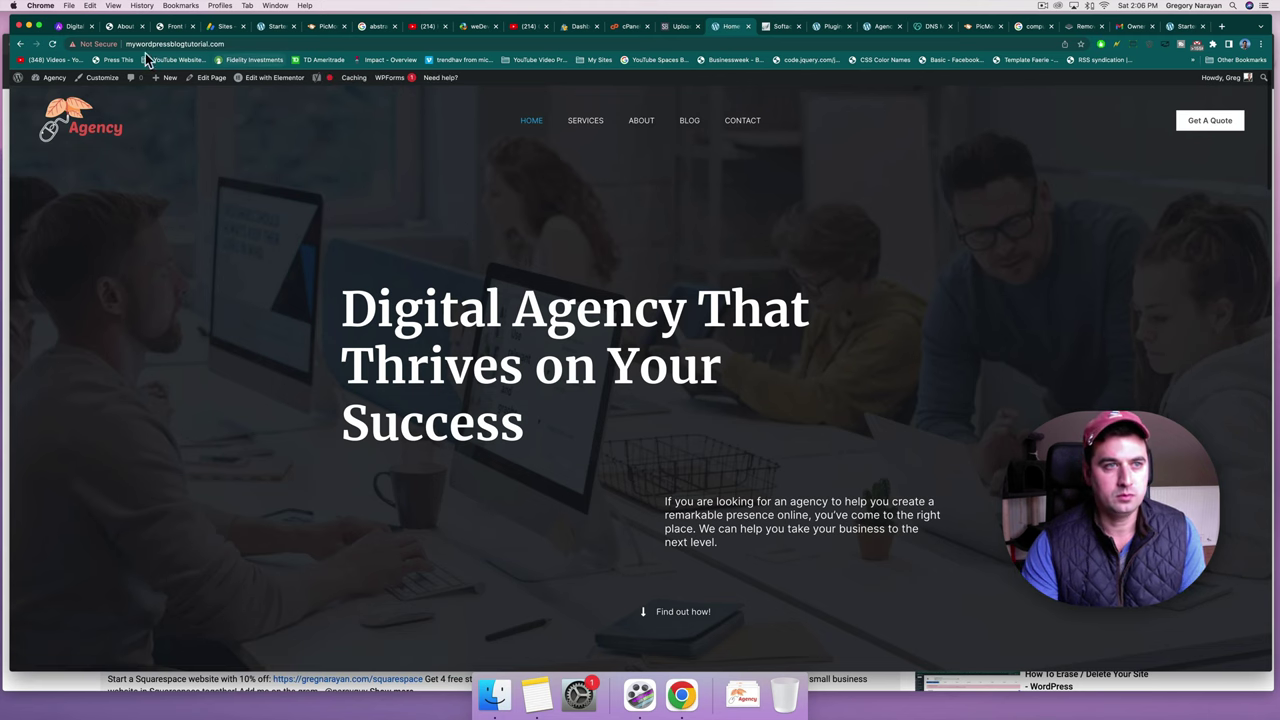
click(100, 44)
click(372, 213)
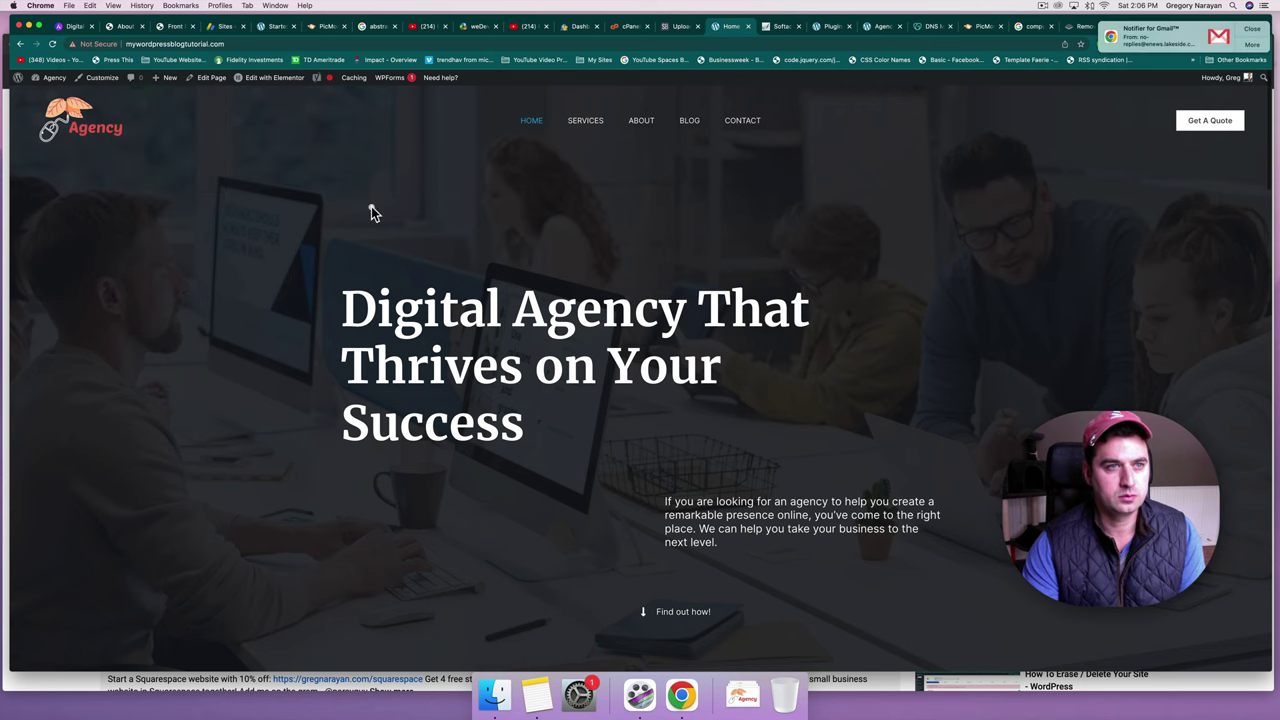
click(54, 79)
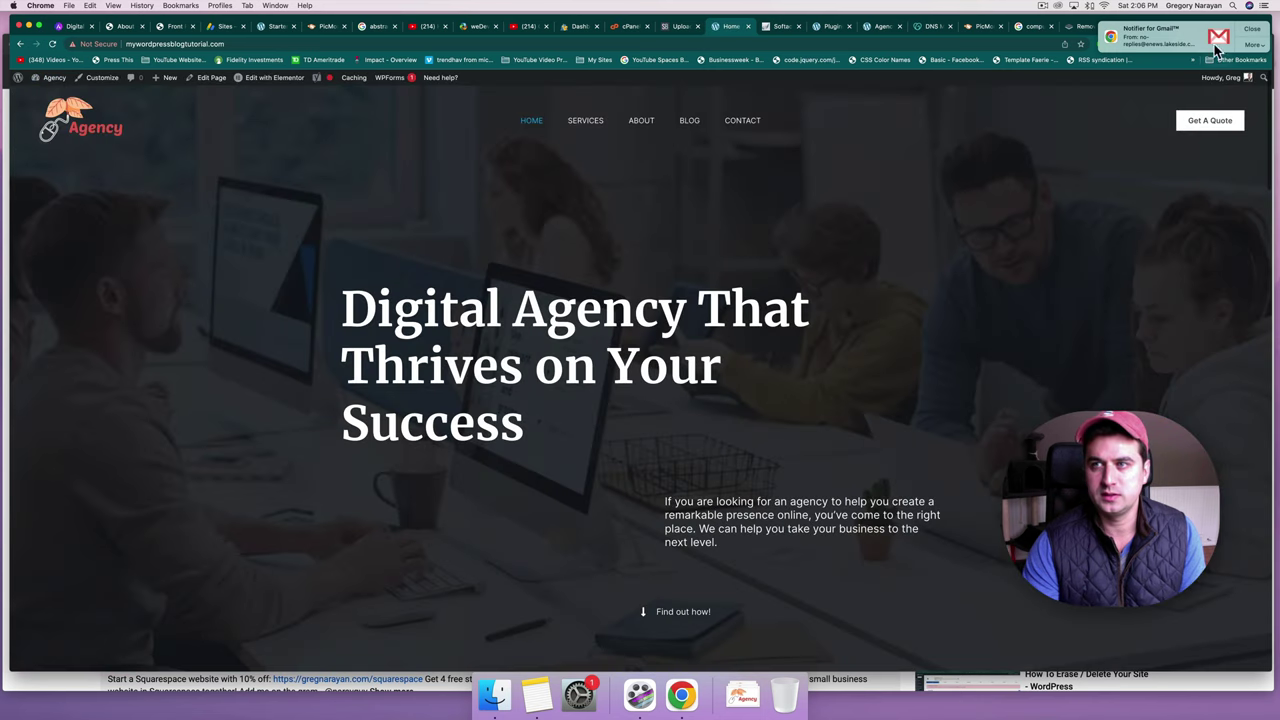
click(1250, 35)
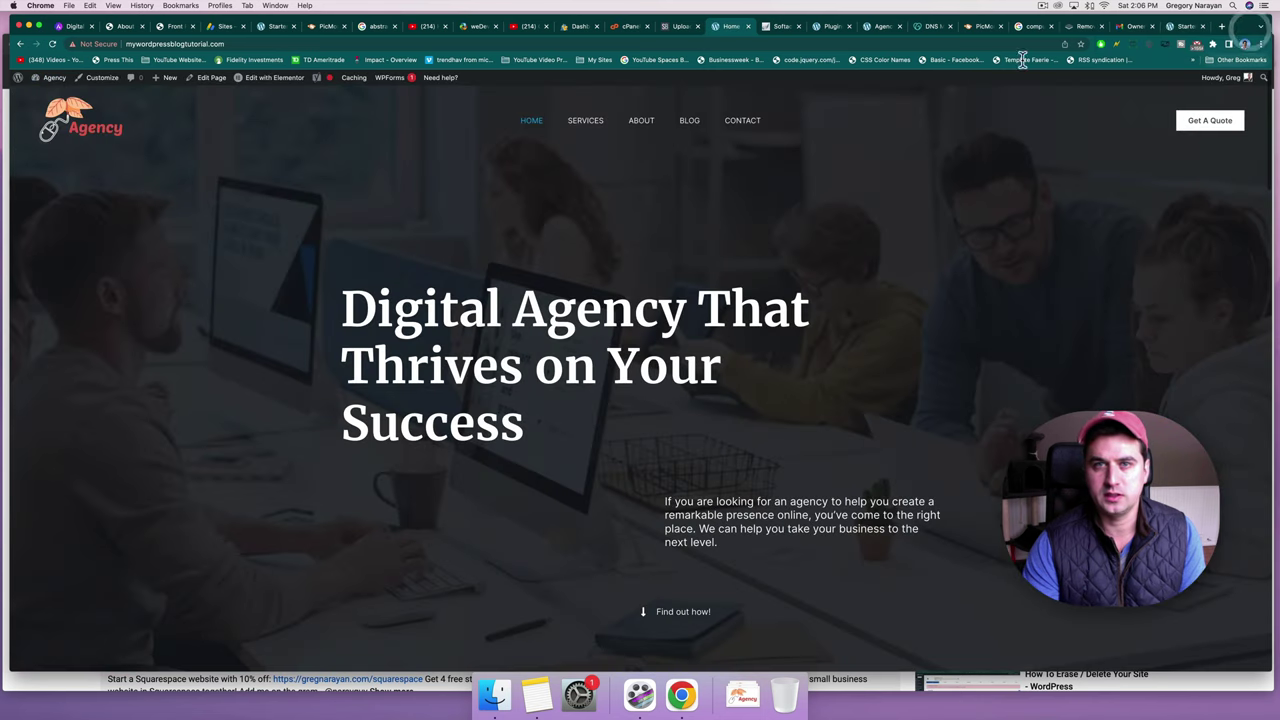
Clear the site's cache, then go from the homepage to the admin Dashboard.
click(1151, 43)
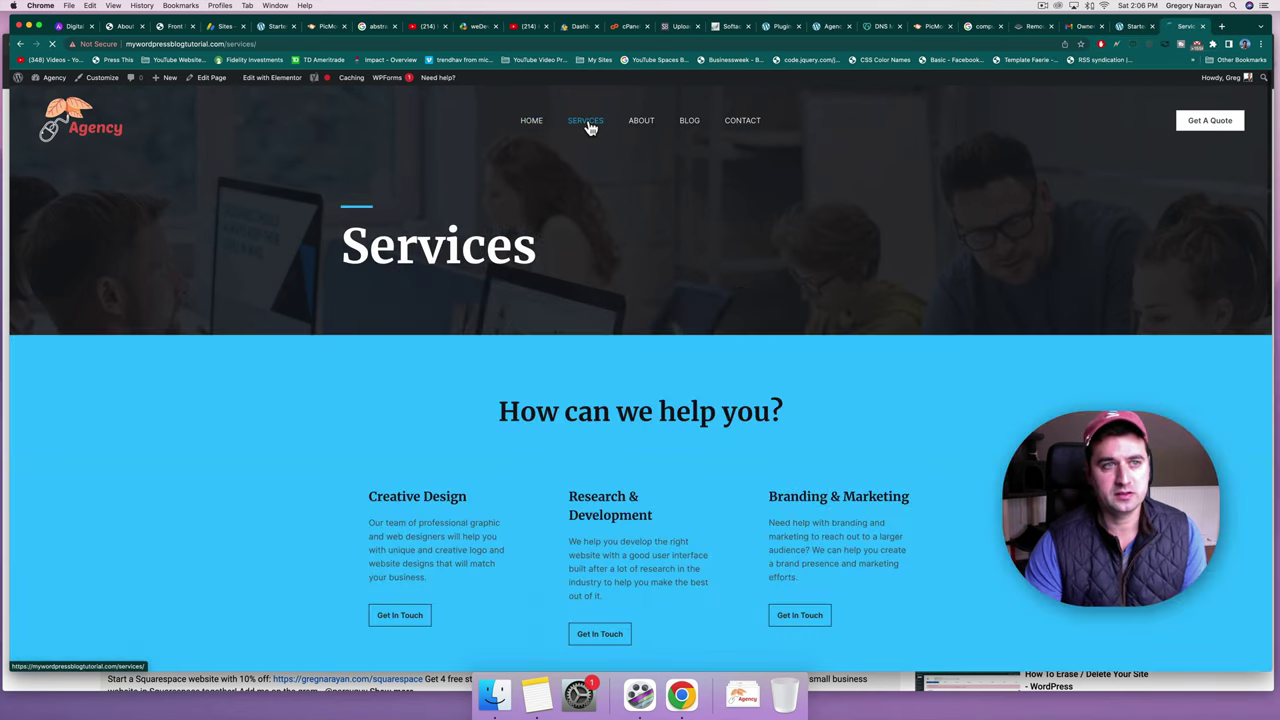
click(519, 122)
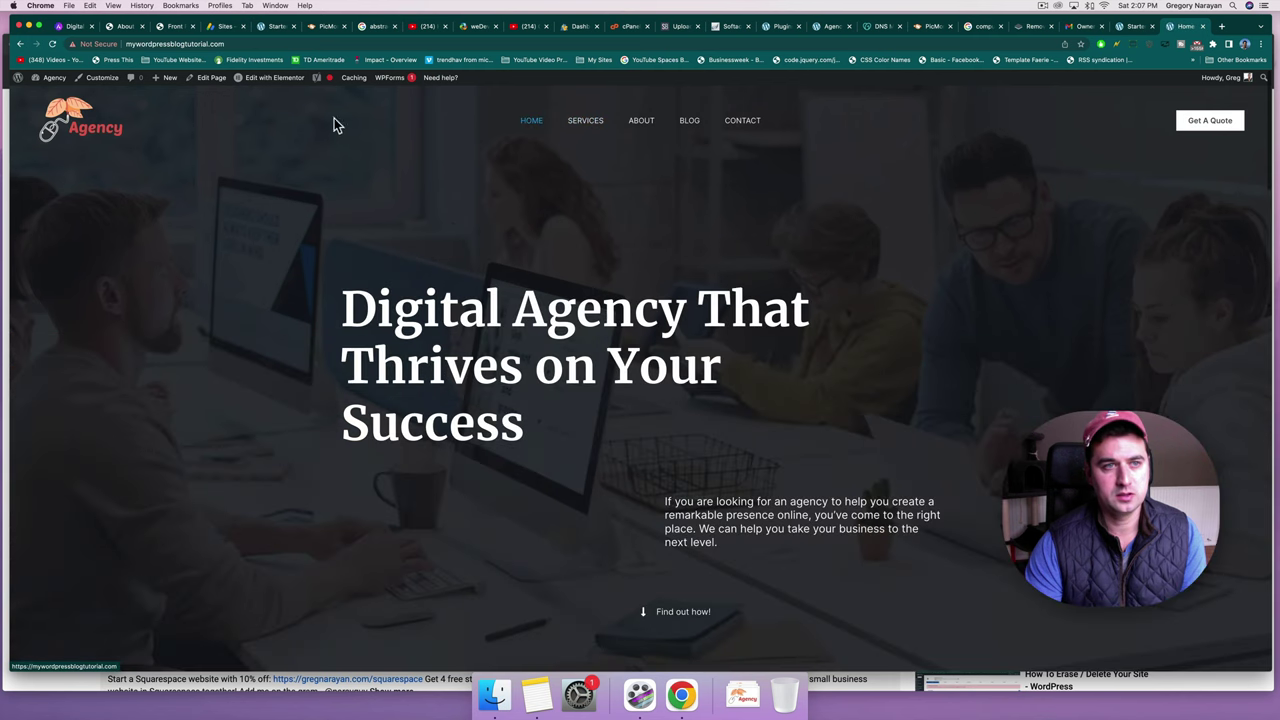
click(124, 88)
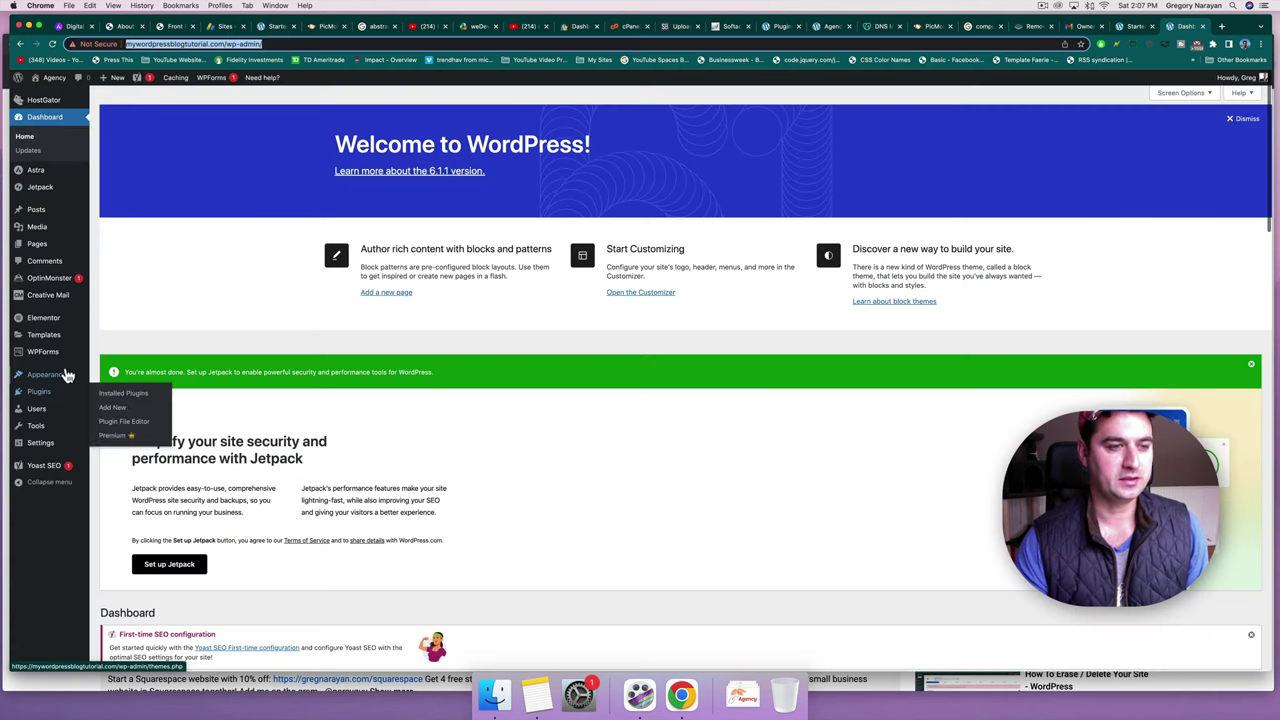
Install and activate the Really Simple SSL plugin from Plugins > Add New.
click(42, 393)
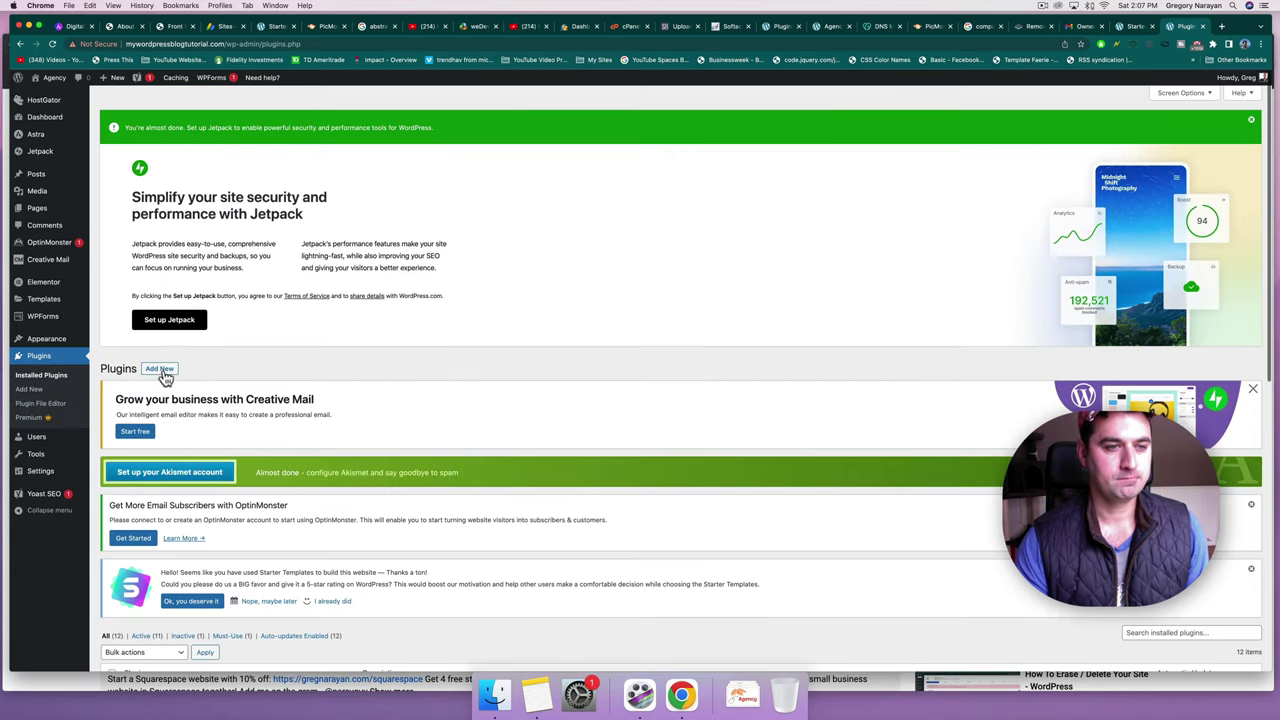
click(160, 370)
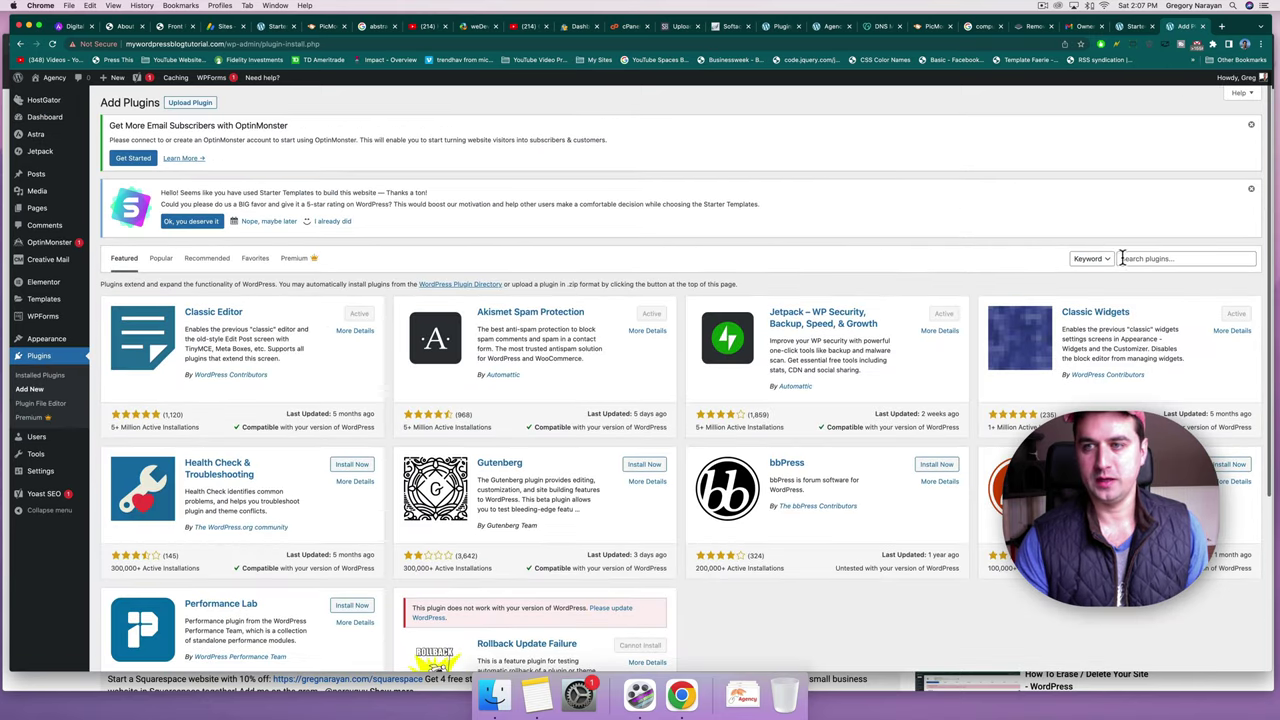
click(1130, 258)
text(really simp)
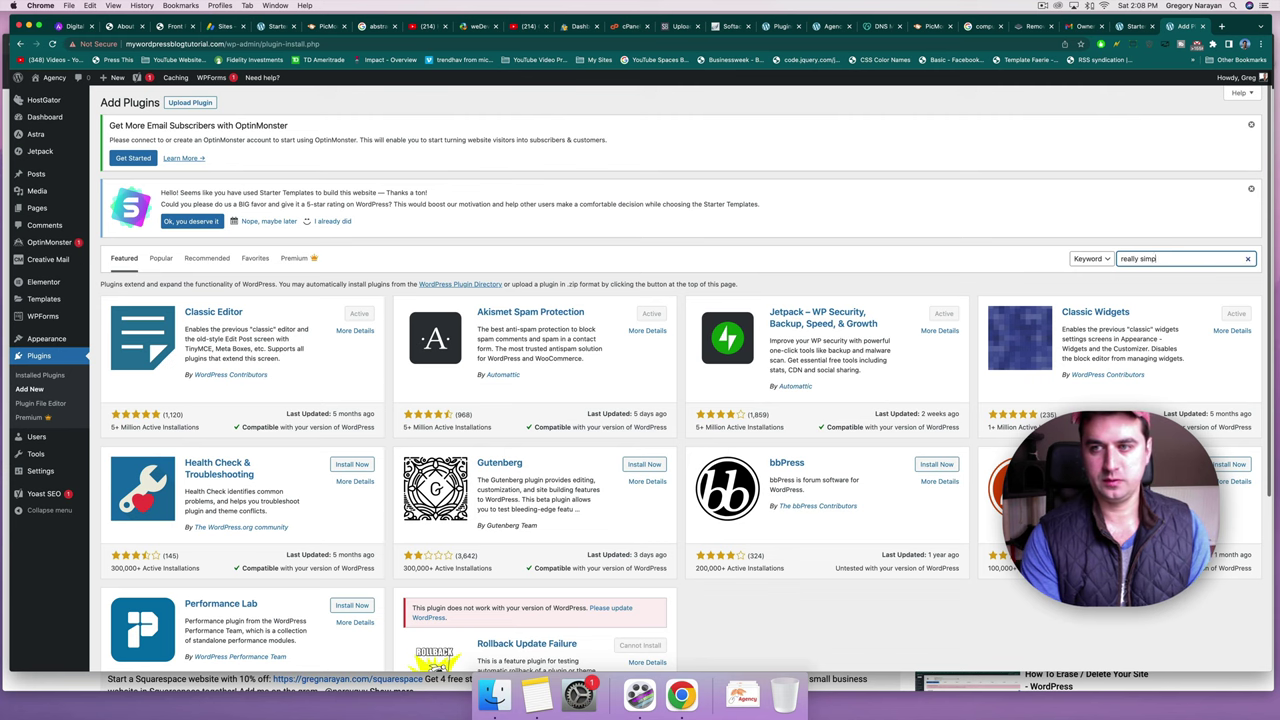
text(le ssl)
click(346, 316)
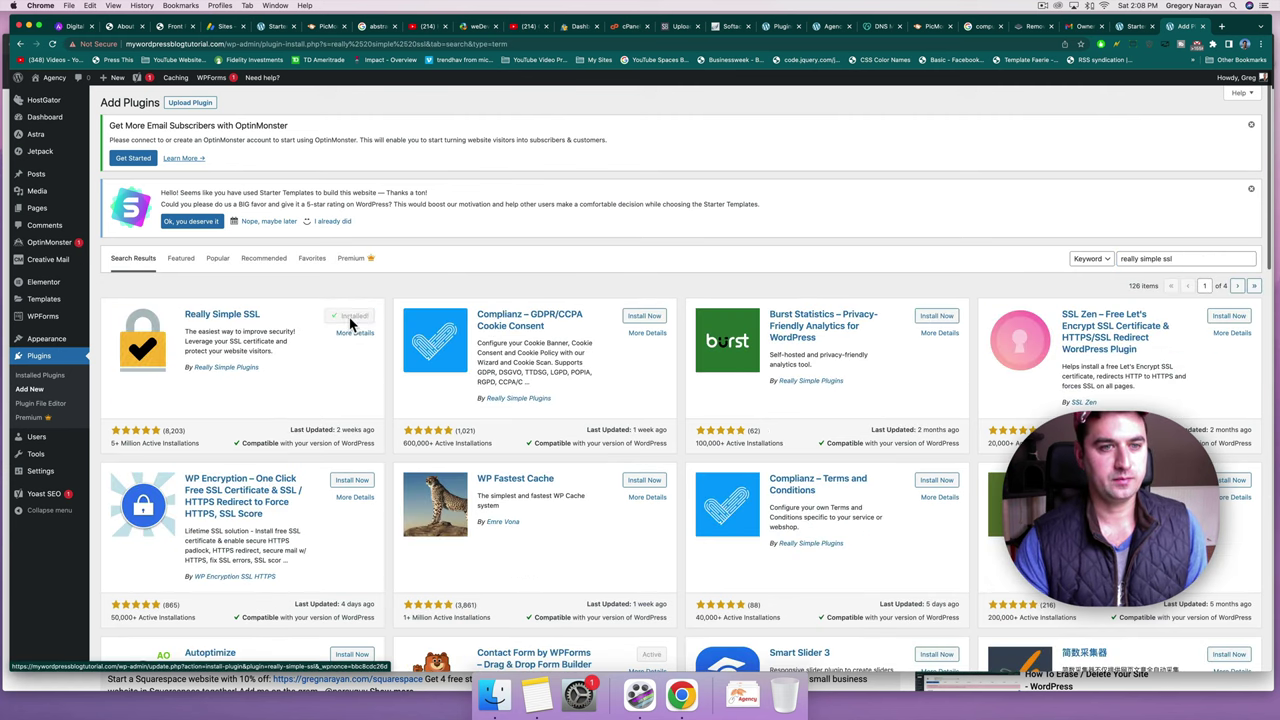
click(352, 318)
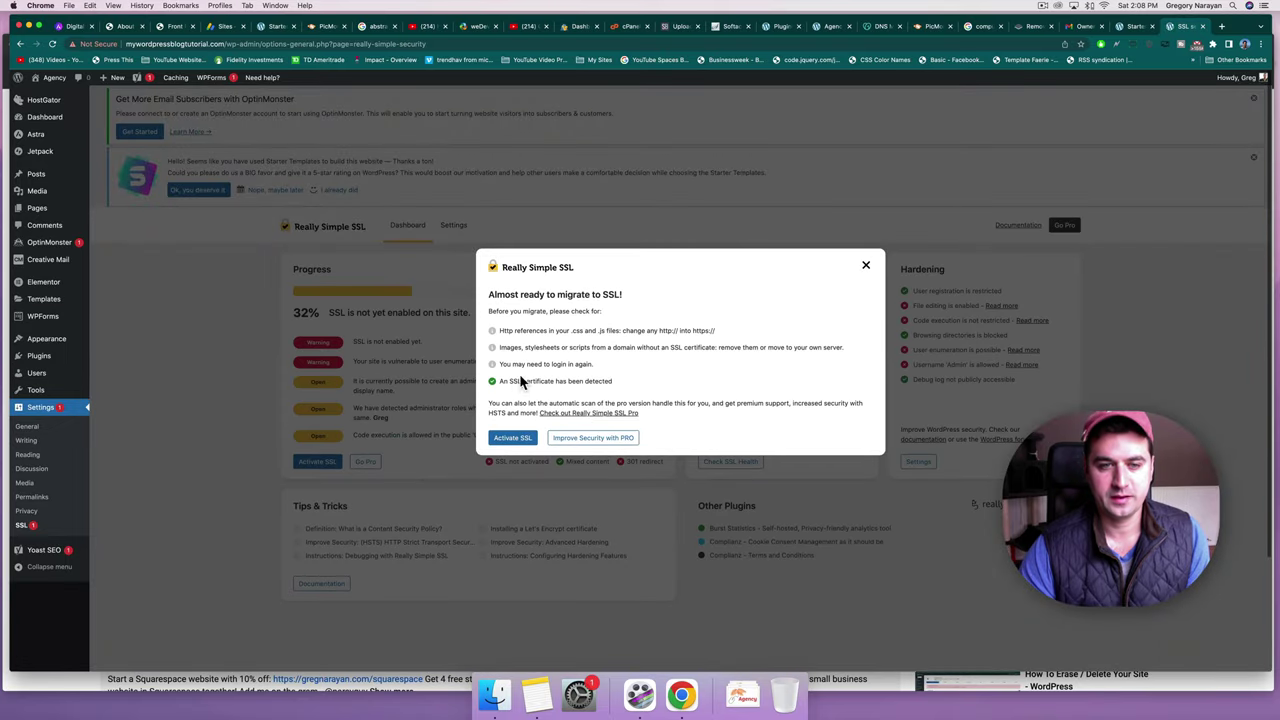
Activate SSL for the site and return to the Dashboard.
drag(504, 382, 603, 393)
click(576, 401)
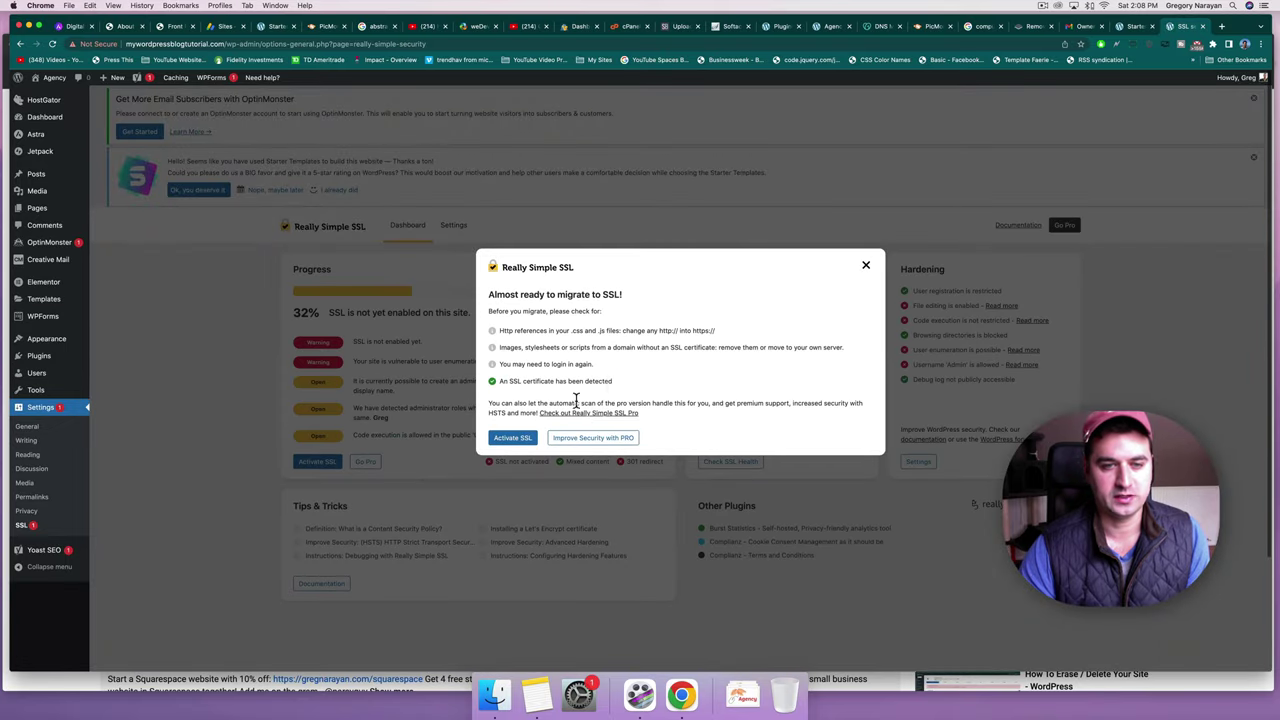
click(507, 443)
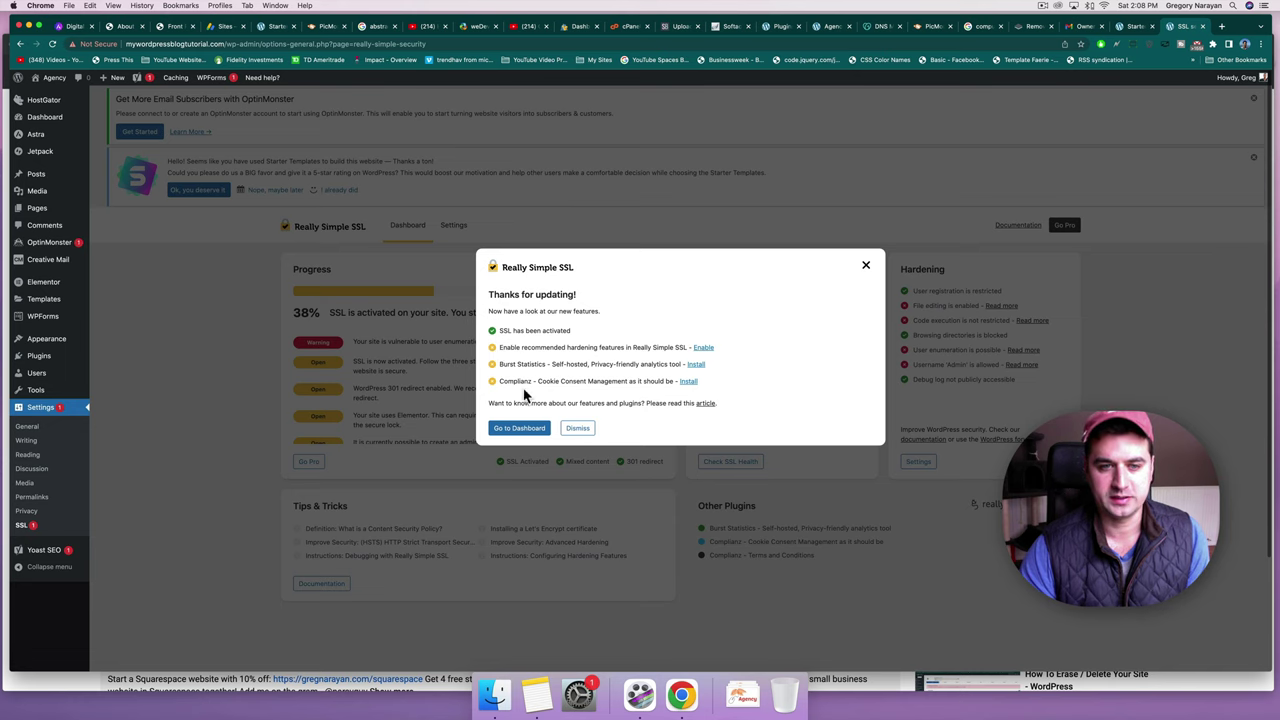
click(515, 430)
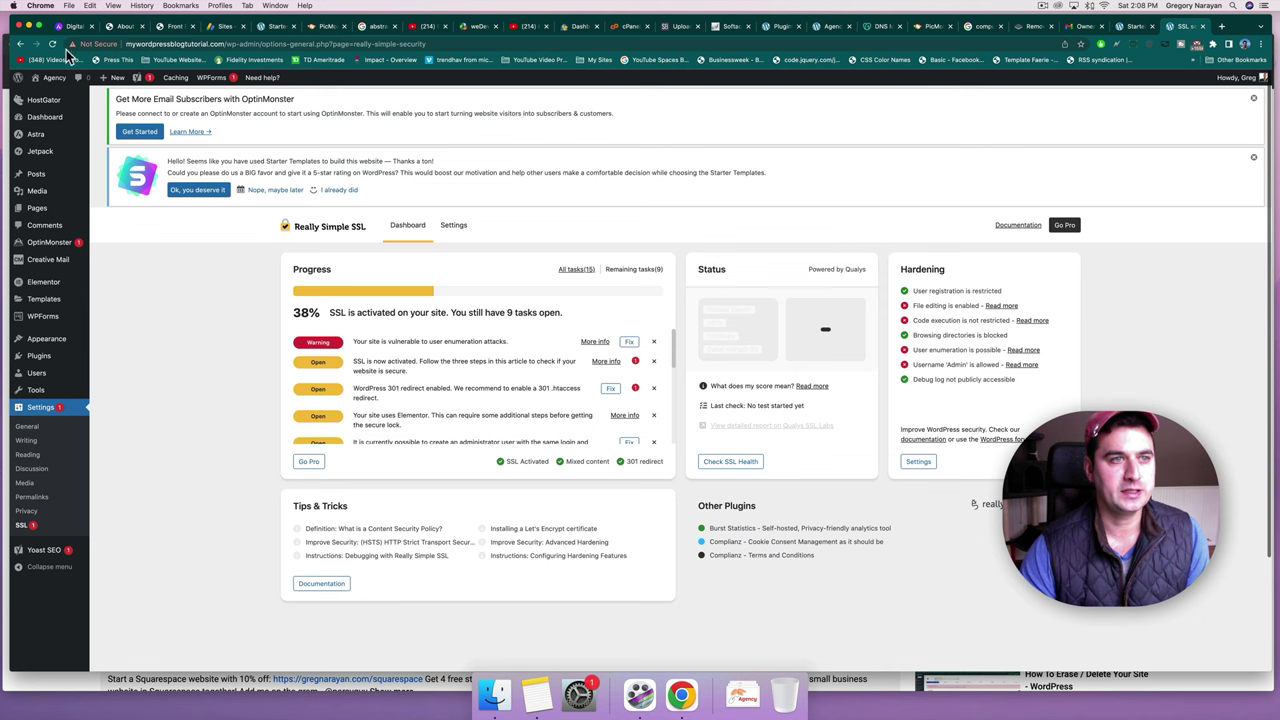
click(53, 79)
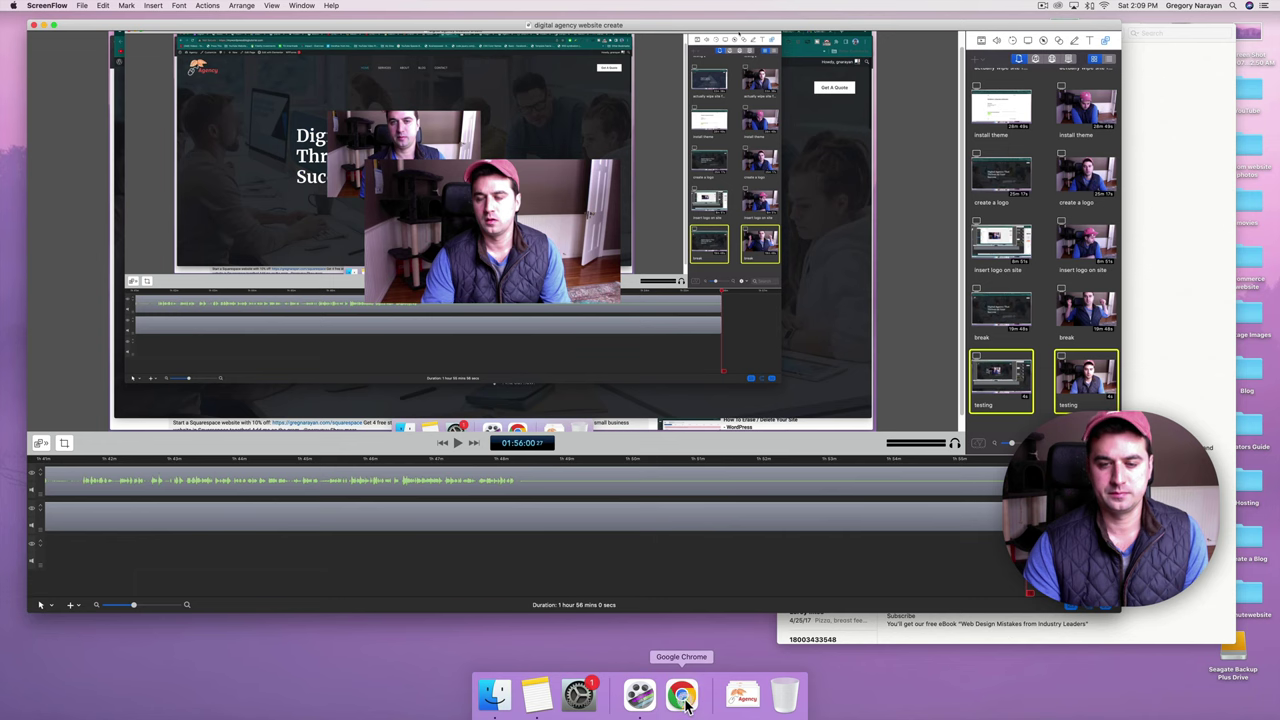
Load the site's /wp-admin login page in Chrome.
click(684, 698)
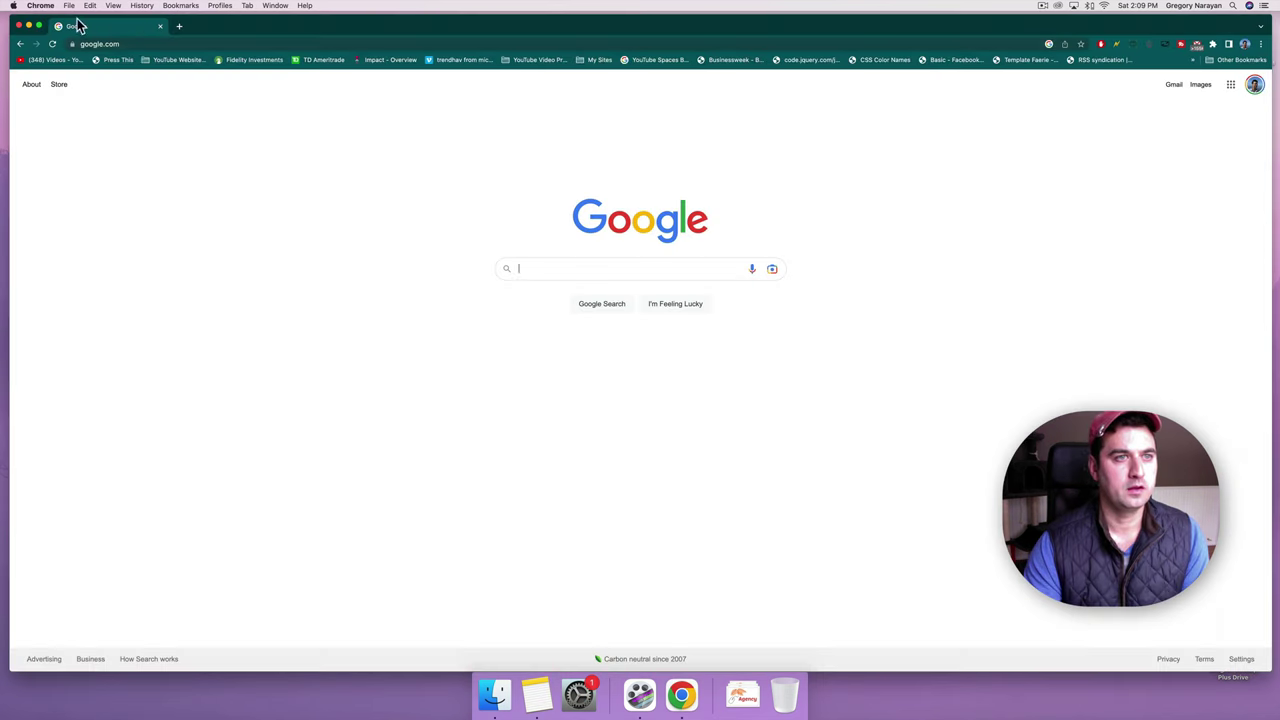
click(134, 44)
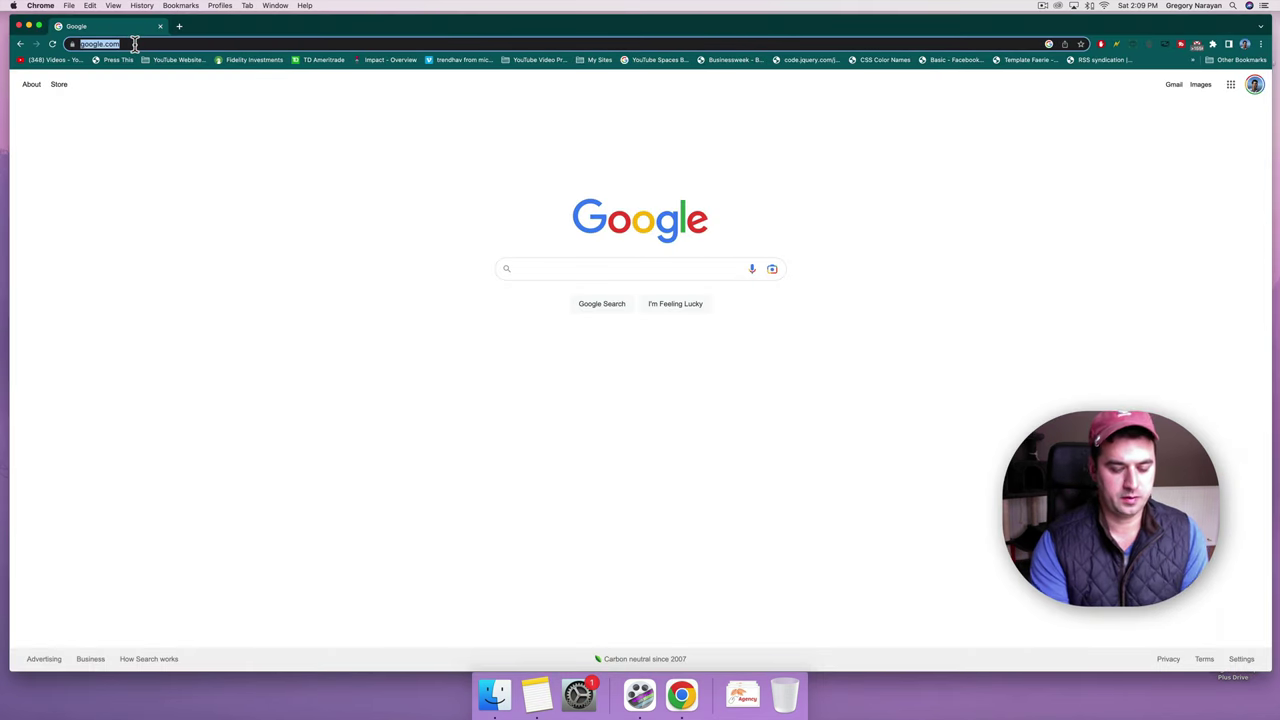
text(mywordpressblogtutoria)
key(Return)
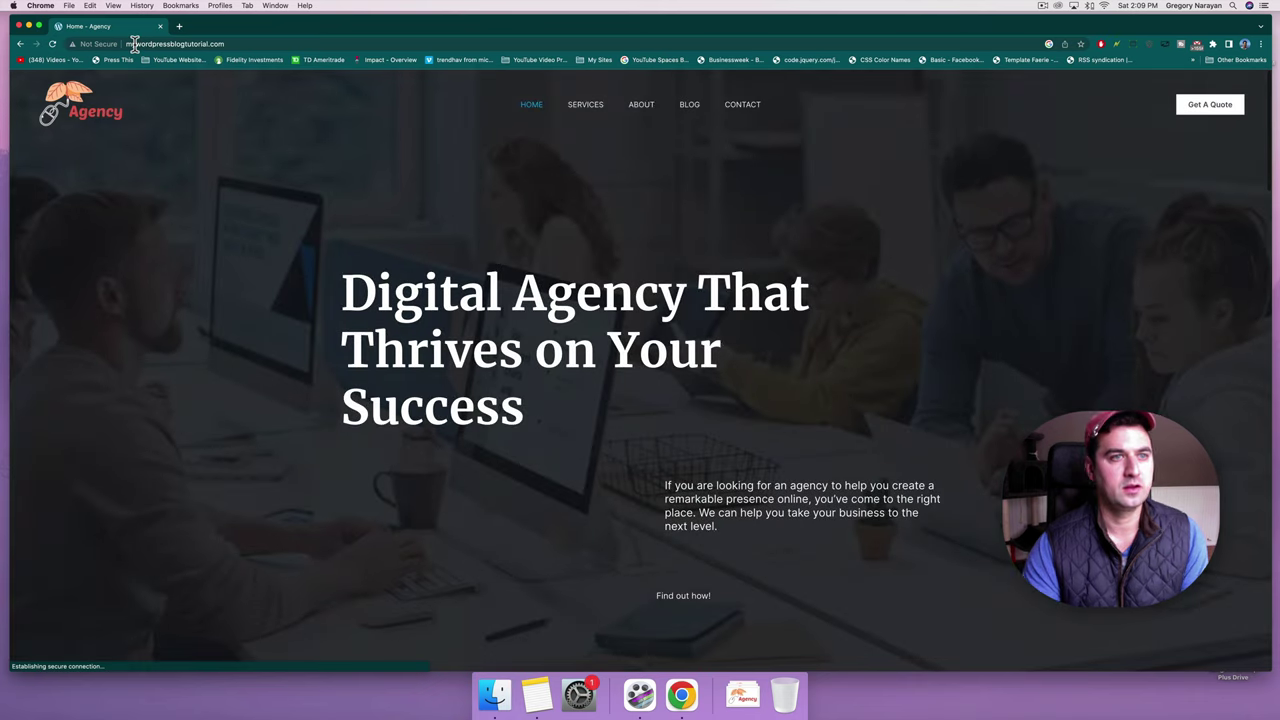
click(240, 44)
click(245, 44)
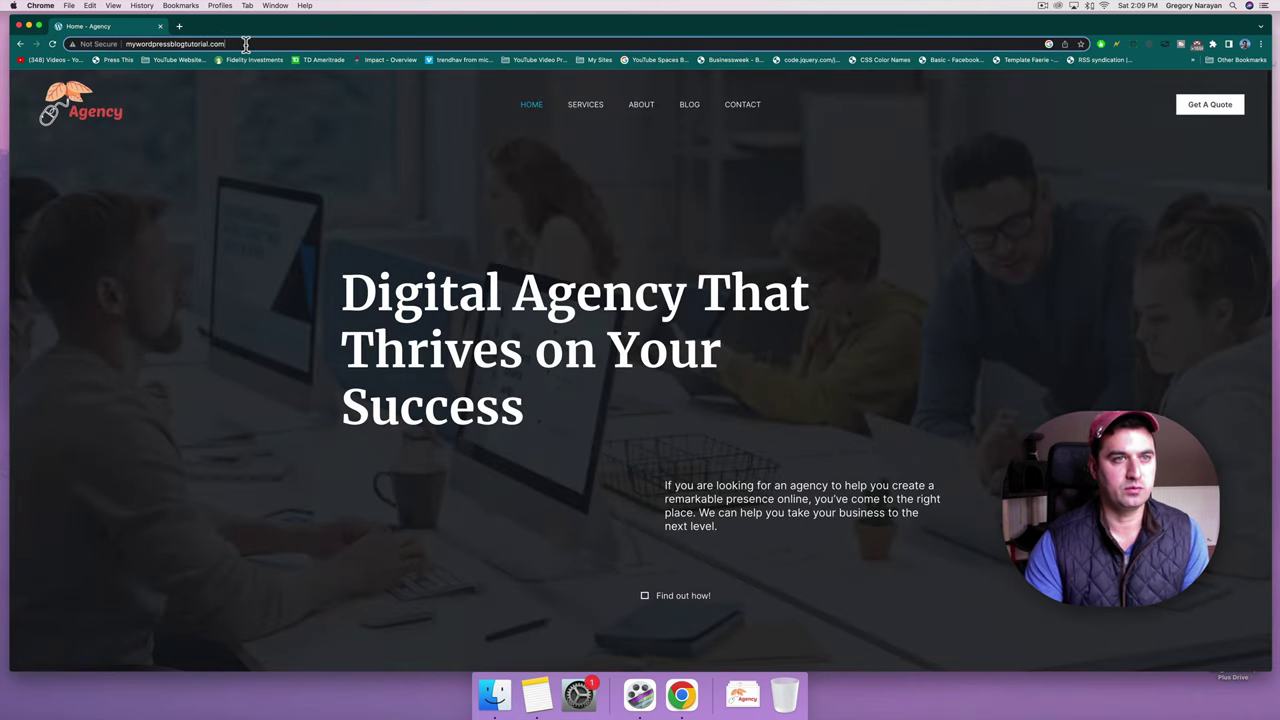
text(/wp-admin)
key(Return)
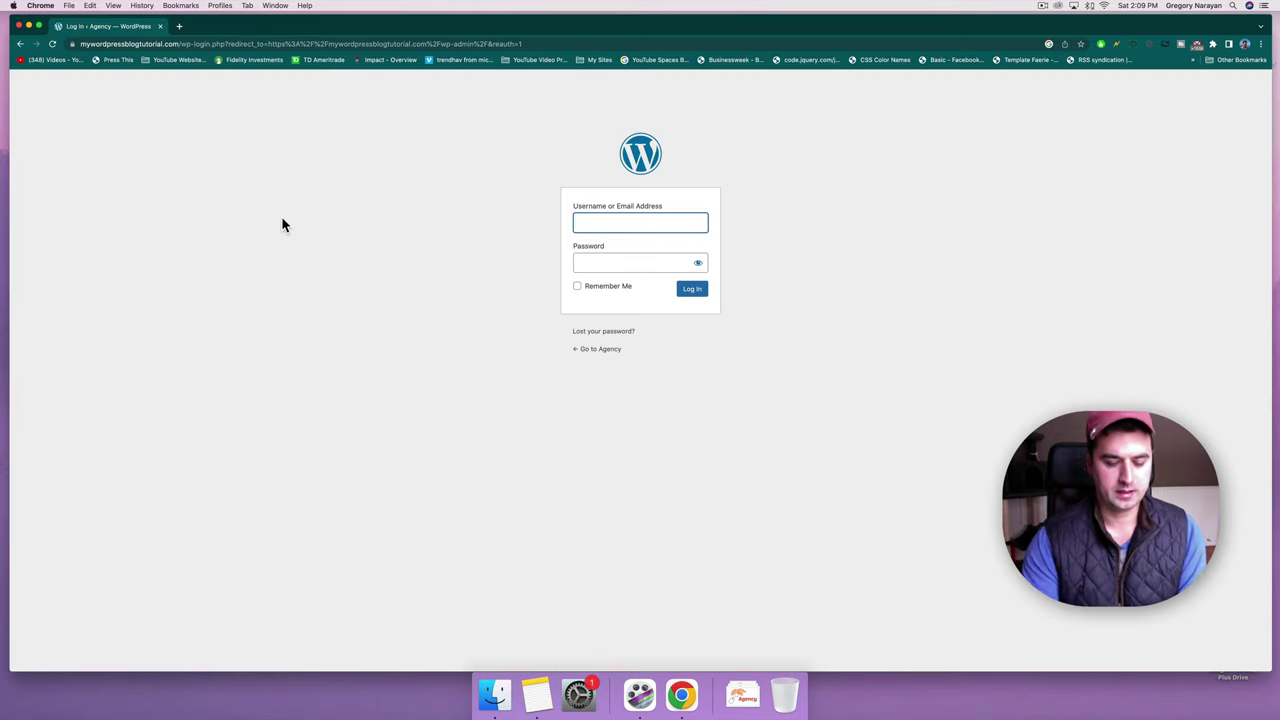
Log in with the admin username and password, then confirm the connection is secure.
text(Greg)
key(Tab)
text(p)
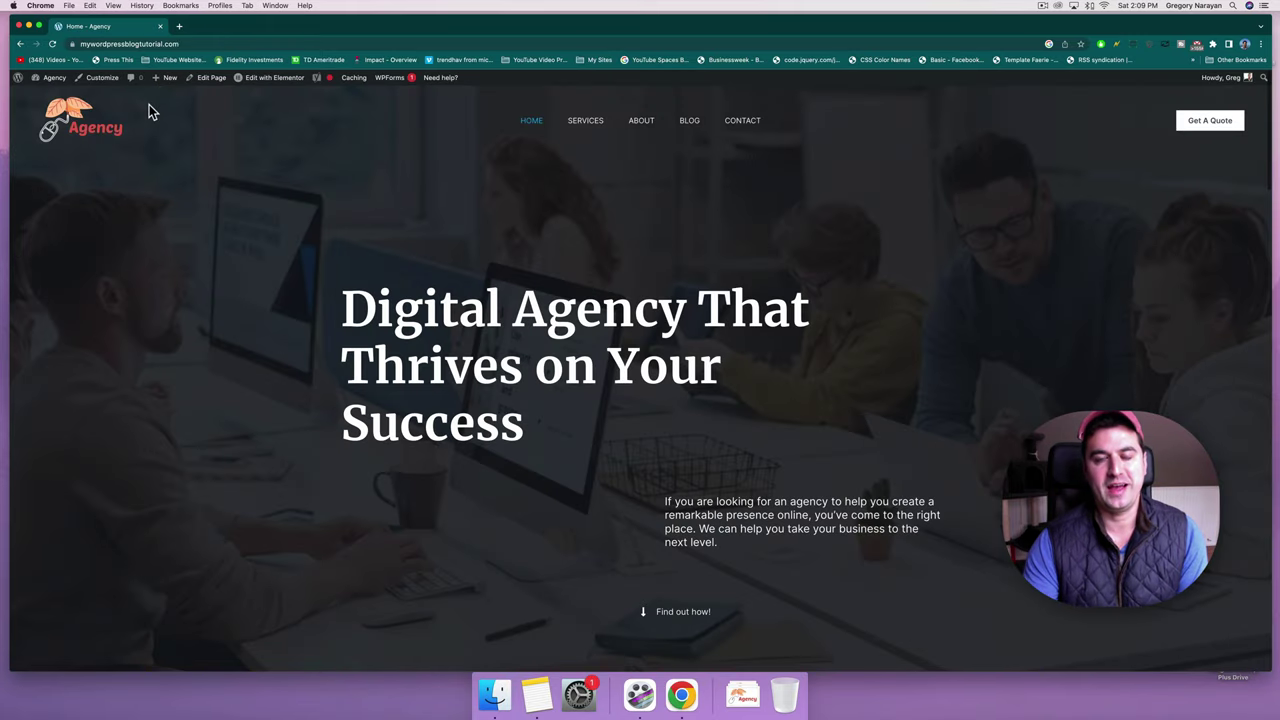
click(73, 44)
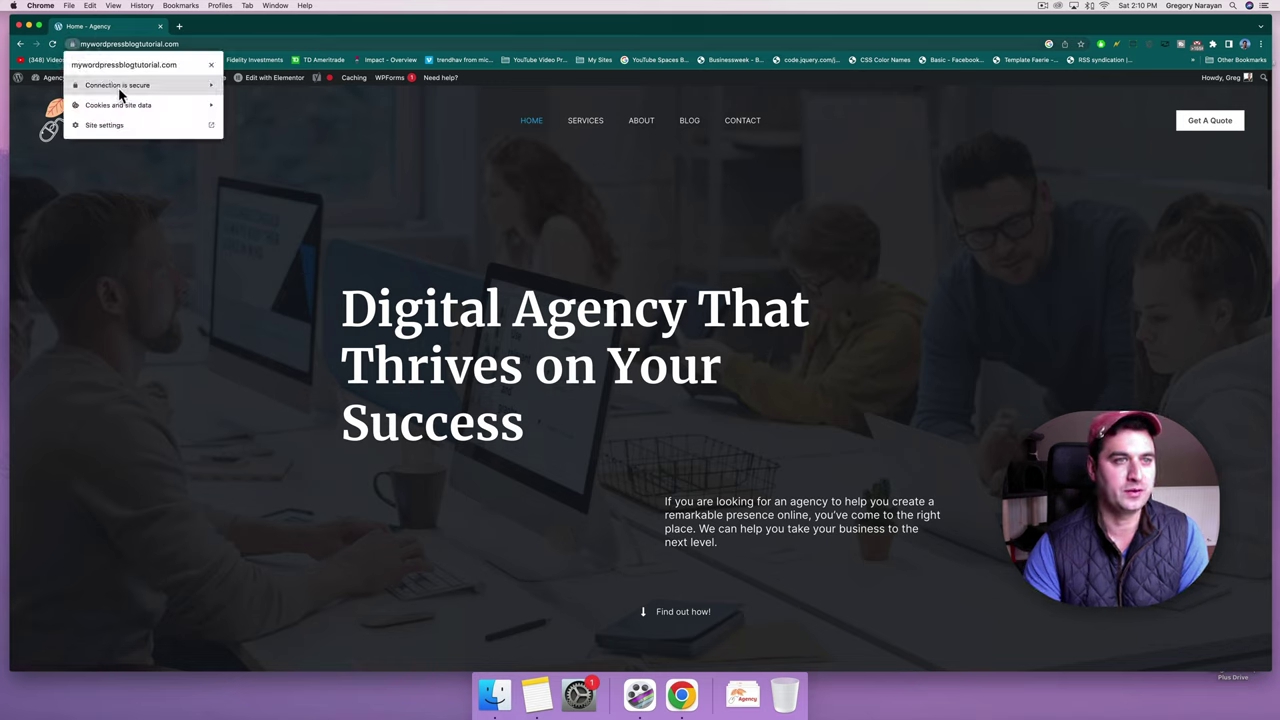
click(149, 238)
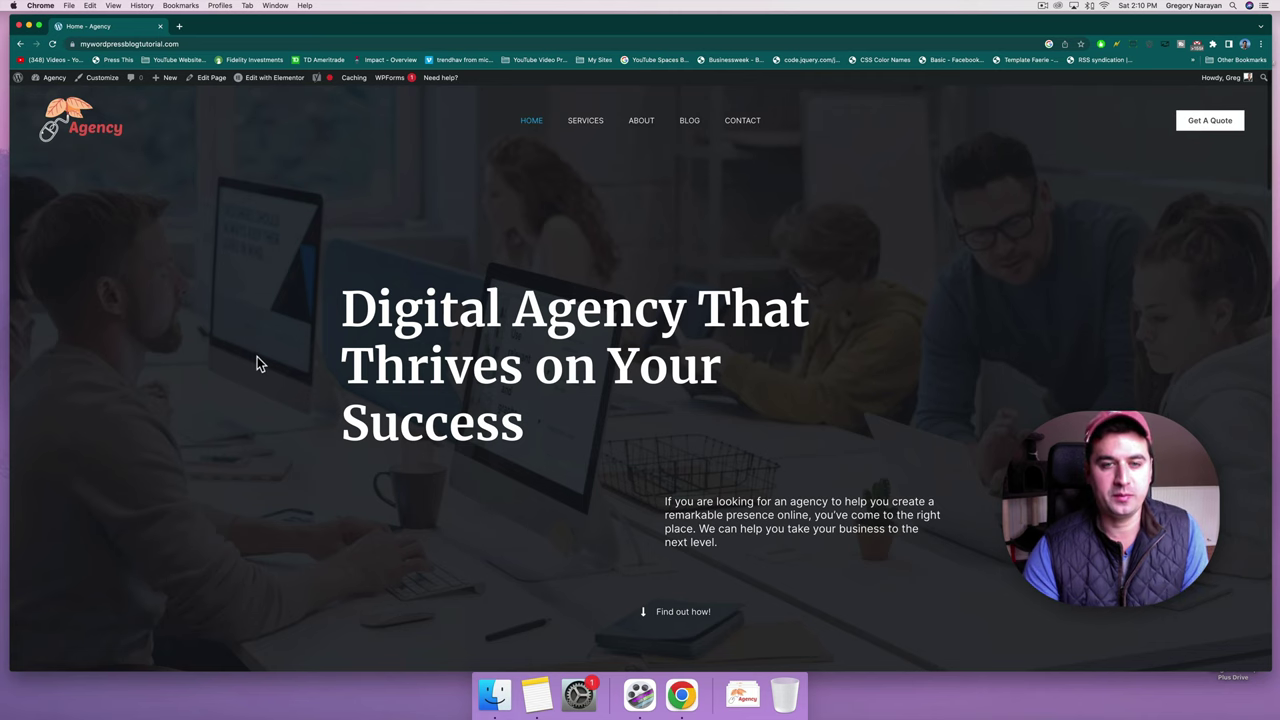
Open the Customizer's footer builder, reloading the page until it loads.
scroll(257, 356, down, 20)
scroll(257, 362, down, 10)
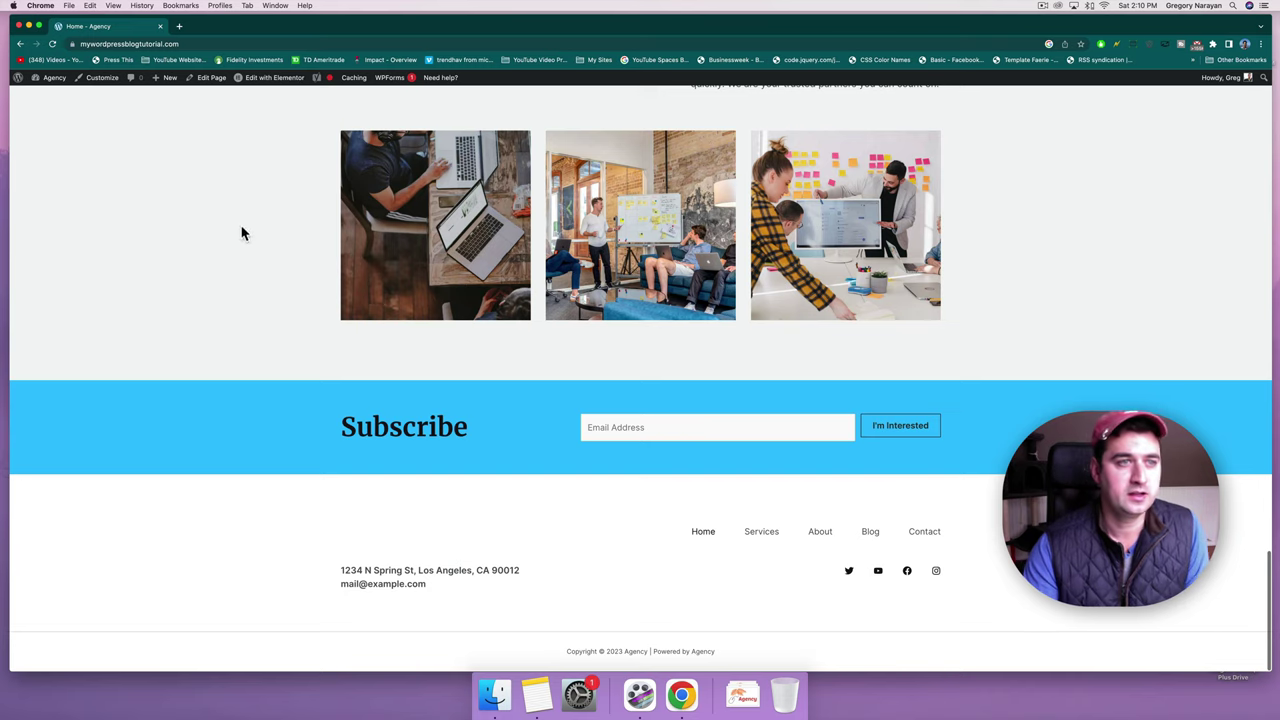
click(100, 86)
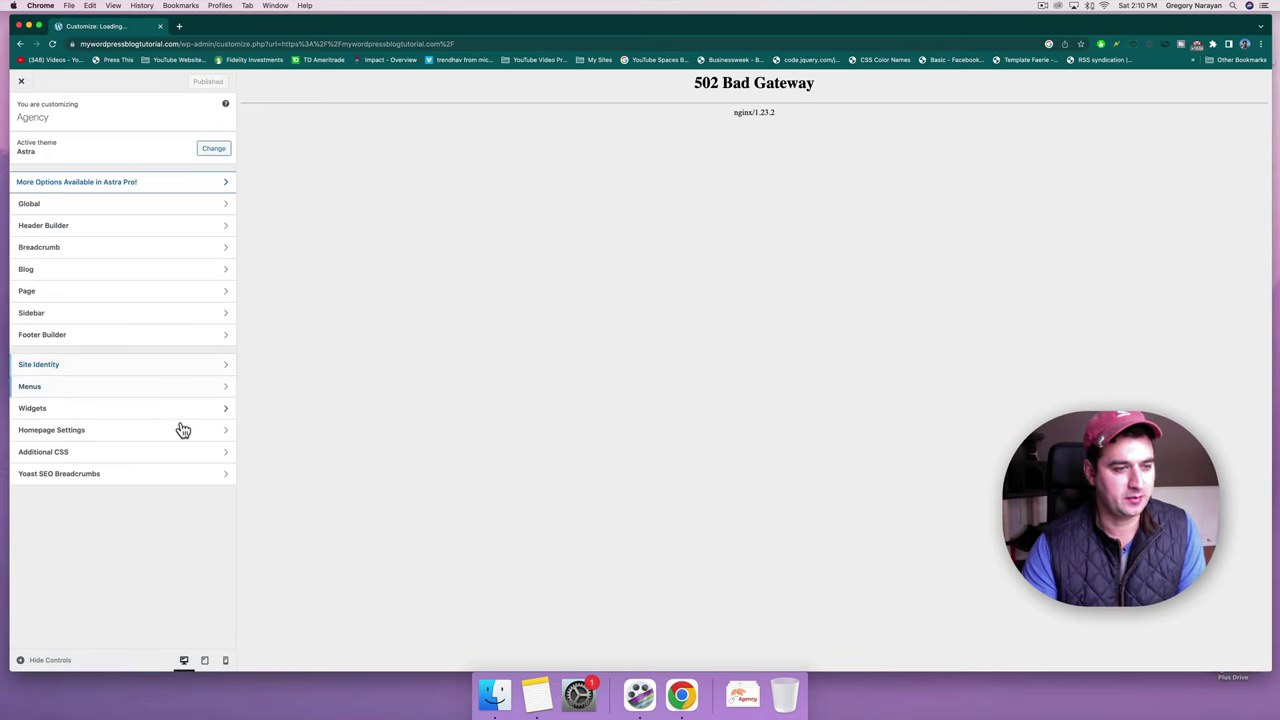
click(116, 346)
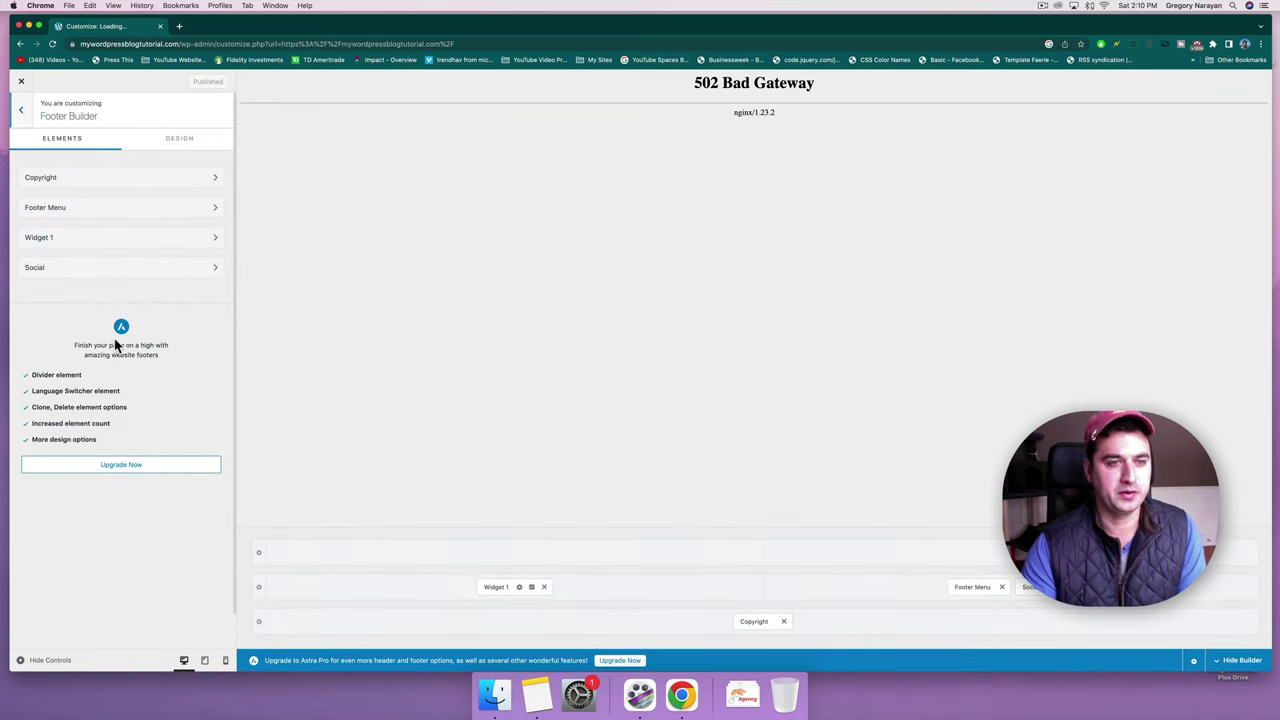
click(52, 44)
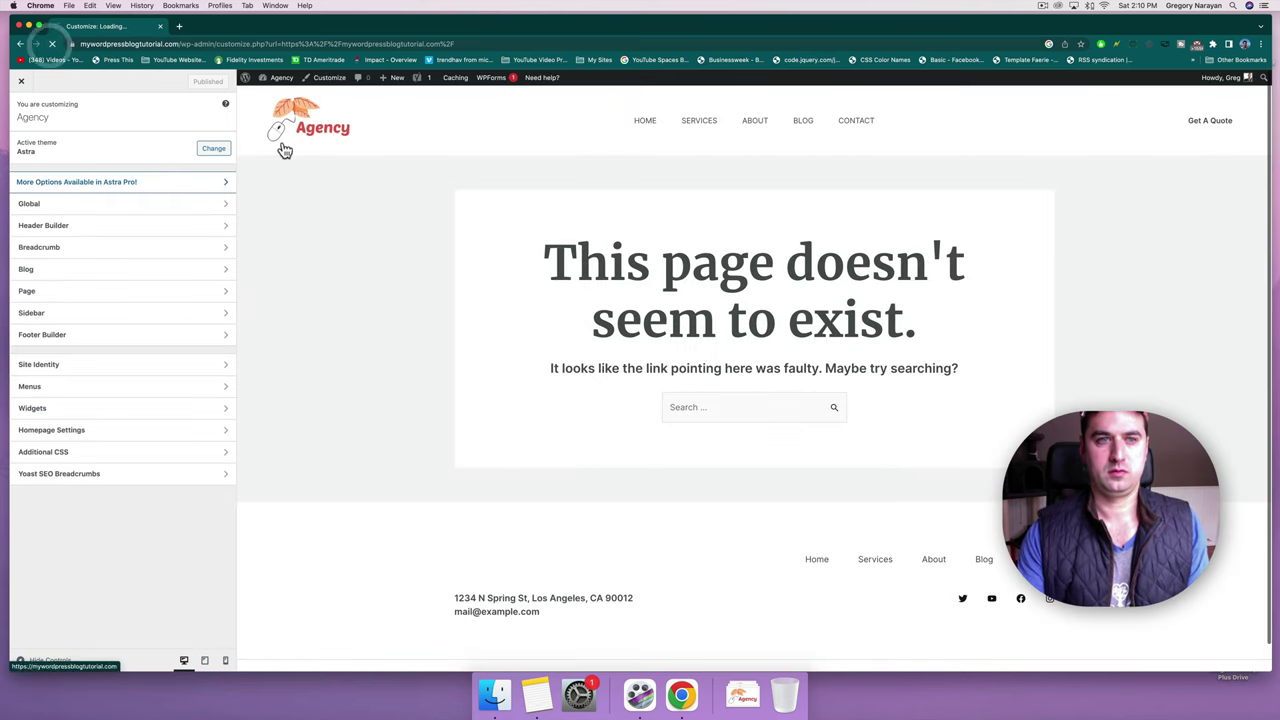
click(50, 44)
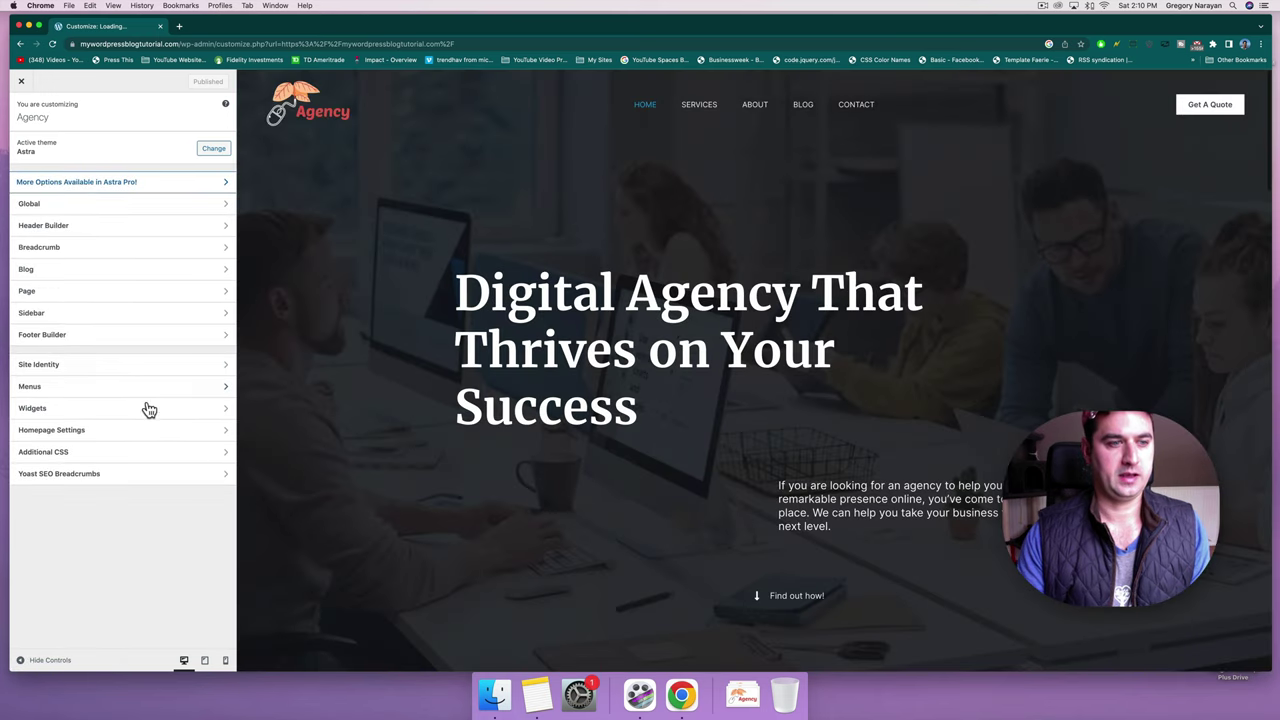
click(140, 334)
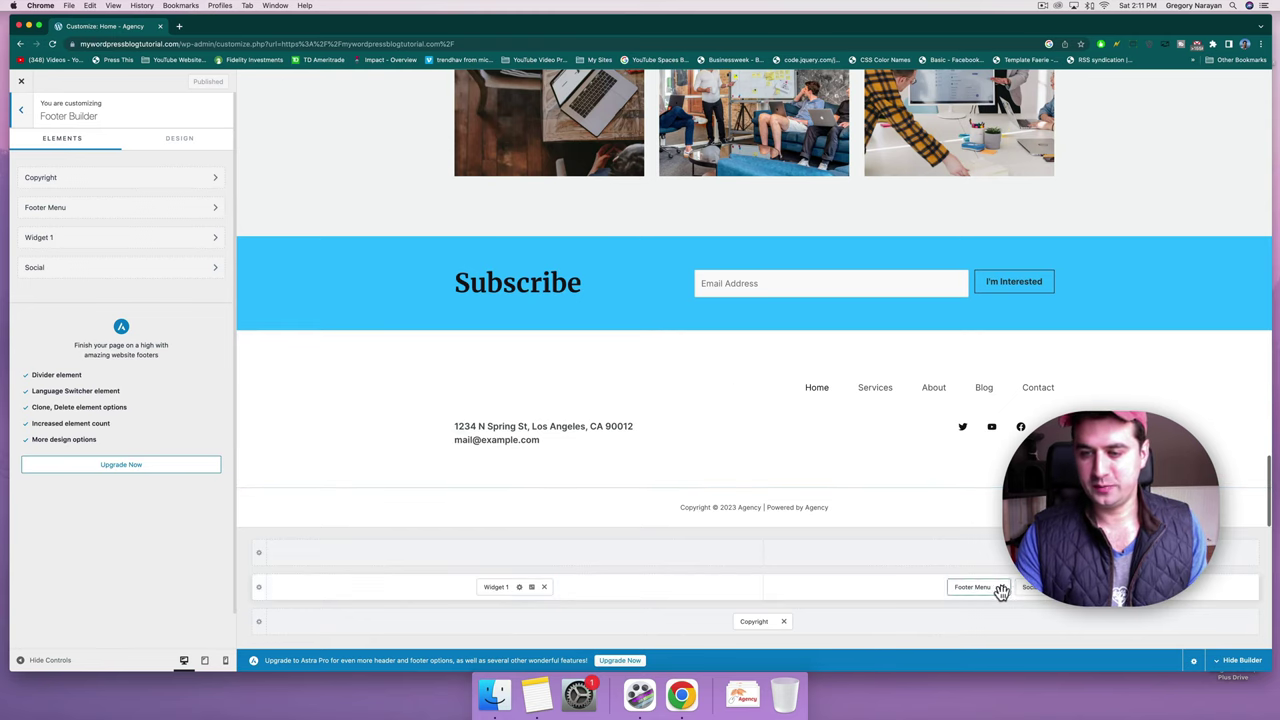
click(751, 621)
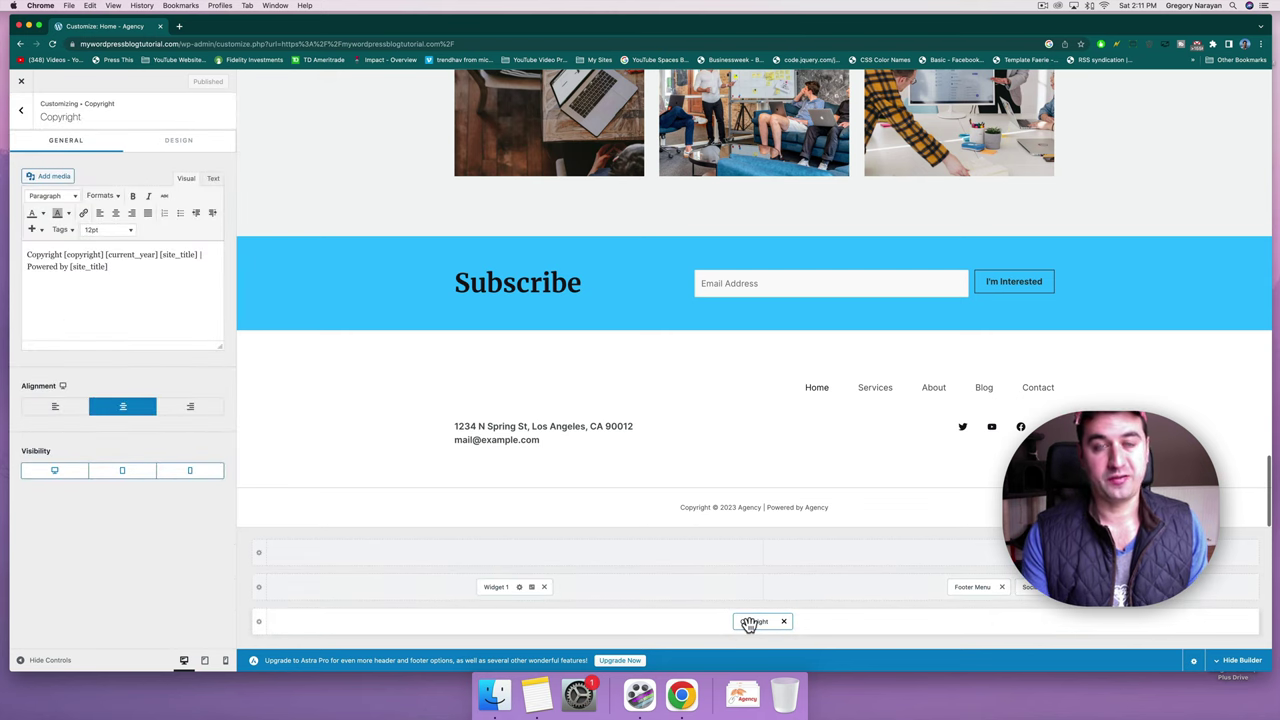
Set footer Widget 1's image to agency-logo-v4, then open a blank browser tab.
click(487, 585)
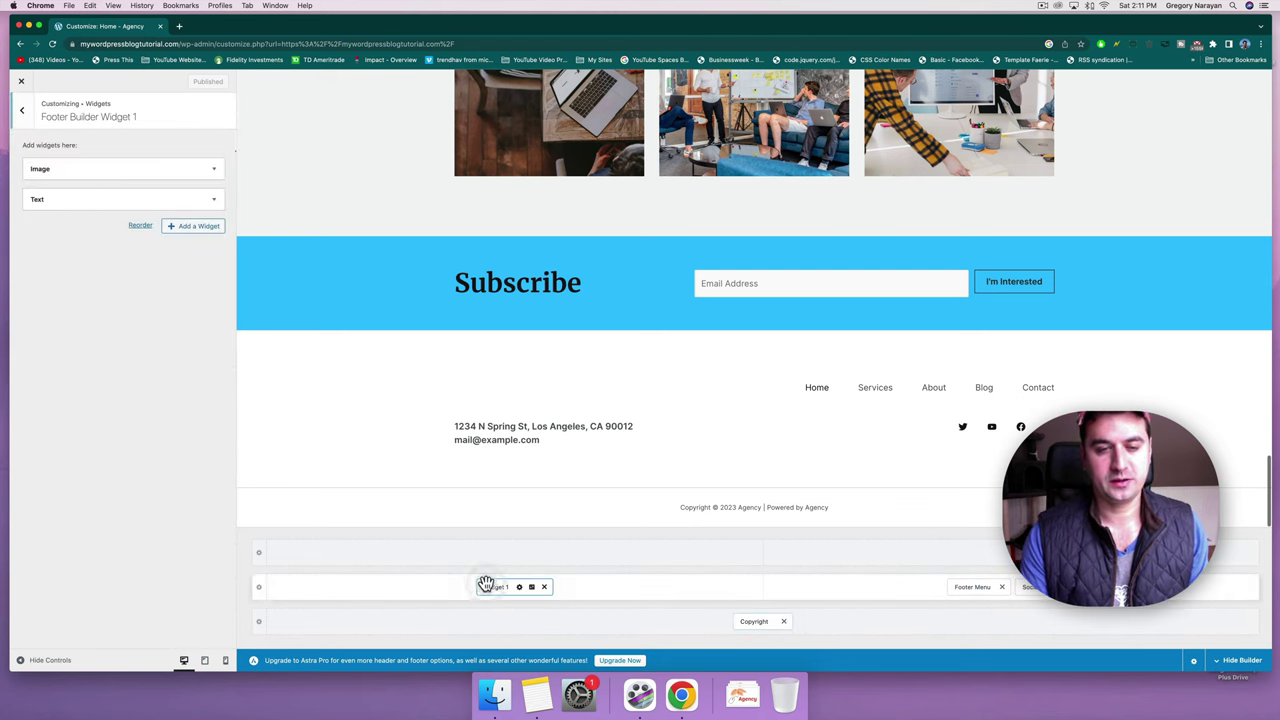
click(214, 170)
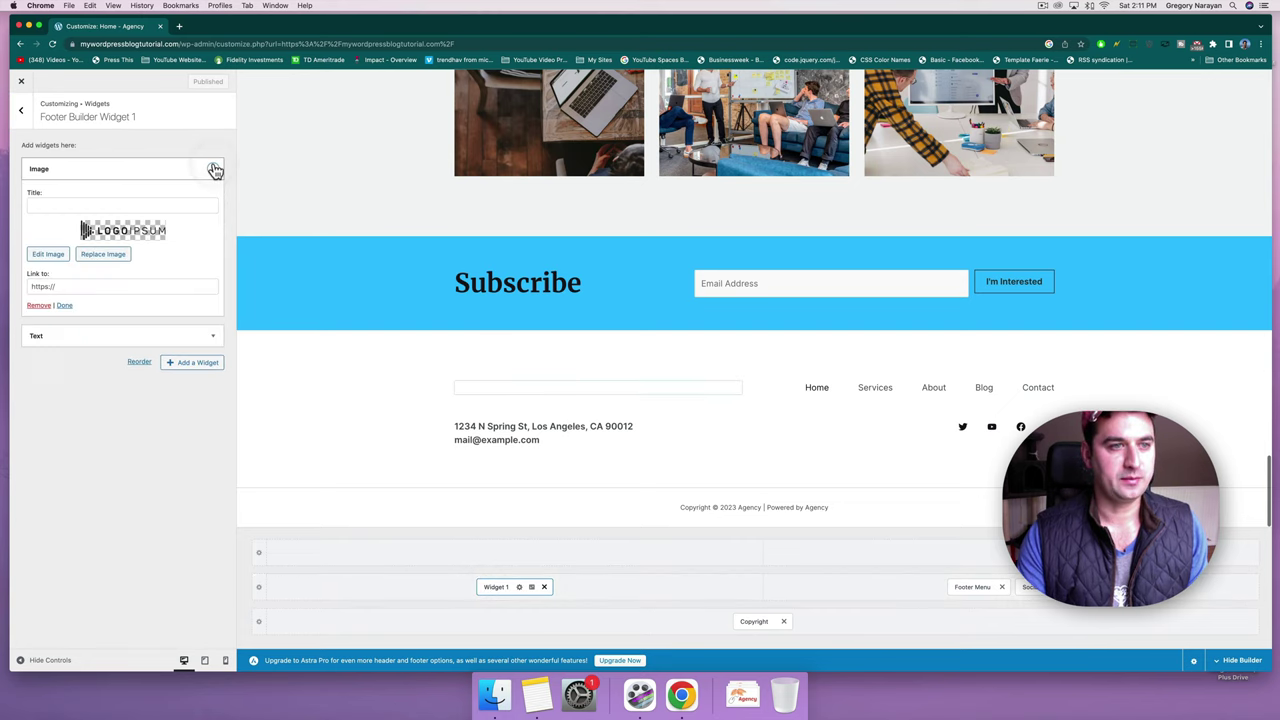
click(100, 252)
click(162, 226)
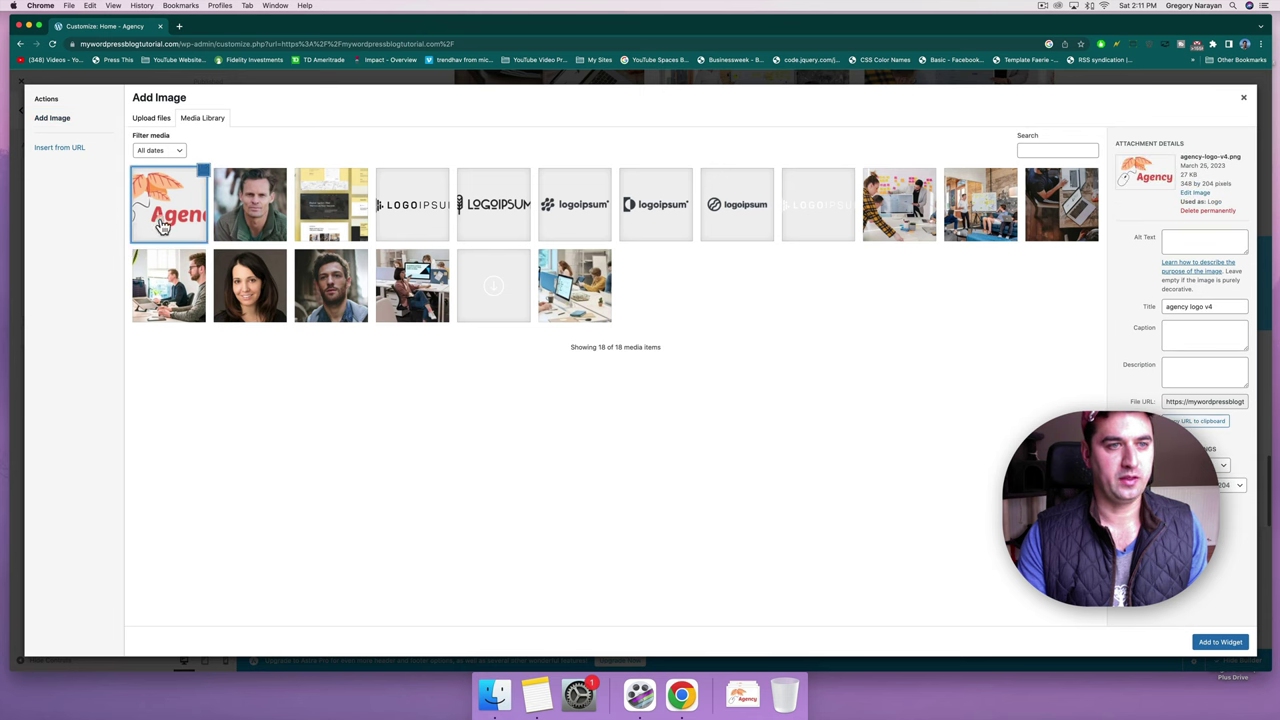
click(1222, 642)
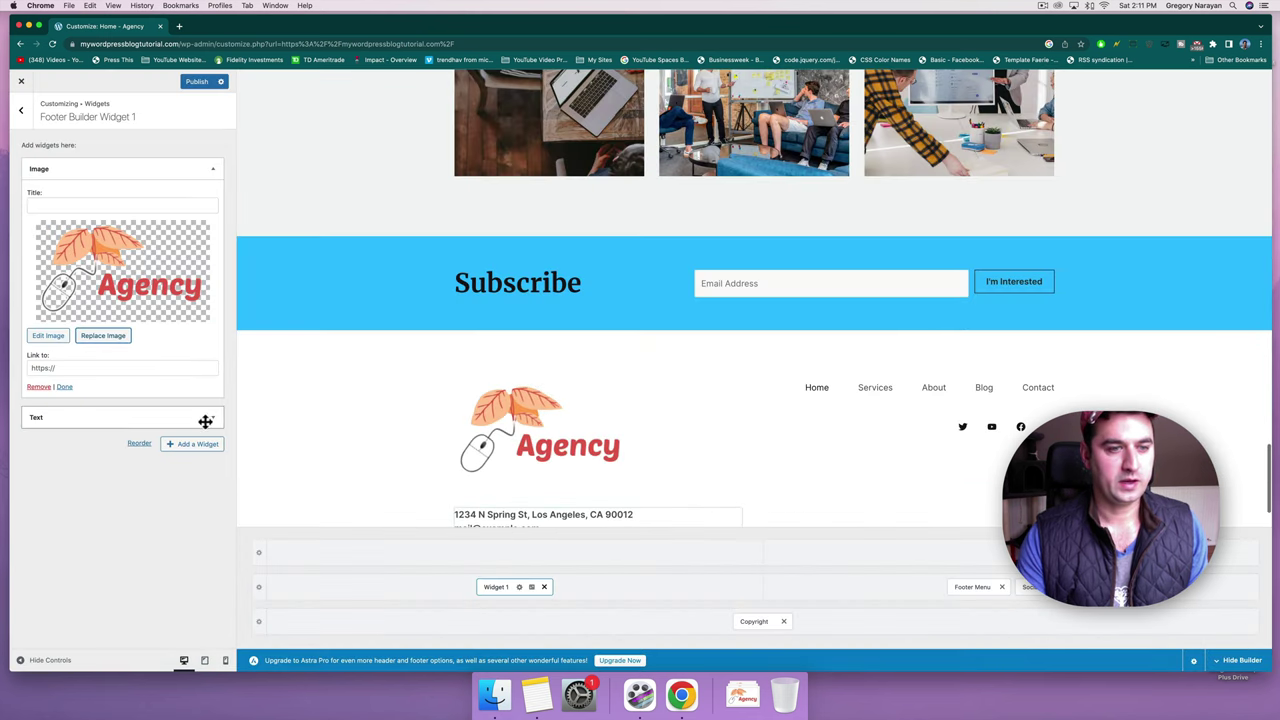
click(205, 421)
click(124, 318)
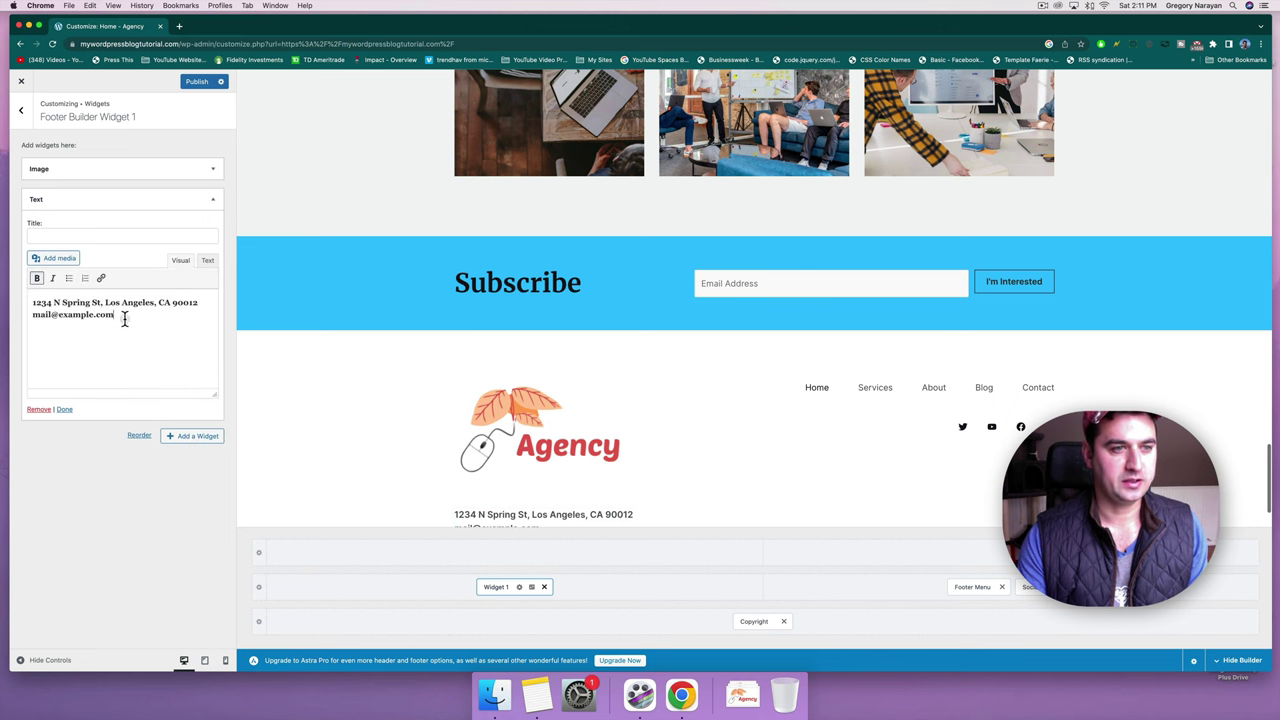
click(179, 26)
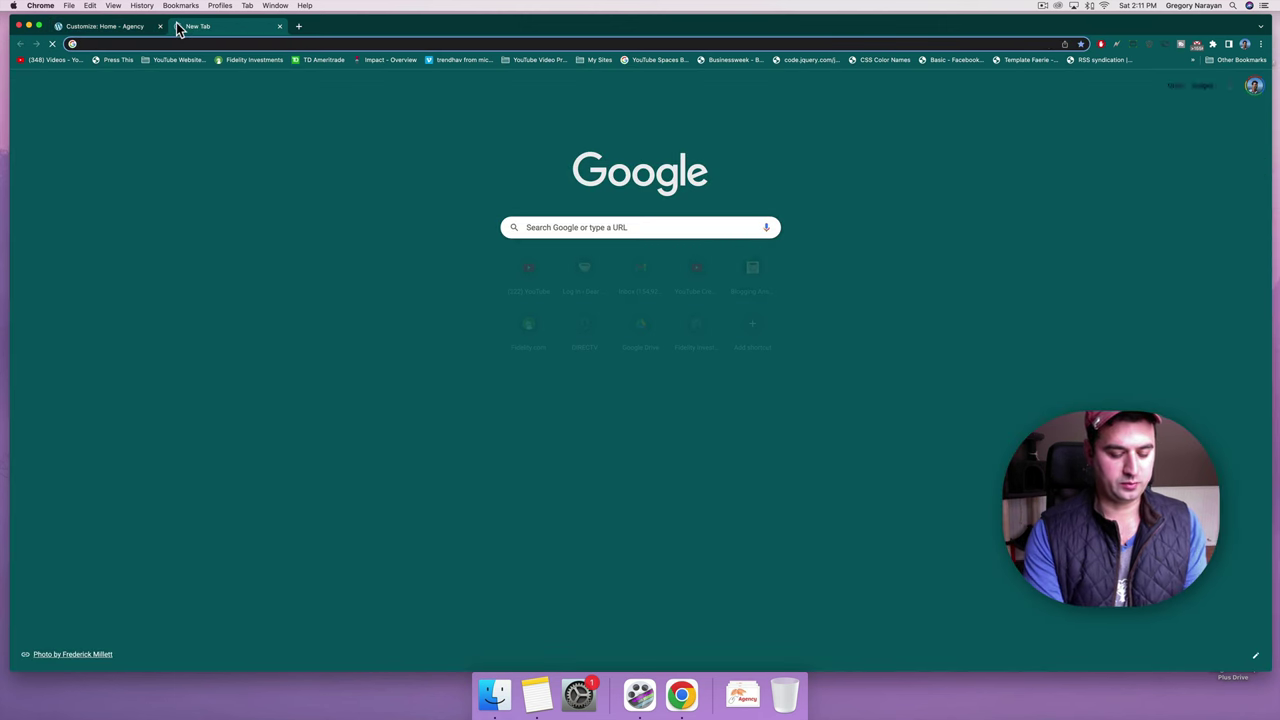
Copy Chelsea Market's address from a Google search and paste it over the footer address.
text(cheslea market)
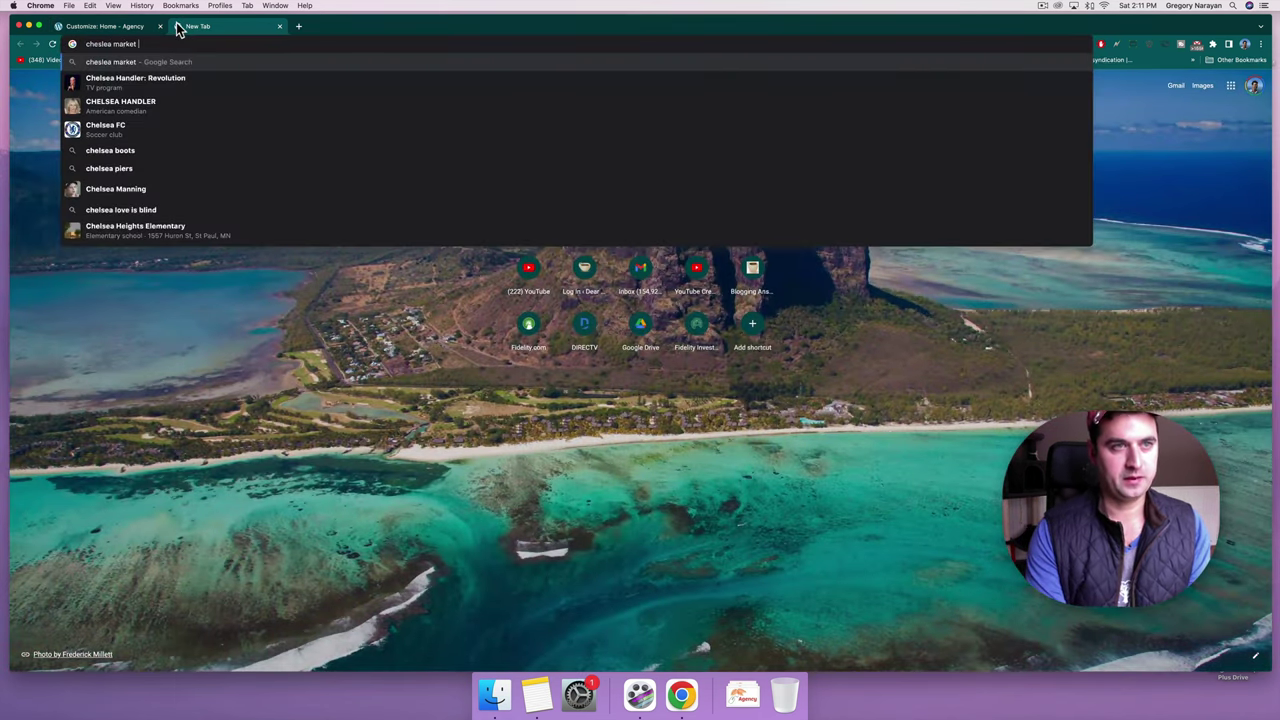
text( nyc)
key(Return)
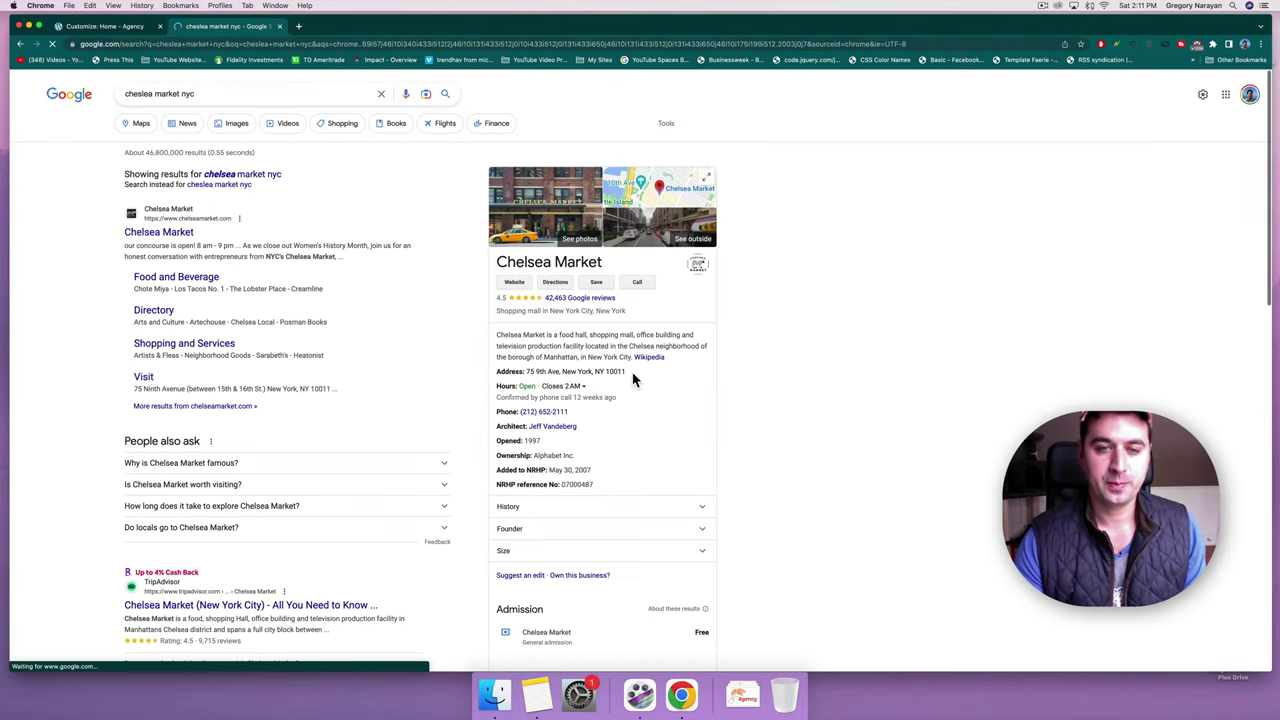
drag(626, 371, 528, 371)
key(super+c)
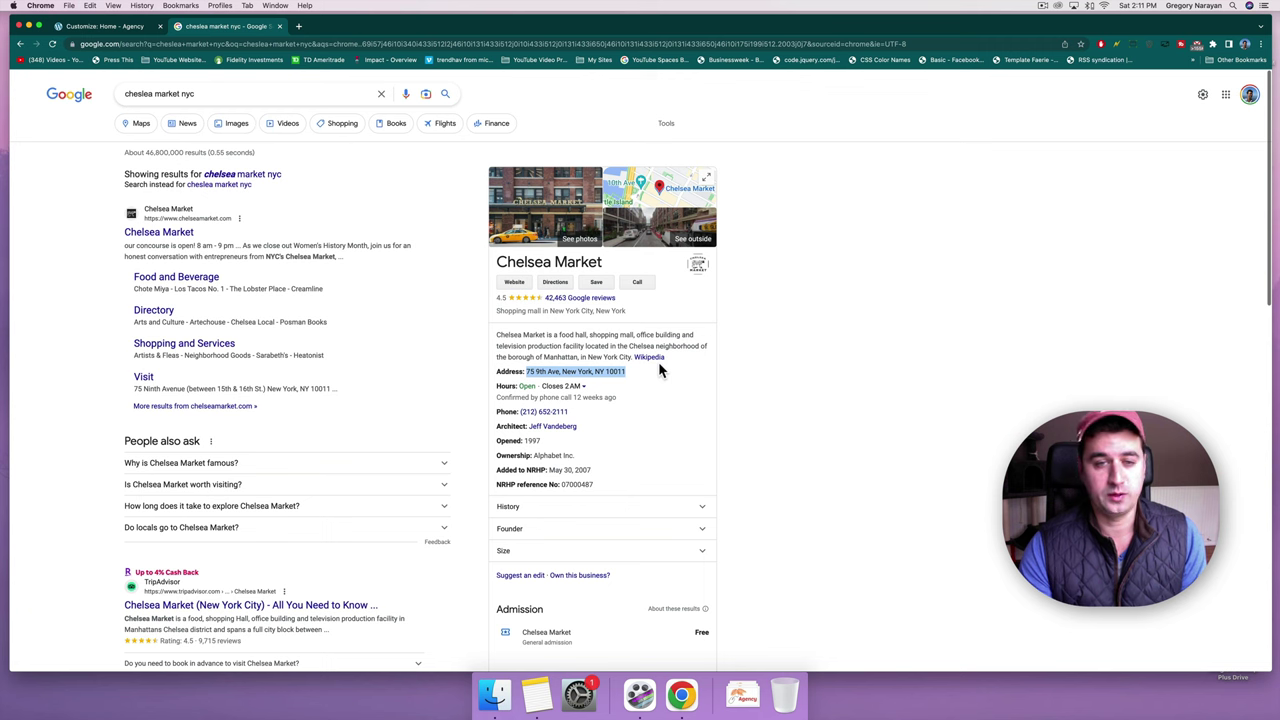
click(110, 27)
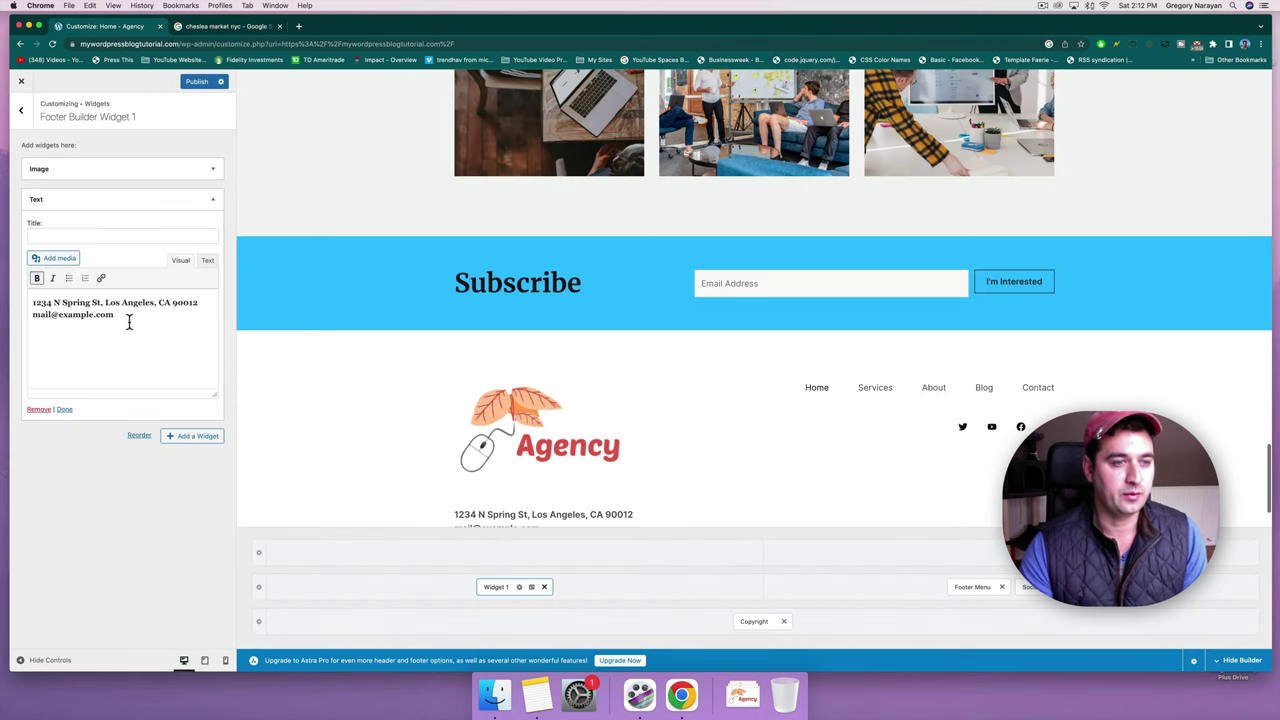
drag(121, 316, 28, 294)
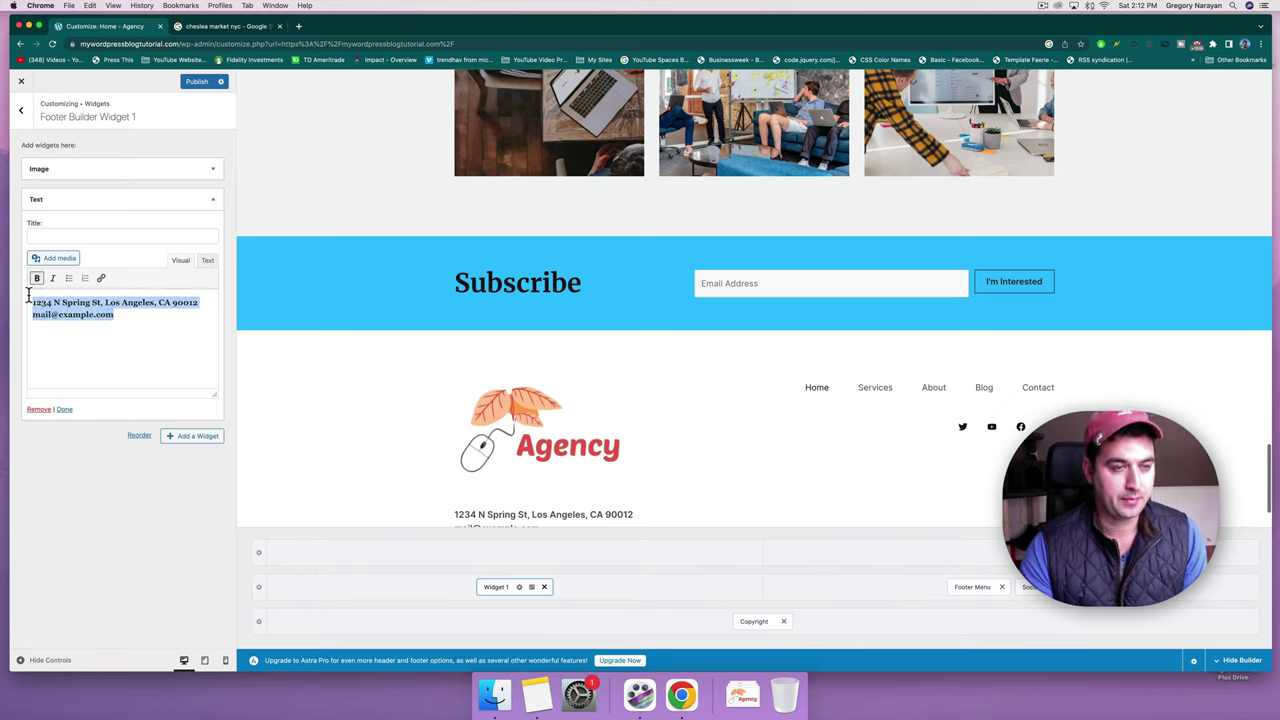
key(super+v)
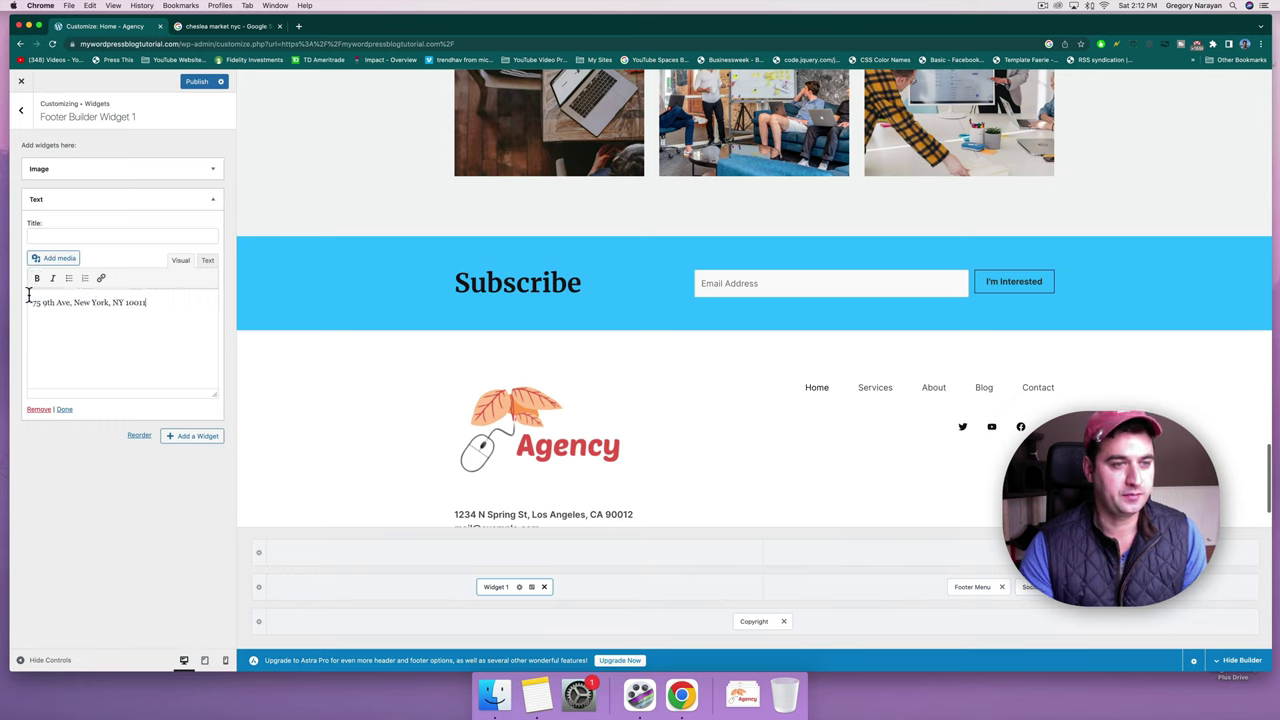
Bold the address, add 'YouTube Creative Studios, Cheslea Market NYC' above it, and publish.
drag(147, 300, 24, 302)
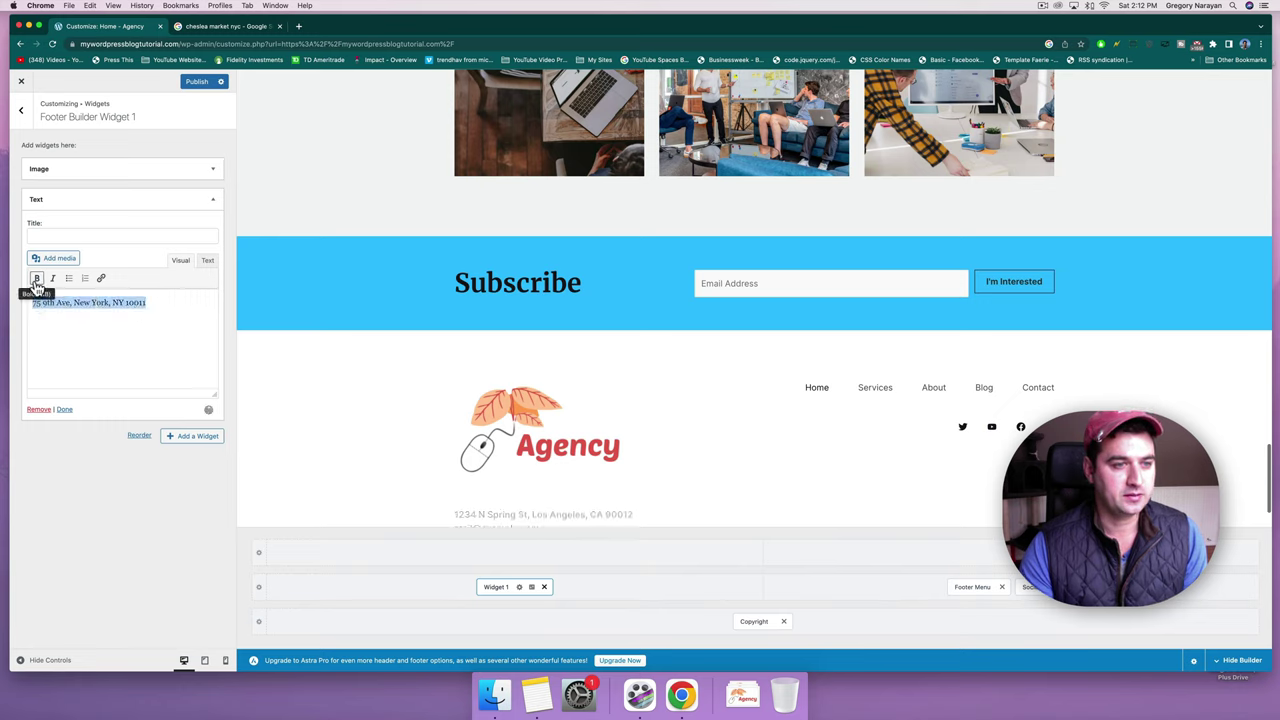
click(36, 279)
click(177, 301)
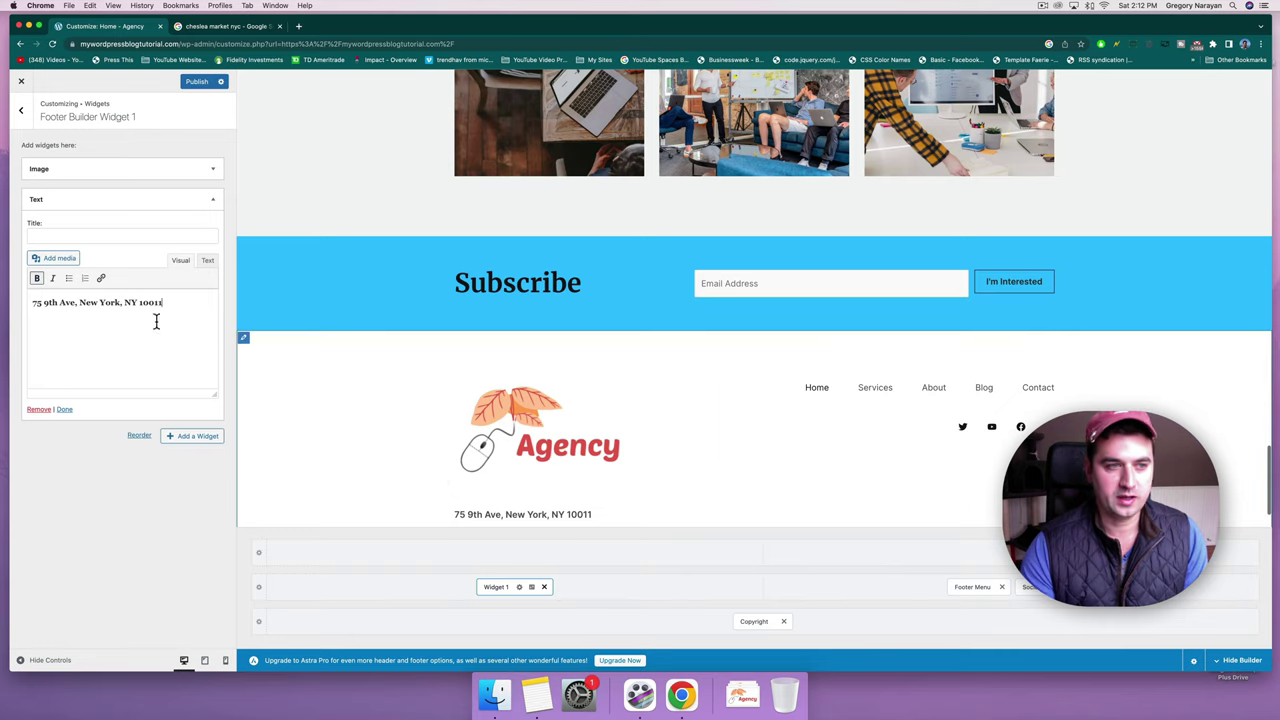
click(33, 302)
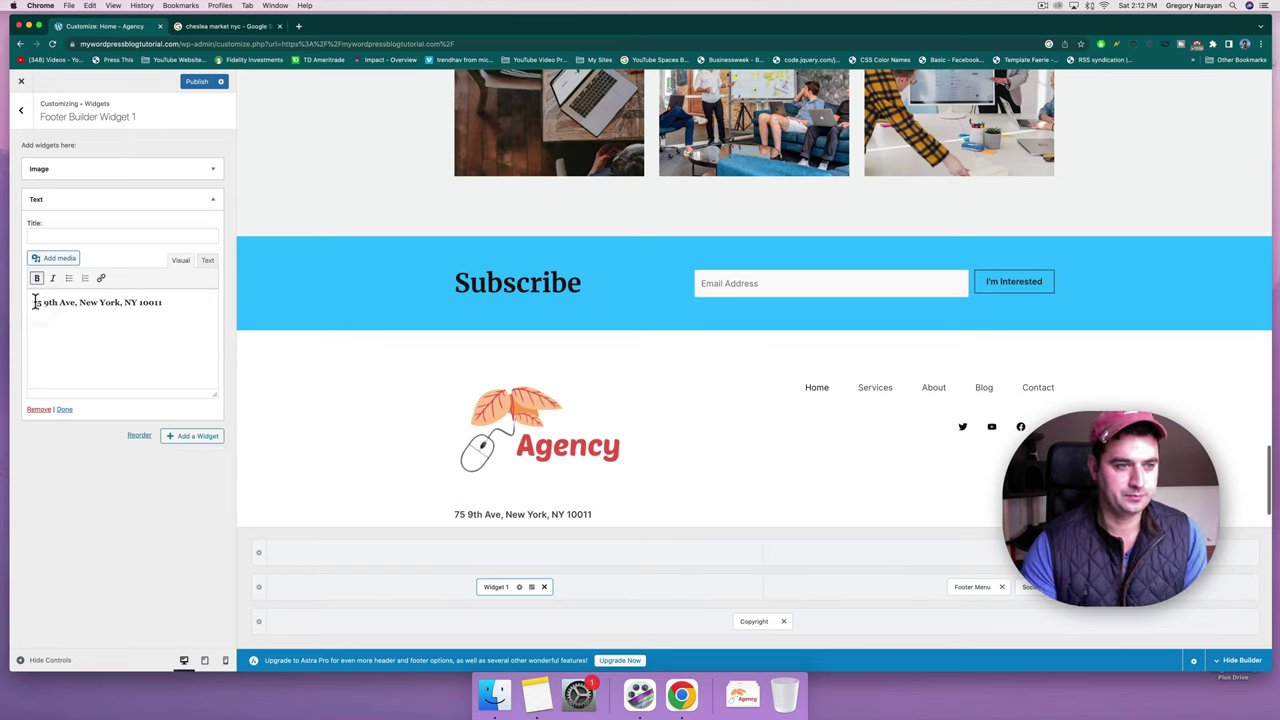
text(YouTube Creative)
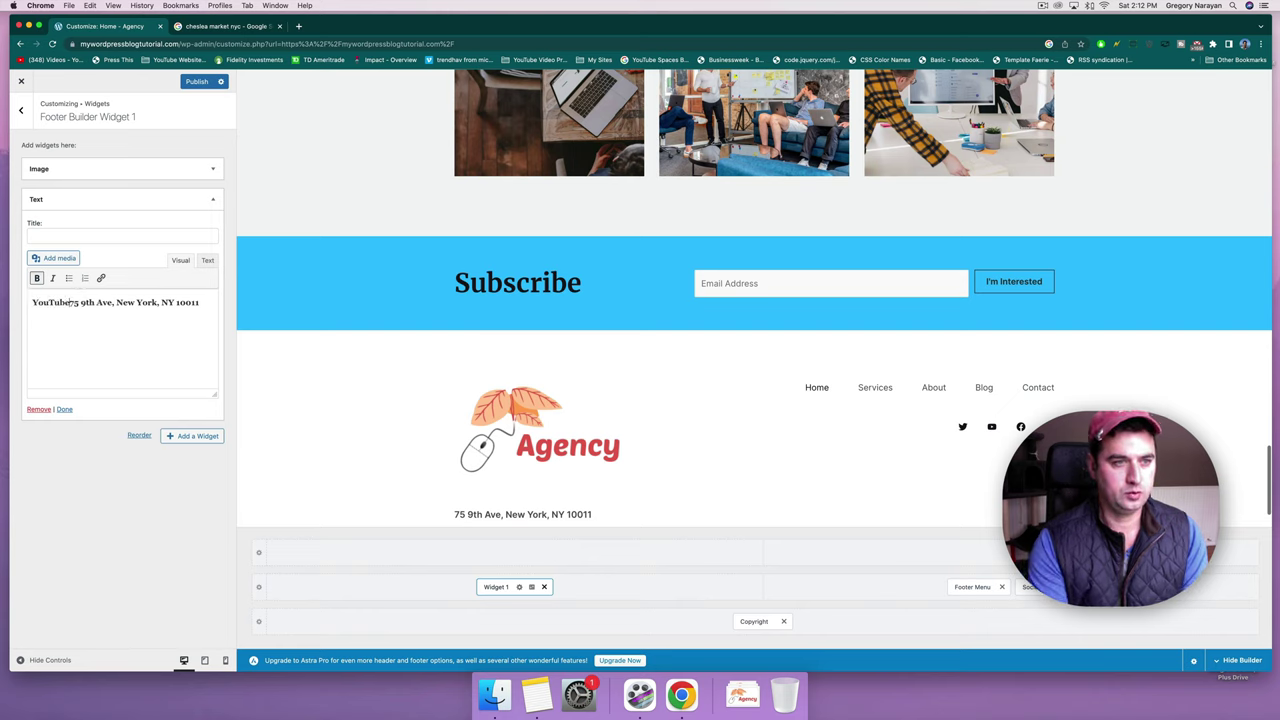
text( Studios, )
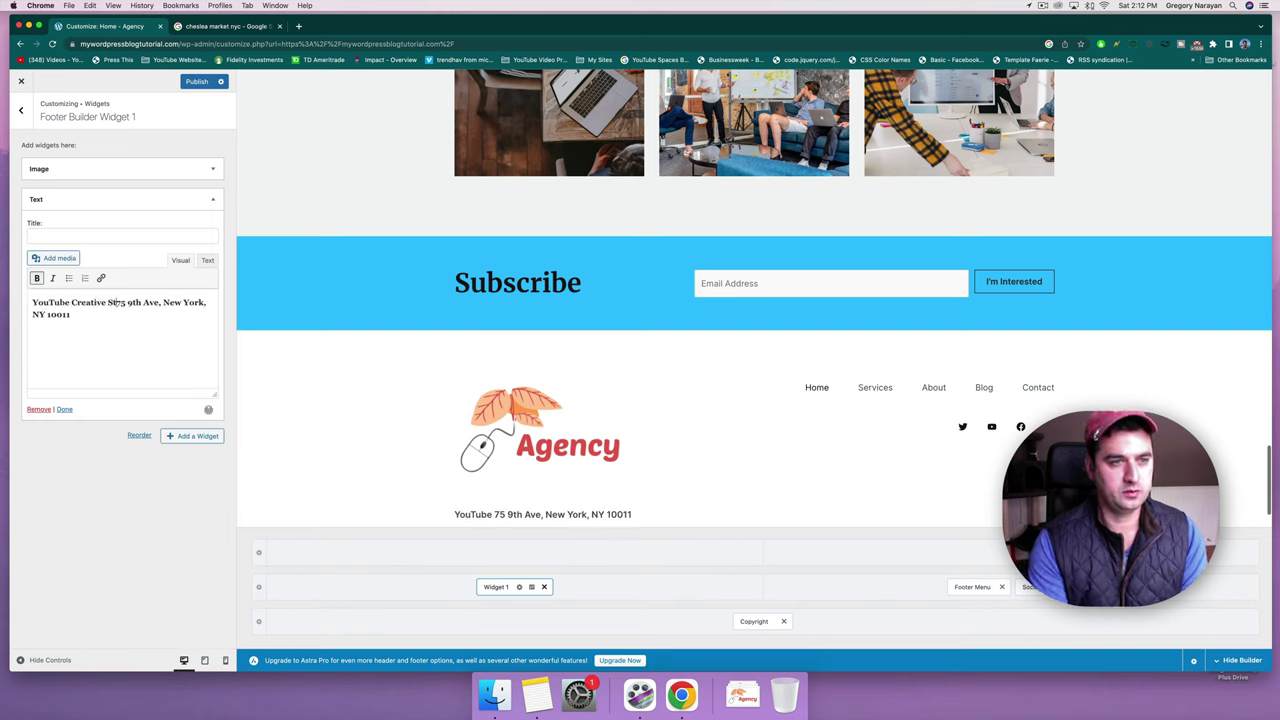
text(Cheslea Mark)
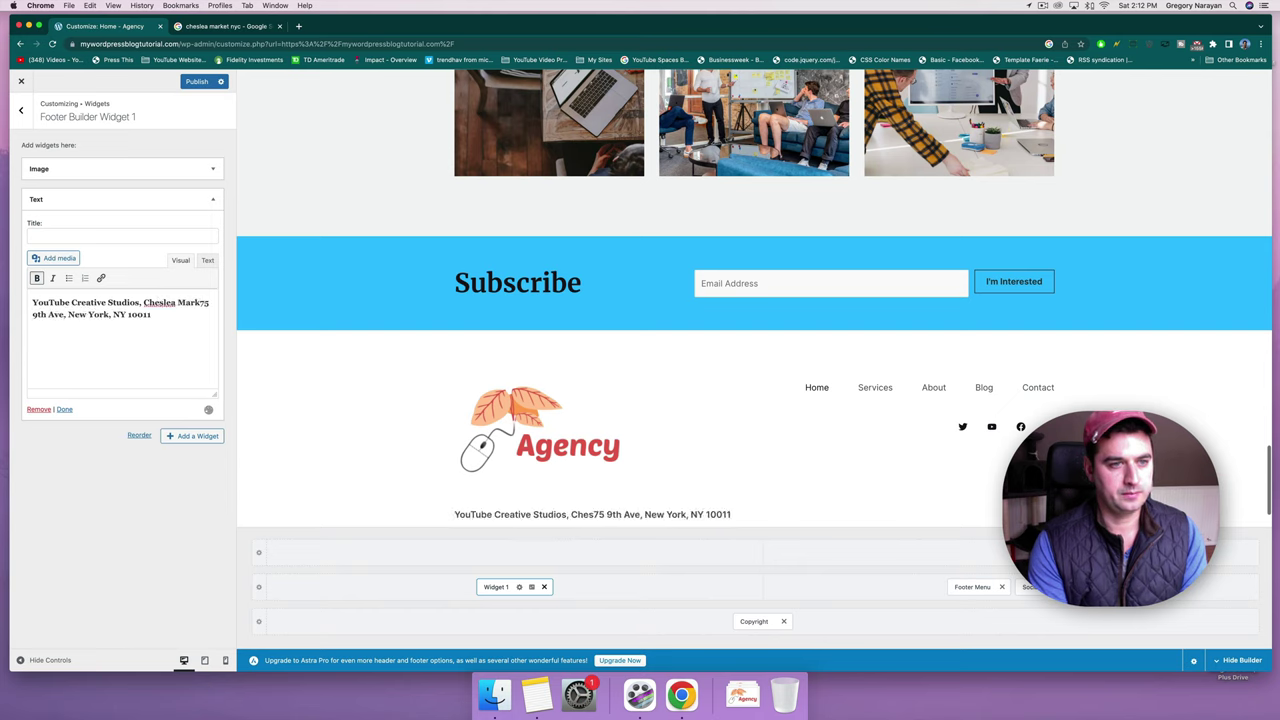
text(et NYC)
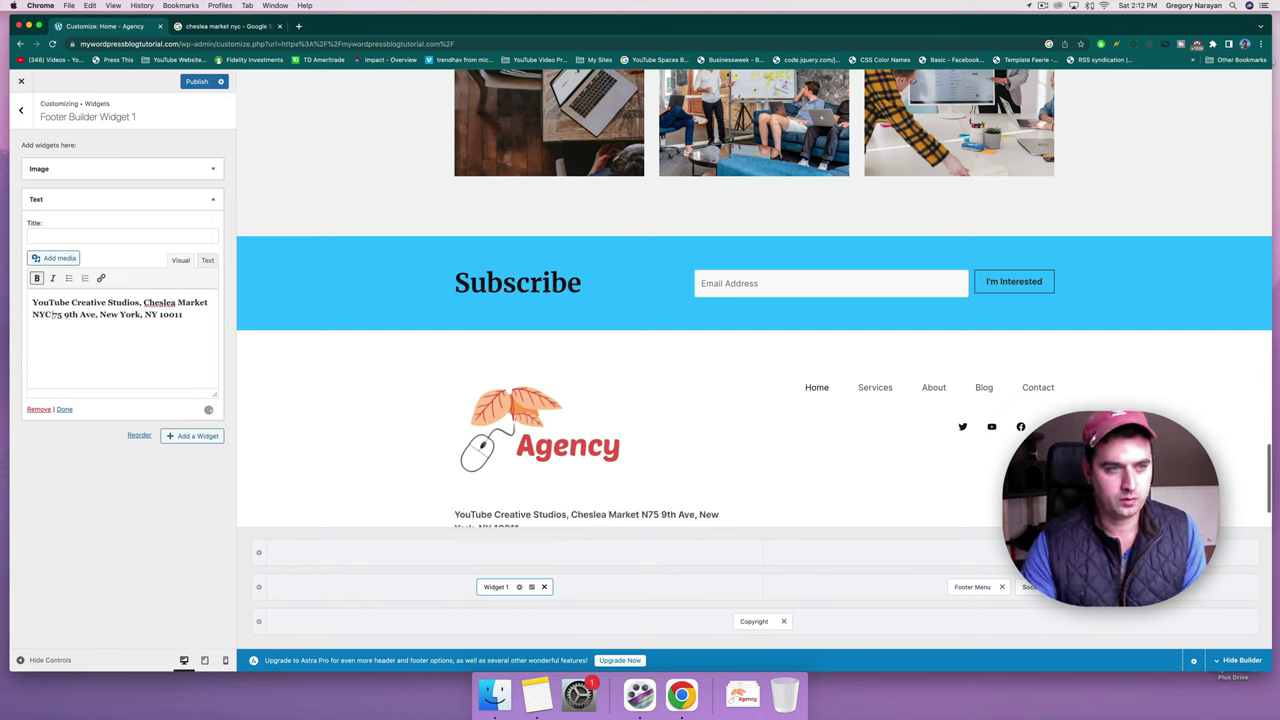
key(shift+Return)
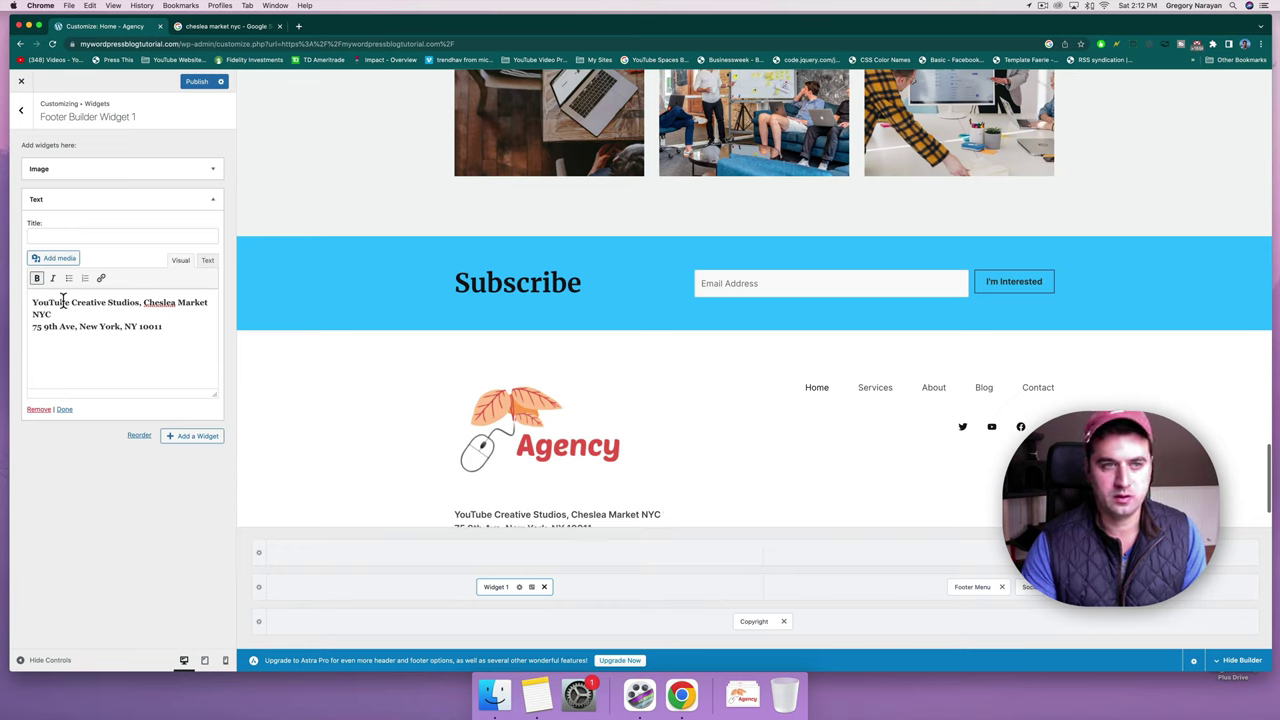
click(191, 84)
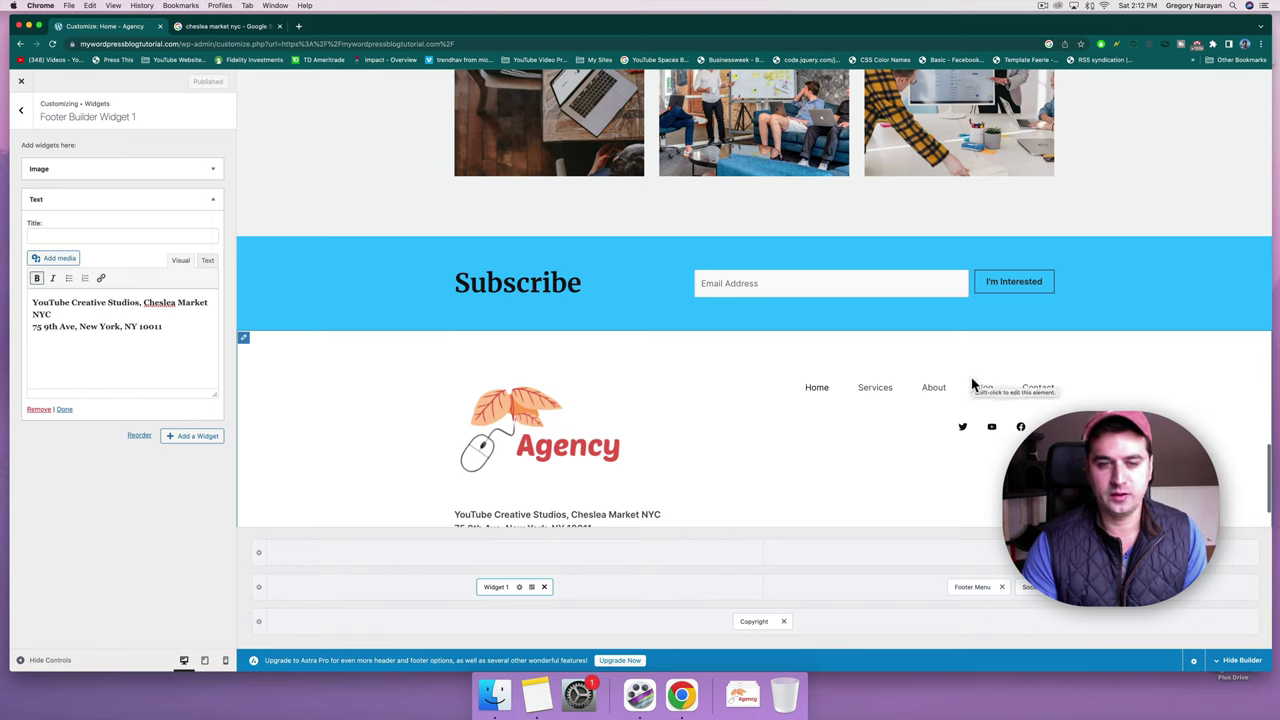
Try the Footer Menu alignment options, leaving it right-aligned.
click(967, 588)
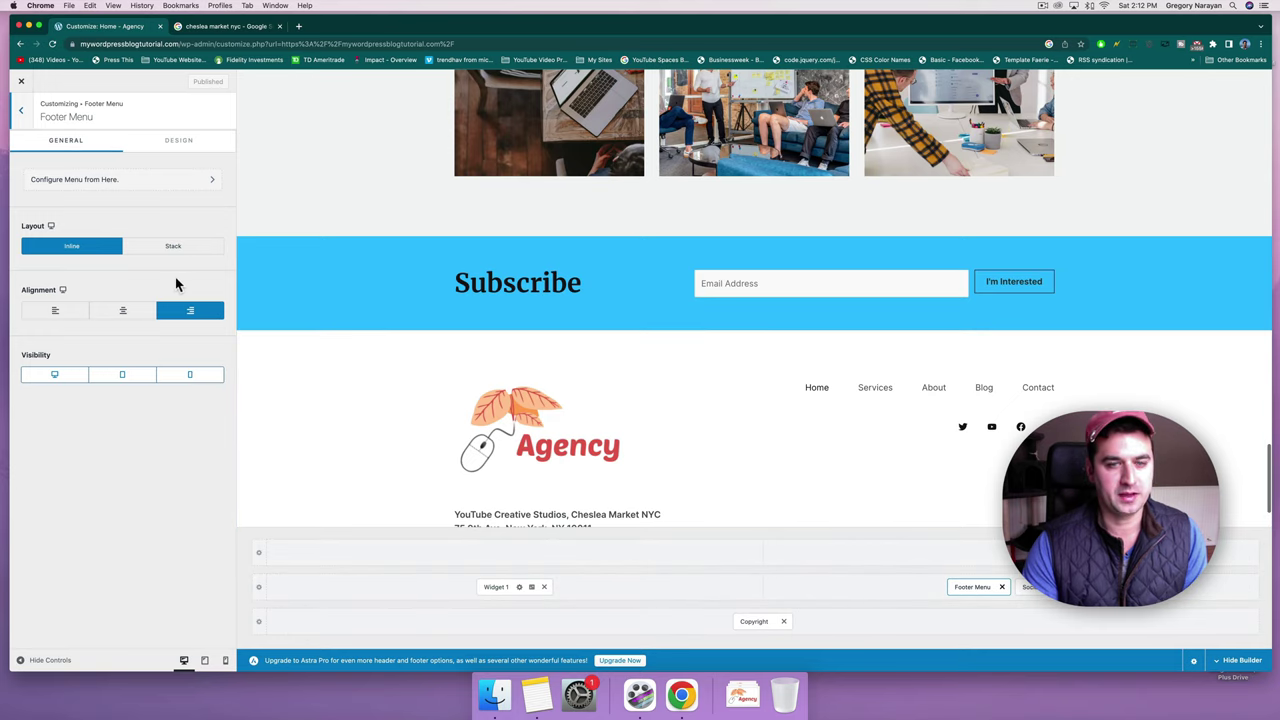
click(143, 320)
click(186, 316)
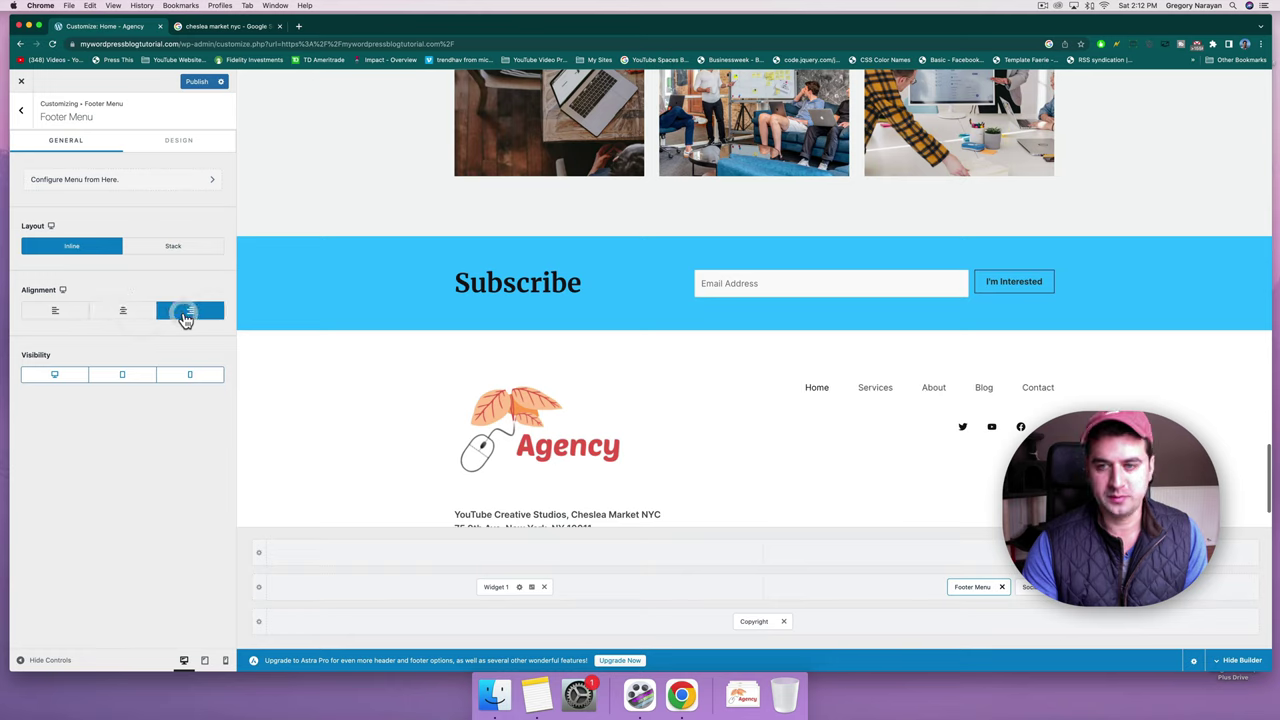
click(75, 311)
click(179, 312)
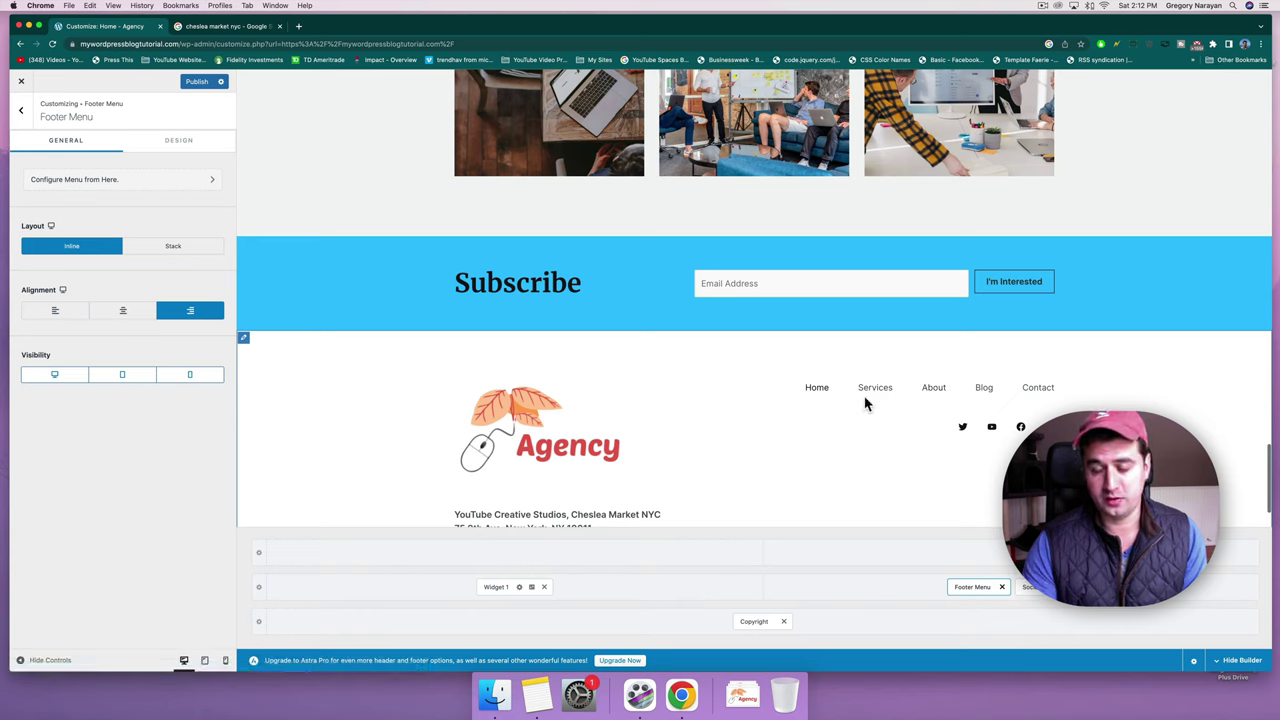
click(1037, 590)
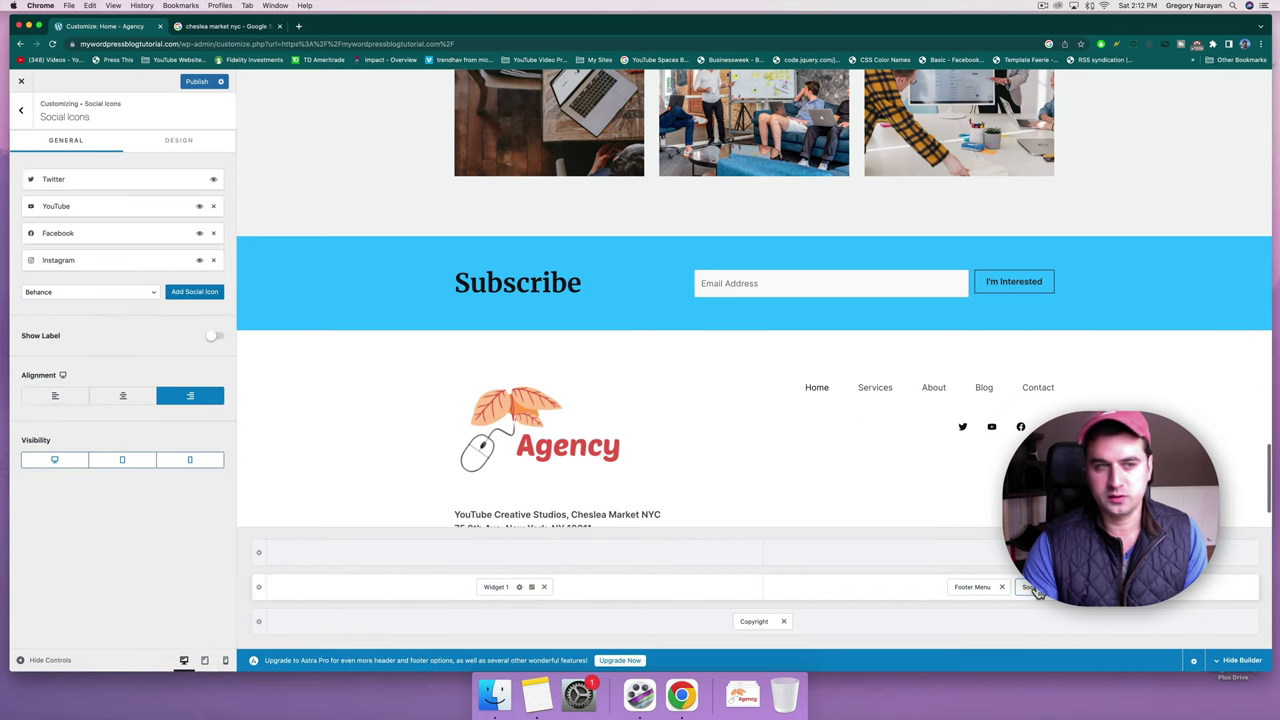
click(140, 189)
click(76, 249)
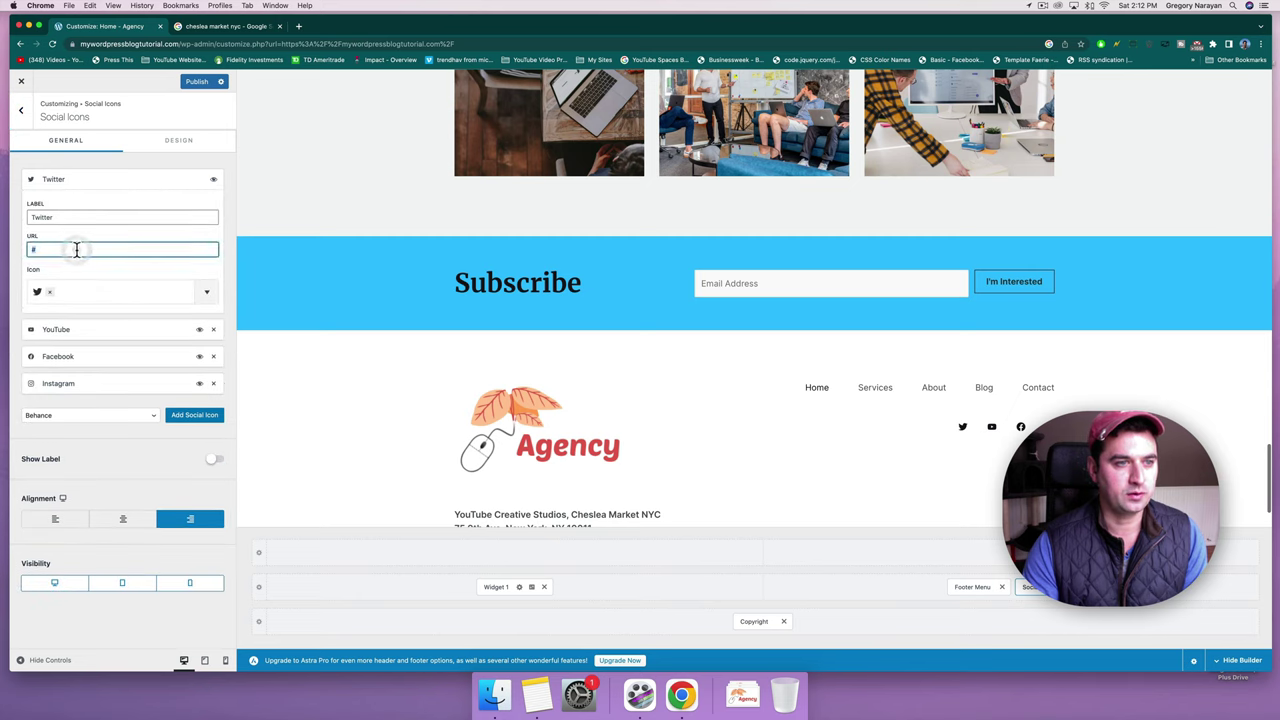
text(https:/)
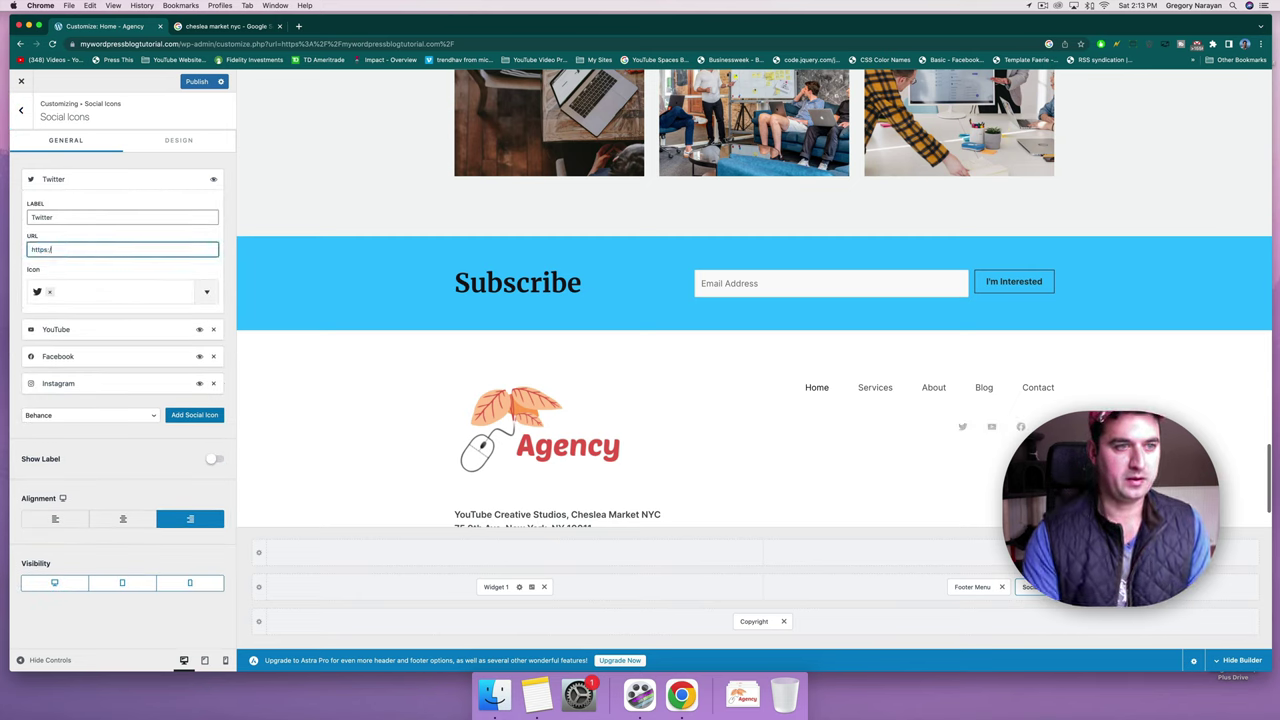
text(/gw)
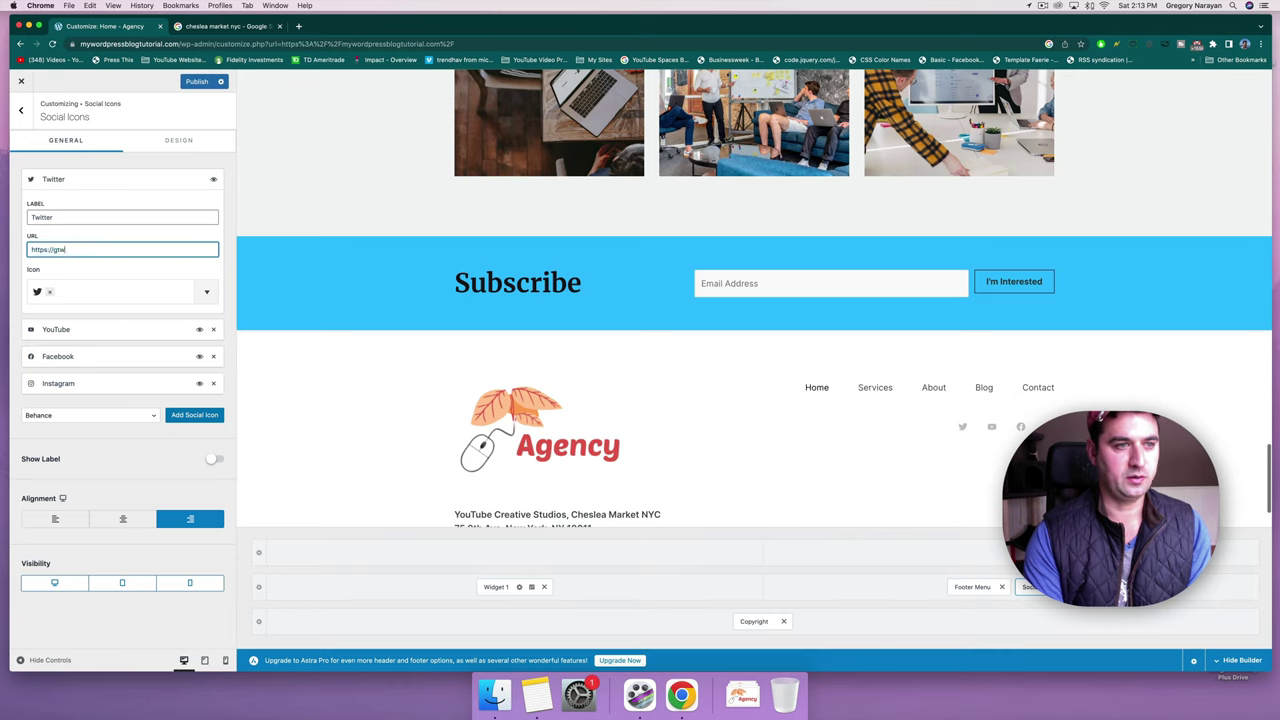
key(BackSpace)
key(BackSpace)
text(twitter)
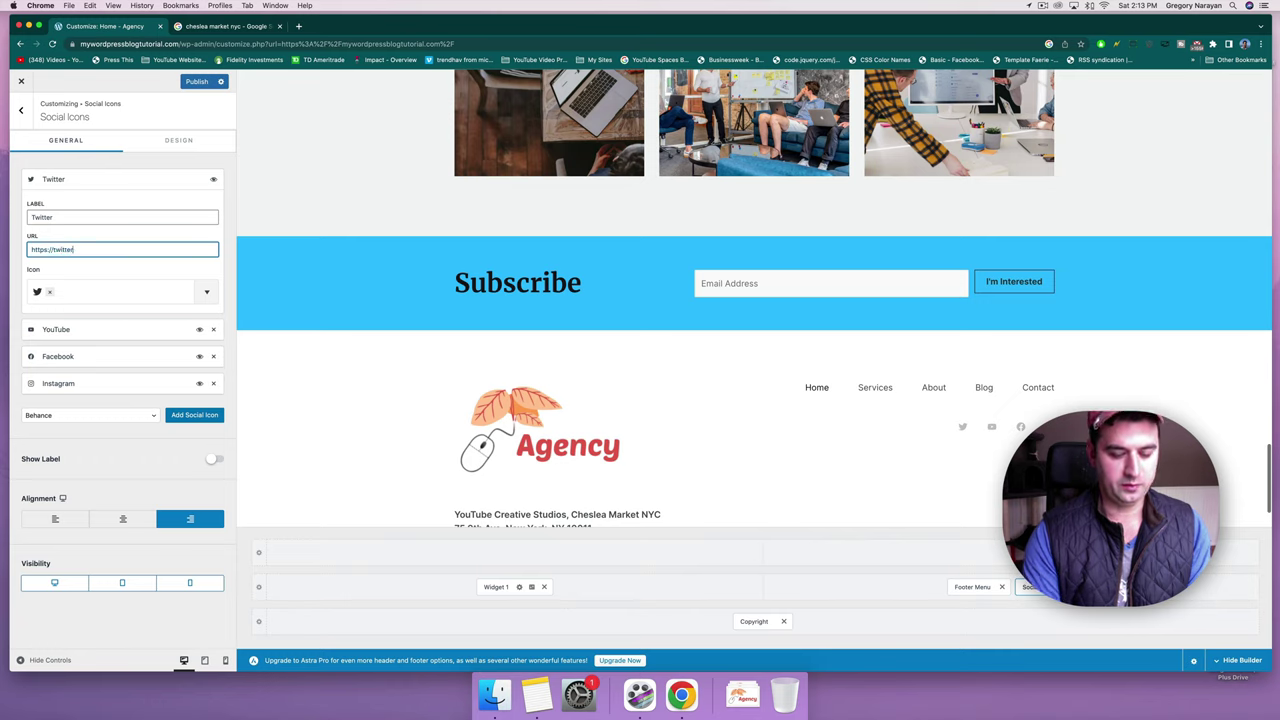
text(.com/gregnarayan)
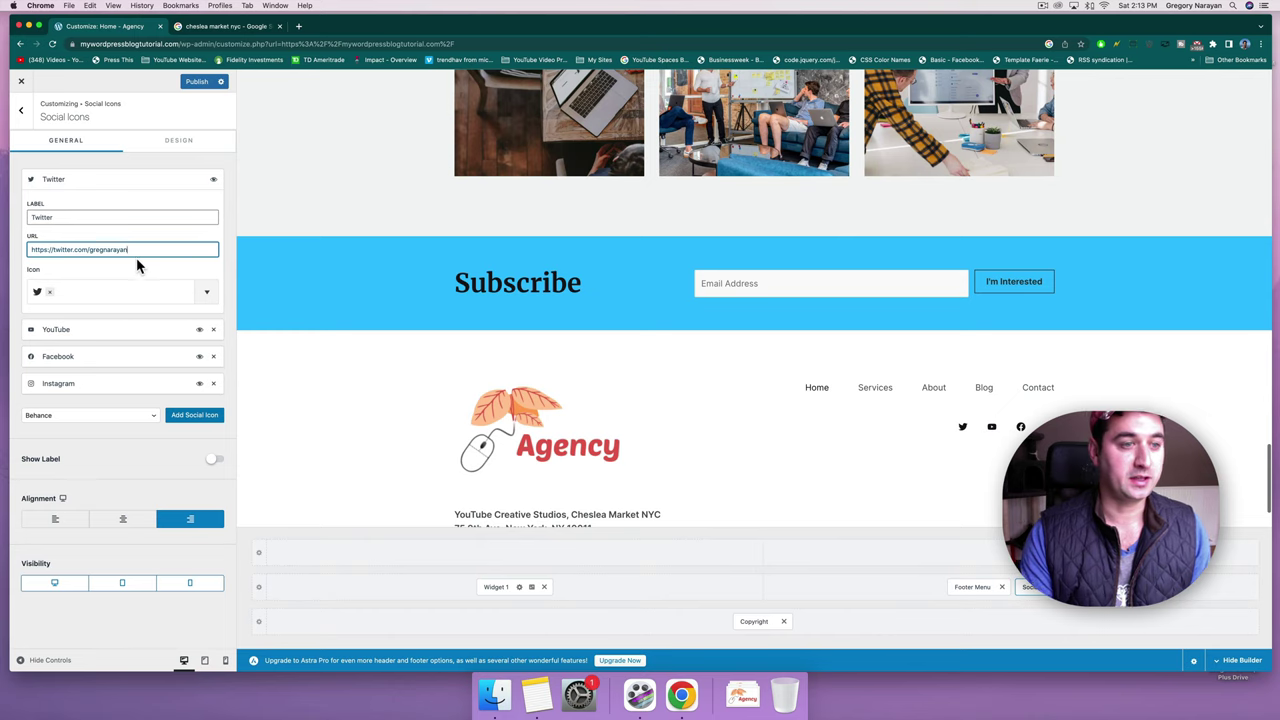
click(95, 334)
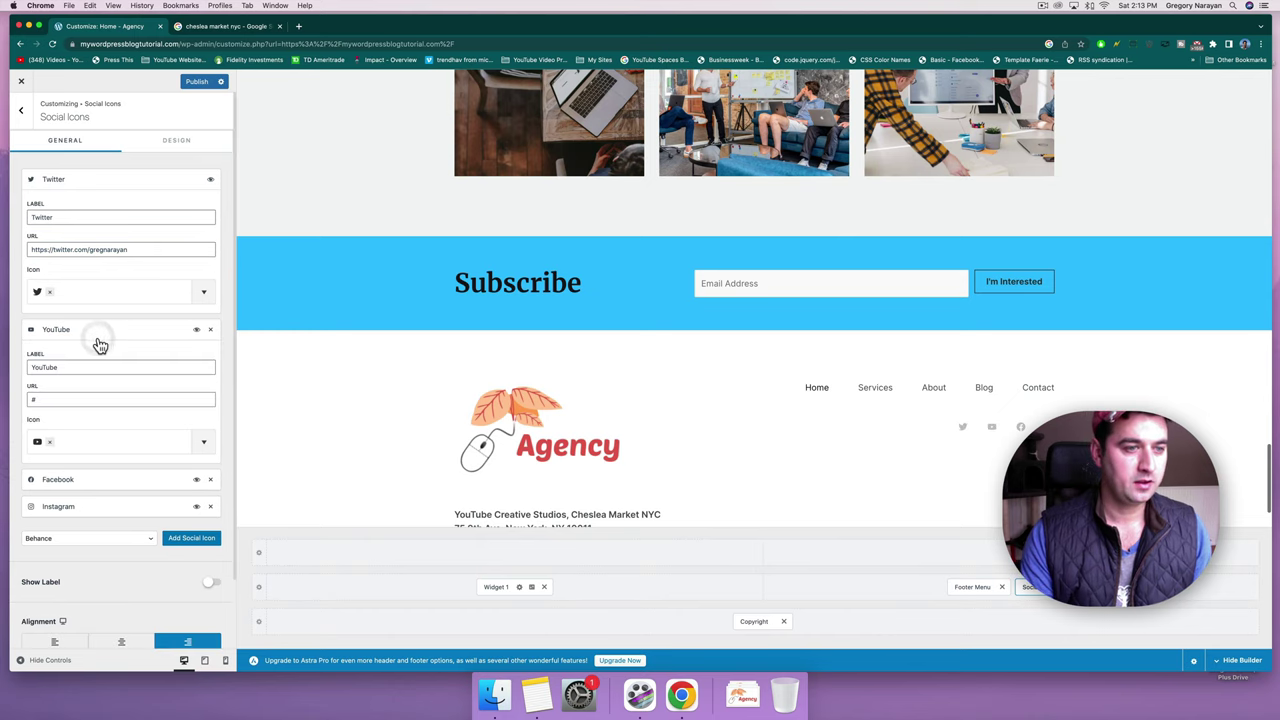
double_click(58, 399)
text(htt)
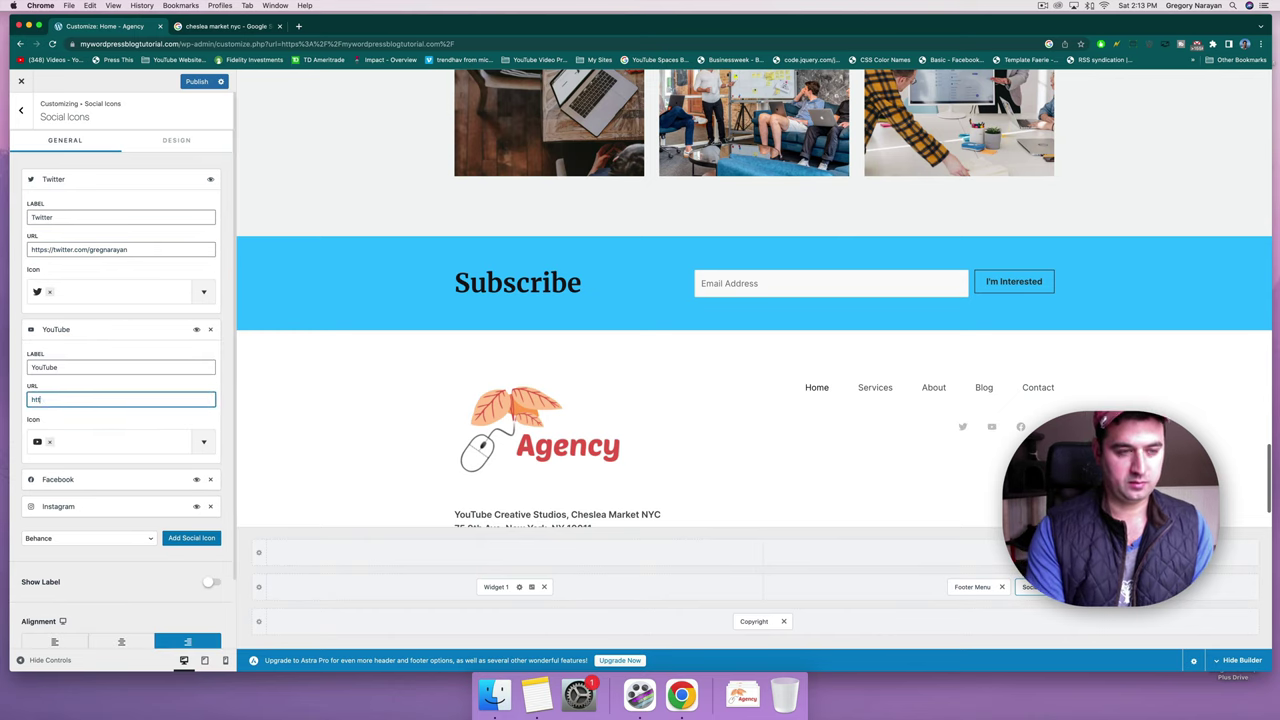
text(ps://yo)
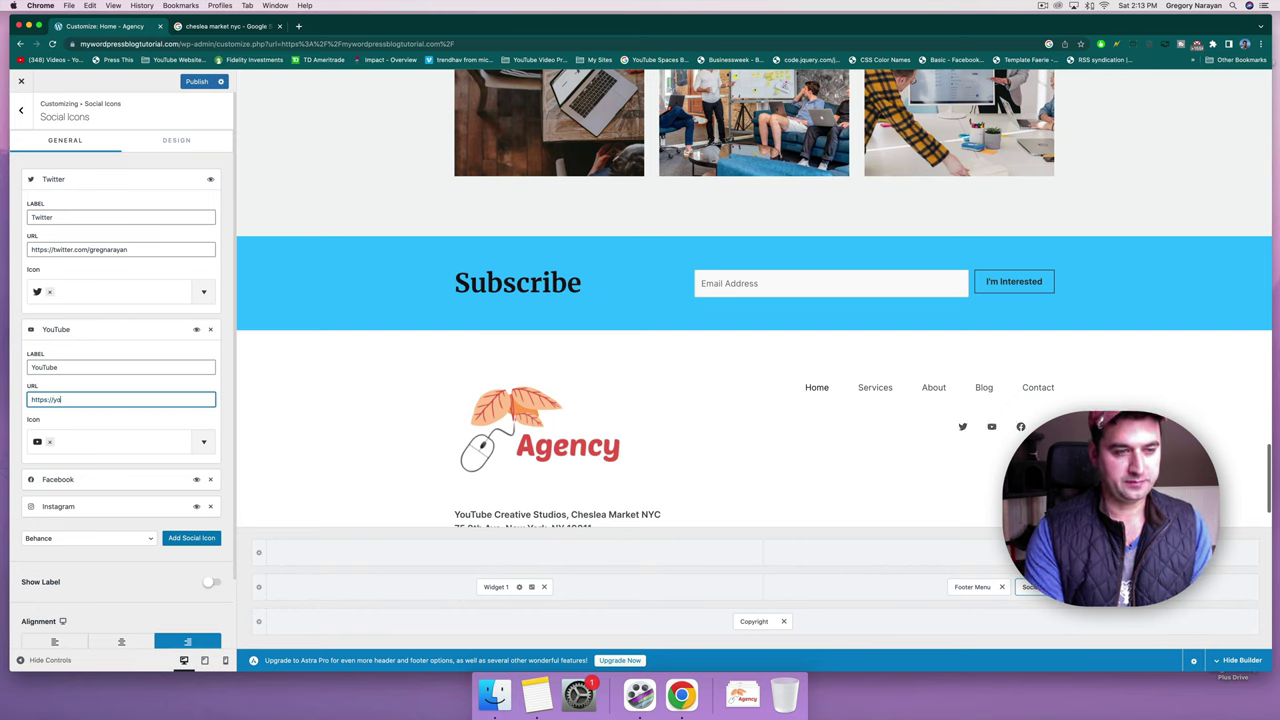
text(utube.com/narayguy)
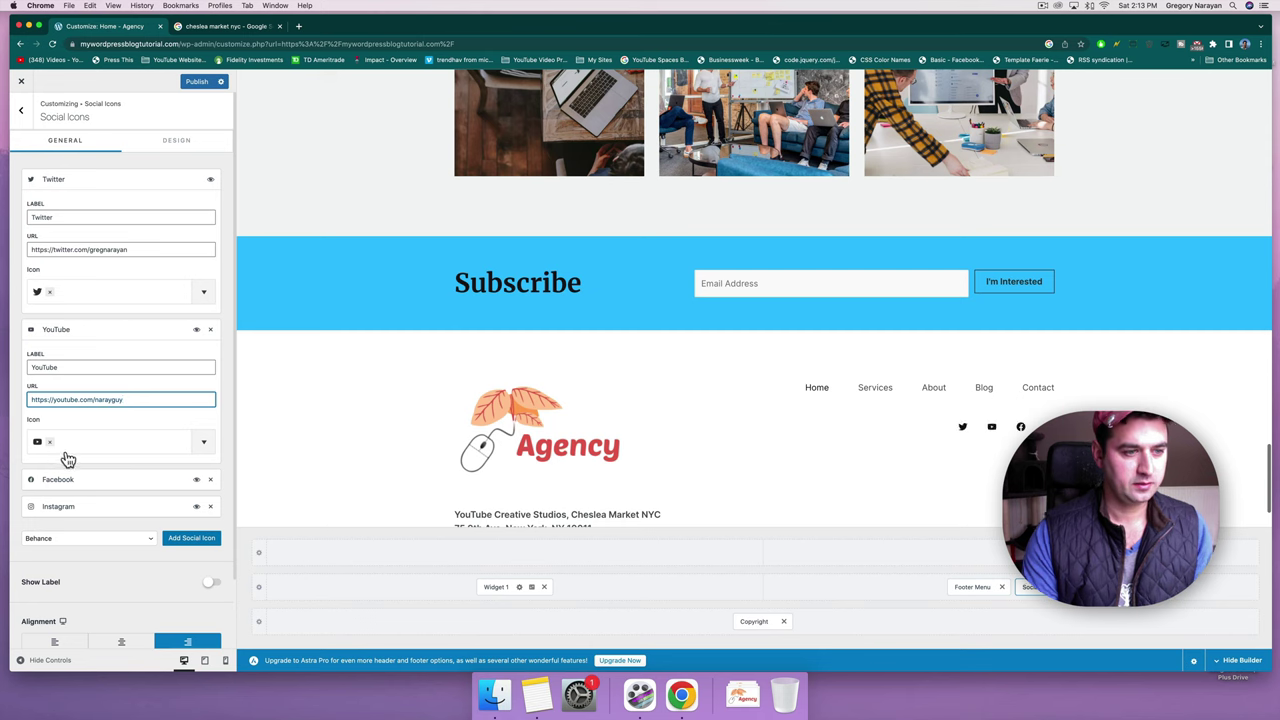
Replace the Facebook icon's placeholder link with its profile URL.
click(62, 482)
scroll(58, 470, down, 2)
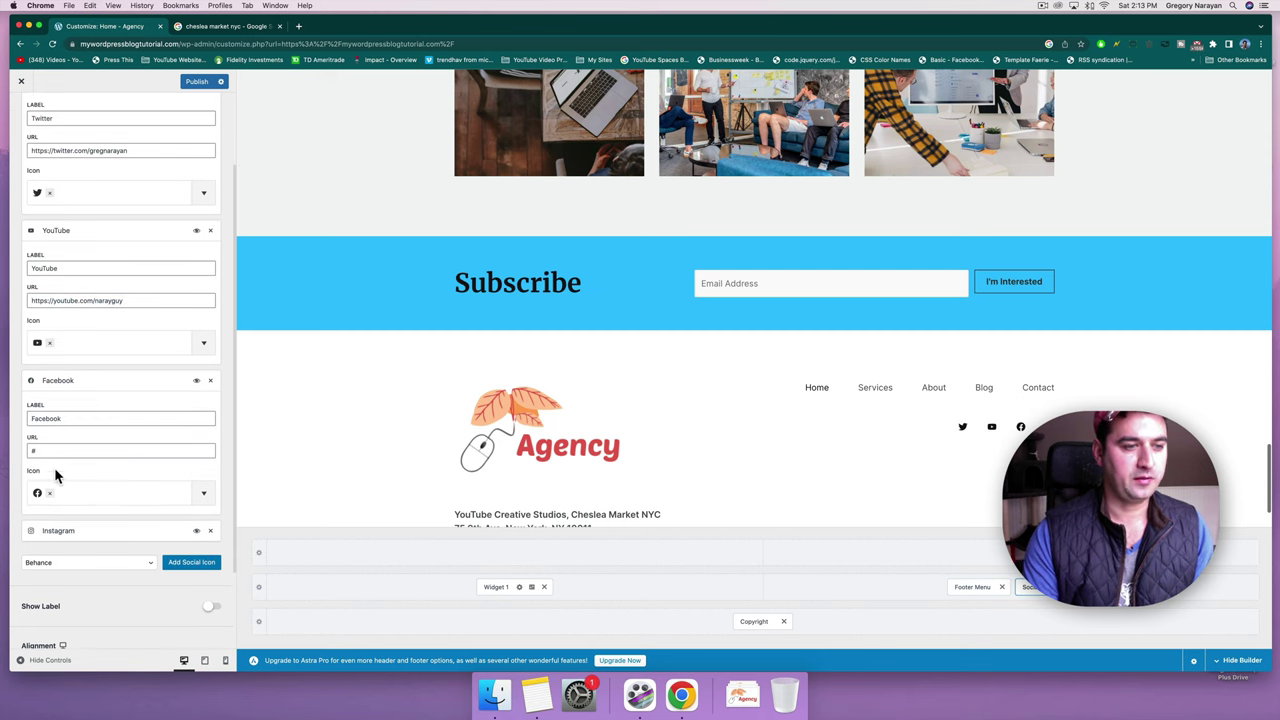
click(51, 451)
key(BackSpace)
text(htt)
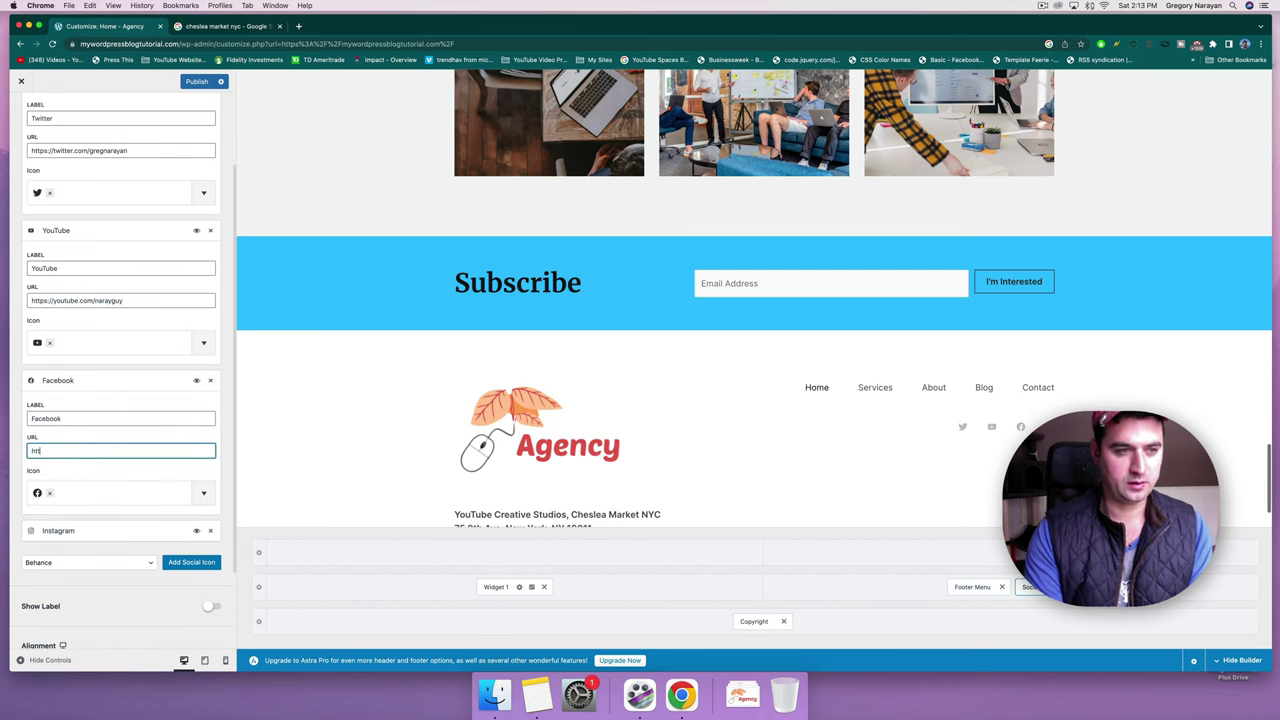
text(ps)
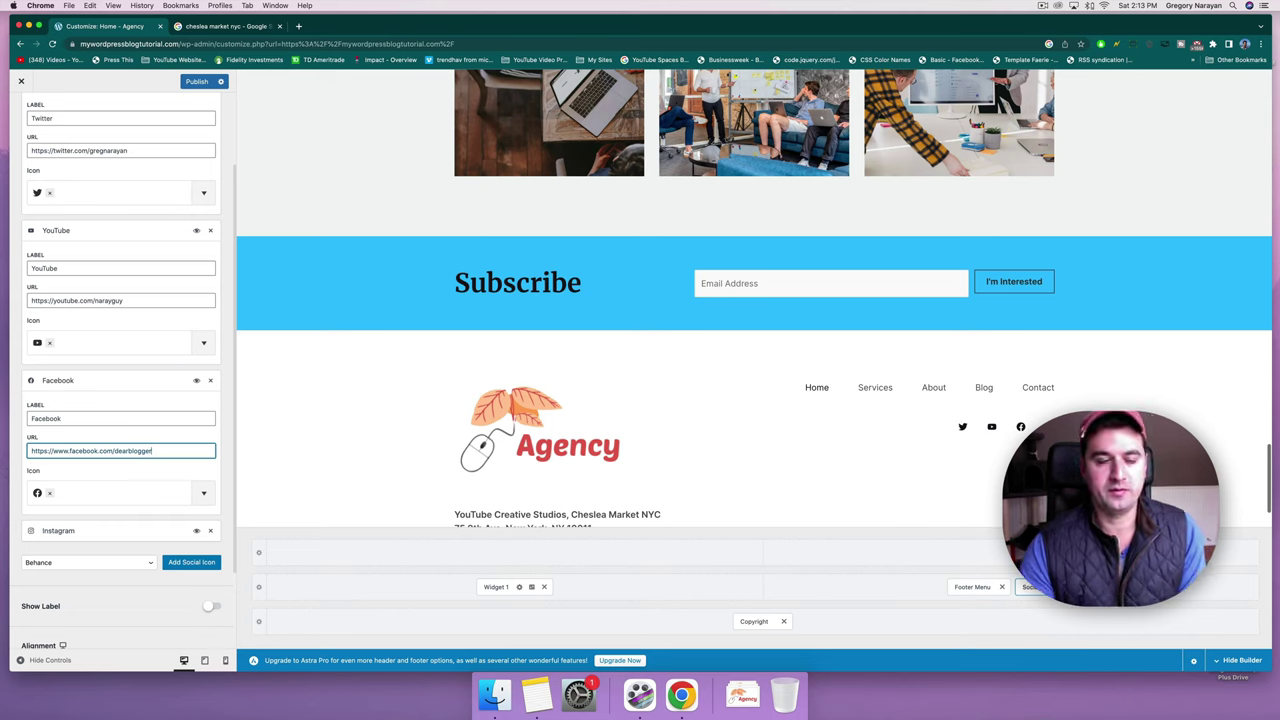
scroll(77, 477, down, 1)
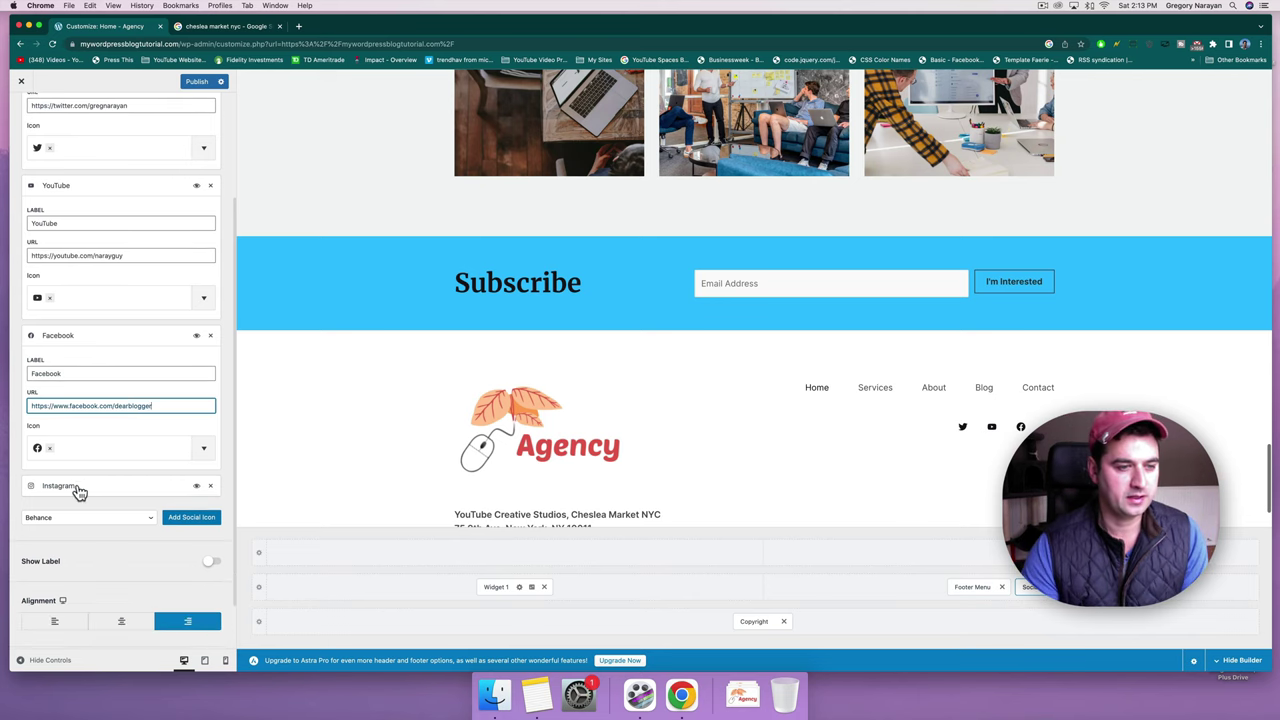
Paste the full Instagram profile address into the Instagram icon's link.
click(76, 488)
double_click(53, 556)
text(h)
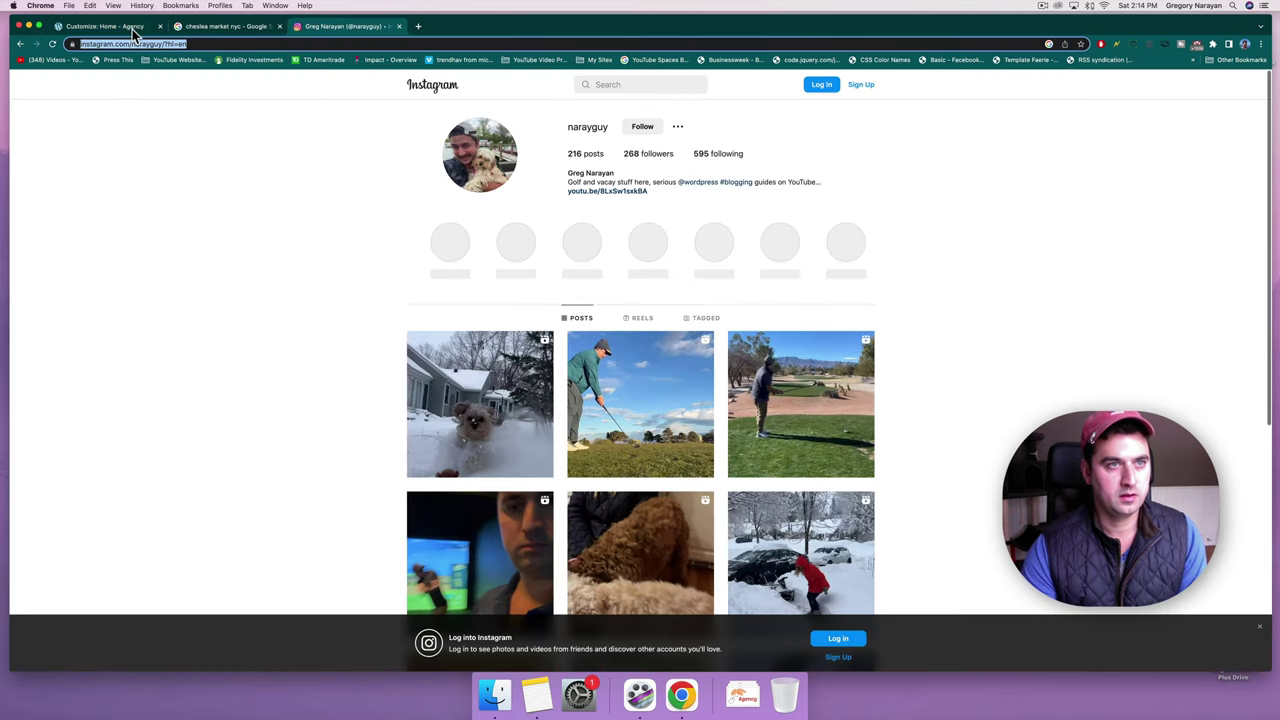
click(131, 27)
double_click(76, 556)
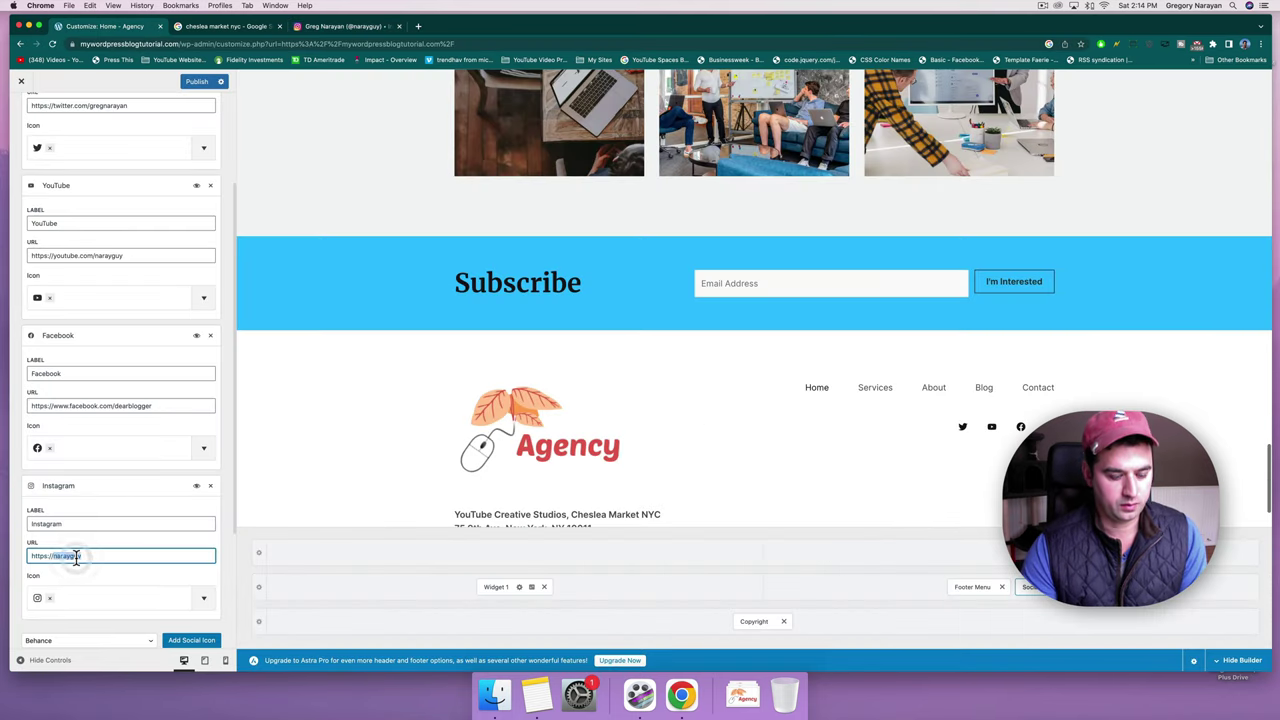
key(super+a)
text(https://www.instagram.com/narayguy/?hl=en)
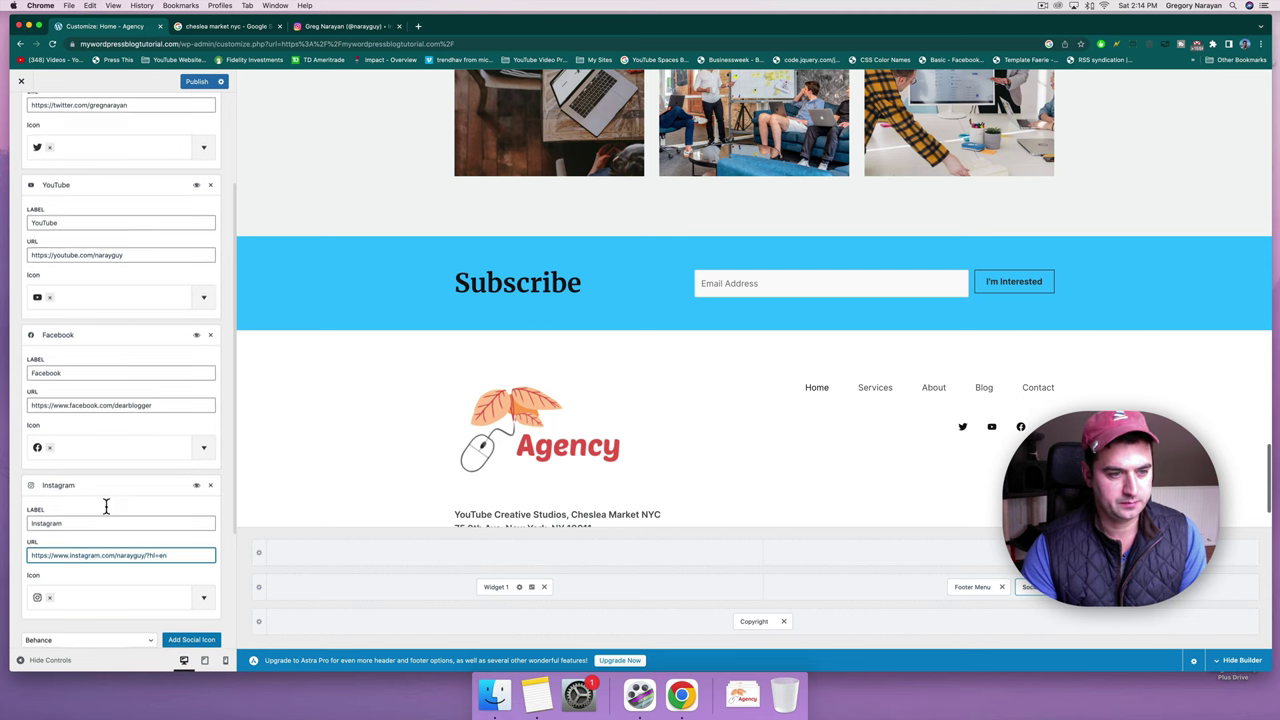
scroll(106, 490, down, 2)
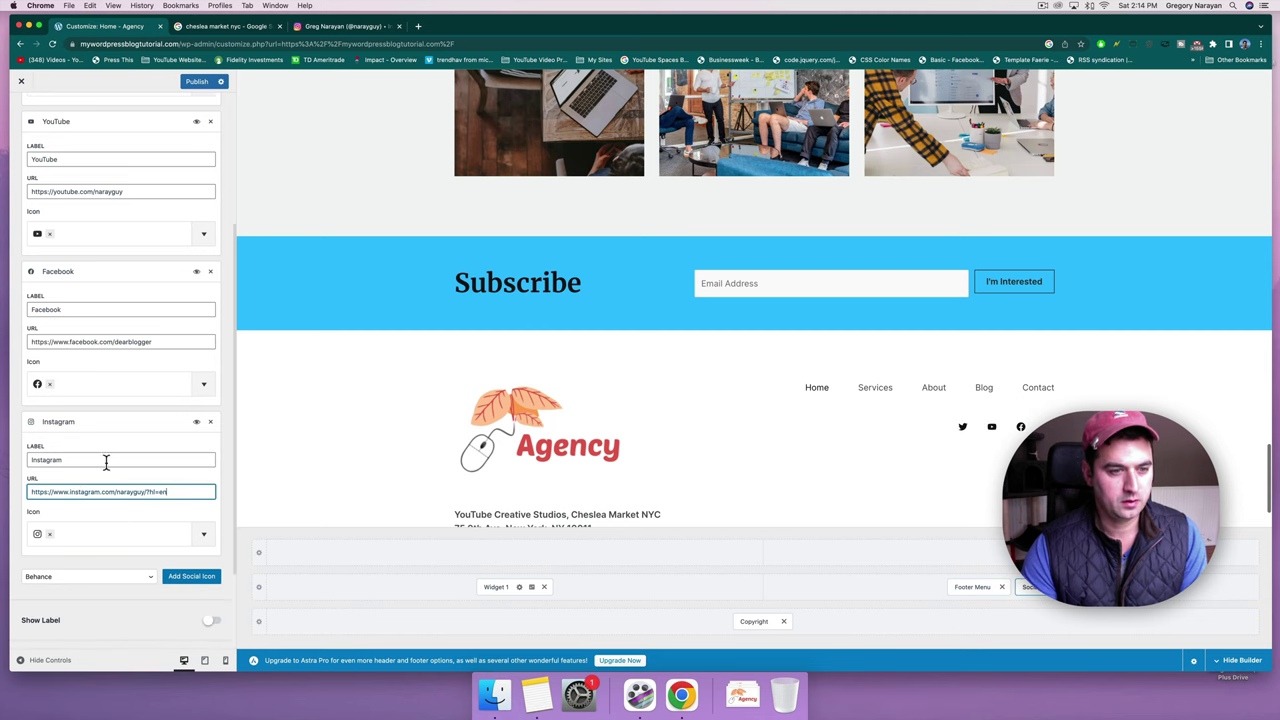
Publish the social icon changes without adding another network.
click(150, 577)
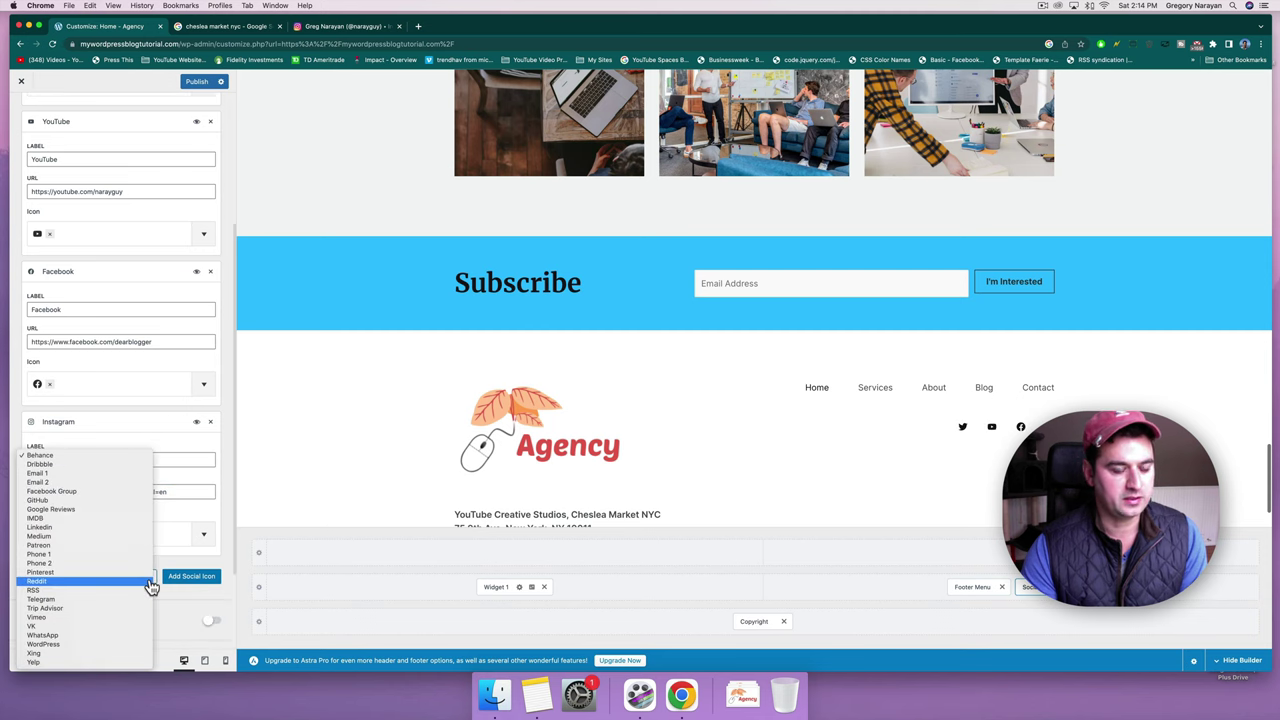
click(190, 83)
click(196, 82)
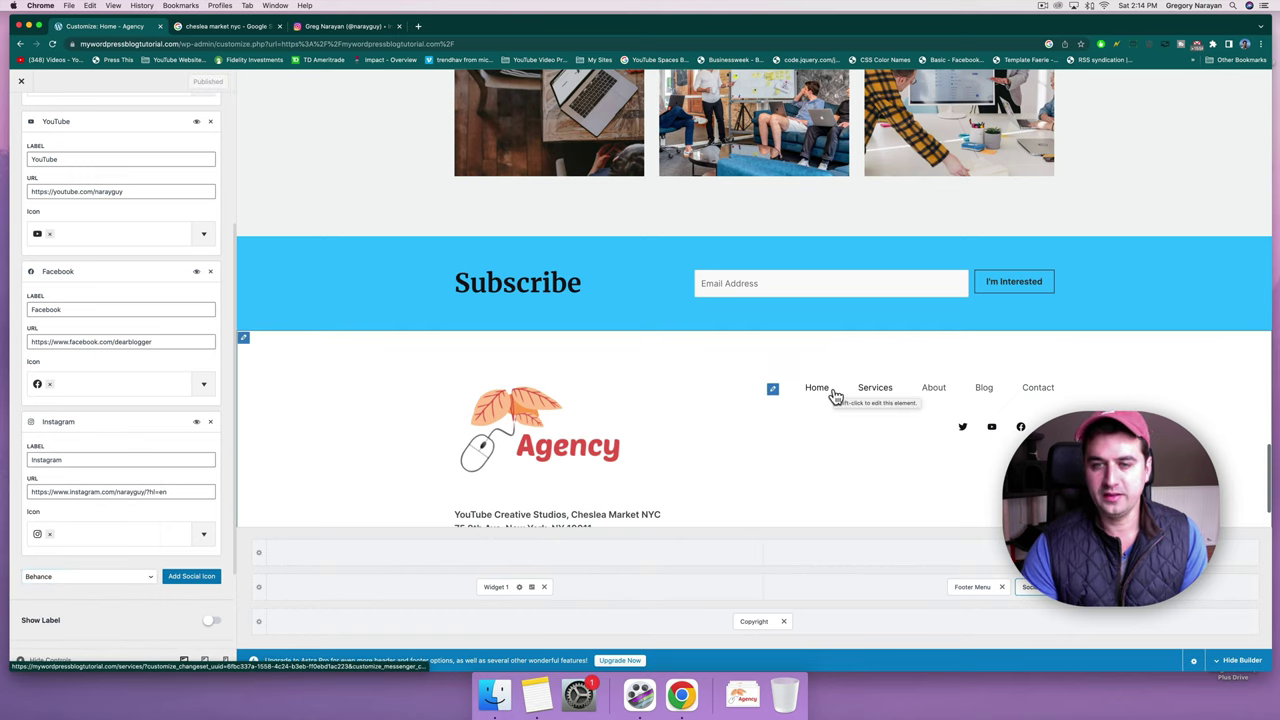
scroll(832, 397, down, 2)
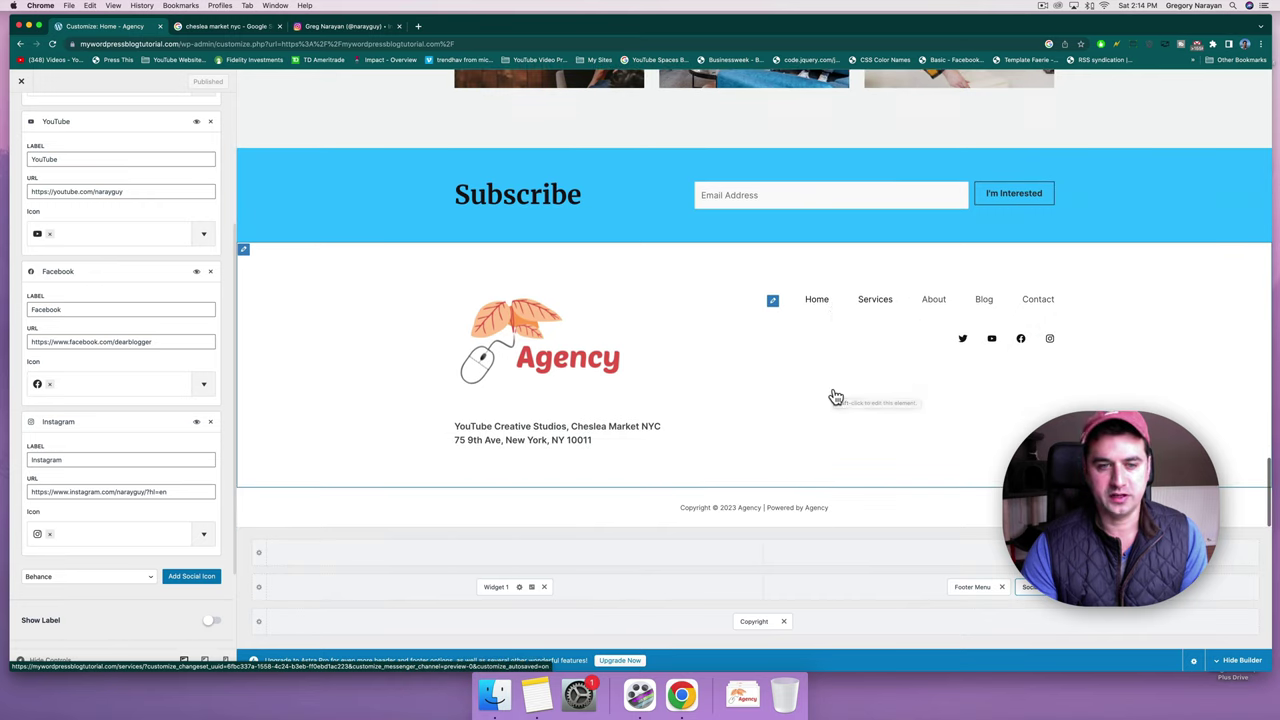
Append '| website' after the Powered by text in the footer copyright.
click(755, 621)
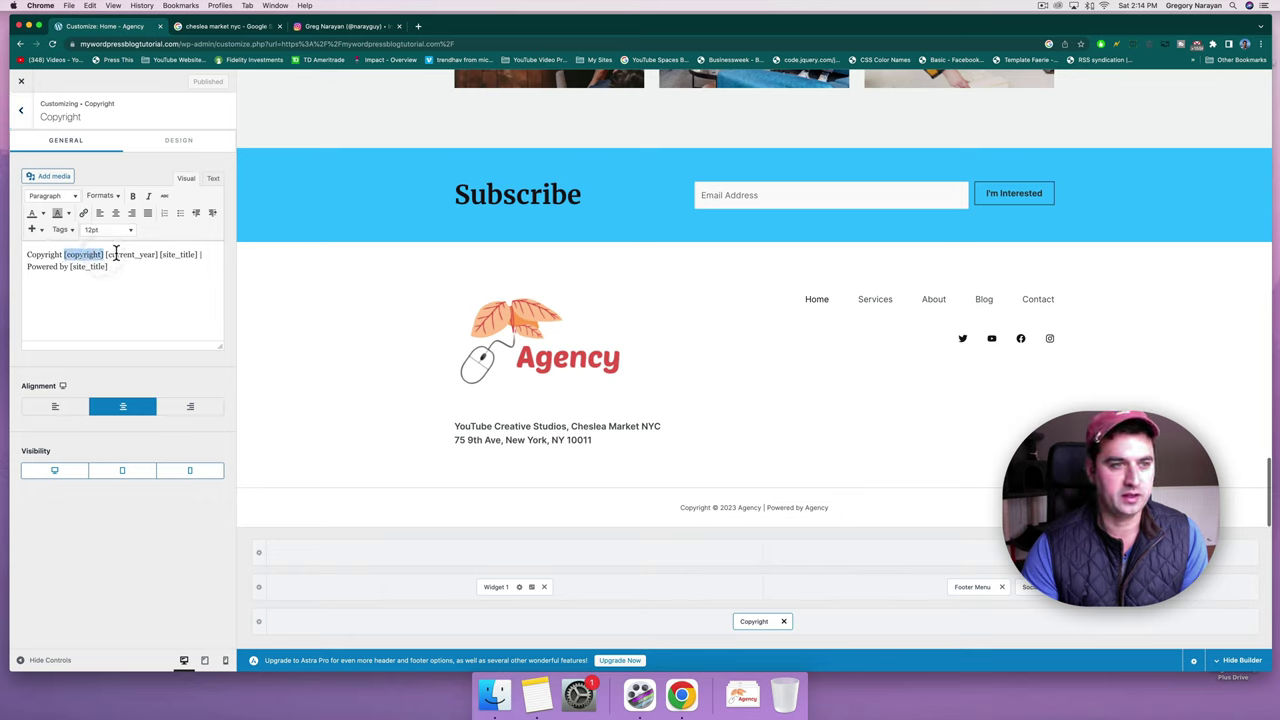
drag(116, 254, 189, 253)
click(150, 263)
drag(108, 266, 66, 266)
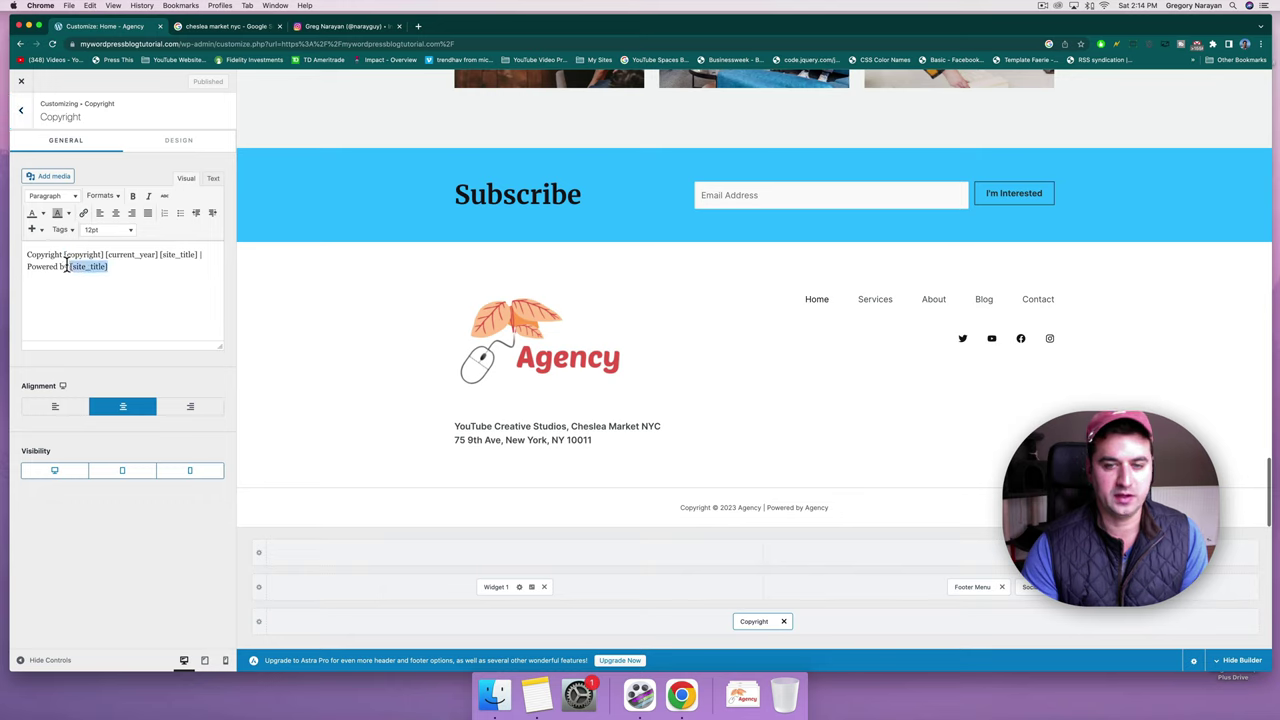
click(133, 271)
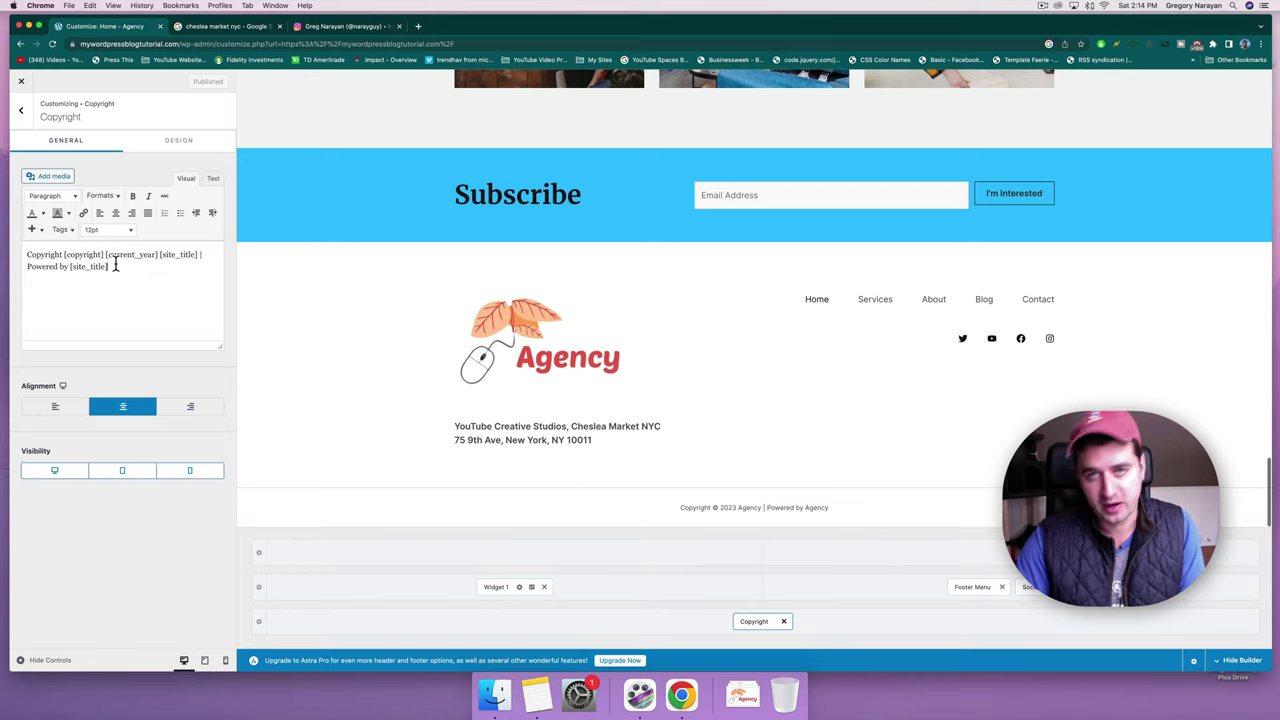
text(|)
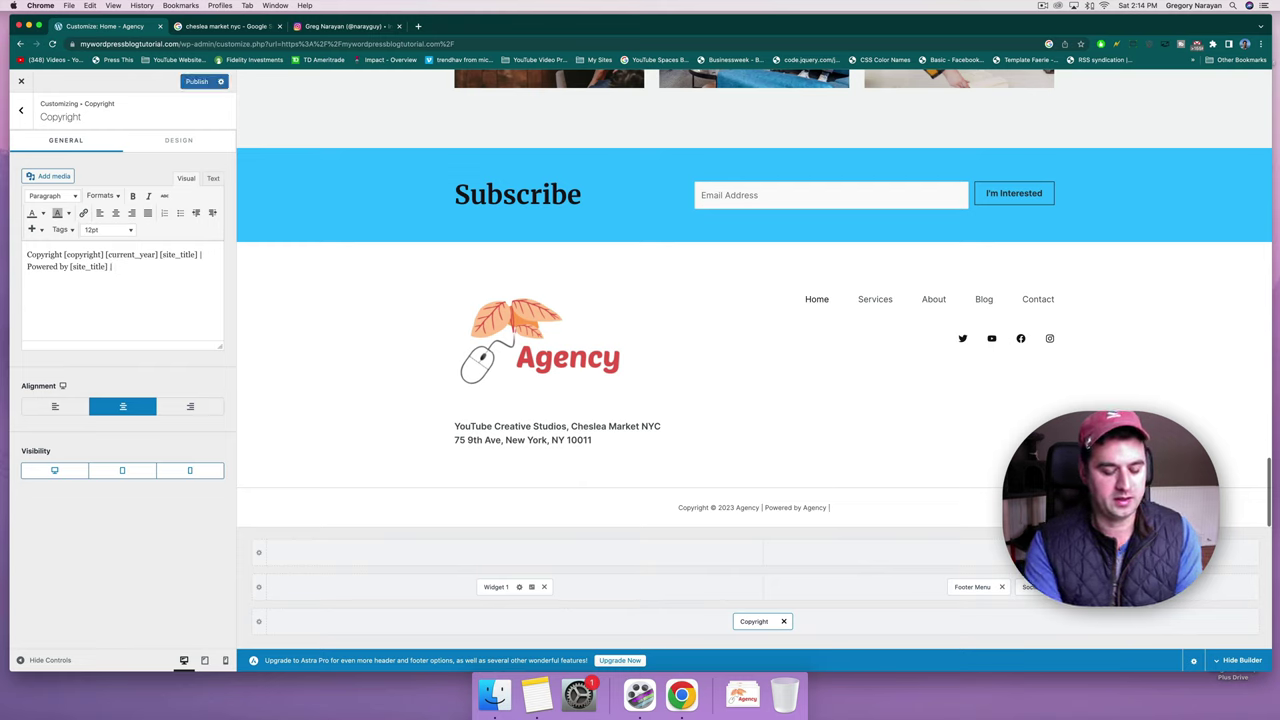
text( website design)
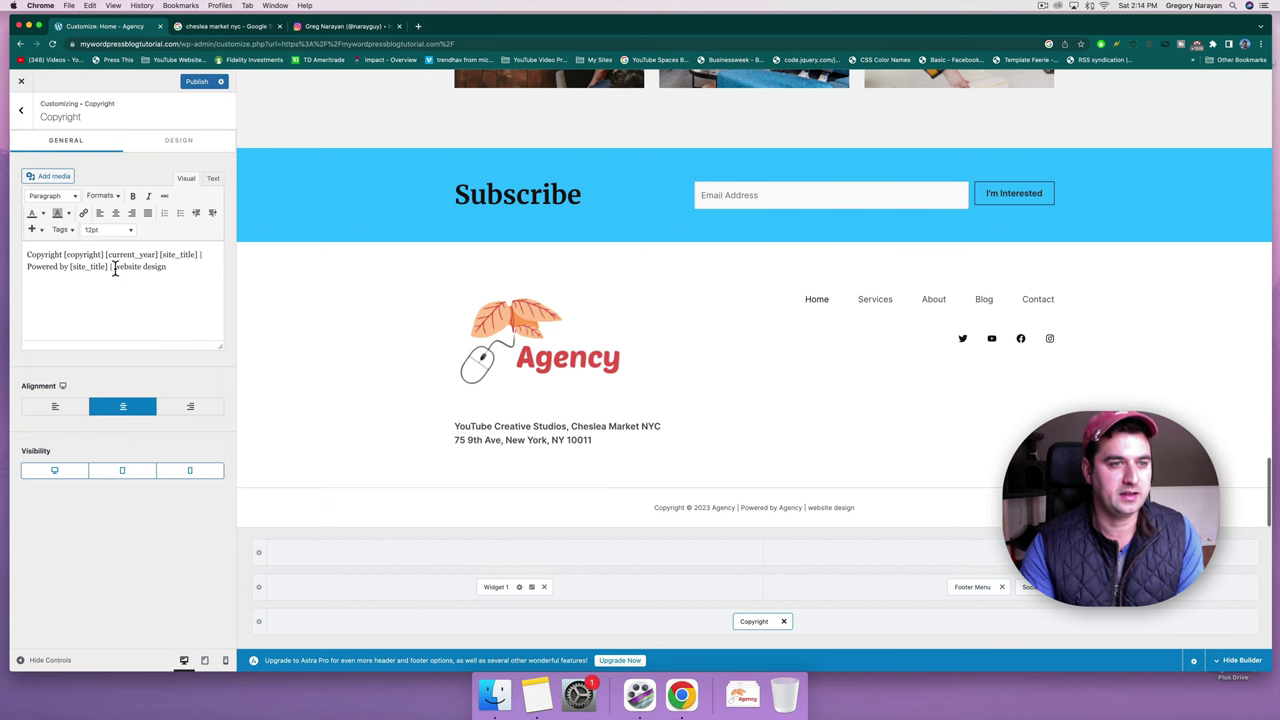
Copy the dearblogger.com address from a new browser tab.
drag(114, 268, 171, 268)
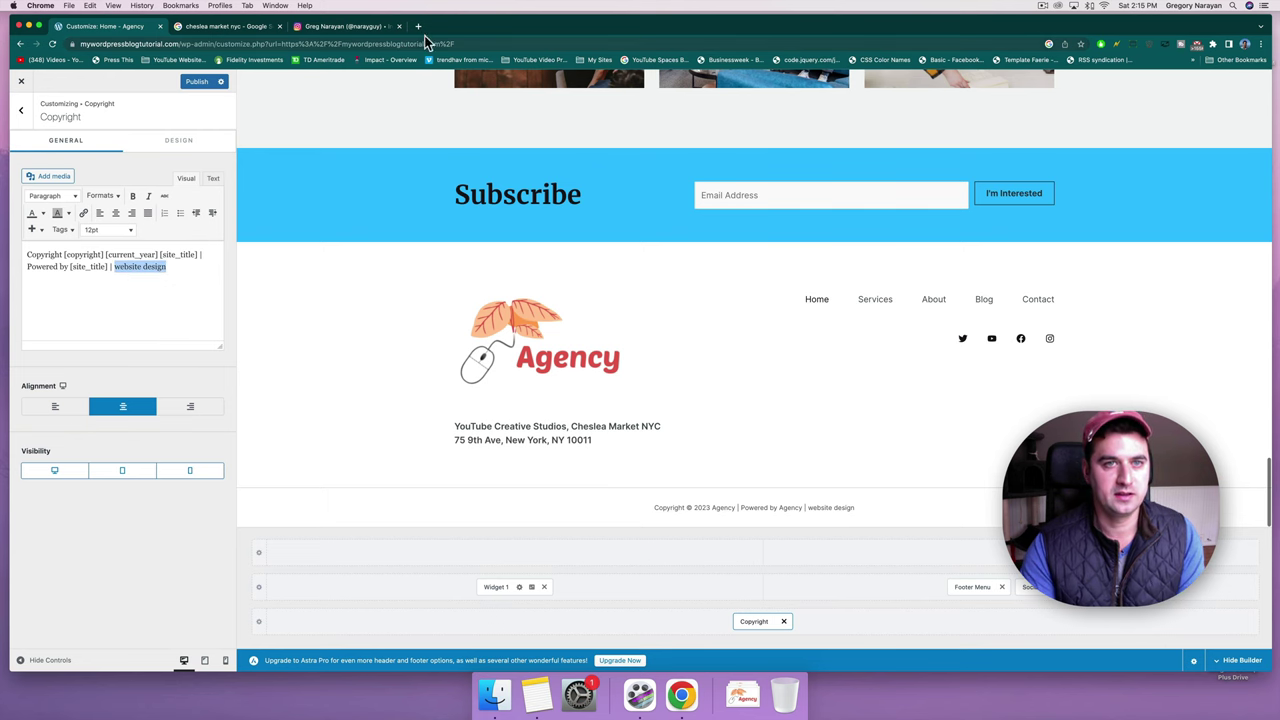
click(418, 26)
text(dearblogger.o)
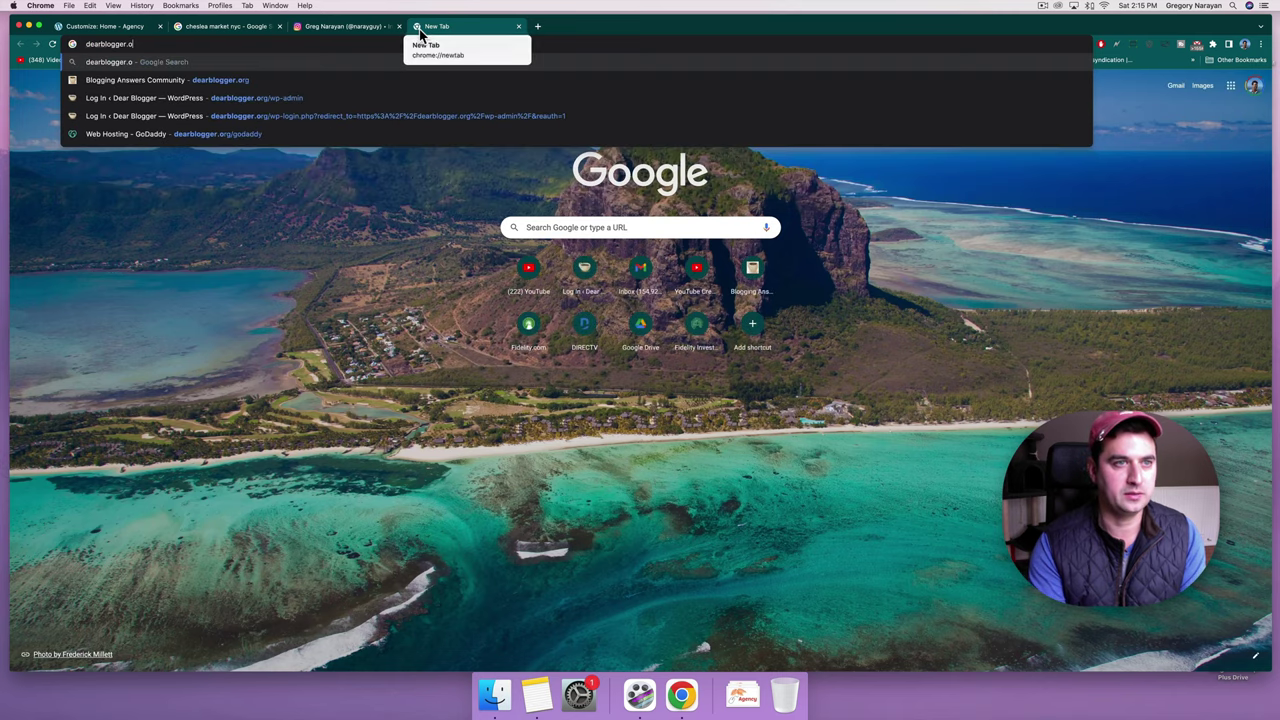
key(BackSpace)
text(c)
key(Return)
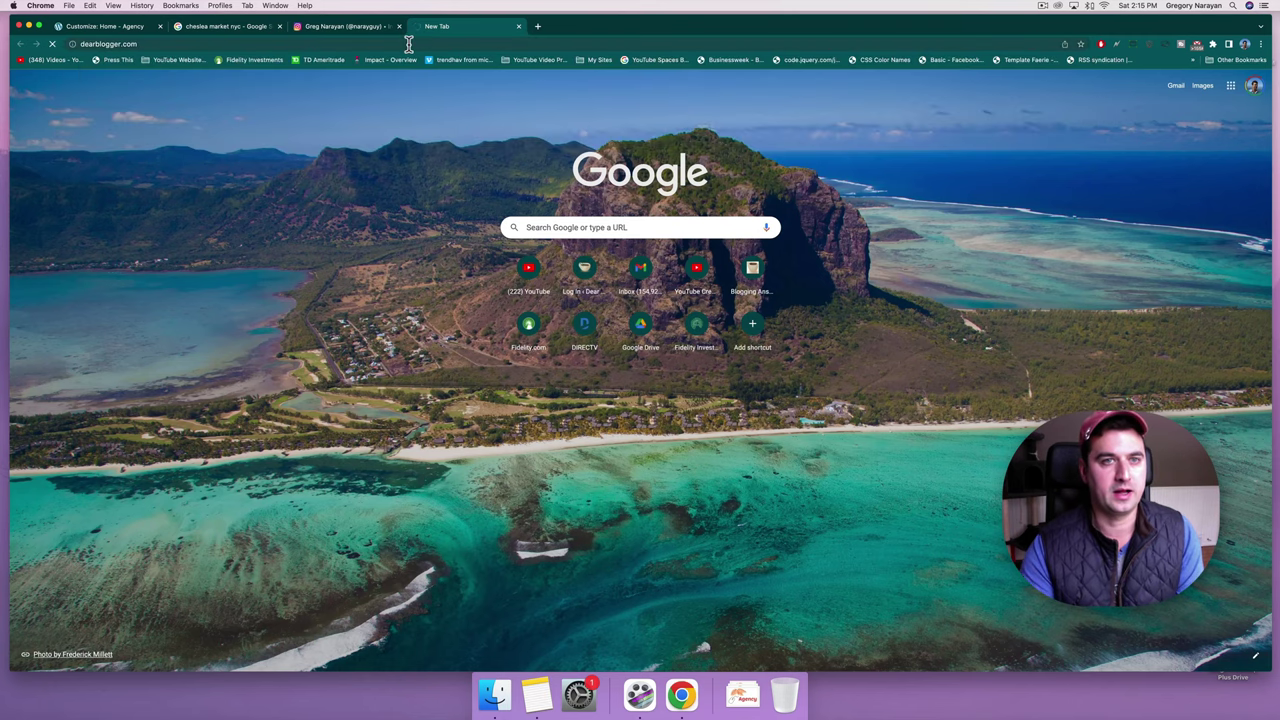
click(405, 44)
key(super+c)
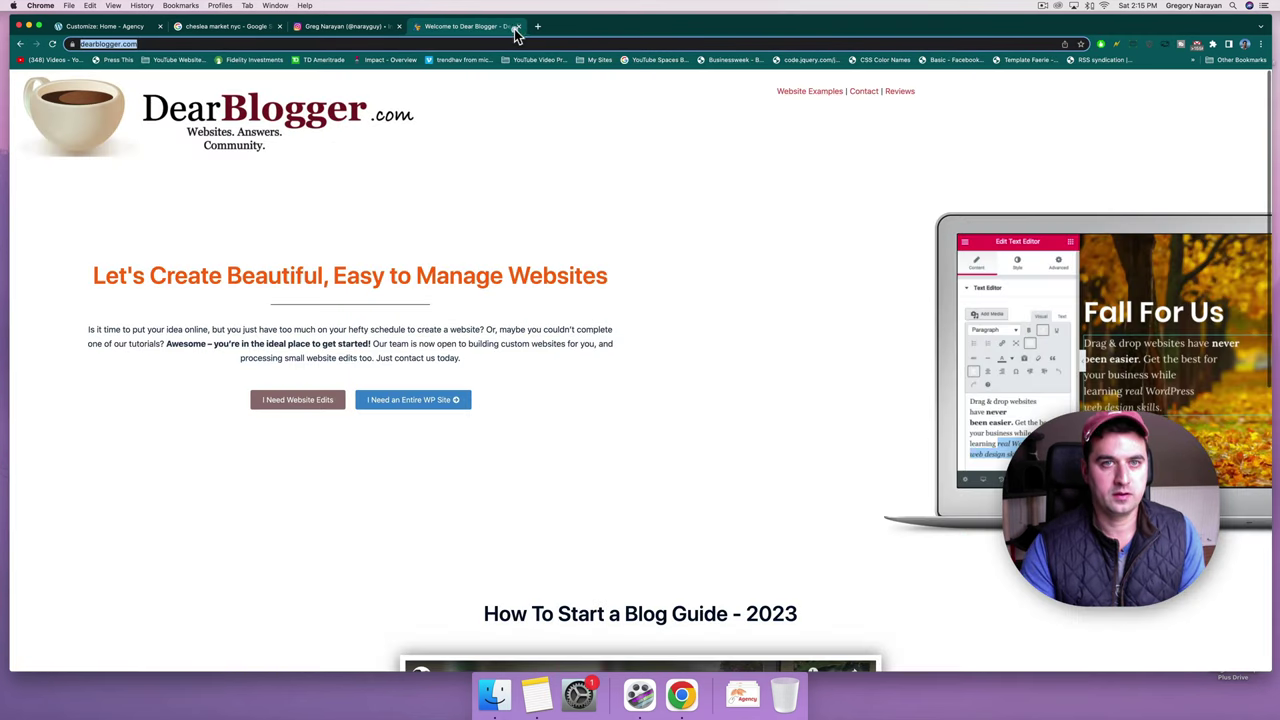
click(518, 26)
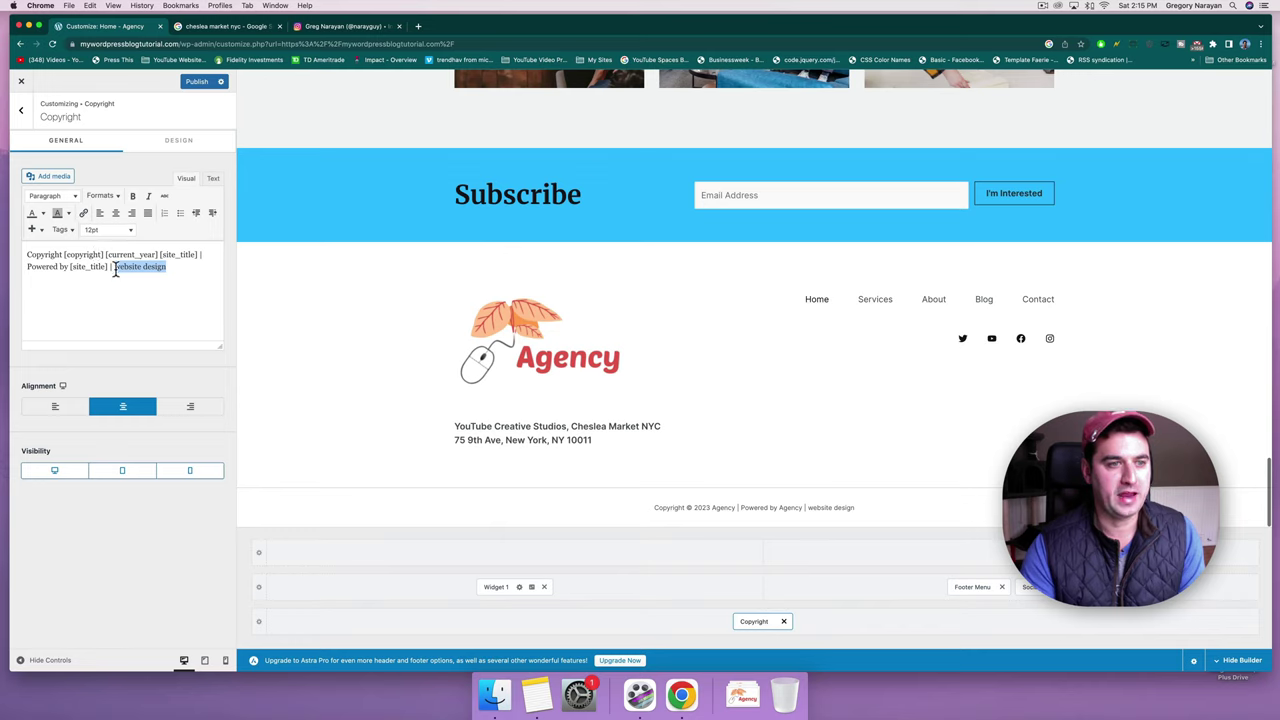
Link 'website design' to dearblogger.com, opening in a new tab.
click(84, 213)
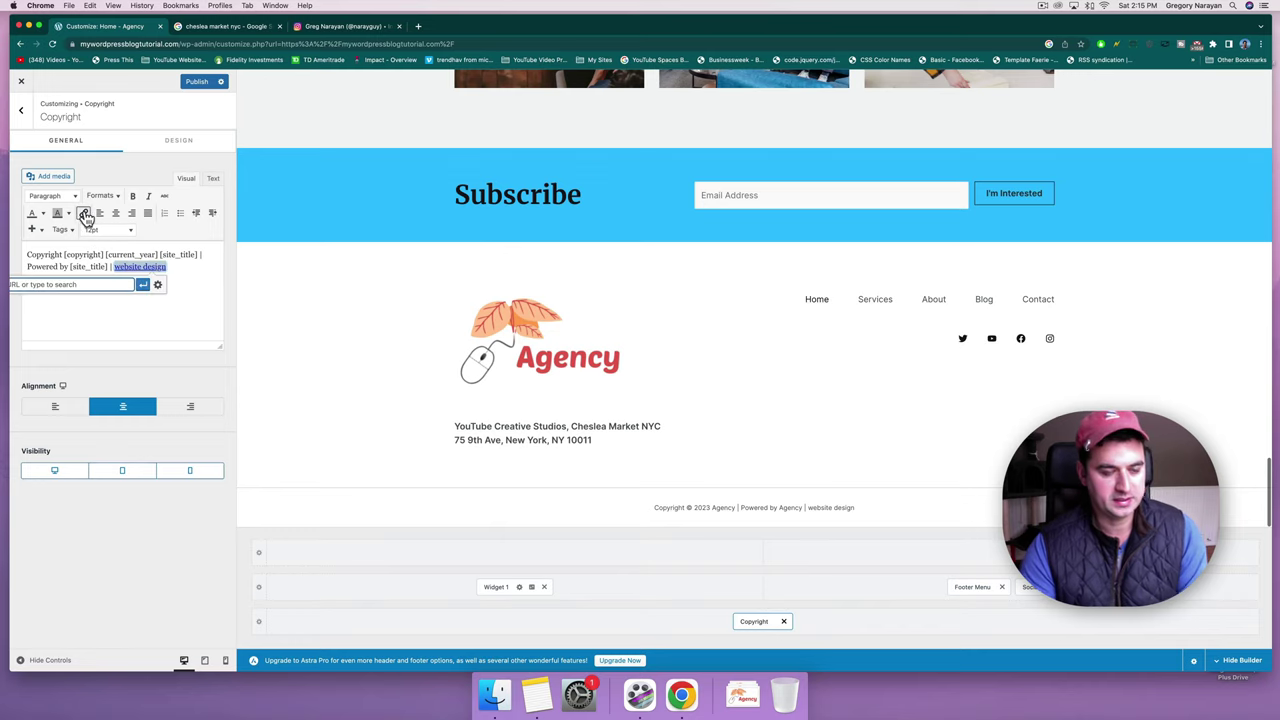
key(super+v)
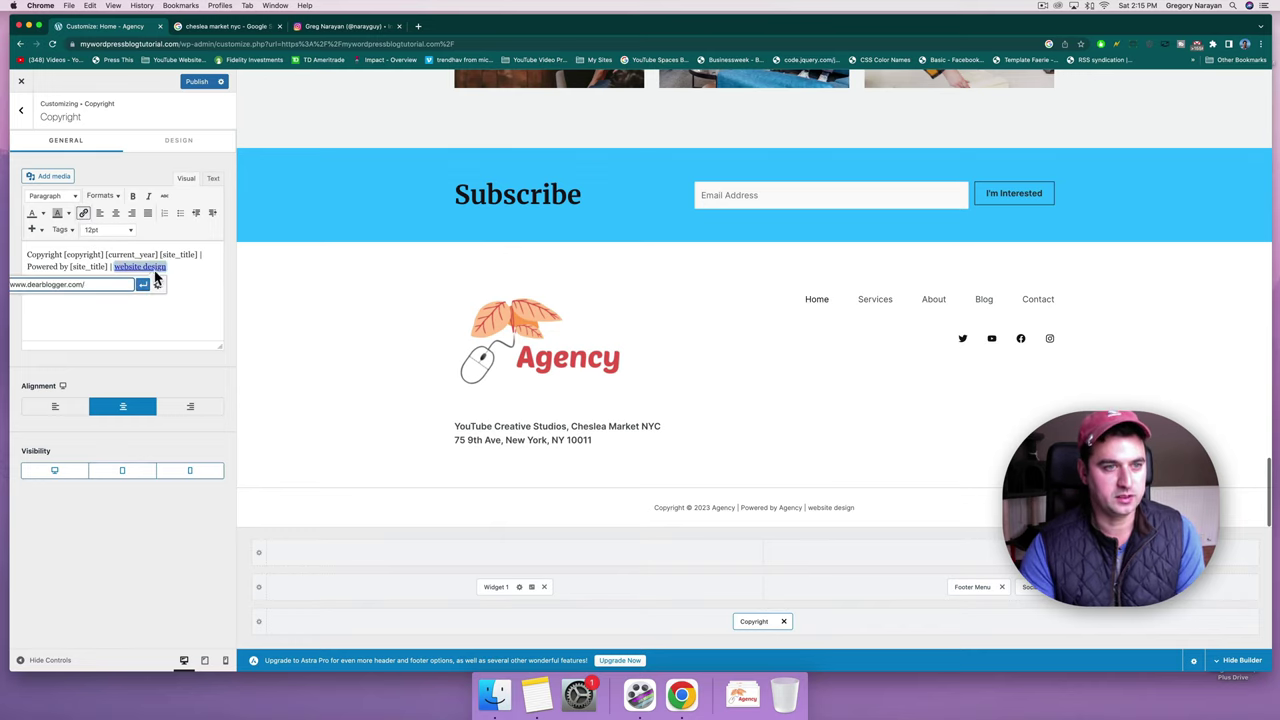
click(157, 285)
click(588, 301)
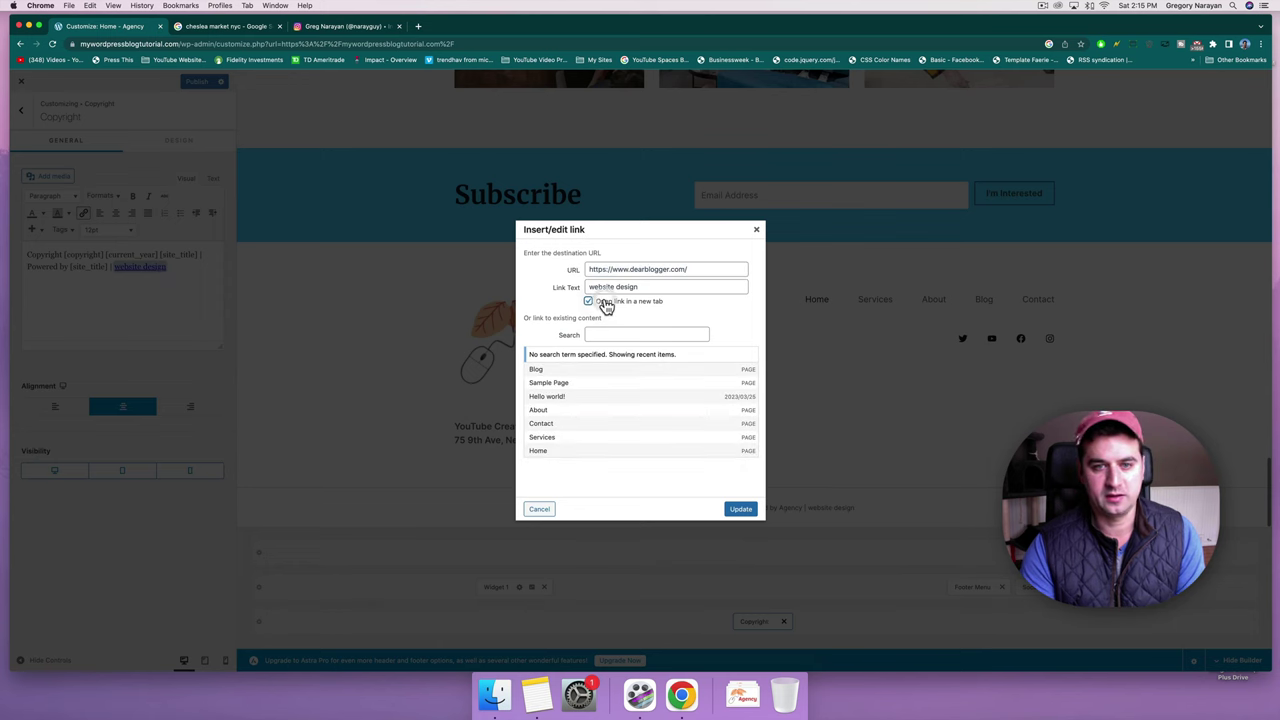
click(740, 510)
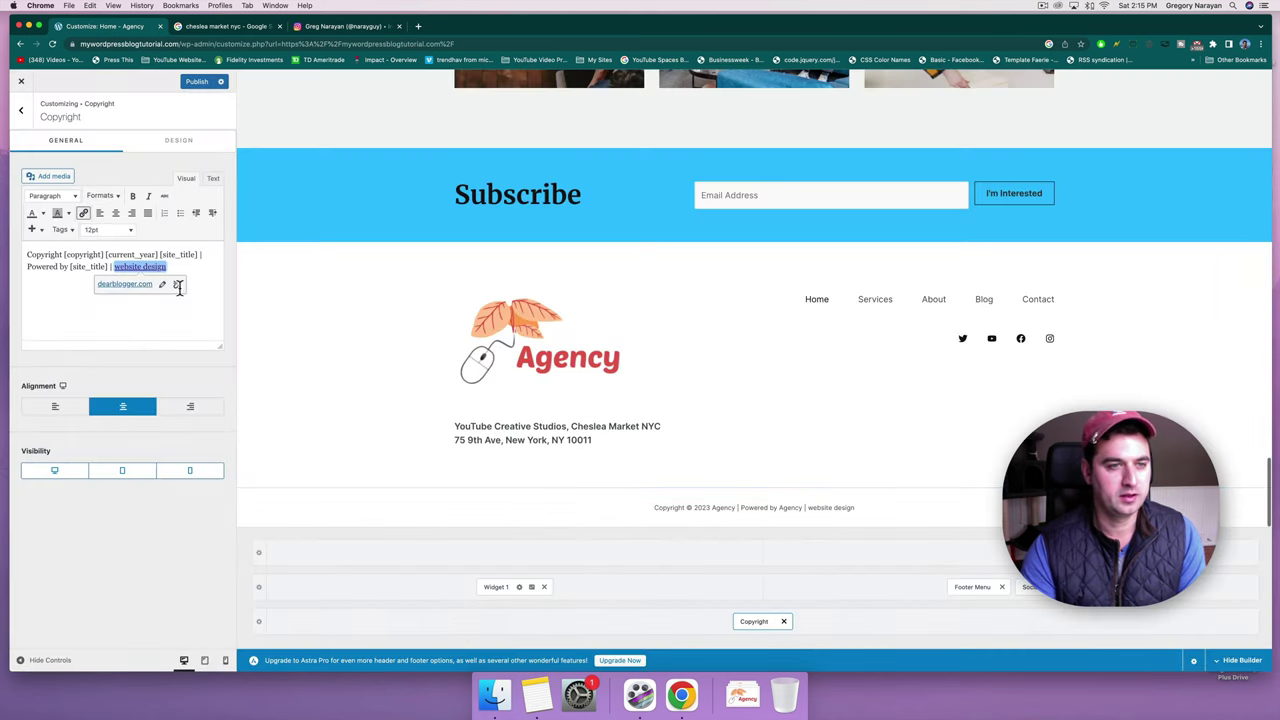
click(67, 262)
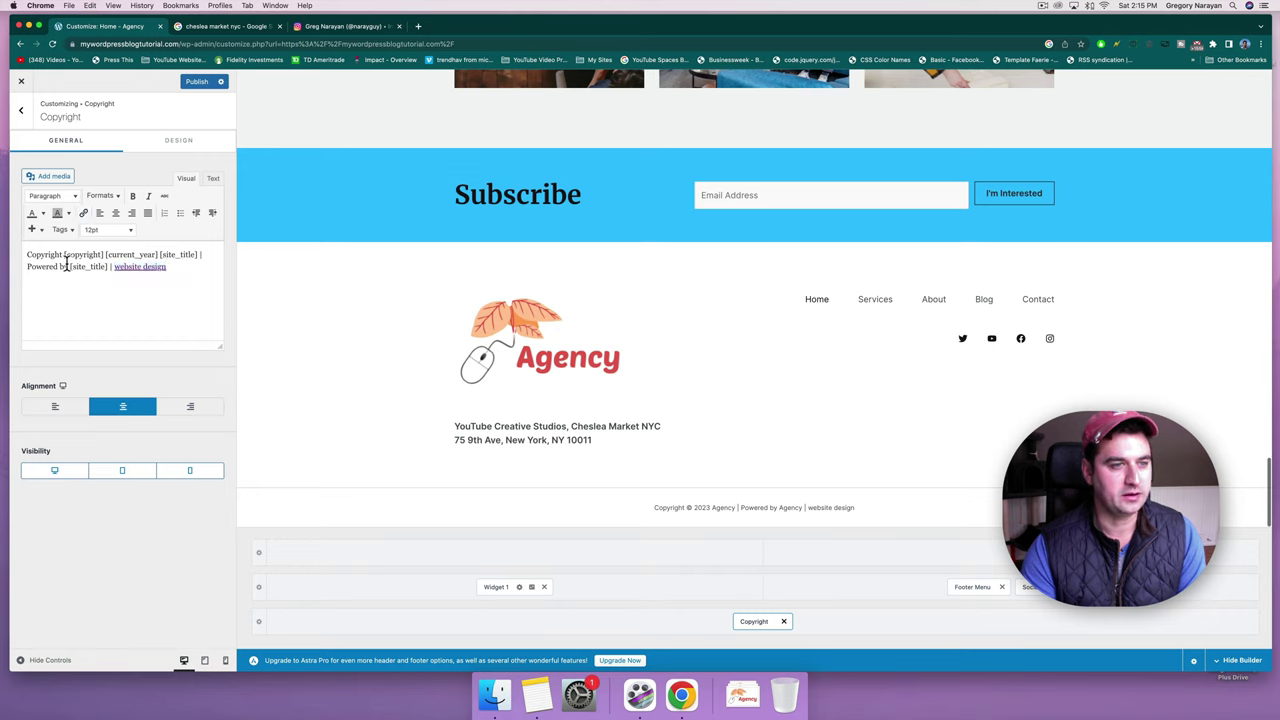
click(184, 266)
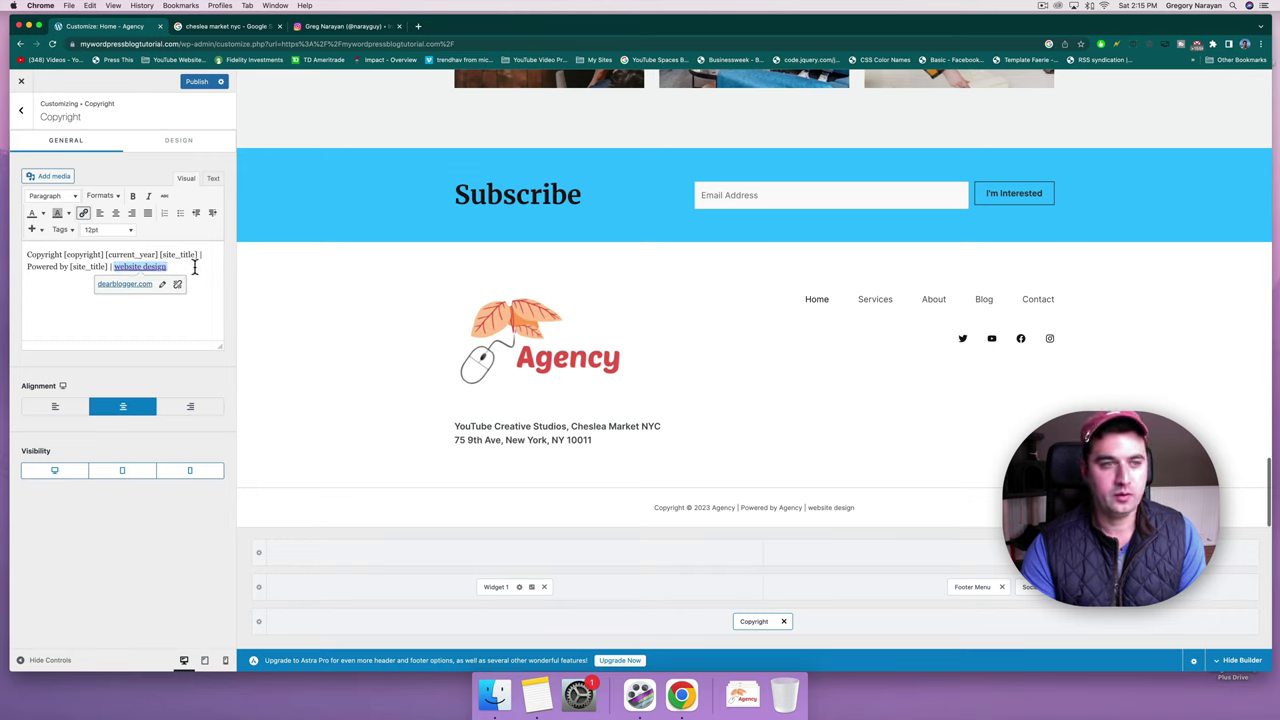
Publish the copyright changes and close the Customizer to view the live homepage.
click(197, 81)
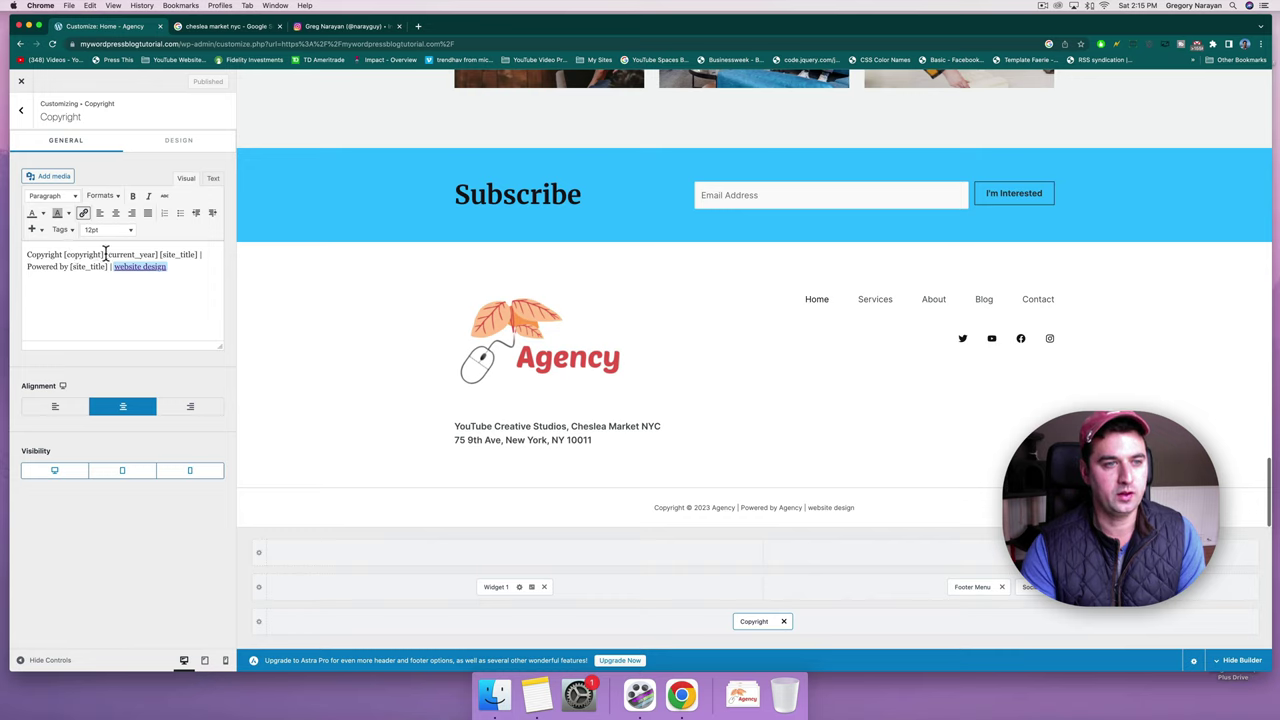
drag(105, 254, 155, 254)
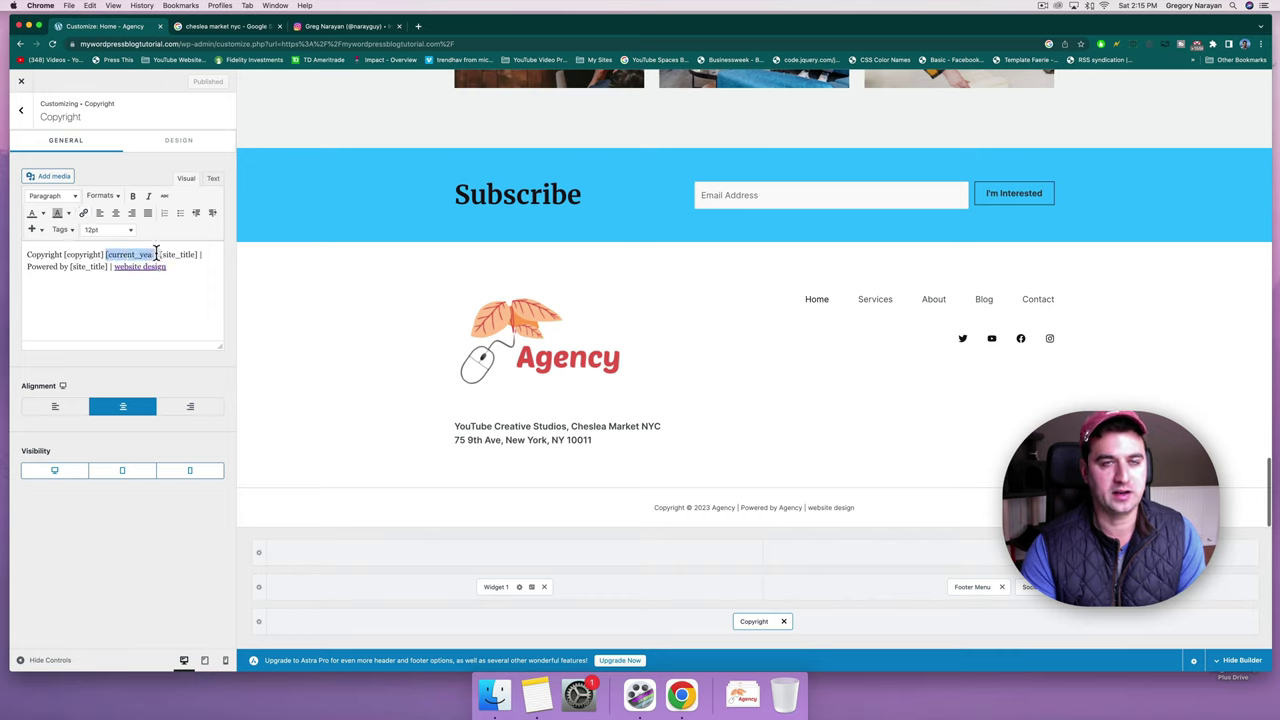
click(156, 254)
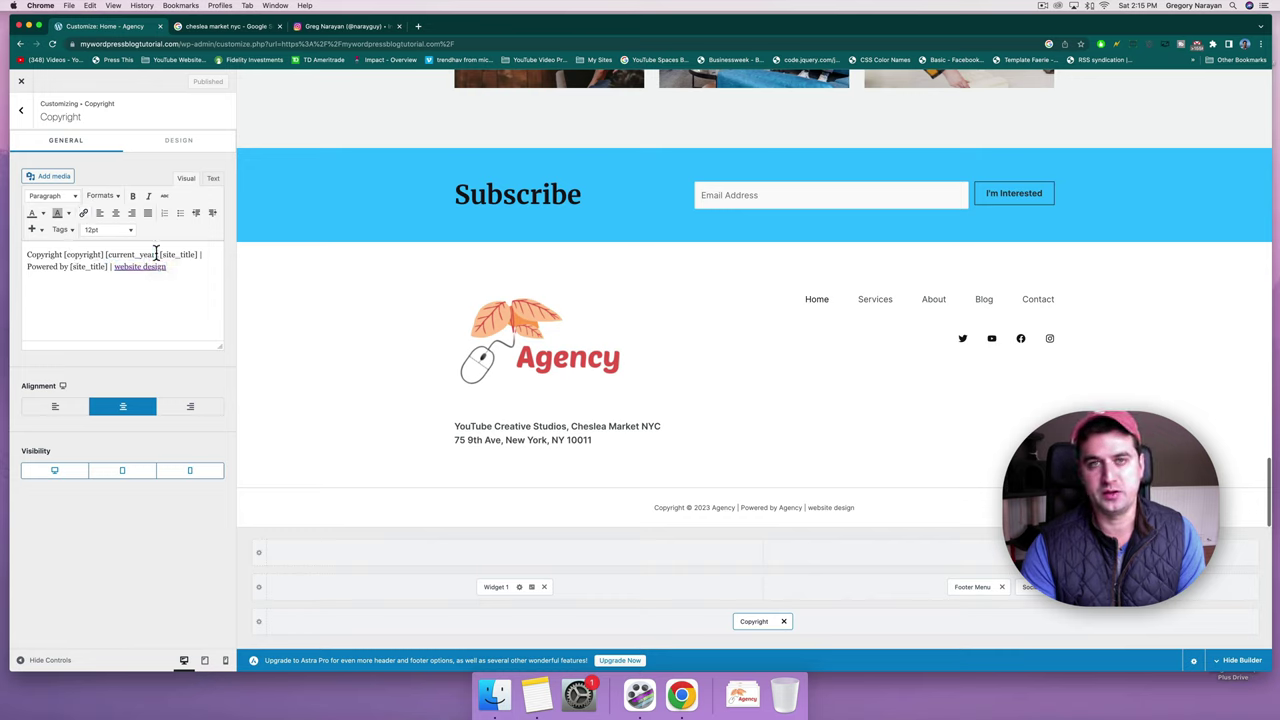
scroll(384, 350, up, 15)
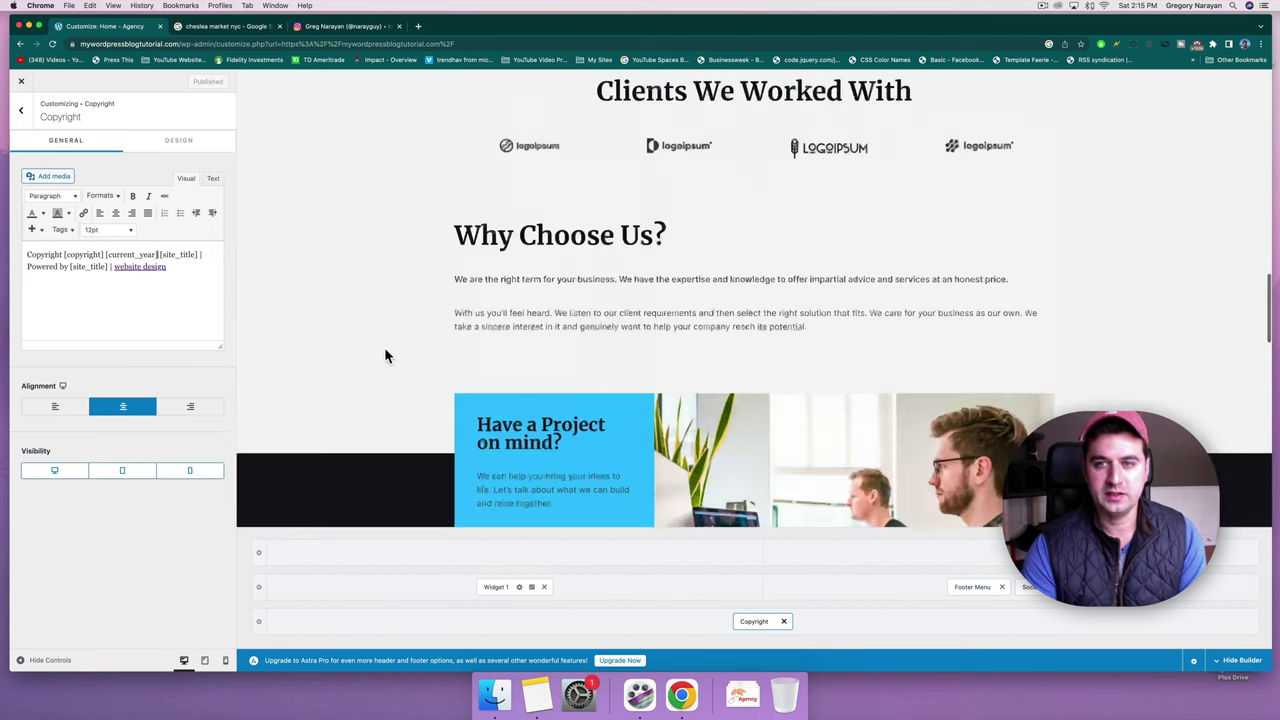
scroll(385, 352, up, 5)
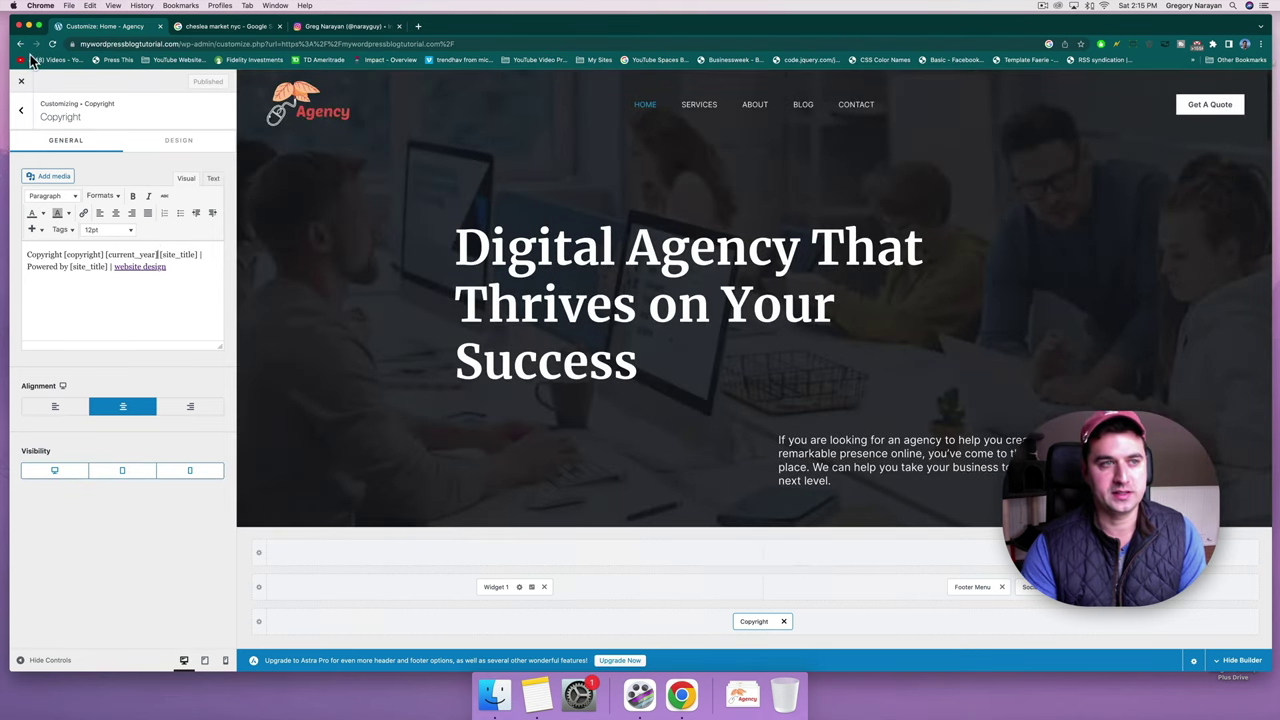
click(21, 81)
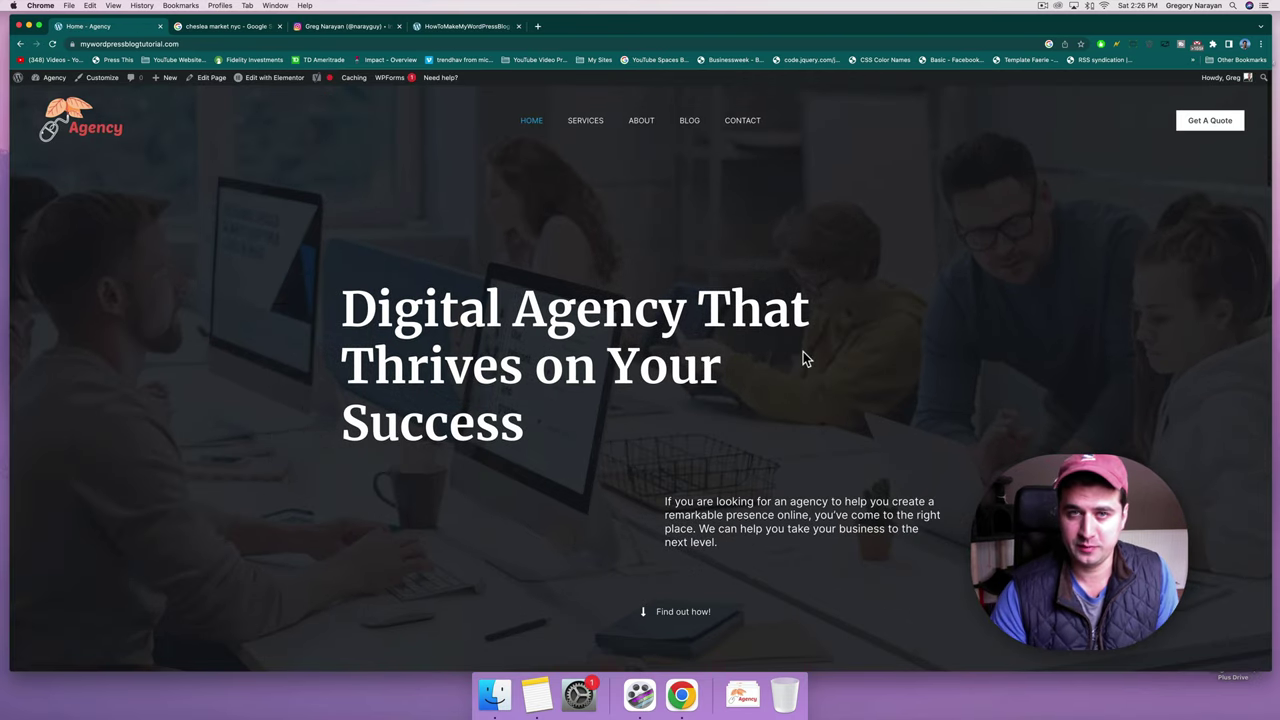
scroll(921, 343, down, 10)
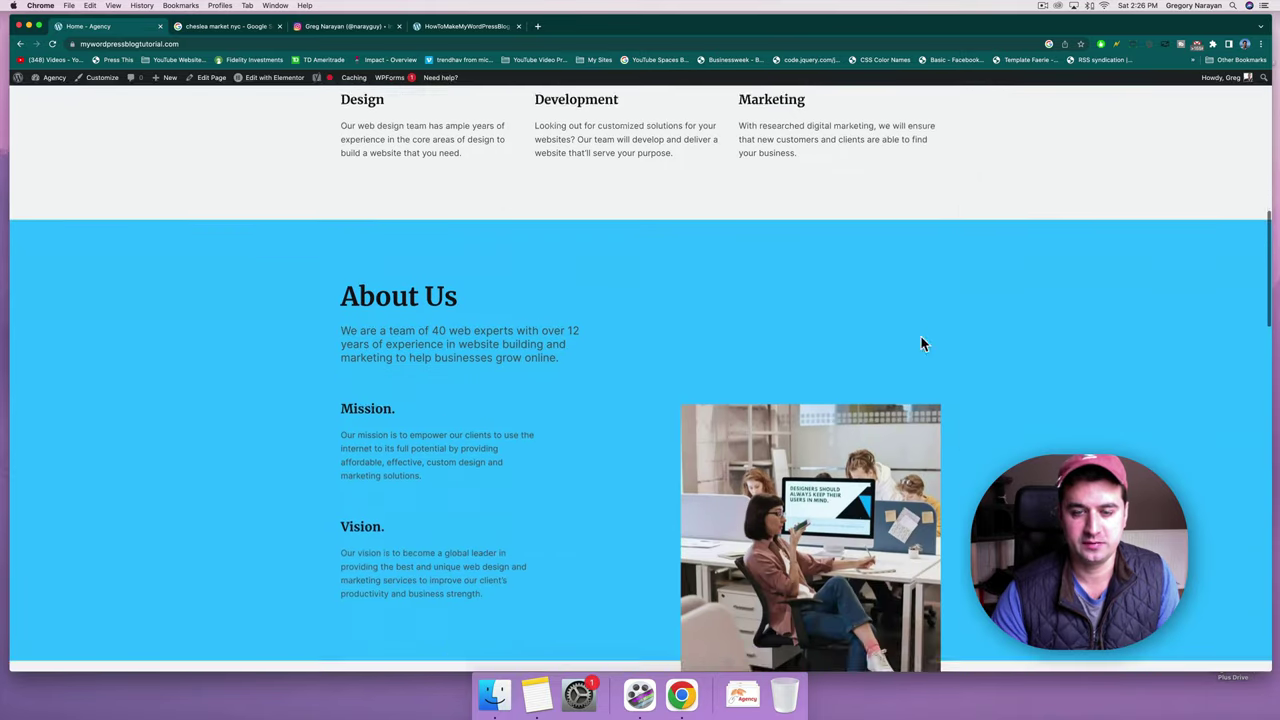
scroll(921, 340, down, 10)
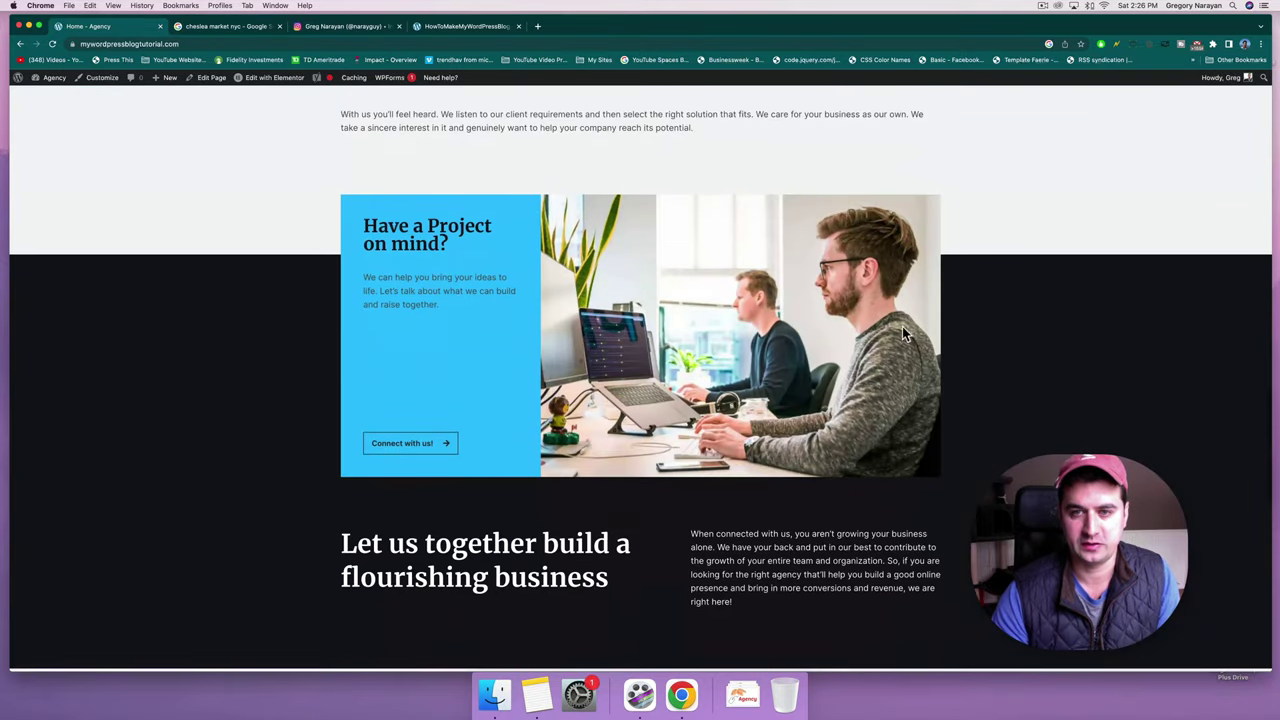
scroll(714, 318, down, 10)
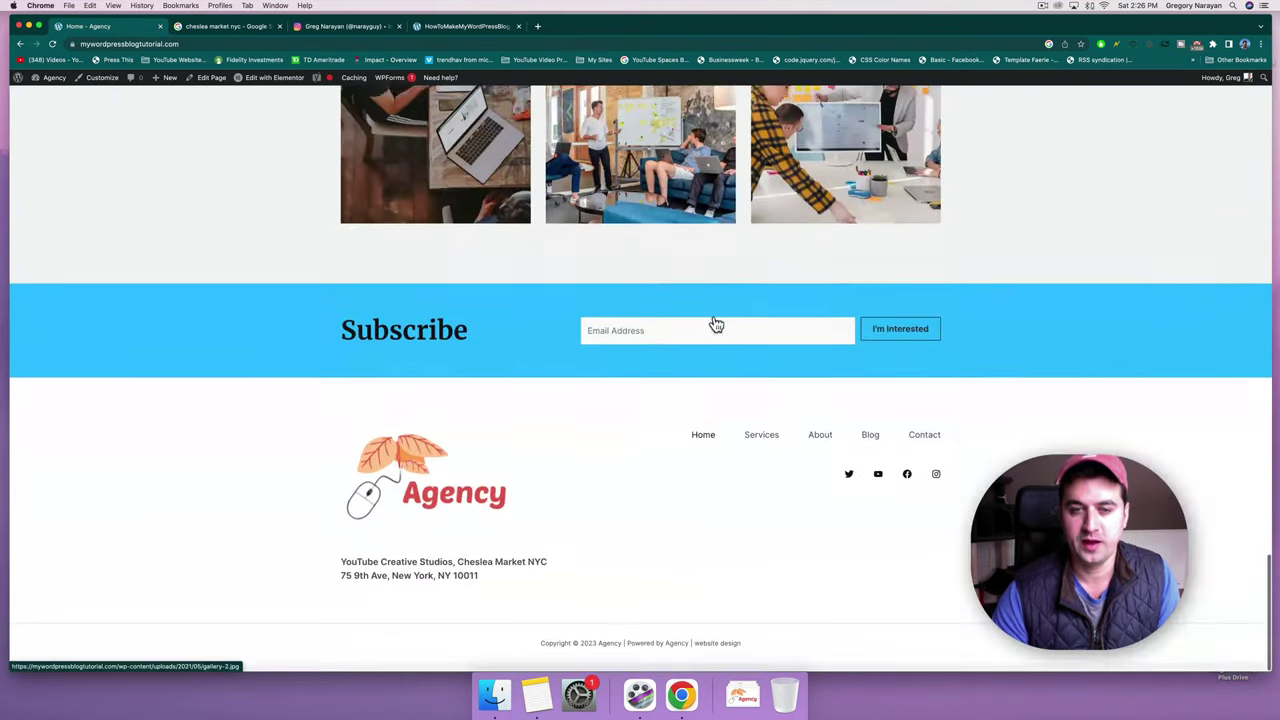
scroll(714, 320, up, 10)
scroll(713, 314, up, 15)
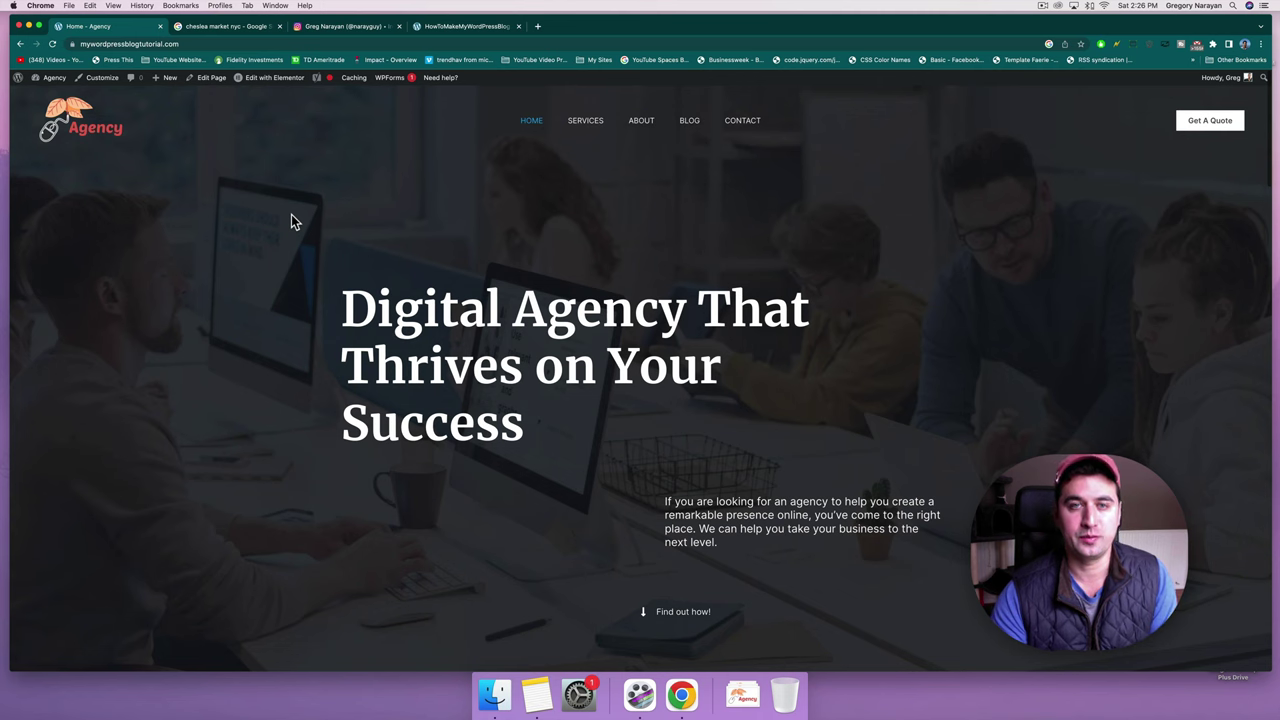
Search pixabay.com for 'beach bungalow' images in a new tab.
click(538, 27)
text(pixabay.com)
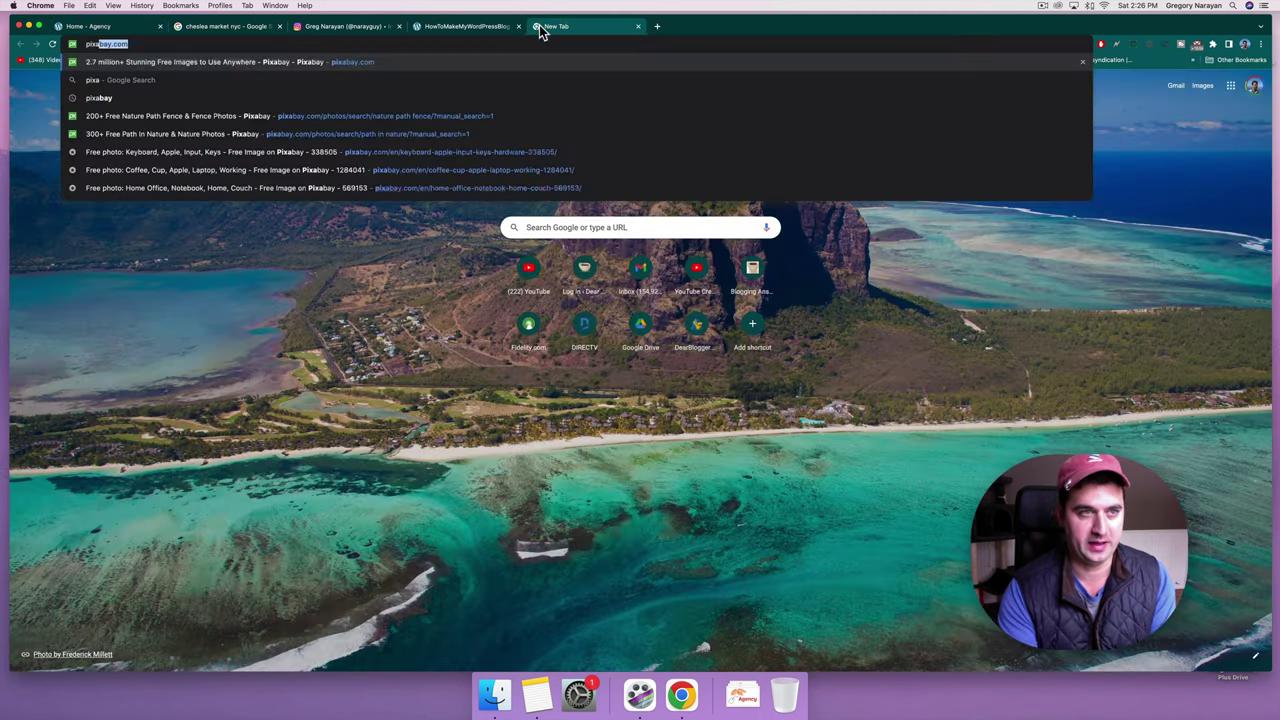
key(Return)
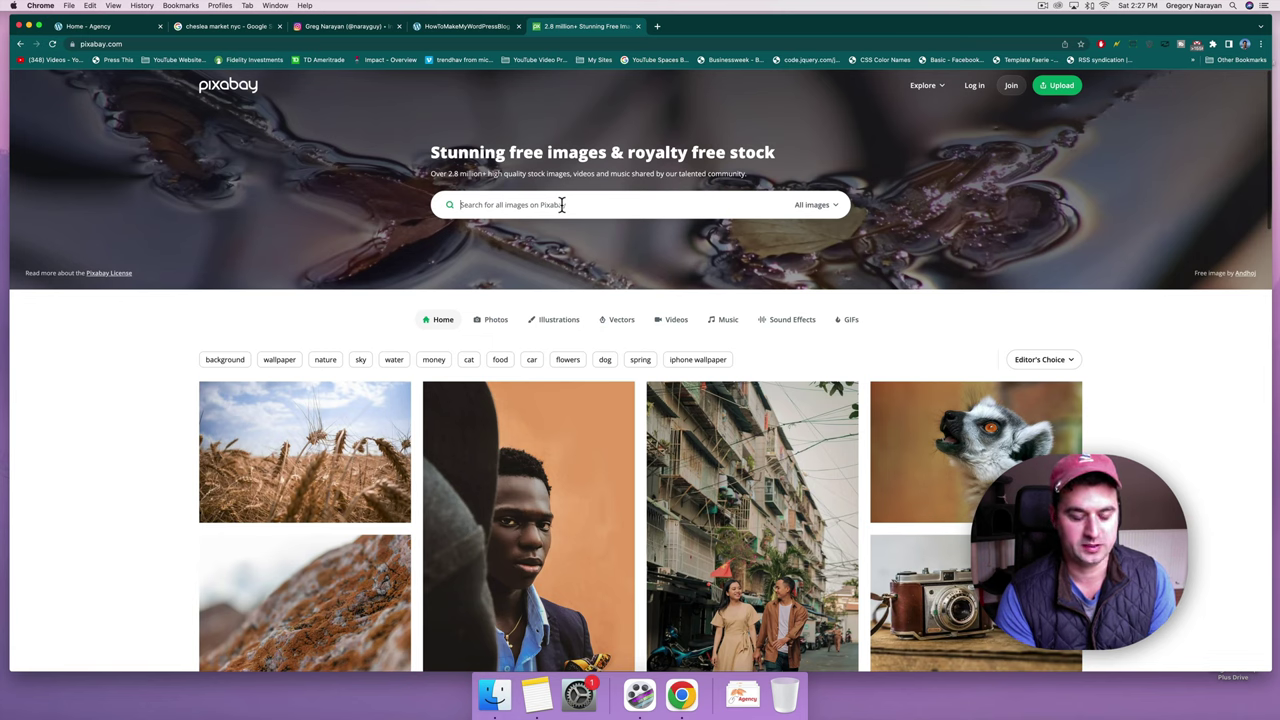
click(562, 204)
text(beach b)
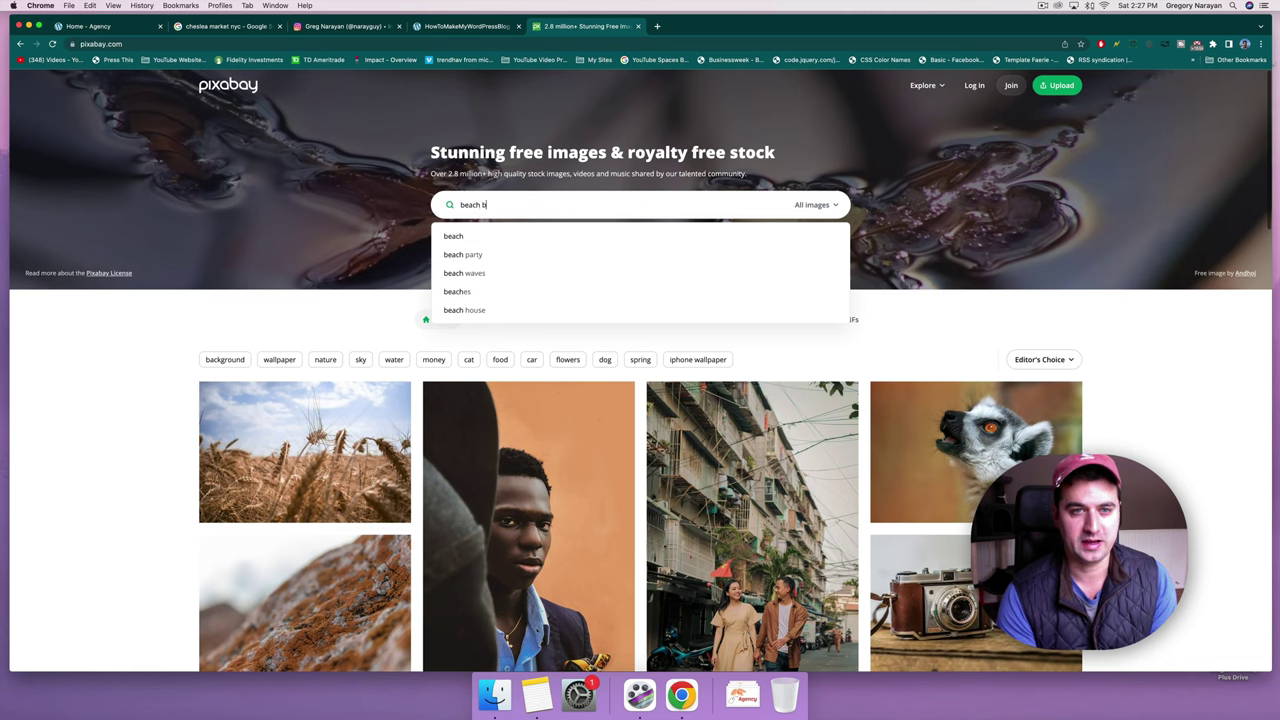
text(ungalow)
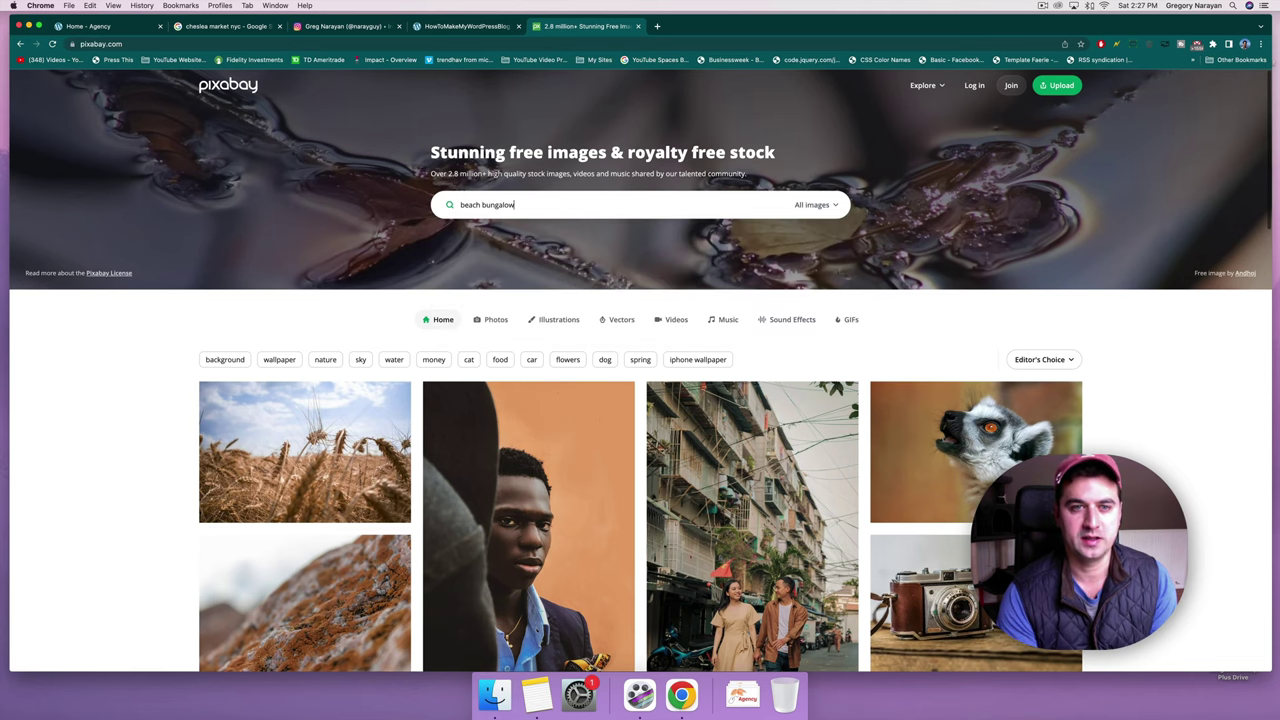
key(Return)
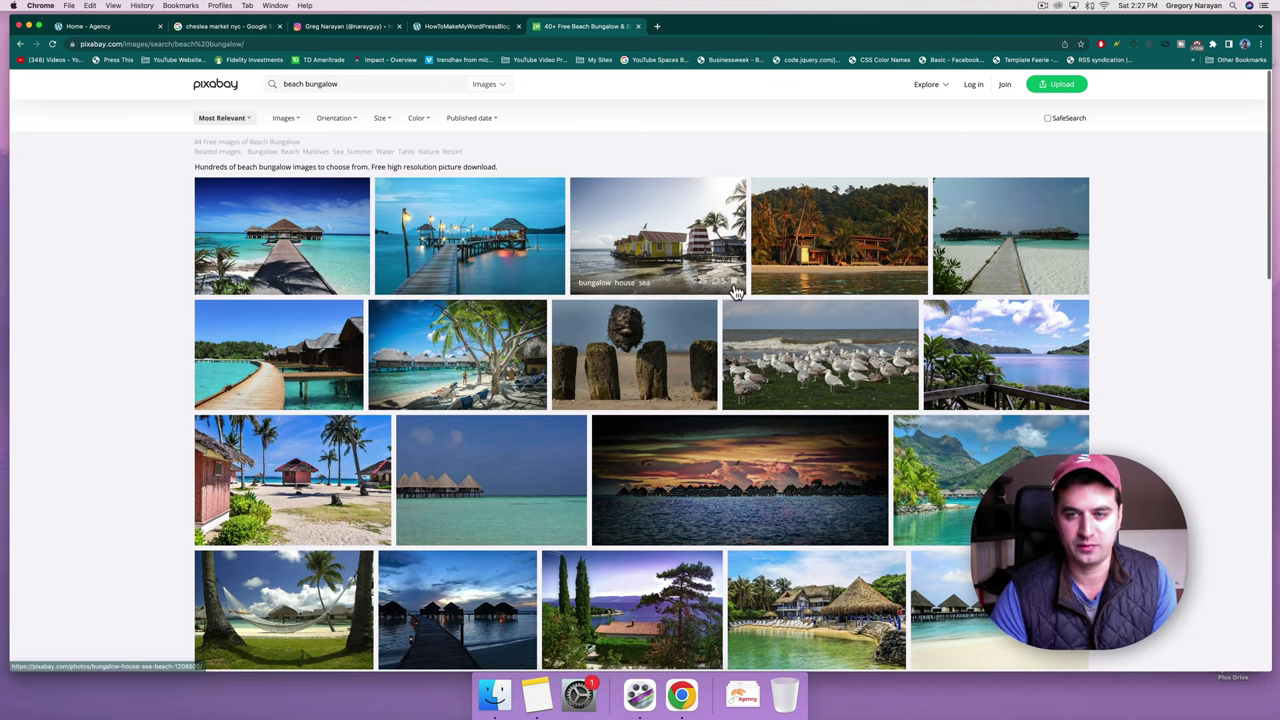
Browse the bungalow photos and follow the 'Over Water Bungalow' tag.
scroll(733, 285, down, 3)
scroll(734, 287, down, 1)
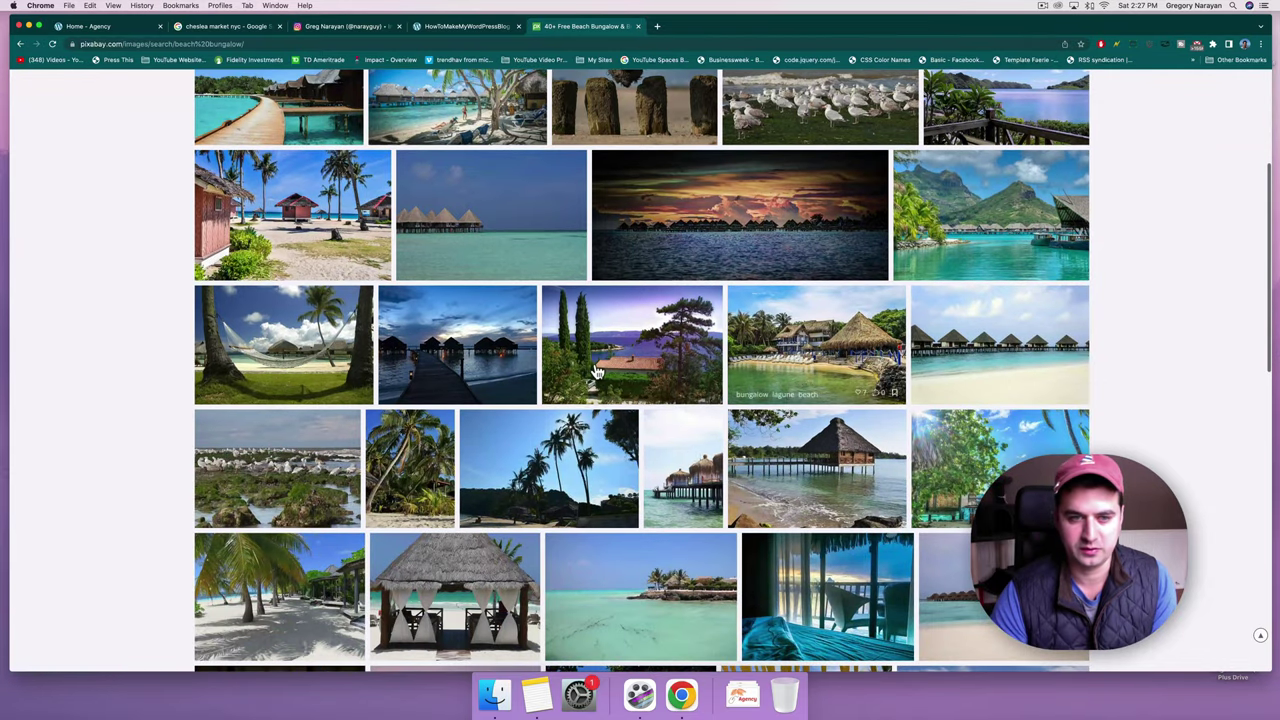
scroll(597, 372, down, 2)
scroll(597, 372, down, 2)
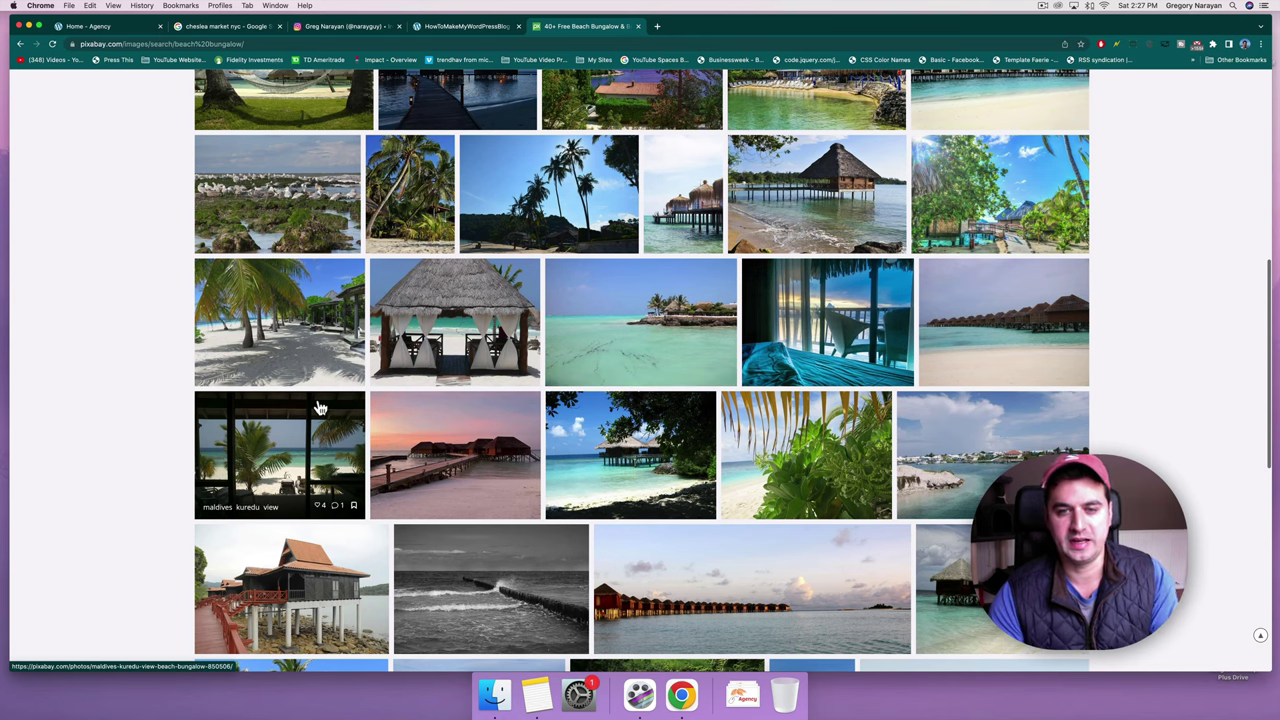
click(826, 307)
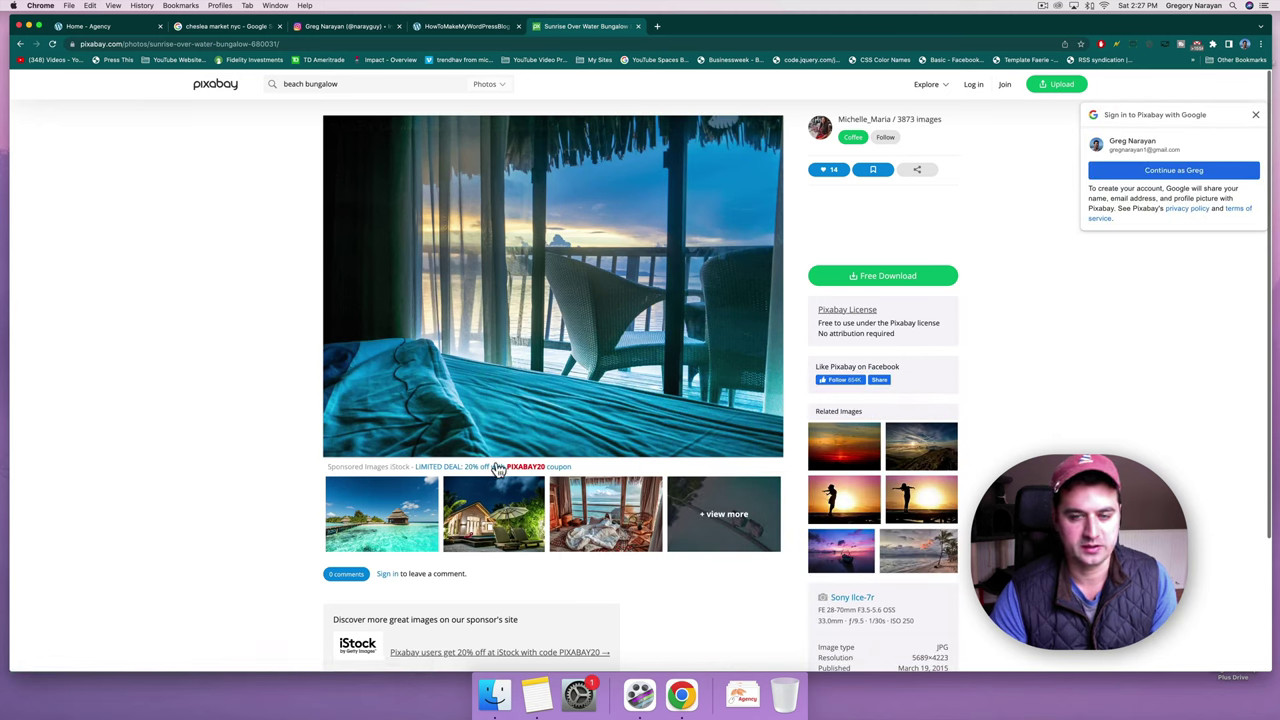
click(20, 46)
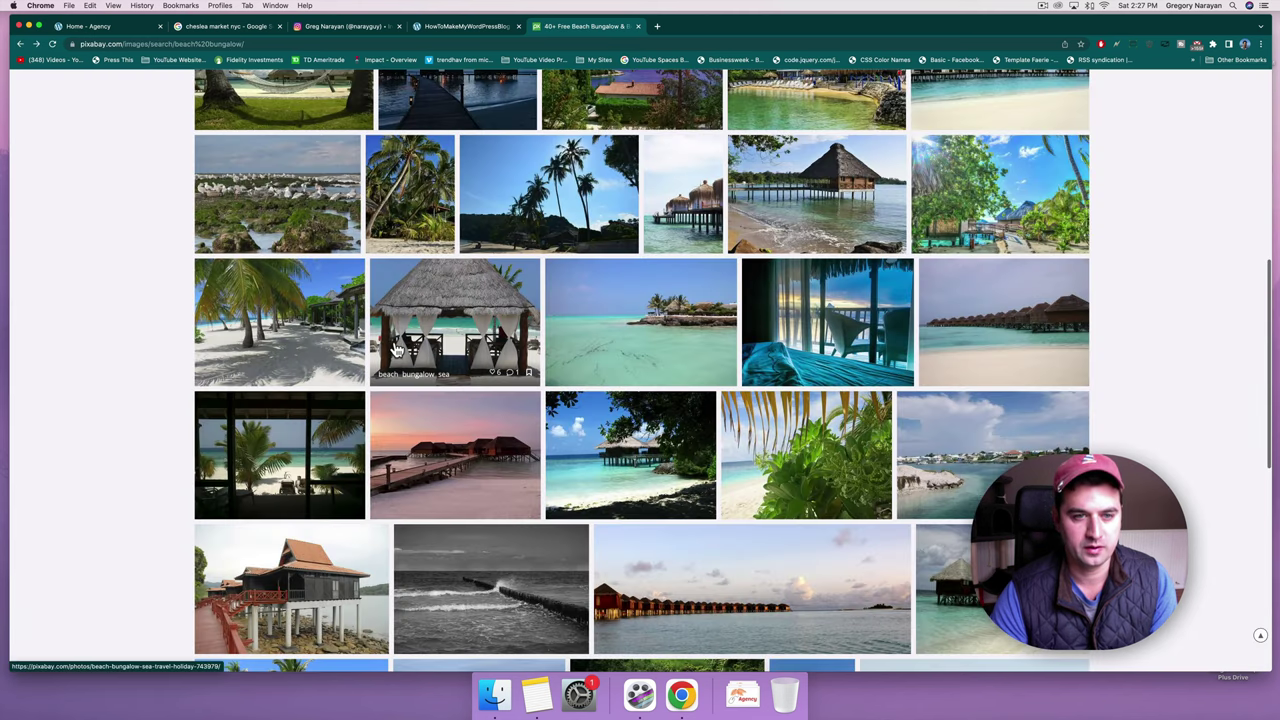
scroll(397, 348, up, 3)
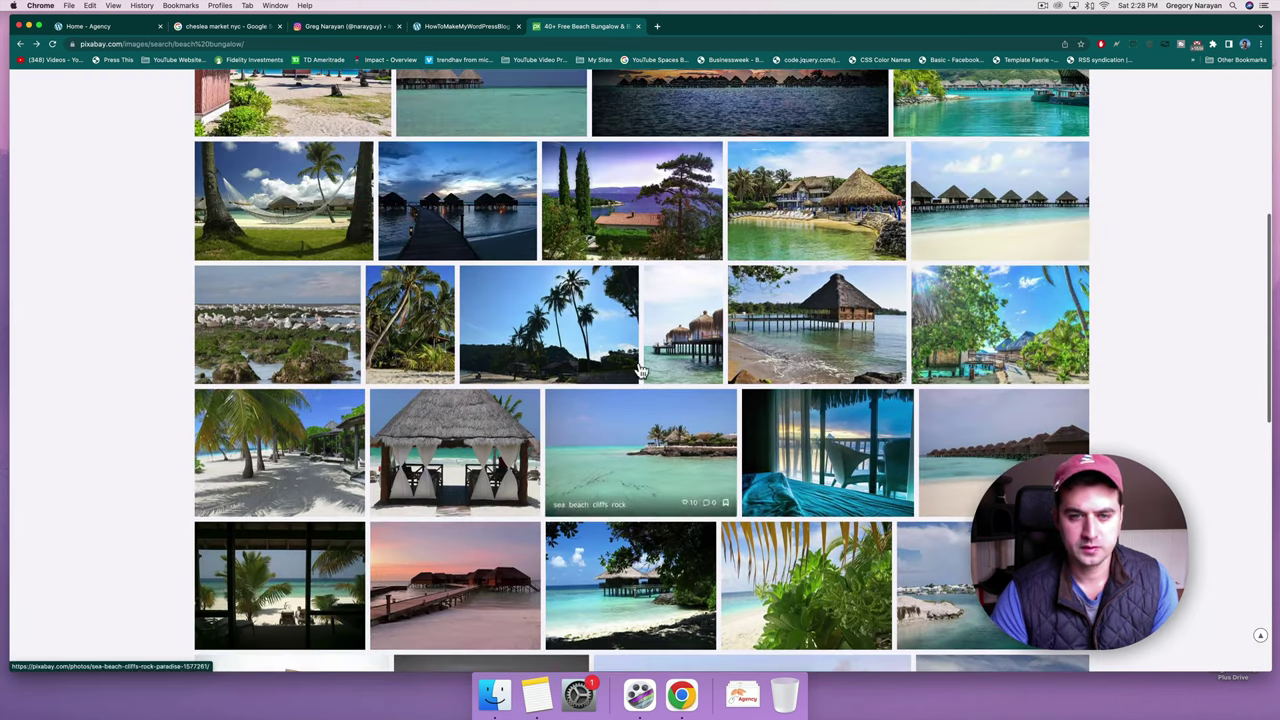
click(828, 446)
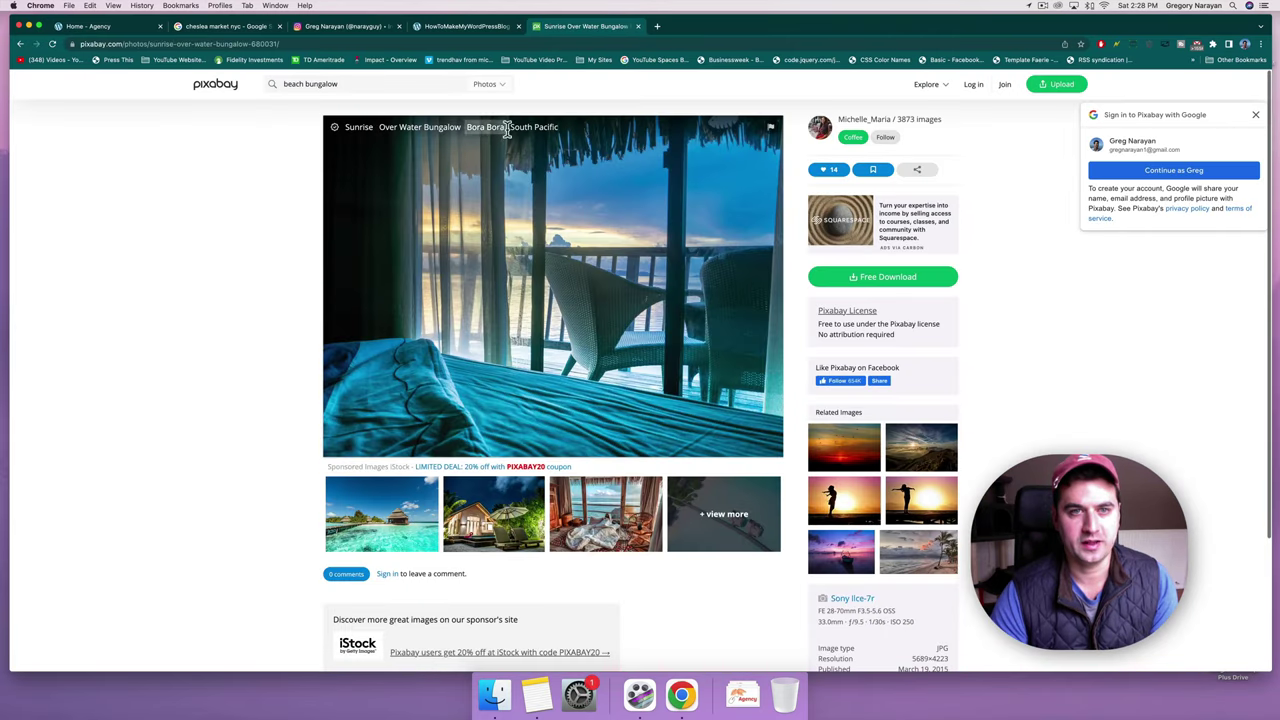
click(415, 136)
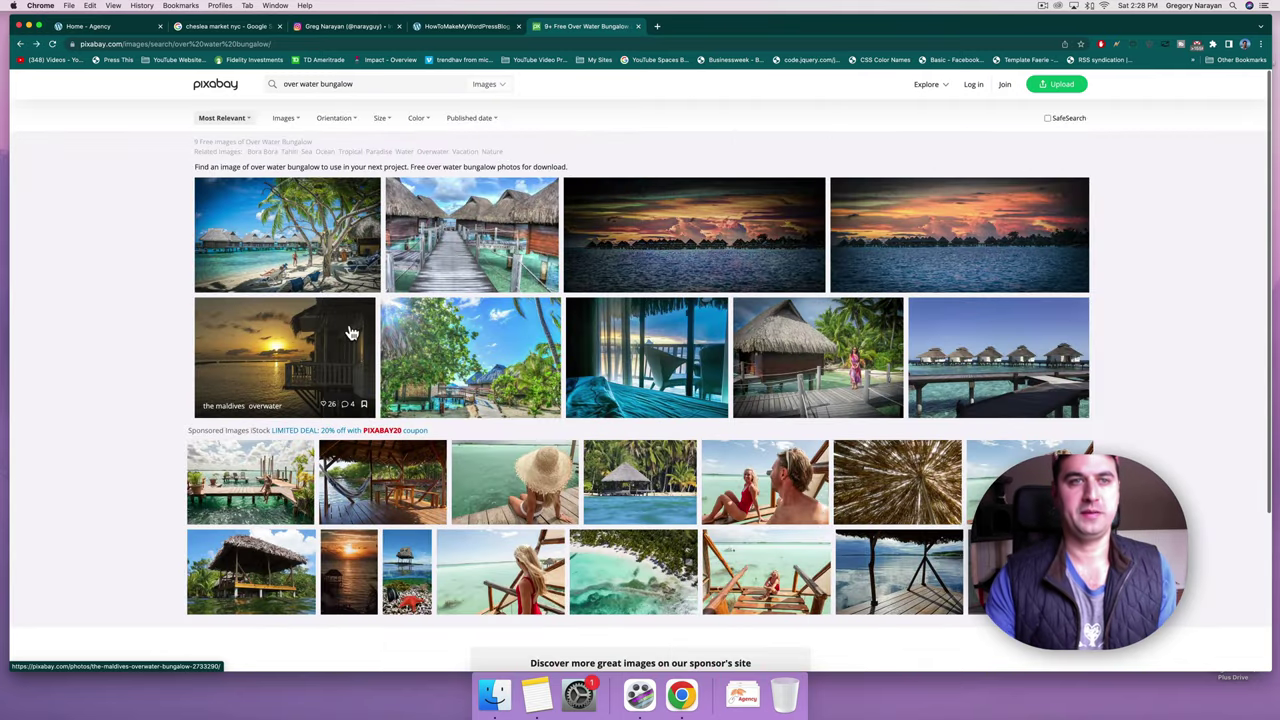
Open Pexels in a new tab, browse the beach bungalow results and preview the open-door sea photo.
click(656, 27)
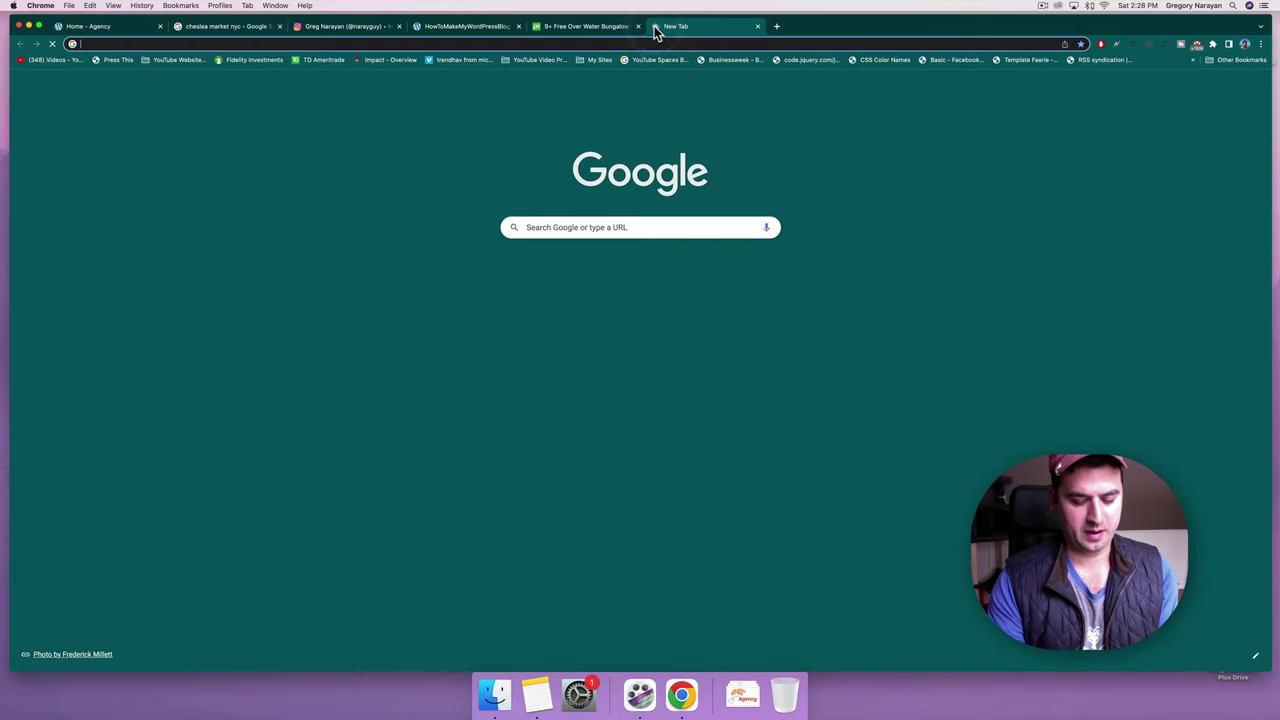
text(pexels.com)
key(Return)
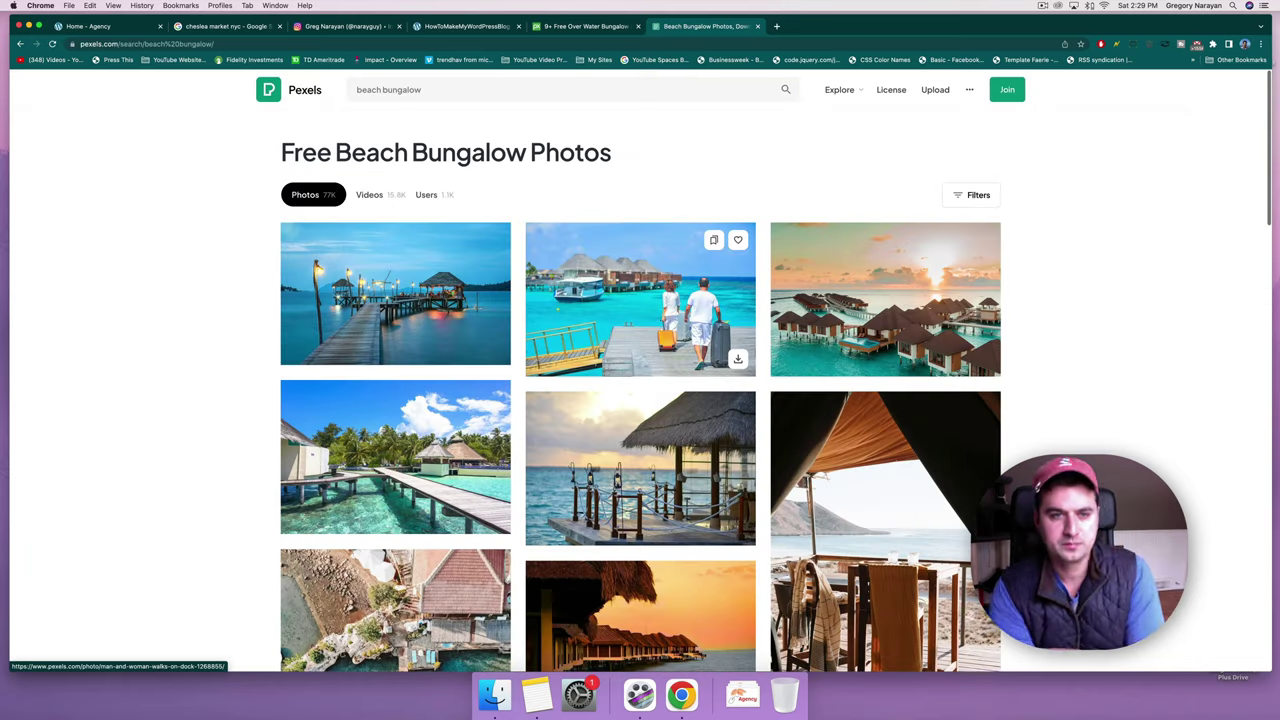
scroll(330, 263, down, 3)
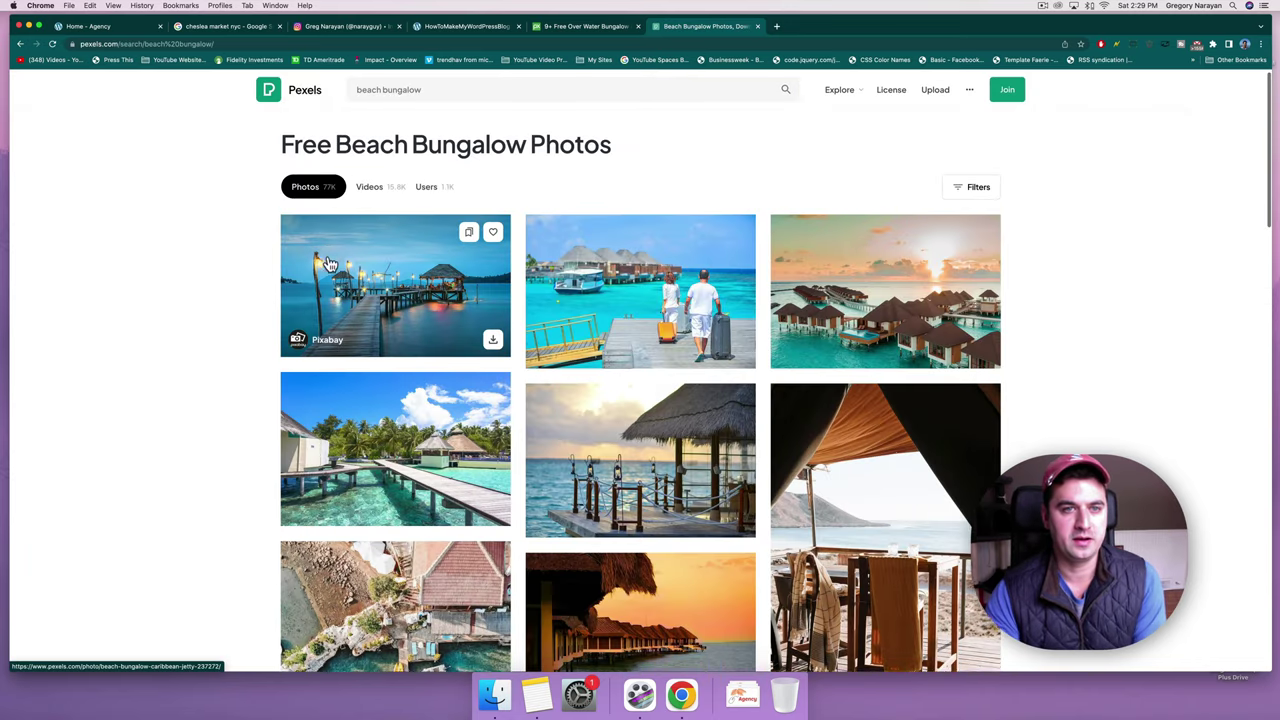
scroll(330, 263, down, 10)
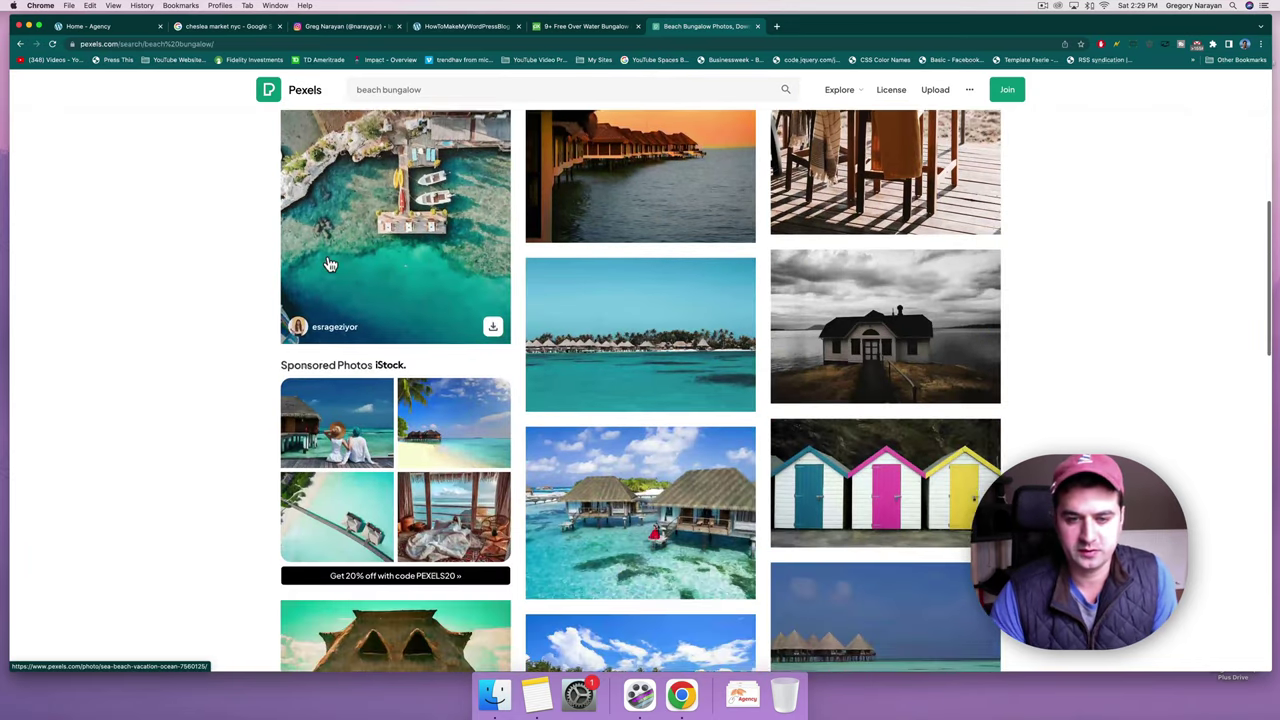
scroll(330, 263, down, 10)
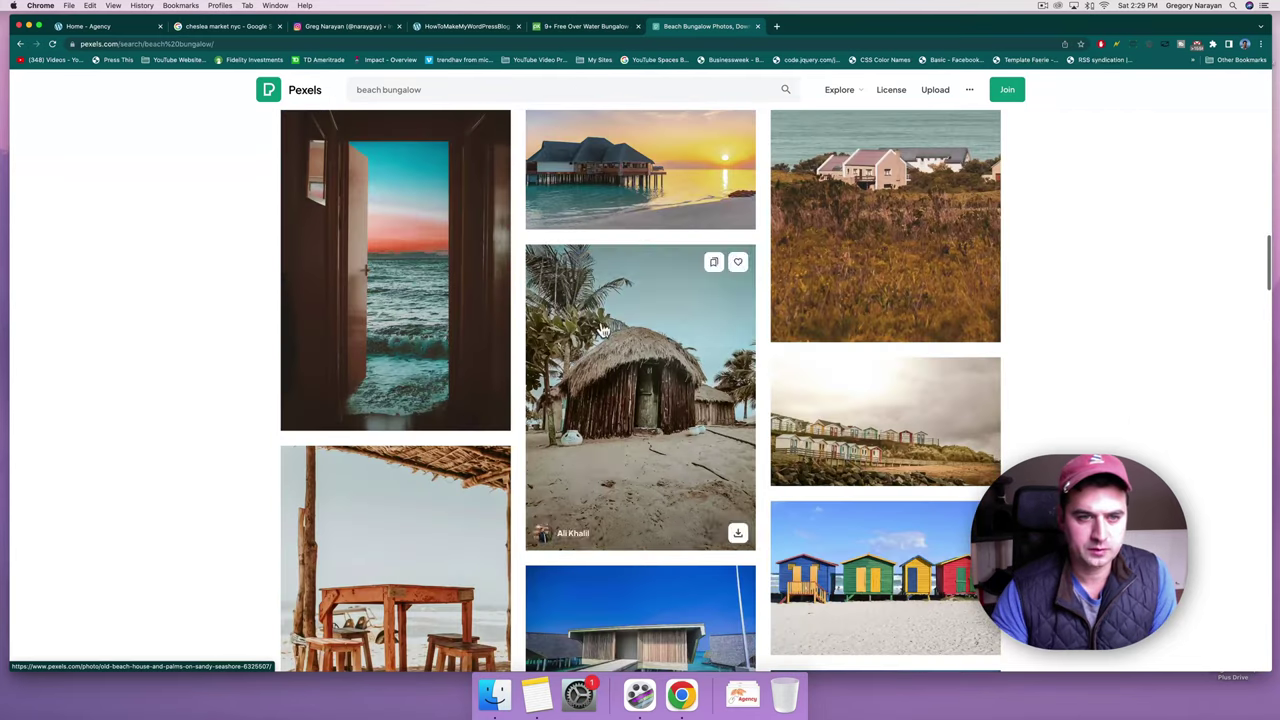
click(419, 288)
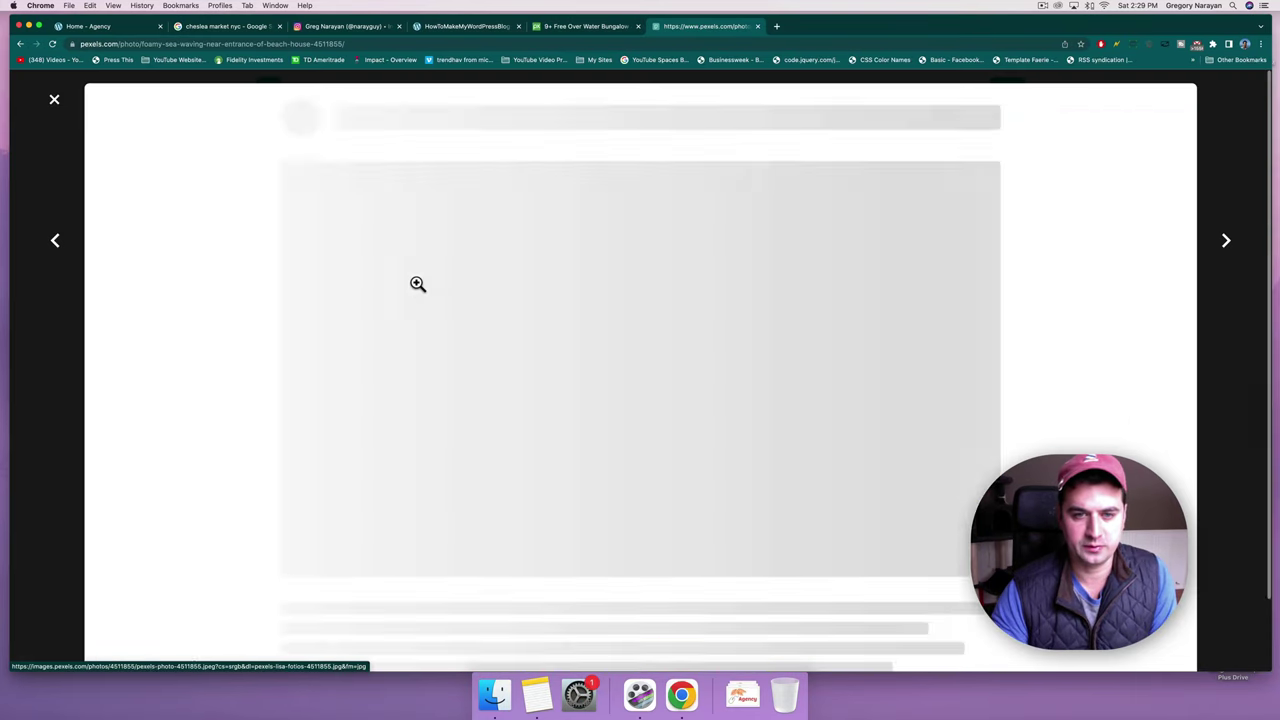
click(1237, 134)
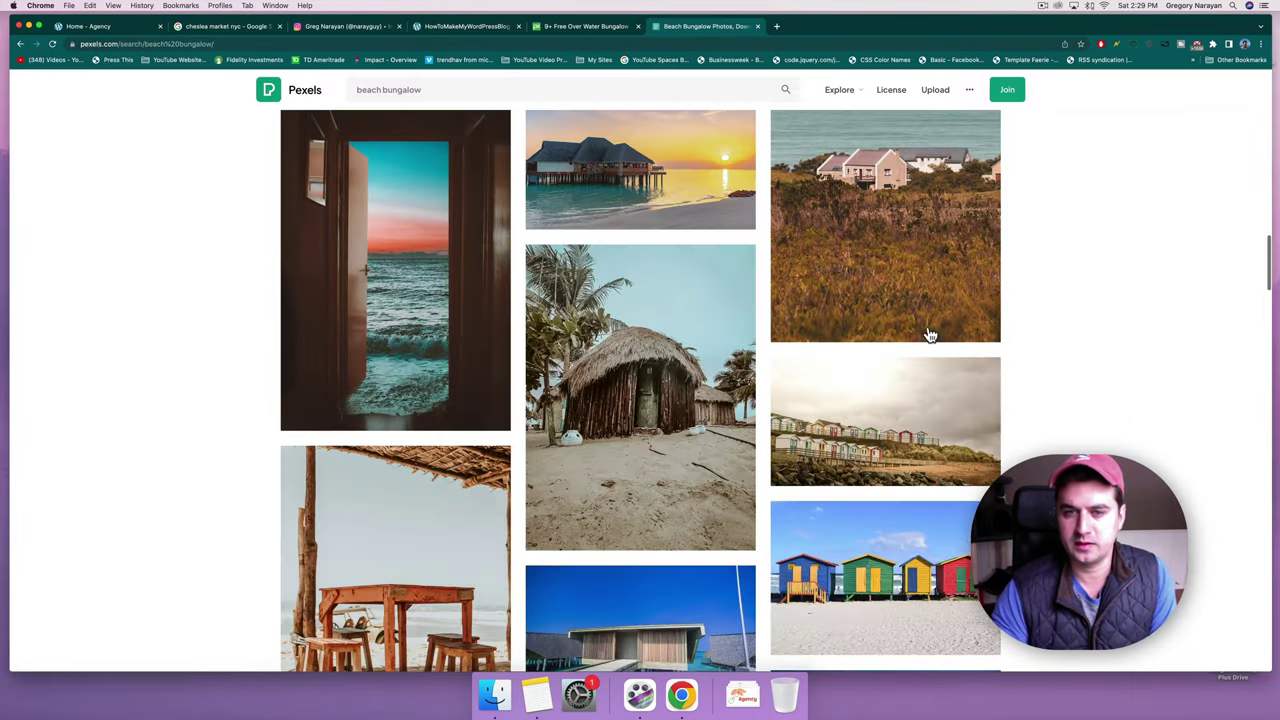
Scroll the results further, then change the search from 'bungalow' to 'apartment'.
scroll(928, 330, down, 10)
scroll(585, 458, down, 15)
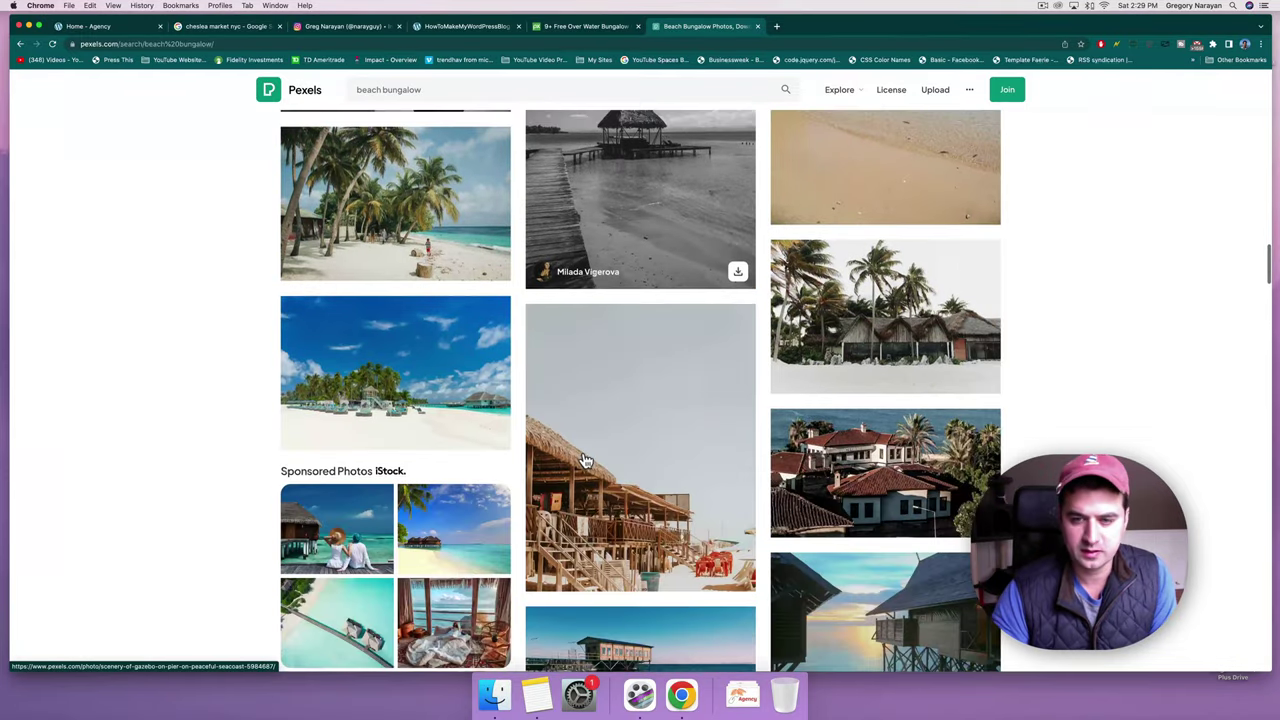
scroll(585, 460, up, 10)
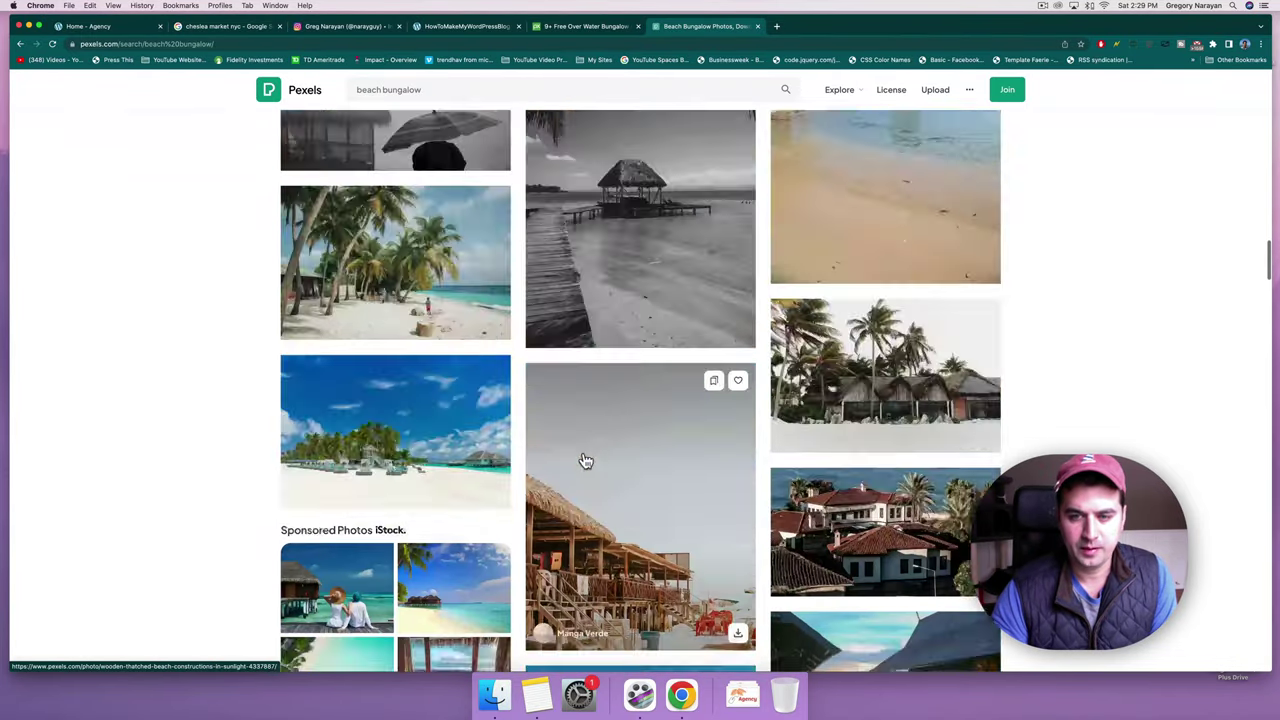
scroll(587, 461, up, 10)
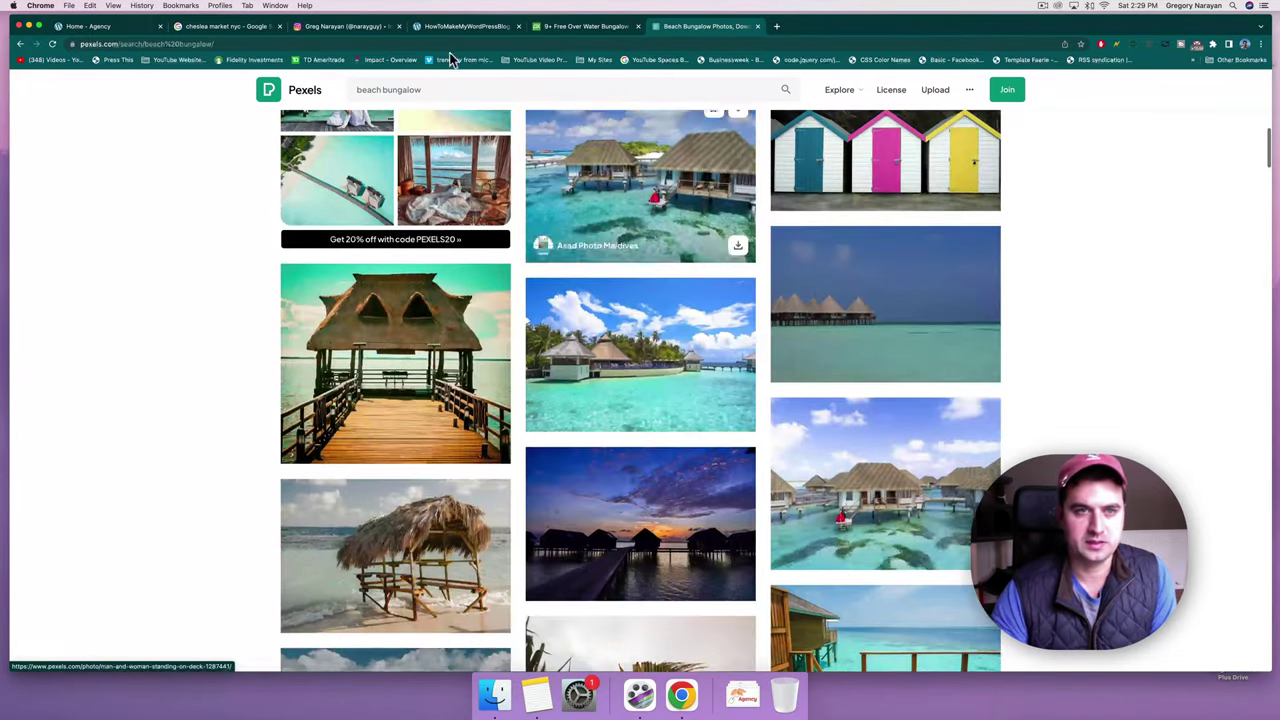
double_click(410, 90)
text(apartment)
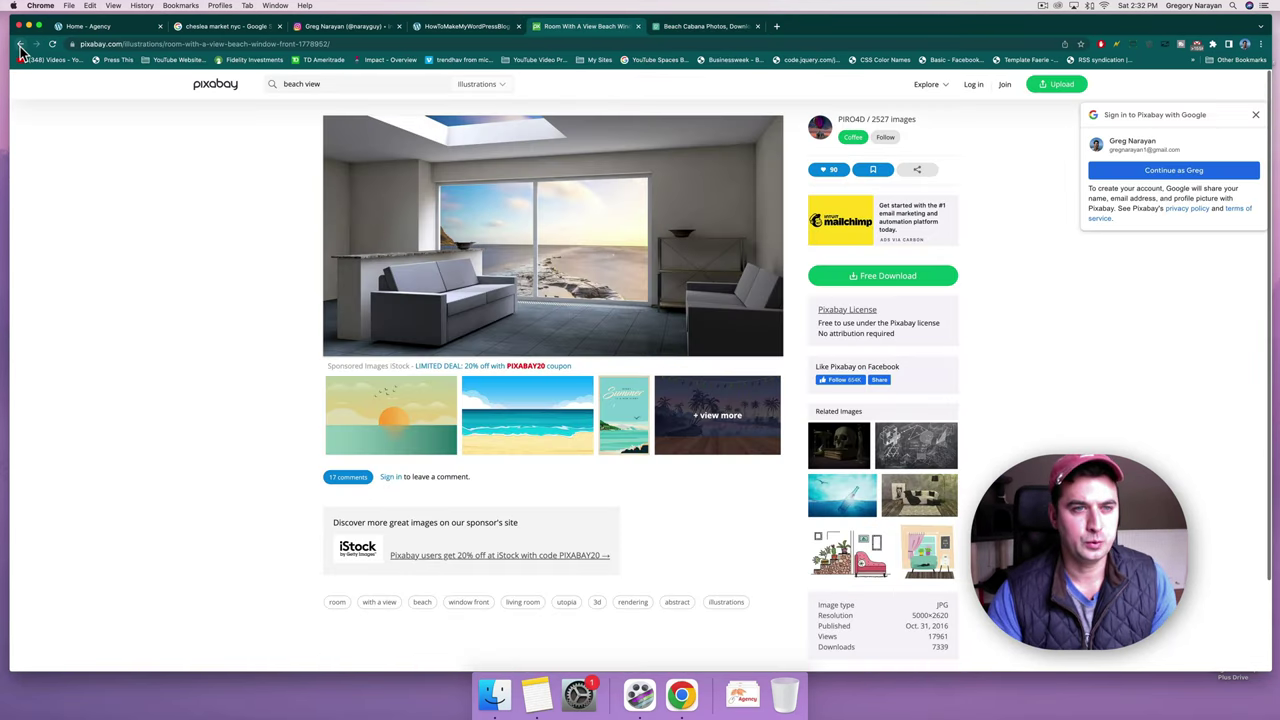
Download Pixabay's deck-chairs beach photo at 1920×1258 into Downloads under a homepage hero file name.
click(20, 46)
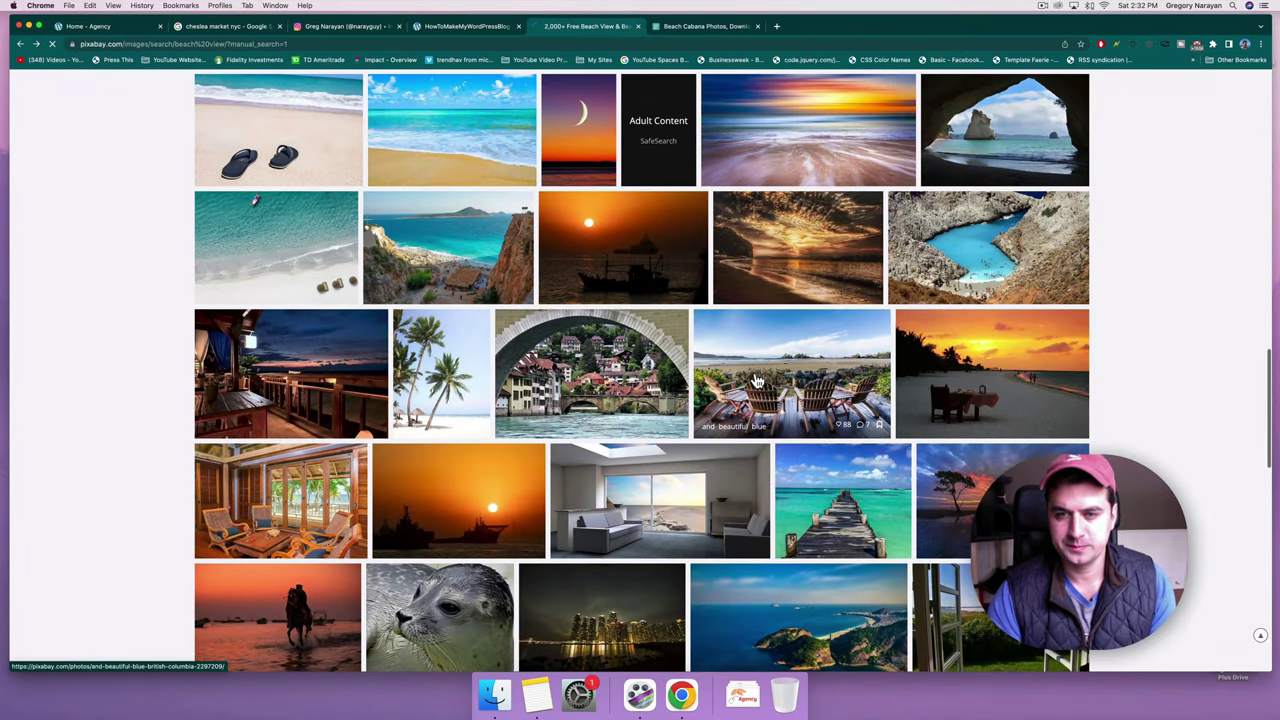
click(757, 381)
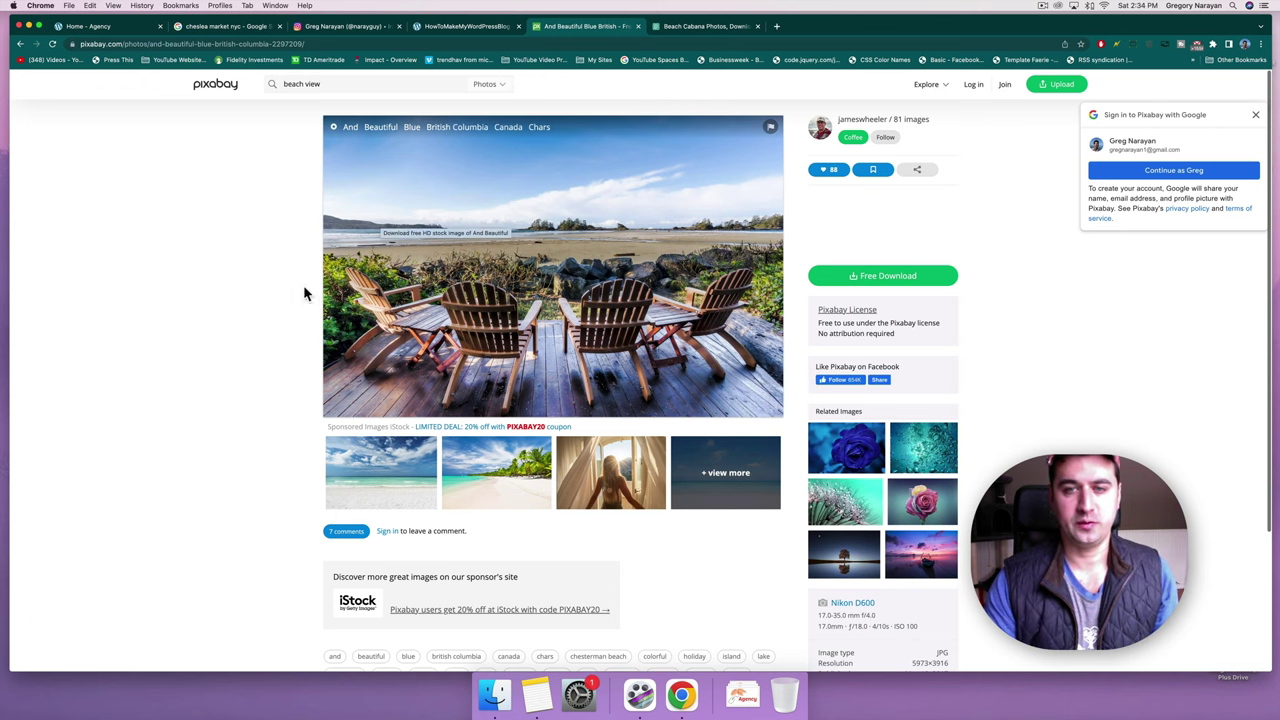
click(843, 276)
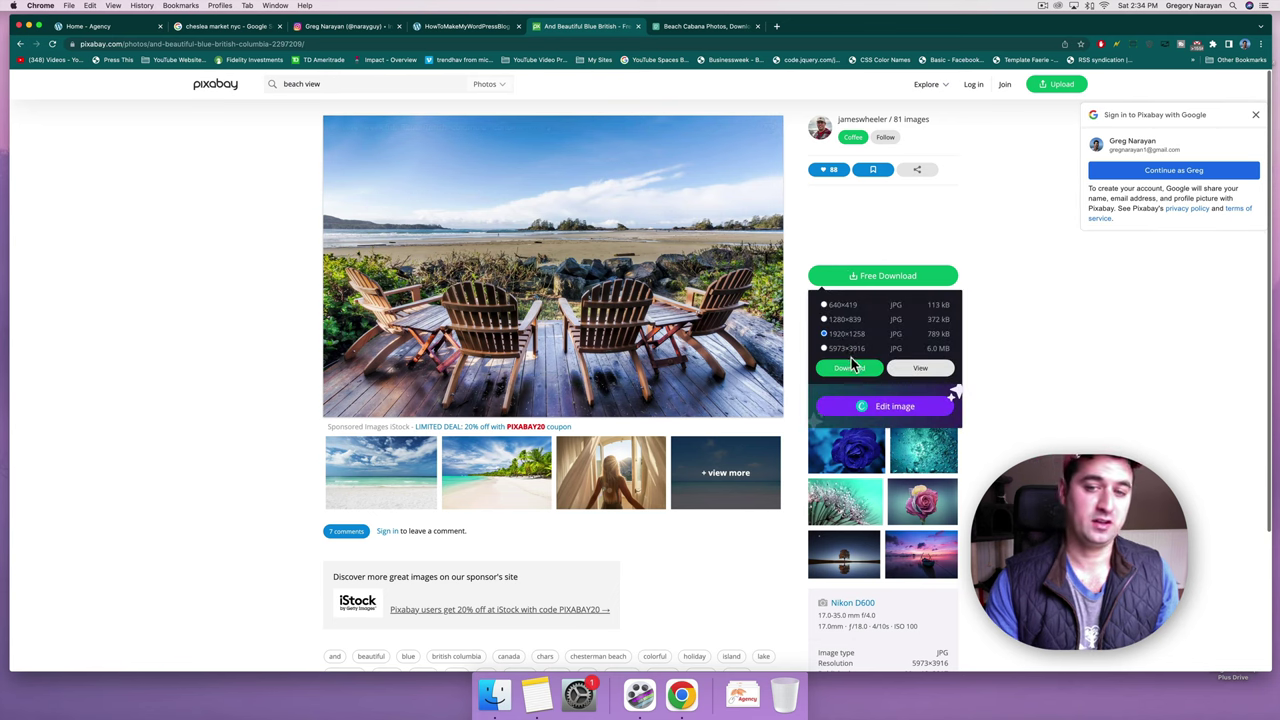
click(849, 368)
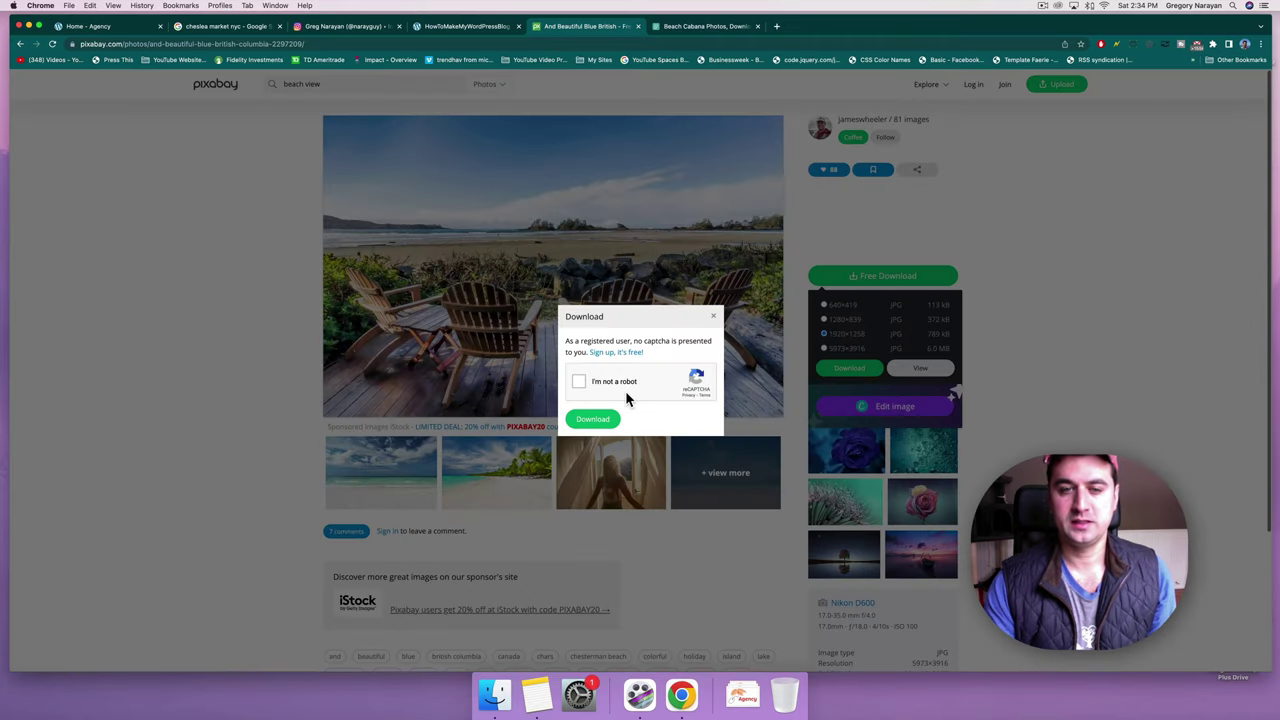
click(578, 381)
click(593, 420)
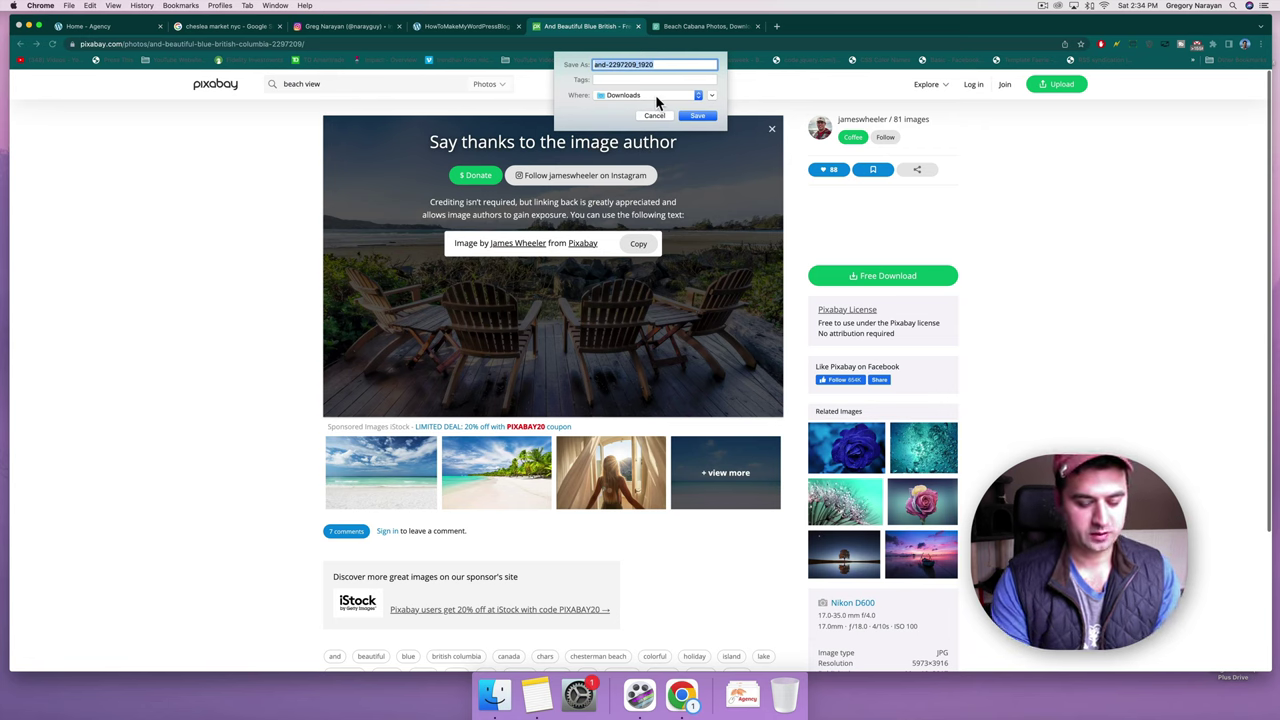
text(beac)
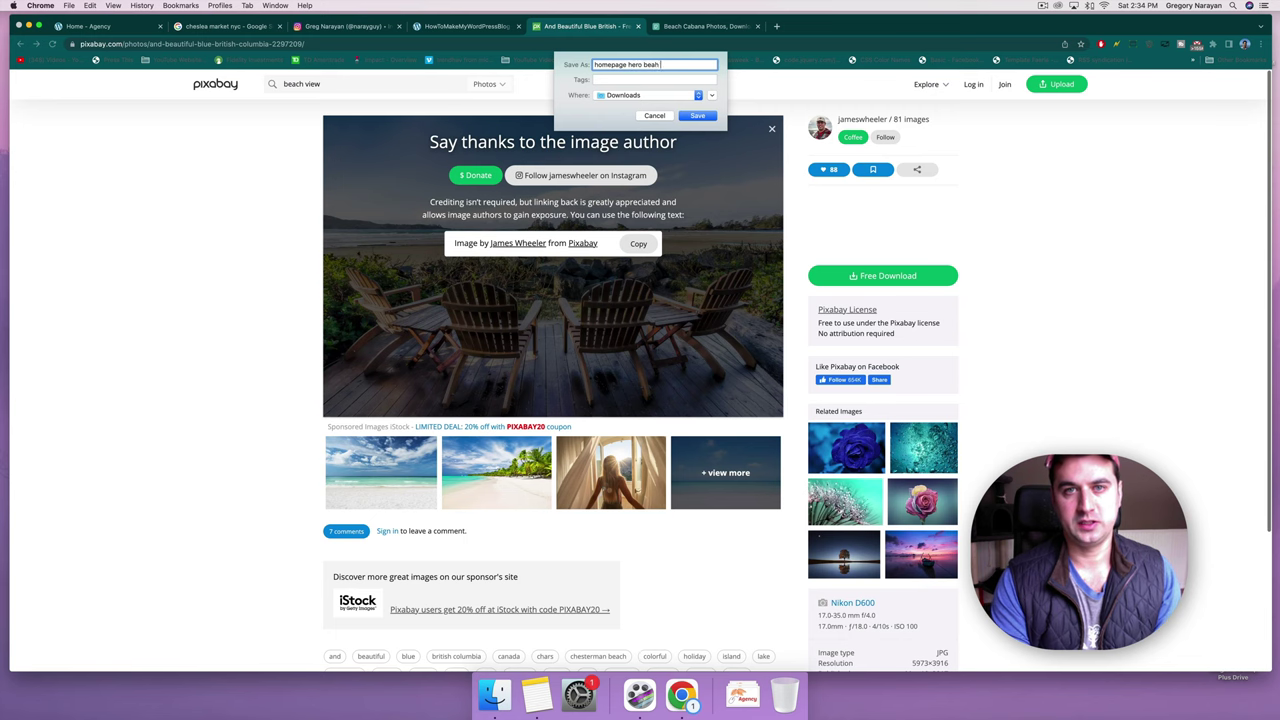
key(Return)
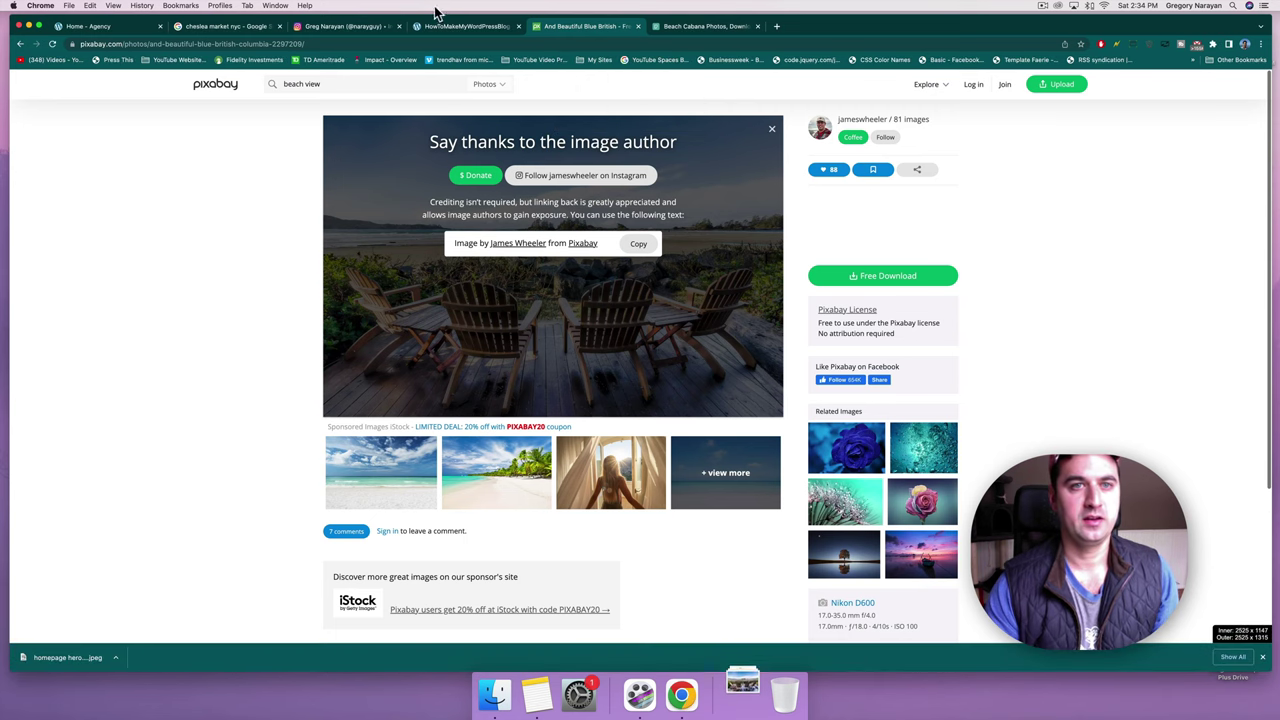
click(120, 30)
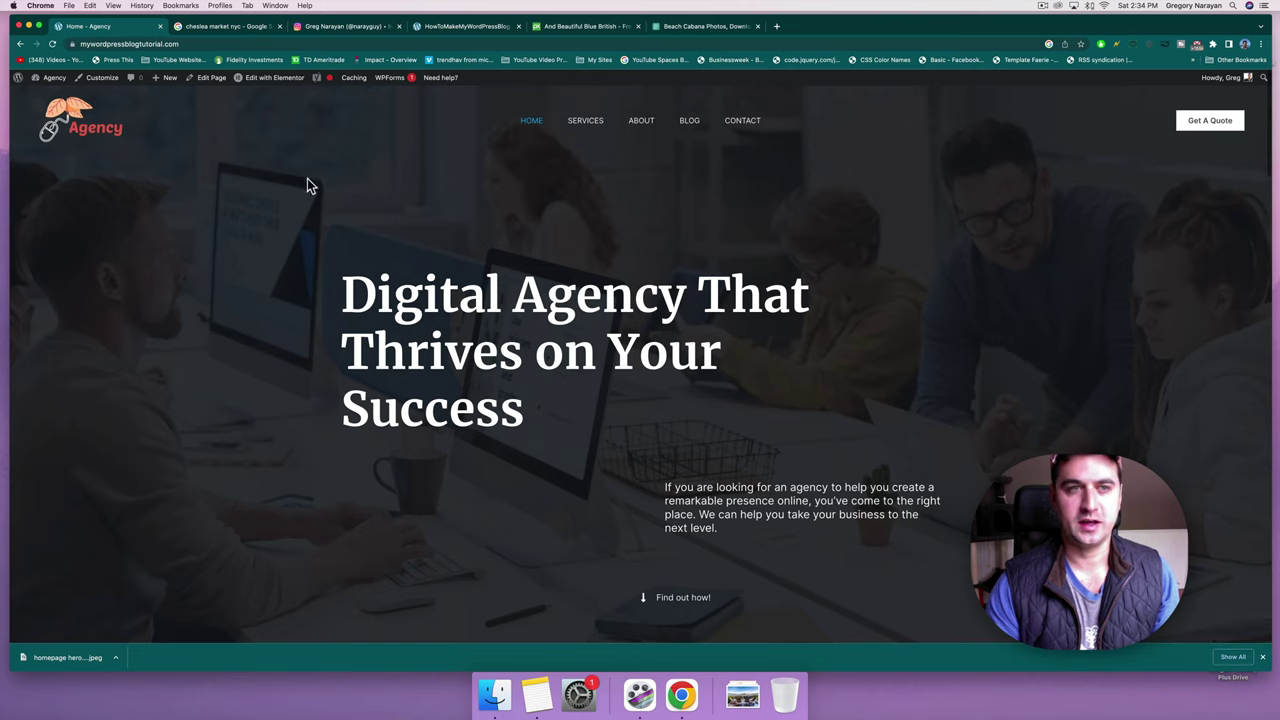
Open the Agency homepage in Elementor, review its sections and select the 'Digital Agency That Thrives on Your Success' heading.
click(281, 80)
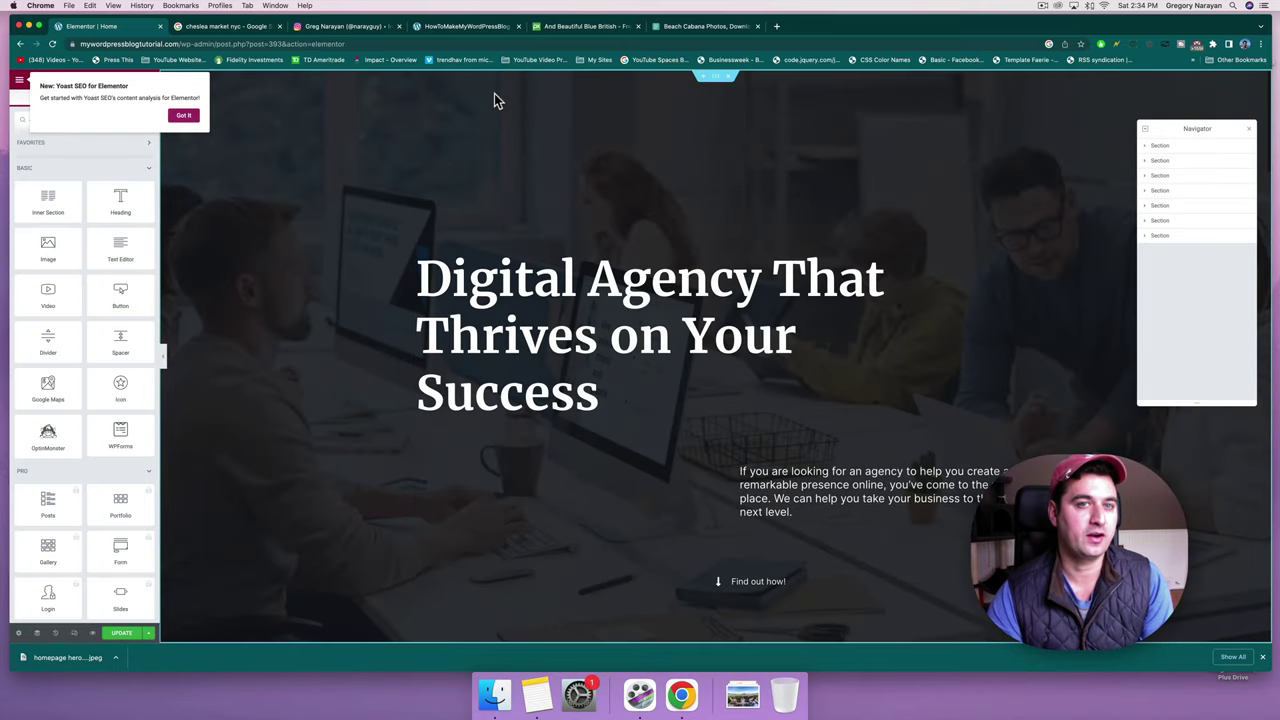
scroll(451, 331, down, 15)
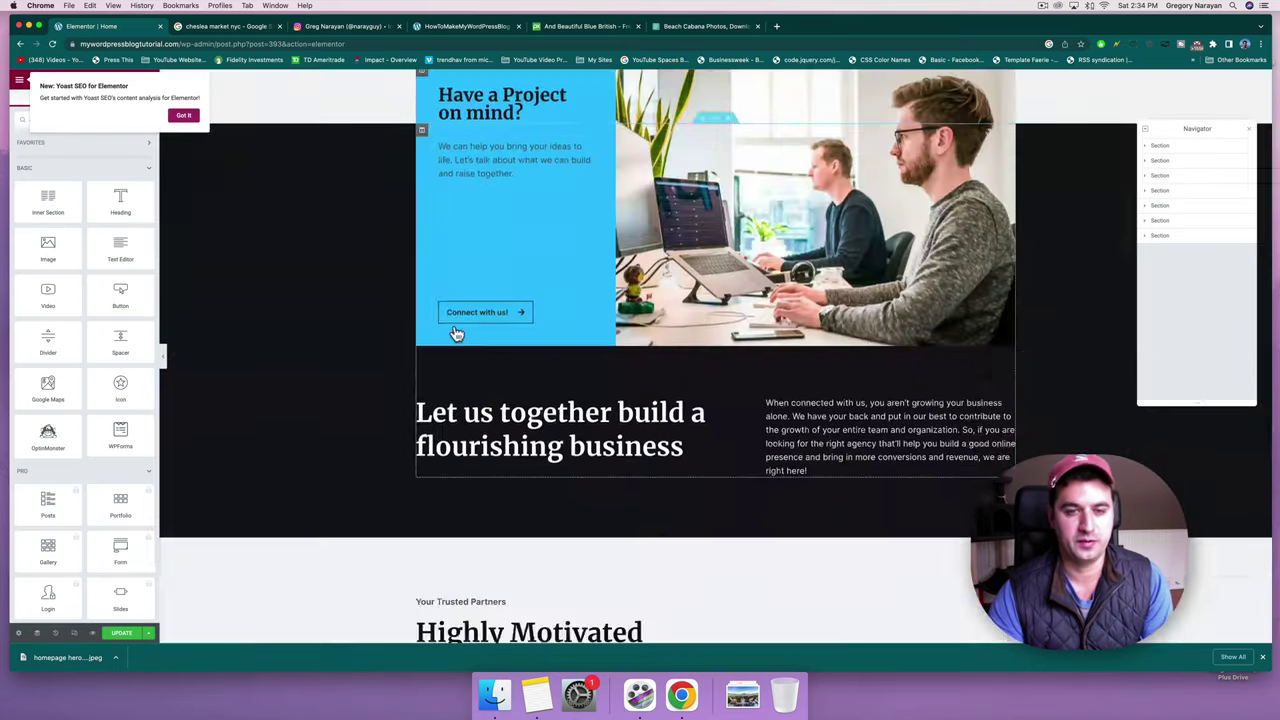
scroll(455, 333, down, 10)
scroll(398, 464, up, 2)
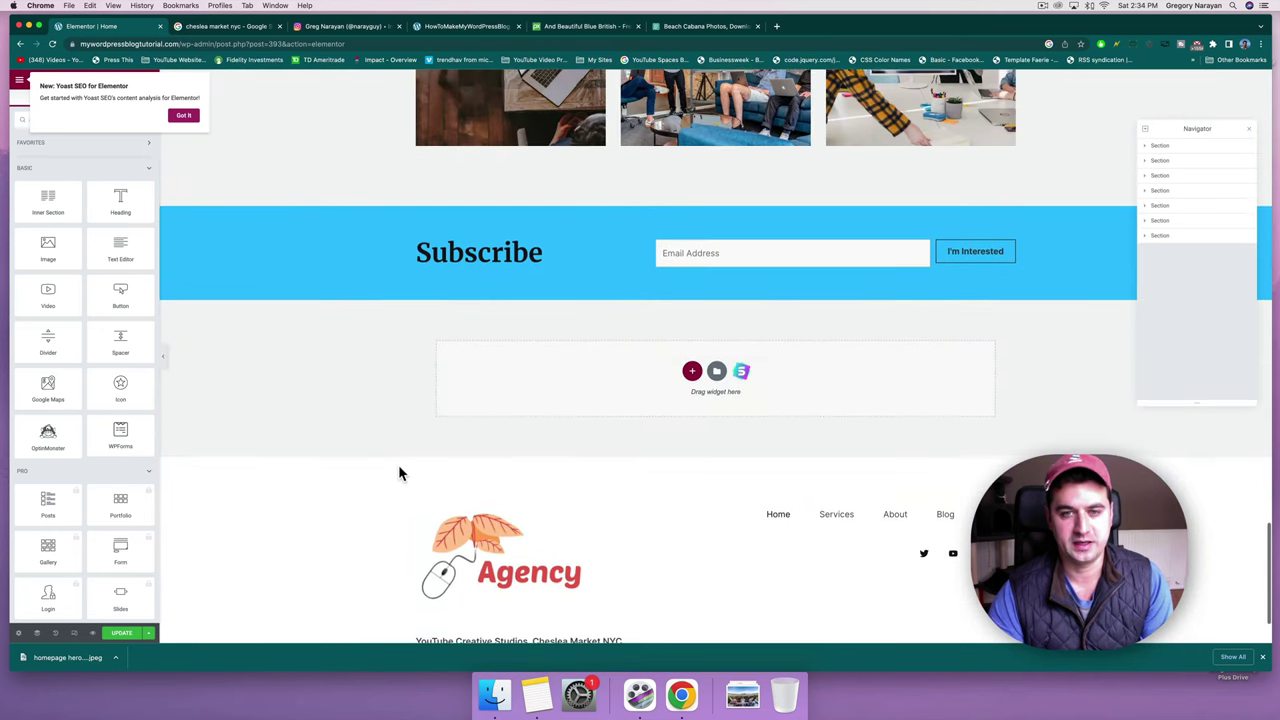
scroll(450, 445, down, 2)
scroll(943, 371, up, 15)
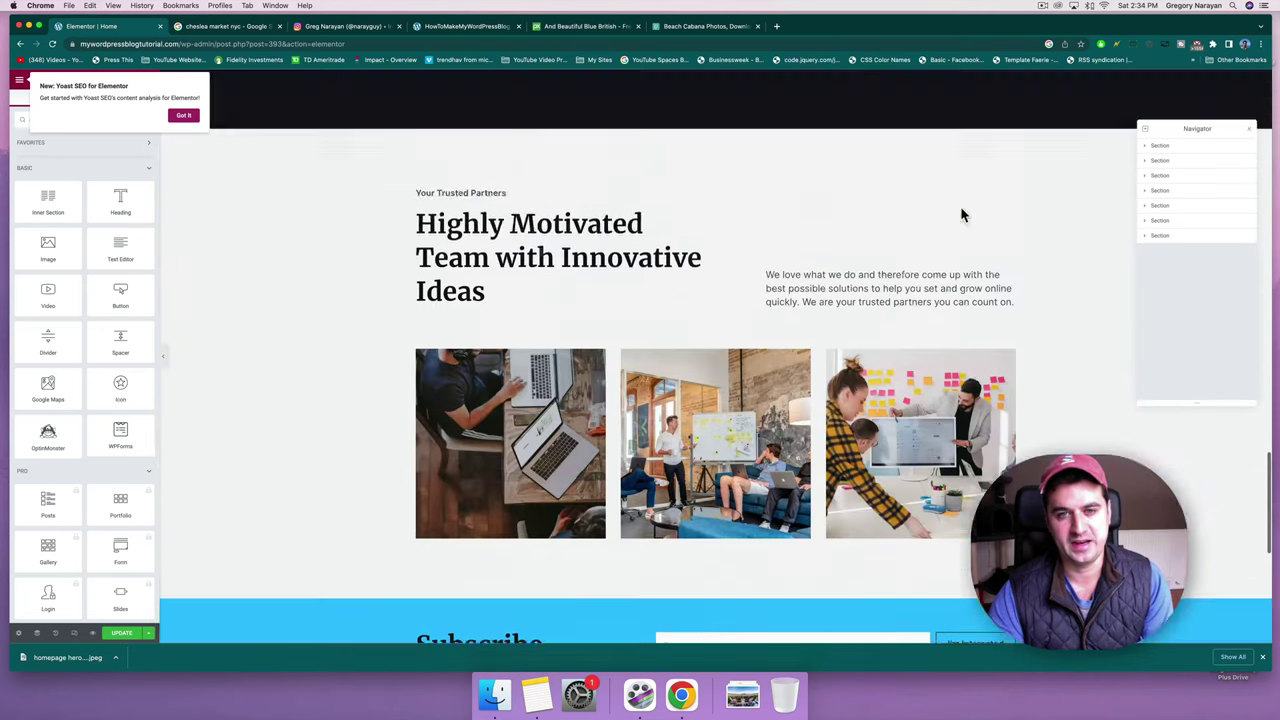
scroll(961, 207, up, 15)
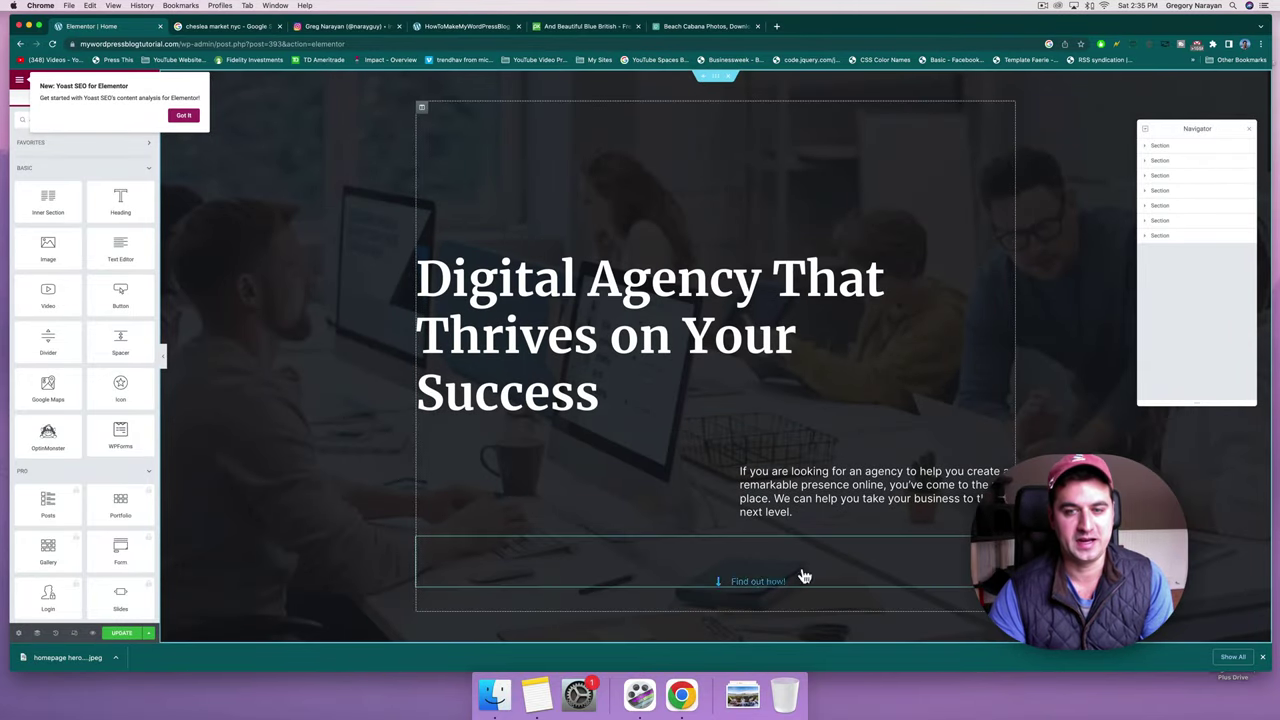
click(476, 316)
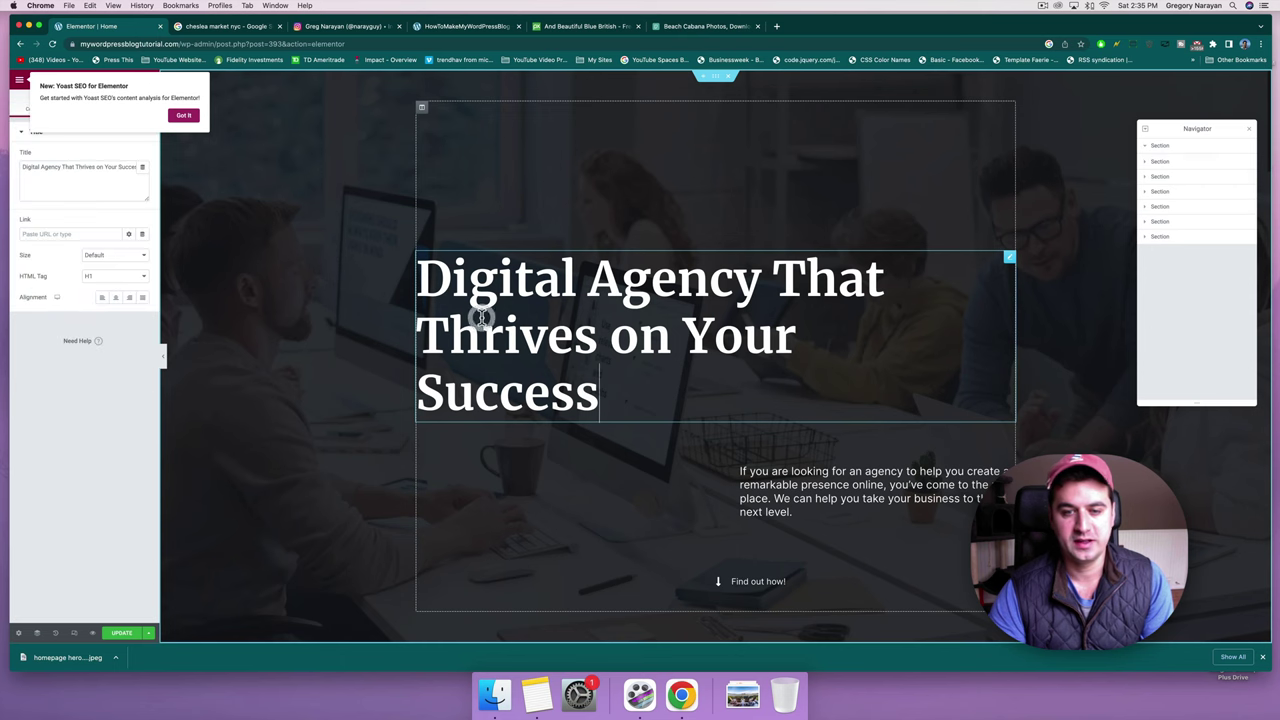
scroll(867, 520, down, 6)
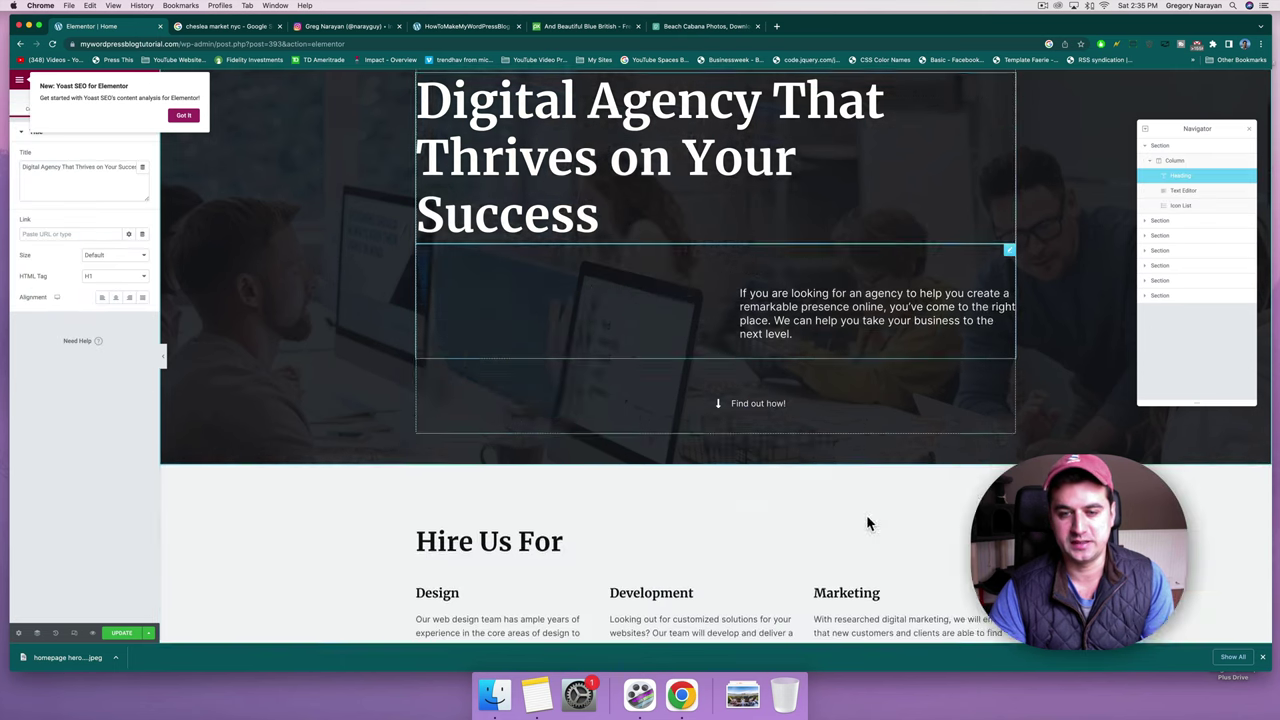
scroll(867, 516, up, 6)
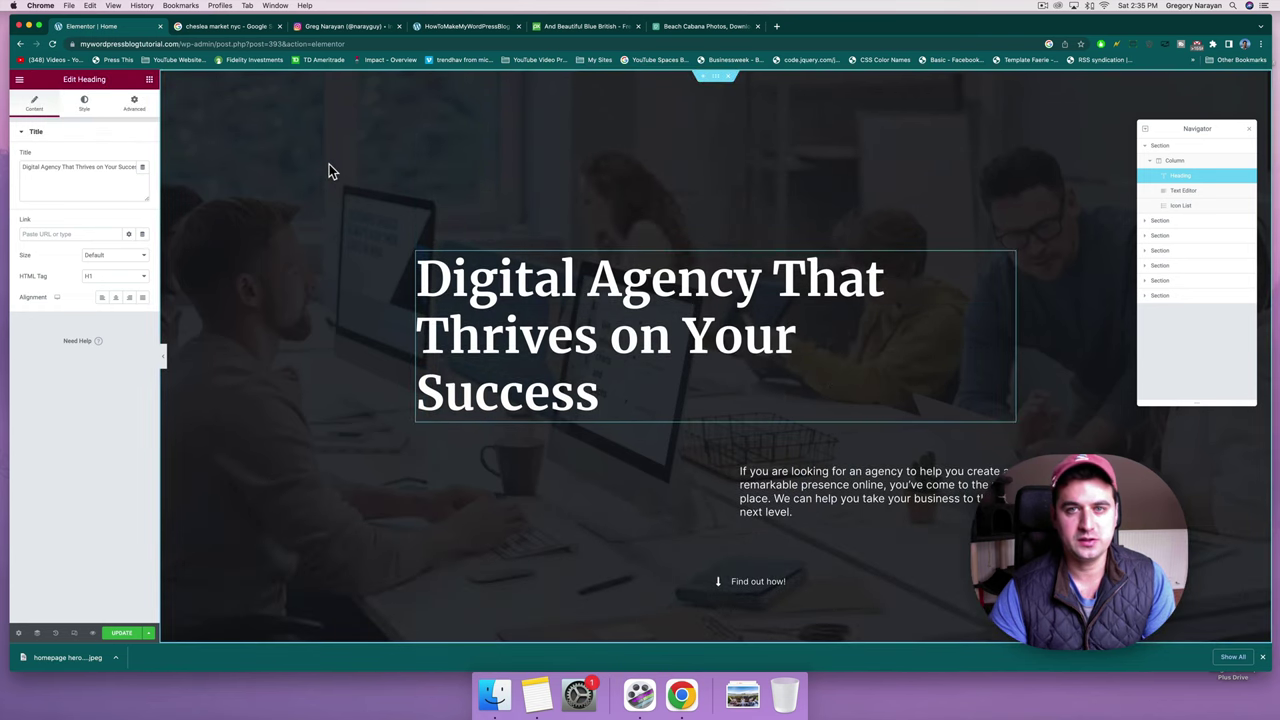
Select the hero section and, in its Style background settings, choose a new background image.
click(716, 79)
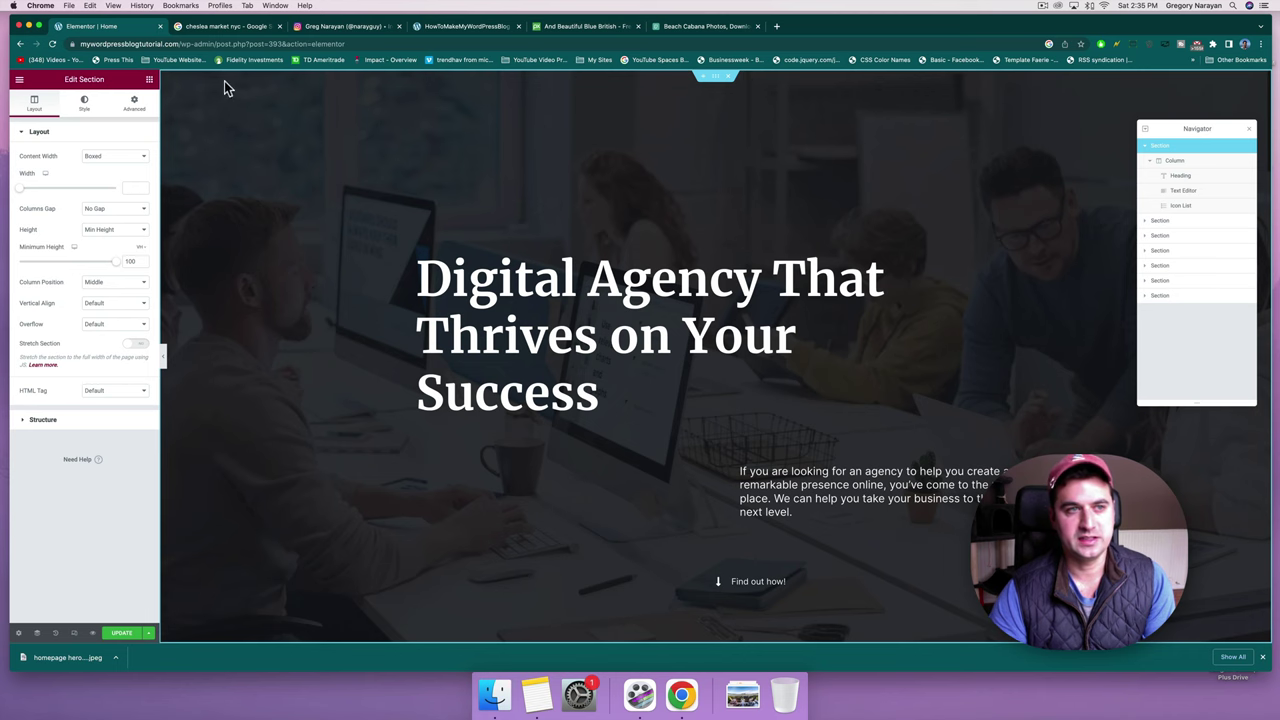
scroll(233, 140, down, 5)
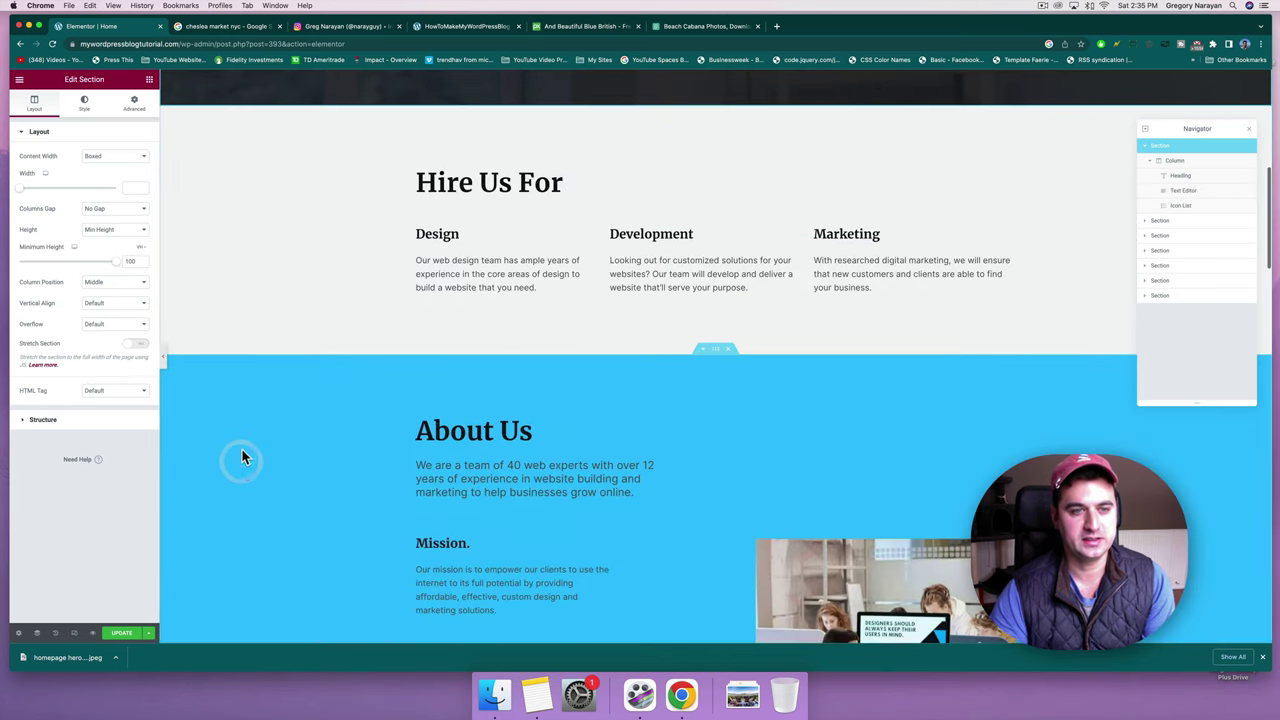
scroll(258, 262, up, 1)
scroll(258, 262, up, 5)
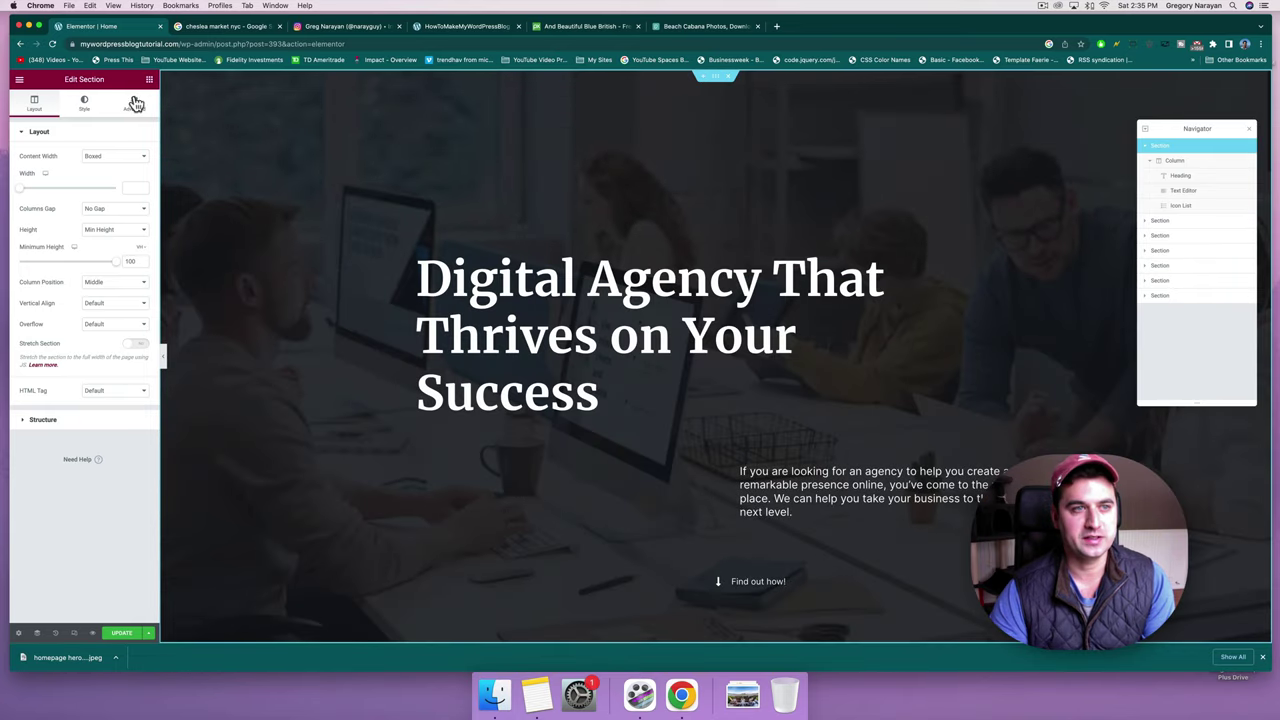
click(85, 102)
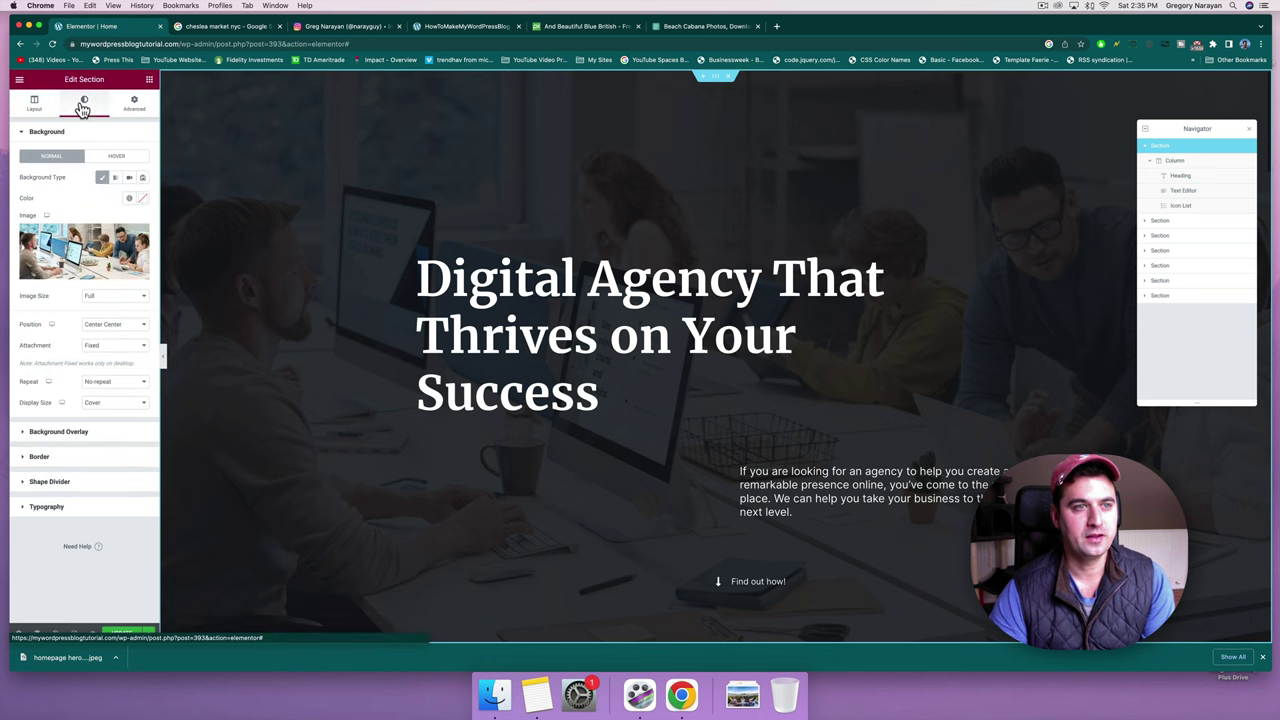
mouse_move(84, 270)
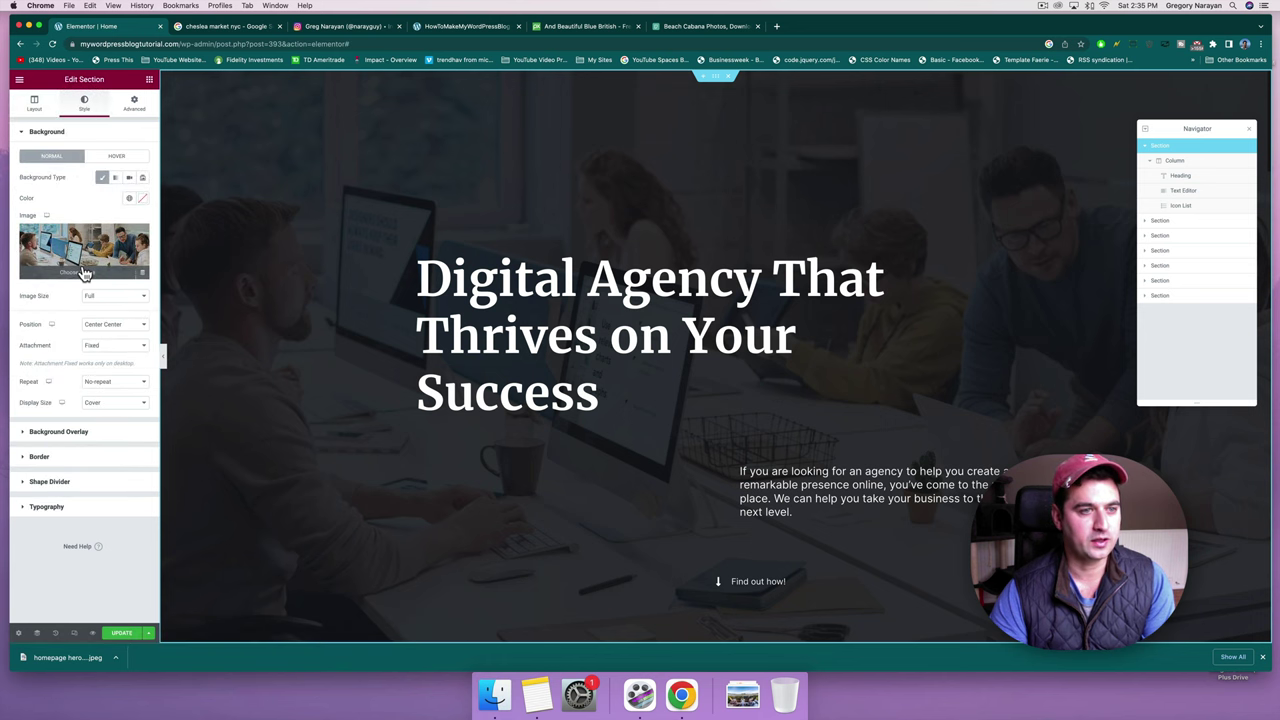
click(84, 272)
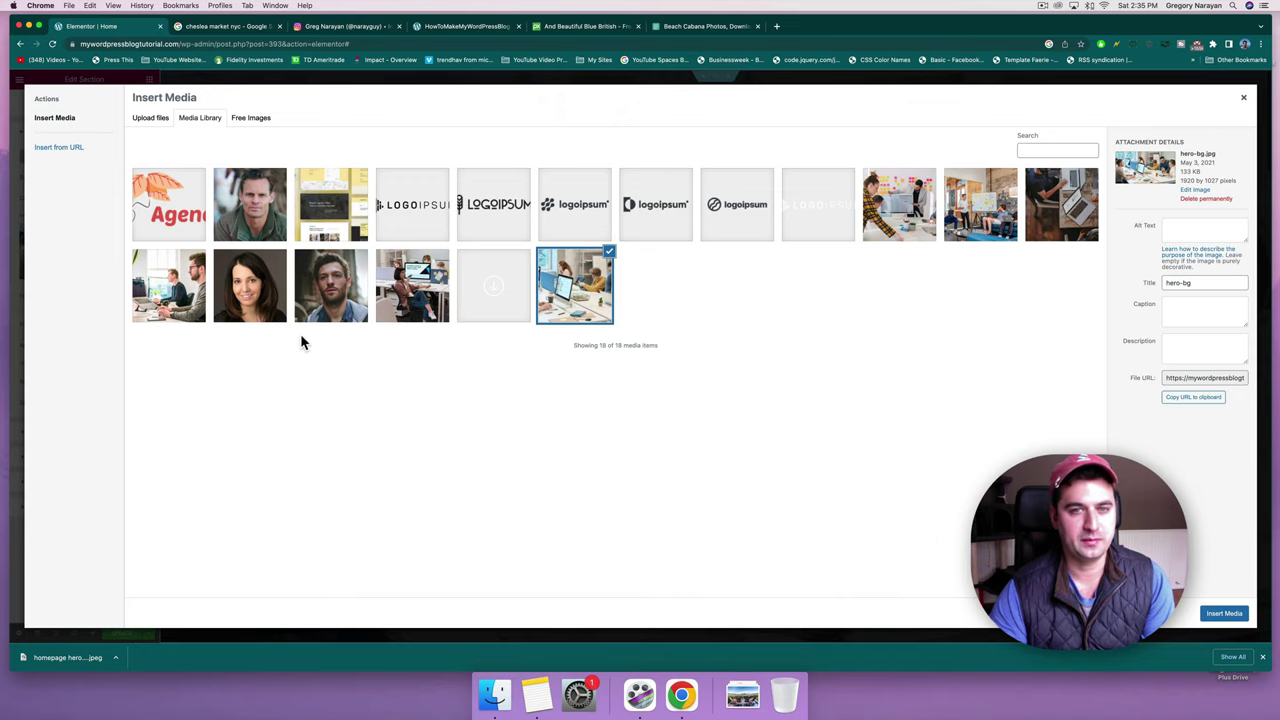
Upload homepage hero beach.jpeg to the media library.
click(150, 118)
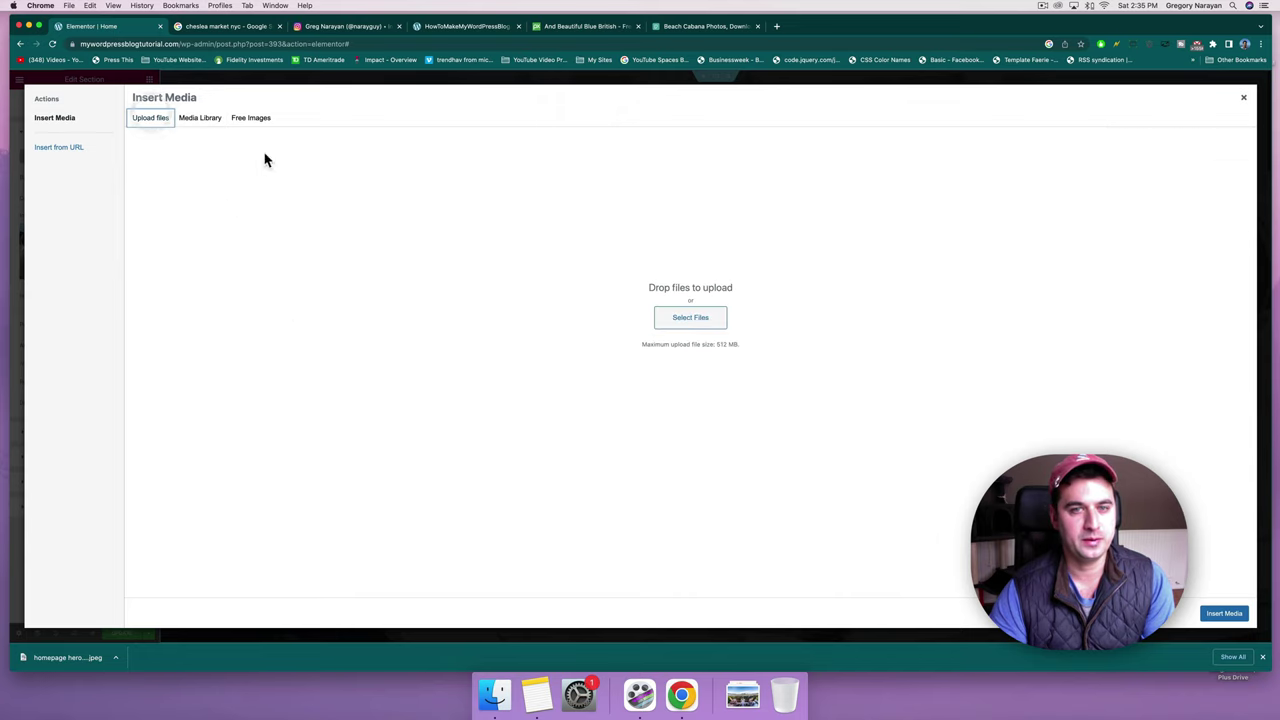
click(677, 321)
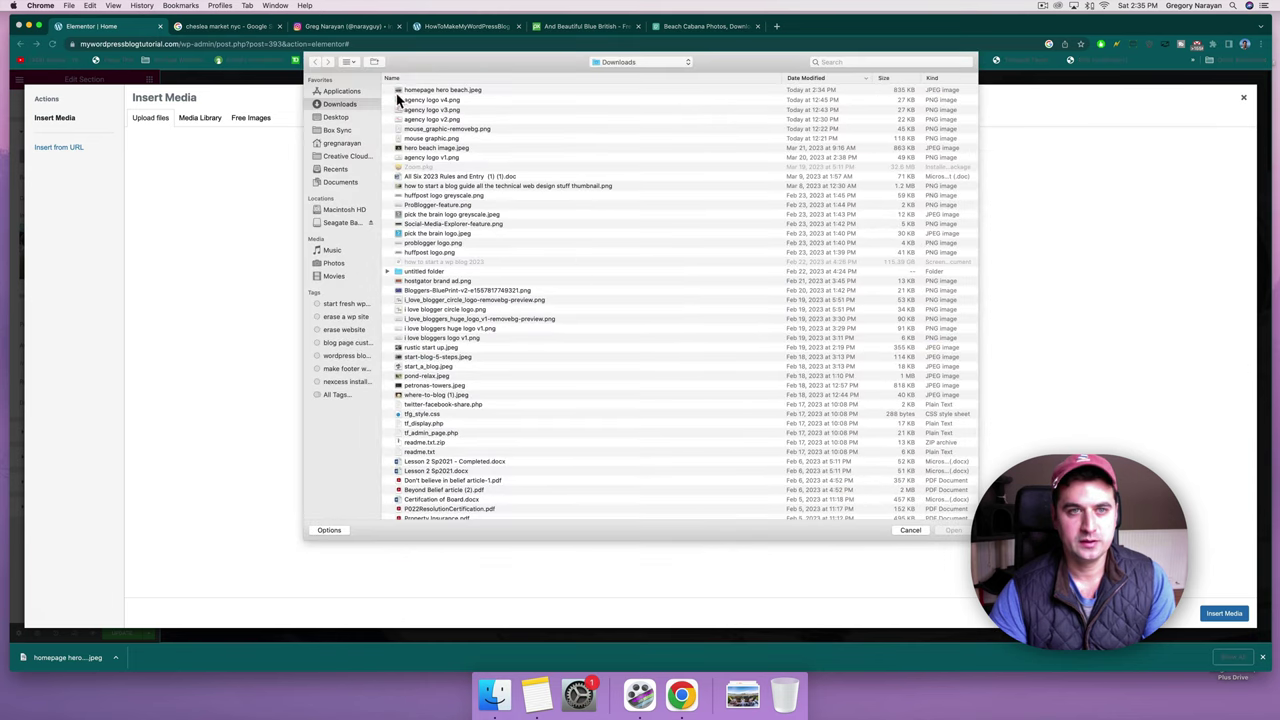
click(430, 90)
double_click(445, 90)
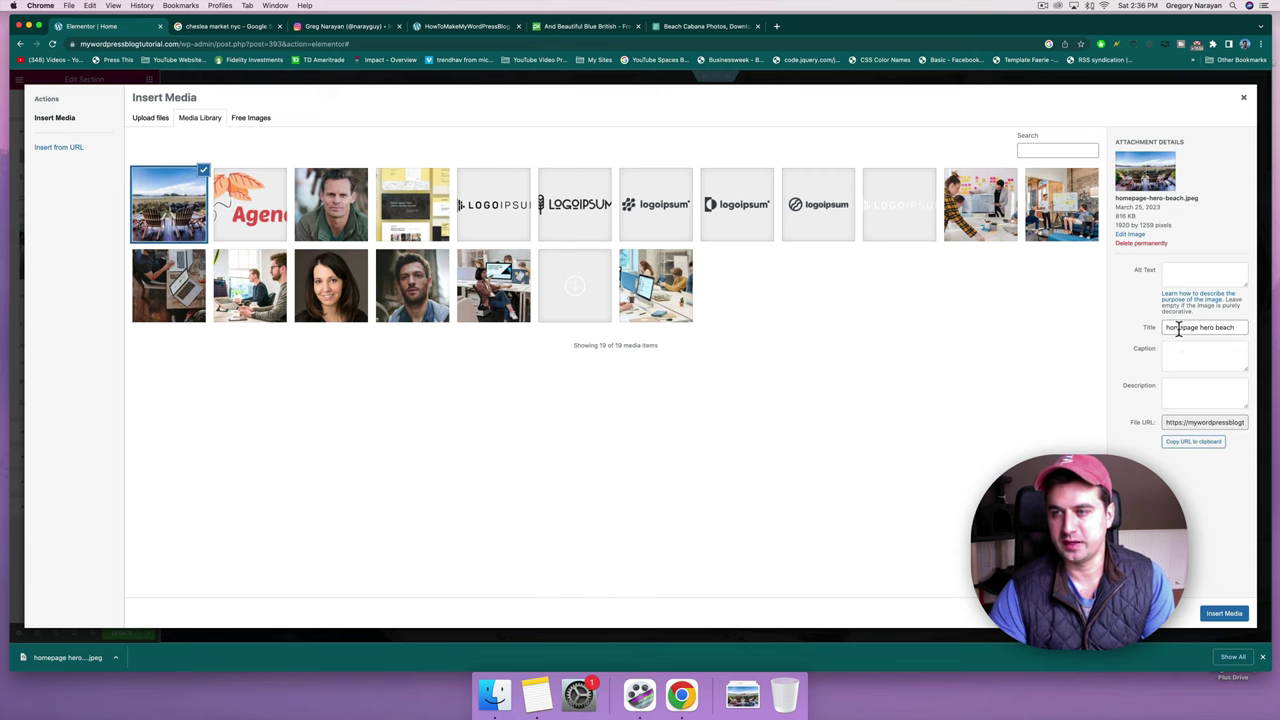
Retitle the photo 'agency beach homepage' and insert it as the hero section background.
click(1178, 330)
mouse_move(1166, 328)
mouse_down()
mouse_move(1236, 328)
mouse_move(1158, 330)
mouse_up()
click(1224, 327)
text(agen)
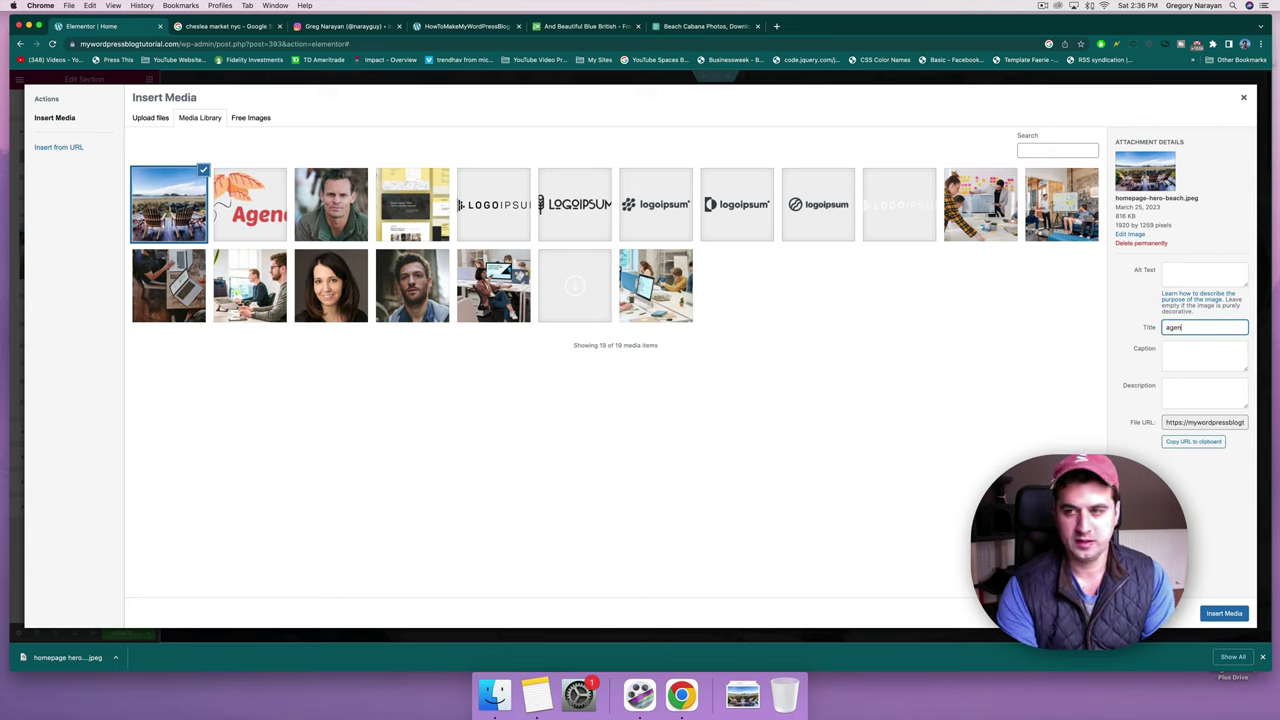
text(cy beach)
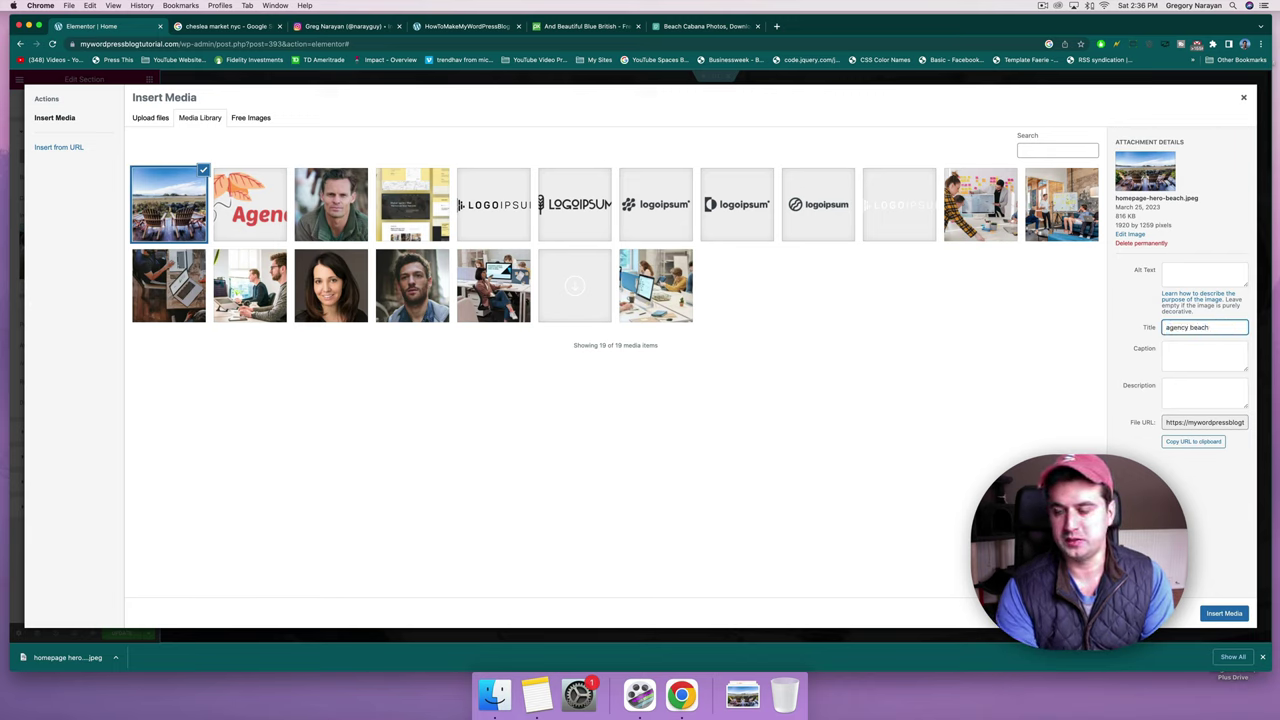
text( home)
key(BackSpace)
text(mepage)
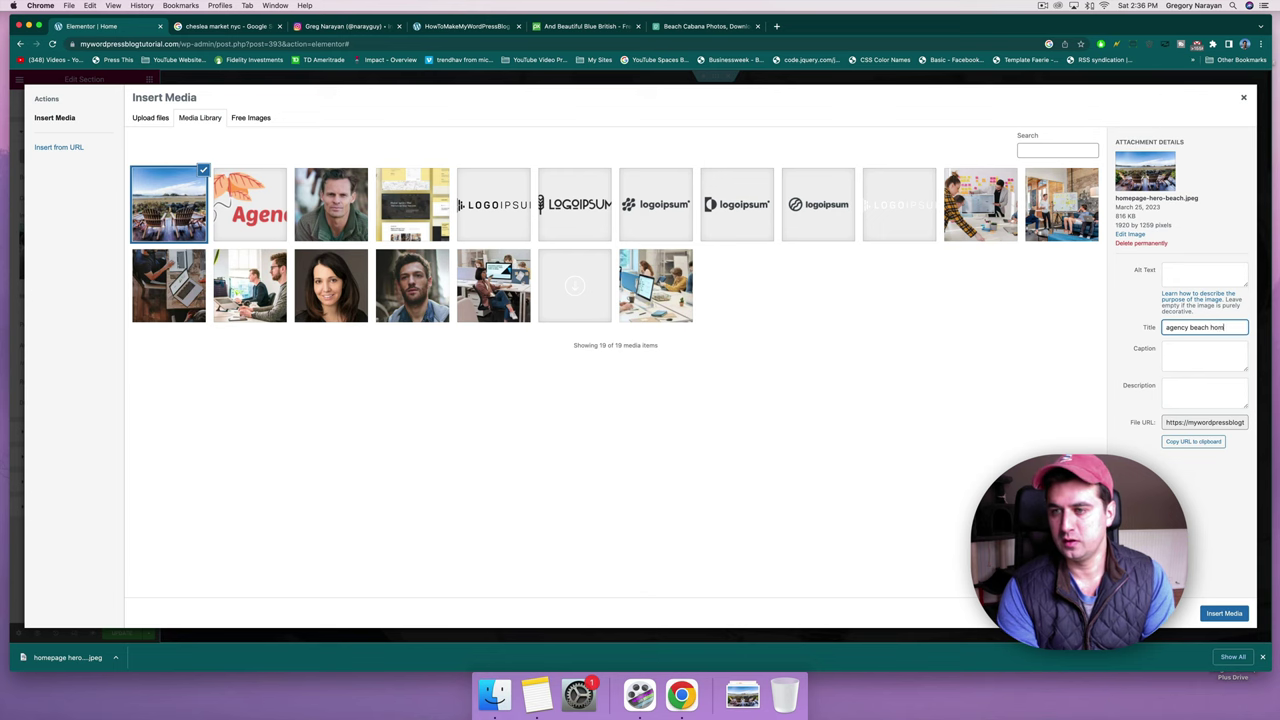
click(1213, 615)
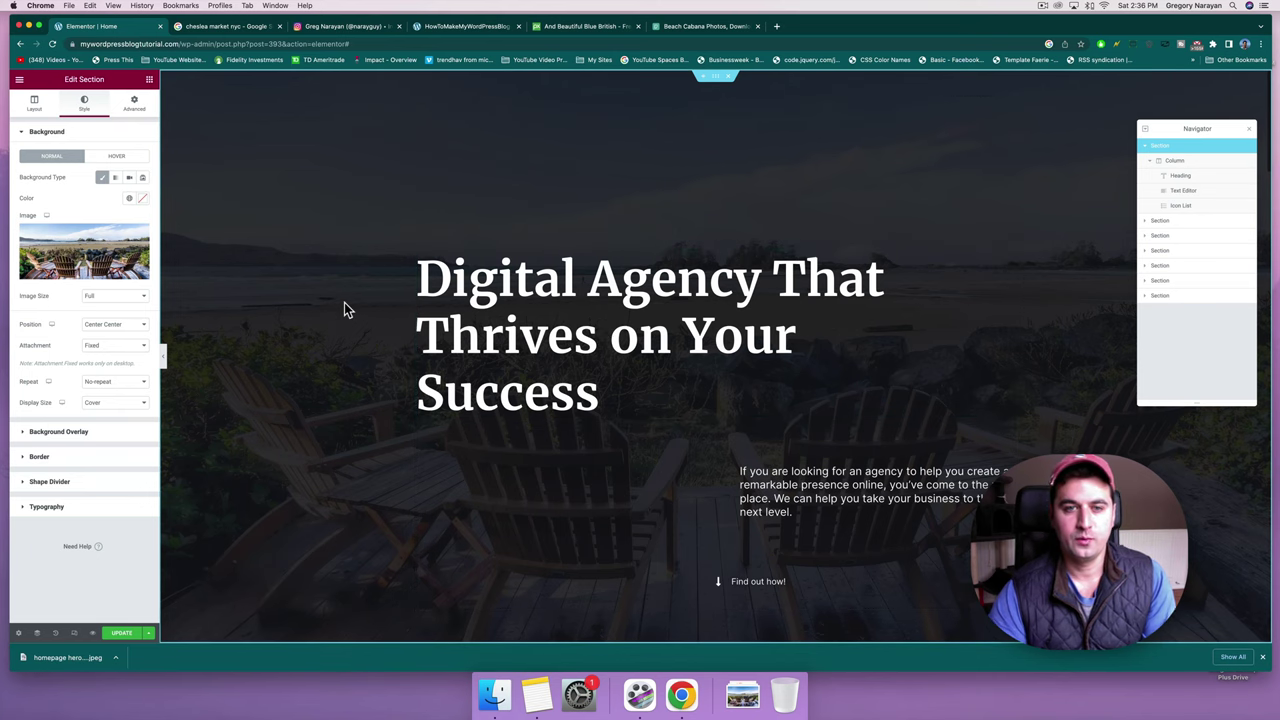
scroll(344, 306, down, 5)
scroll(344, 310, down, 5)
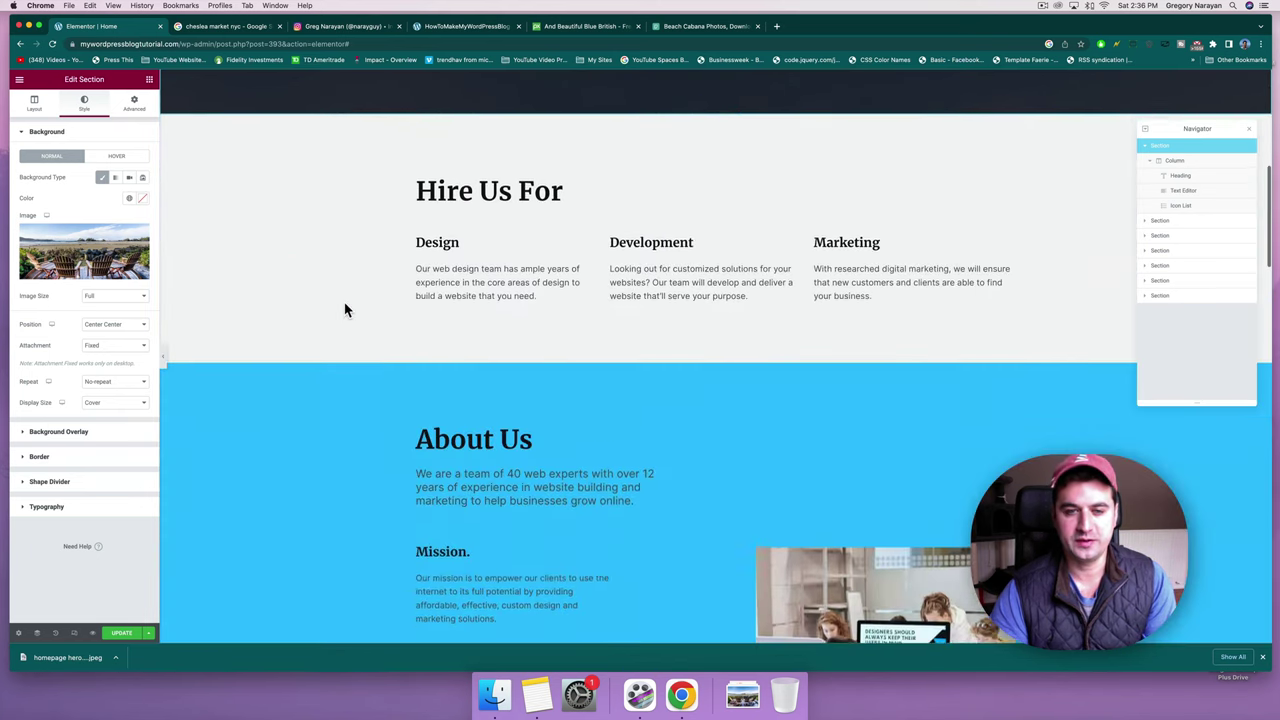
scroll(344, 310, down, 1)
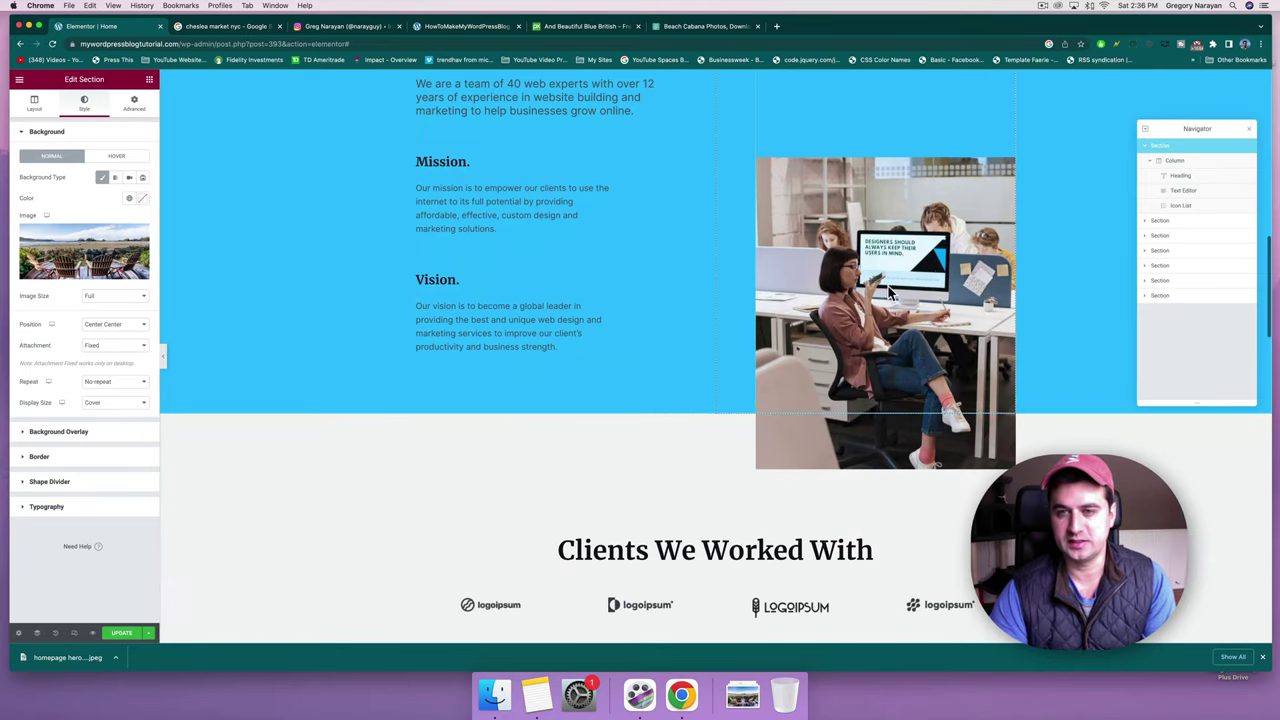
scroll(840, 266, down, 3)
scroll(840, 268, down, 8)
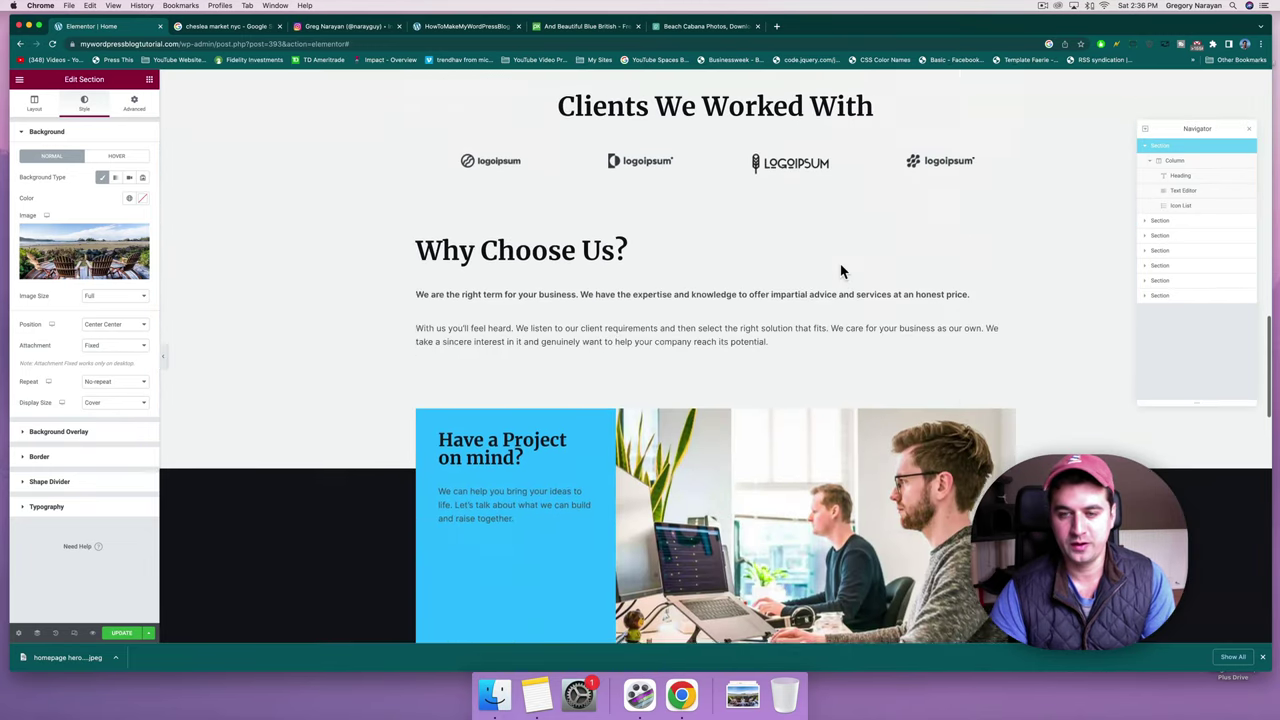
scroll(778, 138, down, 2)
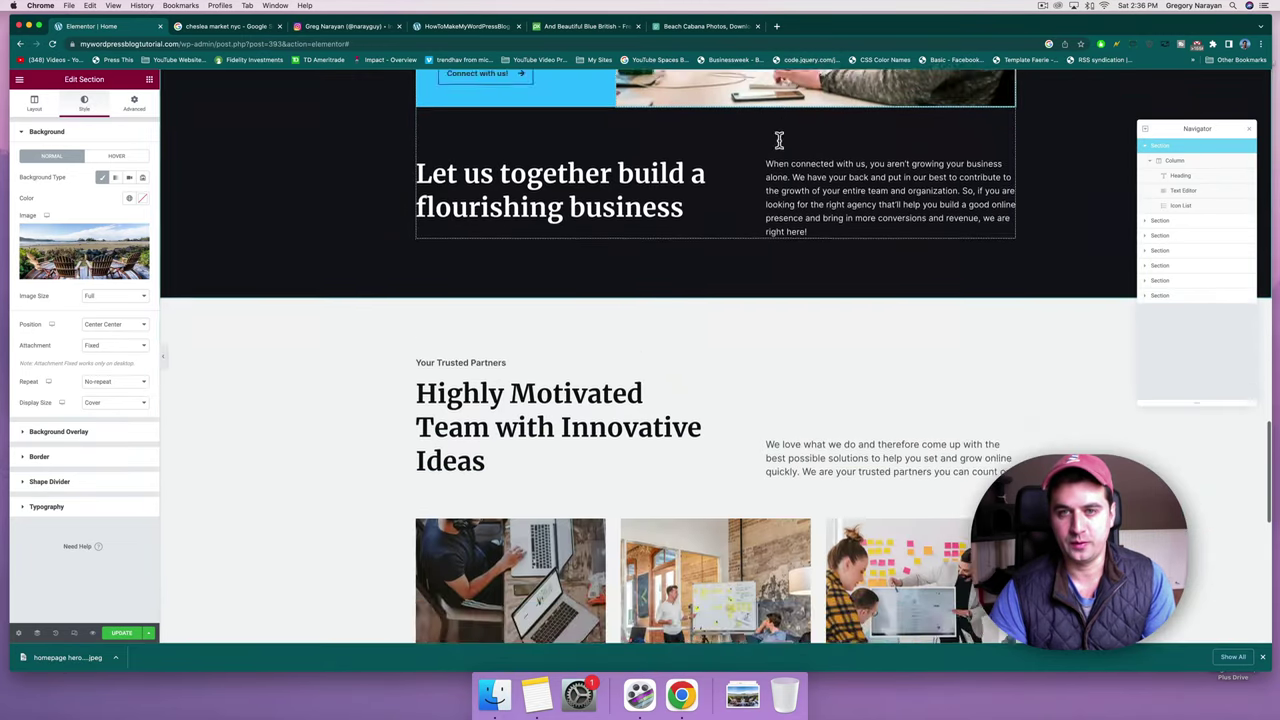
scroll(778, 138, up, 3)
scroll(790, 173, down, 4)
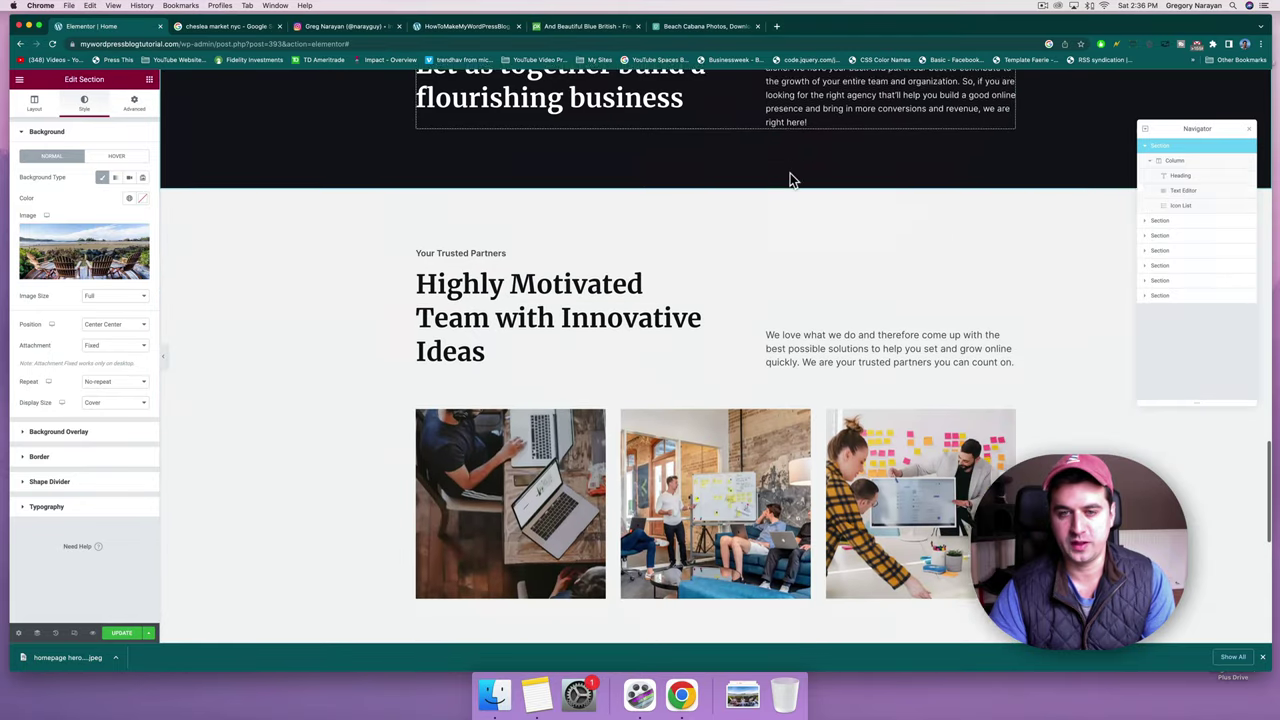
scroll(795, 528, up, 15)
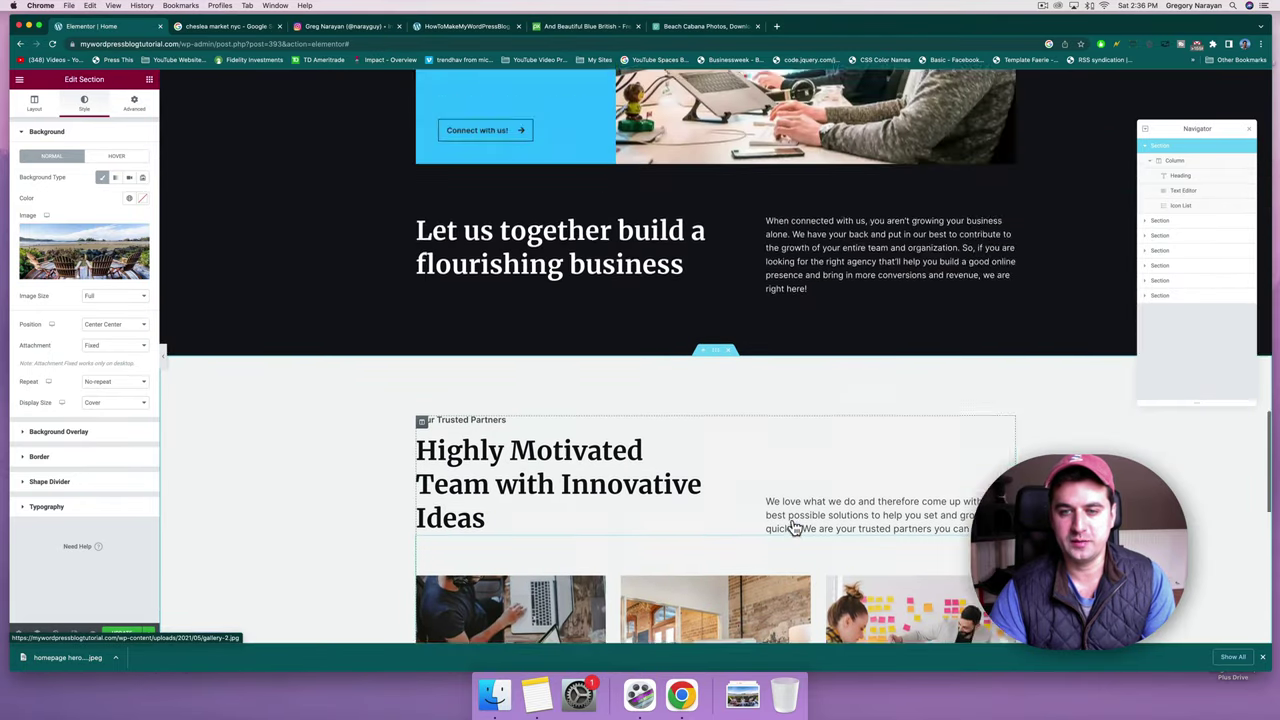
scroll(792, 519, up, 3)
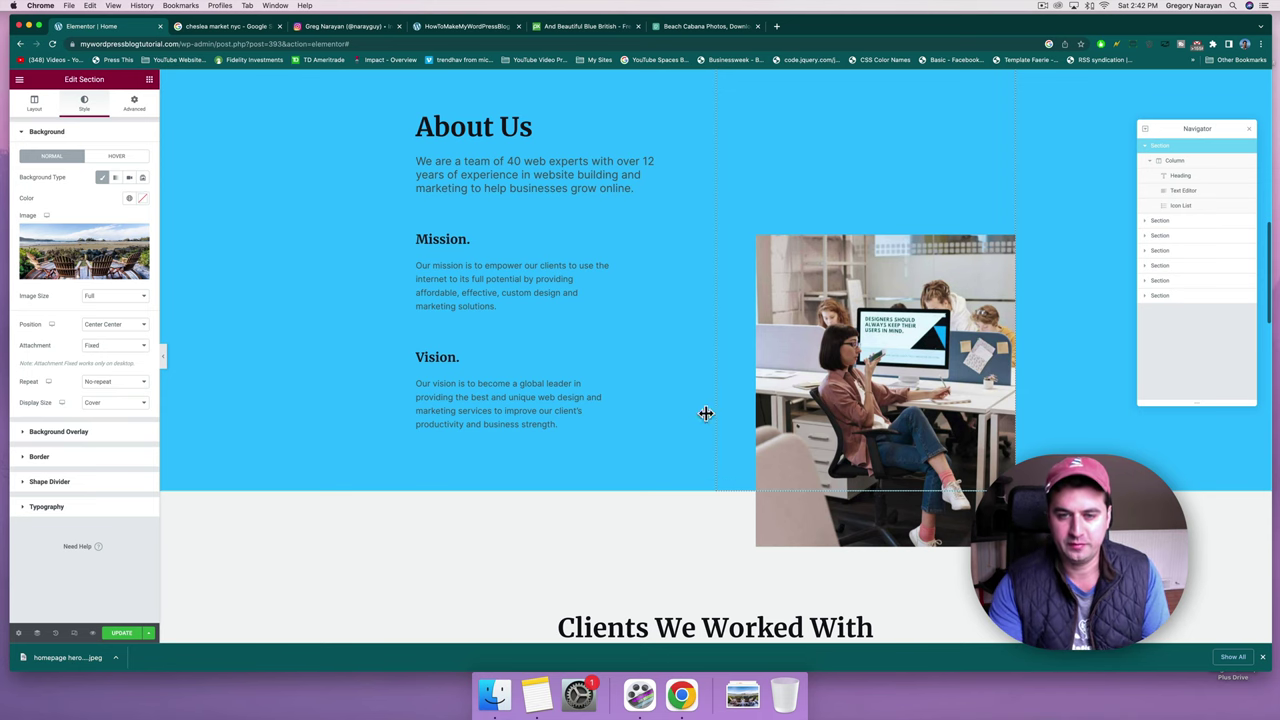
scroll(702, 410, down, 5)
scroll(697, 406, down, 7)
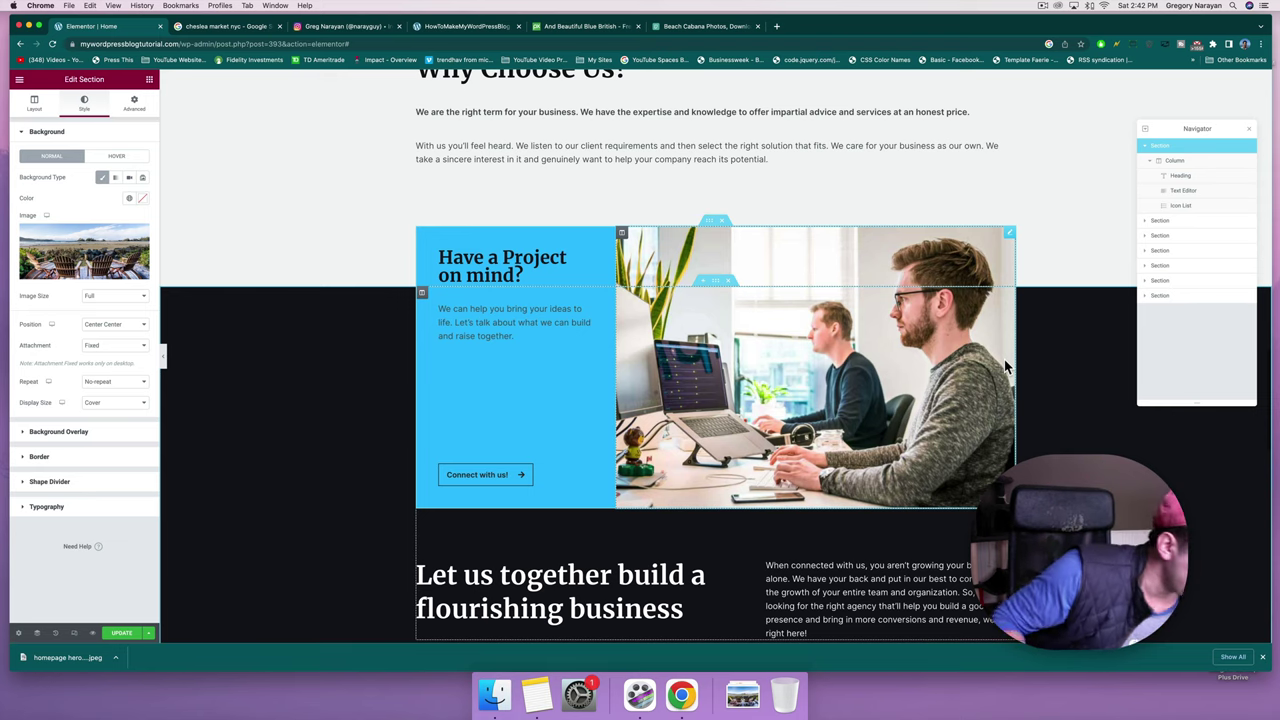
Save the photo from the Get collab email to the computer as cat collab.jpeg.
click(776, 26)
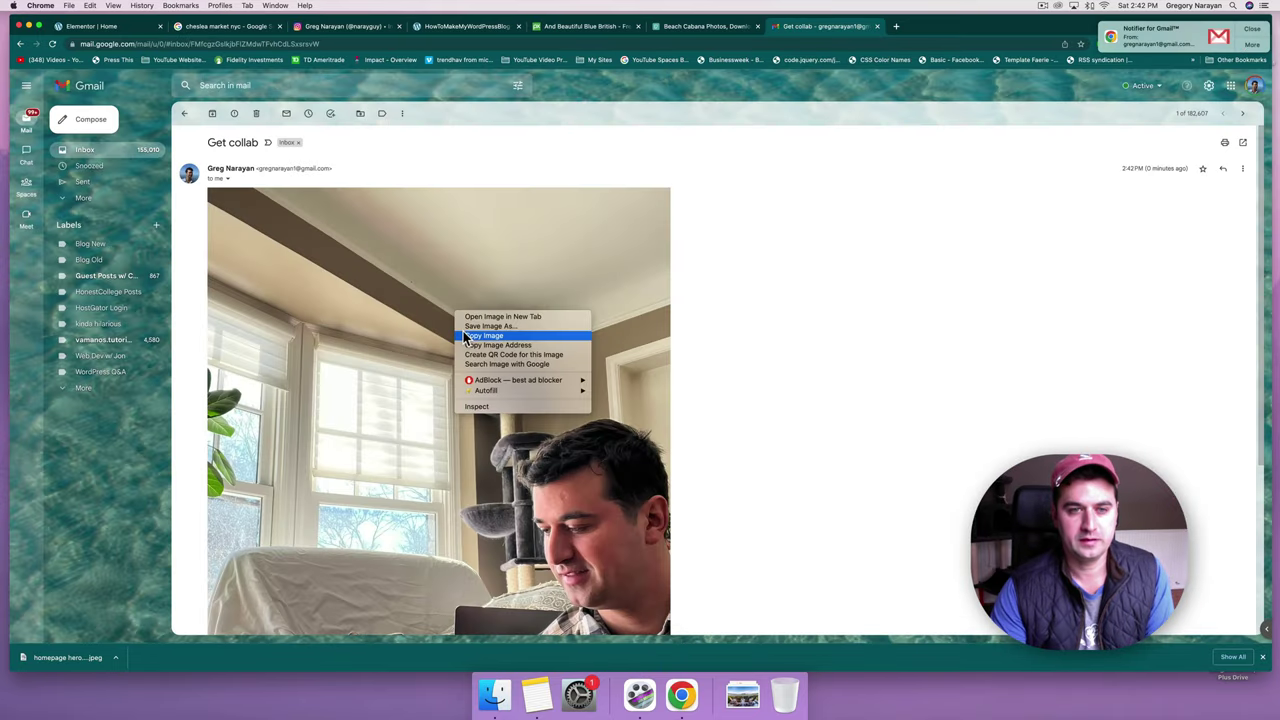
click(466, 327)
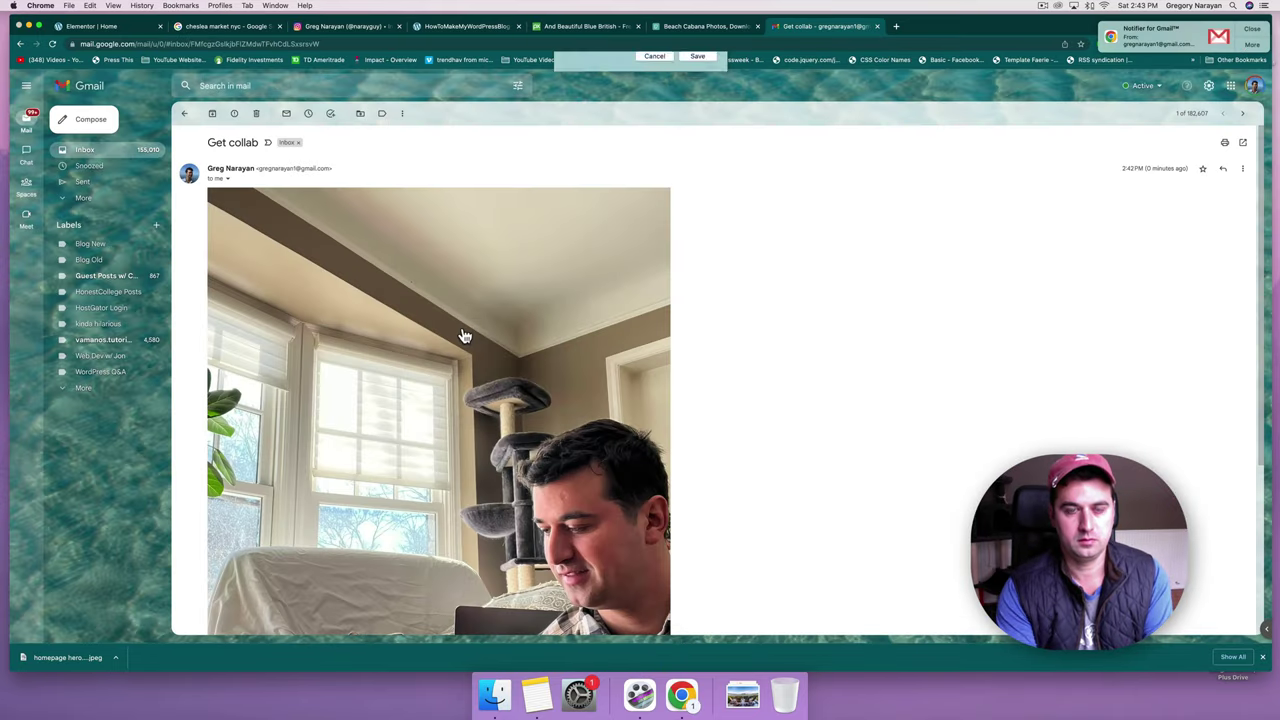
key(Return)
Search the web for 'tiny png' and open the TinyPNG website.
click(896, 26)
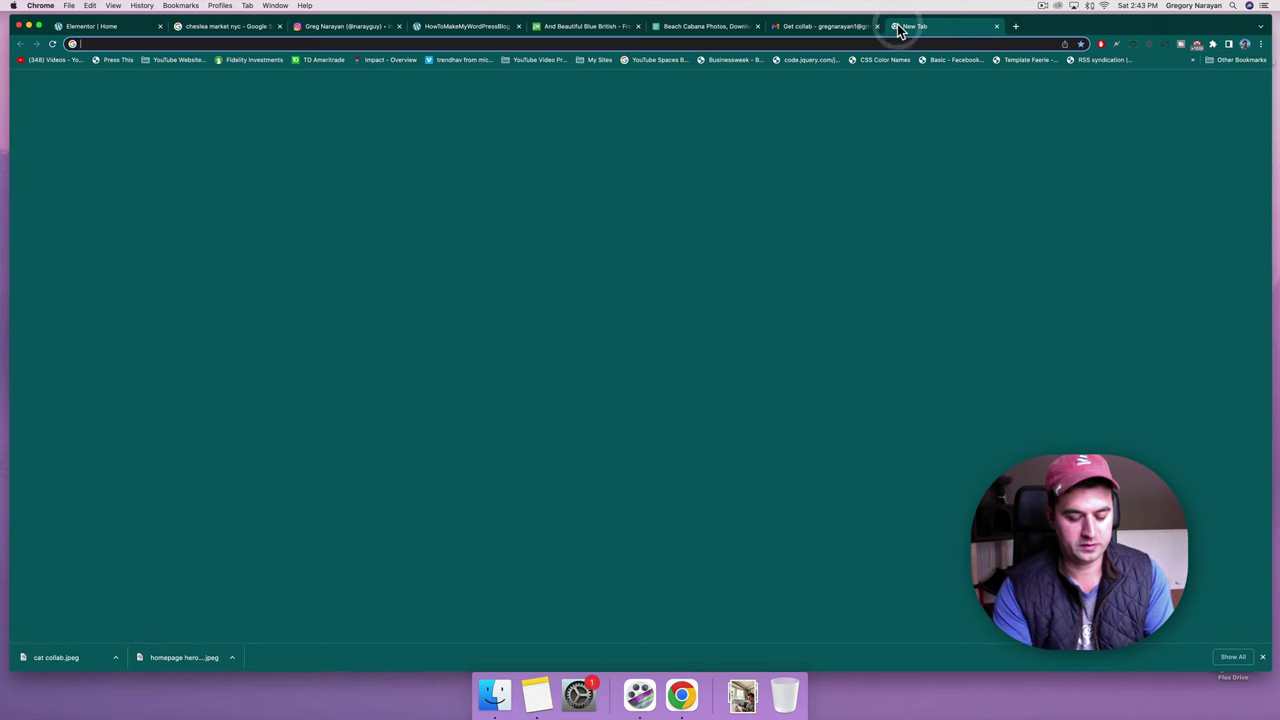
text(tiny png)
key(Return)
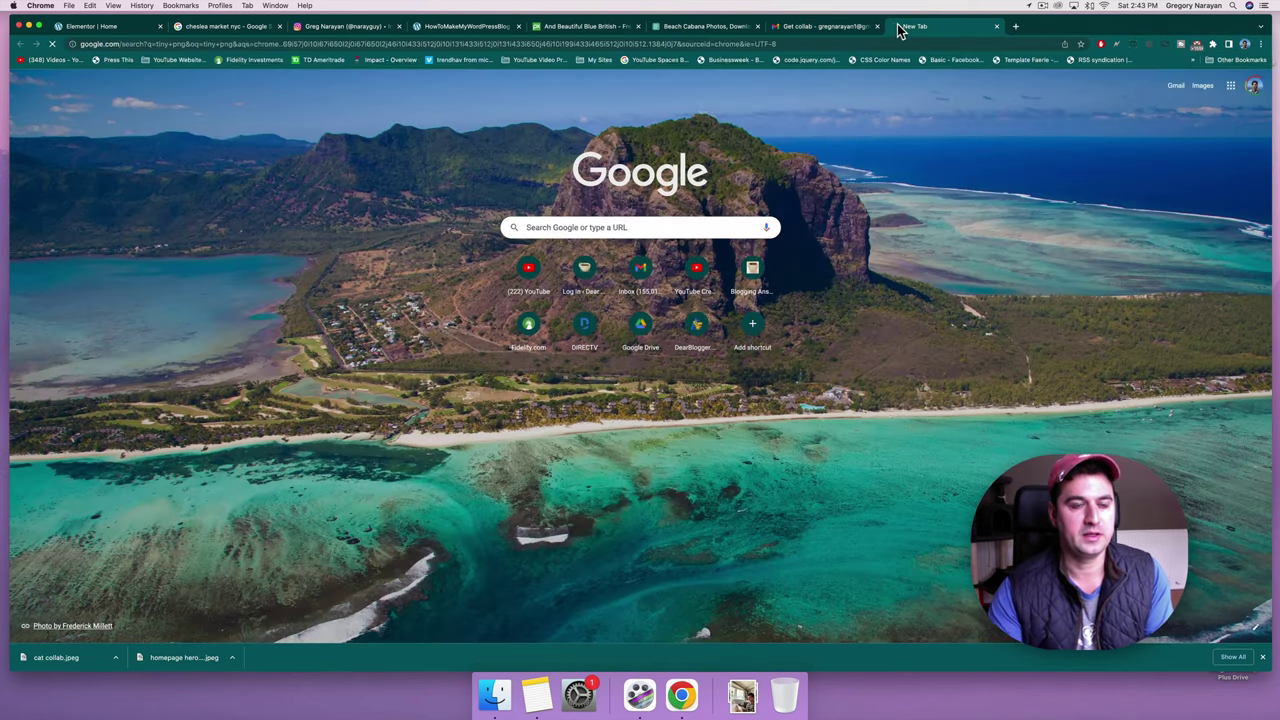
click(157, 215)
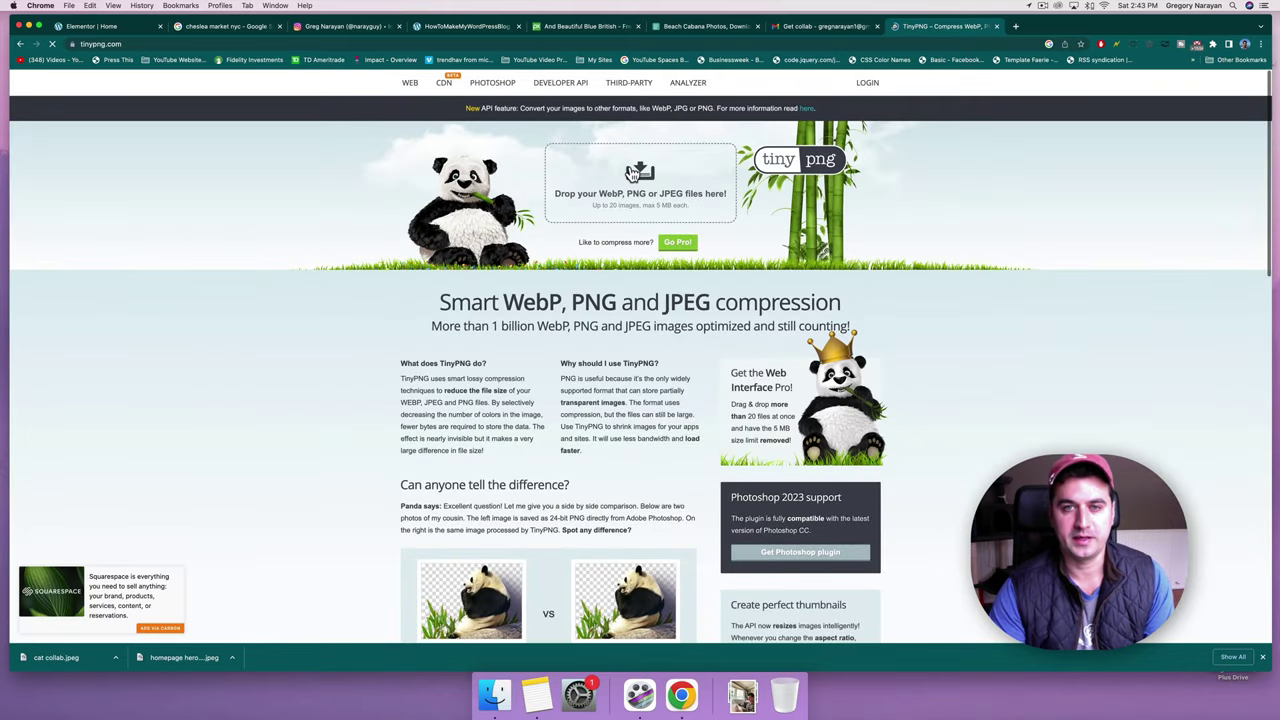
Compress cat collab.jpeg in TinyPNG and save the result as cat collab shurnk.zip.
click(632, 173)
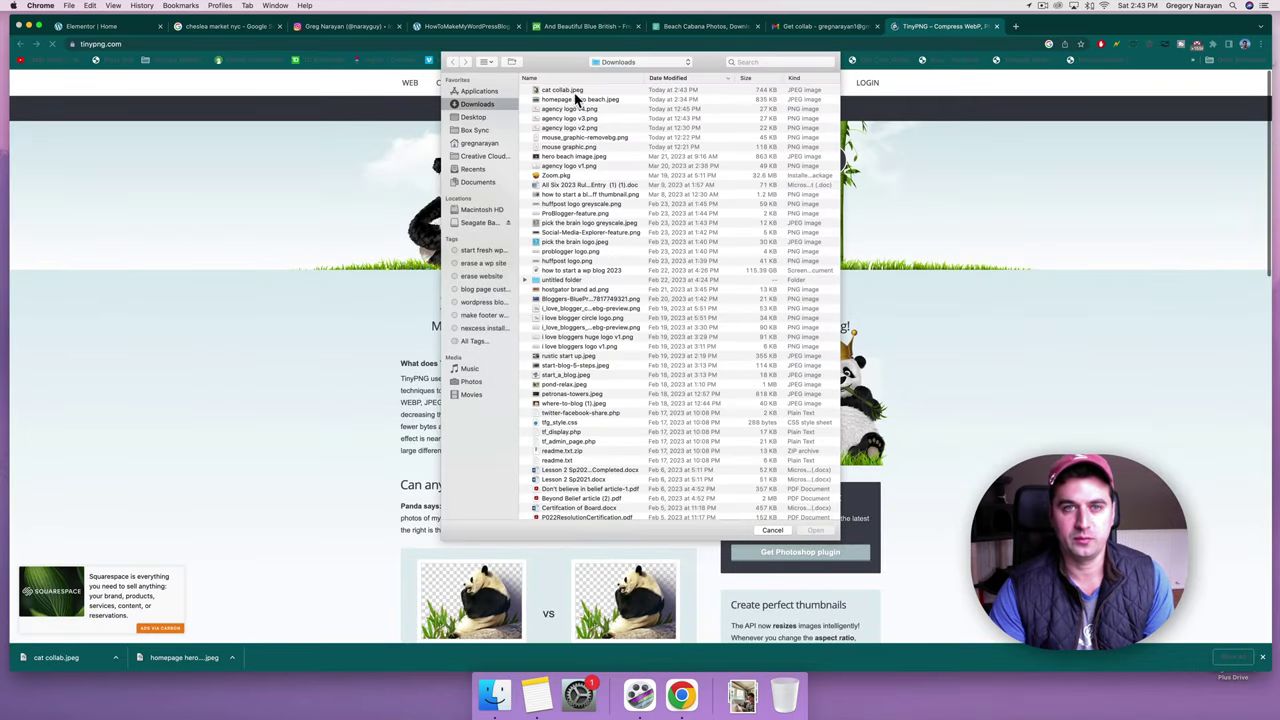
double_click(574, 90)
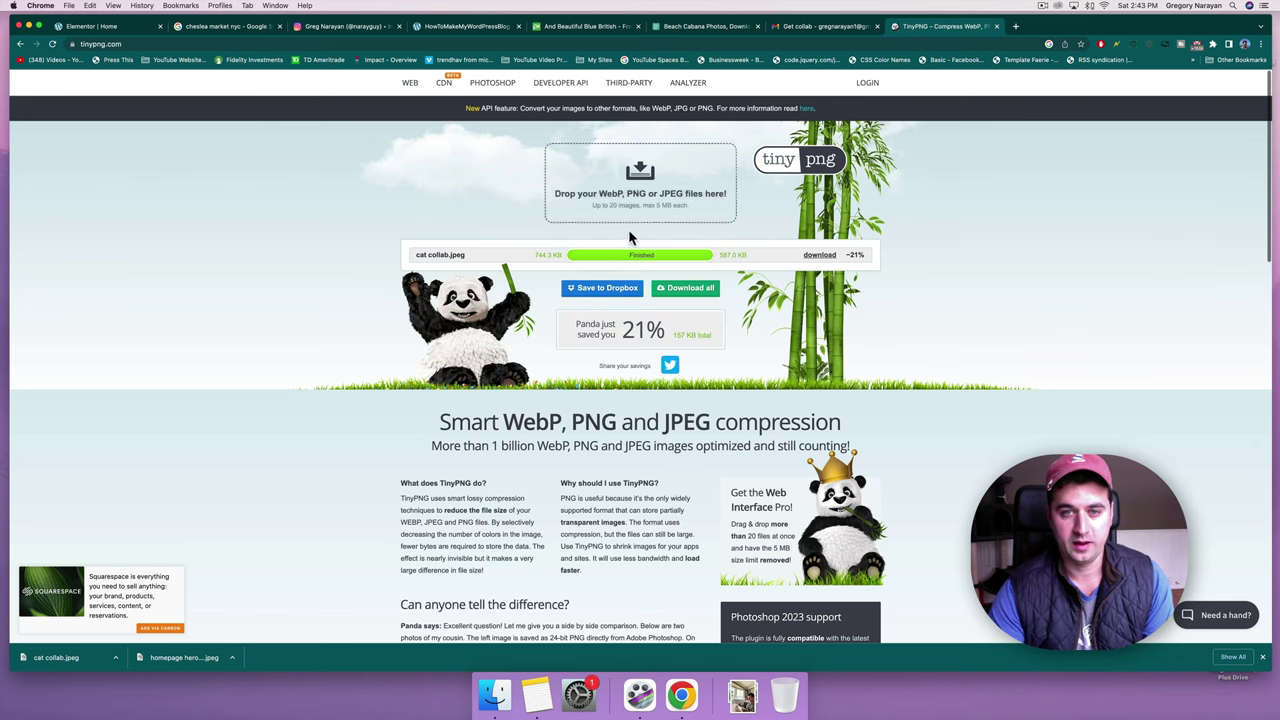
click(677, 294)
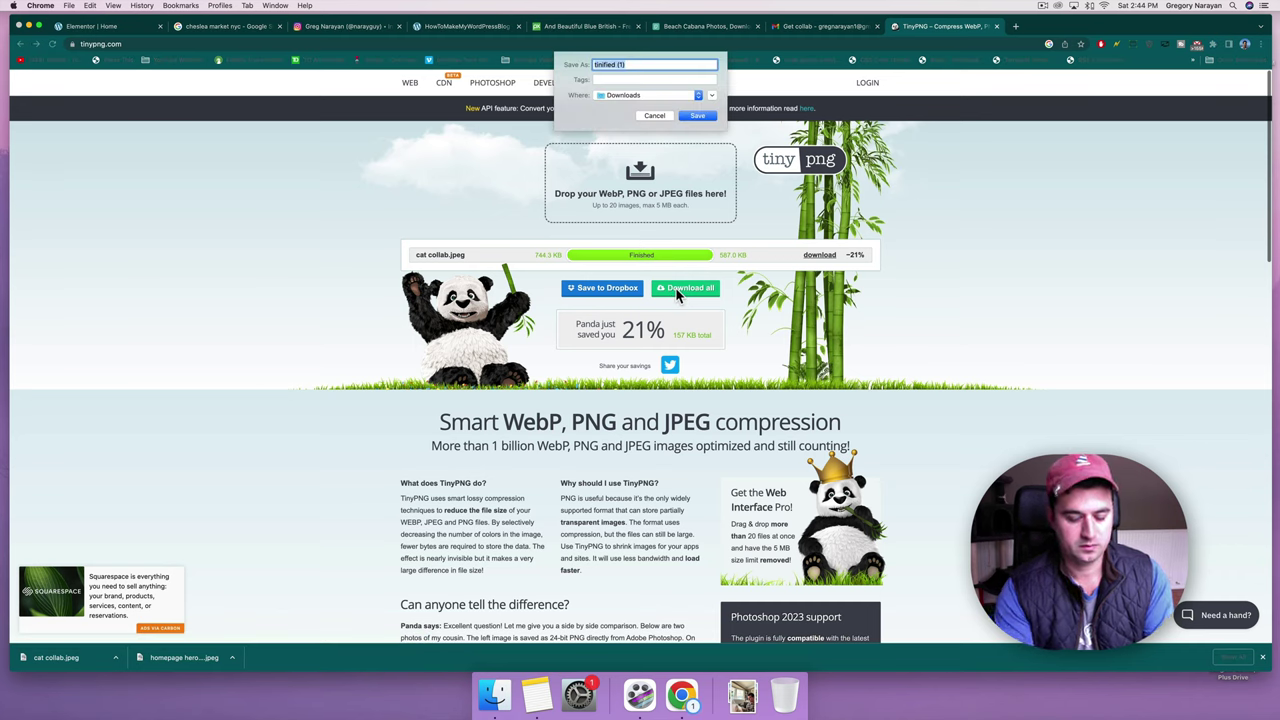
text(da)
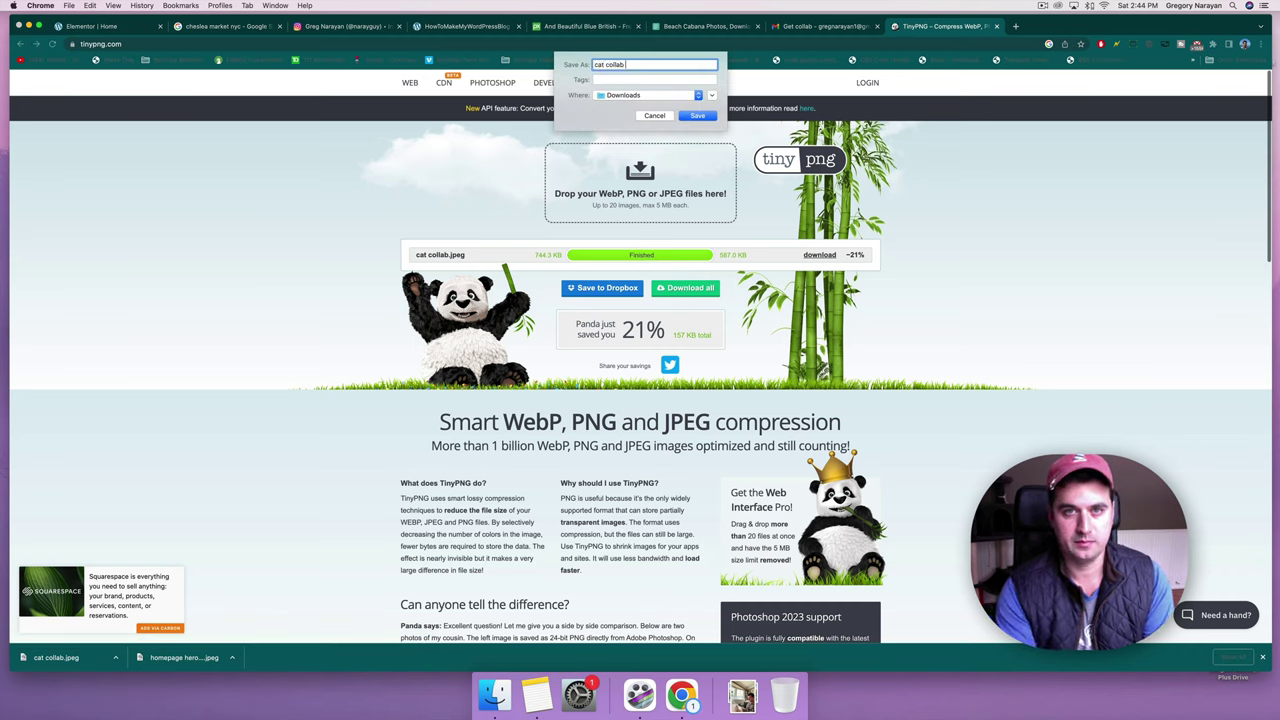
text(t collab shurnk)
key(Return)
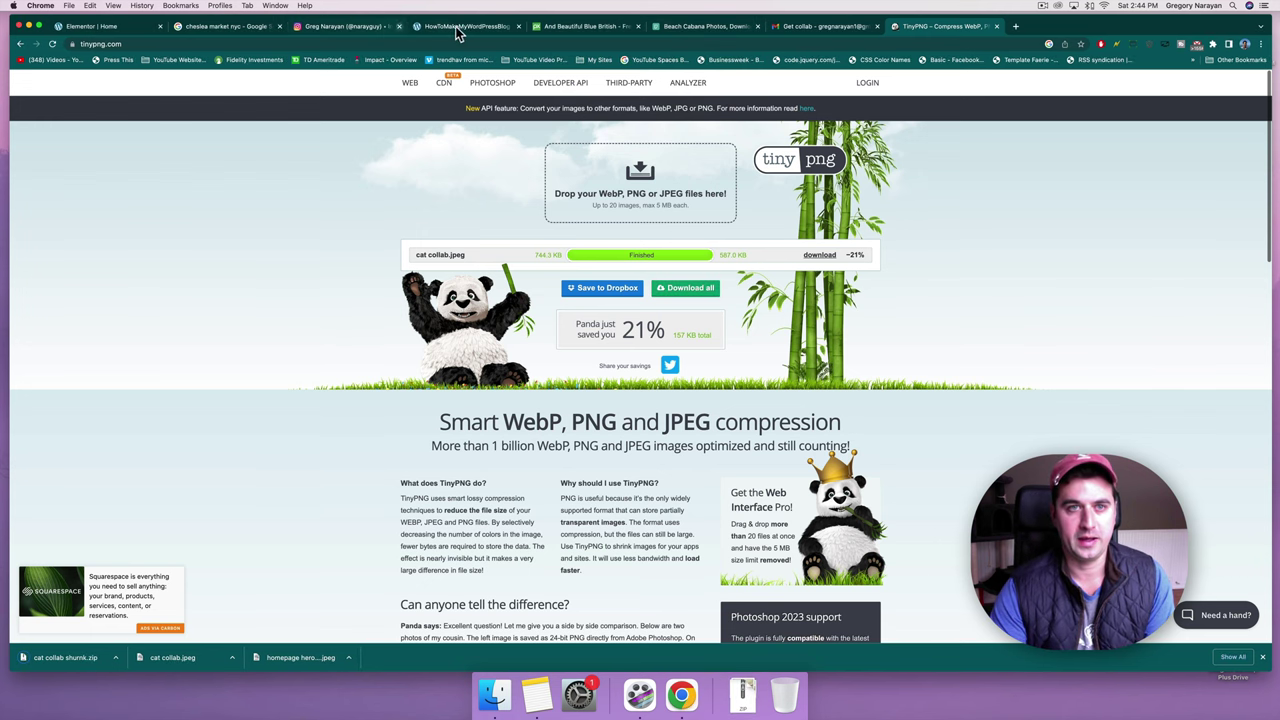
Select the About Us image and try uploading cat collab shurnk.zip to its media library.
click(100, 26)
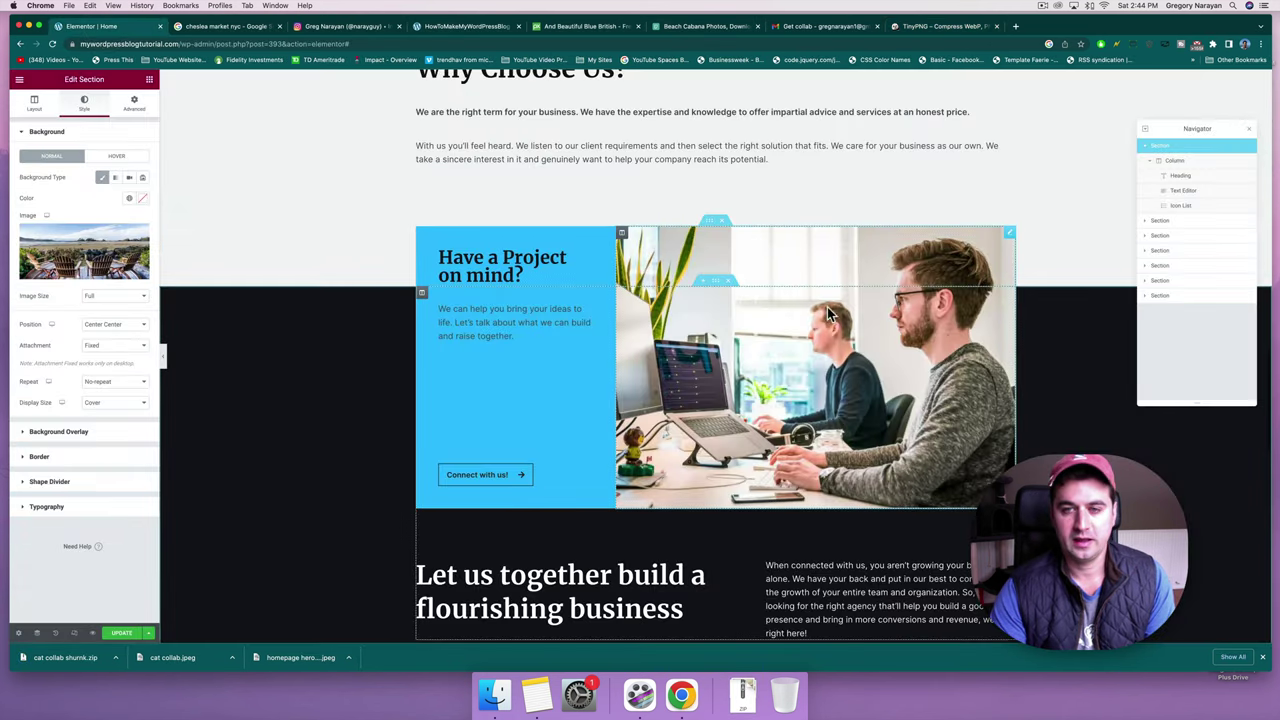
scroll(629, 385, up, 5)
scroll(629, 377, up, 5)
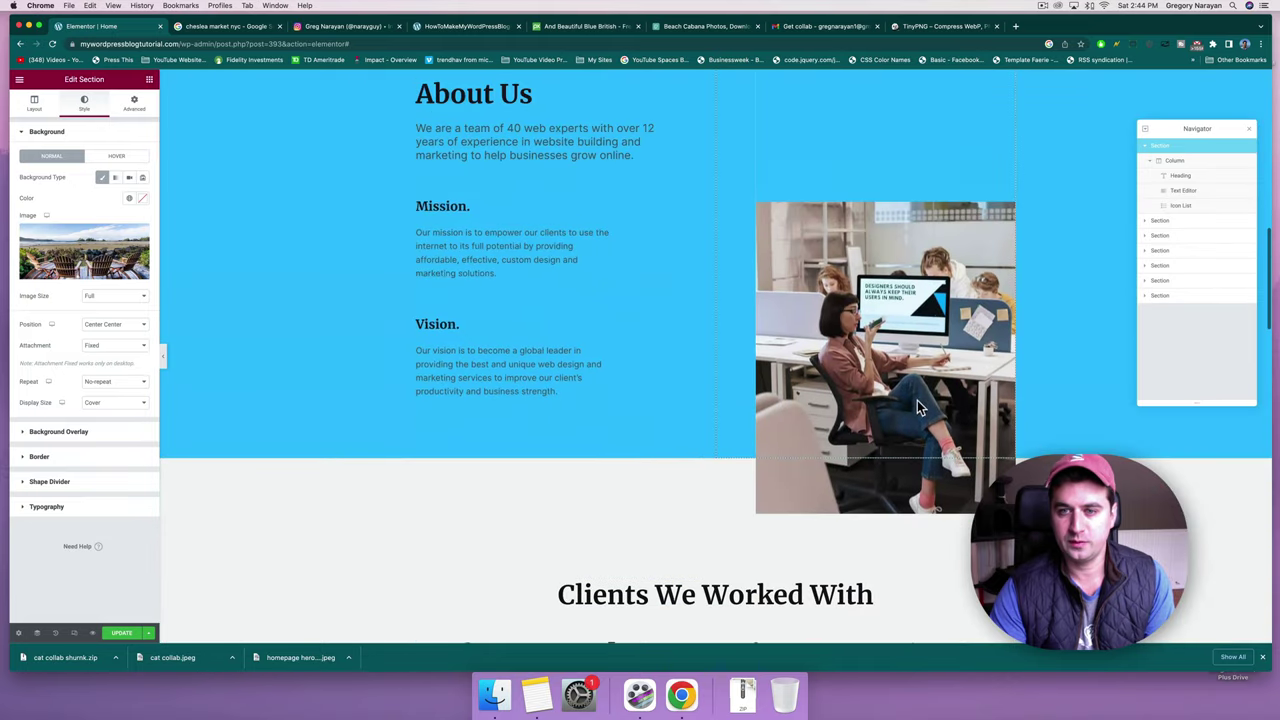
click(895, 474)
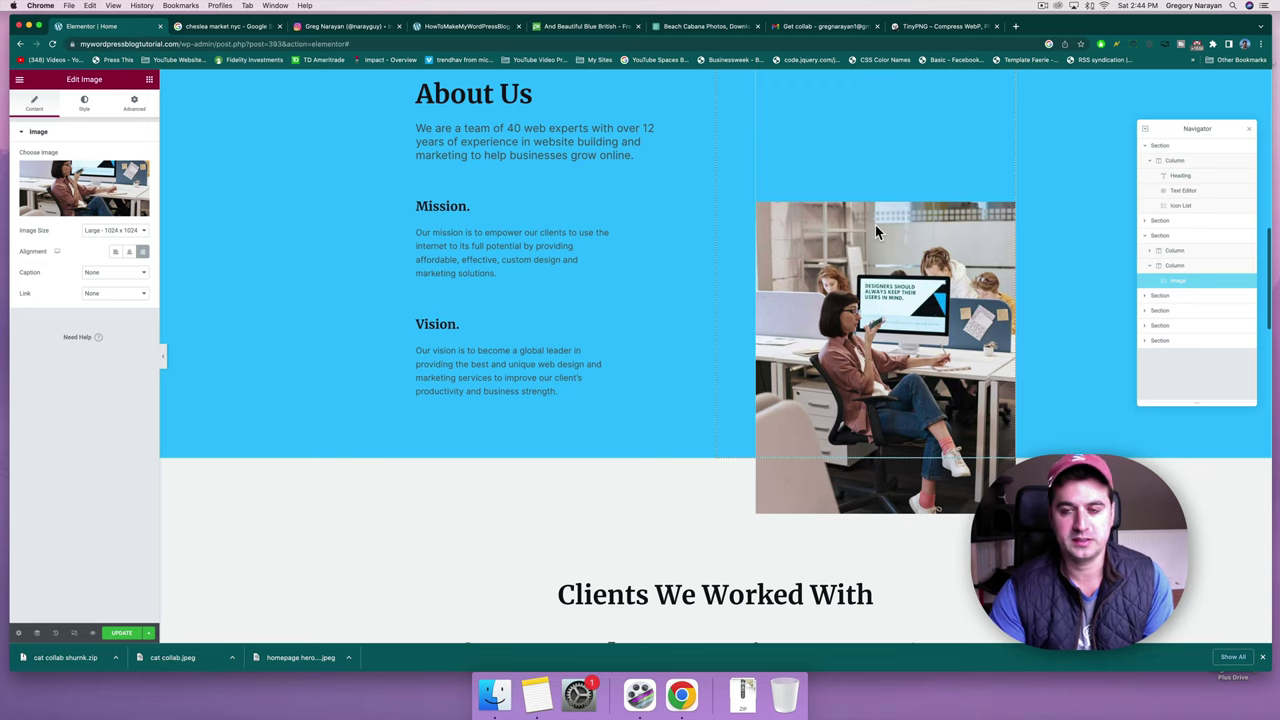
scroll(875, 228, down, 10)
scroll(875, 228, up, 6)
scroll(875, 230, up, 5)
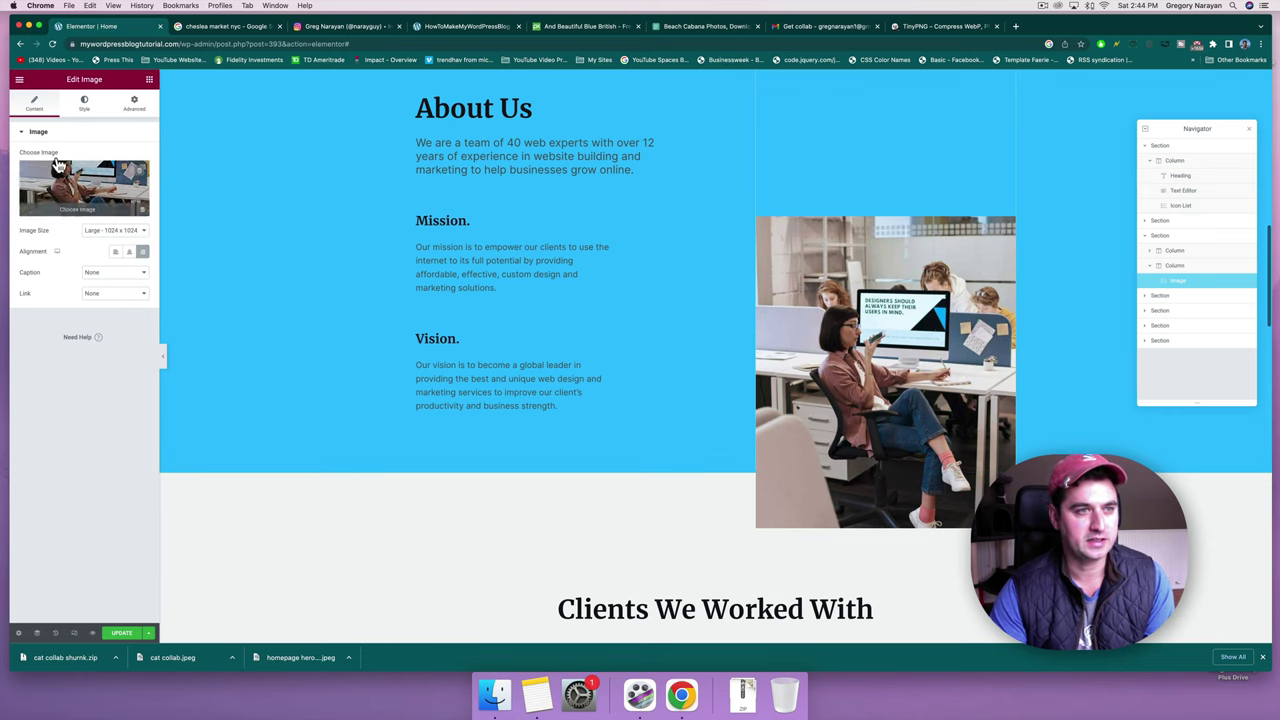
click(68, 205)
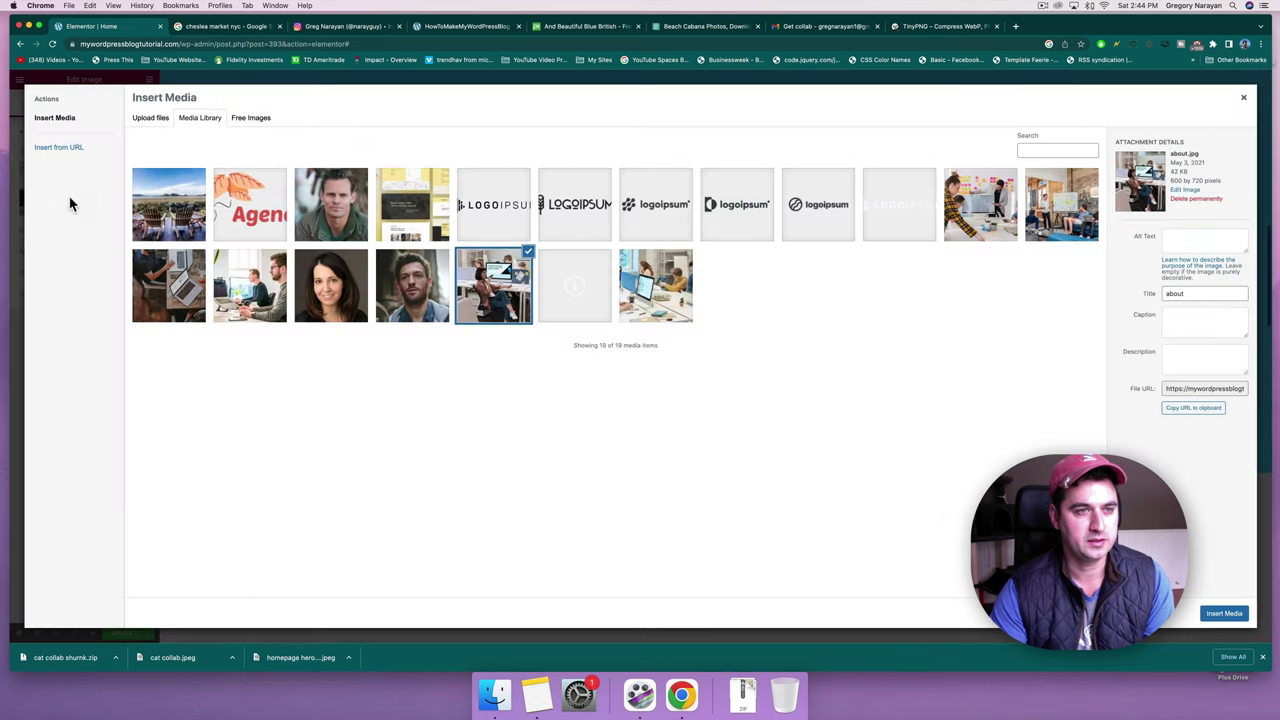
click(155, 119)
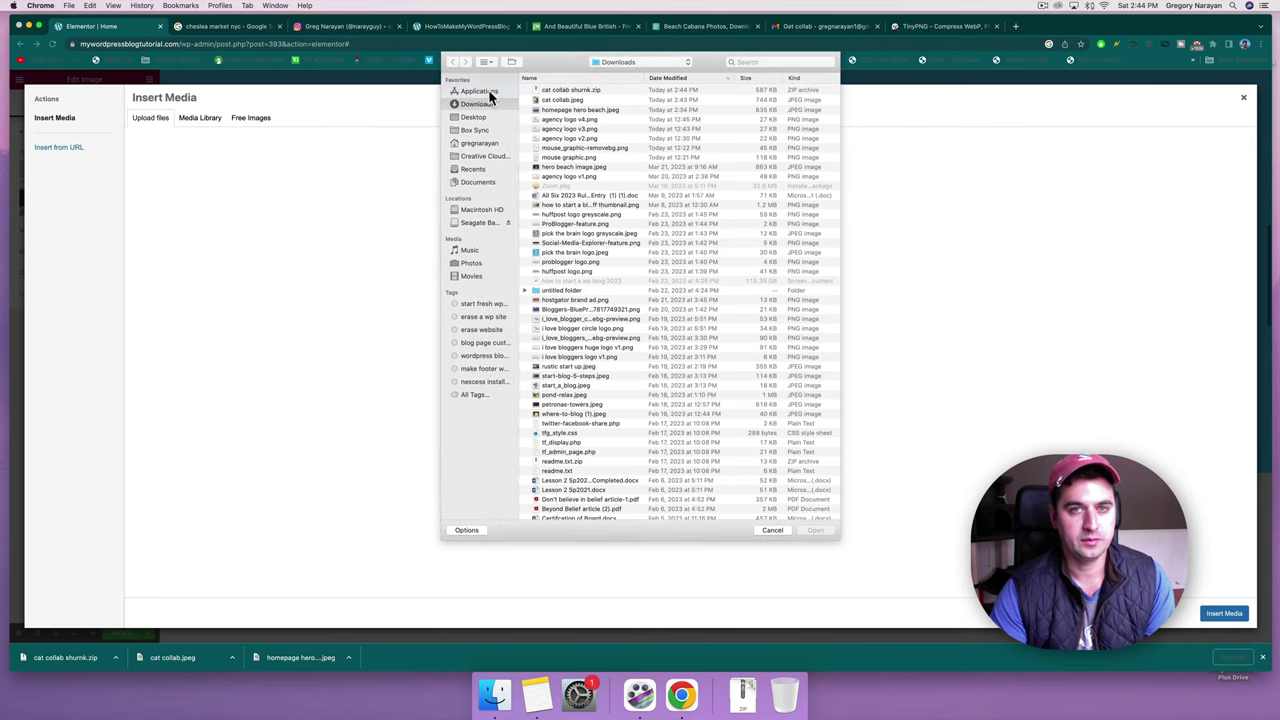
click(558, 90)
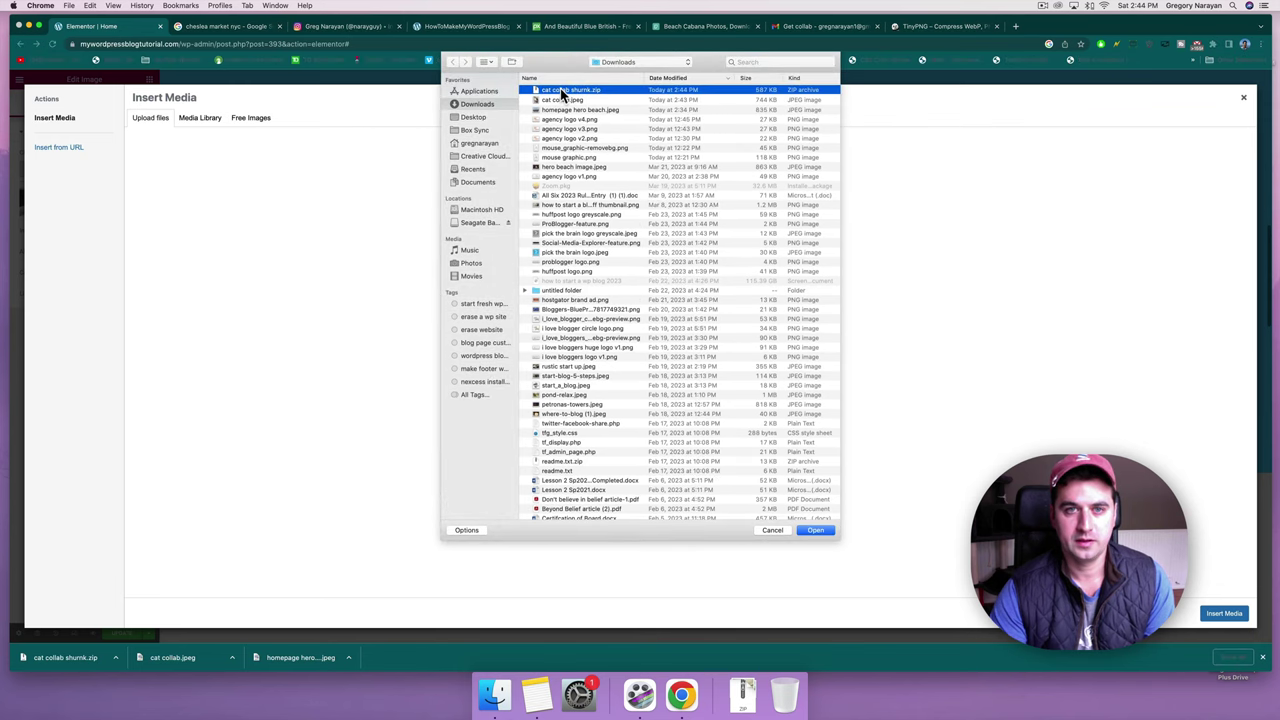
double_click(560, 88)
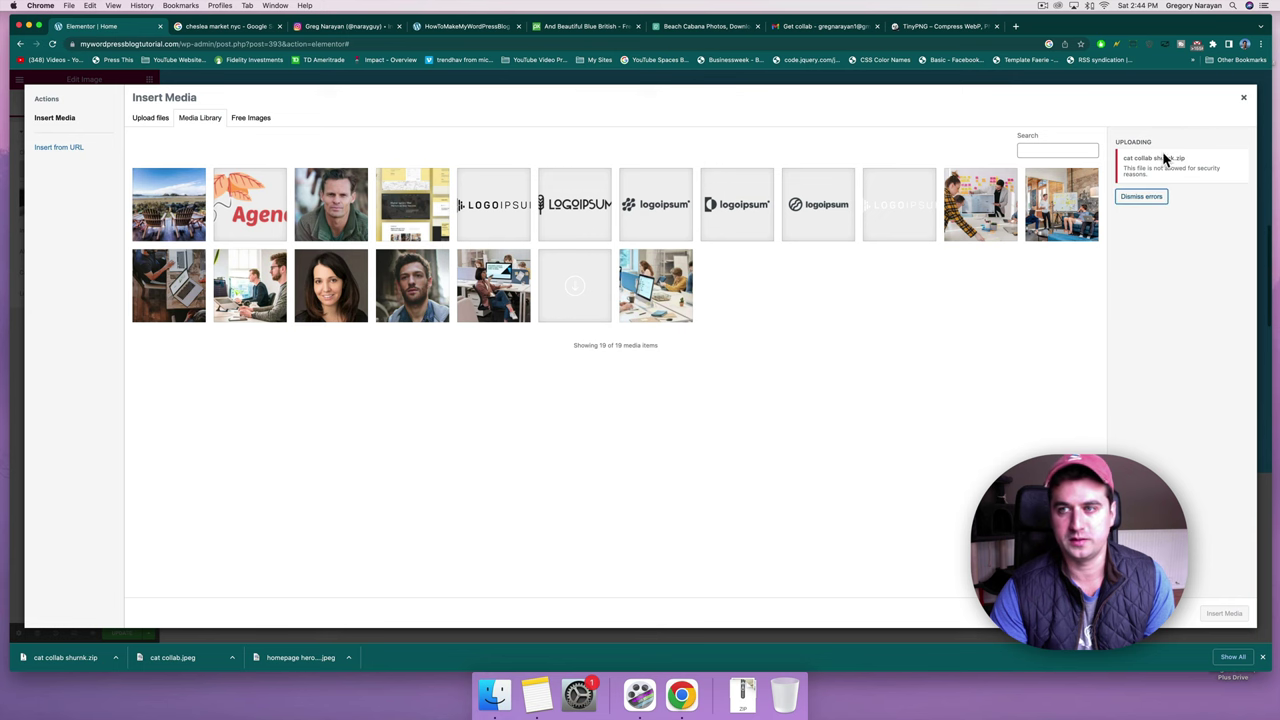
click(1244, 98)
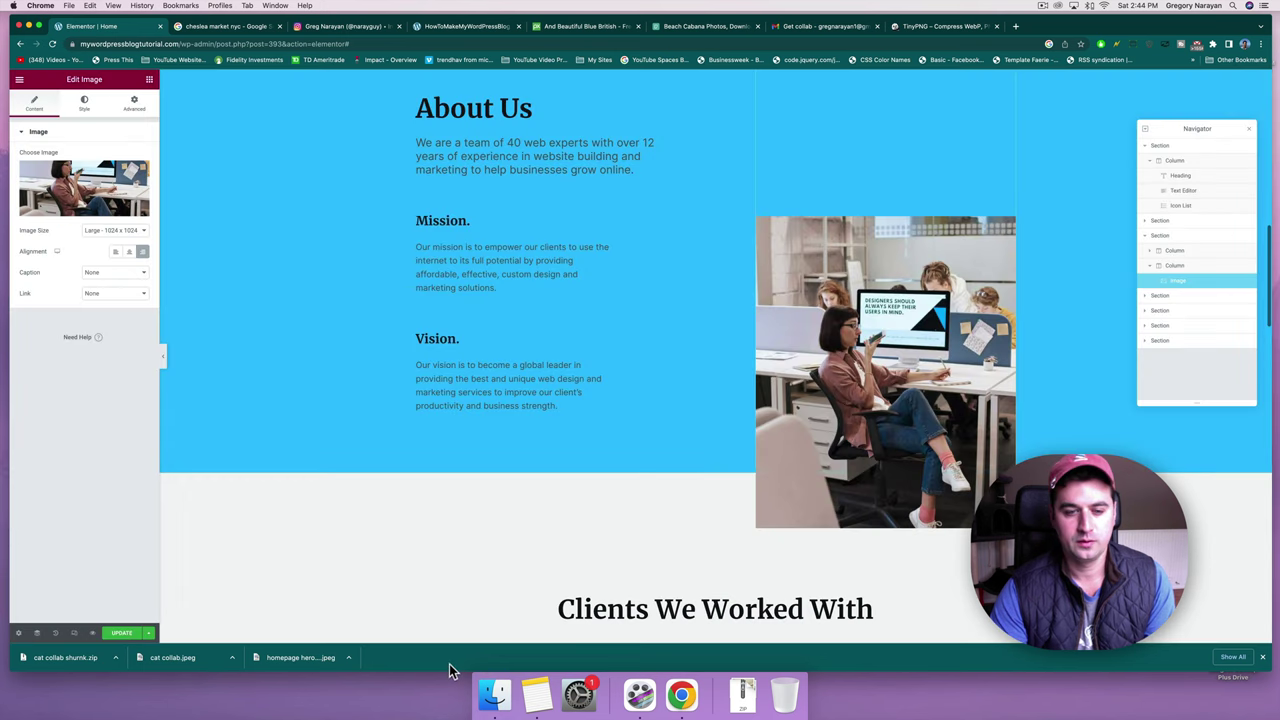
Unzip cat collab shurnk.zip in the Downloads folder to get cat collab 2.jpeg.
click(495, 697)
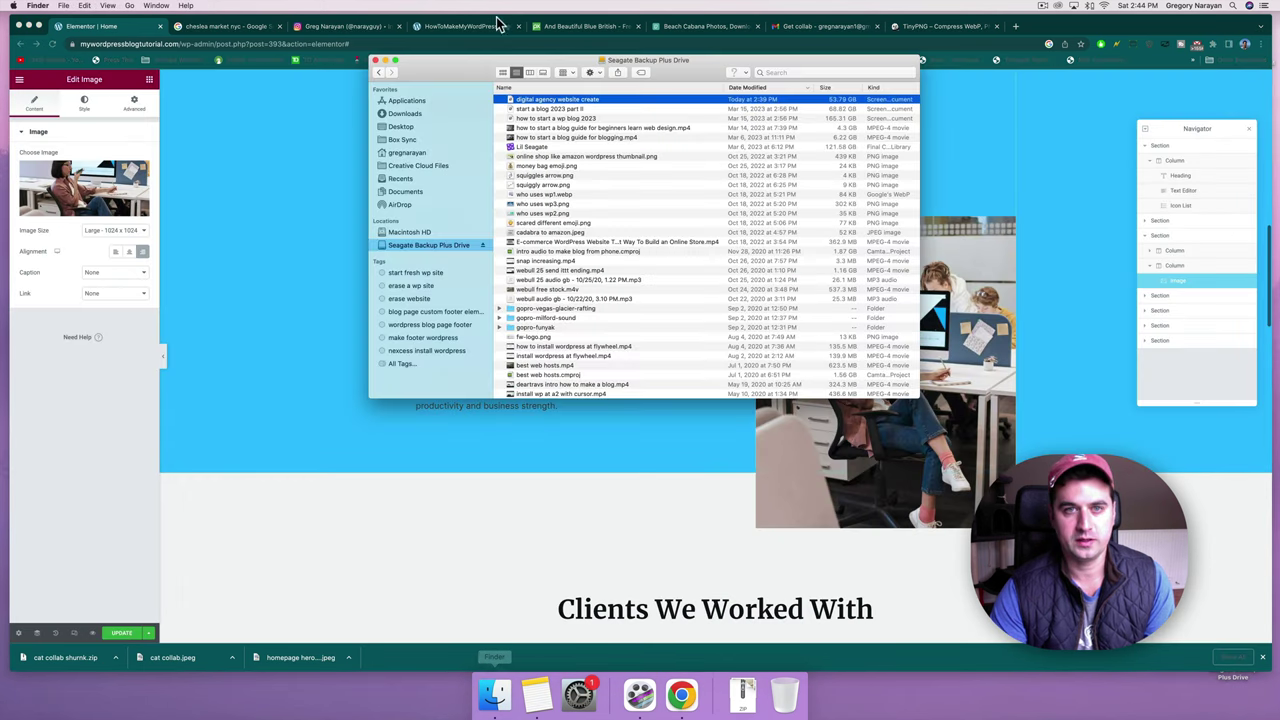
click(408, 114)
click(550, 100)
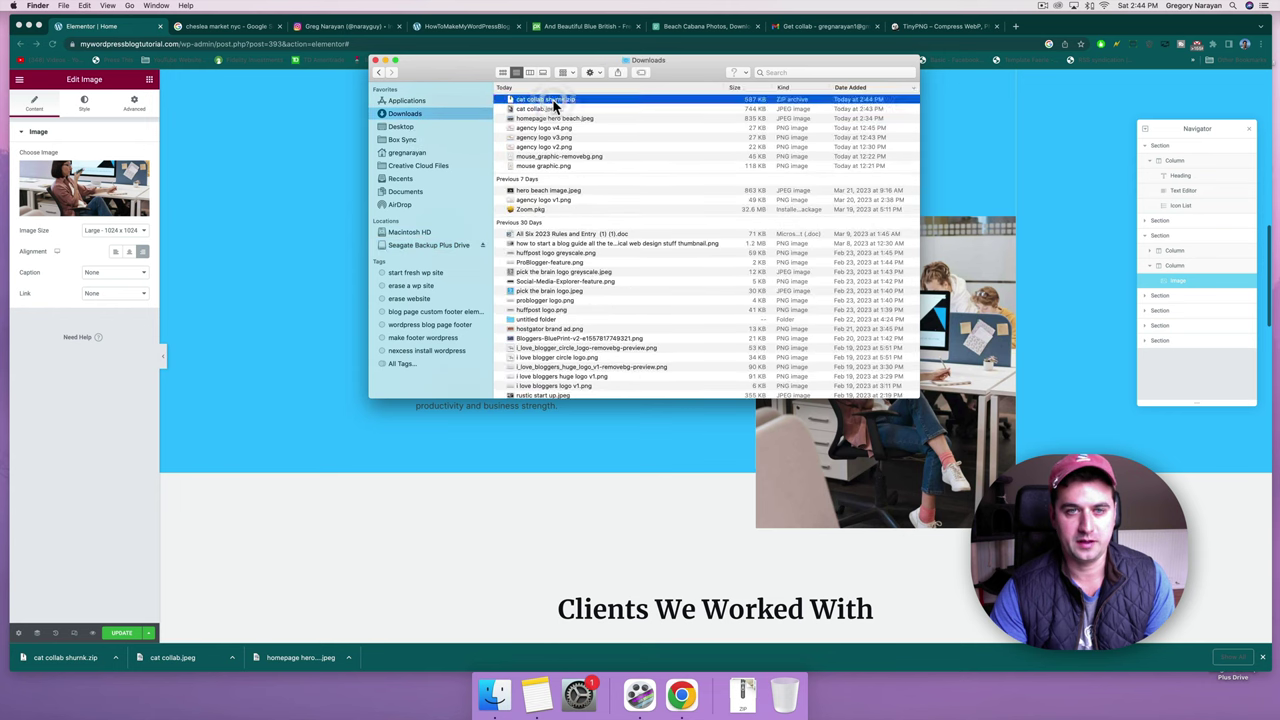
double_click(553, 101)
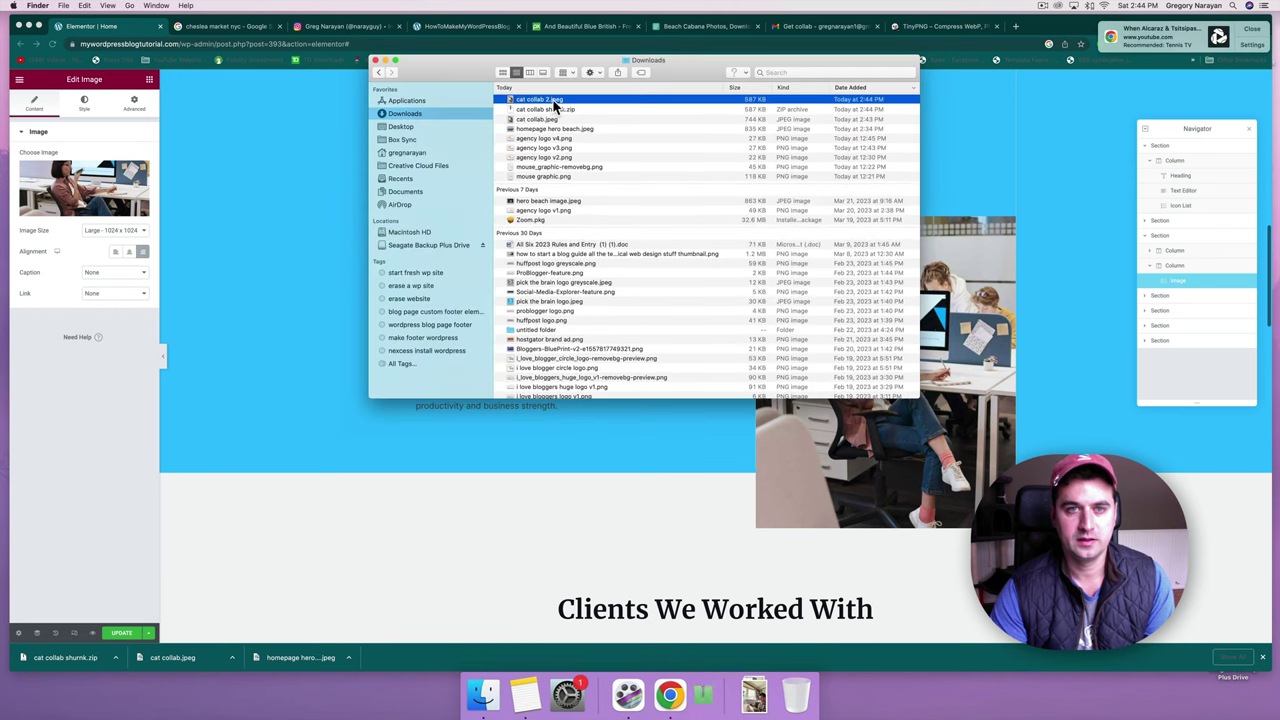
click(290, 155)
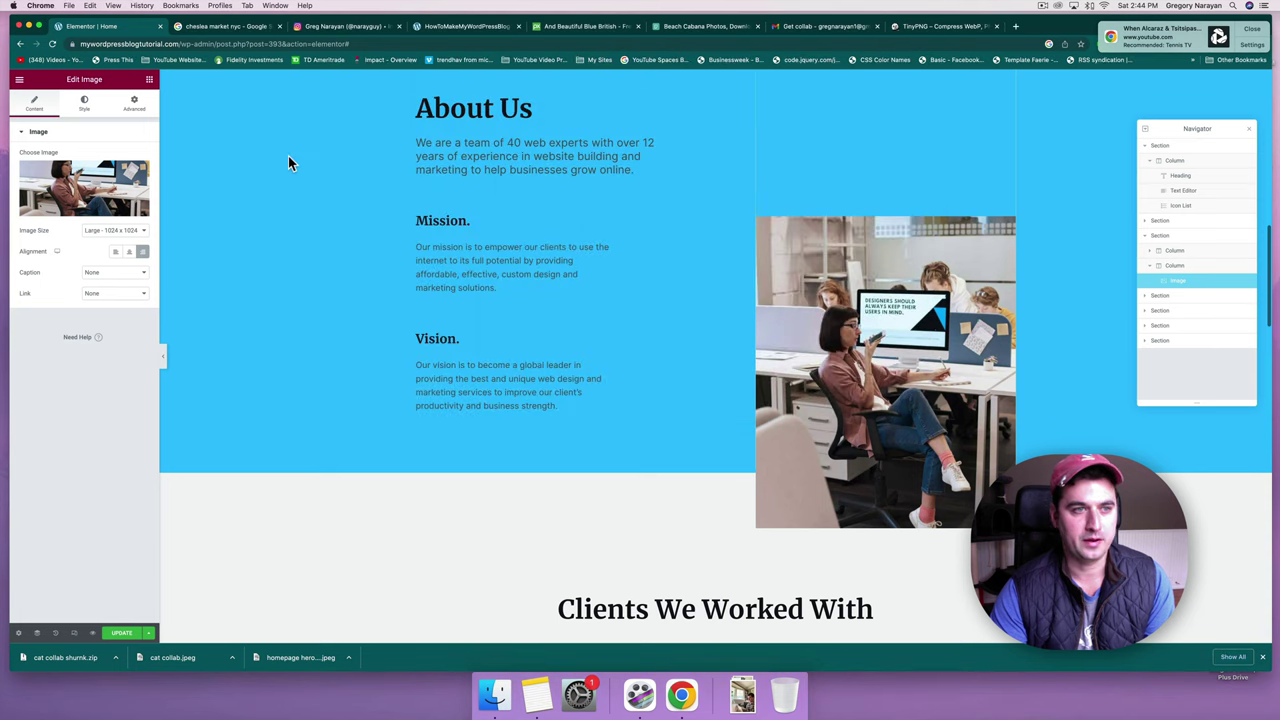
Upload cat collab 2.jpeg and insert it as the About Us image.
click(96, 203)
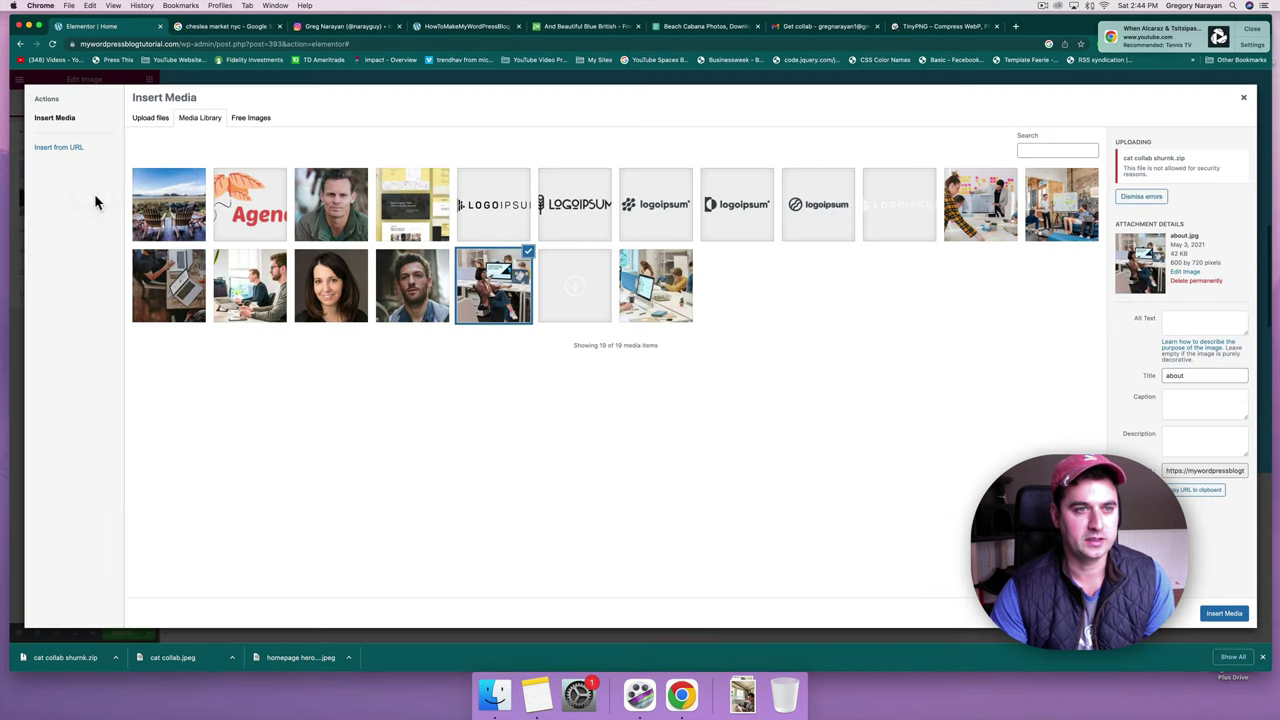
click(148, 118)
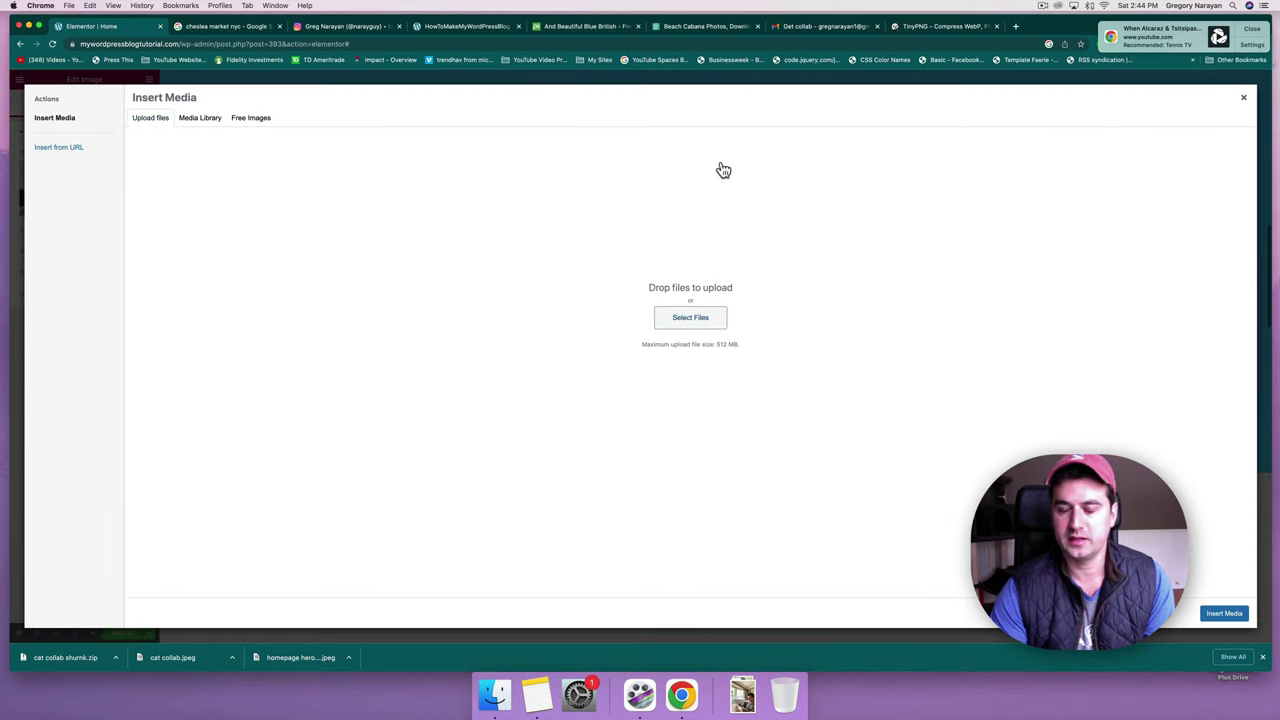
click(558, 148)
double_click(551, 91)
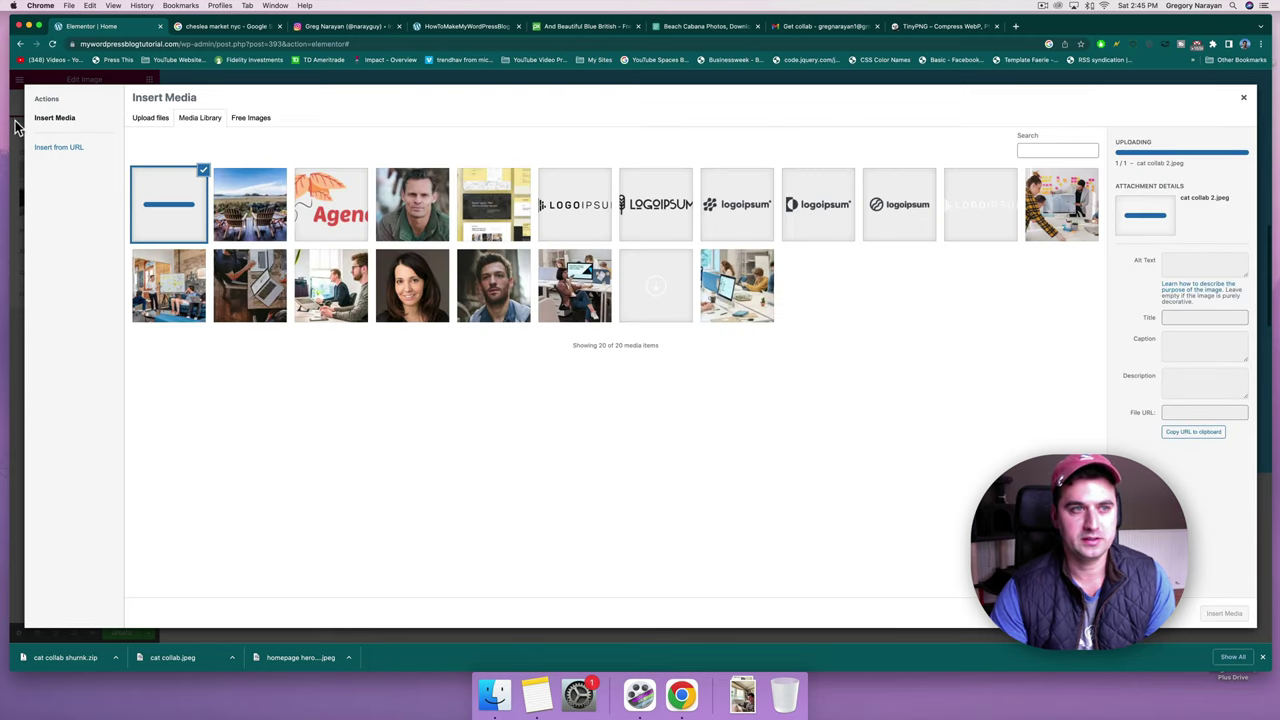
click(140, 118)
click(200, 118)
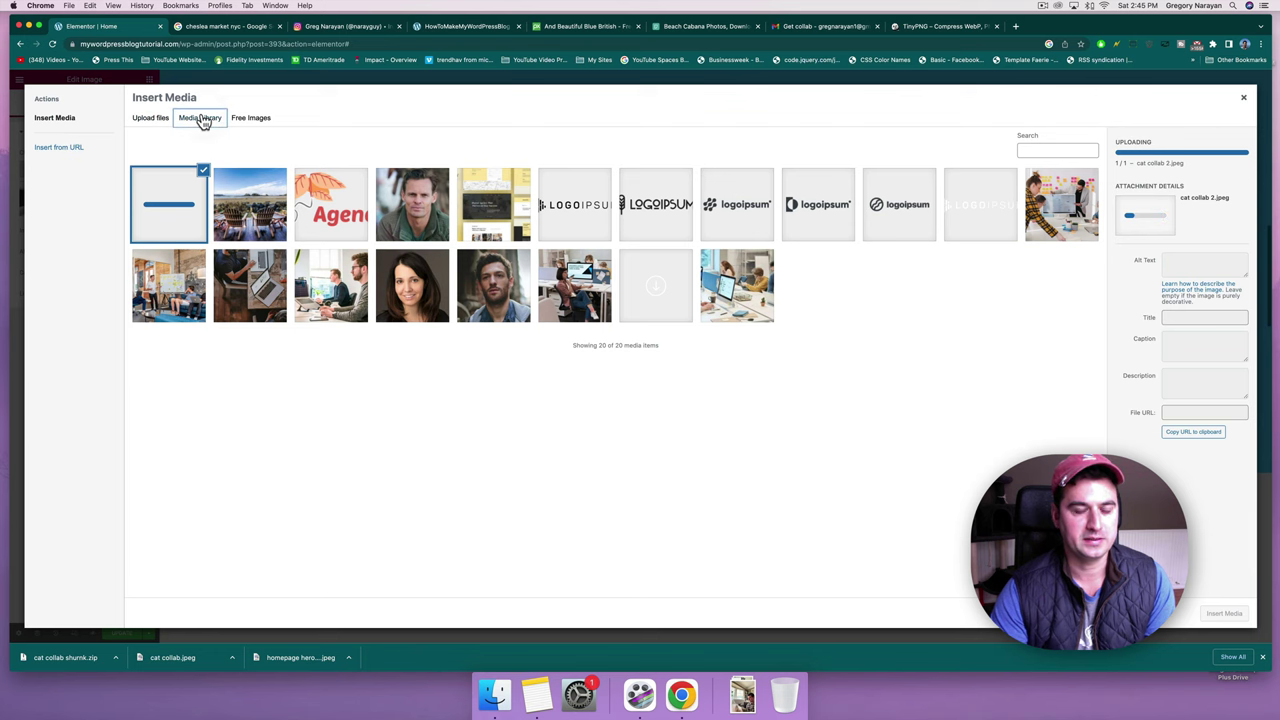
click(1243, 97)
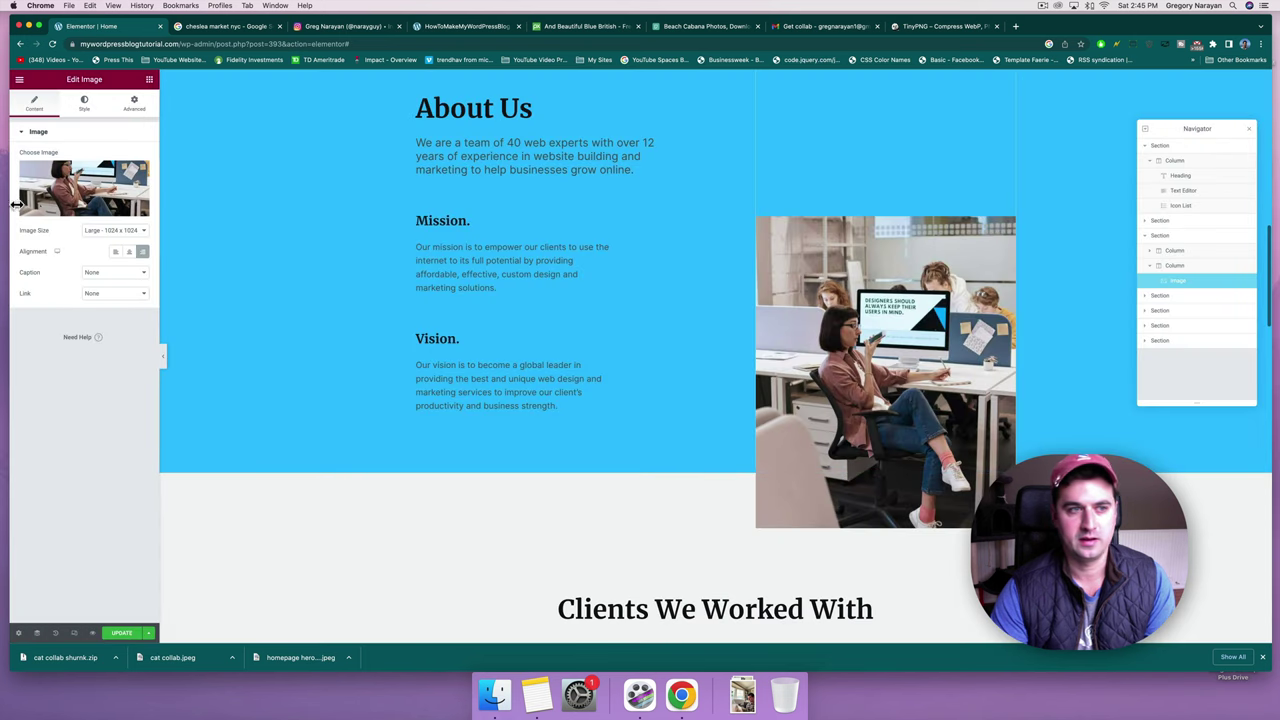
click(45, 196)
click(177, 205)
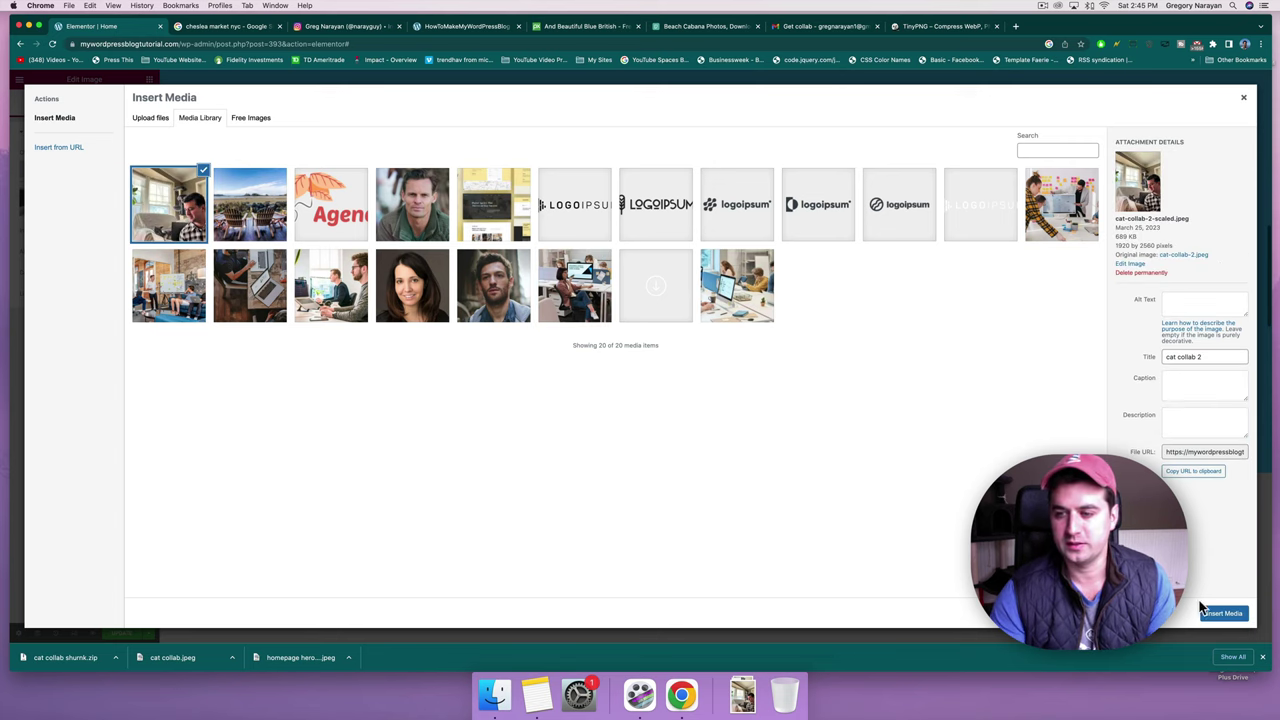
click(1222, 613)
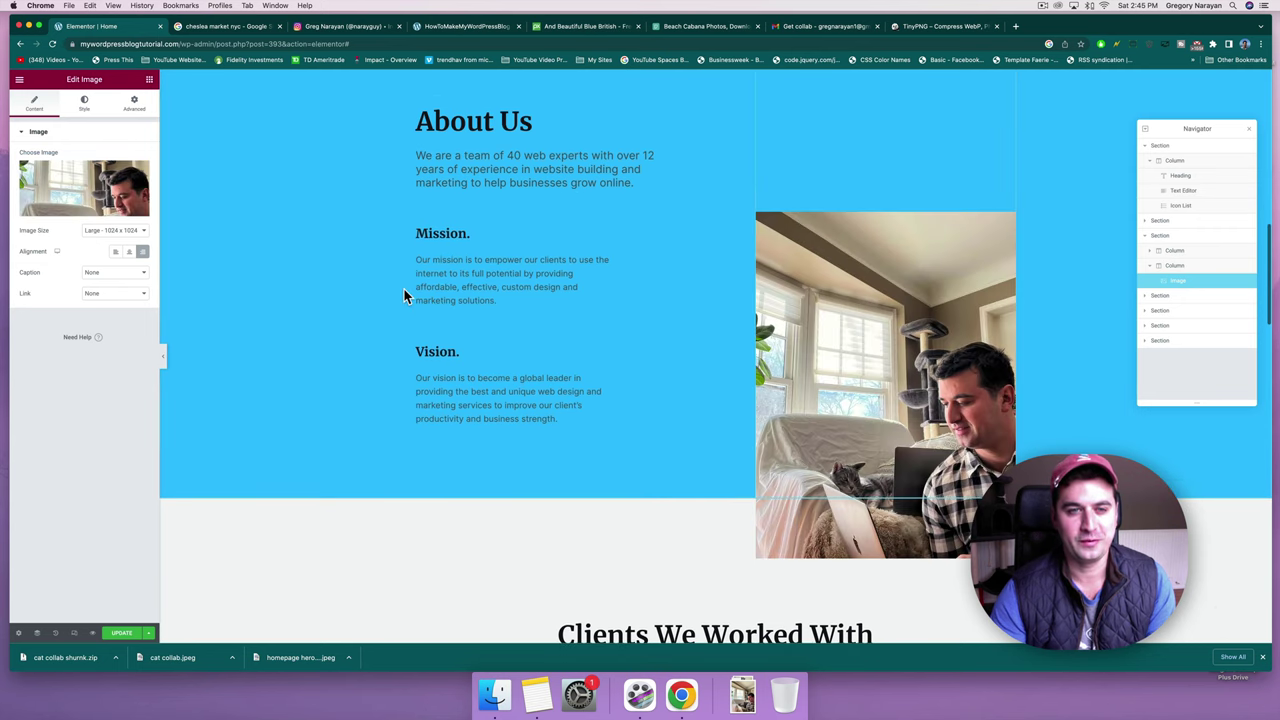
Scroll down the Elementor page to the Highly Motivated Team gallery's three stock photos.
scroll(374, 369, down, 5)
scroll(373, 367, up, 4)
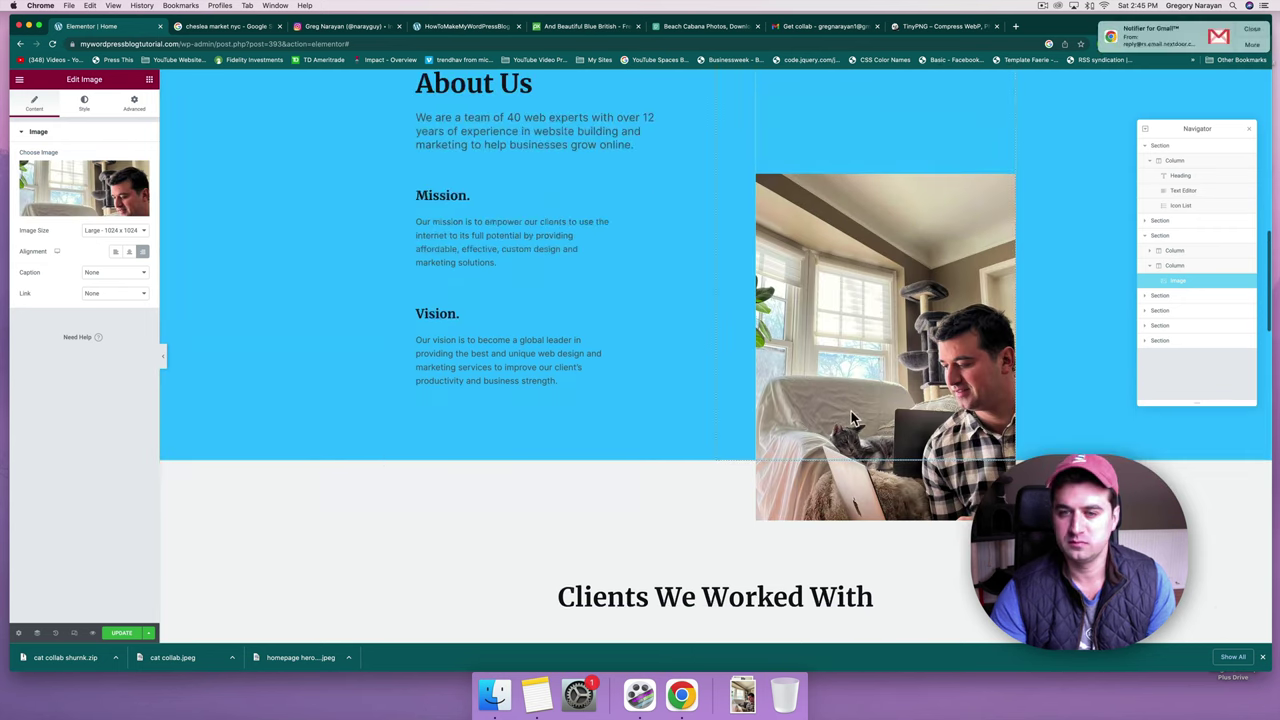
scroll(913, 221, down, 6)
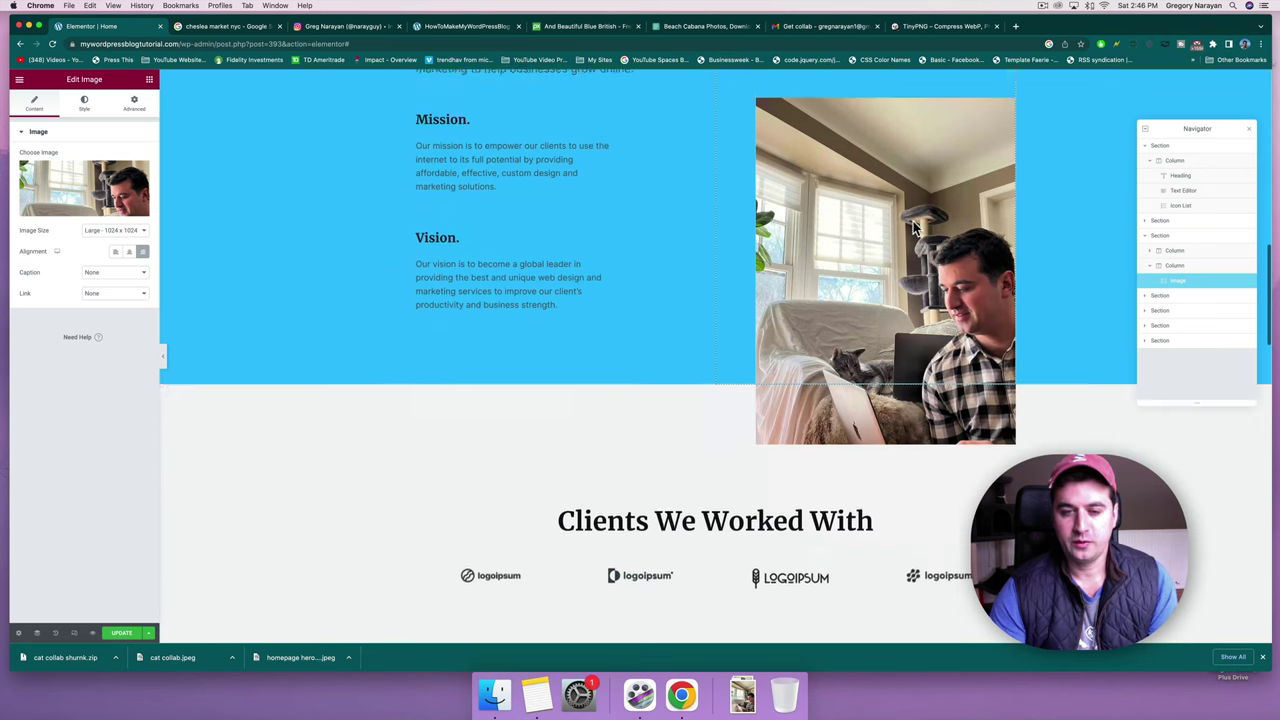
scroll(913, 228, down, 8)
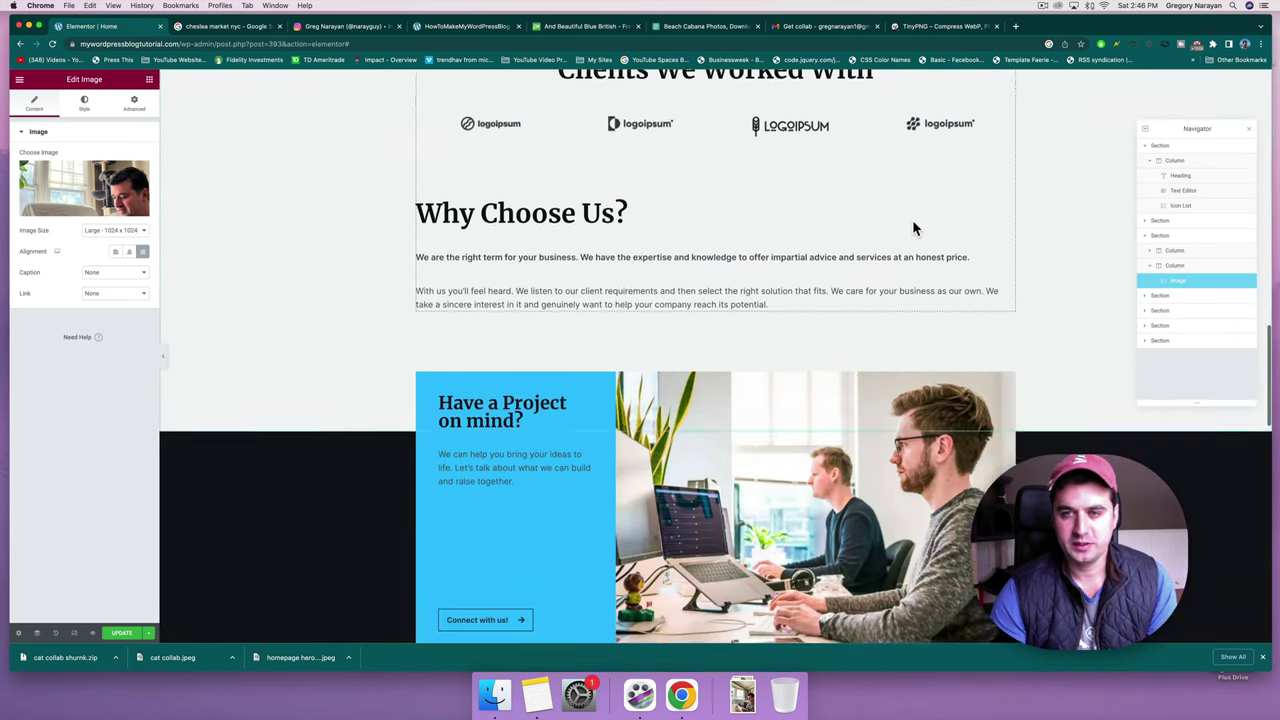
scroll(449, 290, down, 10)
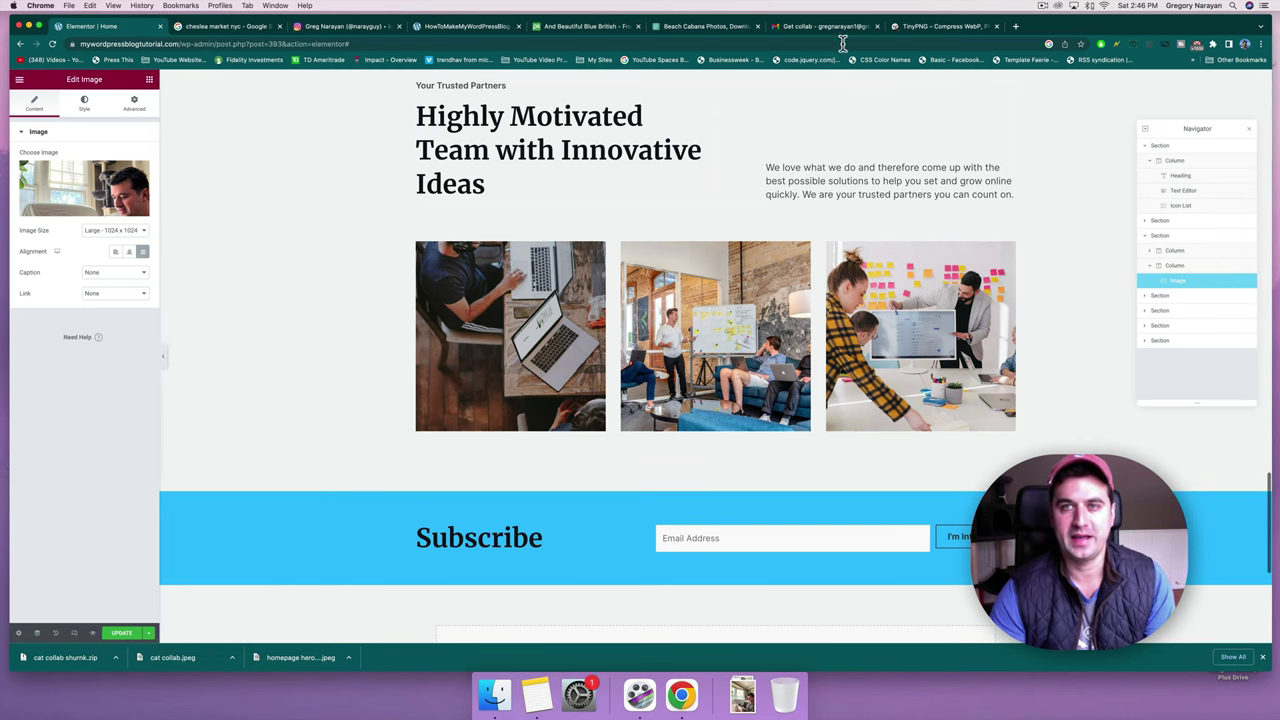
View the three-member Our Team section on the howtomakemywordpressblog.com site.
click(466, 27)
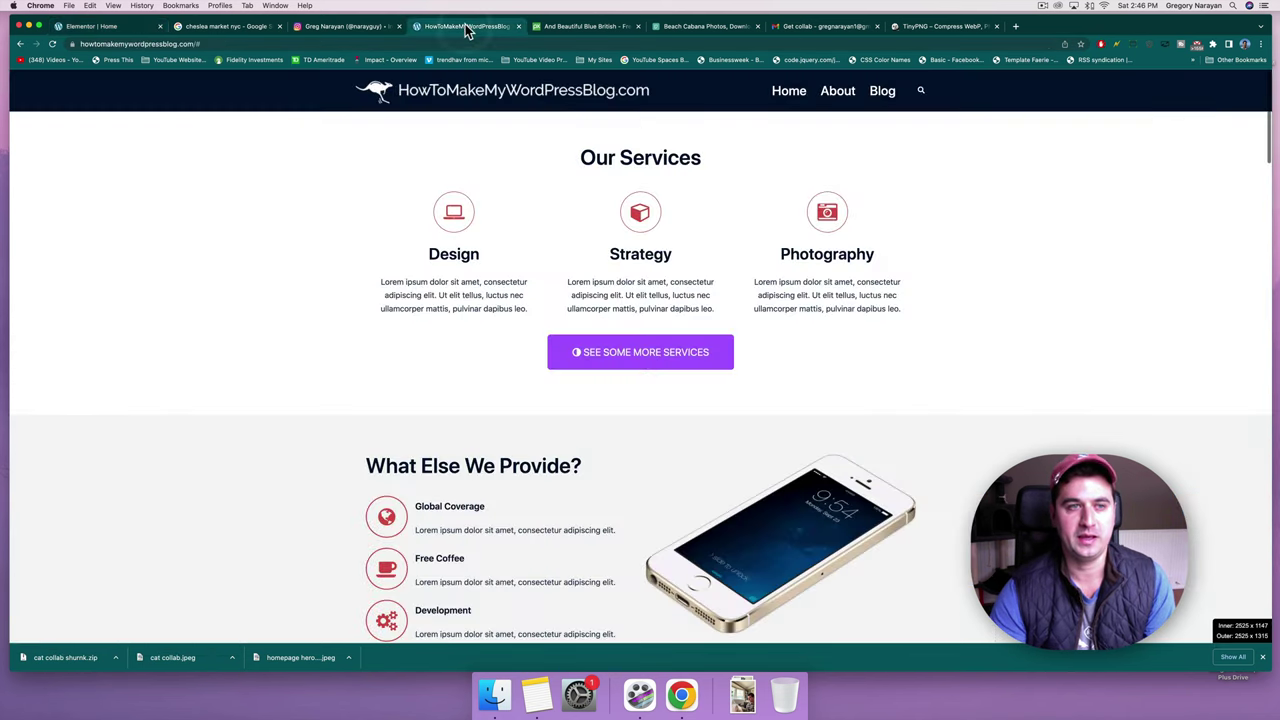
scroll(218, 305, down, 10)
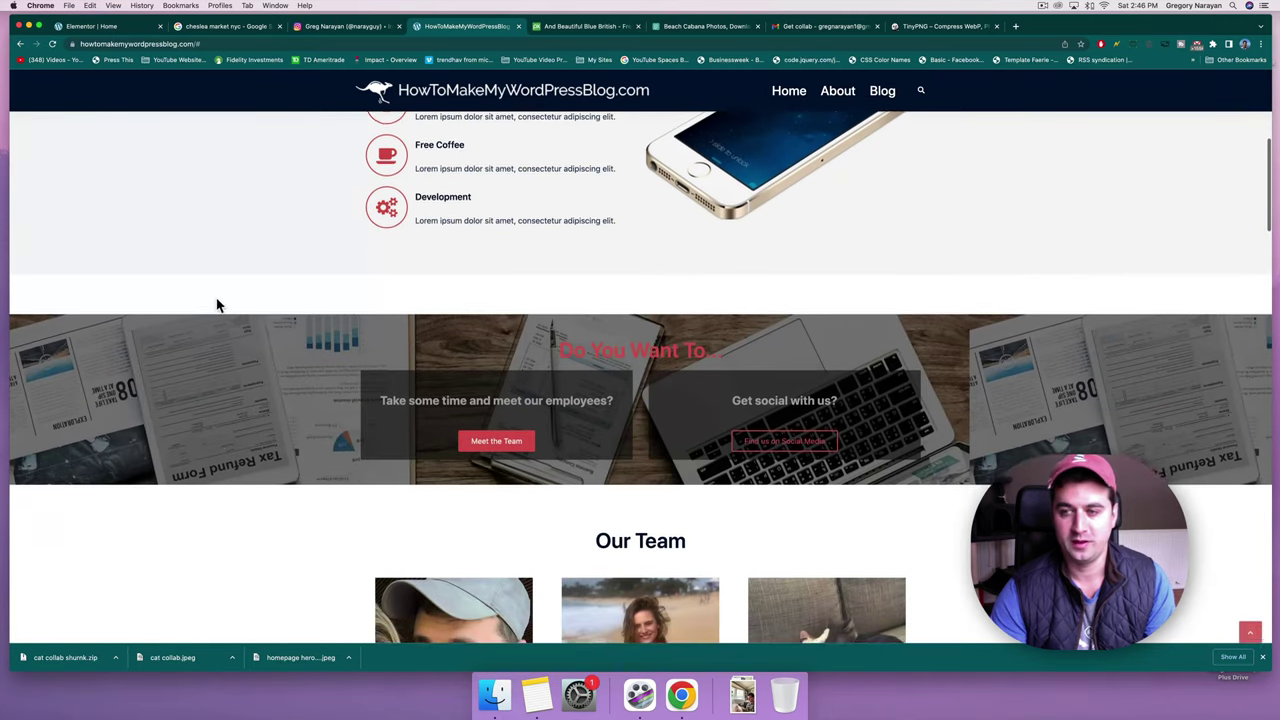
scroll(218, 305, down, 2)
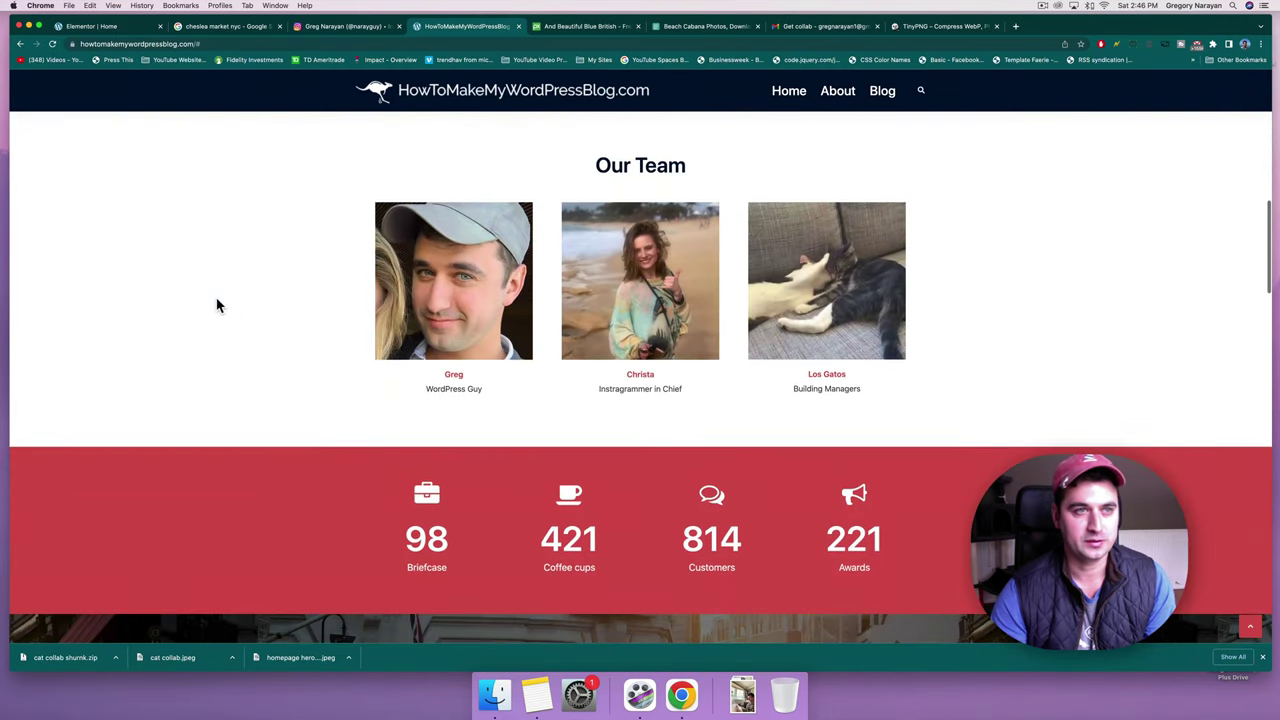
click(103, 28)
click(456, 28)
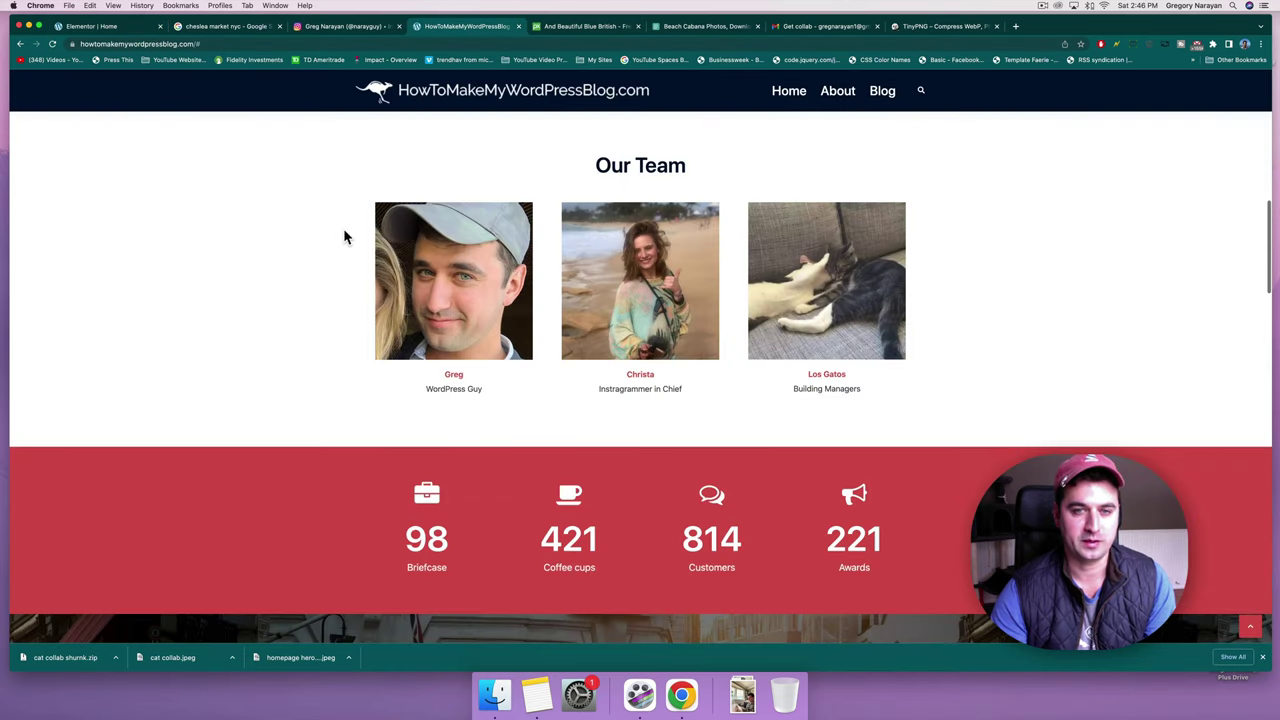
Change the site URL path to /wp-admin to load the admin Dashboard.
mouse_move(814, 287)
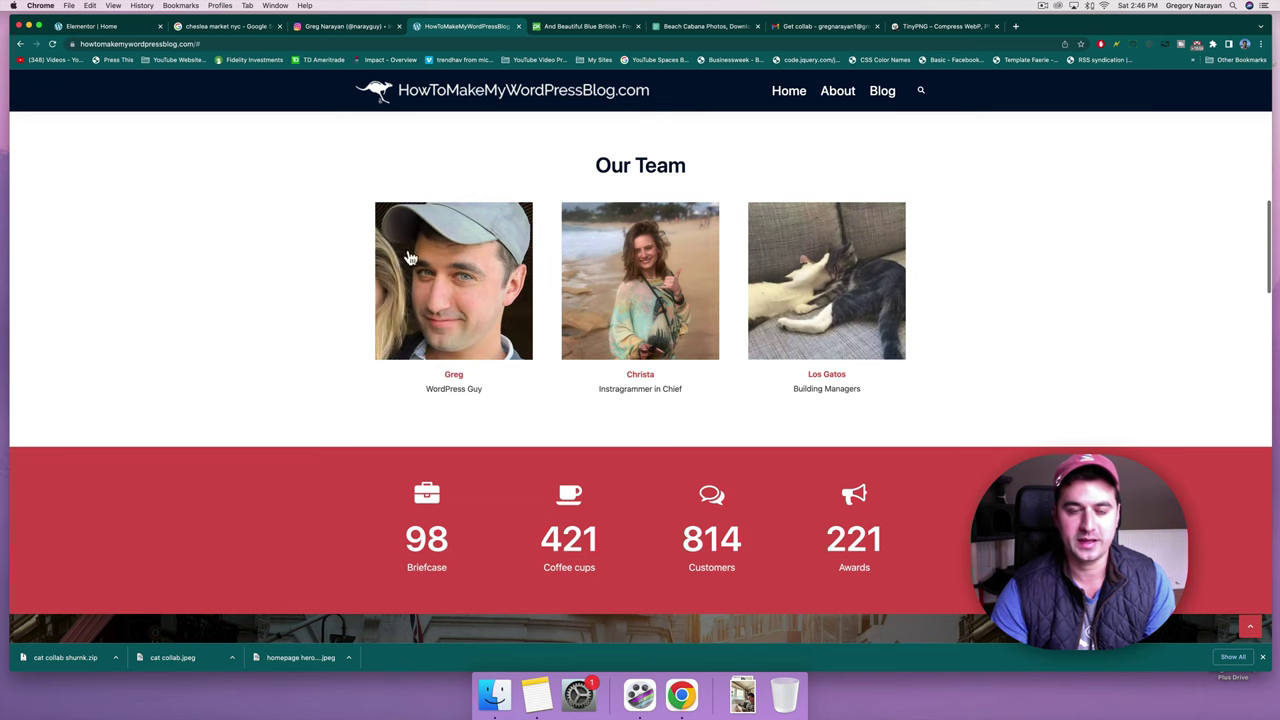
click(195, 43)
click(212, 43)
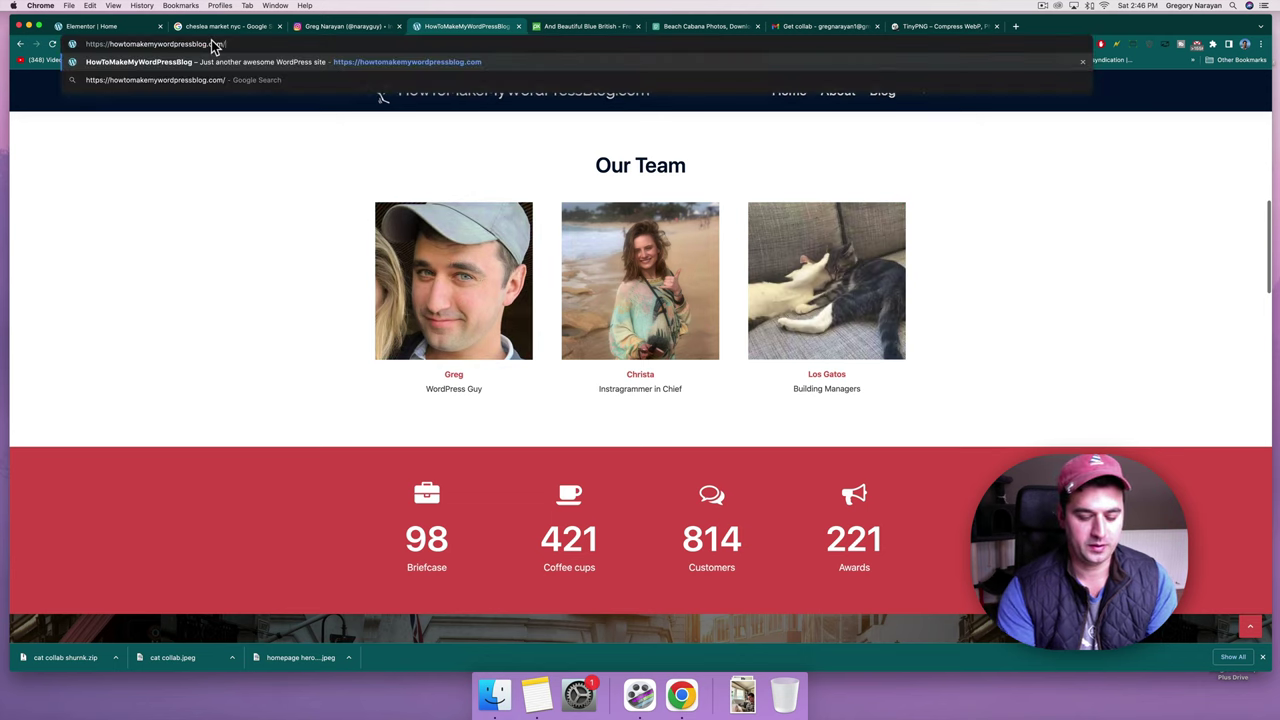
key(BackSpace)
text(wp-admin)
key(Return)
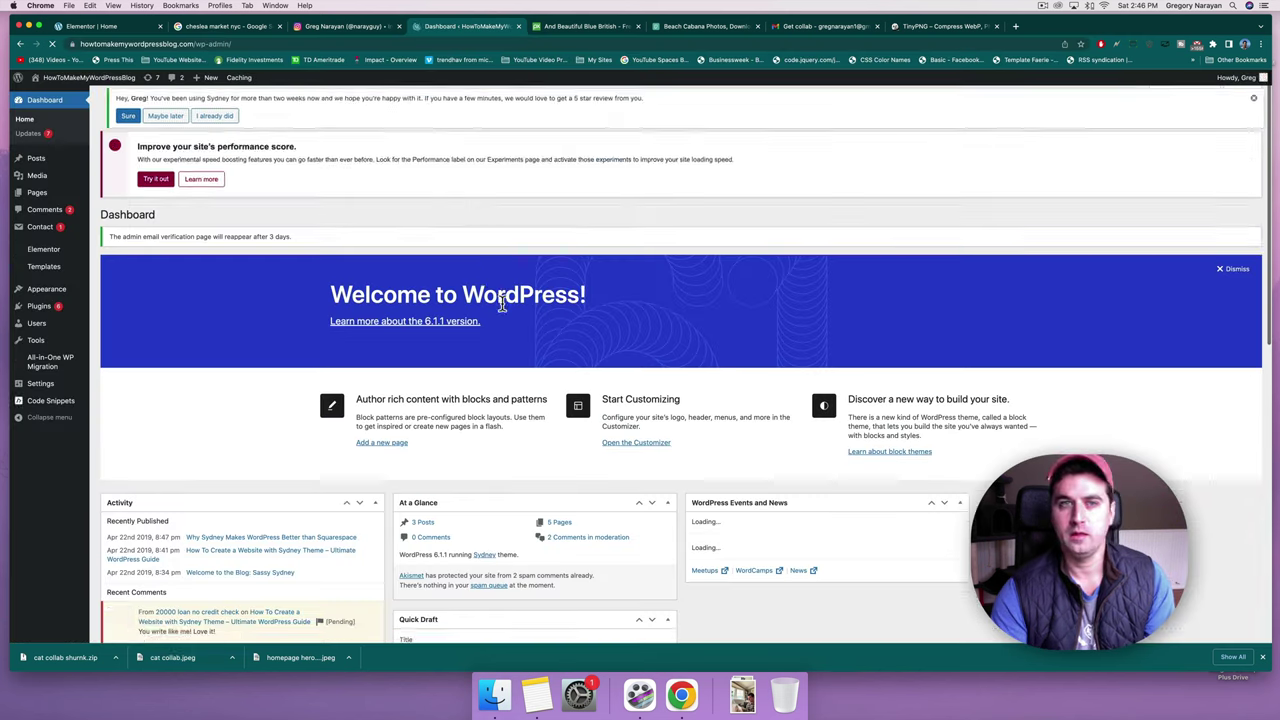
From the Media Library, save the woman's beach photo as blogger-in-chief.jpeg.
click(34, 175)
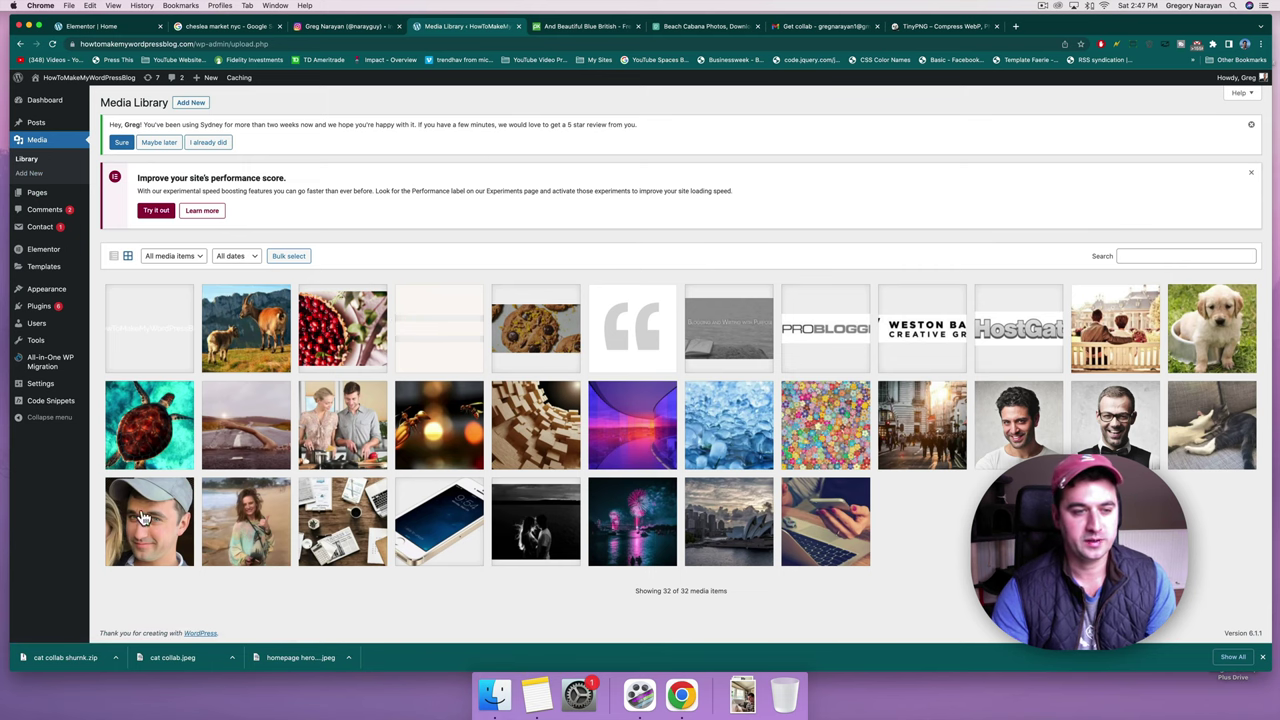
click(275, 527)
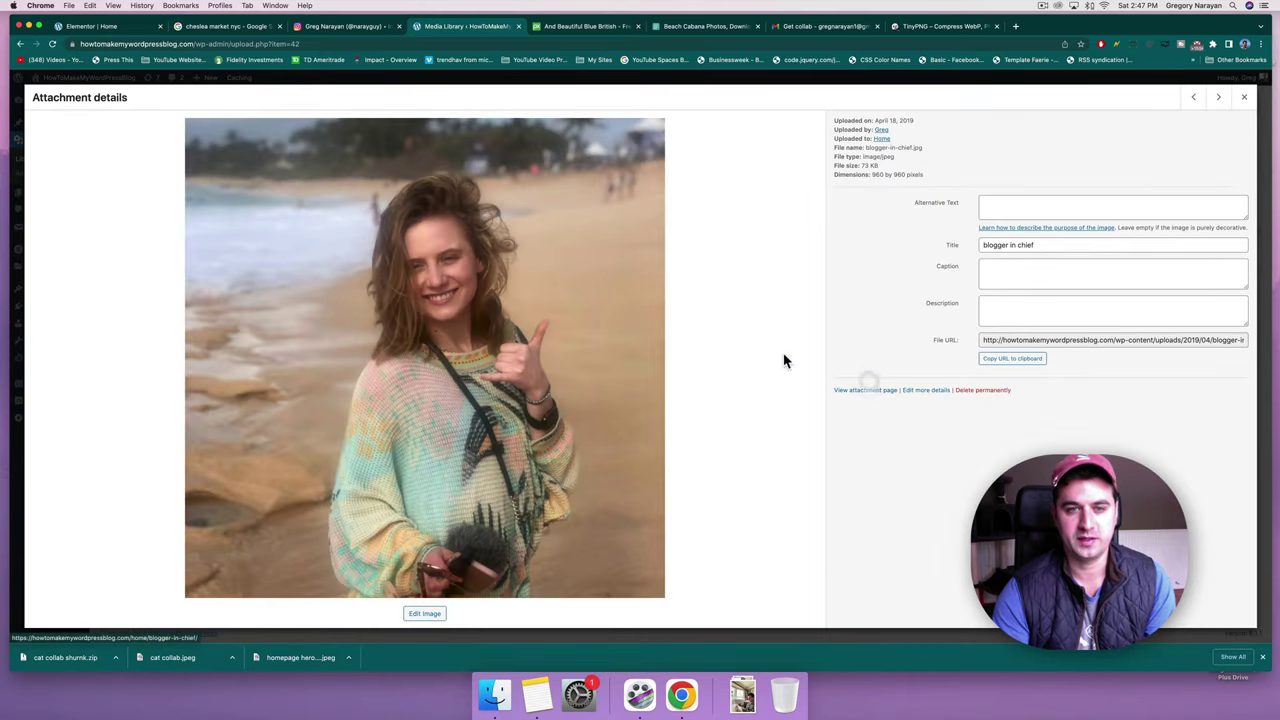
right_click(557, 241)
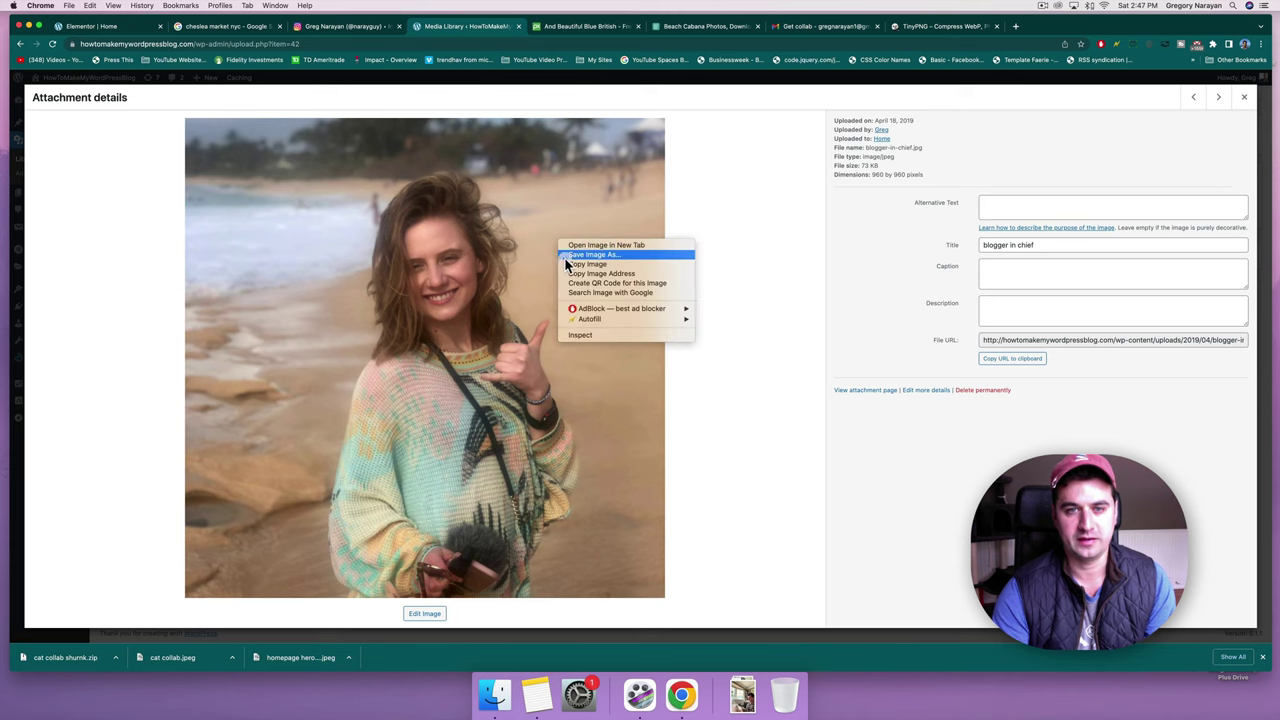
click(564, 258)
key(Return)
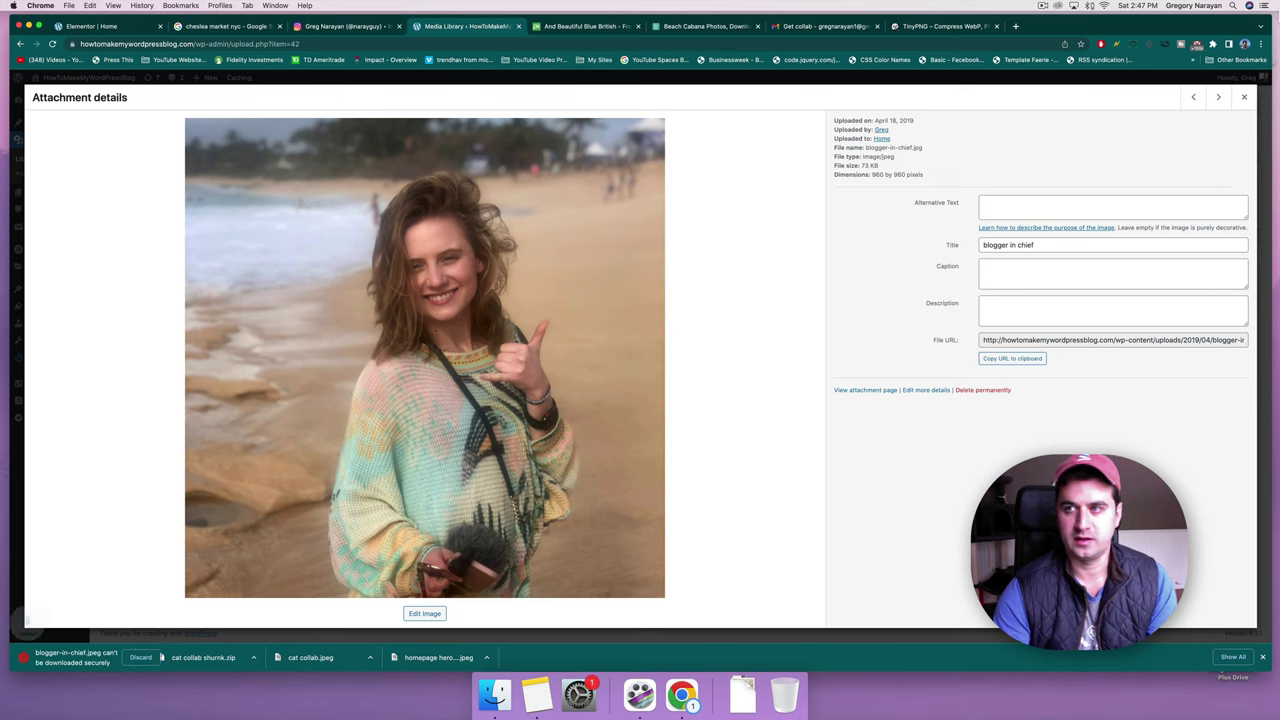
click(1243, 97)
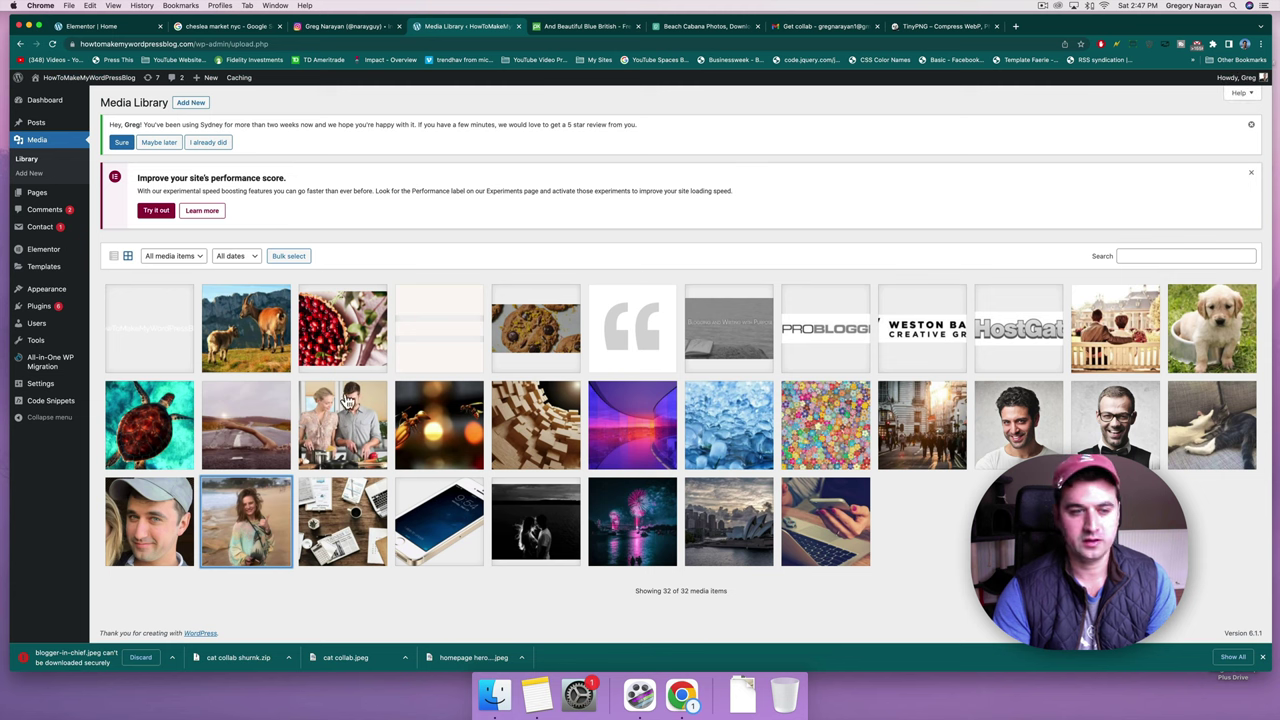
Save the cat photo from its attachment details to Downloads.
click(1220, 420)
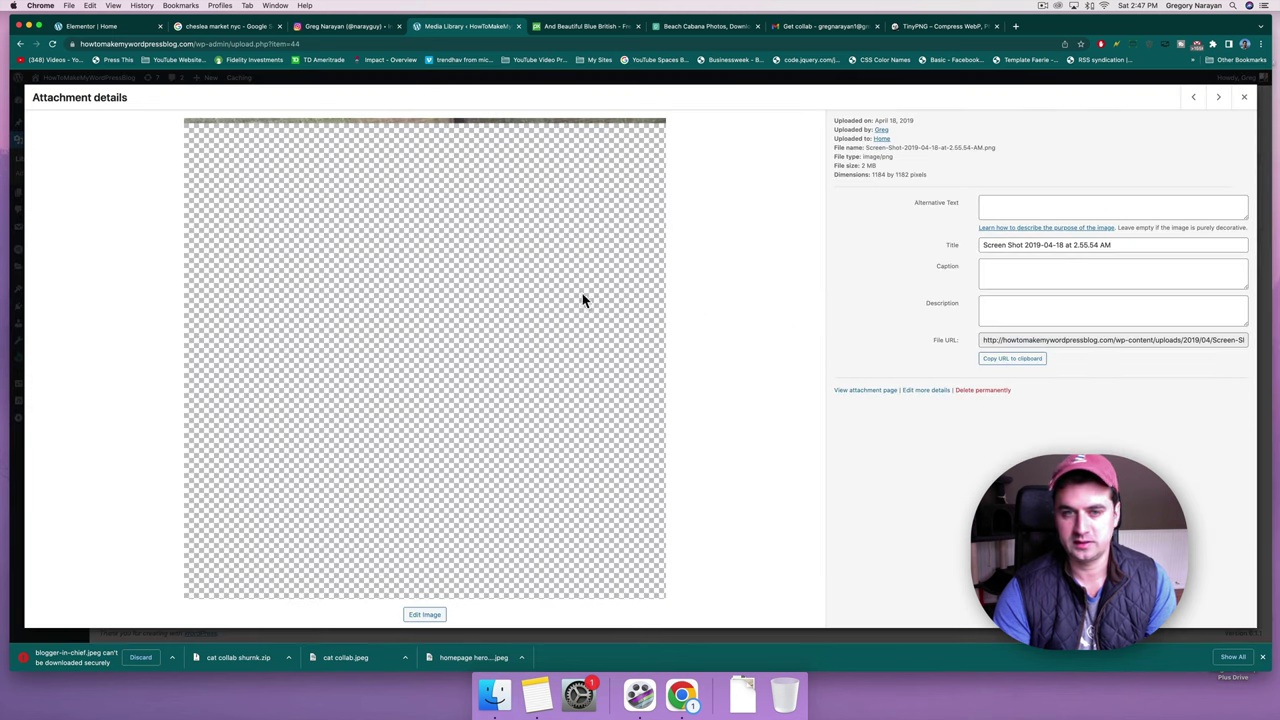
right_click(394, 257)
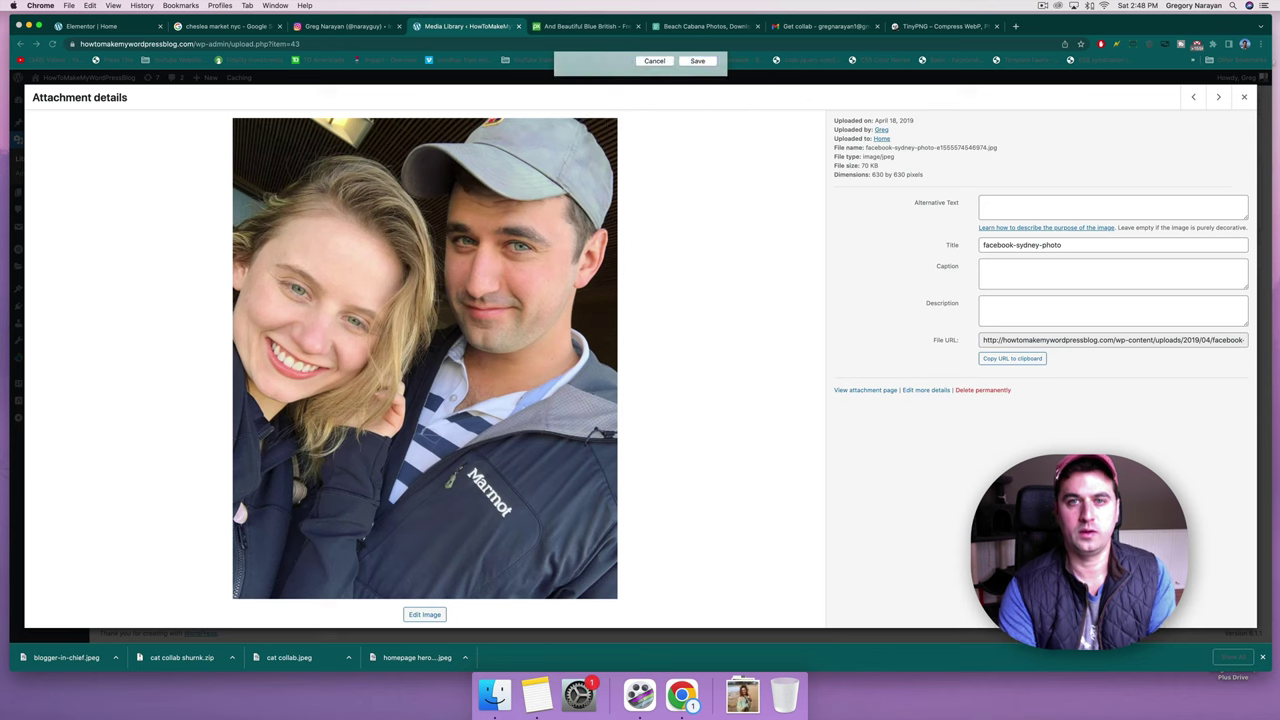
key(Return)
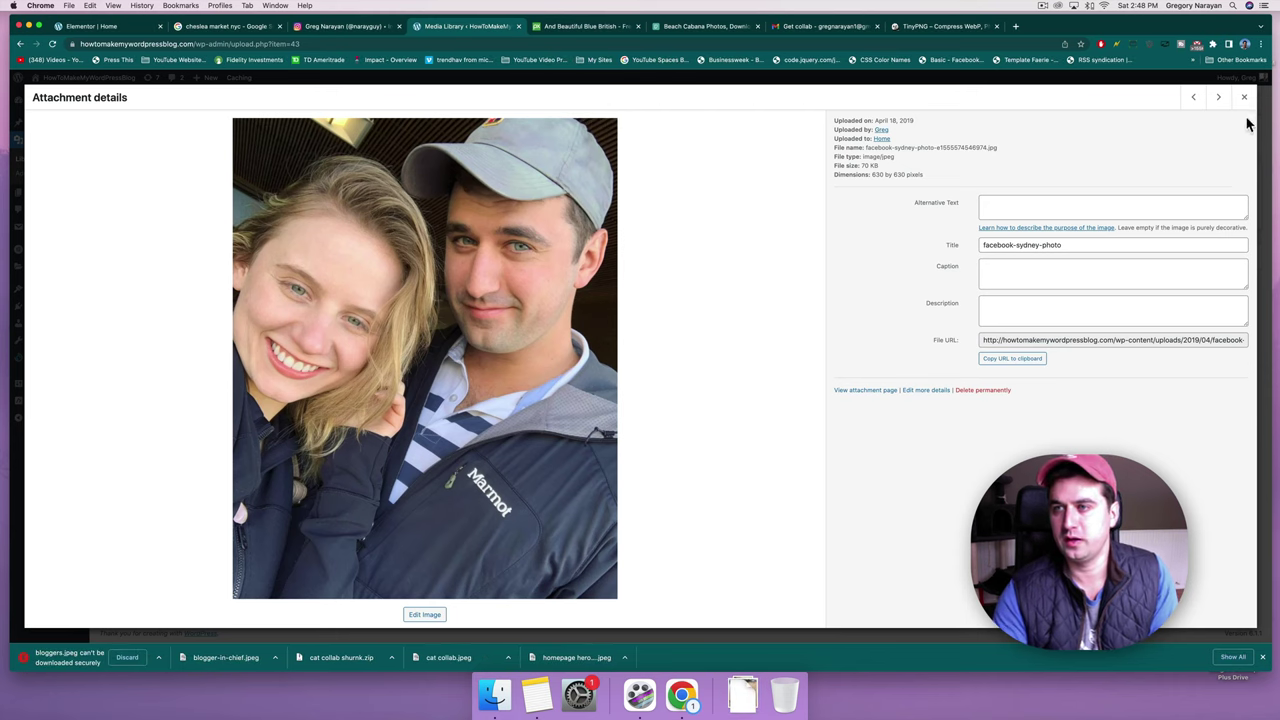
click(1243, 97)
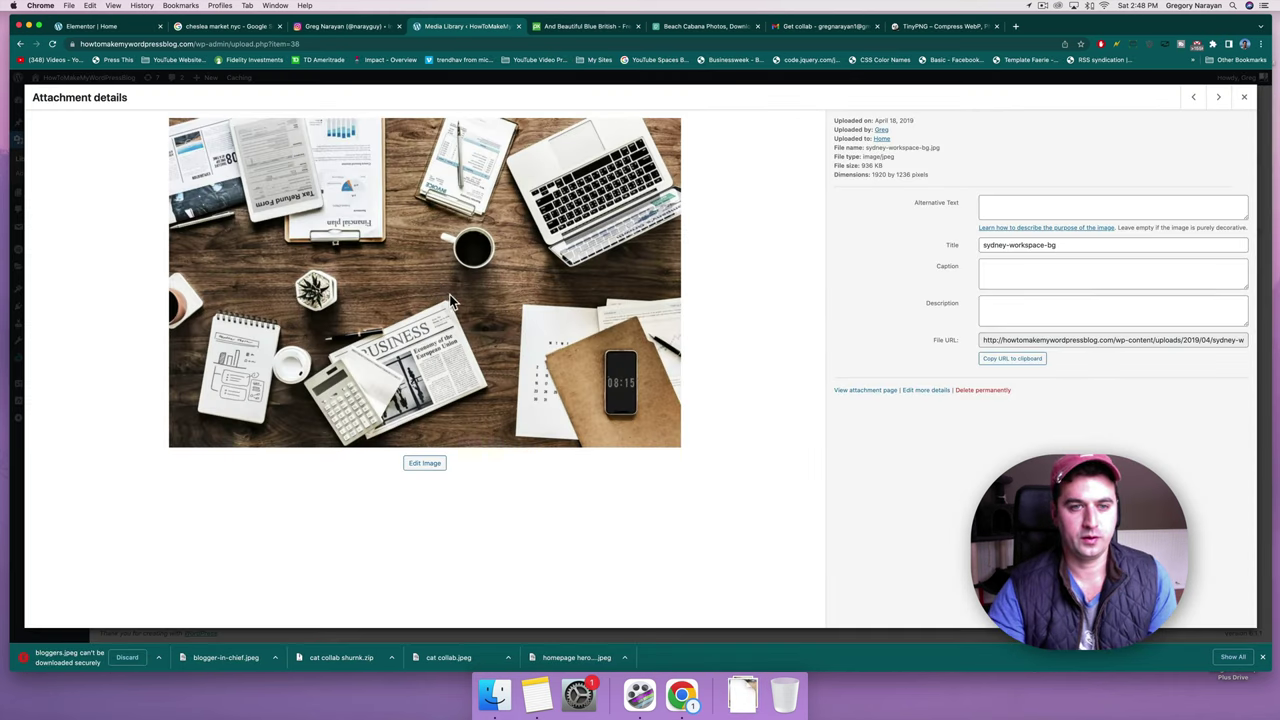
Save the workspace photo to Downloads as 'coffee work station'.
right_click(424, 266)
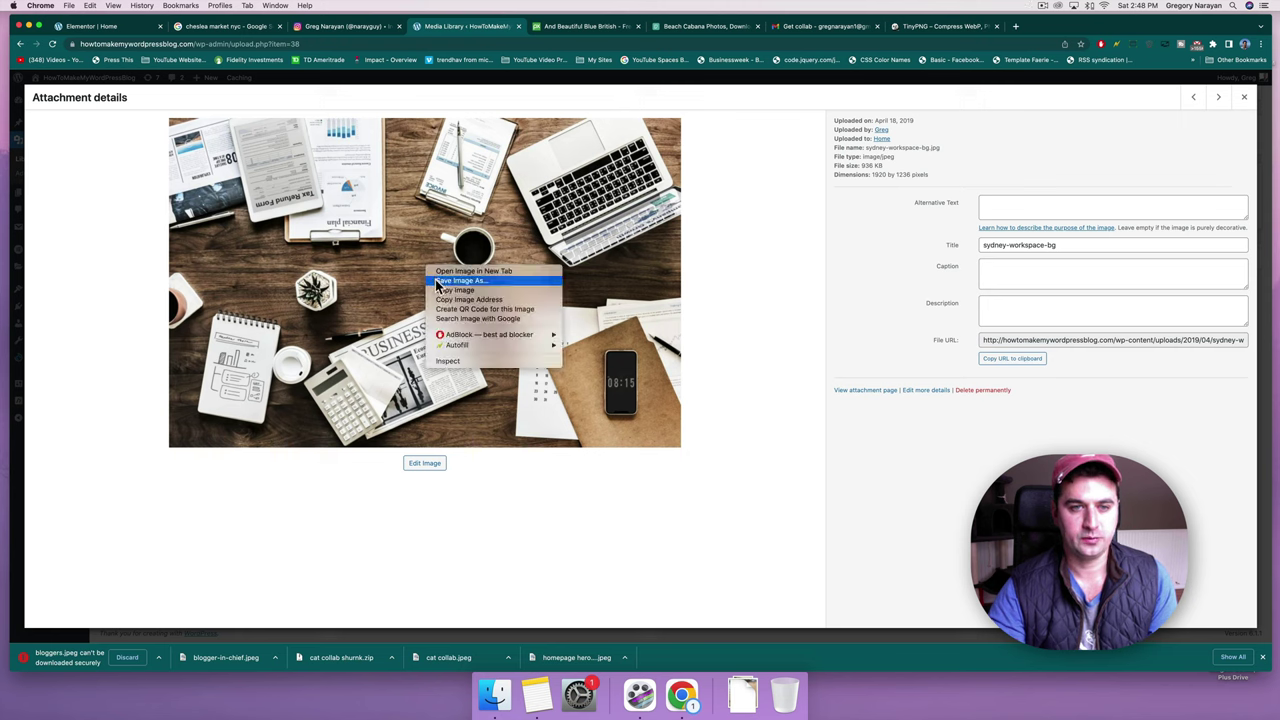
click(435, 279)
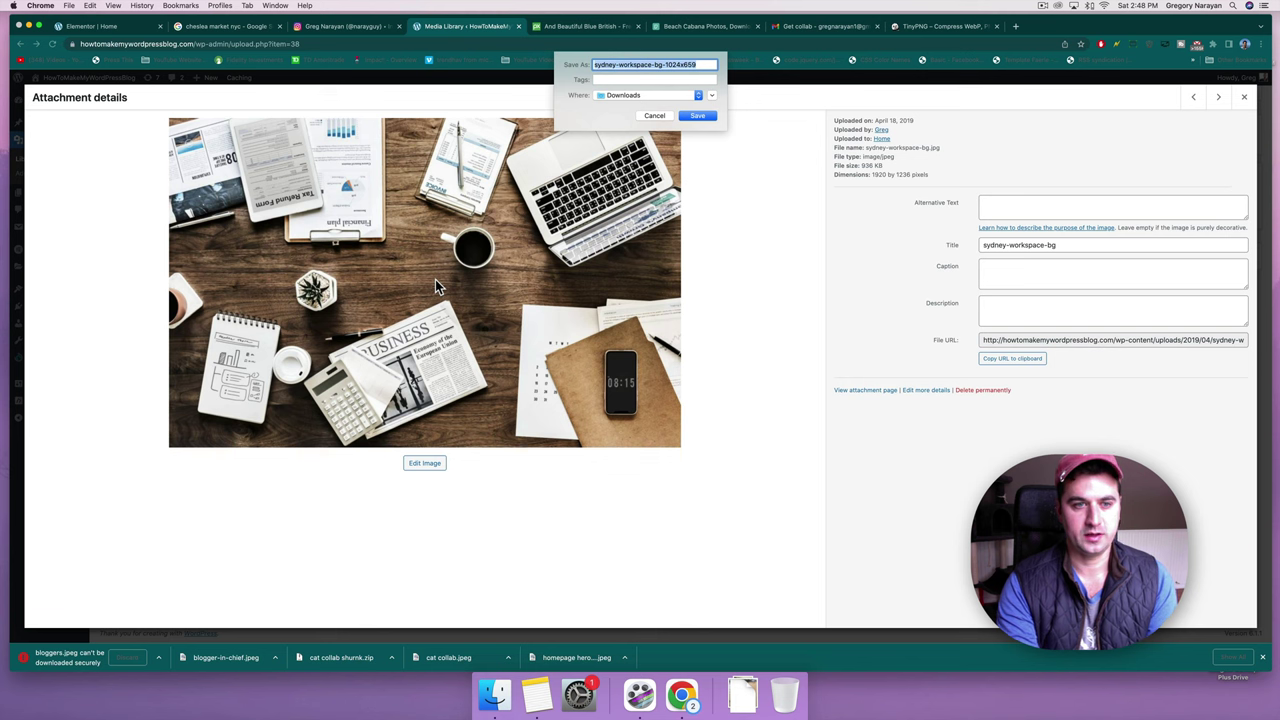
text(coffee work station)
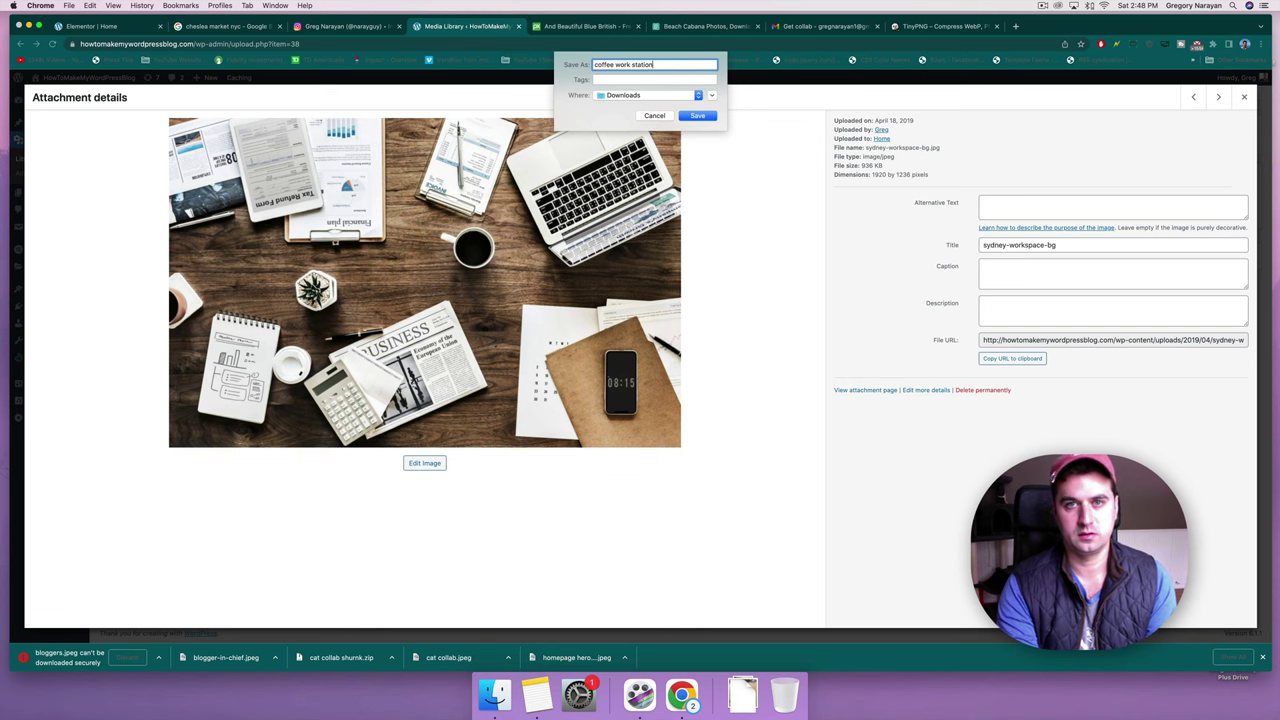
key(Return)
click(1244, 97)
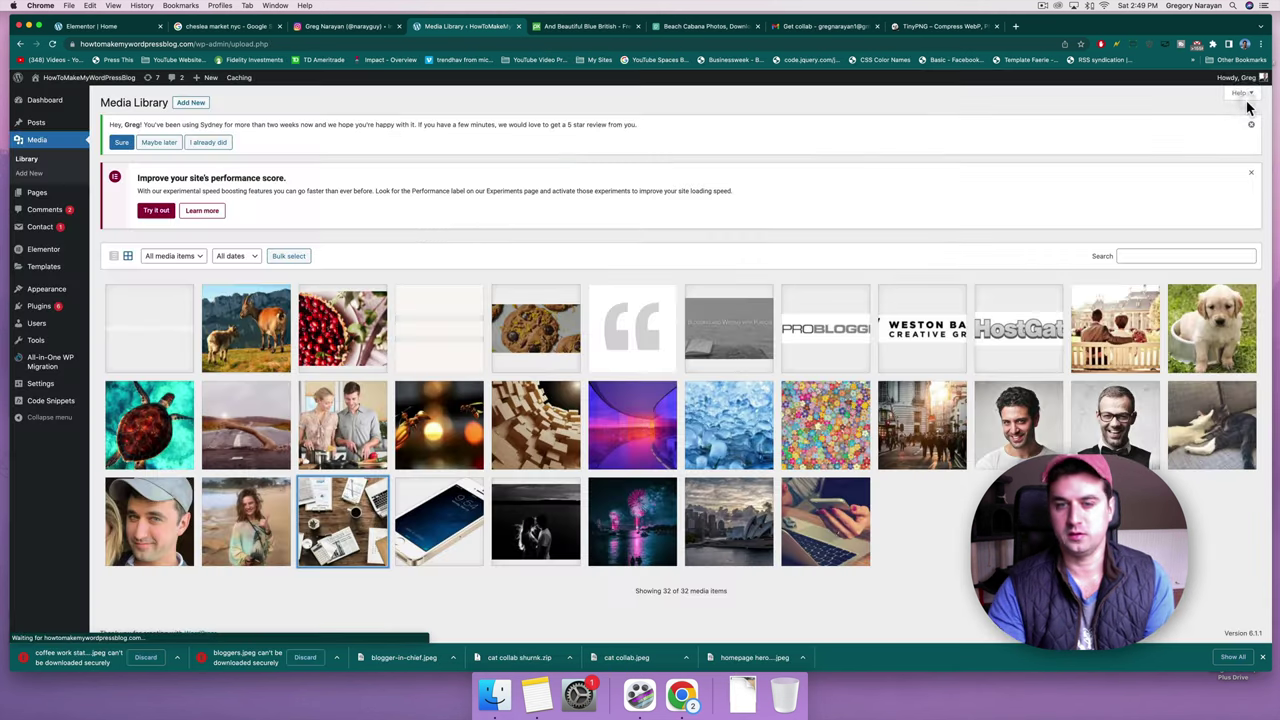
Save the bees photo to Downloads, then go back to the Elementor homepage editor.
click(438, 424)
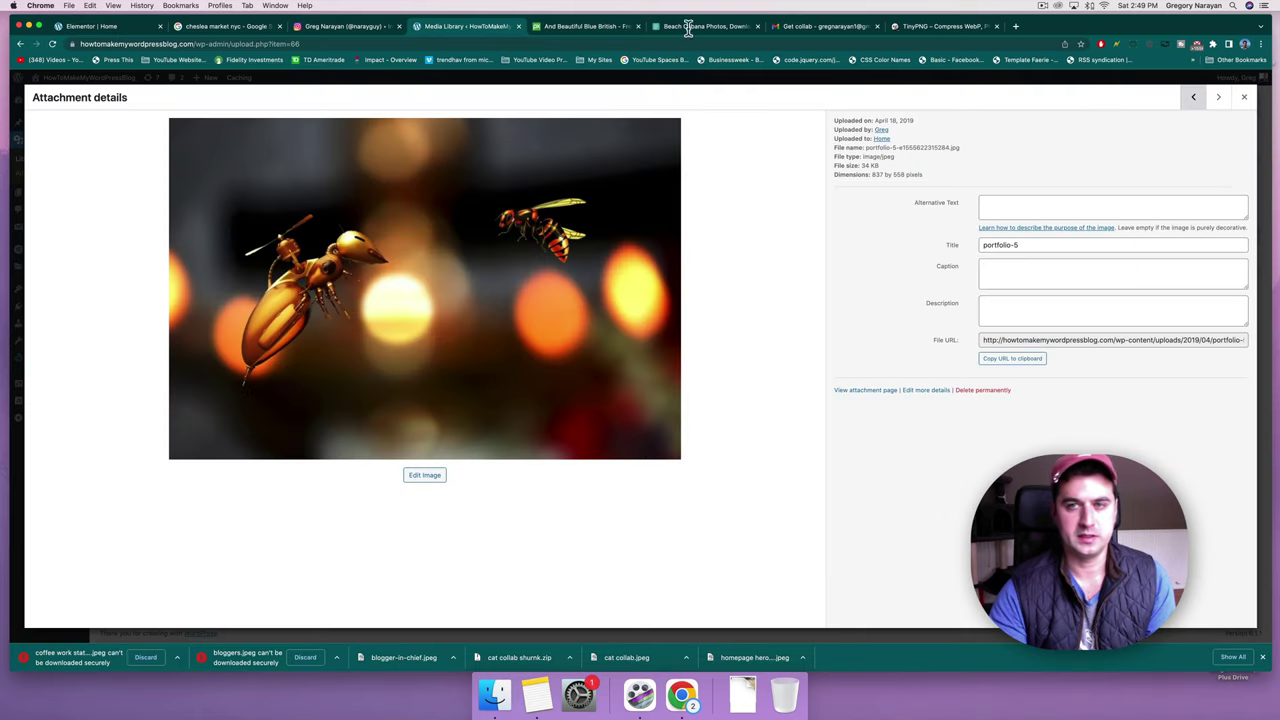
click(1244, 97)
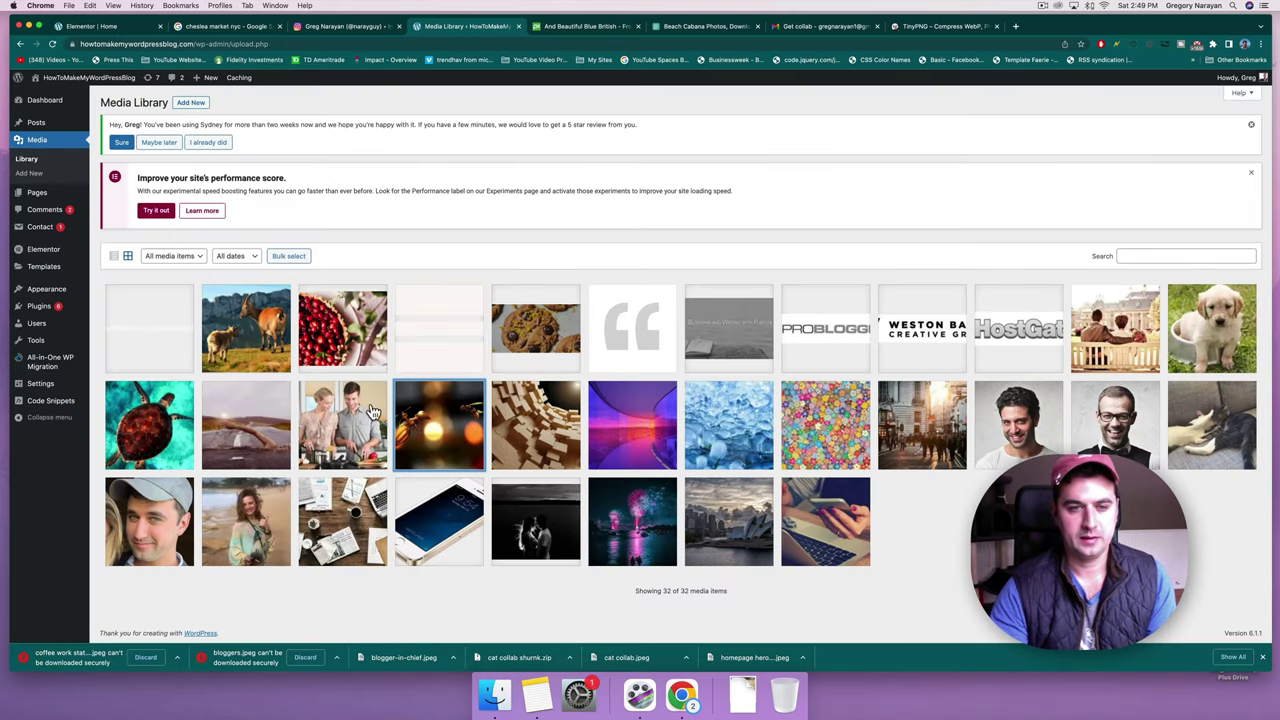
right_click(443, 411)
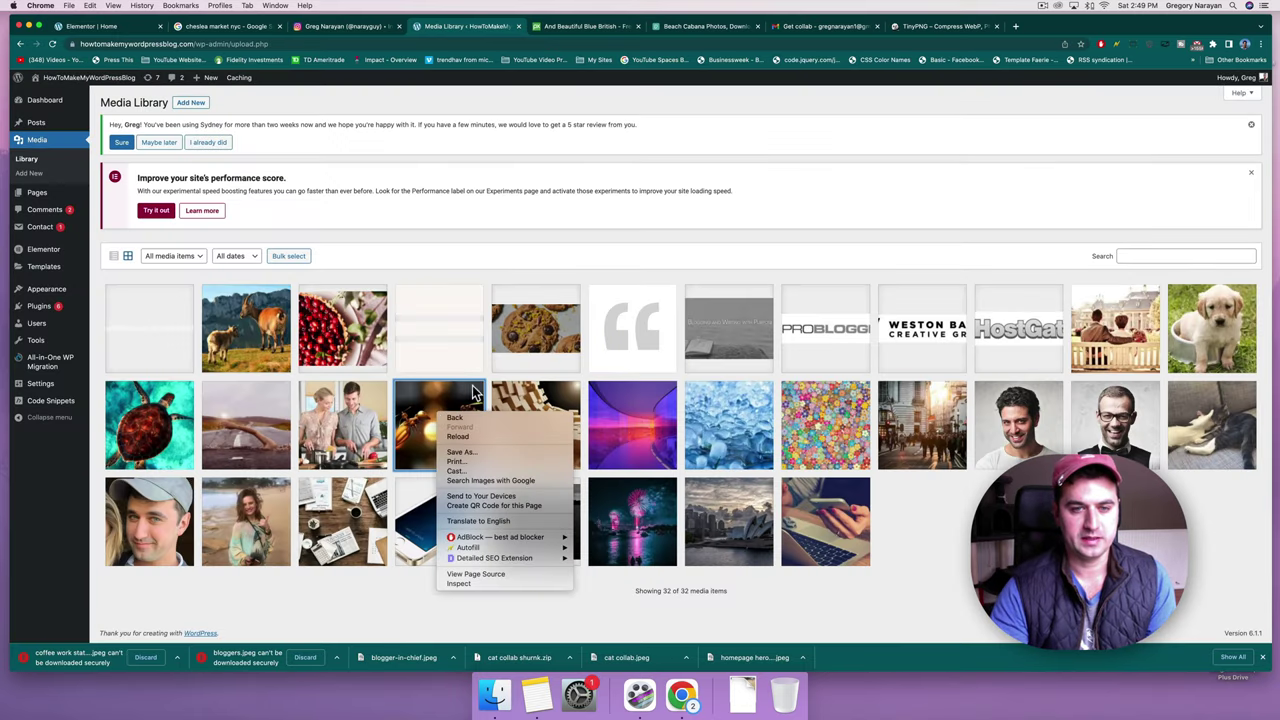
click(491, 380)
click(454, 397)
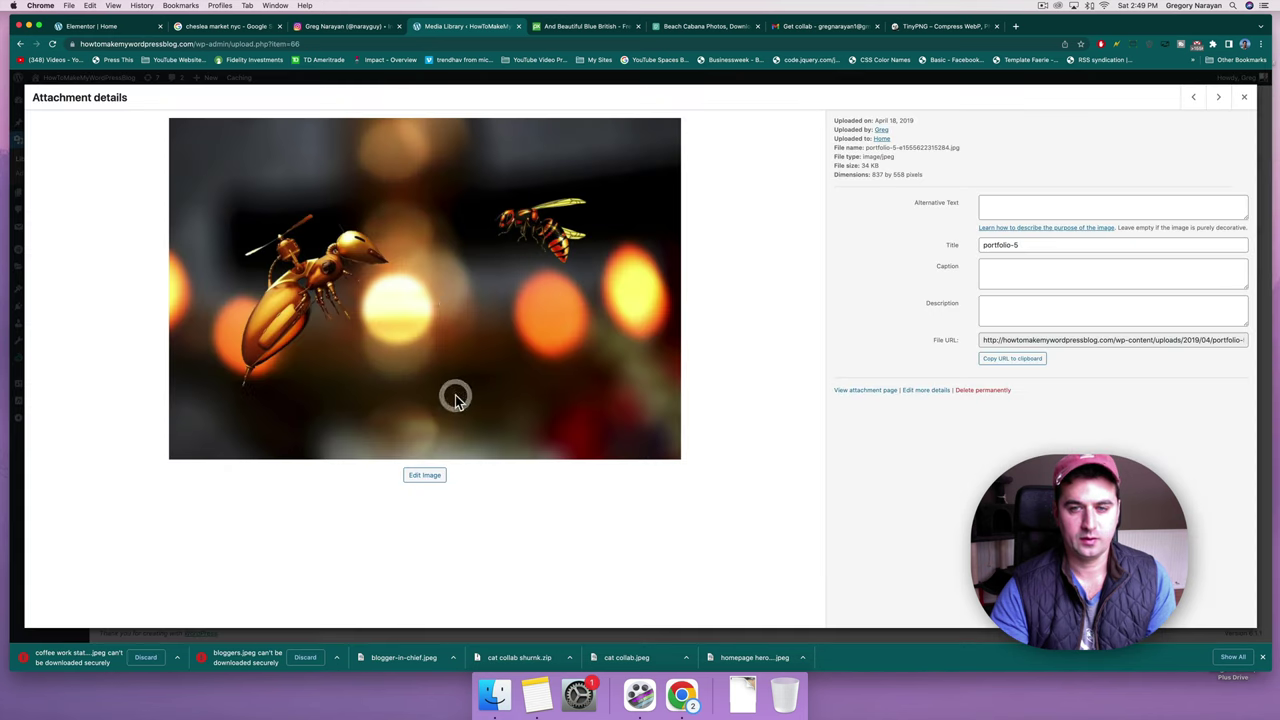
right_click(449, 281)
click(456, 298)
key(Right)
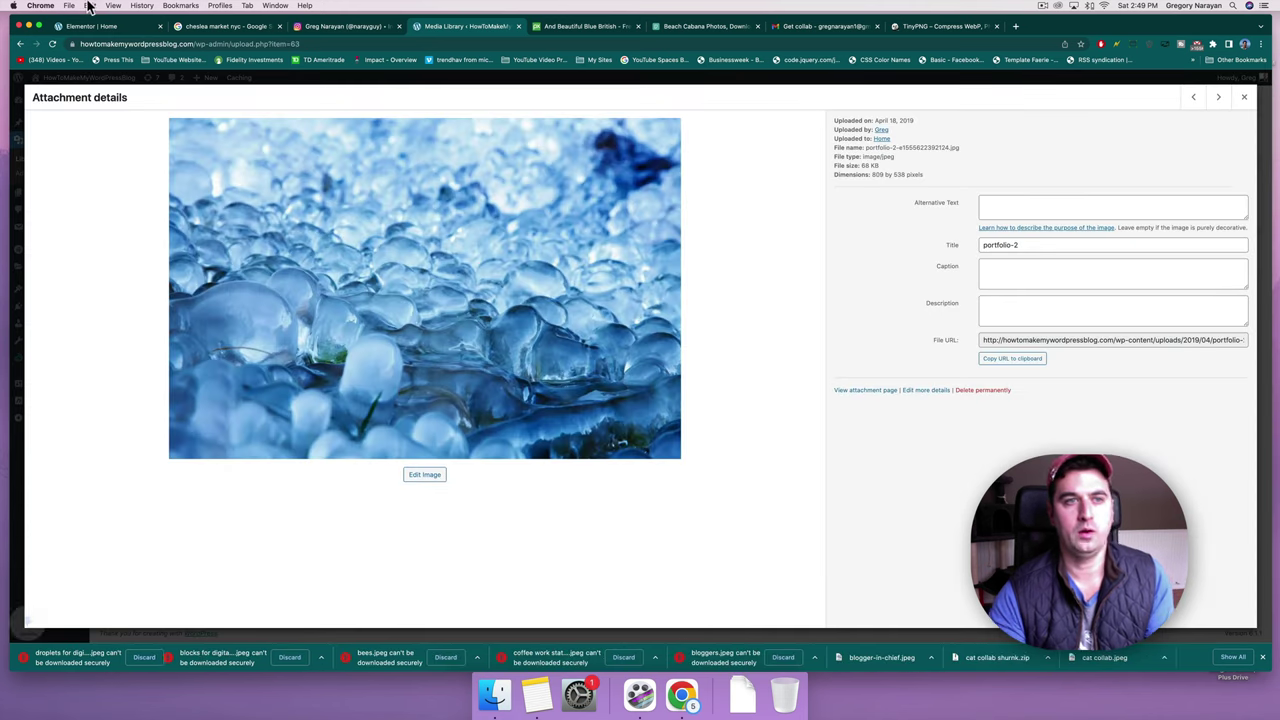
click(88, 27)
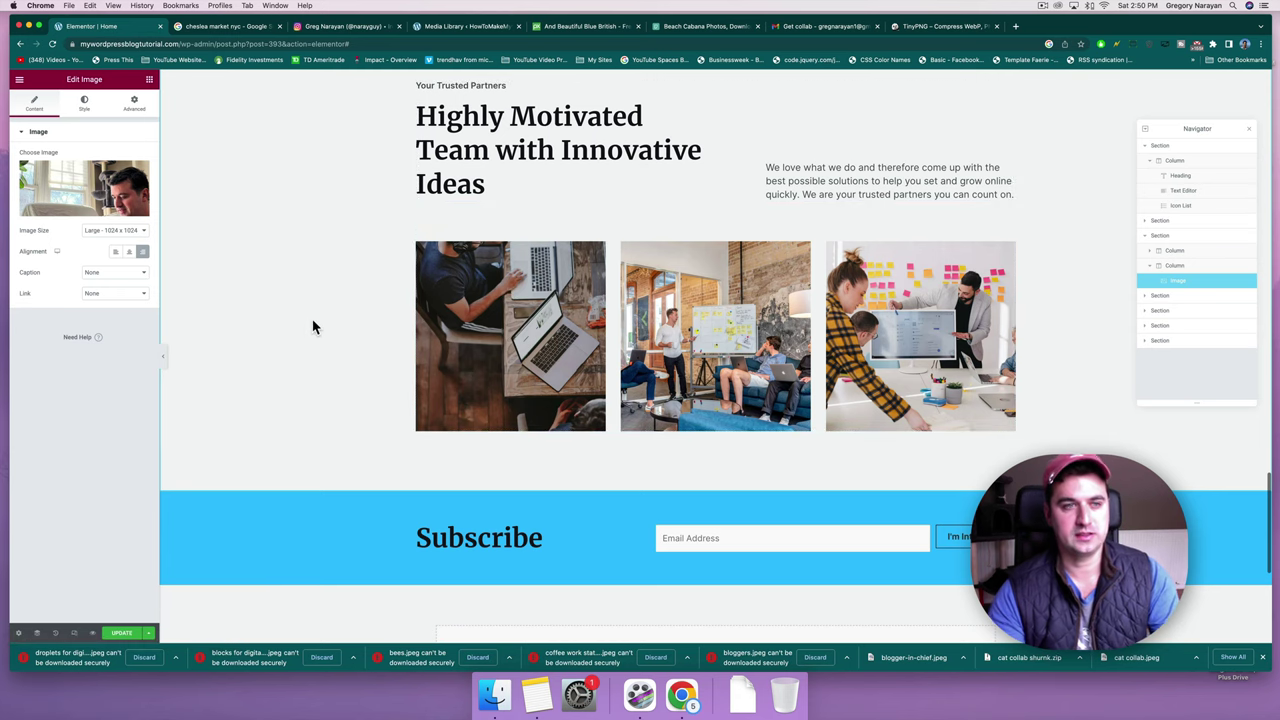
Preview the three current team gallery photos in the lightbox, then close it.
click(477, 300)
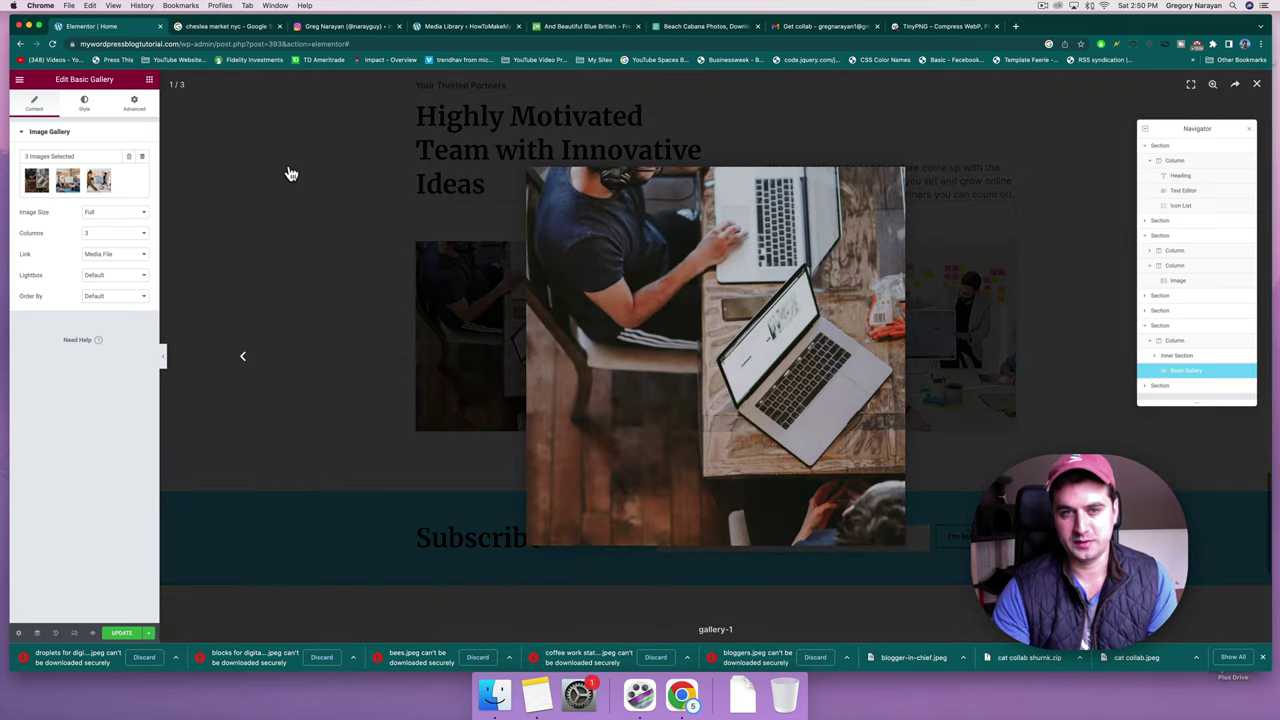
click(178, 167)
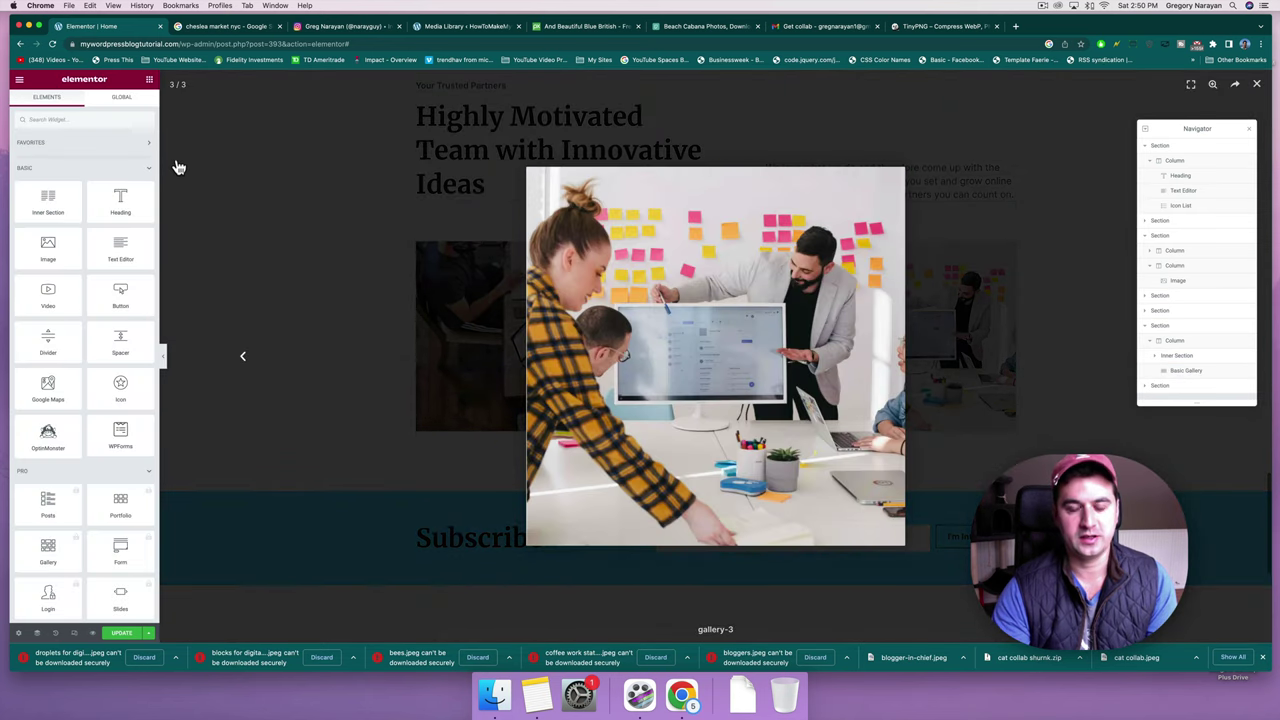
click(240, 355)
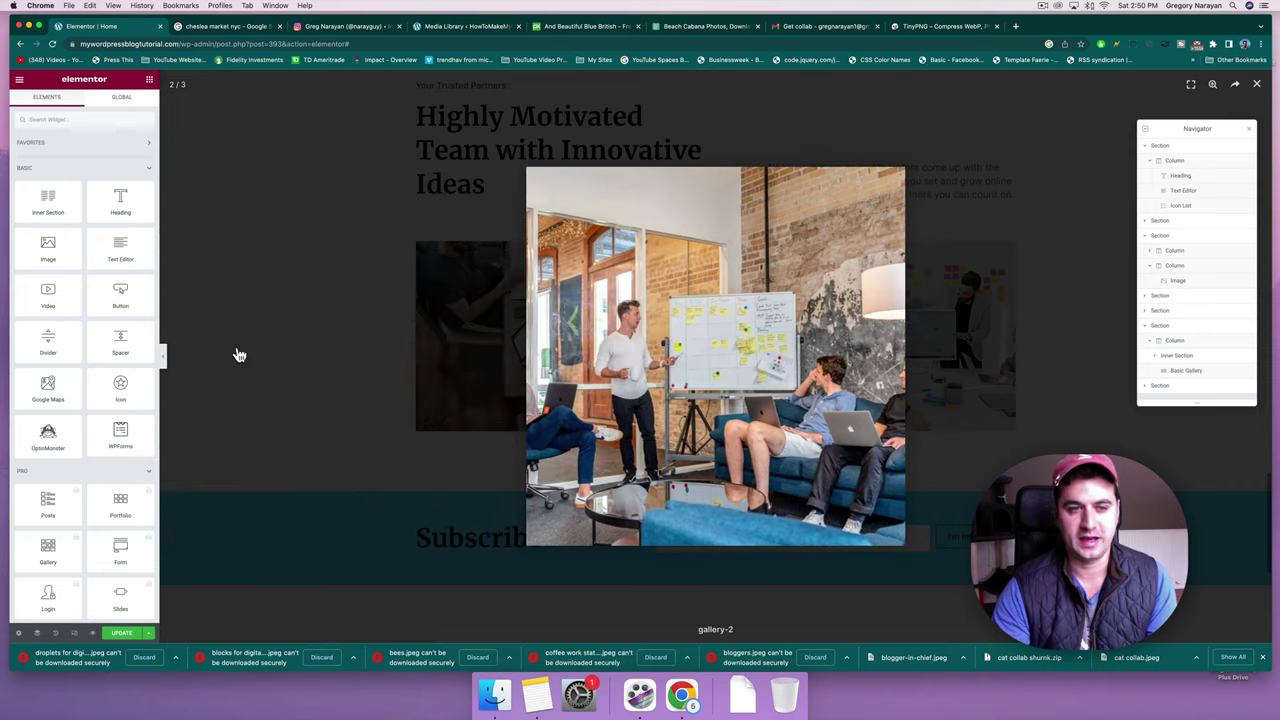
click(240, 356)
click(241, 360)
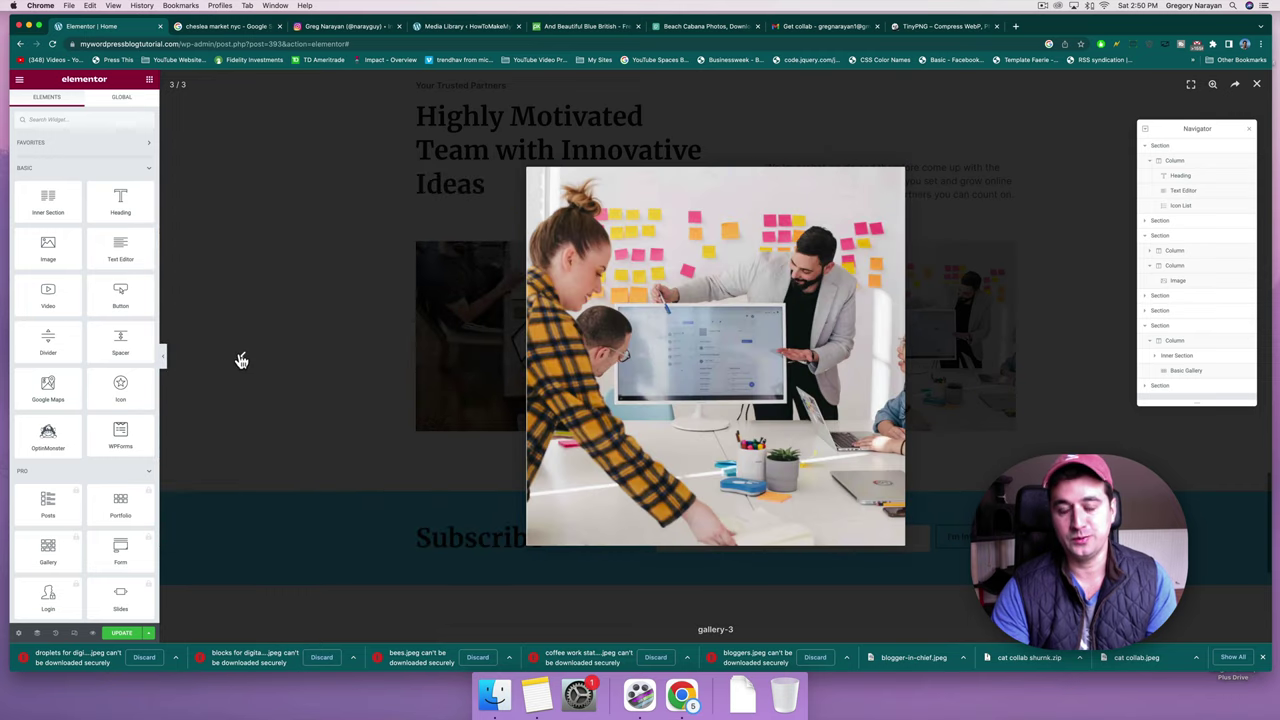
click(240, 358)
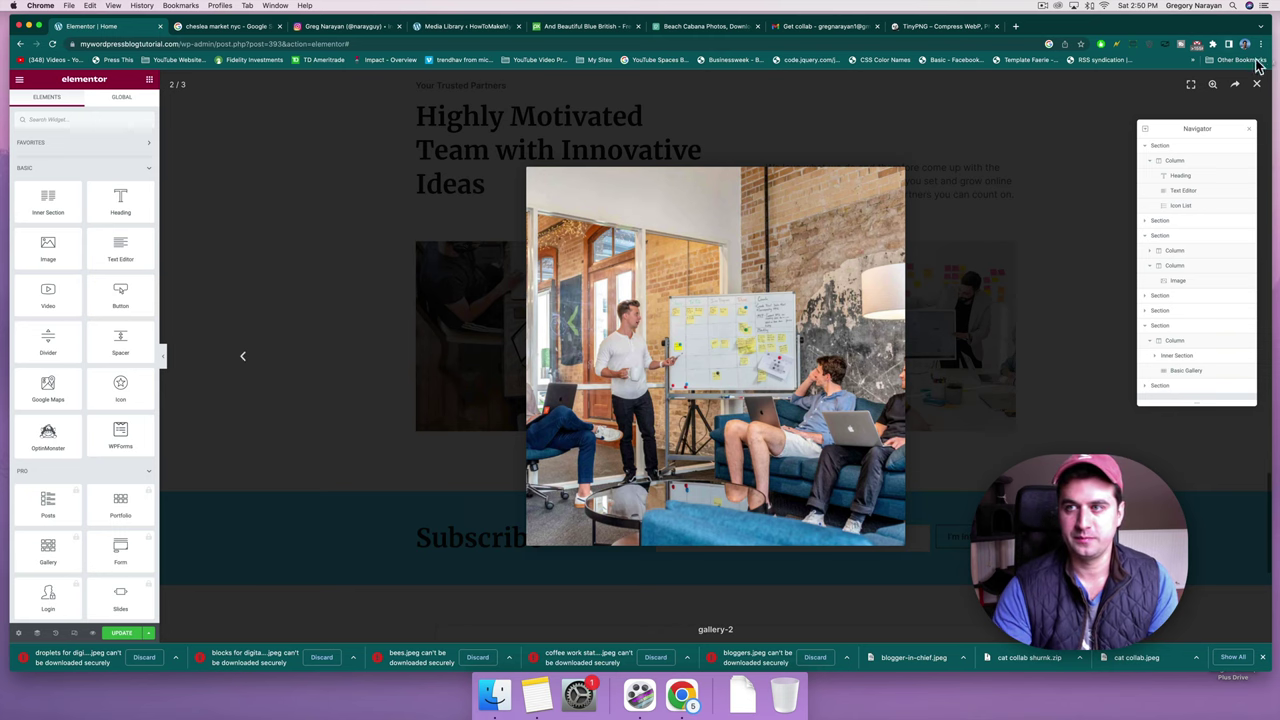
click(1258, 86)
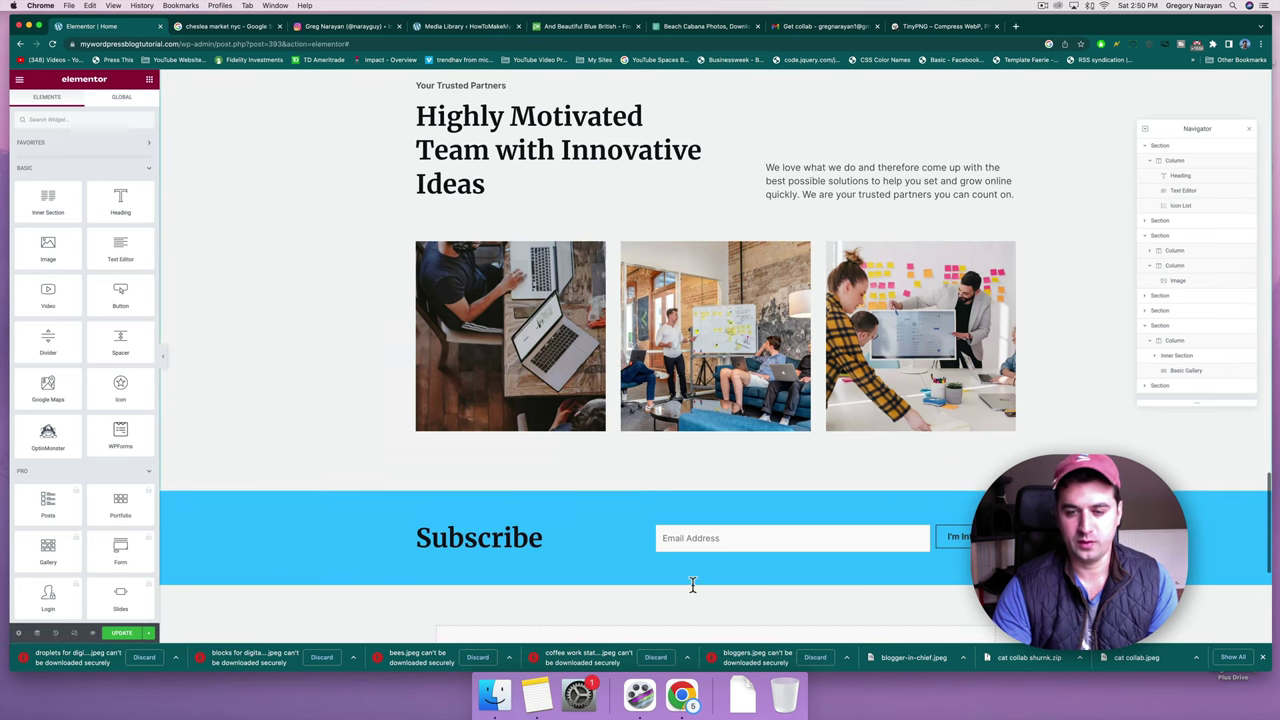
Keep the flagged bloggers, coffee work station, bees and other blocked downloads.
click(848, 662)
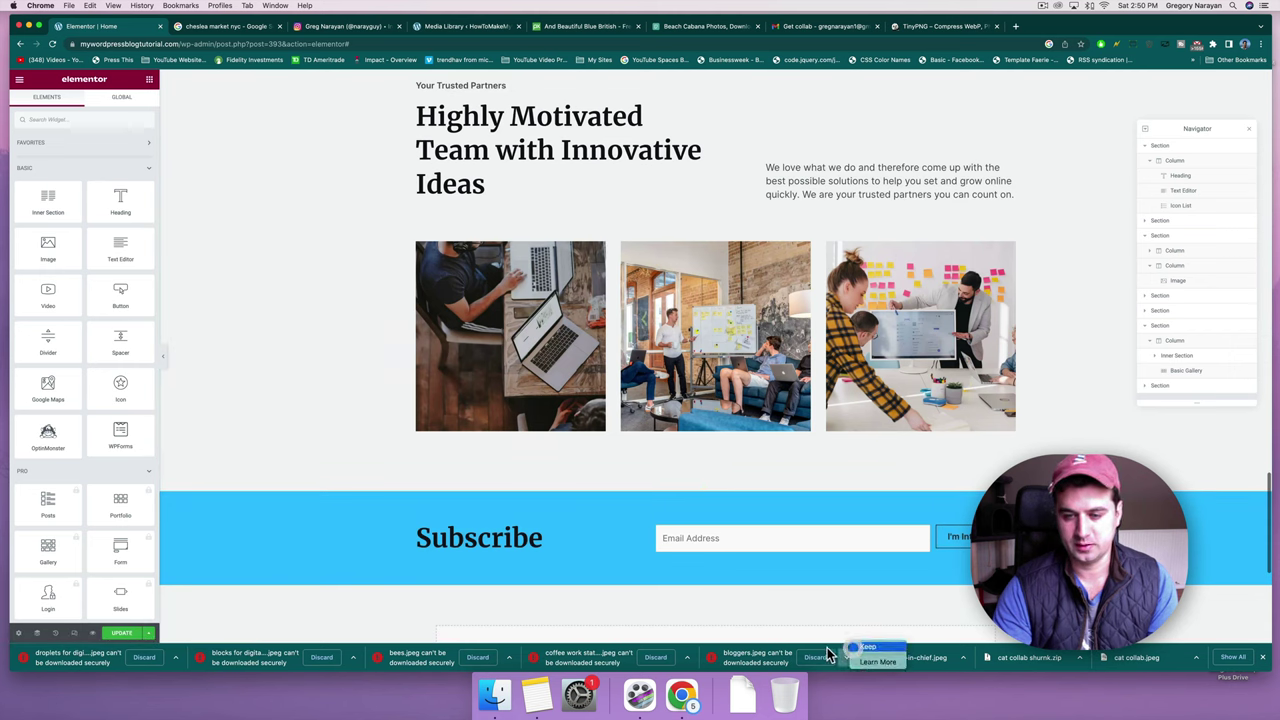
click(838, 652)
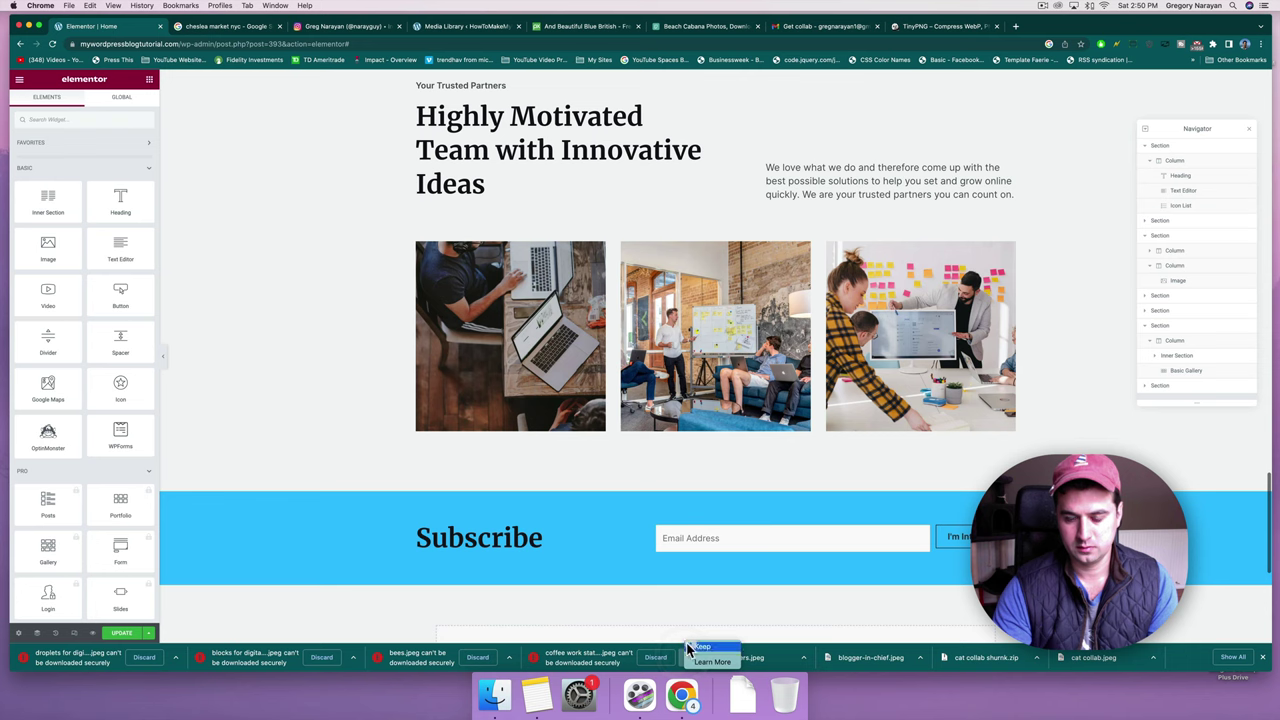
click(688, 648)
click(509, 657)
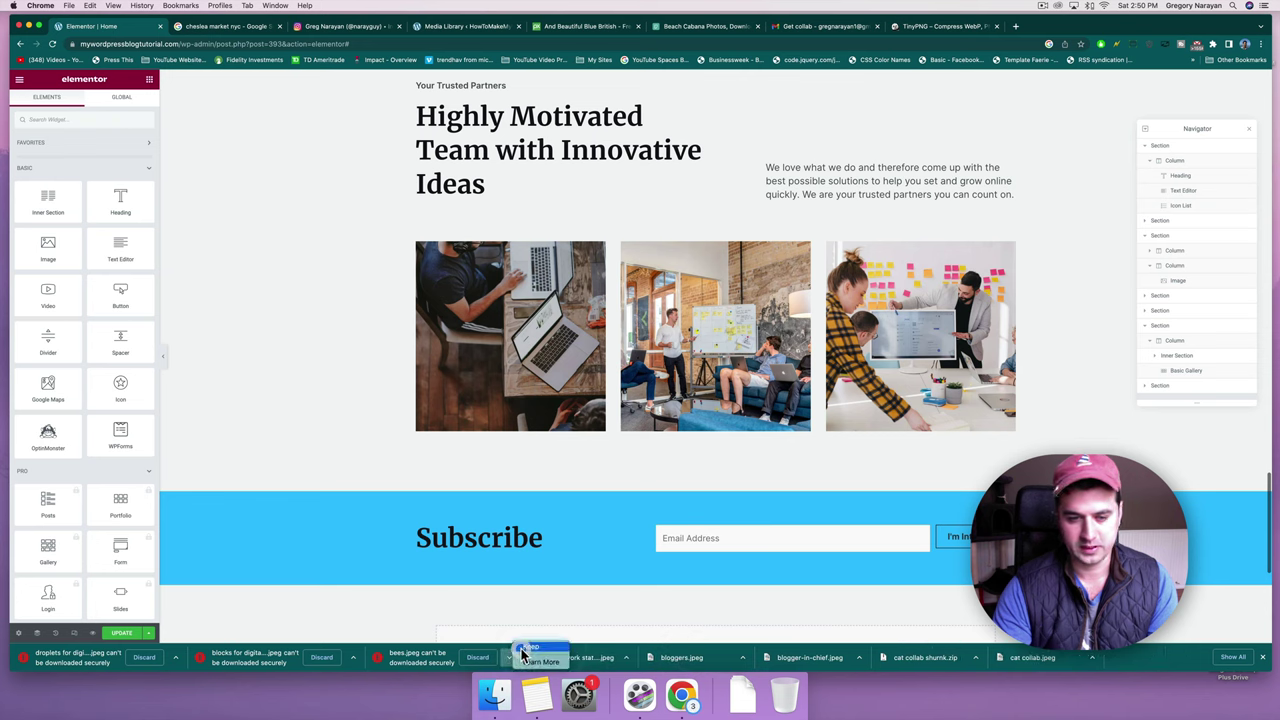
click(521, 648)
click(353, 657)
click(372, 648)
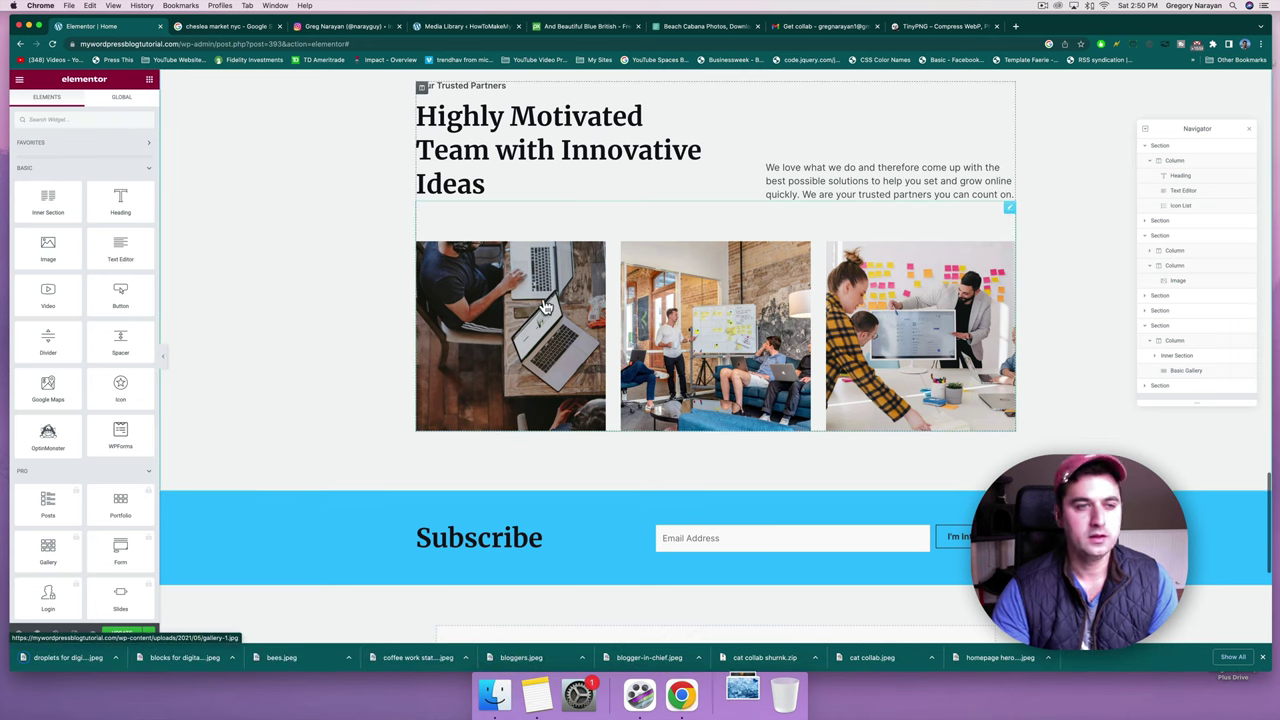
Open the team gallery's image picker on the Upload Files view.
click(468, 272)
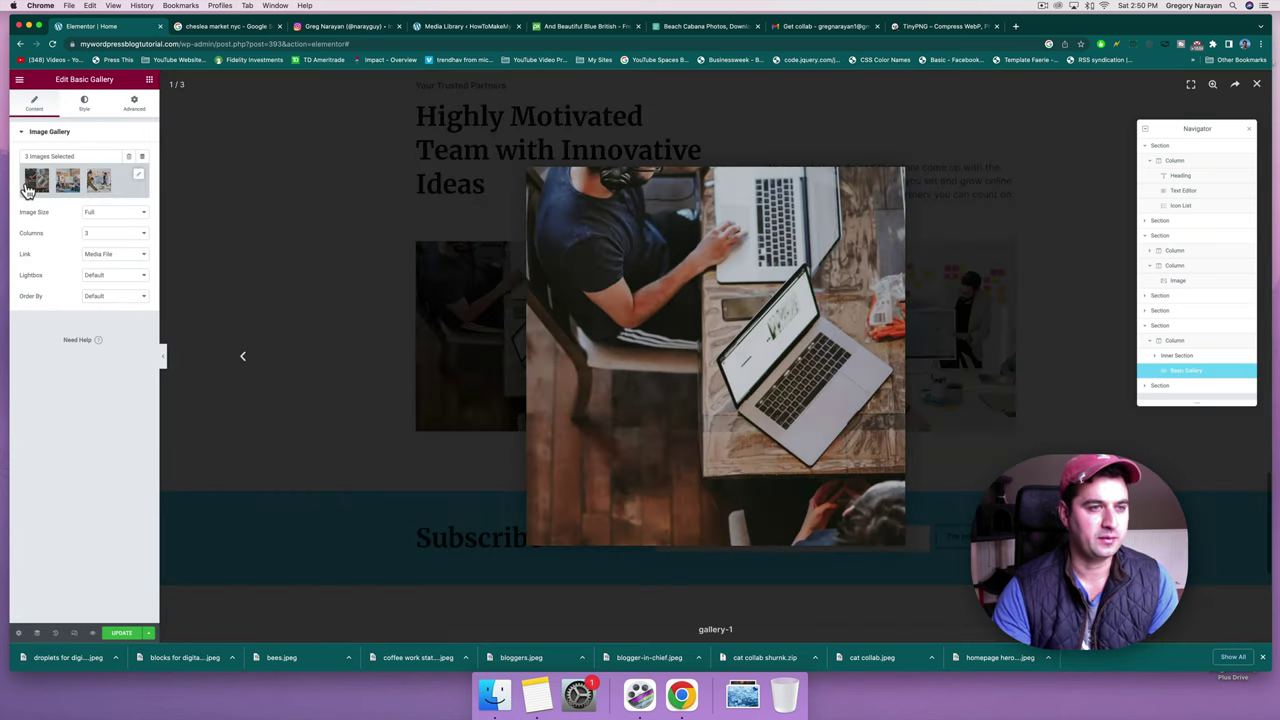
click(140, 179)
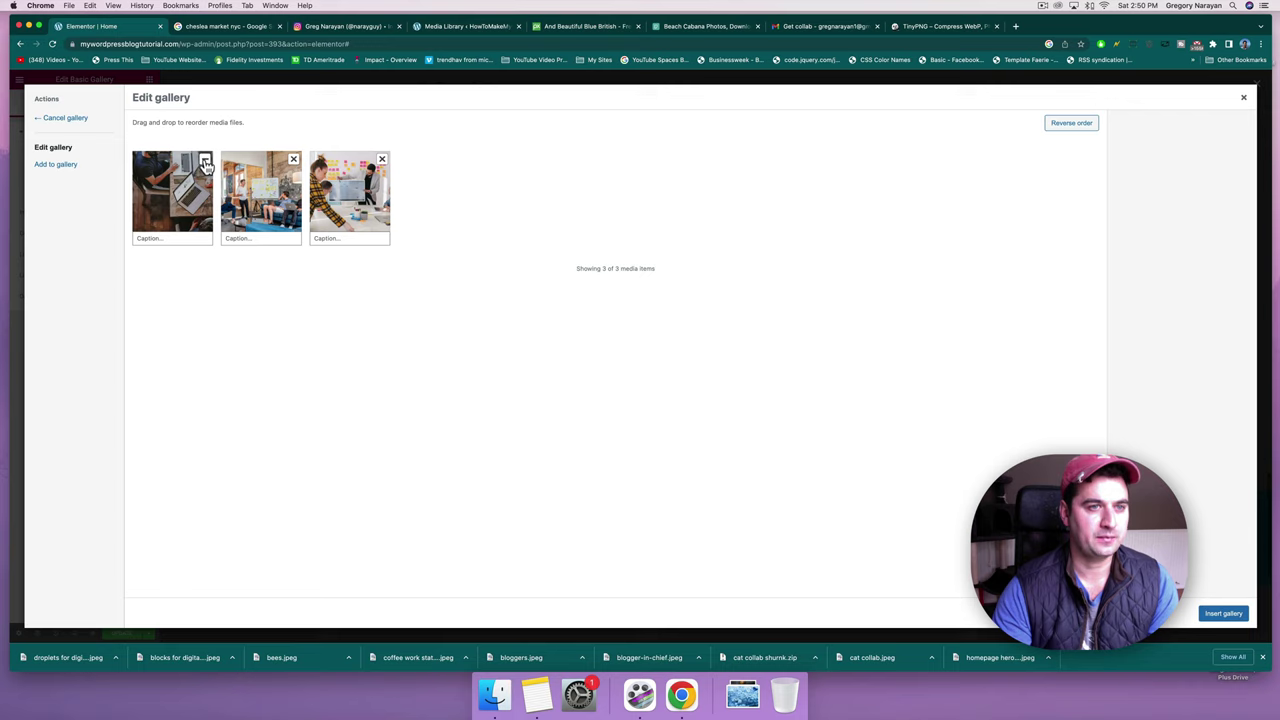
click(57, 165)
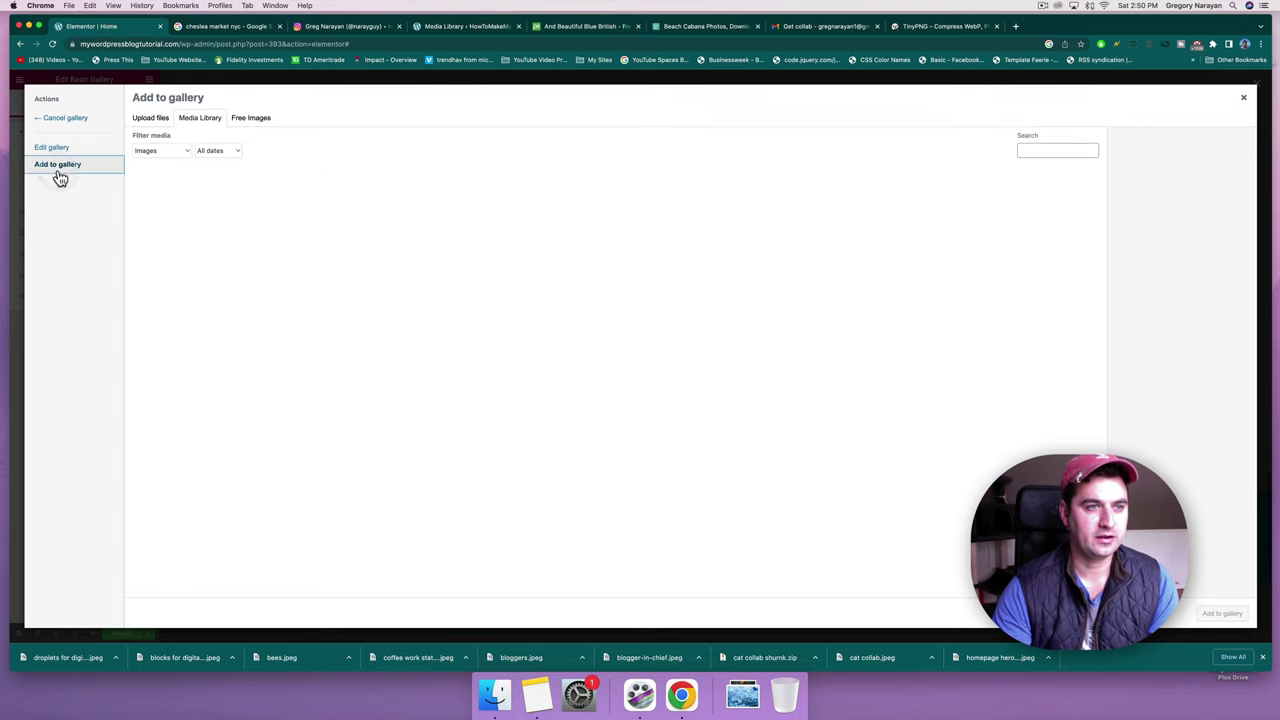
click(152, 119)
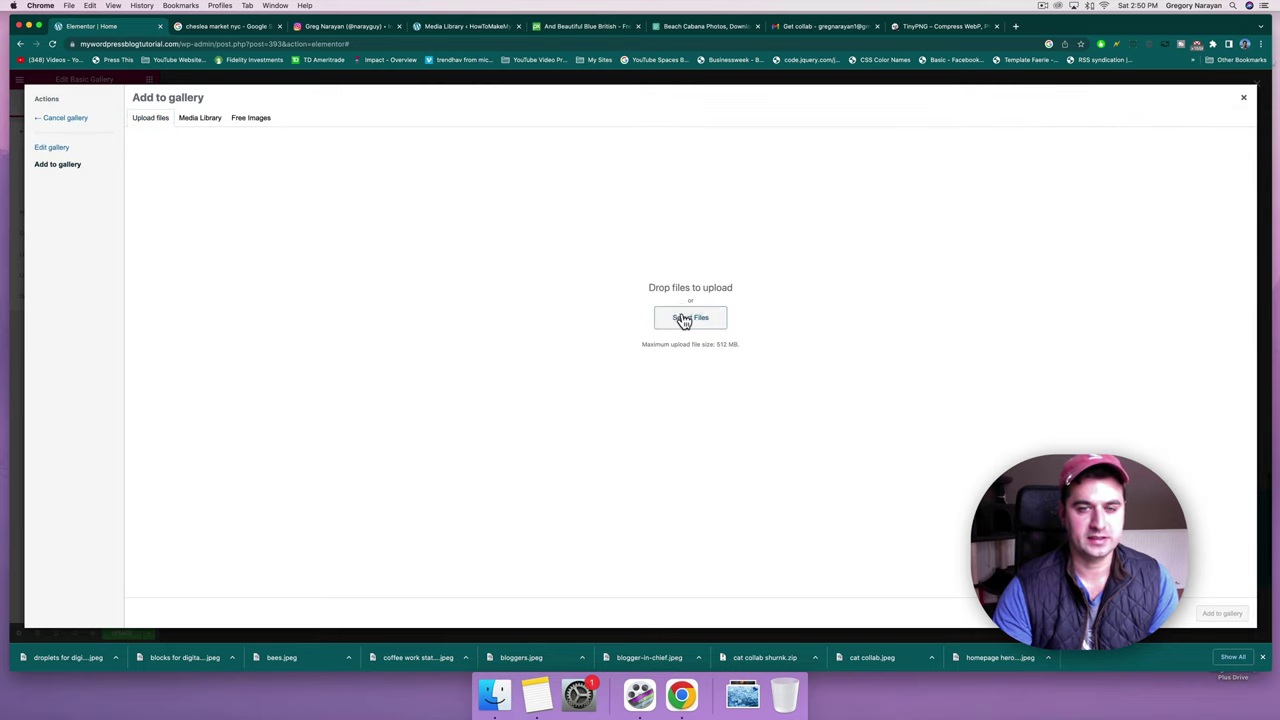
Upload bees, coffee work station, bloggers, blogger-in-chief and blocks photos.
click(684, 319)
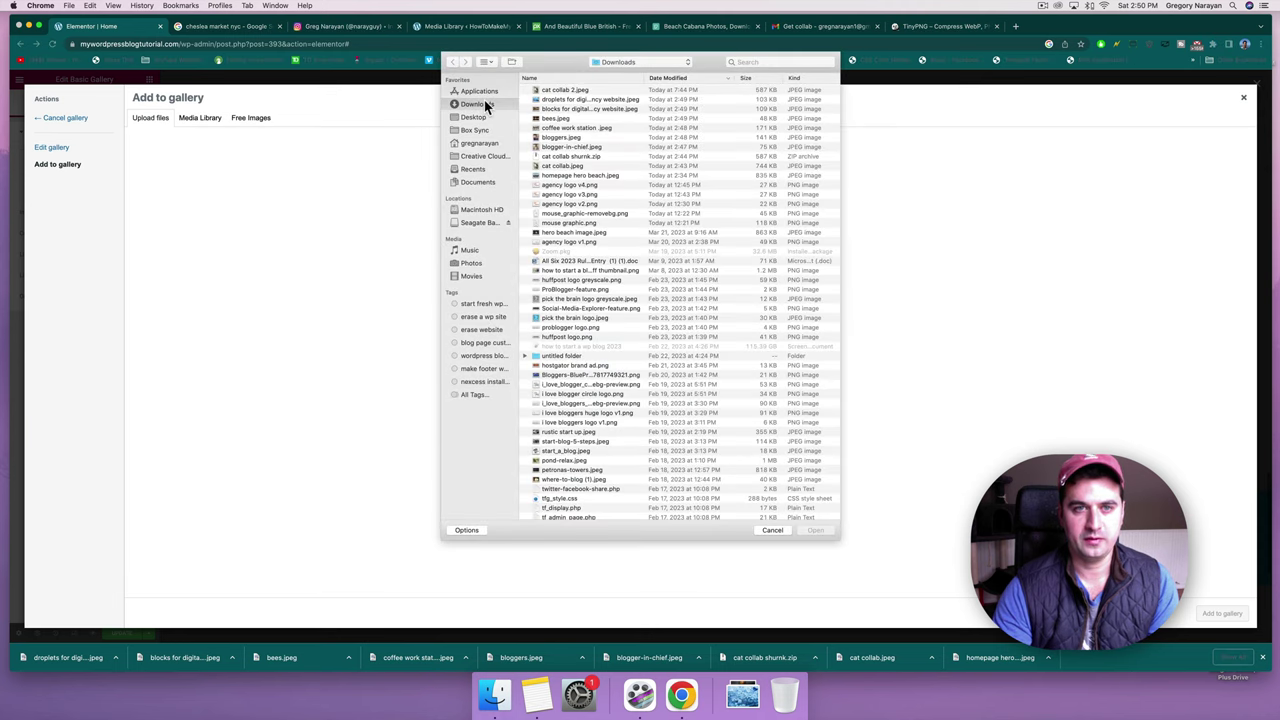
click(549, 119)
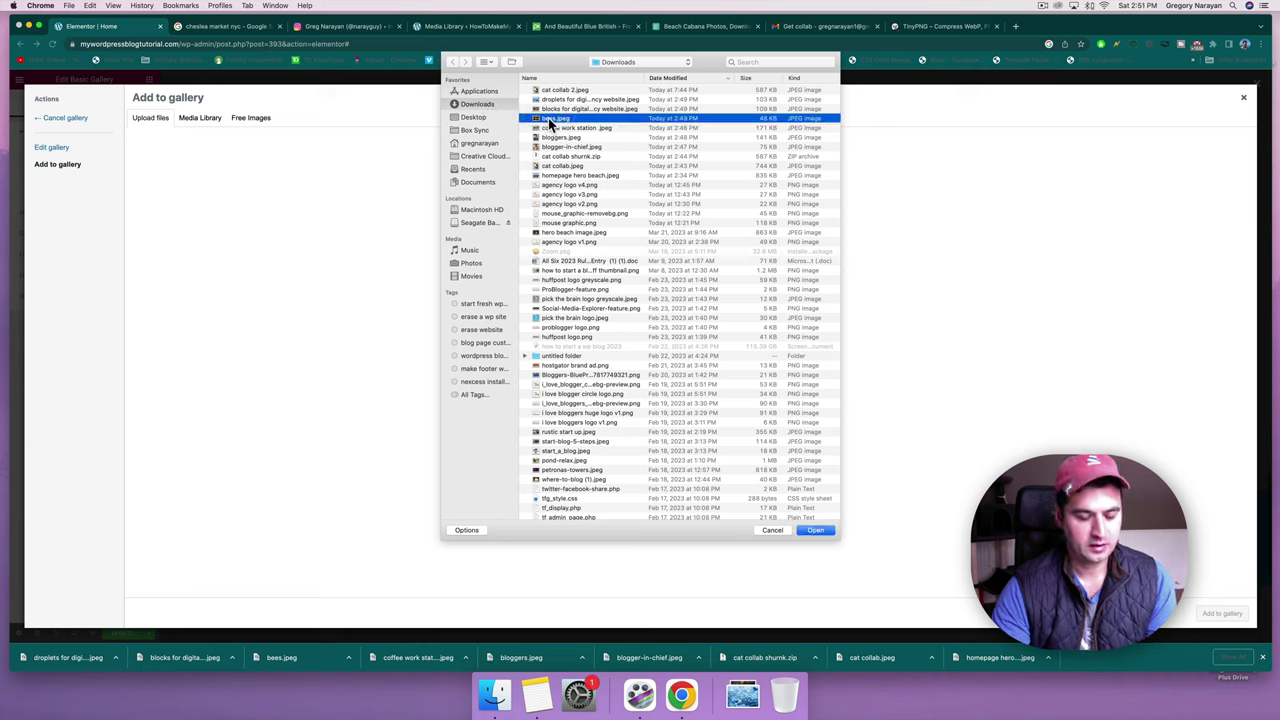
super+click(553, 128)
super+click(556, 138)
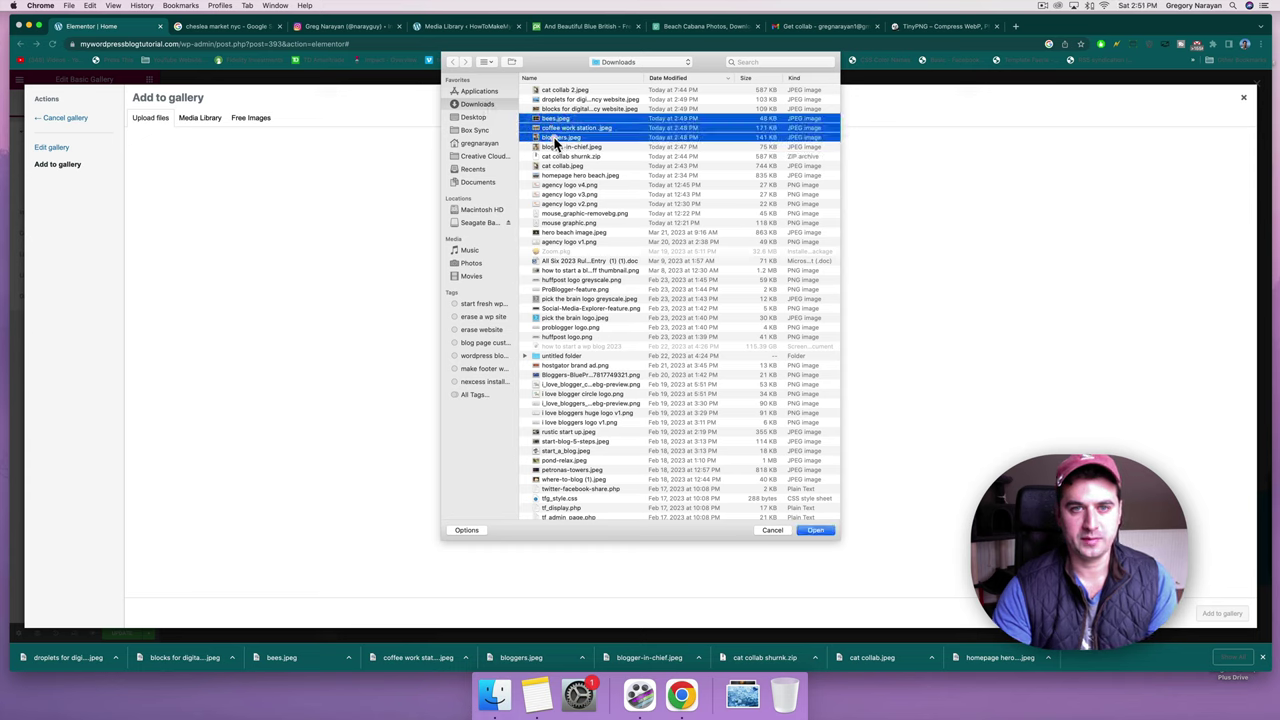
super+click(556, 156)
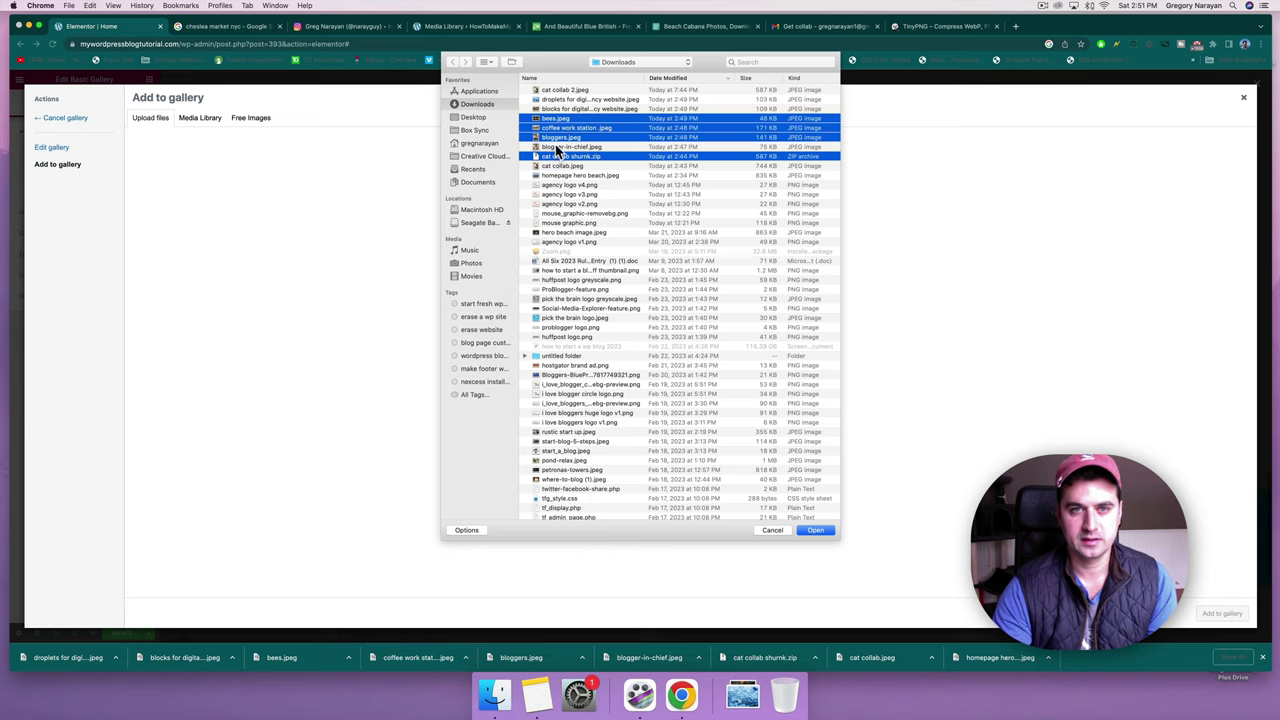
super+click(557, 147)
super+click(557, 156)
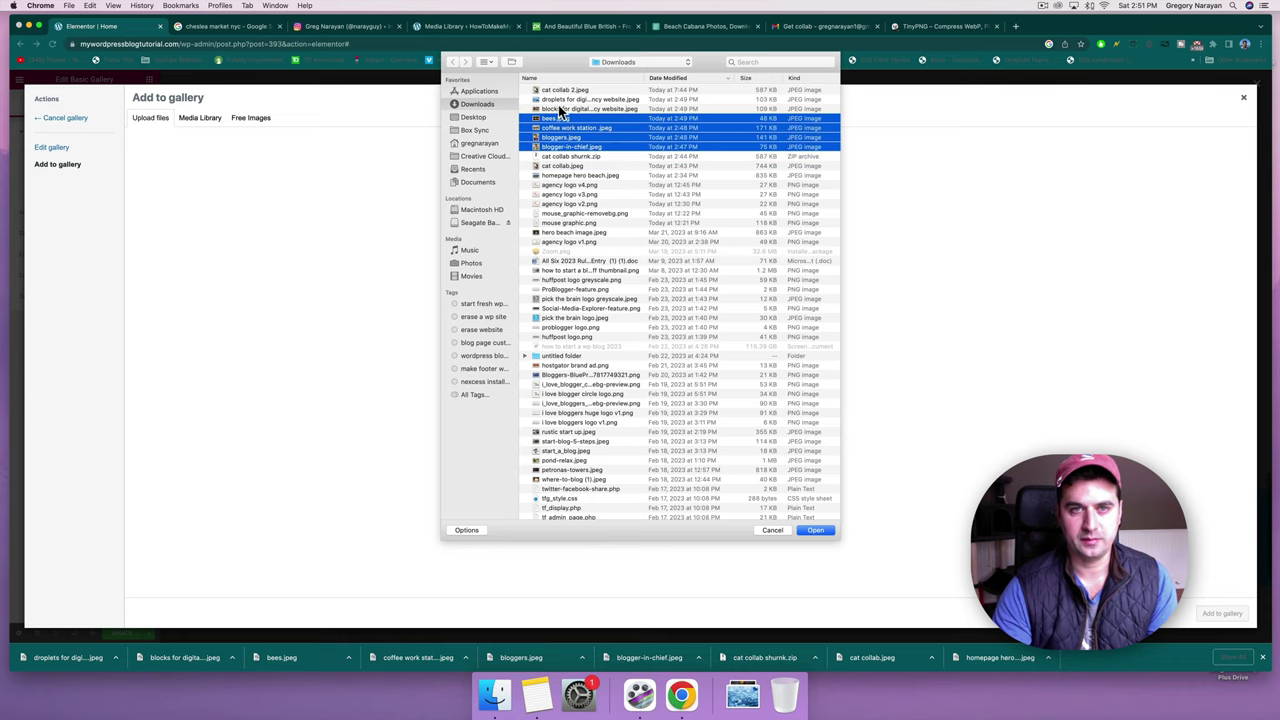
super+click(560, 108)
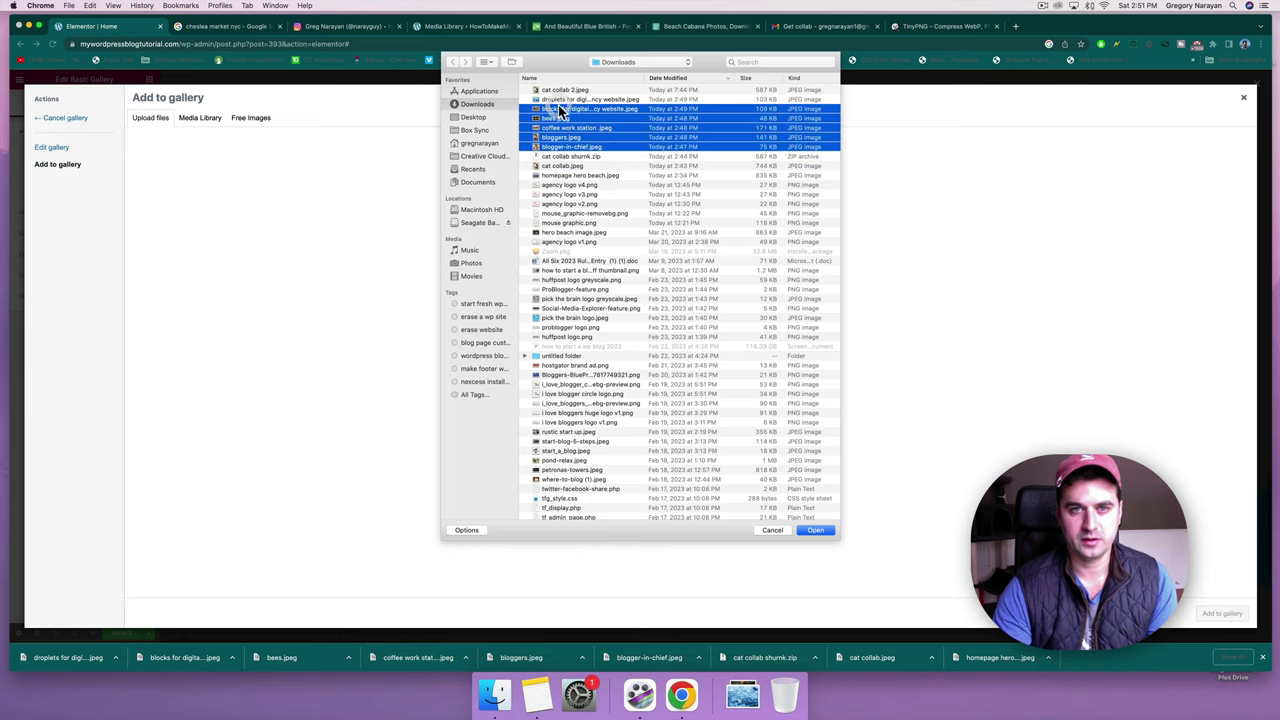
click(814, 531)
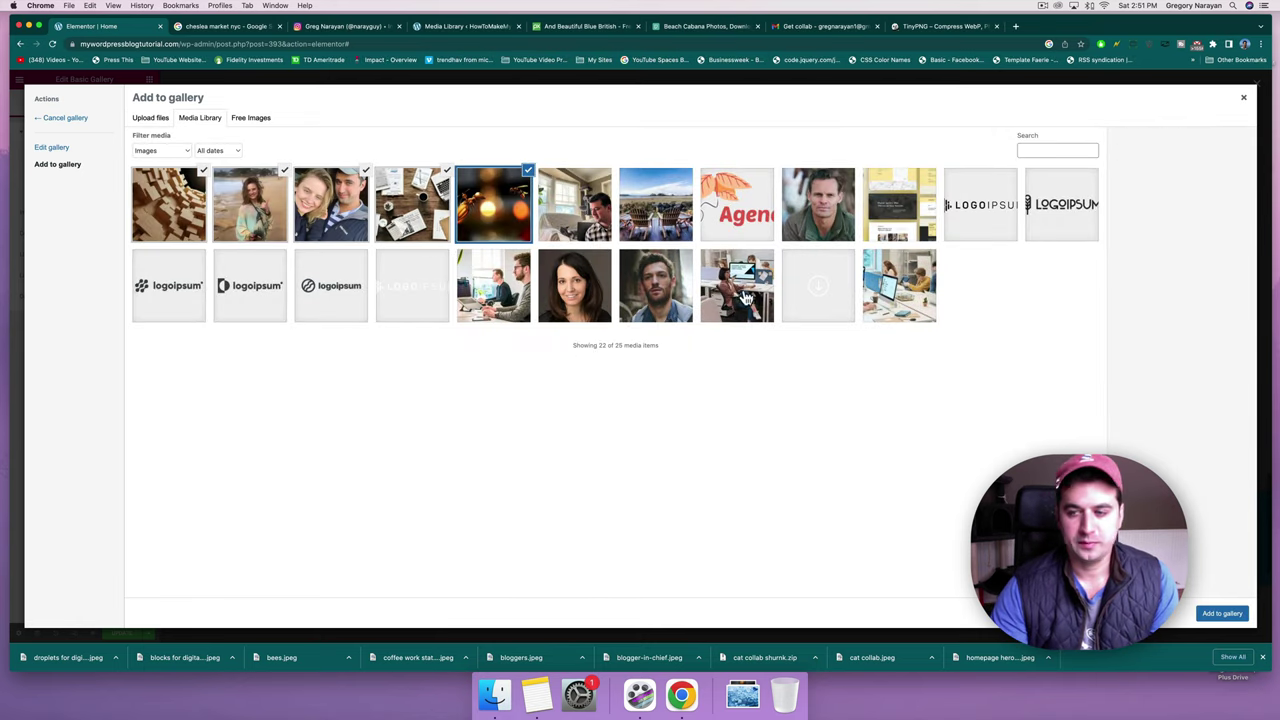
Add the five new photos, remove the three old images, and insert the gallery.
click(1222, 613)
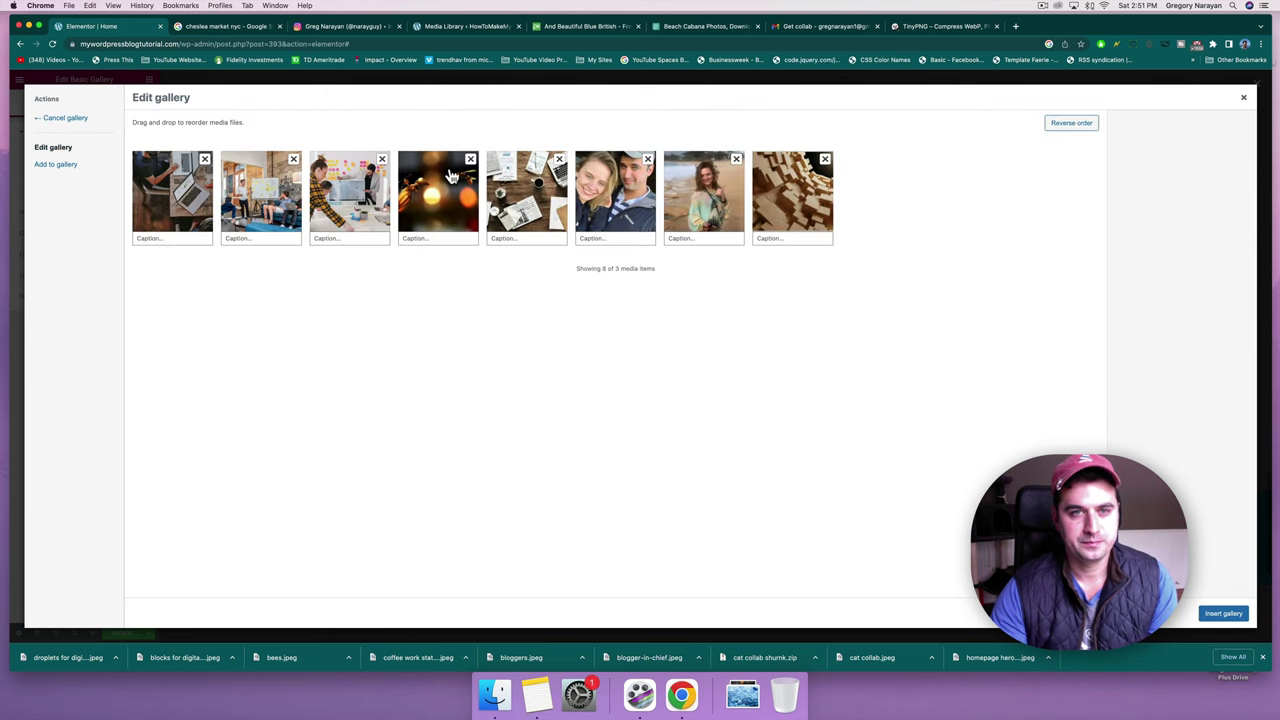
click(205, 160)
click(205, 160)
click(205, 160)
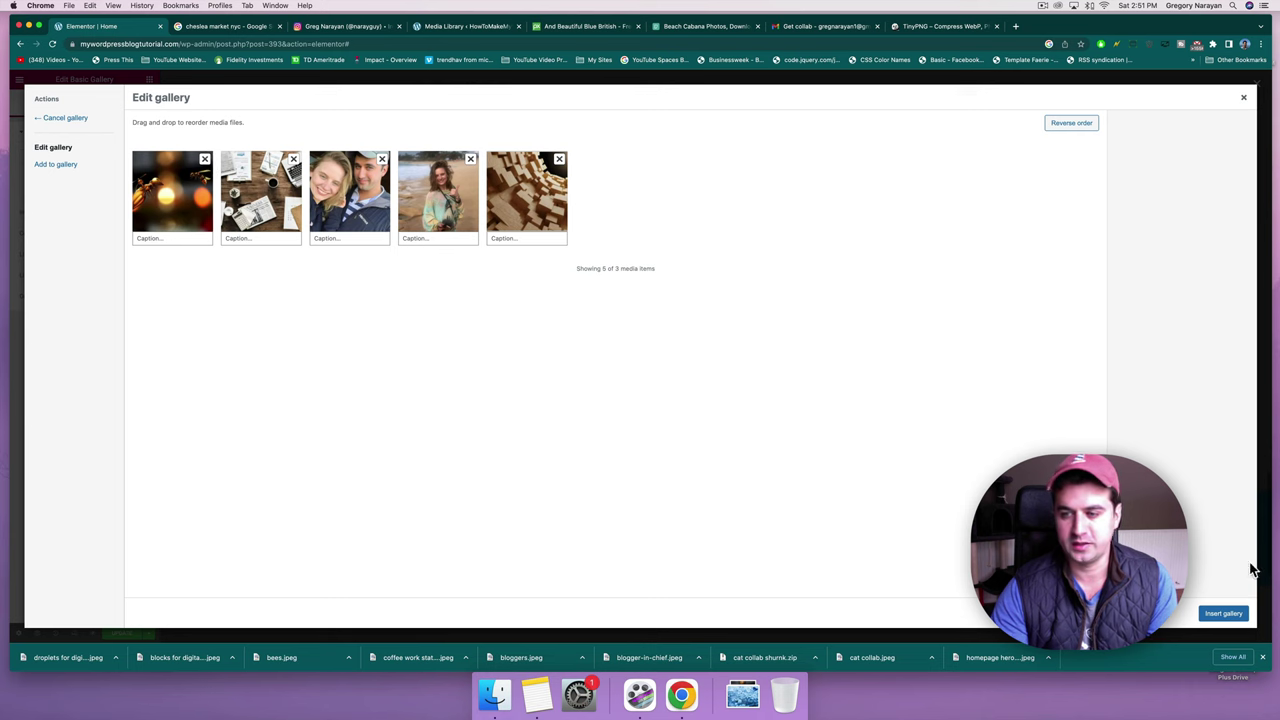
click(1222, 613)
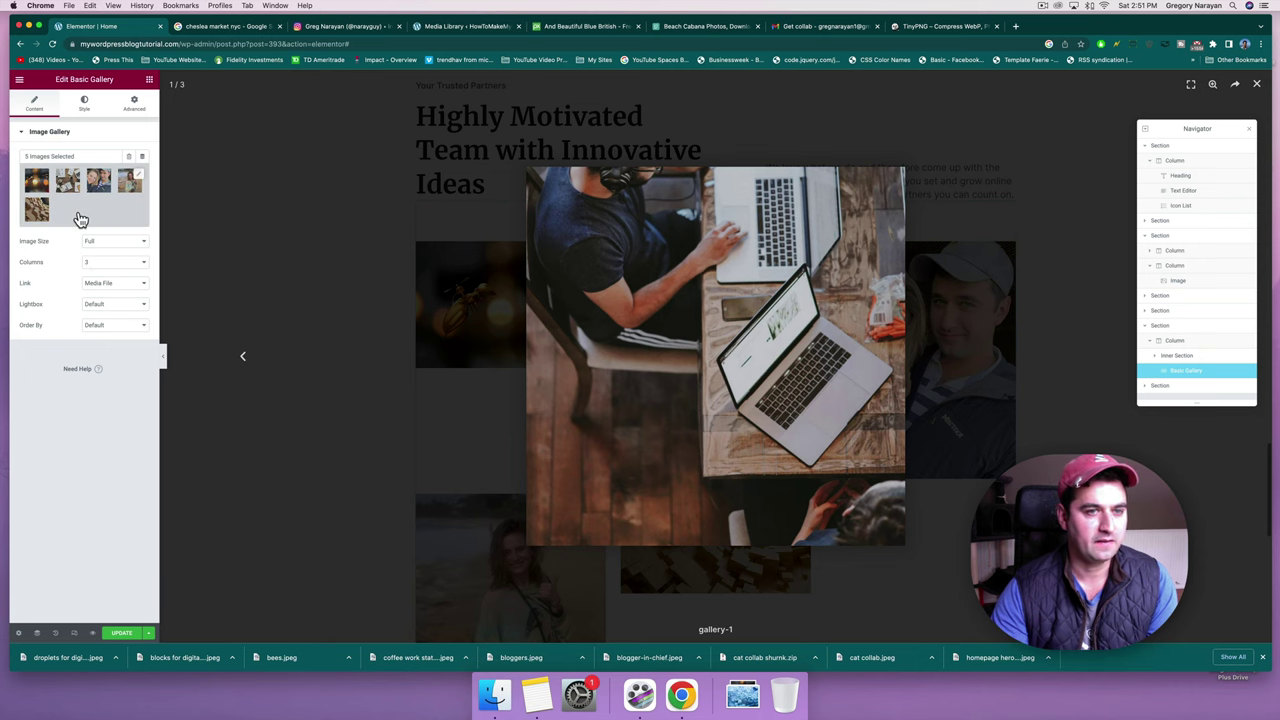
Close the photo preview and set the gallery image size to Thumbnail.
click(282, 213)
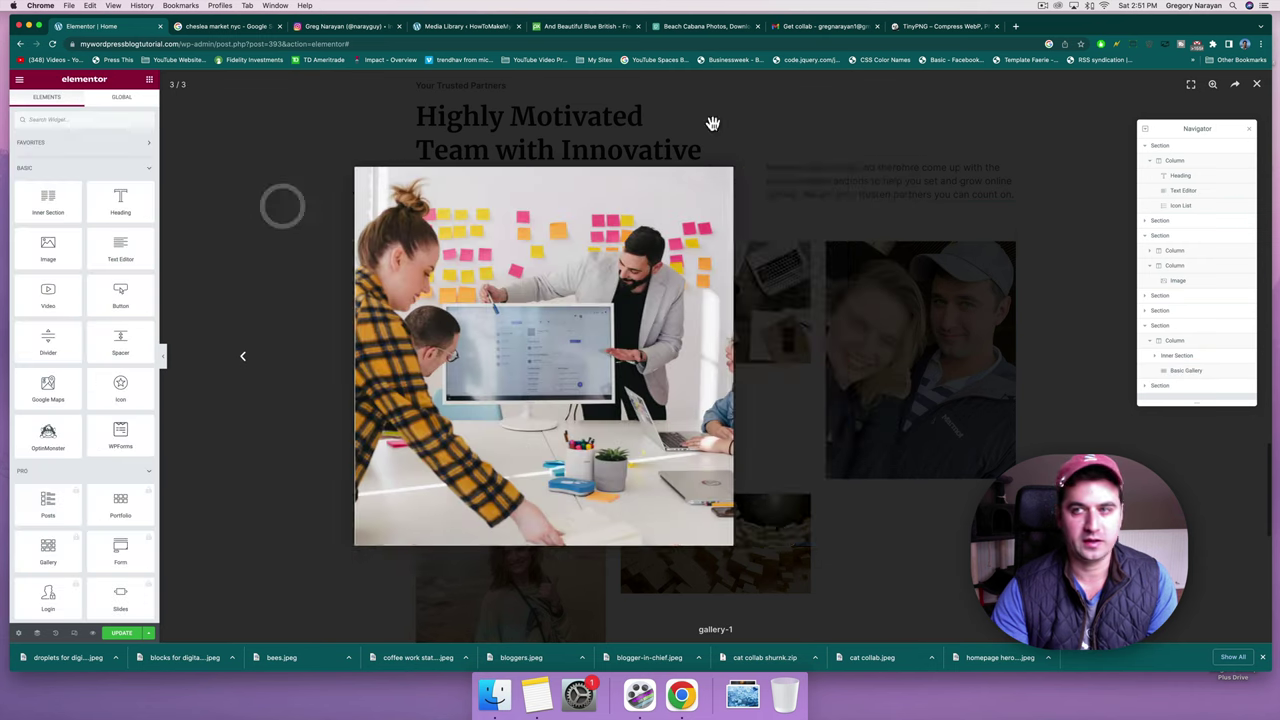
click(1259, 88)
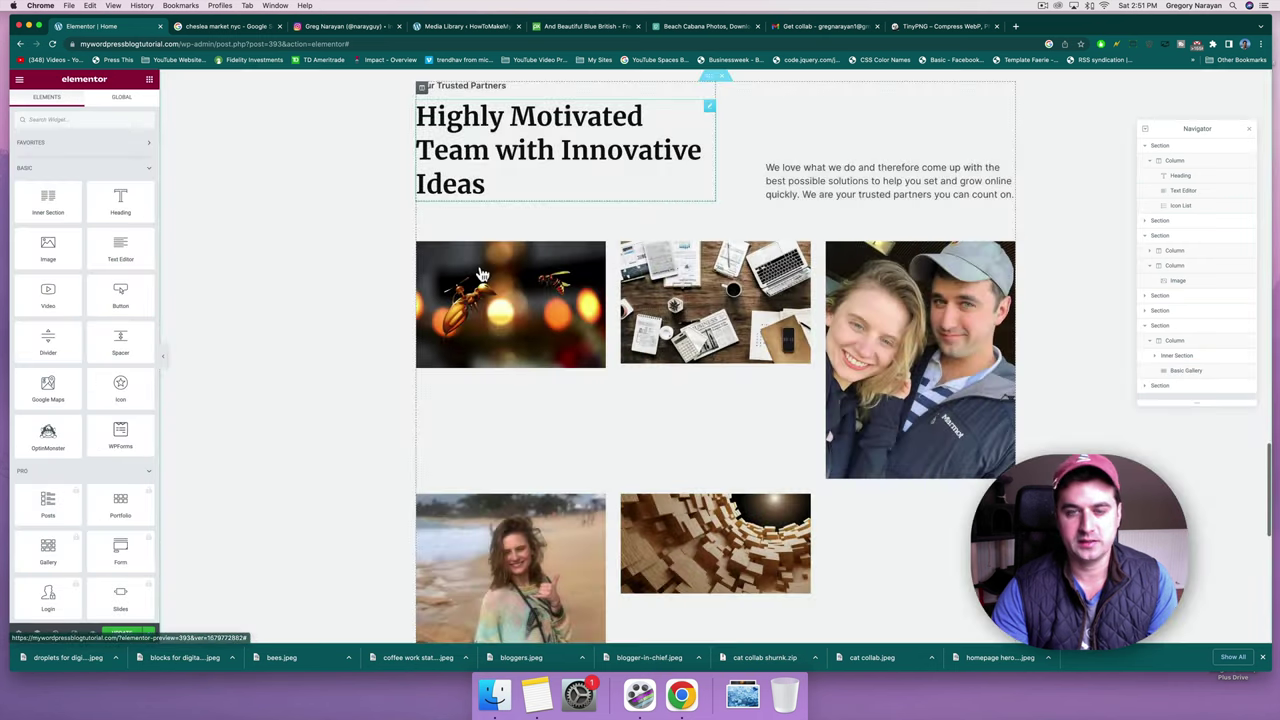
scroll(481, 266, up, 3)
scroll(481, 266, down, 7)
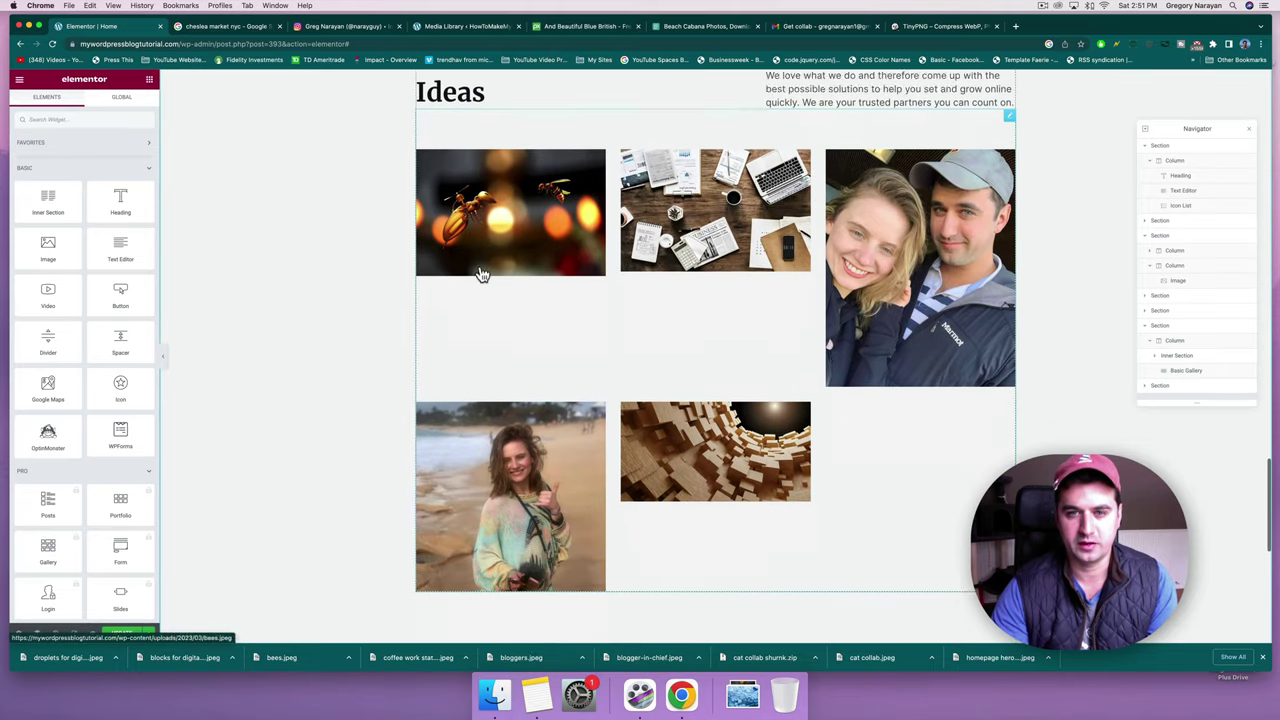
scroll(480, 266, up, 3)
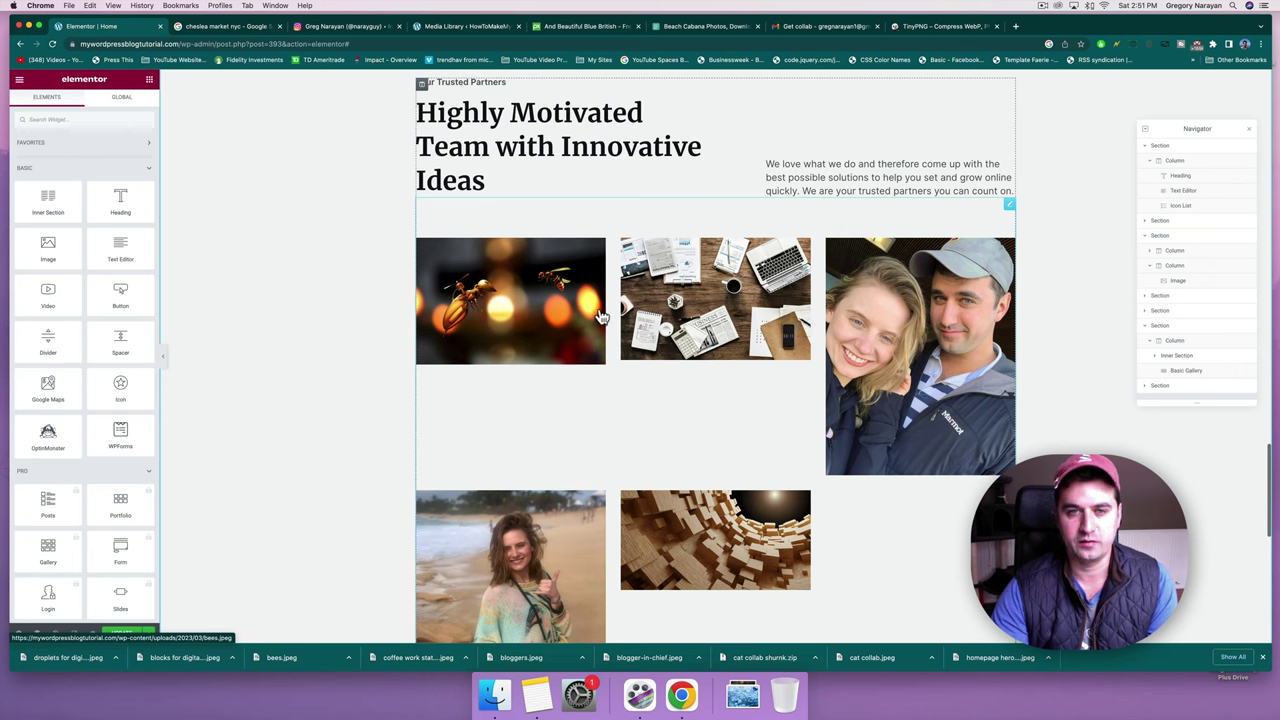
click(1010, 210)
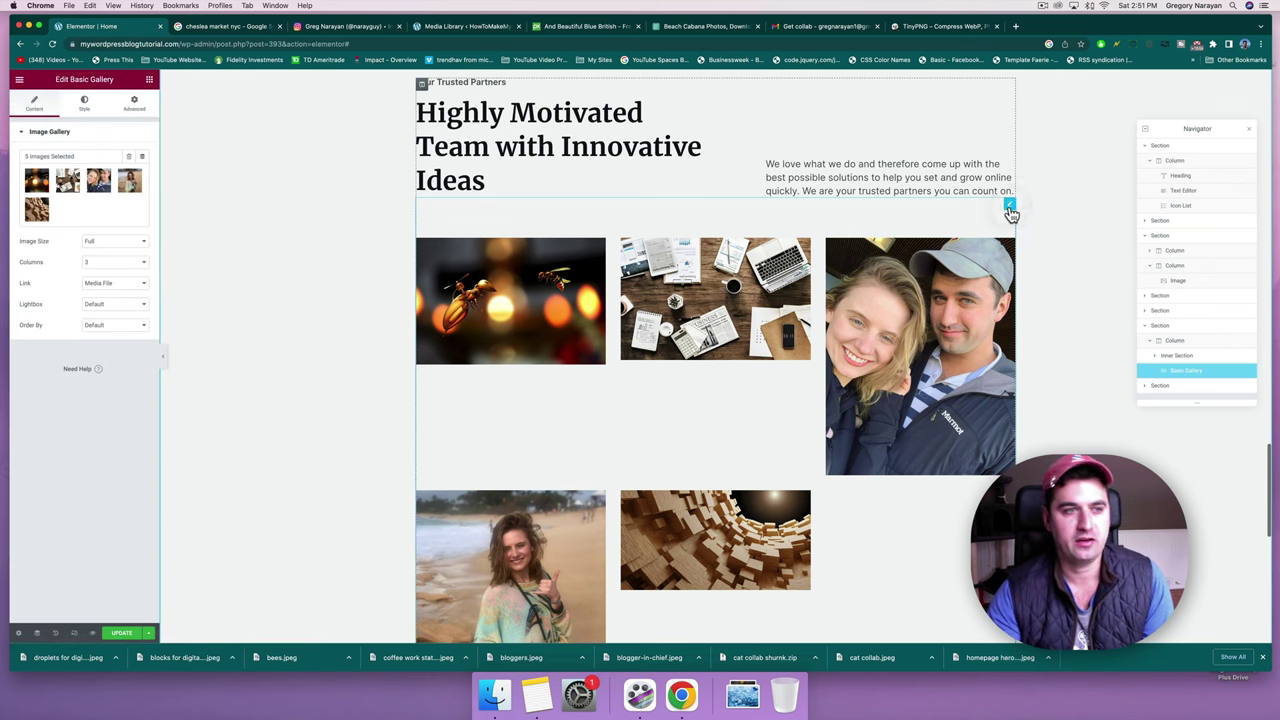
click(105, 252)
click(105, 186)
click(115, 242)
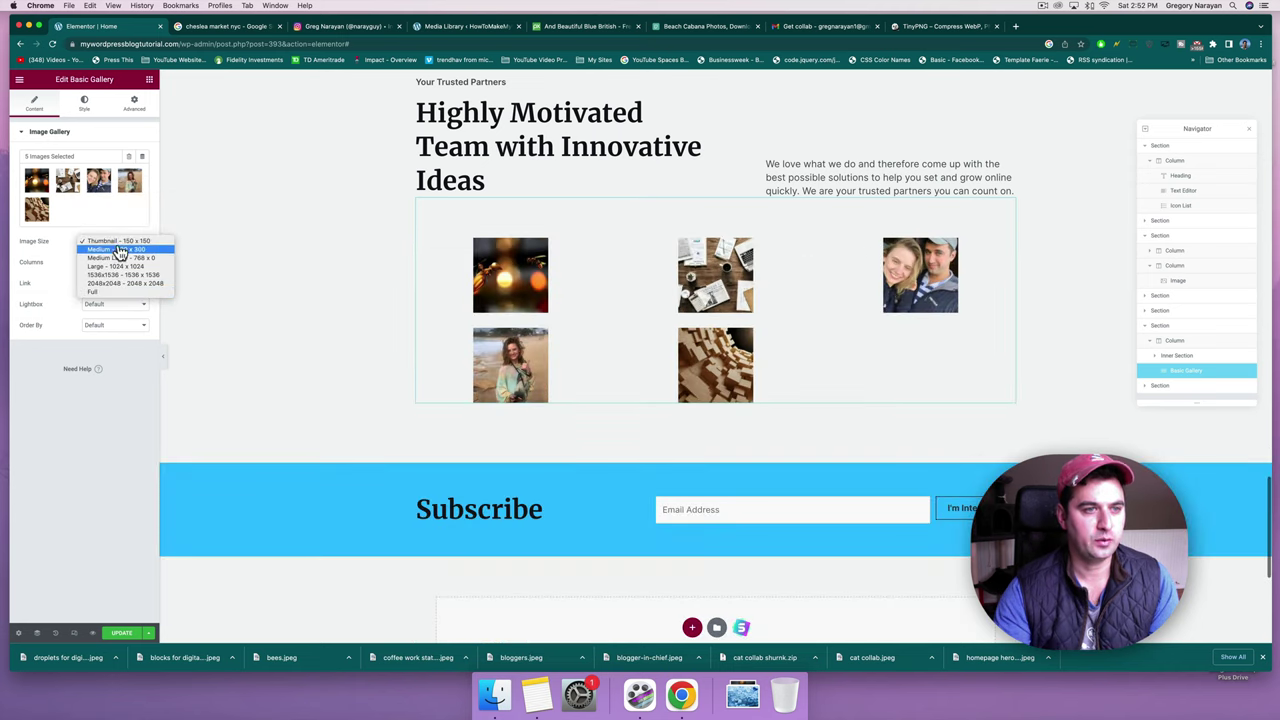
Lay the gallery out in 5 columns, save the page, and view the live homepage.
click(118, 242)
click(120, 262)
click(138, 264)
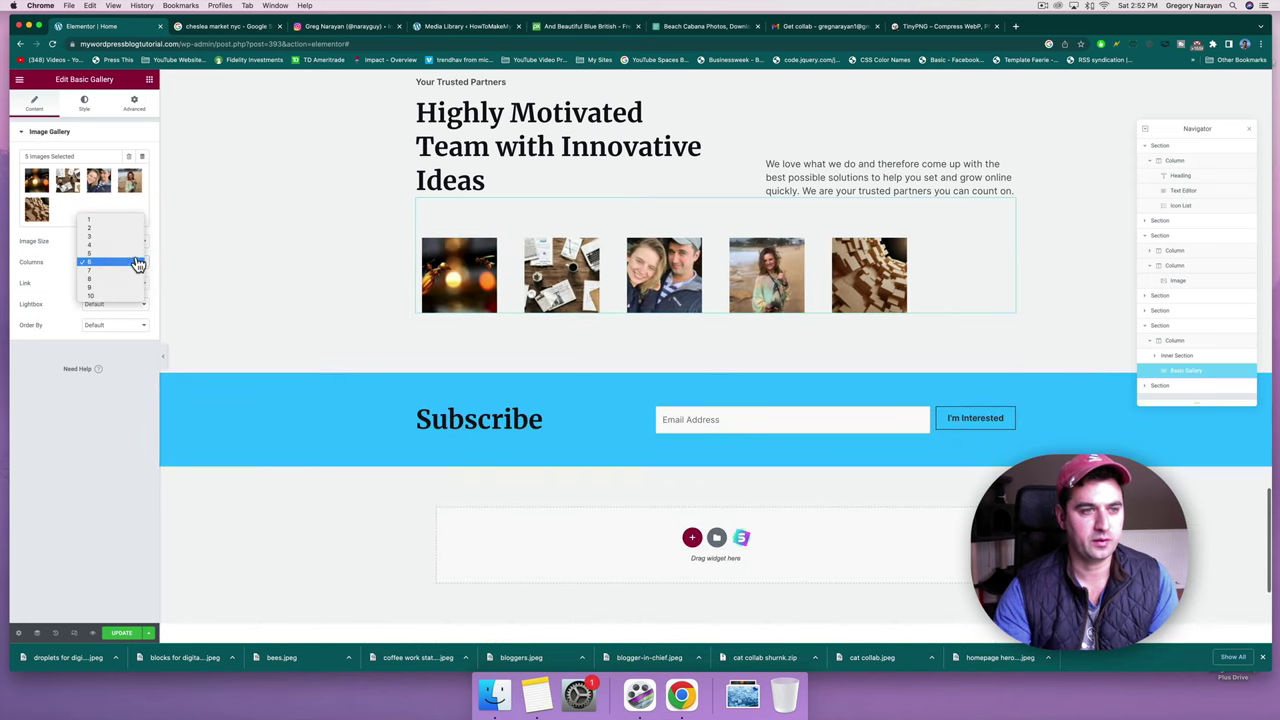
click(135, 252)
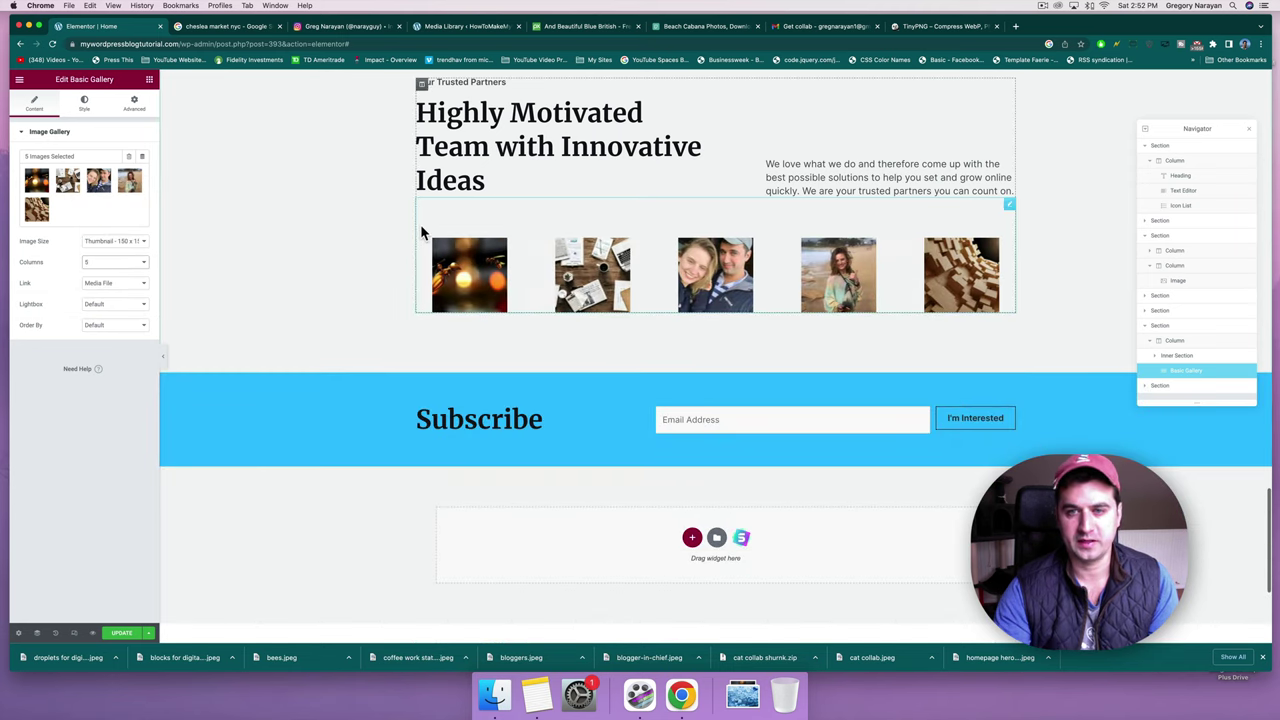
scroll(908, 229, up, 2)
key(super+s)
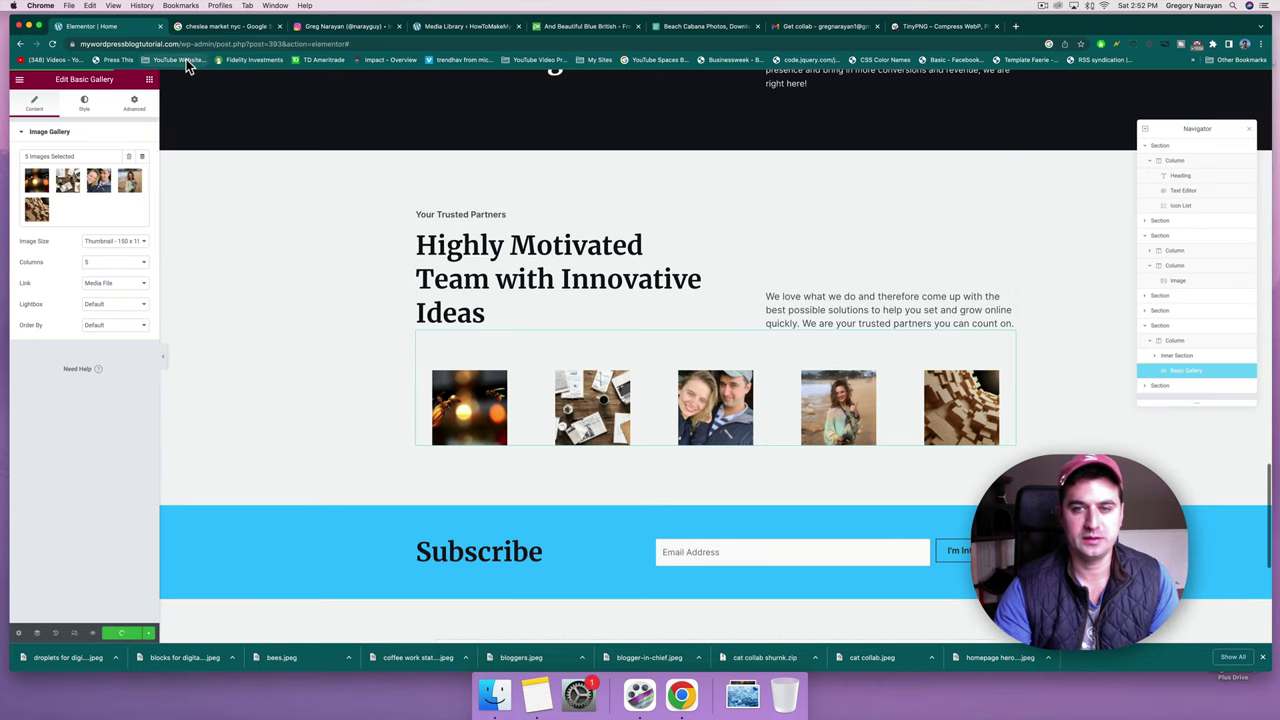
click(185, 26)
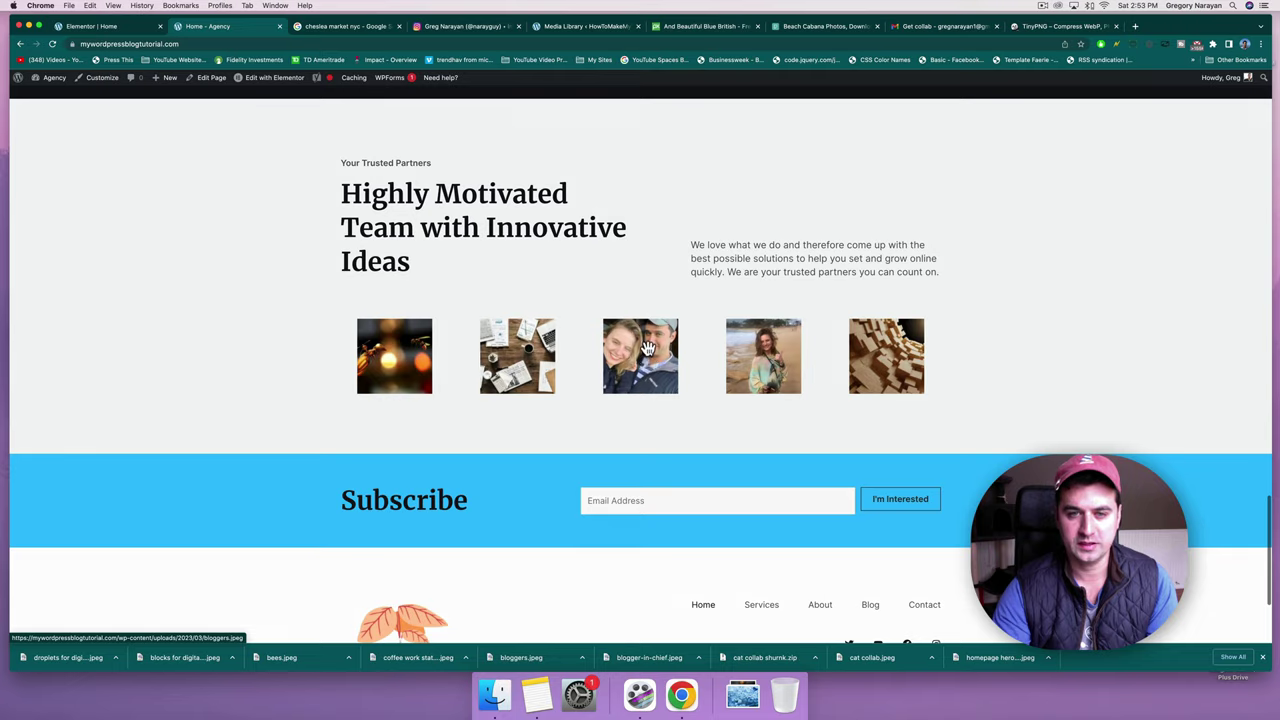
Browse the five team photos in the live site's lightbox, then close it.
click(648, 348)
key(Right)
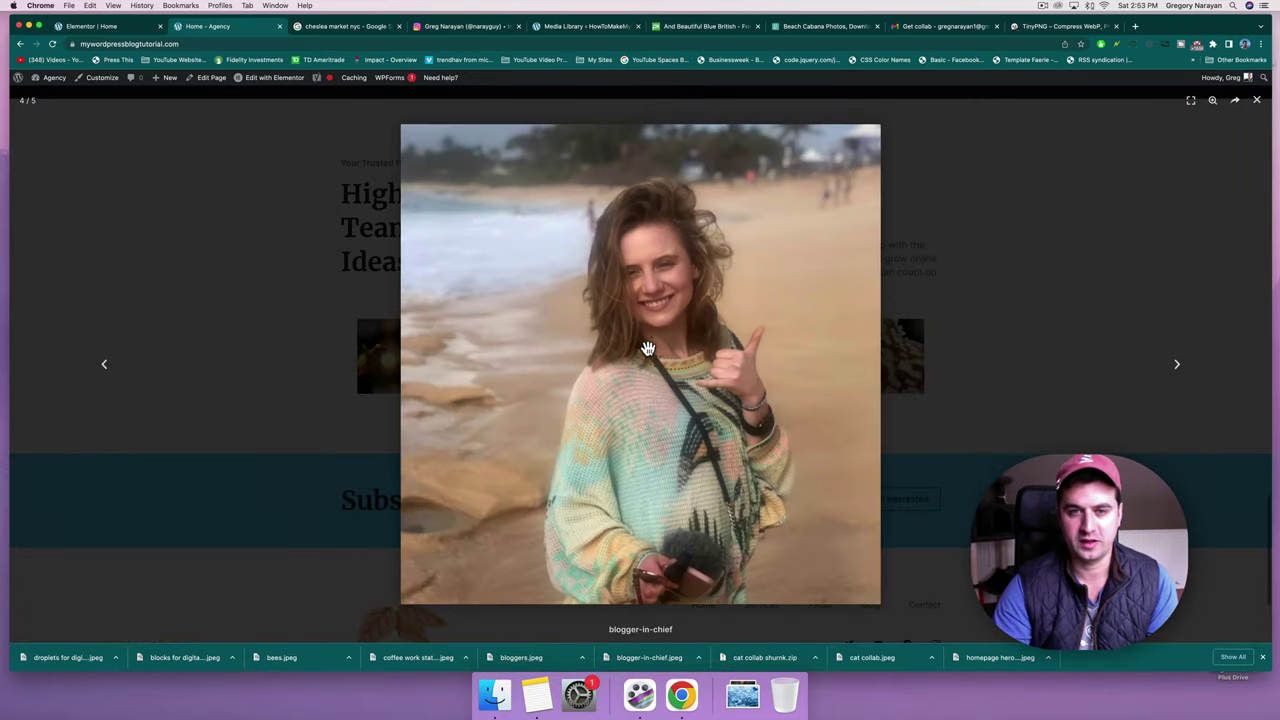
key(Right)
key(Right)
key(Right)
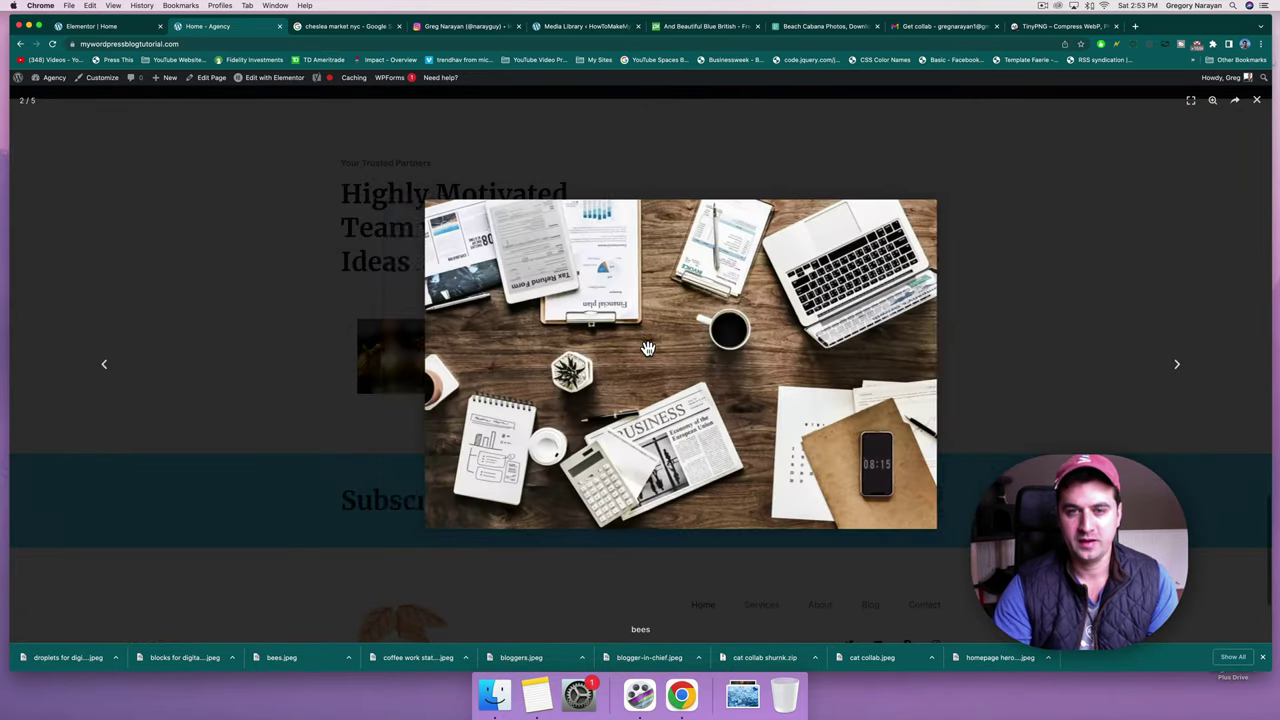
key(Right)
key(Right)
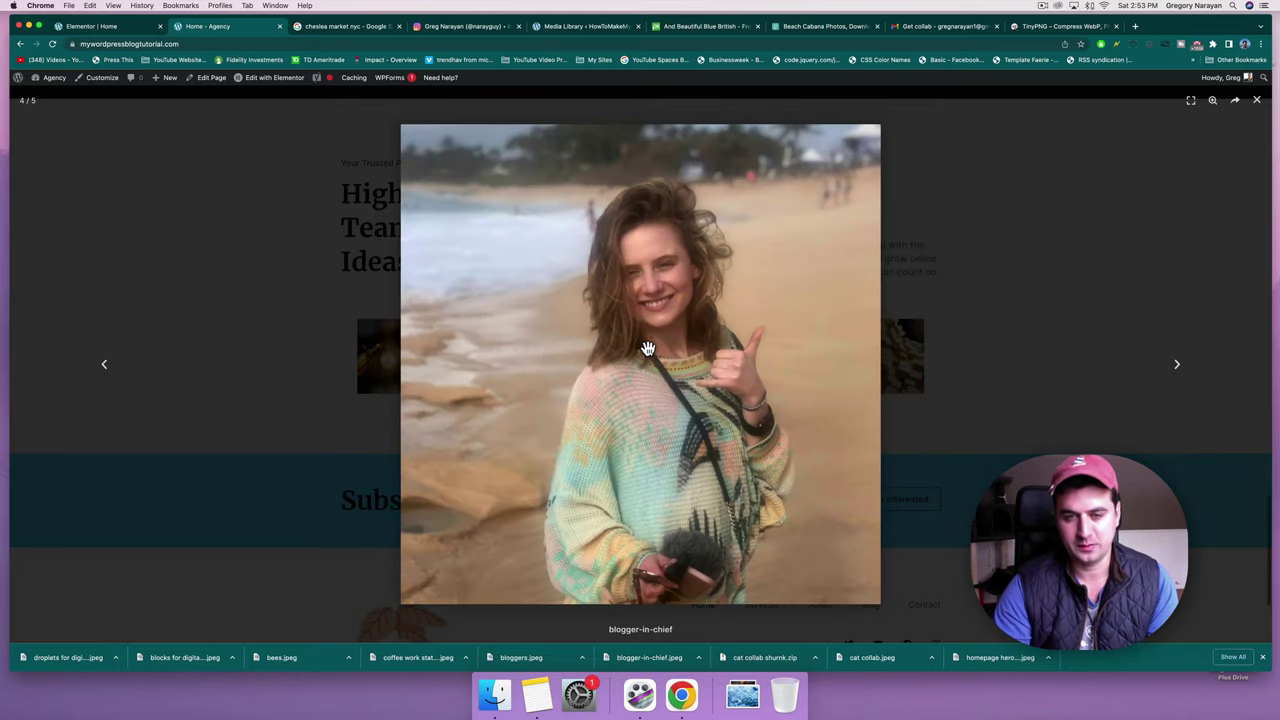
key(Left)
key(Left)
key(Right)
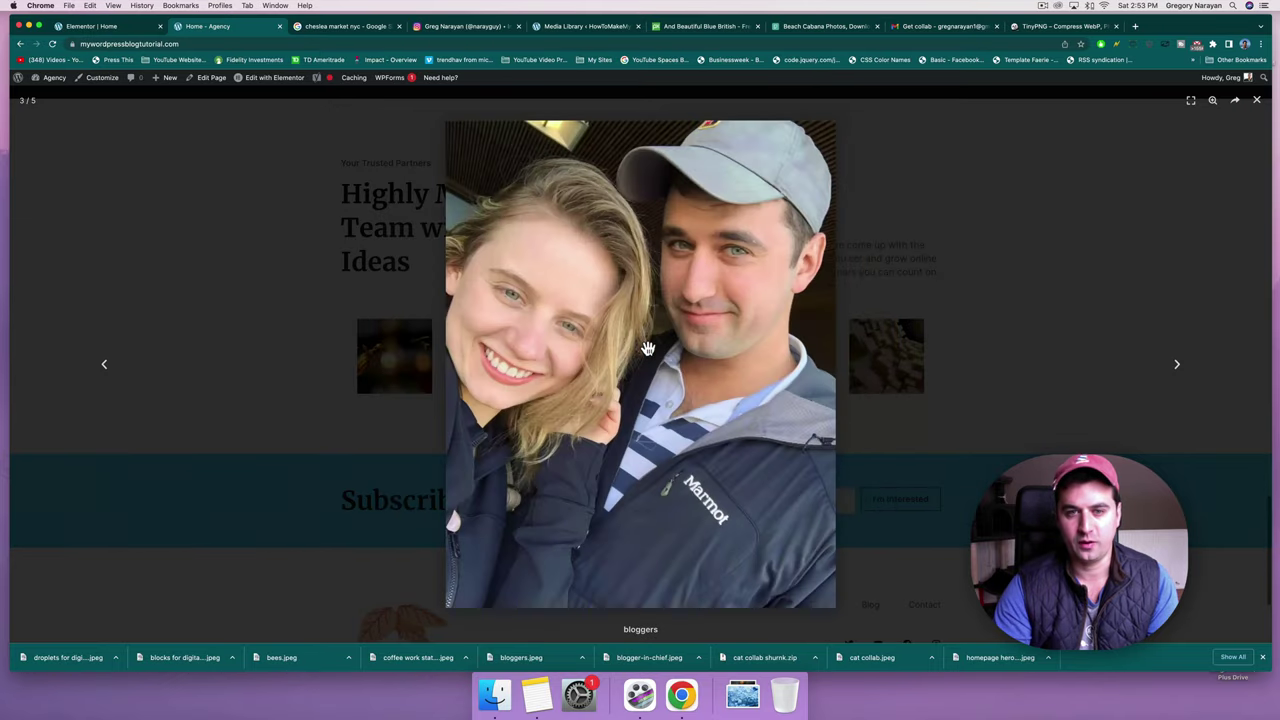
key(Right)
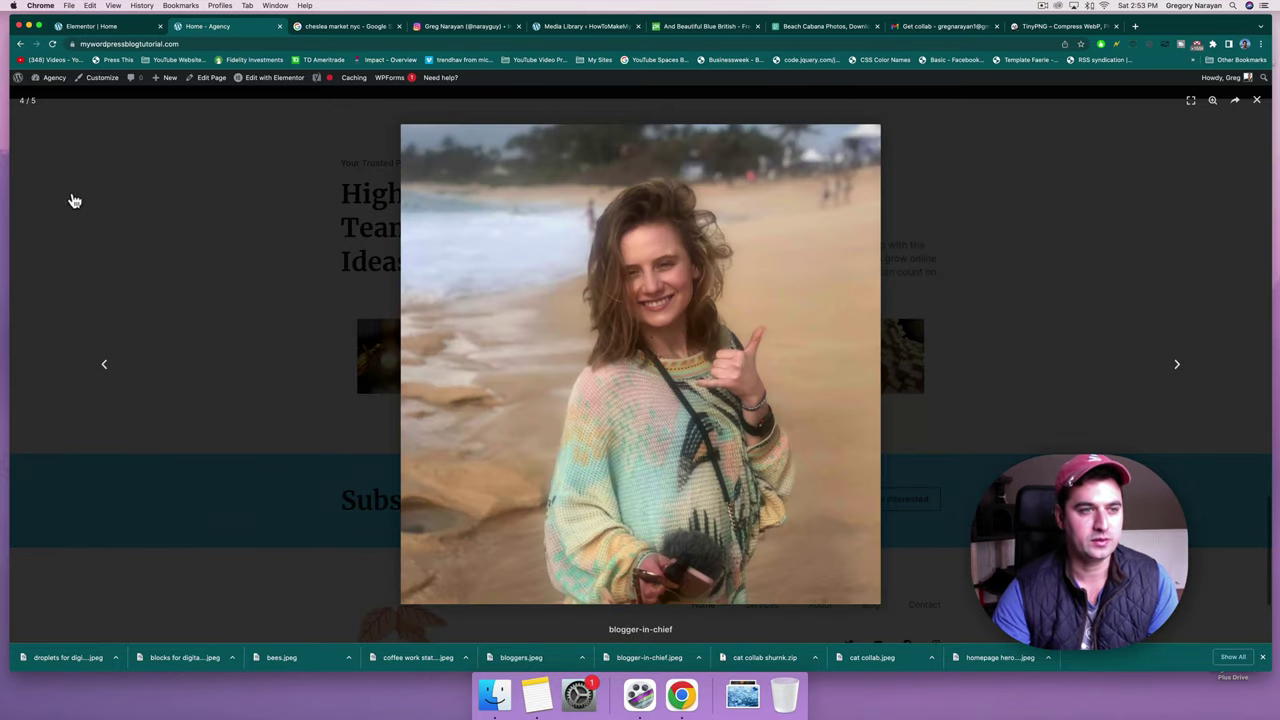
key(Left)
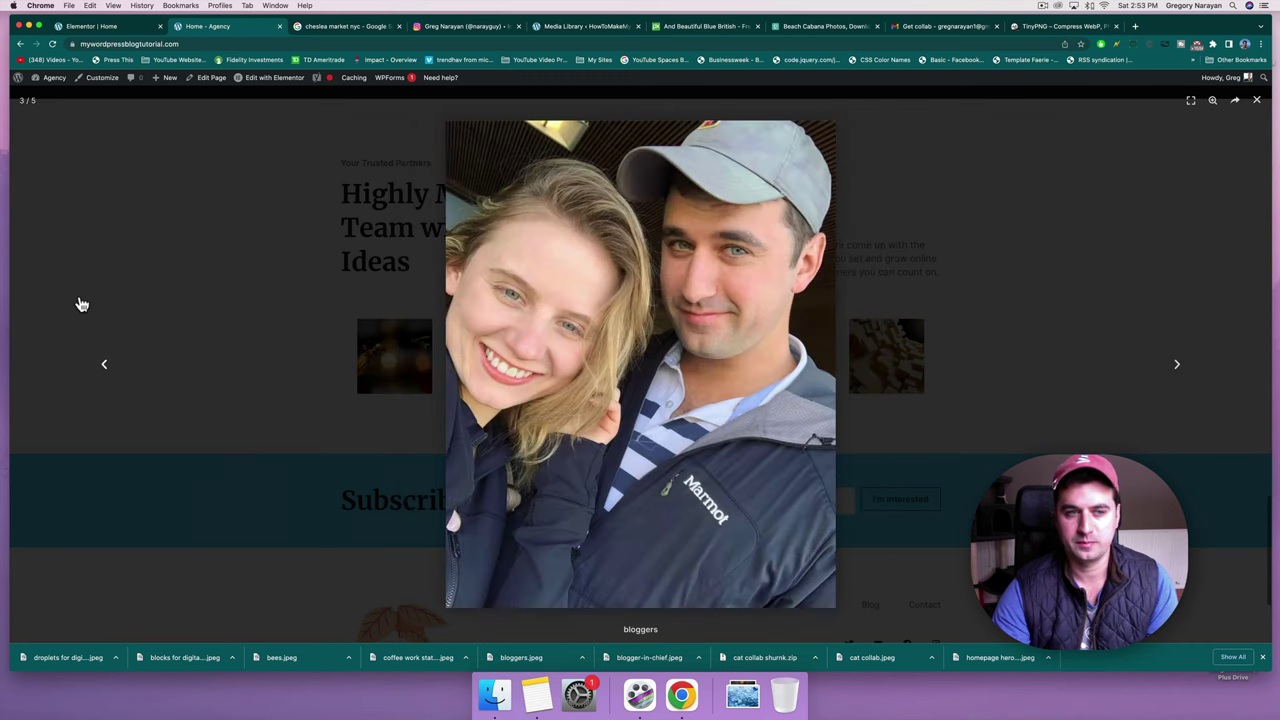
key(Escape)
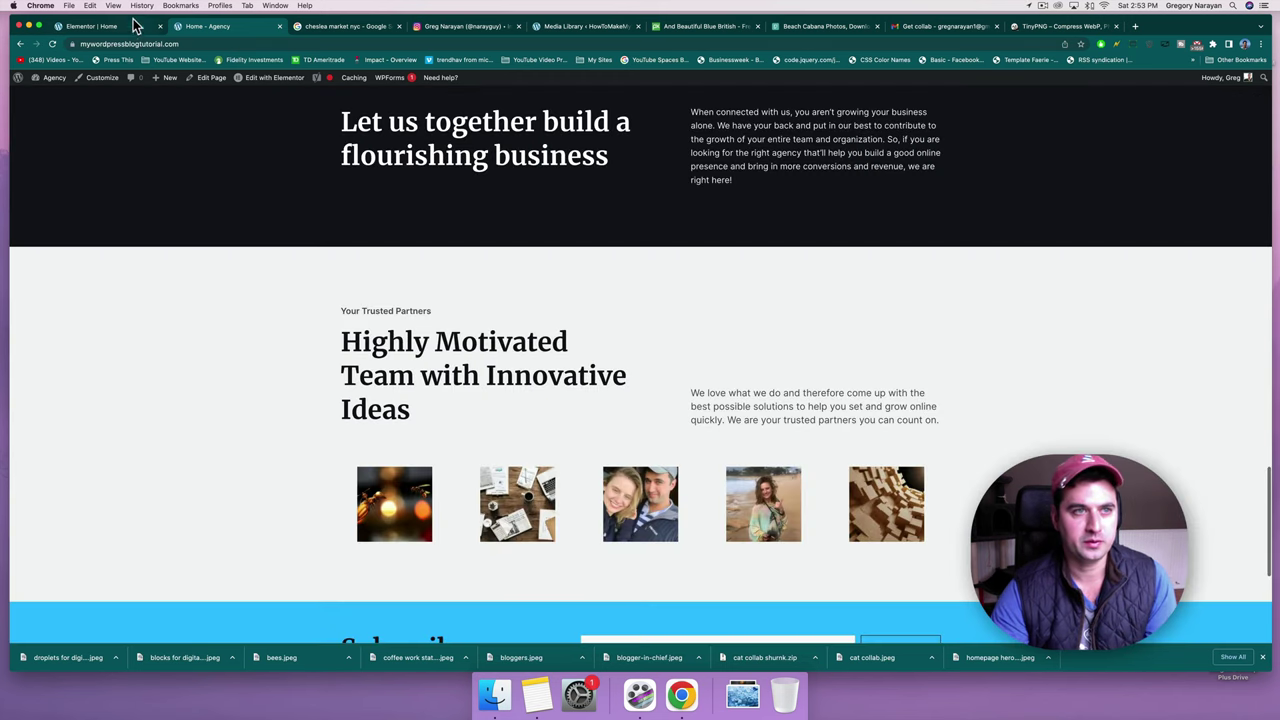
Set gallery Image Size to Medium - 300 x 300, update, and check the live homepage.
click(128, 26)
click(114, 241)
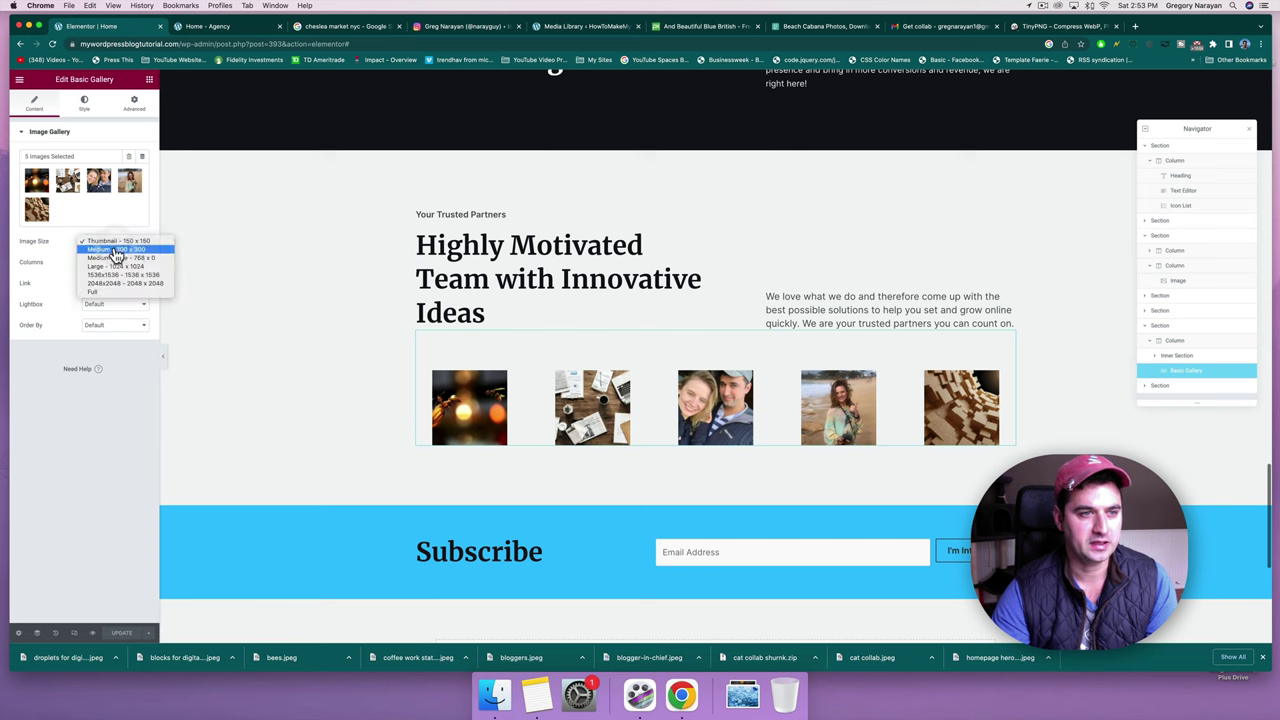
click(113, 251)
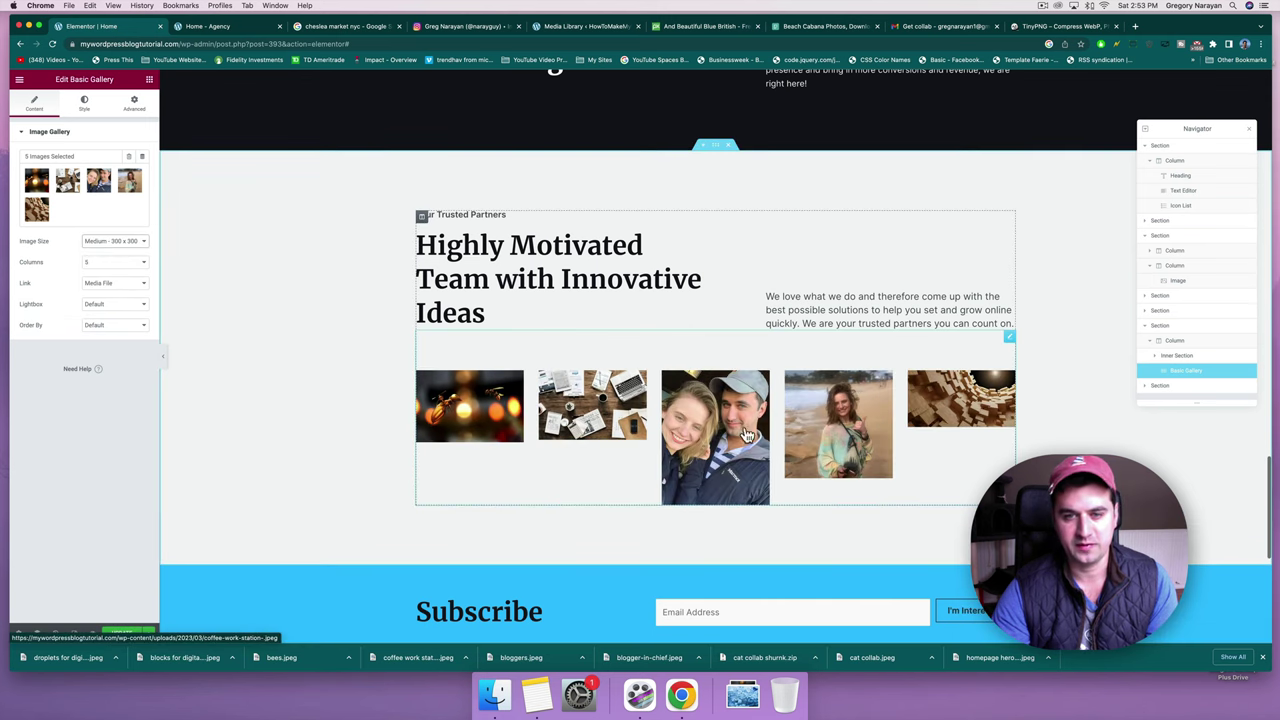
click(115, 635)
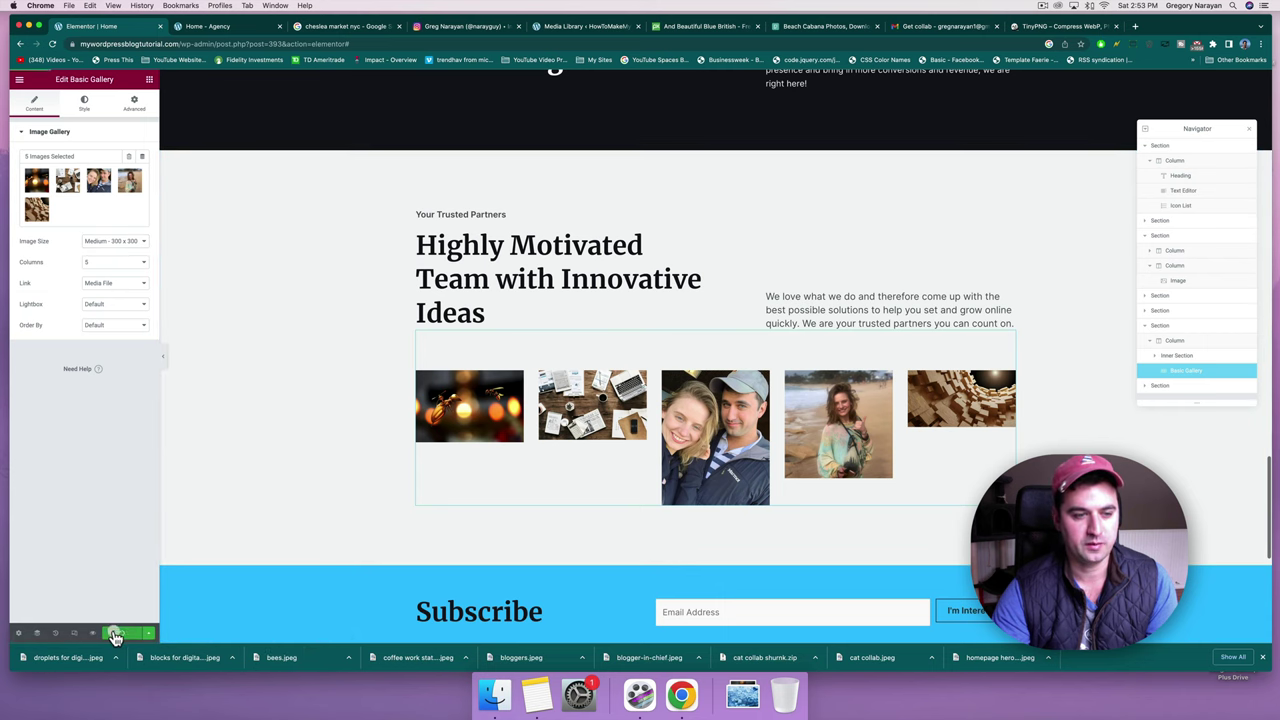
click(193, 30)
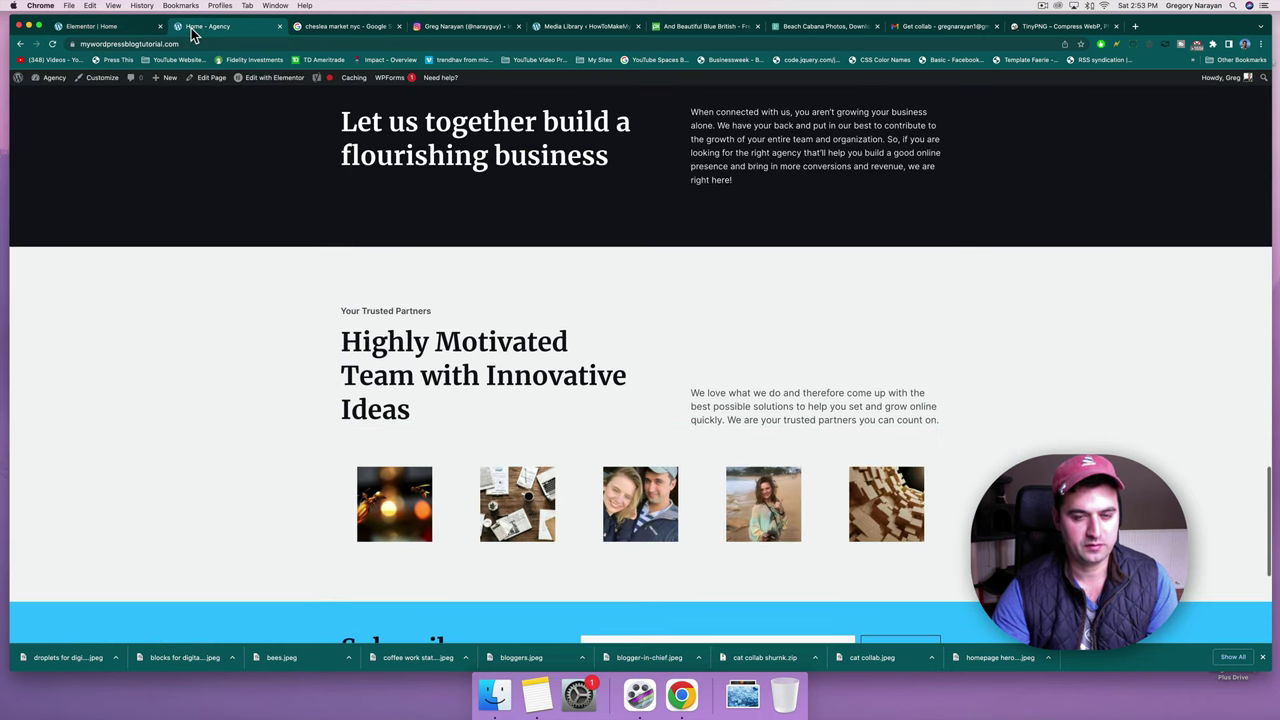
scroll(635, 497, down, 4)
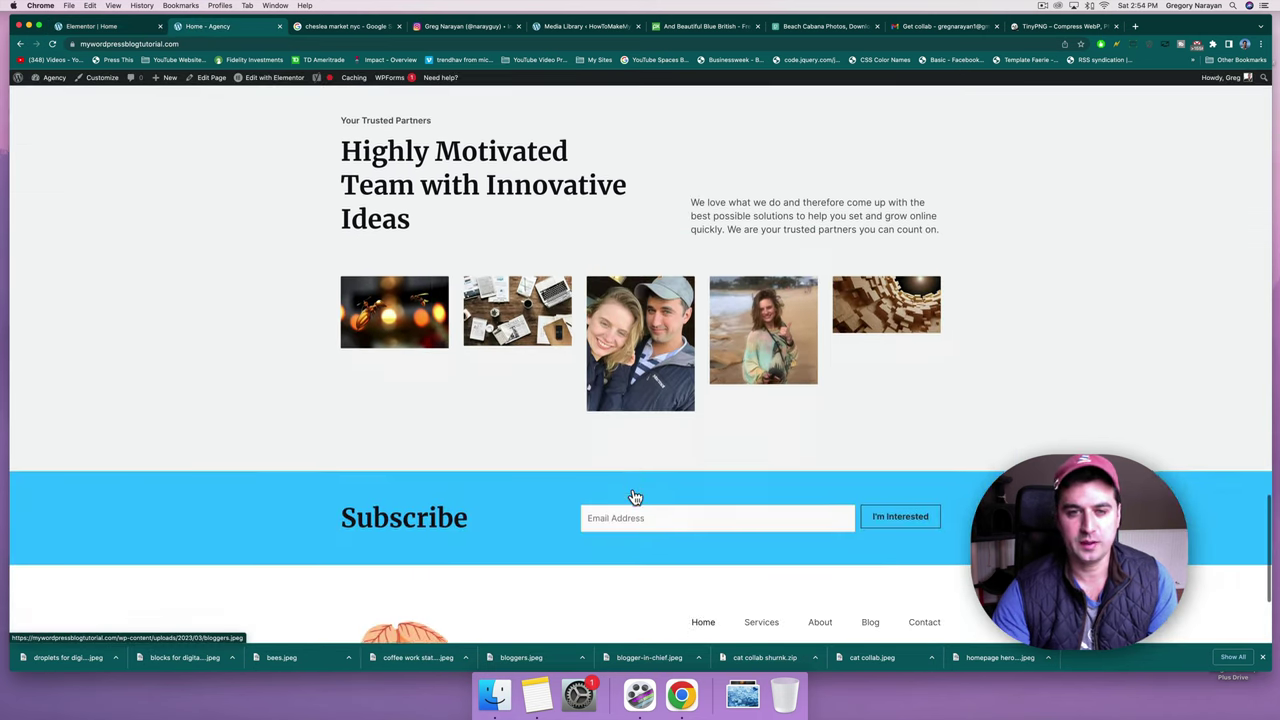
scroll(632, 491, up, 3)
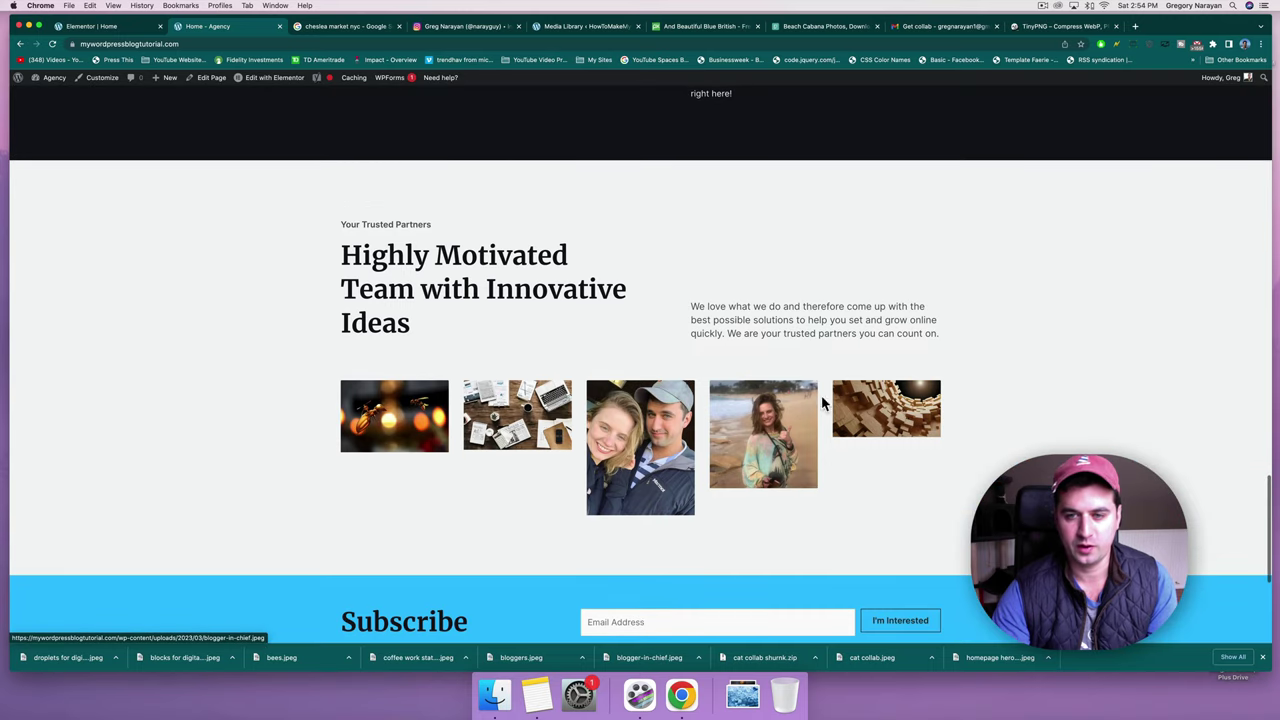
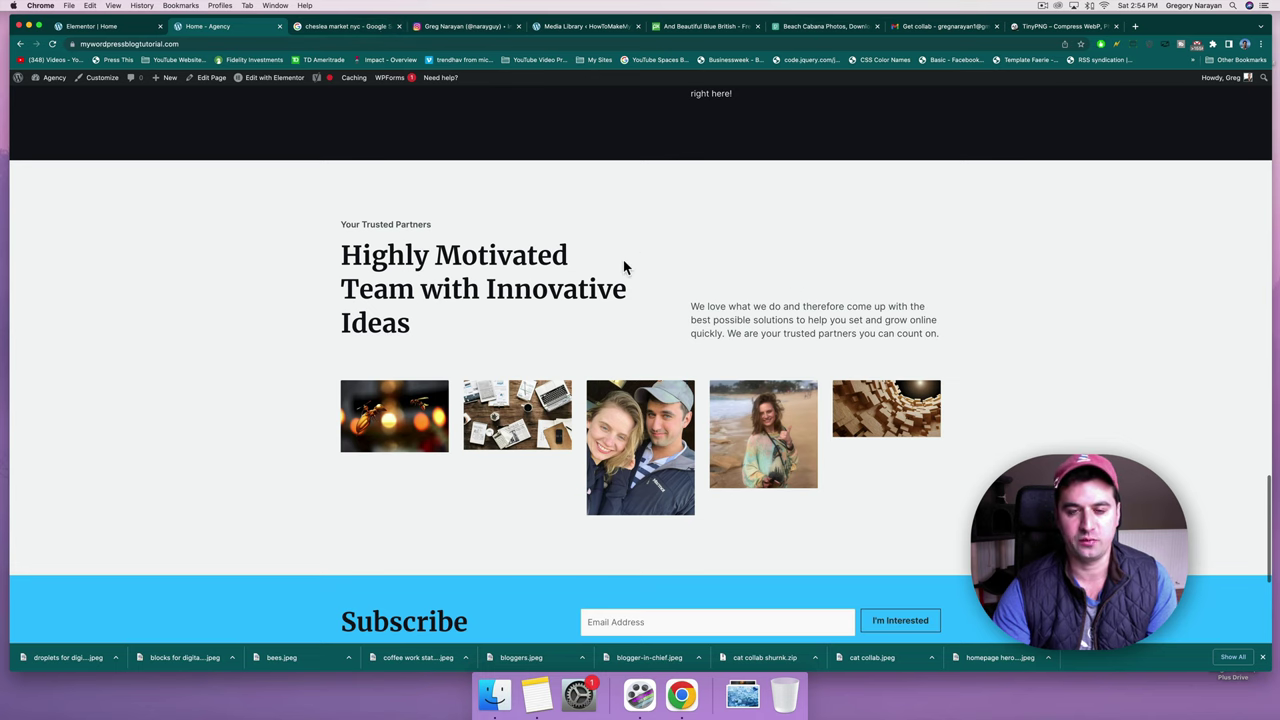
Scroll the live page to the Clients We Worked With heading and highlight its text.
scroll(540, 395, up, 10)
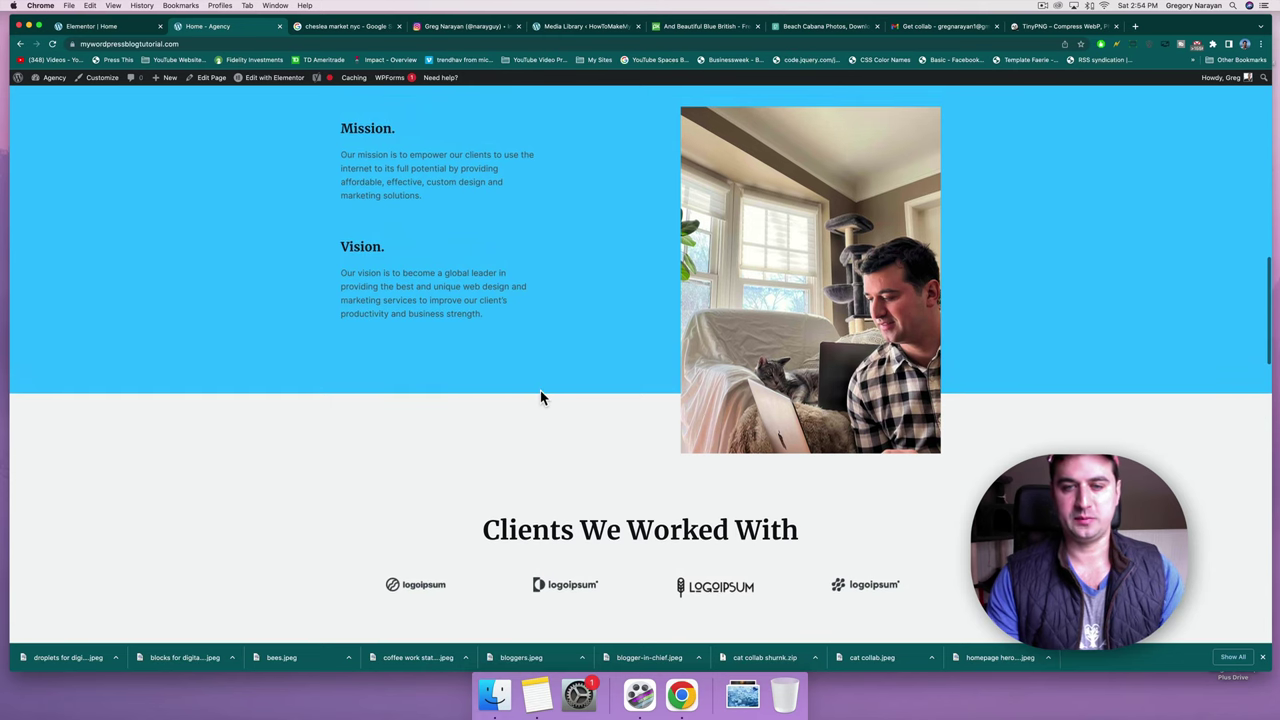
scroll(540, 395, up, 15)
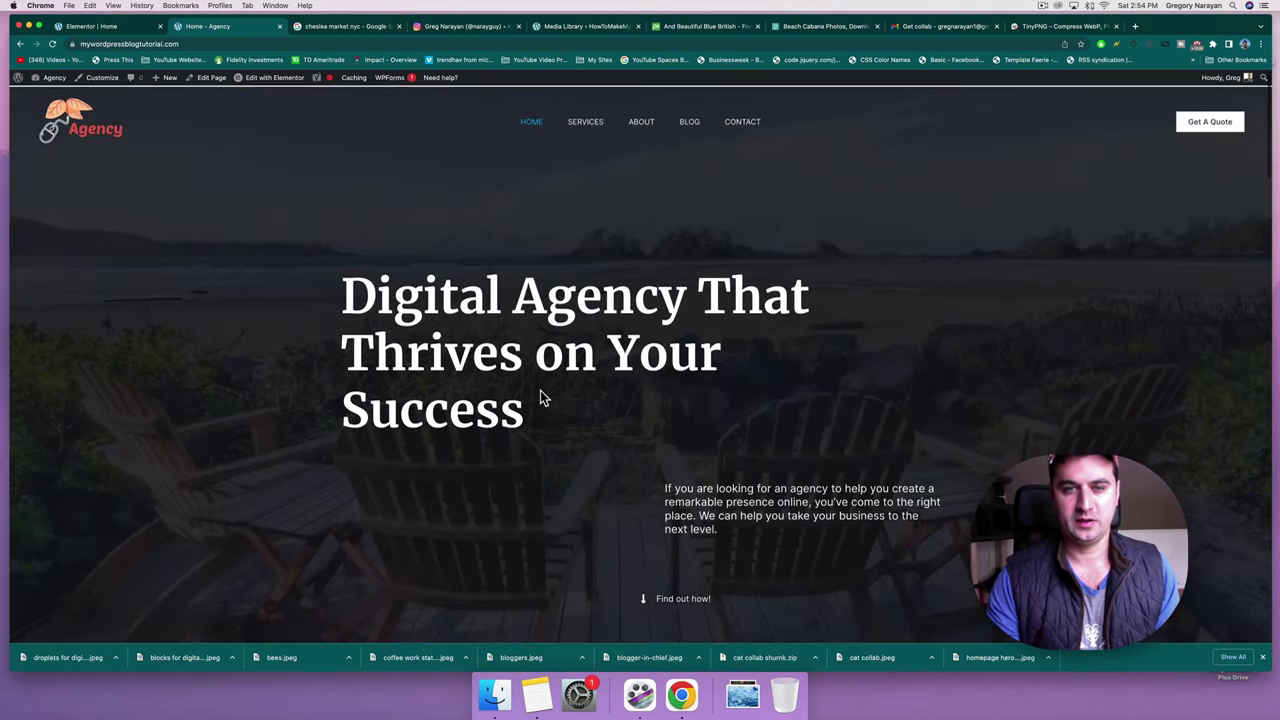
scroll(540, 397, down, 15)
scroll(540, 397, up, 3)
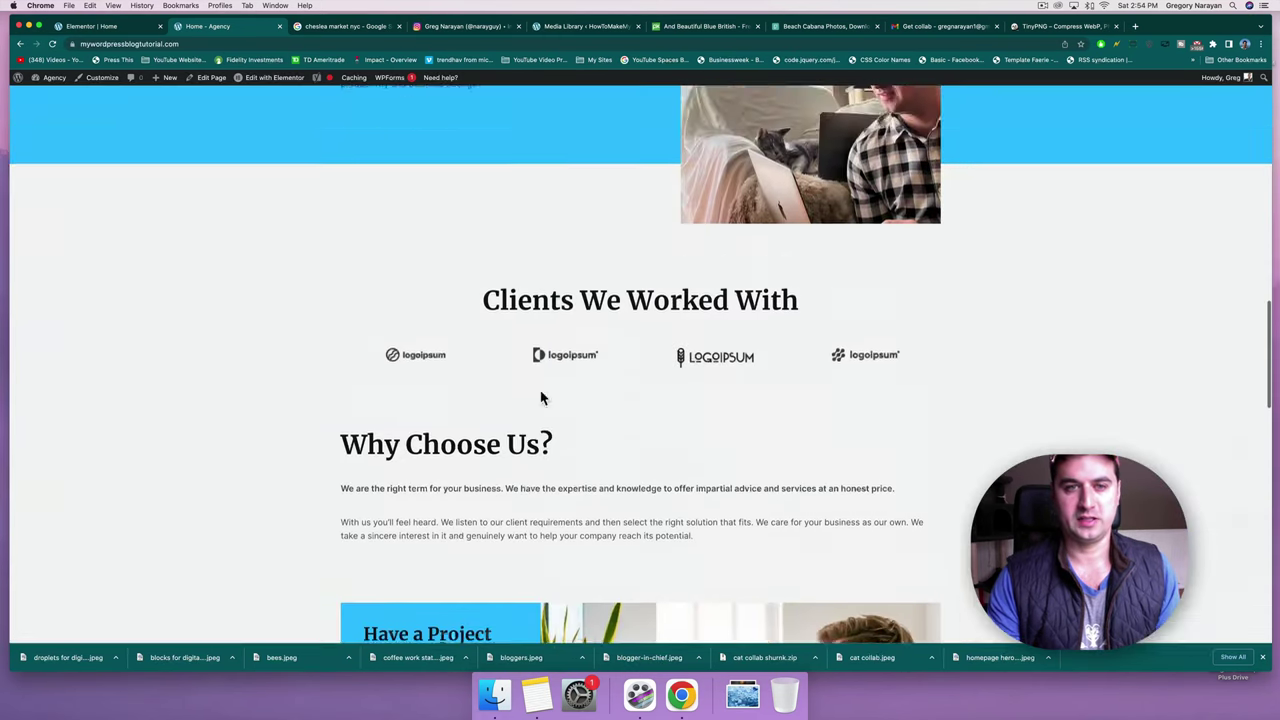
scroll(540, 397, up, 4)
scroll(540, 400, down, 3)
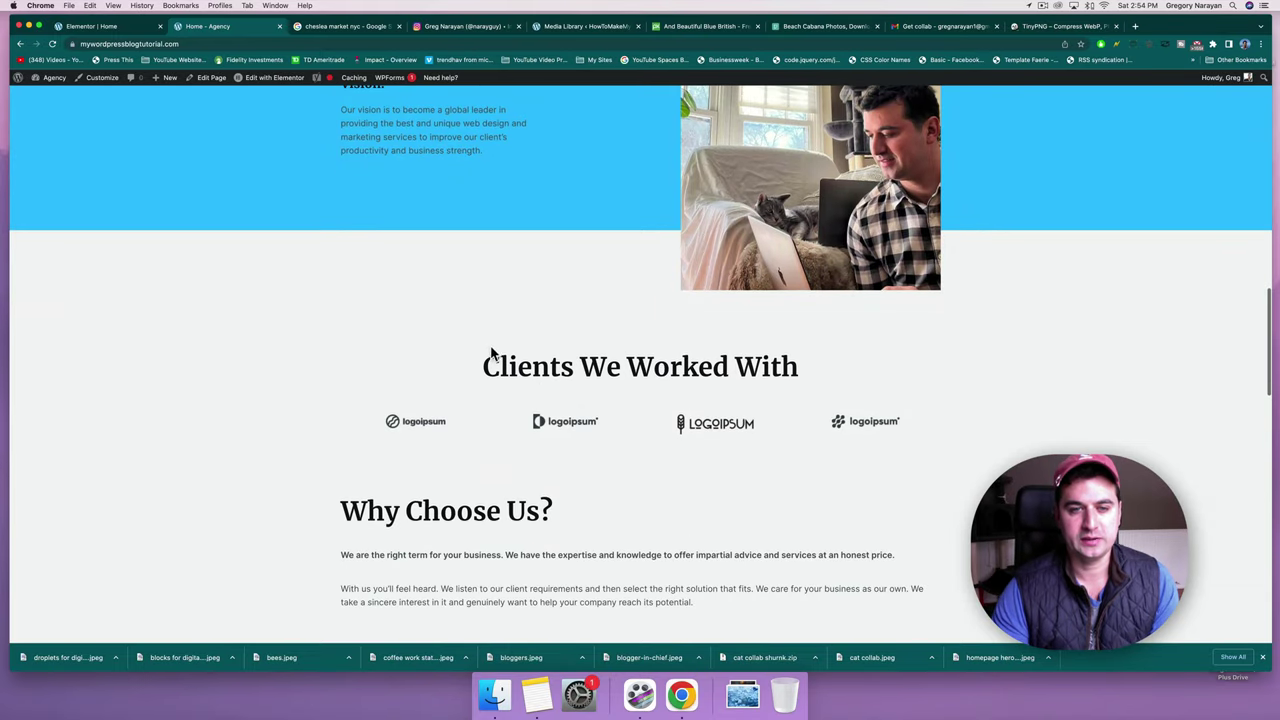
drag(484, 365, 786, 367)
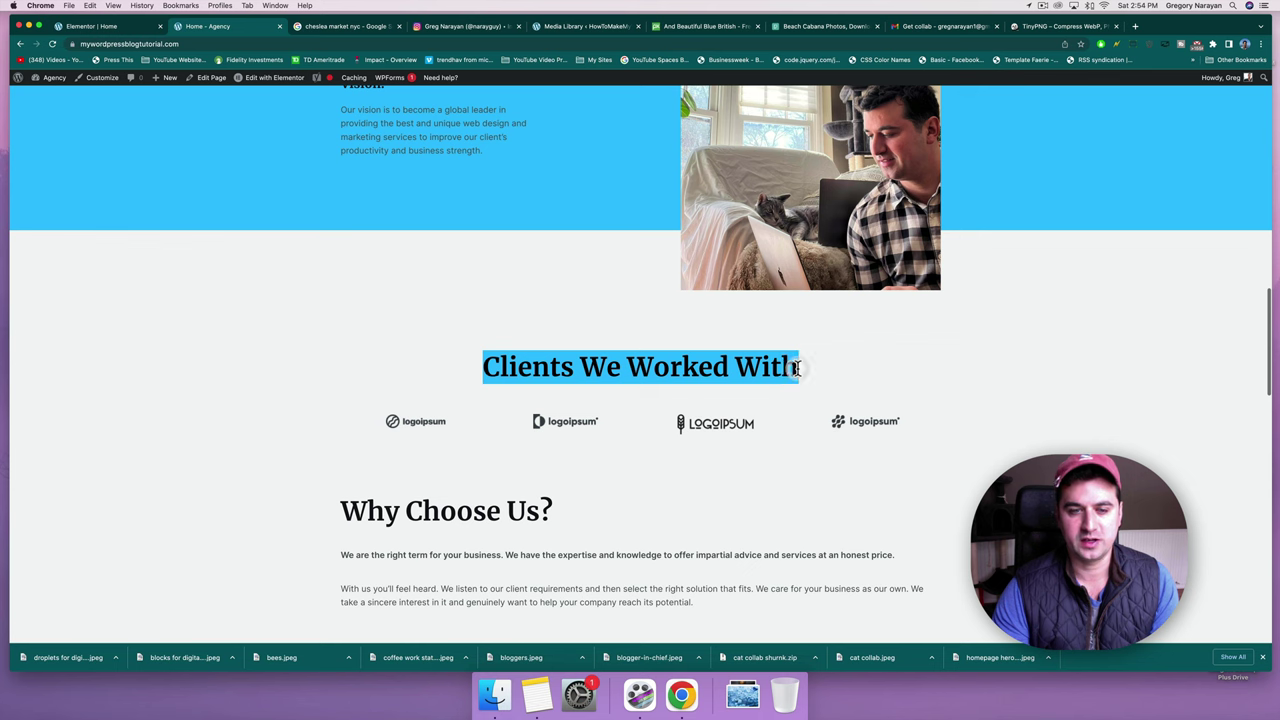
click(797, 367)
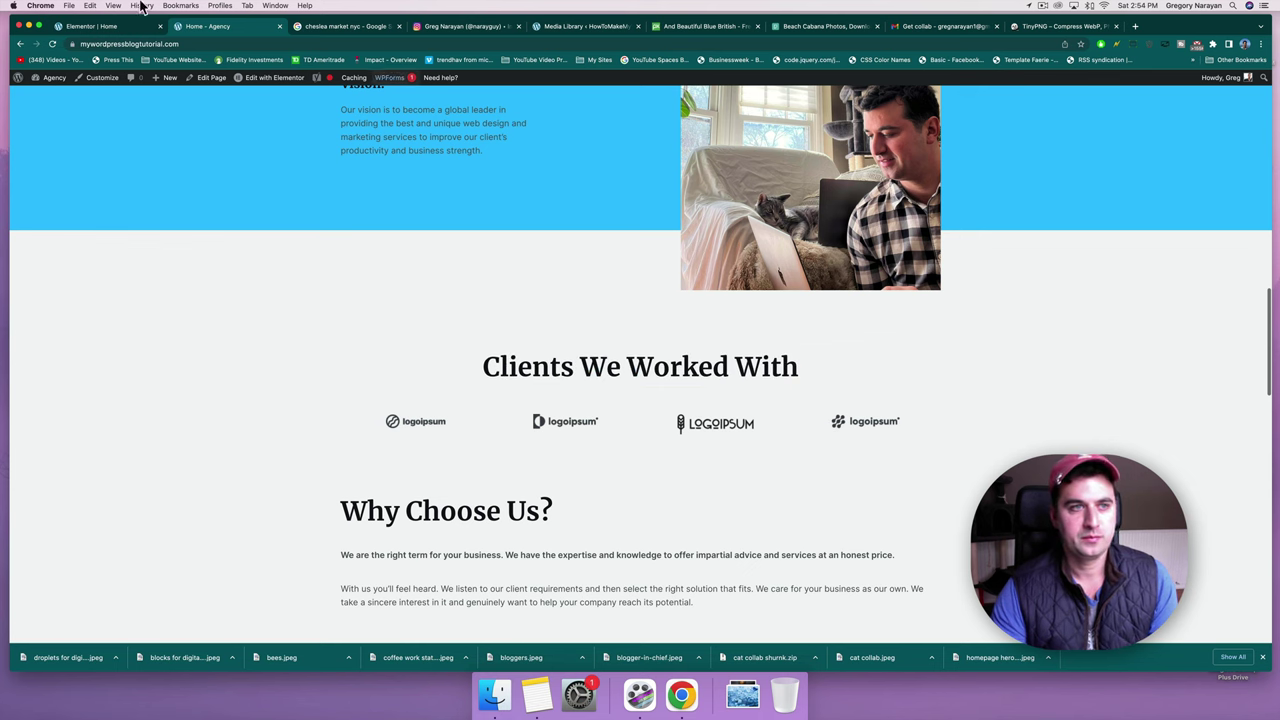
In the Home page editor, select the first logoipsum client logo to show its image settings.
click(100, 26)
scroll(563, 337, up, 10)
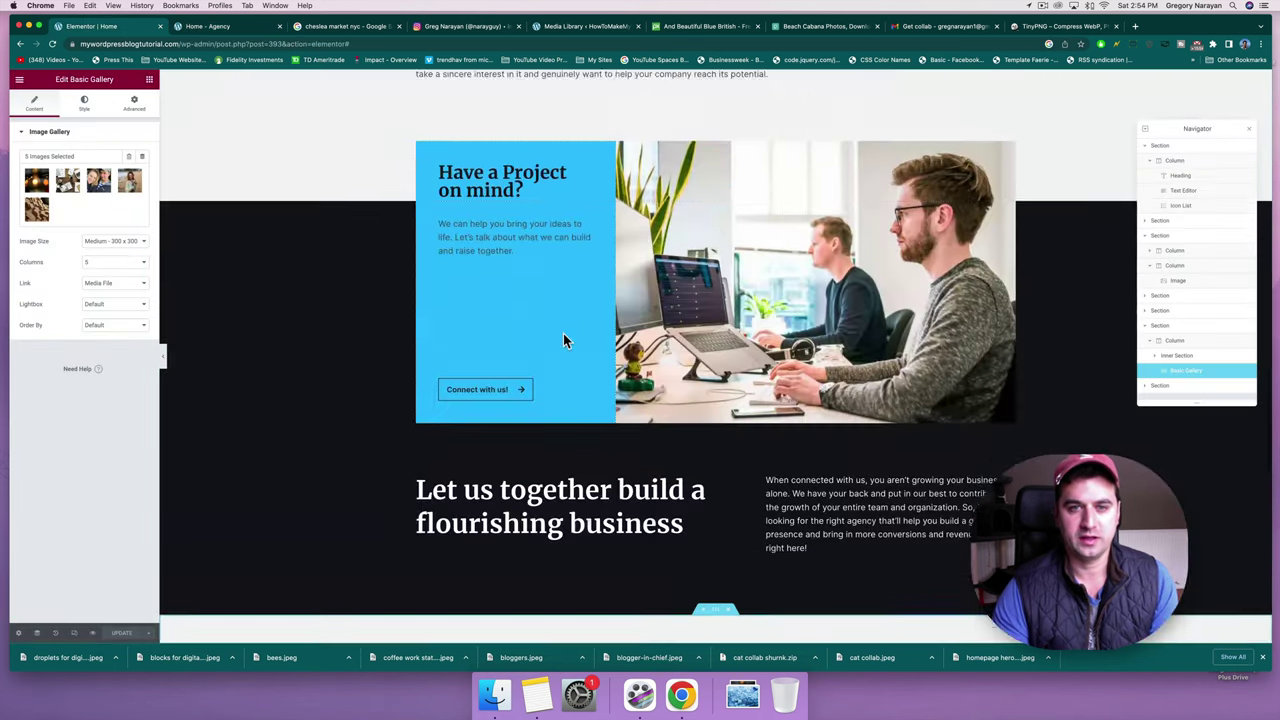
scroll(563, 340, up, 5)
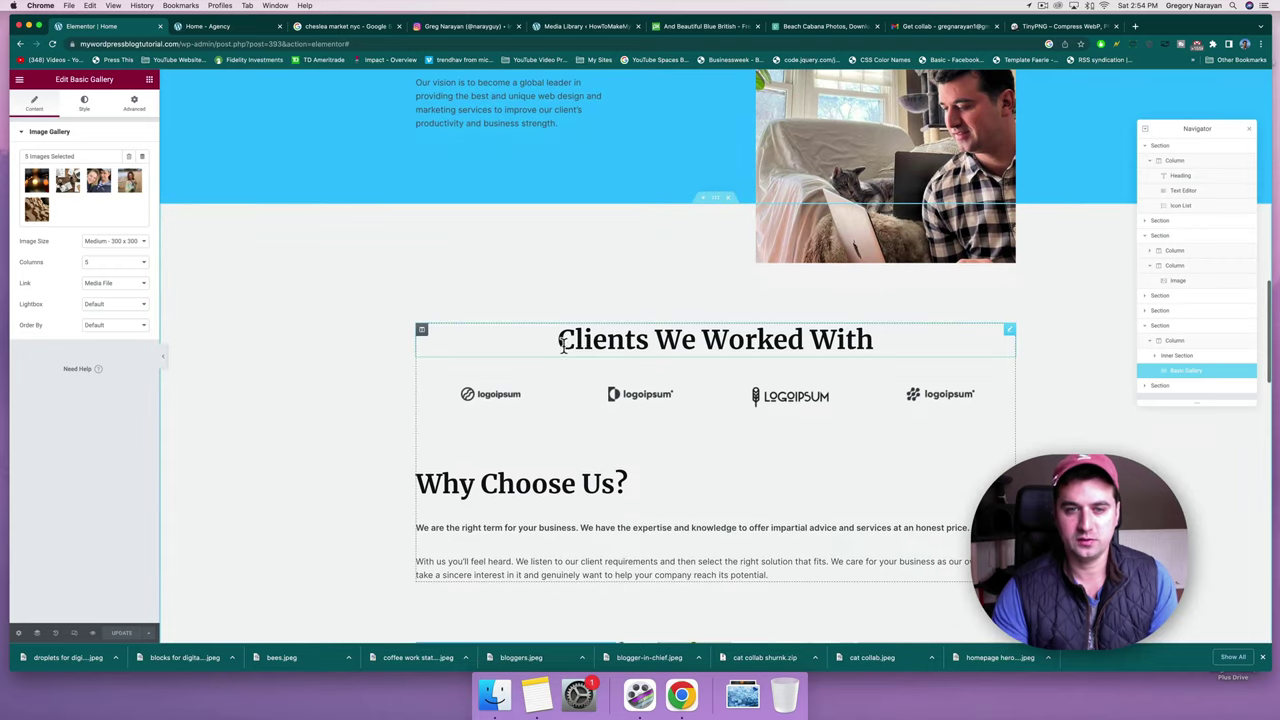
click(599, 345)
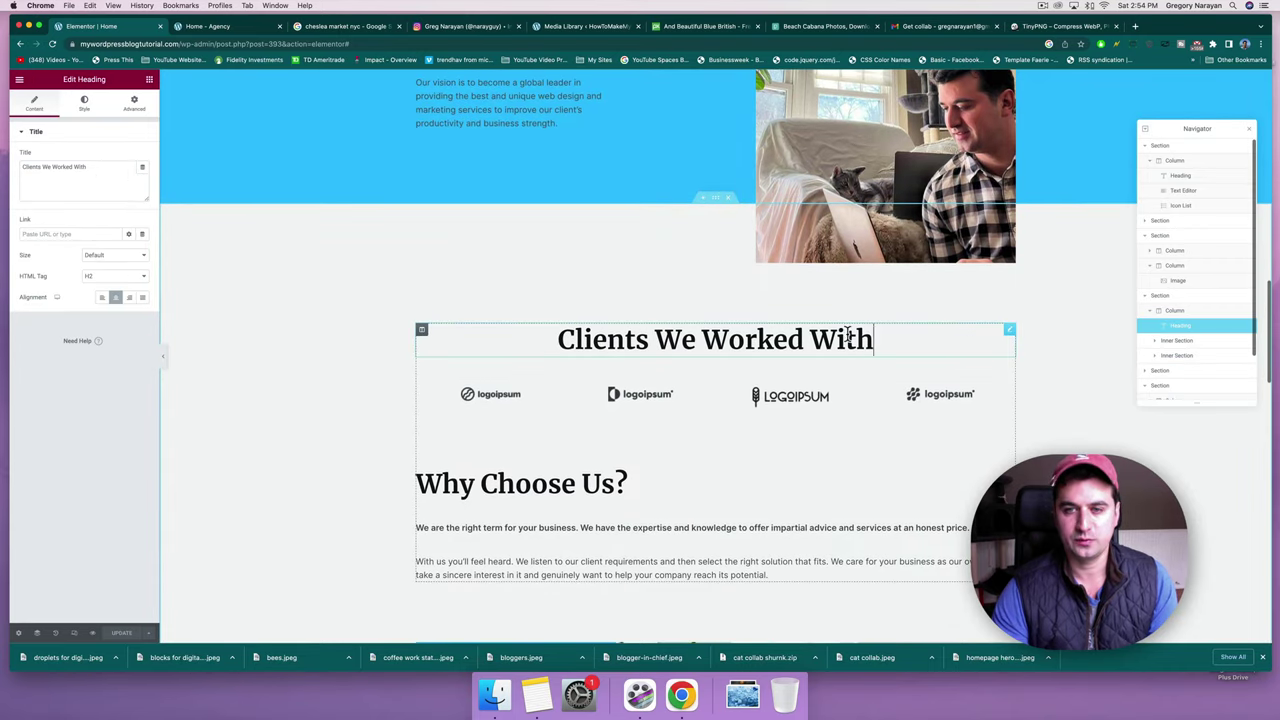
drag(872, 340, 634, 336)
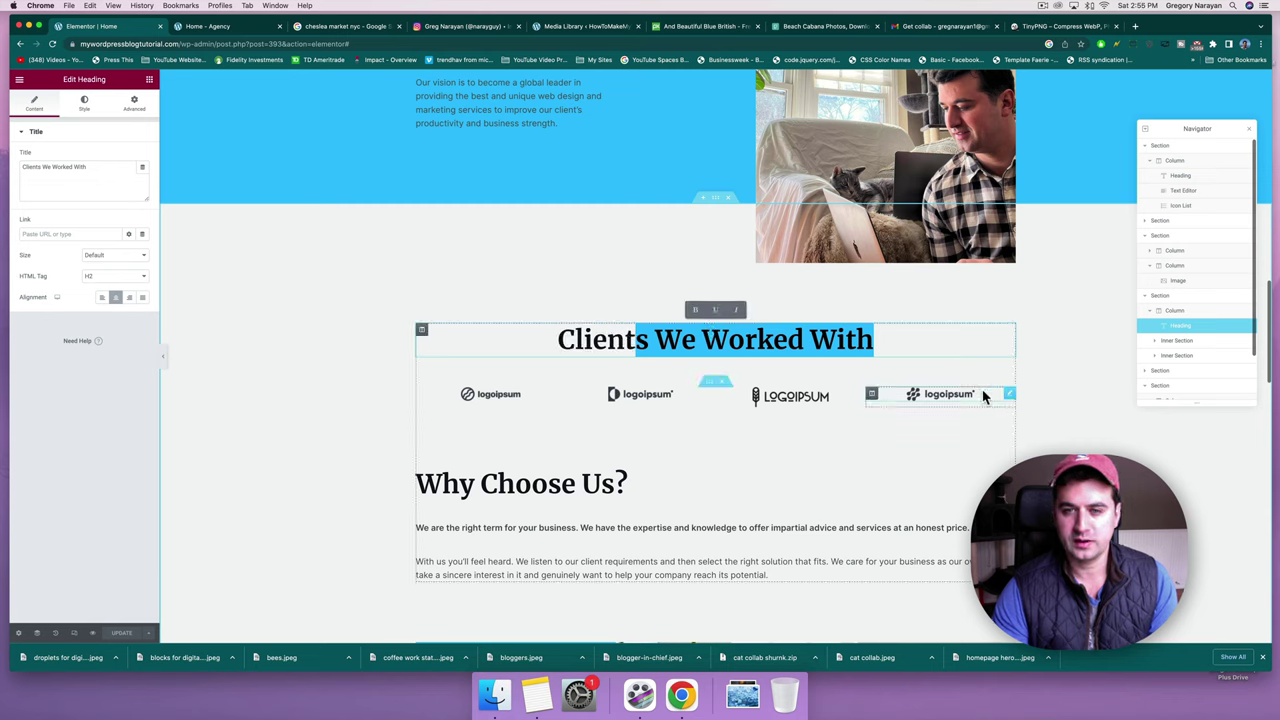
click(706, 394)
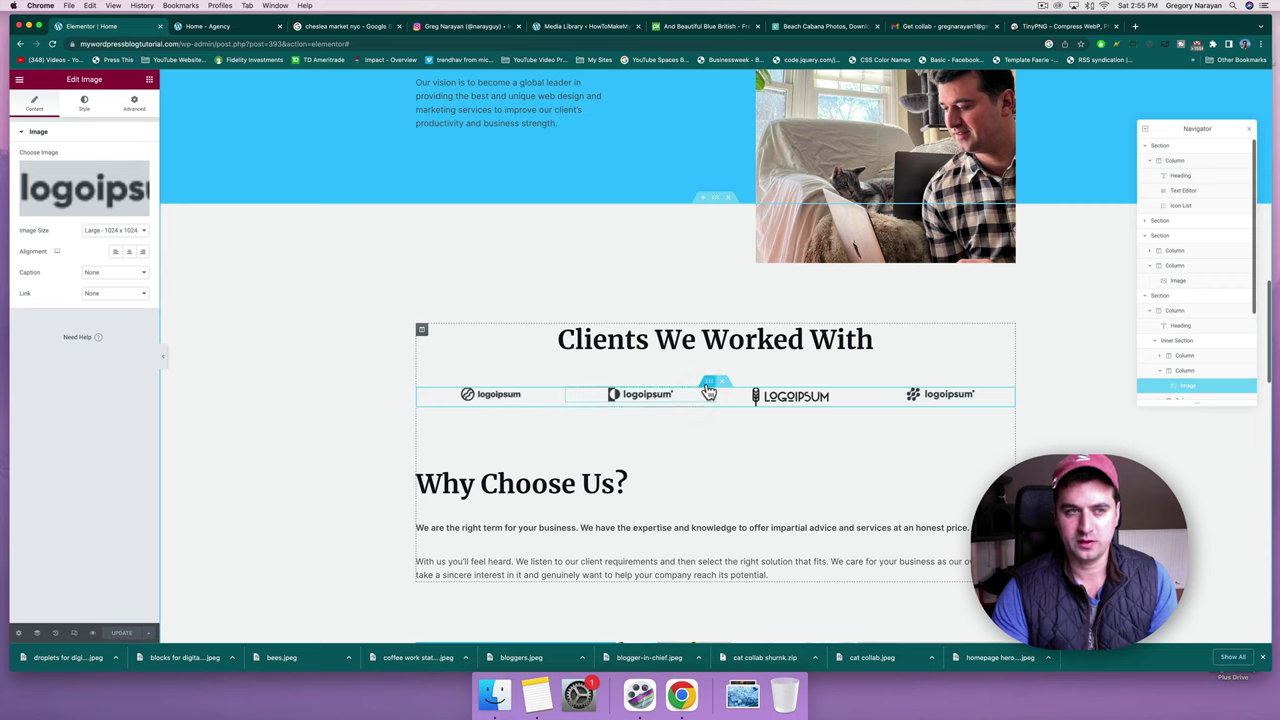
click(708, 388)
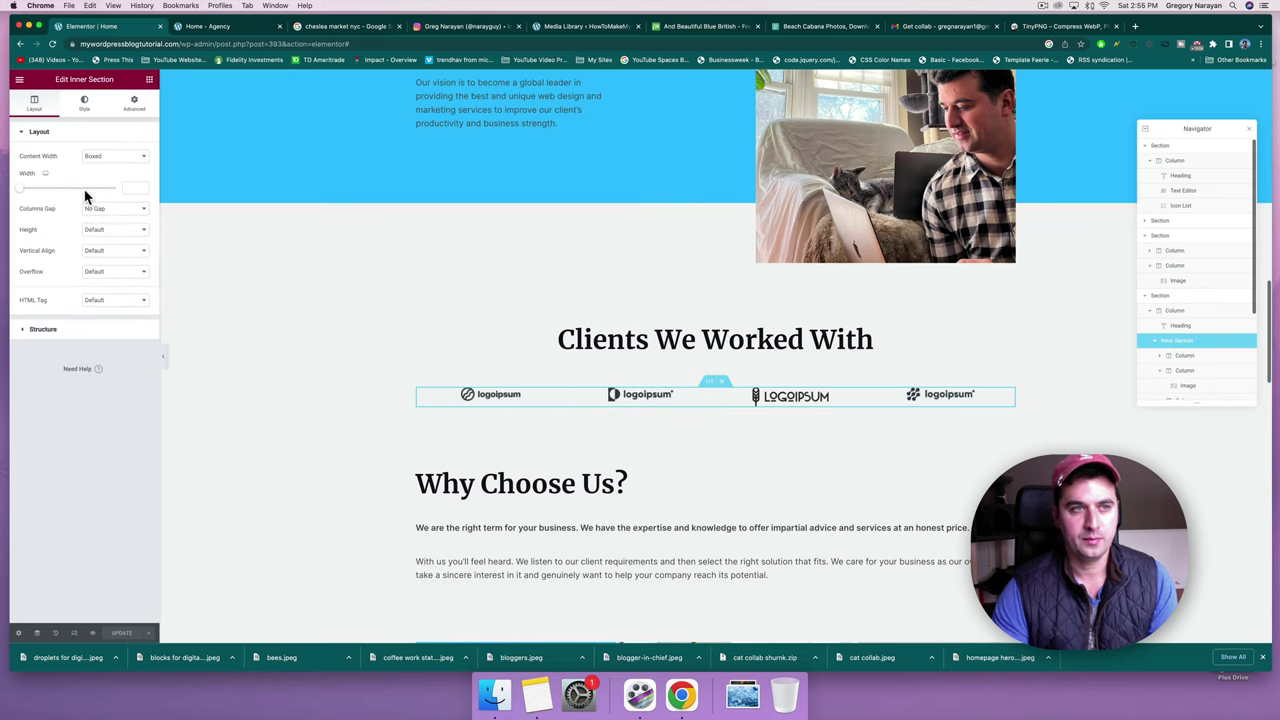
click(149, 80)
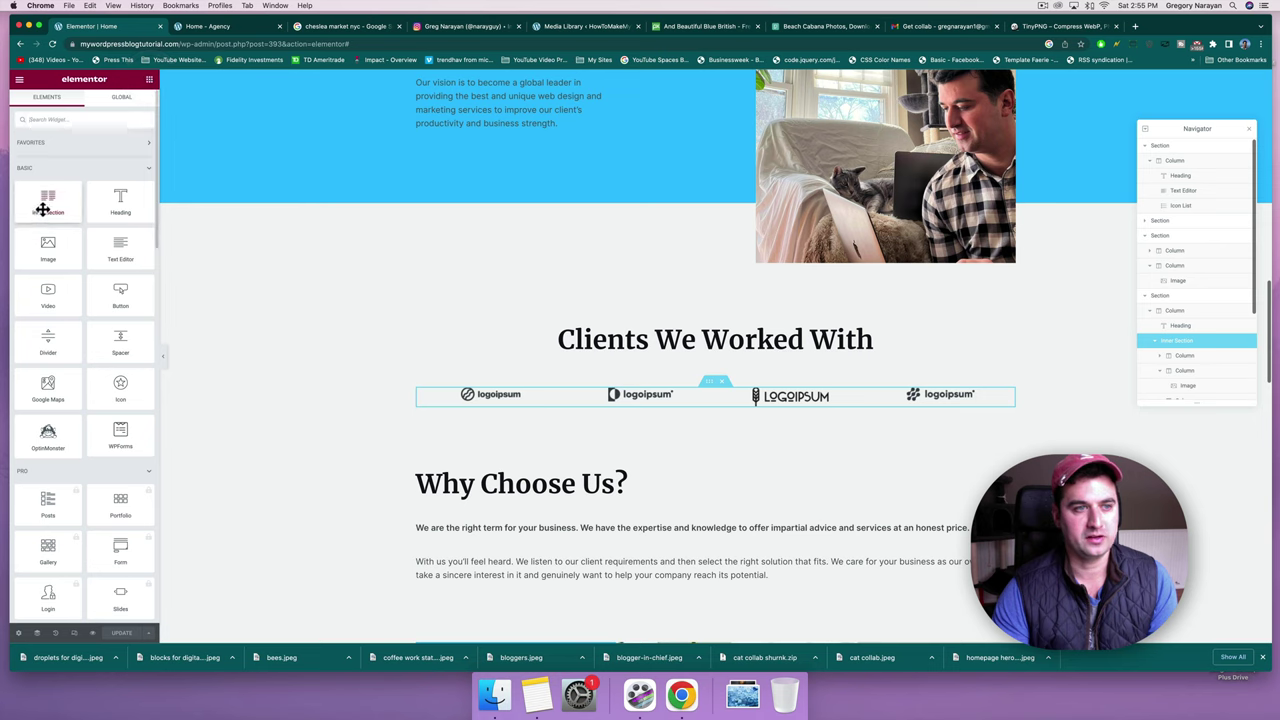
drag(90, 204, 59, 214)
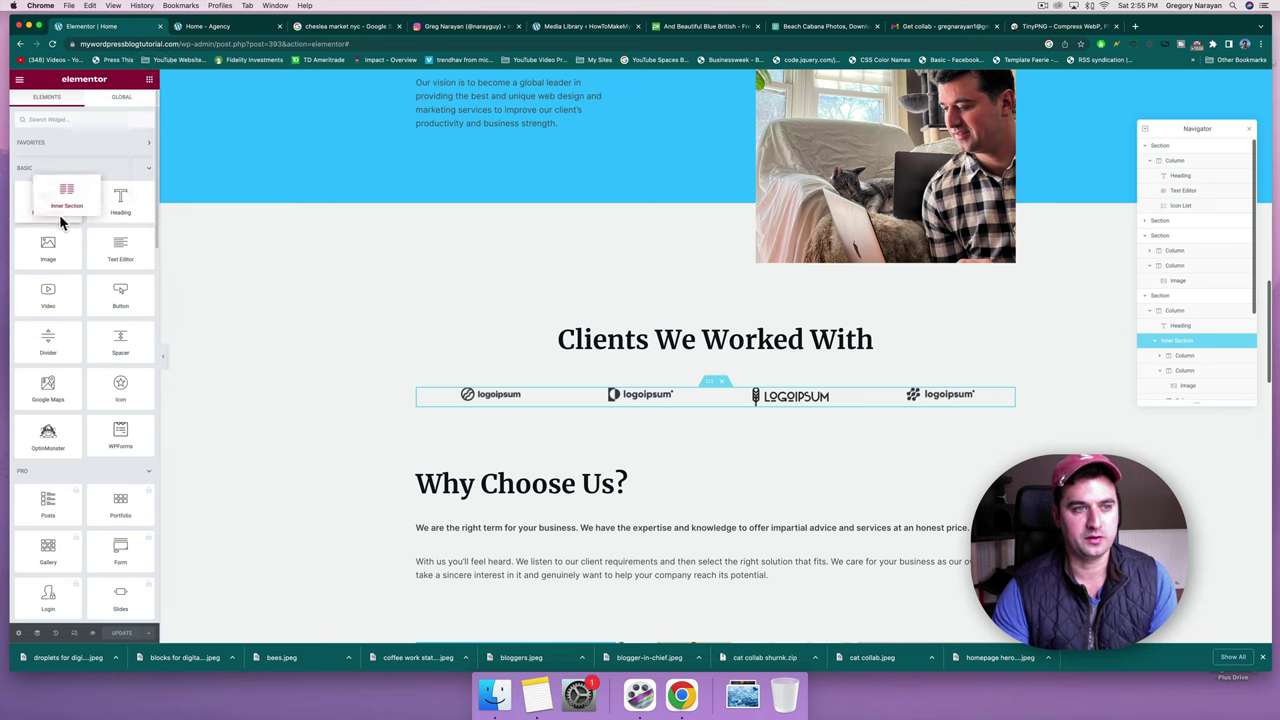
click(511, 394)
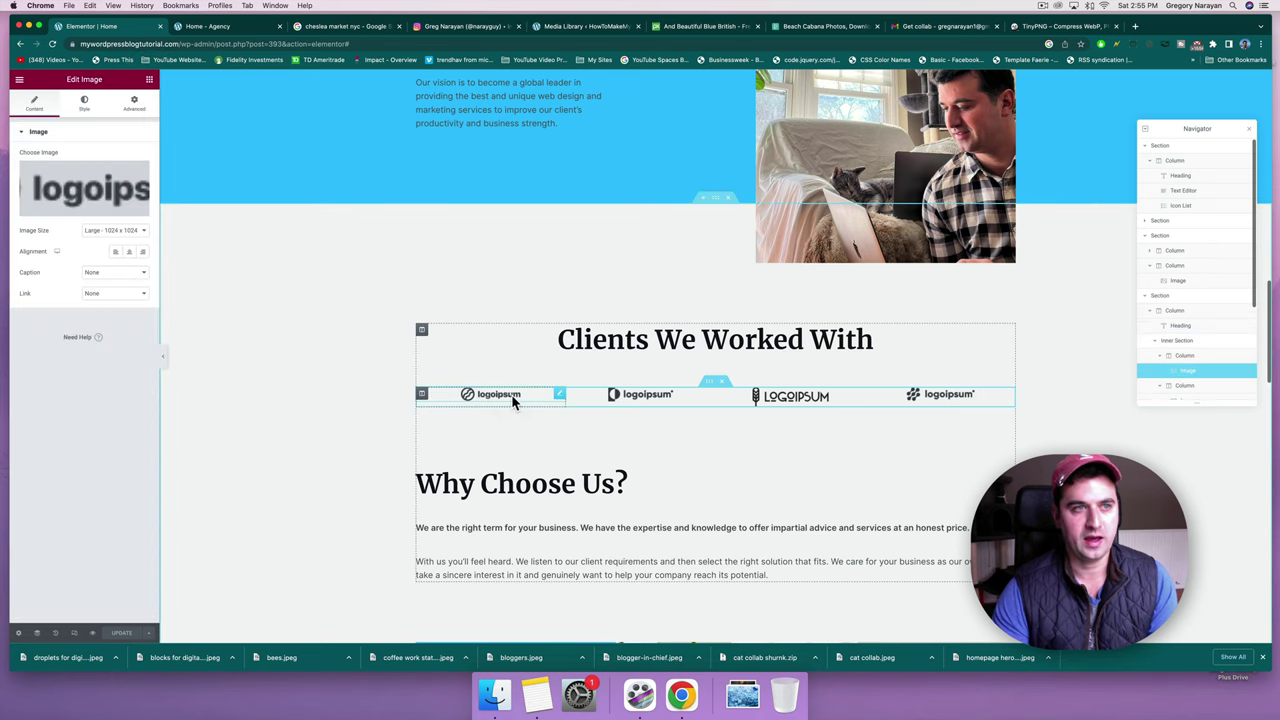
click(925, 398)
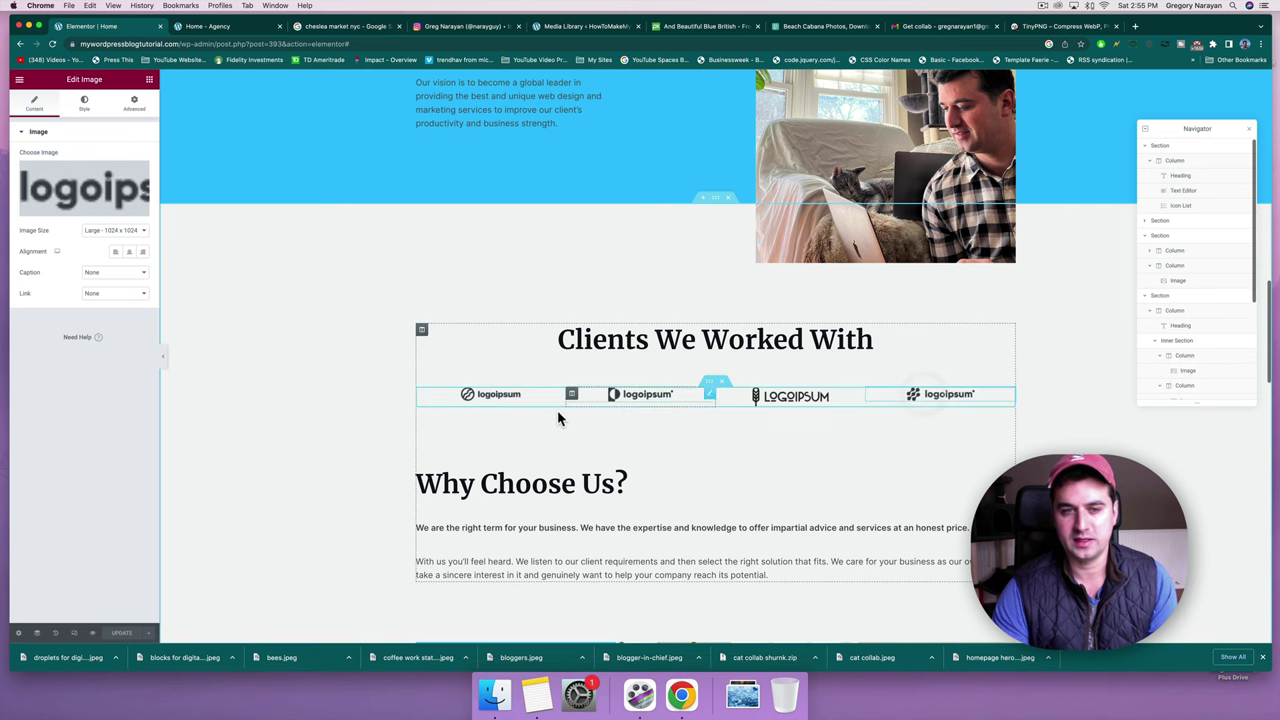
click(514, 398)
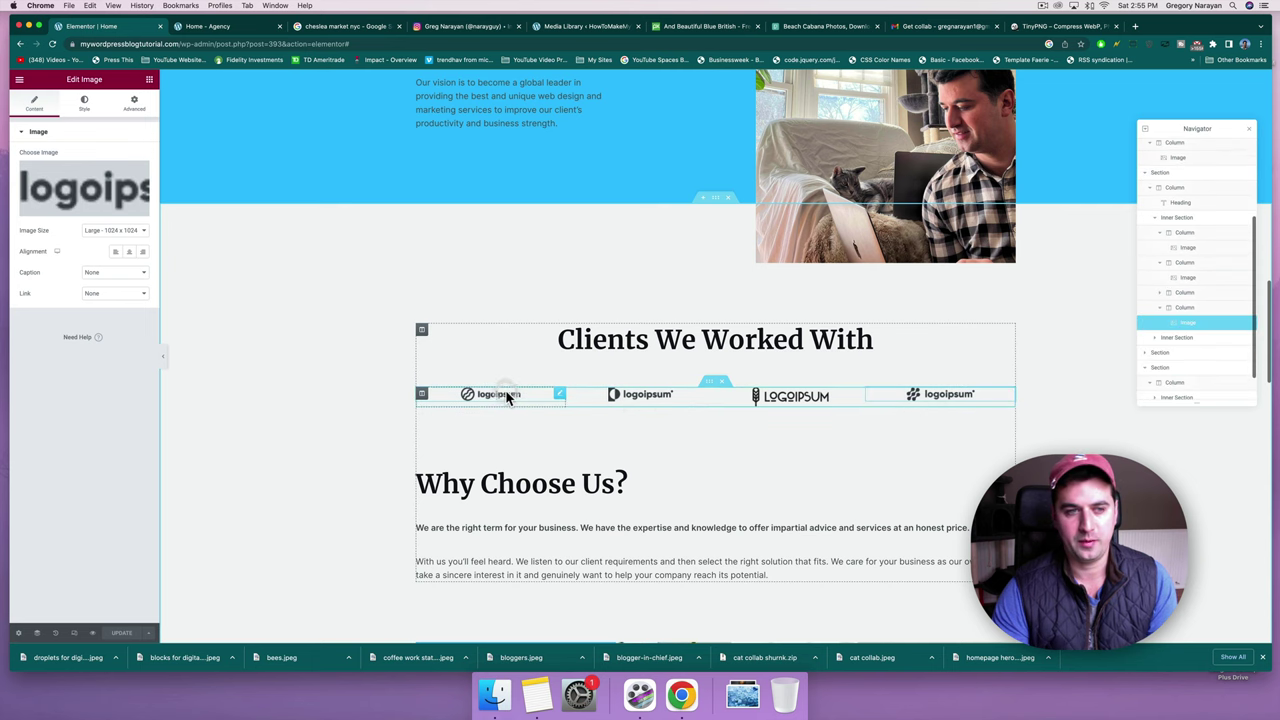
Upload huffpost logo.png and insert it as the first client logo.
click(68, 195)
click(150, 118)
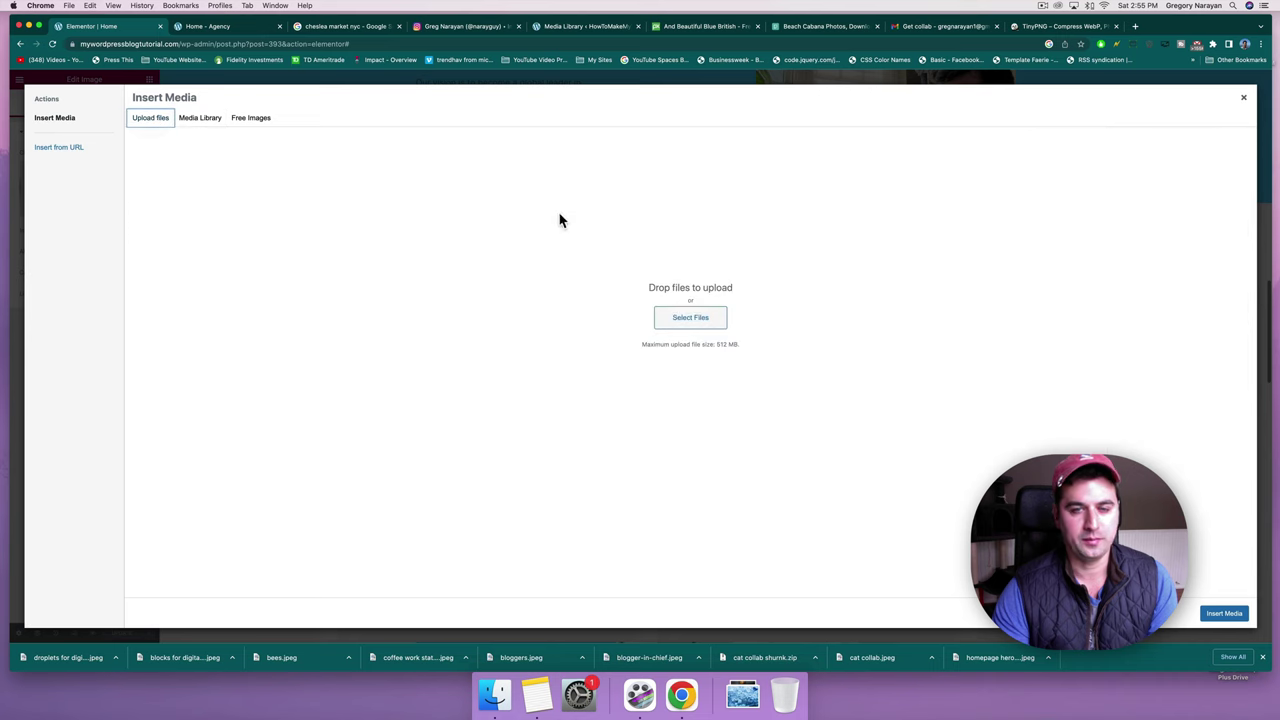
click(687, 316)
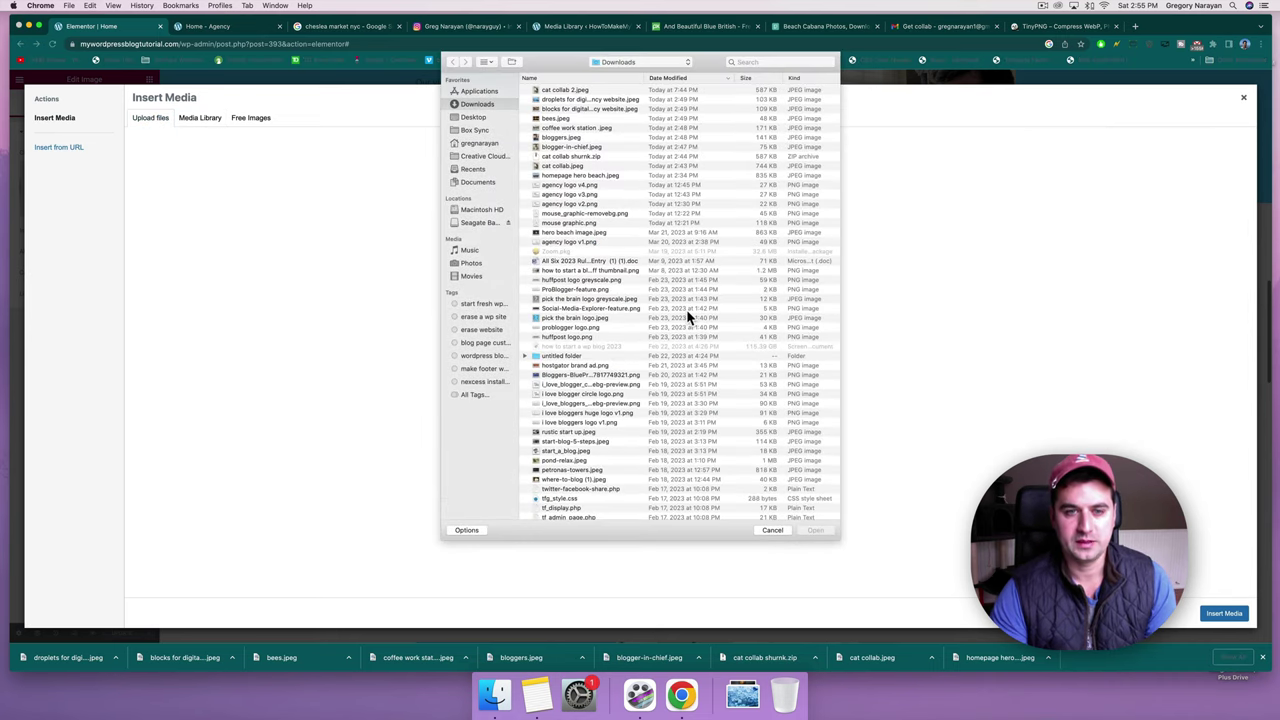
click(564, 336)
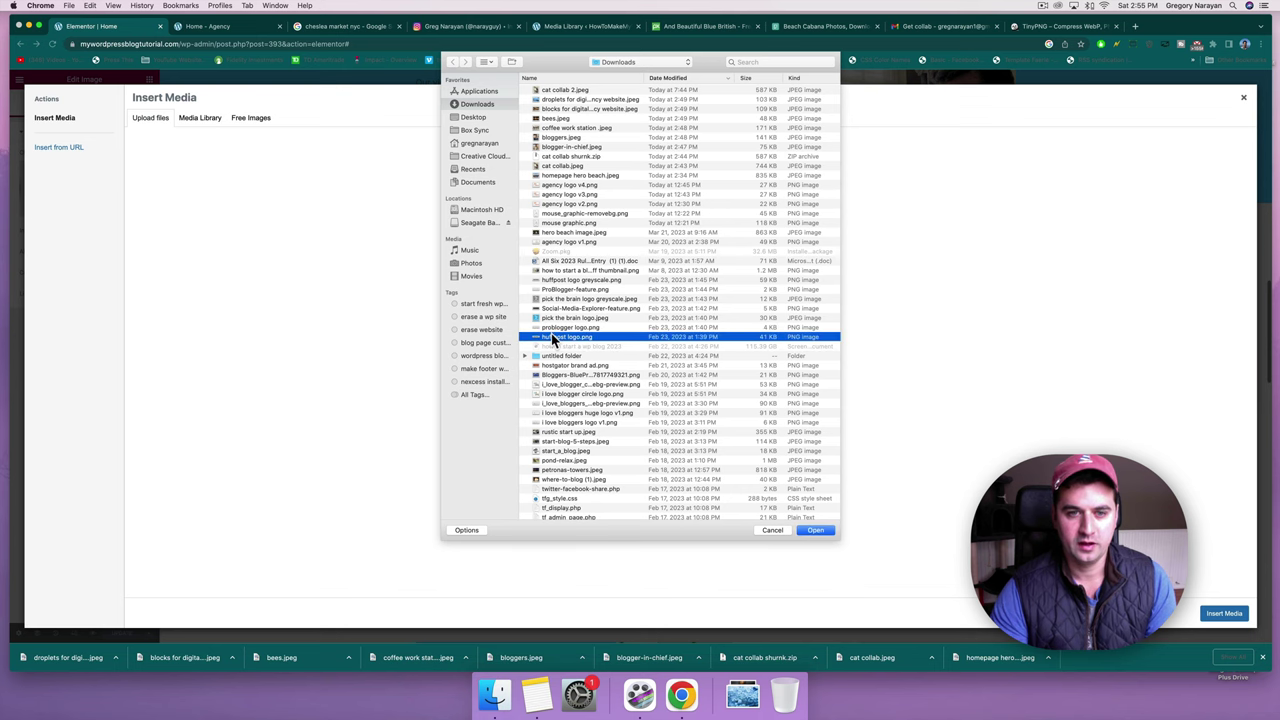
double_click(551, 336)
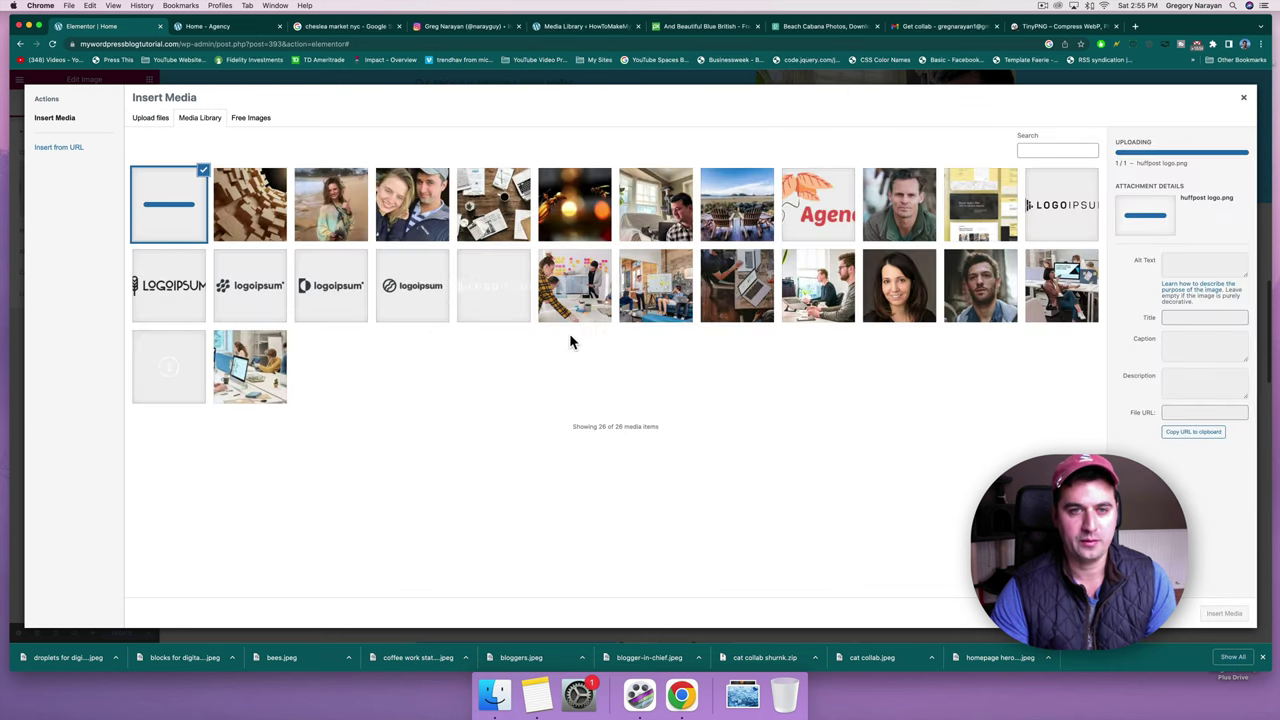
click(1224, 613)
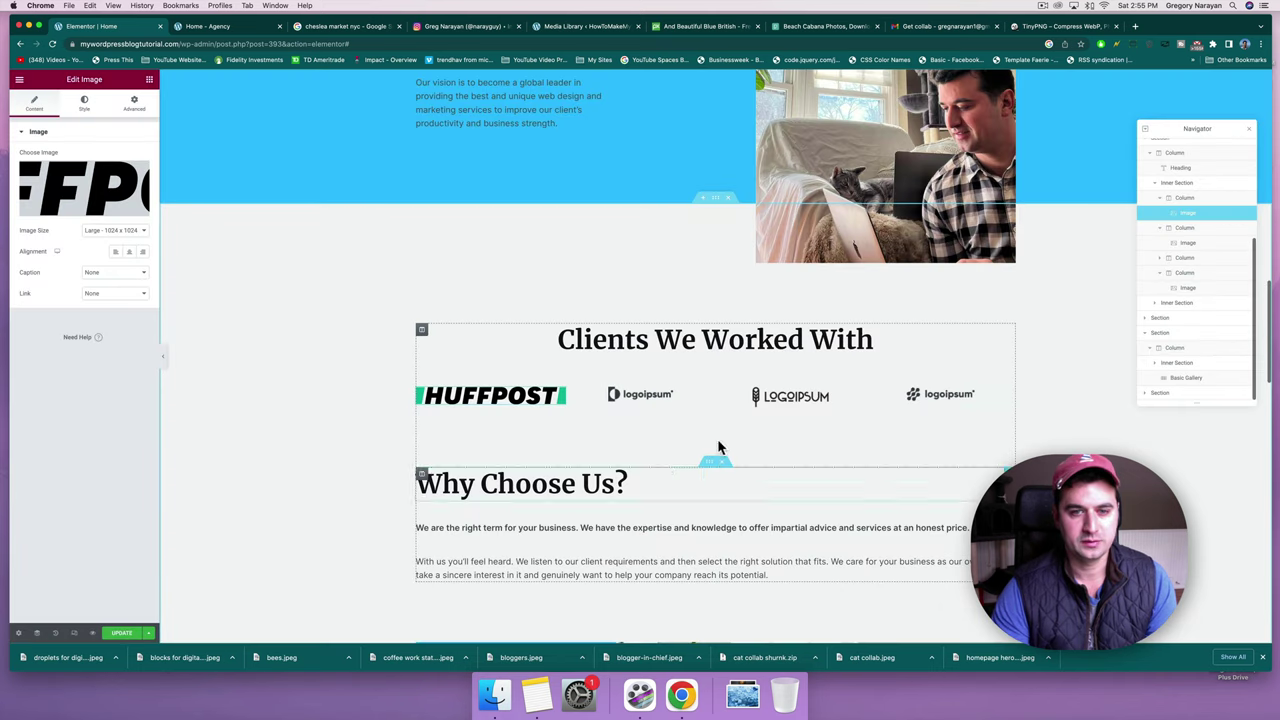
Upload problogger logo.png and insert it as the second client logo.
click(628, 397)
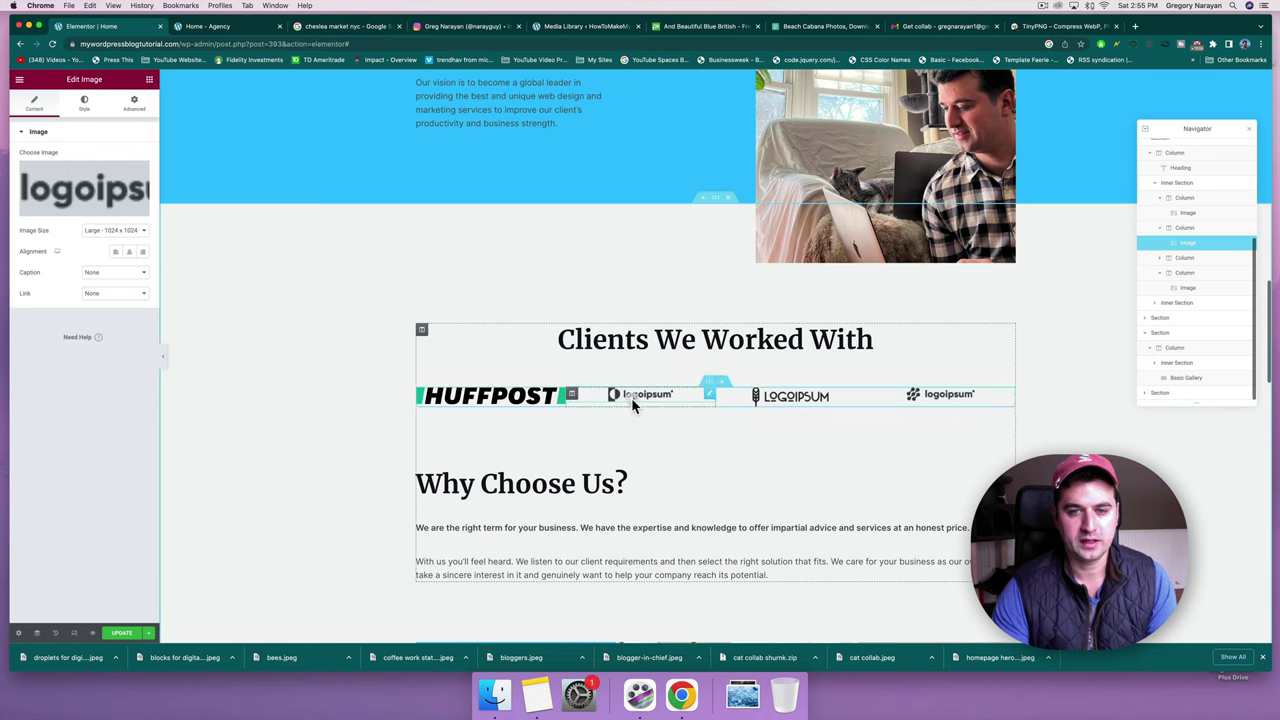
click(89, 181)
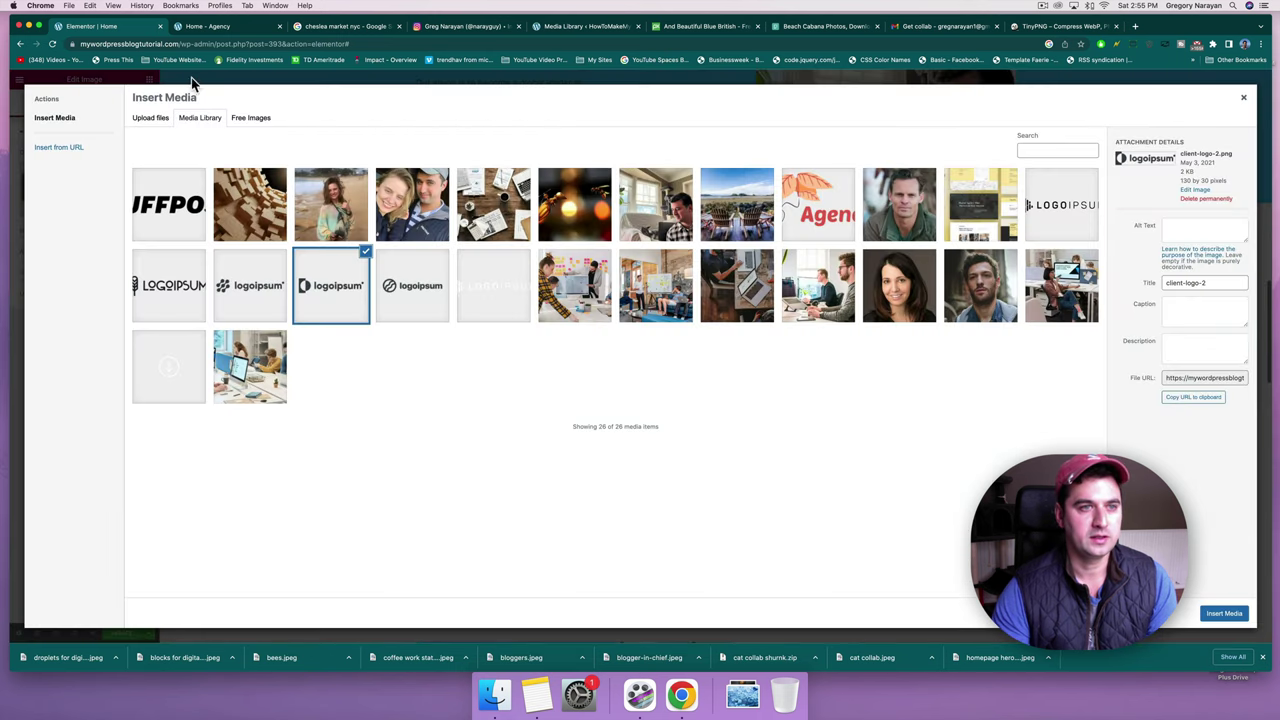
click(150, 117)
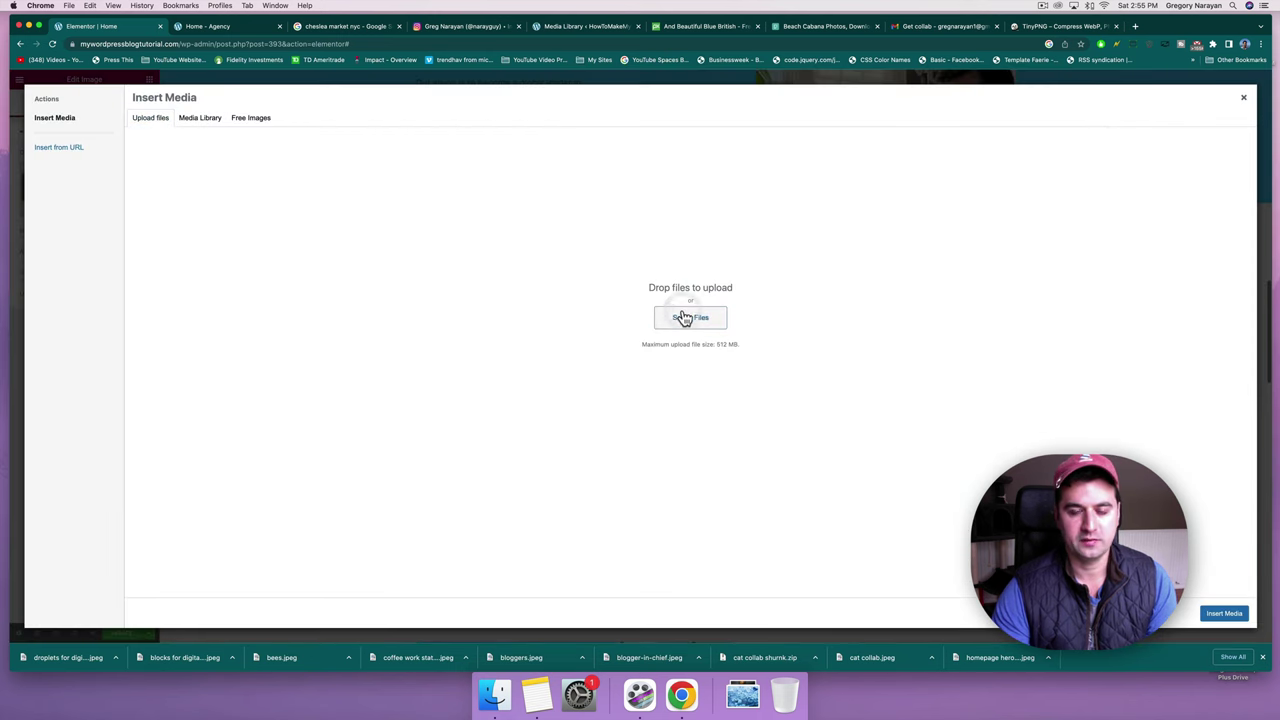
double_click(565, 326)
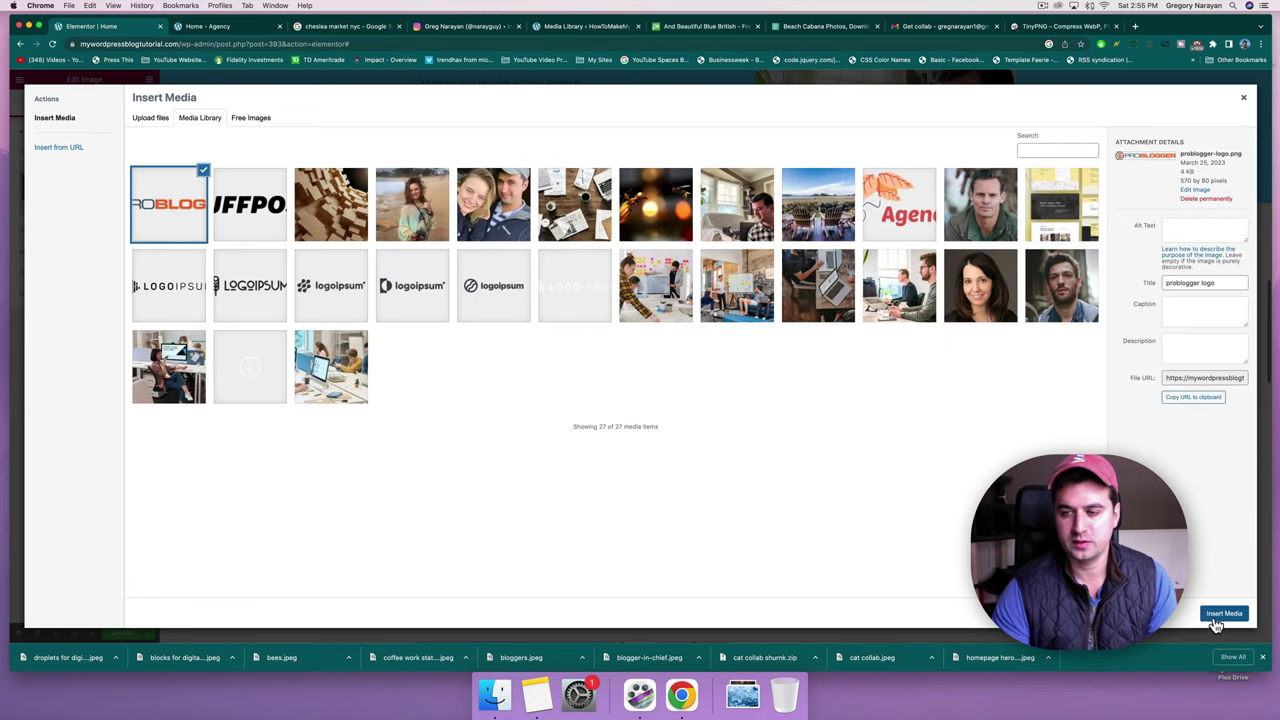
click(1224, 615)
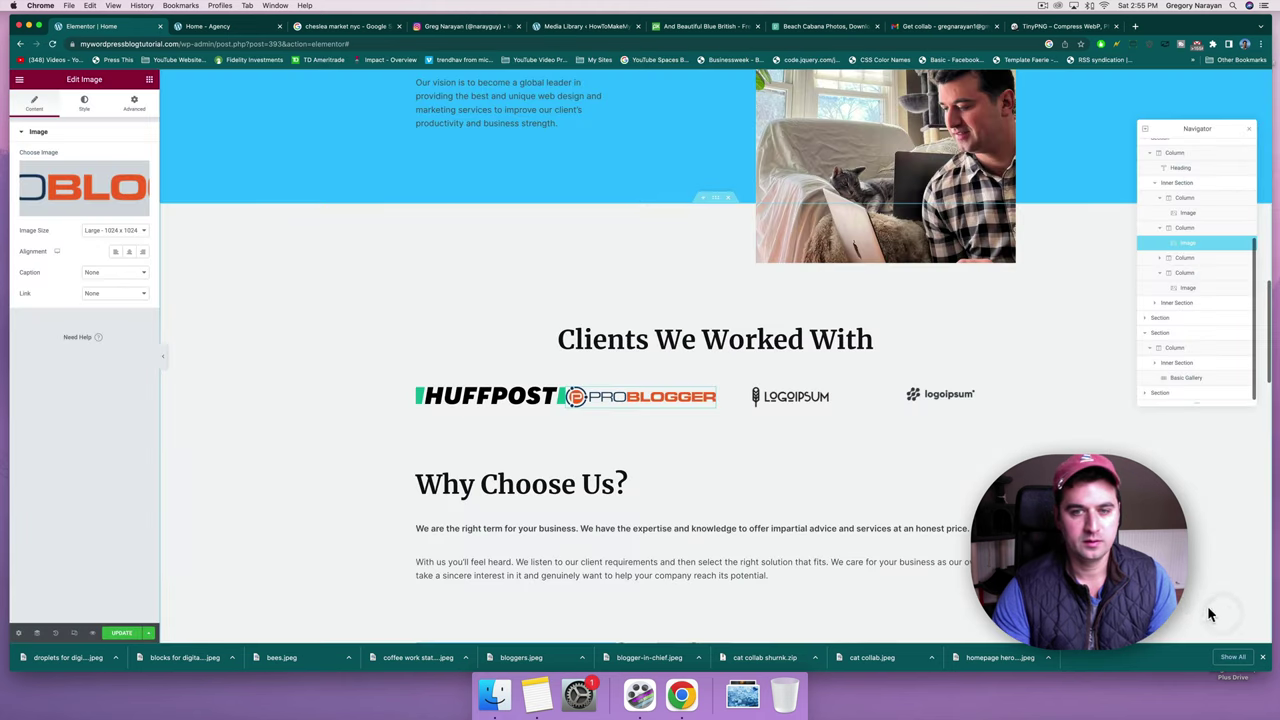
Upload pick the brain logo.jpeg and insert it into the third client logo slot.
click(775, 397)
click(105, 192)
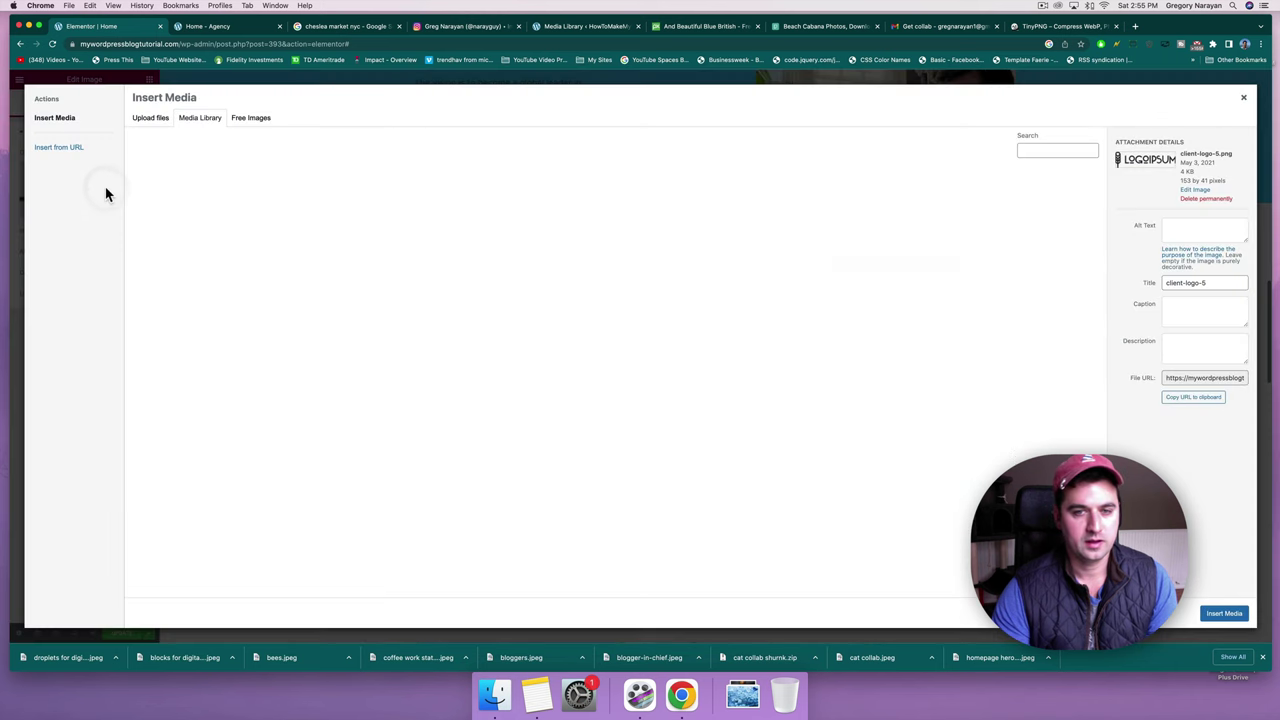
click(151, 118)
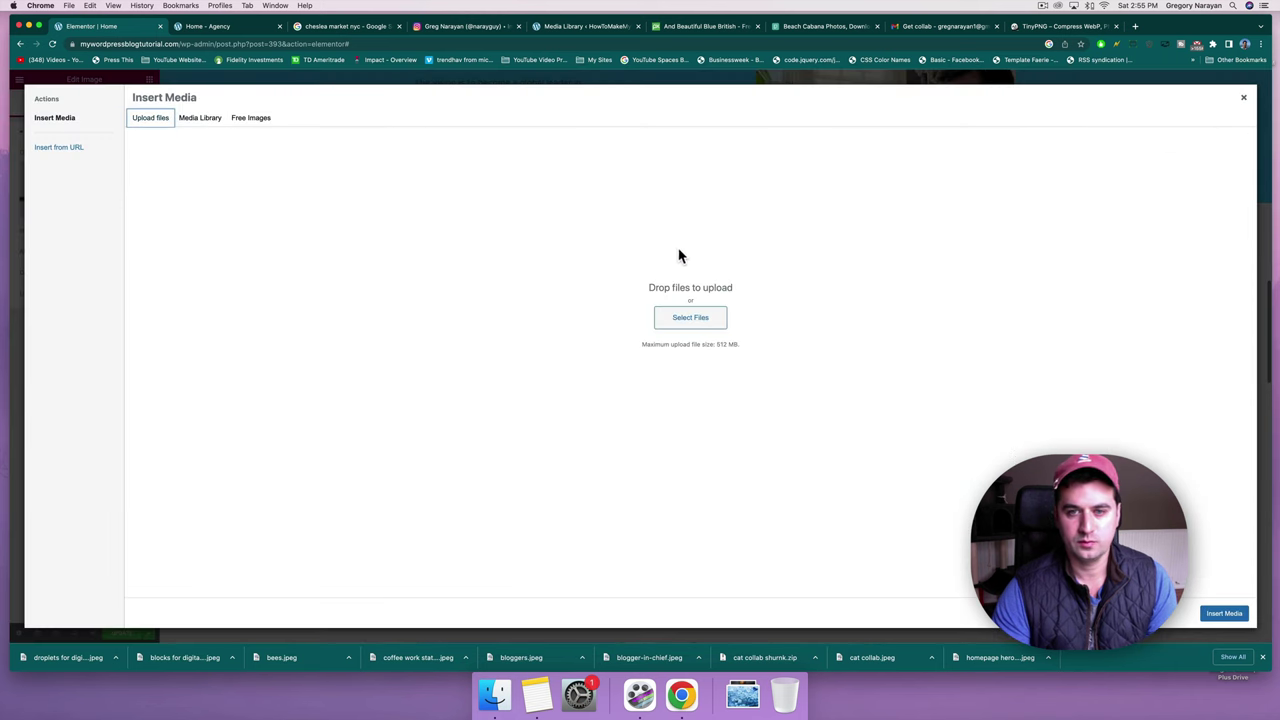
click(703, 323)
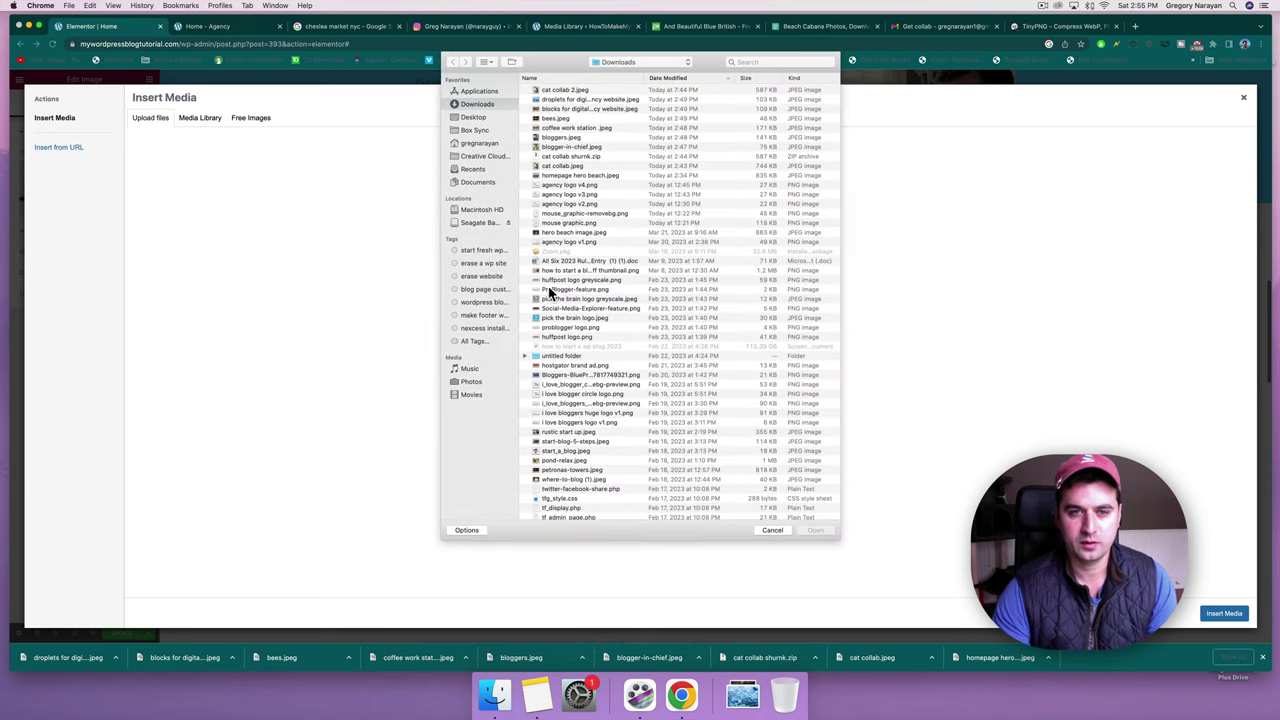
click(552, 327)
double_click(565, 318)
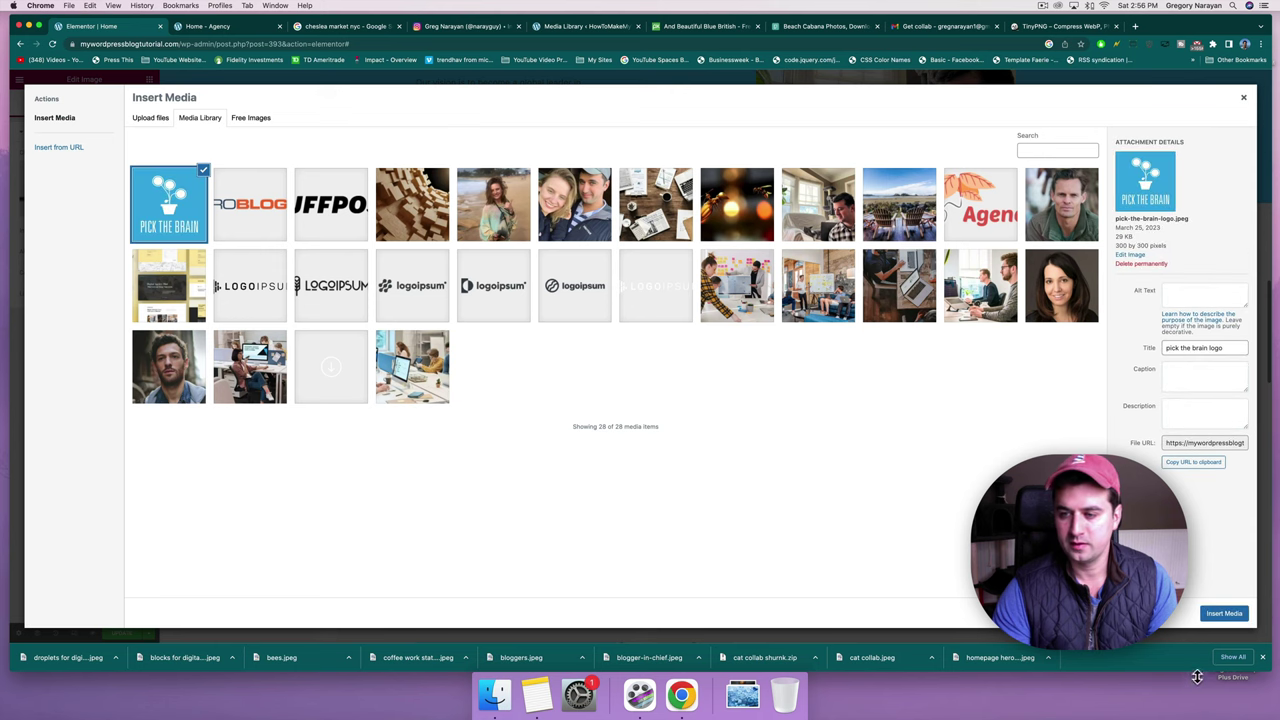
click(1222, 614)
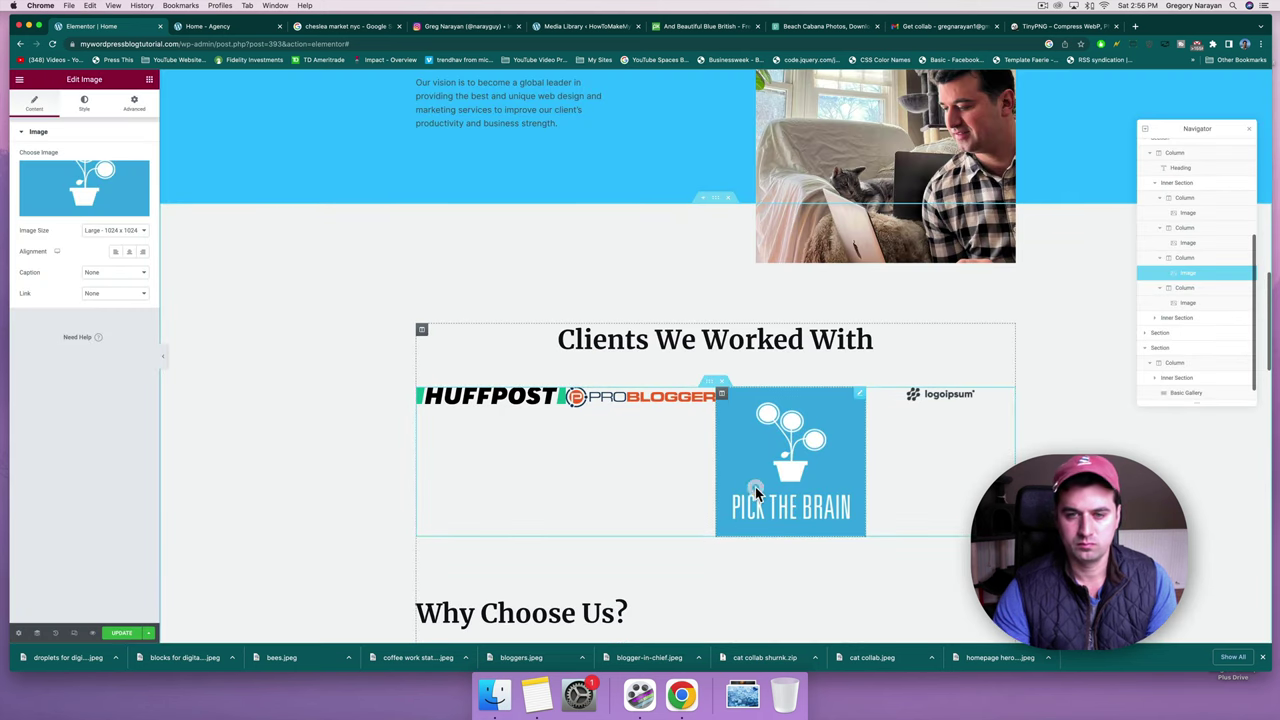
Replace that third logo with an uploaded Social-Media-Explorer-feature.png.
mouse_move(773, 447)
mouse_down()
mouse_move(230, 120)
mouse_move(785, 425)
mouse_up()
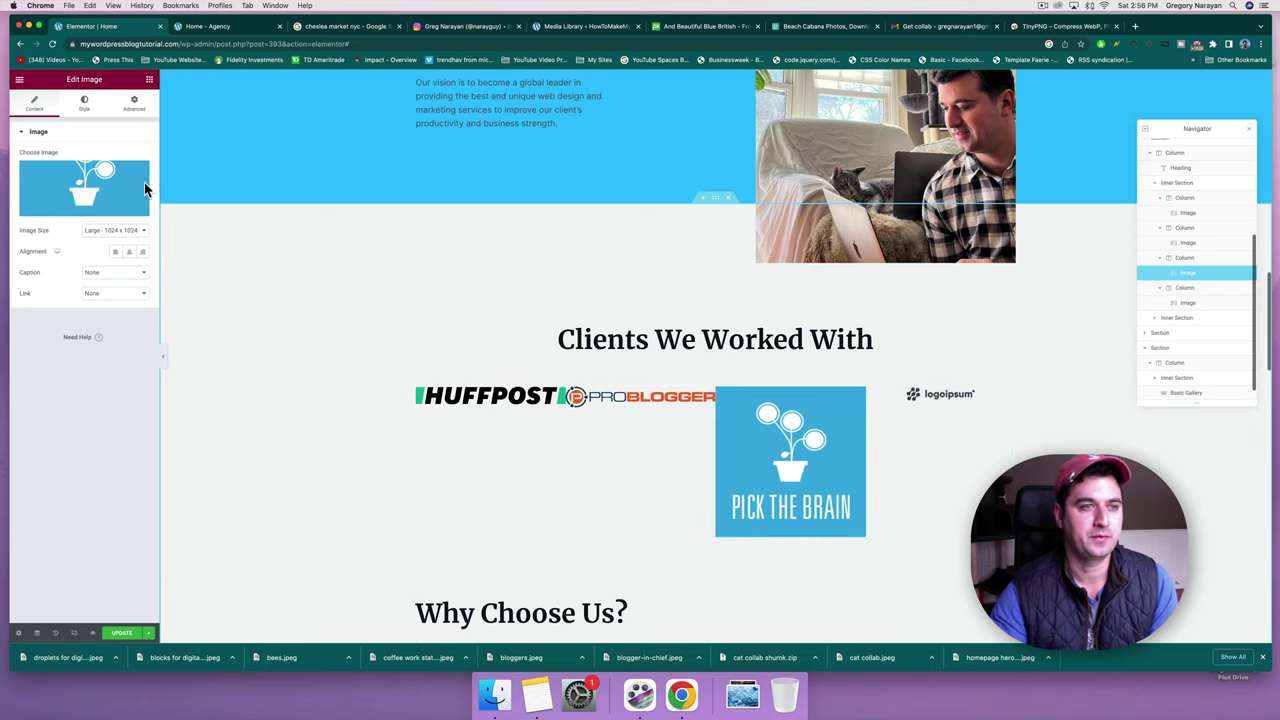
click(111, 177)
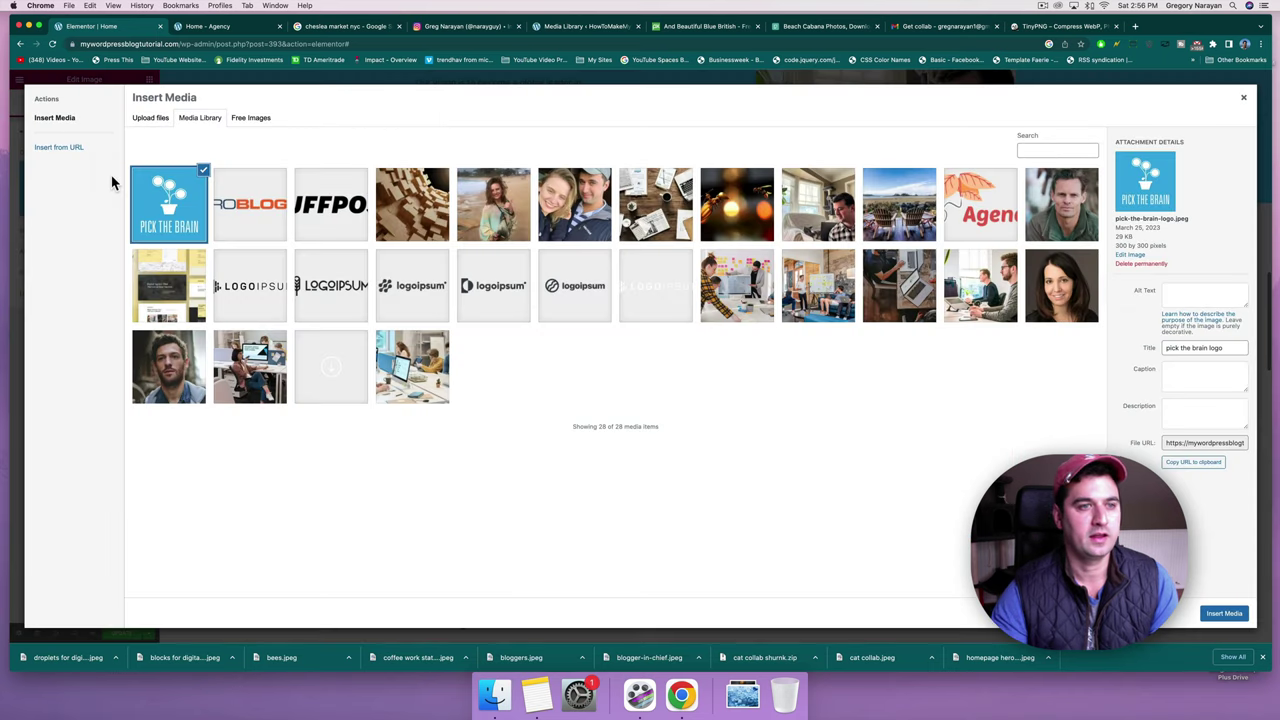
click(146, 119)
click(689, 320)
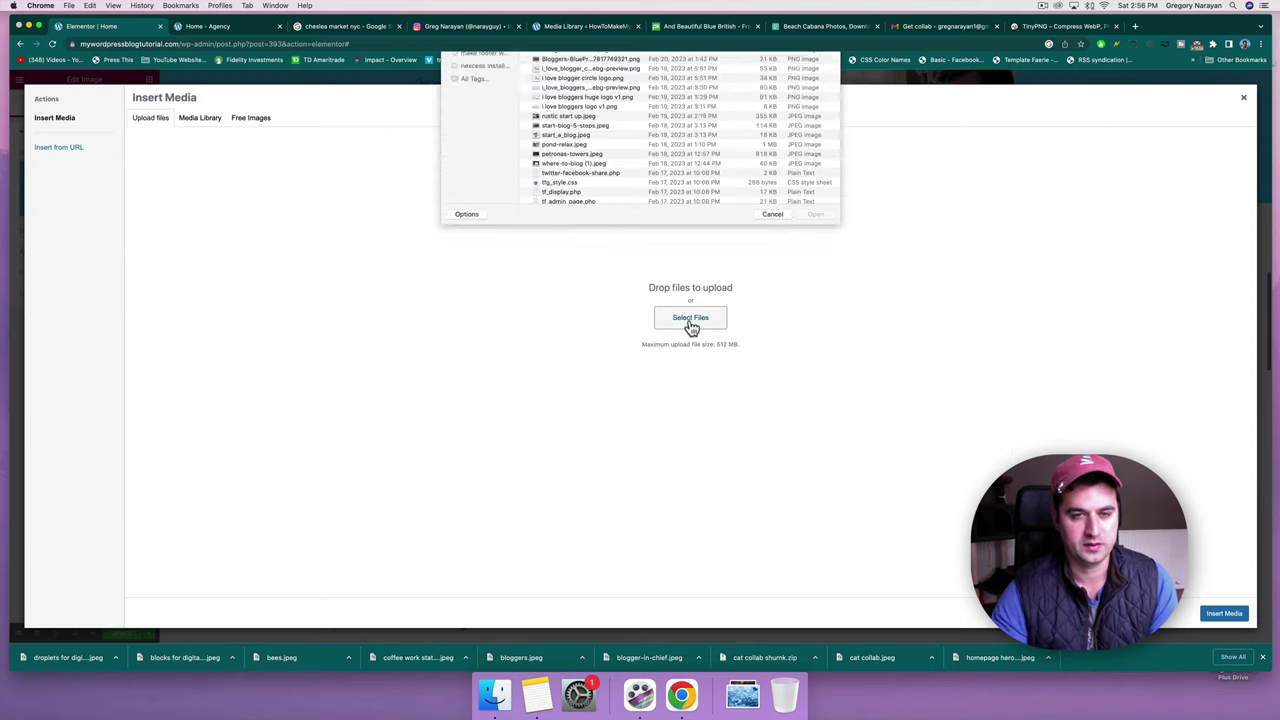
click(570, 336)
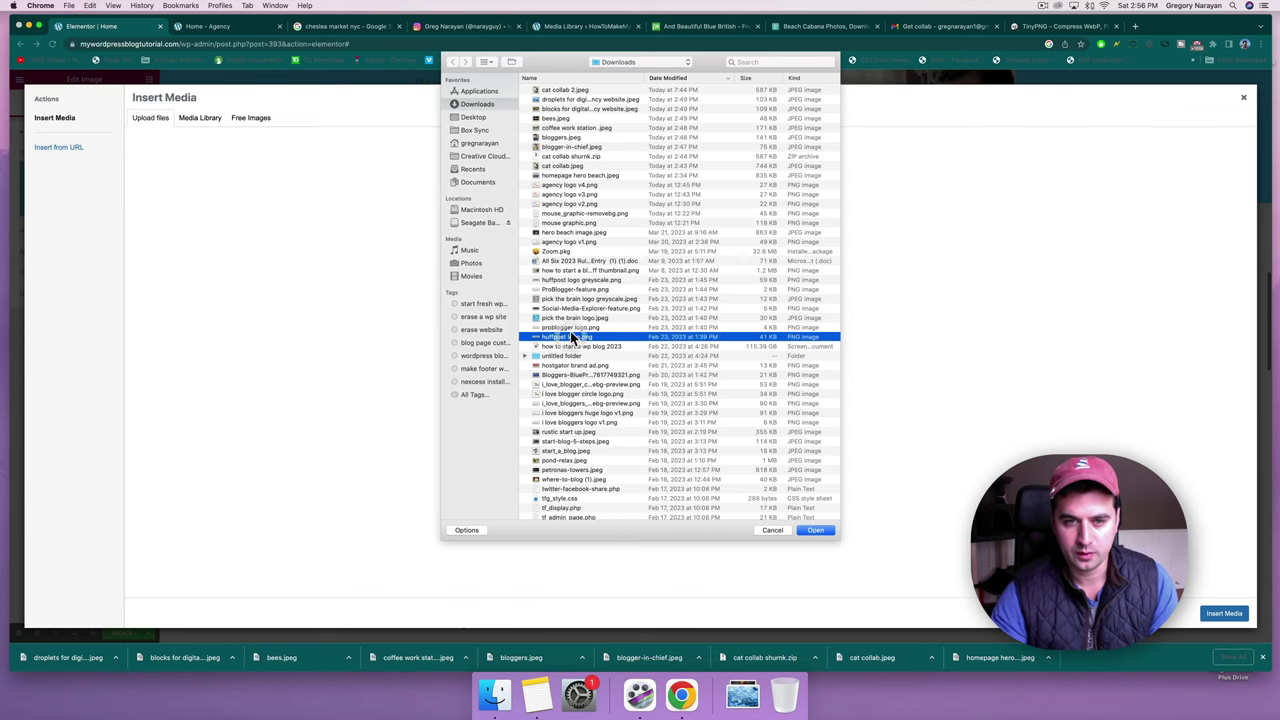
click(570, 317)
click(570, 309)
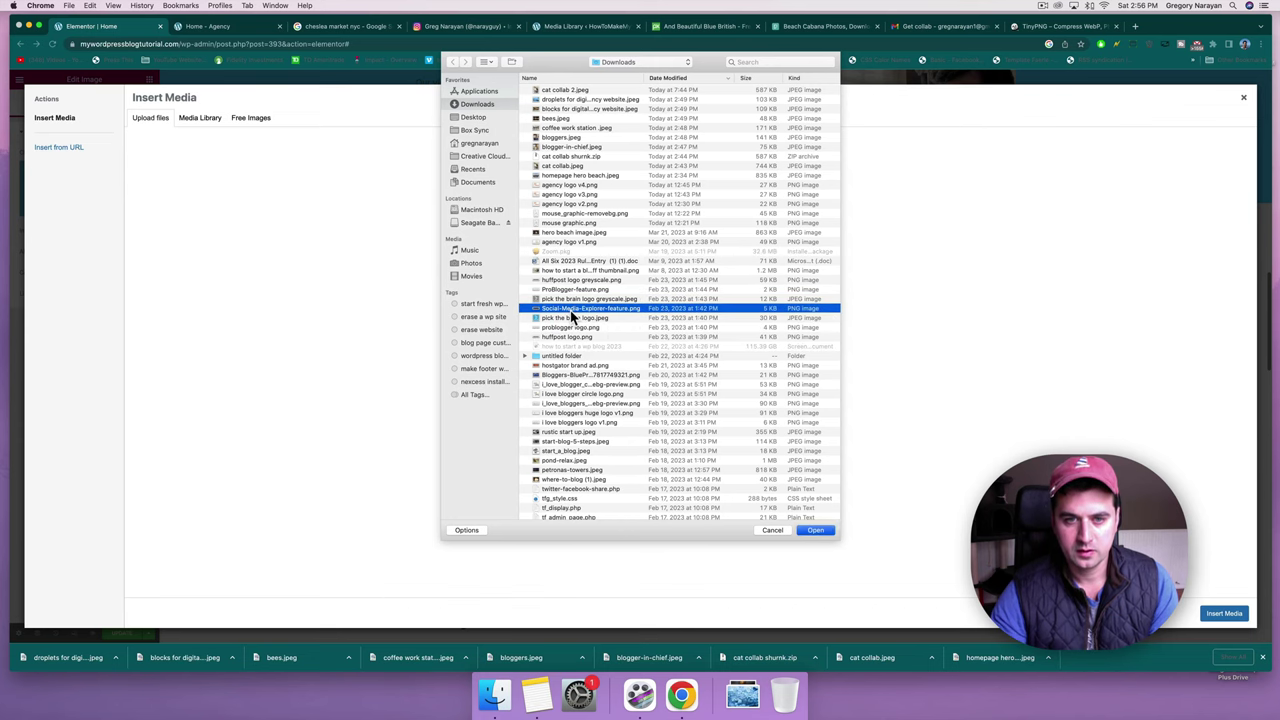
key(Return)
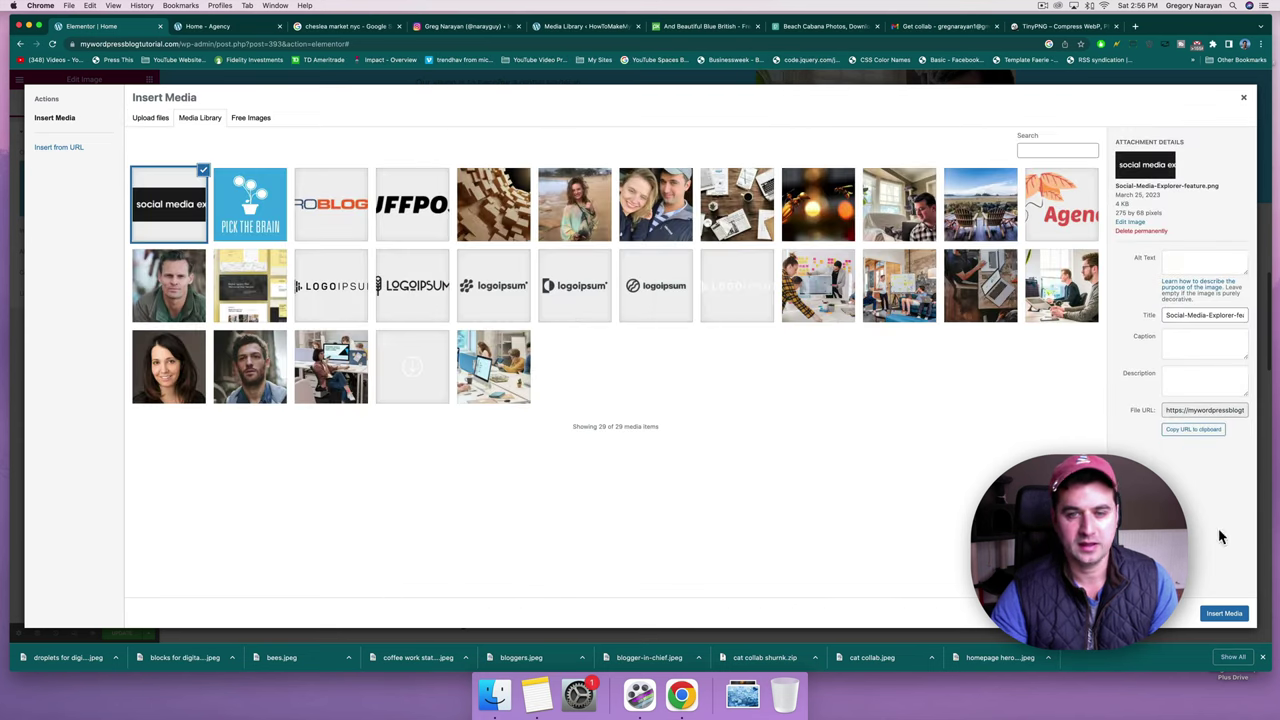
click(1215, 614)
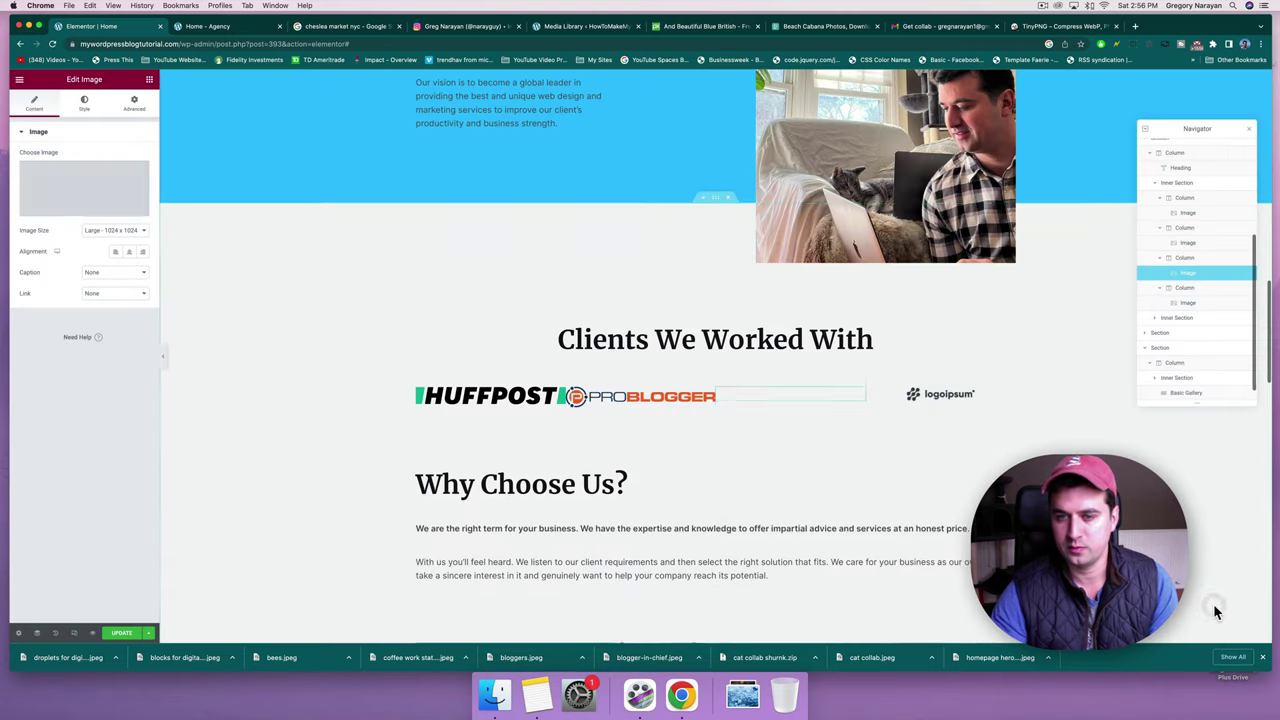
Upload the Life Time logo file and insert it in place of the logoipsum placeholder.
click(930, 398)
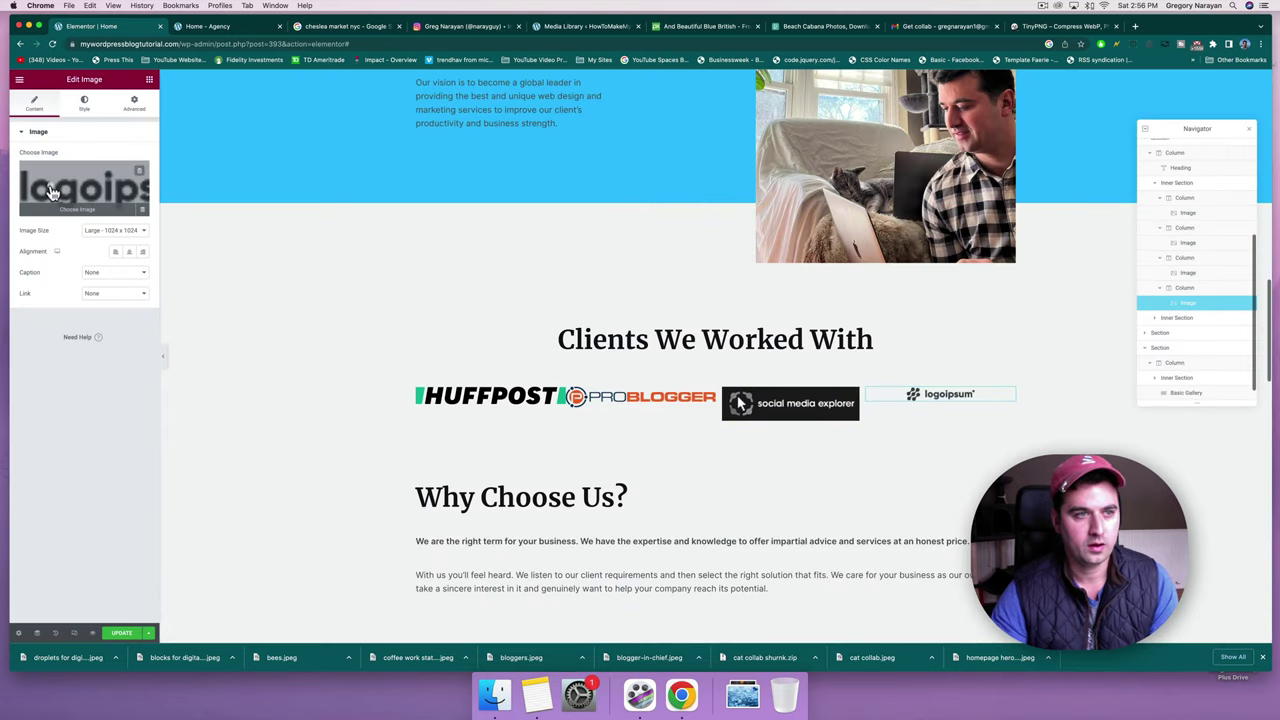
click(84, 174)
click(146, 118)
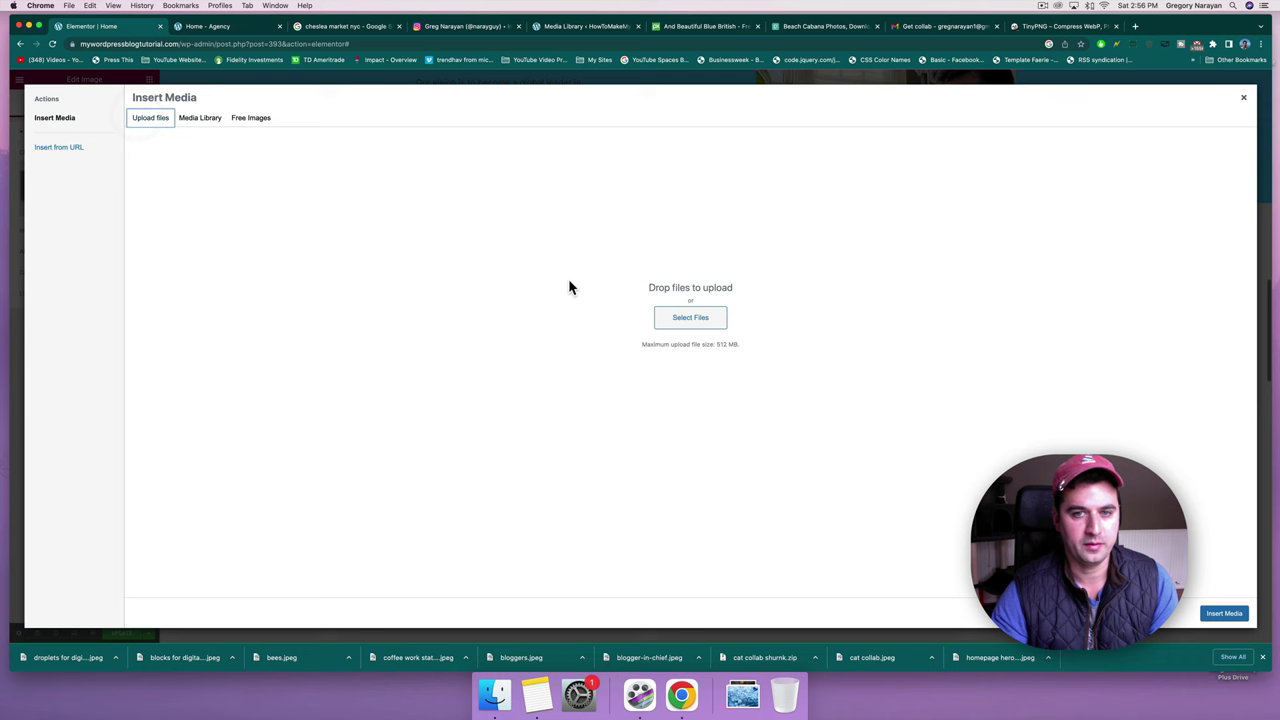
click(690, 318)
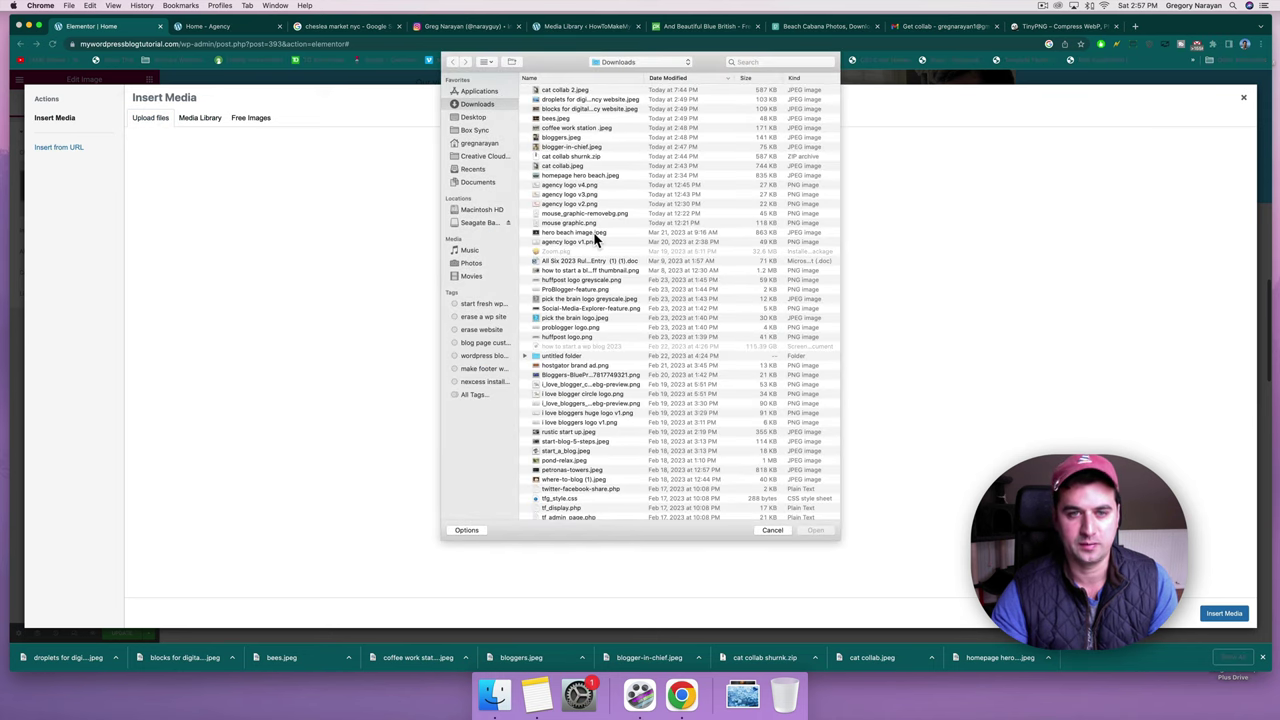
click(567, 280)
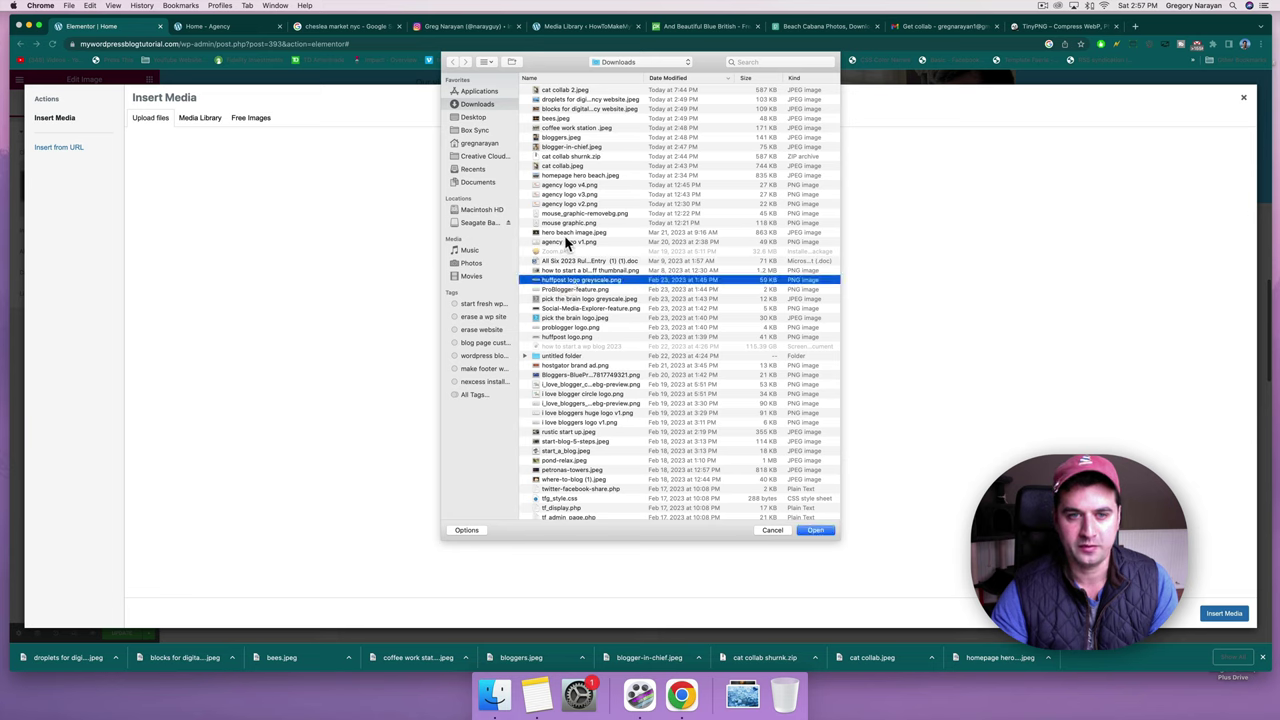
click(566, 243)
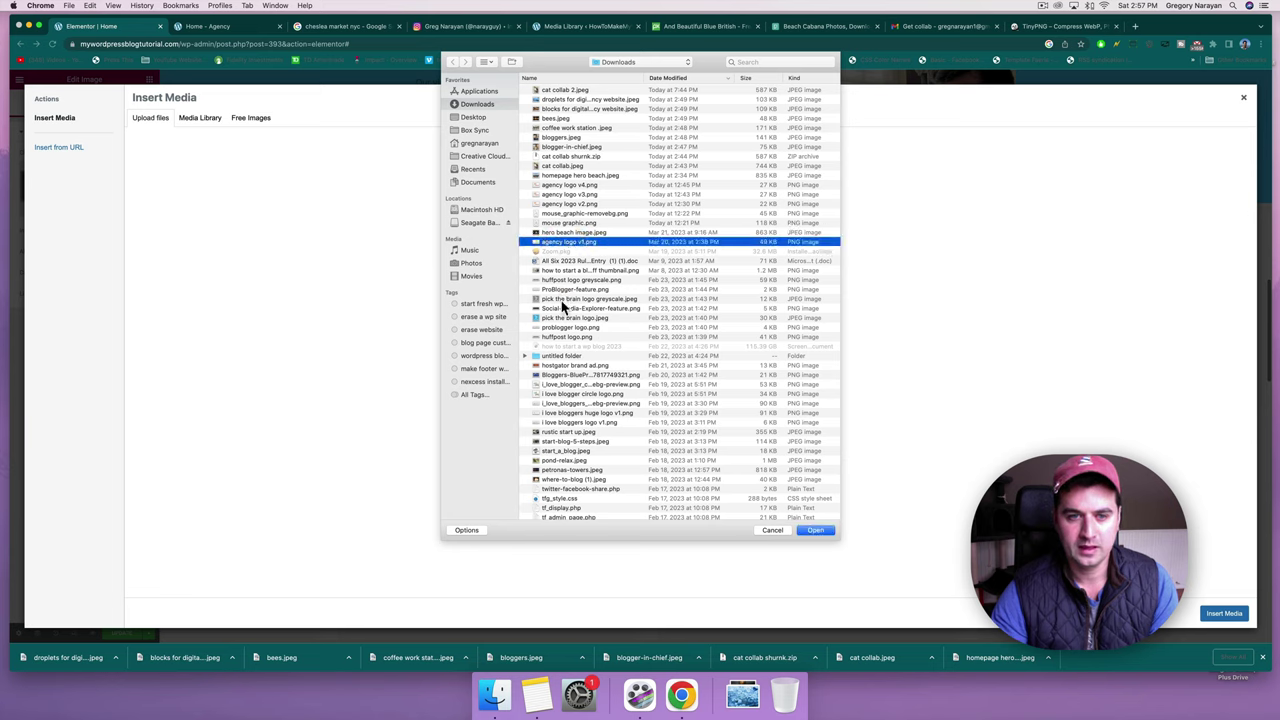
click(562, 284)
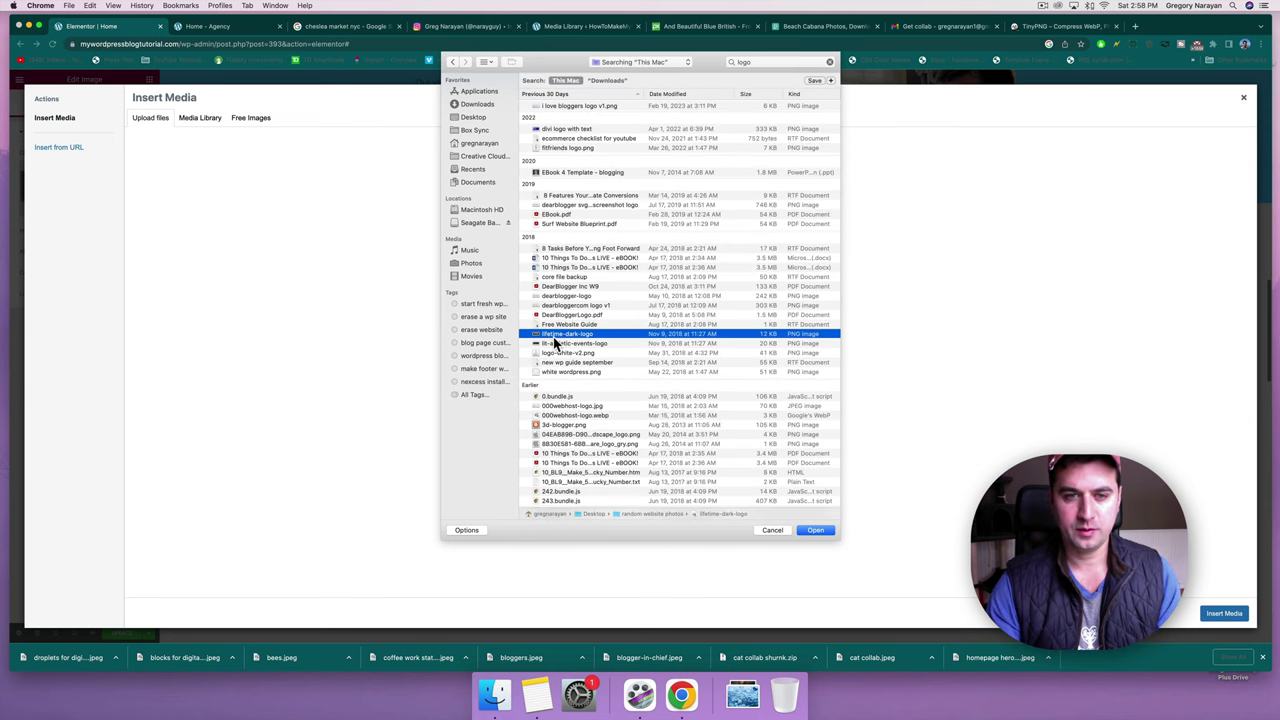
key(Return)
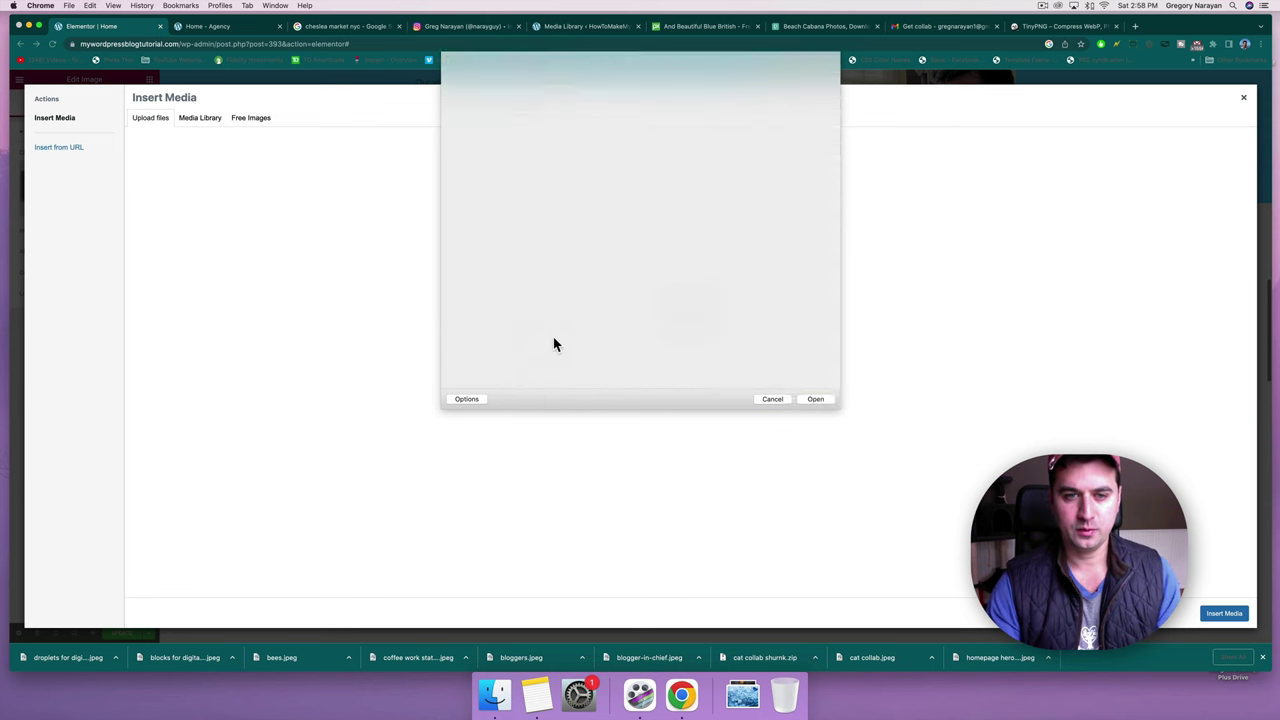
click(1224, 614)
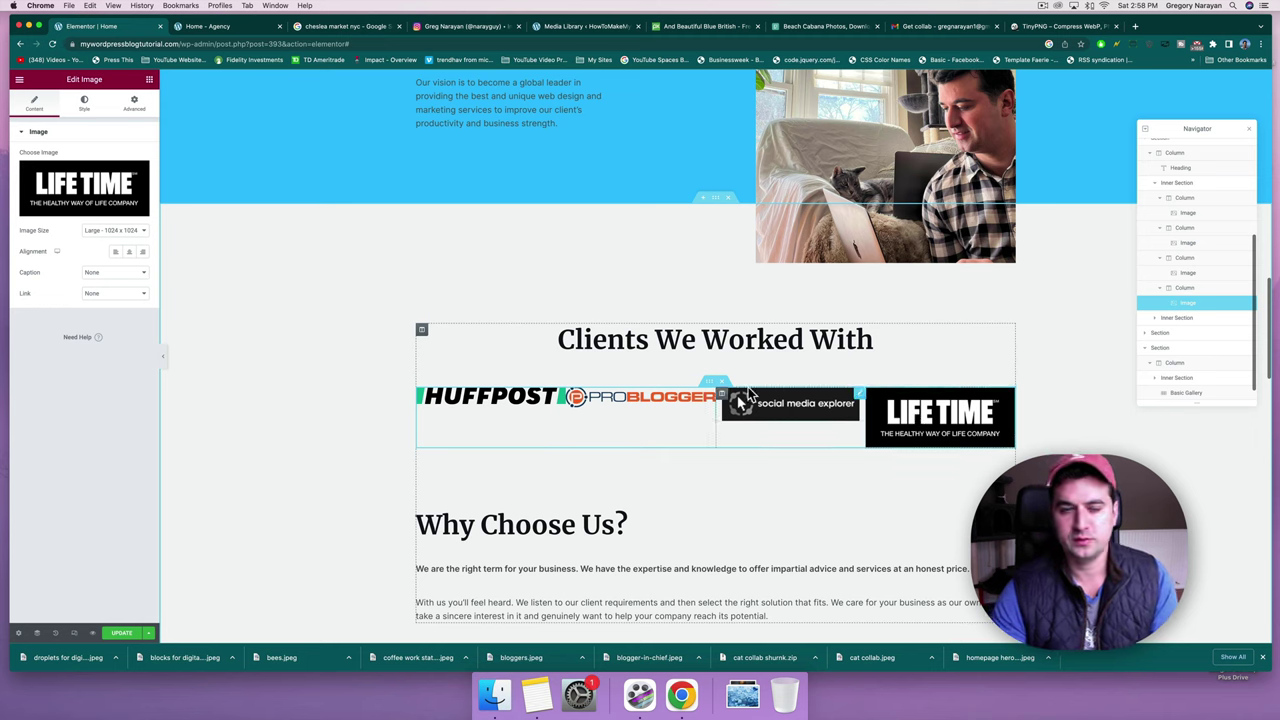
Select the Social Media Explorer, Life Time and HuffPost logos in turn, ending on HuffPost.
click(806, 413)
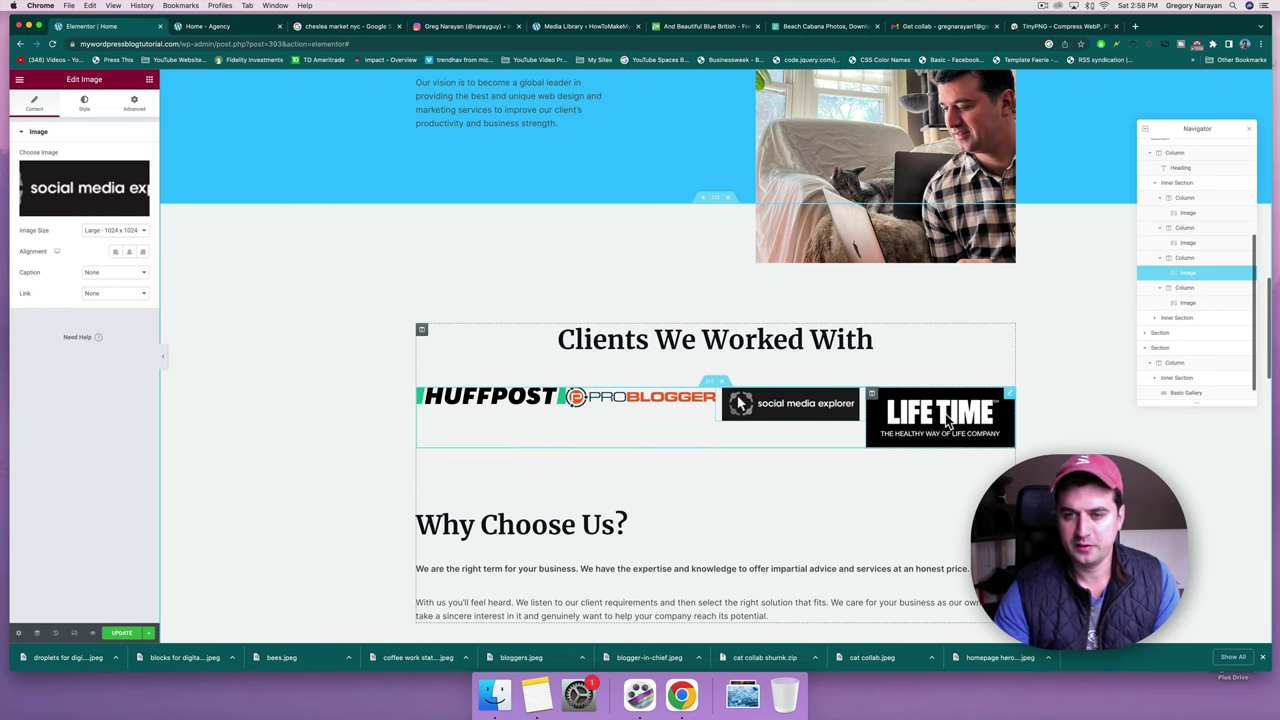
click(946, 420)
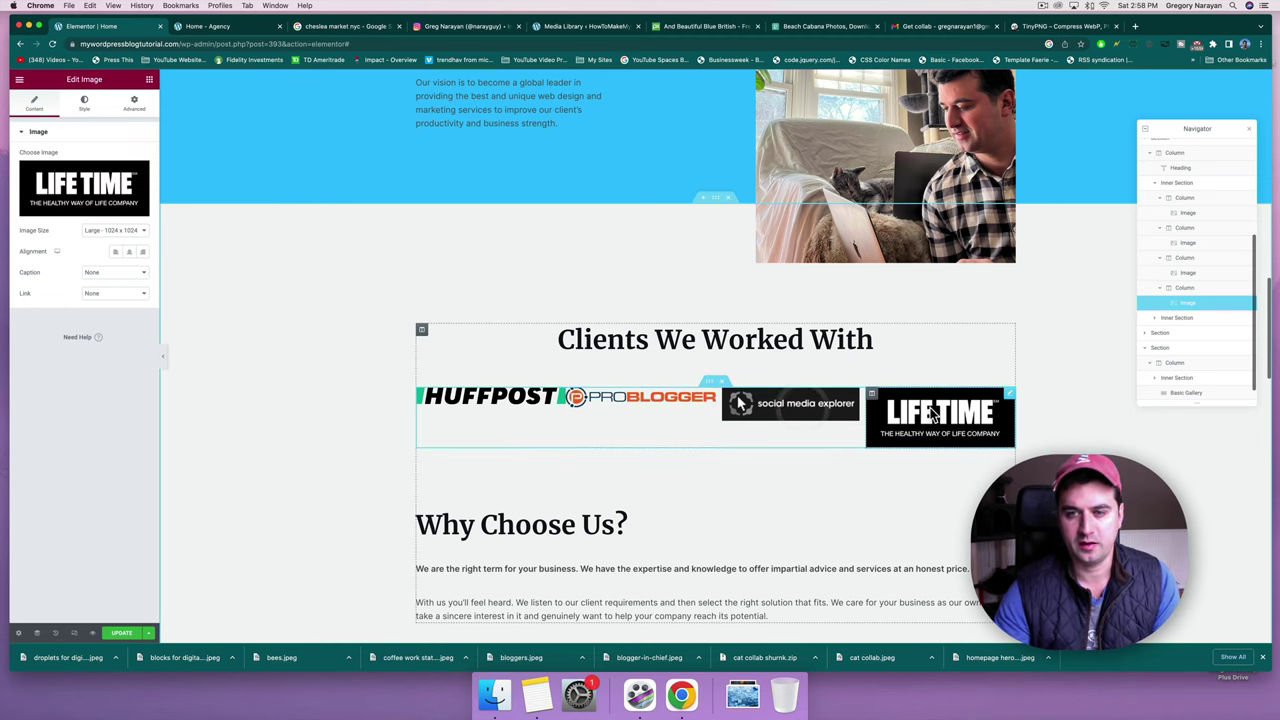
click(470, 401)
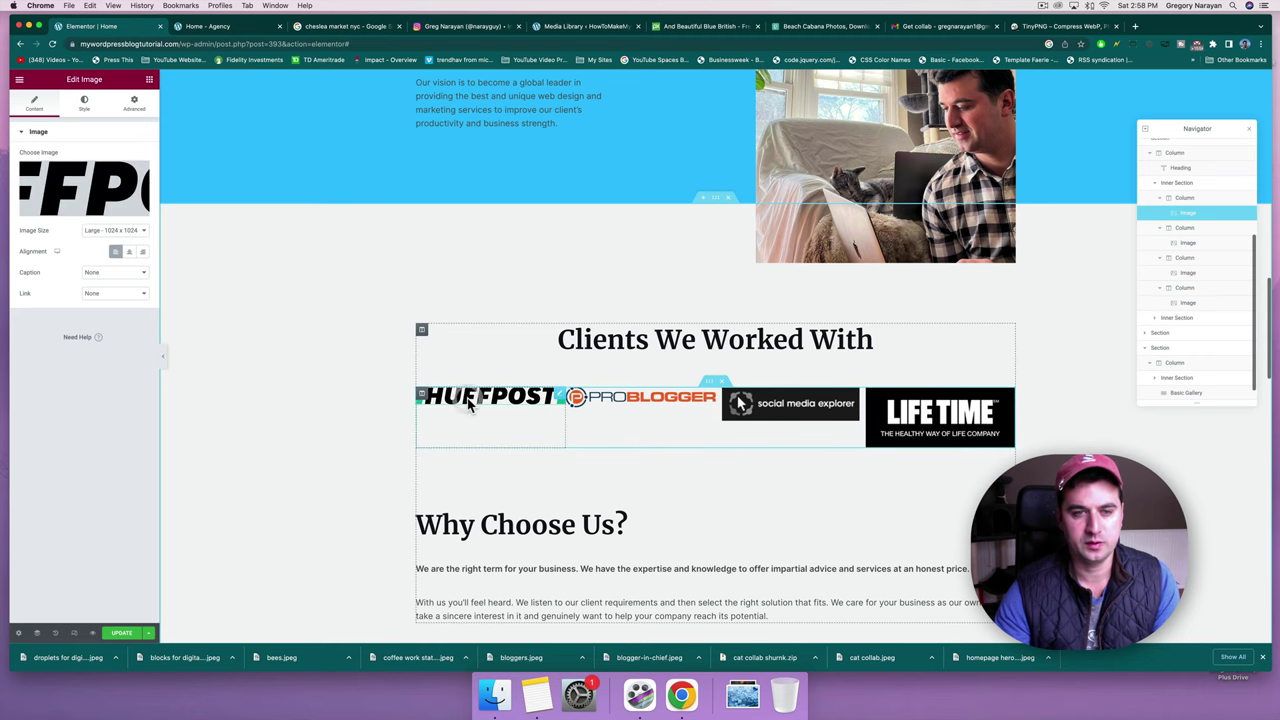
click(996, 412)
click(525, 402)
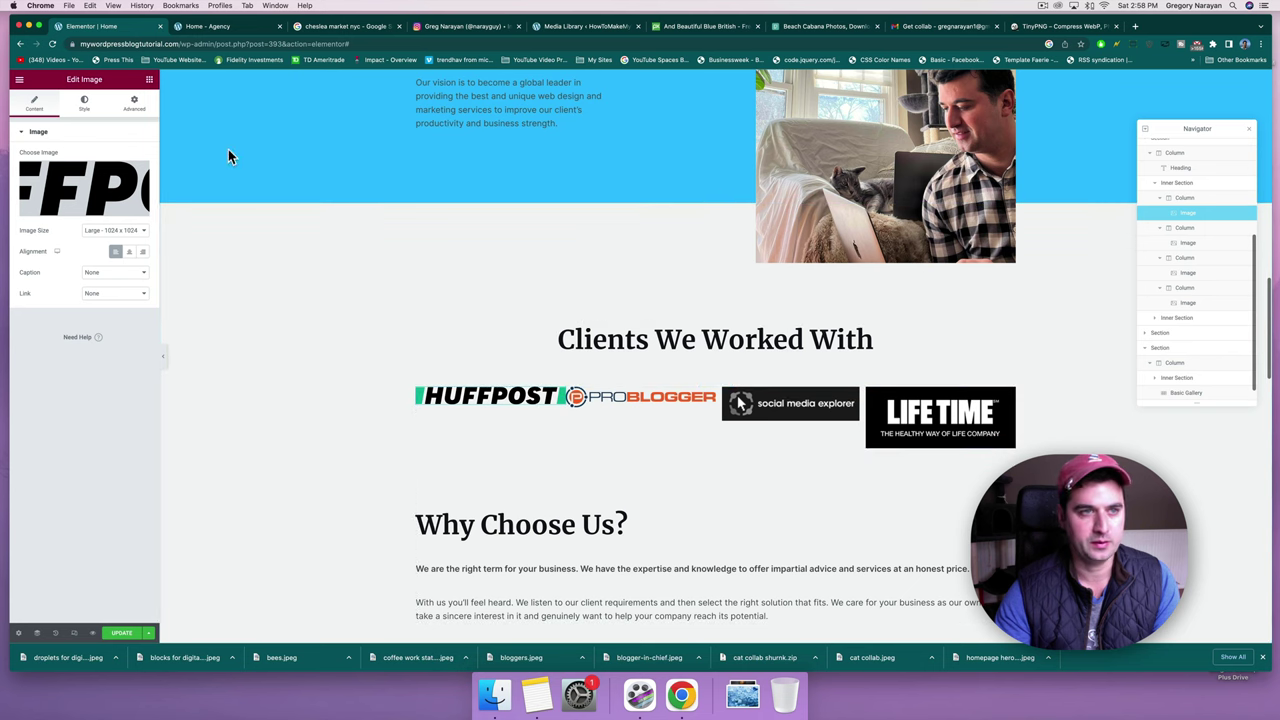
Give the HuffPost logo a top margin of 300 and top padding of 30.
click(135, 104)
click(143, 167)
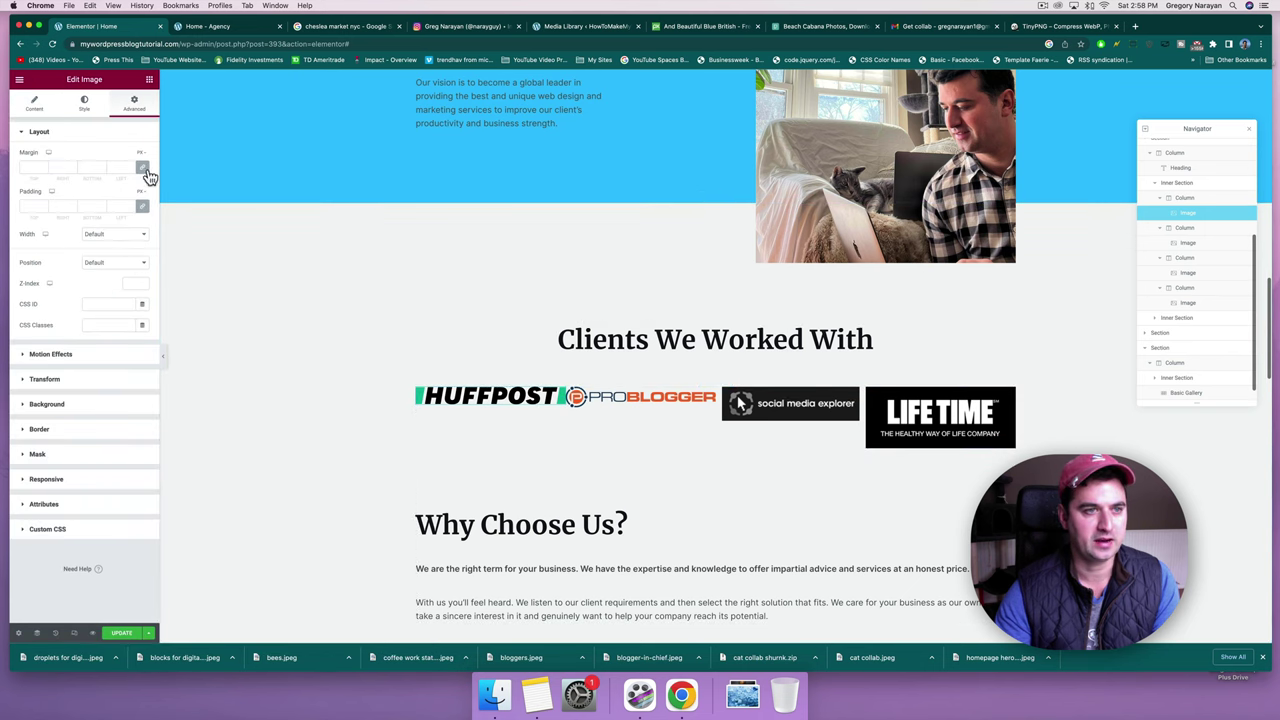
click(30, 167)
text(30)
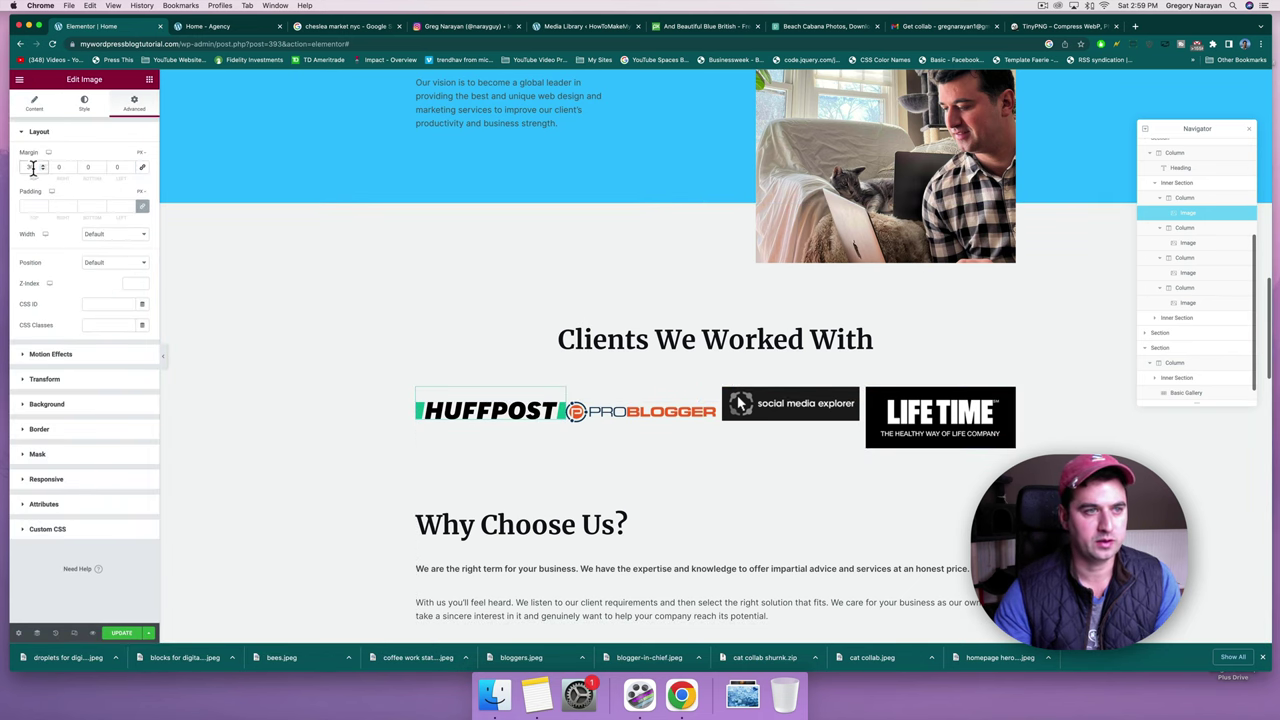
text(0)
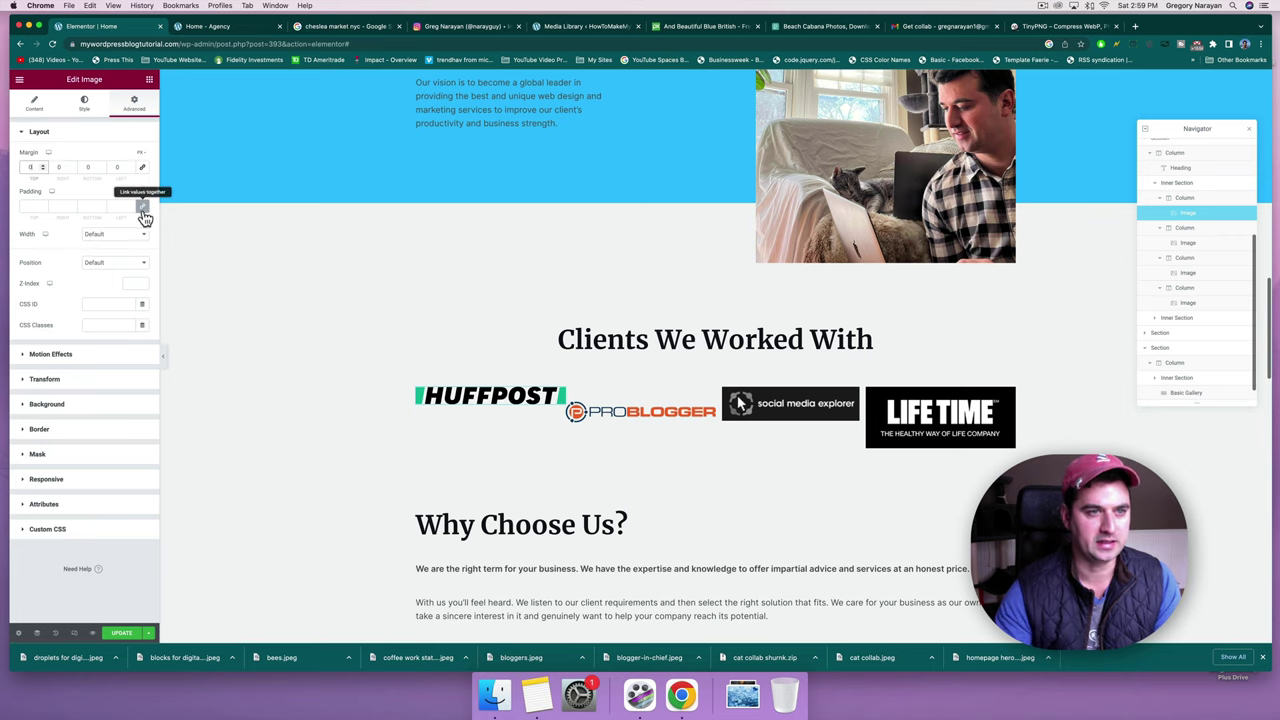
click(31, 206)
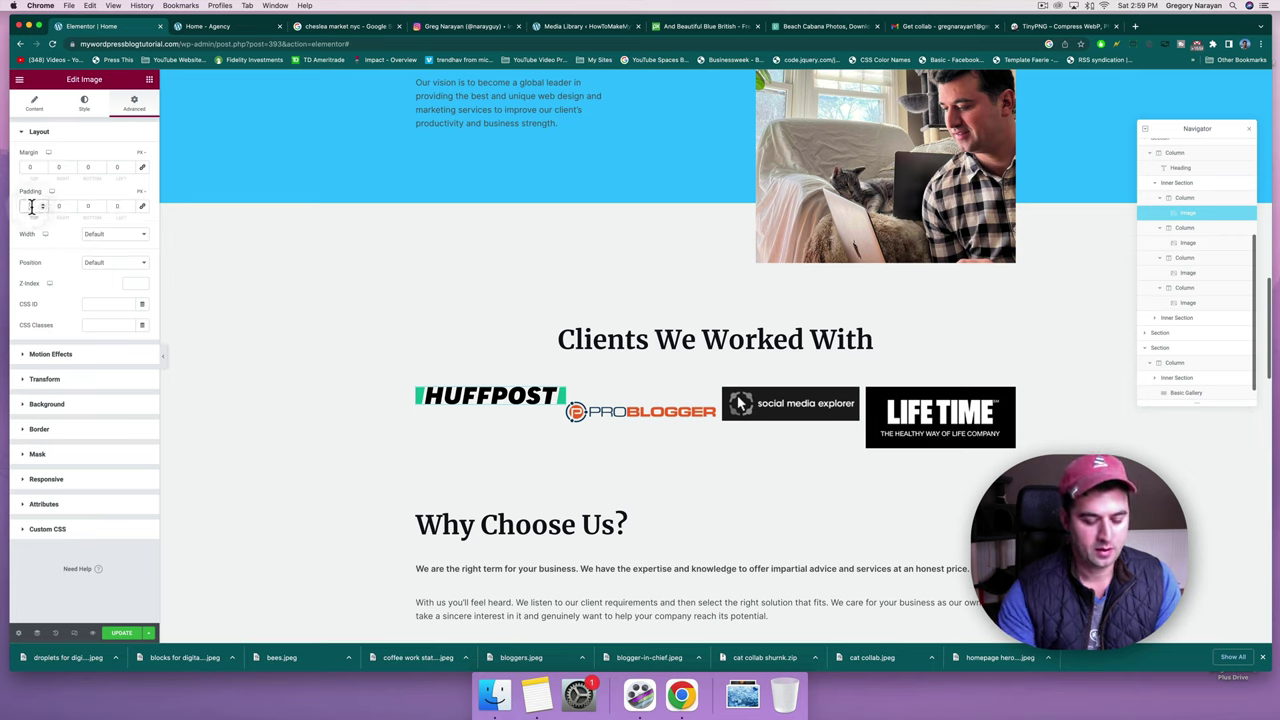
text(30)
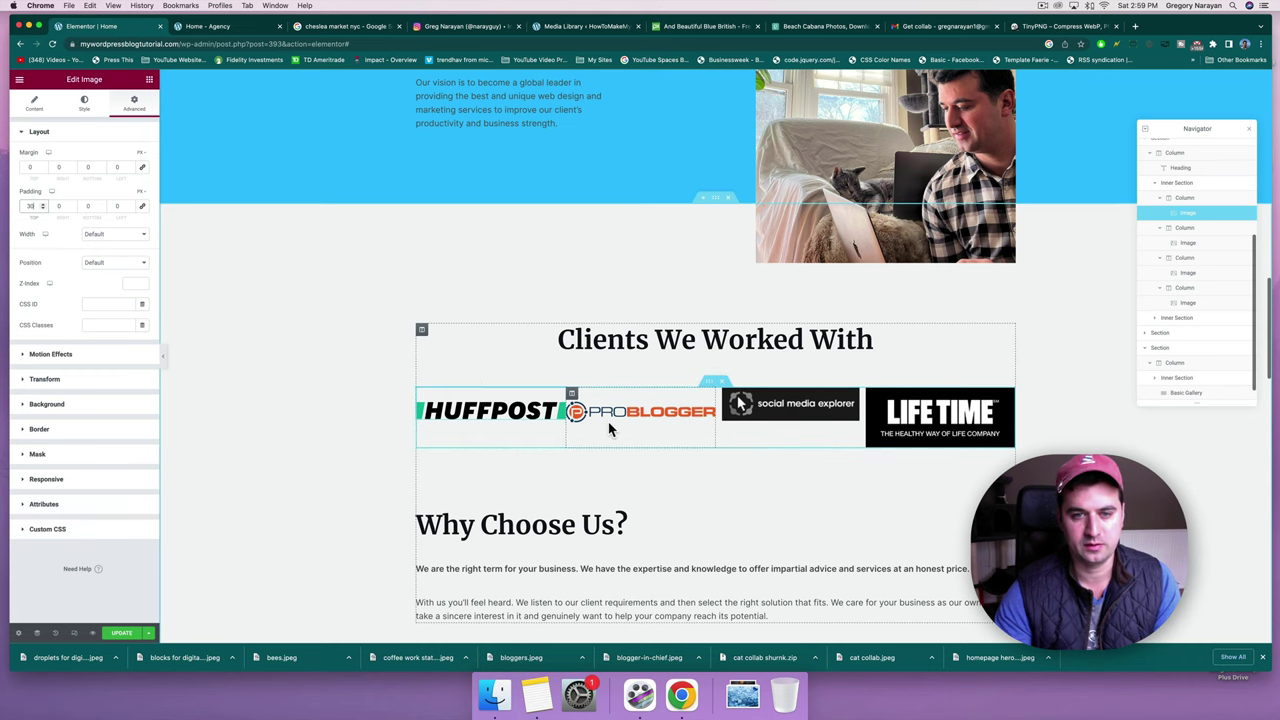
Set the Social Media Explorer logo's top padding to 30, then select the Life Time logo.
click(790, 407)
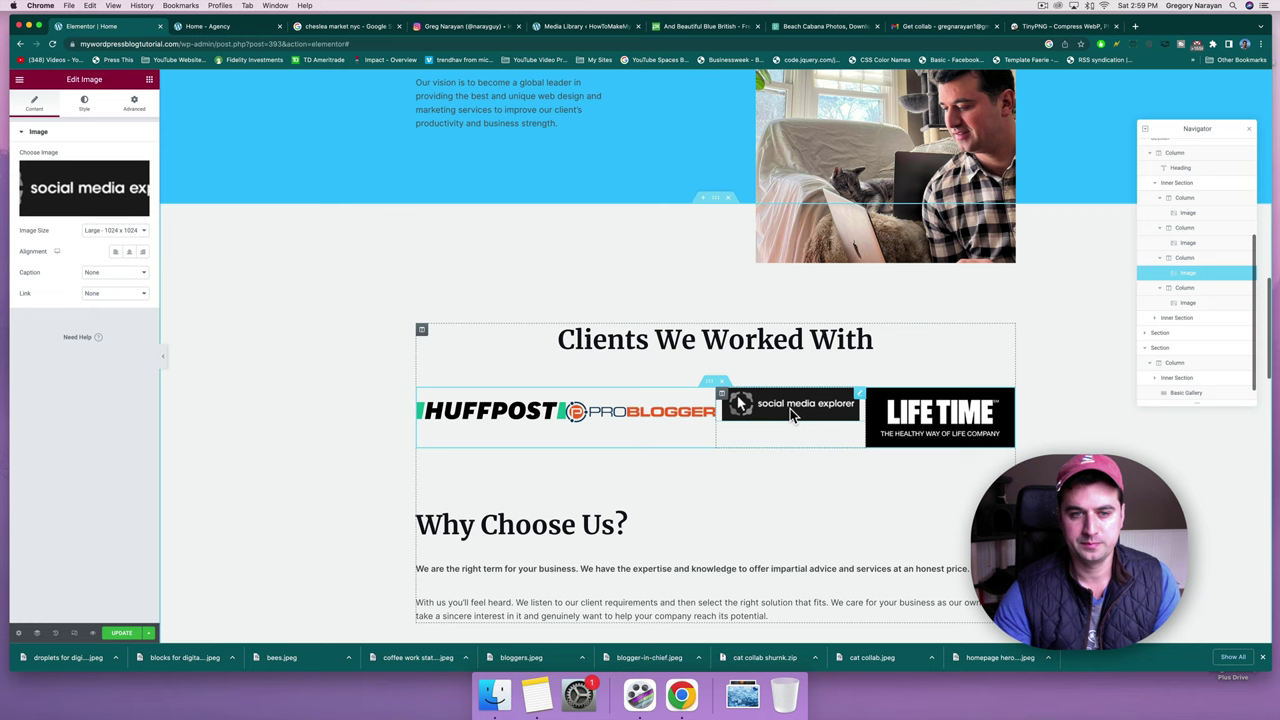
click(507, 415)
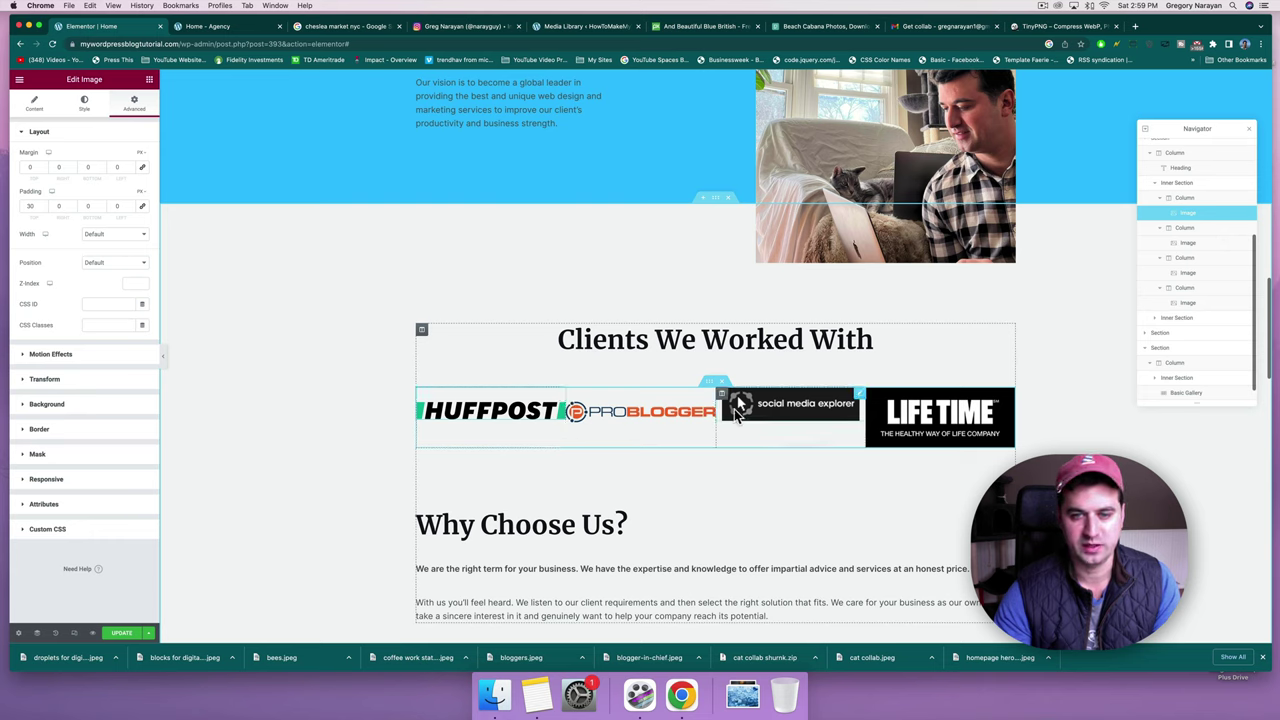
click(785, 404)
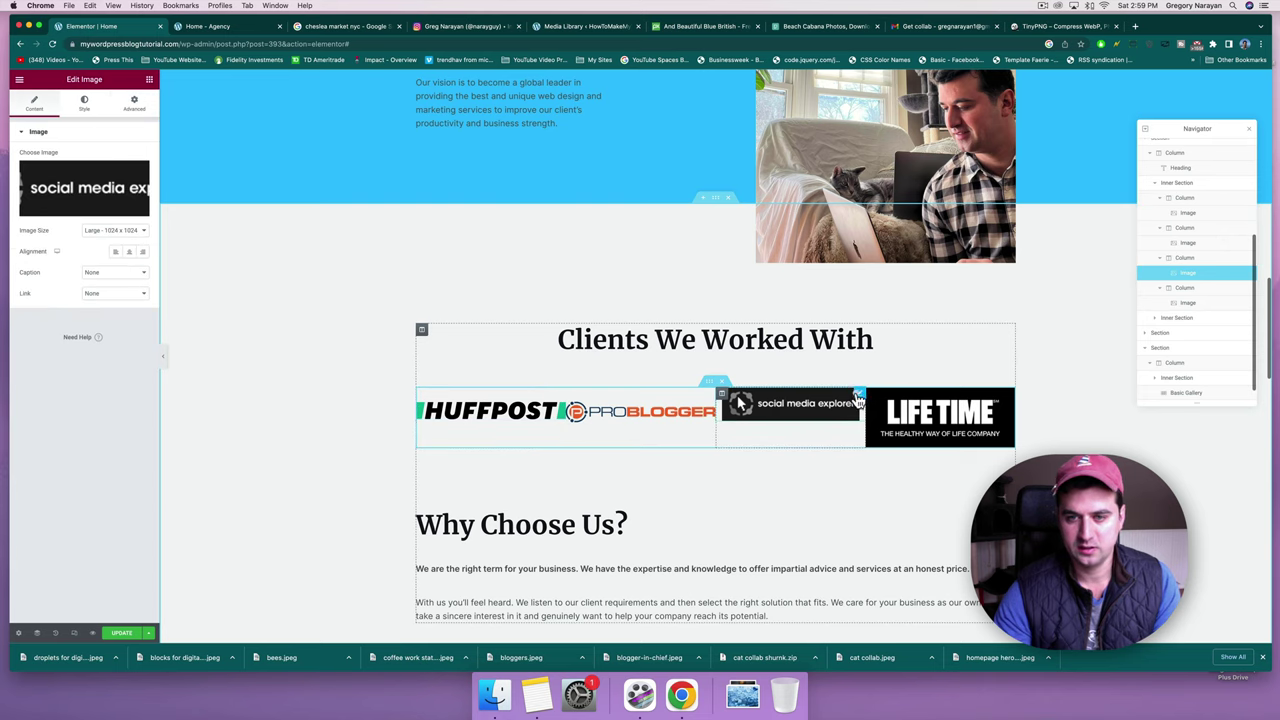
click(134, 104)
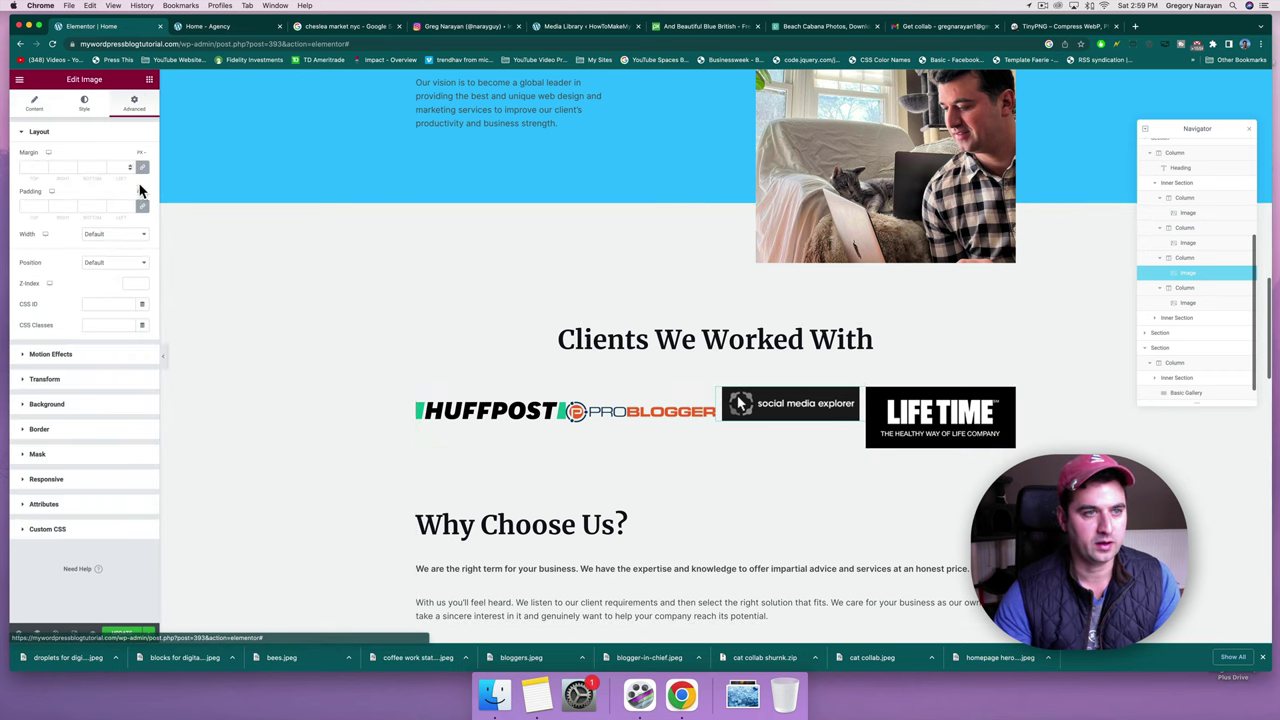
click(37, 203)
text(30)
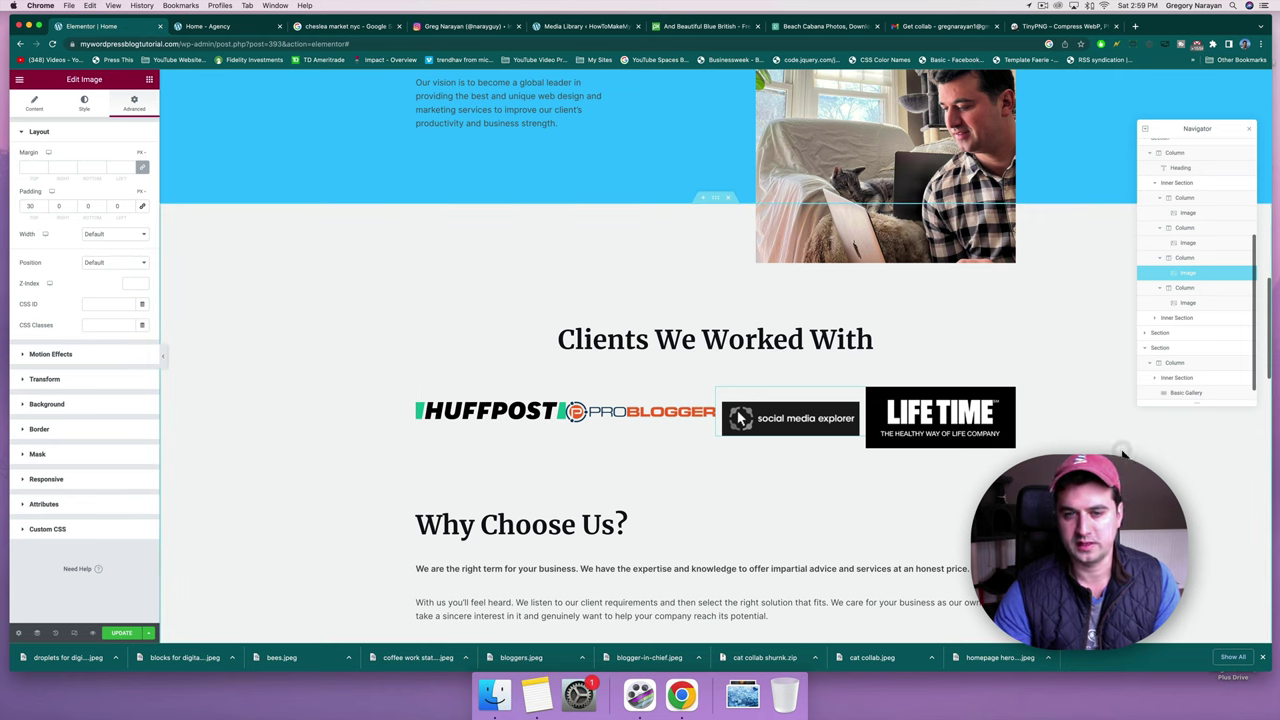
click(955, 430)
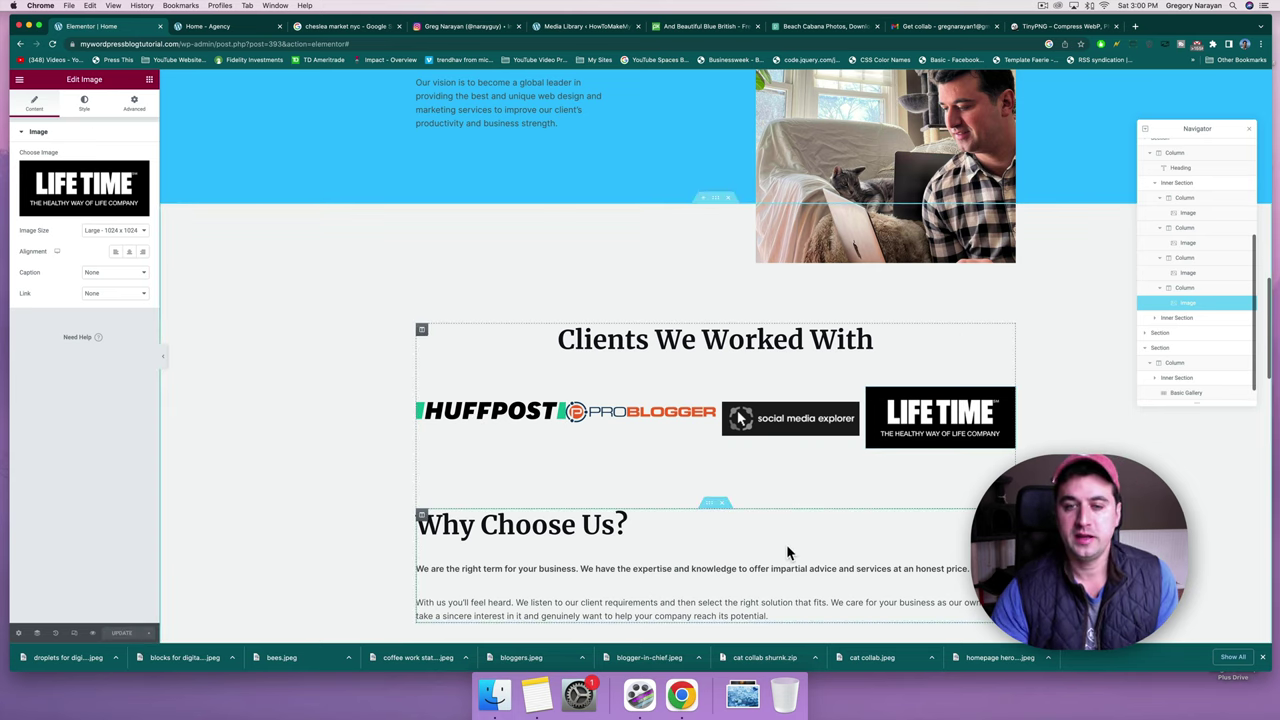
scroll(750, 430, down, 3)
Search the widgets for 'video' and drop a Video widget above the Have a Project office photo.
scroll(745, 418, down, 3)
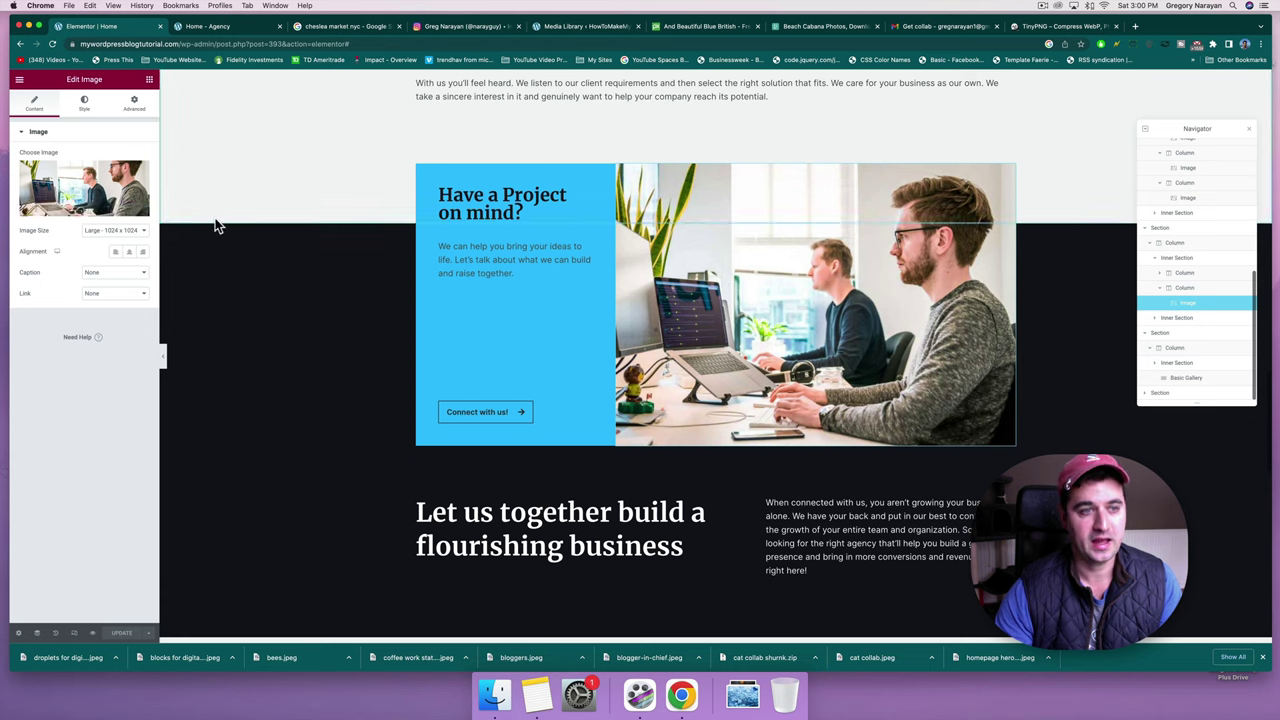
click(149, 80)
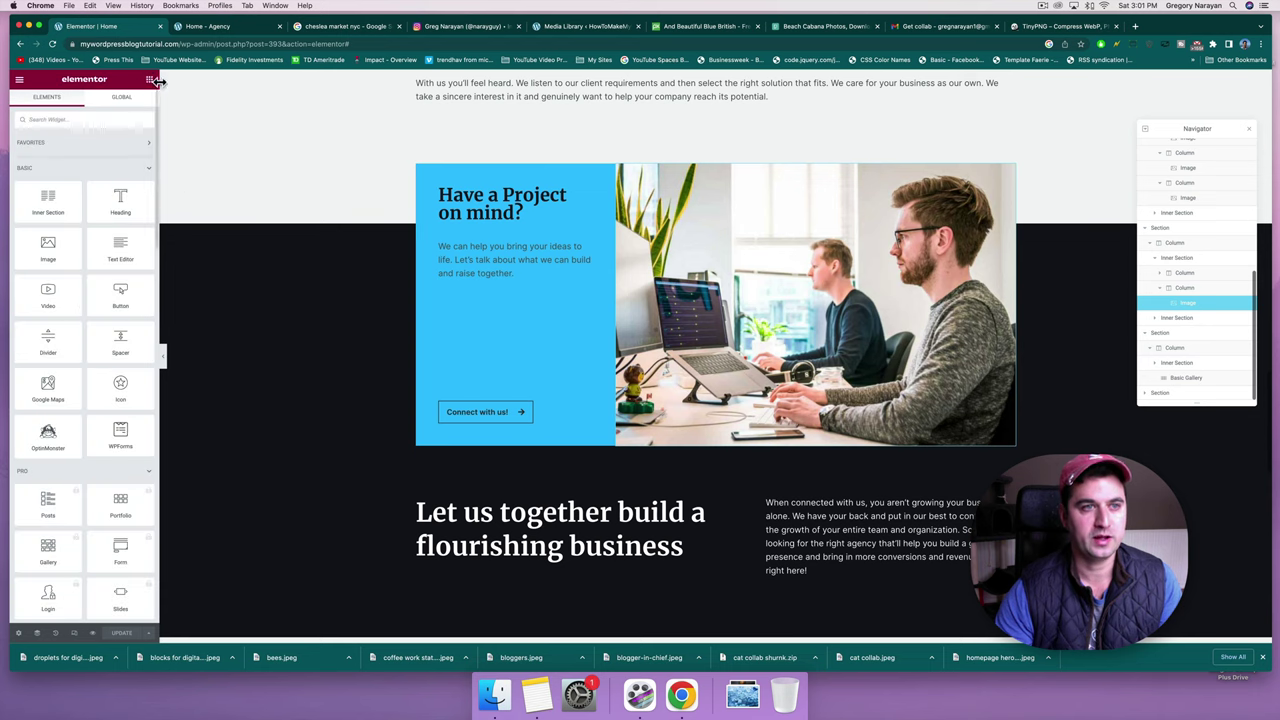
click(111, 120)
text(video)
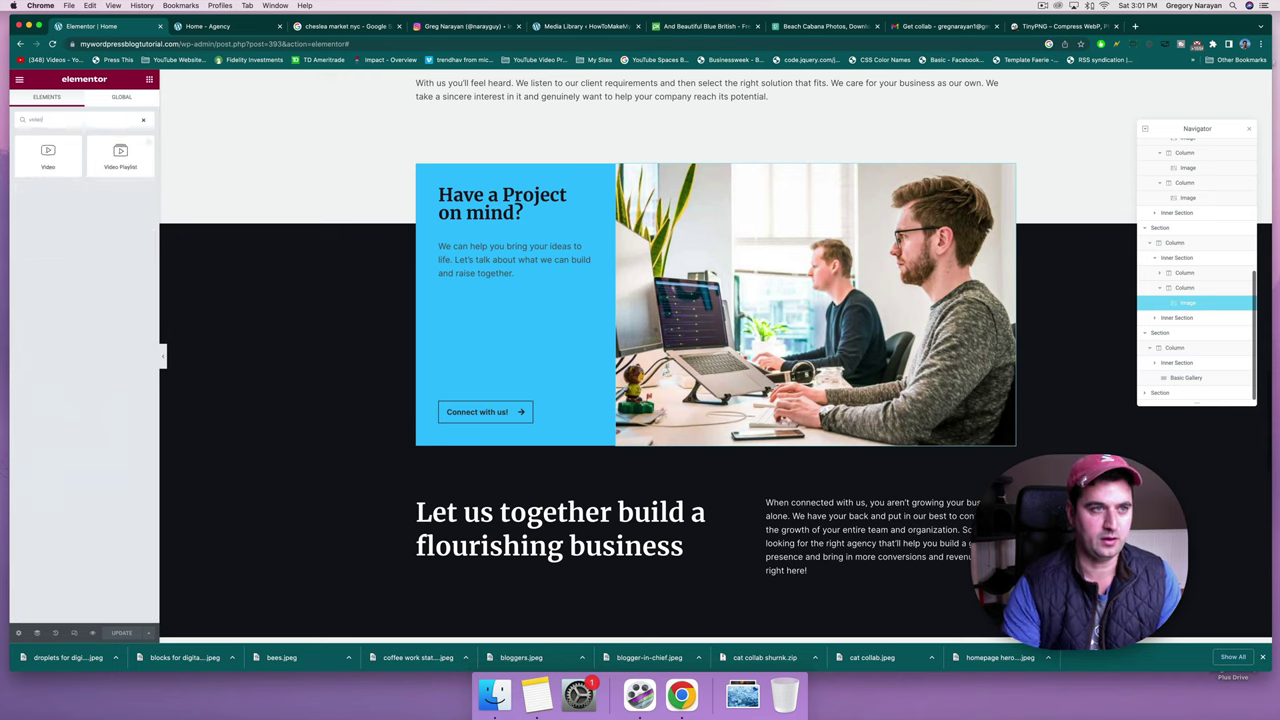
mouse_move(55, 160)
mouse_down()
mouse_move(400, 188)
mouse_move(703, 190)
mouse_move(727, 177)
mouse_move(740, 218)
mouse_move(751, 175)
mouse_up()
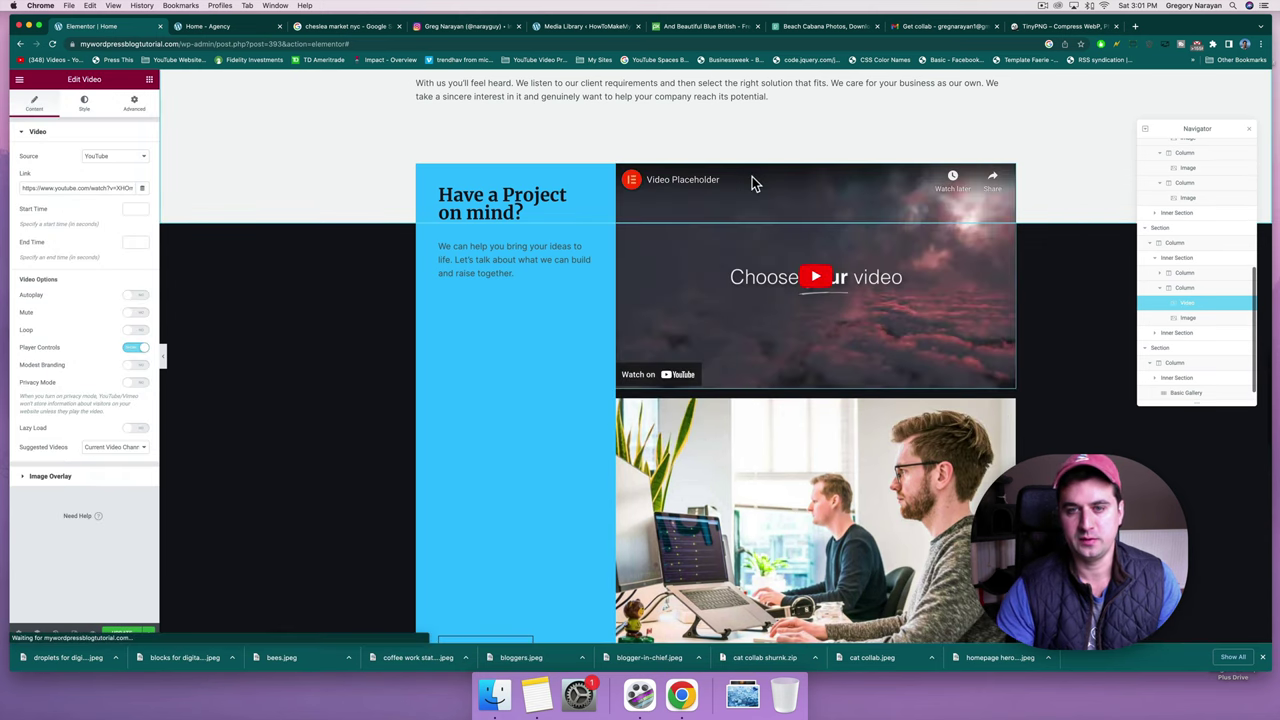
click(1135, 27)
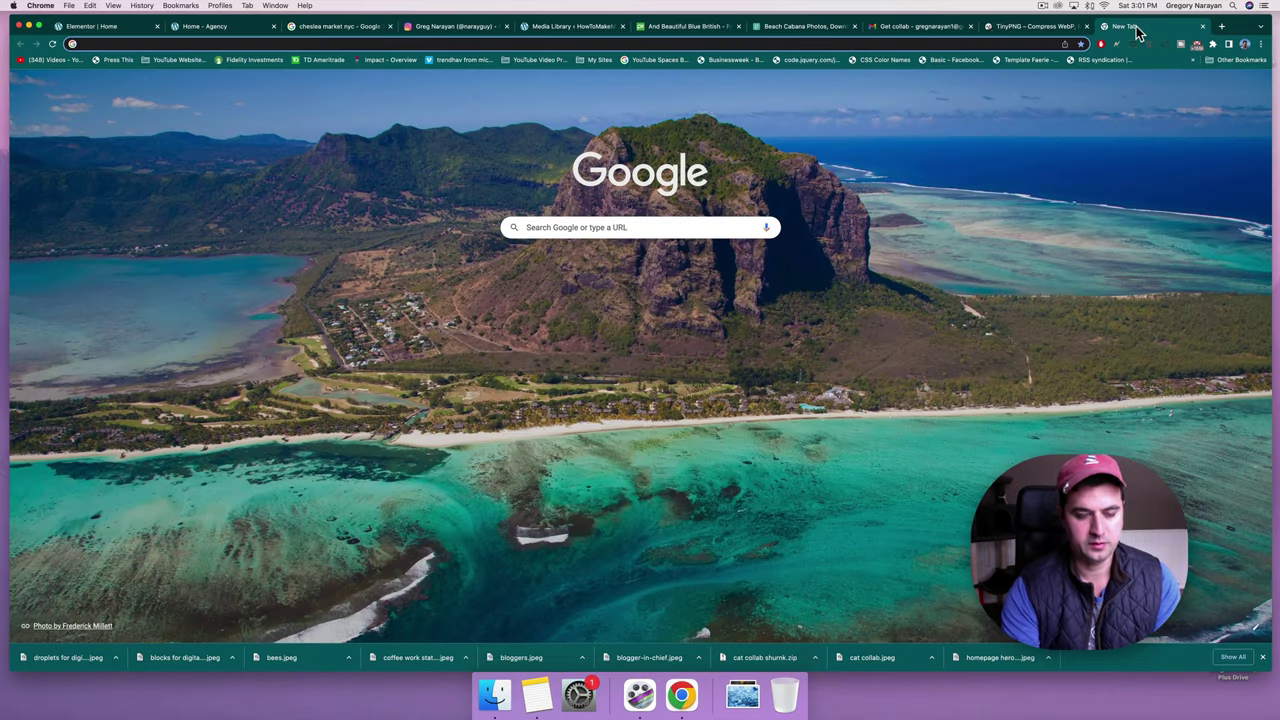
Search YouTube for 'start a blog' and open the Build Your Blog video.
text(youtube.com)
key(Return)
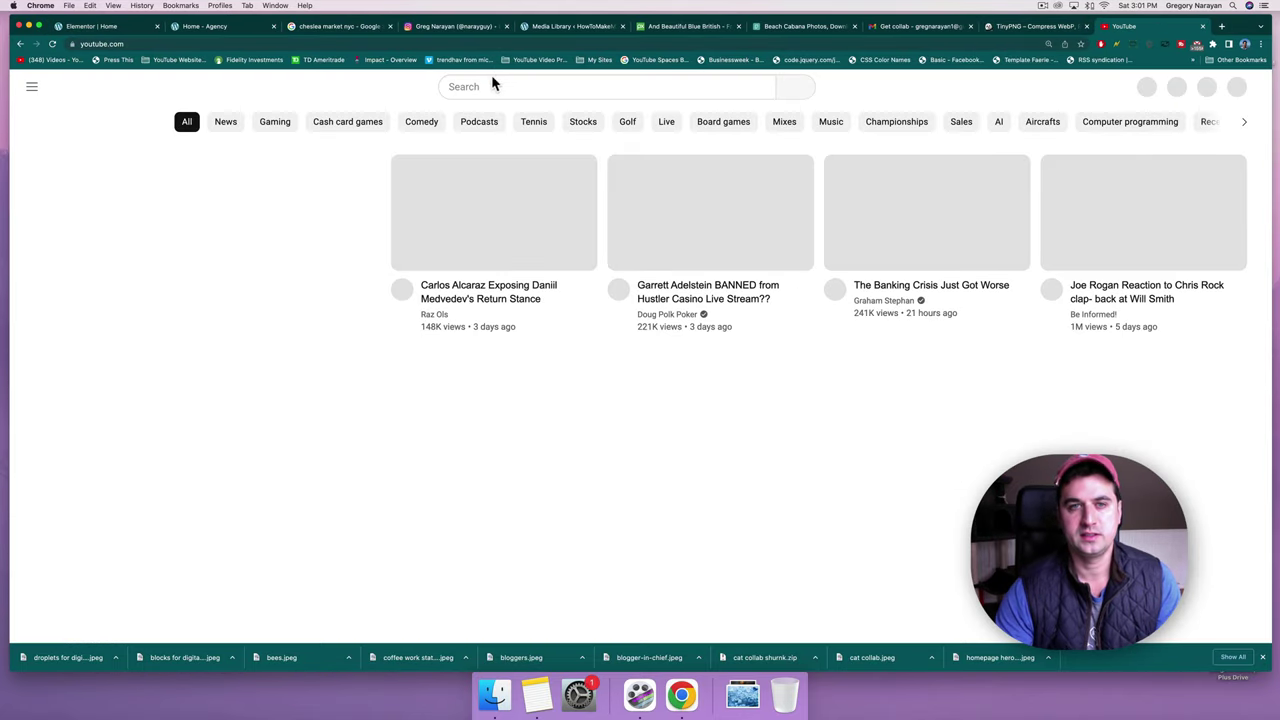
click(493, 86)
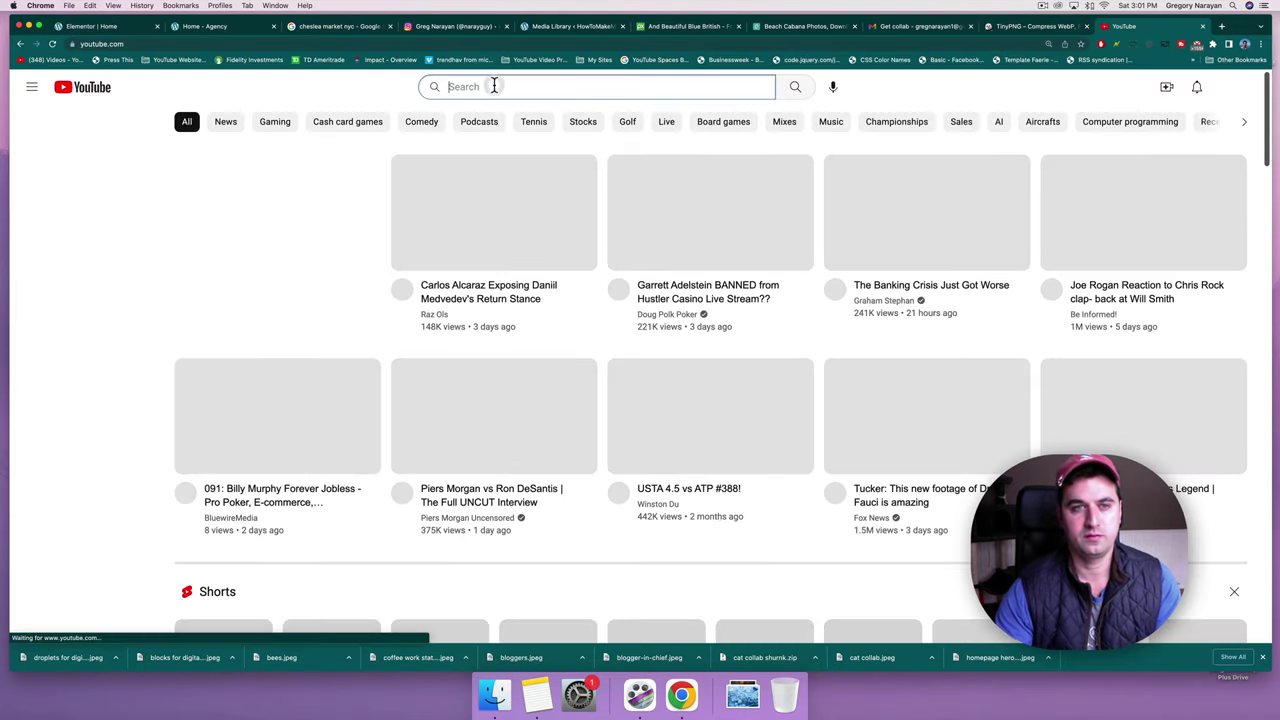
text(h)
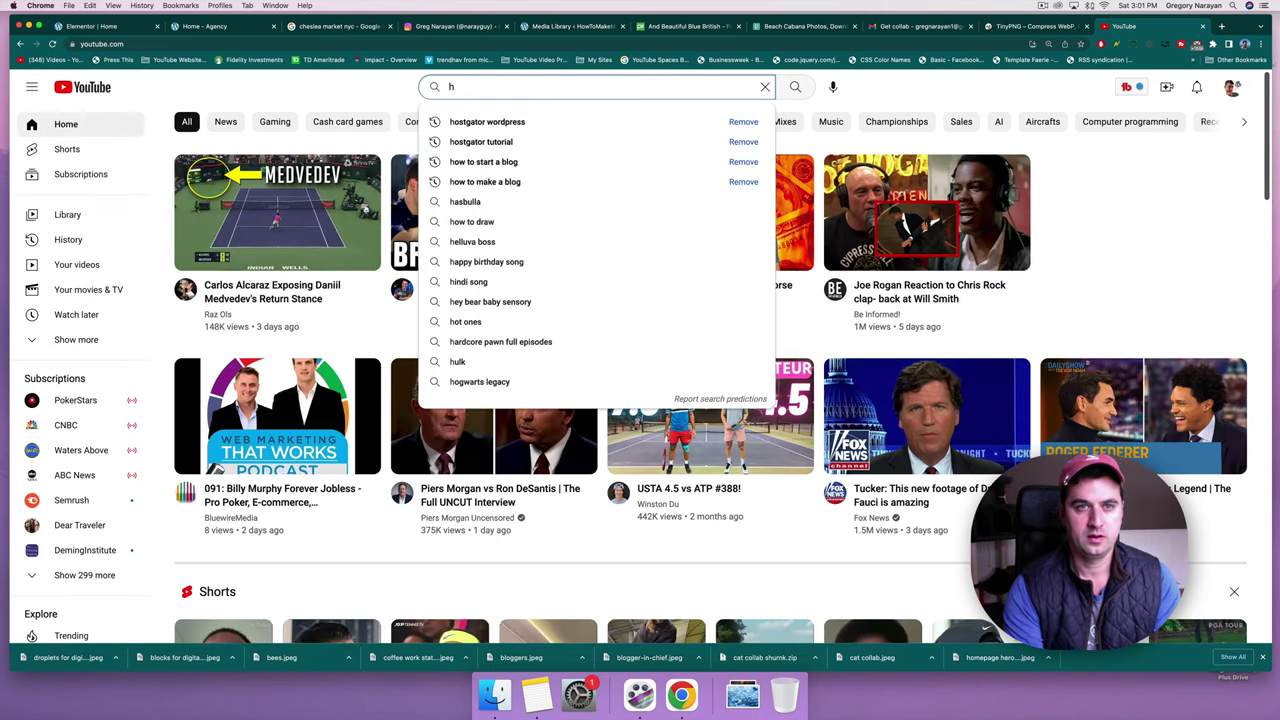
key(BackSpace)
text(start a blog)
key(Return)
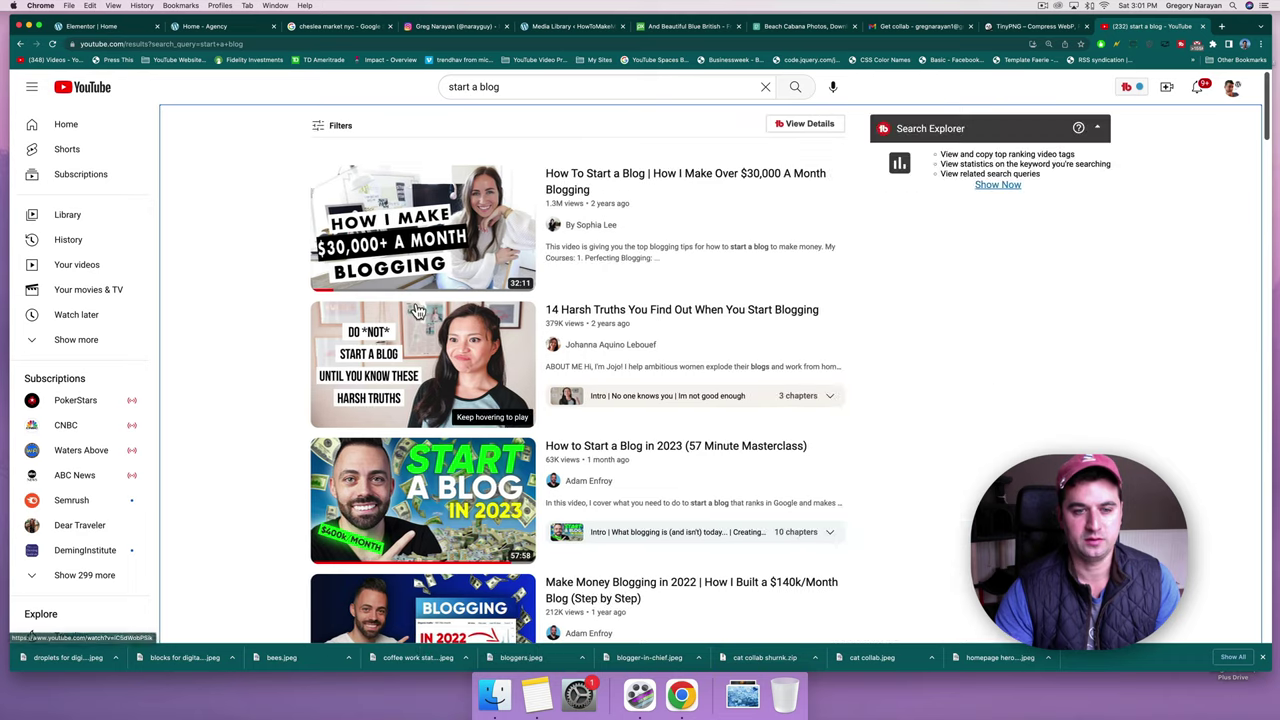
scroll(400, 300, down, 5)
scroll(418, 311, down, 5)
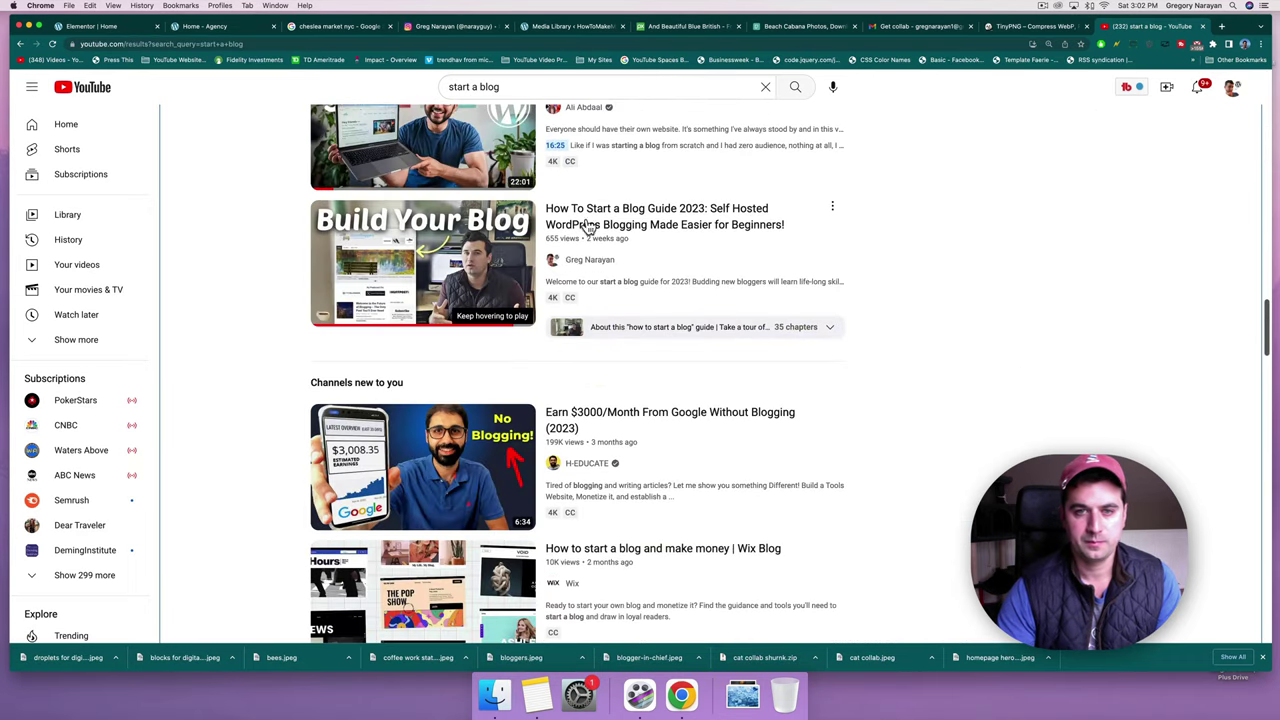
click(452, 250)
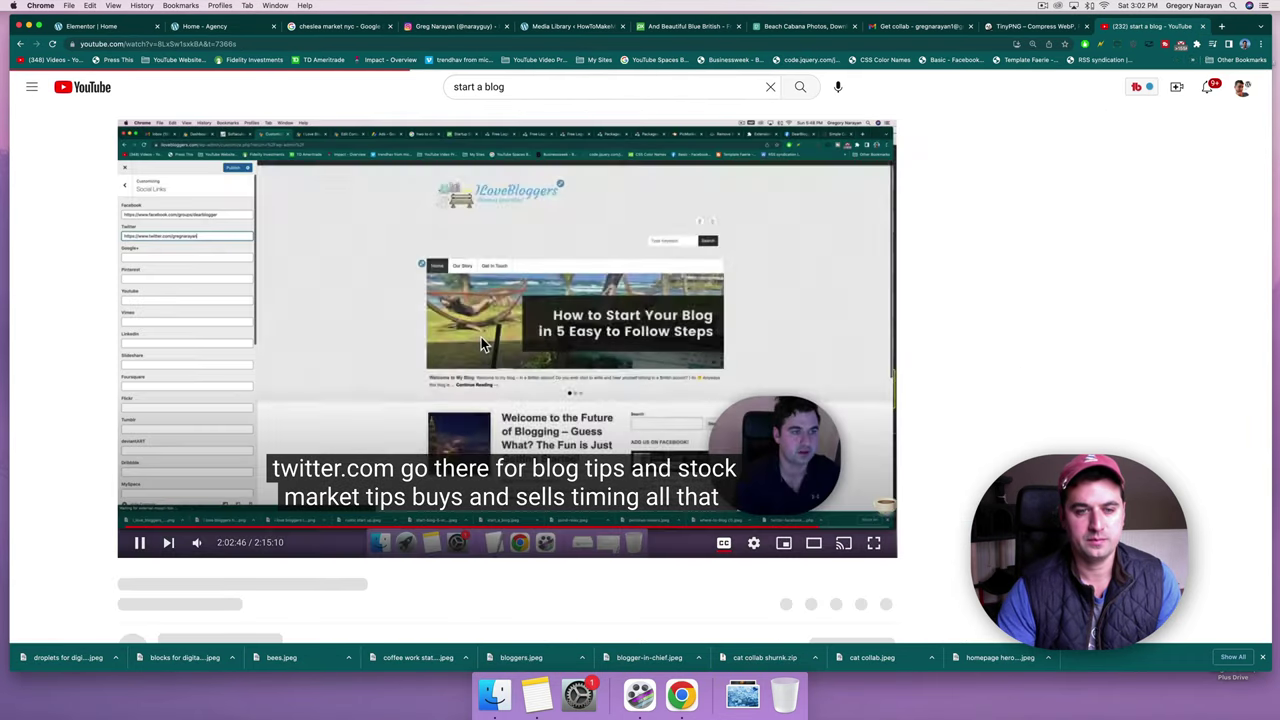
Copy the video's URL with the '&t=7366s' timestamp removed.
click(203, 43)
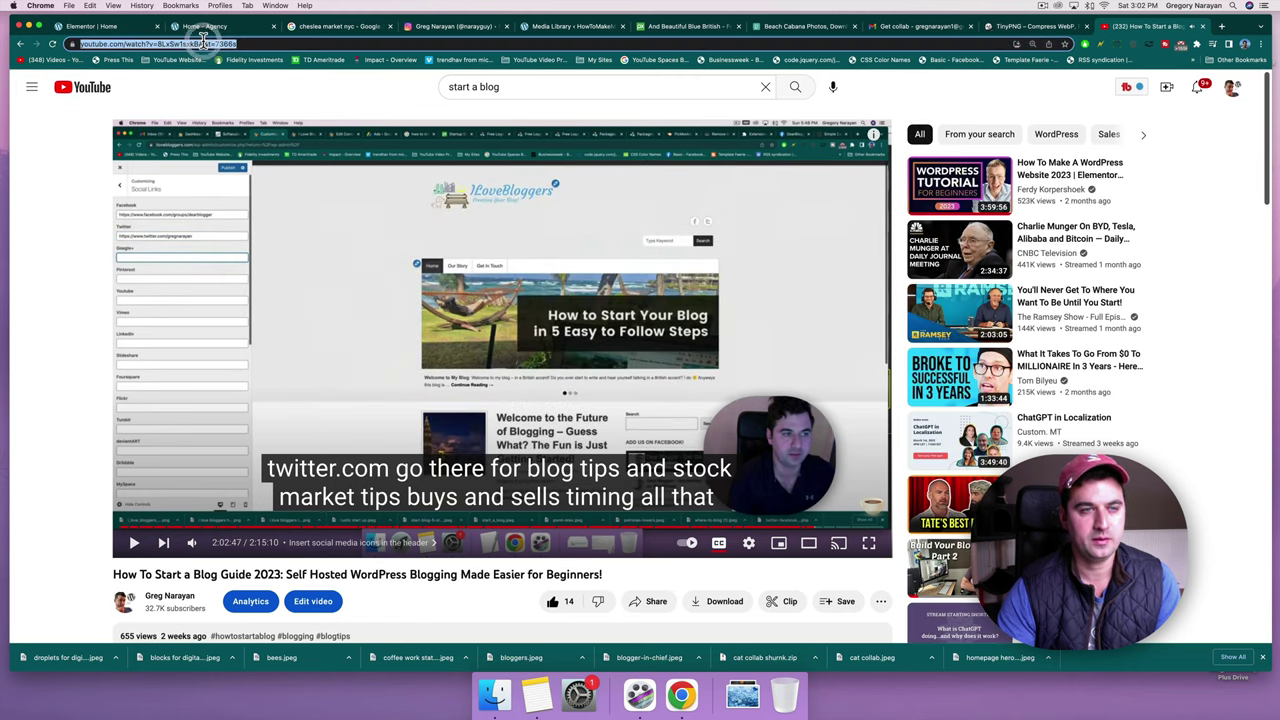
click(268, 43)
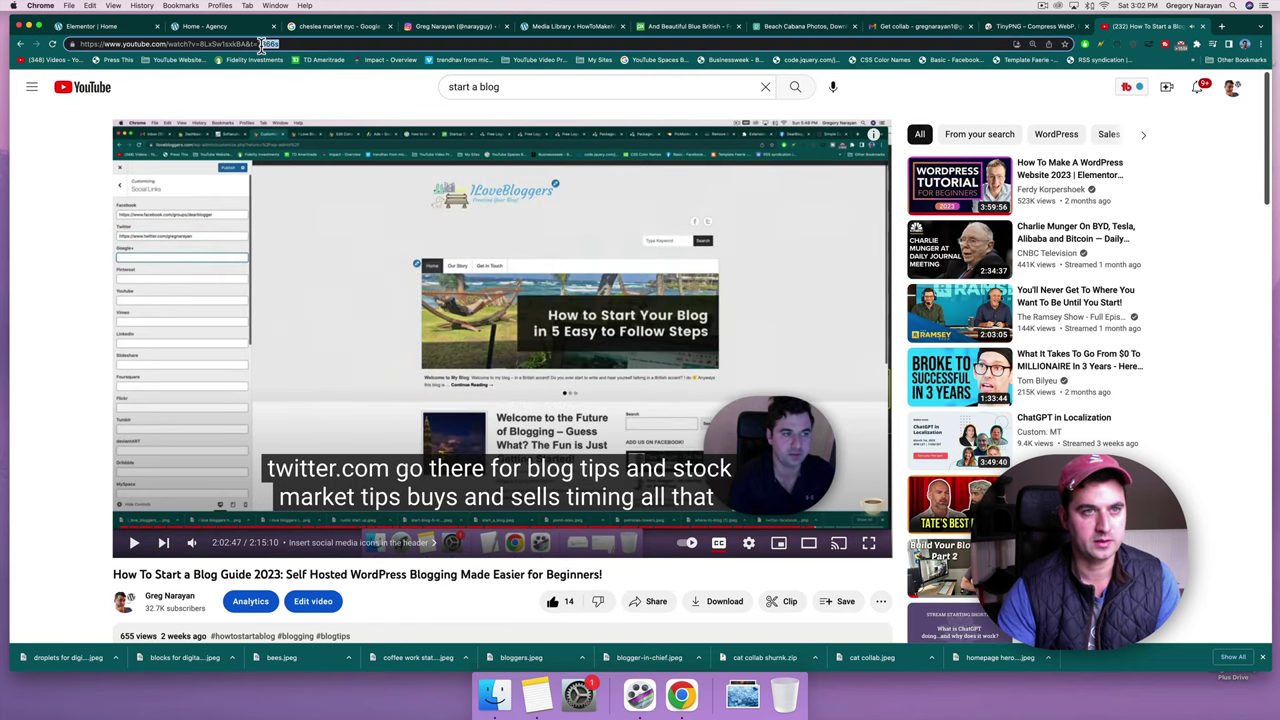
key(BackSpace)
key(super+a)
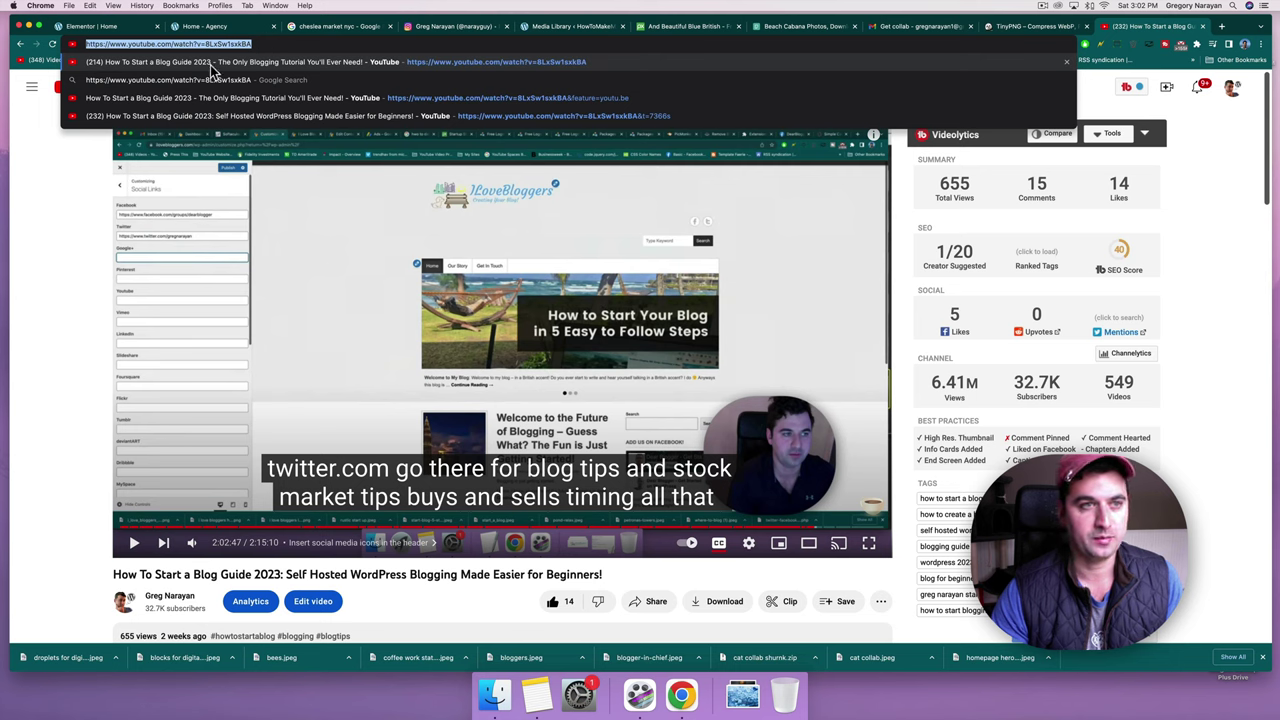
key(super+c)
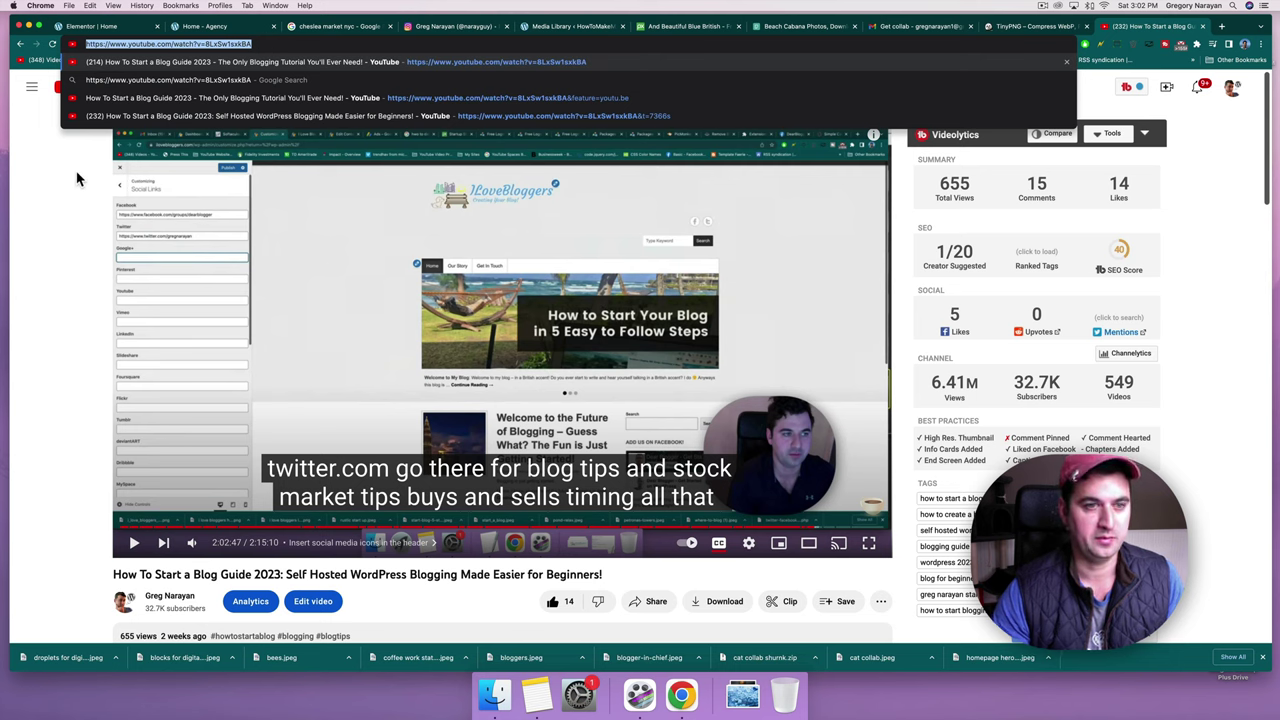
click(76, 180)
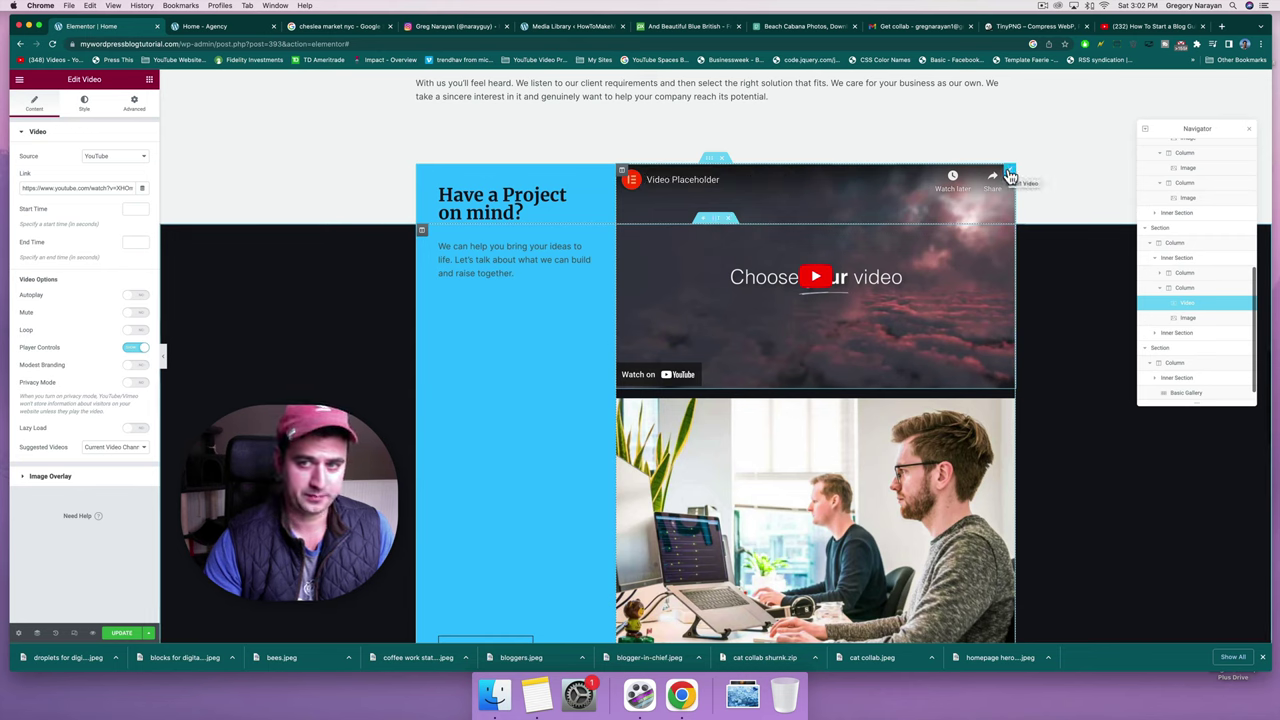
Replace the Video widget's Link with the copied Build Your Blog YouTube URL.
triple_click(39, 190)
key(BackSpace)
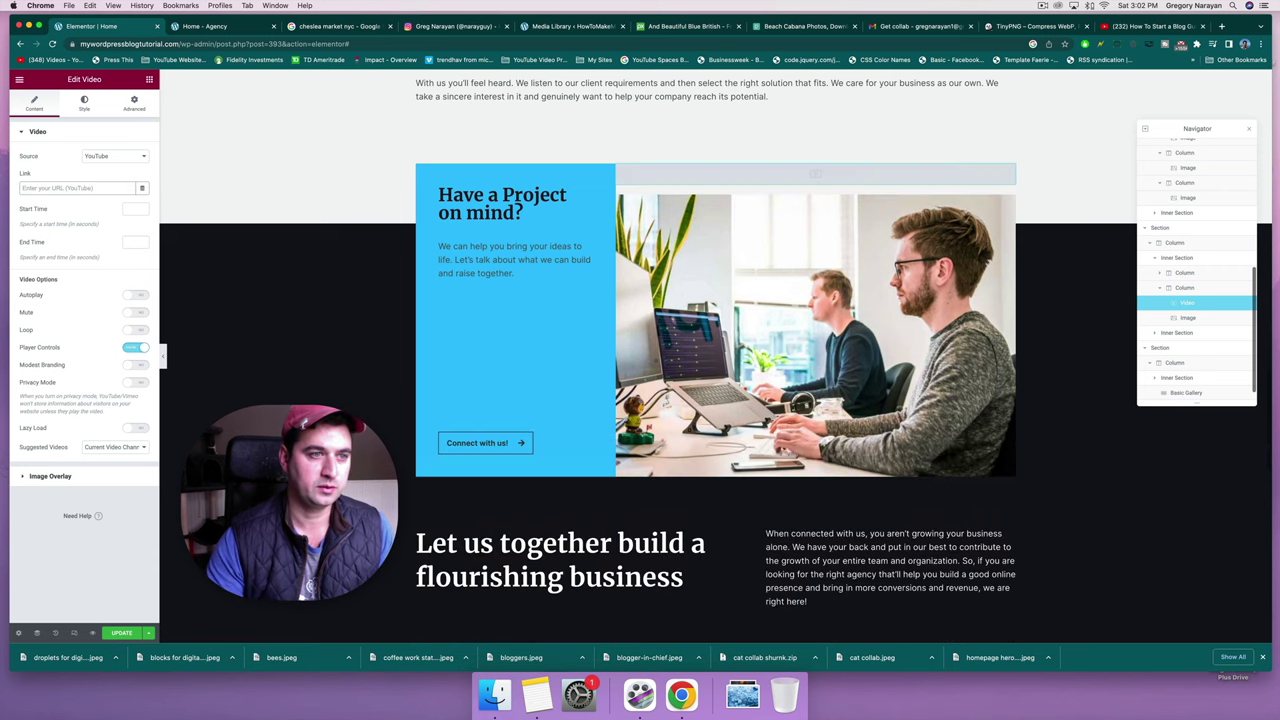
right_click(42, 188)
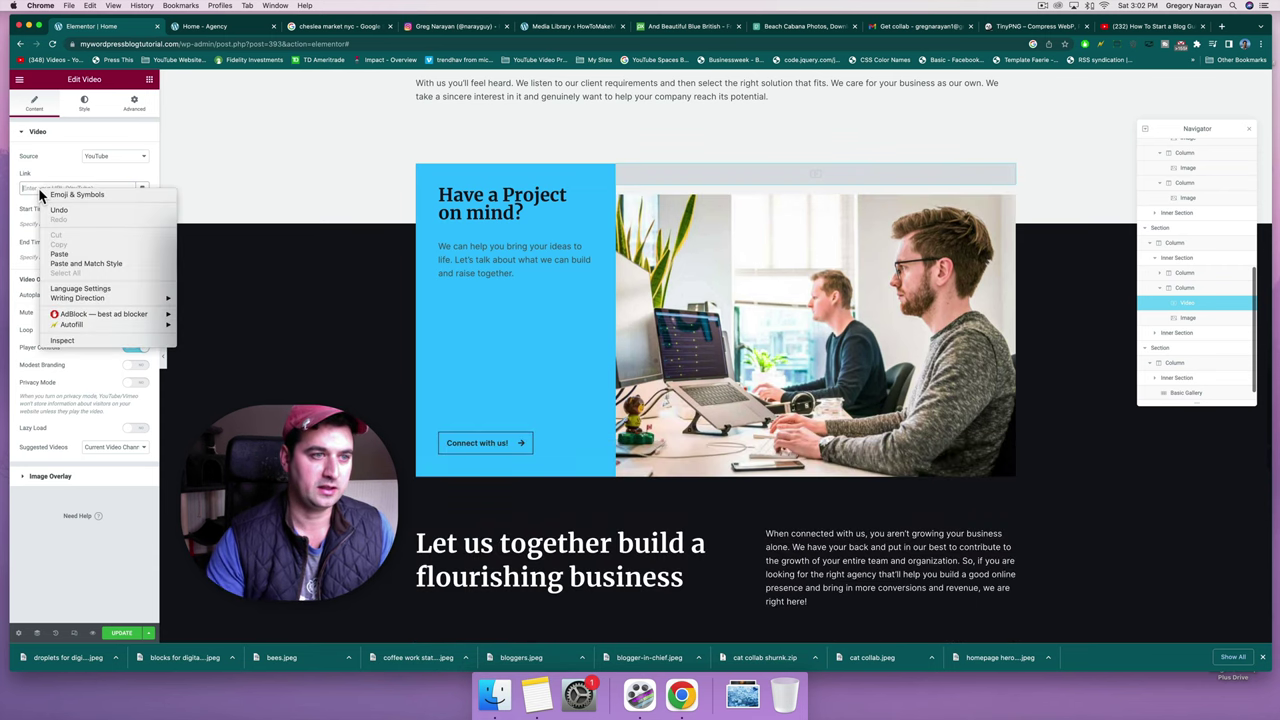
click(63, 254)
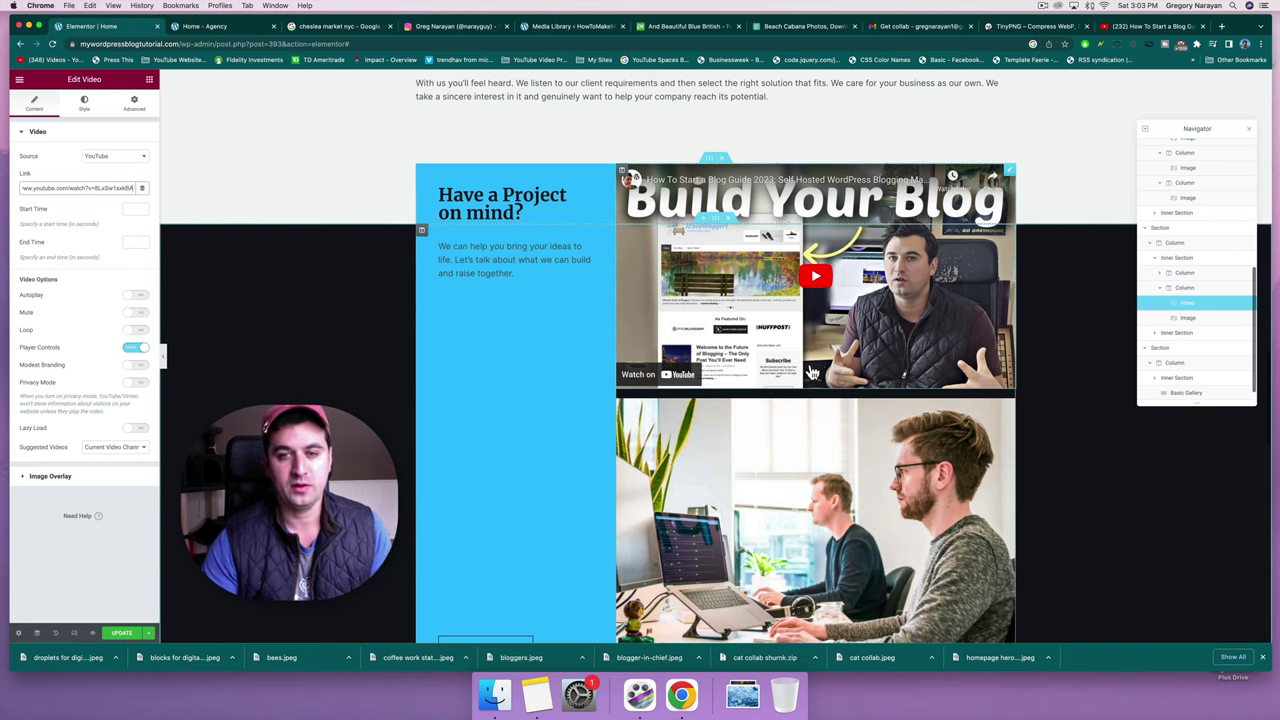
Delete the office photo from the Have a Project on mind? banner.
scroll(808, 371, down, 3)
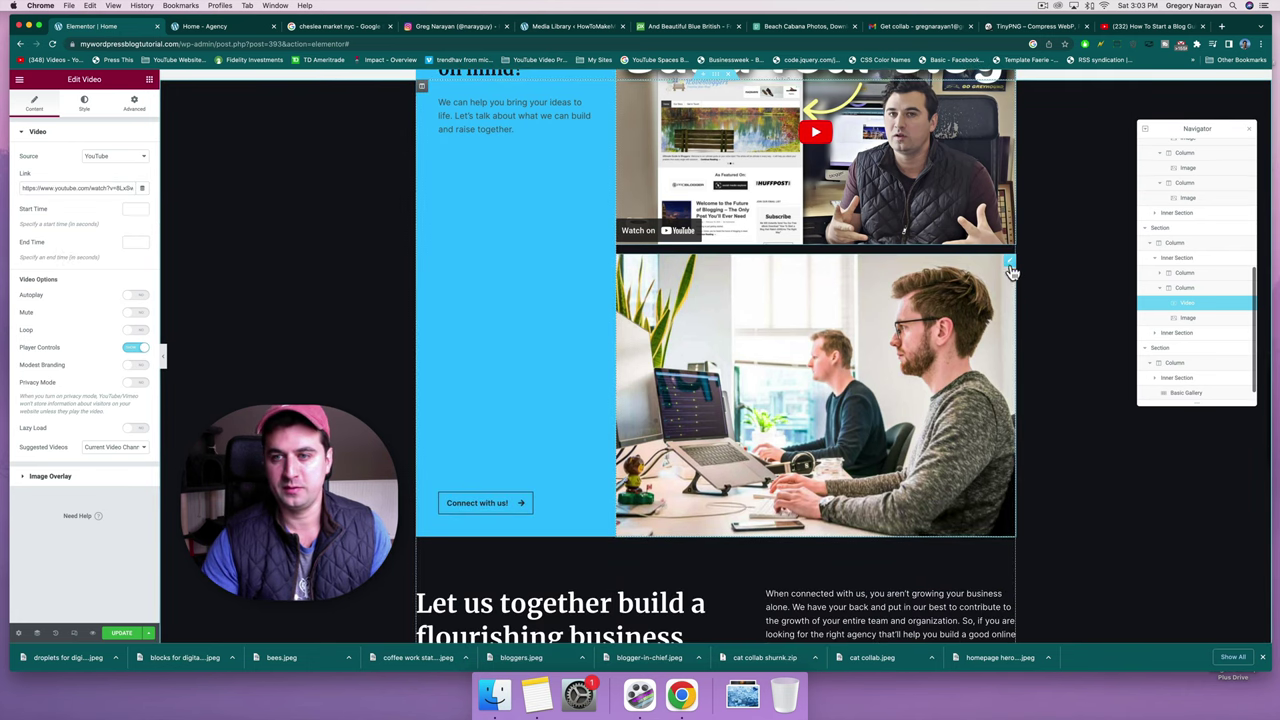
right_click(1010, 268)
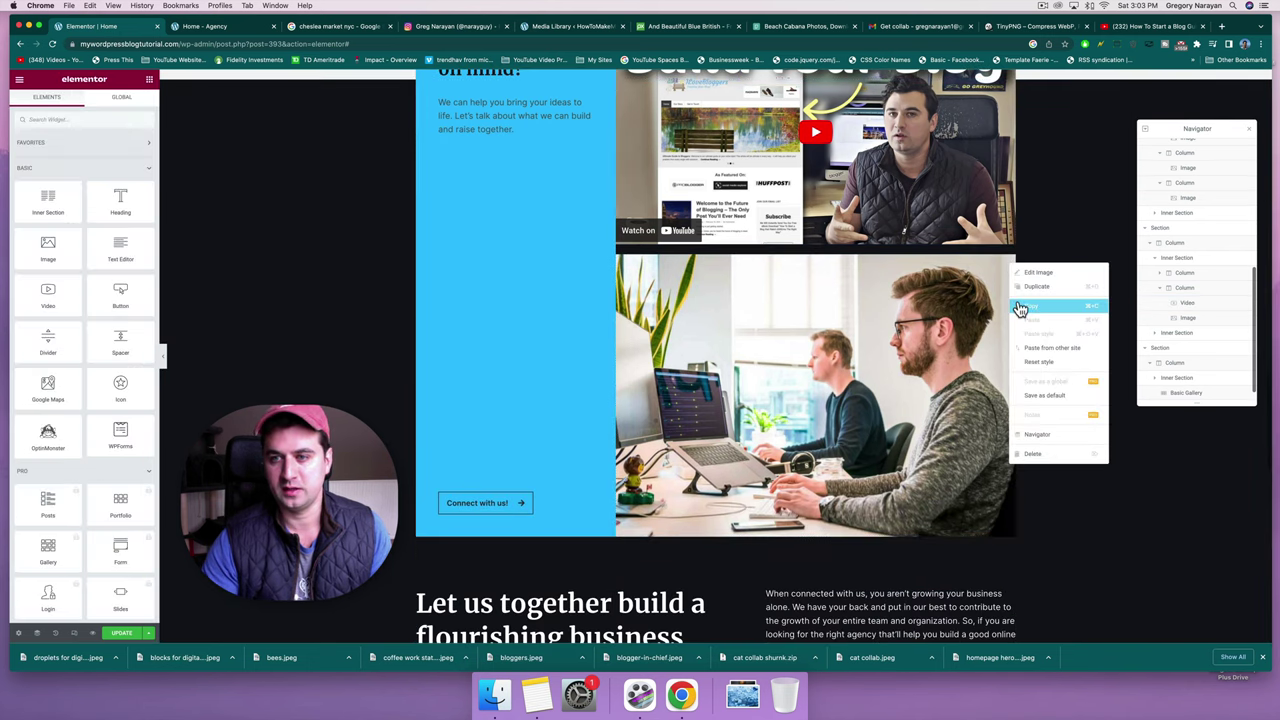
click(1035, 457)
scroll(735, 213, down, 3)
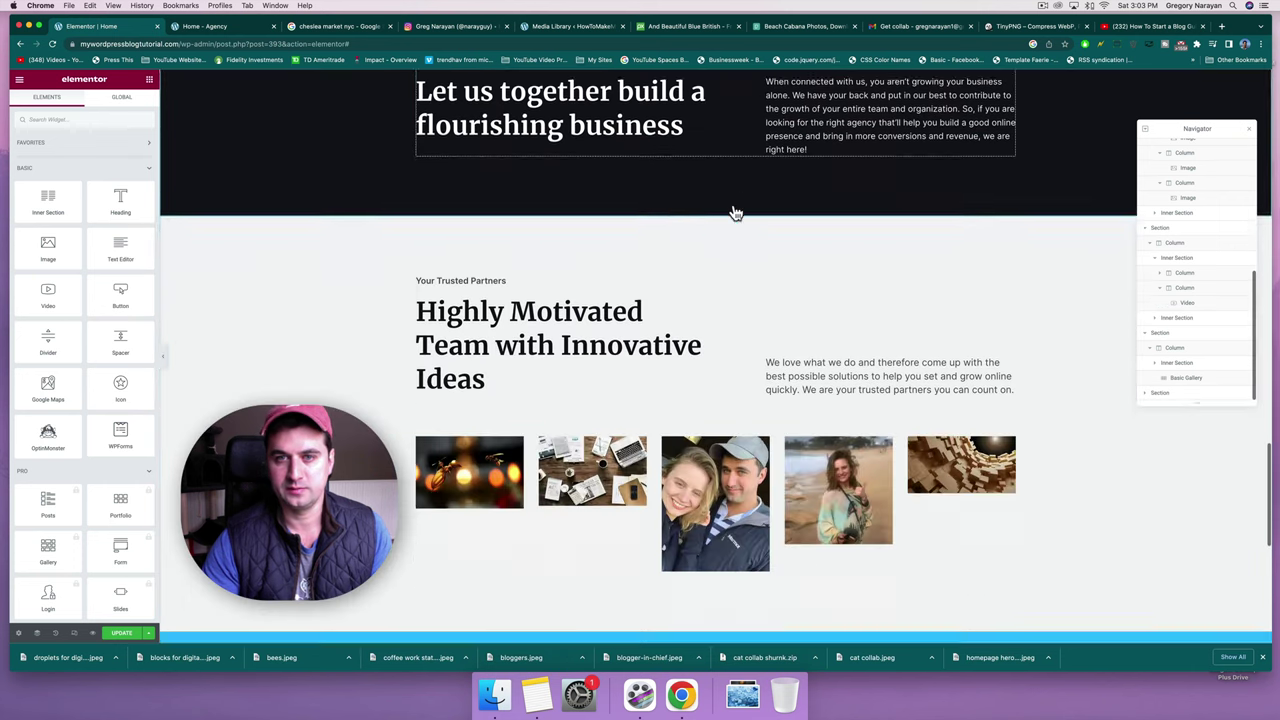
scroll(735, 213, up, 5)
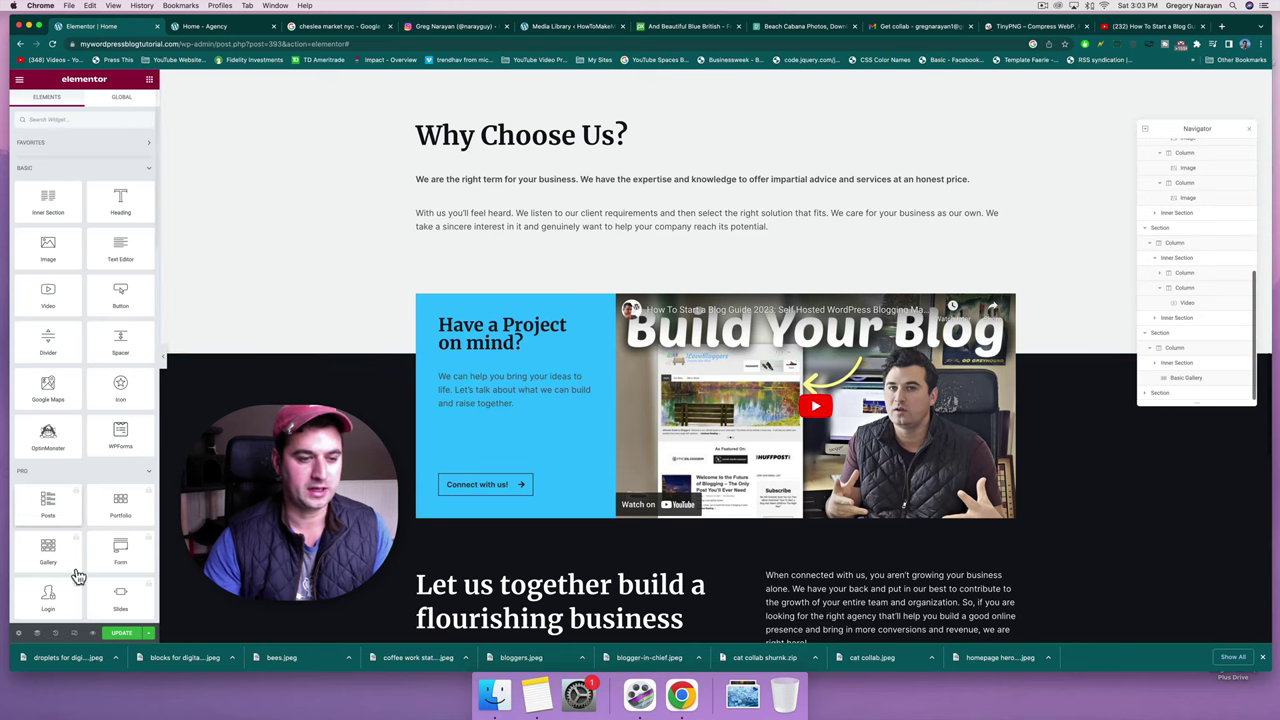
Save the page changes and open the hero paragraph for editing.
click(114, 634)
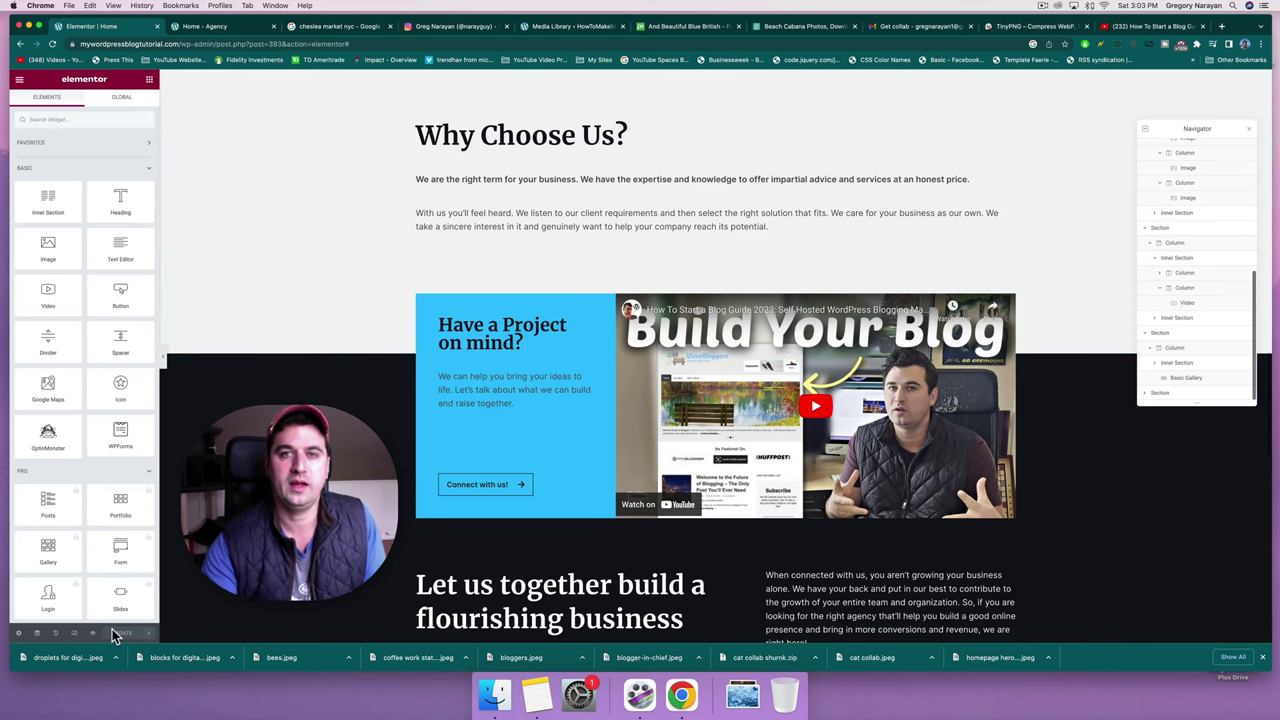
scroll(715, 350, up, 15)
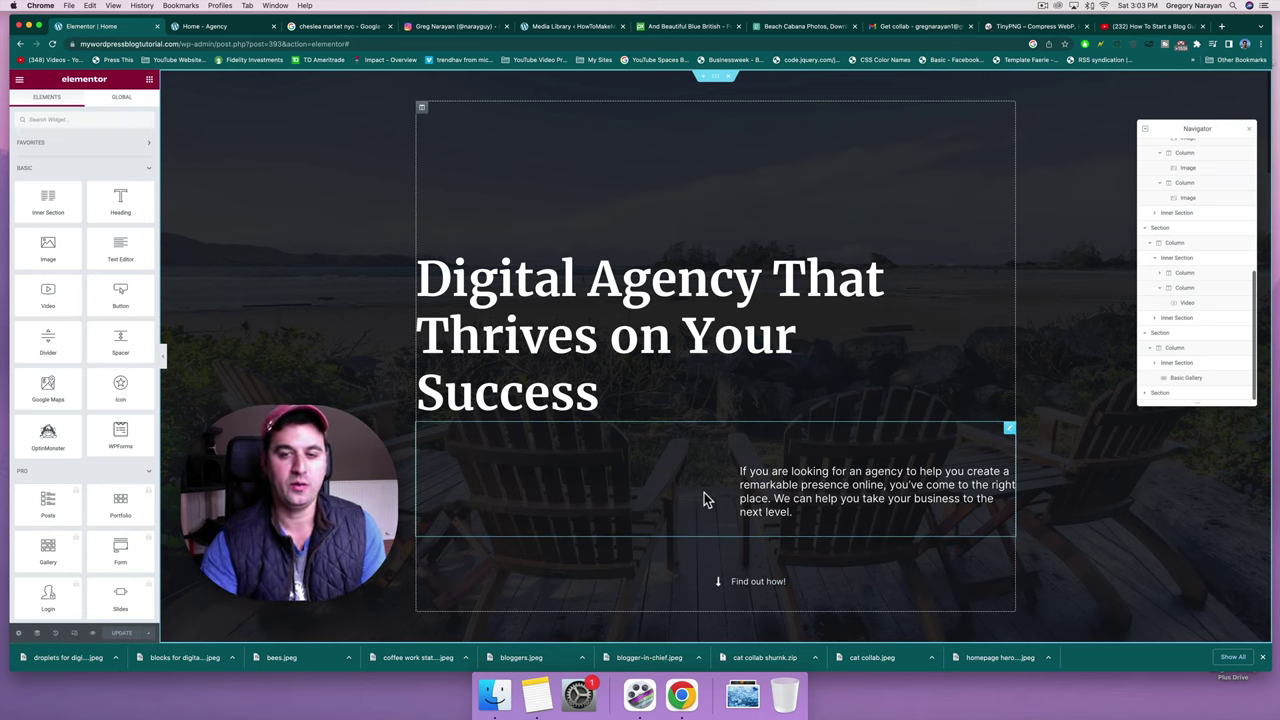
drag(740, 471, 796, 471)
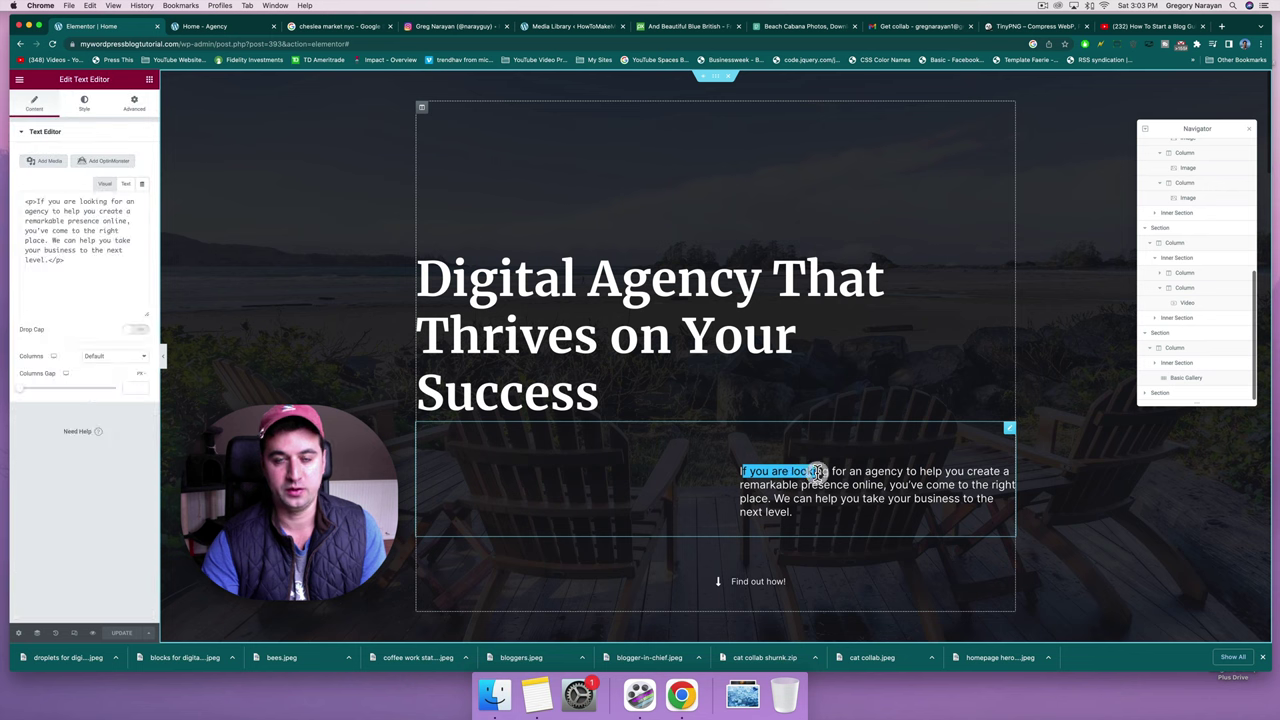
click(815, 471)
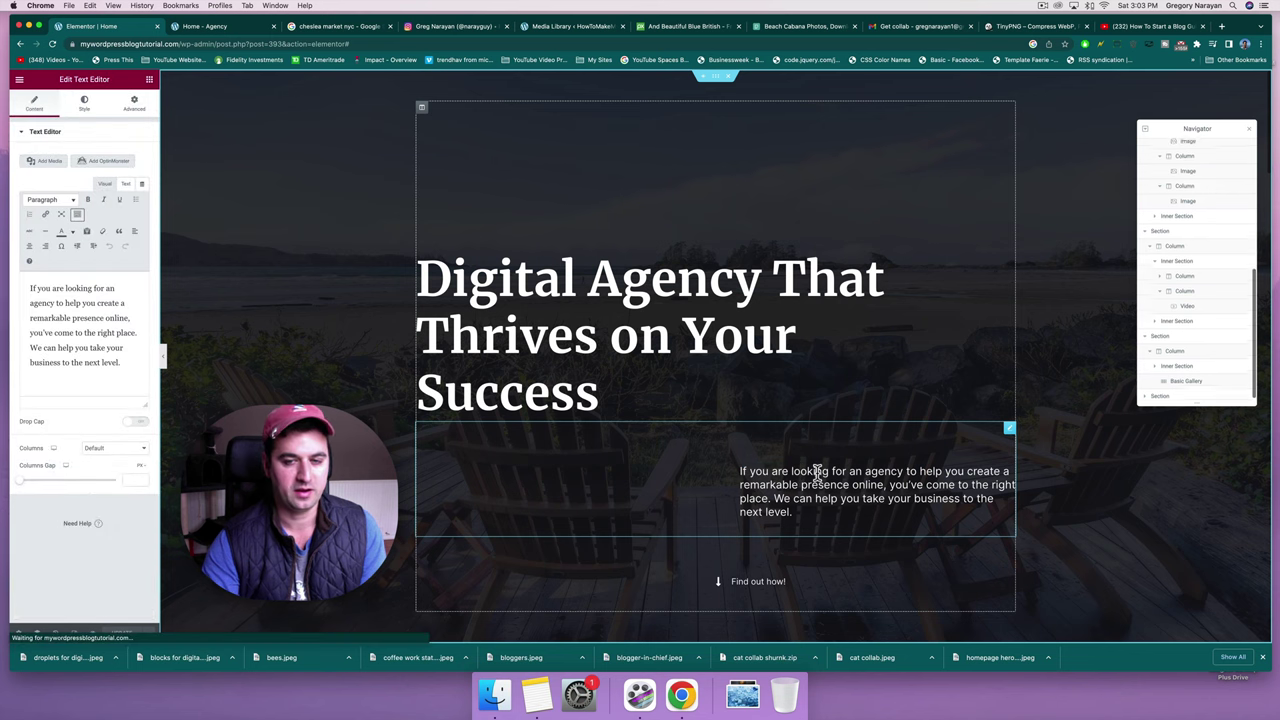
Select the Find out how! link and view its Advanced spacing, then Content settings.
click(732, 581)
scroll(732, 585, down, 6)
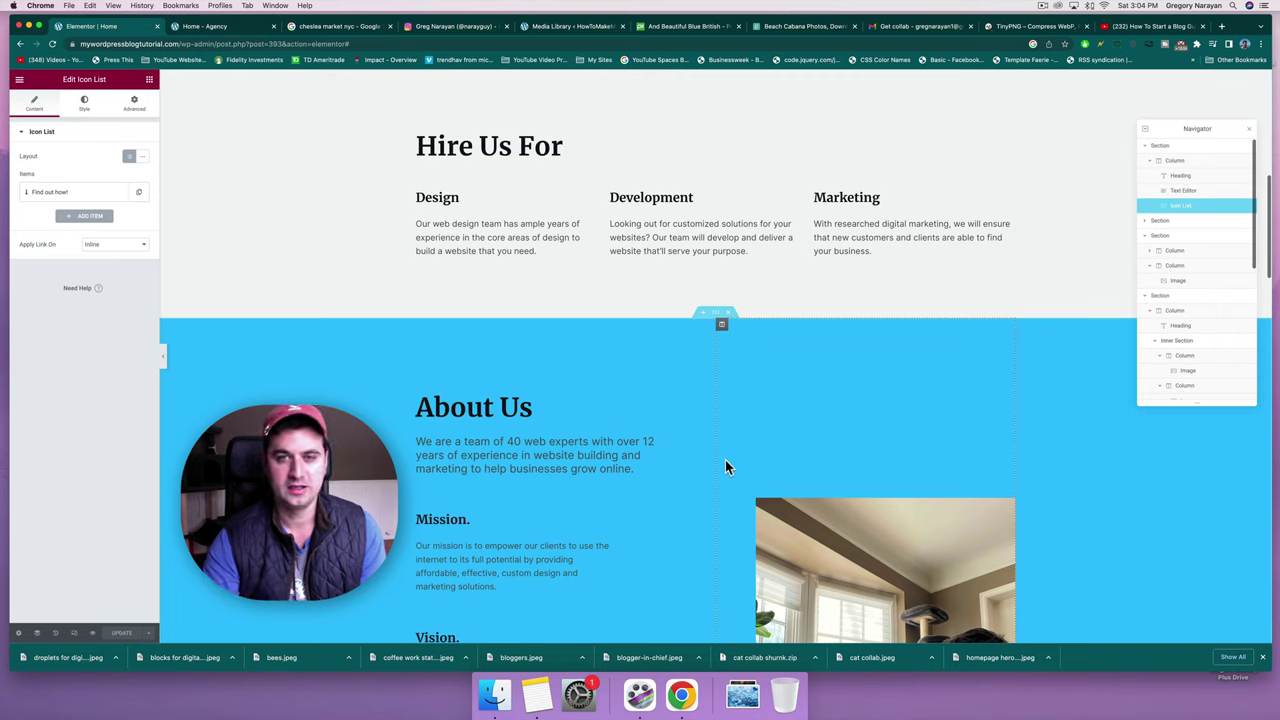
scroll(746, 266, up, 5)
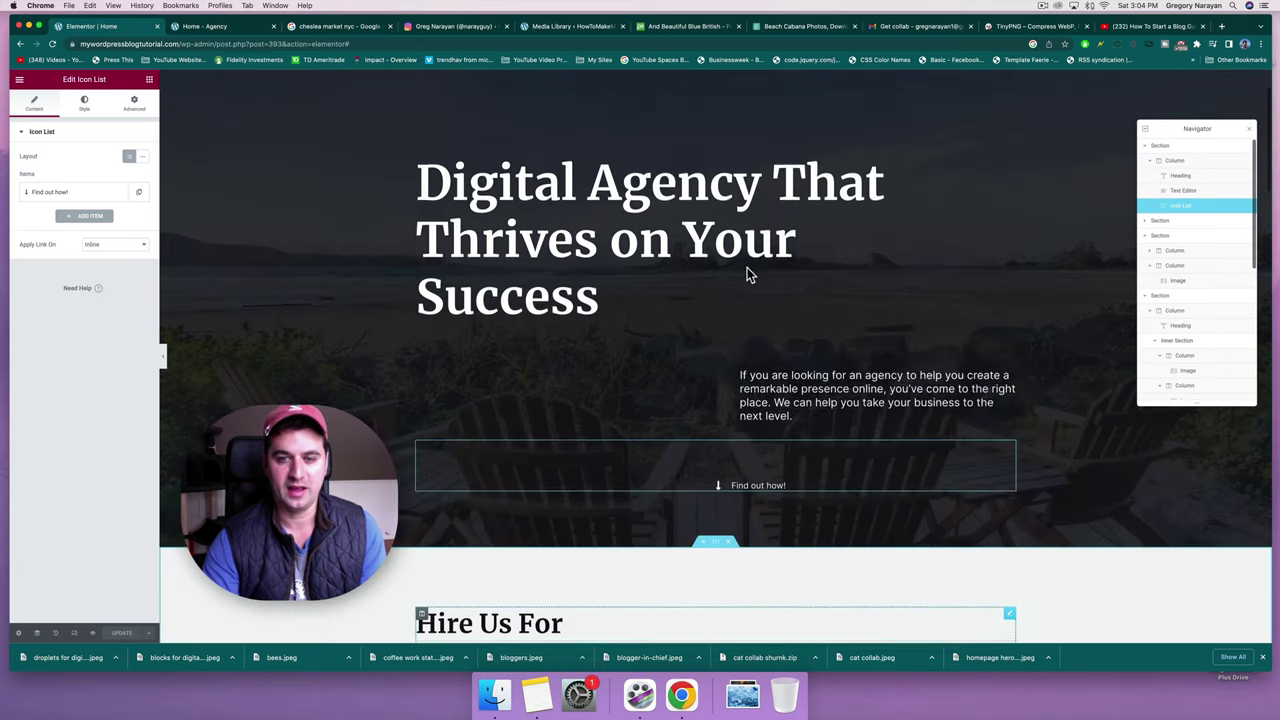
scroll(746, 266, down, 3)
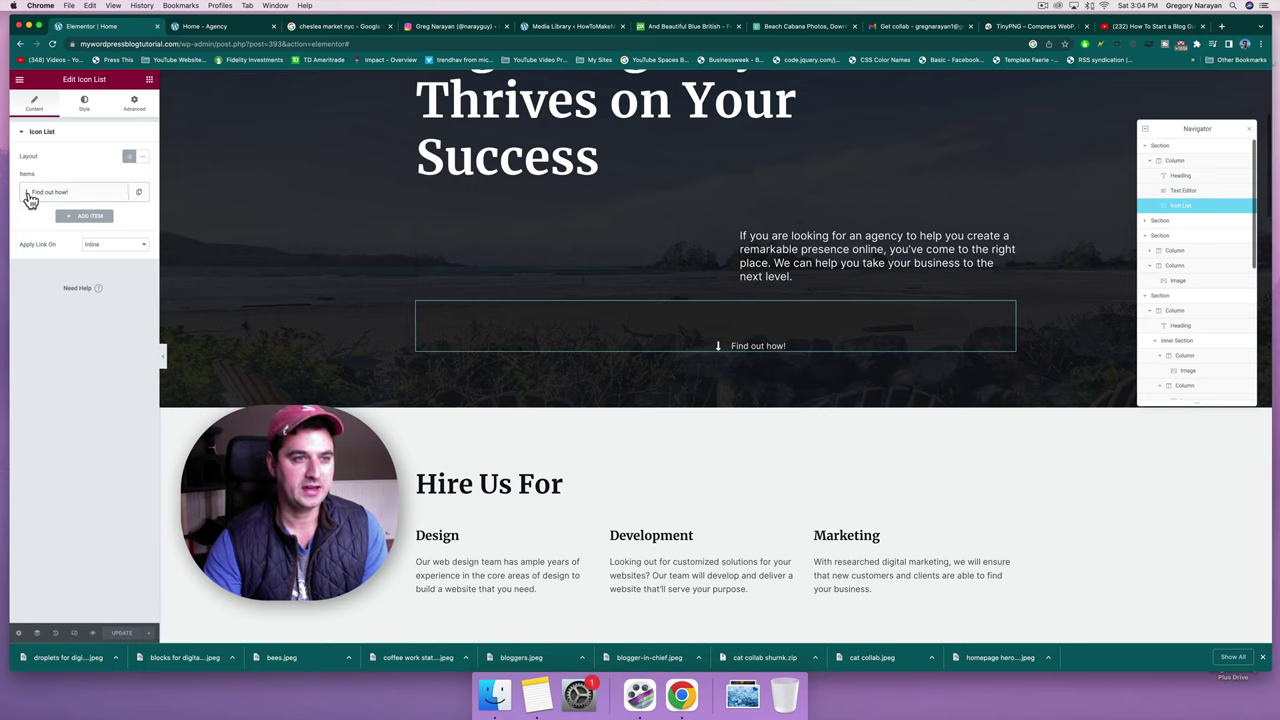
click(131, 106)
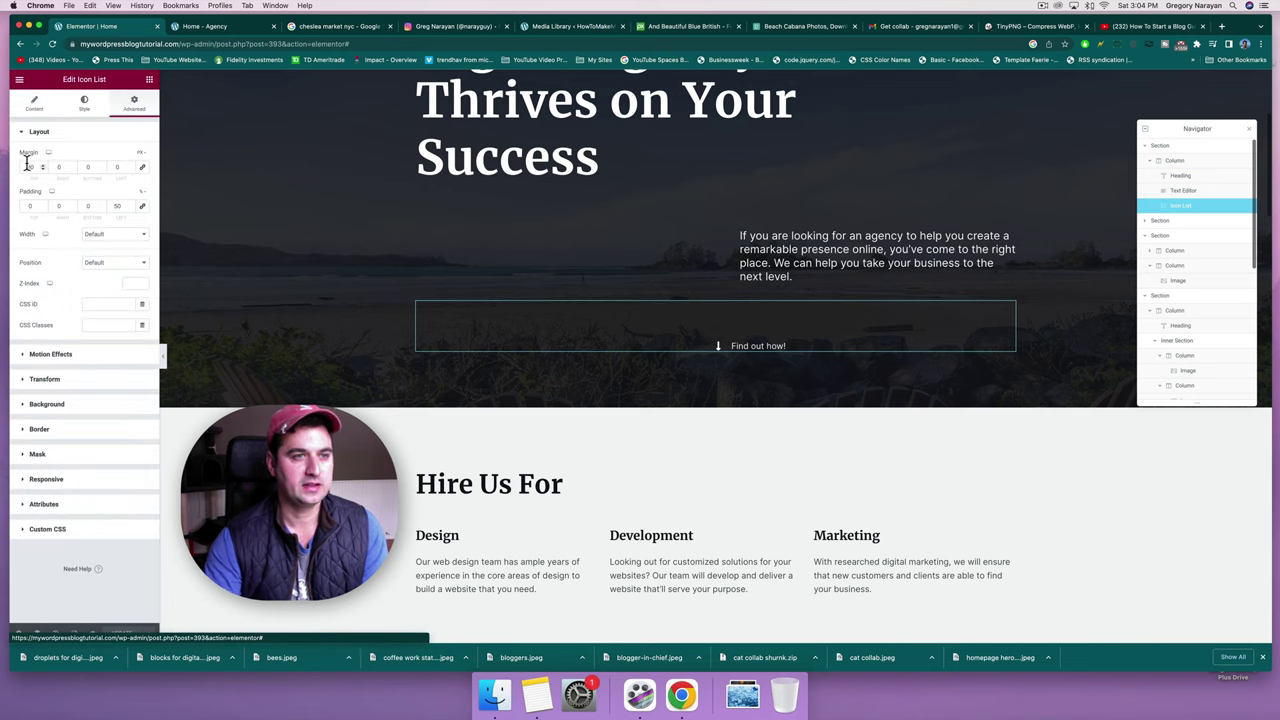
click(36, 106)
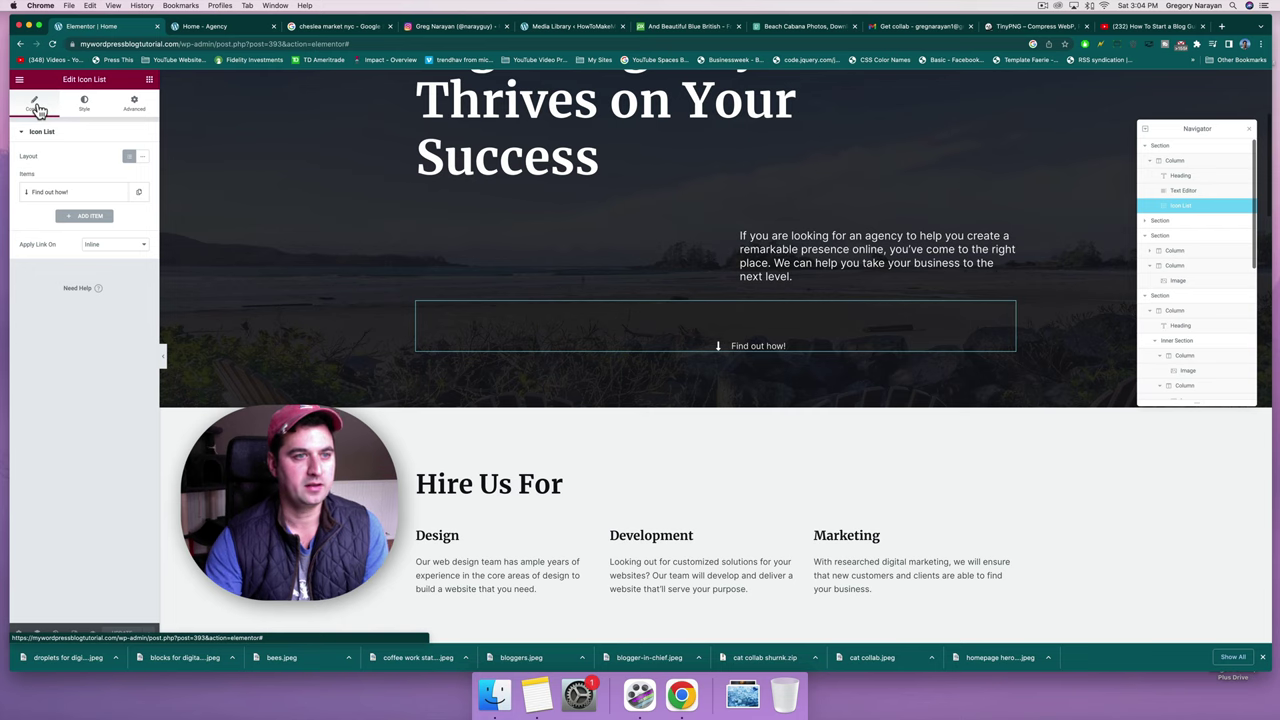
Expand the Find out how! item and confirm its Link field reads #services.
click(65, 194)
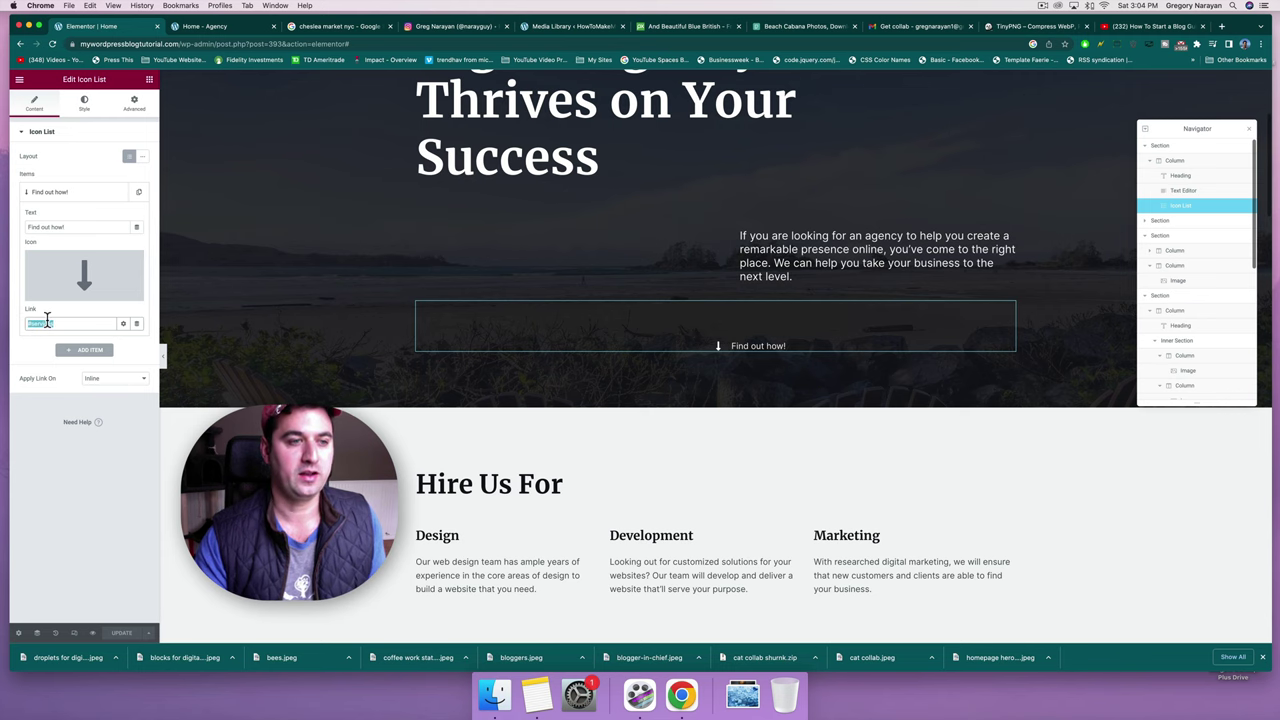
scroll(795, 305, down, 3)
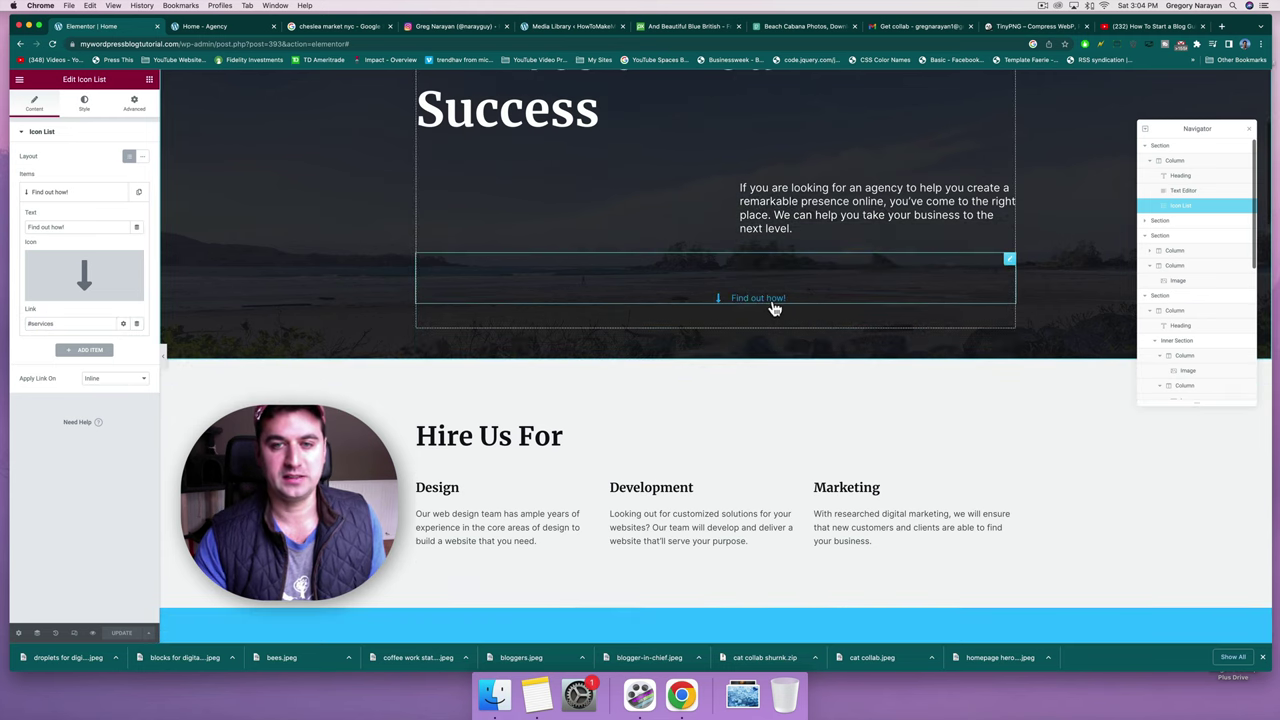
scroll(772, 307, down, 3)
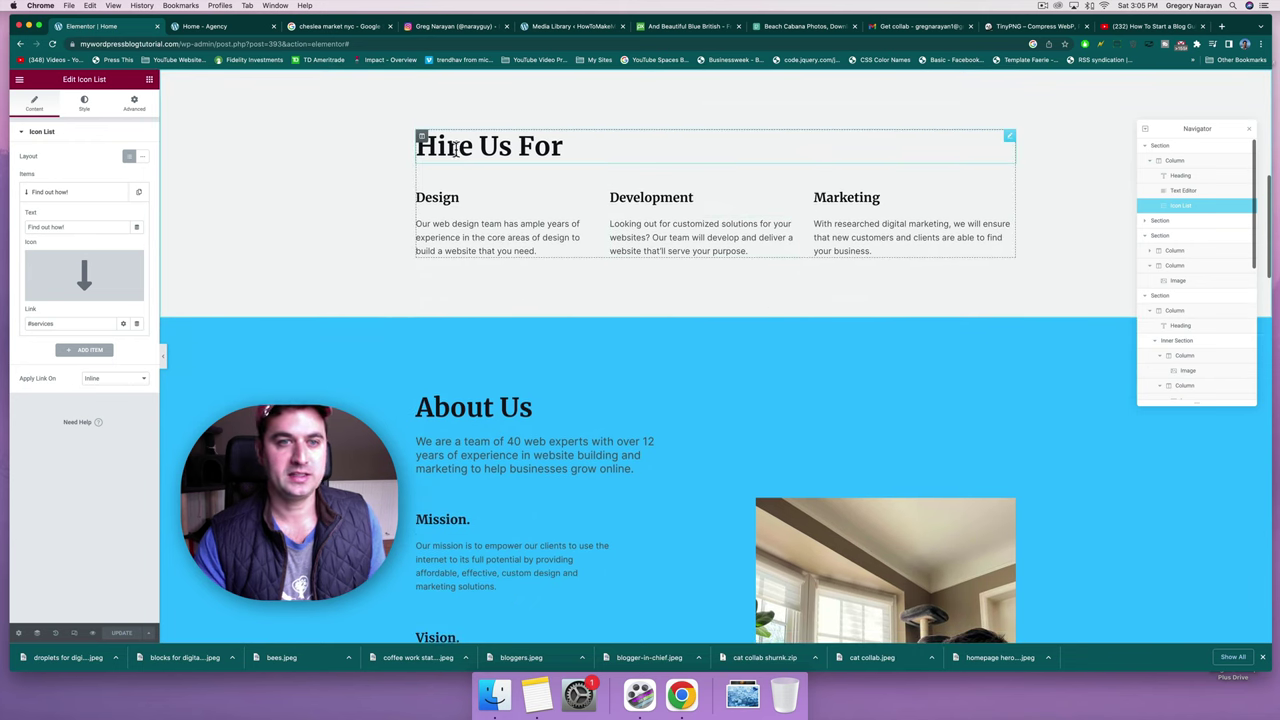
scroll(547, 150, up, 3)
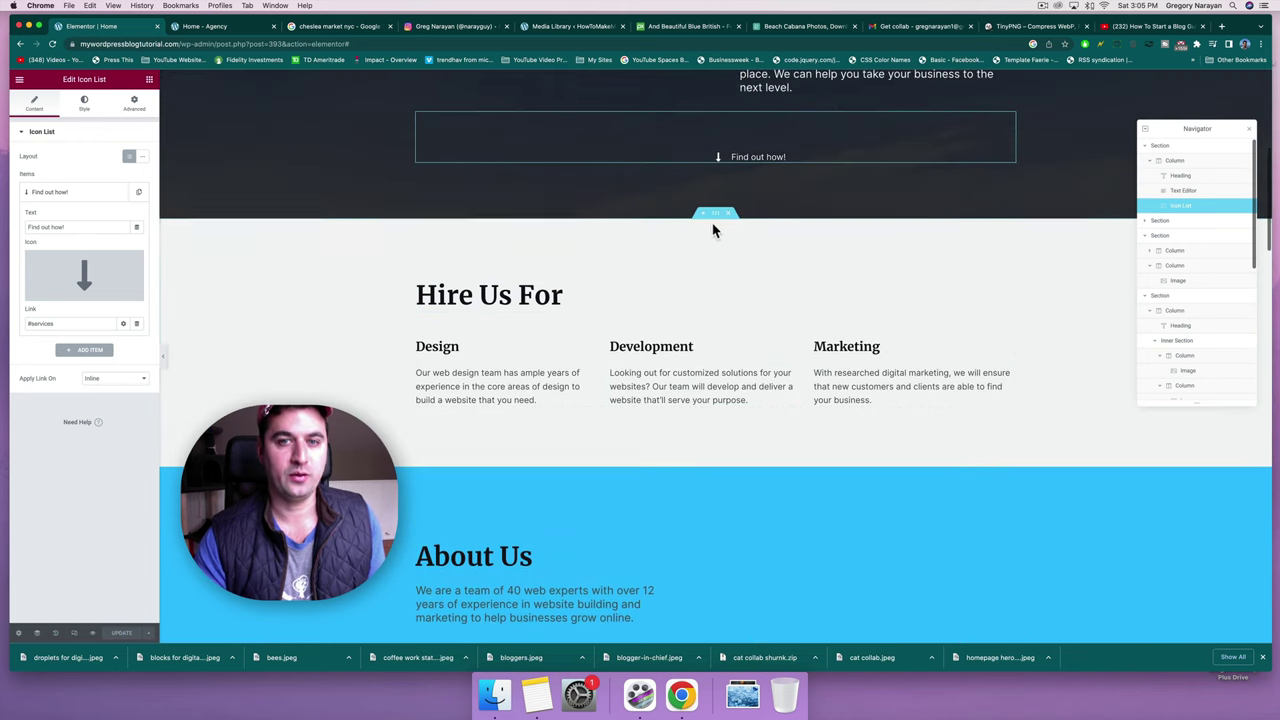
Select the Hire Us For section and confirm its Advanced CSS ID reads services.
click(716, 216)
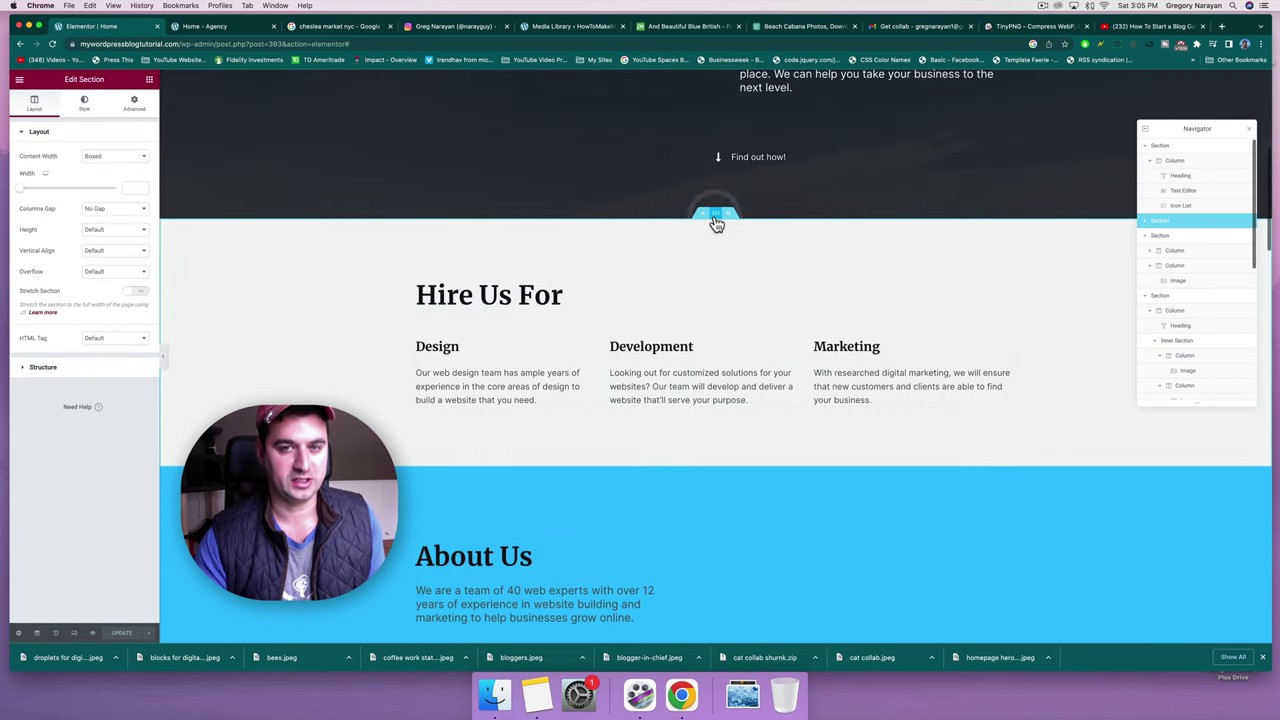
click(122, 110)
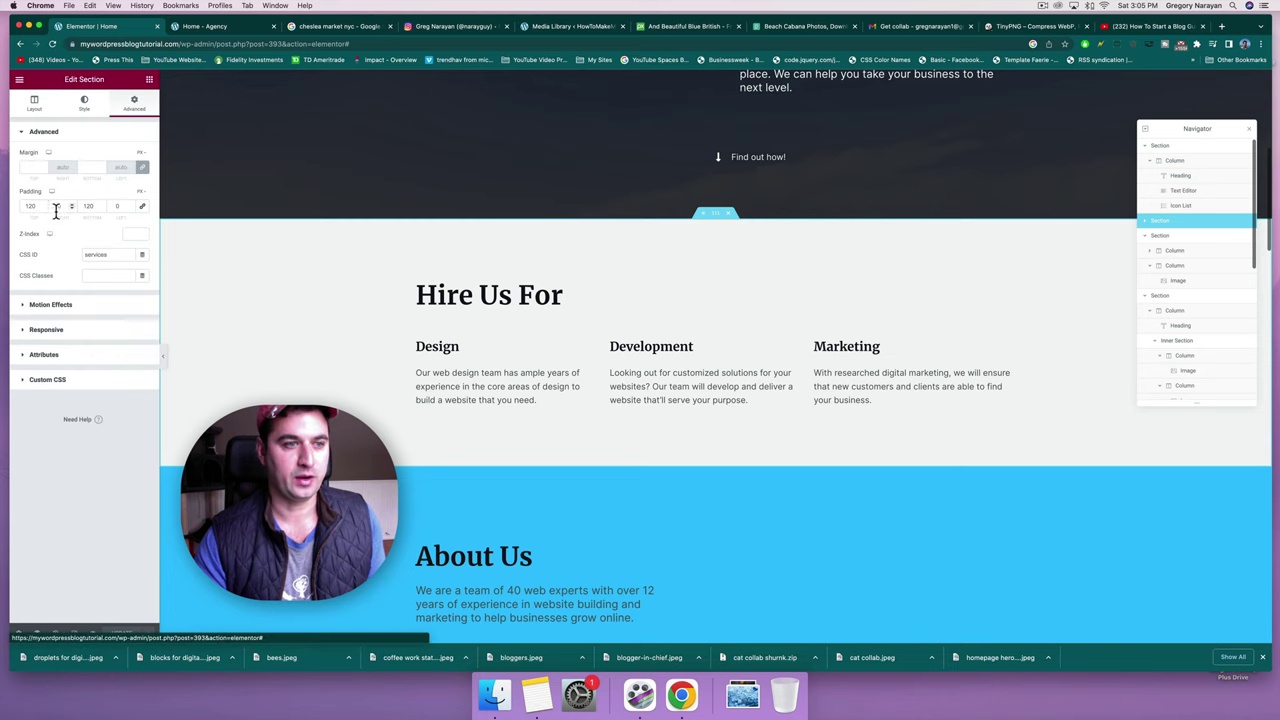
drag(107, 257, 75, 252)
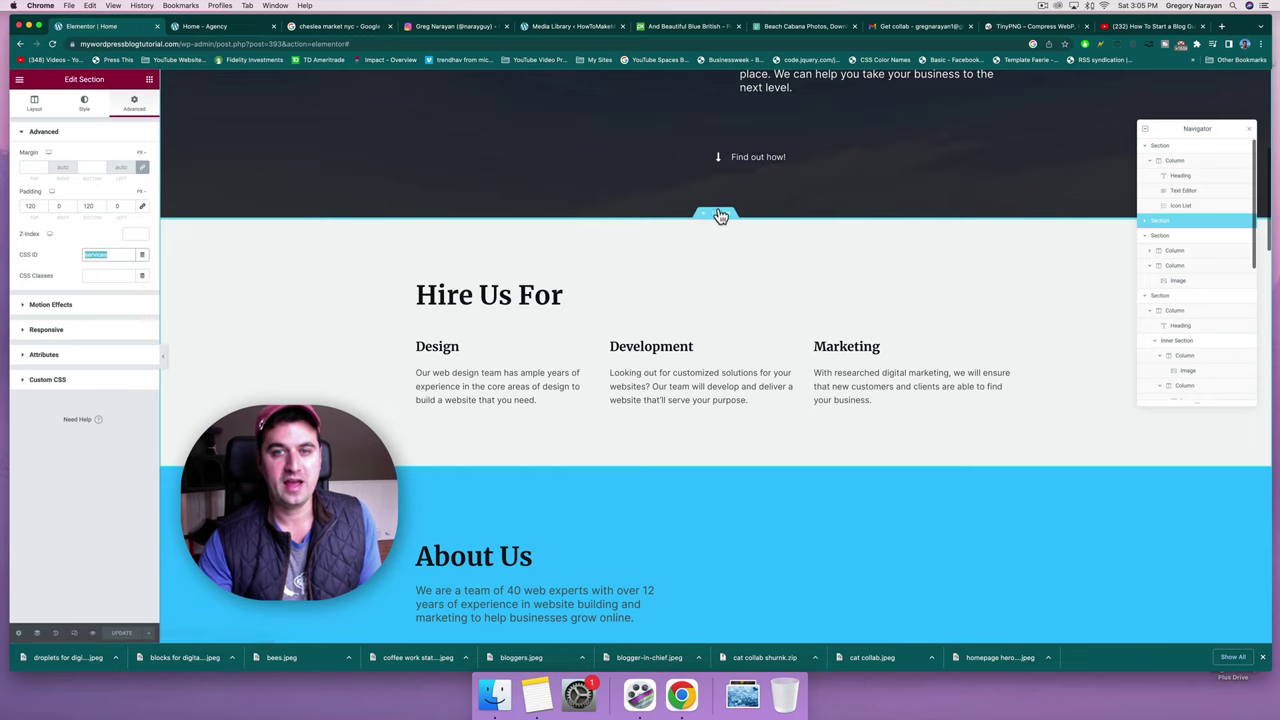
click(110, 255)
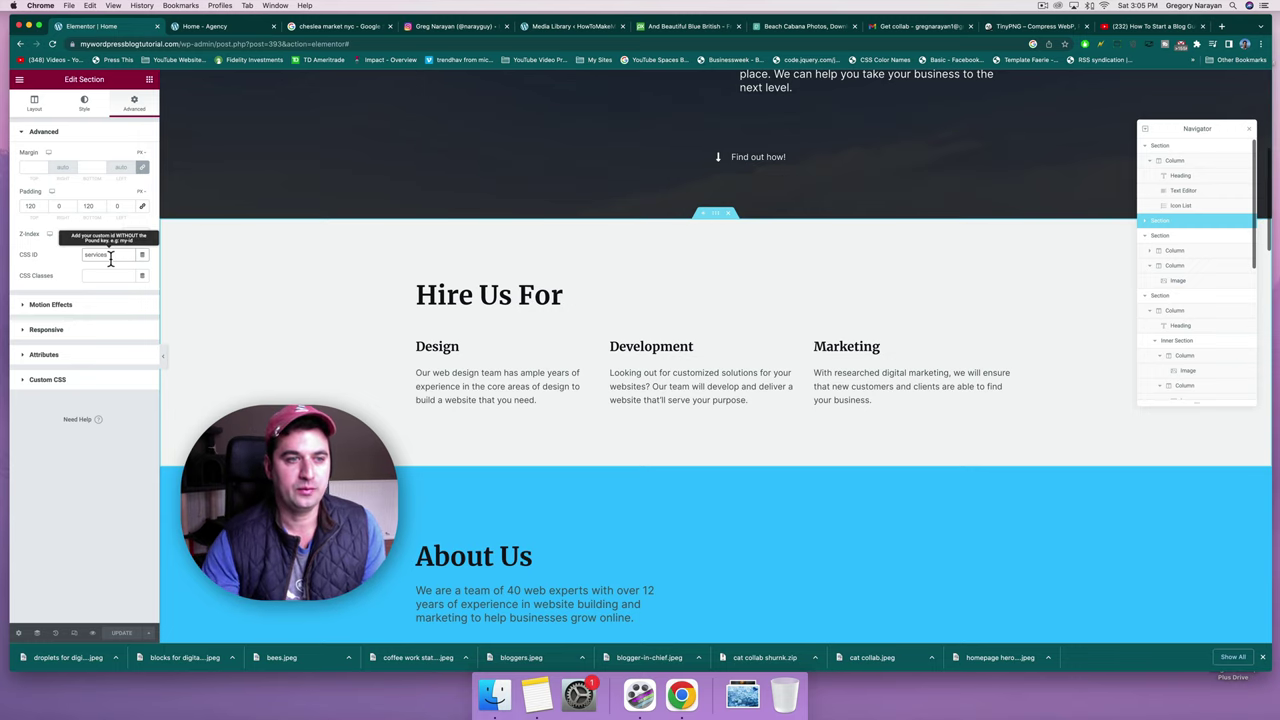
Give the inner section holding the video the CSS ID video.
scroll(724, 343, up, 2)
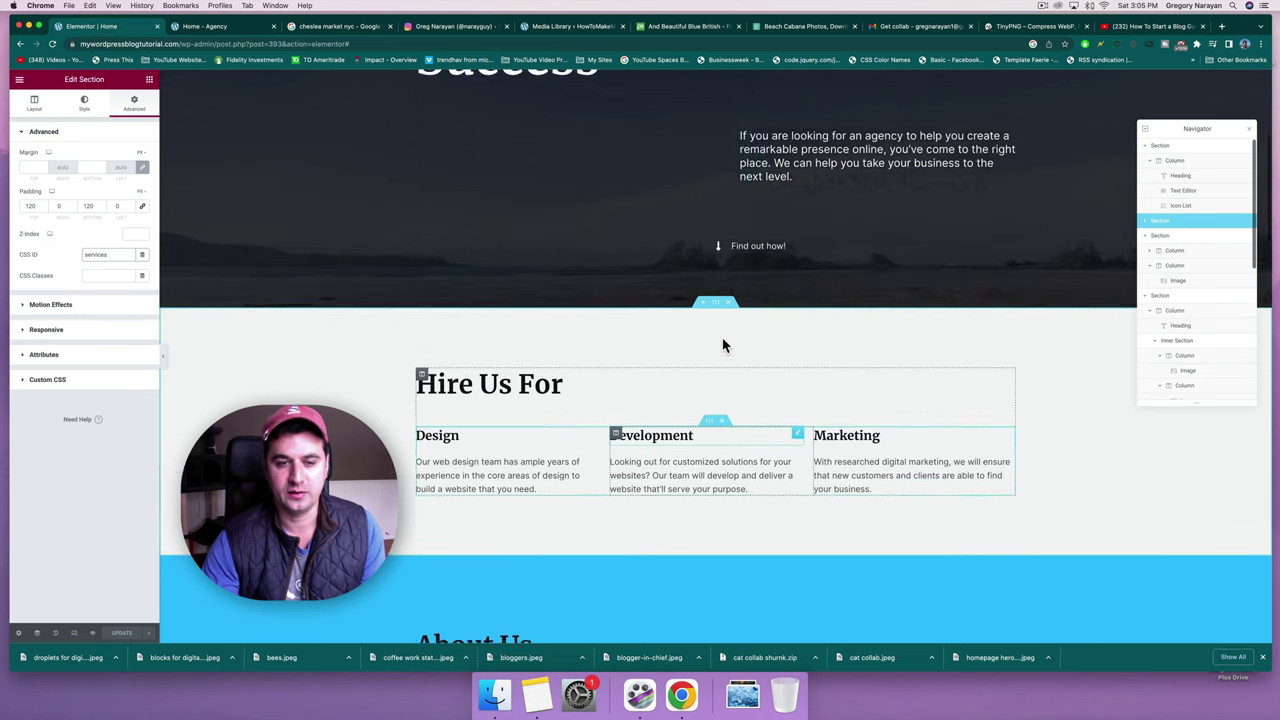
scroll(724, 345, down, 10)
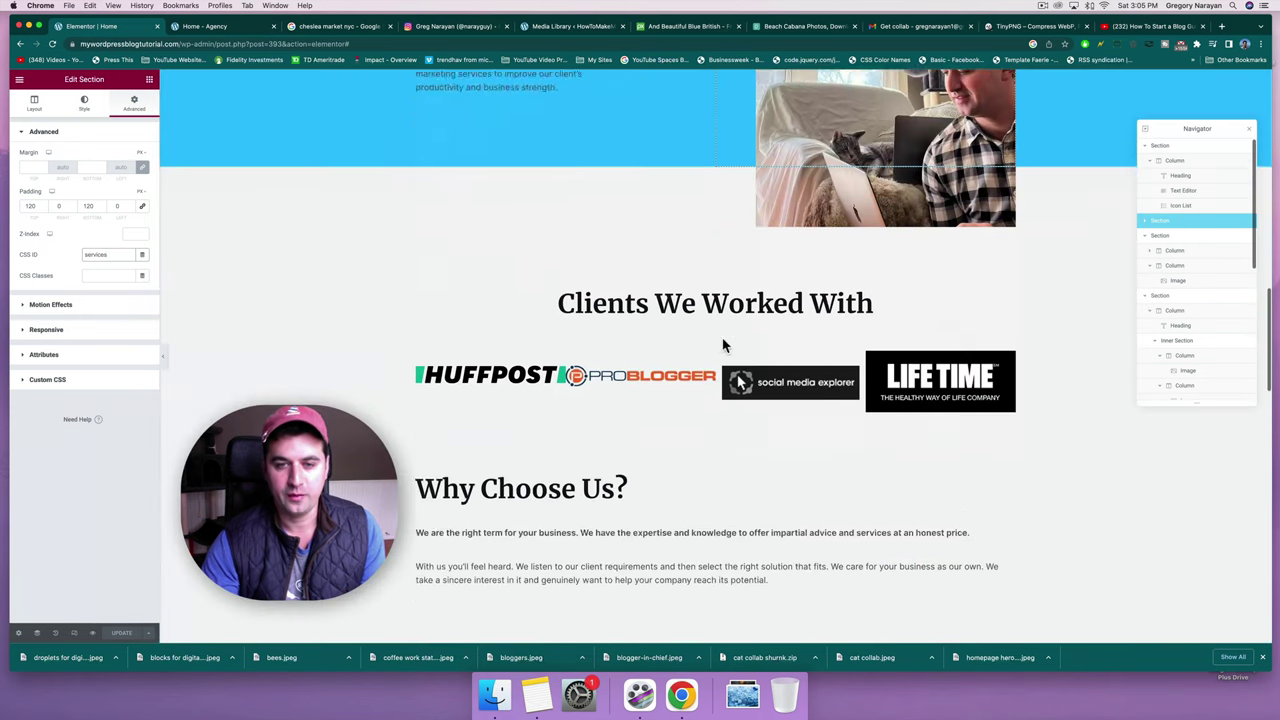
scroll(722, 345, down, 5)
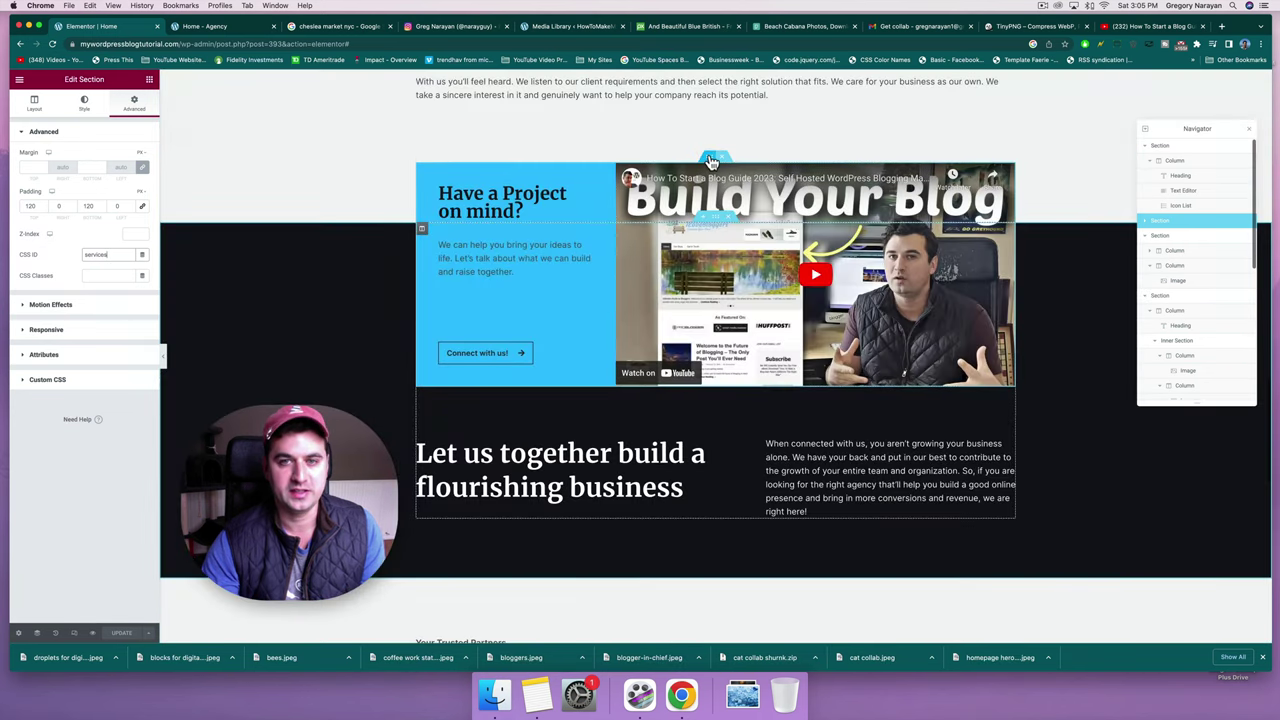
click(711, 160)
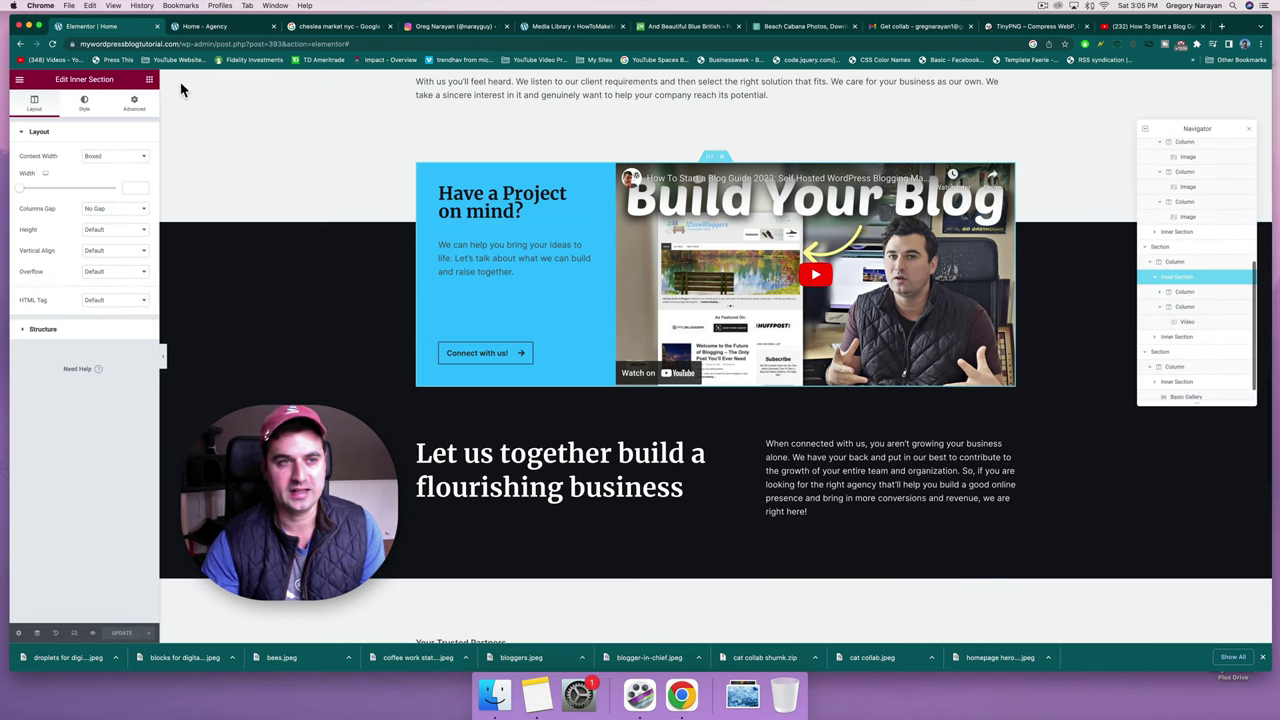
click(132, 108)
click(94, 254)
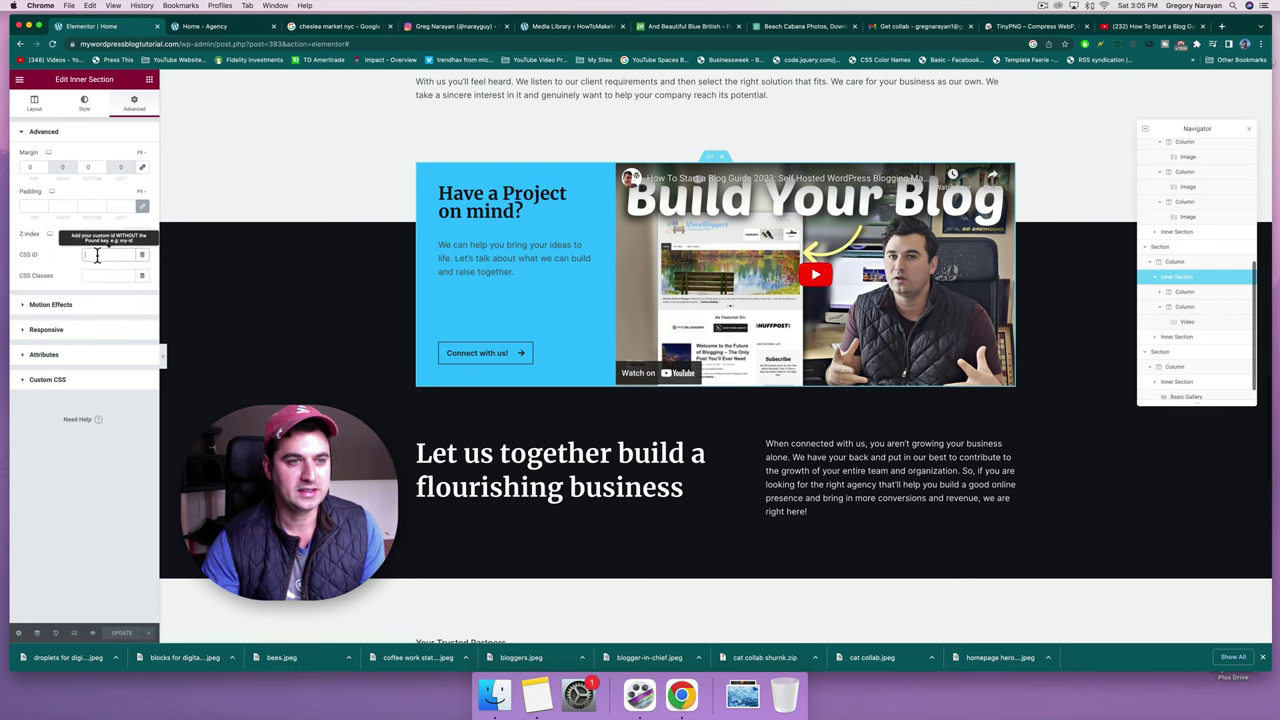
text(video)
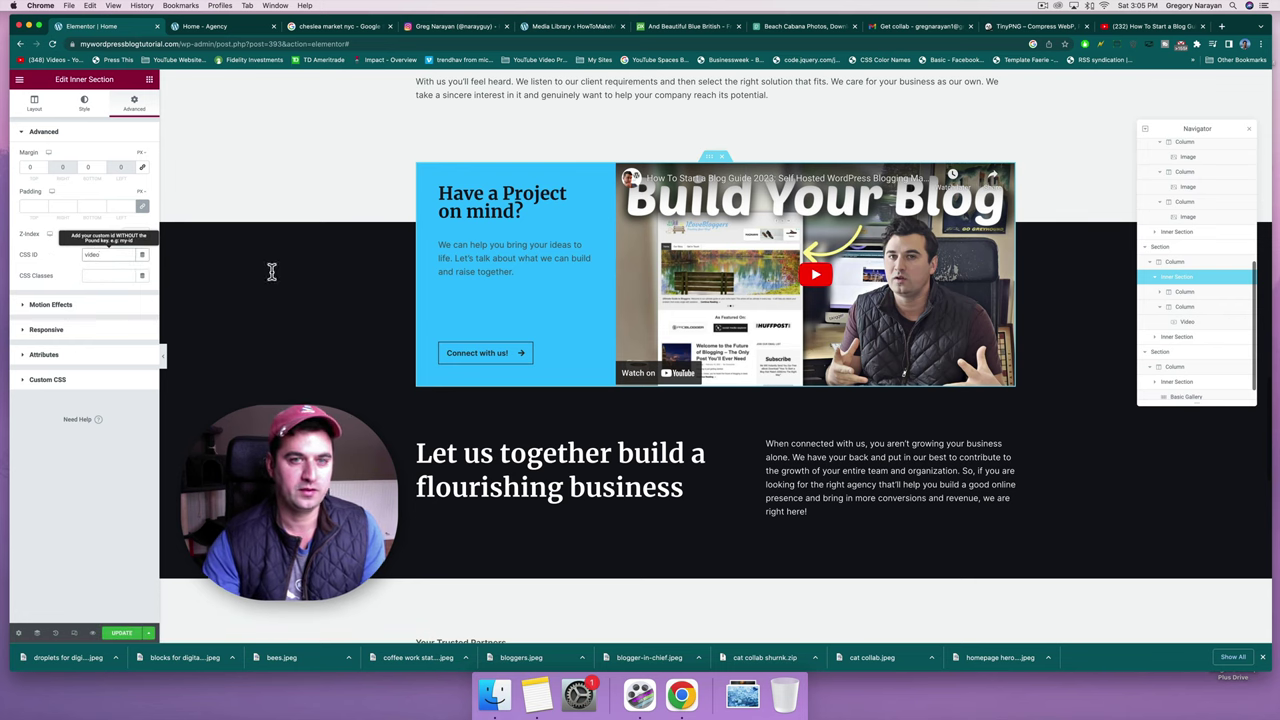
Change the hero's Find out how! link to #video and test that it jumps there.
scroll(786, 343, down, 2)
scroll(786, 332, up, 7)
scroll(786, 330, up, 15)
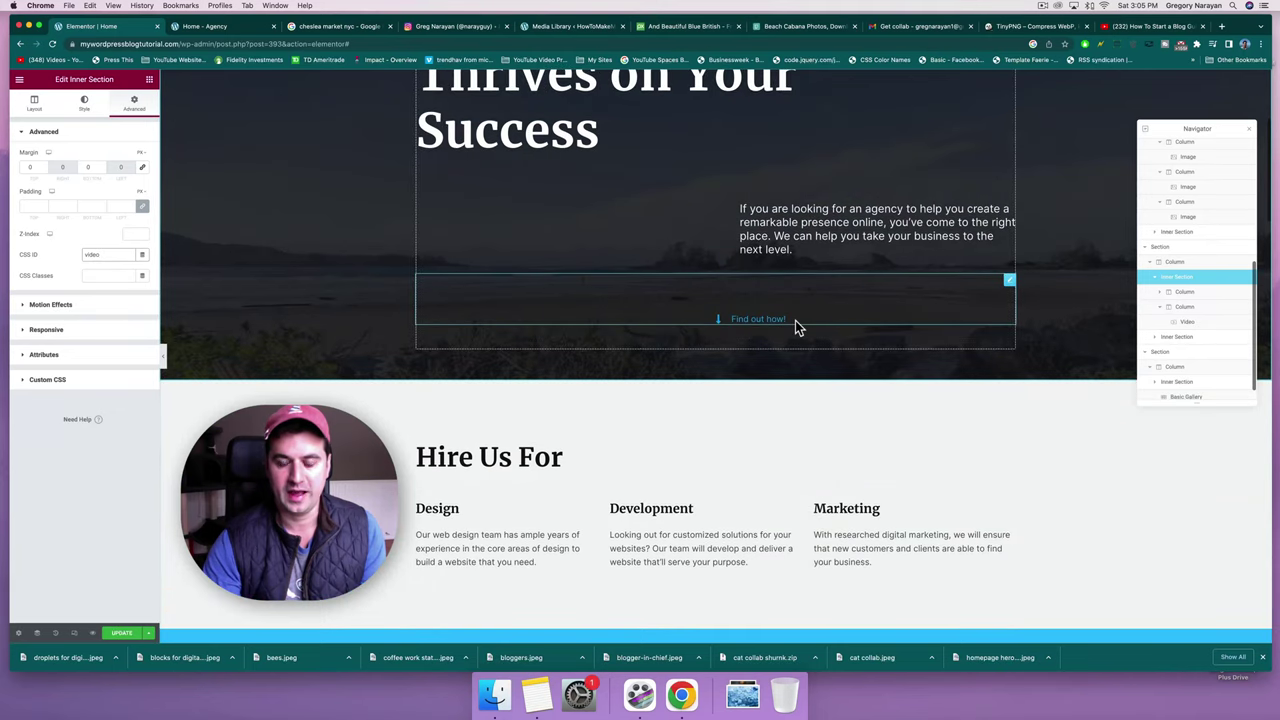
click(795, 320)
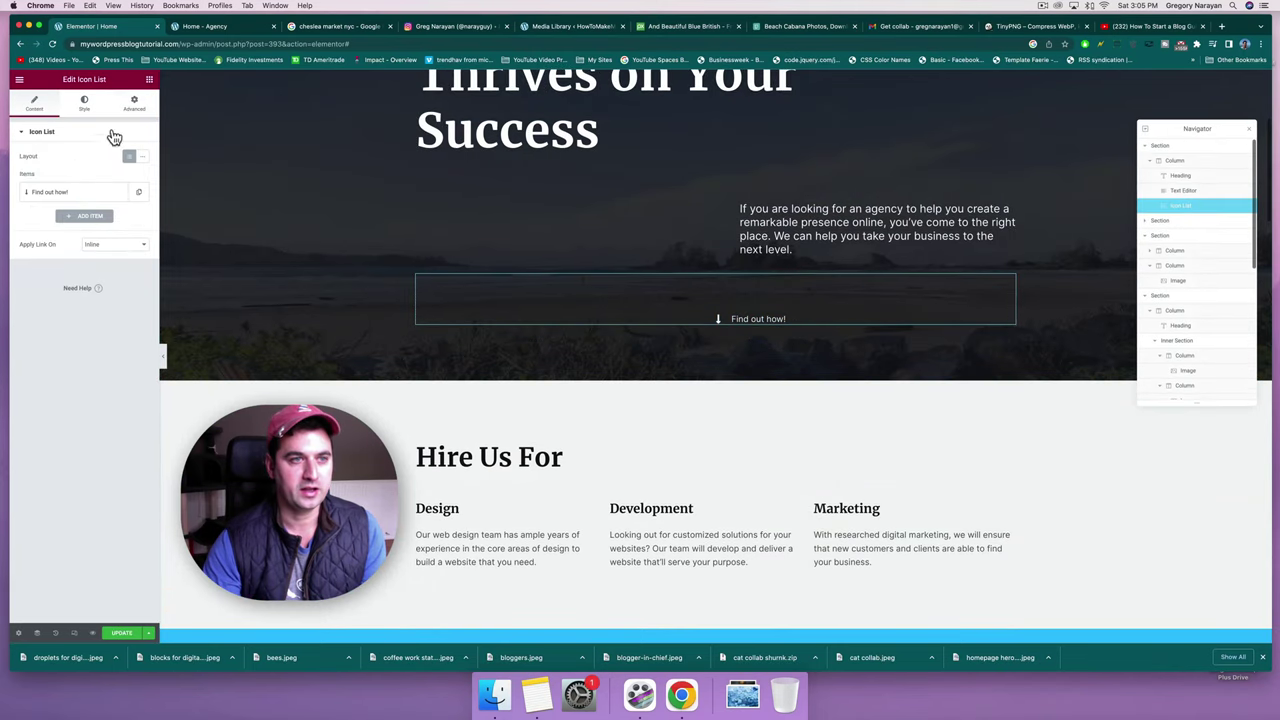
click(78, 195)
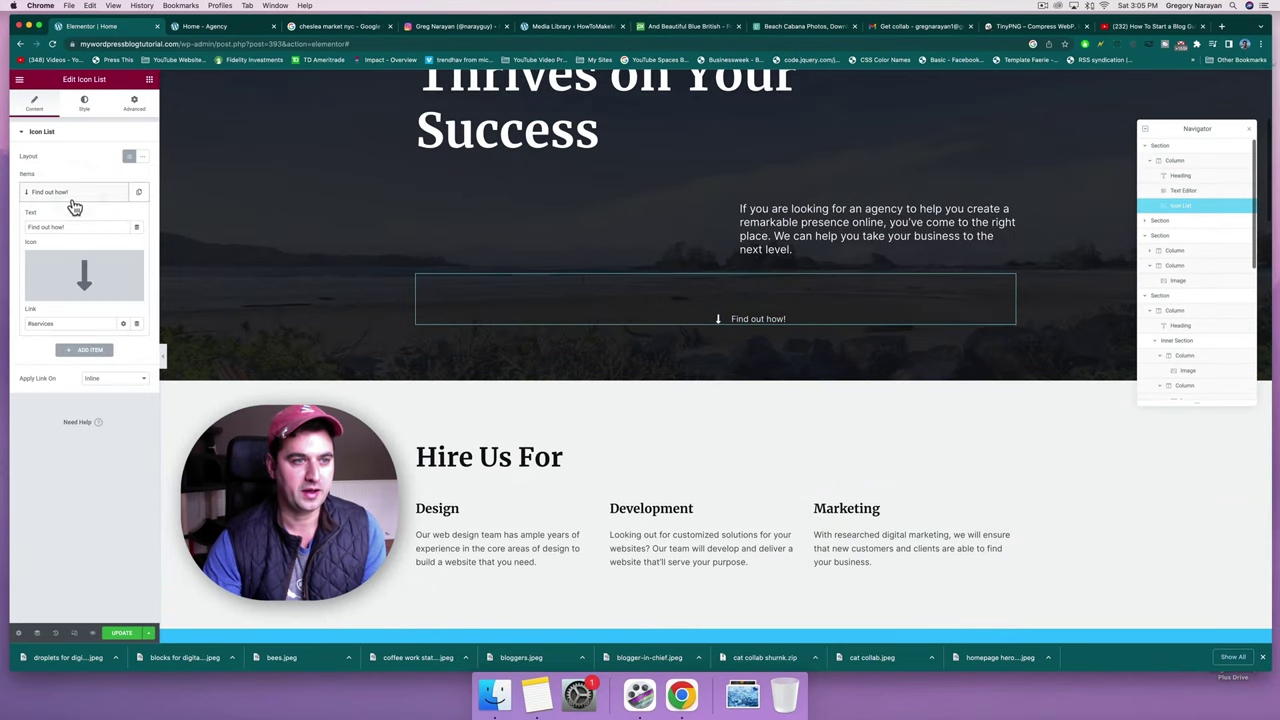
double_click(38, 323)
text(video)
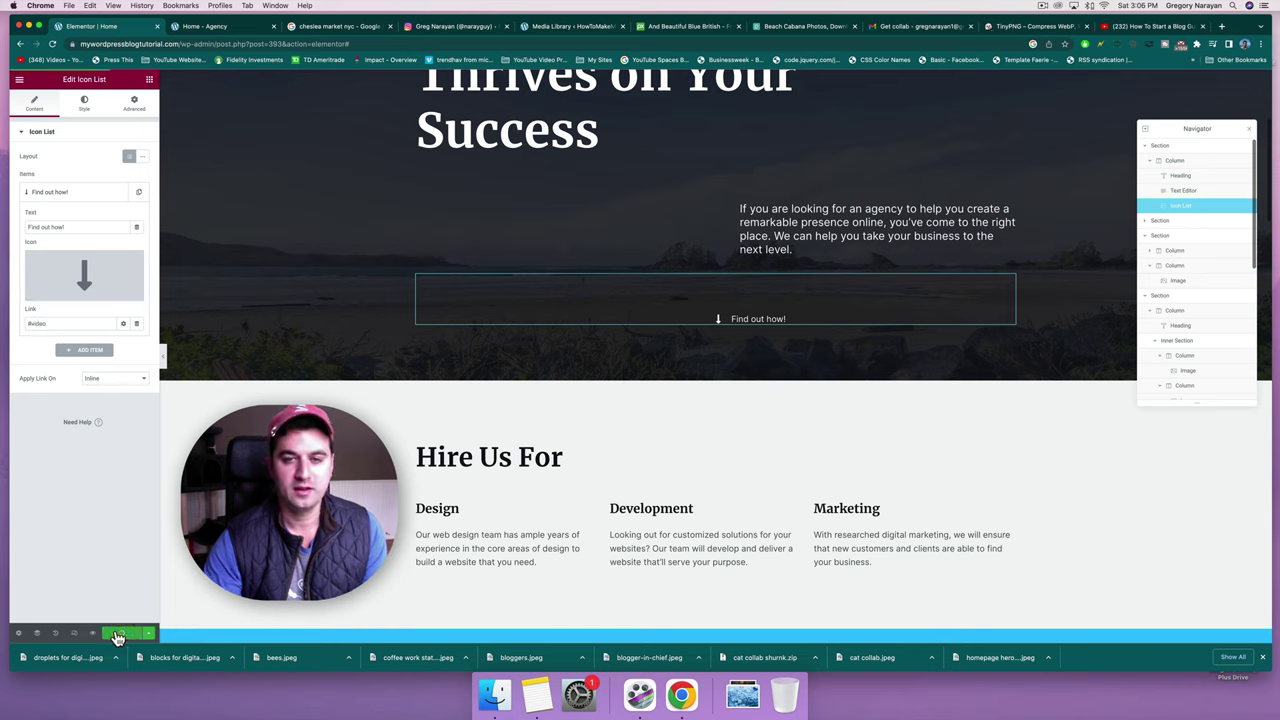
click(745, 320)
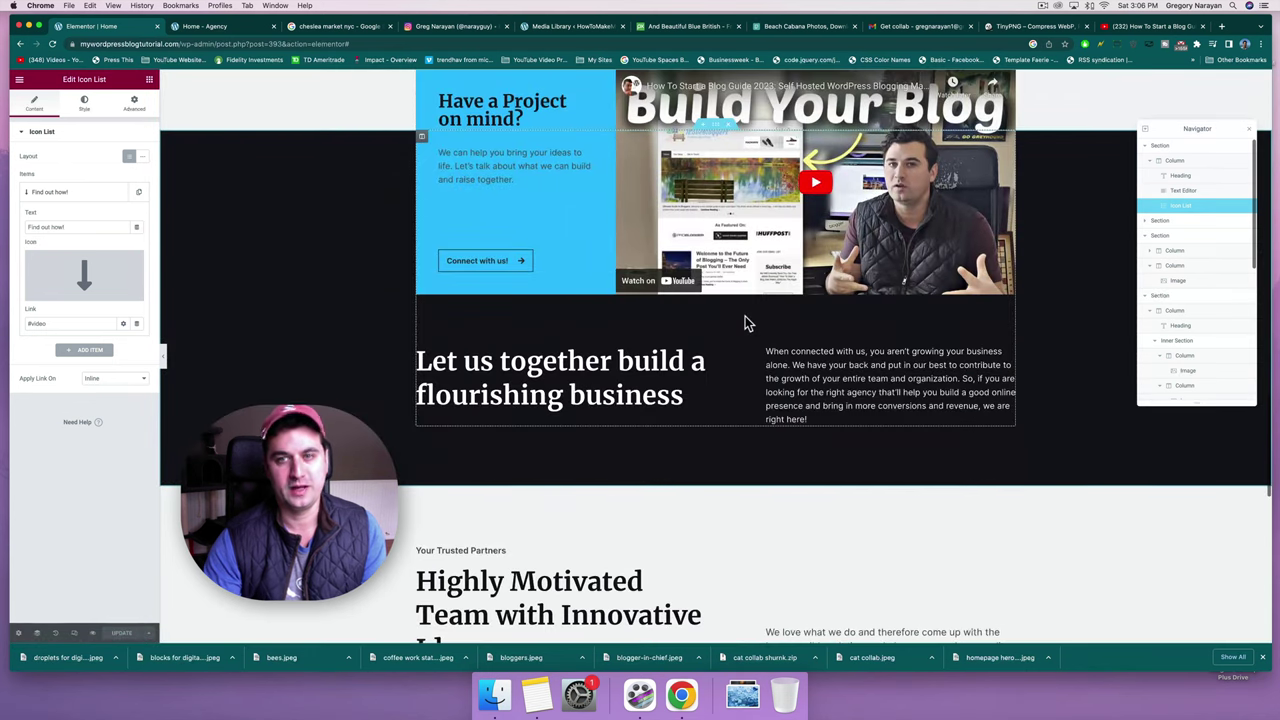
scroll(745, 320, up, 10)
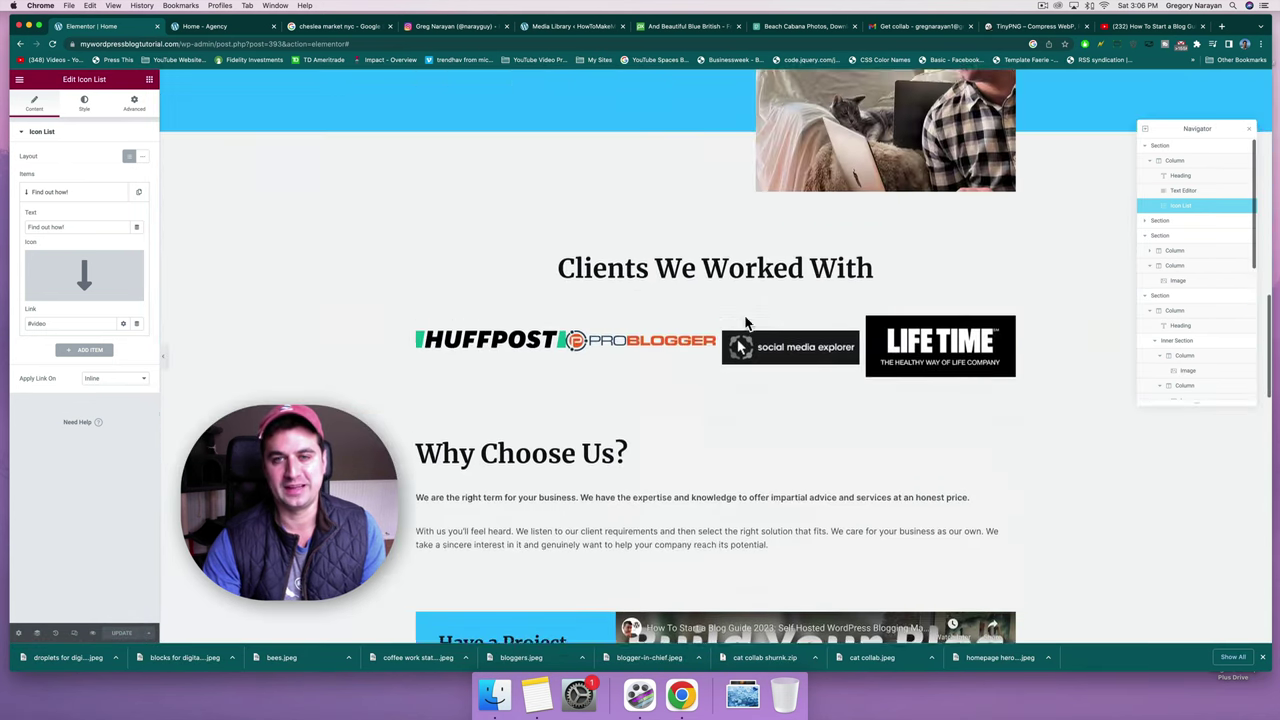
scroll(745, 316, up, 6)
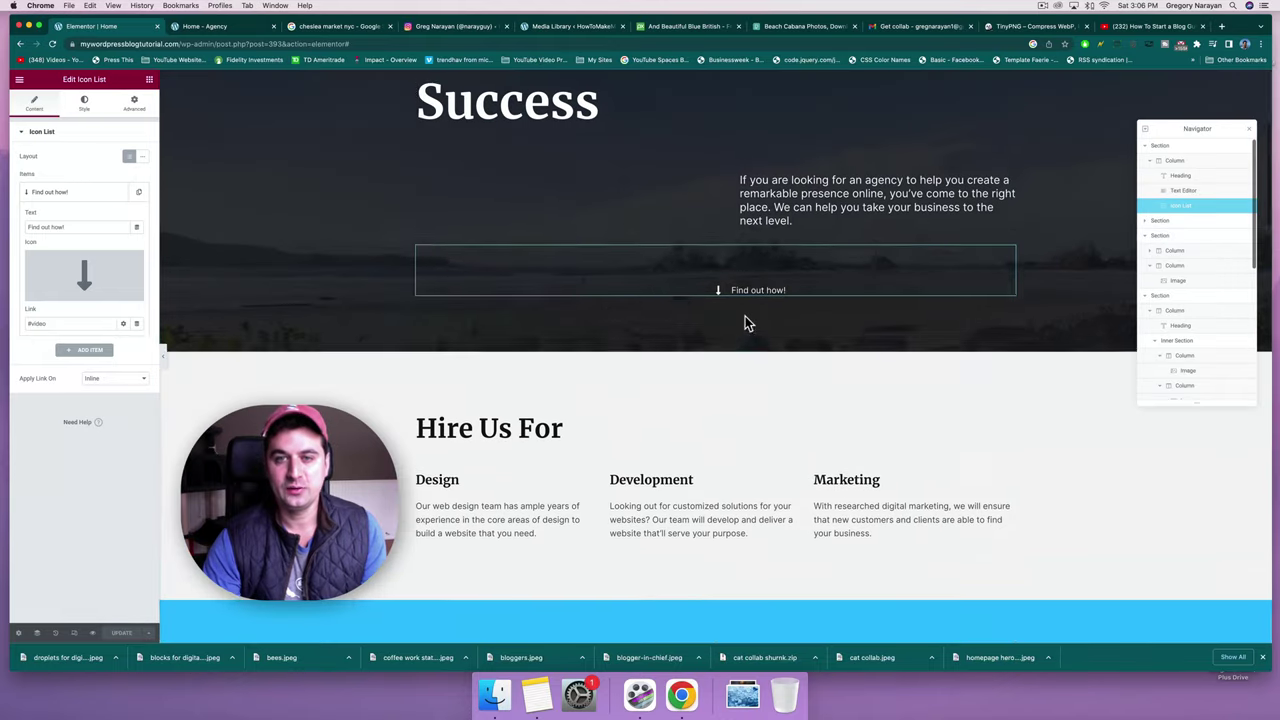
Duplicate the Find out how! link, move the copy under About Us, and set its top margin to 0.
right_click(1011, 270)
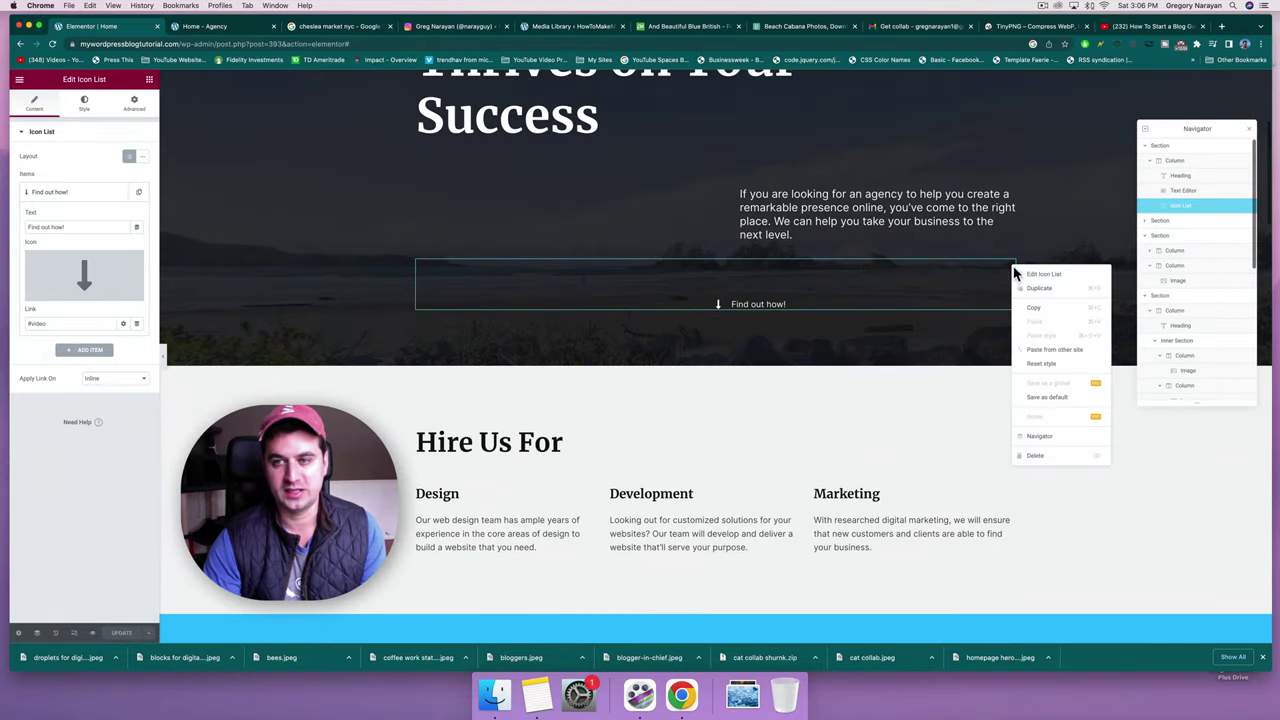
click(1034, 289)
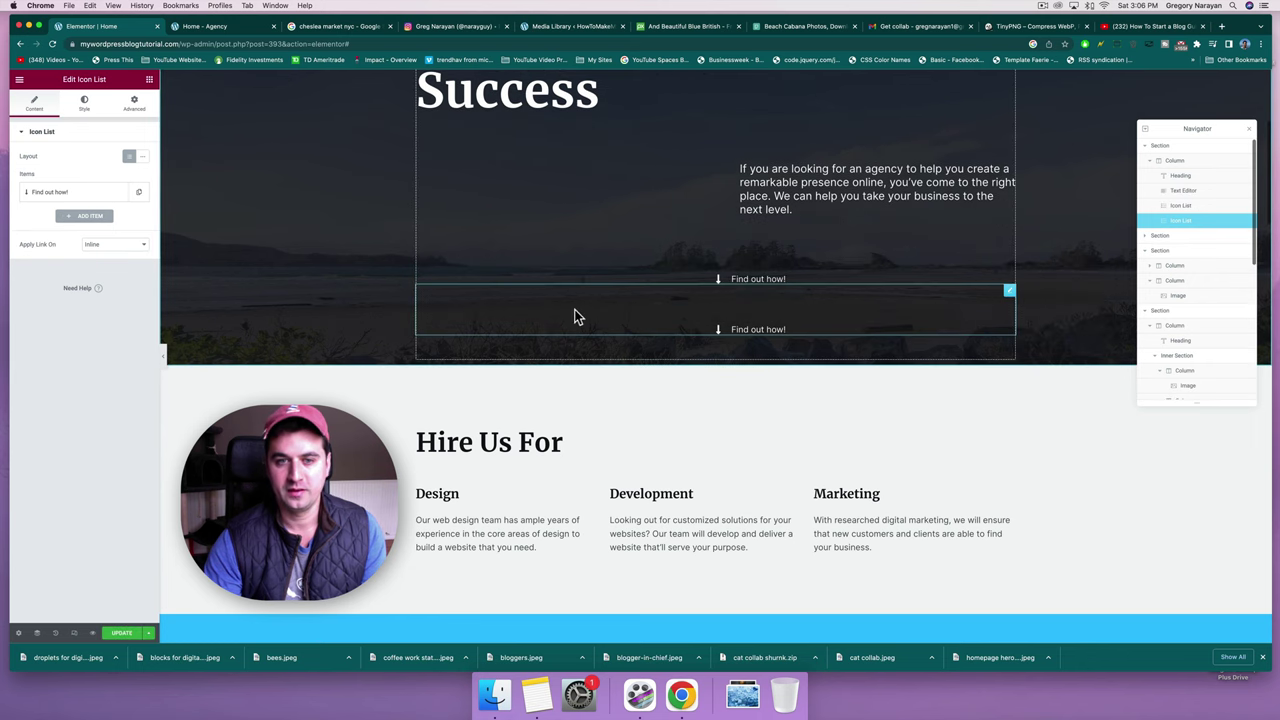
drag(658, 311, 475, 547)
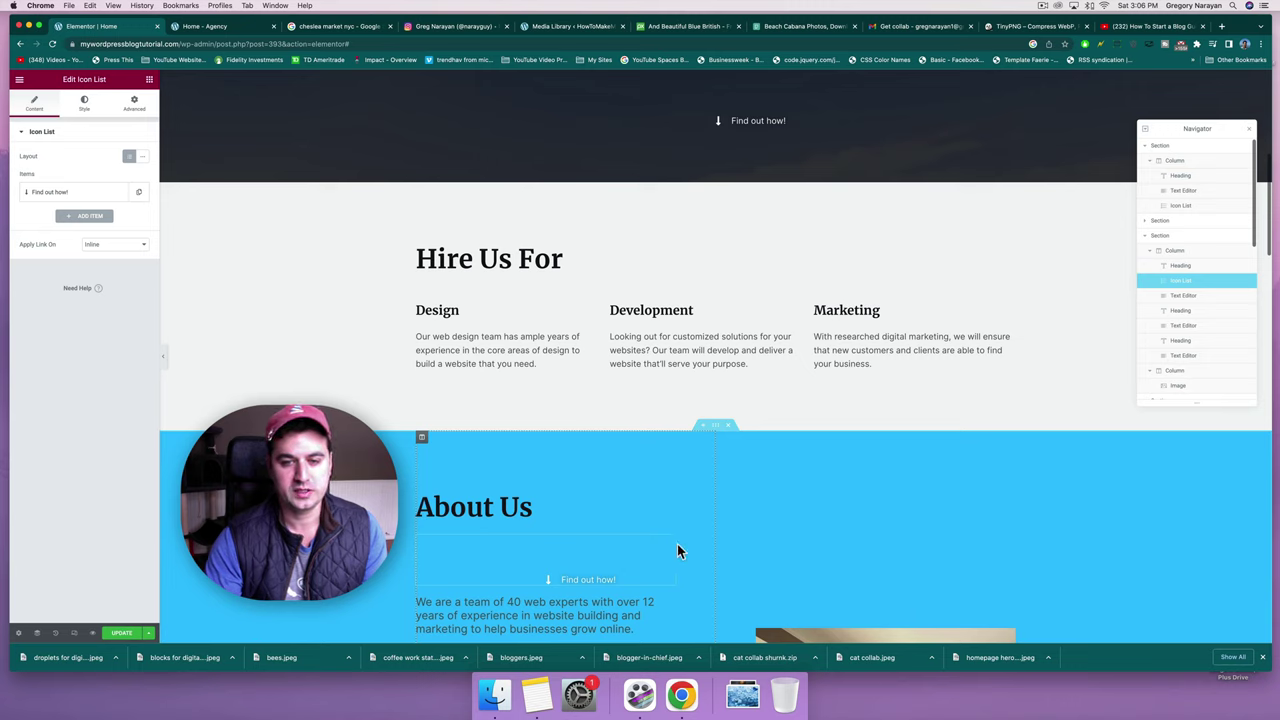
click(131, 103)
double_click(31, 166)
text(0)
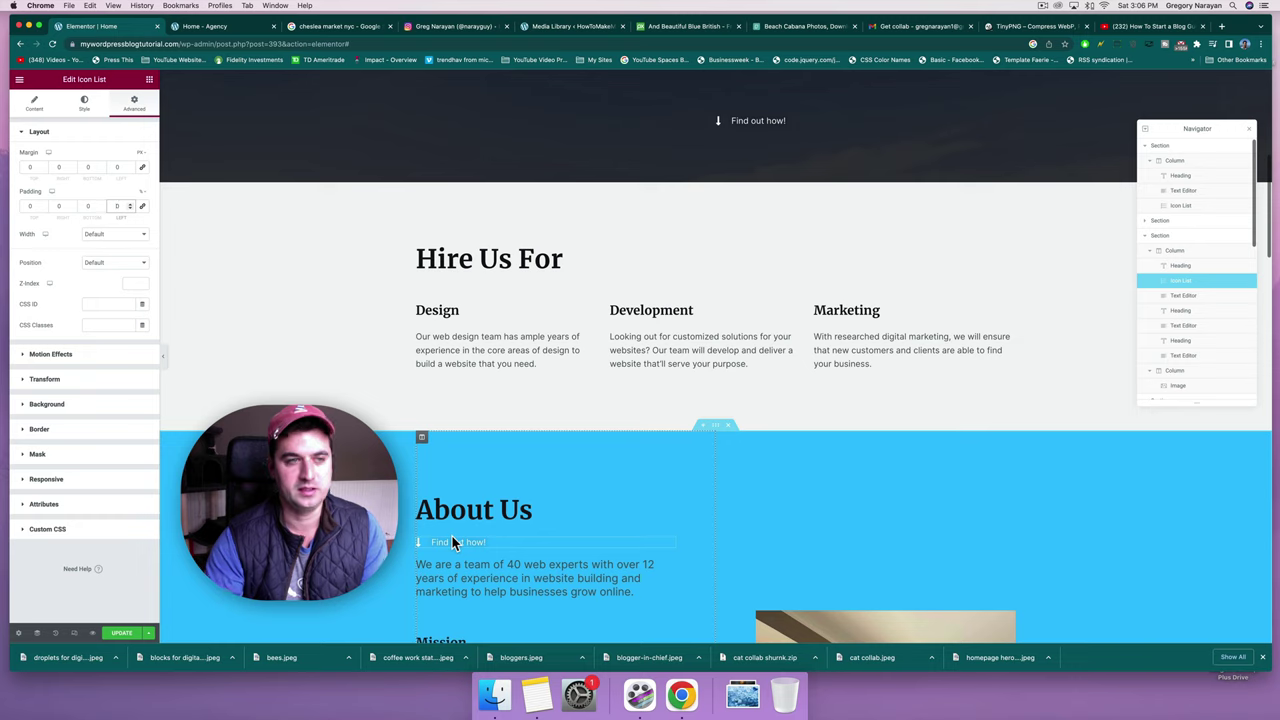
Replace the copied link's down-arrow icon with the comments speech-bubble icon from the Icon Library.
click(38, 114)
click(36, 193)
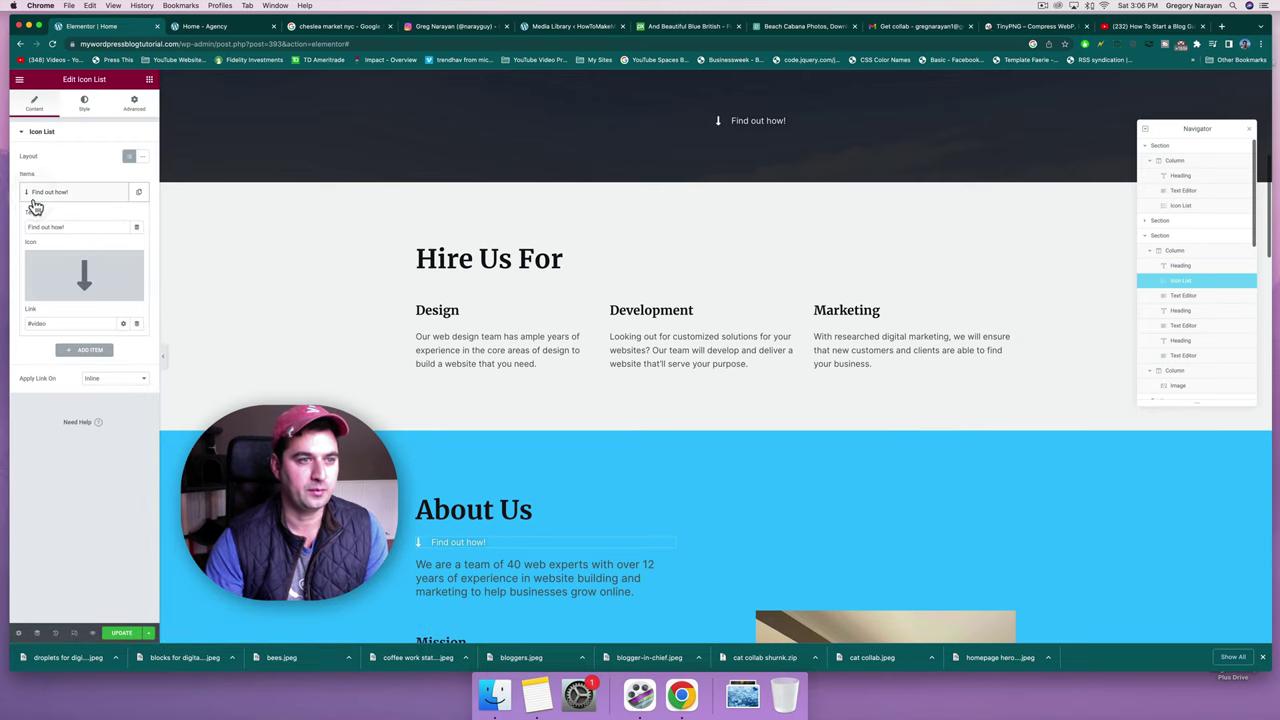
click(78, 270)
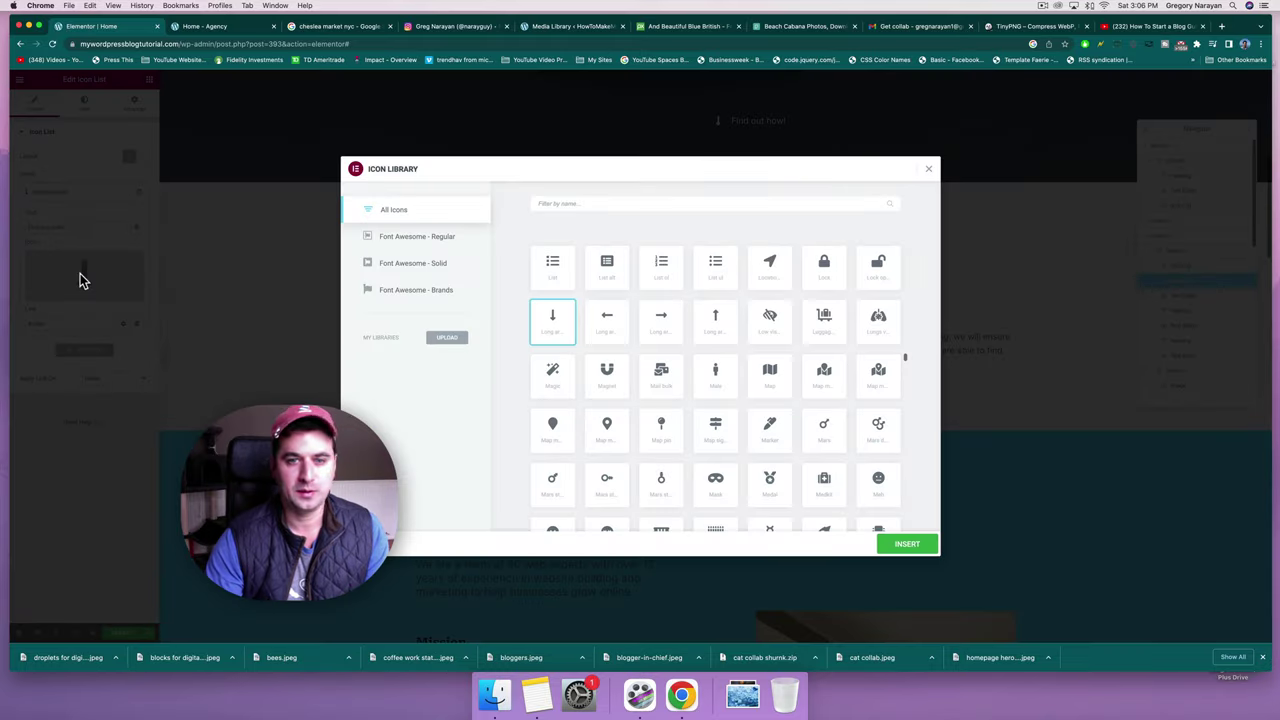
click(579, 202)
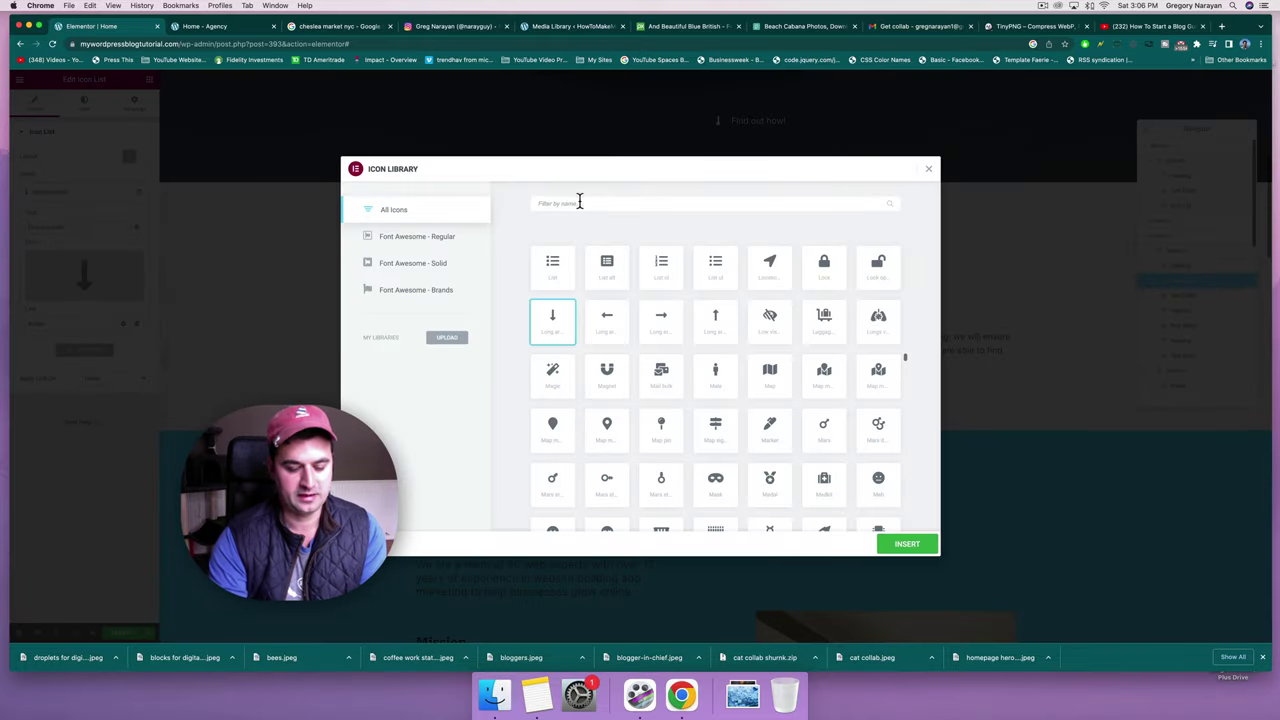
text(team)
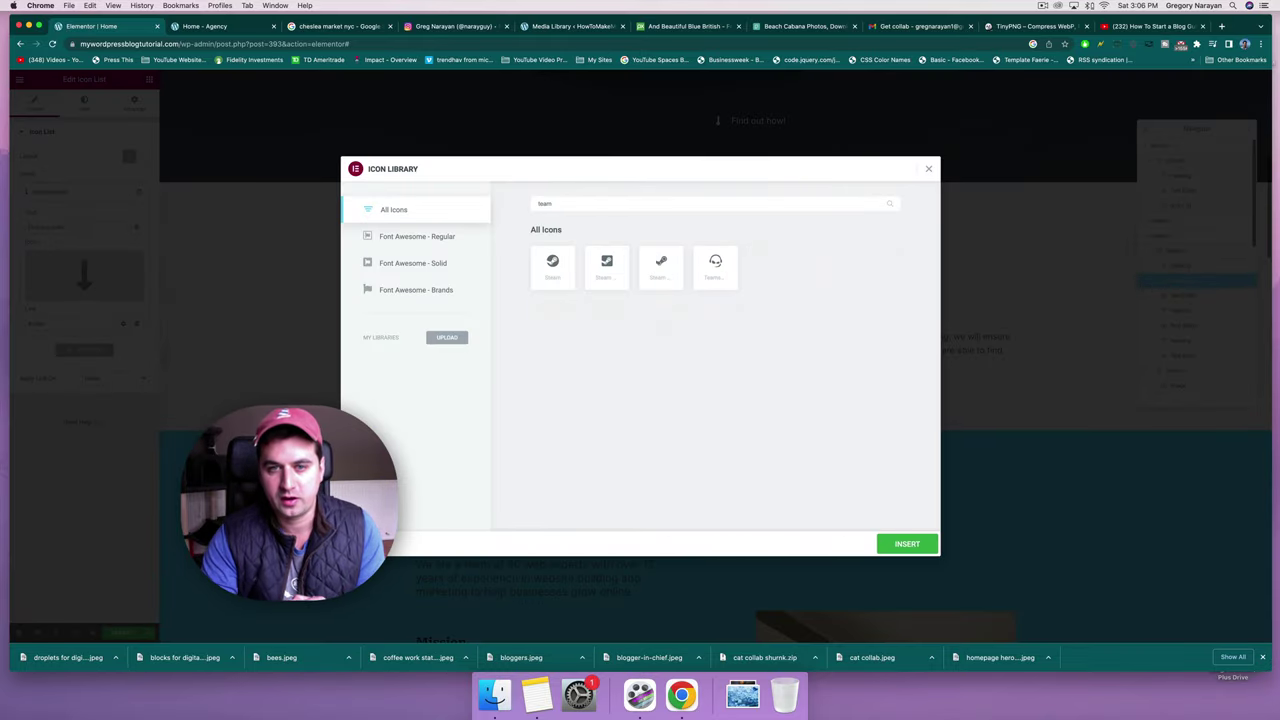
key(BackSpace)
key(BackSpace)
key(BackSpace)
key(BackSpace)
text(home)
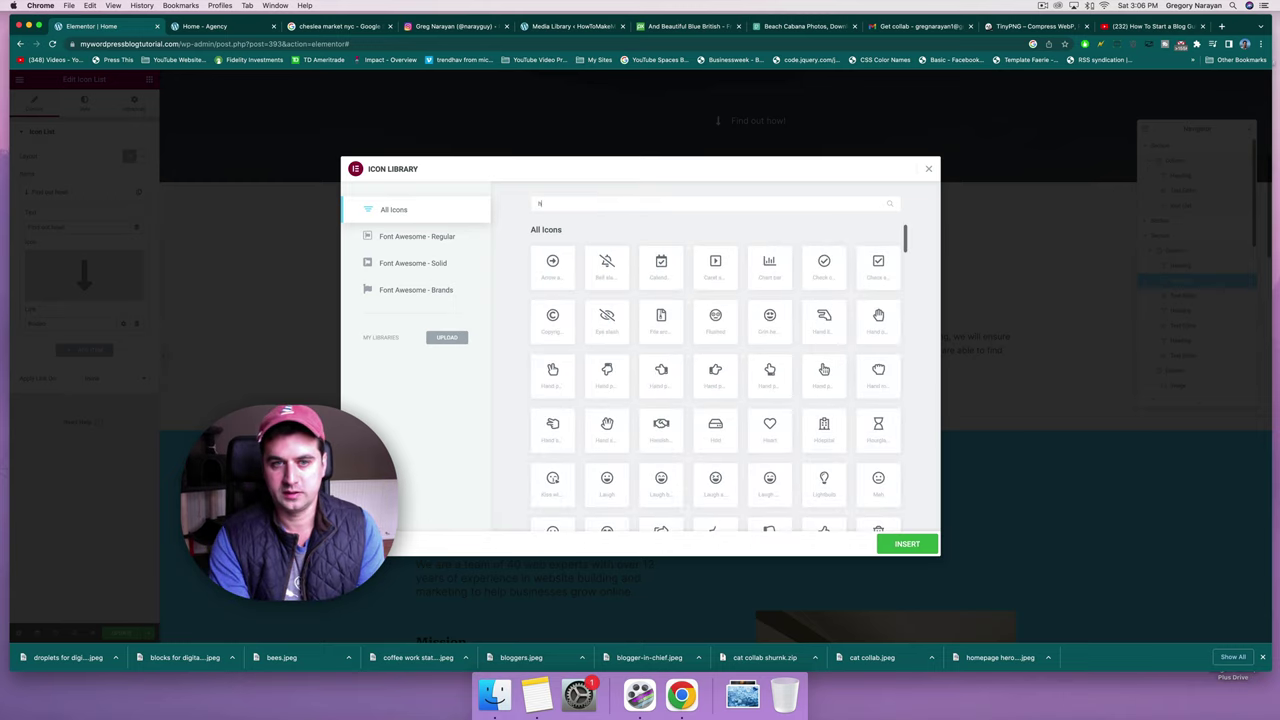
key(BackSpace)
key(BackSpace)
key(BackSpace)
key(BackSpace)
text(stat)
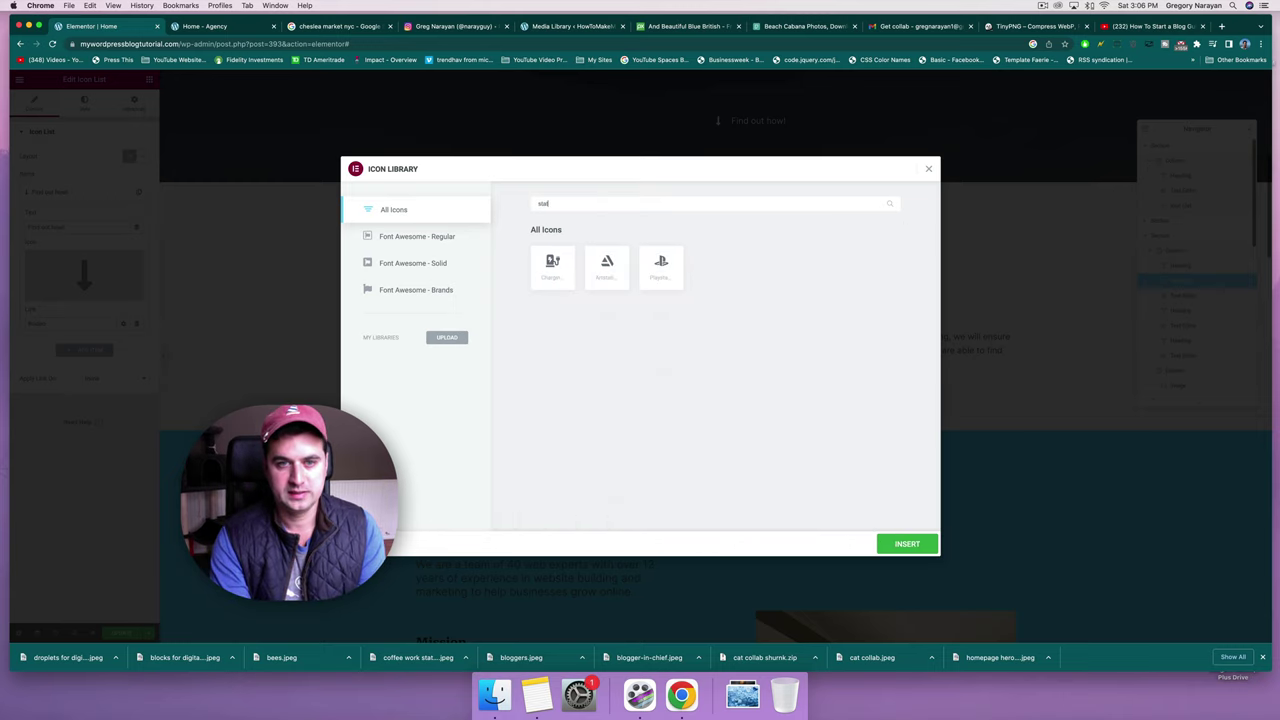
key(BackSpace)
key(BackSpace)
key(BackSpace)
key(BackSpace)
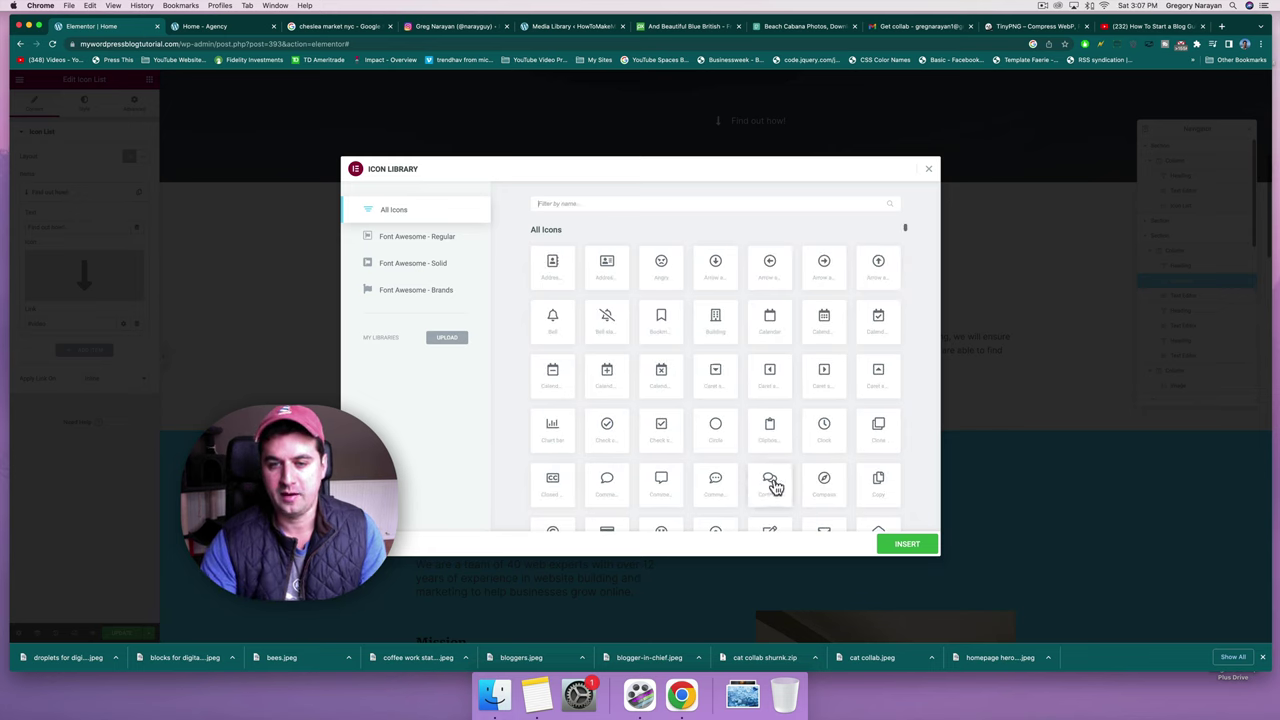
click(775, 487)
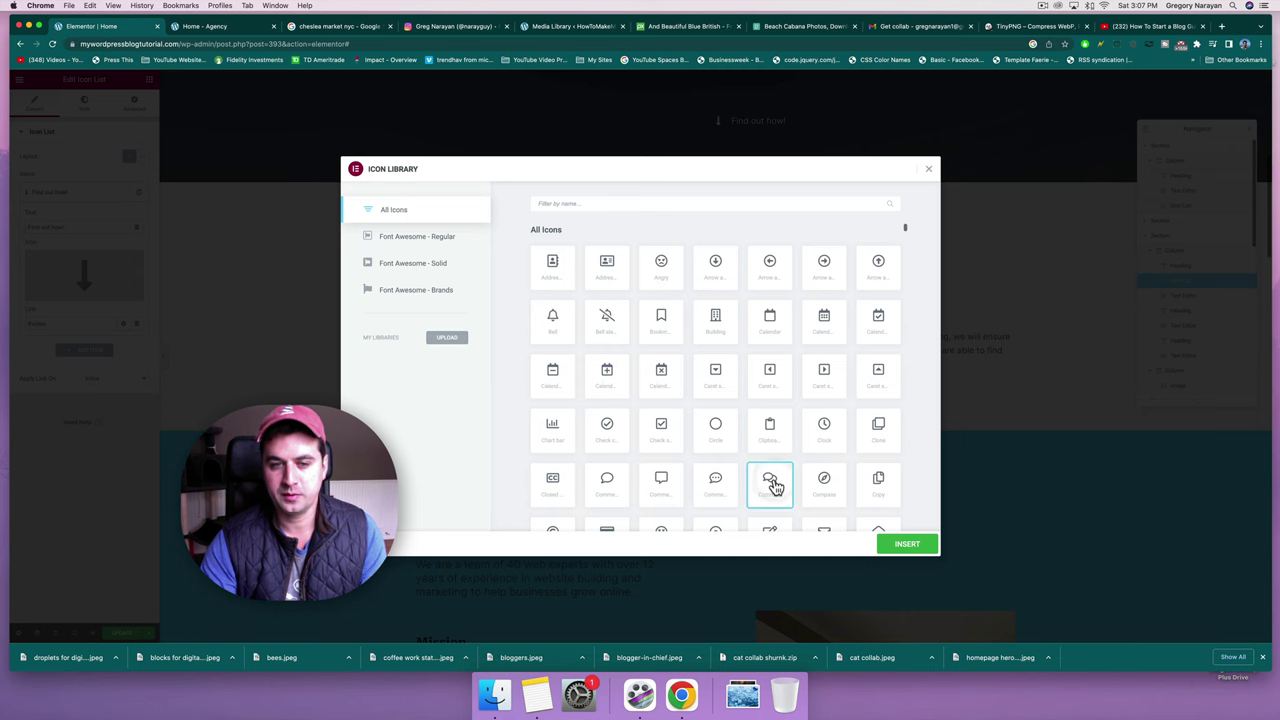
click(906, 543)
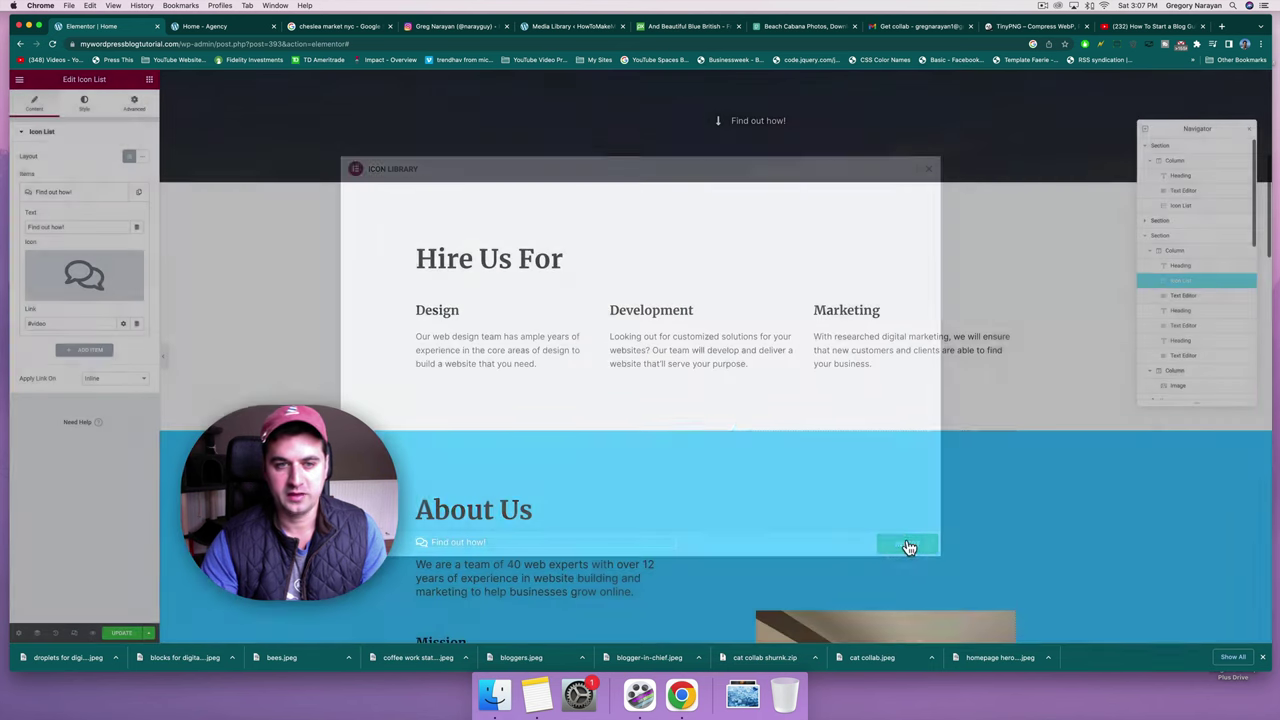
scroll(426, 528, down, 5)
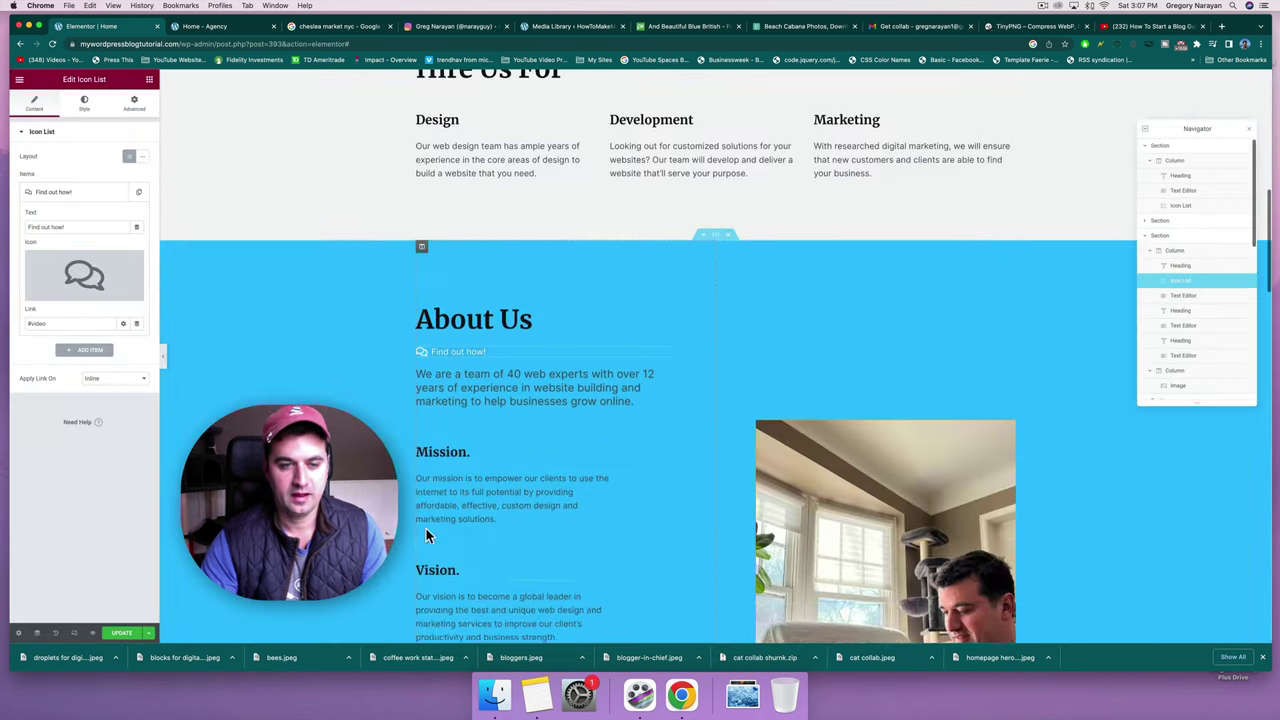
Relabel the About Us link 'Read Our Reviews'.
click(77, 229)
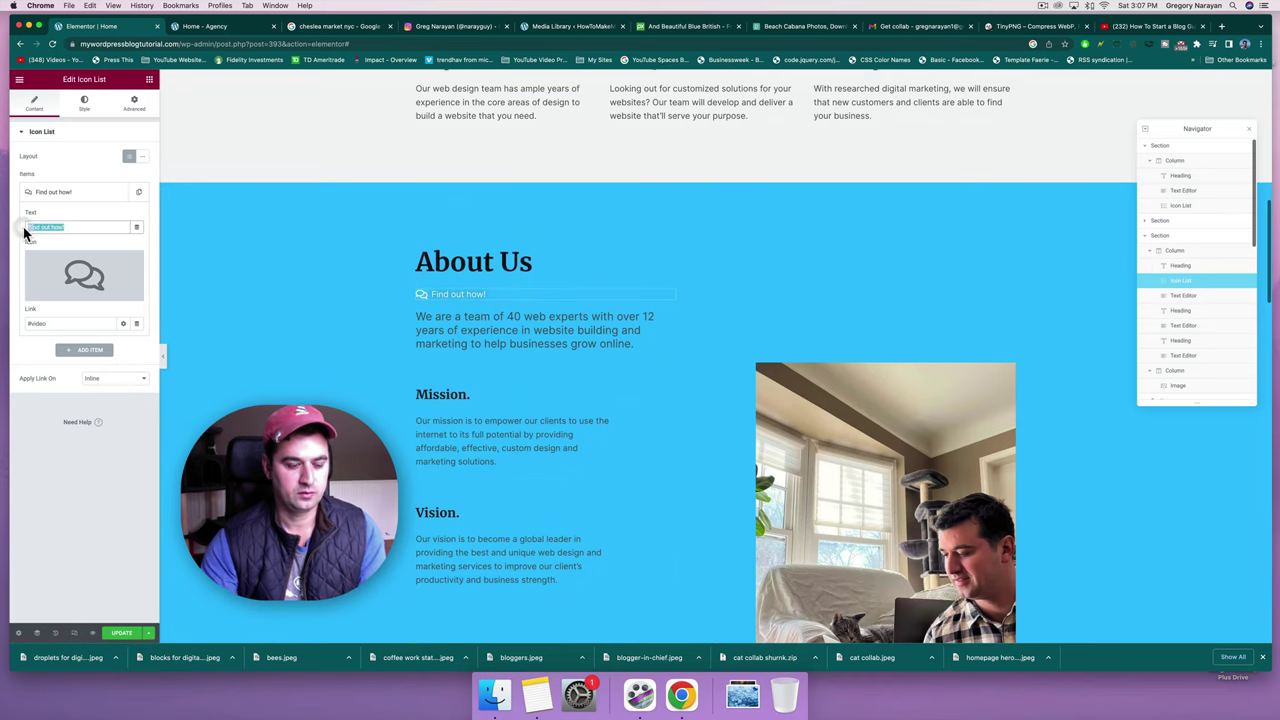
text(Read Our Rev)
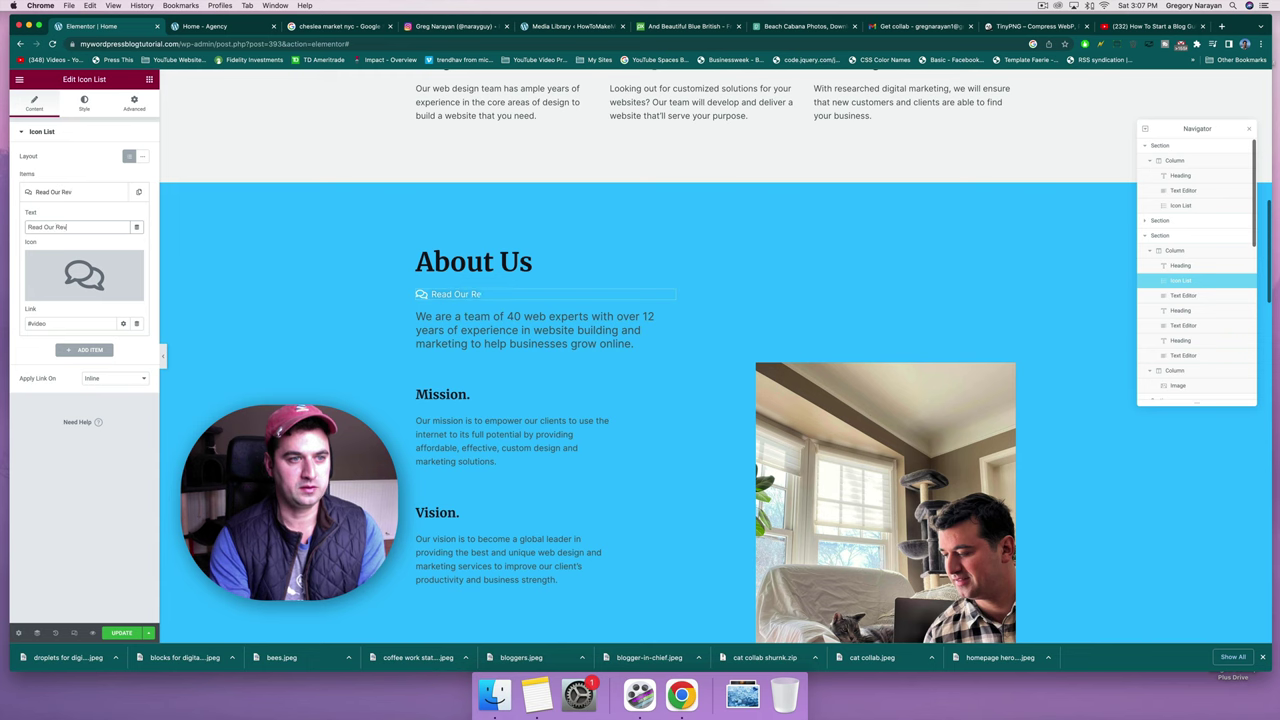
text(iews)
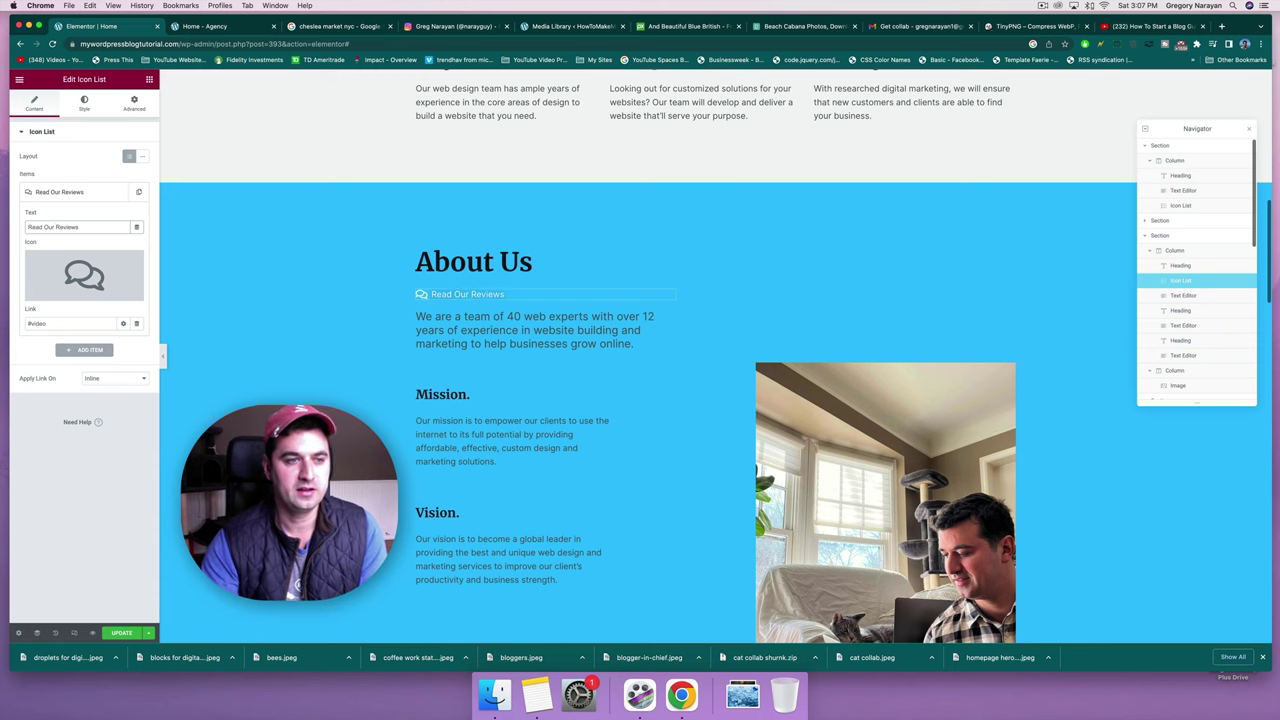
scroll(546, 470, down, 7)
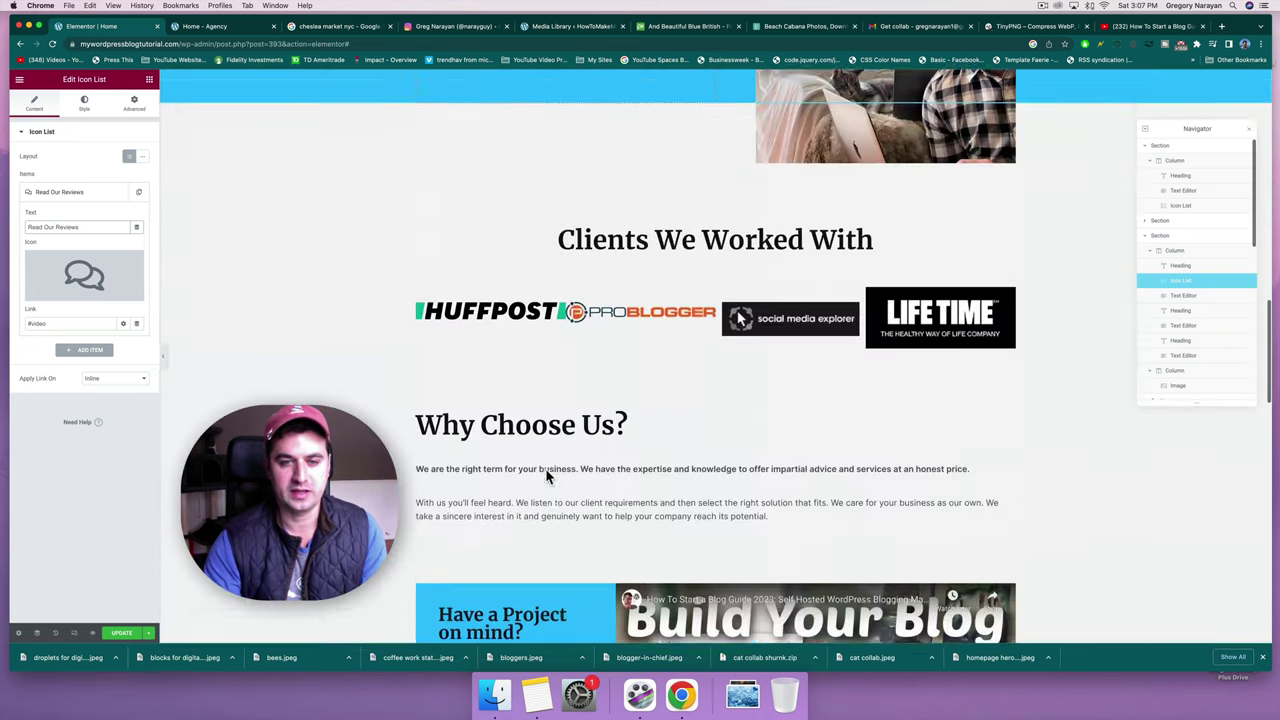
scroll(546, 476, down, 10)
scroll(546, 476, up, 6)
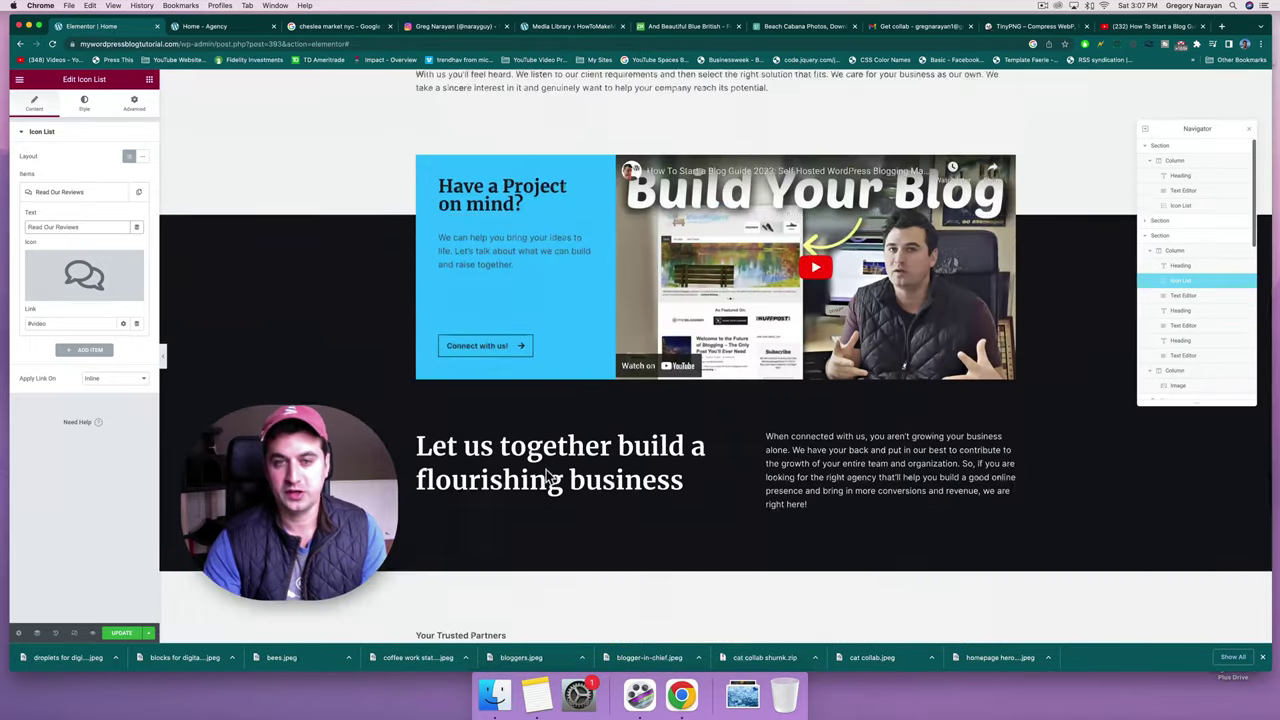
scroll(546, 469, up, 5)
scroll(546, 473, up, 1)
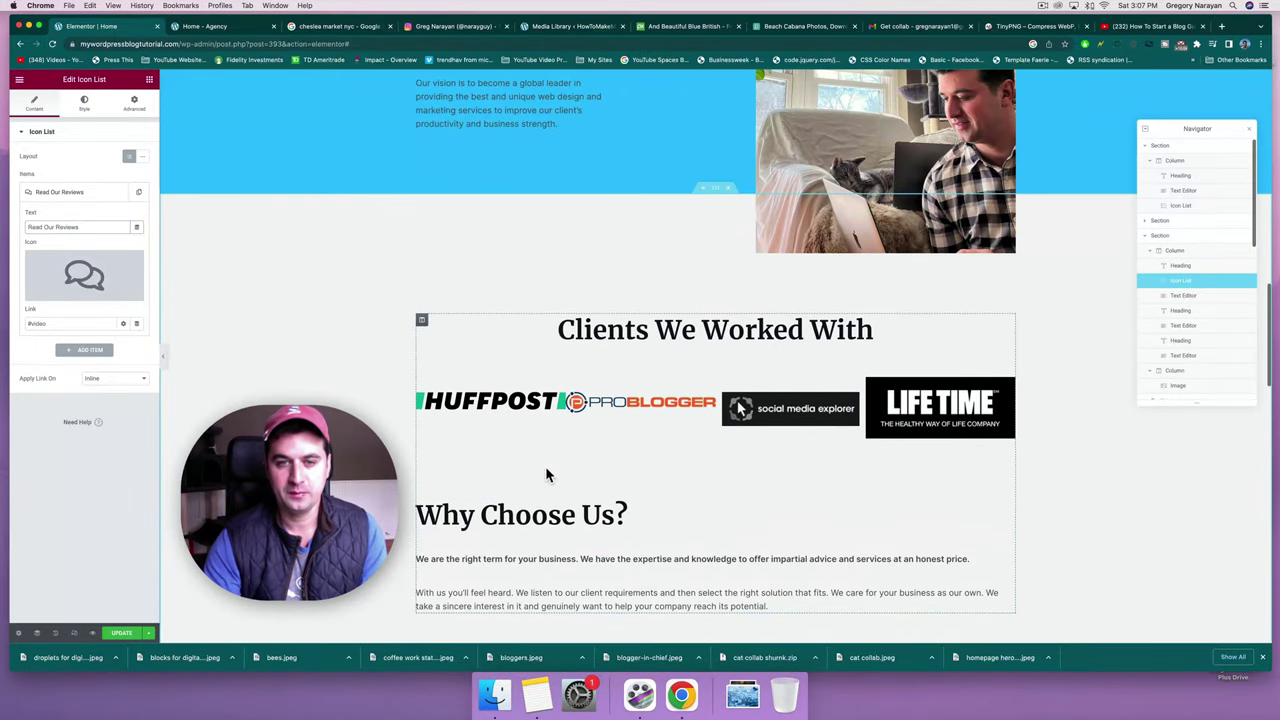
scroll(546, 473, down, 5)
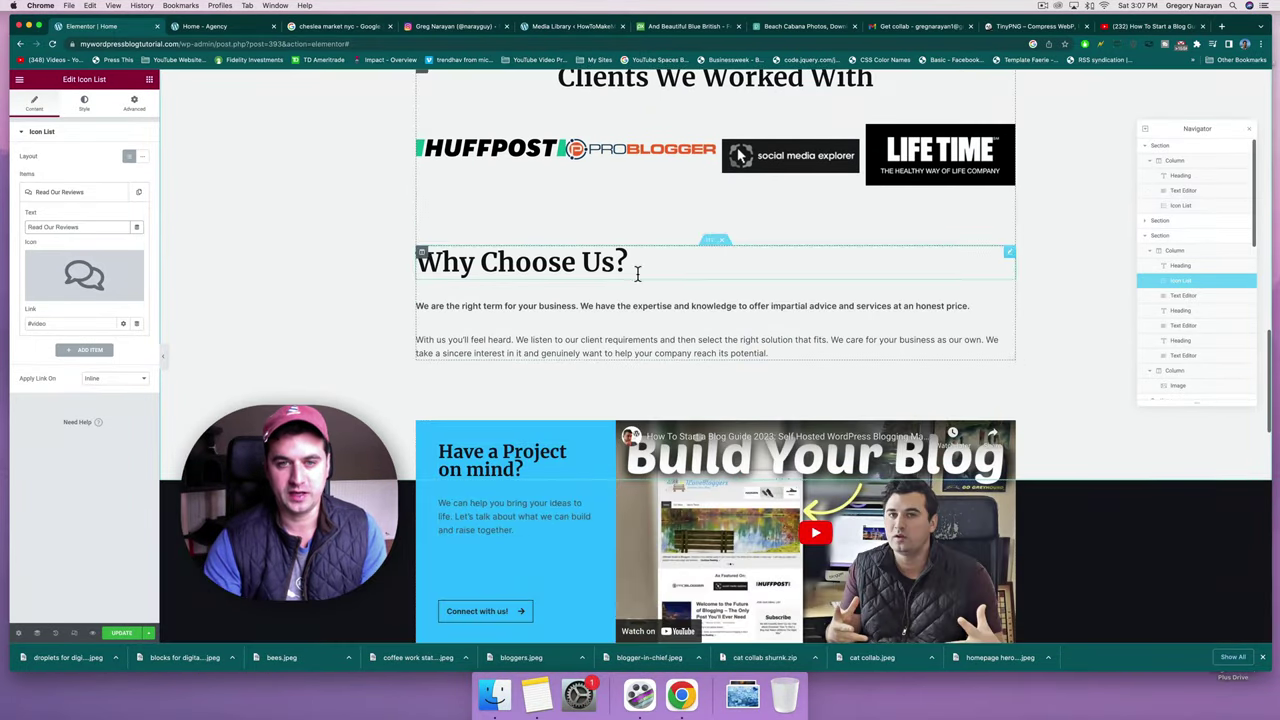
Set the Why Choose Us section's CSS ID to reviews.
click(640, 263)
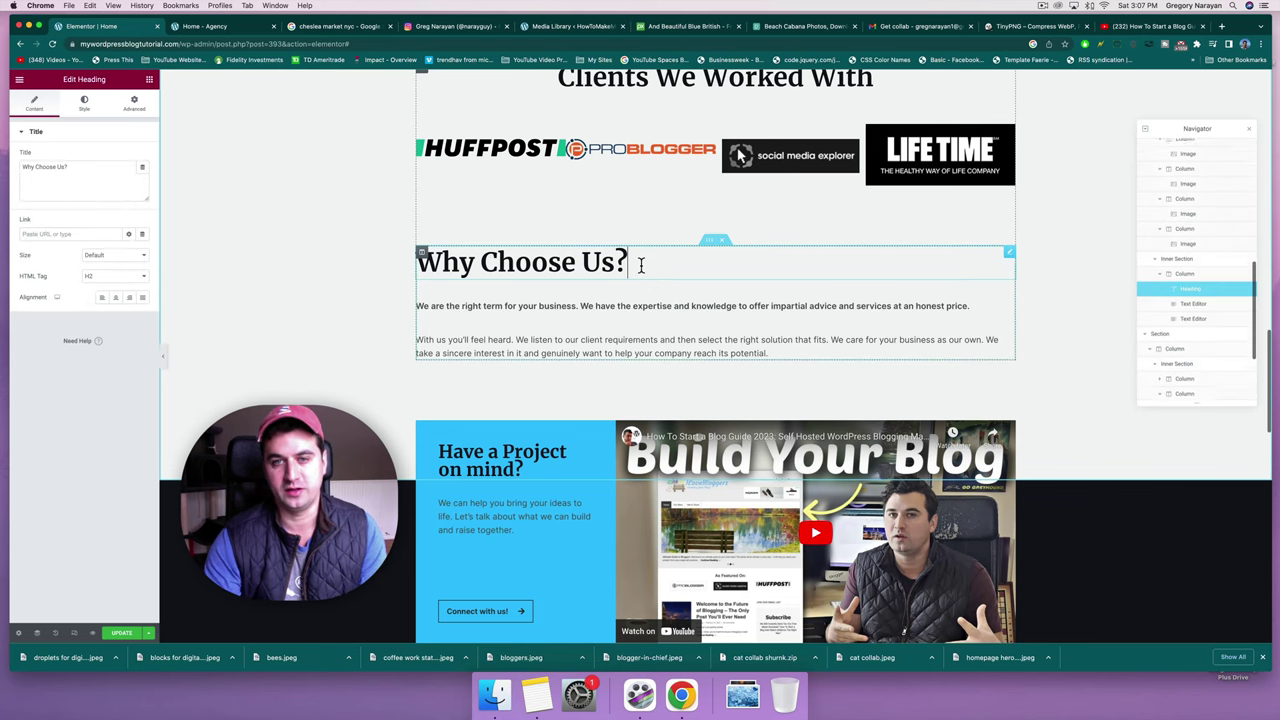
click(714, 244)
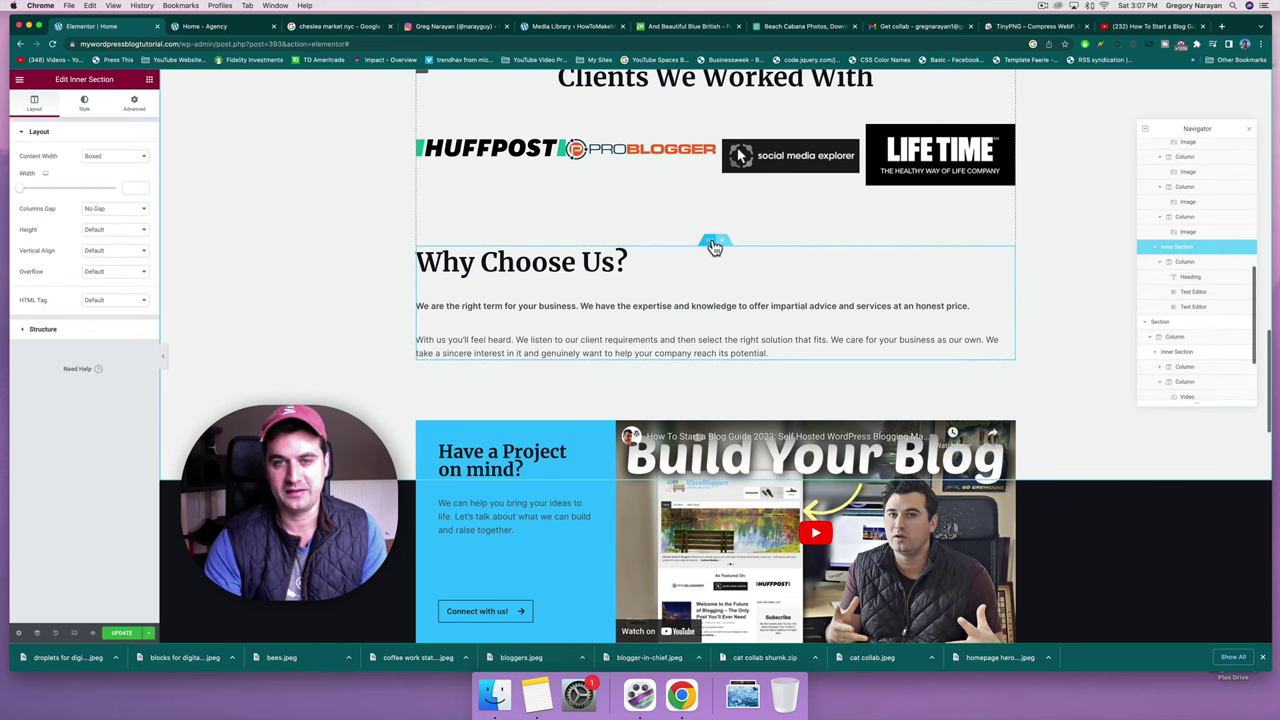
click(130, 104)
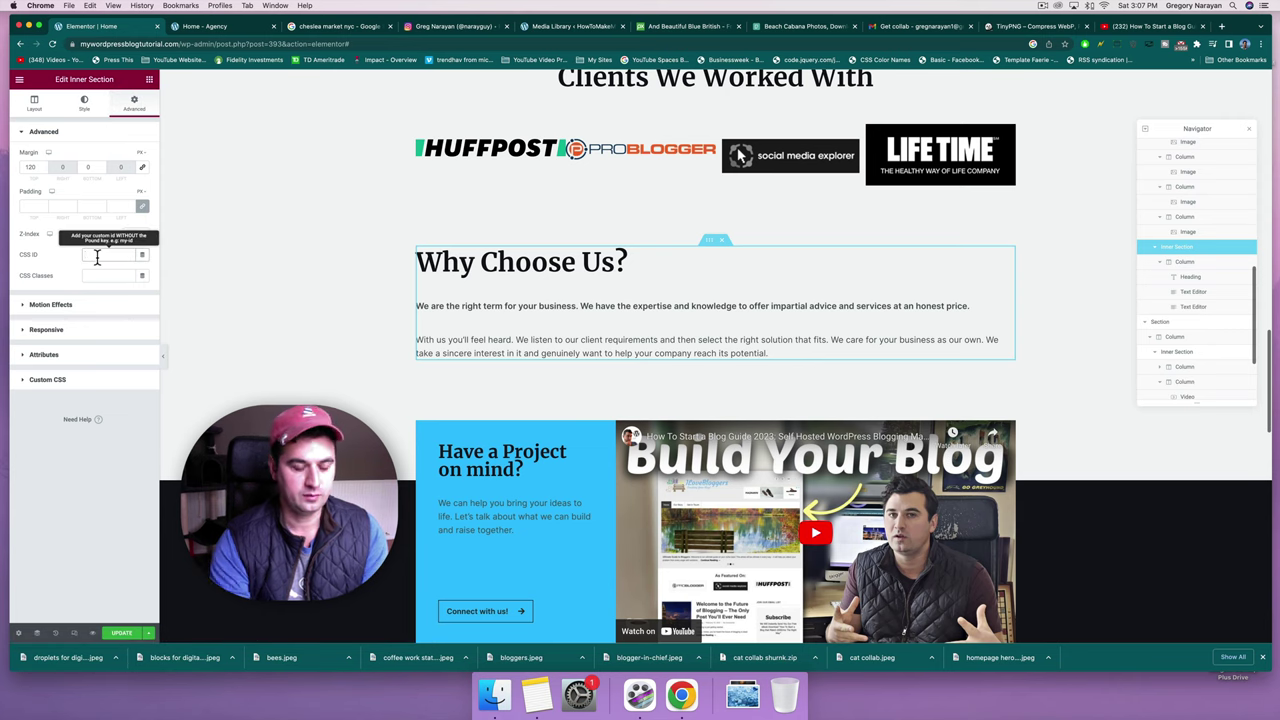
click(94, 257)
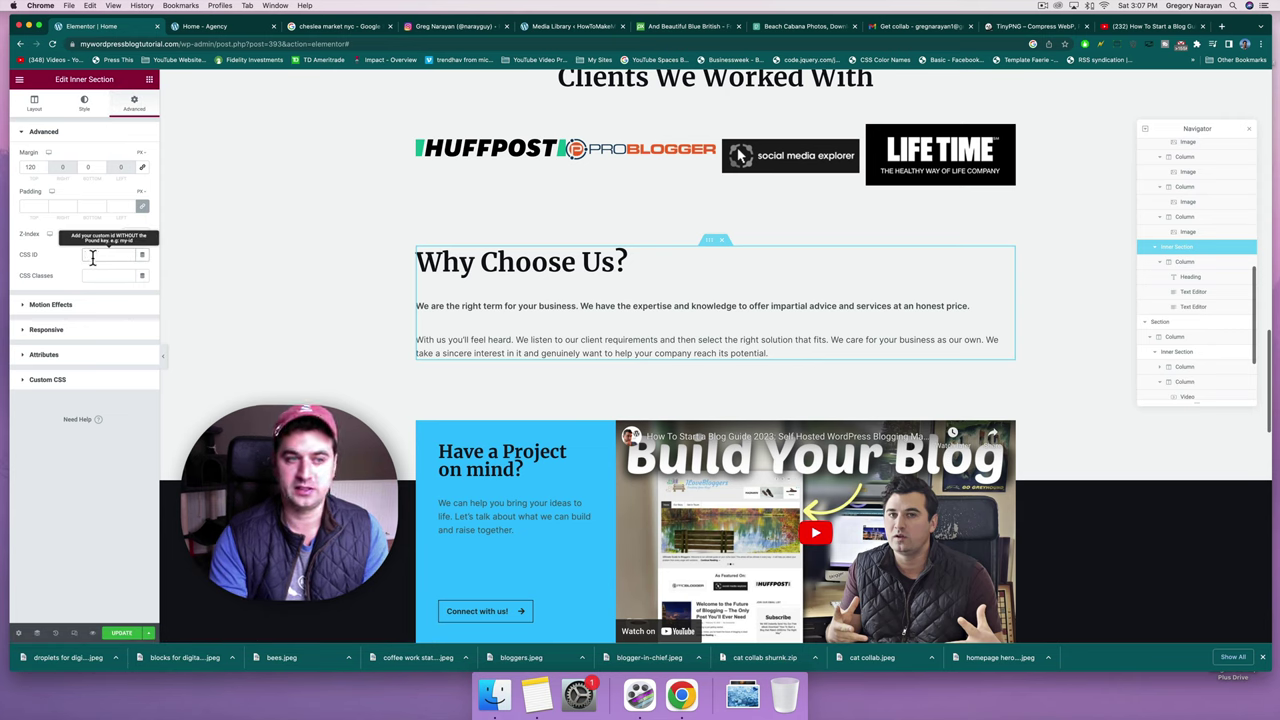
text(rev)
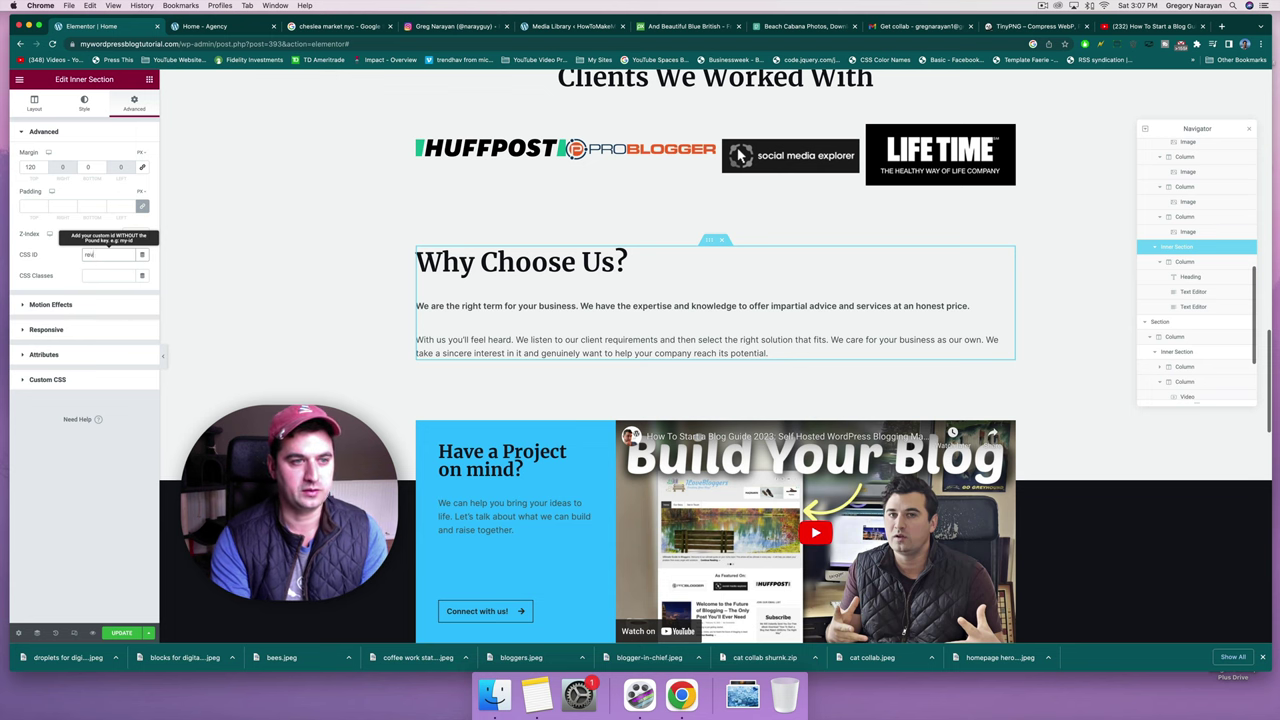
text(iews)
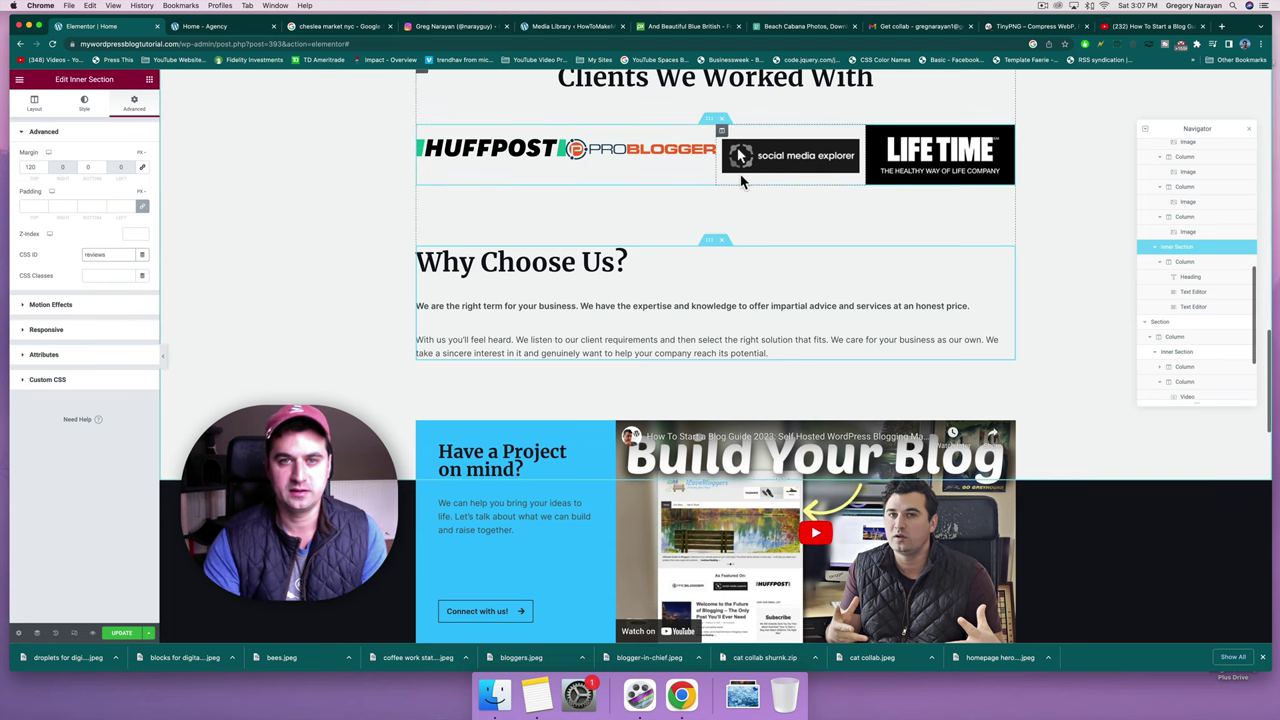
scroll(741, 181, up, 10)
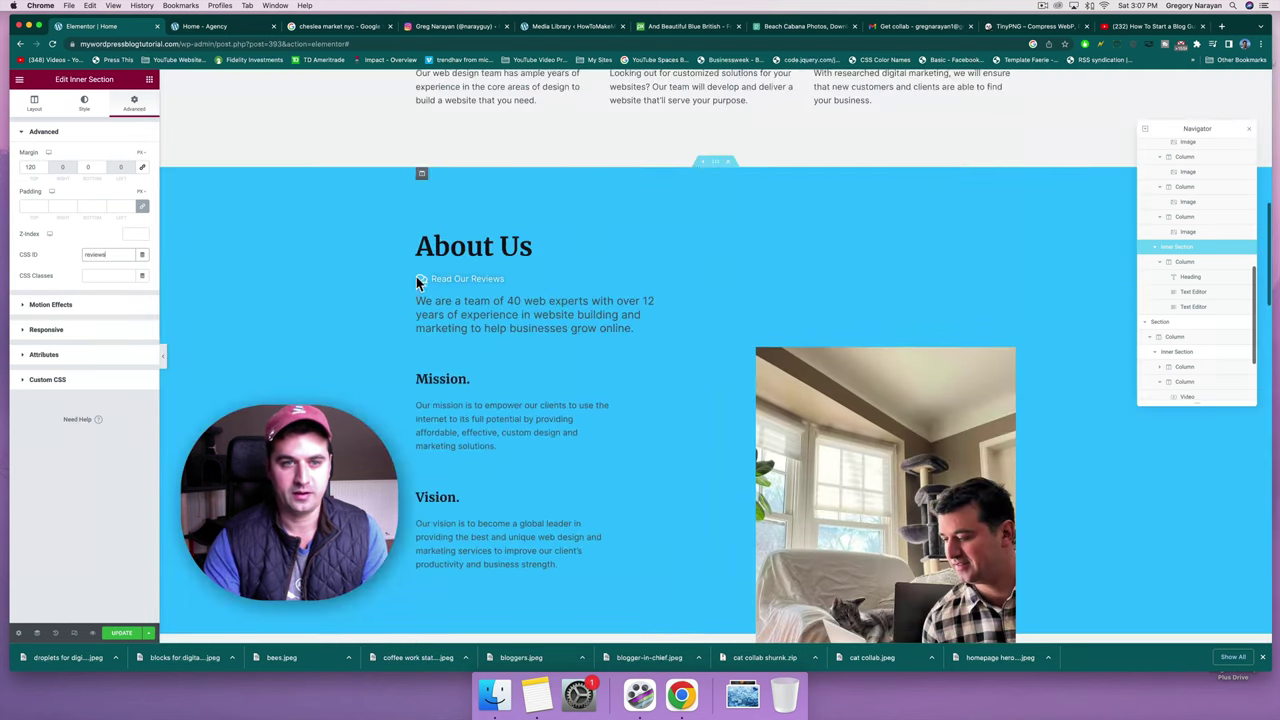
click(660, 281)
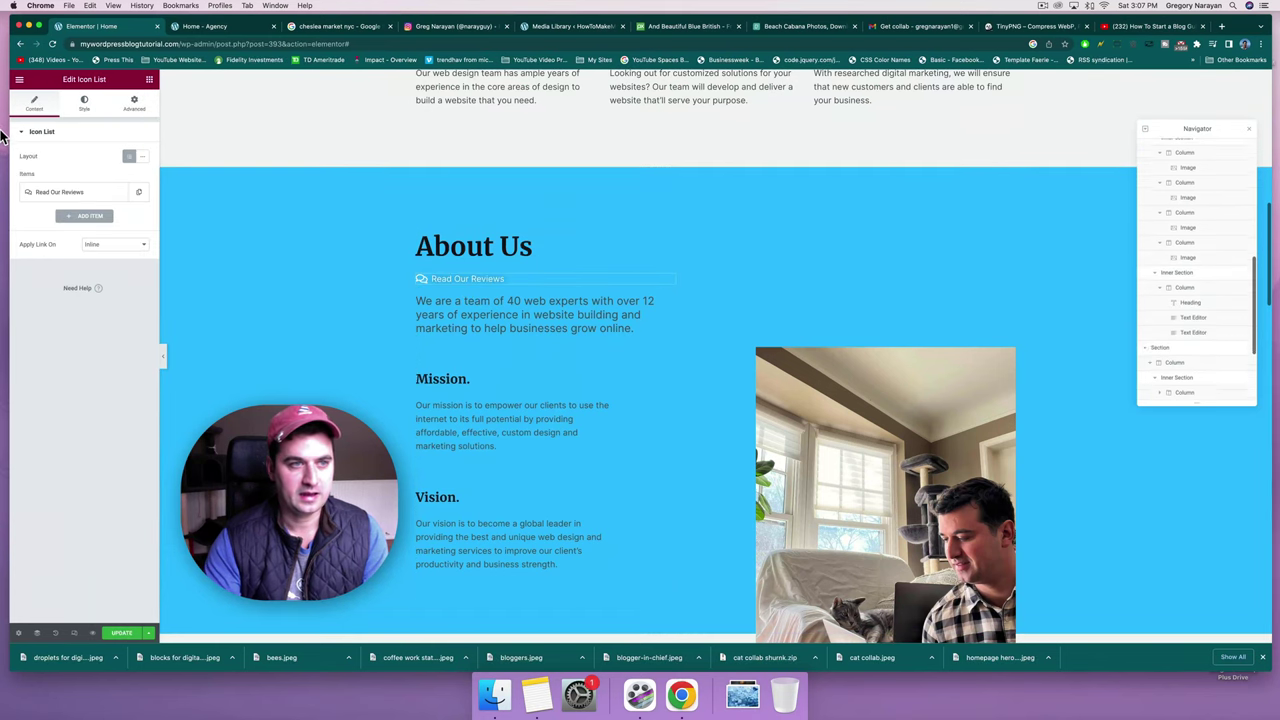
Change the Read Our Reviews link from #video to #reviews and update the homepage.
click(67, 194)
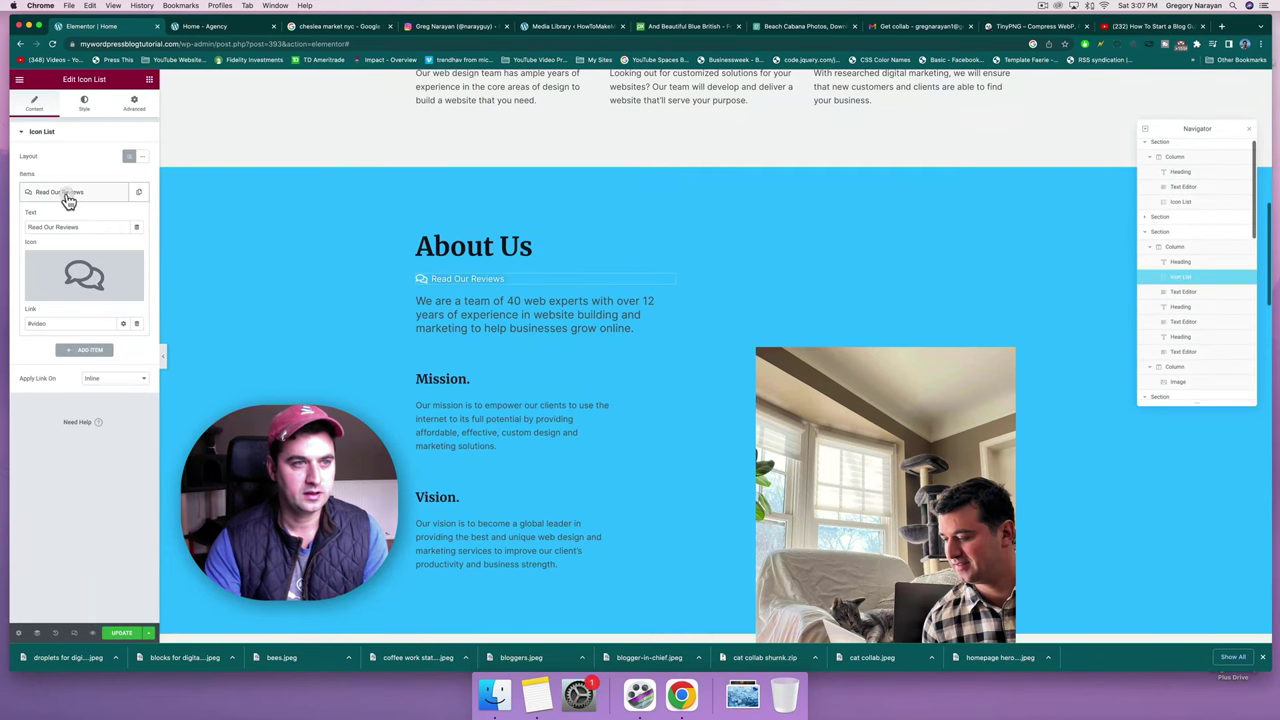
click(57, 322)
key(BackSpace)
key(BackSpace)
key(BackSpace)
key(BackSpace)
key(BackSpace)
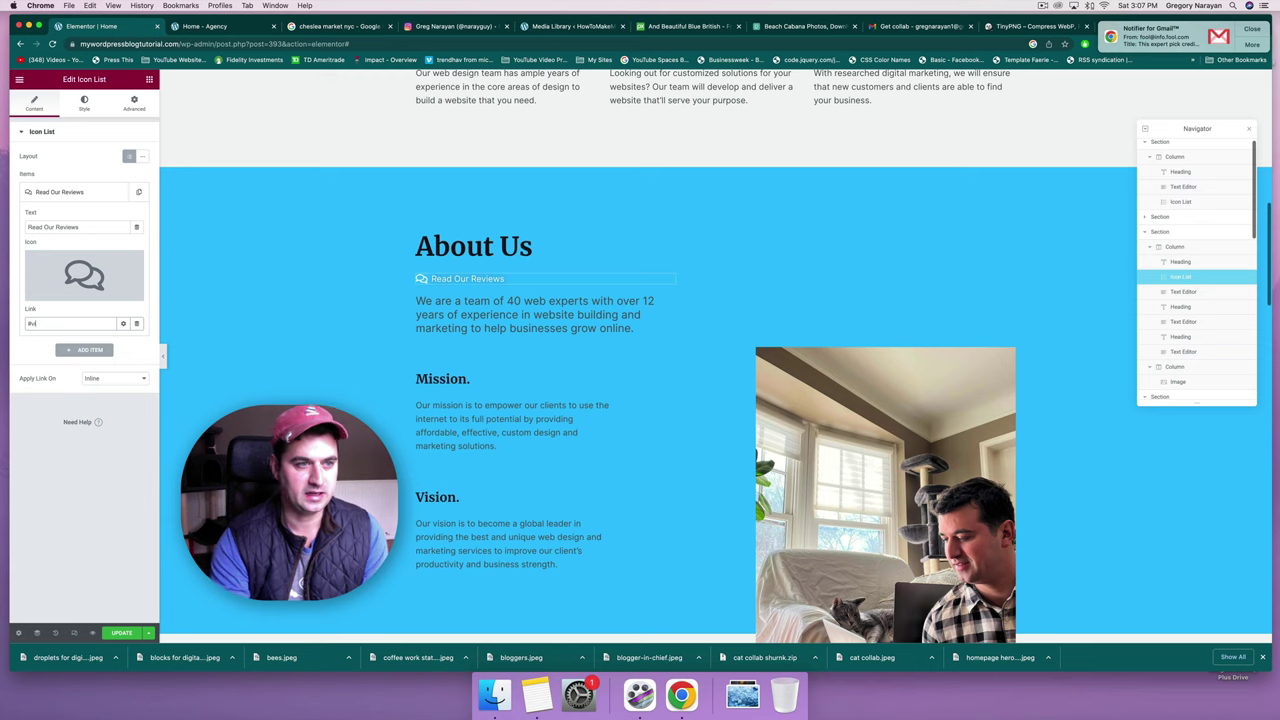
text(reviews)
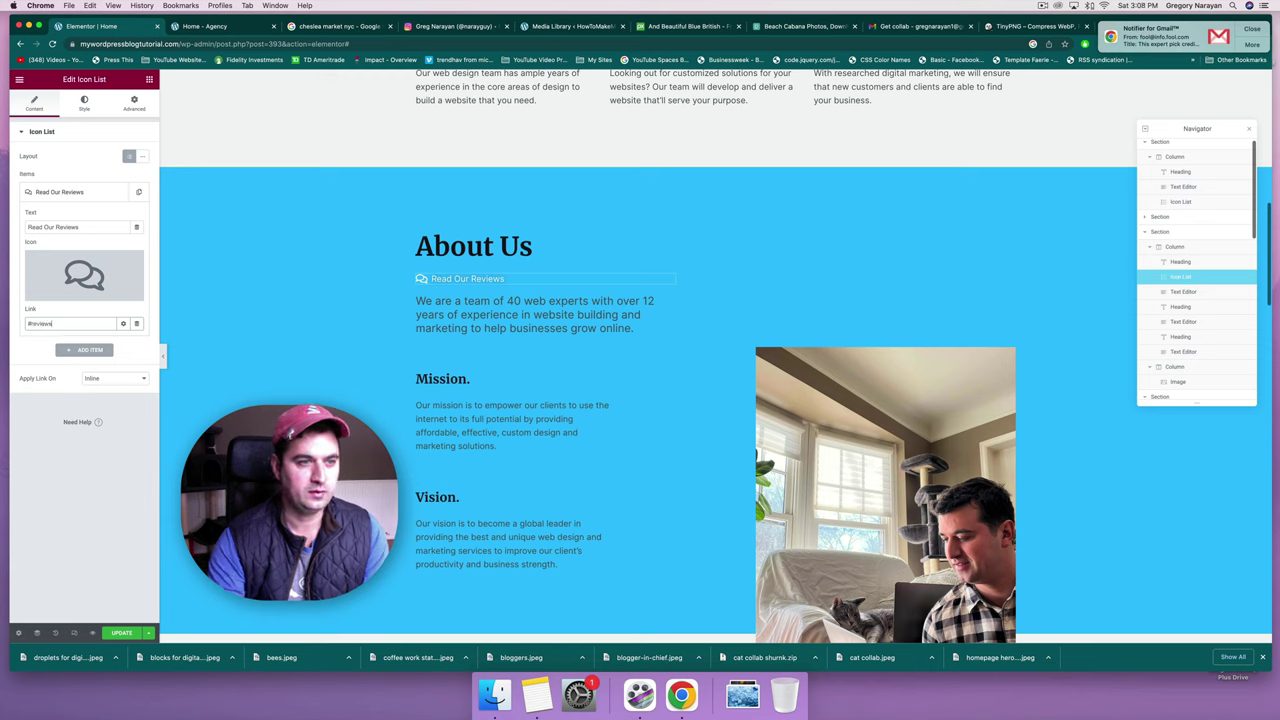
click(133, 636)
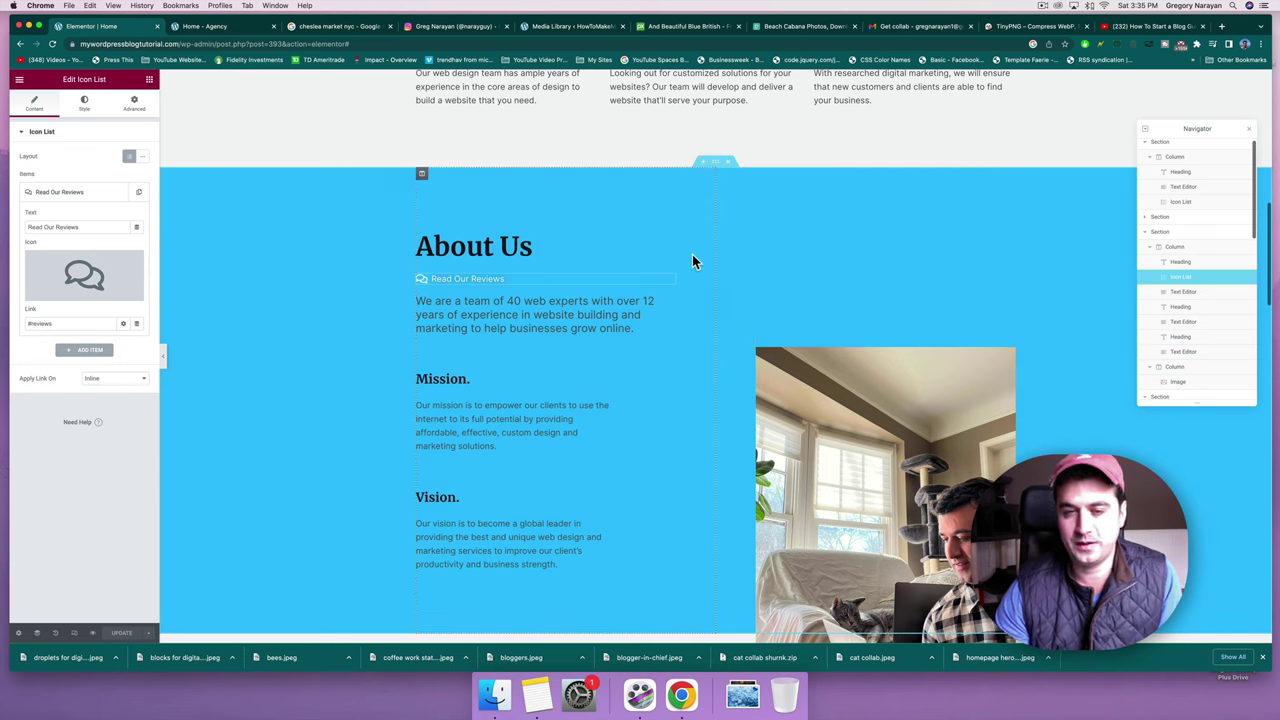
scroll(692, 254, down, 4)
scroll(692, 254, up, 15)
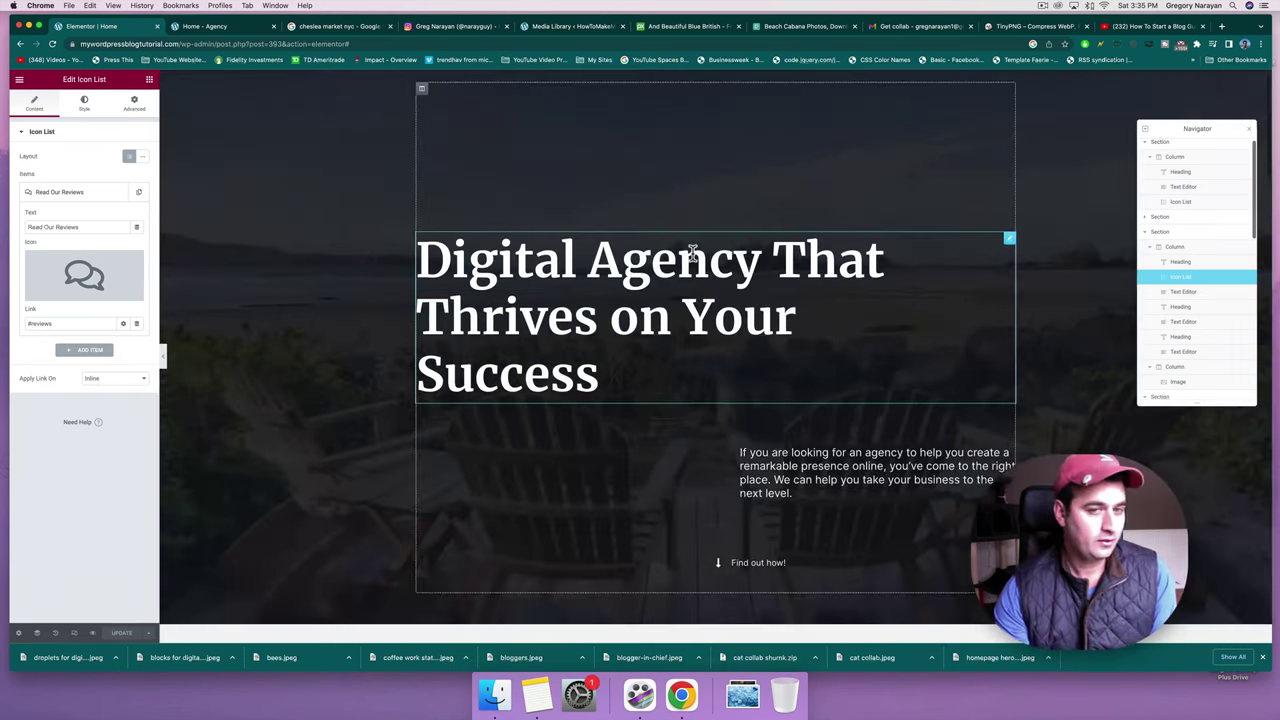
scroll(692, 254, up, 1)
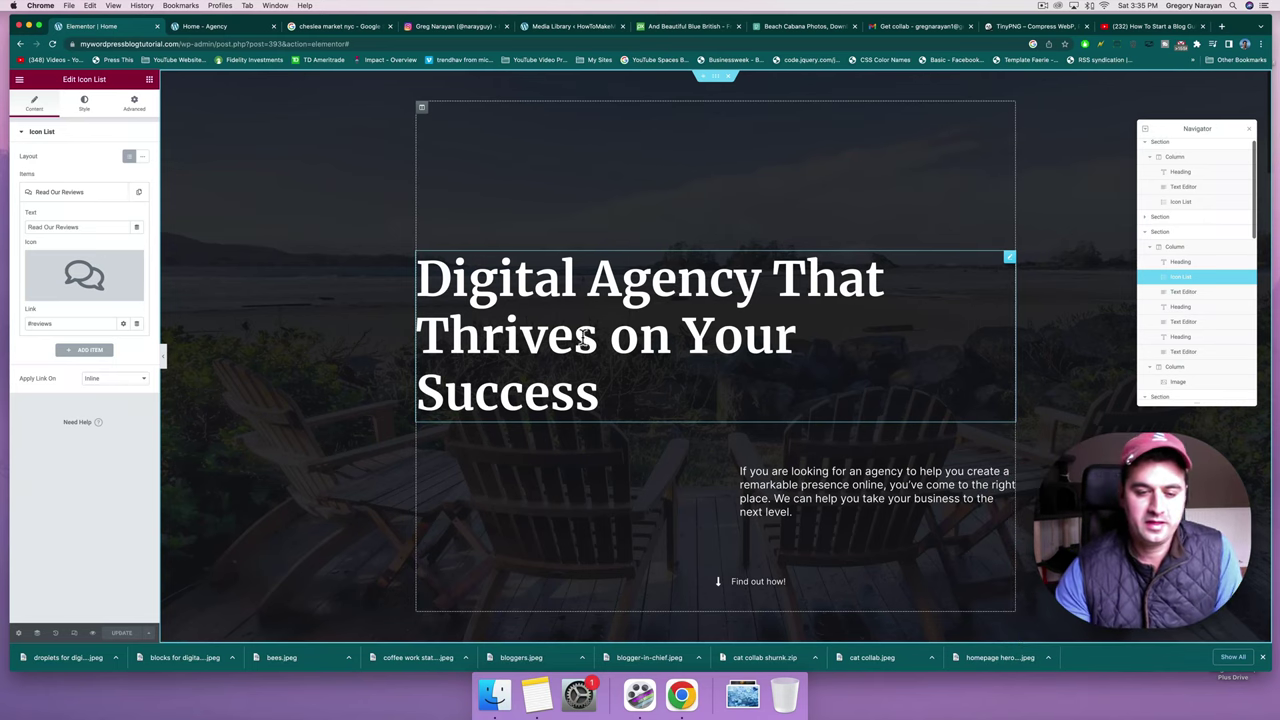
Review the homepage copy outline in Notes, selecting the text from Main Header down.
click(532, 708)
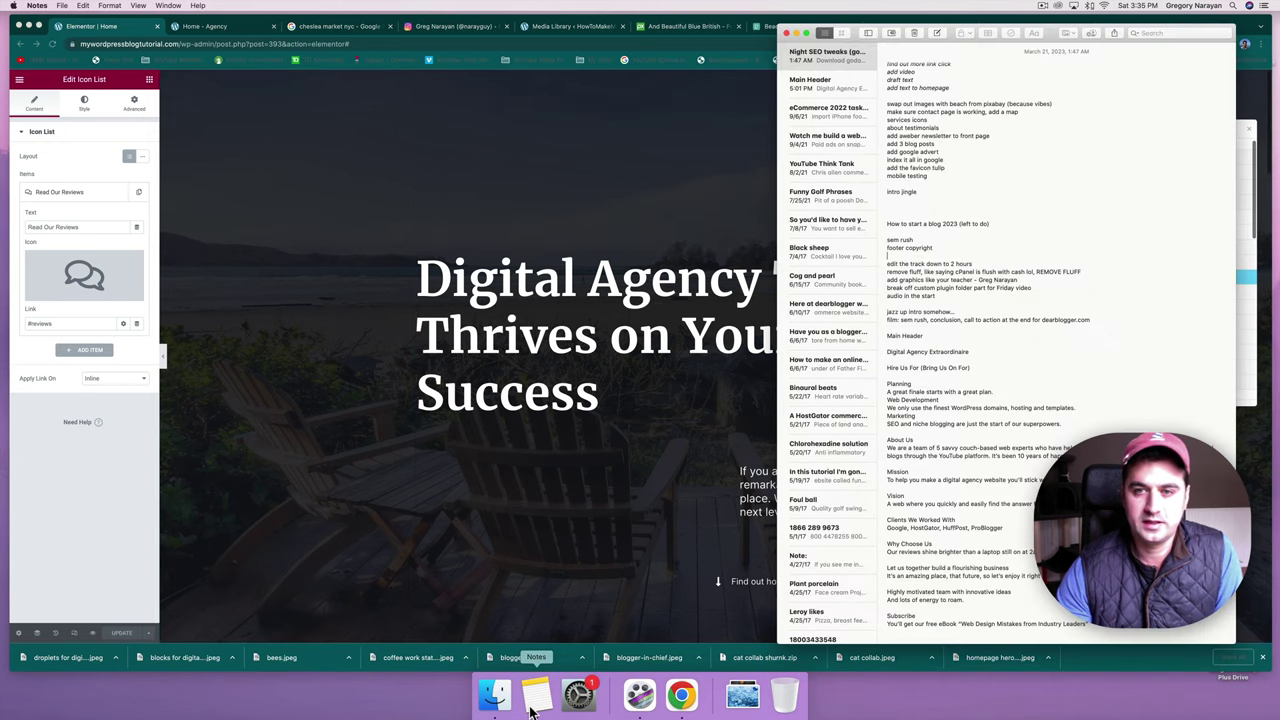
scroll(914, 224, up, 2)
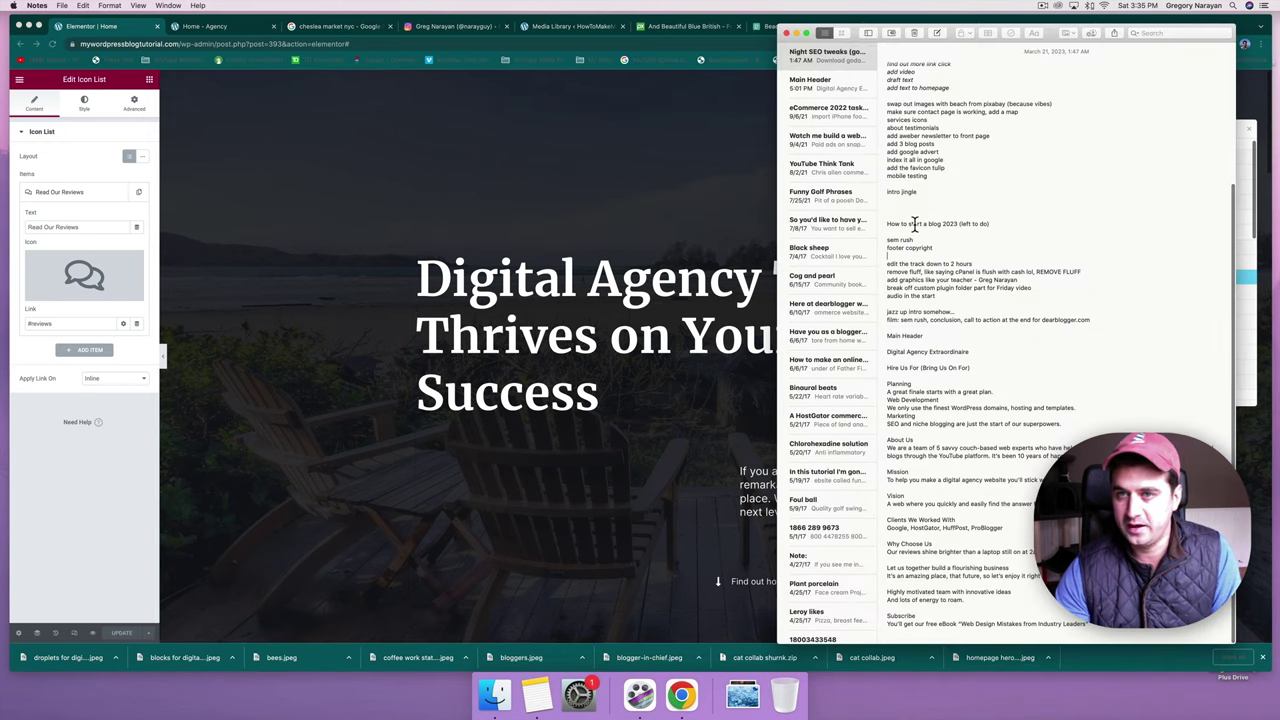
scroll(914, 224, up, 4)
scroll(914, 224, down, 4)
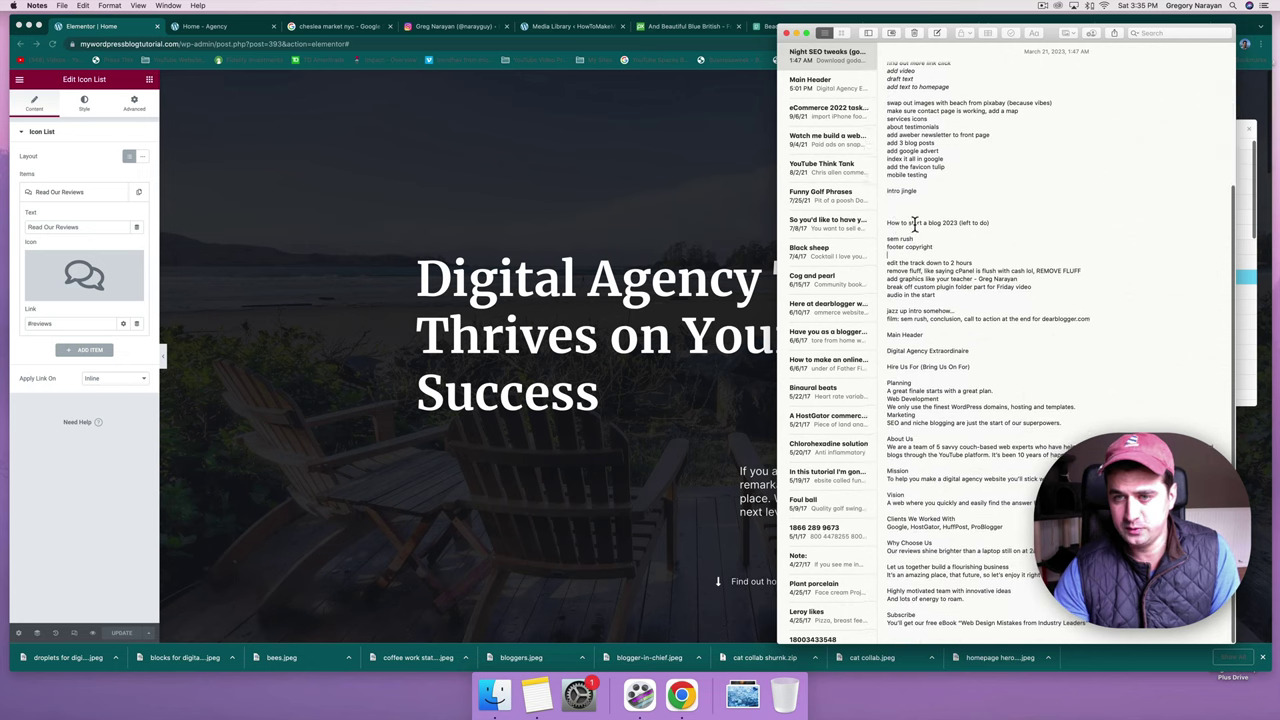
click(886, 232)
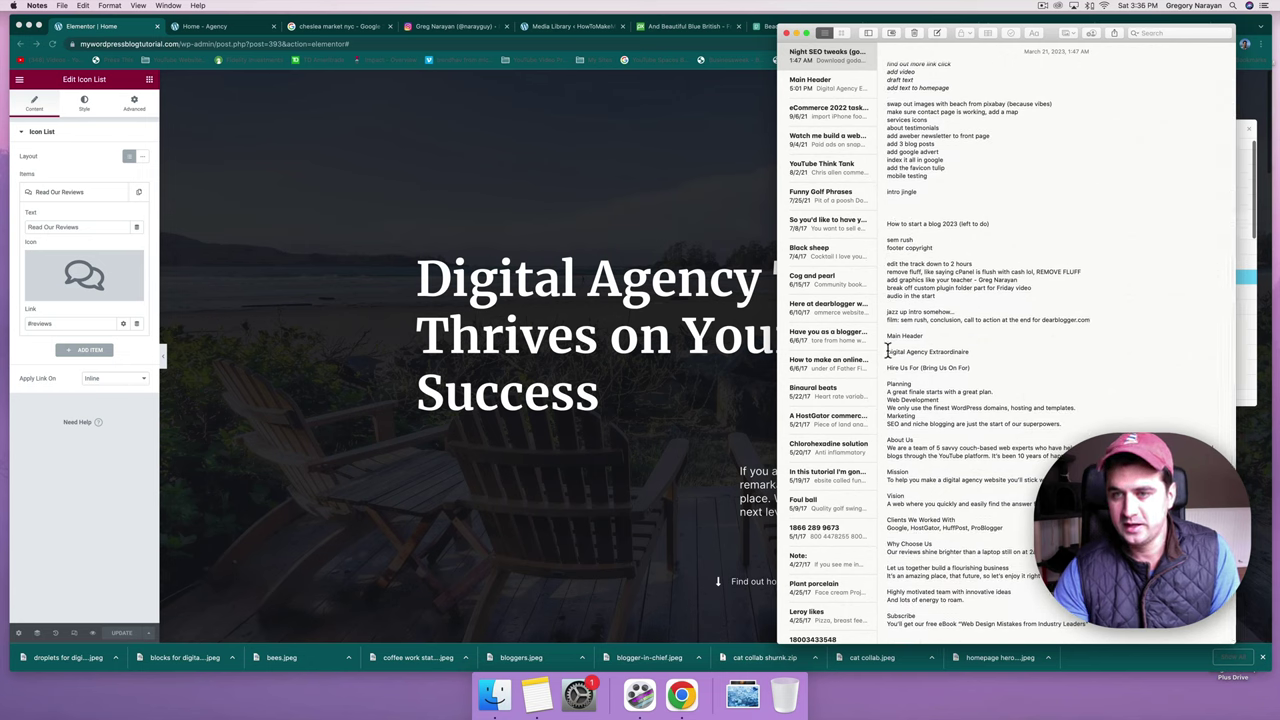
drag(887, 335, 1099, 636)
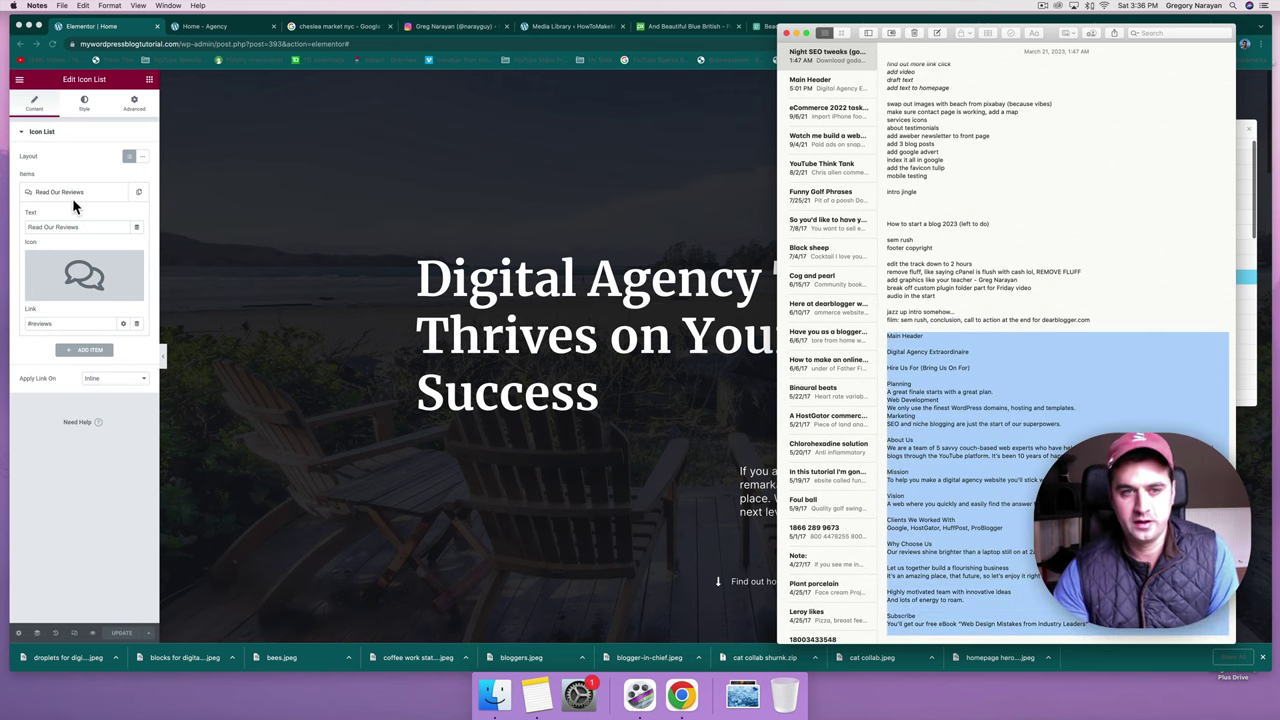
scroll(309, 247, down, 3)
click(327, 286)
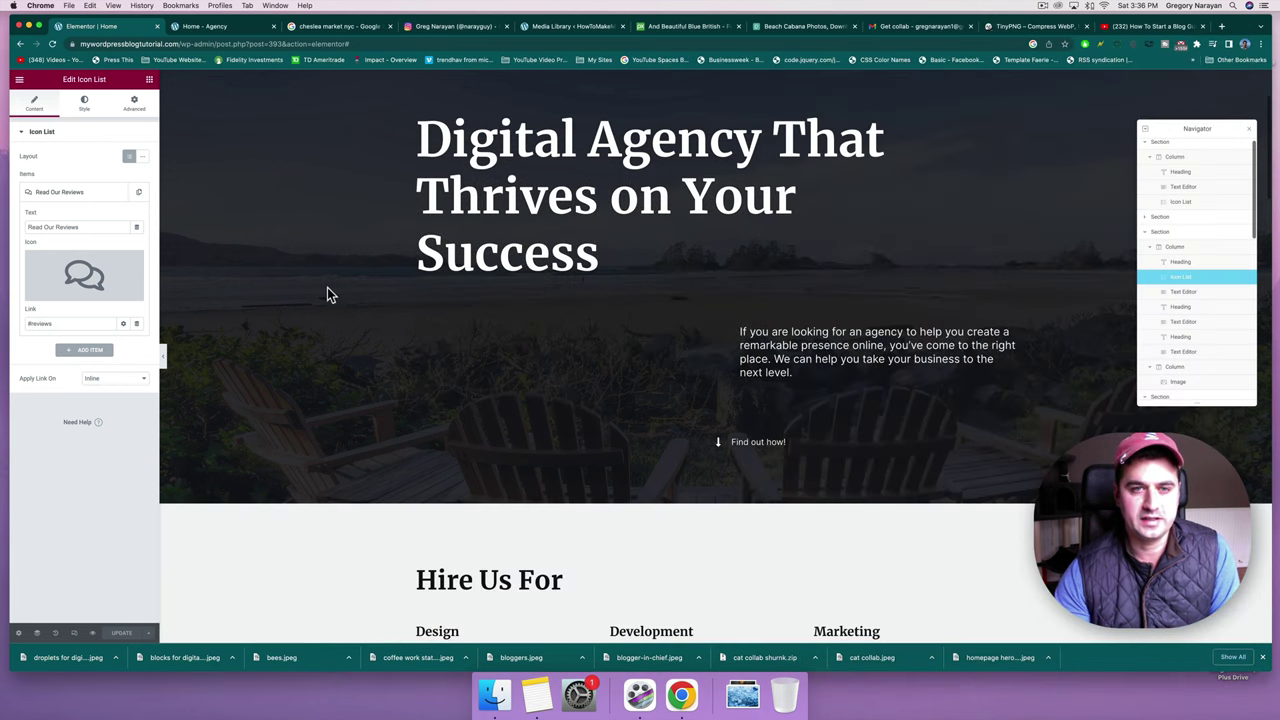
scroll(379, 247, down, 5)
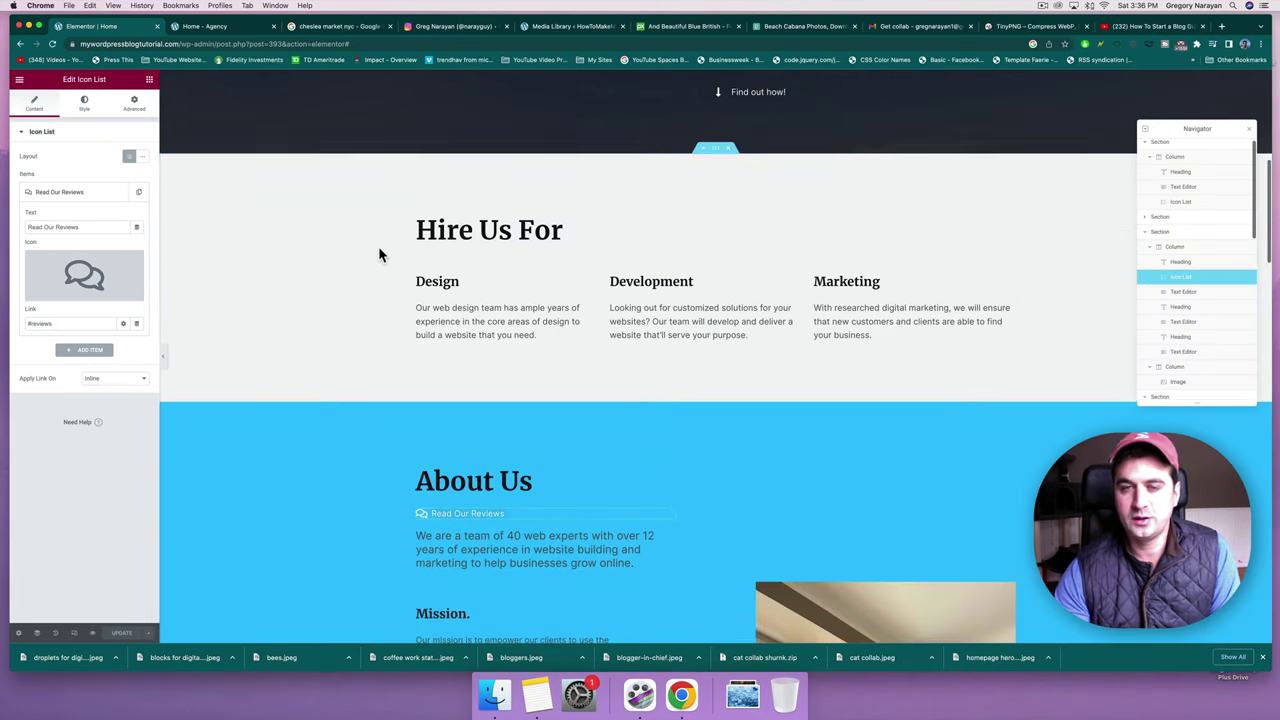
scroll(378, 246, down, 2)
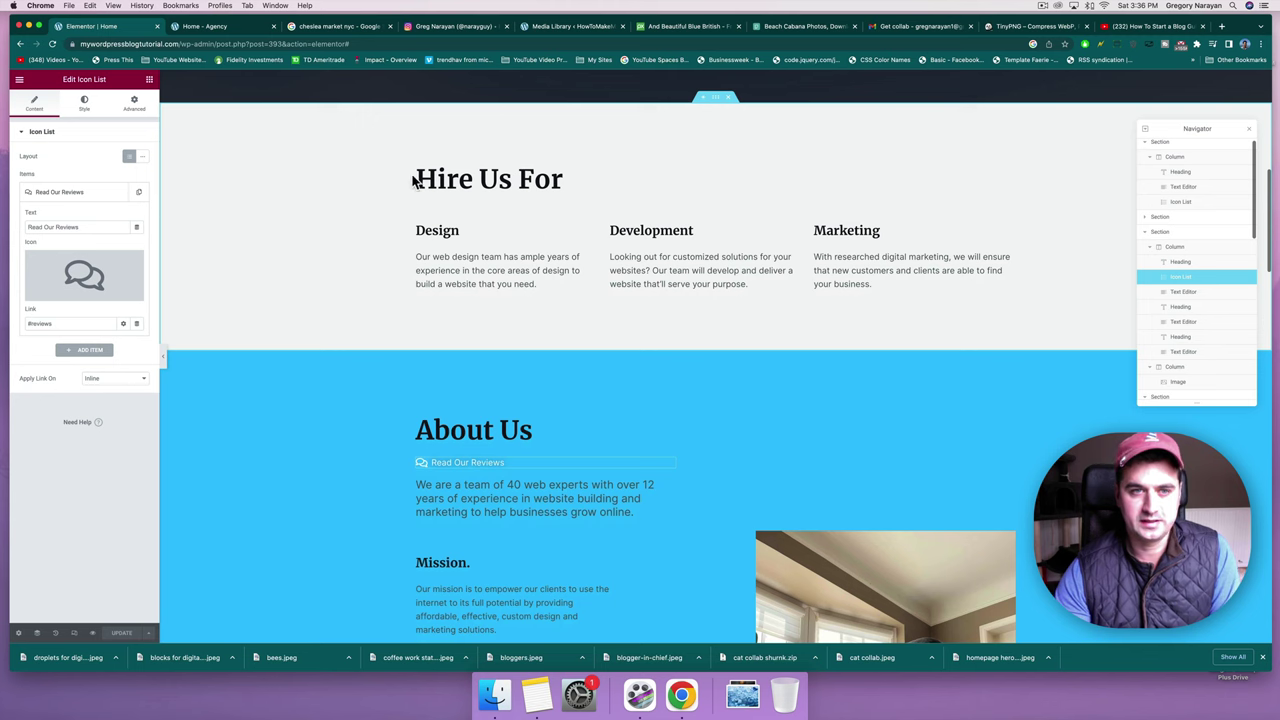
scroll(591, 380, down, 4)
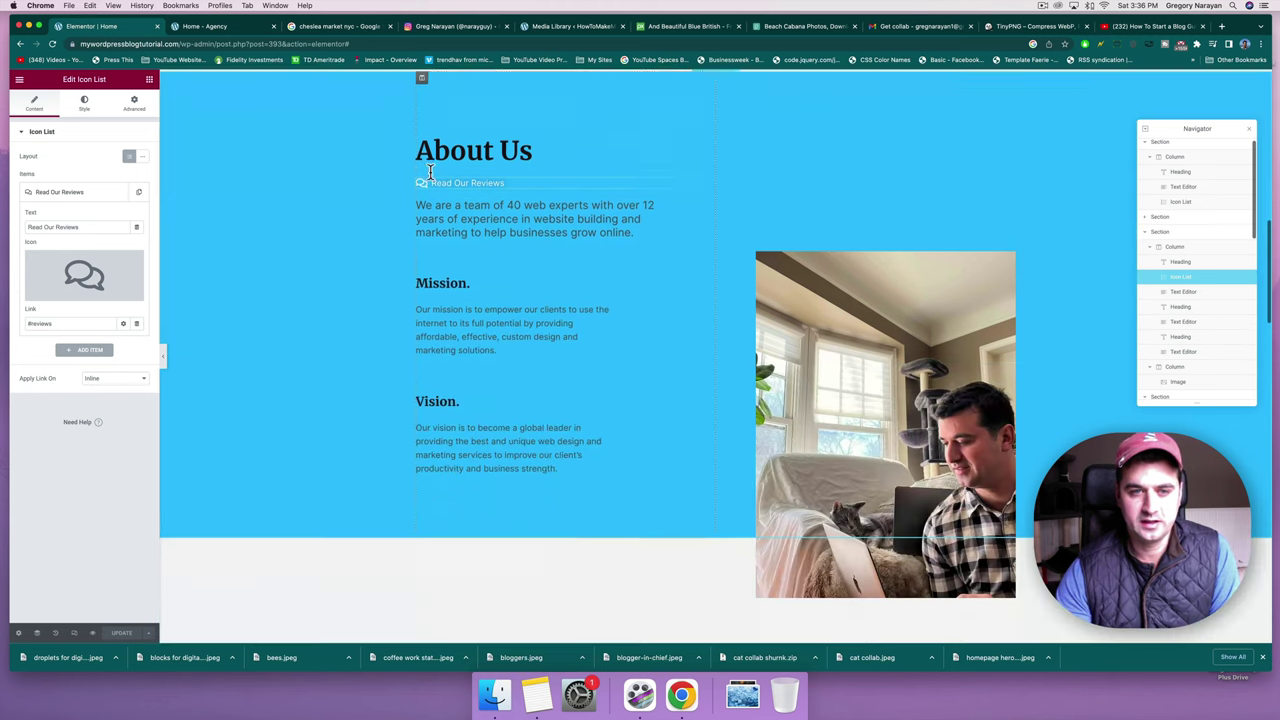
scroll(534, 220, down, 7)
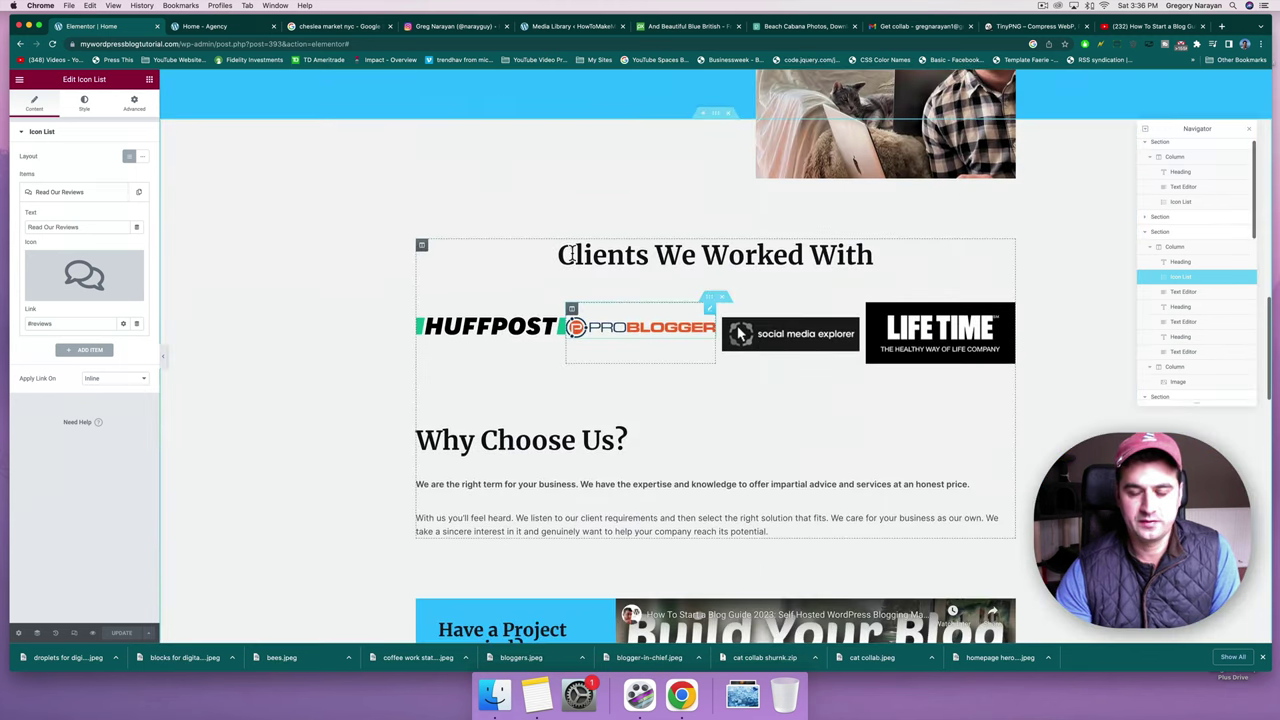
scroll(571, 251, down, 5)
scroll(571, 251, up, 15)
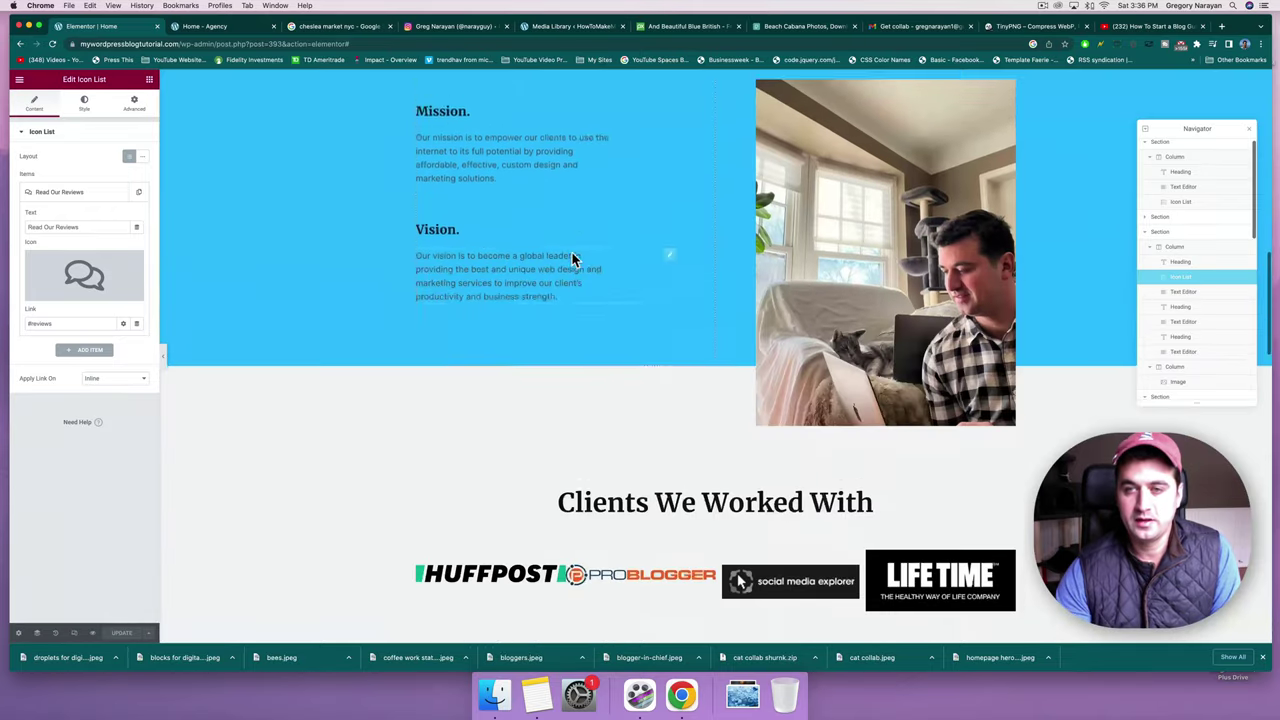
scroll(571, 251, up, 5)
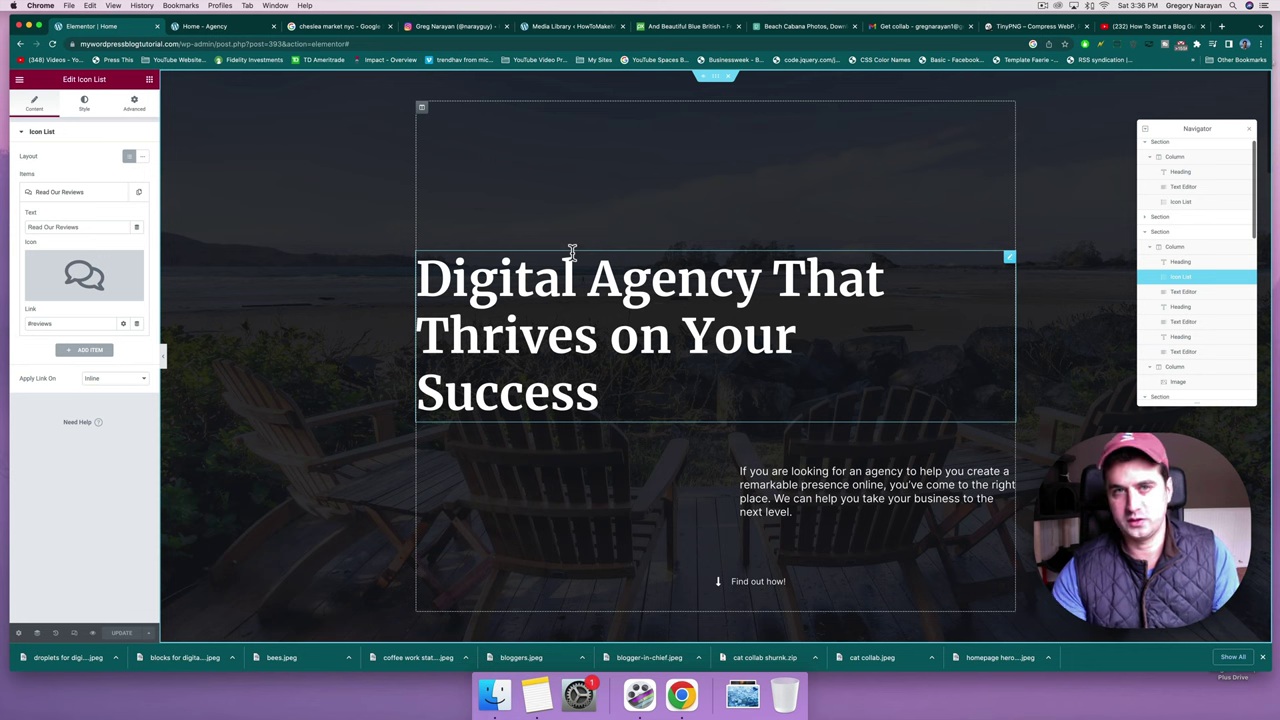
Copy 'Digital Agency Extraordinaire' from the notes as the new hero heading.
click(600, 392)
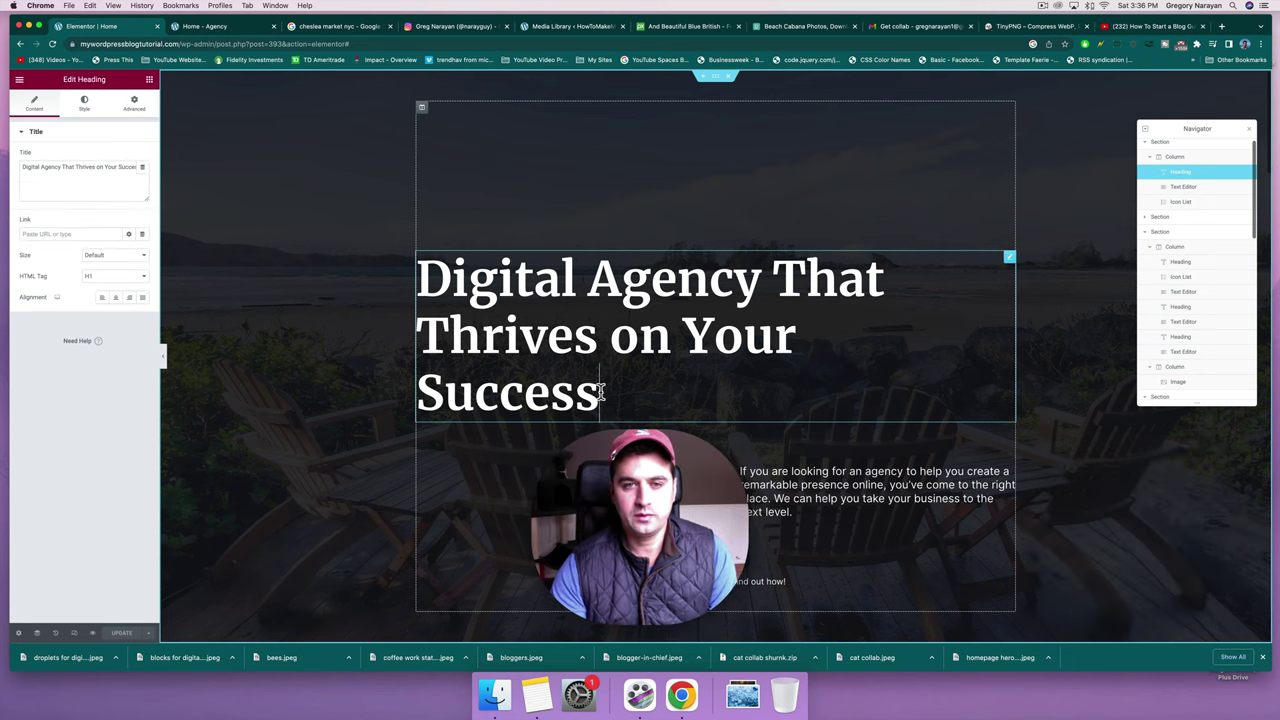
click(537, 693)
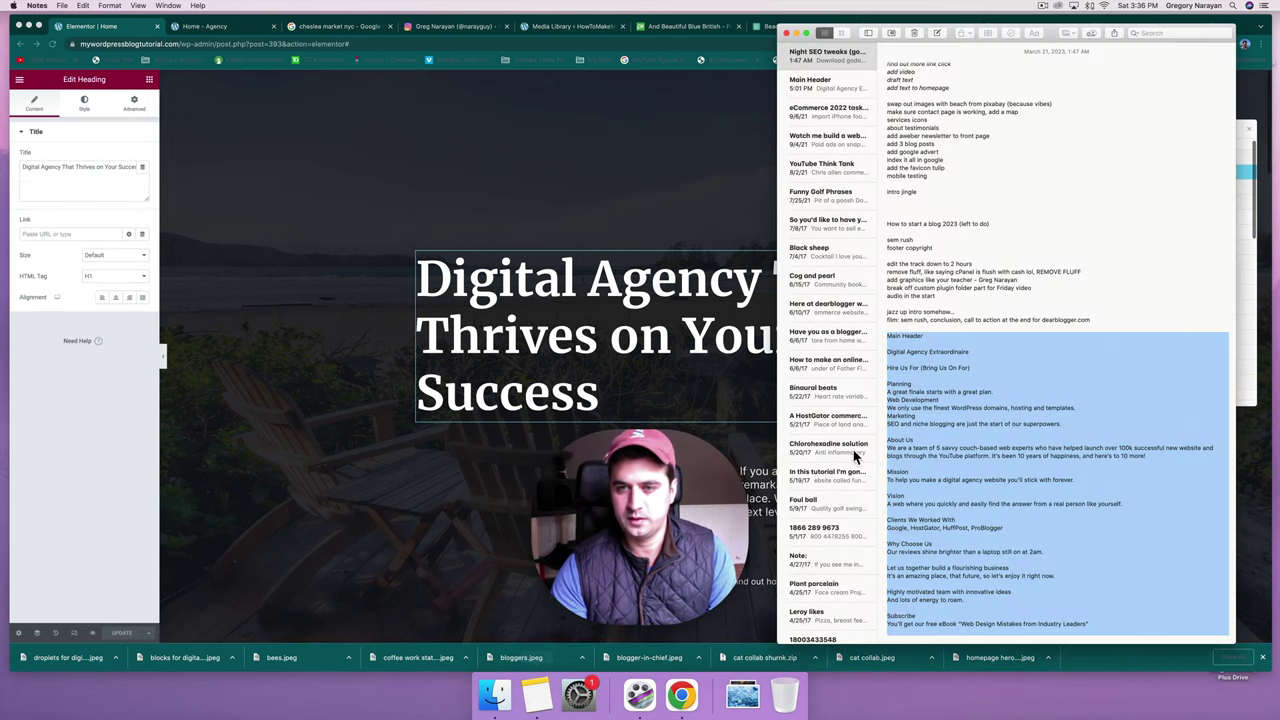
triple_click(891, 352)
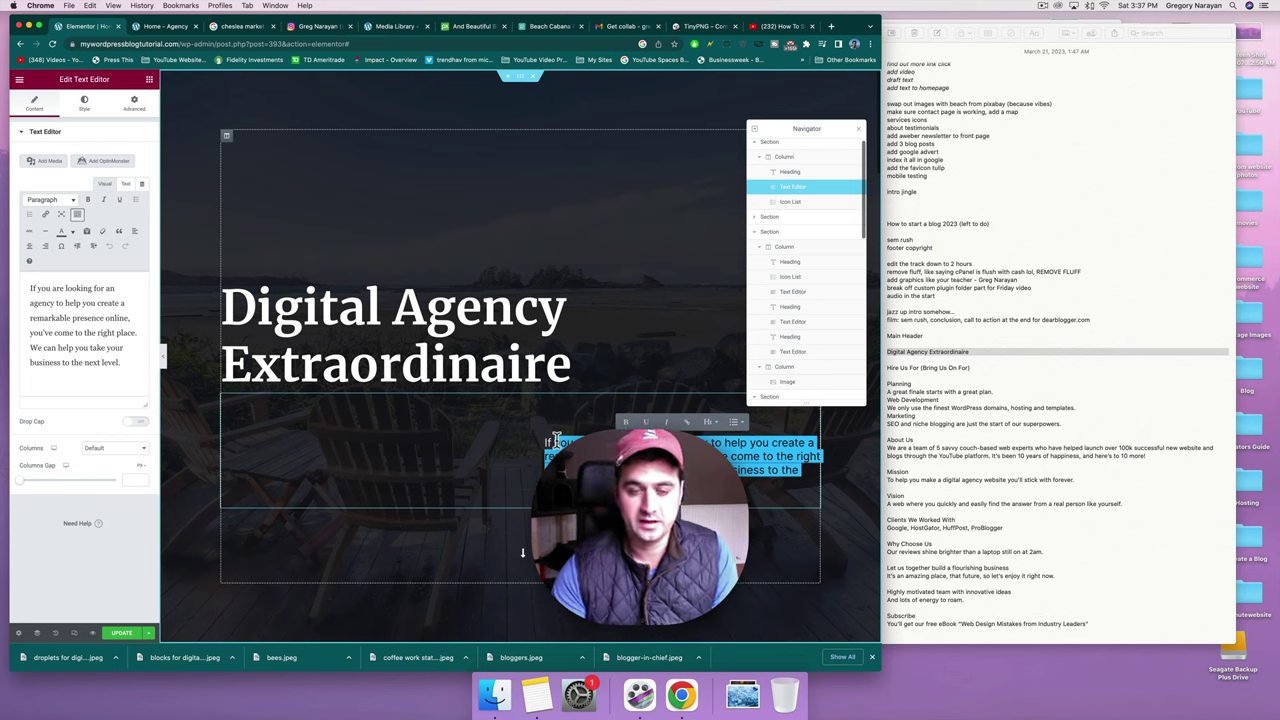
Paste the new intro paragraph, ending 'take your business to the next stage', over the old one.
click(556, 441)
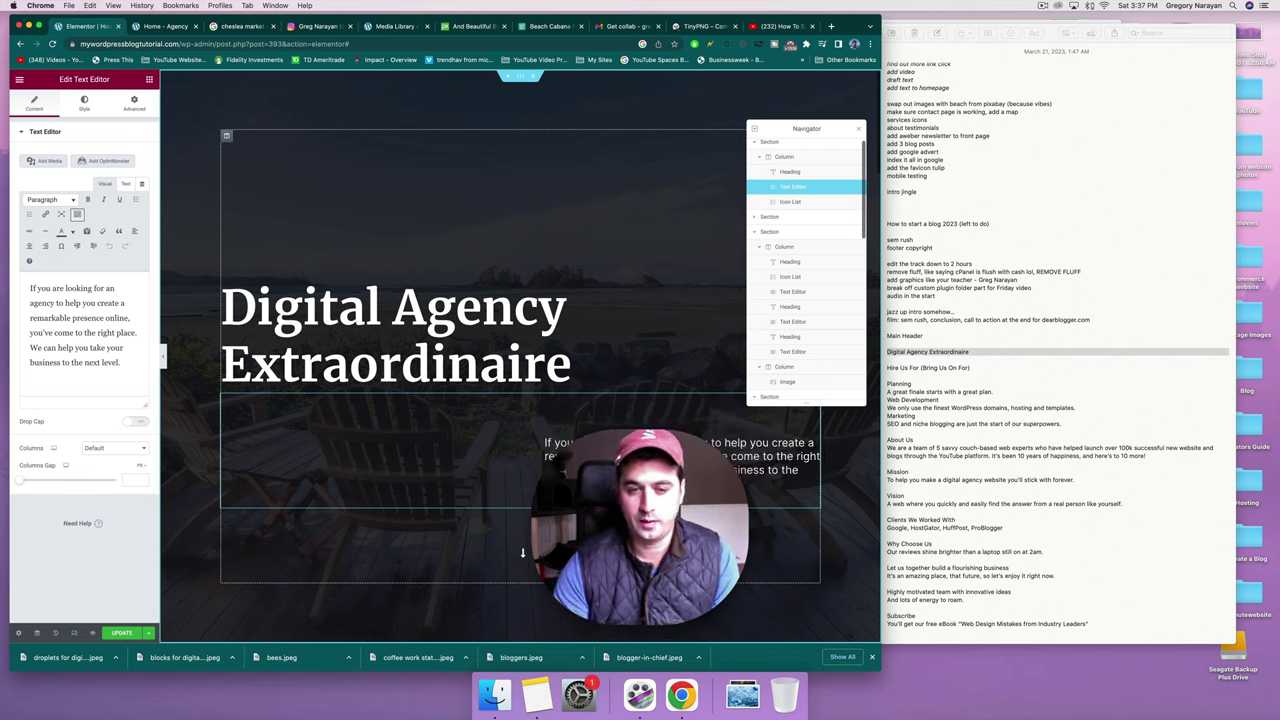
triple_click(556, 444)
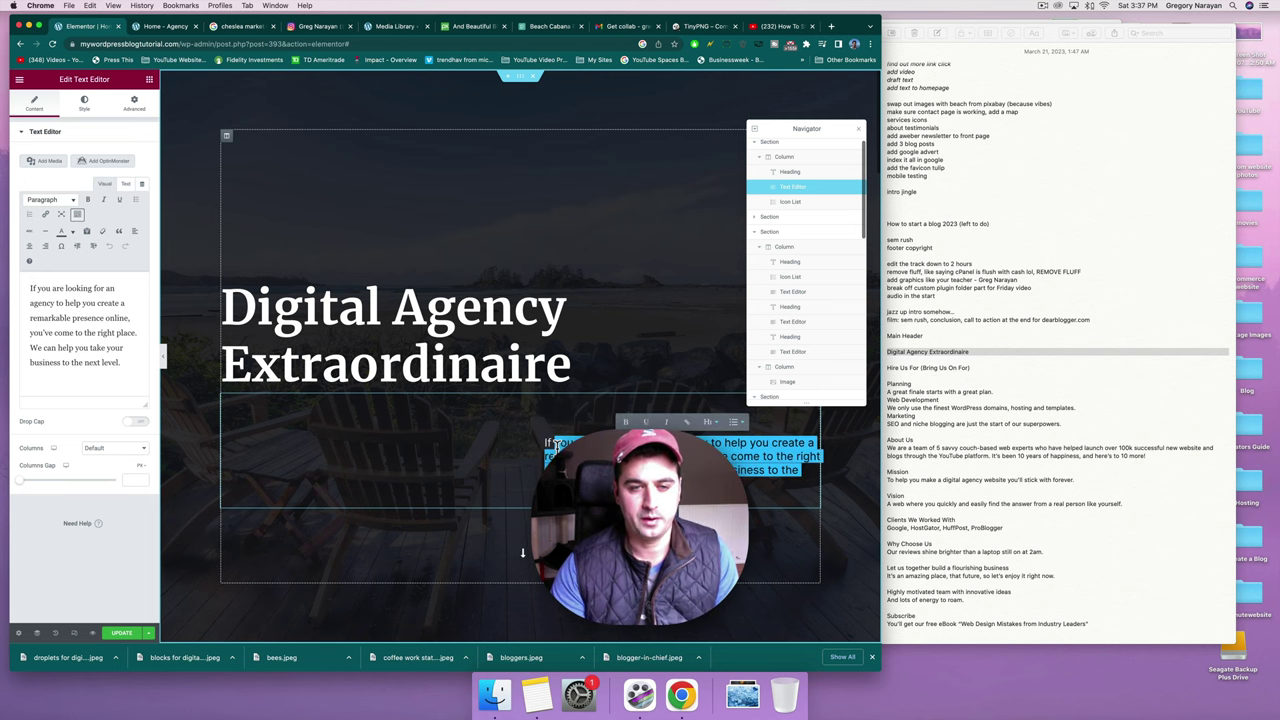
text(If you are looking for a digital agency website to help you create a remarkable presence online, you've come to the right place. We can help you take your business to the next stage.)
scroll(556, 444, down, 5)
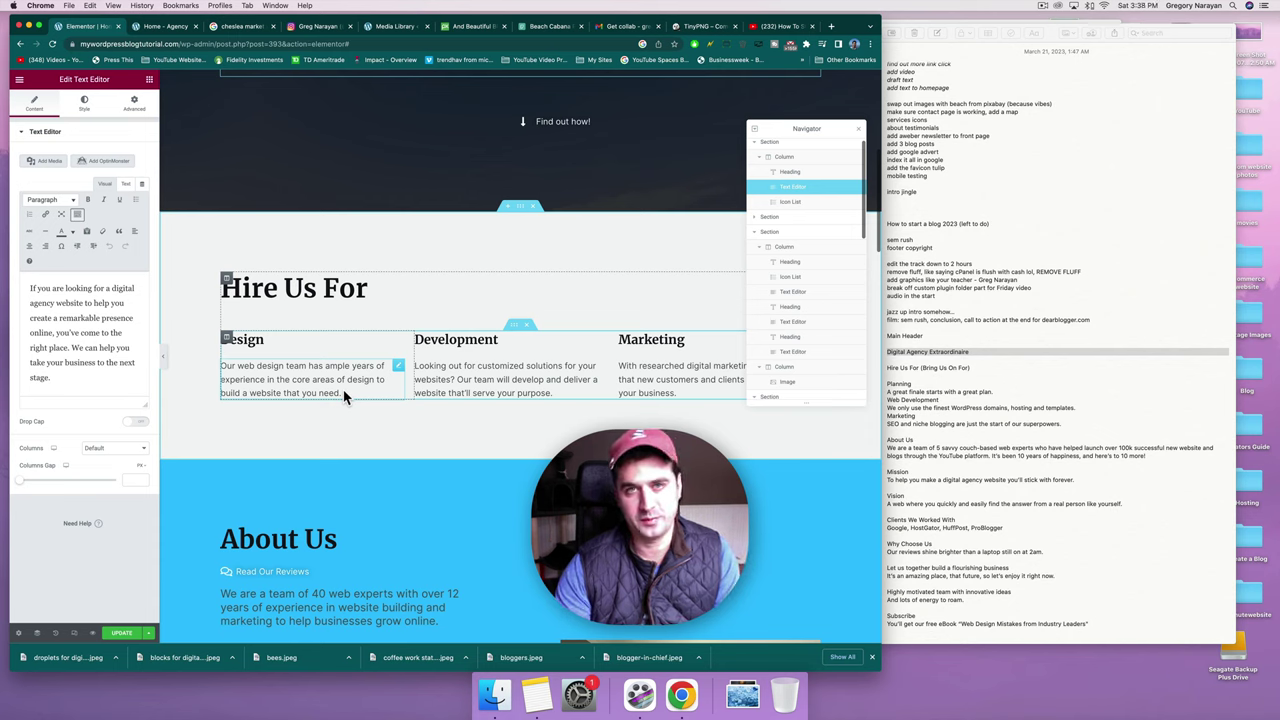
Rename the Design column heading to Planning.
click(341, 391)
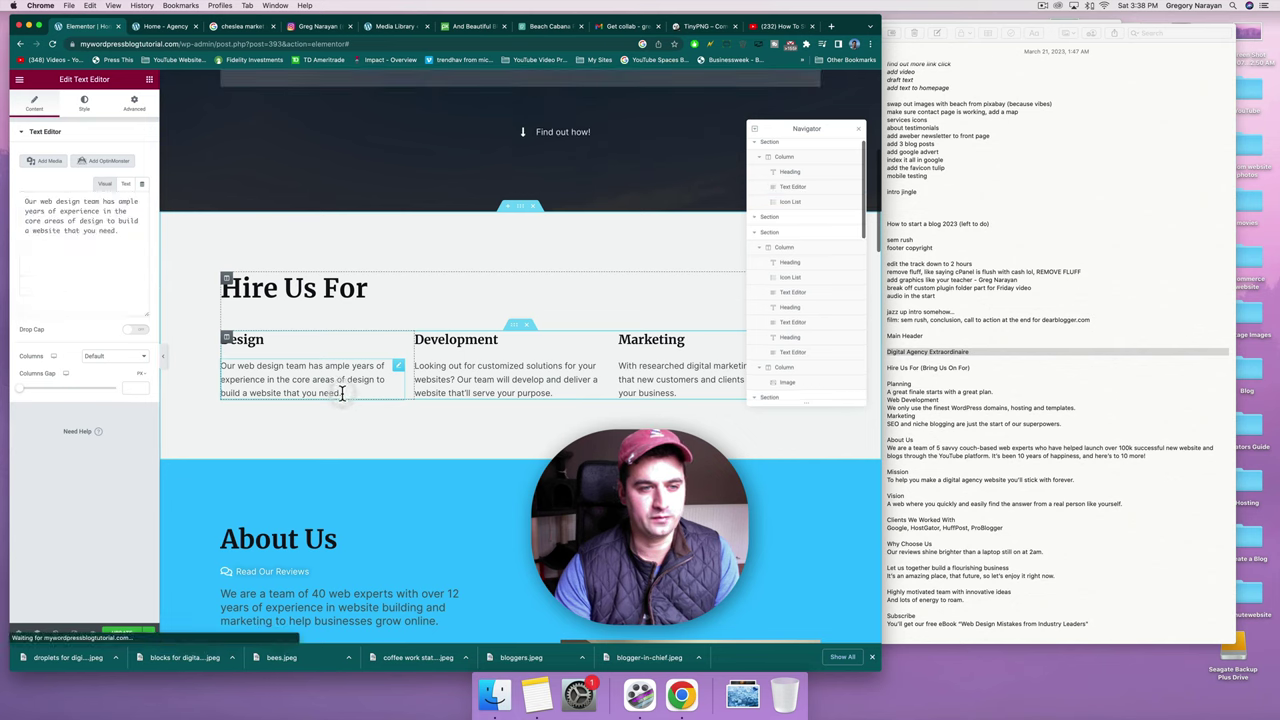
click(249, 341)
click(375, 352)
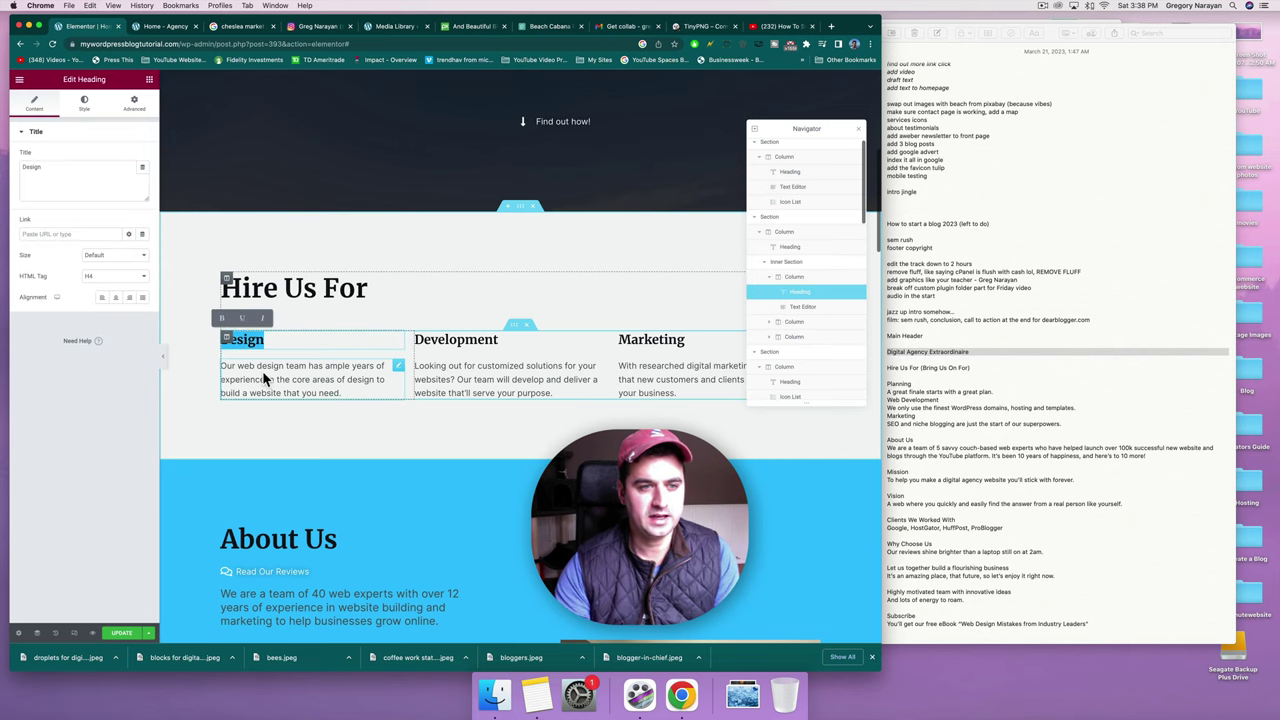
click(375, 343)
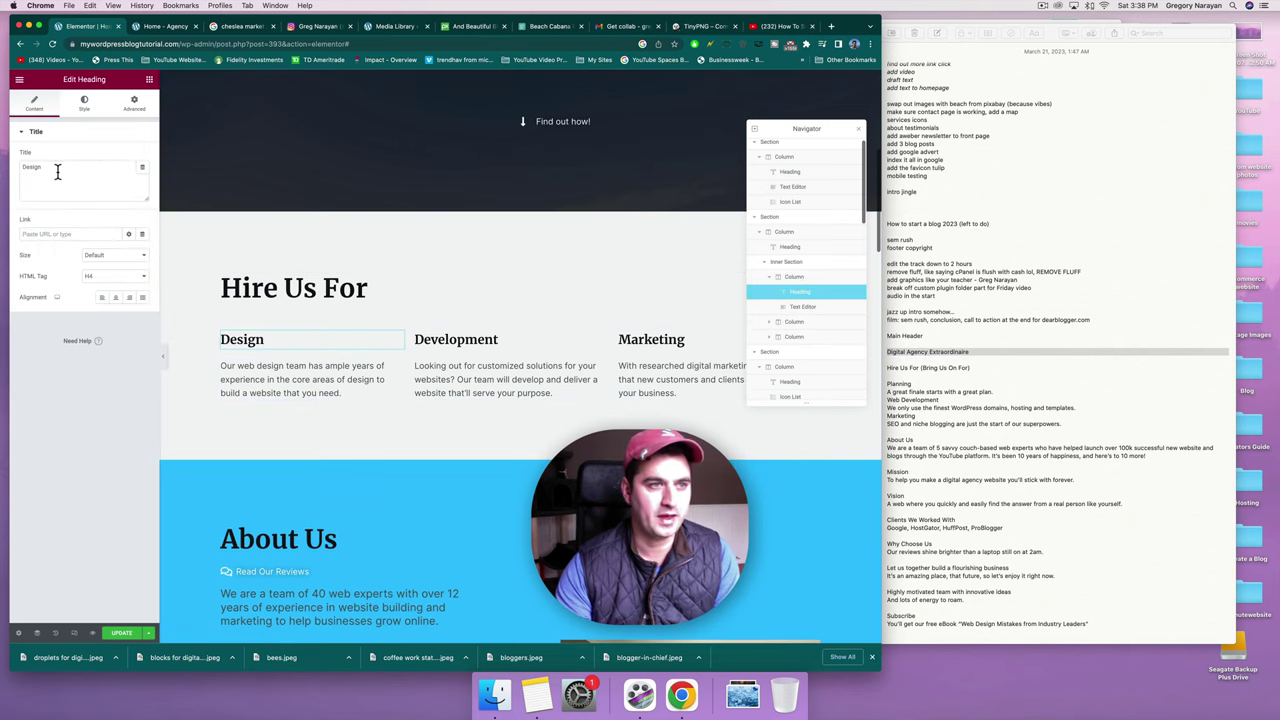
drag(57, 170, 24, 167)
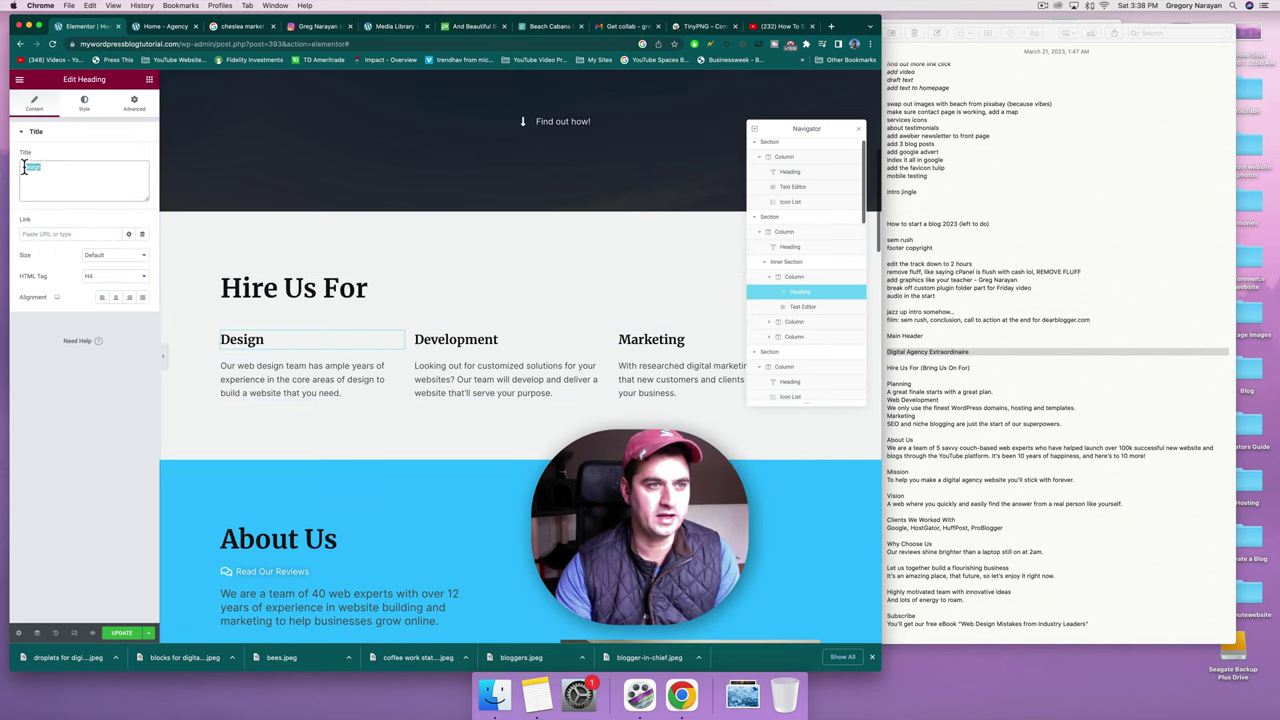
double_click(244, 340)
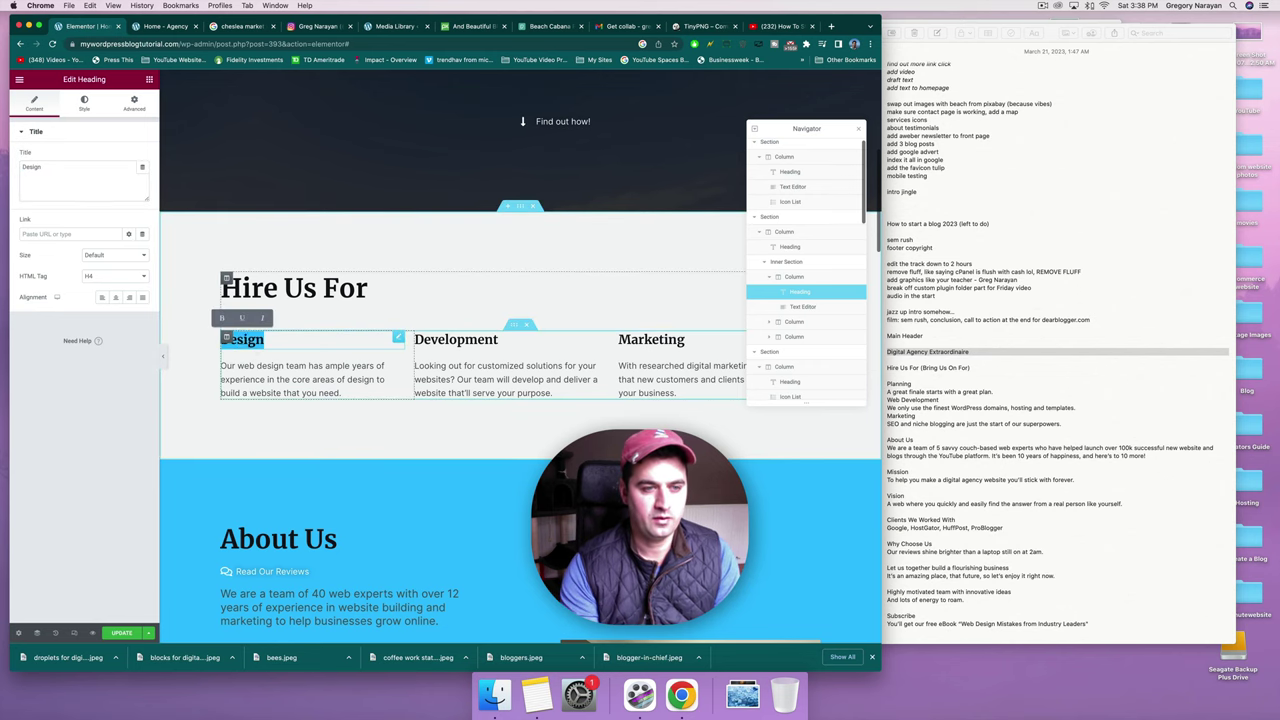
text(Planning)
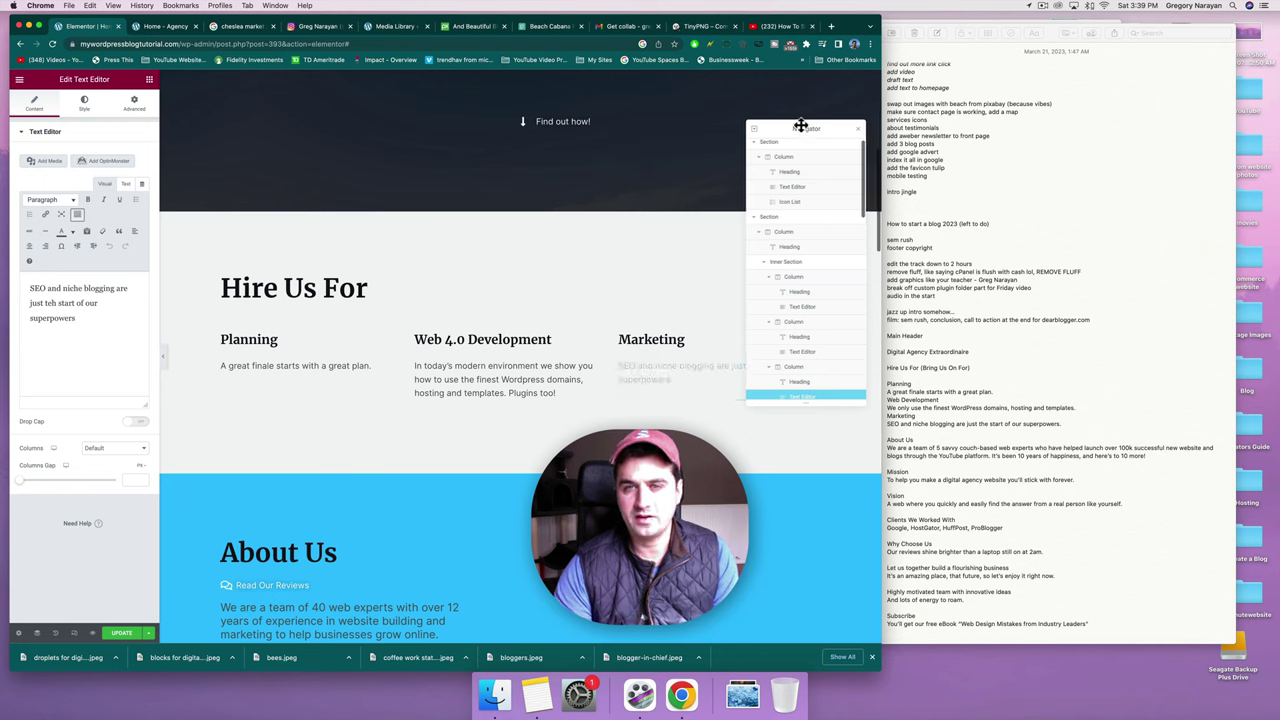
Correct the typo 'teh' to 'the' in the Marketing description.
drag(809, 131, 806, 74)
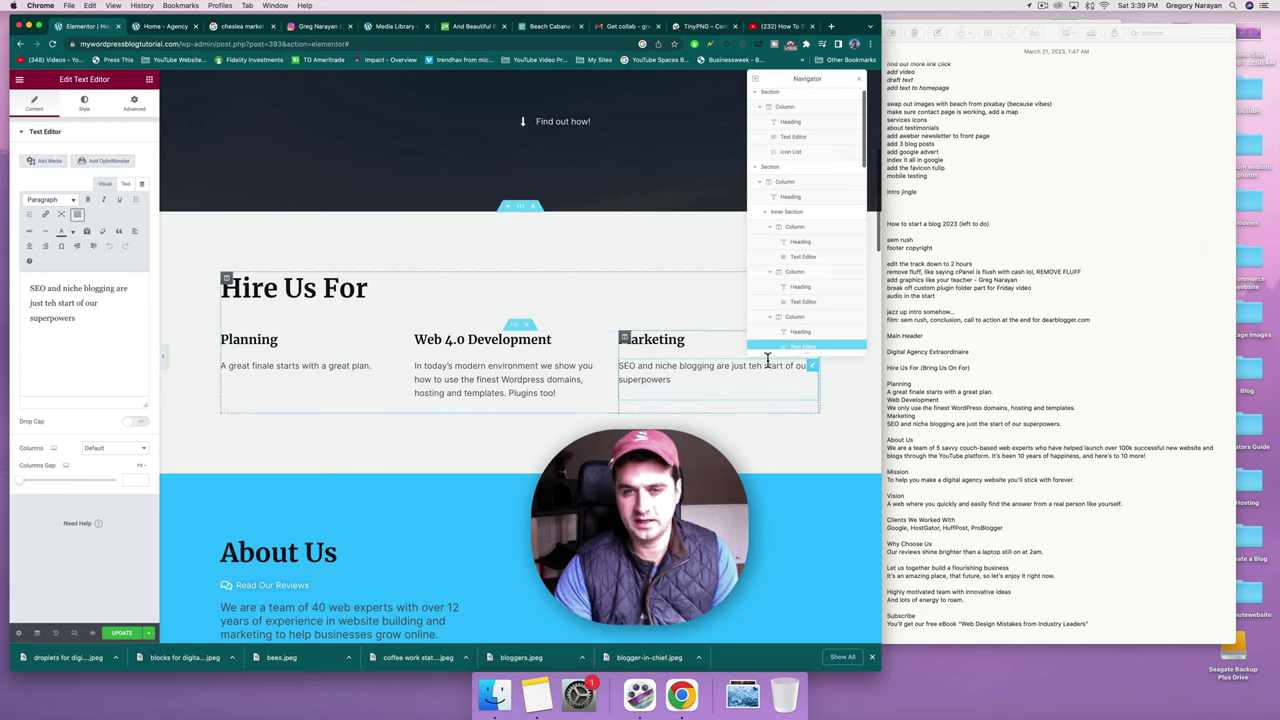
double_click(757, 367)
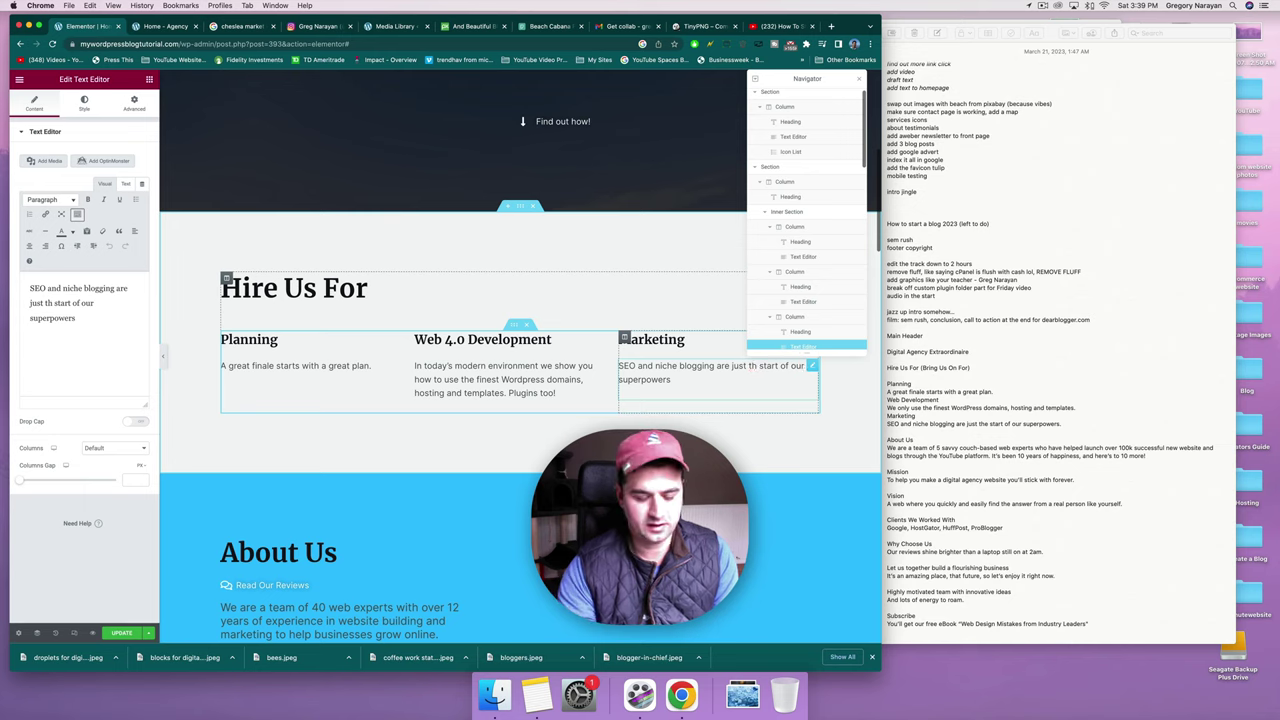
text(the)
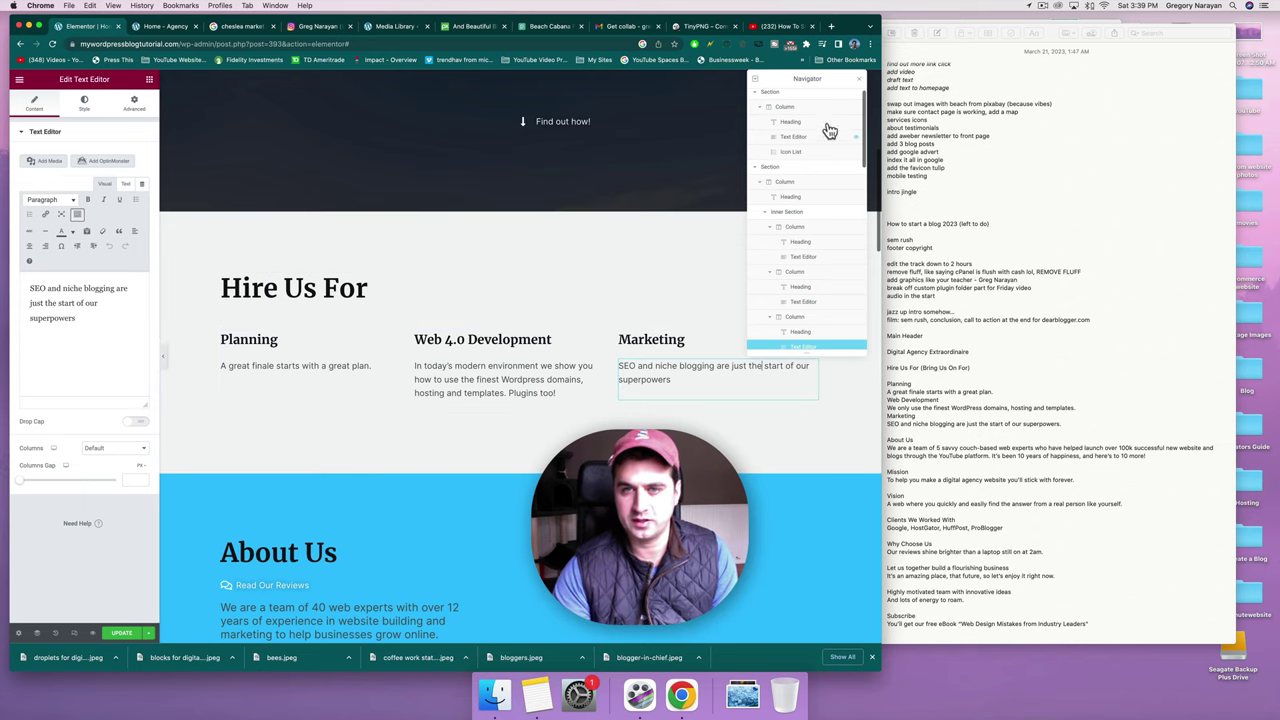
scroll(797, 194, down, 2)
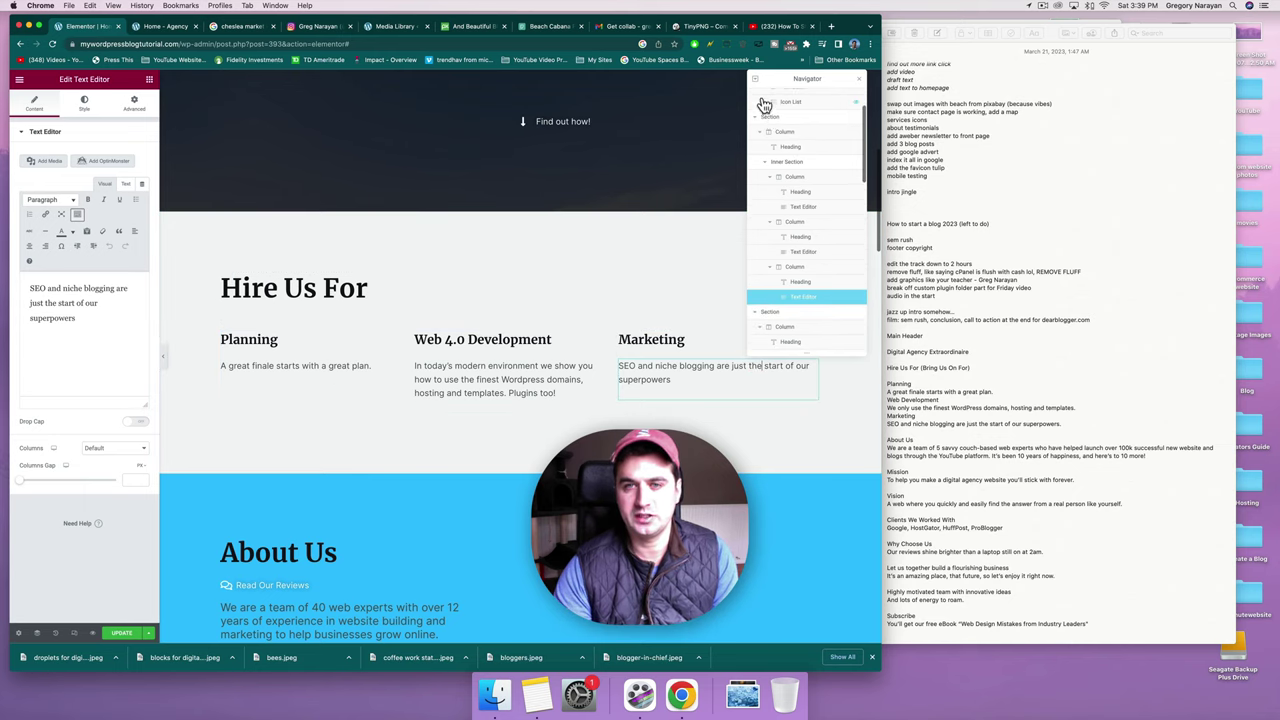
scroll(767, 200, down, 2)
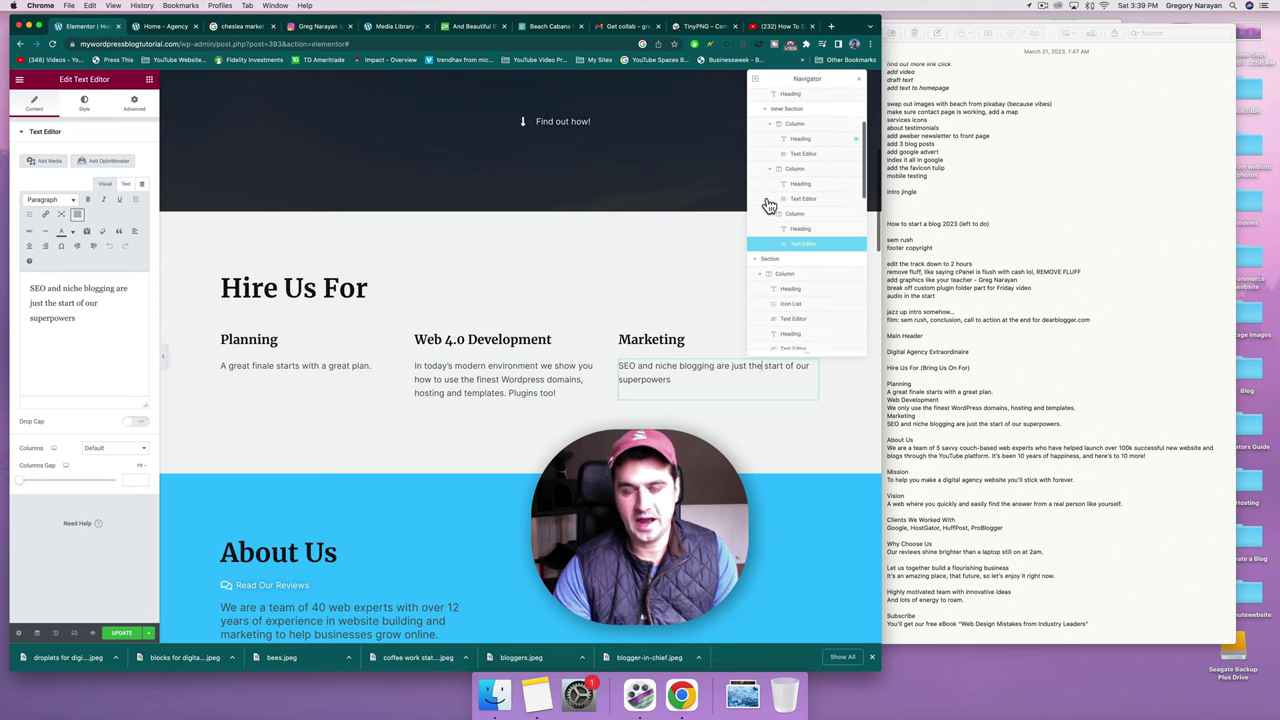
scroll(767, 205, up, 4)
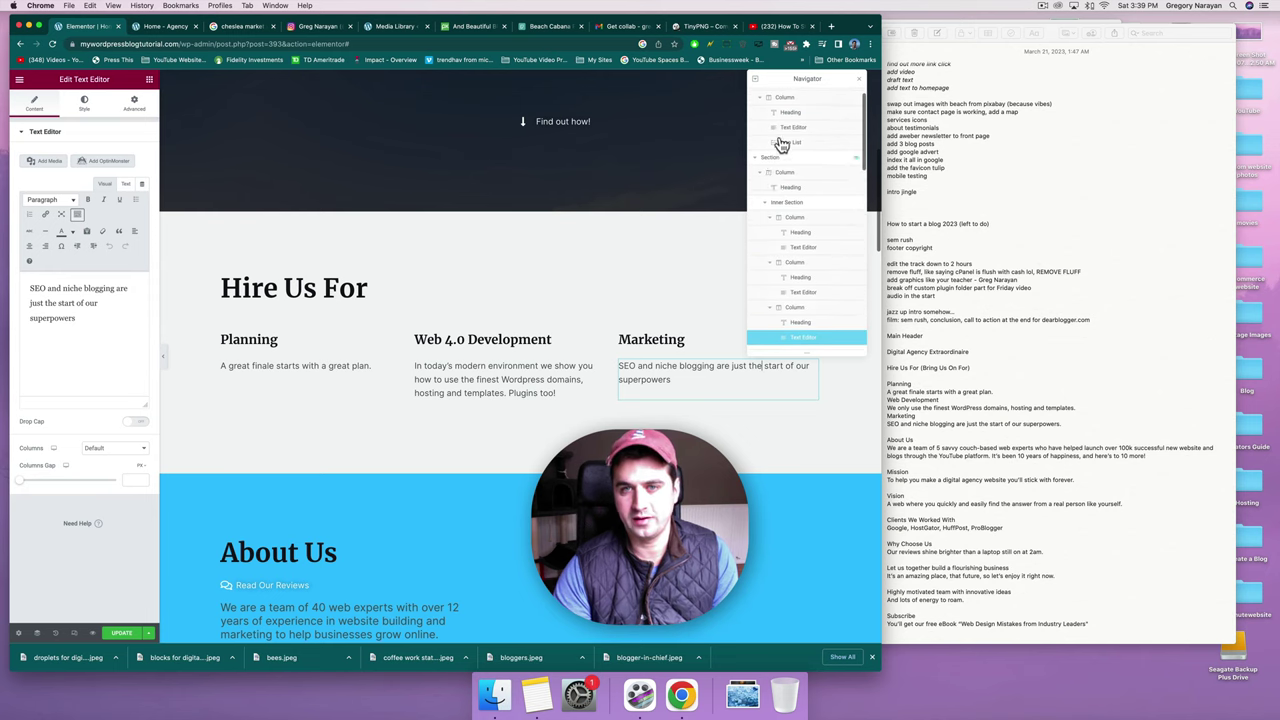
scroll(790, 165, up, 1)
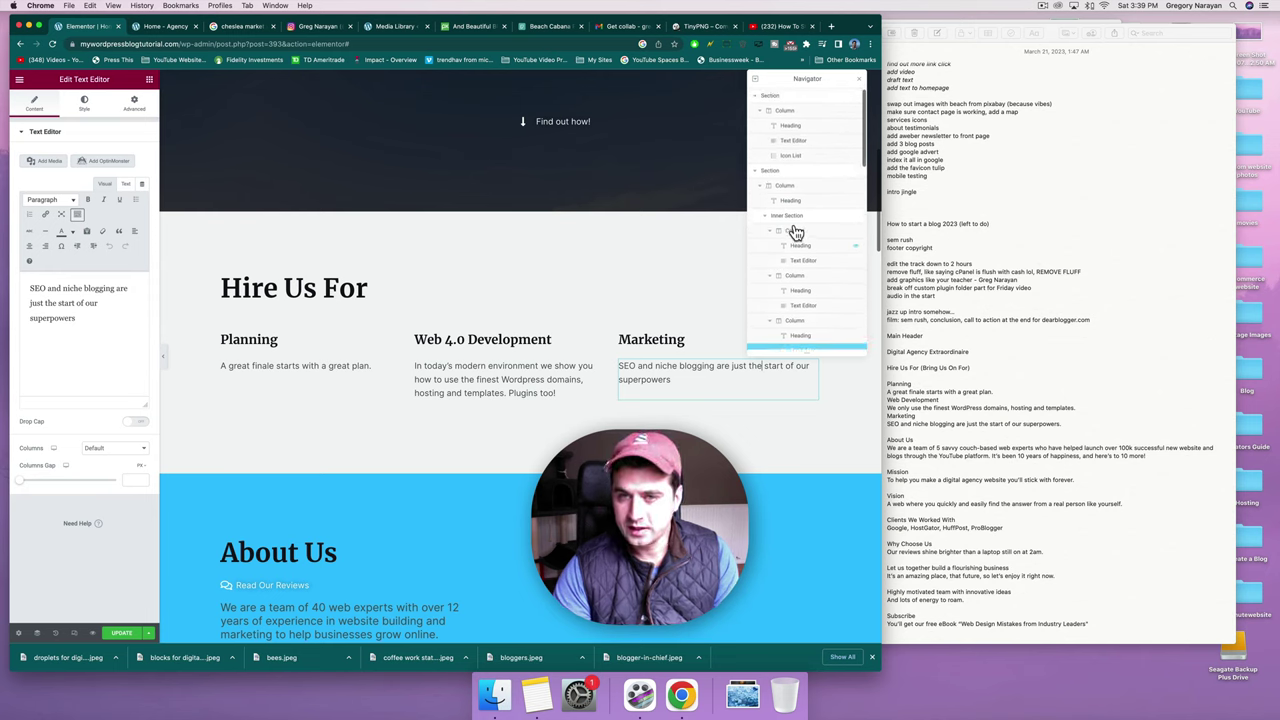
scroll(796, 232, down, 6)
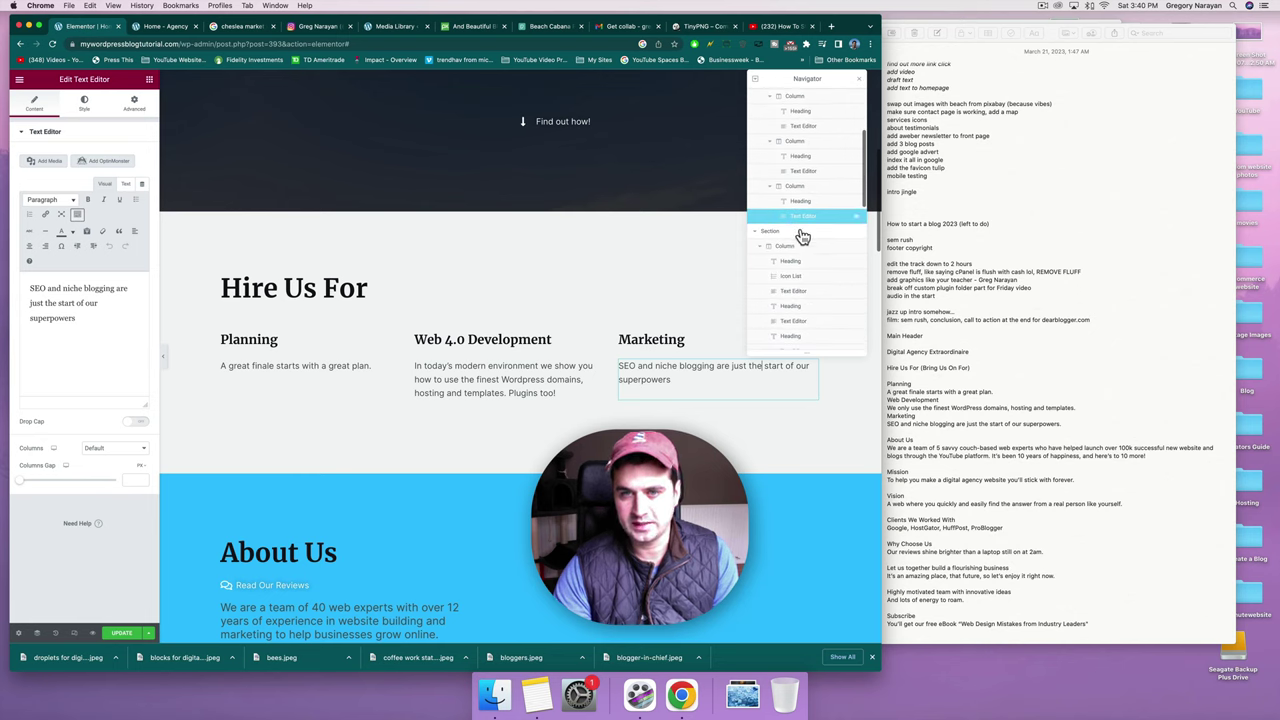
click(785, 245)
click(790, 291)
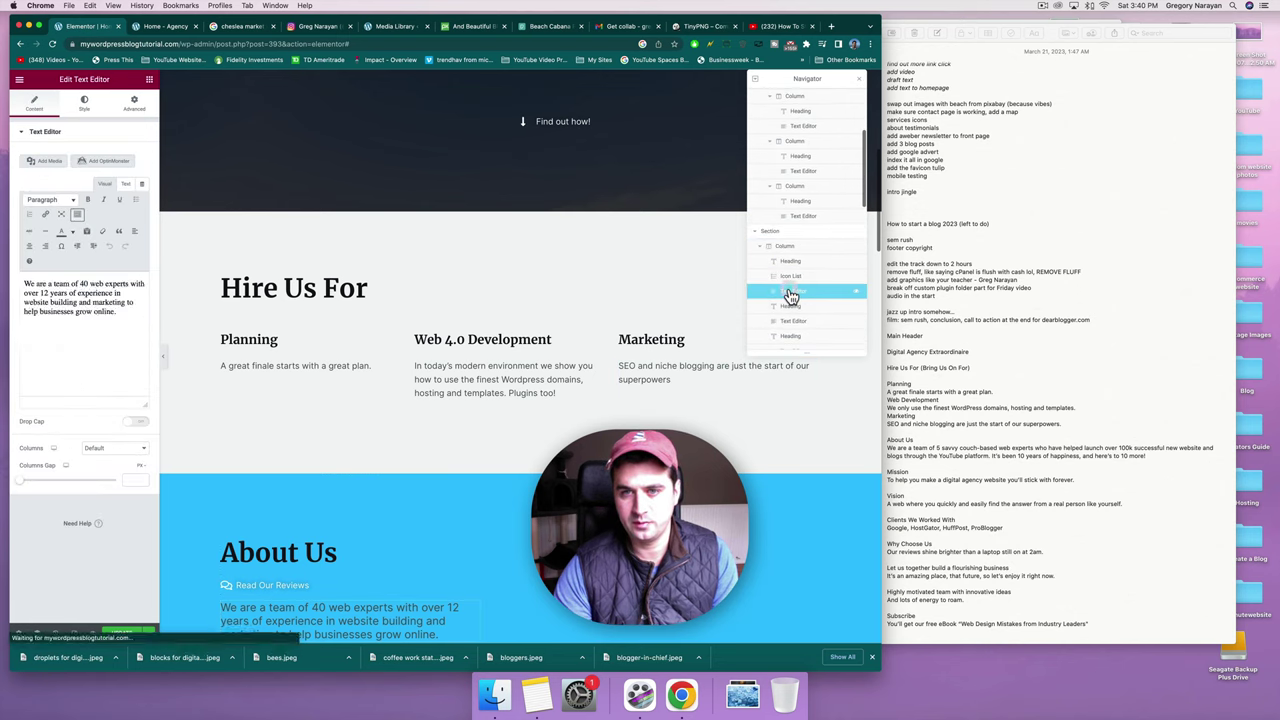
Replace the About Us paragraph with the notes' blurb about 5 savvy couch-based web experts.
drag(796, 314, 793, 302)
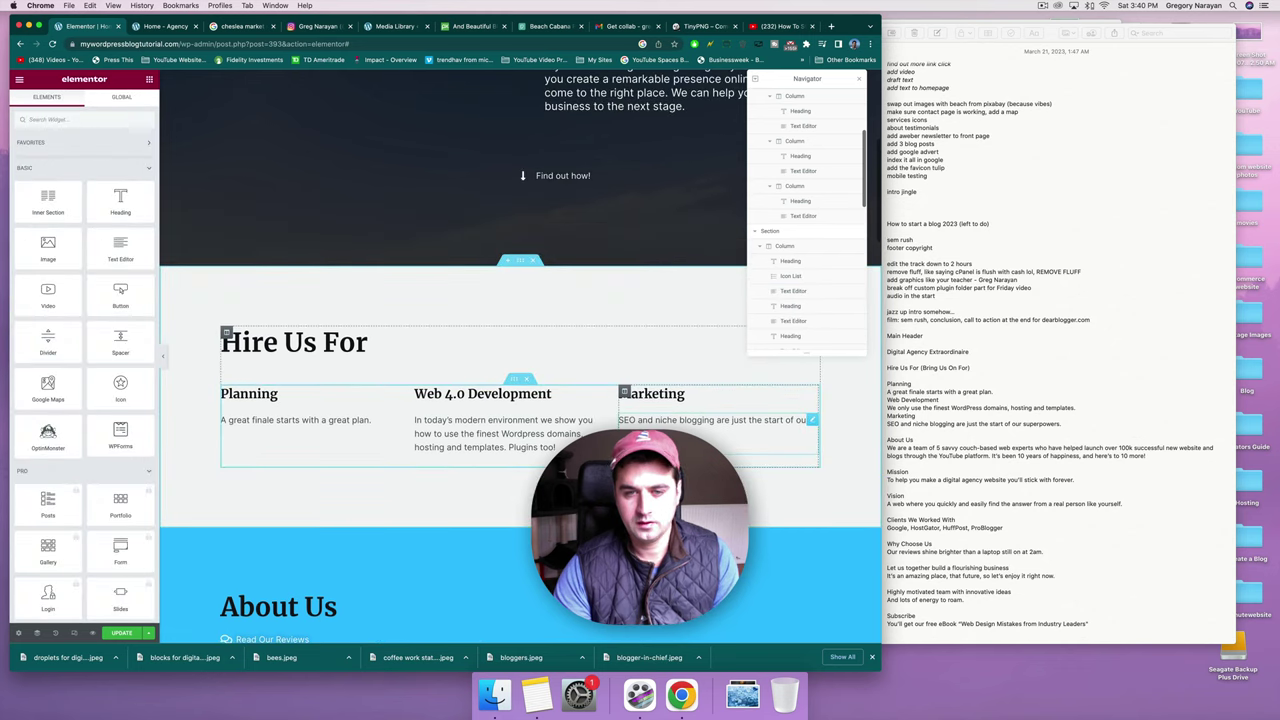
click(811, 420)
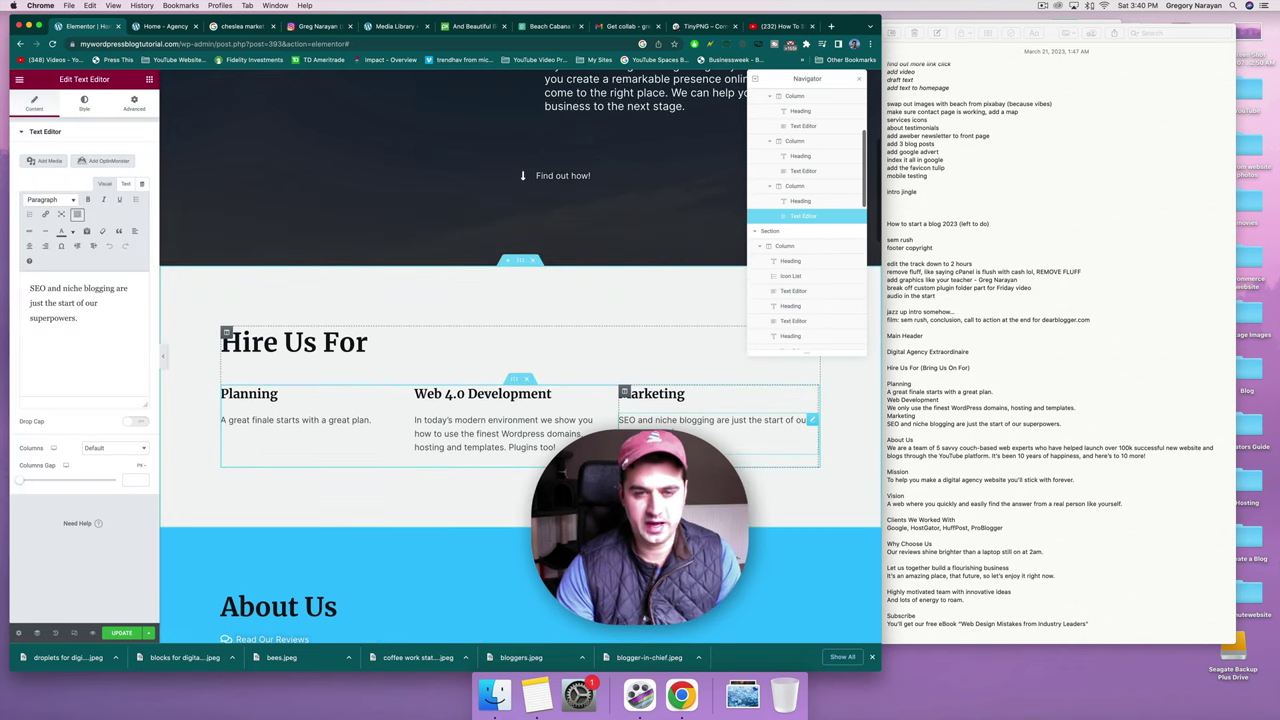
triple_click(890, 448)
key(cmd+c)
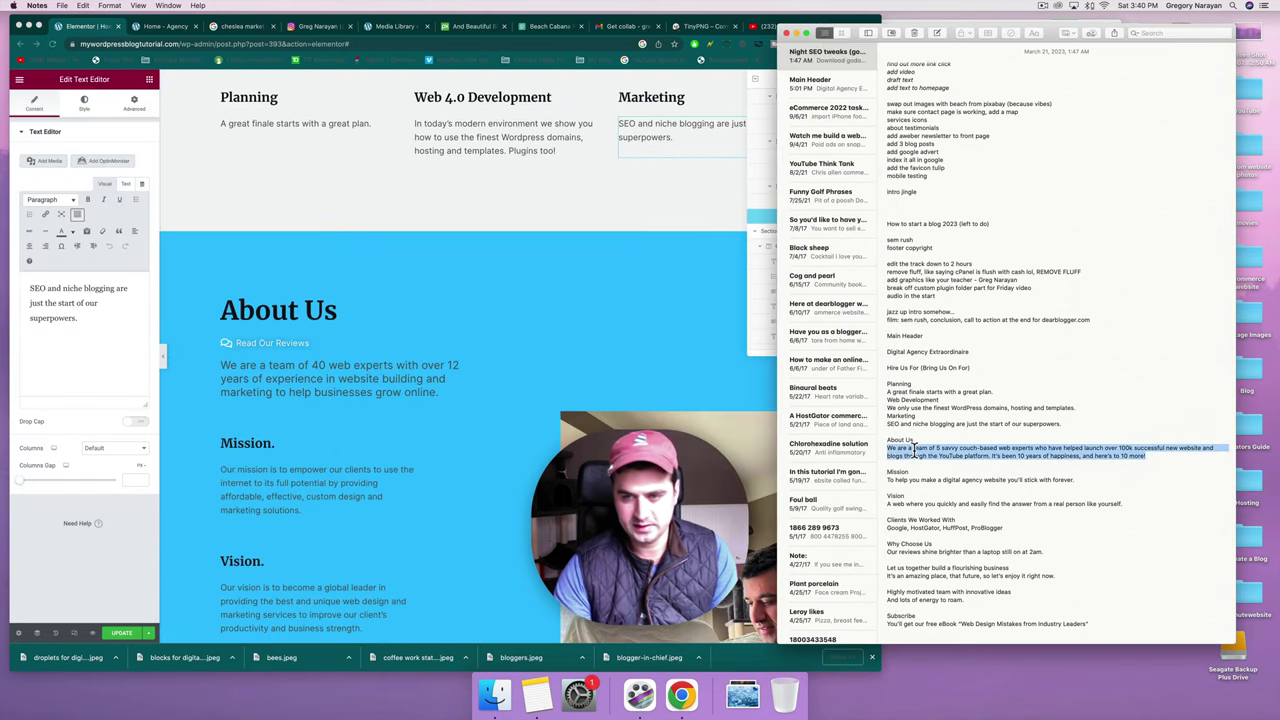
click(370, 383)
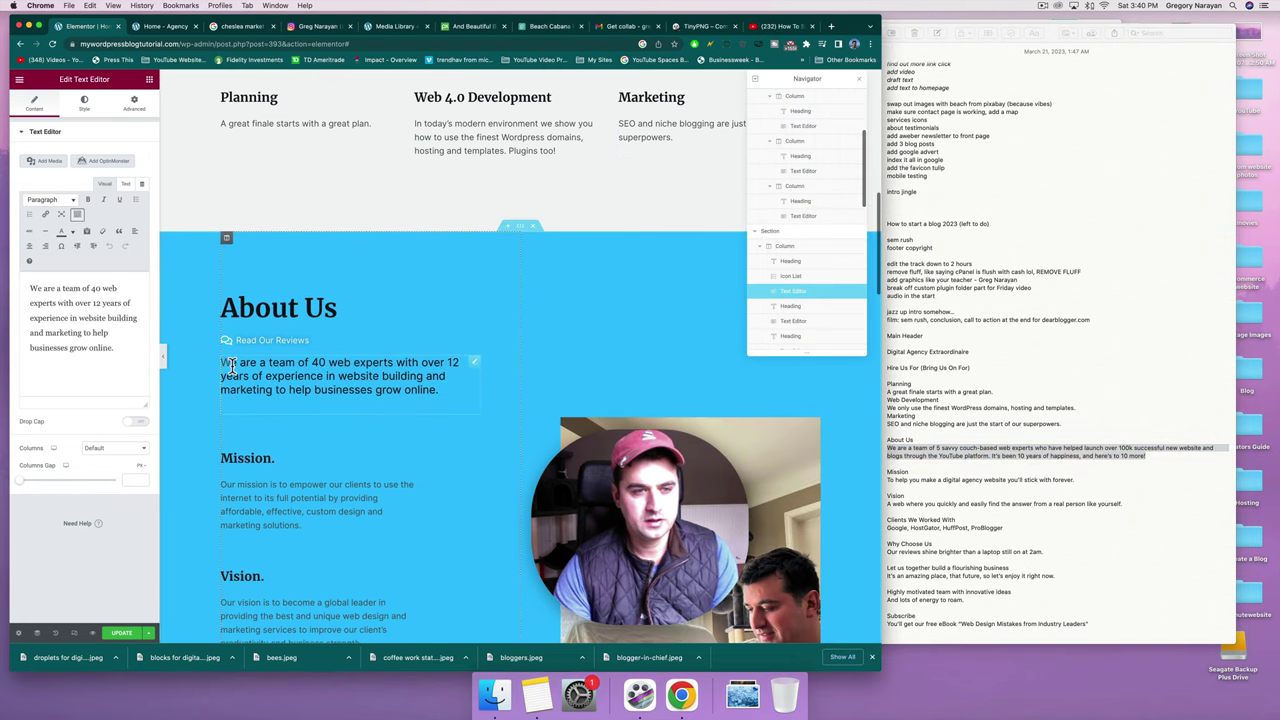
drag(231, 366, 438, 390)
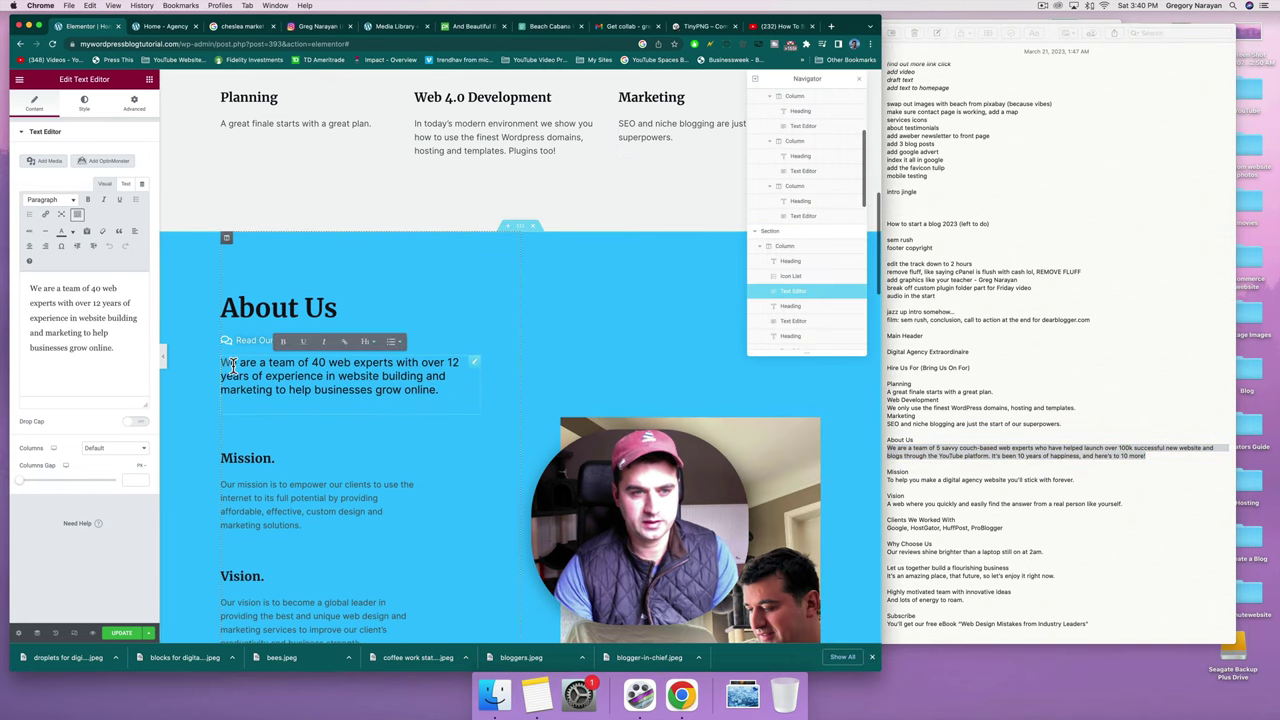
key(BackSpace)
click(100, 291)
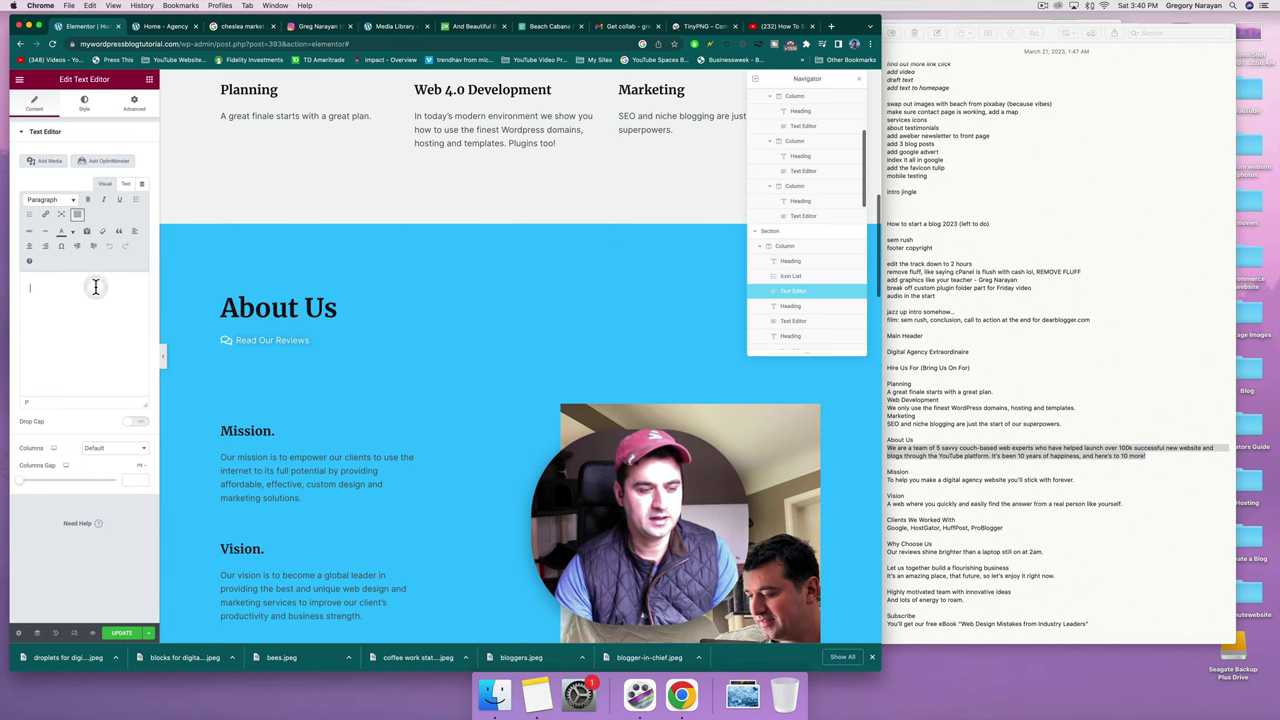
key(cmd+v)
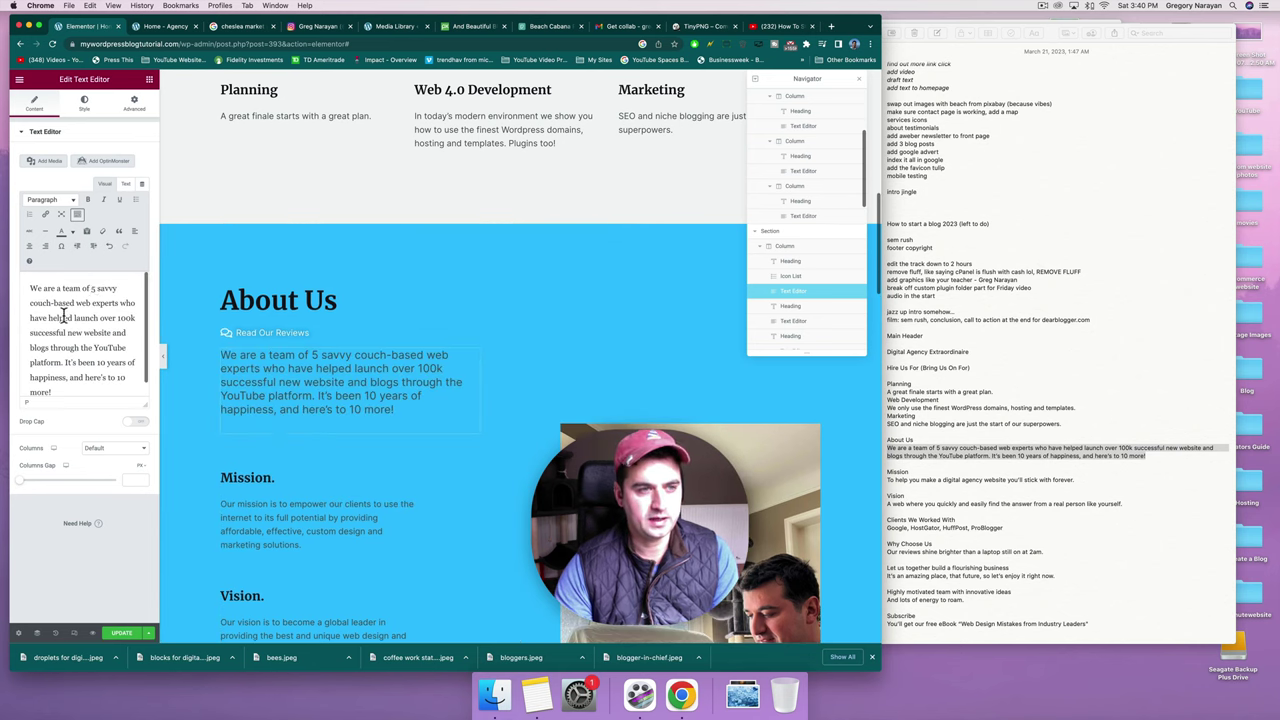
Re-paste the About Us paragraph as plain text in the Text (HTML) view and check it.
click(126, 184)
click(106, 185)
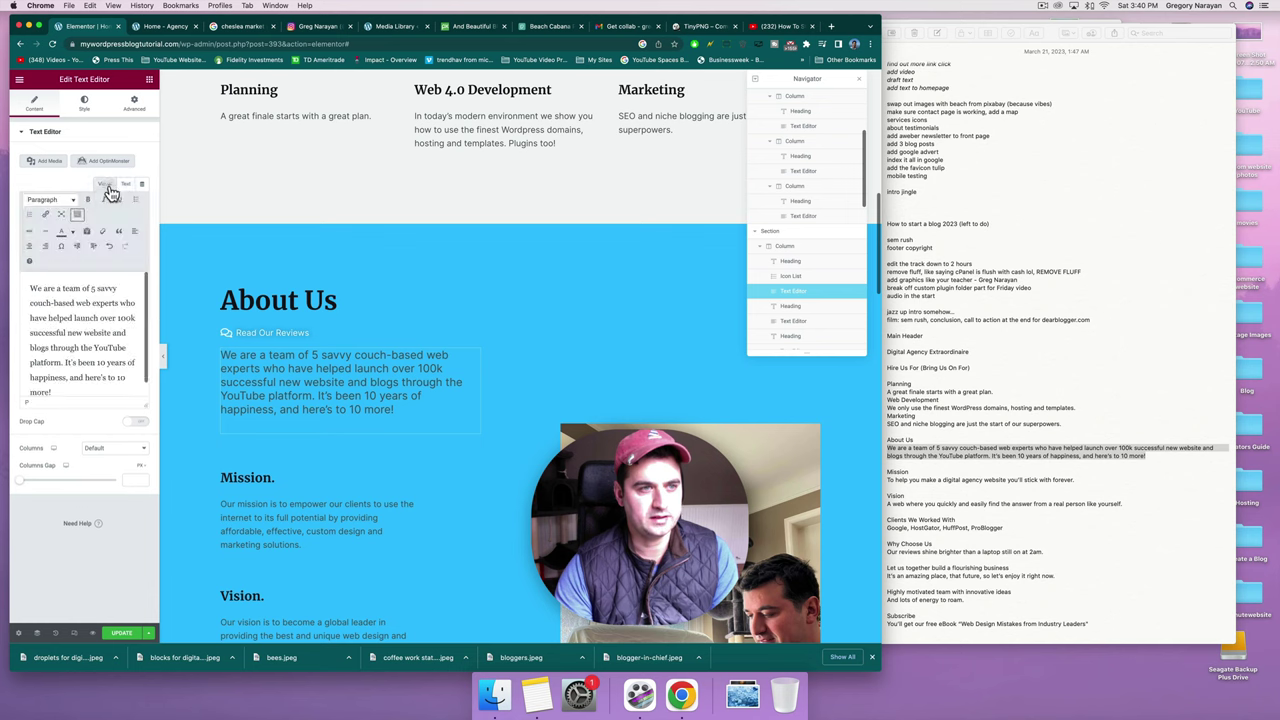
click(125, 185)
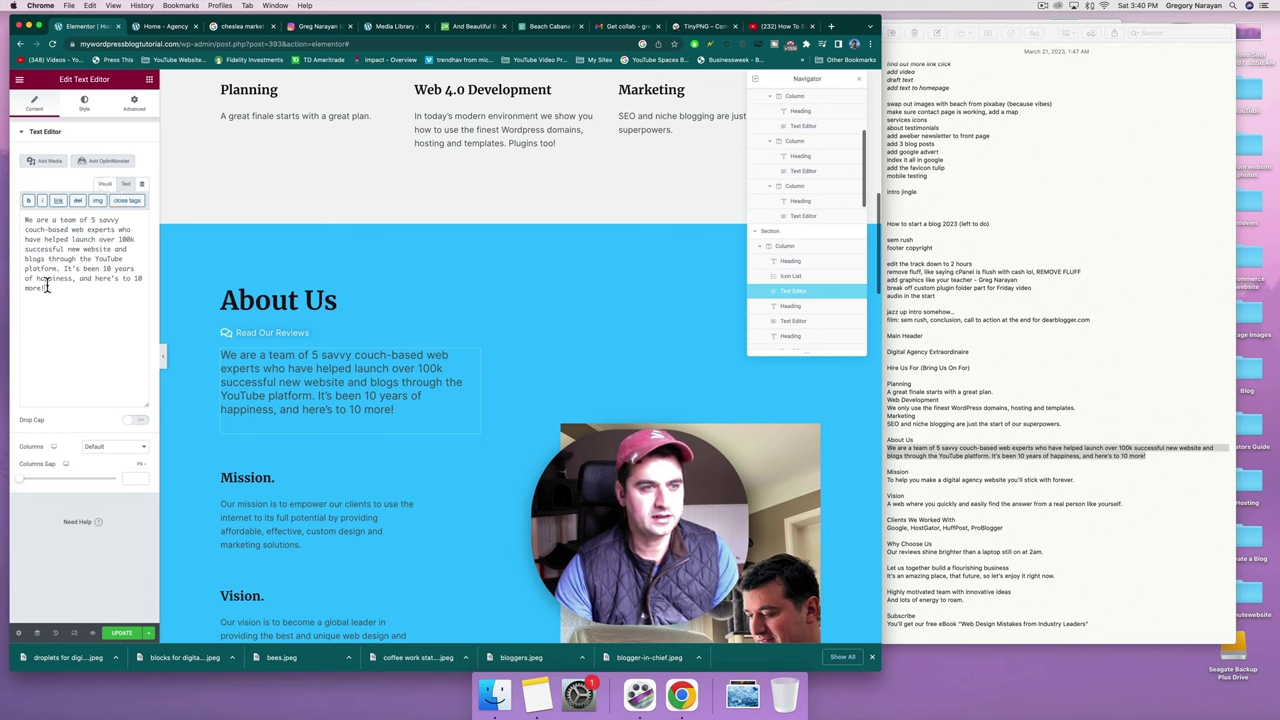
drag(46, 287, 2, 183)
key(super+v)
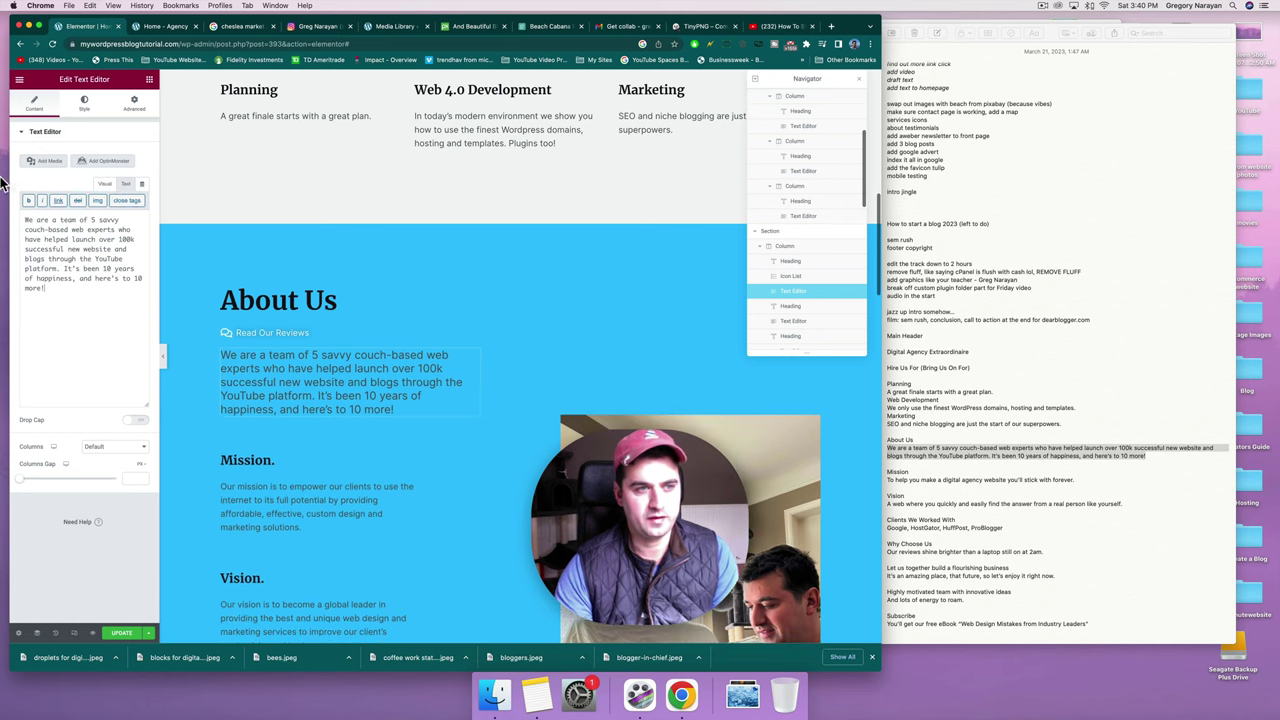
click(105, 185)
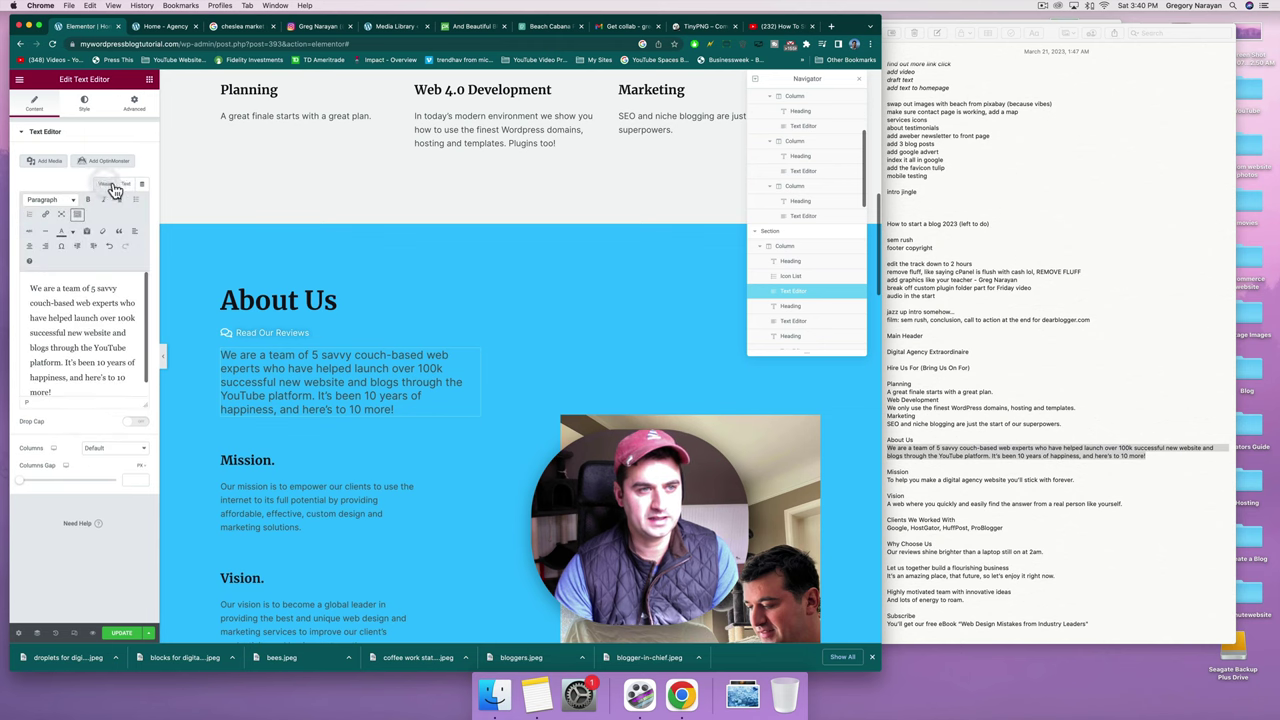
click(125, 185)
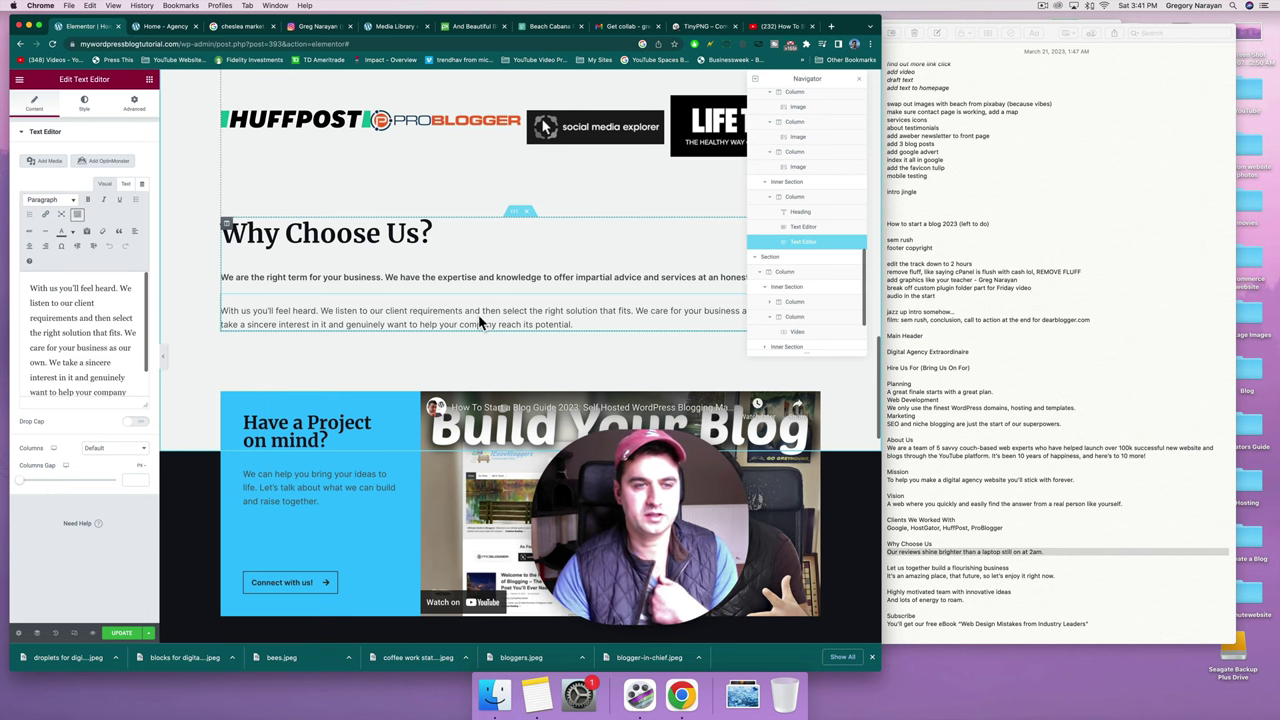
Dock the page-structure Navigator beside the preview.
click(436, 277)
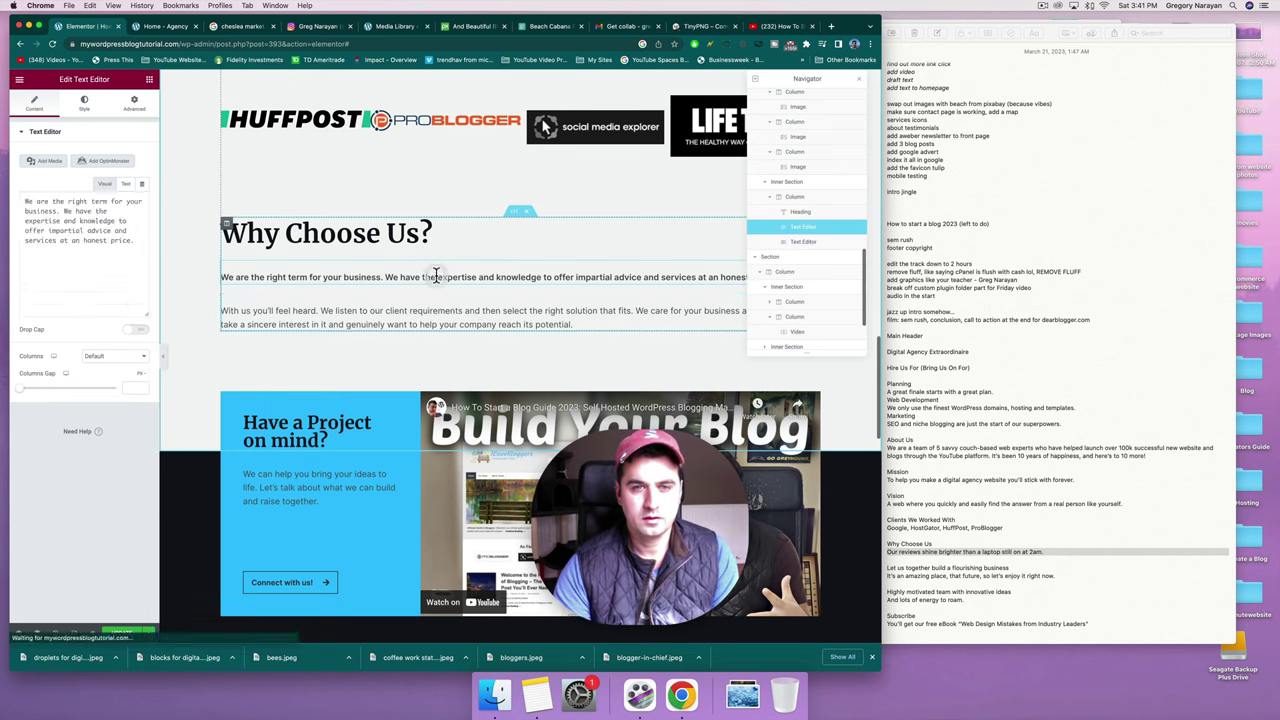
drag(795, 79, 872, 340)
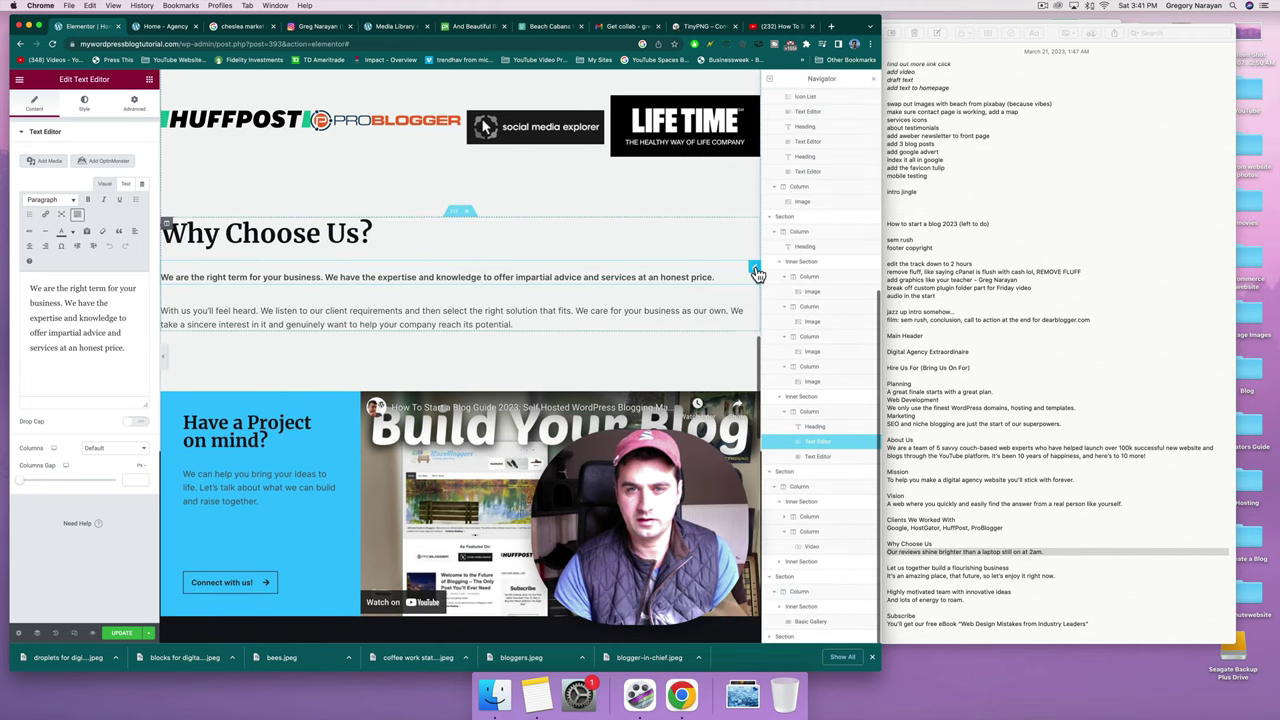
right_click(757, 273)
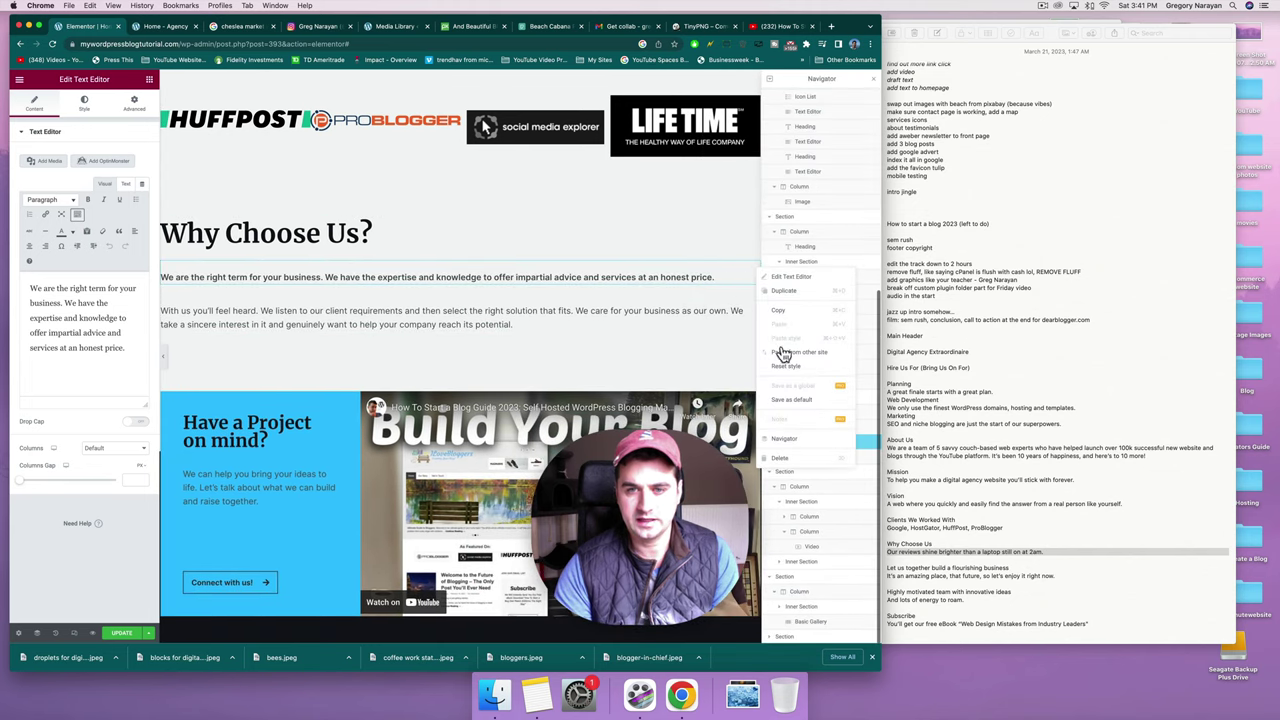
click(793, 447)
Paste 'It's an amazing place, that future, so let's enjoy it right now.' over the flourishing business paragraph.
scroll(550, 300, down, 5)
click(552, 308)
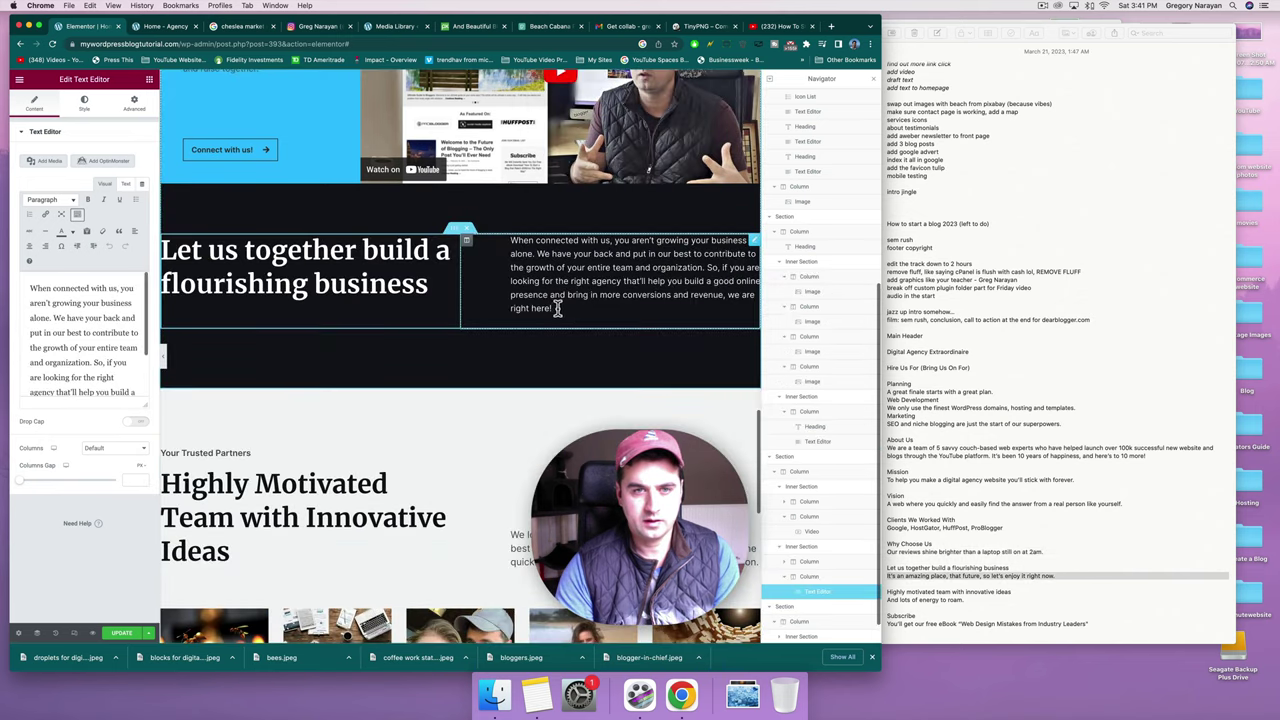
drag(552, 309, 510, 243)
text(It's an amazing place, that future, so let's enjoy it right now.)
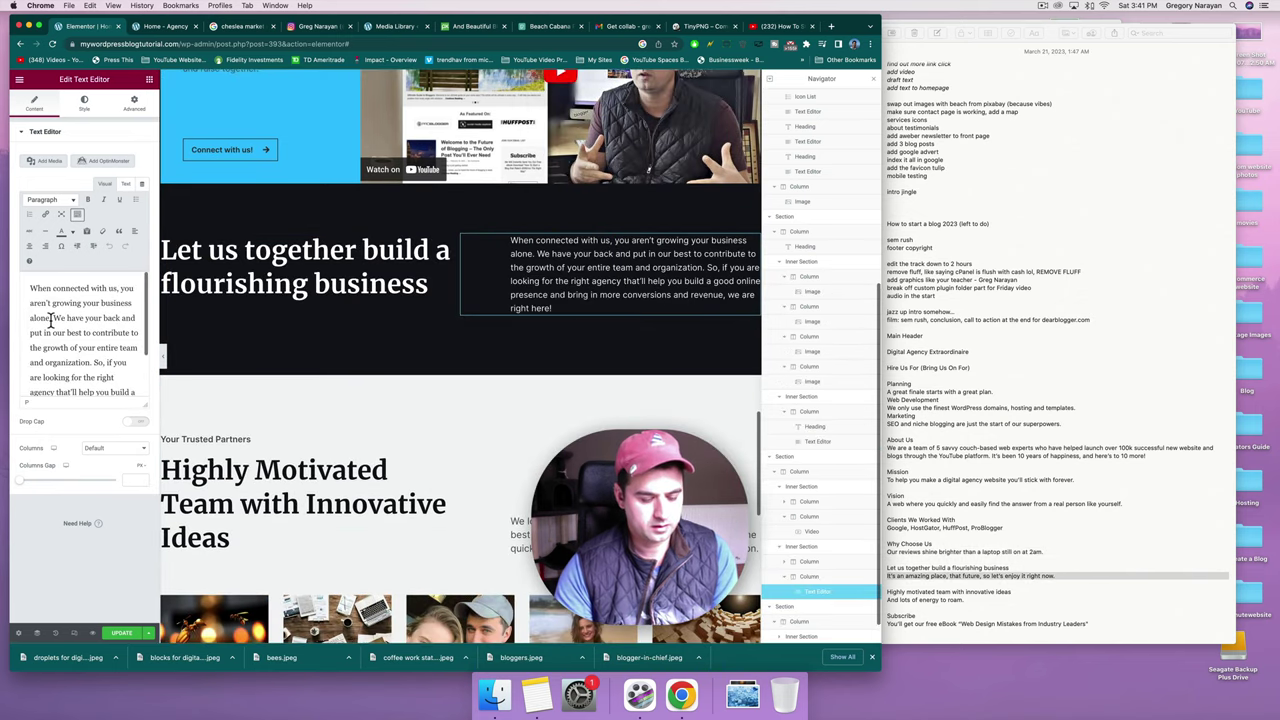
double_click(93, 318)
key(BackSpace)
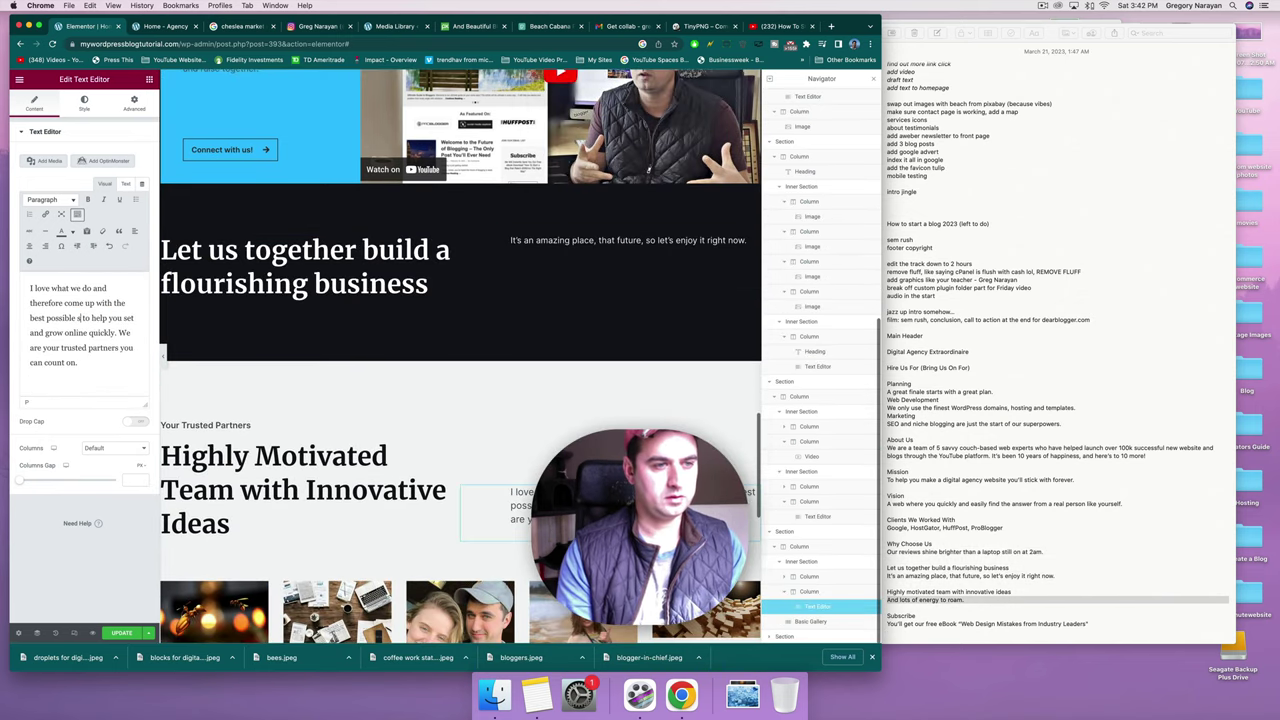
Restore 'solutions' and end the paragraph with 'build a digital website… so go for it and I'll always be here to help.'.
key(super+z)
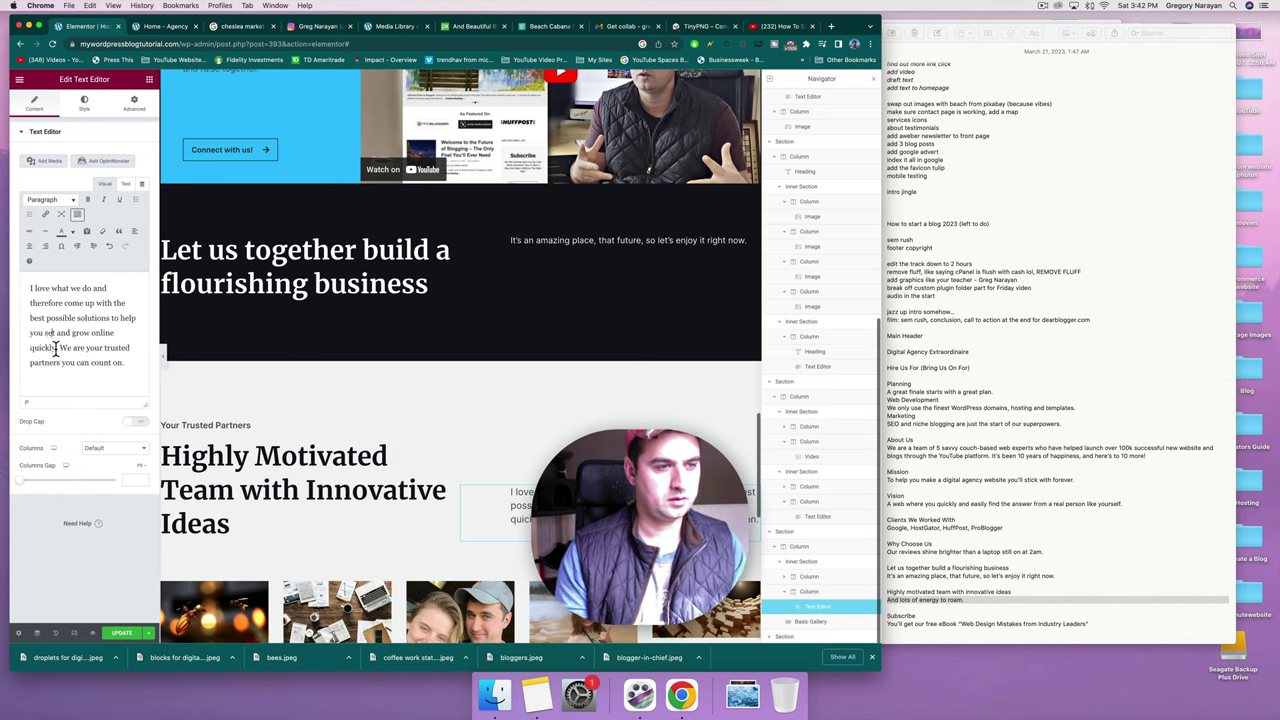
drag(56, 347, 44, 332)
text(build a d)
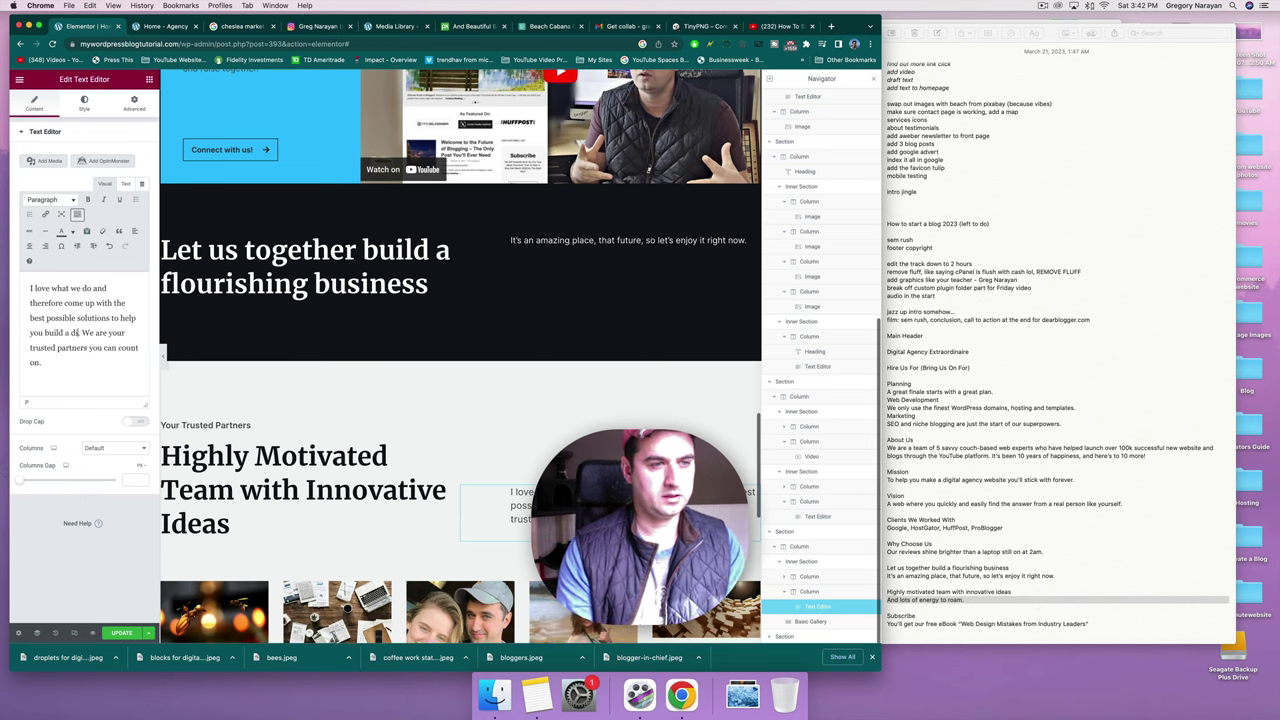
text(igital agency)
text(website)
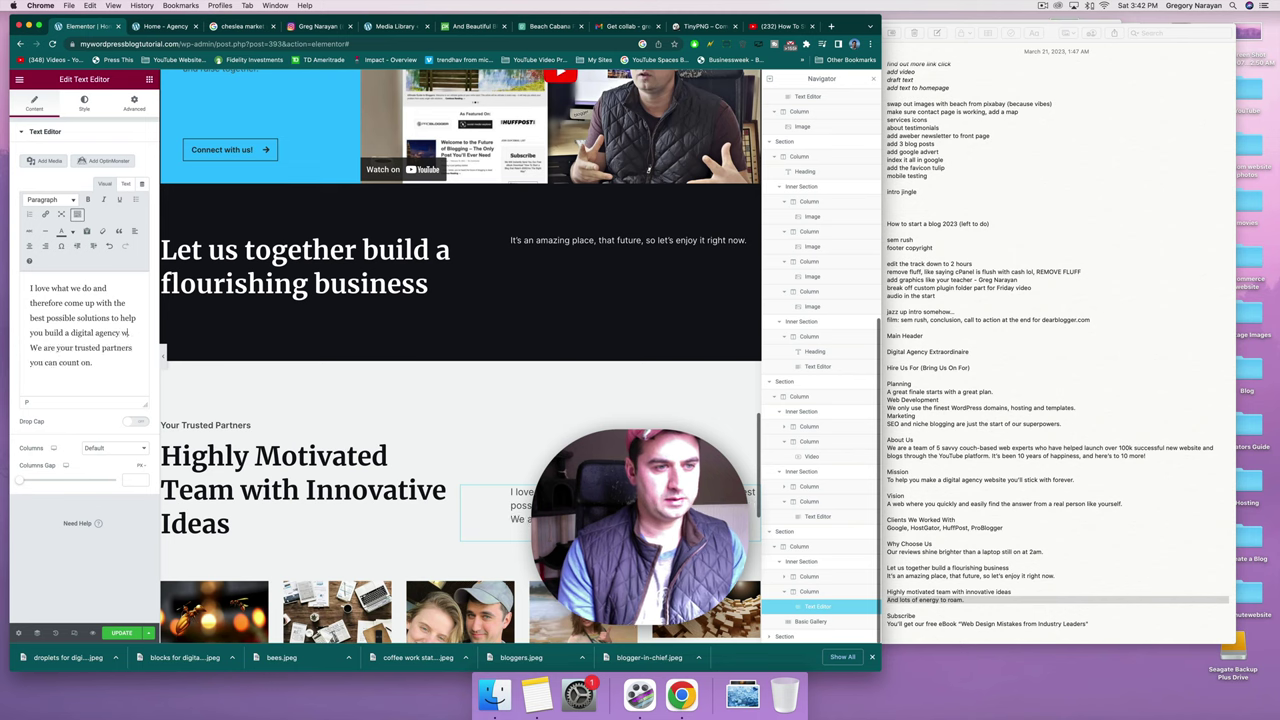
text( or any)
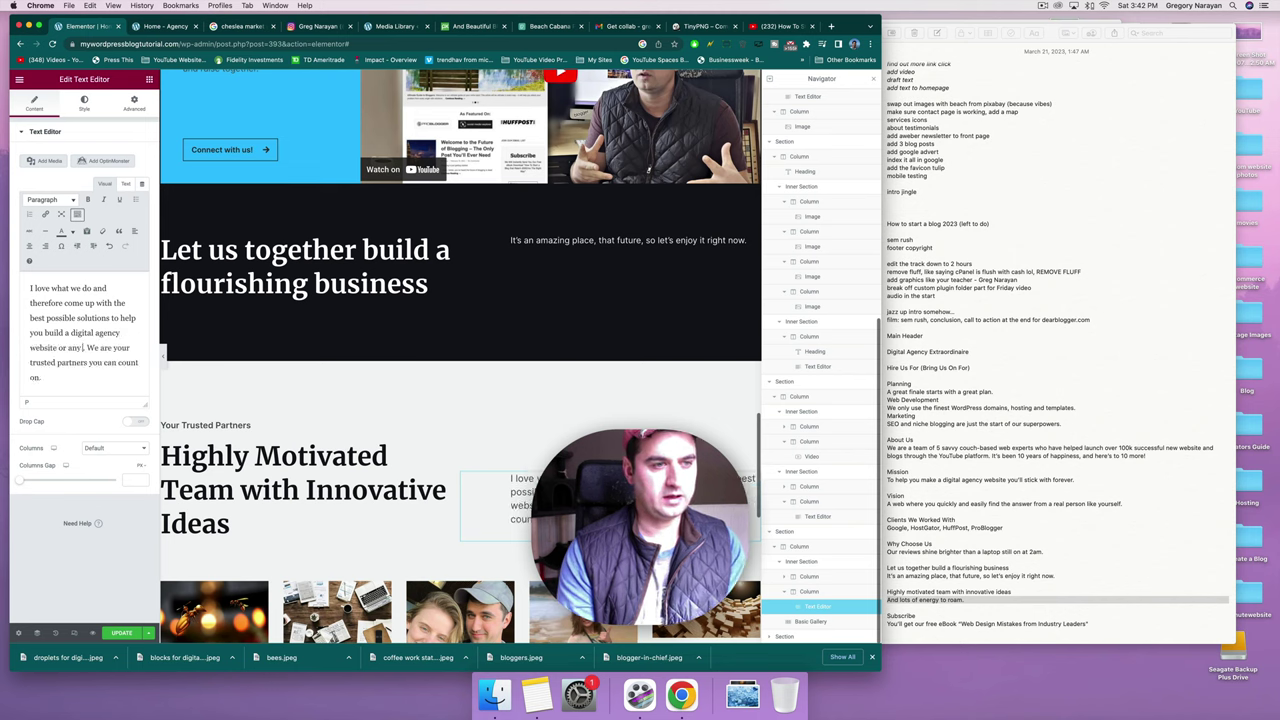
text( website you can d)
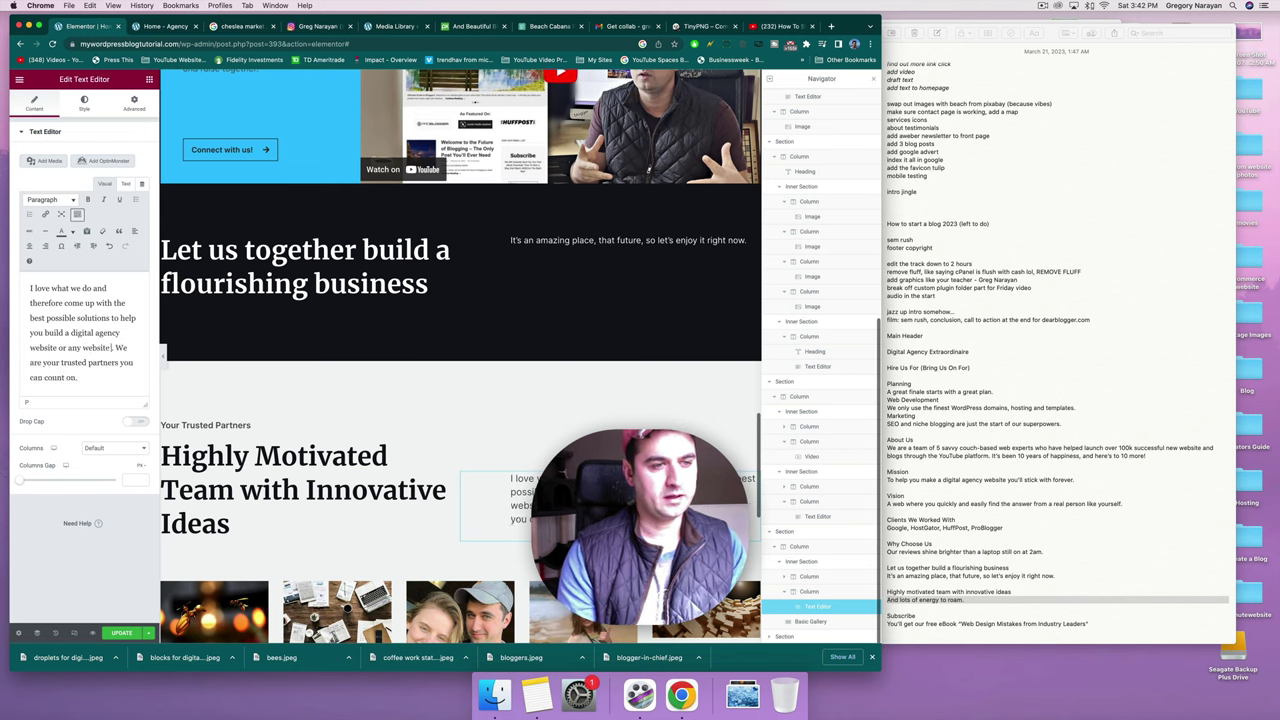
key(shift+super+Down)
text(ream of. It's sec)
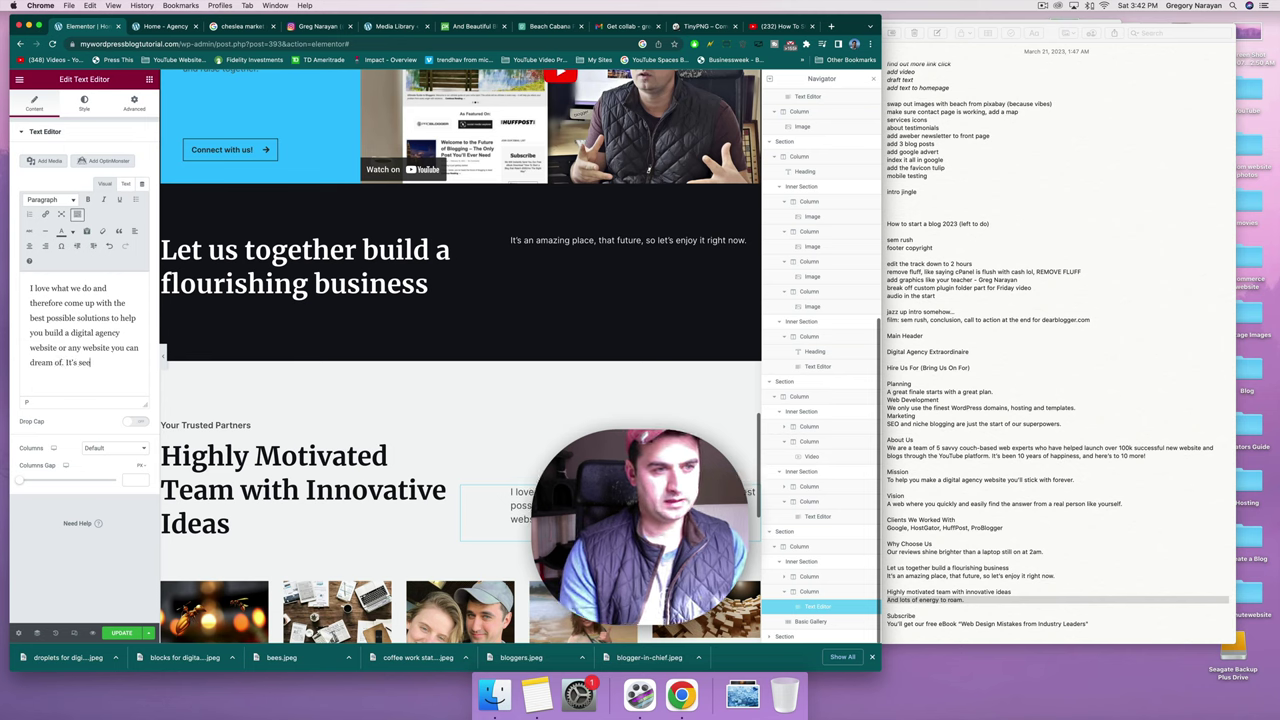
text(ing what you)
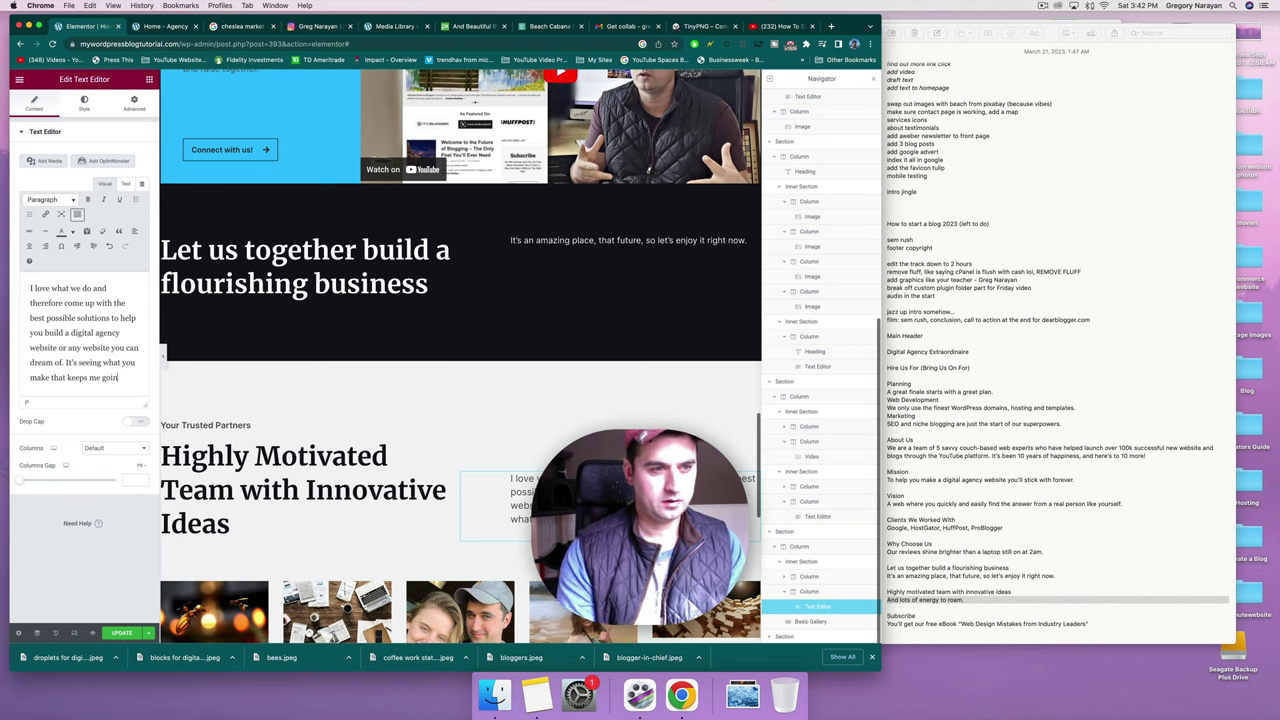
text(ound here,)
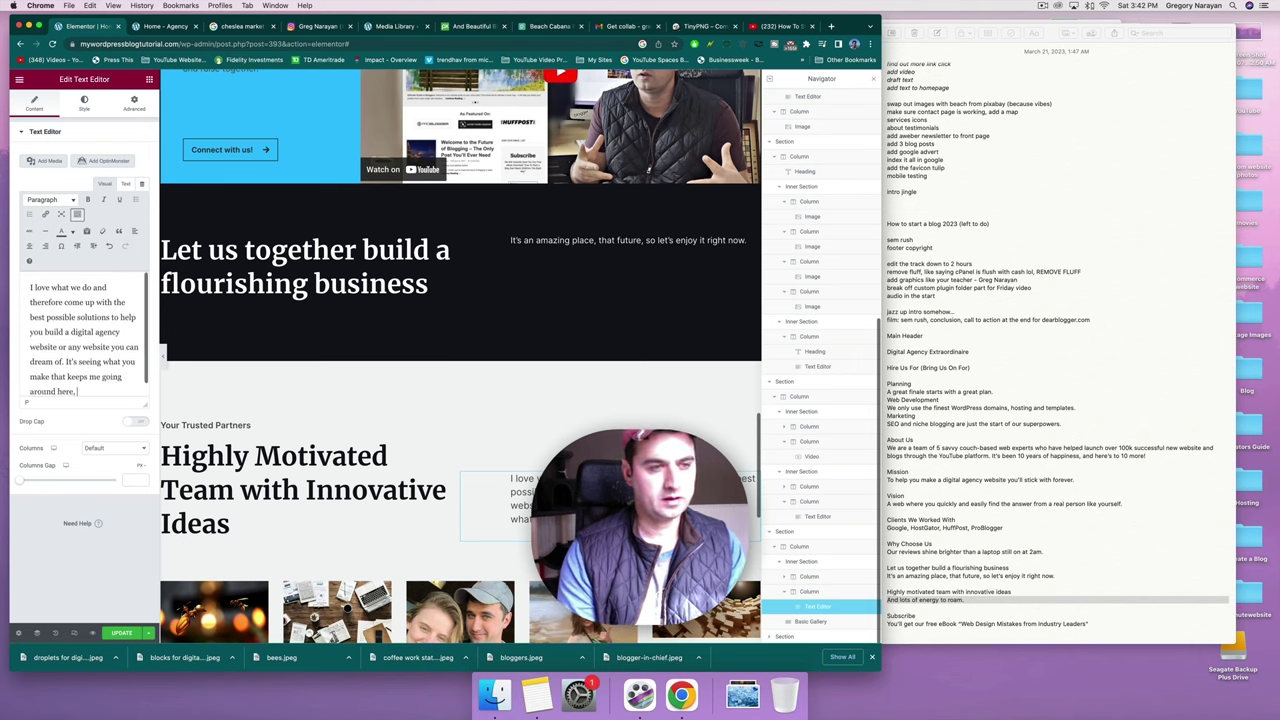
text( so go for it an)
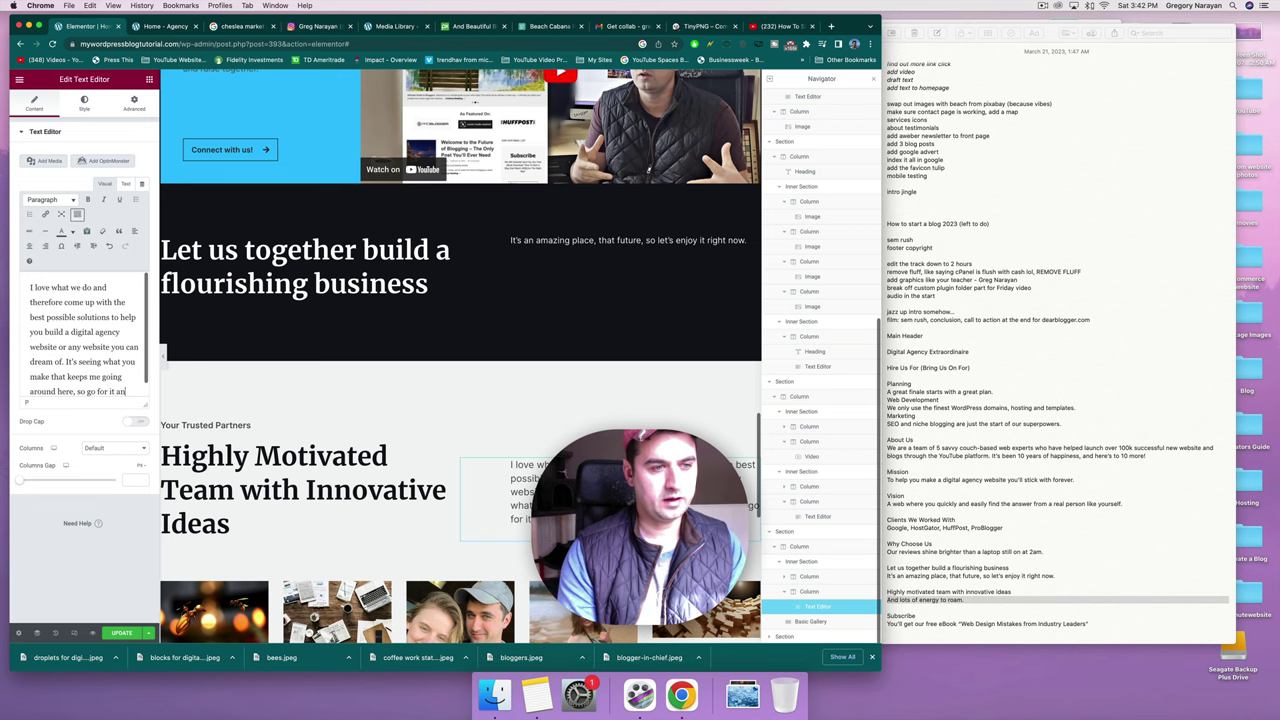
text(d I'll)
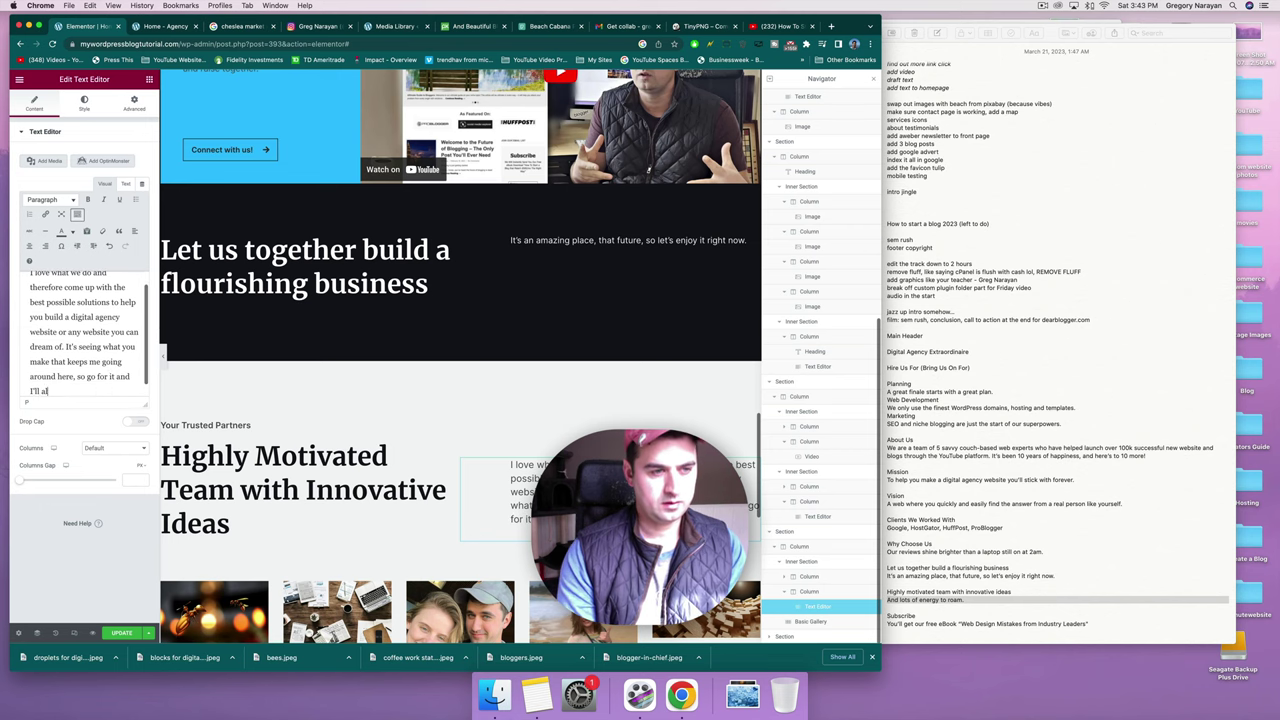
text( always be here to help.)
scroll(484, 479, down, 10)
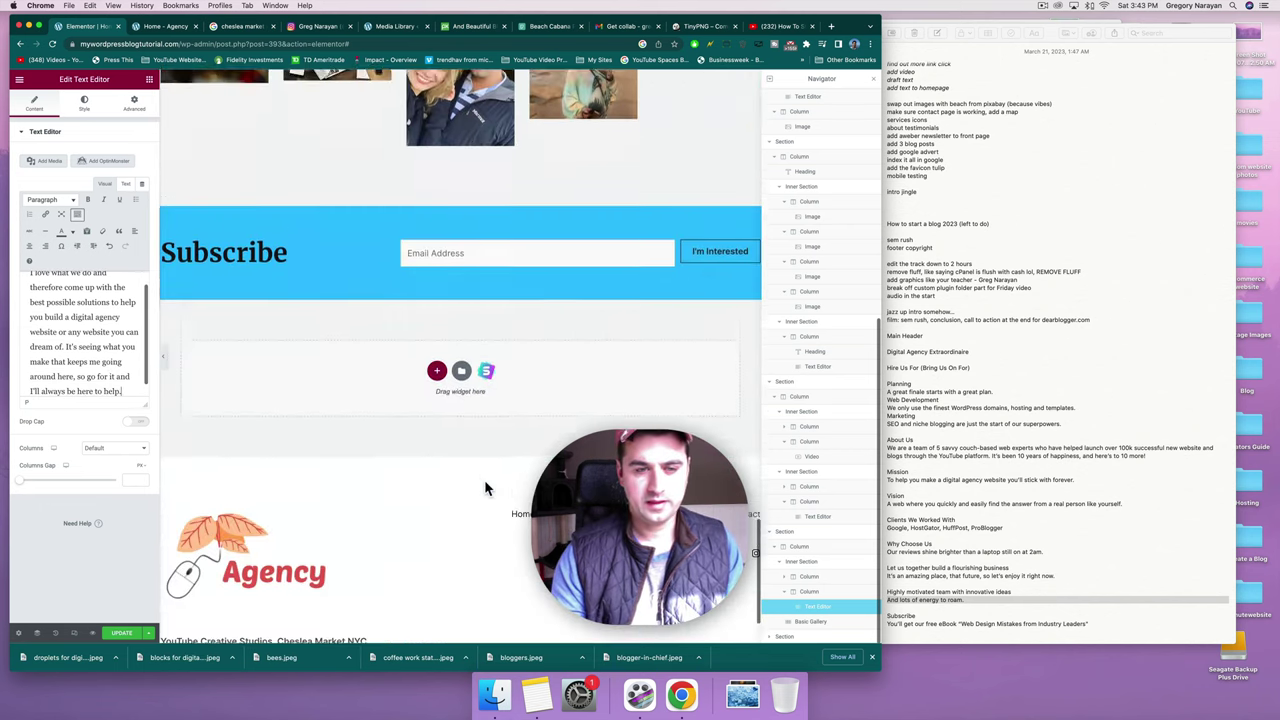
Start the hero intro with 'We started helping people create a website in 2011 and haven't looked back since.' and save.
scroll(484, 479, up, 15)
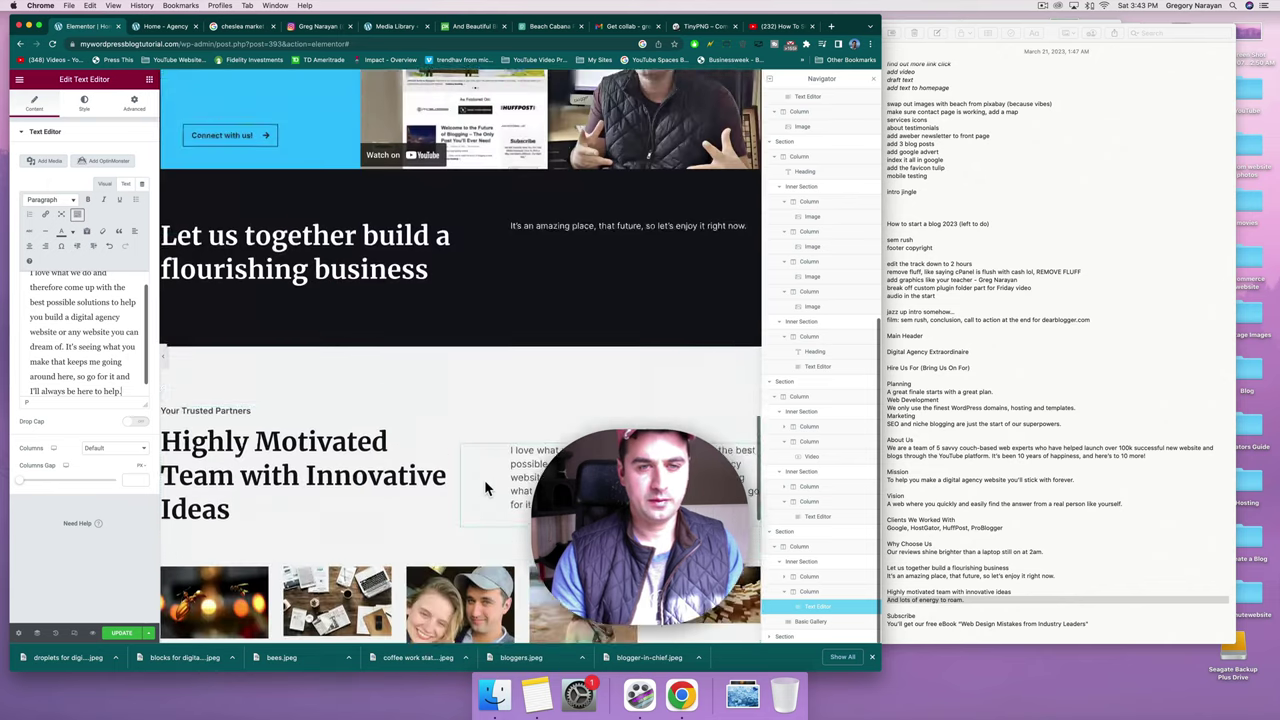
scroll(485, 487, up, 8)
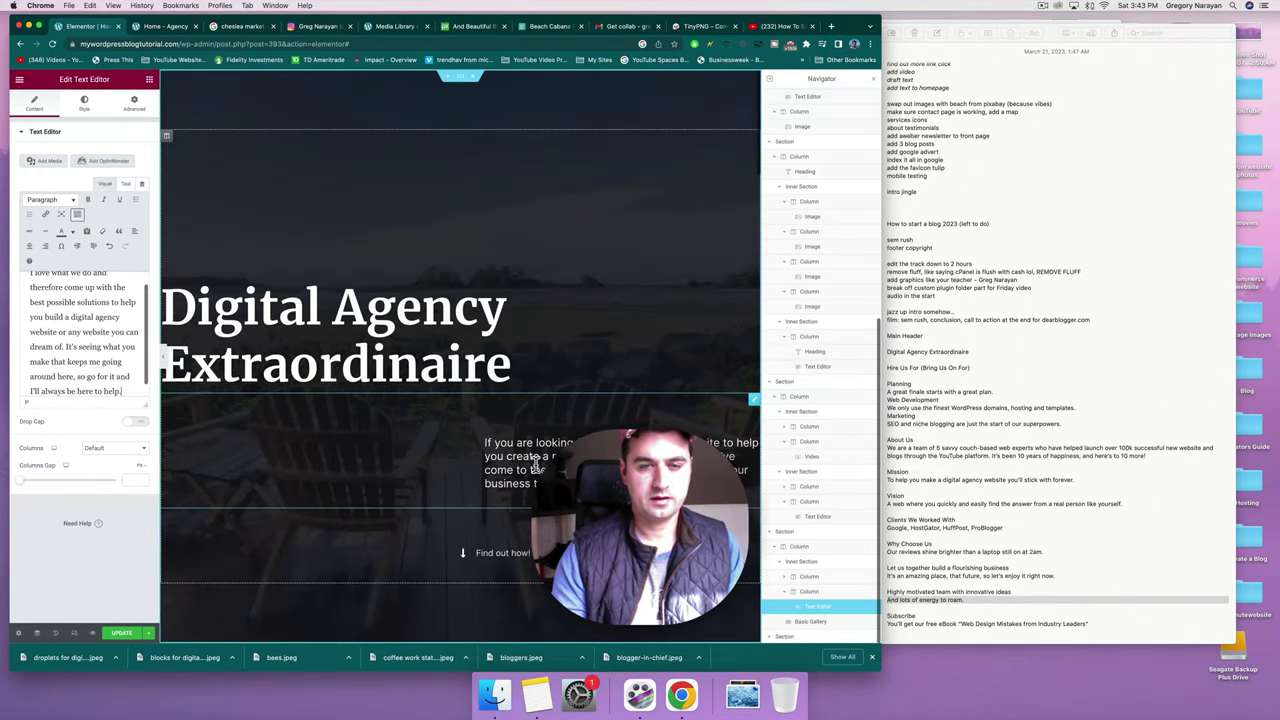
click(535, 460)
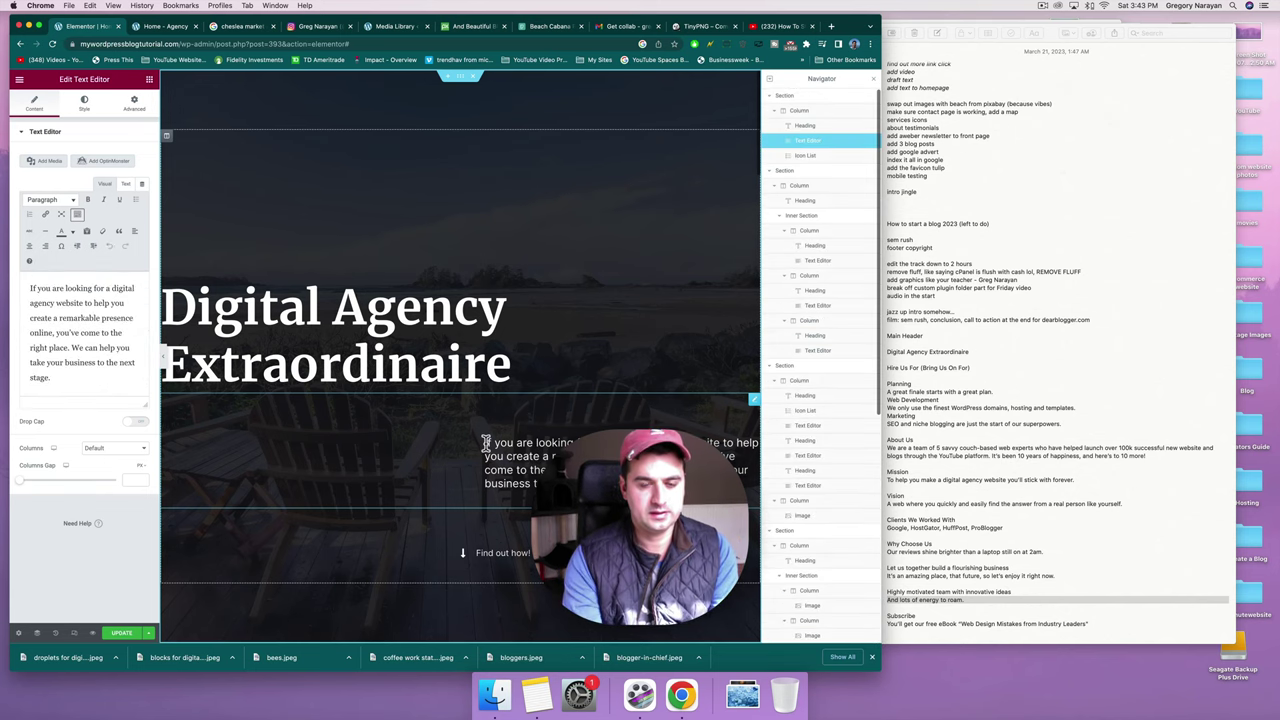
click(485, 442)
text(We started helping peo)
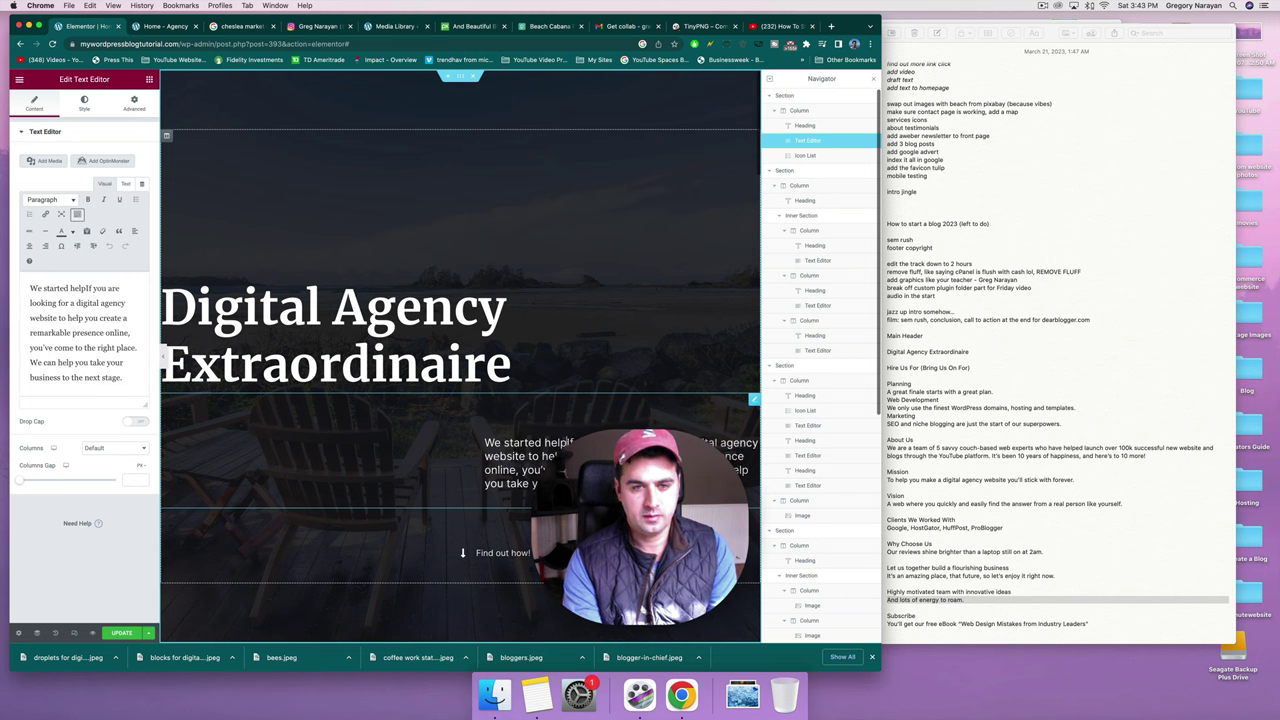
text(ple create a we)
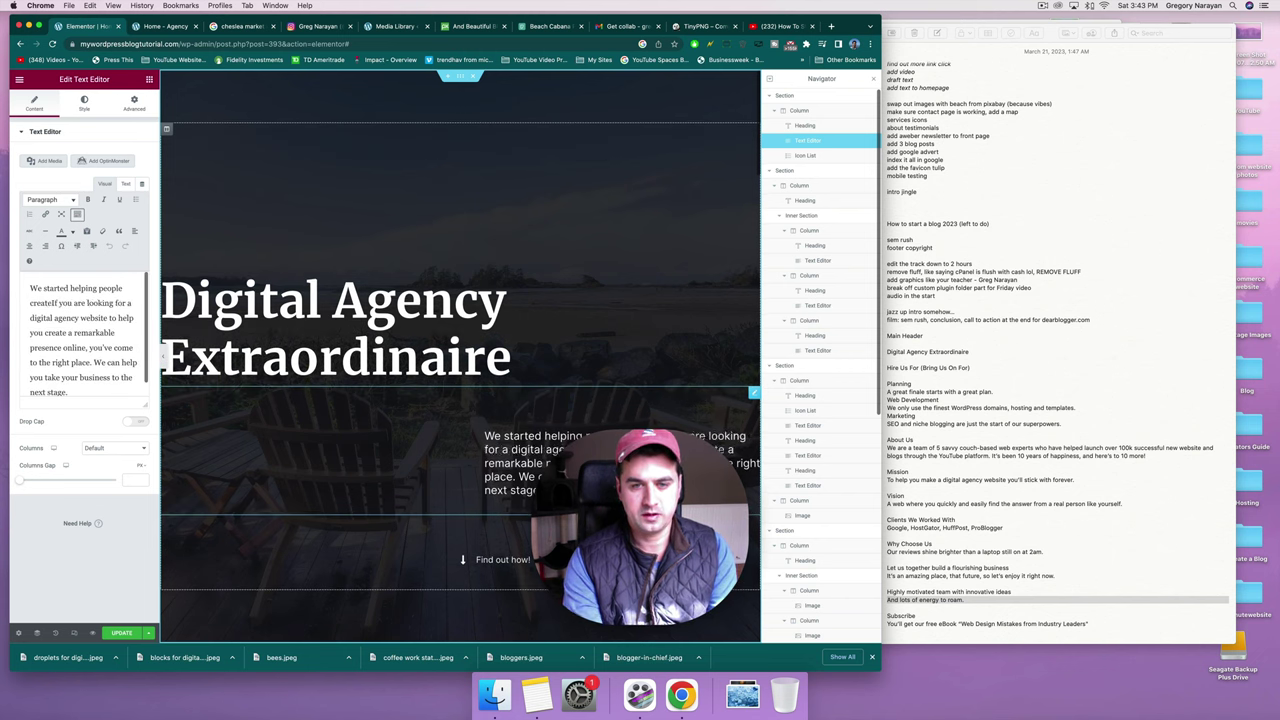
text(bsite)
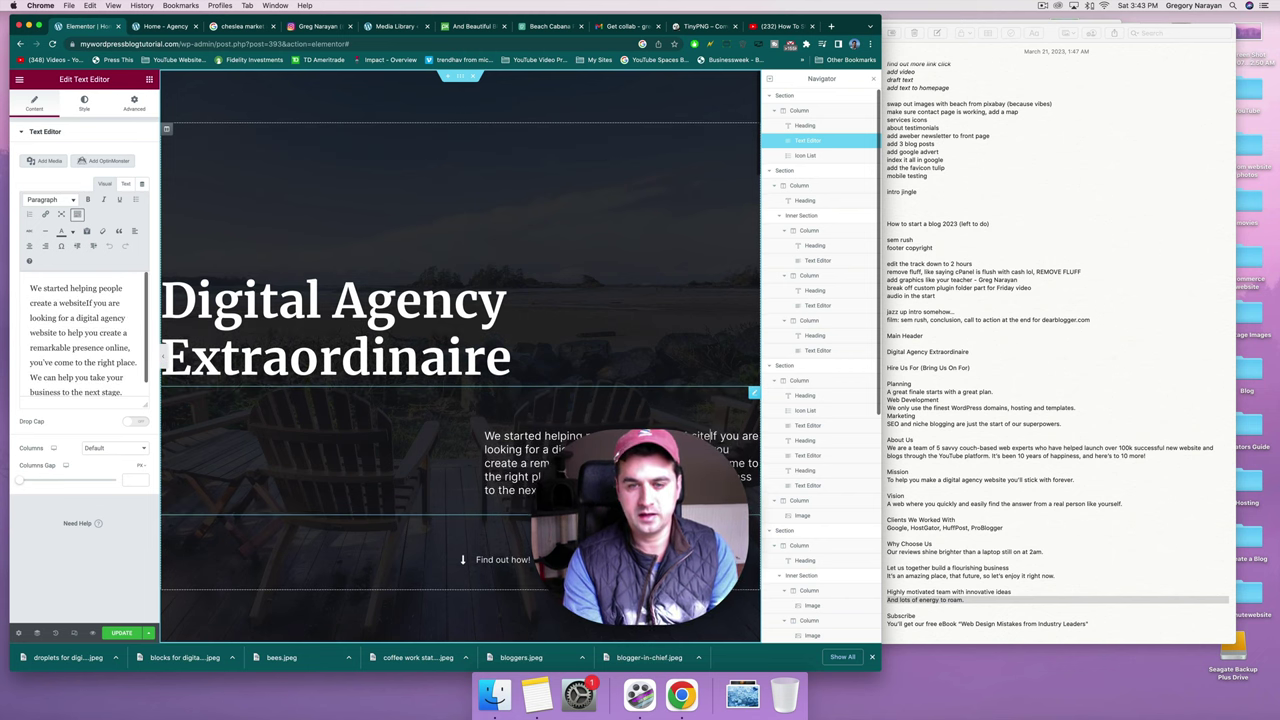
text(in 2011 and haven't looked back since.)
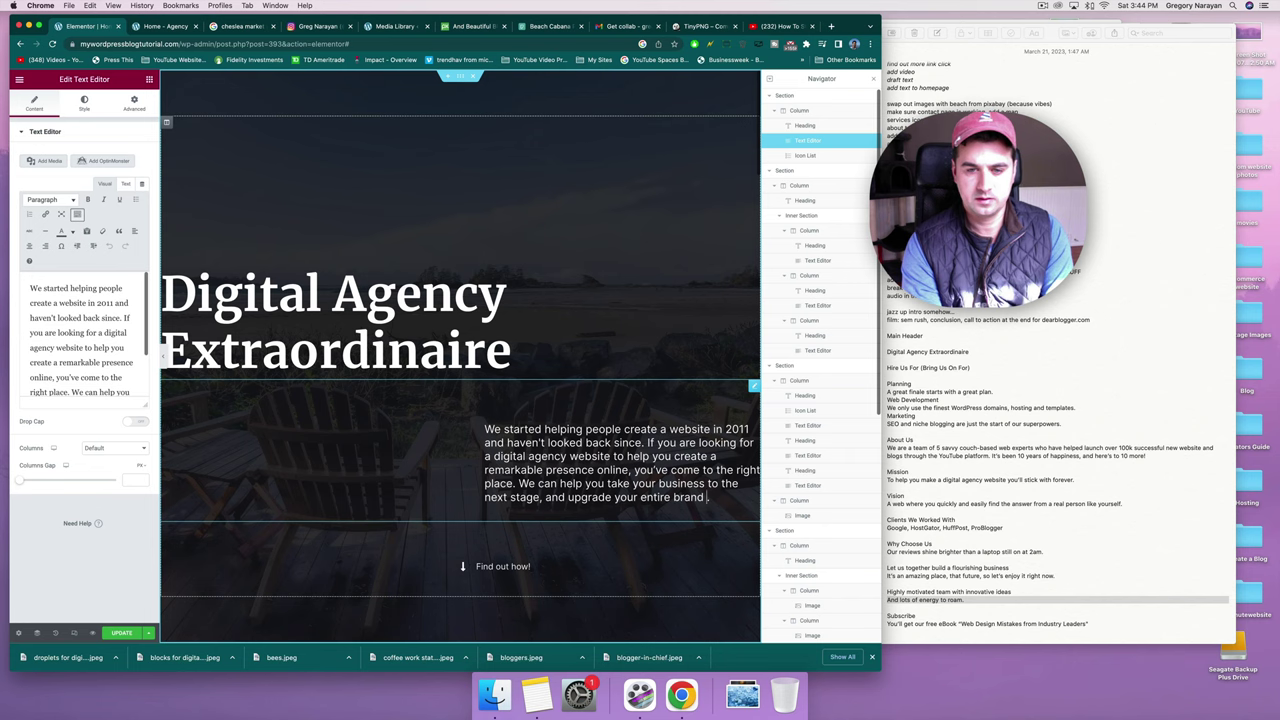
click(117, 633)
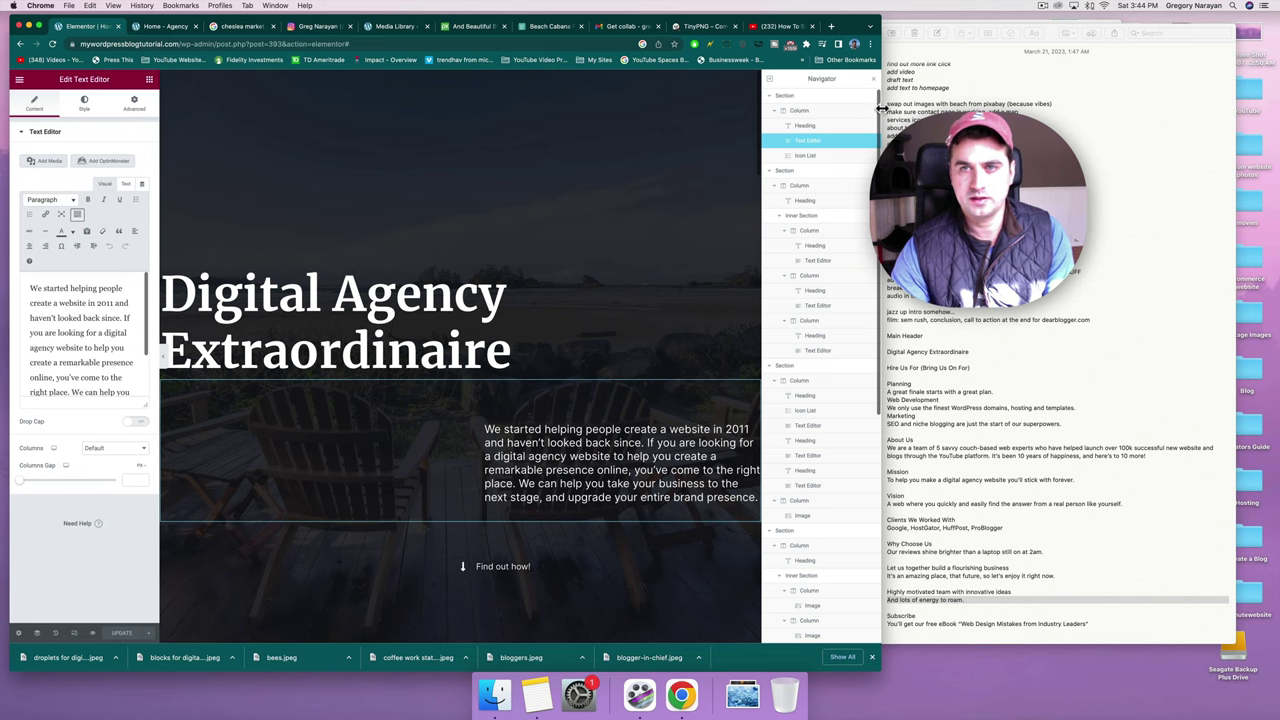
Widen the Chrome window to fill the screen and save the homepage edits with Update.
drag(880, 108, 1268, 179)
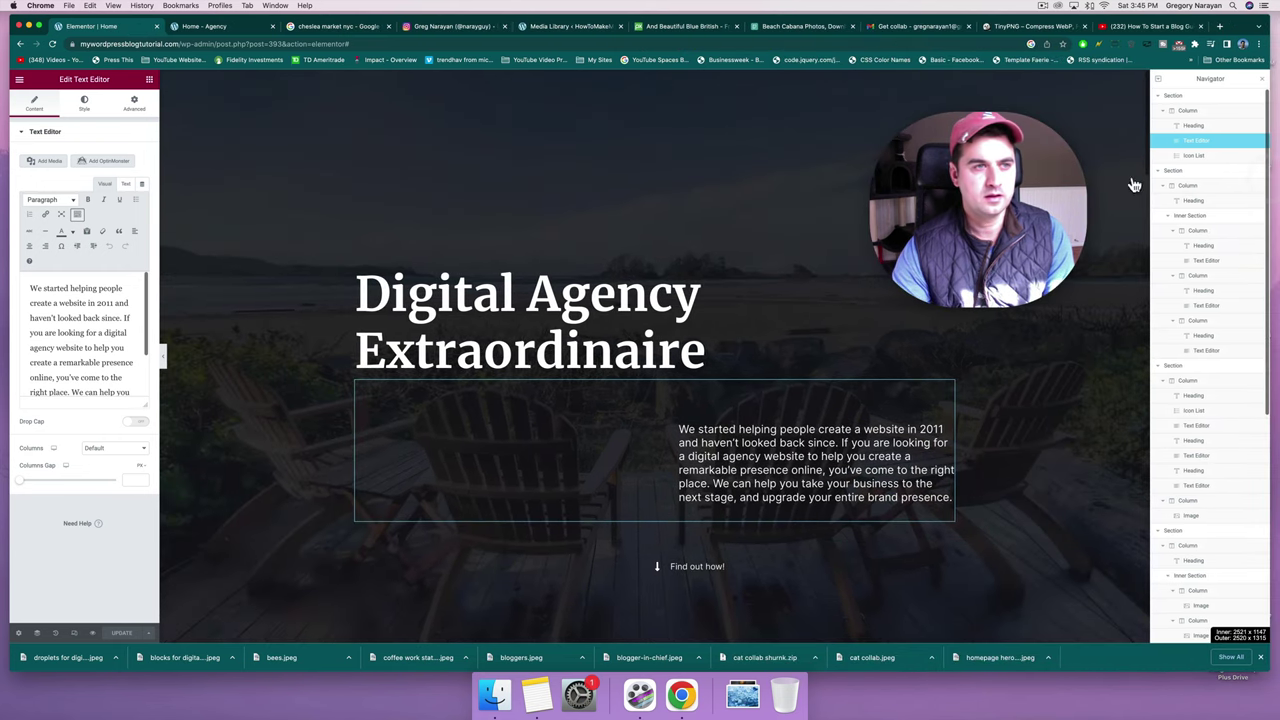
click(18, 82)
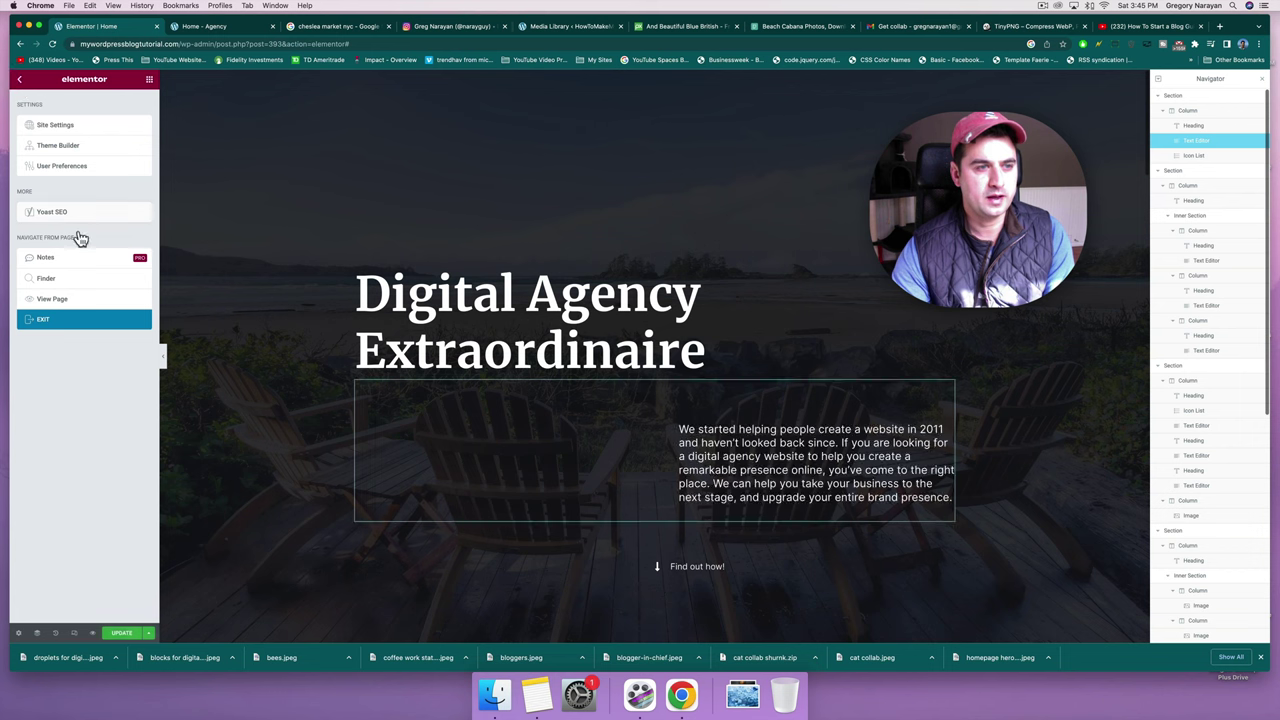
click(133, 636)
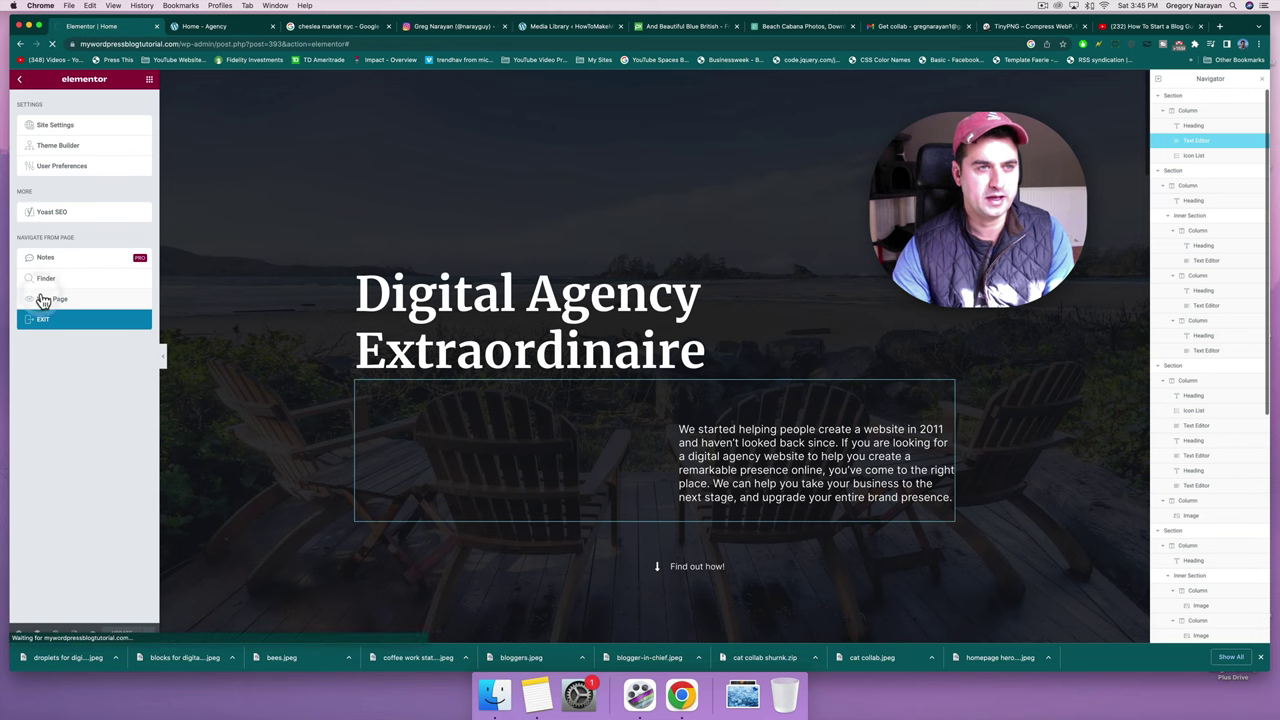
View the live homepage and scroll through the updated hero, client logos and video sections.
click(41, 298)
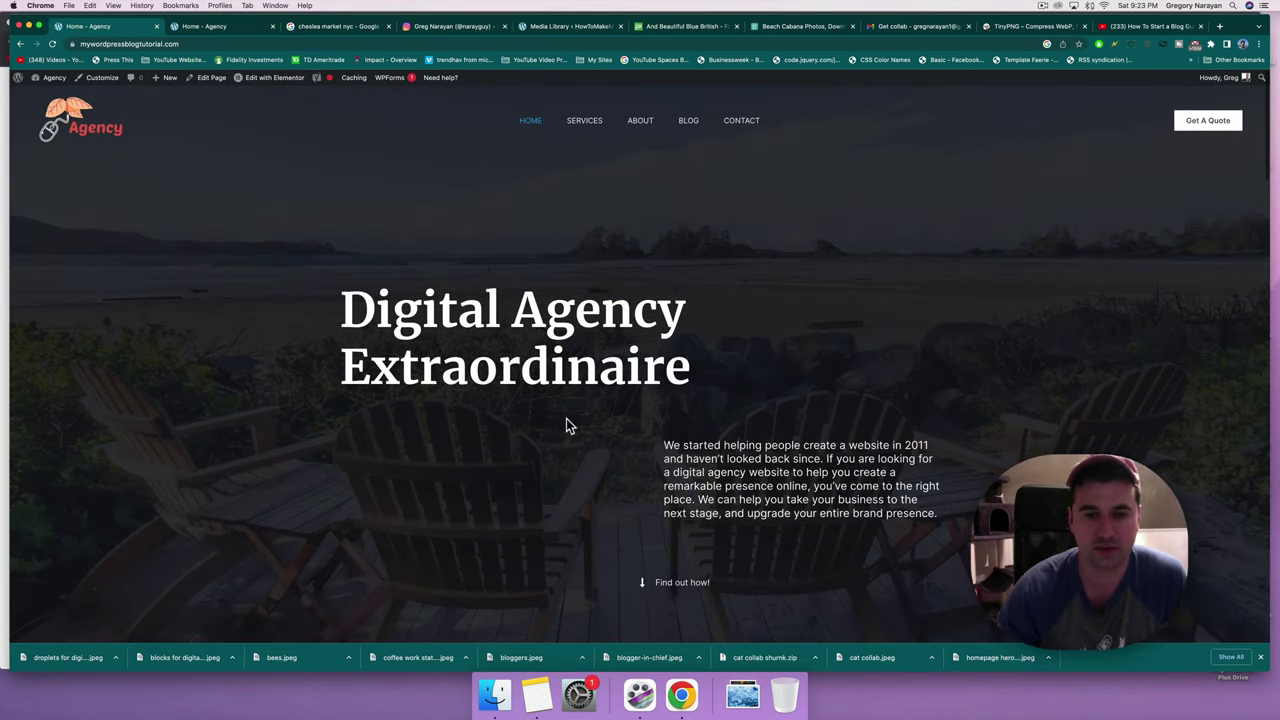
scroll(566, 418, down, 20)
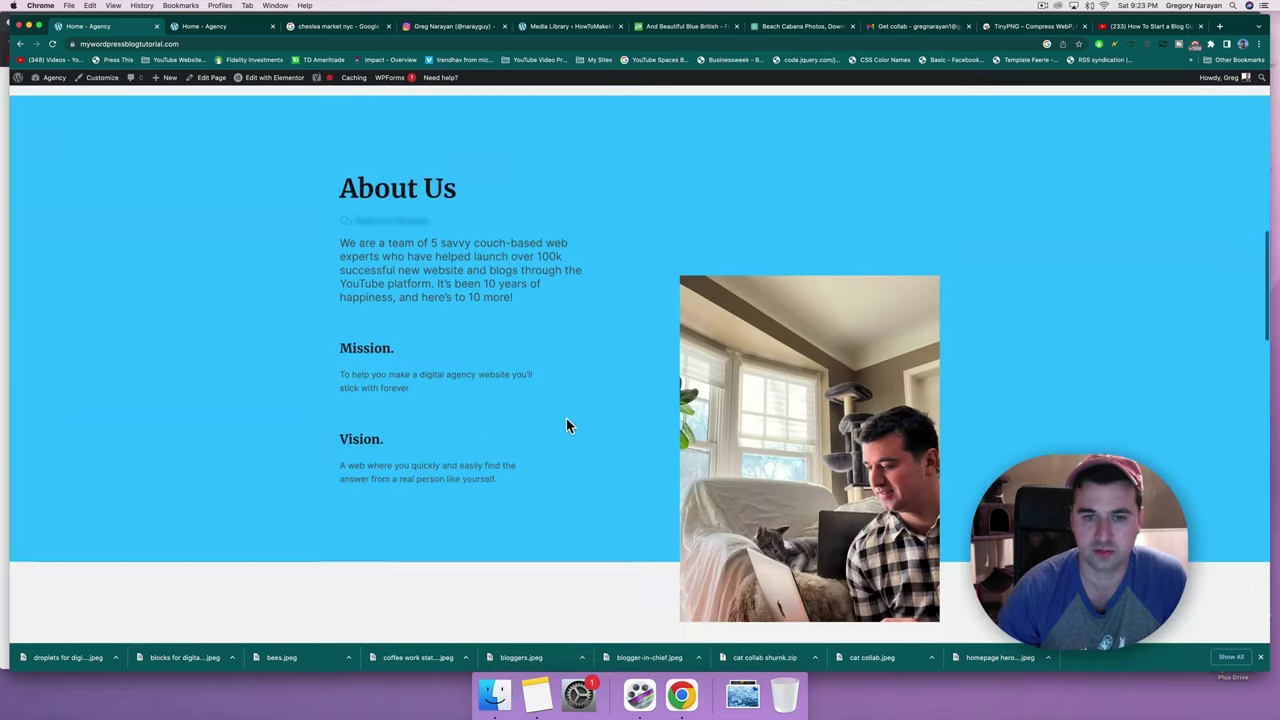
scroll(566, 420, down, 12)
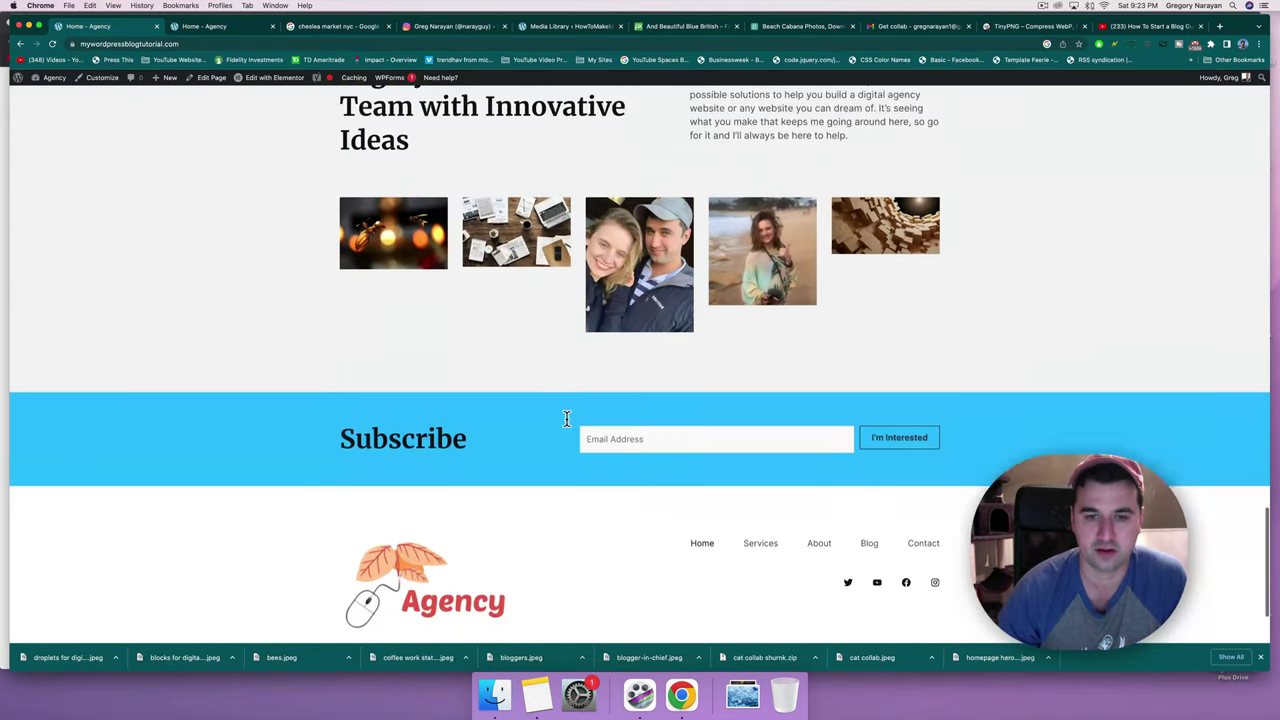
scroll(566, 425, up, 20)
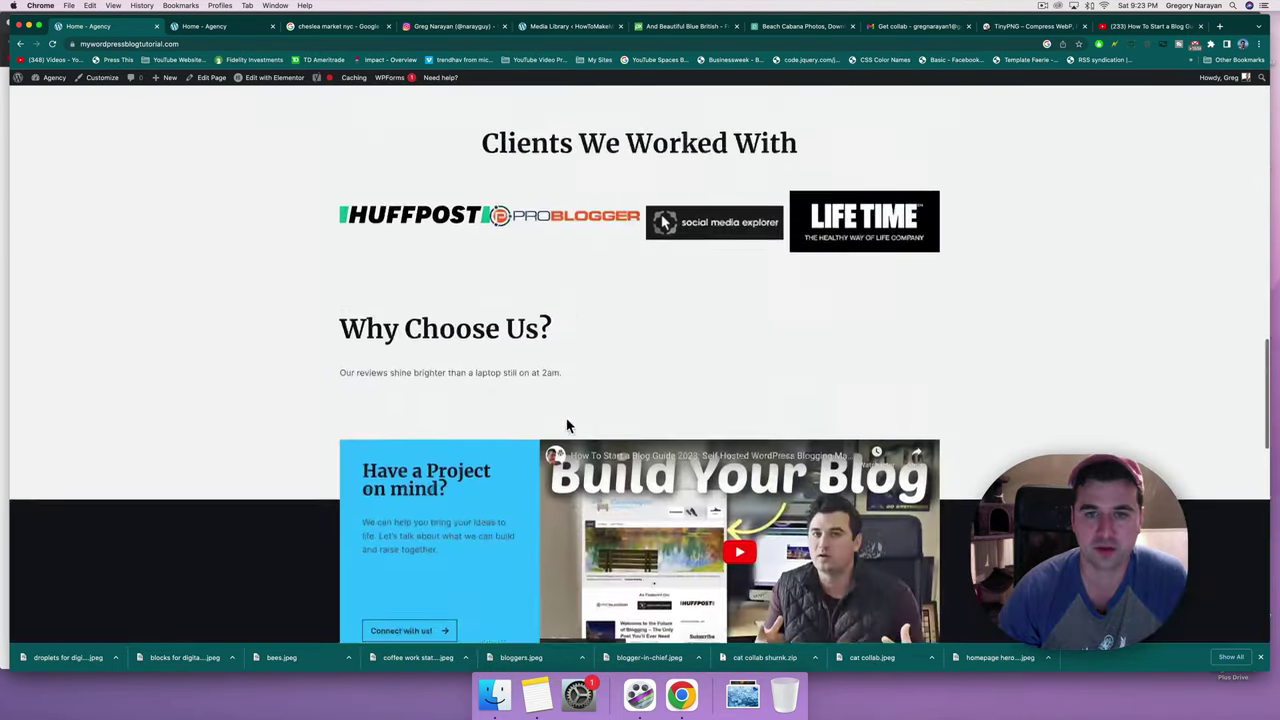
scroll(566, 423, up, 5)
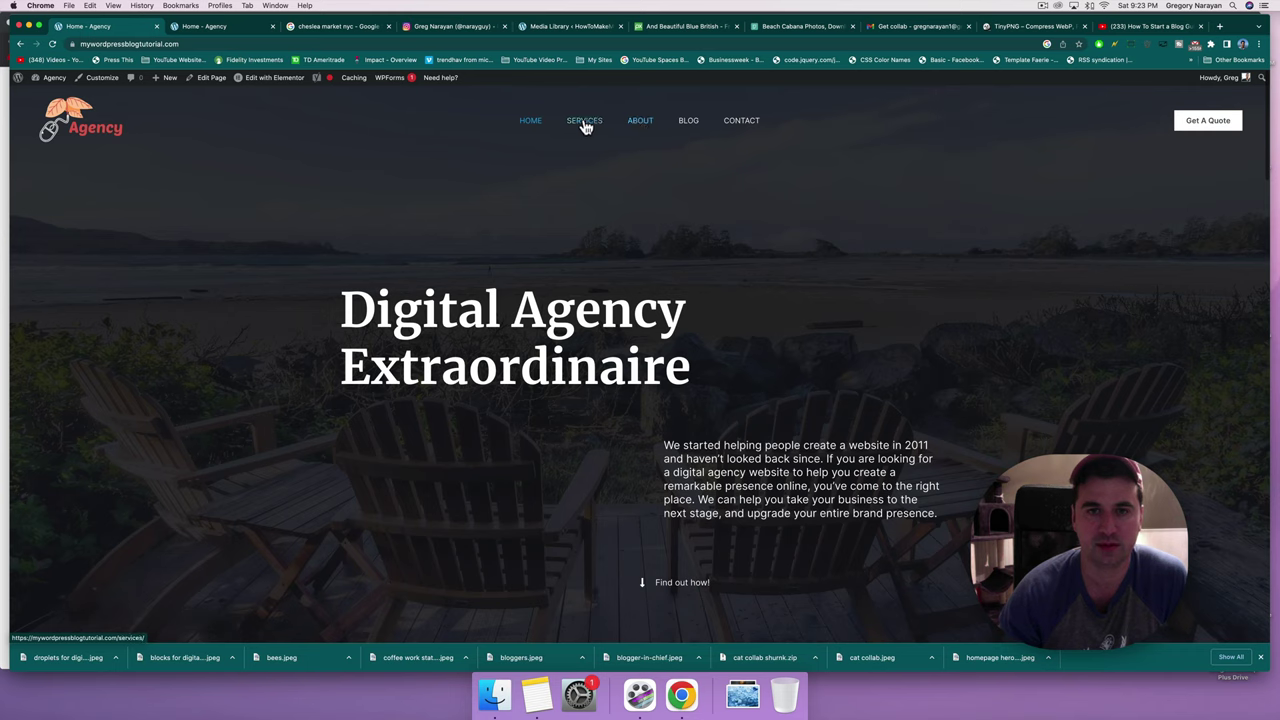
Go to the About page from the site nav and check its about-2 address.
click(643, 124)
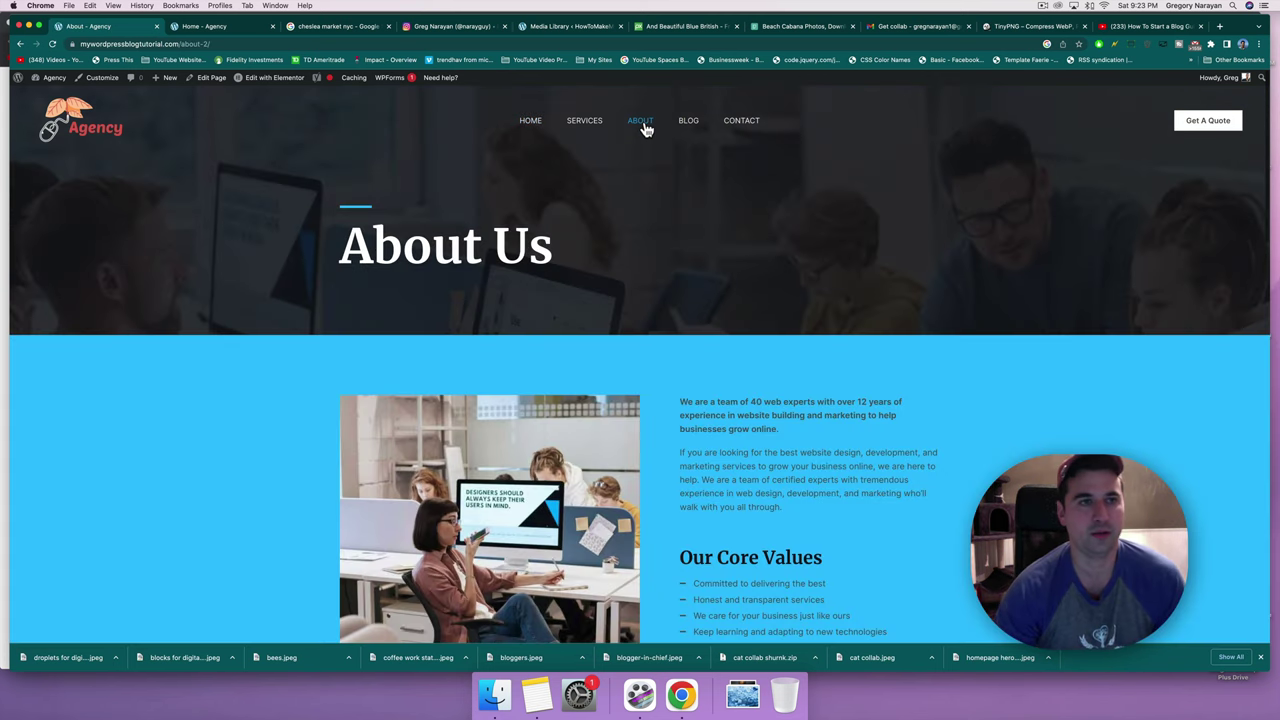
click(215, 44)
double_click(228, 44)
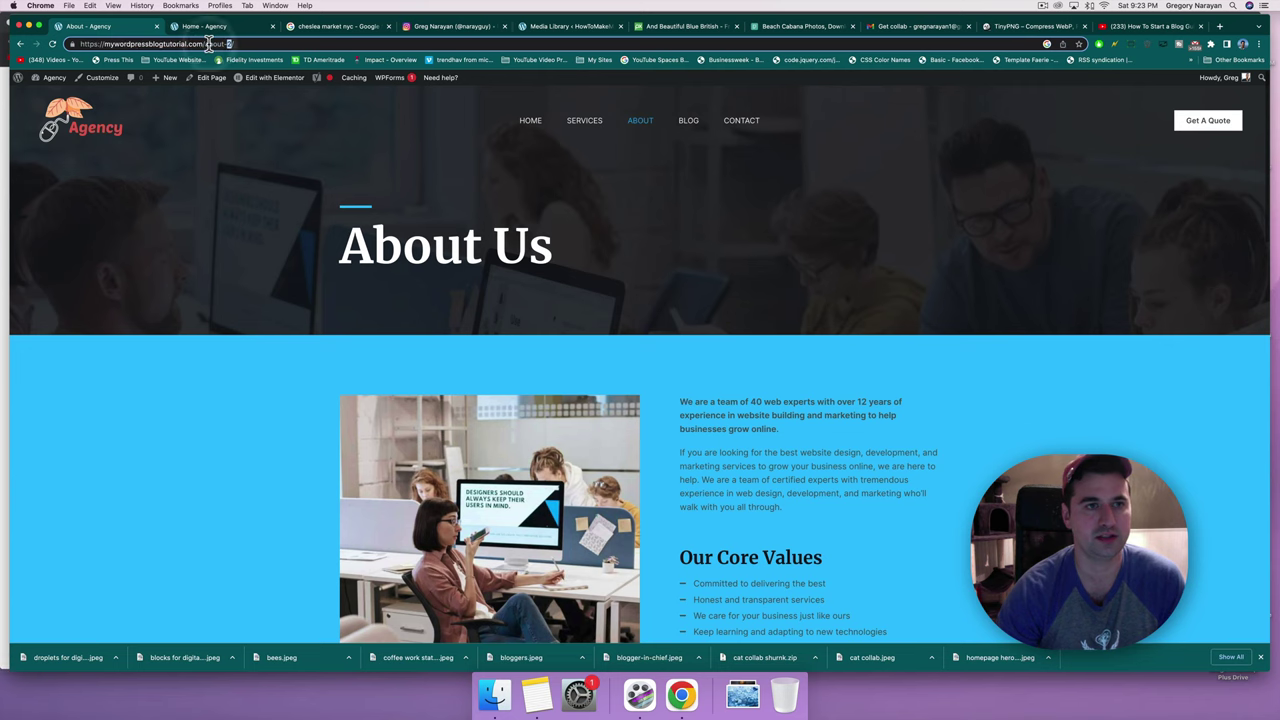
click(633, 230)
Scroll through the live About page and open it in Elementor from the admin bar.
scroll(633, 230, down, 5)
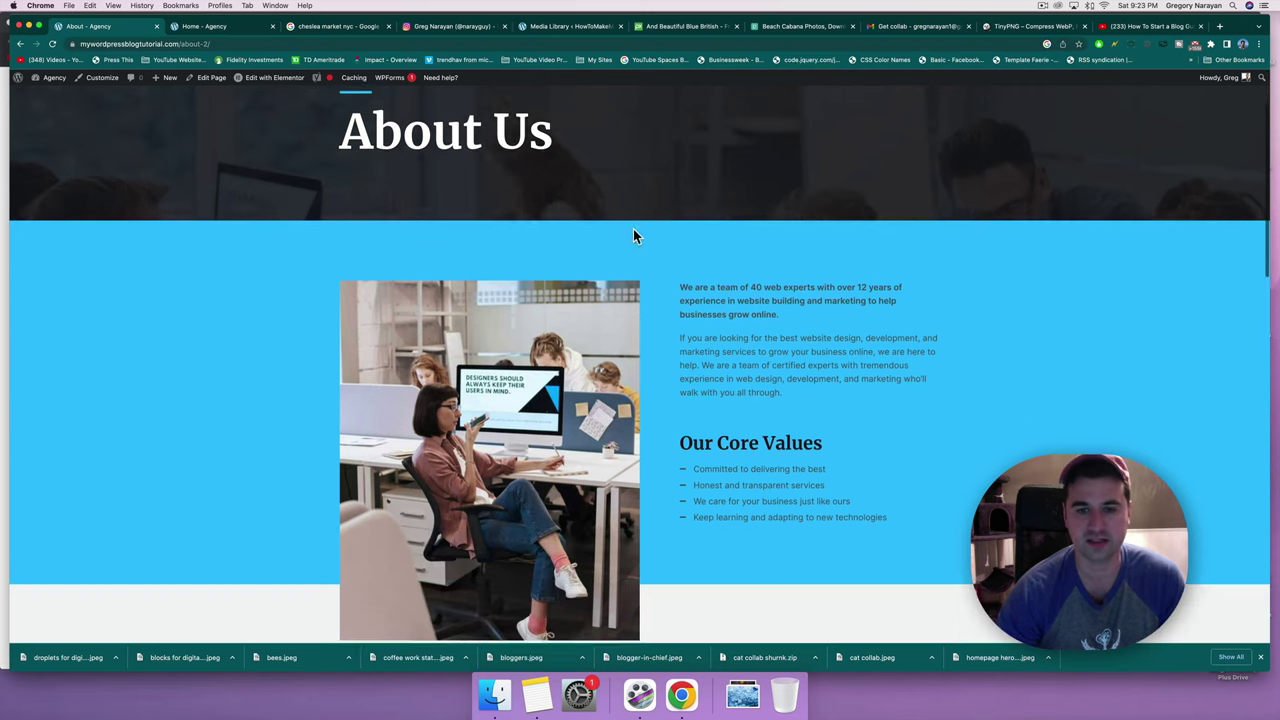
scroll(633, 230, down, 7)
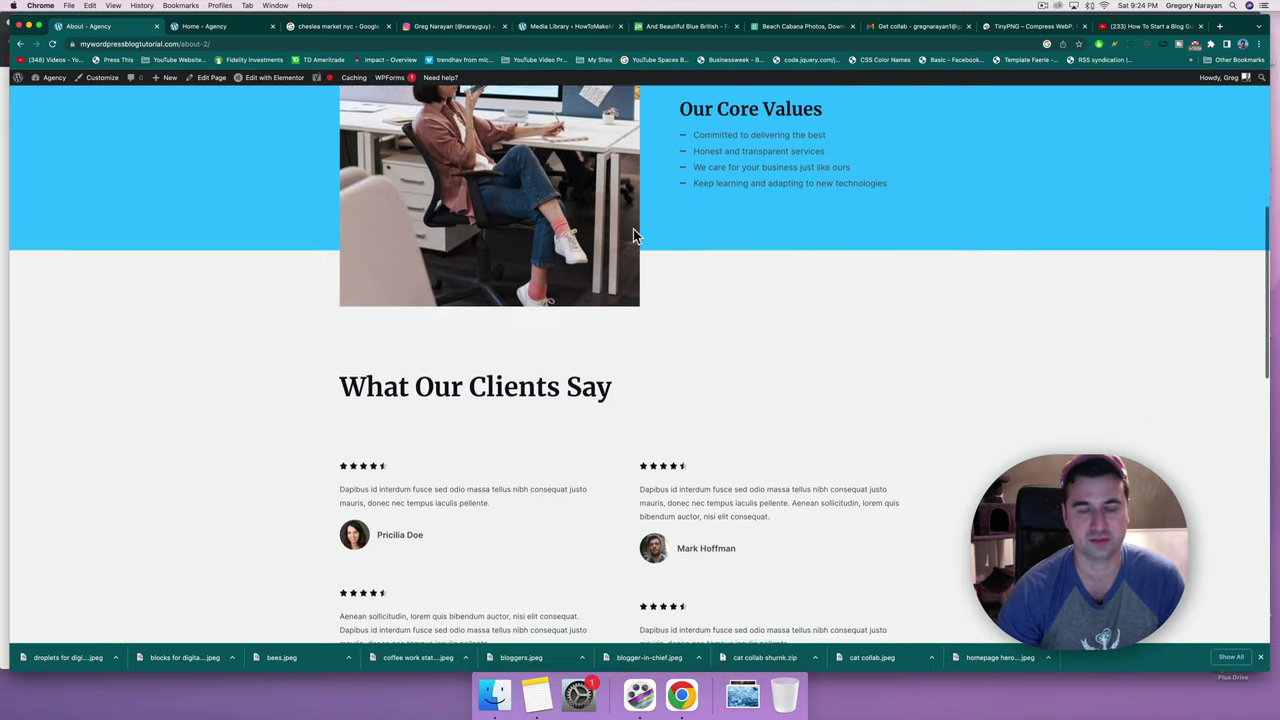
scroll(633, 235, down, 8)
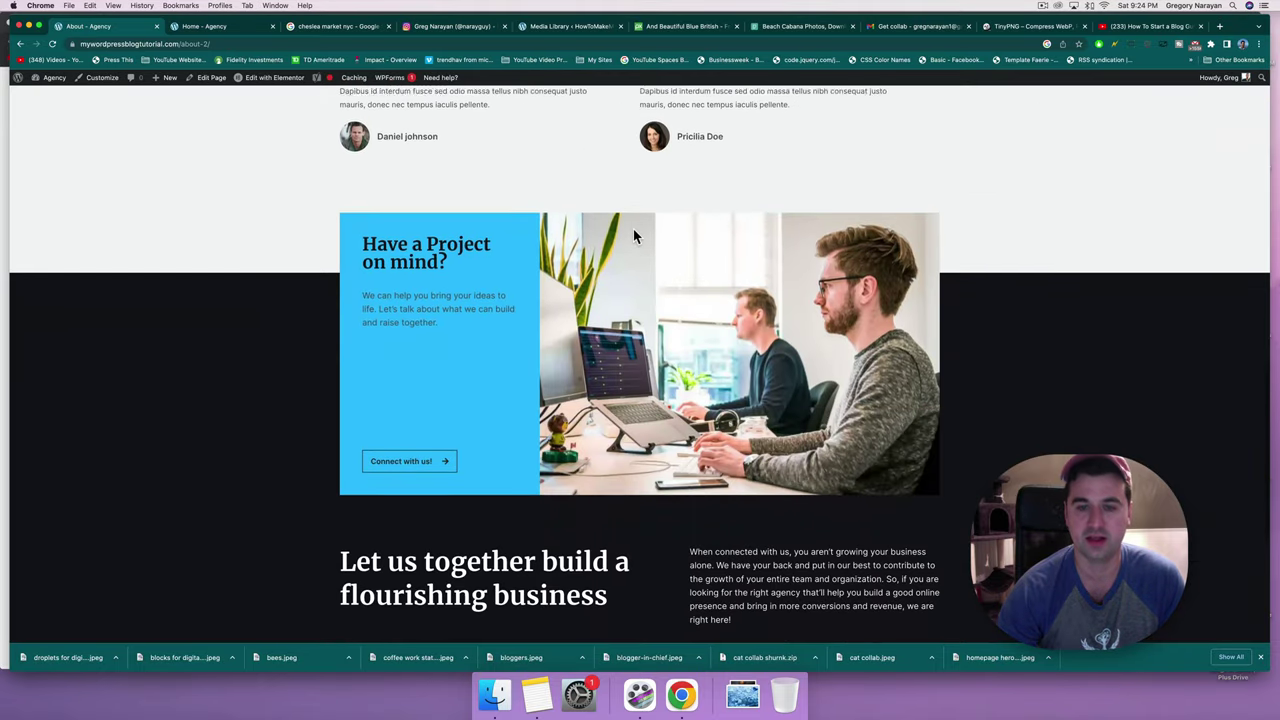
scroll(633, 235, down, 3)
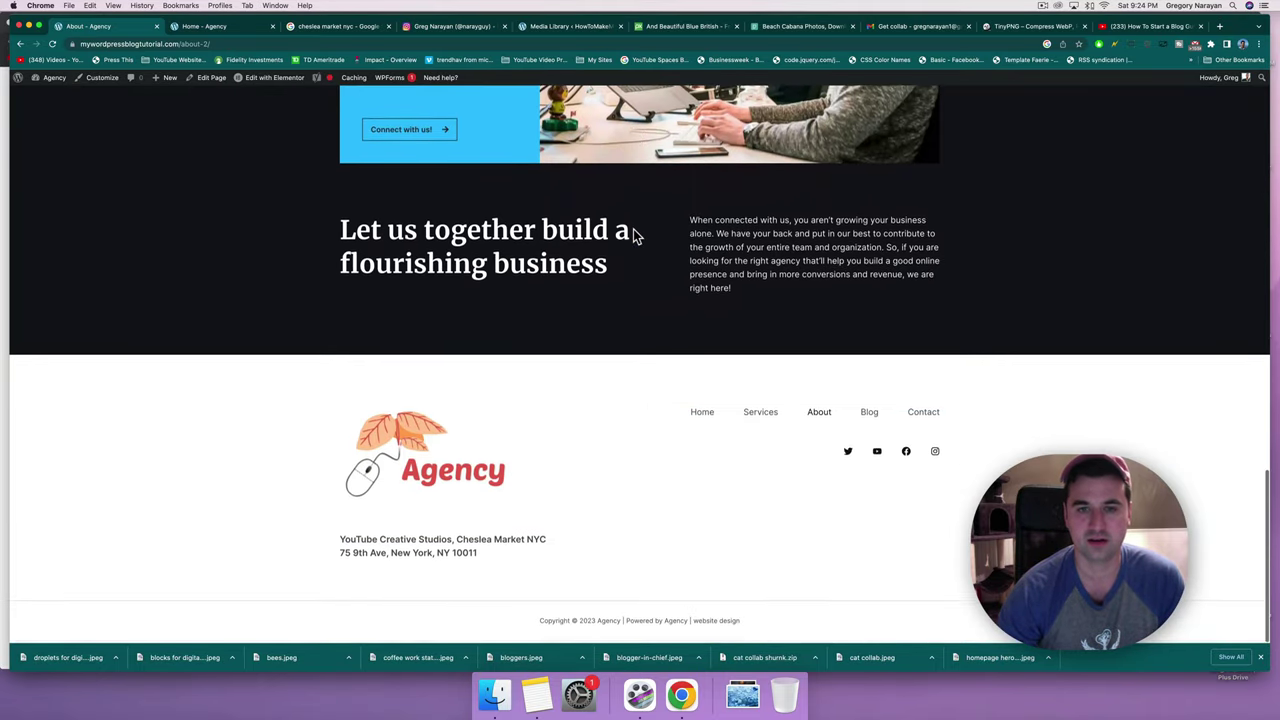
scroll(633, 235, up, 6)
scroll(633, 236, up, 8)
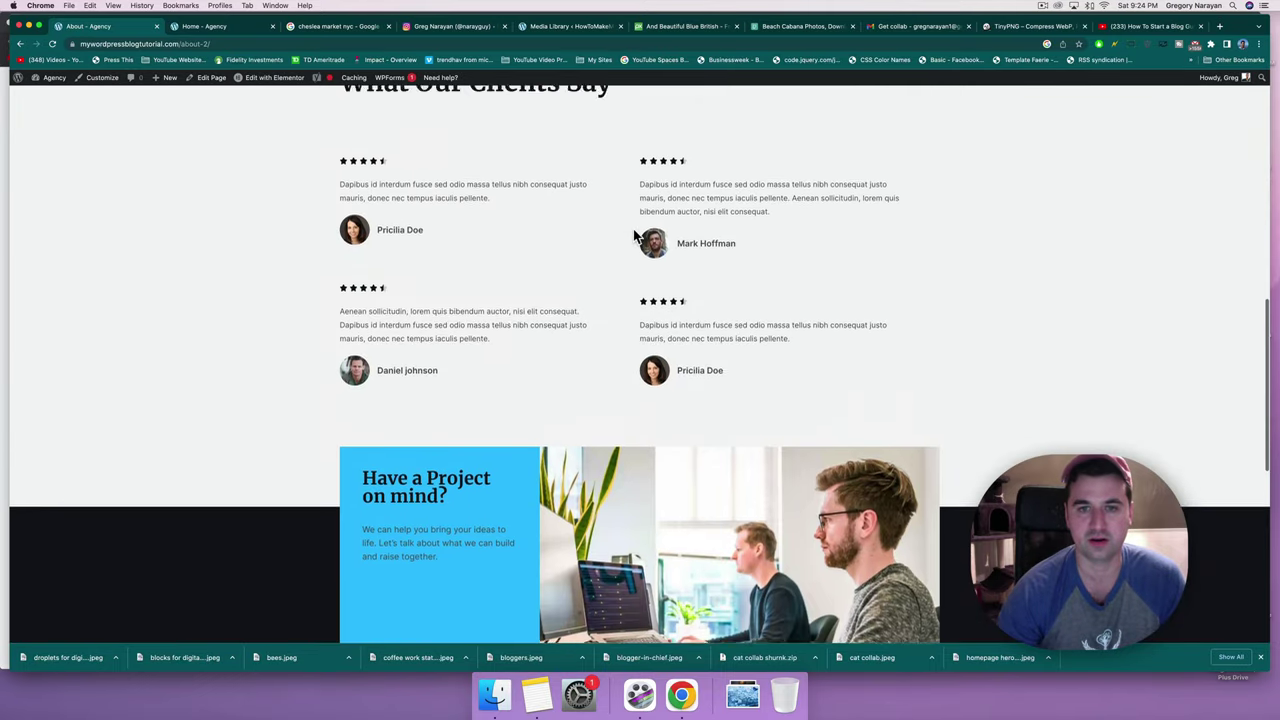
scroll(633, 229, up, 6)
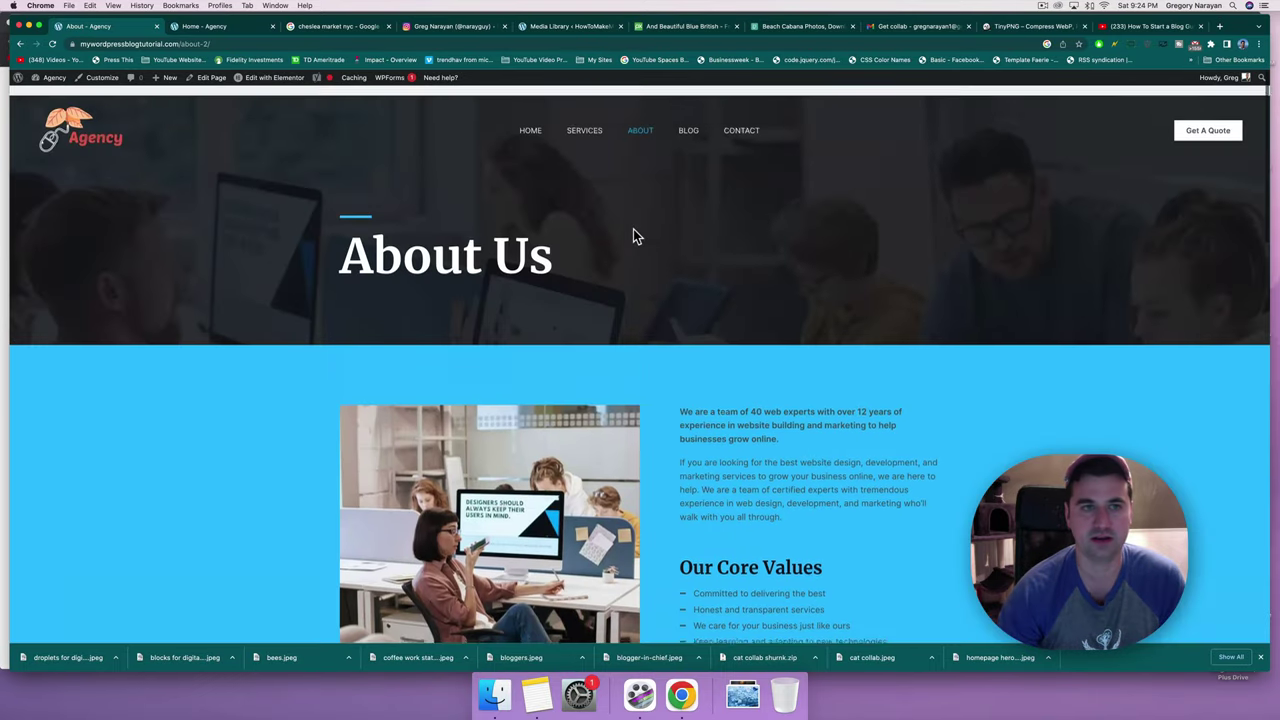
click(257, 78)
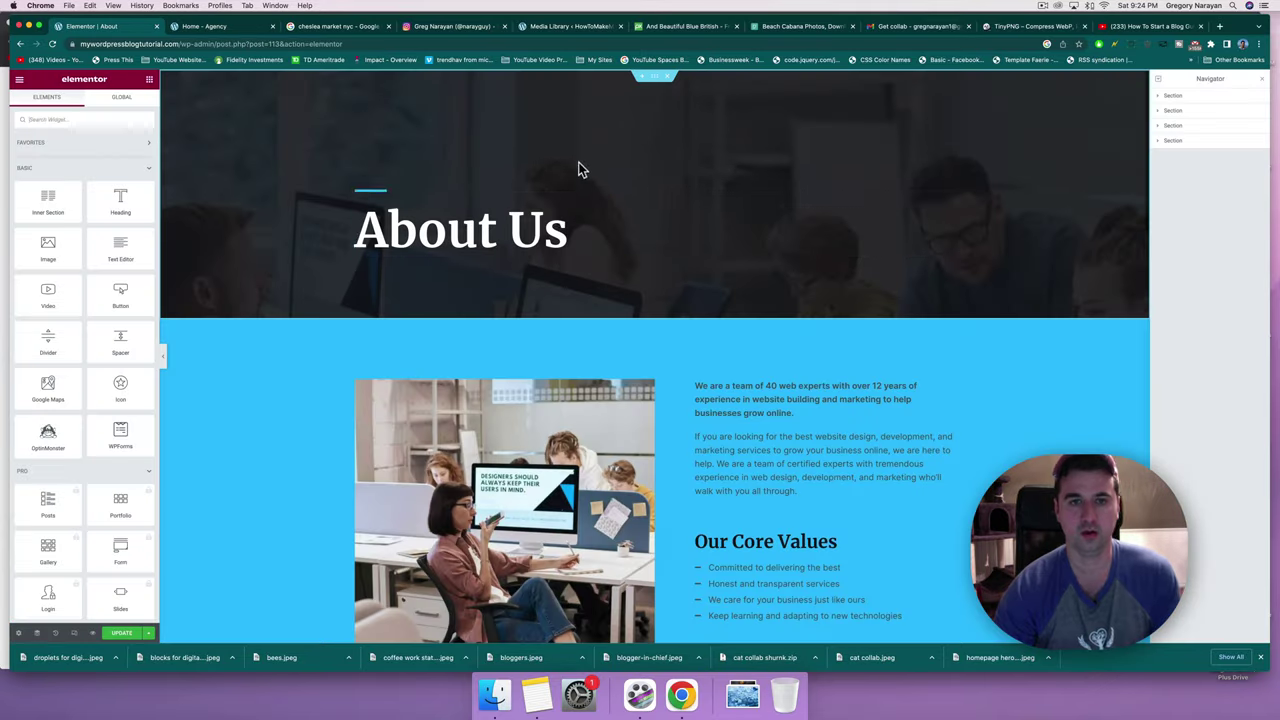
Retitle the About Us heading to 'Our Story'.
click(555, 222)
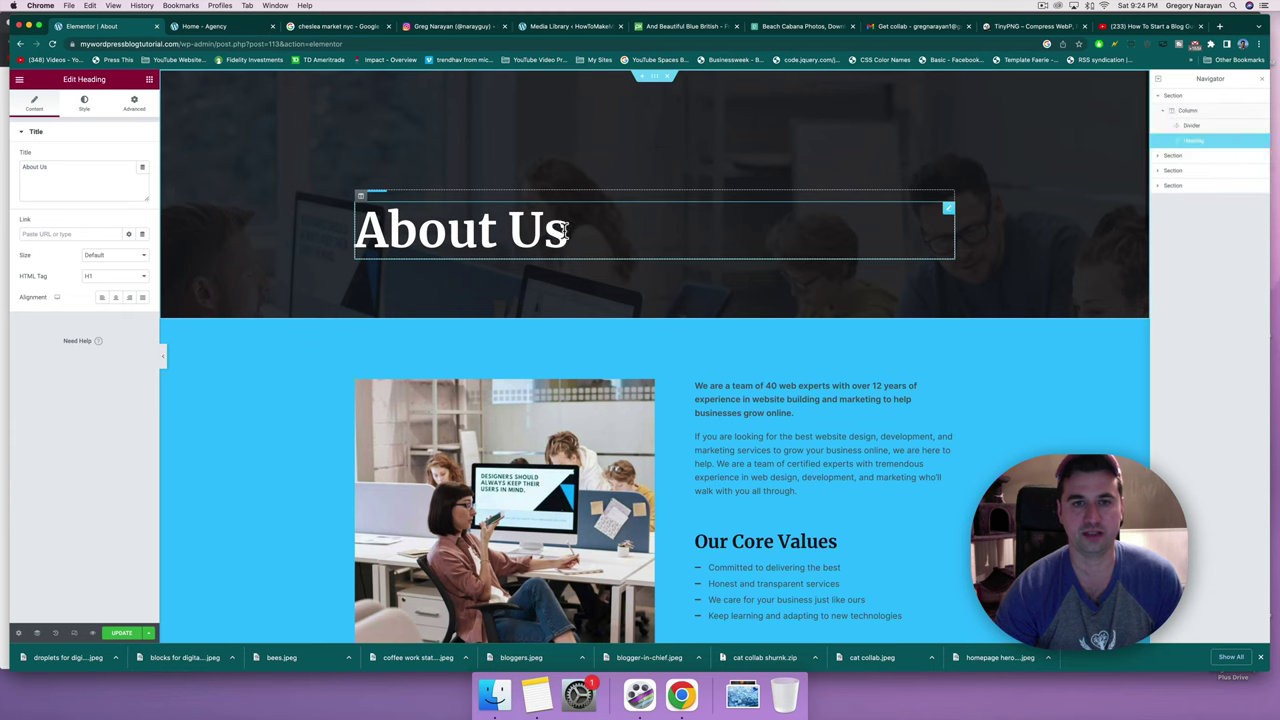
drag(560, 229, 356, 231)
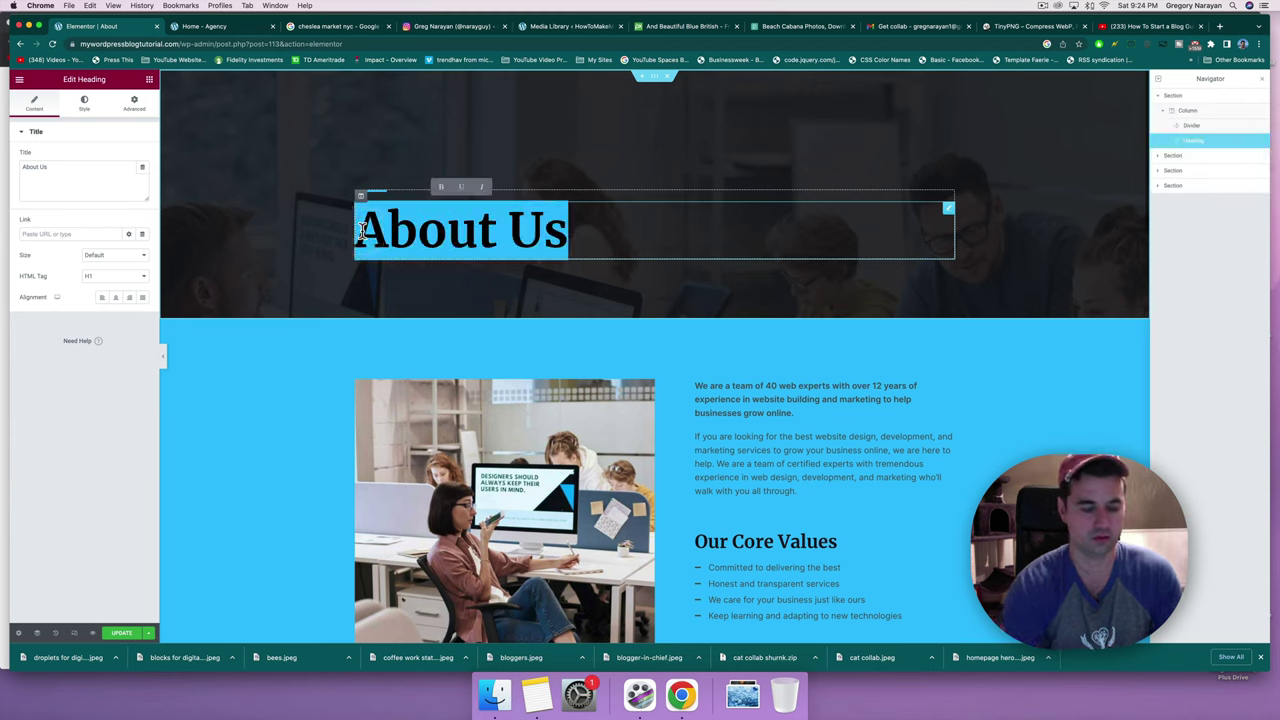
text(Our Story)
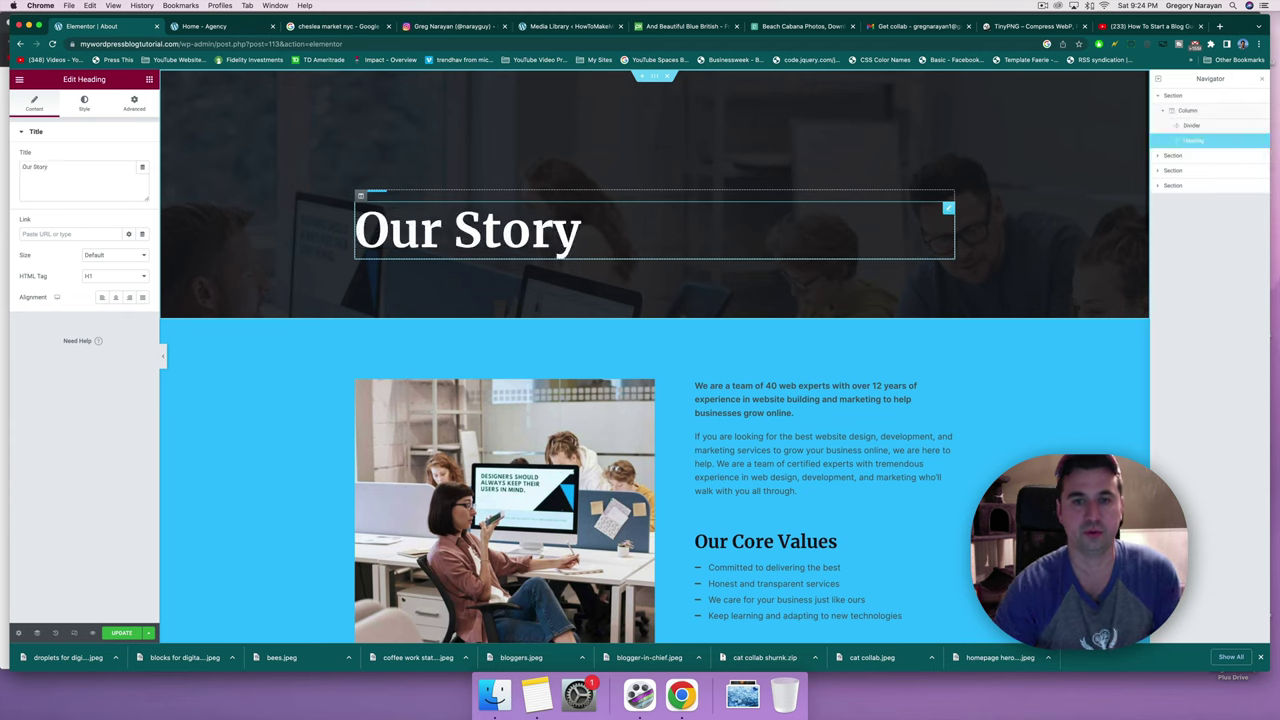
Replace the office photo with bloggers.jpeg from the media library.
scroll(732, 429, down, 3)
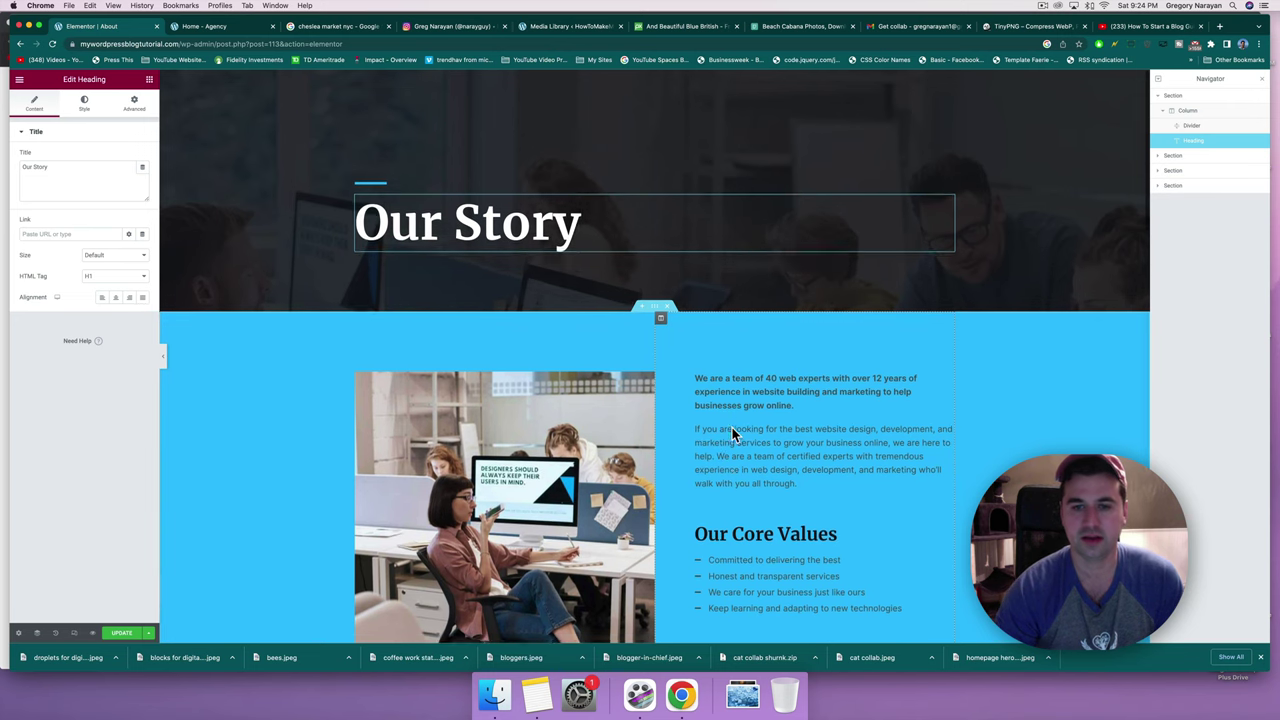
scroll(732, 431, down, 2)
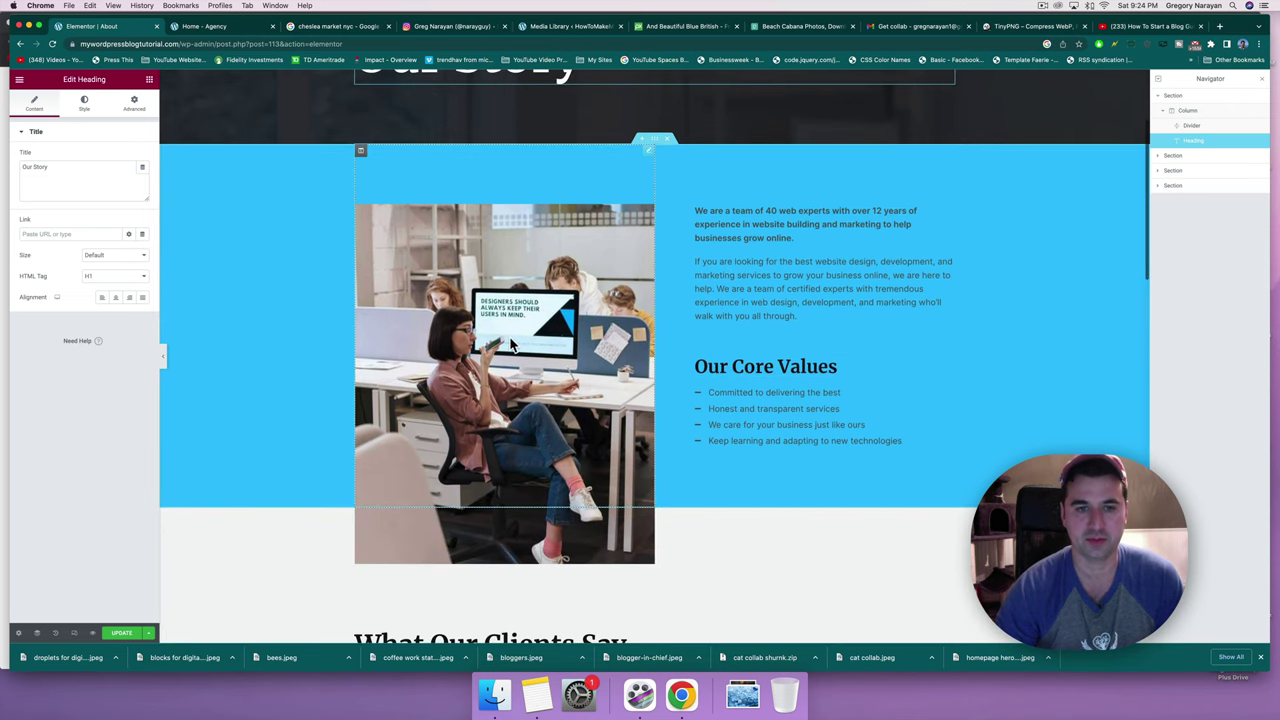
click(513, 344)
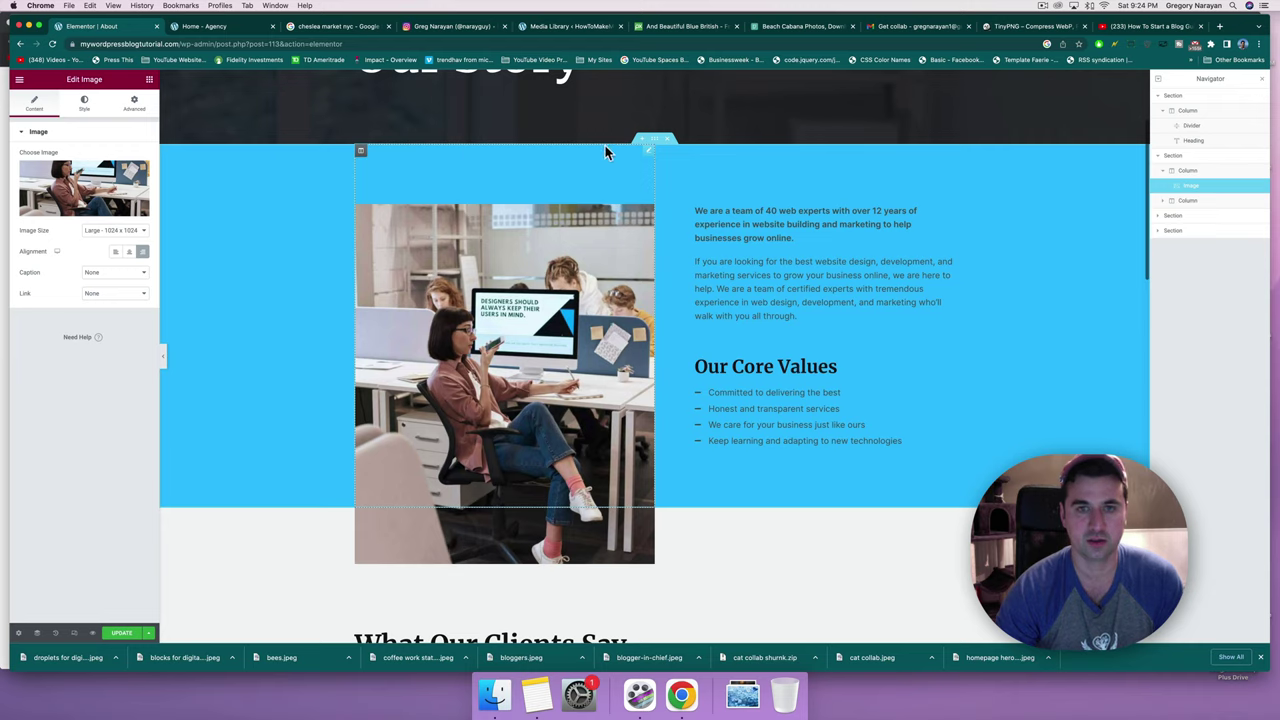
click(92, 183)
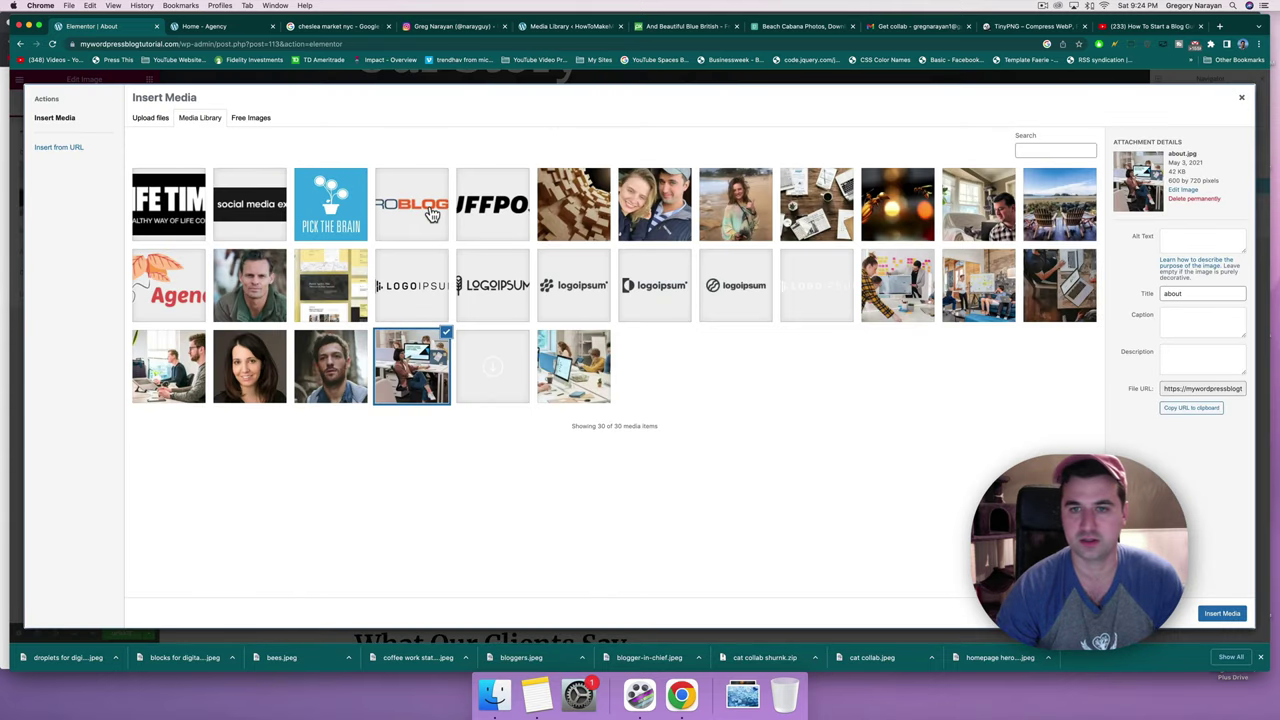
click(659, 219)
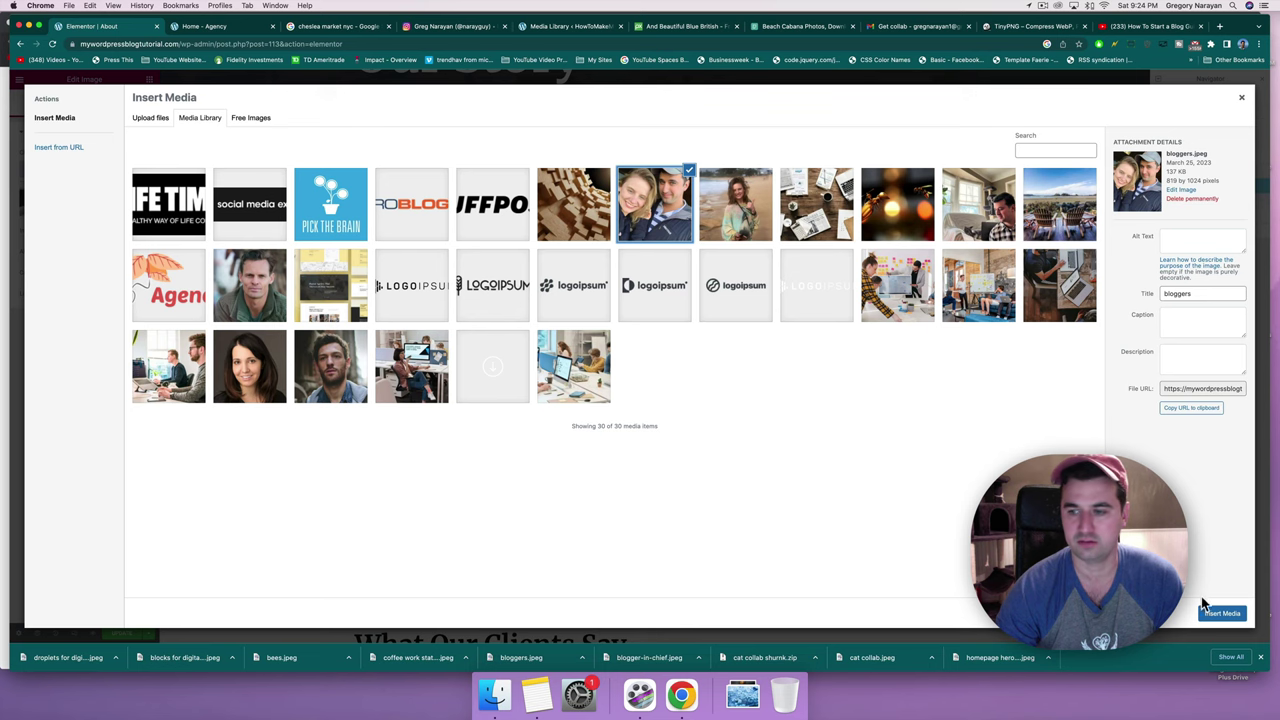
click(1210, 611)
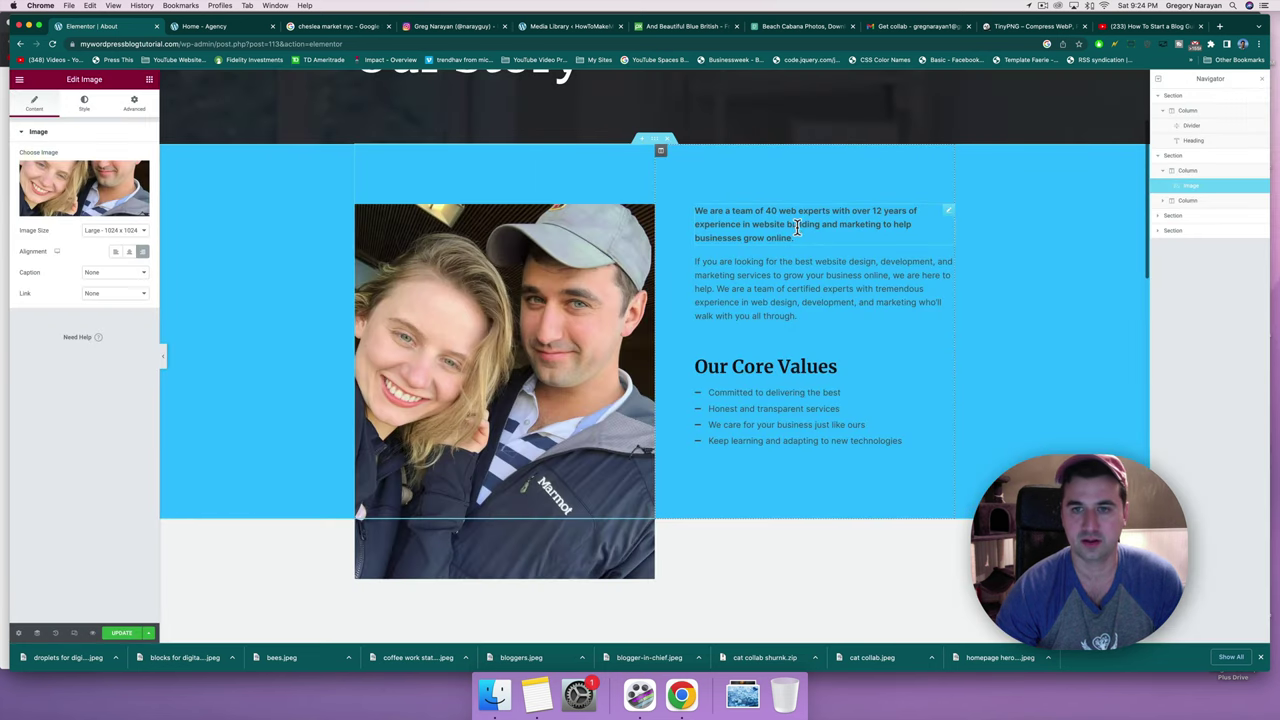
click(797, 227)
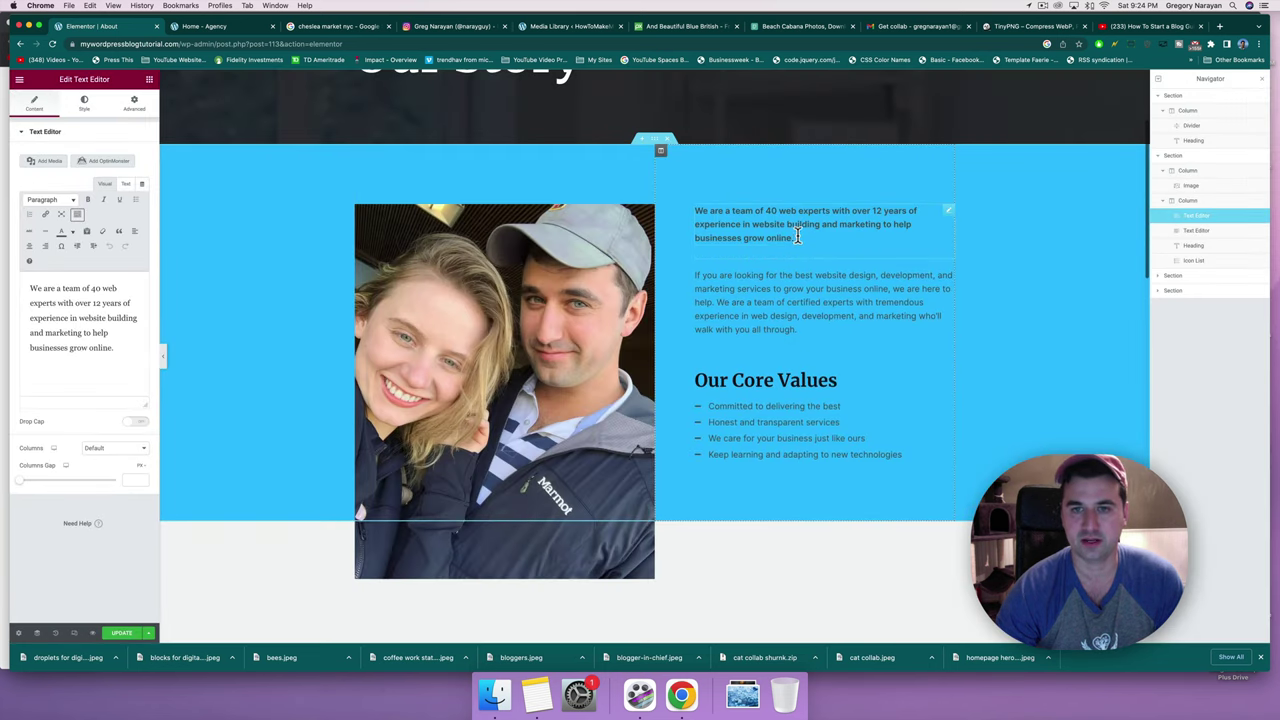
Rewrite the first paragraph as 'We are a team of passionate web designers and bloggers…' ending with four emojis.
drag(797, 237, 710, 212)
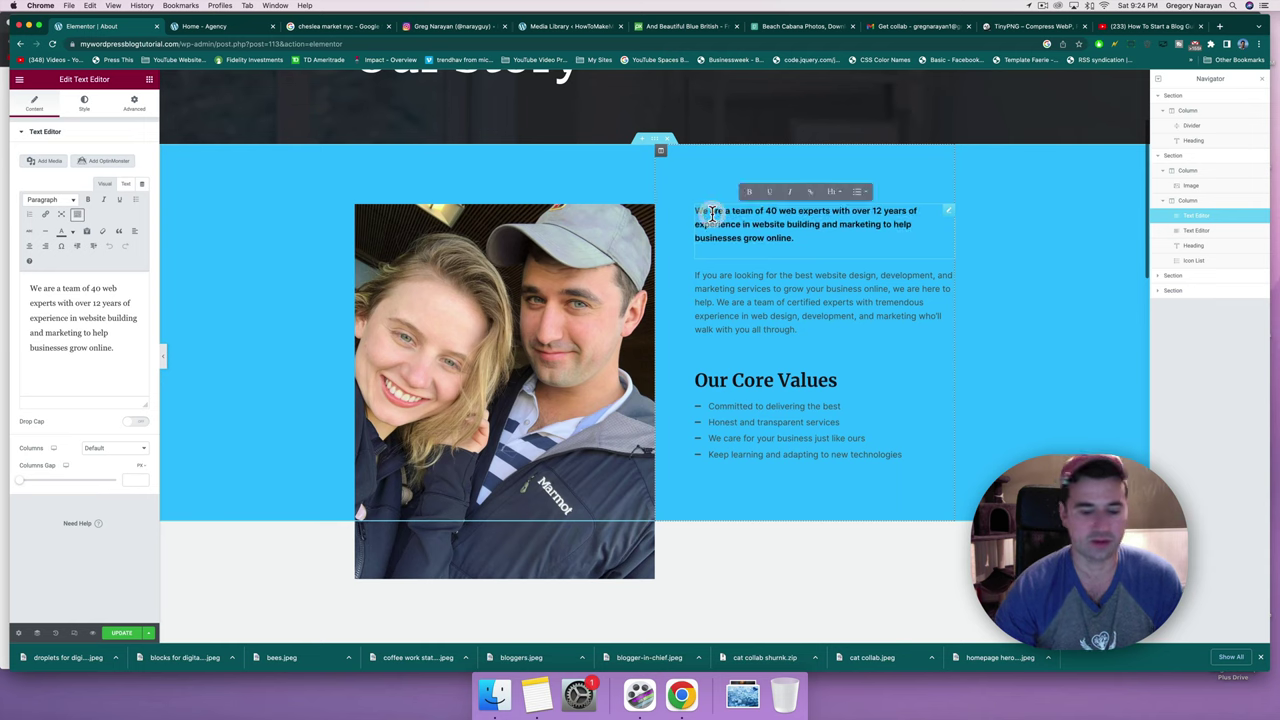
text(We are a team of passionate web designers and b)
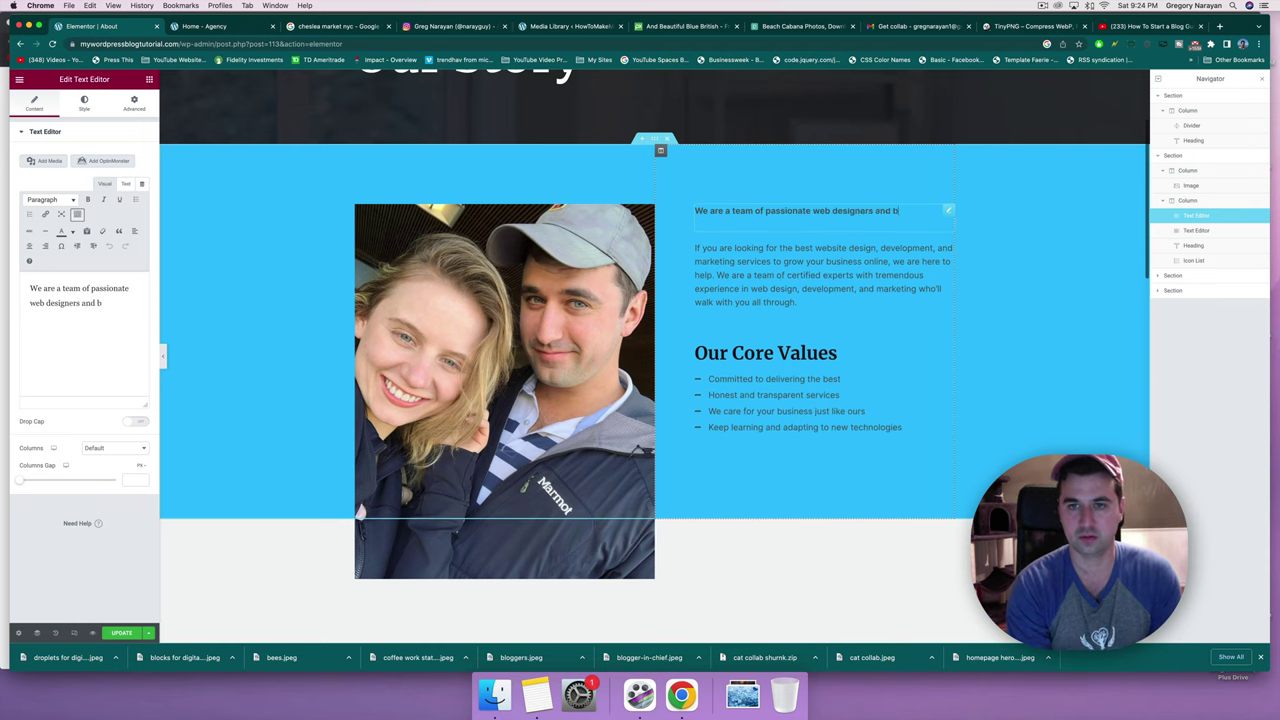
text(loggers who have built a career helping people like you build a website. It's our thing - and we're so proud to make it yours!)
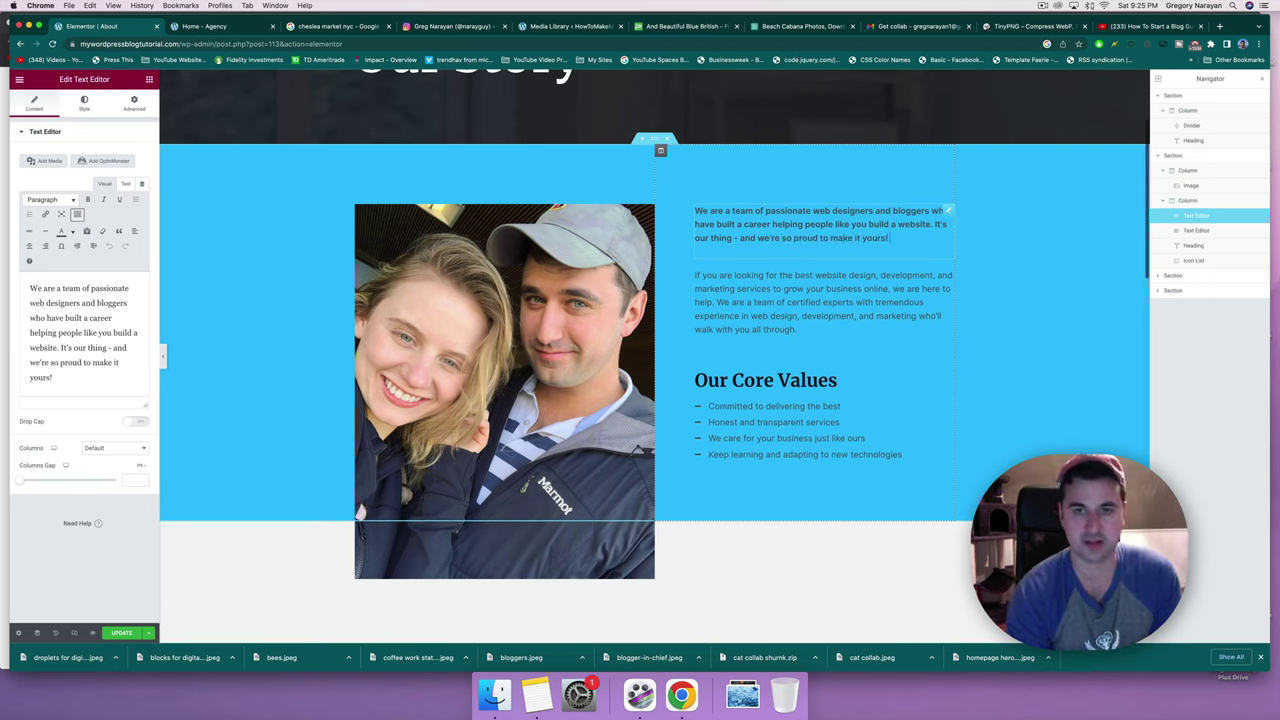
key(ctrl+super+space)
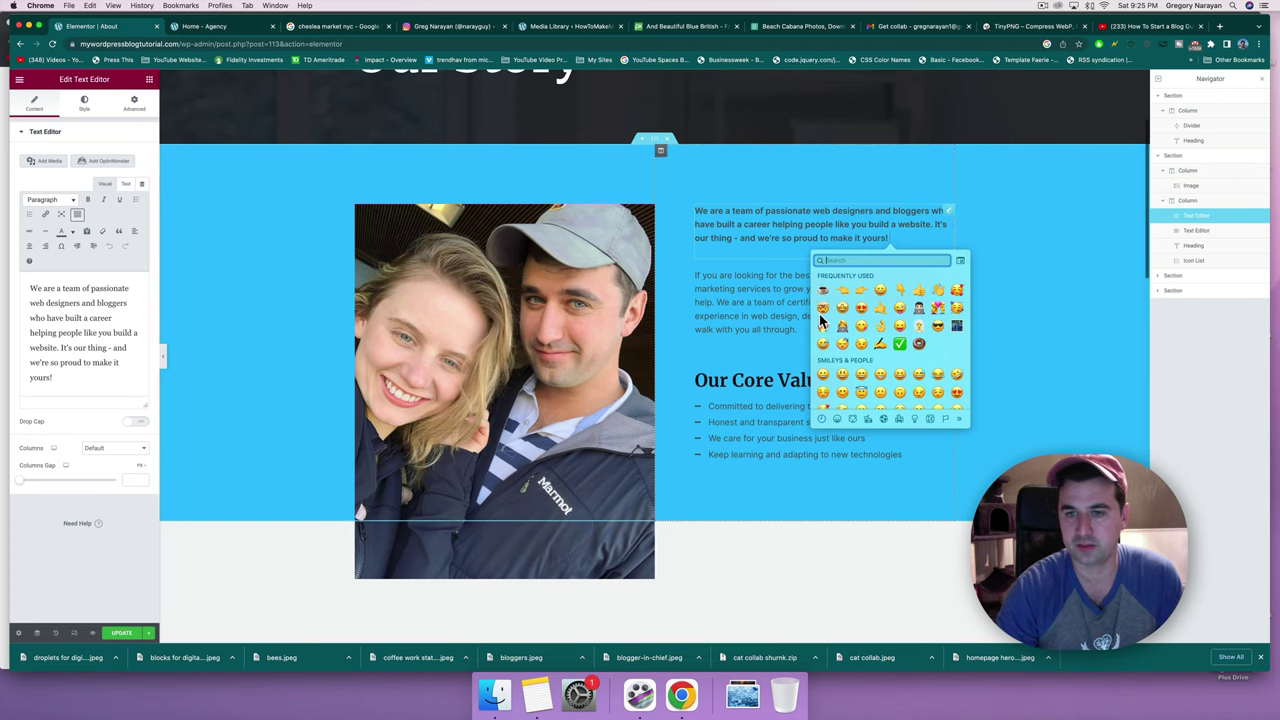
click(921, 305)
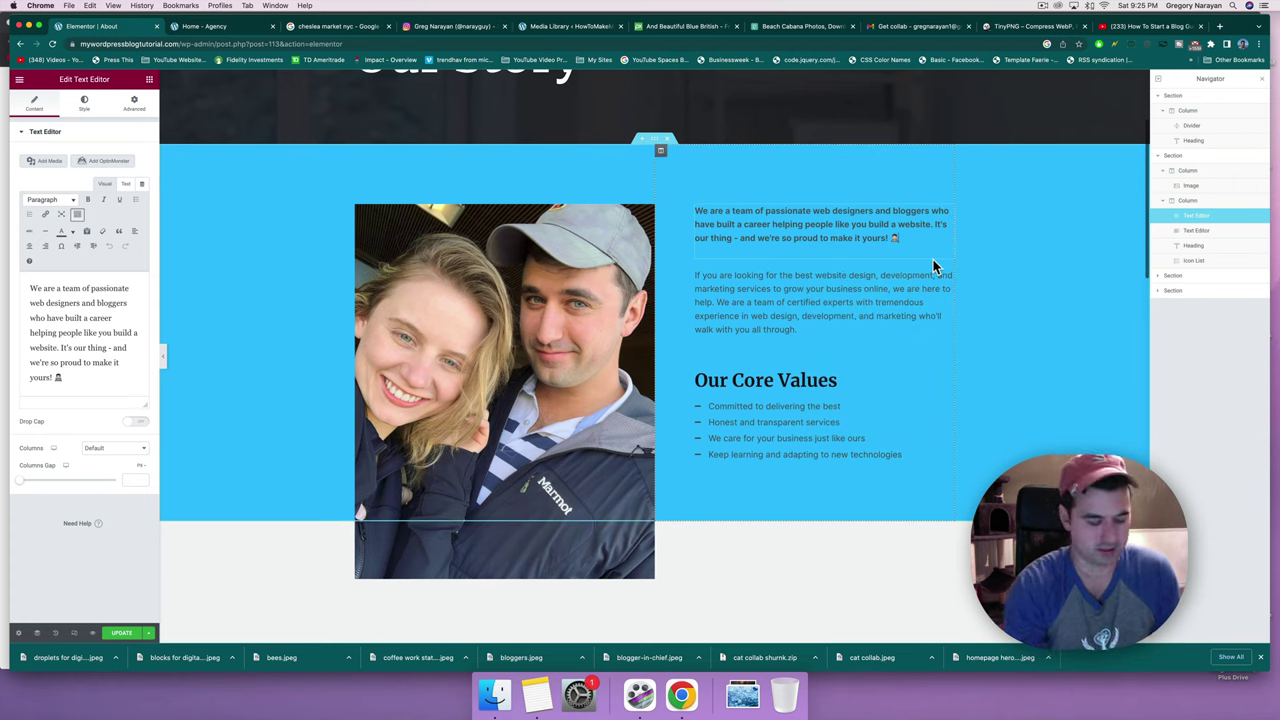
key(ctrl+super+space)
click(860, 332)
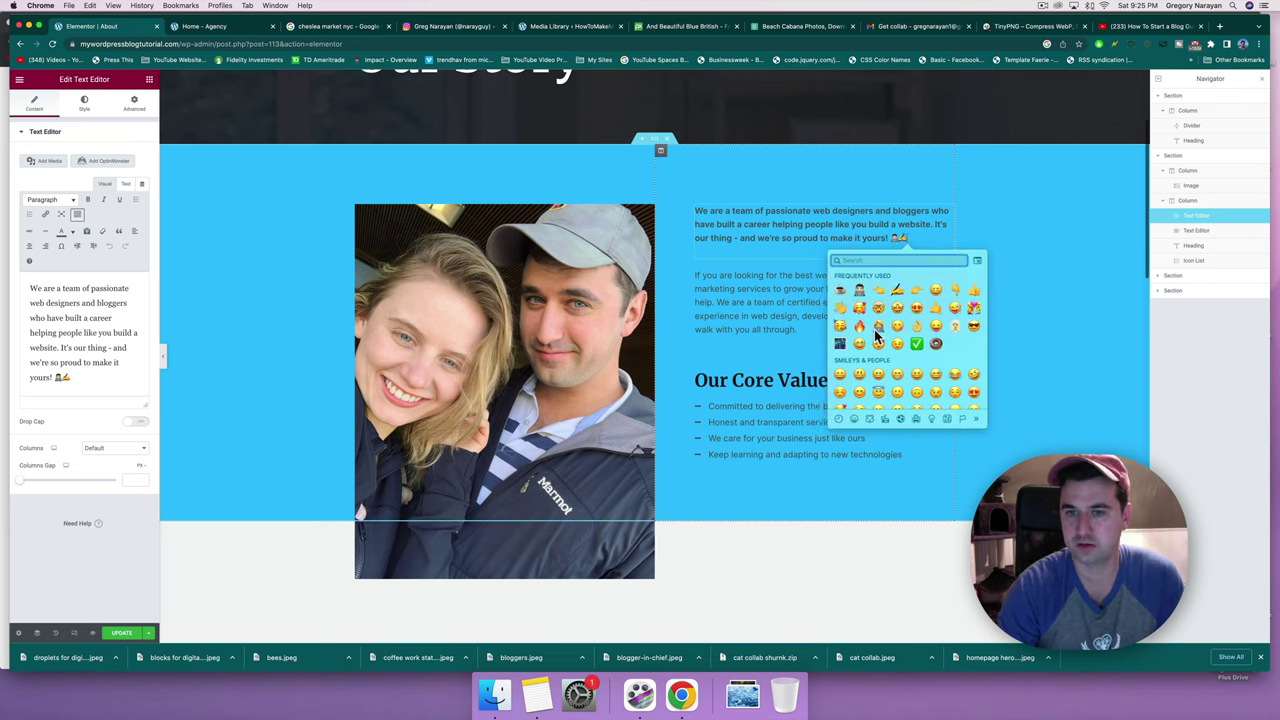
click(875, 329)
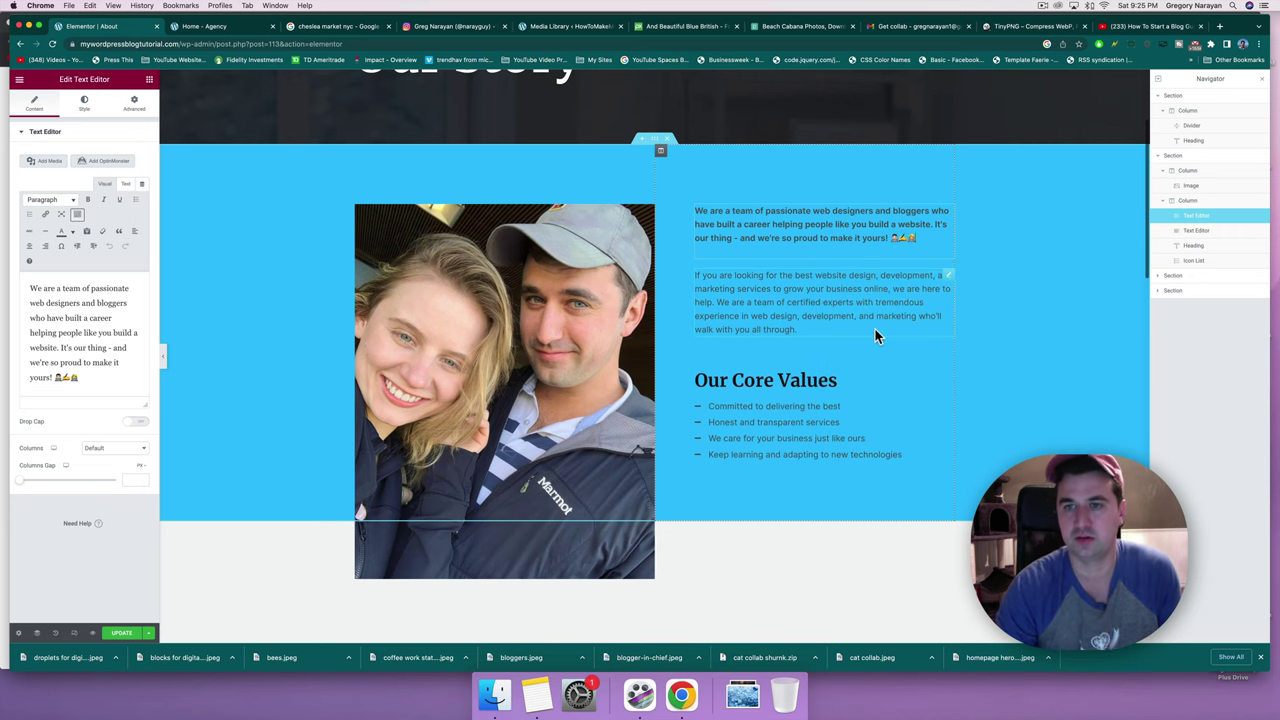
key(ctrl+super+space)
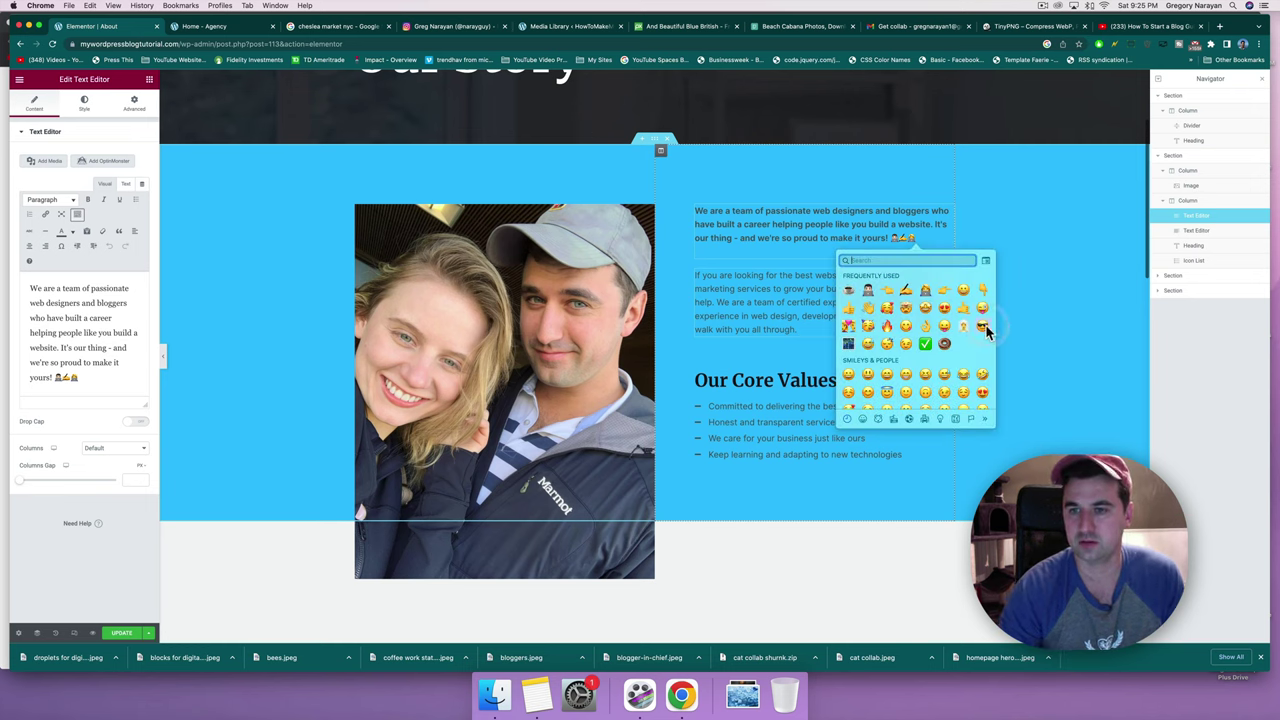
click(983, 325)
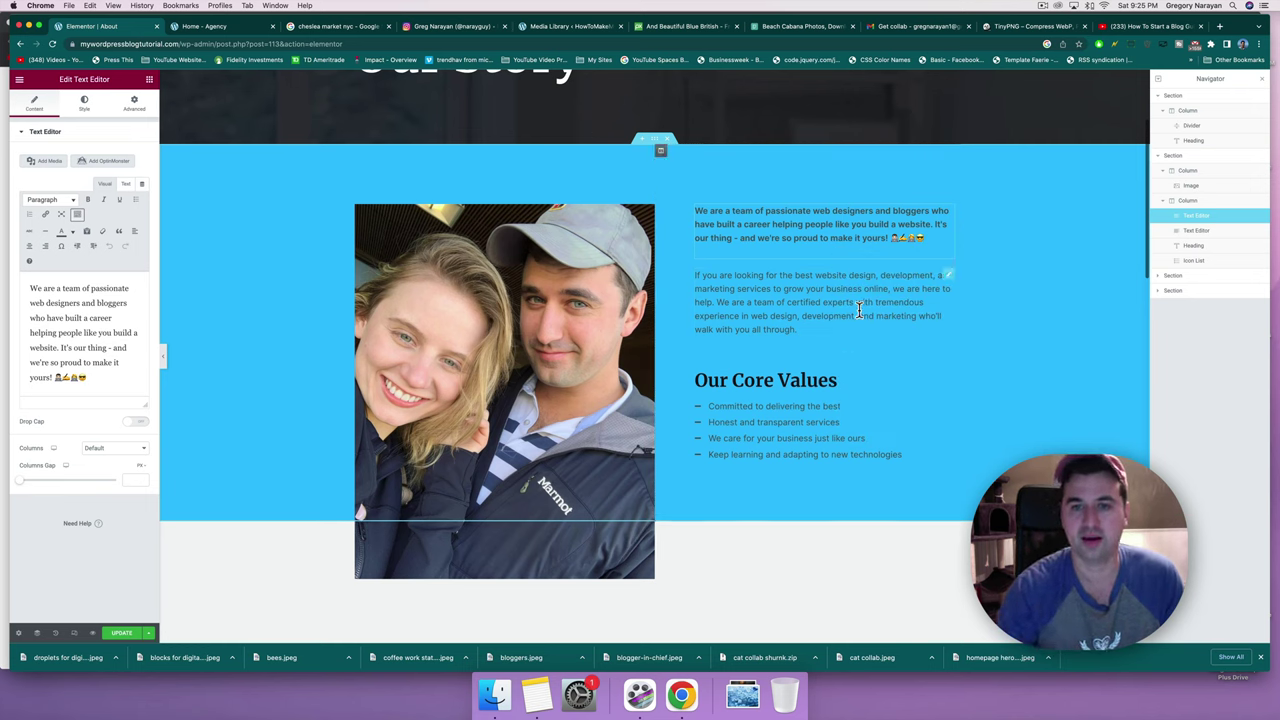
Add 'domain and hosting deal,' to the second paragraph and begin a closing 'All of this is made…' sentence.
click(740, 329)
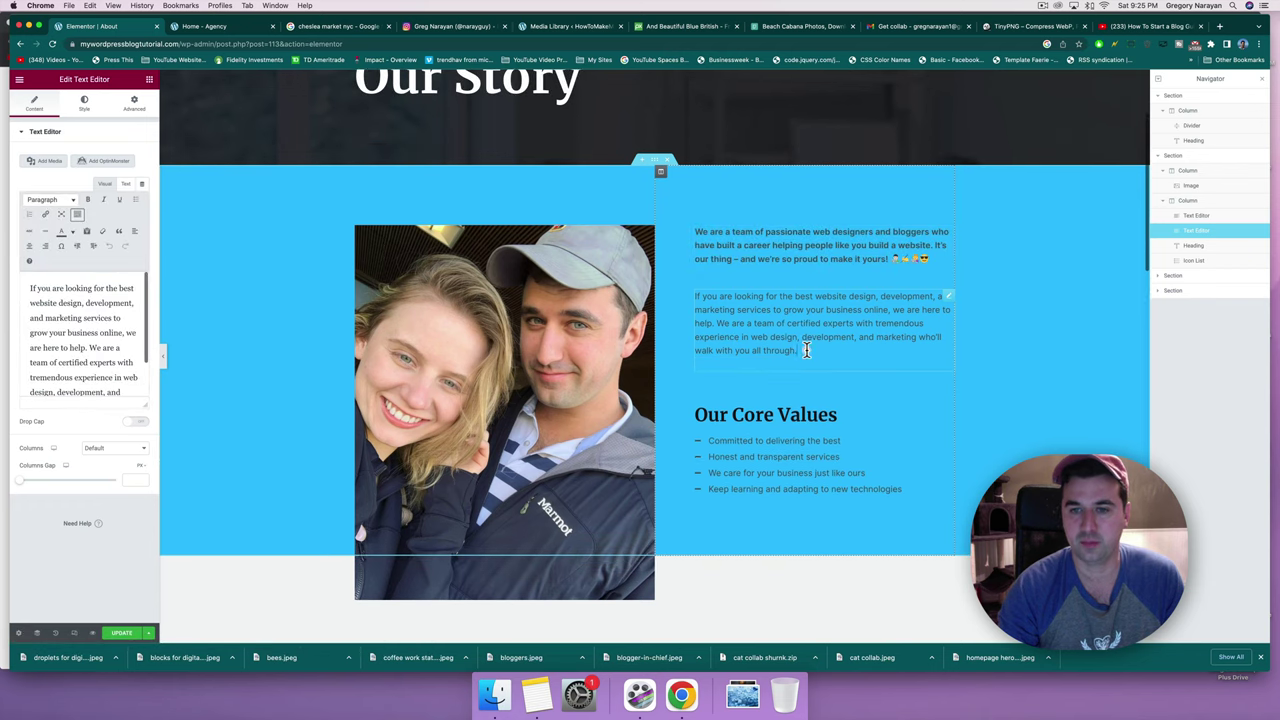
click(806, 350)
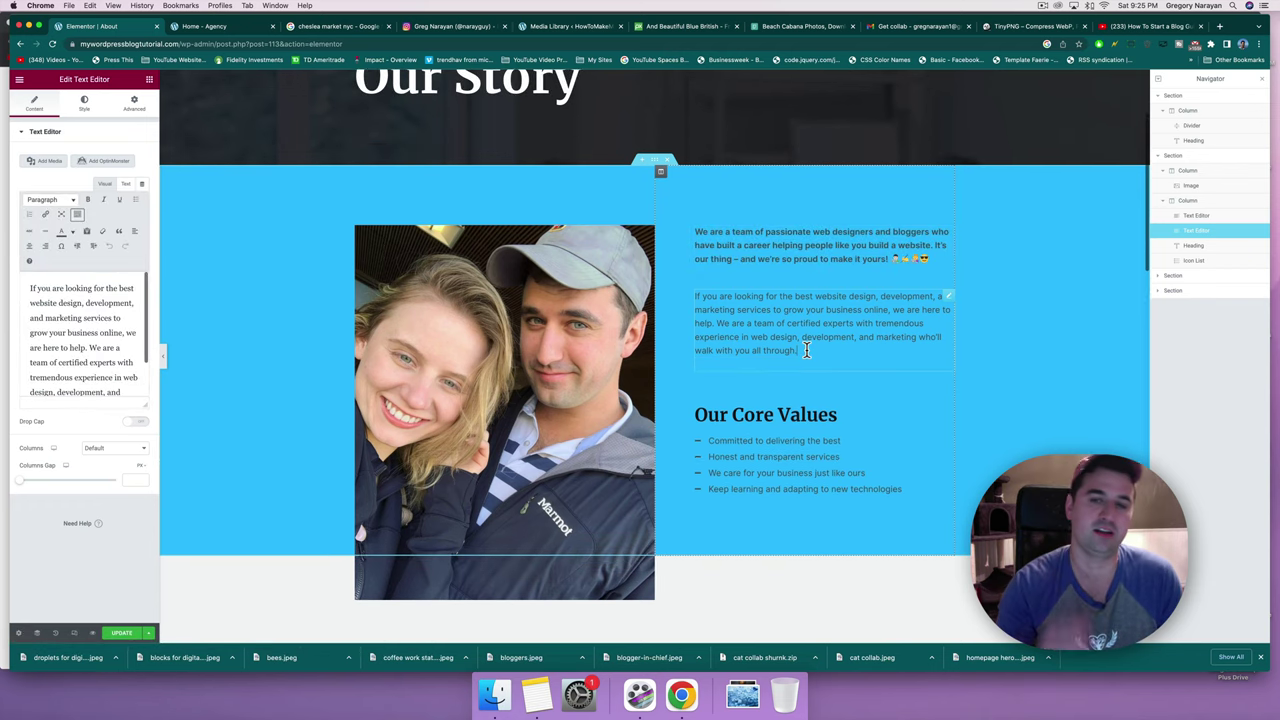
drag(811, 352, 771, 316)
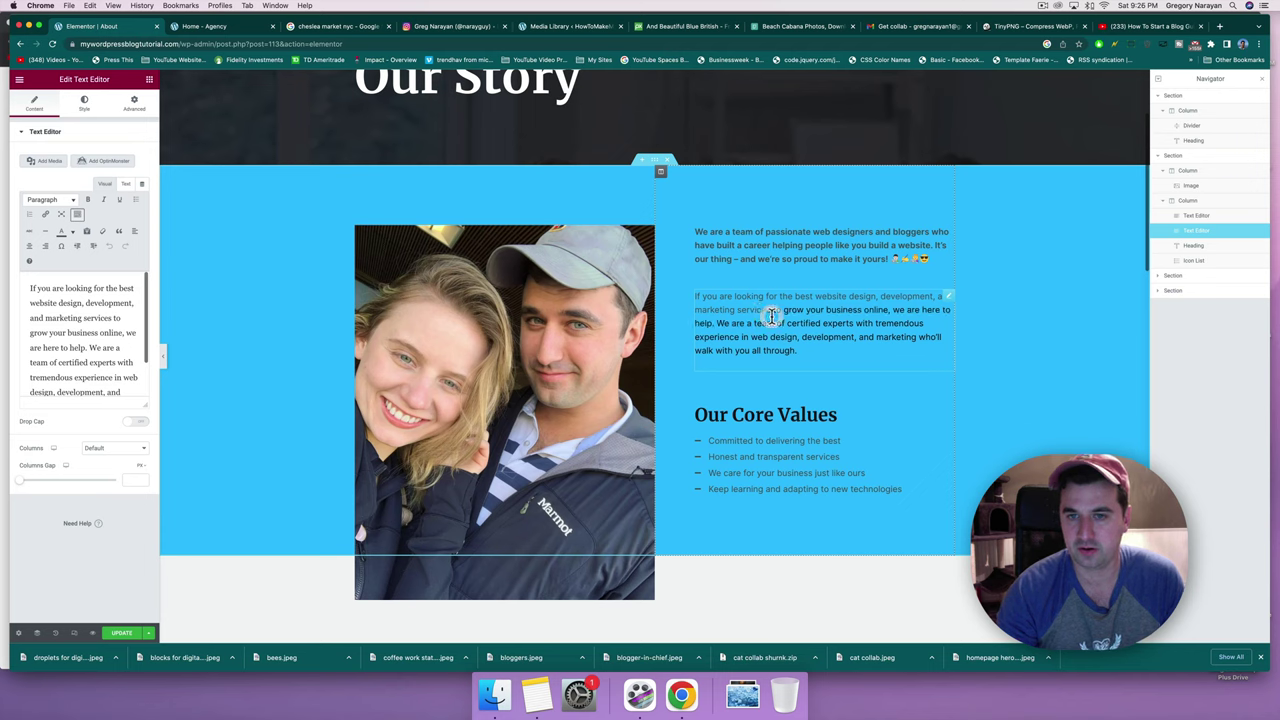
click(771, 316)
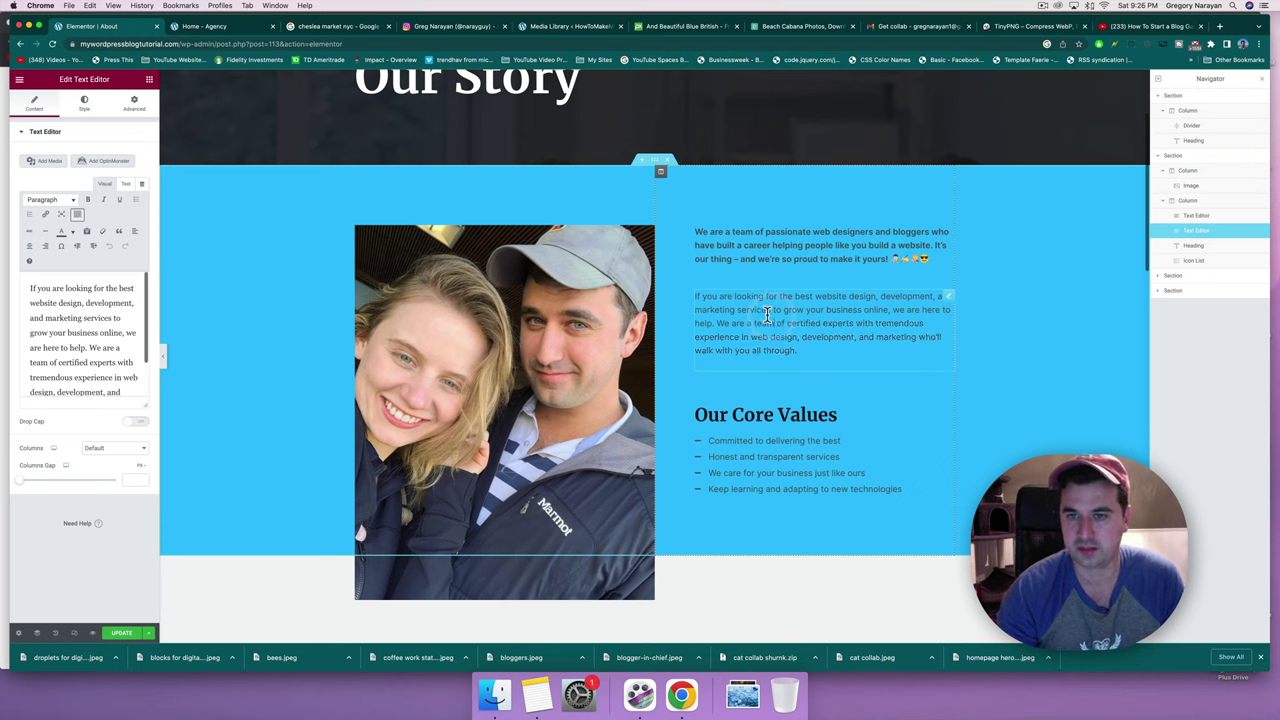
click(935, 296)
text(domain and )
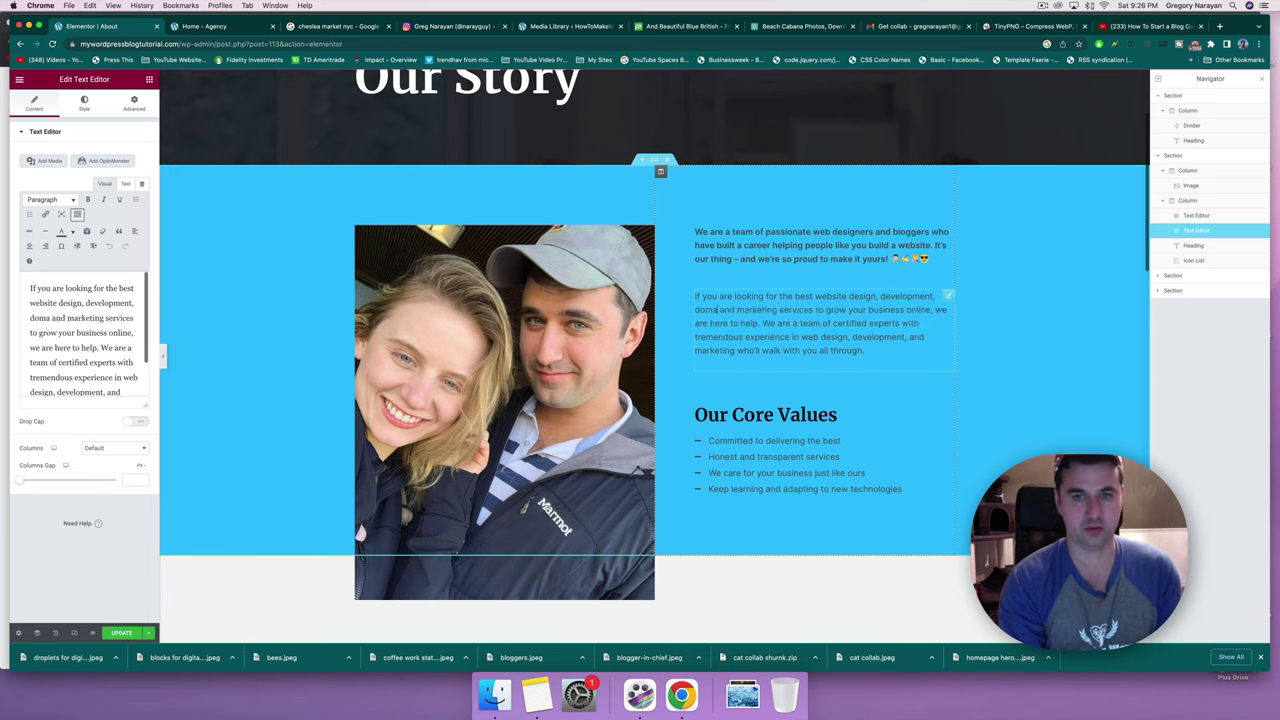
text(hosting deal )
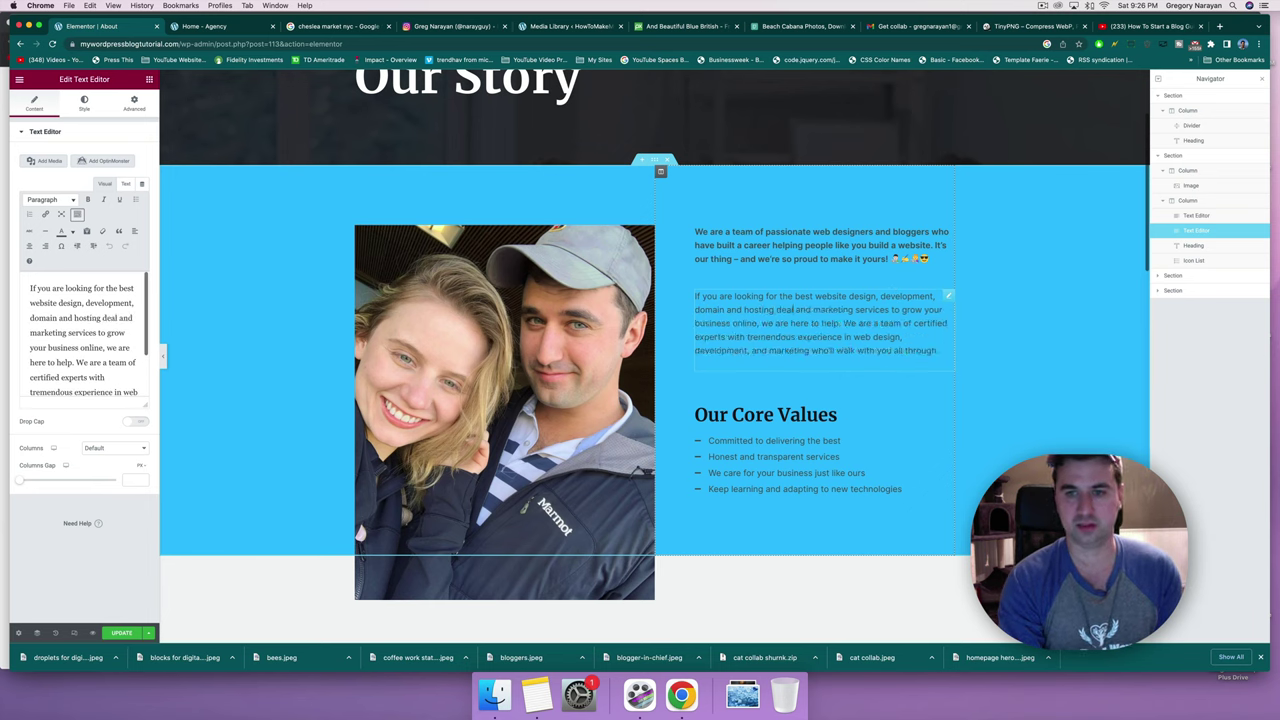
text(,)
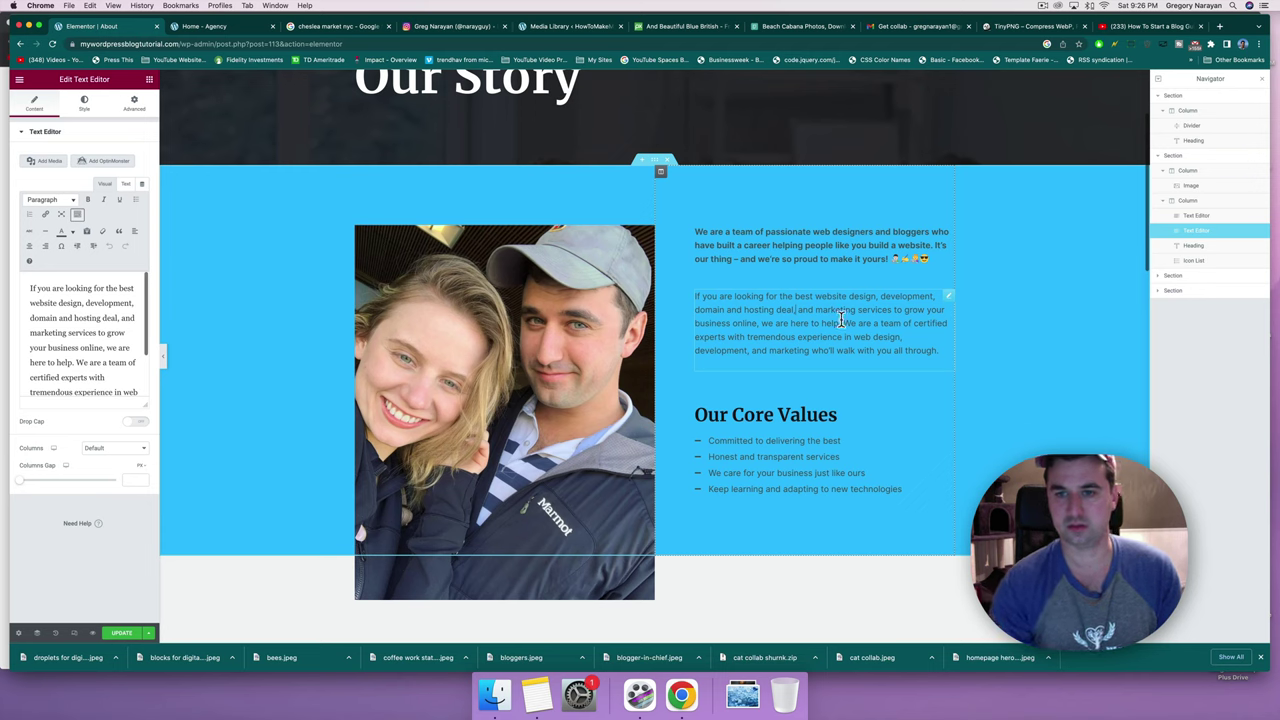
click(937, 350)
text(. All of)
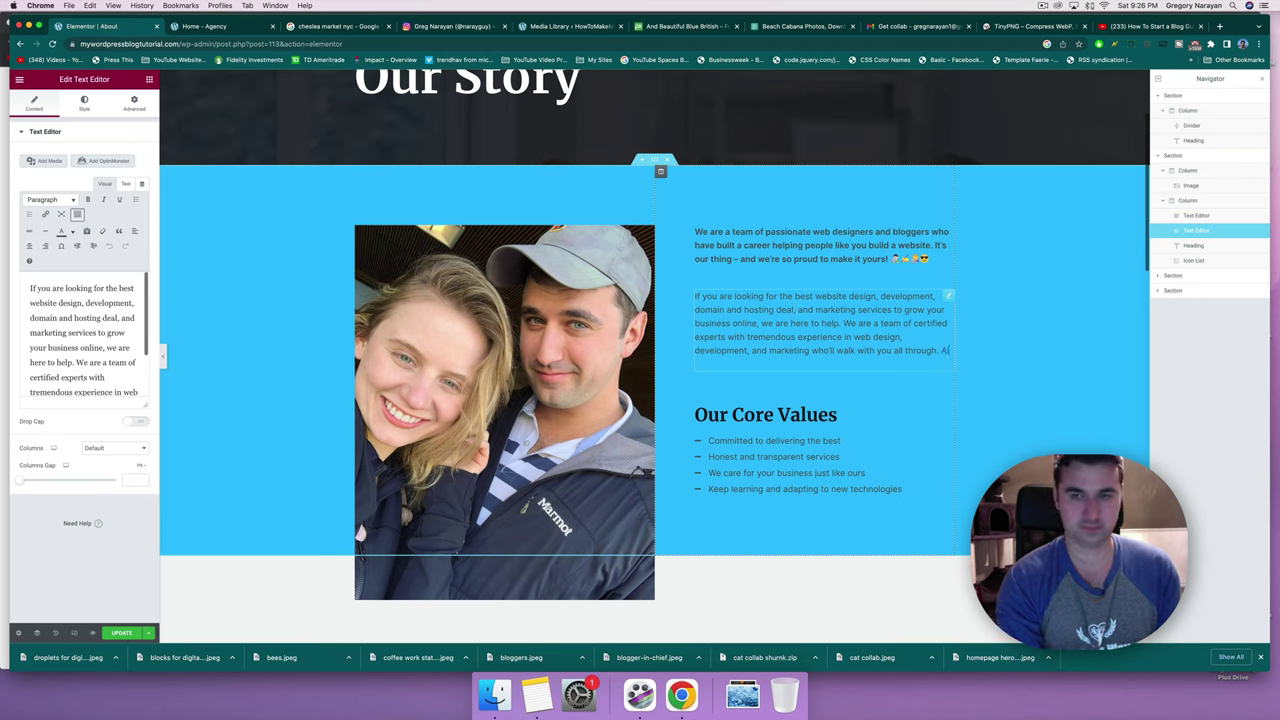
text( this is mad)
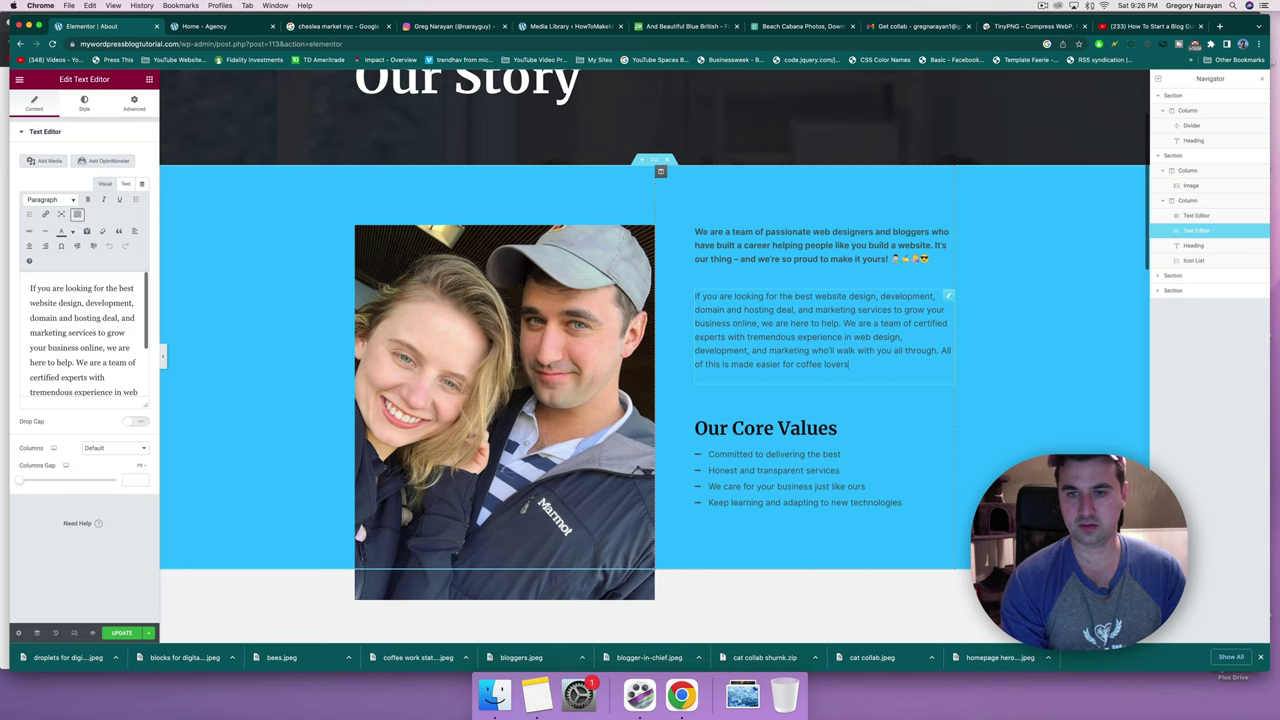
Finish the coffee-lovers-and-beginners line, then select the first What Our Clients Say testimonial.
text(nd beginners (and if you don't drink coffee then please tell me how!))
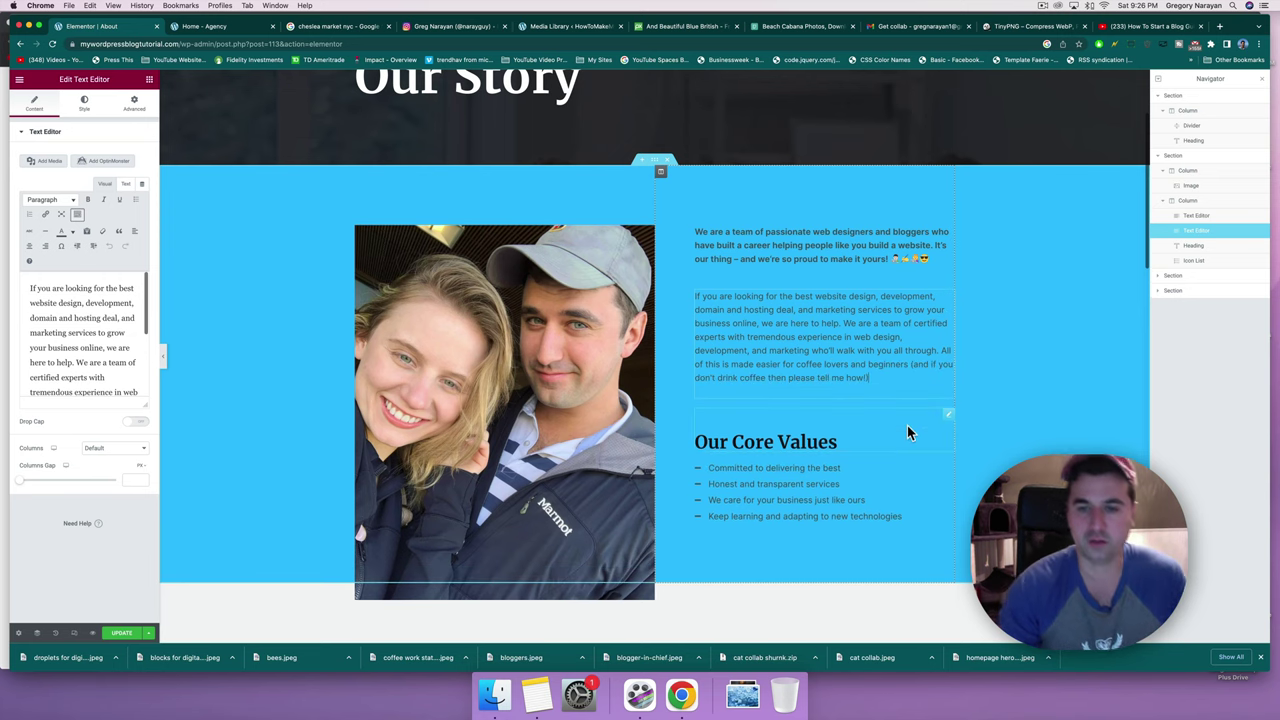
scroll(907, 425, up, 3)
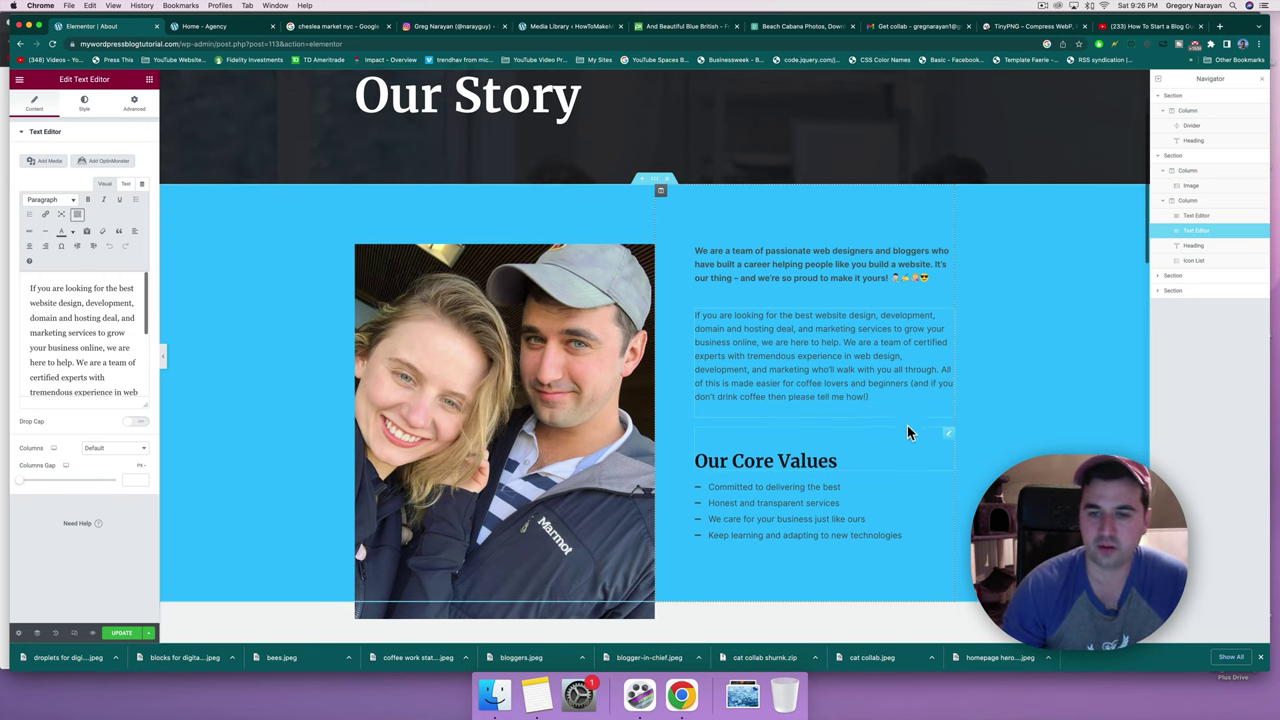
scroll(907, 425, down, 5)
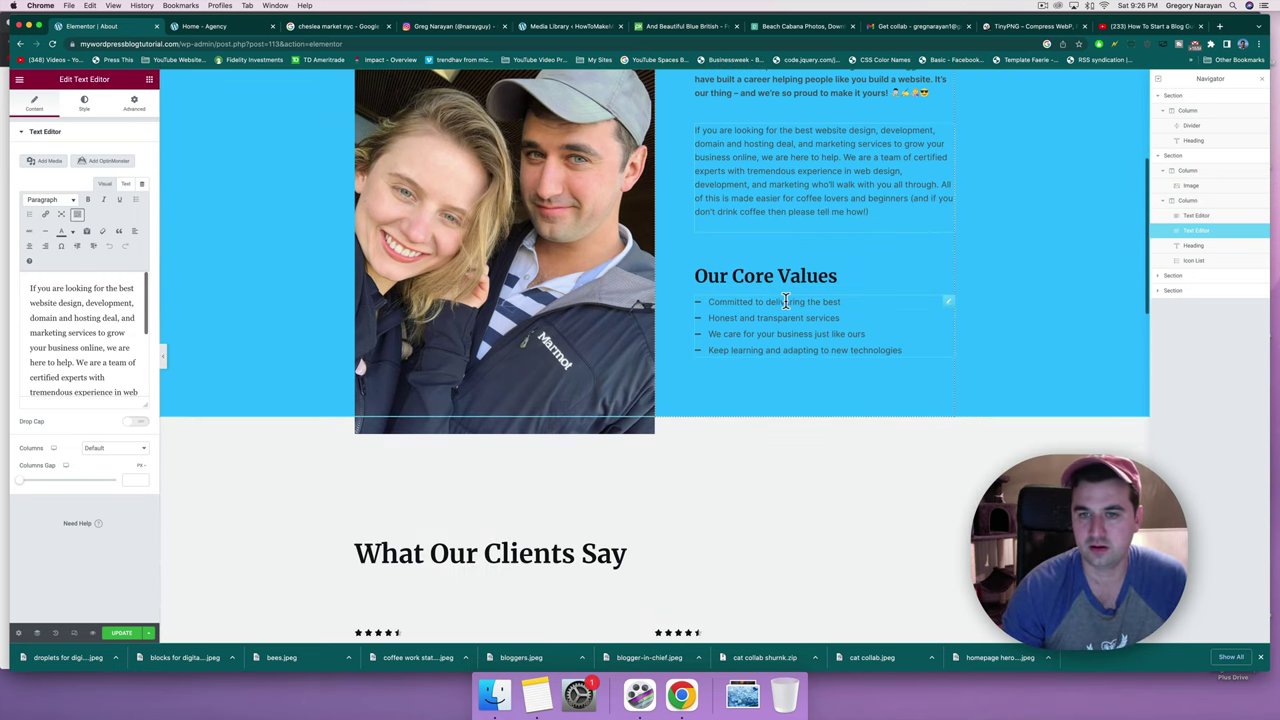
scroll(786, 301, down, 1)
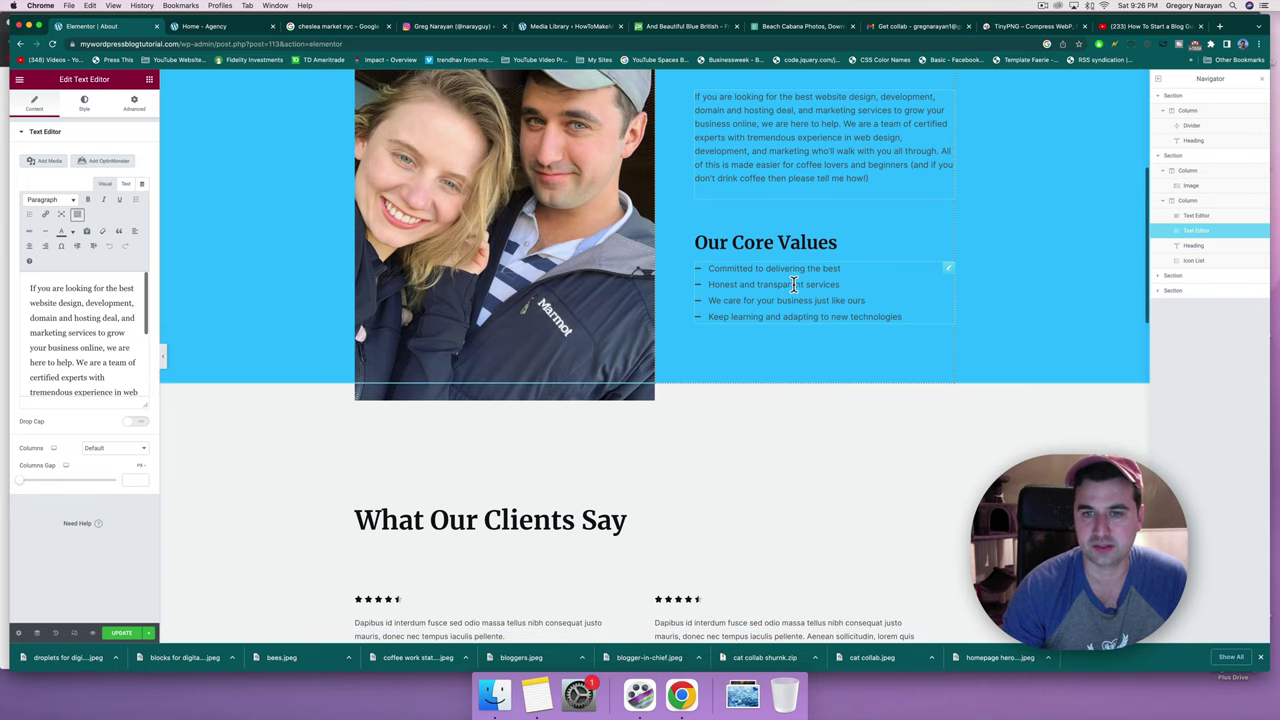
scroll(795, 315, down, 1)
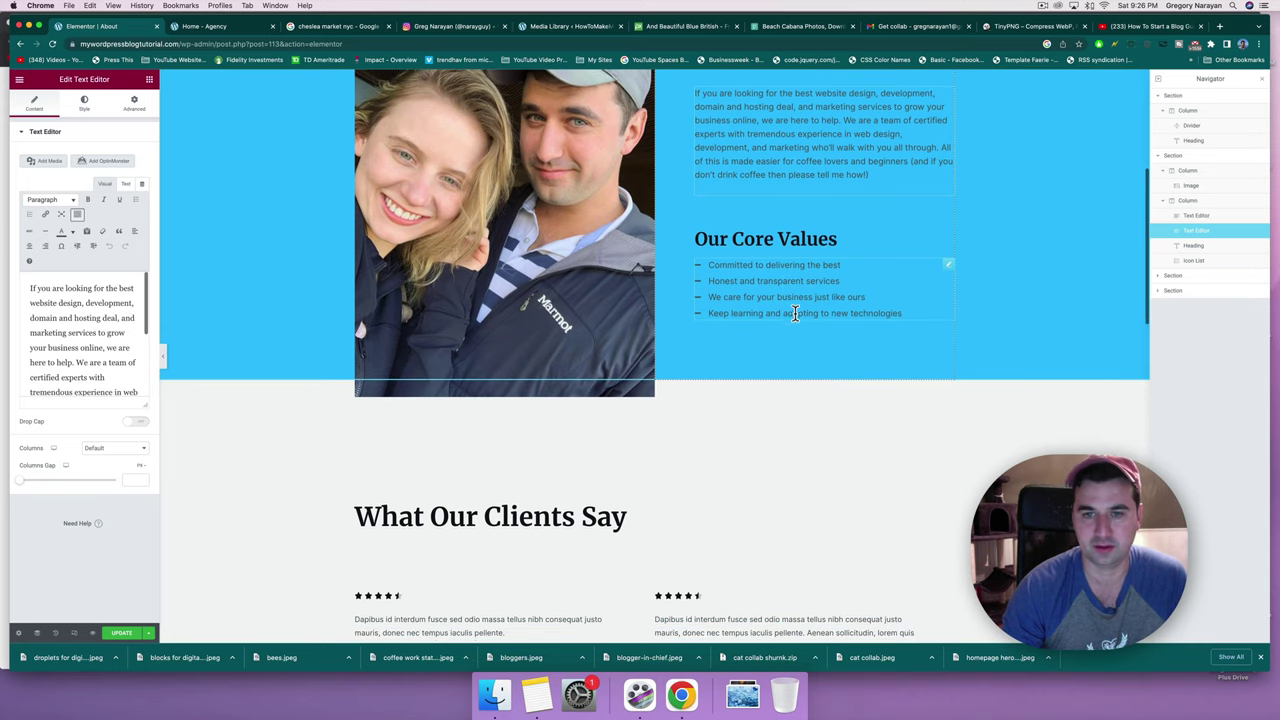
scroll(893, 313, down, 5)
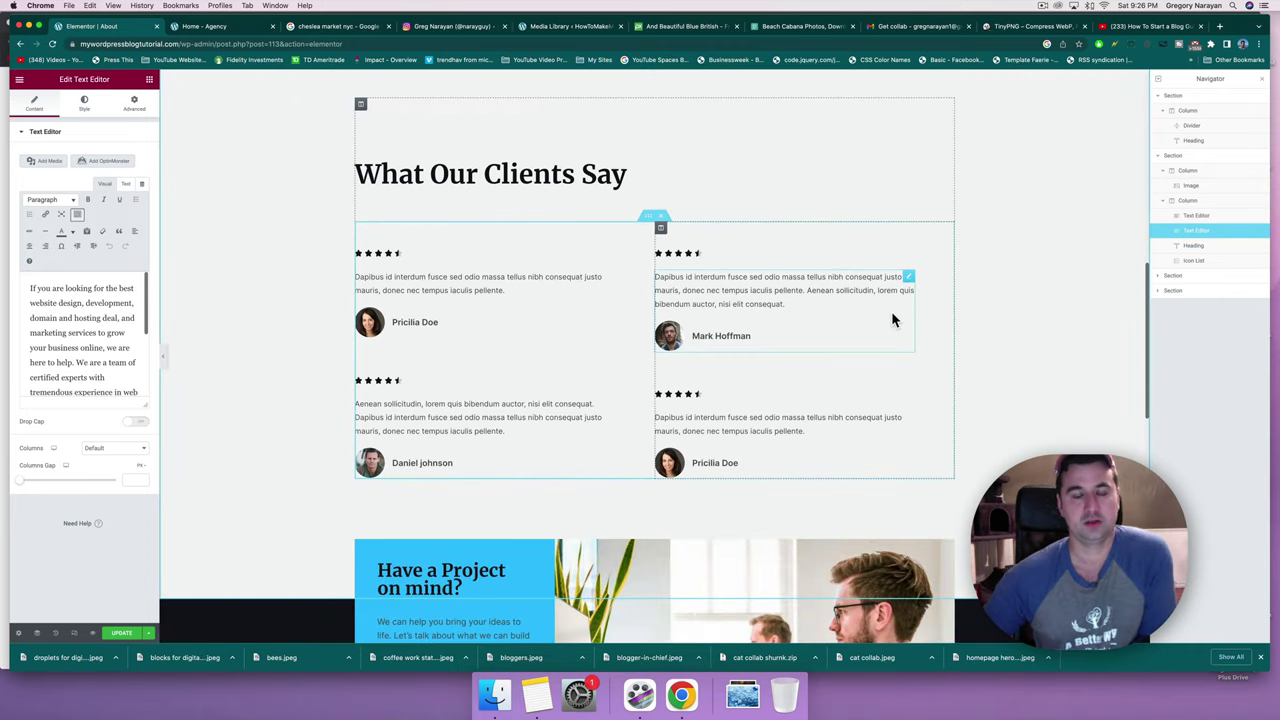
click(518, 290)
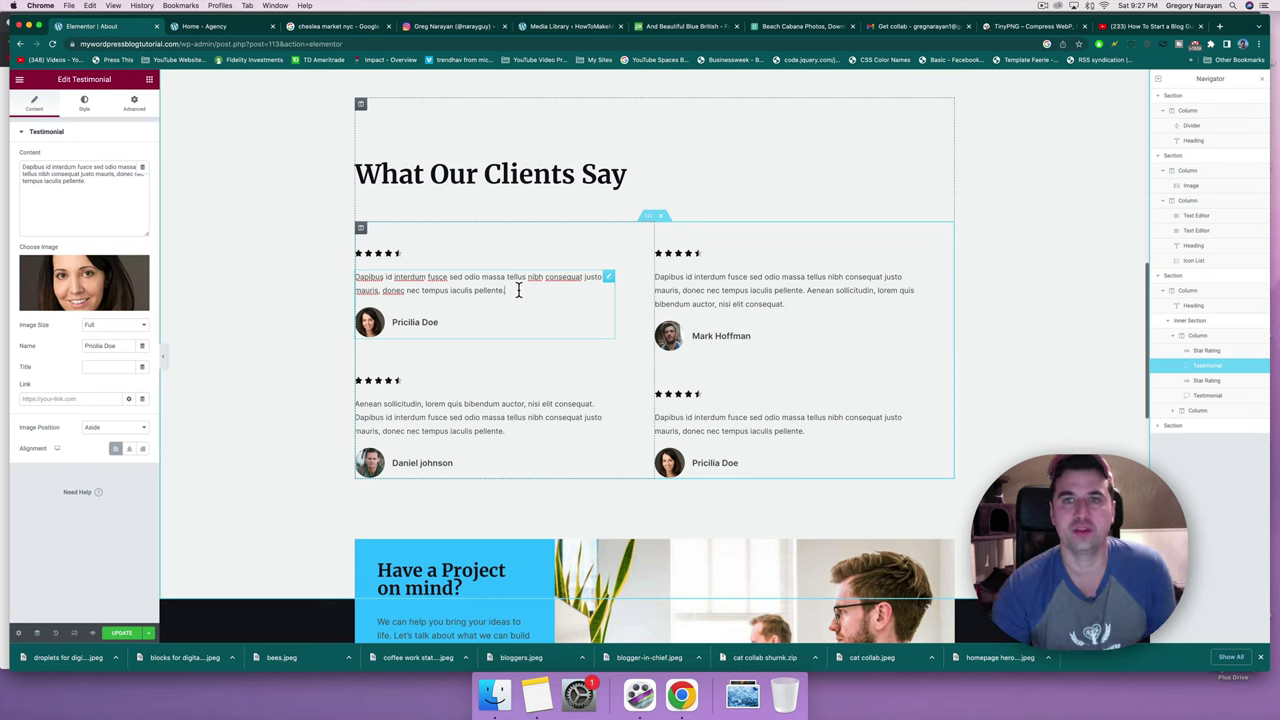
click(1218, 26)
Copy a viewer's comment praising the blog tutorial in YouTube Studio and return to the Elementor tab.
click(73, 63)
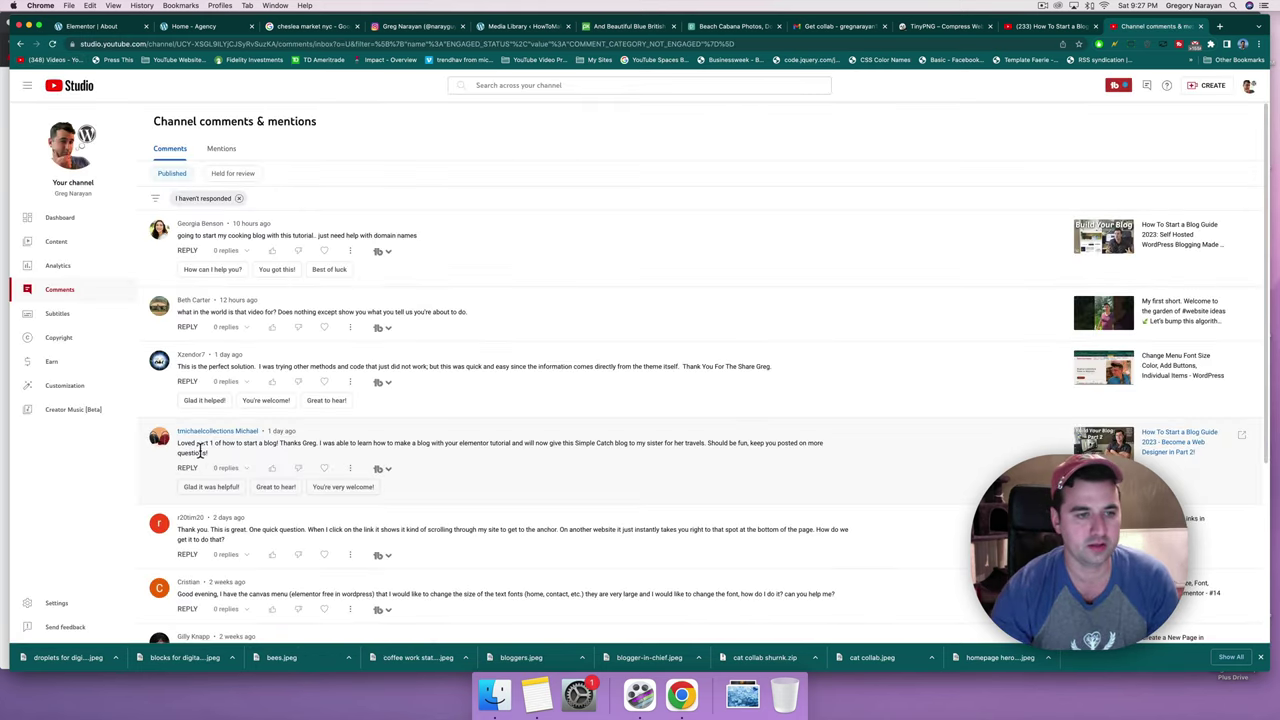
drag(182, 444, 180, 444)
key(super+c)
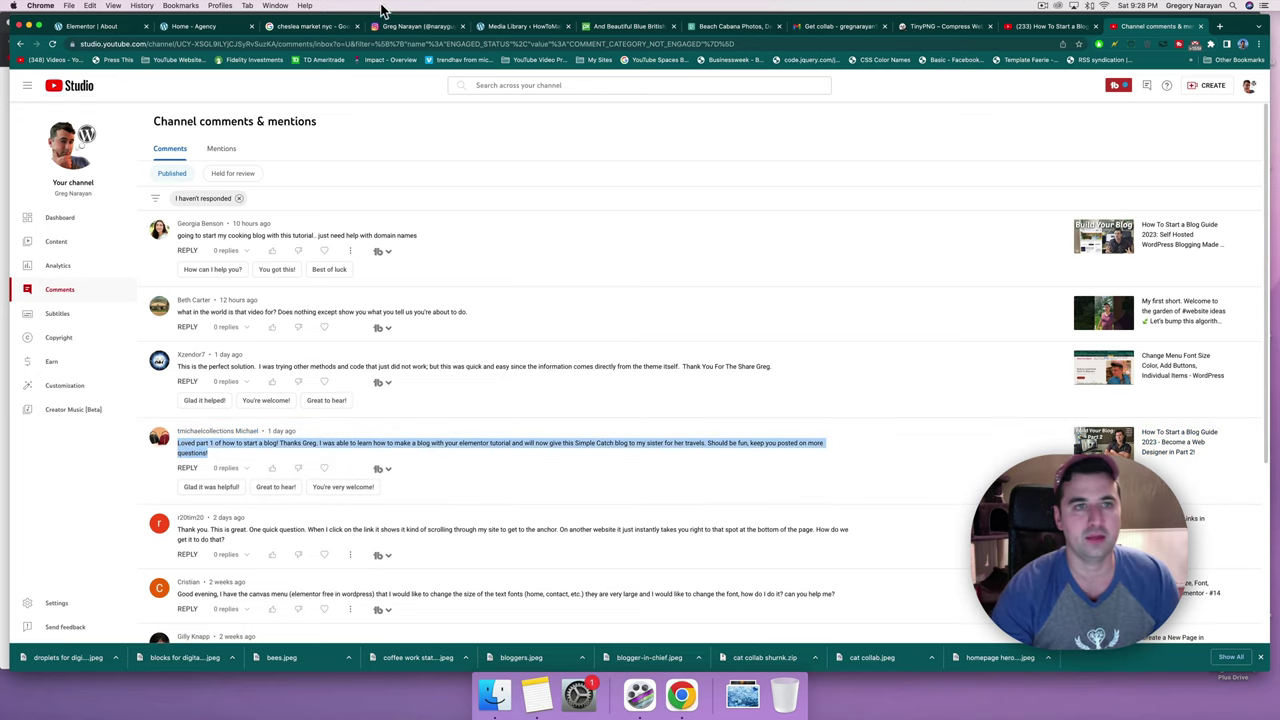
click(100, 27)
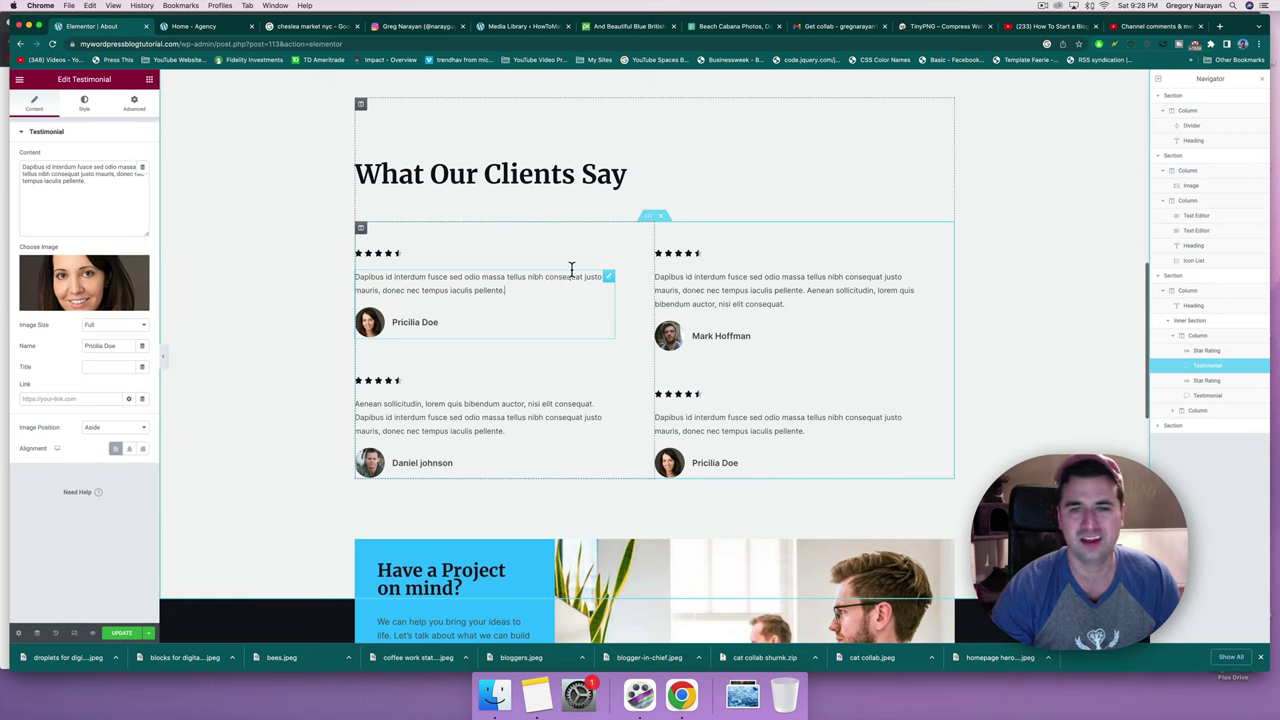
Swap the first testimonial's placeholder text for the copied viewer comment about the Part 1 blog tutorial.
click(650, 219)
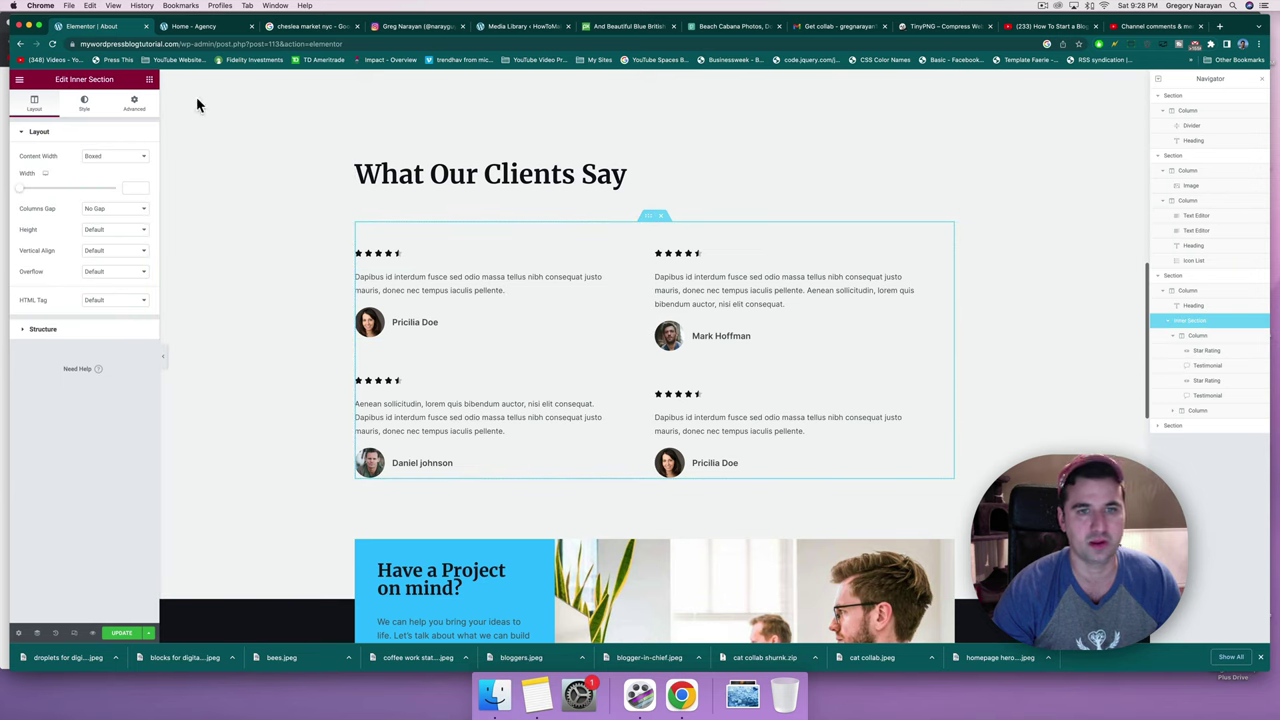
click(436, 293)
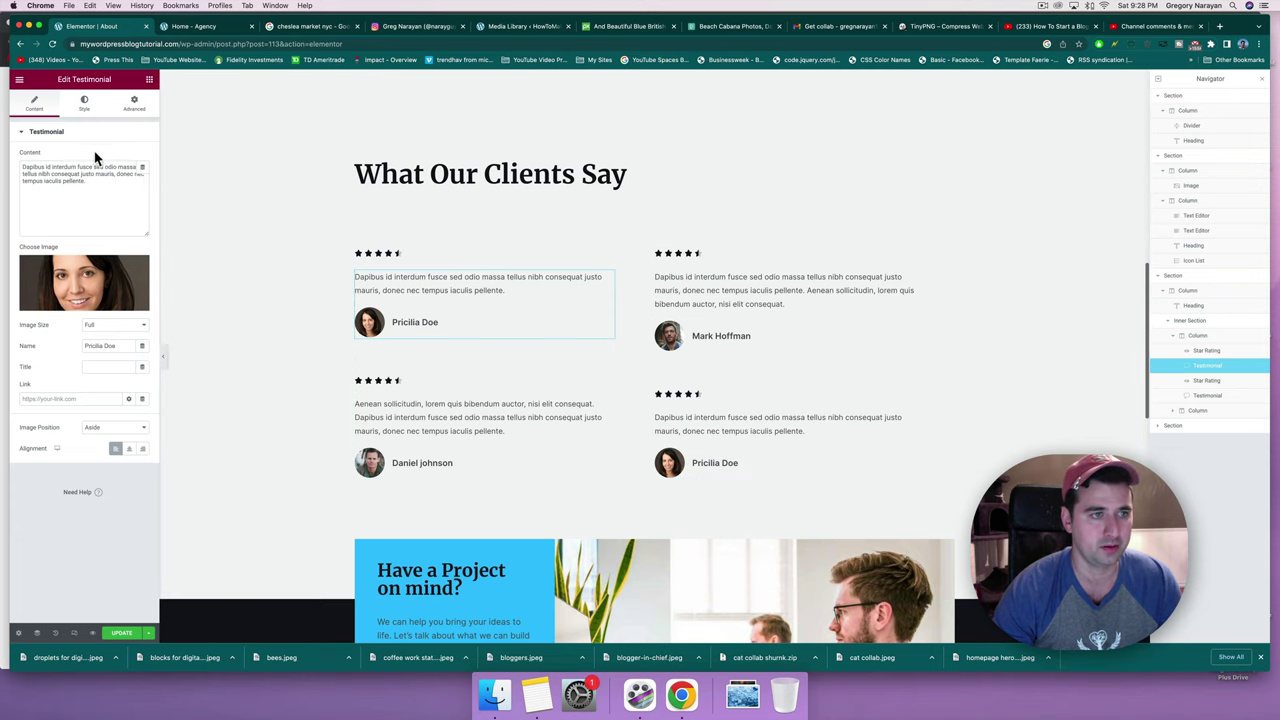
click(99, 188)
drag(99, 188, 20, 163)
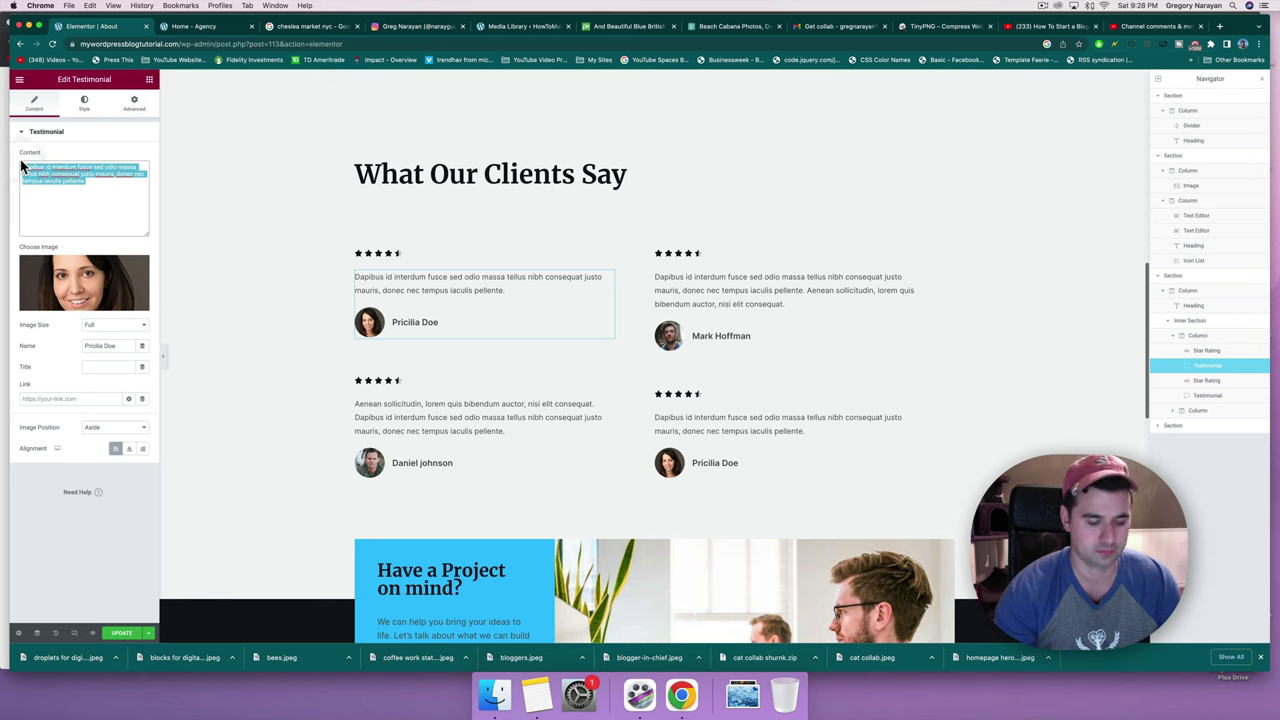
key(BackSpace)
key(super+v)
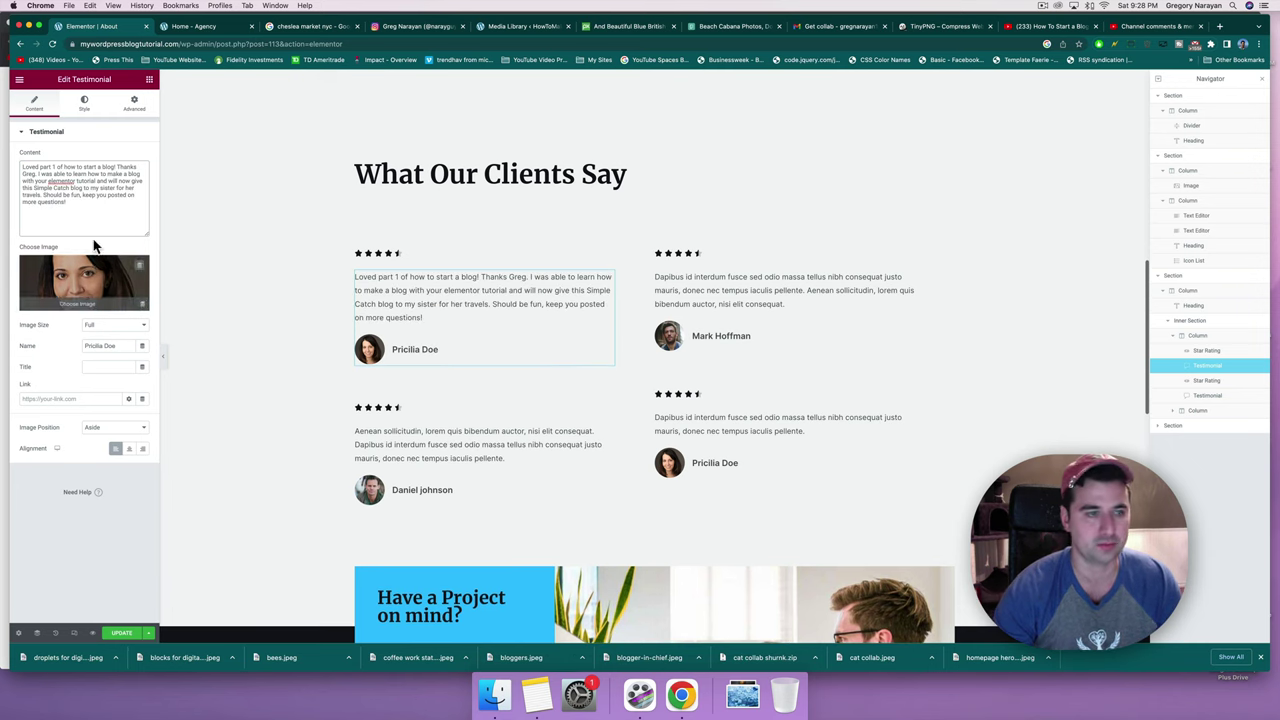
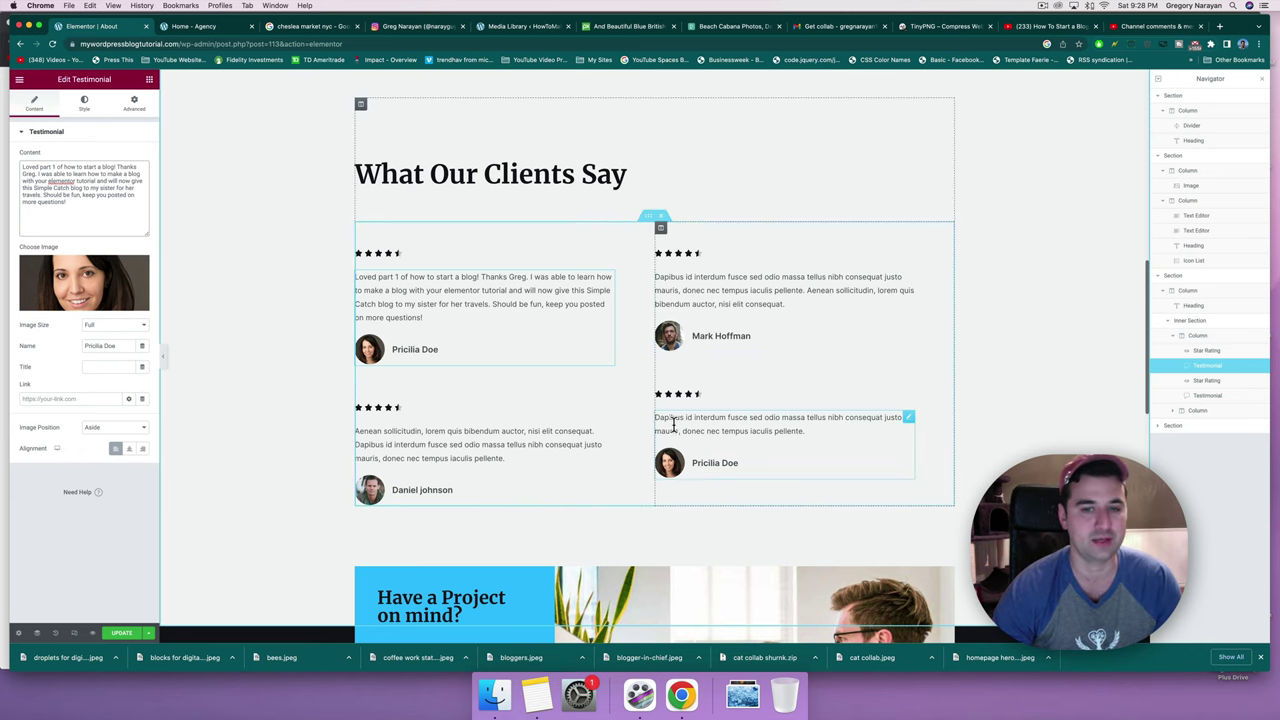
Find the viewer's classic-editor thank-you comment in YouTube Studio and return to Elementor.
key(super+9)
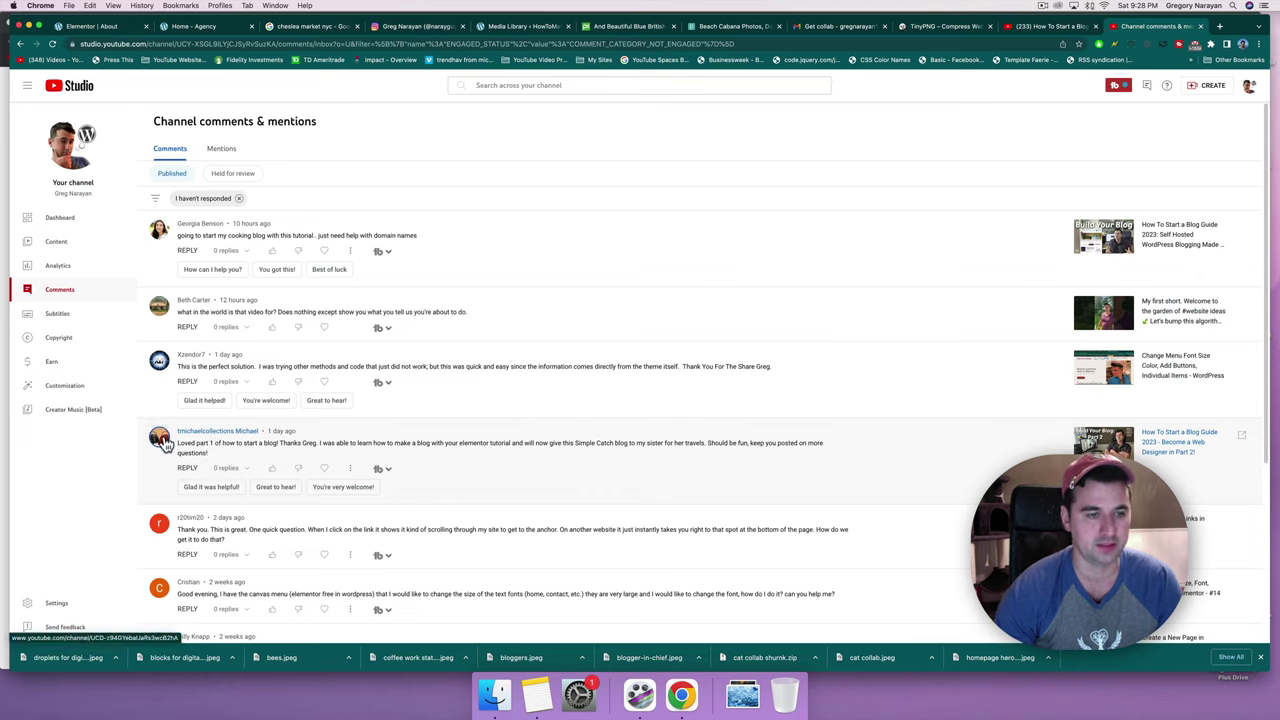
scroll(165, 443, down, 4)
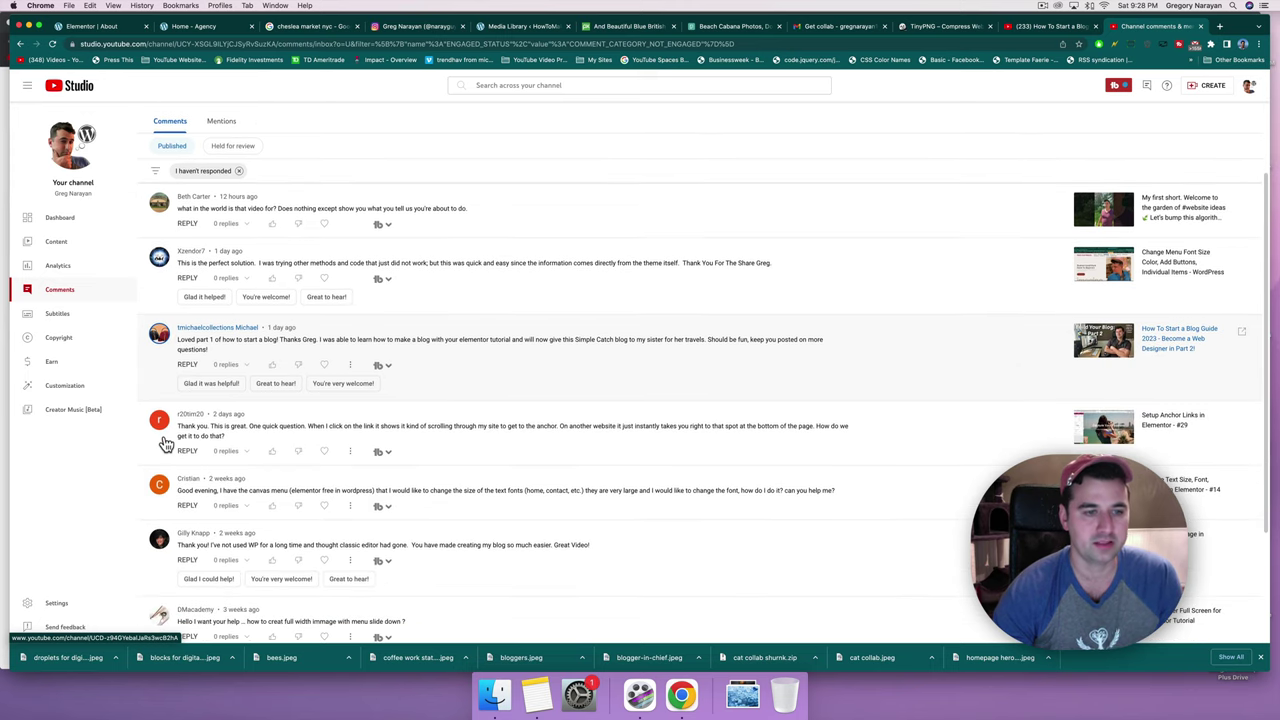
scroll(164, 438, down, 2)
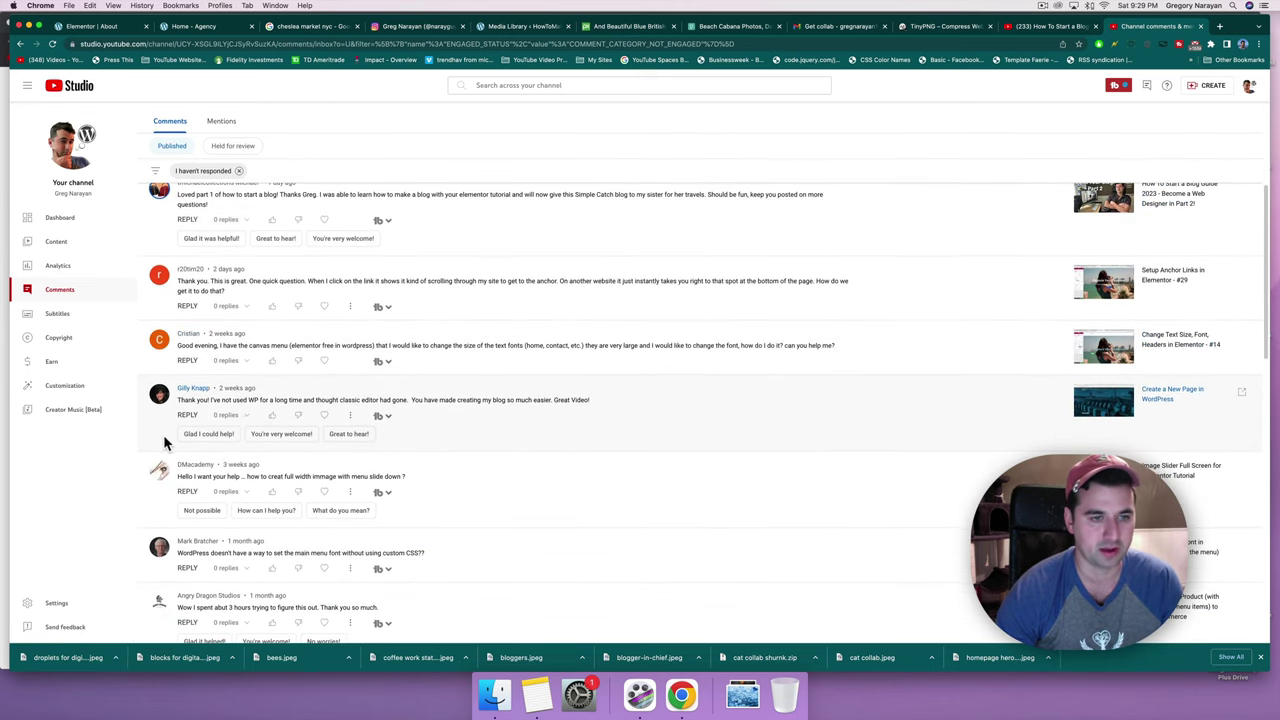
key(super+1)
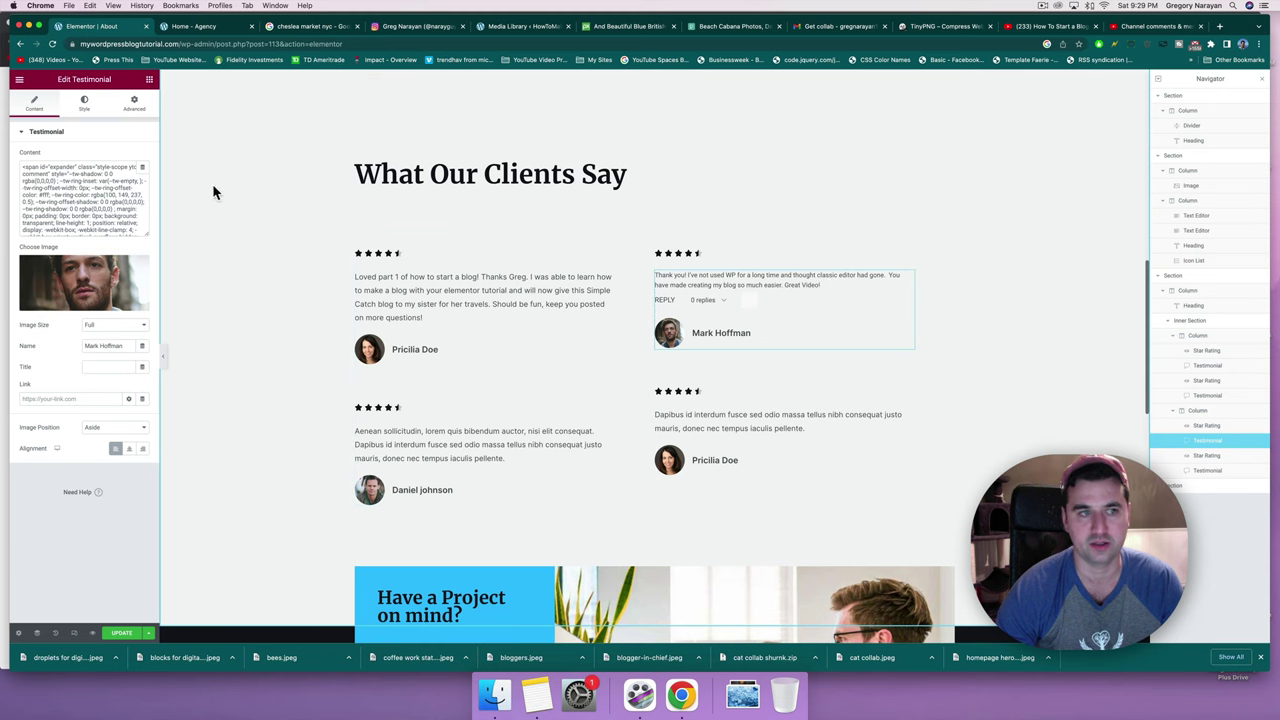
Replace the top-right testimonial's messy pasted HTML with the comment as plain text.
click(89, 172)
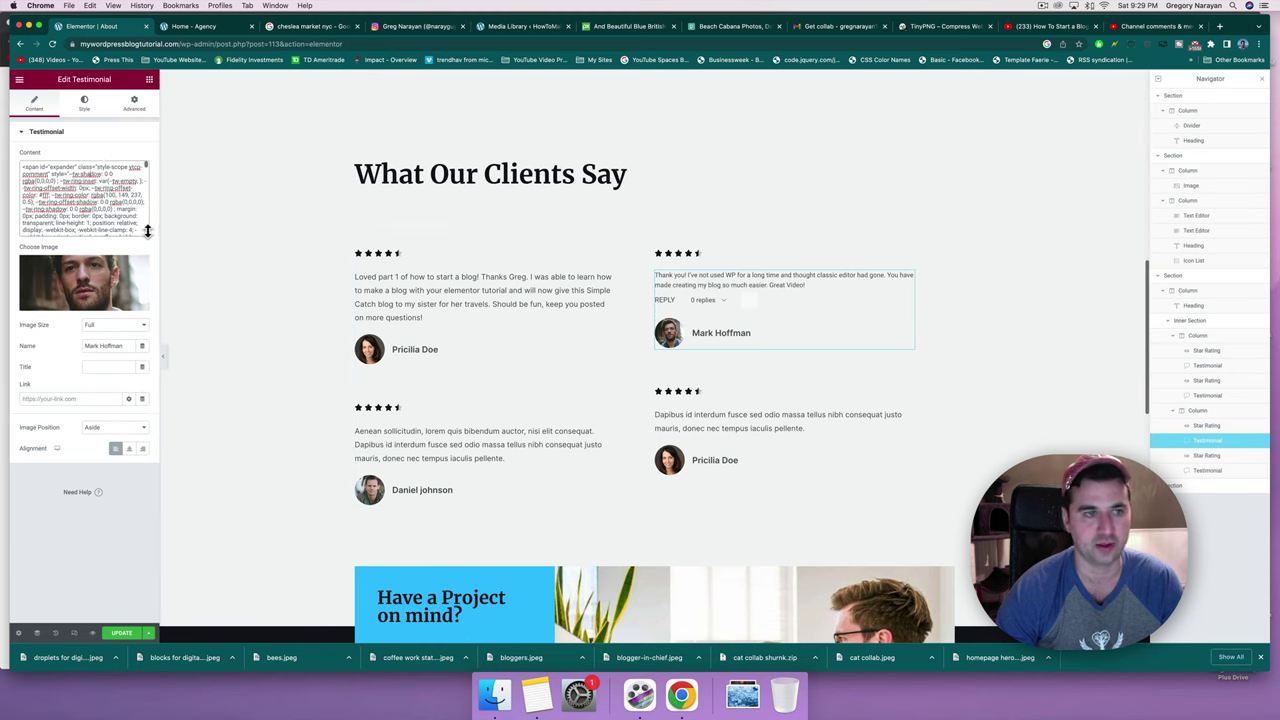
drag(148, 234, 160, 516)
scroll(96, 333, down, 5)
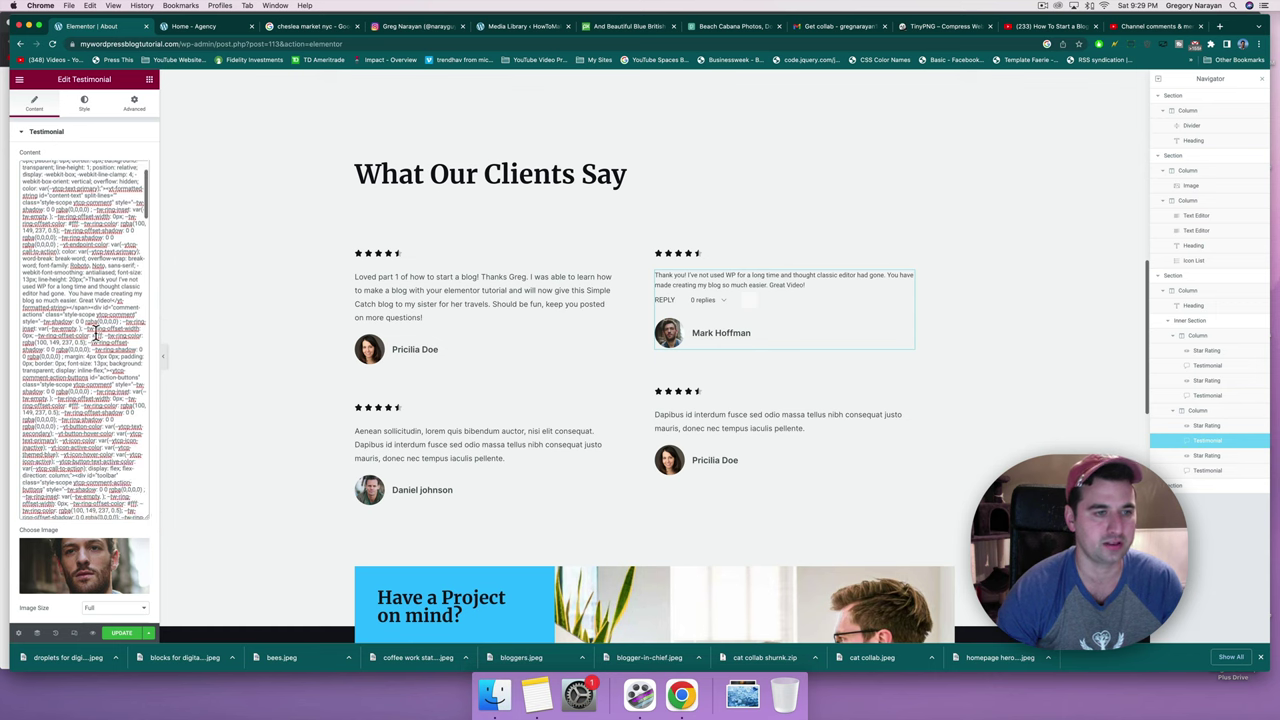
scroll(96, 333, down, 5)
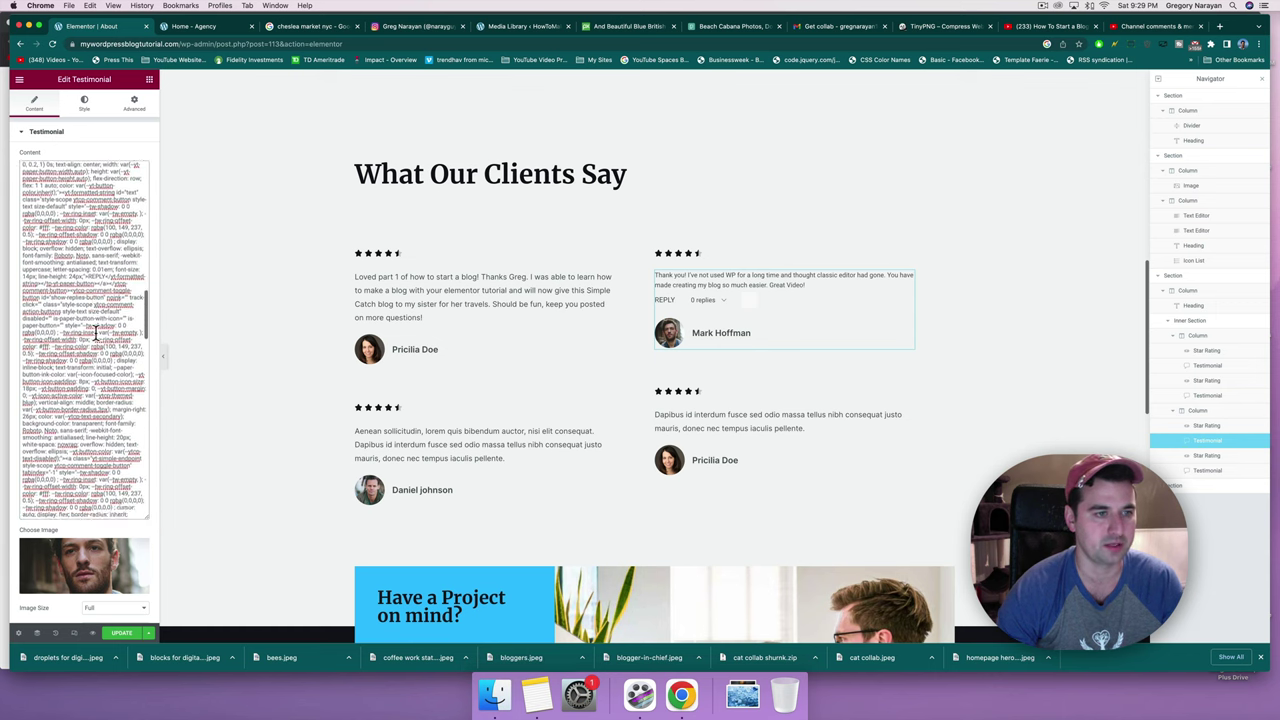
key(super+a)
key(BackSpace)
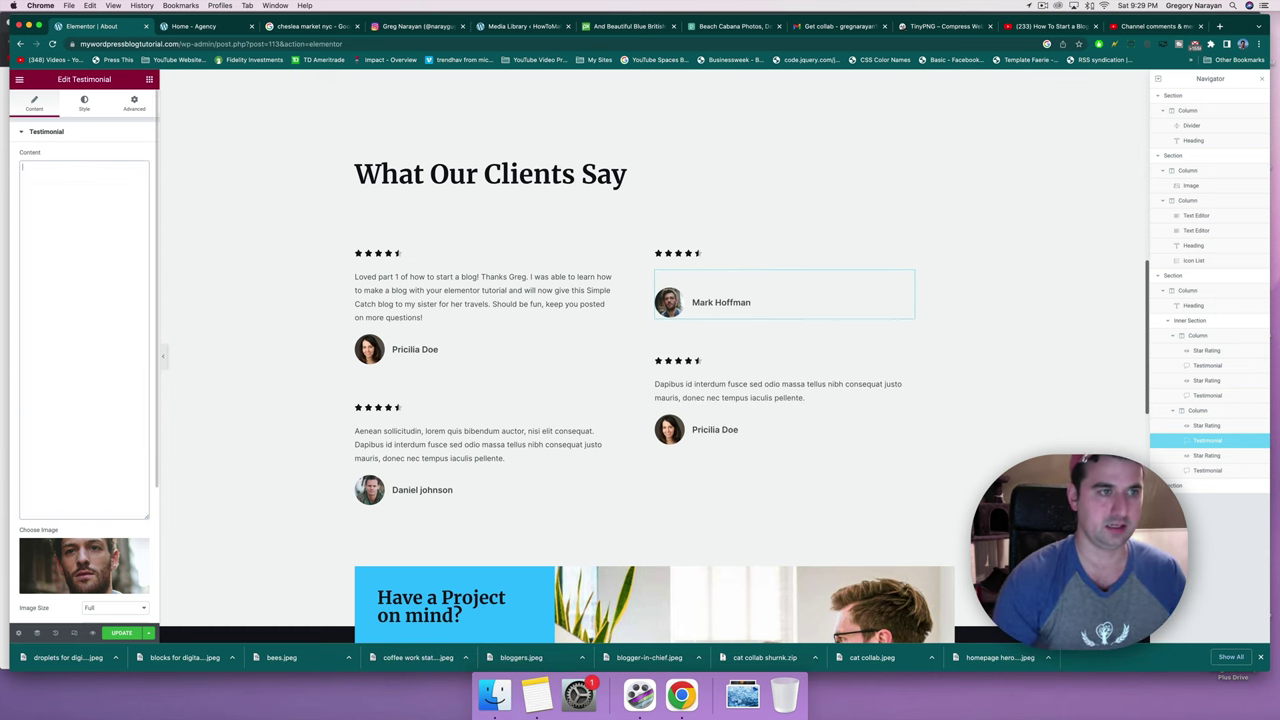
text(Thank you! I've not used WP for a long time and thought classic editor had gone. You have made creating my blog so much easier. Great Video!)
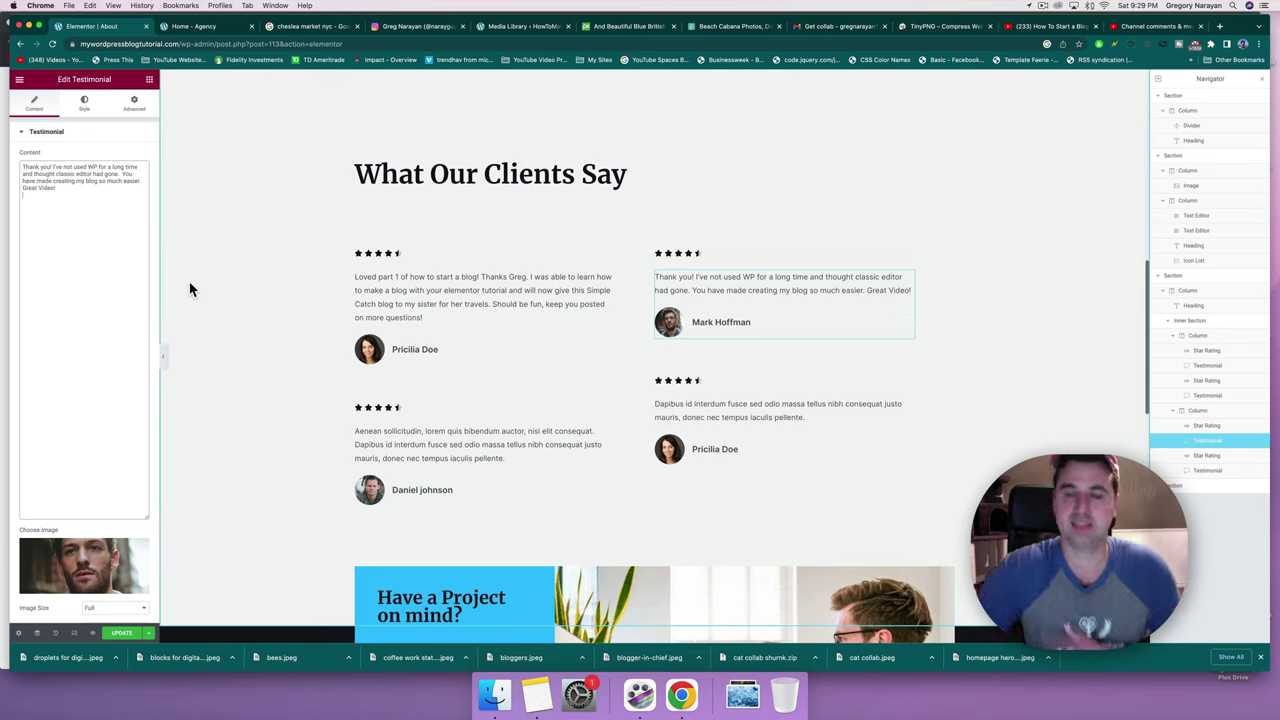
click(1135, 28)
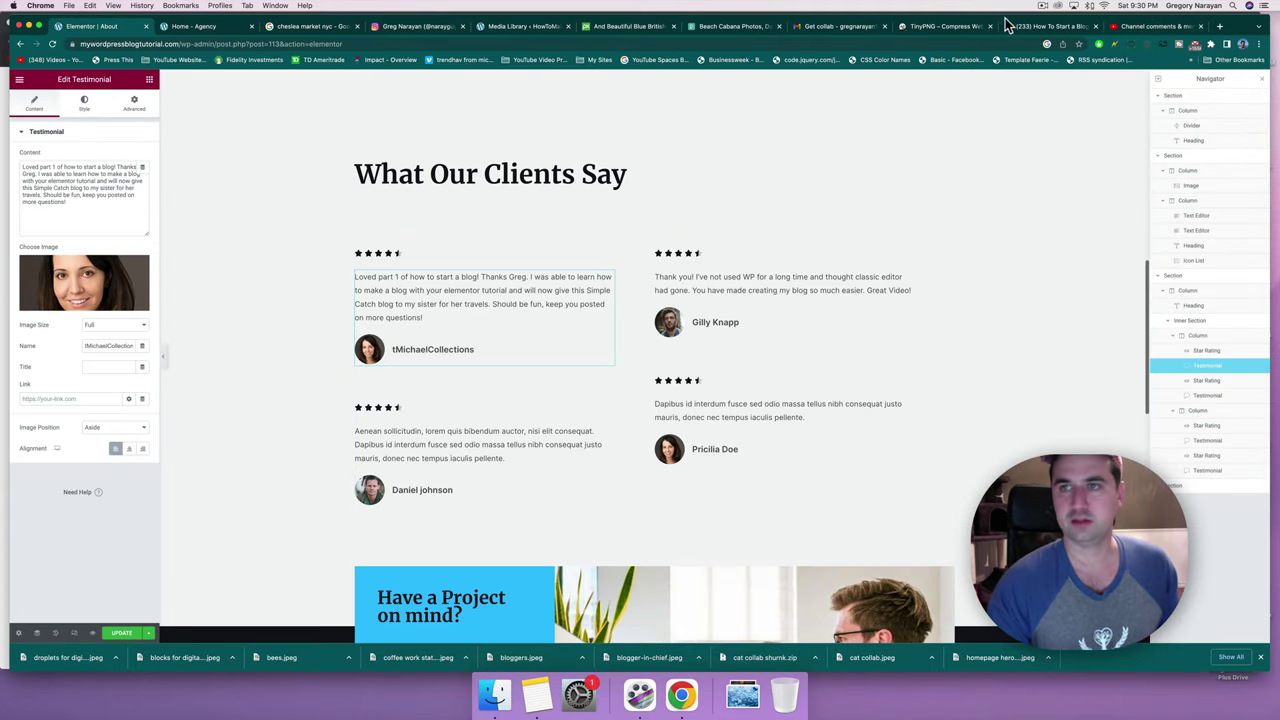
Fill the bottom-left testimonial with another viewer's comment and clear its old name.
click(1150, 28)
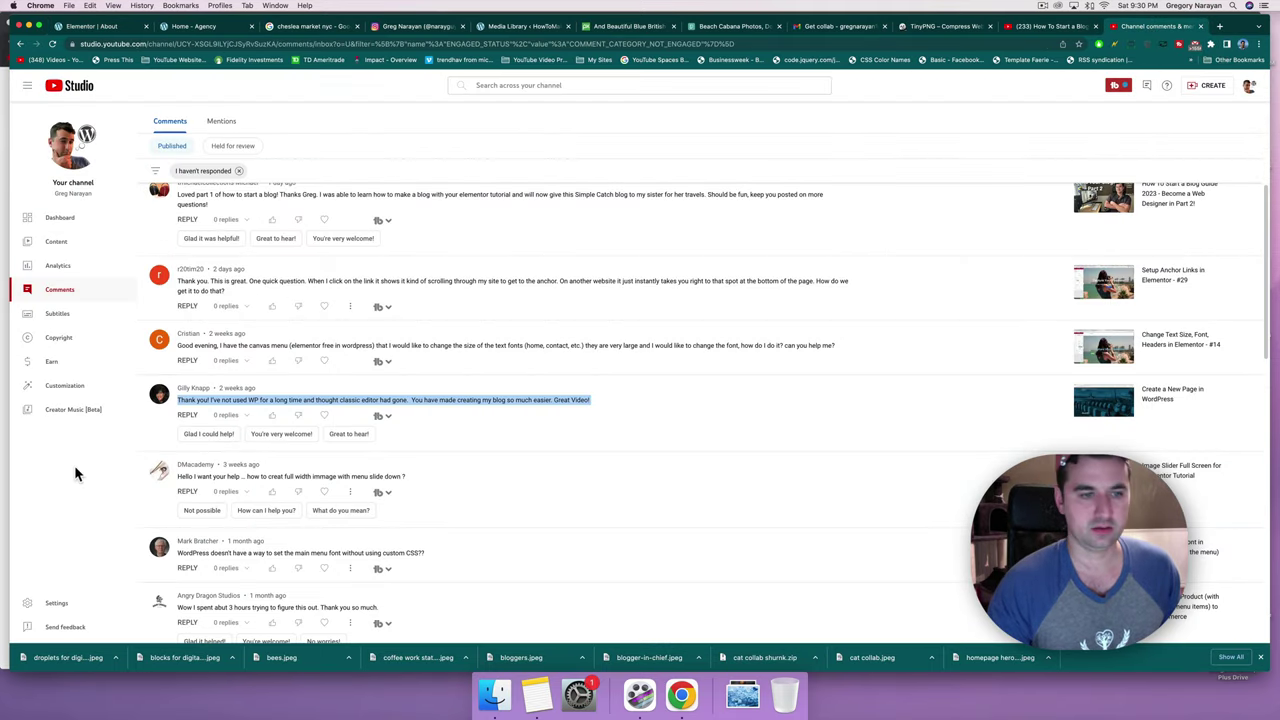
scroll(270, 474, down, 3)
scroll(268, 474, up, 4)
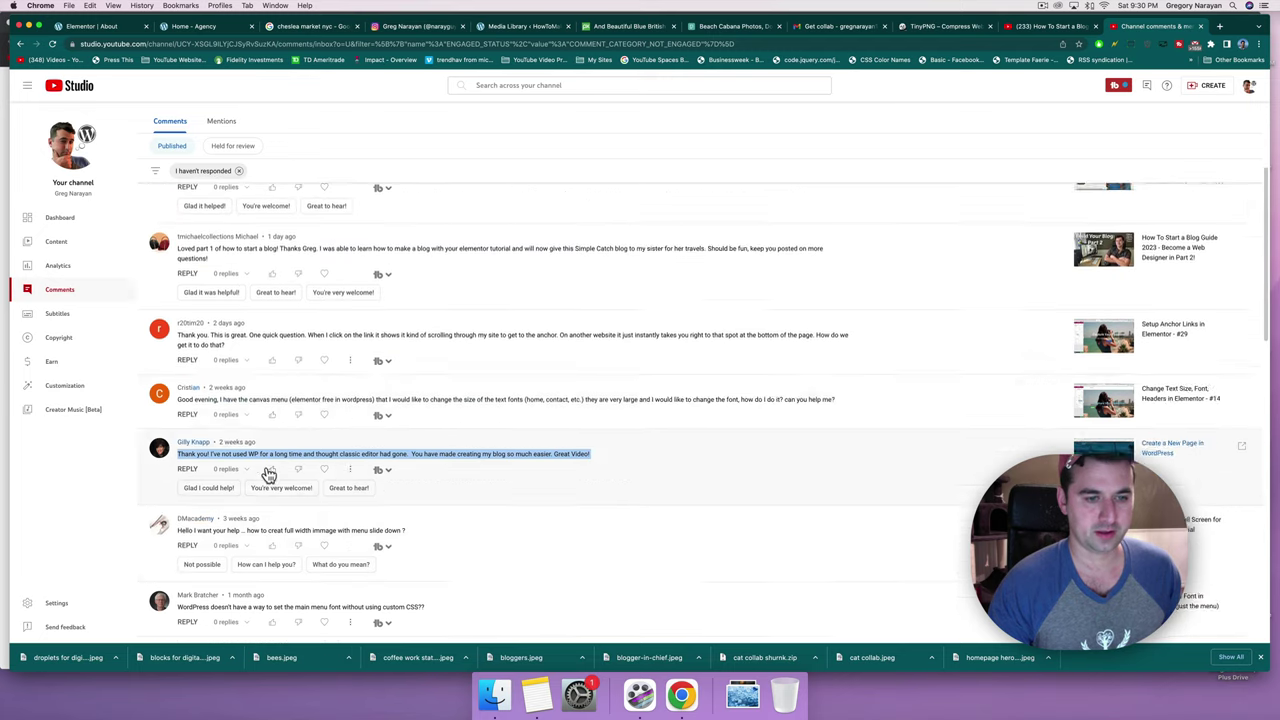
scroll(268, 474, up, 4)
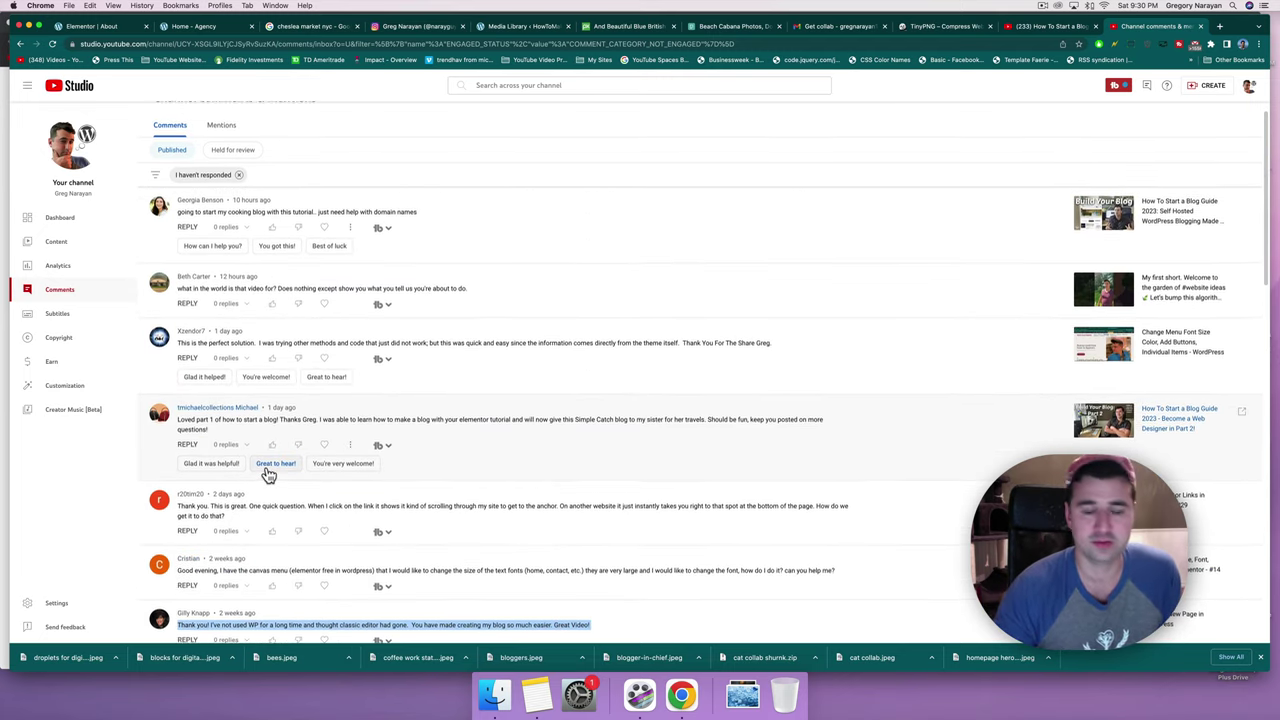
scroll(268, 474, up, 1)
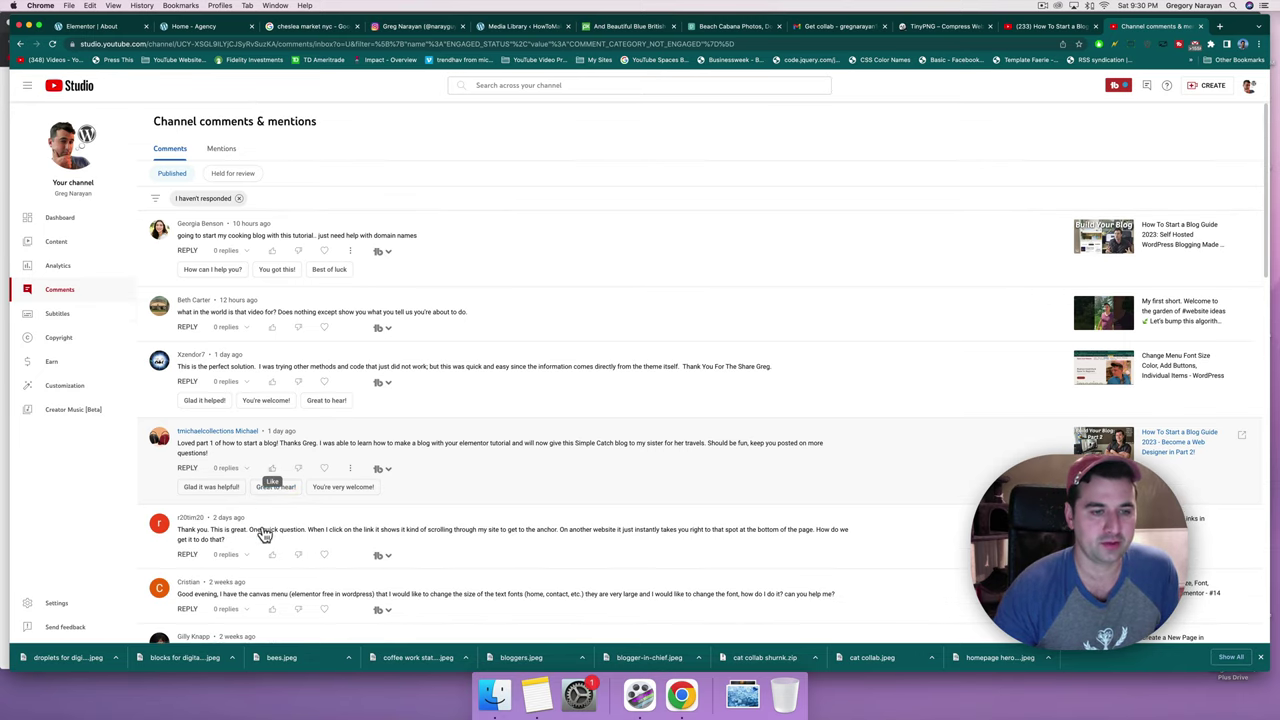
scroll(263, 580, down, 3)
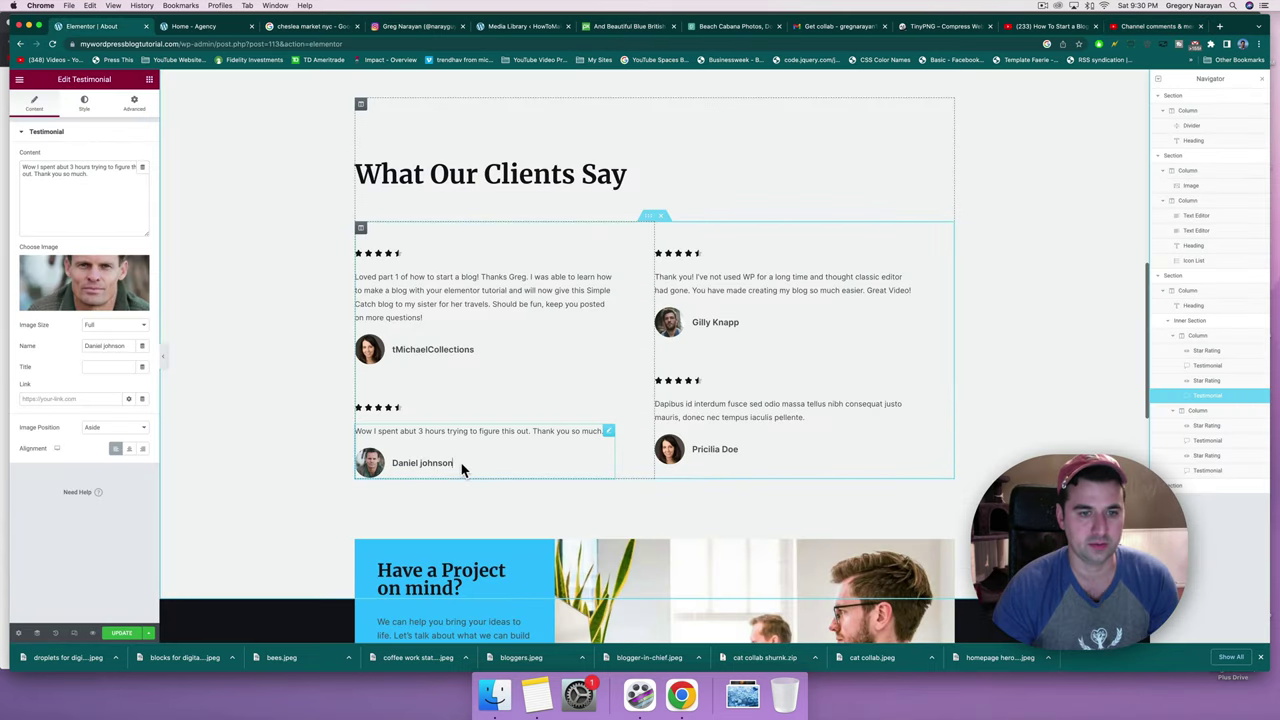
key(BackSpace)
key(BackSpace)
key(BackSpace)
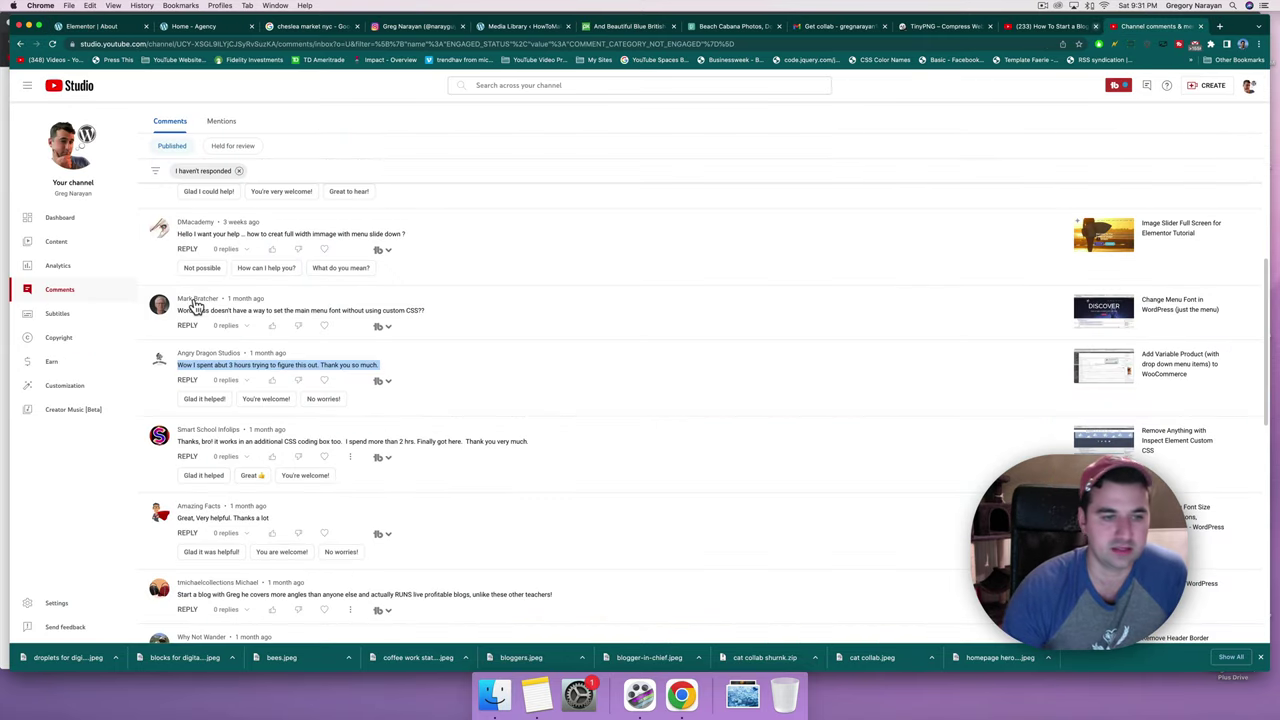
scroll(195, 307, up, 2)
scroll(195, 307, down, 5)
Like the viewer's SiteGround comment and copy its closing thank-you sentence.
click(272, 430)
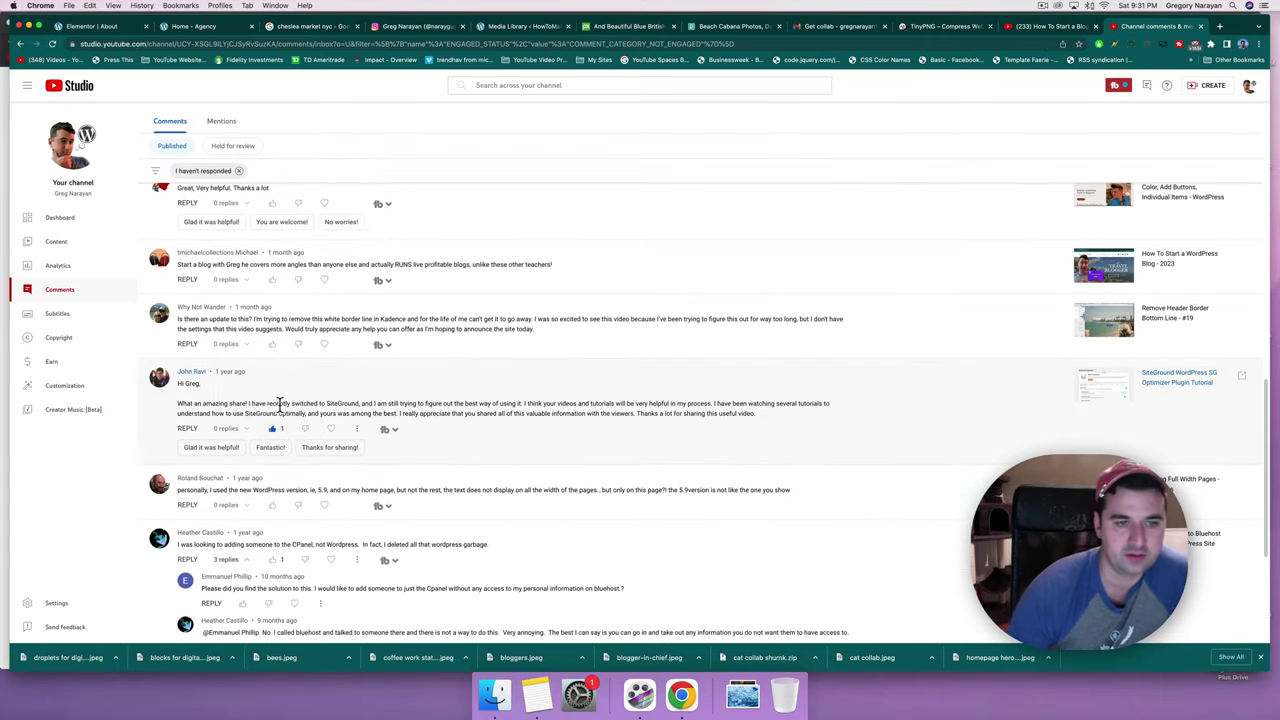
scroll(400, 395, down, 1)
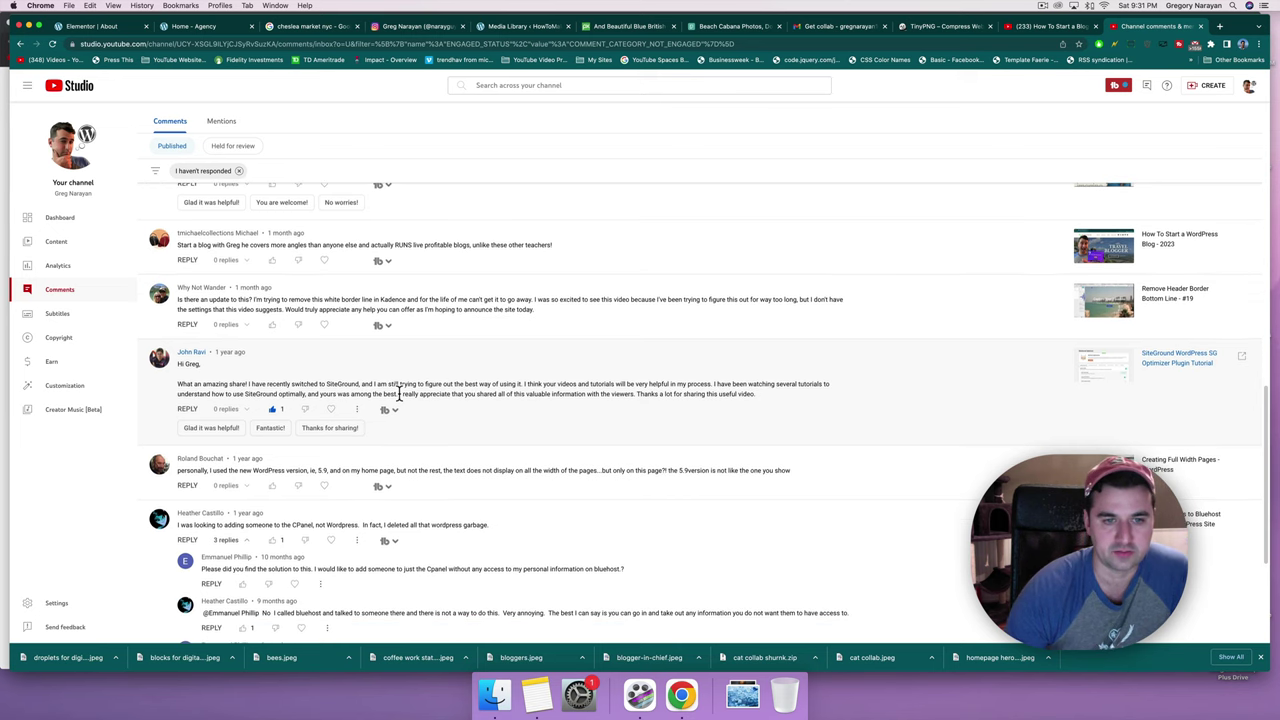
drag(399, 393, 746, 406)
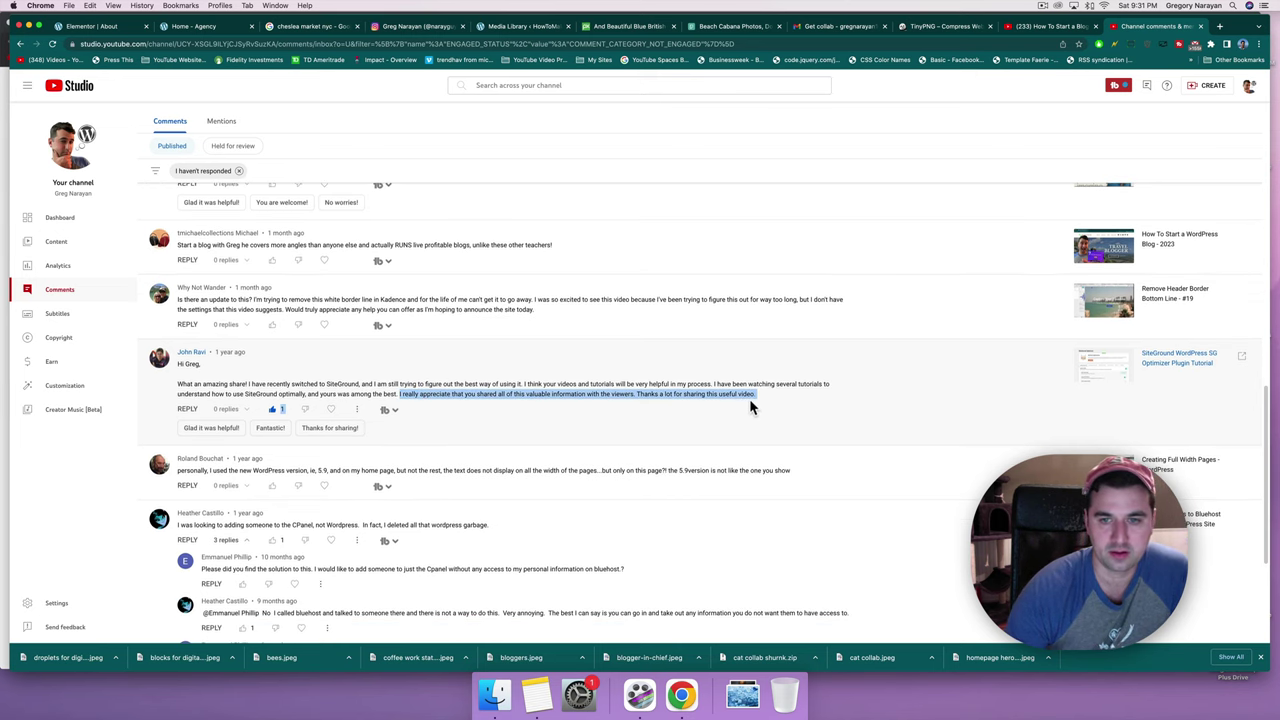
right_click(731, 394)
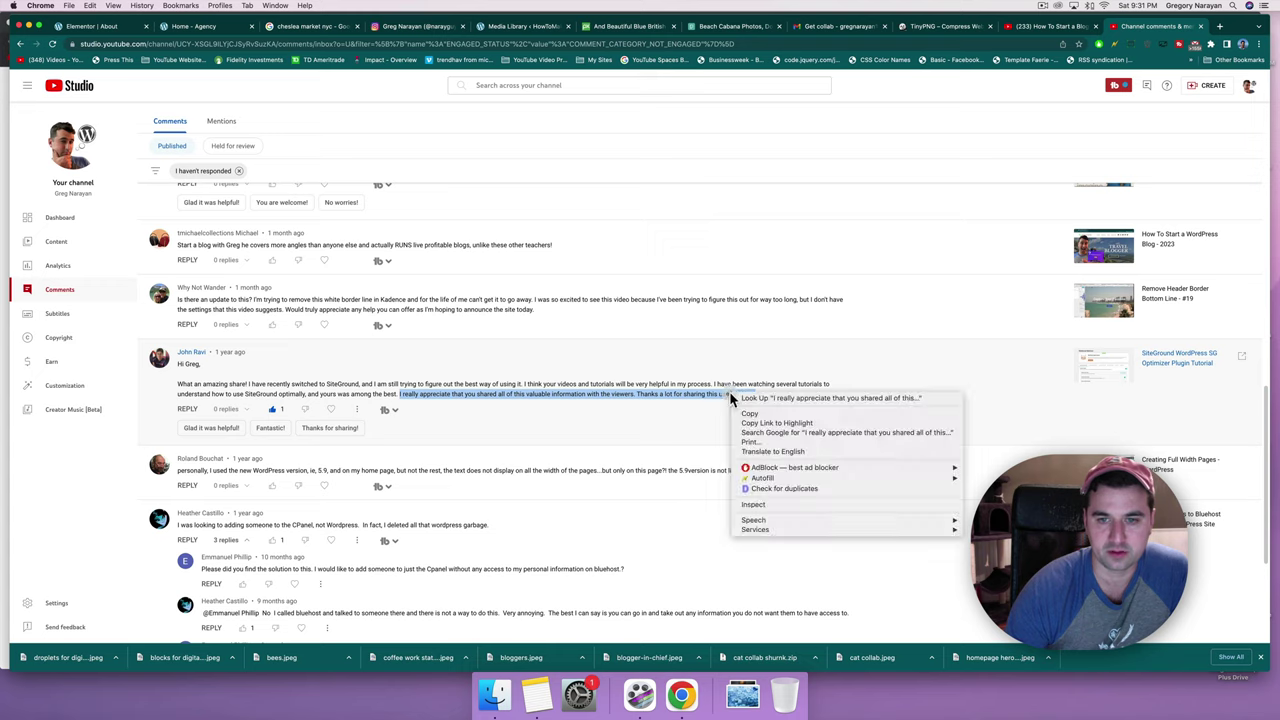
click(746, 412)
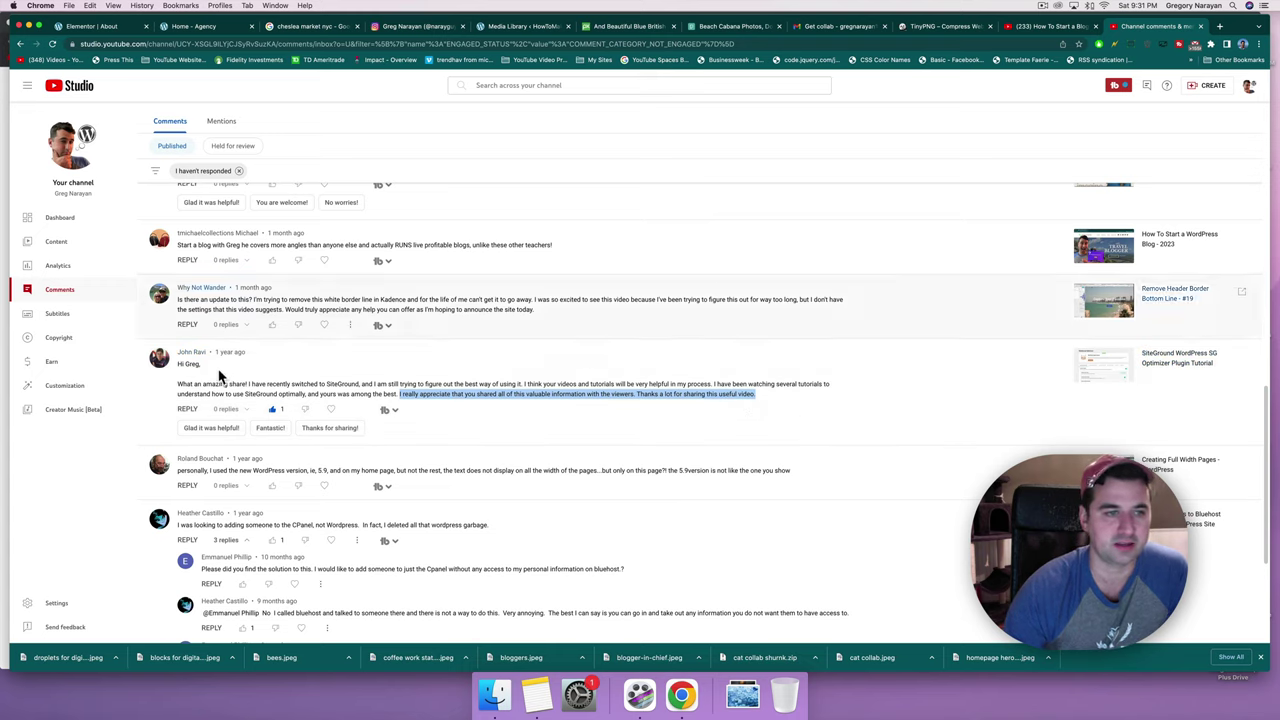
Replace the bottom-right testimonial's placeholder quote with the copied thank-you sentence.
click(106, 24)
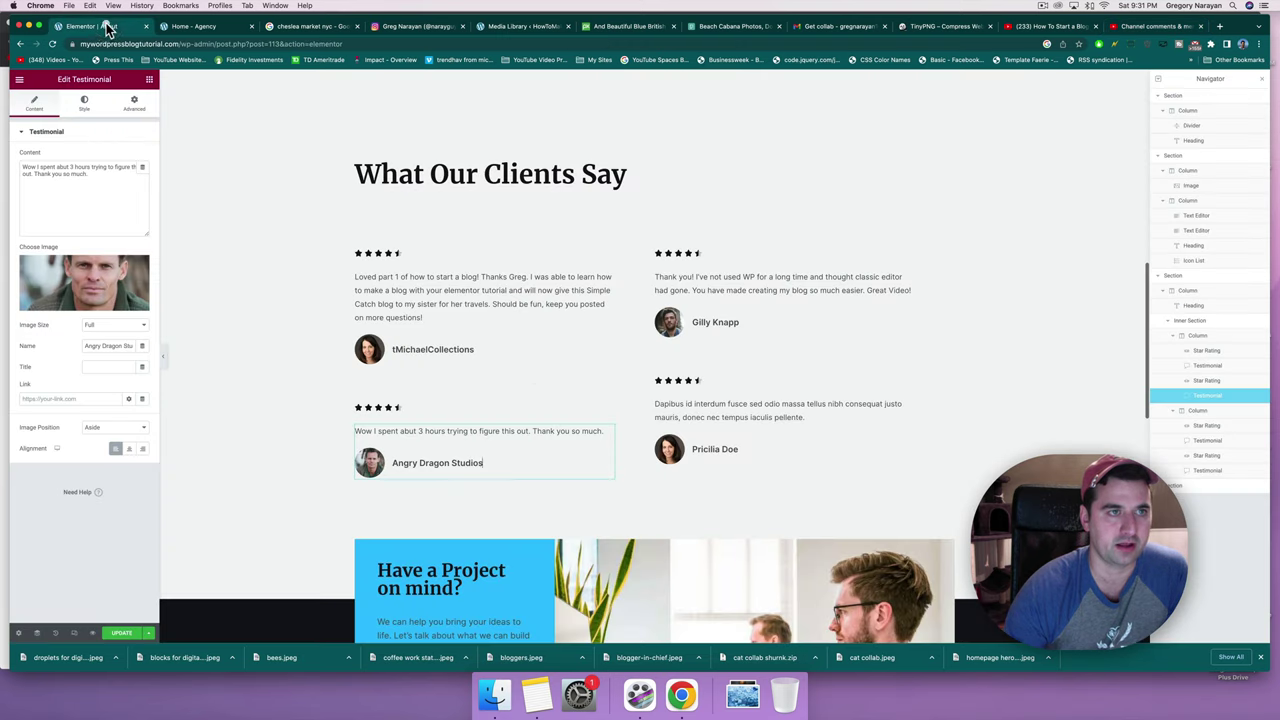
click(718, 413)
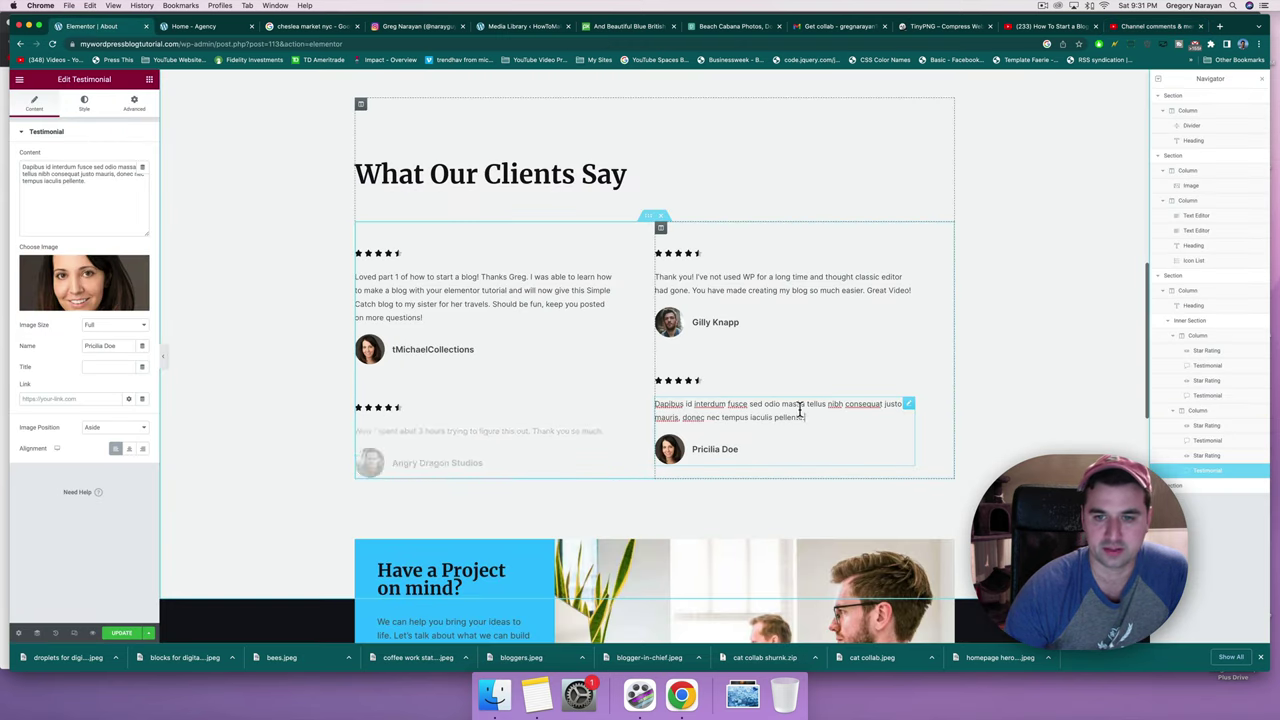
drag(101, 178, 20, 162)
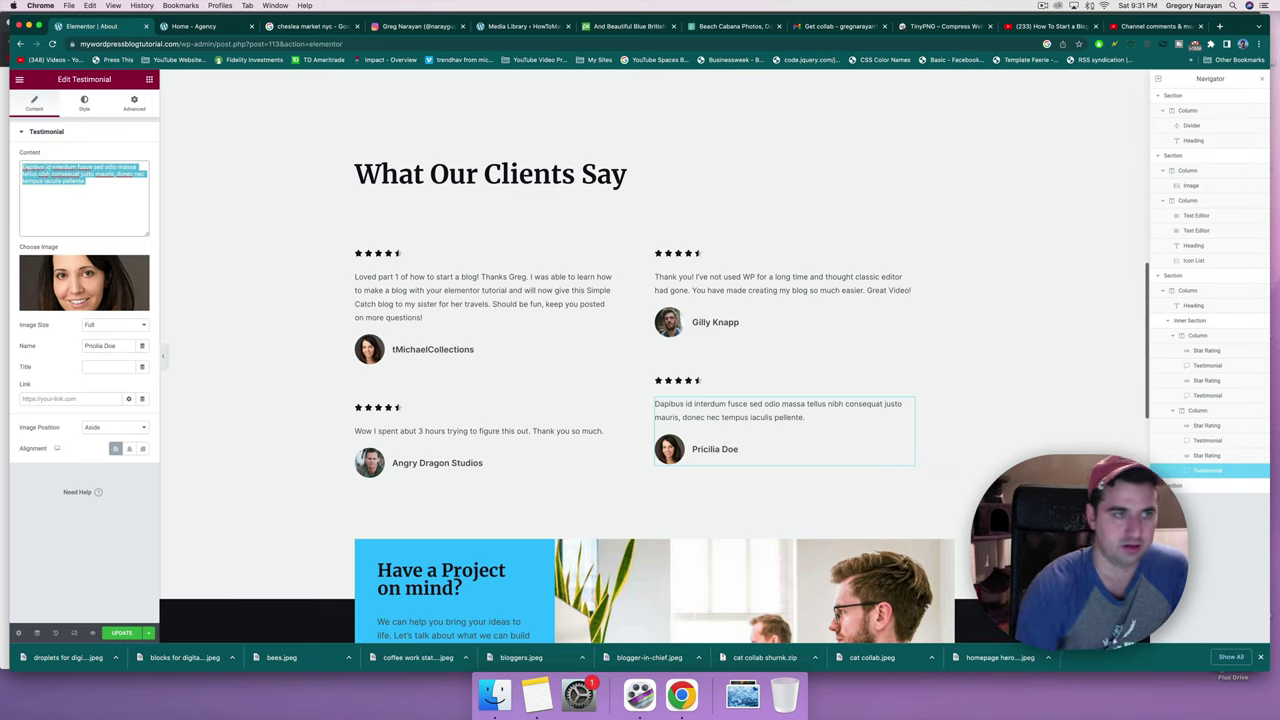
key(BackSpace)
right_click(44, 163)
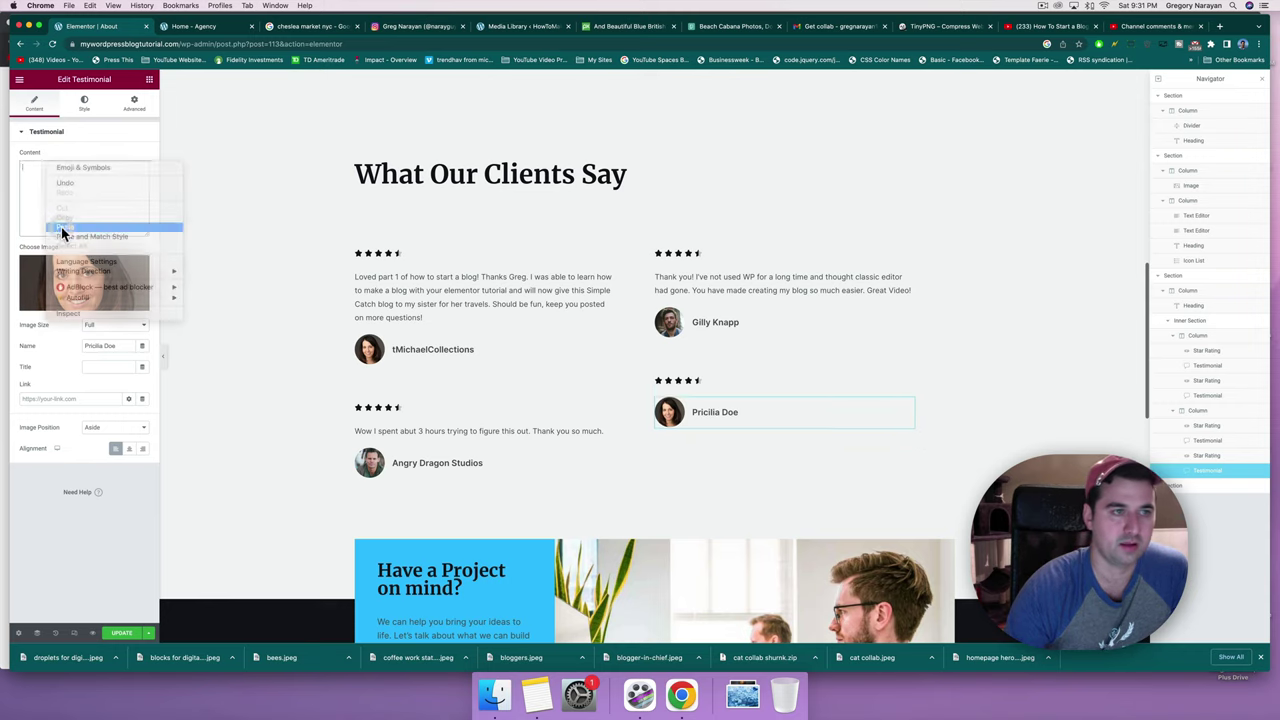
click(61, 227)
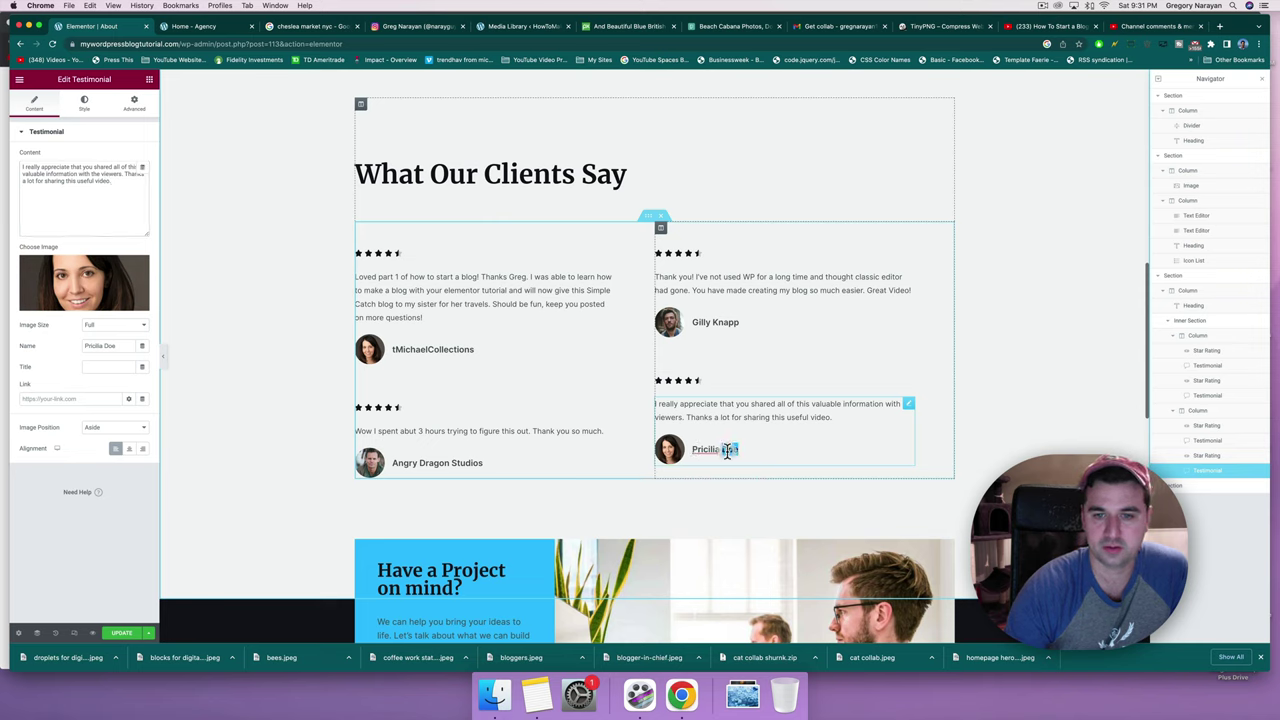
Enter the commenter's name and set gallery-2 as the testimonial's image.
key(BackSpace)
key(BackSpace)
key(BackSpace)
key(BackSpace)
key(BackSpace)
key(BackSpace)
key(BackSpace)
key(BackSpace)
key(BackSpace)
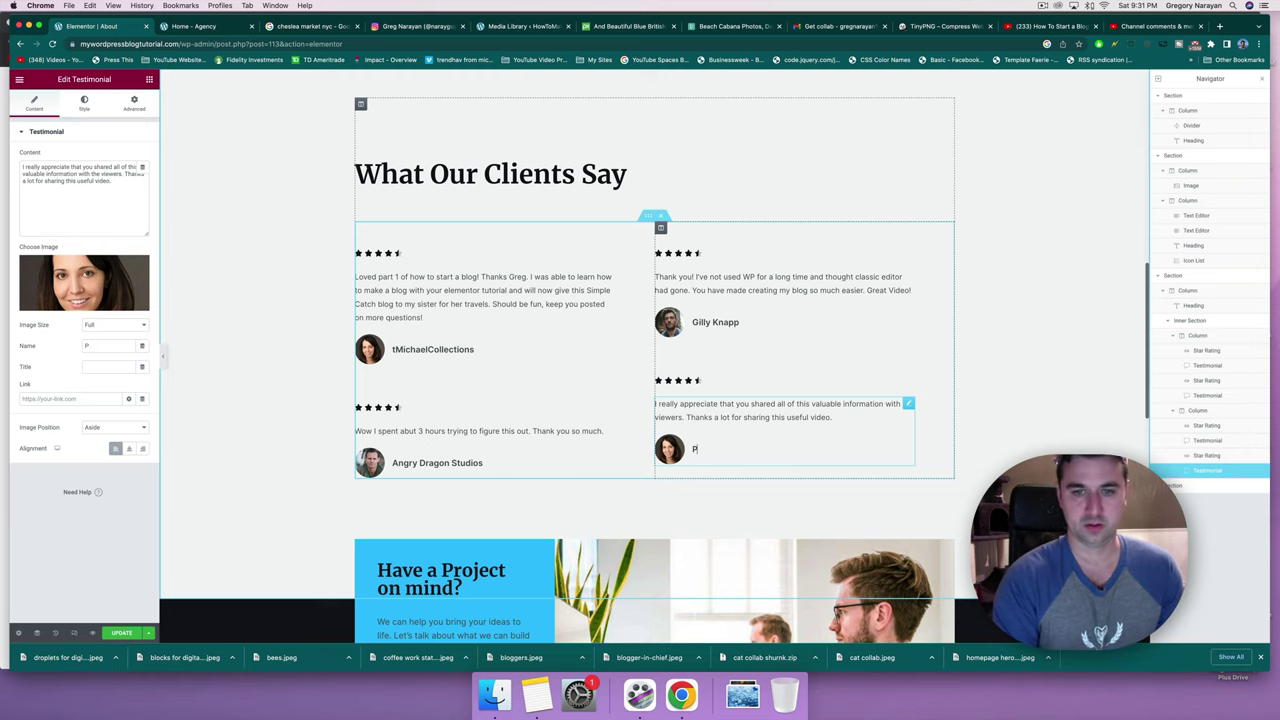
key(BackSpace)
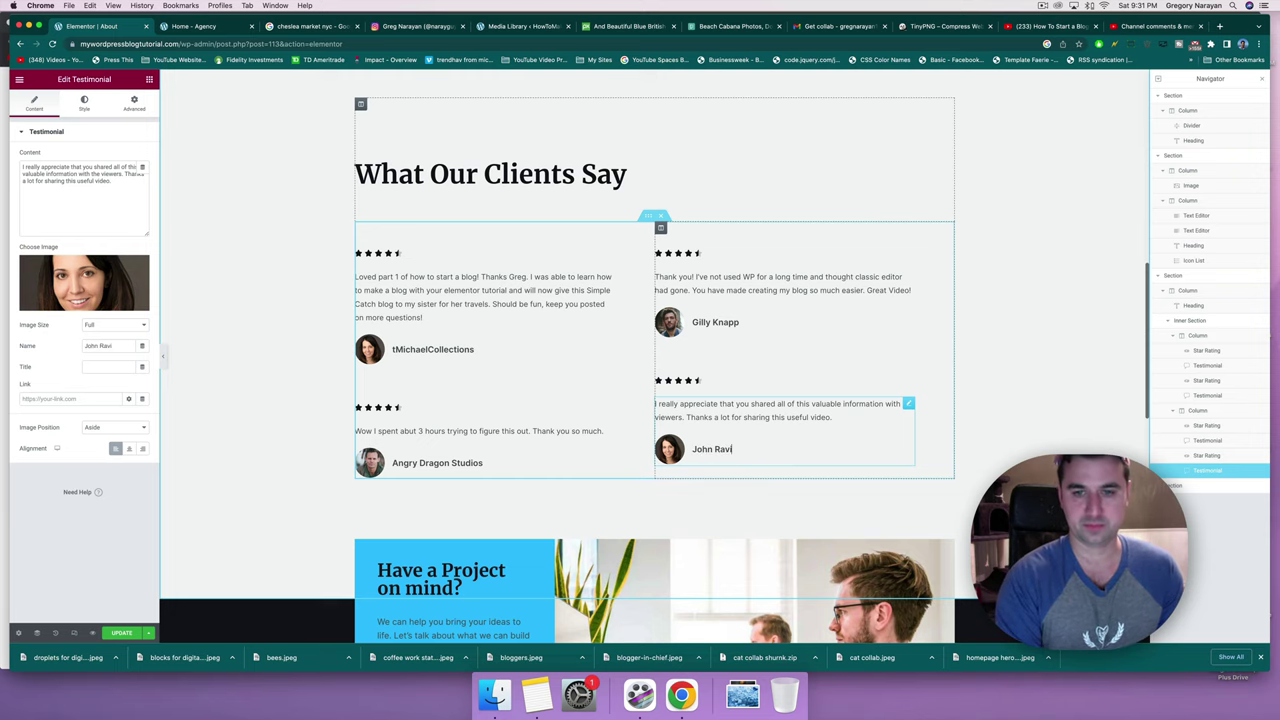
click(33, 263)
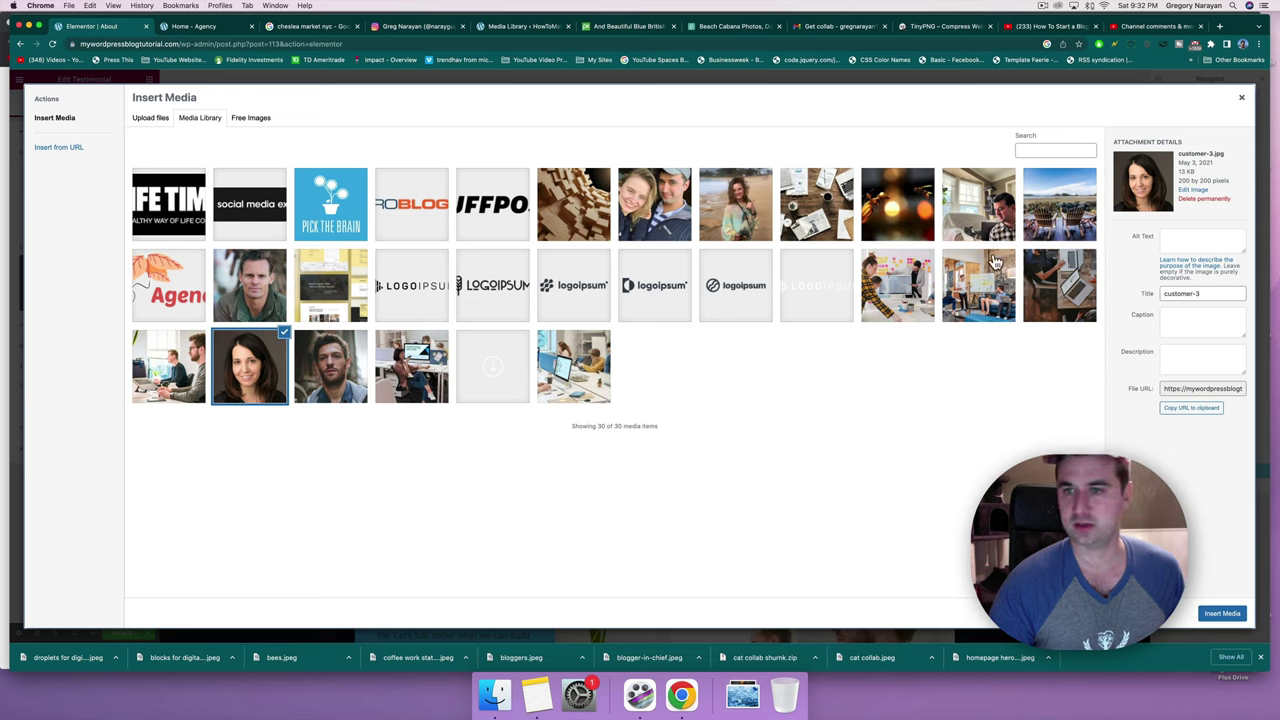
click(980, 306)
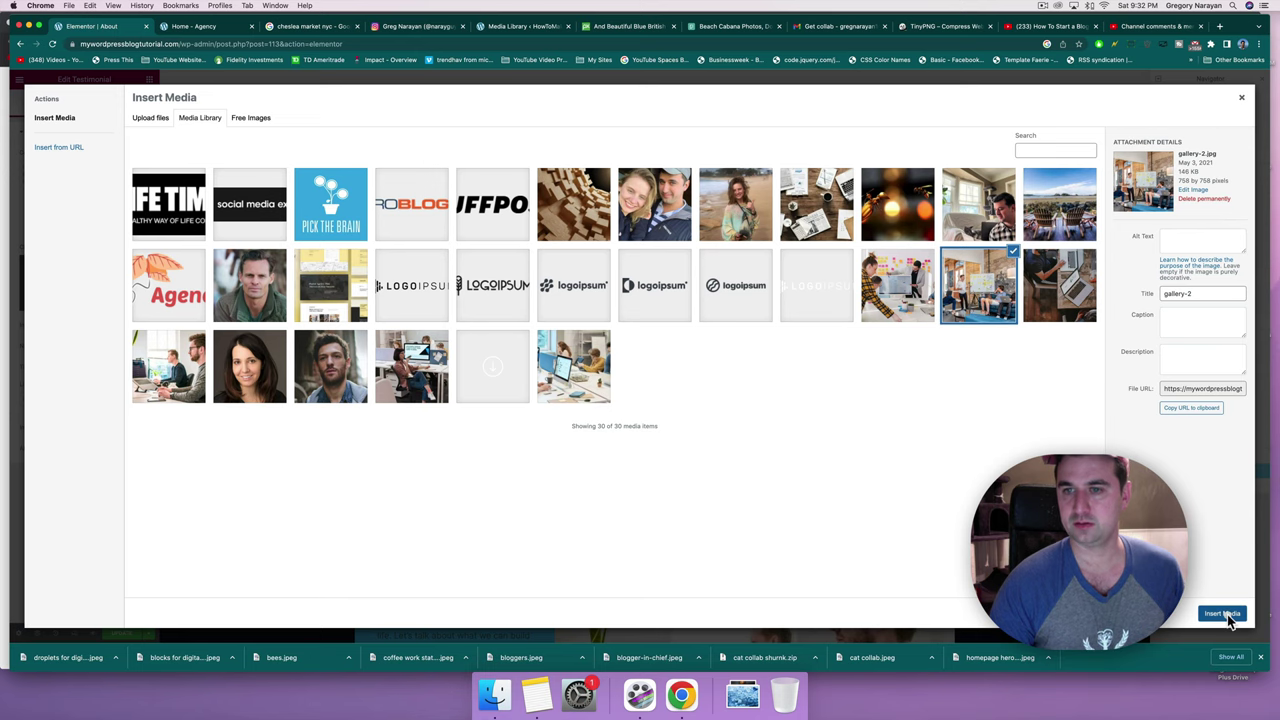
click(1222, 613)
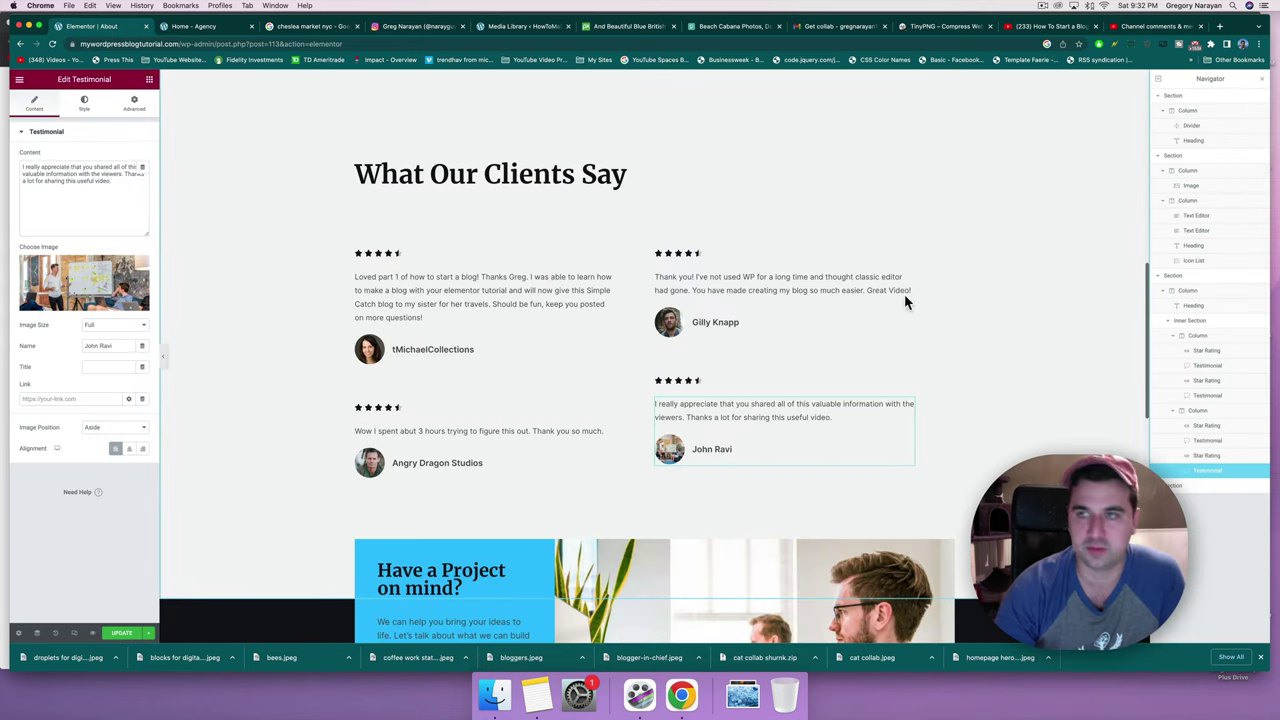
click(1155, 26)
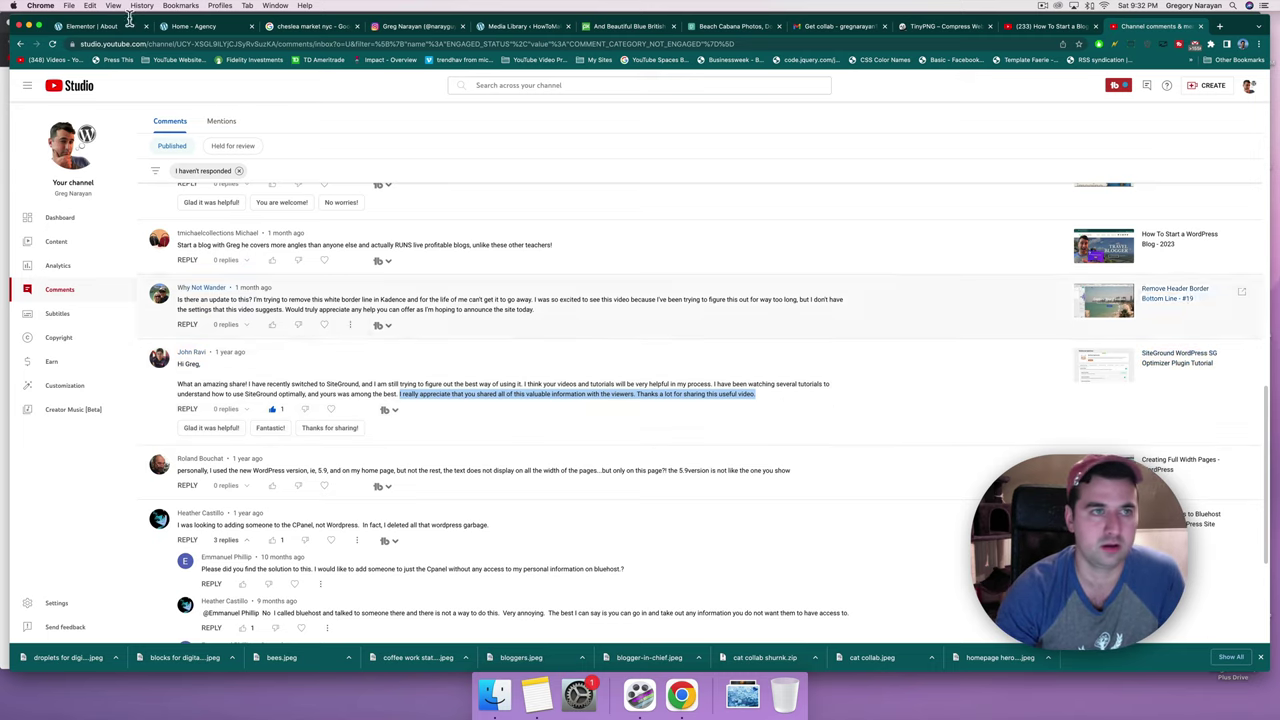
Set the top-row testimonial star ratings to 4 and 5.
click(172, 30)
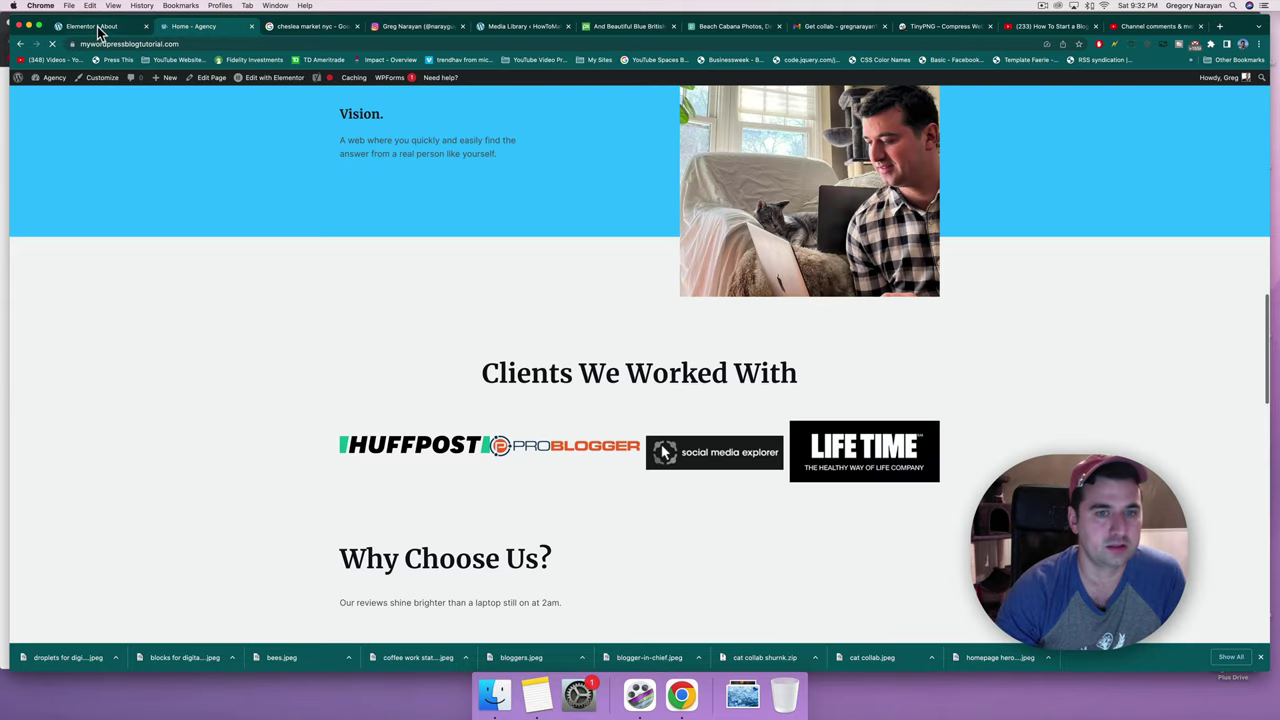
click(95, 28)
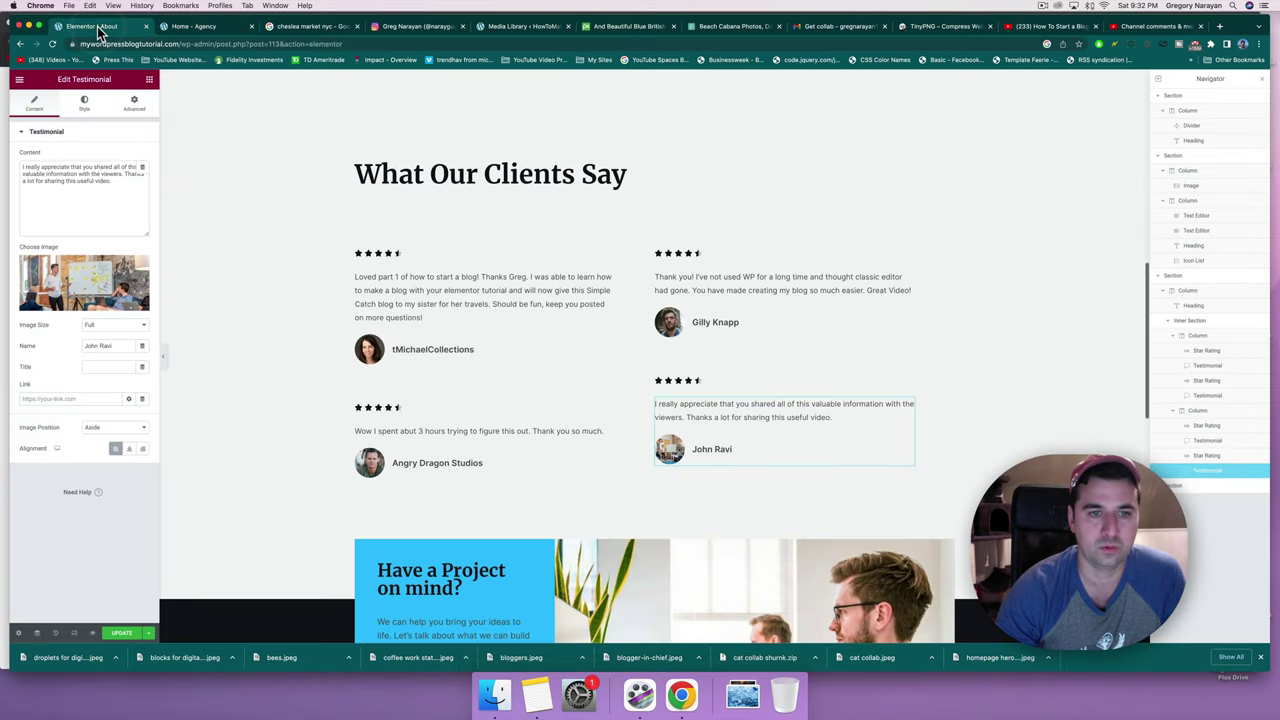
click(469, 441)
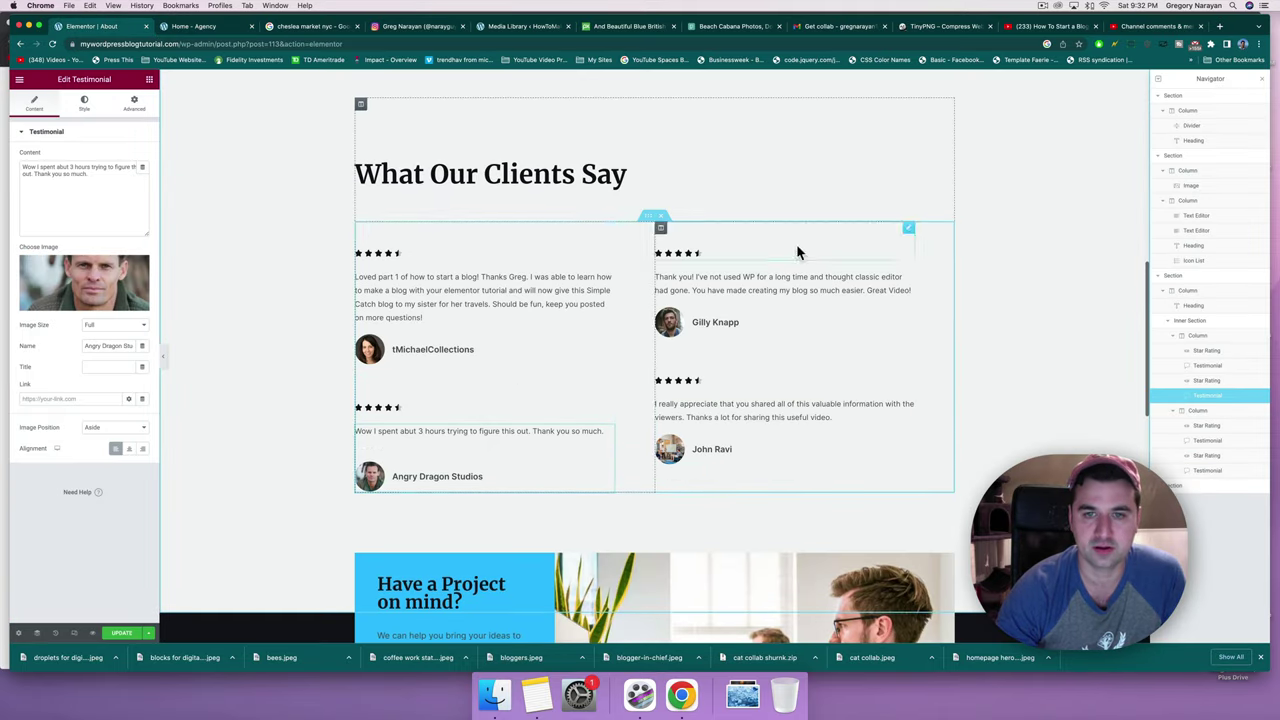
click(393, 256)
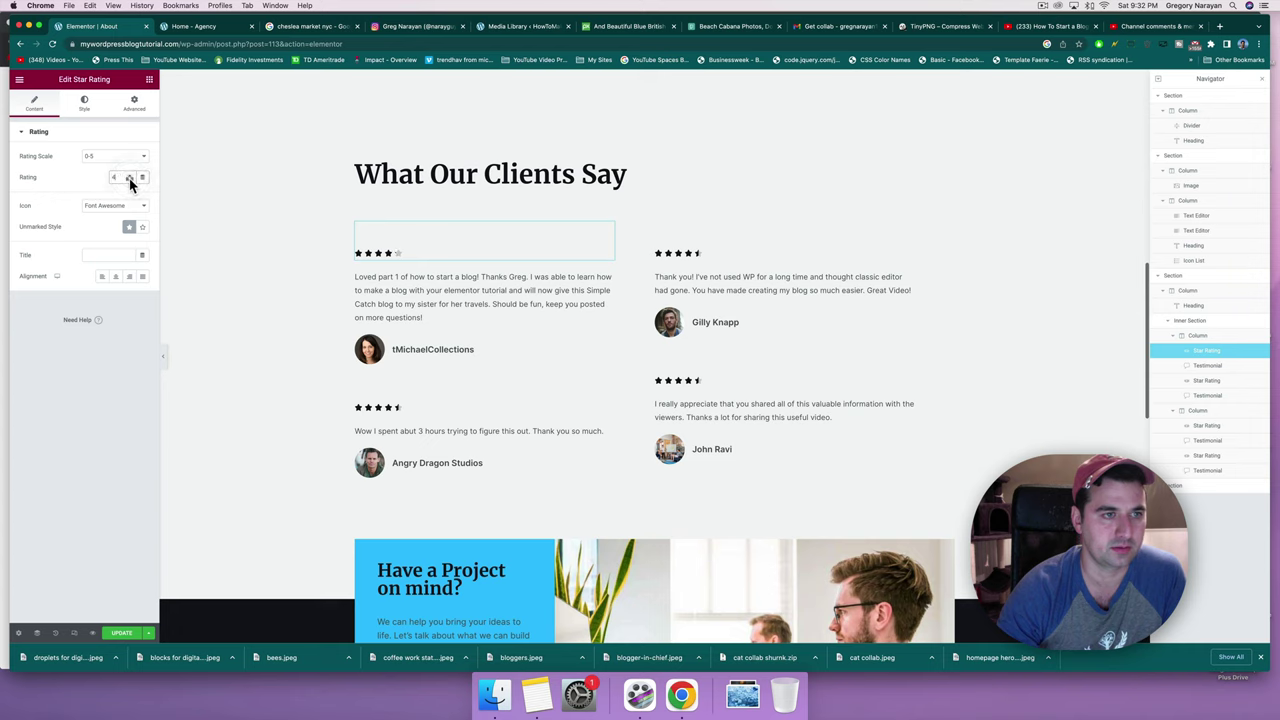
click(129, 181)
click(692, 254)
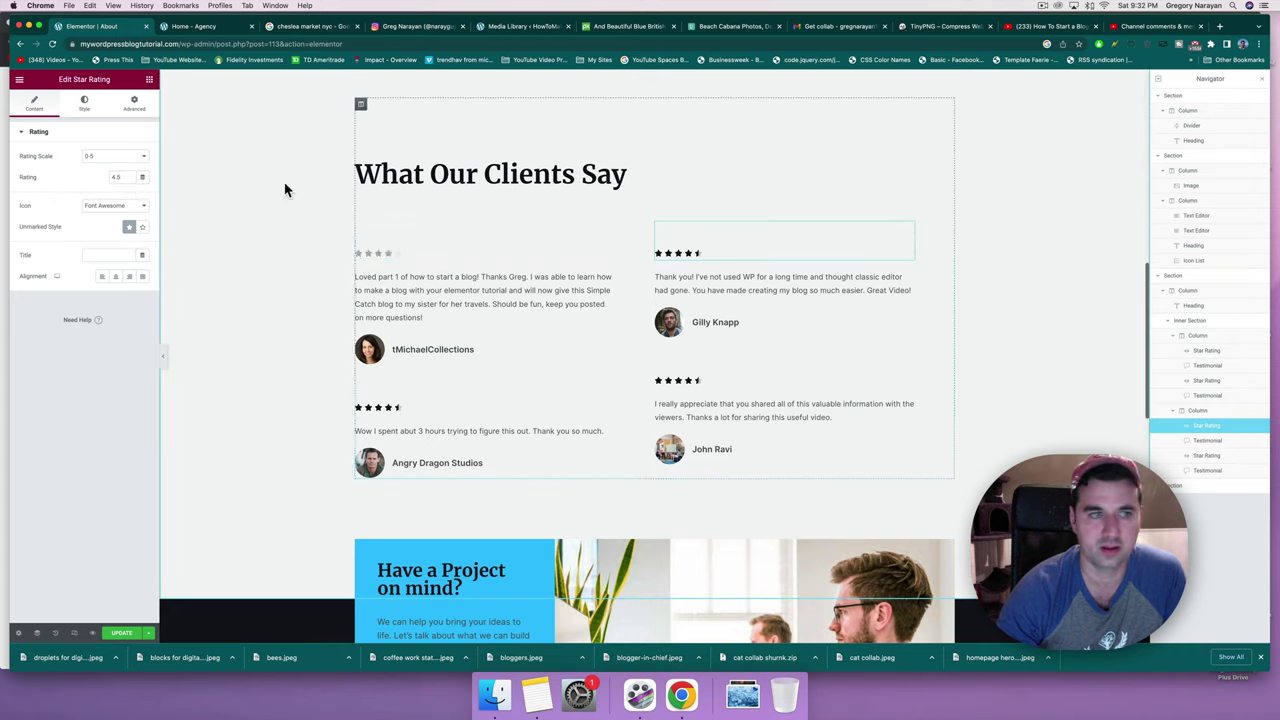
click(130, 181)
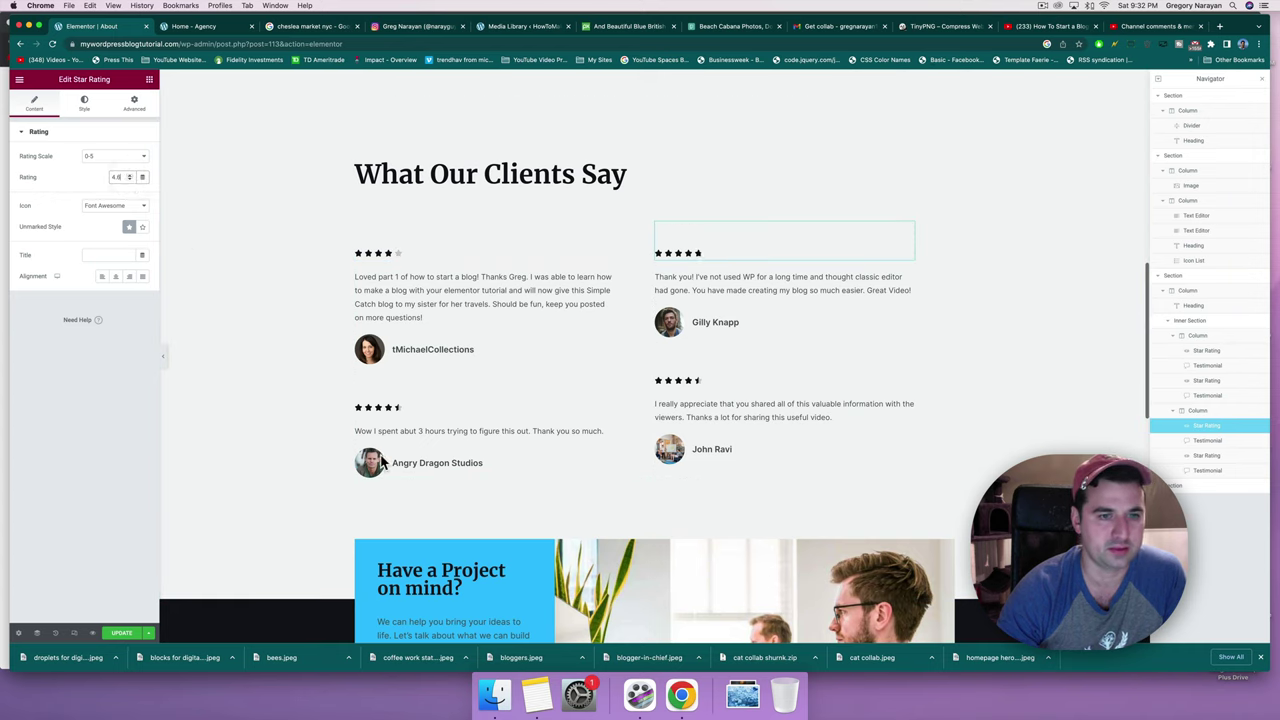
Set the bottom-row testimonial star ratings to 3 and 5.
click(506, 404)
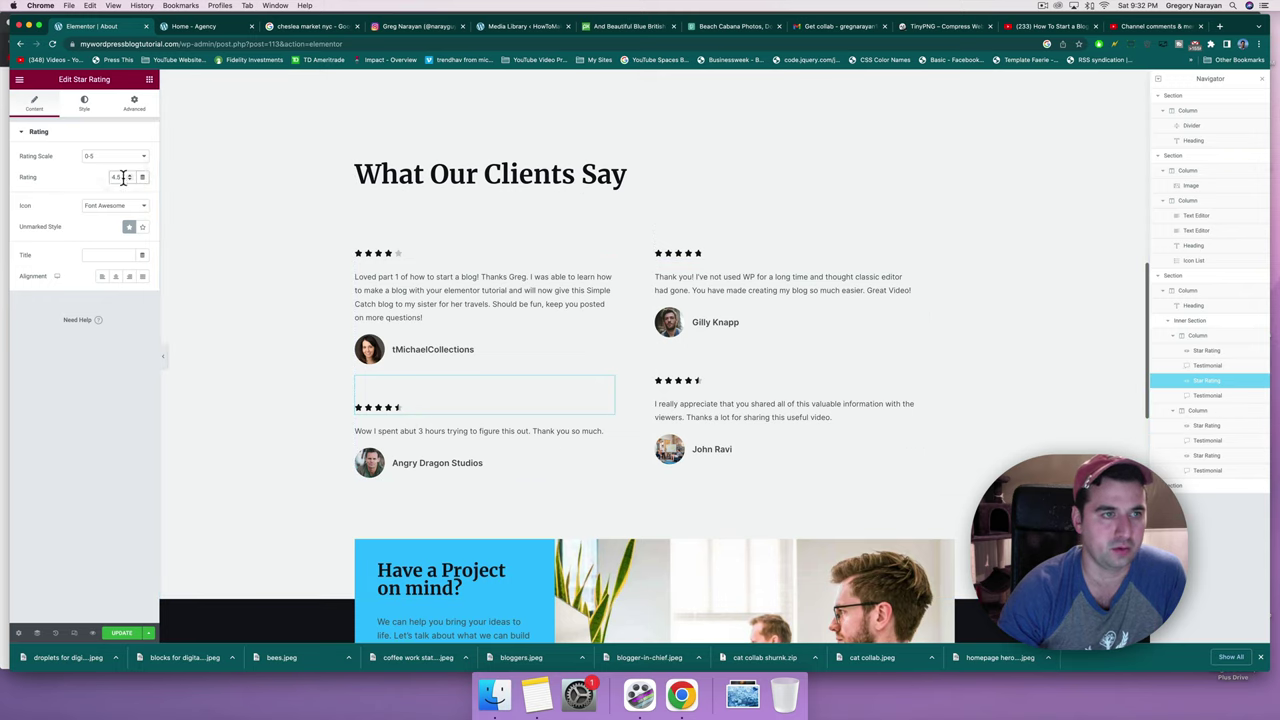
text(3)
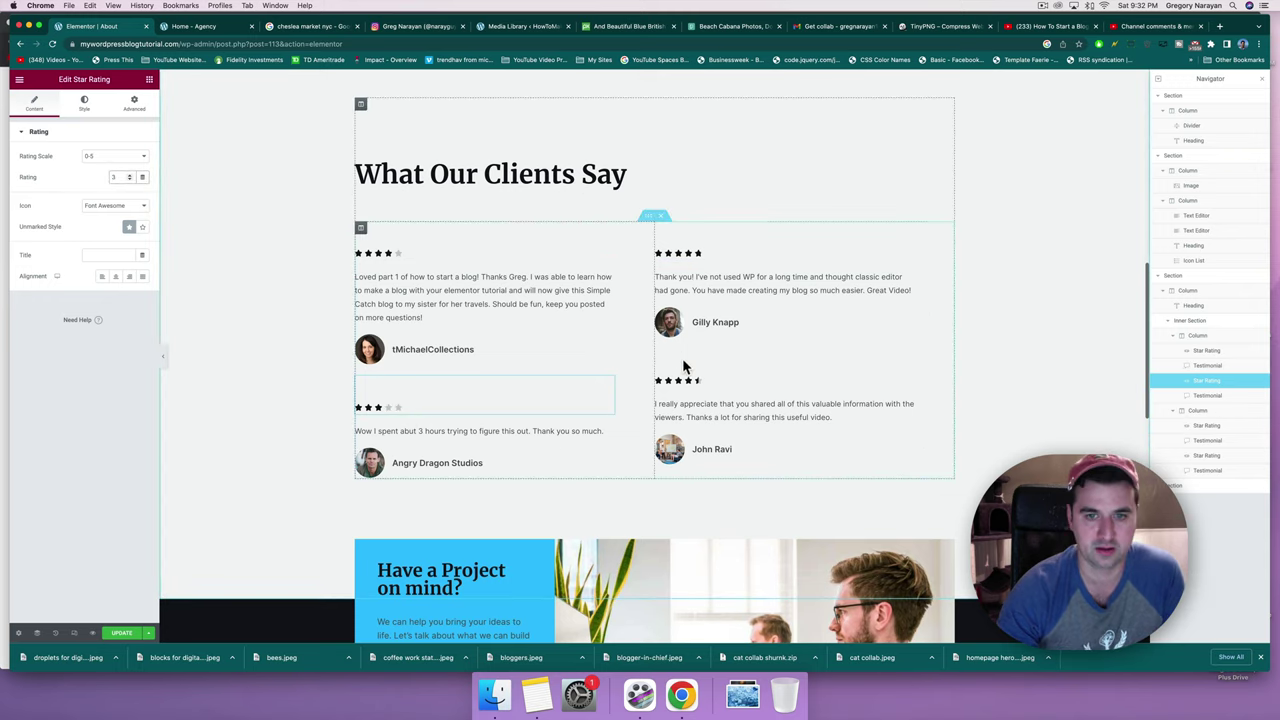
click(680, 384)
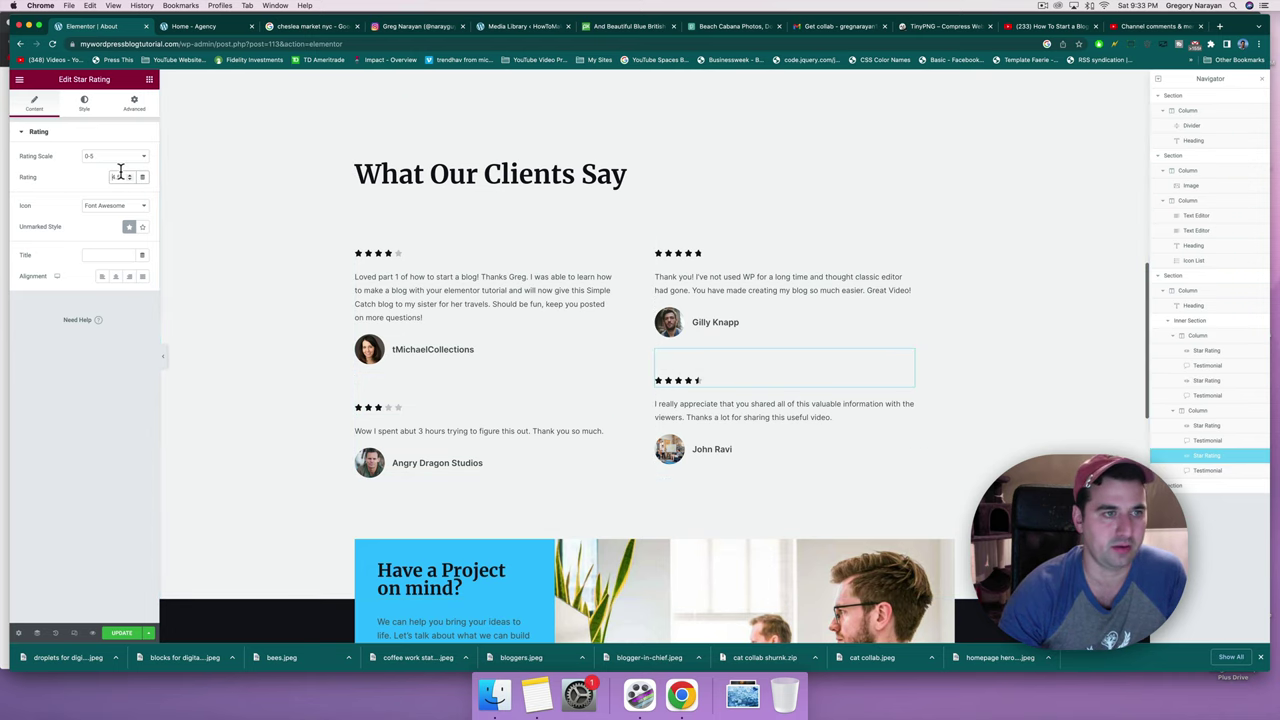
text(5)
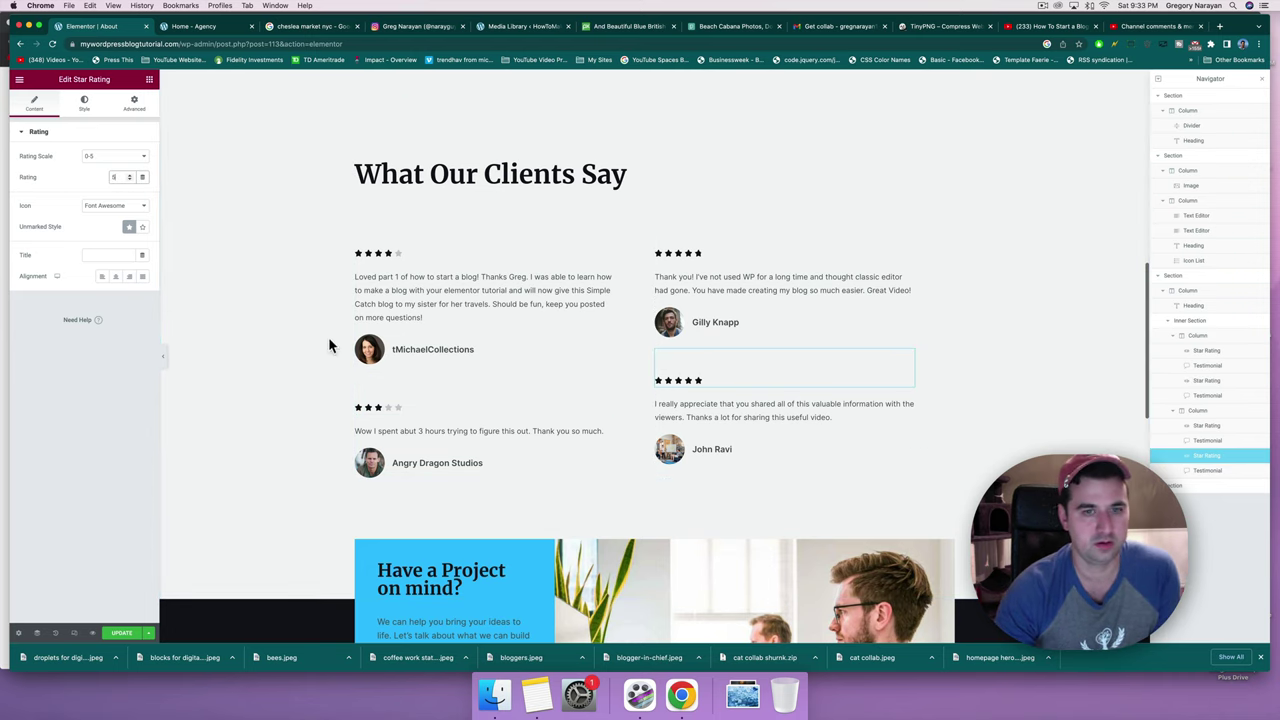
scroll(345, 367, down, 1)
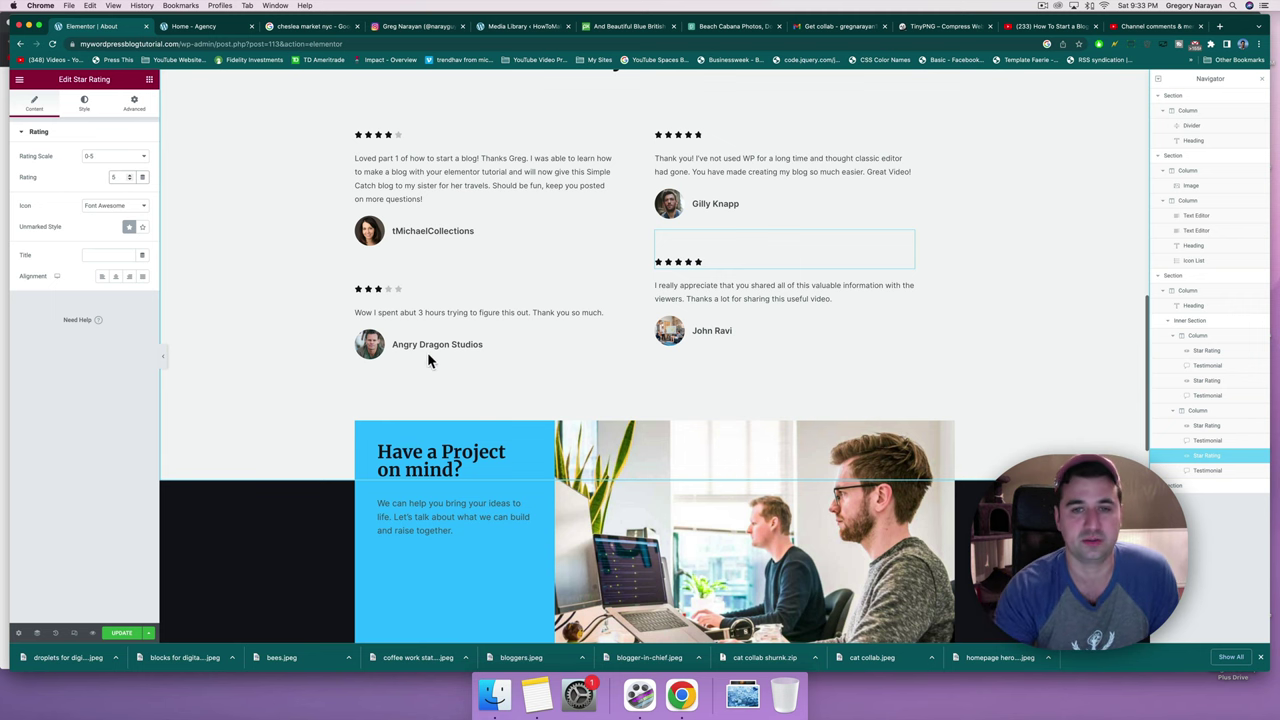
scroll(550, 357, down, 2)
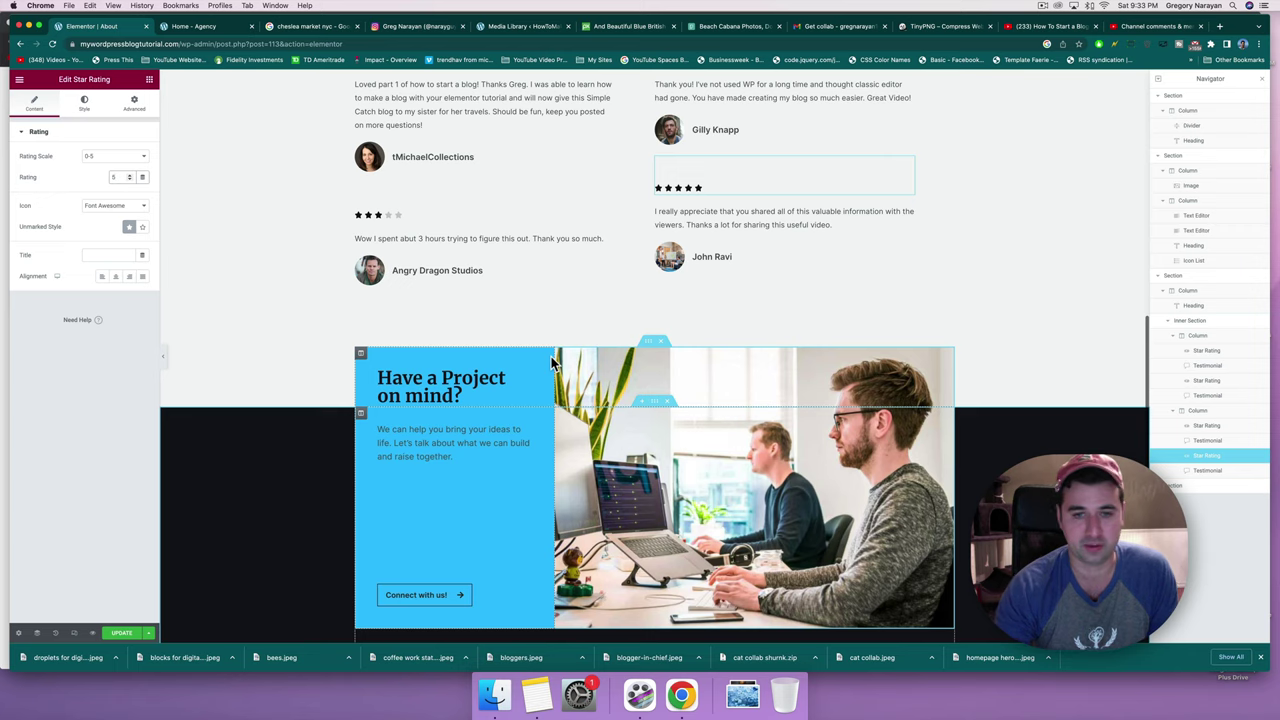
scroll(551, 362, down, 5)
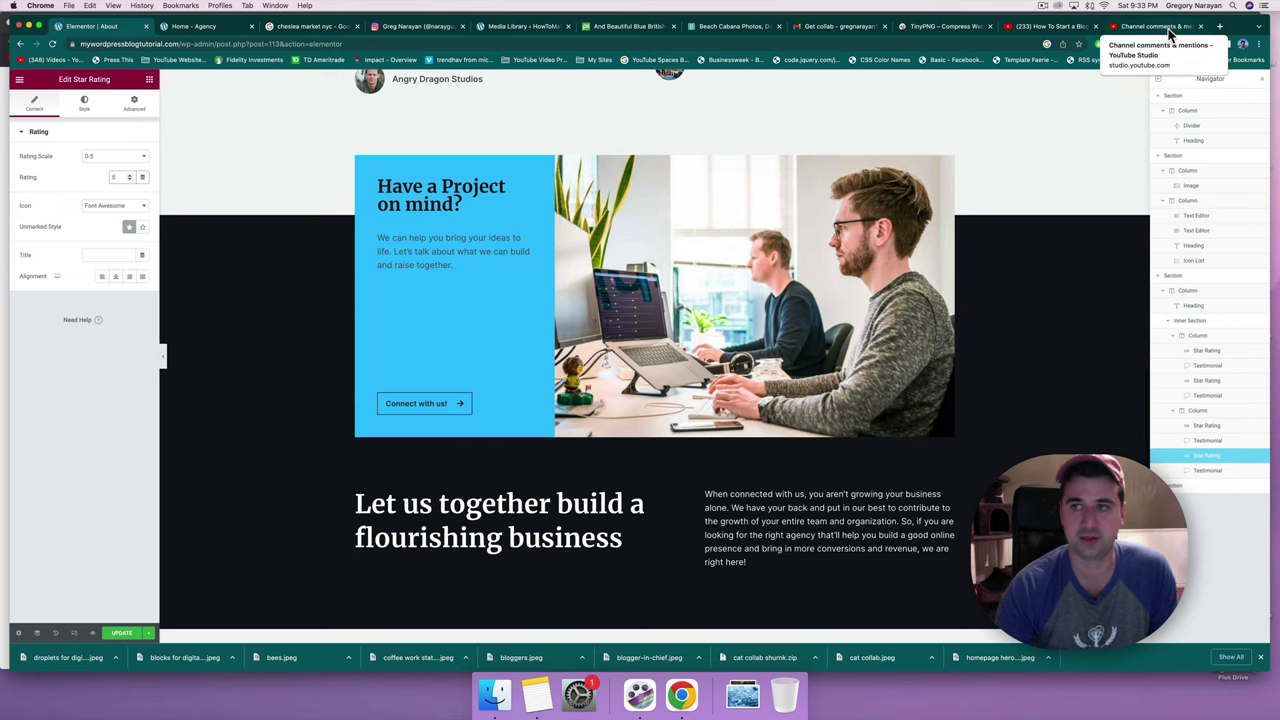
click(1062, 25)
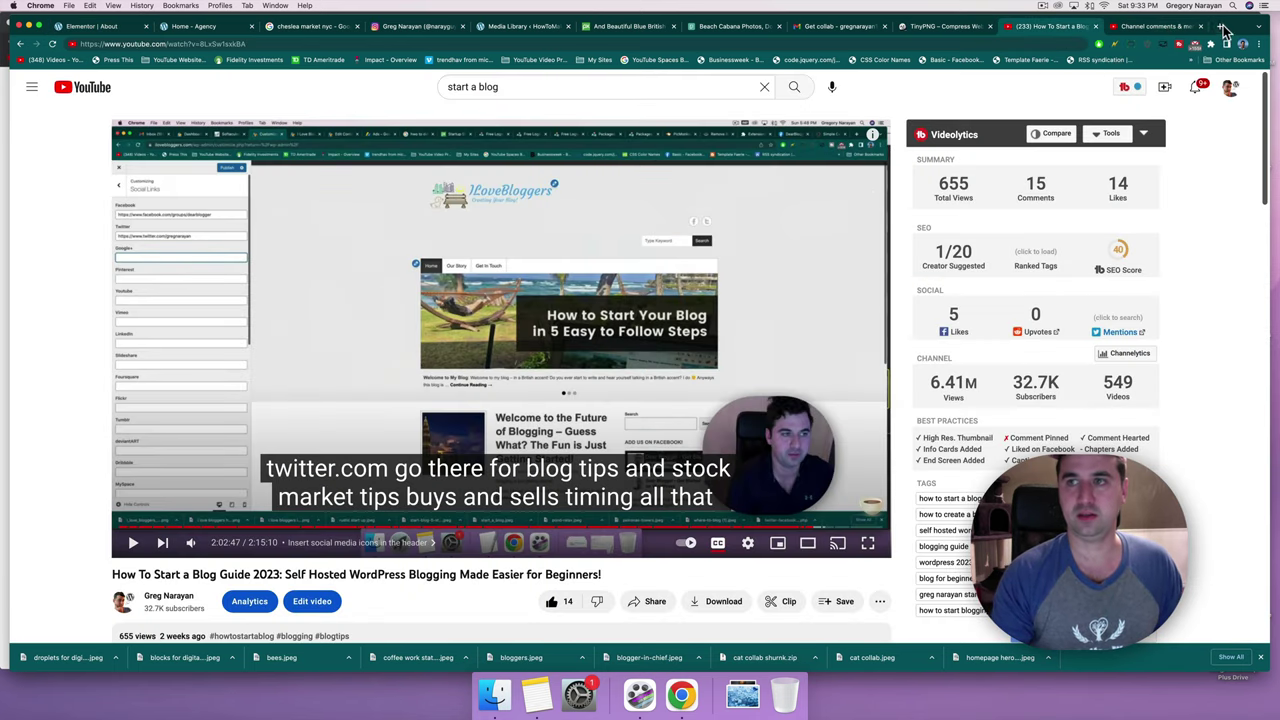
Search YouTube for the creator's WordPress tutorials.
click(522, 86)
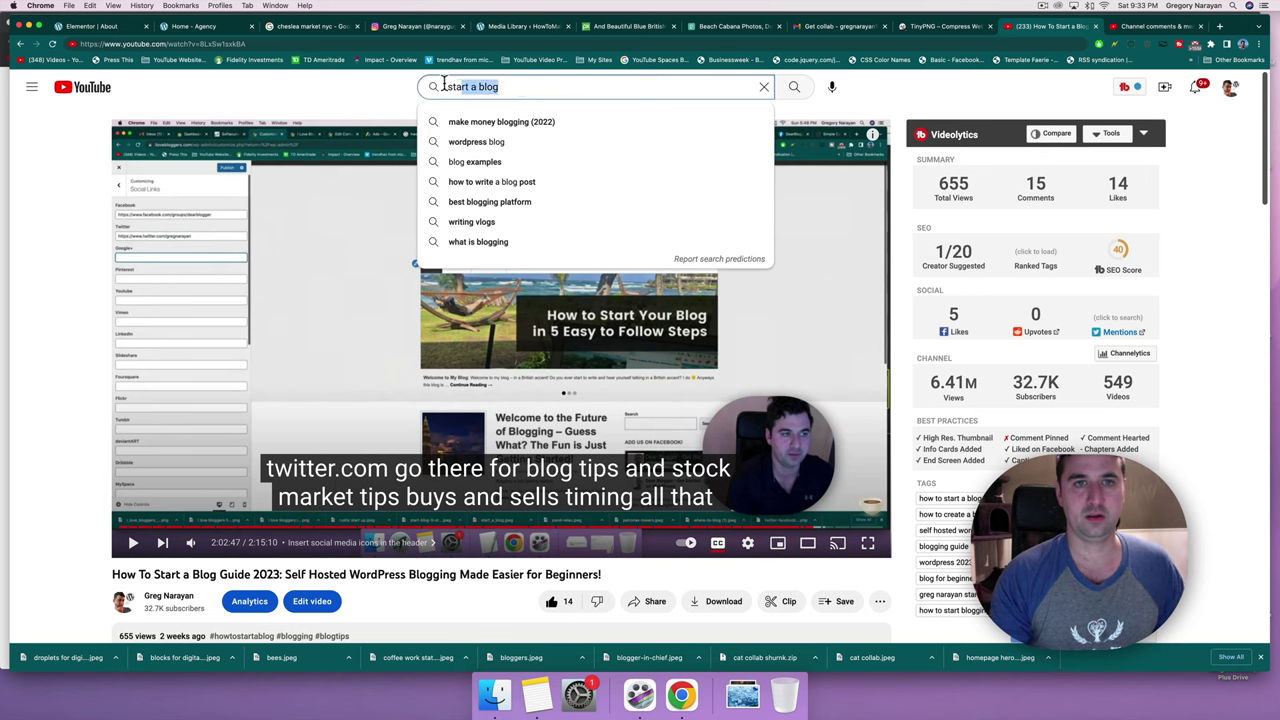
text(wordpress tu)
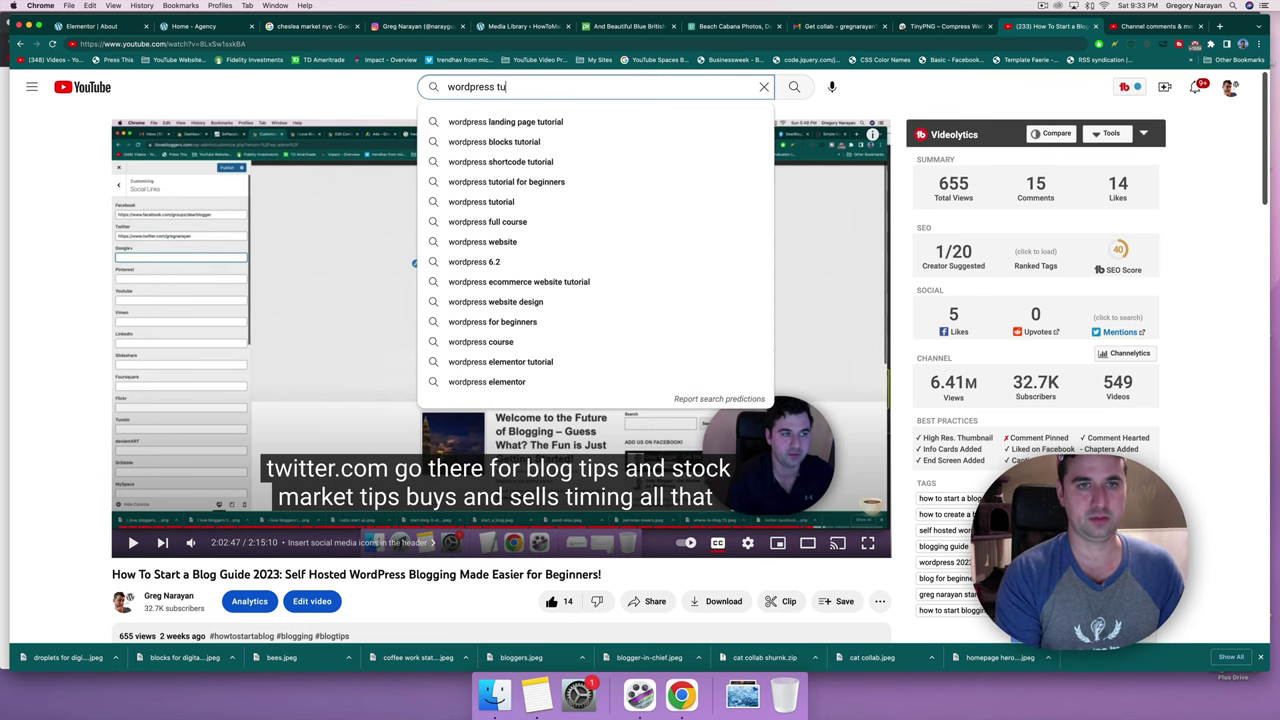
text(torial greg narayan)
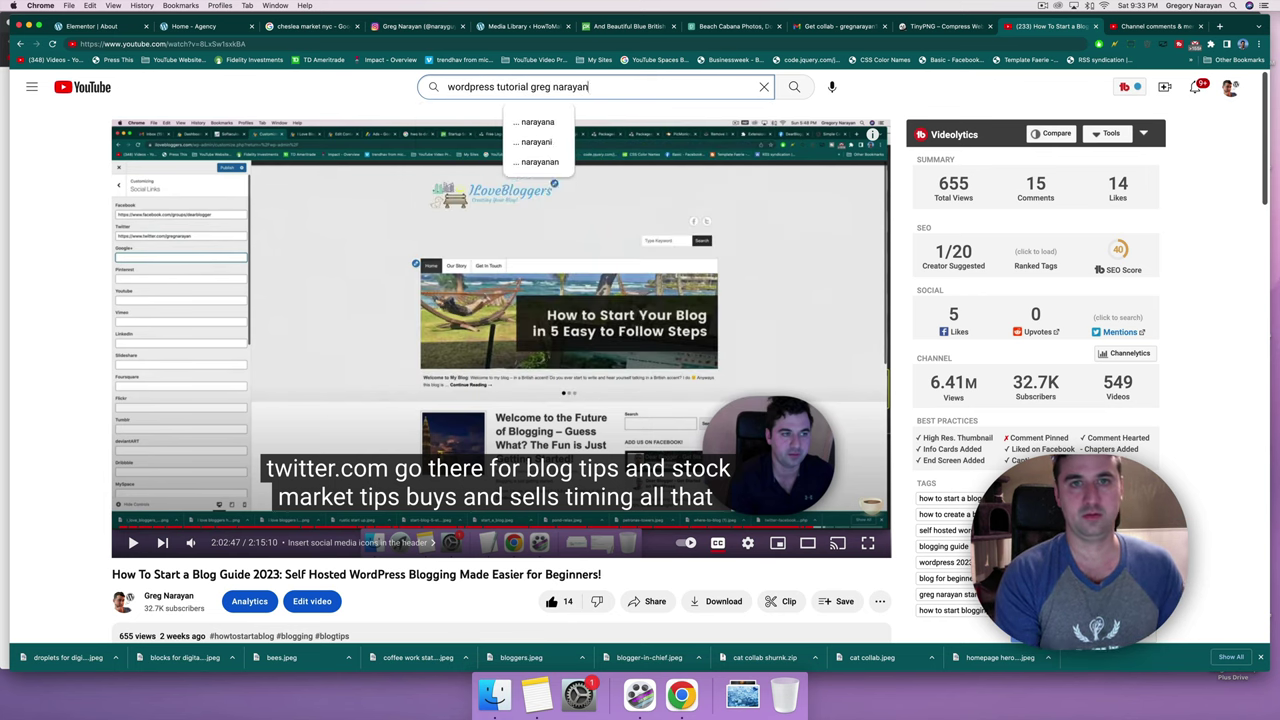
key(Return)
scroll(348, 330, down, 3)
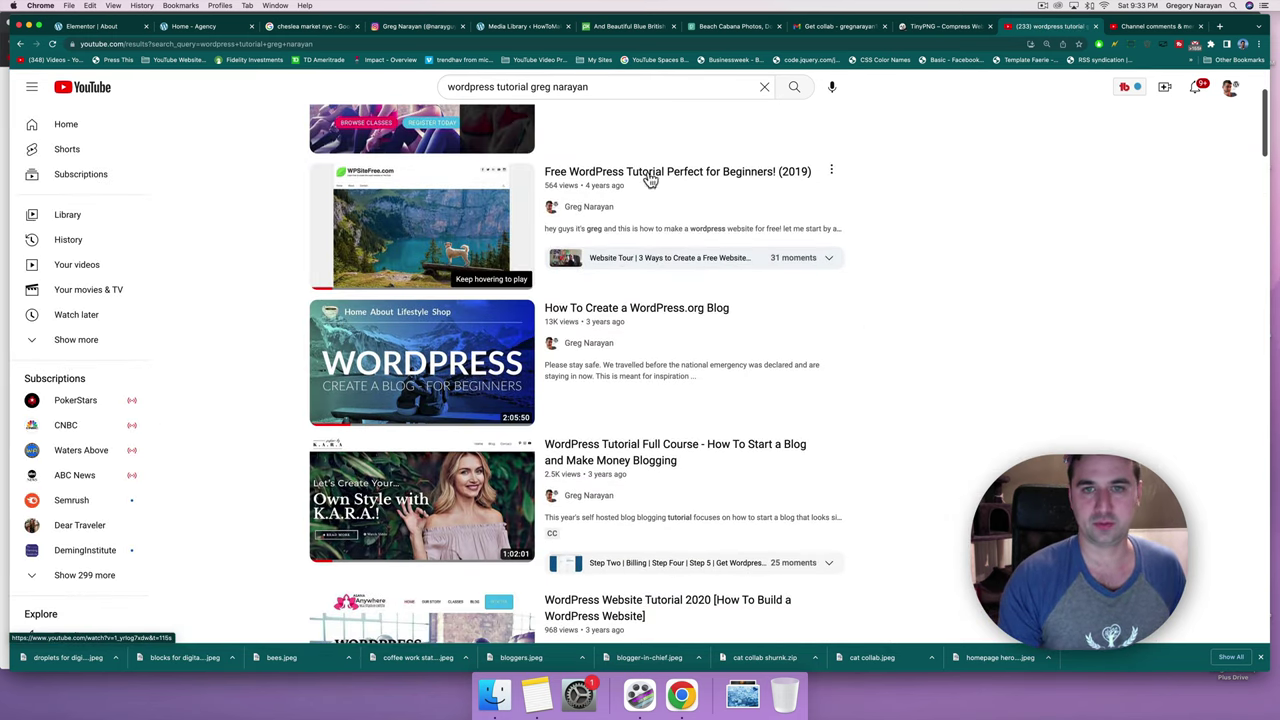
scroll(358, 250, down, 2)
scroll(358, 250, down, 5)
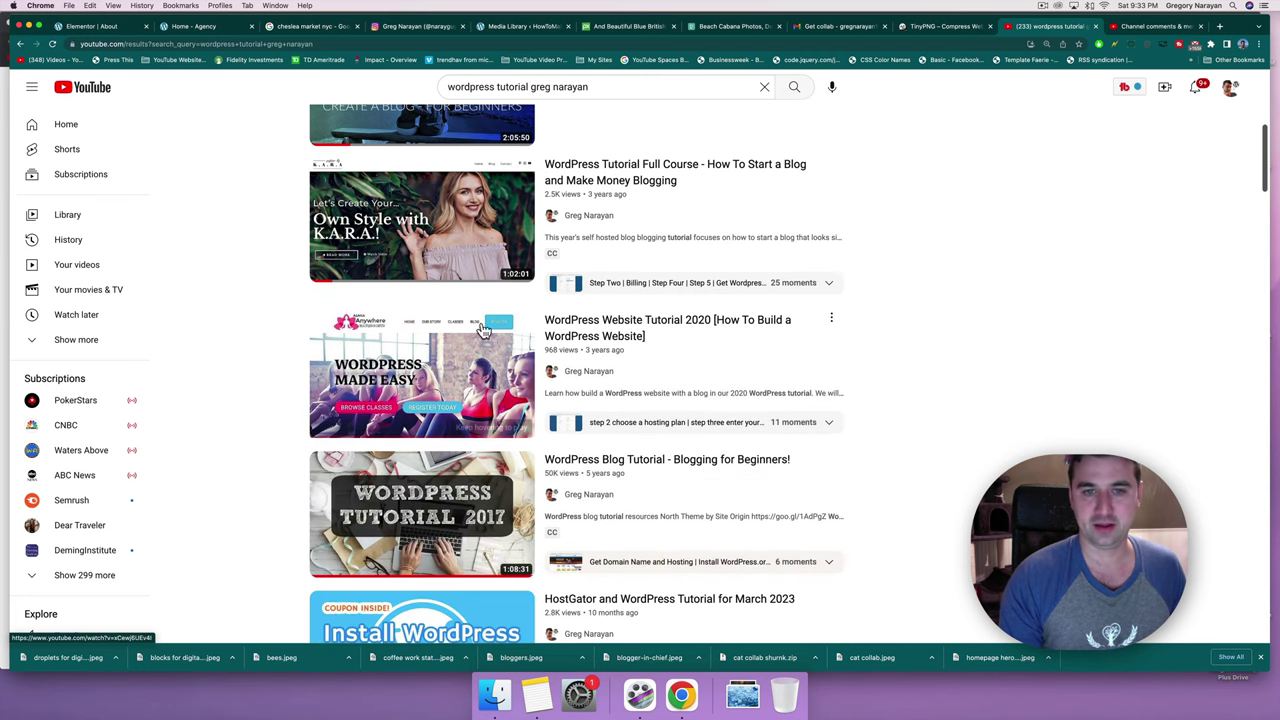
scroll(443, 344, down, 7)
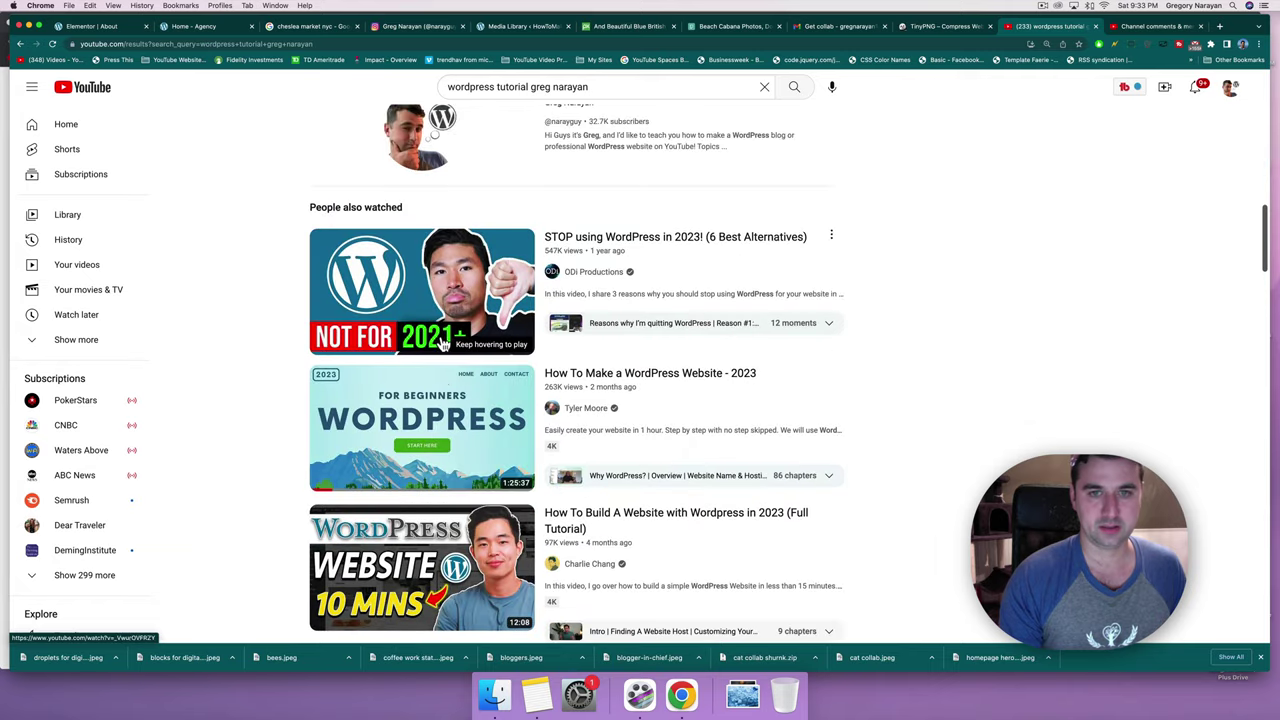
scroll(443, 344, down, 5)
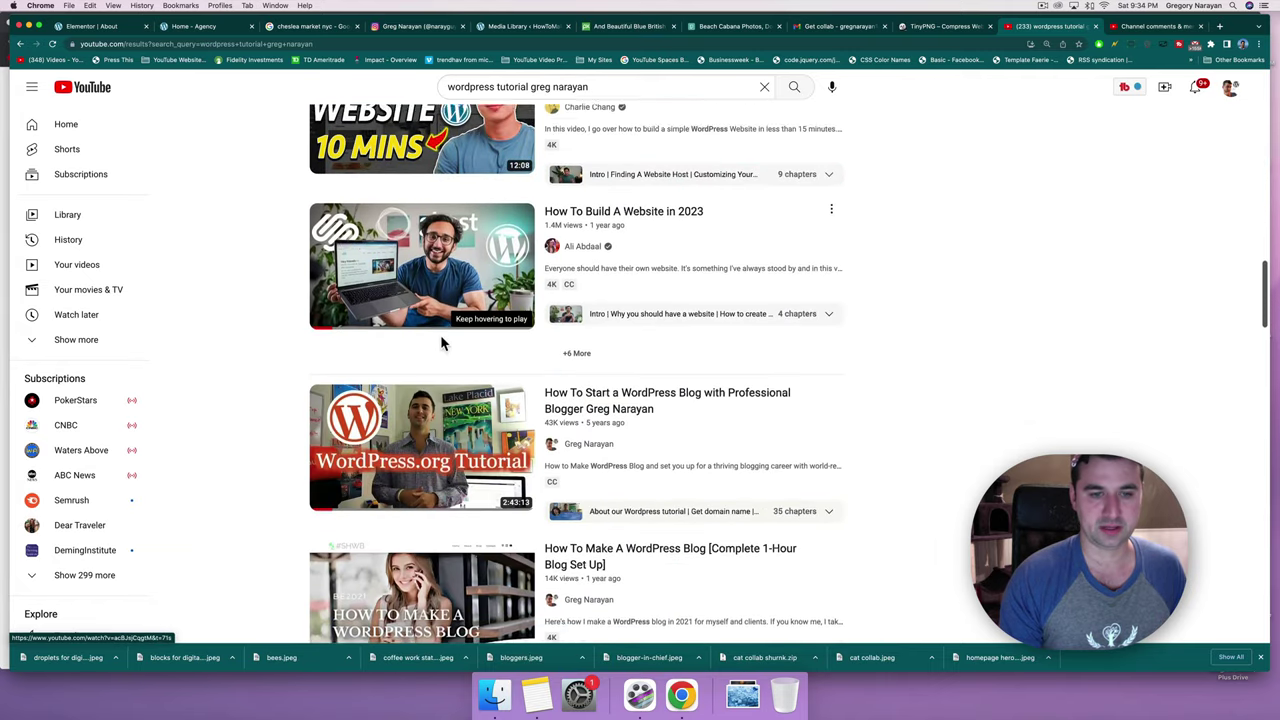
scroll(443, 344, down, 1)
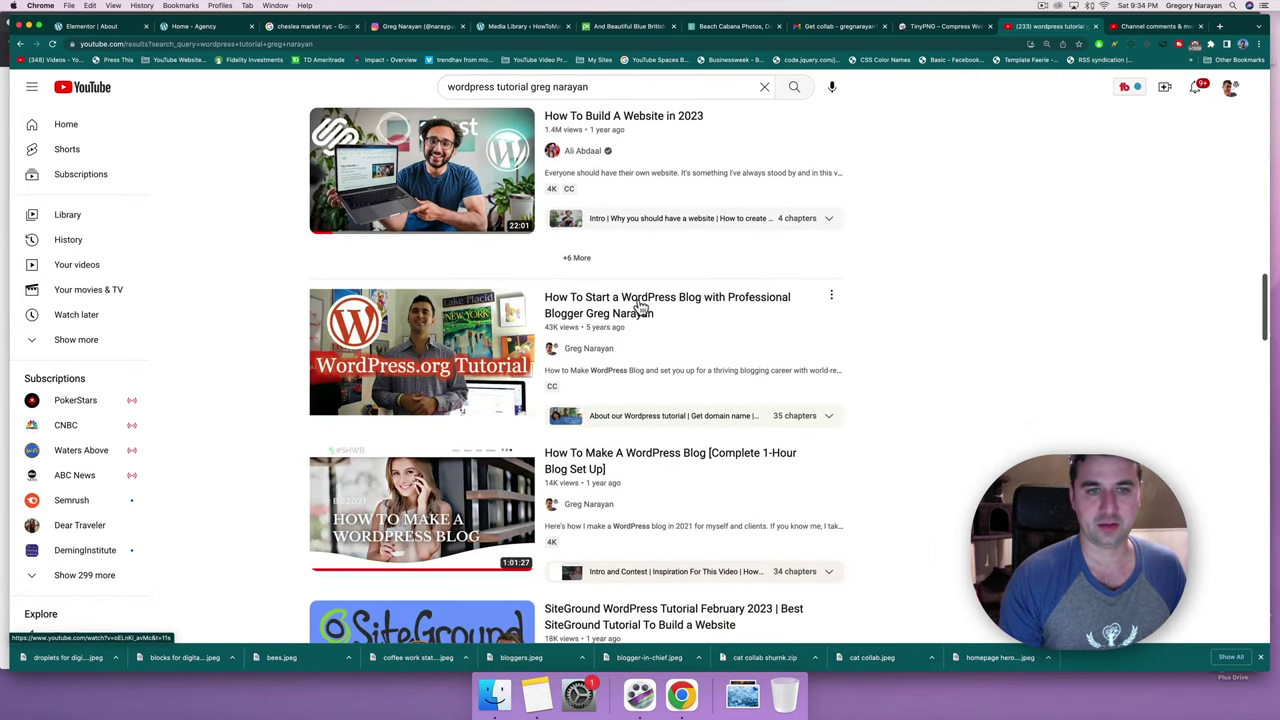
Open the How To Start a WordPress Blog video, pause it and select its URL.
mouse_move(640, 305)
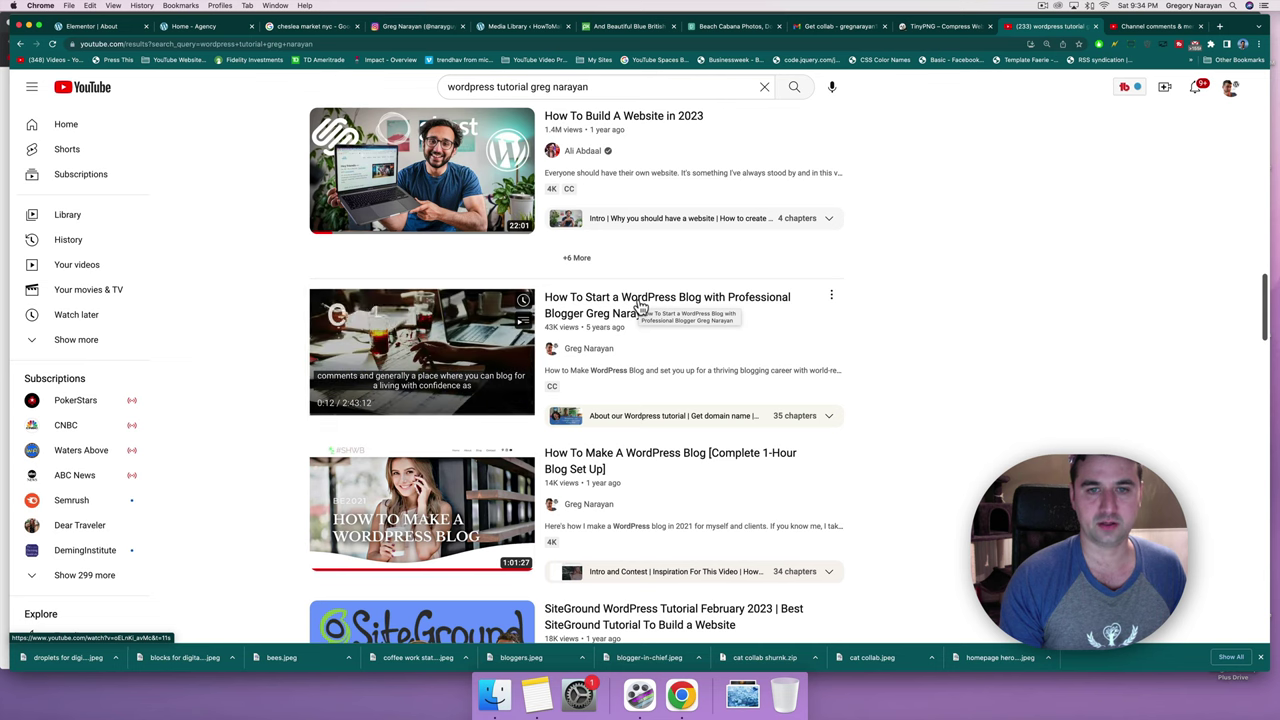
click(638, 302)
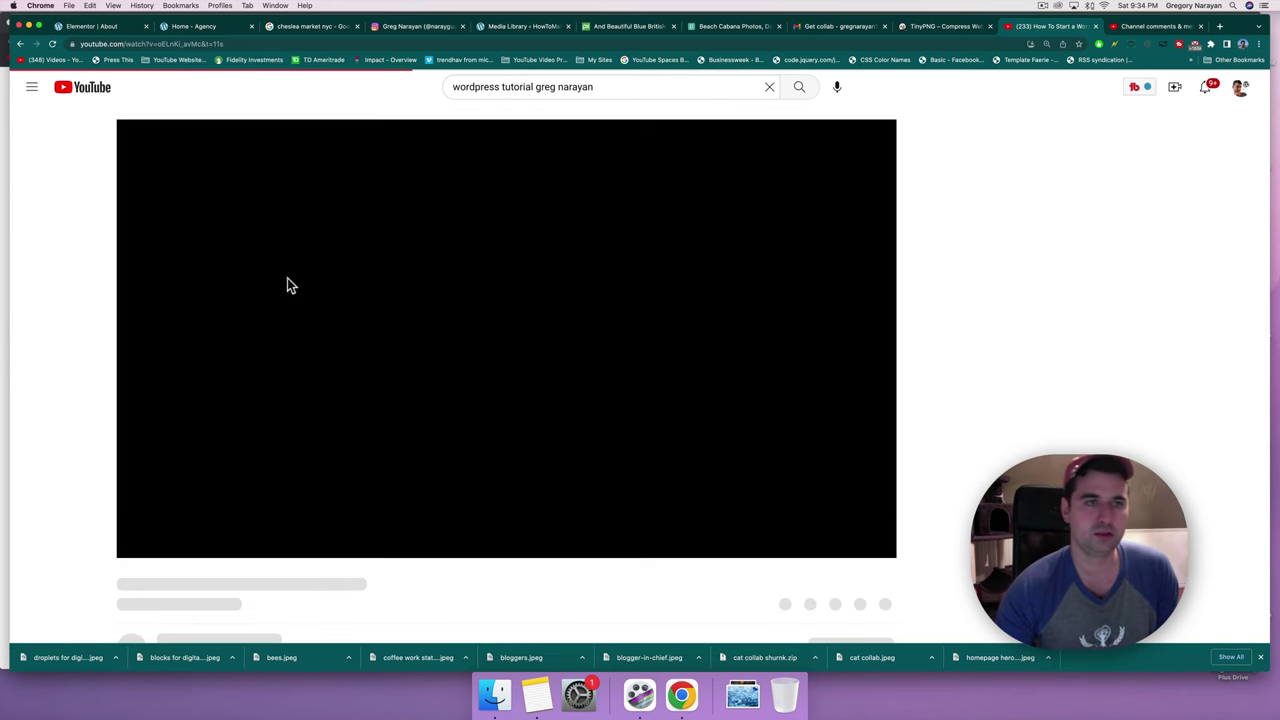
click(364, 292)
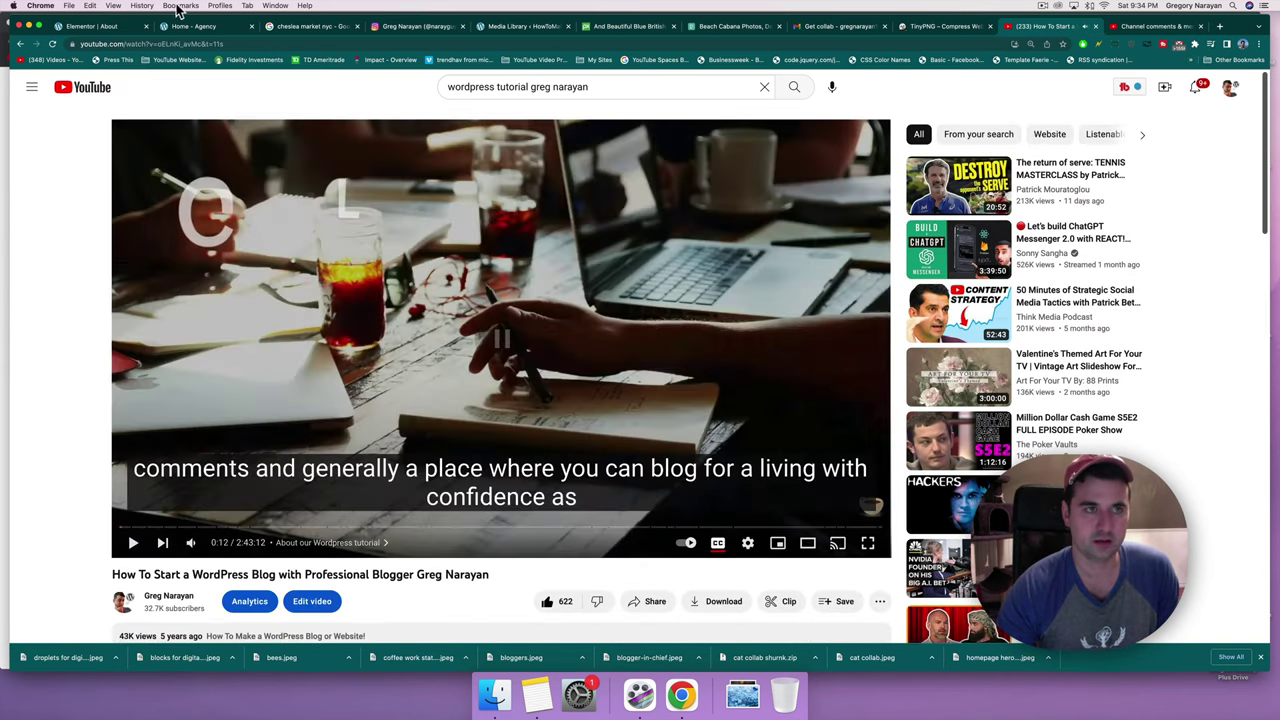
click(188, 45)
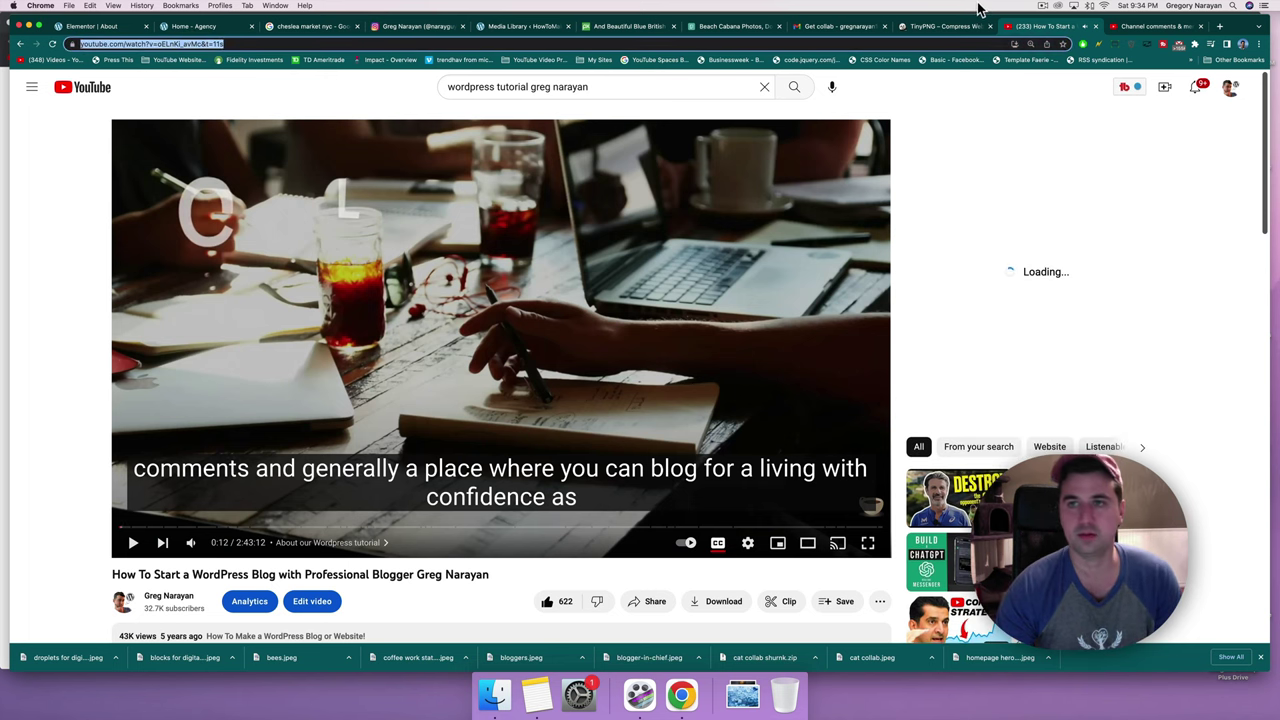
Add a Video widget above the office photo in the project section.
click(91, 27)
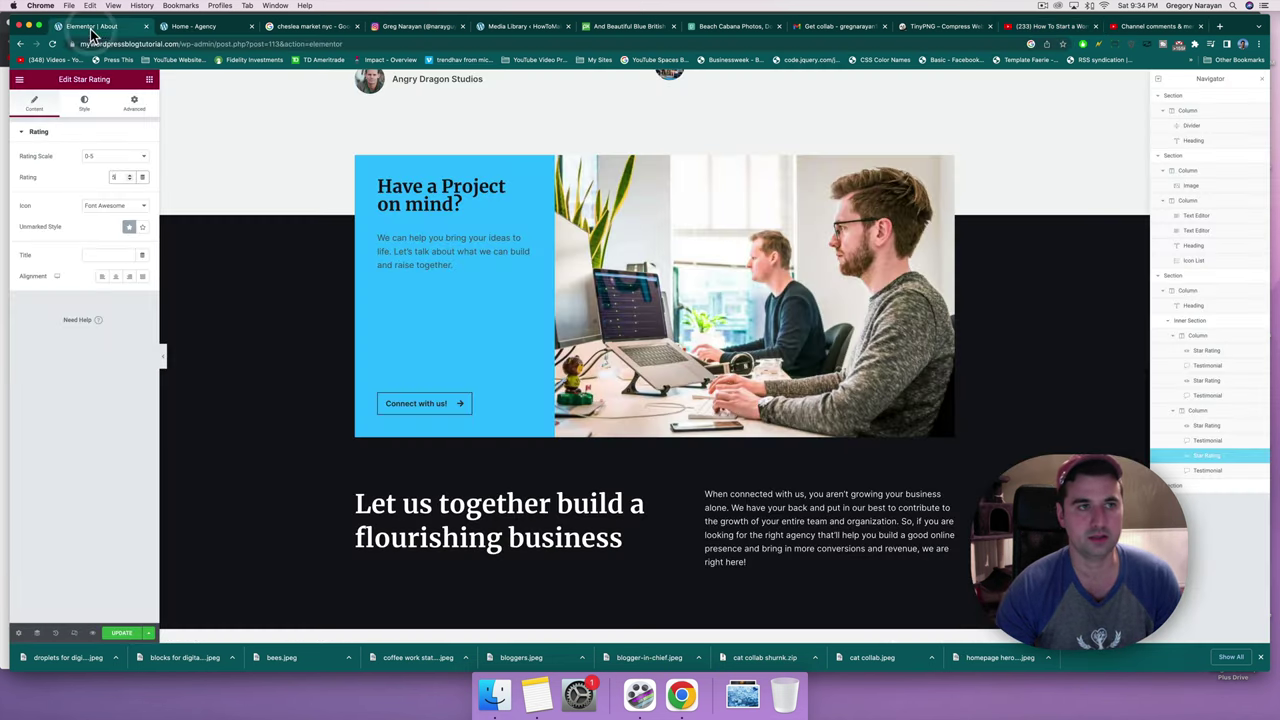
click(704, 193)
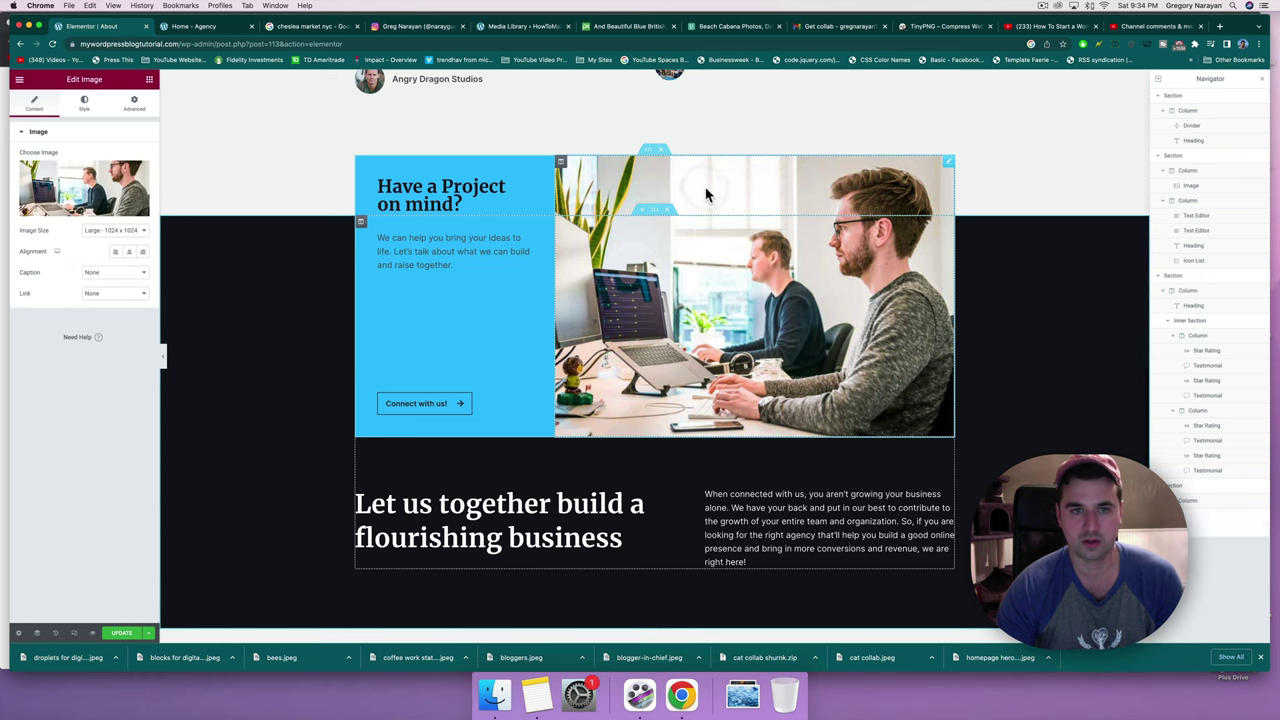
click(151, 82)
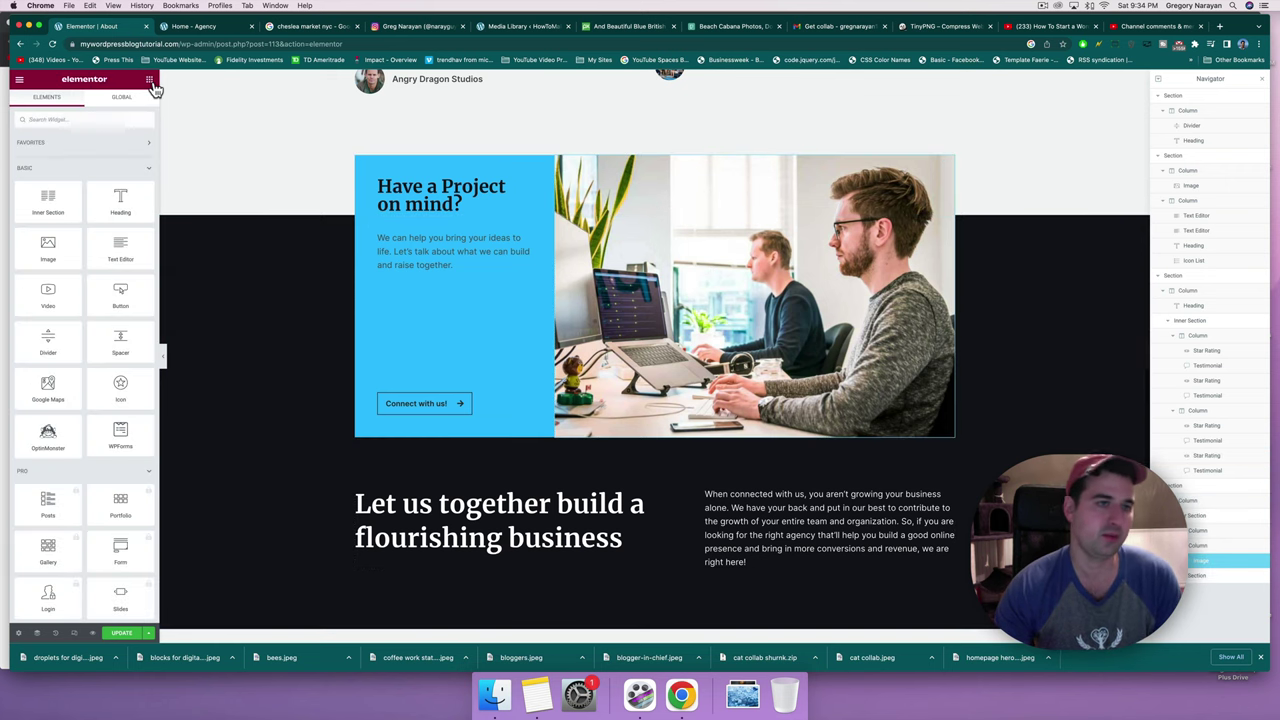
click(110, 120)
text(video)
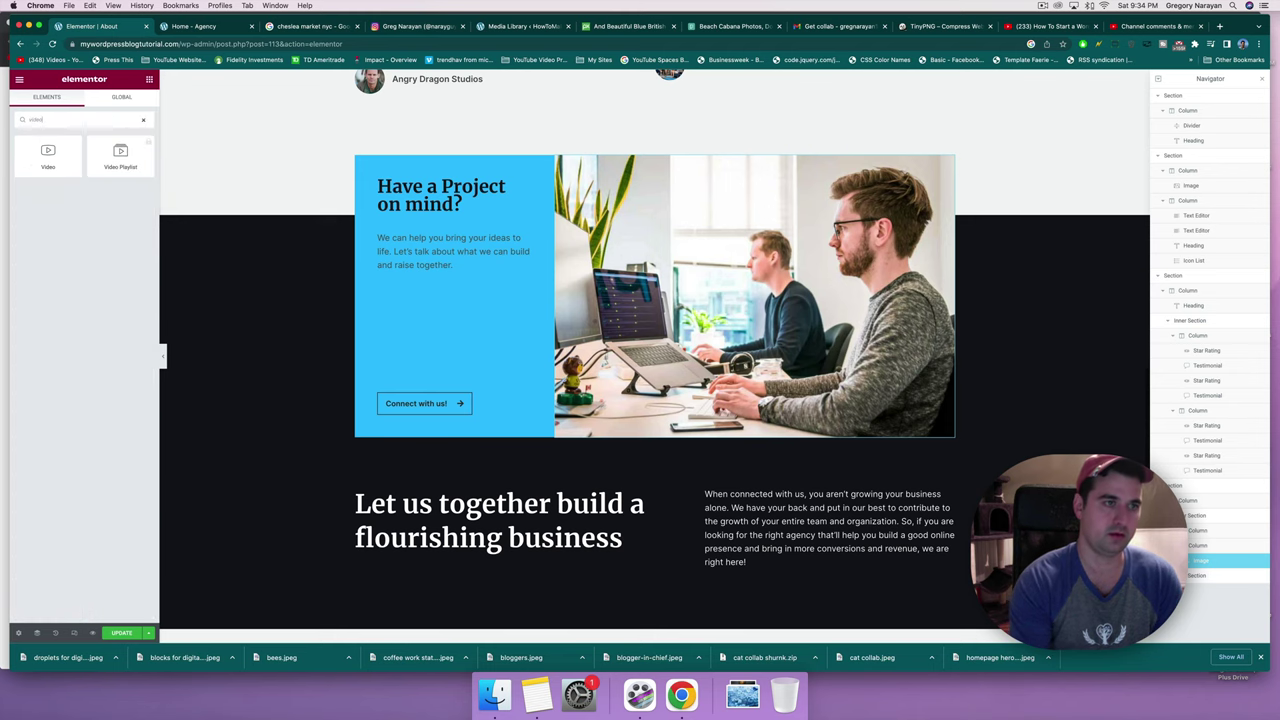
drag(67, 150, 713, 174)
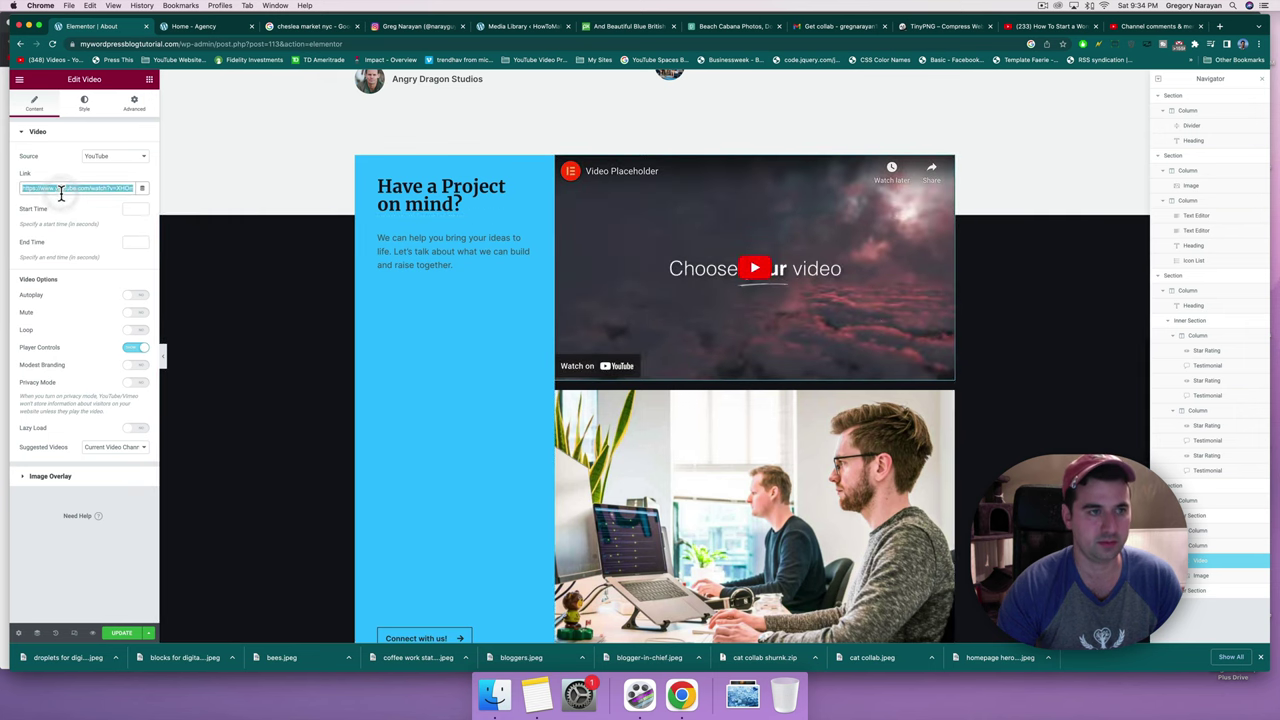
Point the video at the tutorial URL without timestamp, enable Autoplay, delete the office photo.
key(super+v)
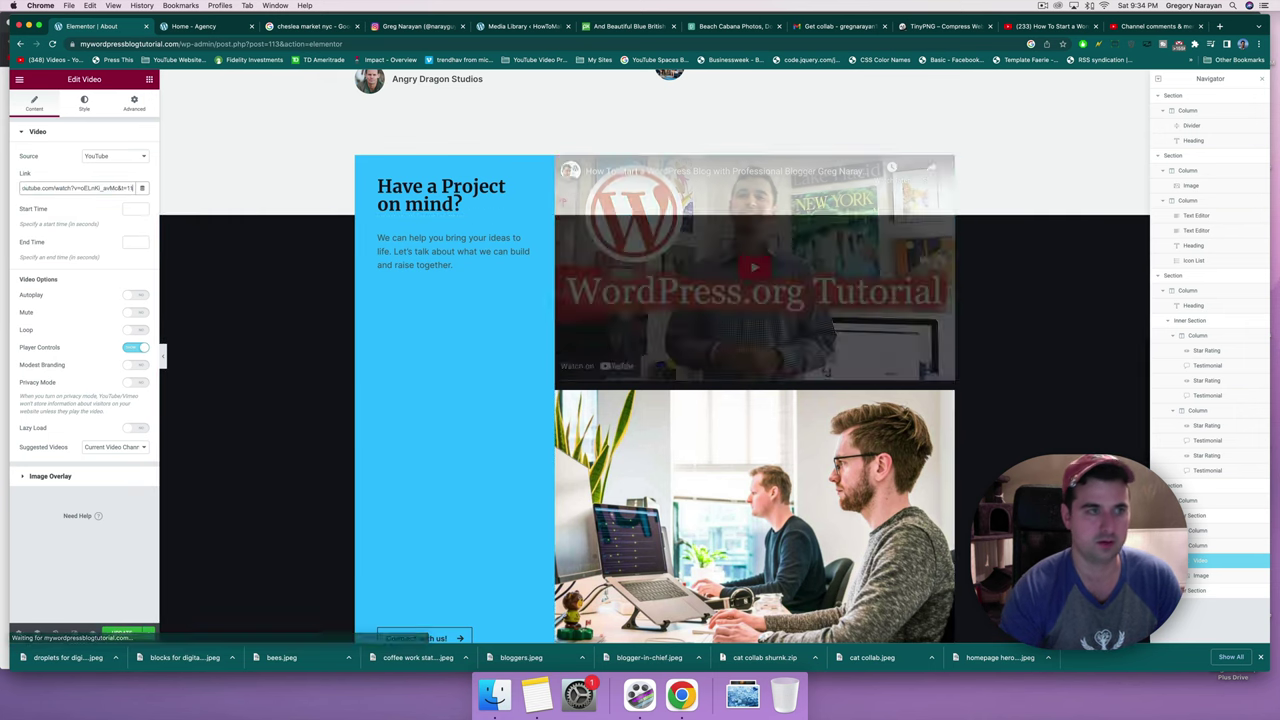
key(BackSpace)
key(BackSpace)
key(BackSpace)
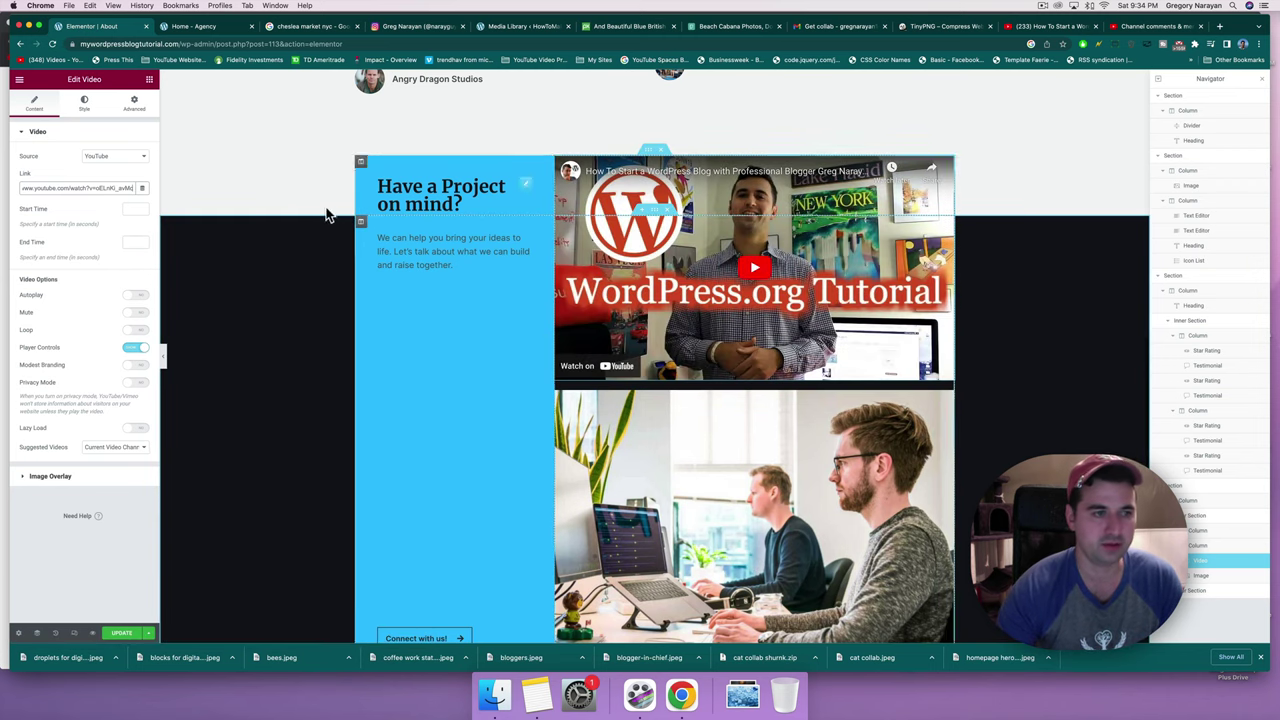
click(133, 298)
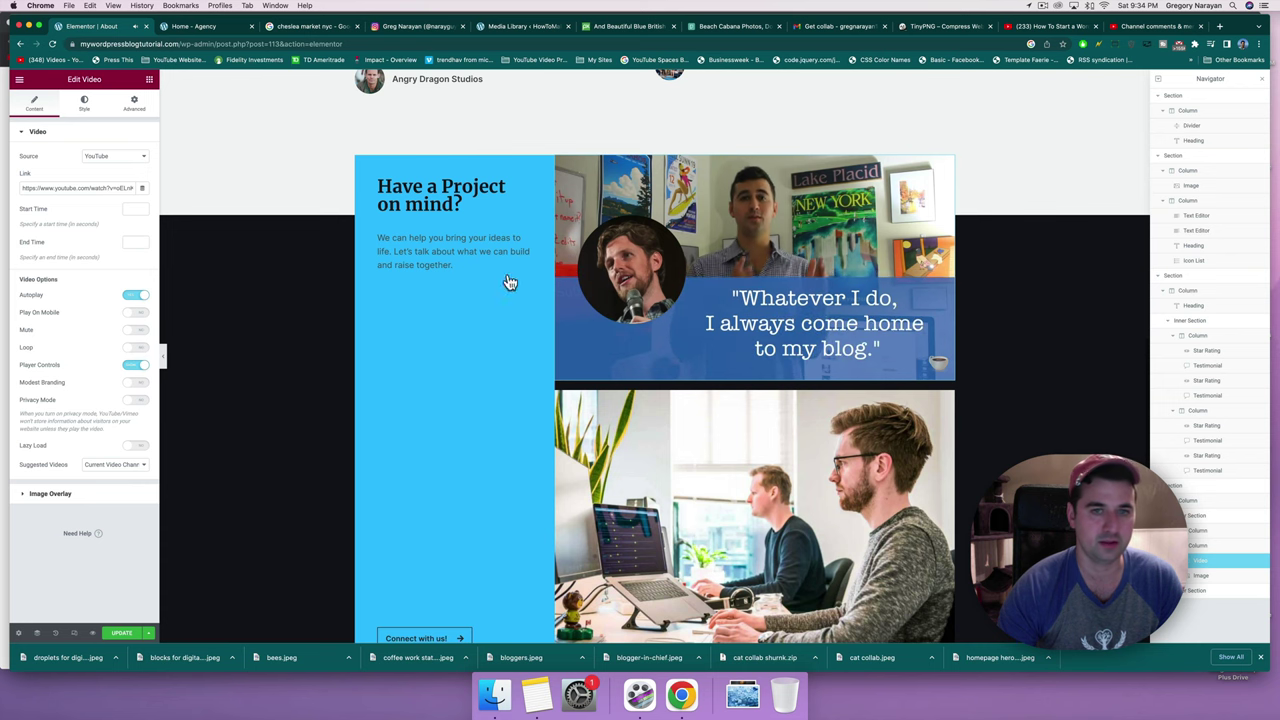
scroll(600, 282, down, 4)
scroll(672, 282, up, 5)
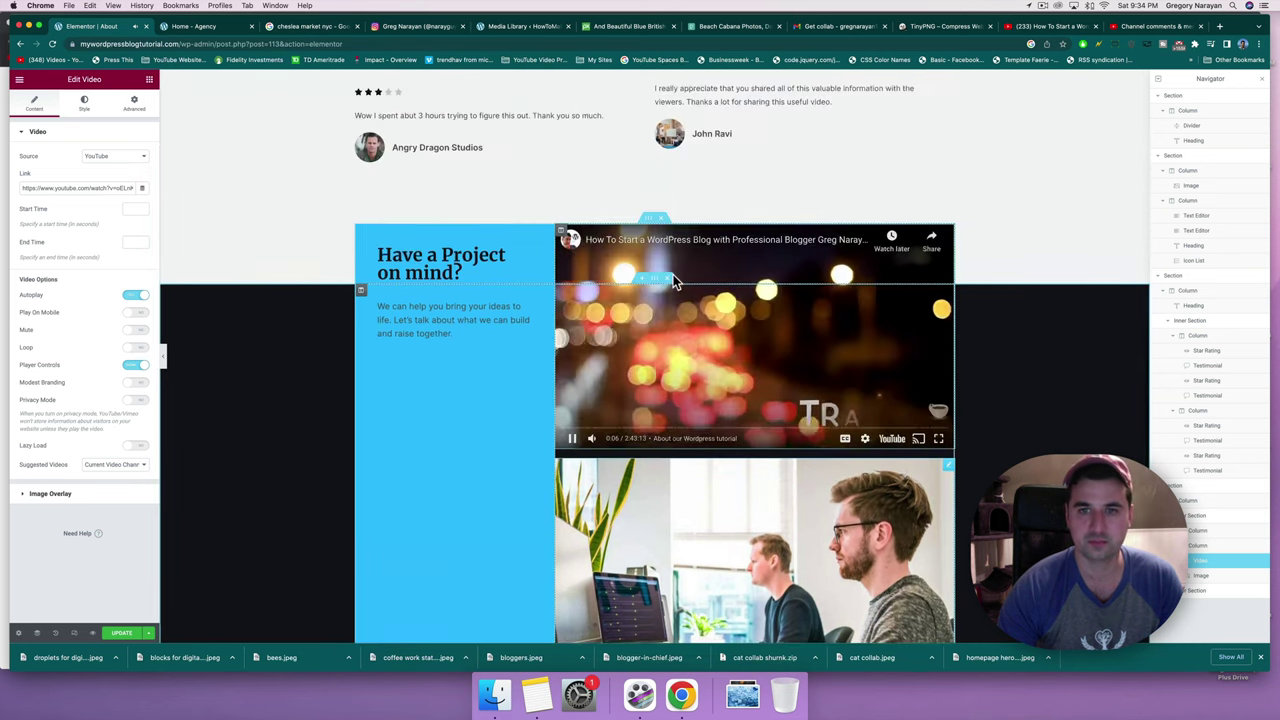
scroll(362, 437, down, 5)
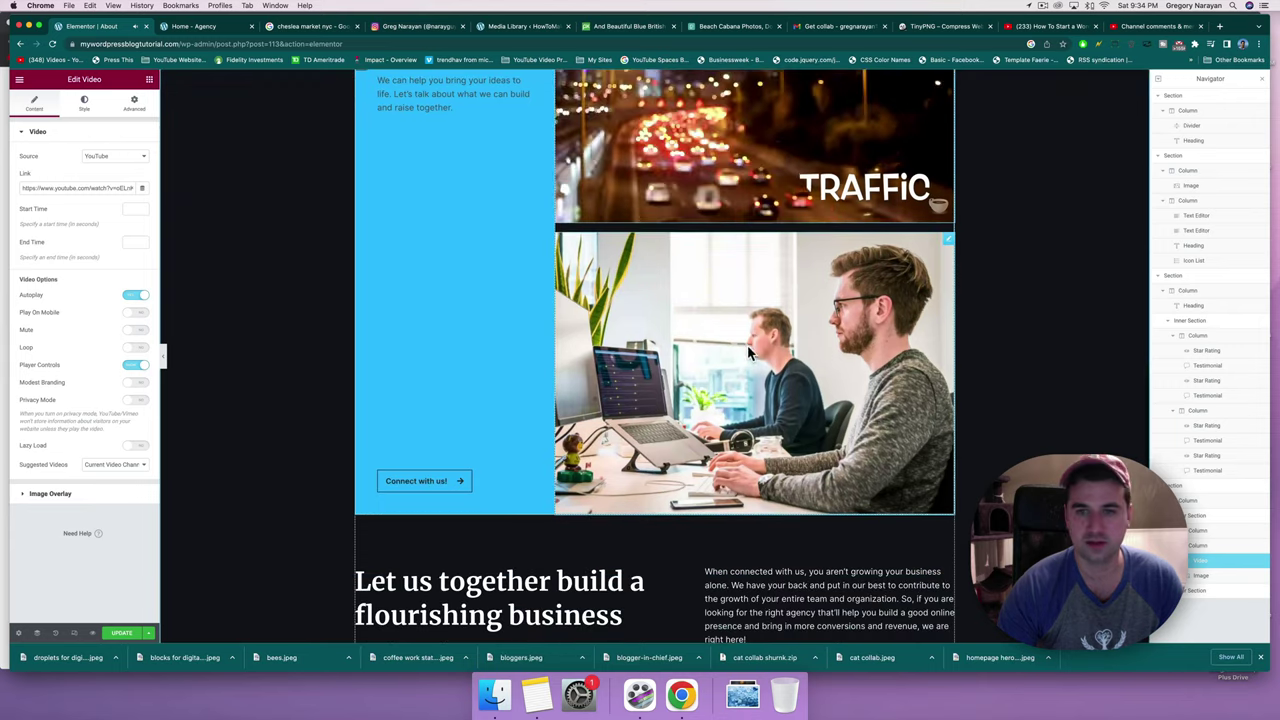
right_click(946, 245)
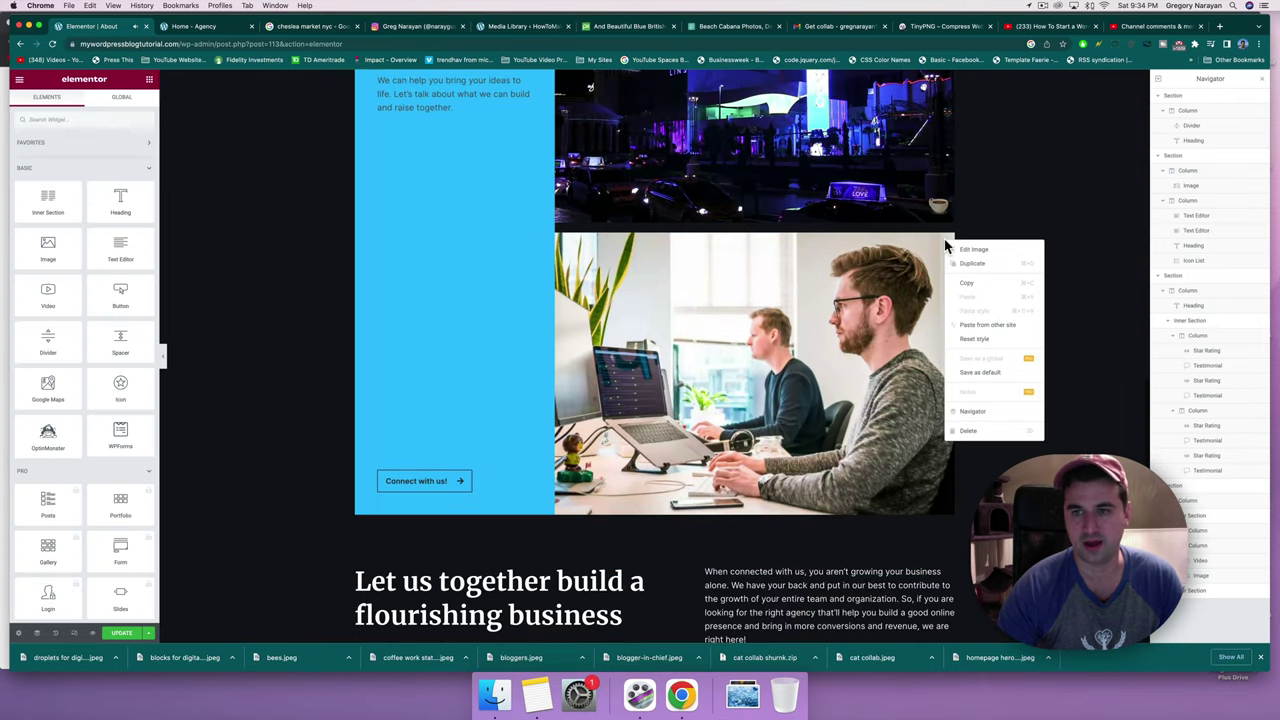
click(967, 432)
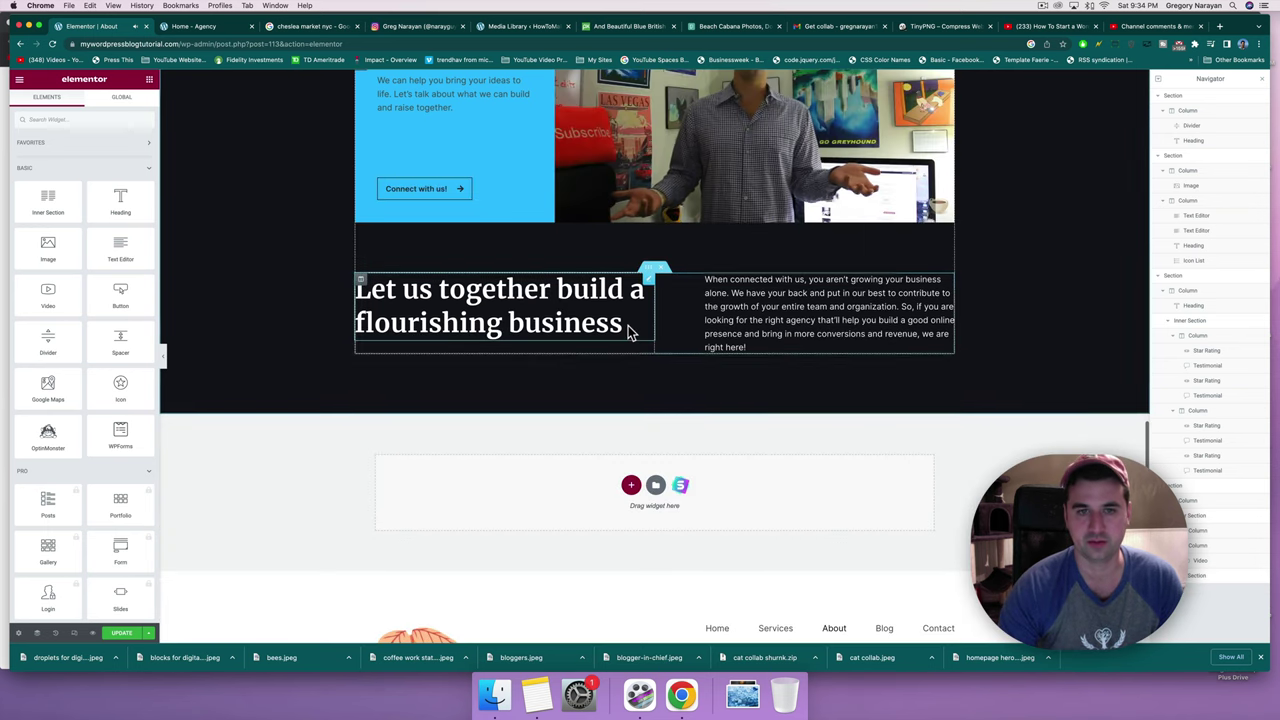
Rewrite the paragraph's ending to mention building a digital agency website.
scroll(628, 331, down, 3)
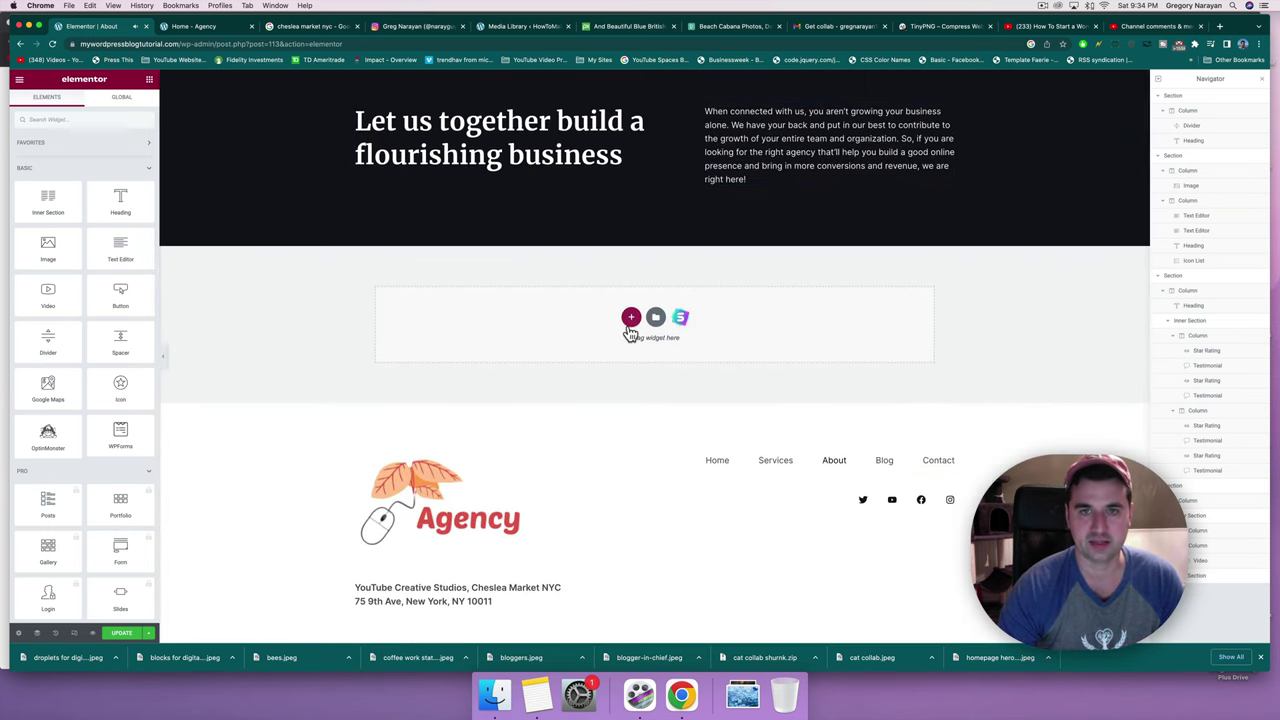
scroll(630, 330, up, 5)
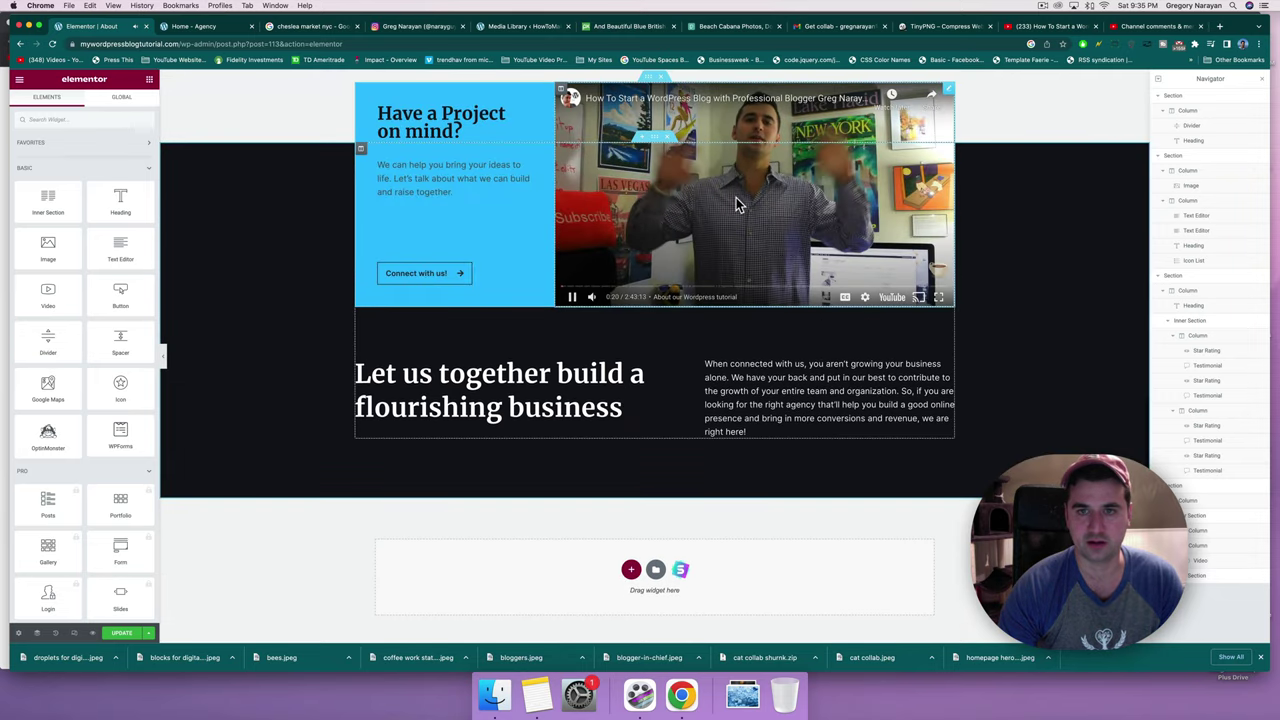
click(736, 197)
scroll(751, 321, down, 3)
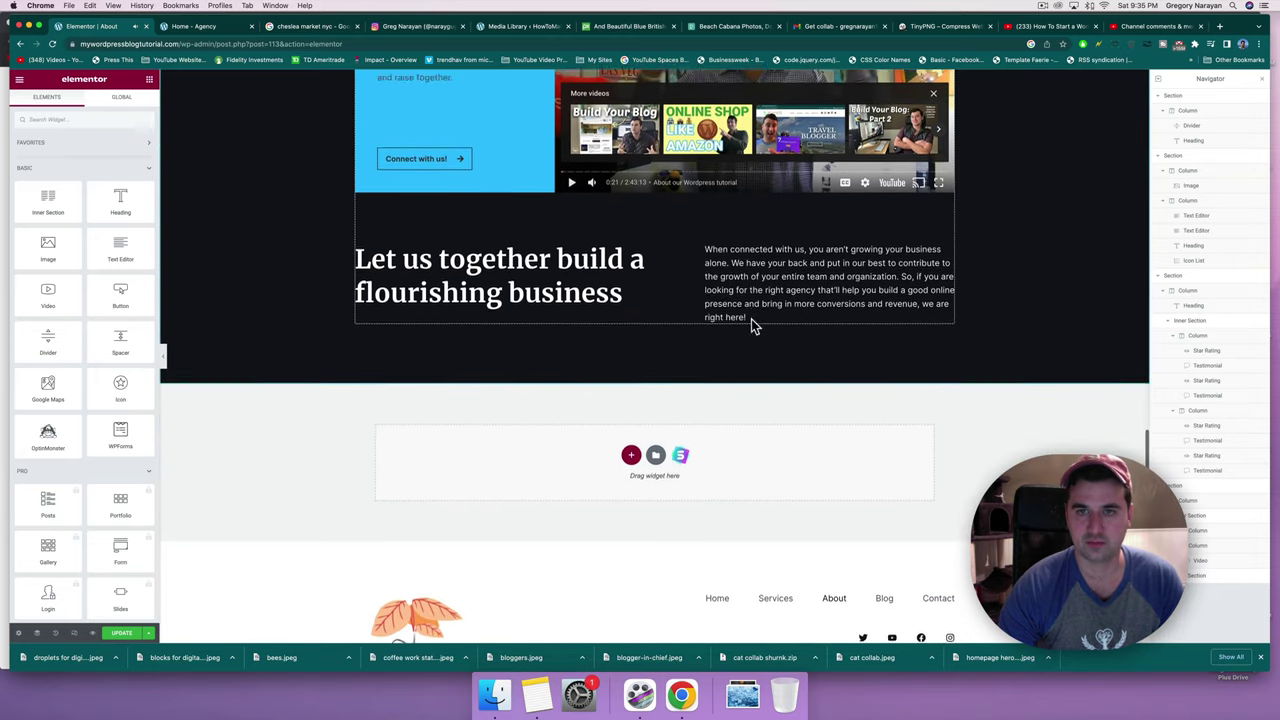
click(531, 277)
click(749, 274)
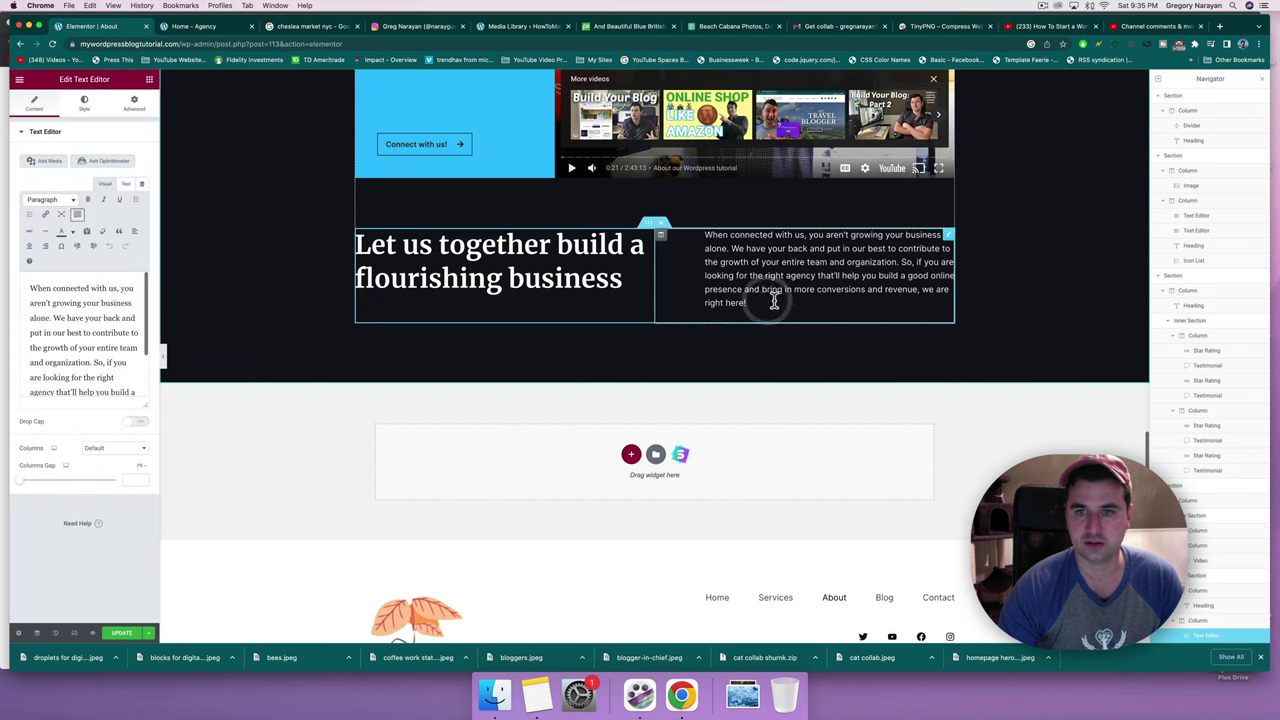
drag(747, 302, 786, 275)
text(way to build a digital agency website theny)
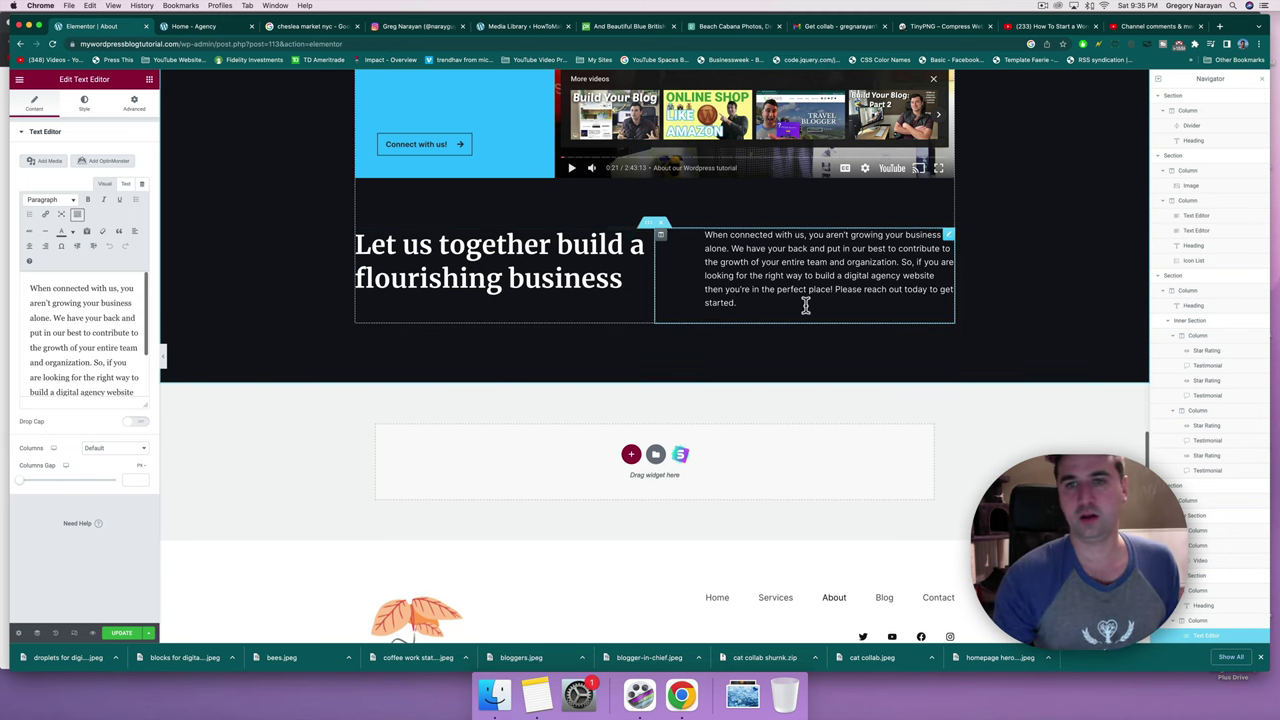
scroll(806, 303, up, 3)
scroll(806, 310, up, 10)
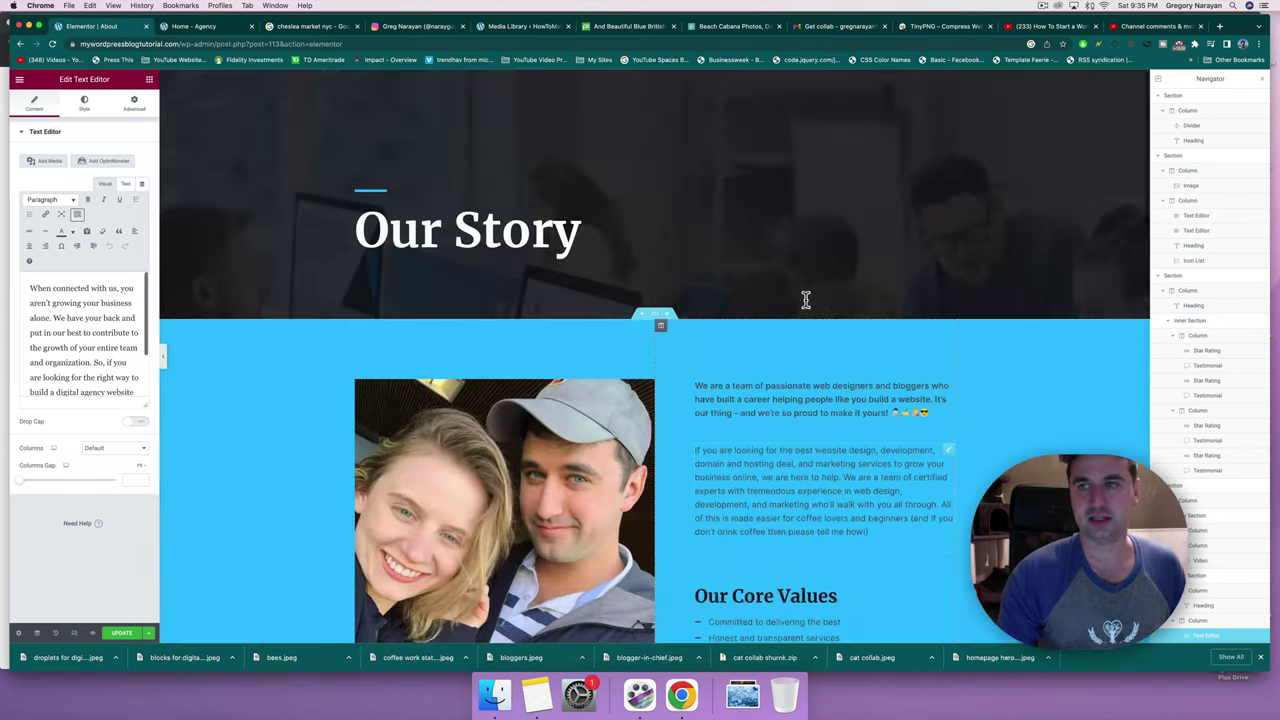
scroll(736, 206, down, 15)
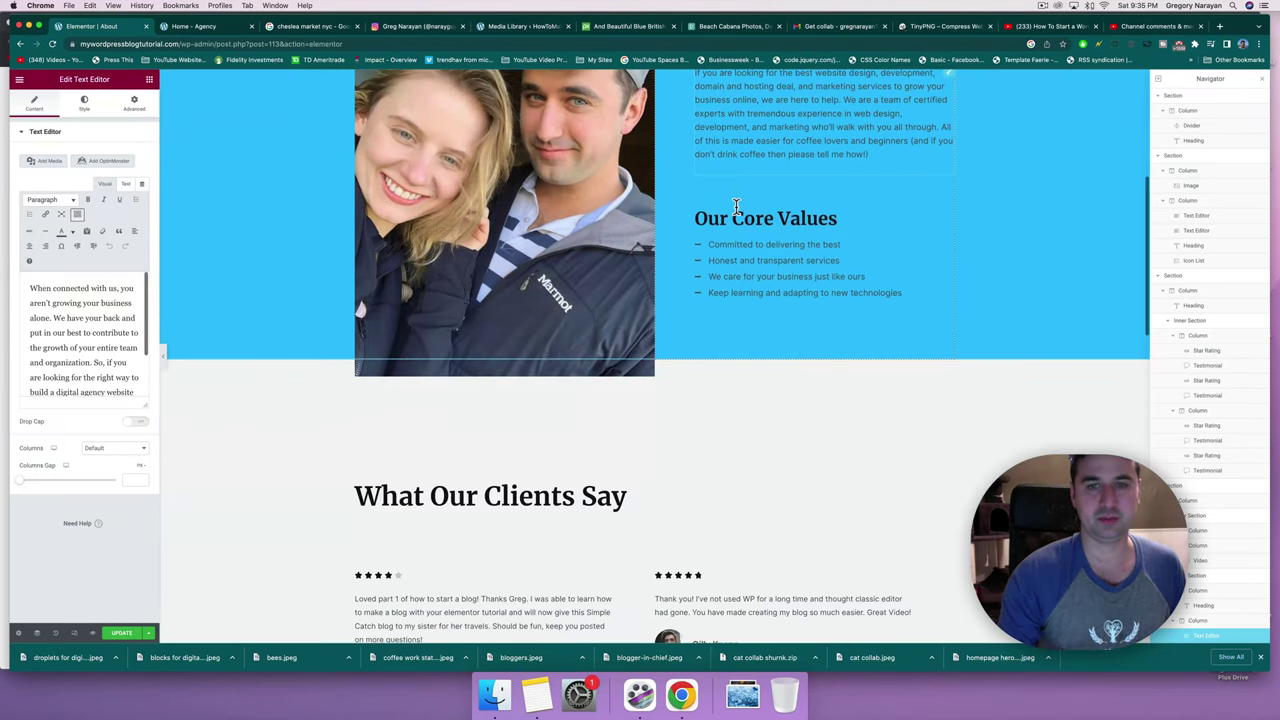
Copy the CONTACT menu link's address from the live site's home page.
click(202, 27)
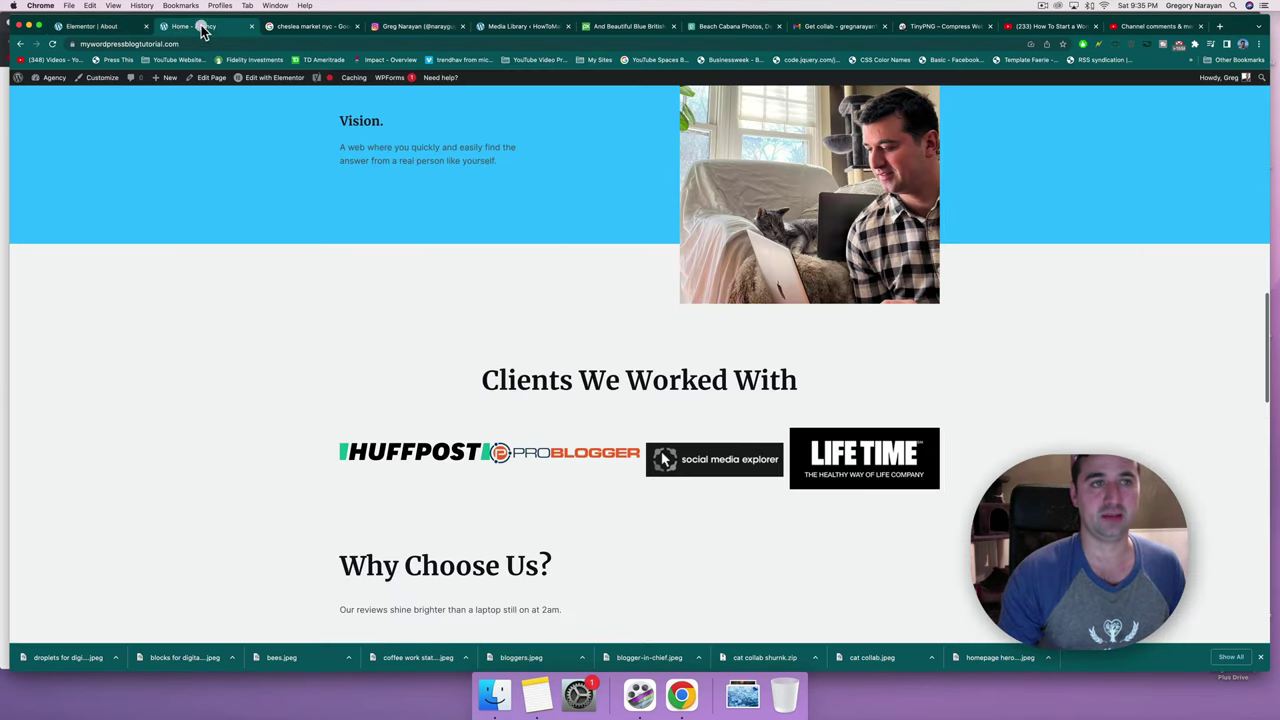
scroll(350, 260, up, 15)
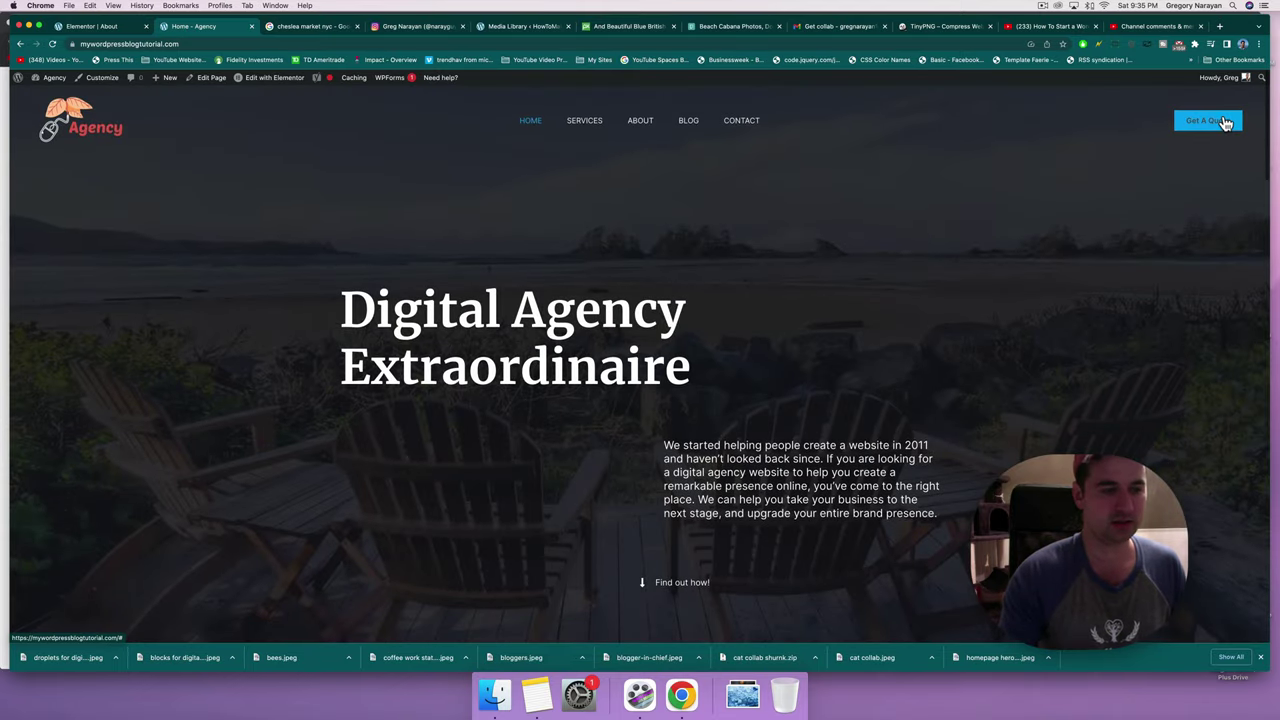
right_click(738, 122)
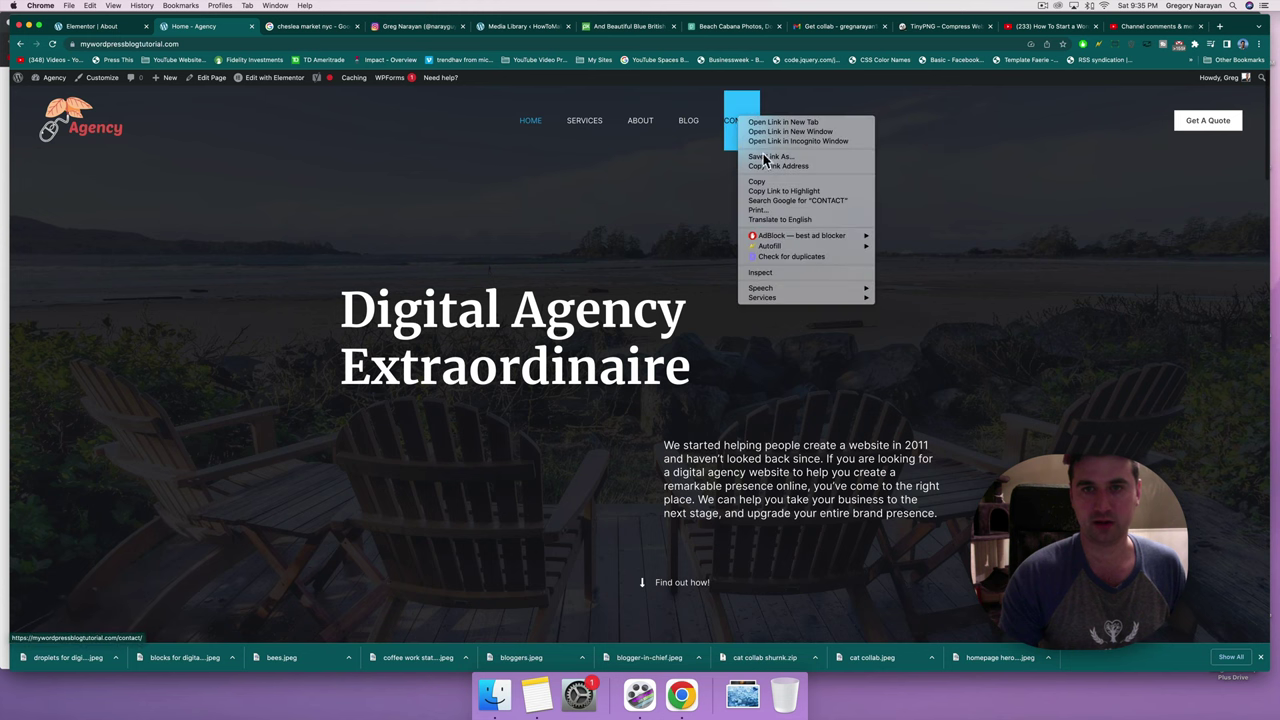
click(767, 167)
Link the sentence 'Please reach out today to get started.' to the contact page URL.
click(108, 27)
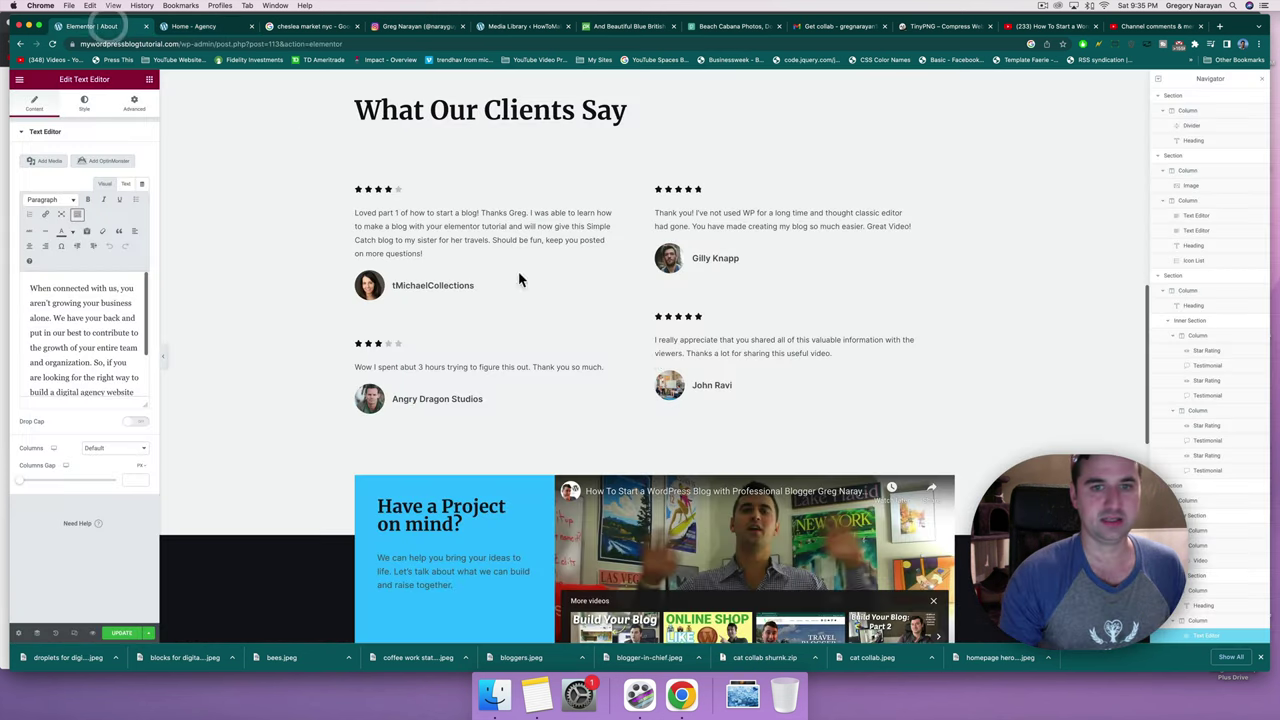
scroll(657, 362, down, 10)
scroll(657, 362, up, 2)
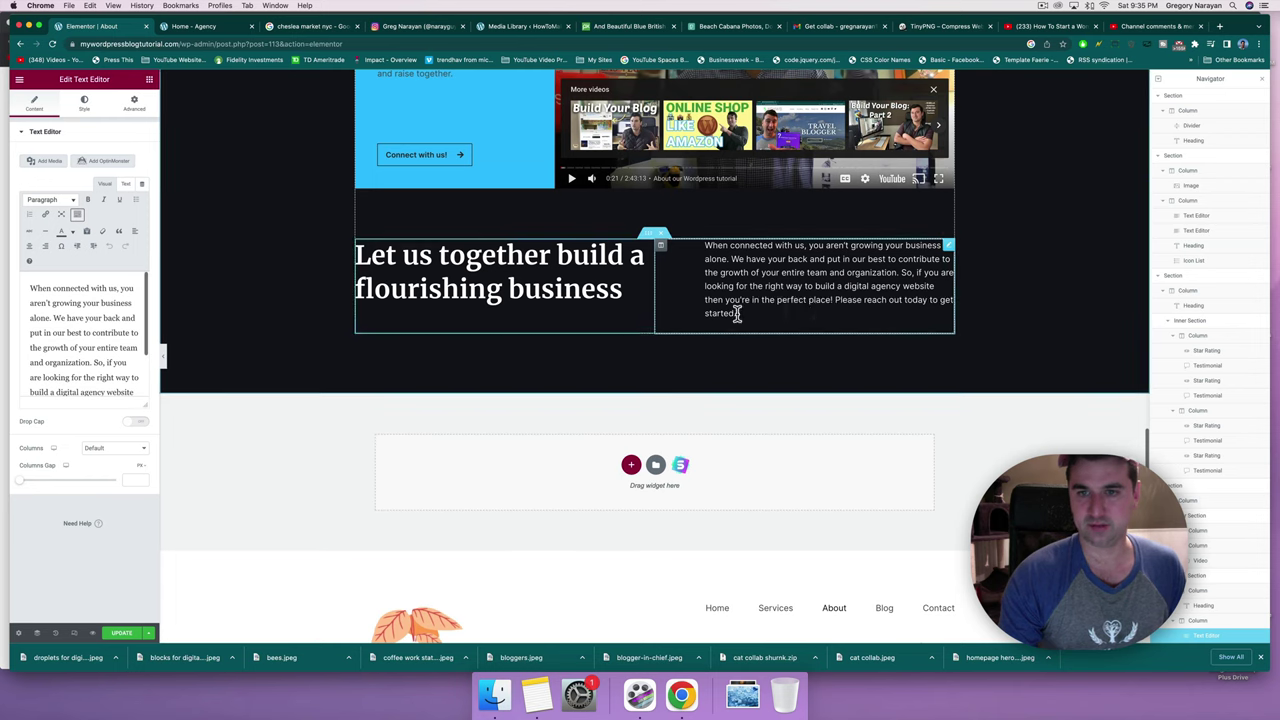
drag(736, 313, 836, 307)
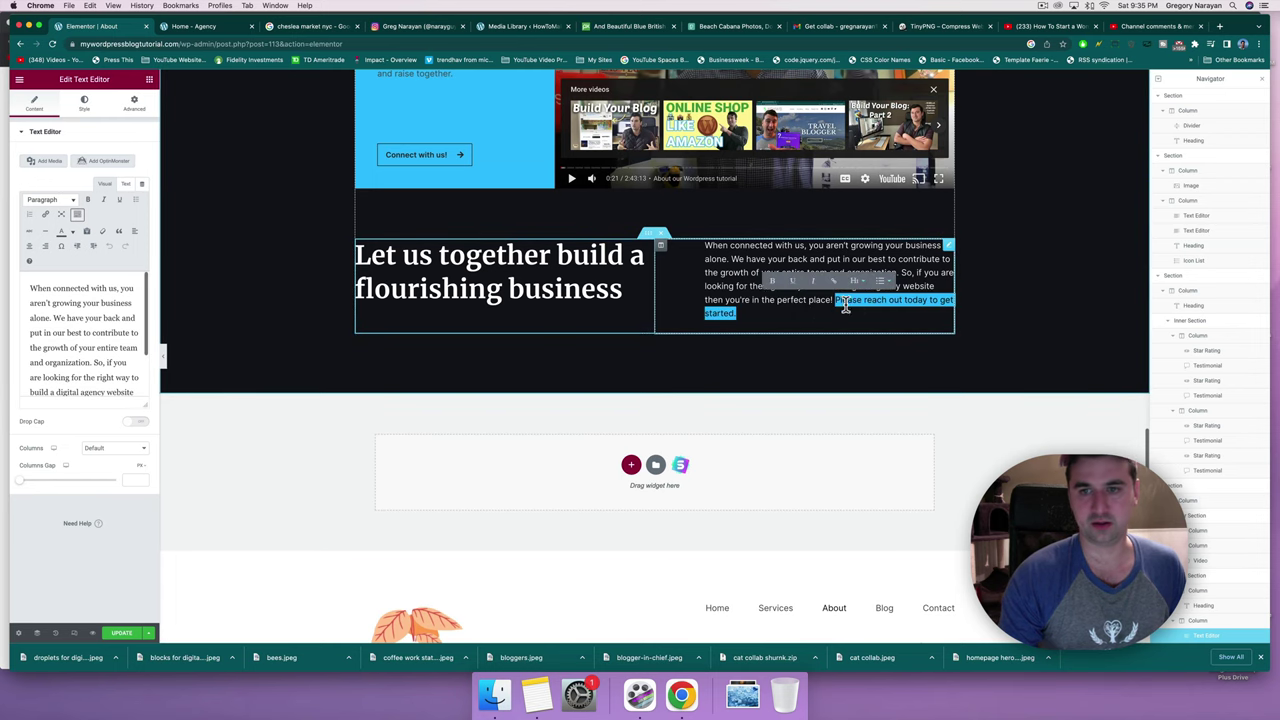
click(81, 342)
scroll(86, 336, down, 2)
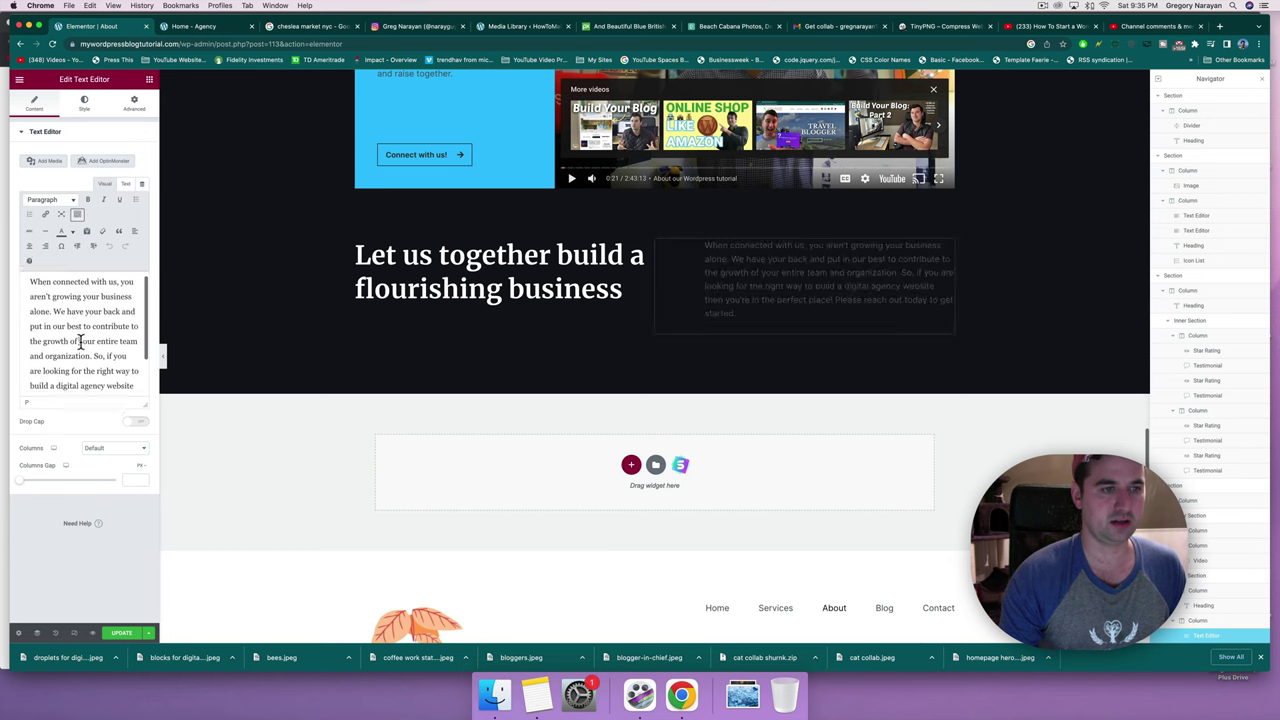
drag(87, 376, 52, 363)
click(46, 216)
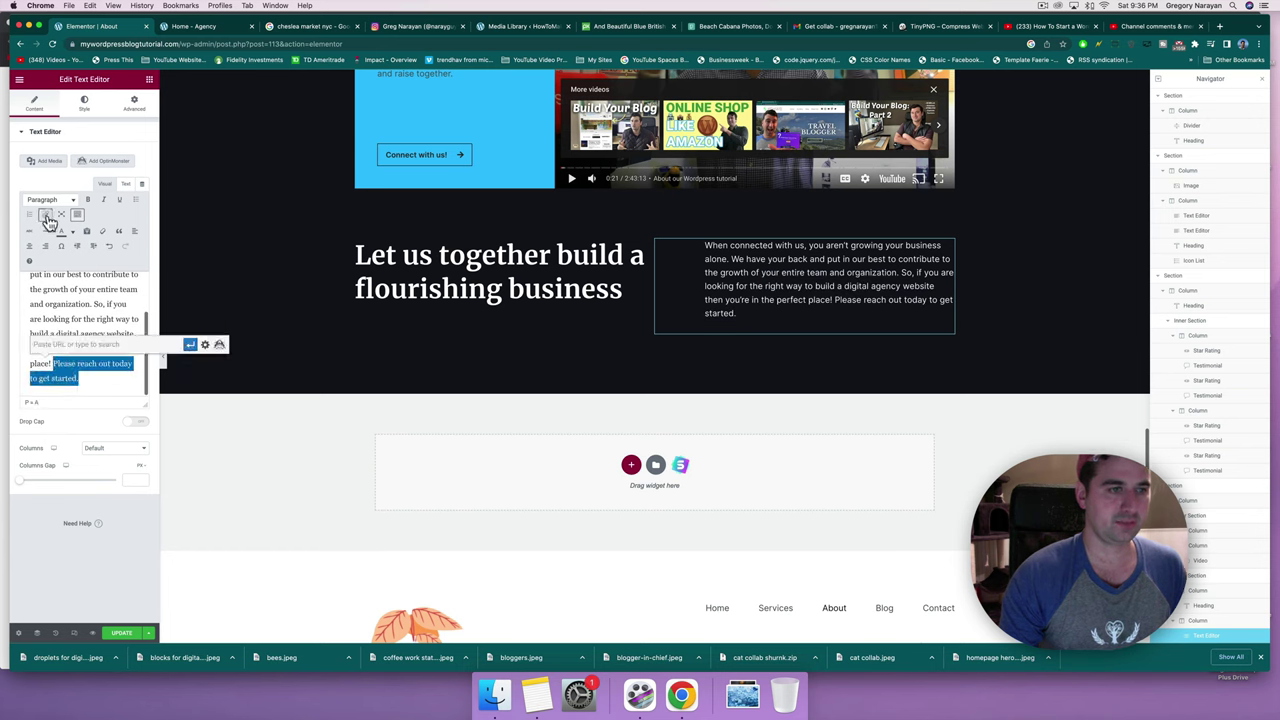
right_click(94, 344)
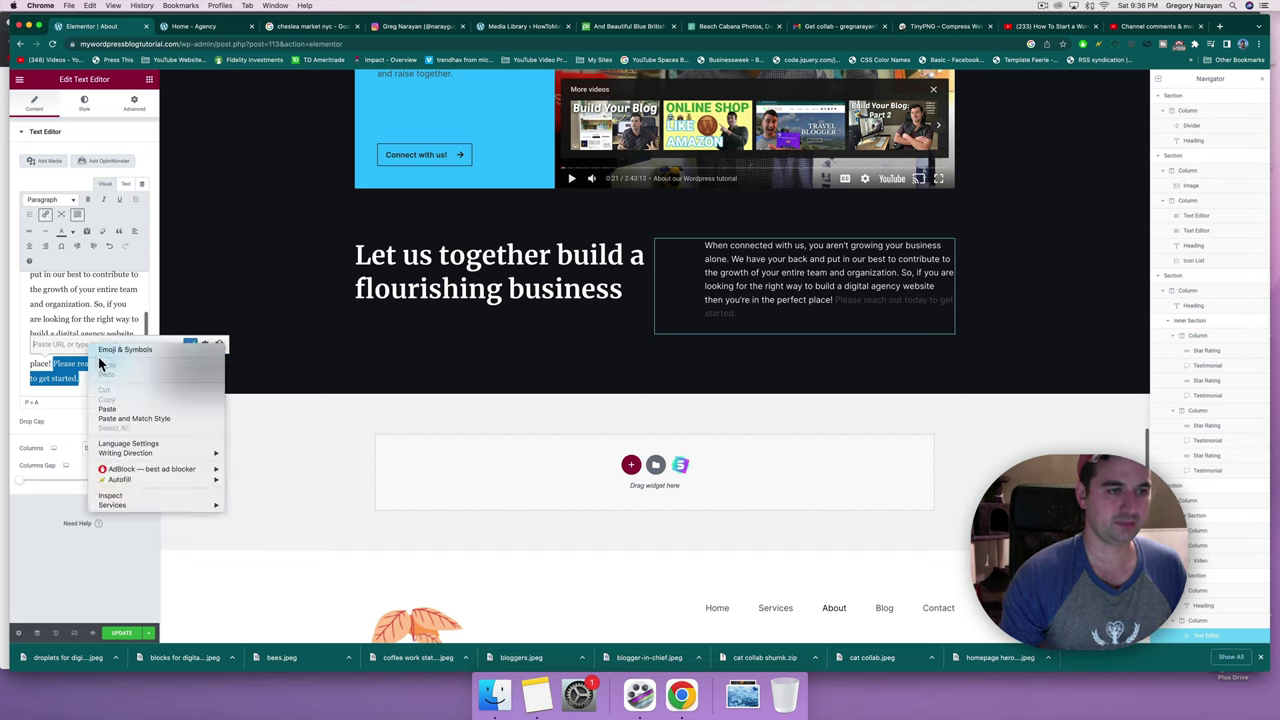
click(104, 410)
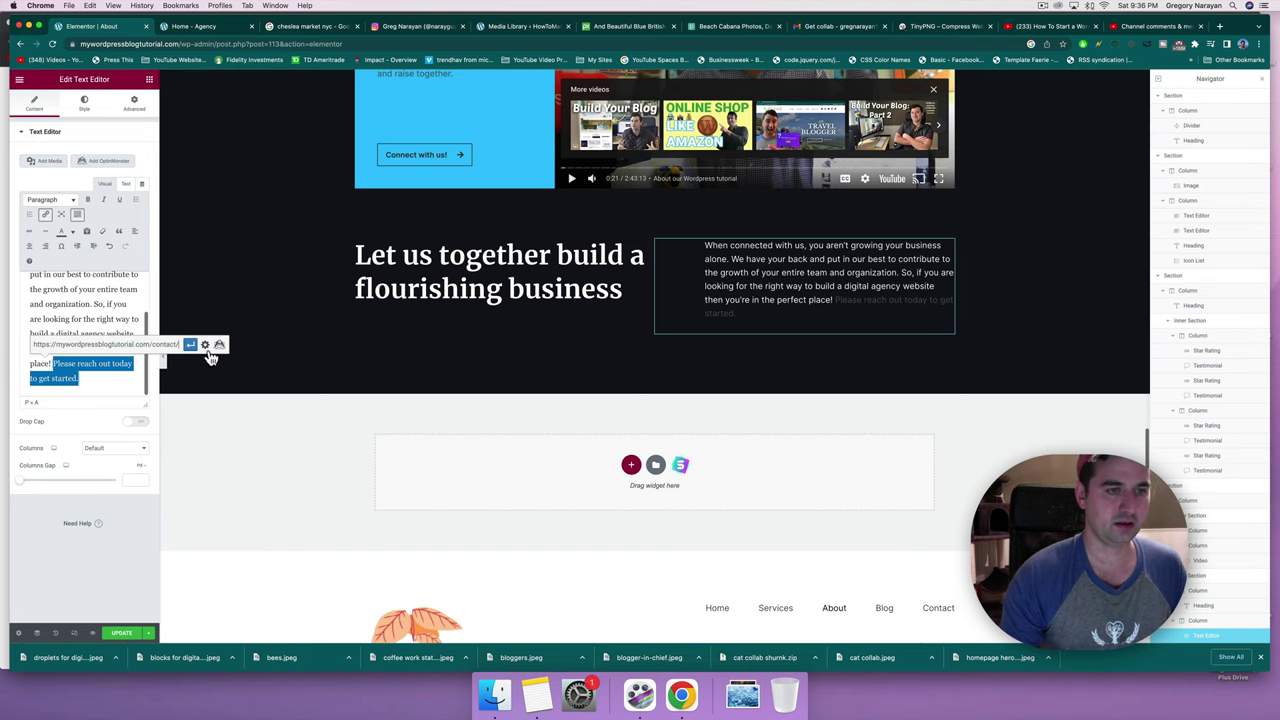
click(205, 345)
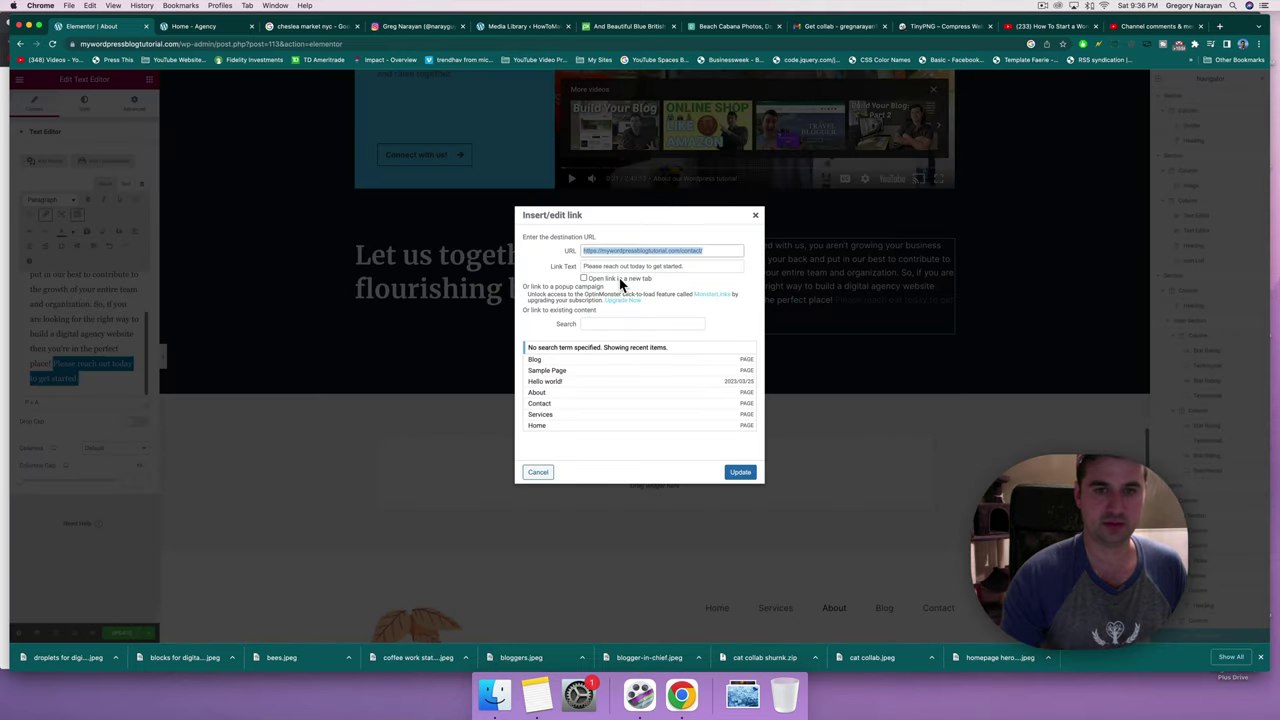
click(740, 472)
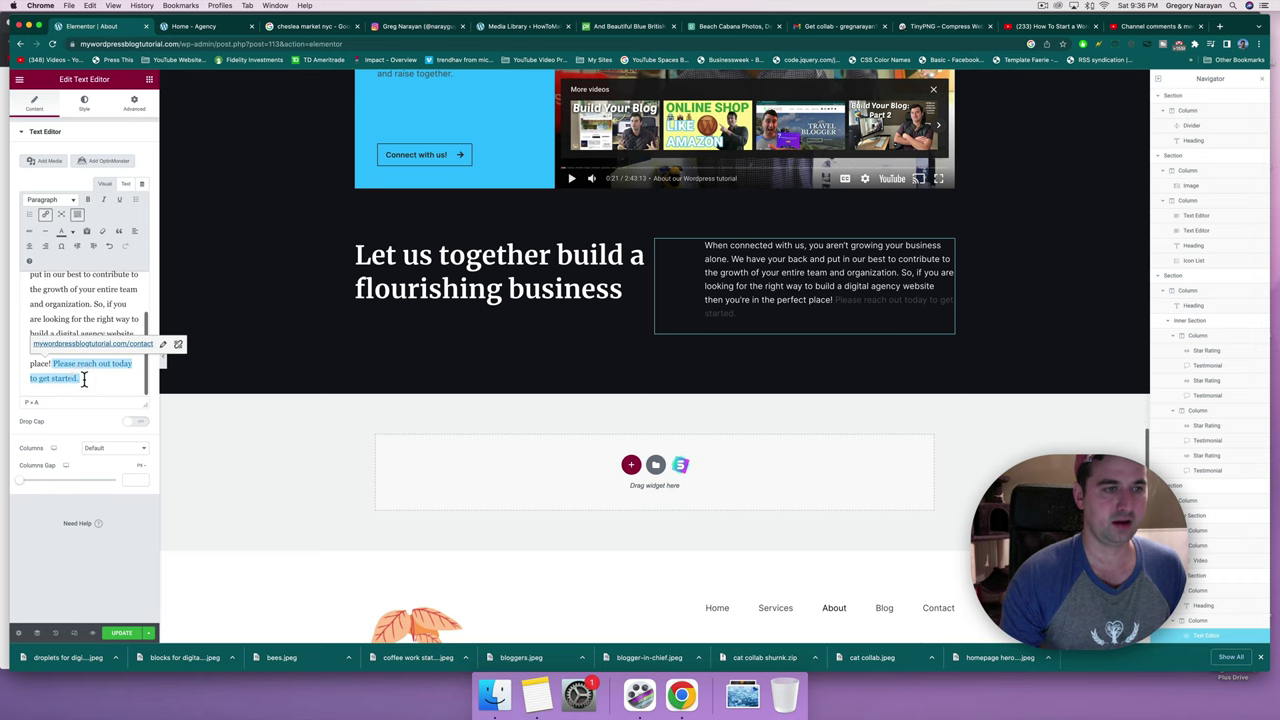
Save the page with UPDATE and view the live About page.
click(117, 637)
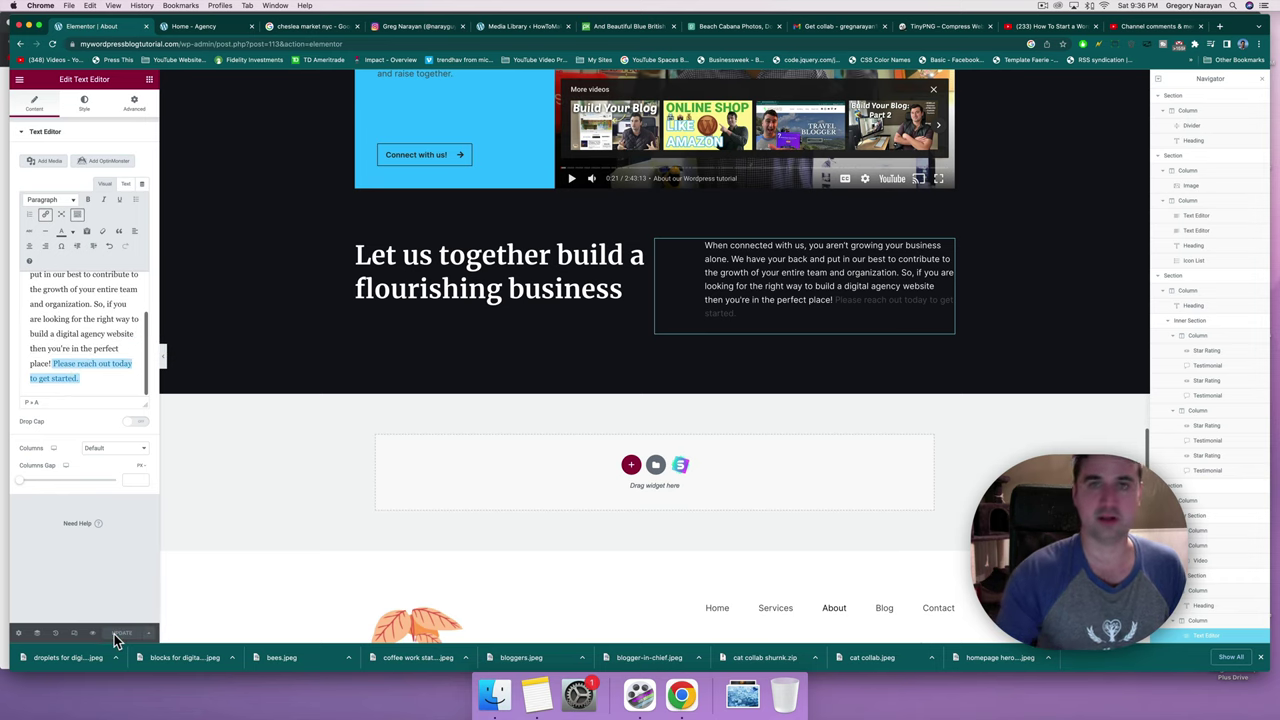
scroll(535, 557, up, 15)
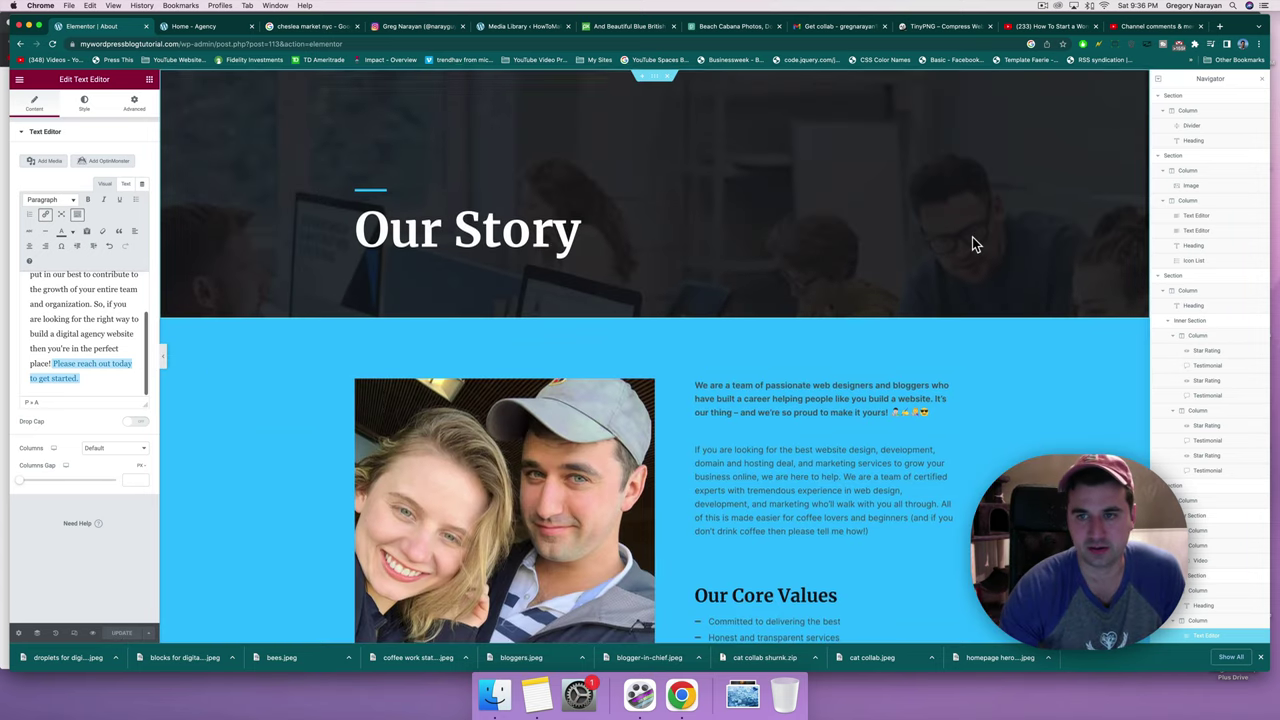
scroll(972, 238, down, 4)
scroll(972, 235, up, 4)
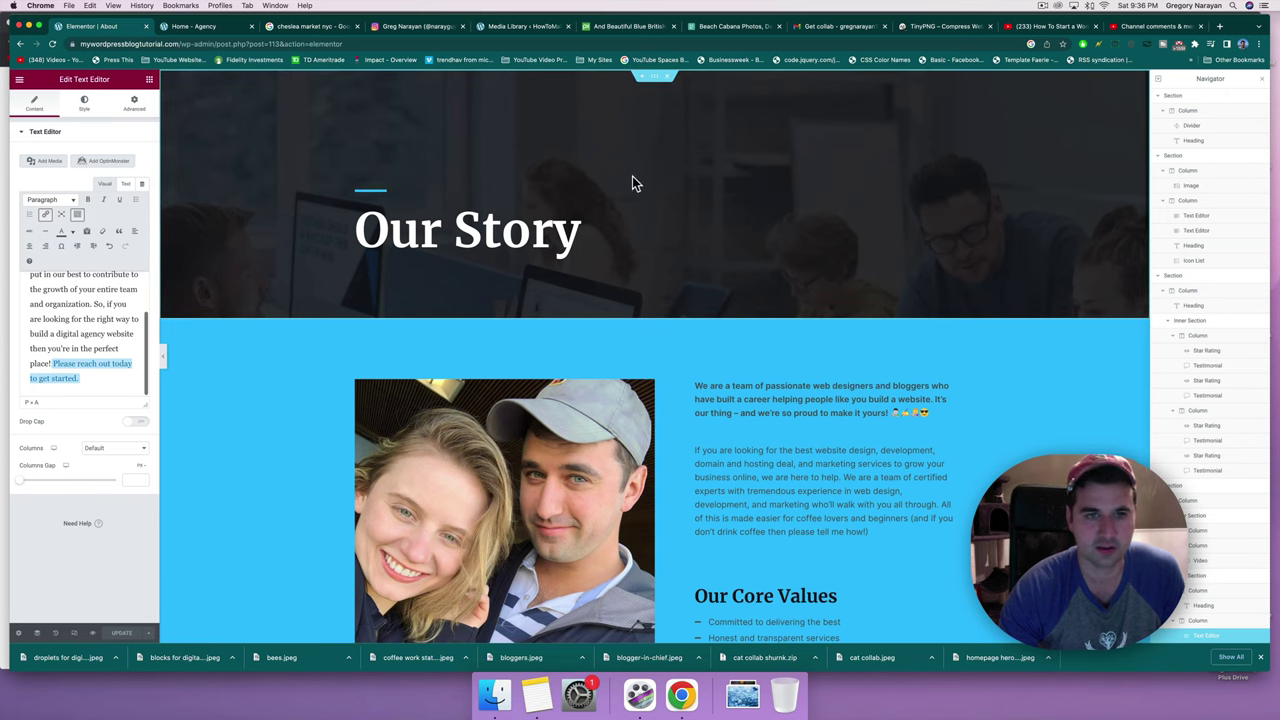
click(19, 82)
click(80, 299)
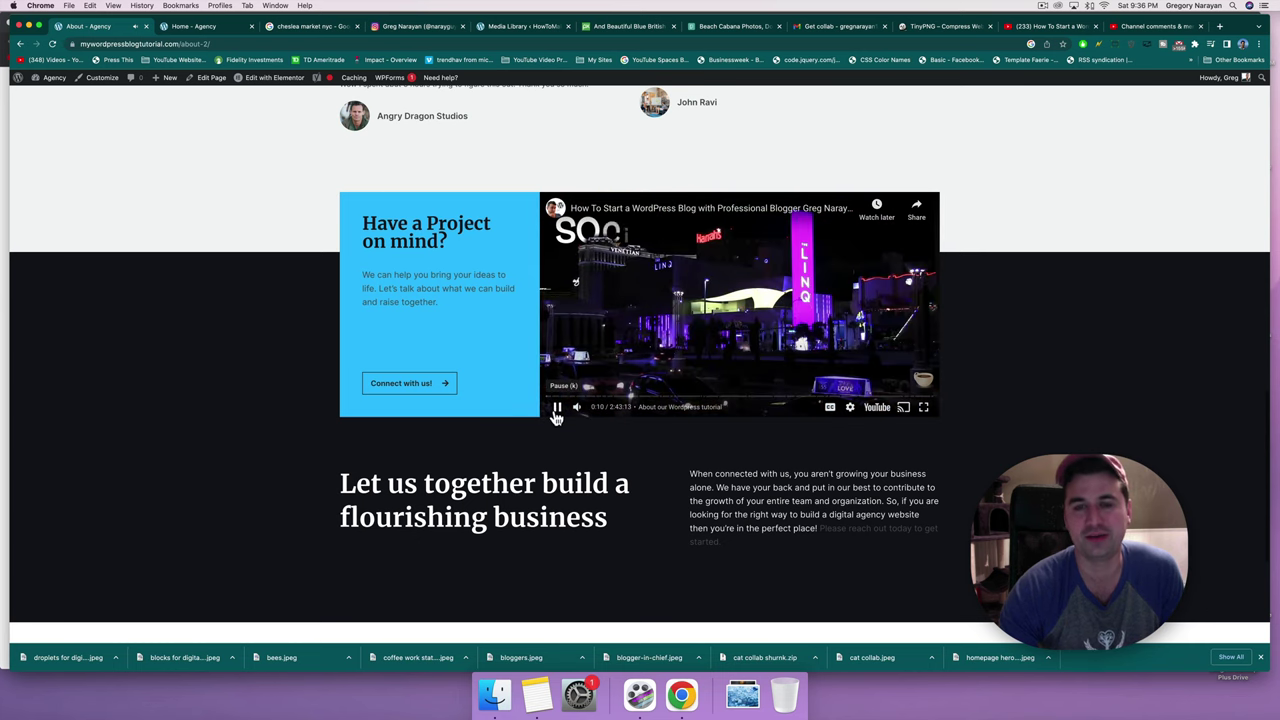
Pause the video and scroll through the top of the live Services page.
click(557, 410)
scroll(560, 400, up, 20)
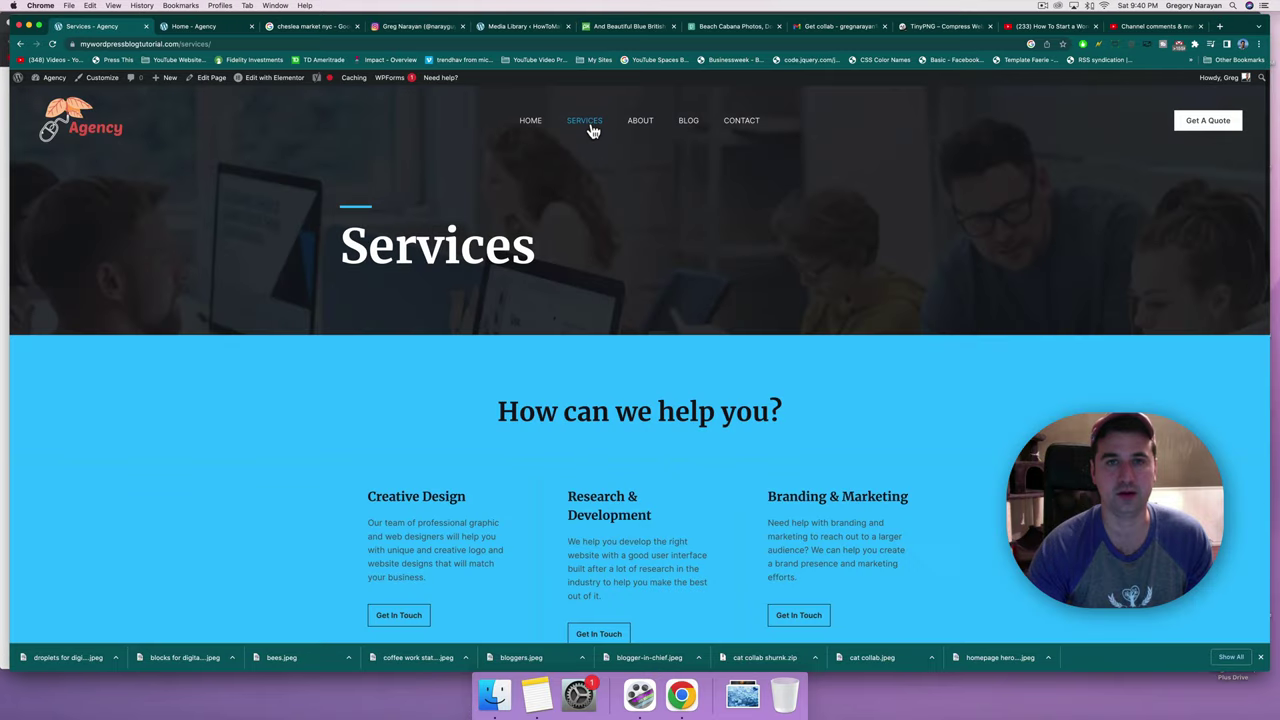
scroll(548, 314, down, 5)
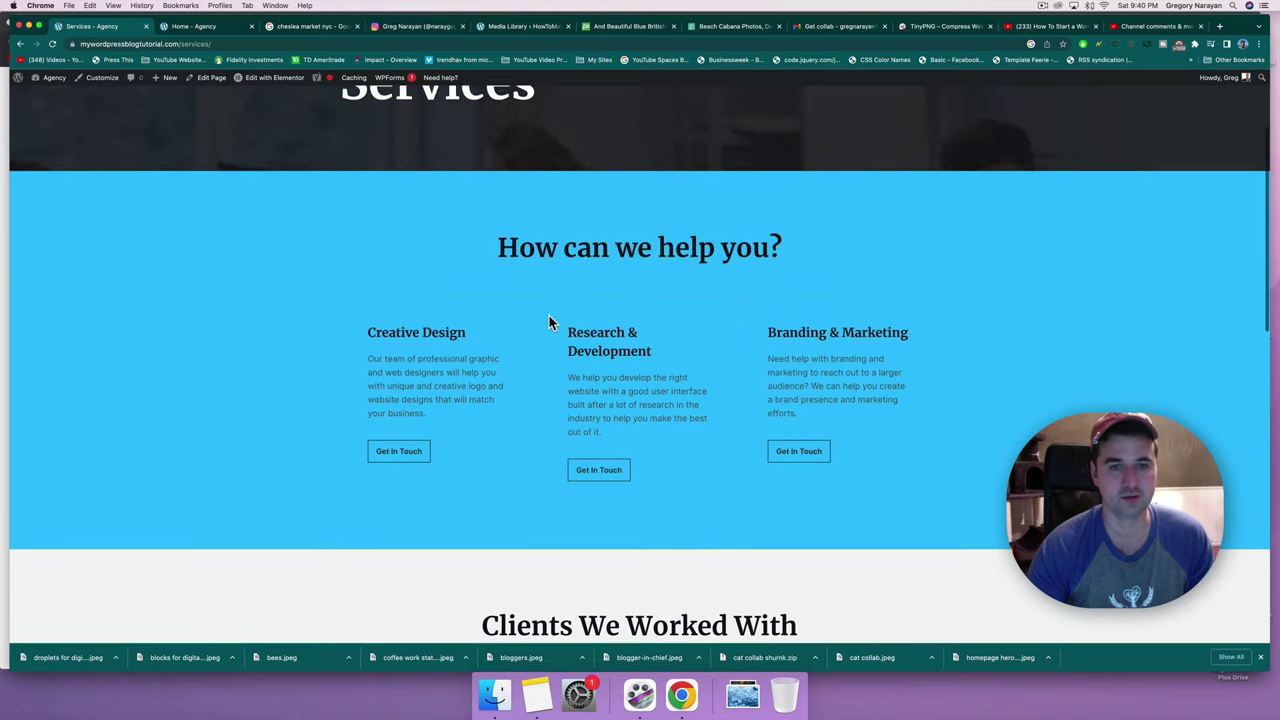
scroll(548, 314, down, 4)
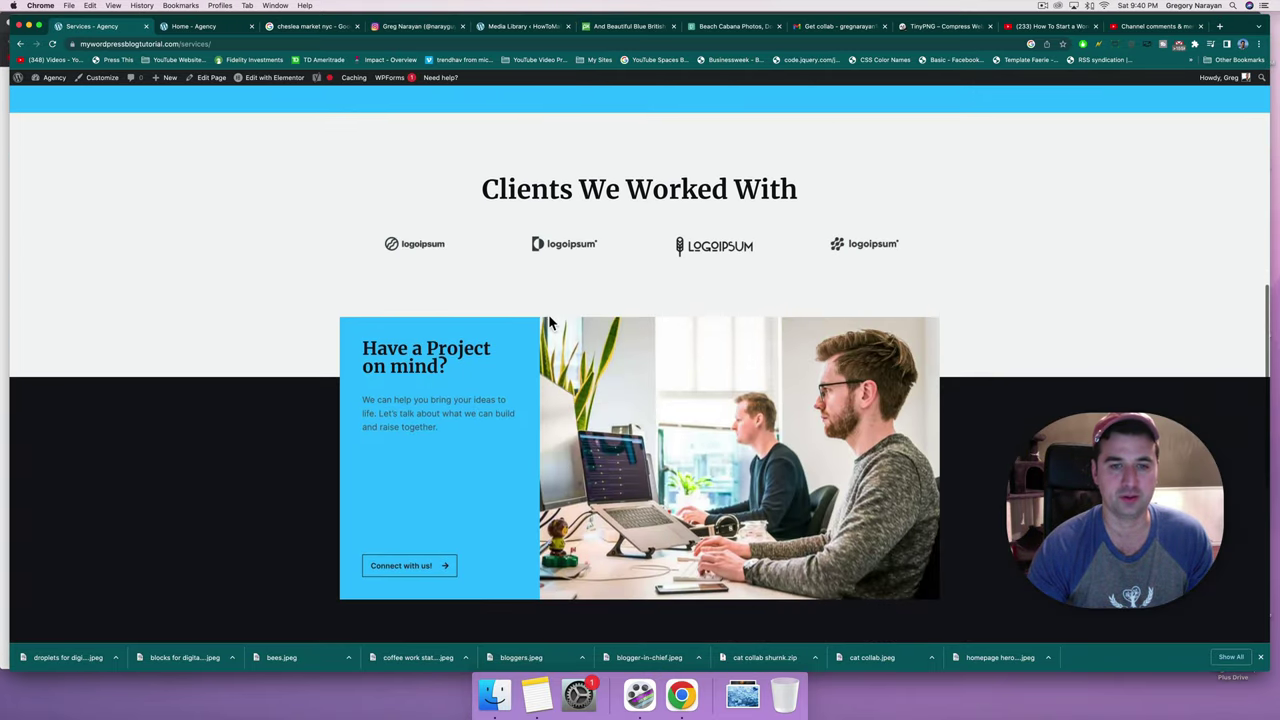
scroll(322, 362, down, 3)
scroll(322, 362, down, 3)
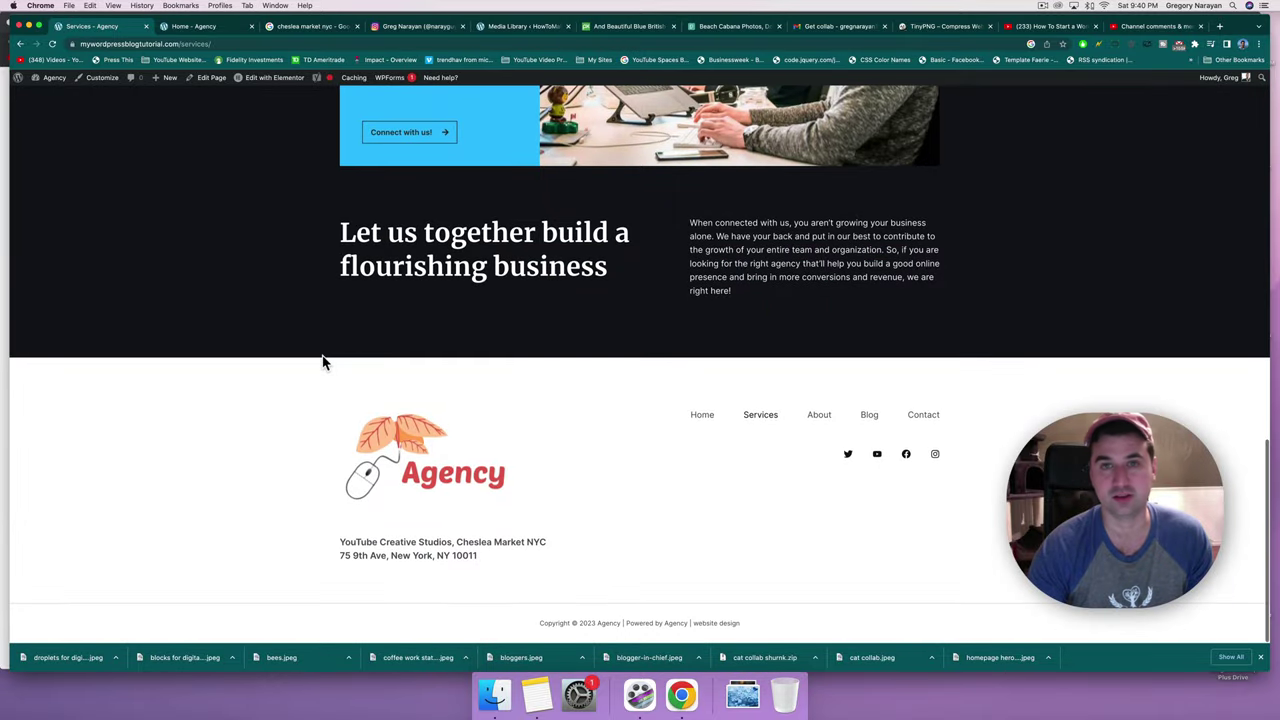
scroll(322, 362, up, 10)
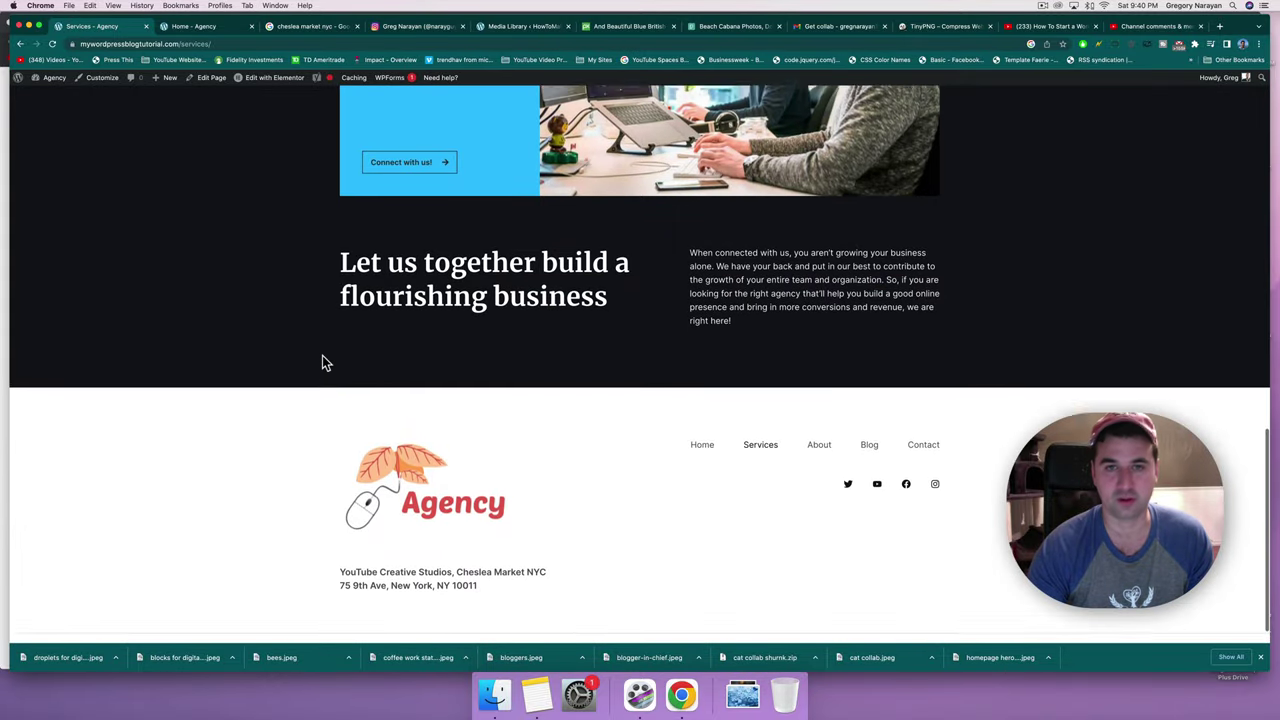
scroll(322, 362, up, 3)
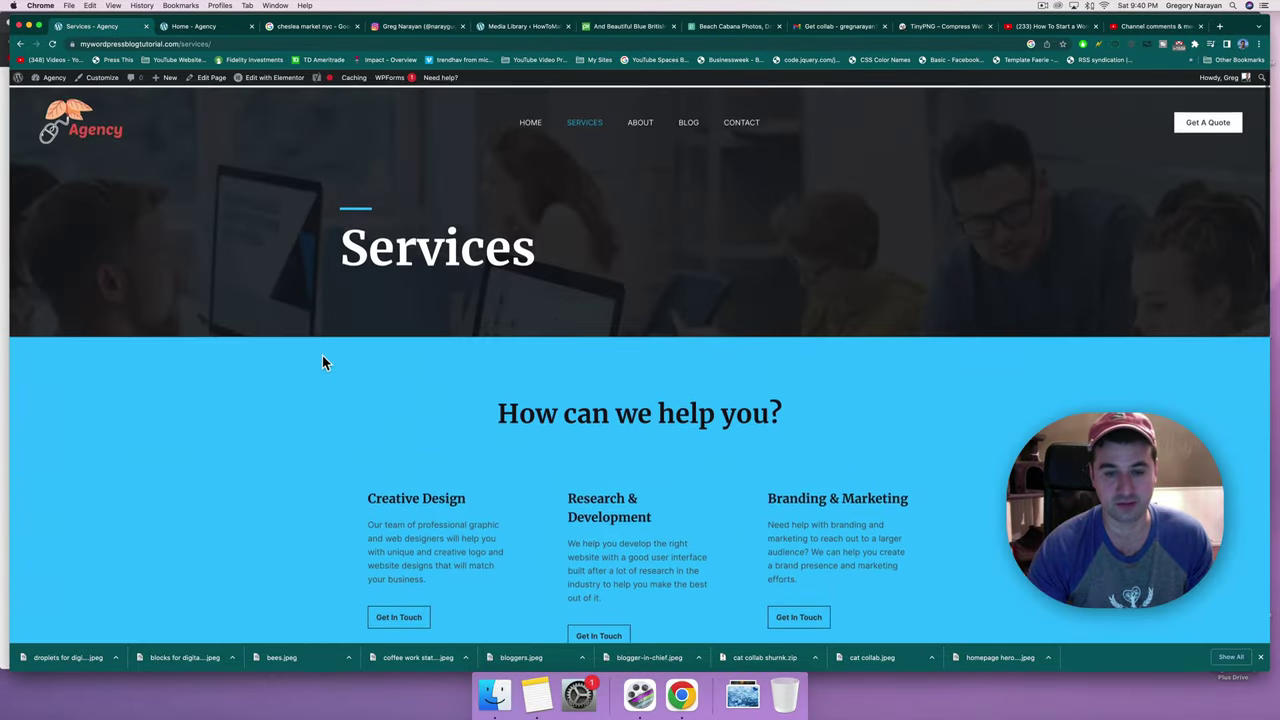
Continue past the Clients We Worked With heading down to the footer and back.
scroll(593, 260, down, 2)
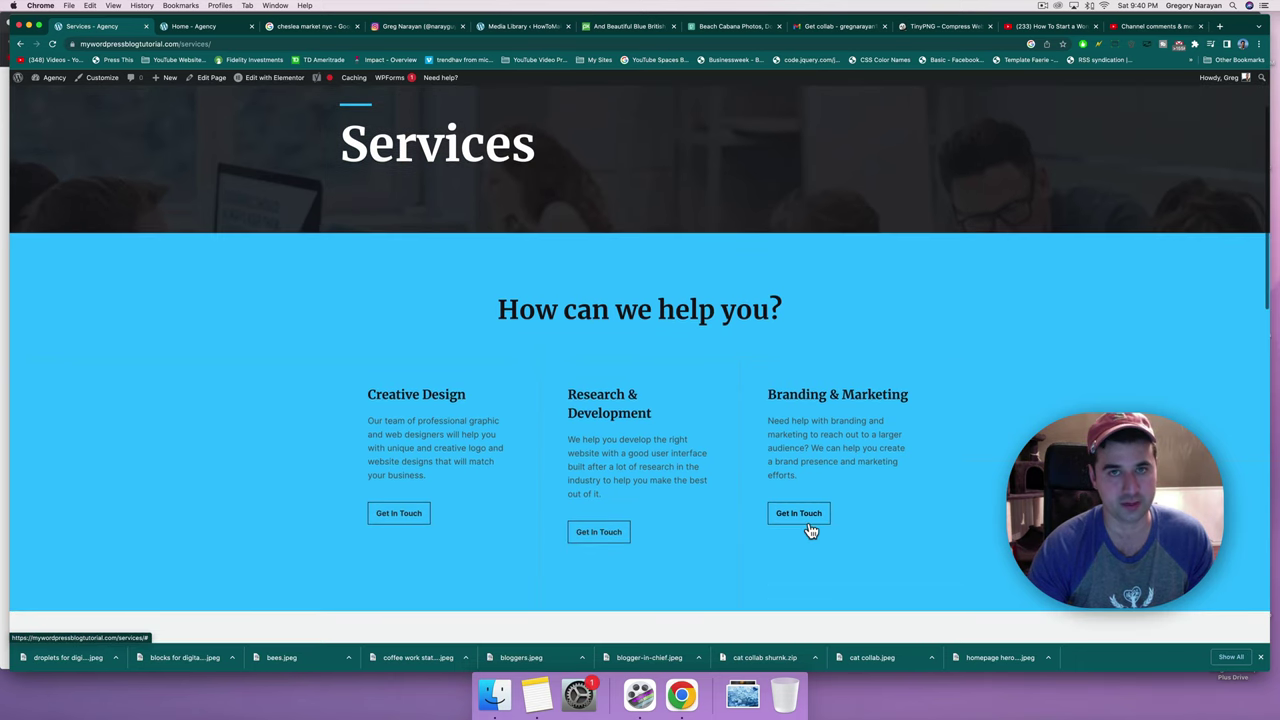
scroll(809, 530, down, 3)
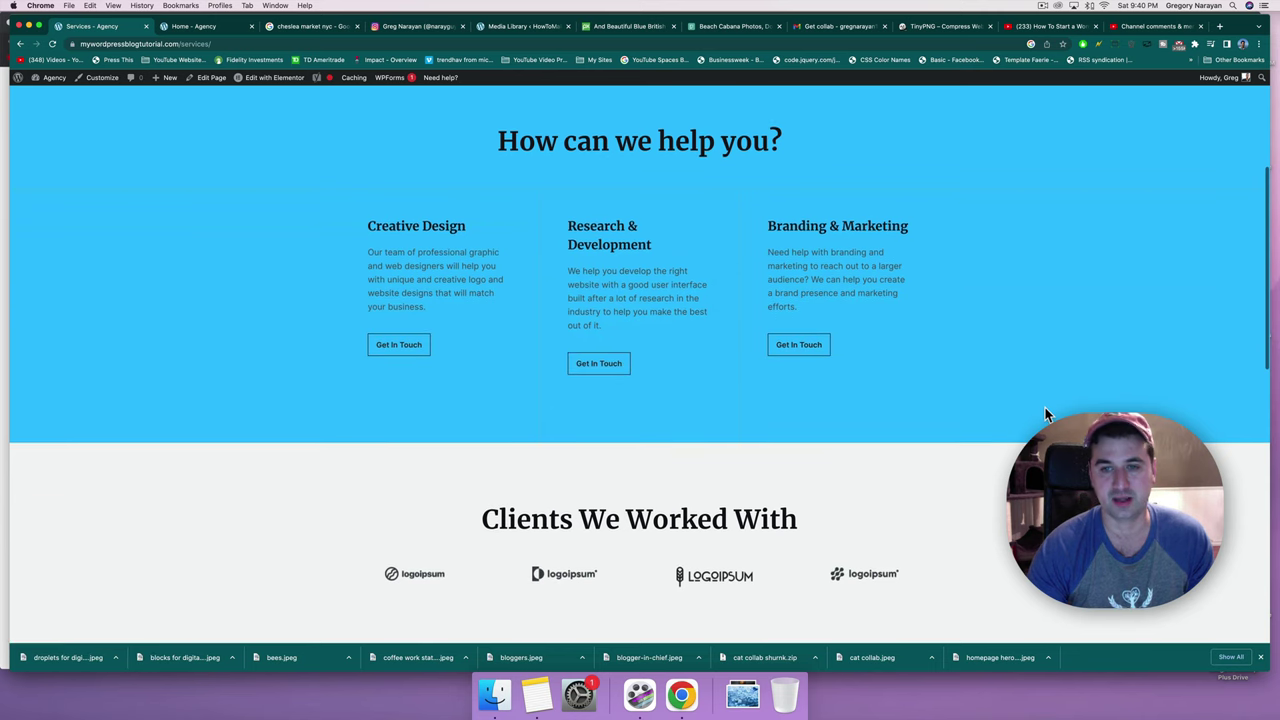
scroll(1045, 414, down, 3)
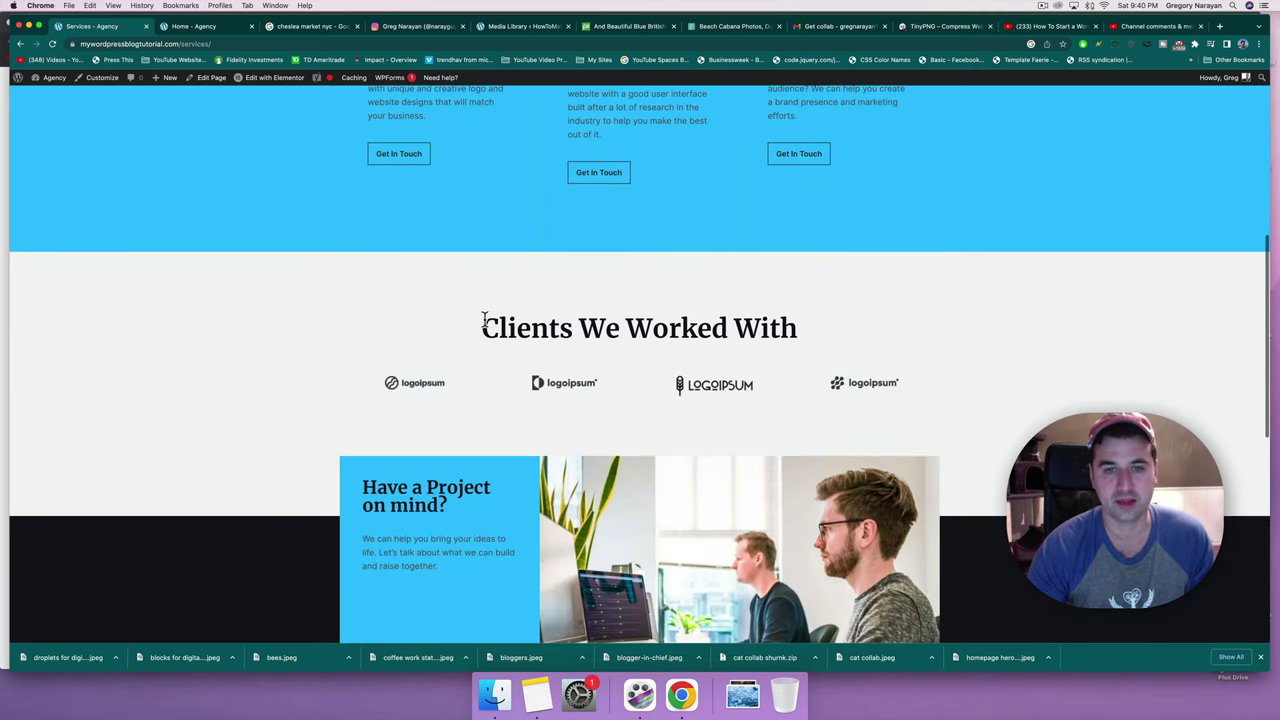
drag(484, 318, 809, 326)
click(809, 326)
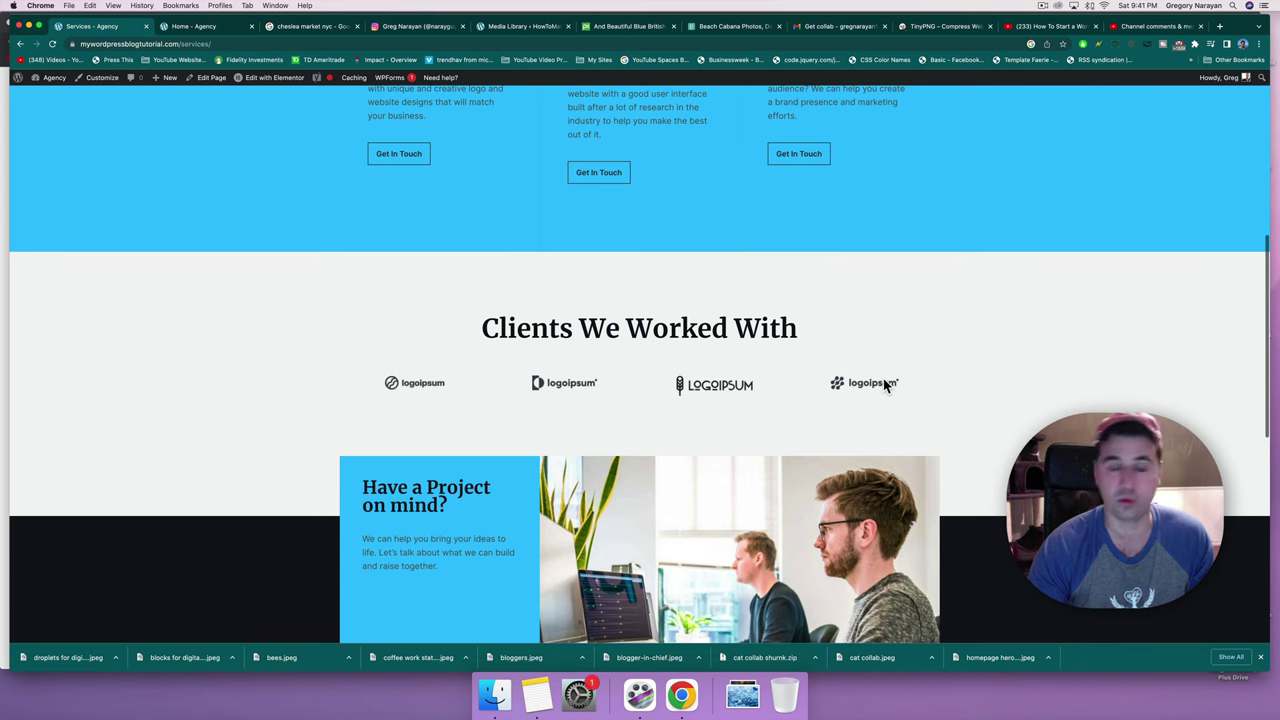
scroll(883, 383, down, 5)
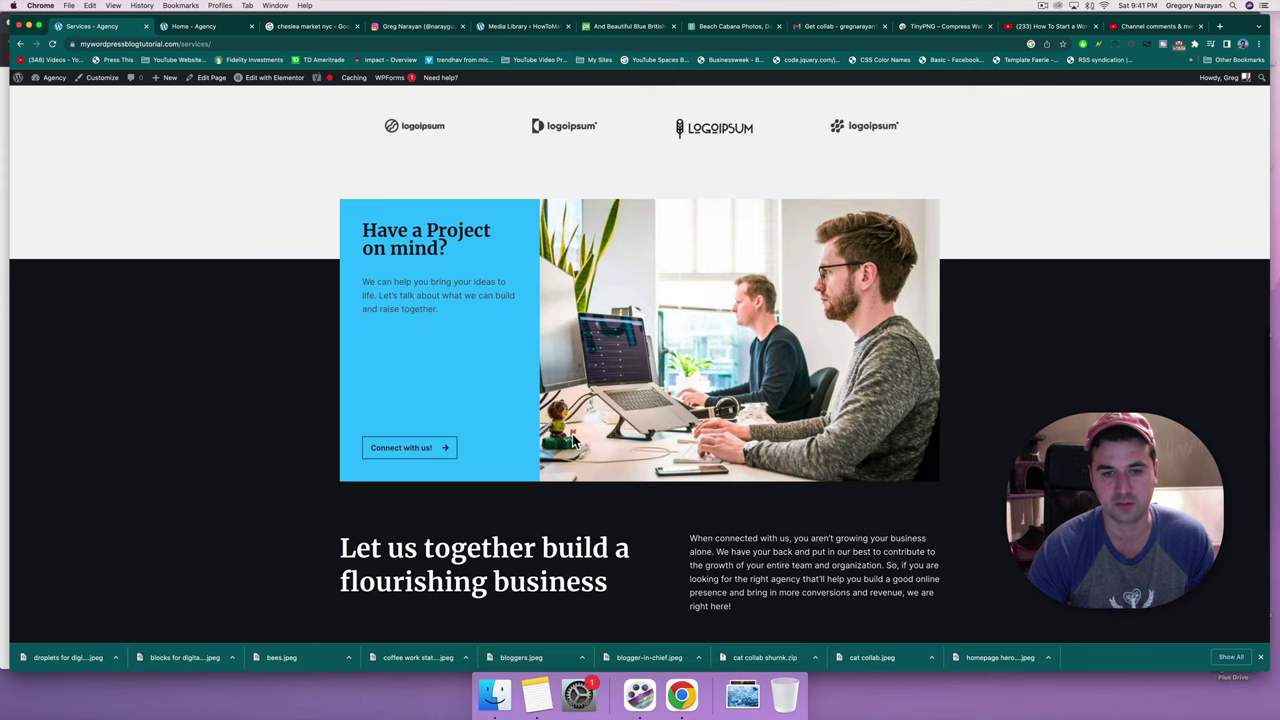
scroll(573, 440, down, 6)
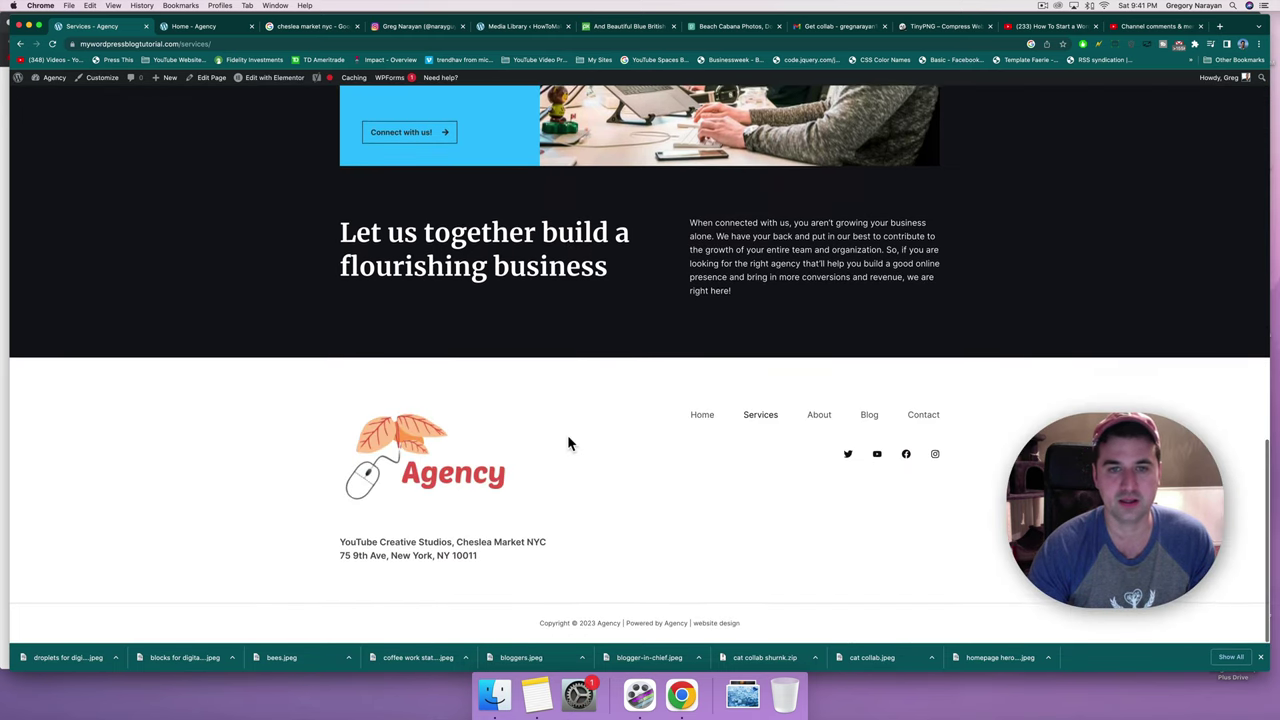
scroll(567, 434, up, 20)
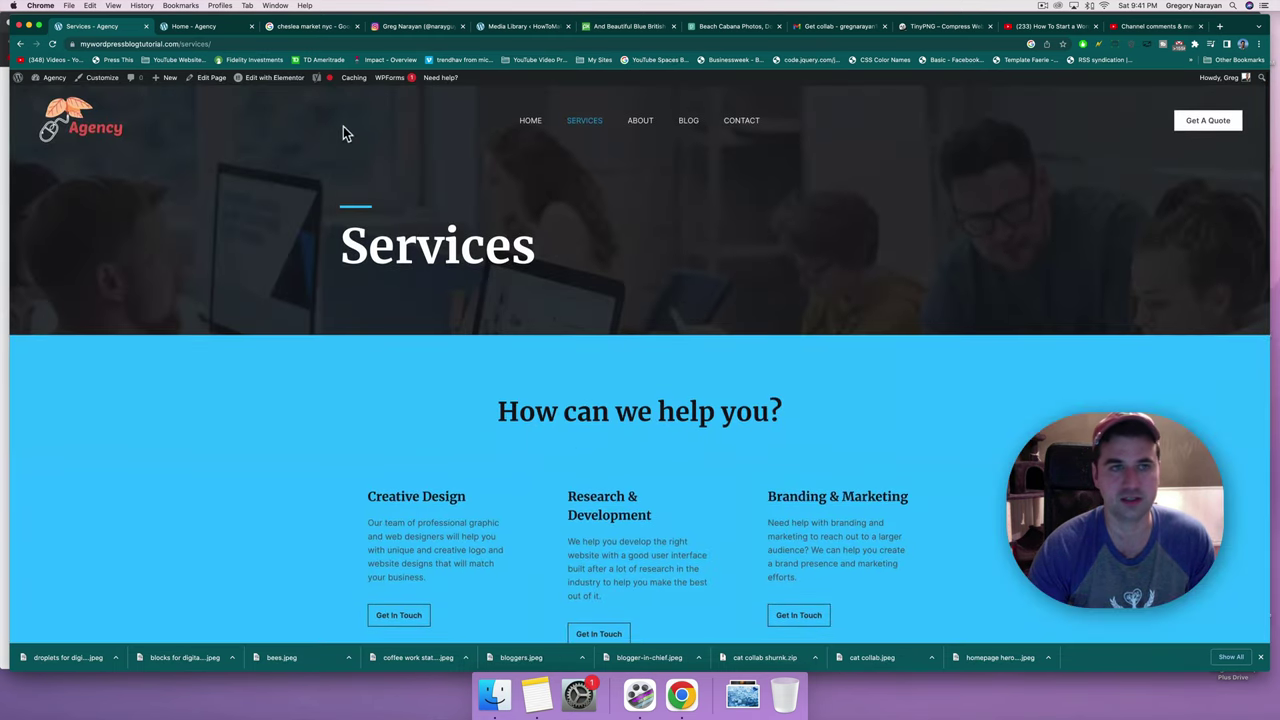
Open the Services page in Elementor and change the hero heading to 'How Can We Help?'.
click(287, 79)
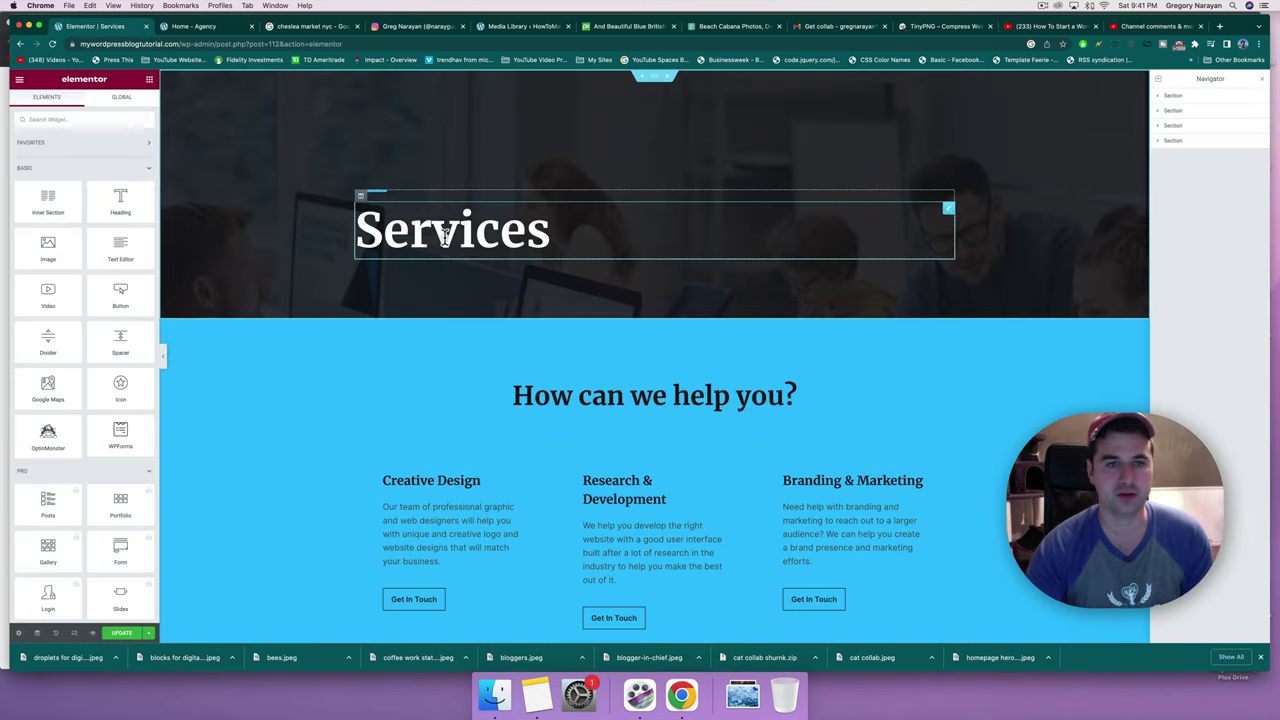
double_click(445, 232)
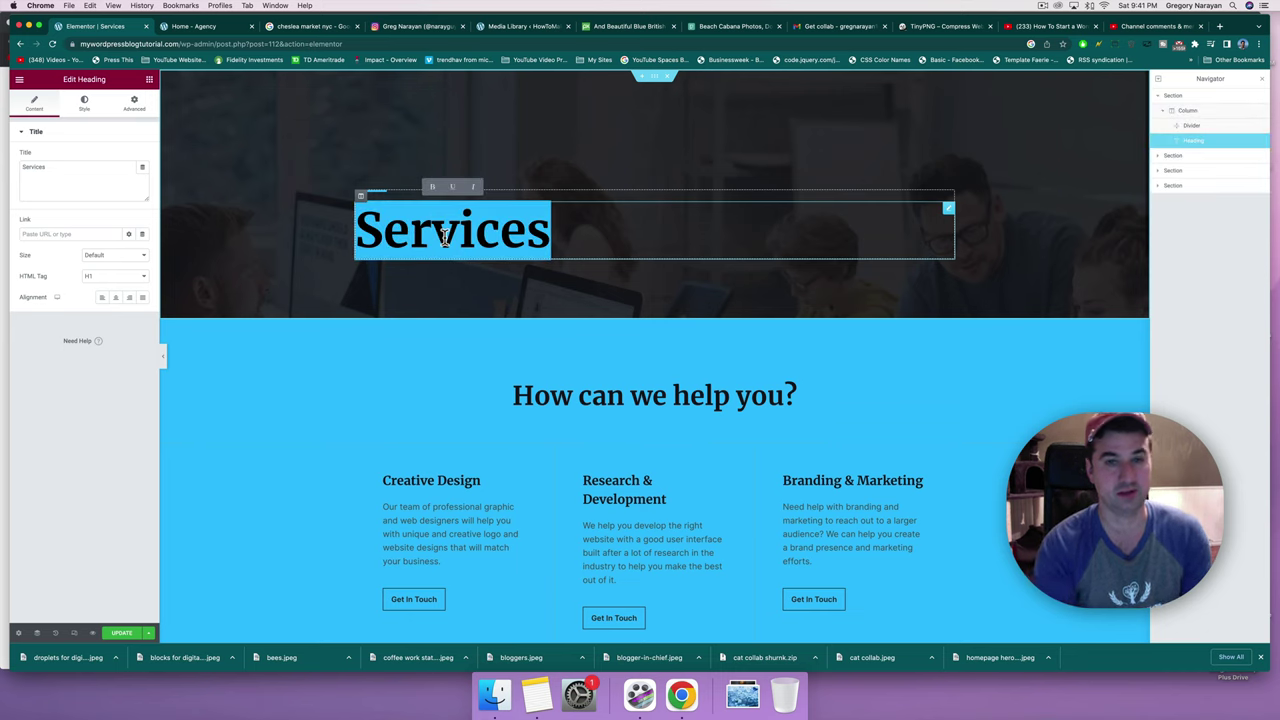
text(How Can )
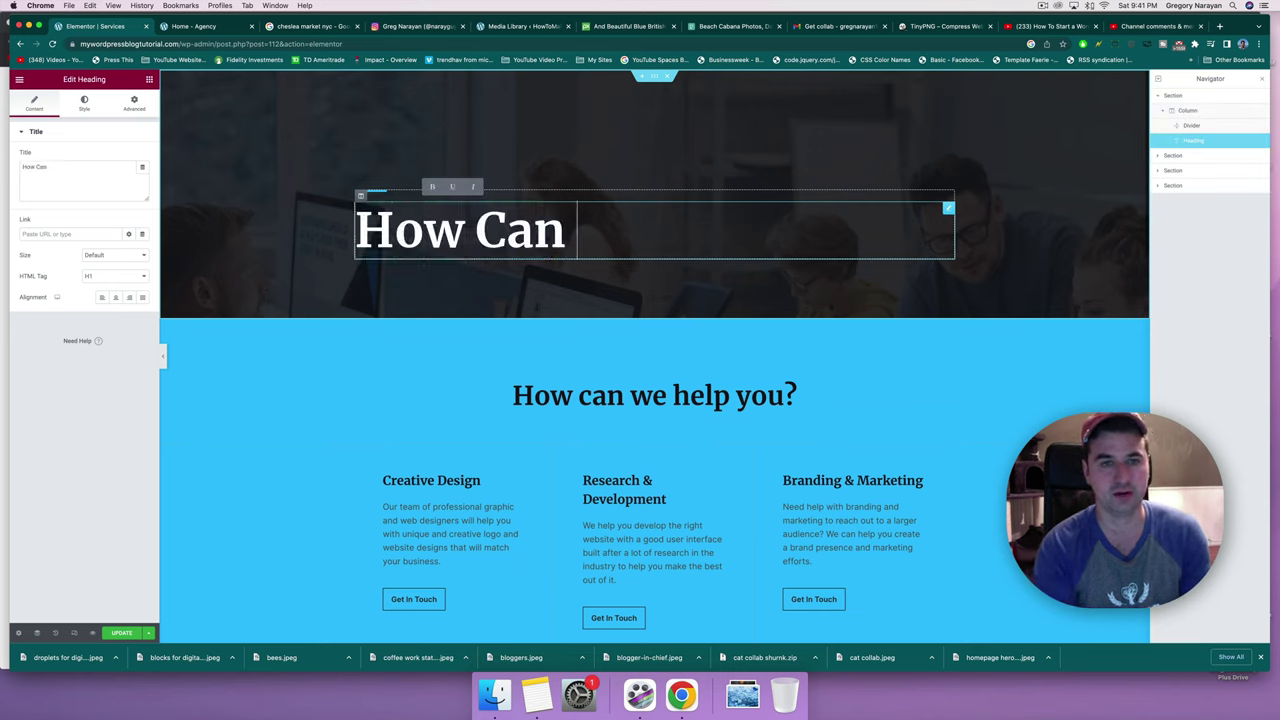
text(We Help?)
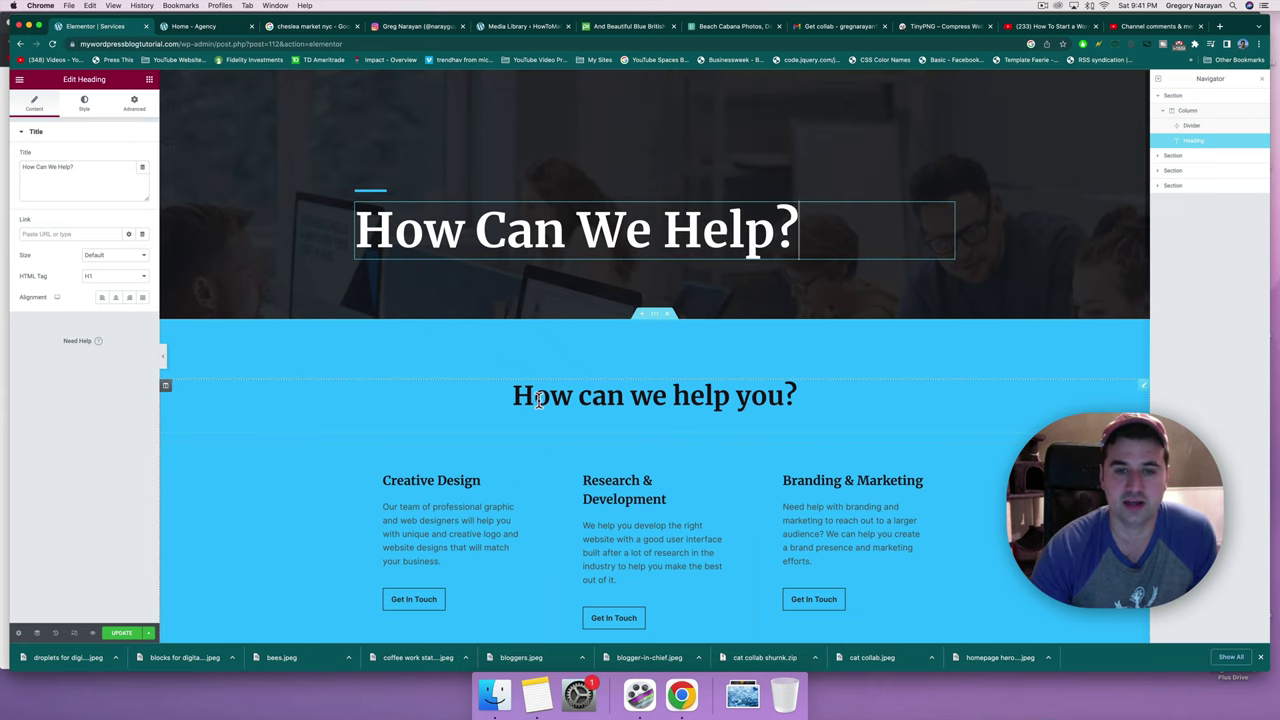
Select the lower 'How can we help you?' heading for editing.
click(537, 398)
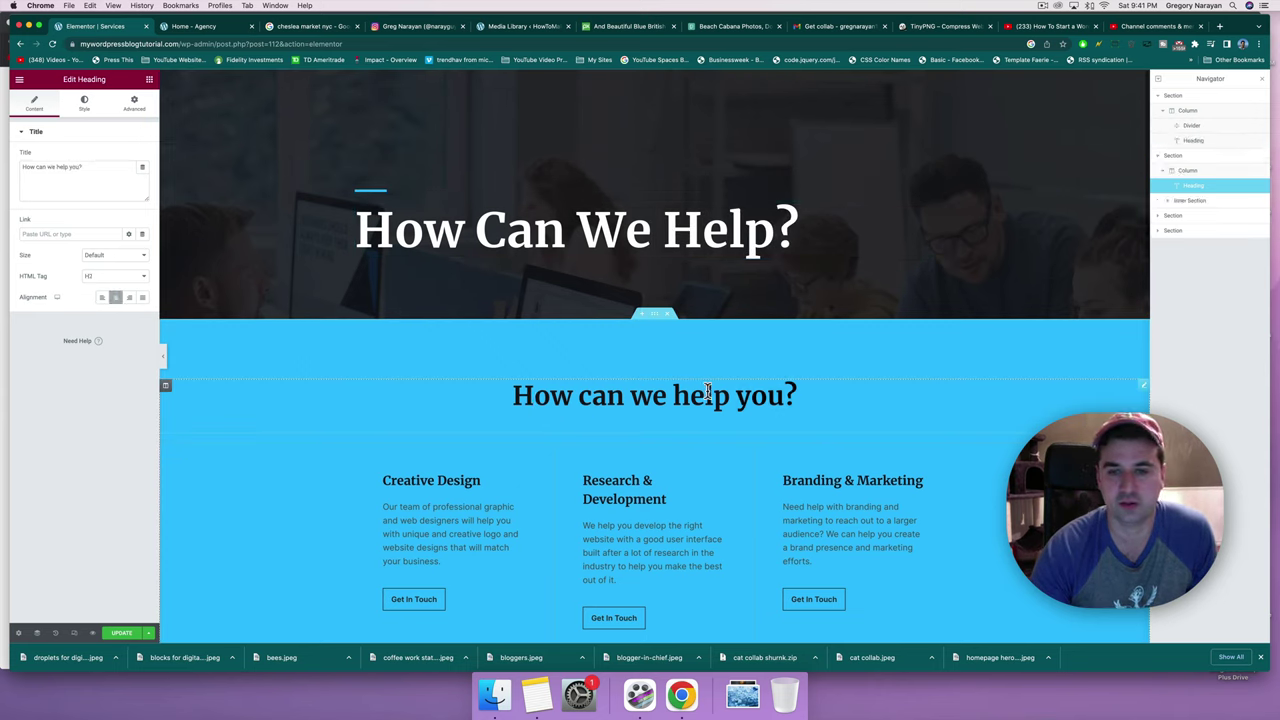
click(627, 404)
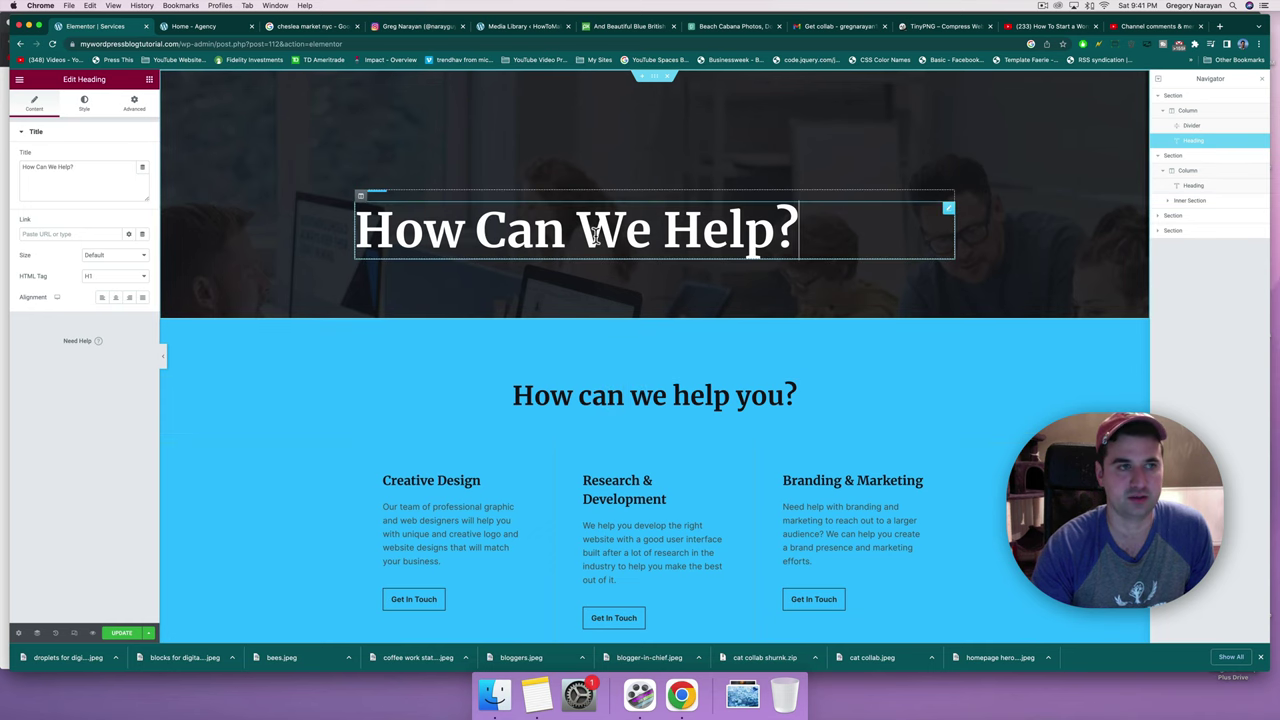
click(570, 400)
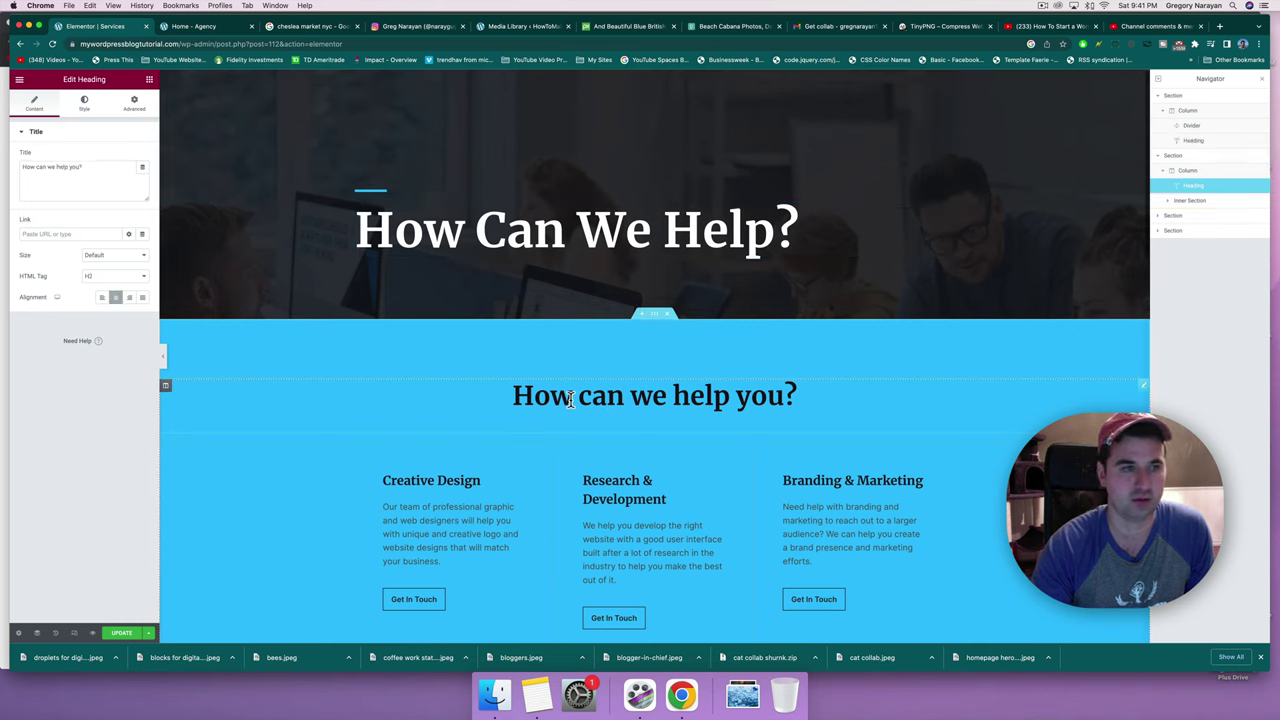
click(561, 215)
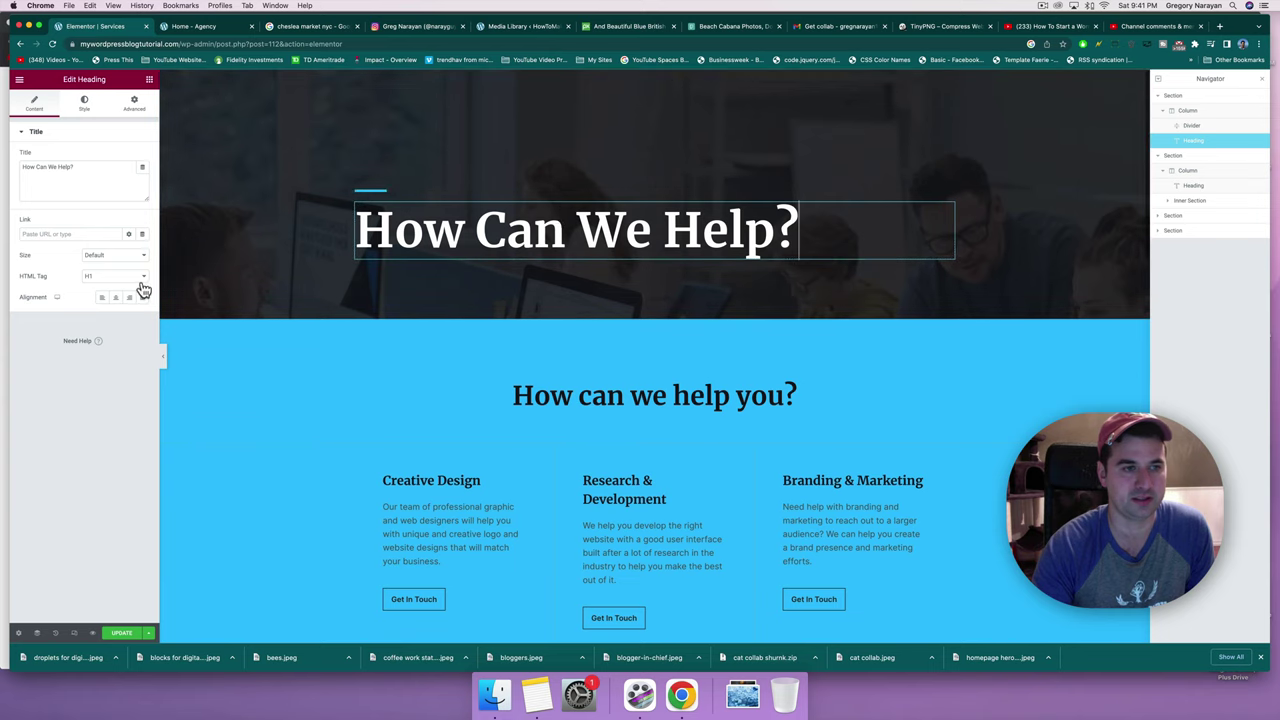
click(561, 380)
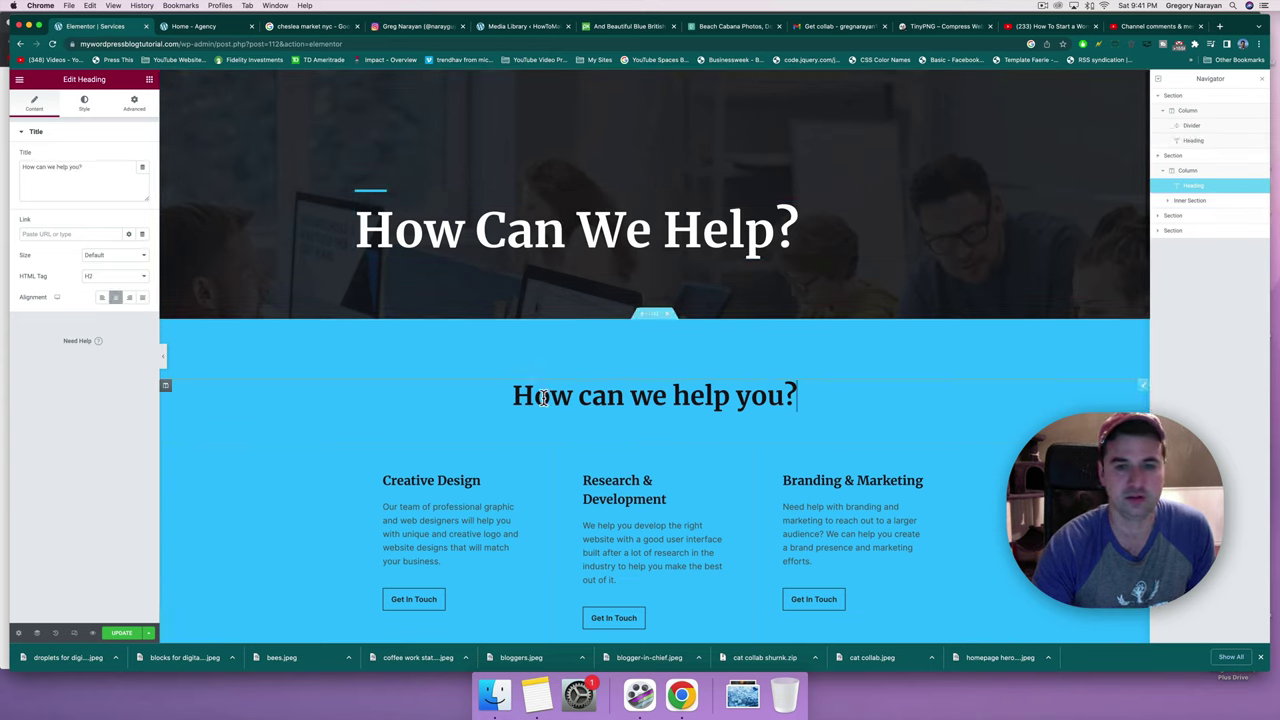
click(91, 166)
Replace the lower heading's title with 'Here's How We've Guided'.
drag(91, 166, 20, 167)
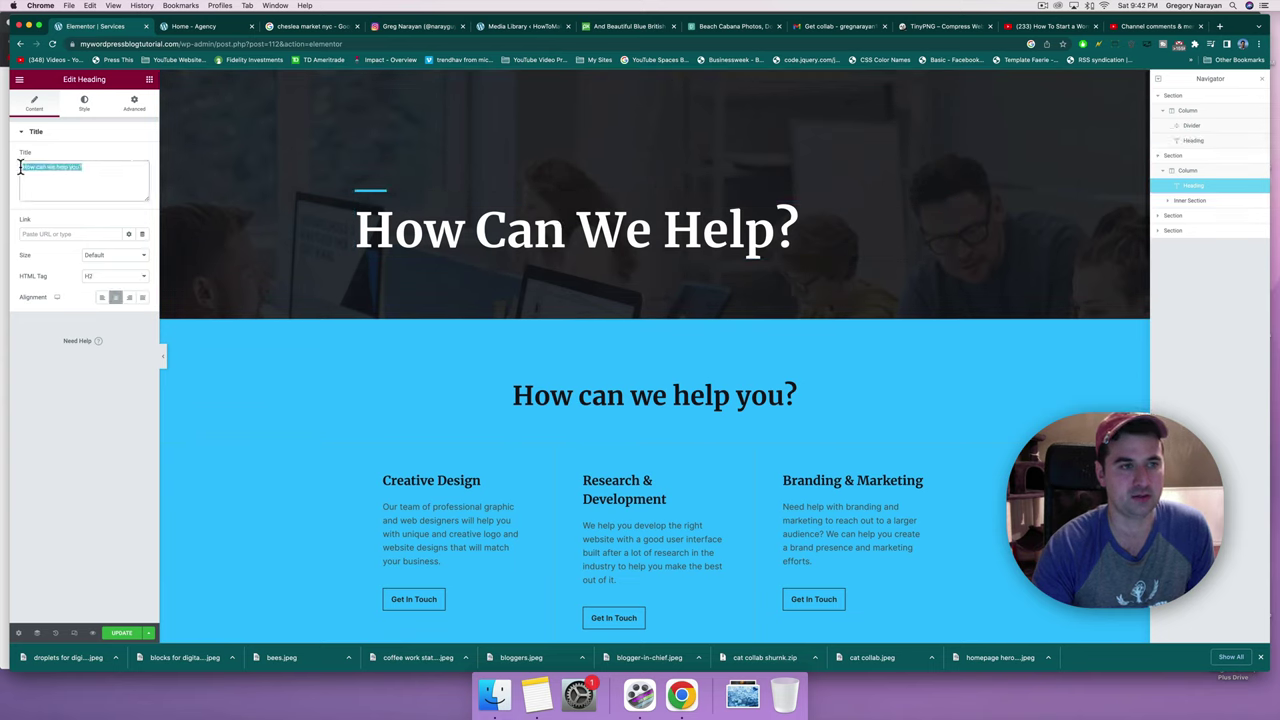
text(Here)
key(BackSpace)
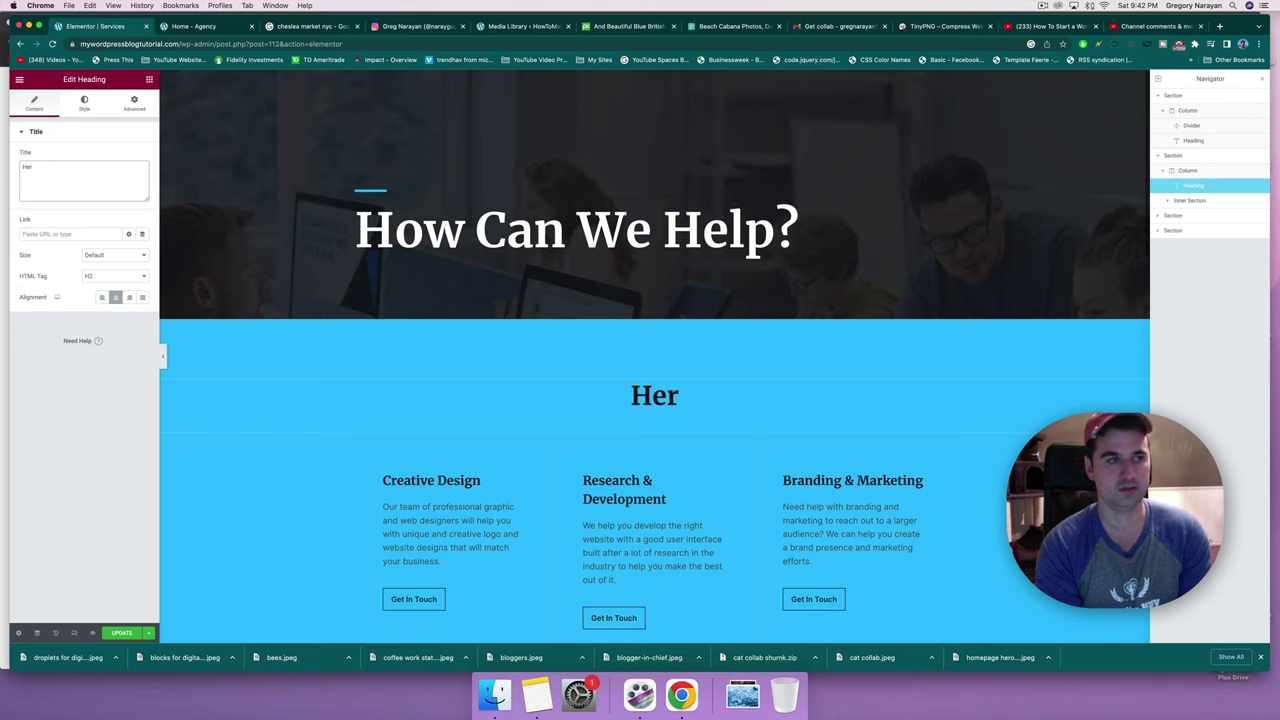
text(e's How We)
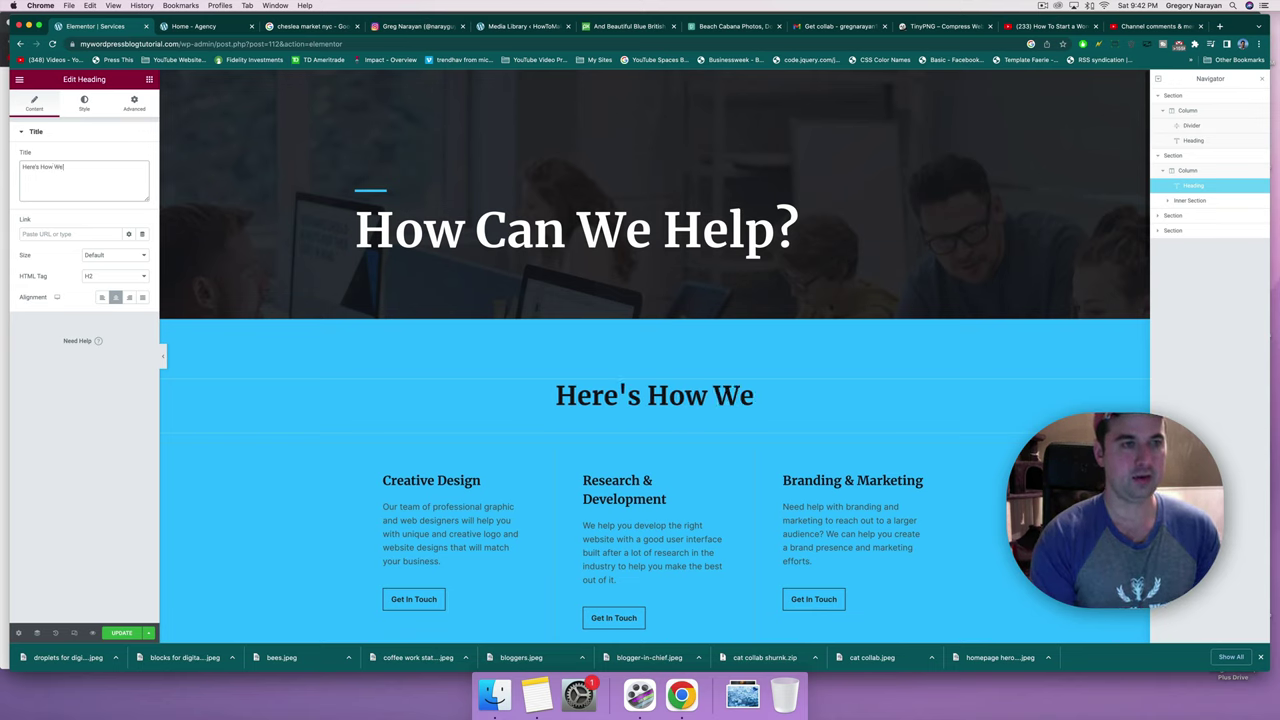
text('ve Ser)
key(BackSpace)
key(BackSpace)
key(BackSpace)
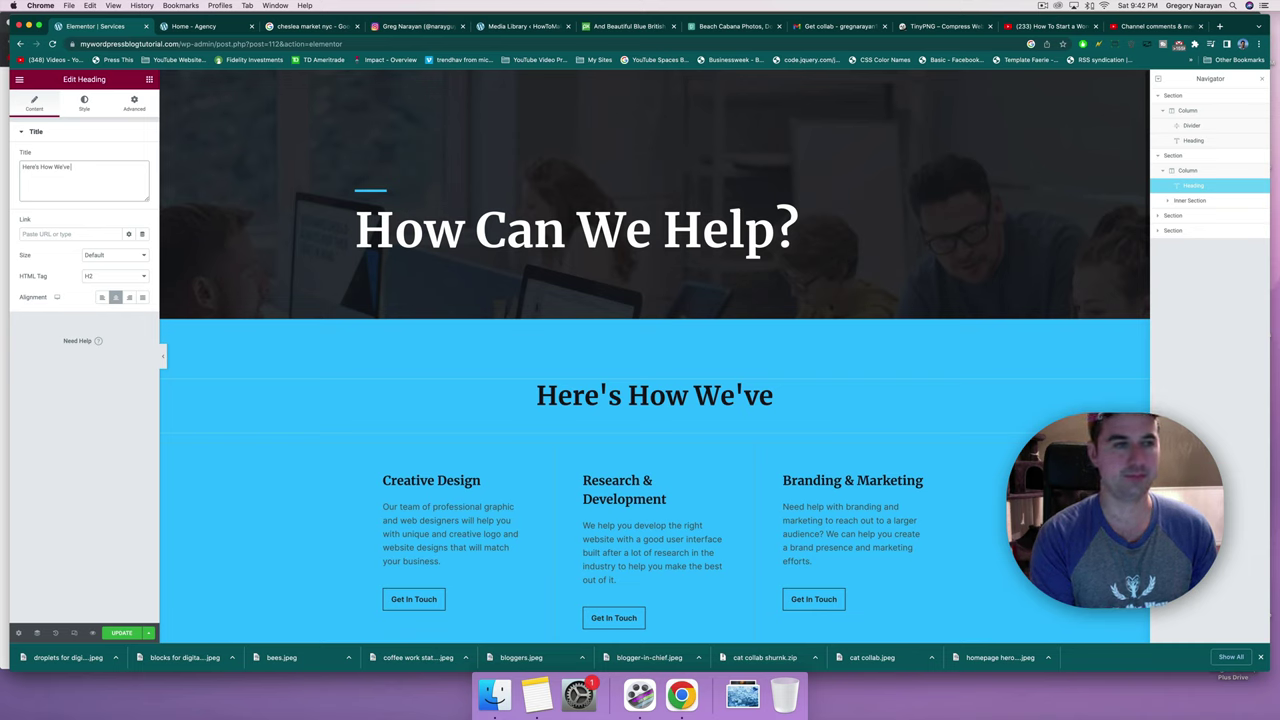
text(Benf)
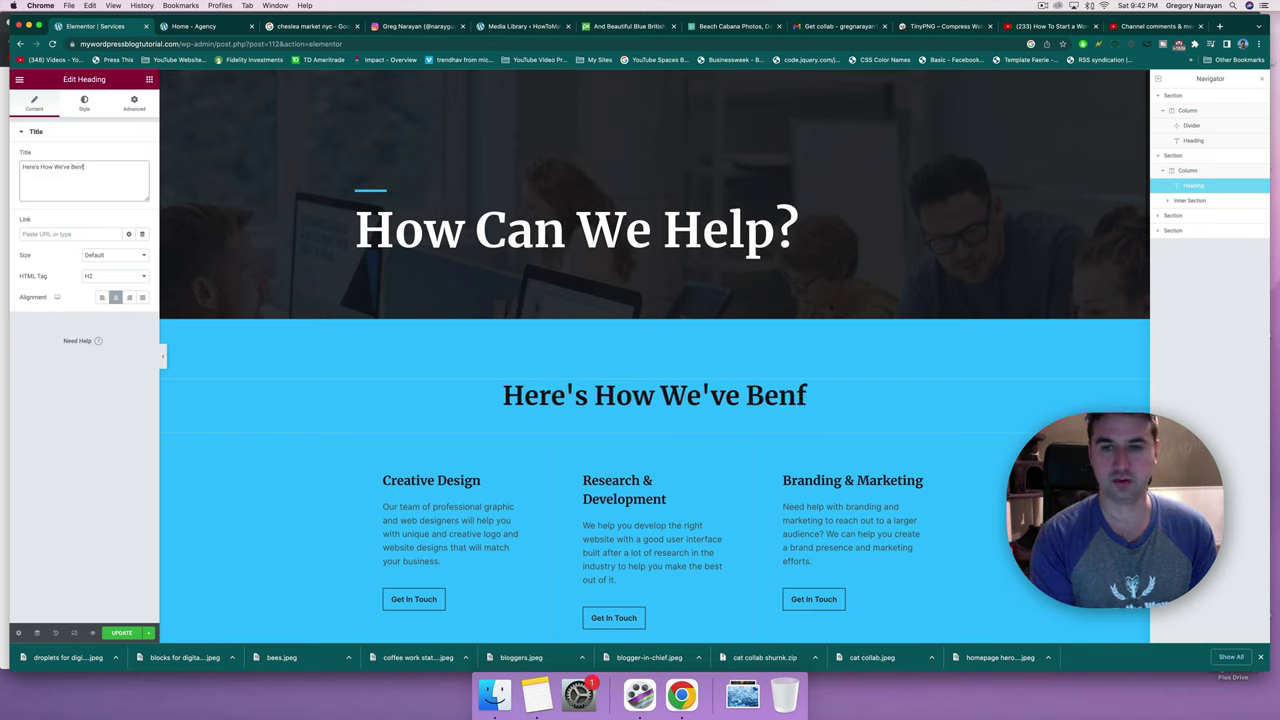
key(BackSpace)
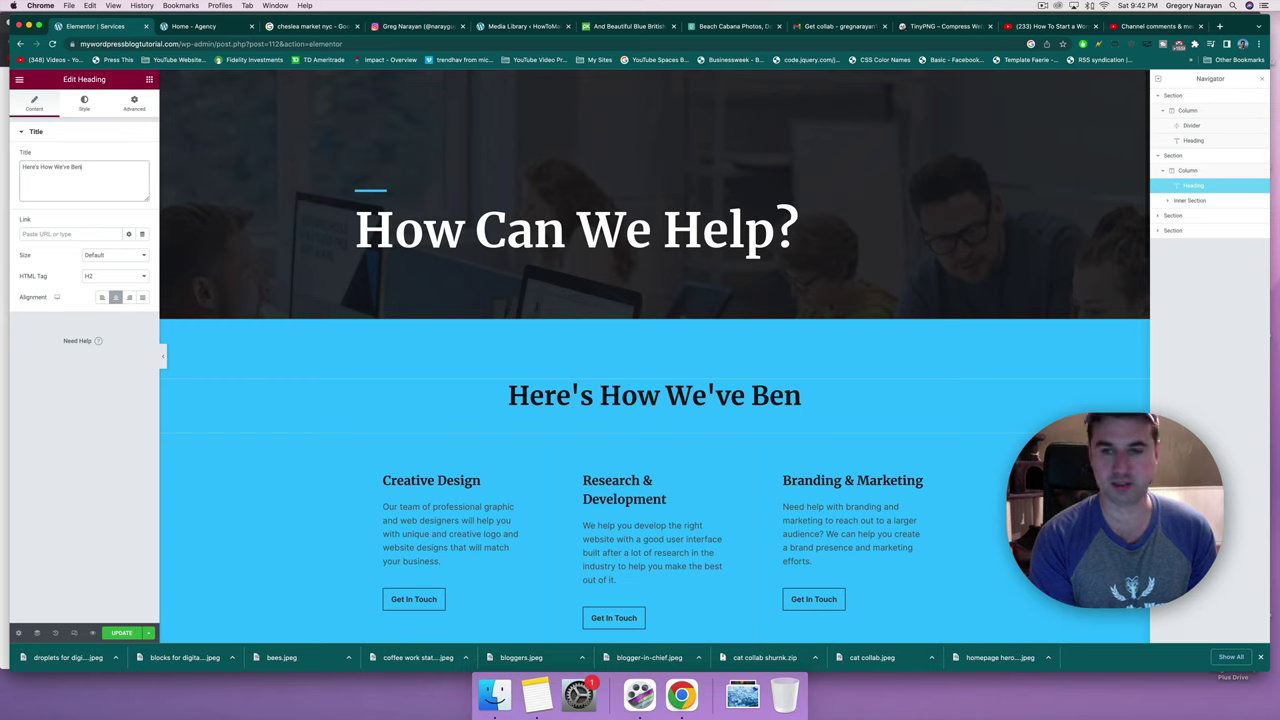
key(BackSpace)
key(BackSpace)
key(BackSpace)
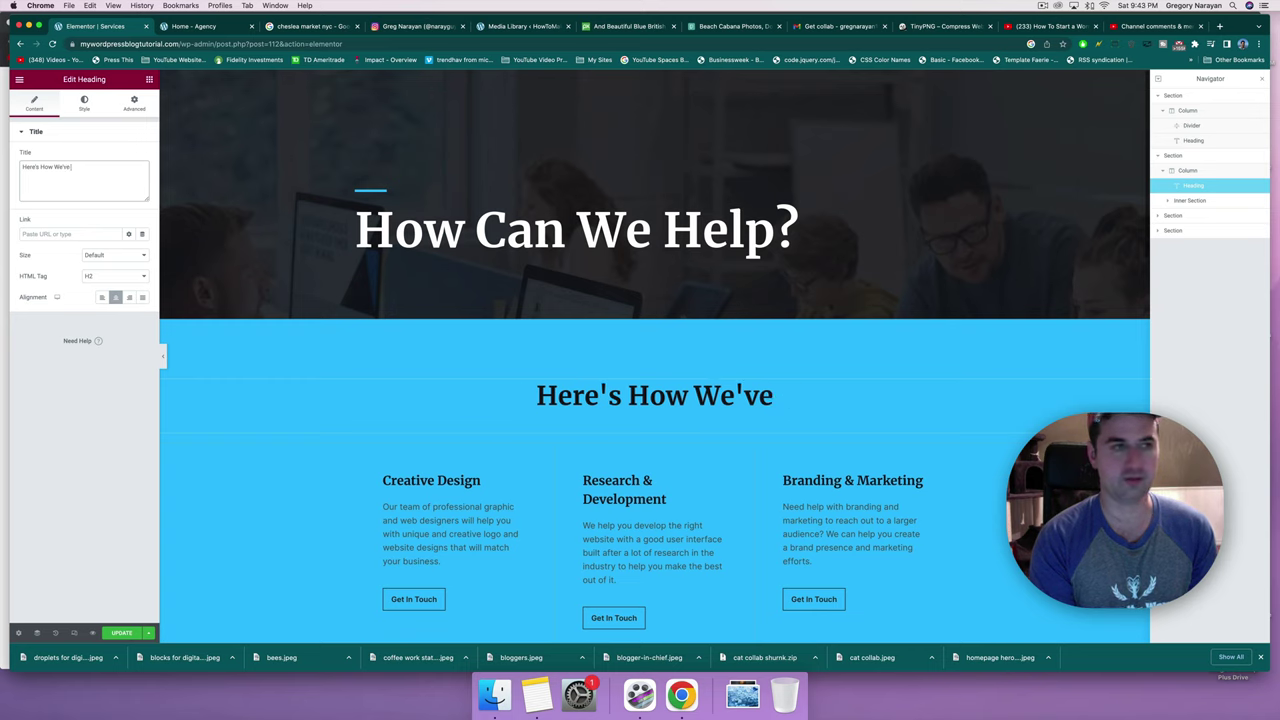
text(Guided)
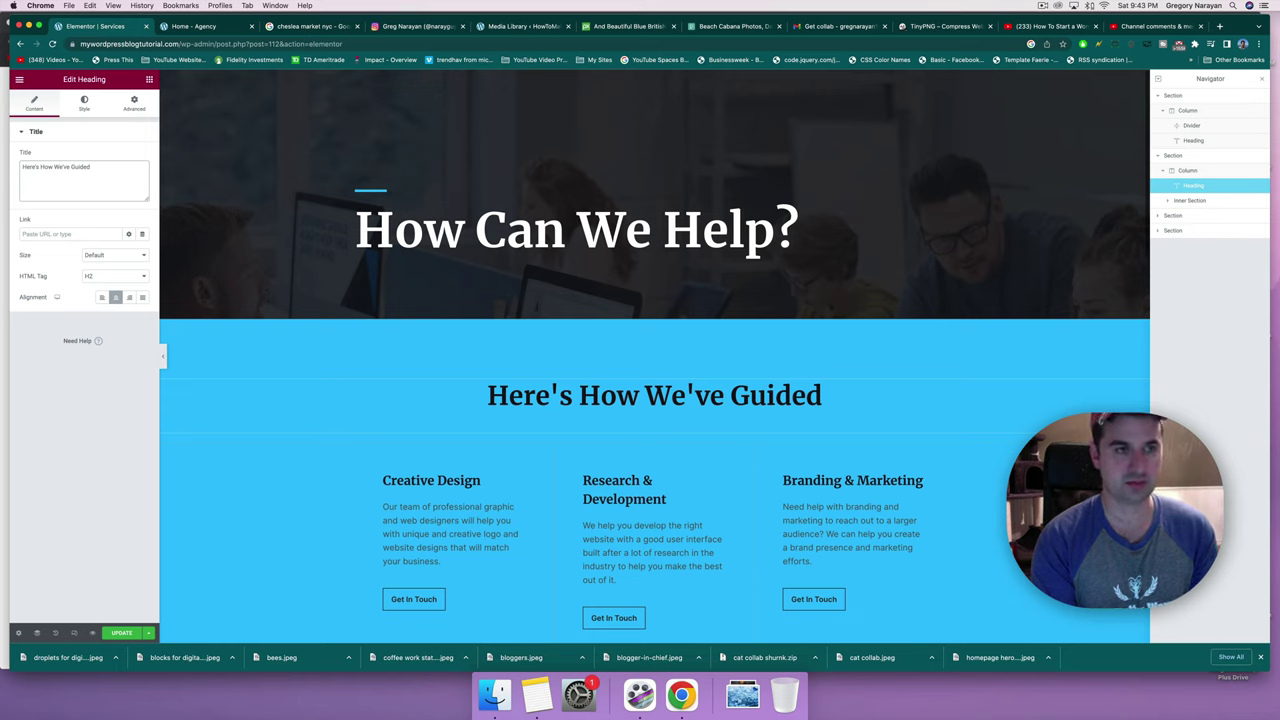
Complete the title as 'Here's How We've Guided 100+ Digital Wonders'.
text(50)
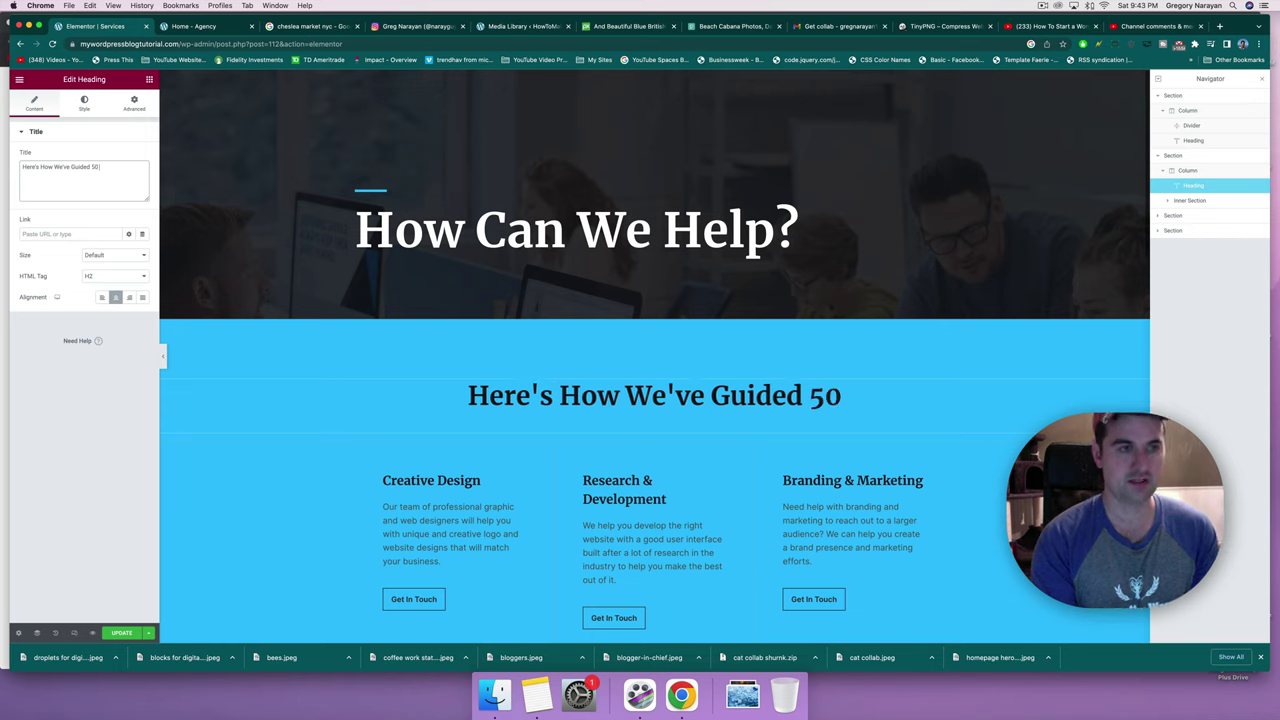
key(BackSpace)
key(BackSpace)
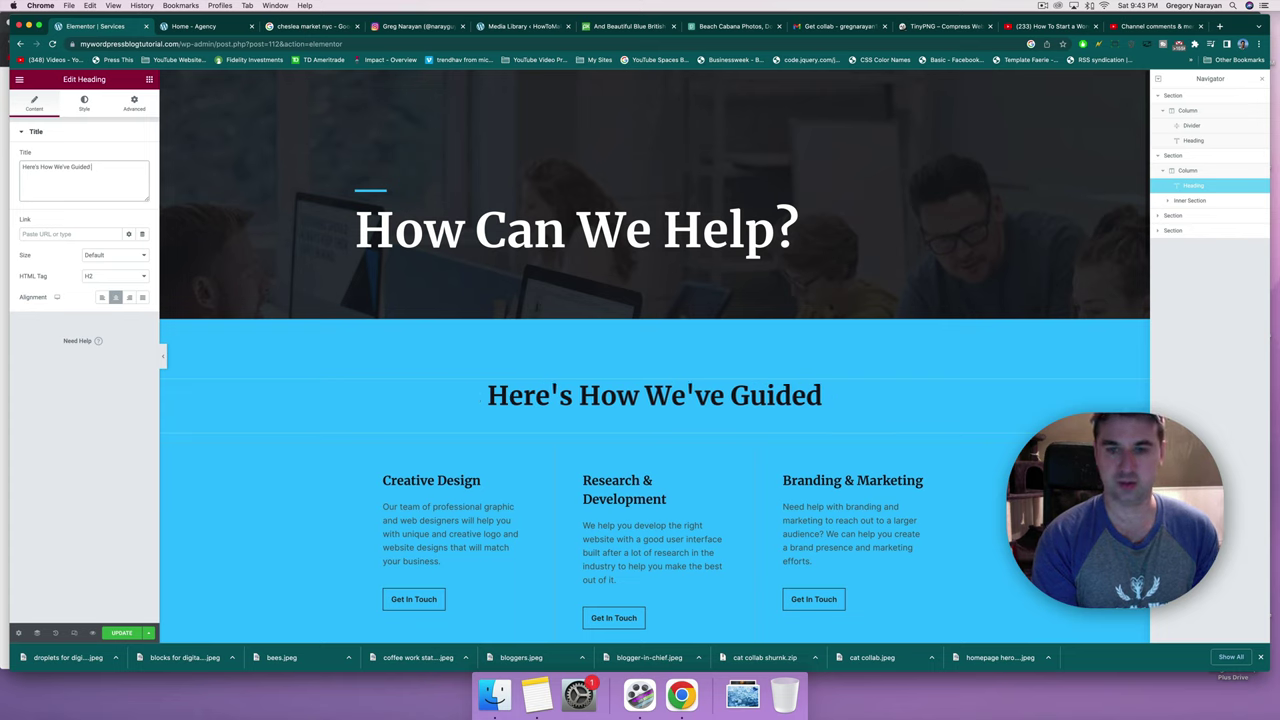
text(100+)
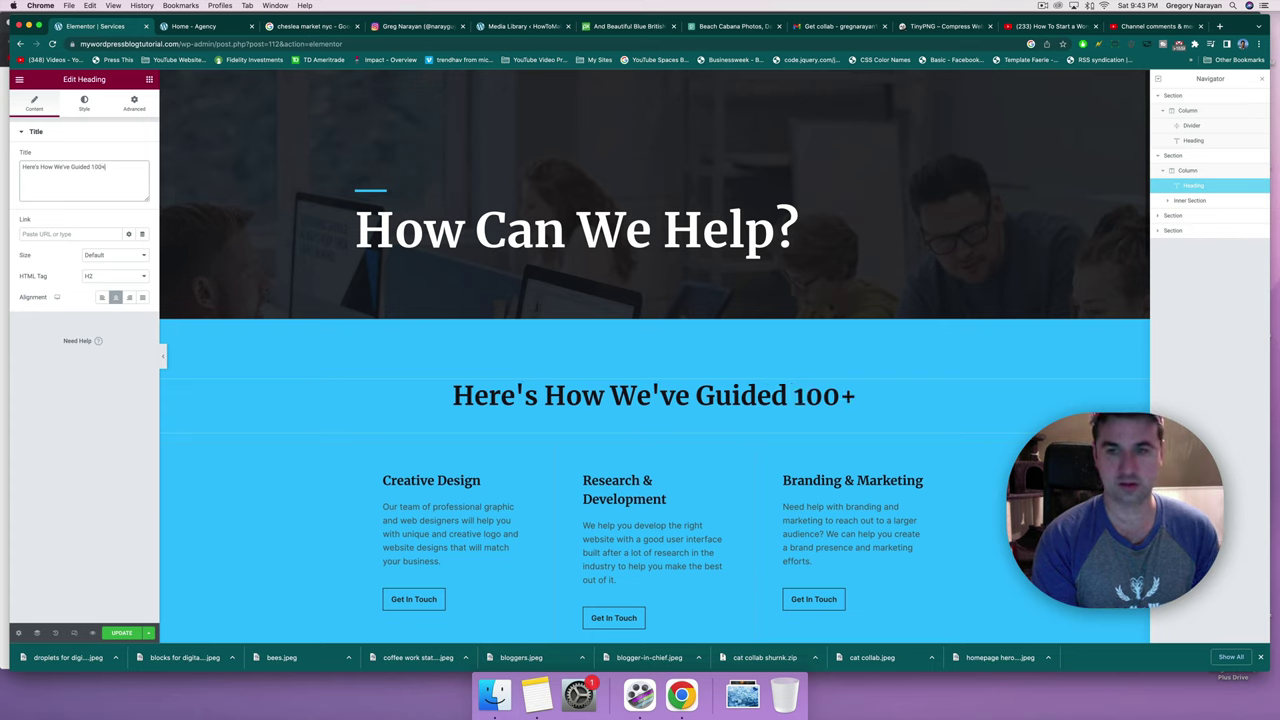
text( Succes)
key(BackSpace)
key(BackSpace)
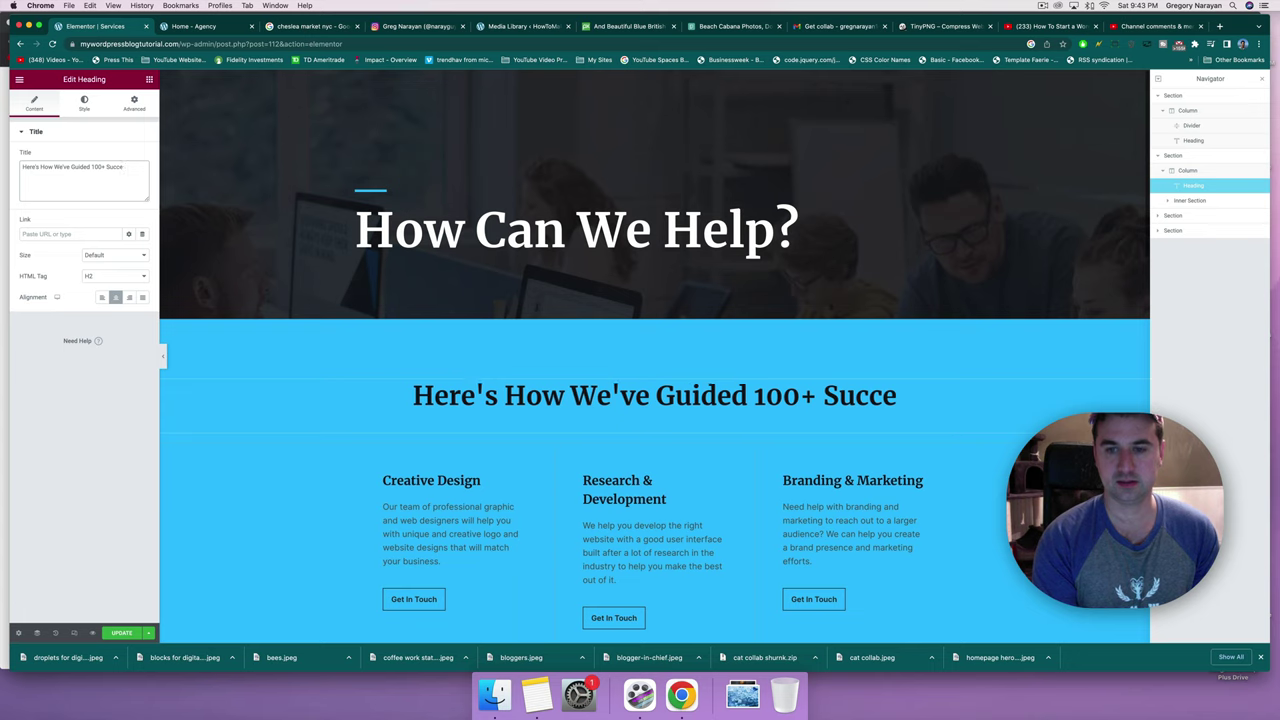
key(BackSpace)
key(BackSpace)
key(BackSpace)
key(BackSpace)
text(D)
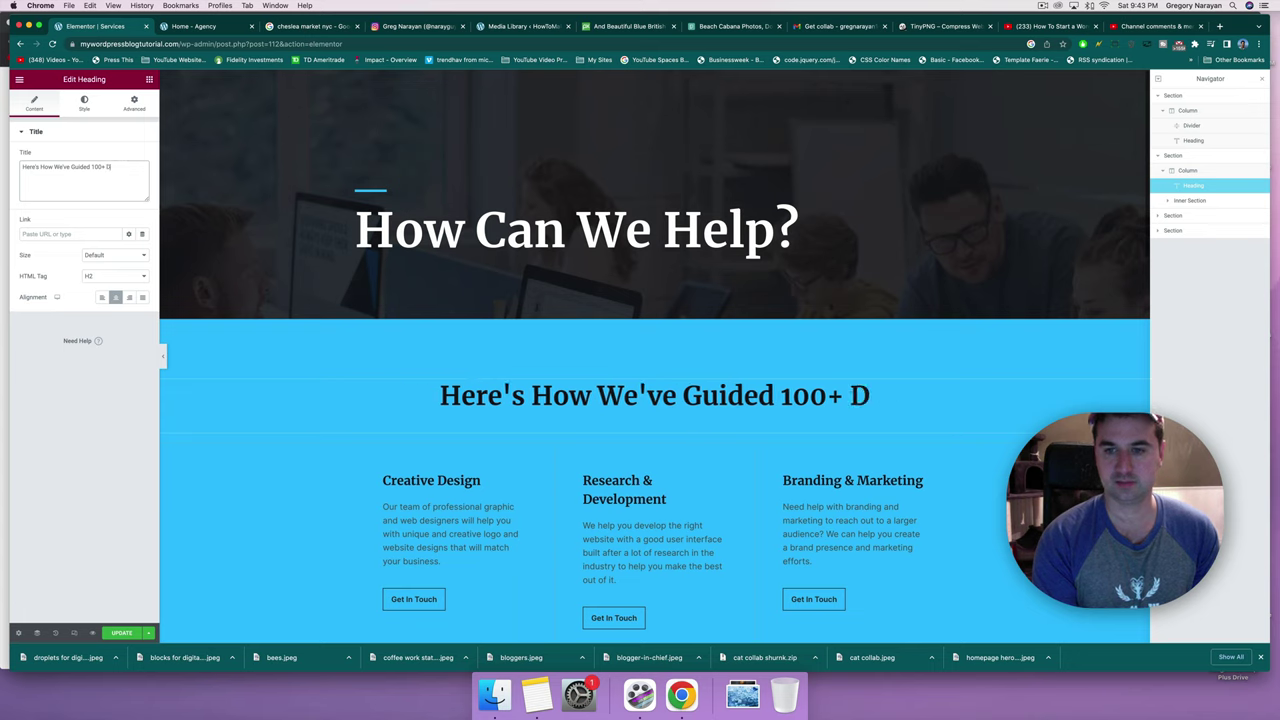
text(igital)
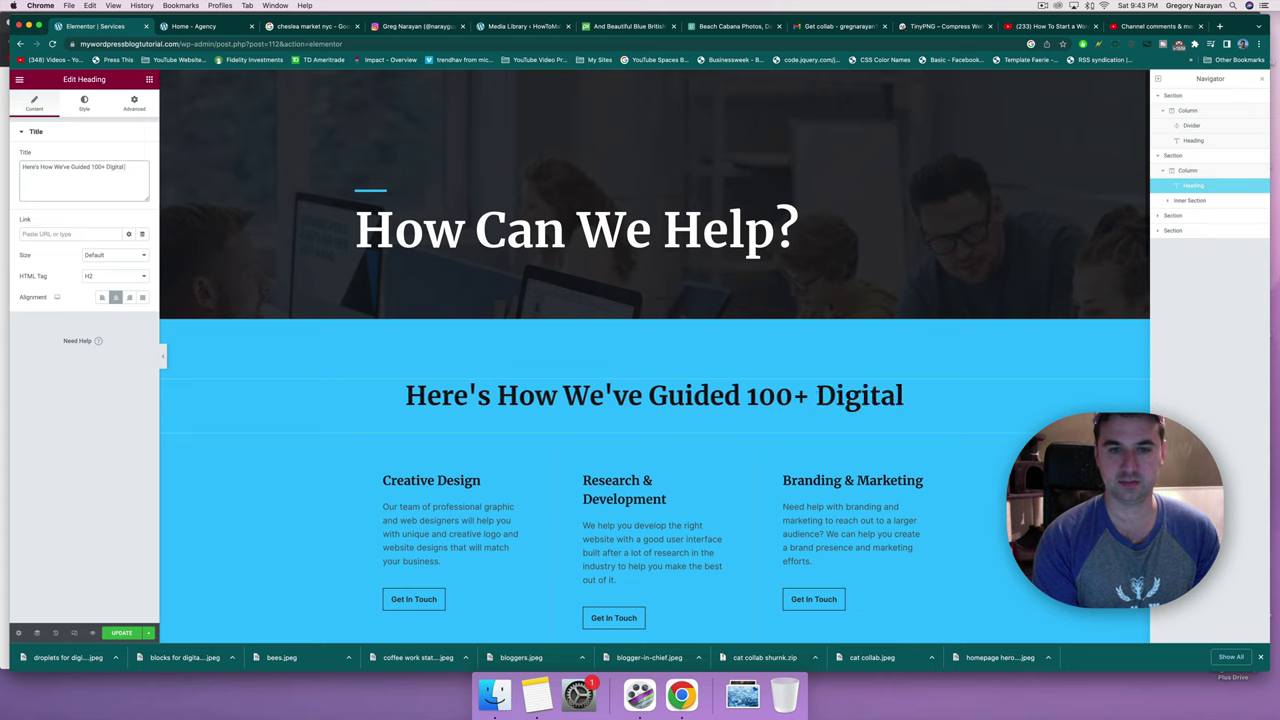
text( Wonders)
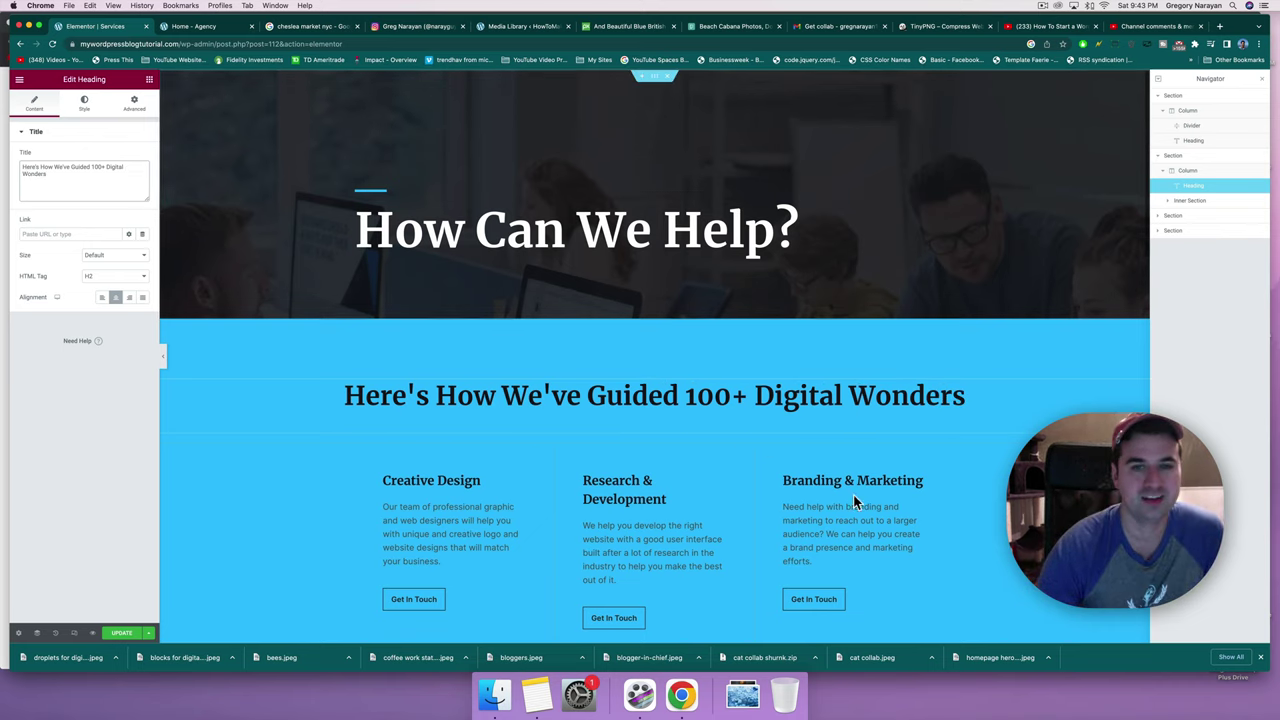
click(749, 400)
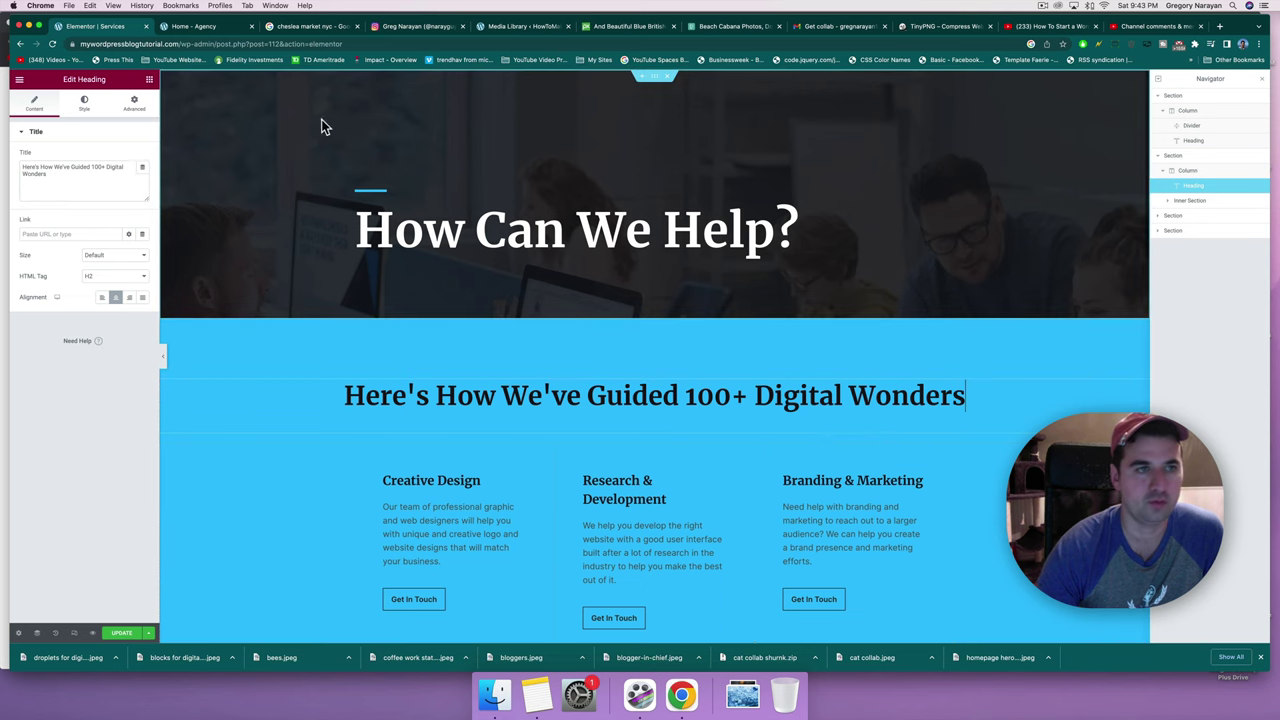
click(149, 79)
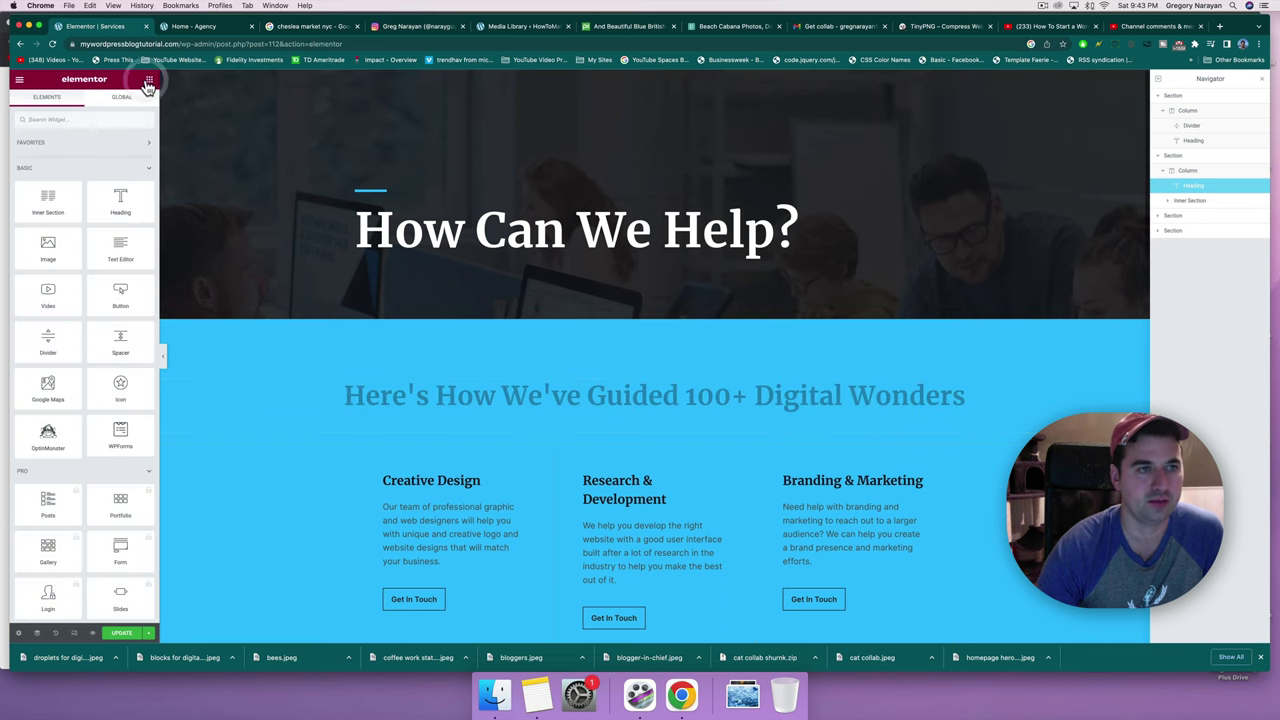
Search widgets for 'count' and drop a Counter widget below the heading.
click(80, 119)
text(count)
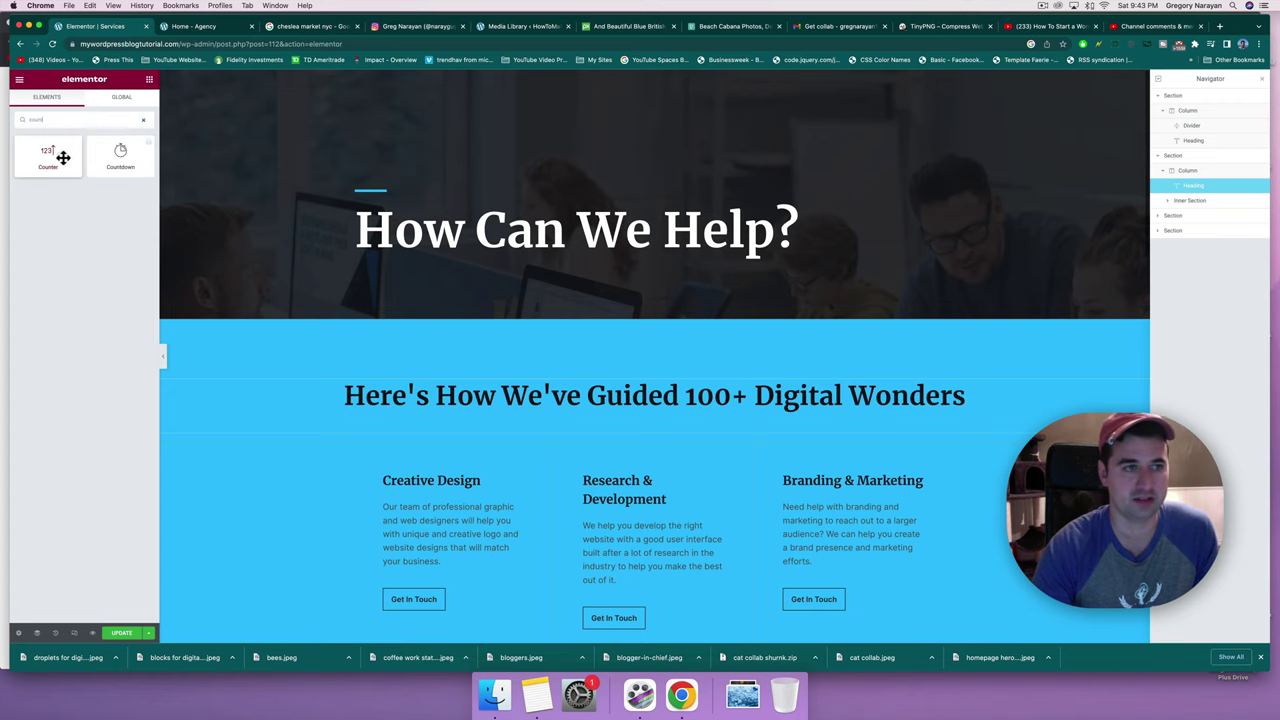
drag(62, 157, 877, 440)
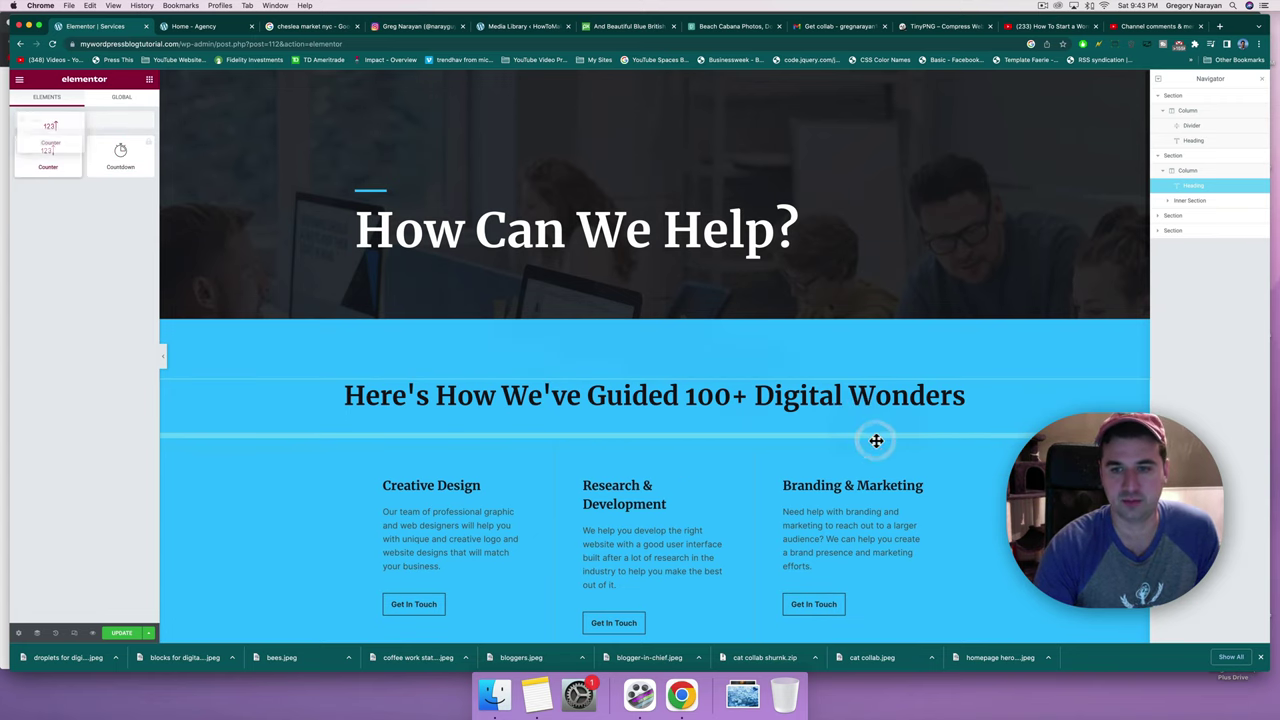
drag(48, 155, 628, 452)
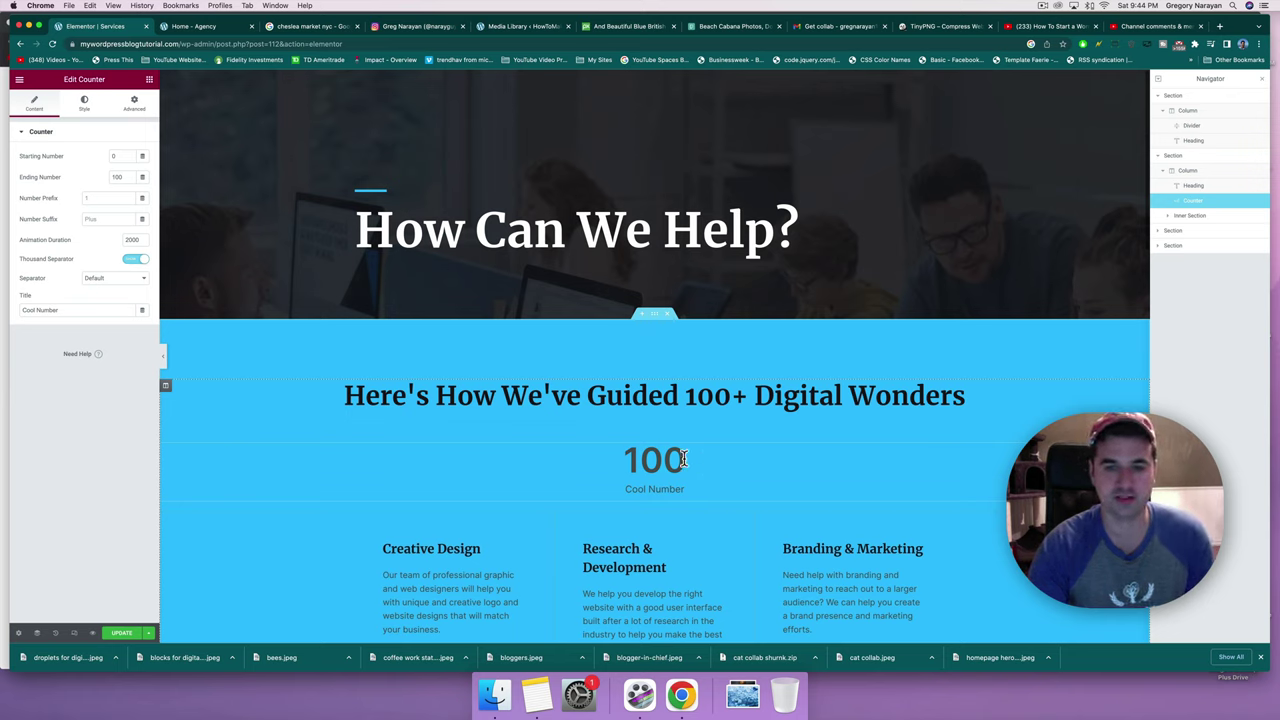
Set the counter's ending number to 145, clear its title, and set animation duration 1500.
click(119, 176)
key(BackSpace)
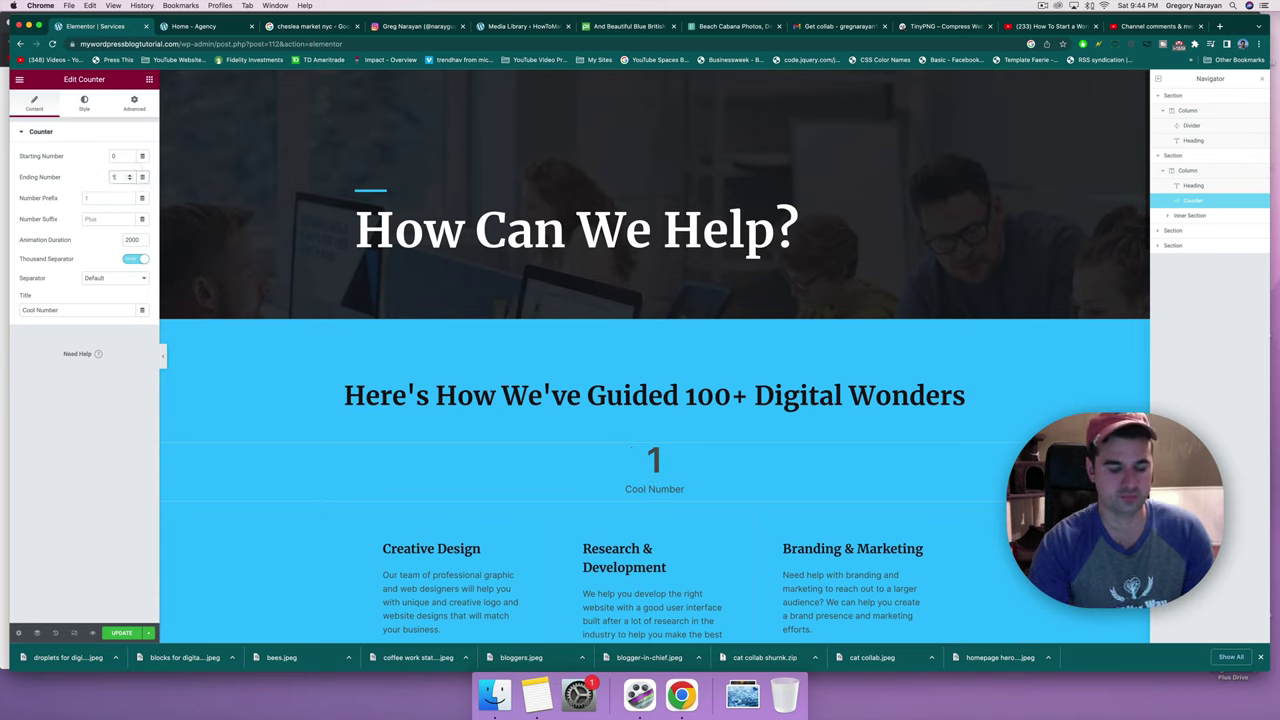
text(45)
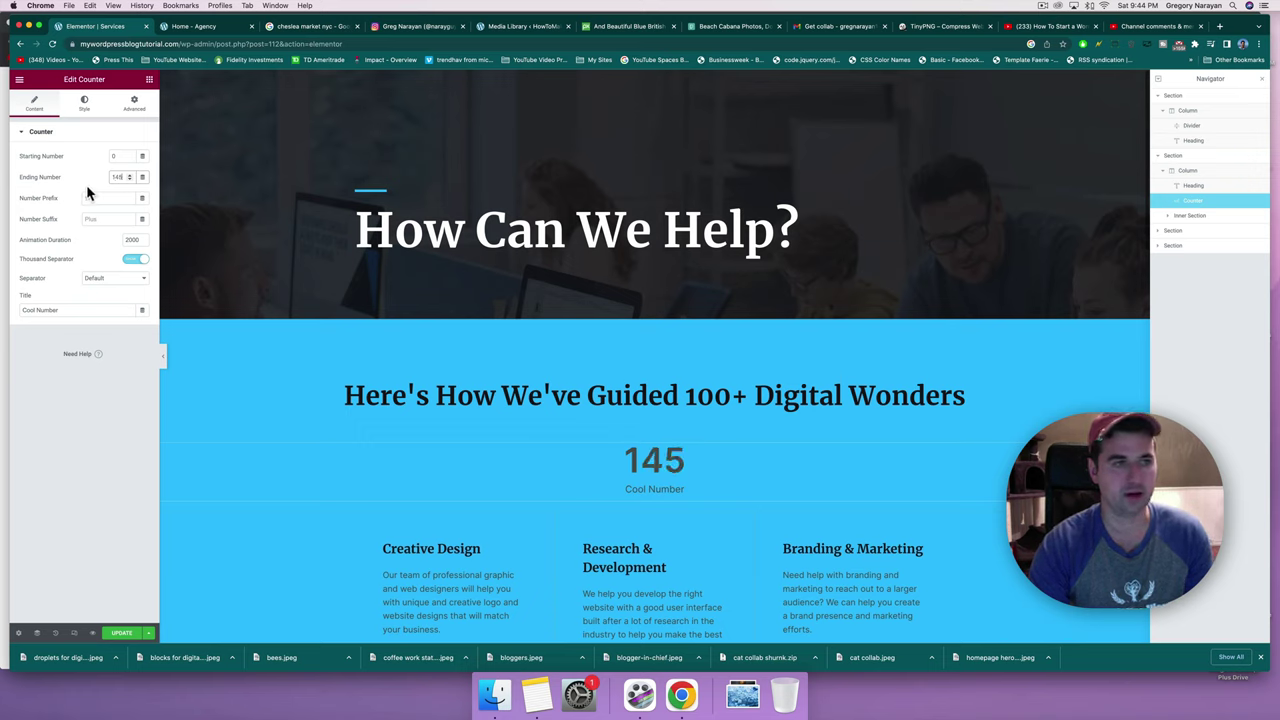
click(61, 309)
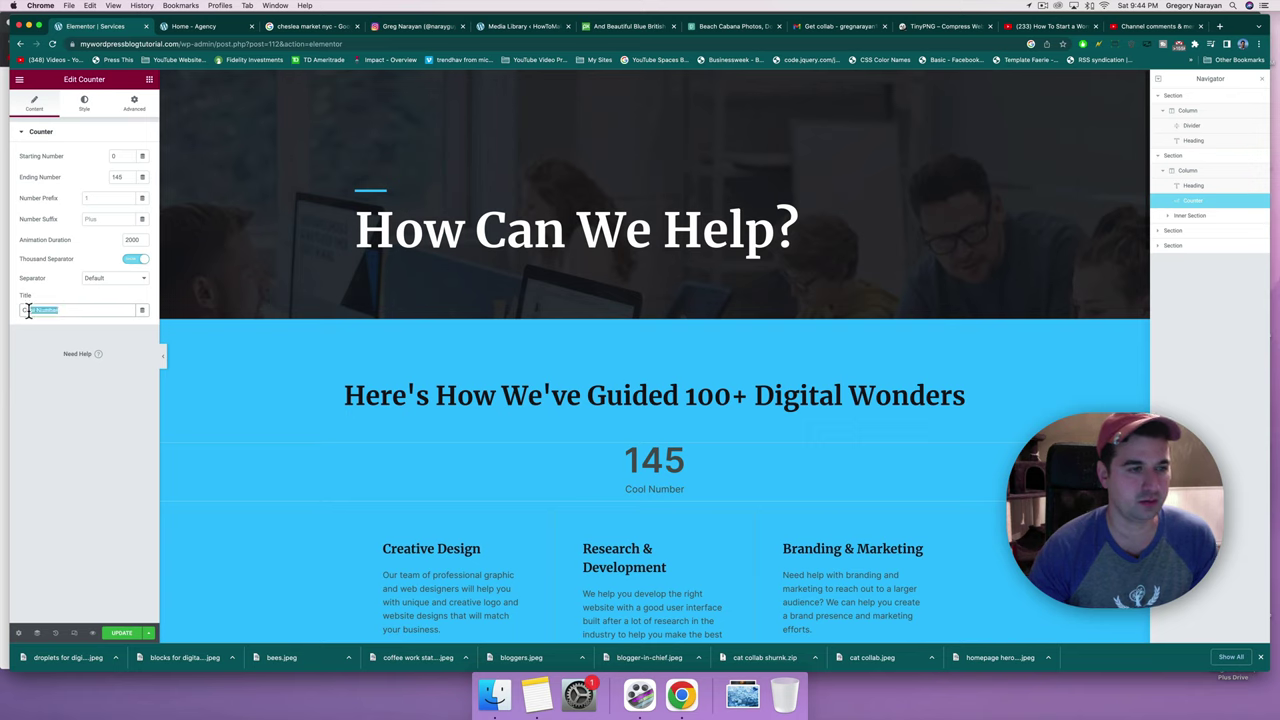
key(BackSpace)
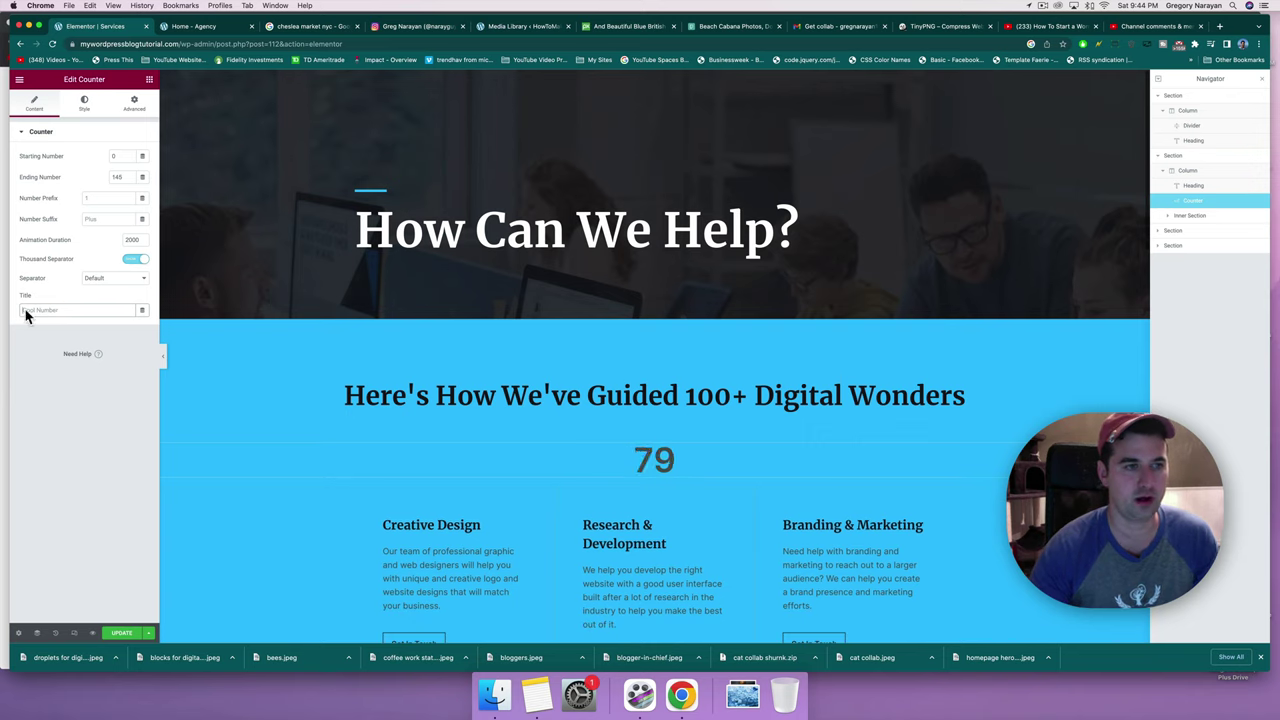
double_click(131, 241)
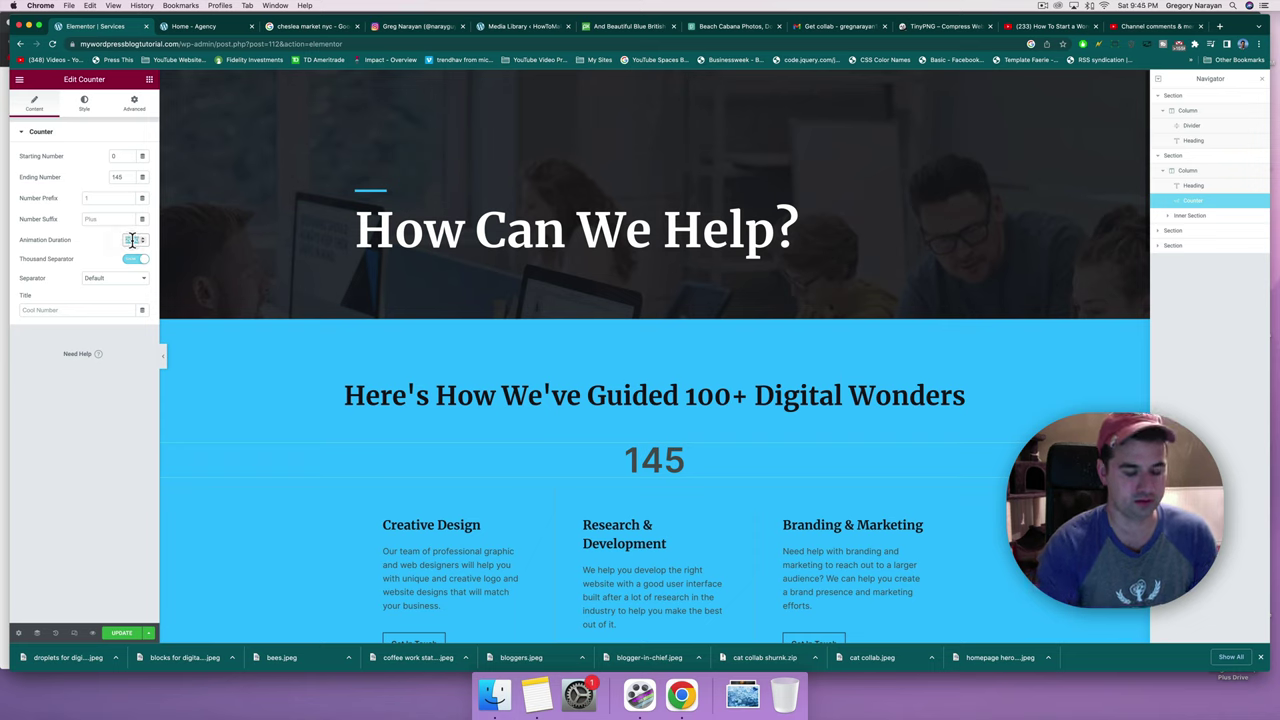
text(5000)
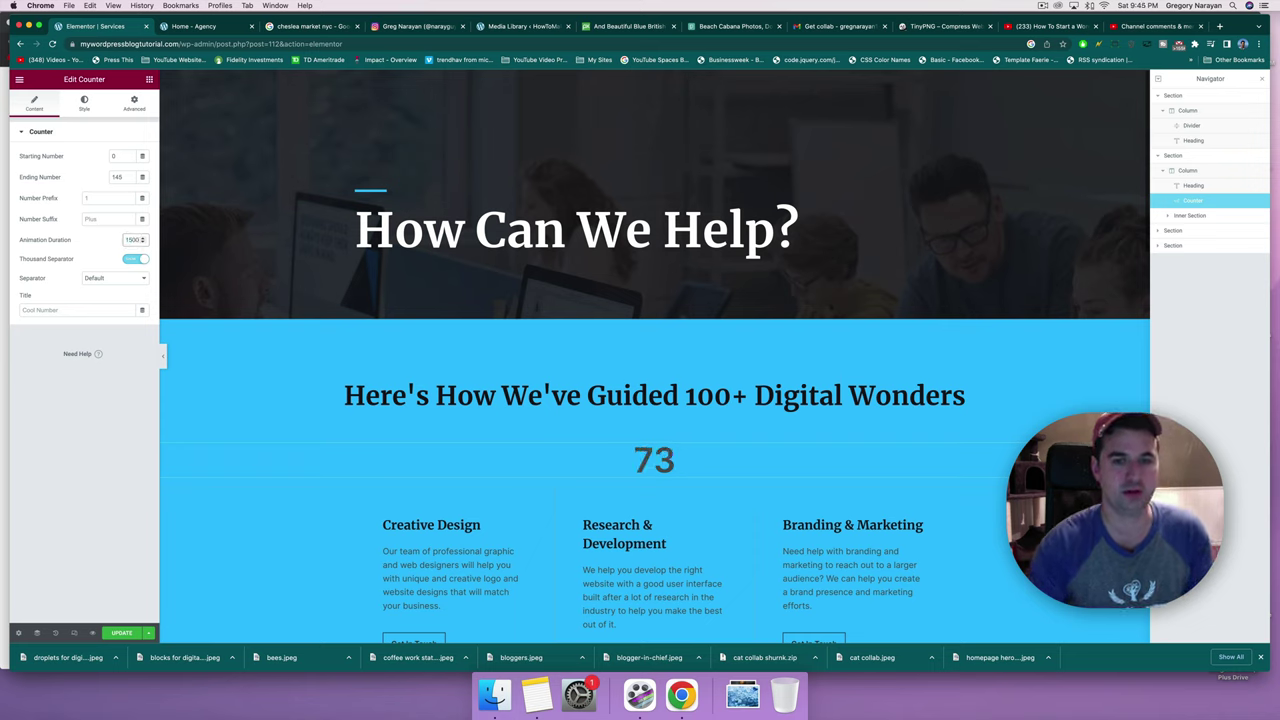
Try the Dot and Space thousands separators, then keep Default.
click(98, 277)
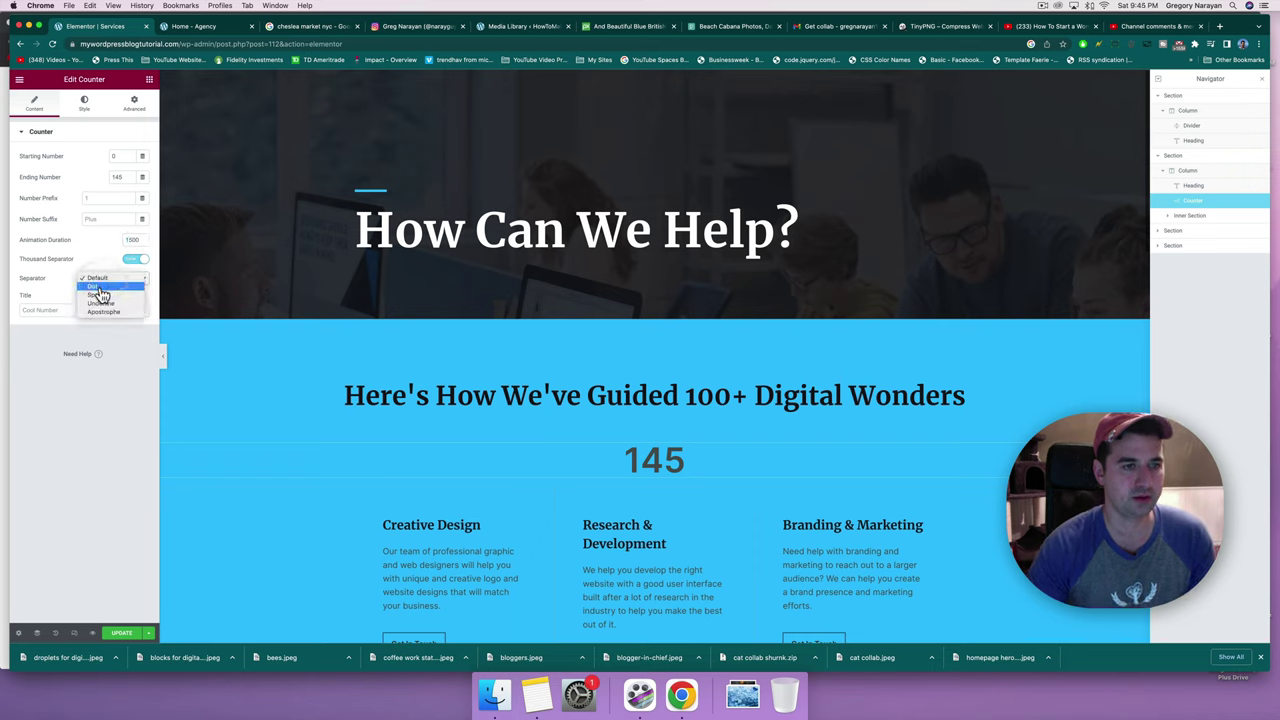
click(101, 292)
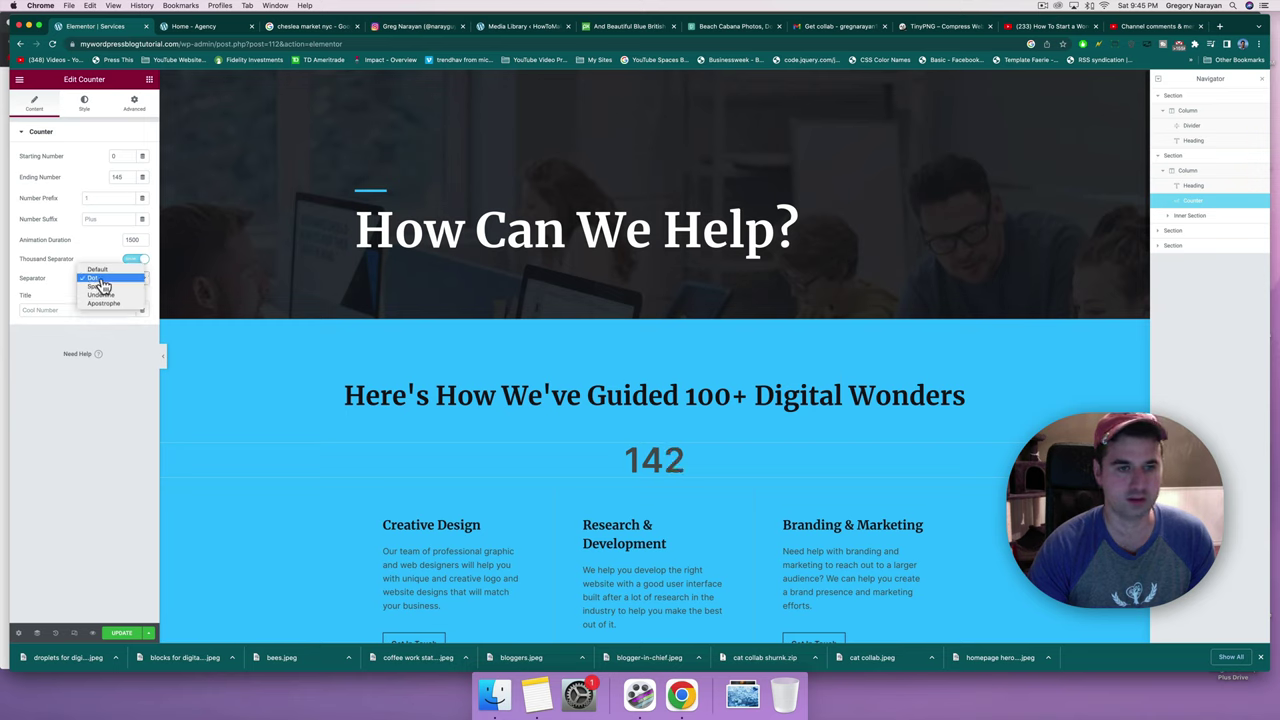
click(100, 281)
click(100, 286)
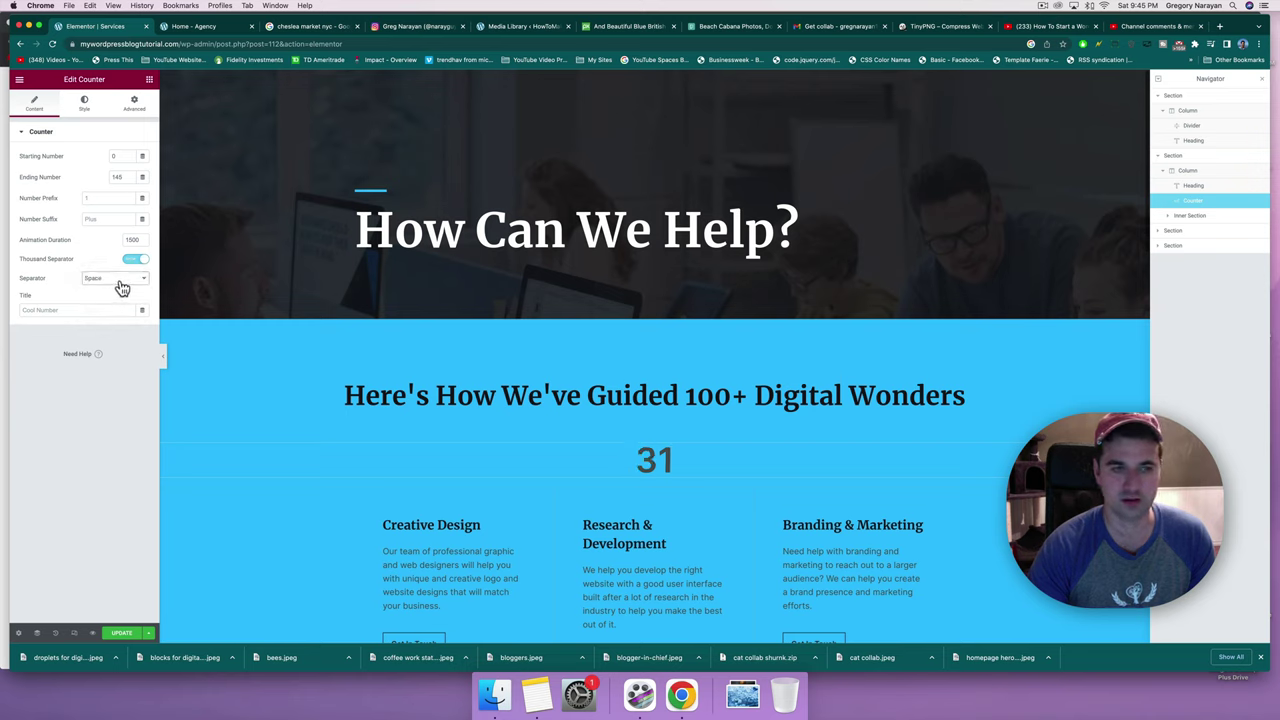
click(115, 282)
click(112, 261)
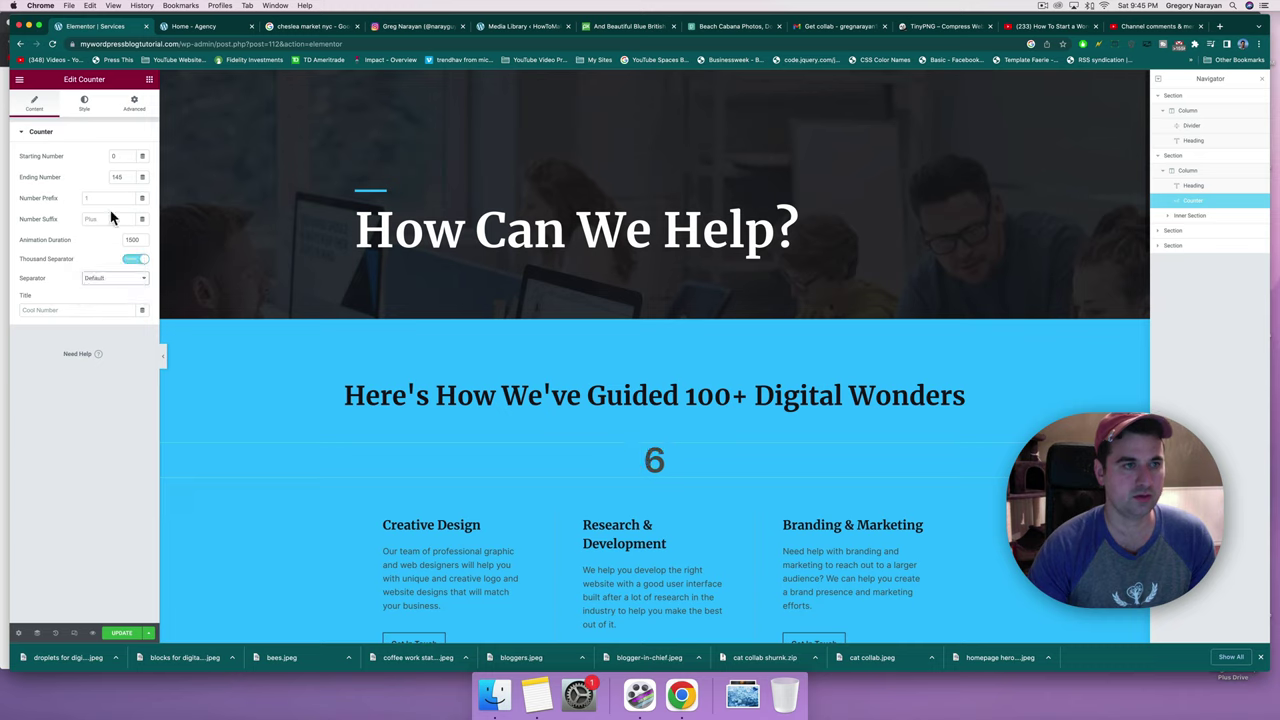
Set the counter number's text colour to the dark hex value #030.
click(87, 106)
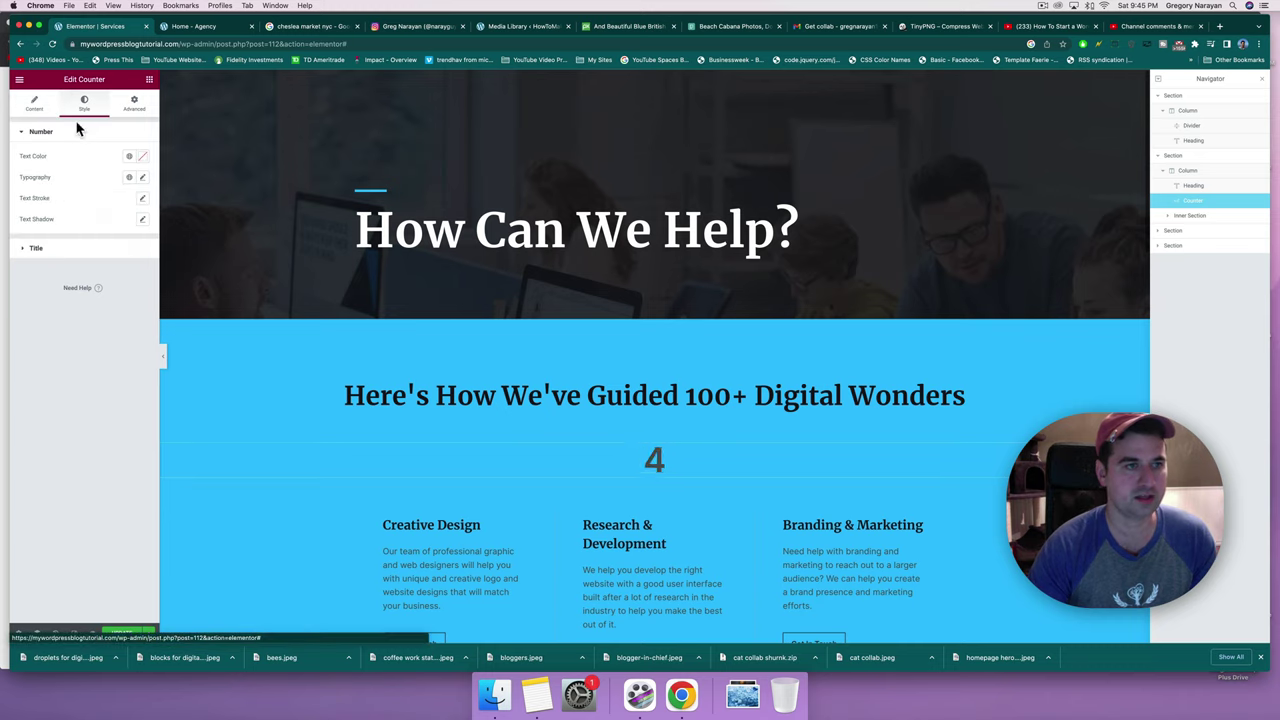
click(142, 158)
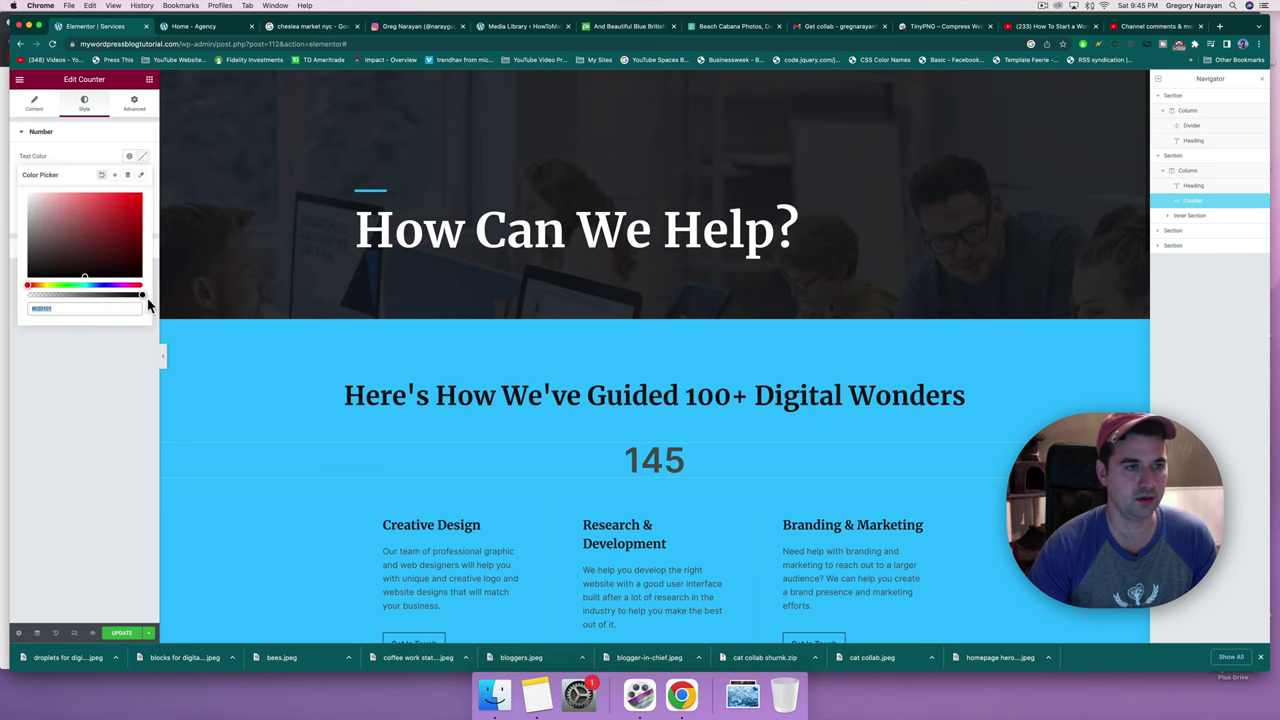
text(#03)
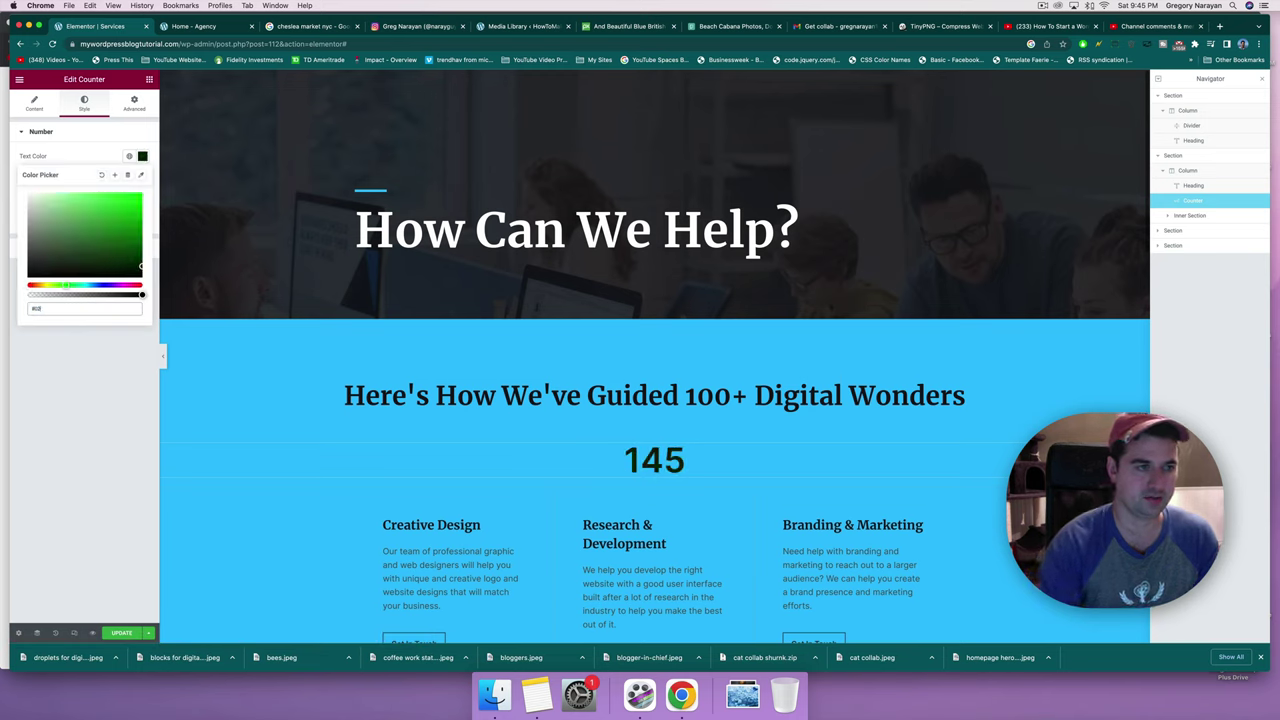
text(00)
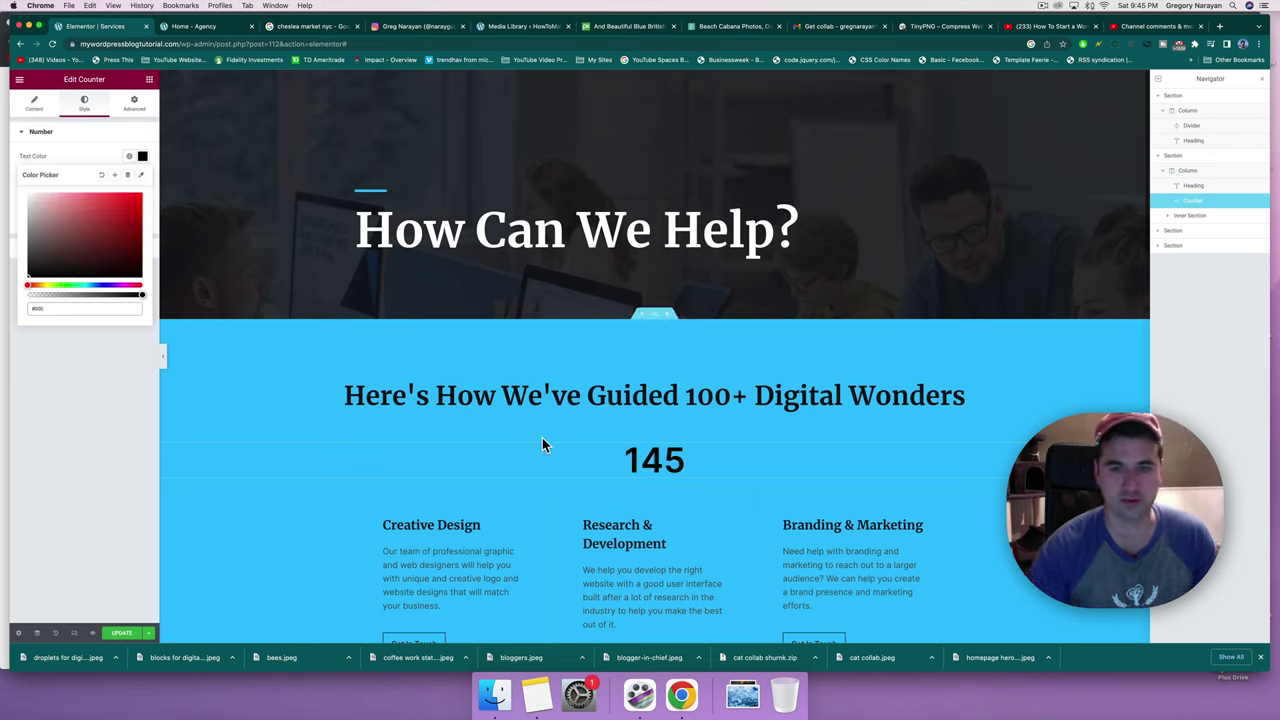
click(658, 398)
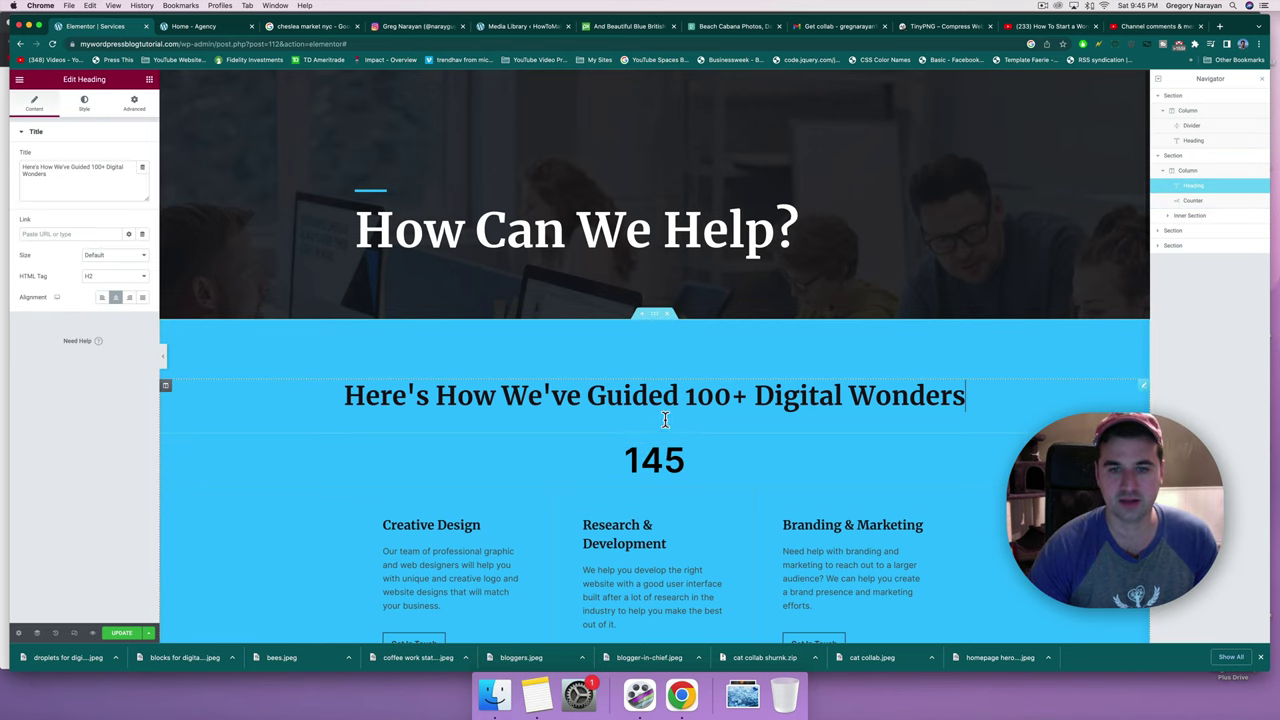
click(650, 460)
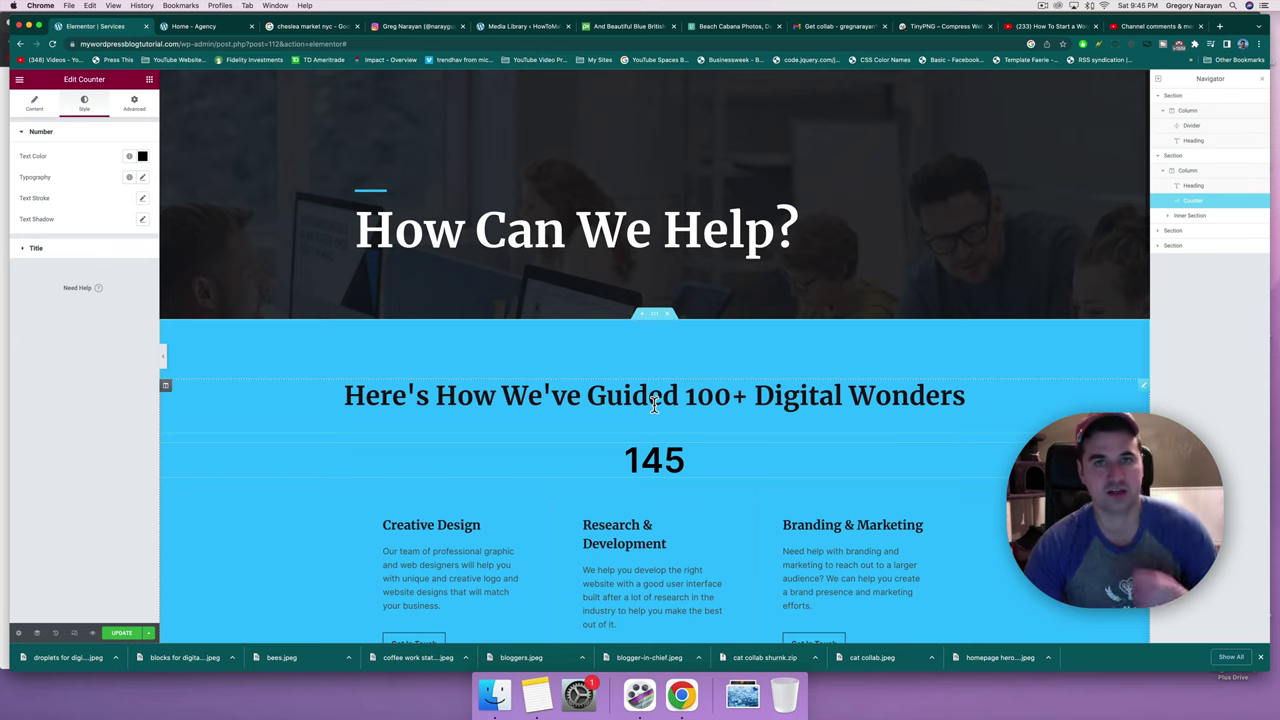
Add an inner section above the heading and duplicate a column to make three columns.
click(149, 81)
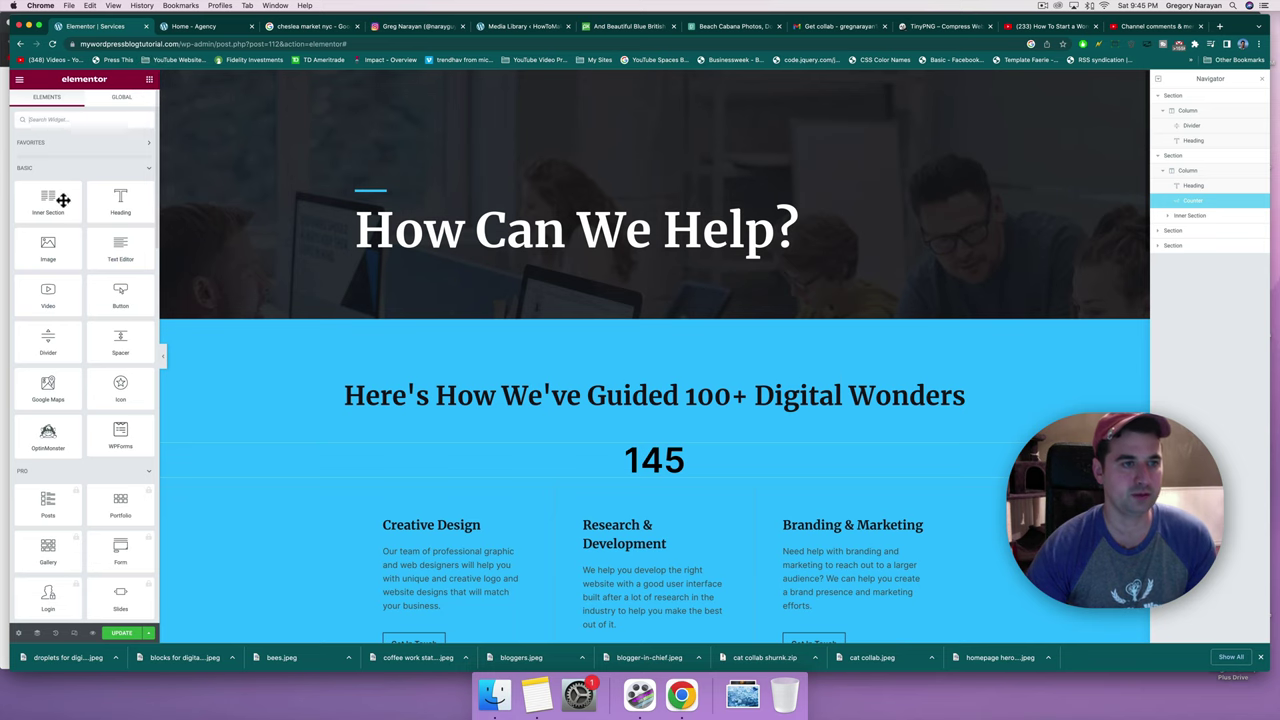
drag(46, 197, 539, 399)
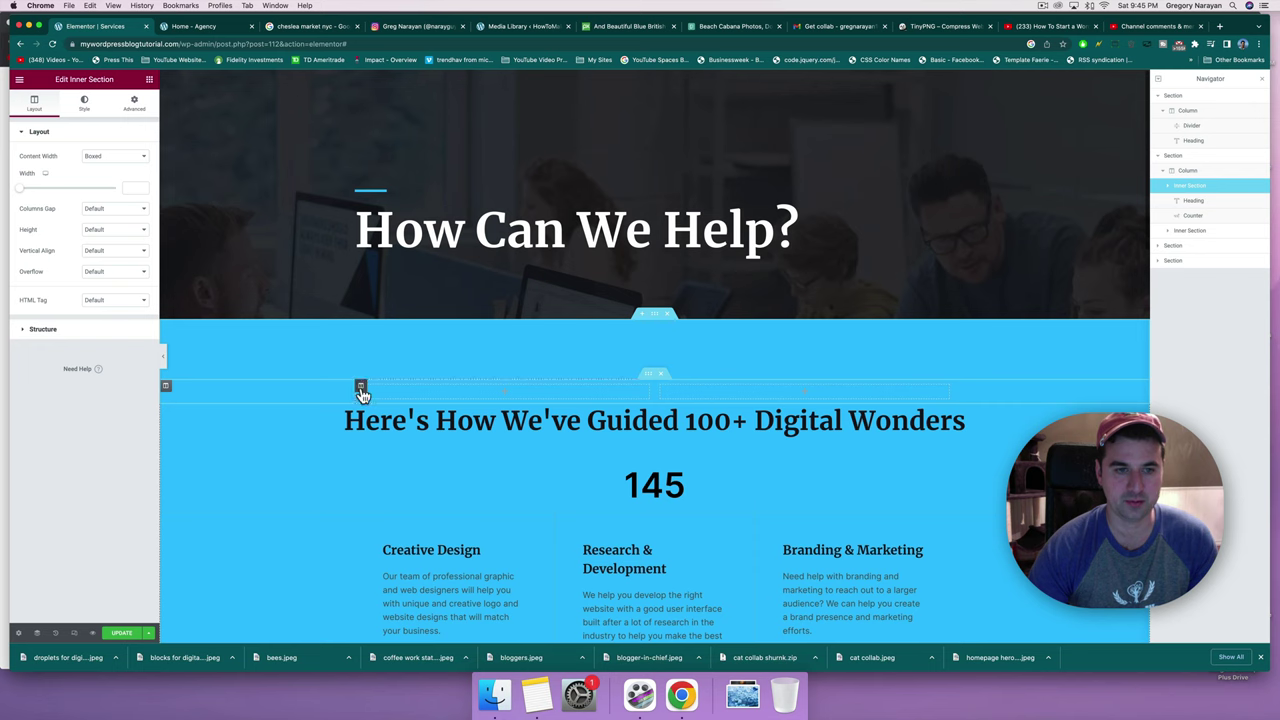
right_click(361, 387)
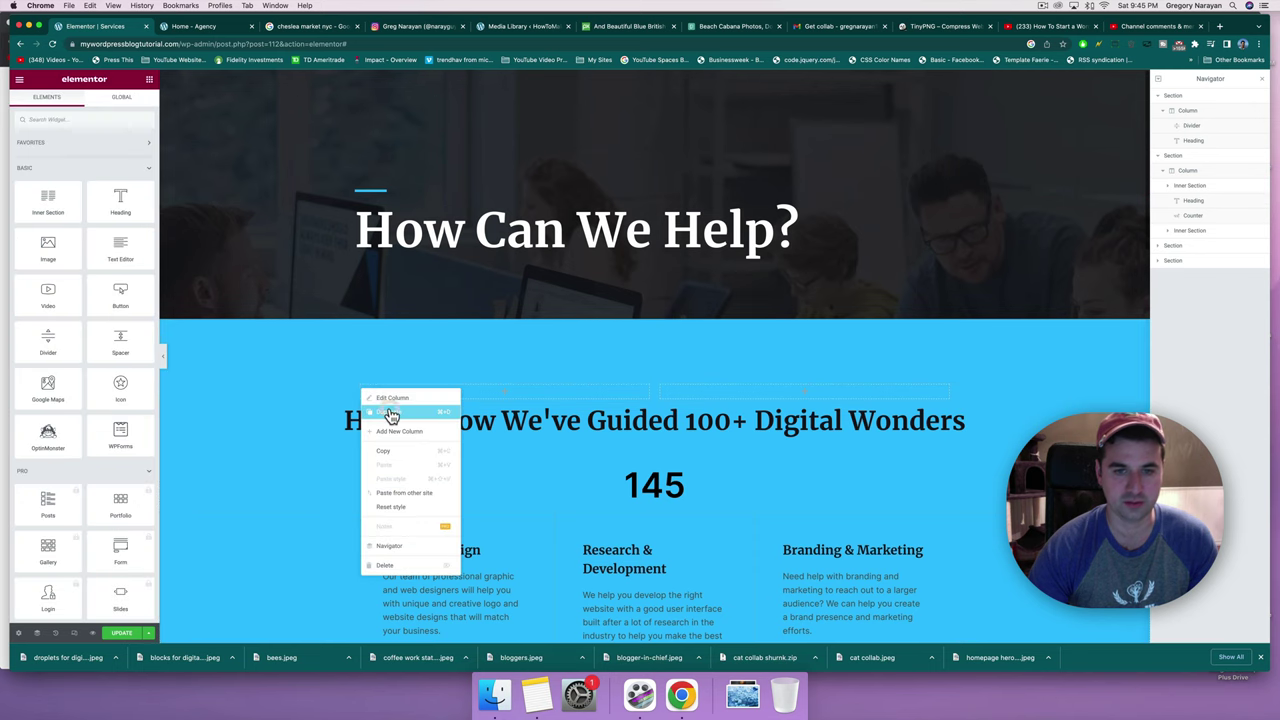
click(391, 414)
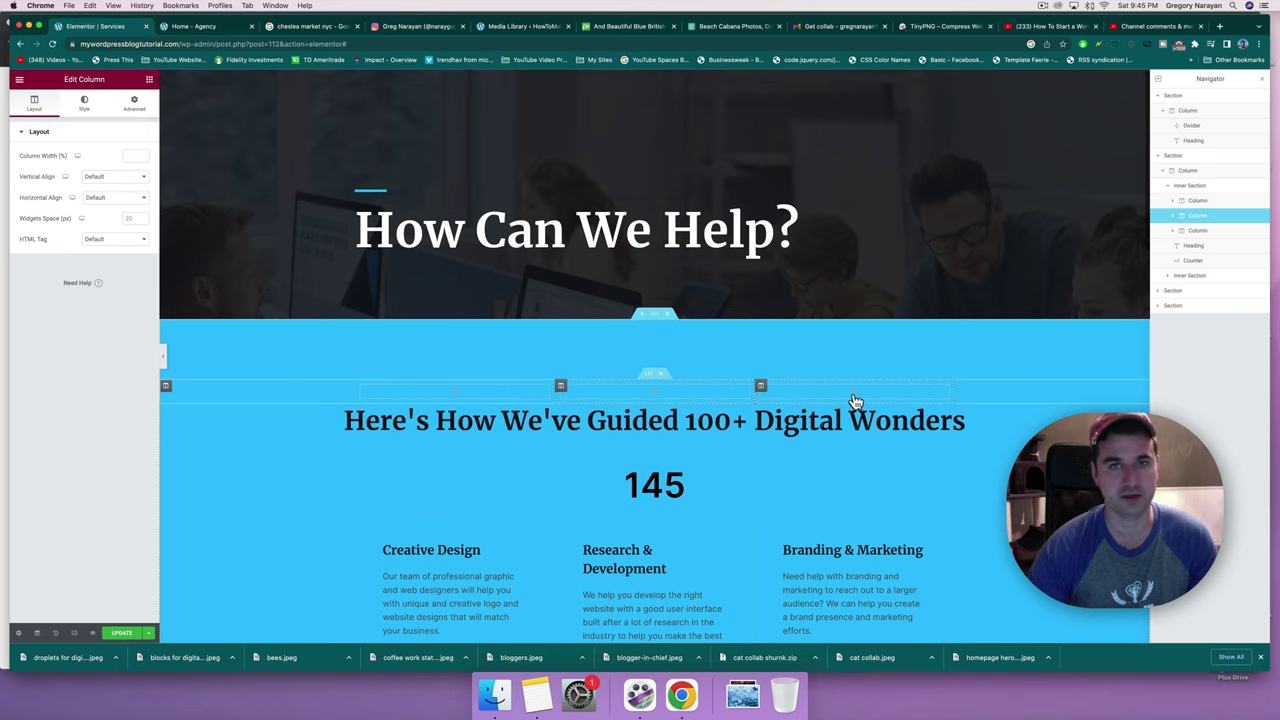
Copy the stats heading and paste it into the empty left column.
click(610, 418)
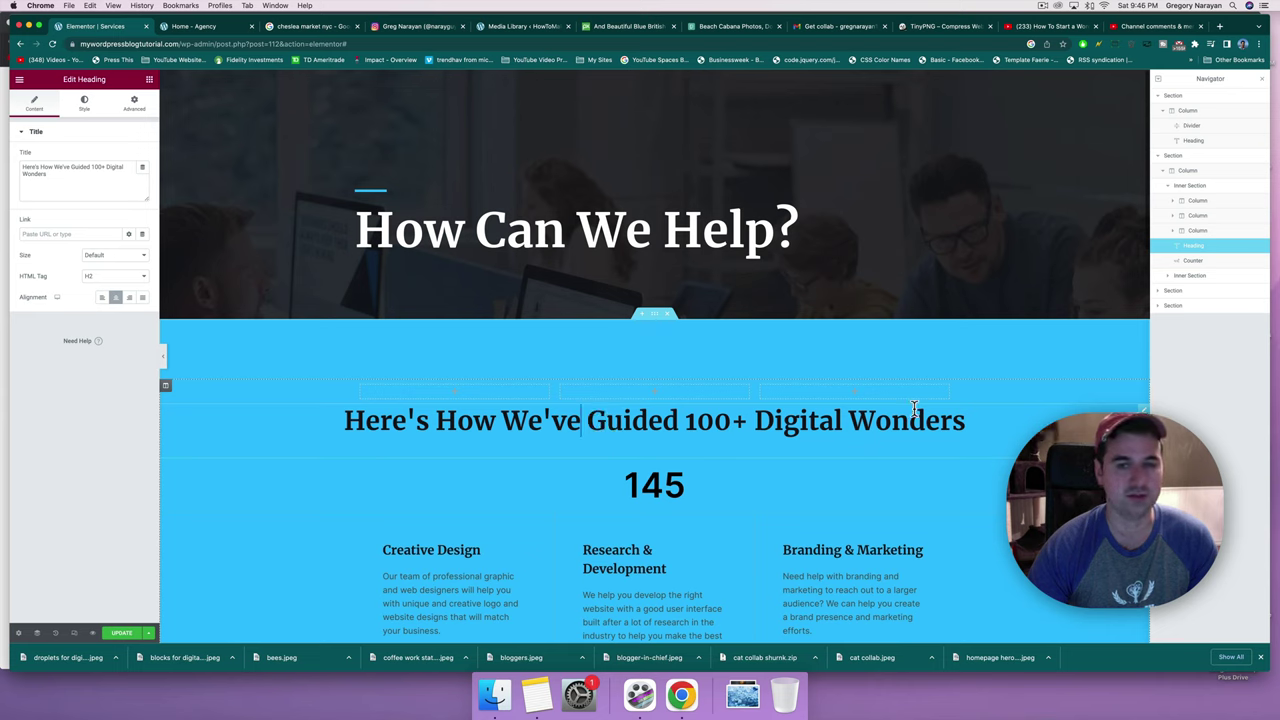
click(714, 420)
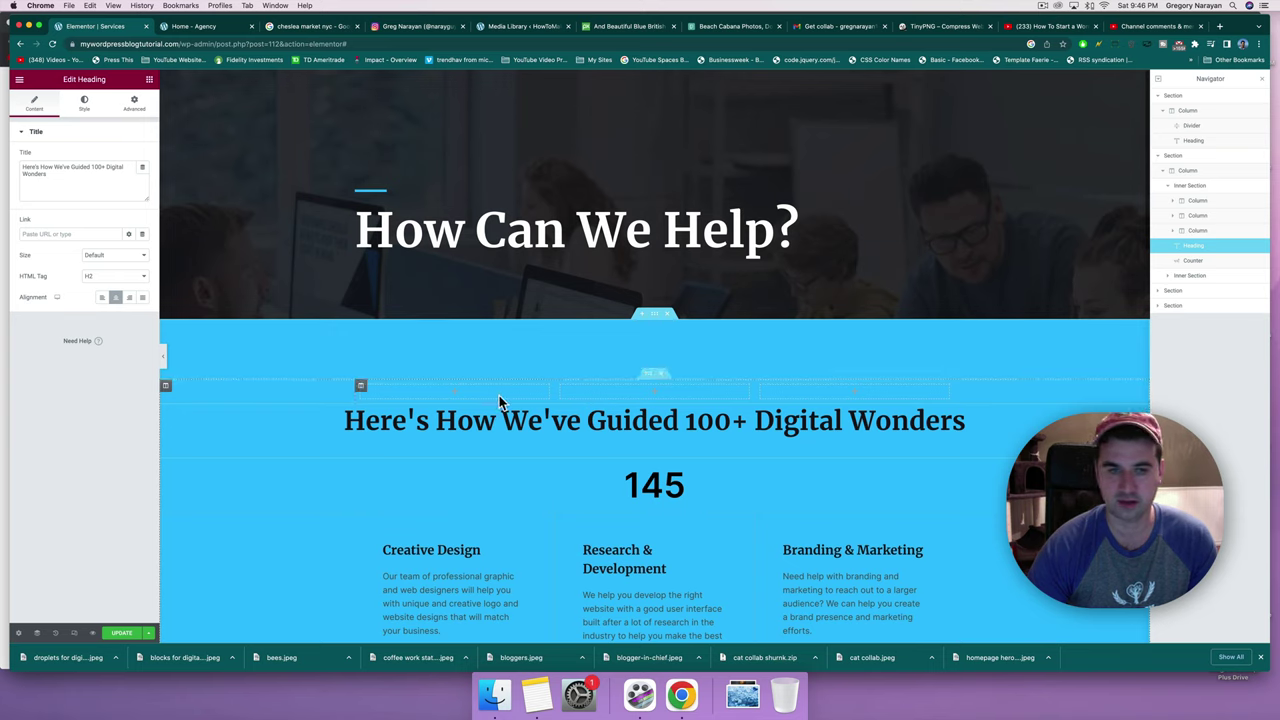
click(460, 393)
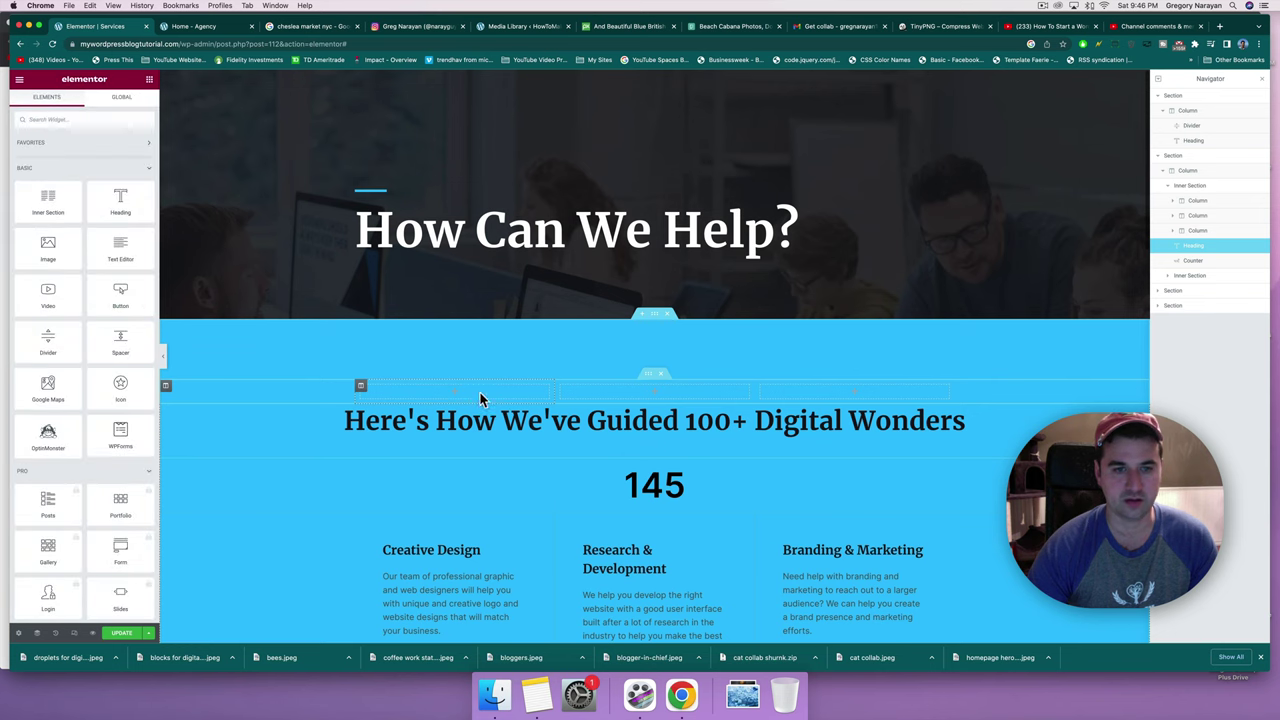
right_click(480, 392)
click(505, 470)
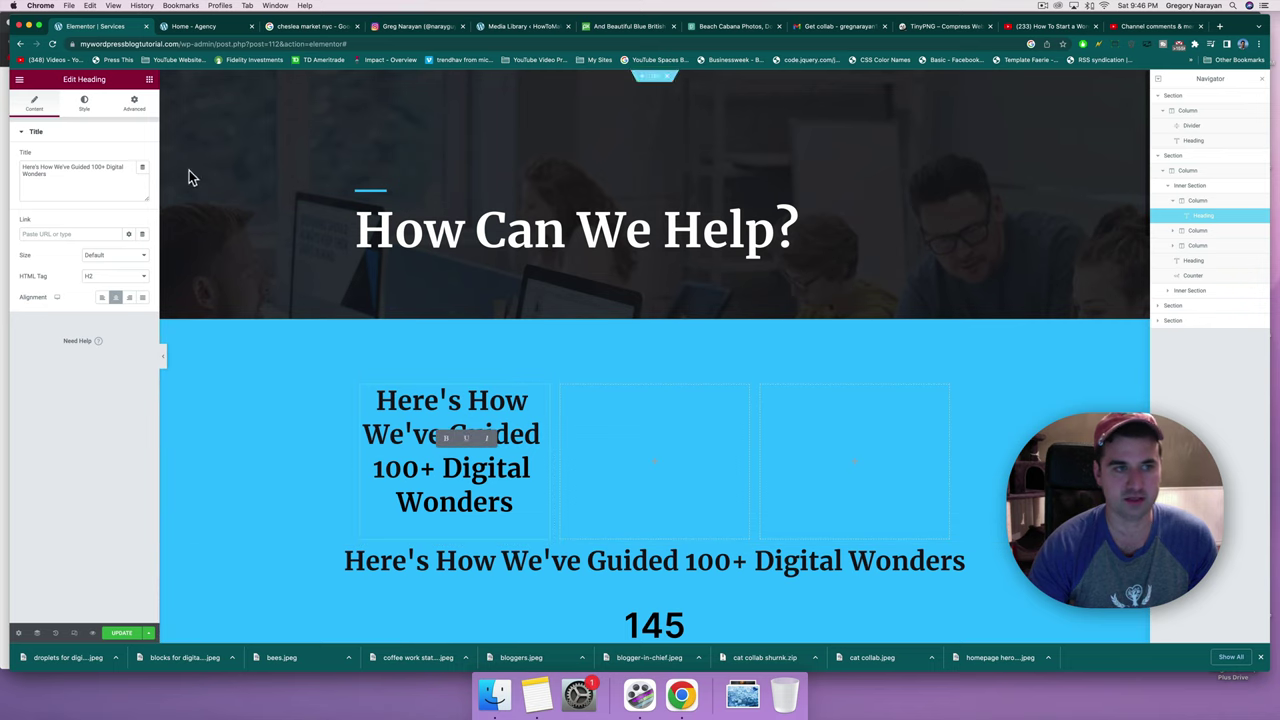
Trim the left heading to 'Here's How We've Guided' and set it to H4.
drag(47, 174, 97, 168)
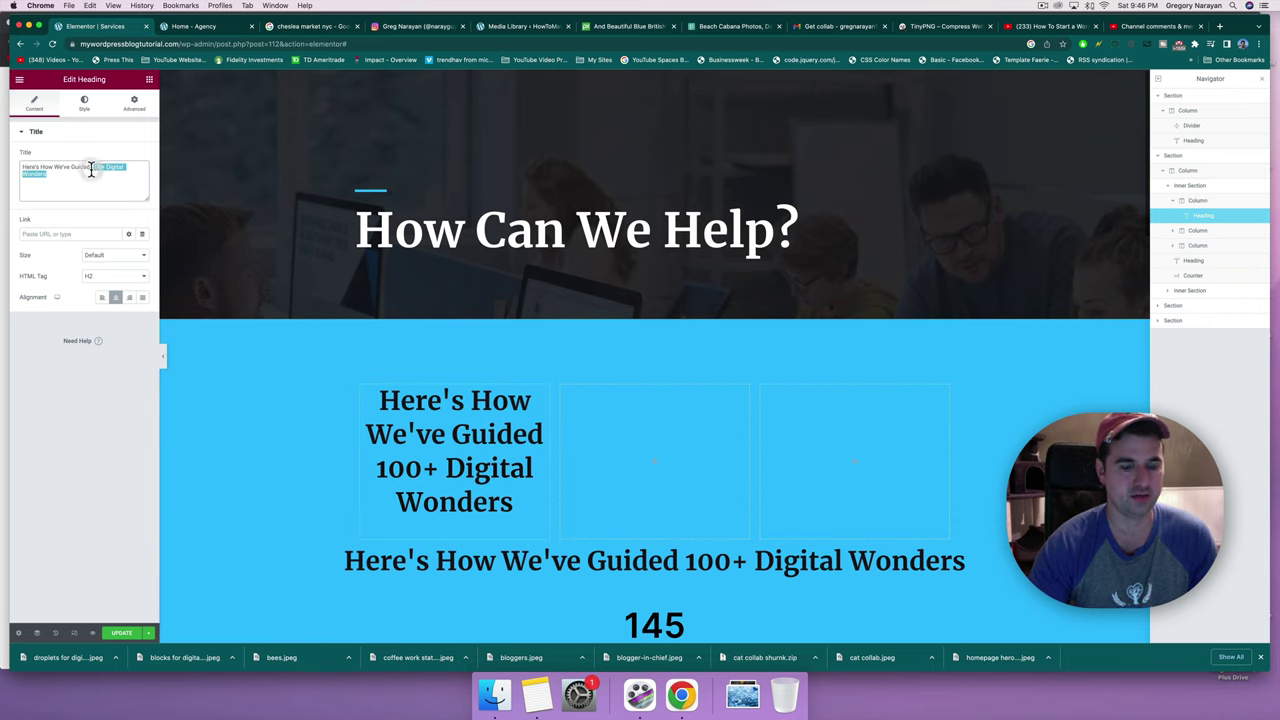
key(BackSpace)
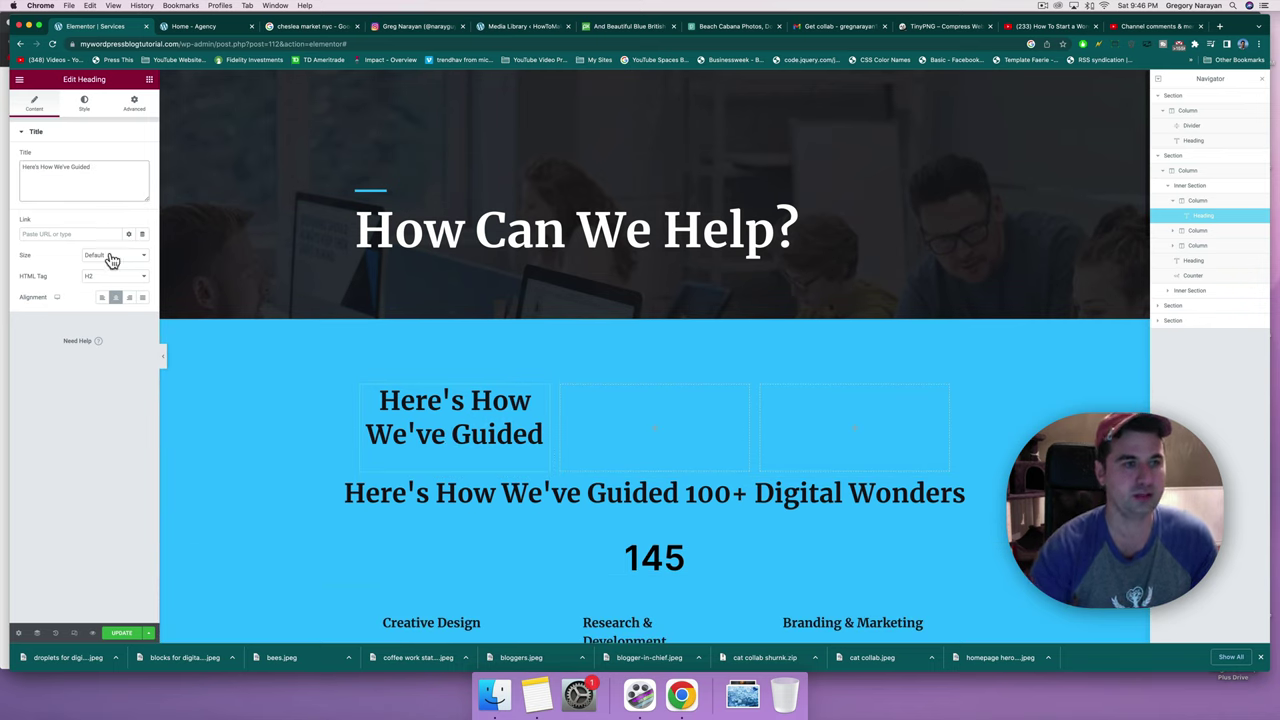
click(112, 287)
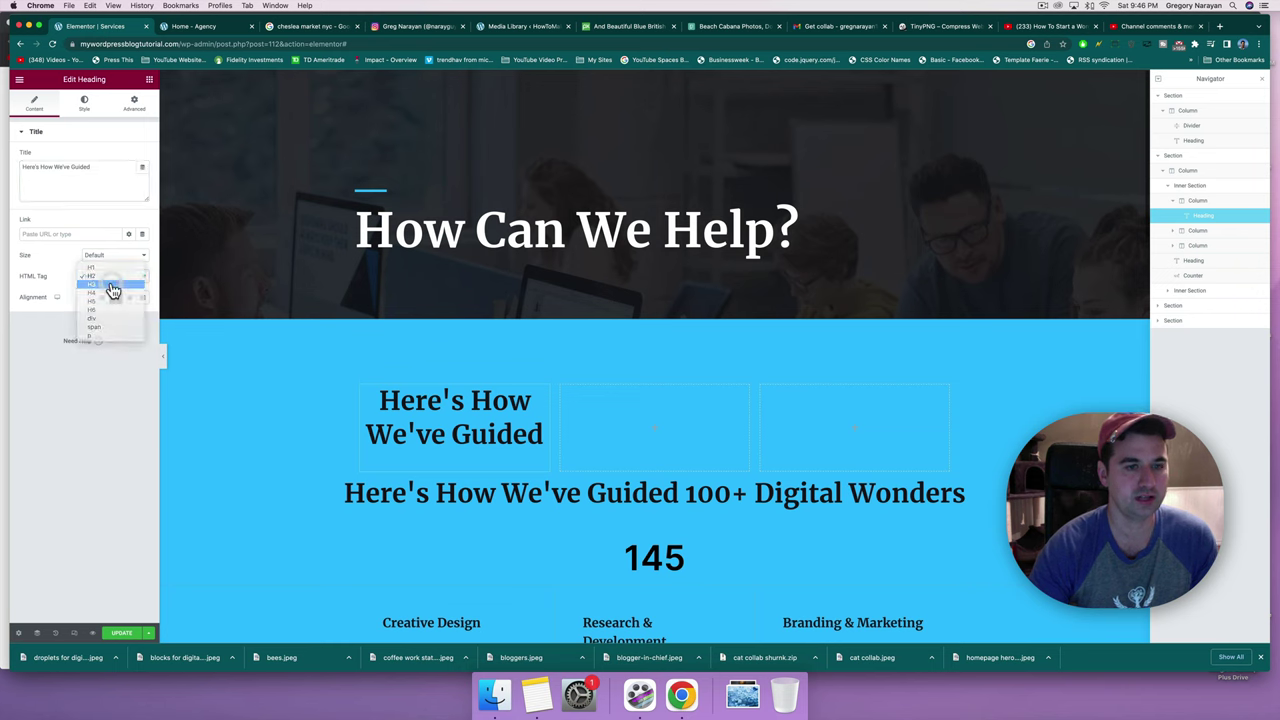
click(112, 285)
click(117, 279)
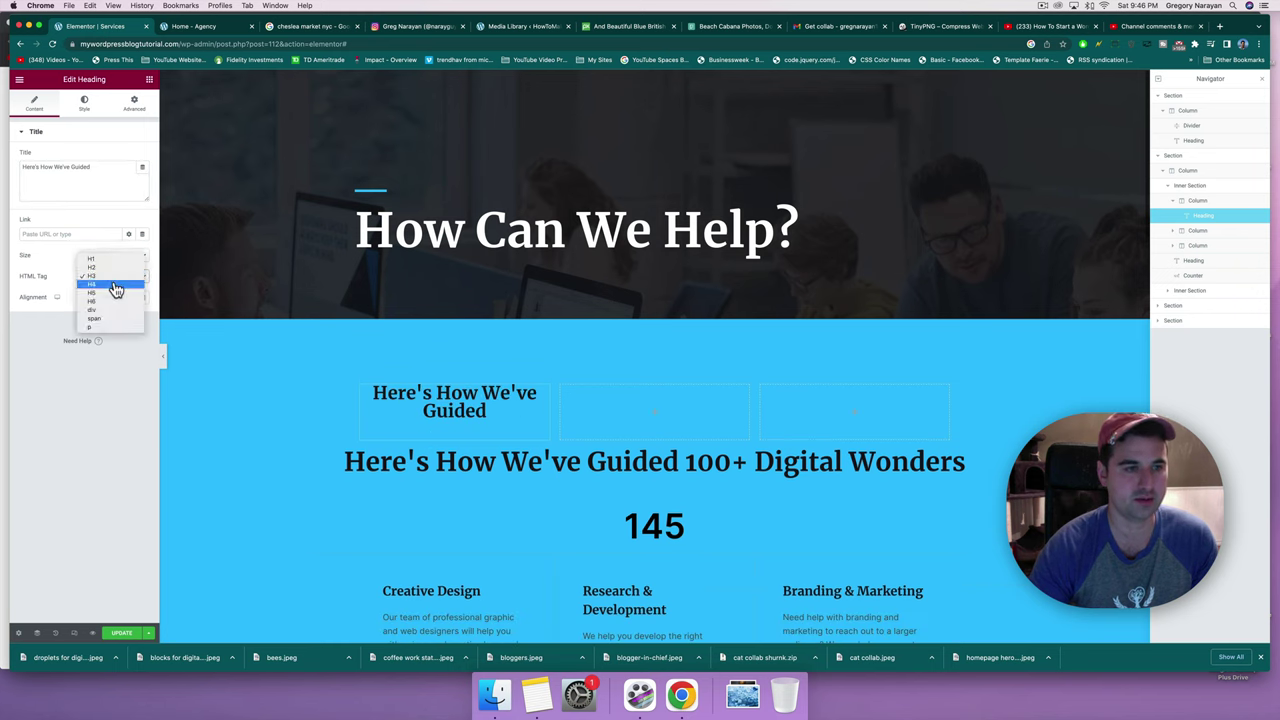
click(114, 289)
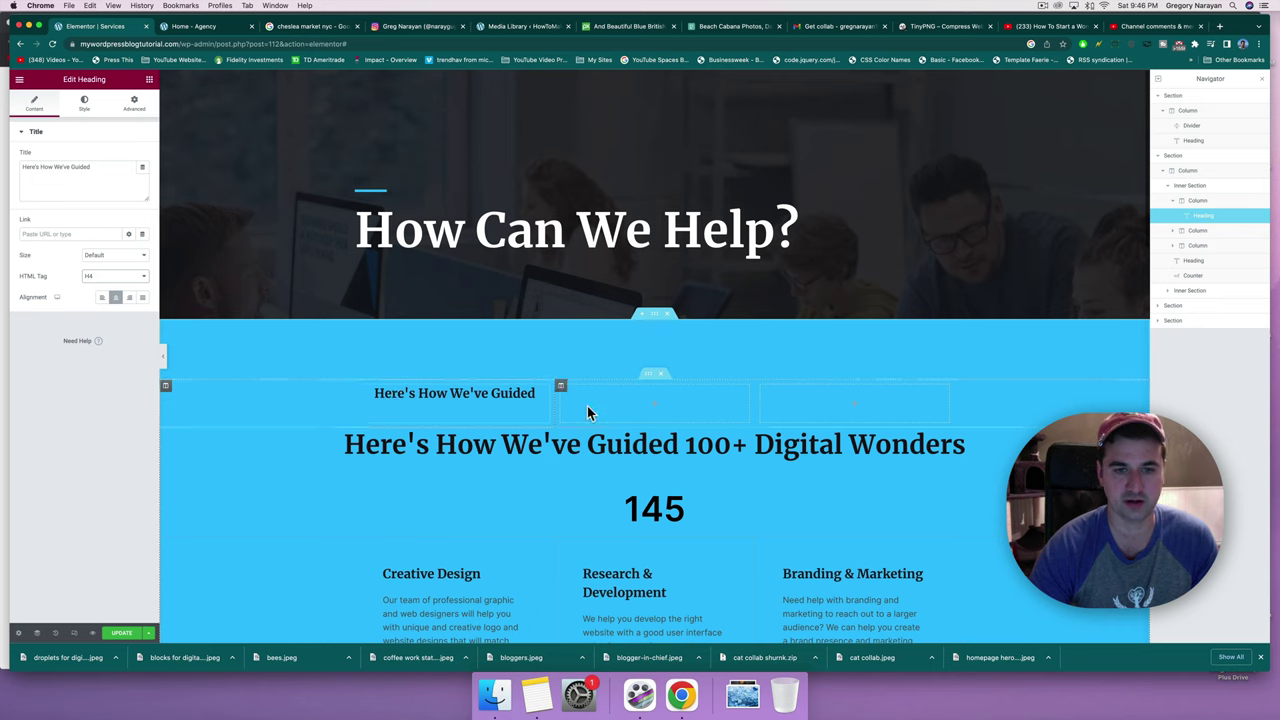
Select the 145 counter, the stats heading, then the empty right column.
click(674, 514)
click(749, 447)
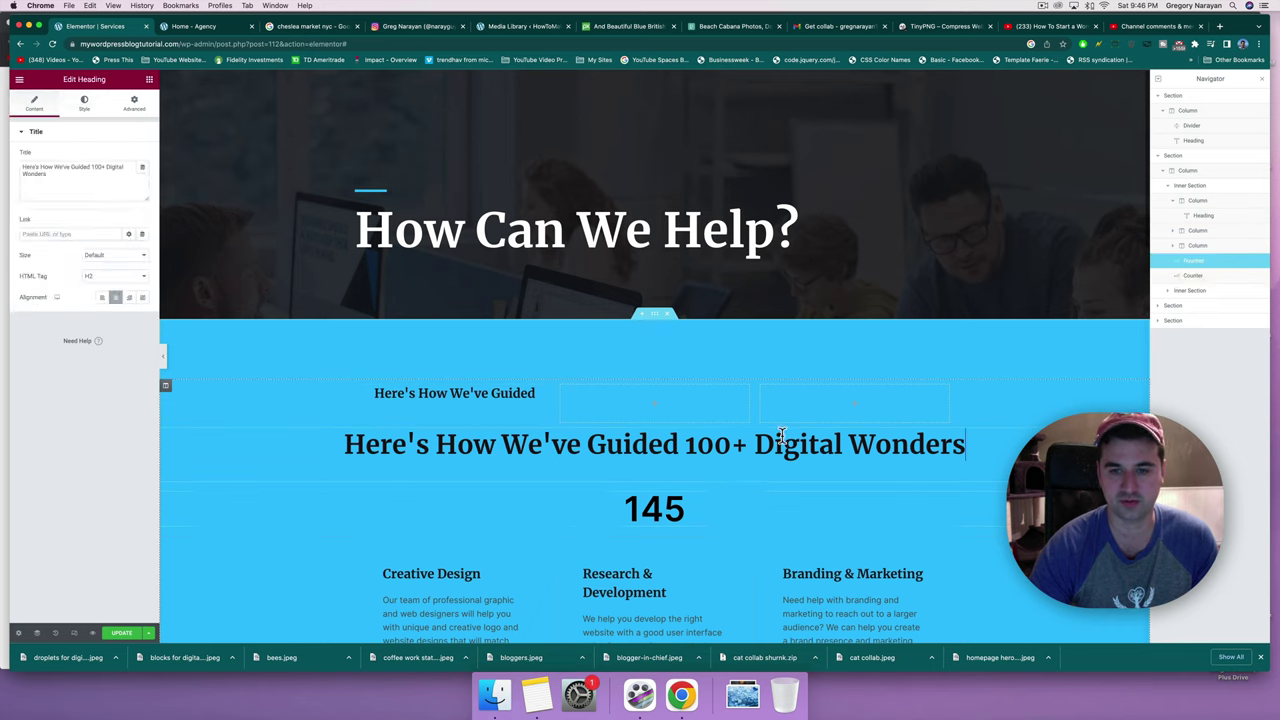
click(833, 396)
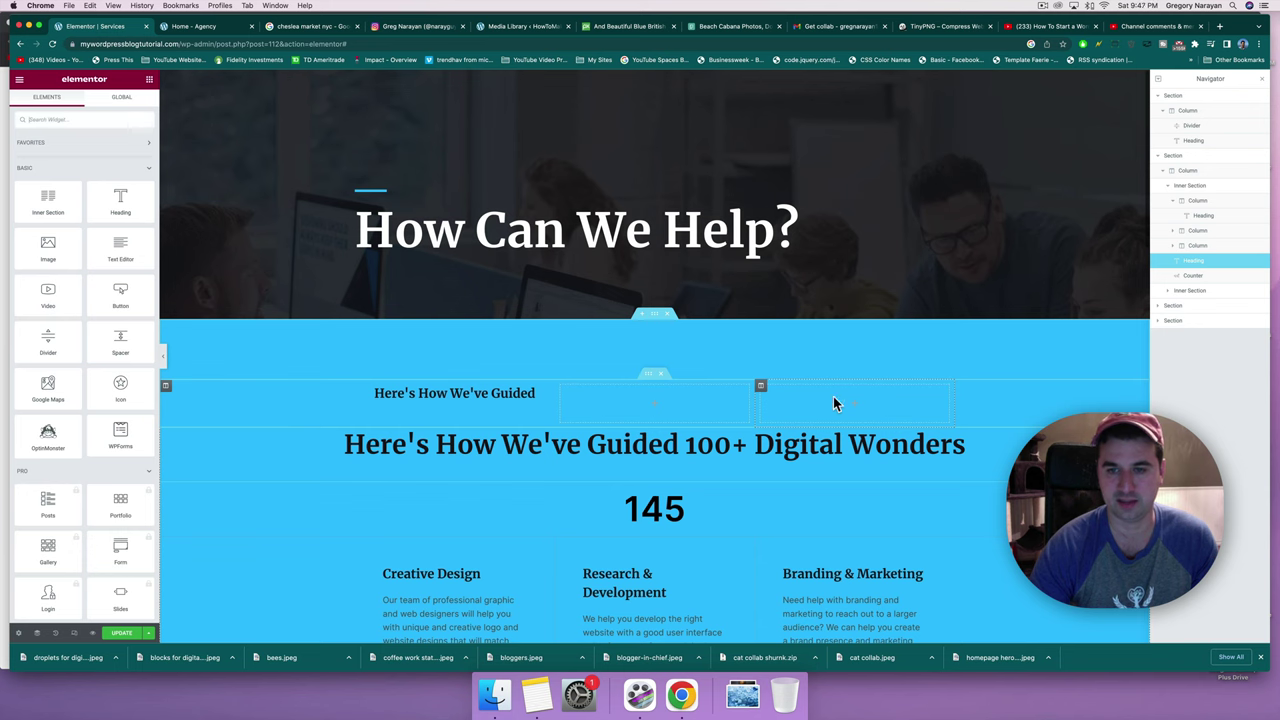
Paste the heading into the right column and trim it to 'Digital Wonders'.
right_click(833, 404)
click(866, 475)
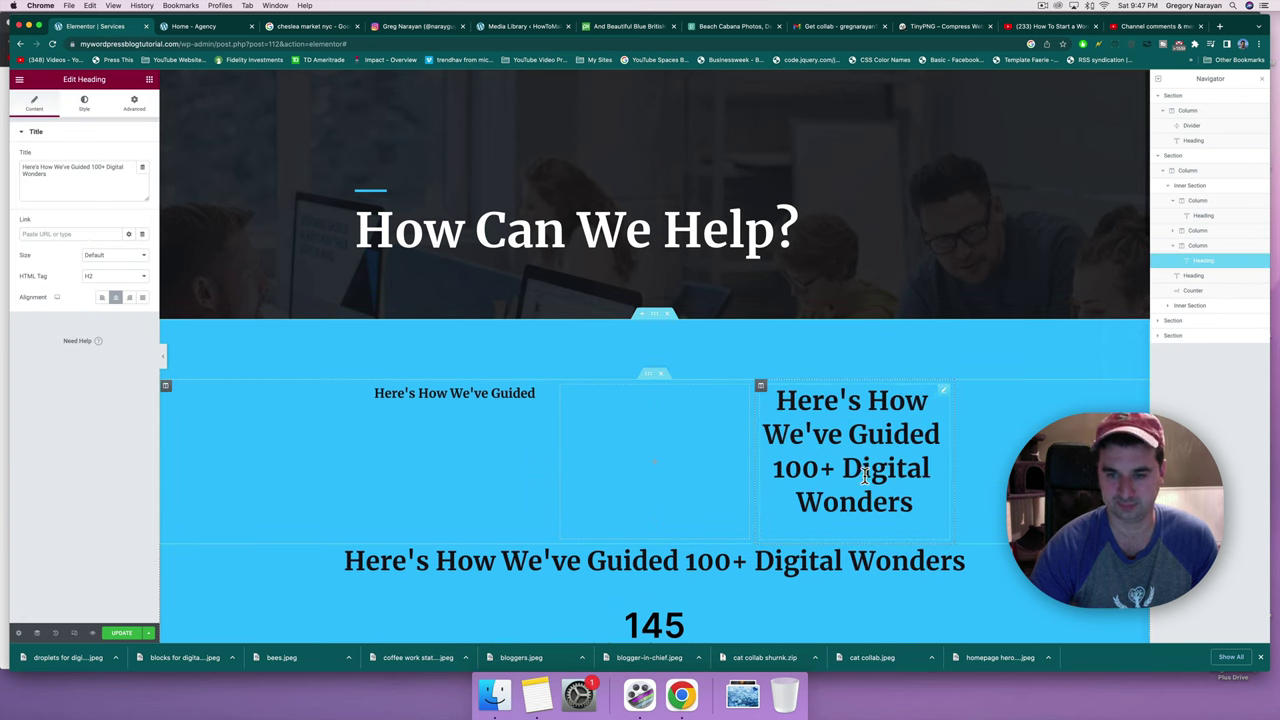
click(846, 466)
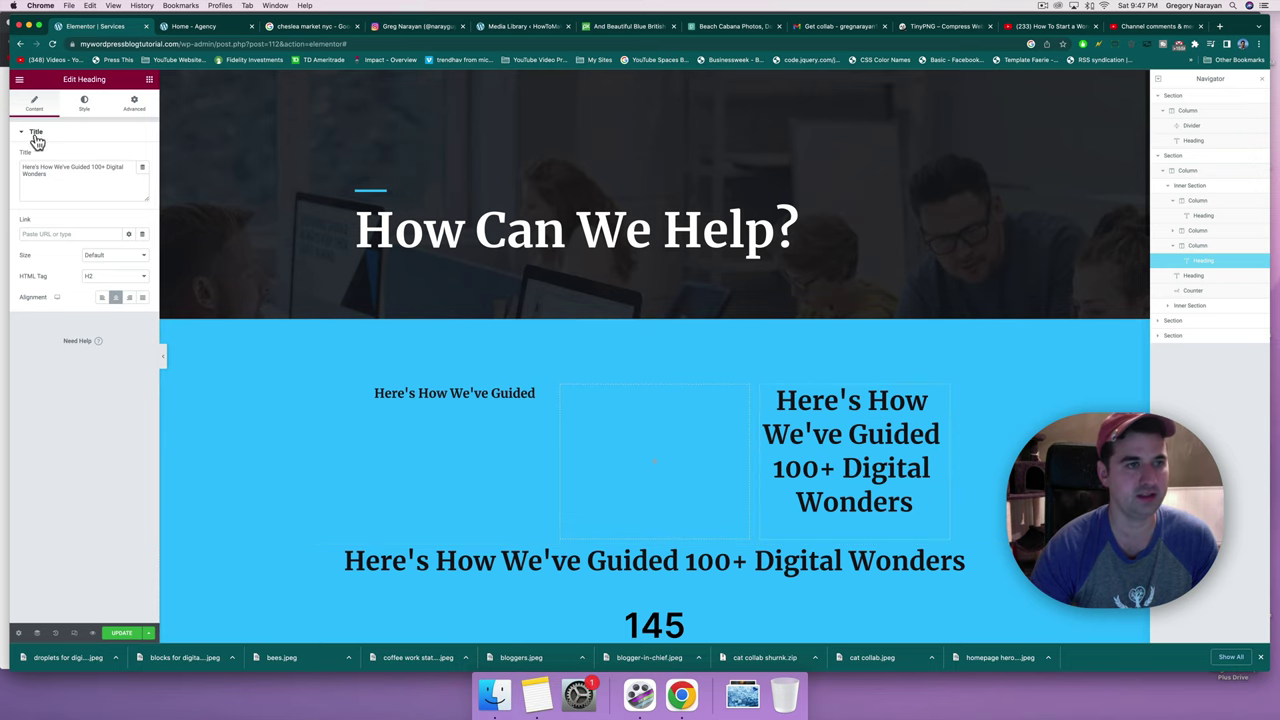
double_click(108, 167)
key(super+shift+Left)
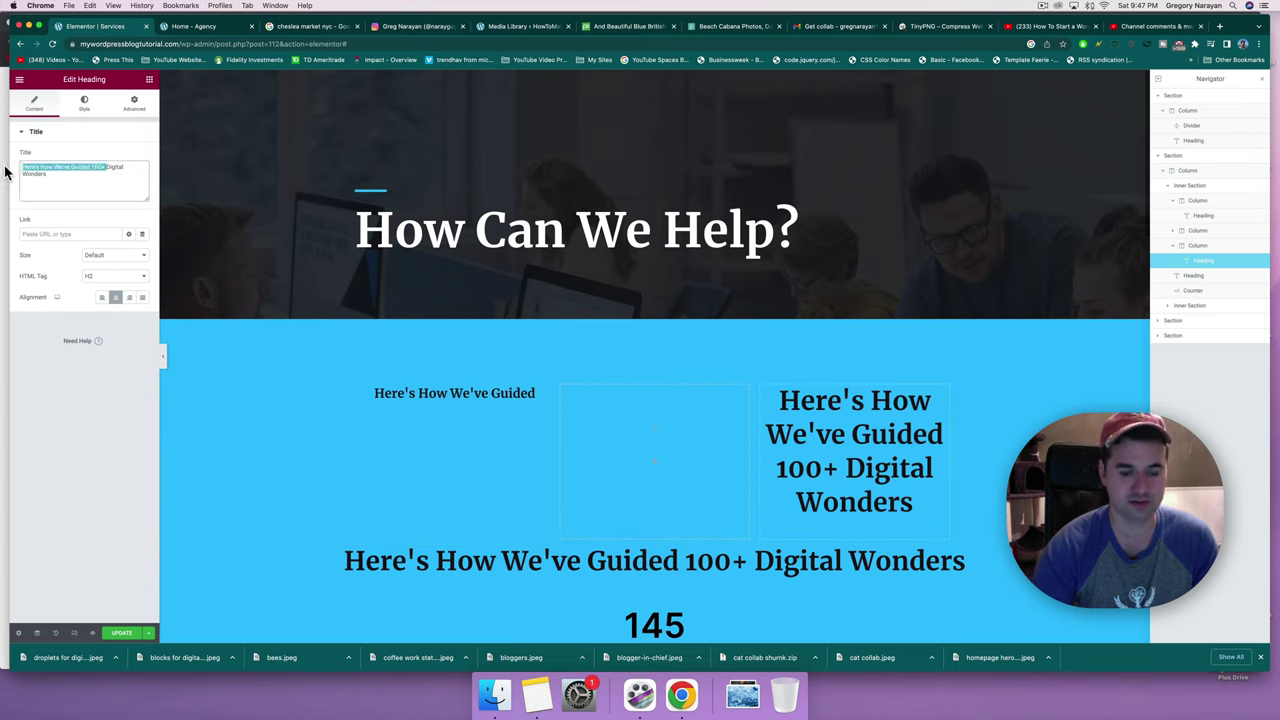
key(BackSpace)
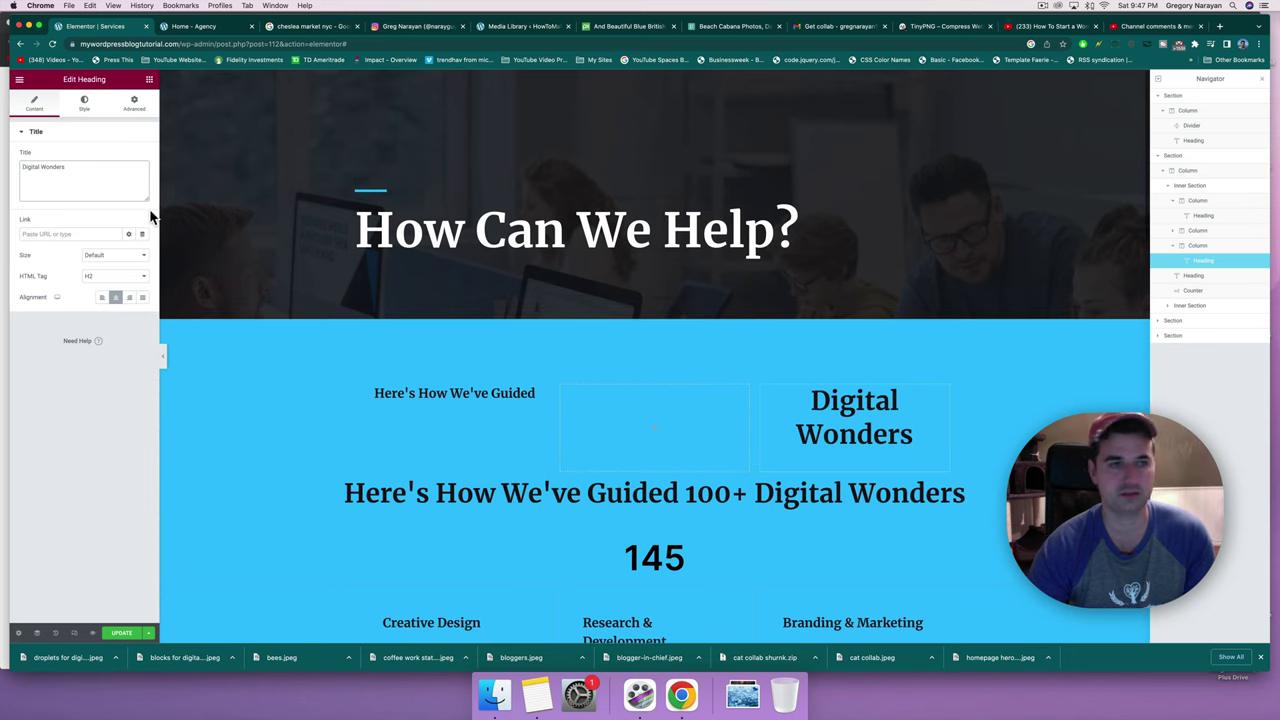
Set the 'Digital Wonders' heading's HTML tag to H4.
click(115, 276)
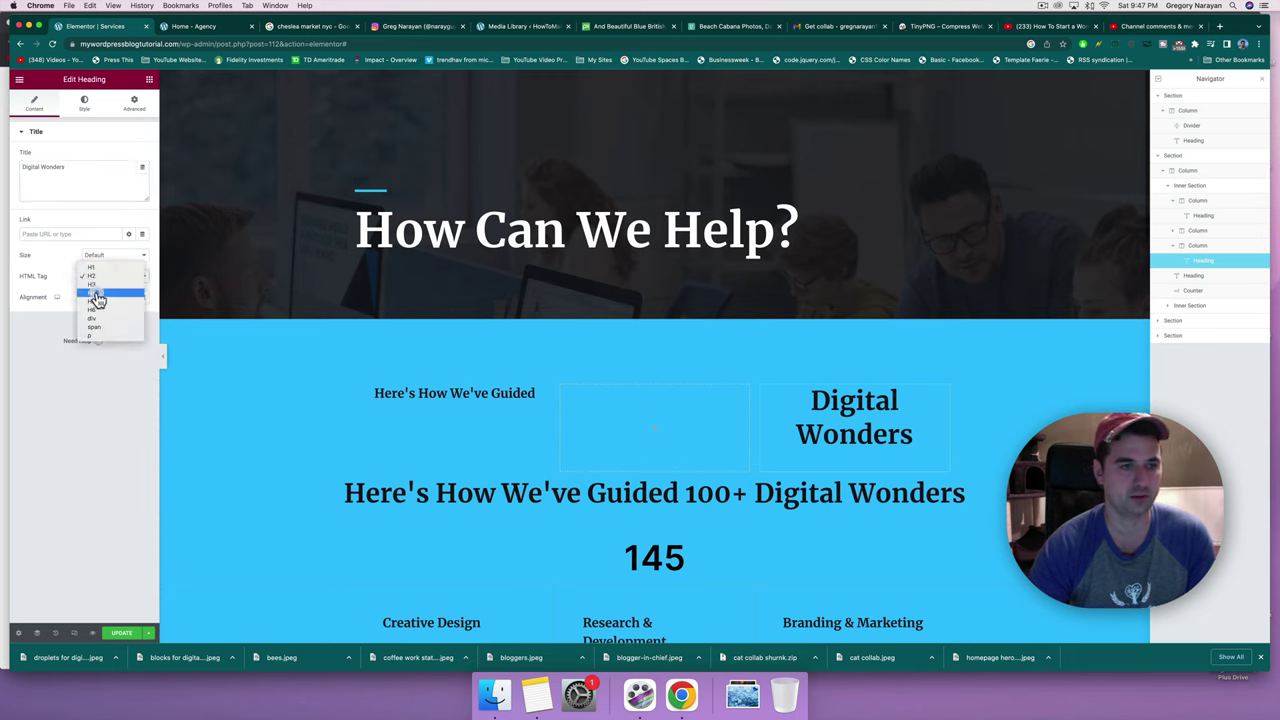
click(100, 295)
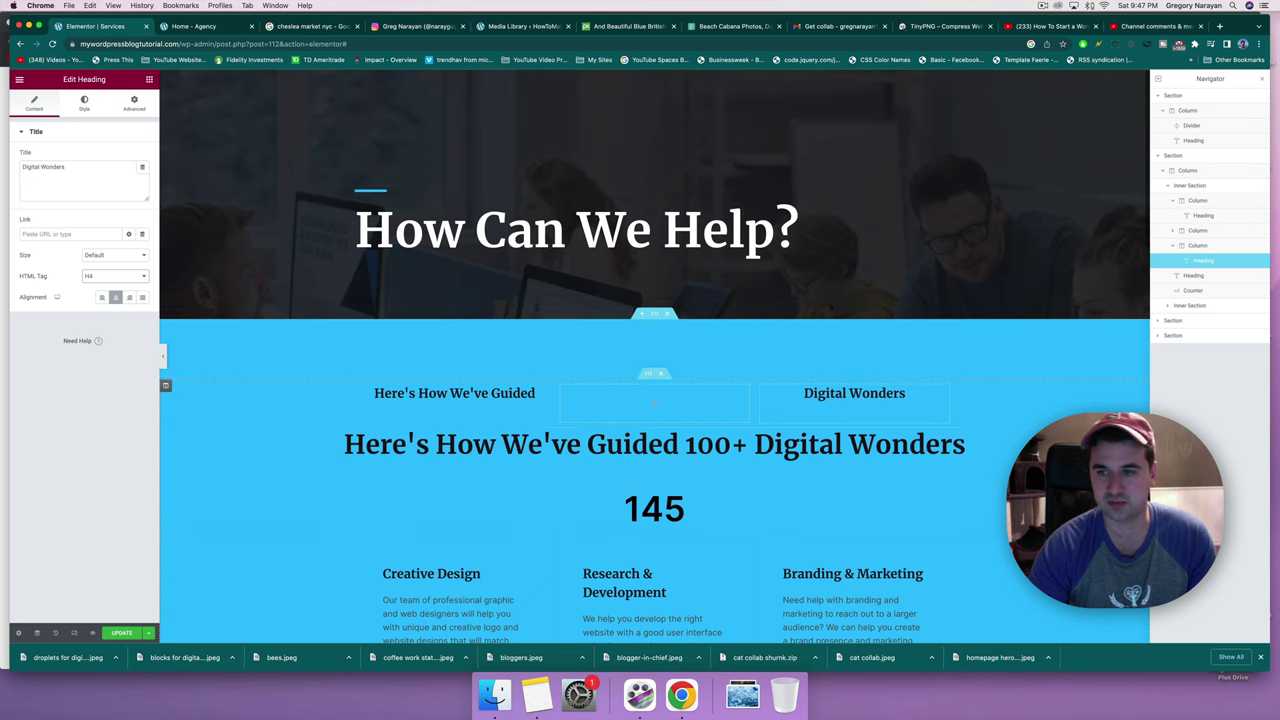
right_click(1142, 436)
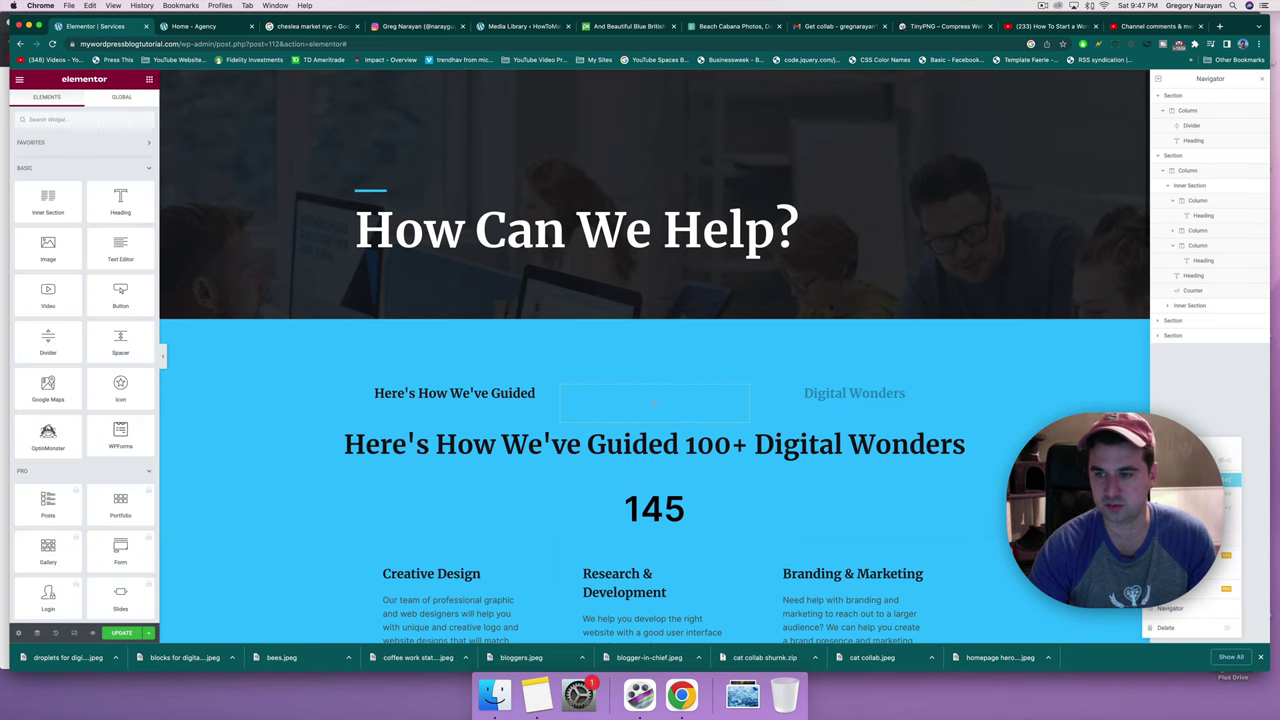
Delete the full-width stats heading and drag the 145 counter into the middle column.
click(1164, 625)
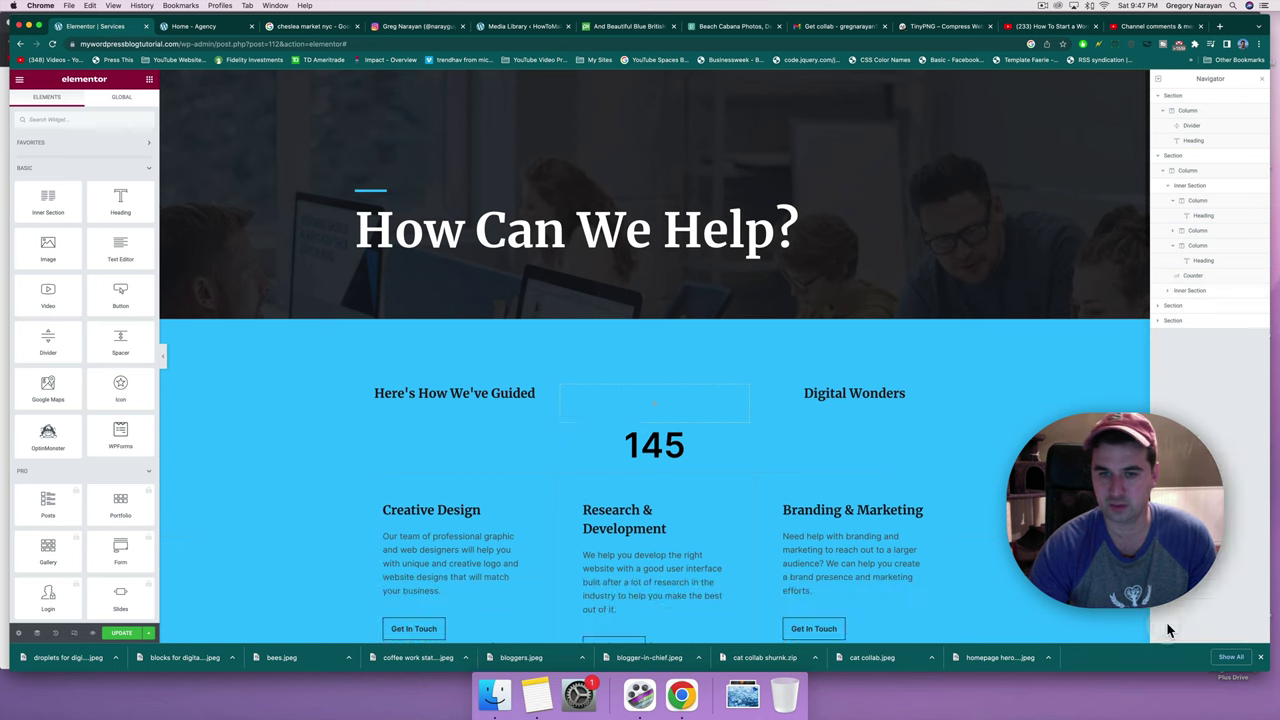
click(648, 452)
drag(648, 452, 648, 398)
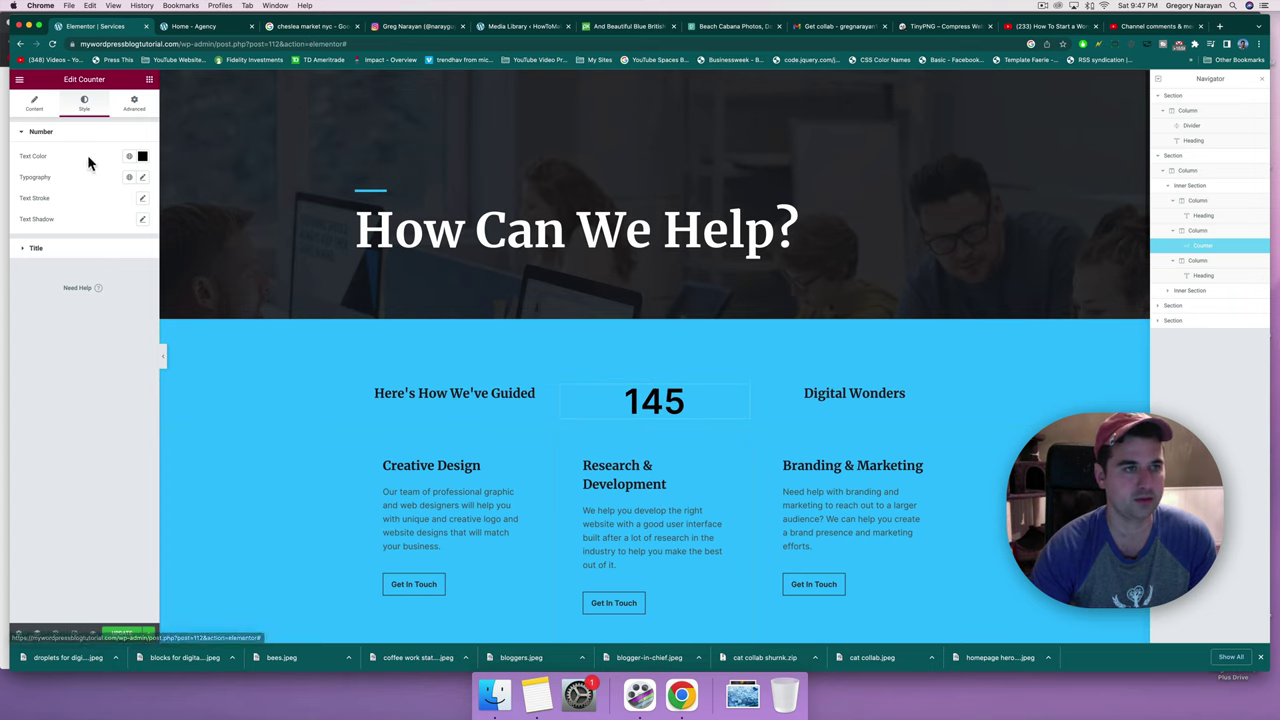
Shrink the counter number to about size 46 with 200 (Extra Light) weight.
click(142, 178)
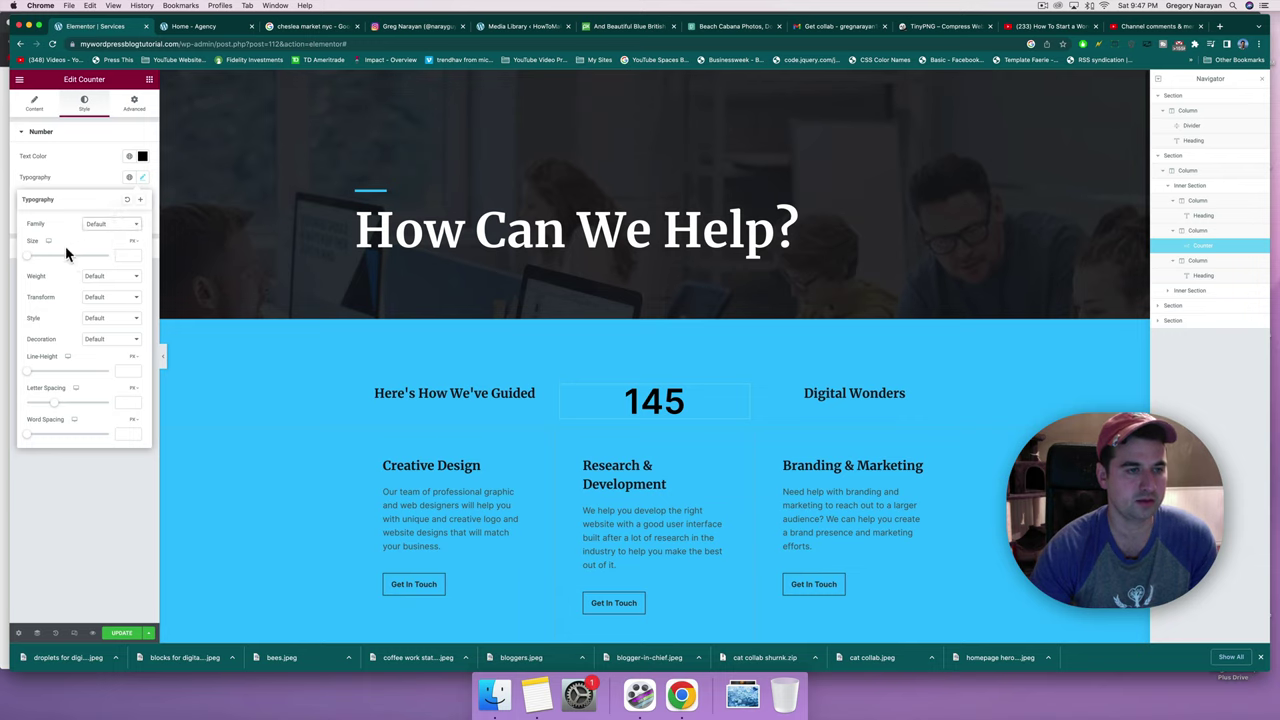
drag(30, 259, 46, 262)
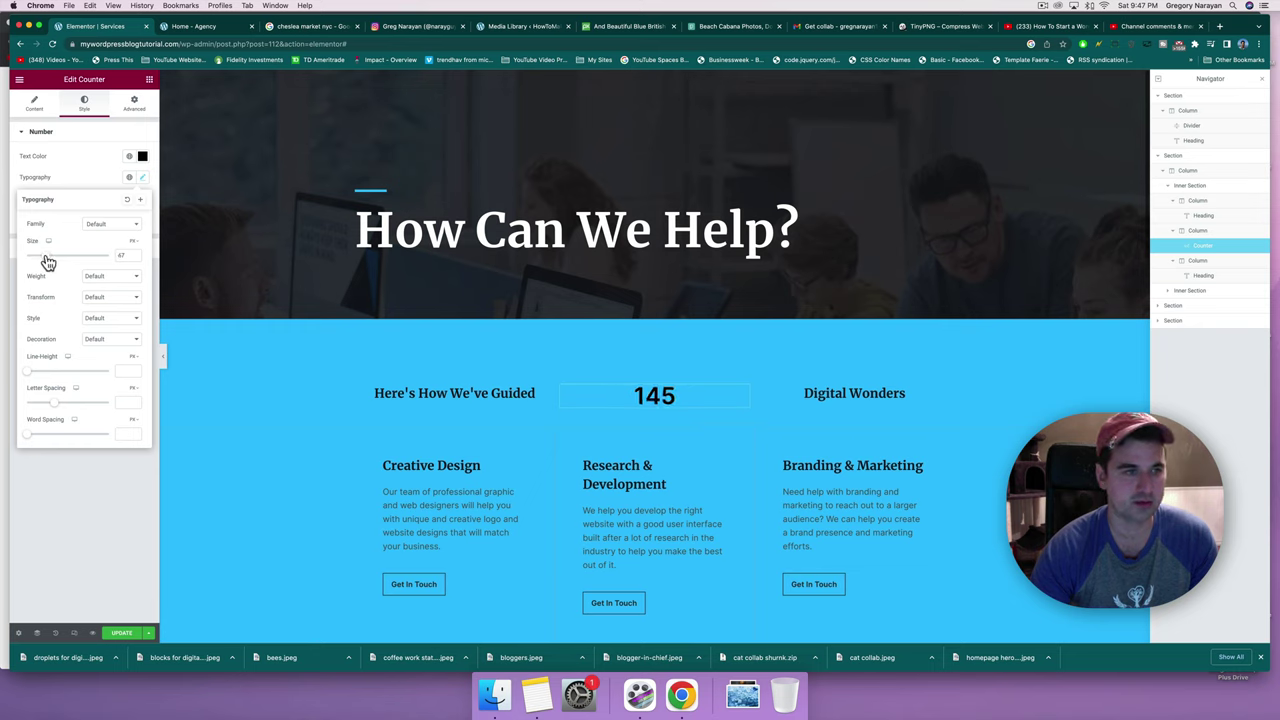
click(100, 276)
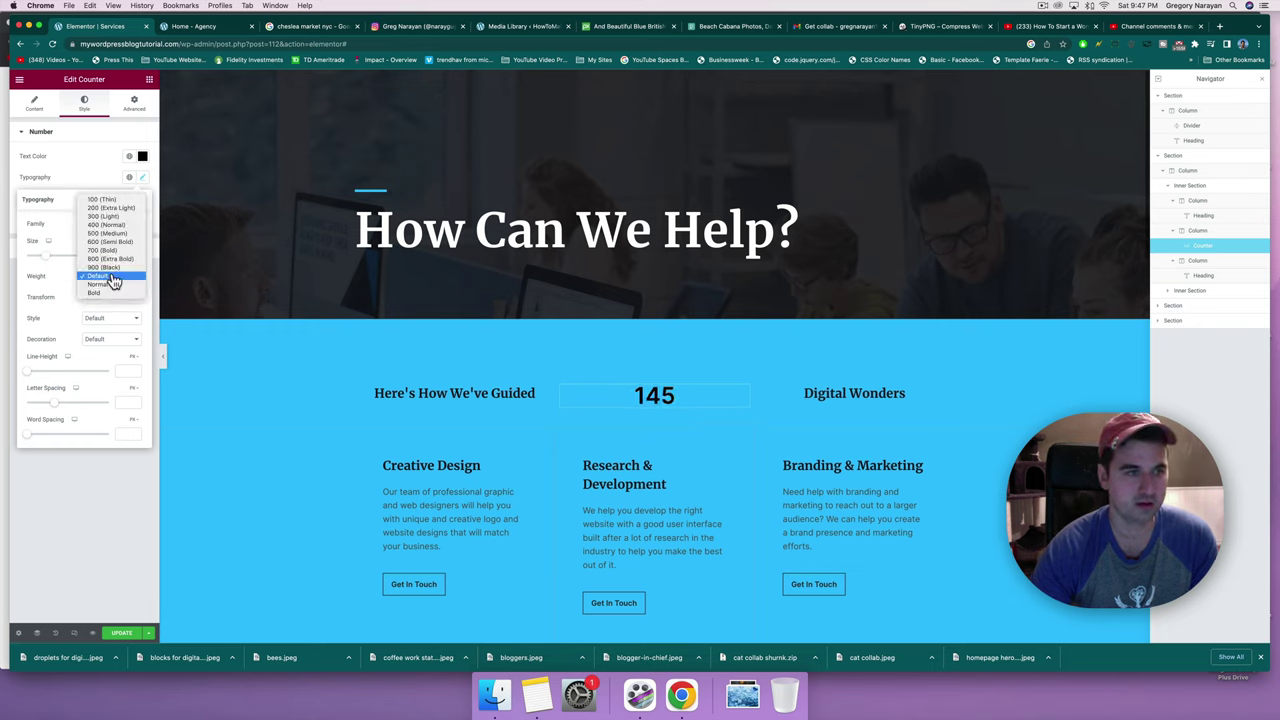
click(110, 208)
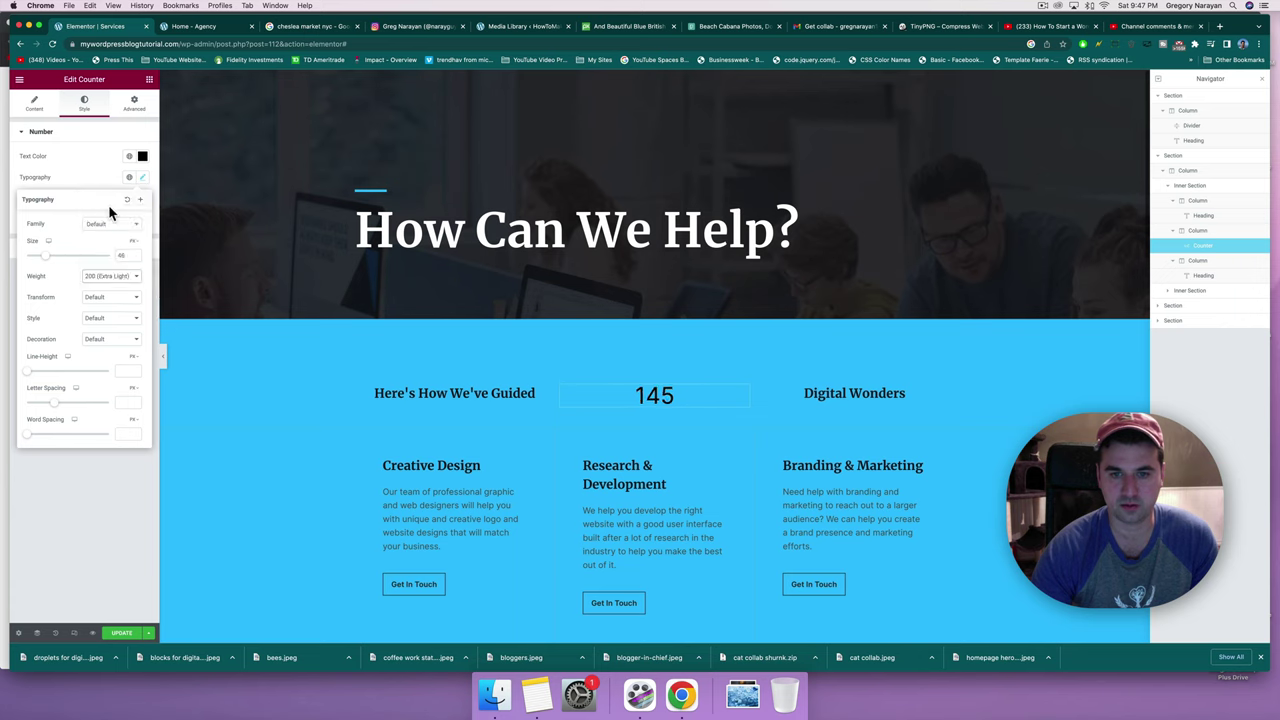
click(221, 324)
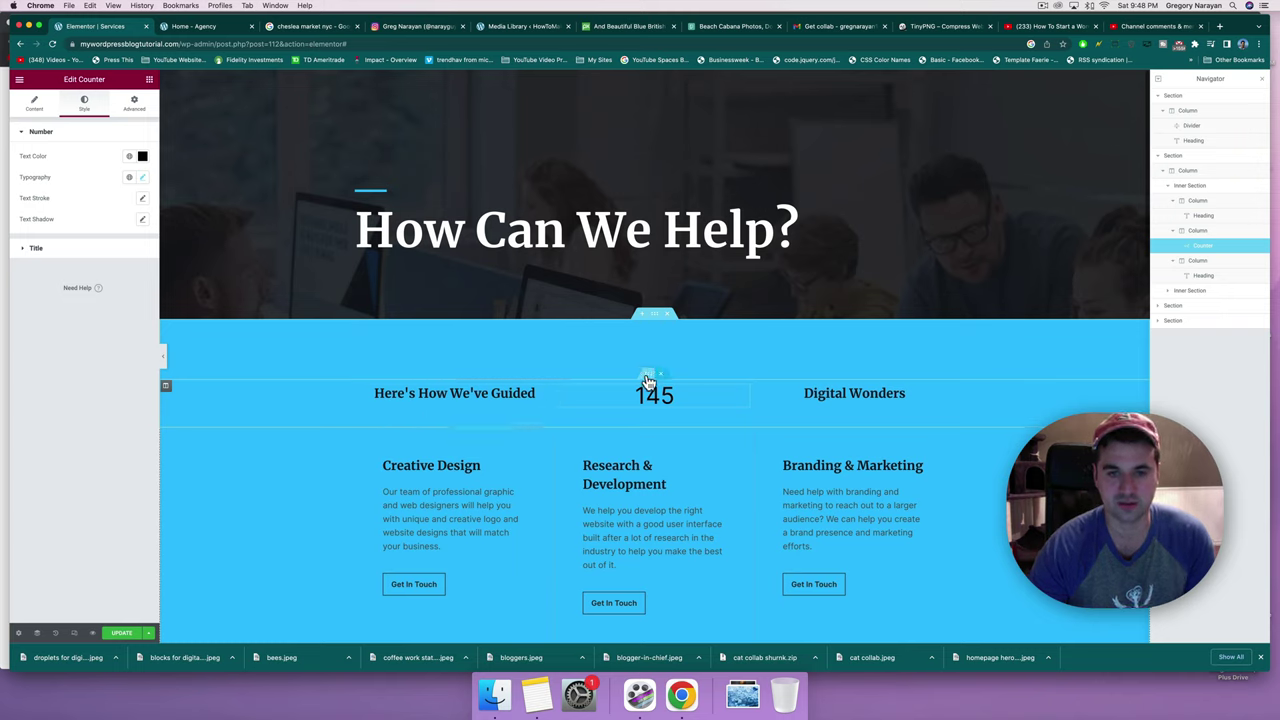
Select the stat row's column and unlink its margin fields in the Advanced settings.
click(166, 389)
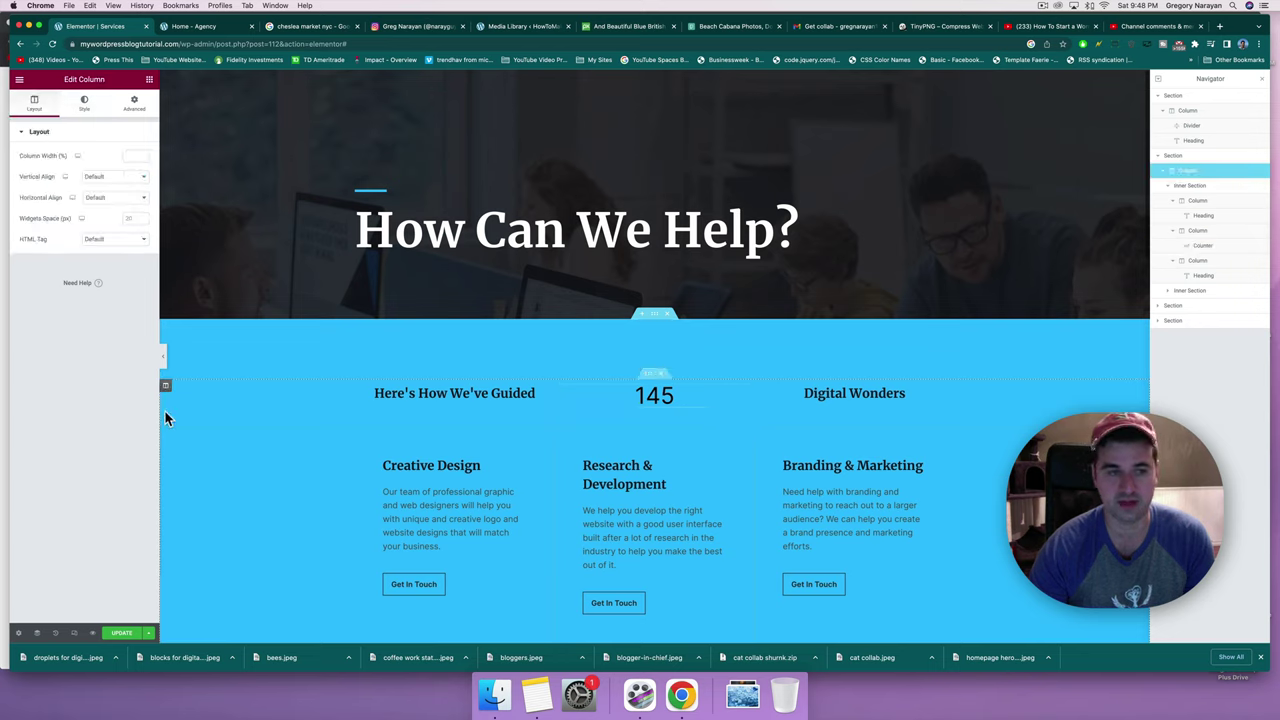
click(128, 114)
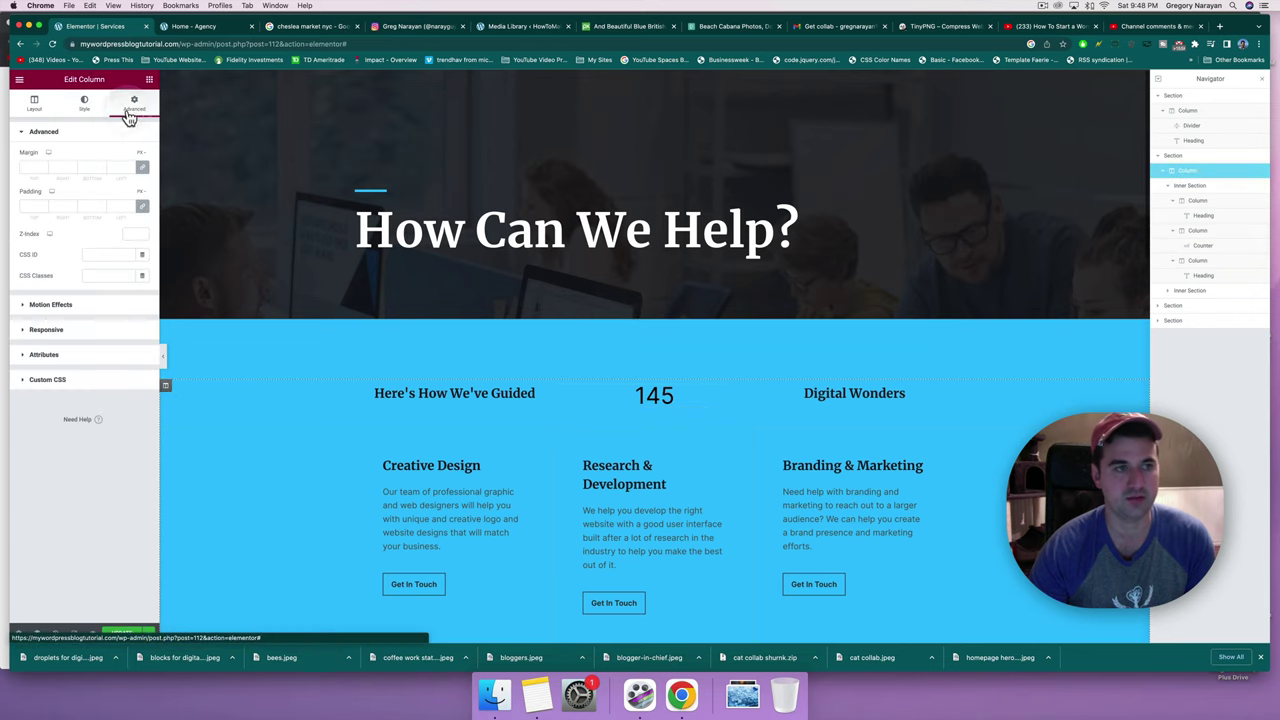
click(142, 167)
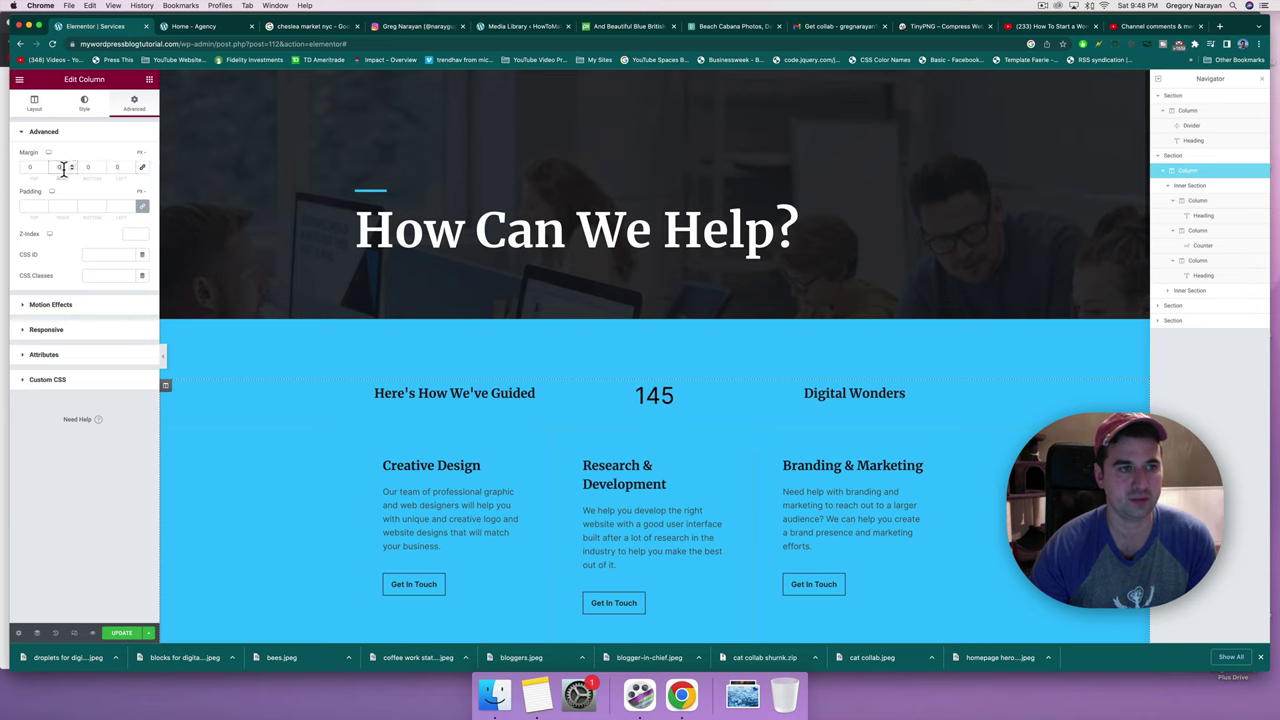
Try right and left margins of 100 and 1000, then undo them back to 0.
click(60, 167)
text(100)
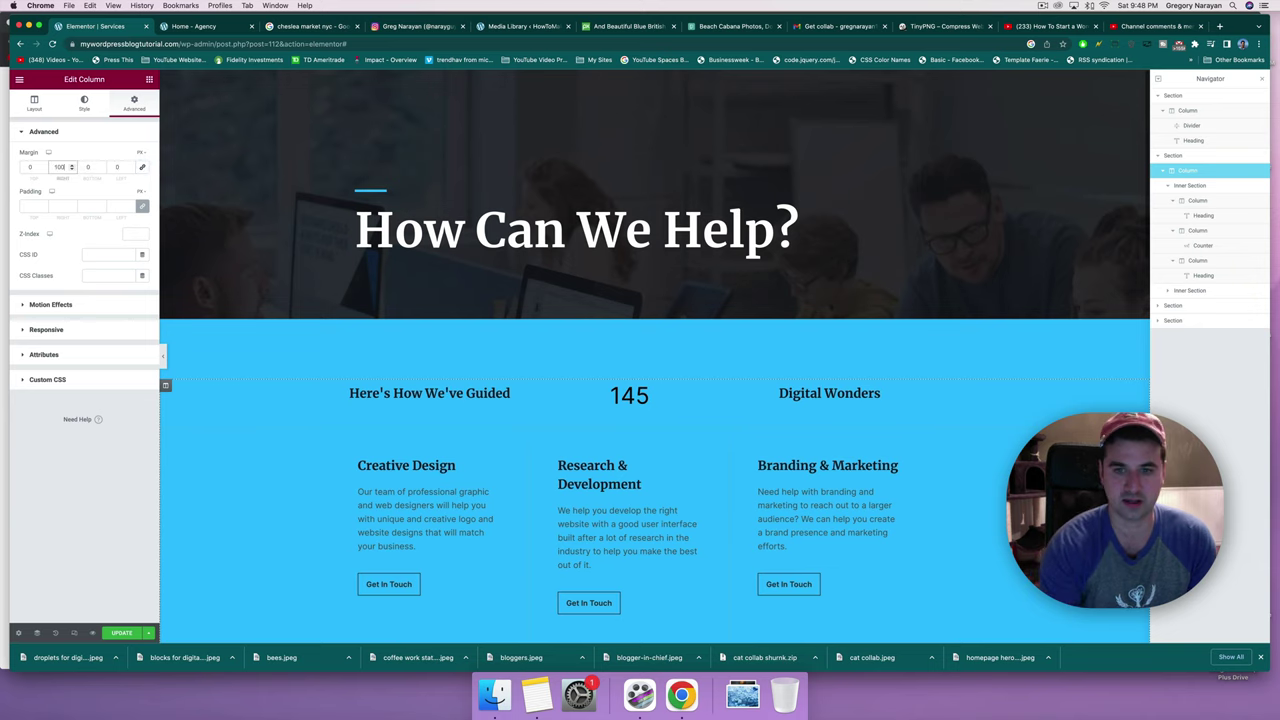
click(118, 167)
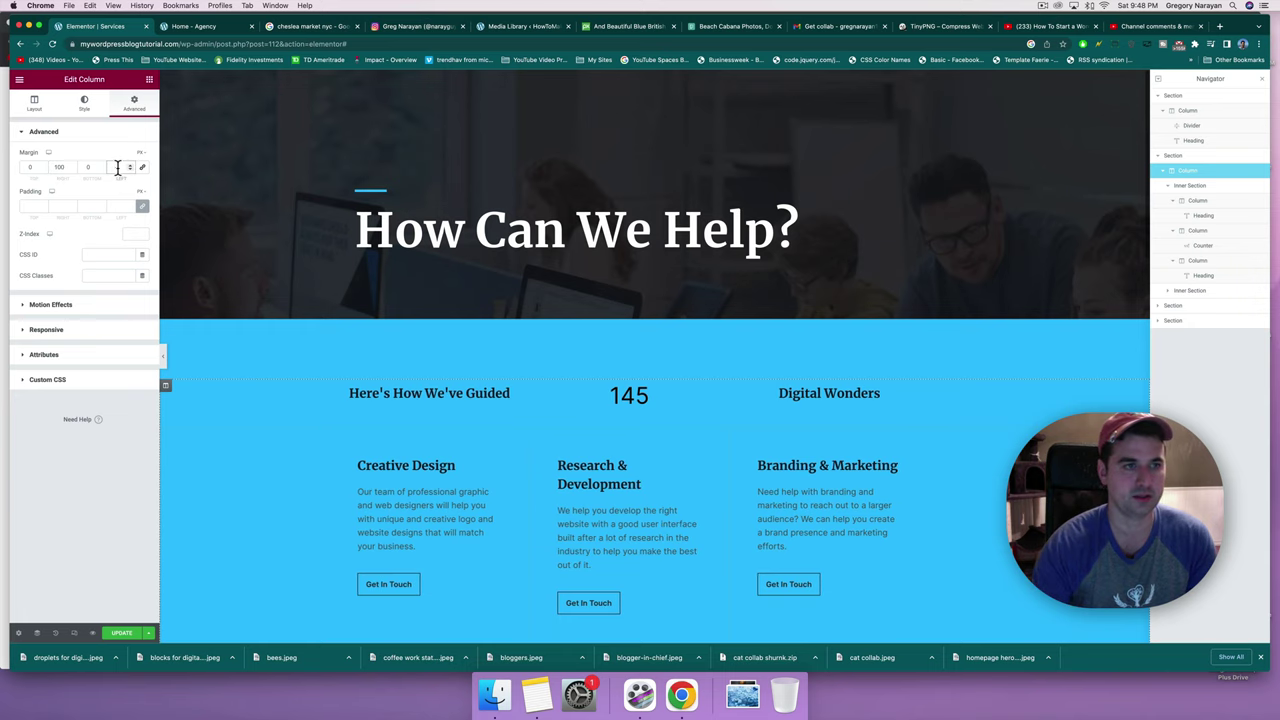
text(0)
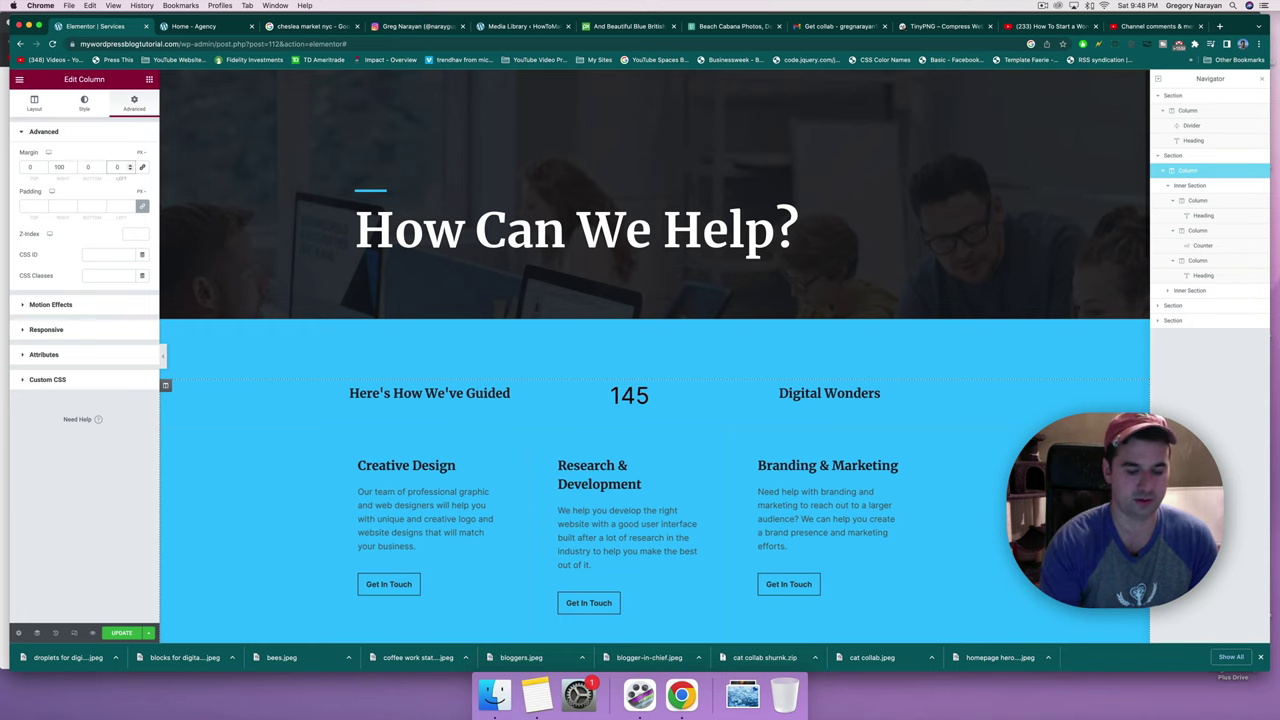
text(00)
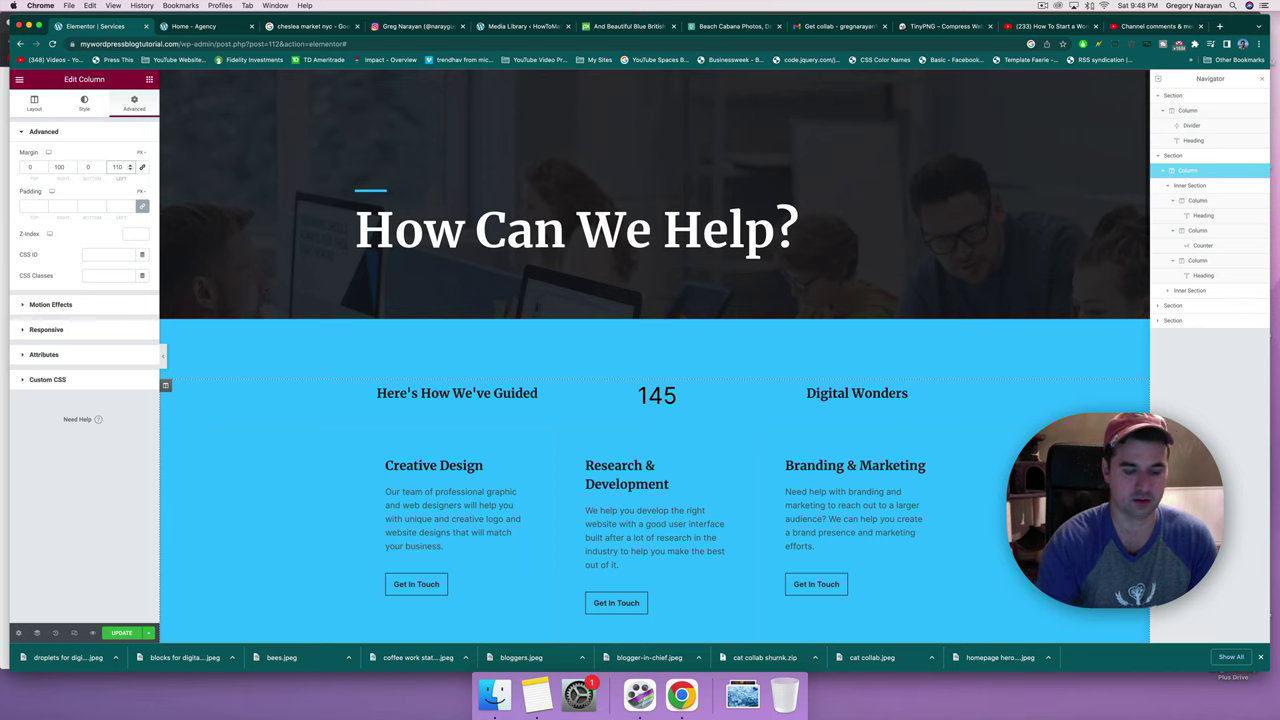
key(BackSpace)
key(BackSpace)
text(00)
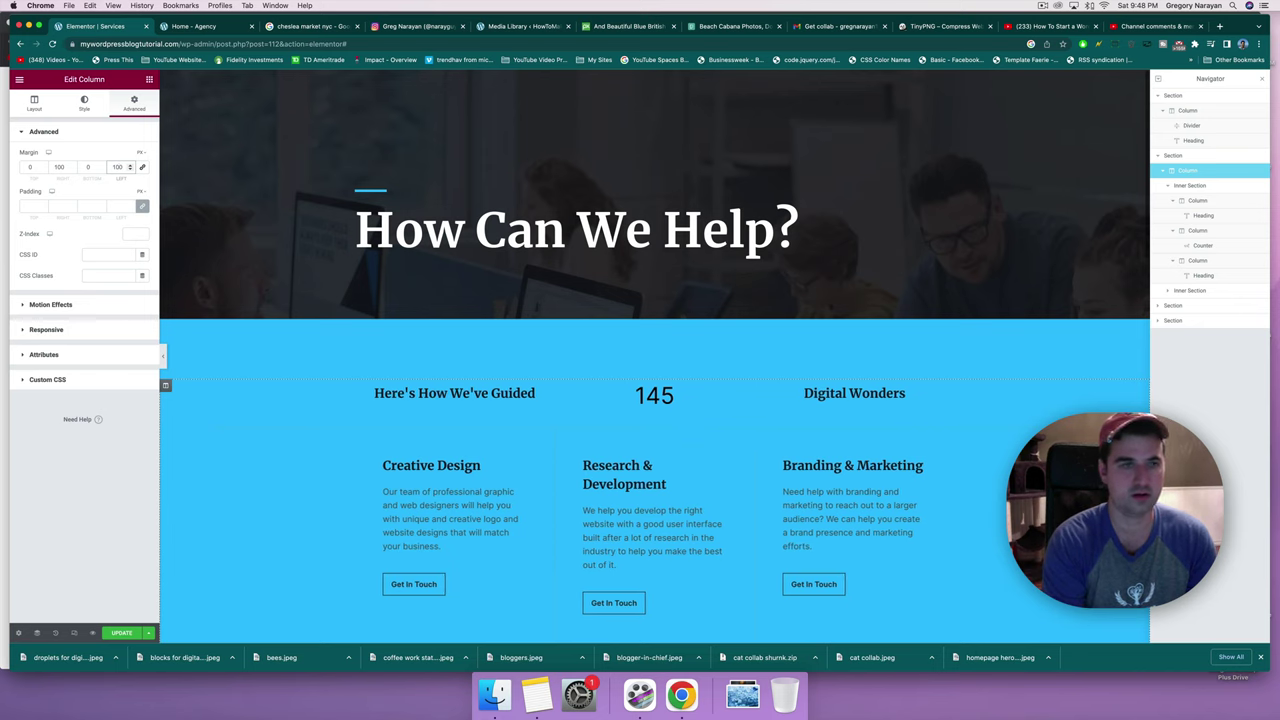
text(0)
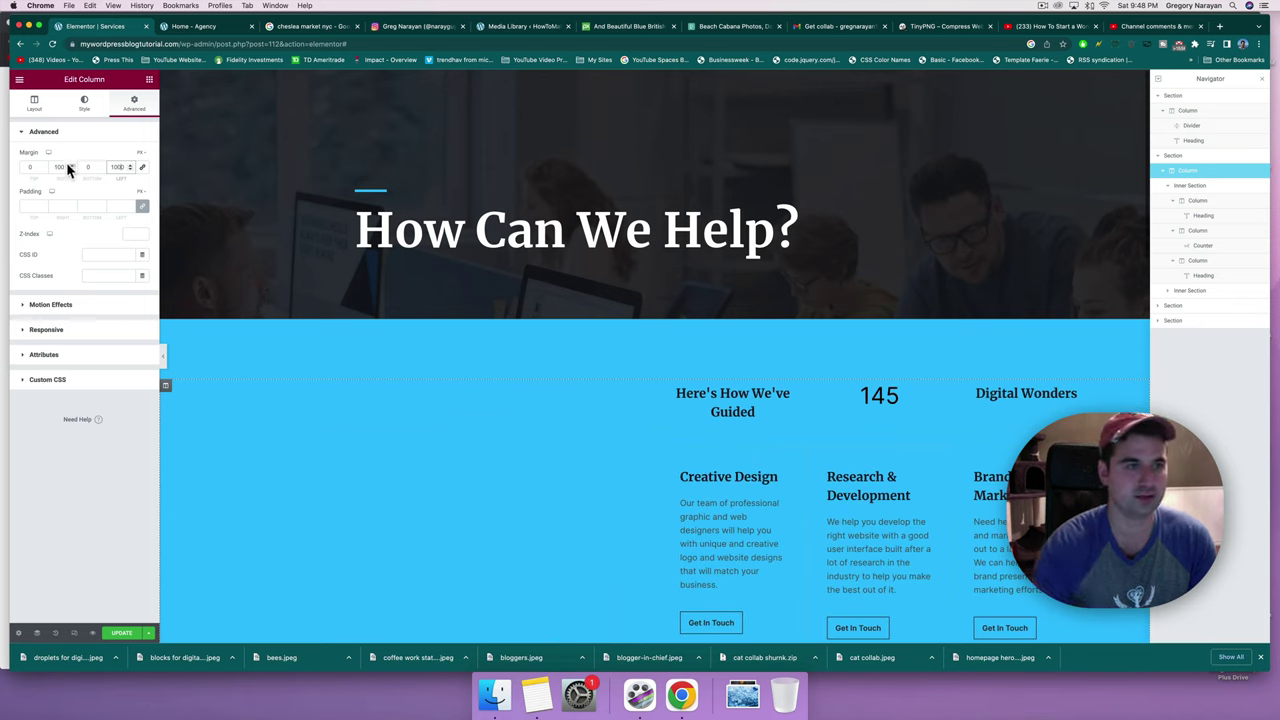
click(60, 167)
text(1000)
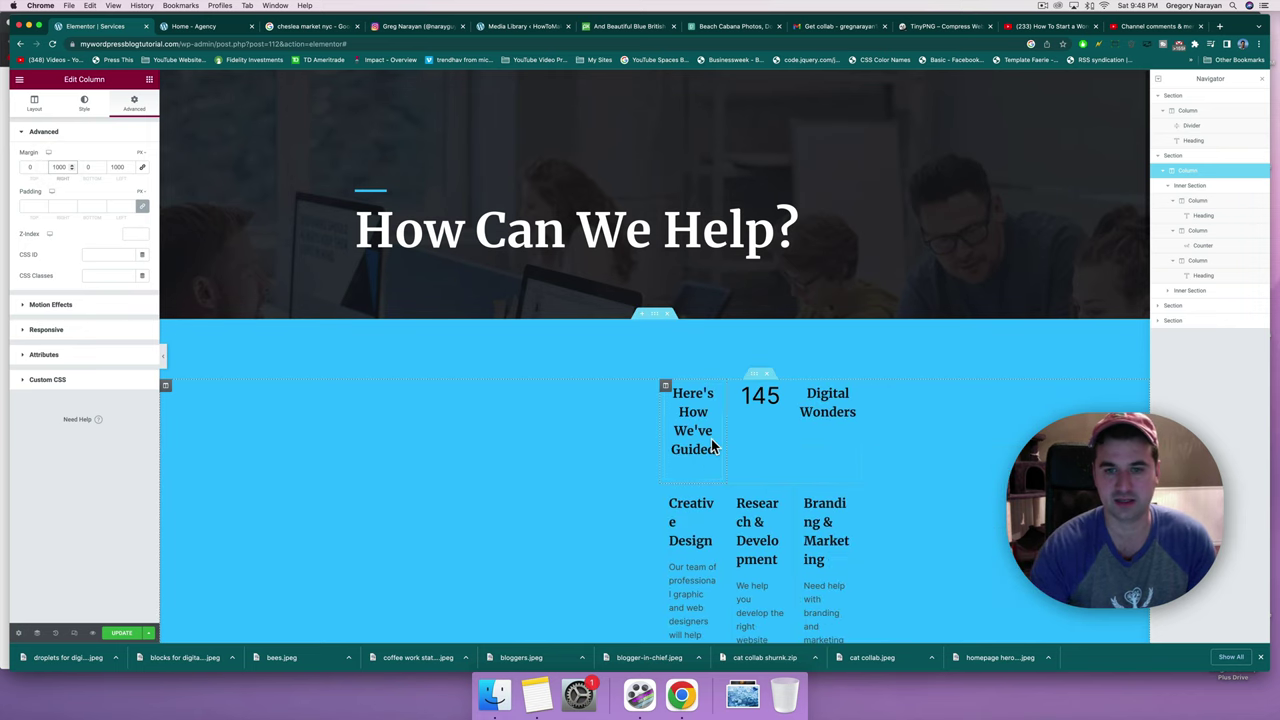
key(super+z)
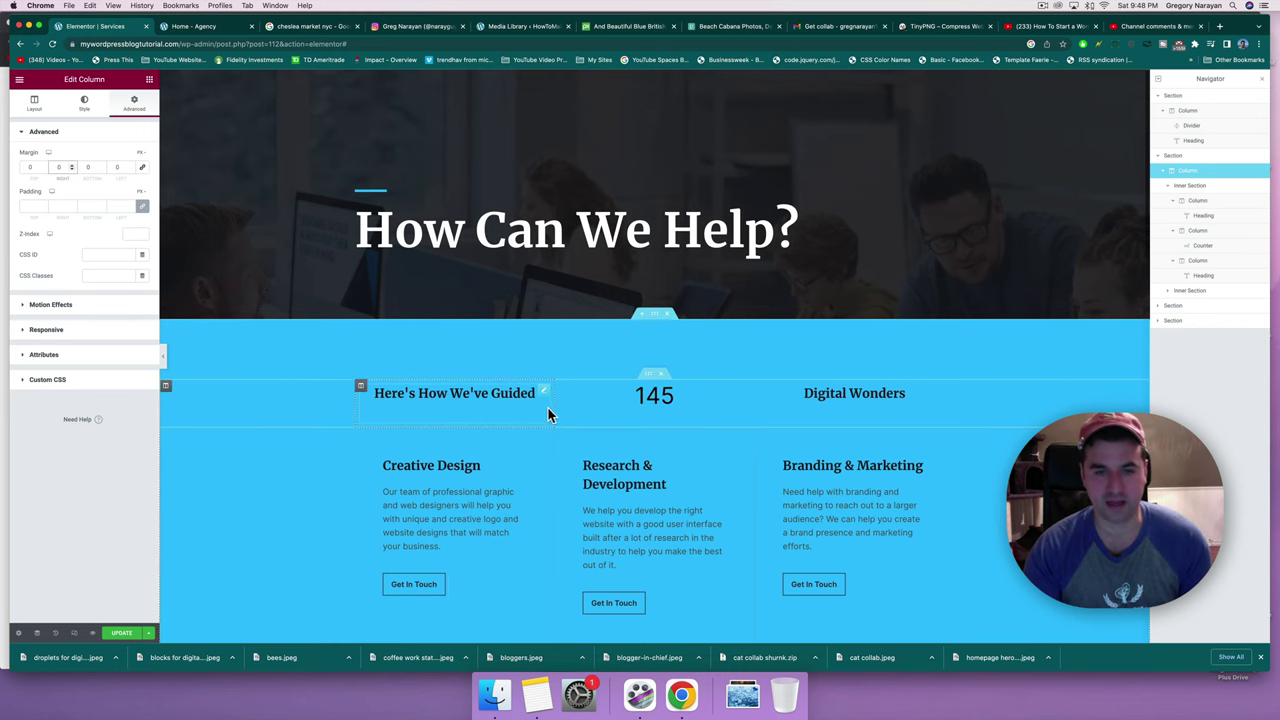
Widen the first stat column to about 44% and pull the counter column's right border left.
drag(576, 405, 621, 404)
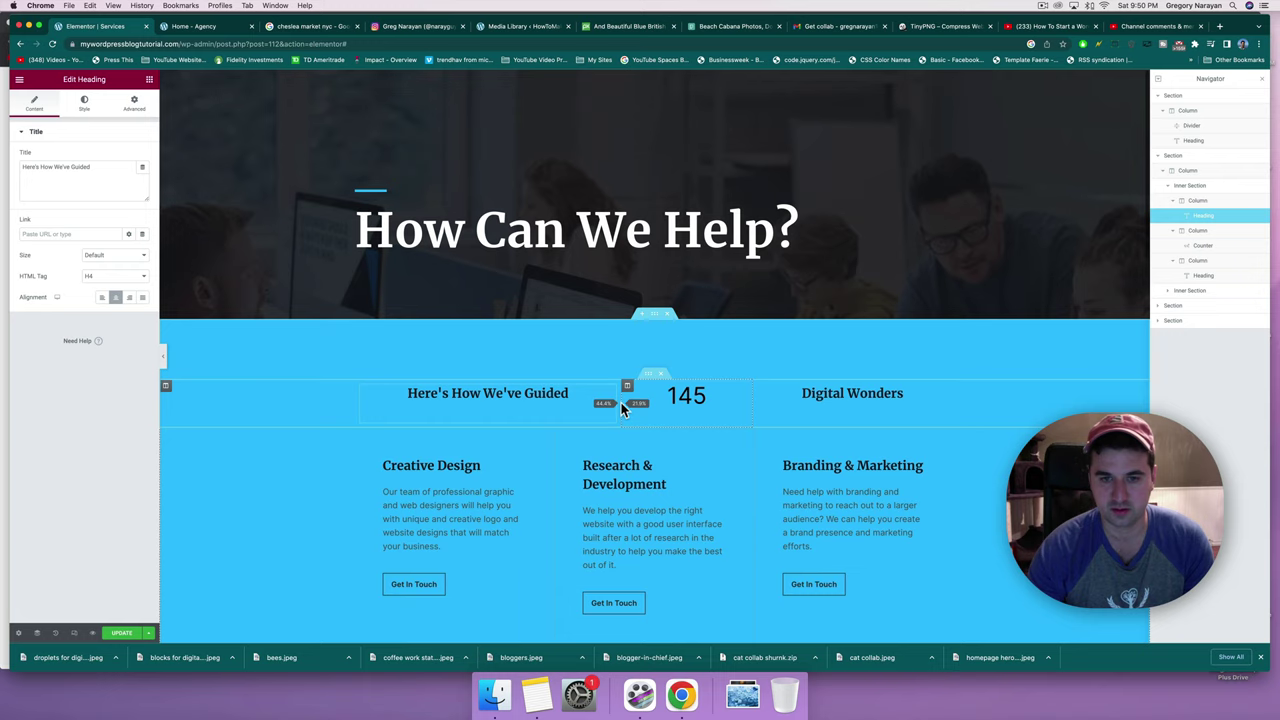
drag(621, 402, 621, 404)
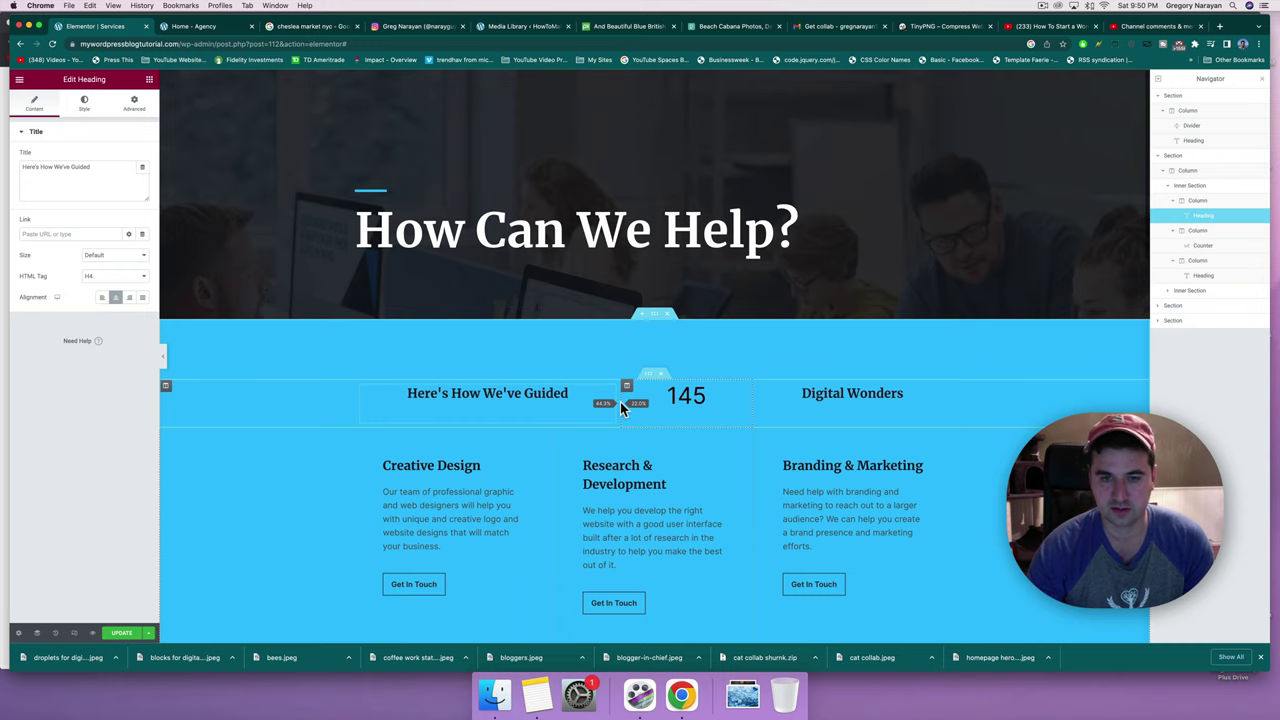
drag(621, 405, 620, 402)
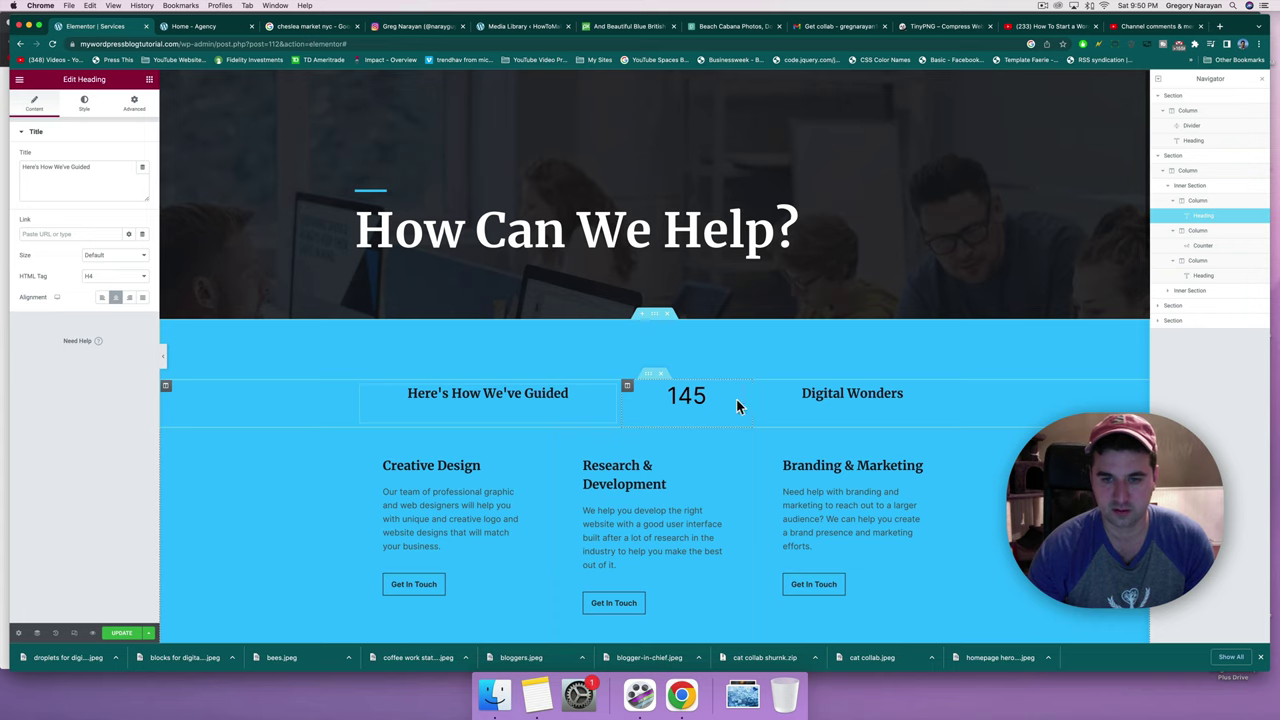
drag(736, 405, 686, 397)
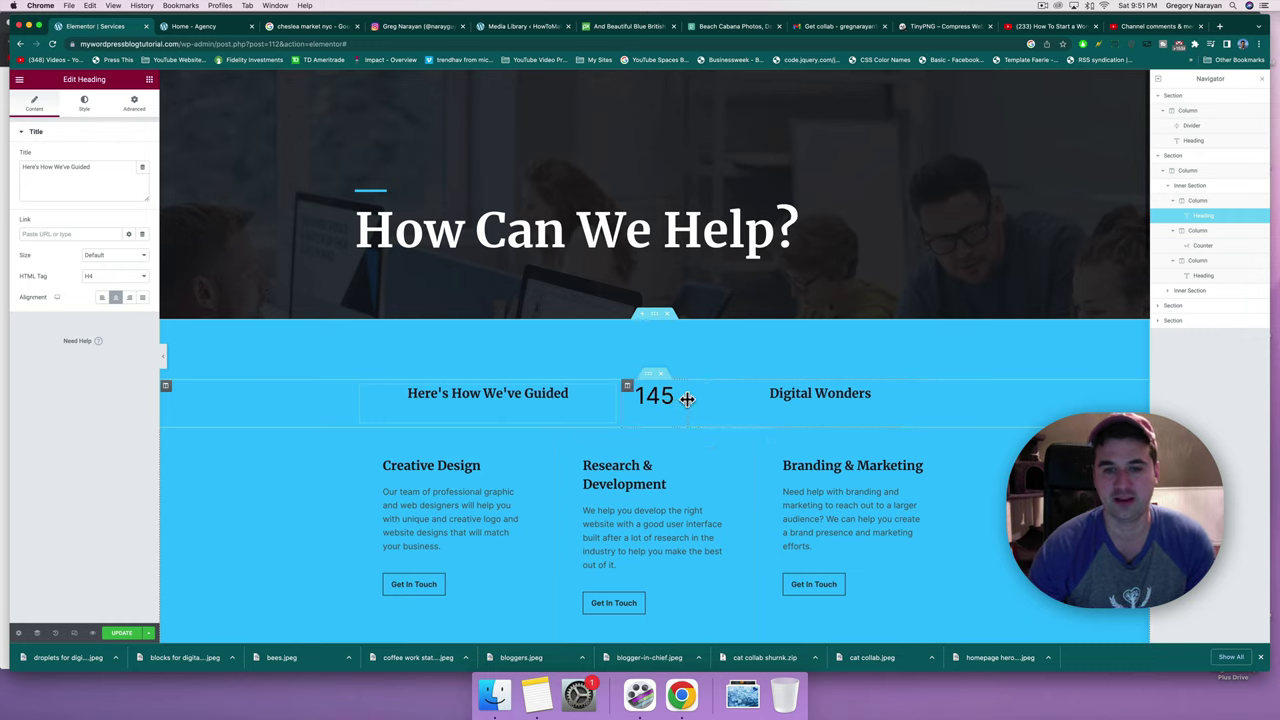
click(545, 393)
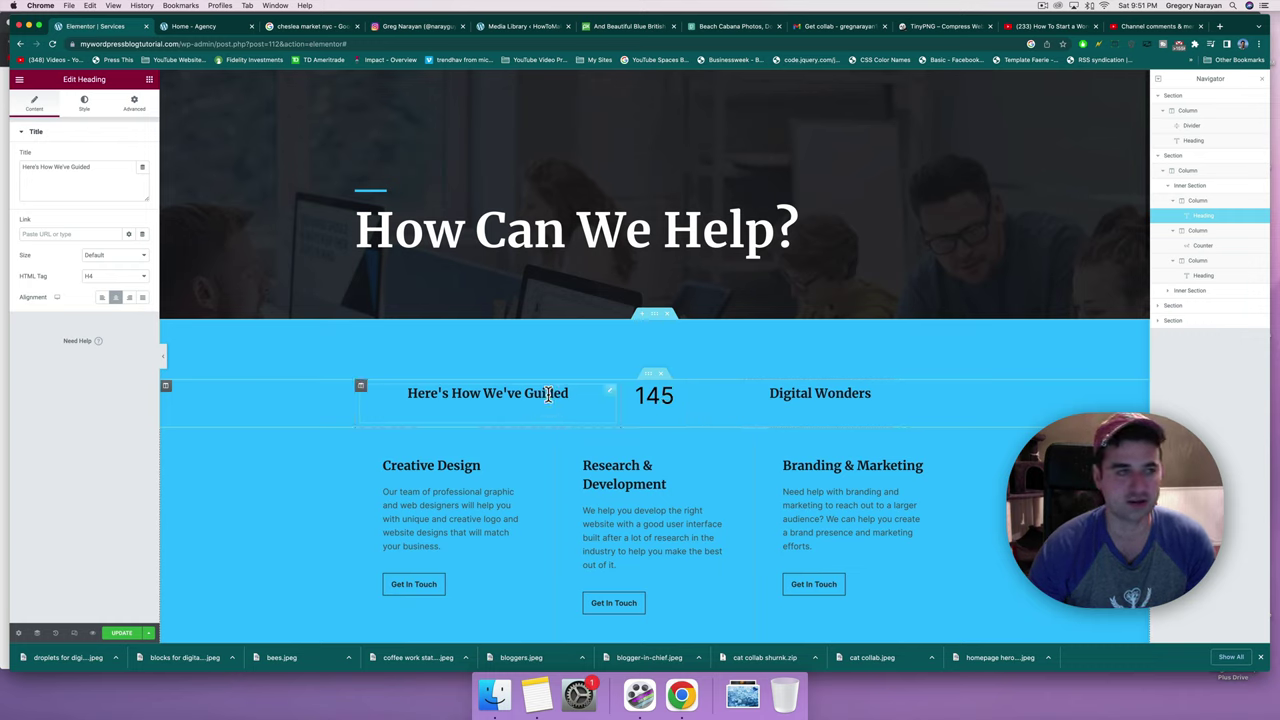
click(129, 297)
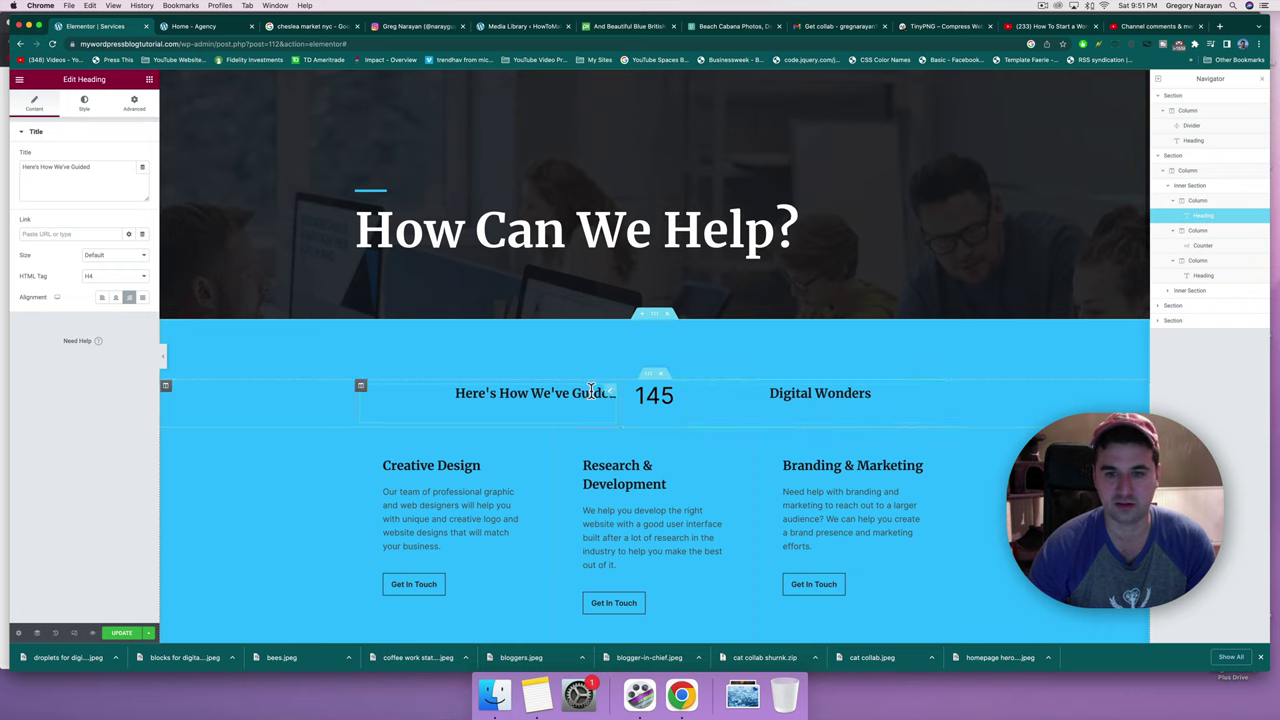
click(801, 387)
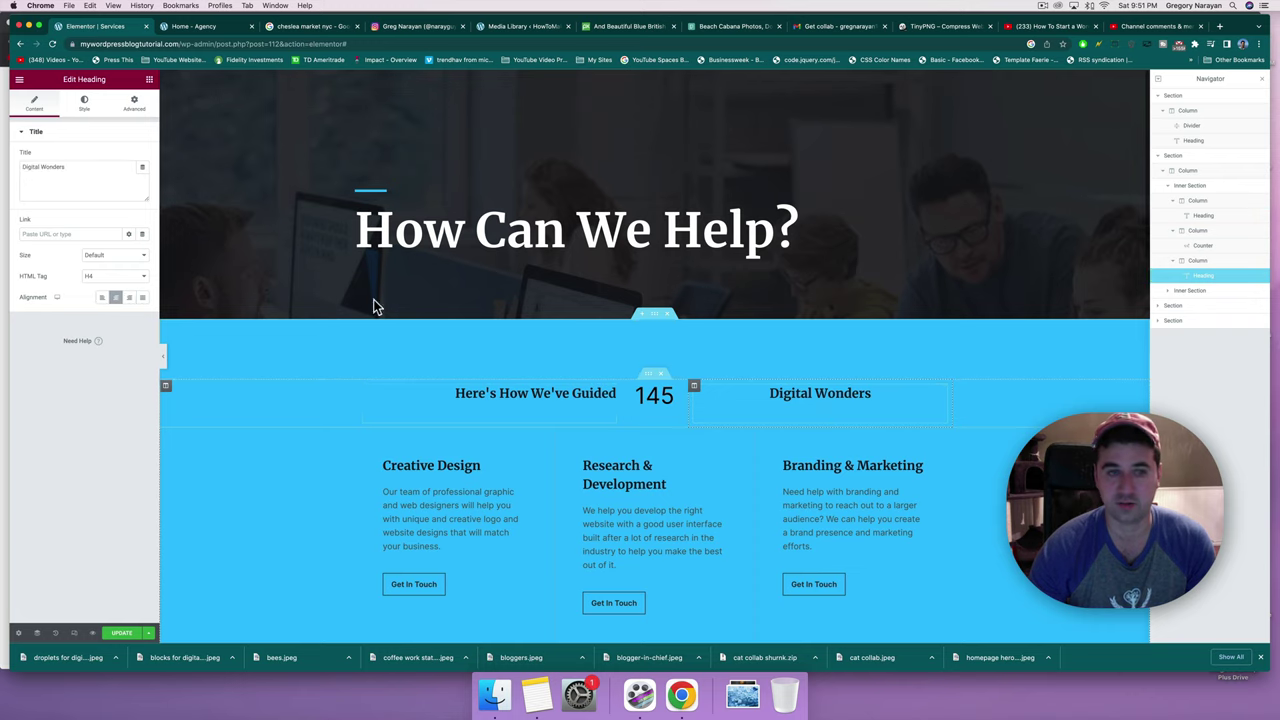
click(102, 298)
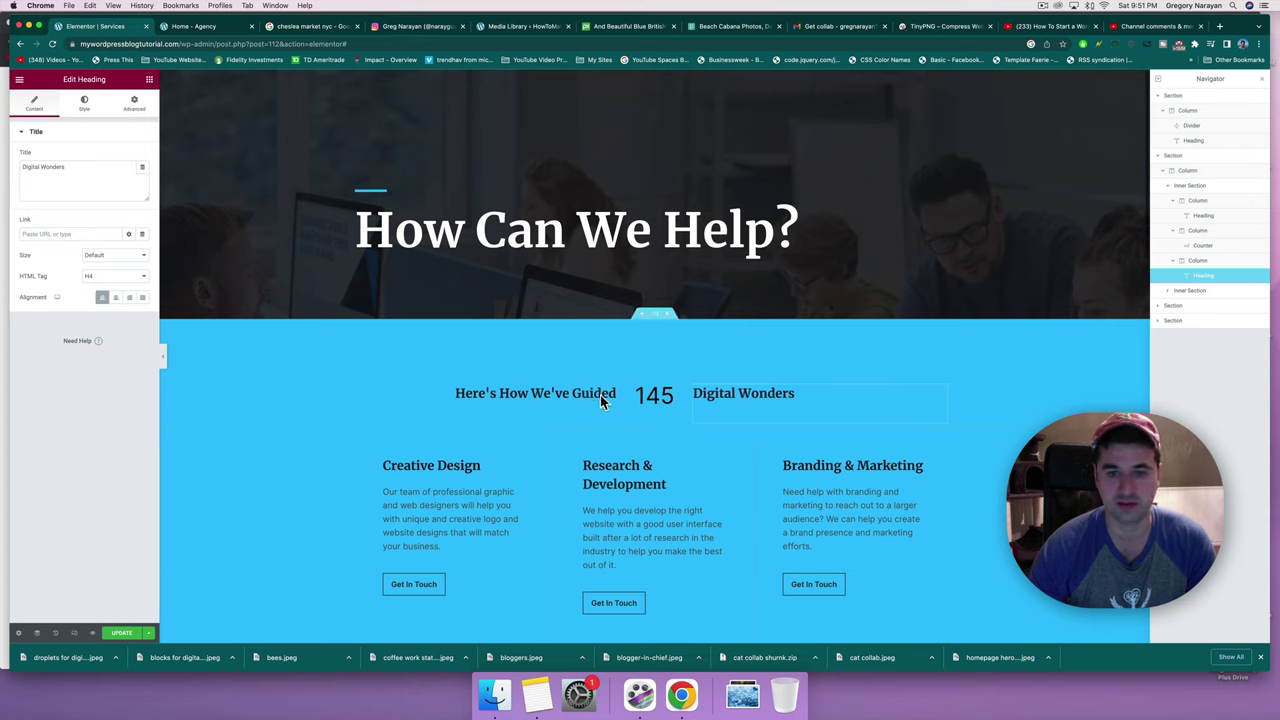
click(804, 389)
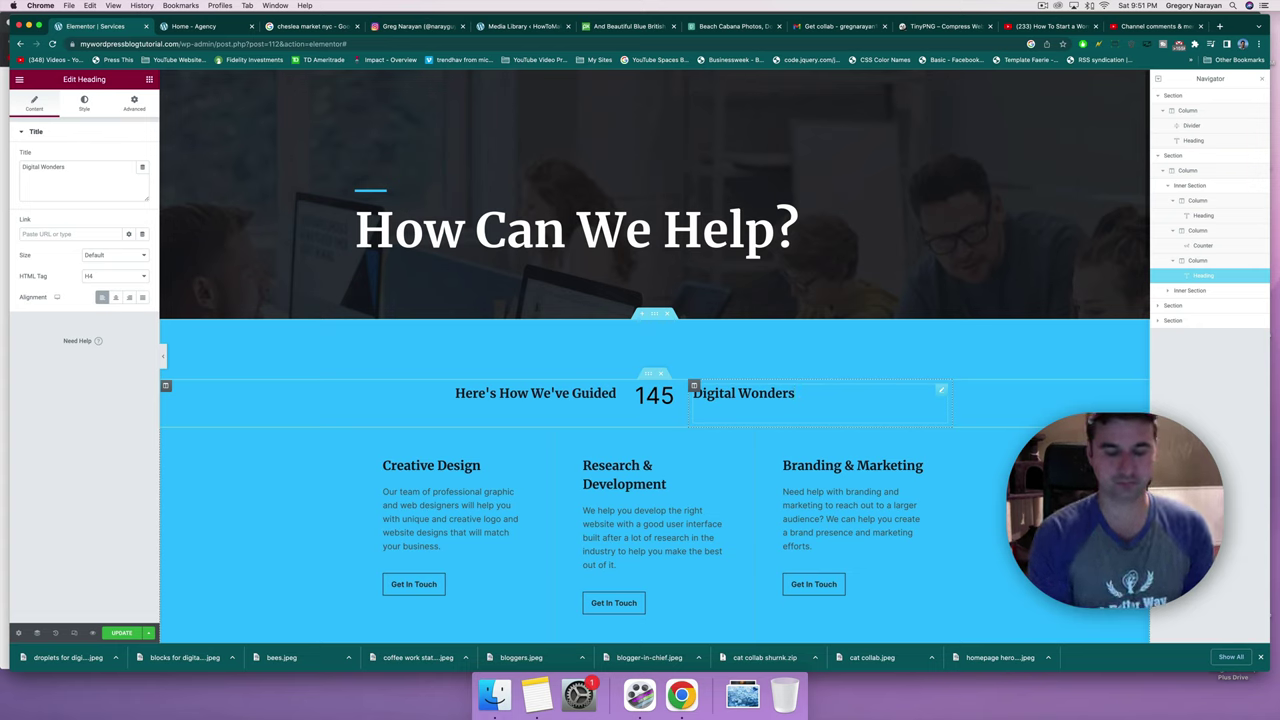
text(For Client)
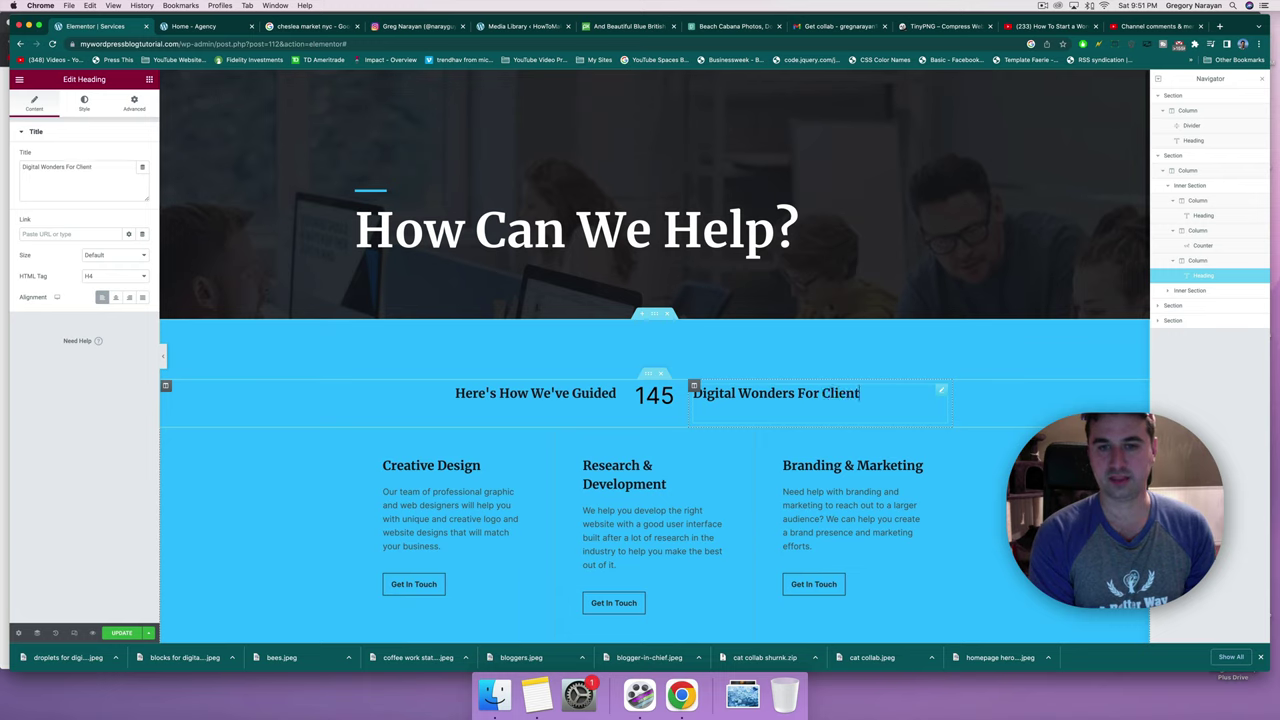
text(s)
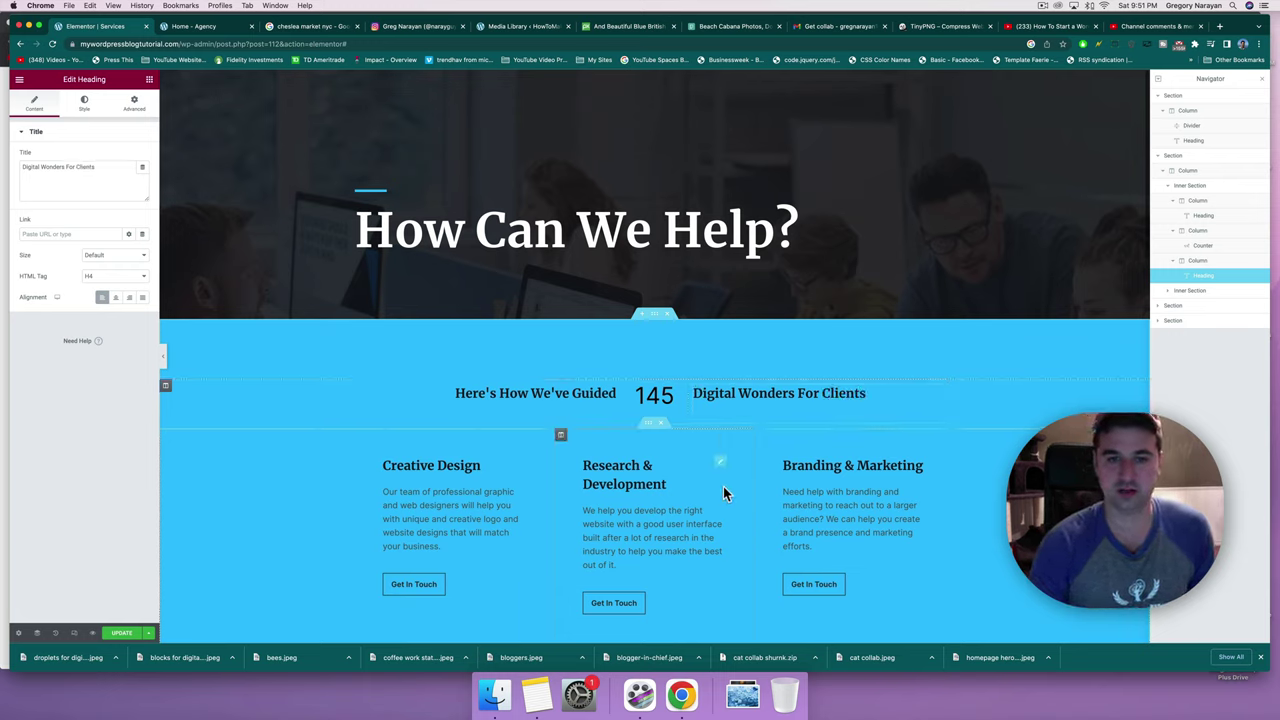
scroll(969, 492, down, 2)
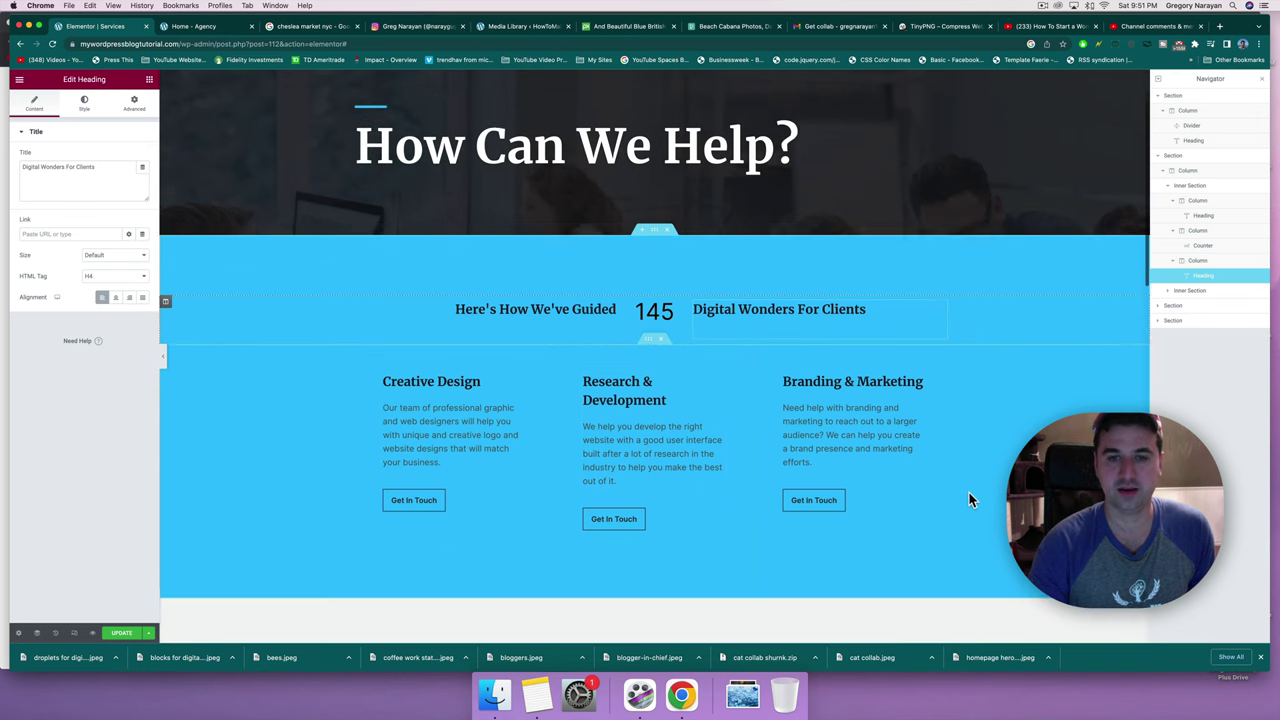
scroll(969, 492, down, 2)
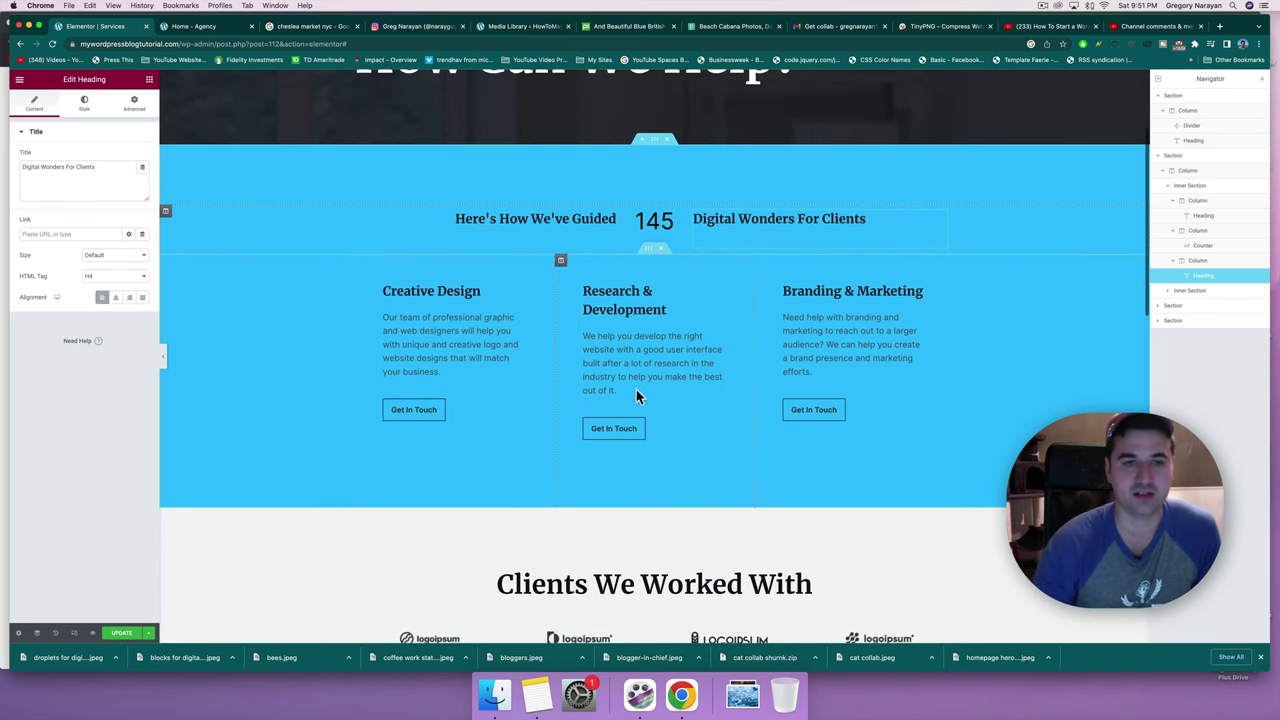
Retitle the Creative Design box 'YouTube Tutorials on How to Build a Website'.
click(450, 290)
scroll(450, 293, up, 3)
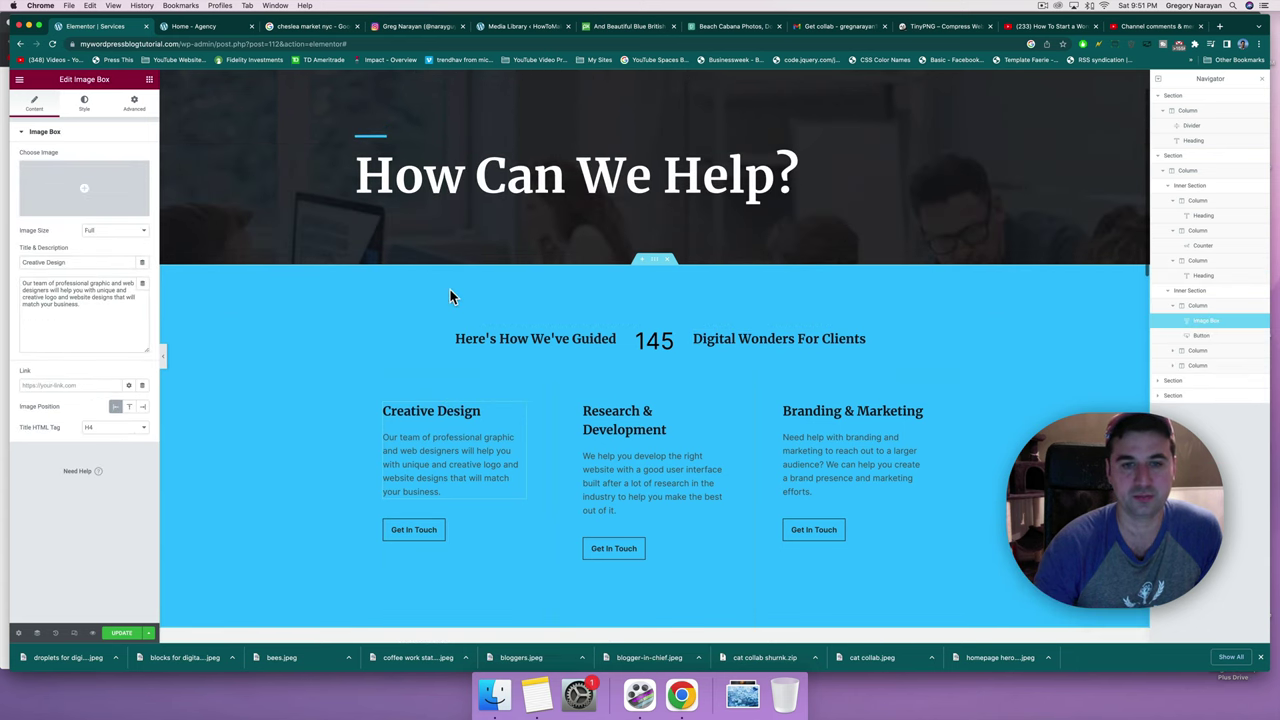
scroll(450, 290, down, 3)
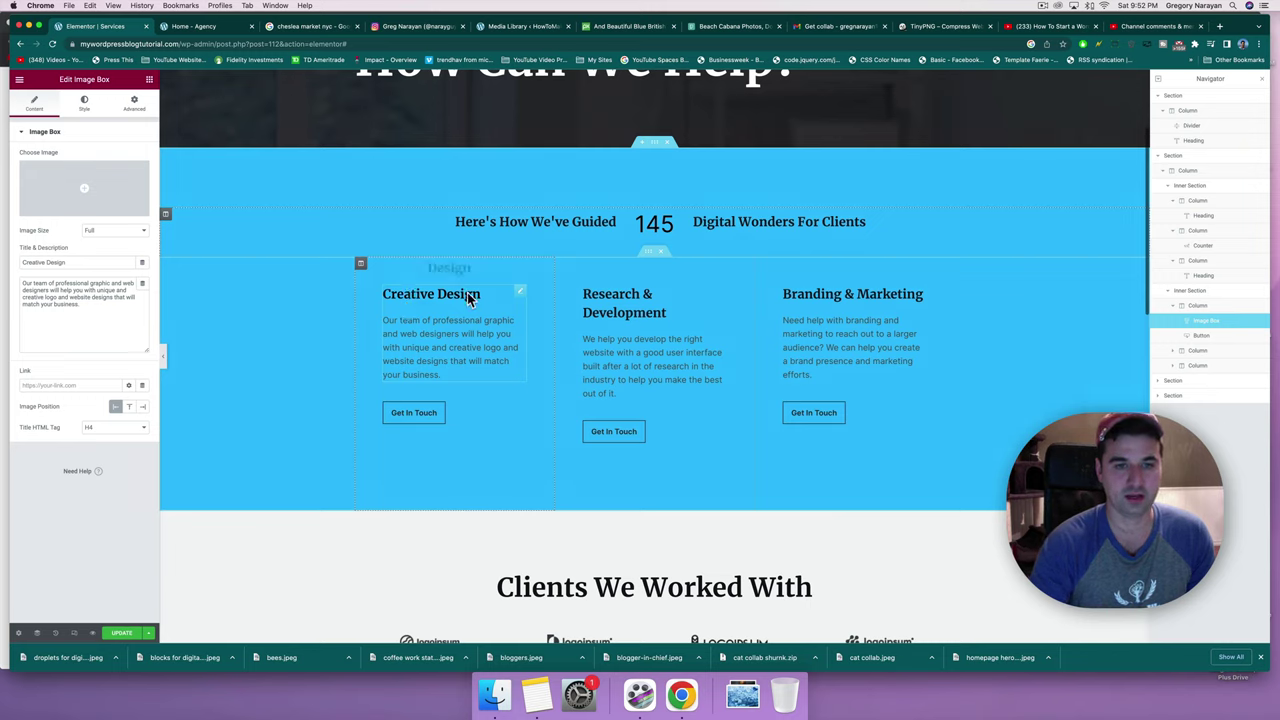
mouse_move(470, 298)
mouse_down()
mouse_move(425, 293)
mouse_move(491, 298)
mouse_up()
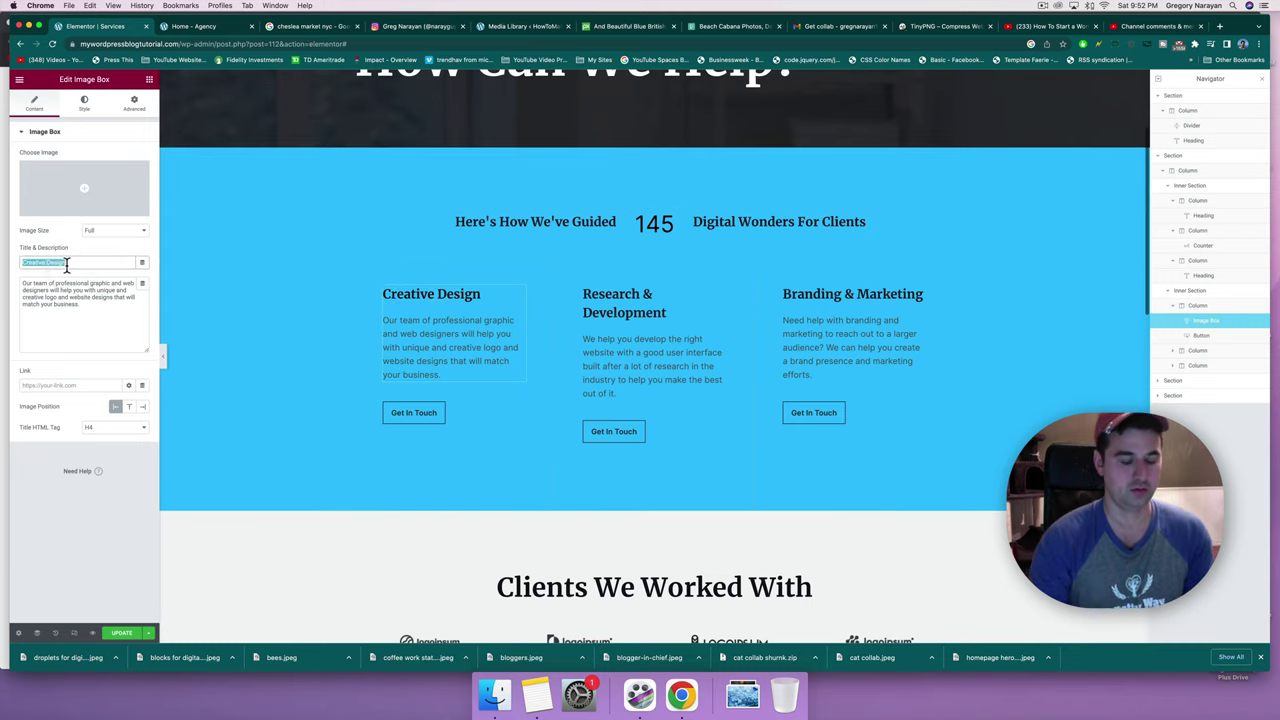
text(YouTube)
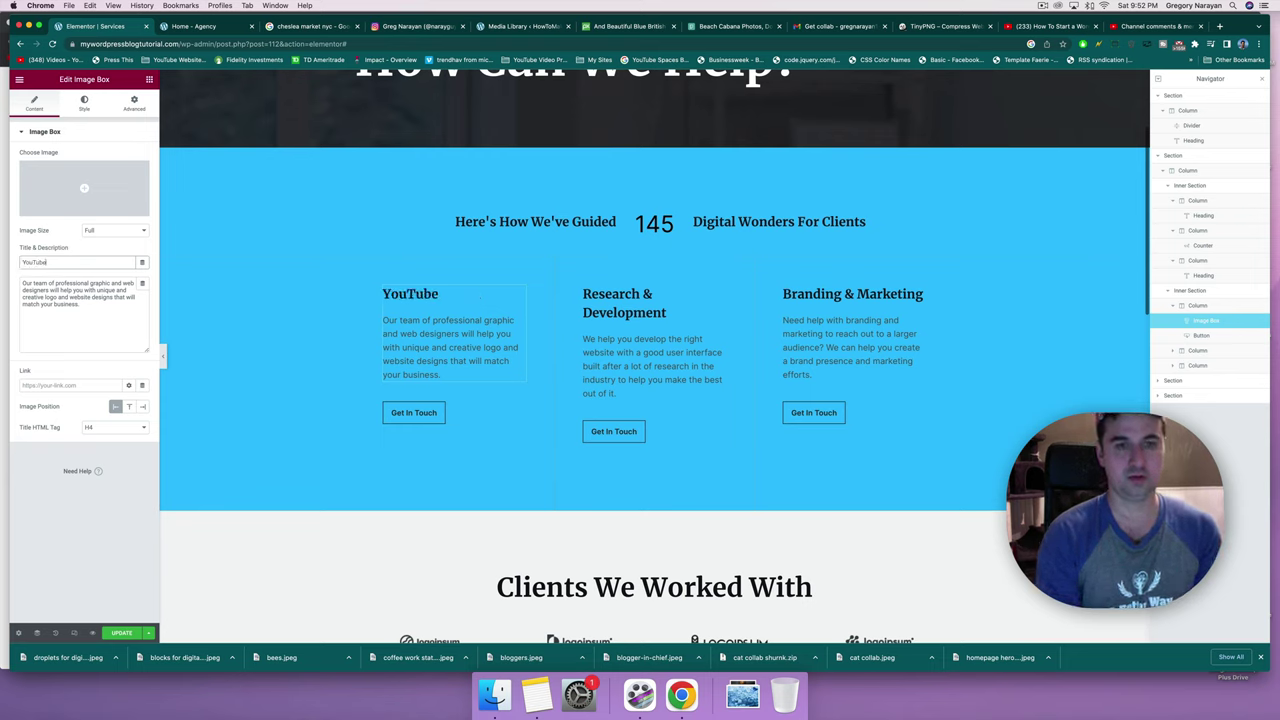
text( Tot)
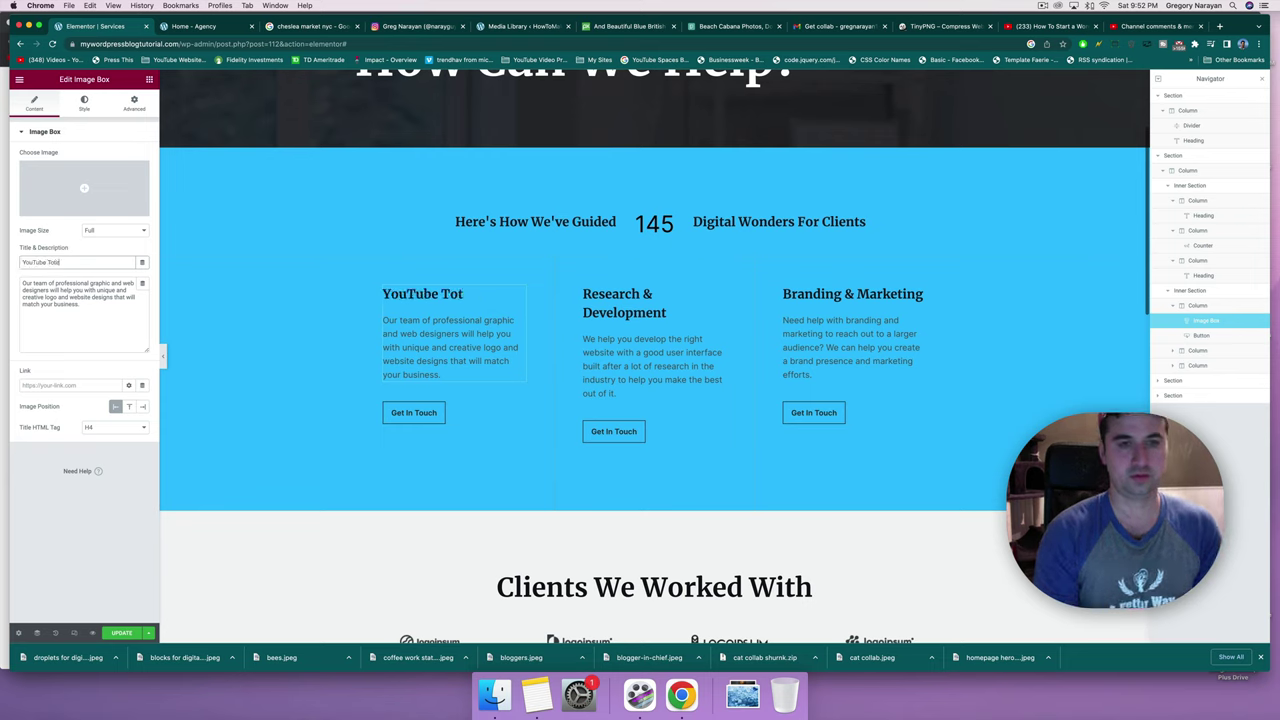
text(irla on How)
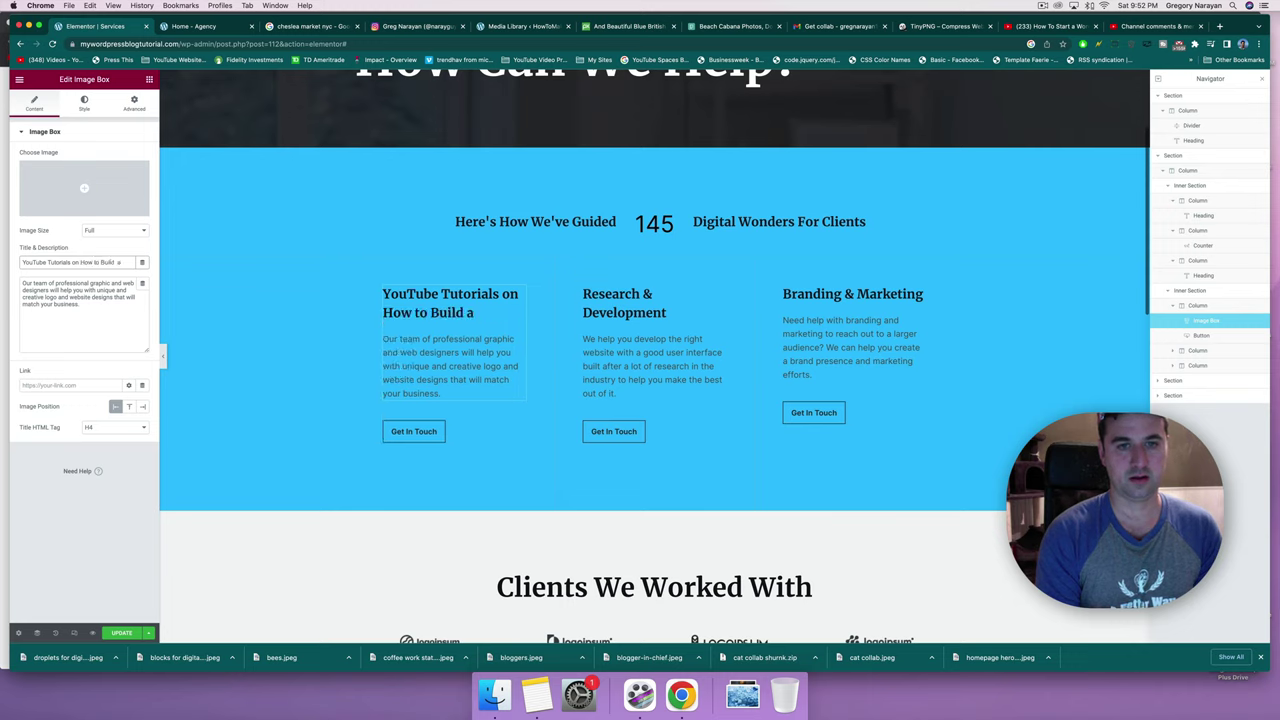
text( to Build aWebsite)
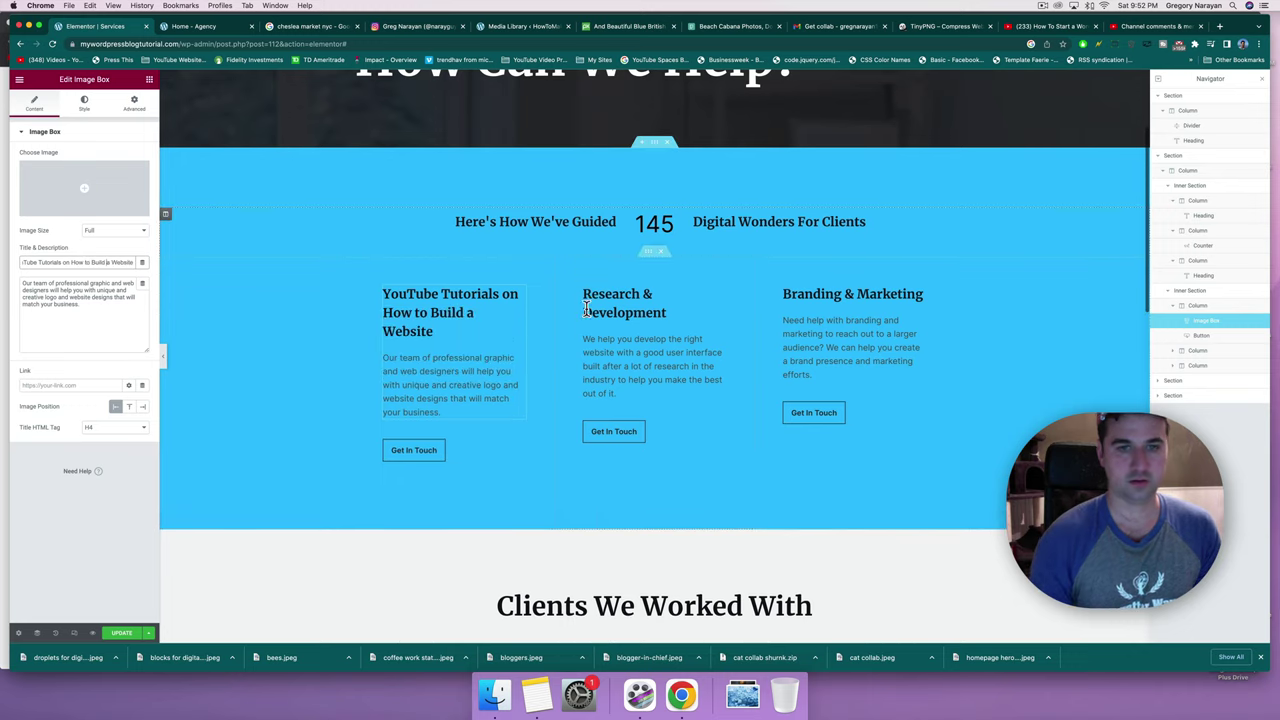
Rename the Research & Development box to 'Web Design'.
click(592, 308)
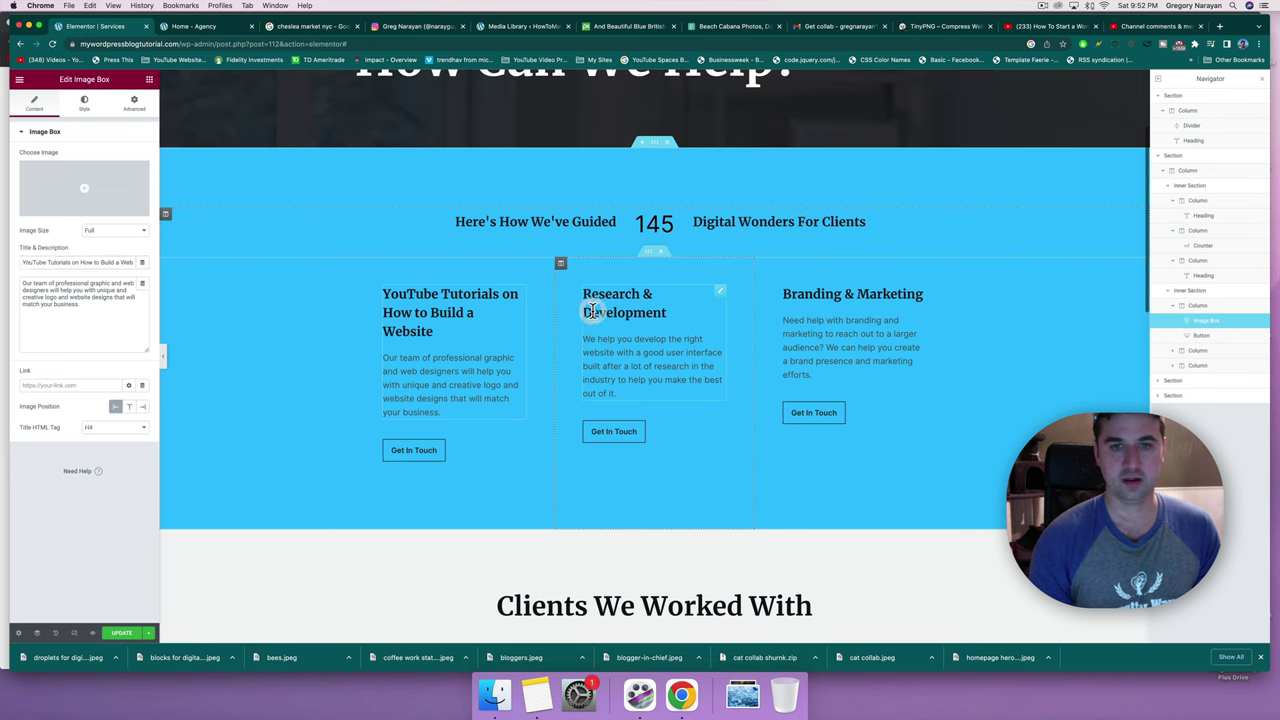
triple_click(36, 264)
text(Web Design)
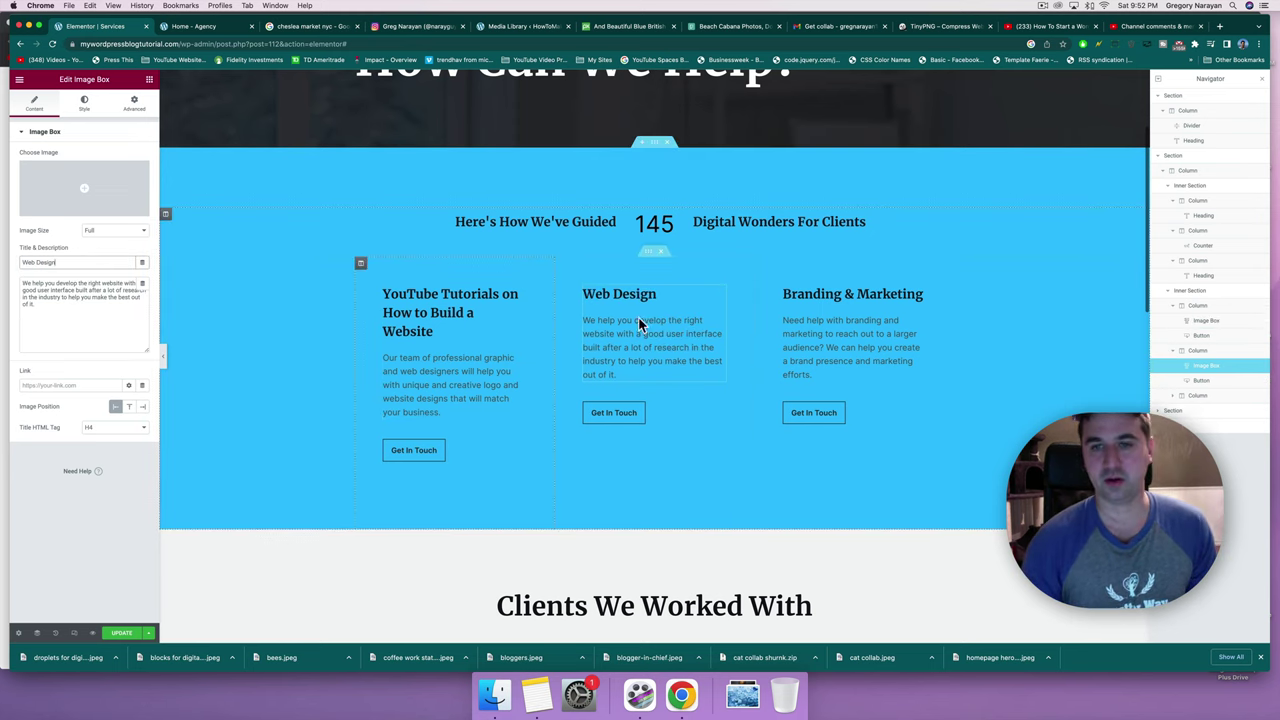
Rename the Branding & Marketing box to 'Blogging and Content Marketing'.
click(859, 297)
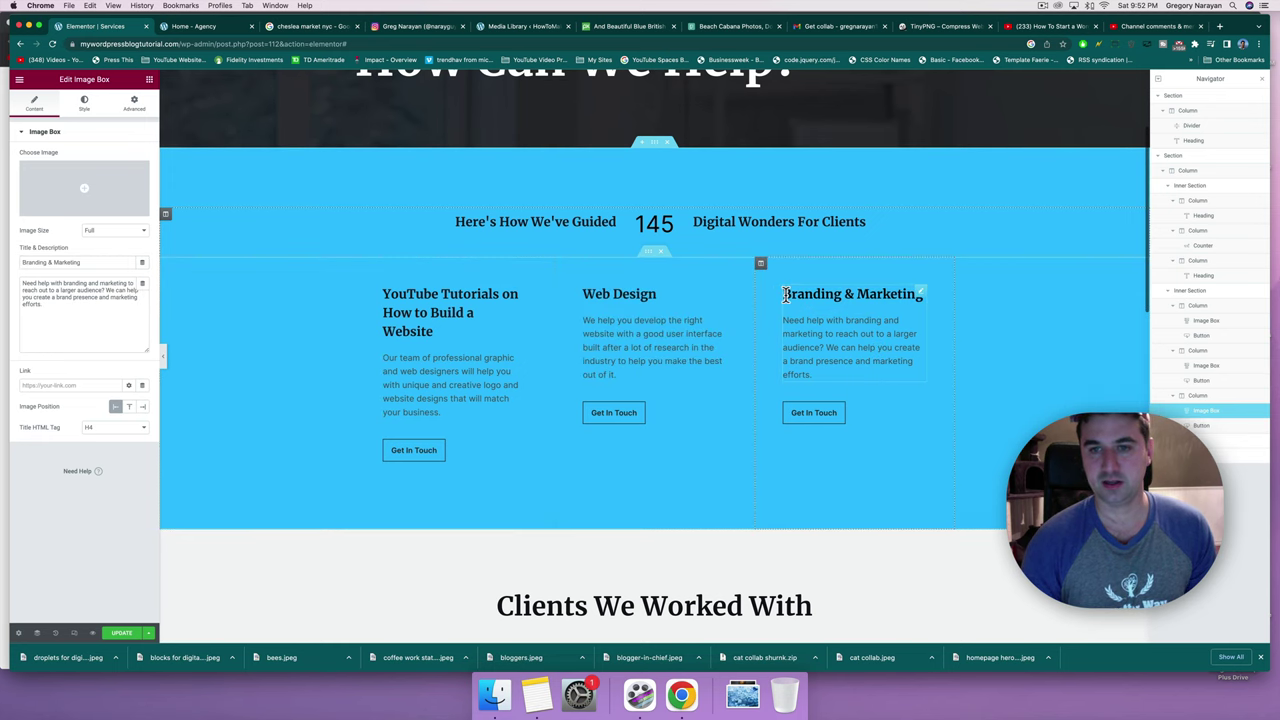
drag(786, 294, 922, 295)
text(Blogging)
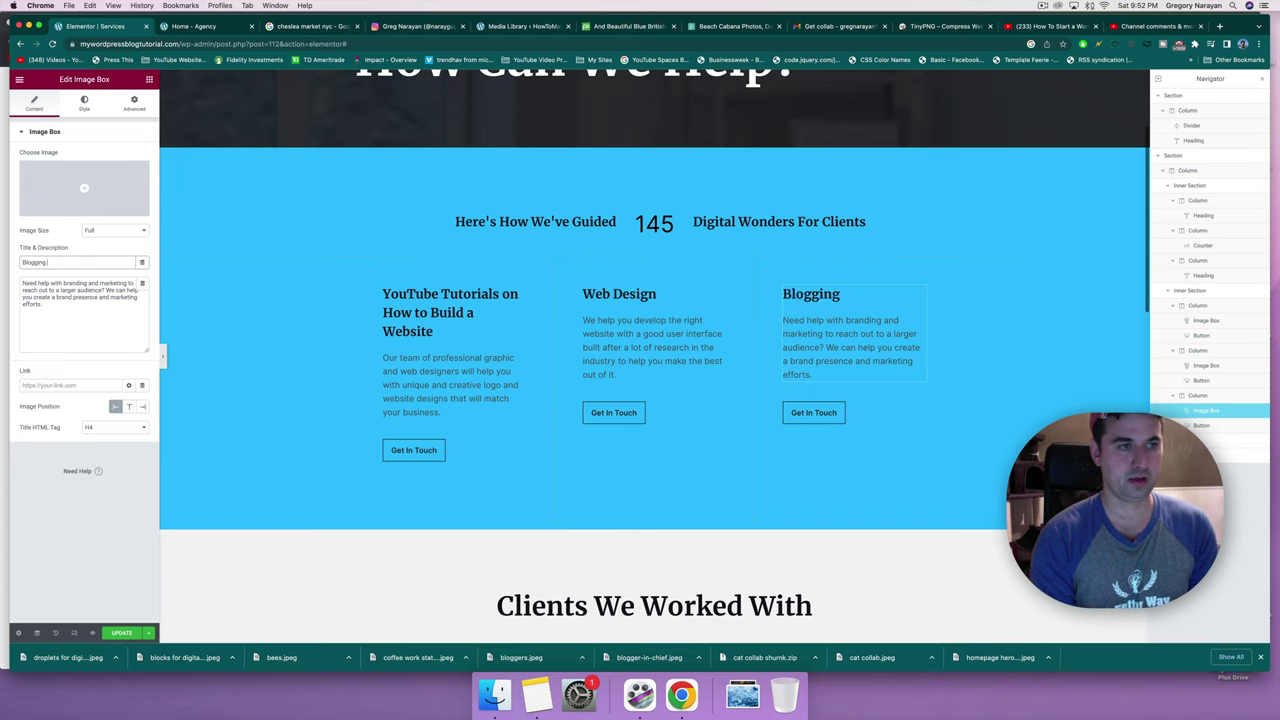
text( and Content Marketing)
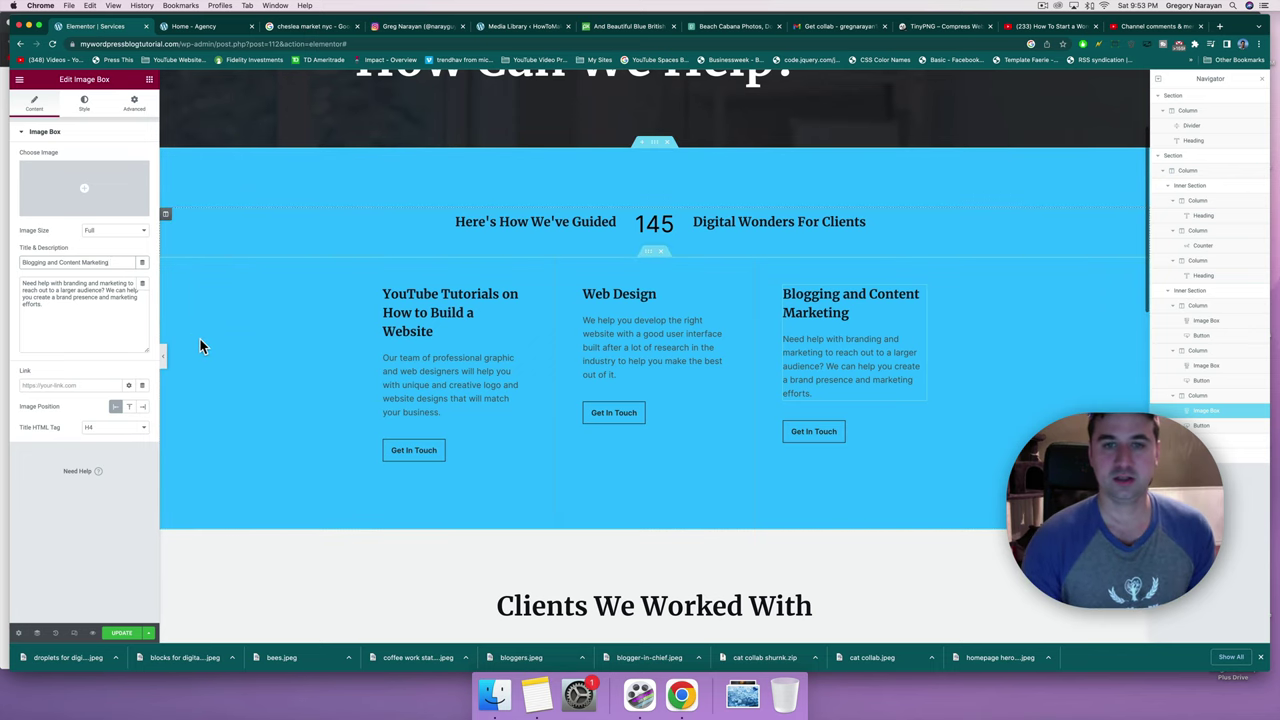
scroll(575, 360, up, 2)
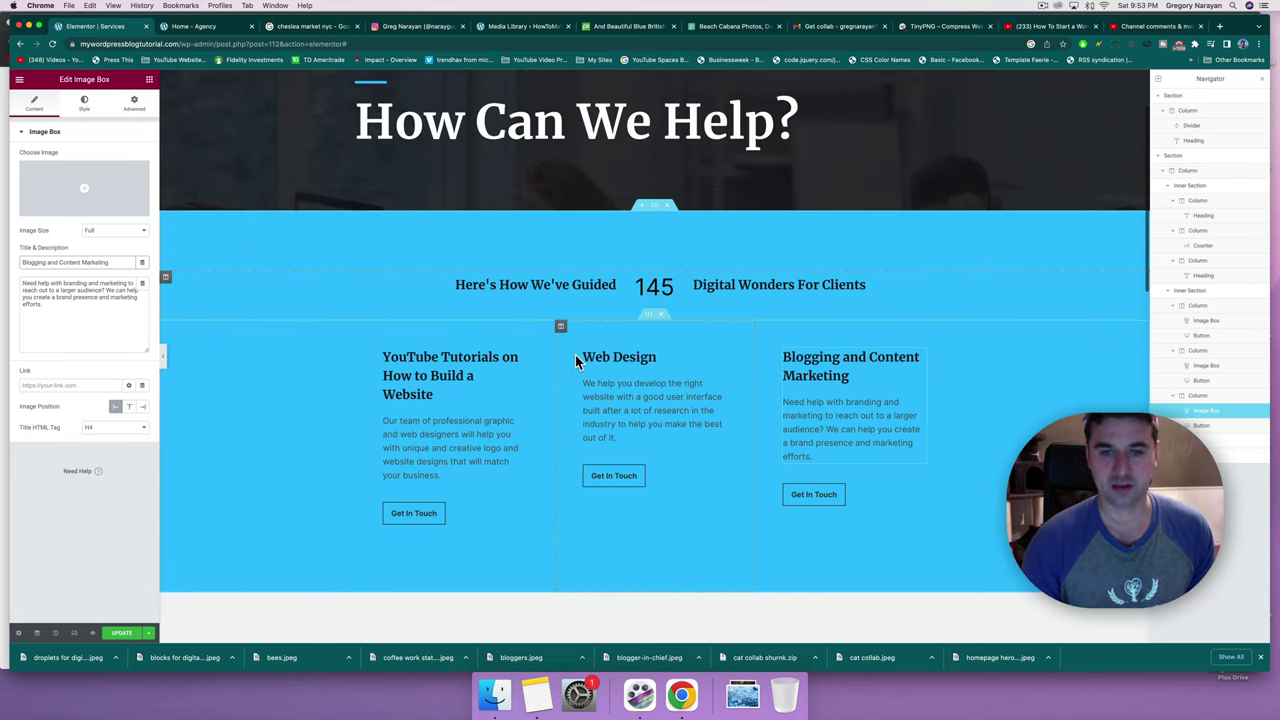
scroll(597, 449, down, 2)
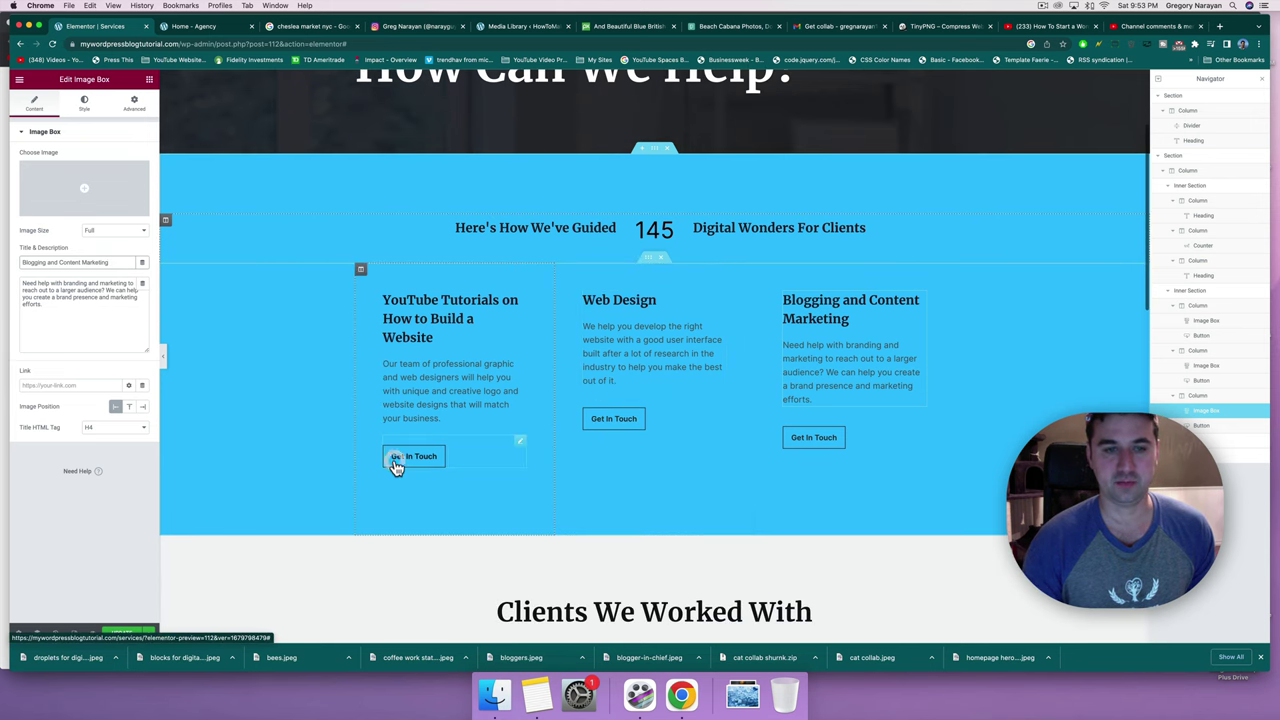
With the first Get In Touch button selected, copy the Agency site's CONTACT link address.
click(396, 463)
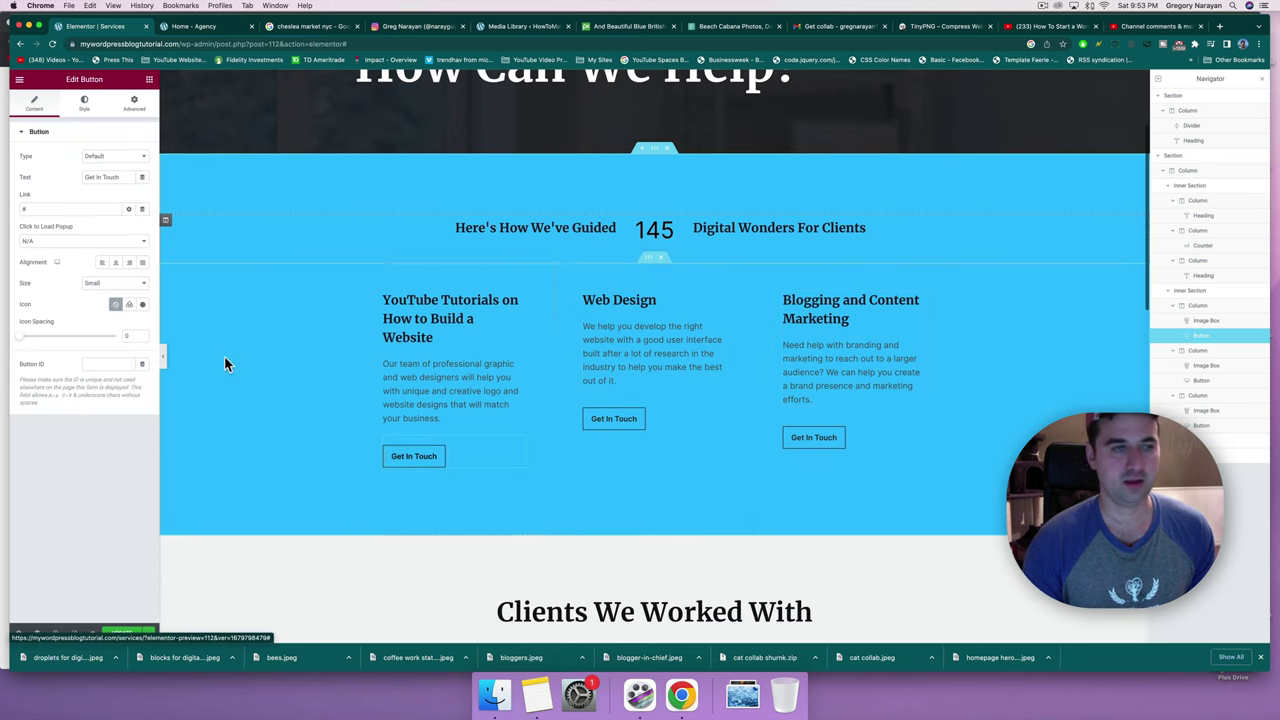
click(203, 28)
right_click(738, 121)
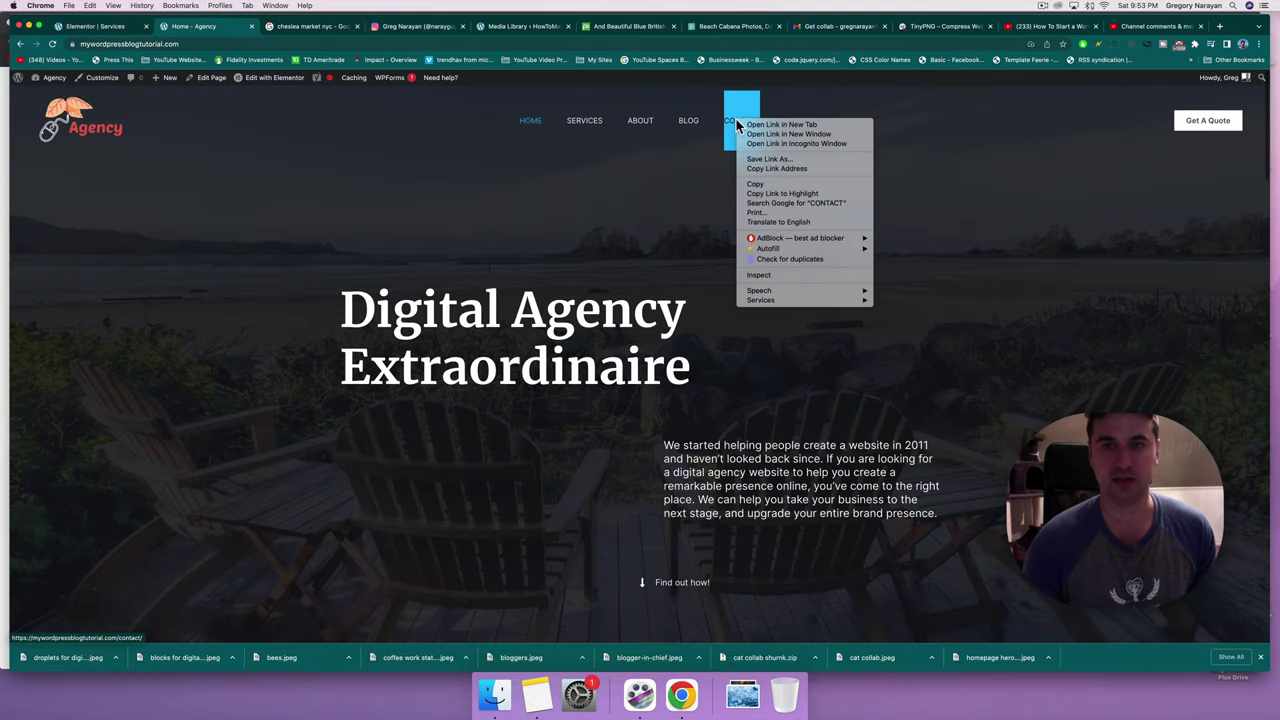
click(755, 169)
click(88, 27)
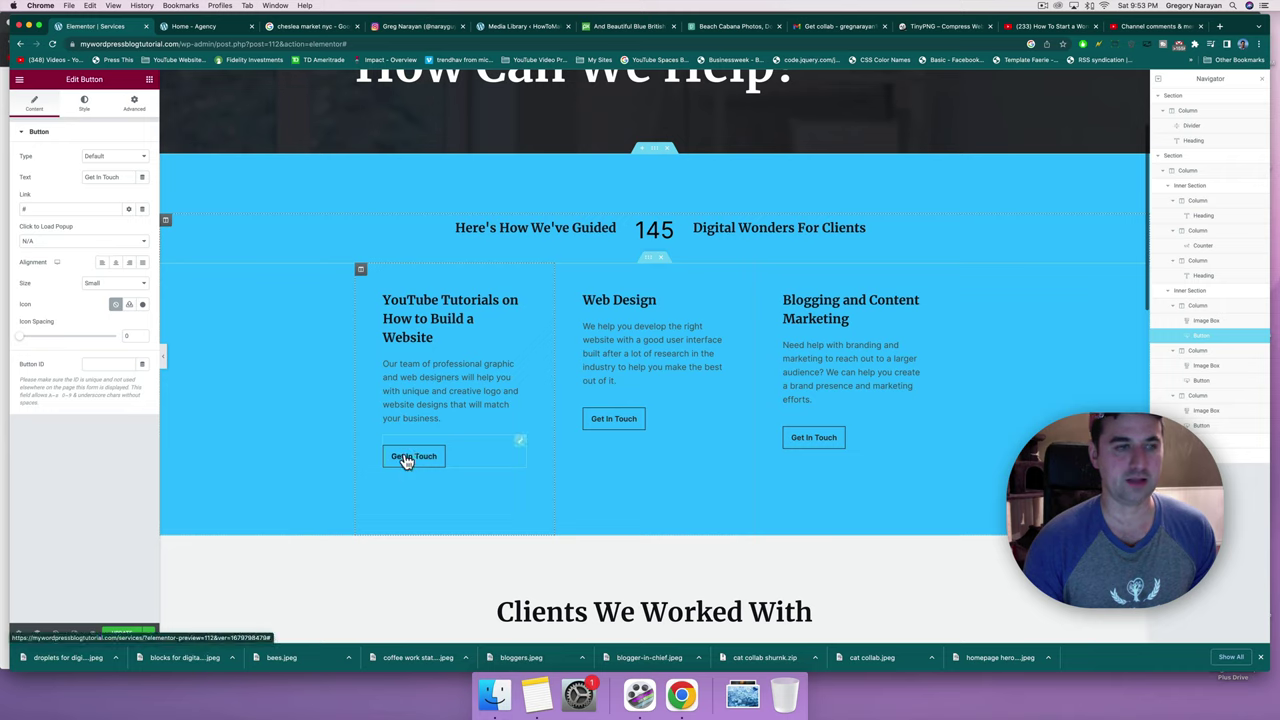
Replace the button's '#' link with the Contact page URL, set size Medium, keep type Default.
double_click(52, 209)
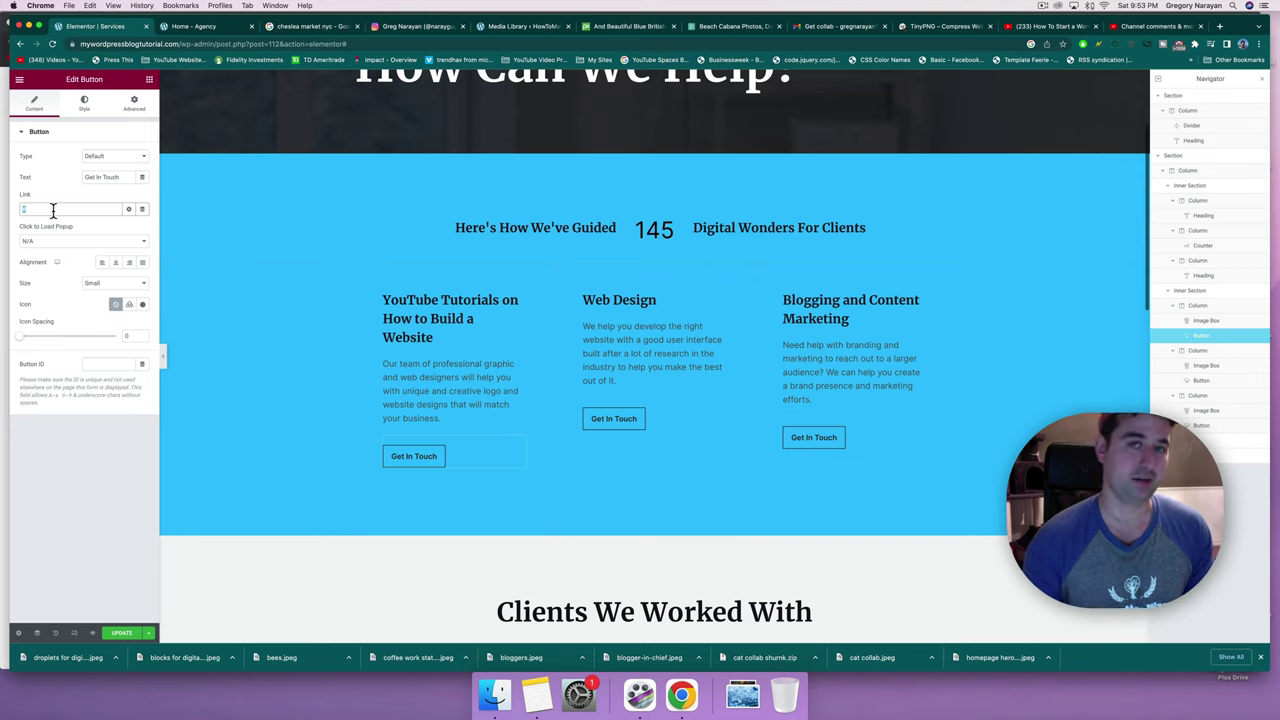
key(super+v)
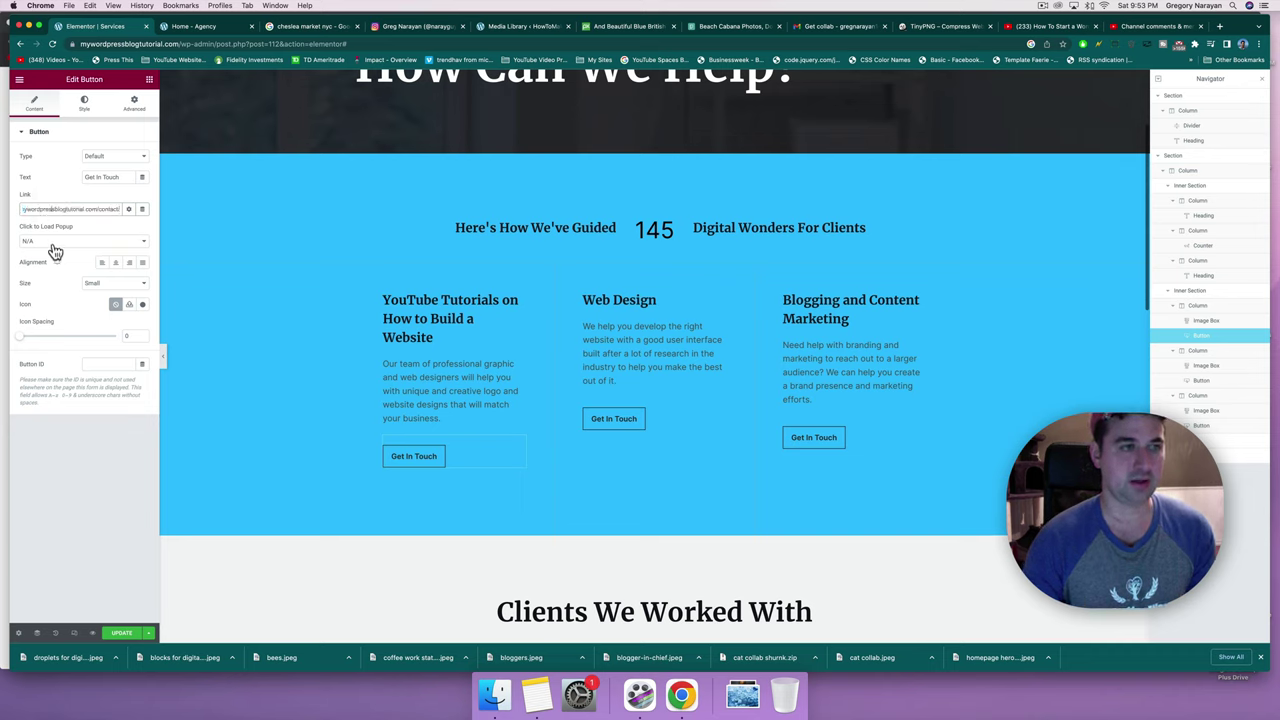
click(114, 285)
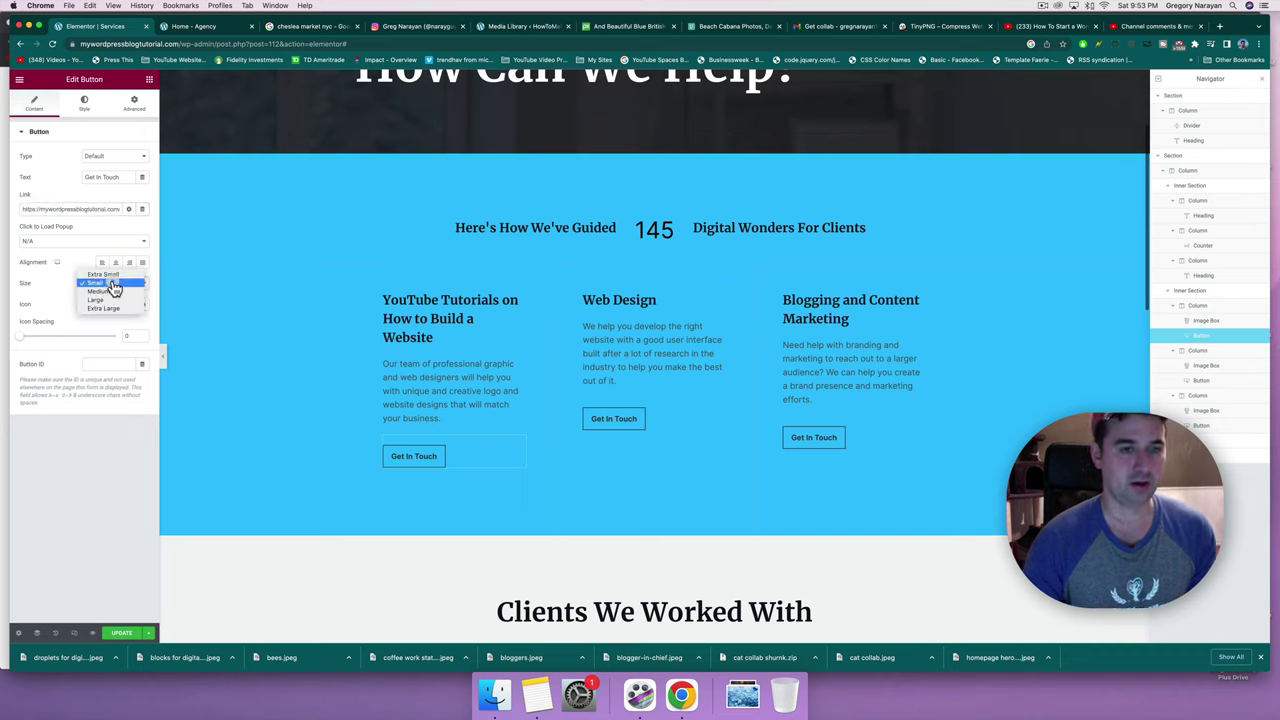
click(114, 297)
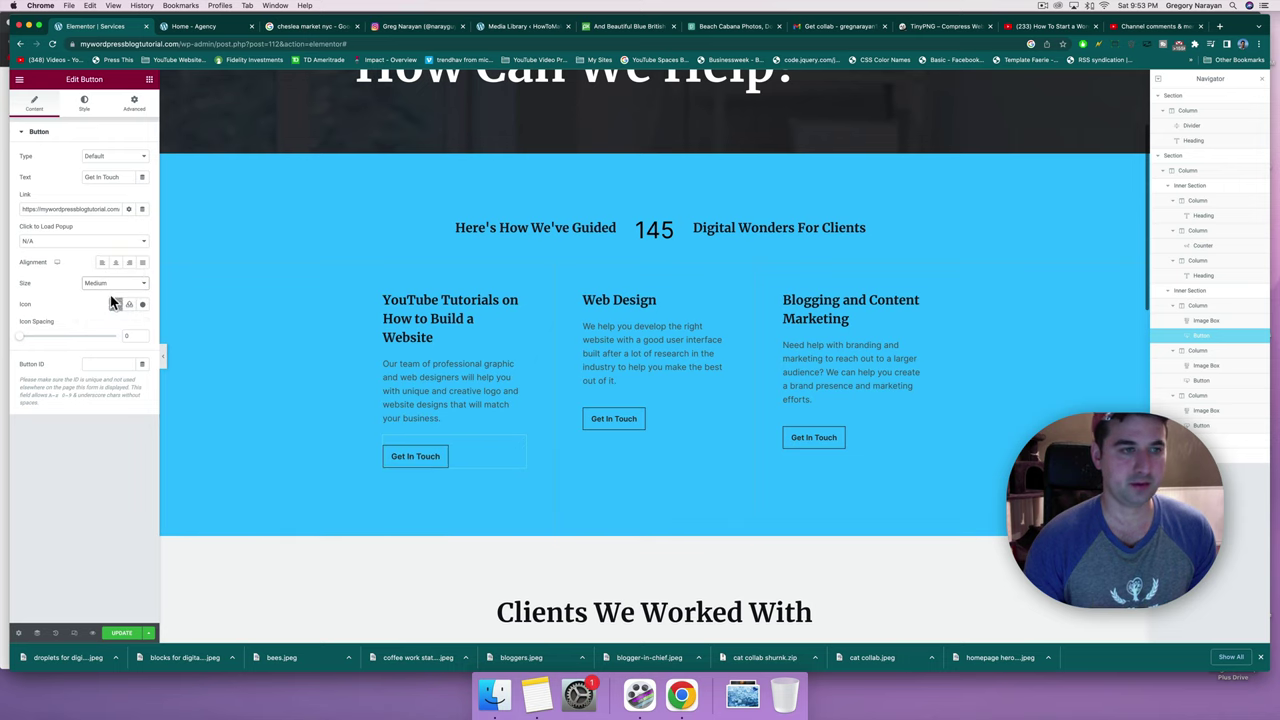
click(105, 155)
click(106, 157)
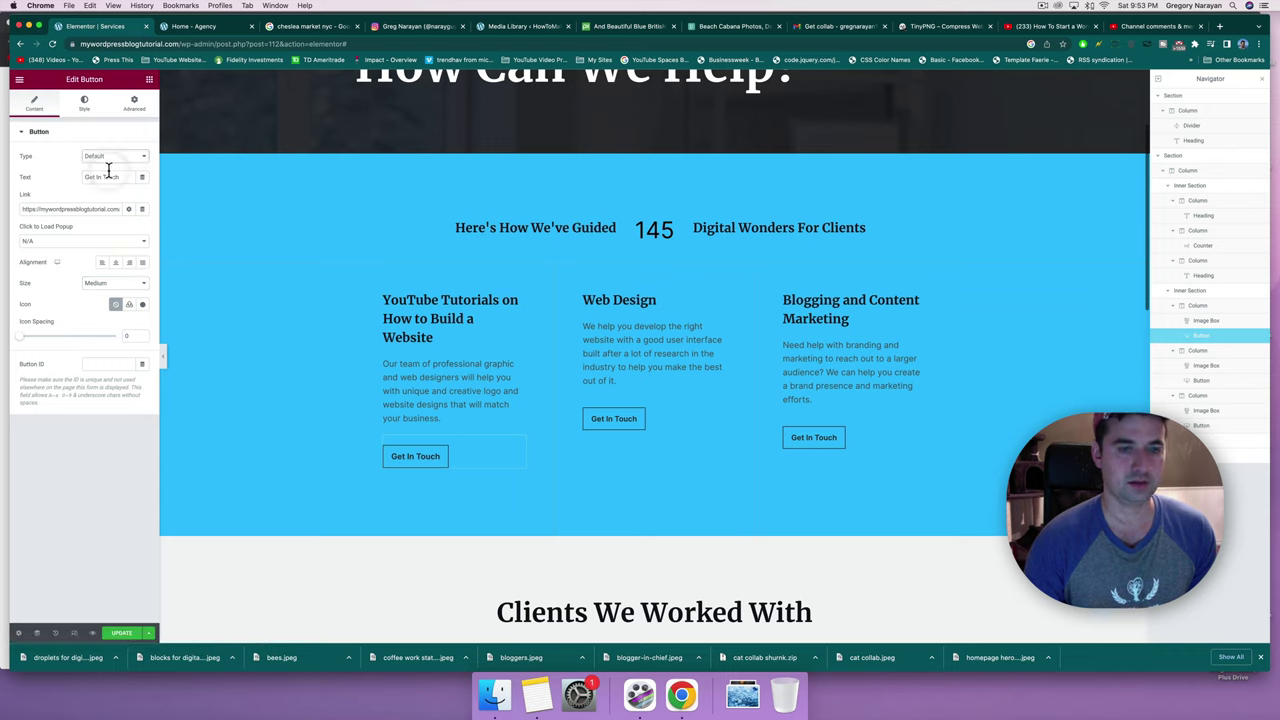
click(108, 158)
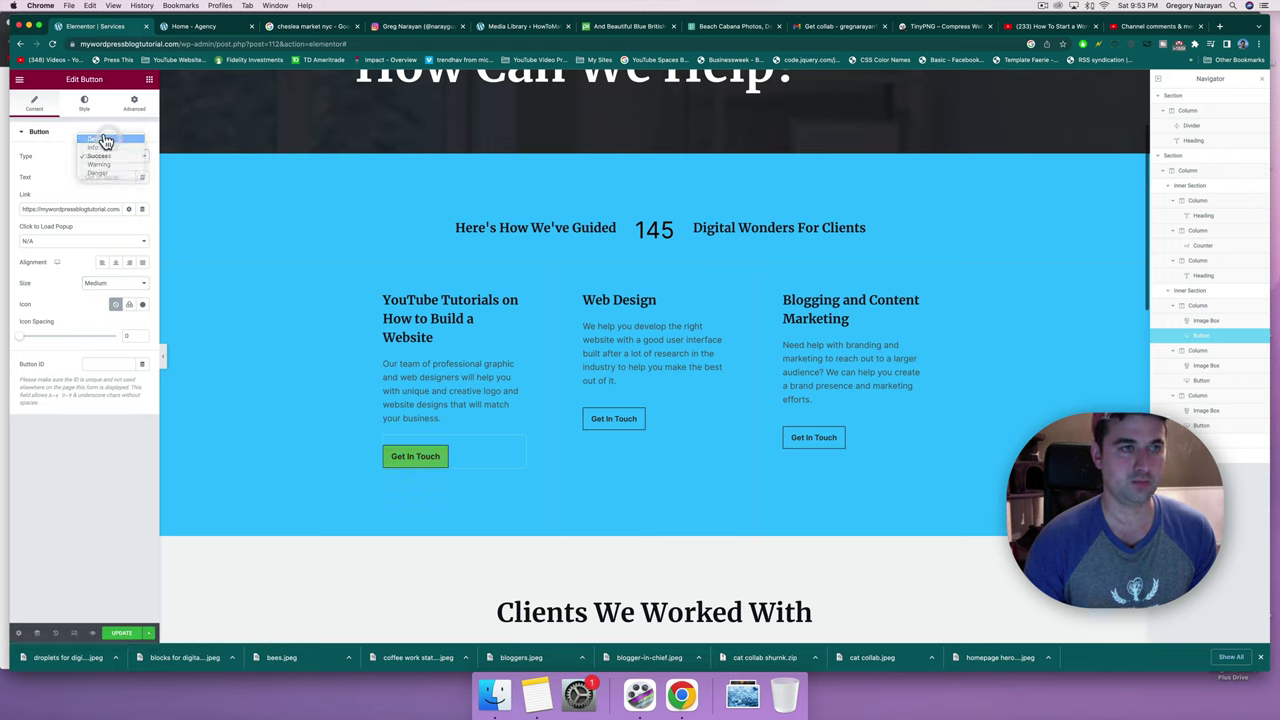
click(105, 136)
click(86, 106)
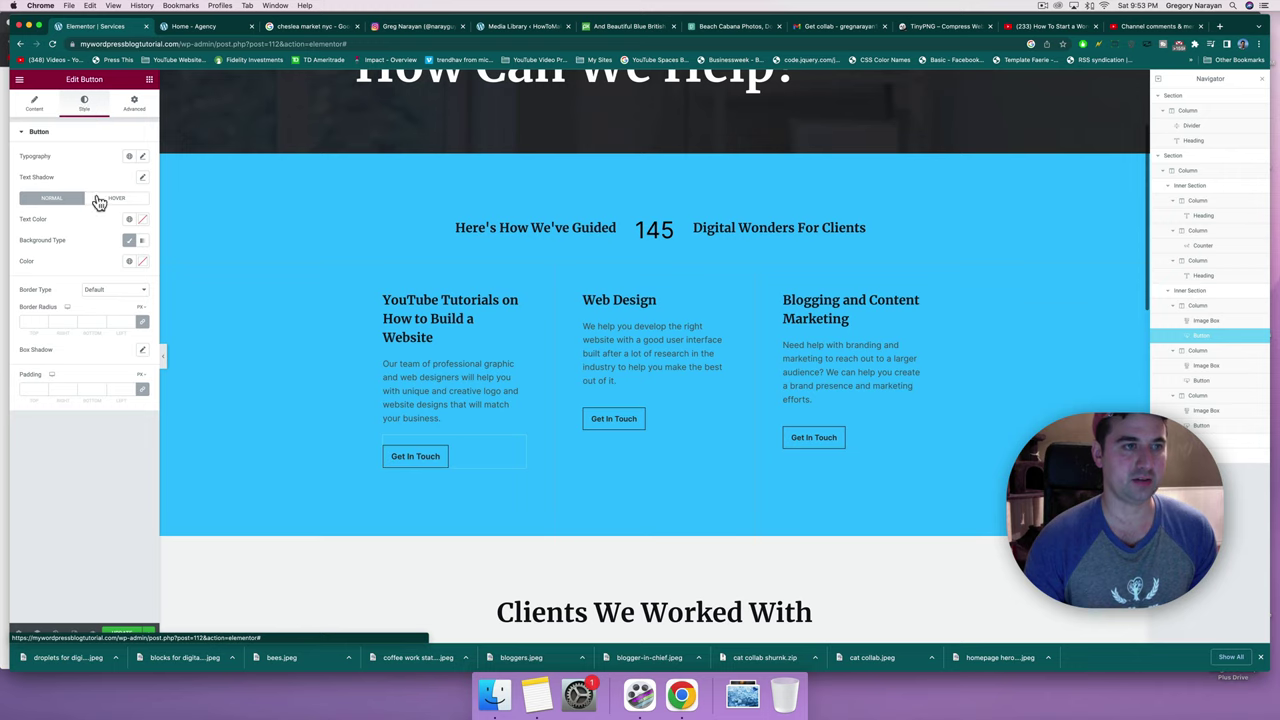
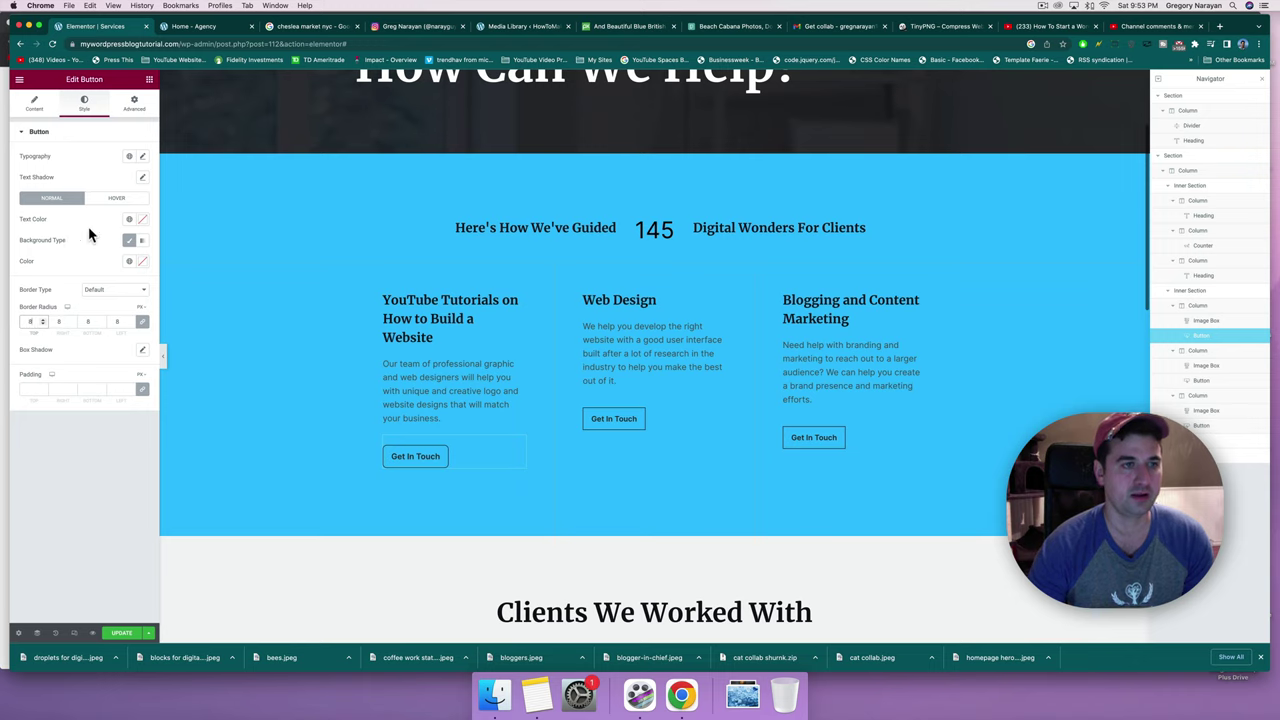
Set the Get In Touch button's hover animation to Grow Rotate, after trying Pulse and Pop.
click(118, 199)
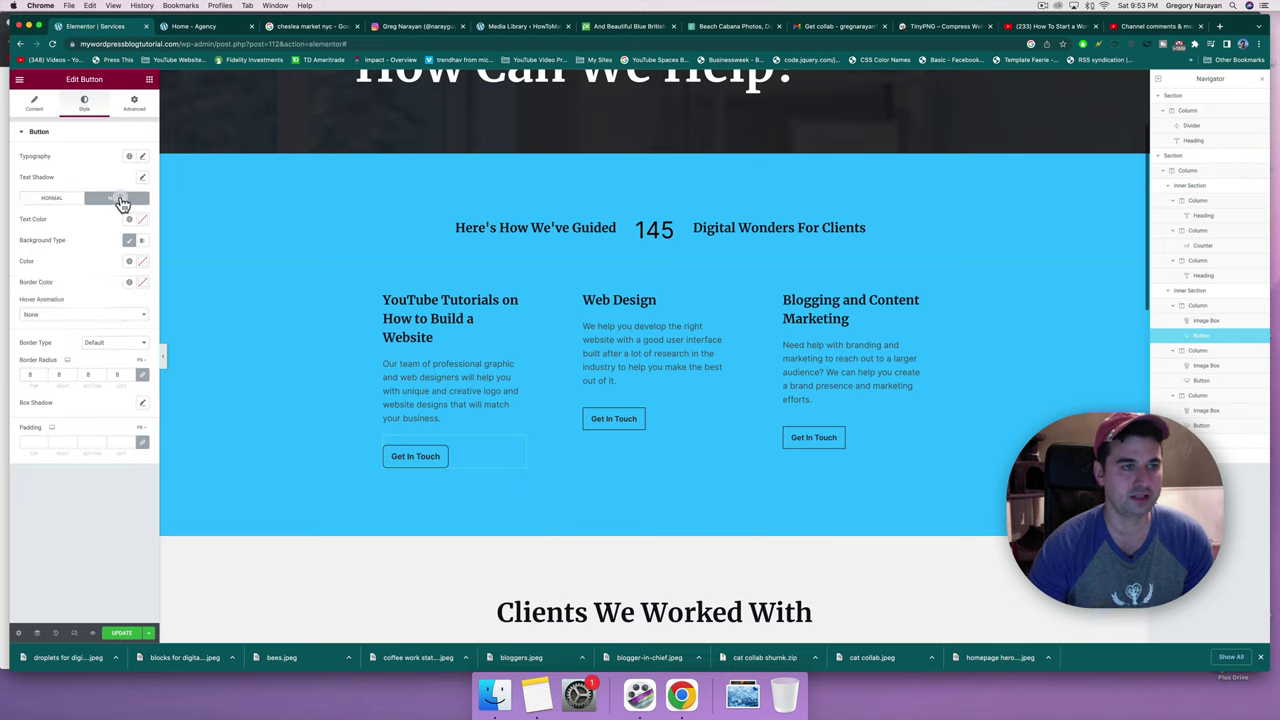
click(33, 318)
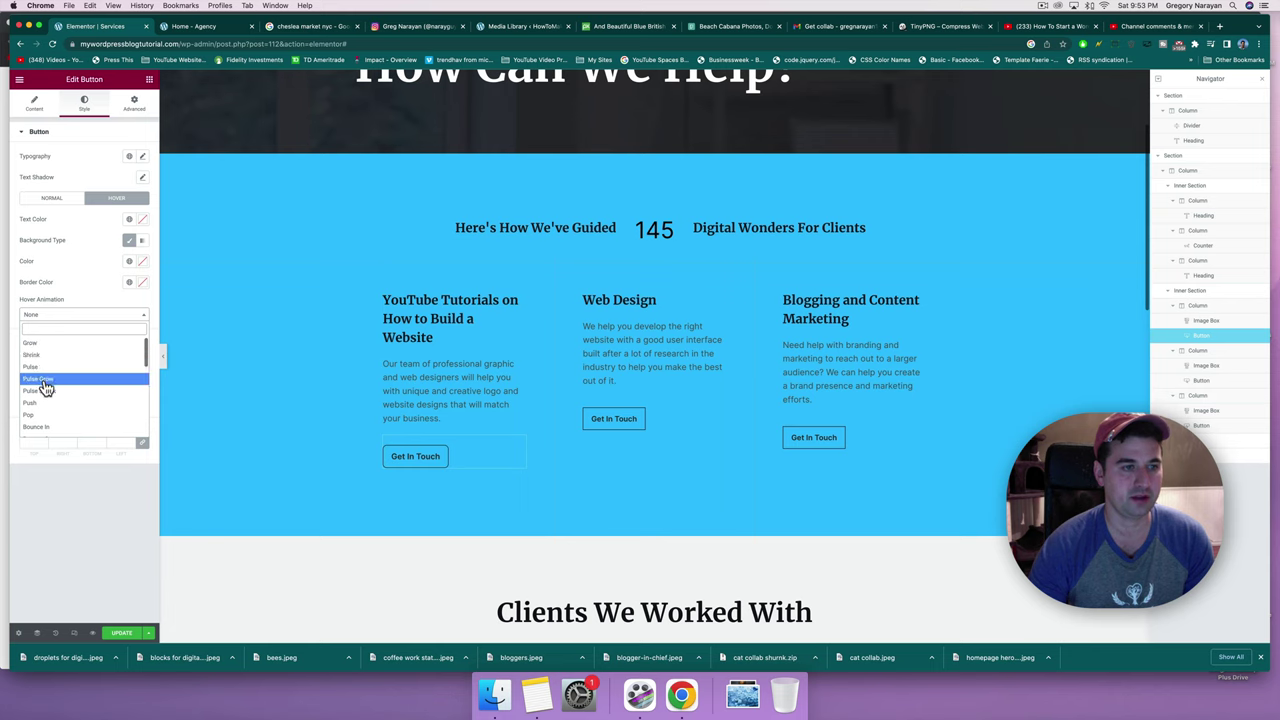
click(44, 368)
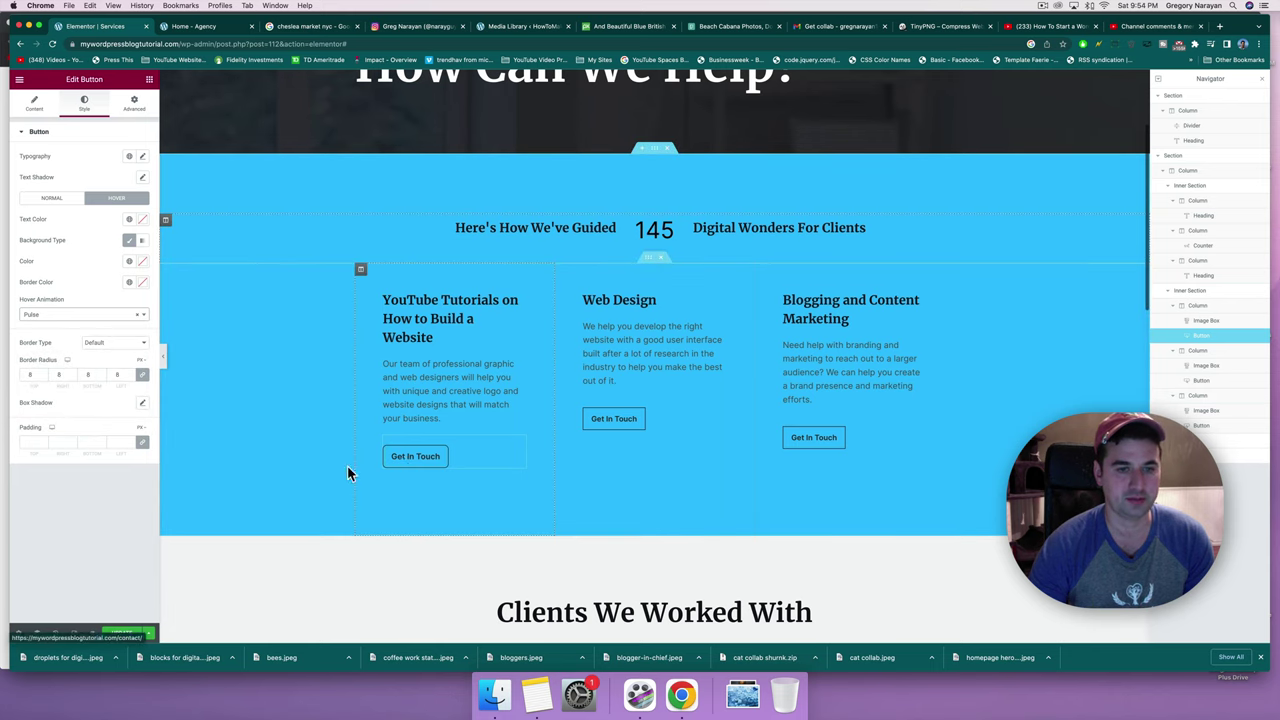
click(51, 322)
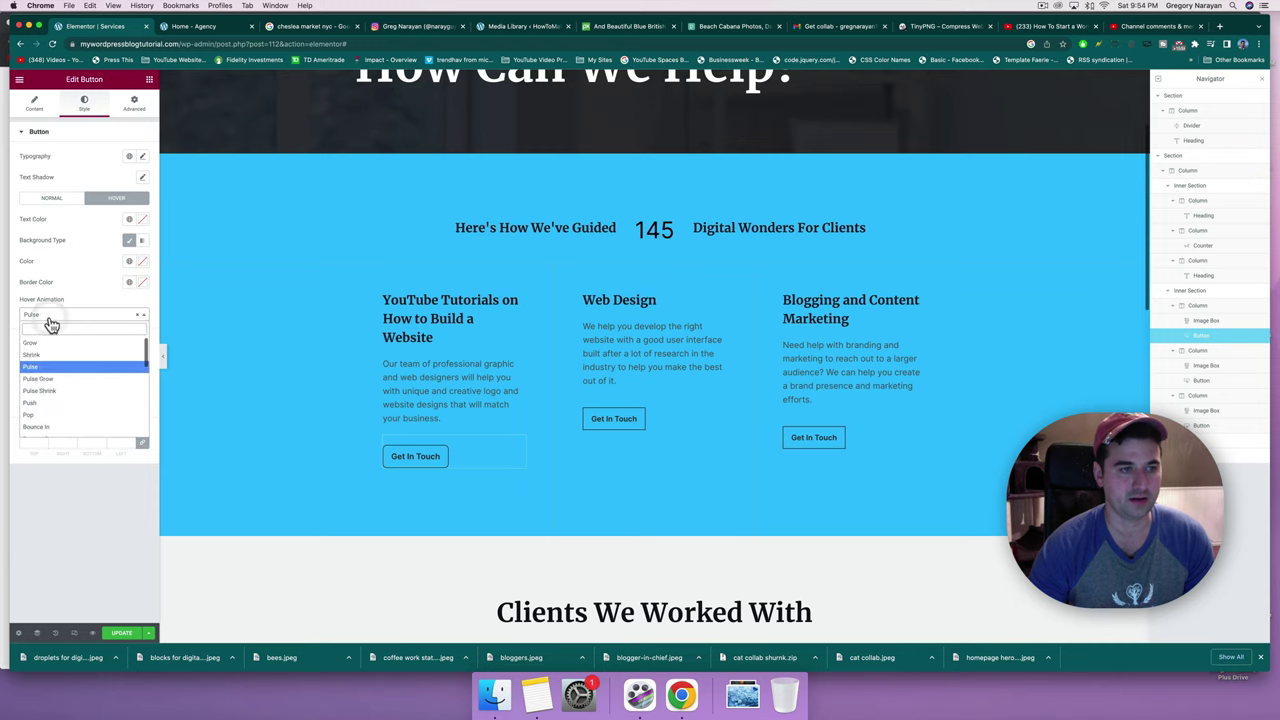
click(51, 405)
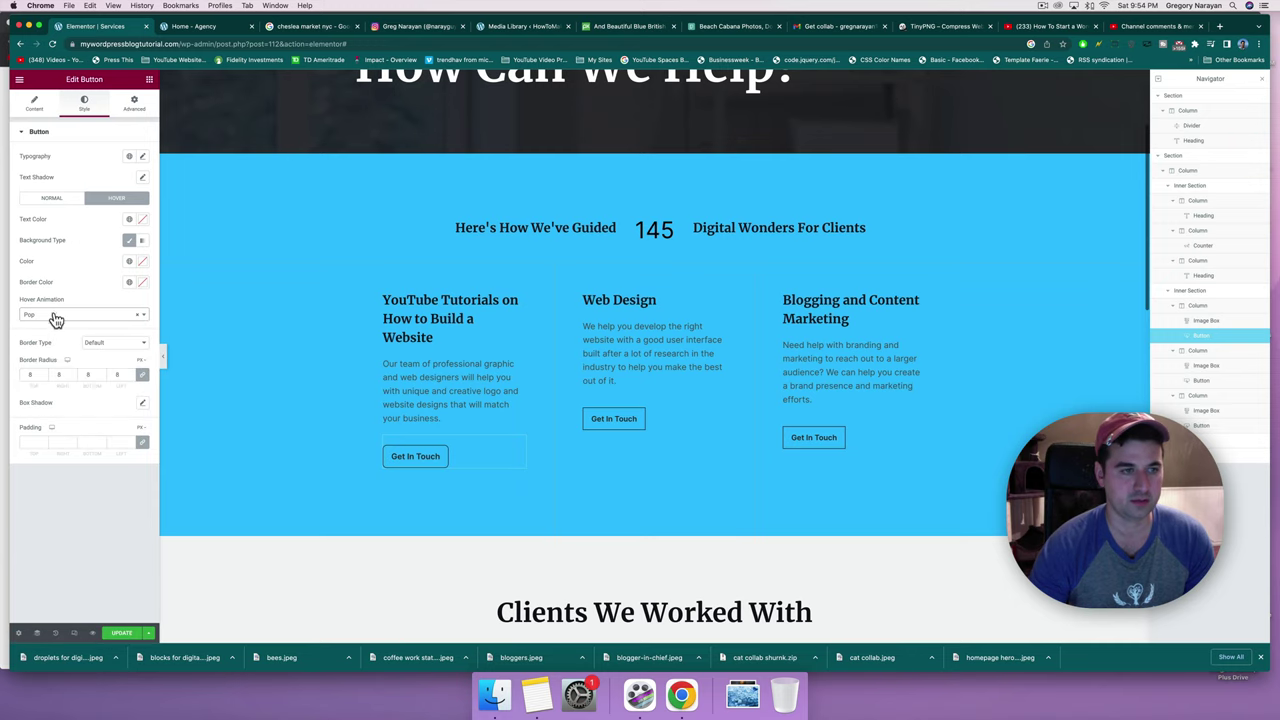
click(55, 319)
scroll(55, 385, down, 2)
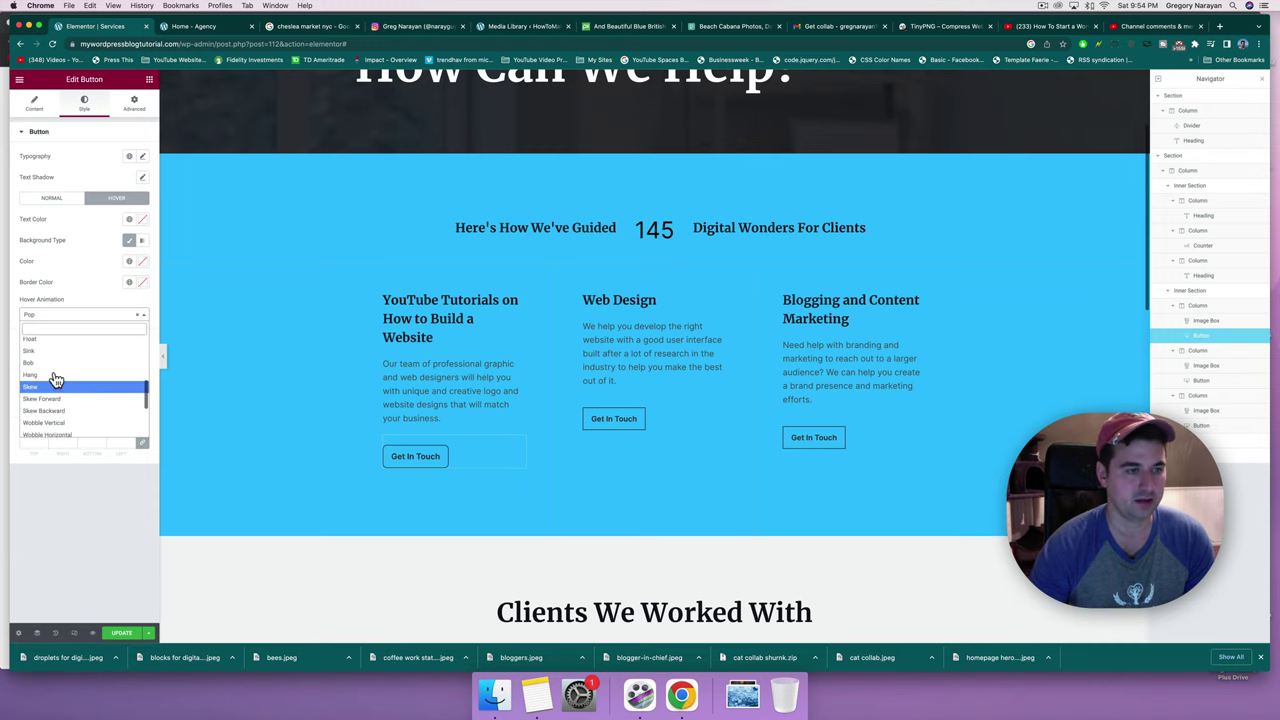
scroll(55, 380, up, 1)
click(45, 350)
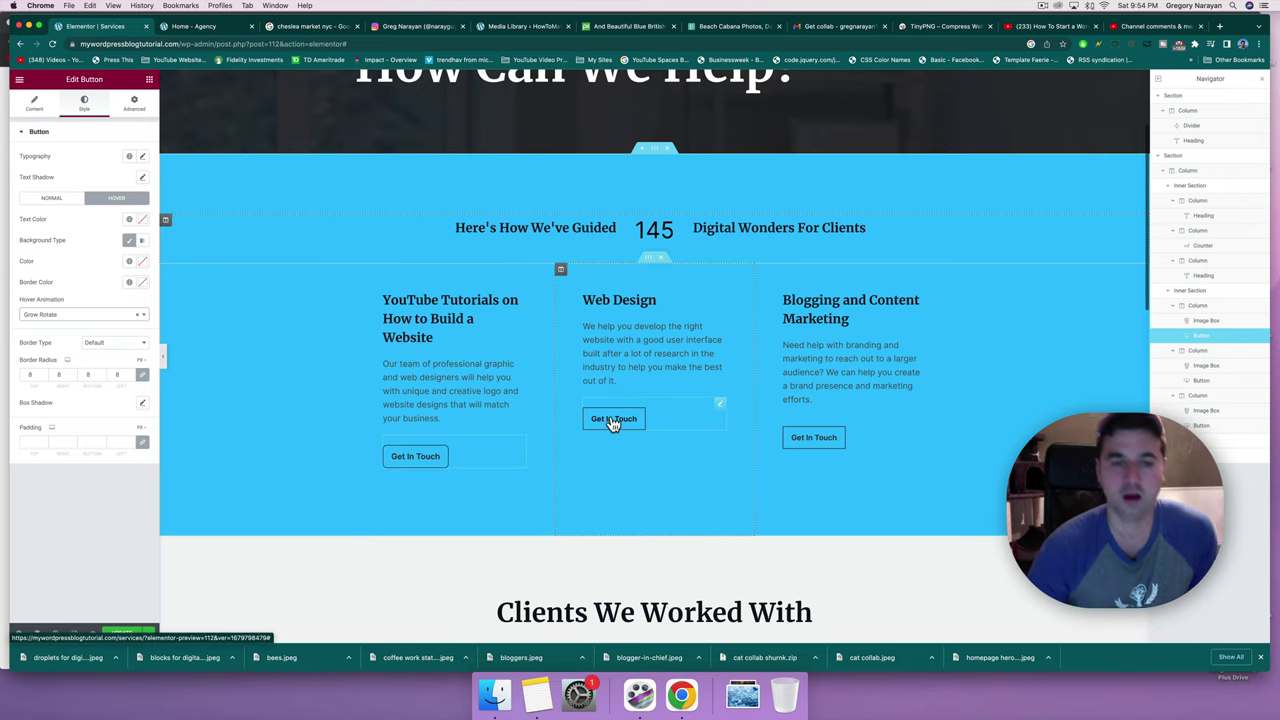
scroll(613, 424, down, 1)
scroll(613, 424, down, 3)
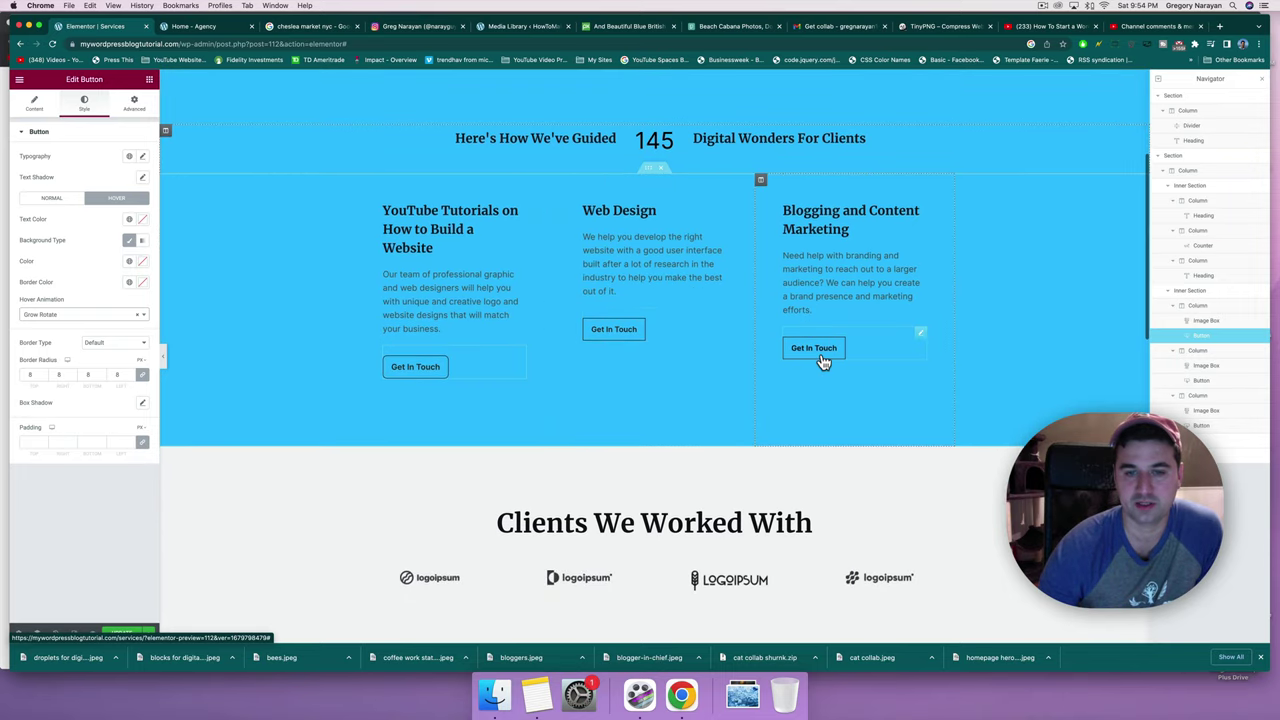
scroll(822, 362, down, 10)
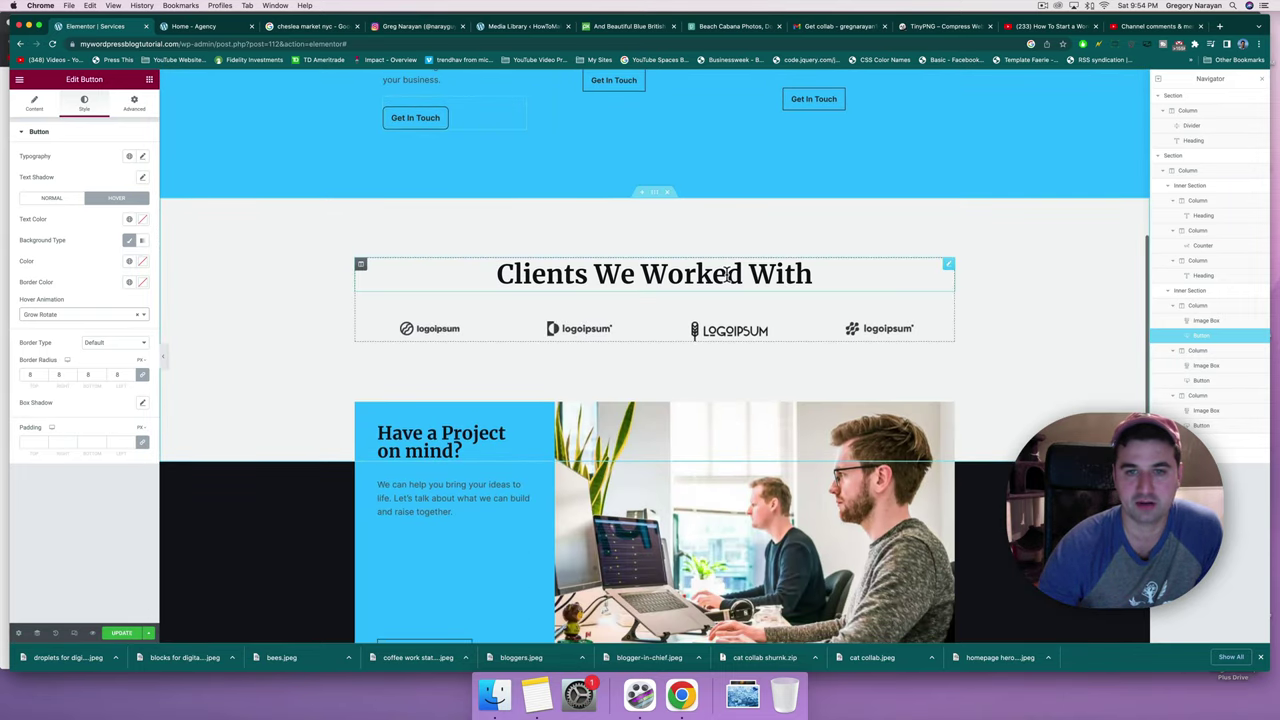
scroll(727, 275, down, 2)
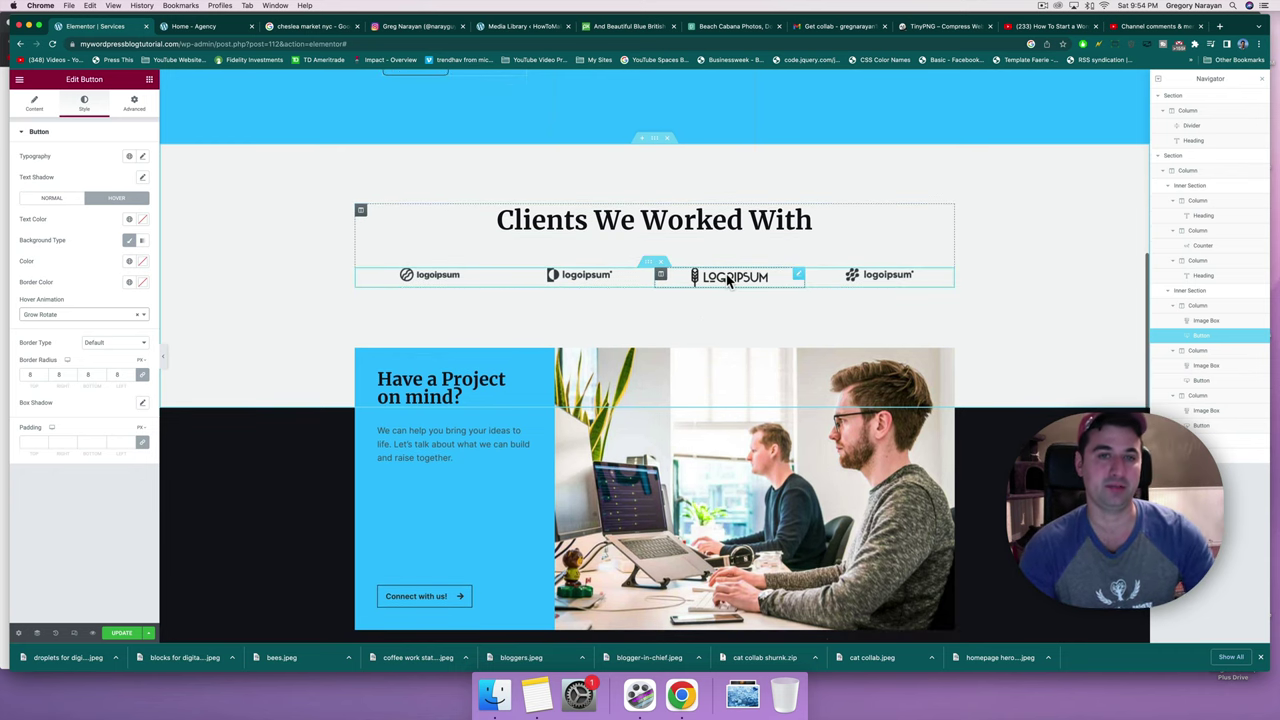
Open the agency homepage in Elementor and copy its Clients We Worked With logos column.
click(190, 28)
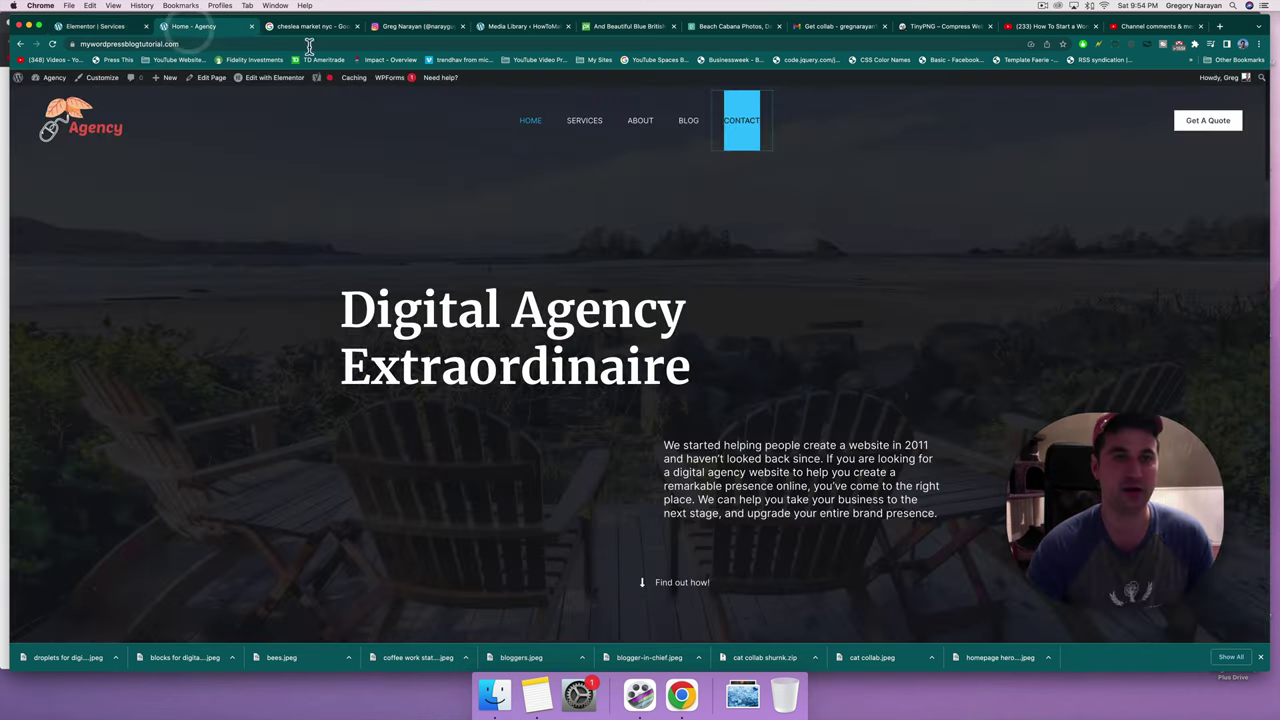
click(287, 85)
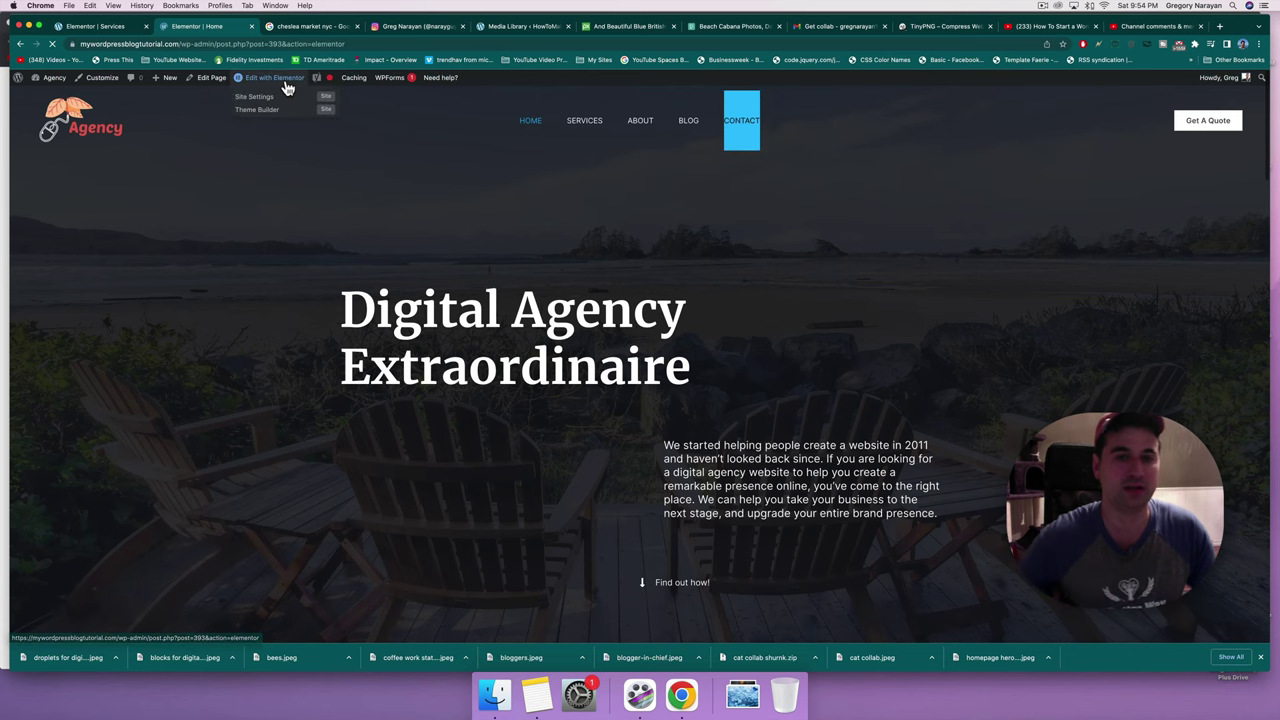
scroll(626, 450, down, 10)
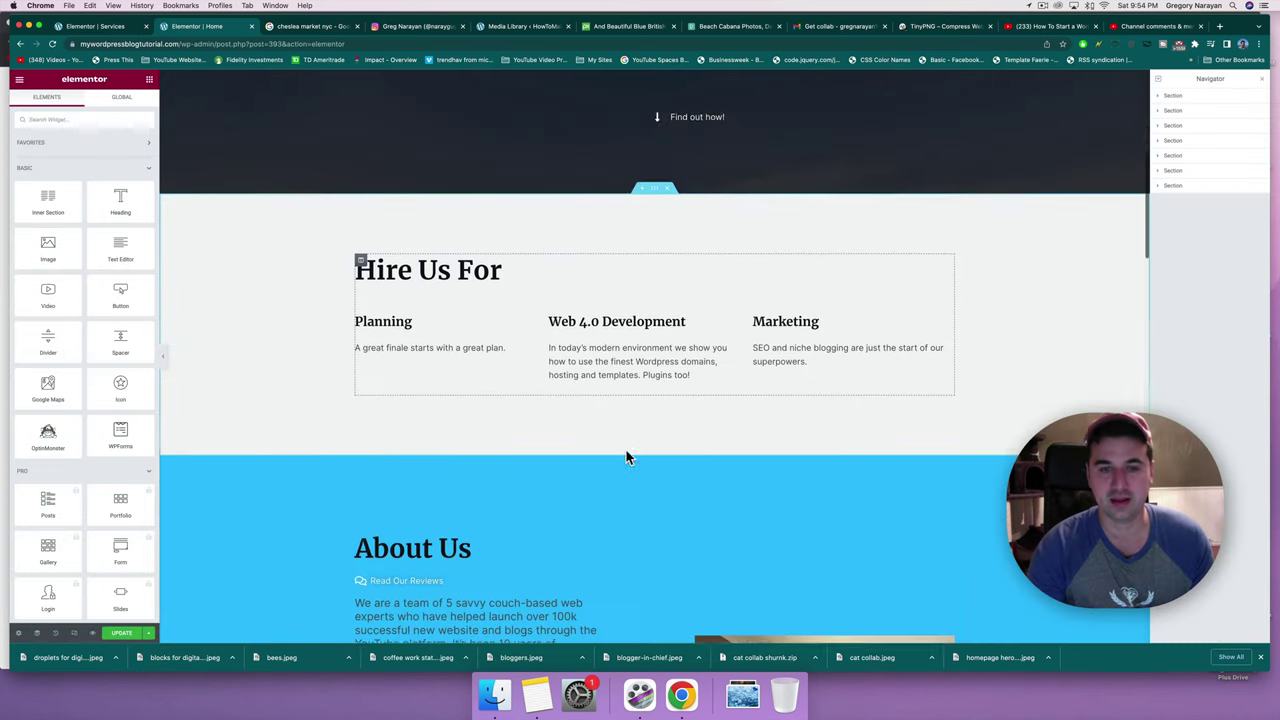
scroll(626, 458, down, 3)
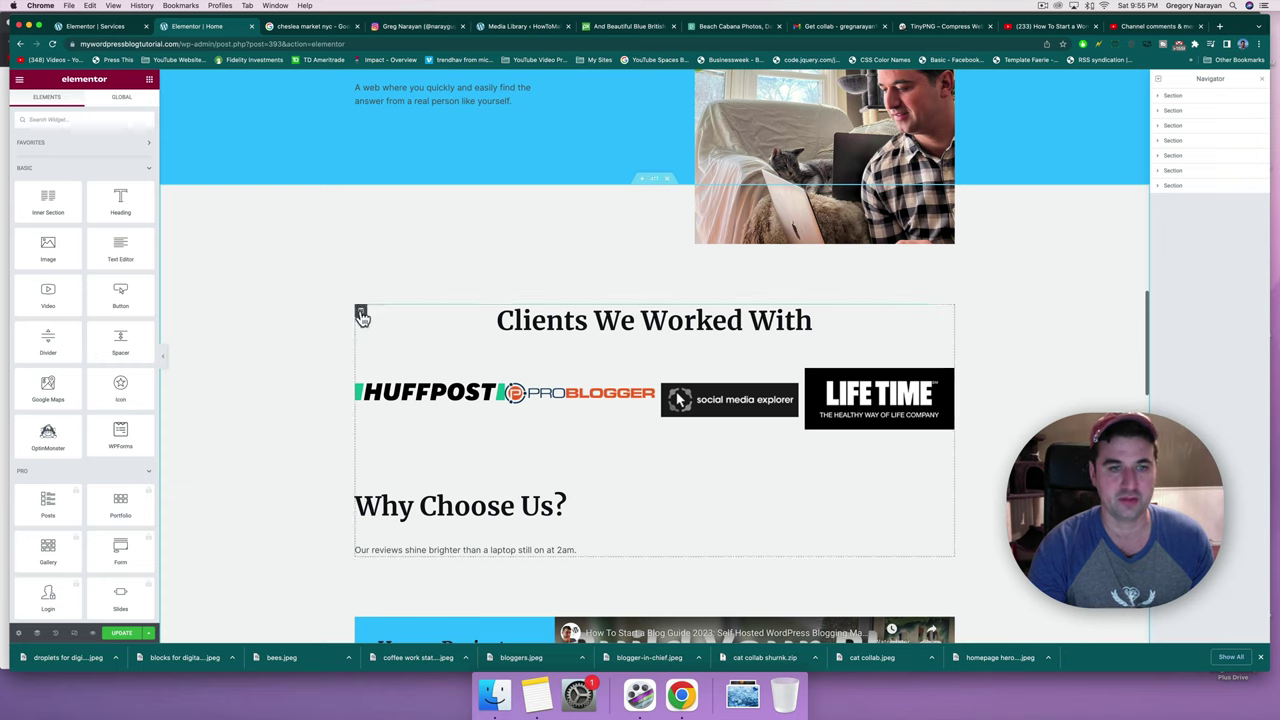
right_click(362, 316)
click(386, 373)
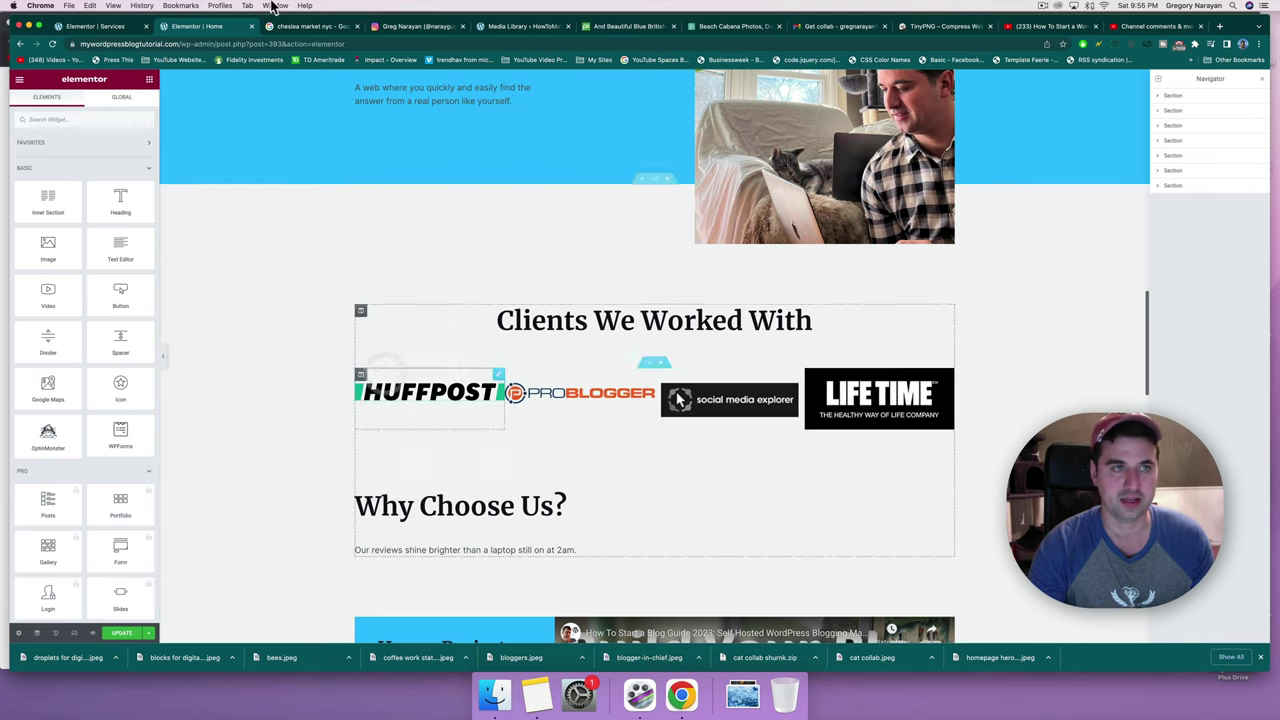
click(110, 26)
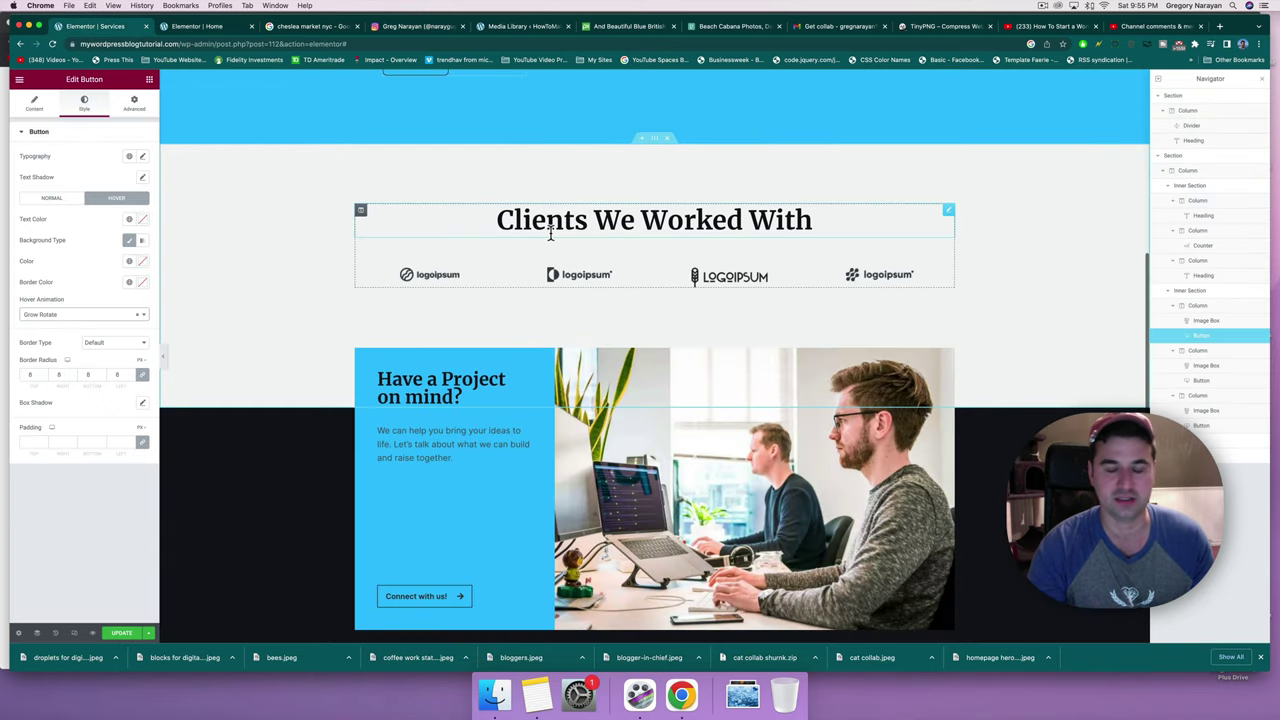
Paste the real client logos column and delete the placeholder logoipsum column.
right_click(362, 215)
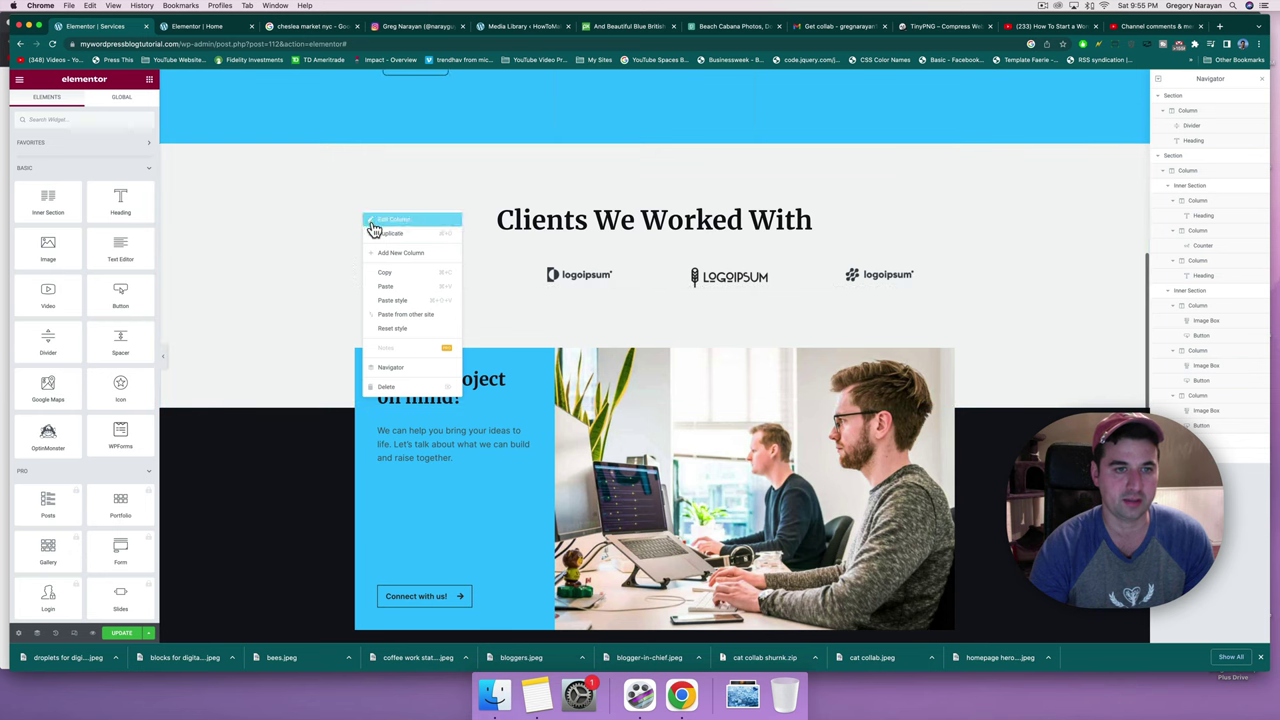
click(390, 290)
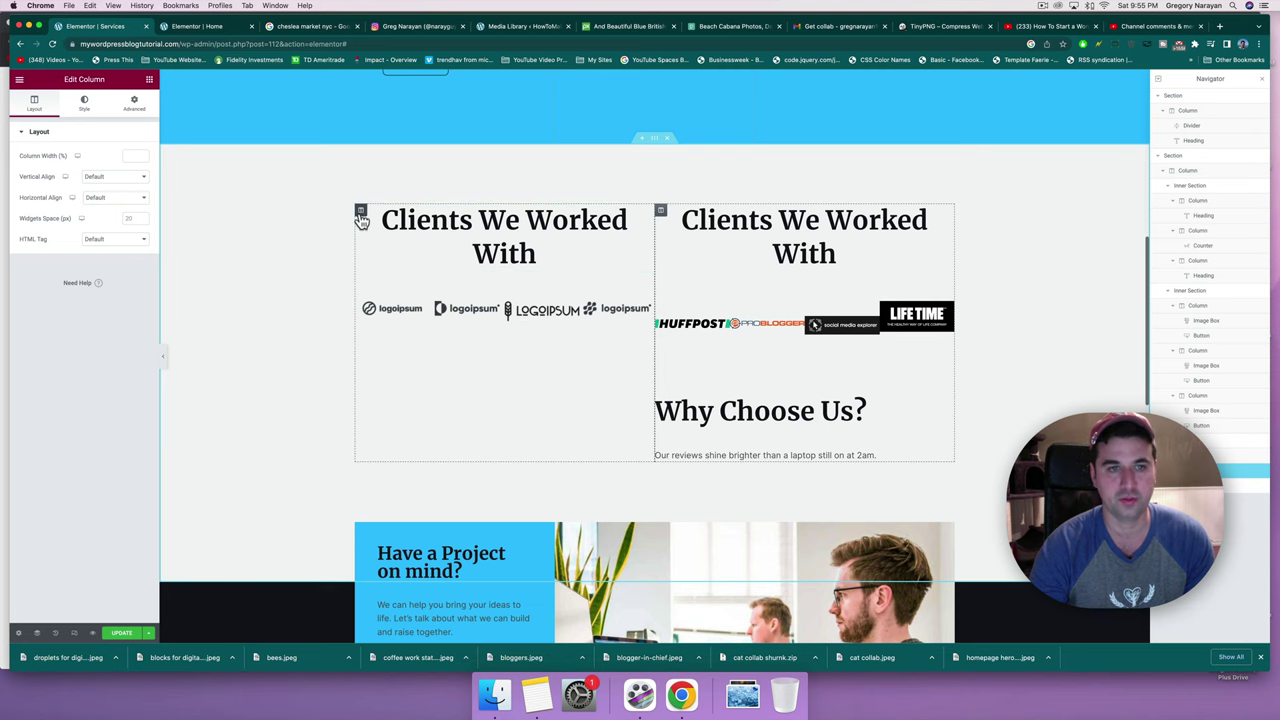
right_click(361, 213)
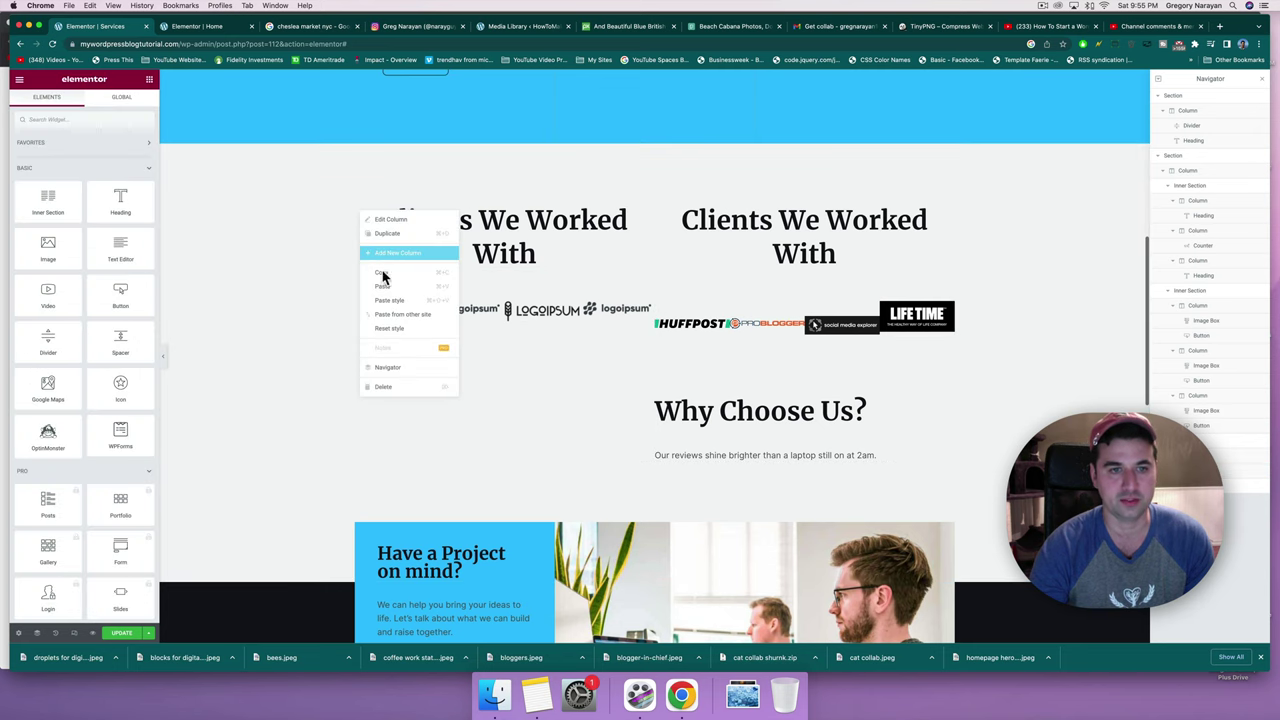
click(392, 384)
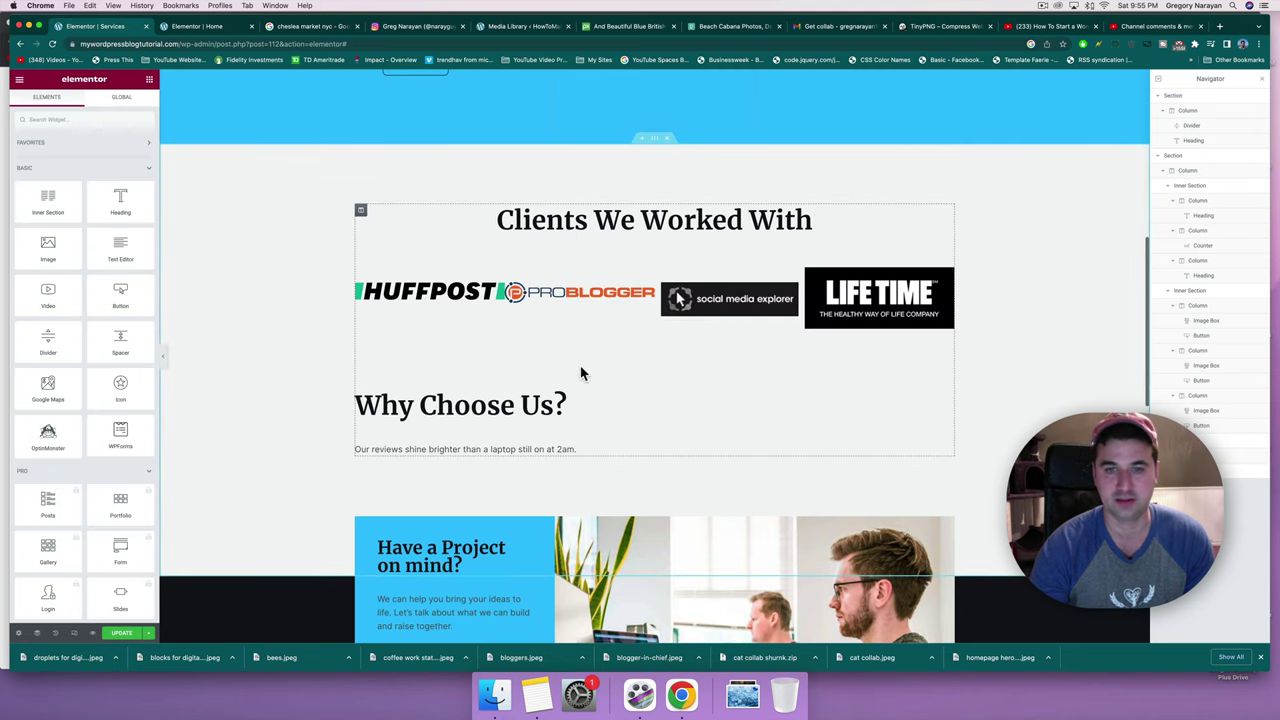
Delete the Why Choose Us, Have a Project, flourishing business and empty dark sections.
scroll(581, 374, up, 3)
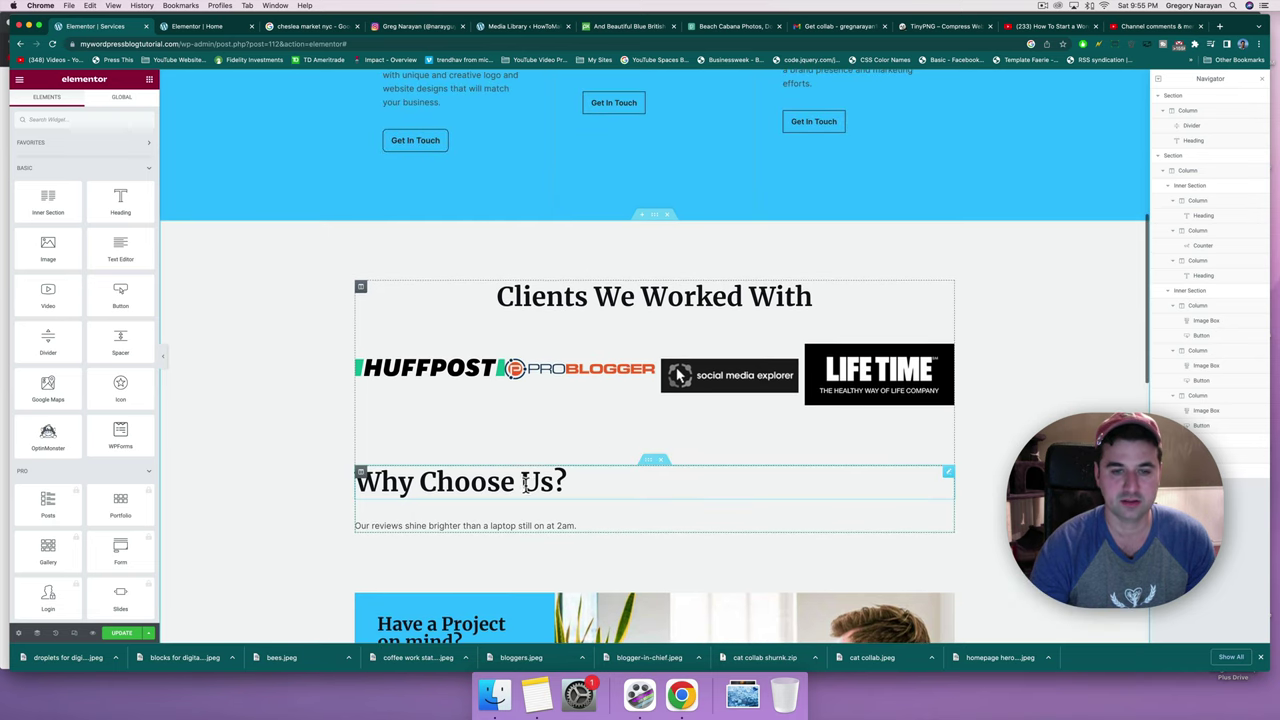
click(659, 460)
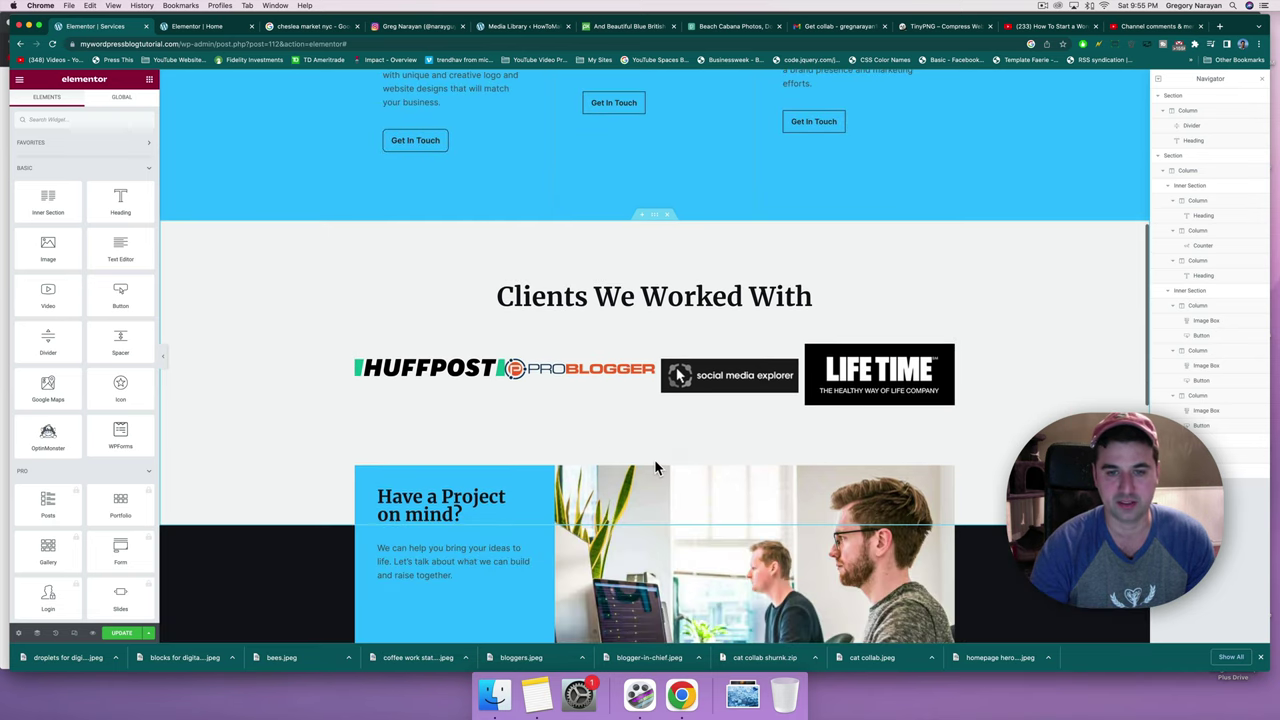
scroll(654, 460, up, 3)
scroll(656, 462, up, 2)
scroll(654, 459, down, 6)
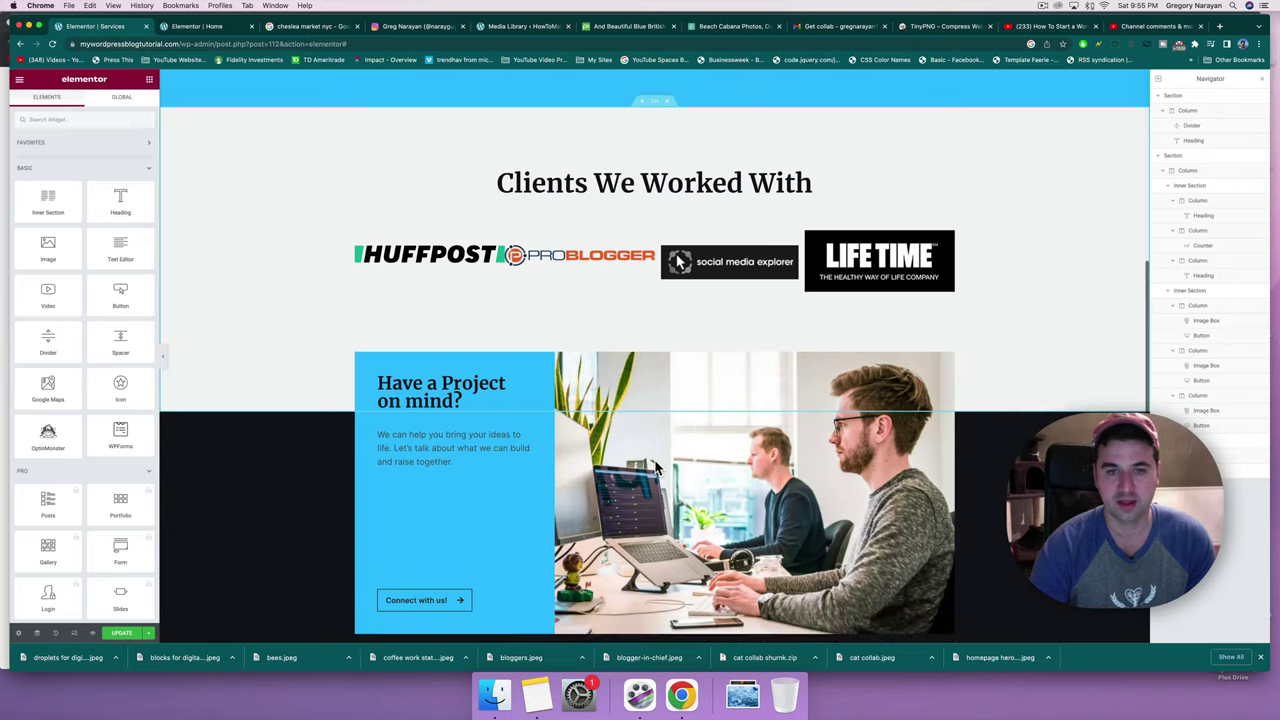
scroll(648, 429, down, 1)
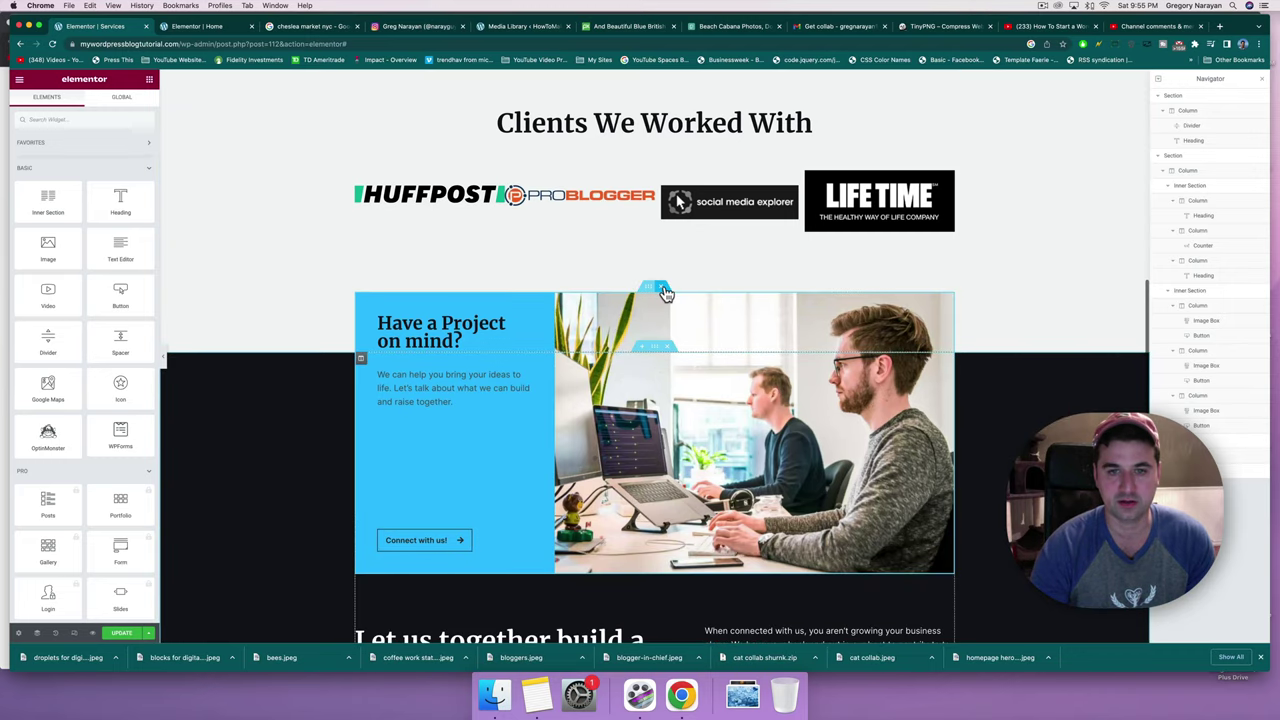
click(665, 290)
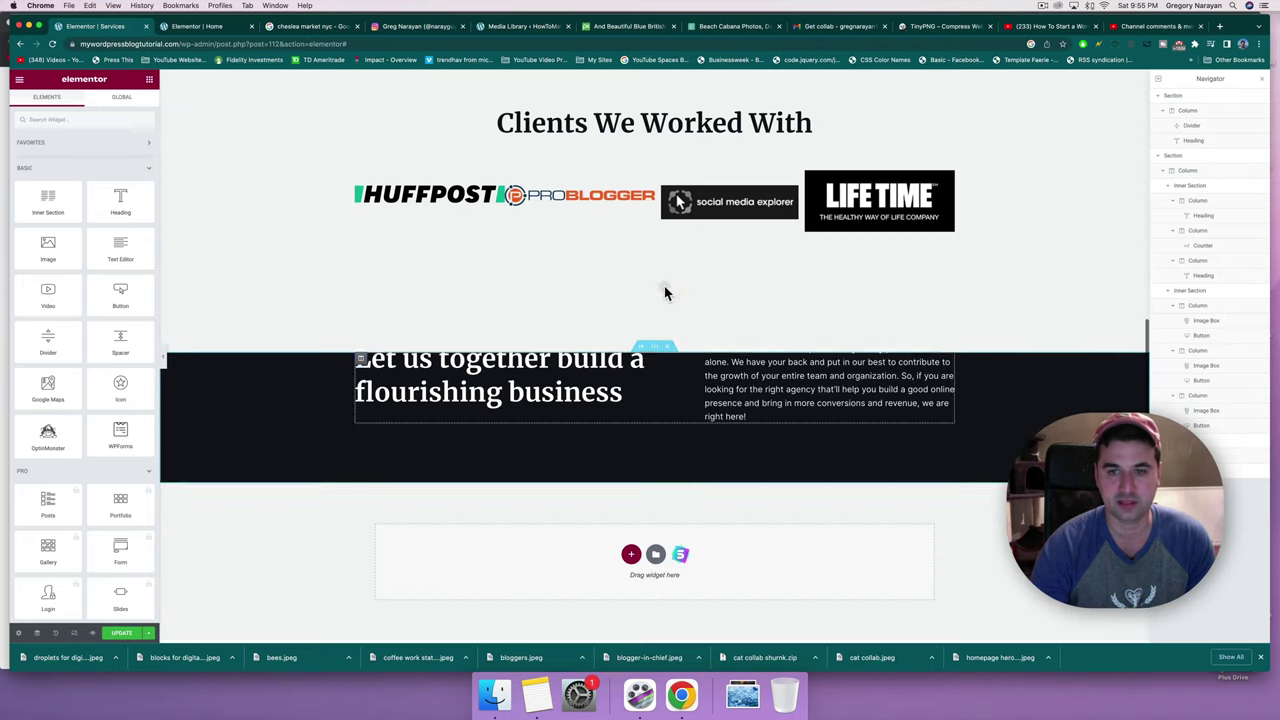
click(661, 342)
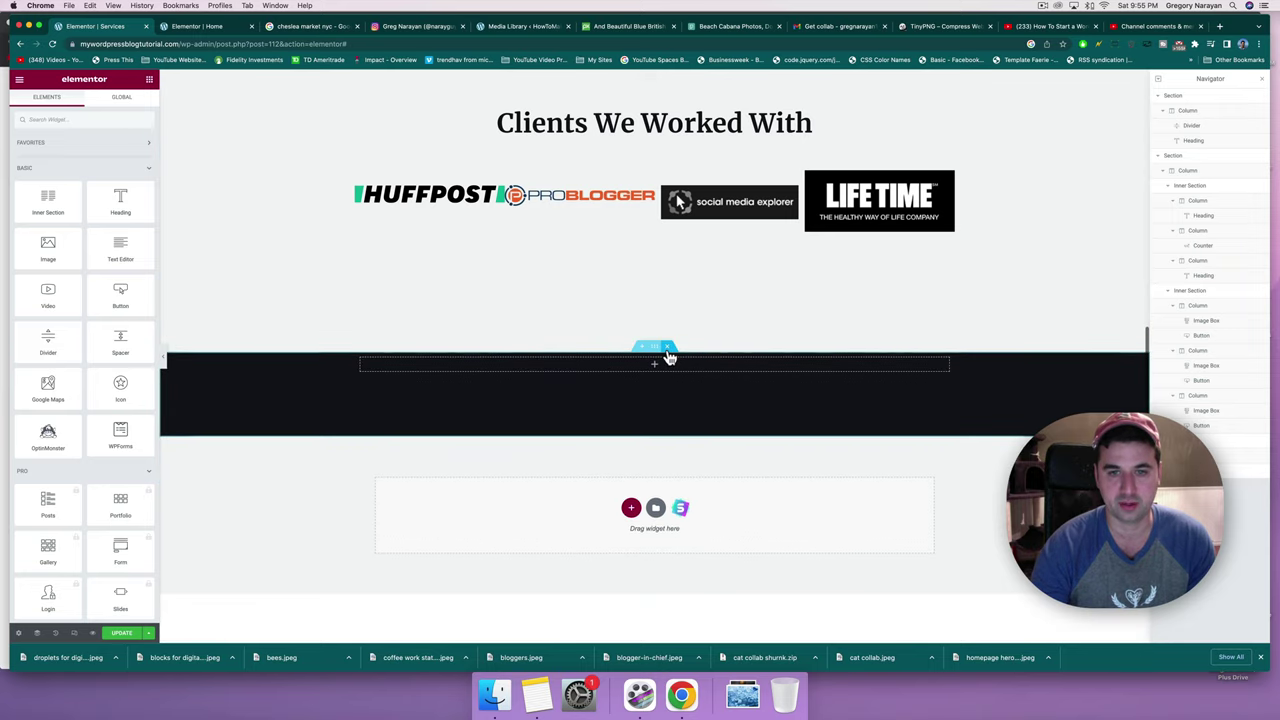
click(667, 347)
scroll(669, 354, down, 3)
scroll(669, 350, up, 2)
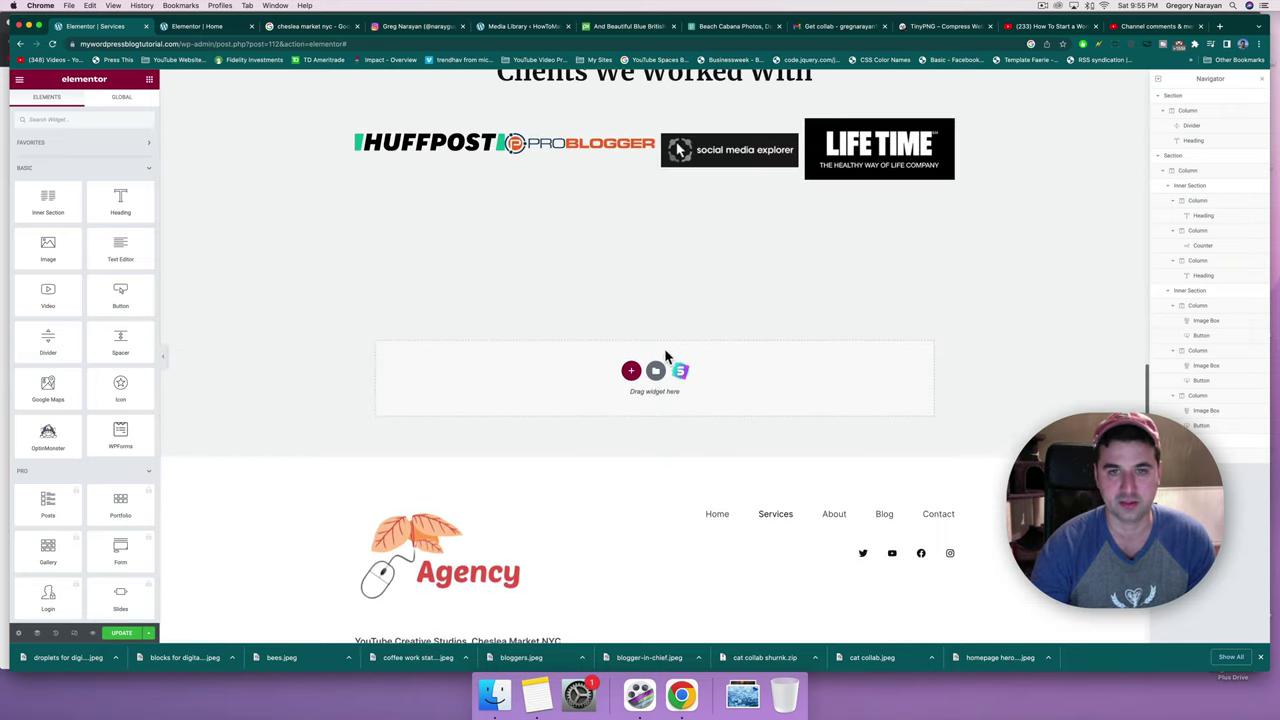
scroll(652, 249, up, 5)
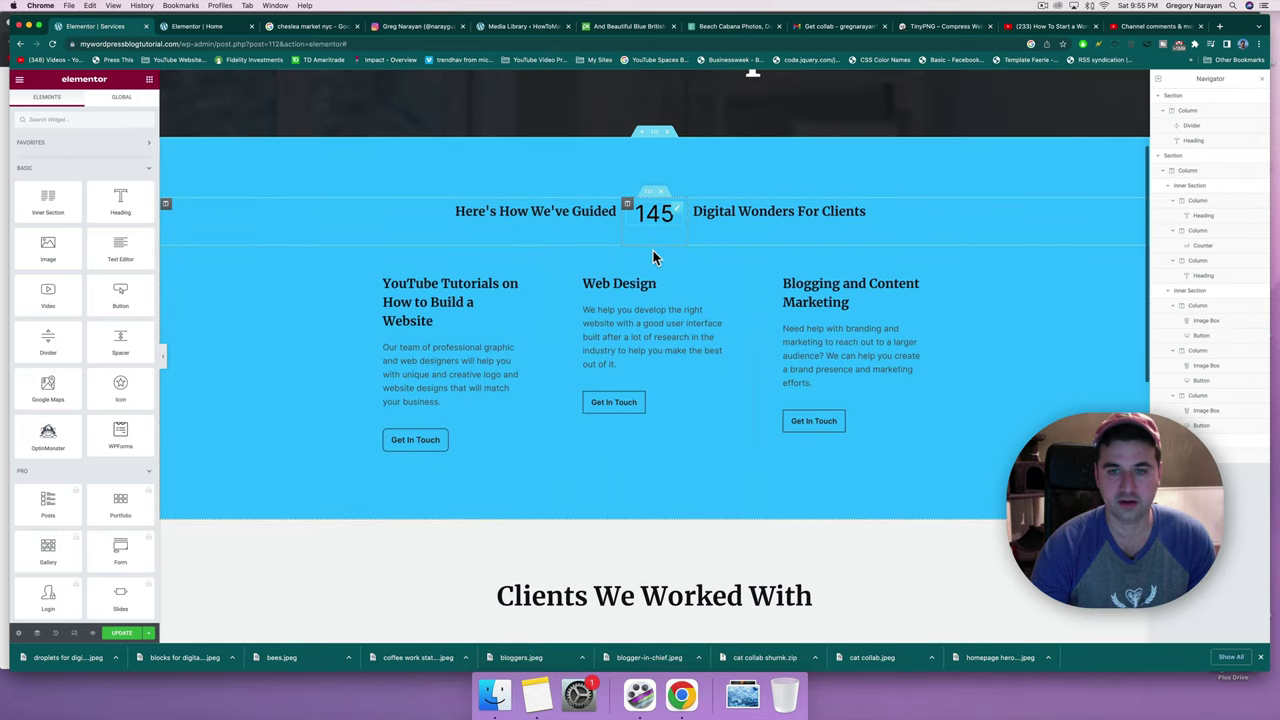
Clear and rewrite the YouTube Tutorials box description, then save the Services page.
click(438, 386)
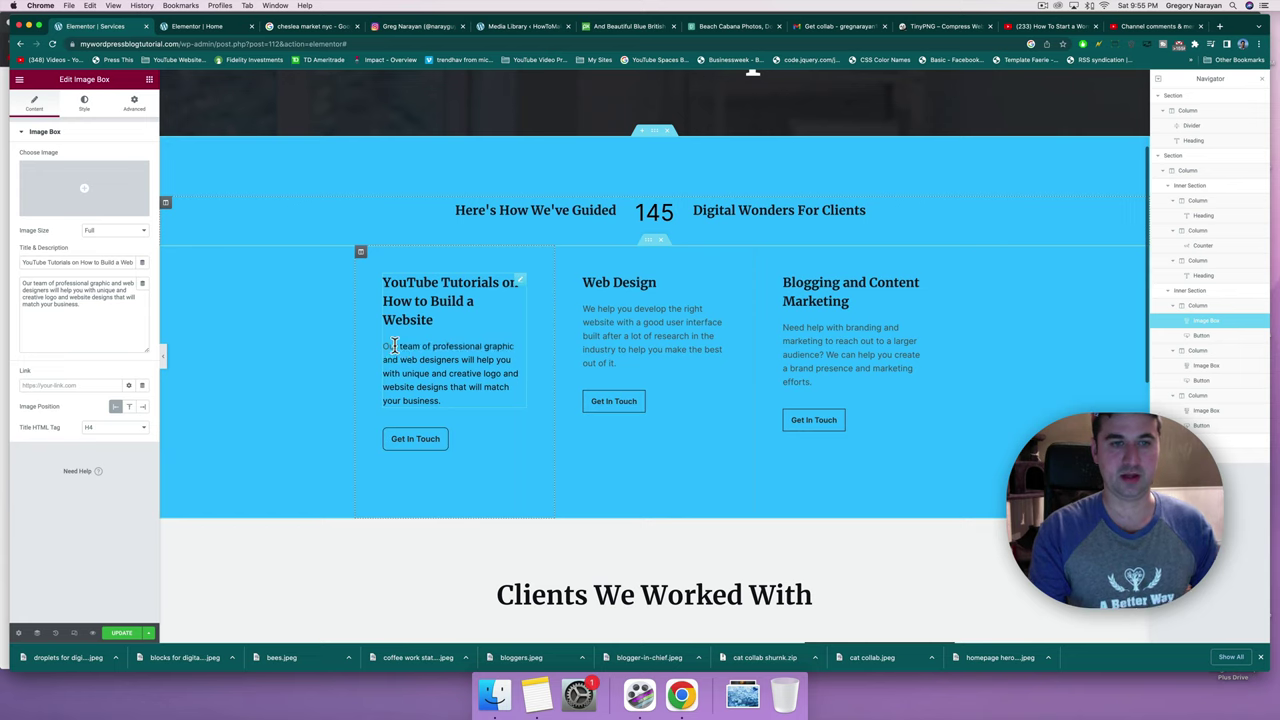
click(395, 345)
key(shift+super+Down)
key(BackSpace)
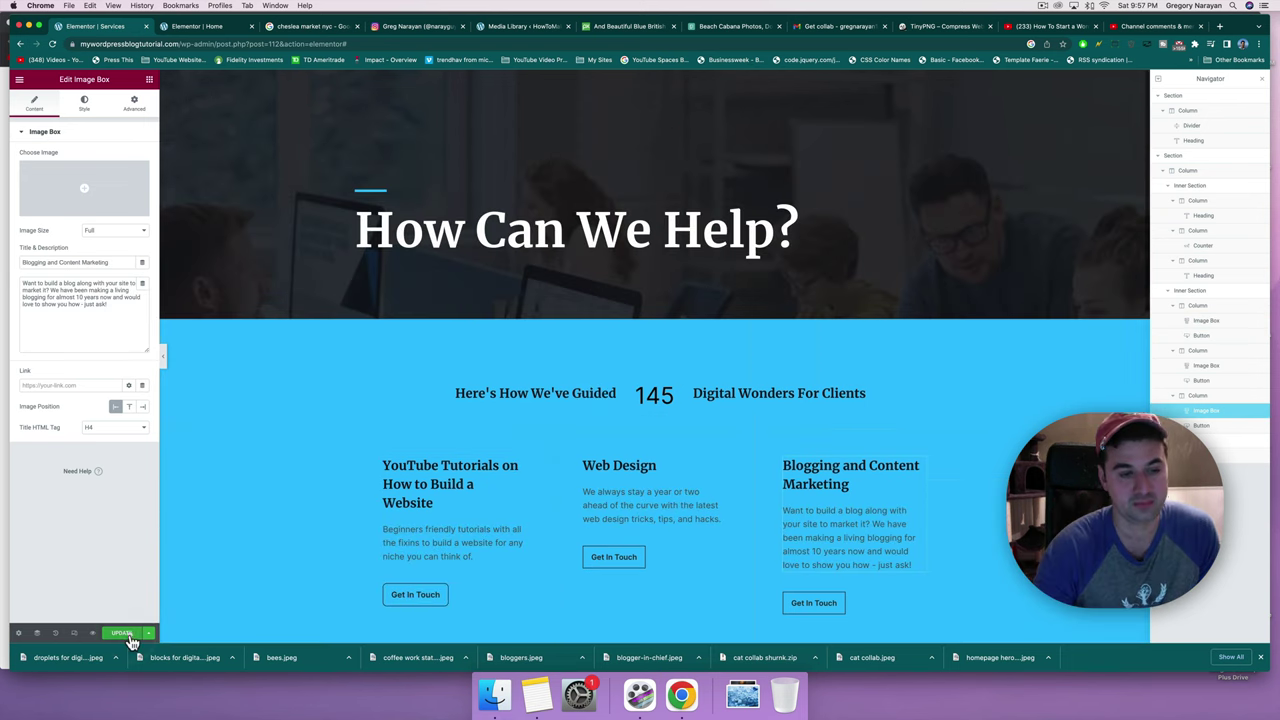
click(126, 634)
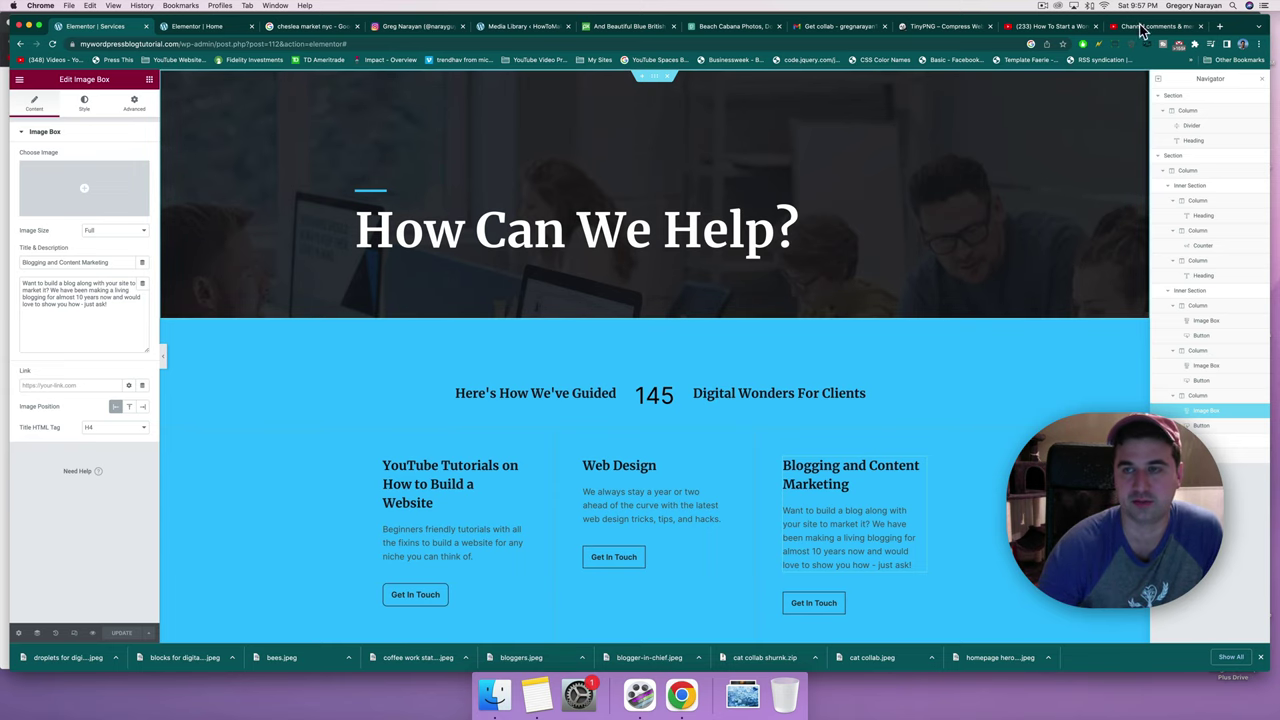
Browse the Pexels beach cabana results, then return to the Pixabay beach chairs photo page.
click(1222, 27)
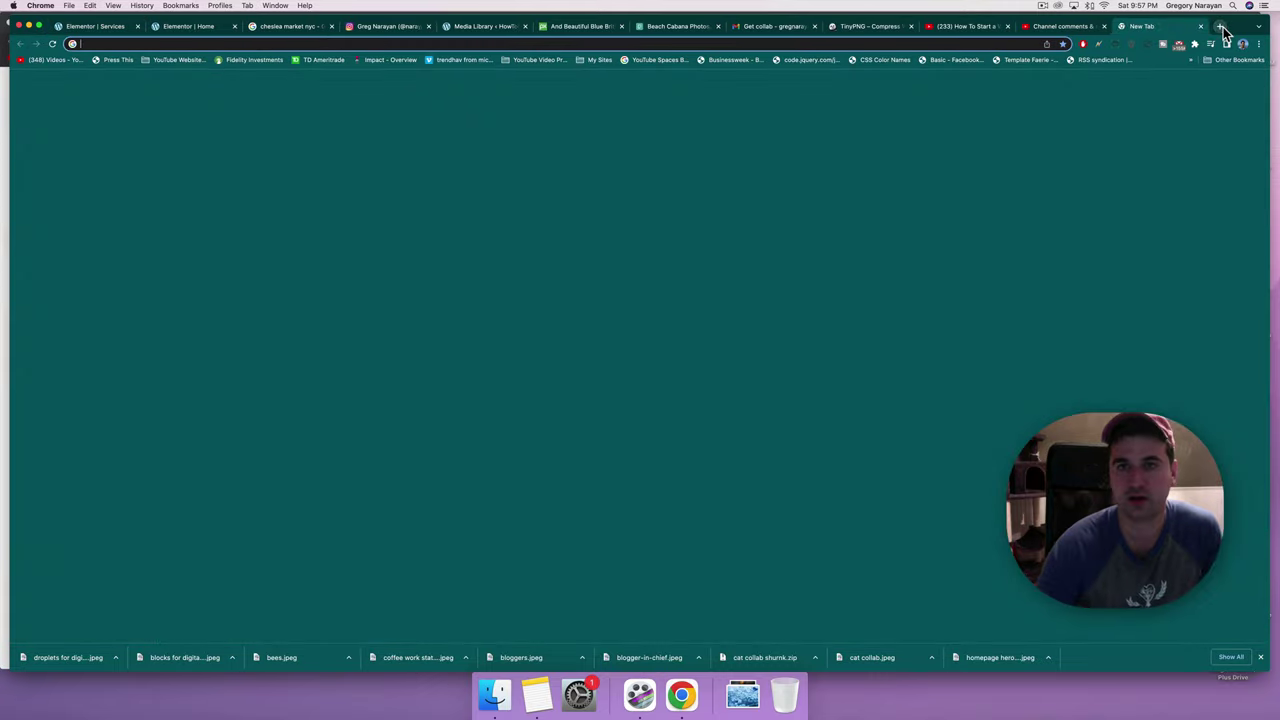
click(670, 28)
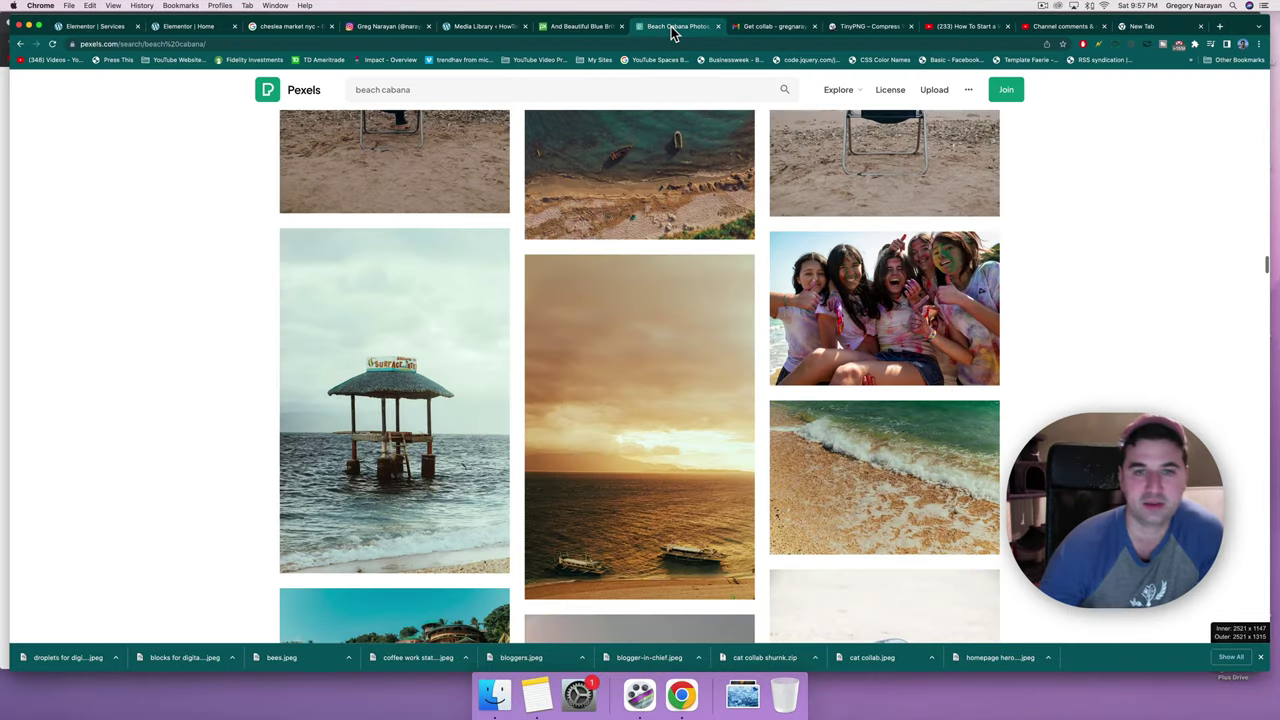
scroll(615, 315, up, 3)
scroll(615, 315, down, 6)
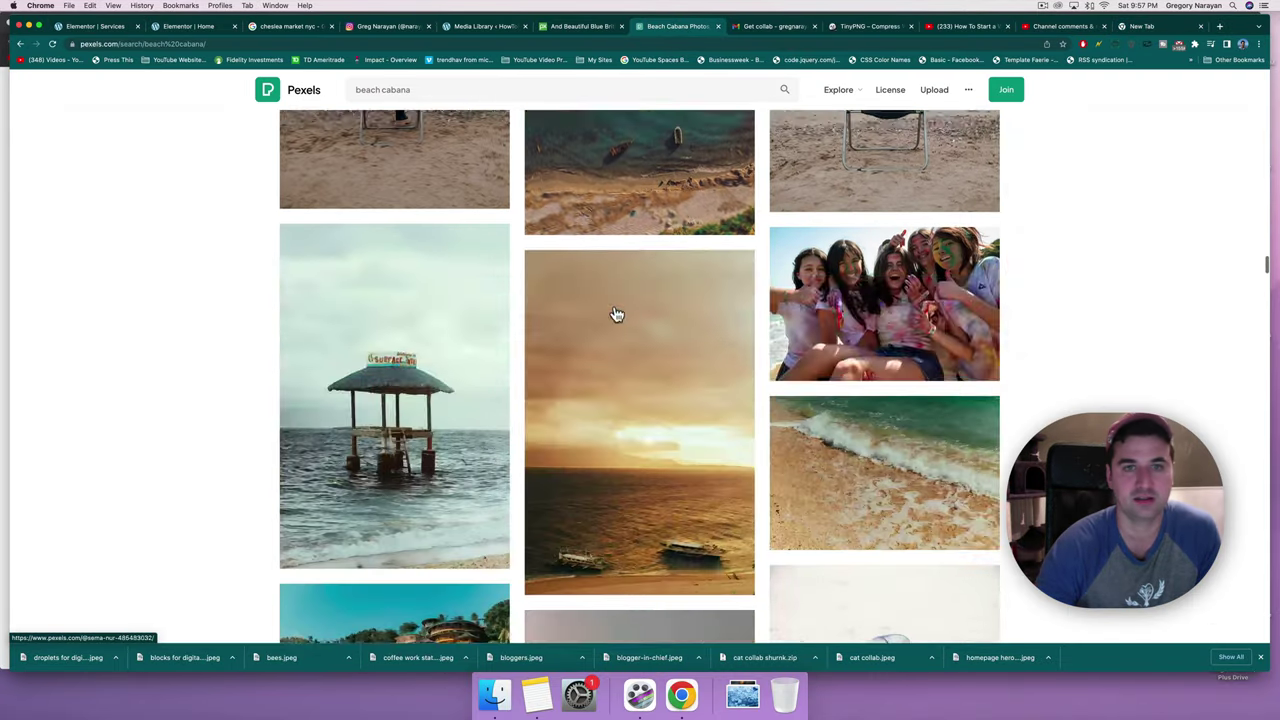
scroll(615, 315, up, 8)
scroll(615, 315, up, 10)
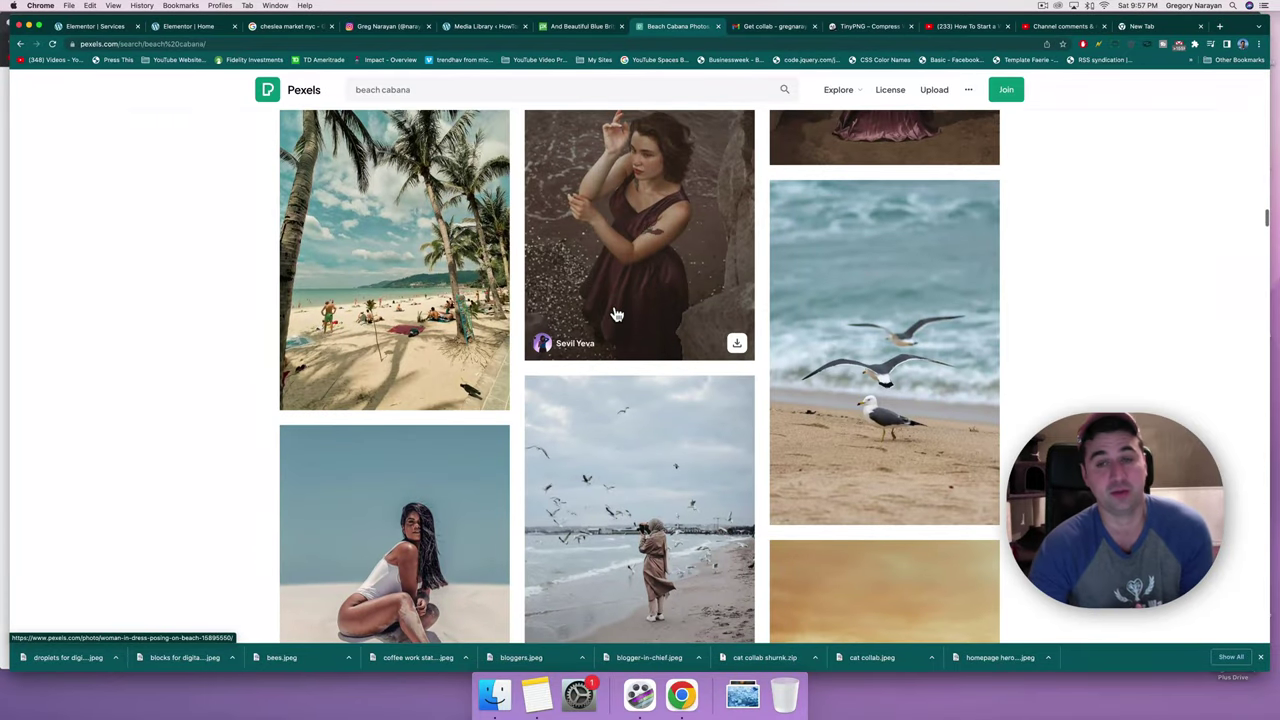
click(596, 28)
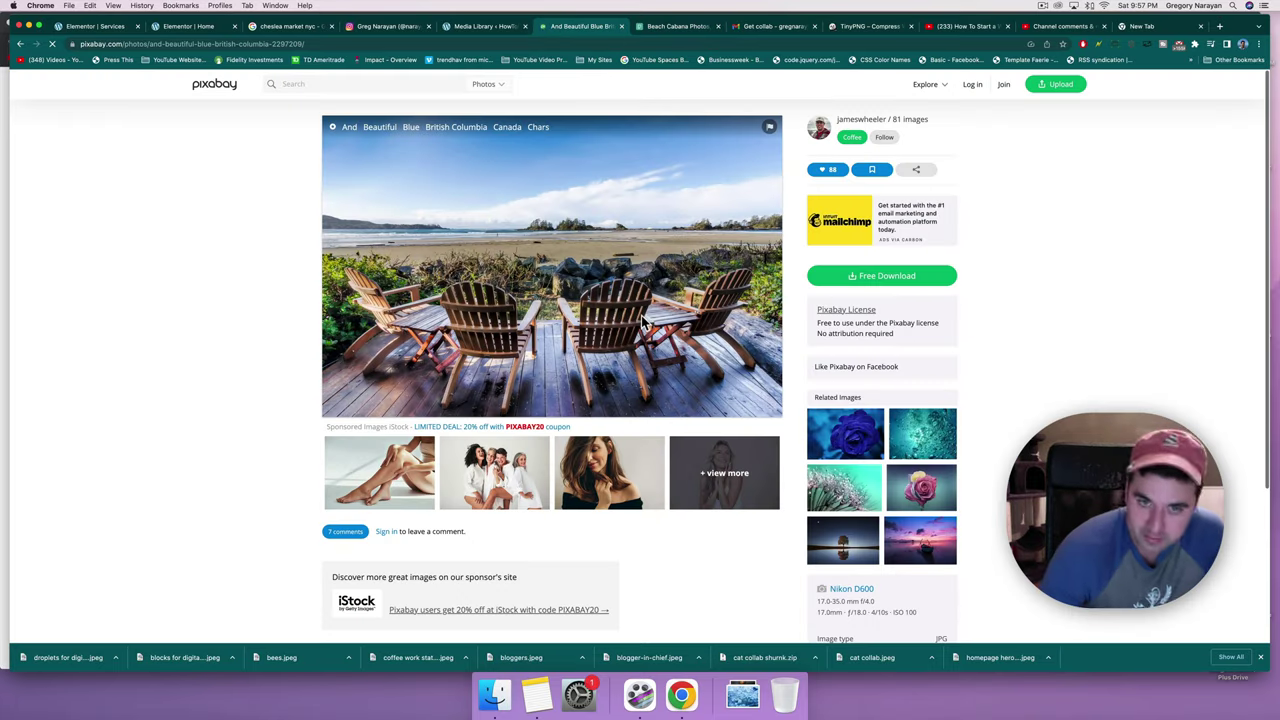
Search Pixabay for 'beaches' and scroll through the results.
click(385, 83)
text(beaches)
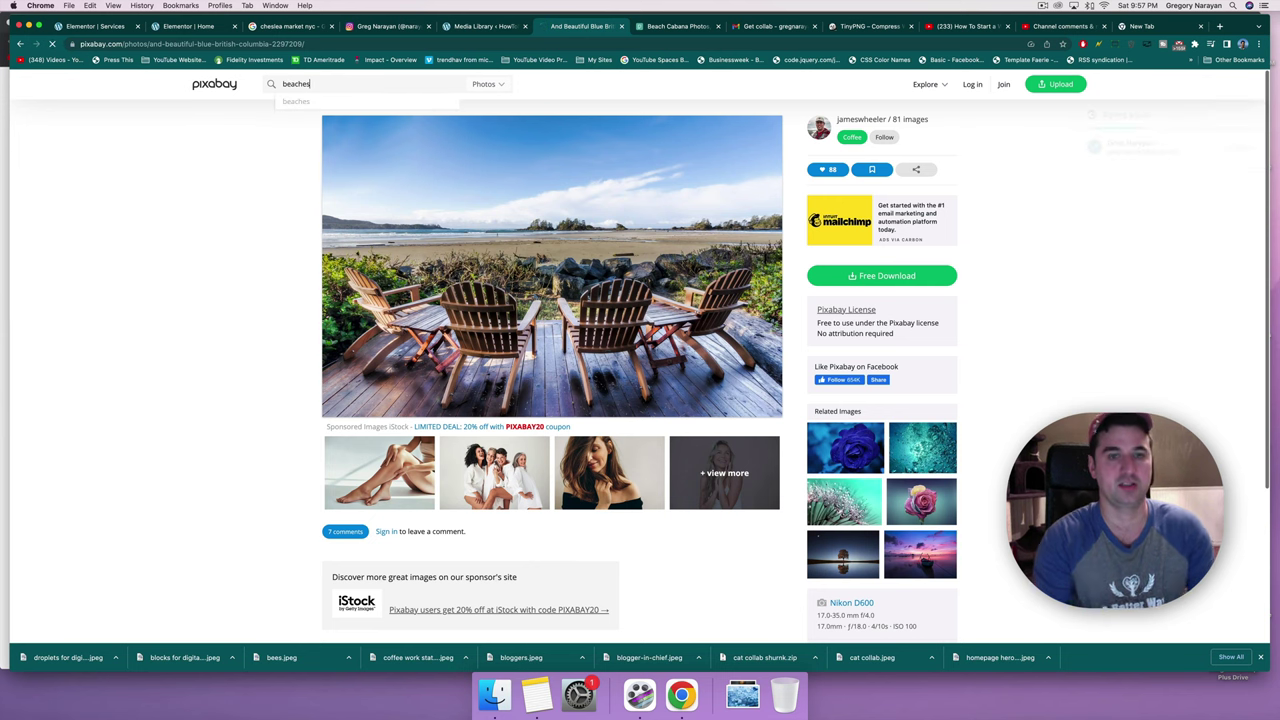
key(Return)
scroll(658, 358, down, 10)
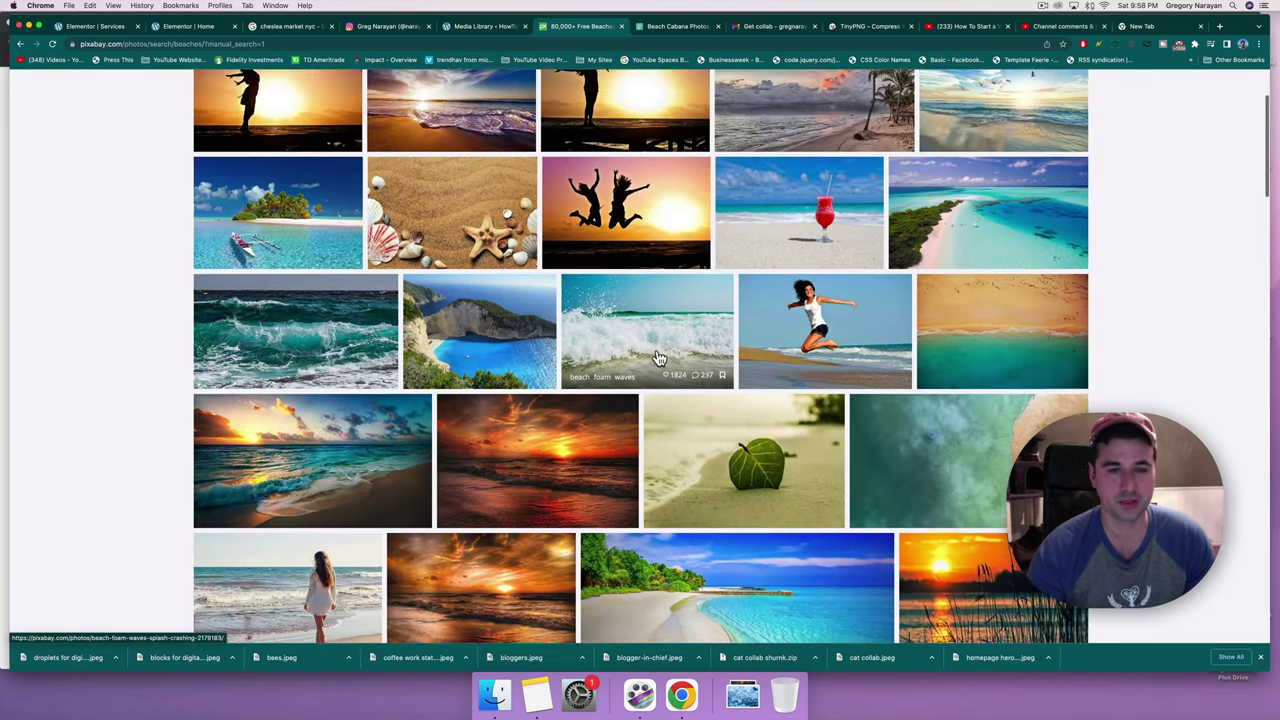
scroll(658, 358, down, 4)
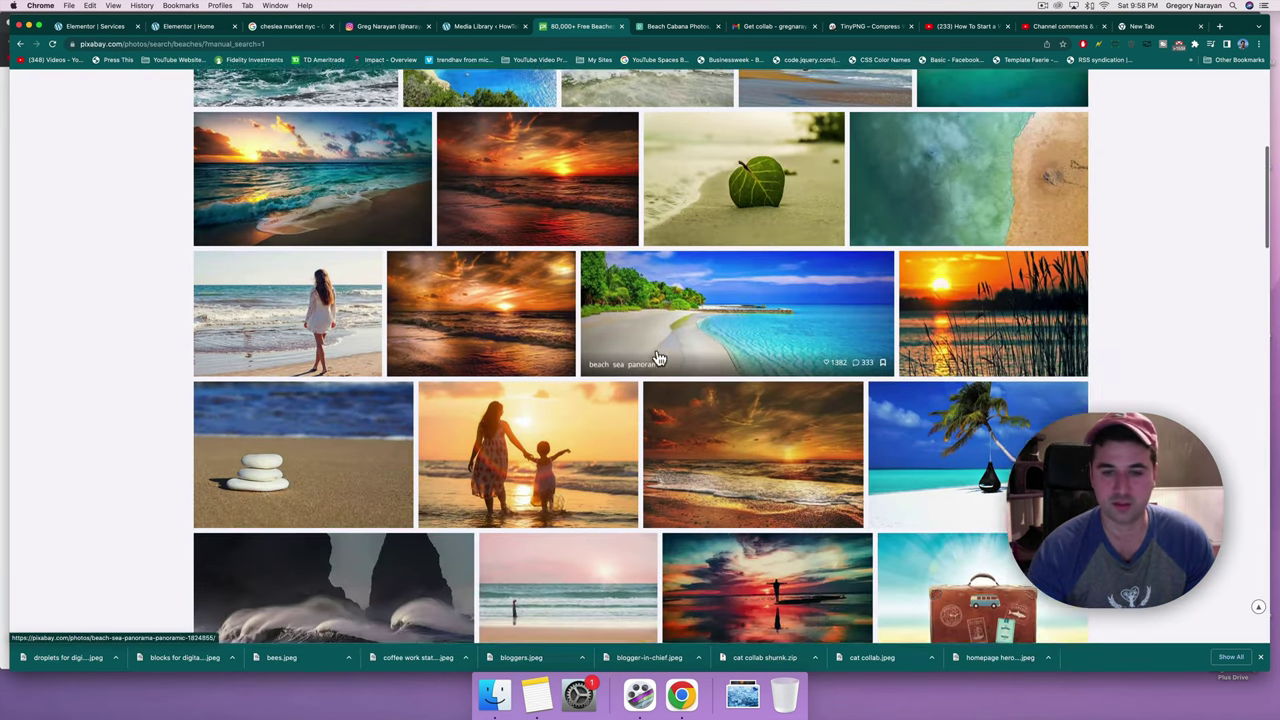
scroll(547, 313, down, 5)
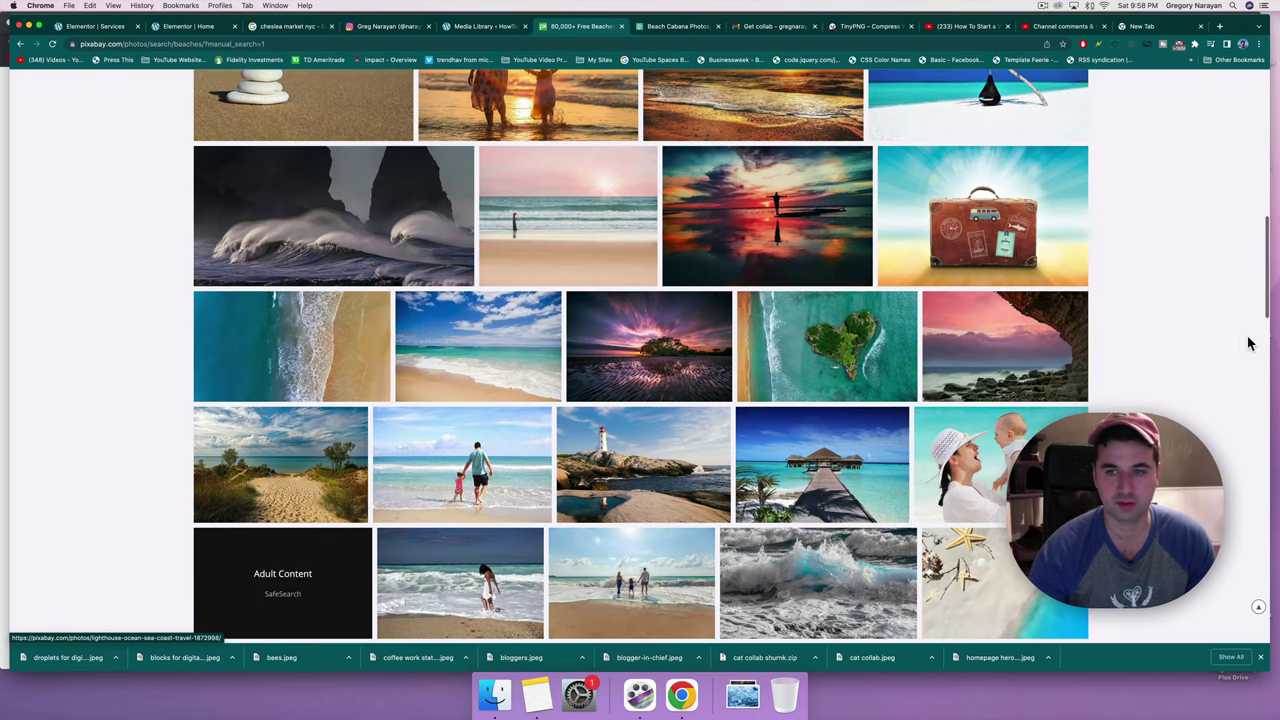
scroll(865, 461, down, 2)
scroll(865, 461, down, 2)
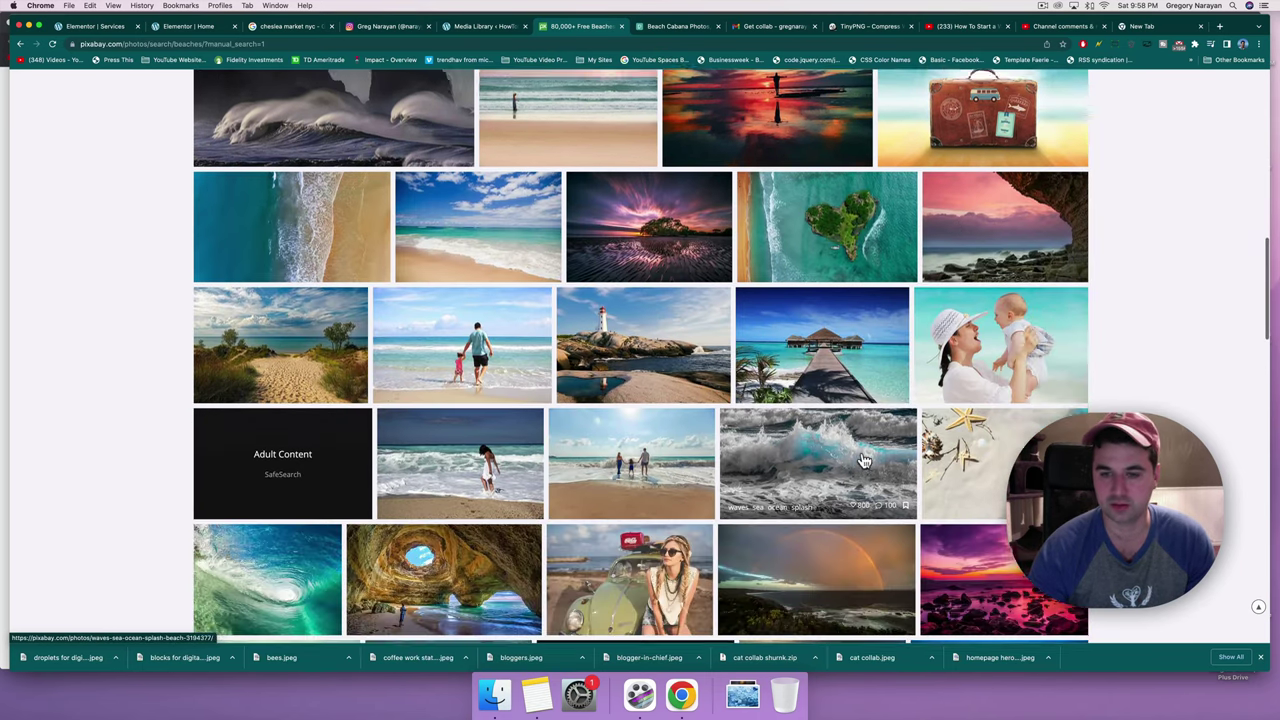
scroll(865, 461, down, 2)
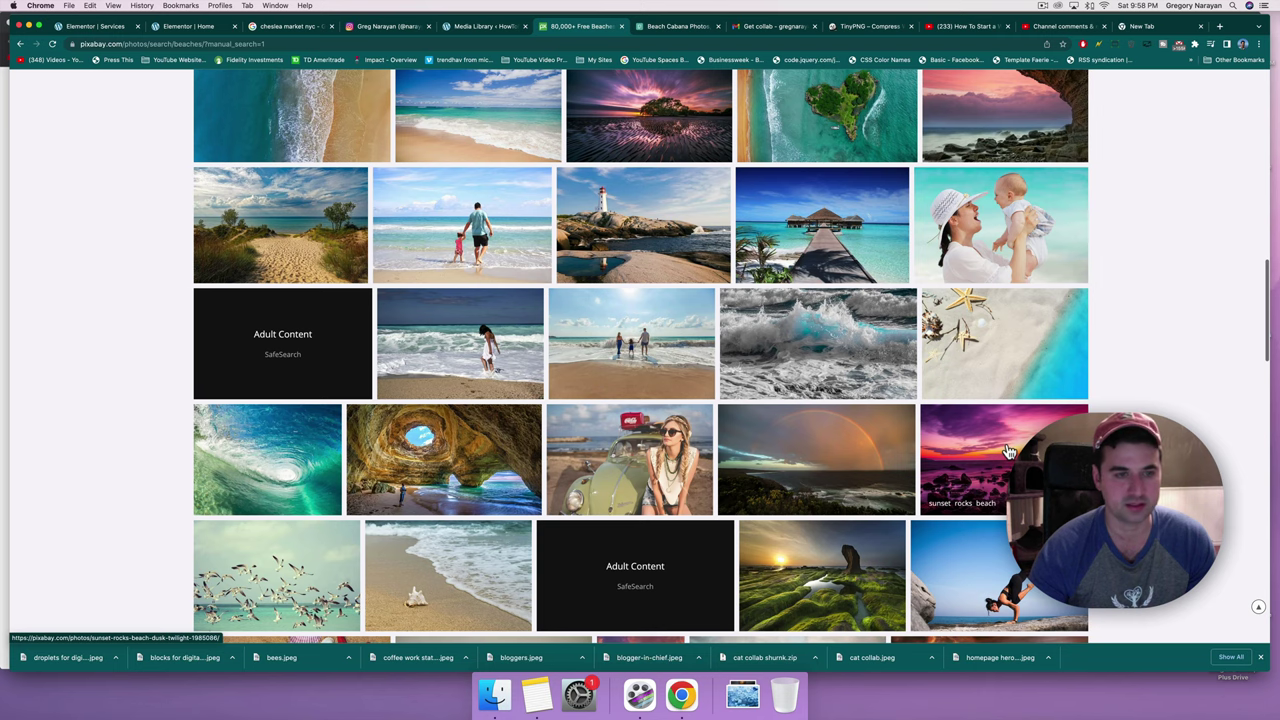
Download the Indiana Dunes beach photo at 1920×1279, saving it as 'beach path'.
click(288, 235)
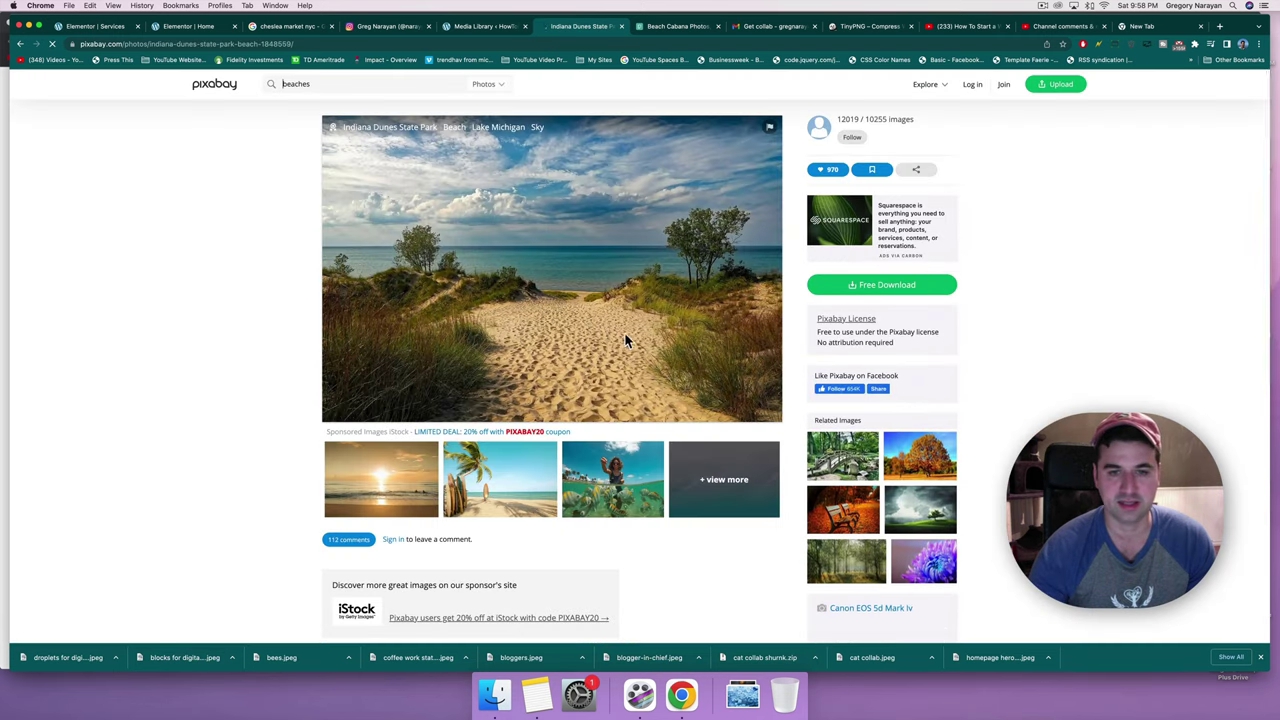
click(860, 288)
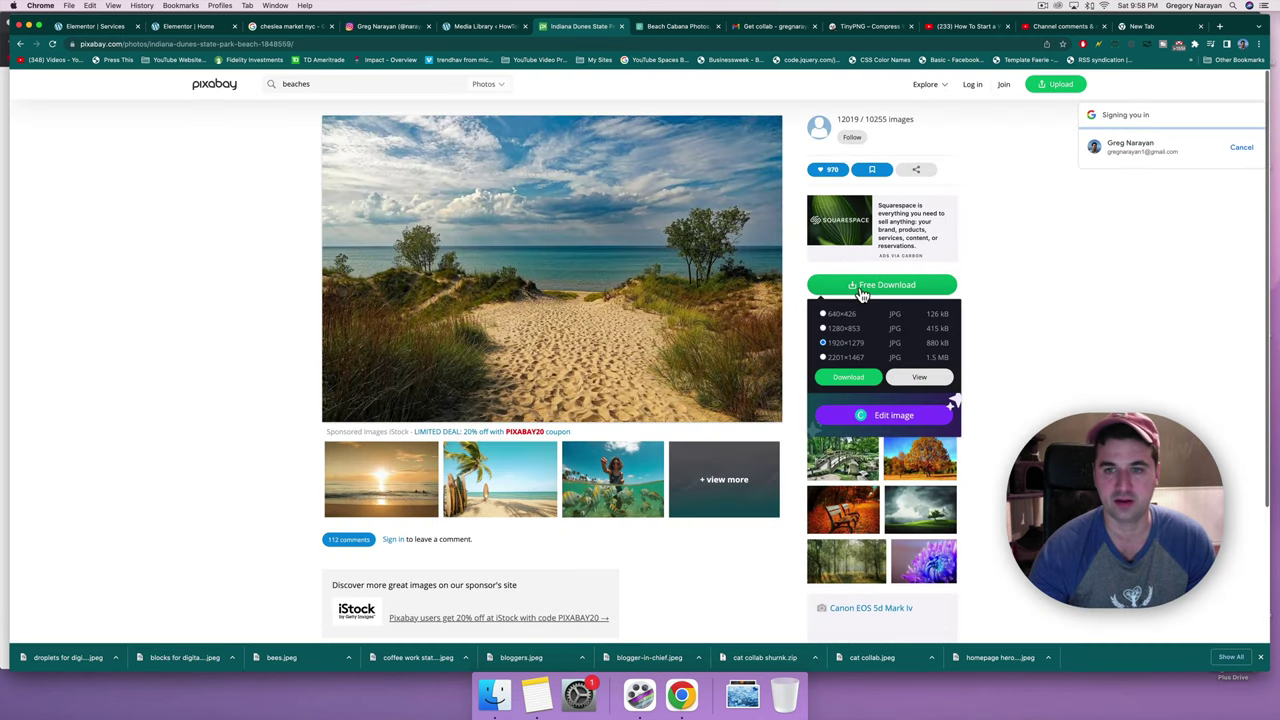
click(845, 377)
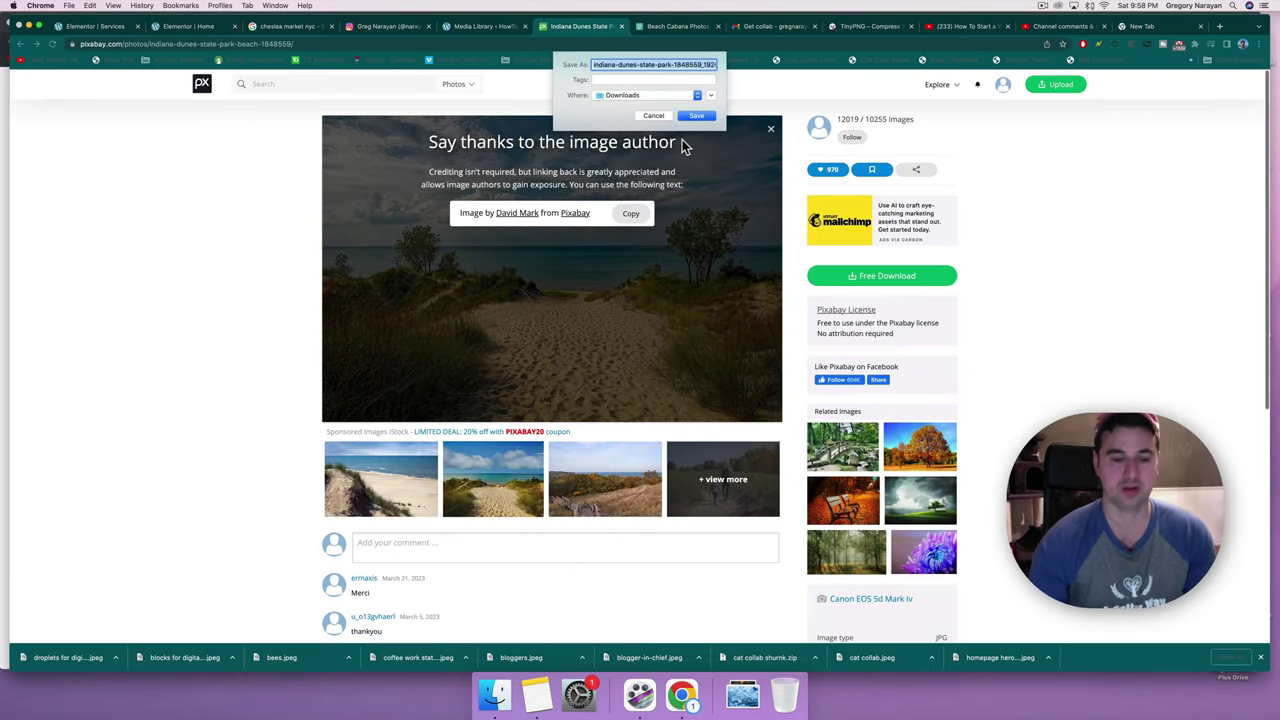
text(beach path)
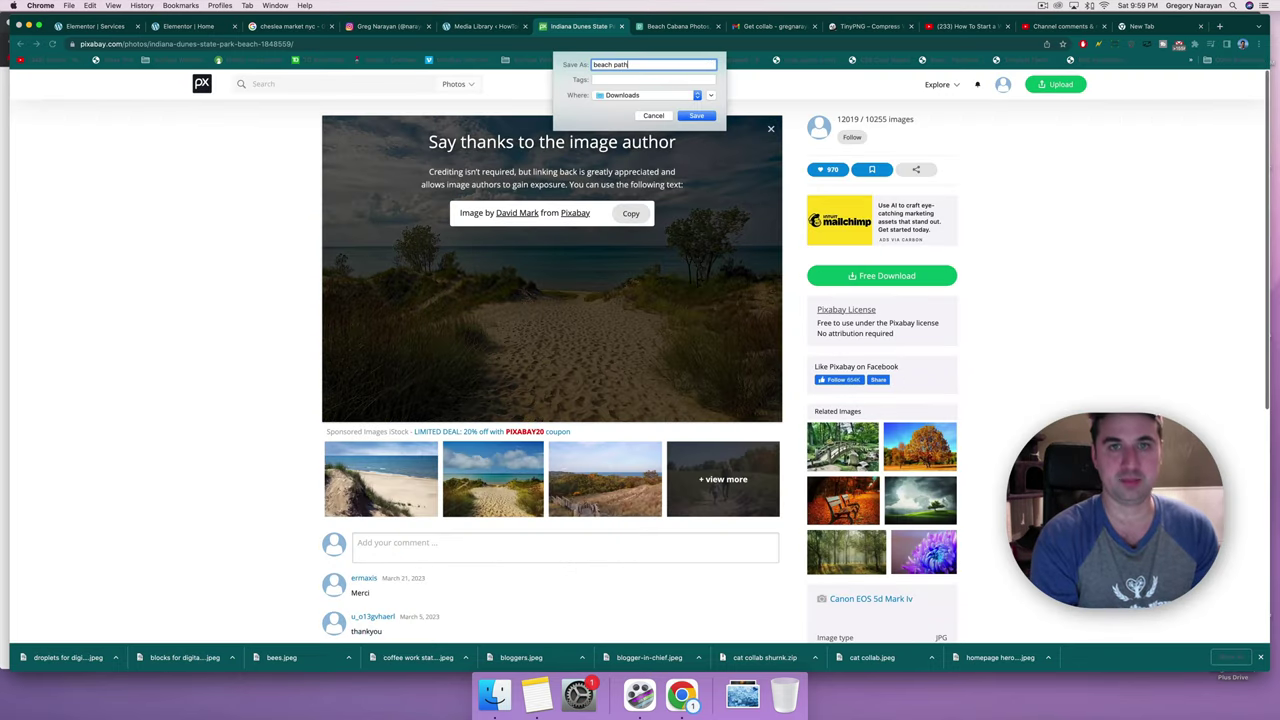
key(Return)
Set the hero section's background image to the beach path photo.
click(85, 28)
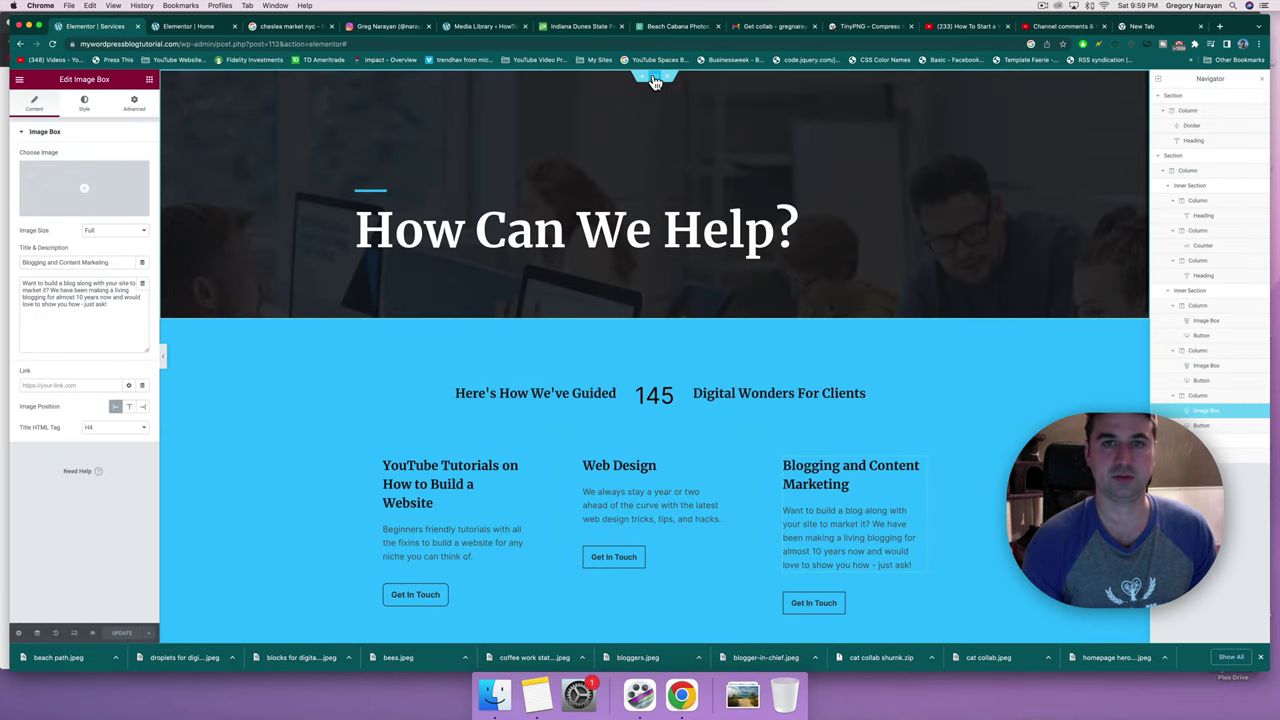
click(655, 80)
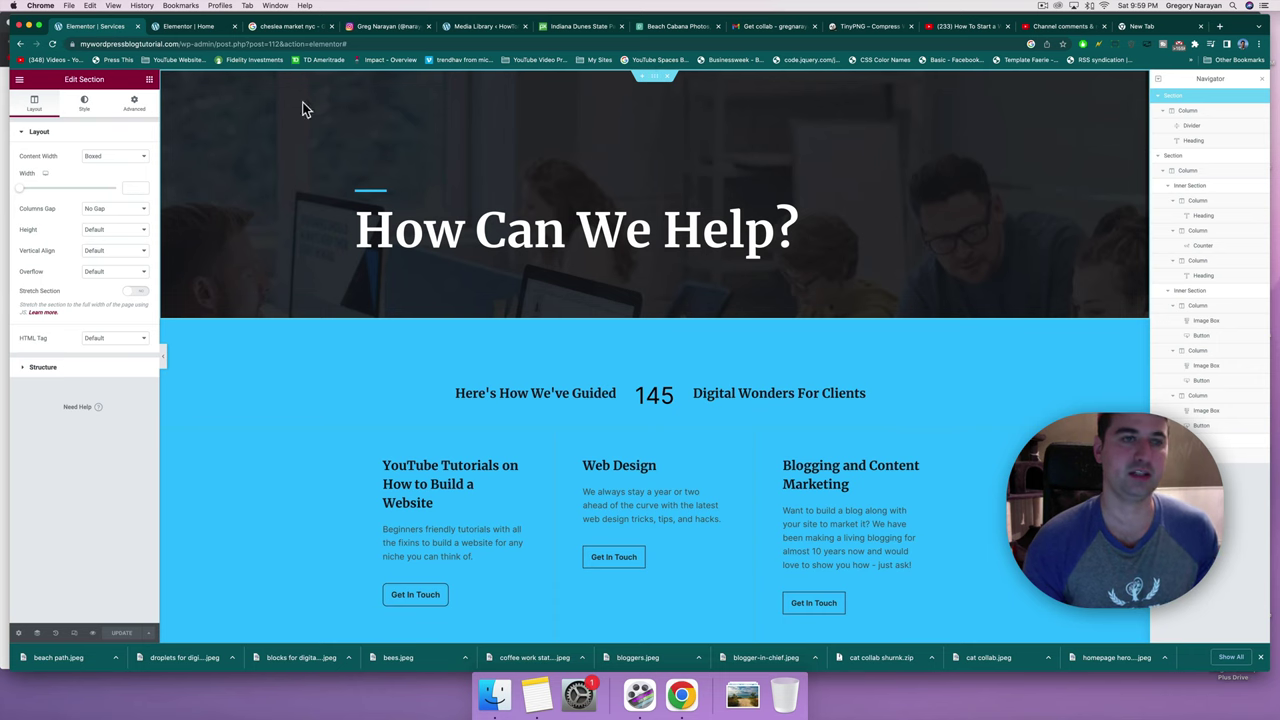
click(90, 108)
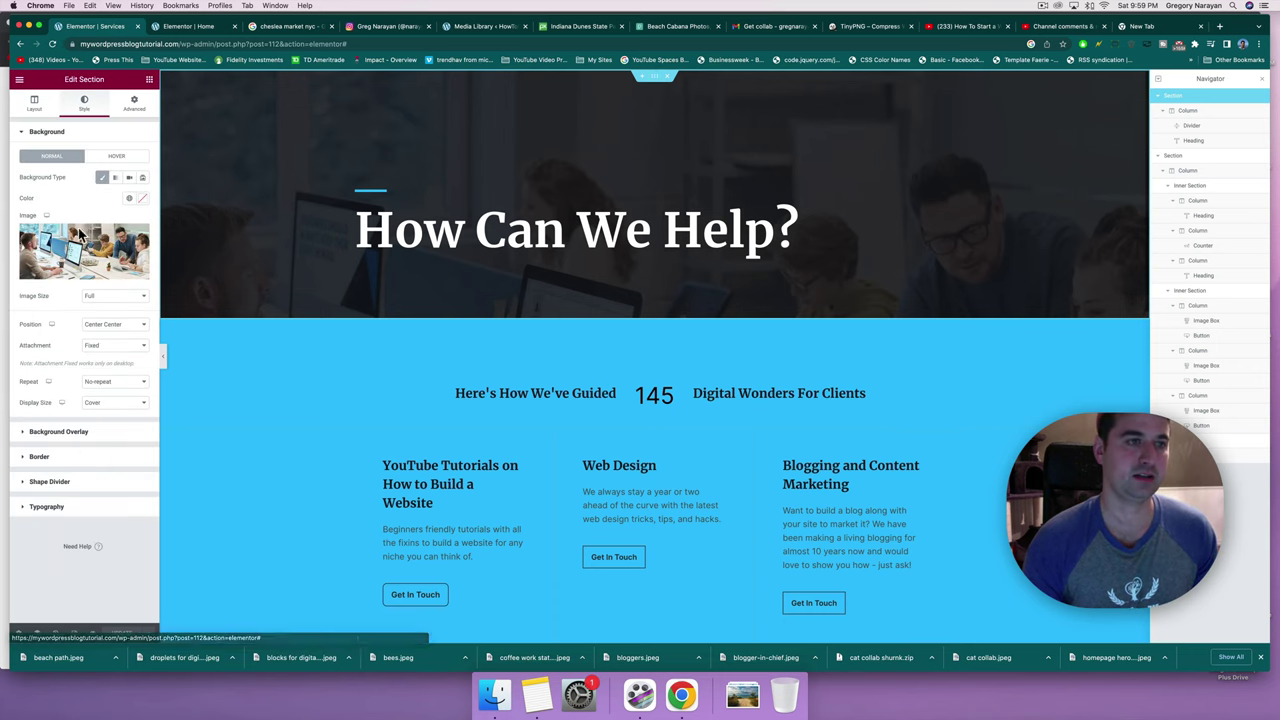
click(80, 245)
click(150, 118)
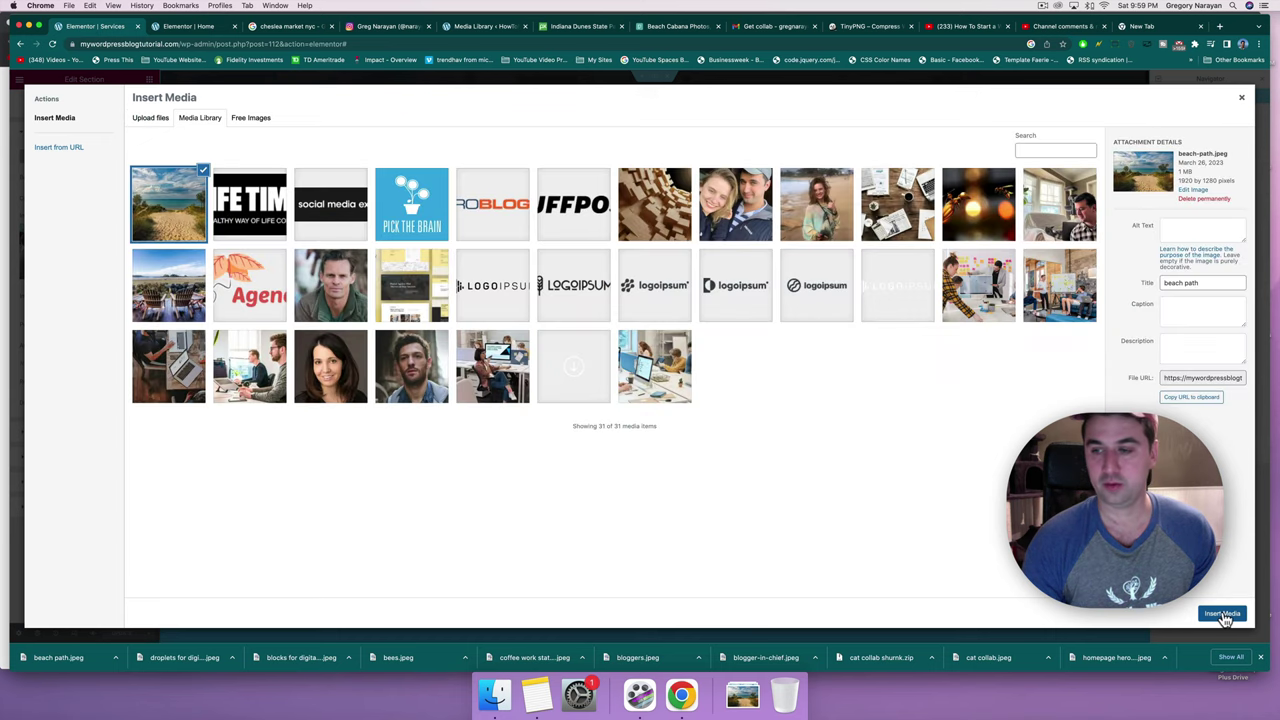
click(1222, 614)
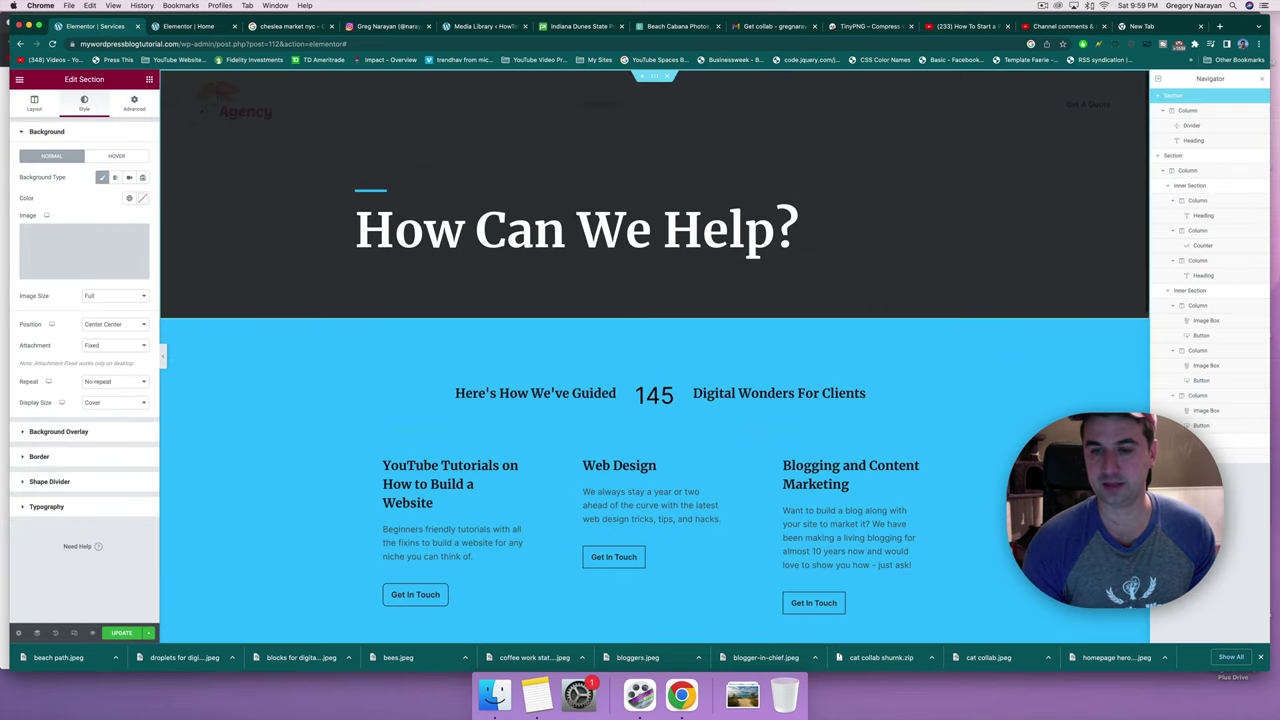
scroll(639, 282, down, 1)
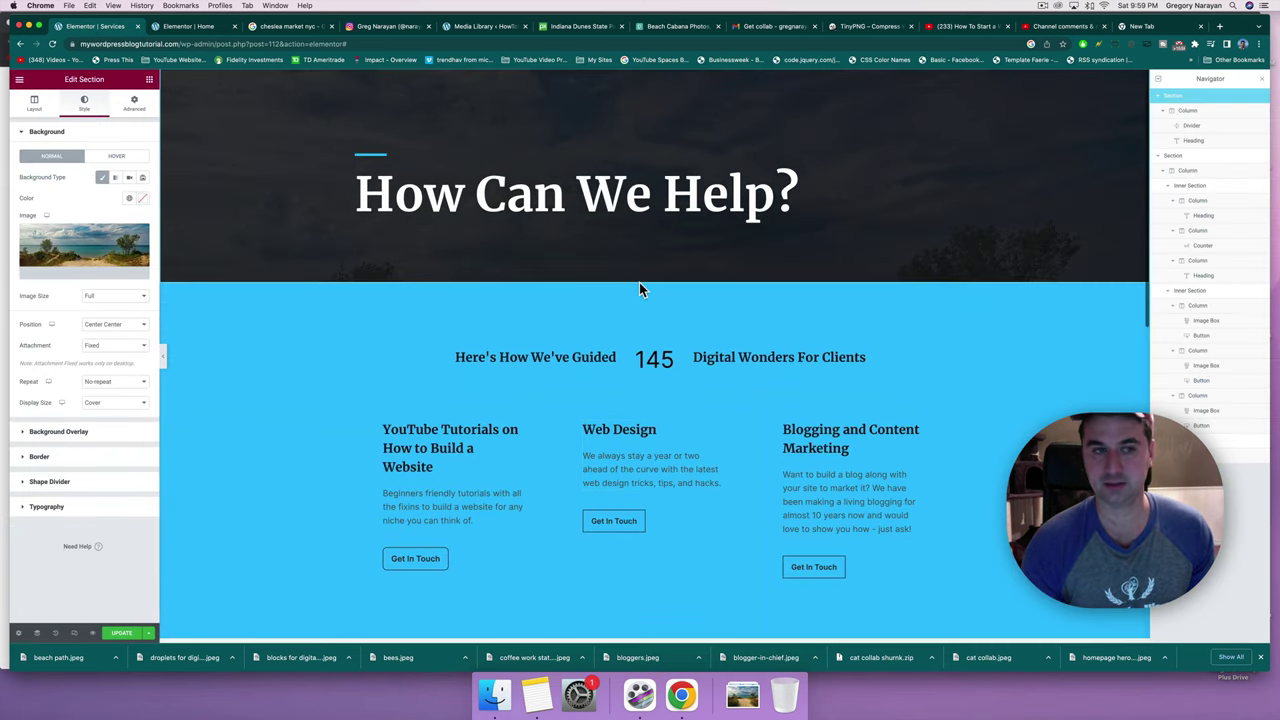
scroll(639, 282, down, 3)
scroll(639, 282, up, 4)
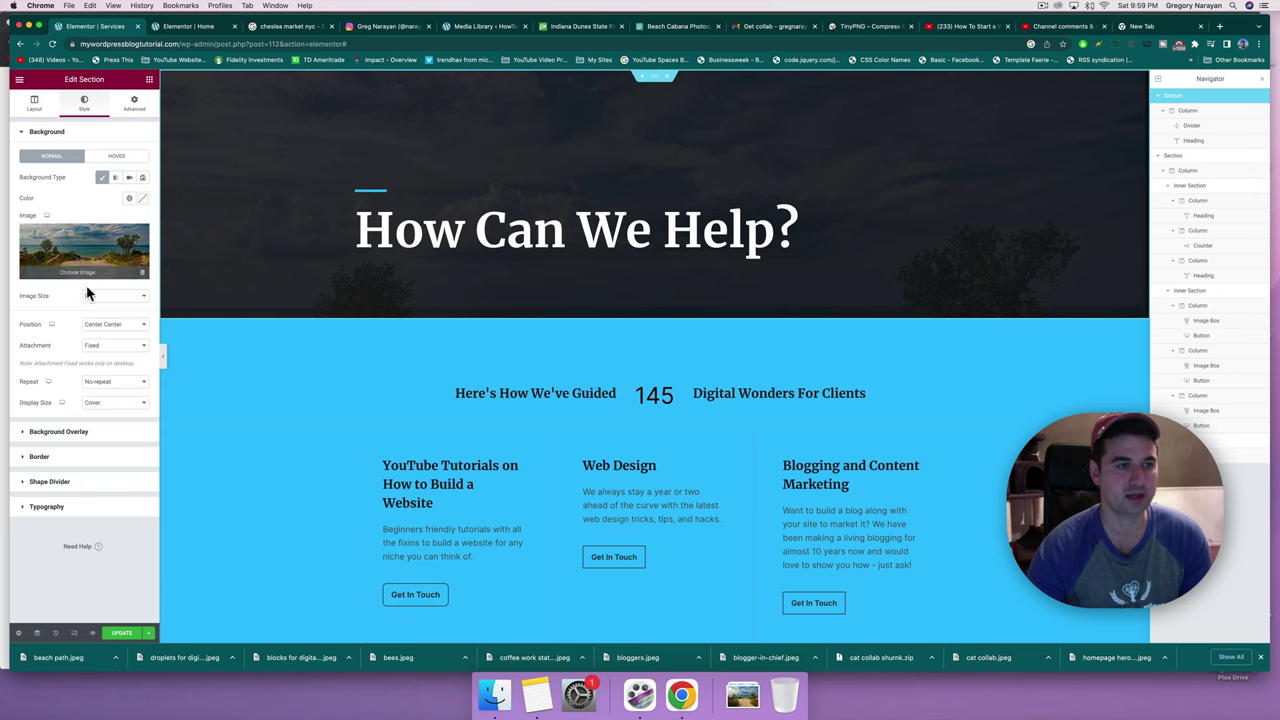
Anchor the hero background image at Bottom Center.
click(103, 324)
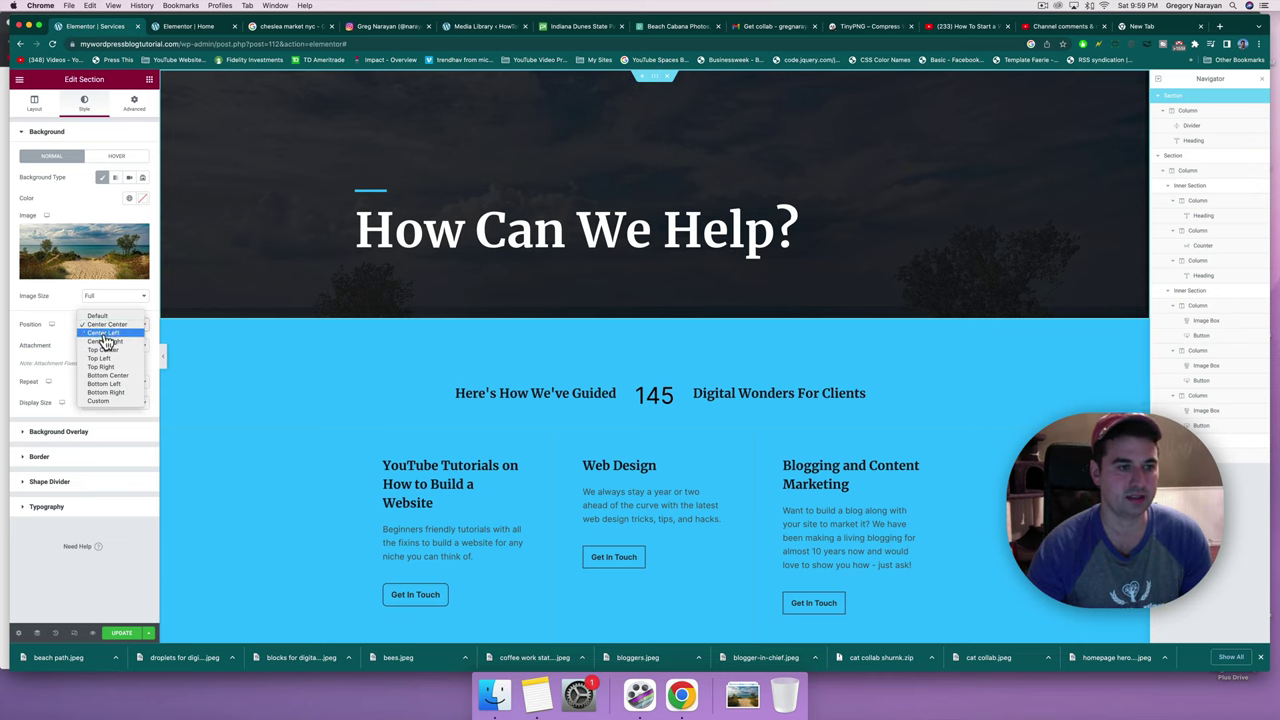
click(105, 351)
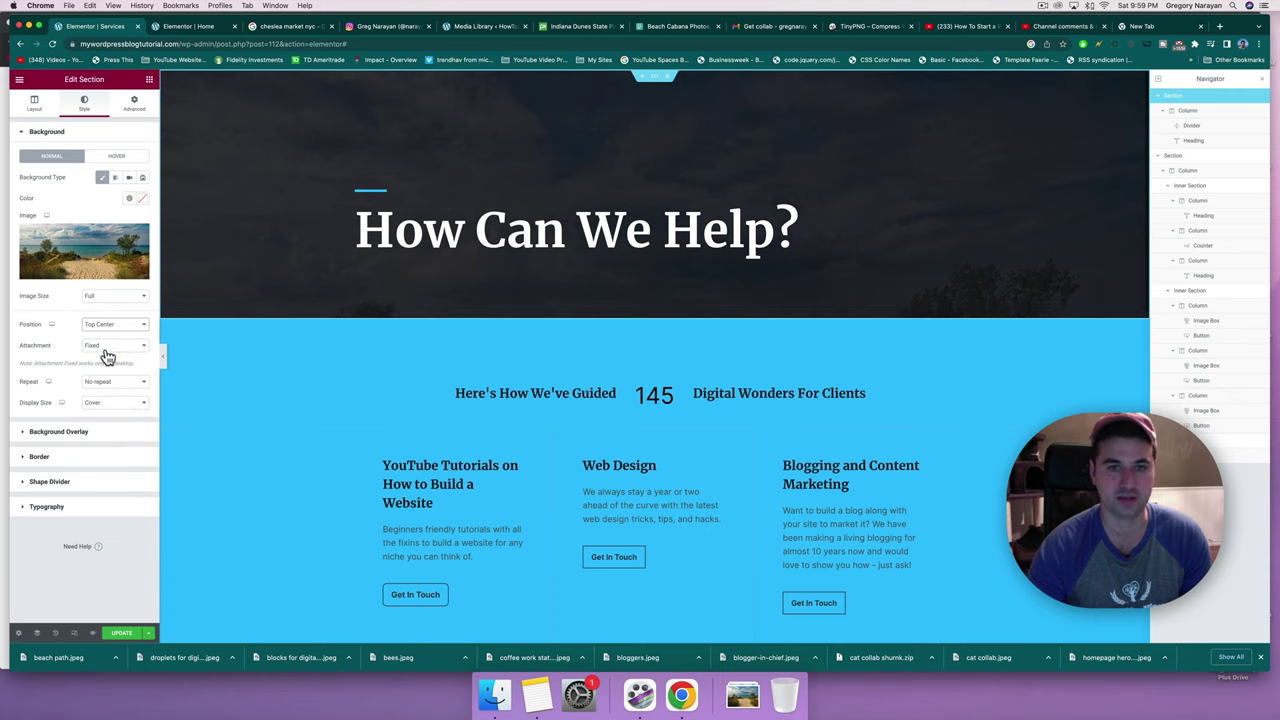
click(109, 325)
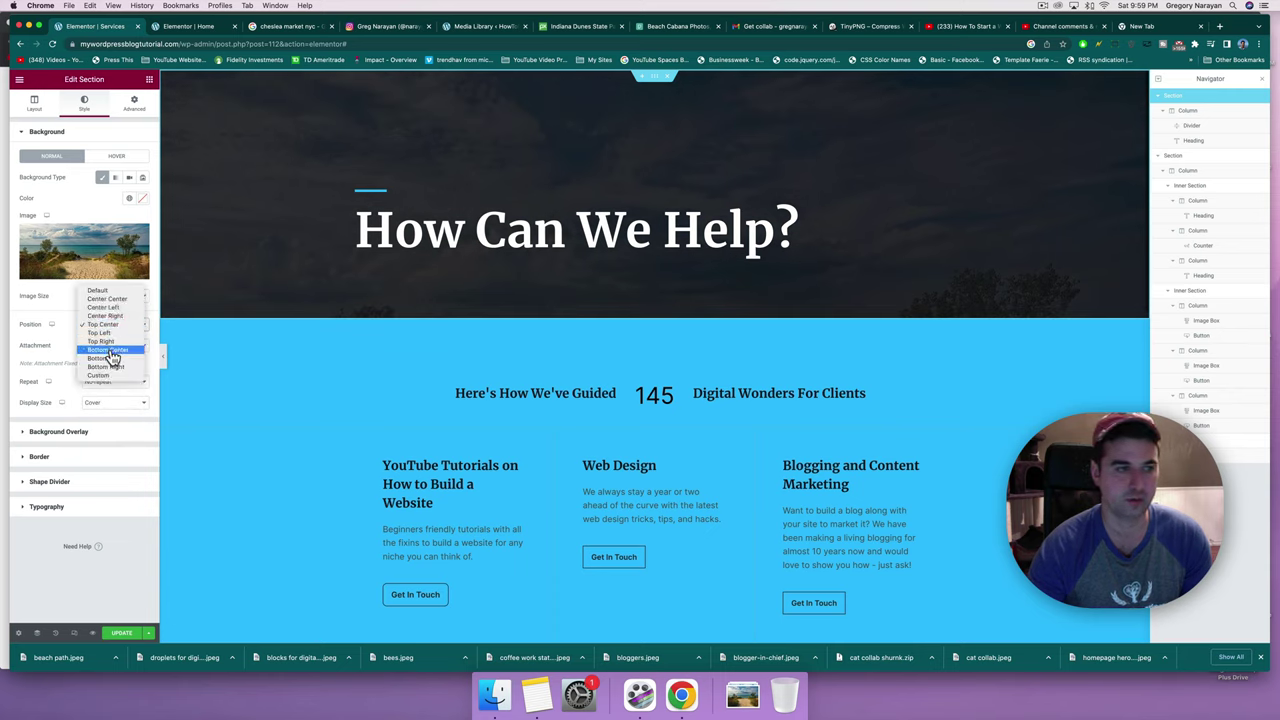
click(110, 351)
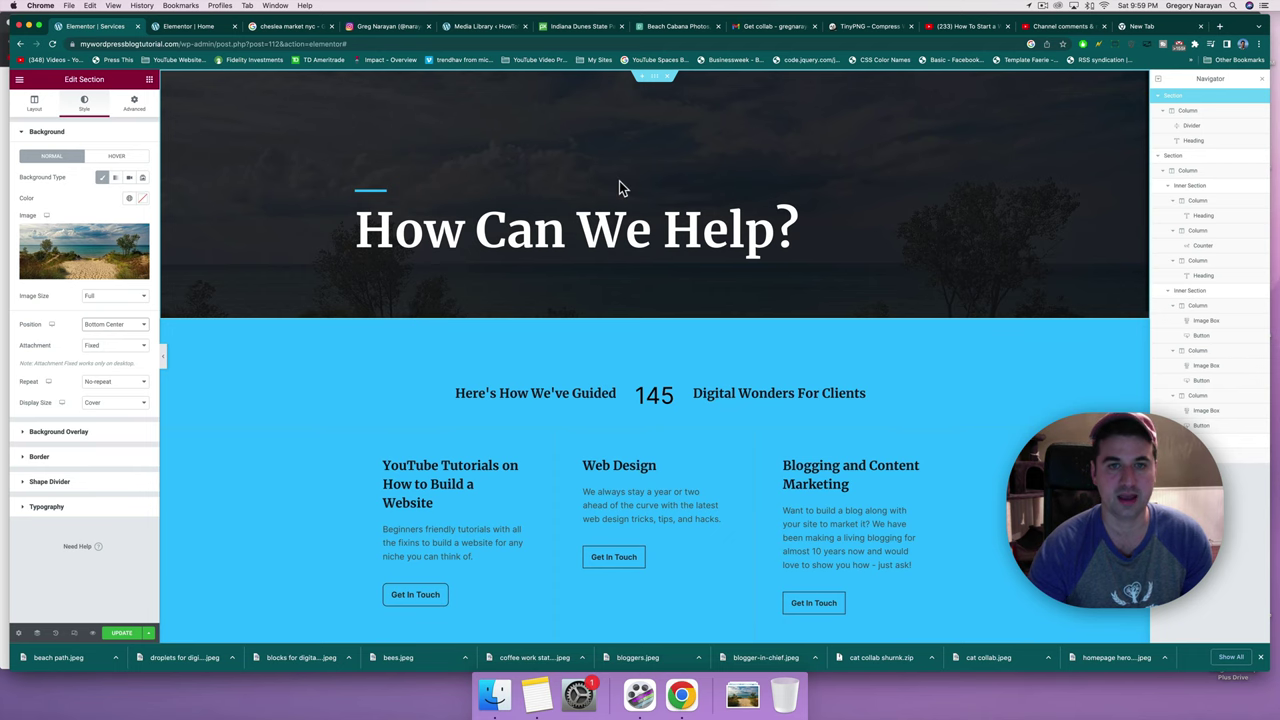
scroll(619, 181, down, 2)
scroll(619, 181, up, 2)
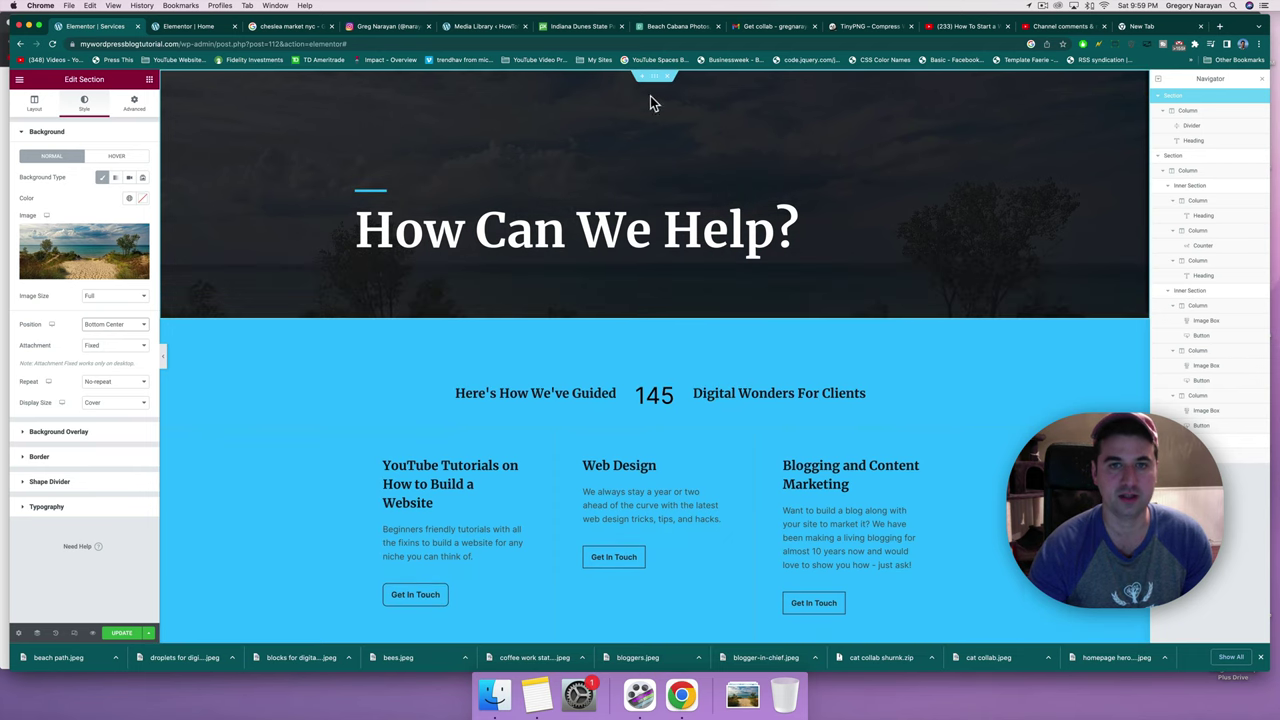
Raise the hero section's bottom padding to 280.
mouse_move(657, 85)
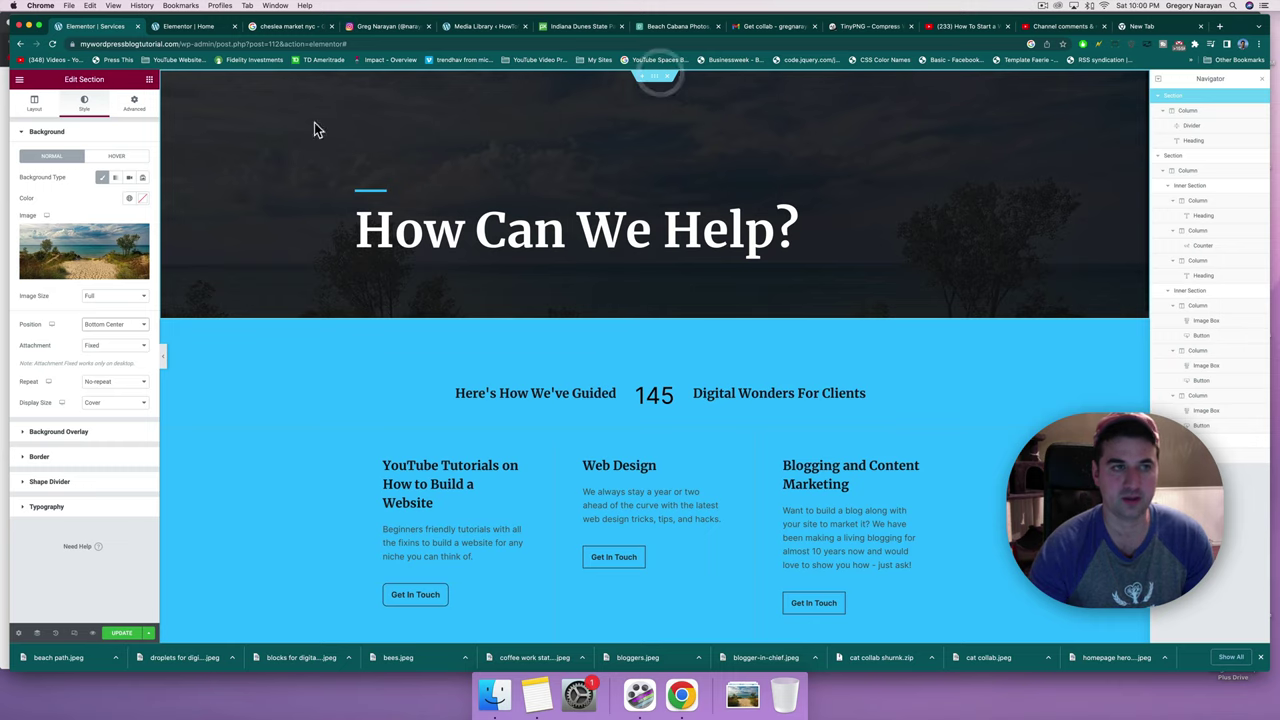
click(136, 105)
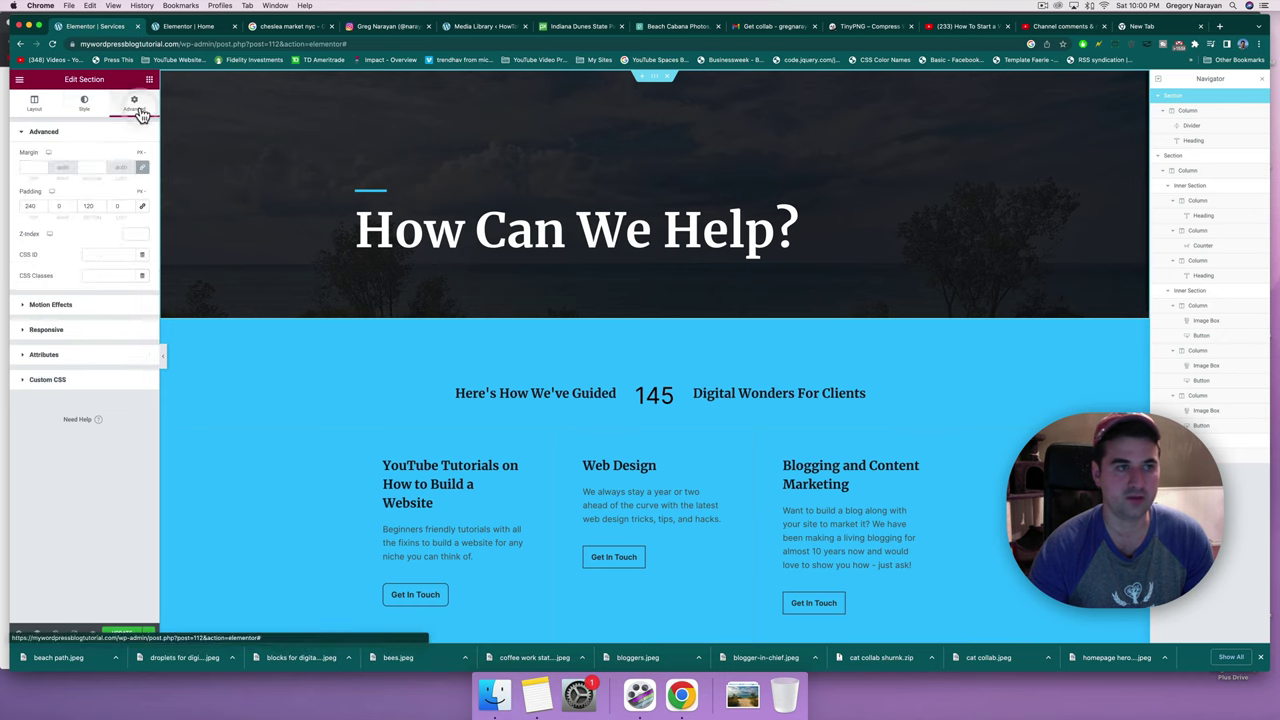
double_click(89, 205)
text(150)
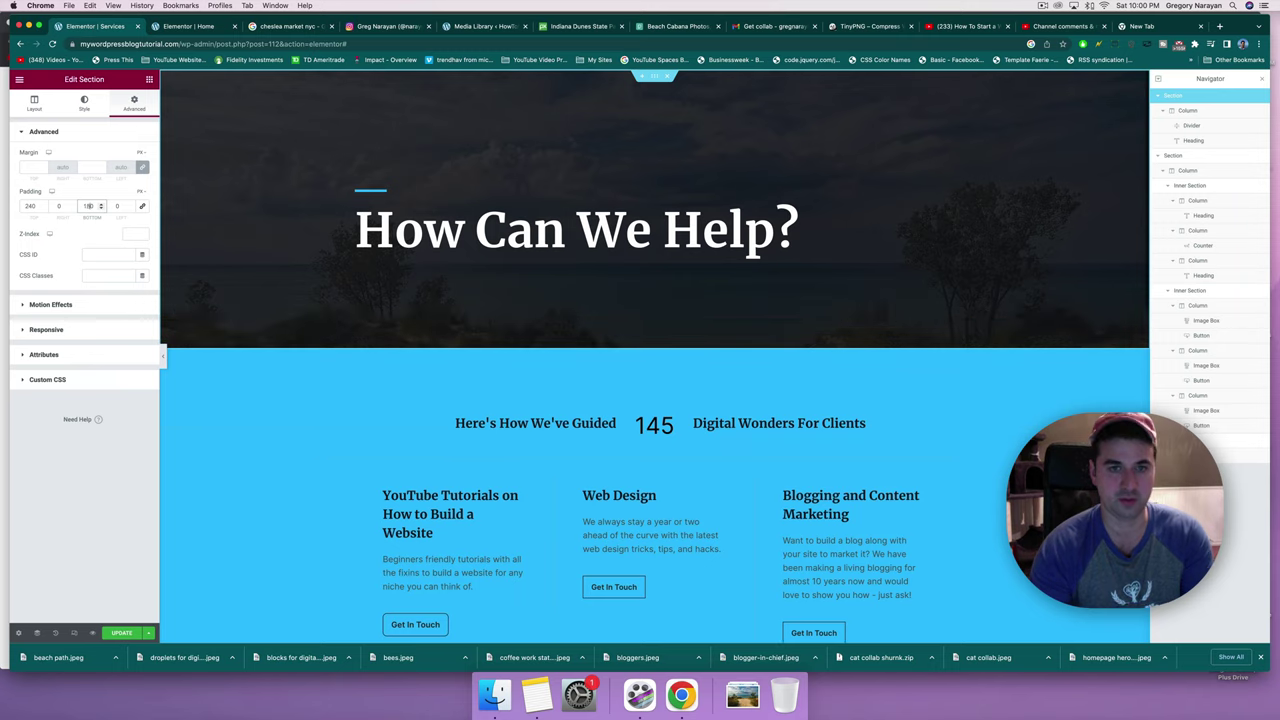
text(0)
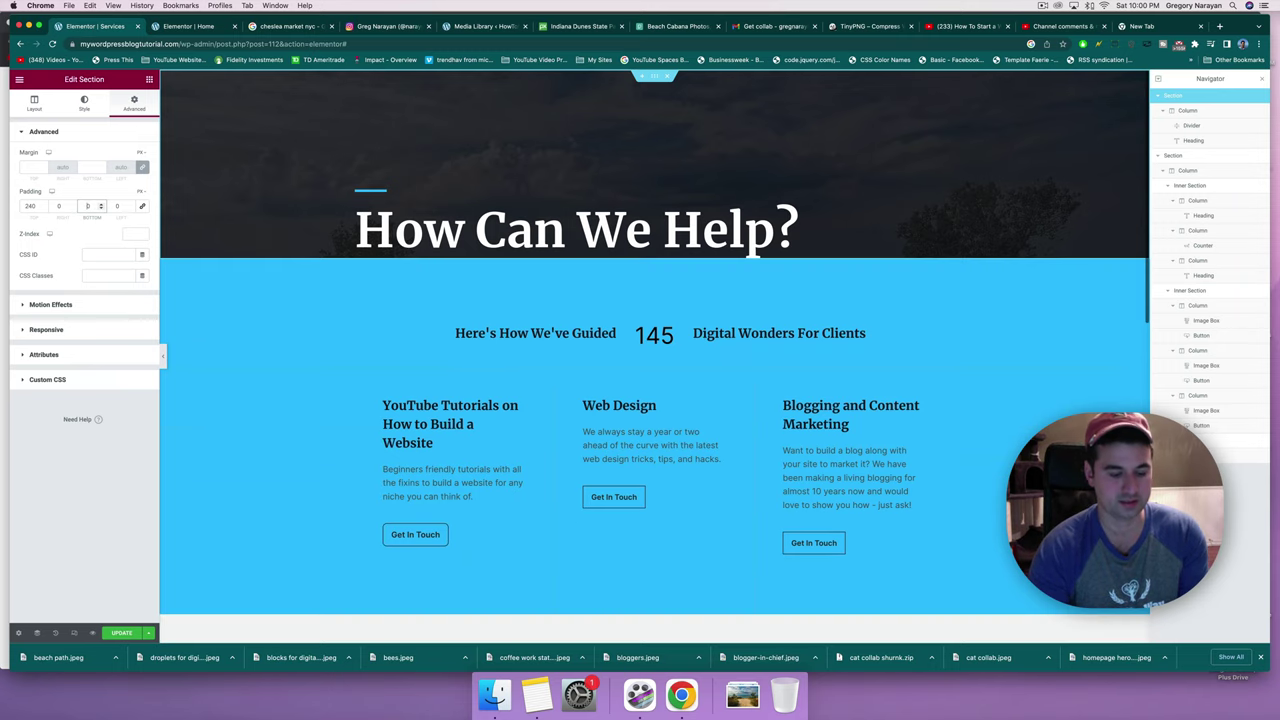
text(00)
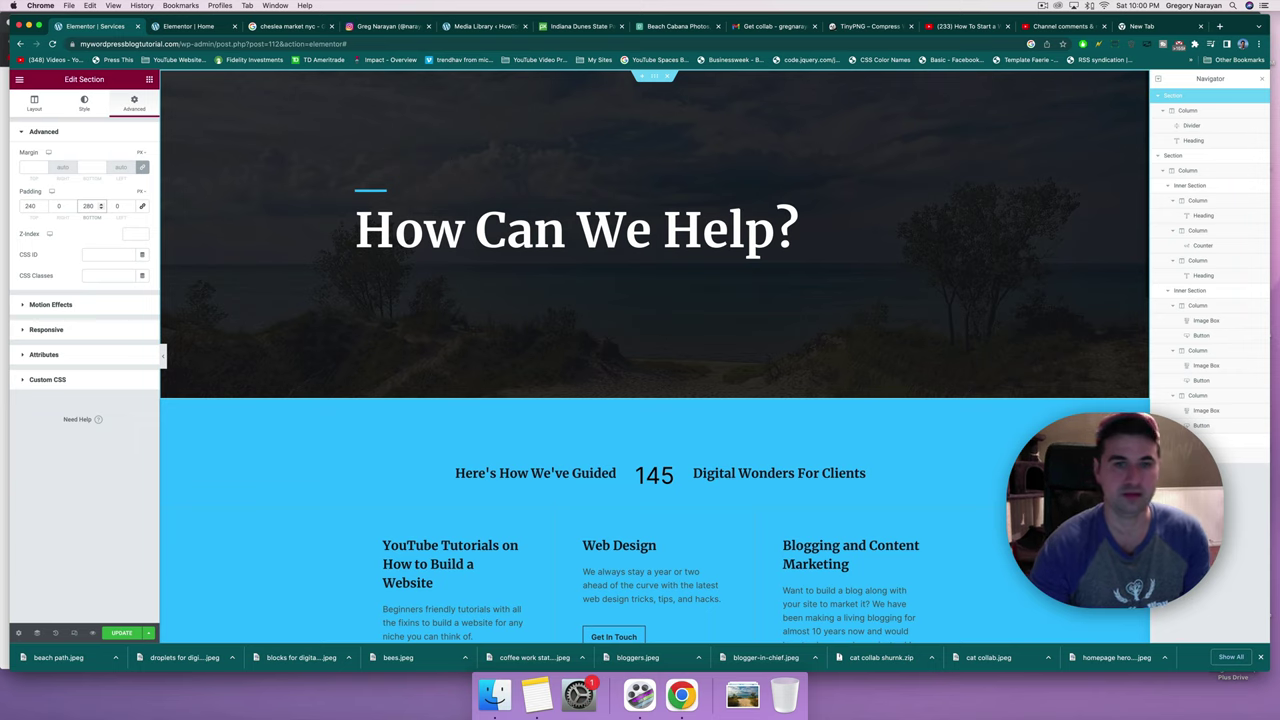
click(119, 634)
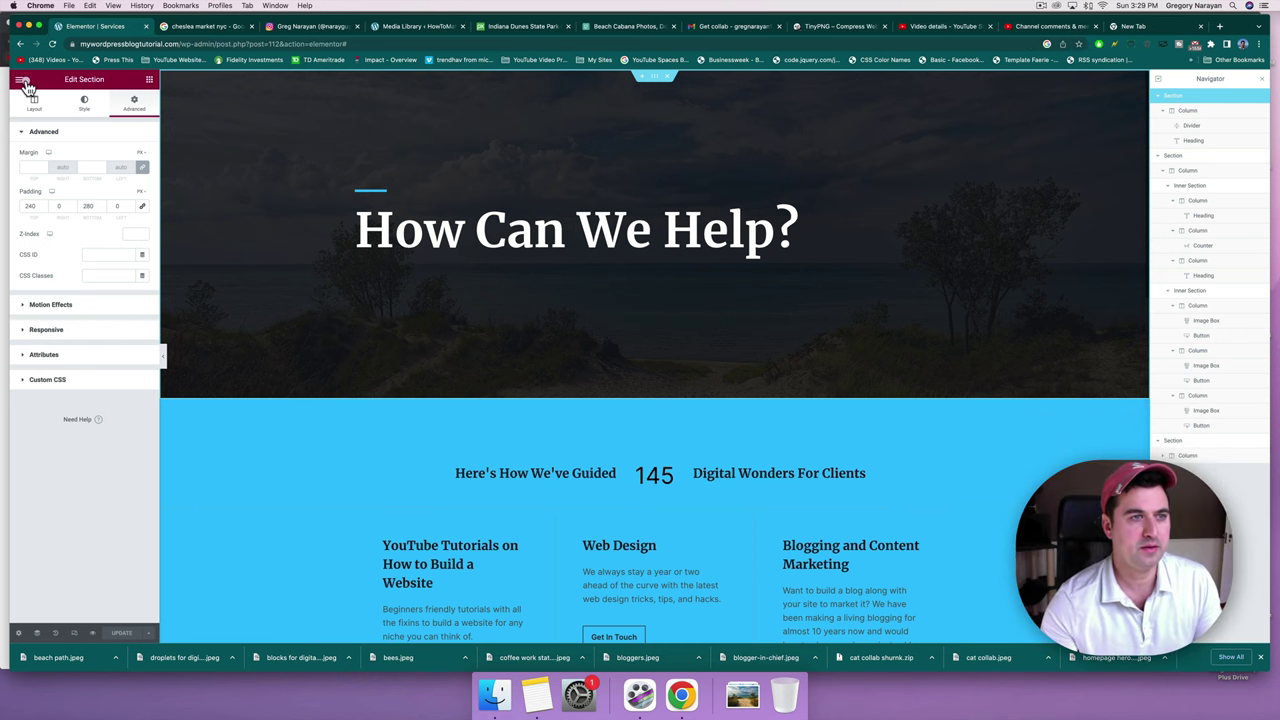
Exit Elementor and view the live site's Home, About and Blog pages.
click(20, 80)
click(46, 306)
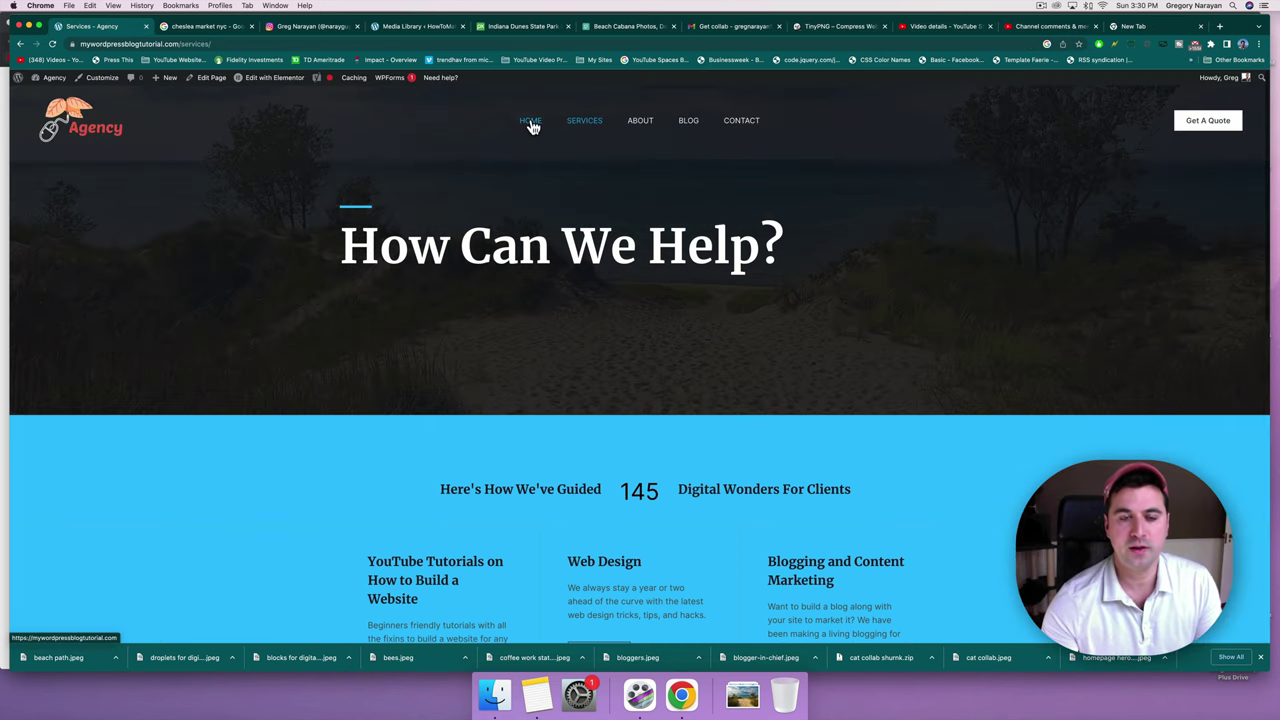
click(532, 122)
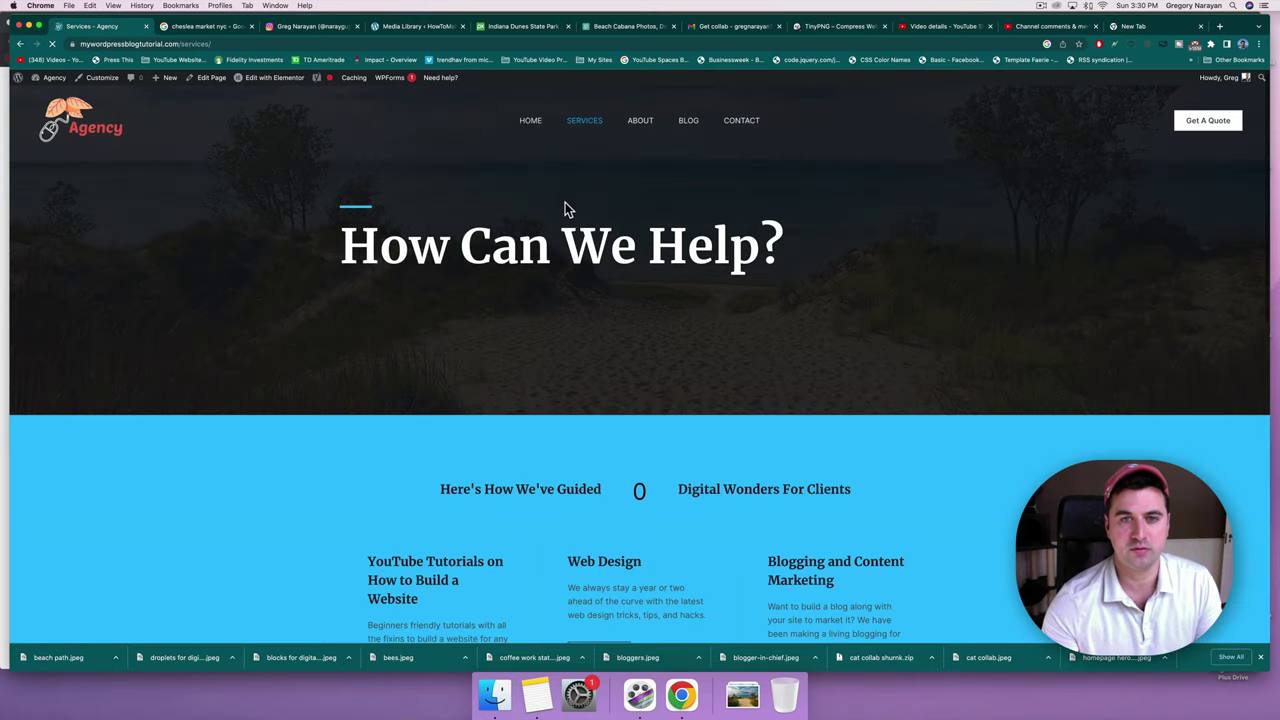
scroll(566, 210, down, 10)
scroll(572, 201, up, 4)
scroll(585, 185, up, 5)
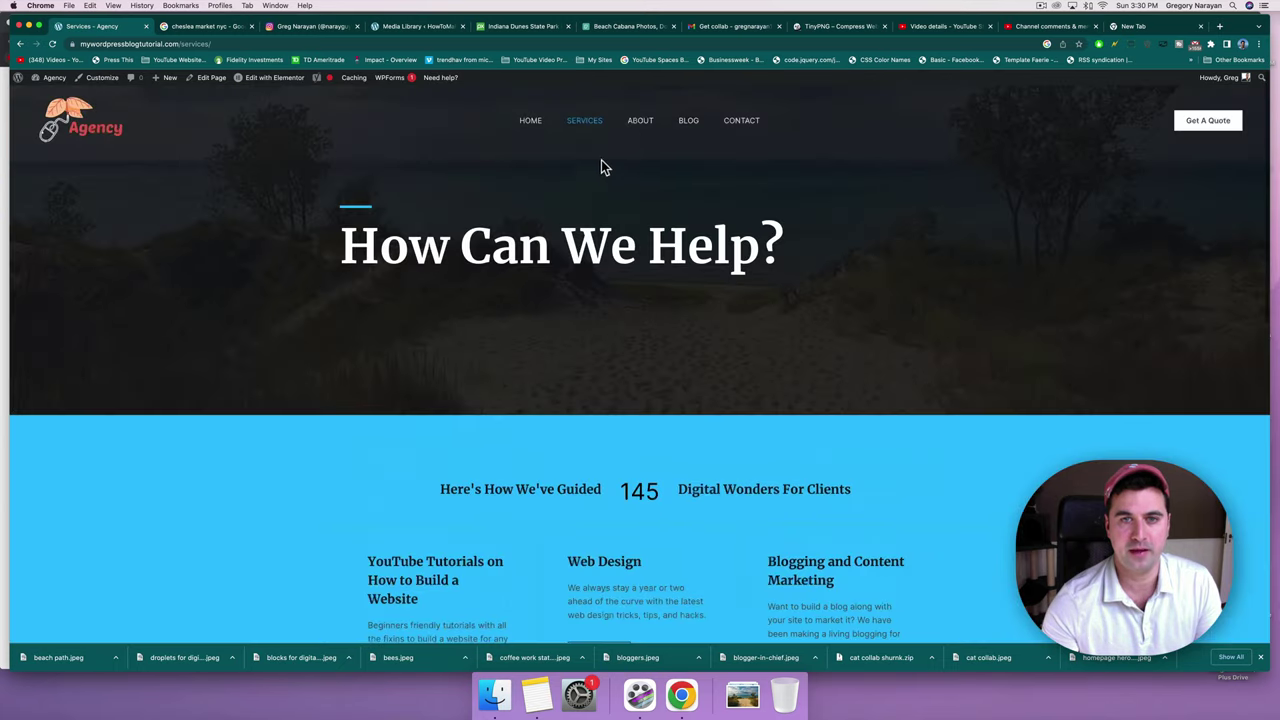
click(641, 128)
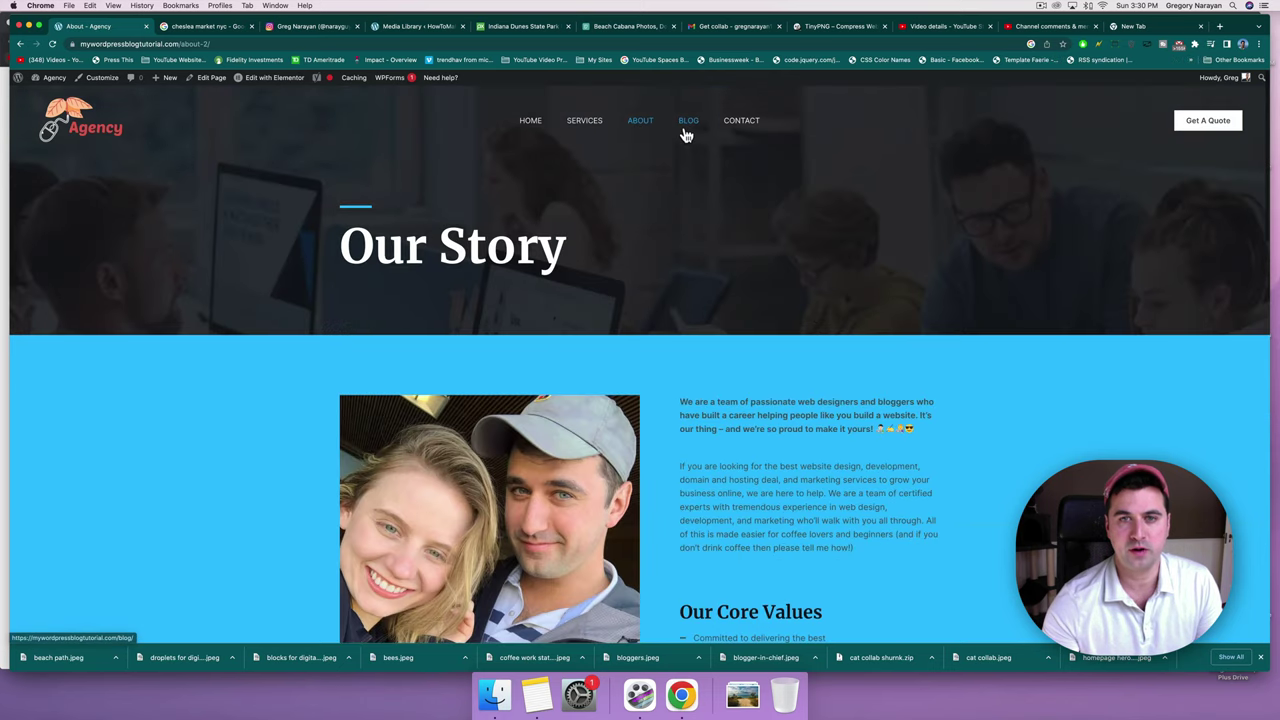
click(686, 132)
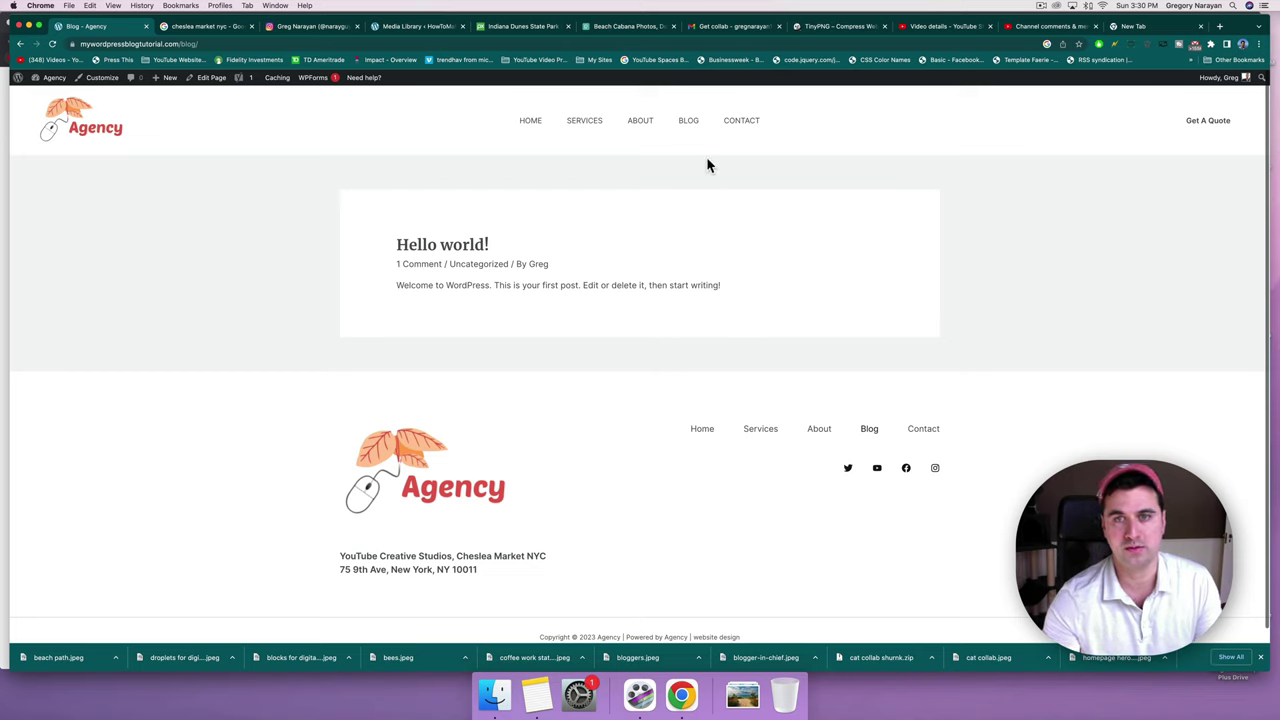
Check the Contact page's form fields and map, then edit it with Elementor.
click(739, 124)
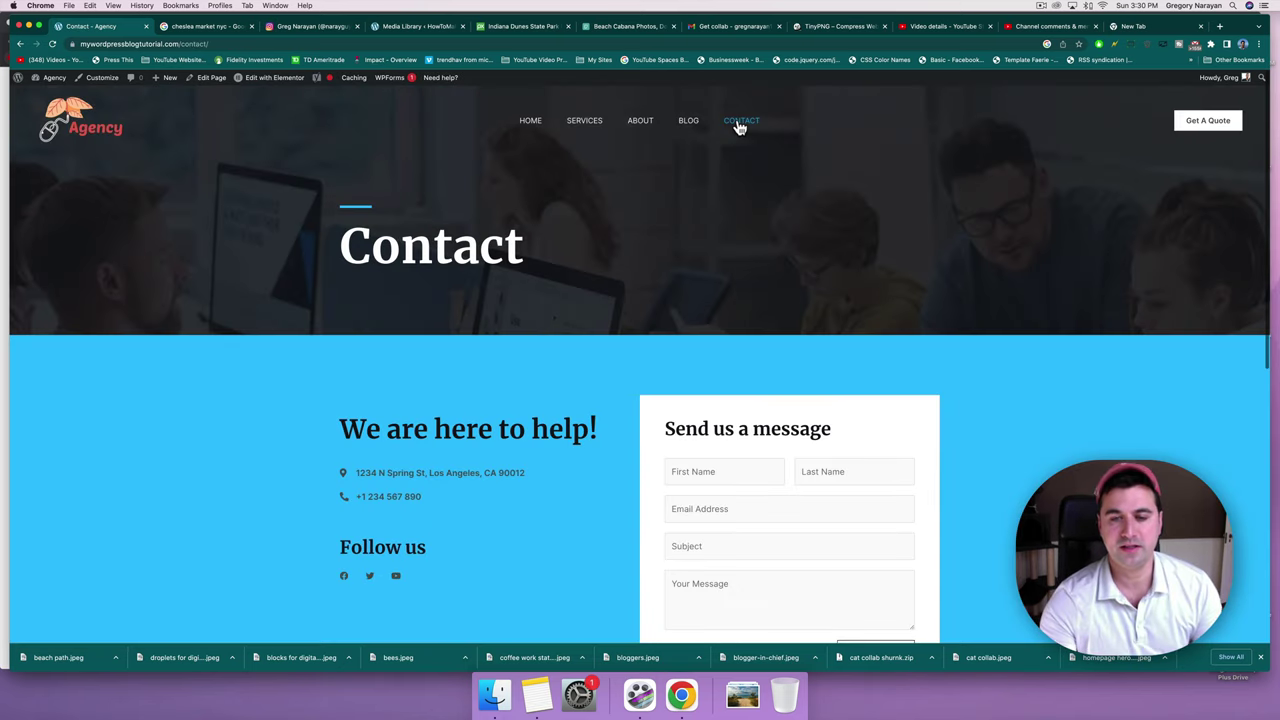
scroll(591, 322, down, 3)
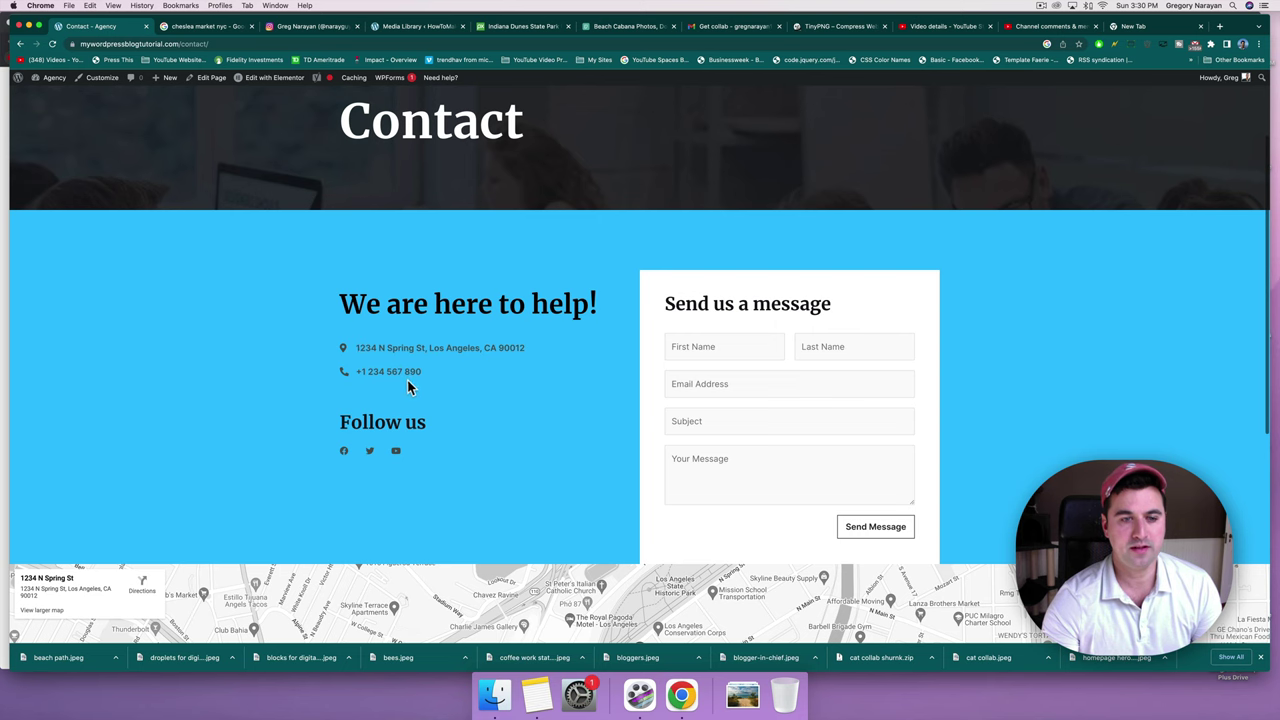
scroll(412, 400, down, 1)
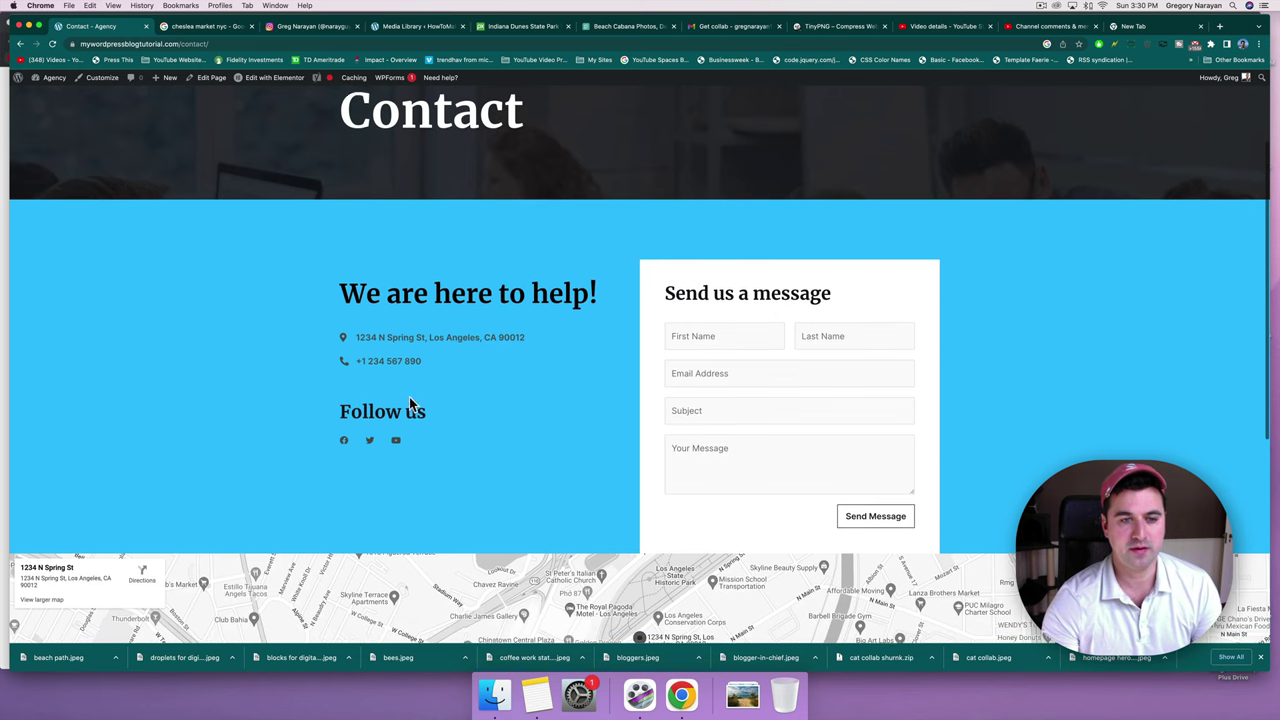
click(680, 330)
scroll(837, 323, down, 5)
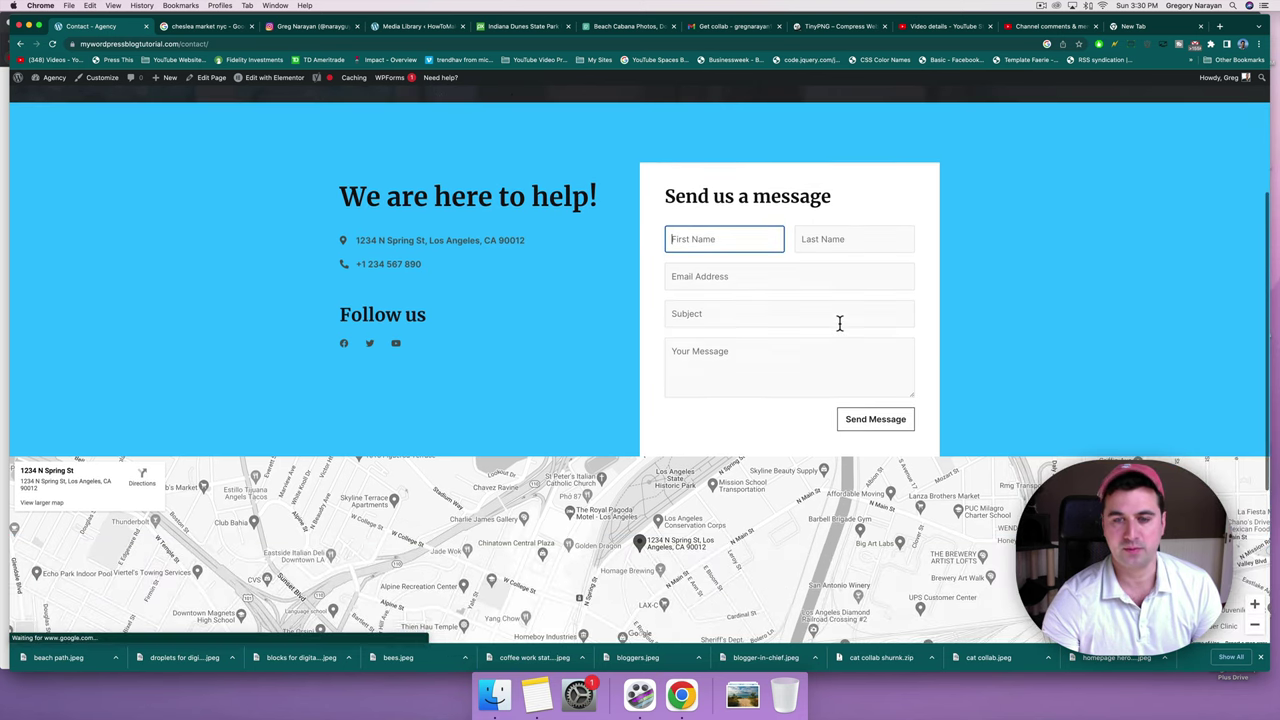
click(803, 340)
scroll(805, 343, up, 5)
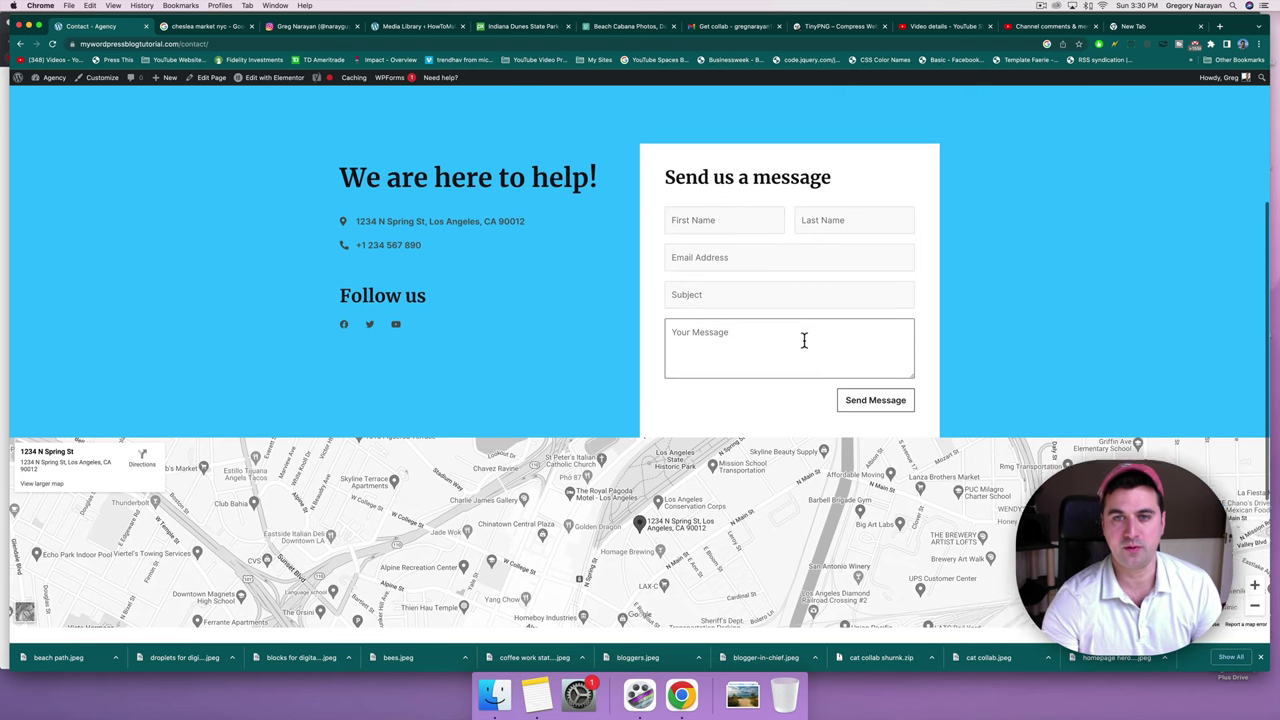
click(830, 337)
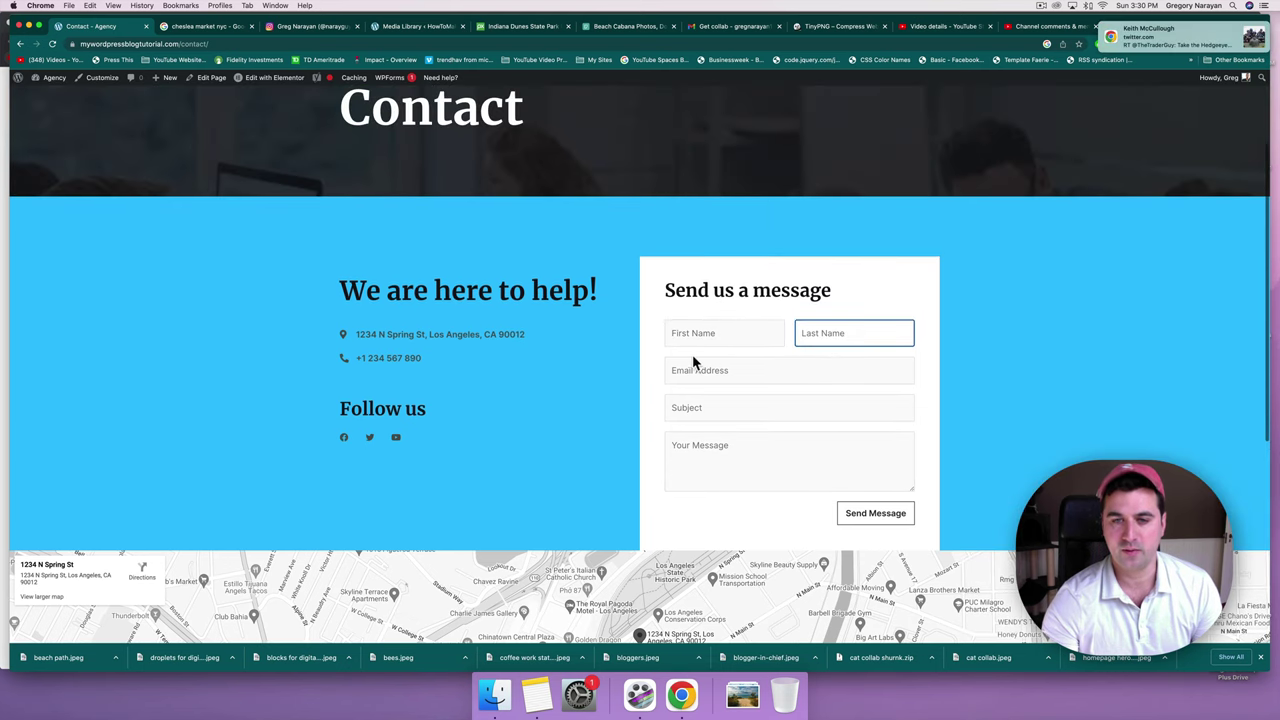
scroll(636, 347, down, 10)
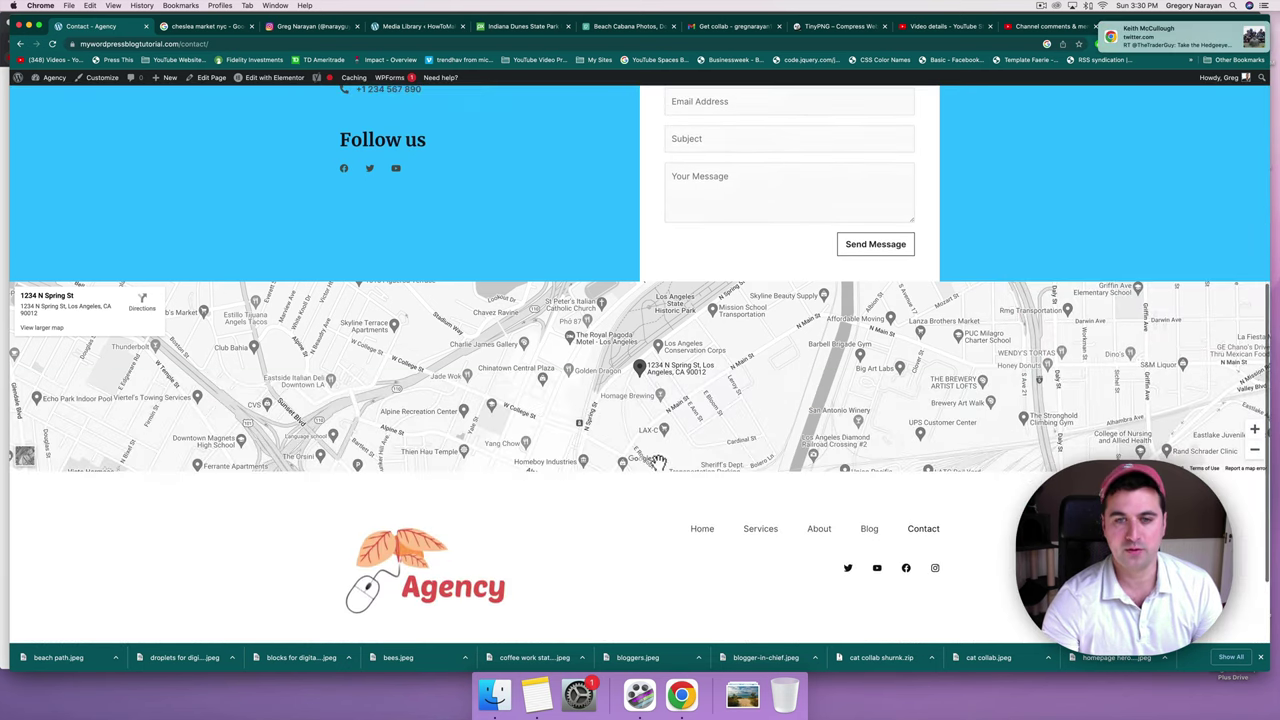
scroll(636, 380, up, 15)
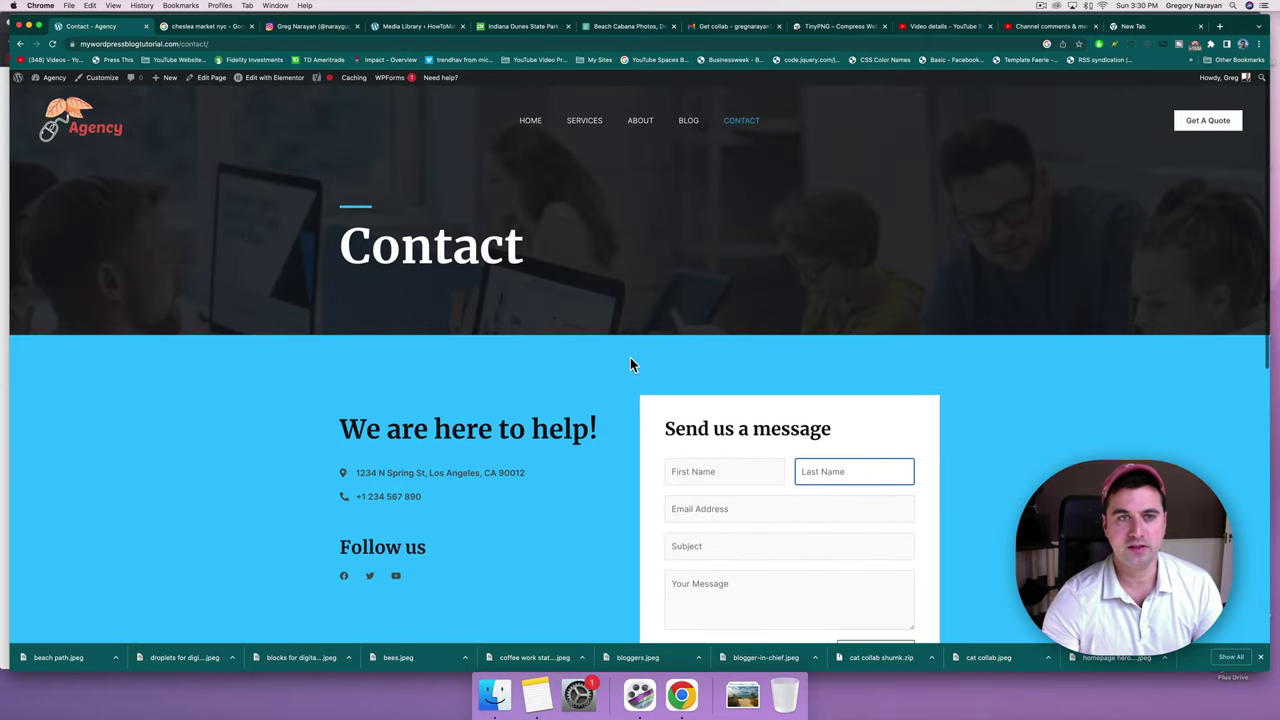
click(276, 80)
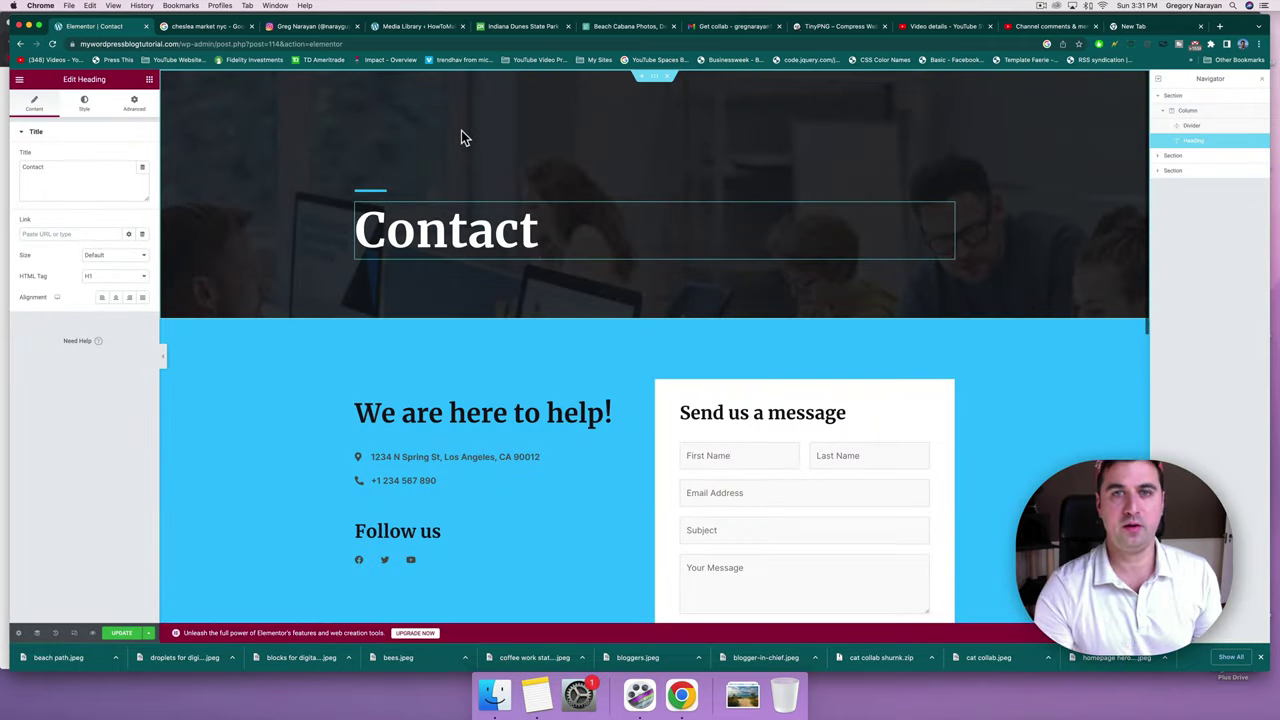
Change the Contact heading to 'Reach Out To Agency!'.
double_click(459, 229)
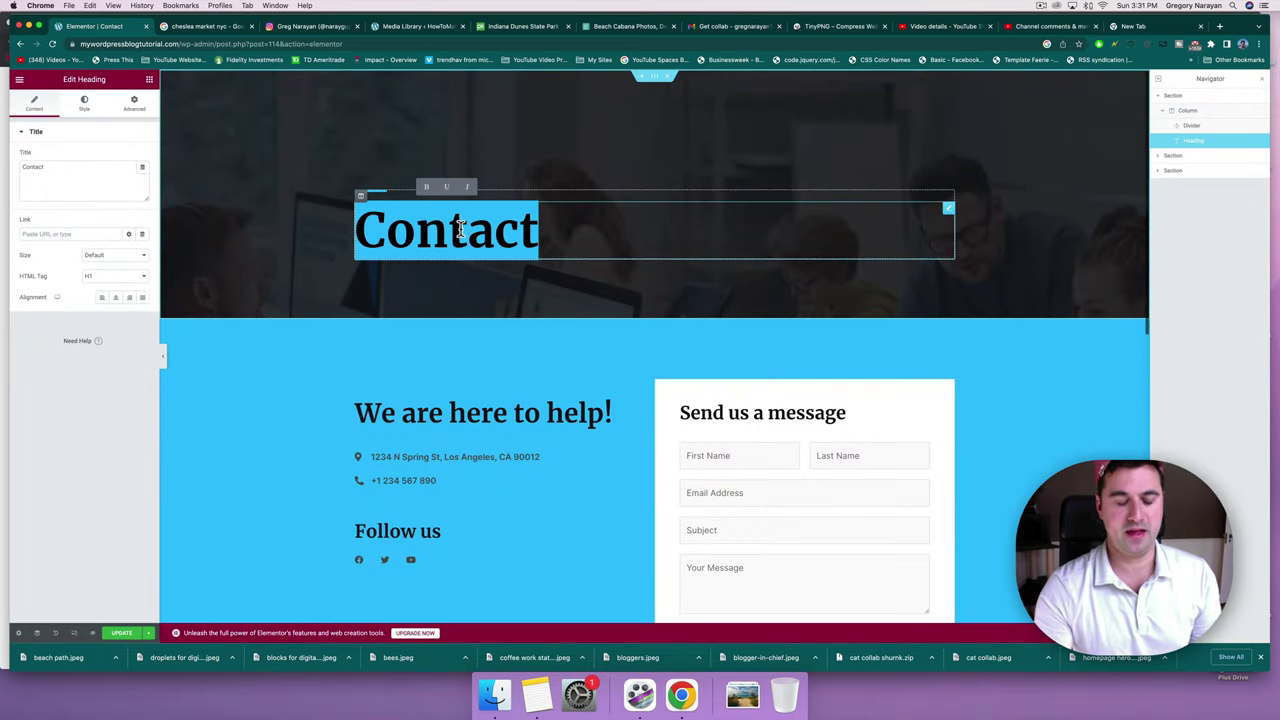
text(Reach Out TO)
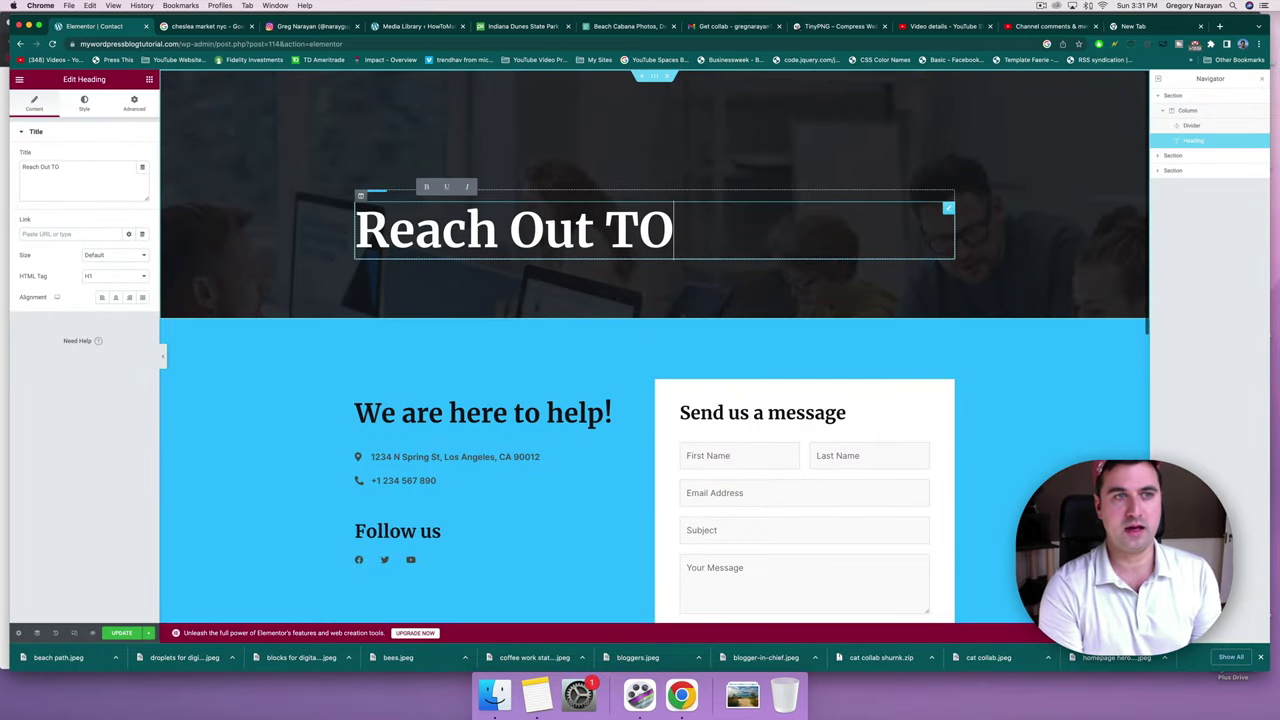
key(BackSpace)
text(o Age)
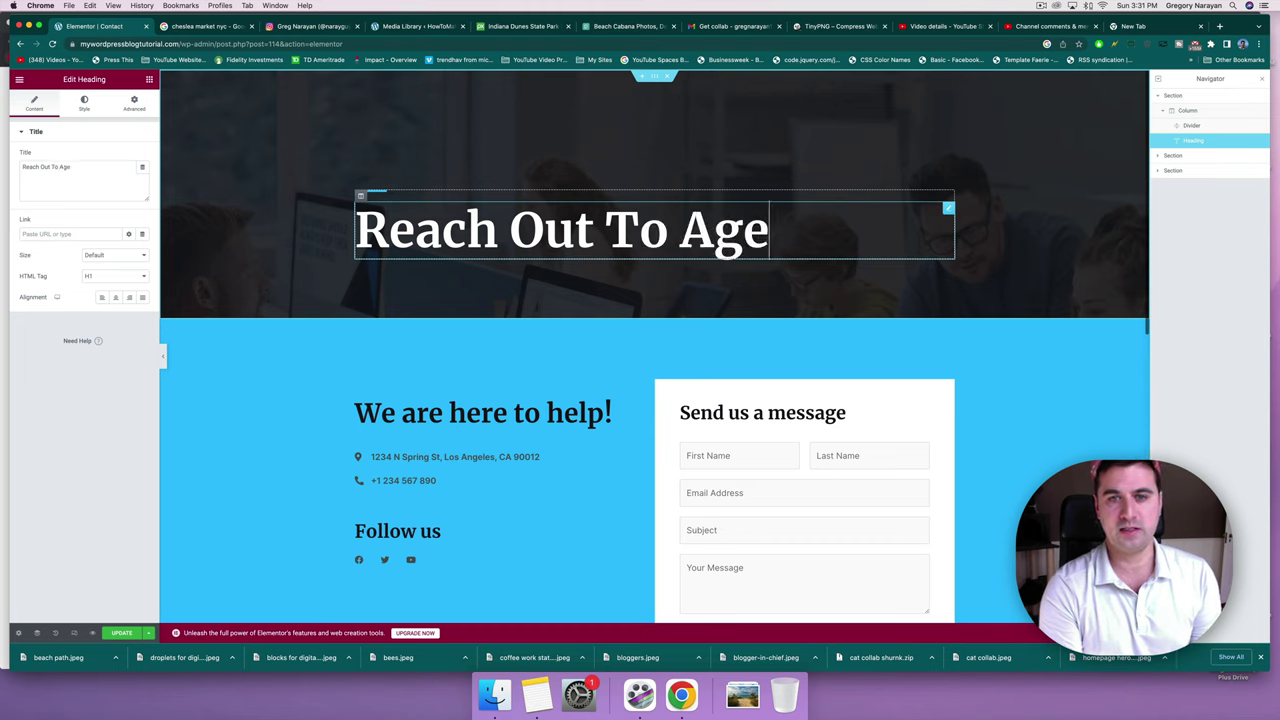
text(ncy!)
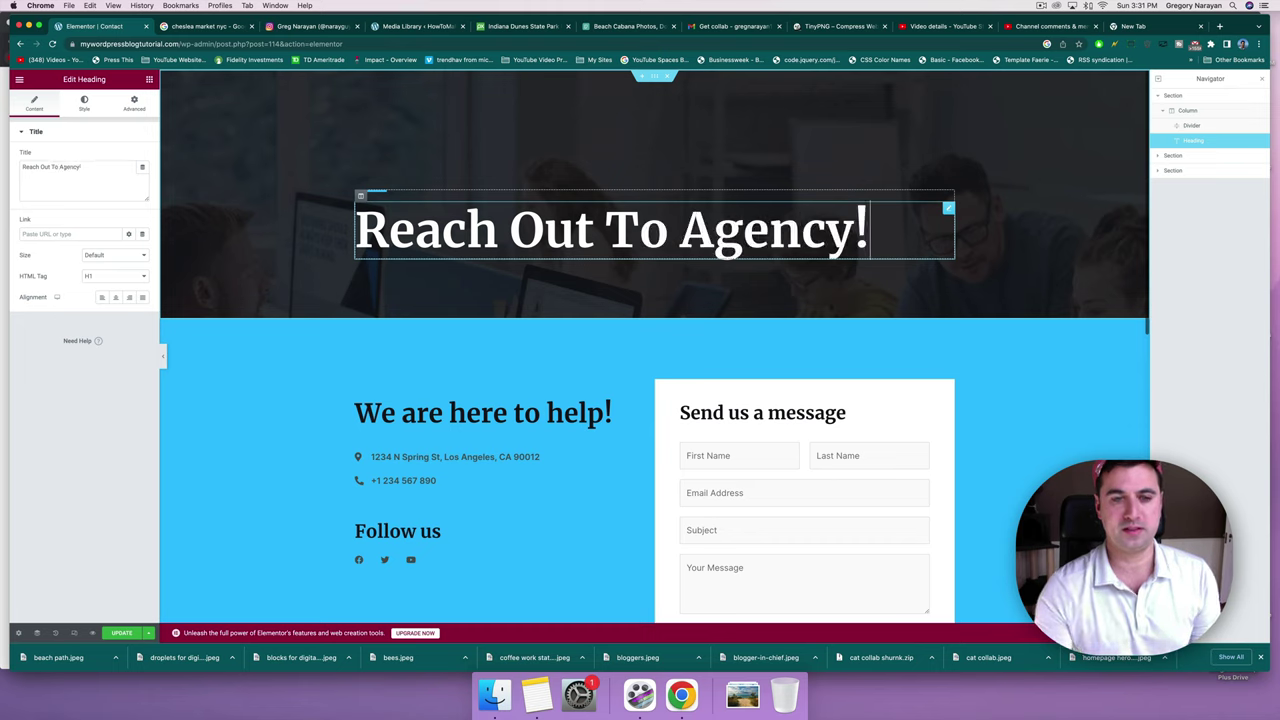
Rewrite the 'We are here to help!' subheading to 'We love new clients!'.
click(573, 428)
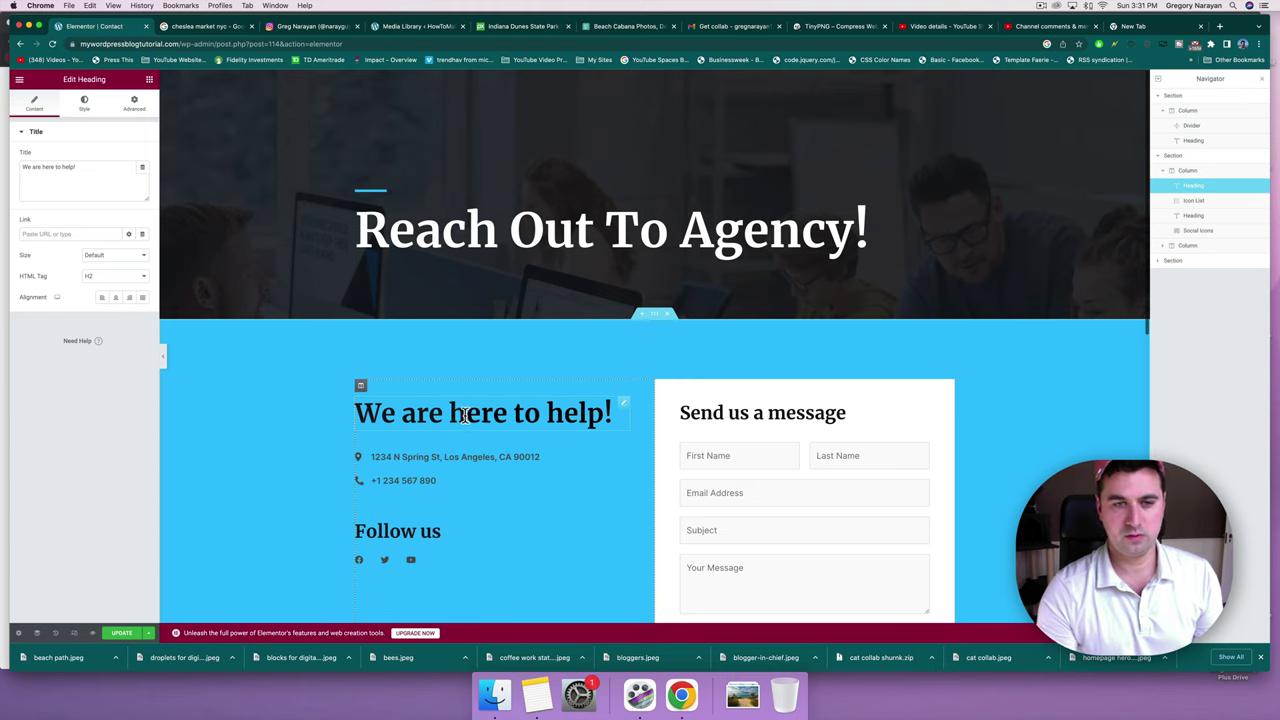
click(452, 414)
click(602, 414)
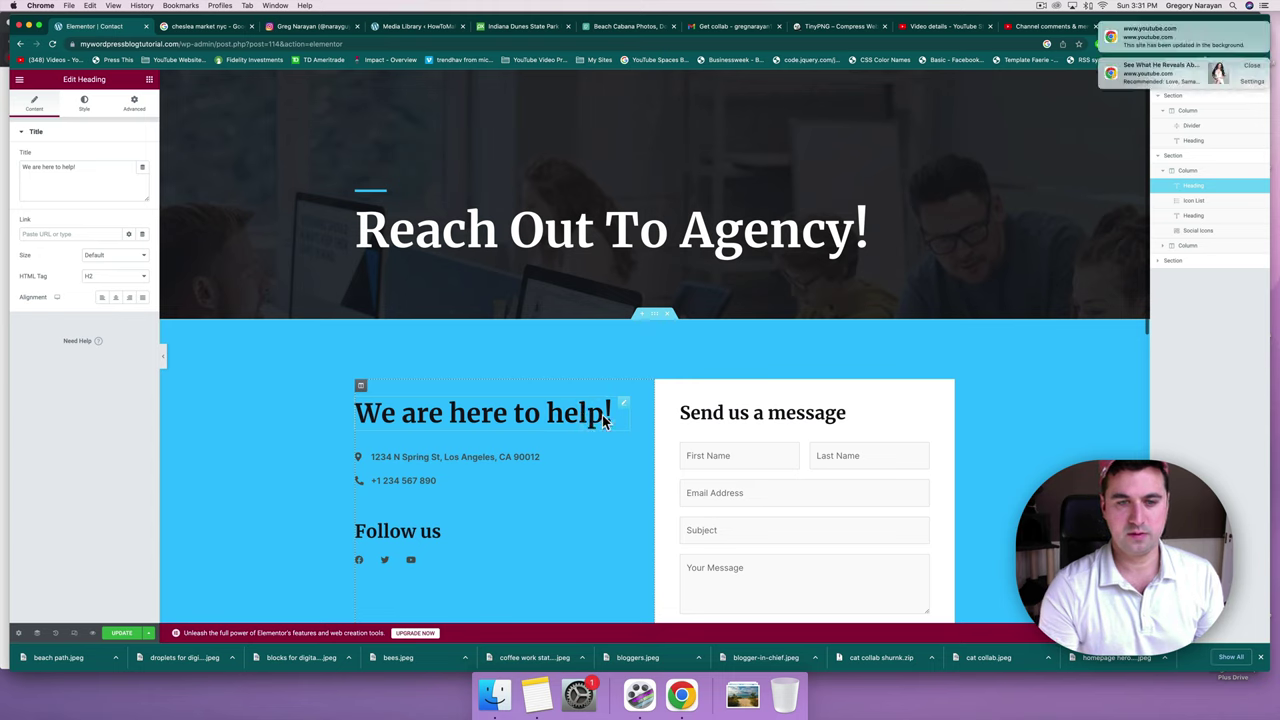
key(BackSpace)
key(BackSpace)
key(BackSpace)
key(BackSpace)
key(BackSpace)
key(BackSpace)
key(BackSpace)
key(BackSpace)
key(BackSpace)
key(BackSpace)
key(BackSpace)
key(BackSpace)
key(BackSpace)
key(BackSpace)
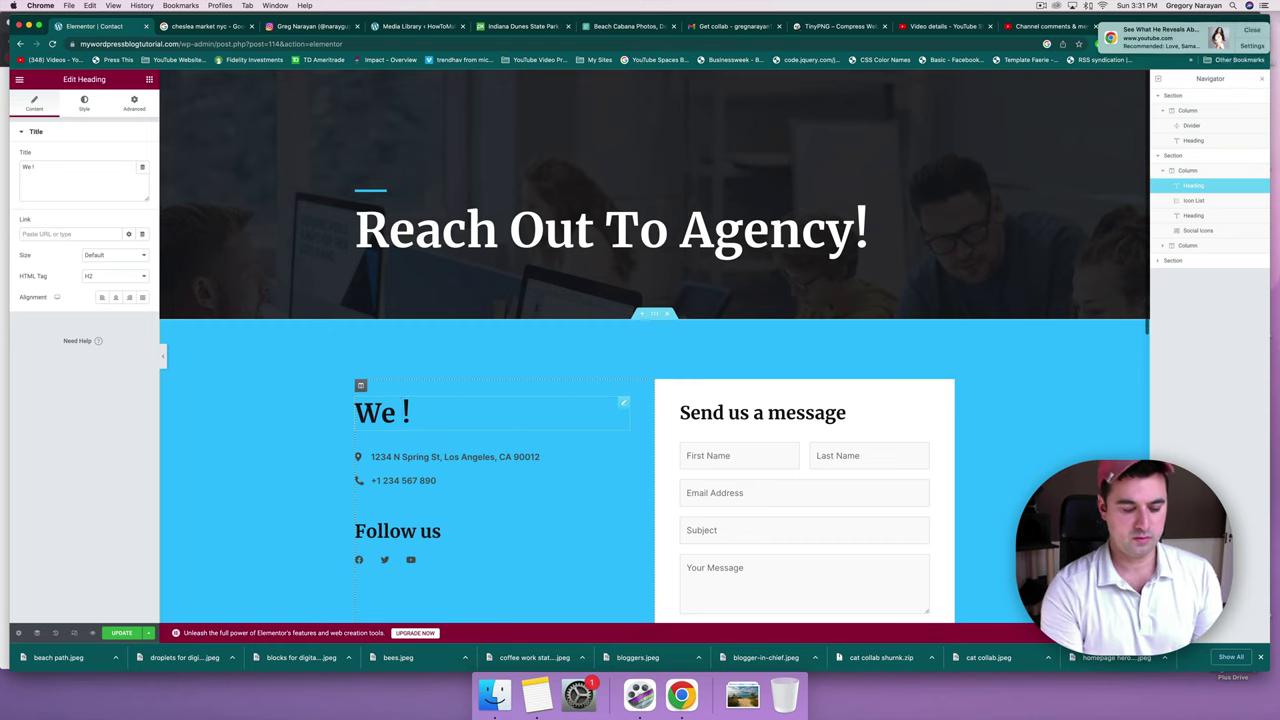
text(love new )
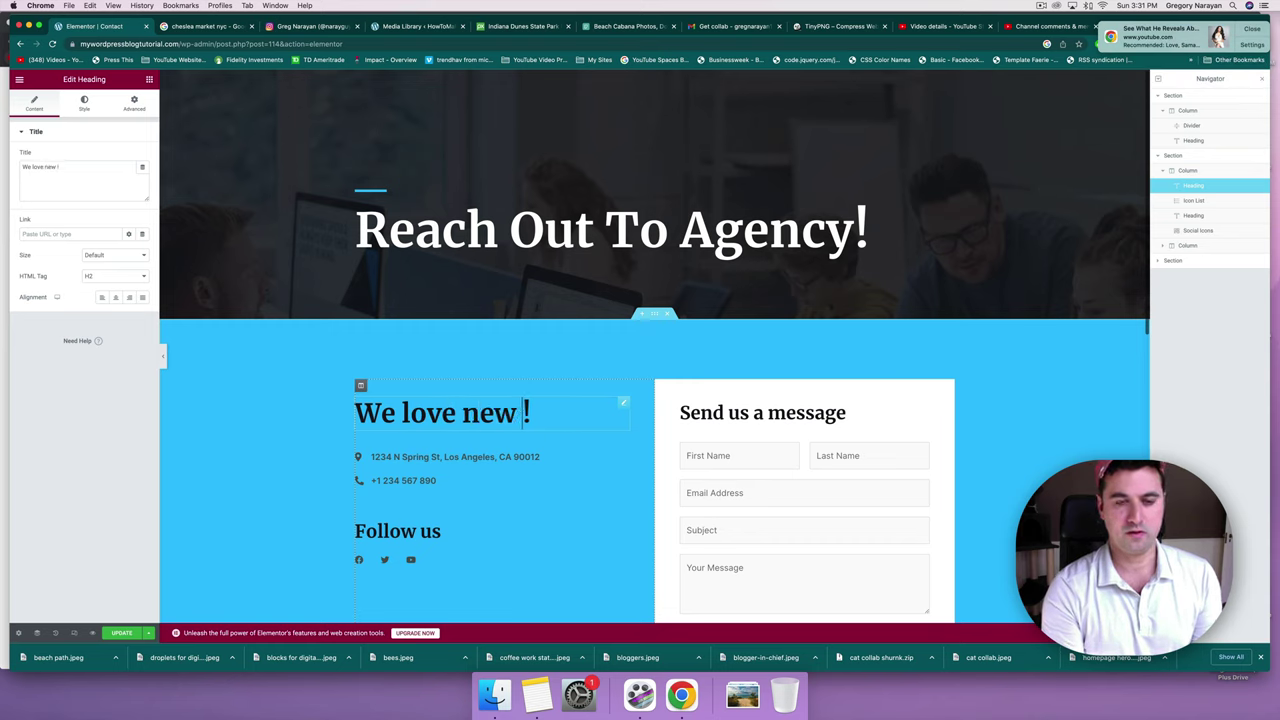
text(cleintients)
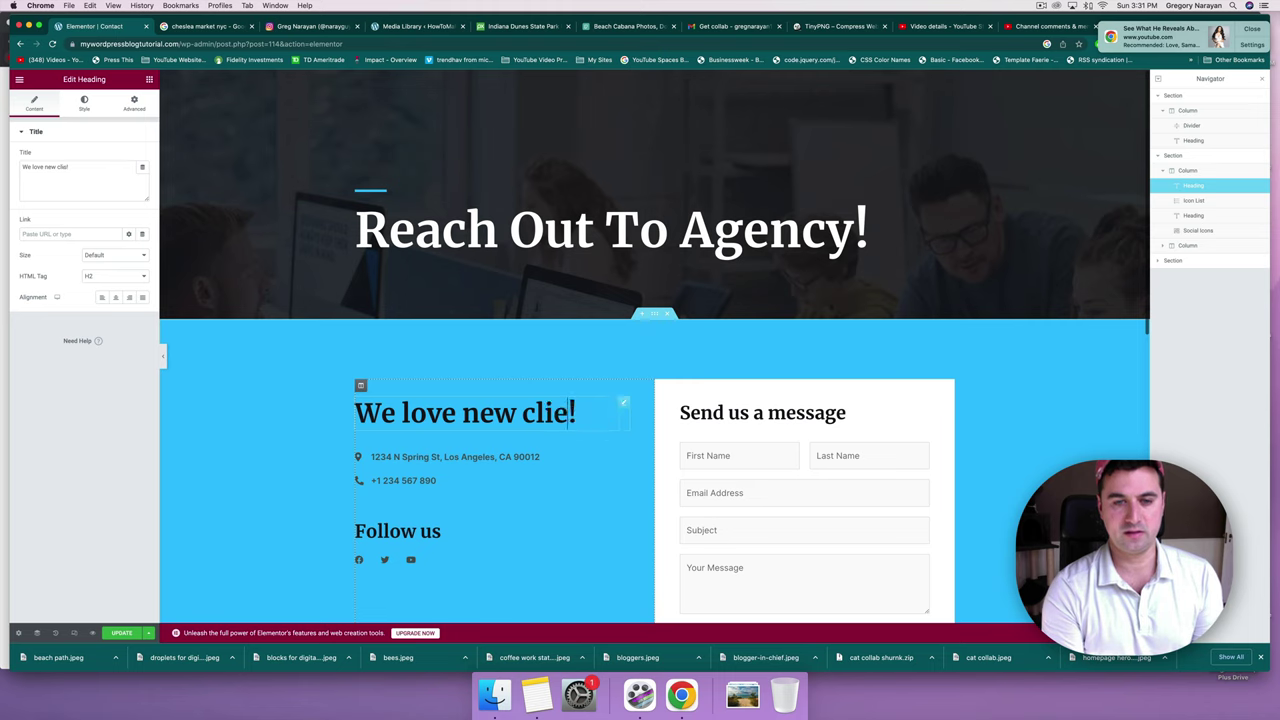
click(512, 456)
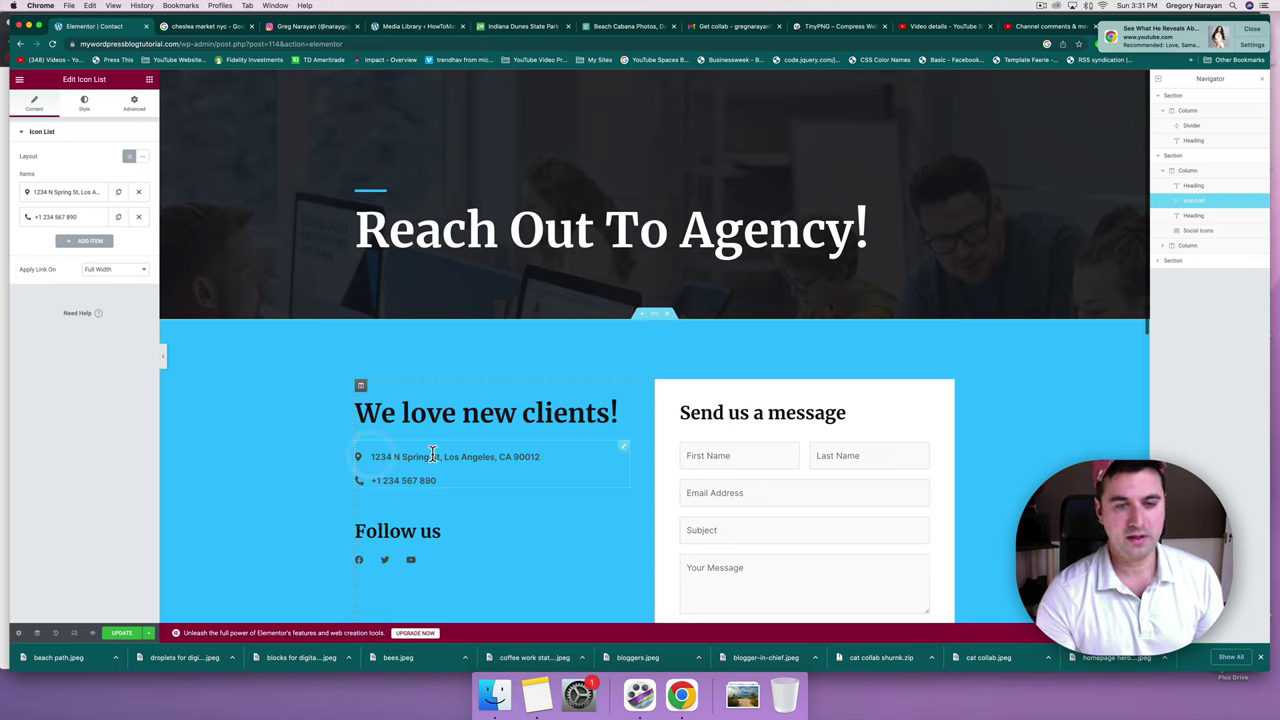
Search Google for 'chelsea market' and copy its street address from the results.
click(1246, 30)
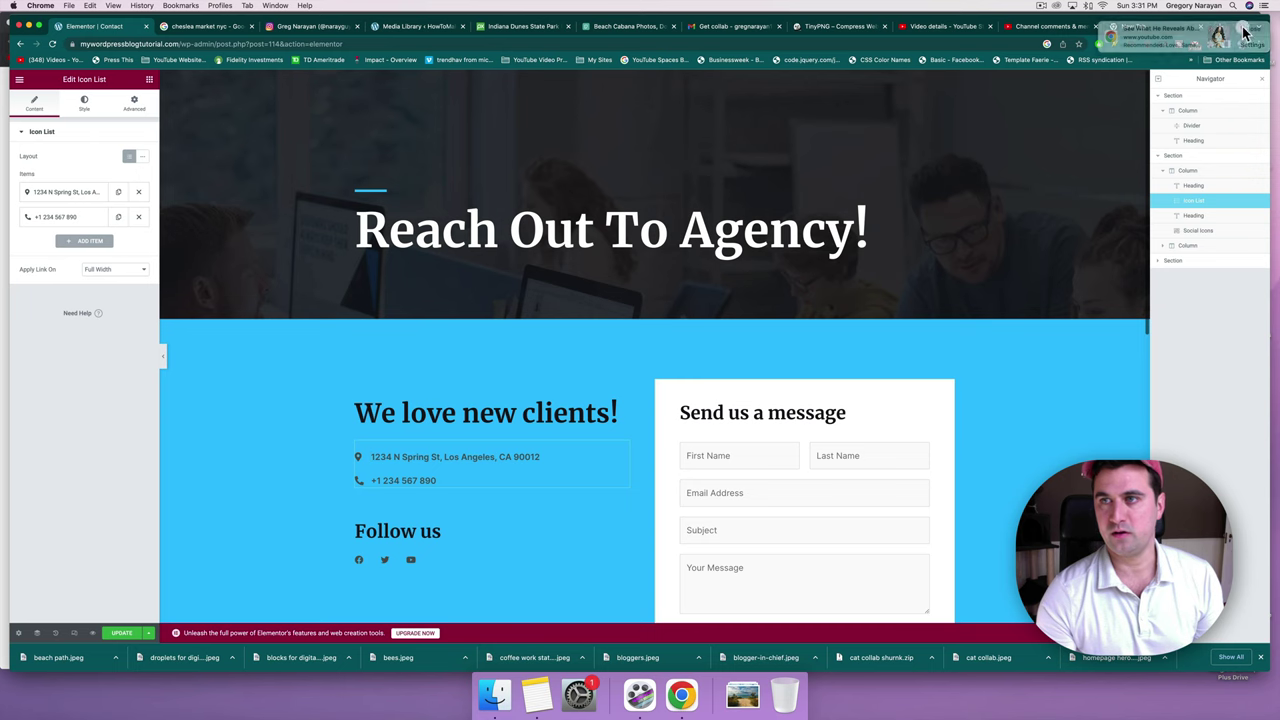
key(super+t)
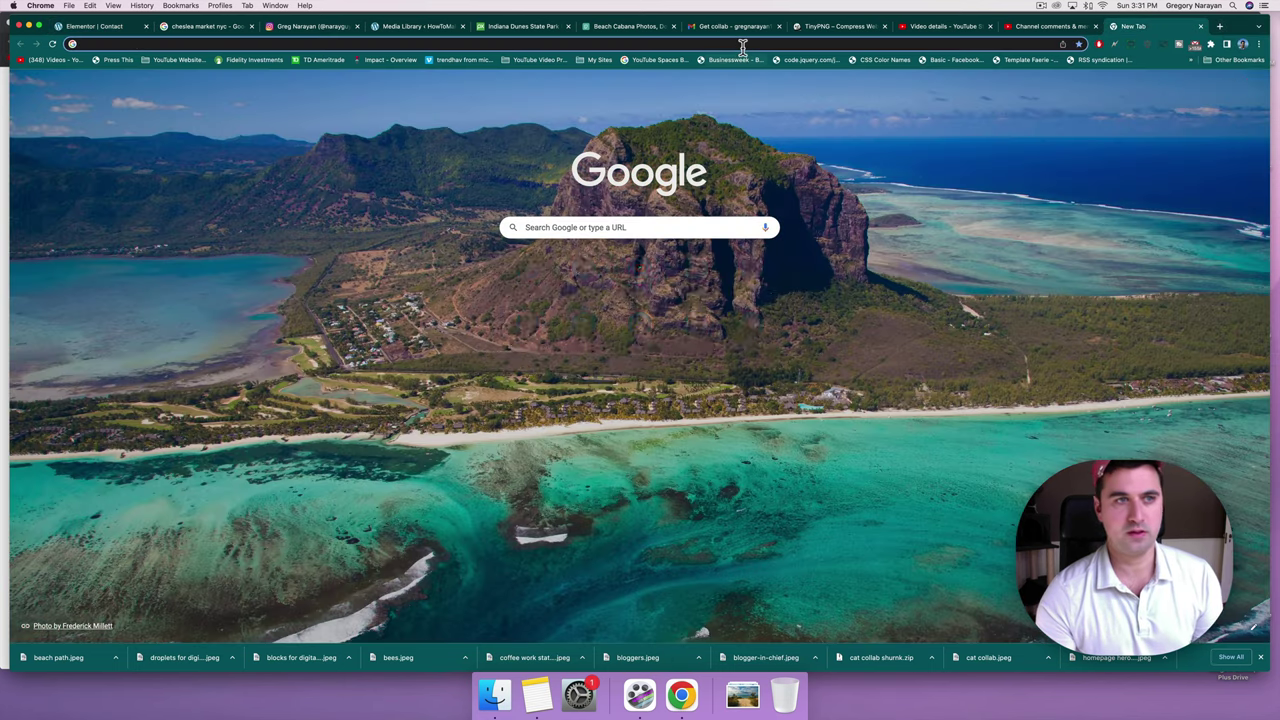
text(chelsea )
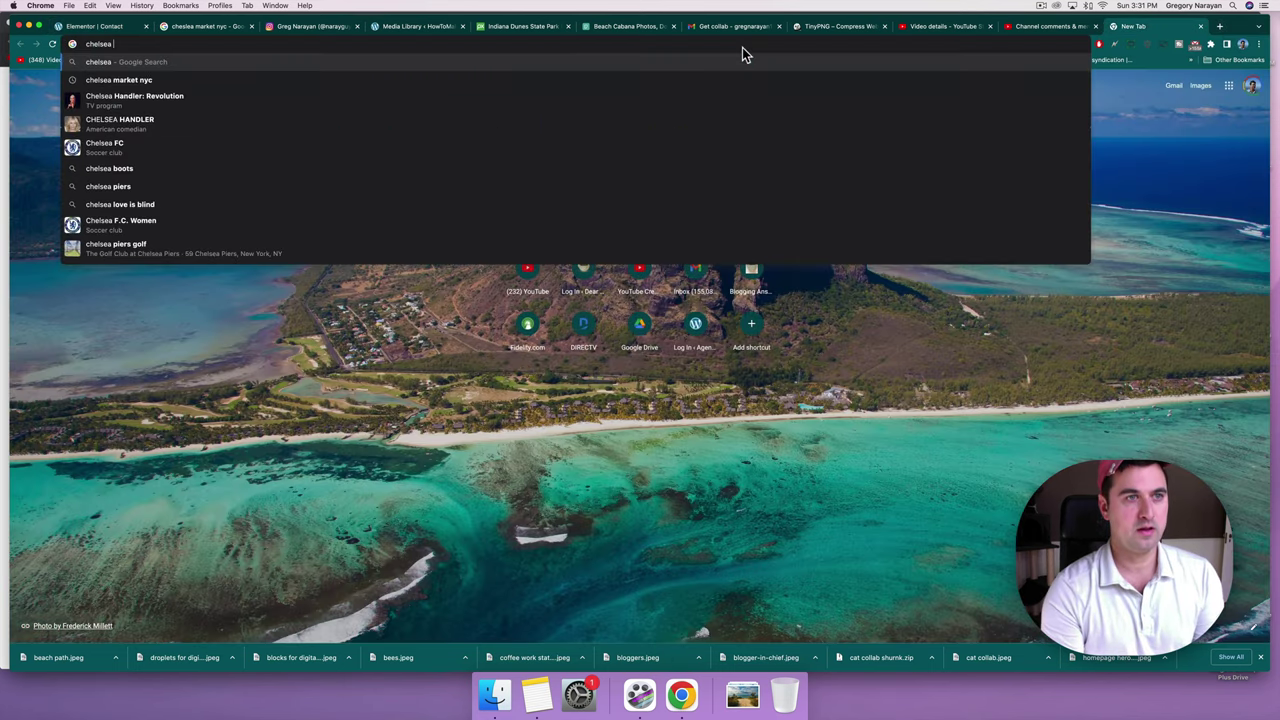
text(market)
key(Return)
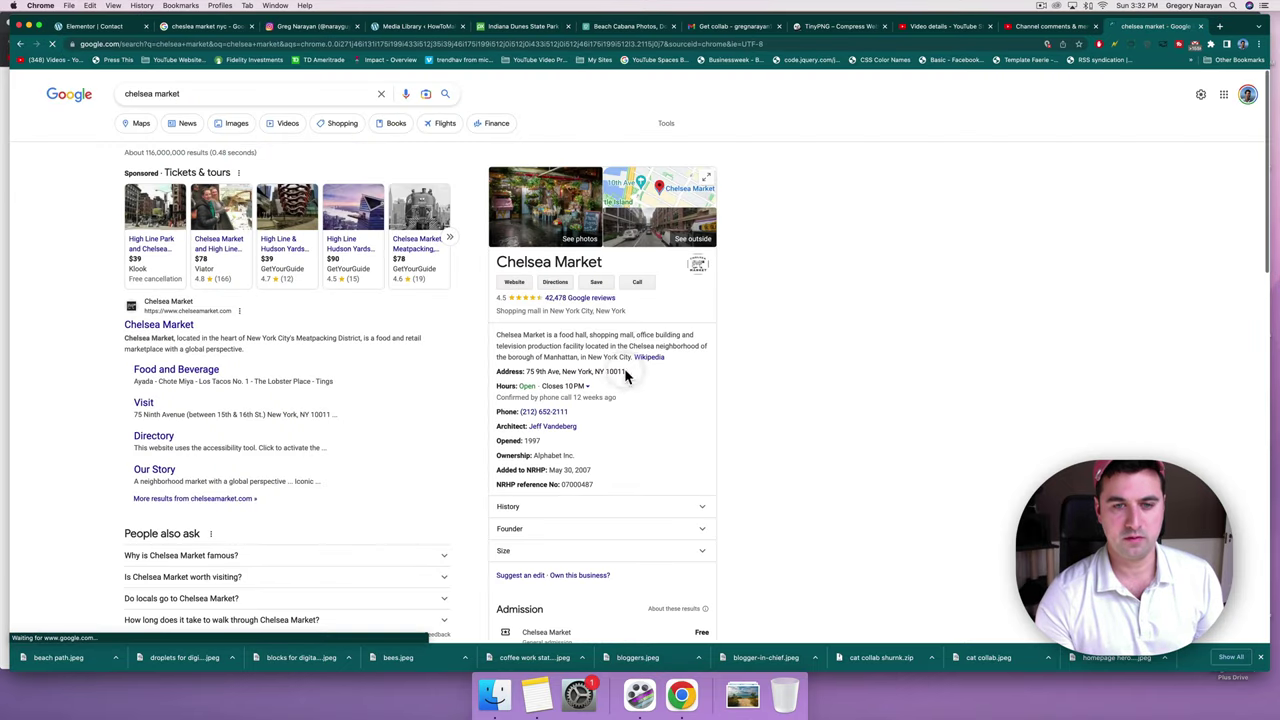
drag(625, 372, 523, 370)
key(super+c)
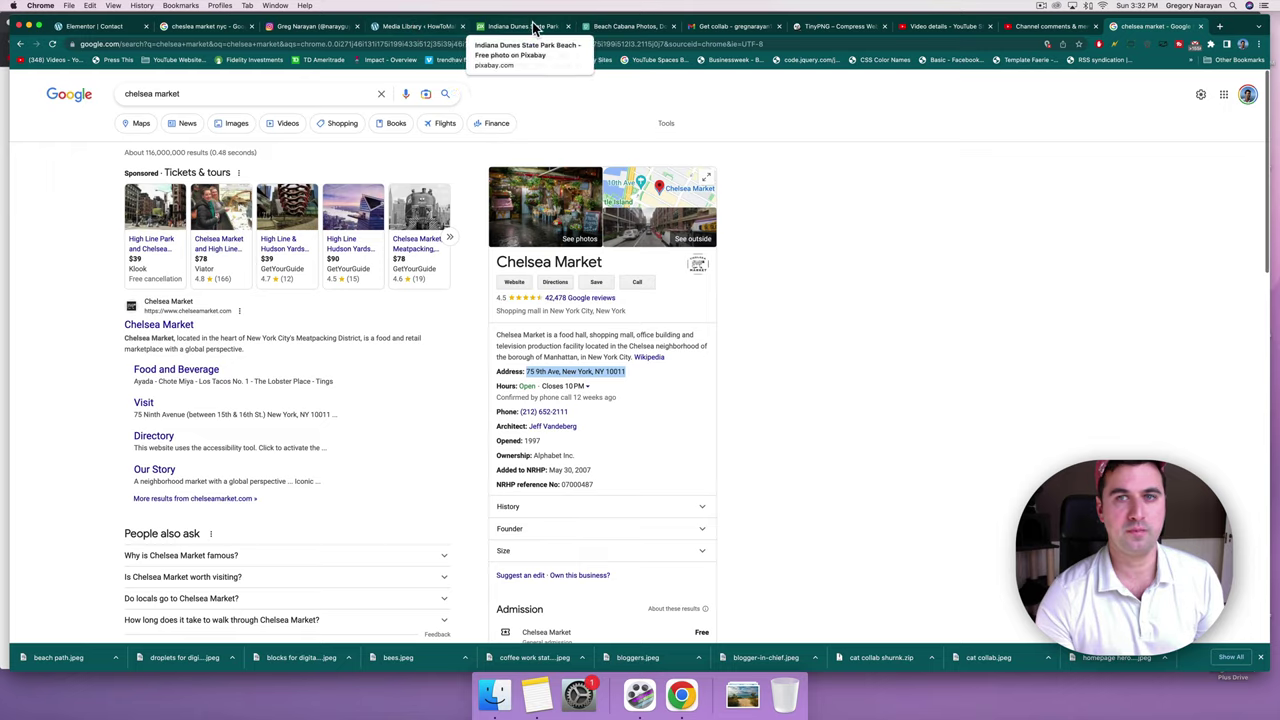
key(super+1)
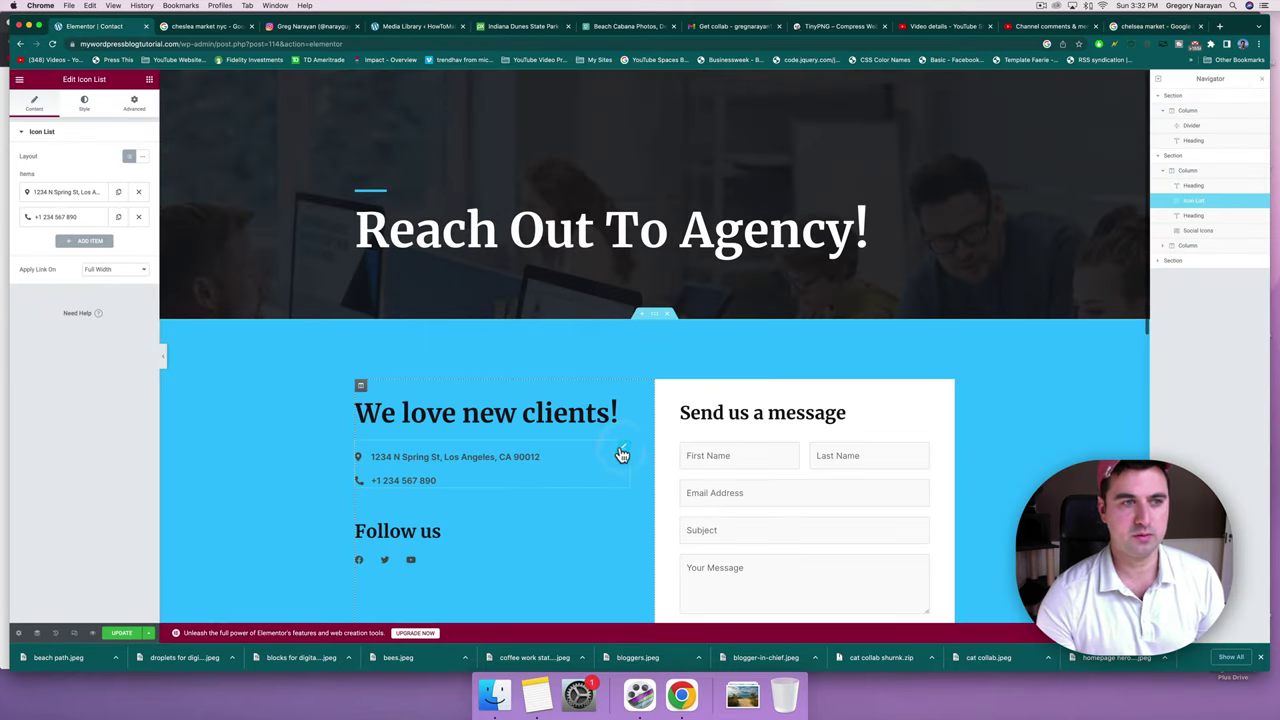
Replace the first list item's Los Angeles address with 75 9th Ave, New York, NY 10011.
click(80, 195)
triple_click(60, 226)
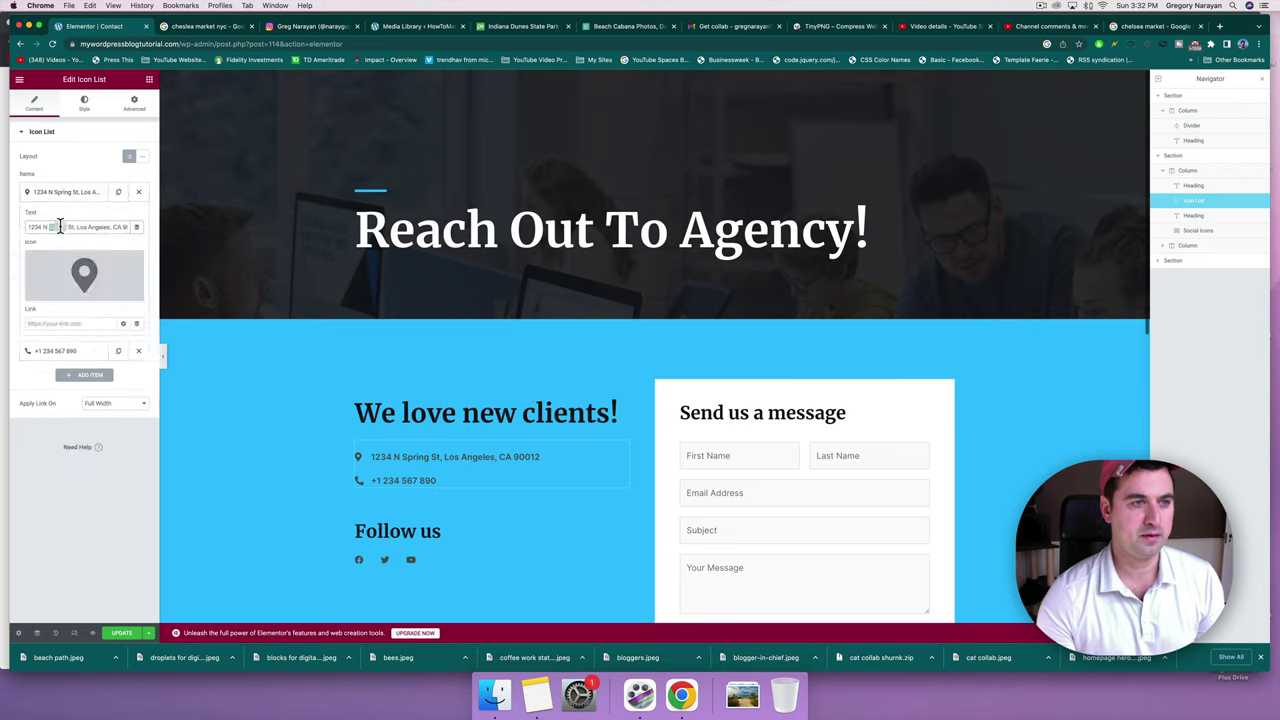
key(super+v)
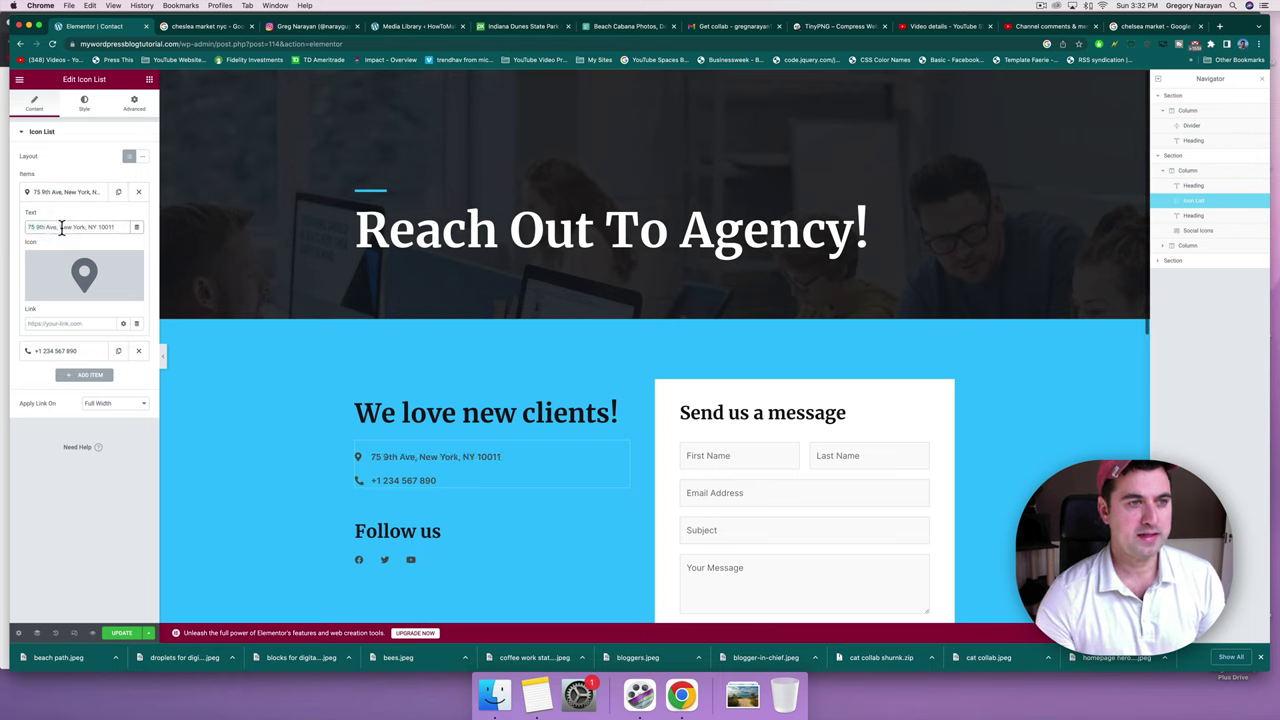
mouse_move(84, 272)
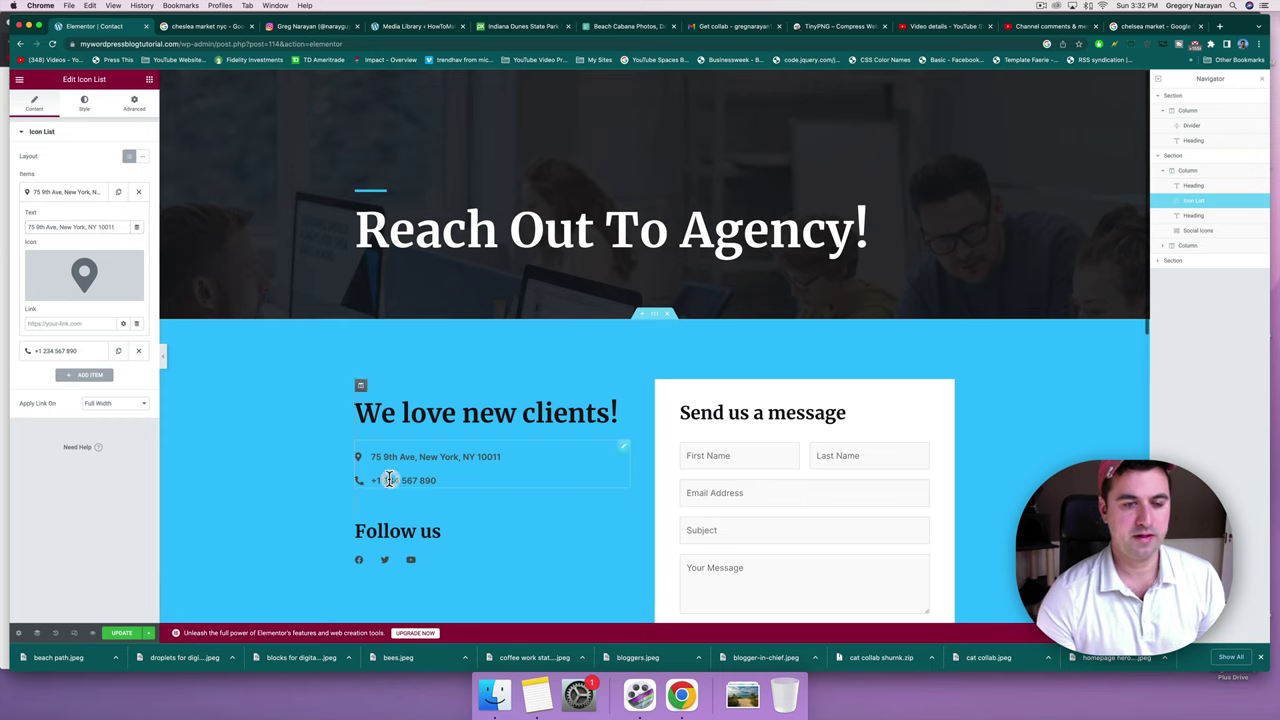
drag(371, 480, 408, 432)
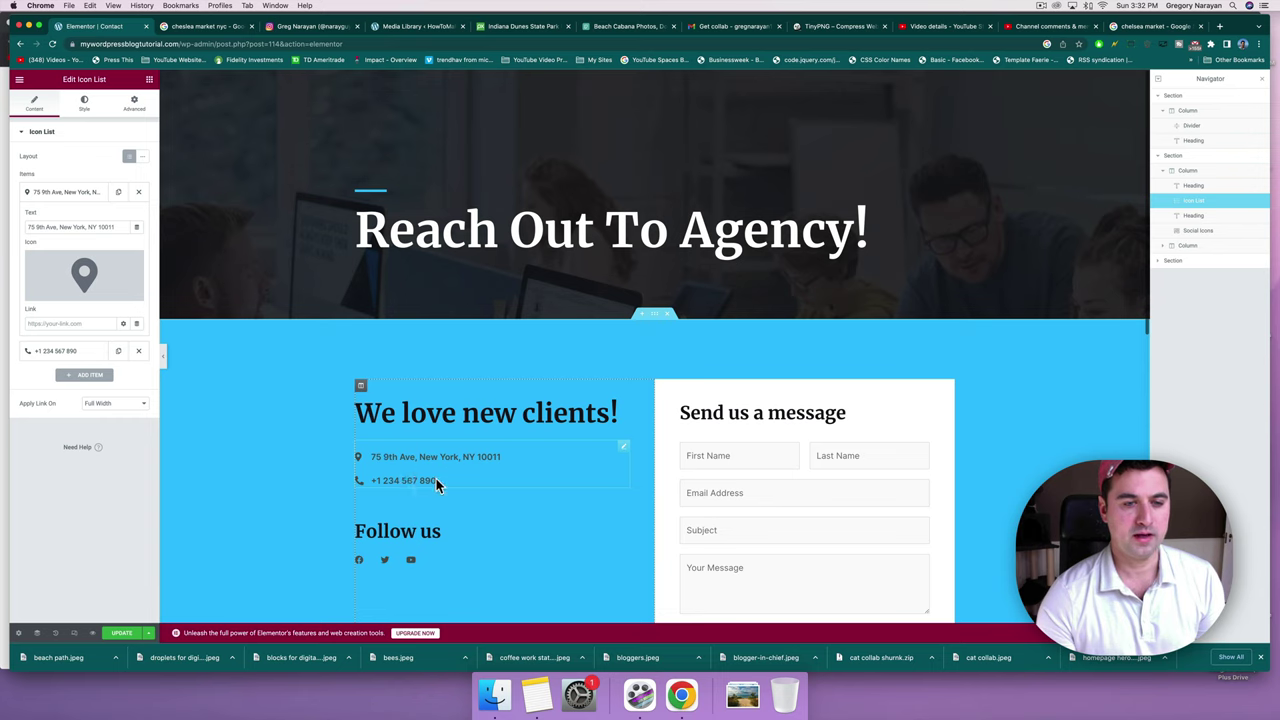
Add a third list item reading 'Hours of Operation: M-F: 8a - 5p | Sat-Sun: 10a - 4p'.
click(75, 374)
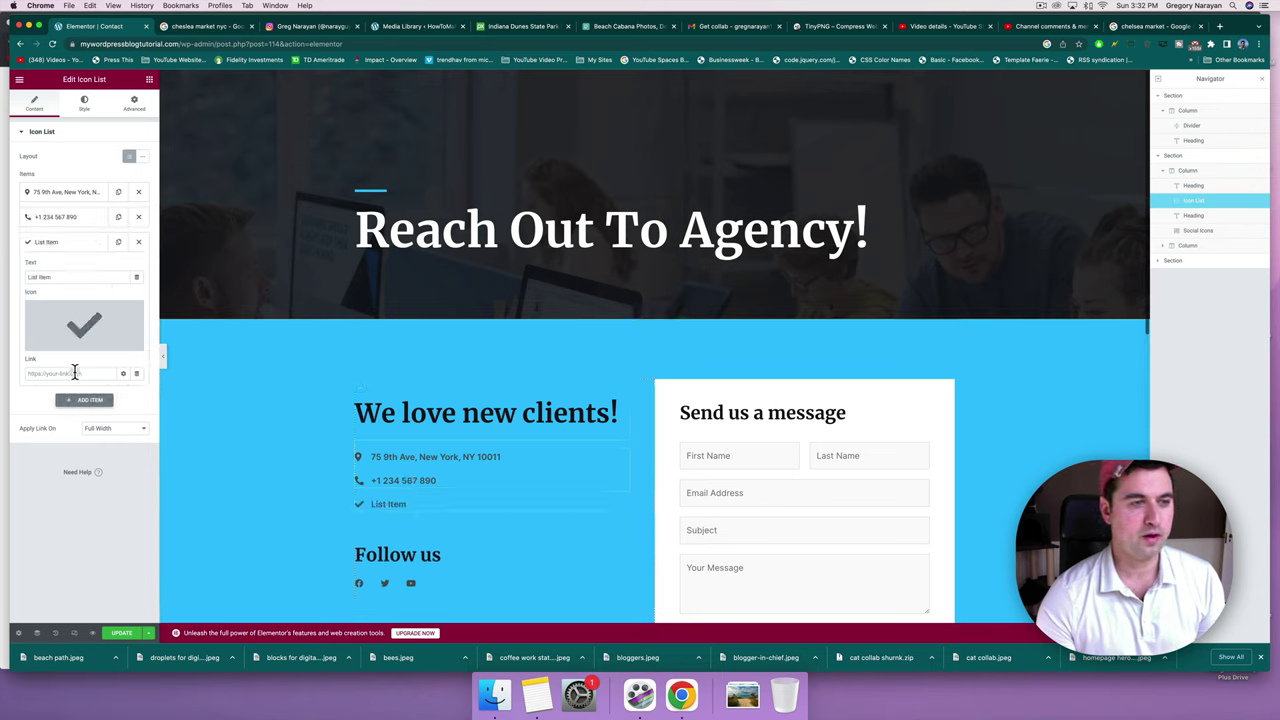
click(71, 279)
text(Hours)
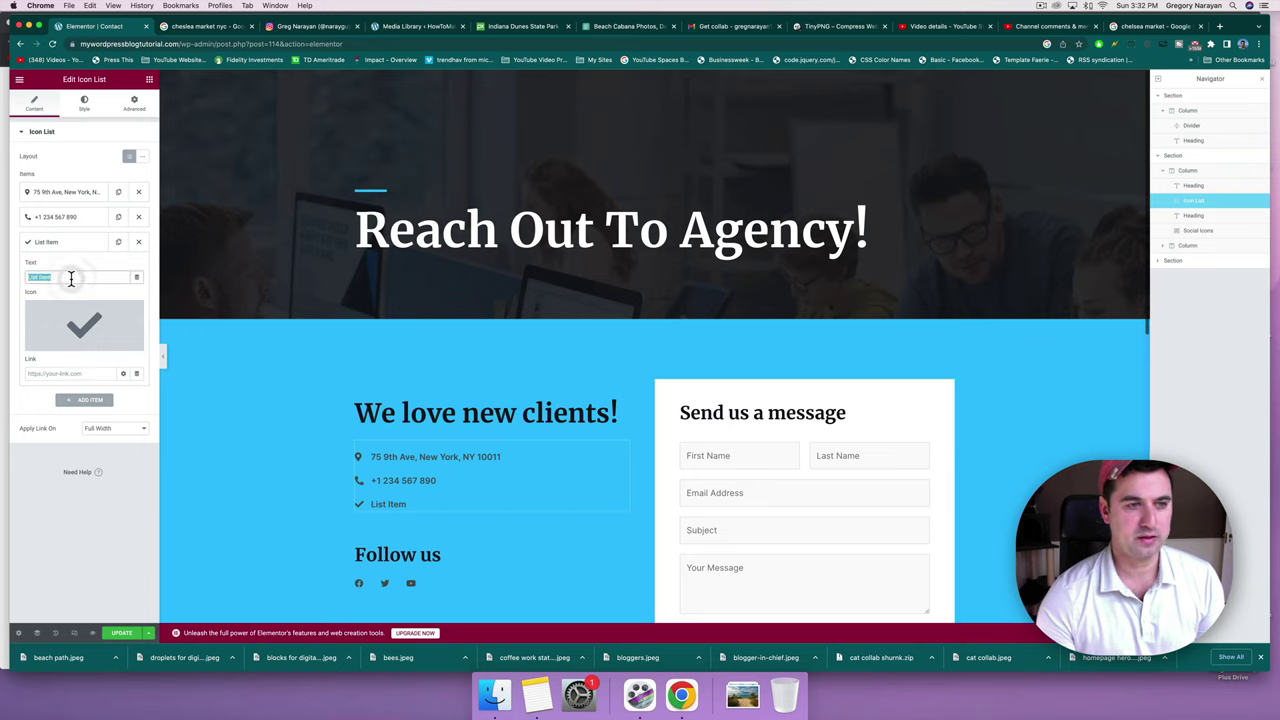
text( of Operat)
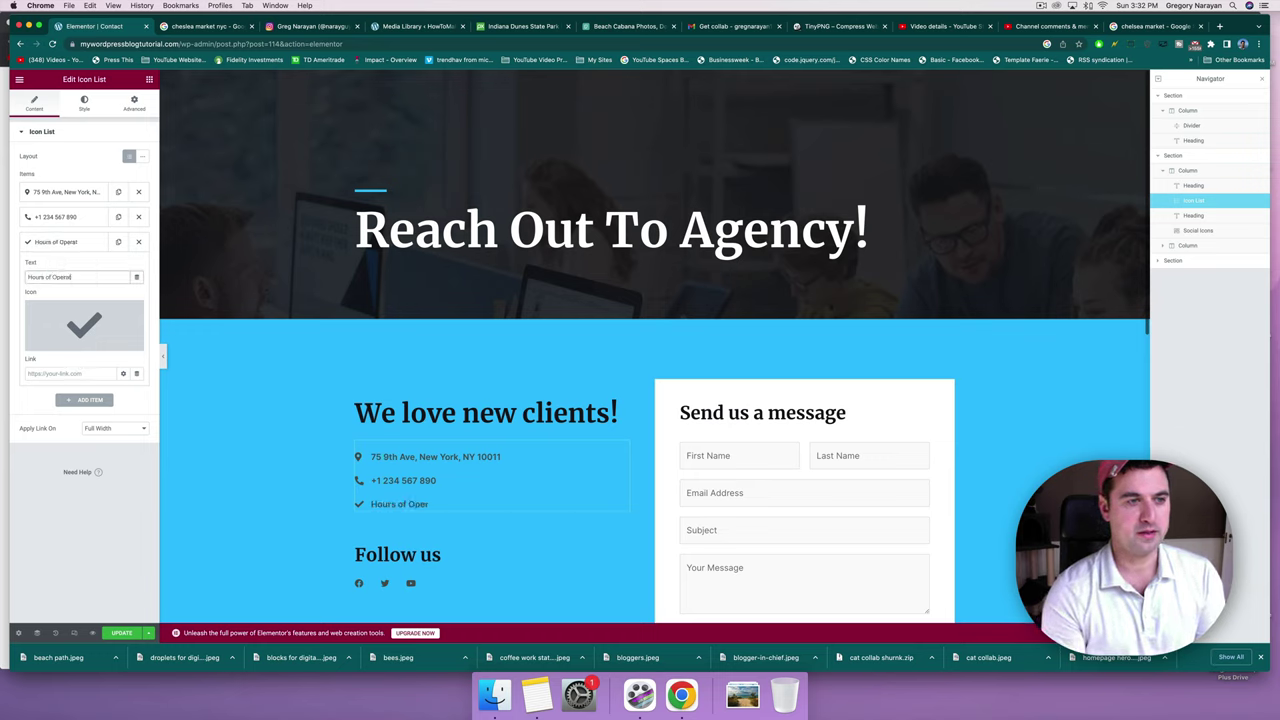
text(ion: M-F: 8a - 5p | Sat)
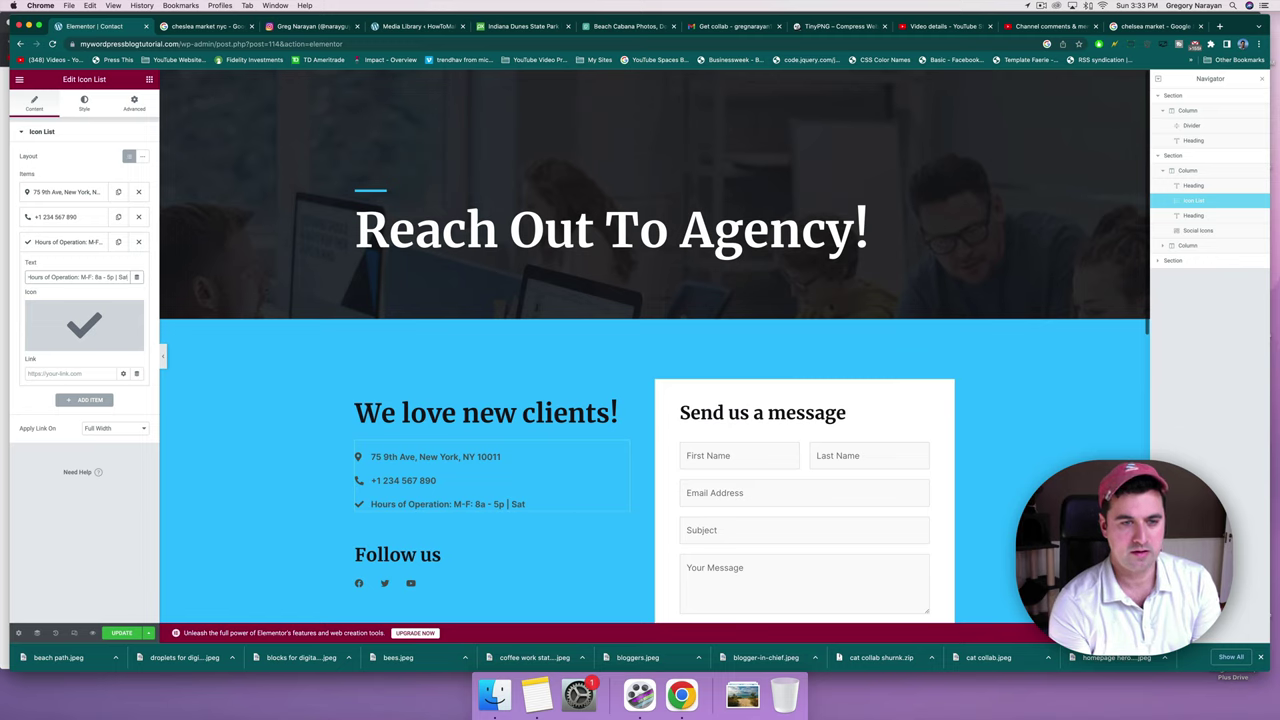
text(-Sun)
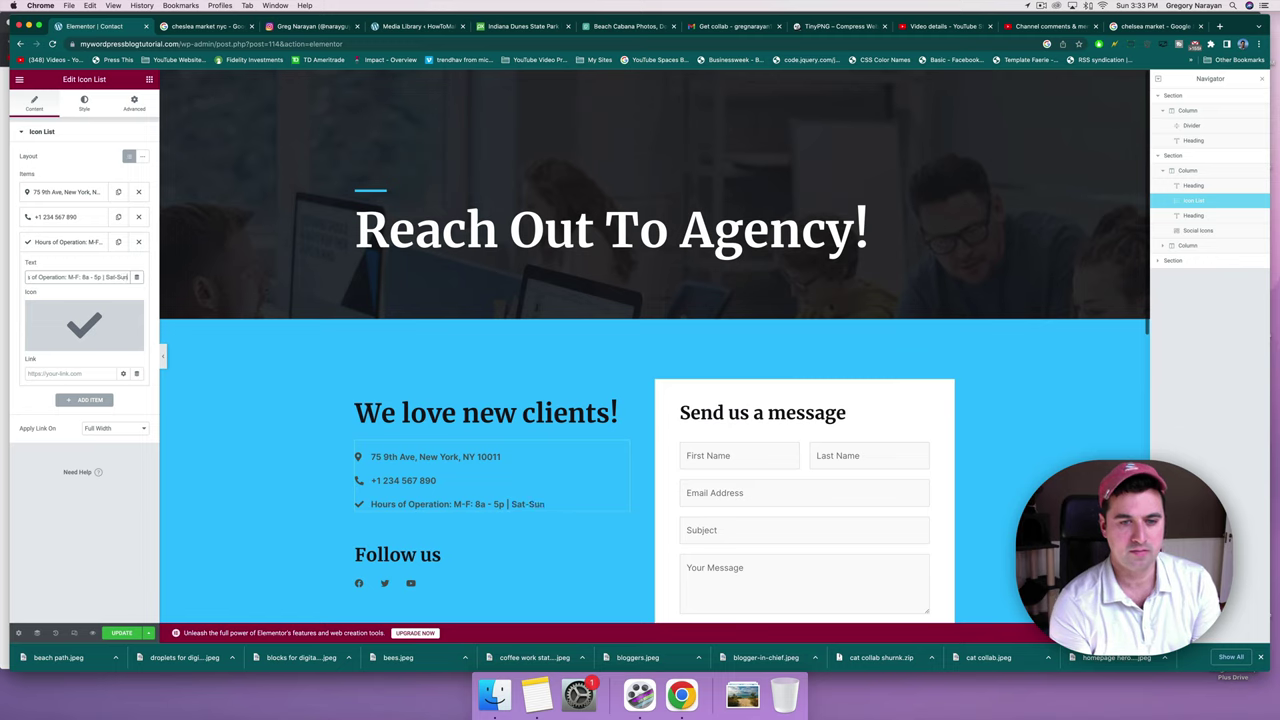
text(:)
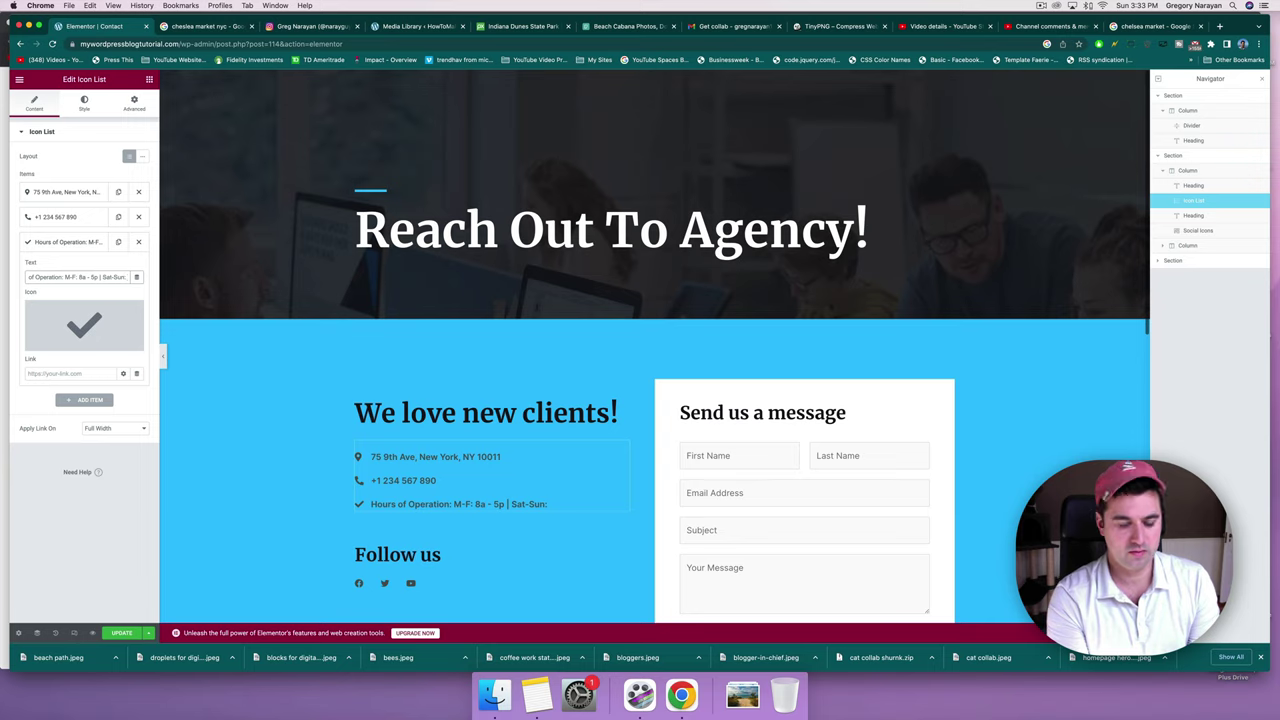
text(10a)
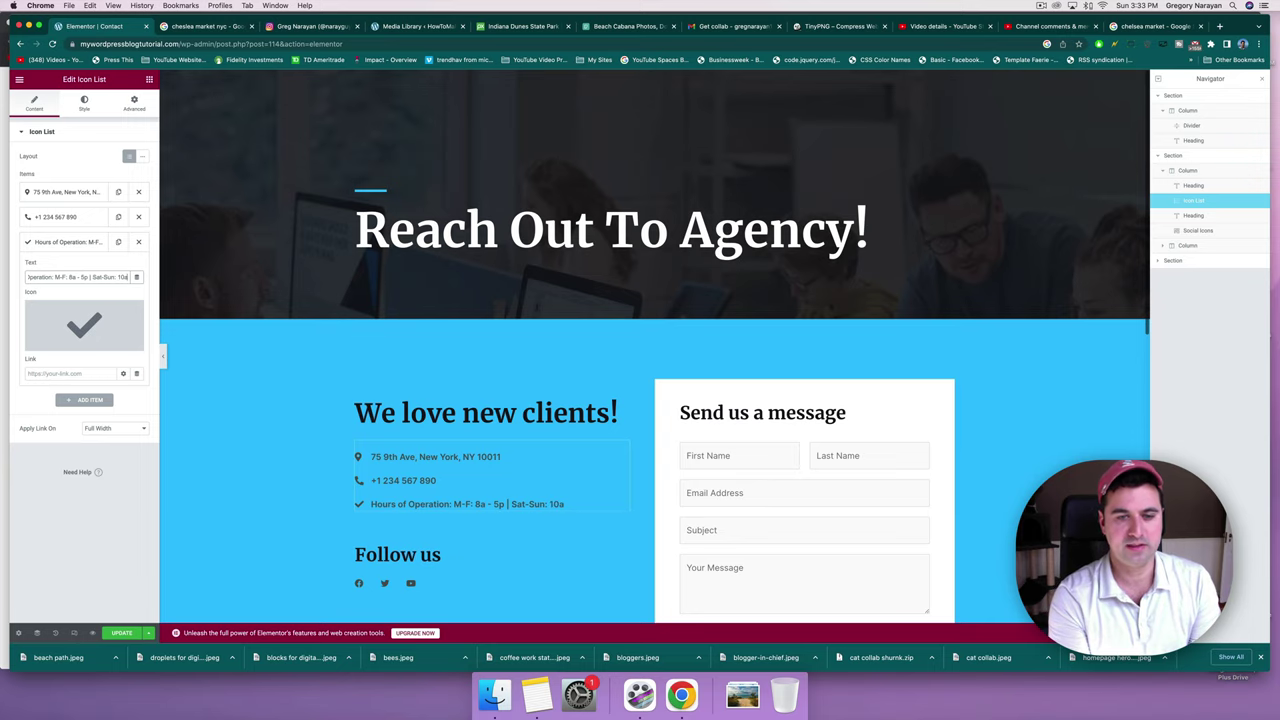
text( - 4p)
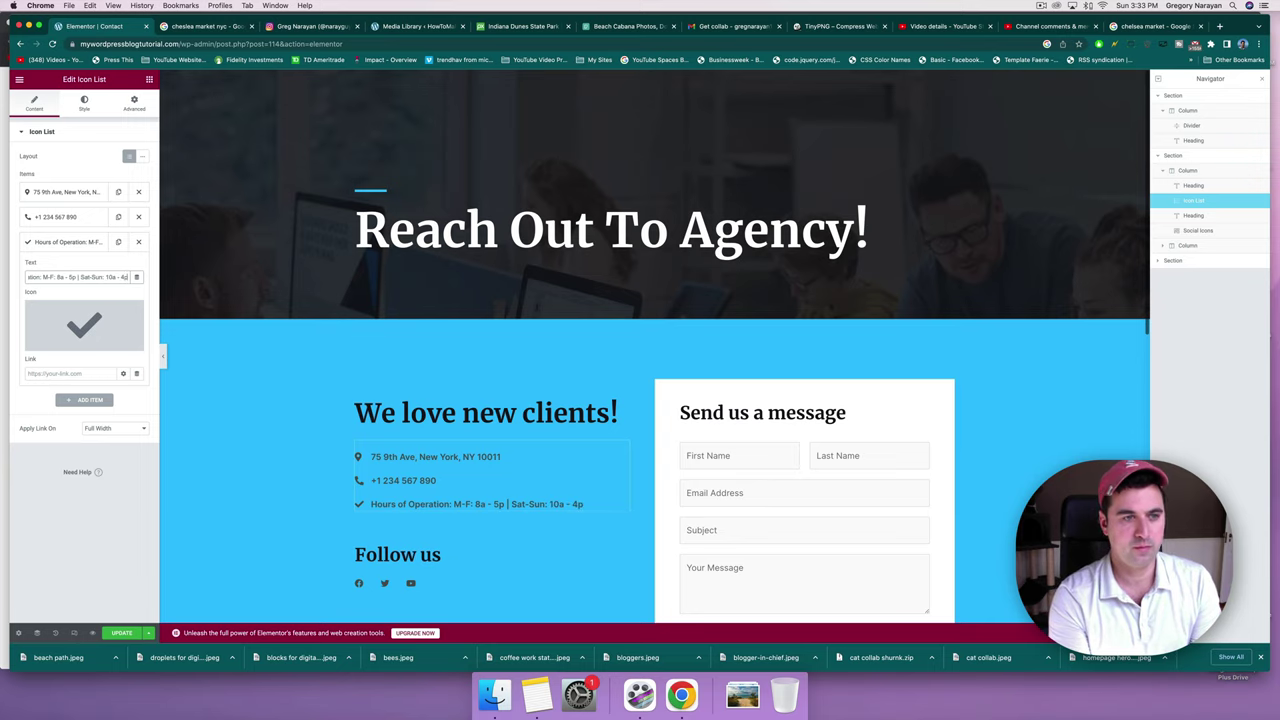
scroll(490, 414, down, 1)
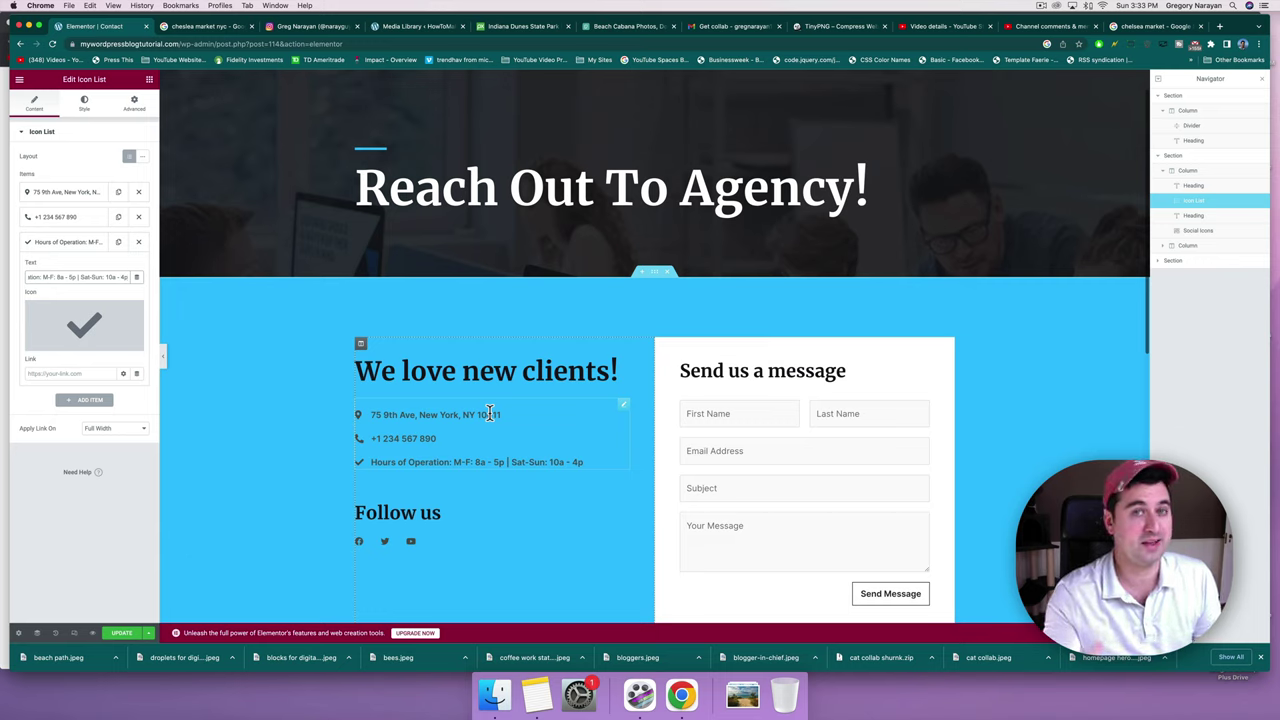
Swap the hours line's check icon for the calendar-check icon from the Icon Library.
click(97, 320)
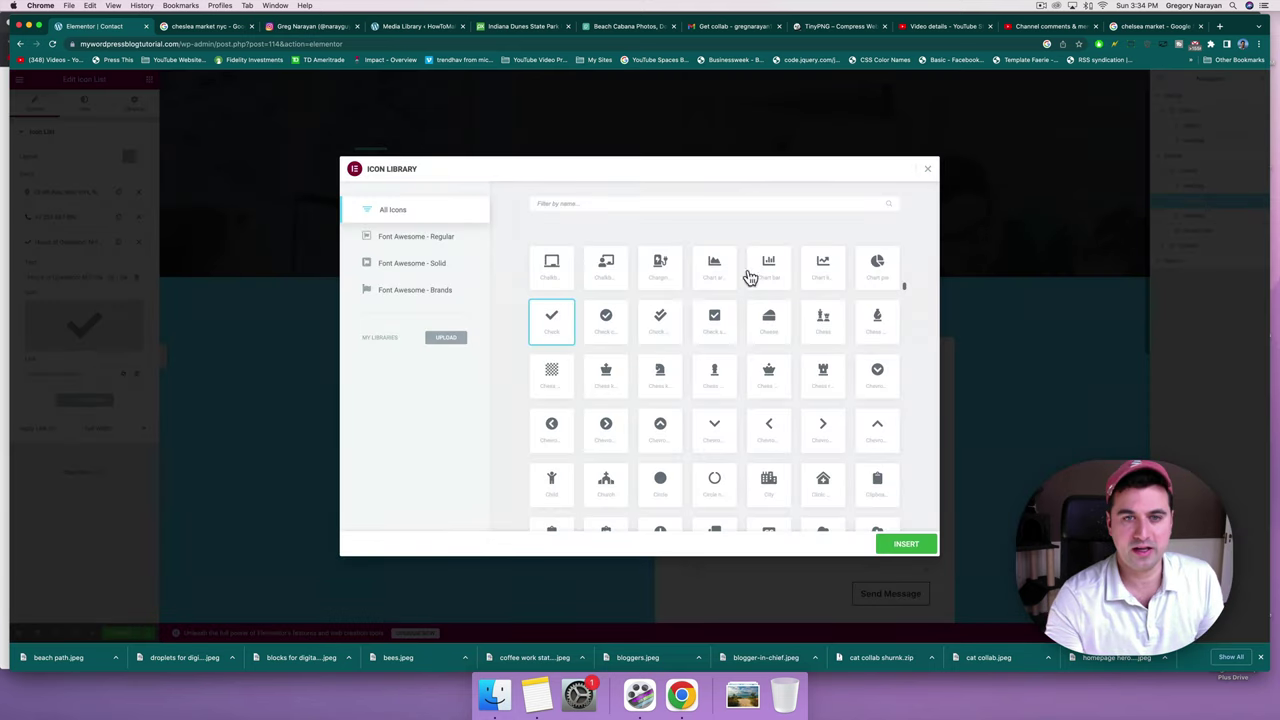
click(631, 202)
text(clock)
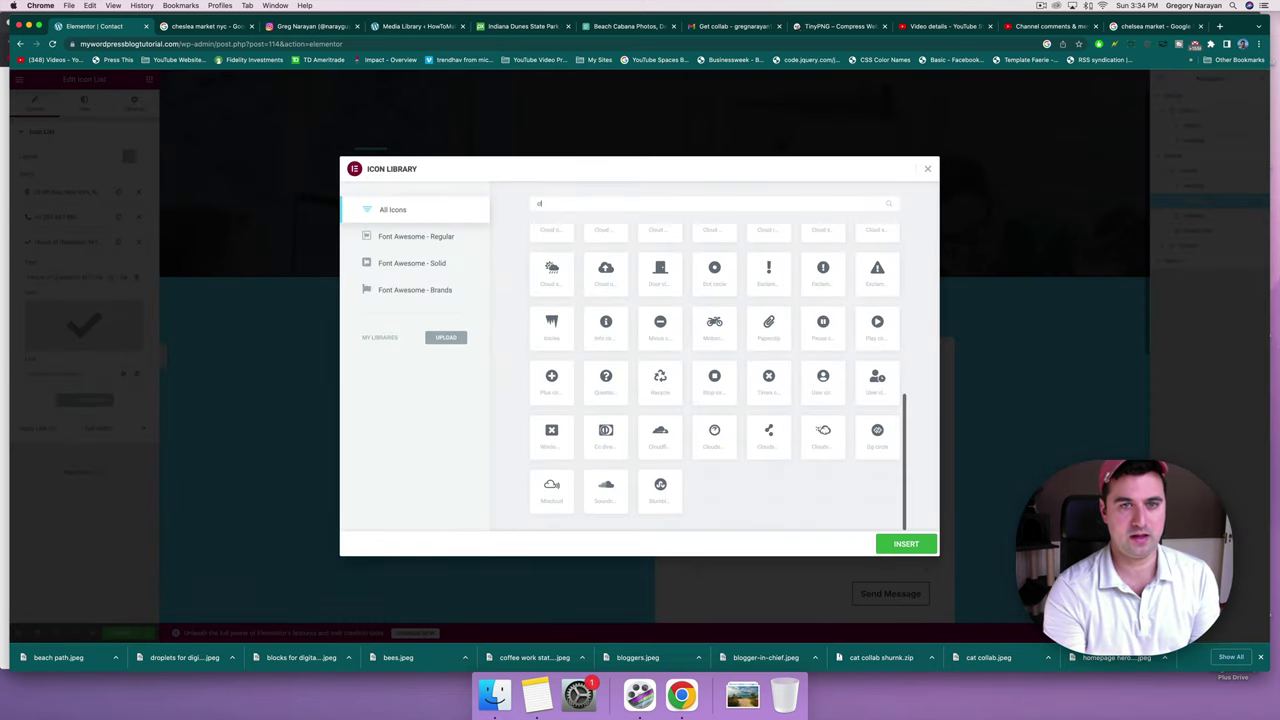
key(BackSpace)
key(BackSpace)
key(BackSpace)
key(BackSpace)
key(BackSpace)
text(calendar)
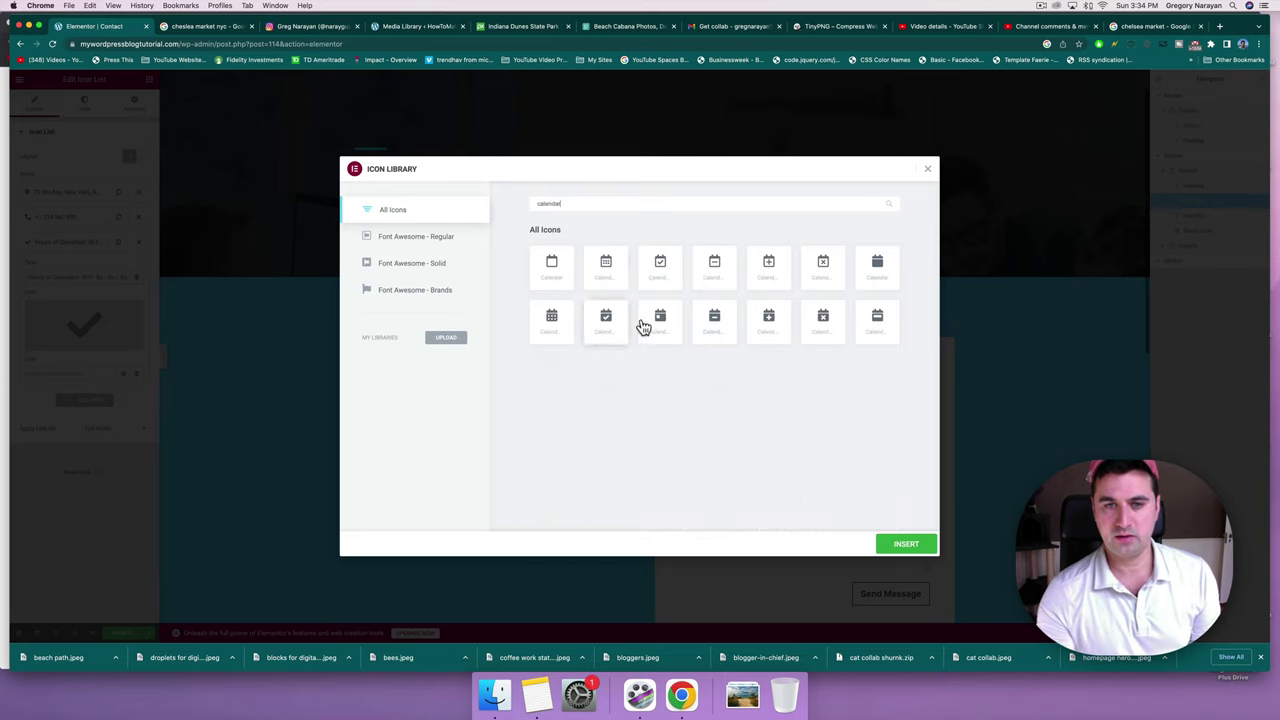
click(607, 320)
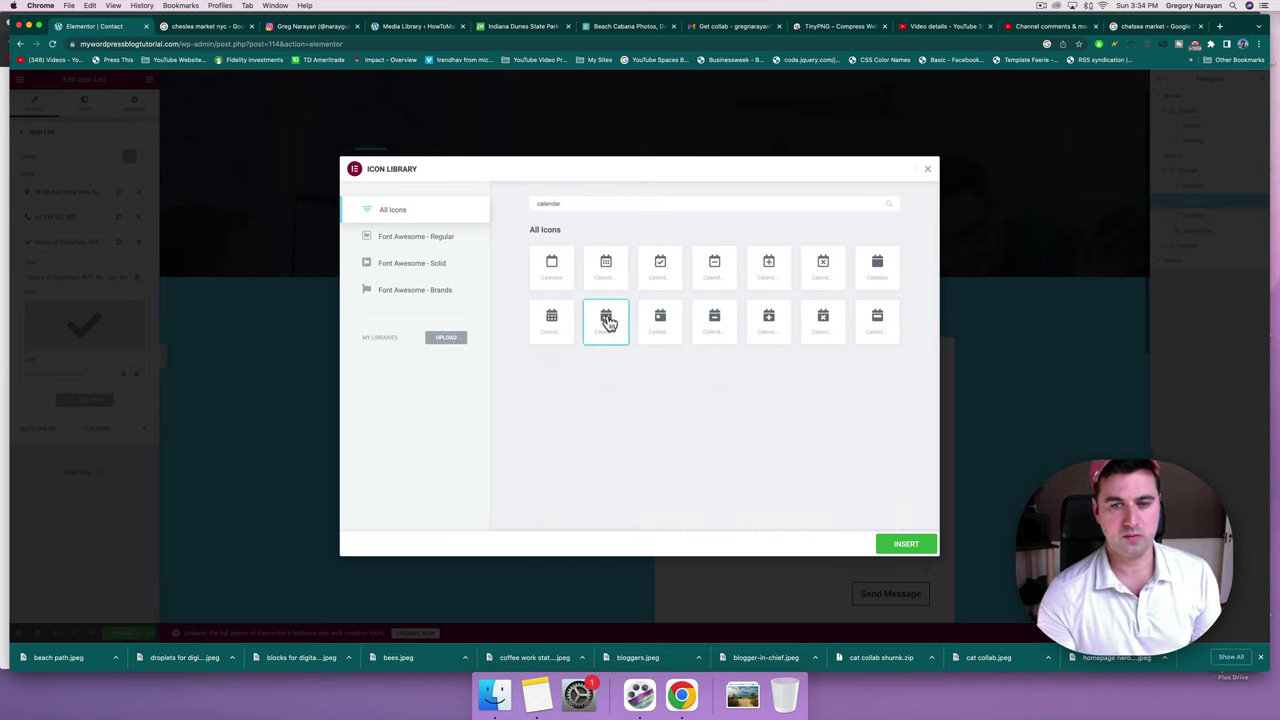
click(904, 546)
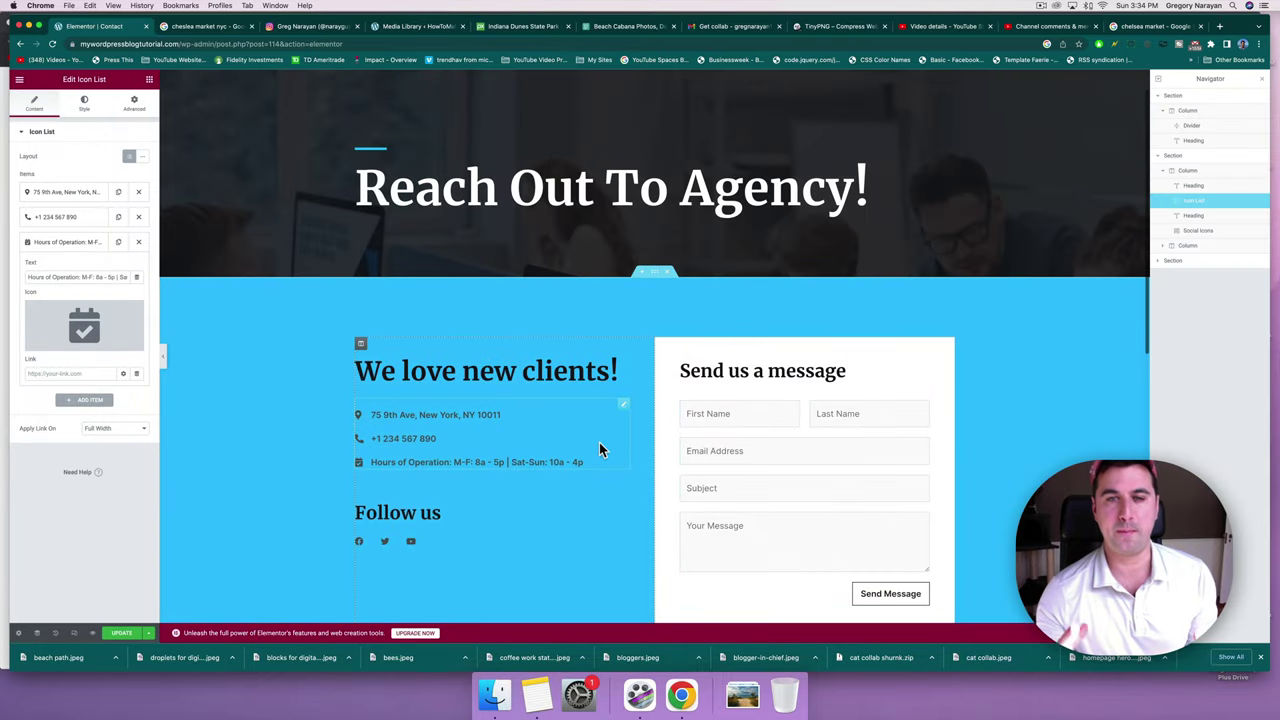
Select the Follow us heading, then switch to the browser tab with the live Agency homepage.
scroll(599, 449, down, 2)
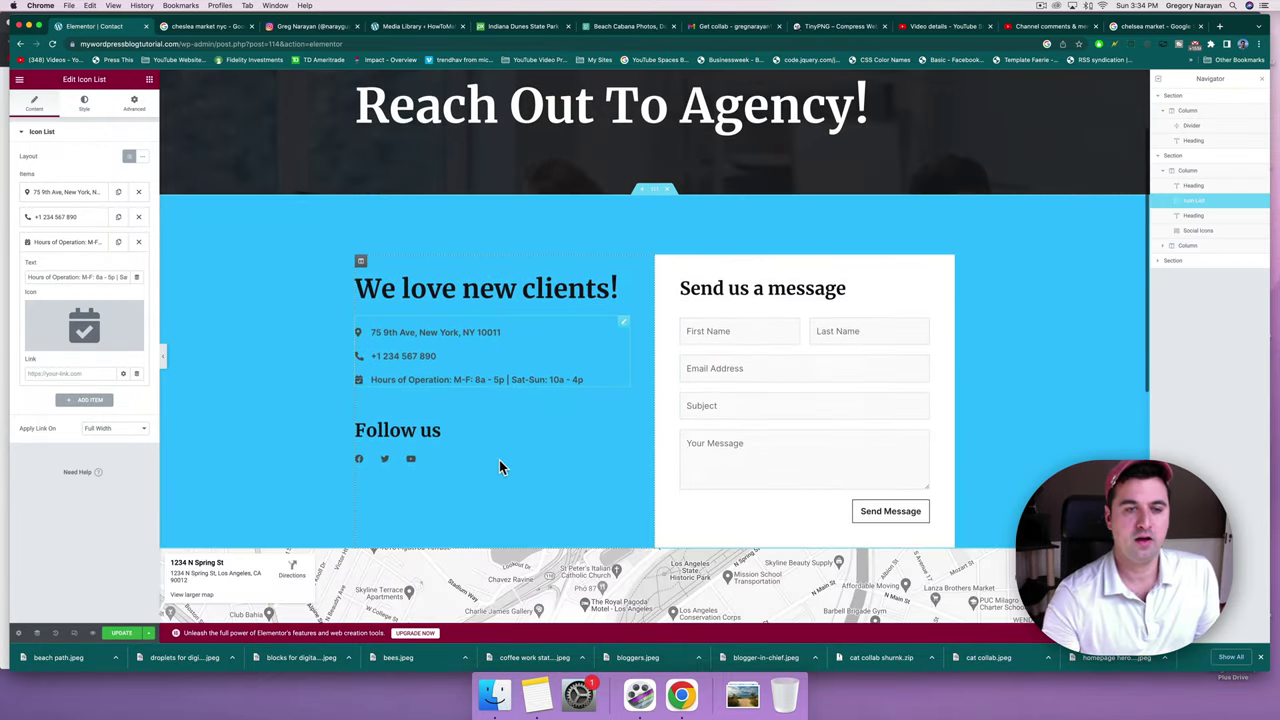
click(437, 427)
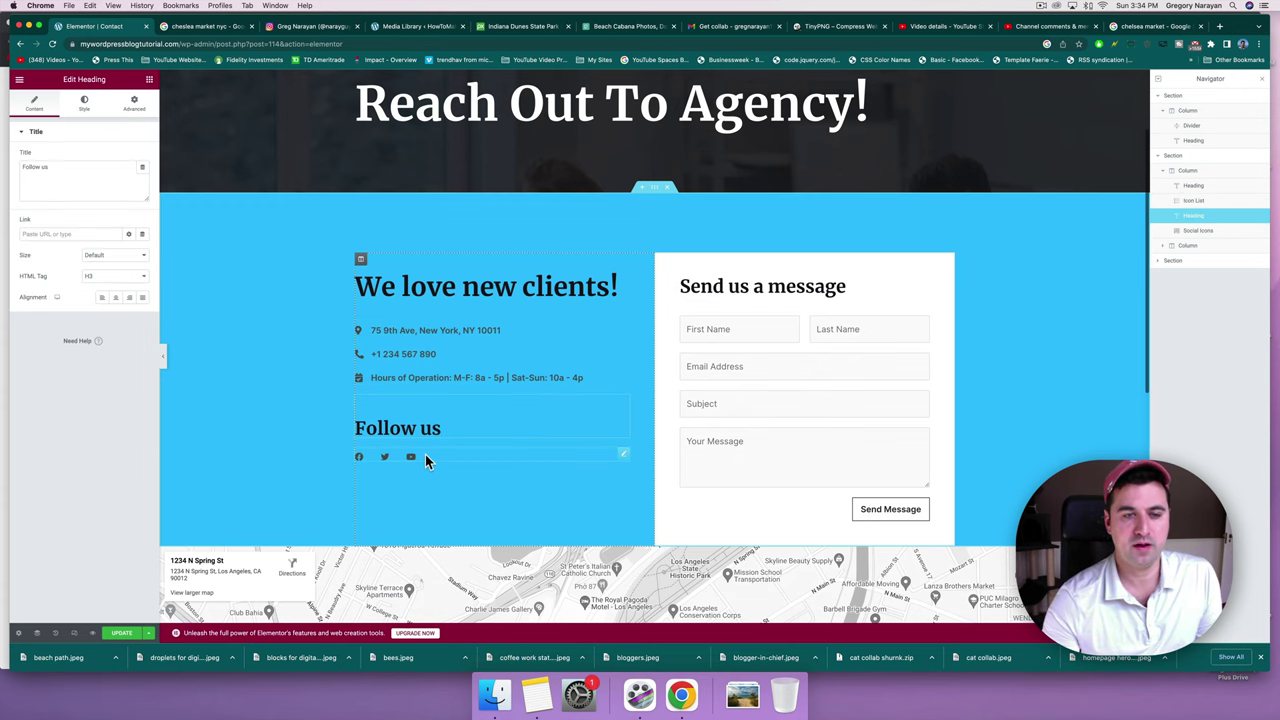
scroll(297, 449, down, 10)
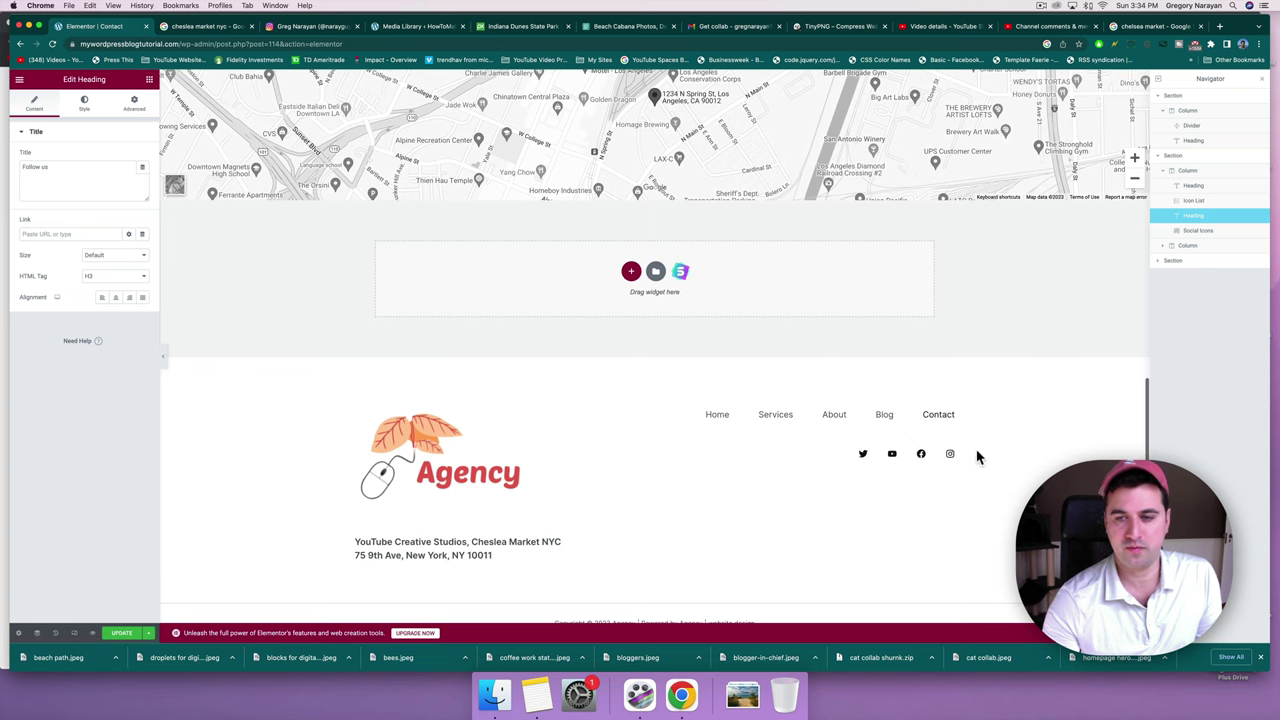
scroll(853, 457, up, 5)
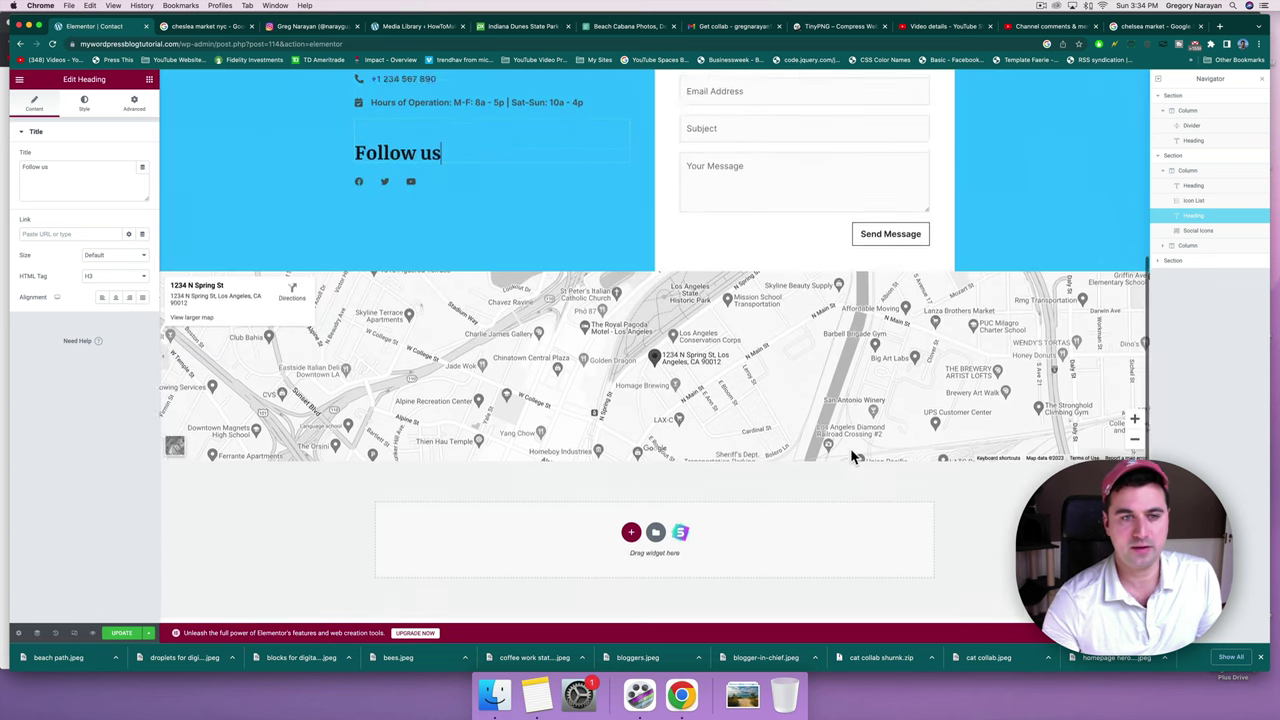
scroll(850, 448, up, 3)
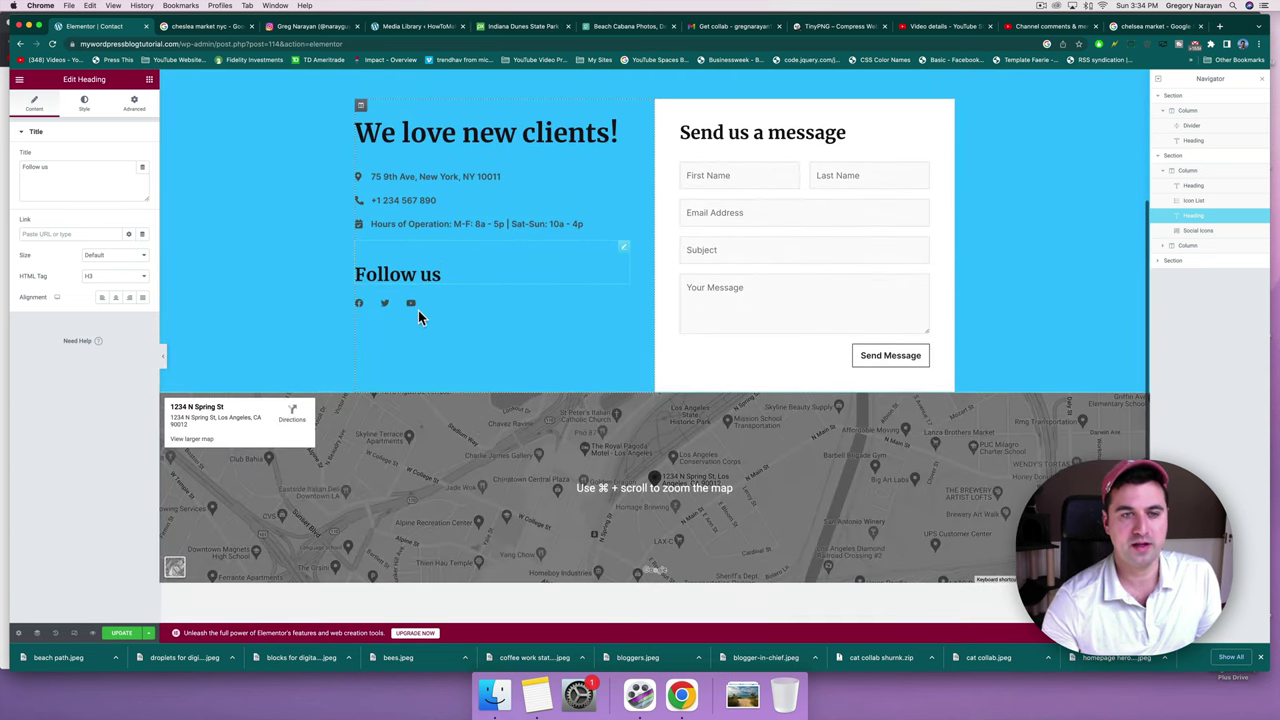
click(440, 276)
scroll(440, 276, up, 1)
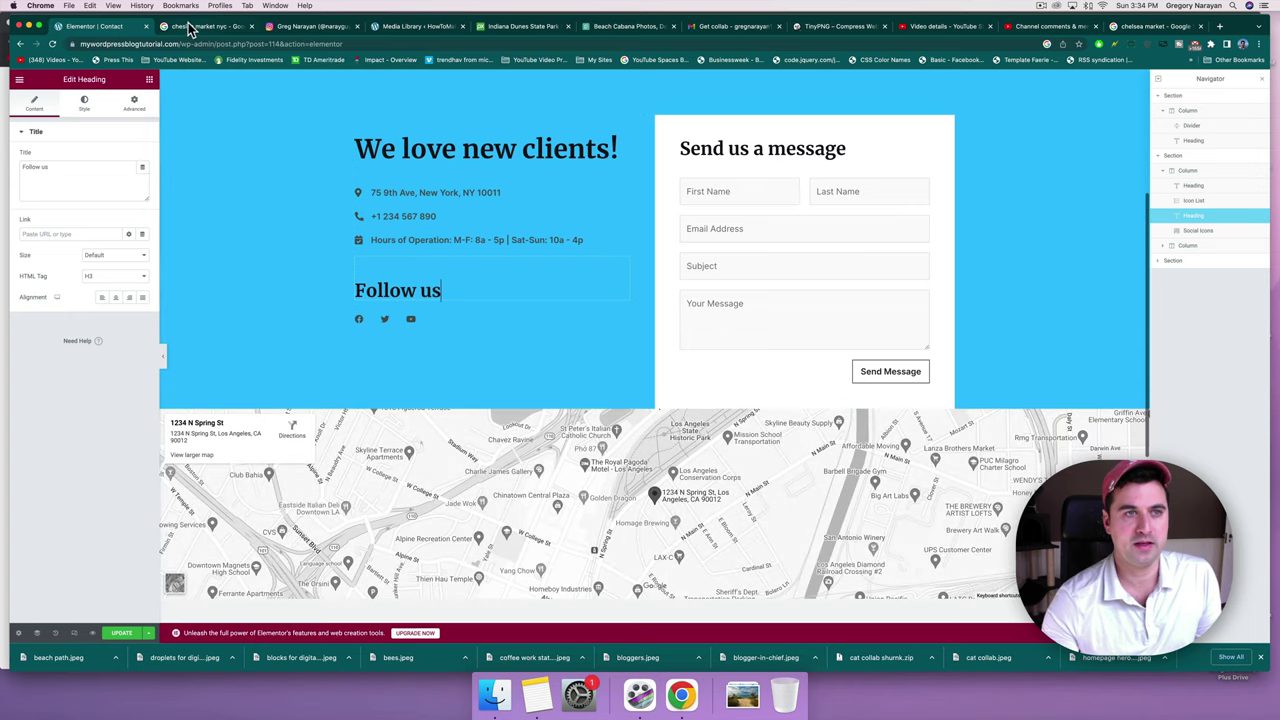
click(190, 28)
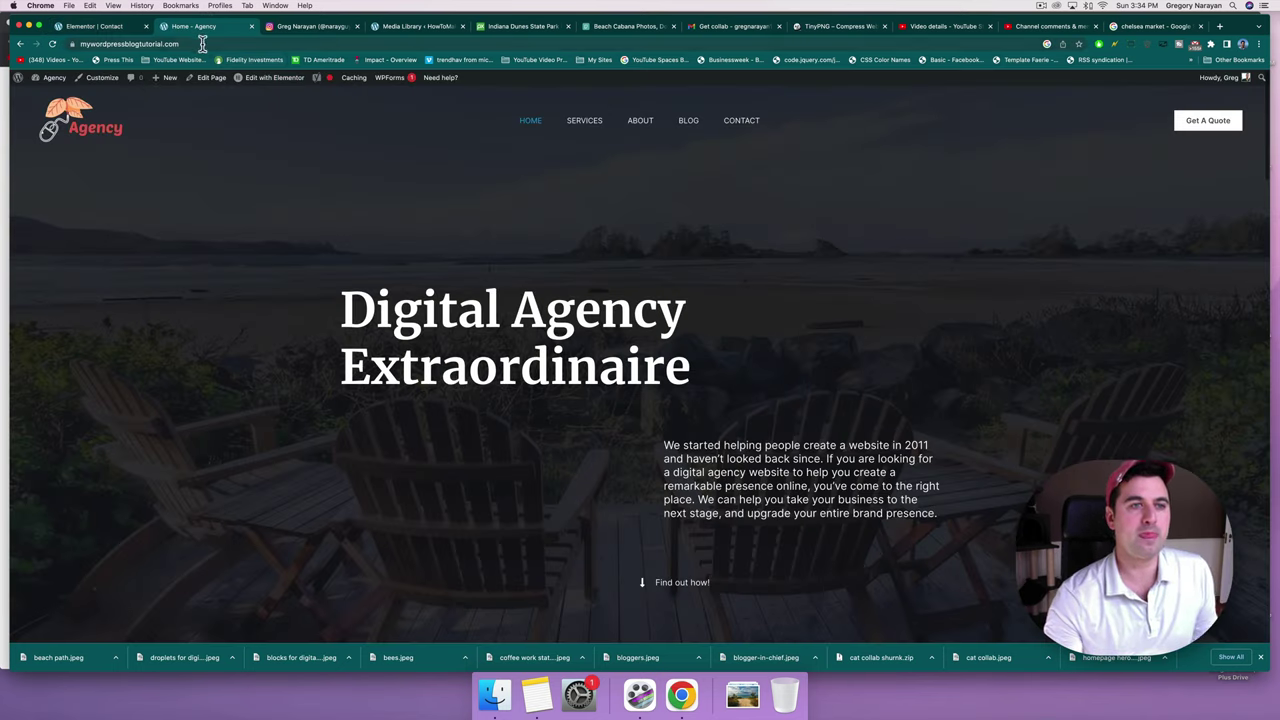
In the Astra Customizer's footer Social Icons settings, select the Twitter profile URL, then return to Elementor.
click(108, 80)
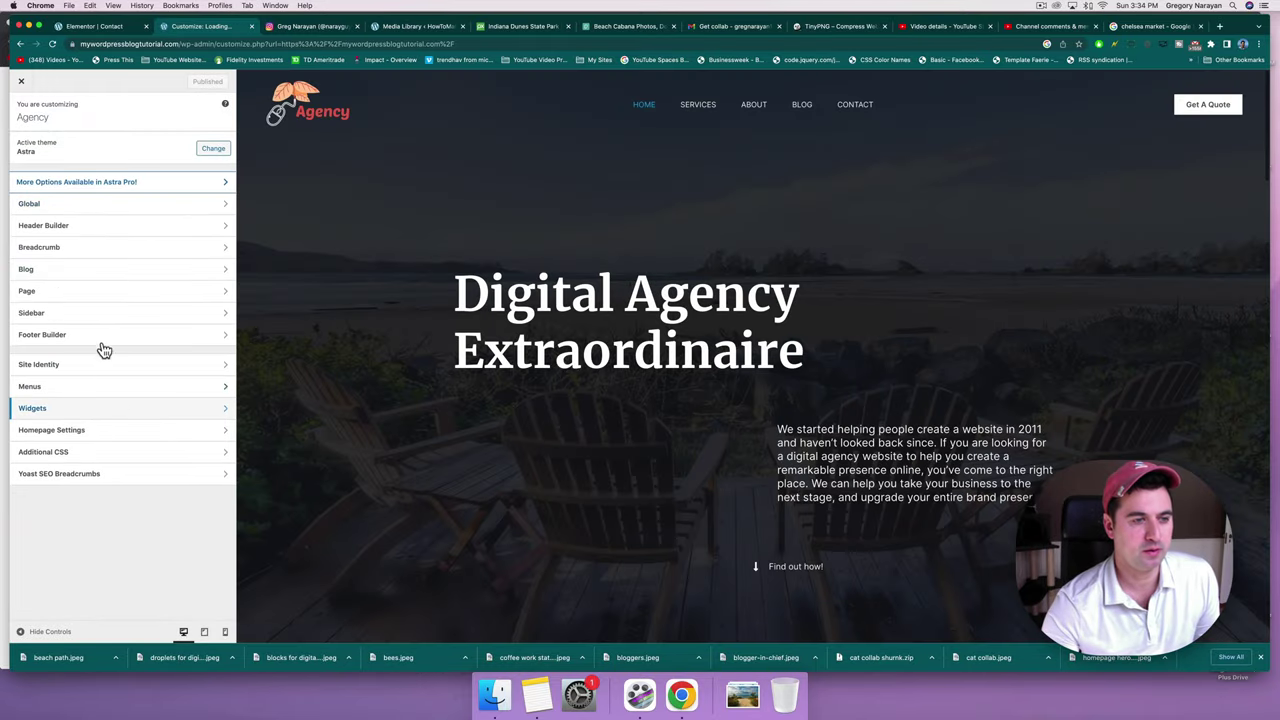
click(80, 340)
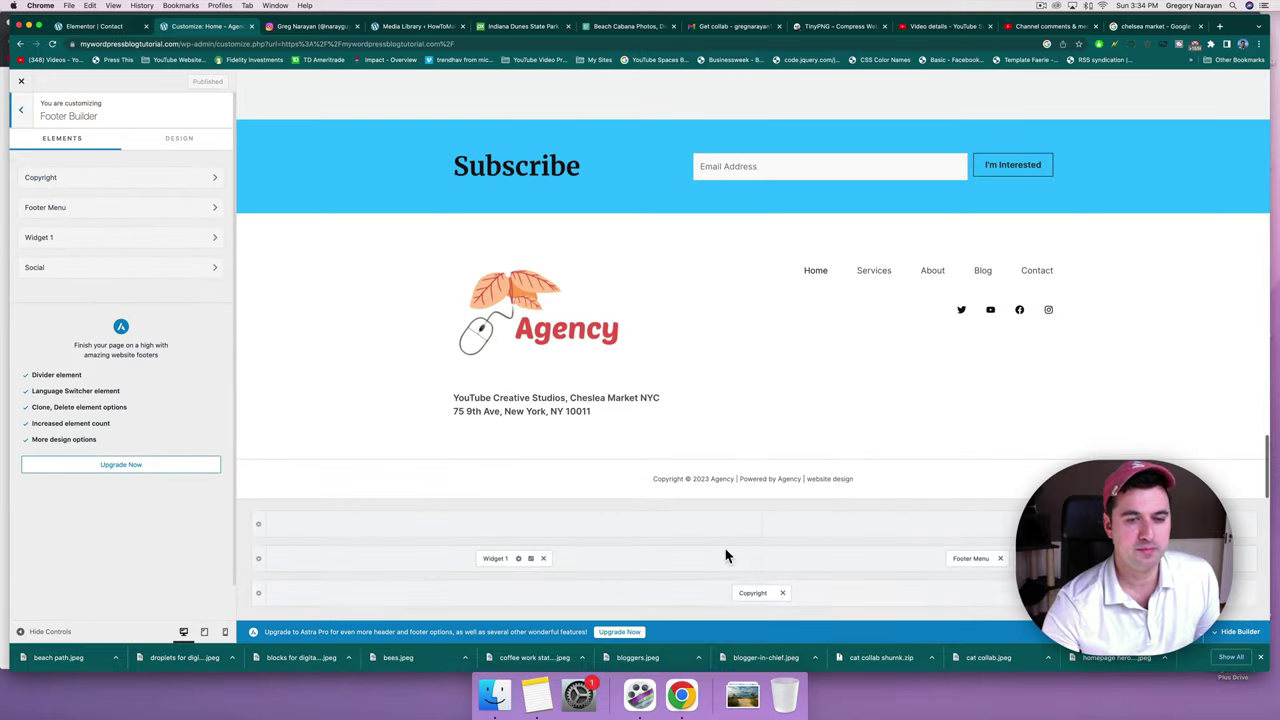
click(983, 560)
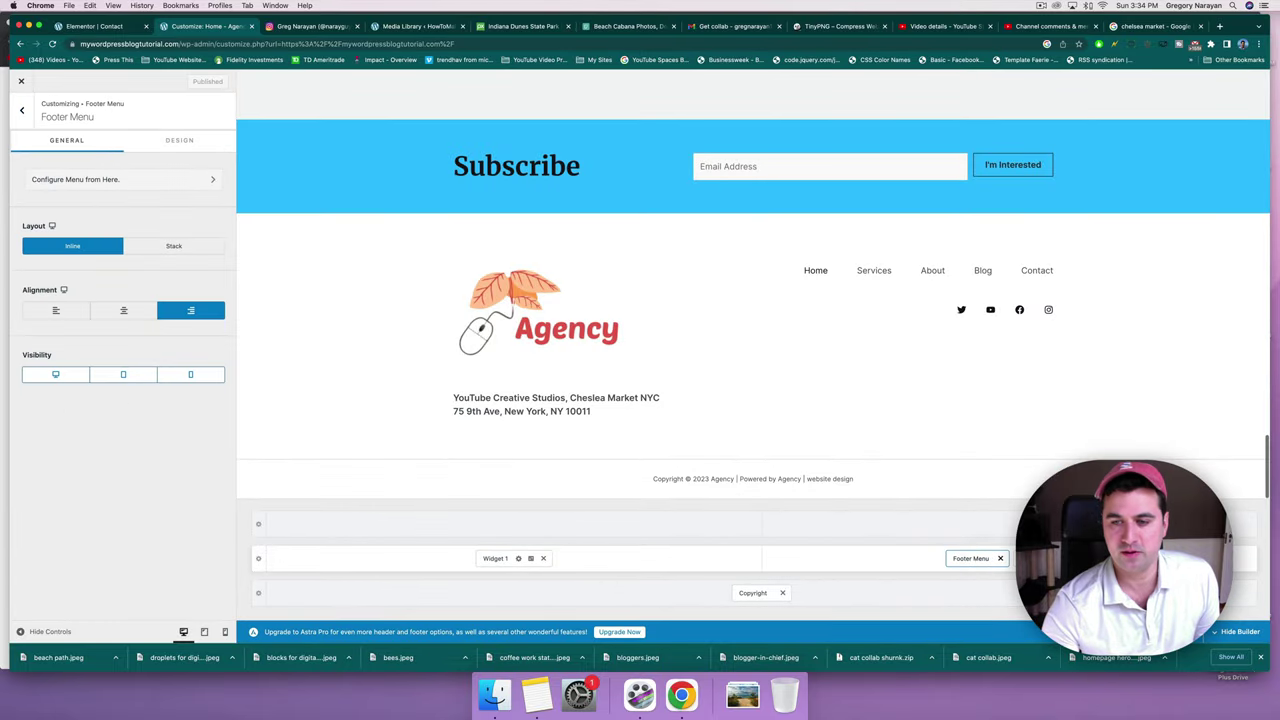
click(1035, 558)
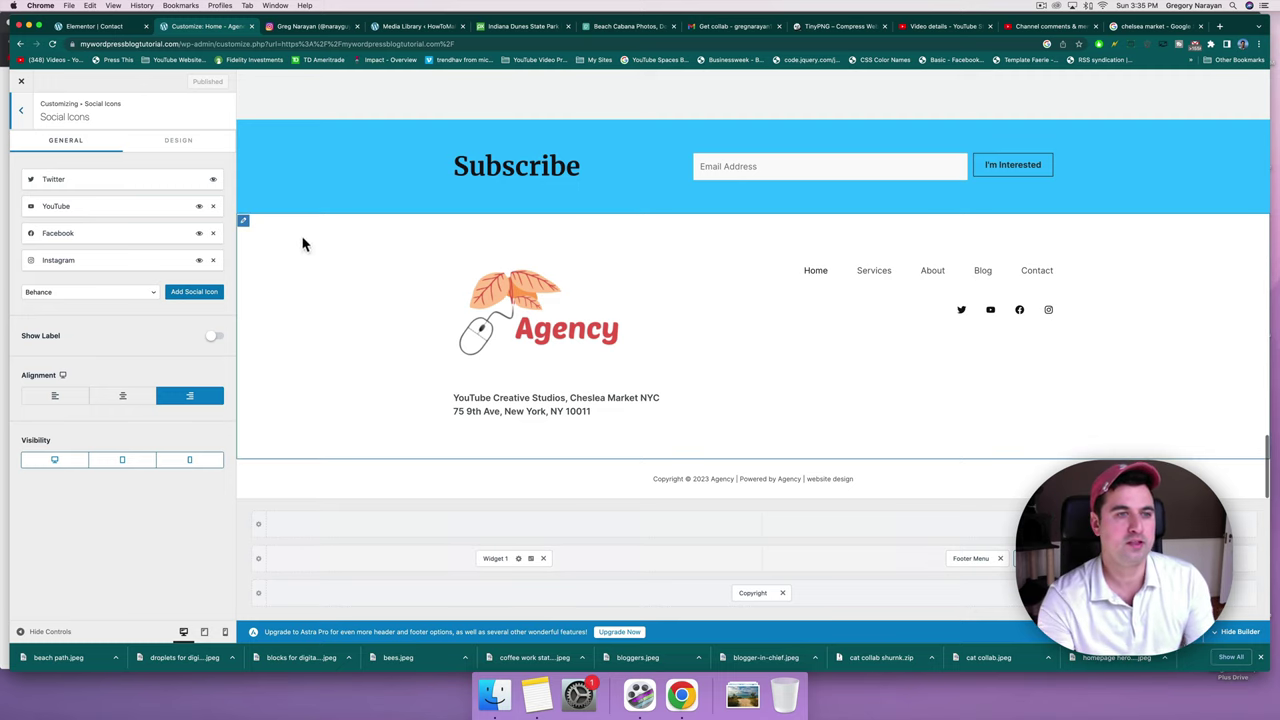
click(171, 181)
click(62, 248)
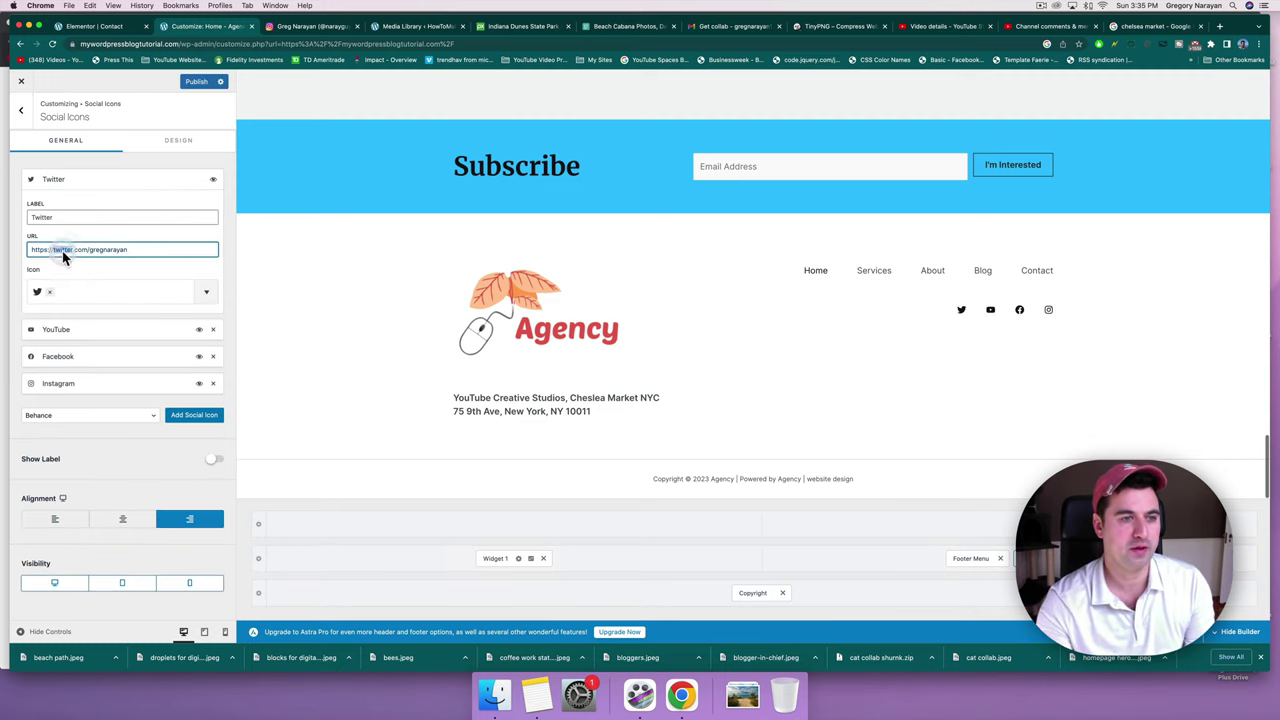
triple_click(55, 248)
key(super+c)
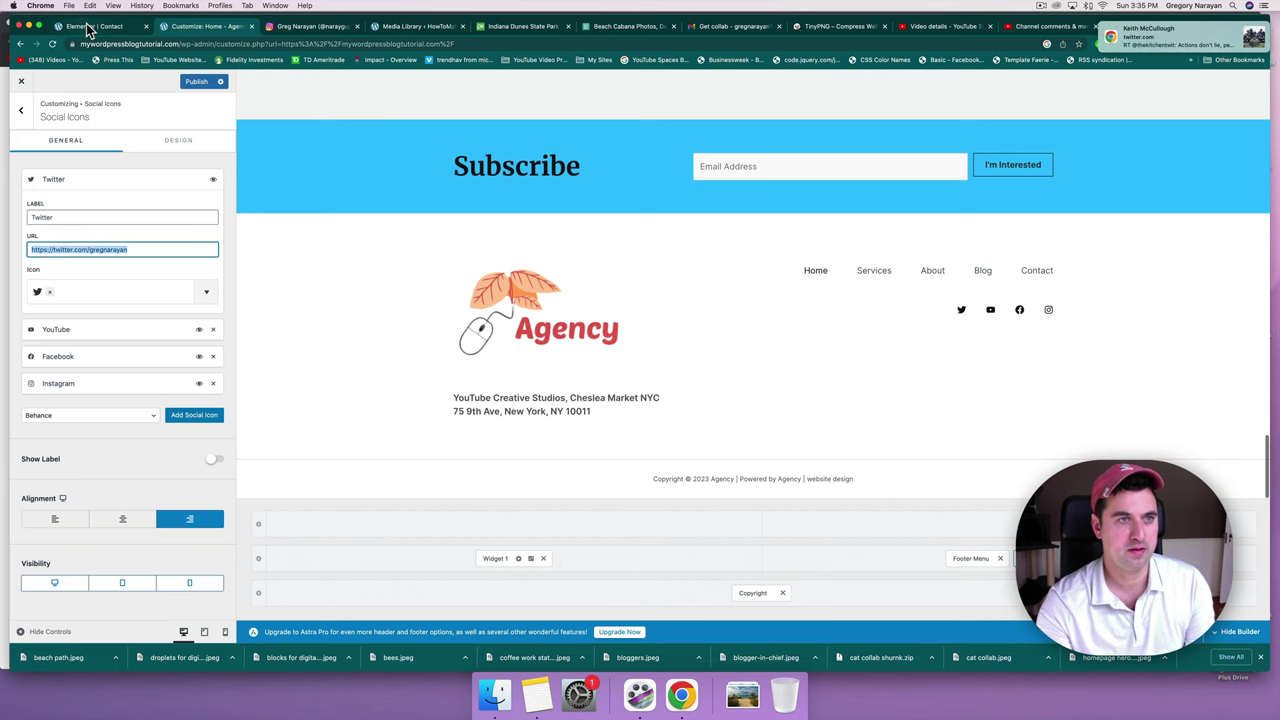
click(86, 26)
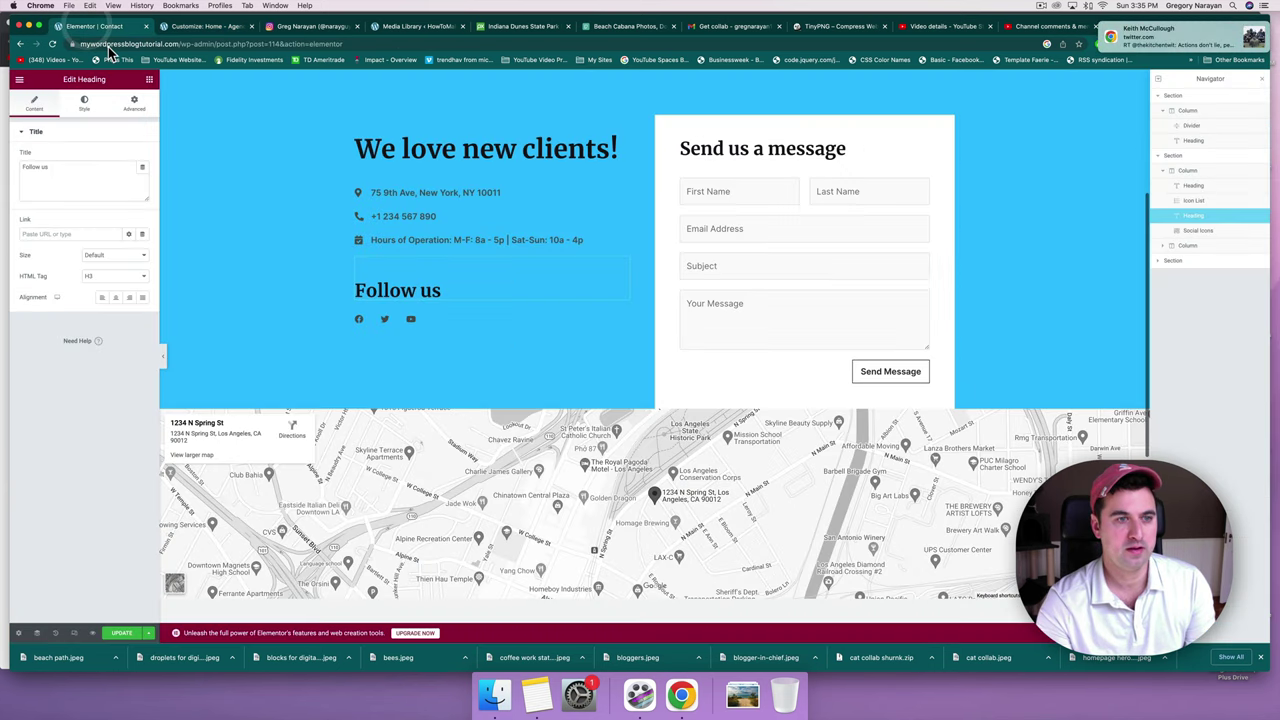
Paste the Twitter profile URL into the Follow us Twitter icon's Link field.
click(439, 317)
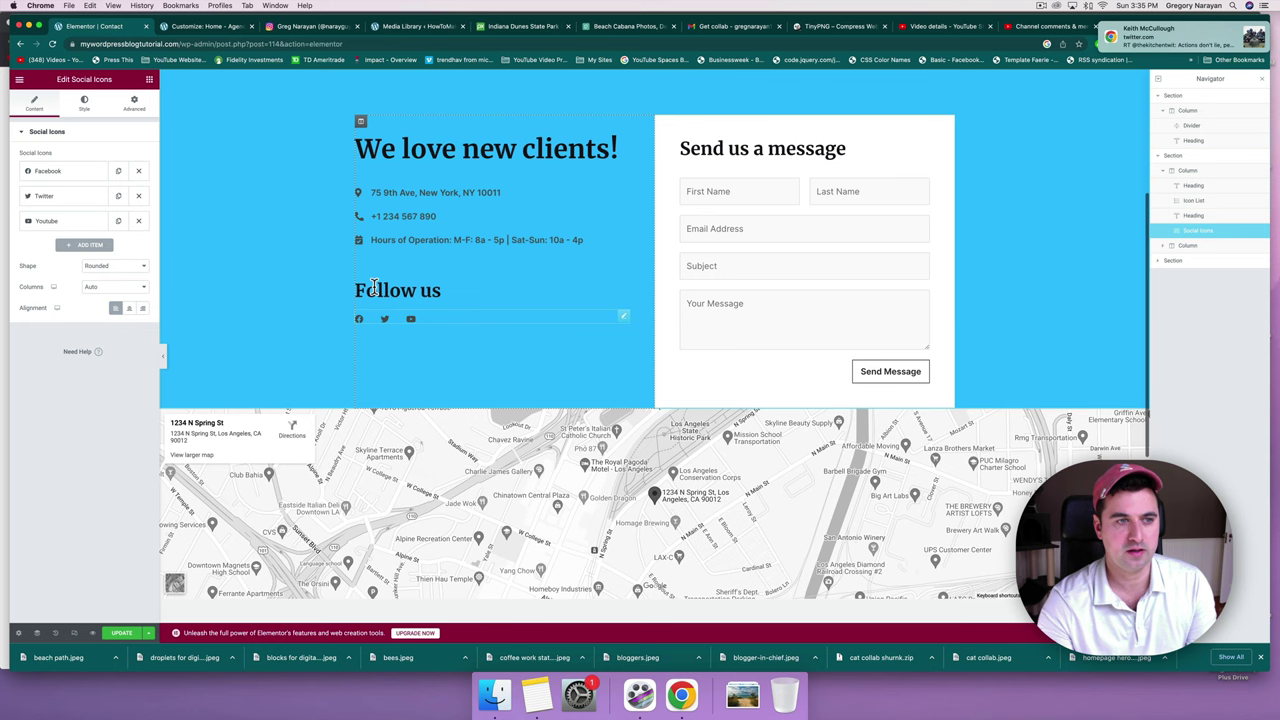
click(69, 198)
click(51, 298)
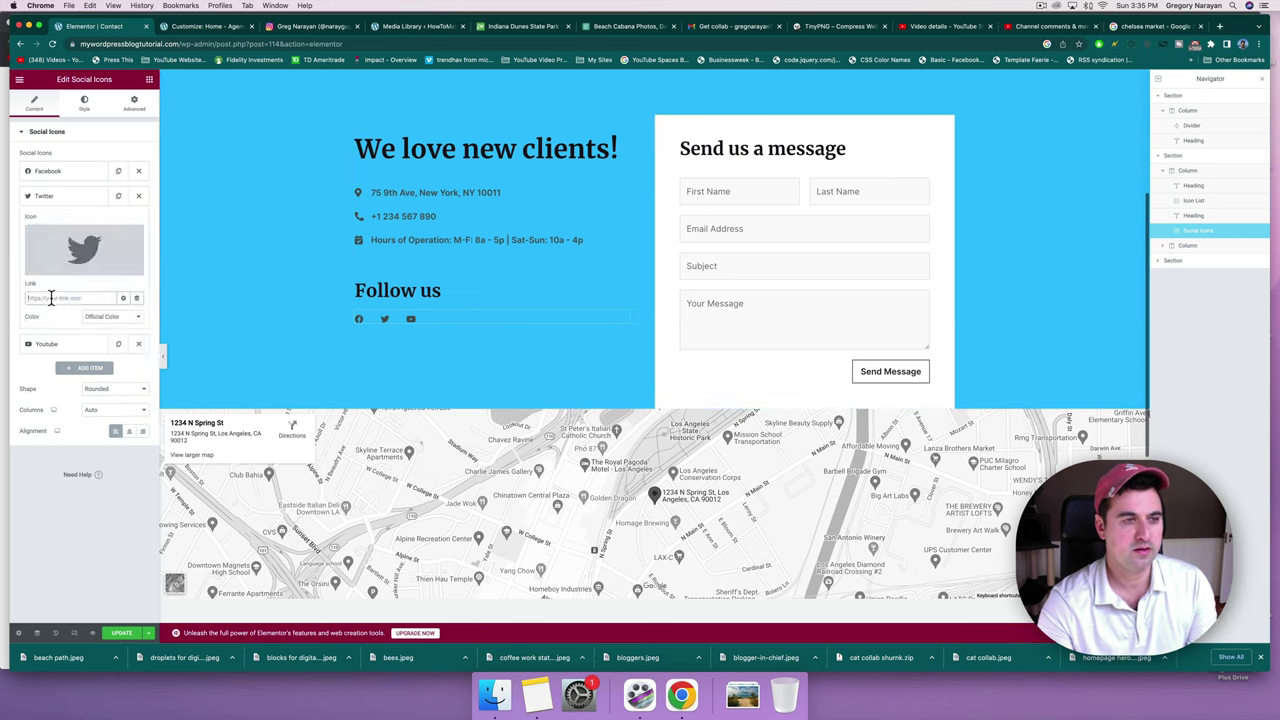
key(super+v)
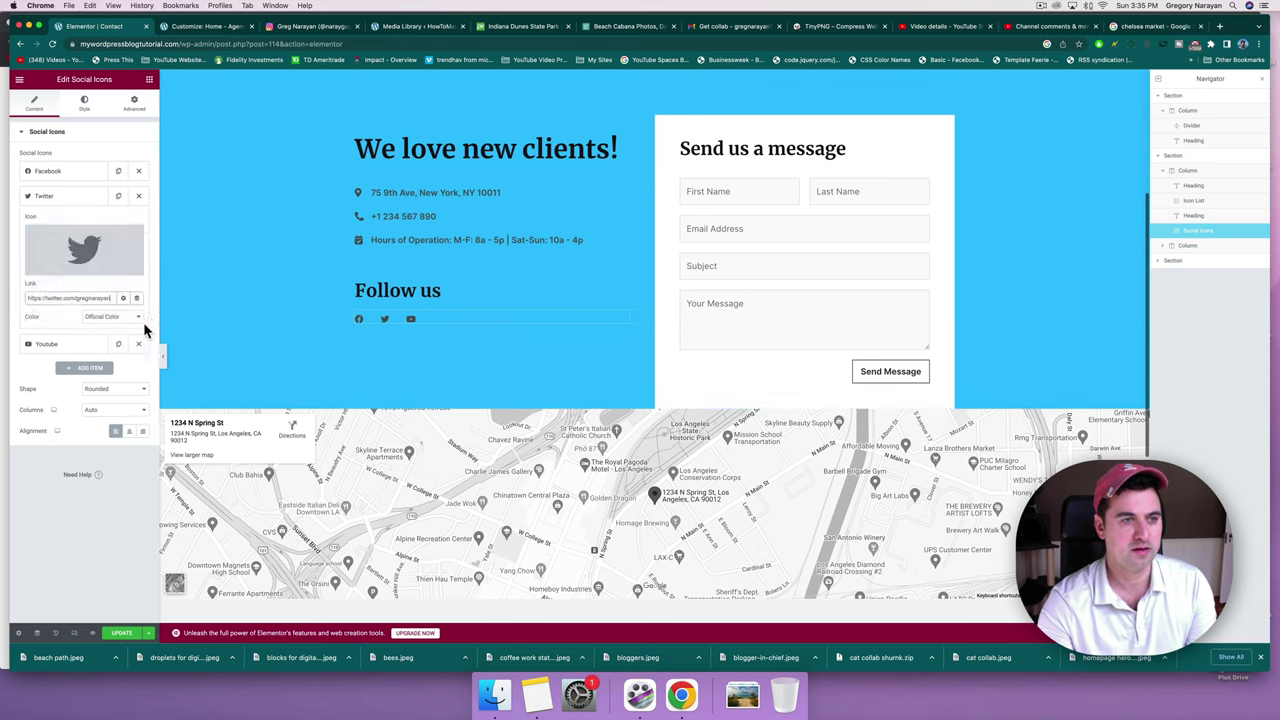
Give the Twitter icon custom colours: bright cyan primary and near-white #FFFFFF secondary.
click(138, 317)
click(128, 325)
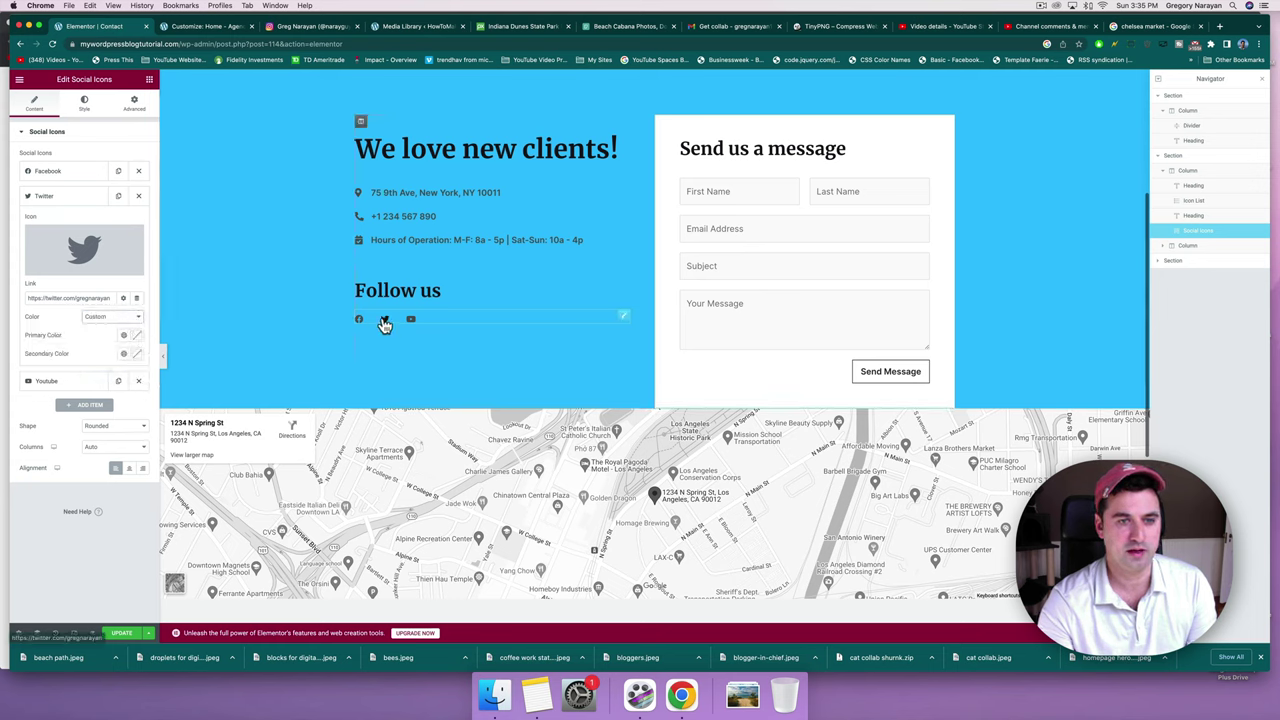
click(137, 338)
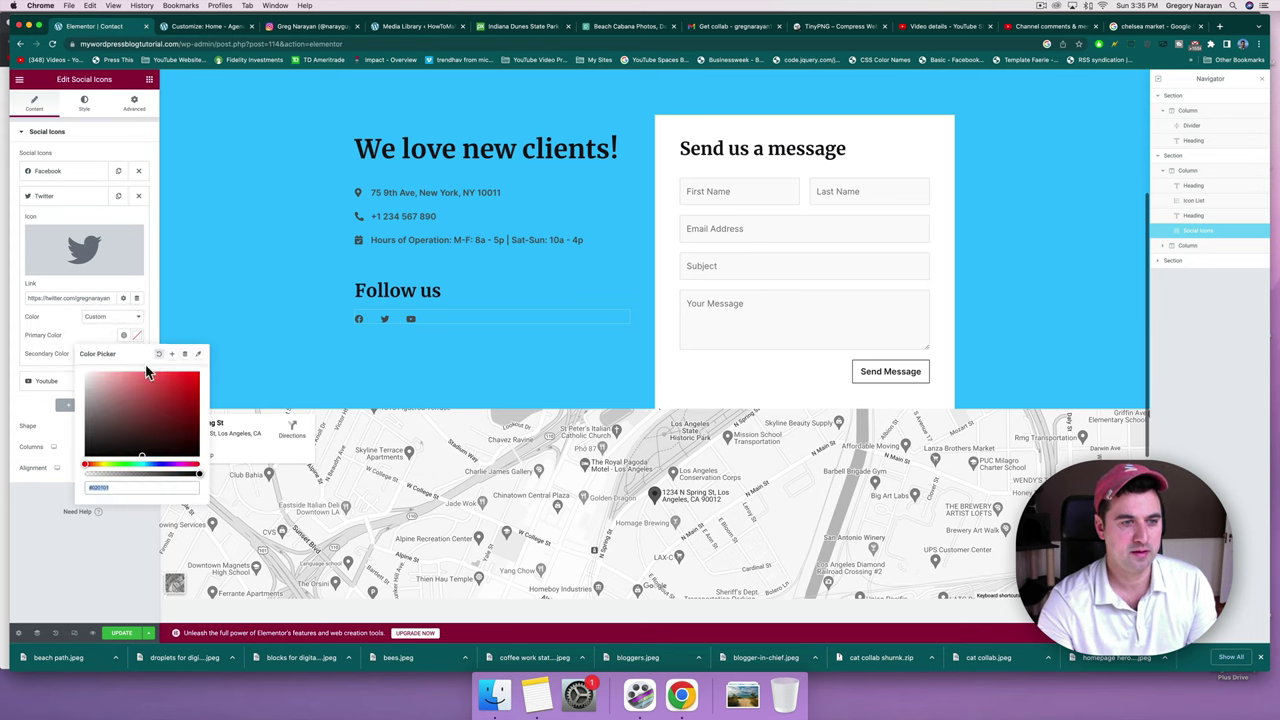
click(142, 463)
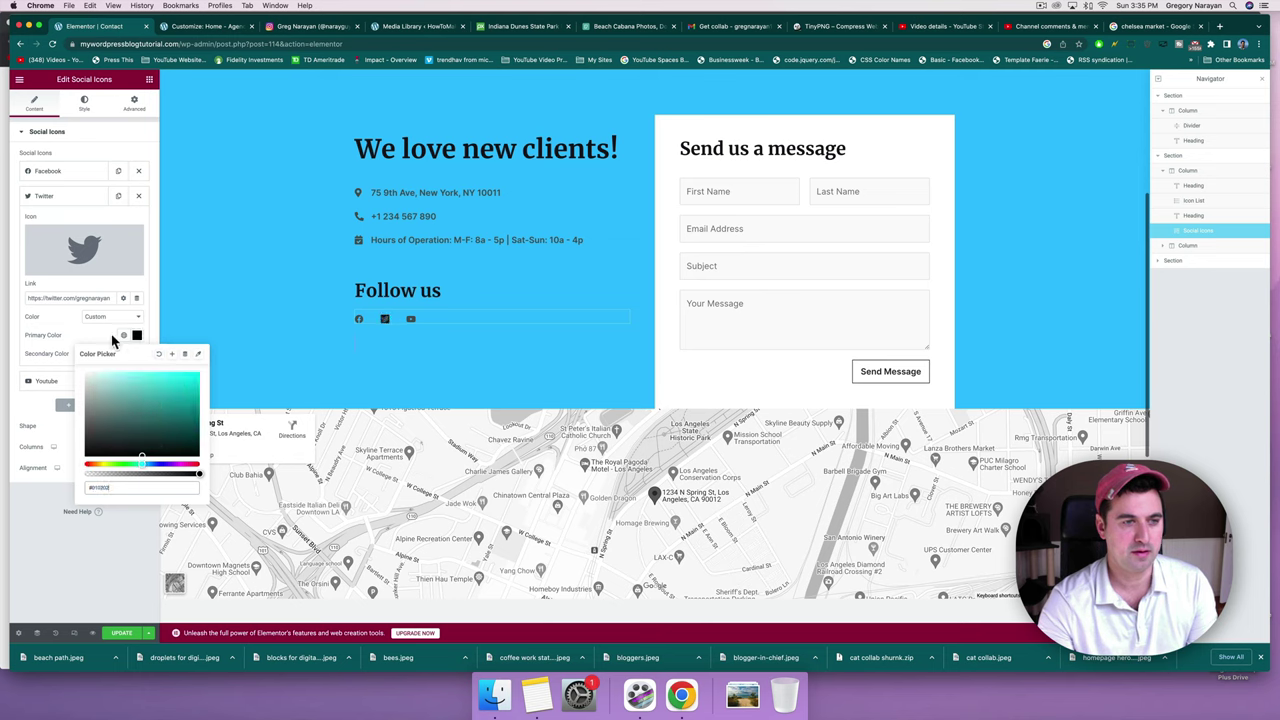
drag(111, 409, 190, 381)
click(72, 336)
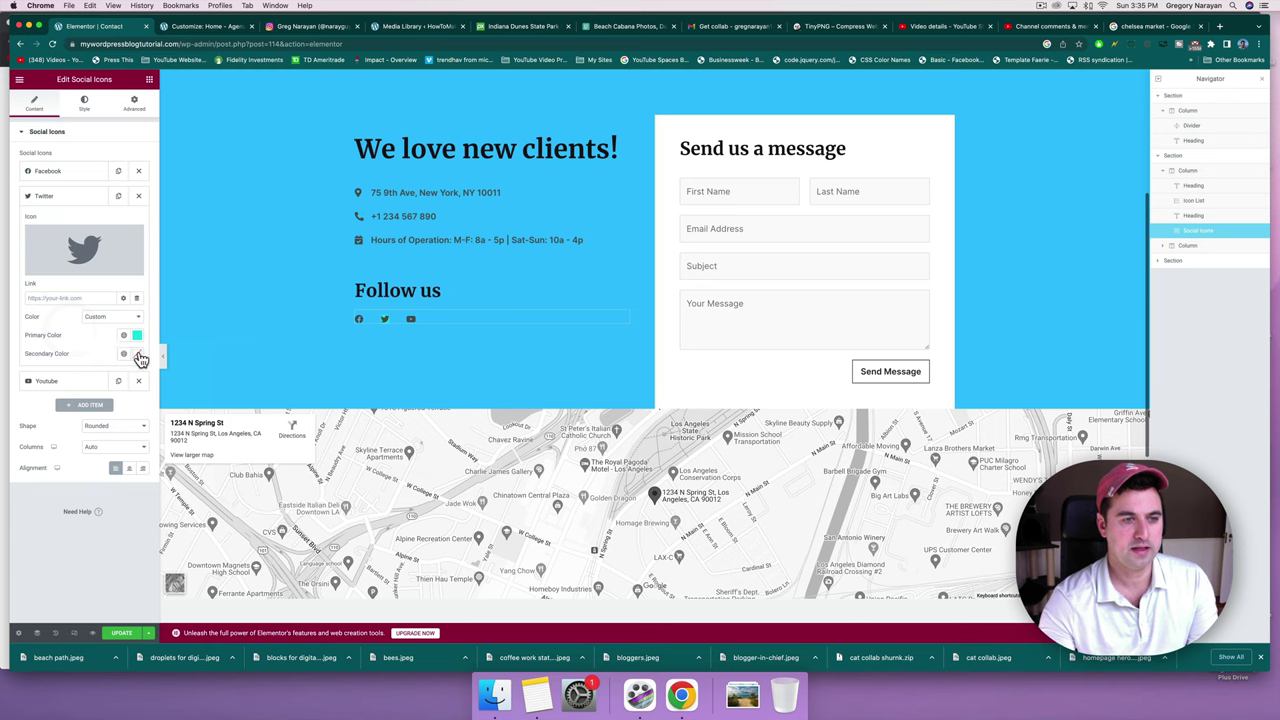
click(137, 354)
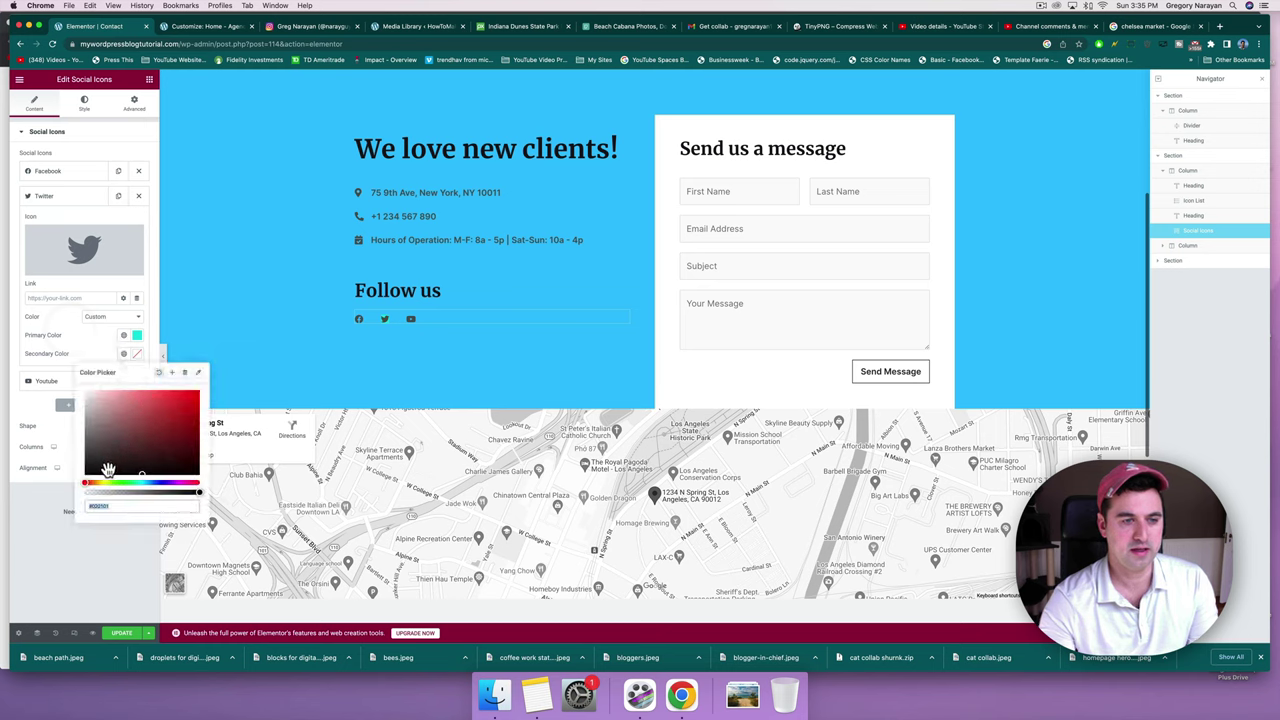
drag(106, 463, 90, 395)
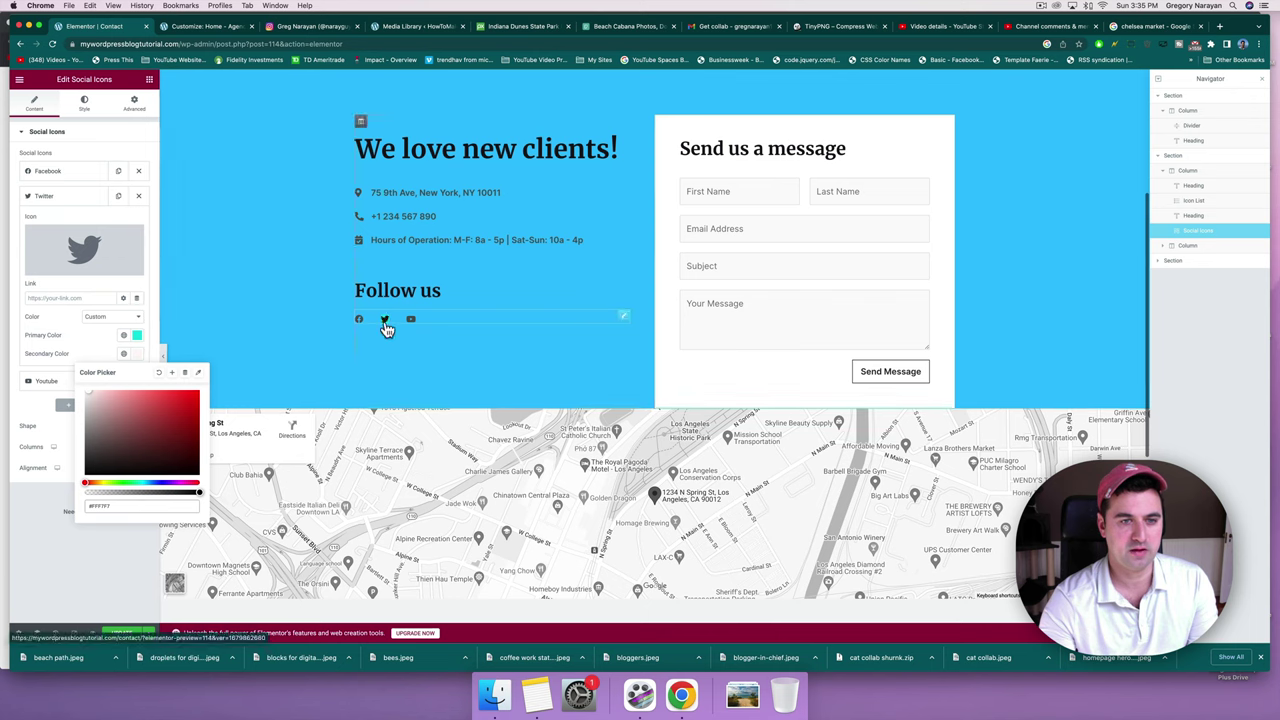
click(87, 357)
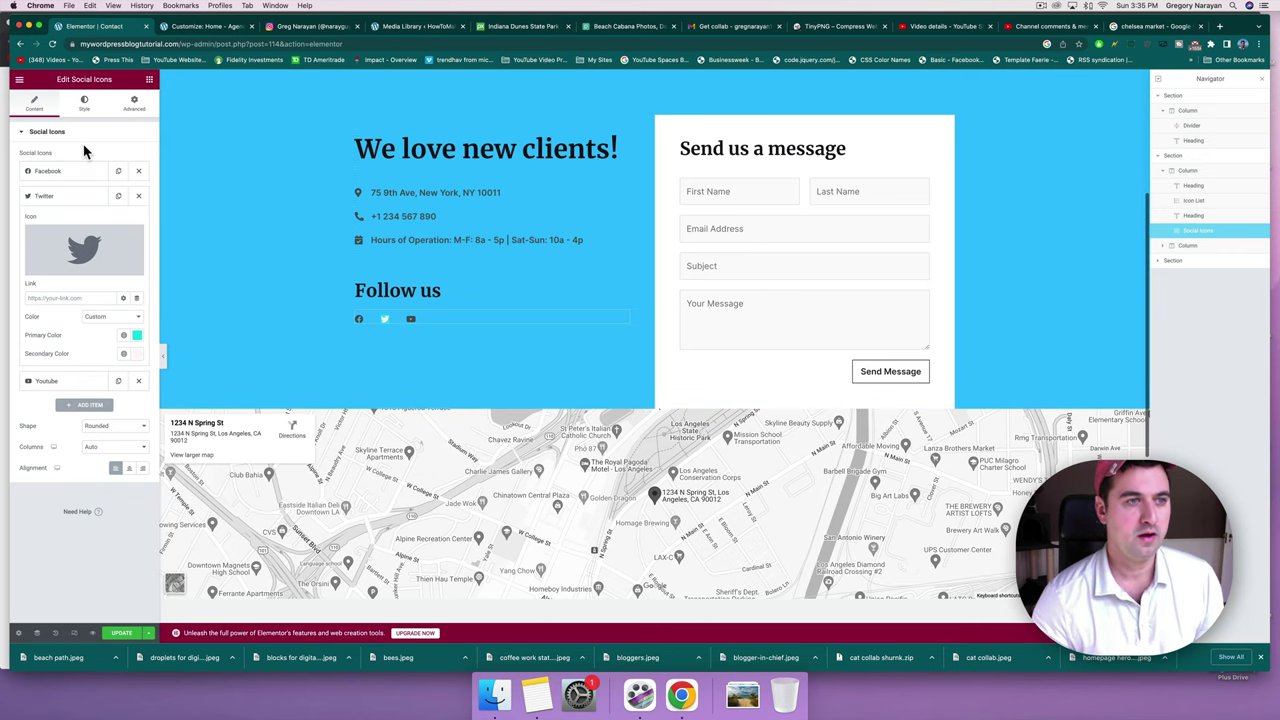
click(220, 33)
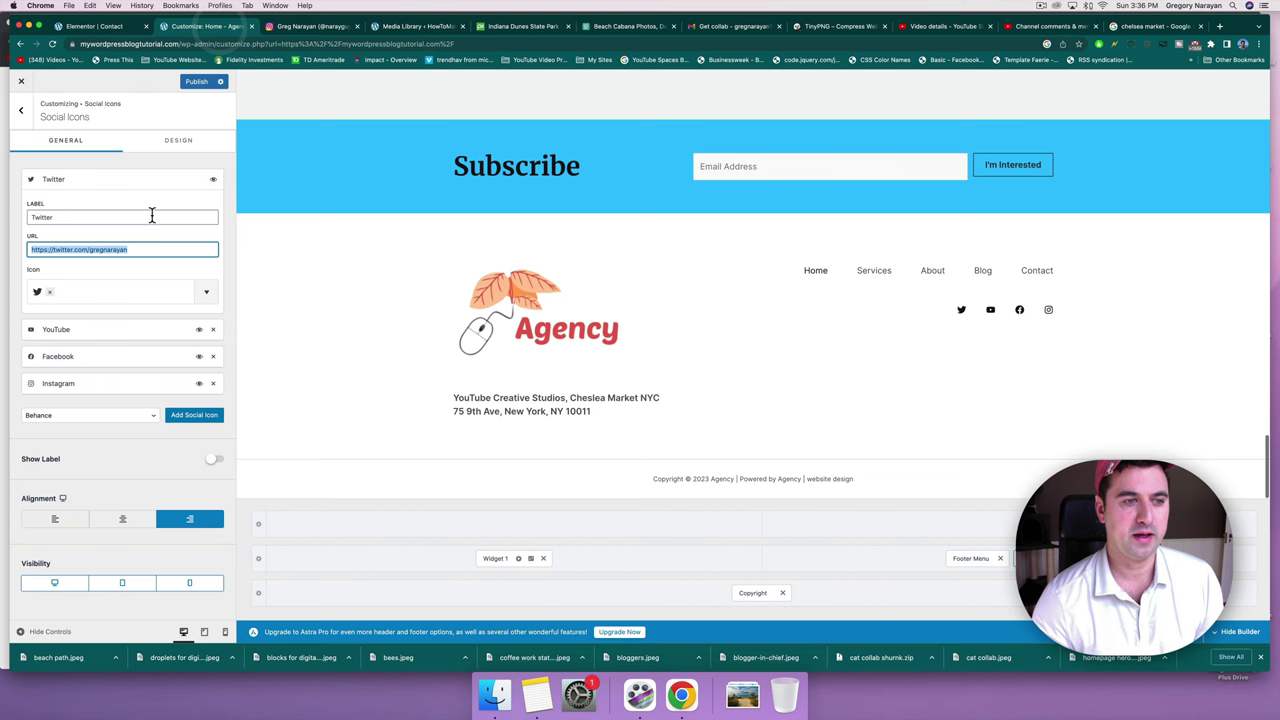
Copy the Facebook page URL from the Customizer into the Facebook icon's Link field.
click(95, 358)
click(74, 424)
key(super+a)
key(super+c)
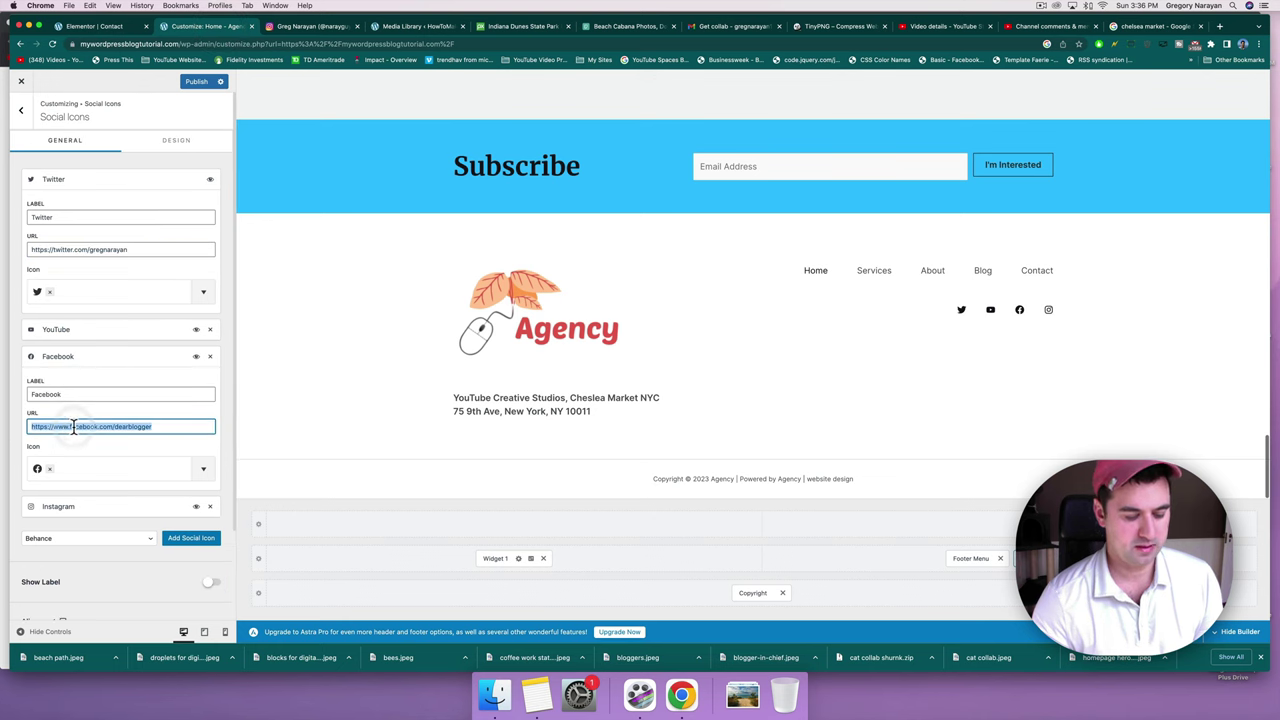
click(101, 29)
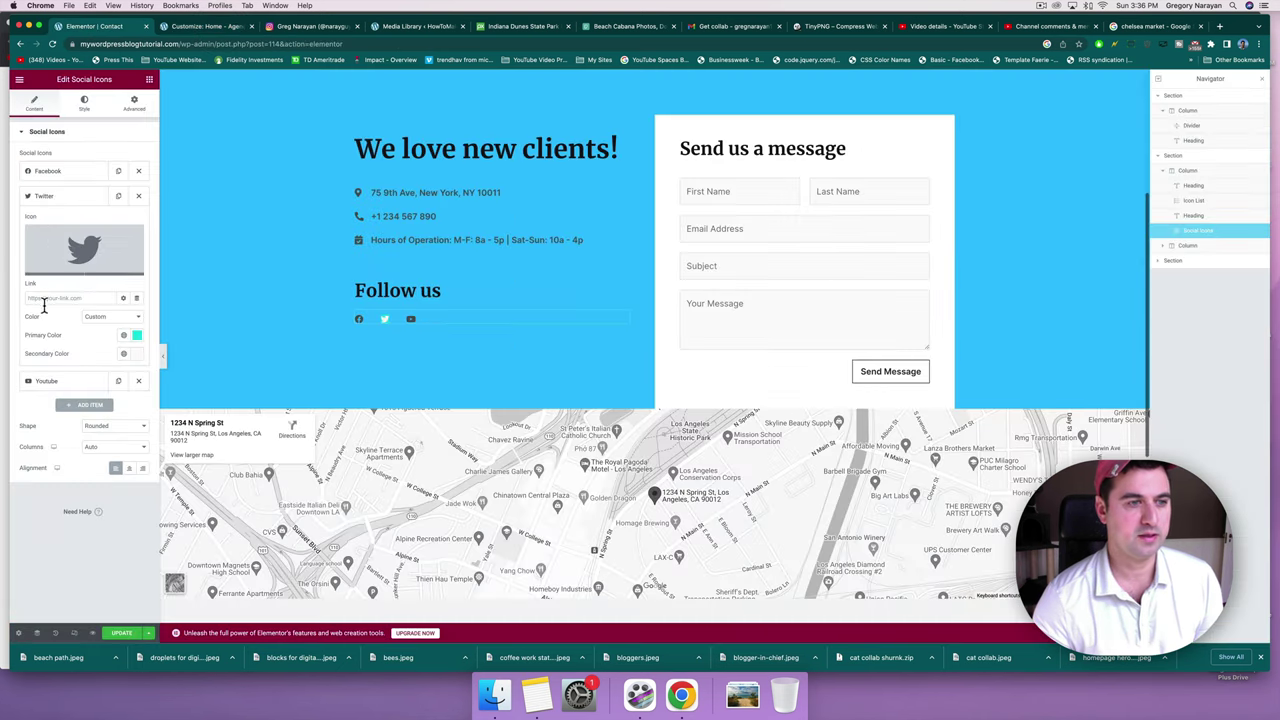
click(53, 173)
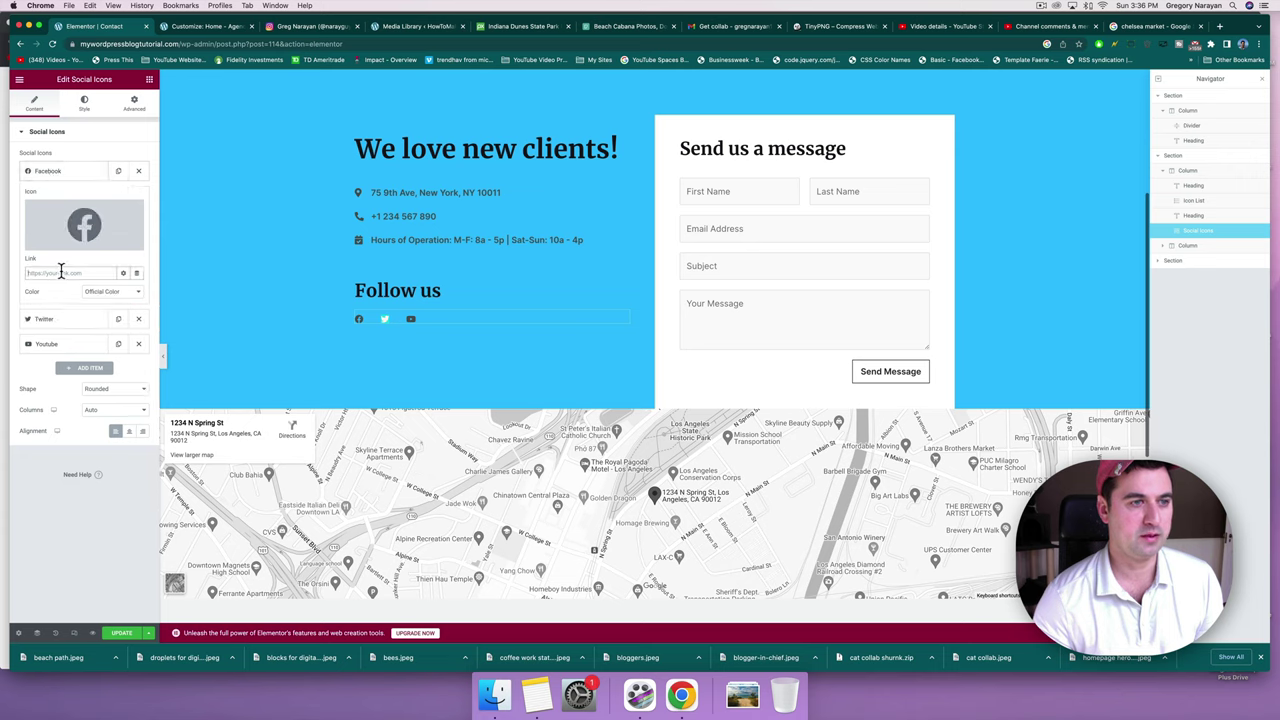
click(61, 272)
key(super+v)
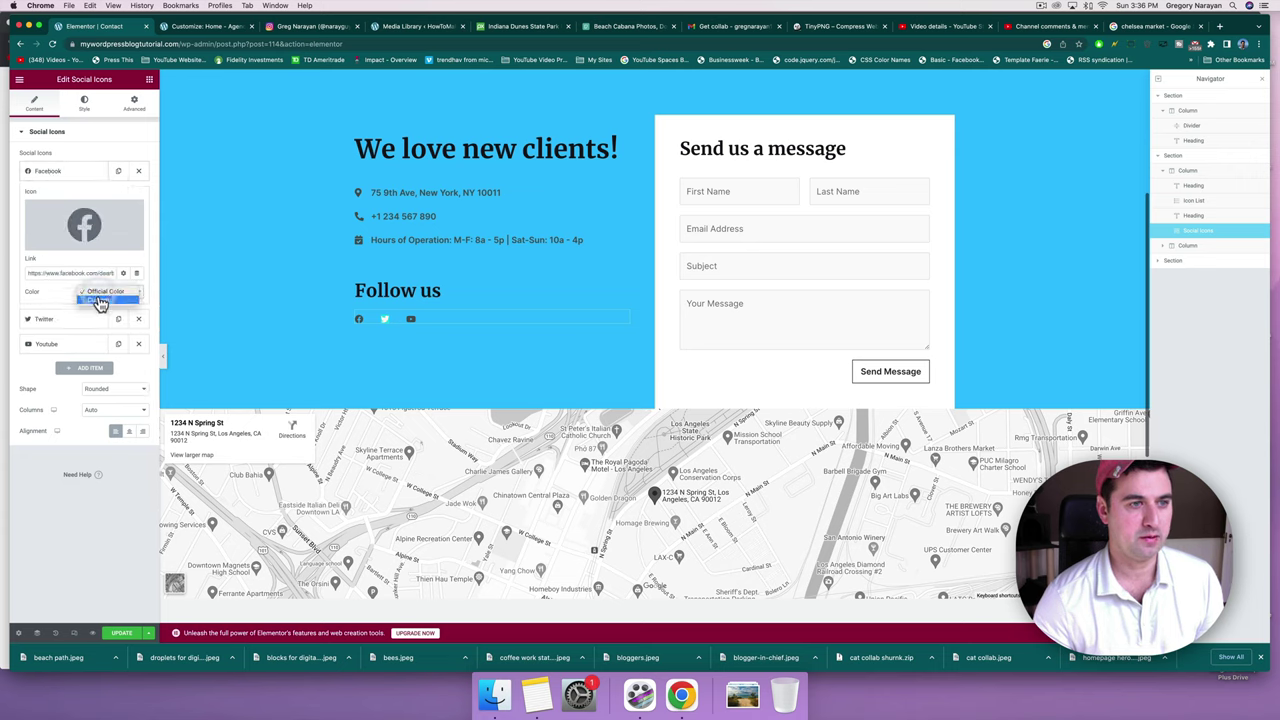
Set the Facebook icon to custom colours: #2563EC blue primary and white secondary.
click(100, 303)
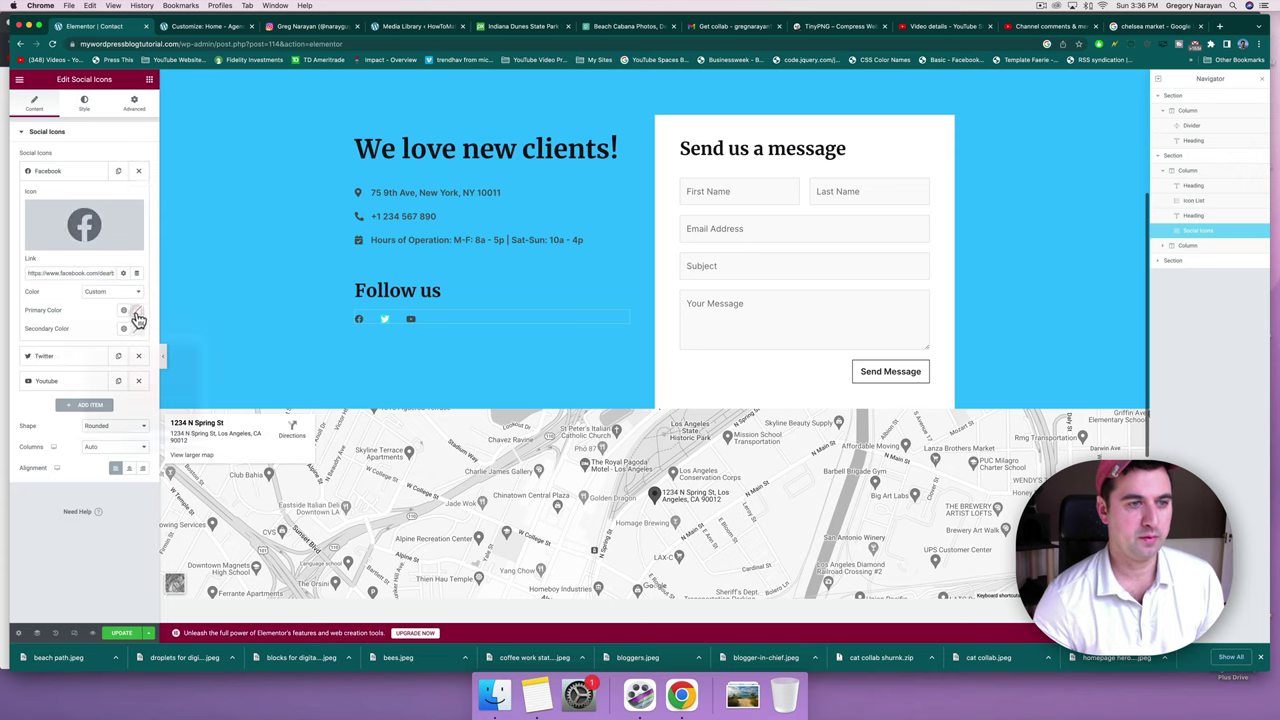
click(137, 310)
click(155, 439)
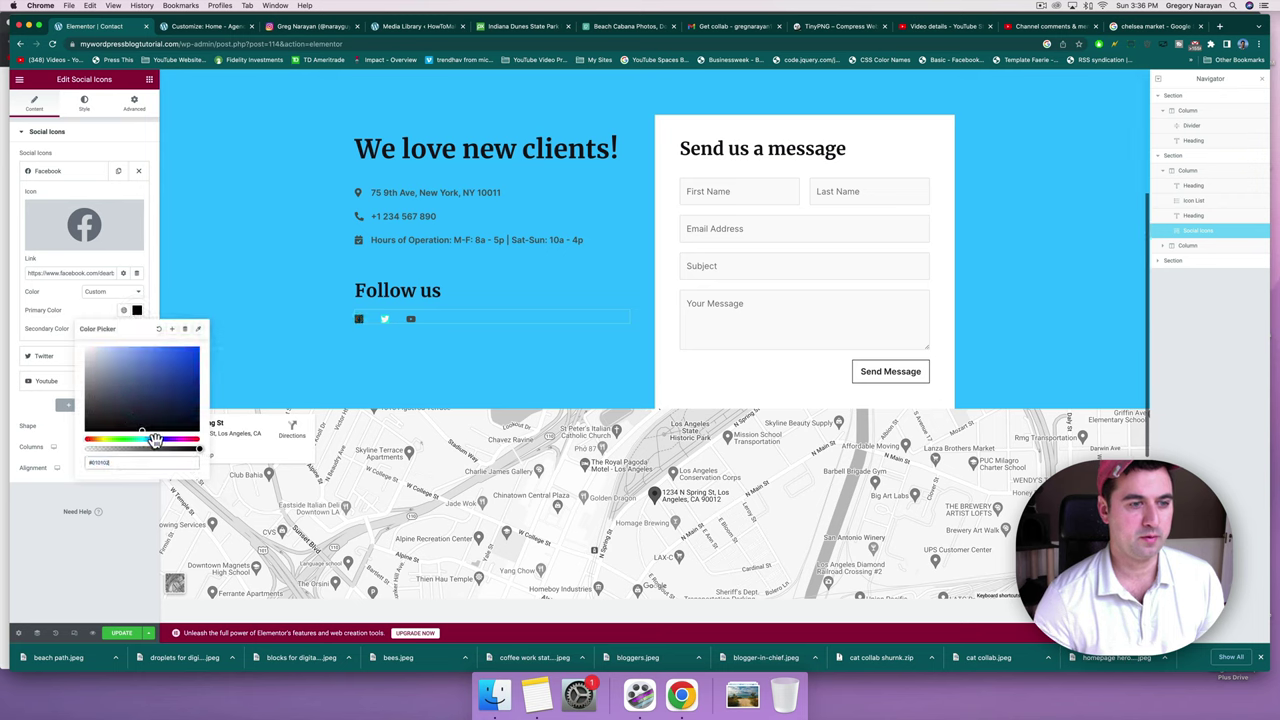
click(178, 371)
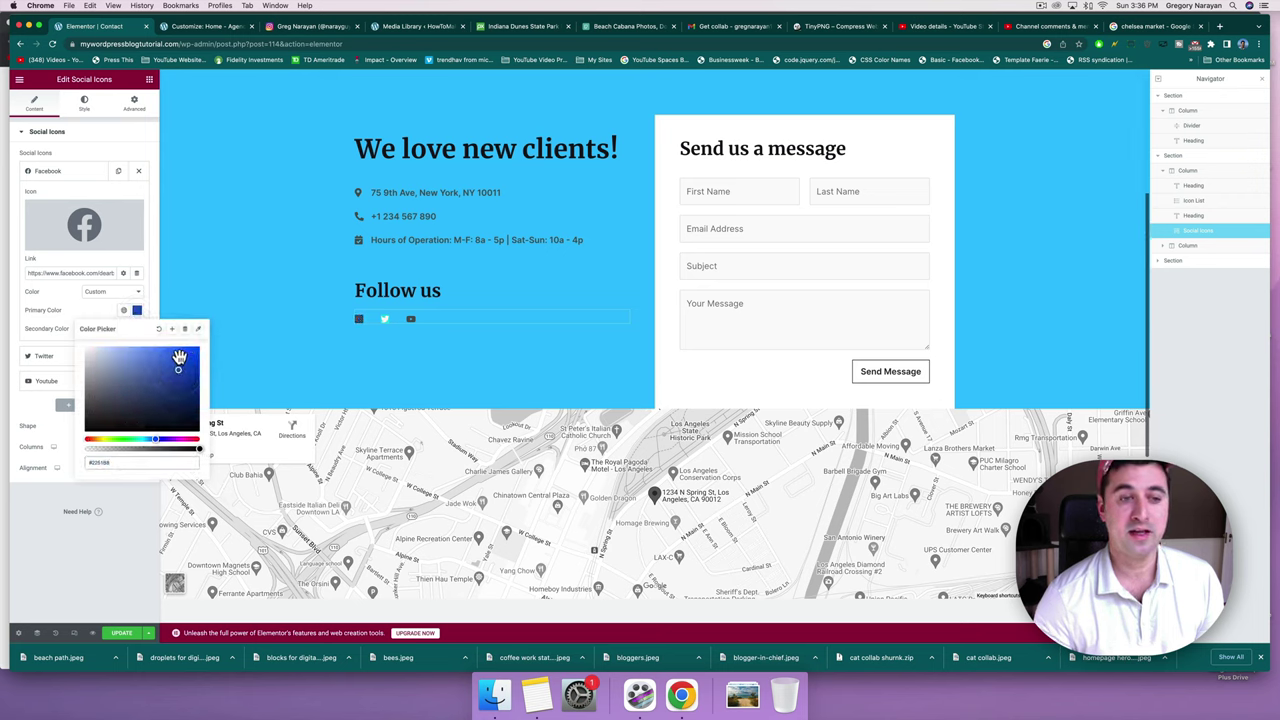
click(179, 357)
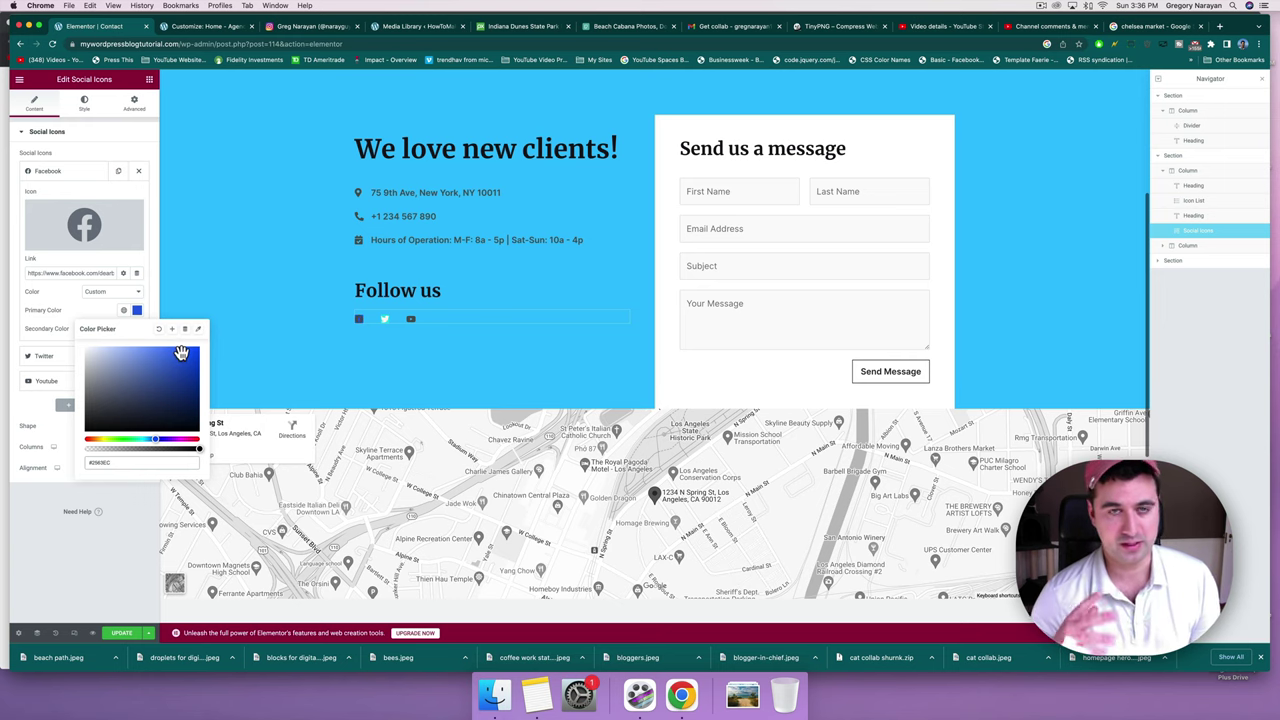
click(104, 309)
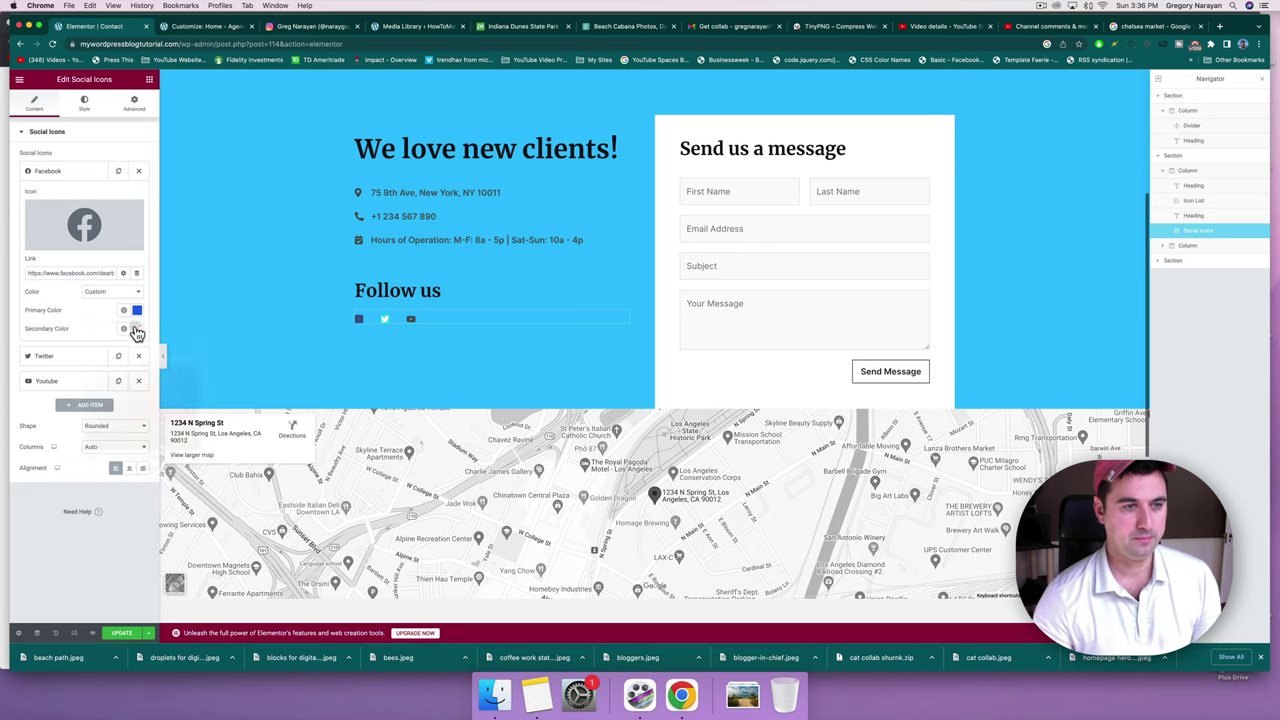
click(137, 328)
click(96, 387)
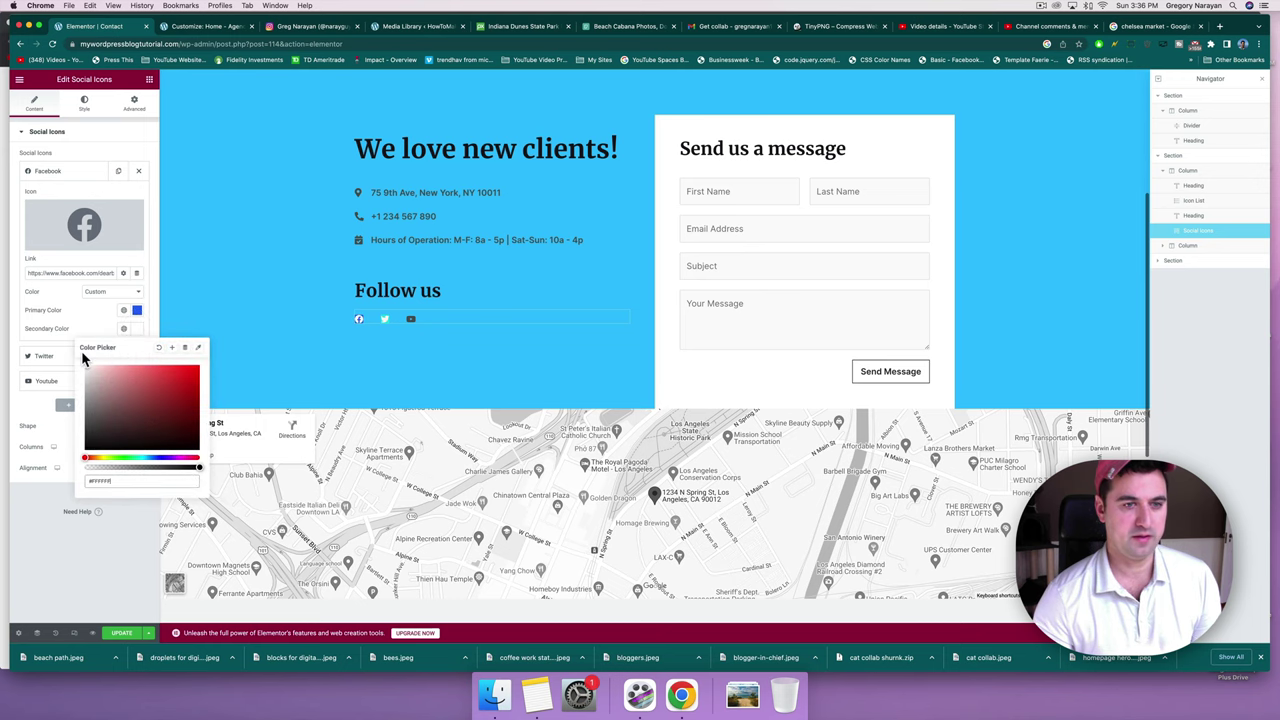
click(85, 335)
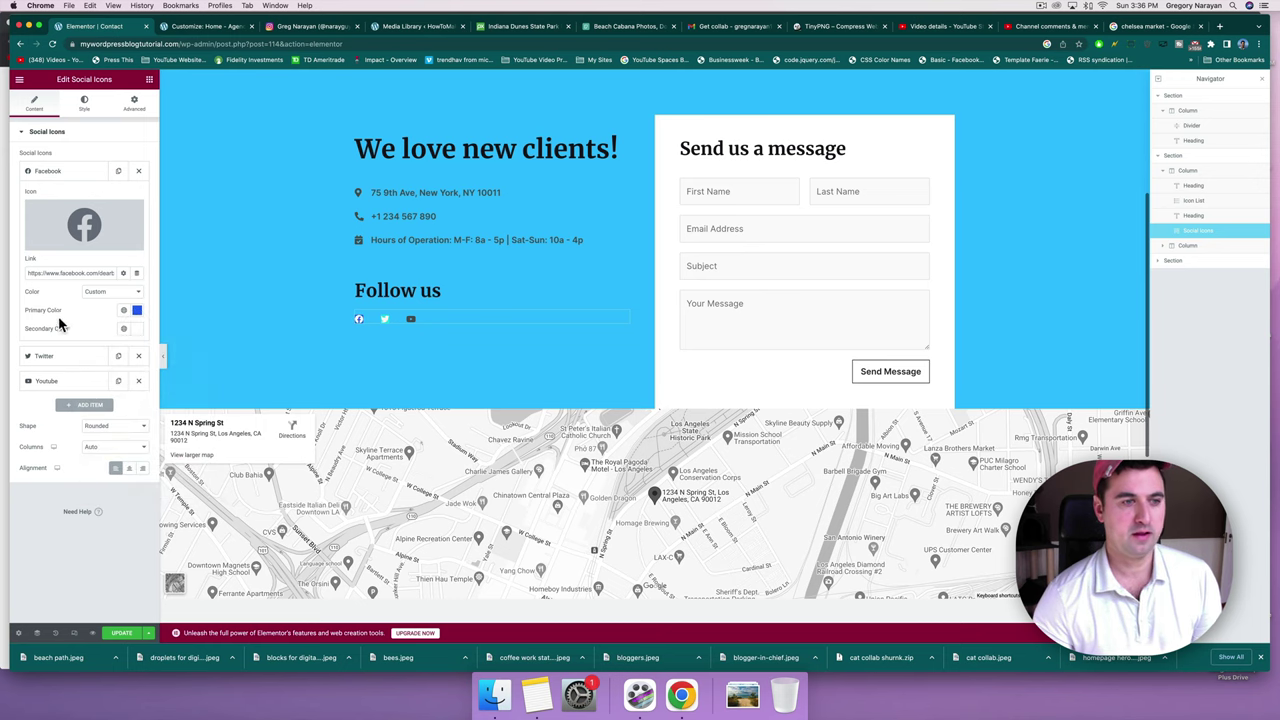
click(197, 26)
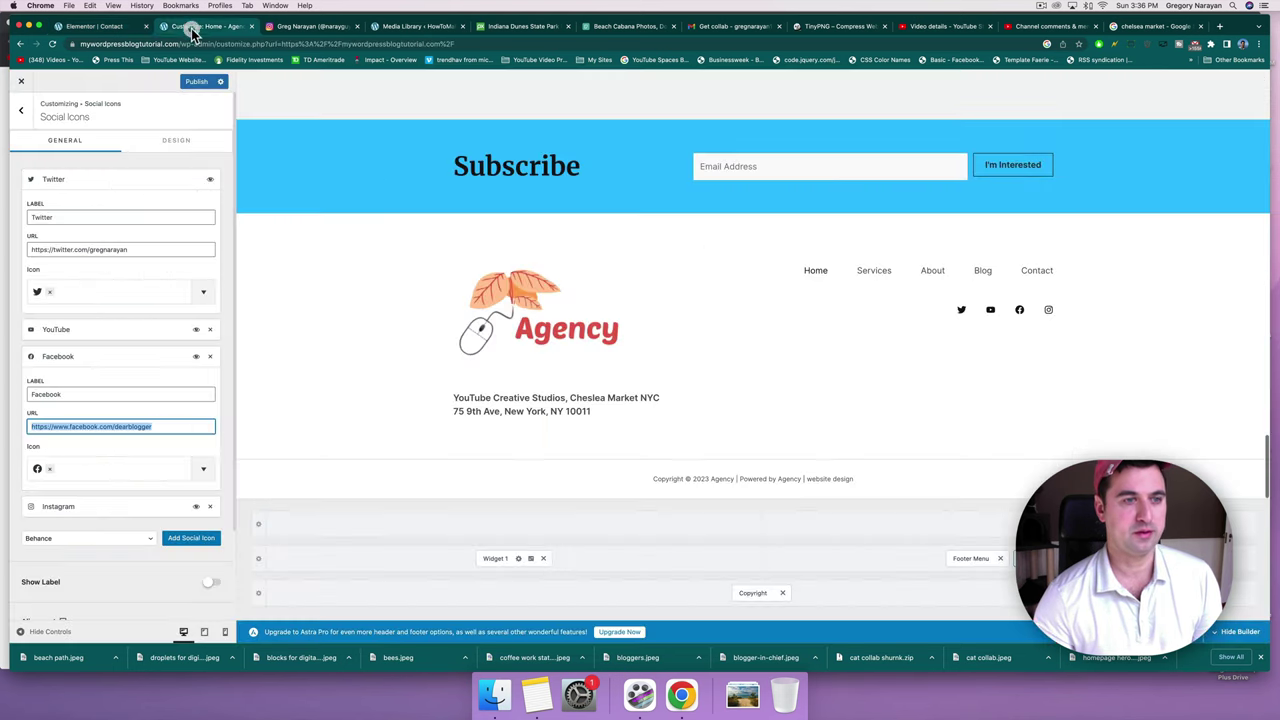
Copy the YouTube channel URL from the Customizer into the YouTube icon's Link field.
click(90, 331)
triple_click(82, 399)
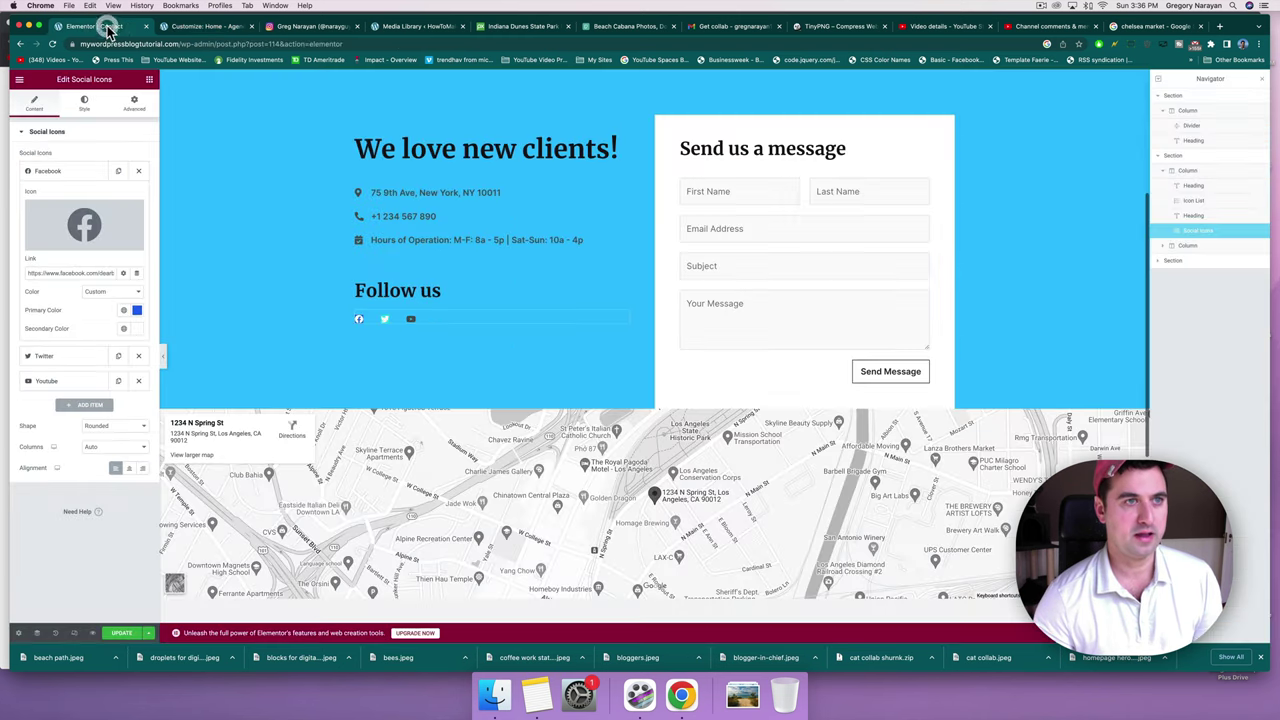
click(110, 26)
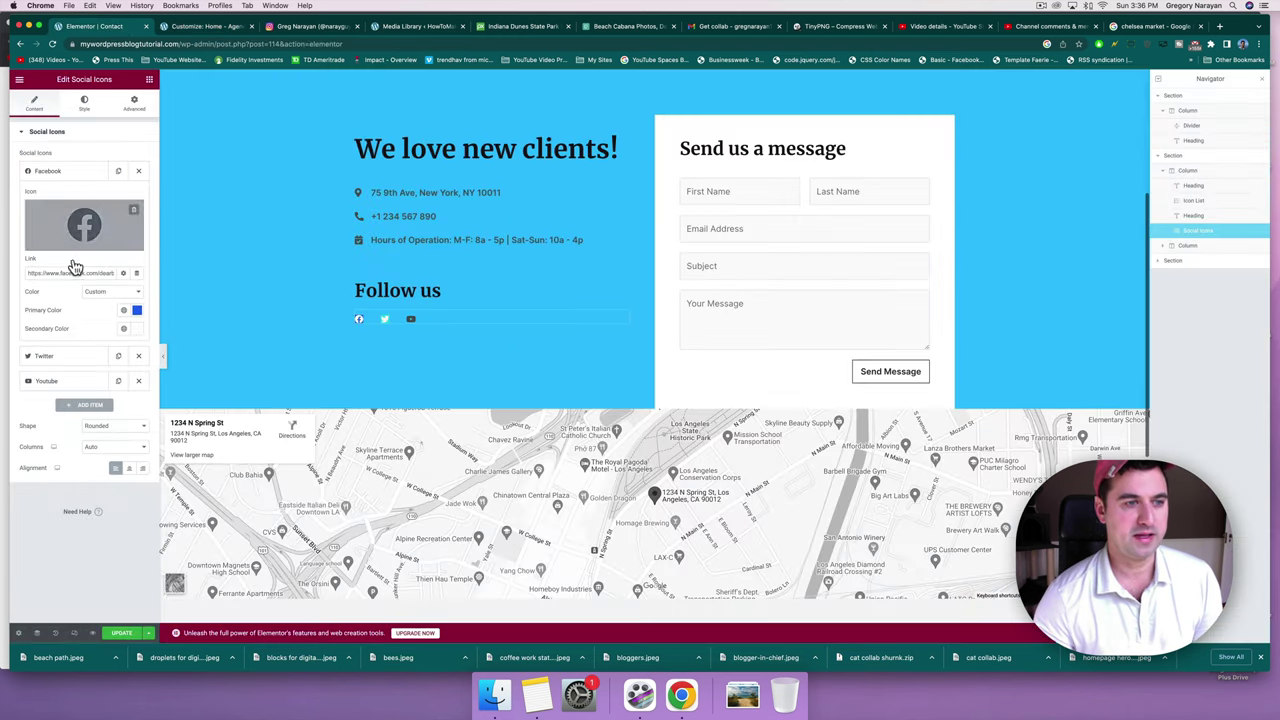
click(55, 380)
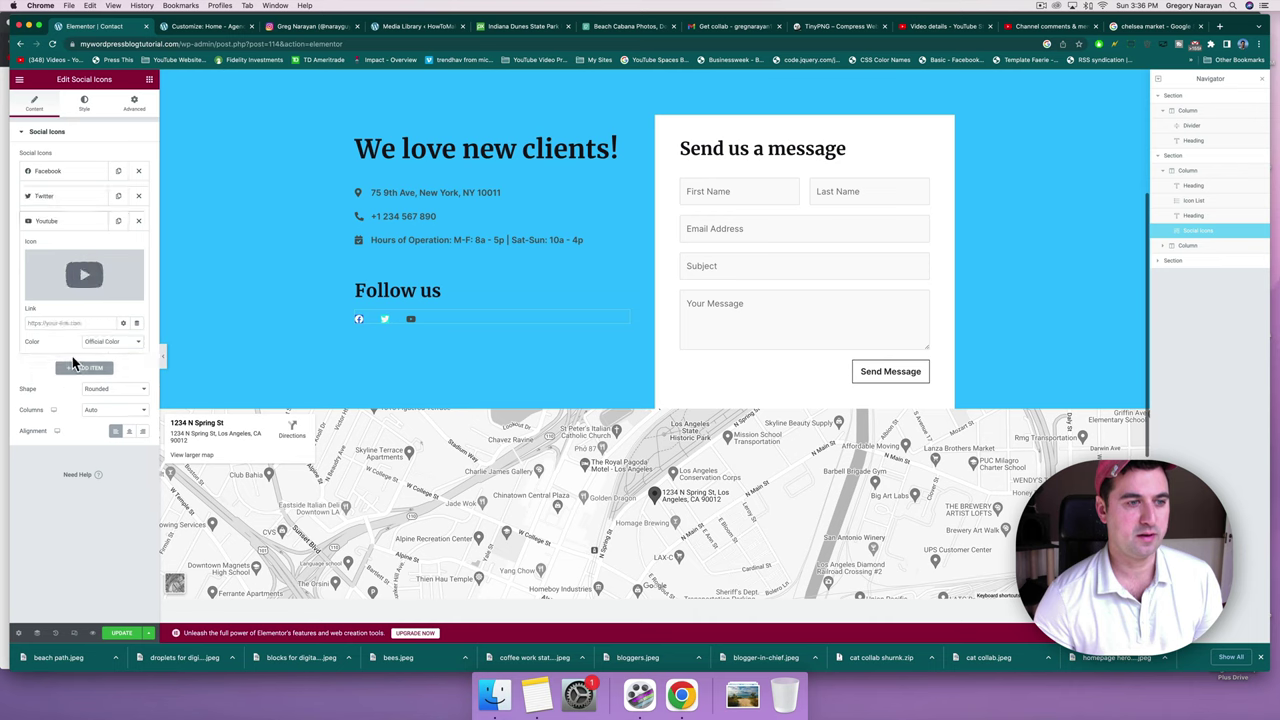
click(86, 323)
text(https://youtube.com/narayangug)
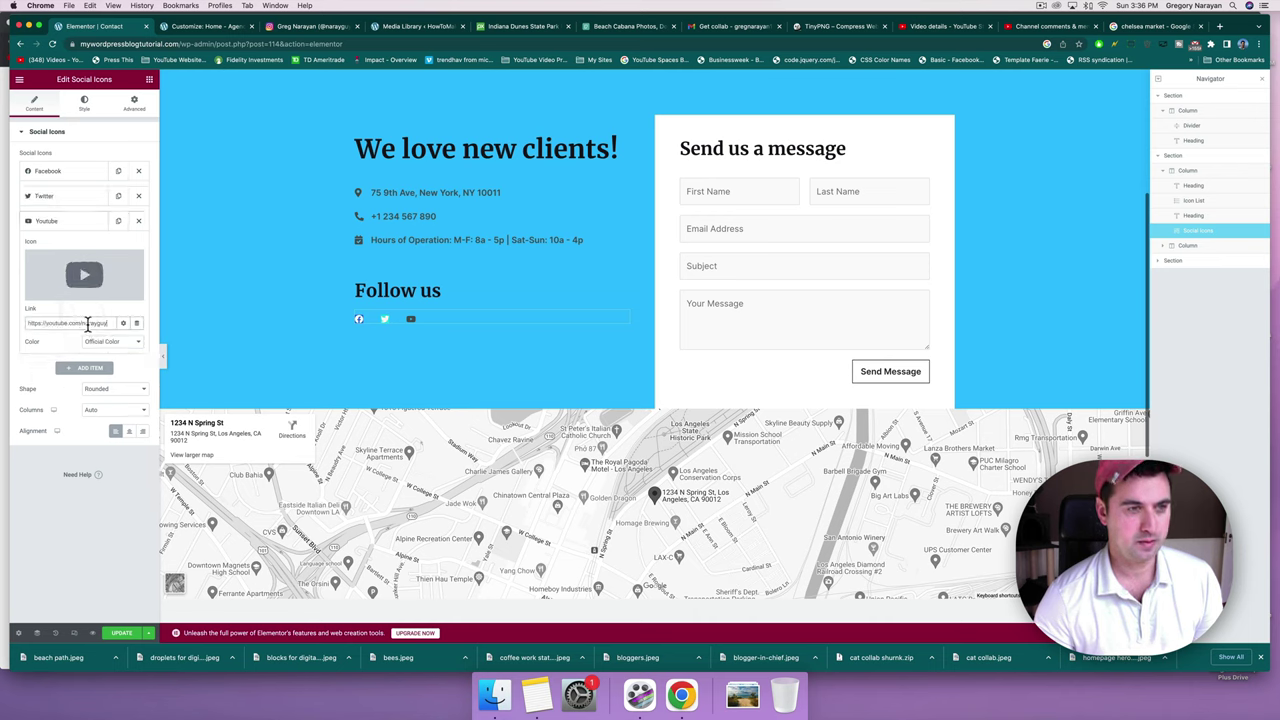
Give the YouTube icon custom colours with a red primary and white secondary.
click(110, 341)
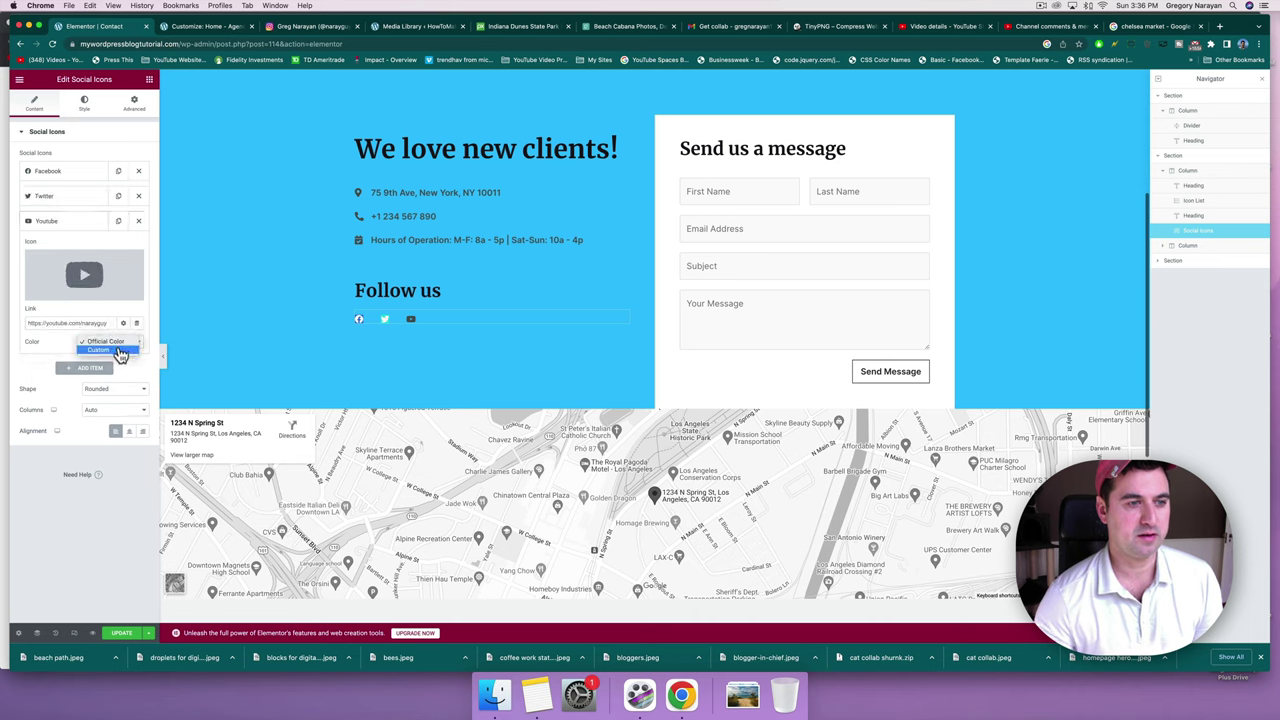
click(100, 350)
click(137, 362)
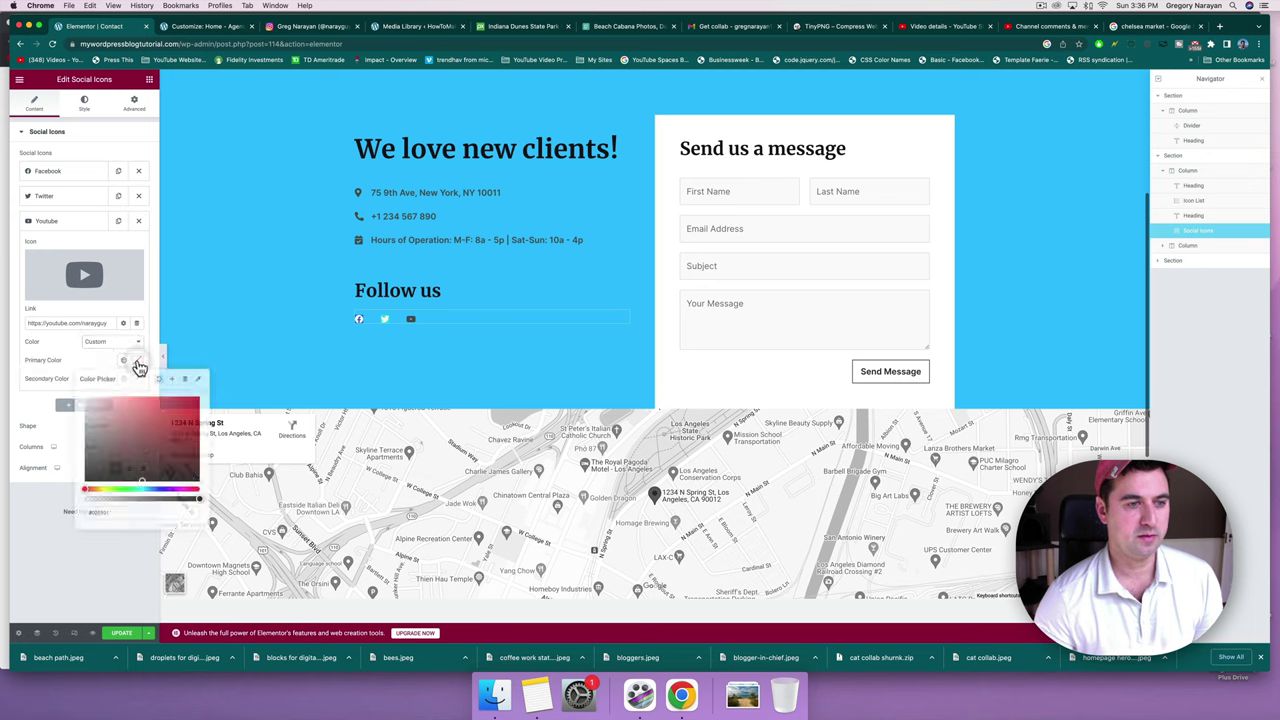
click(179, 404)
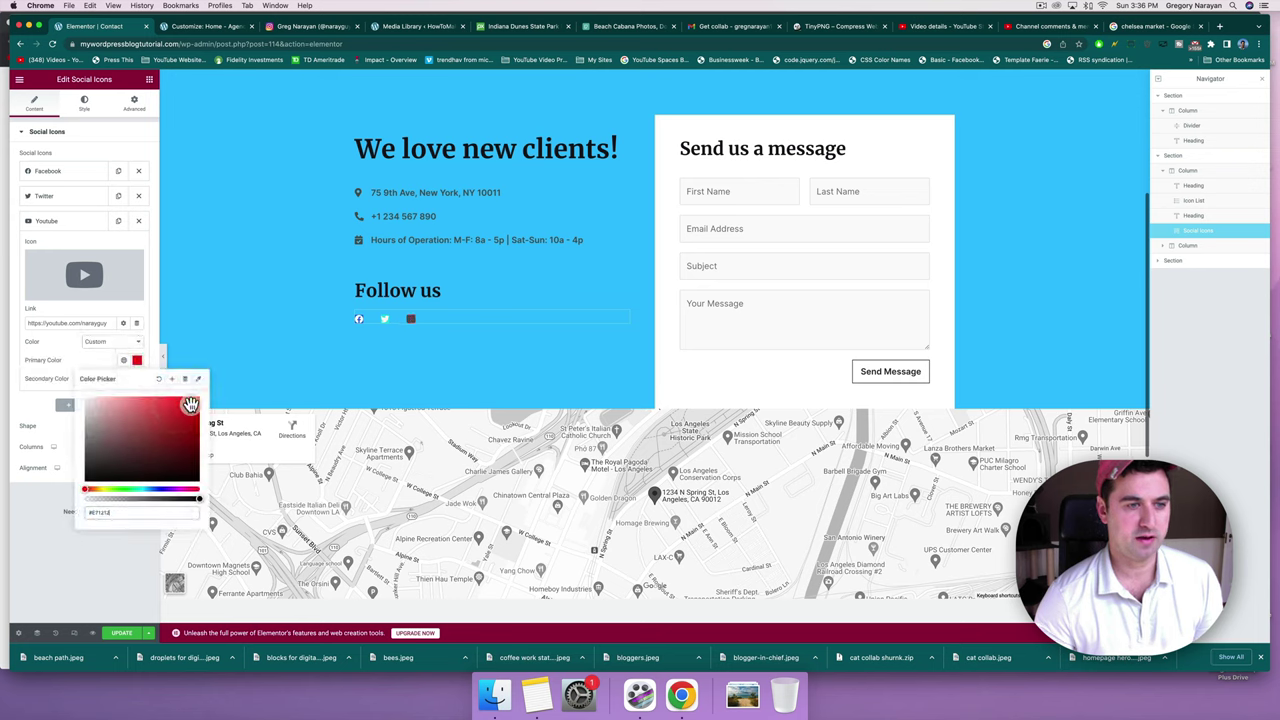
click(108, 366)
click(137, 379)
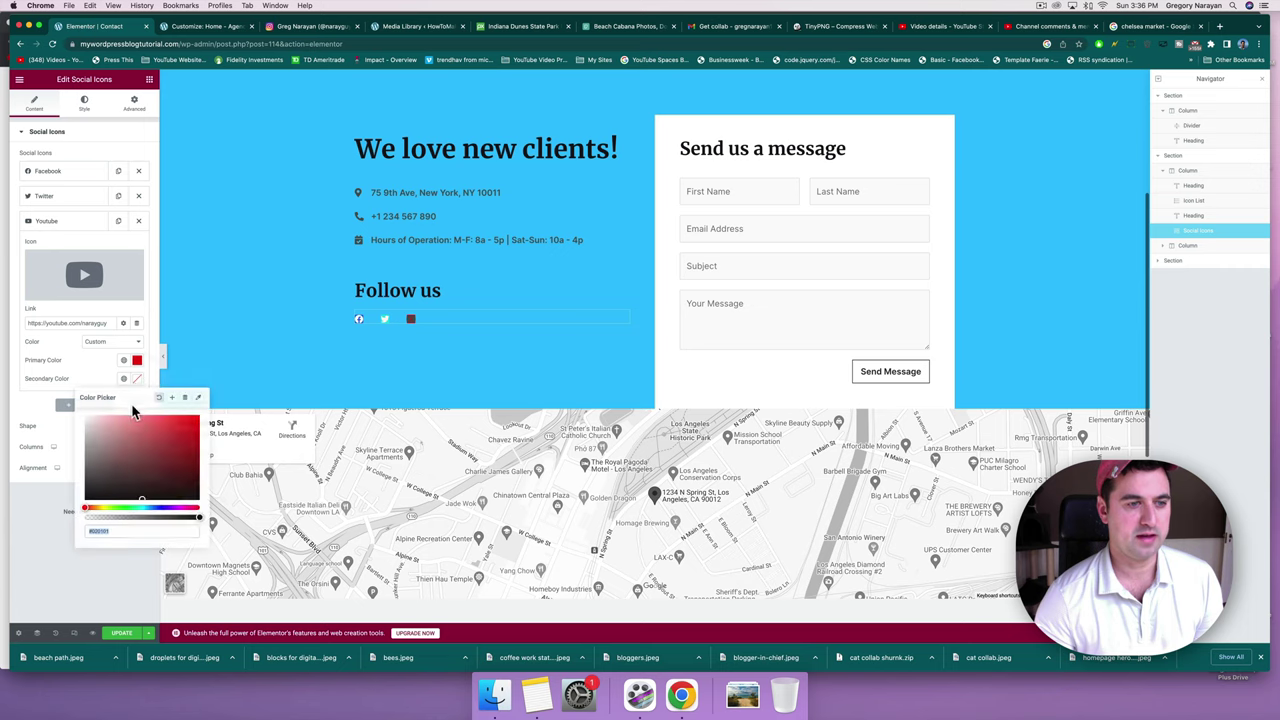
click(133, 479)
click(62, 405)
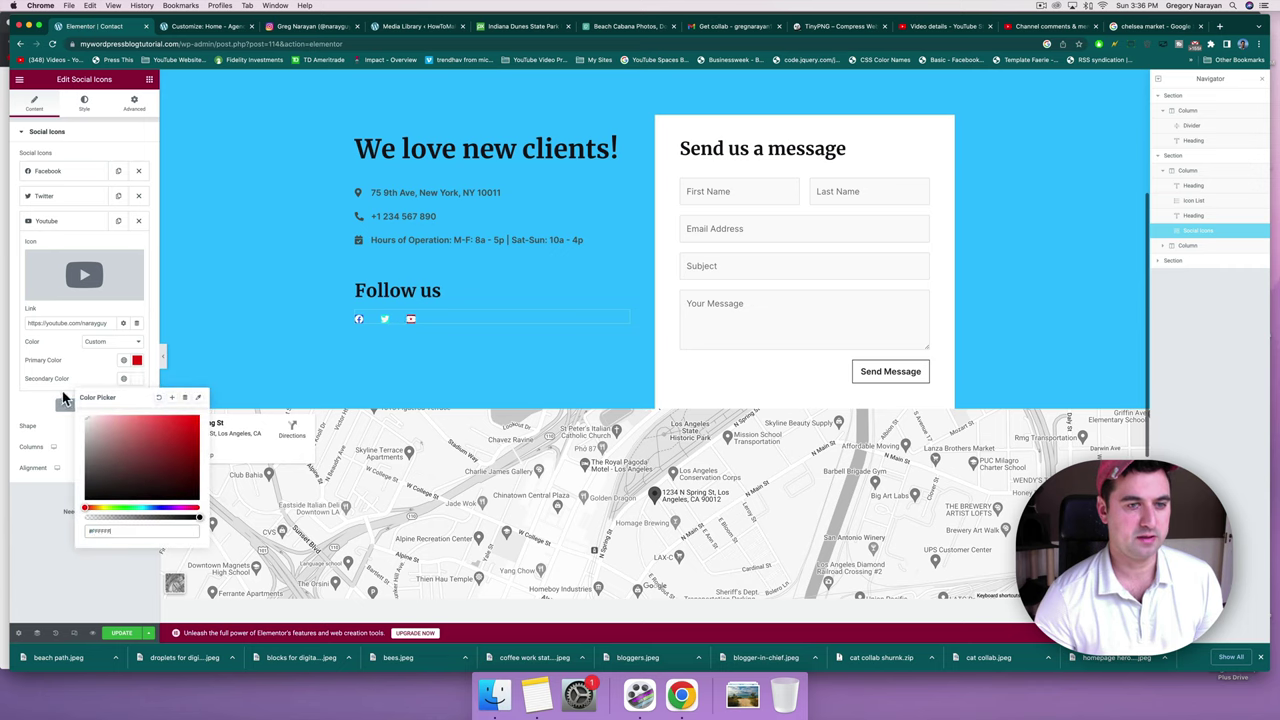
click(92, 369)
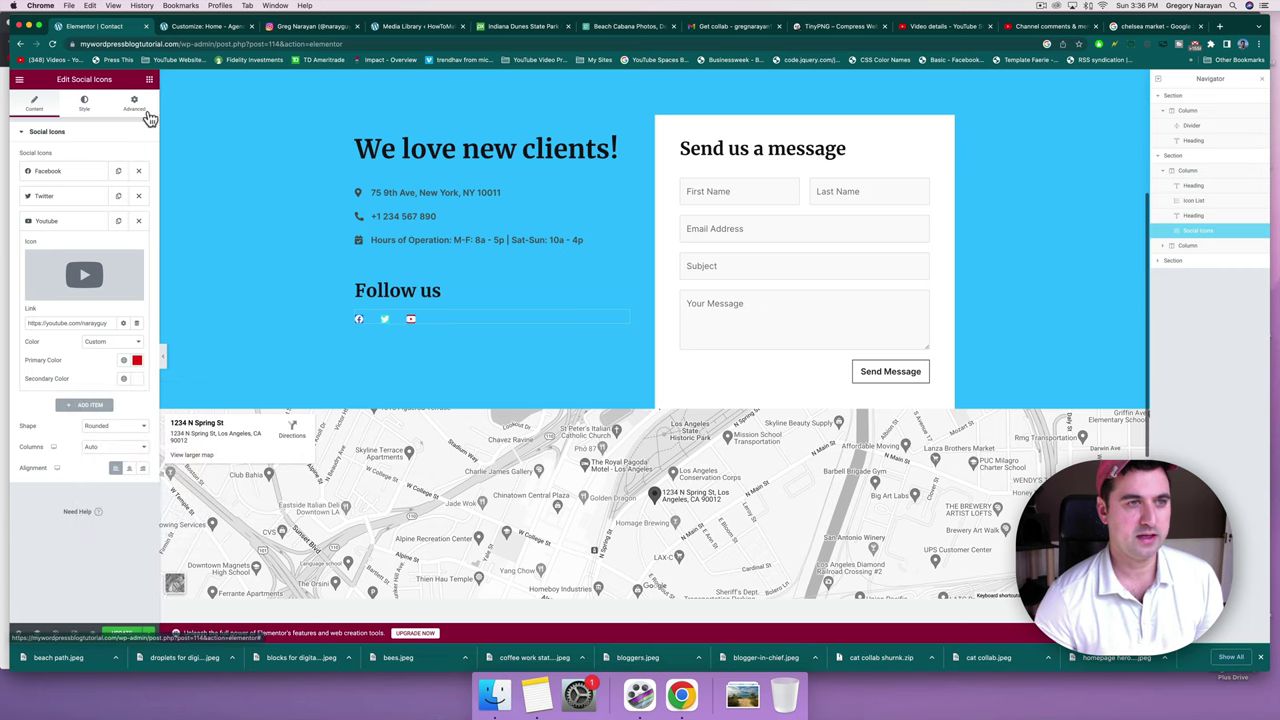
scroll(209, 376, down, 1)
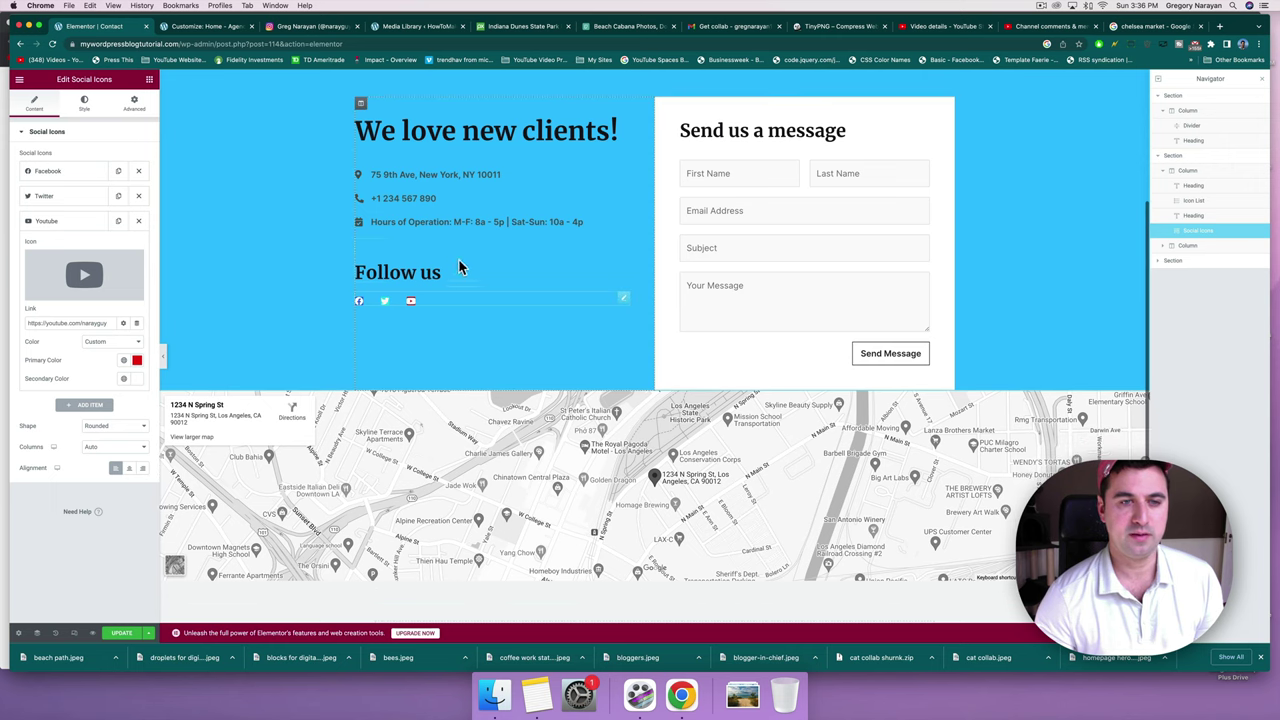
Retitle the Follow us heading to 'Join Our Social Communties'.
click(419, 264)
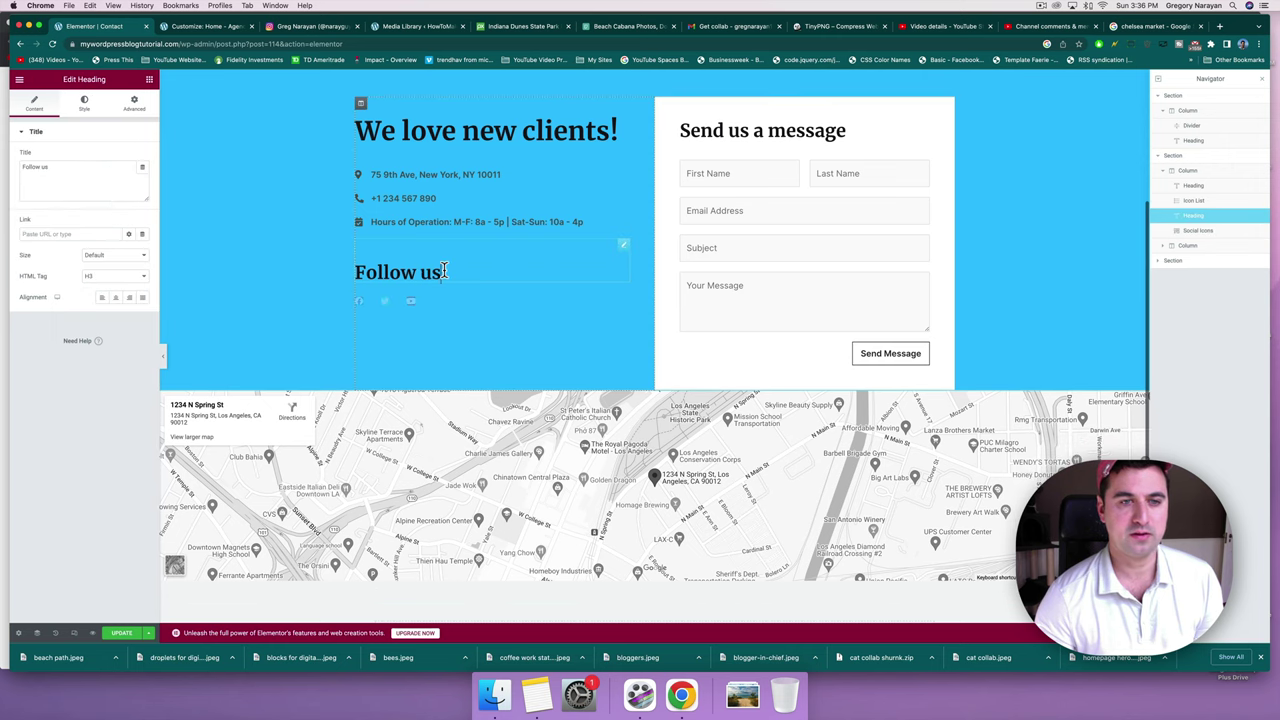
triple_click(372, 270)
text(Join Our C)
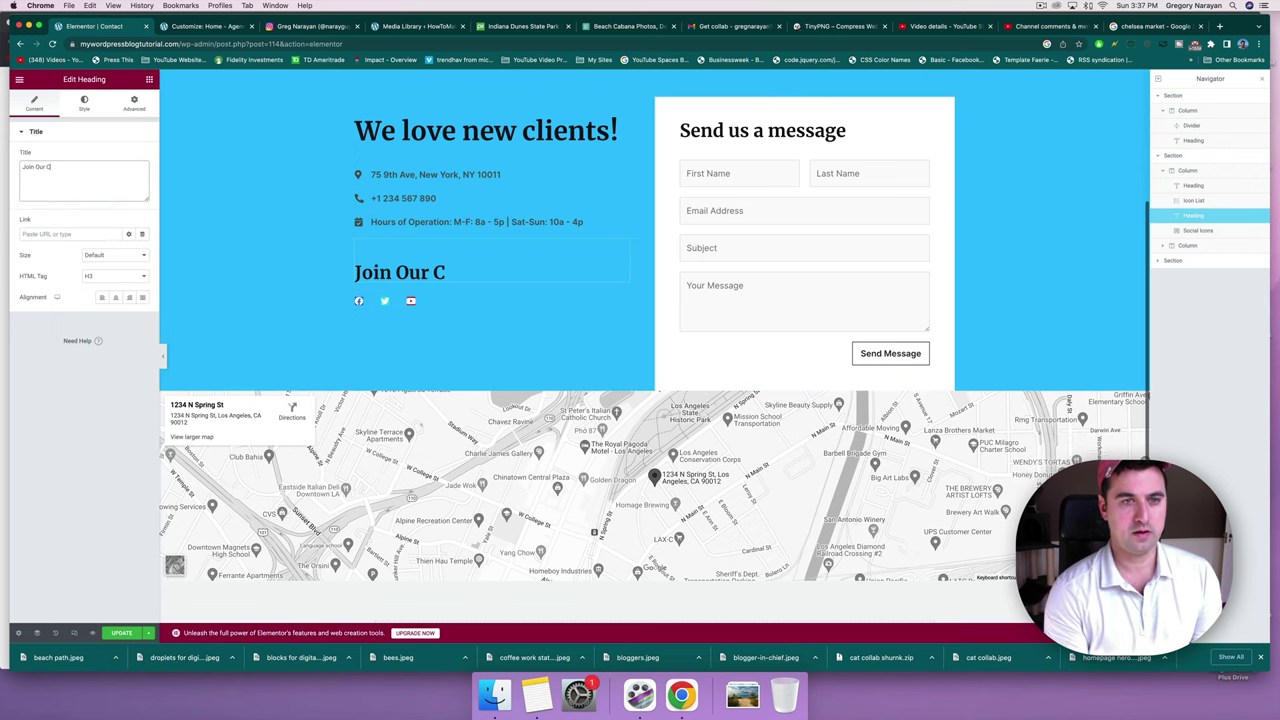
key(BackSpace)
text(Social C)
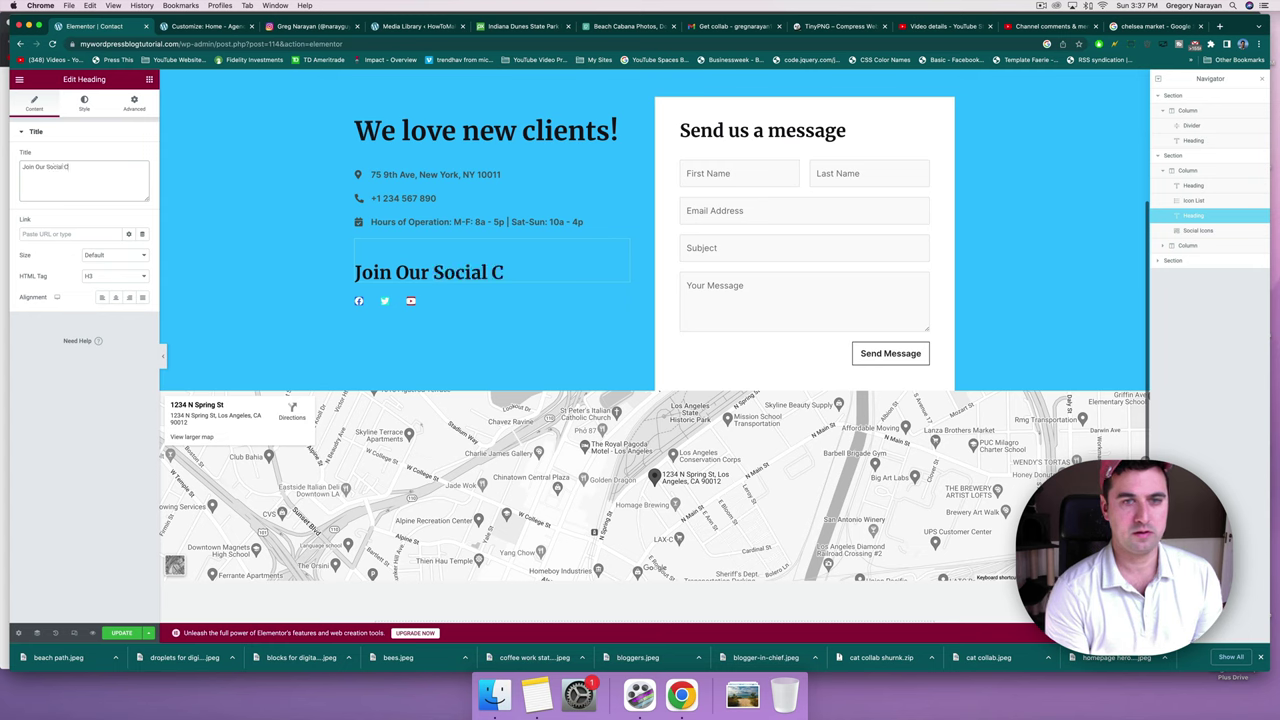
text(ommunties)
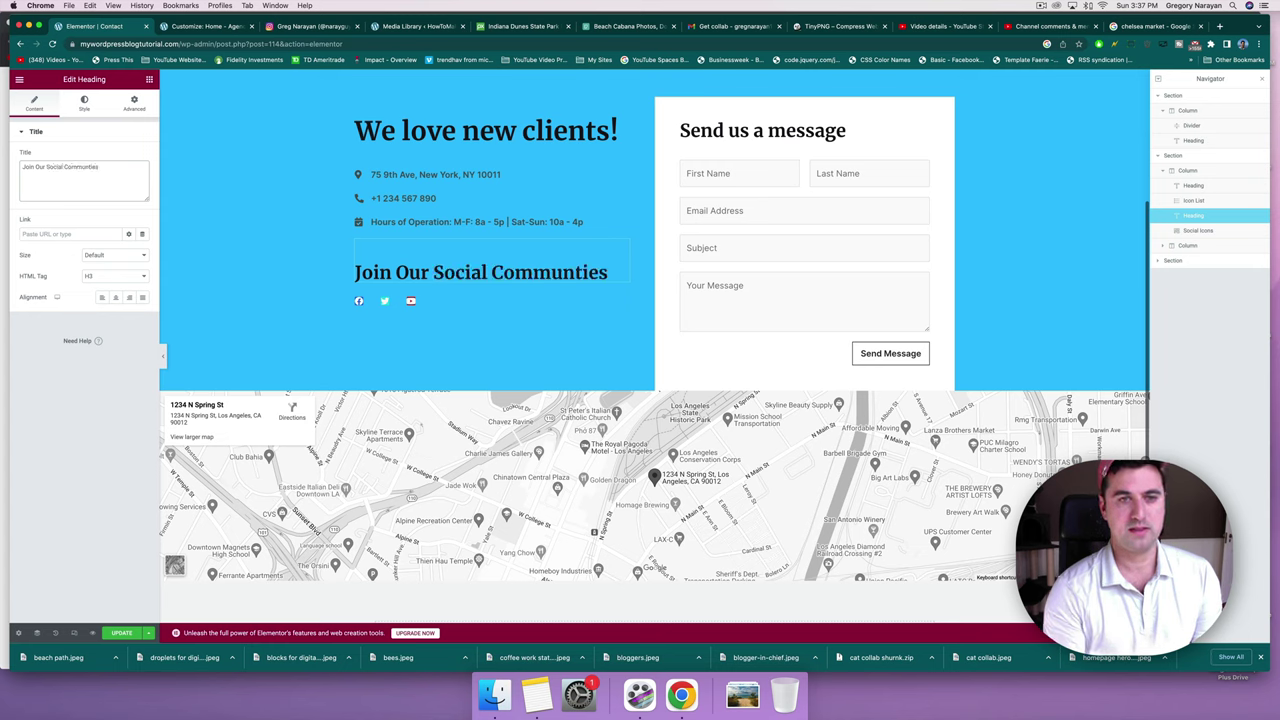
Change the 'Send us a message' heading to 'Send us a note today'.
click(690, 138)
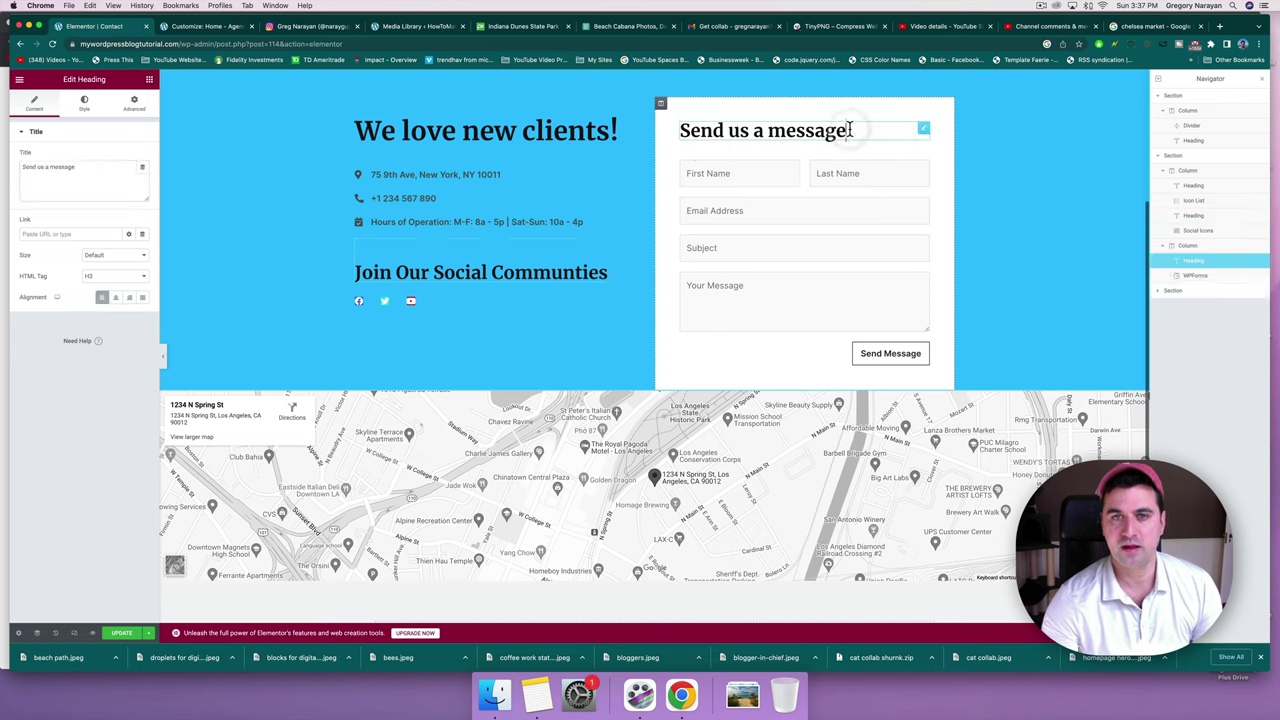
drag(882, 130, 768, 132)
text(not)
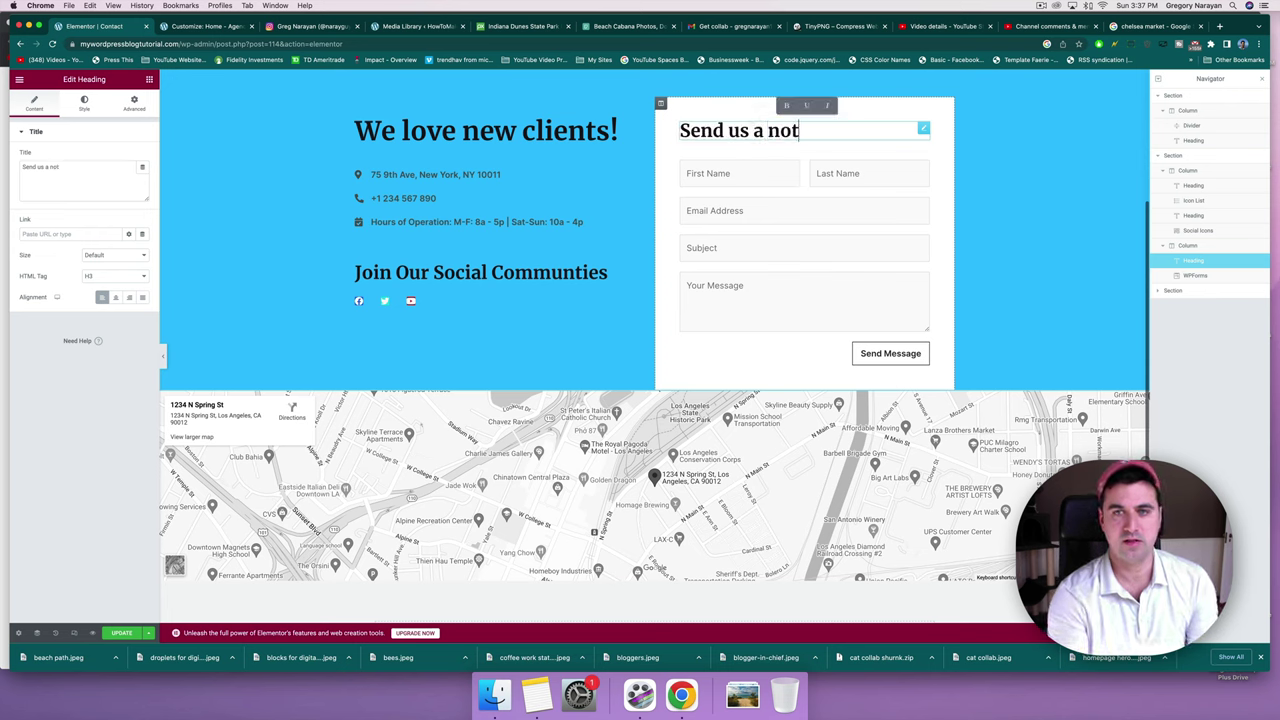
text(e today)
click(735, 168)
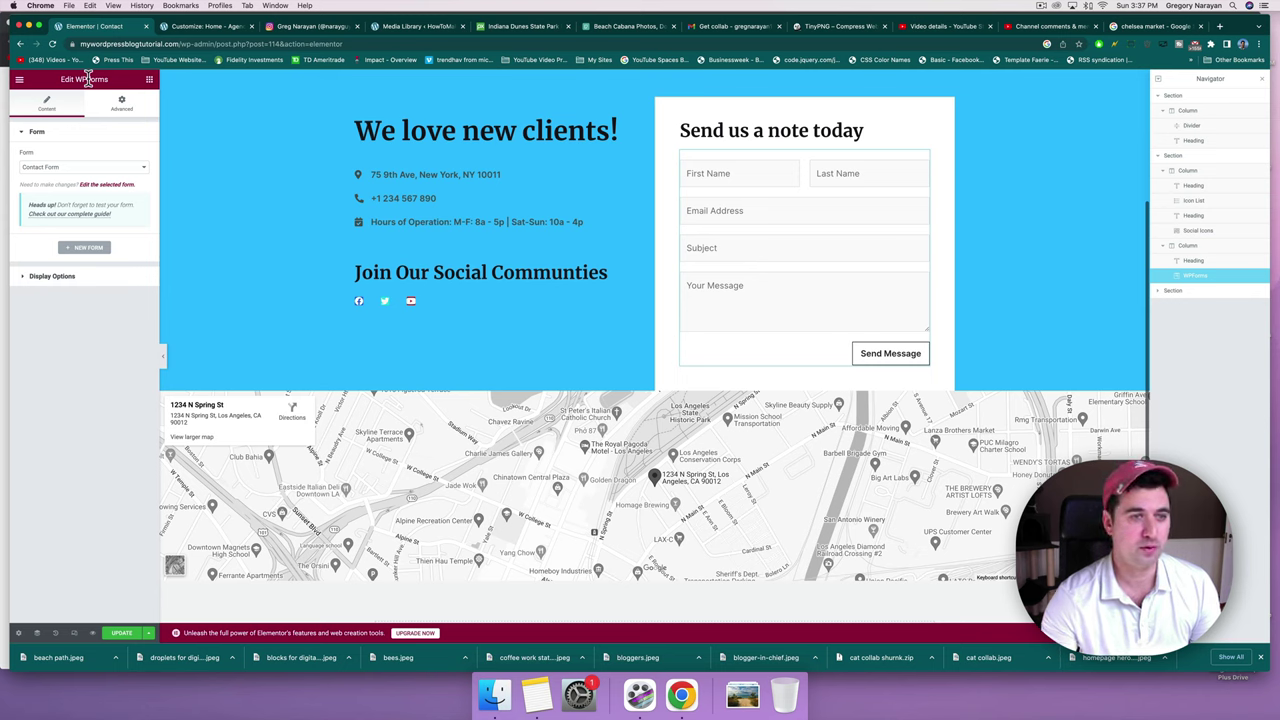
click(46, 166)
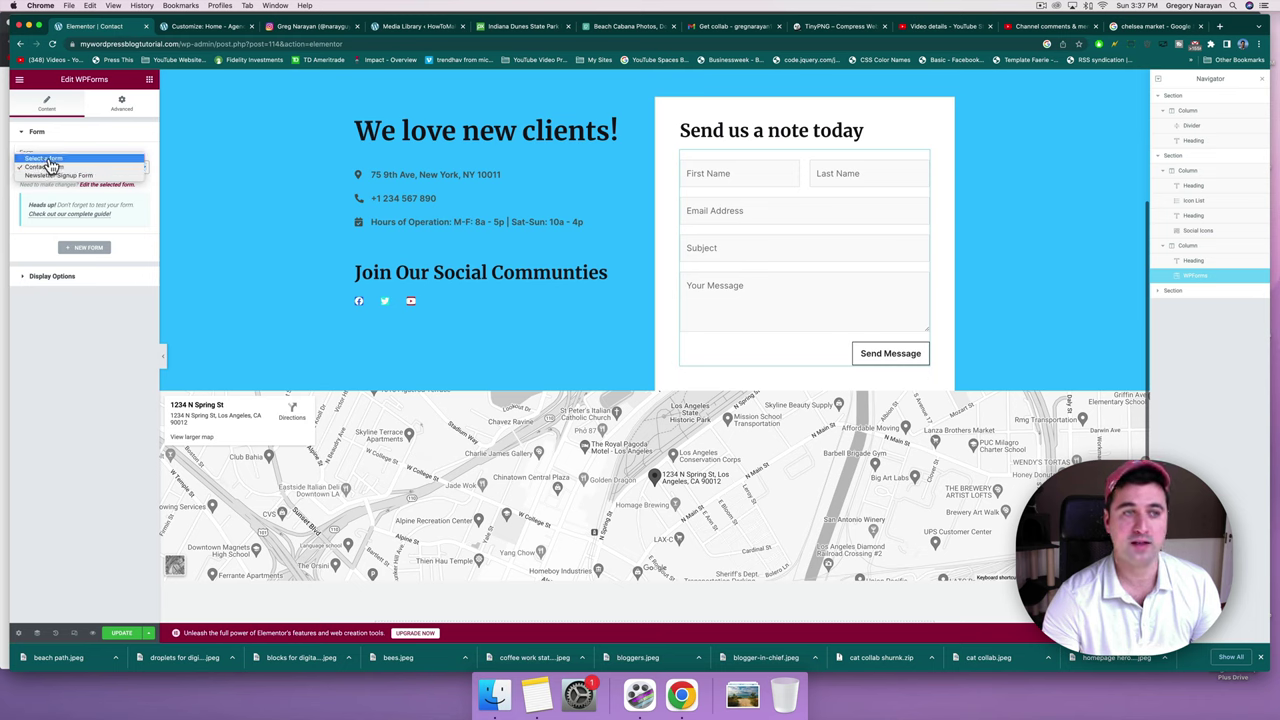
Keep Contact Form embedded with form name and description hidden, and save the page with Update.
click(49, 168)
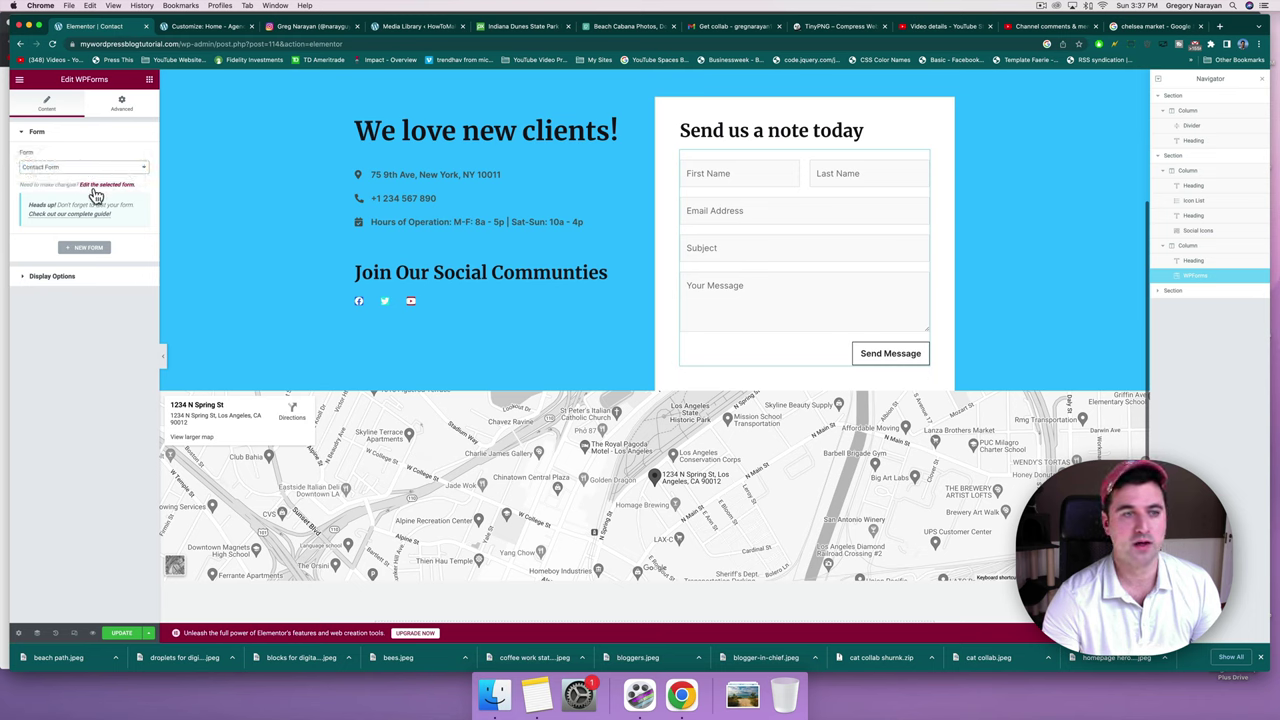
click(45, 285)
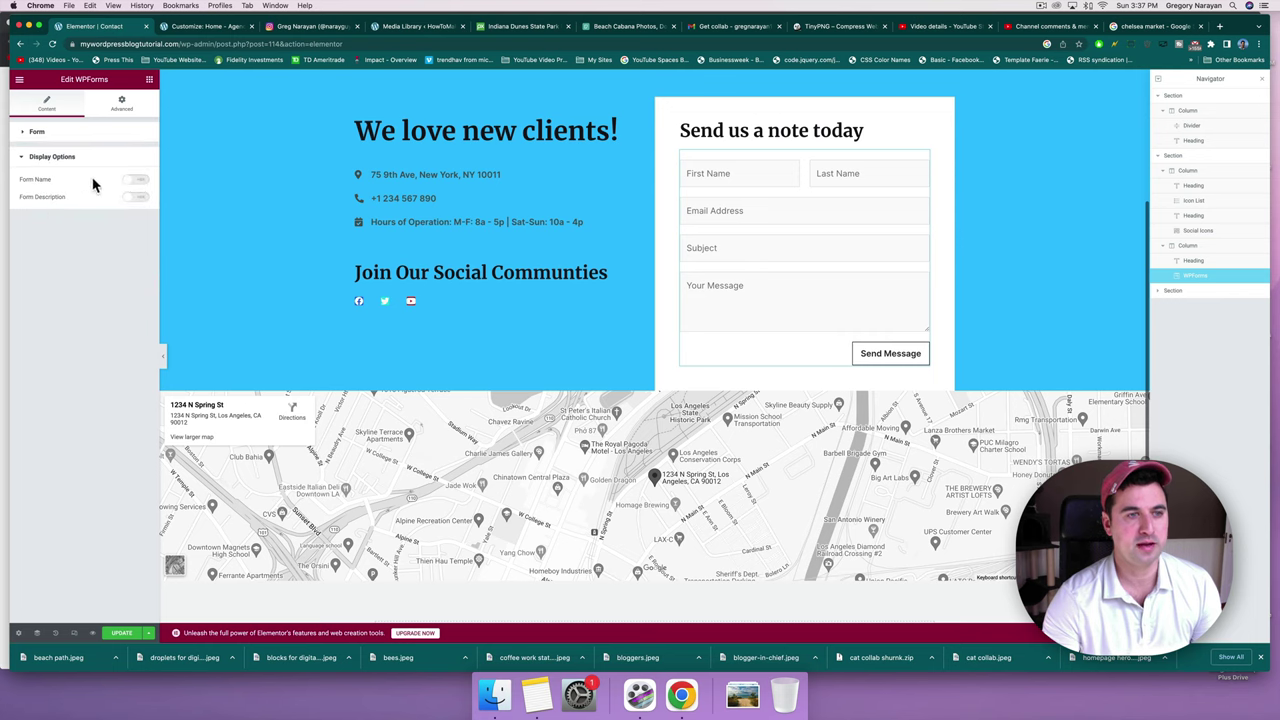
click(128, 183)
click(128, 183)
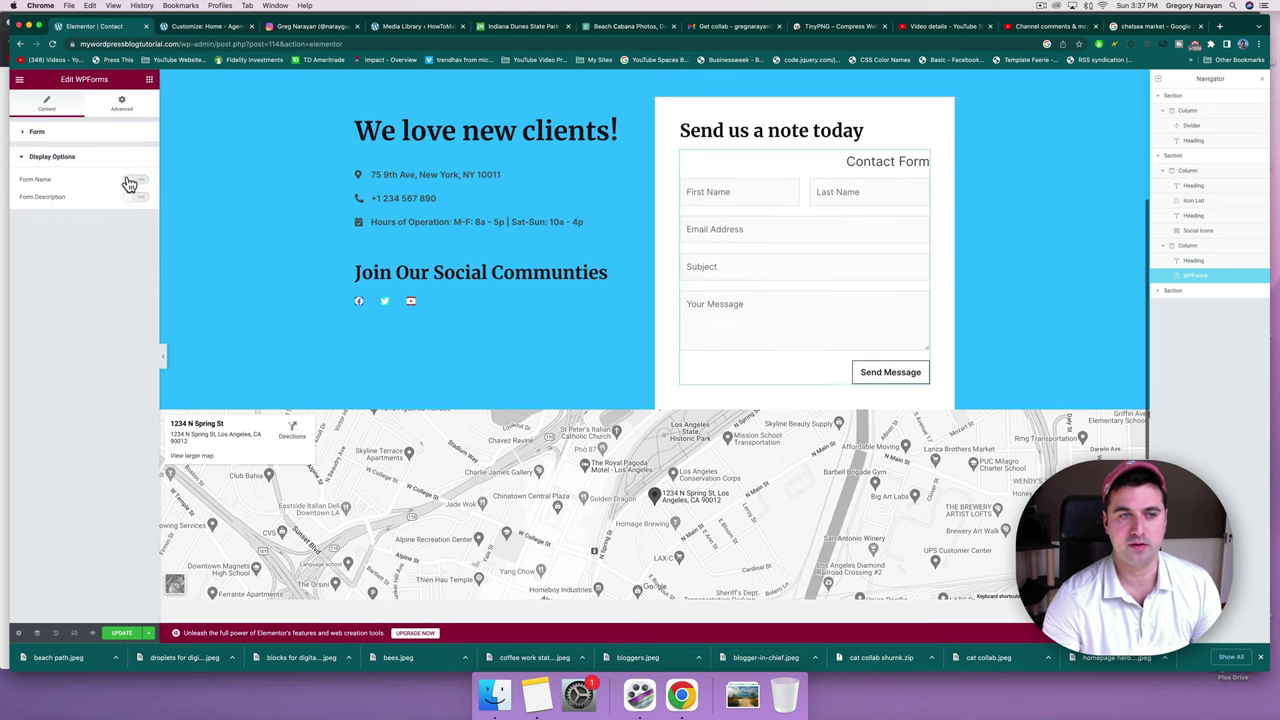
click(131, 195)
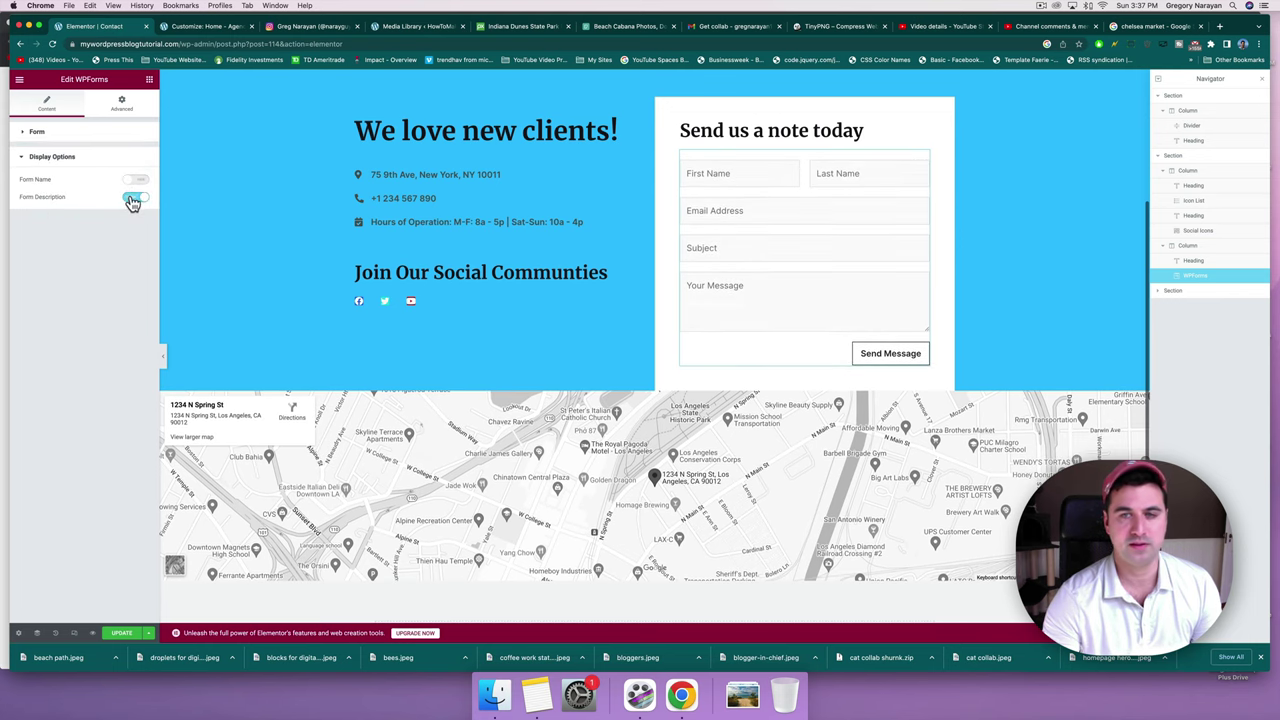
click(131, 197)
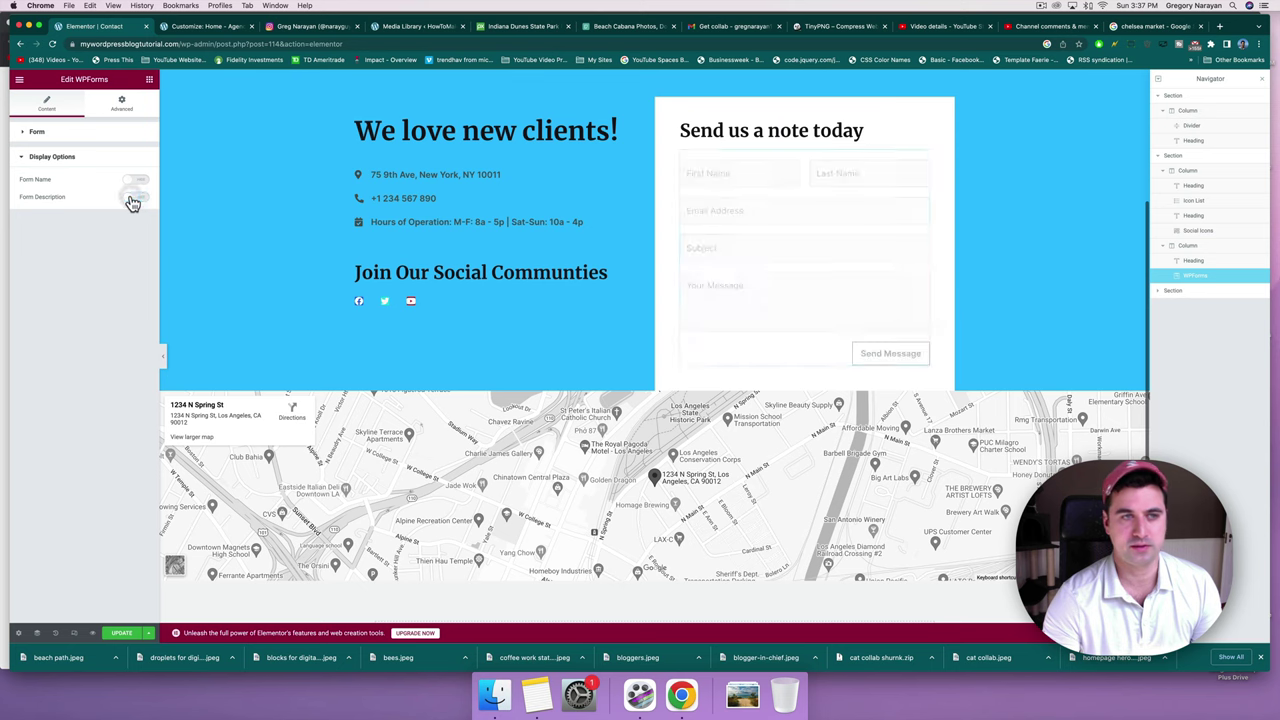
click(115, 632)
Close the Customizer, discarding its unsaved changes.
click(197, 28)
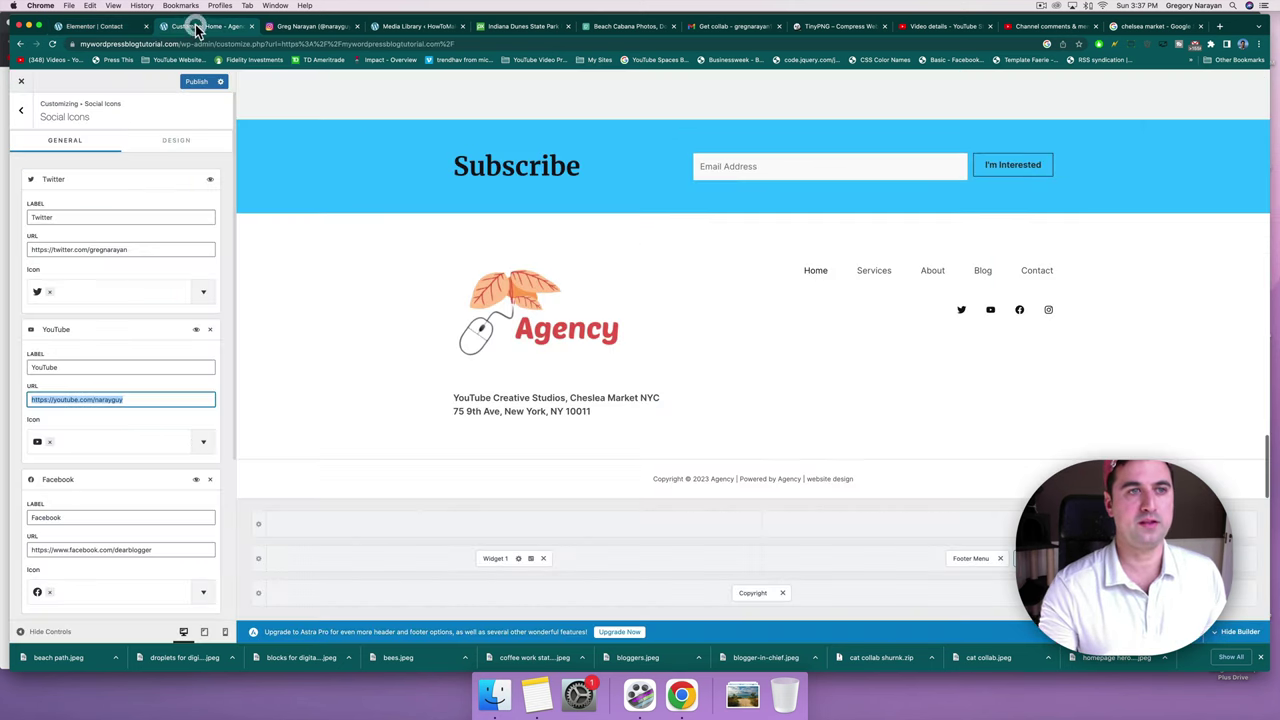
click(23, 83)
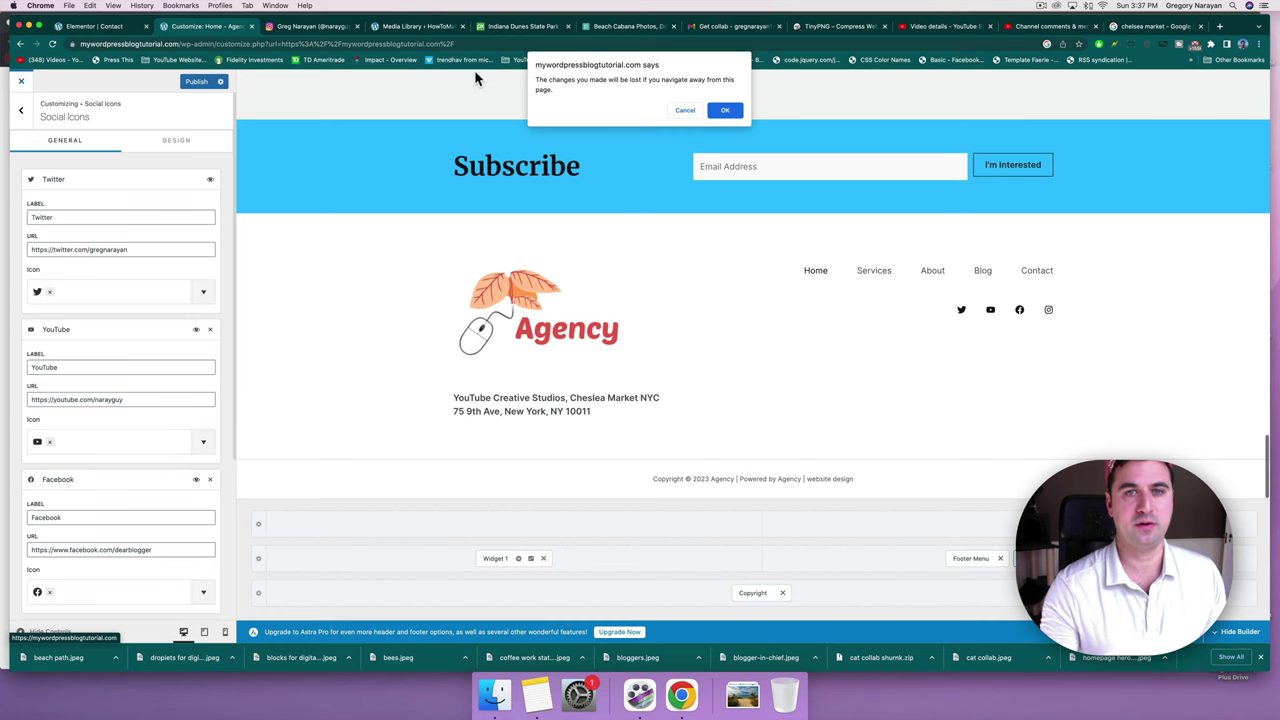
click(727, 109)
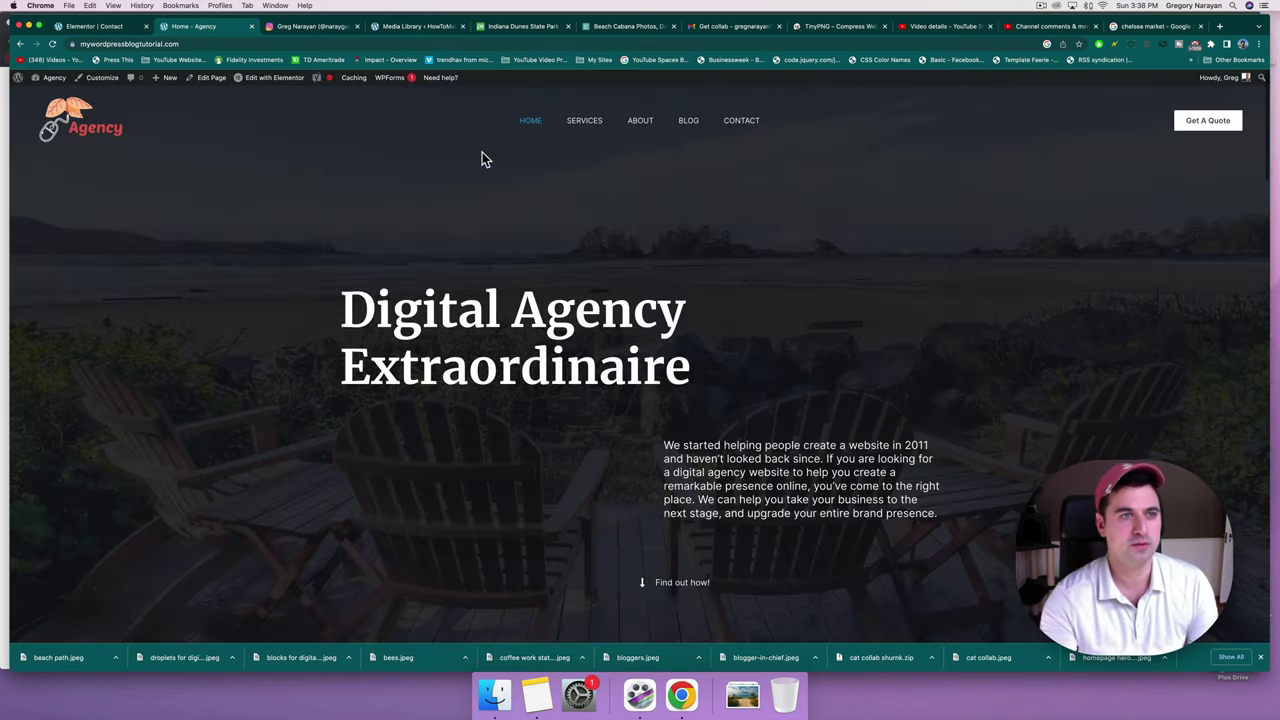
From the Dashboard, go to WPForms All Forms and open the Contact Form.
click(55, 82)
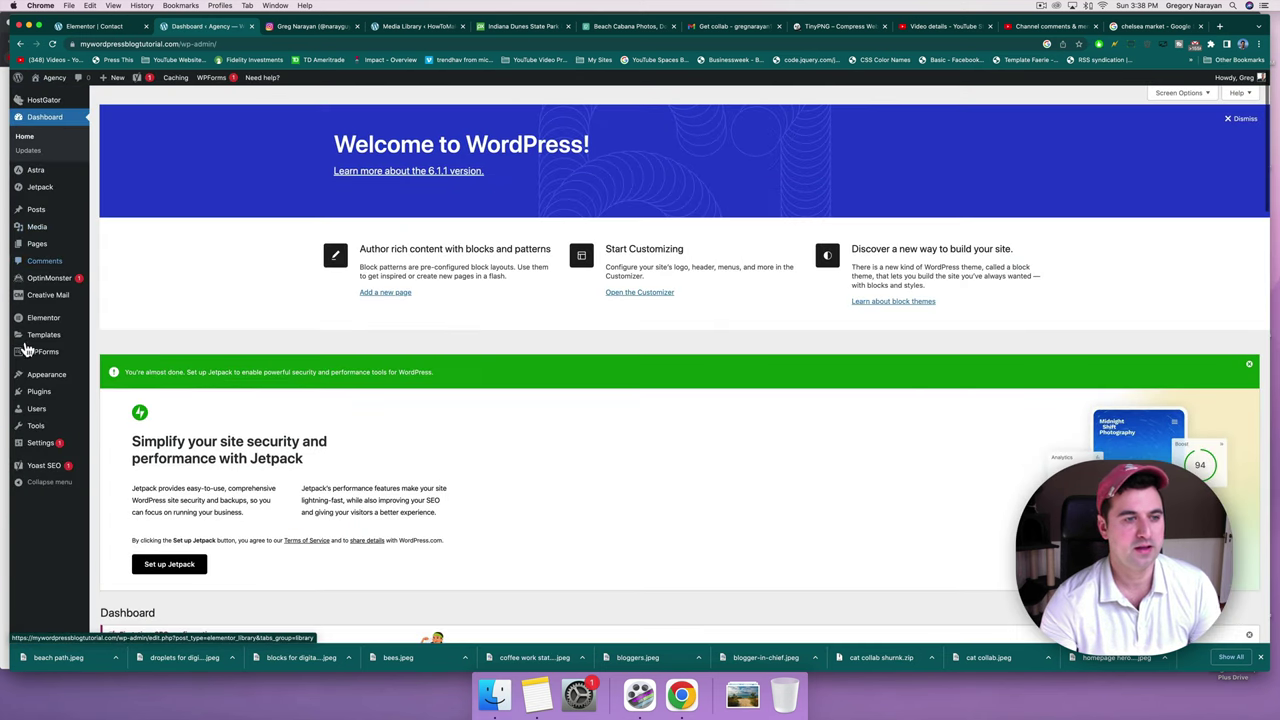
mouse_move(50, 358)
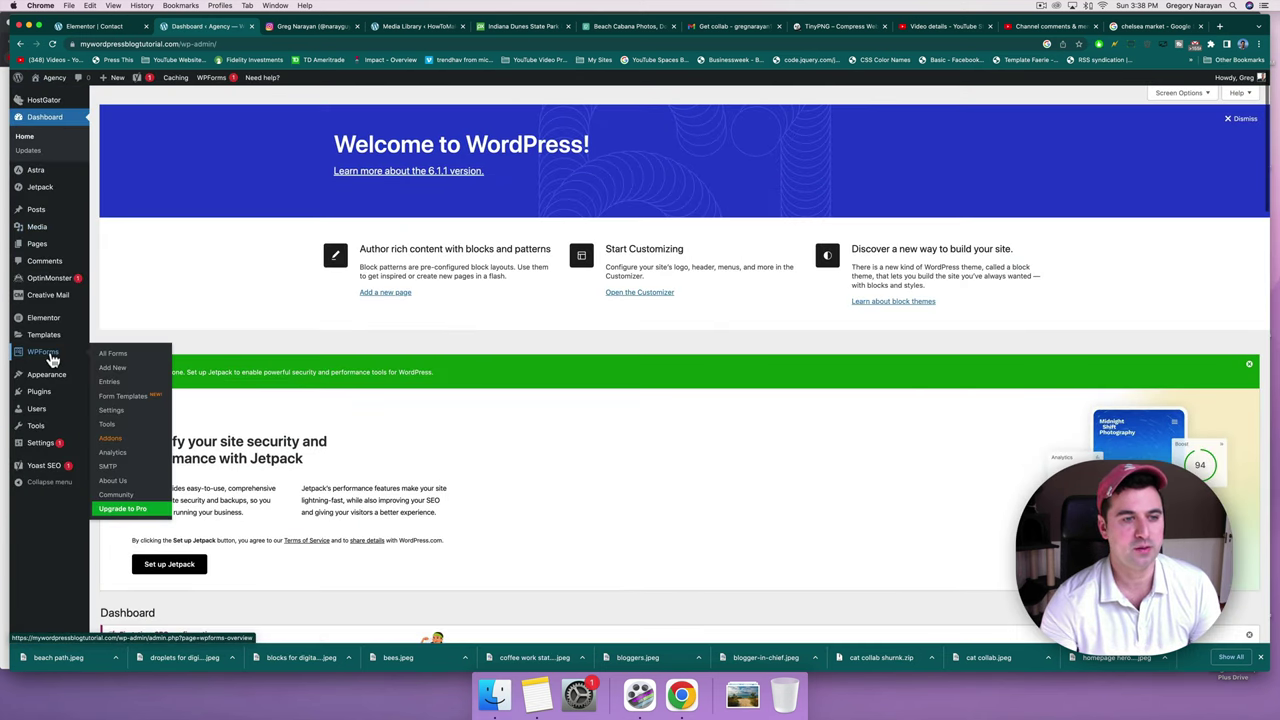
click(112, 355)
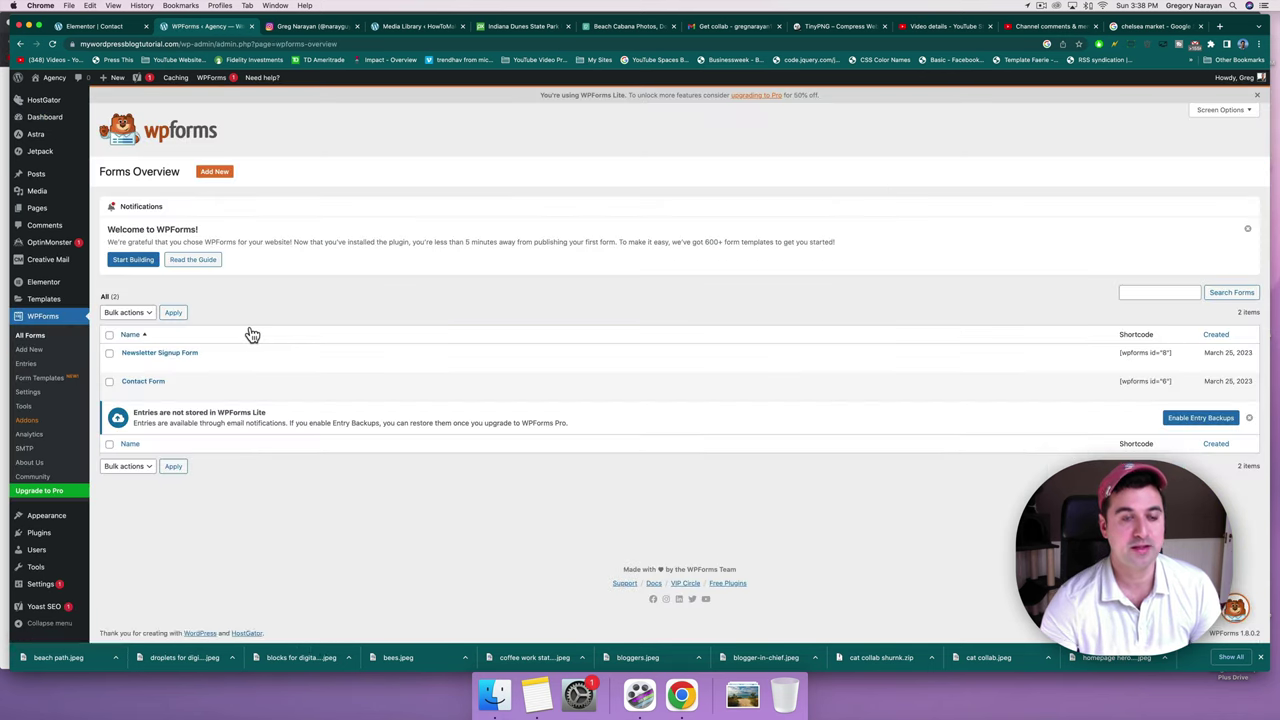
click(157, 386)
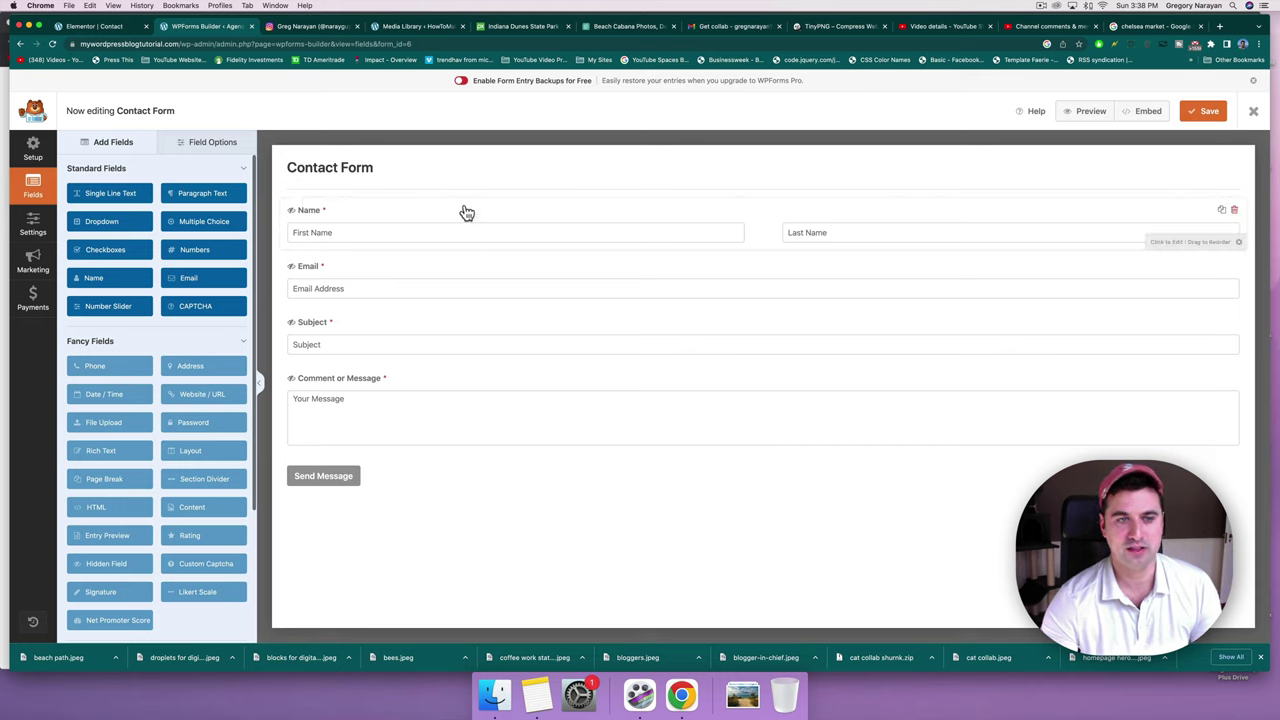
Inspect the settings of the Contact Form's Subject, Email and Name fields.
mouse_move(465, 212)
mouse_down()
mouse_move(457, 289)
mouse_move(467, 219)
mouse_up()
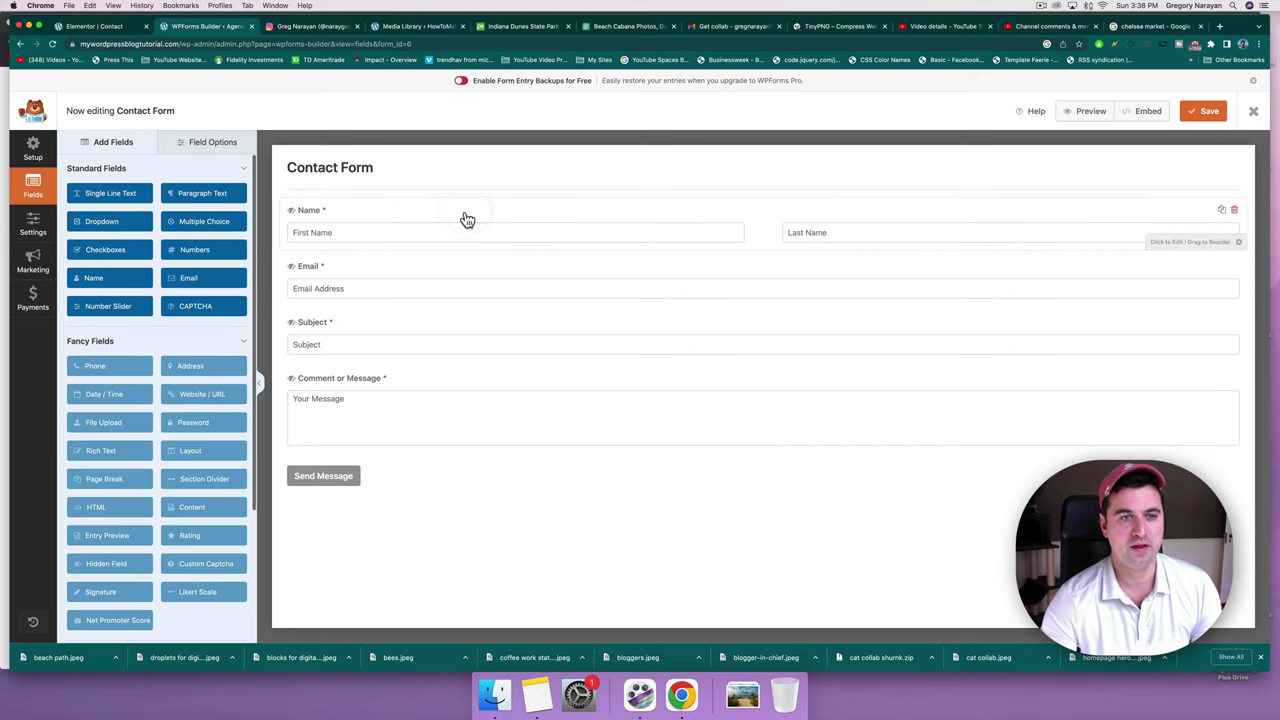
click(402, 326)
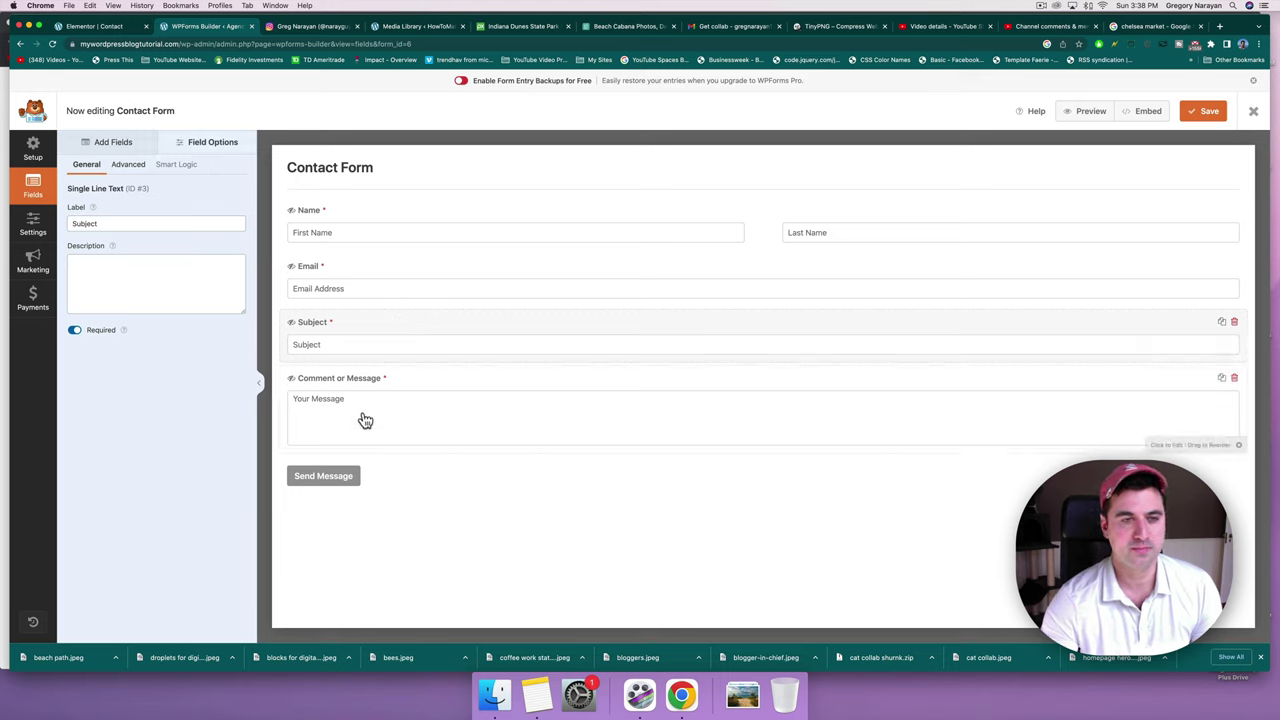
click(344, 290)
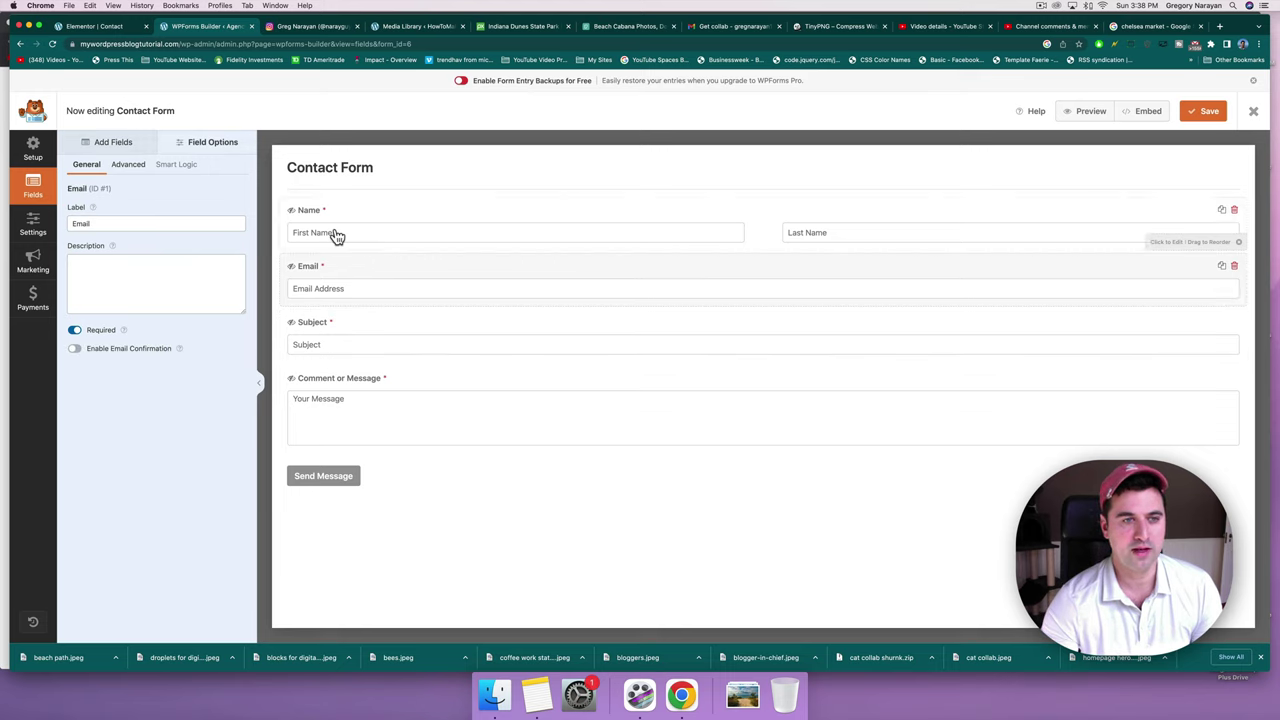
click(337, 235)
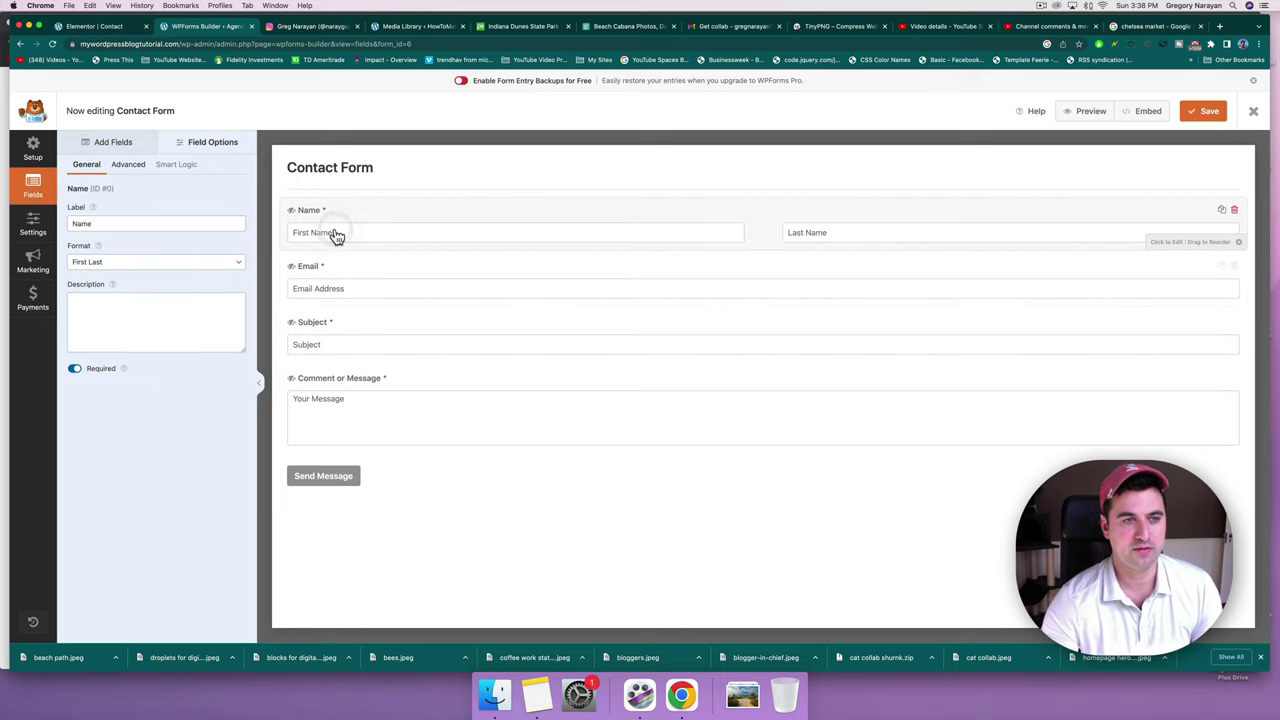
Keep the Name field's format as First Last and save the Contact Form.
click(120, 225)
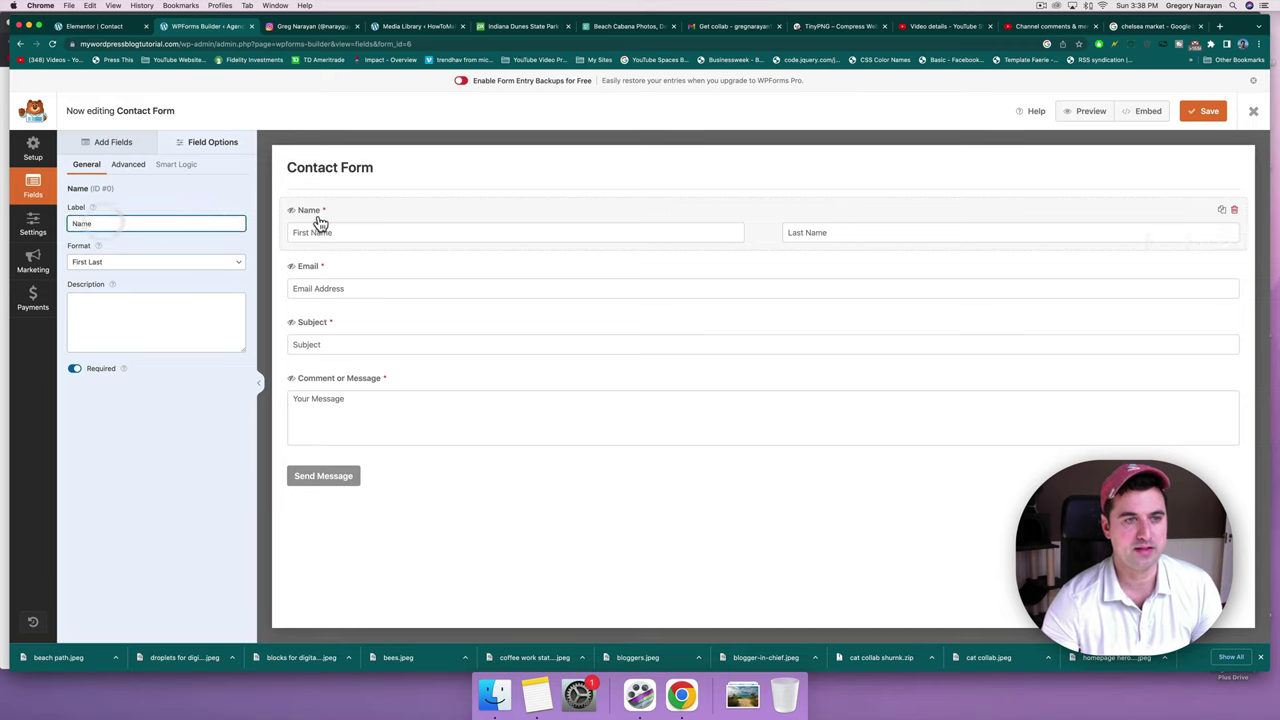
click(92, 263)
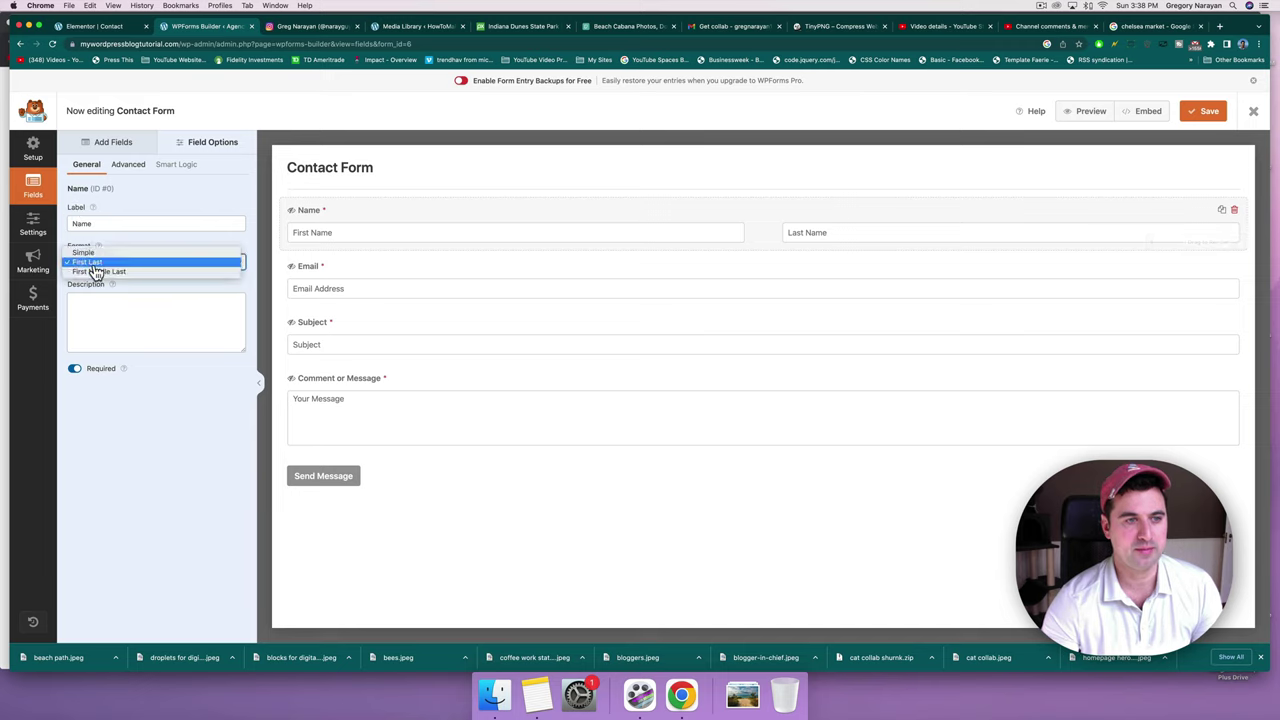
click(95, 262)
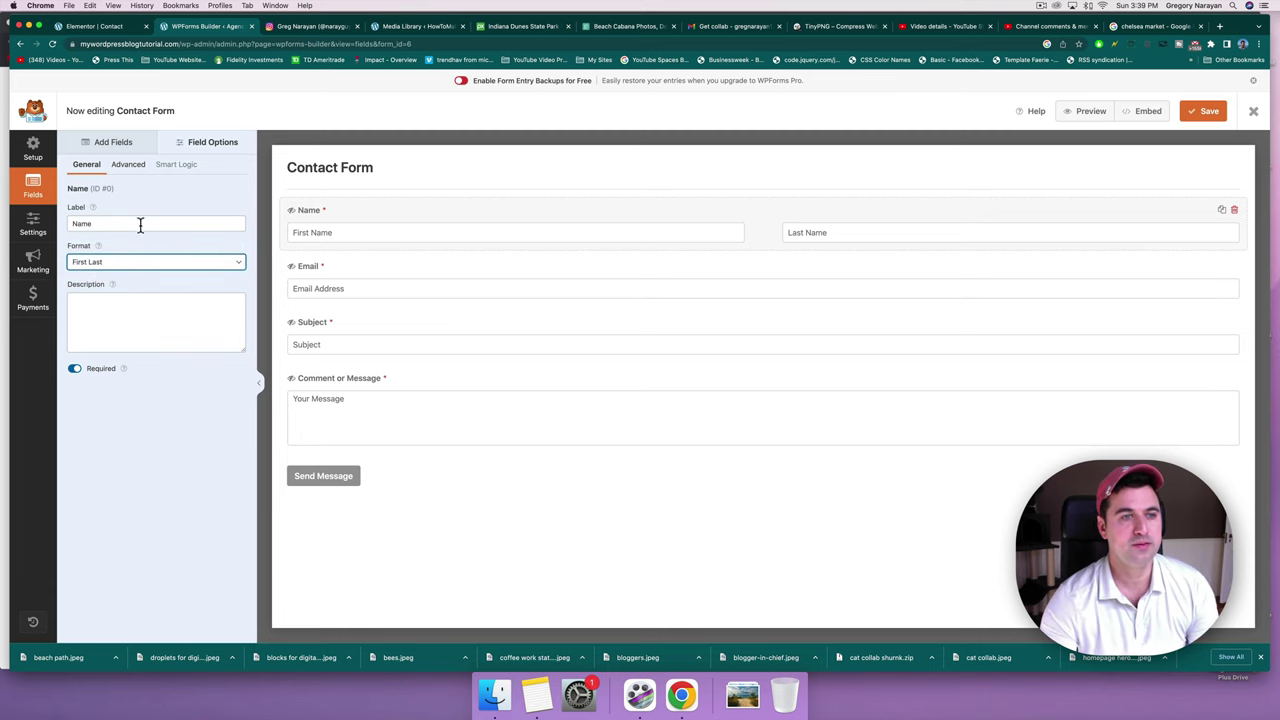
click(119, 142)
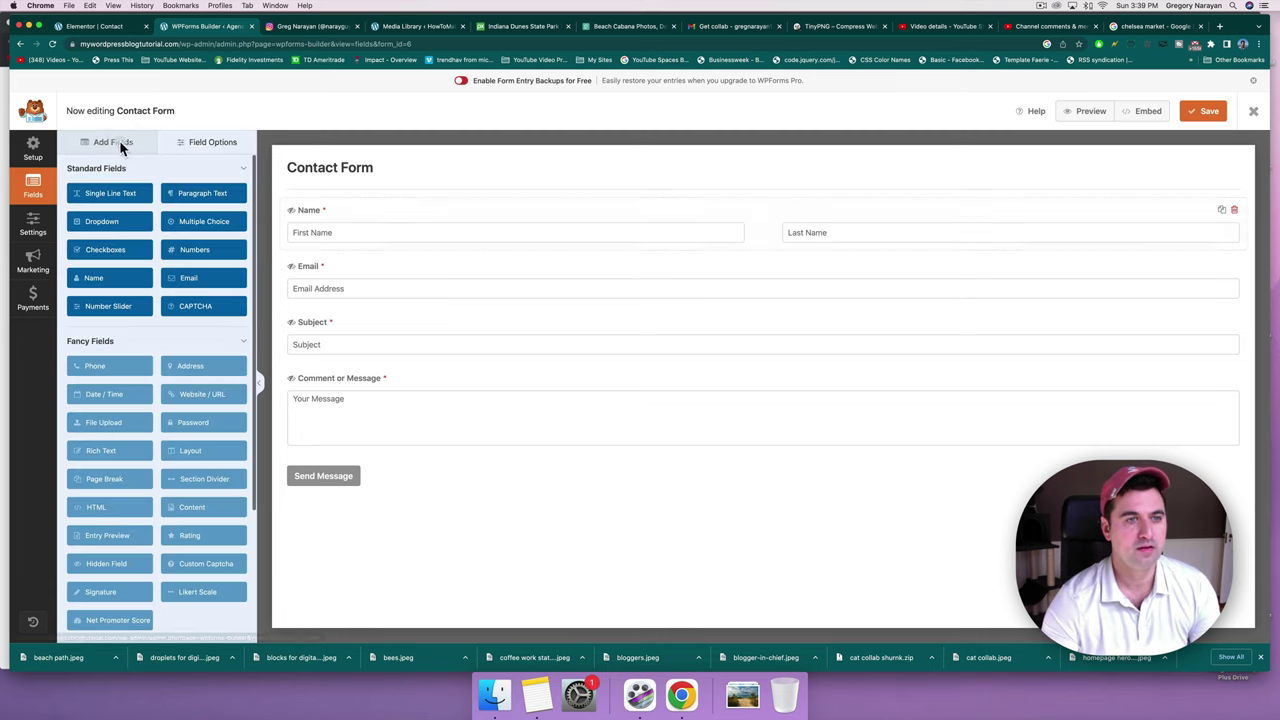
click(203, 145)
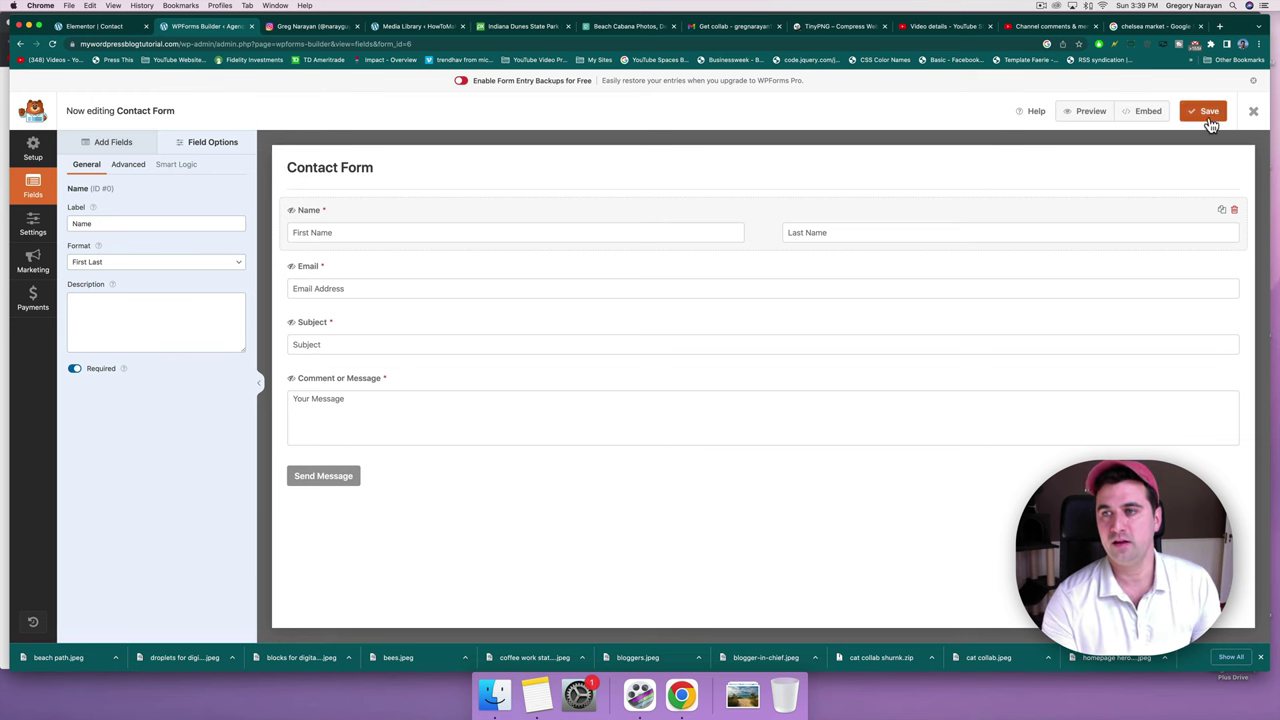
click(1206, 114)
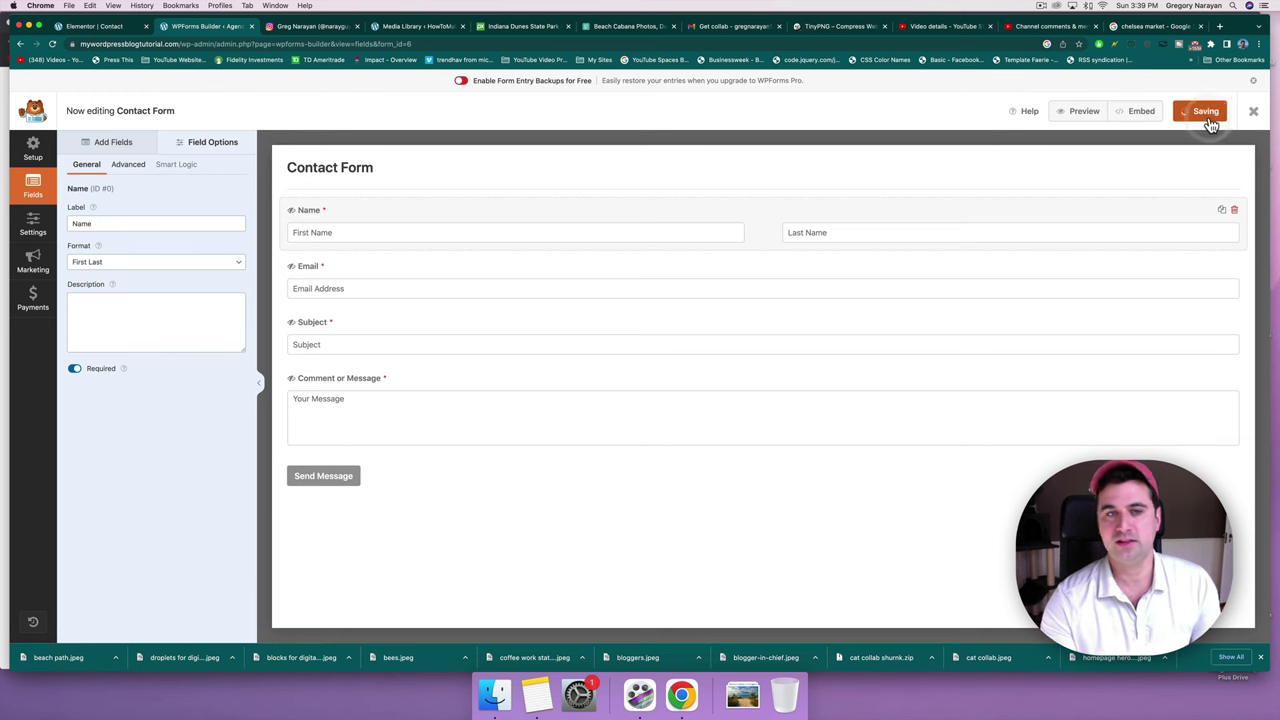
Glance at the Elementor contact page editor, then return to the WPForms Contact Form builder.
click(117, 30)
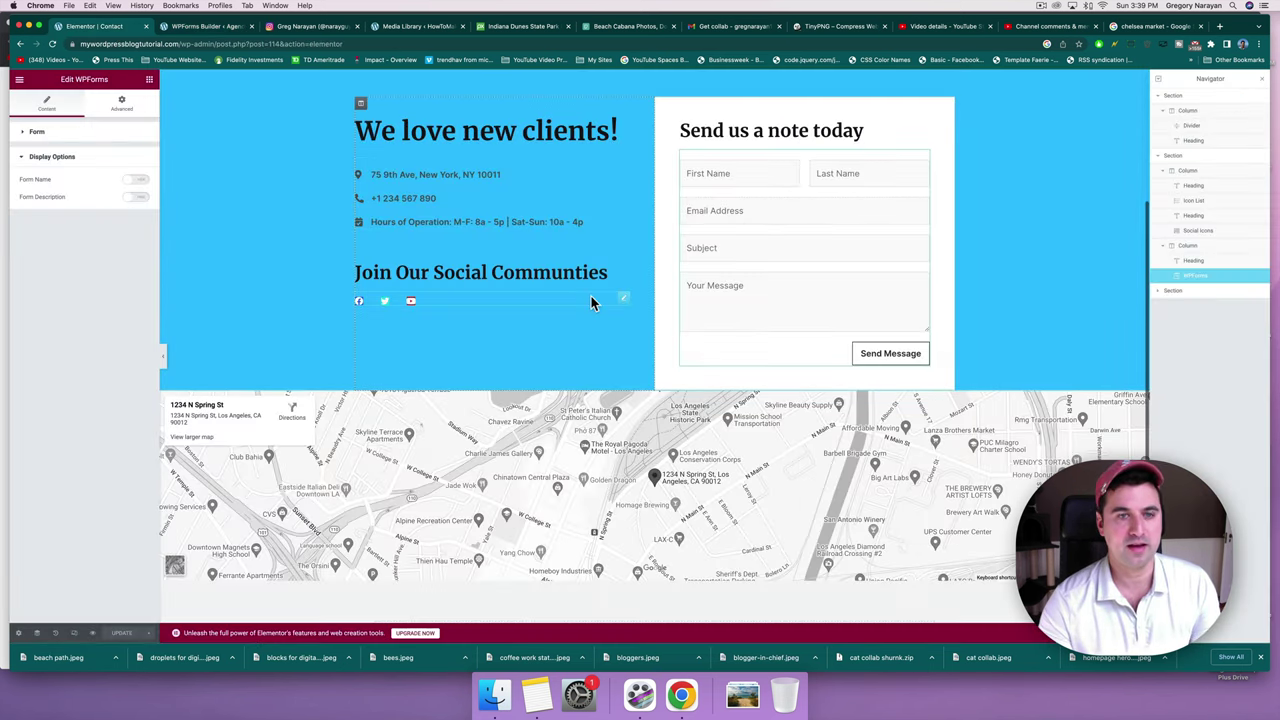
scroll(591, 300, up, 2)
scroll(667, 183, down, 1)
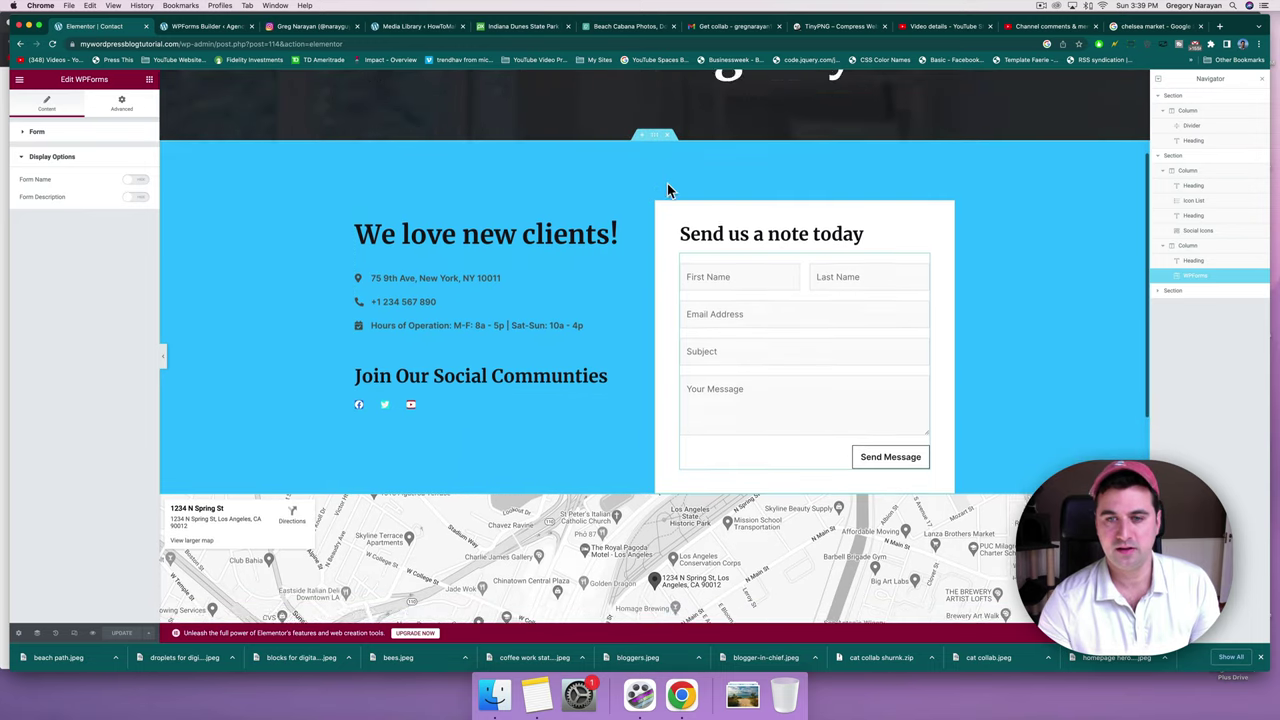
click(202, 27)
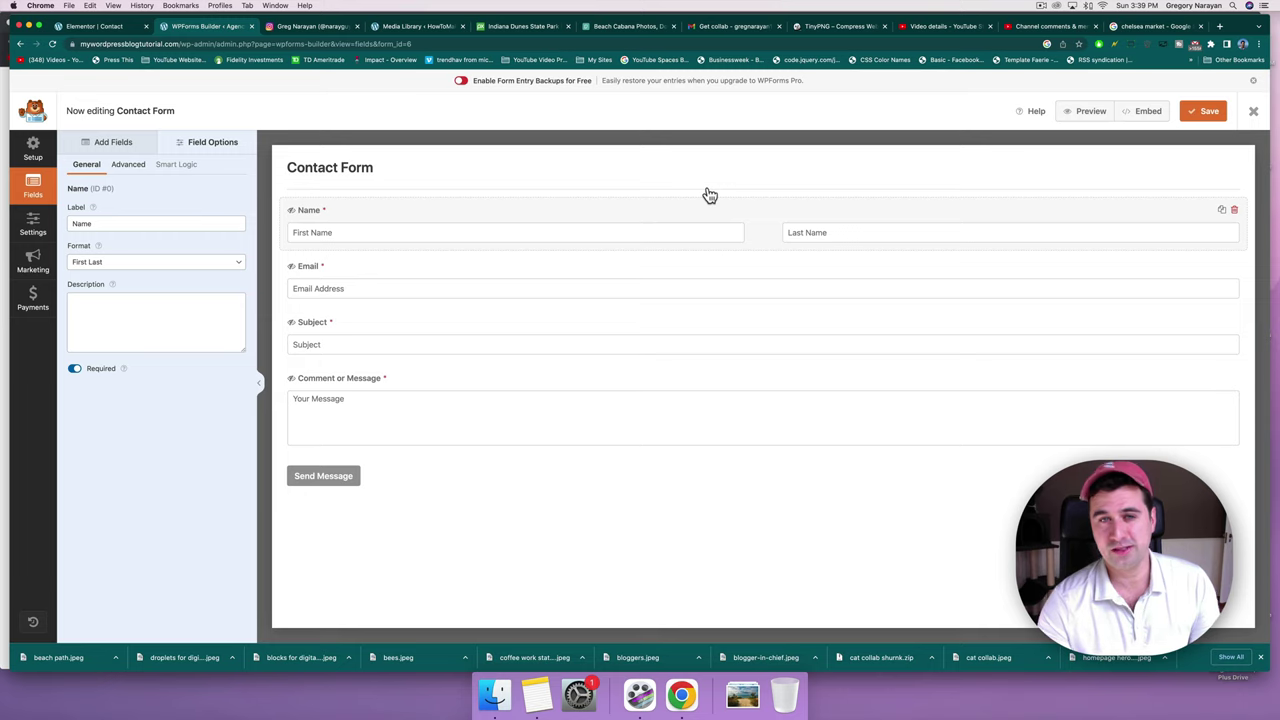
In General settings, replace 'Message' with 'Your Note' so the button reads 'Send Your Note', then save.
click(309, 479)
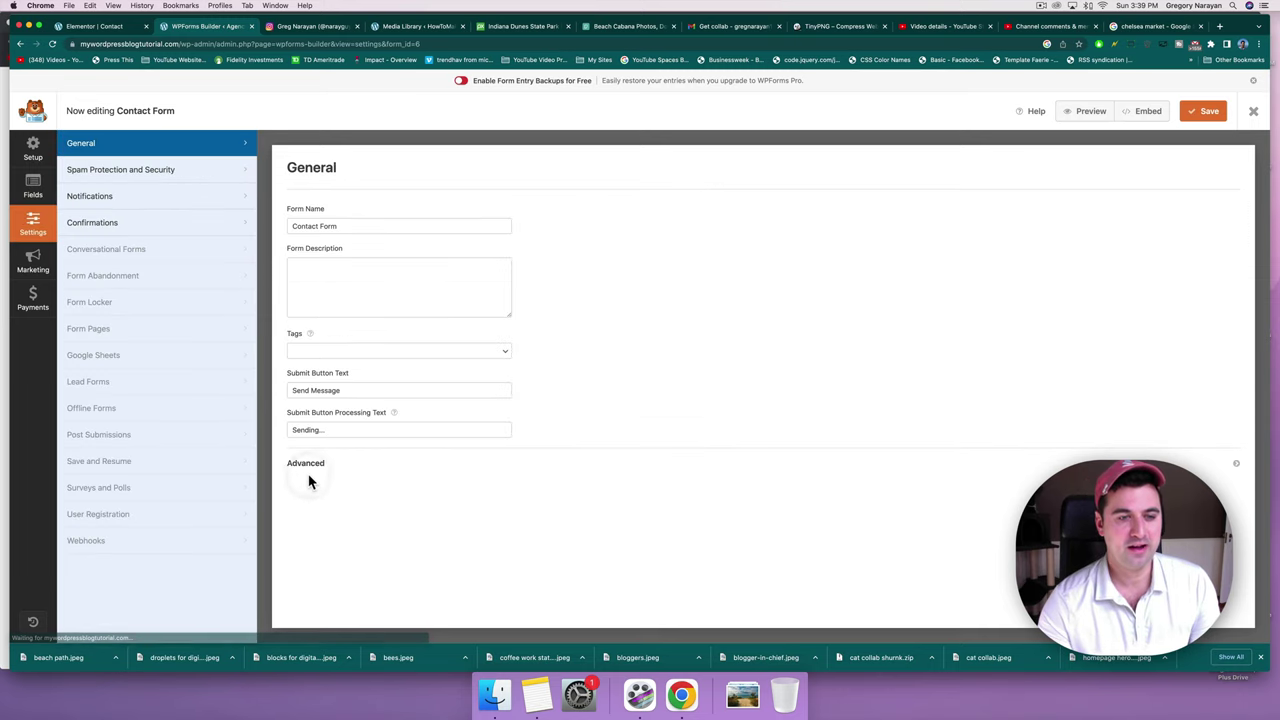
click(352, 390)
drag(352, 390, 316, 392)
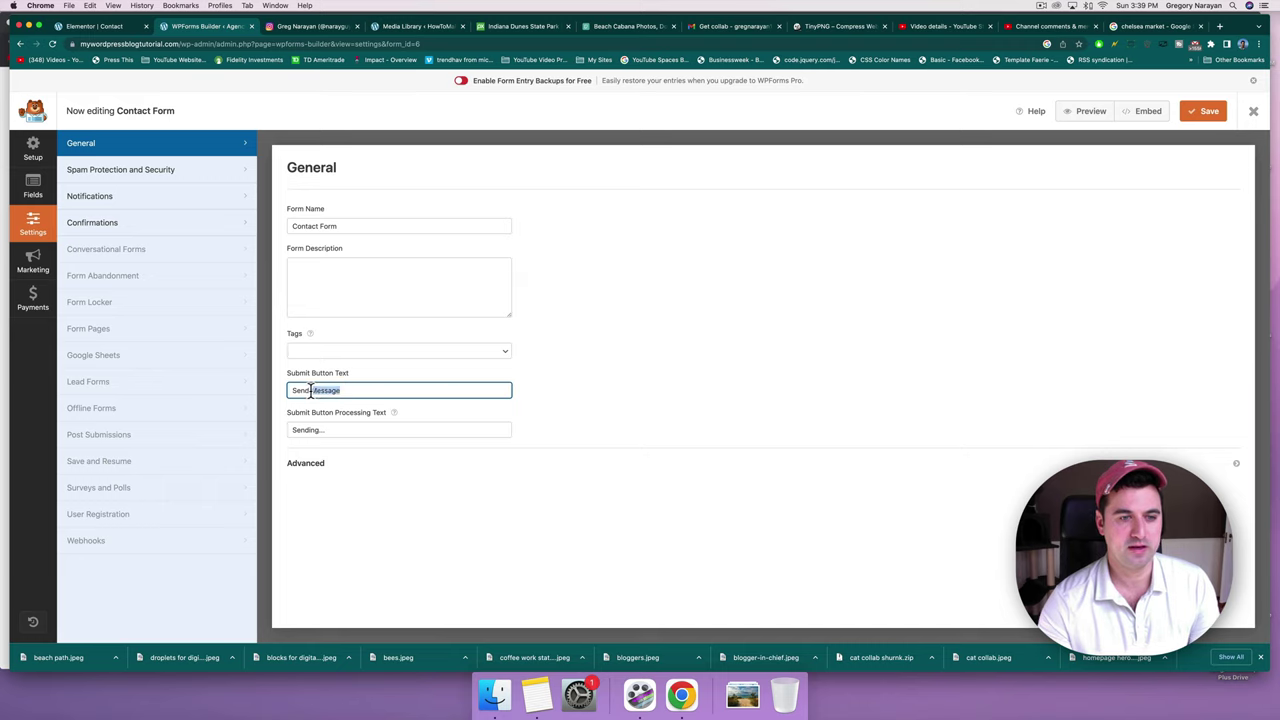
text(Your)
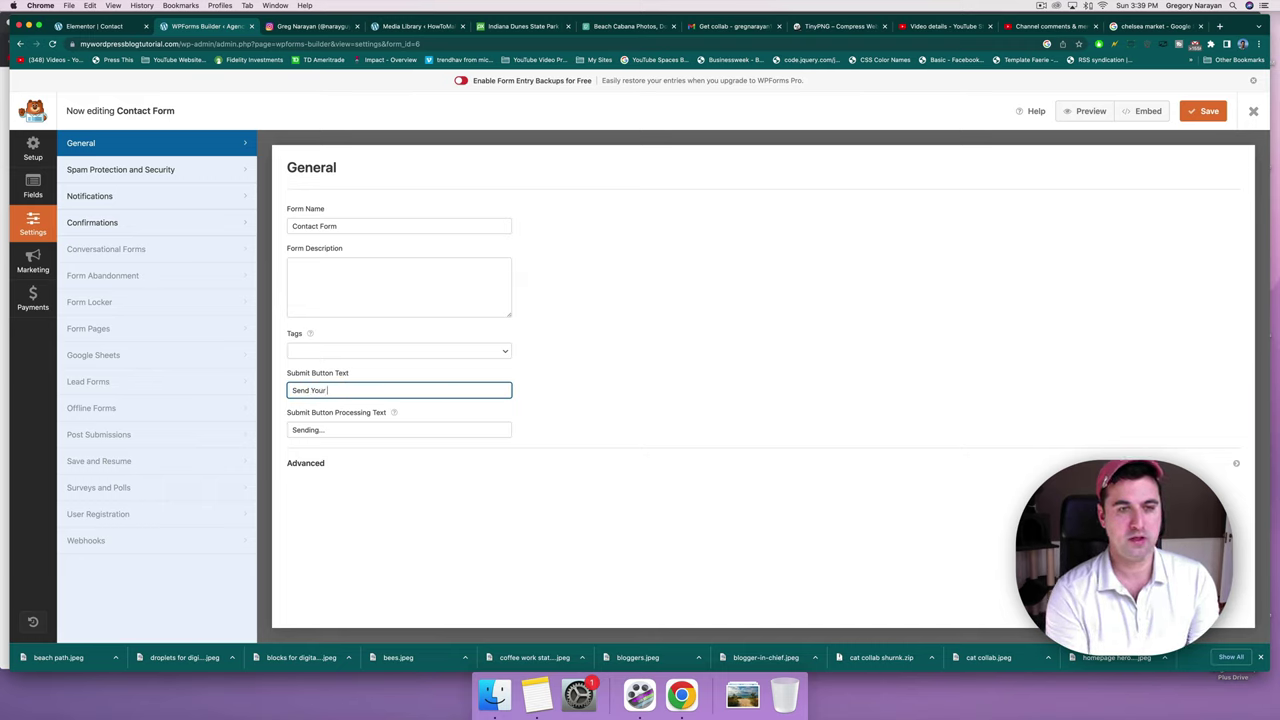
text( Note)
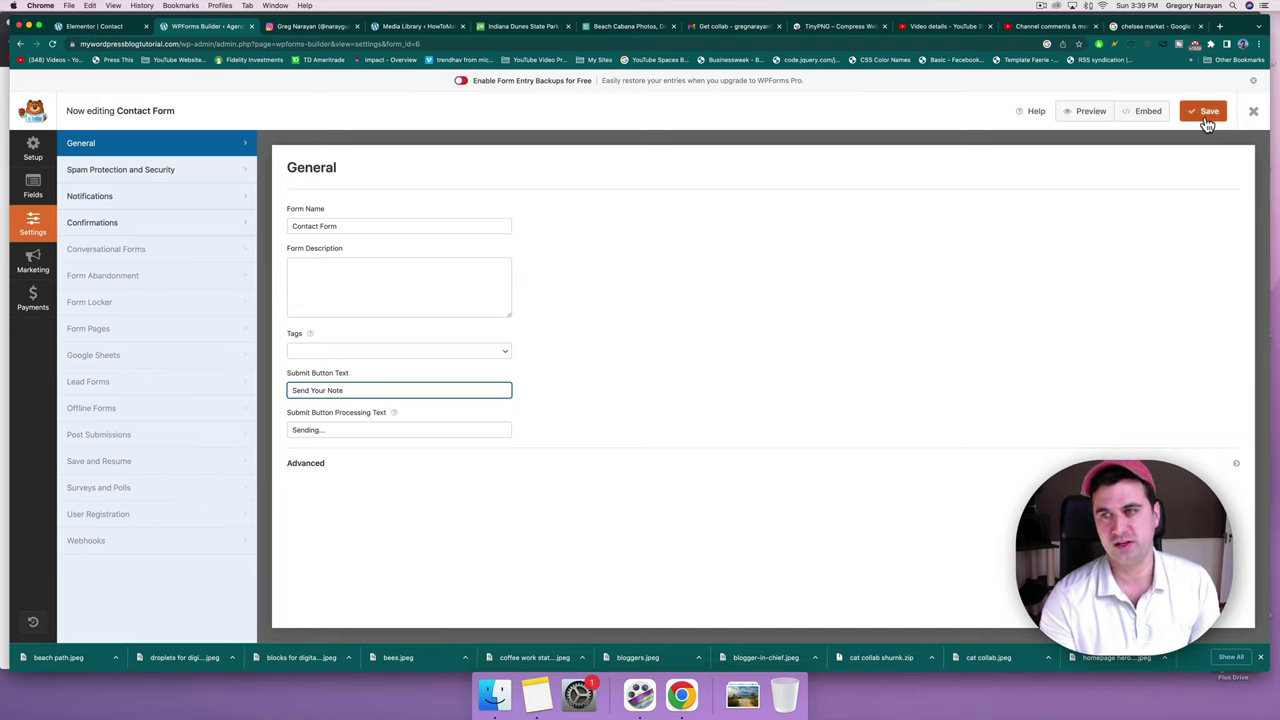
click(1205, 112)
On the Elementor Contact page, select the map section and open its Google Maps widget settings.
click(108, 27)
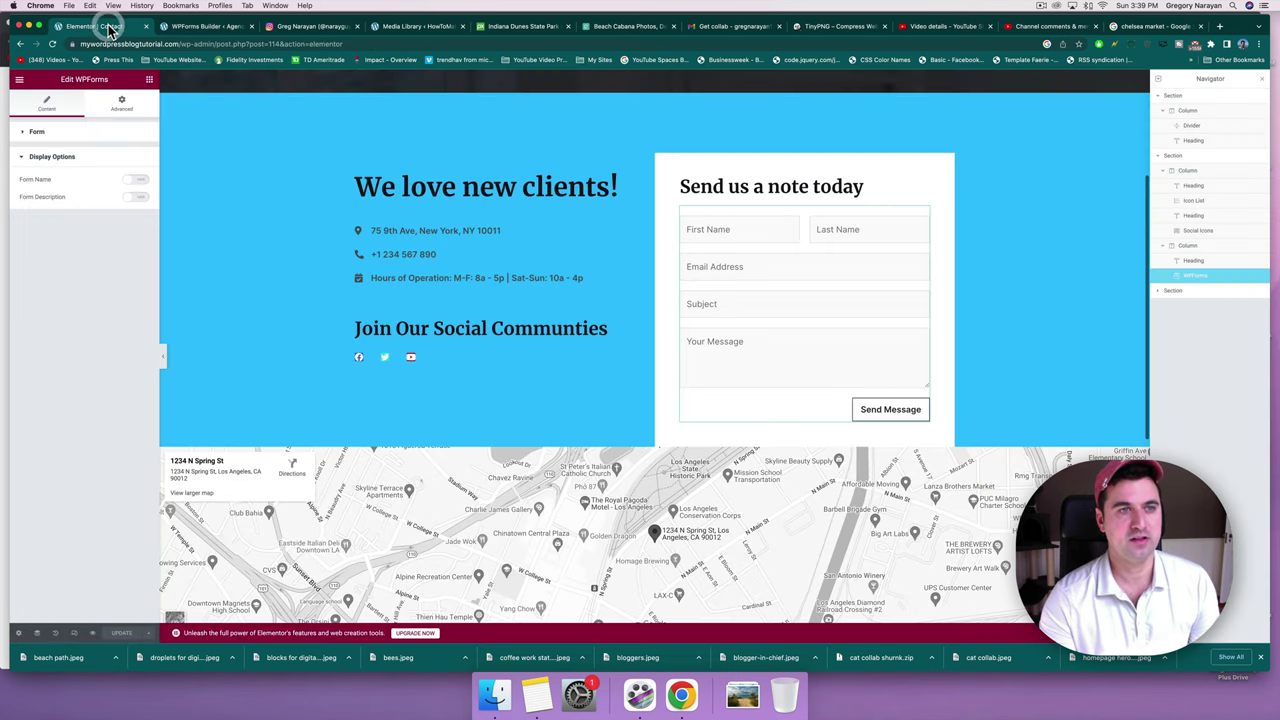
scroll(624, 337, down, 3)
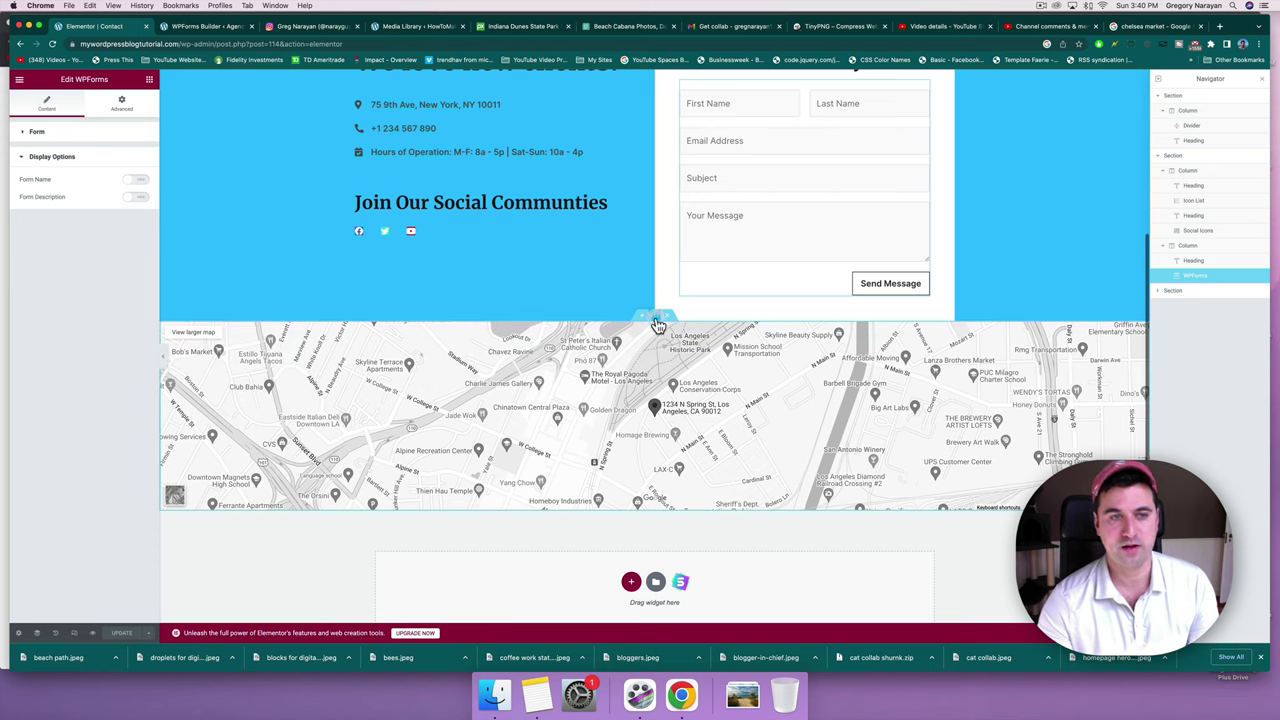
click(658, 326)
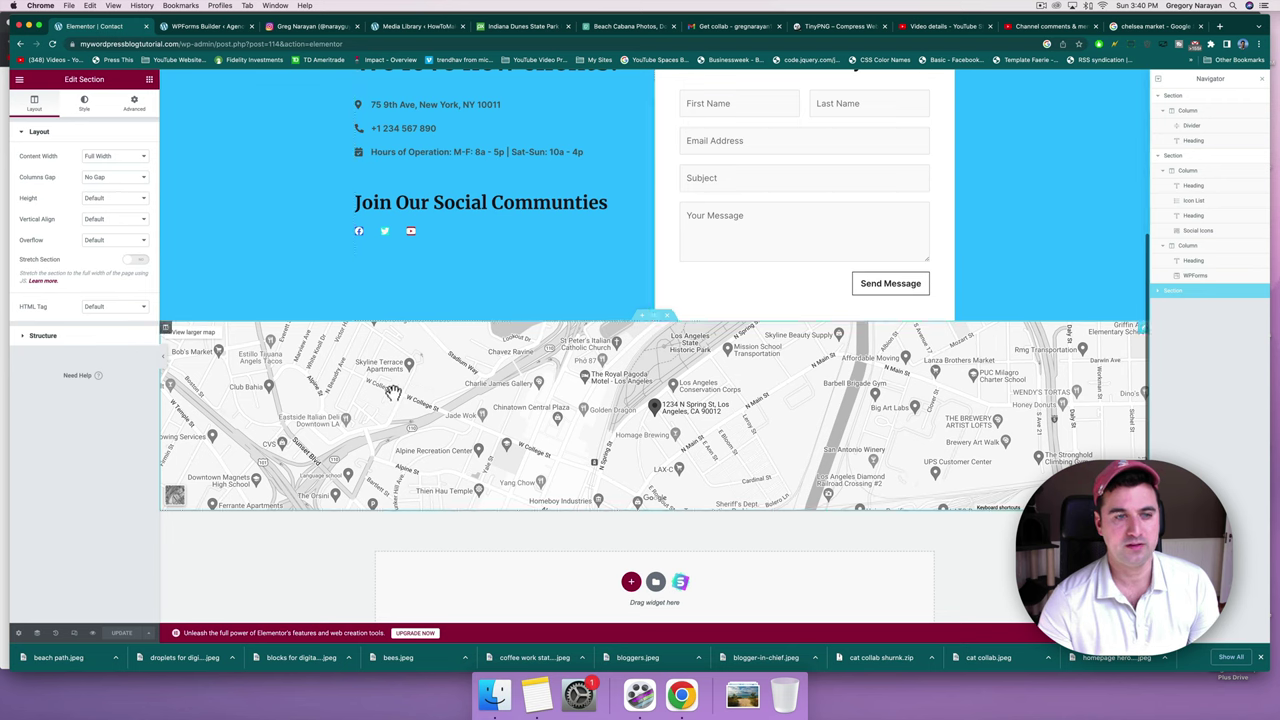
click(1141, 335)
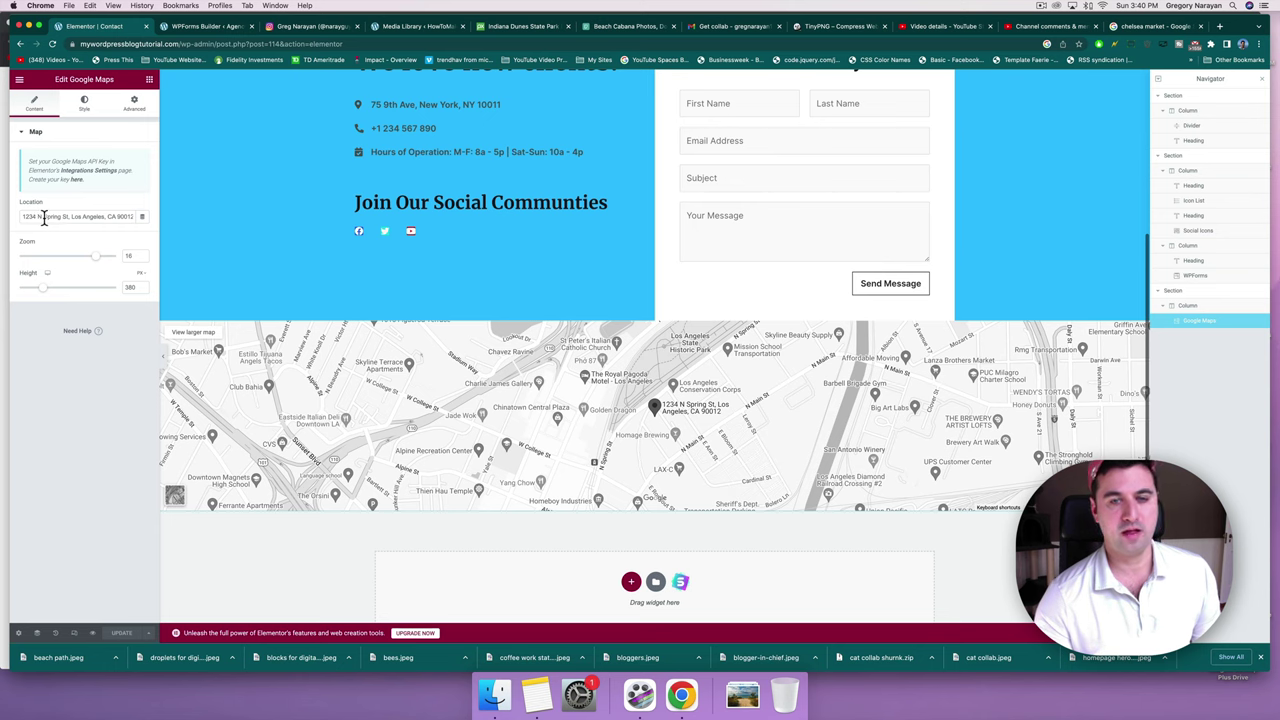
Set the map location to 75 9th Ave, New York, NY 10011 and zoom to 14.
click(1140, 26)
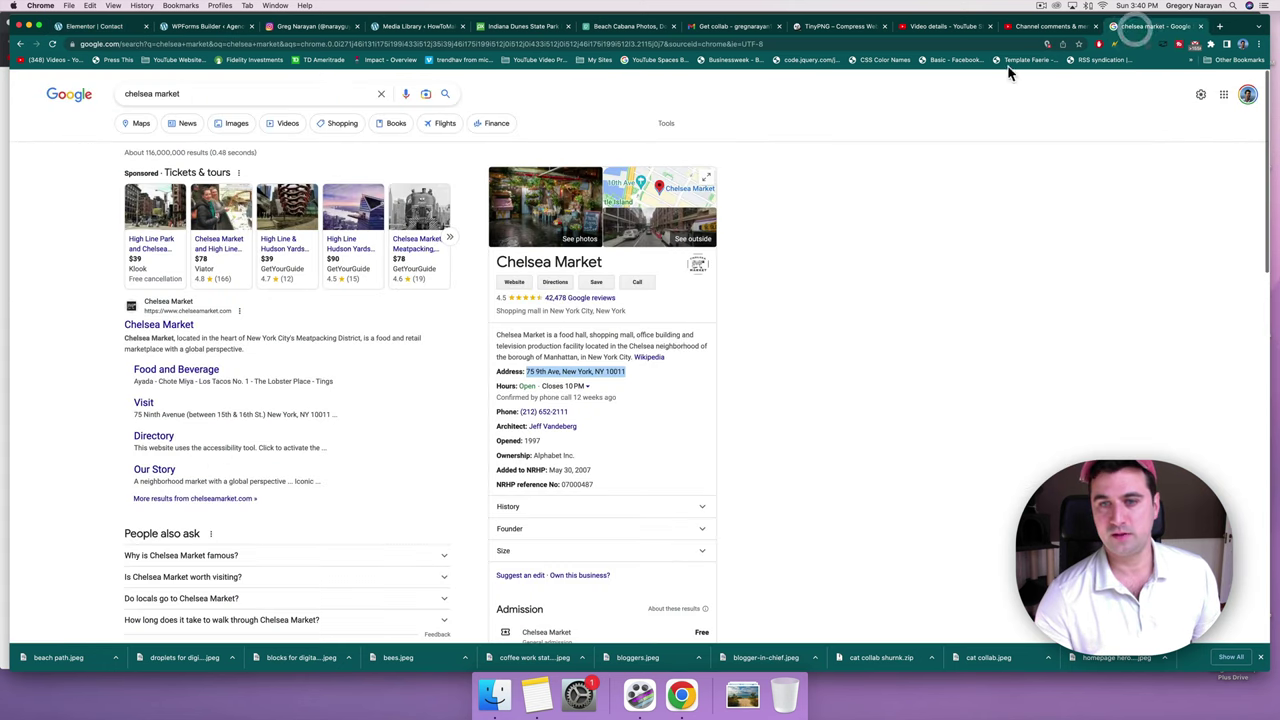
click(110, 30)
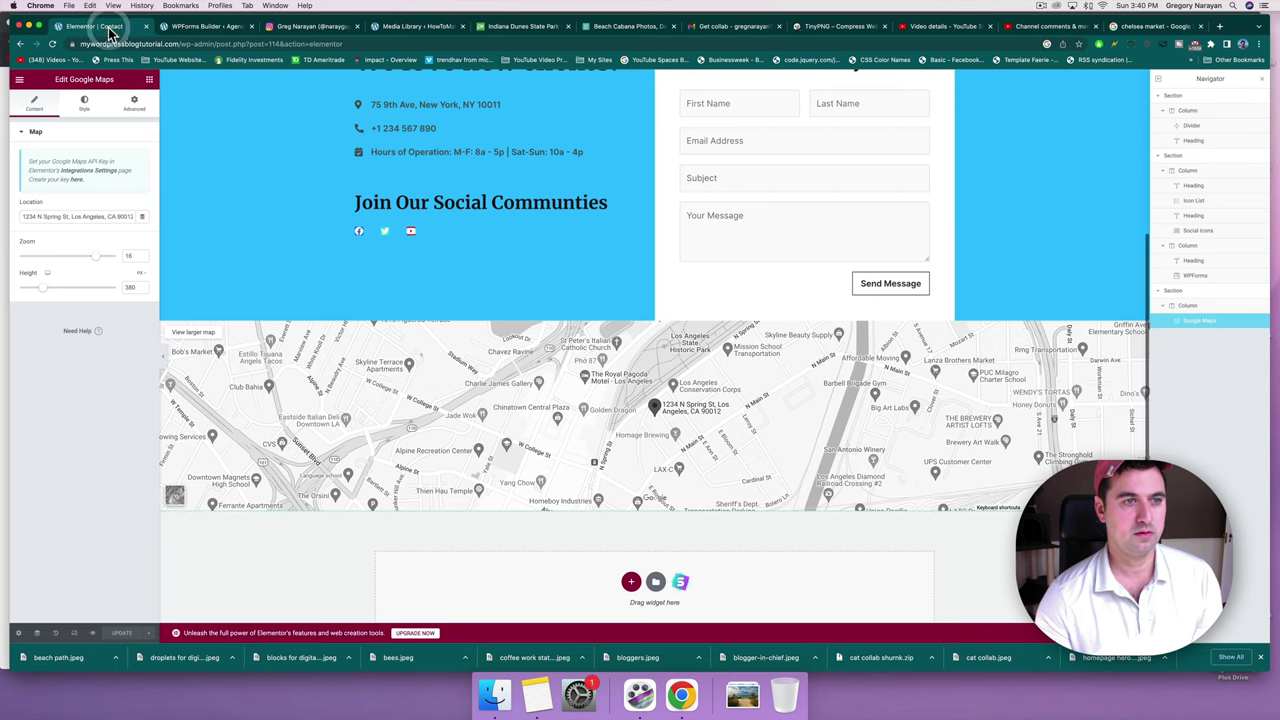
triple_click(72, 215)
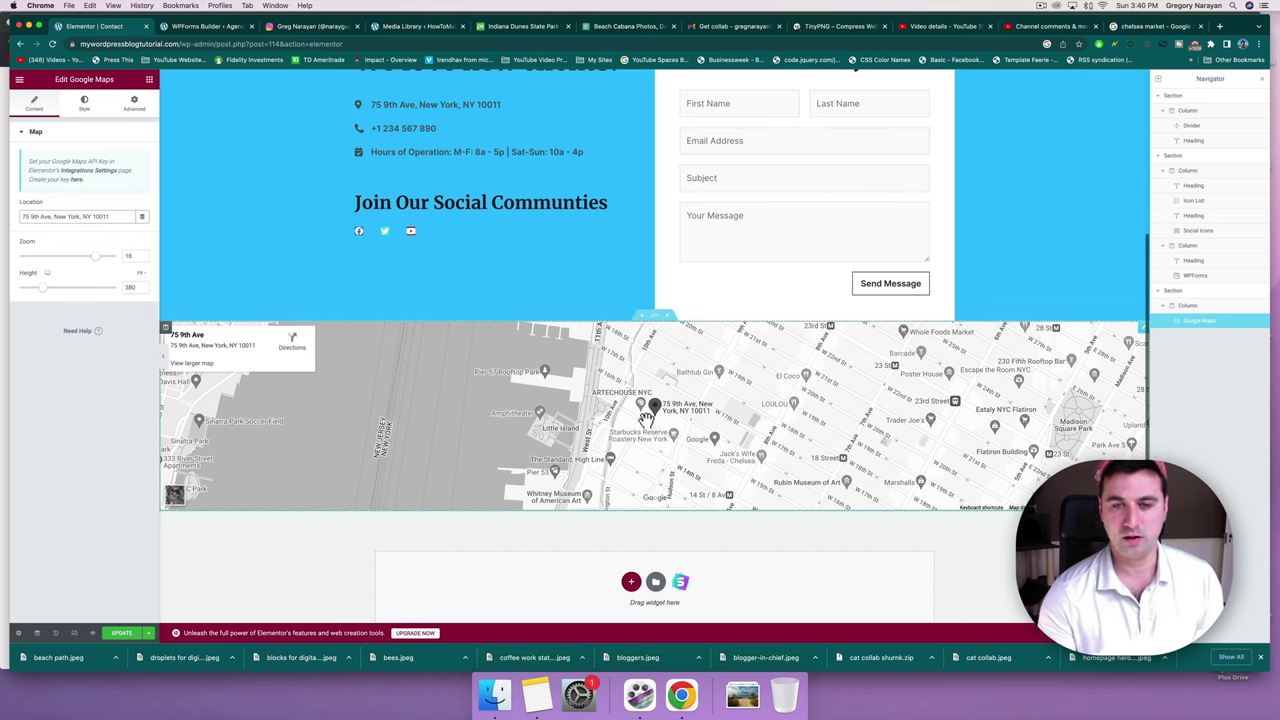
mouse_move(647, 415)
mouse_down()
mouse_move(662, 393)
mouse_move(650, 390)
mouse_move(641, 414)
mouse_up()
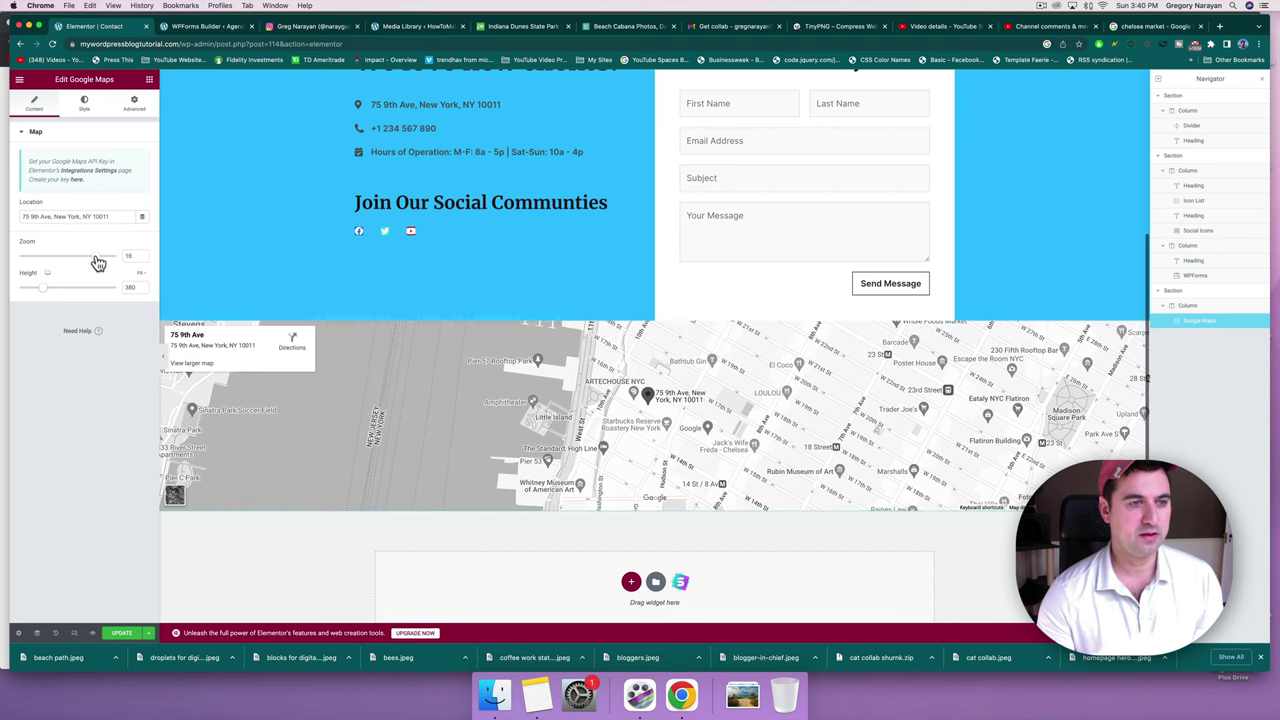
drag(97, 262, 88, 262)
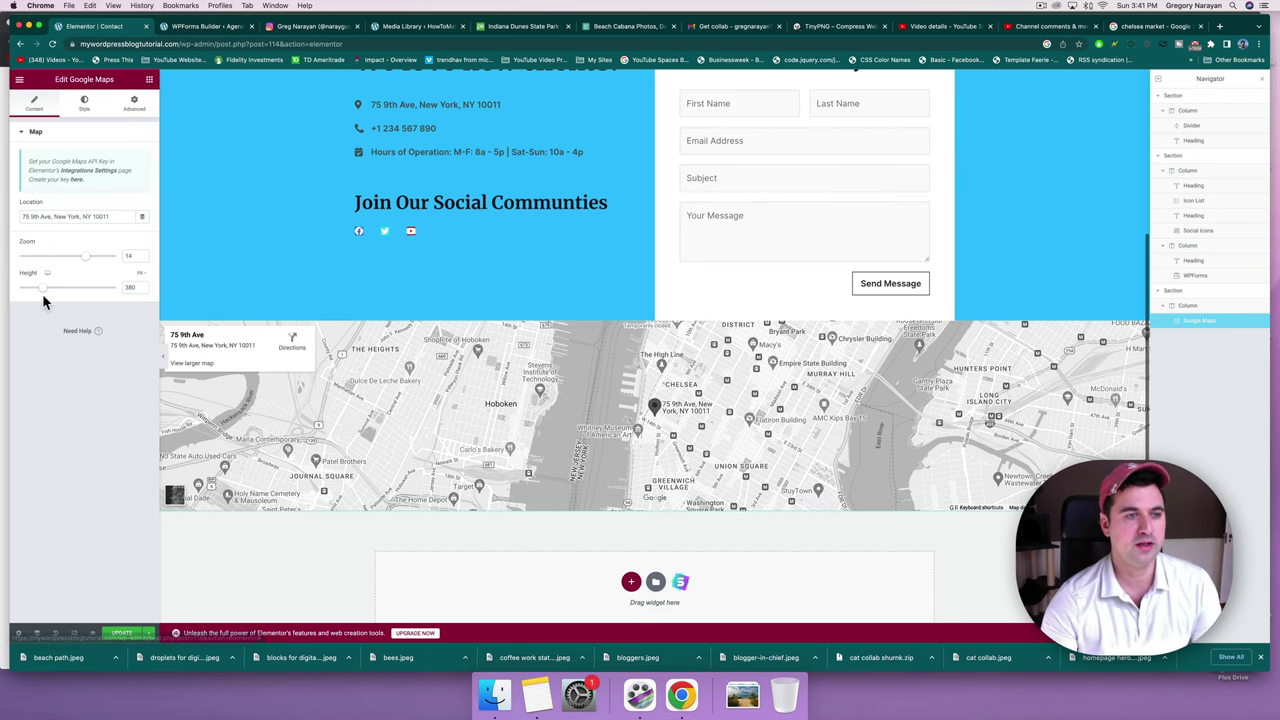
Set the map height to 500.
drag(47, 293, 54, 295)
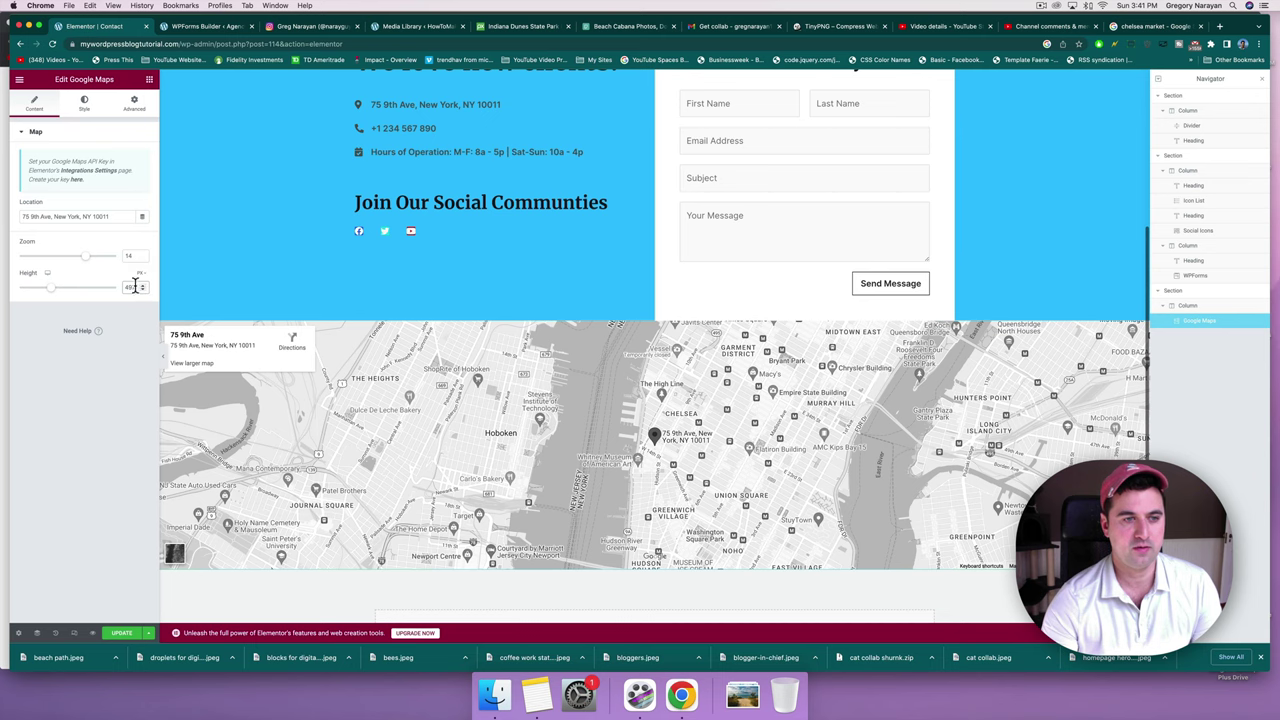
text(500)
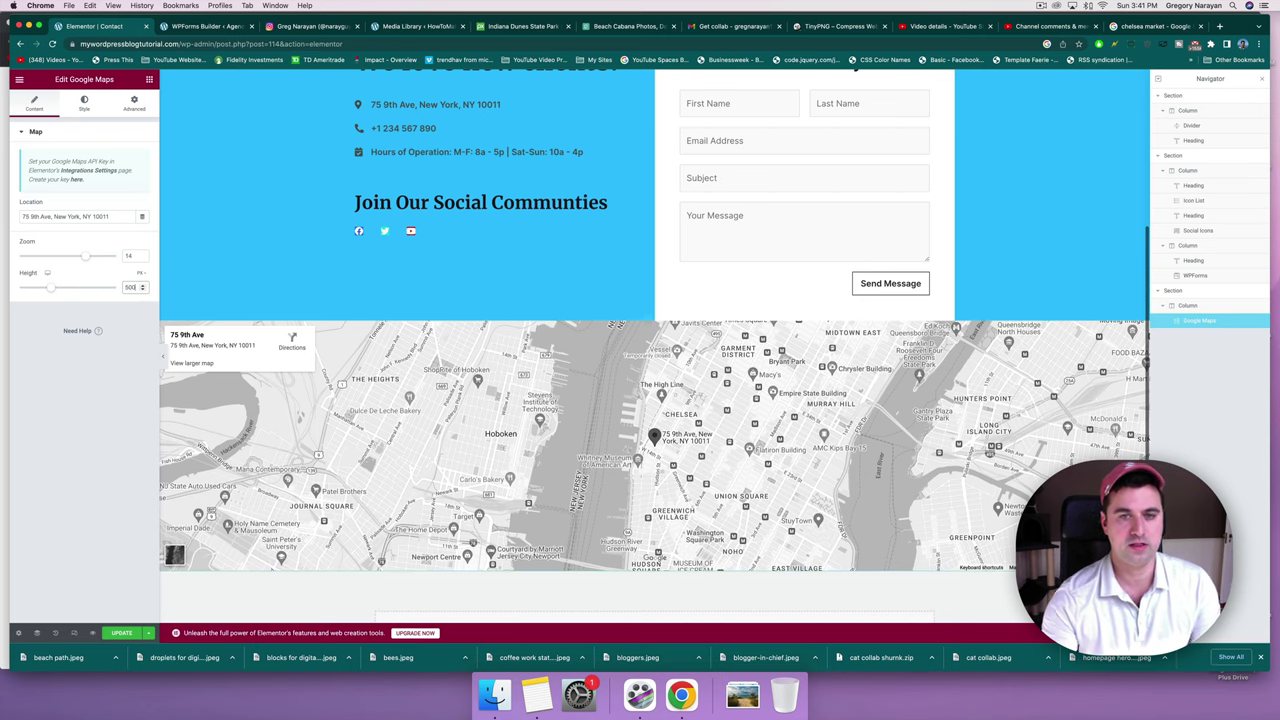
click(85, 110)
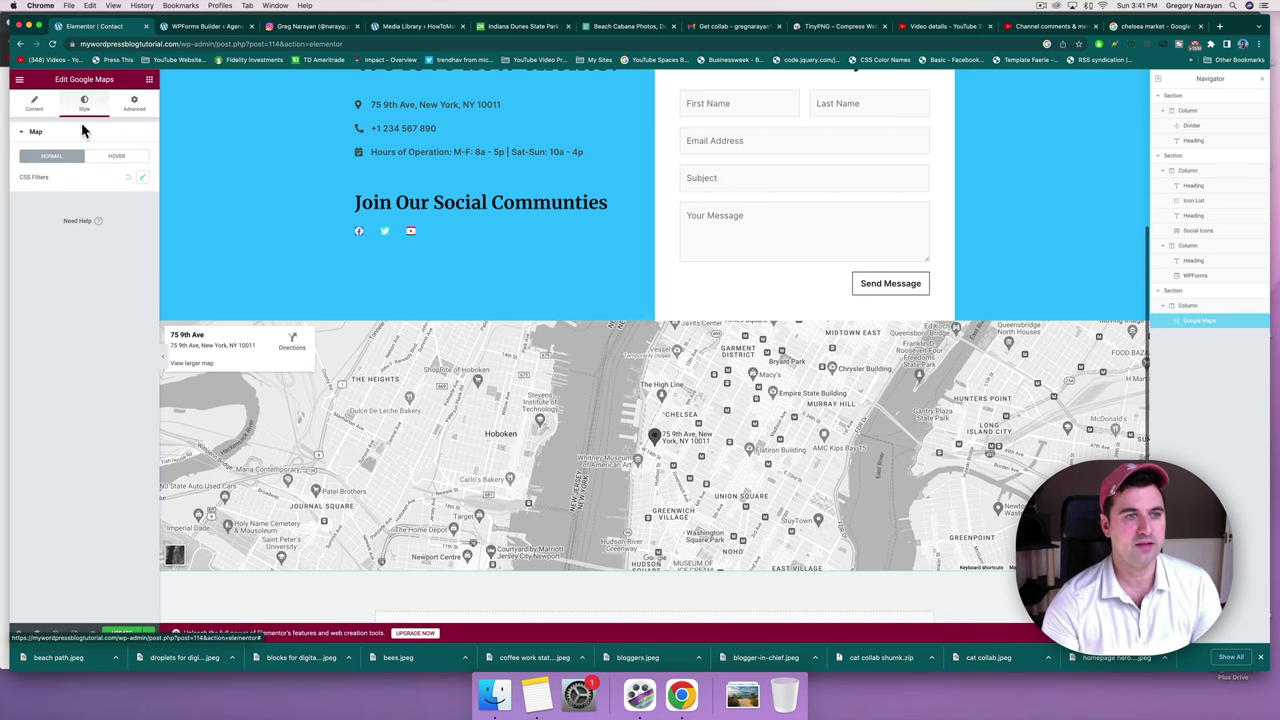
click(35, 110)
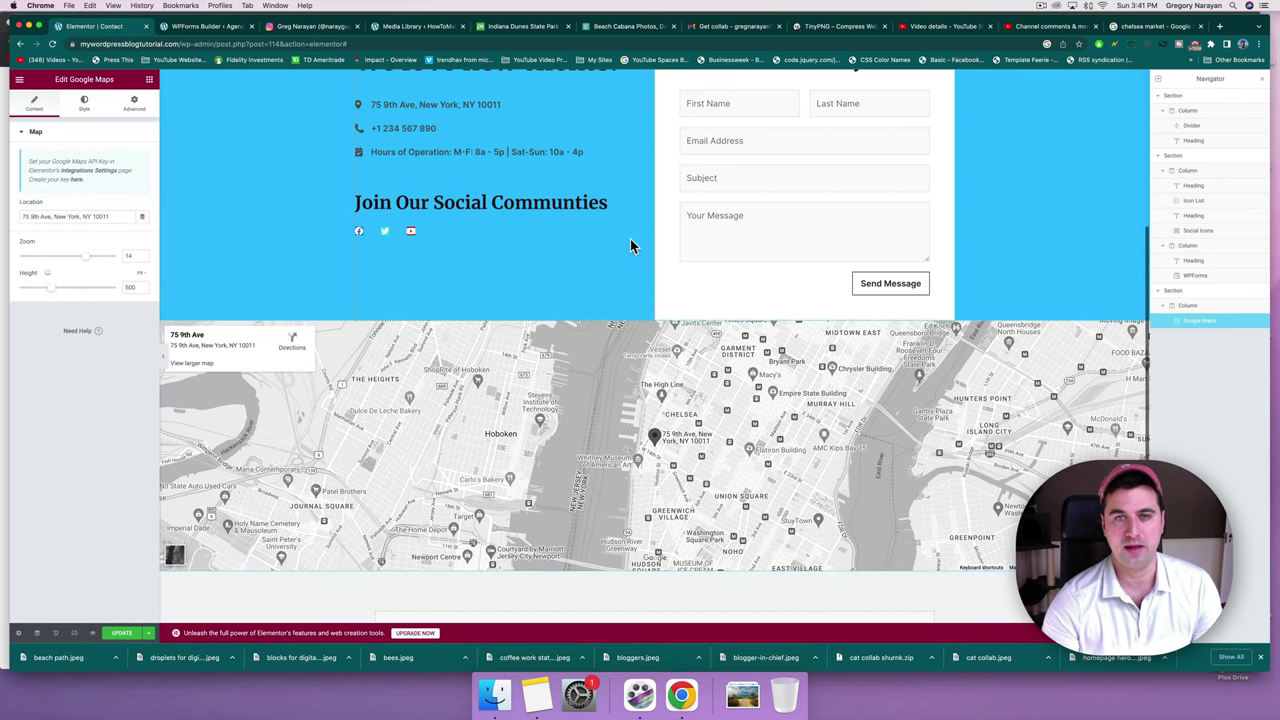
scroll(630, 243, down, 3)
scroll(630, 243, up, 5)
scroll(630, 243, up, 5)
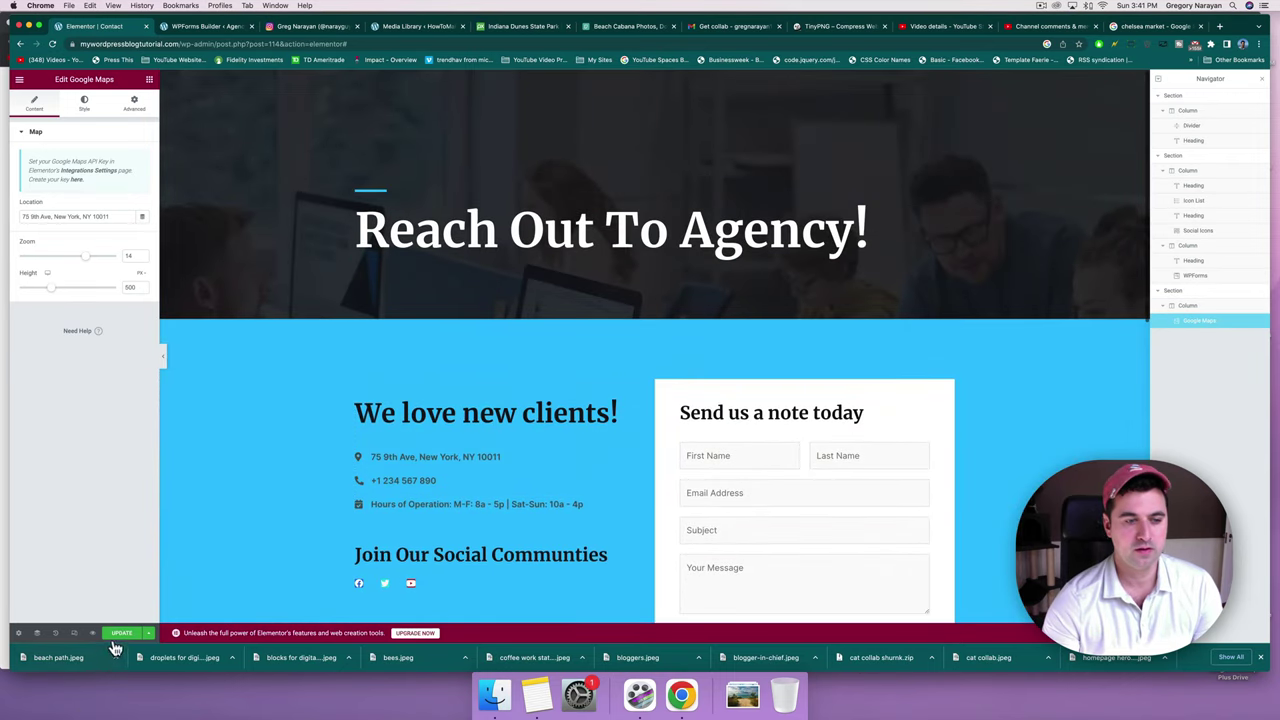
Update the page and view the live Contact page.
click(119, 635)
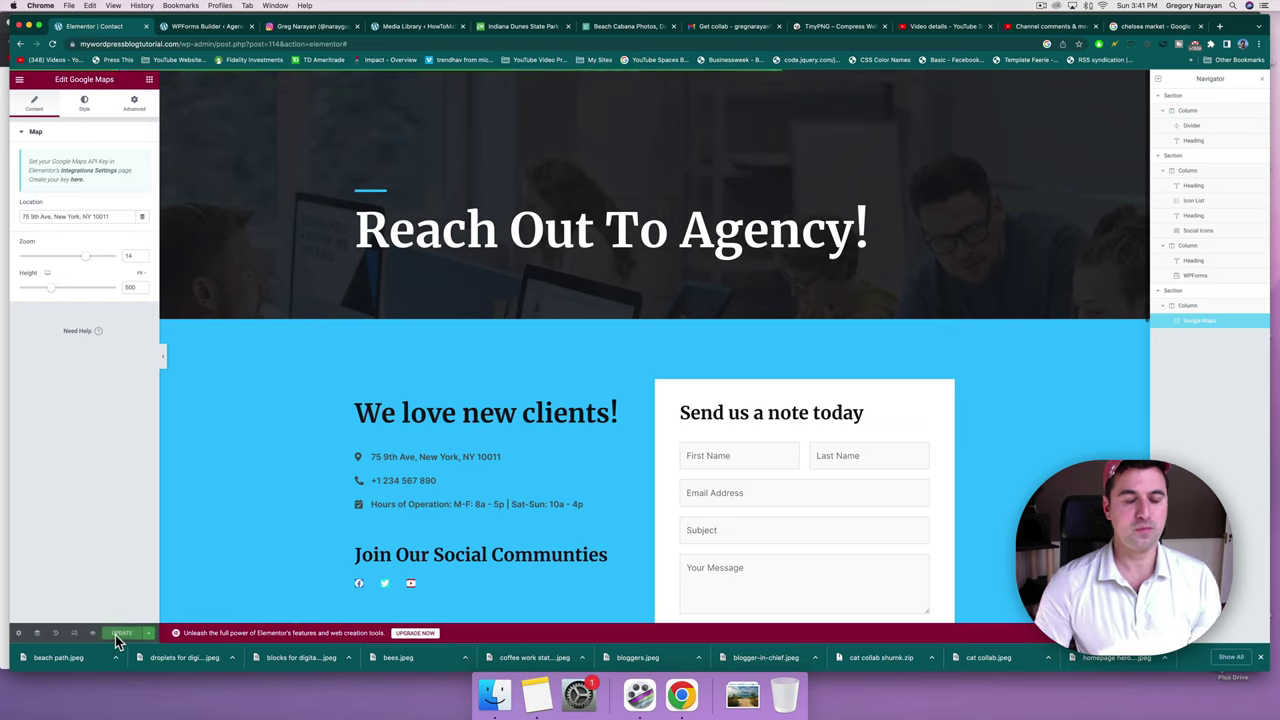
click(19, 79)
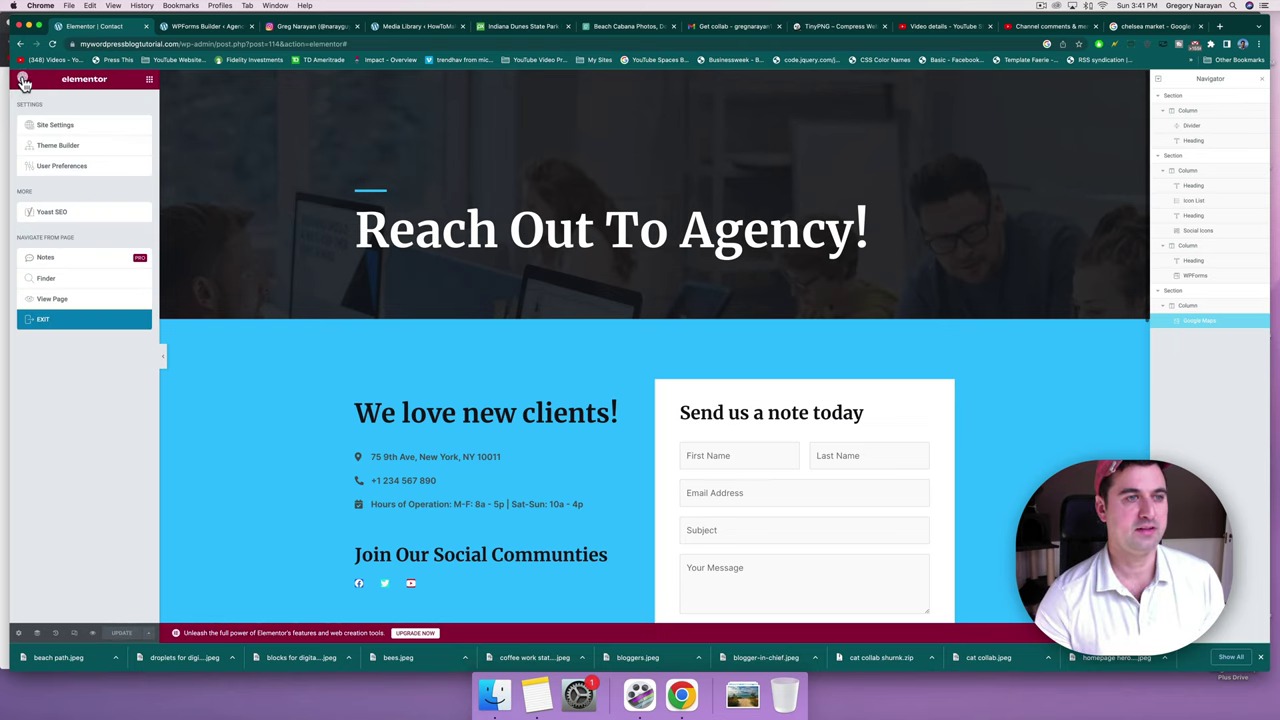
click(58, 301)
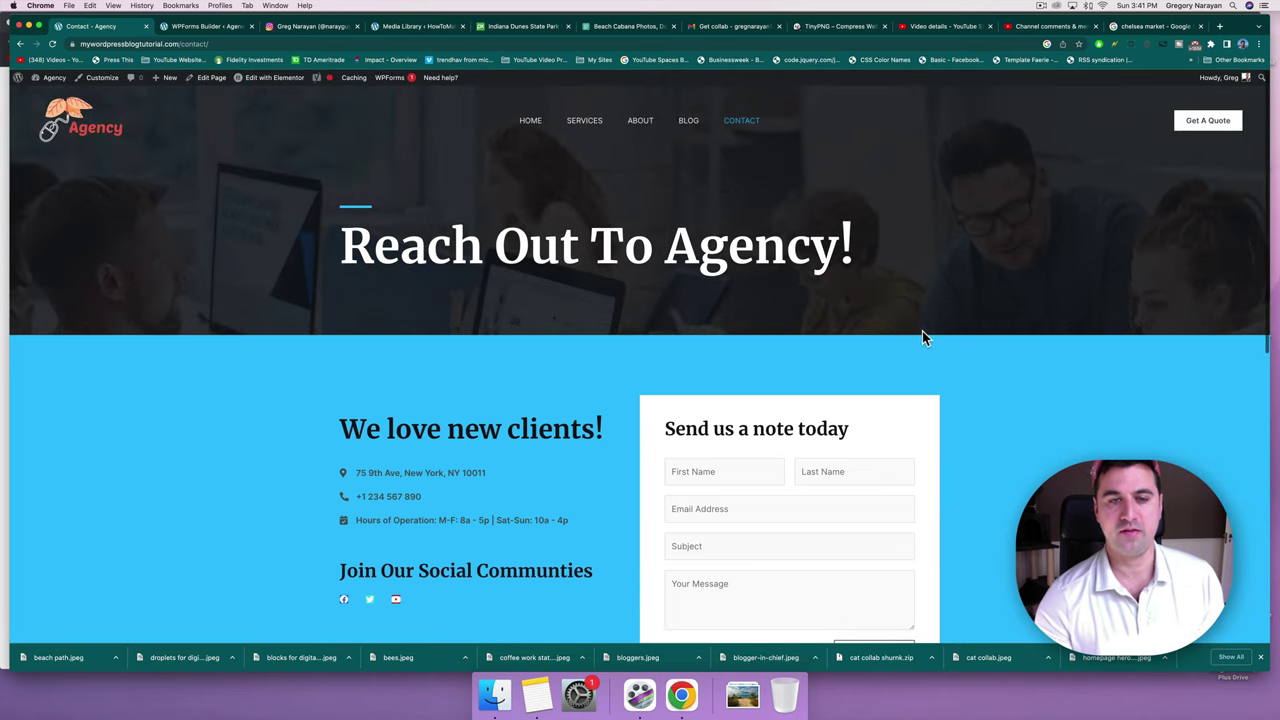
Scroll the live Contact page to check the Send Your Note button, then reopen it in Elementor.
scroll(679, 345, down, 3)
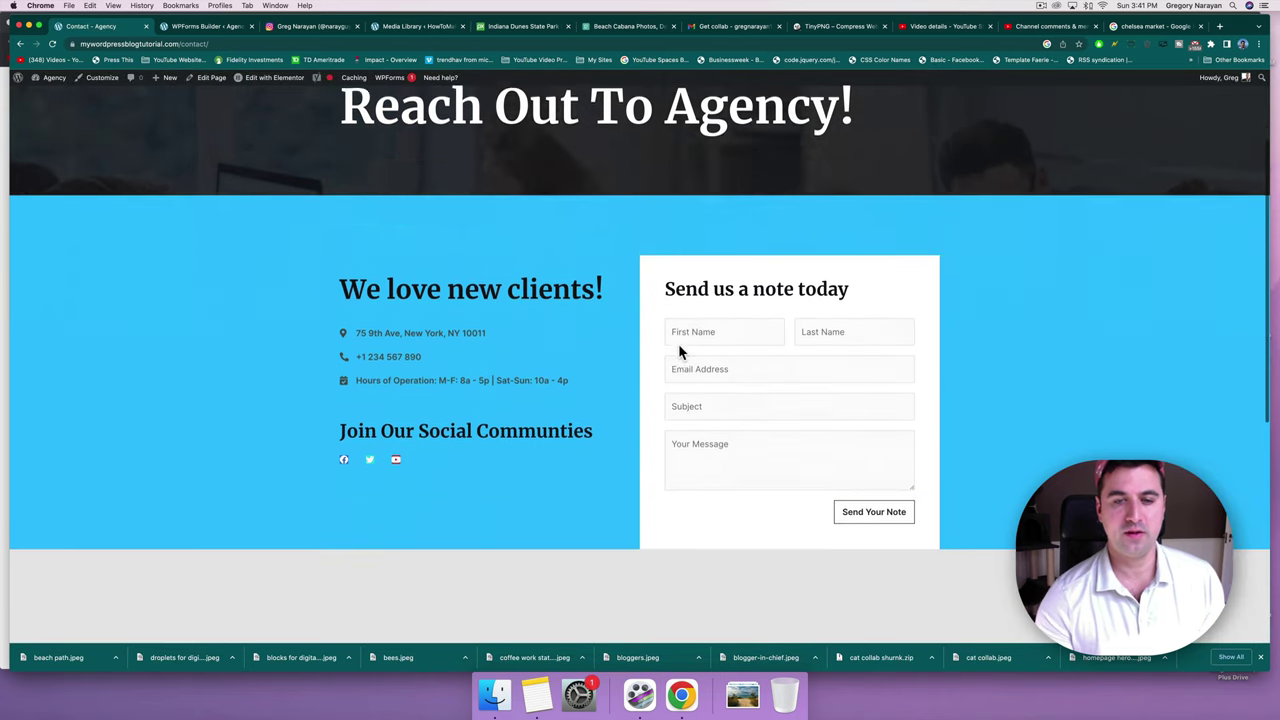
scroll(679, 350, down, 3)
scroll(679, 349, up, 5)
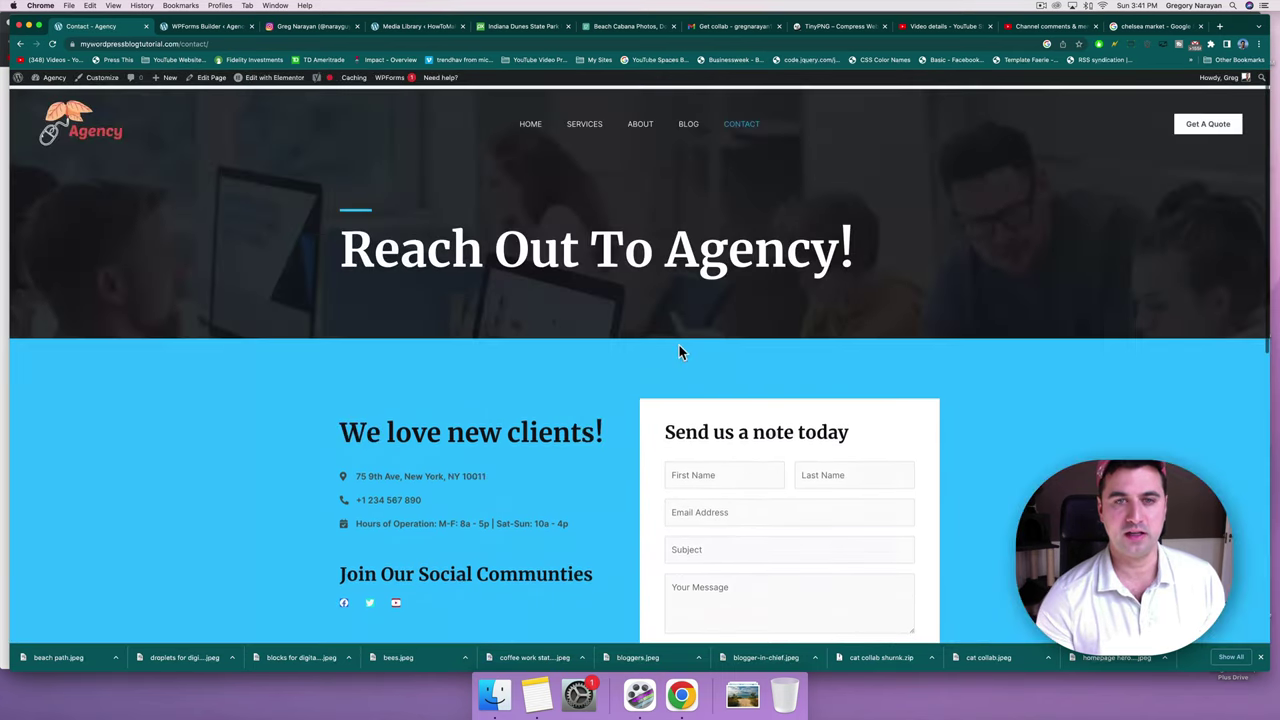
click(248, 78)
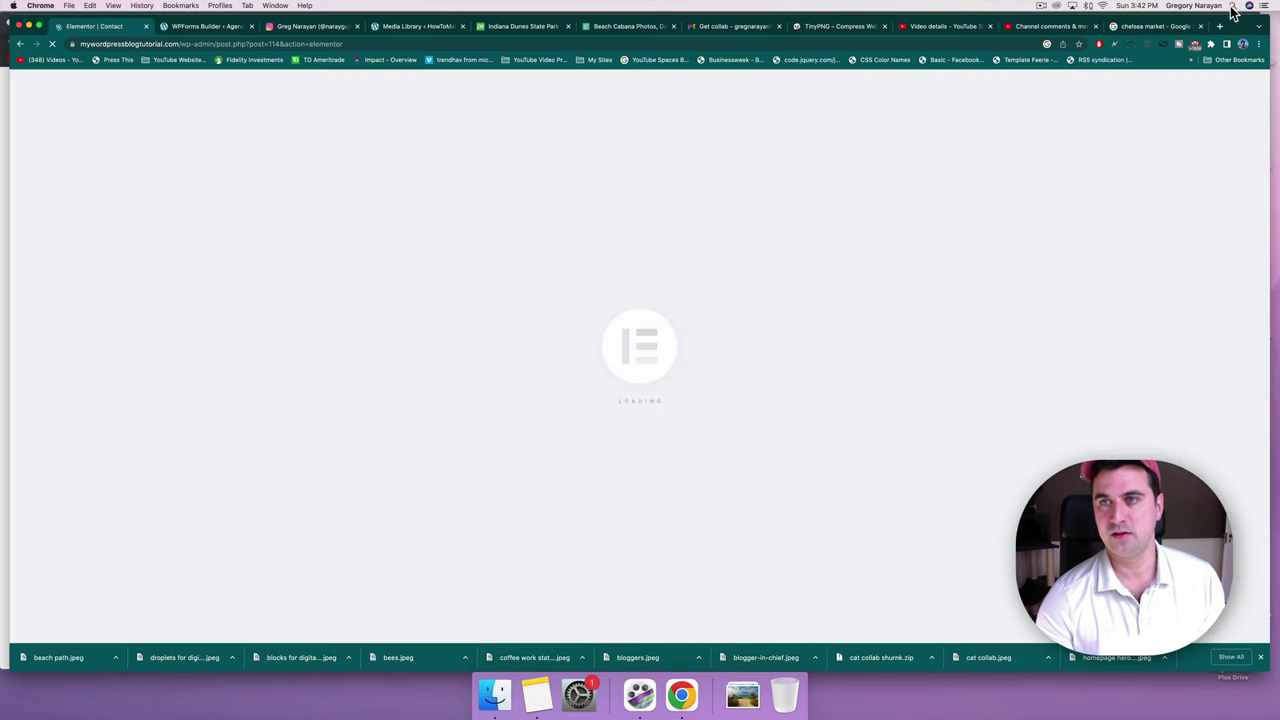
Compare the open beach photos and browse back through Pixabay's beach search results.
click(607, 27)
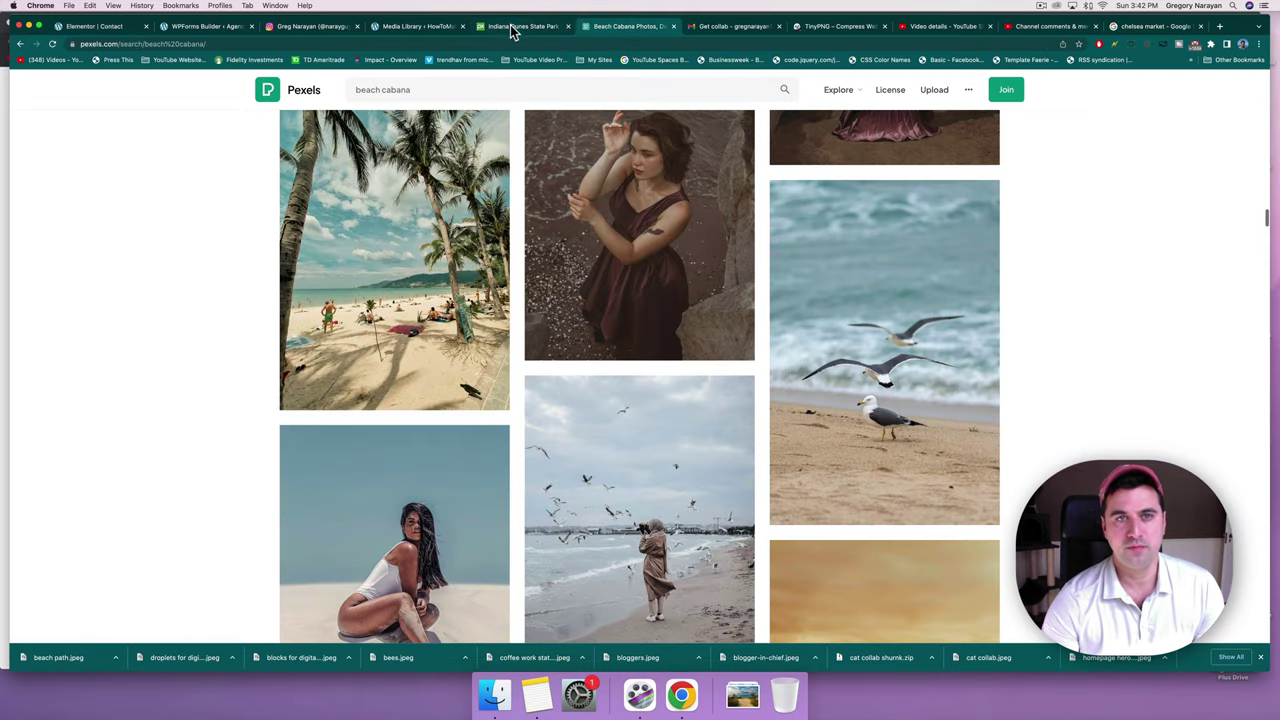
click(513, 27)
scroll(548, 392, down, 3)
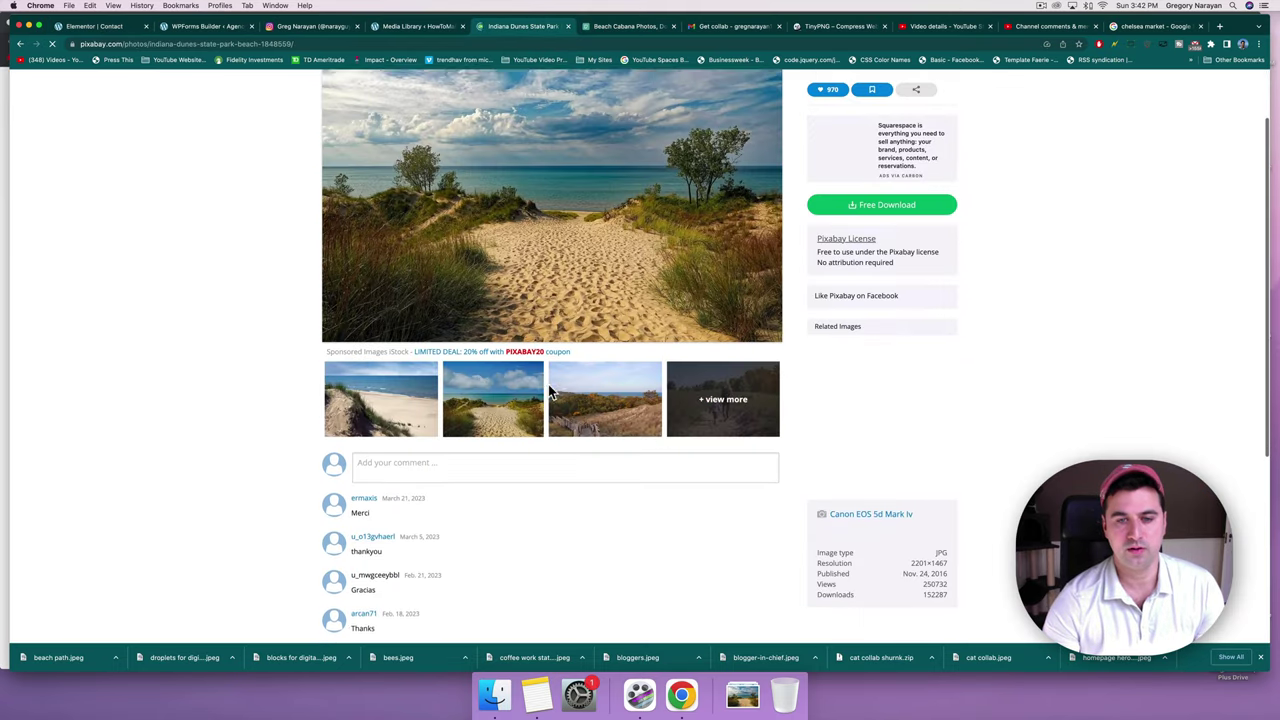
scroll(600, 365, up, 3)
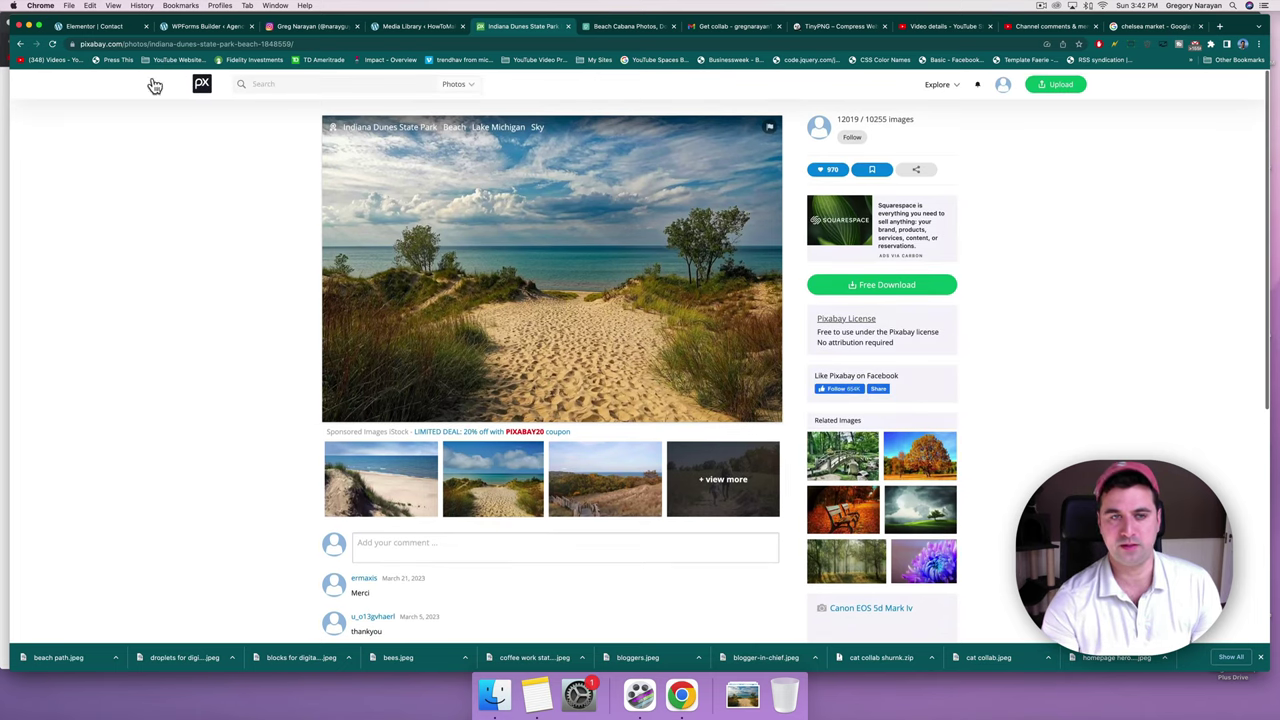
click(19, 46)
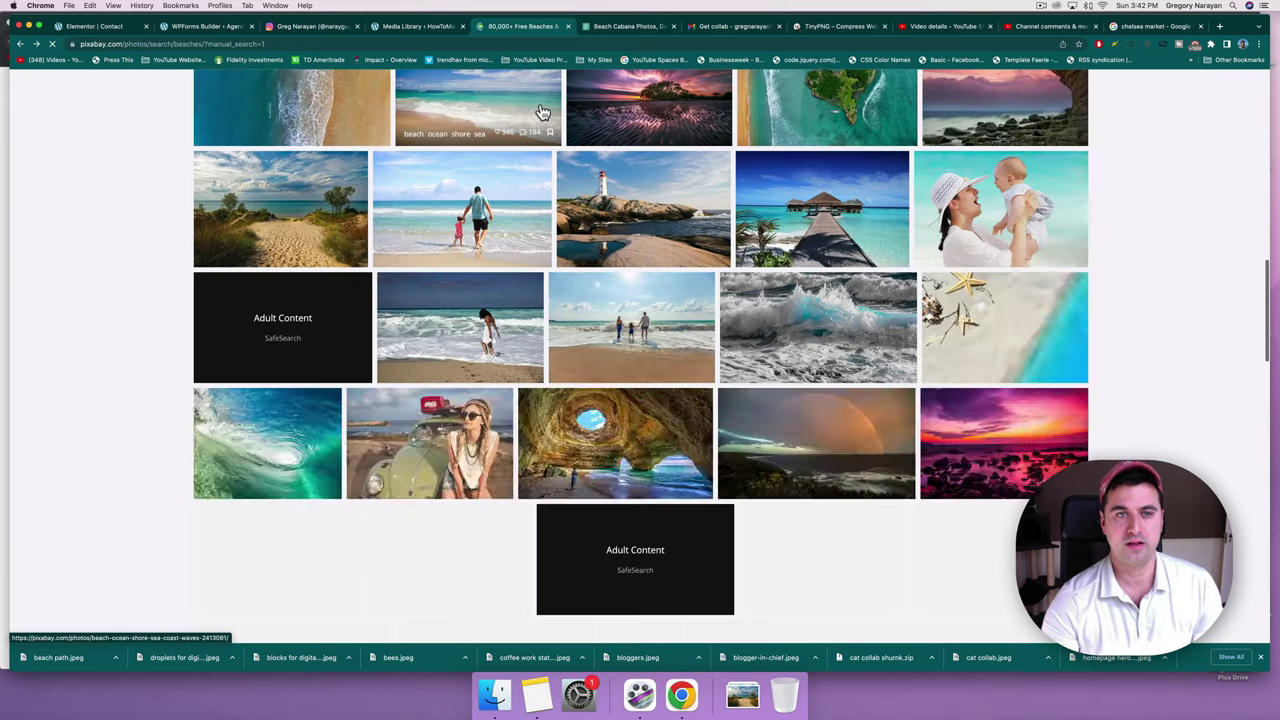
scroll(453, 236, down, 5)
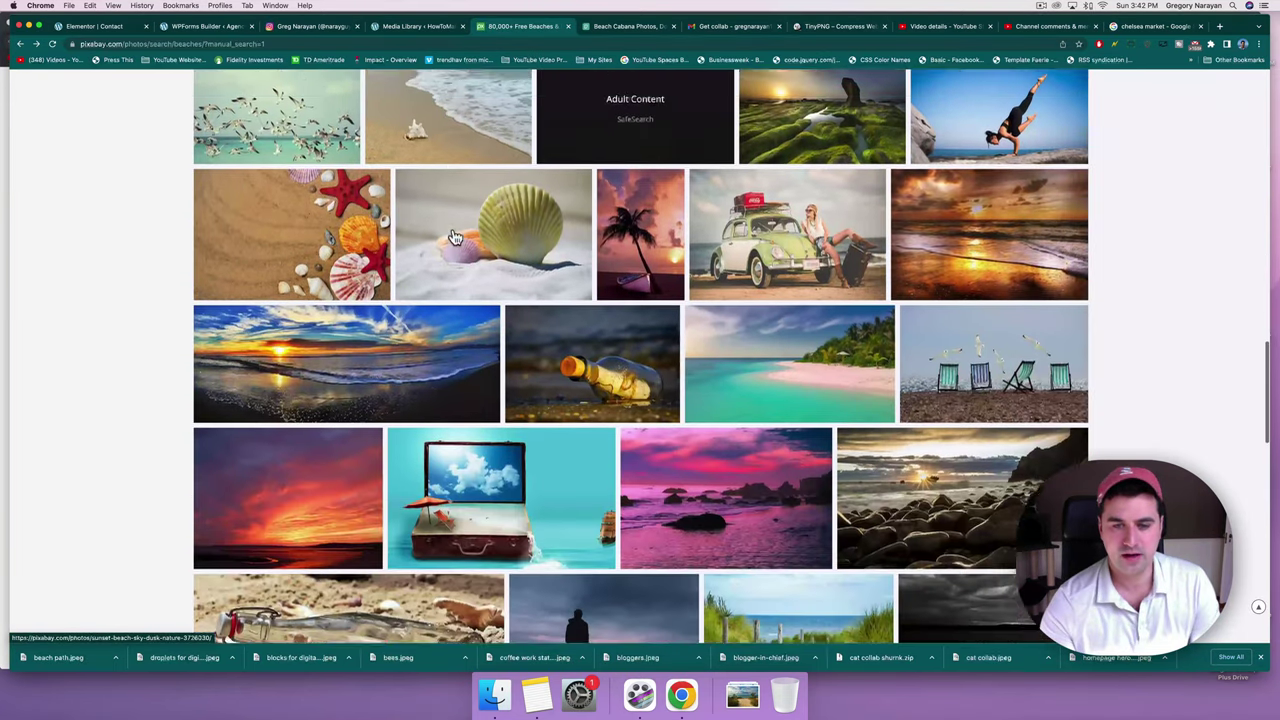
scroll(453, 236, down, 4)
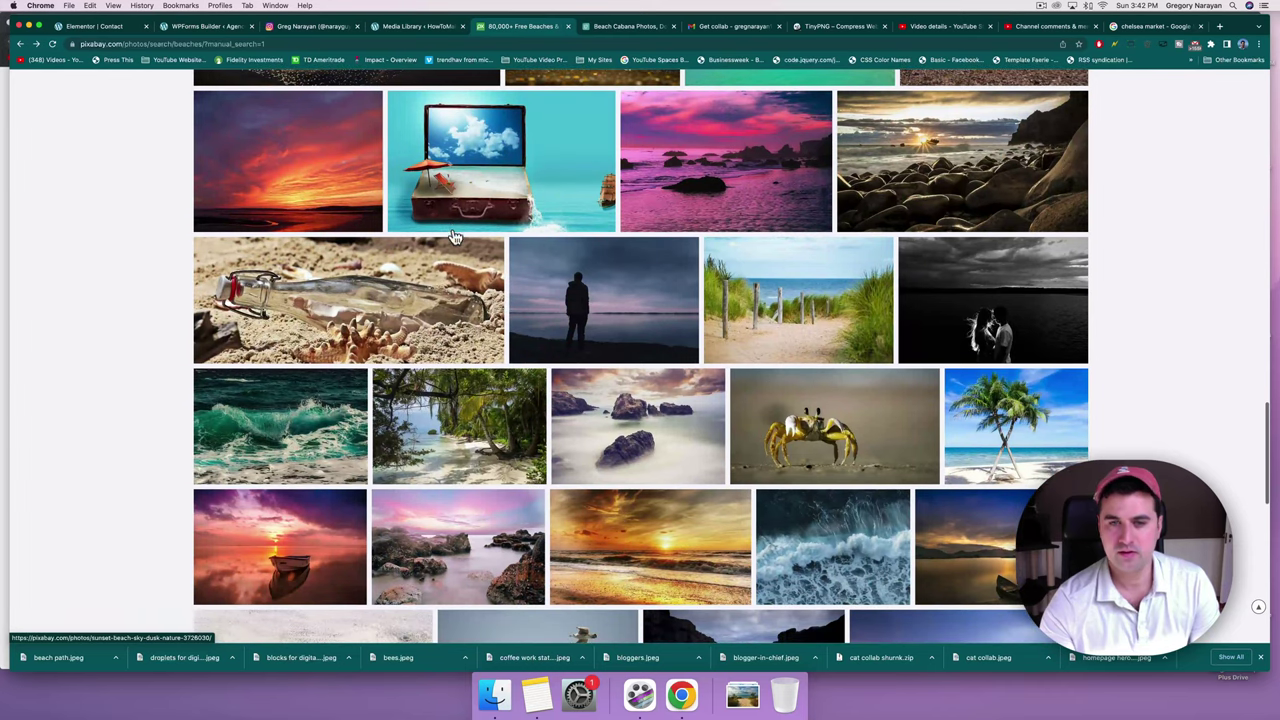
scroll(453, 236, down, 2)
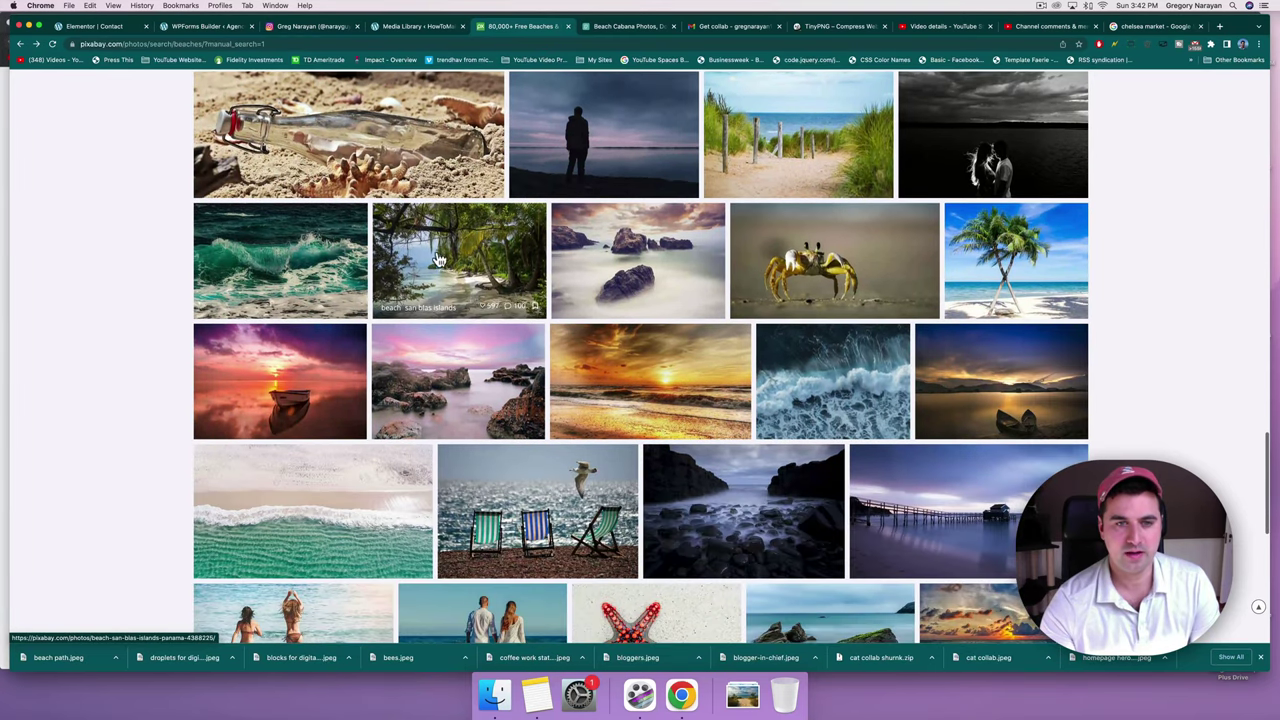
Download the San Blas Islands beach photo at 1920×1280 as 'beach for contact page'.
click(447, 279)
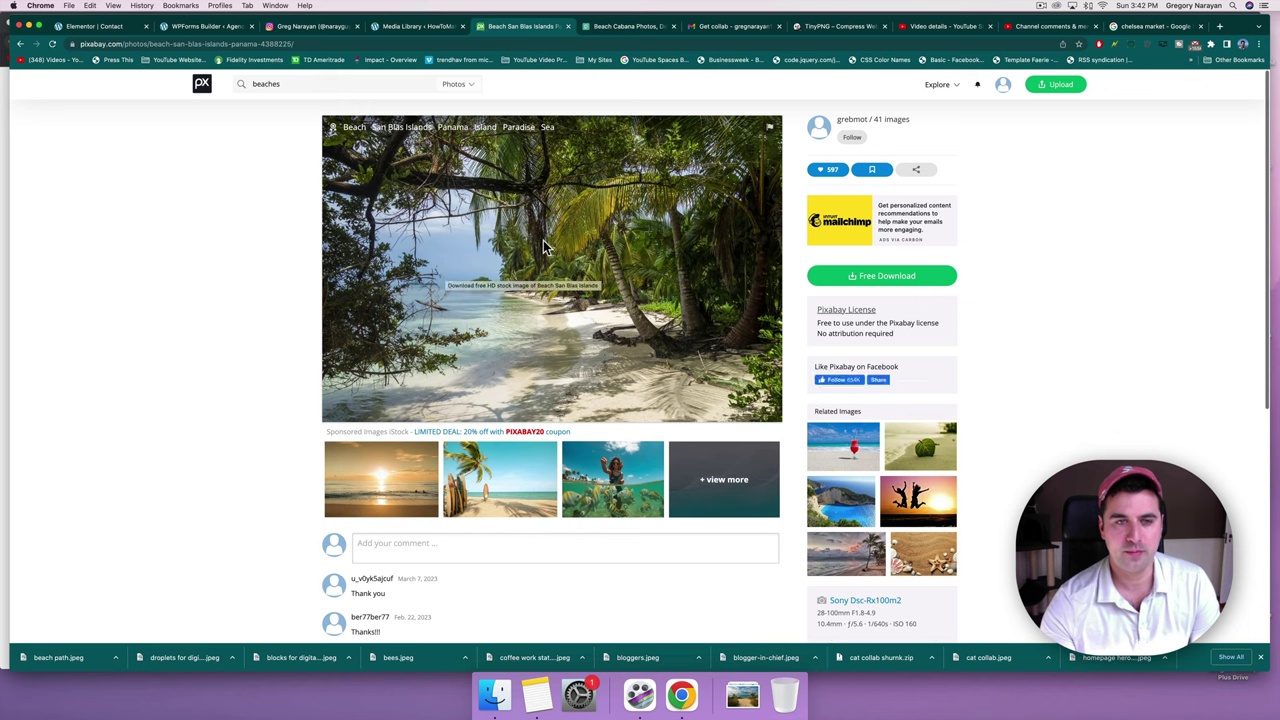
click(918, 276)
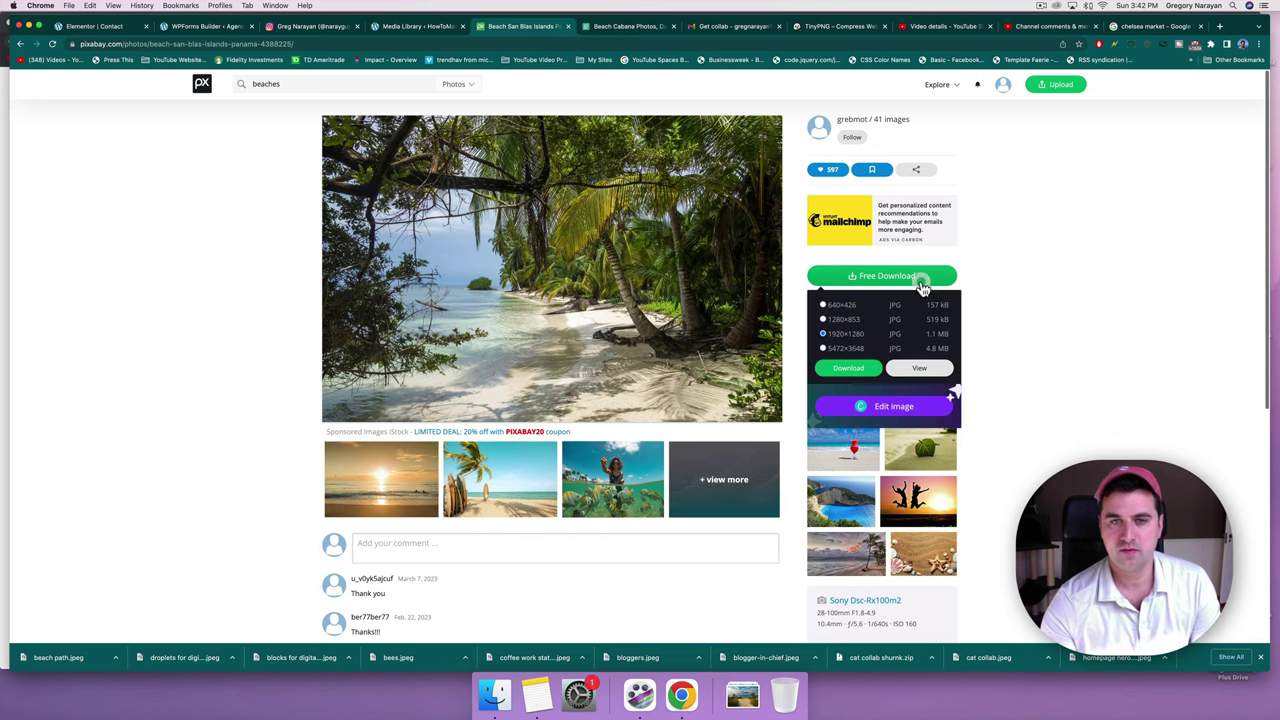
click(848, 370)
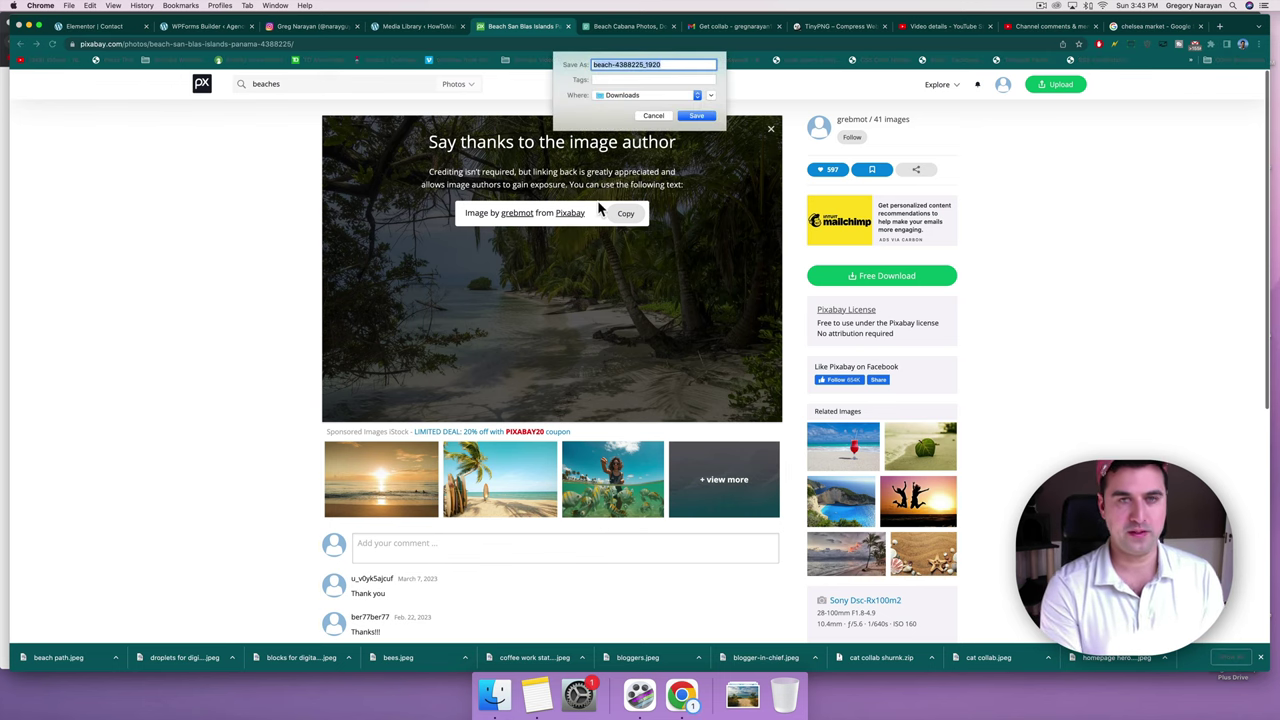
text(beach for contact page)
key(Return)
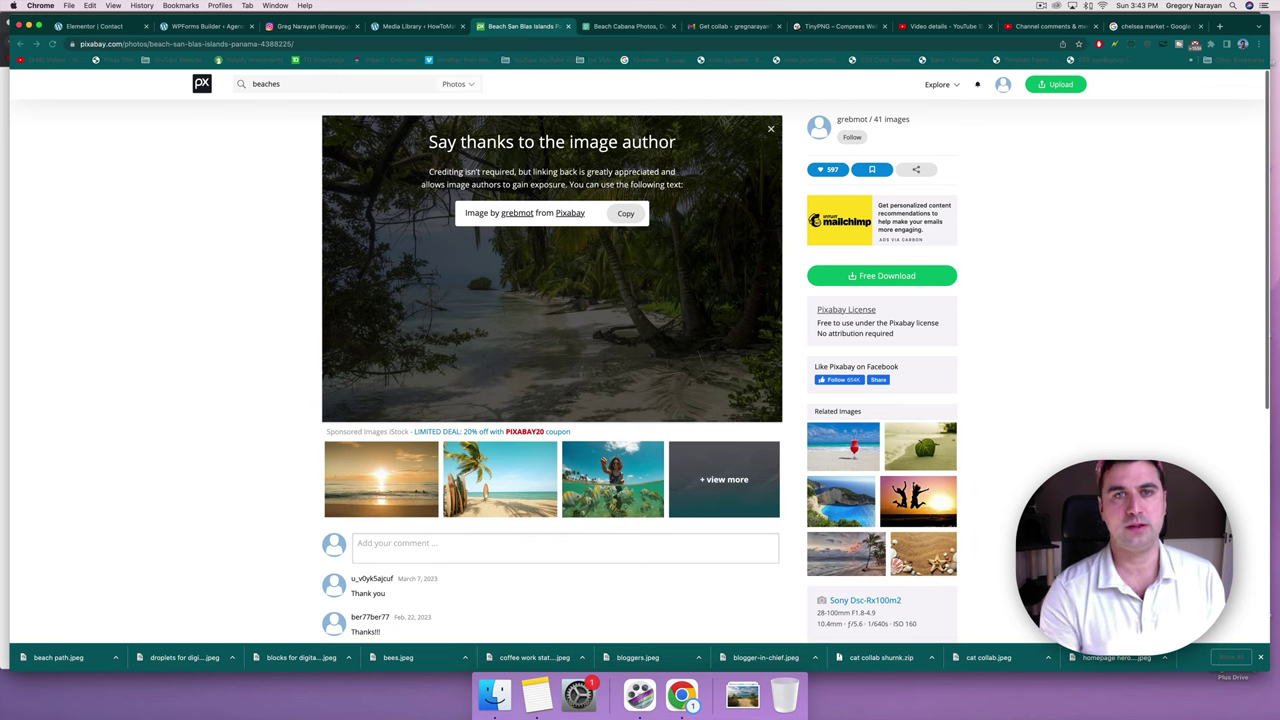
click(185, 30)
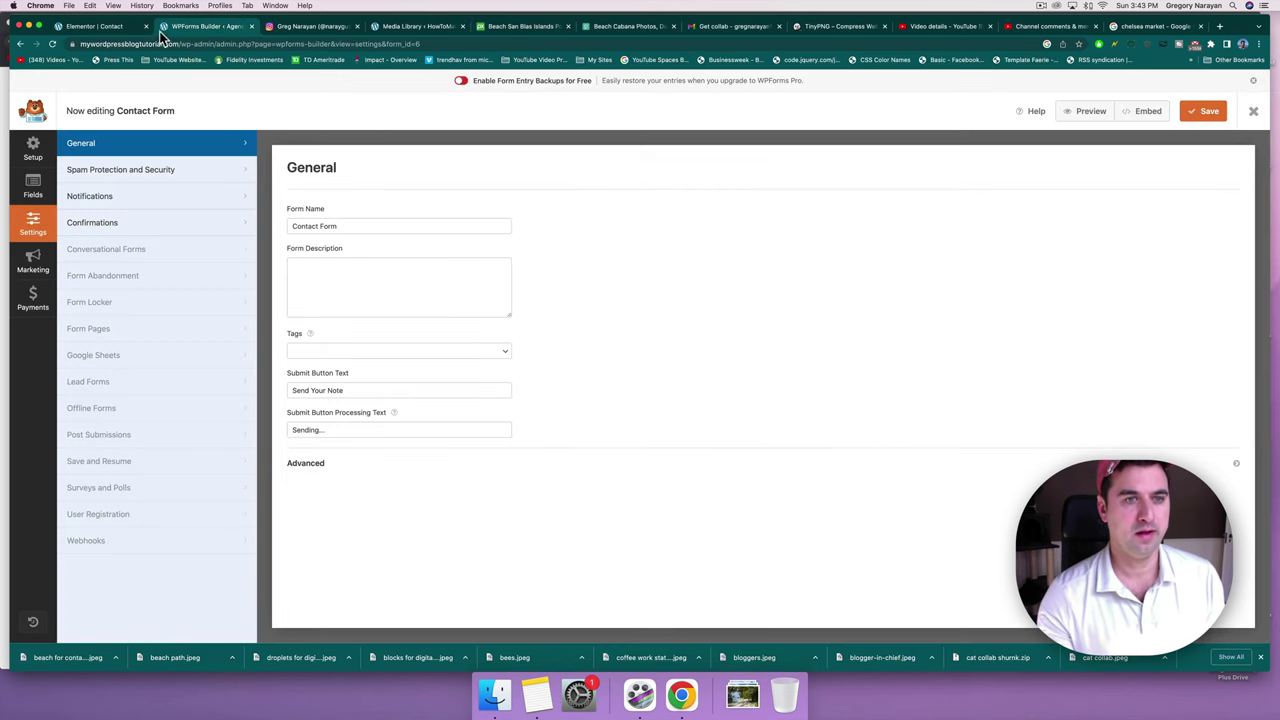
Upload the downloaded beach photo as the hero background, positioned bottom center.
click(137, 28)
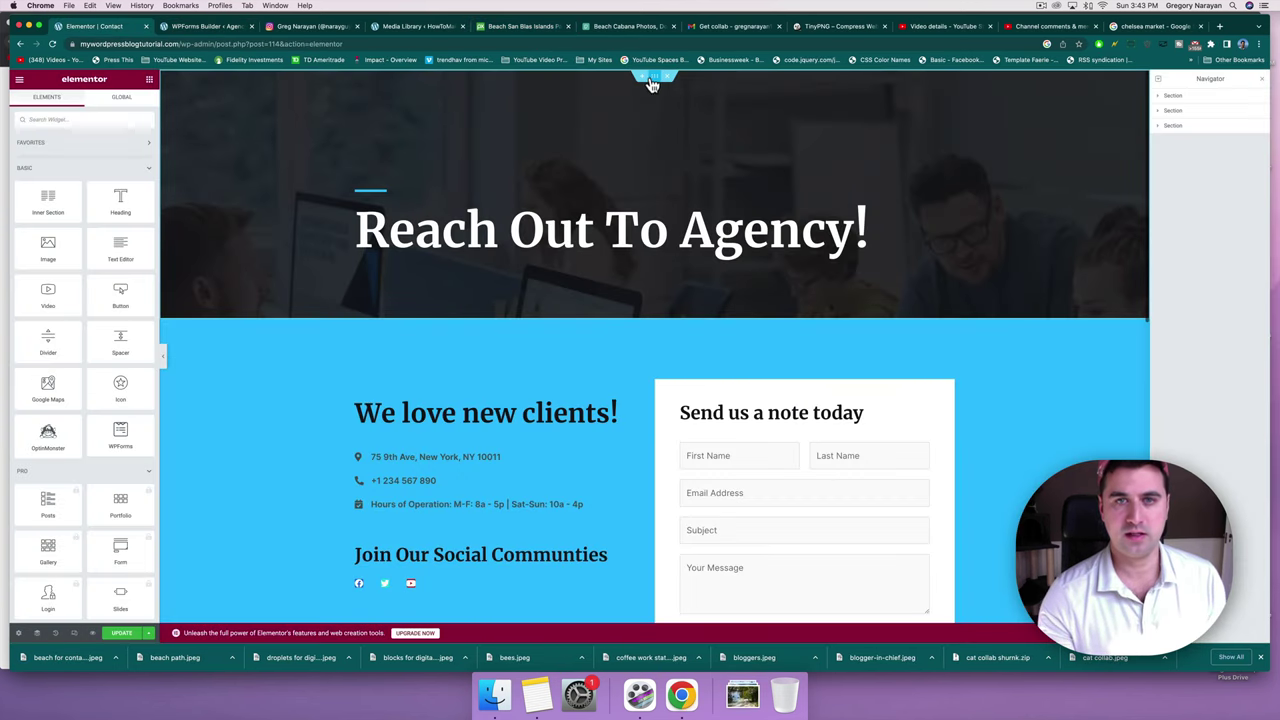
click(651, 80)
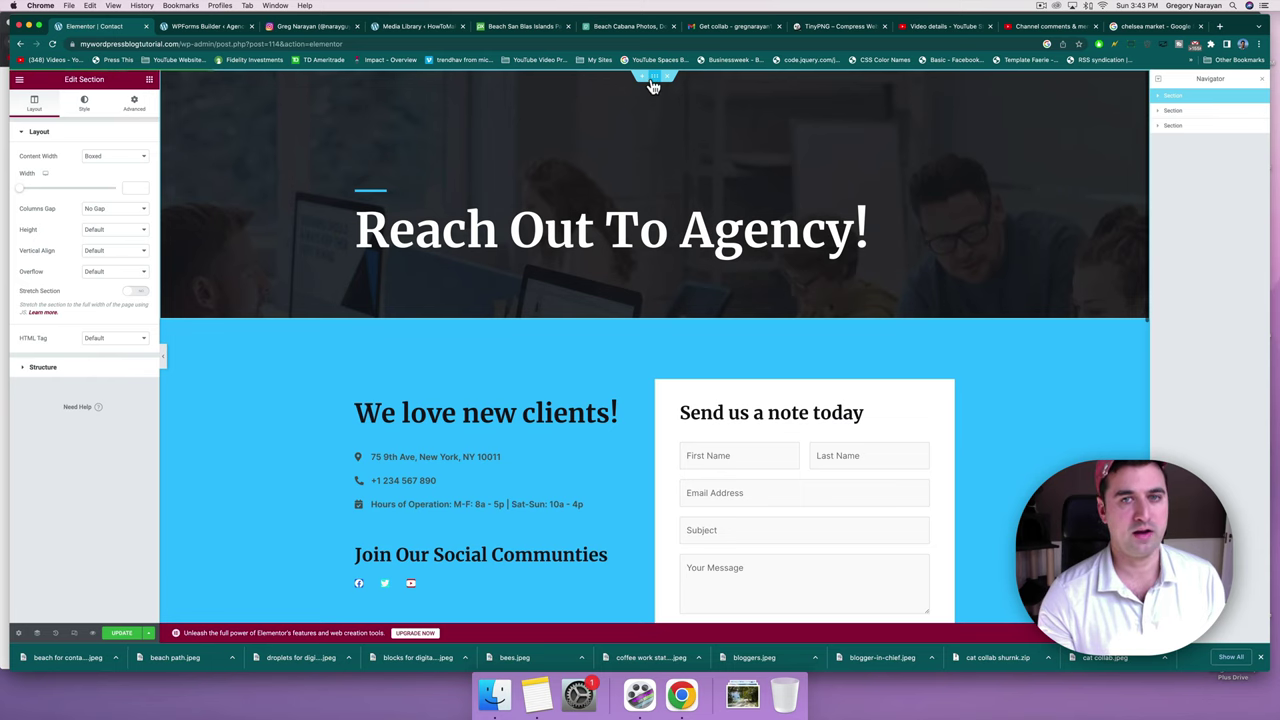
click(87, 103)
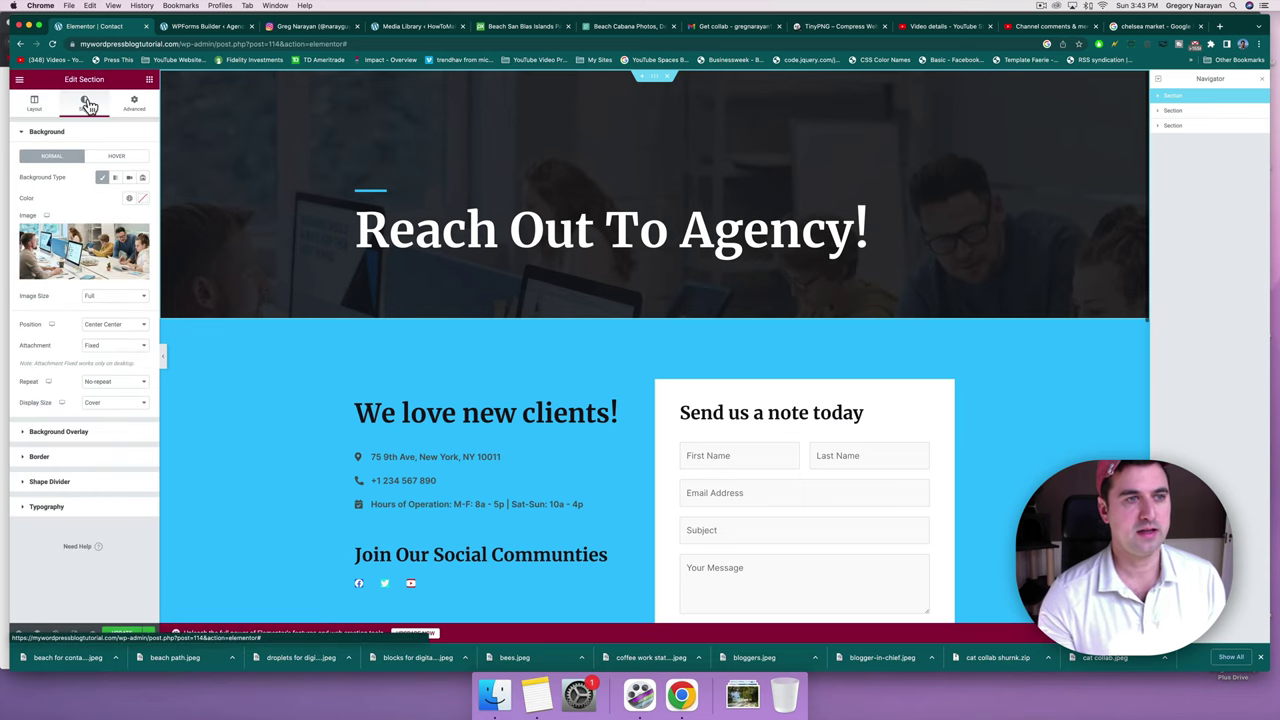
click(65, 240)
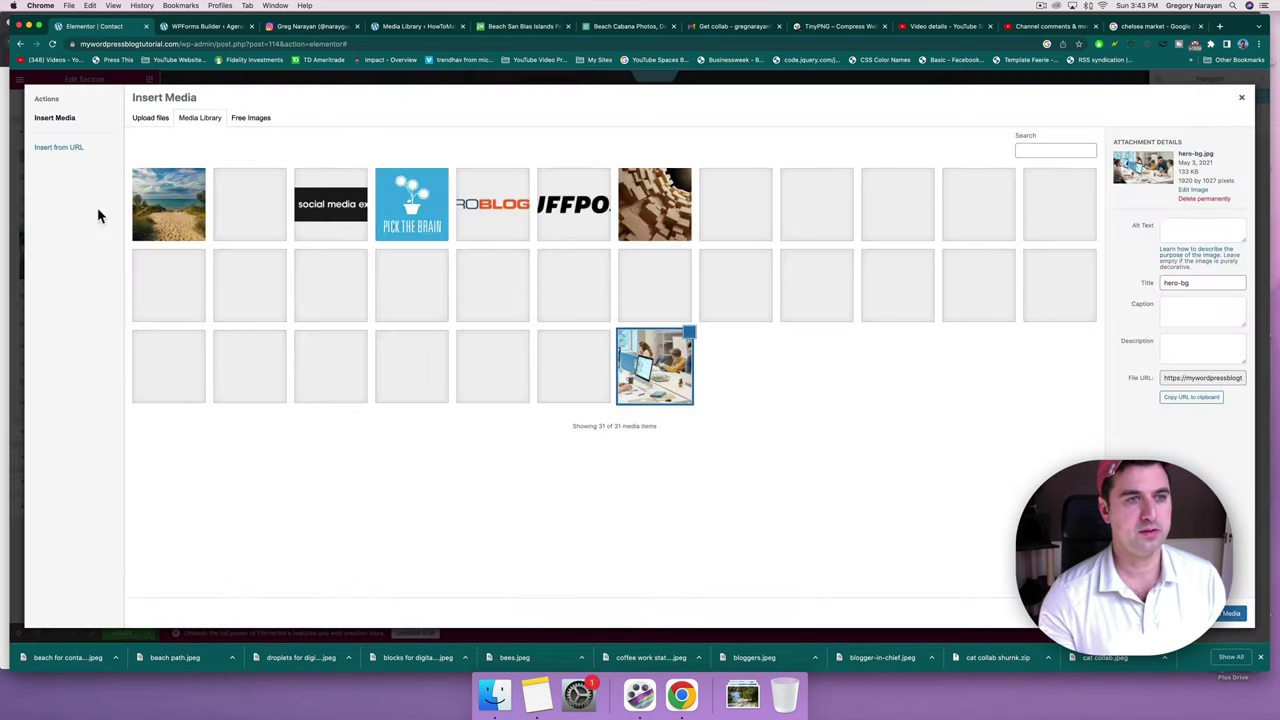
click(150, 130)
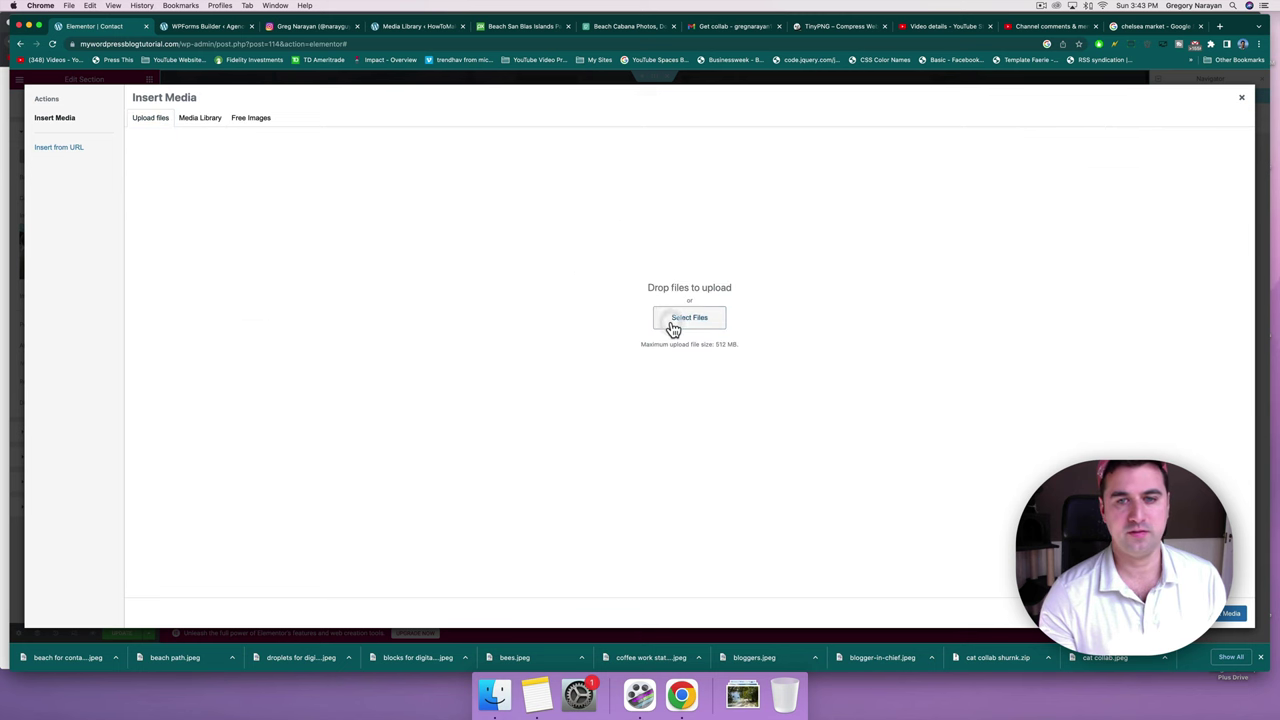
click(573, 243)
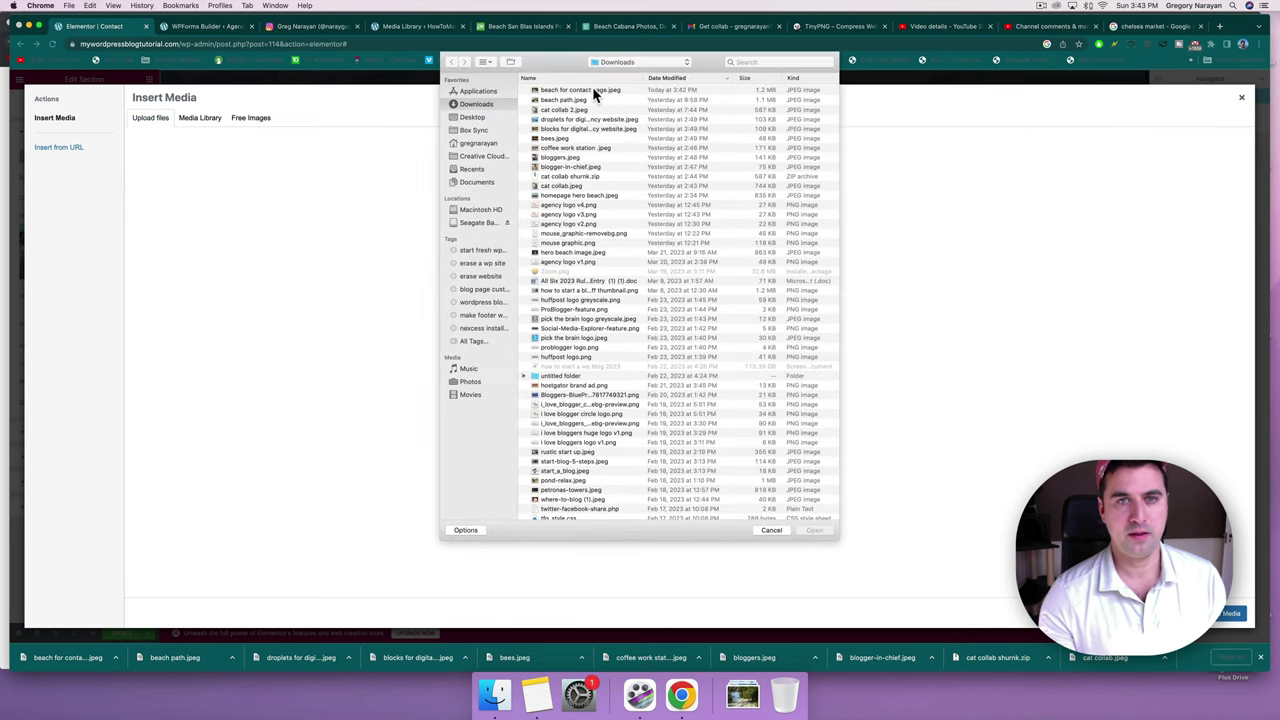
double_click(592, 95)
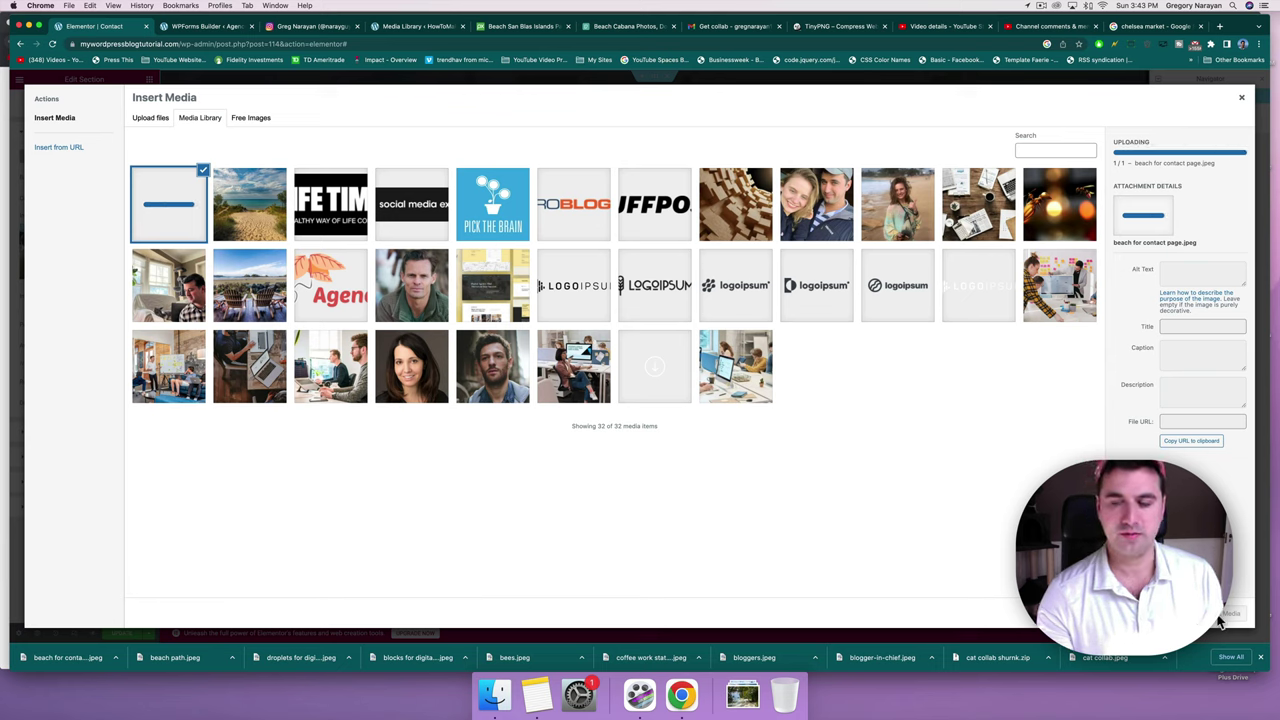
click(1221, 614)
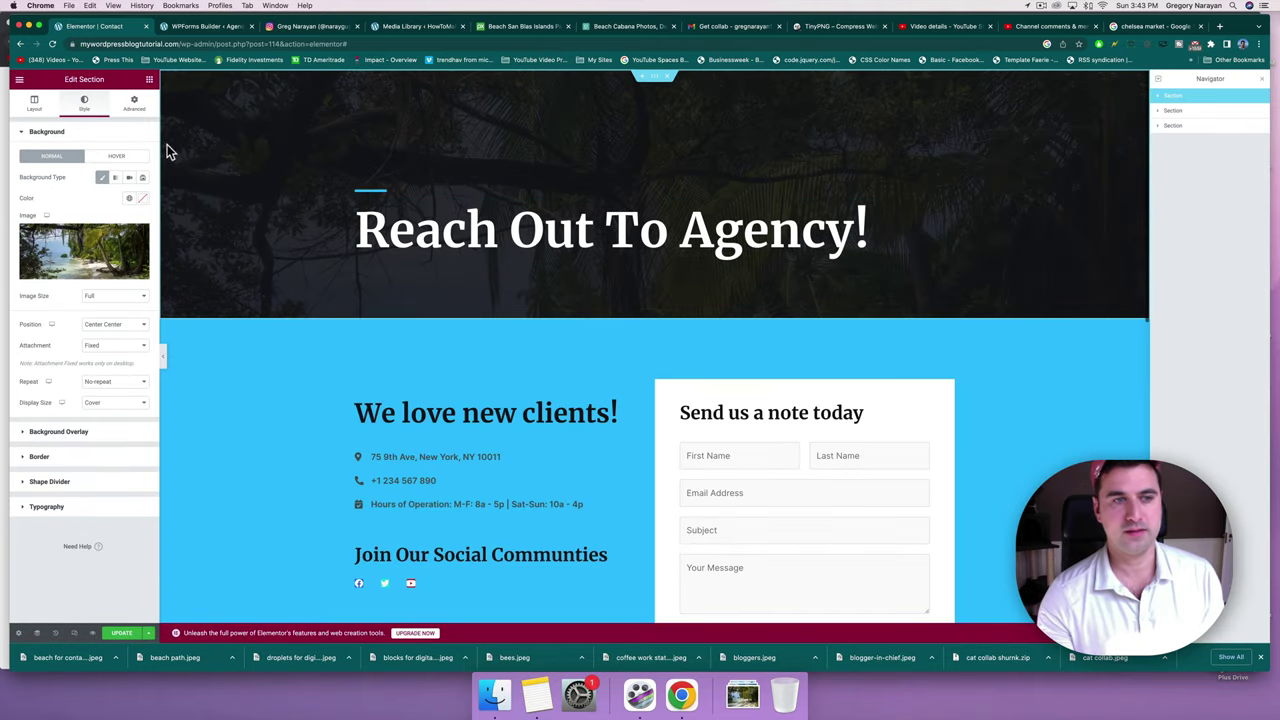
click(100, 324)
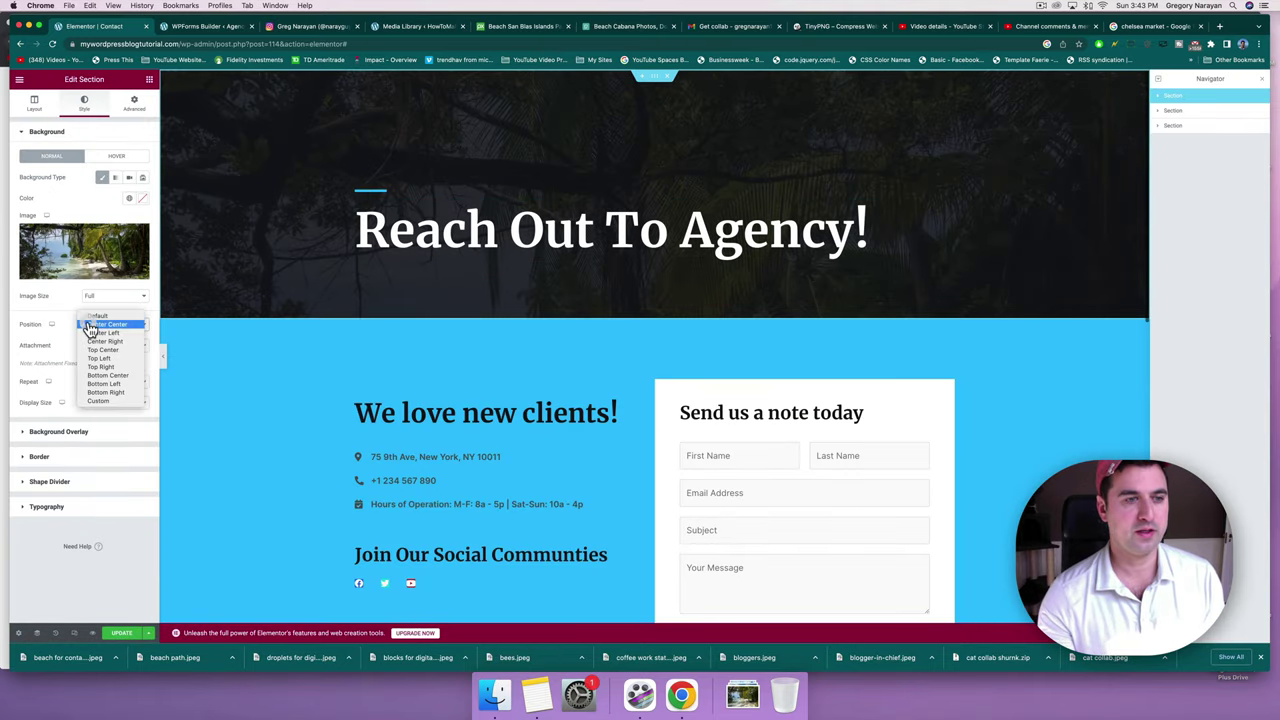
click(105, 375)
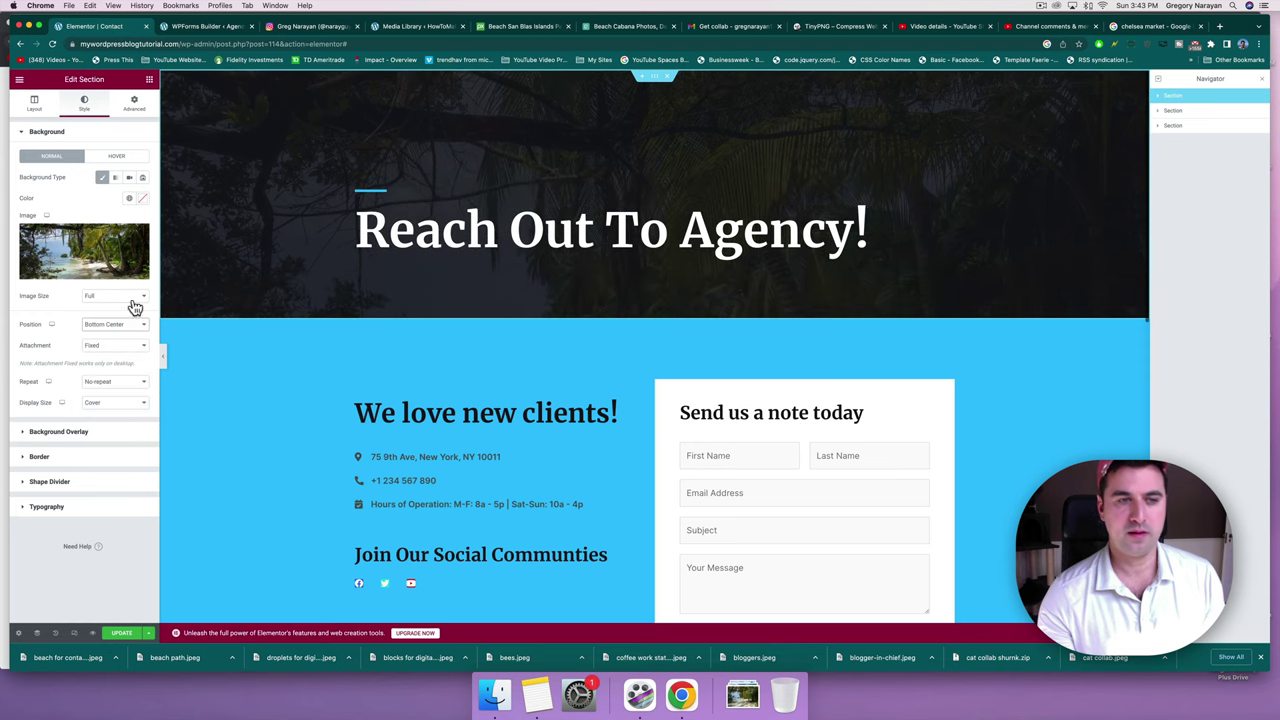
Set the hero section's bottom padding to 280.
click(136, 112)
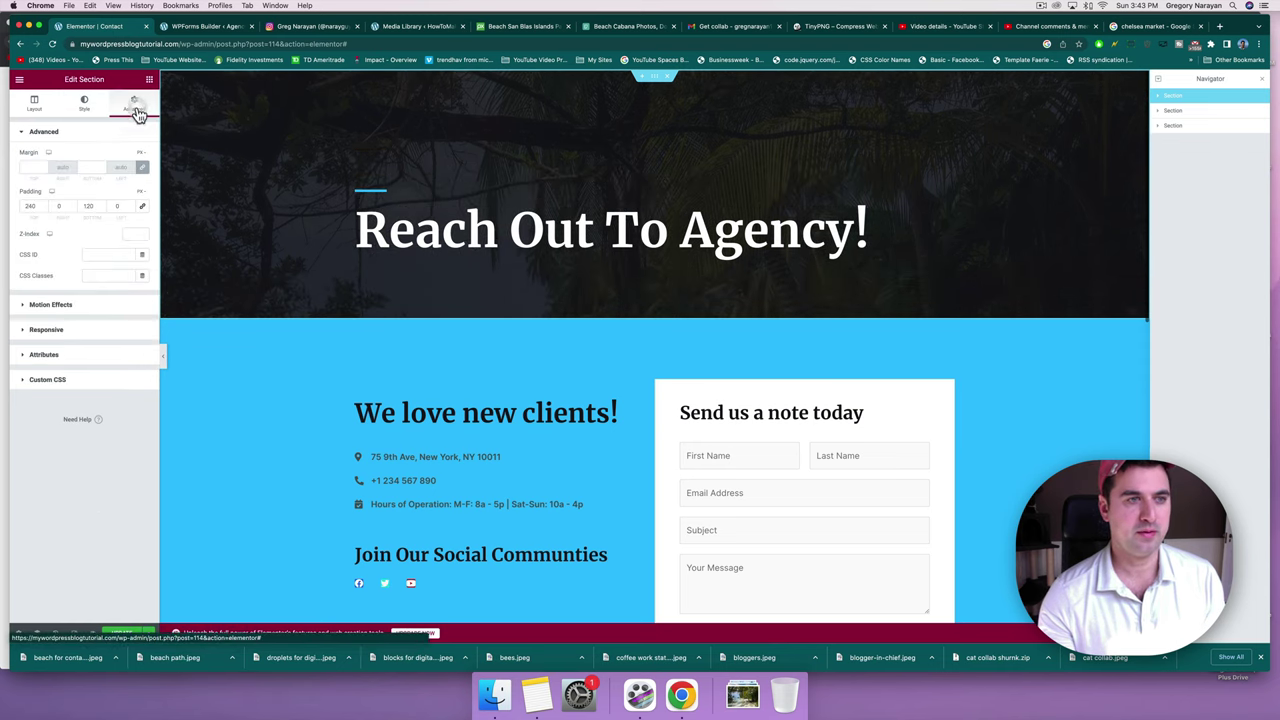
double_click(89, 205)
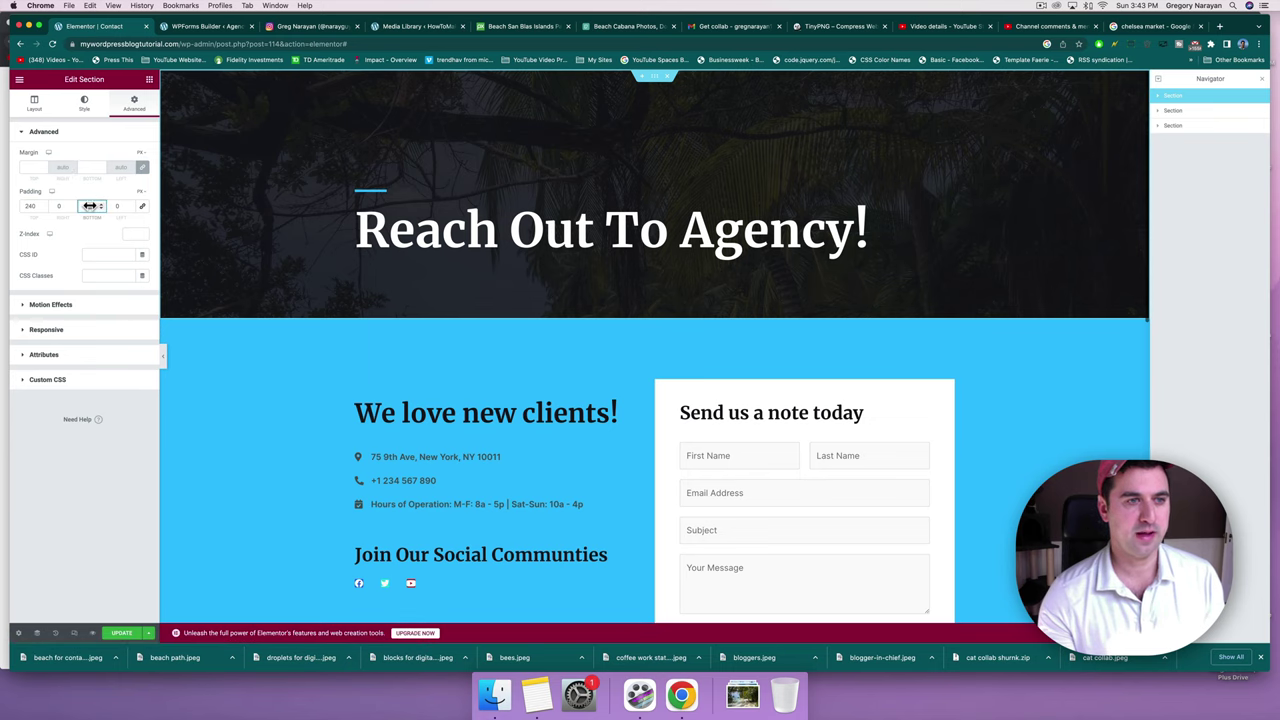
text(120)
key(BackSpace)
key(BackSpace)
key(BackSpace)
text(280)
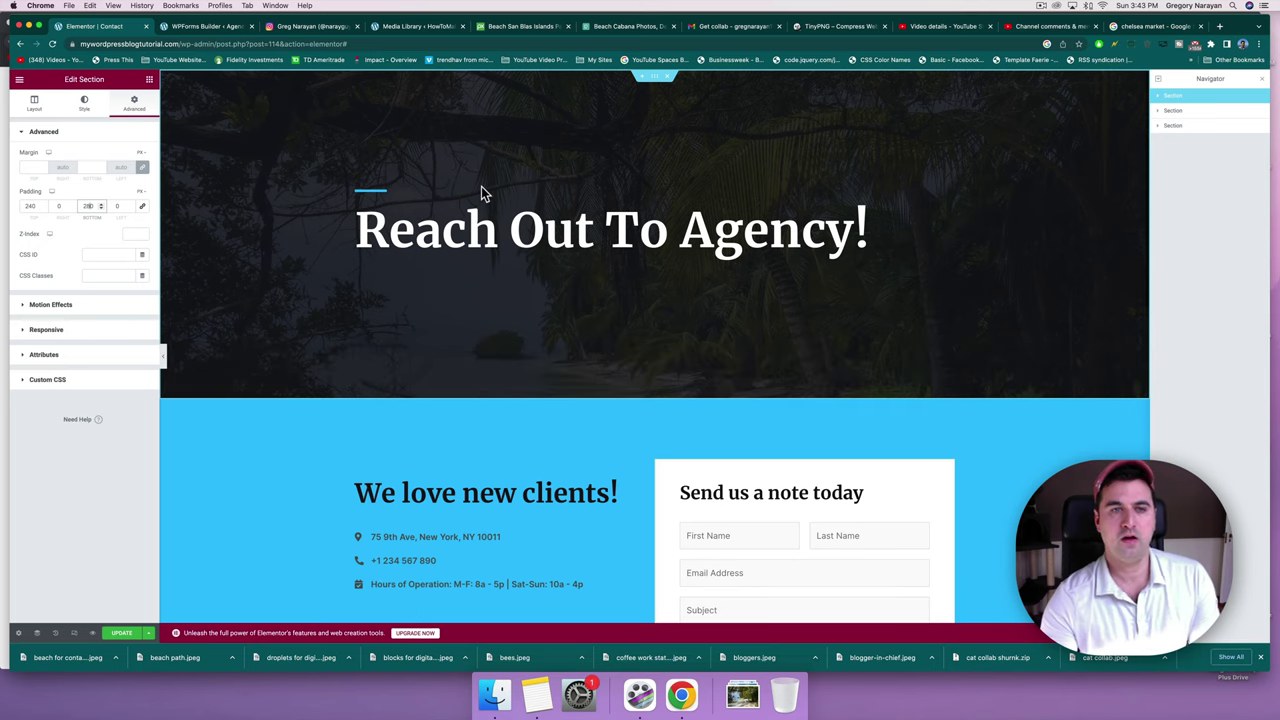
Change the heading to 'Reach Out To Our Agency!' and update the page.
click(679, 229)
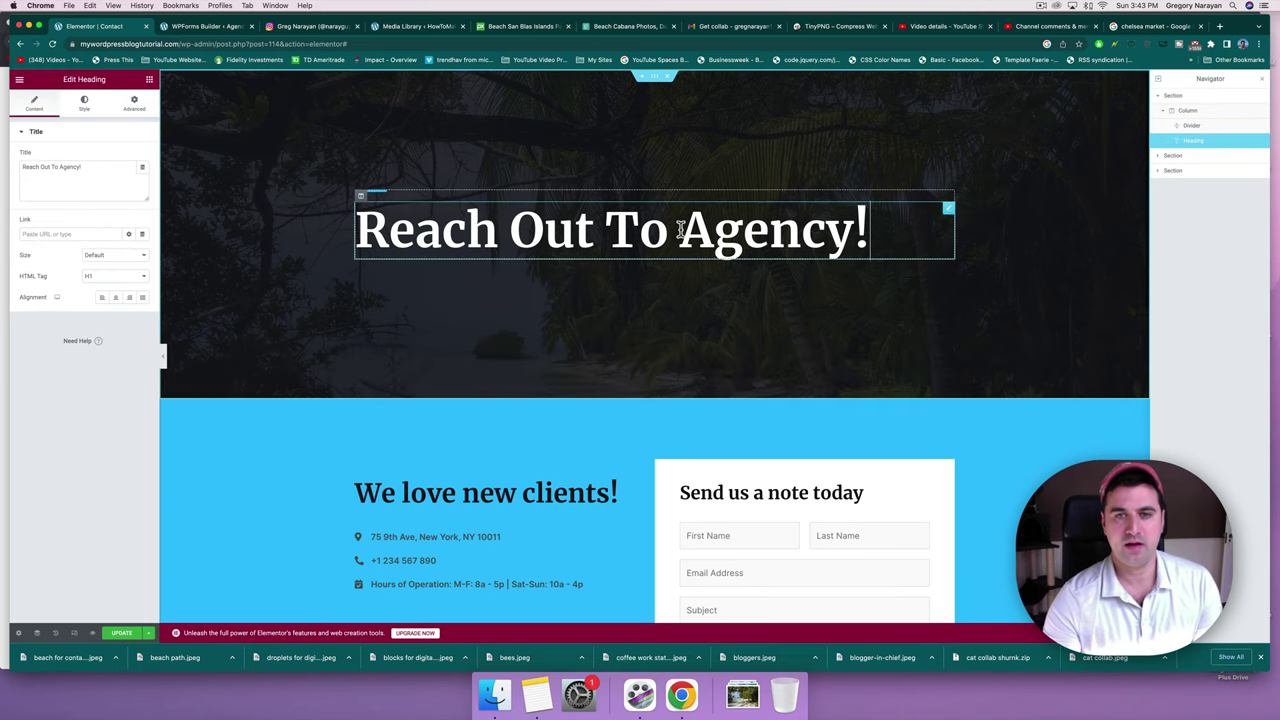
text(Our)
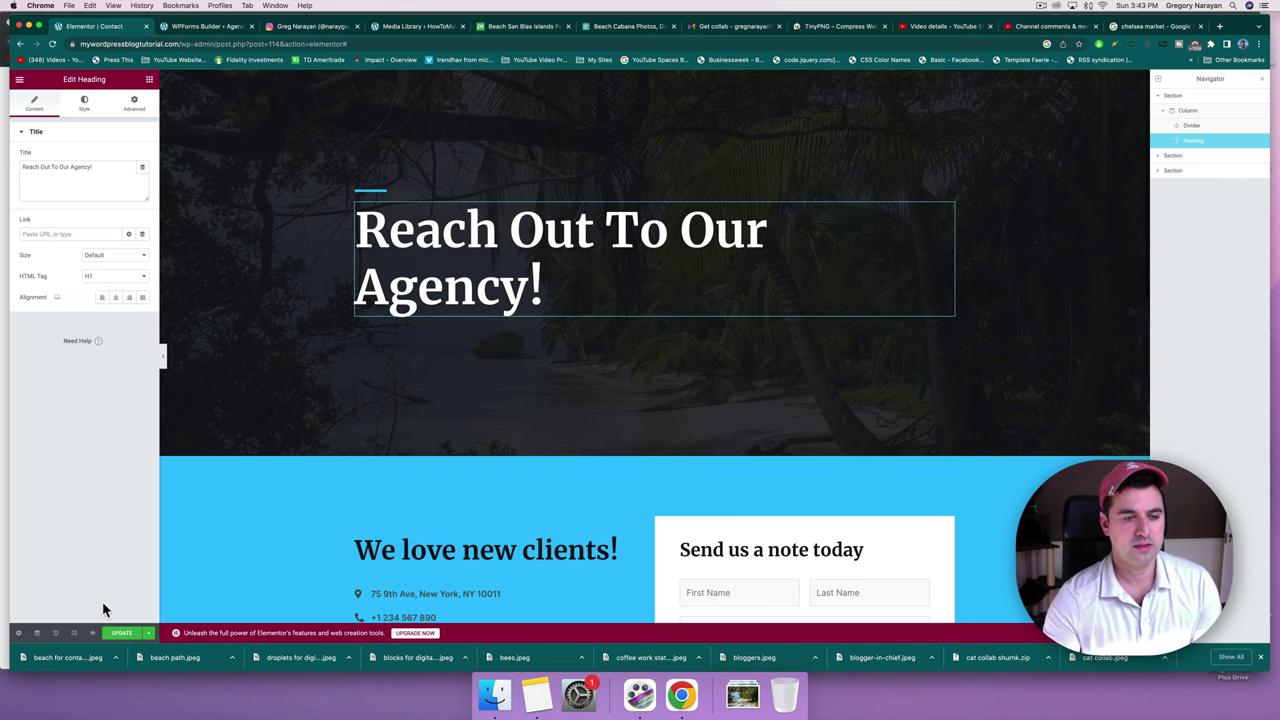
click(119, 634)
click(19, 80)
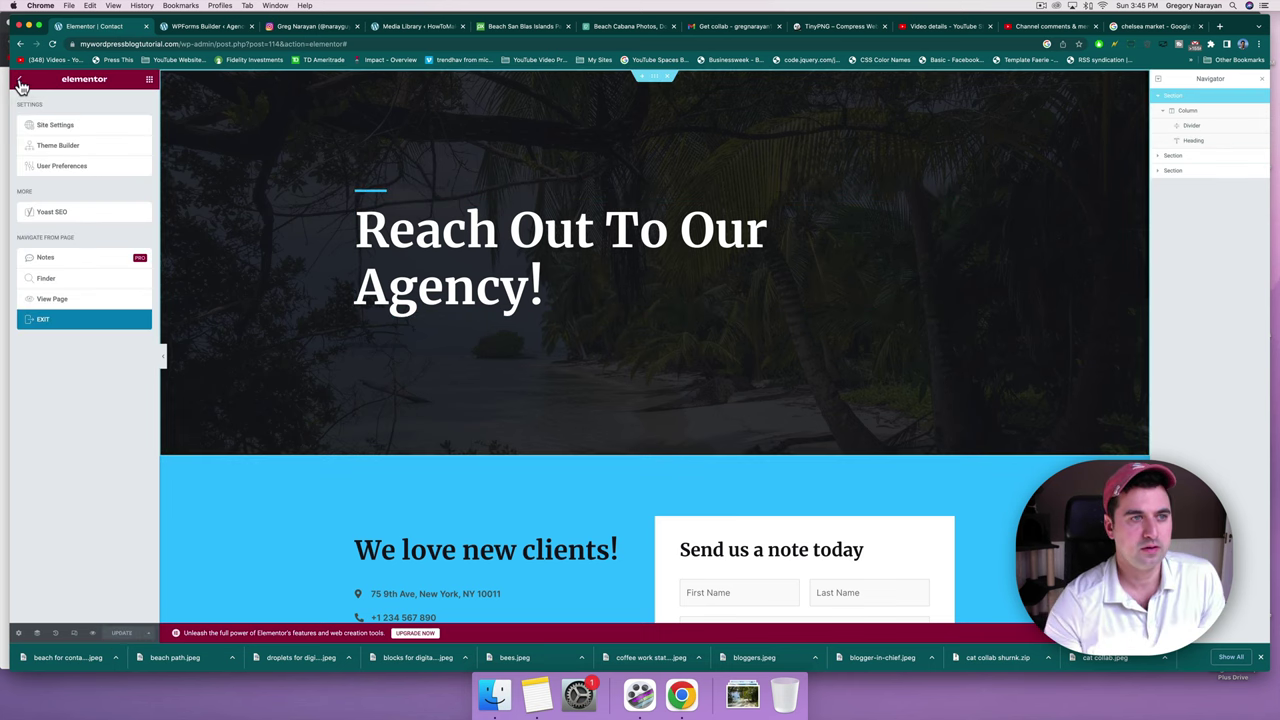
Open the live contact page, reload past the 502 error, and scroll through it.
click(55, 297)
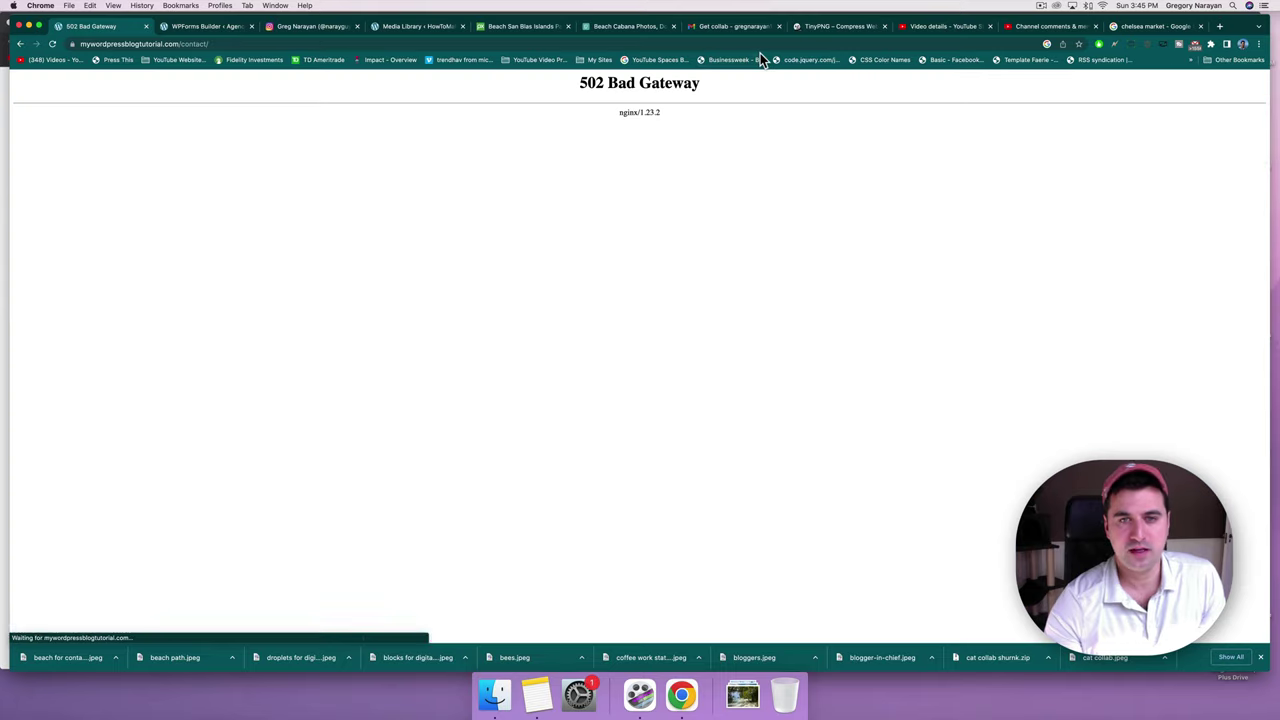
click(53, 45)
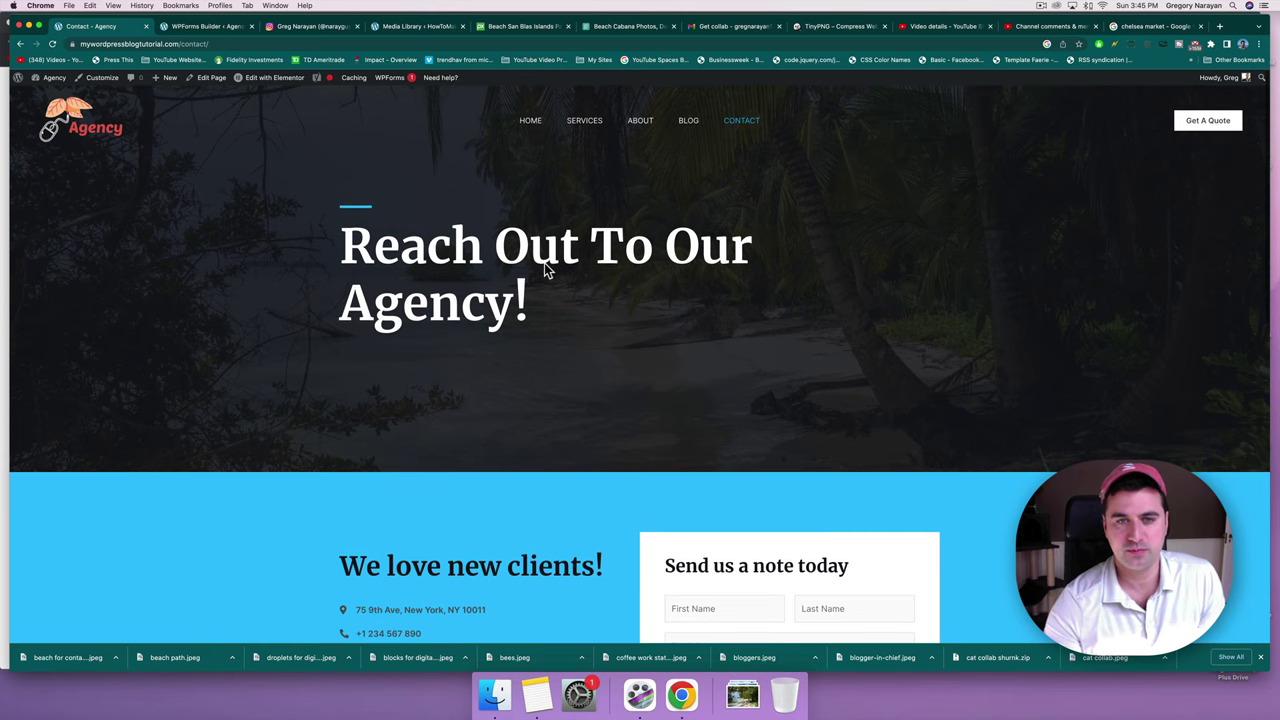
scroll(544, 268, down, 15)
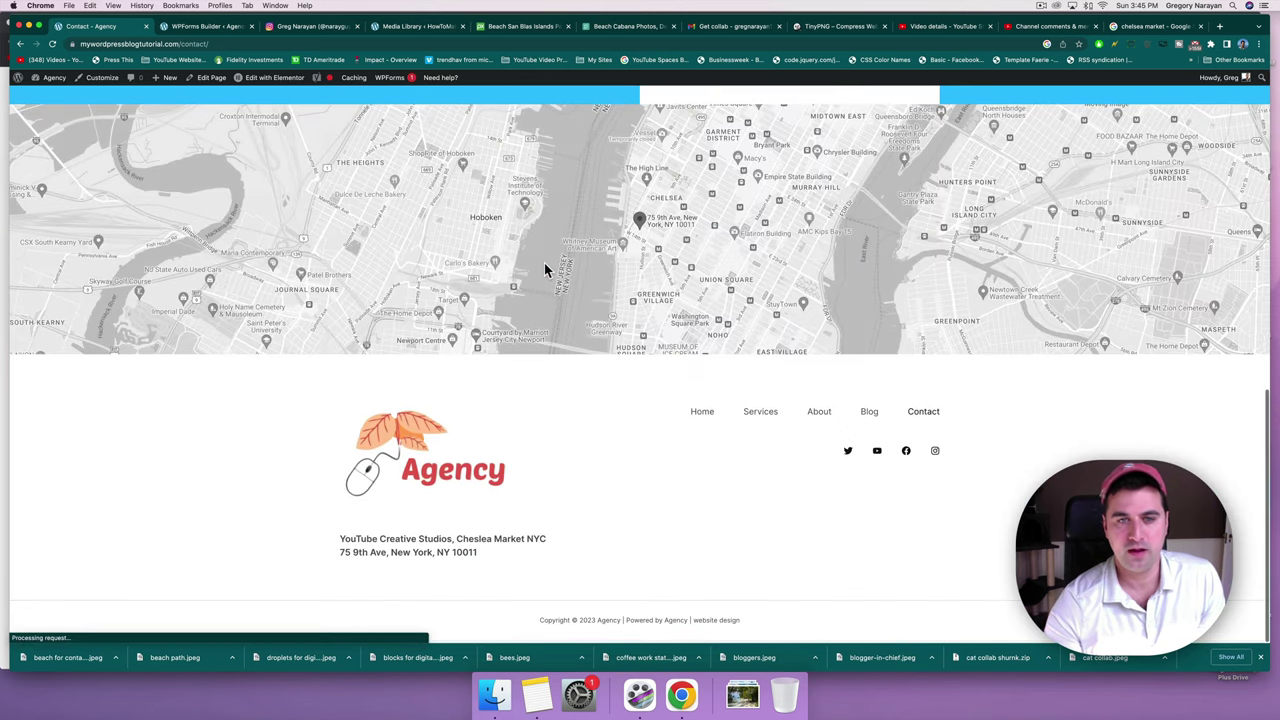
scroll(565, 466, up, 15)
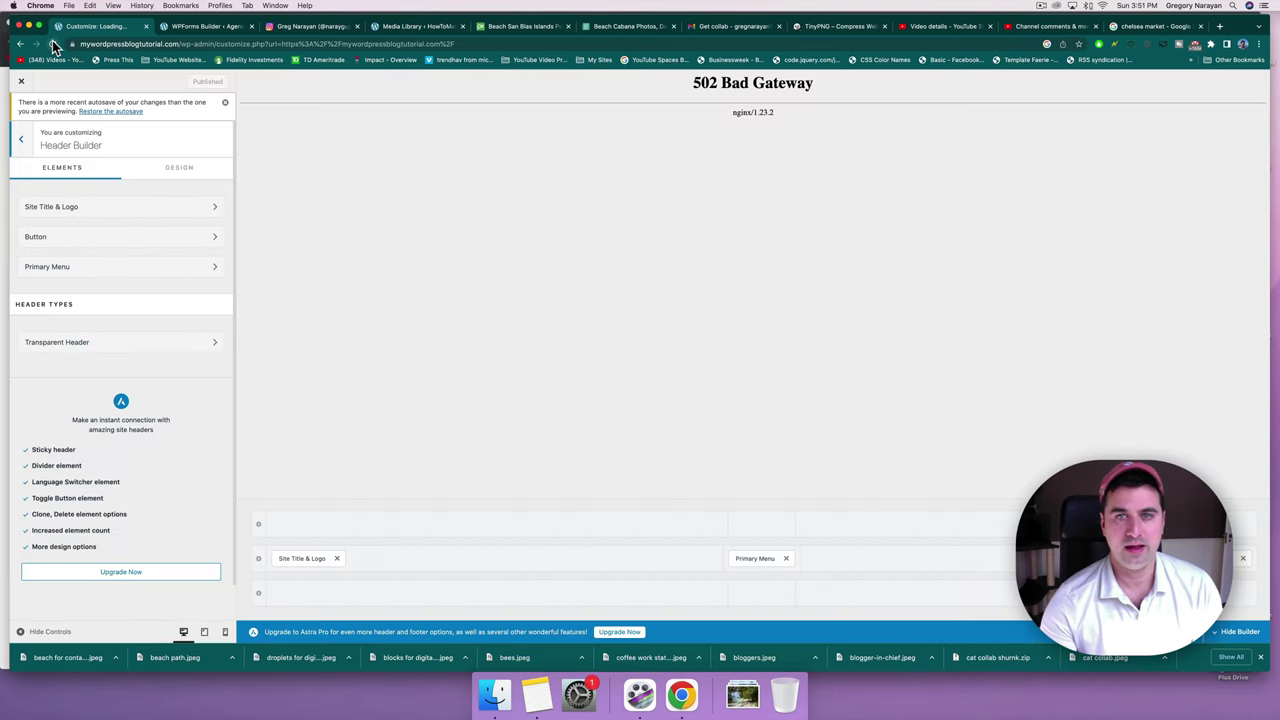
Clear the site cache with the toolbar extension and reload the Customizer showing 502 Bad Gateway.
click(1152, 48)
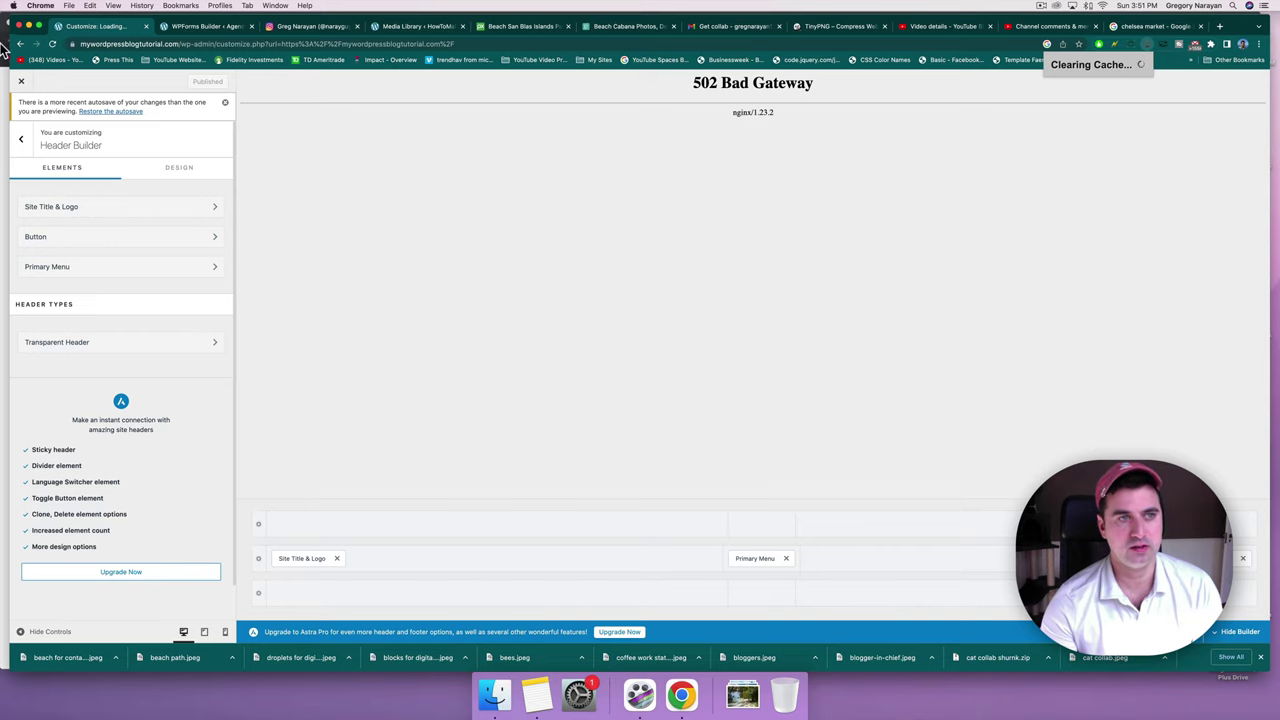
click(54, 46)
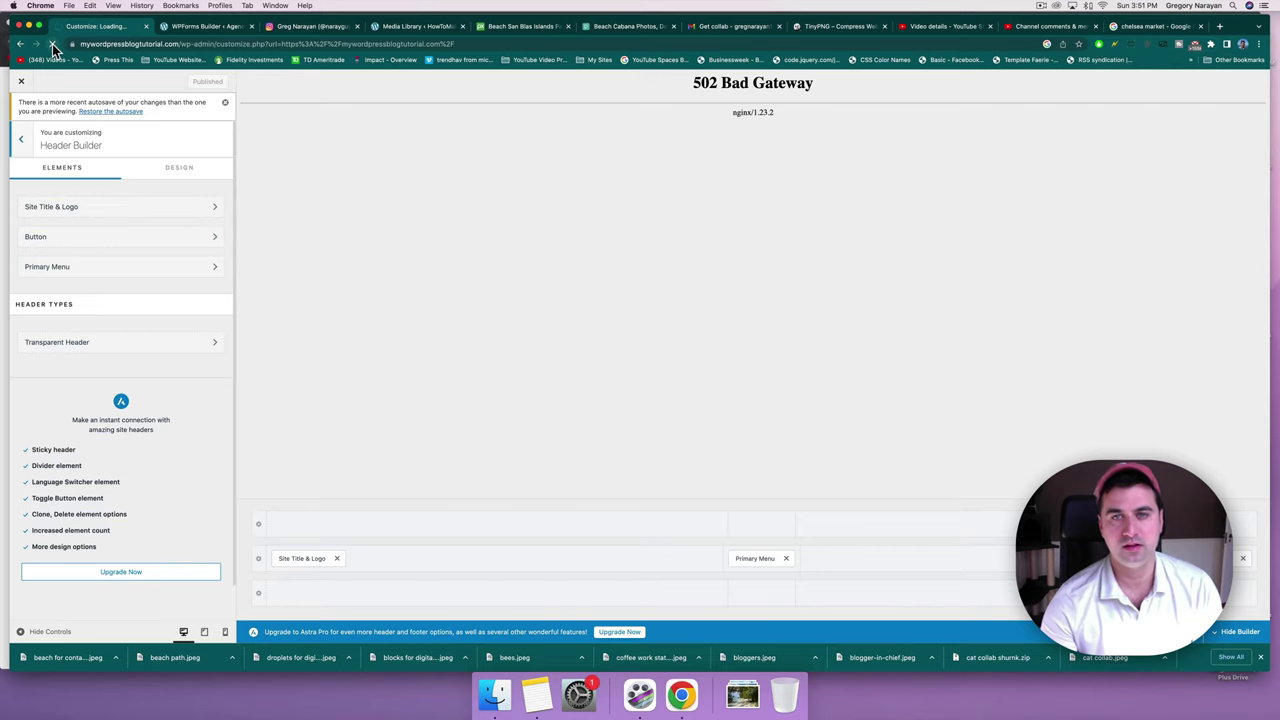
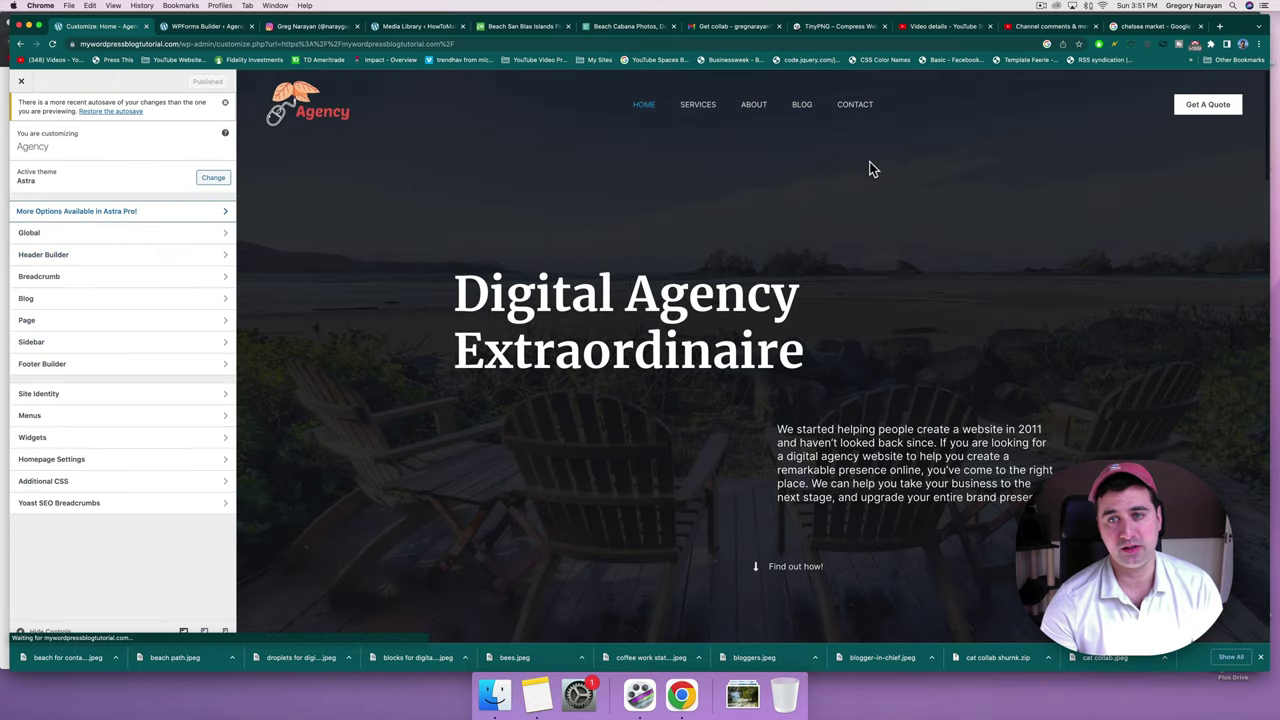
Copy the Contact page URL and set it, trimmed to /contact, as the header button's link.
click(857, 110)
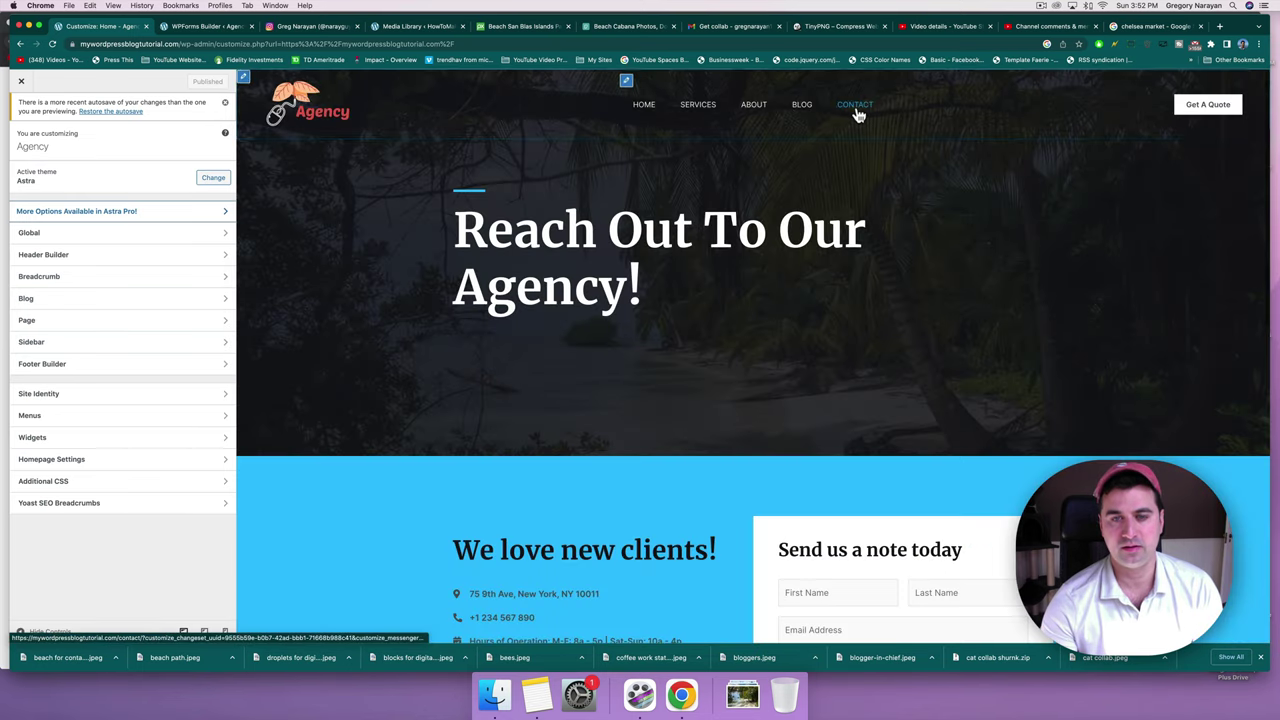
right_click(857, 110)
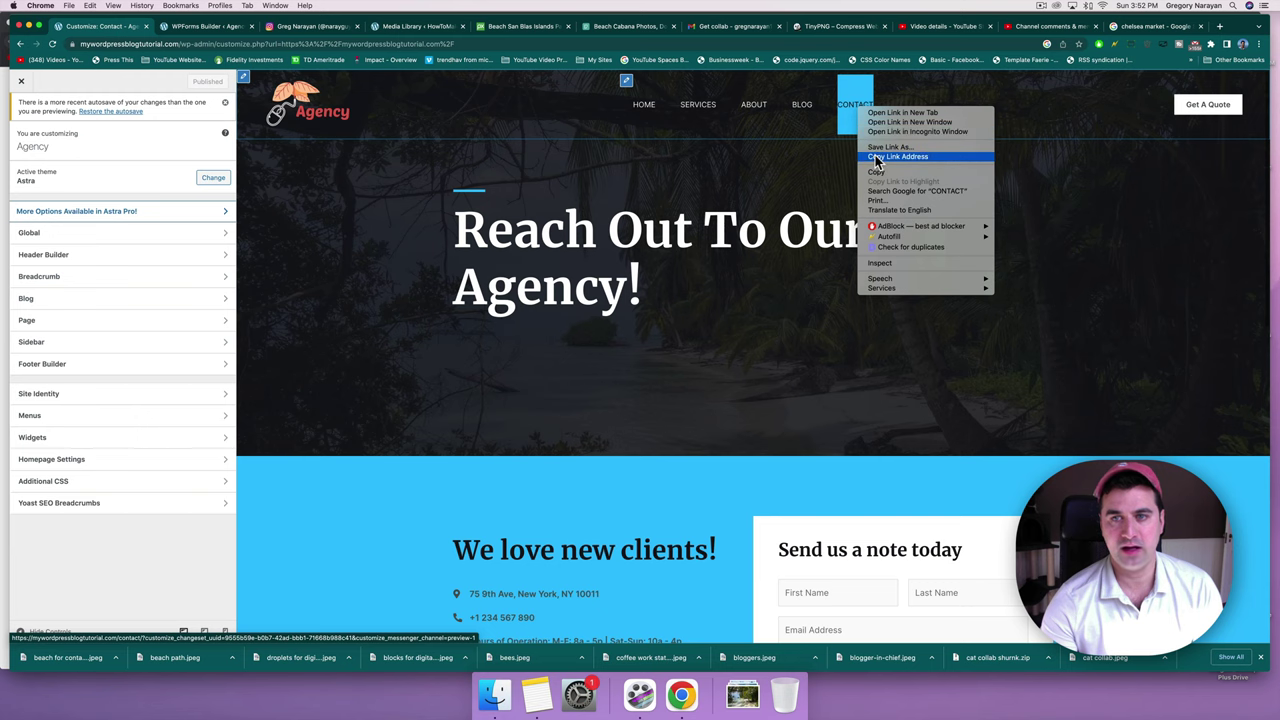
click(876, 157)
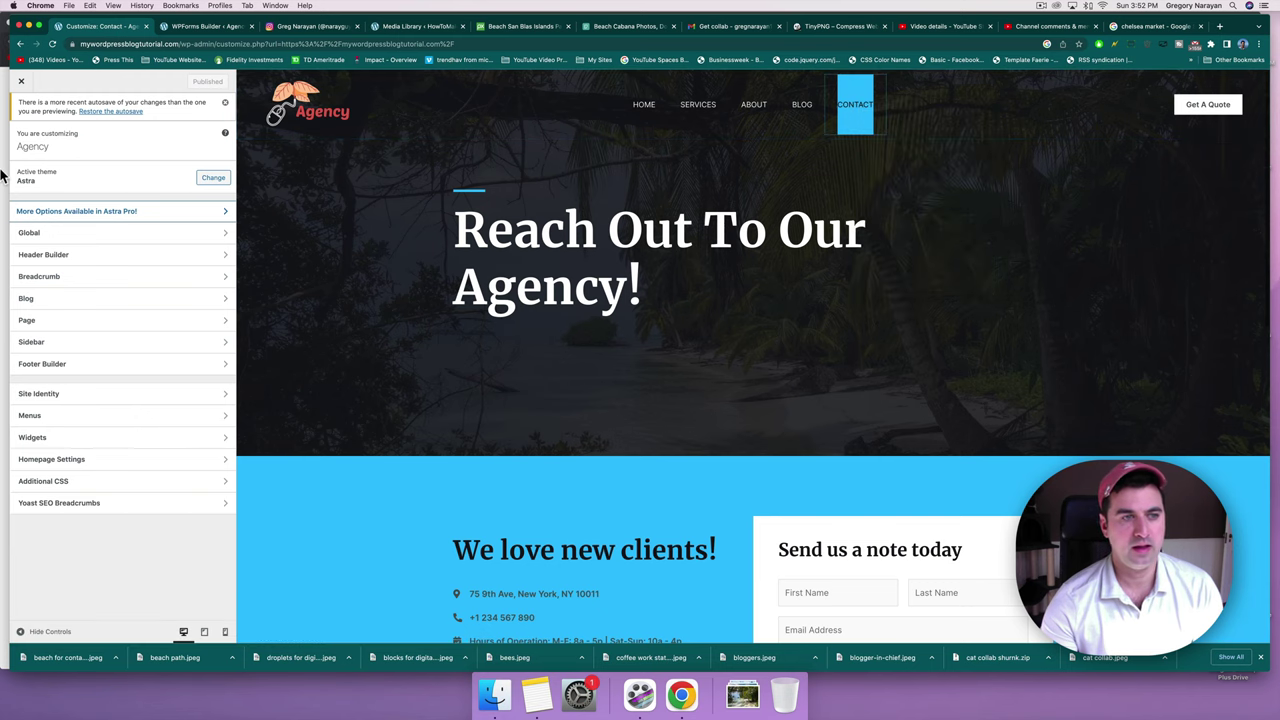
click(48, 256)
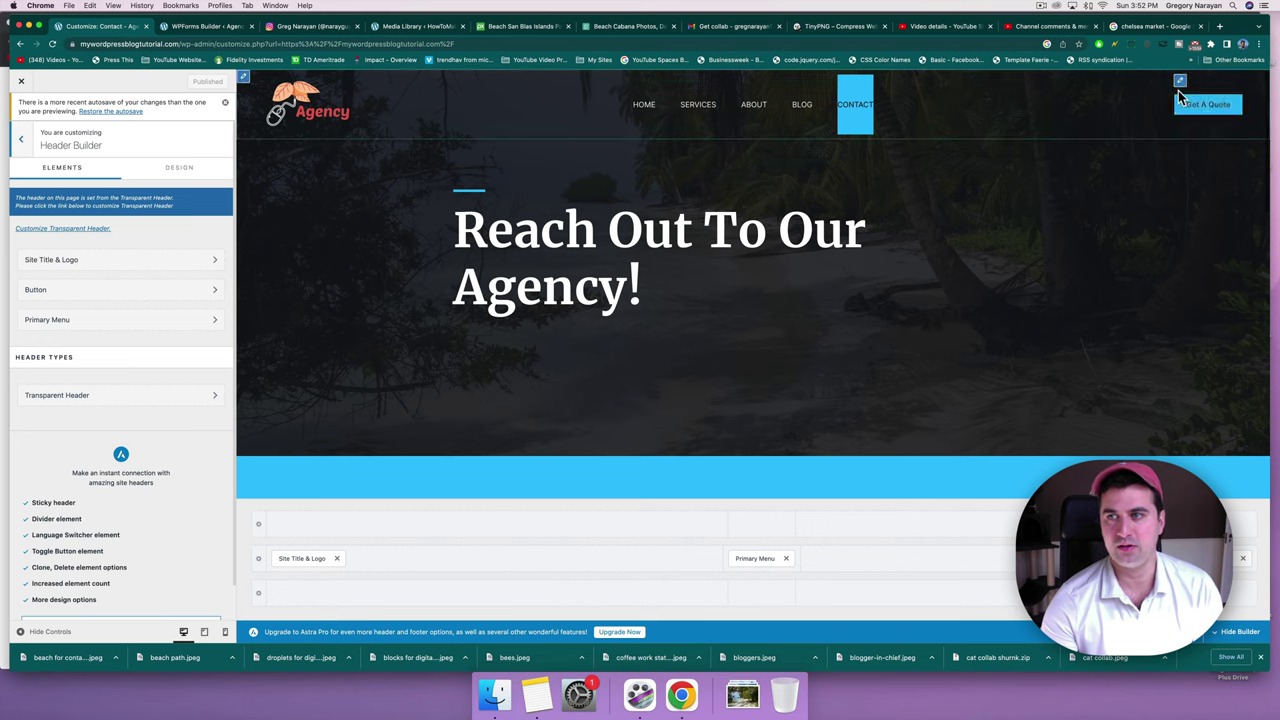
click(1181, 85)
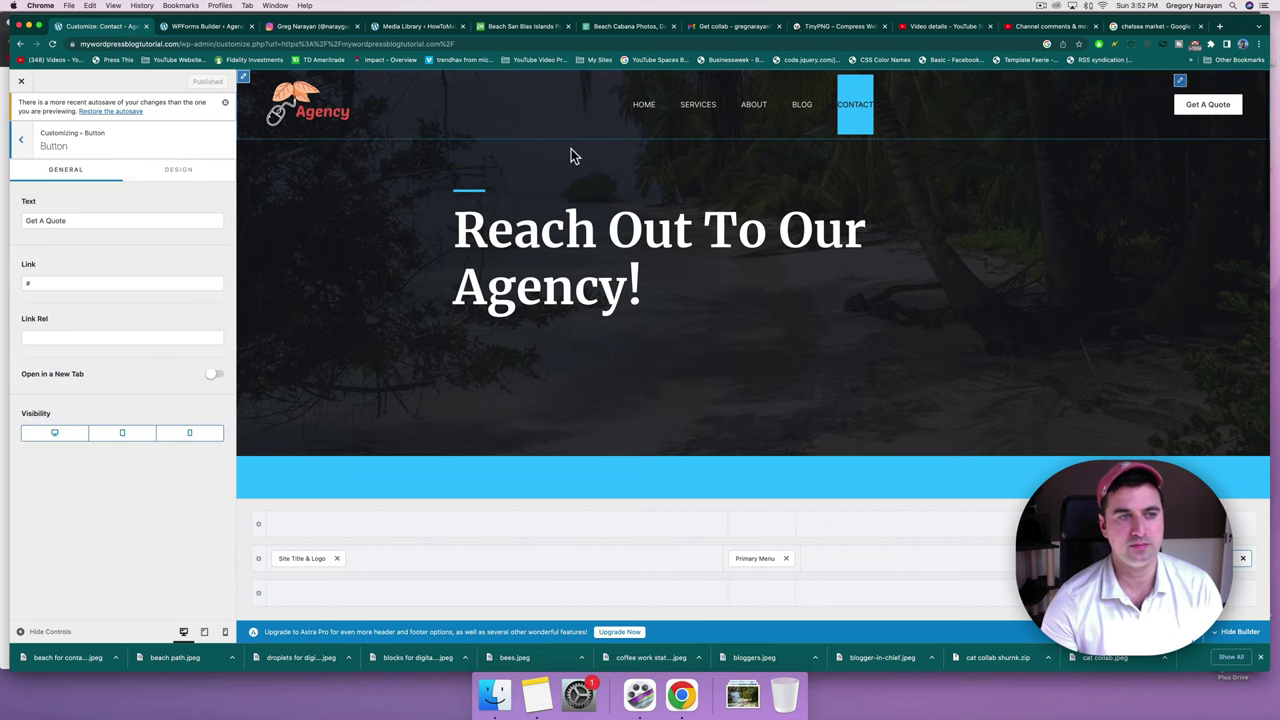
click(31, 282)
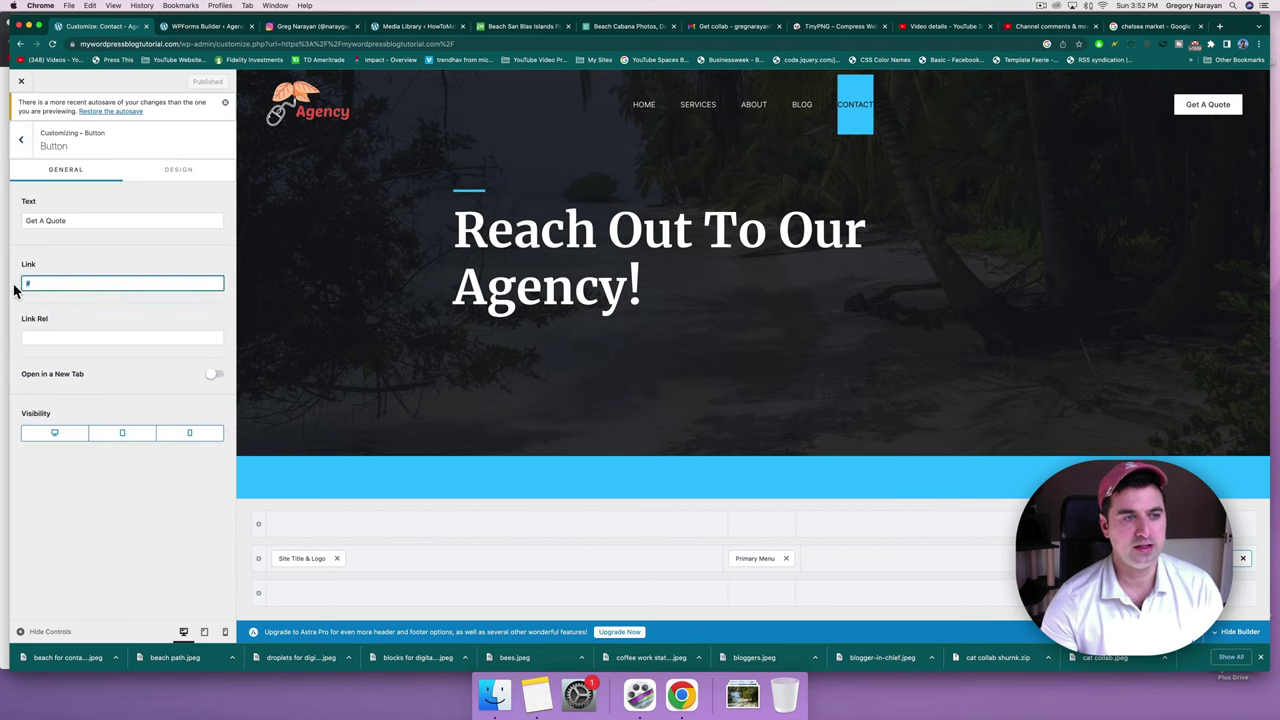
key(BackSpace)
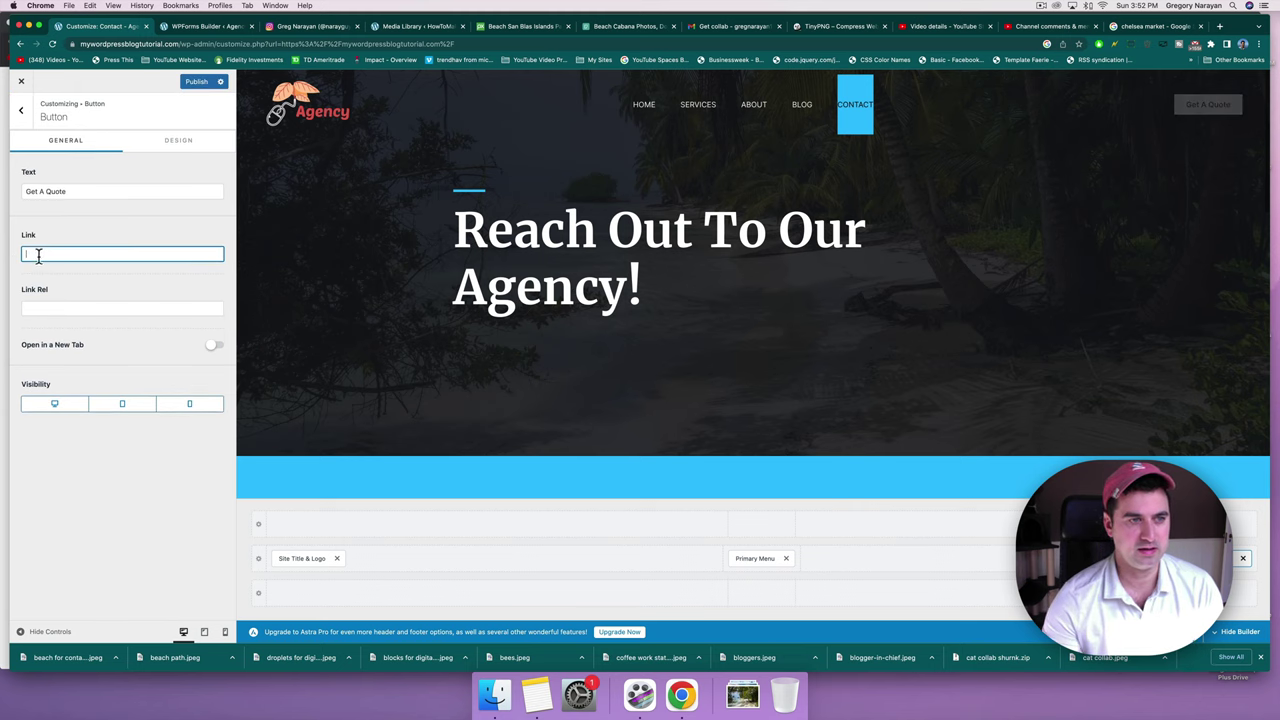
right_click(38, 256)
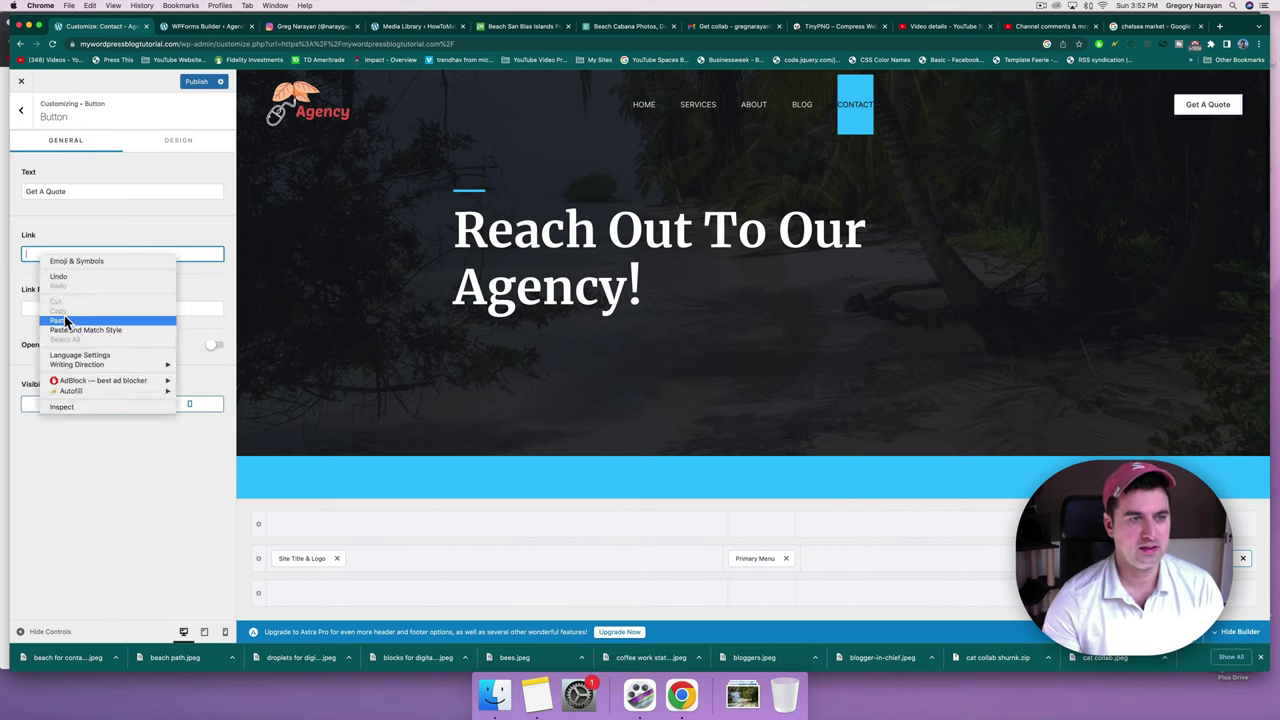
click(64, 319)
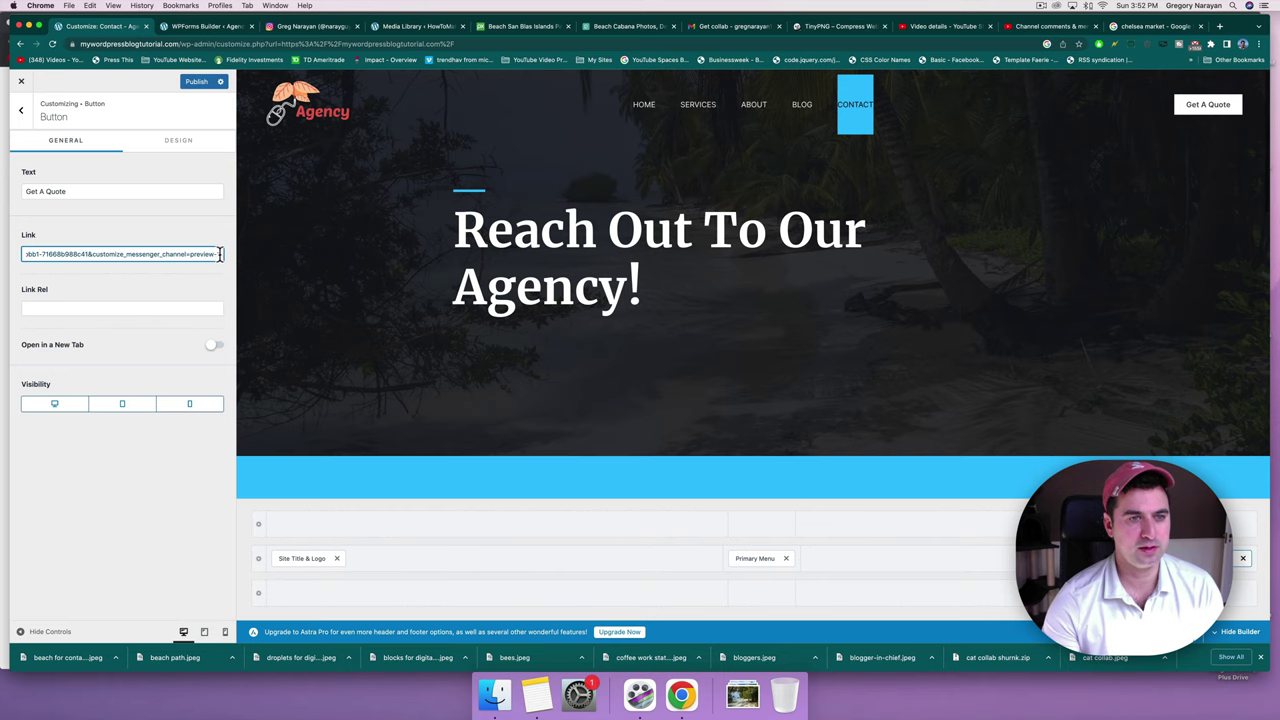
mouse_move(219, 254)
mouse_down()
mouse_move(94, 266)
mouse_move(23, 254)
mouse_move(74, 266)
mouse_move(243, 254)
mouse_up()
click(23, 256)
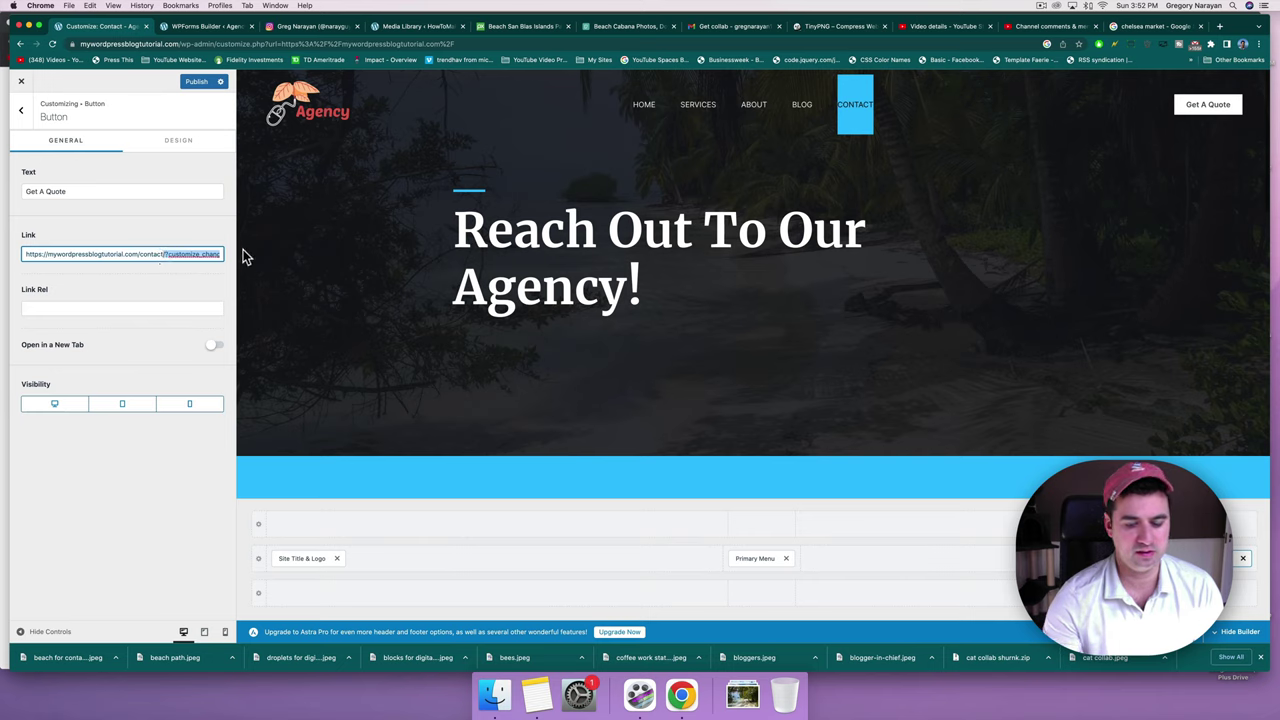
key(BackSpace)
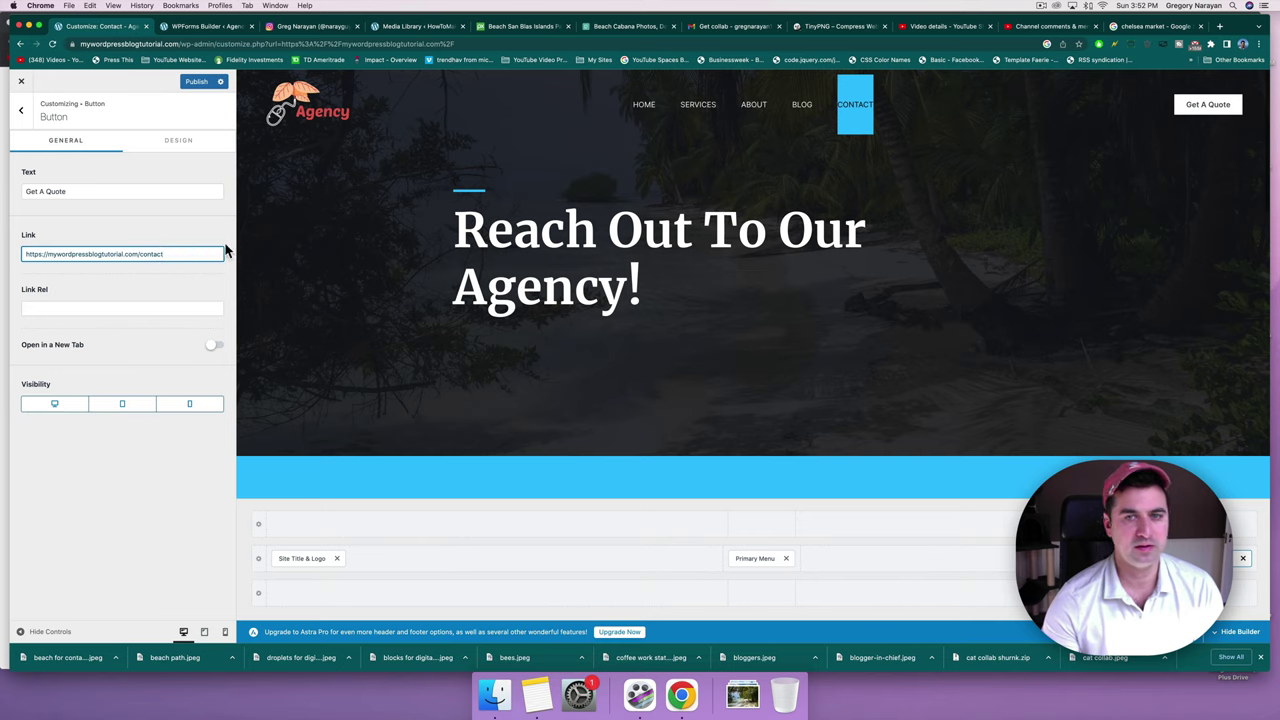
Relabel the header button from 'Get A Quote' to 'Start Your Project' and publish.
click(96, 189)
drag(94, 189, 22, 191)
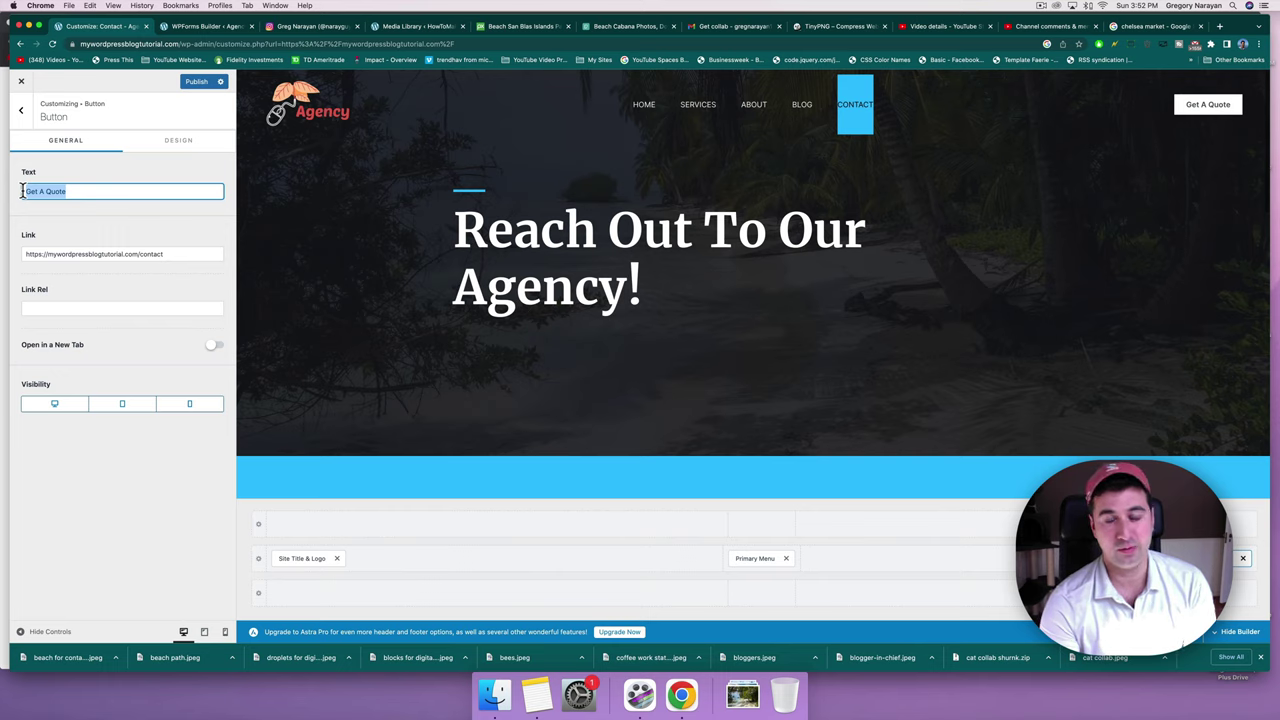
text(Start Your Next P)
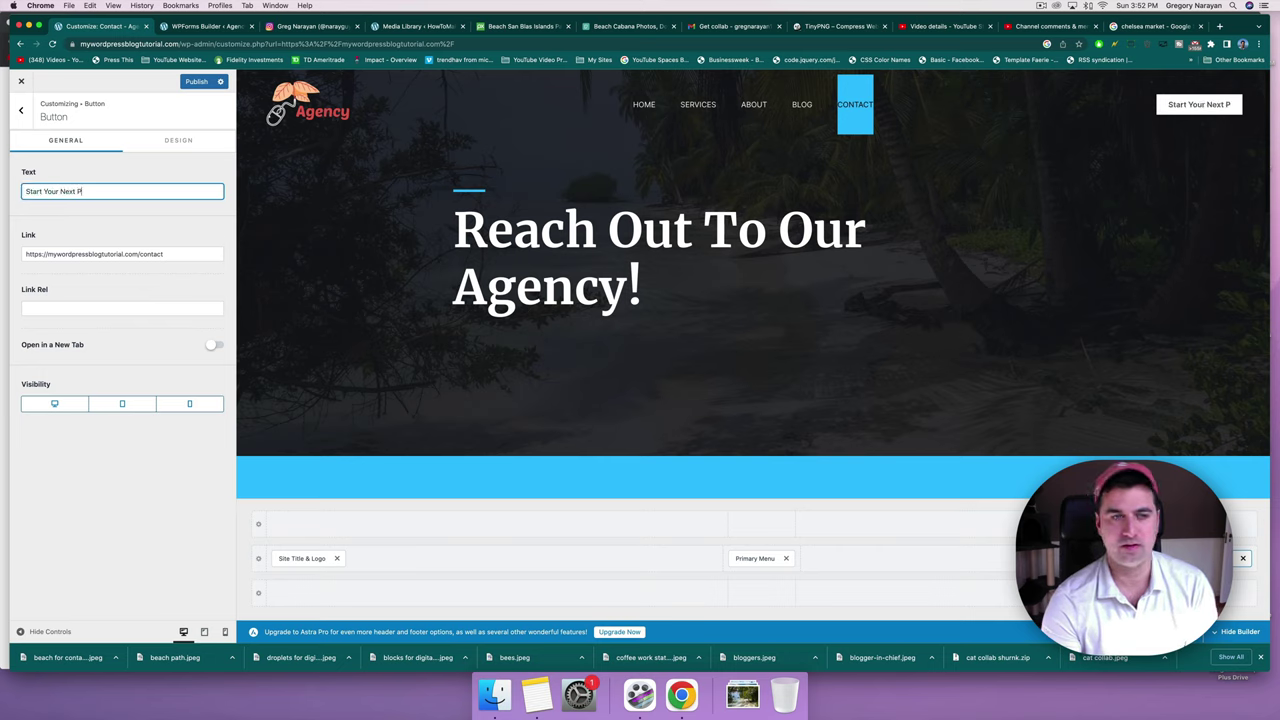
key(BackSpace)
key(BackSpace)
key(BackSpace)
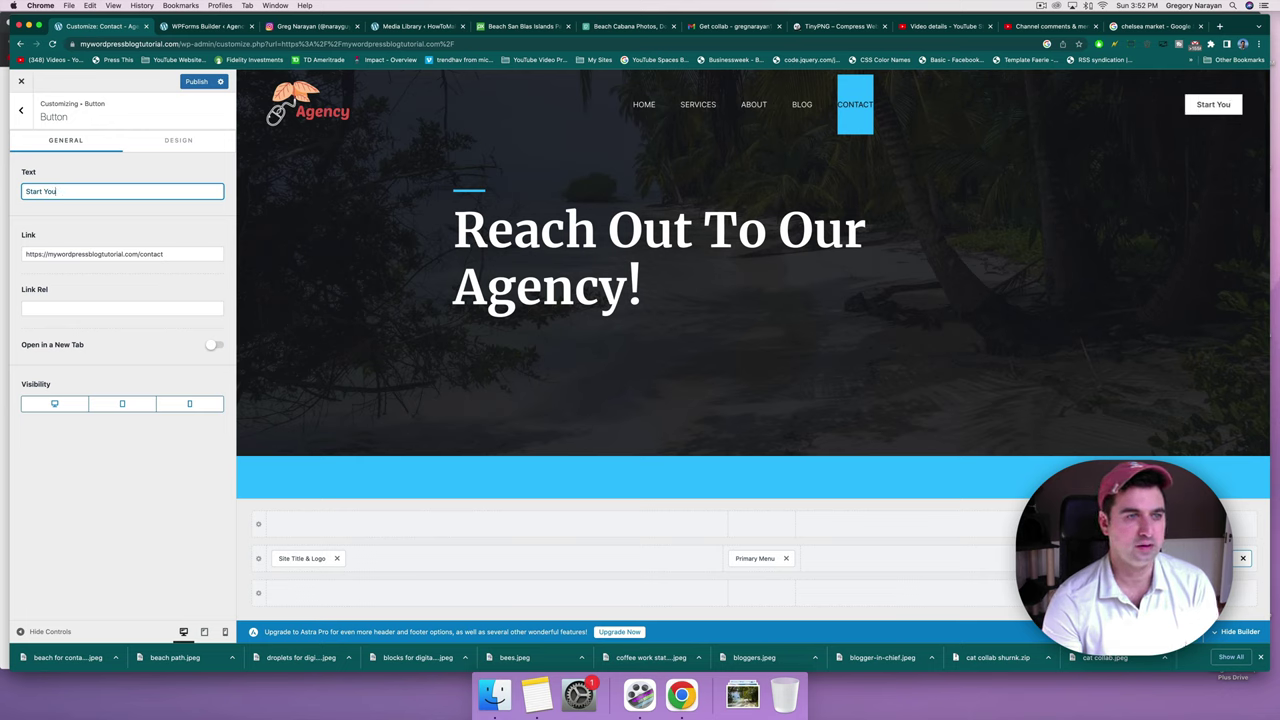
text(r Project)
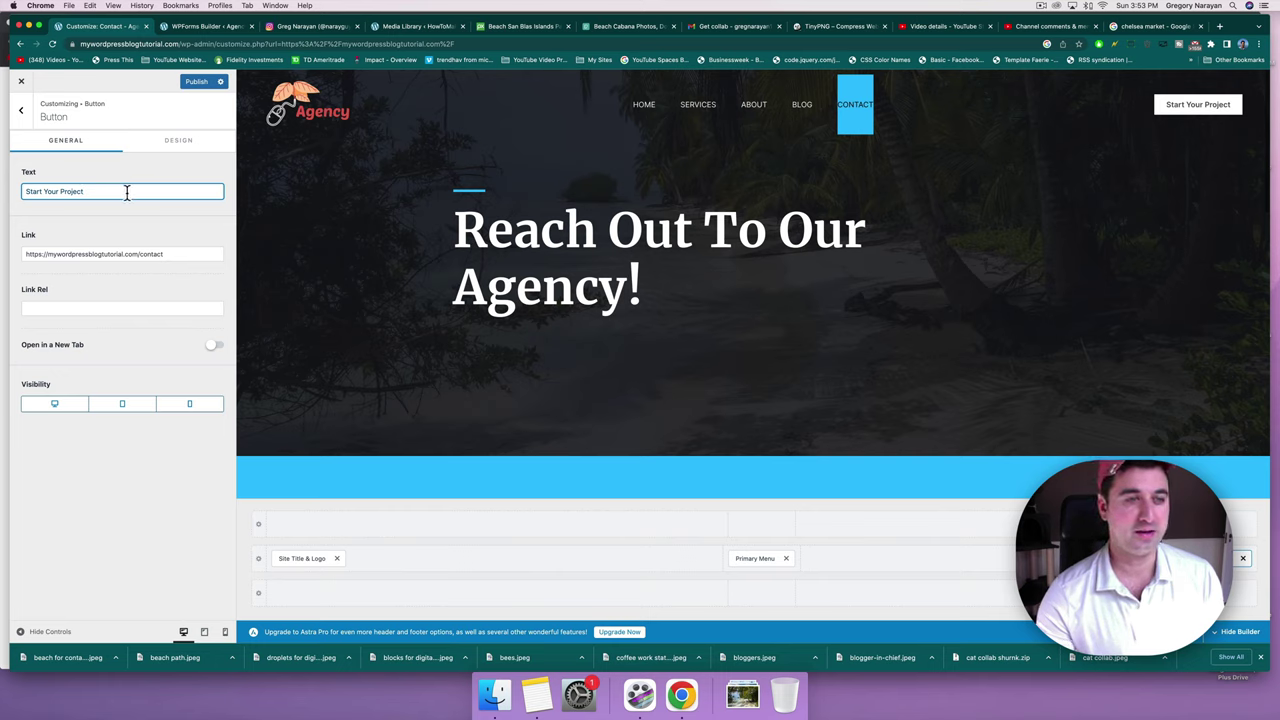
click(69, 307)
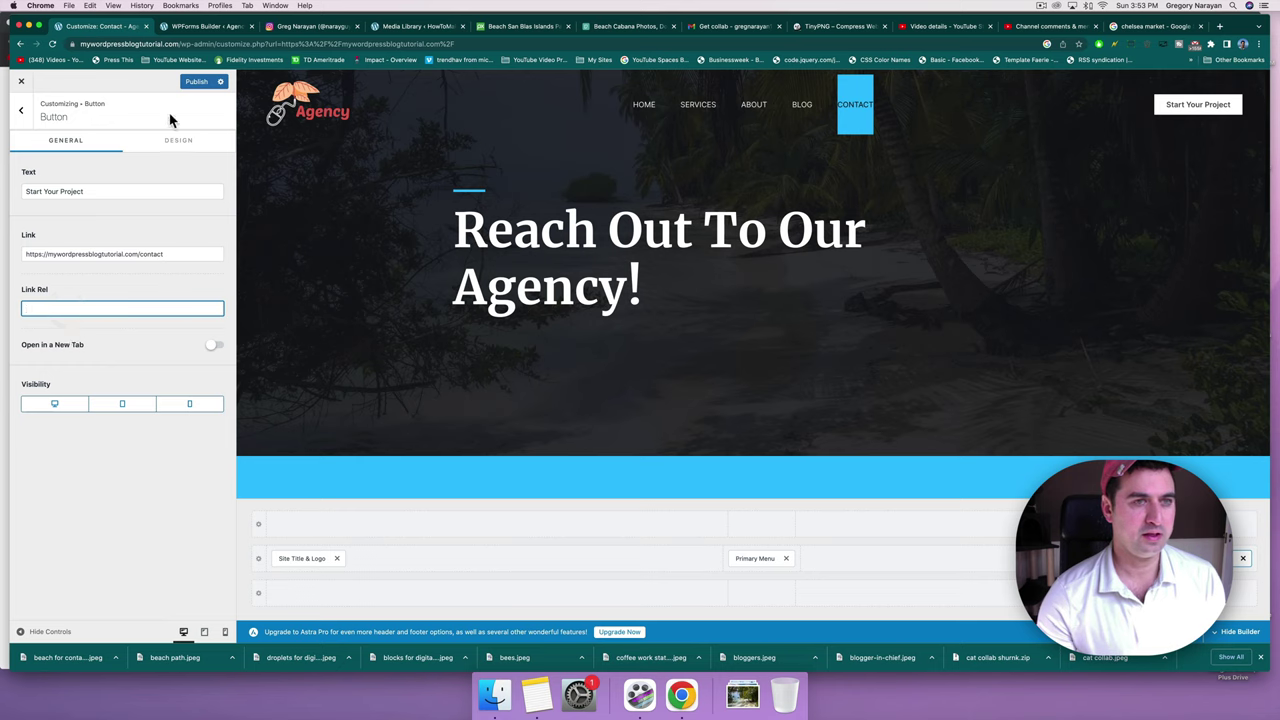
click(198, 82)
click(84, 191)
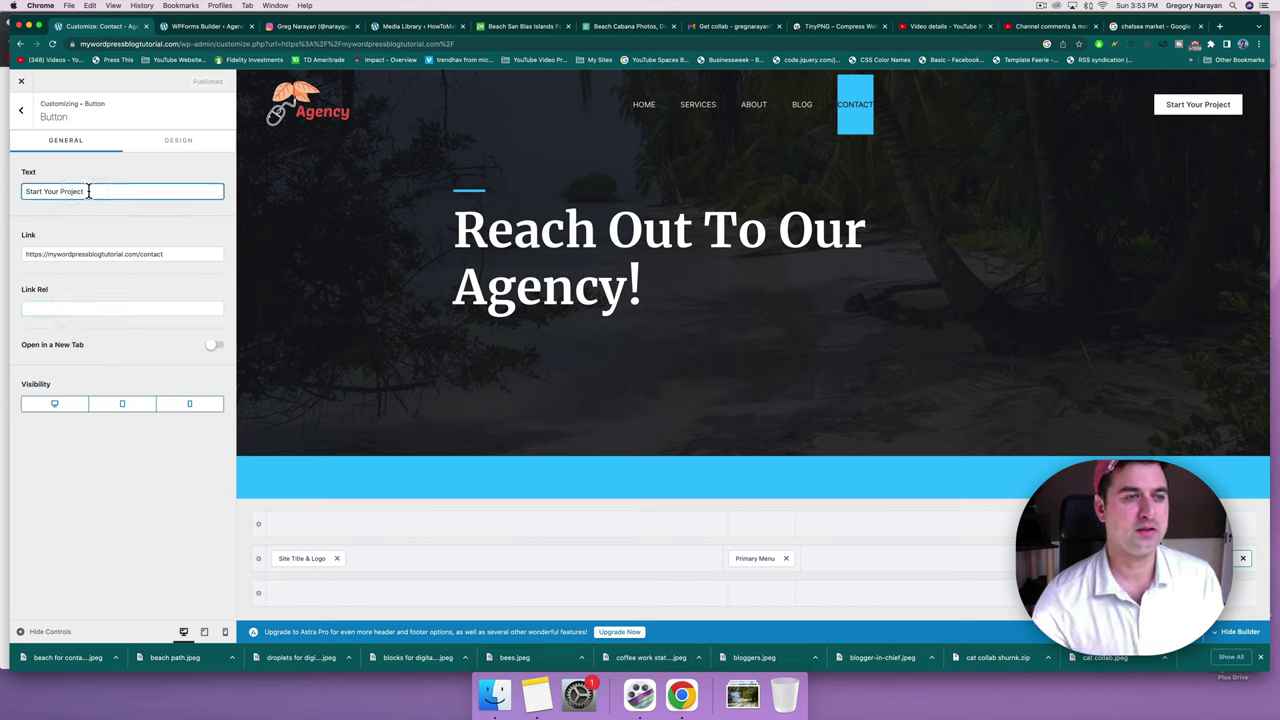
drag(84, 191, 14, 197)
click(106, 191)
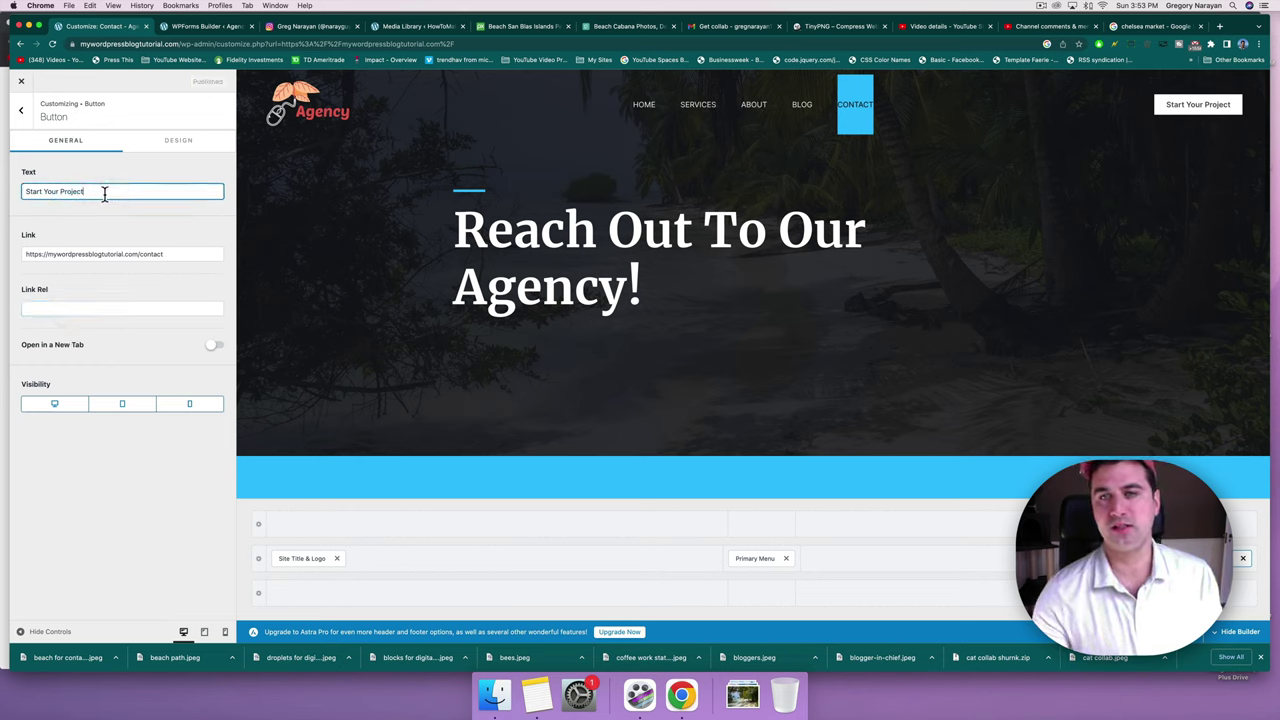
Close the Customizer and scroll the live Agency home page down to the footer.
click(23, 86)
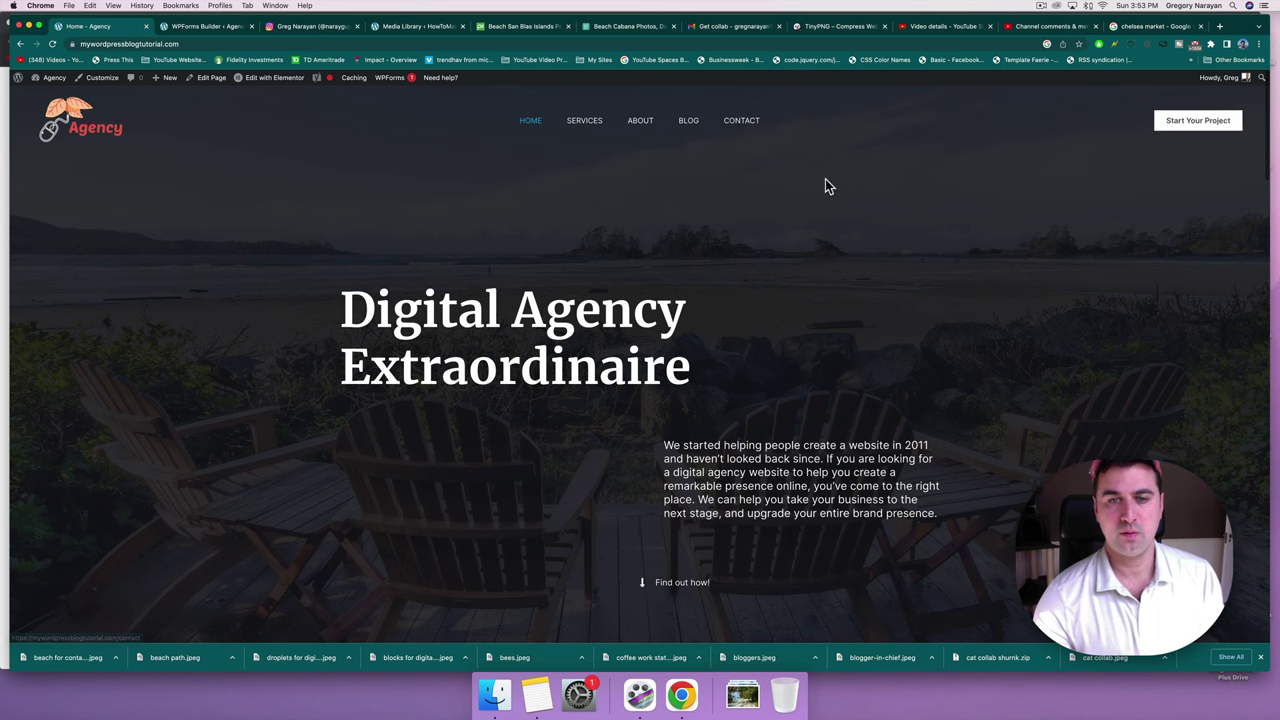
scroll(825, 186, down, 5)
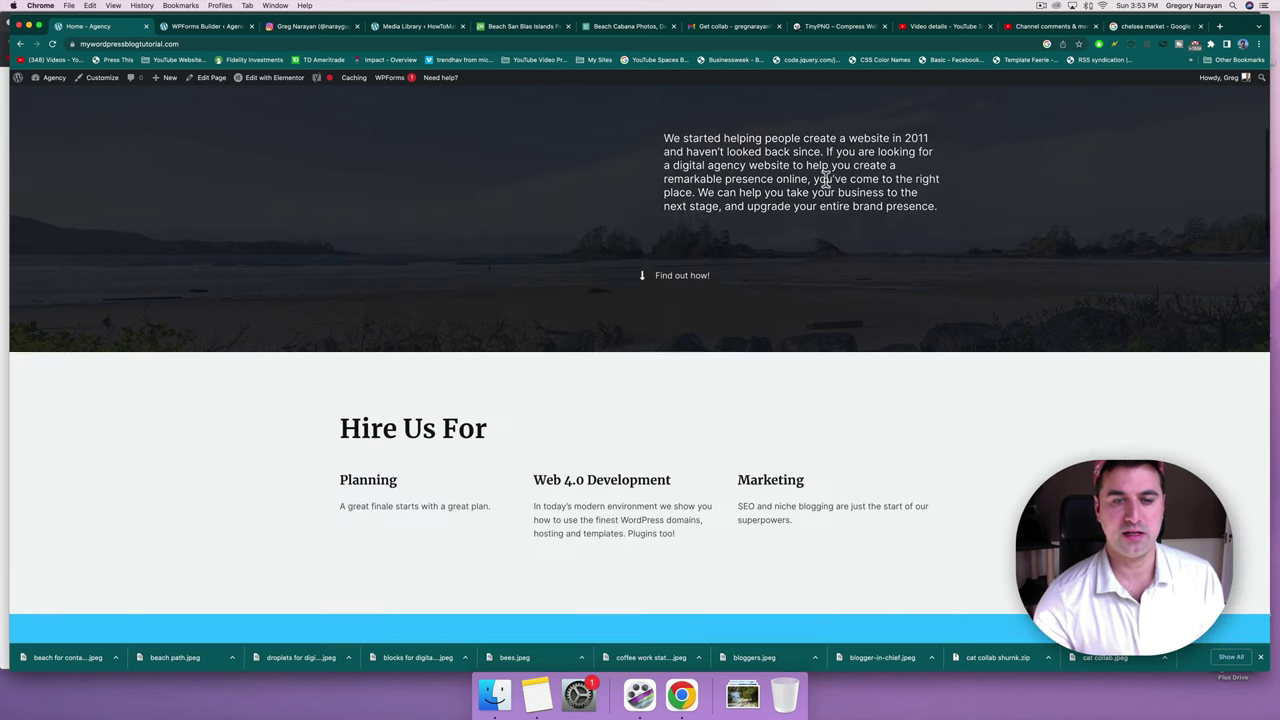
scroll(825, 180, down, 15)
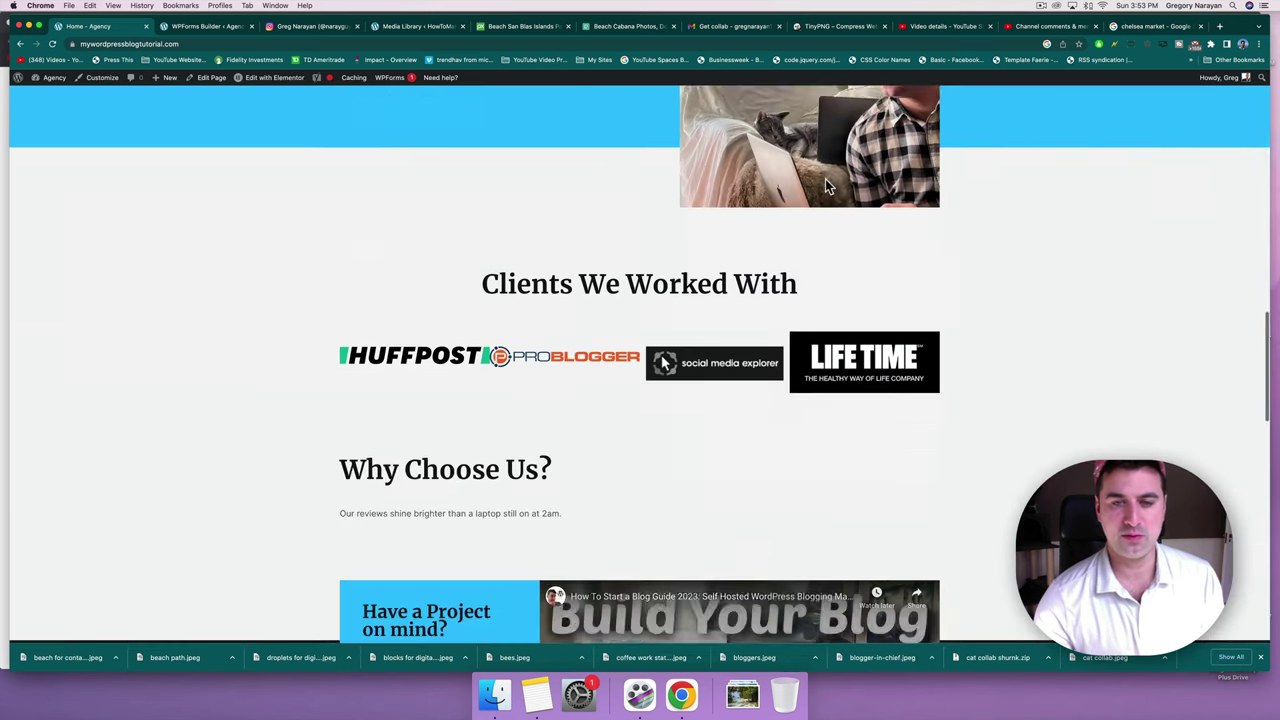
scroll(825, 180, down, 10)
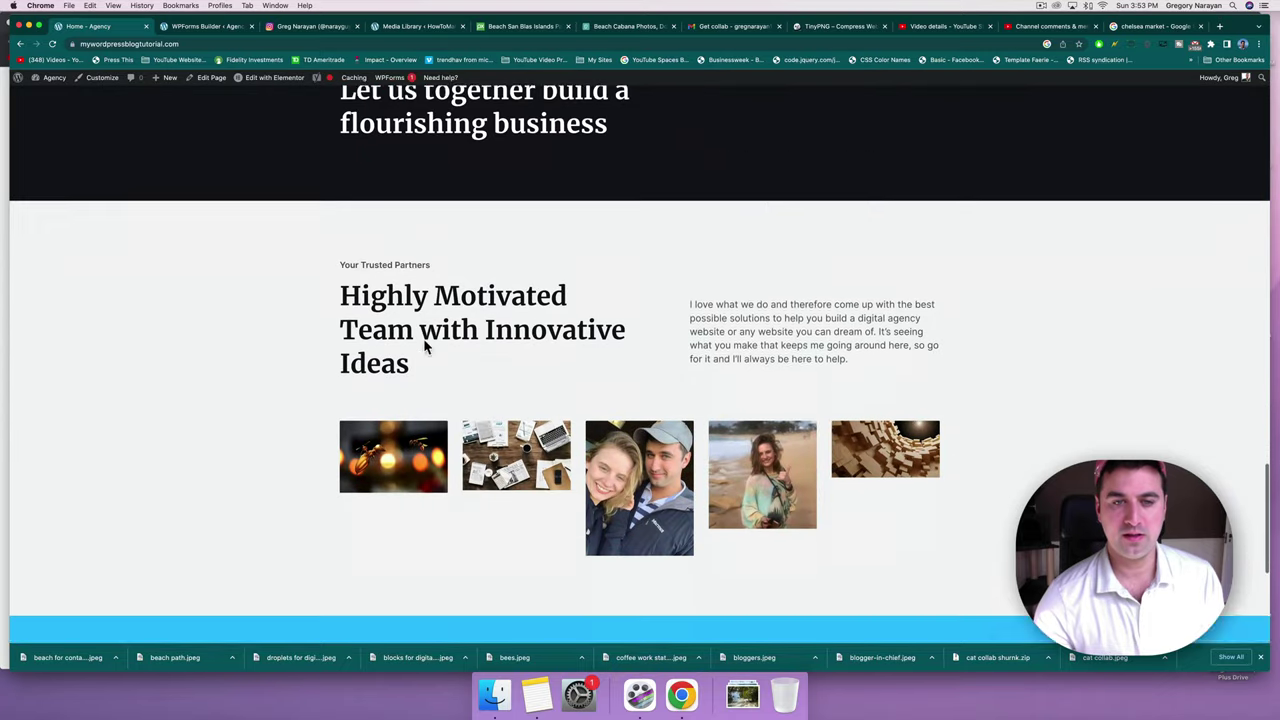
scroll(425, 345, down, 5)
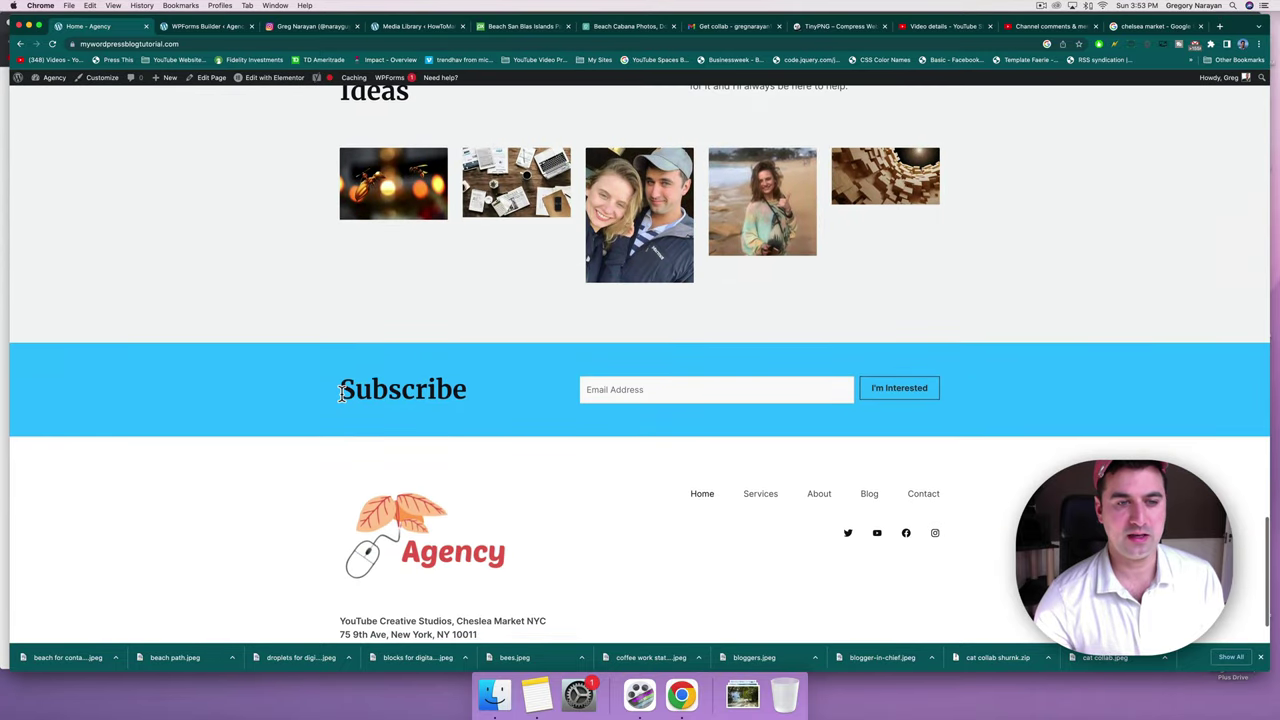
Open the home page in Elementor and scroll down to the newsletter band.
click(591, 389)
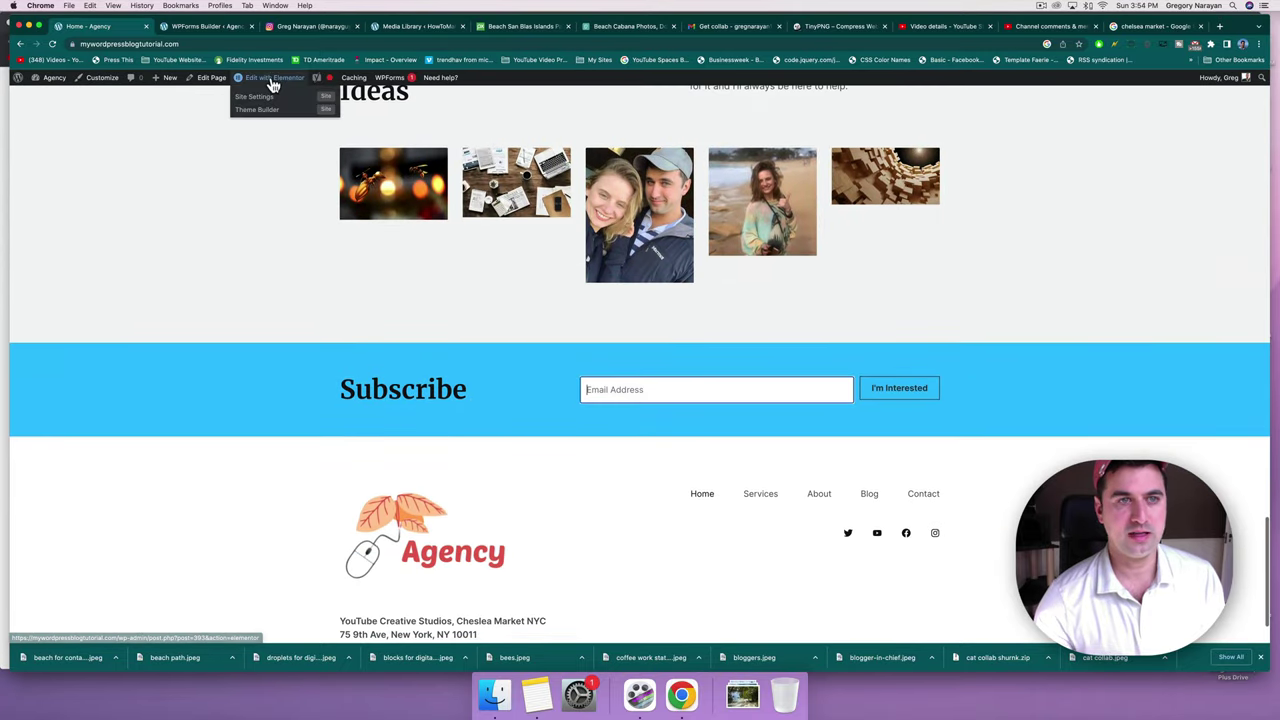
click(272, 85)
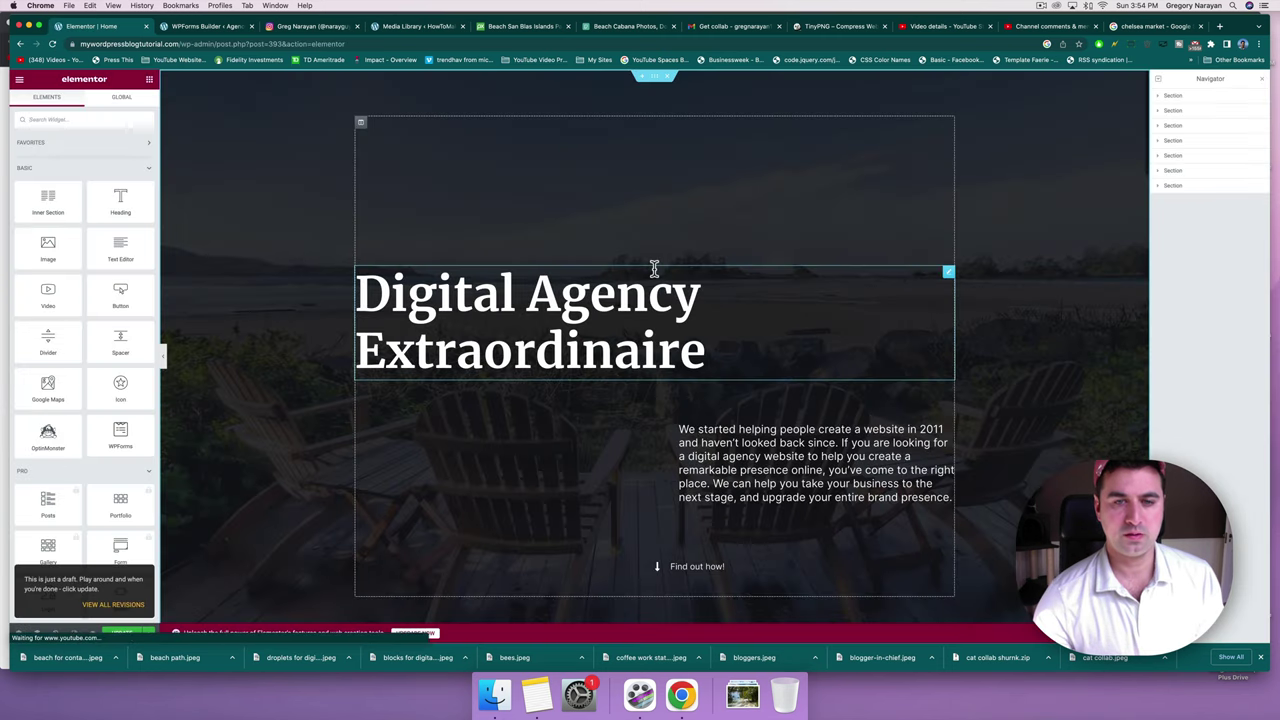
scroll(290, 455, down, 4)
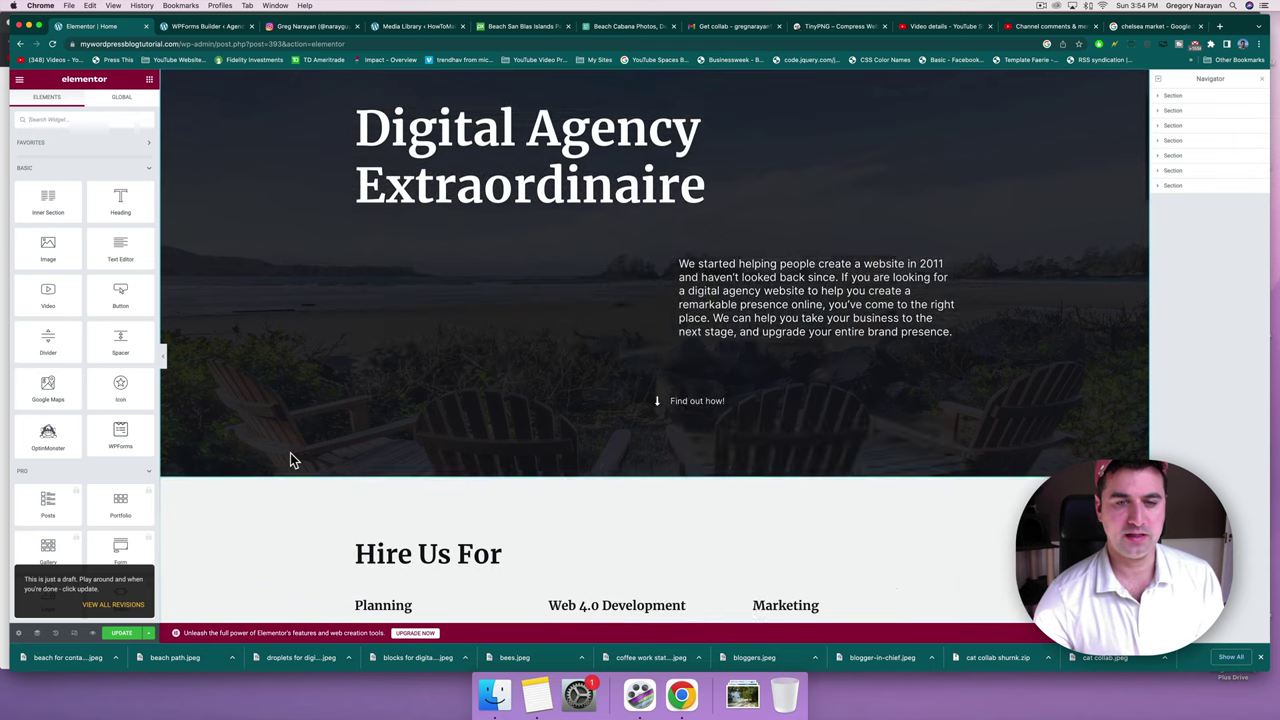
scroll(292, 460, down, 10)
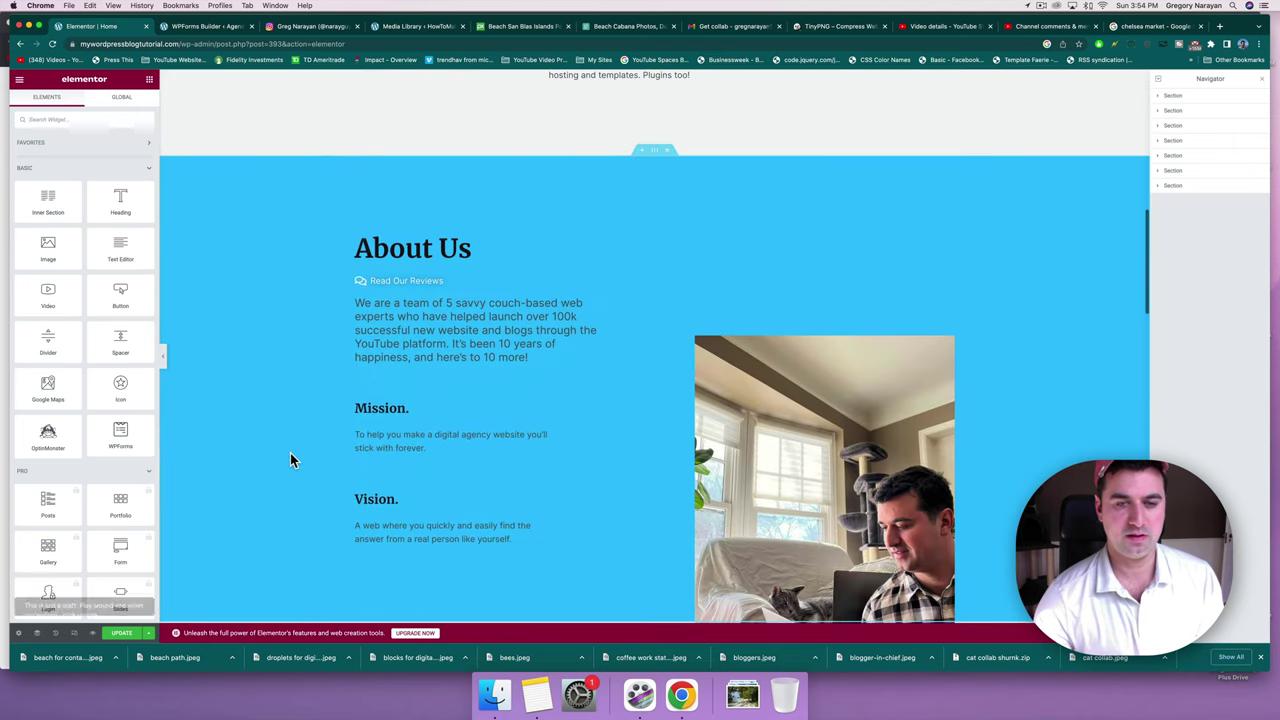
scroll(290, 460, down, 15)
scroll(306, 365, down, 1)
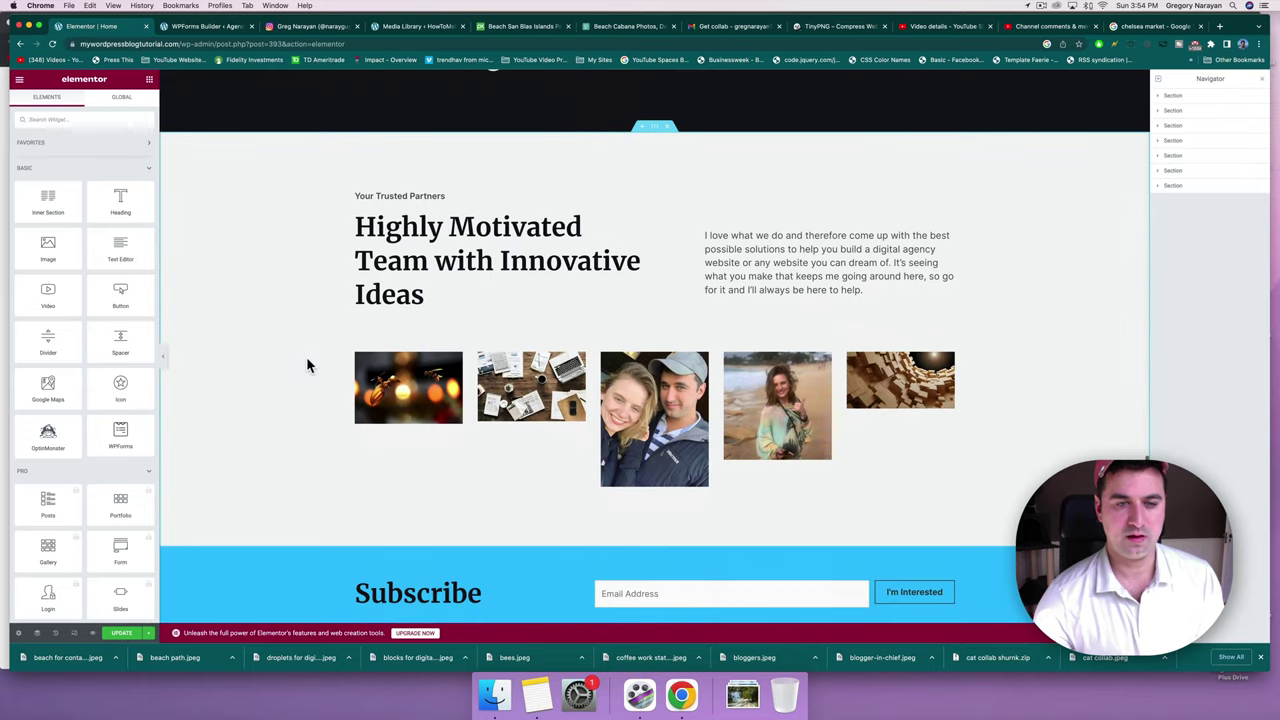
Select the WPForms widget, keep Newsletter Signup Form, and edit that form in the builder.
click(953, 593)
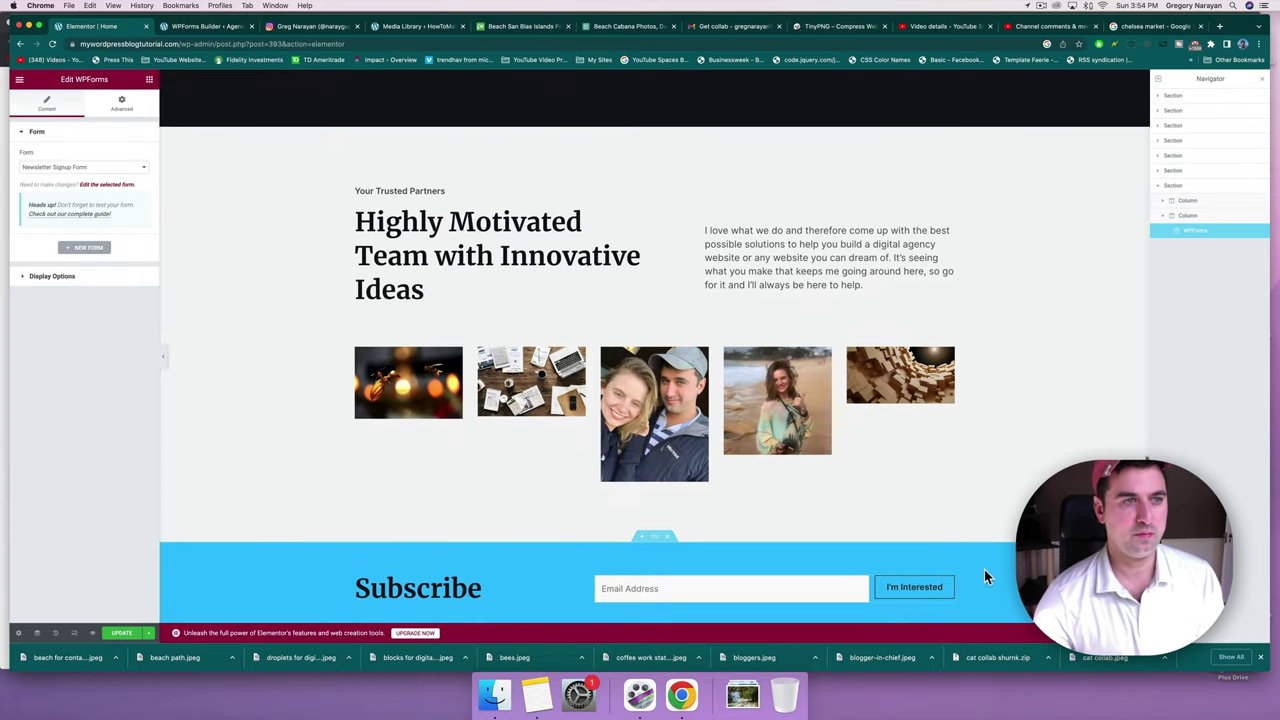
scroll(984, 569, down, 3)
click(38, 174)
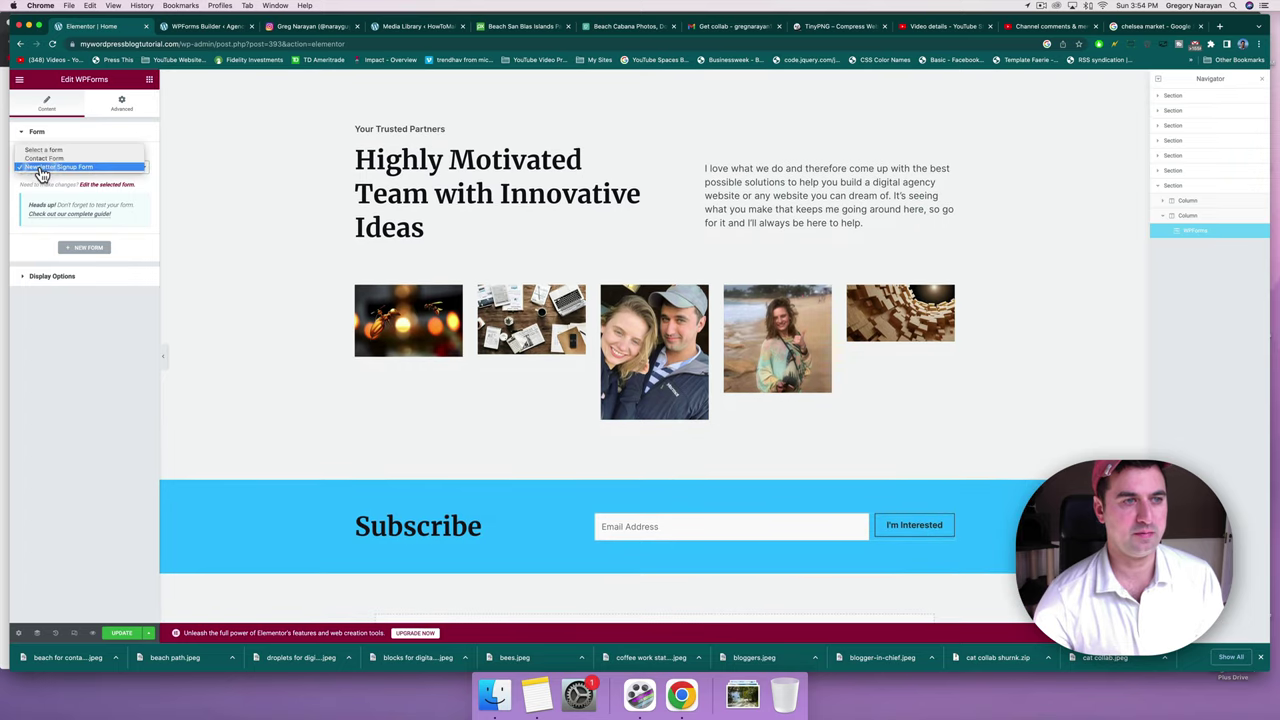
click(41, 170)
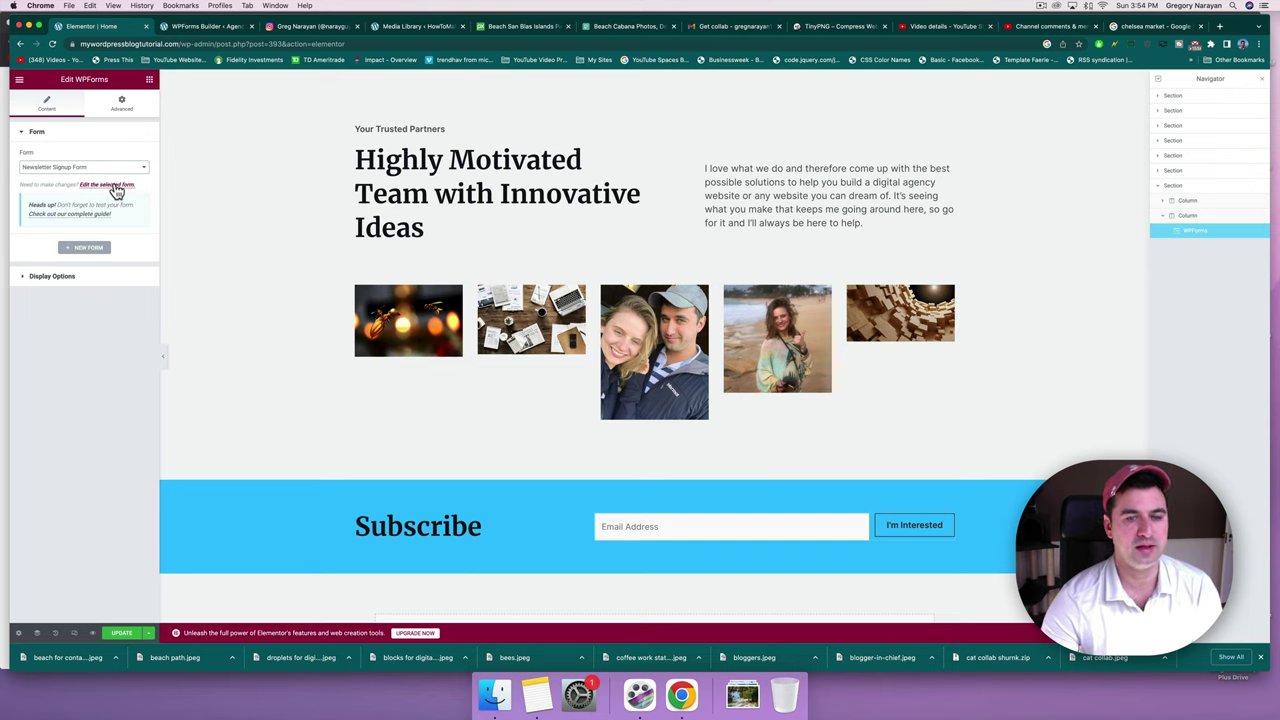
click(34, 278)
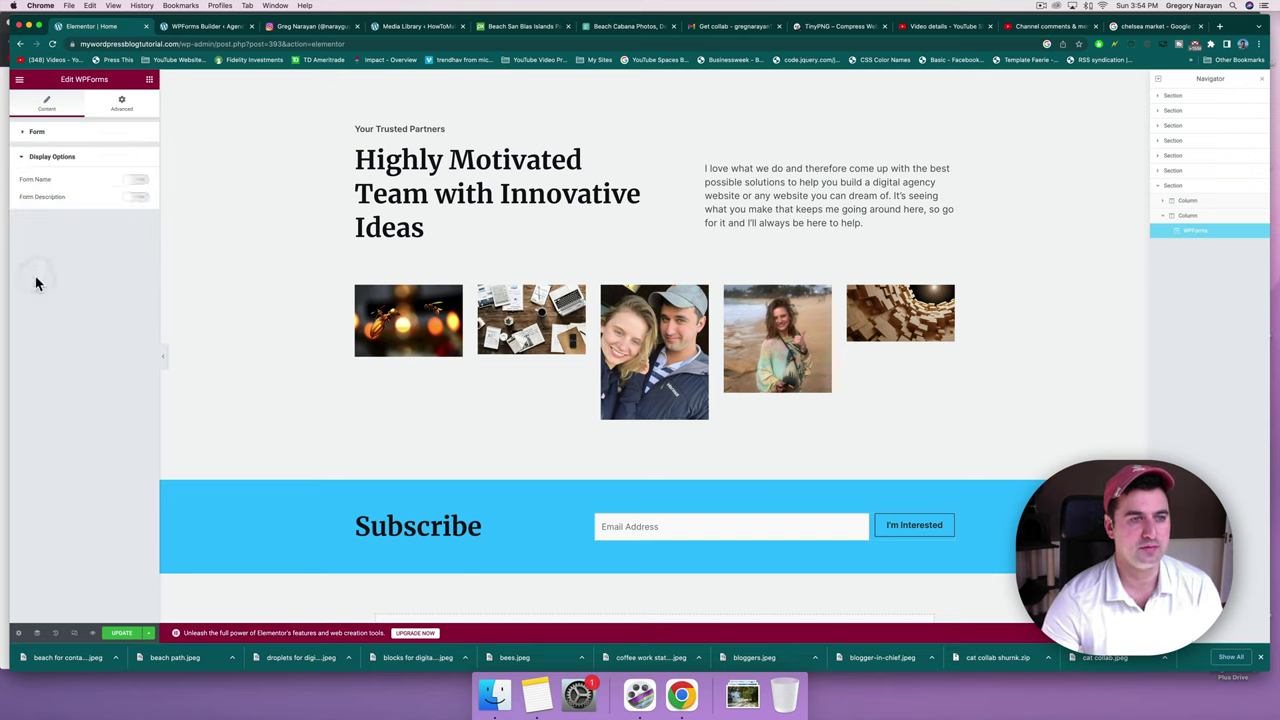
click(35, 157)
click(42, 133)
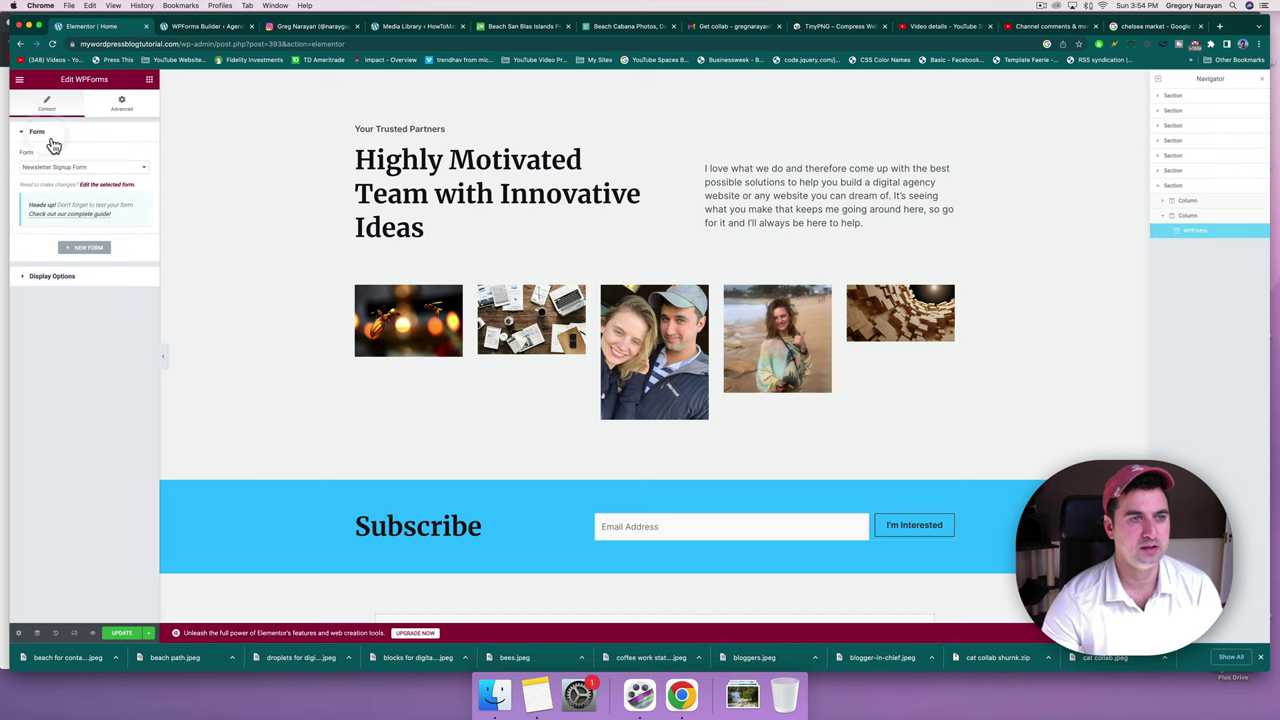
click(104, 184)
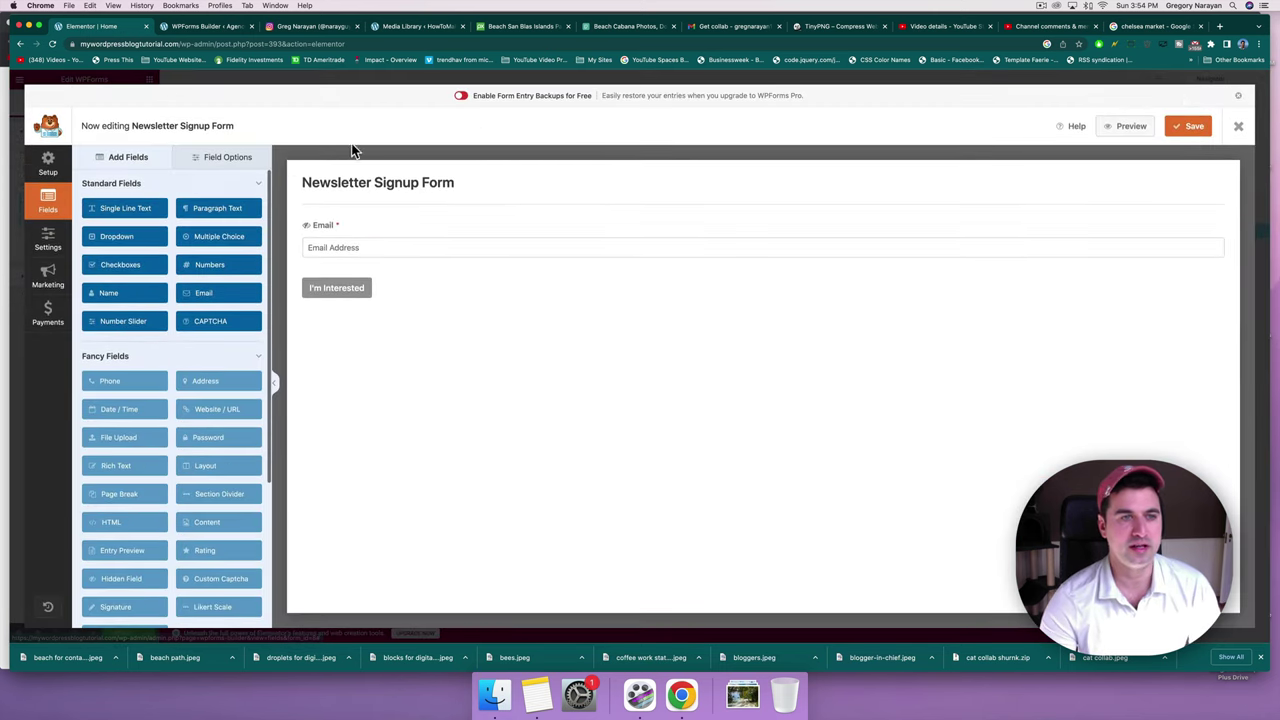
Give the Email field the description 'Enter Your best email'.
click(215, 158)
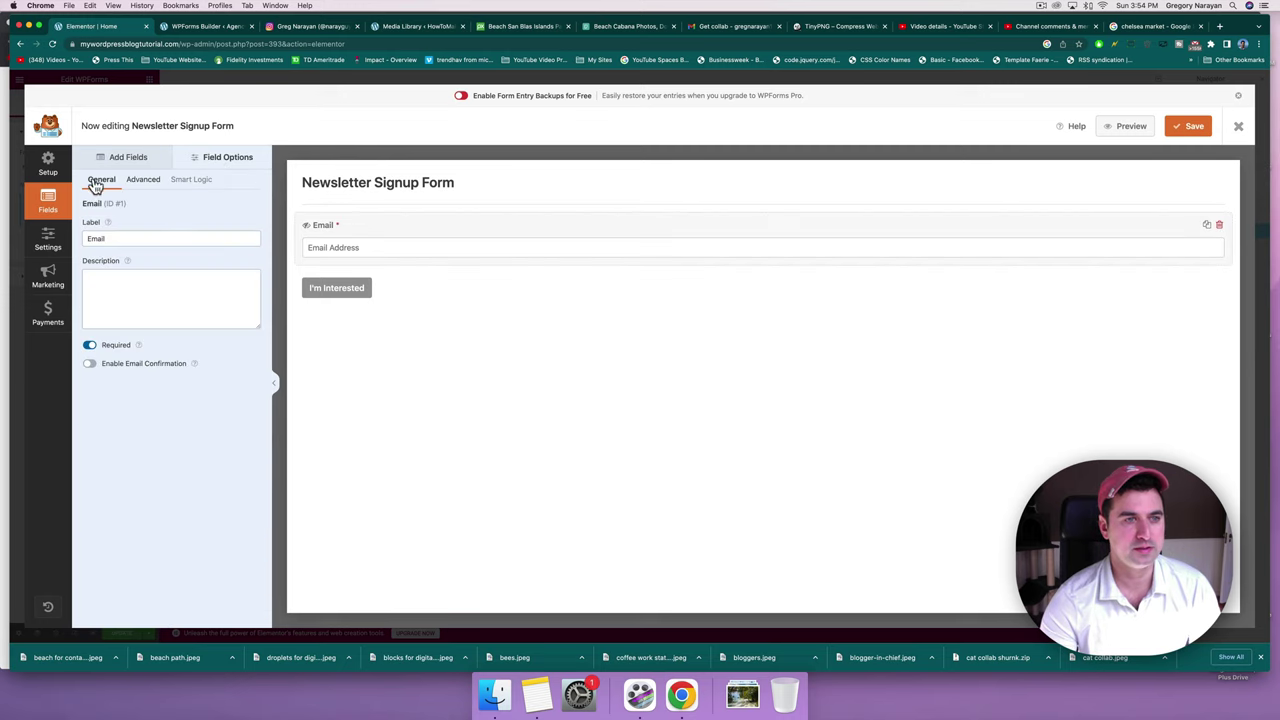
click(156, 238)
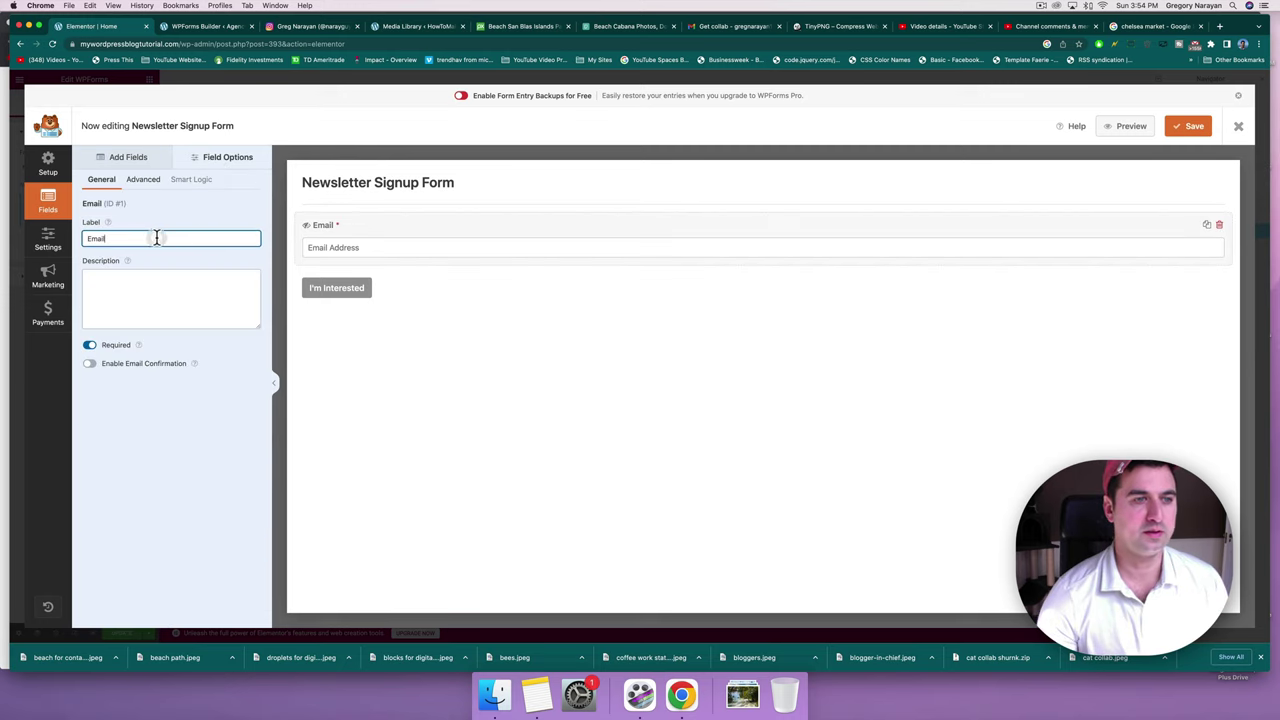
click(158, 290)
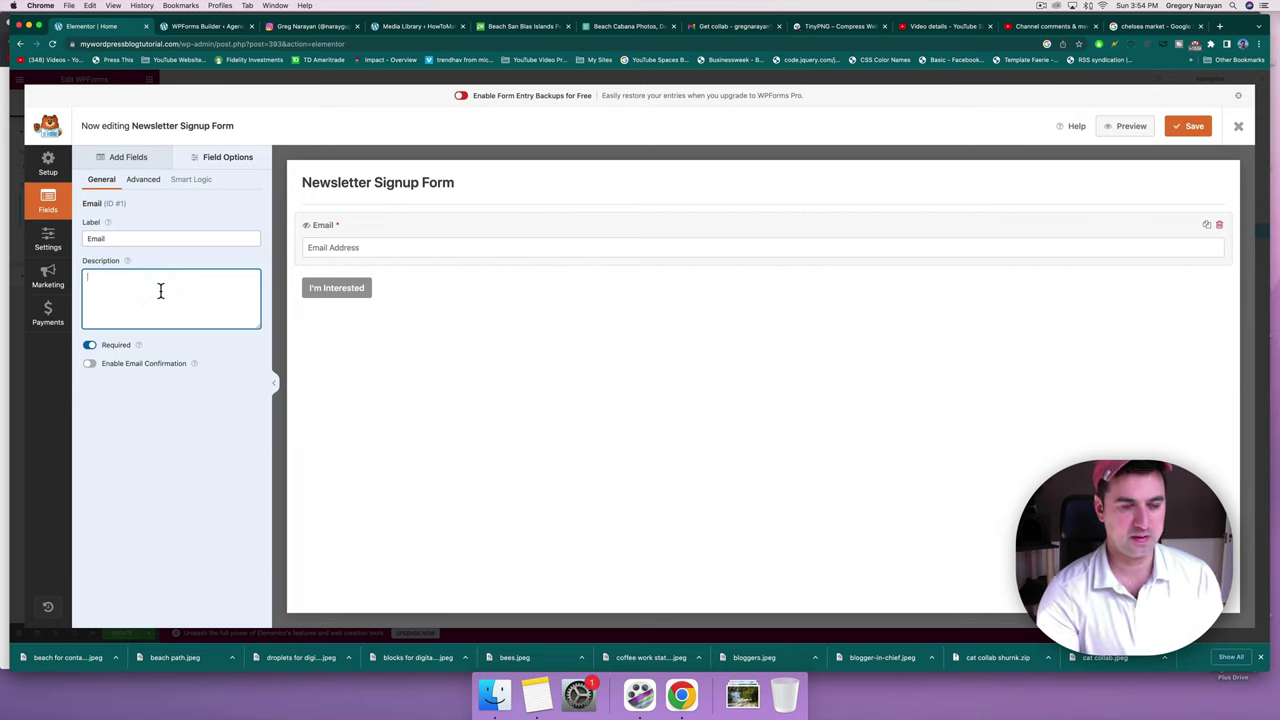
text(Enter Your best)
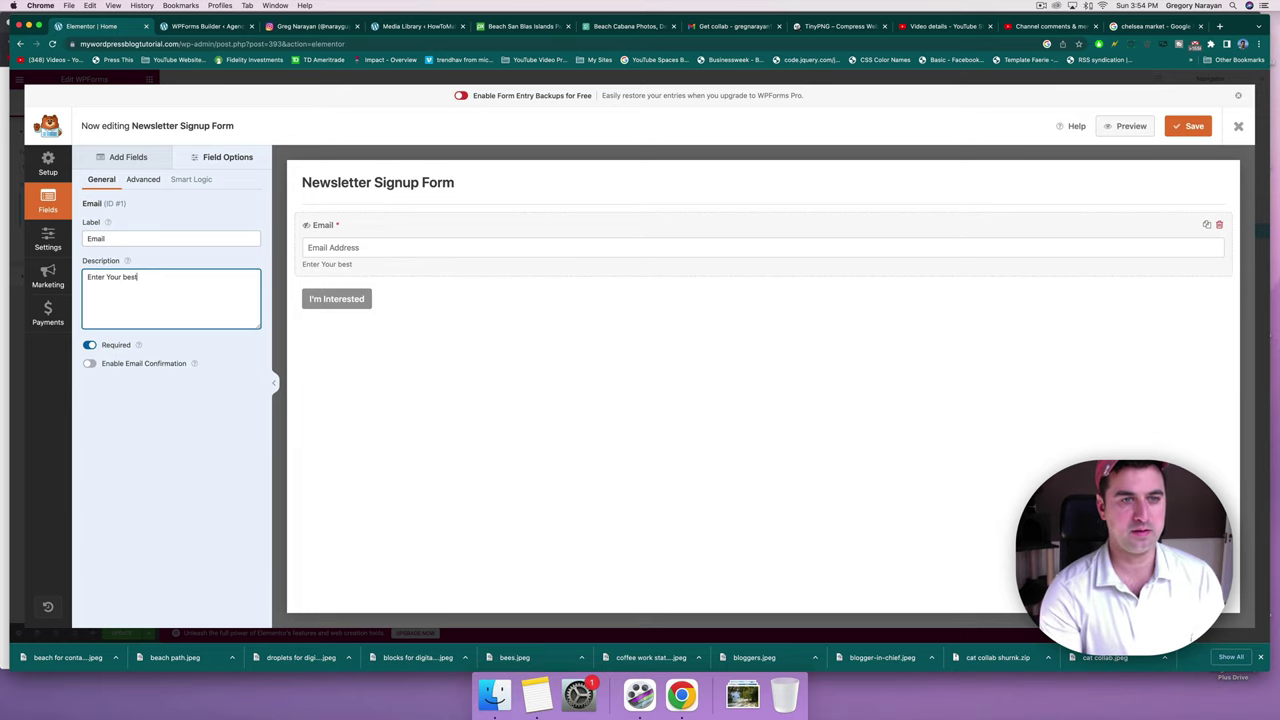
text( email)
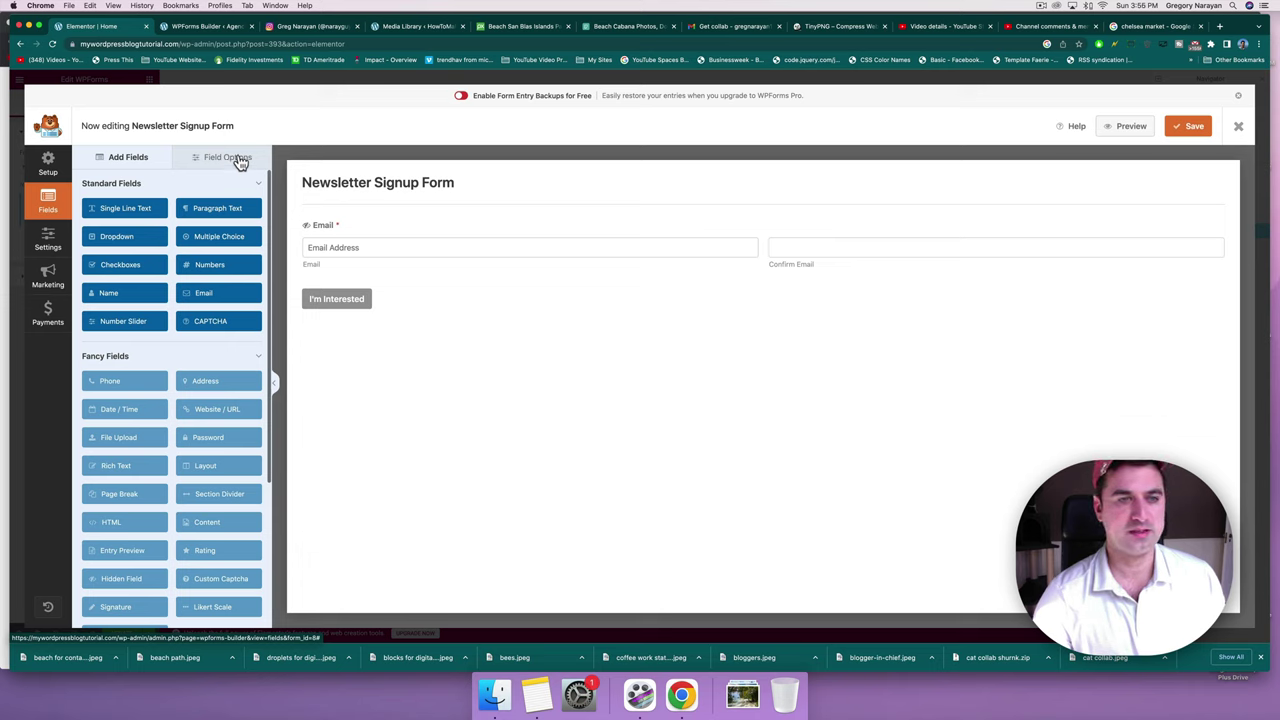
Set the submit button text to 'Sign Me Up' and save the form.
click(355, 302)
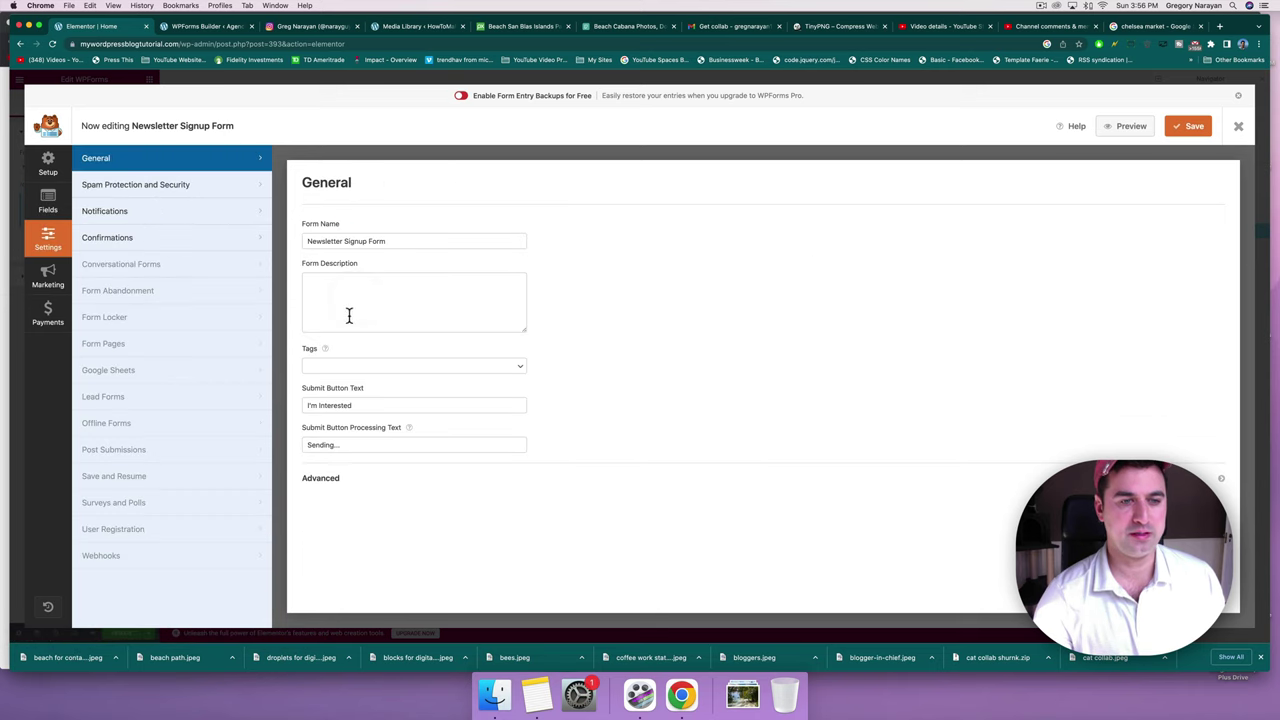
drag(351, 405, 290, 405)
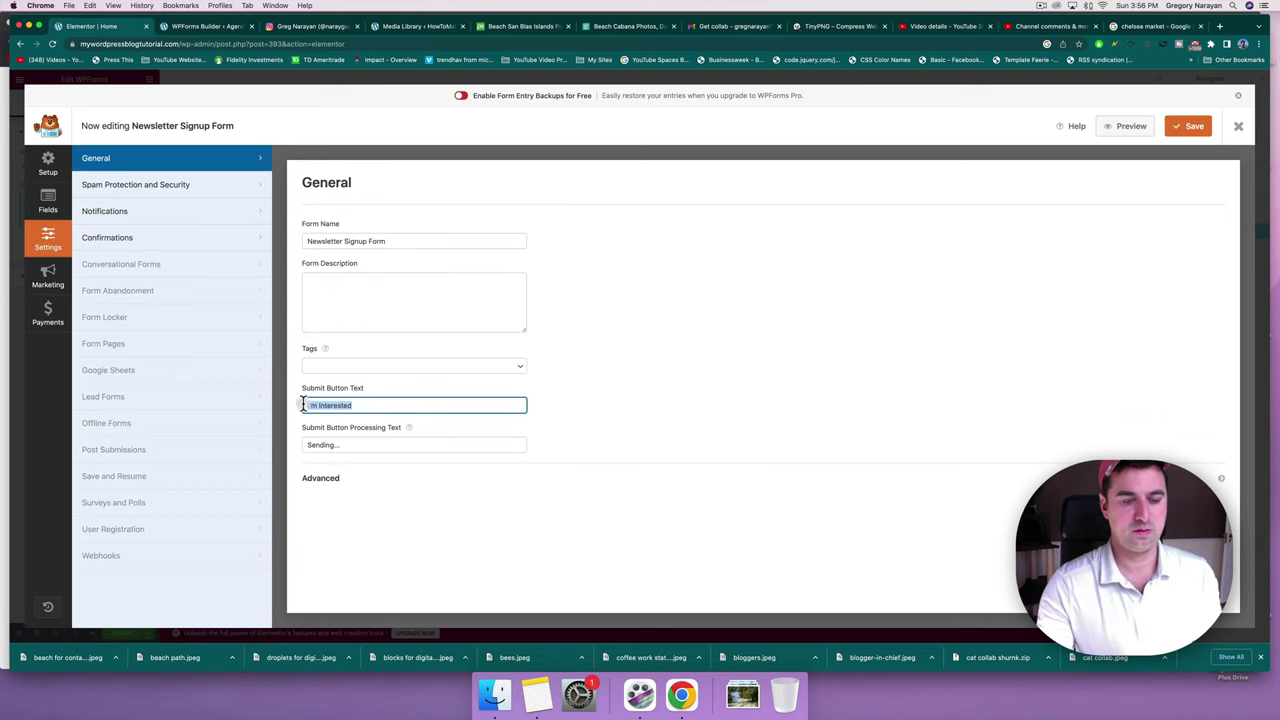
text(Sign Me U)
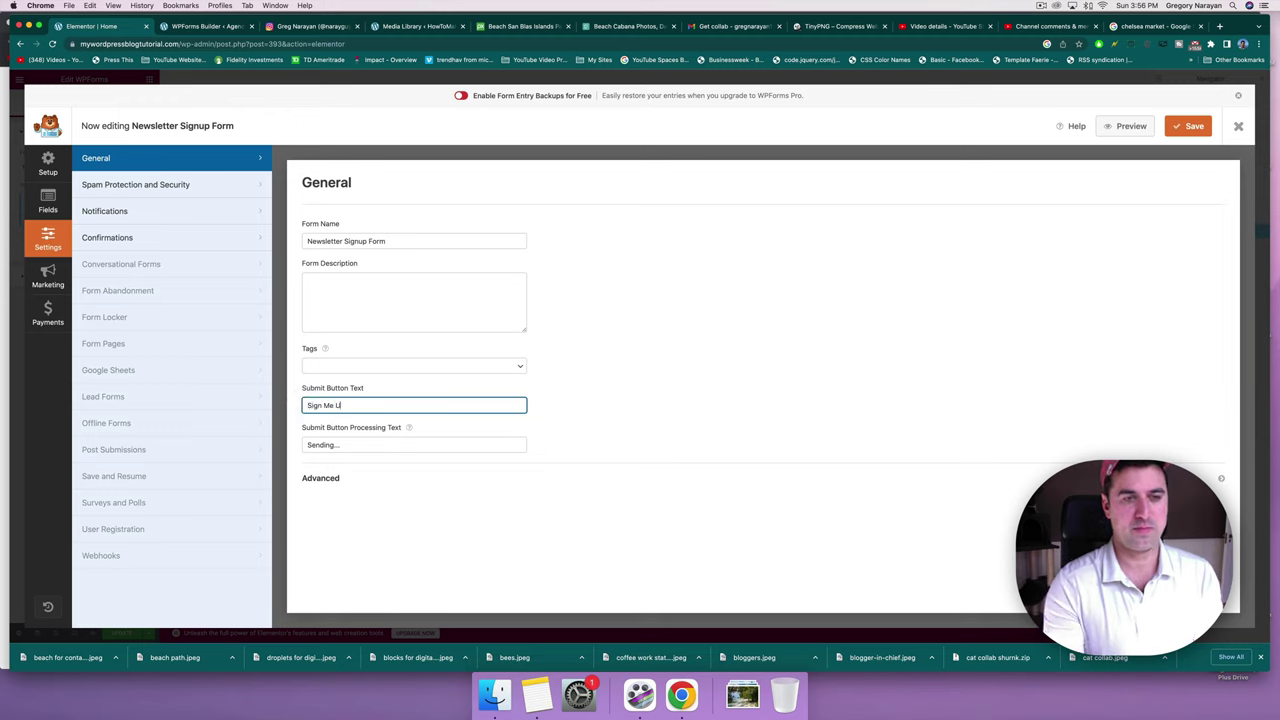
text(p)
click(1188, 133)
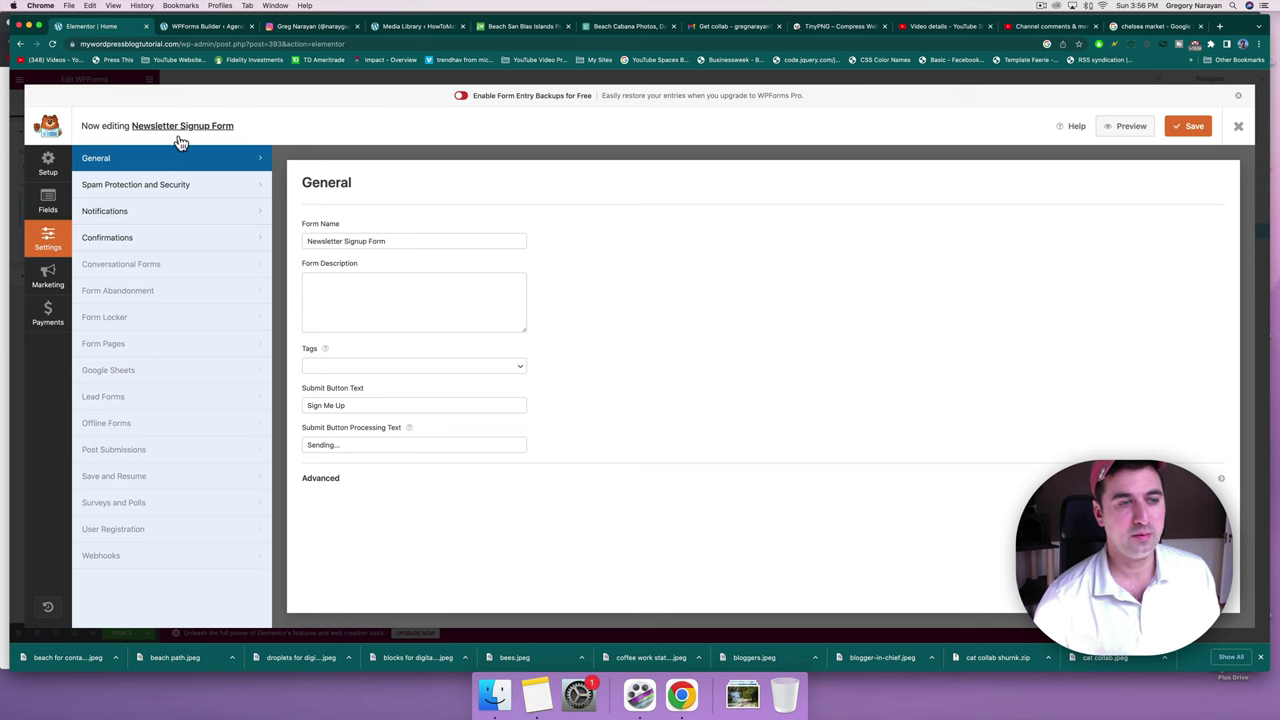
Browse the marketing integrations, dismiss the AWeber upgrade notice, and view Constant Contact.
click(58, 277)
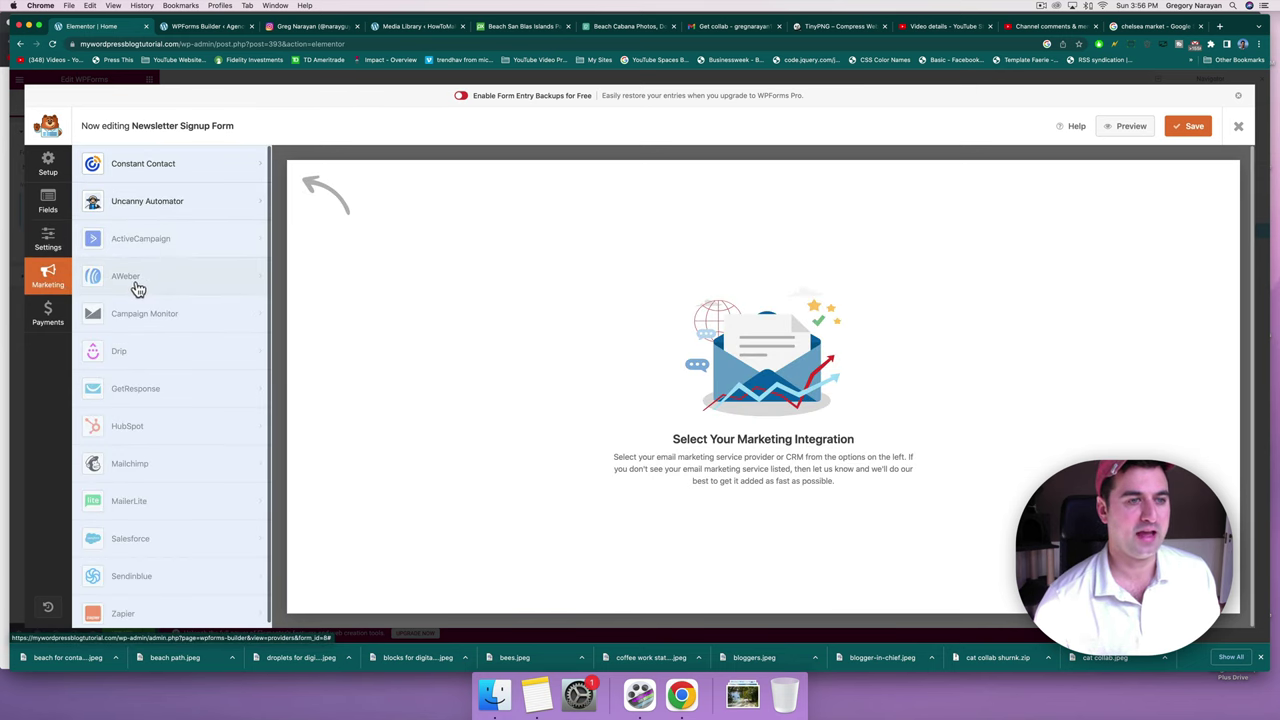
scroll(138, 289, down, 1)
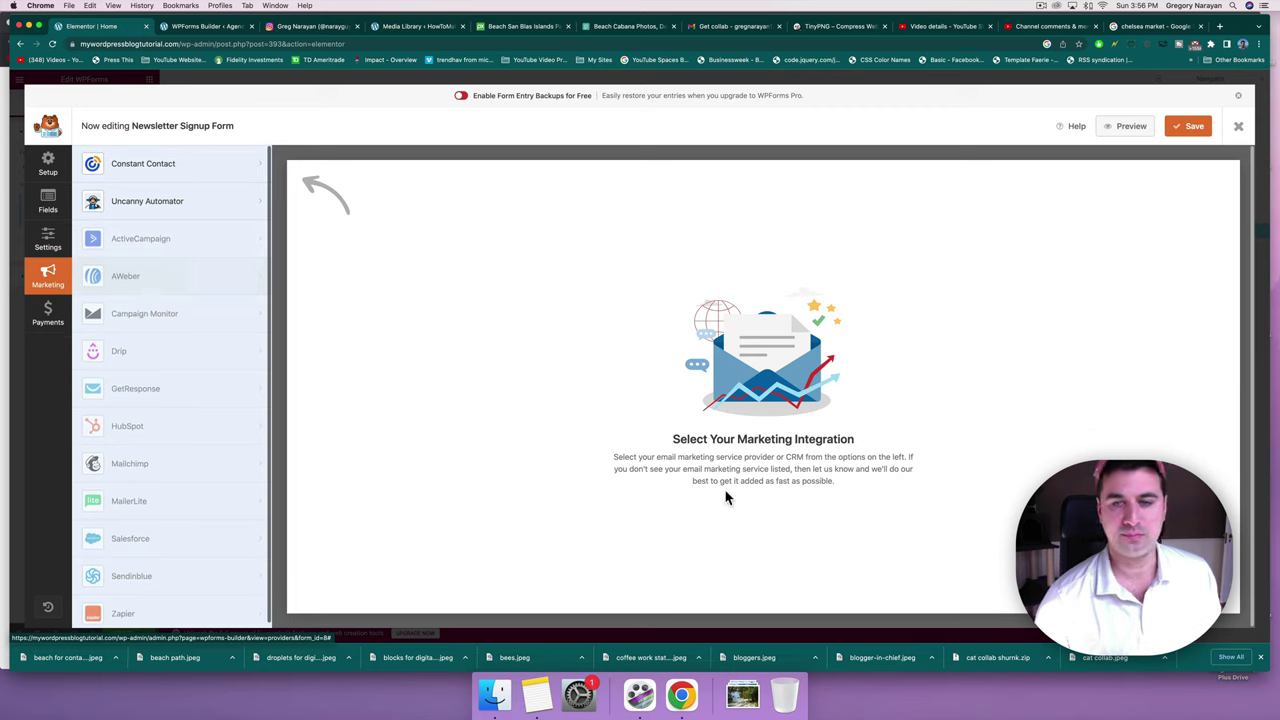
scroll(170, 326, down, 1)
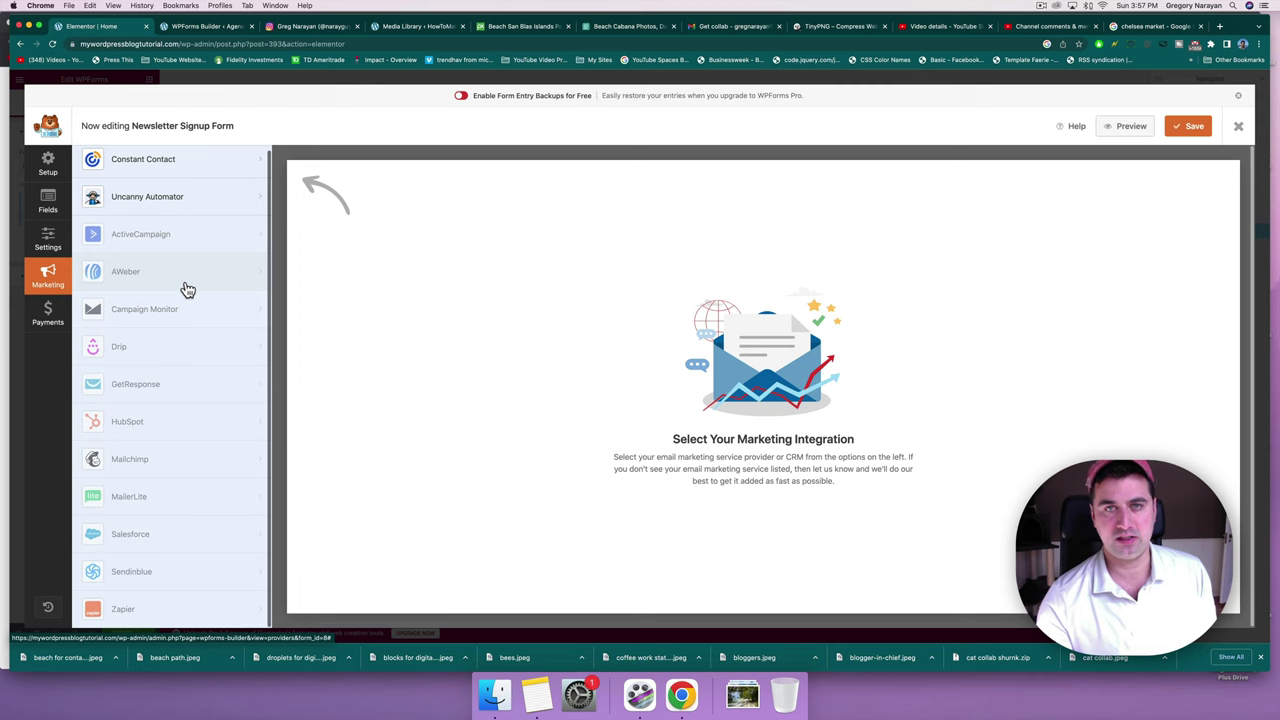
click(185, 283)
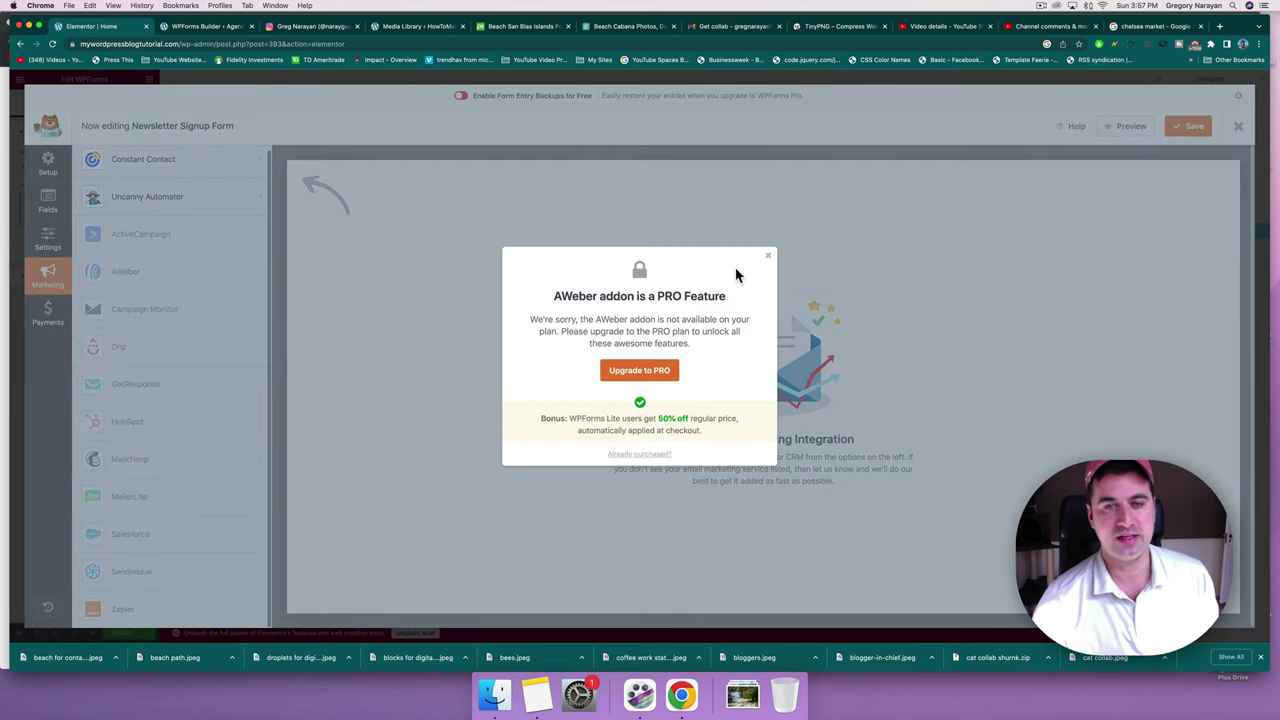
click(767, 262)
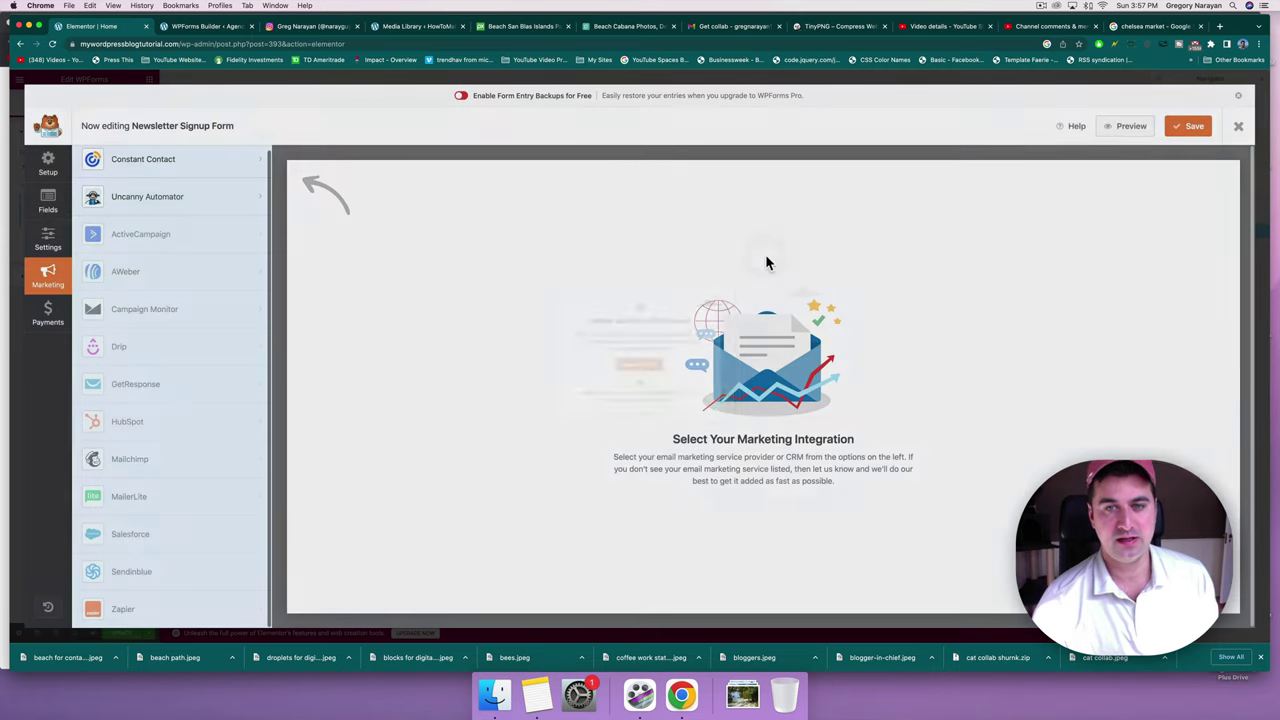
scroll(209, 223, up, 1)
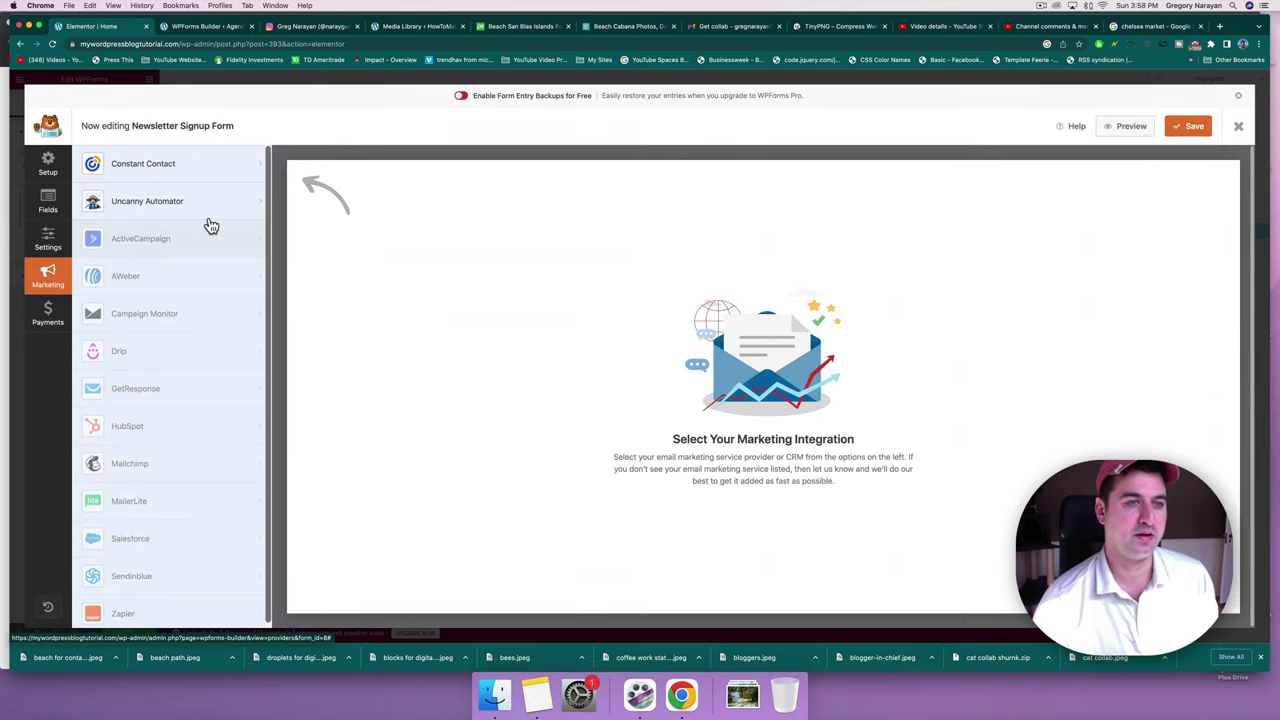
click(197, 173)
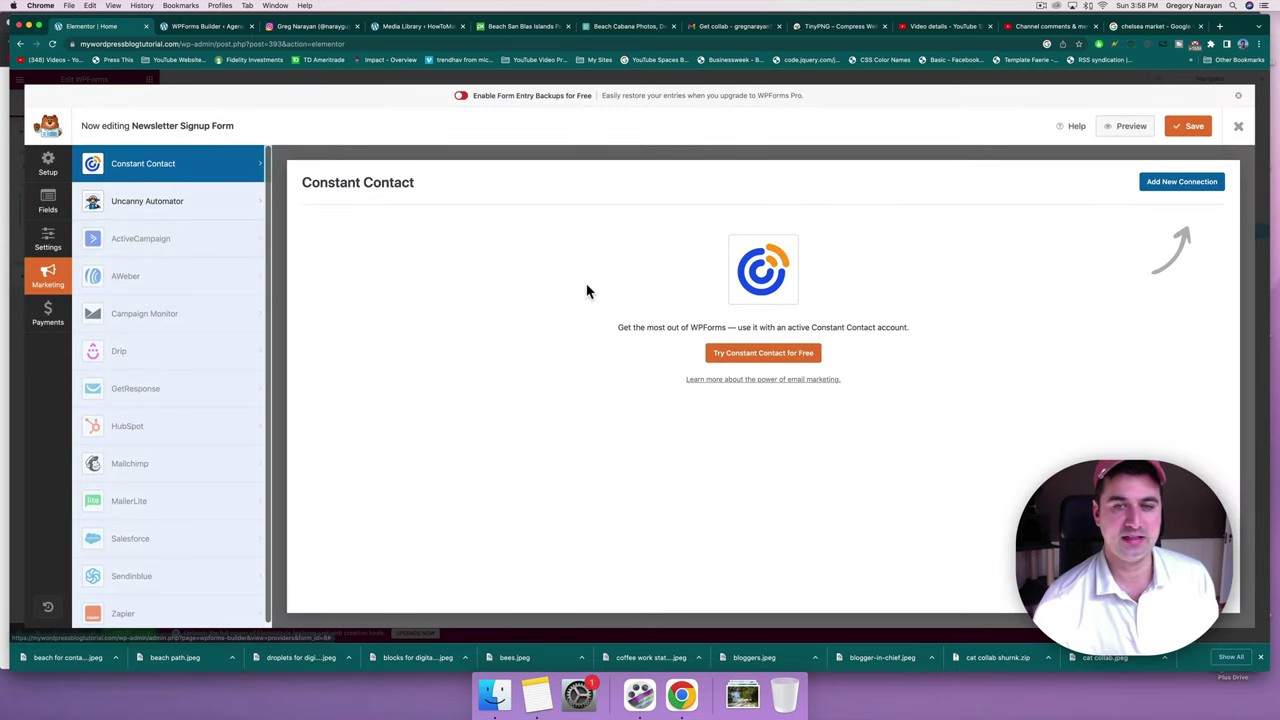
drag(617, 327, 899, 331)
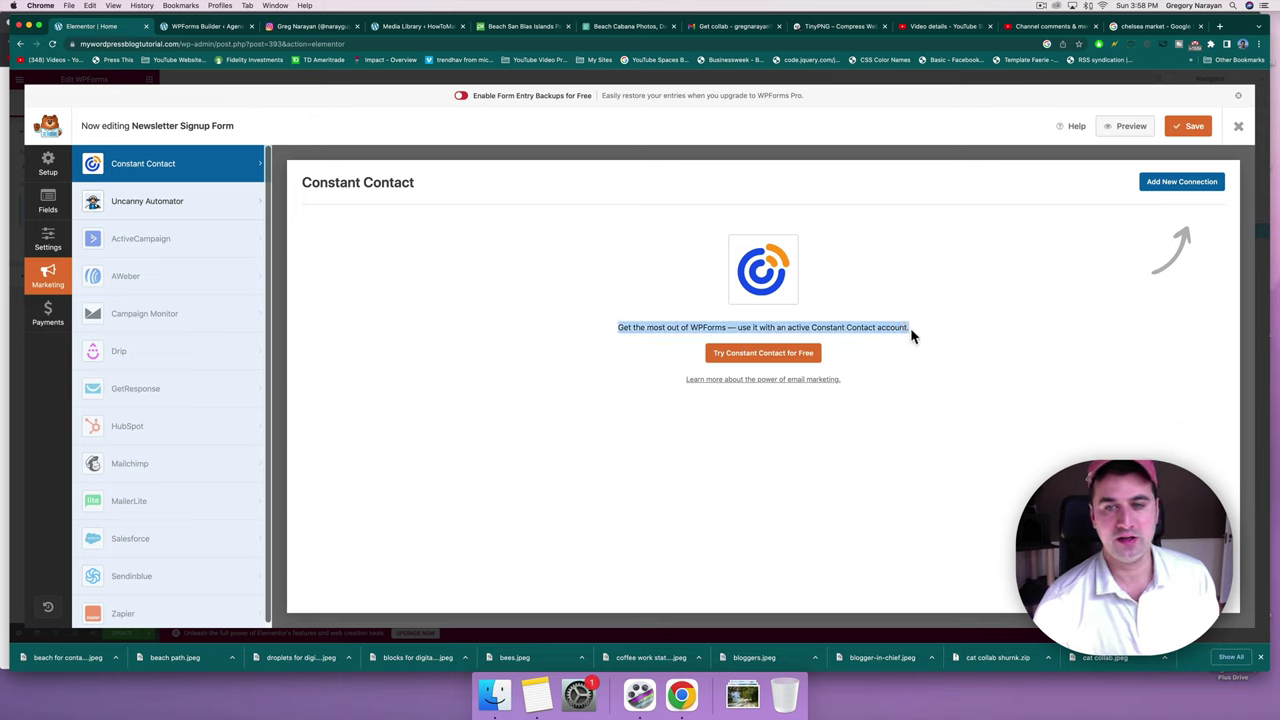
click(911, 330)
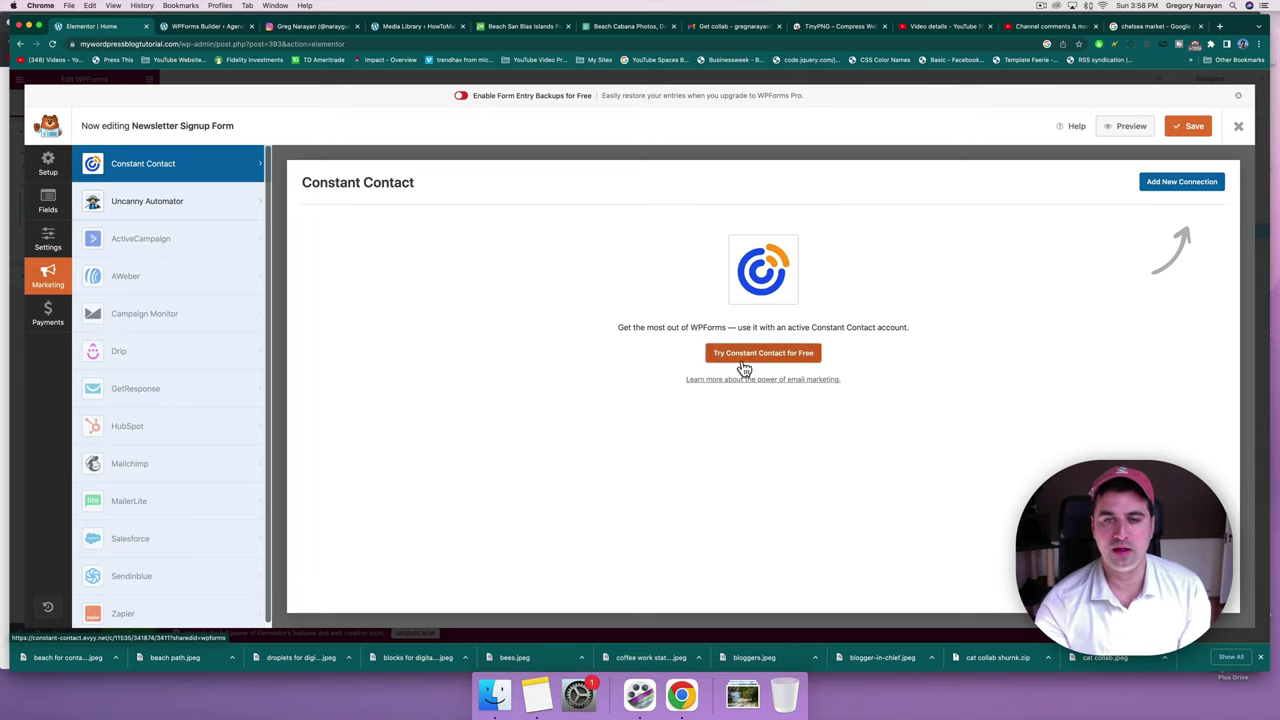
click(742, 360)
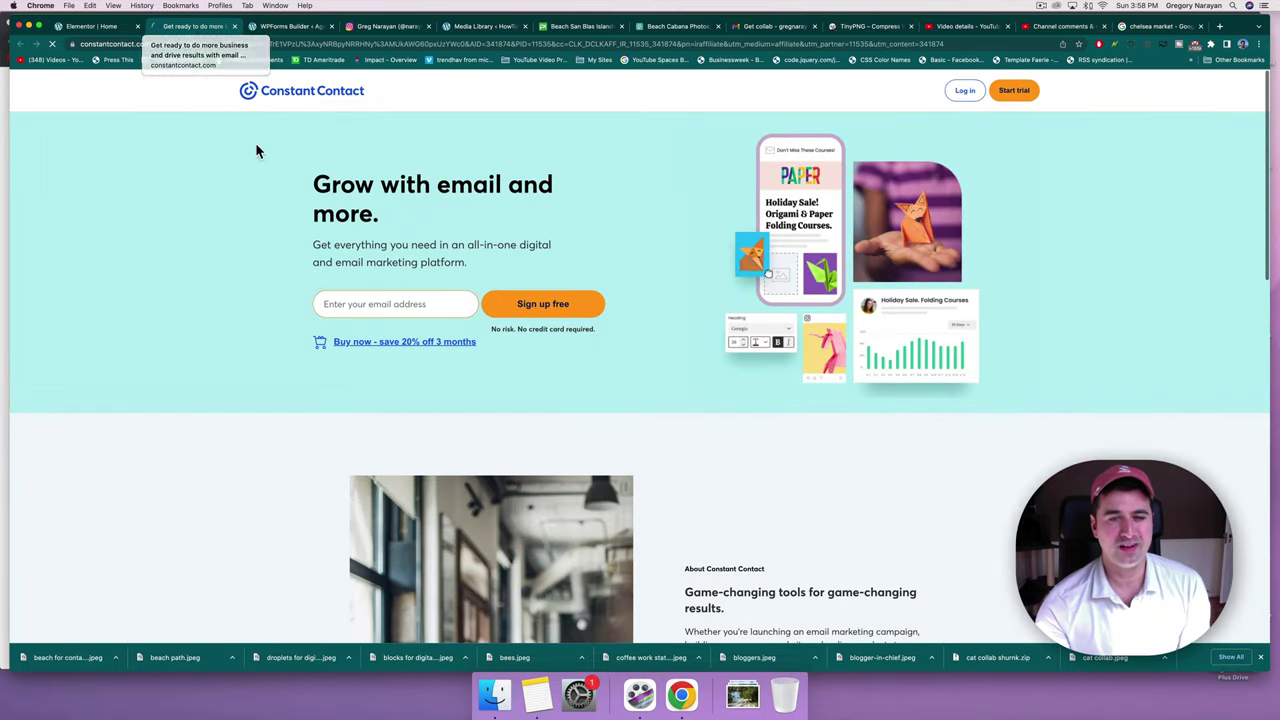
click(458, 311)
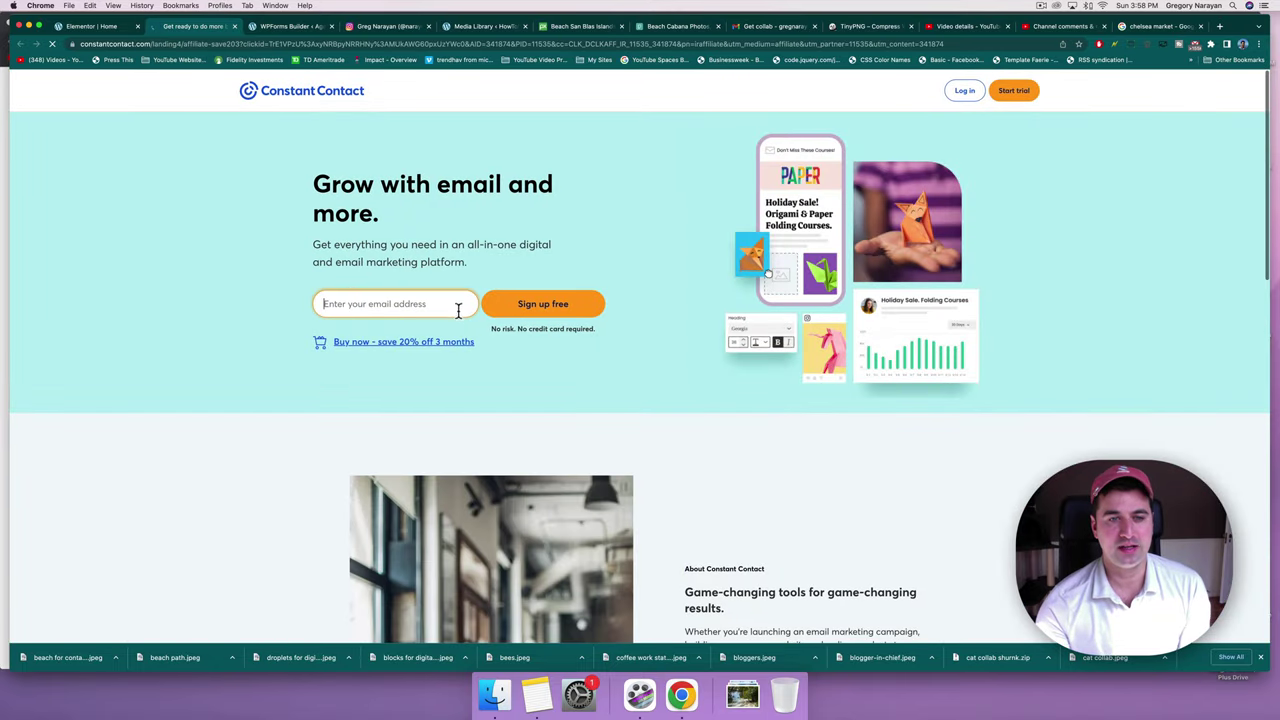
click(234, 26)
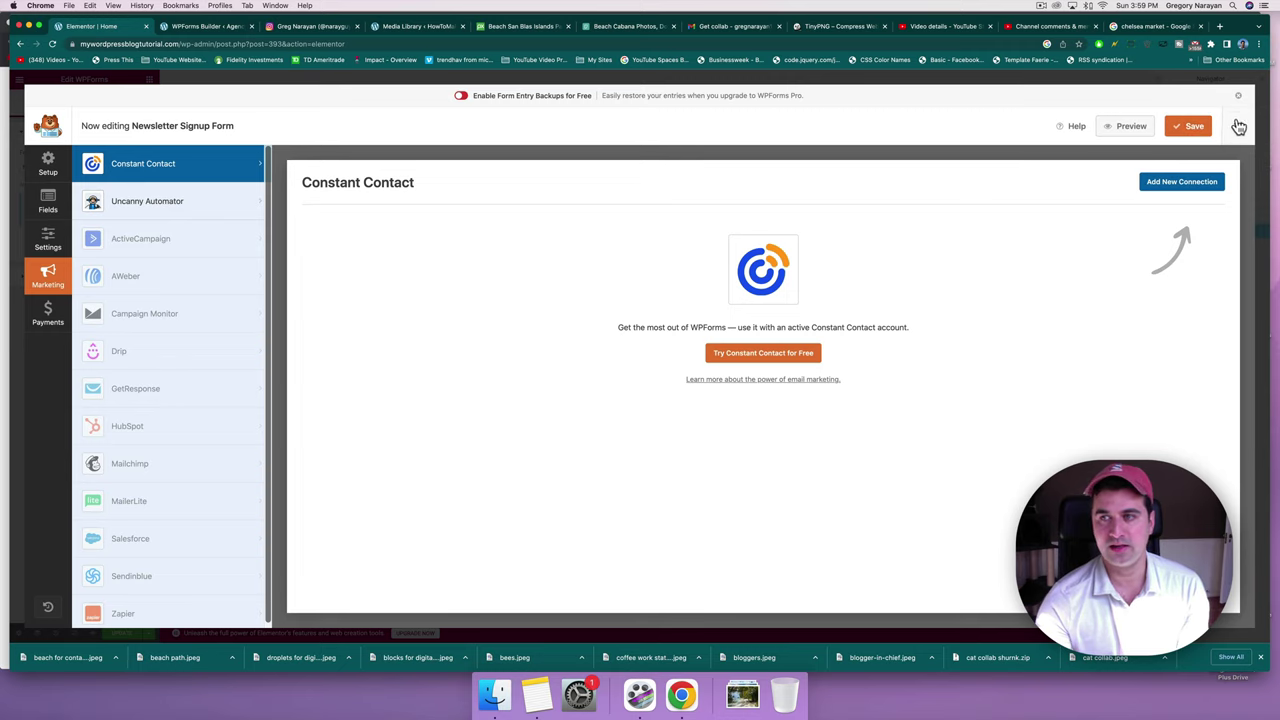
Close the form builder and change the Subscribe heading's title to 'Join The Cut'.
click(1238, 127)
scroll(559, 341, down, 4)
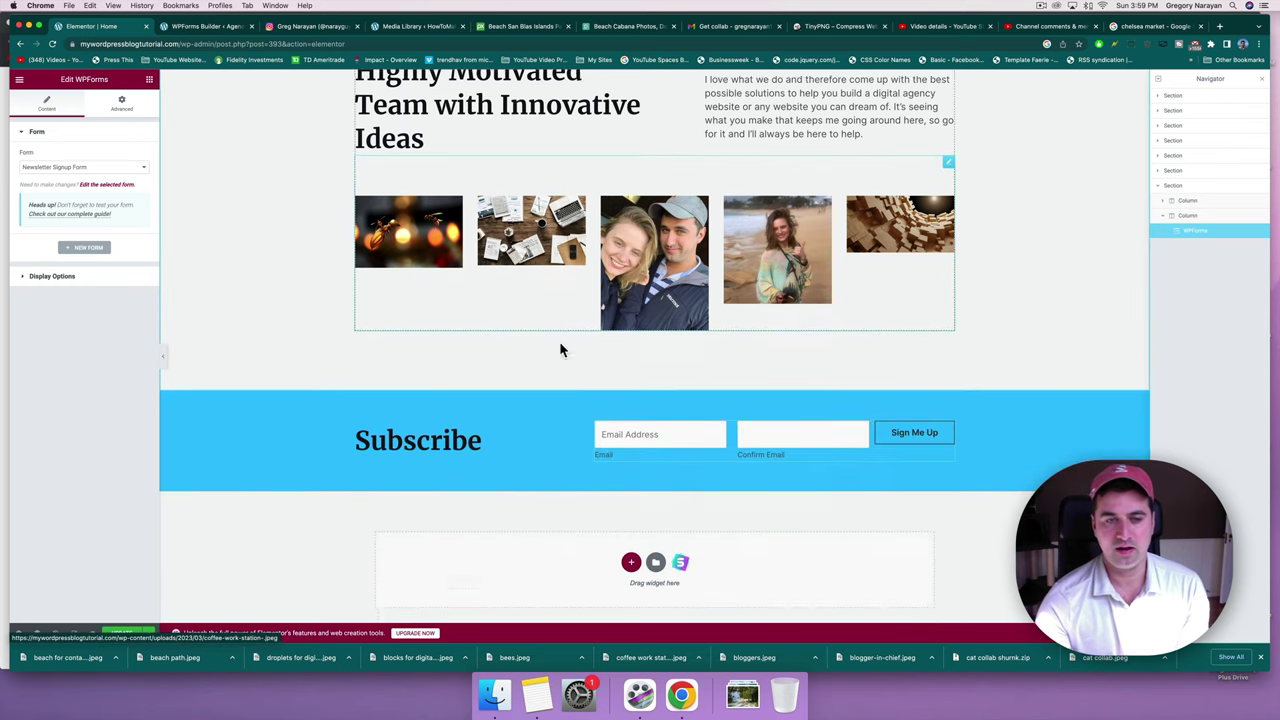
click(463, 390)
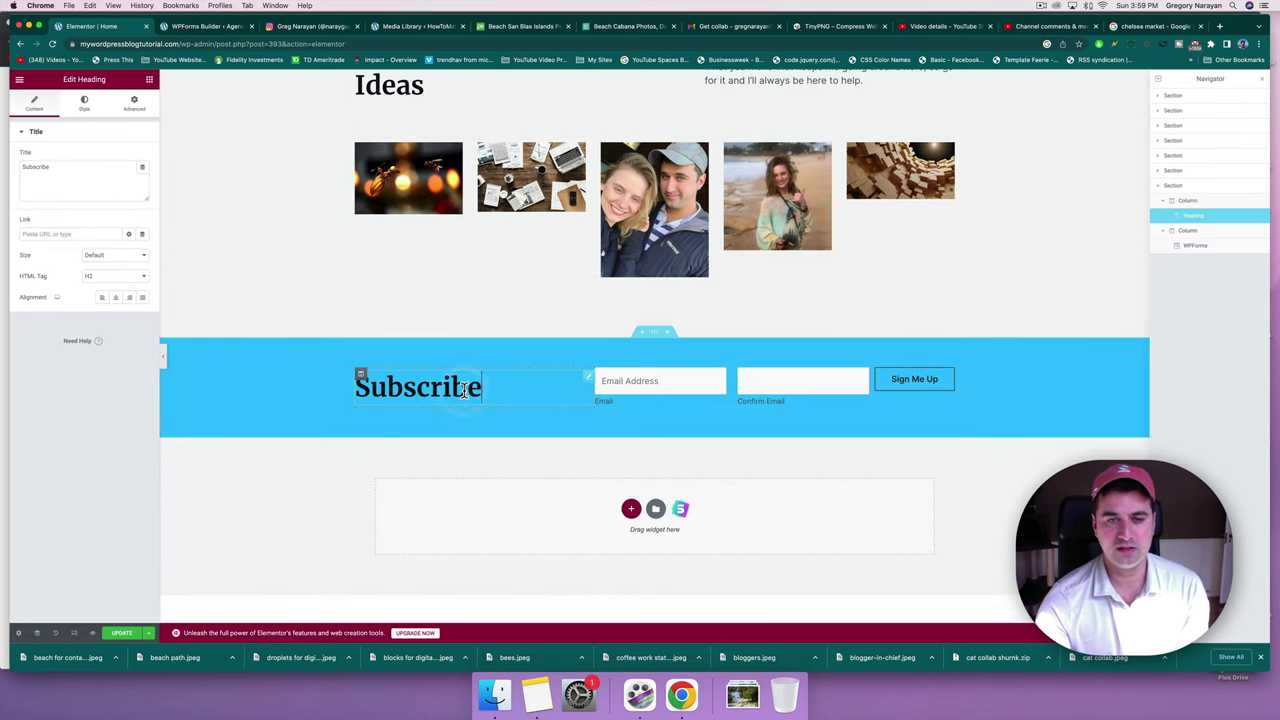
drag(483, 386, 356, 386)
text(Join)
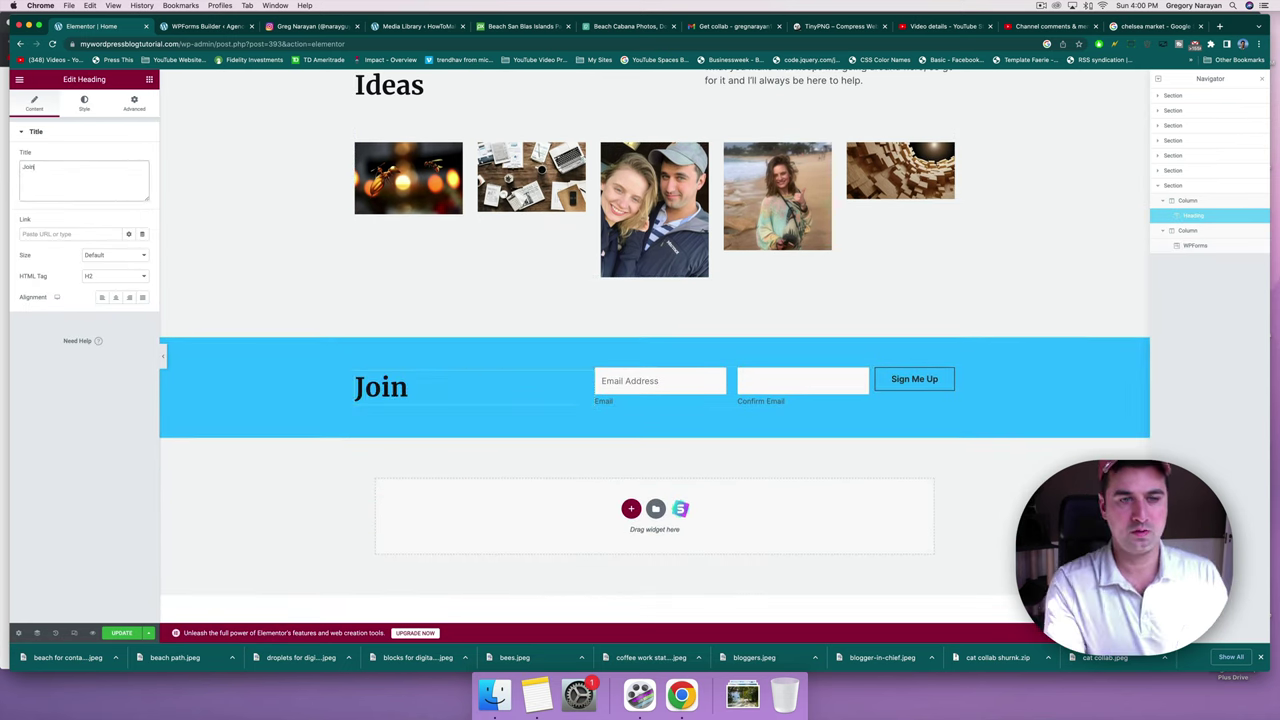
text( The)
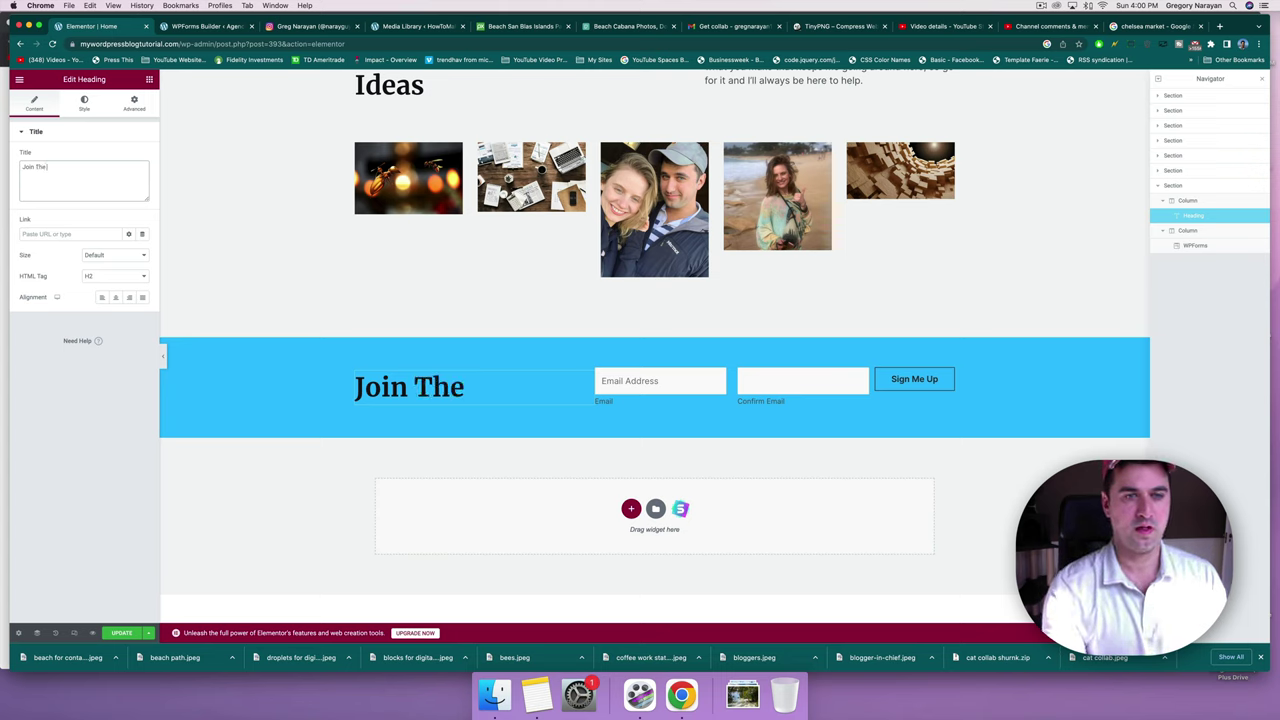
text( Cut)
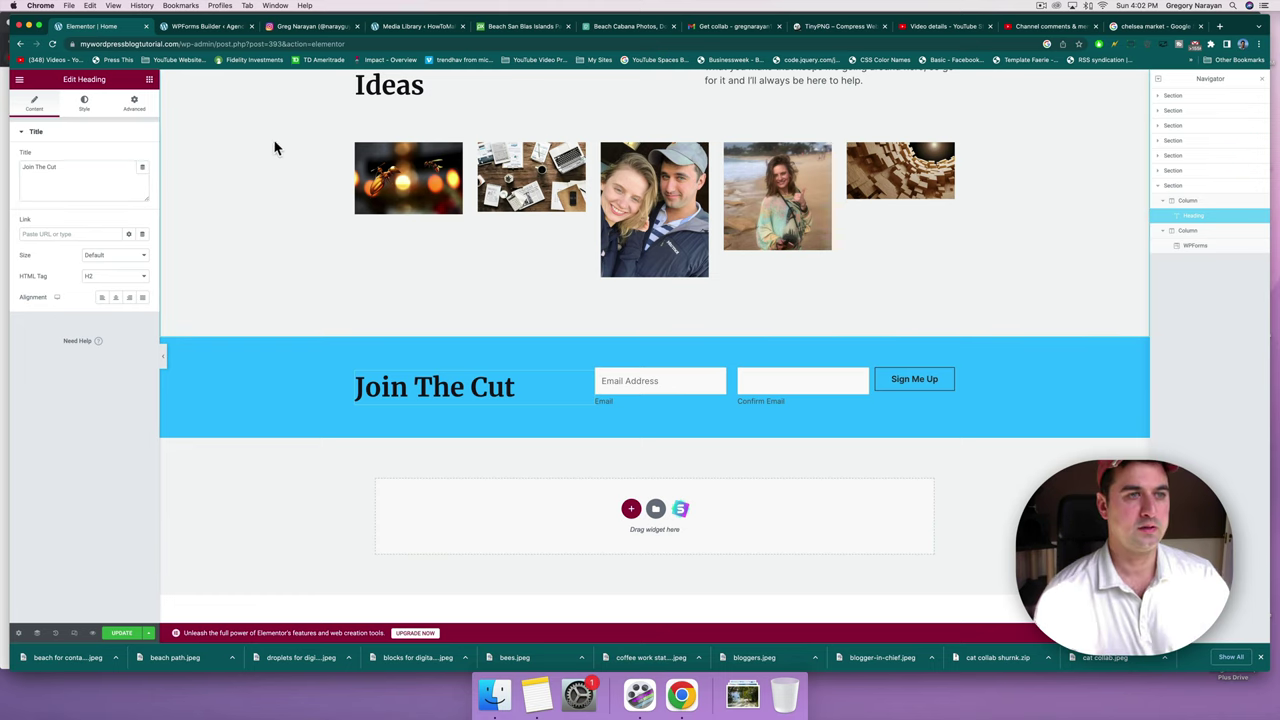
Add an H4 heading under Join The Cut containing the pasted newsletter description.
click(151, 81)
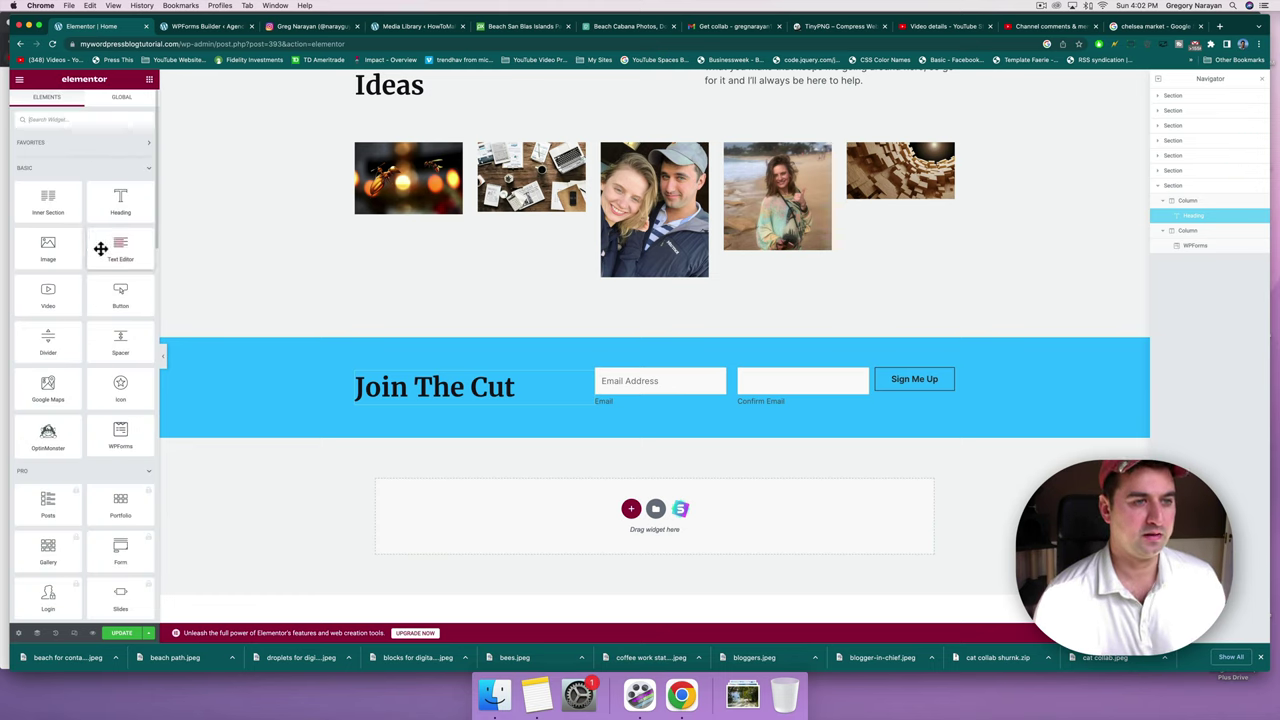
drag(98, 209, 399, 400)
click(122, 277)
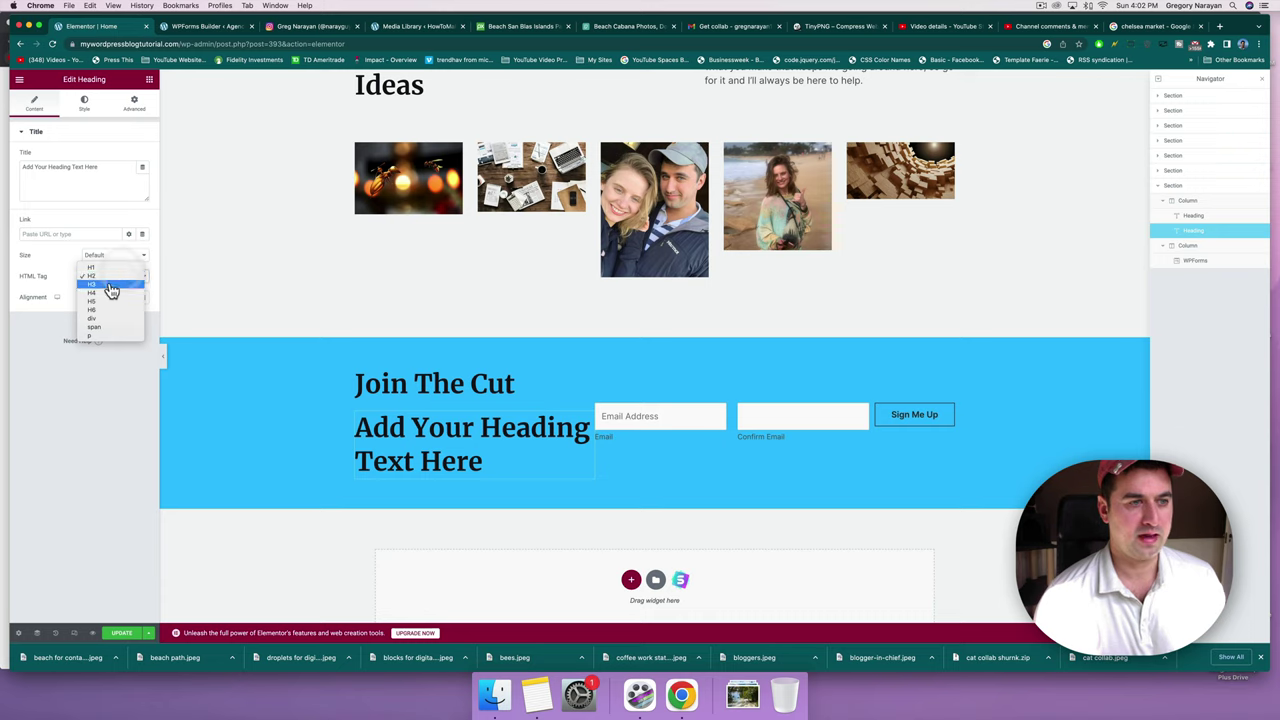
click(104, 296)
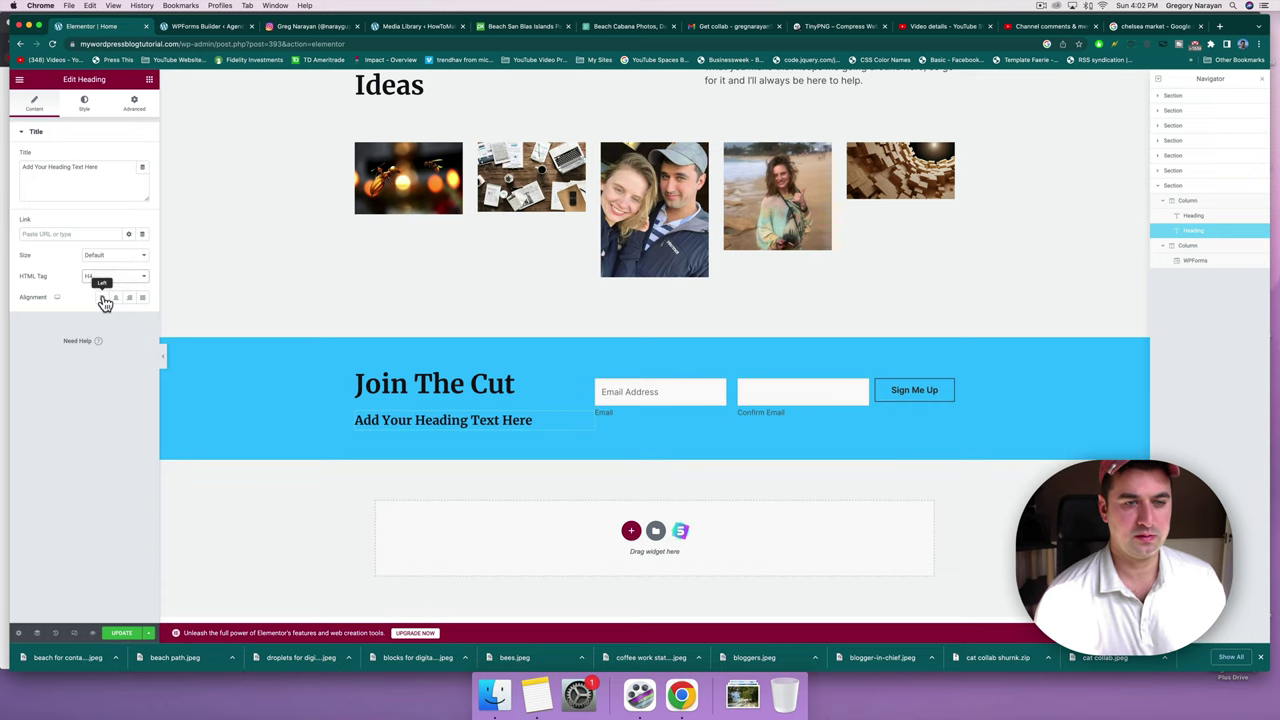
triple_click(47, 166)
text("The Cut" is our rare monthly)
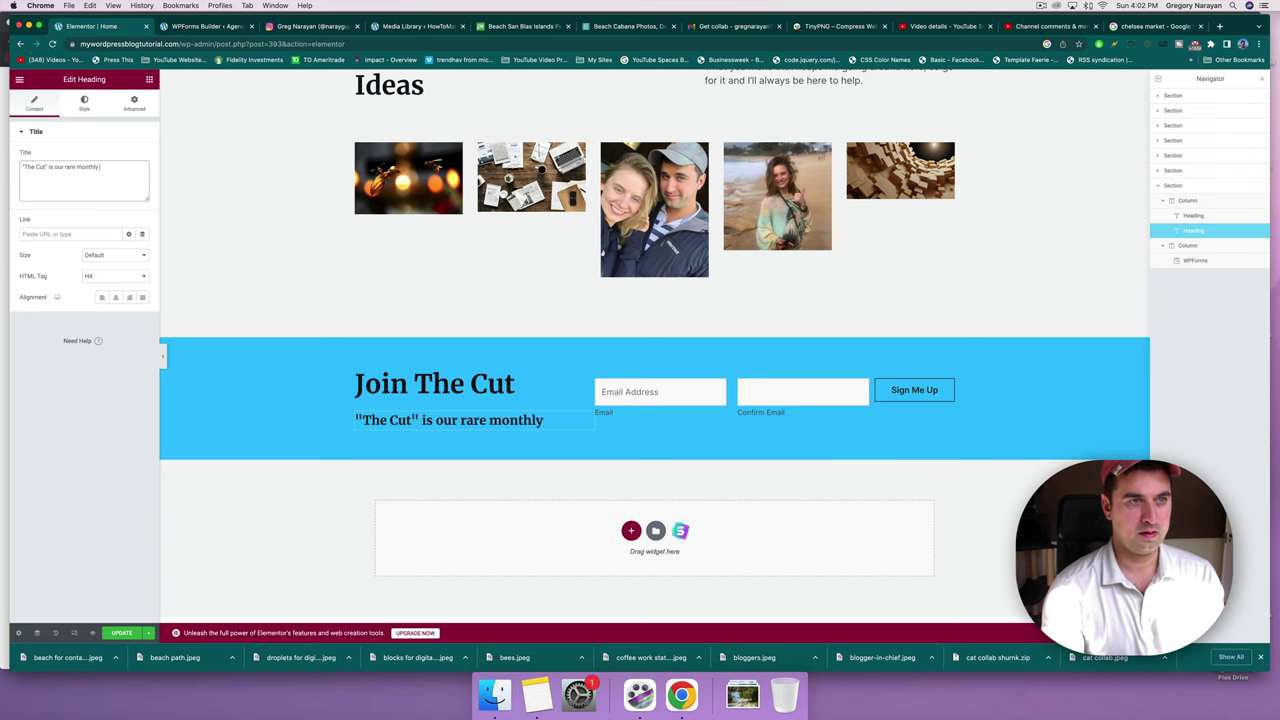
text(newsletter delivering the finest design tips and biographies of successful online digital agency designers. If we consider it good, it'll make The Cut)
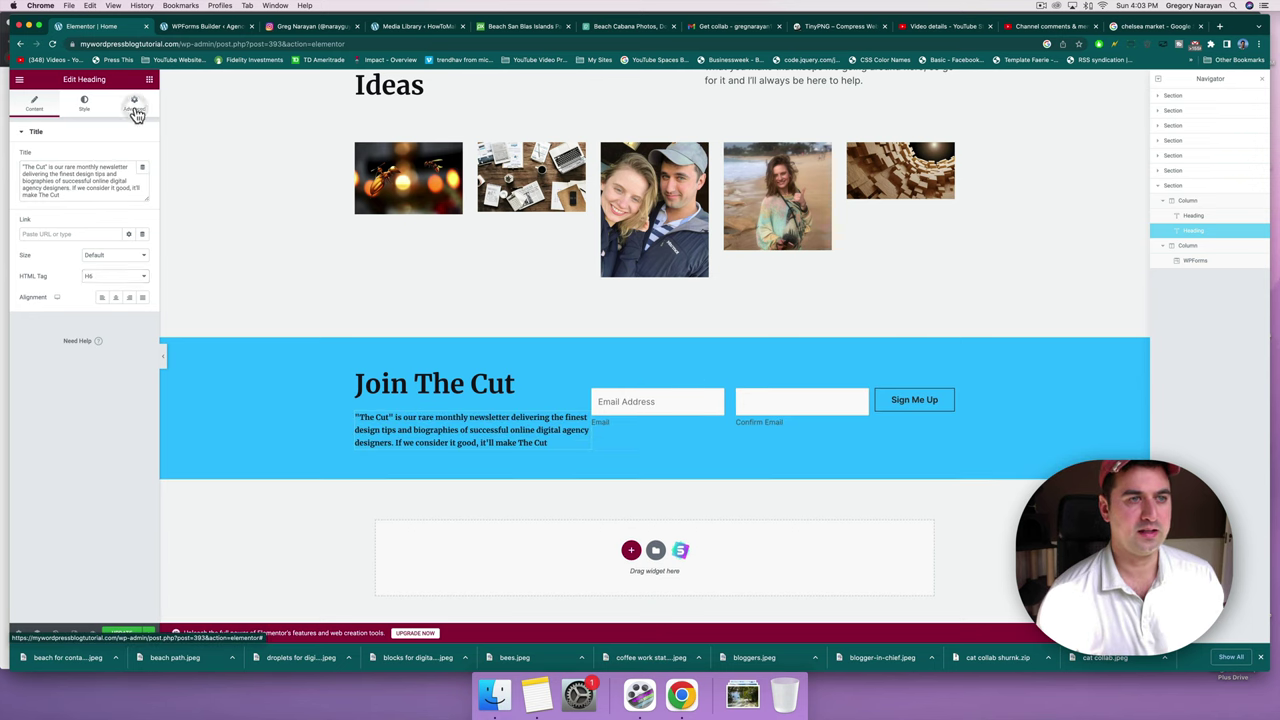
Set the description's right padding to 50 and update the page.
click(133, 105)
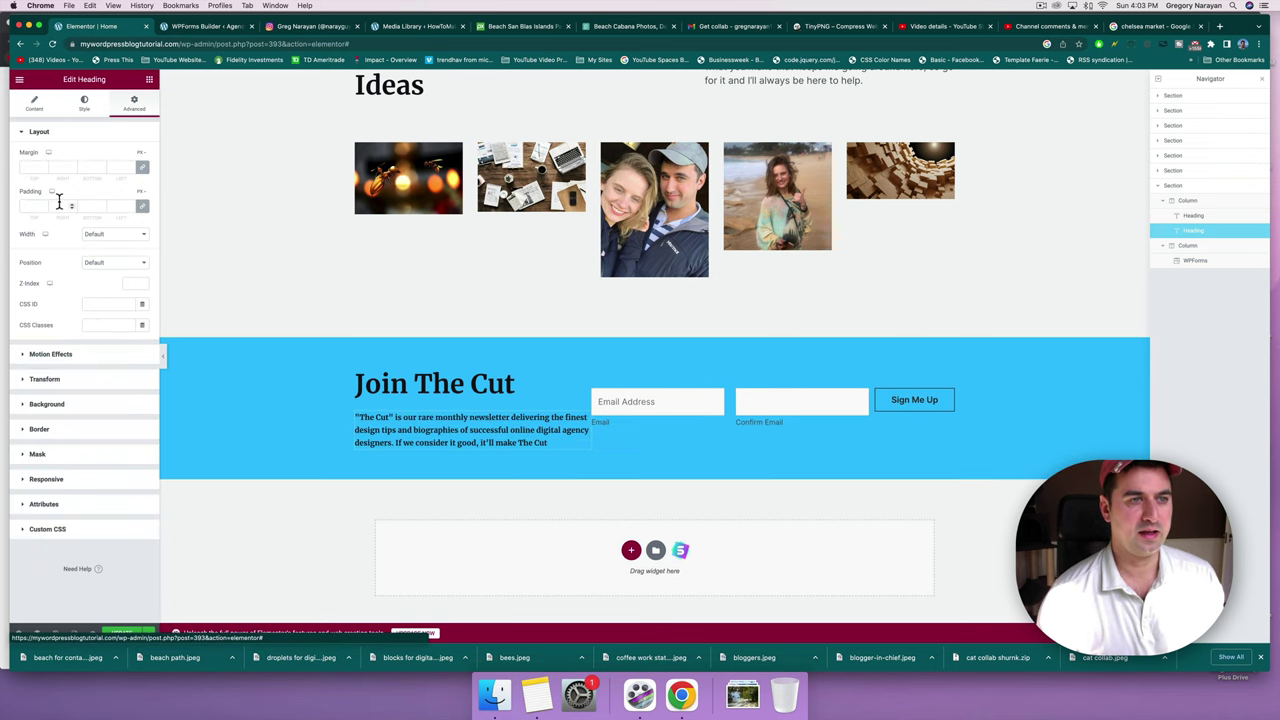
click(142, 206)
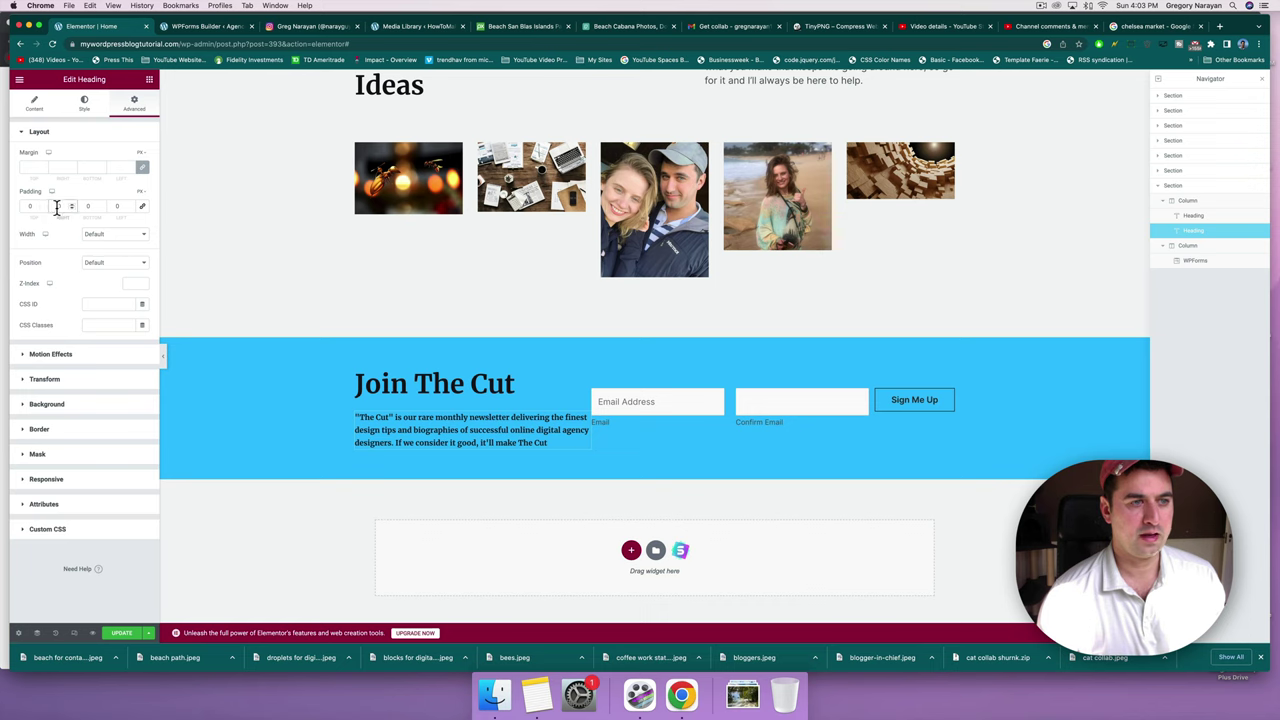
click(62, 207)
text(50)
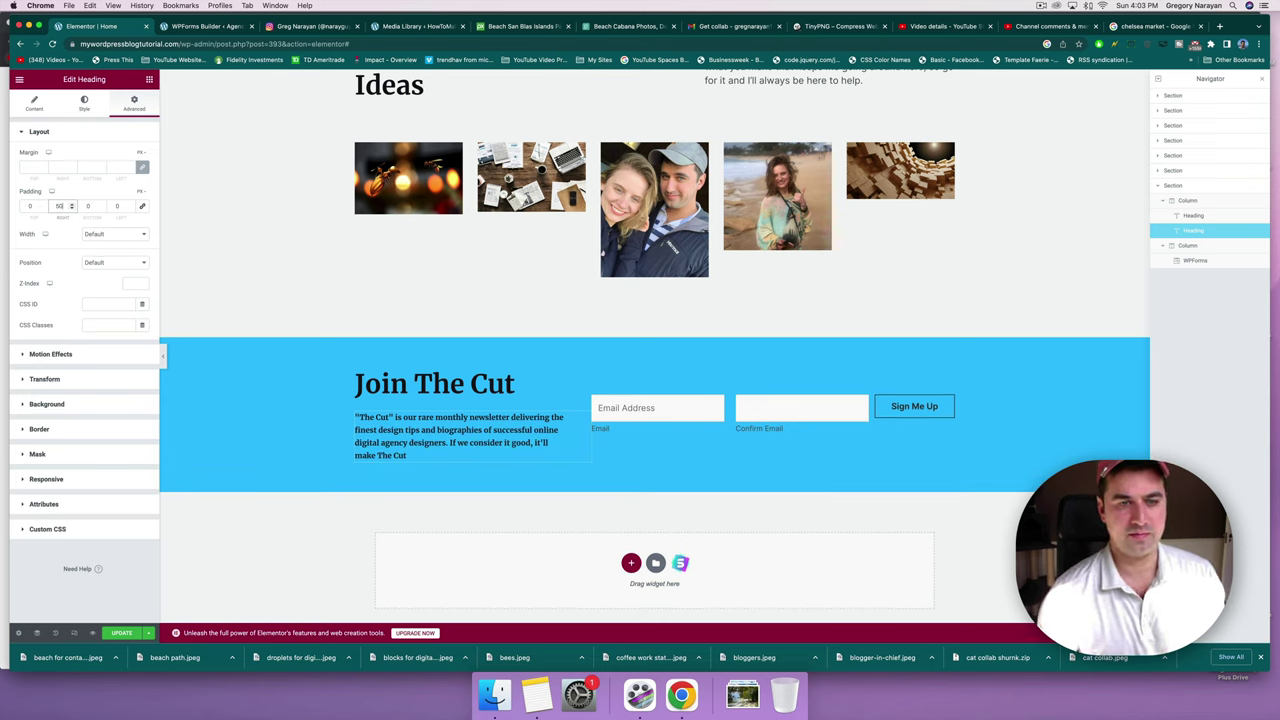
click(120, 635)
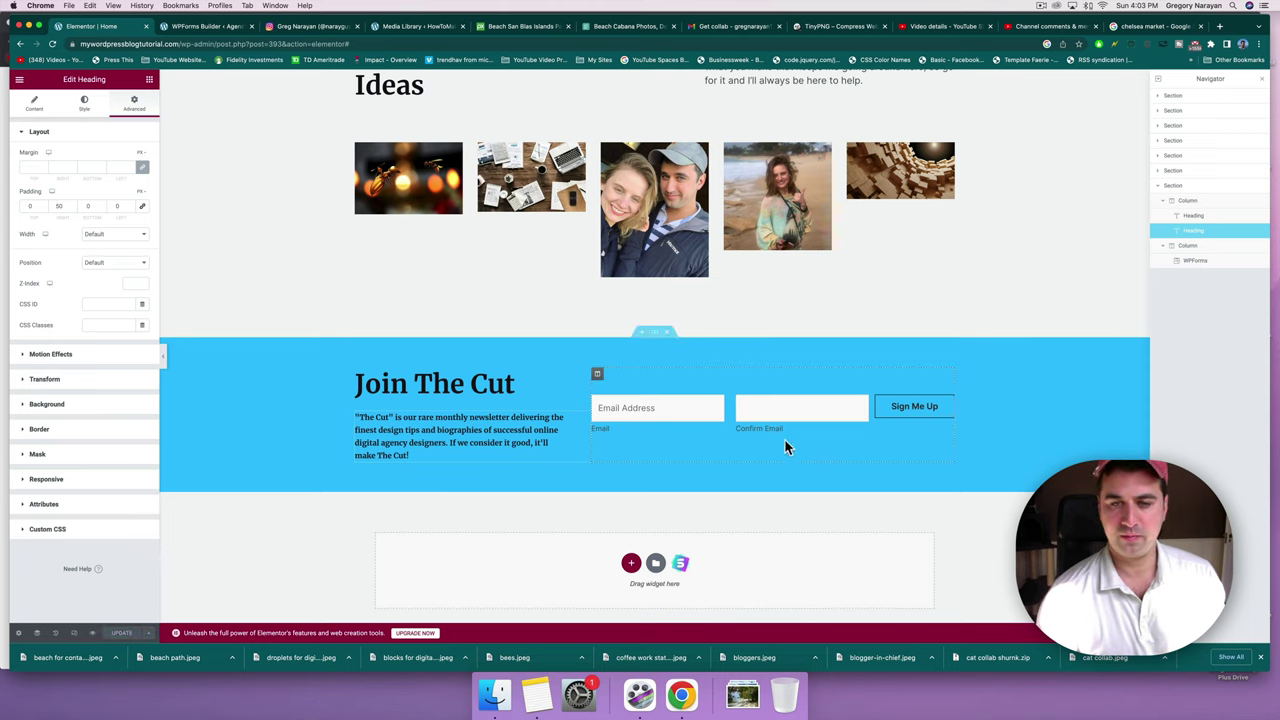
click(764, 408)
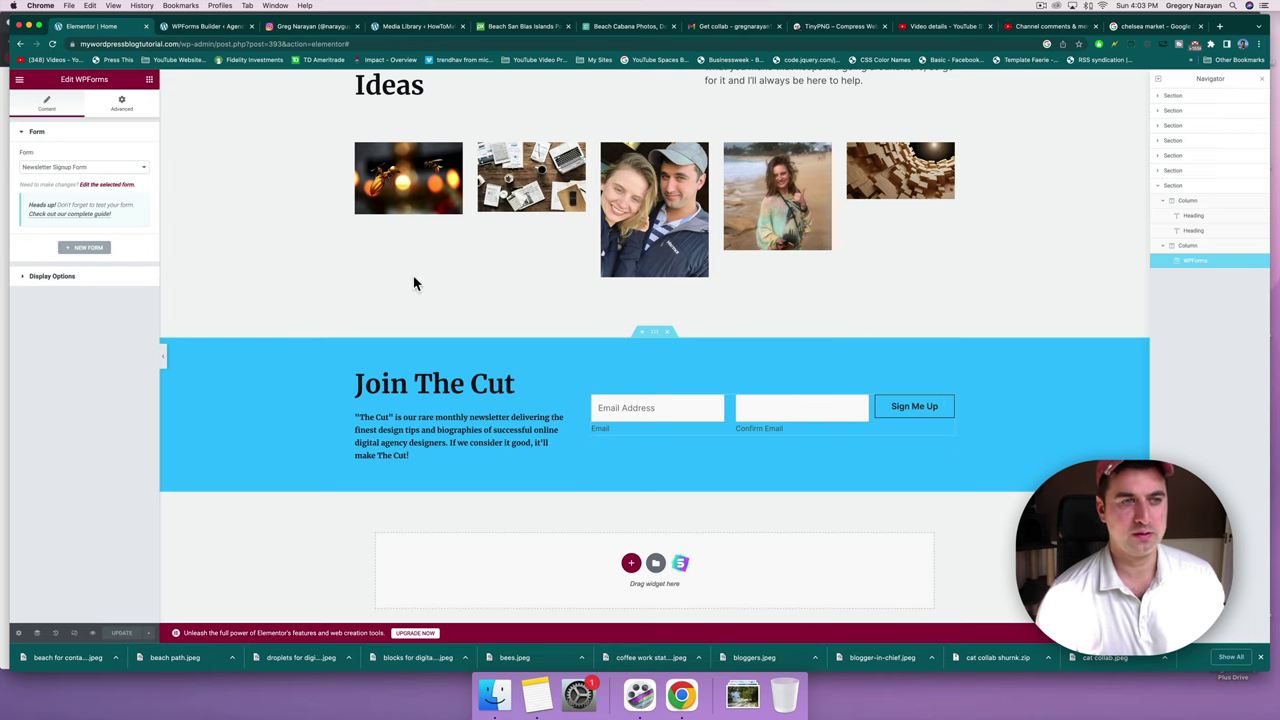
Turn off email confirmation on the newsletter form's Email field and save the form.
click(105, 186)
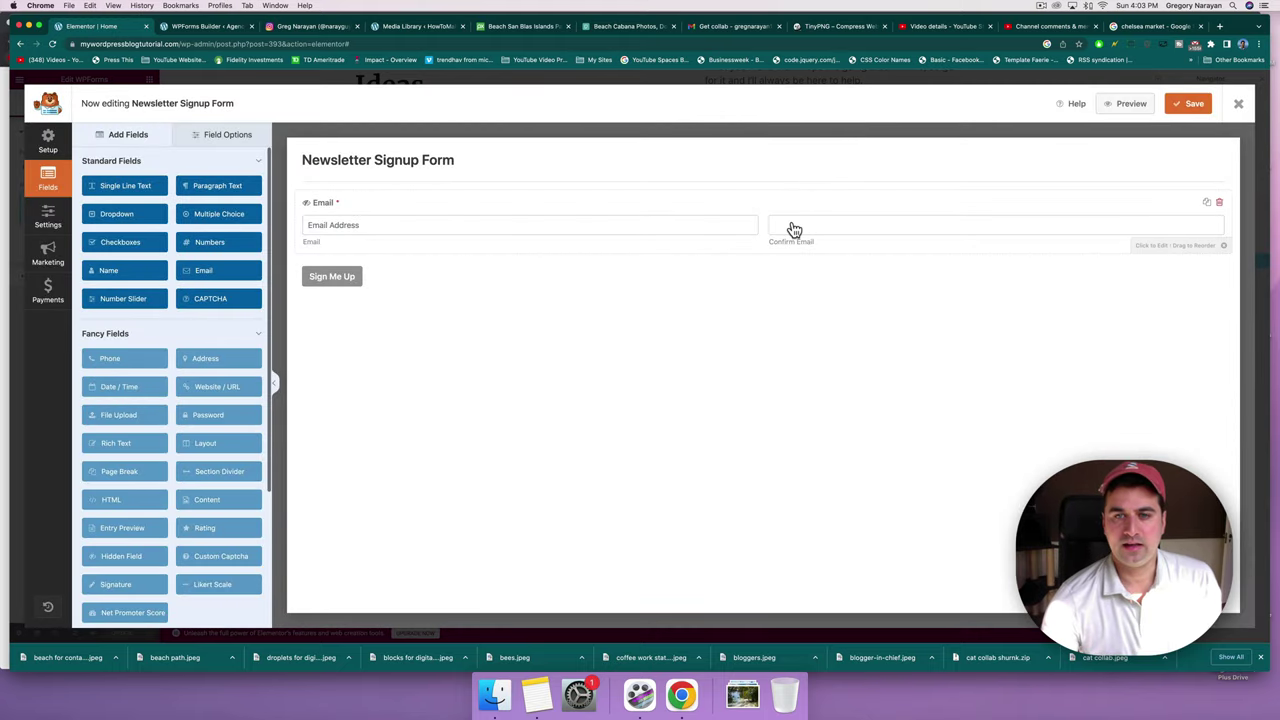
click(793, 230)
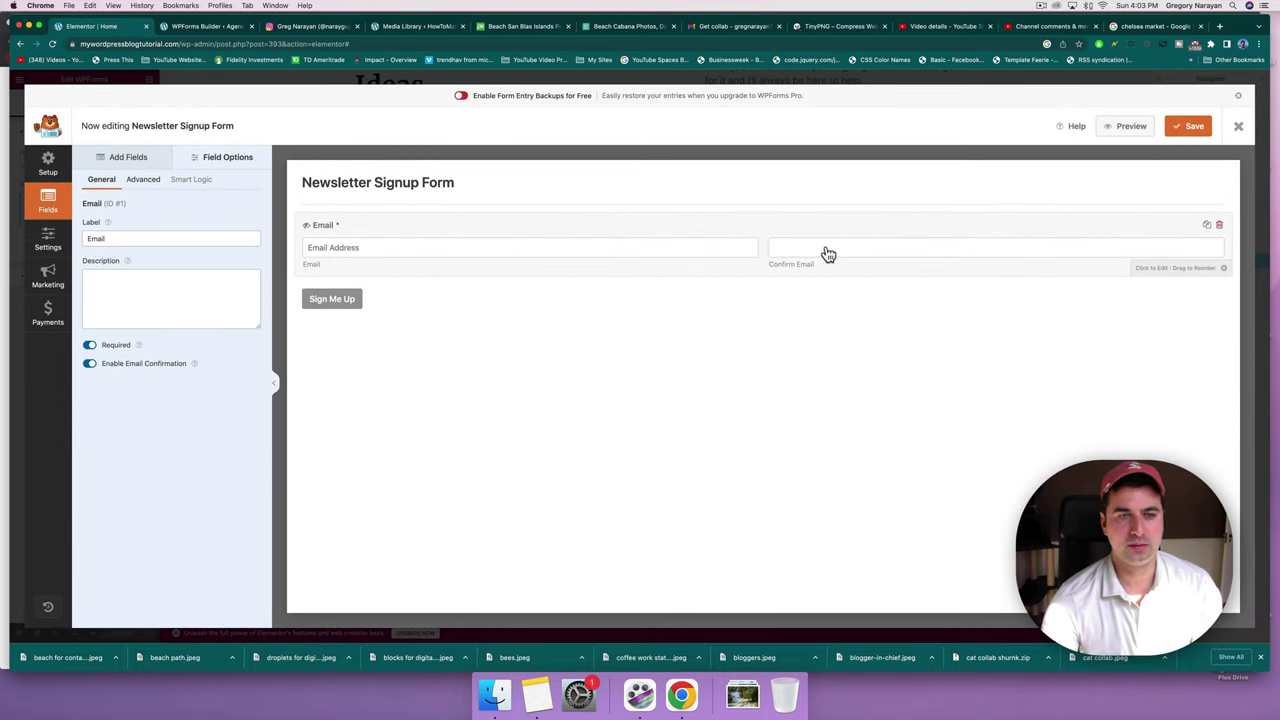
click(89, 364)
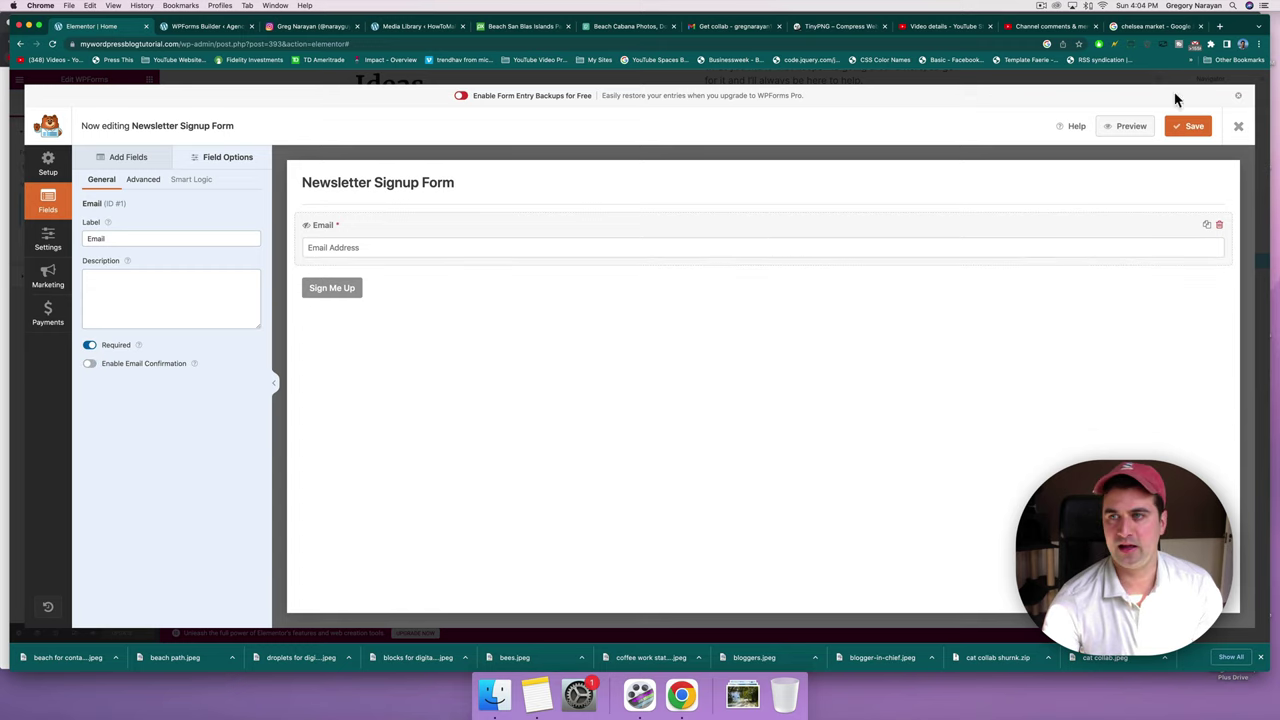
click(1200, 126)
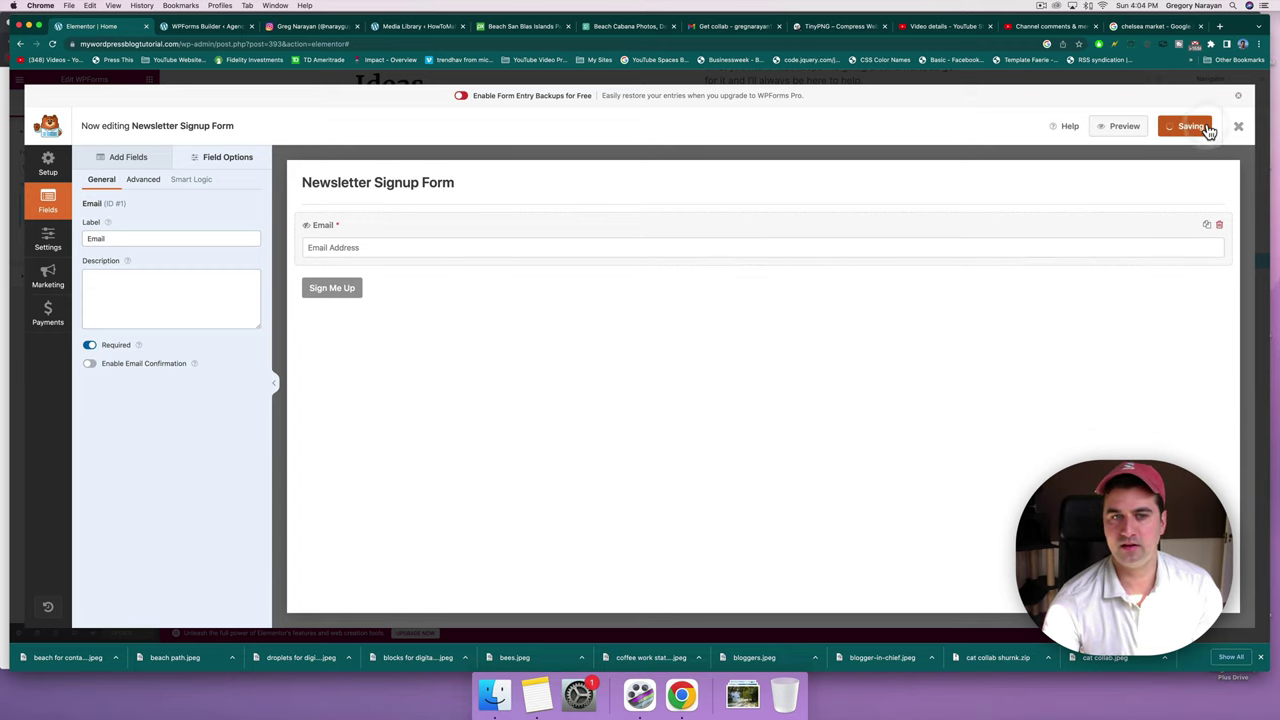
click(179, 28)
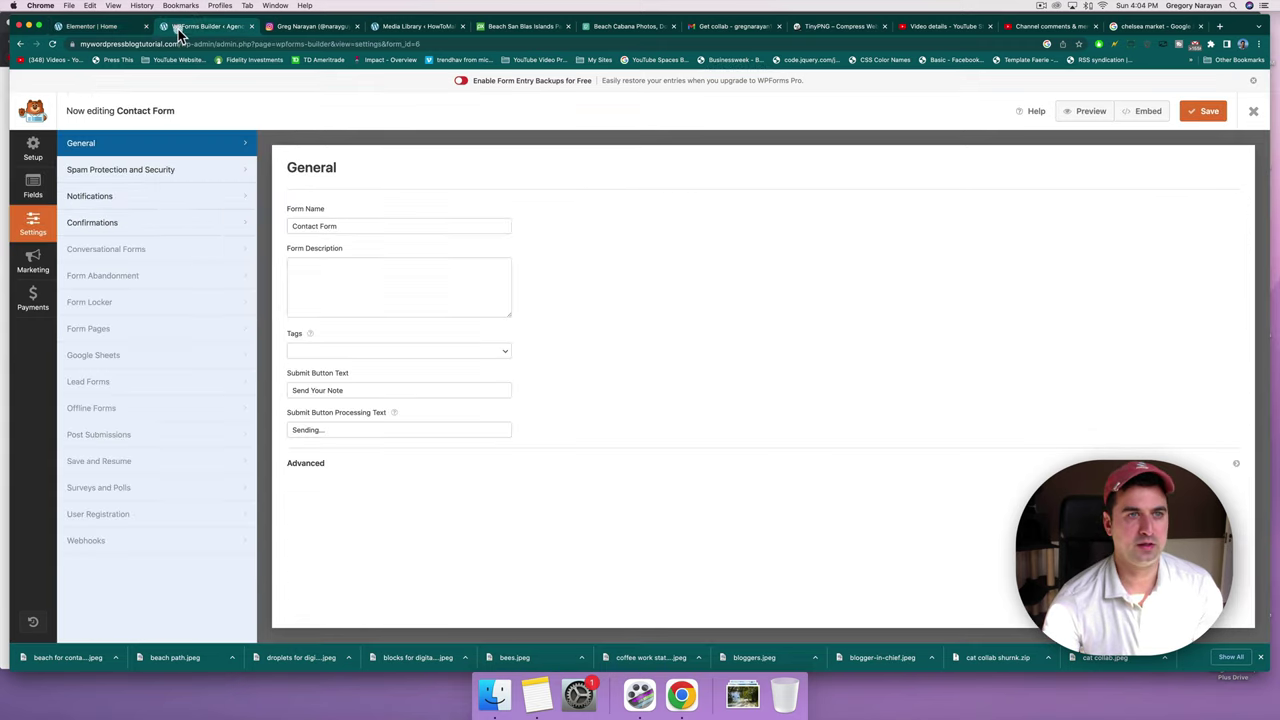
Check the live Join The Cut signup's single email field, then open About in Elementor.
click(1252, 113)
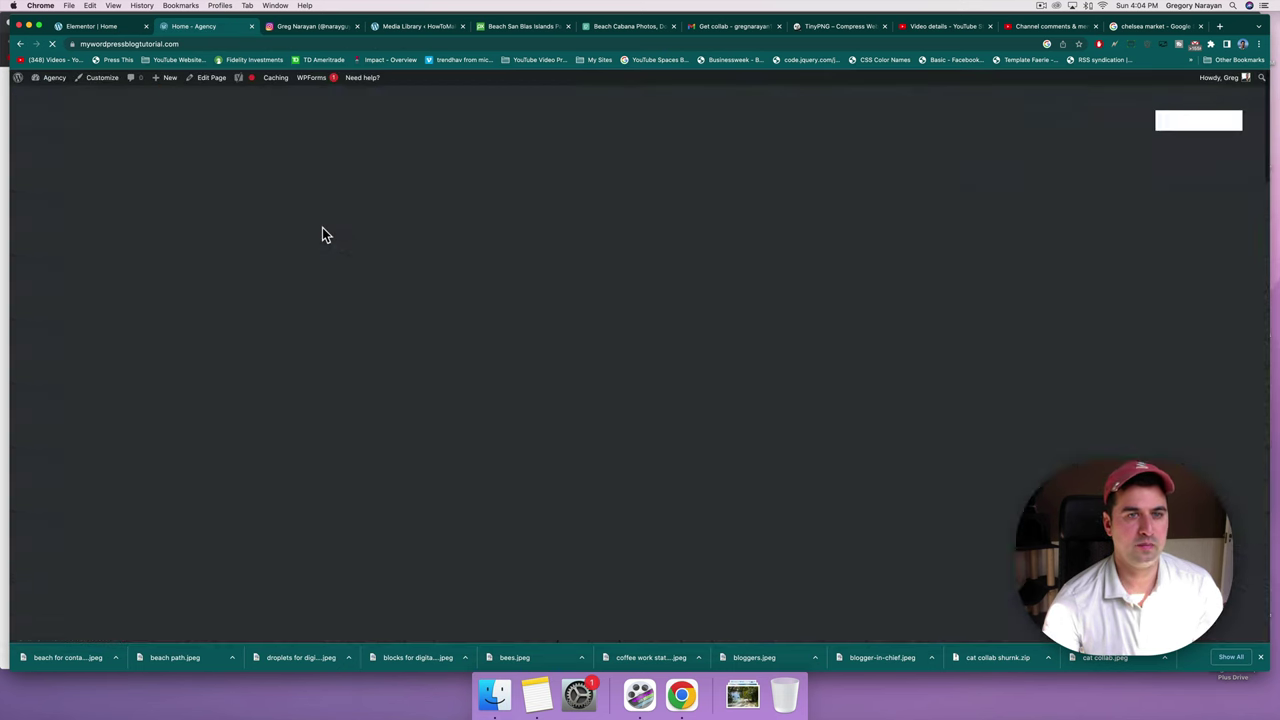
scroll(322, 234, down, 10)
scroll(322, 234, down, 15)
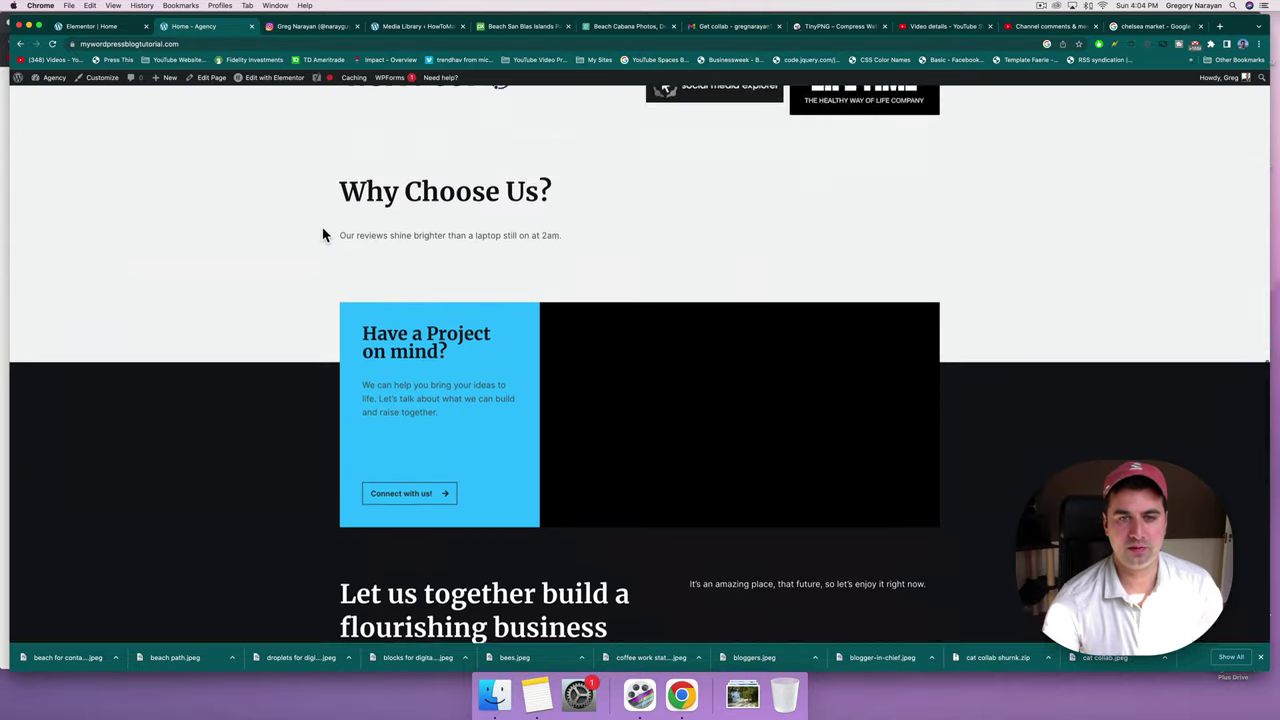
scroll(322, 234, down, 3)
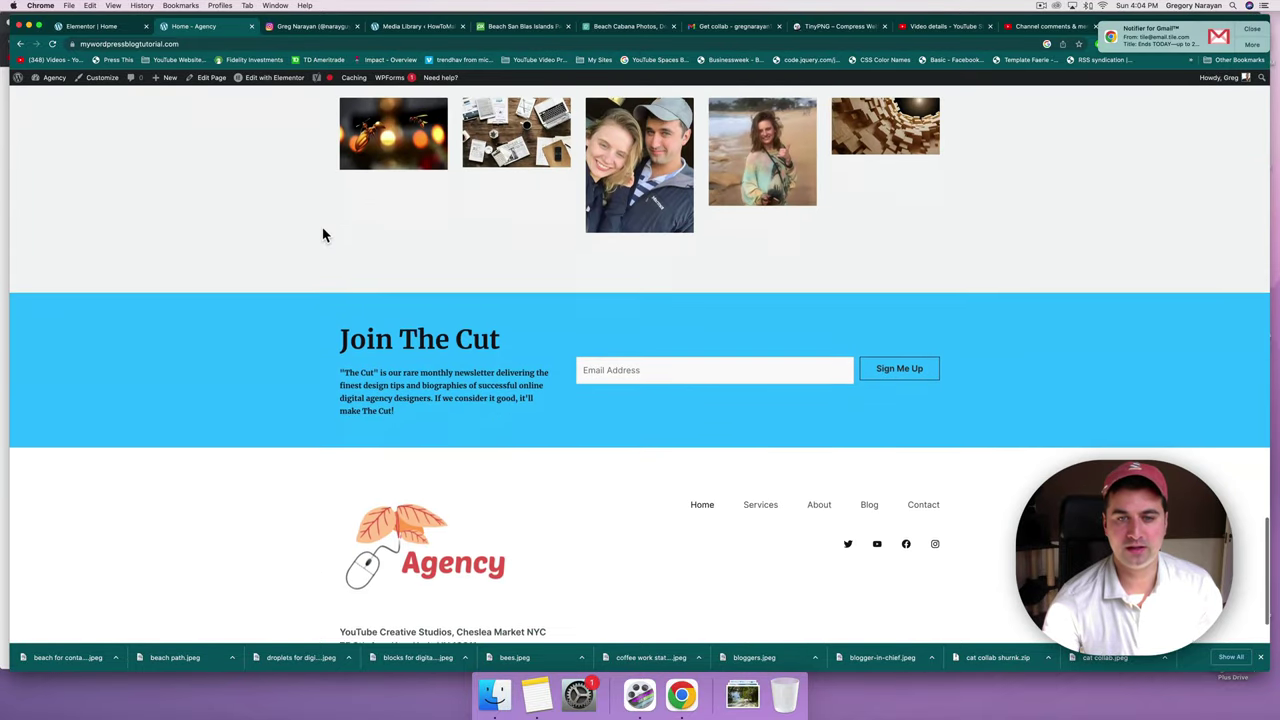
click(637, 359)
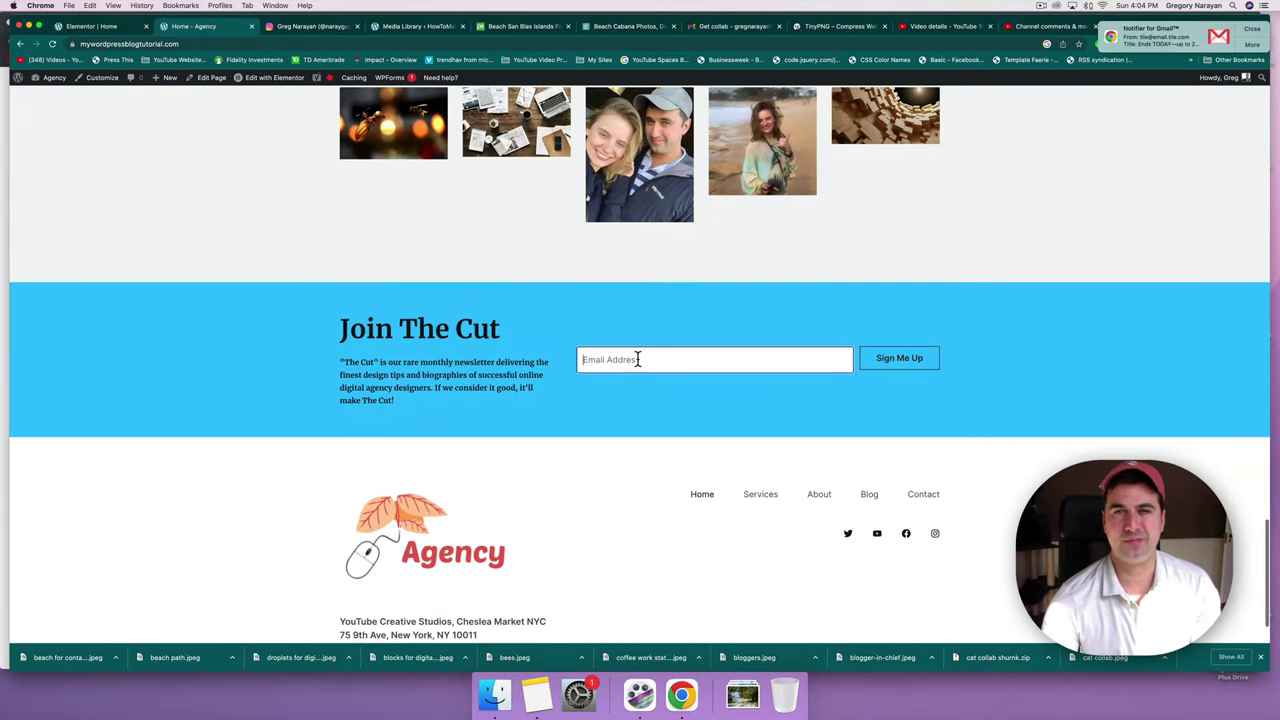
click(851, 270)
click(645, 358)
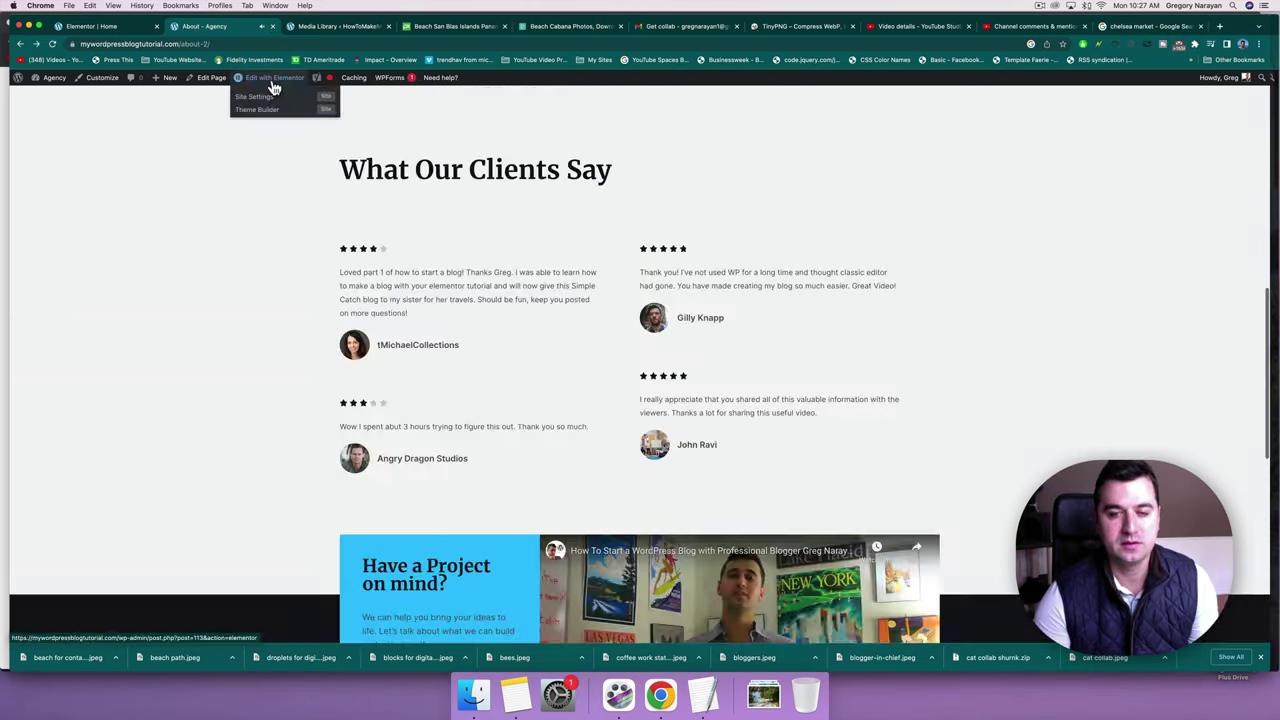
click(271, 88)
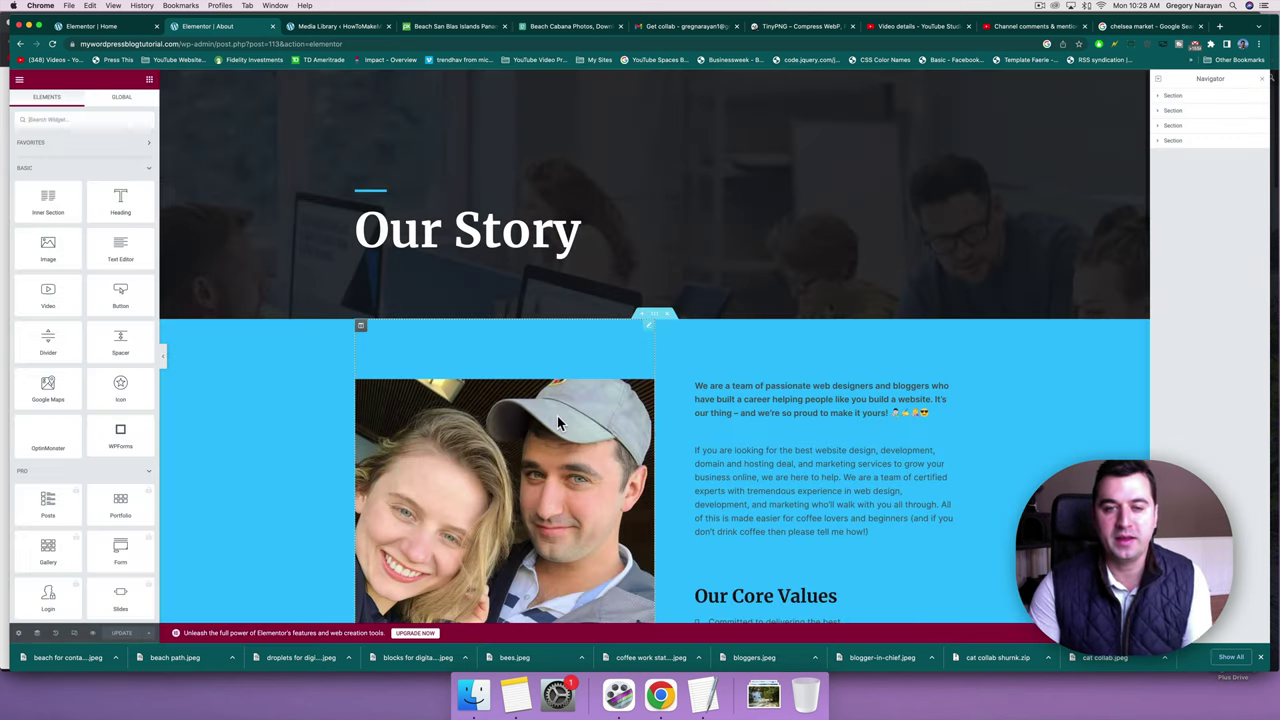
Paste settings into and copy the About page's testimonial column, then go to the live Contact page.
scroll(698, 424, down, 5)
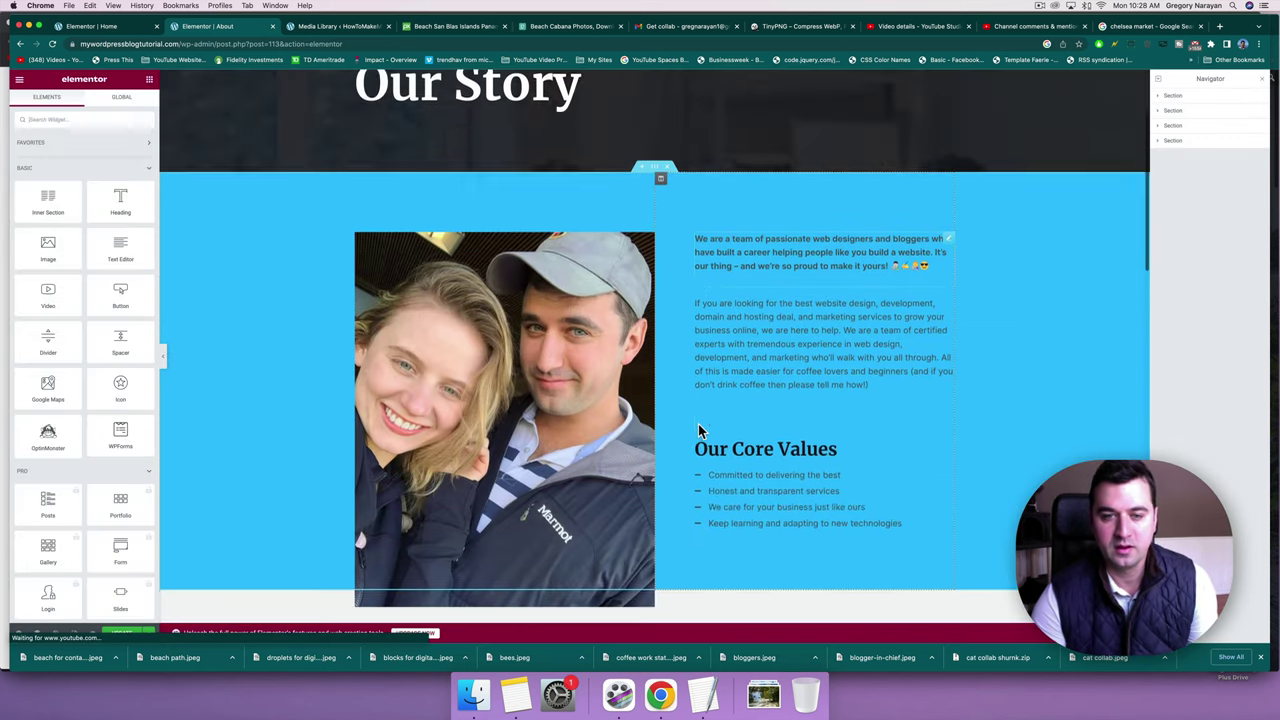
scroll(698, 425, down, 6)
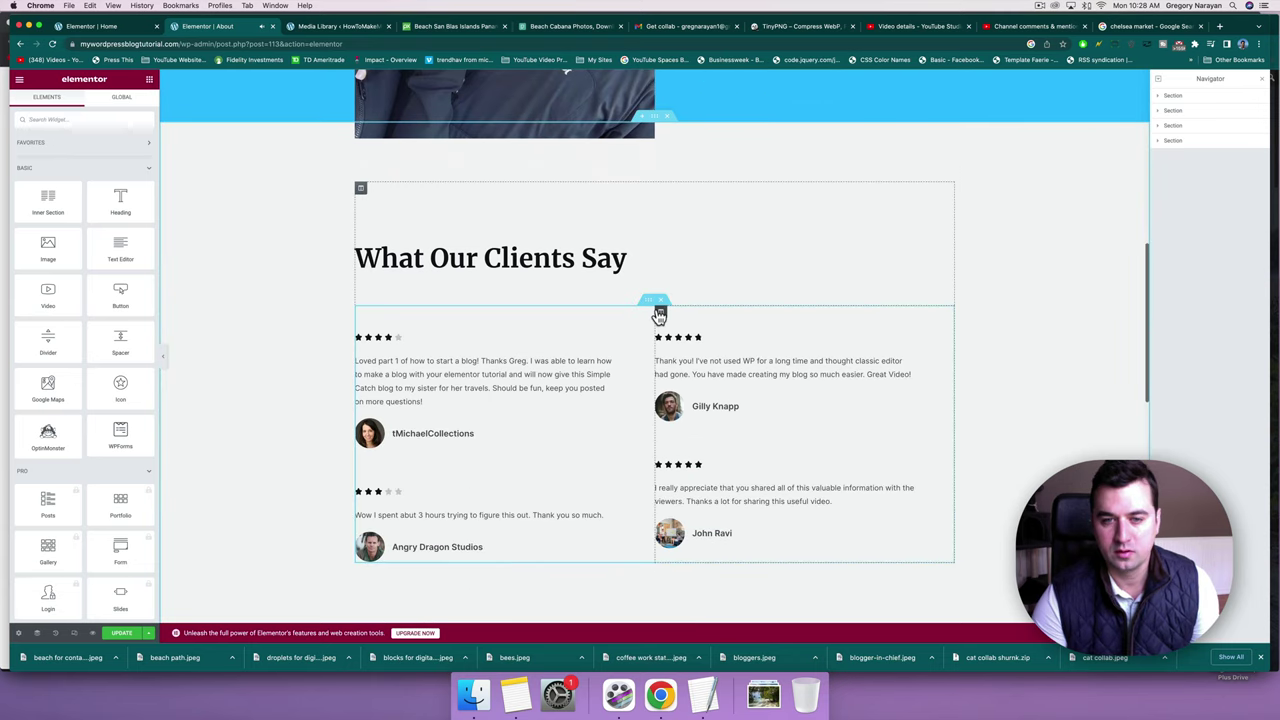
right_click(657, 316)
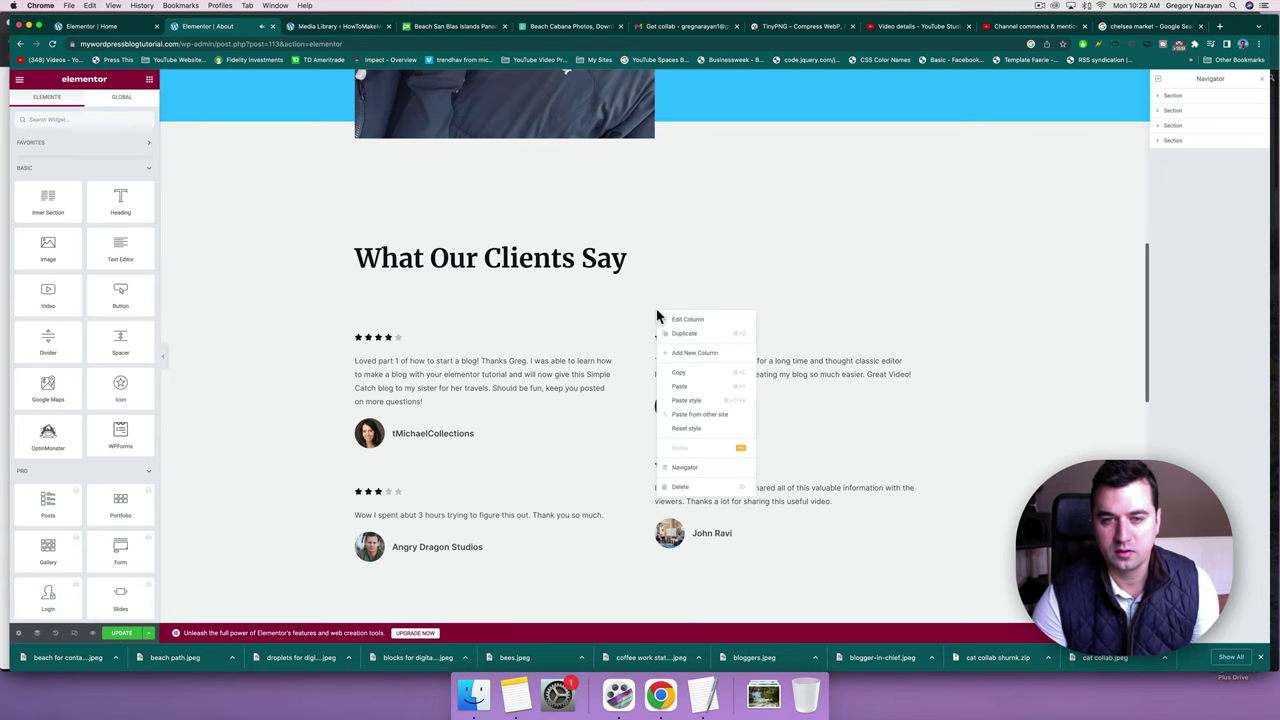
click(684, 387)
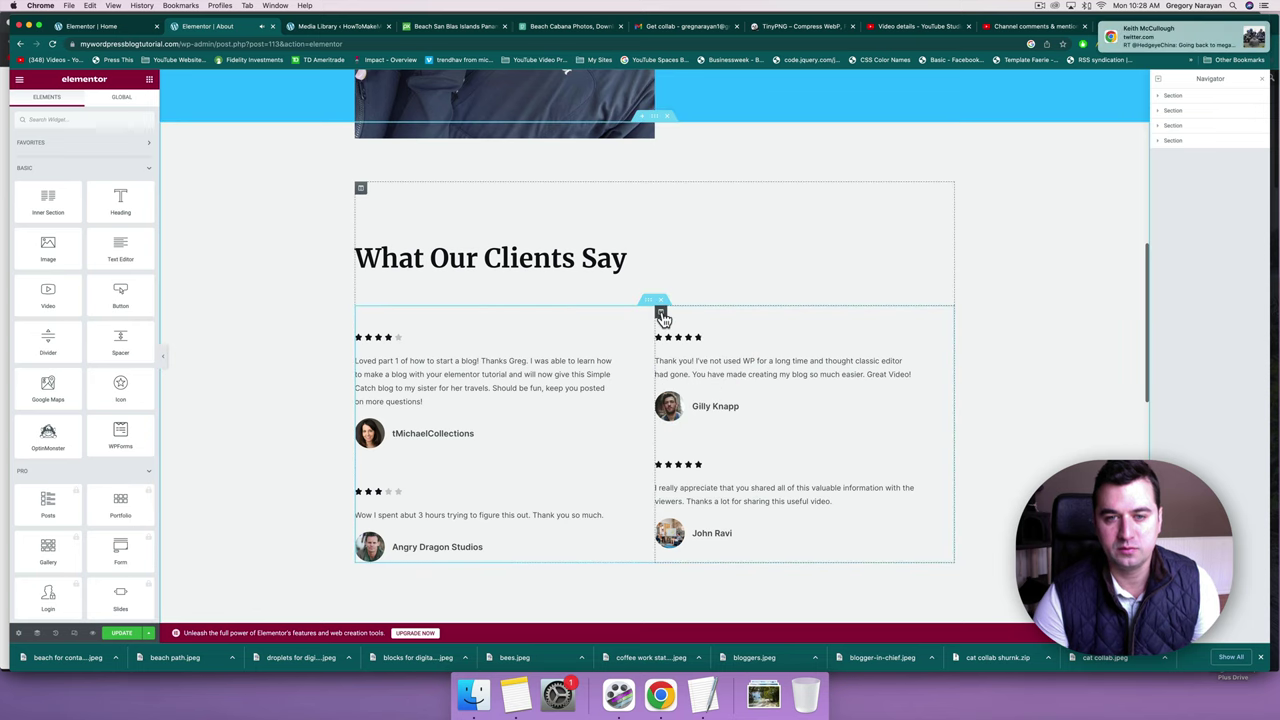
right_click(663, 318)
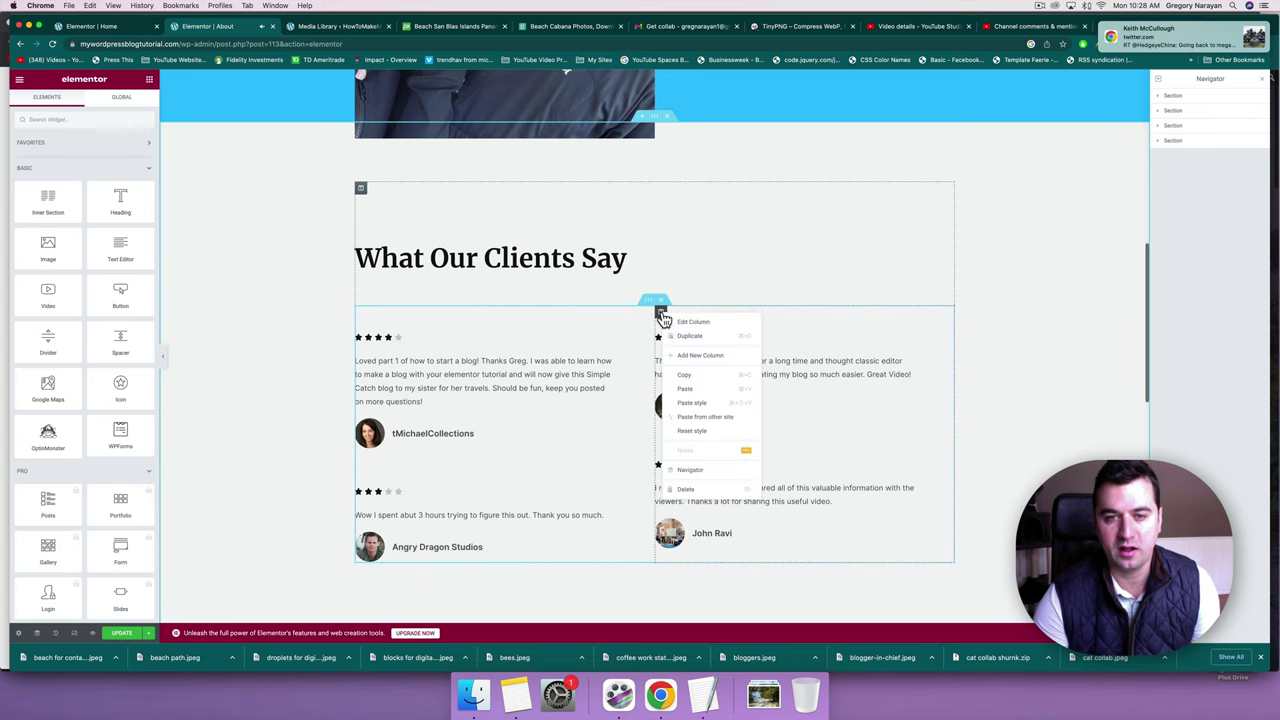
click(681, 373)
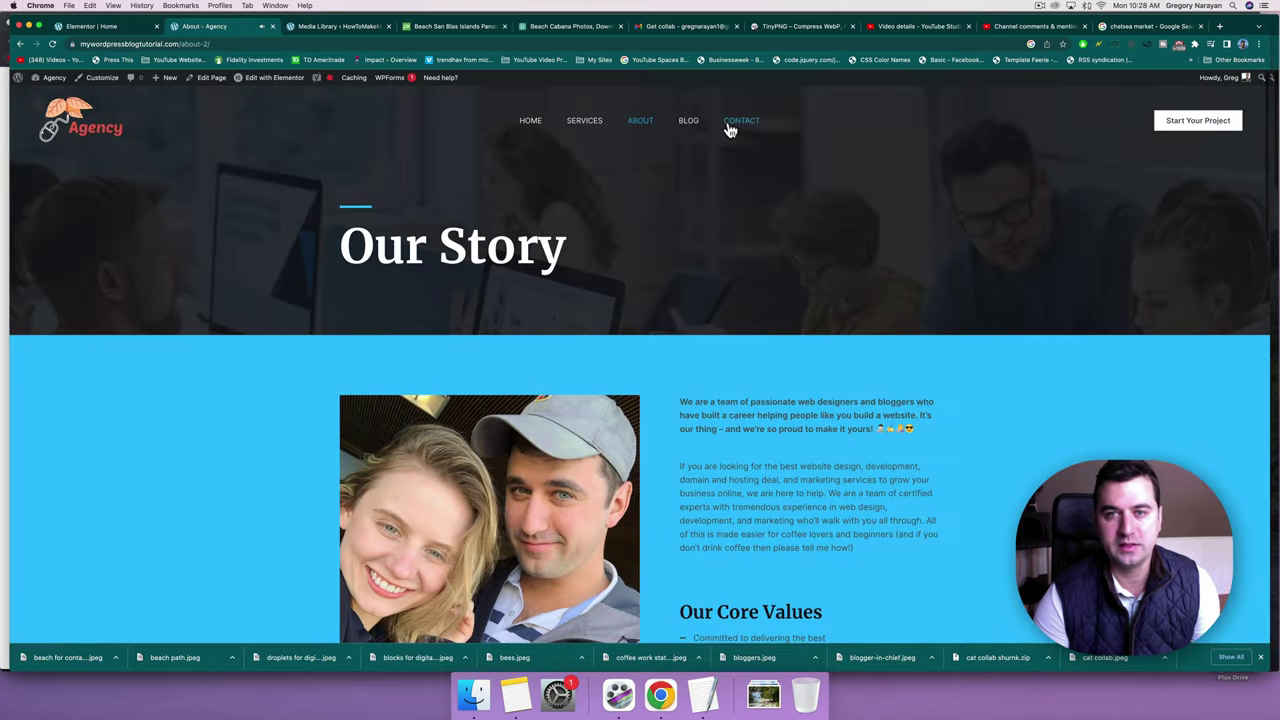
click(729, 125)
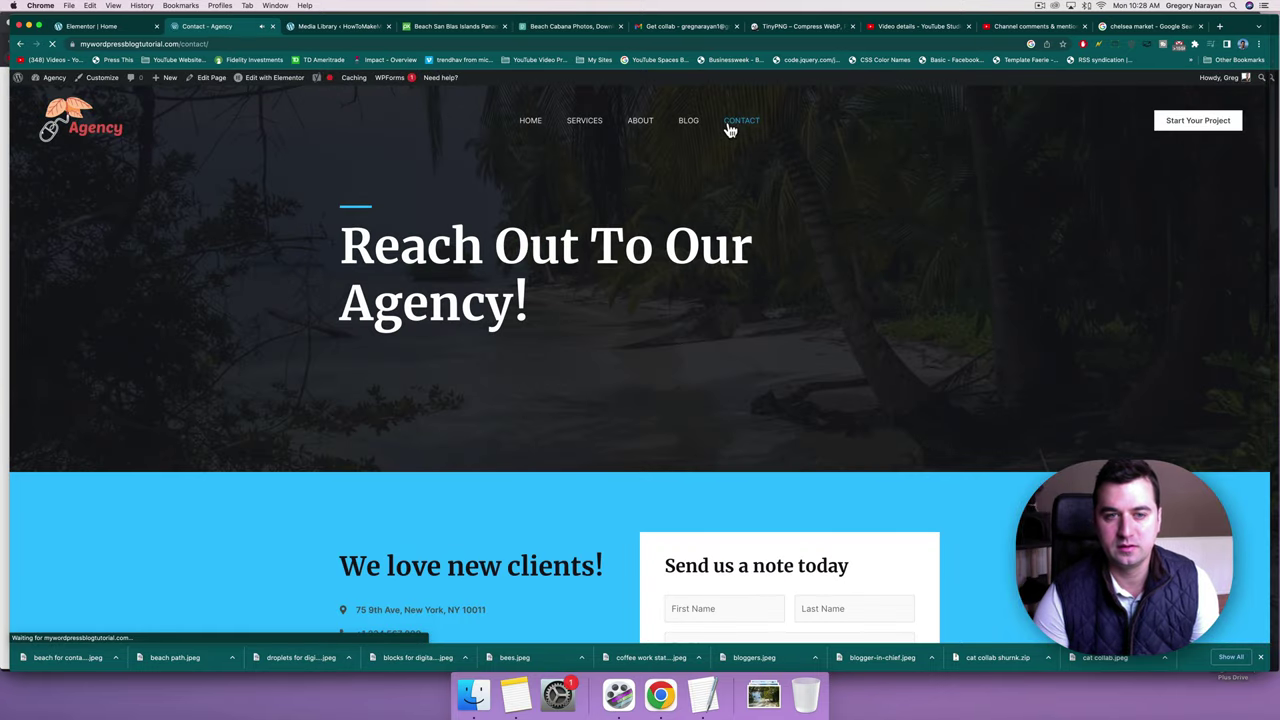
scroll(644, 350, down, 5)
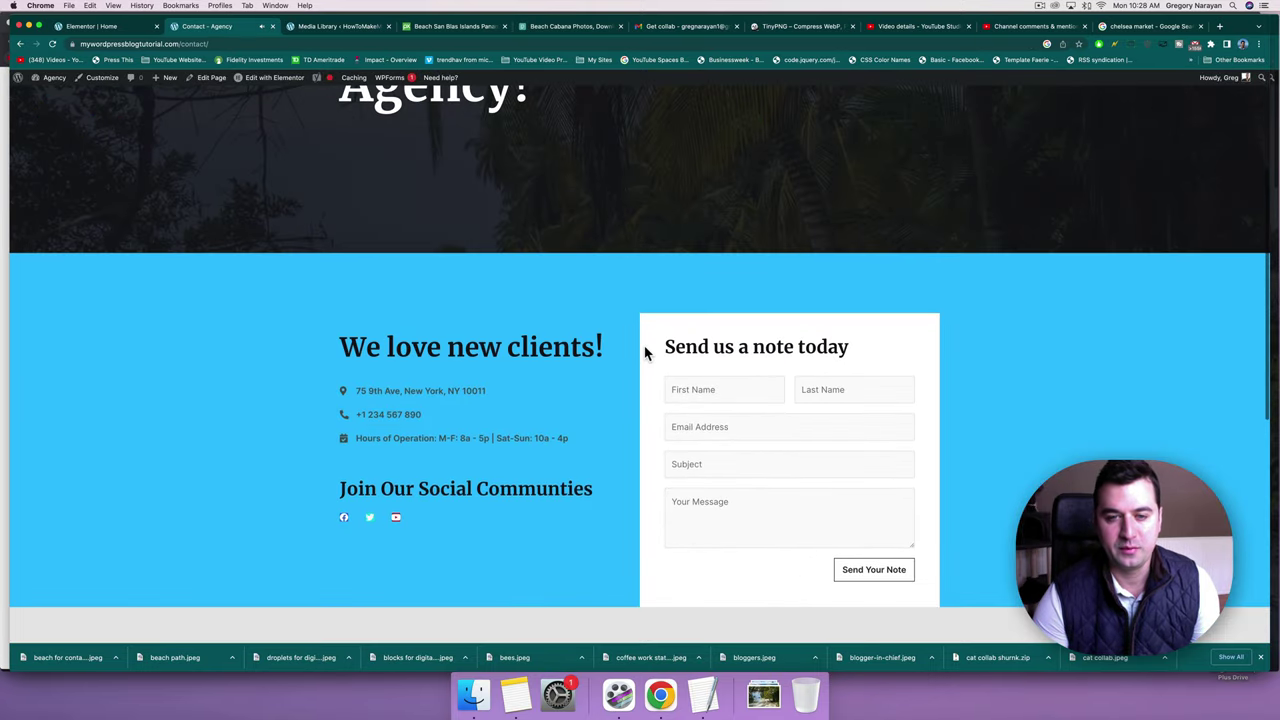
scroll(644, 350, down, 3)
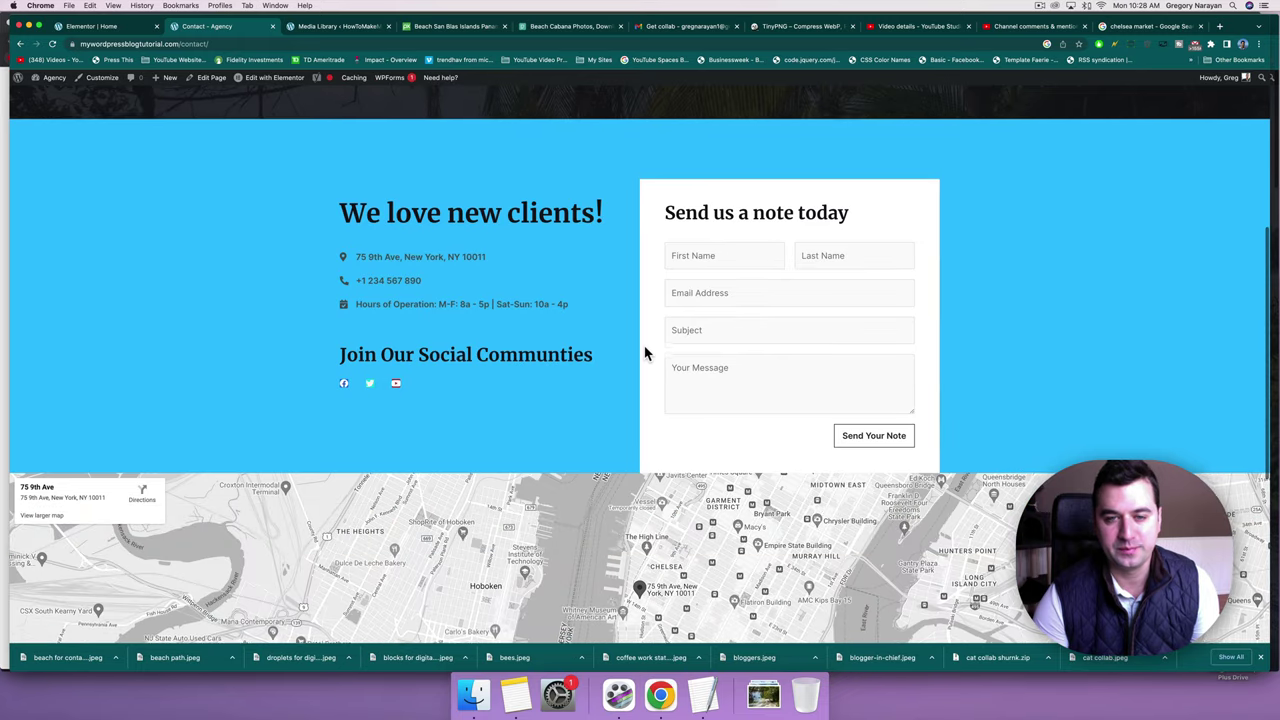
scroll(644, 352, down, 1)
scroll(644, 352, up, 2)
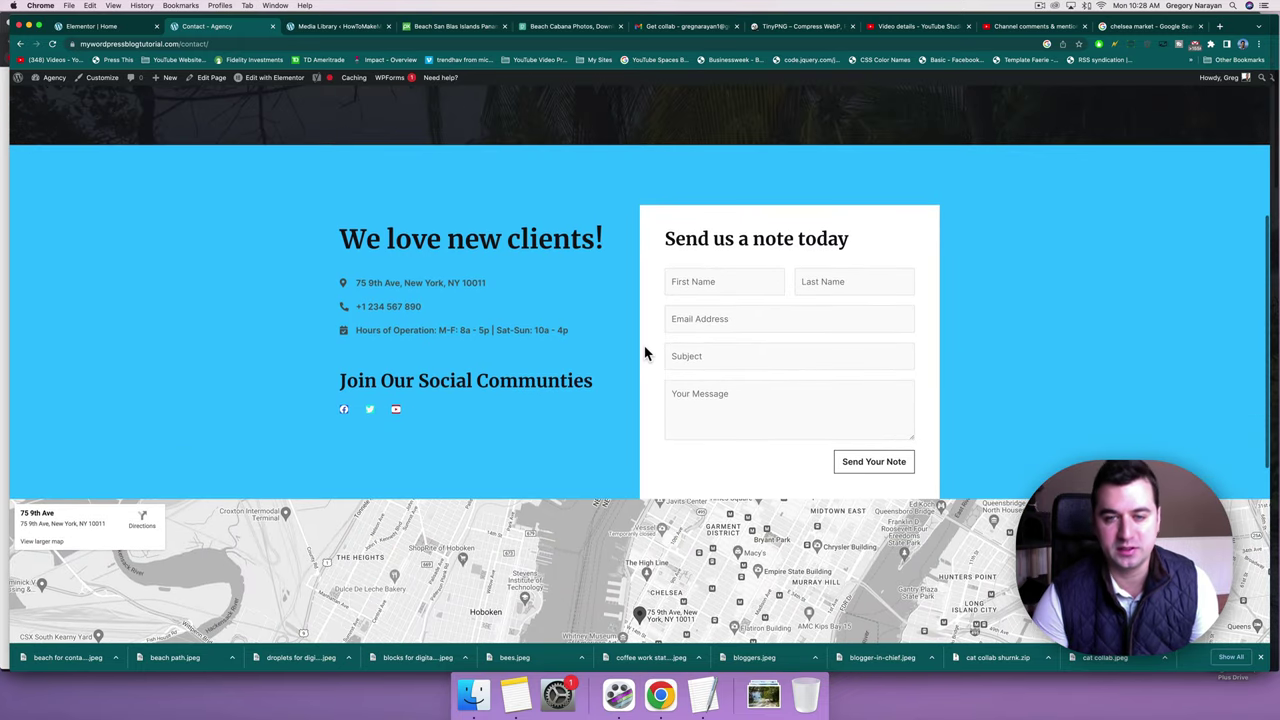
scroll(644, 352, up, 1)
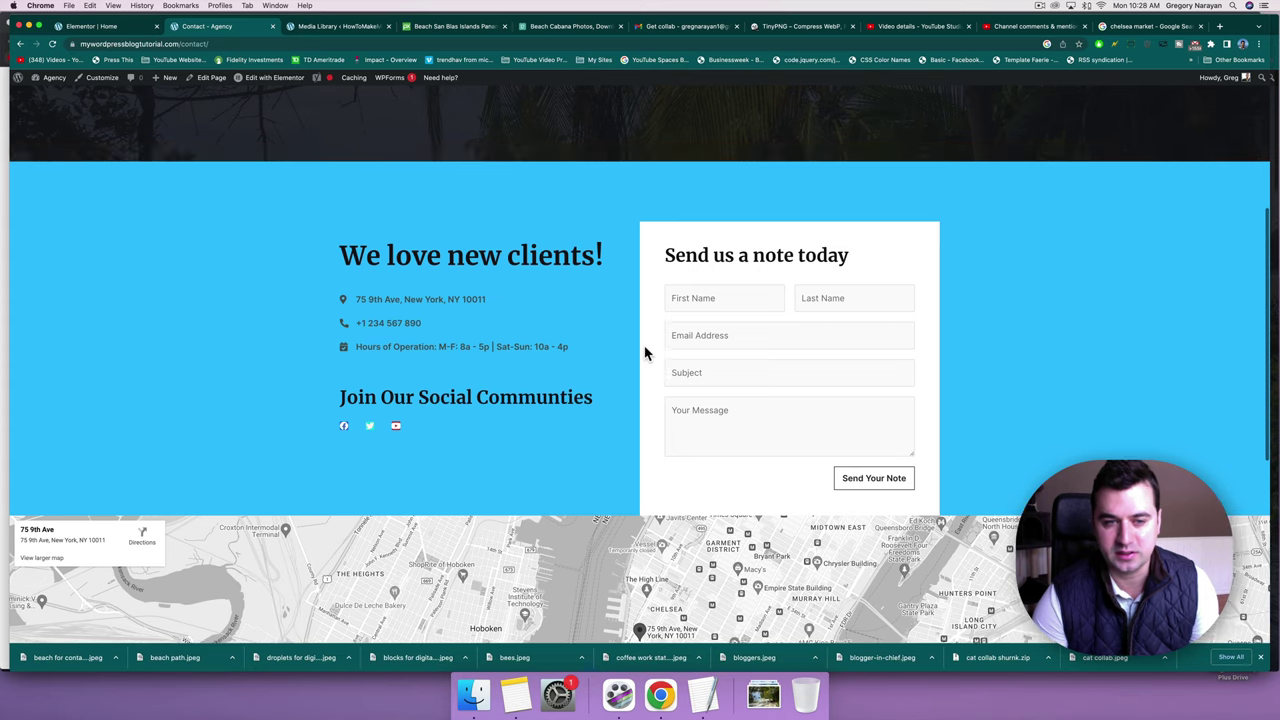
Open the Contact page in Elementor, add then delete a spacer, and select the social widgets.
click(282, 78)
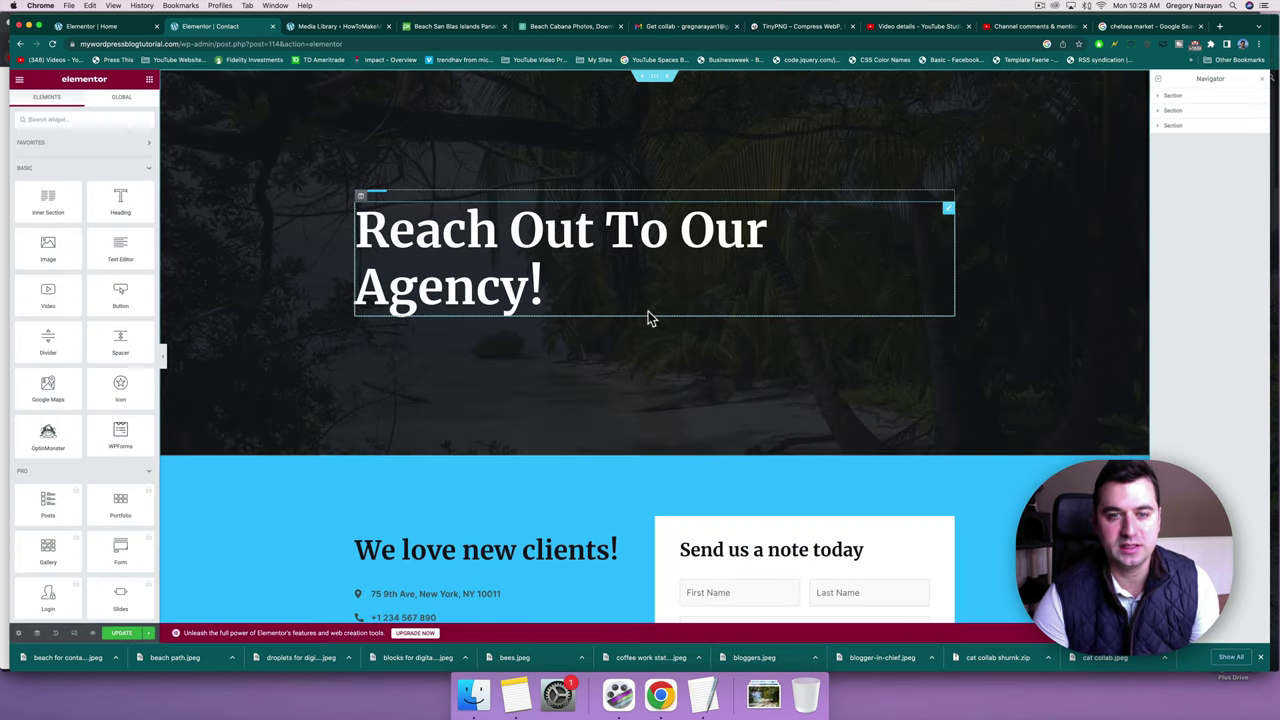
scroll(613, 418, down, 8)
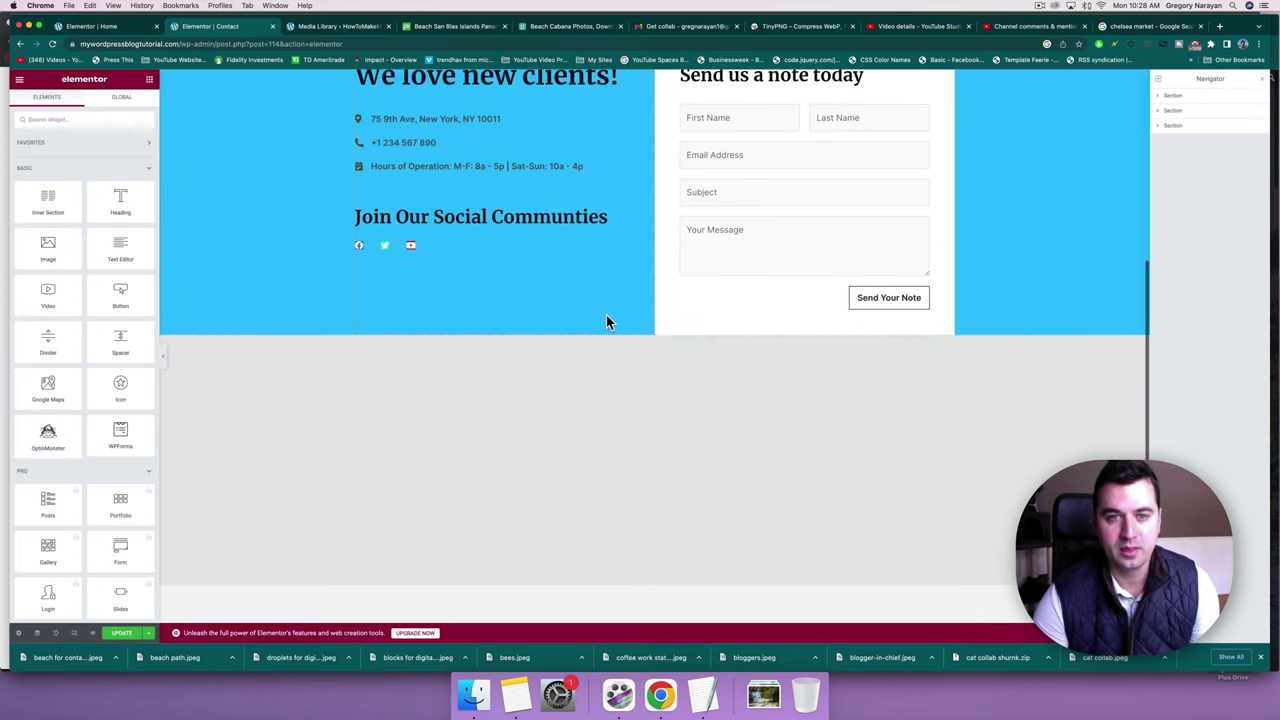
scroll(606, 320, up, 1)
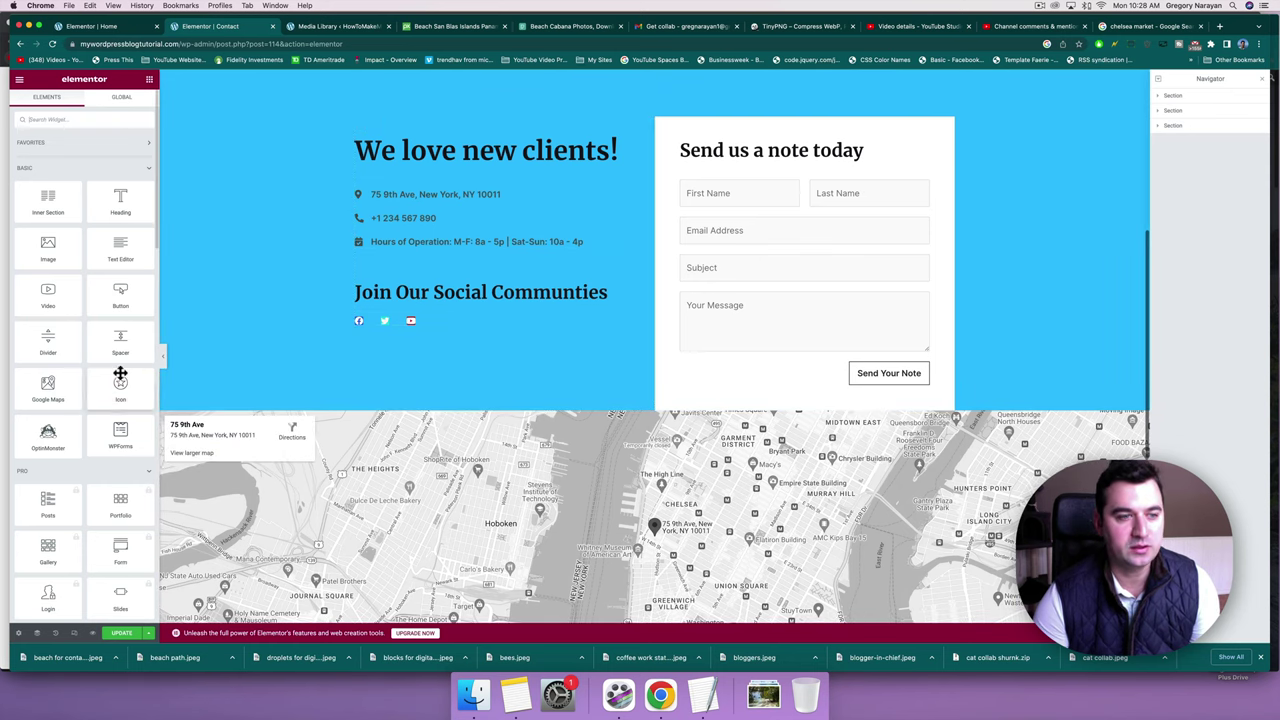
drag(120, 336, 445, 282)
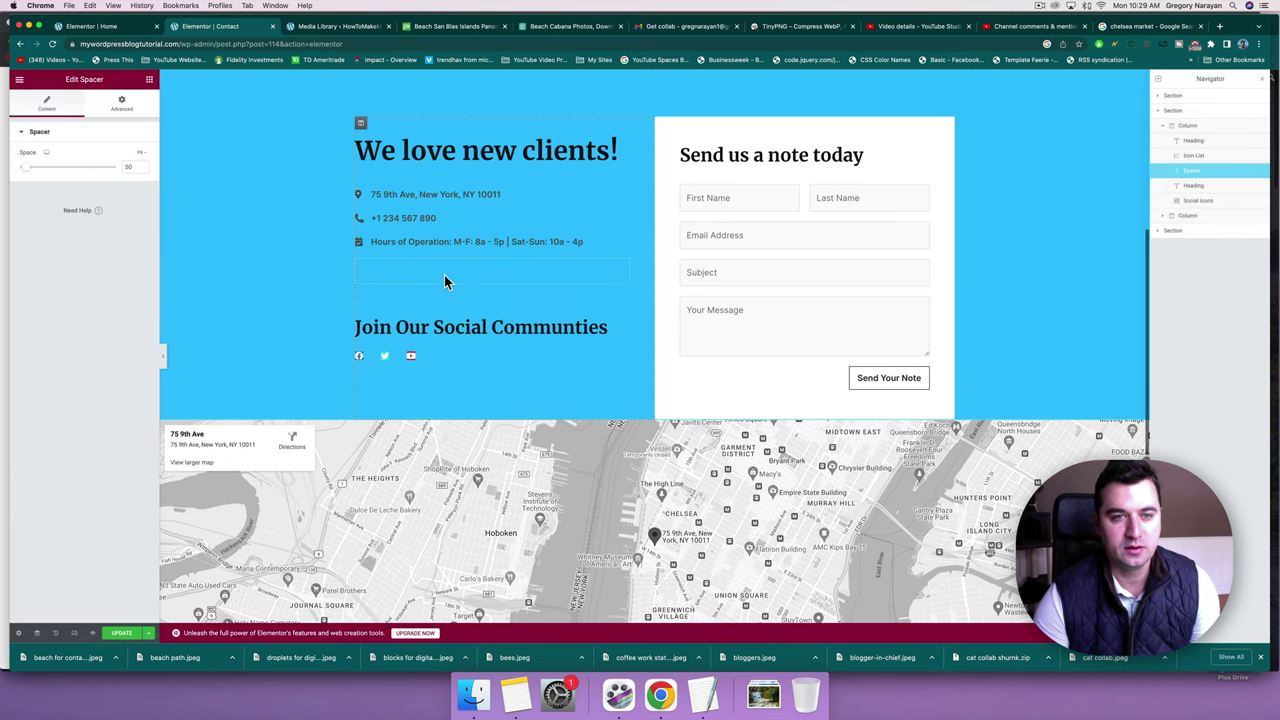
right_click(625, 274)
click(655, 412)
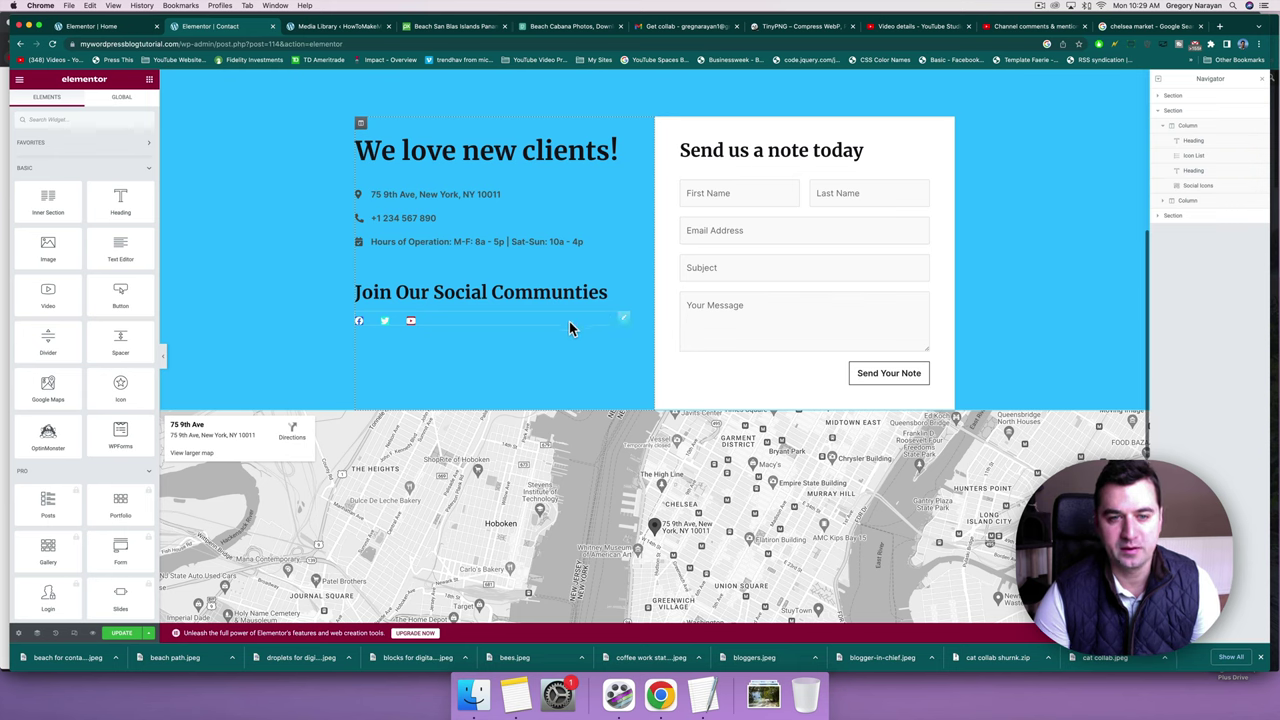
click(569, 321)
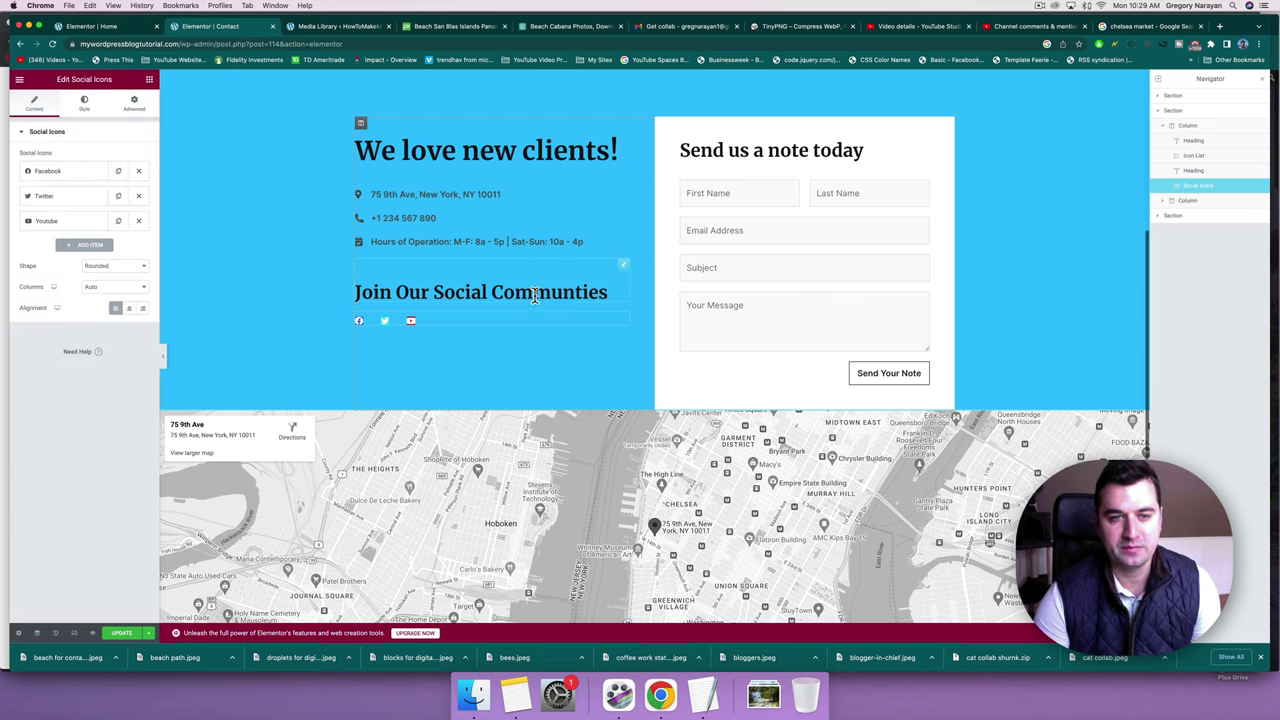
click(535, 295)
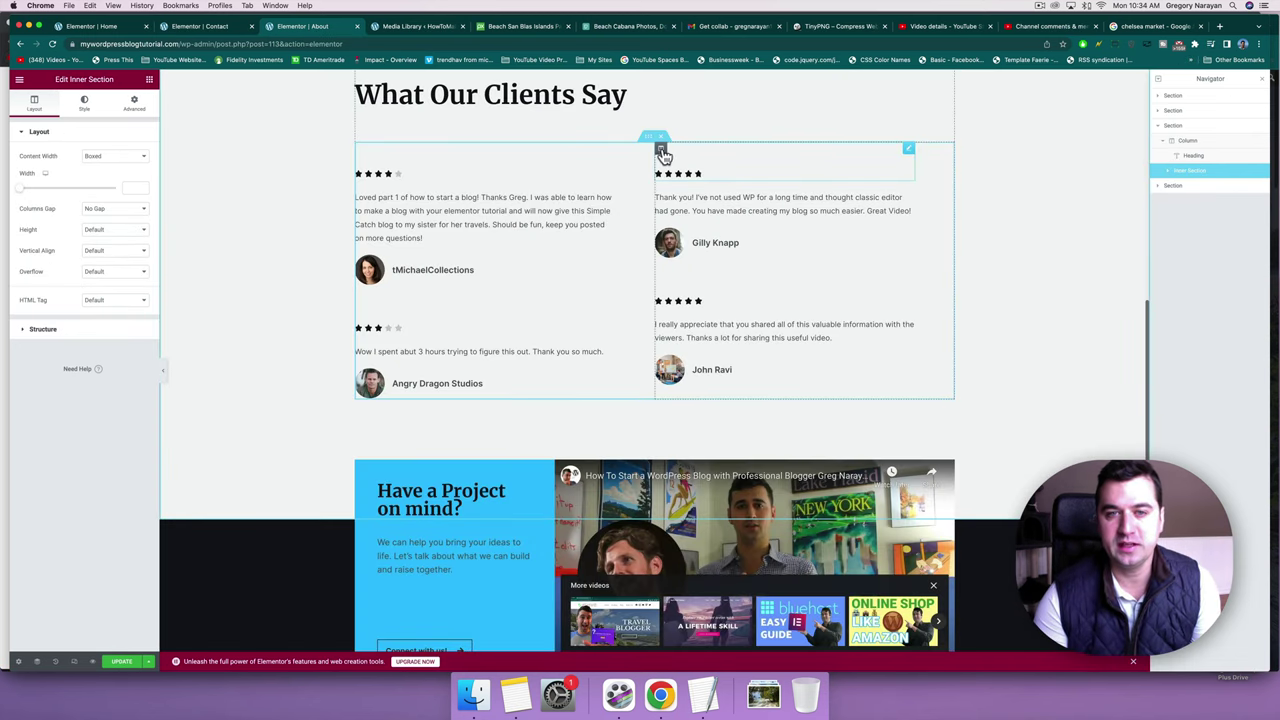
Copy the two-column 'What Our Clients Say' inner section with its four star-rated reviews.
right_click(660, 152)
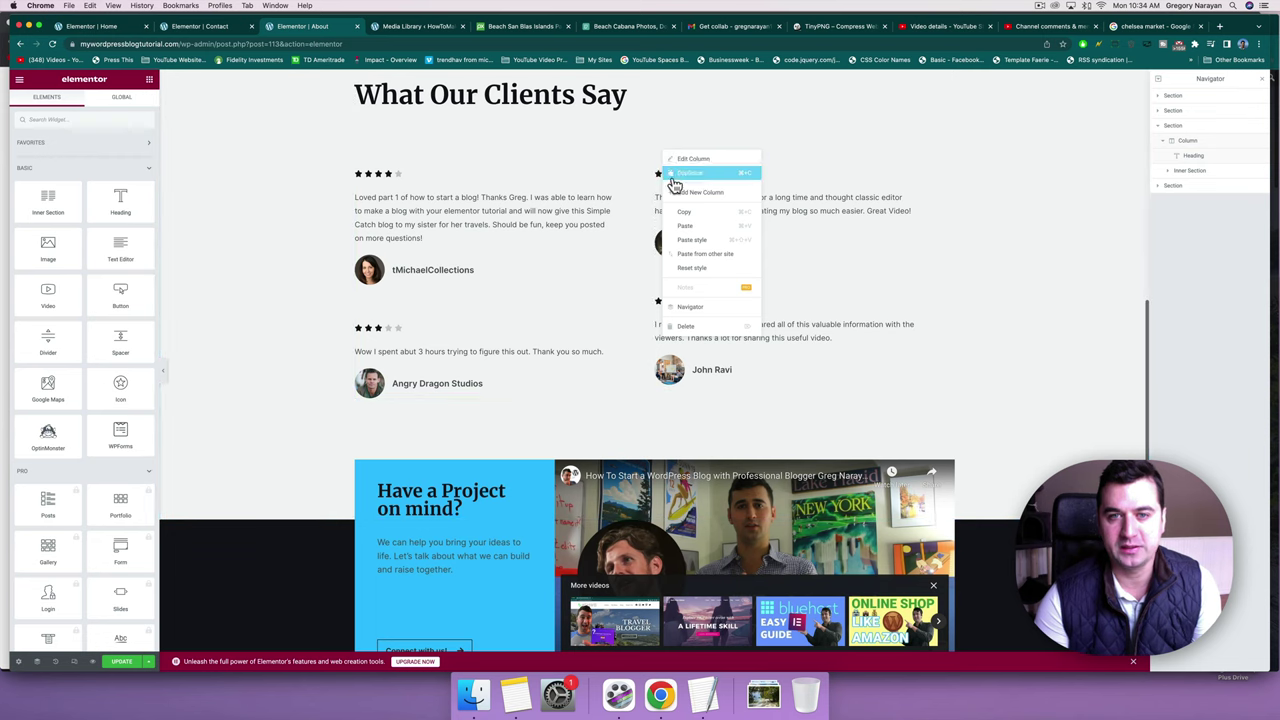
click(684, 214)
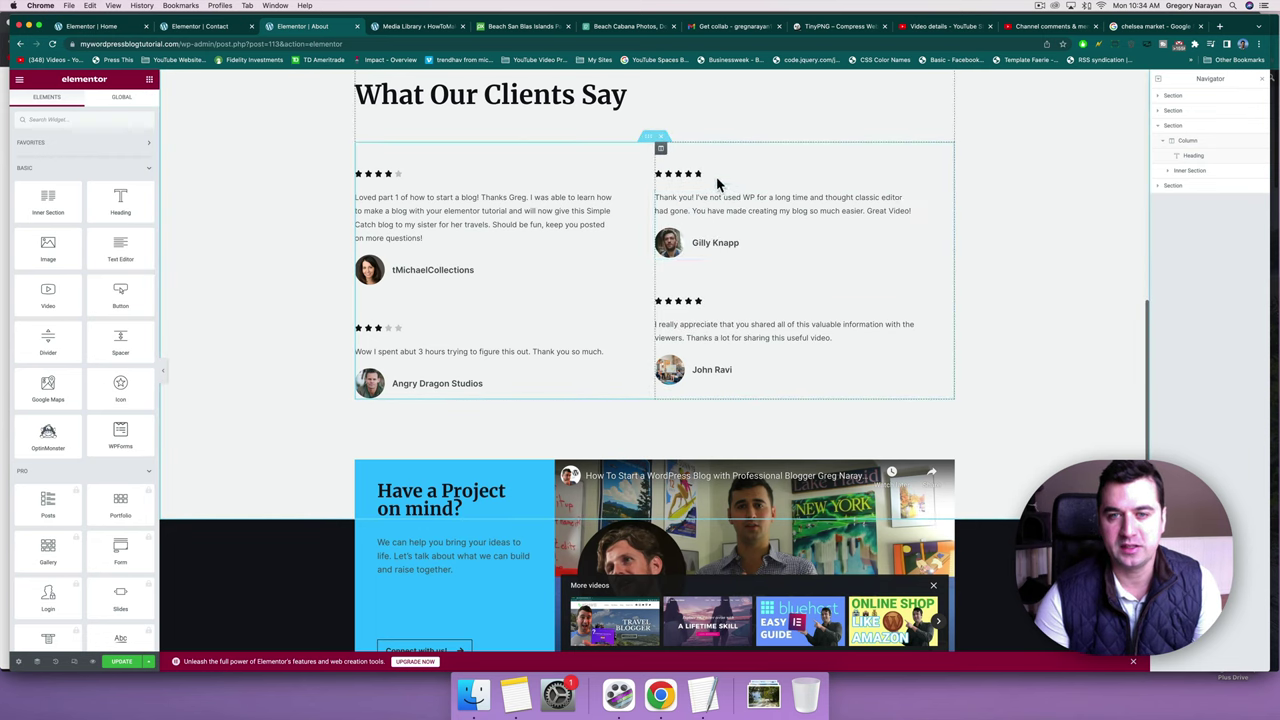
right_click(648, 140)
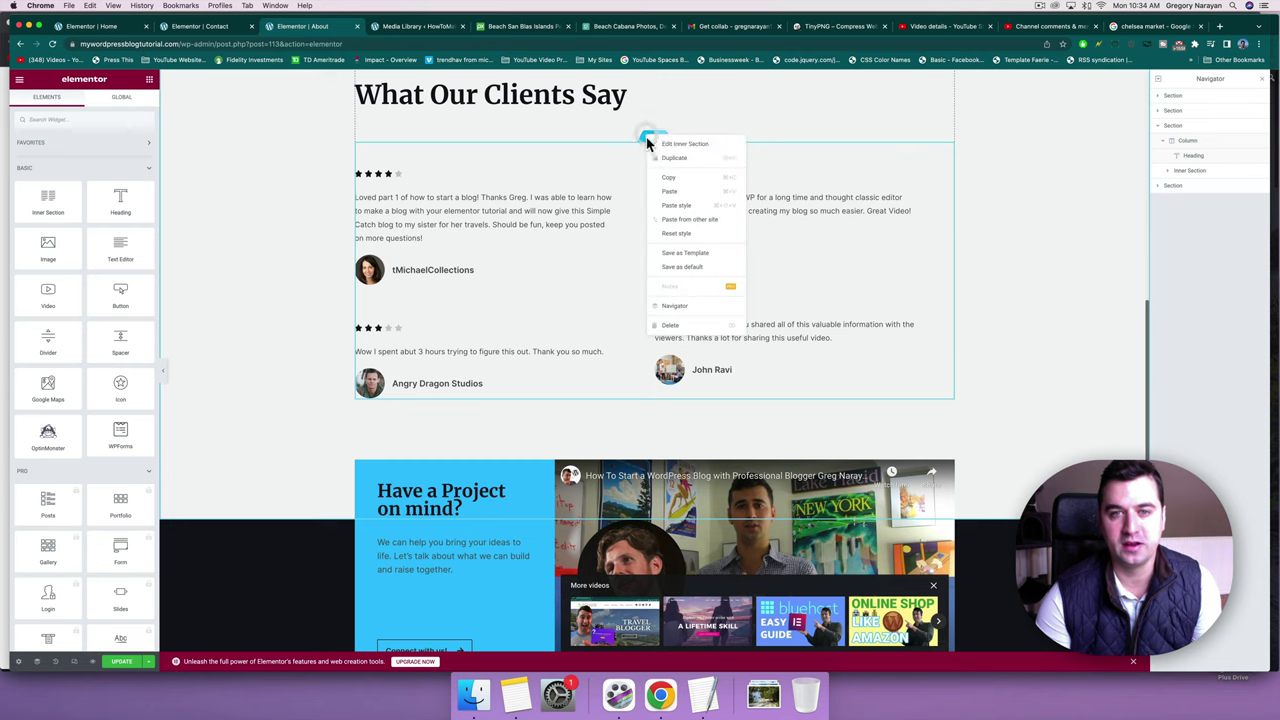
click(667, 182)
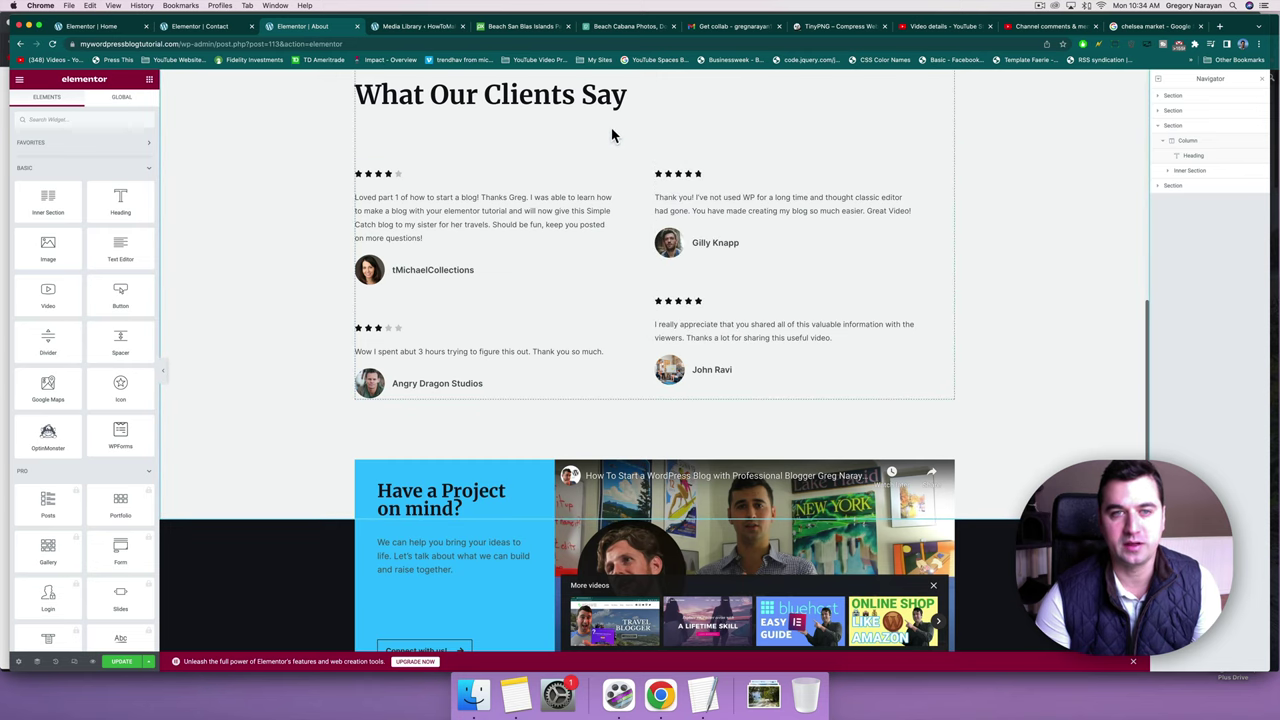
On the Contact page, paste the testimonials into a new section above 'We love new clients!'.
click(215, 28)
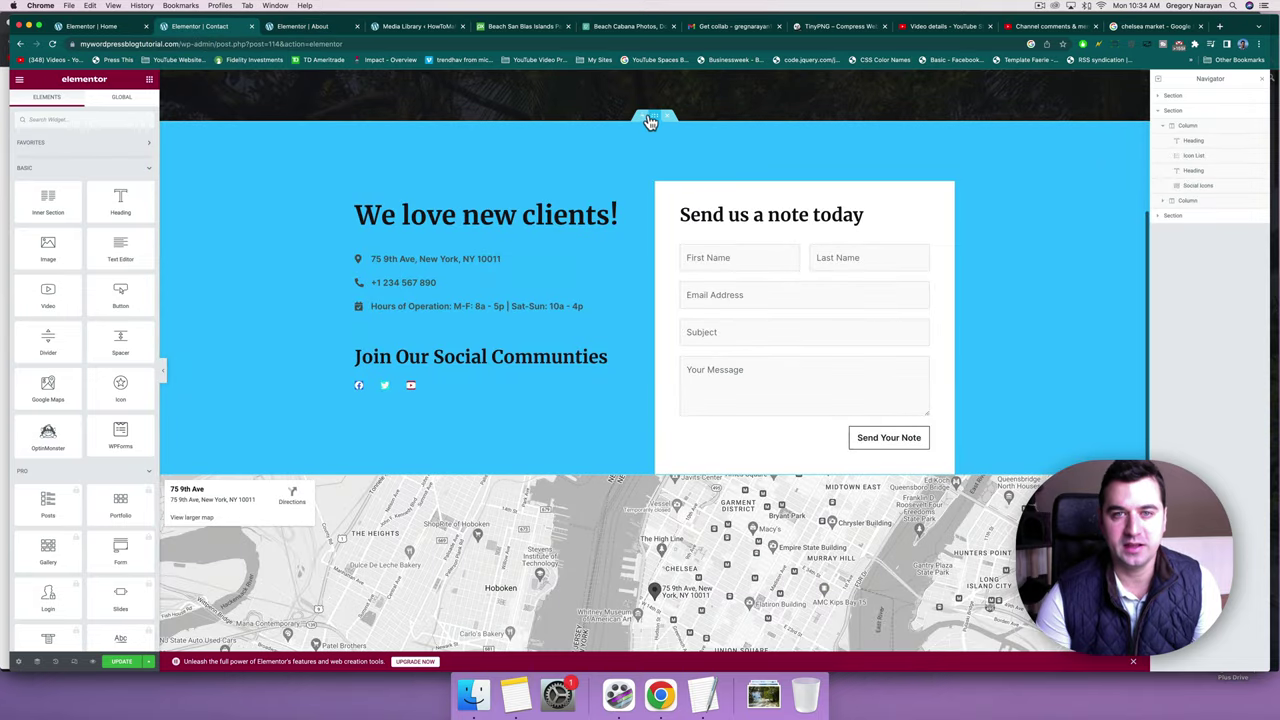
click(645, 119)
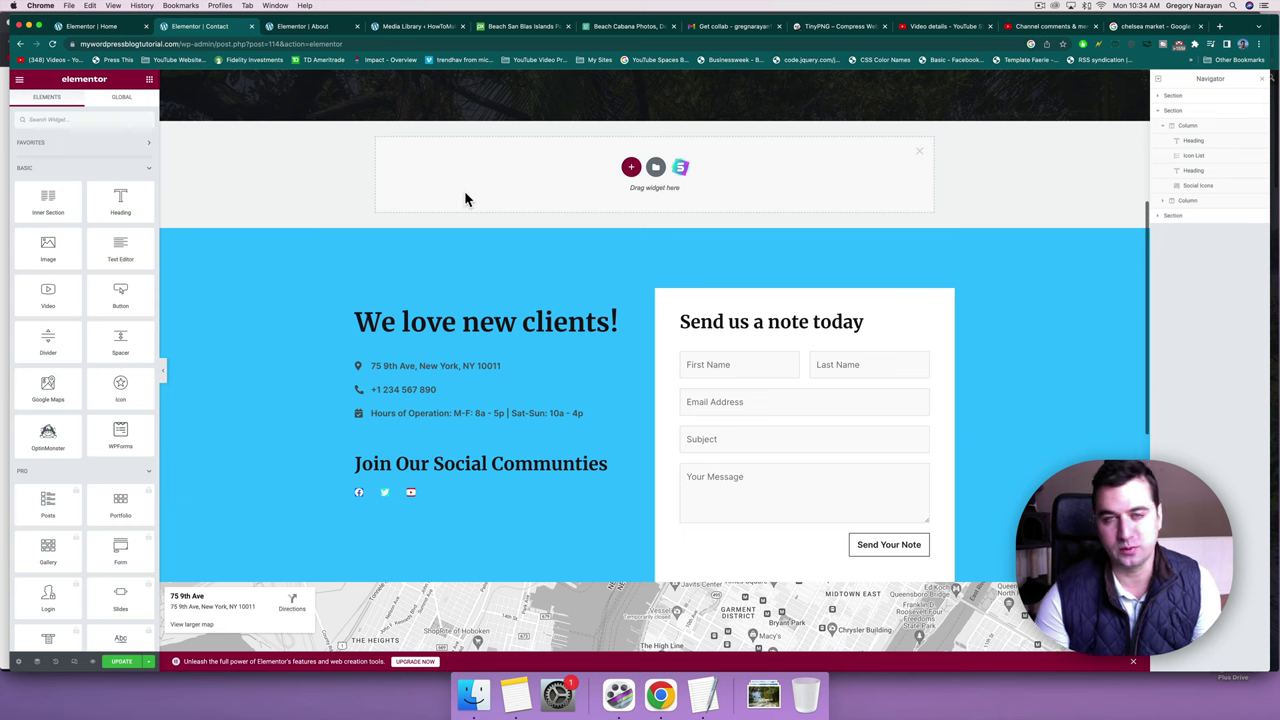
right_click(423, 152)
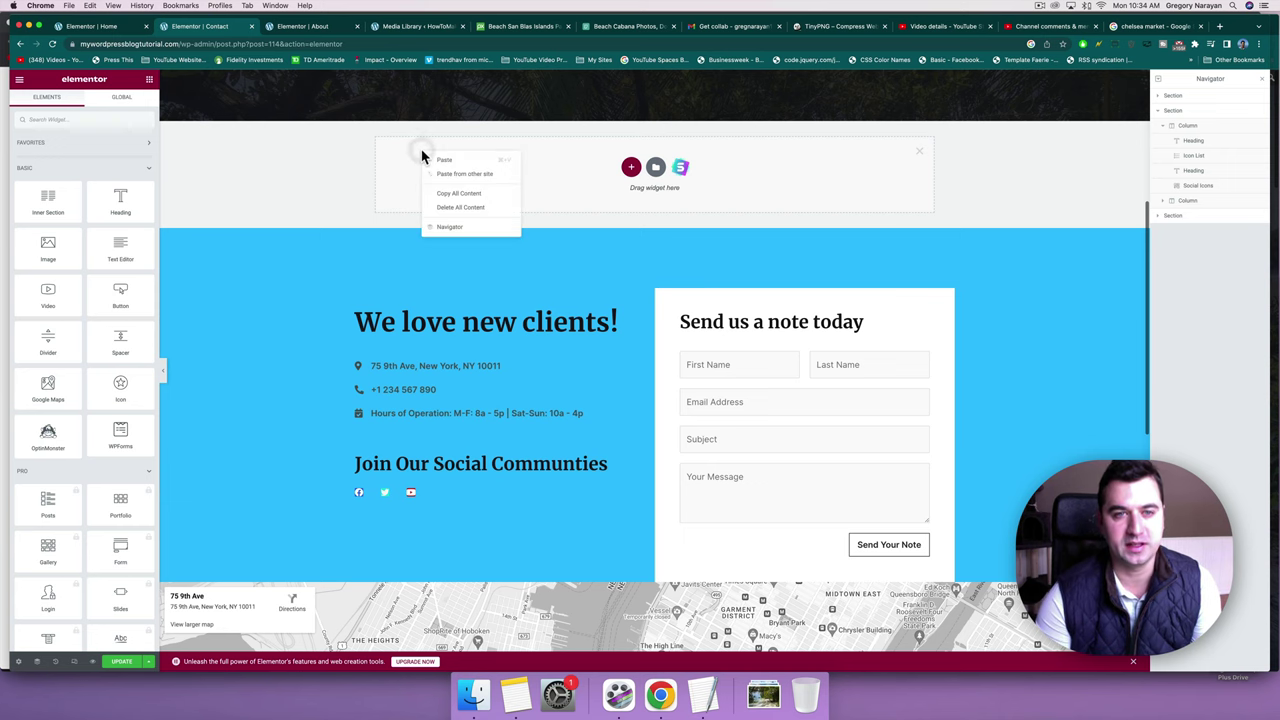
click(441, 164)
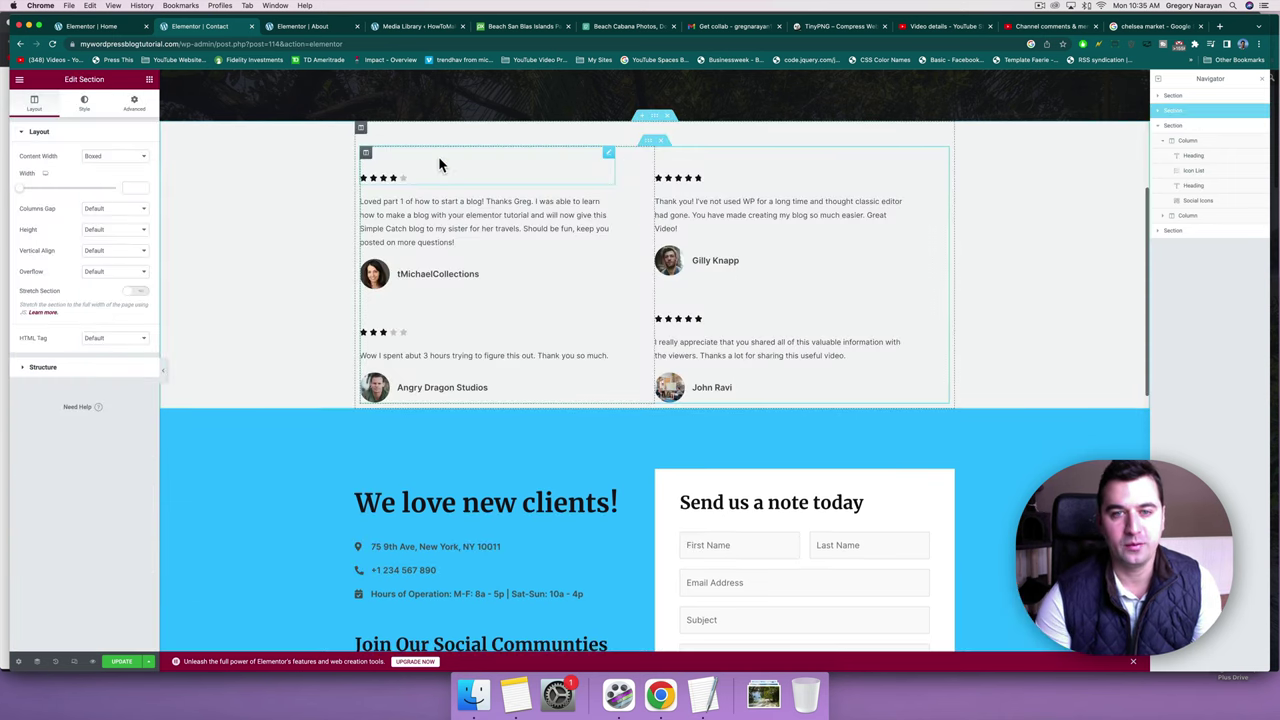
scroll(726, 200, down, 3)
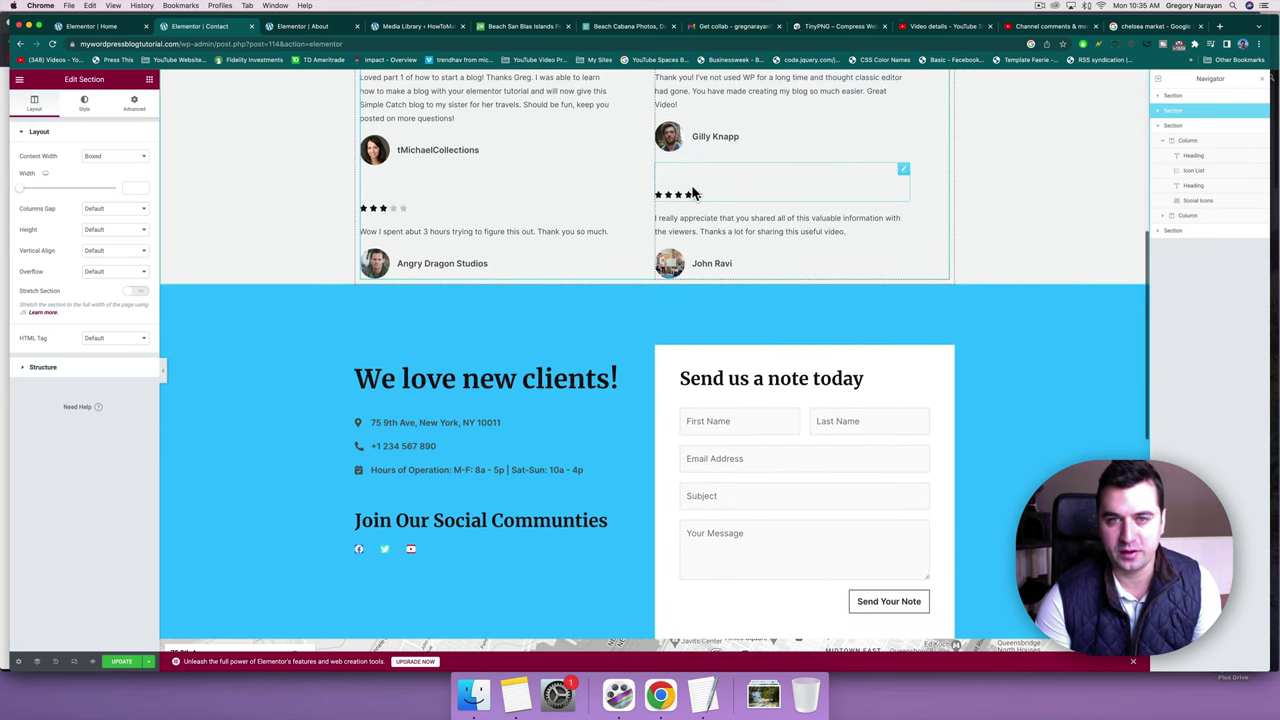
scroll(729, 203, up, 1)
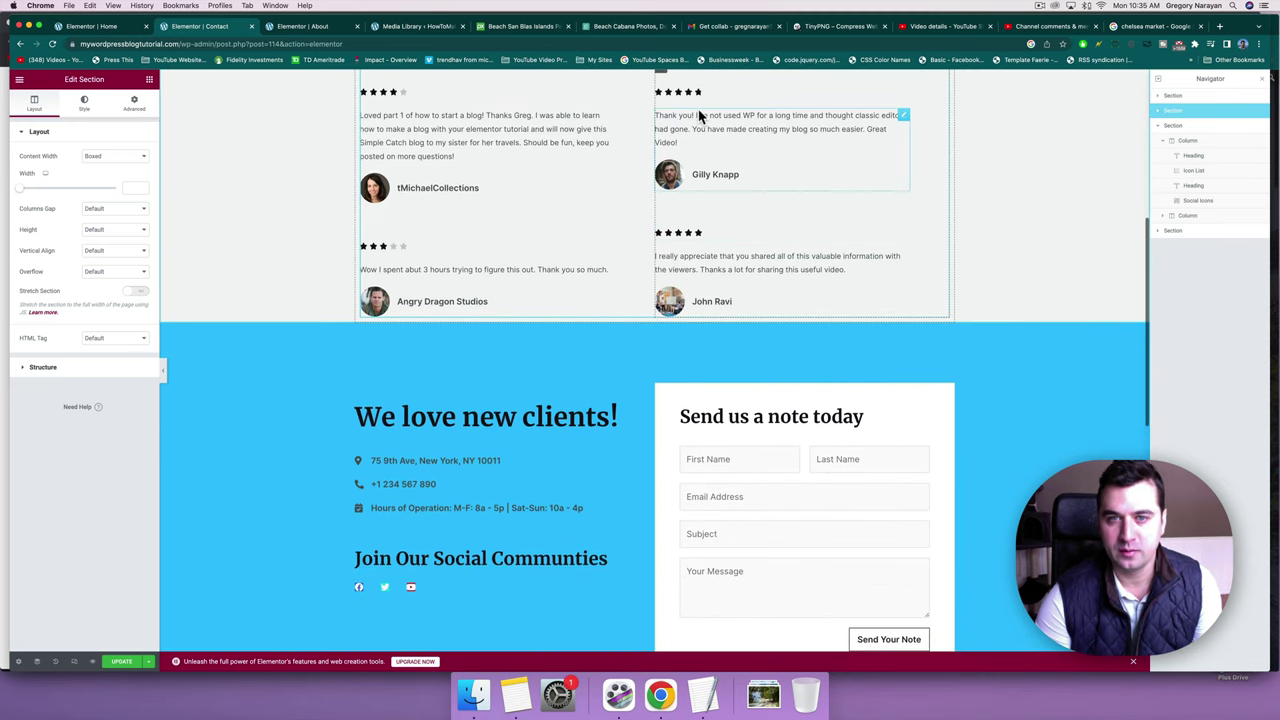
scroll(747, 136, up, 1)
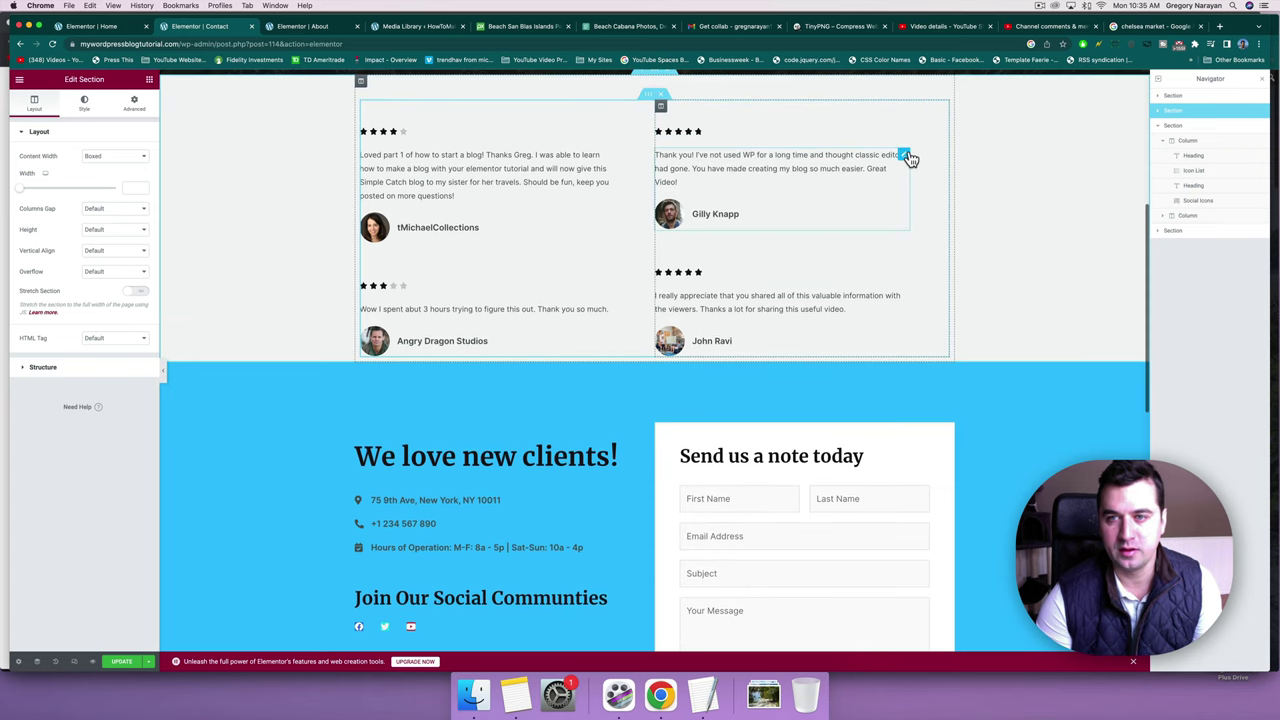
drag(908, 158, 793, 256)
drag(739, 300, 474, 568)
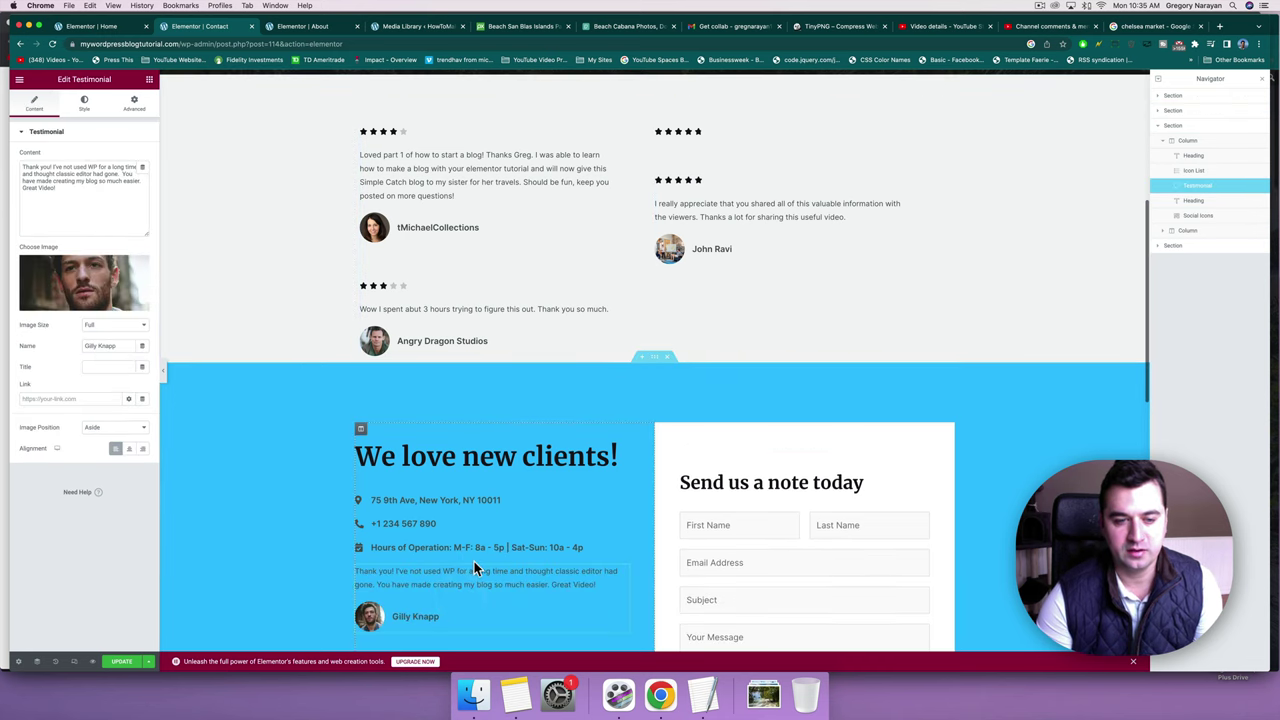
scroll(490, 495, up, 2)
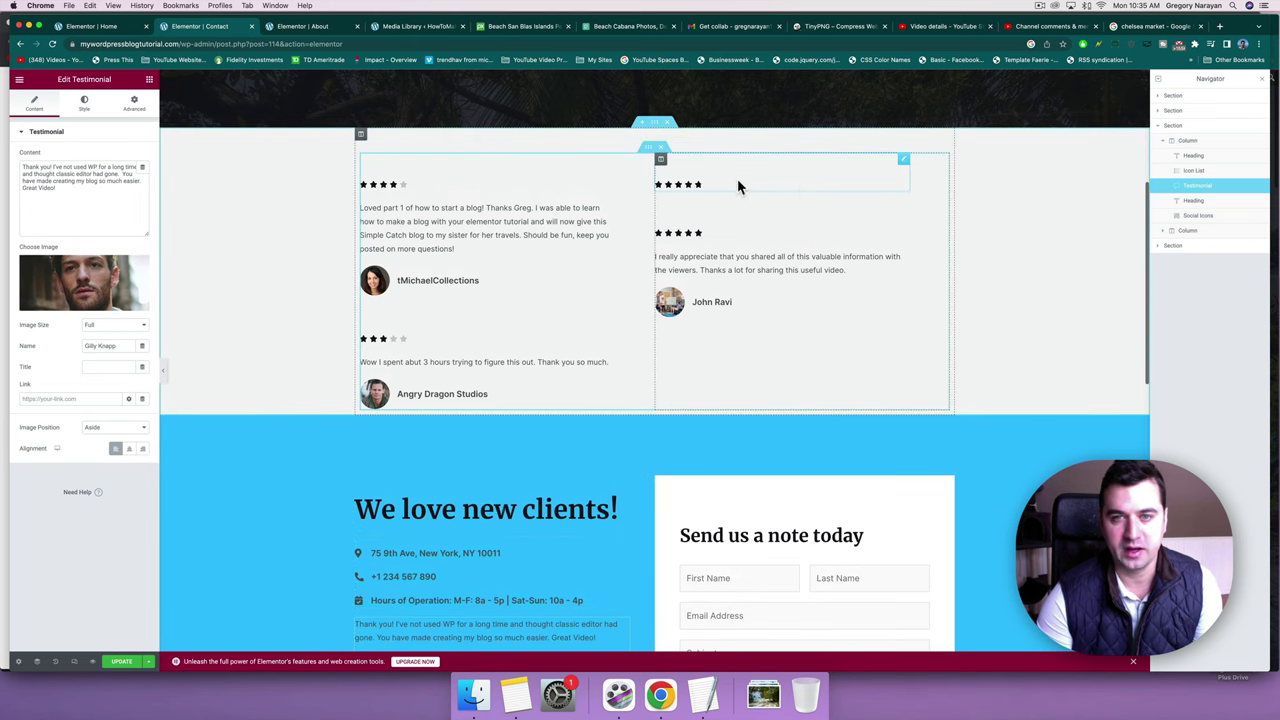
drag(904, 163, 387, 622)
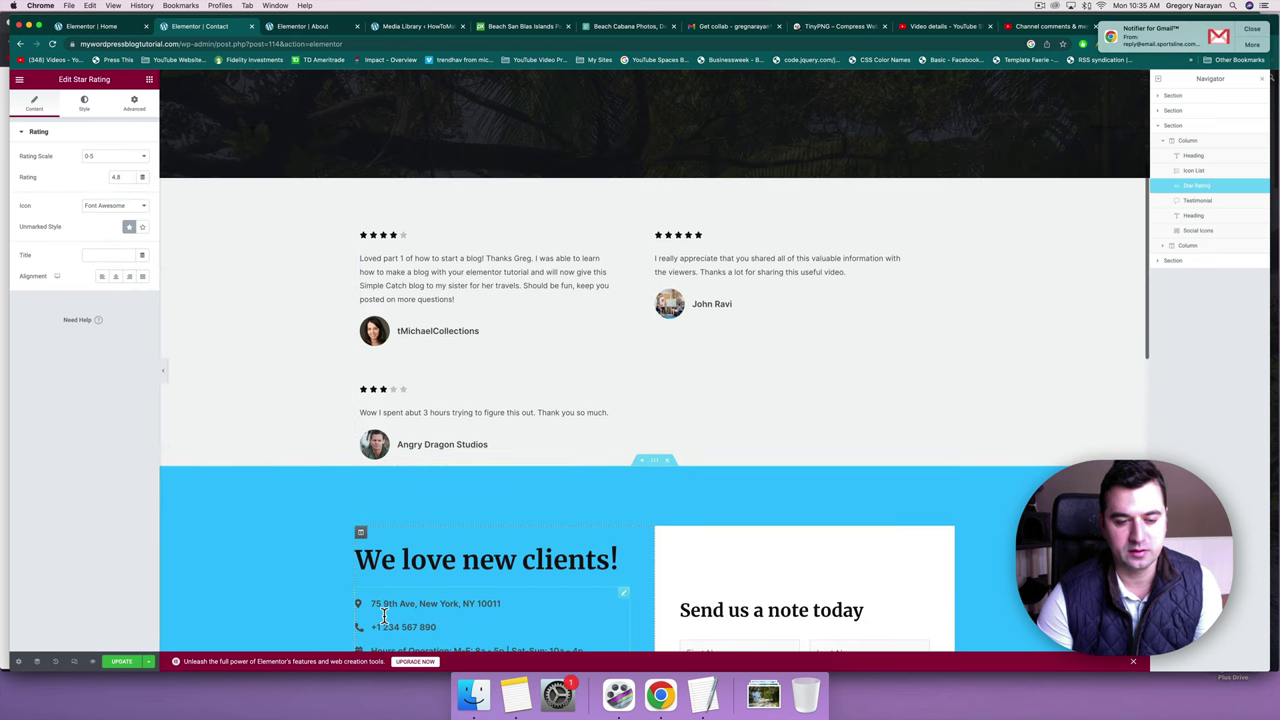
scroll(387, 622, down, 5)
scroll(387, 622, down, 1)
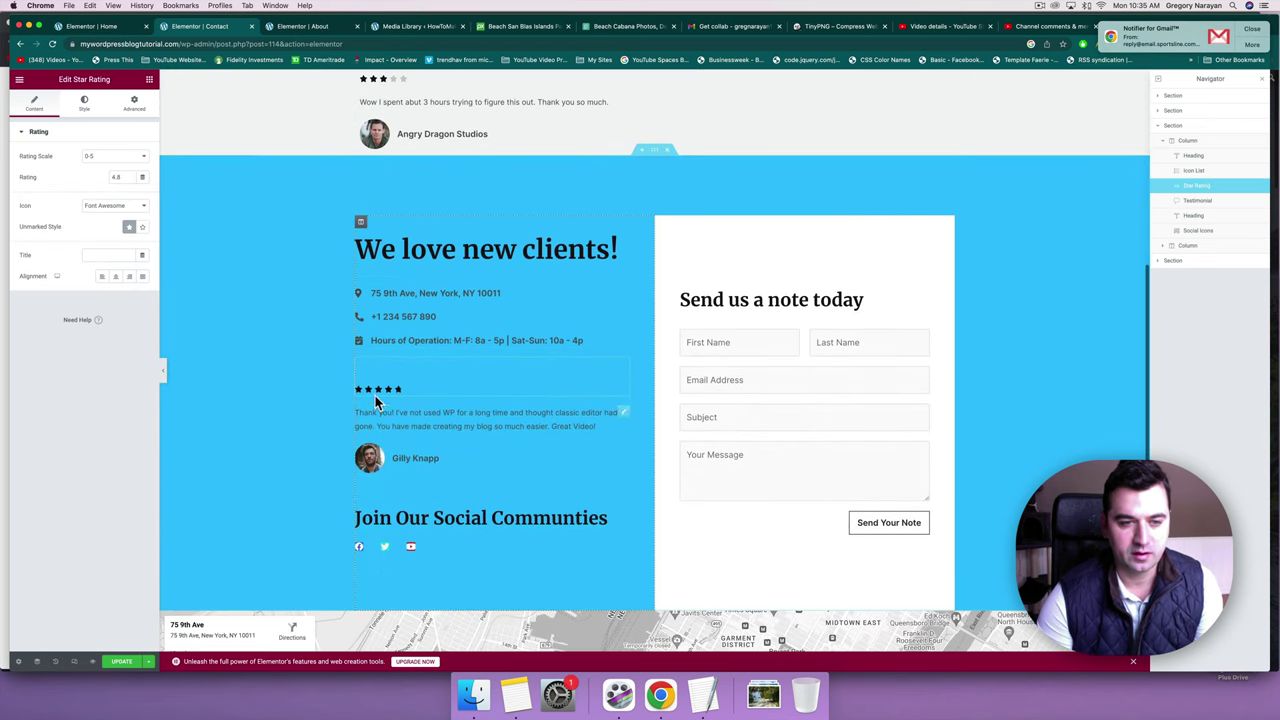
Delete the grey four-review testimonials section and select the star rating widget.
click(446, 457)
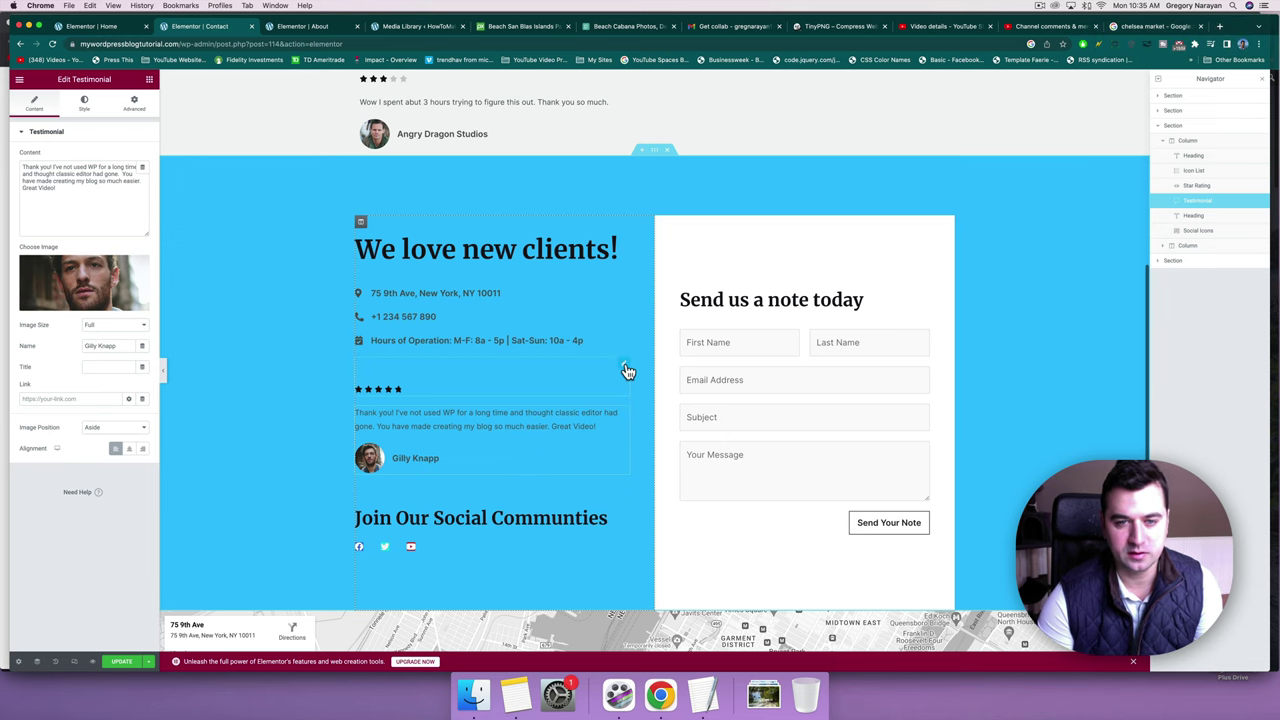
scroll(277, 400, up, 5)
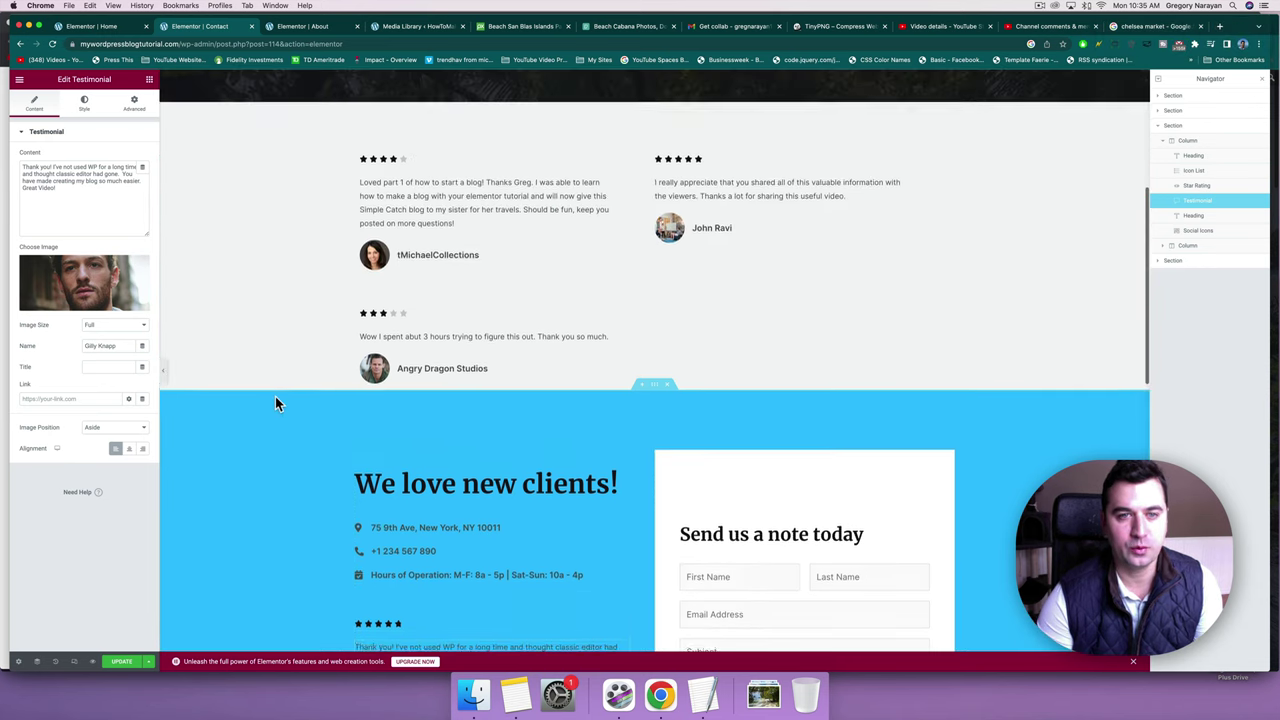
click(673, 163)
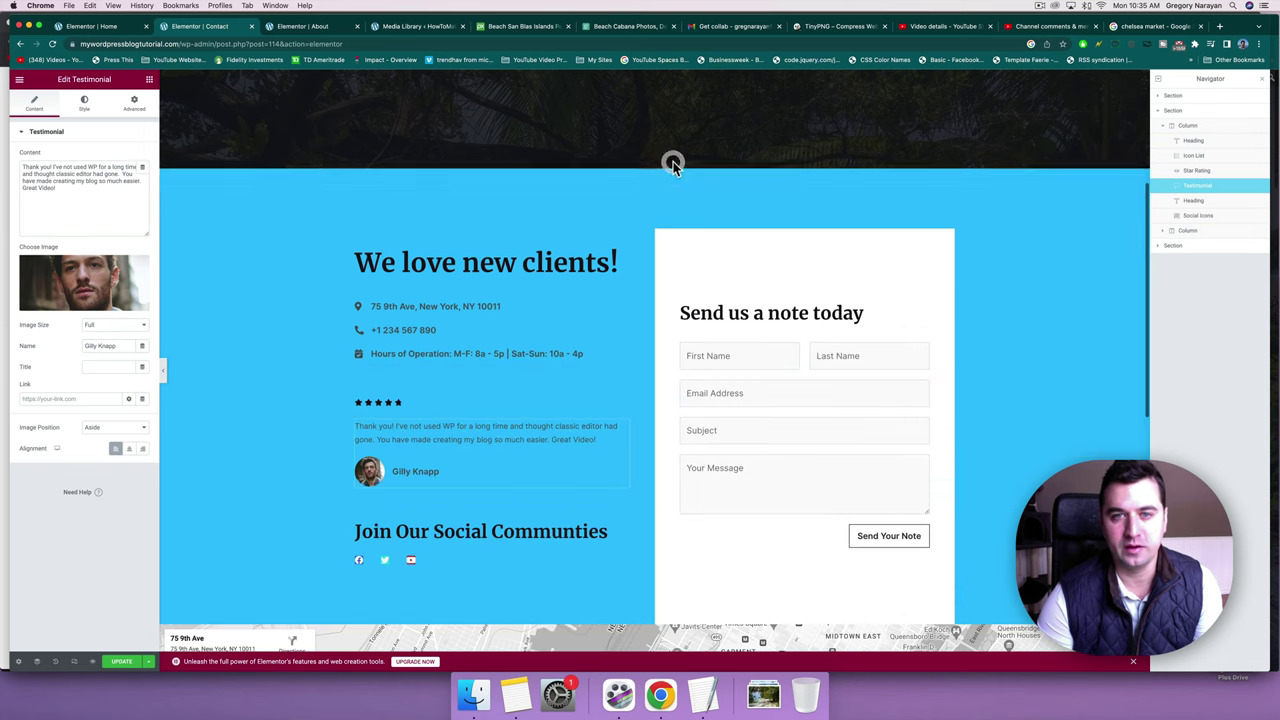
click(406, 402)
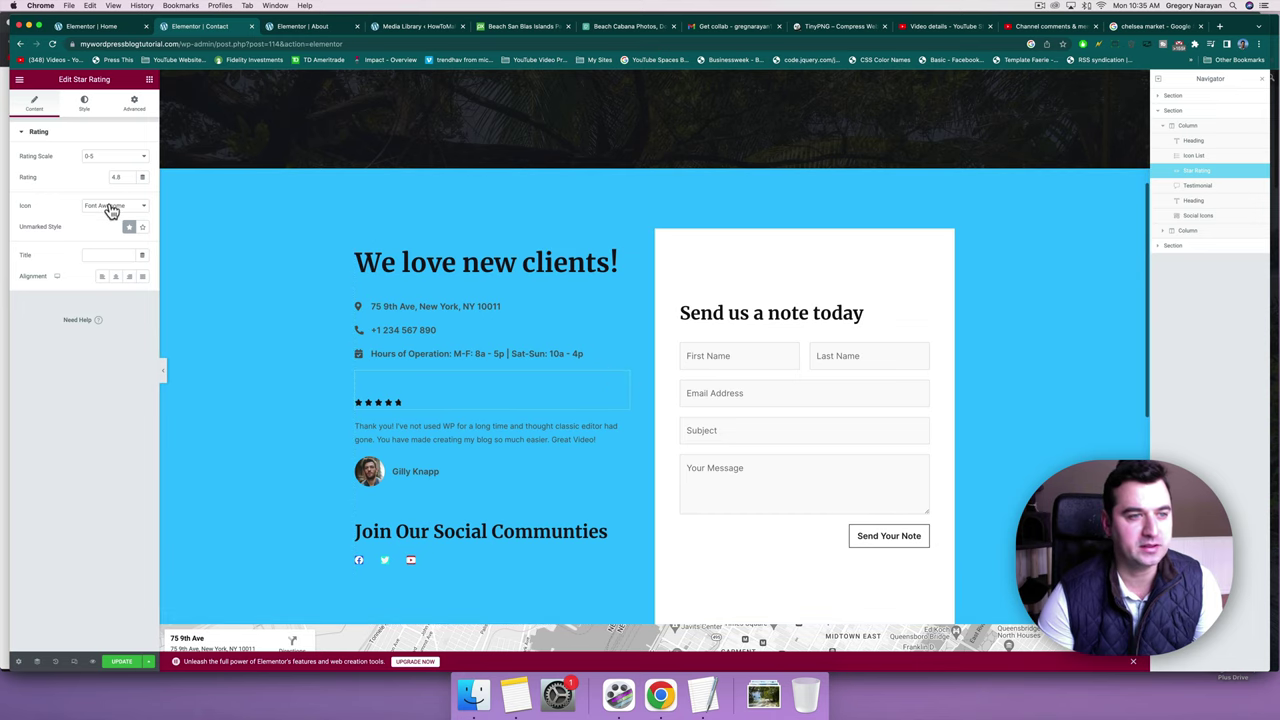
Try outline versus solid unmarked stars and a yellow star colour, then reload the editor.
click(140, 228)
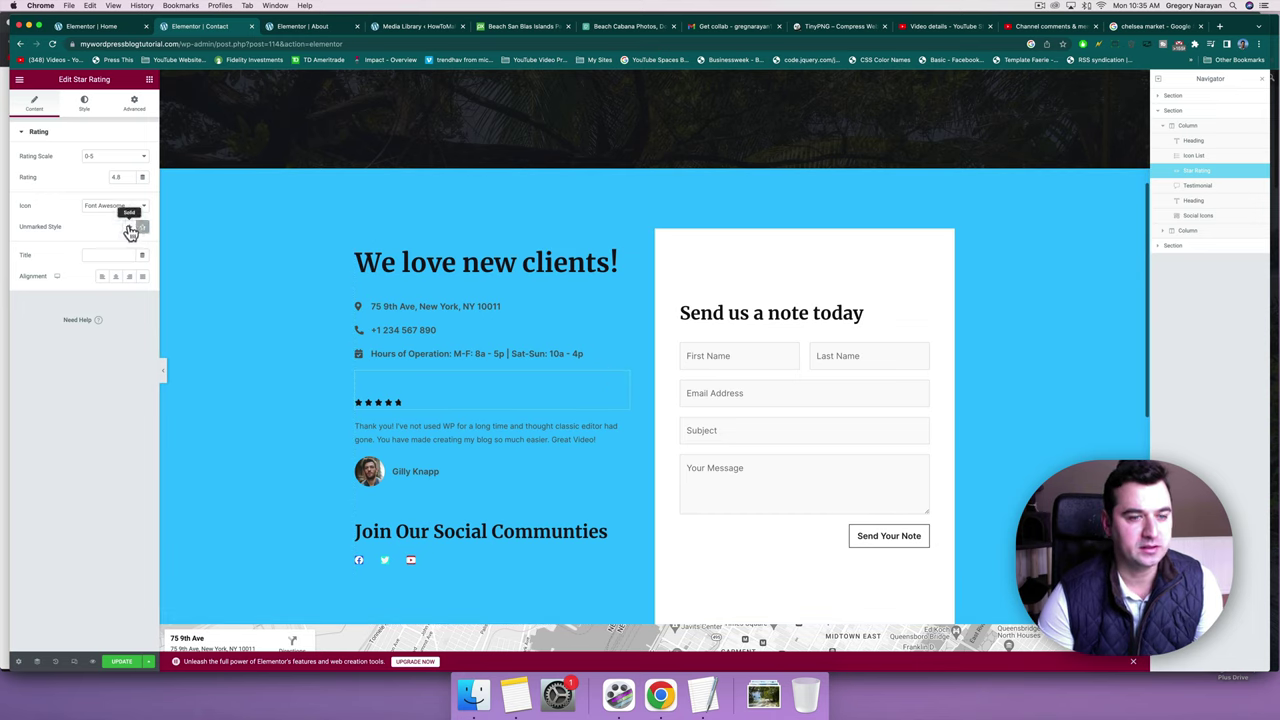
click(130, 228)
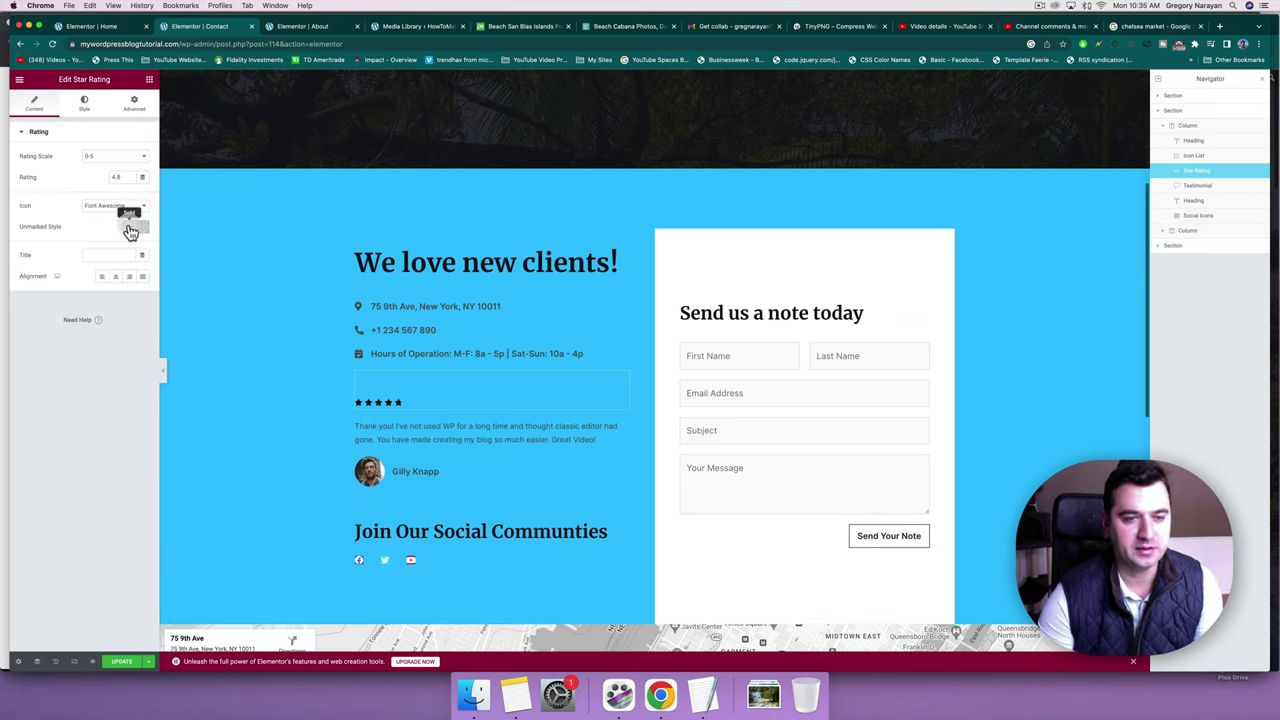
click(87, 116)
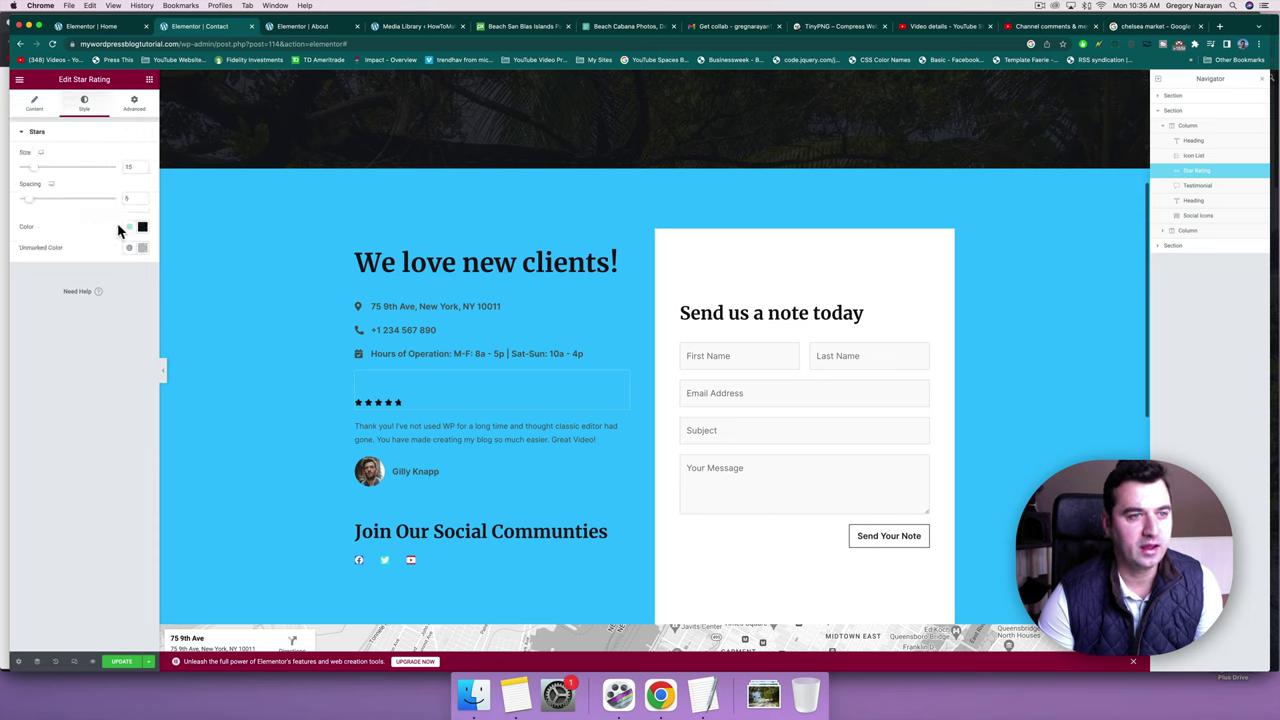
click(142, 228)
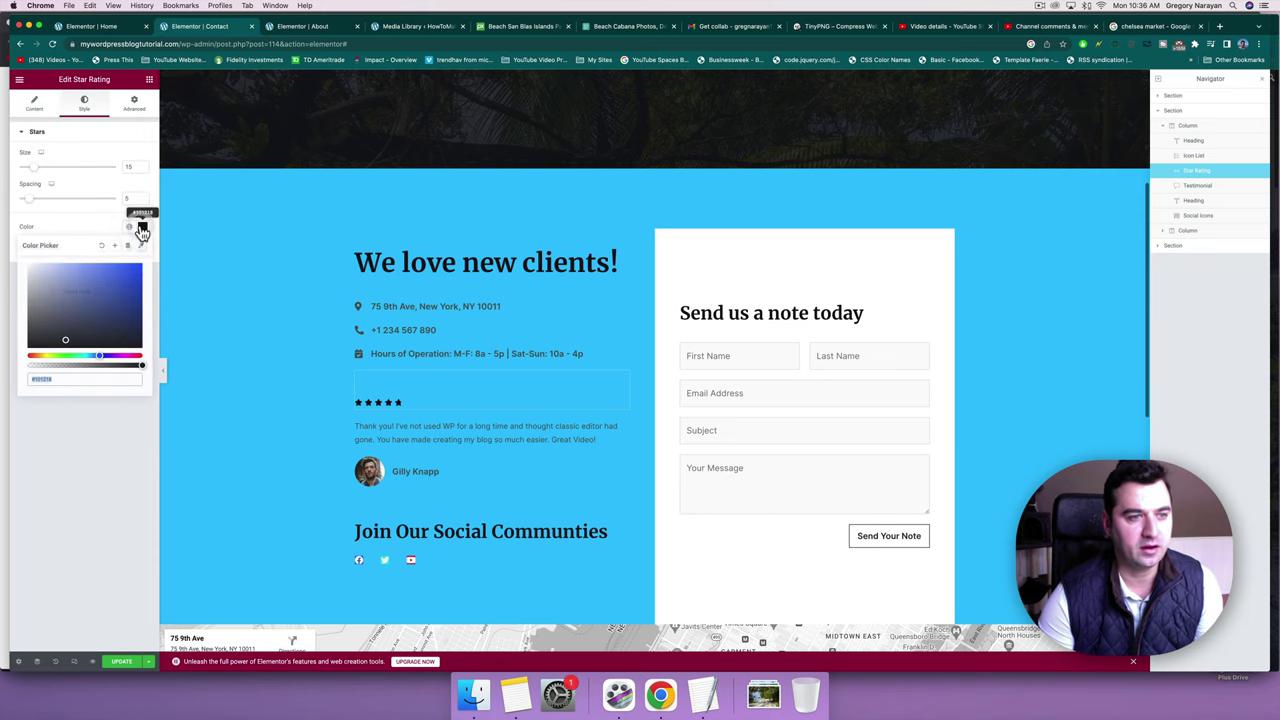
click(47, 356)
click(34, 103)
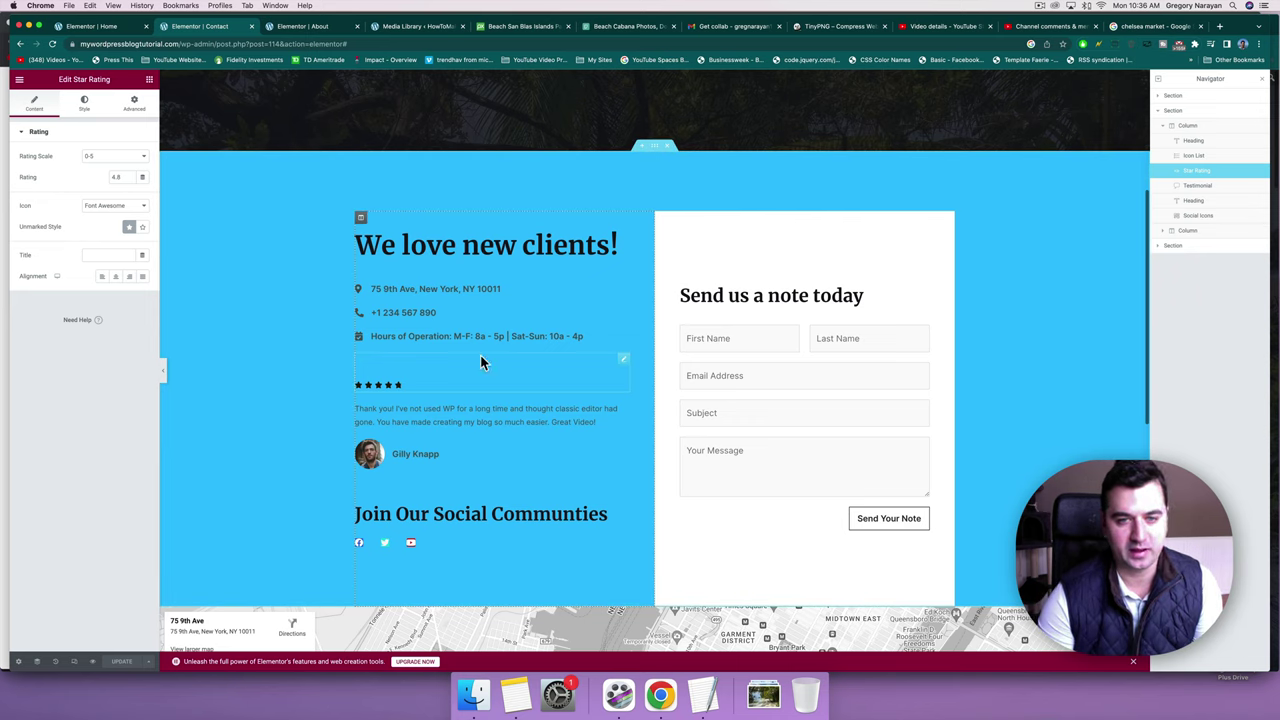
click(52, 45)
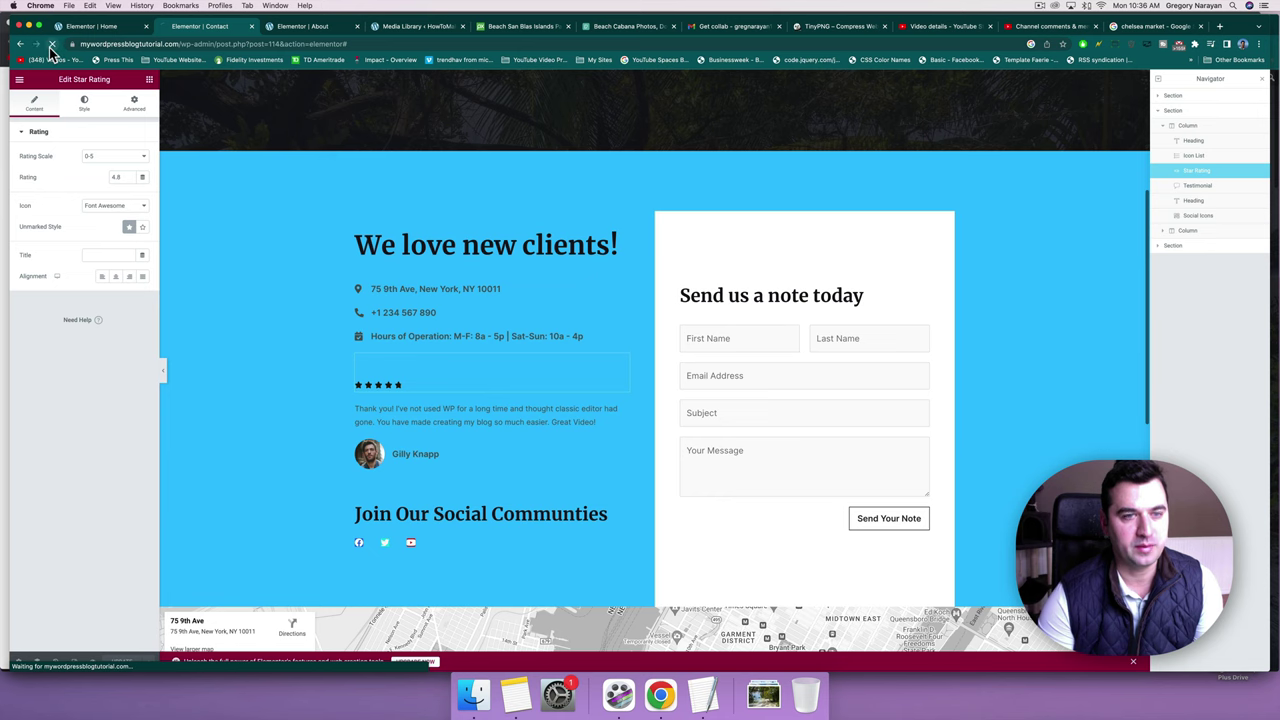
Turn the star rating's stars a bright yellow and save the page.
scroll(403, 255, down, 1)
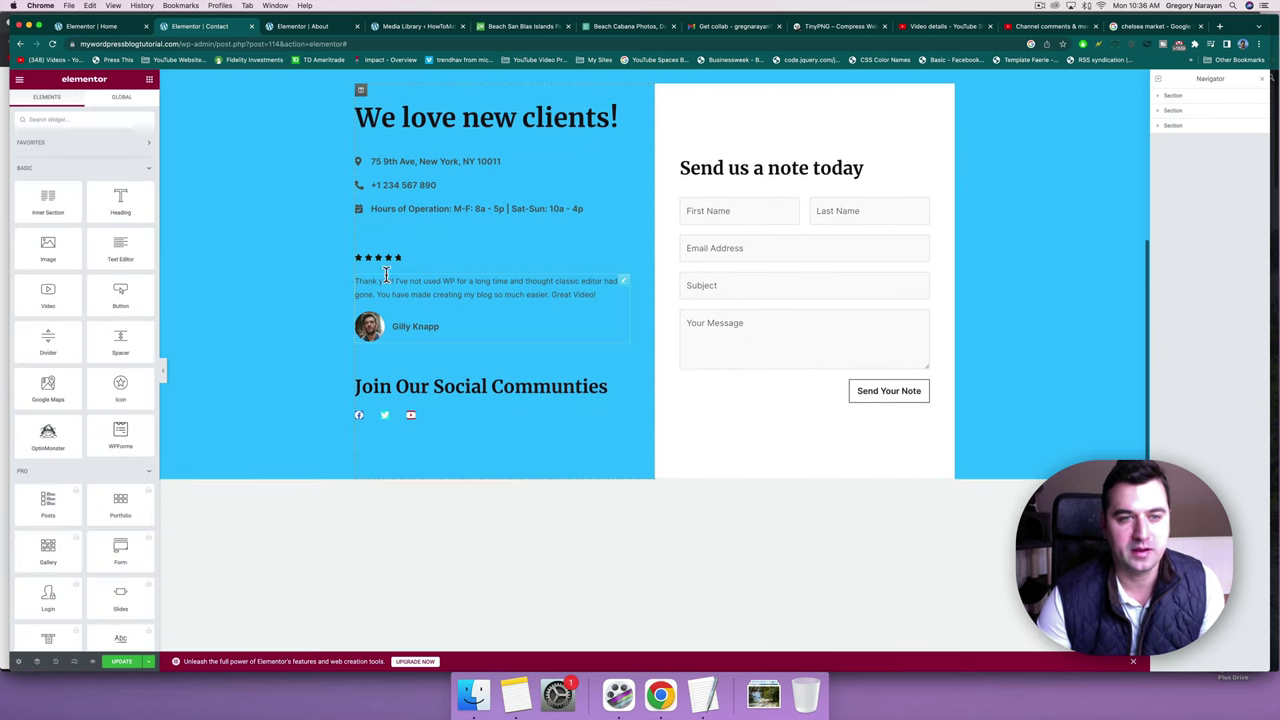
click(623, 234)
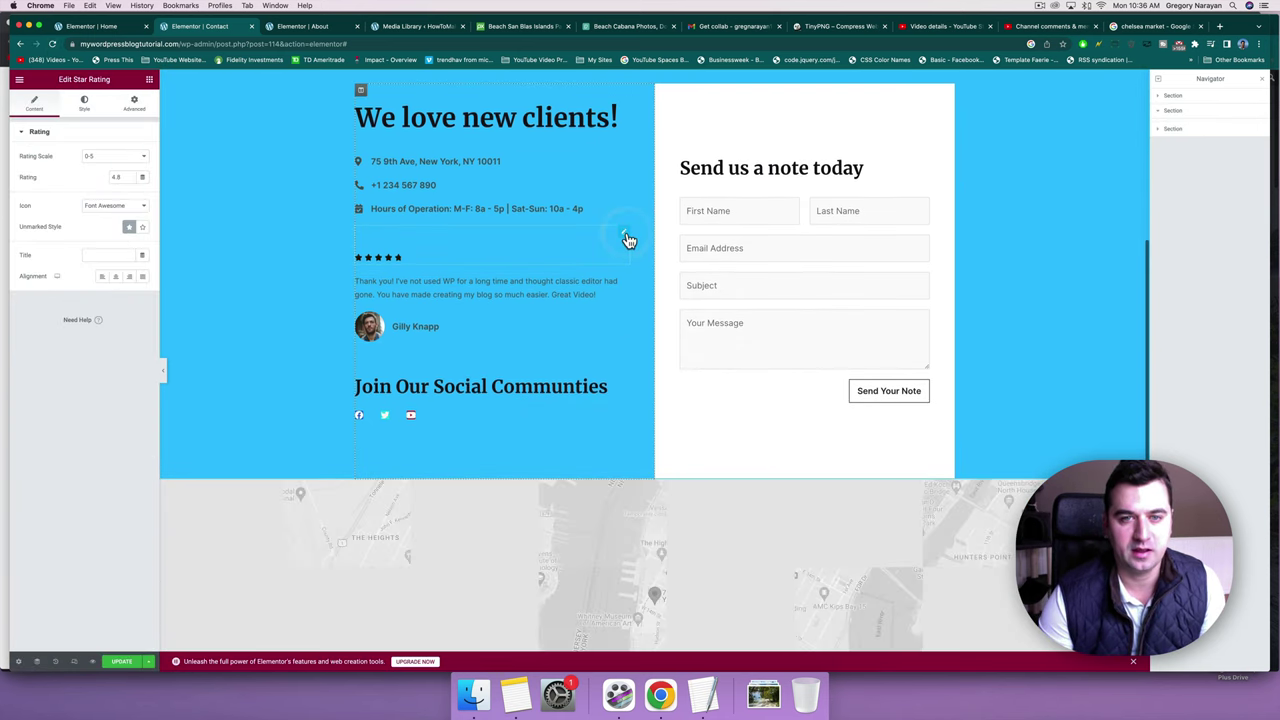
click(84, 103)
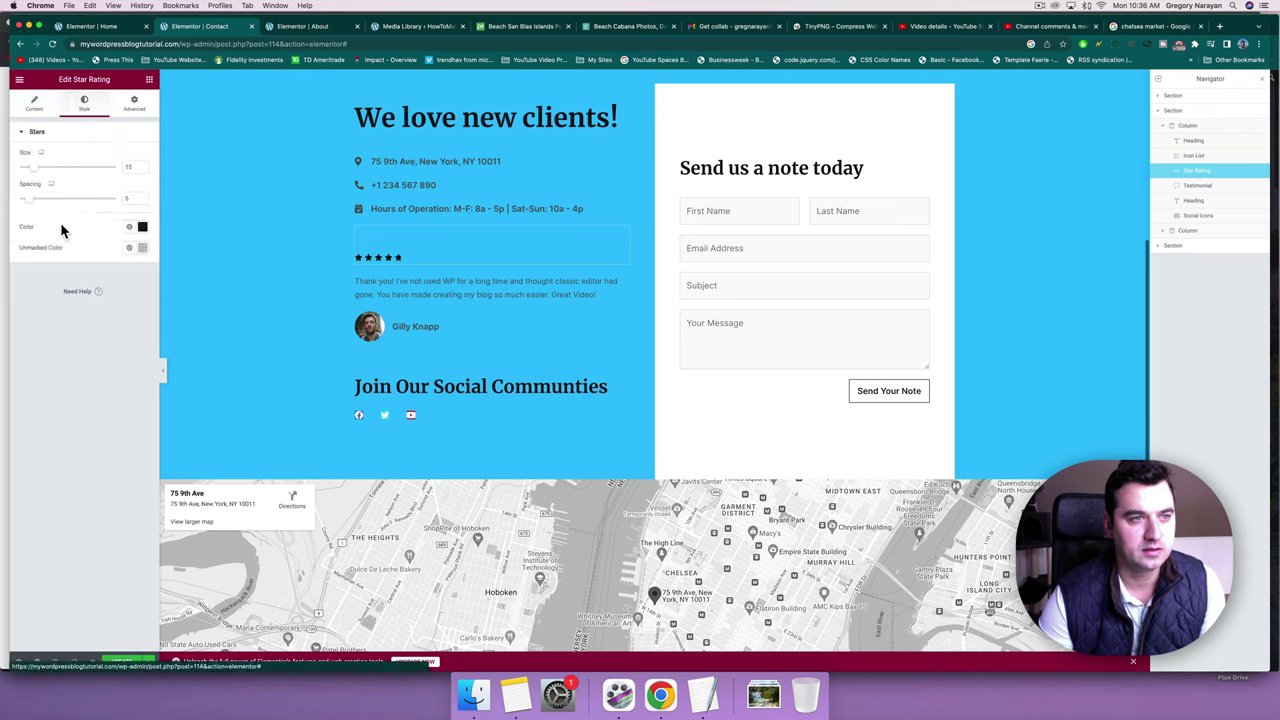
click(141, 227)
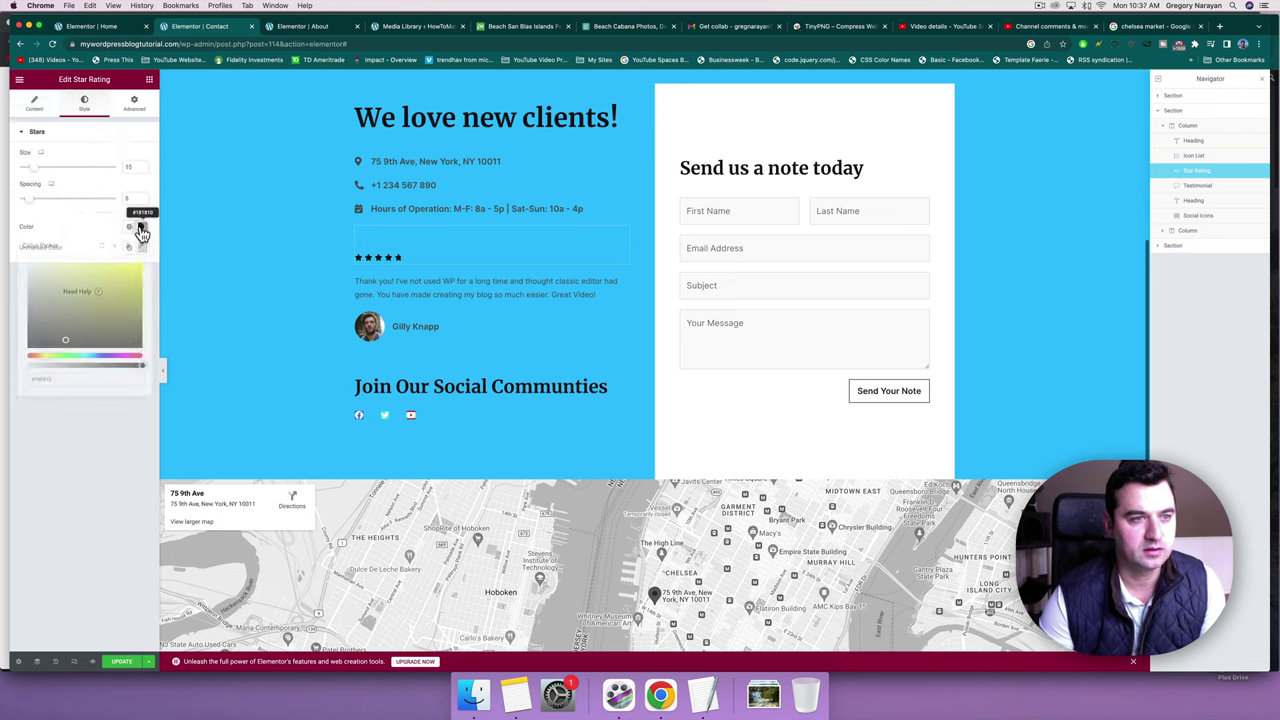
drag(79, 303, 122, 272)
click(141, 268)
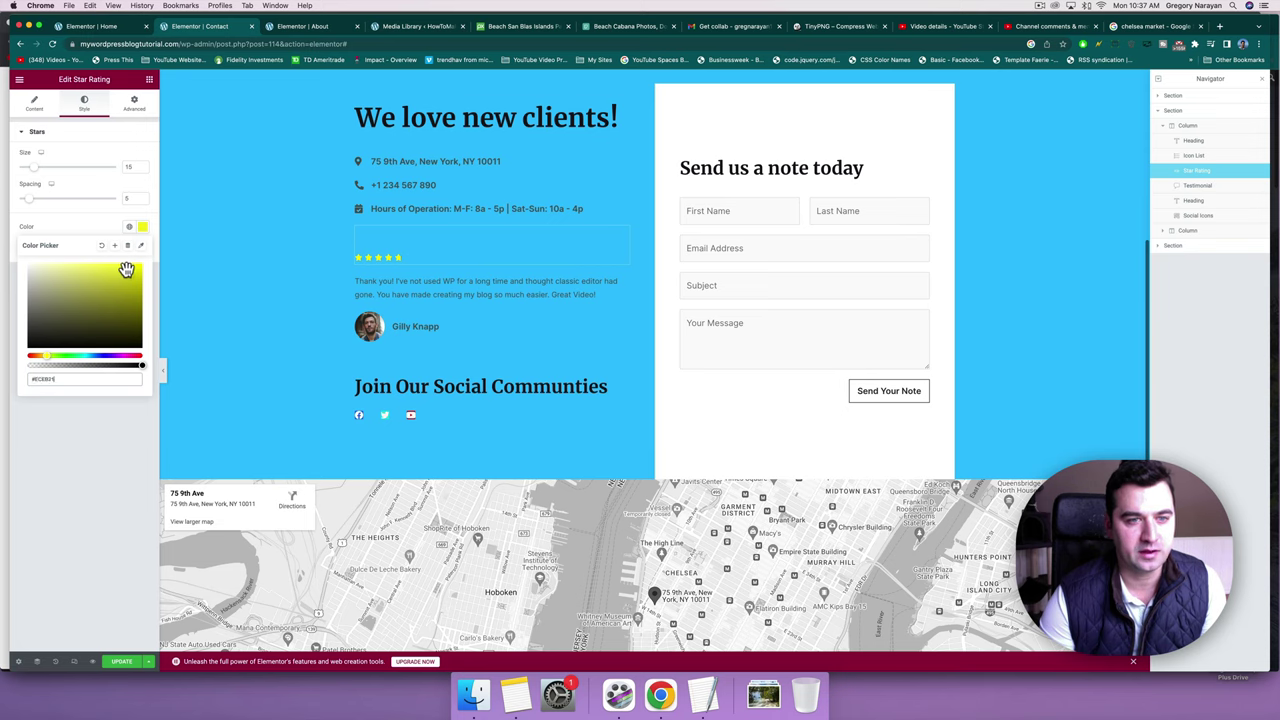
drag(126, 270, 120, 266)
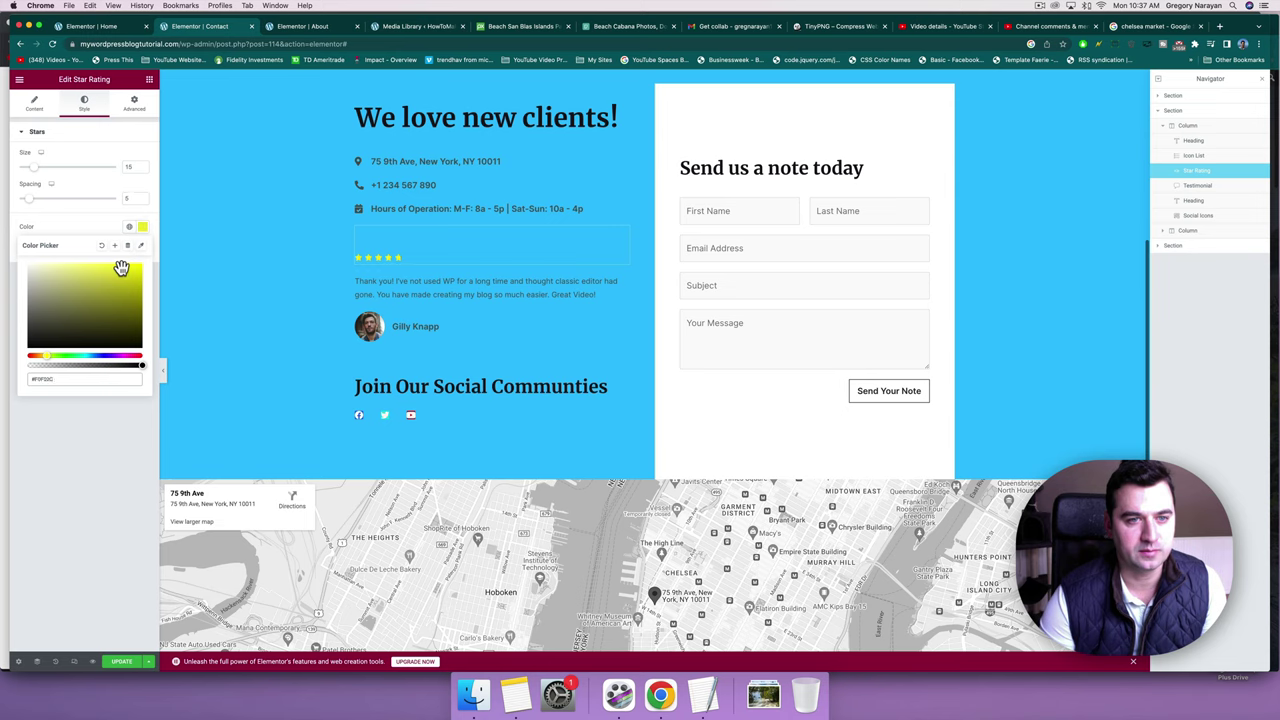
click(124, 664)
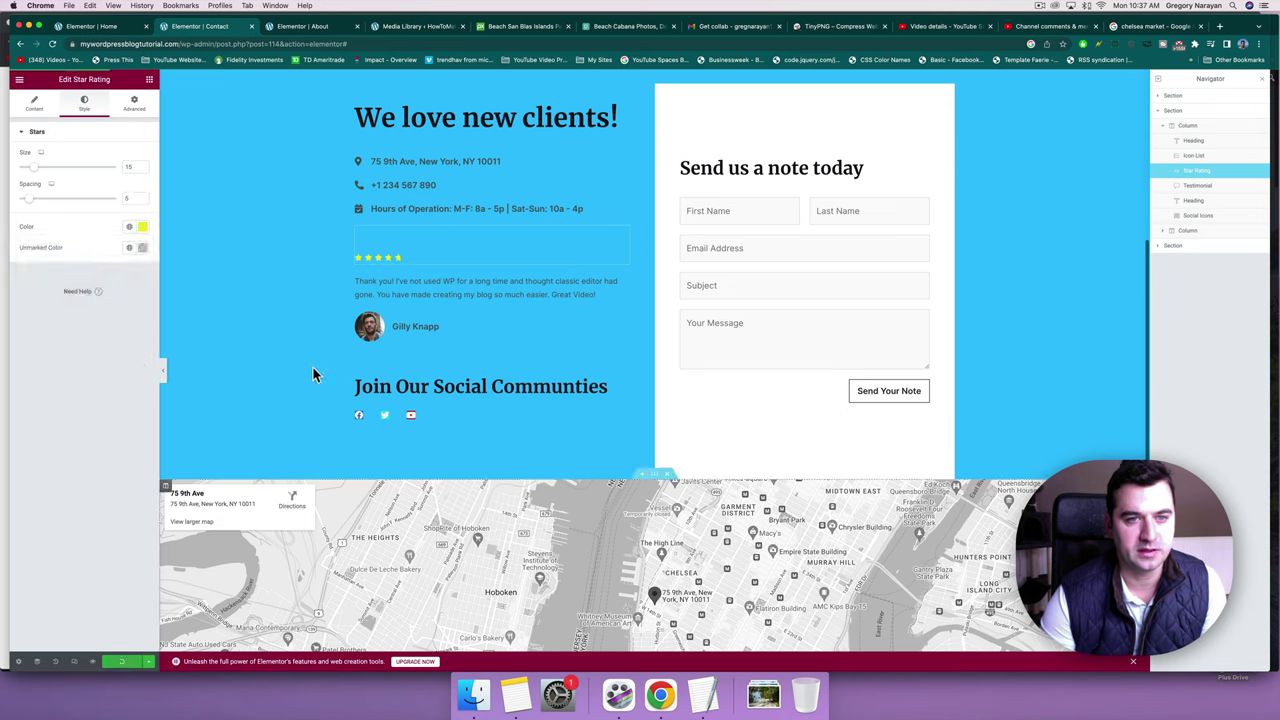
Set the star rating value to a full 5.
click(40, 104)
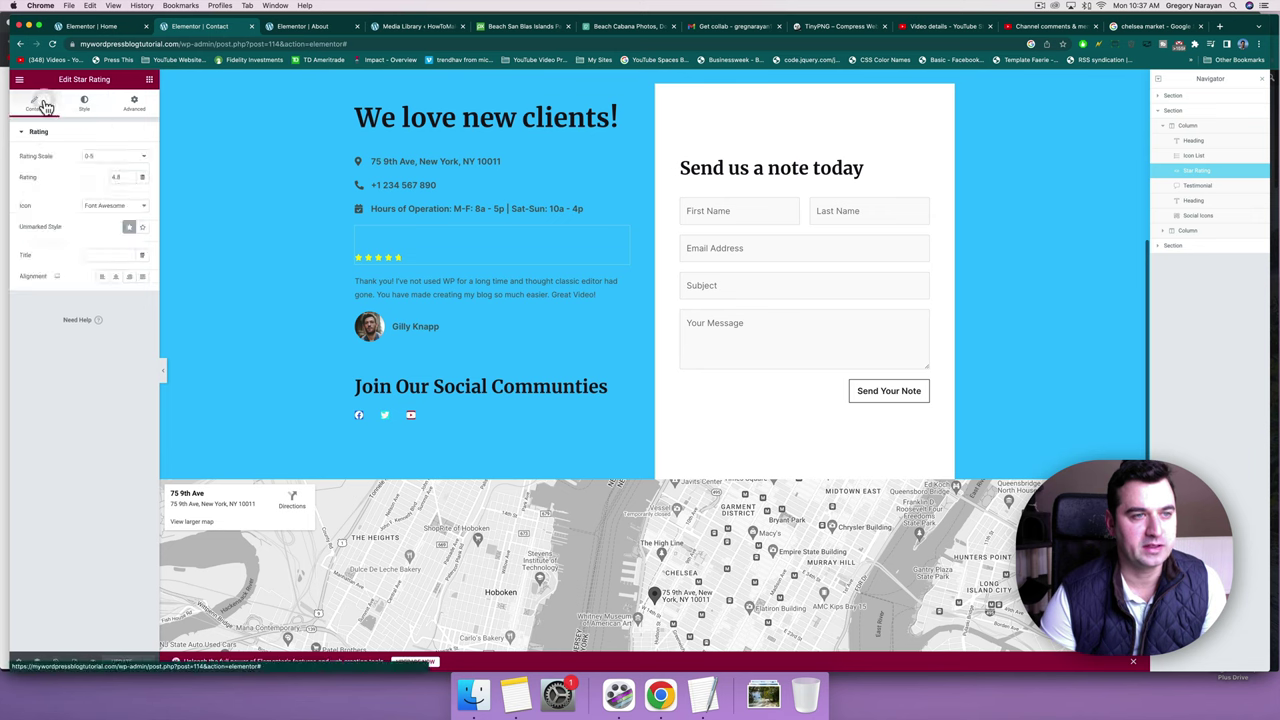
double_click(122, 177)
text(5)
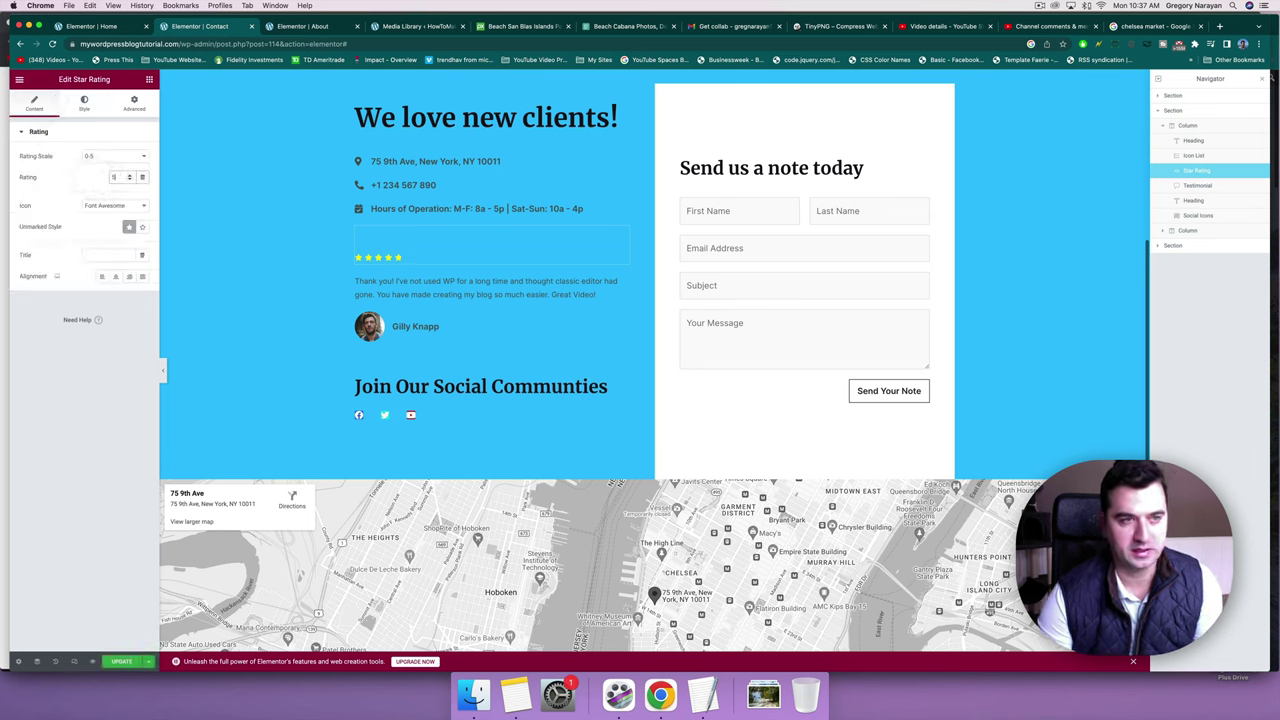
scroll(240, 418, up, 1)
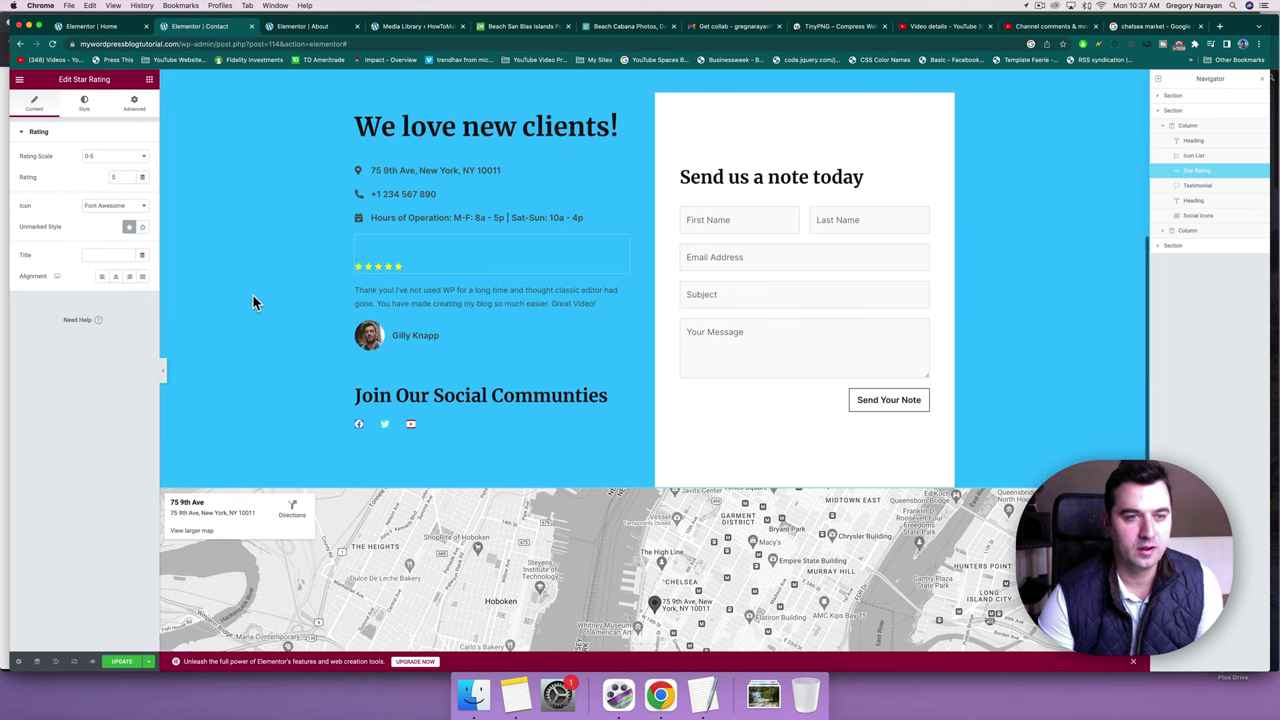
click(400, 335)
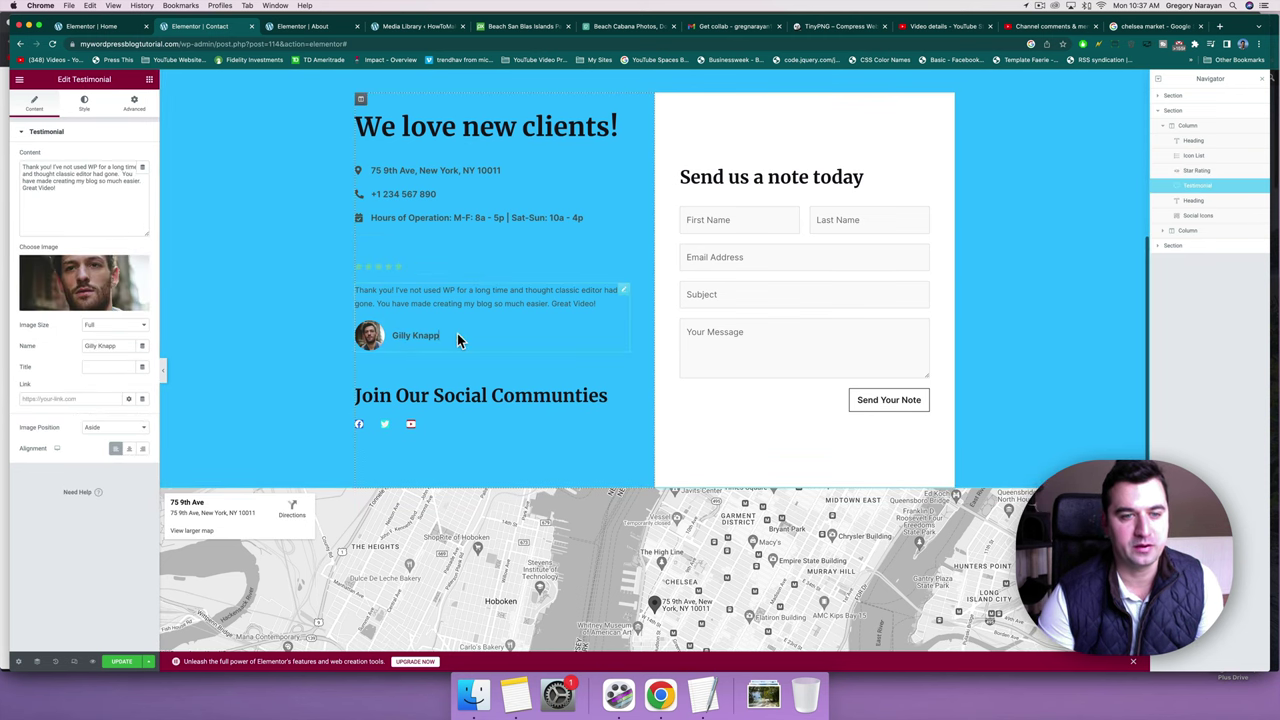
click(457, 335)
click(427, 336)
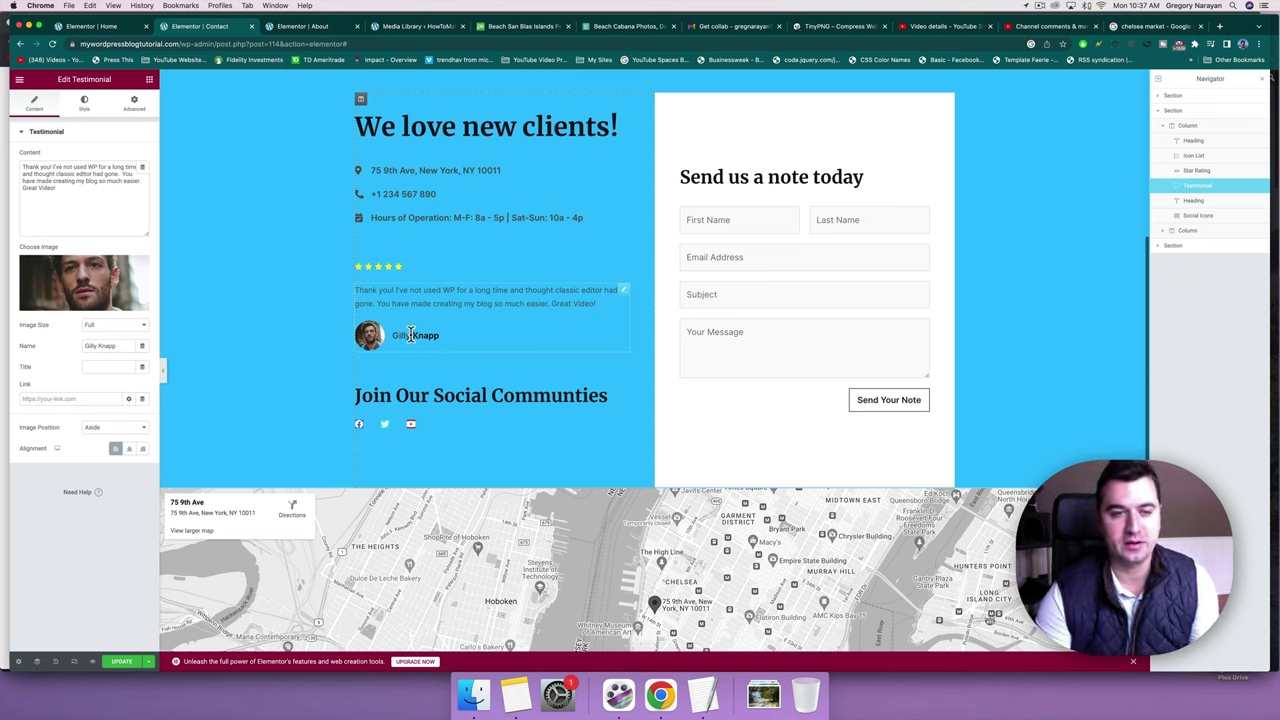
click(590, 303)
key(Return)
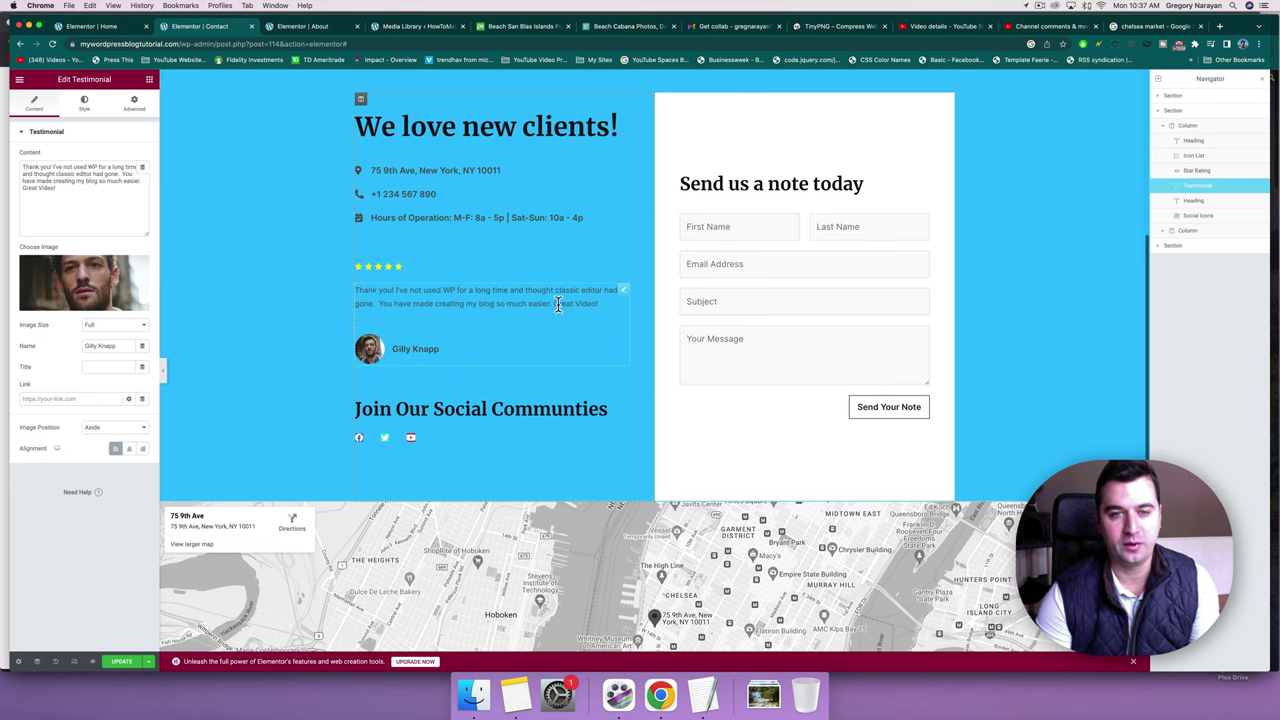
click(245, 318)
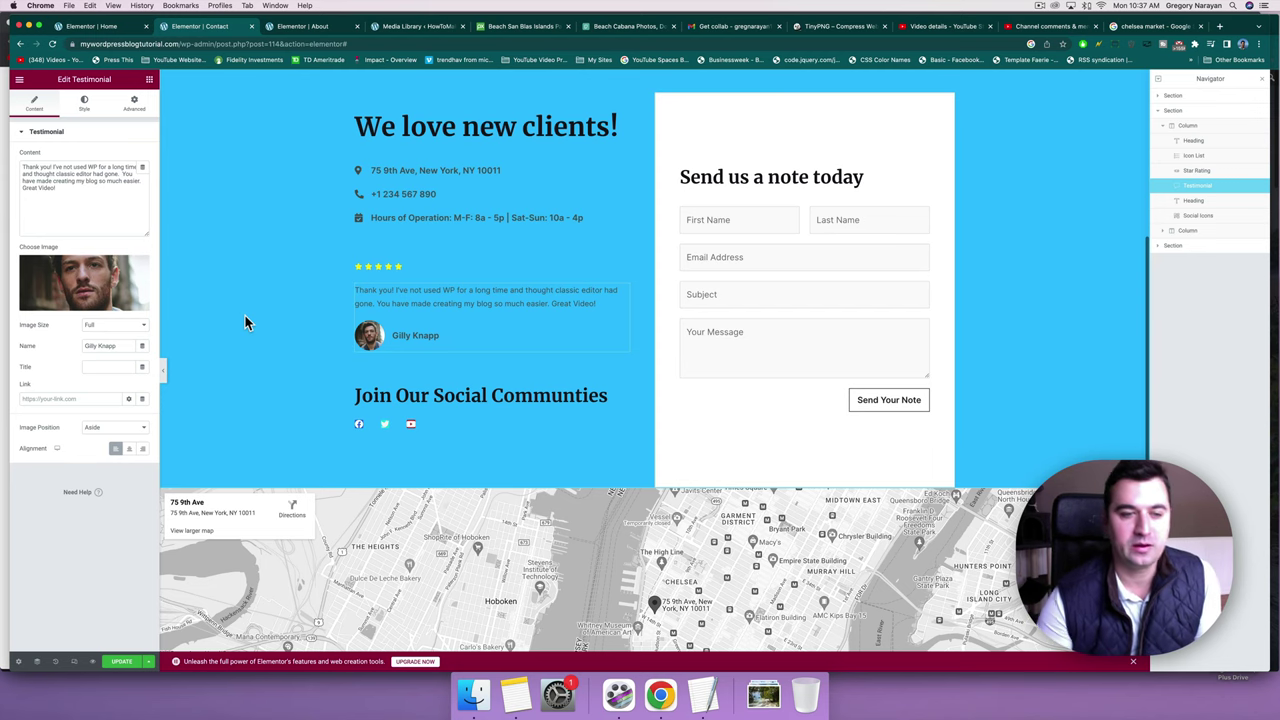
click(130, 663)
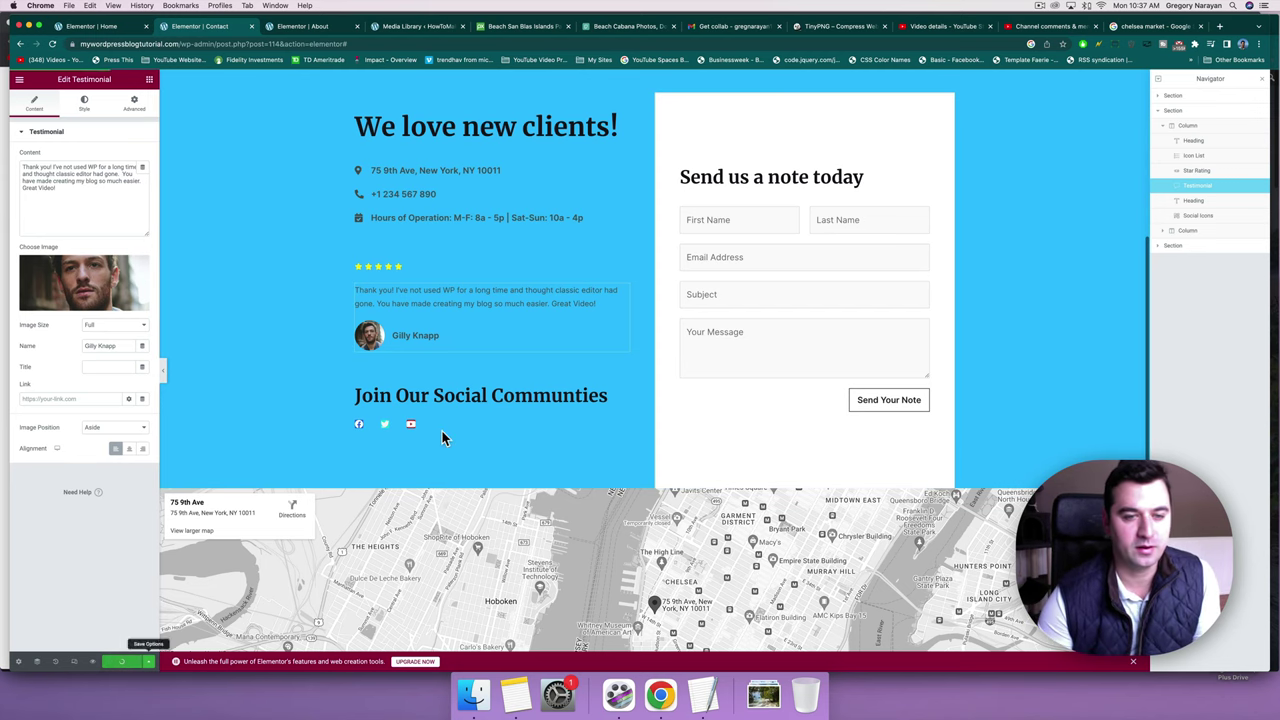
scroll(443, 431, down, 2)
scroll(621, 432, up, 5)
scroll(620, 425, down, 3)
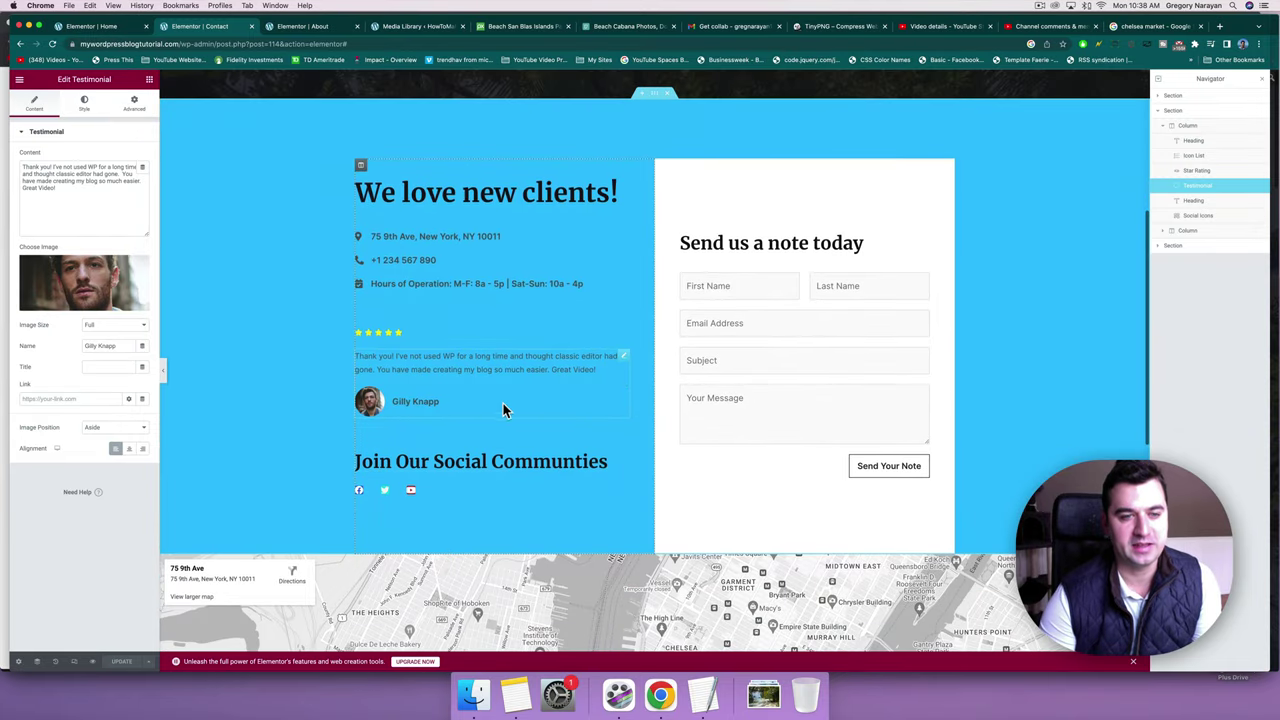
Add a two-column inner section below the testimonial and put a duplicated star rating in its right column.
click(149, 80)
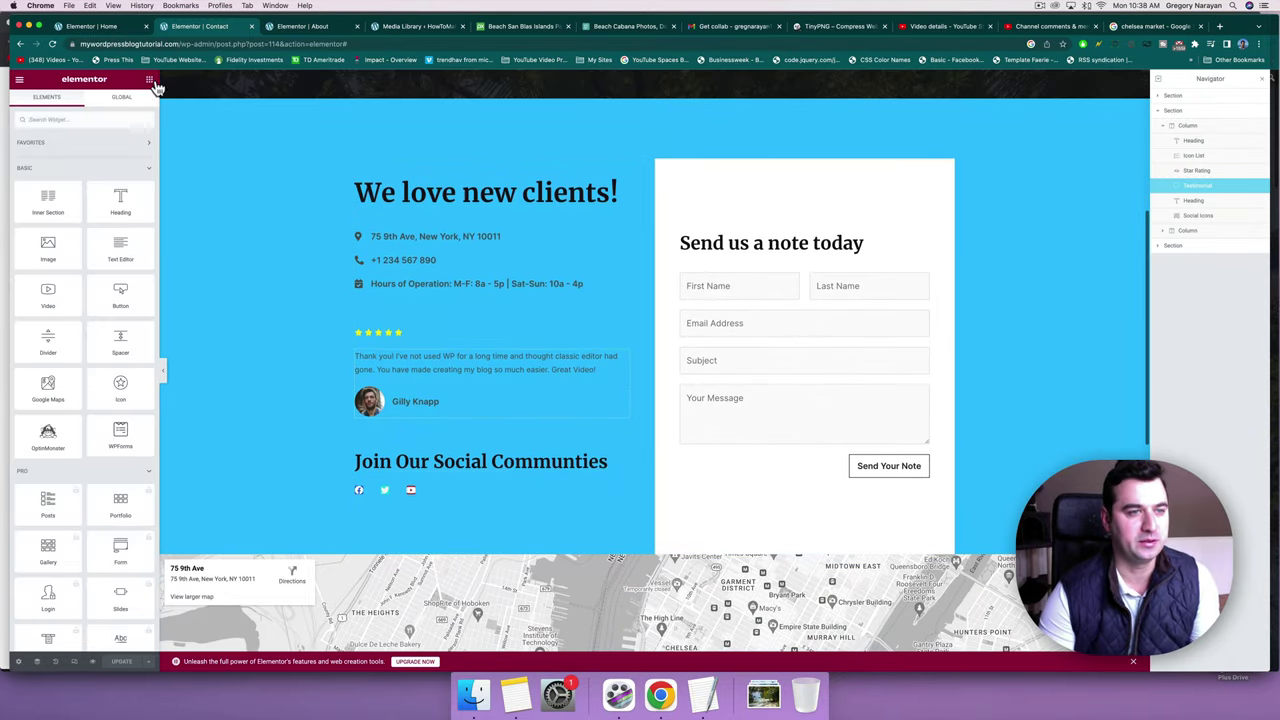
drag(47, 200, 458, 415)
click(458, 375)
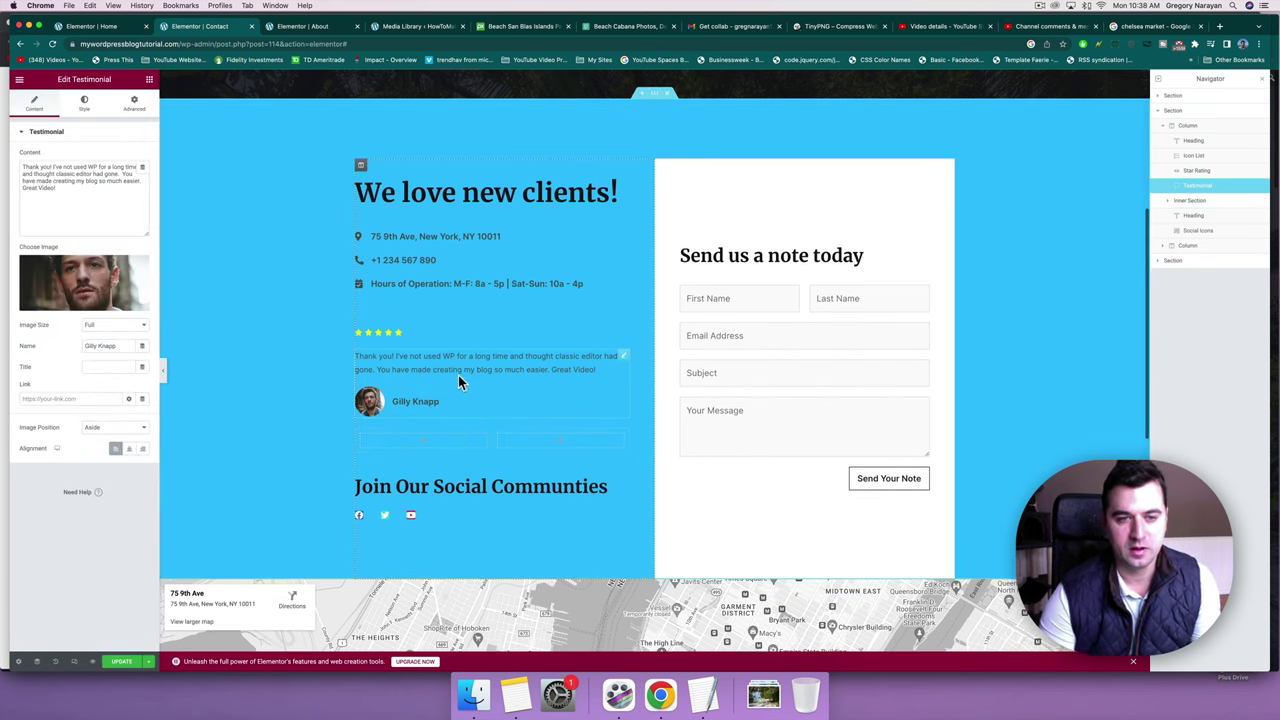
right_click(624, 314)
click(634, 332)
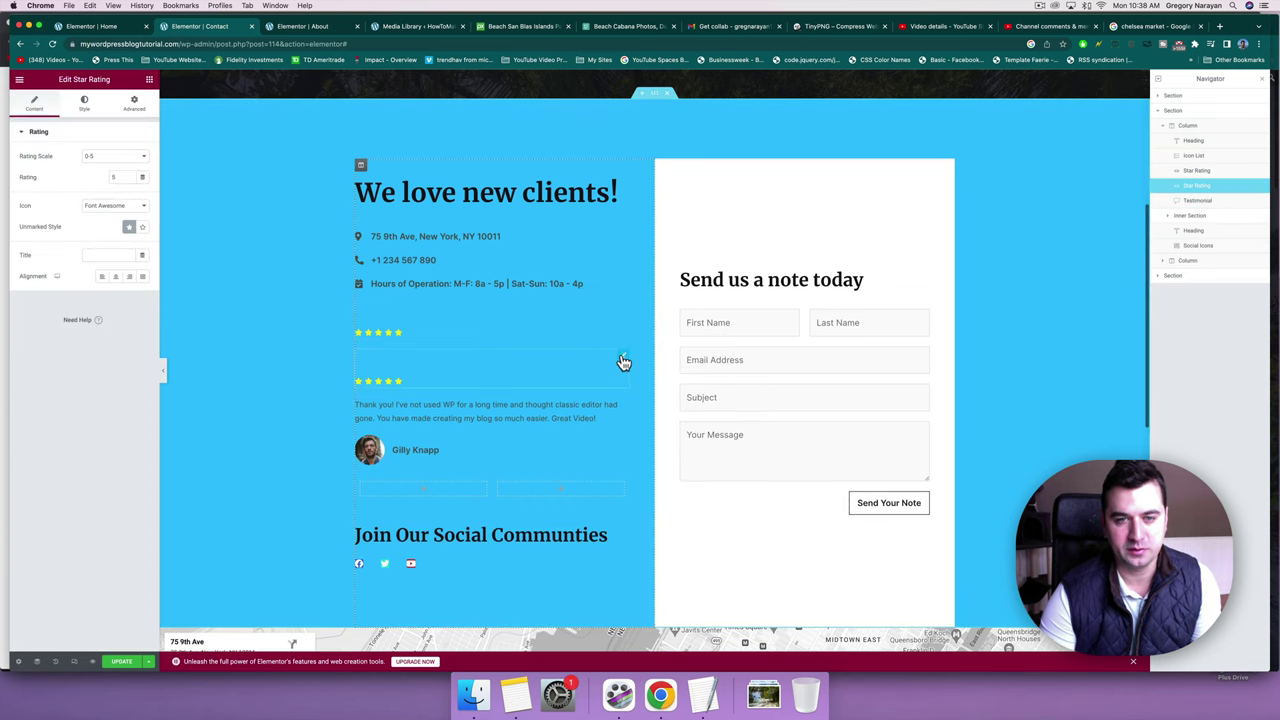
drag(624, 362, 566, 440)
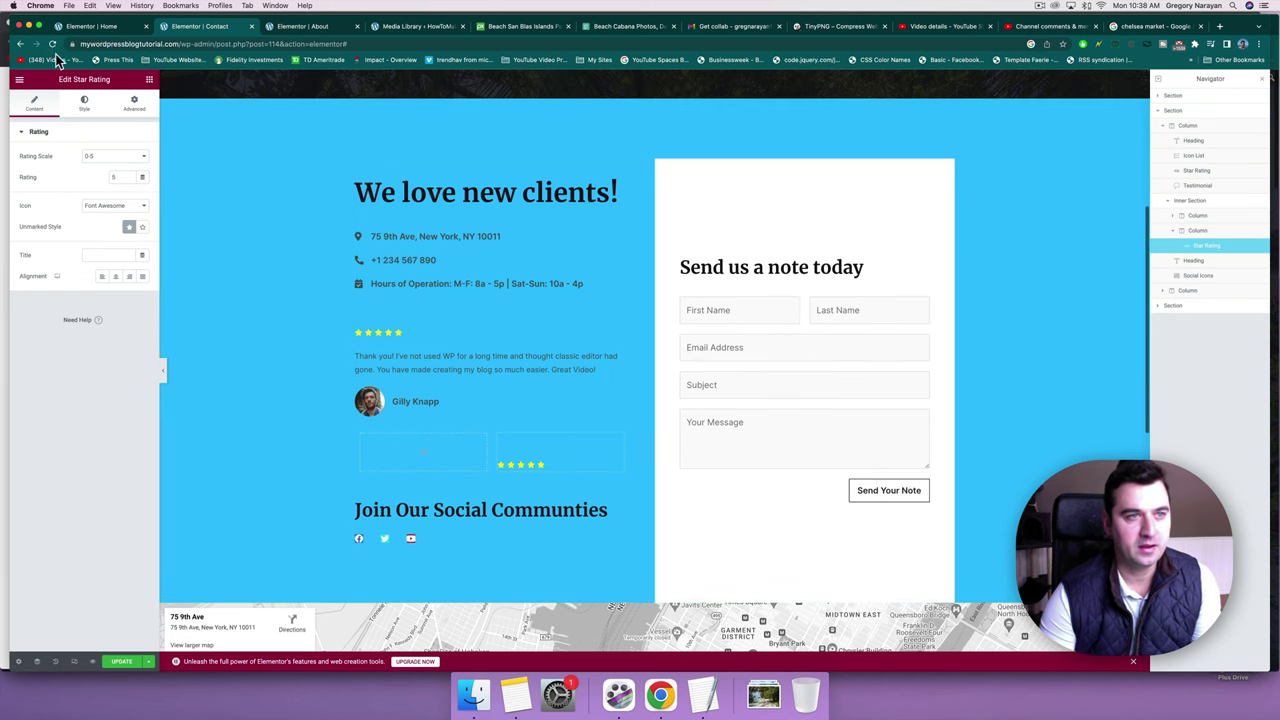
Give the copied star rating a -75 top margin and save the Contact page.
click(131, 104)
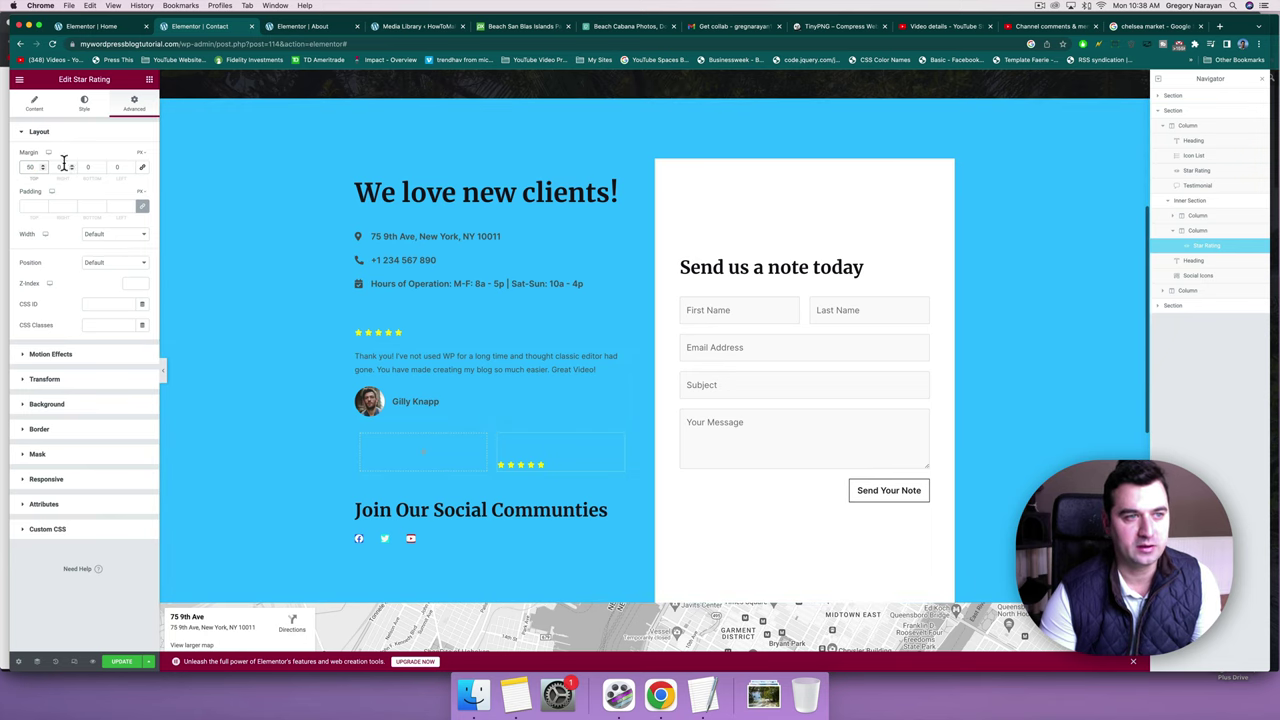
text(-9)
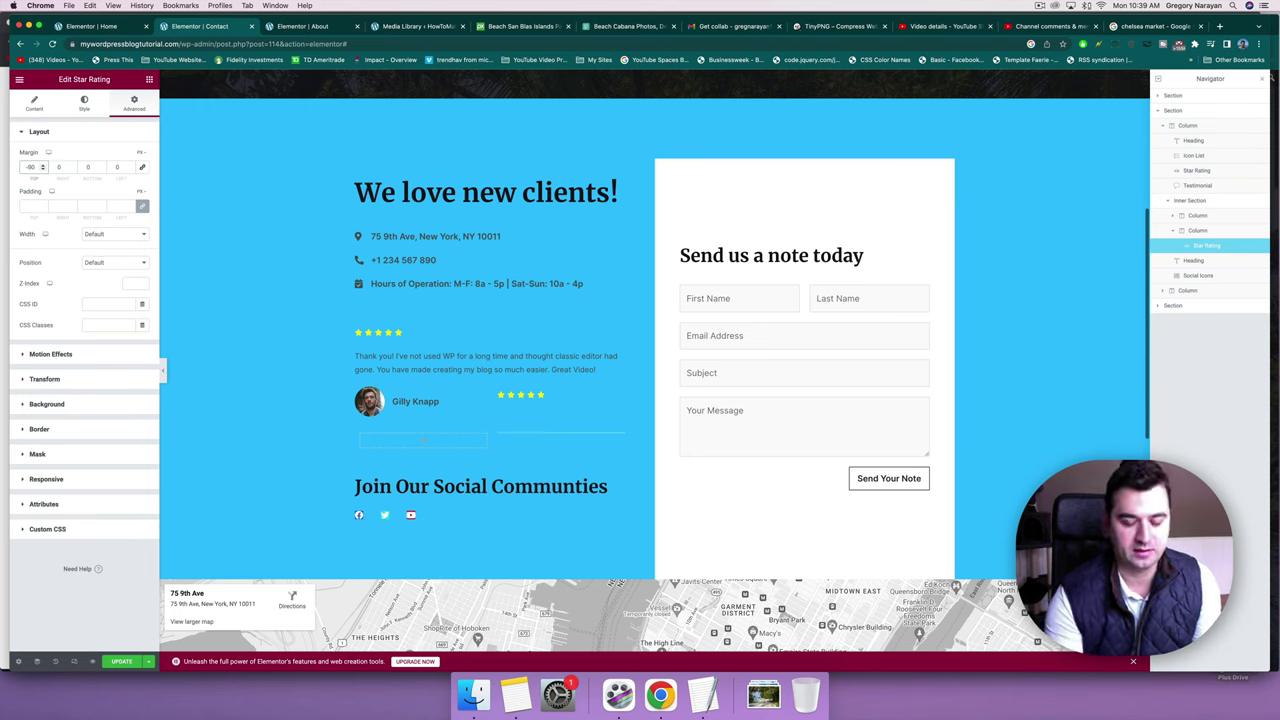
key(Up)
key(Up)
key(Up)
key(Up)
key(Up)
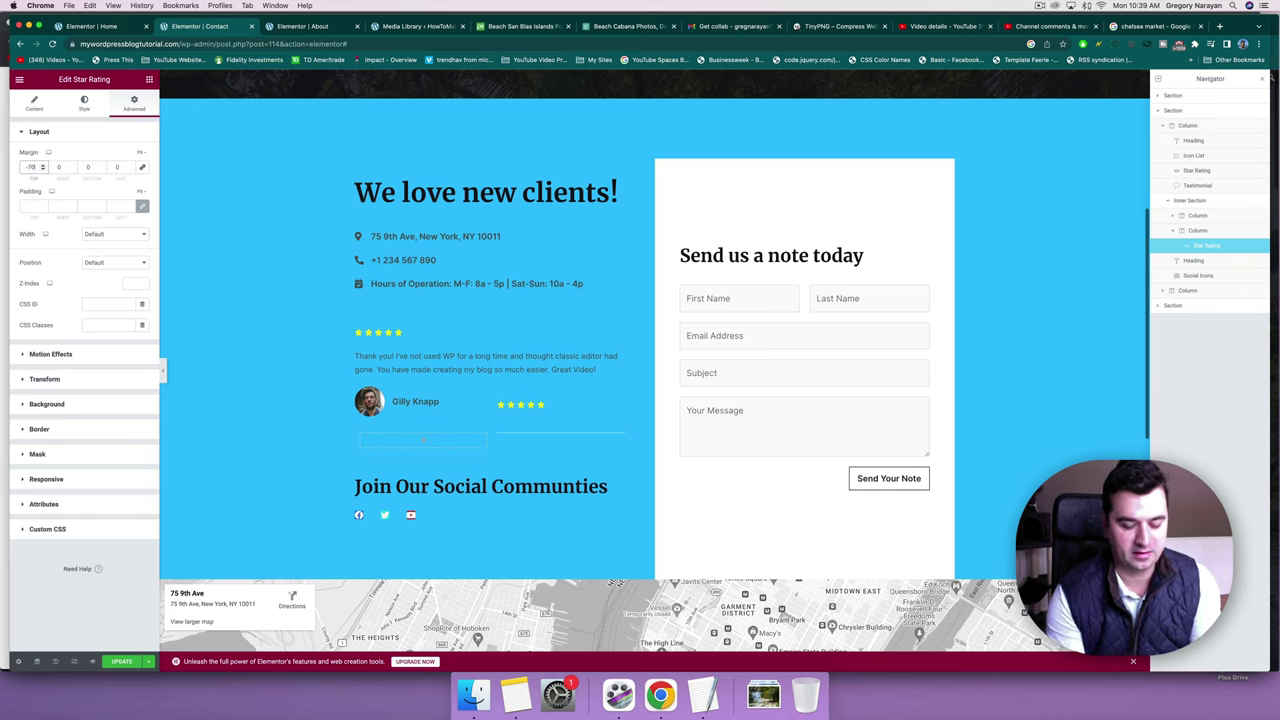
key(Down)
key(Down)
key(Down)
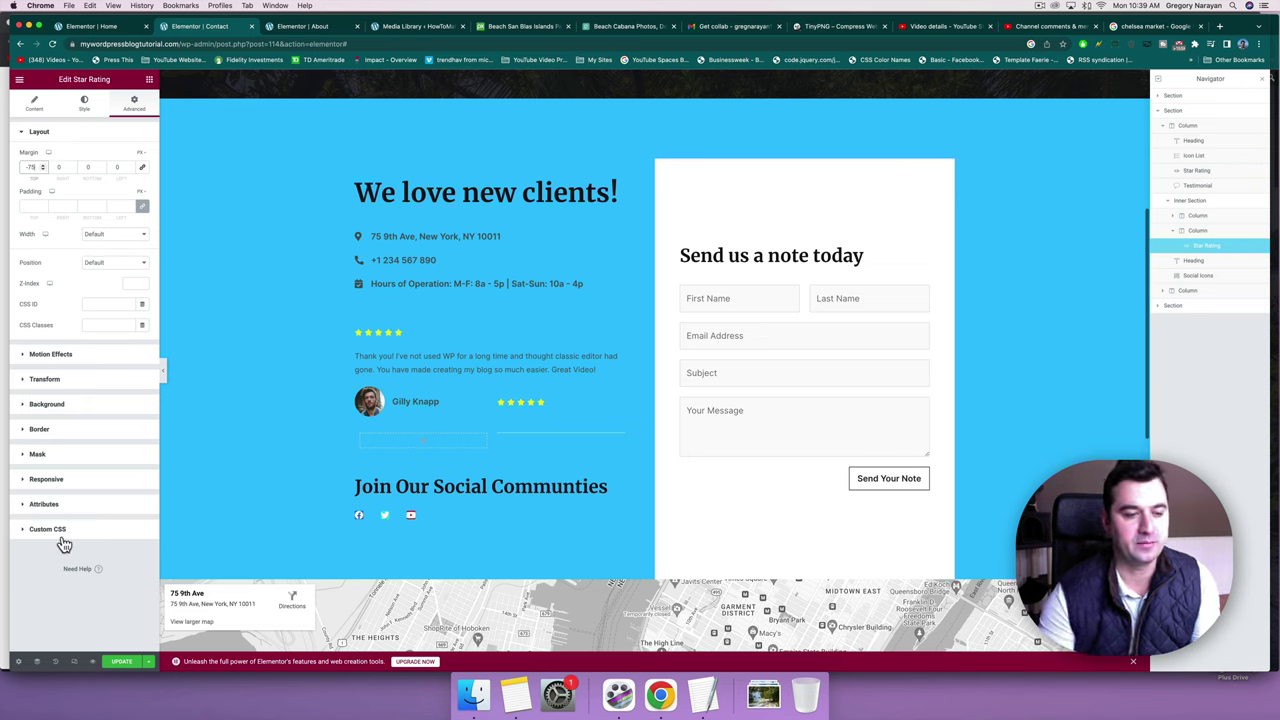
click(127, 664)
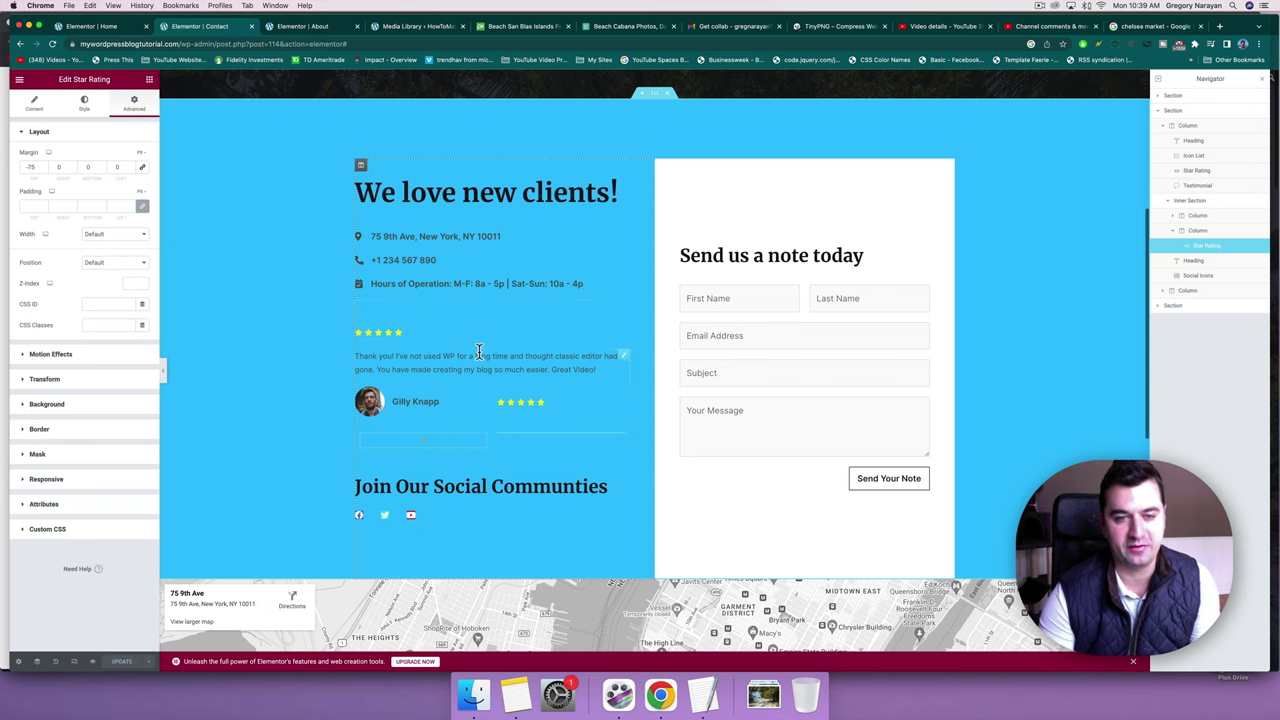
Delete the upper star rating, undoing an accidental deletion of the inner section.
right_click(624, 311)
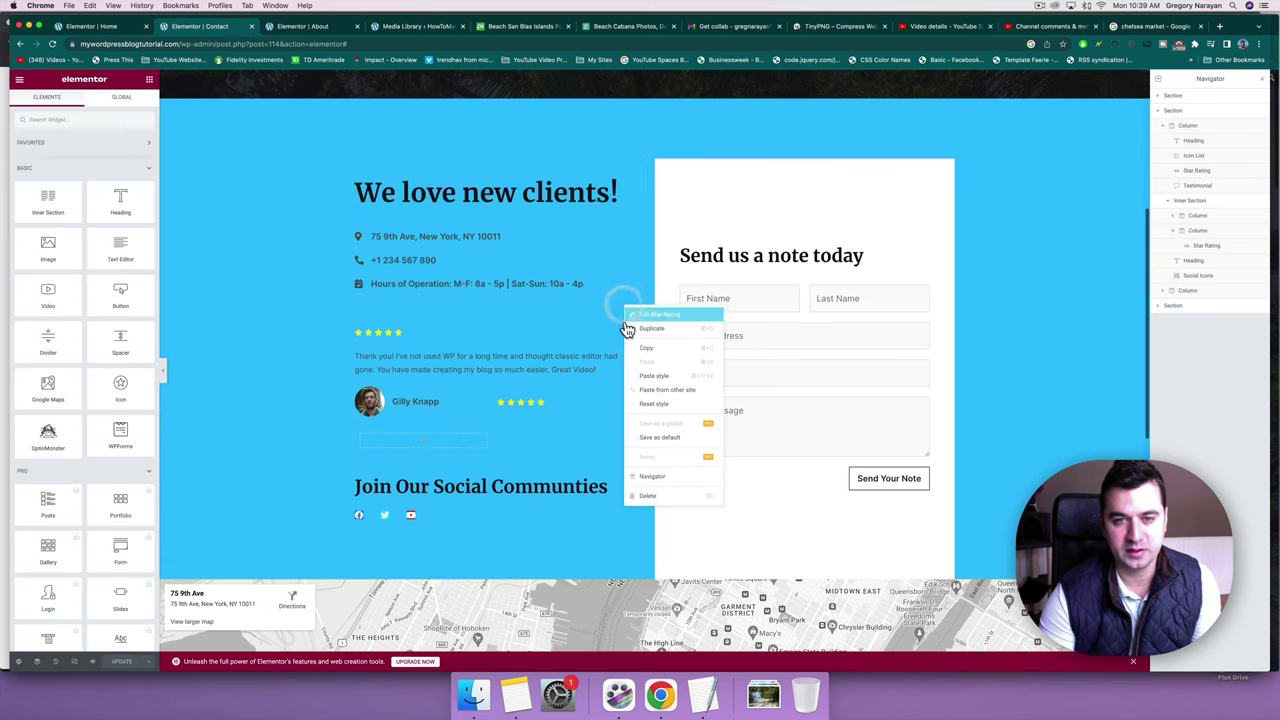
key(Delete)
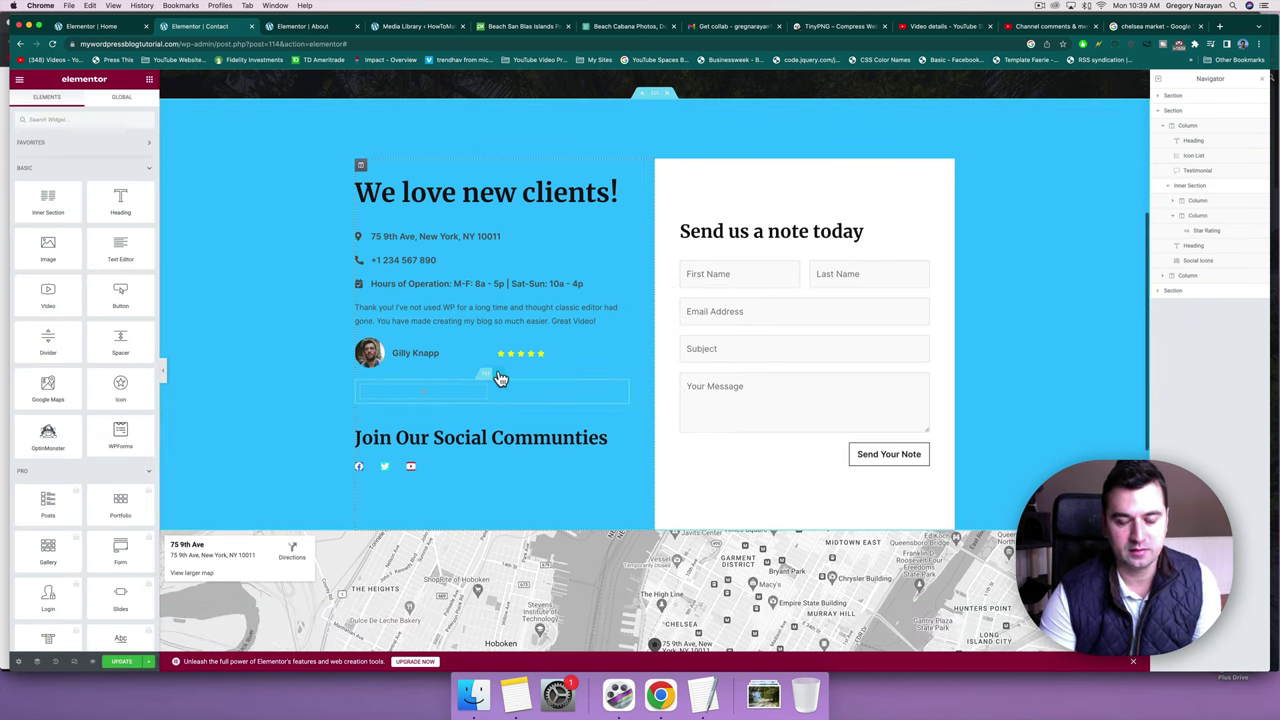
click(499, 376)
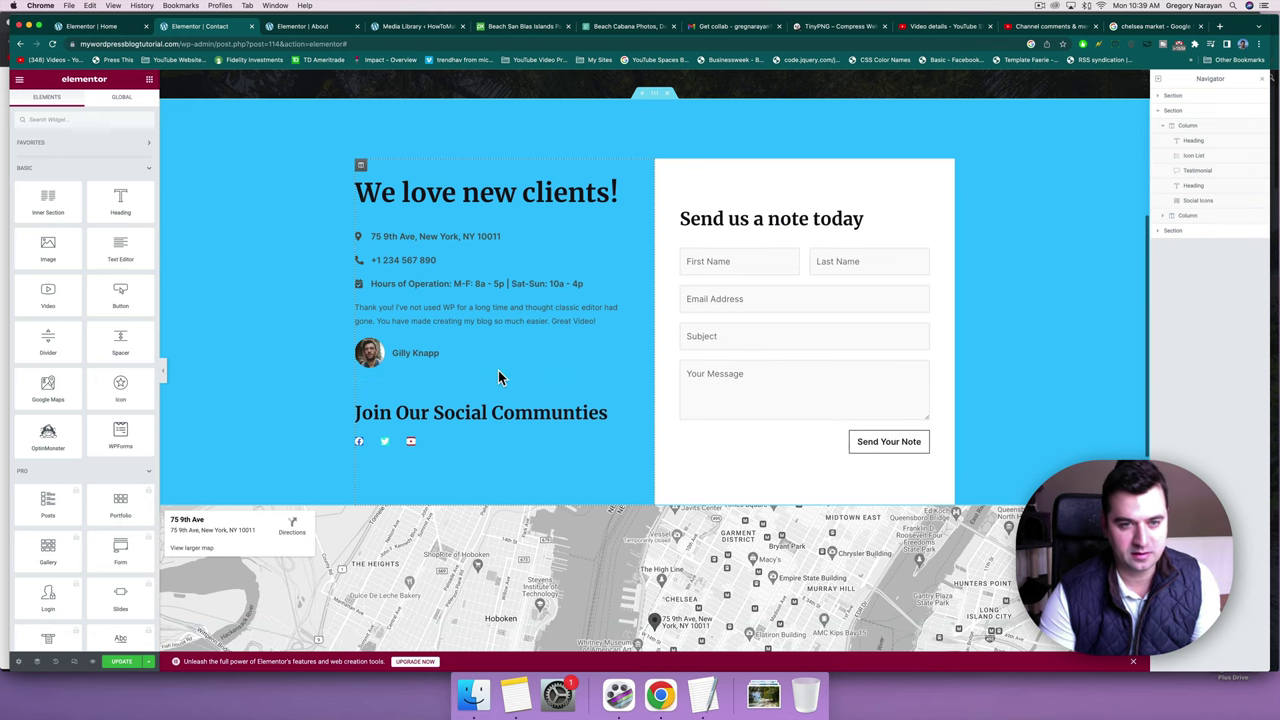
key(super+z)
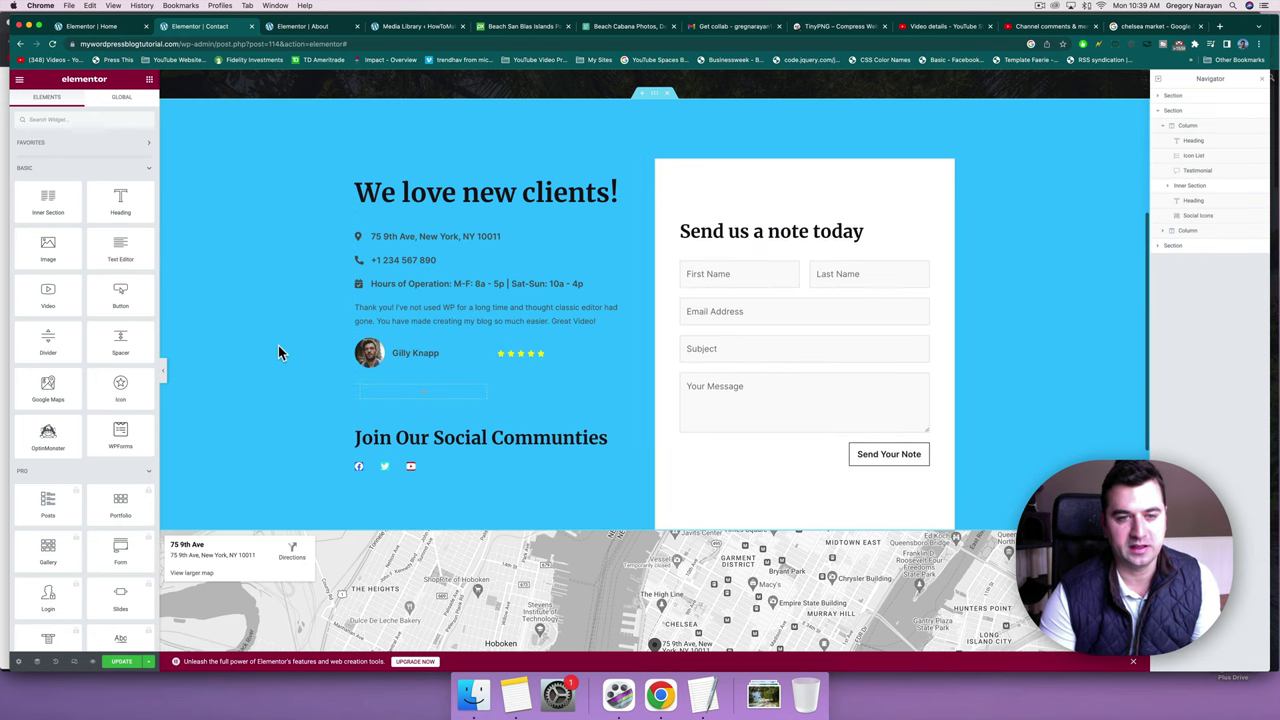
Give the remaining star rating a -95 left margin and save the Contact page.
click(523, 354)
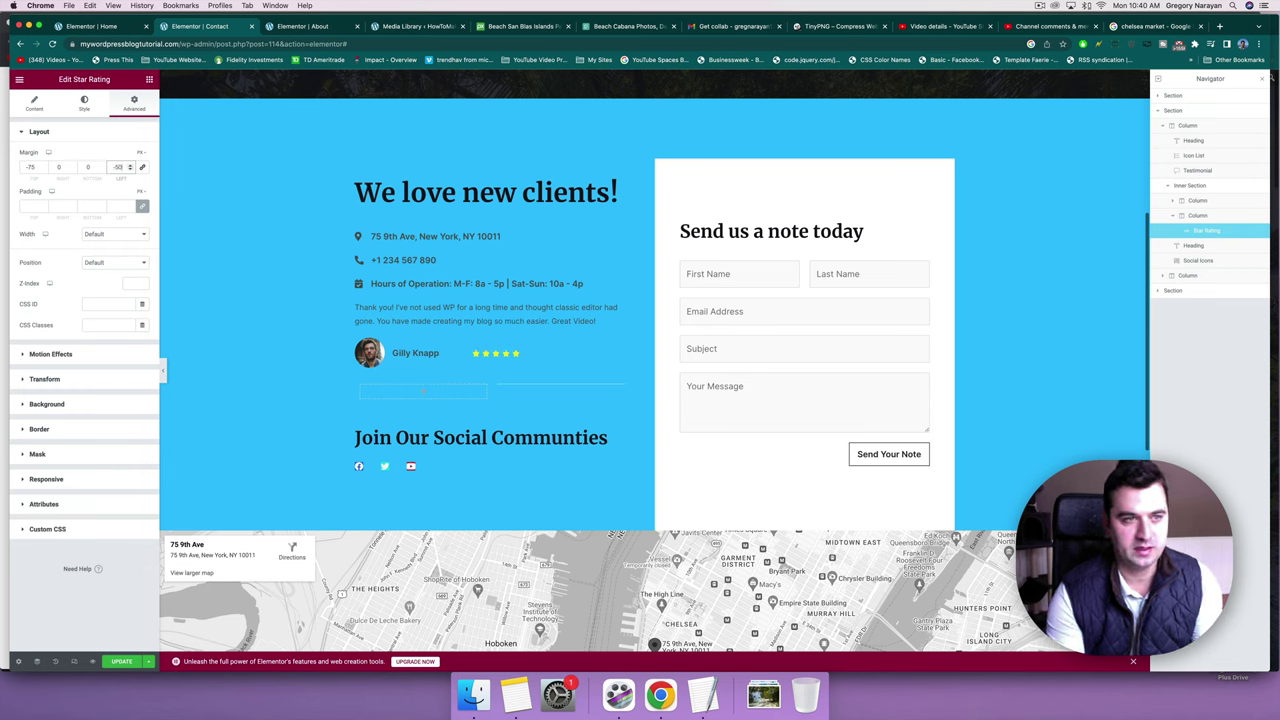
click(125, 661)
scroll(457, 214, up, 5)
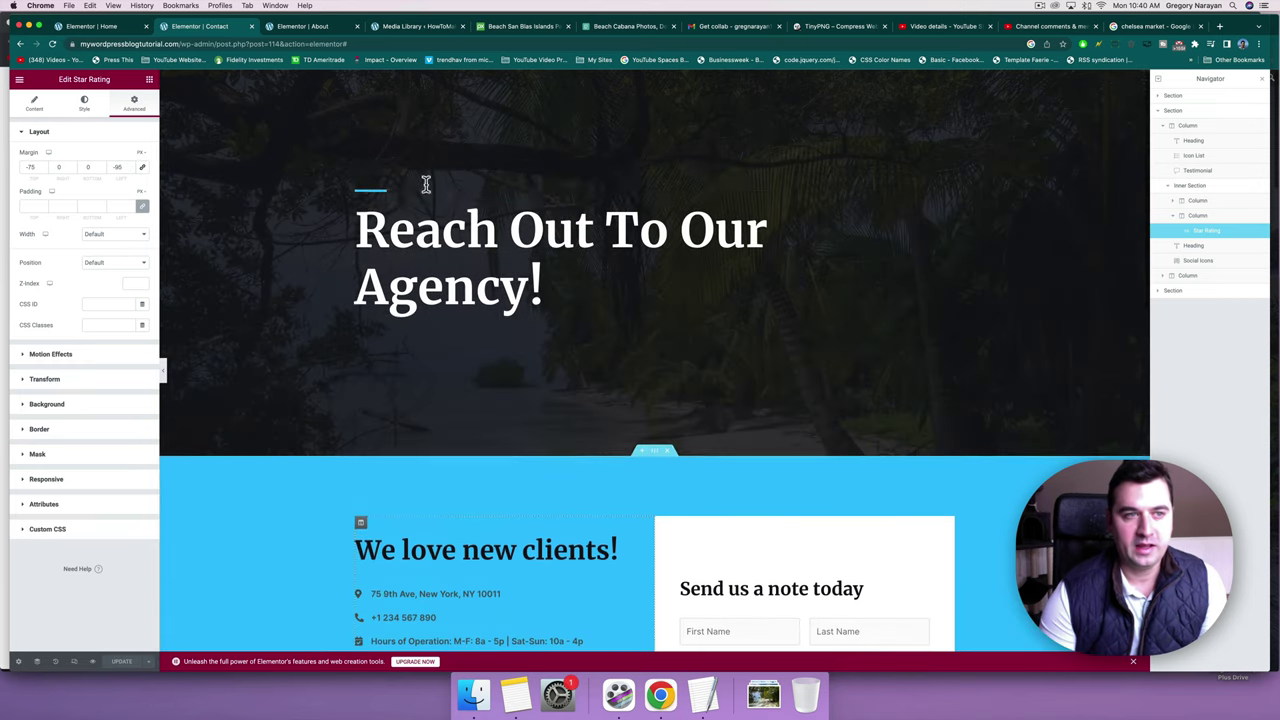
Preview the live Agency home page, then edit the Home page with Elementor.
click(18, 79)
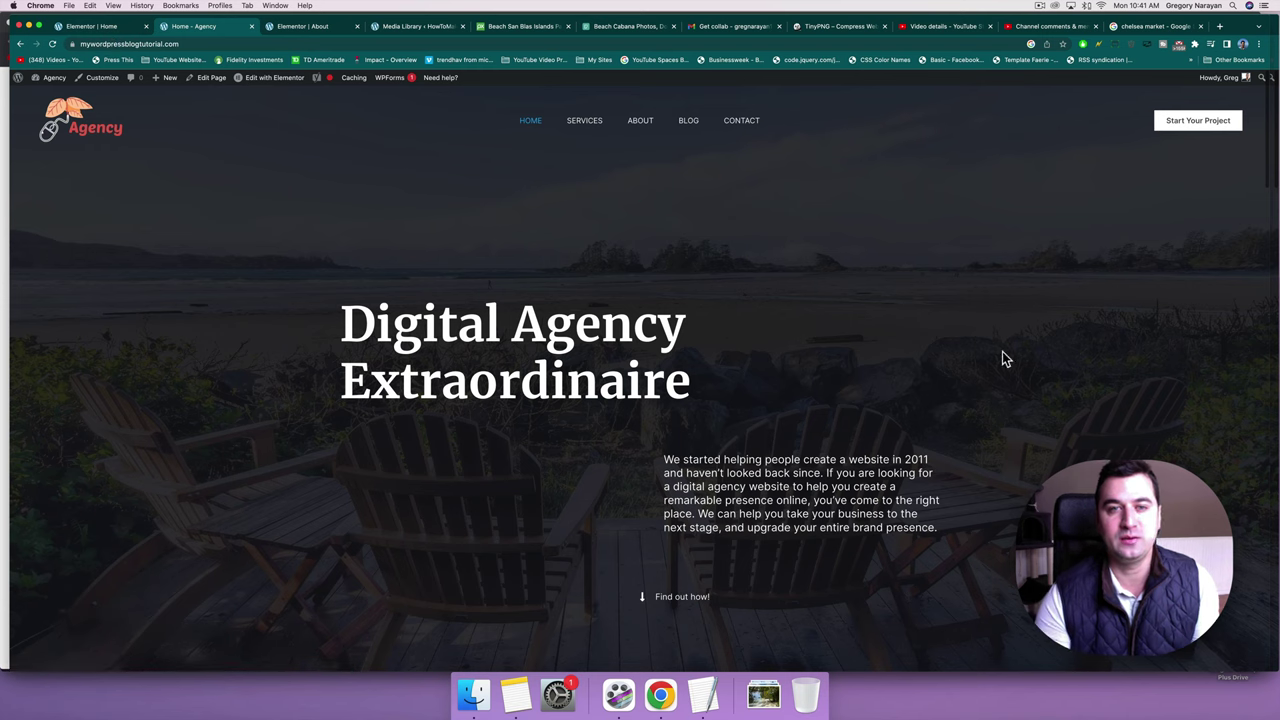
scroll(624, 258, down, 6)
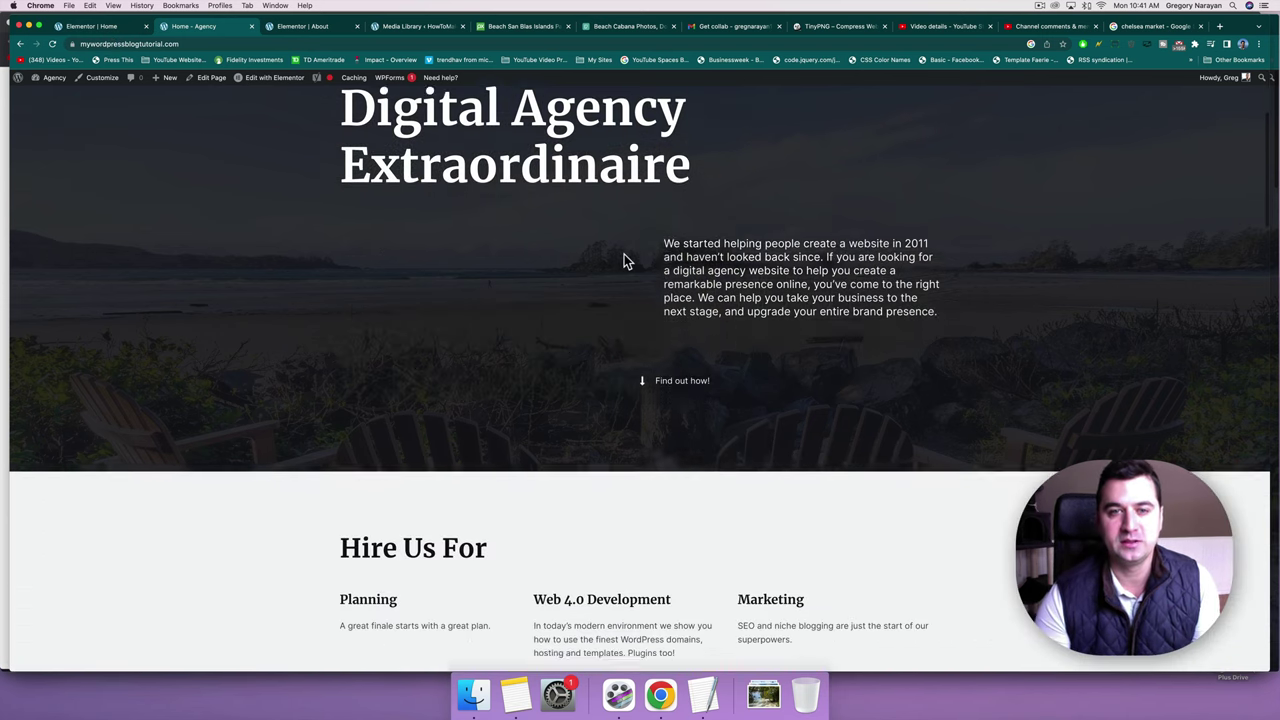
scroll(624, 258, down, 10)
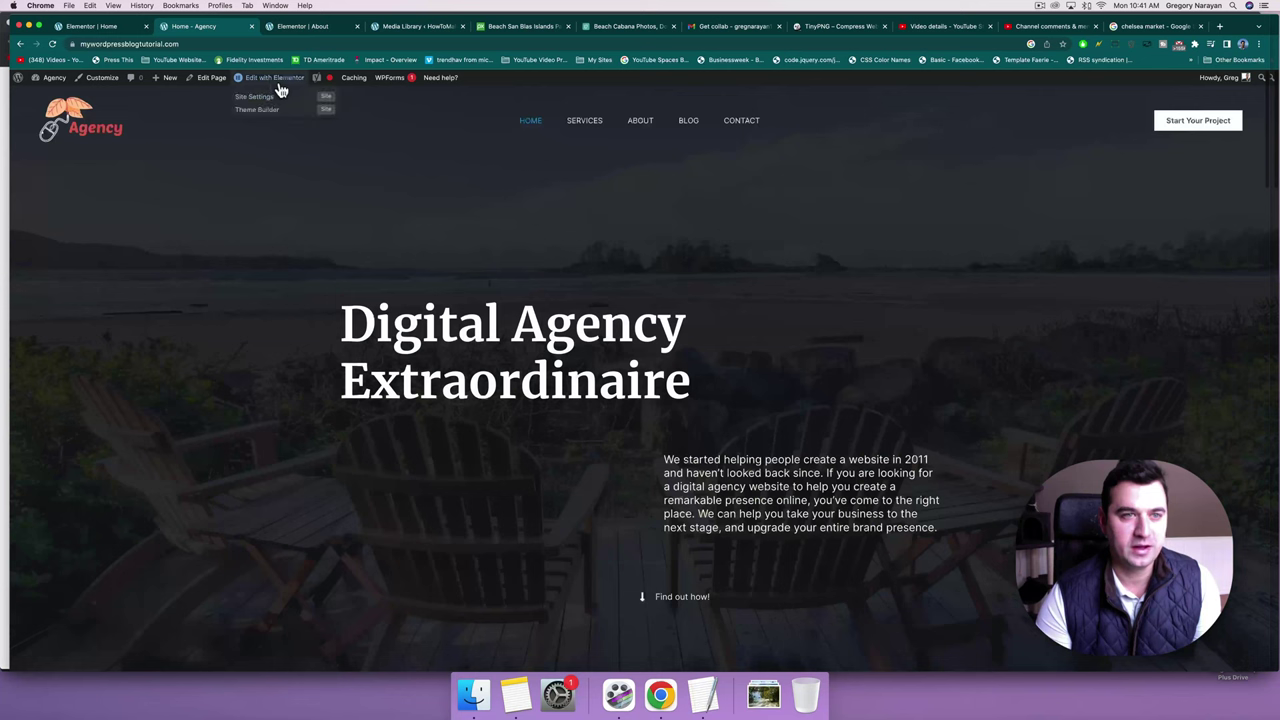
click(279, 86)
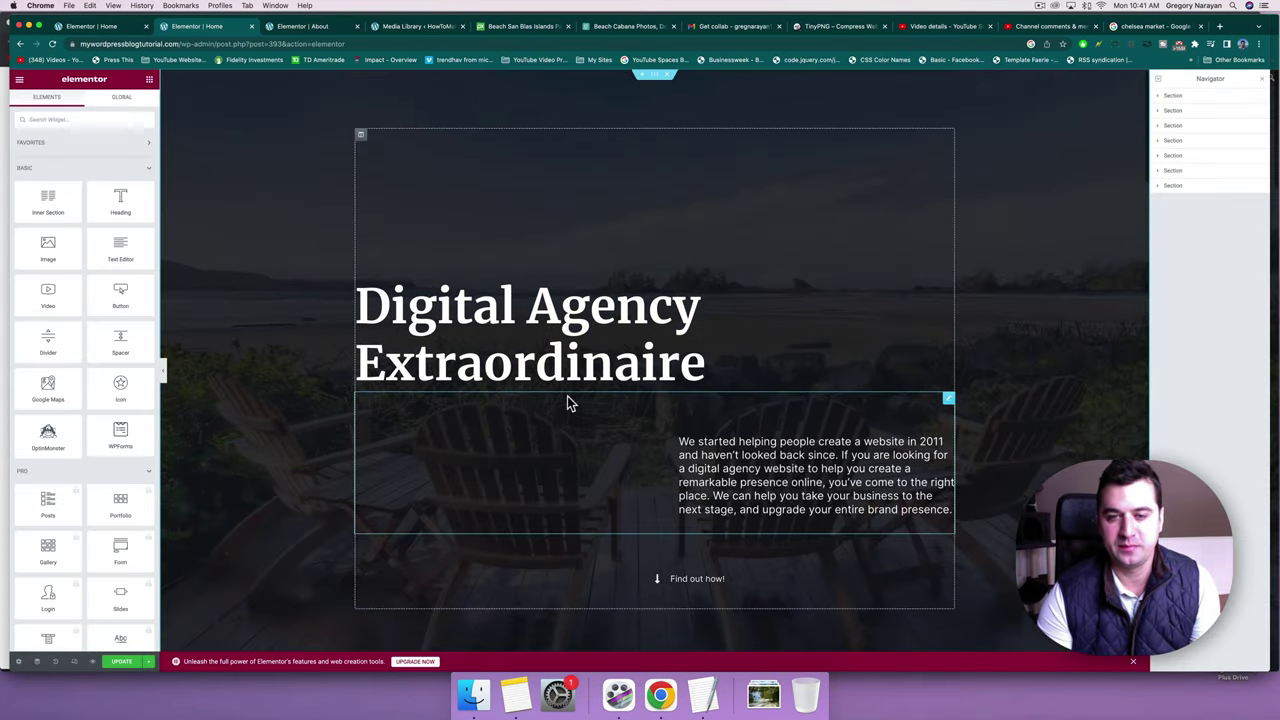
Select the hero paragraph under 'Digital Agency Extraordinaire' and show its Motion Effects settings.
scroll(568, 403, down, 4)
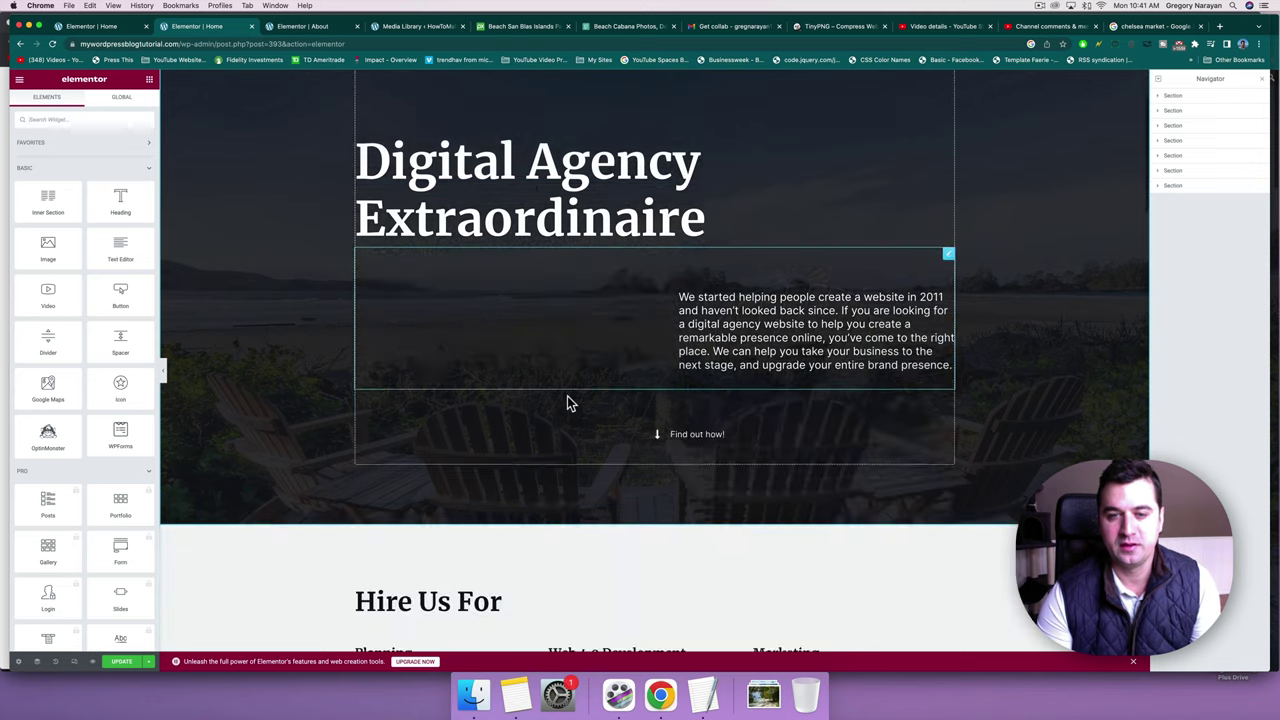
click(947, 241)
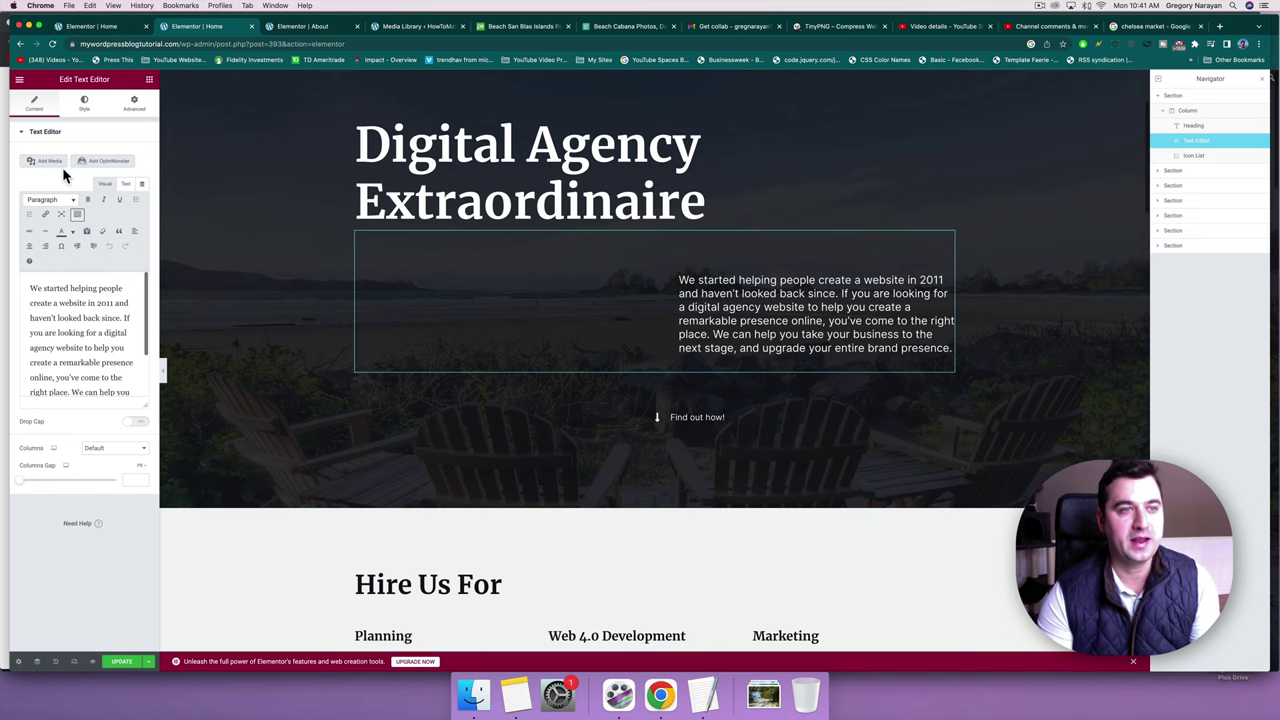
click(130, 115)
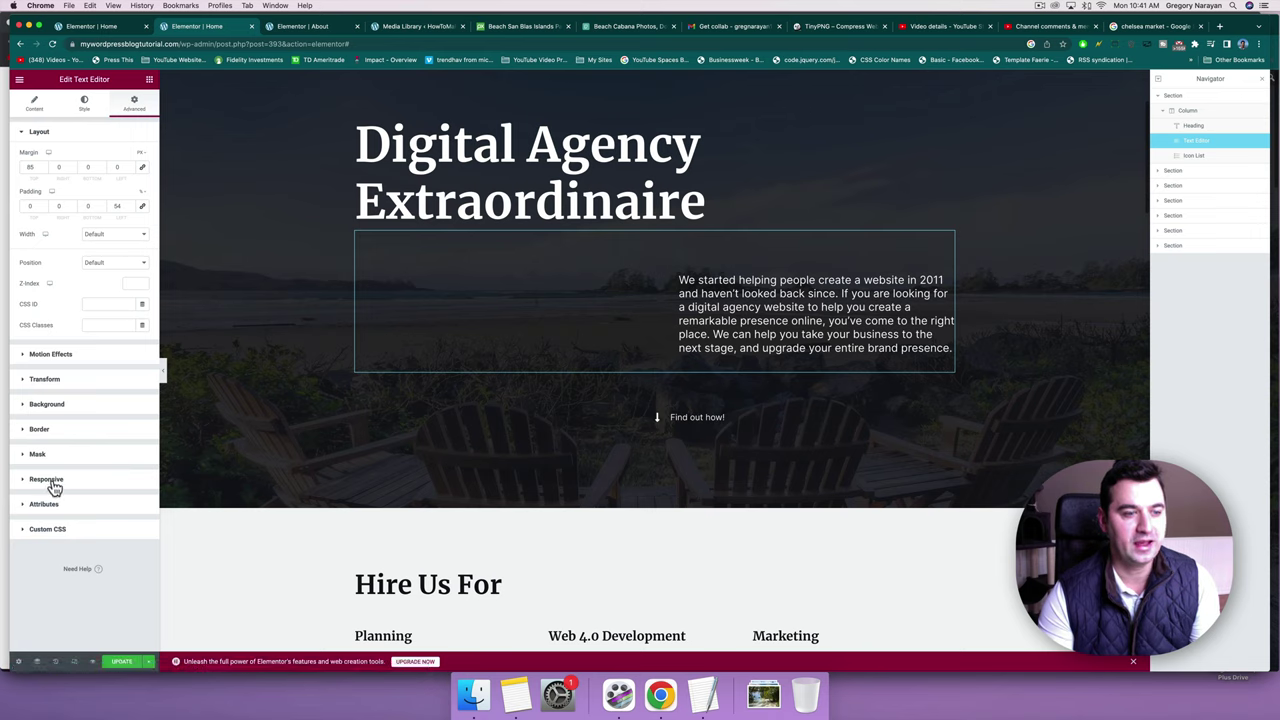
click(53, 364)
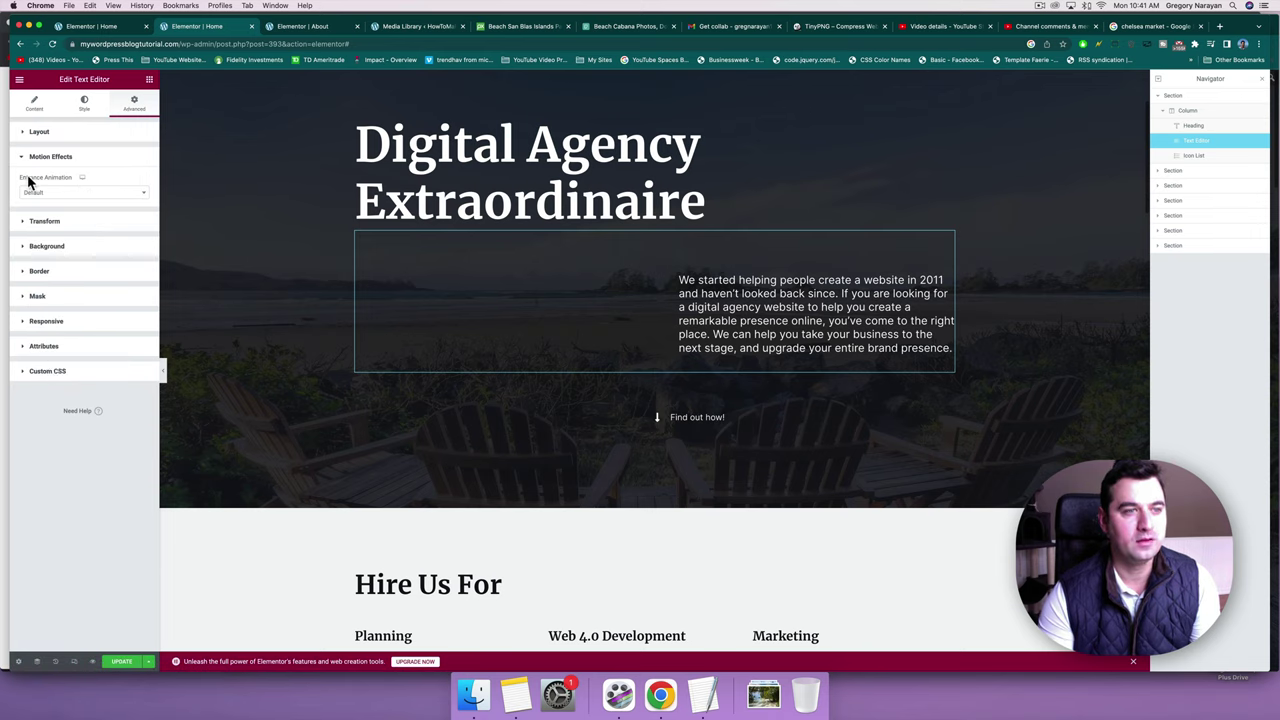
click(77, 193)
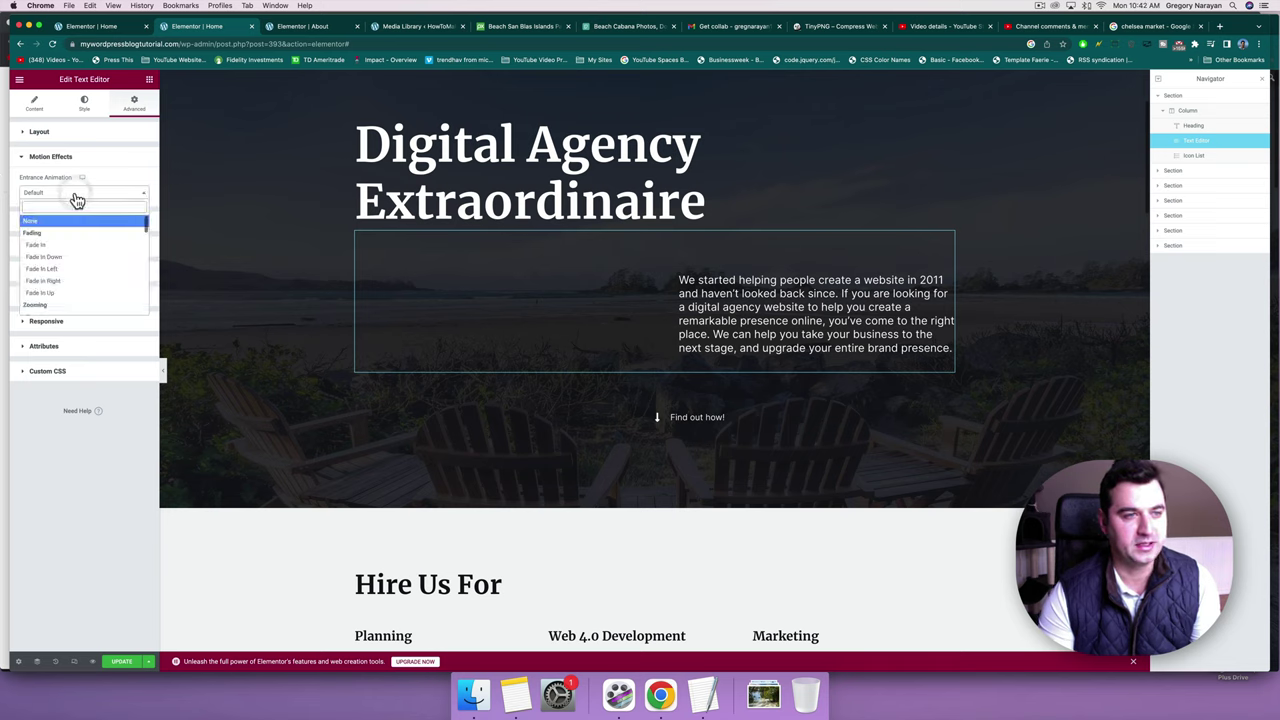
Try Bounce In Down, Slide In Right and Rubber Band entrance animations on the paragraph.
scroll(46, 289, down, 5)
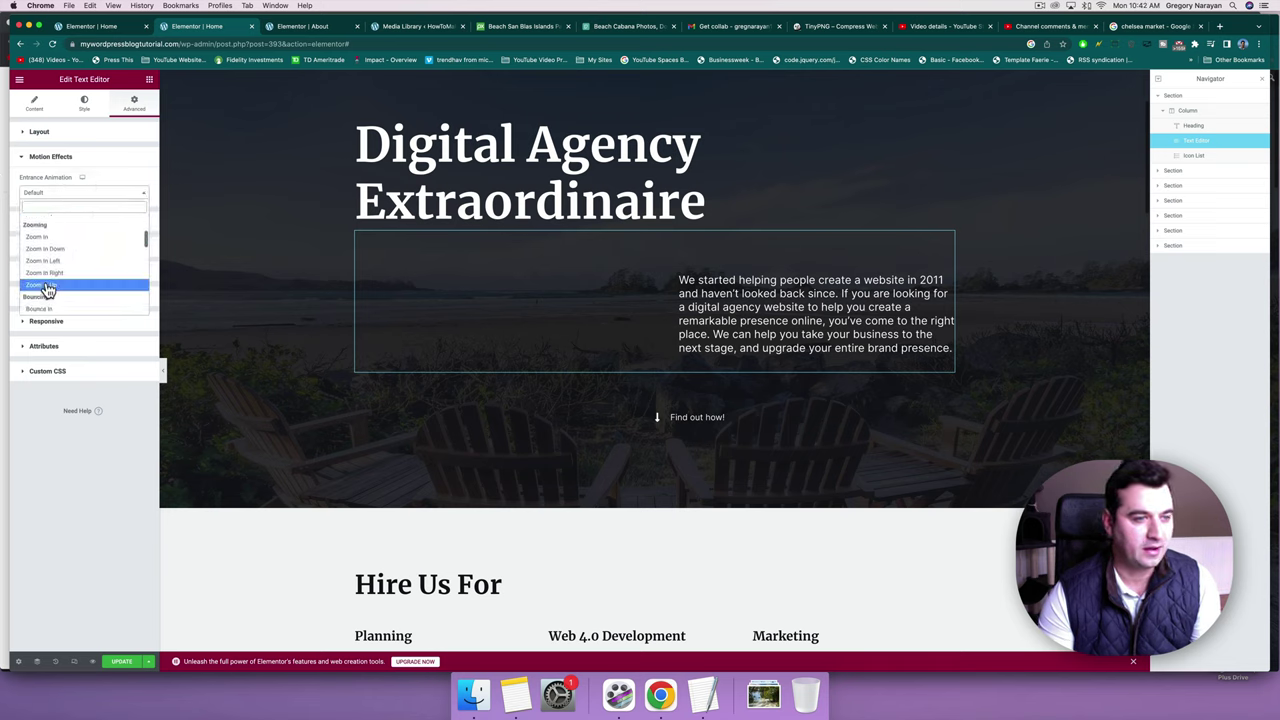
scroll(46, 285, down, 1)
click(46, 273)
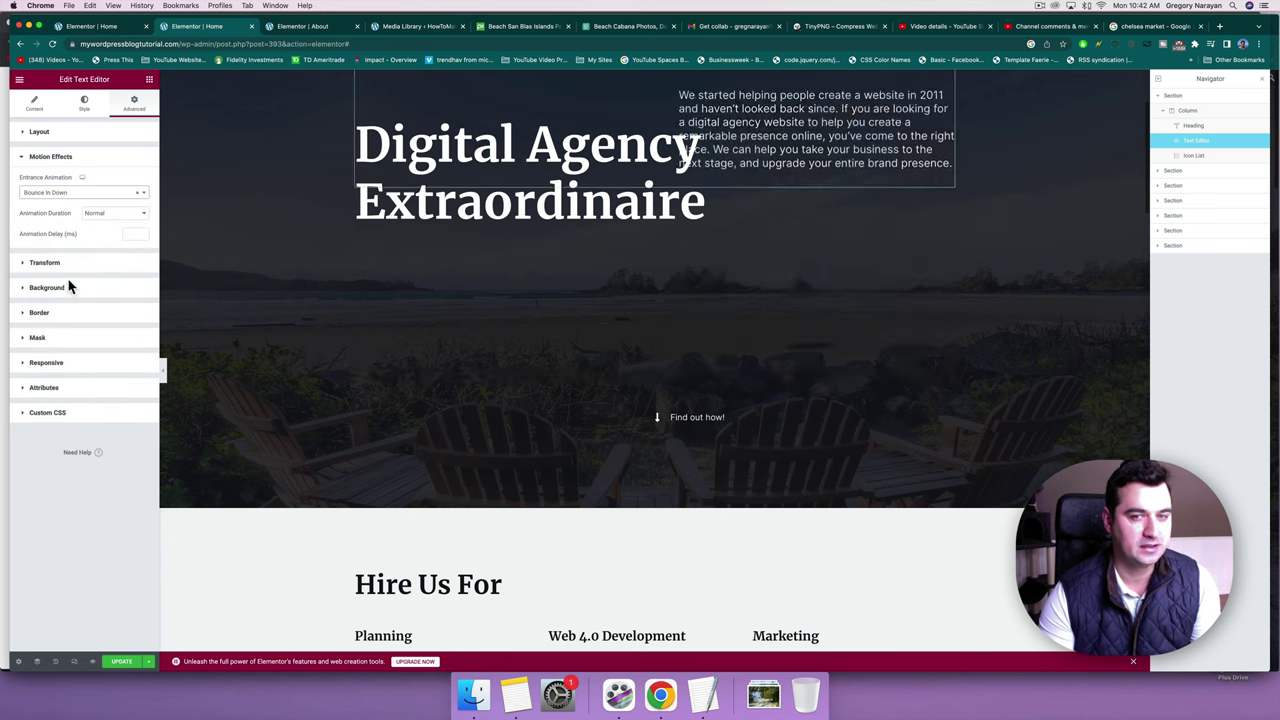
click(88, 199)
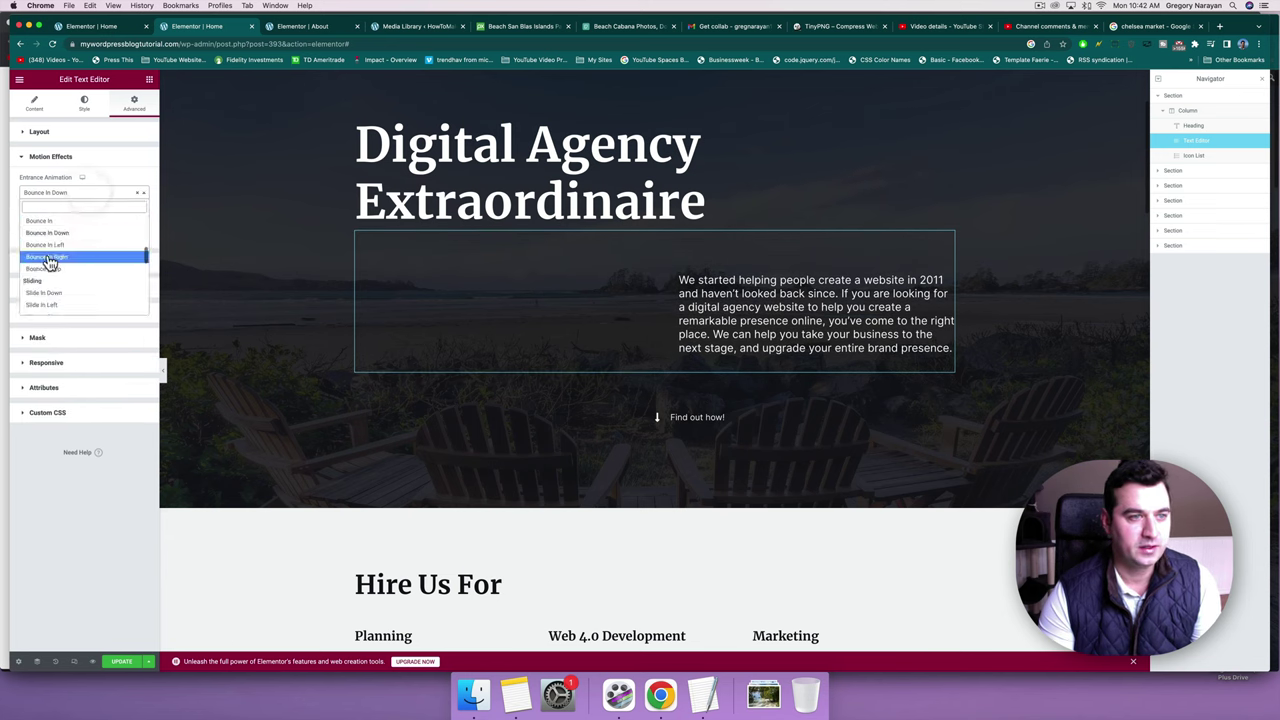
scroll(46, 268, down, 2)
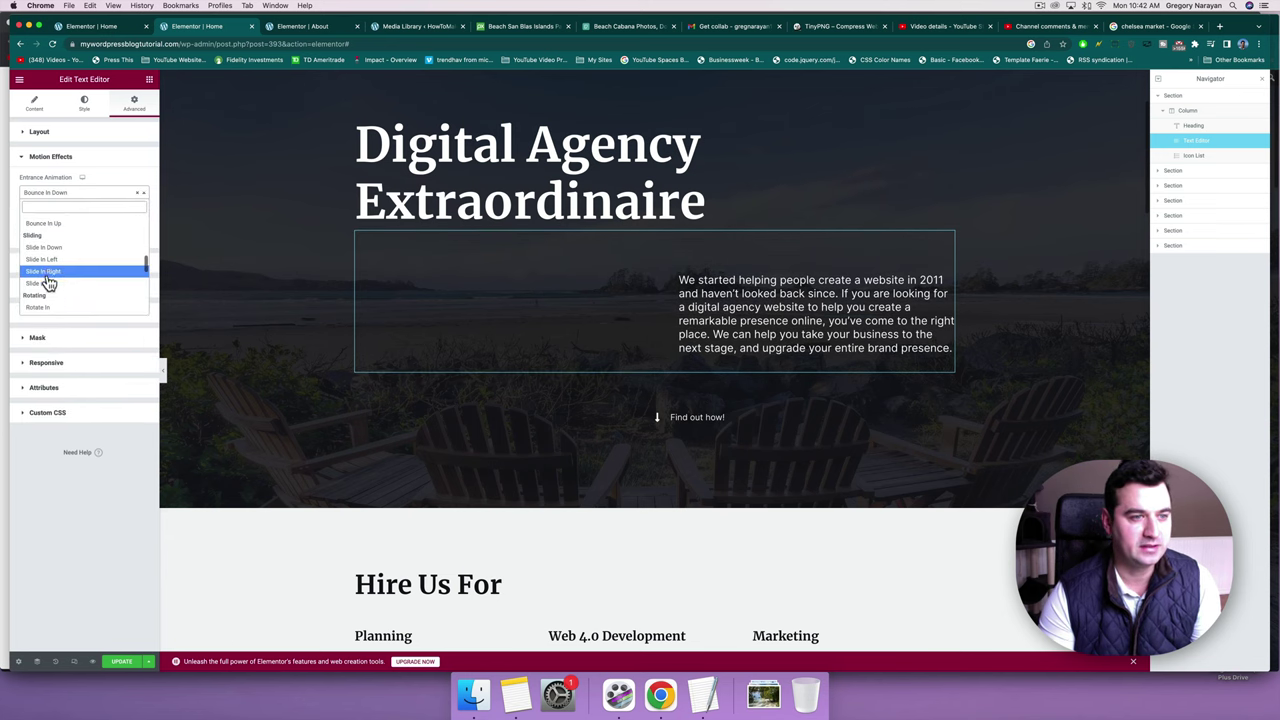
click(46, 276)
click(55, 195)
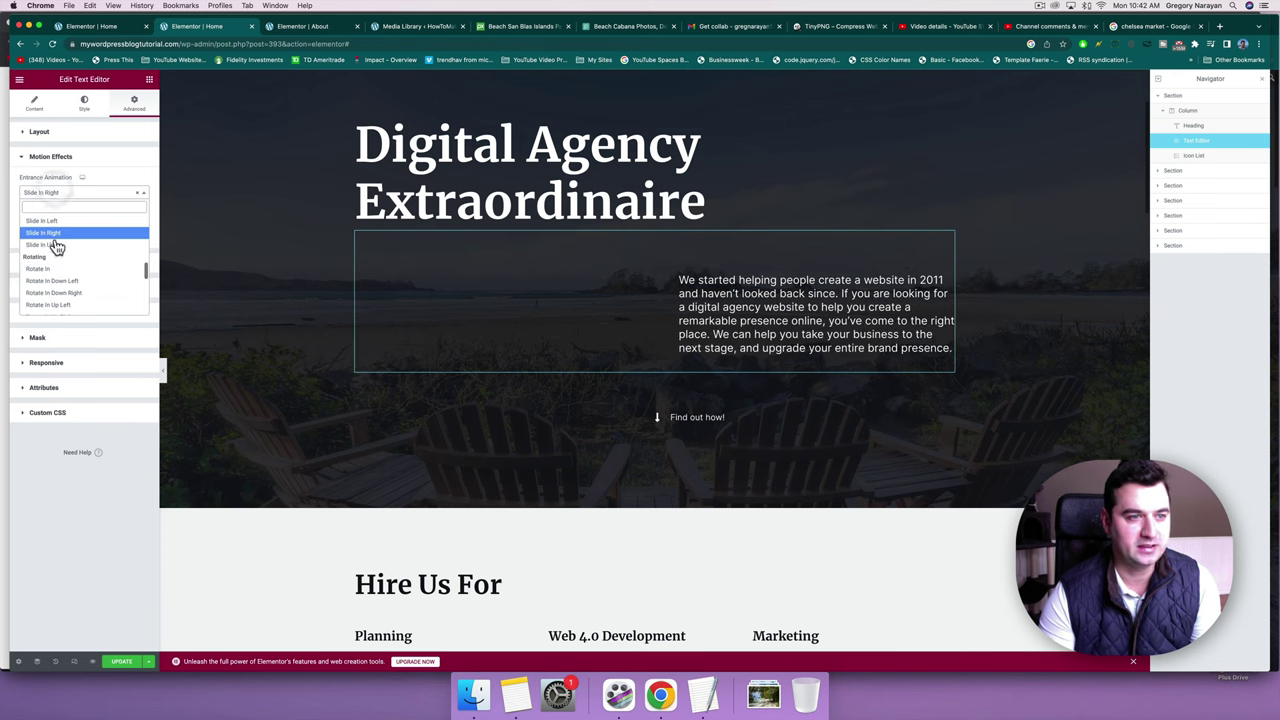
scroll(57, 247, down, 3)
scroll(57, 247, up, 2)
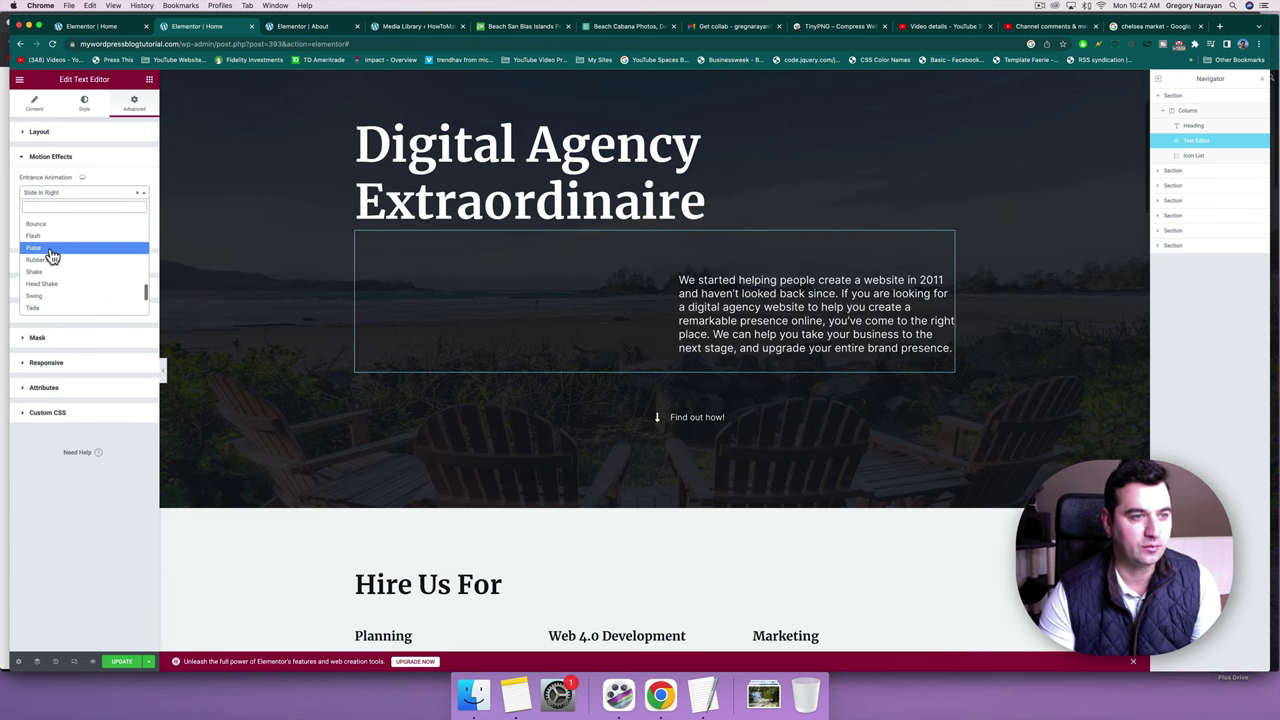
click(43, 264)
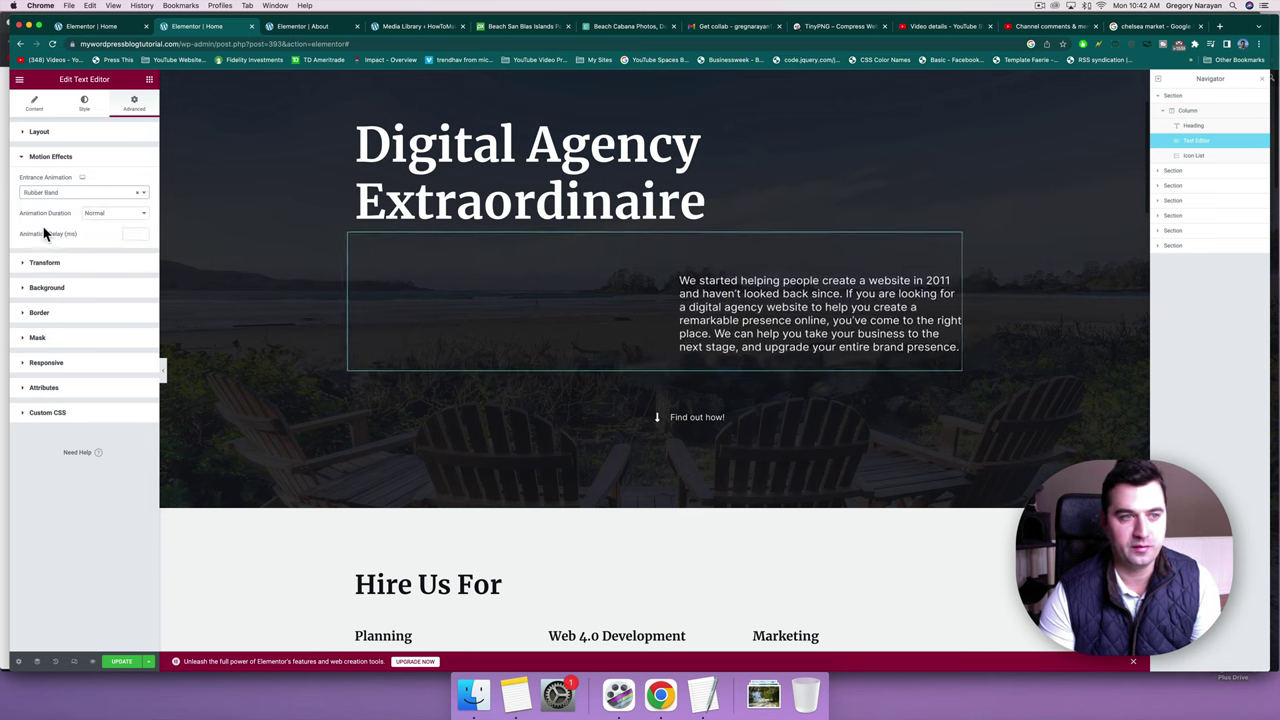
Try Jello and Tada, then settle on the Swing entrance animation.
click(45, 195)
scroll(35, 238, down, 2)
click(34, 236)
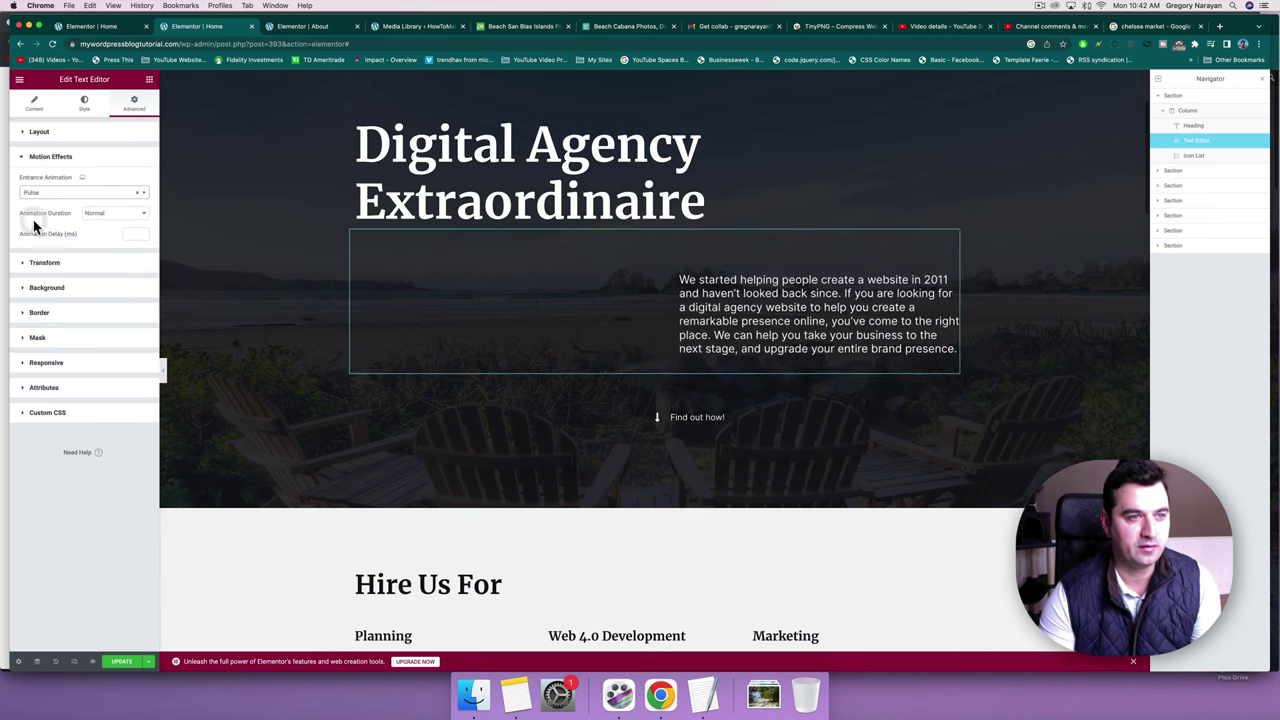
click(50, 198)
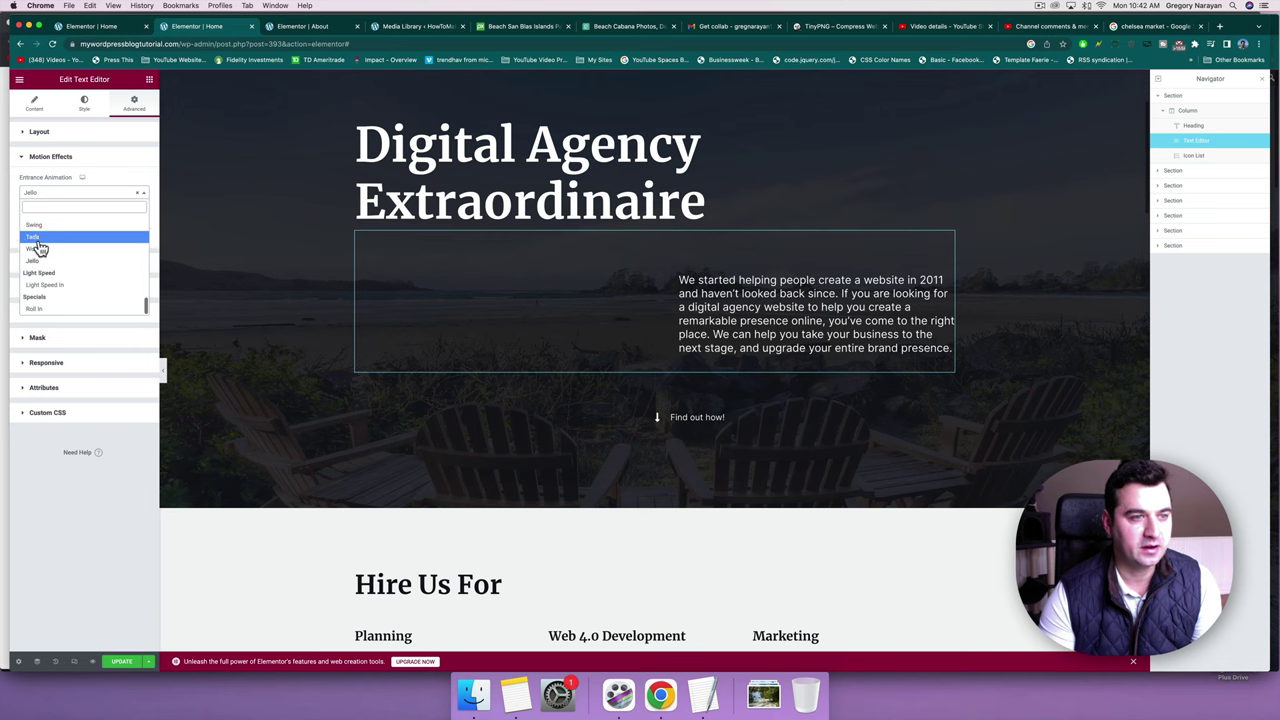
click(33, 236)
click(89, 194)
scroll(66, 263, up, 1)
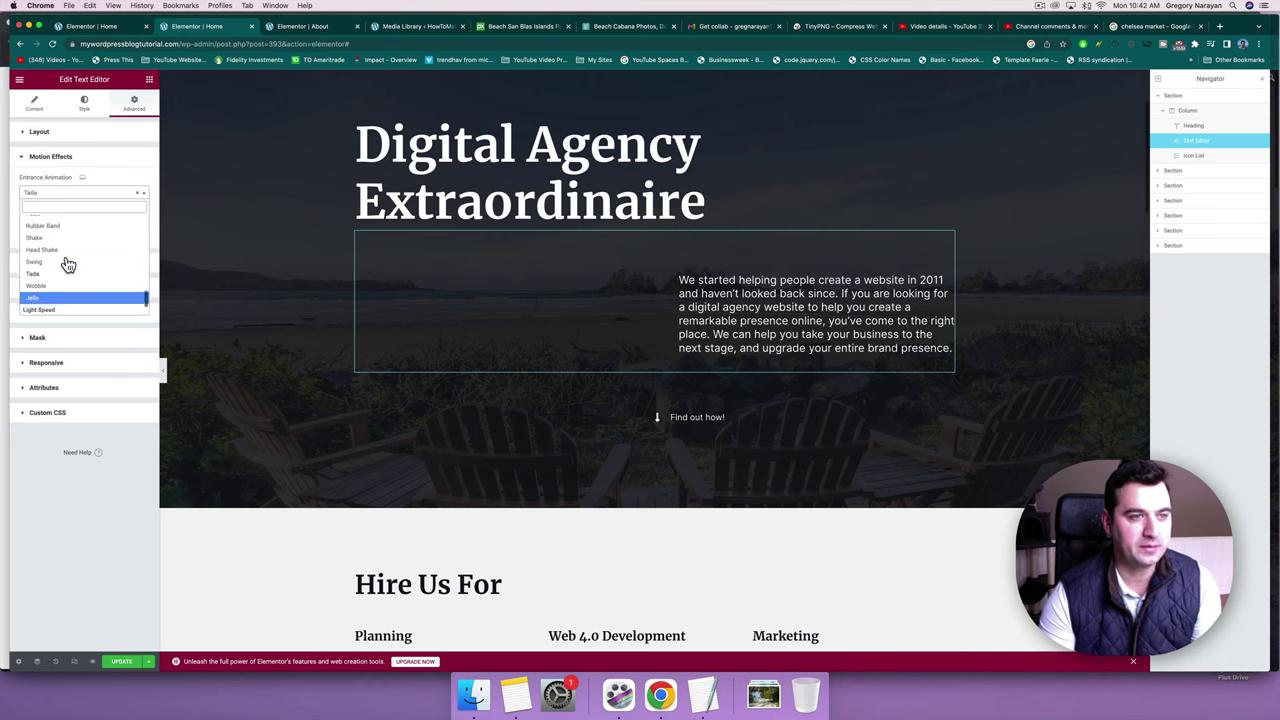
click(52, 270)
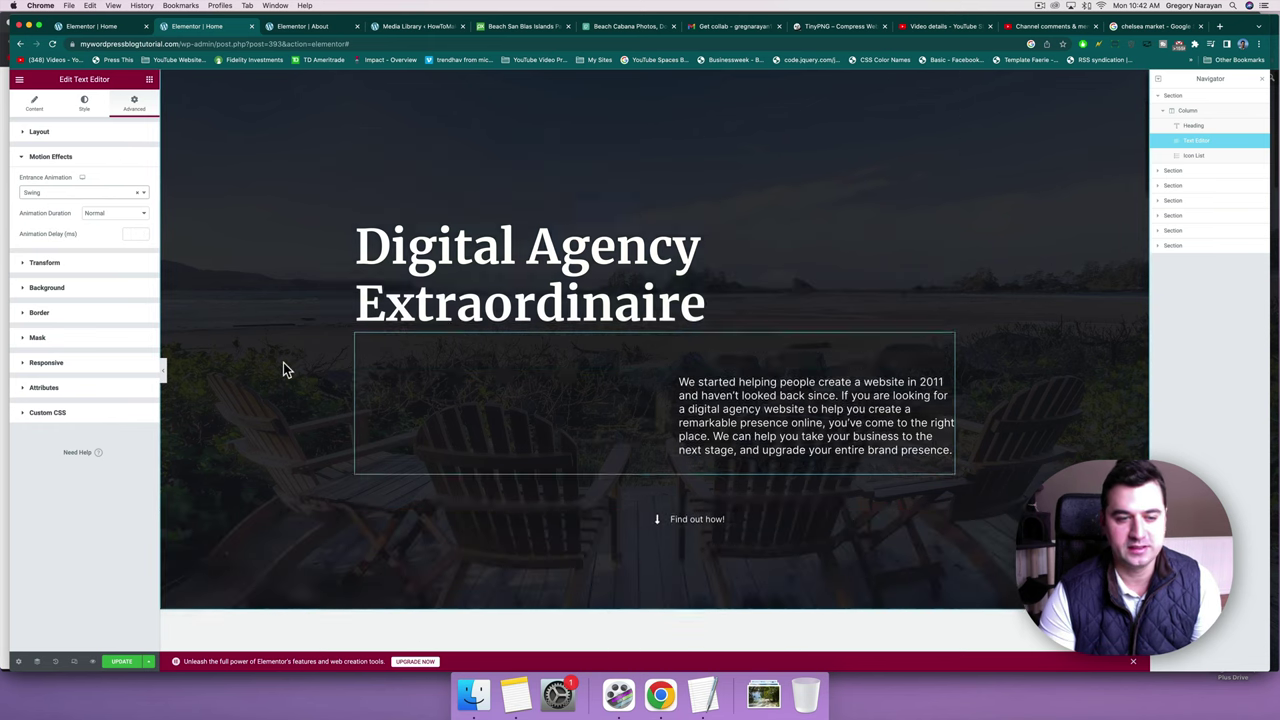
scroll(313, 408, down, 2)
scroll(313, 408, down, 3)
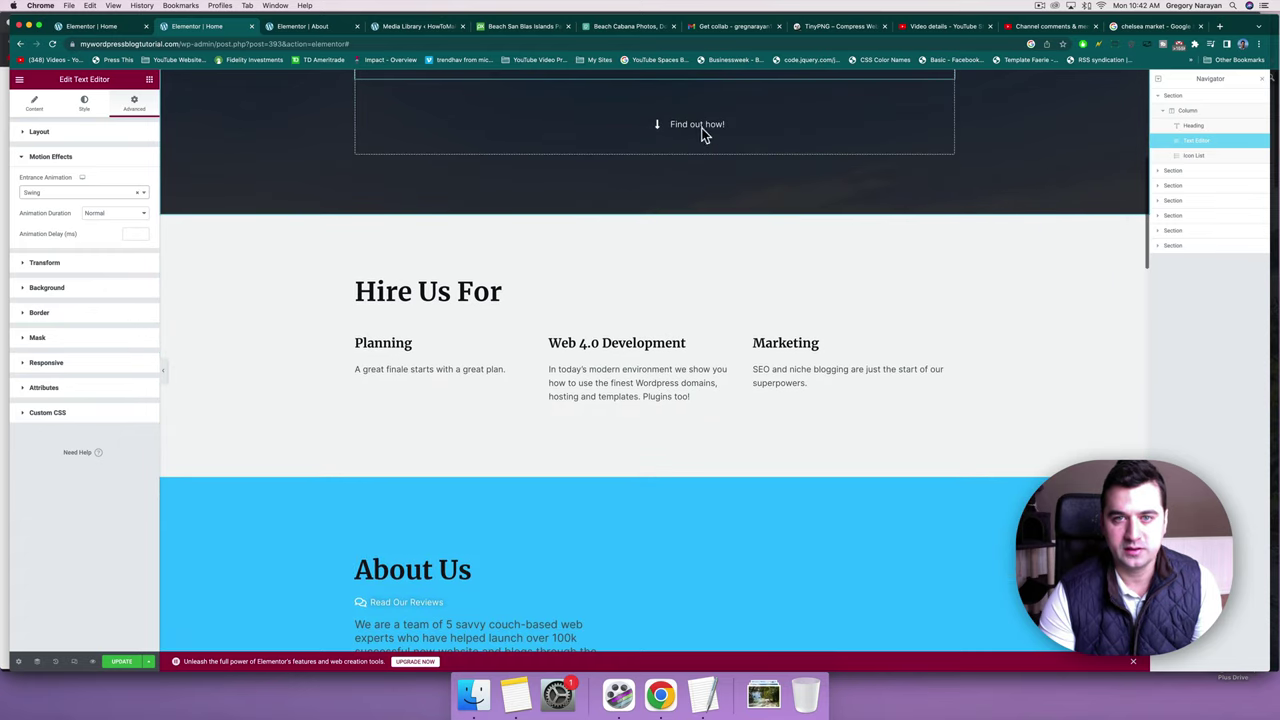
scroll(900, 100, up, 1)
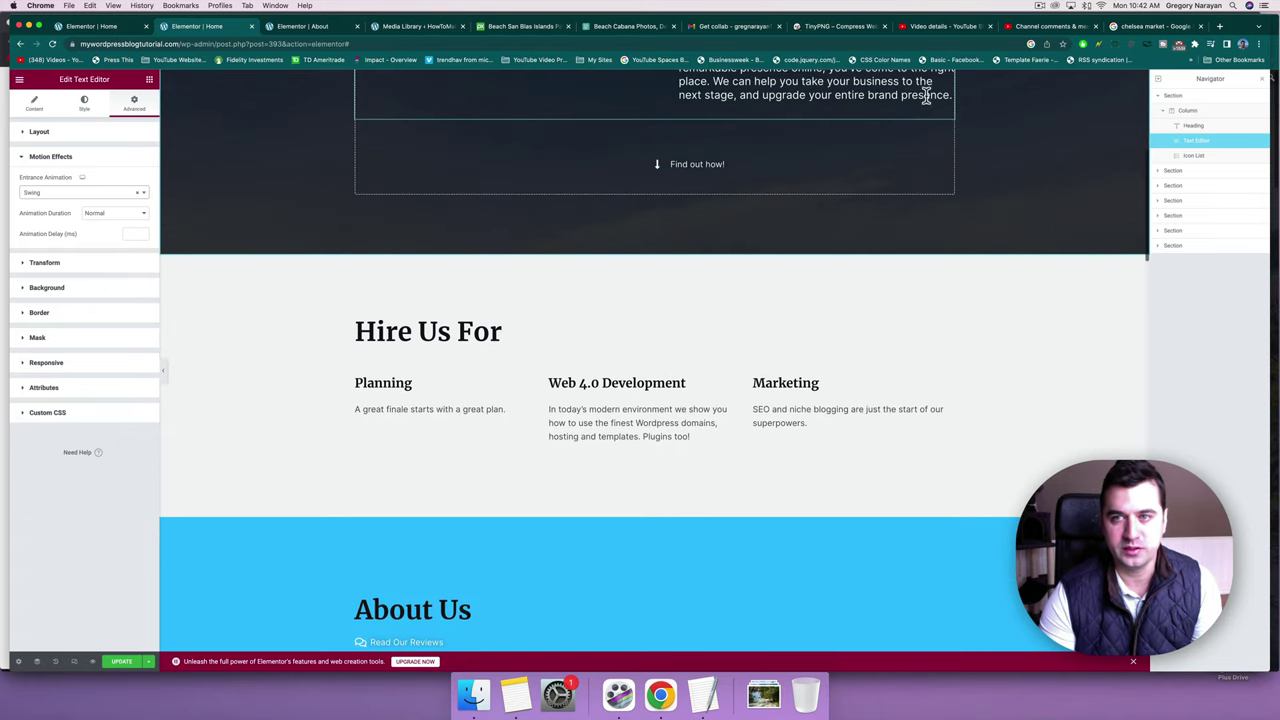
Give the 'Find out how!' icon list a Bounce In Up entrance animation.
click(951, 127)
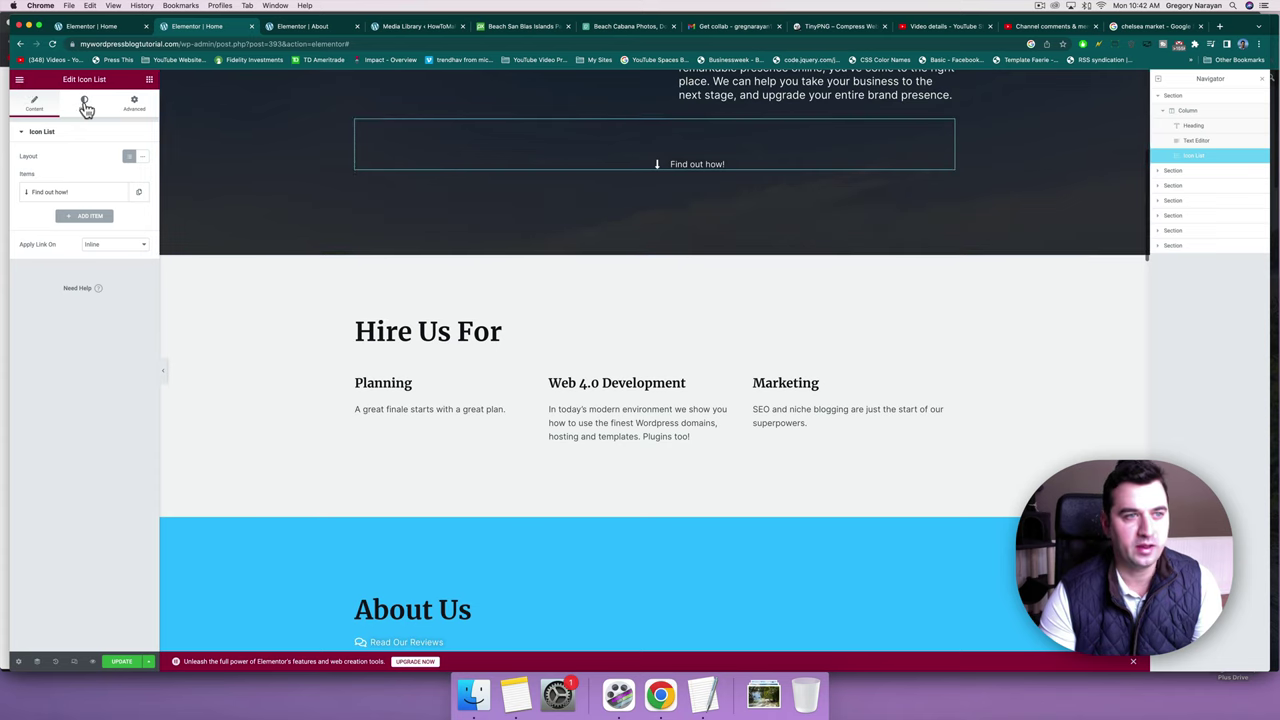
click(133, 104)
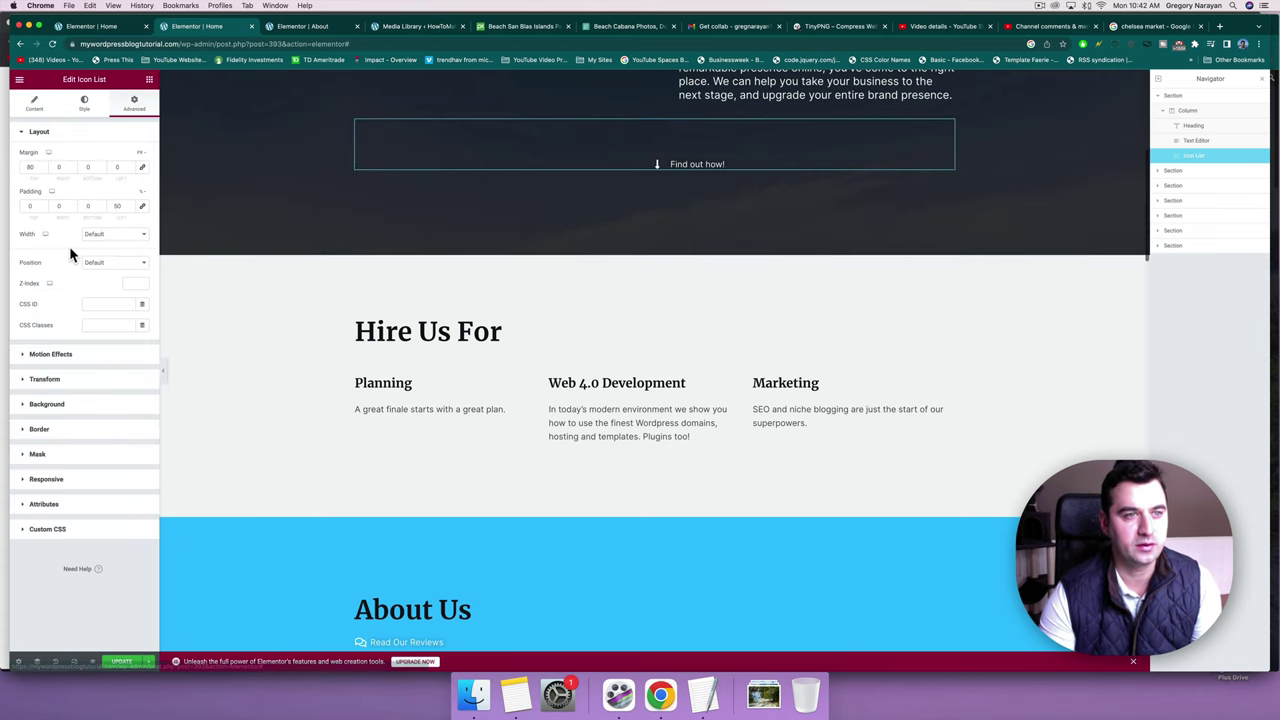
click(48, 355)
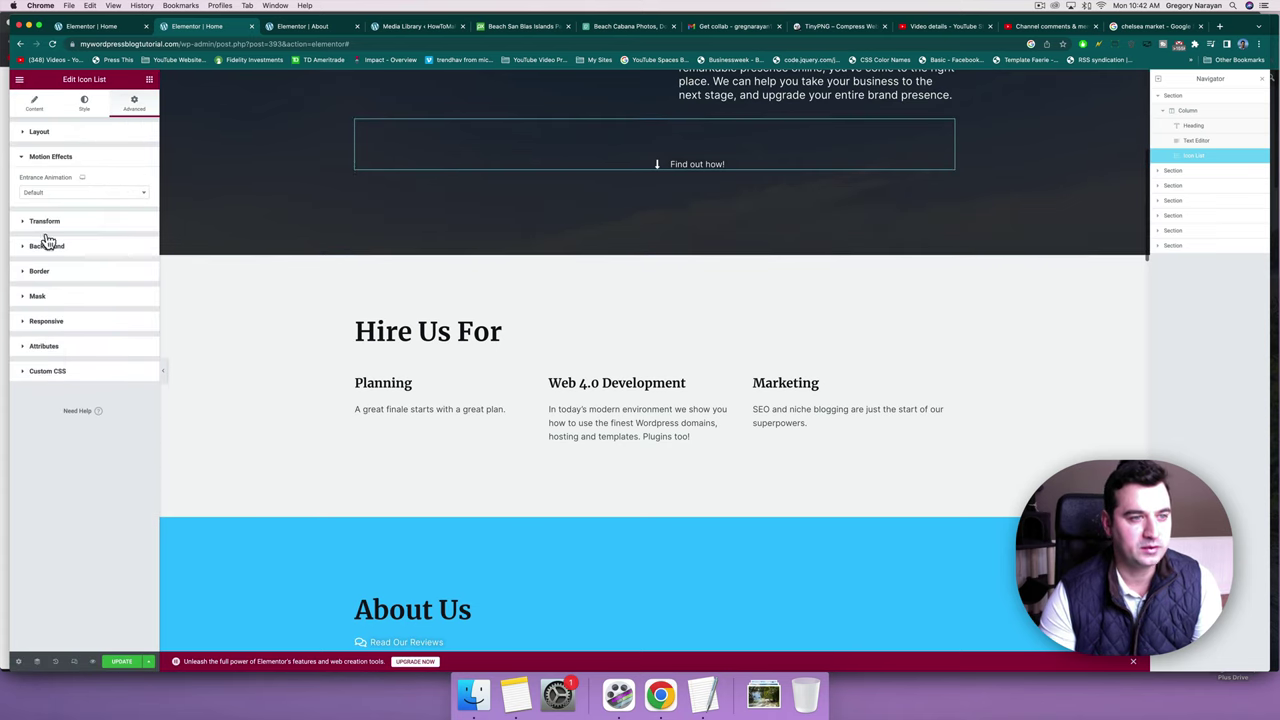
click(70, 192)
click(43, 289)
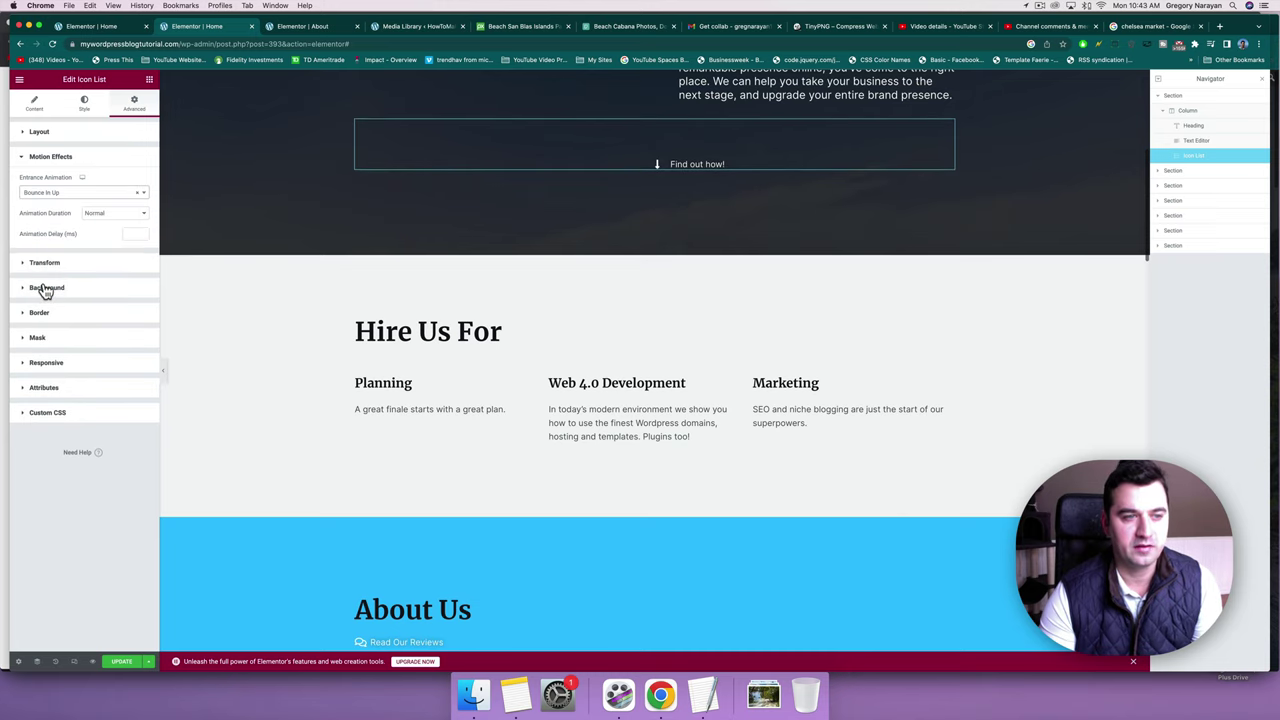
Scroll through the page and select the 'Hire Us For' heading.
scroll(514, 371, down, 3)
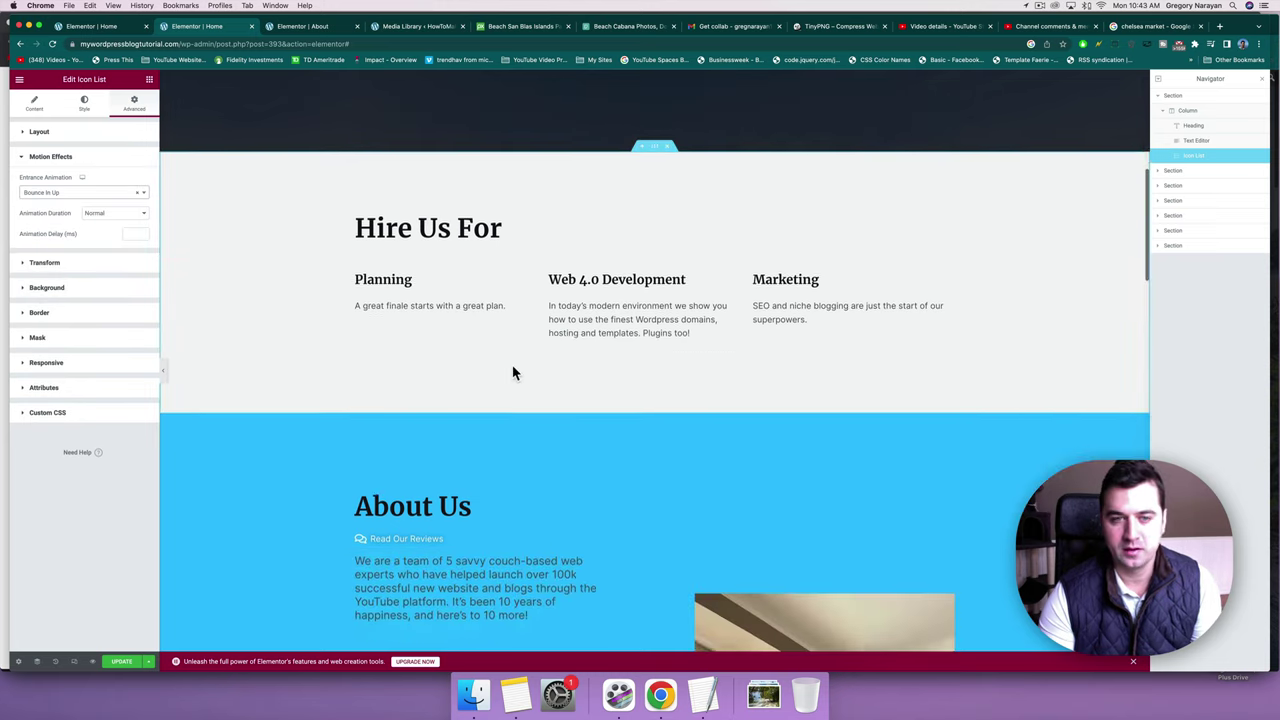
scroll(513, 372, down, 1)
scroll(512, 365, down, 3)
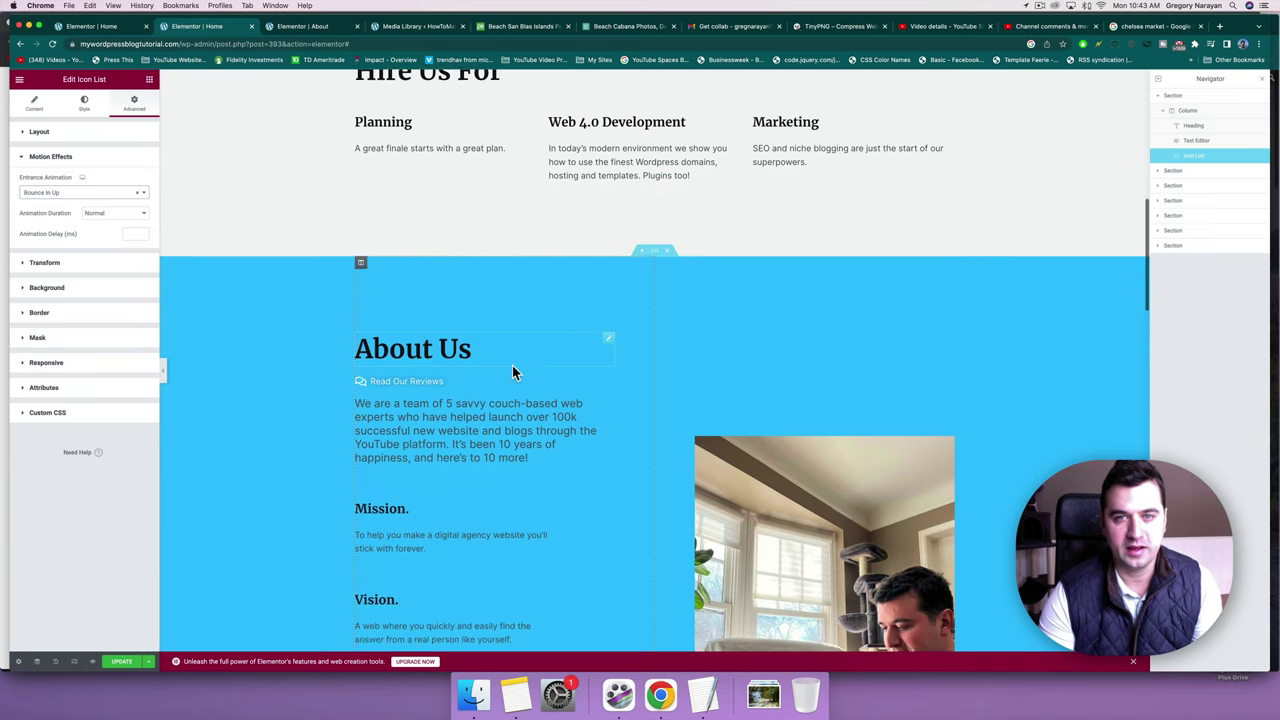
scroll(512, 367, down, 8)
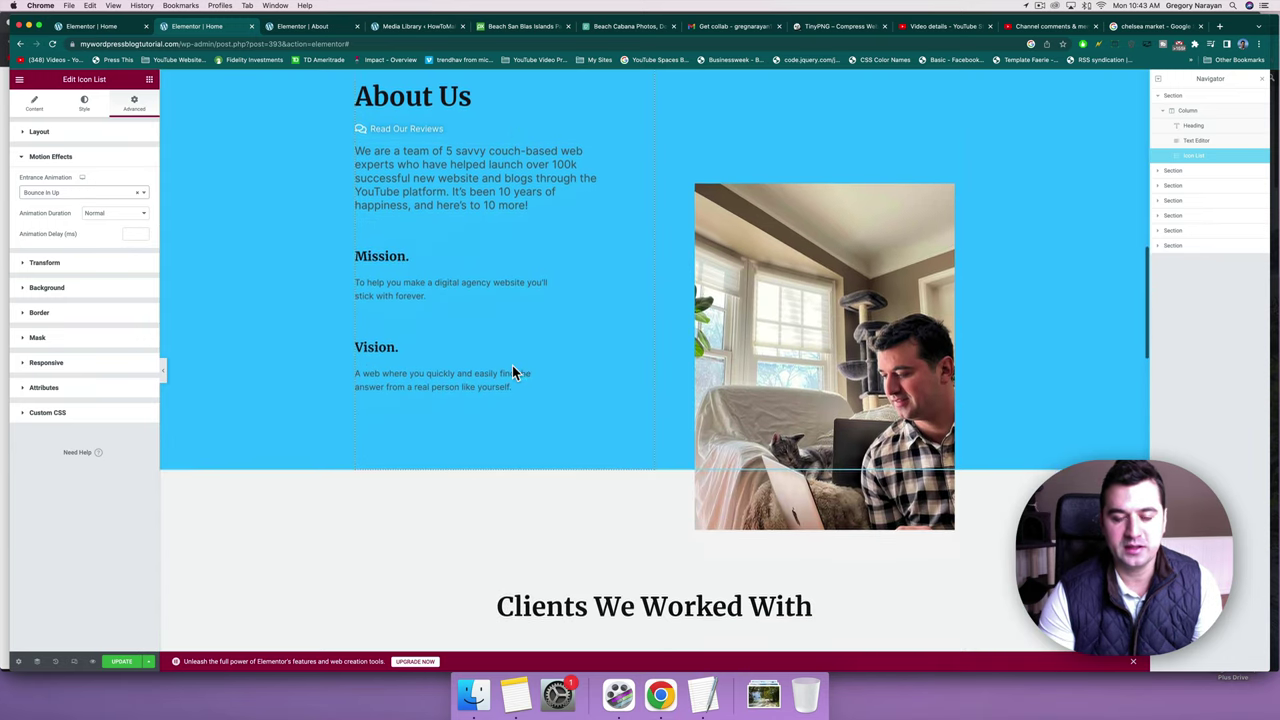
scroll(512, 368, up, 9)
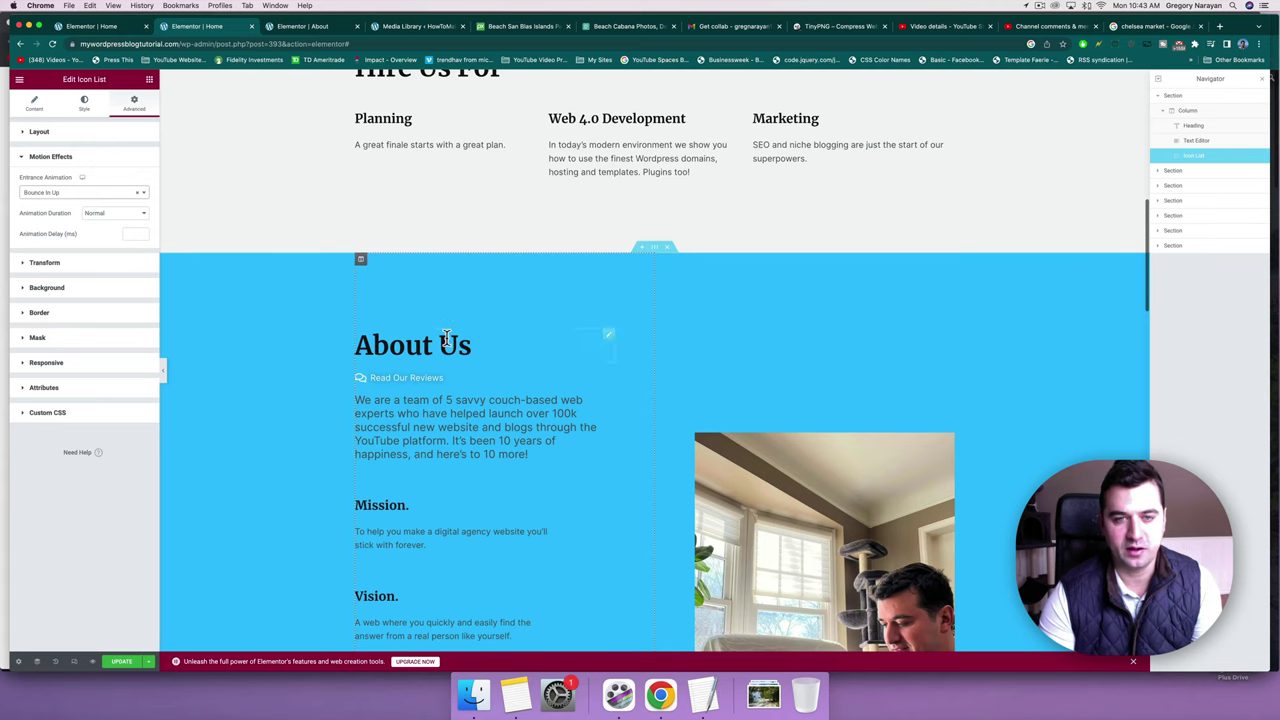
scroll(676, 312, down, 5)
scroll(676, 312, up, 11)
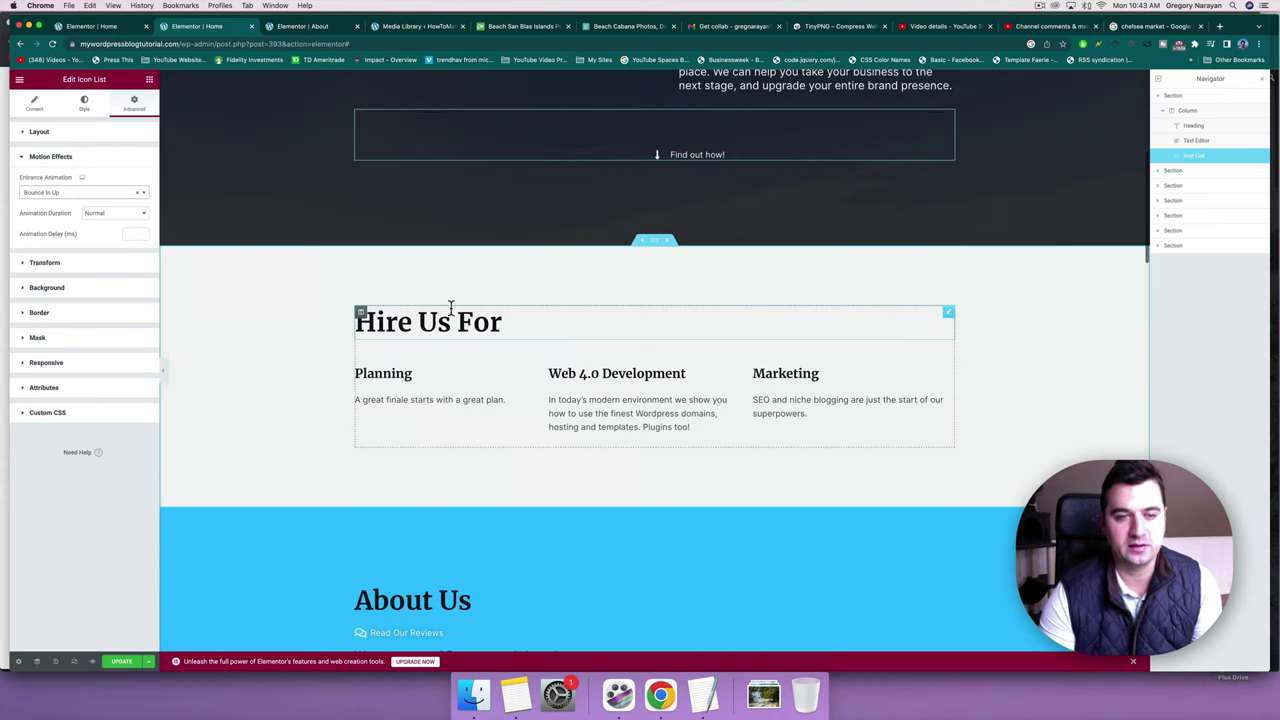
click(505, 326)
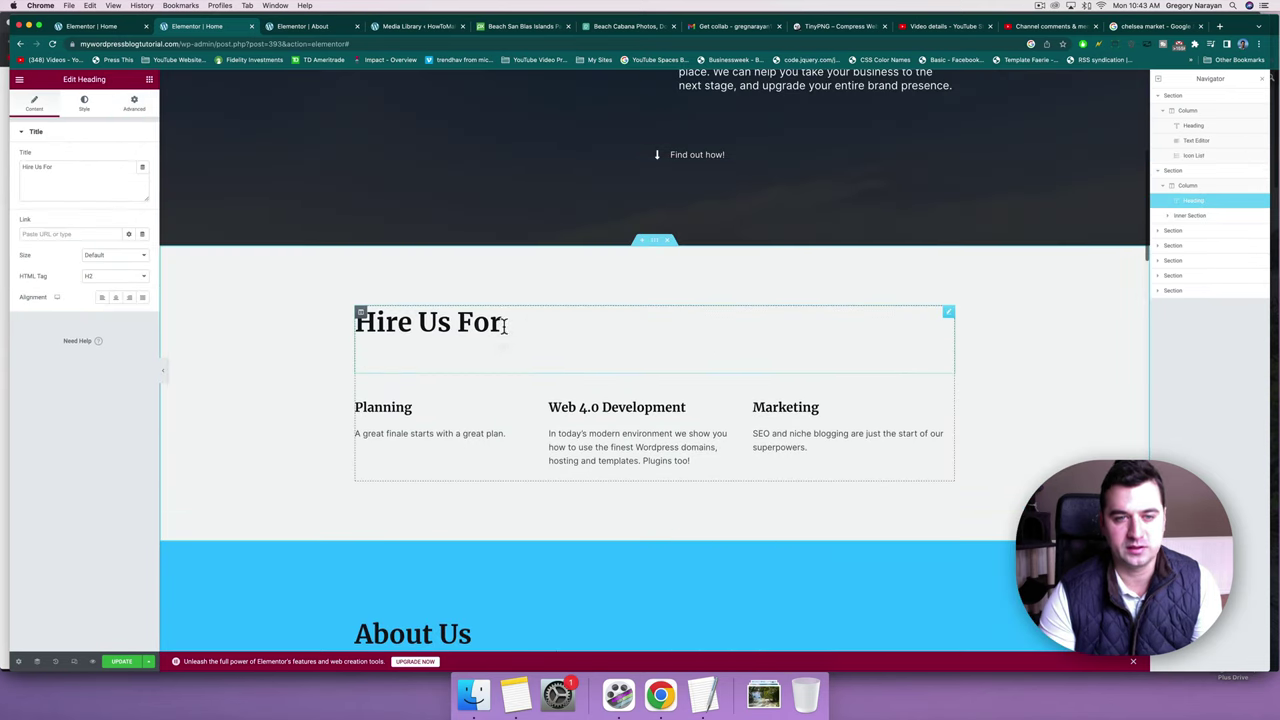
scroll(502, 326, down, 10)
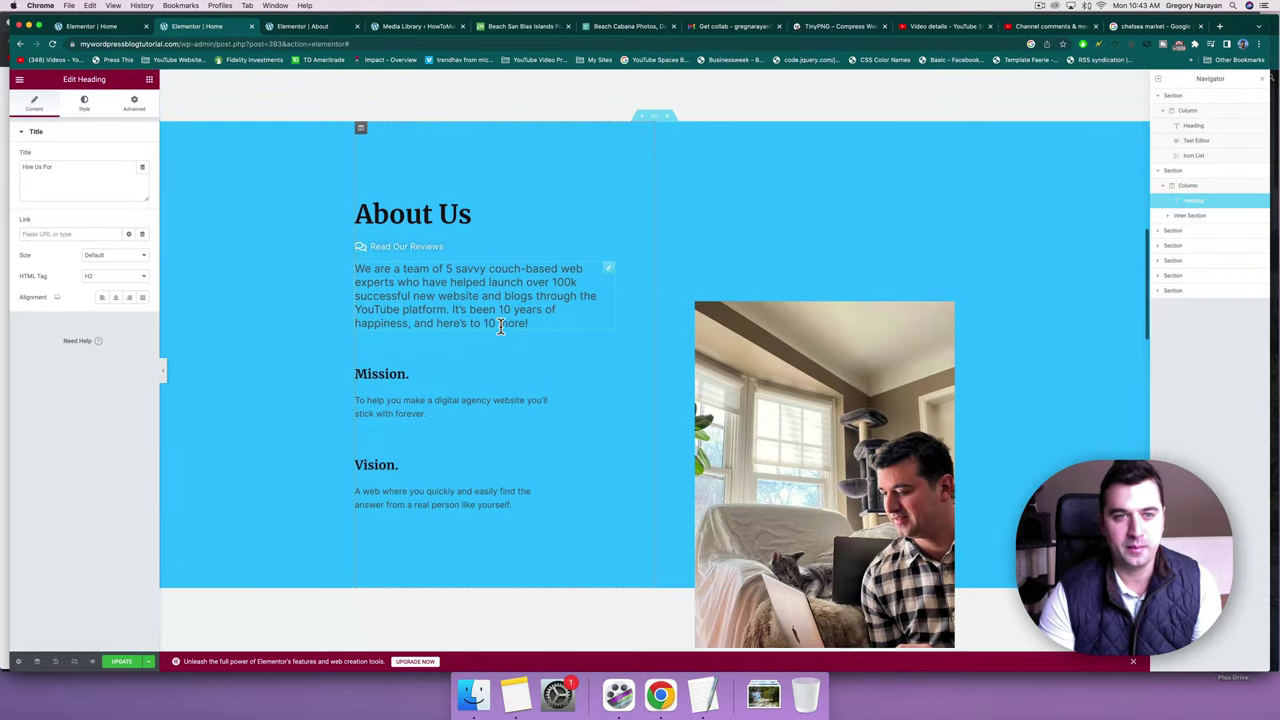
scroll(525, 133, up, 2)
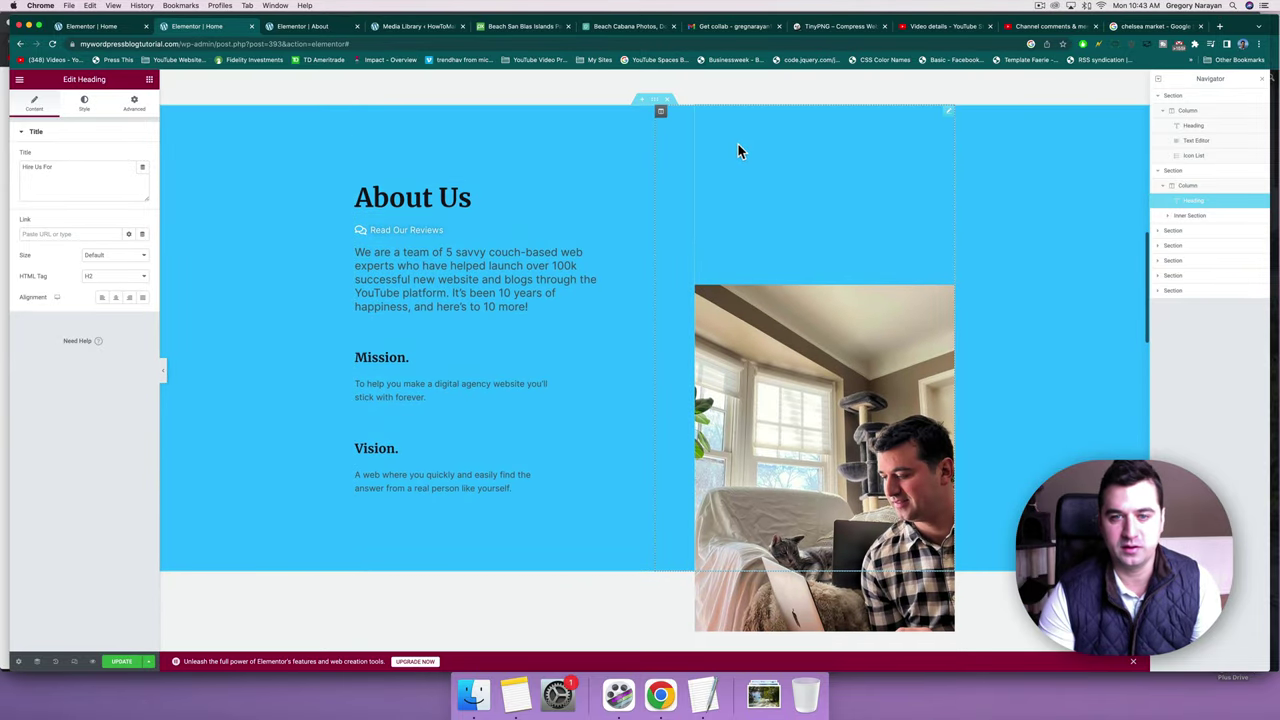
scroll(364, 118, down, 1)
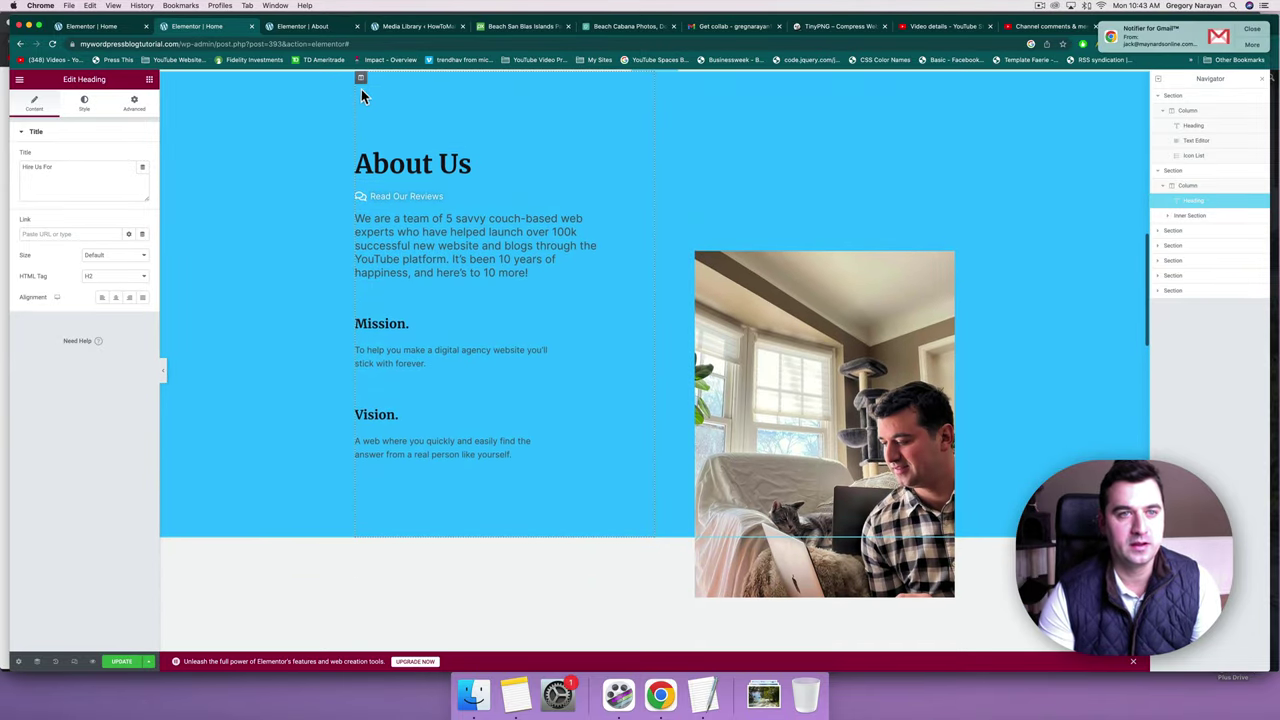
Give the About Us text column a Slide In Left entrance animation.
click(361, 82)
scroll(365, 195, up, 3)
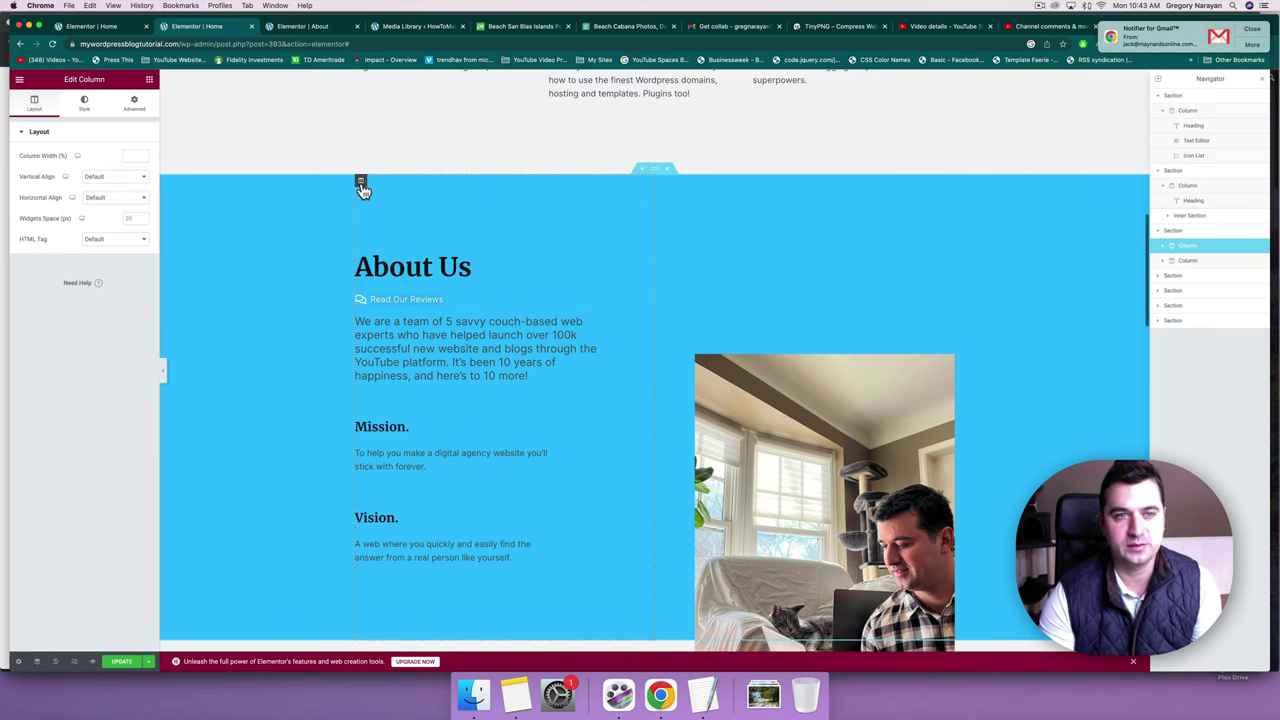
click(136, 103)
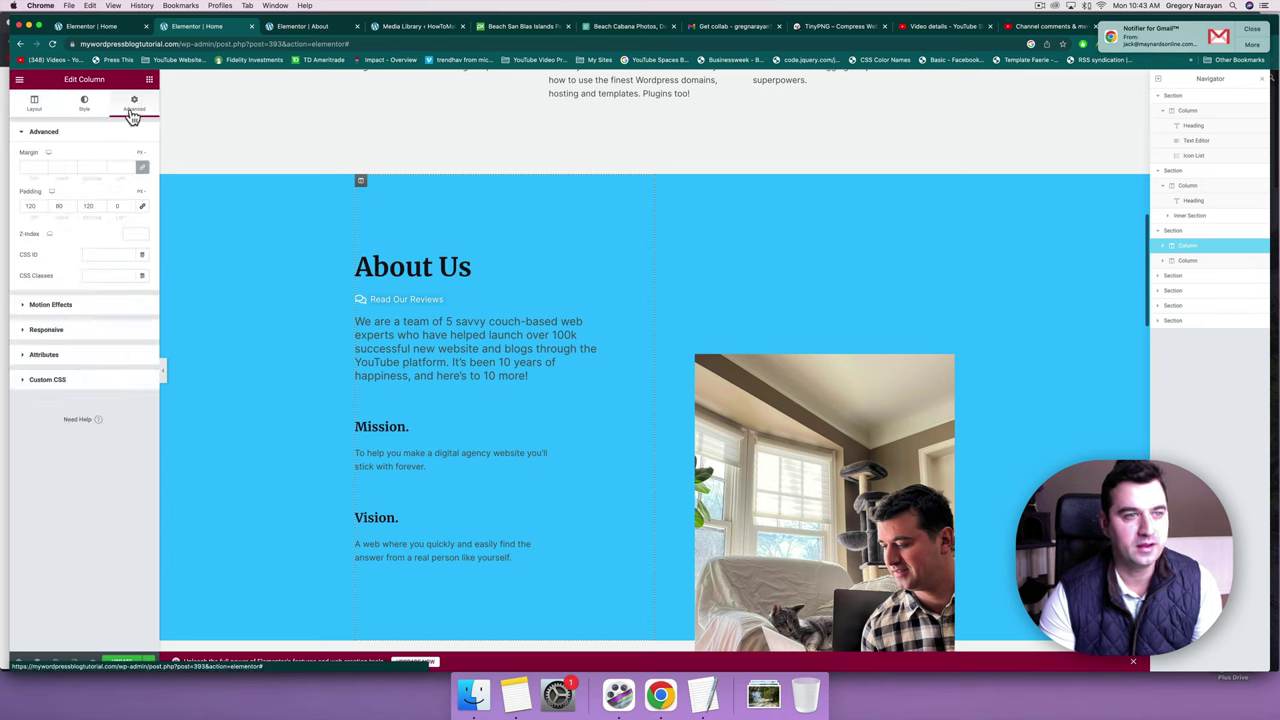
click(31, 305)
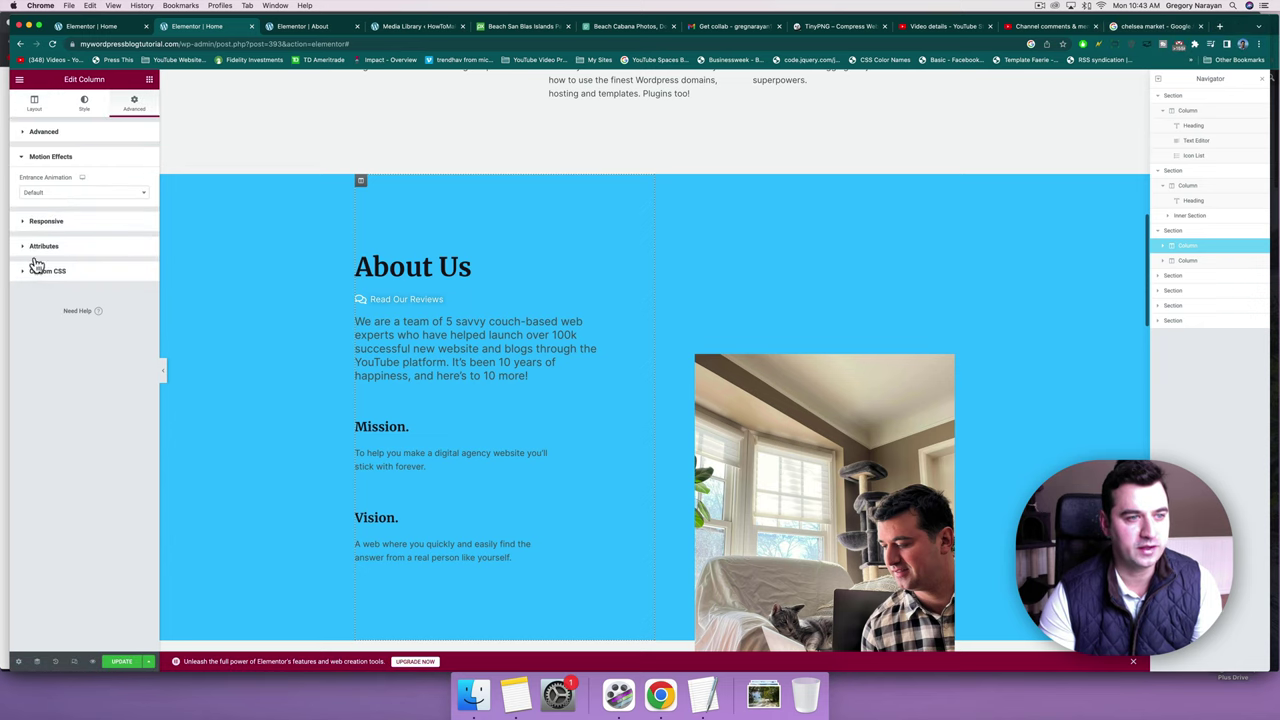
click(50, 195)
scroll(51, 278, down, 5)
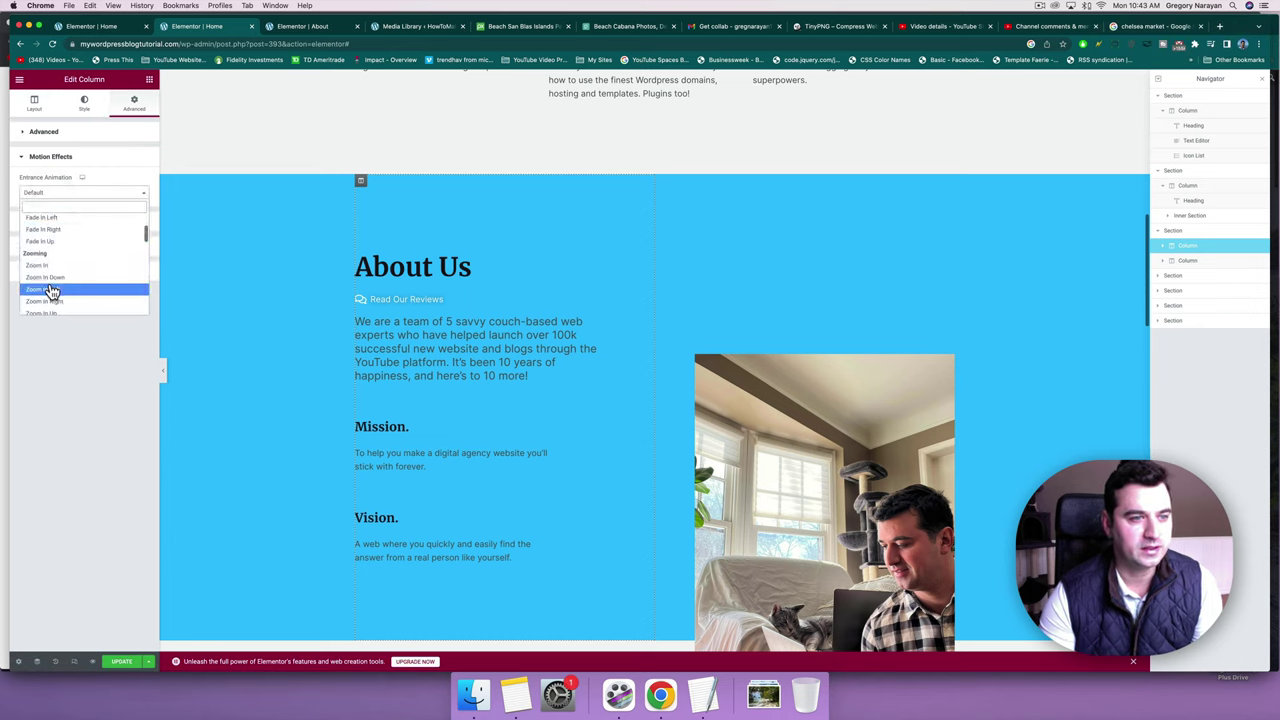
scroll(50, 285, down, 5)
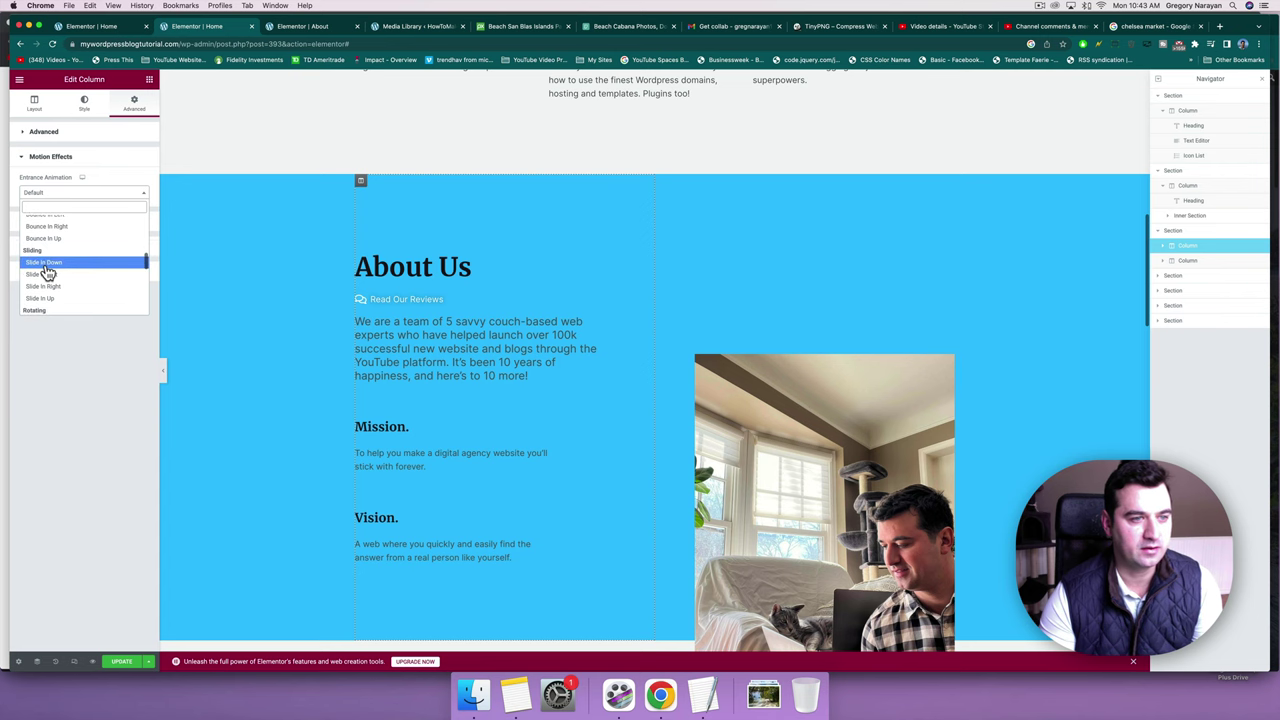
click(47, 272)
scroll(718, 306, up, 1)
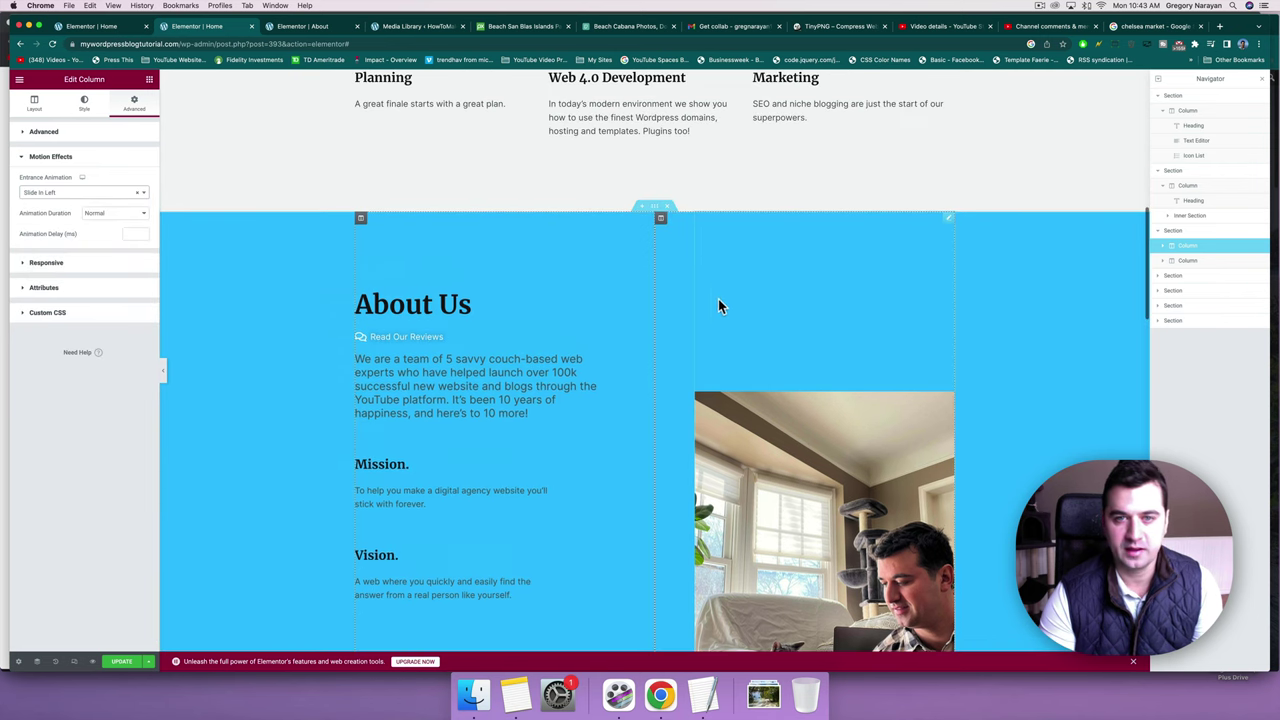
Give the photo column a Slide In Right entrance animation at Normal duration.
click(661, 219)
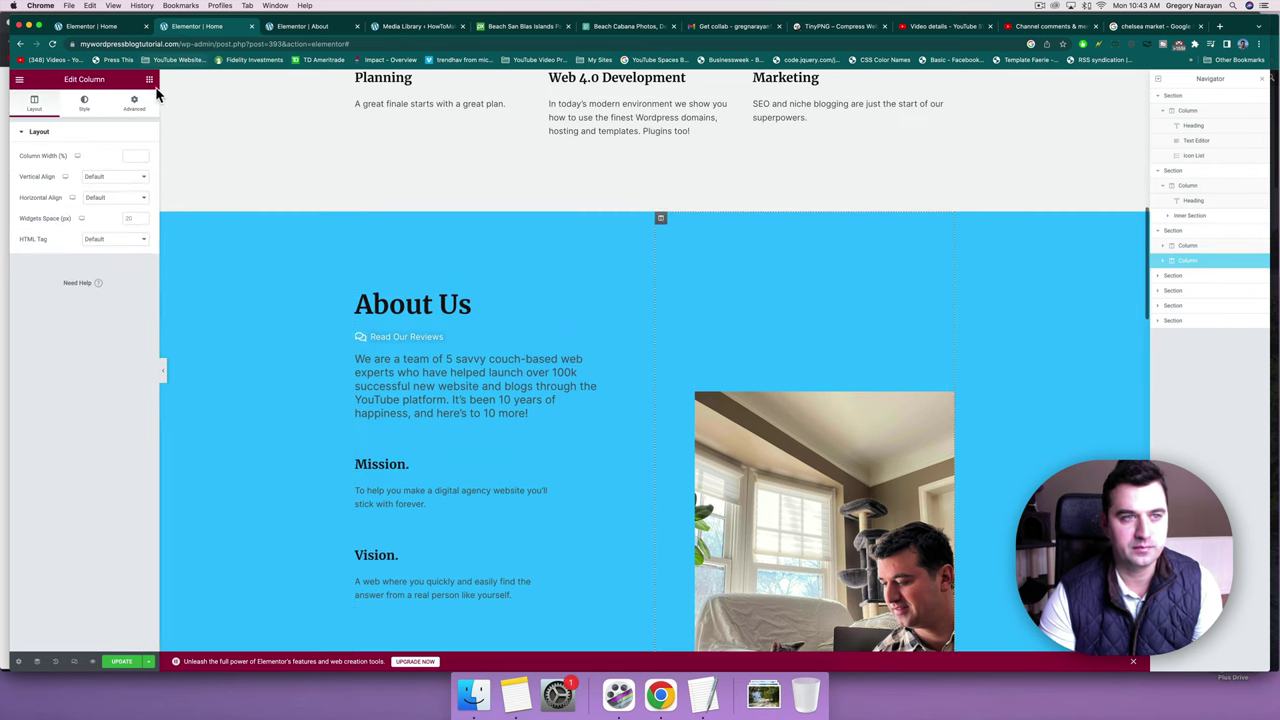
click(136, 113)
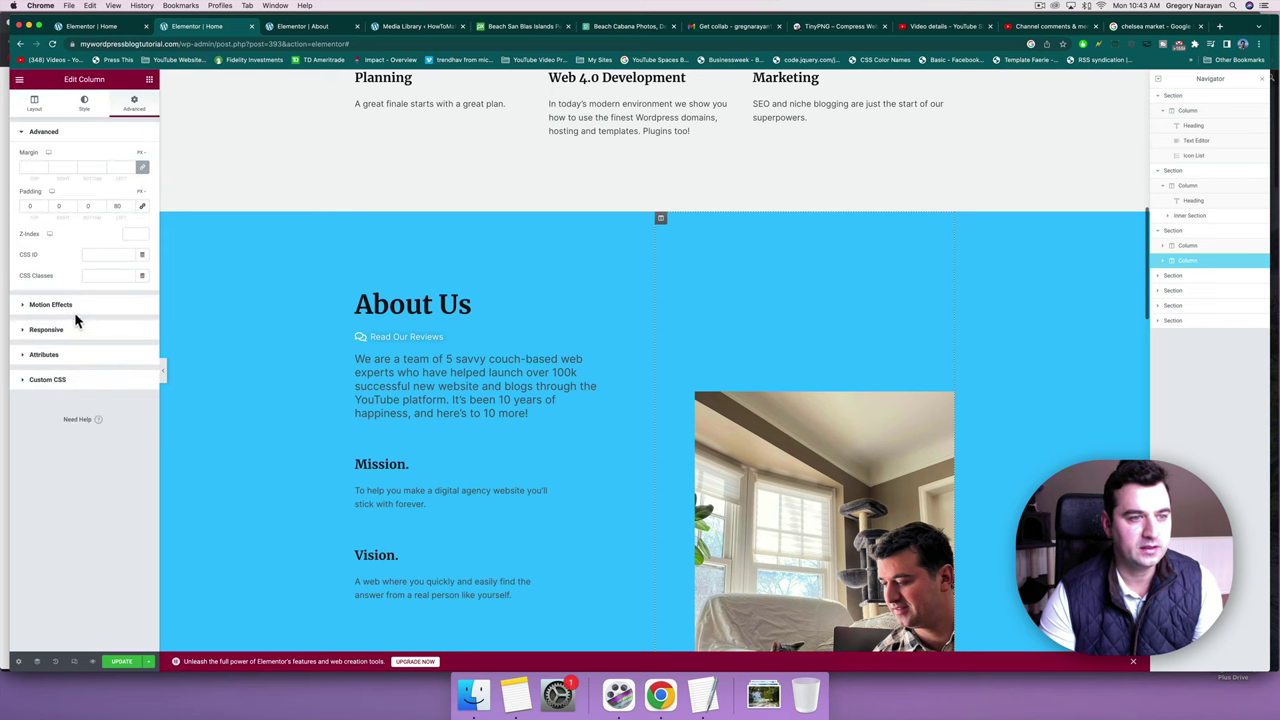
click(74, 310)
click(65, 192)
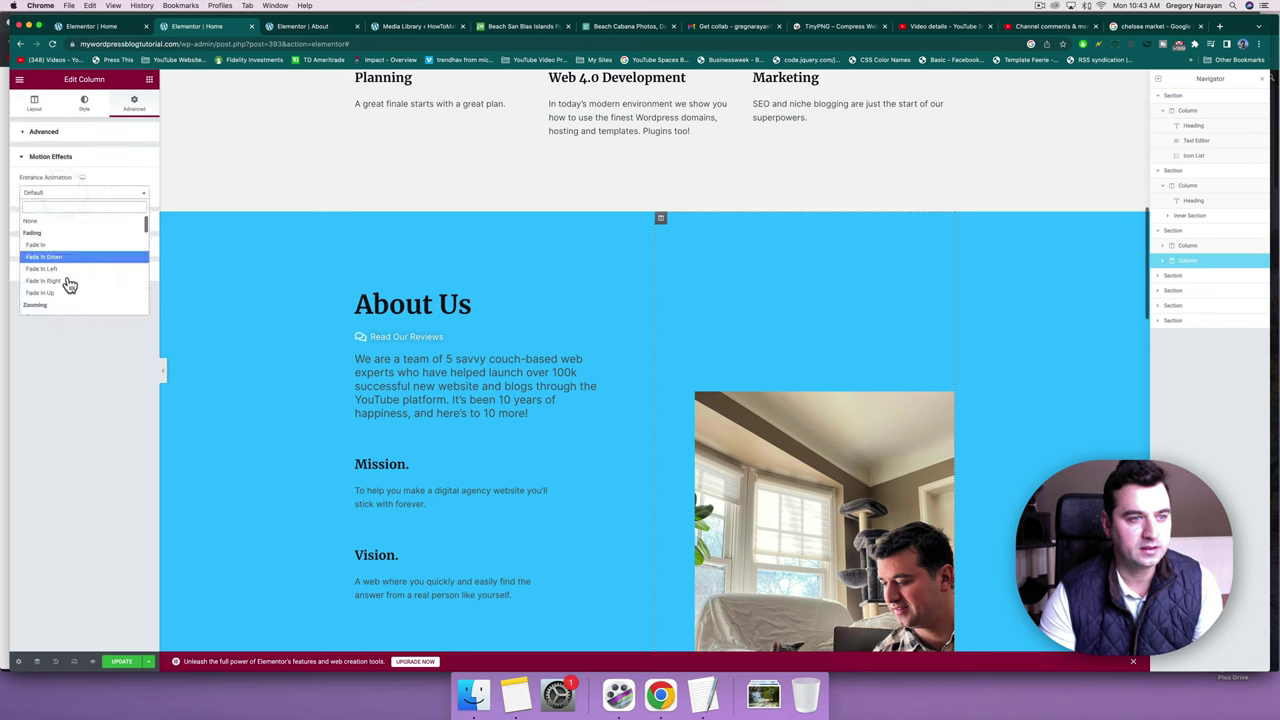
scroll(69, 285, down, 5)
scroll(70, 287, down, 2)
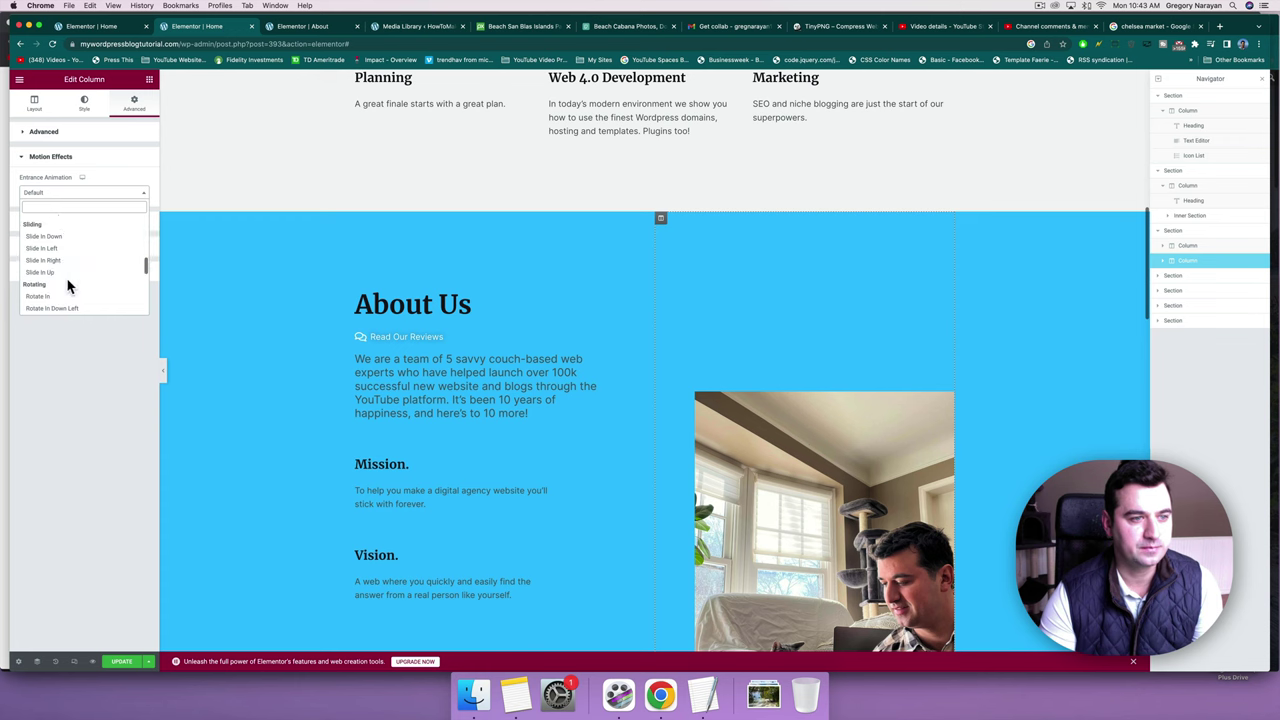
click(64, 268)
scroll(298, 344, down, 6)
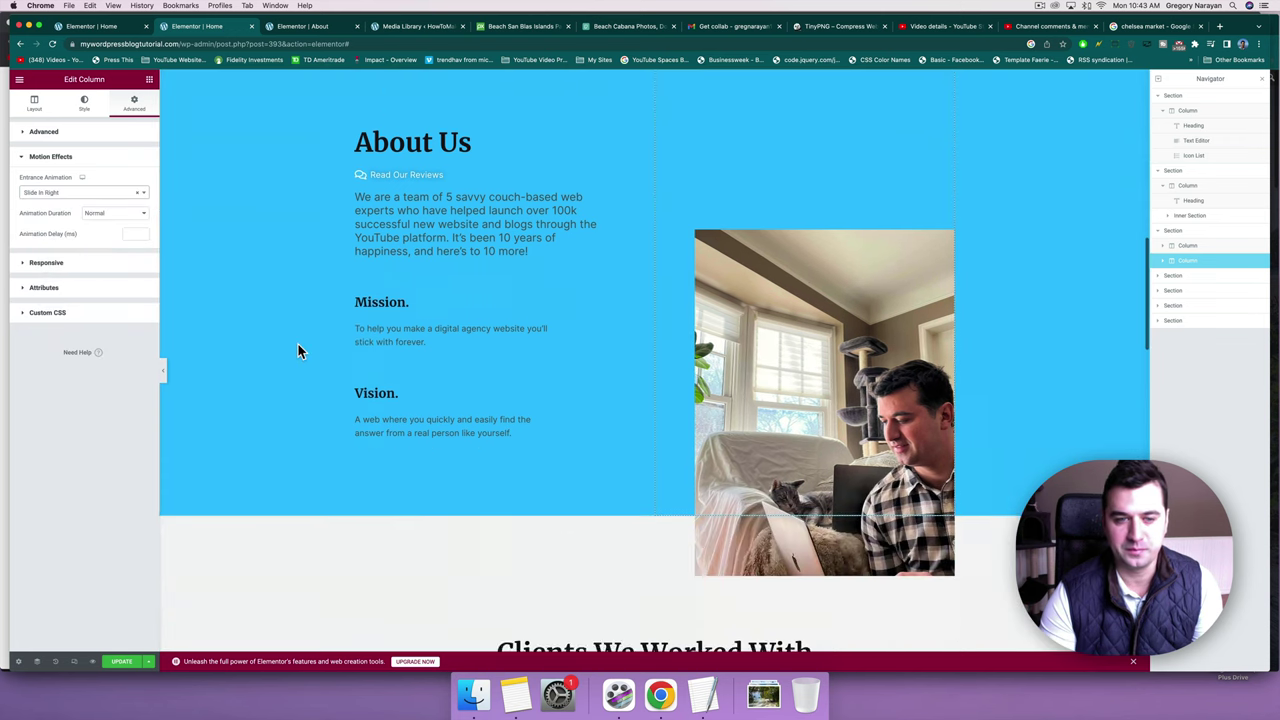
scroll(297, 342, down, 10)
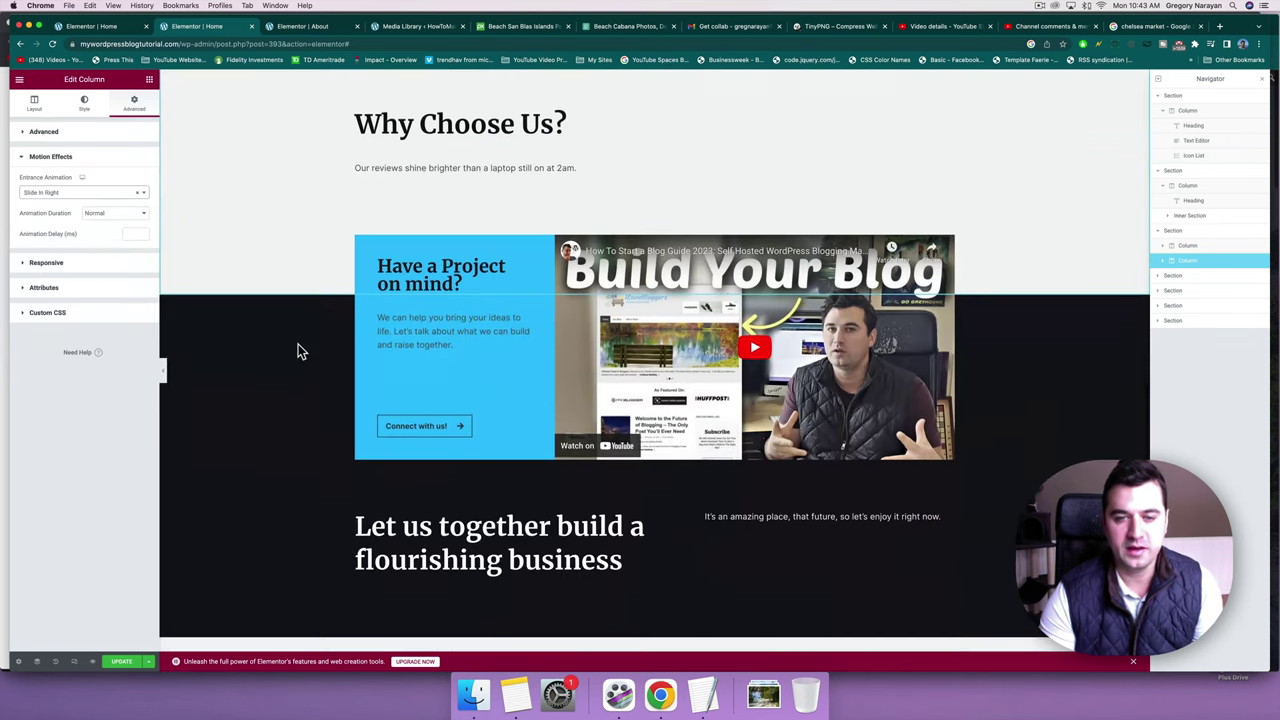
scroll(298, 344, up, 3)
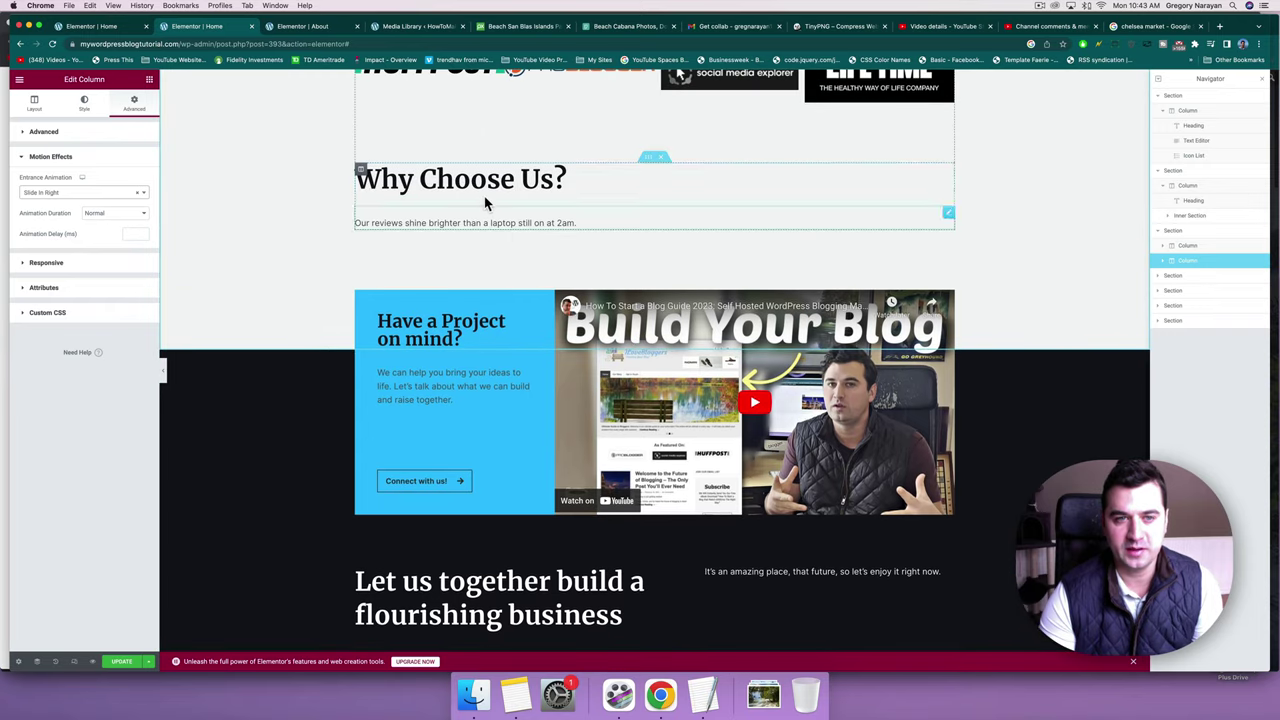
Give the 'Have a Project on mind?' video inner section a Tada entrance animation at Normal duration.
click(652, 285)
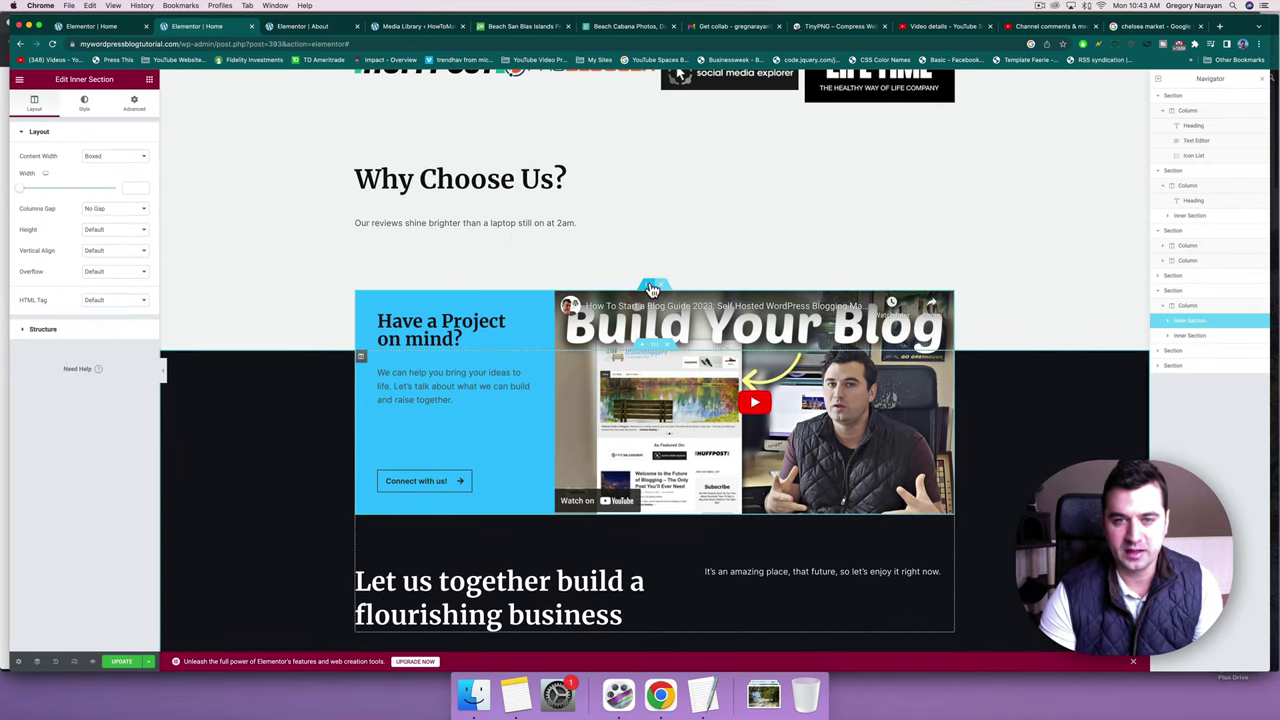
click(135, 103)
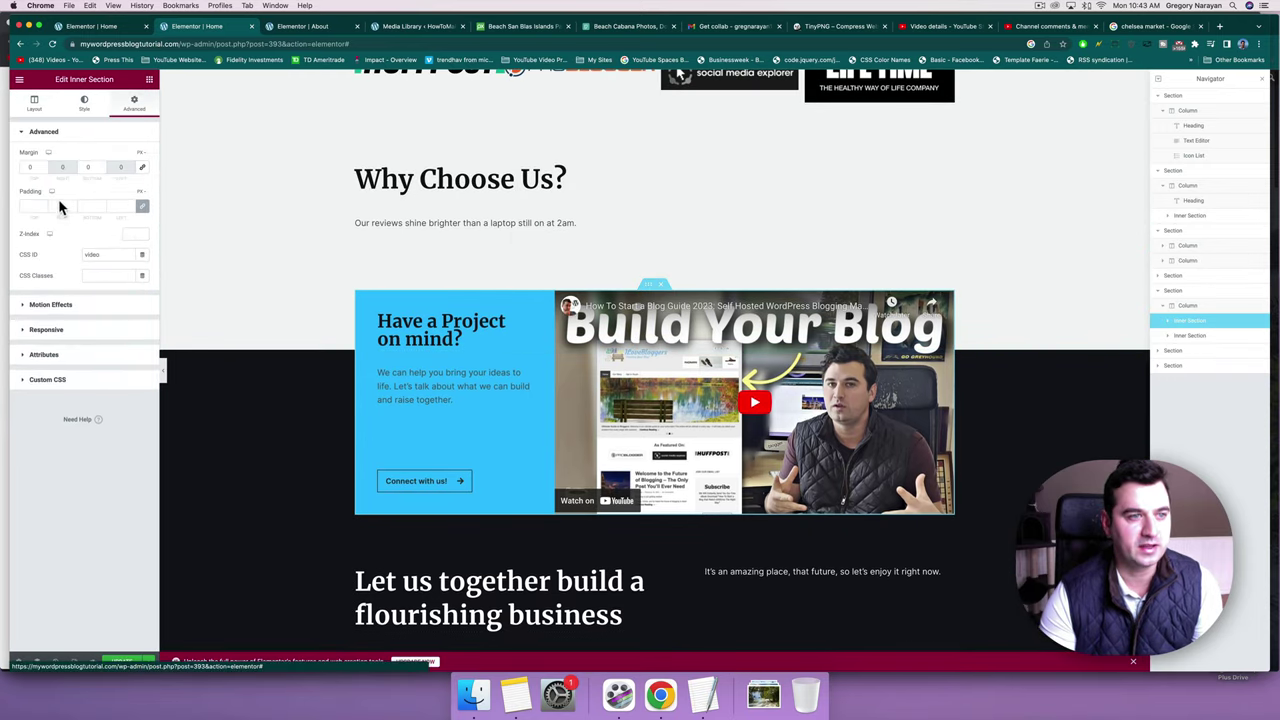
click(75, 305)
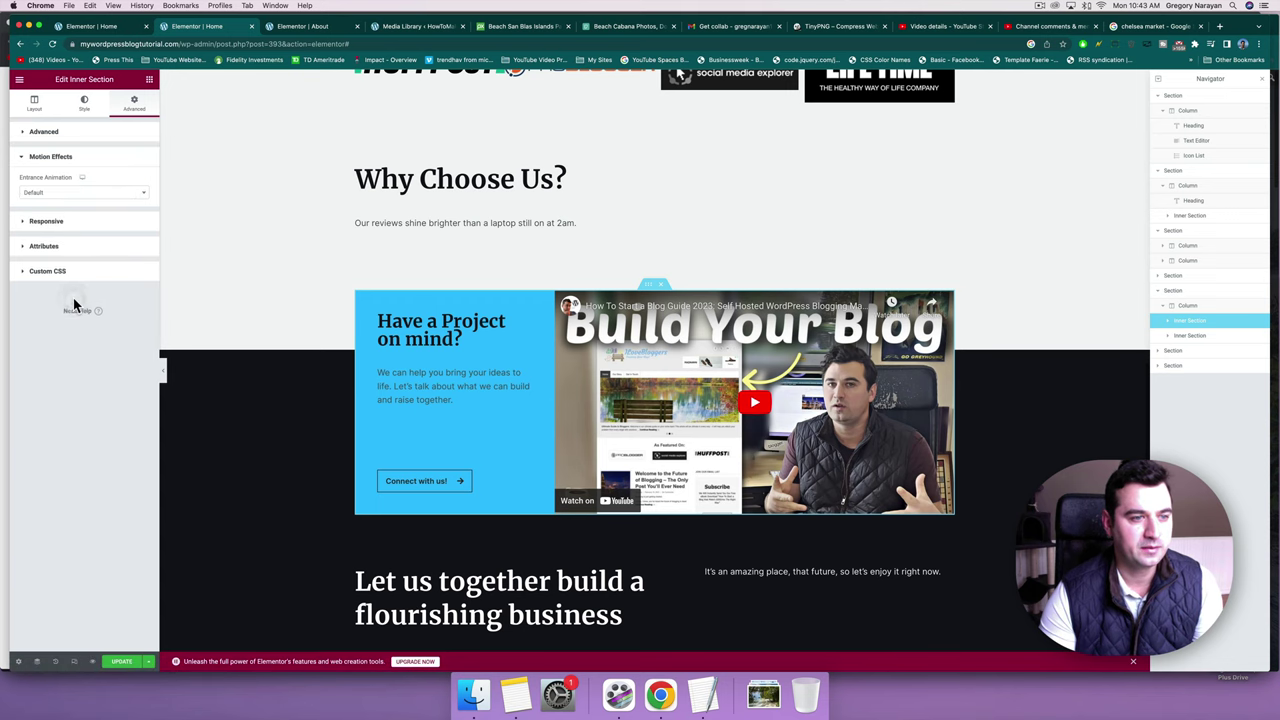
click(64, 204)
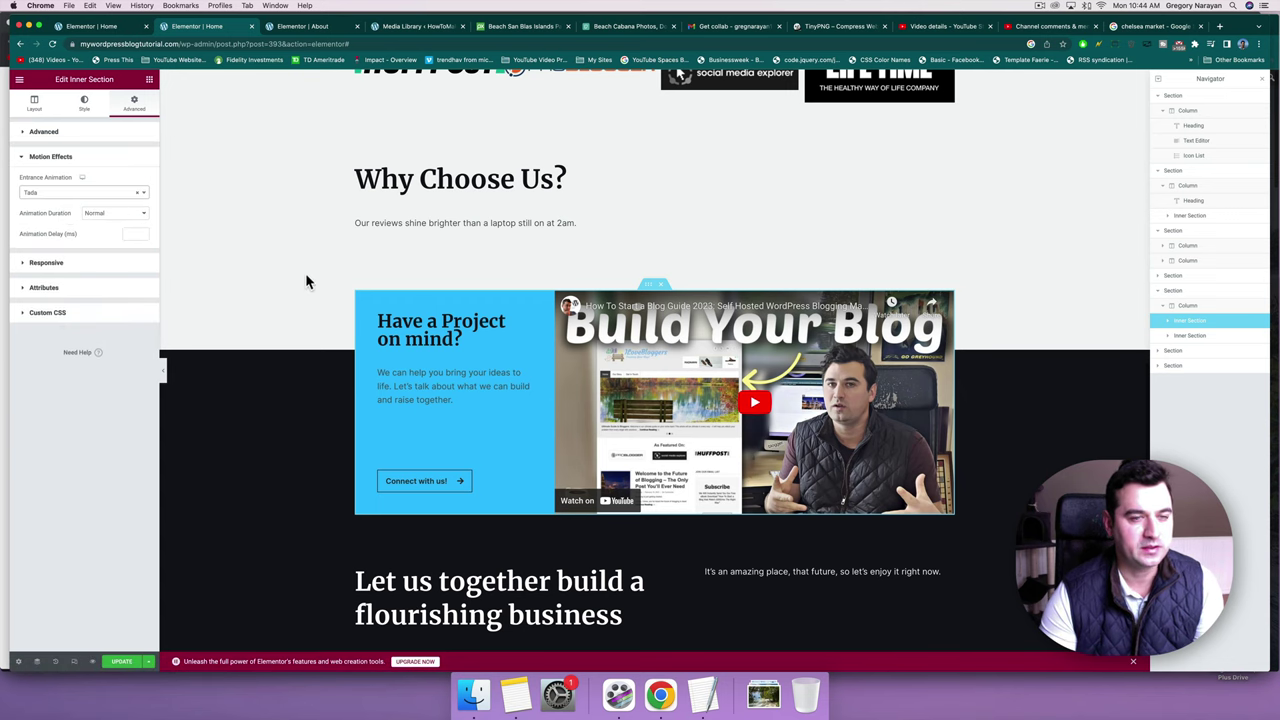
scroll(309, 278, down, 2)
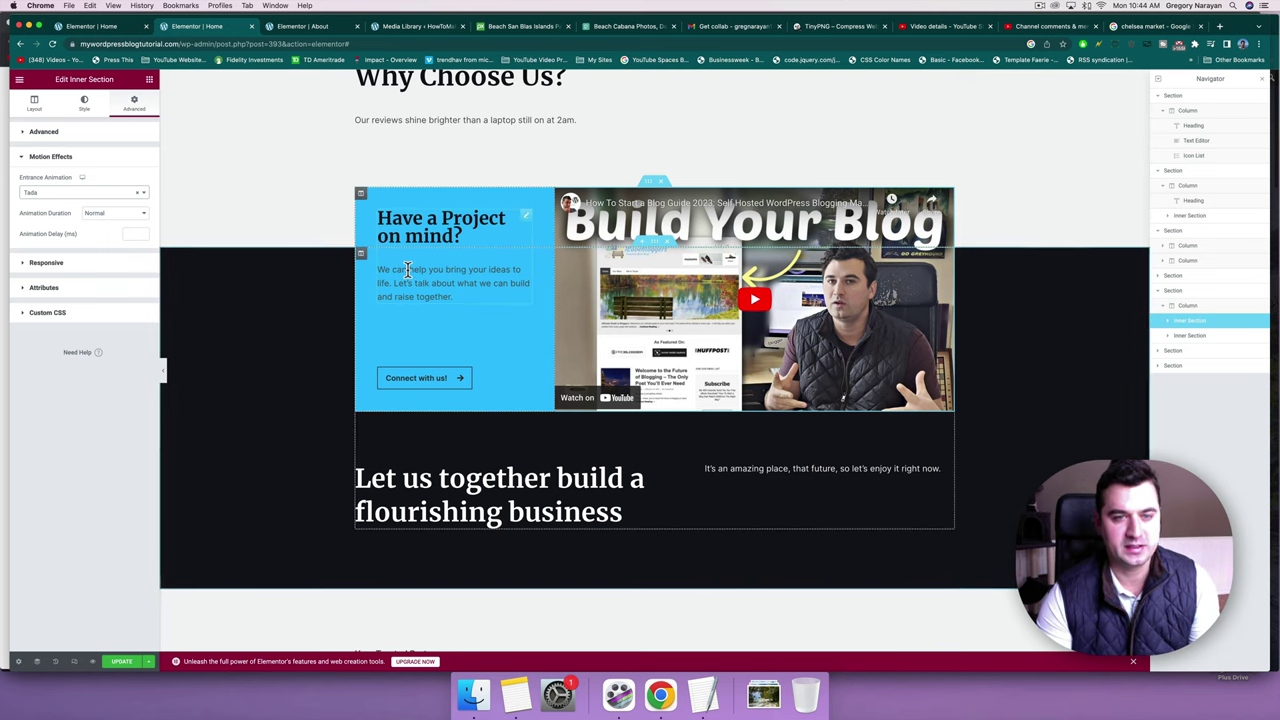
scroll(288, 408, down, 10)
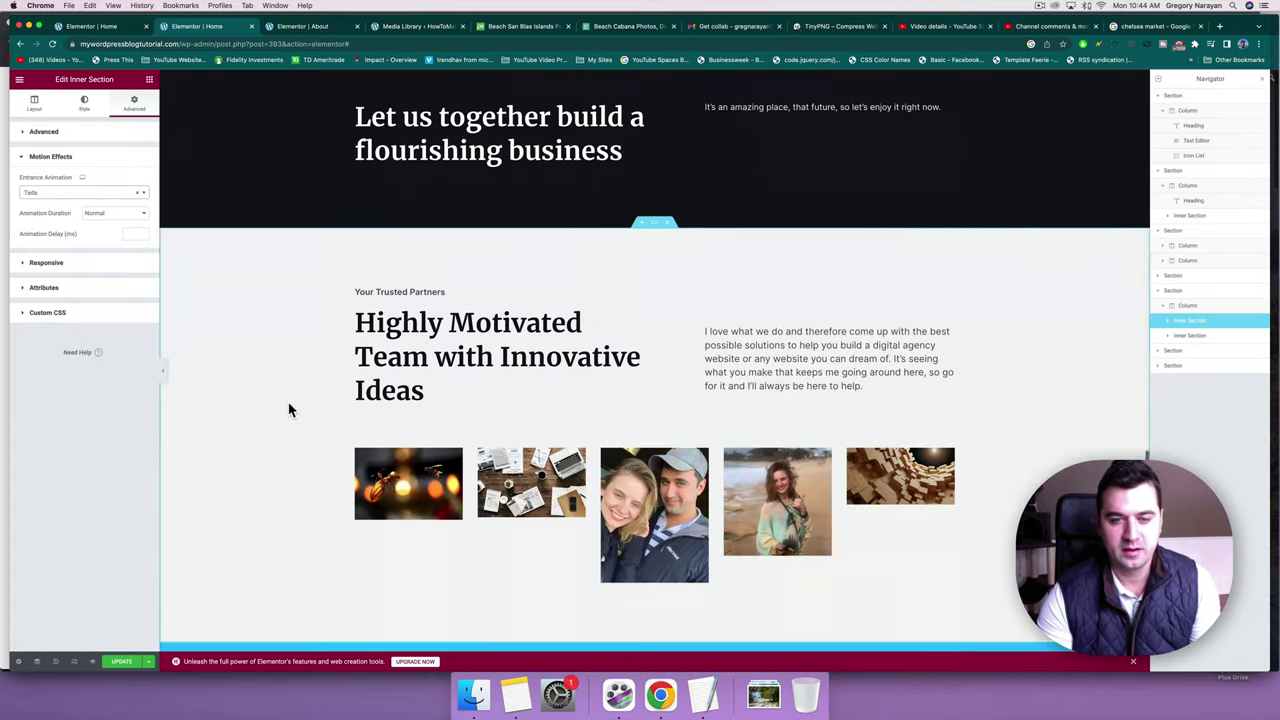
scroll(288, 410, down, 7)
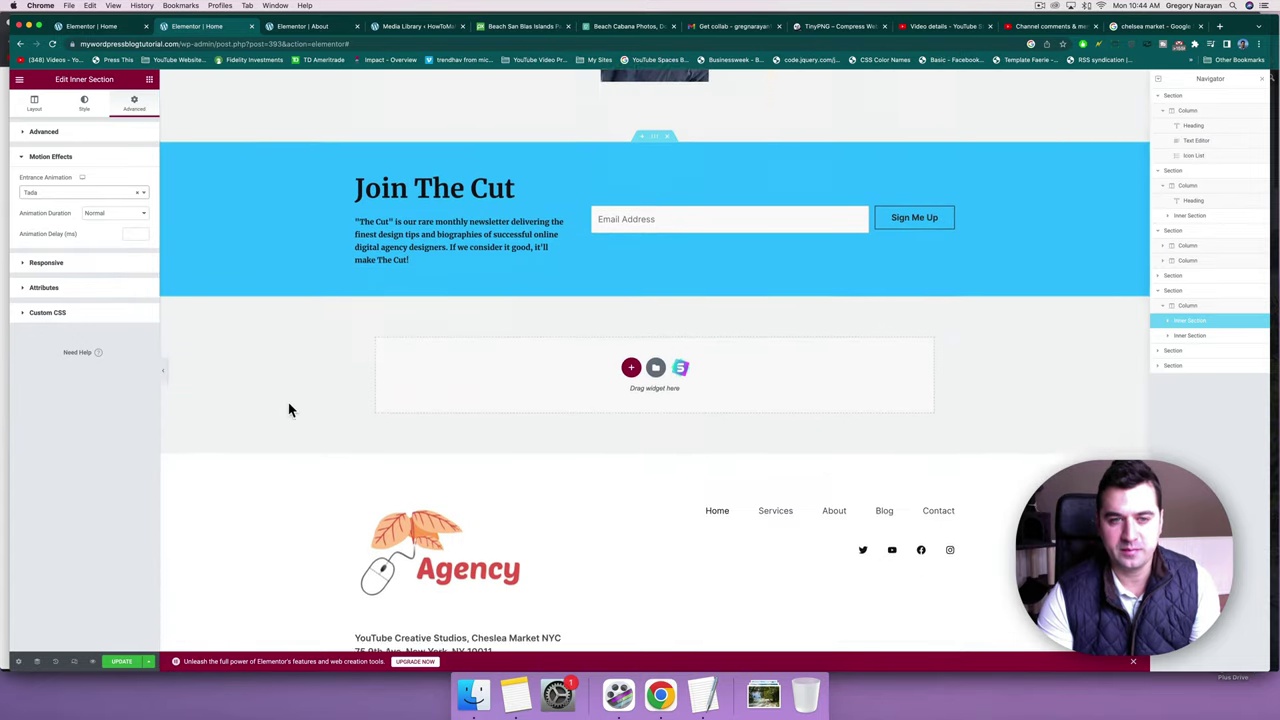
scroll(288, 410, up, 8)
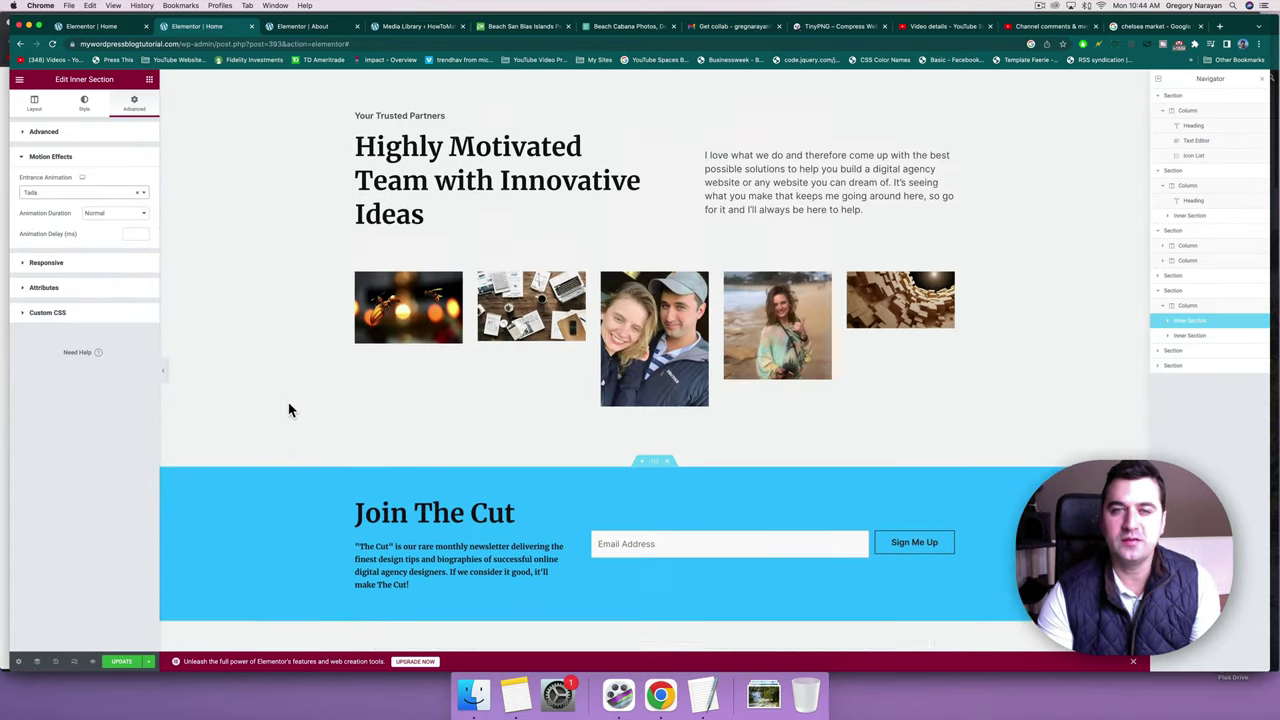
scroll(288, 408, up, 4)
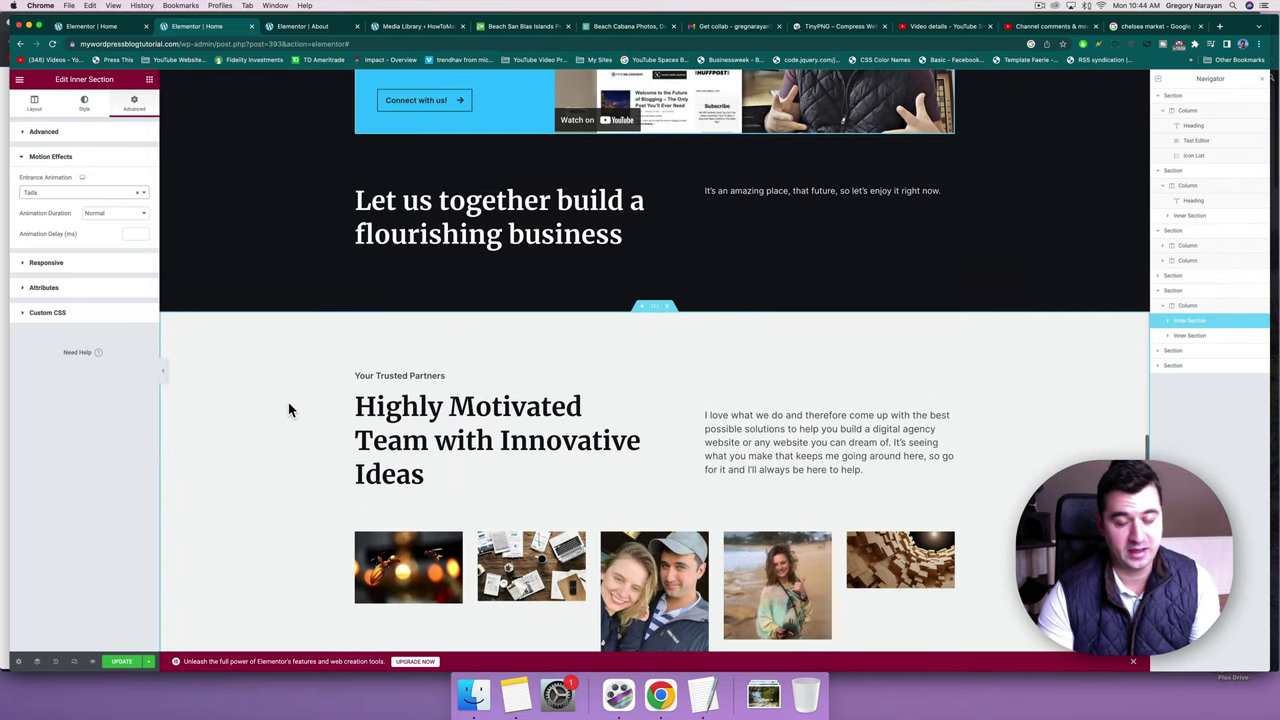
scroll(288, 408, up, 6)
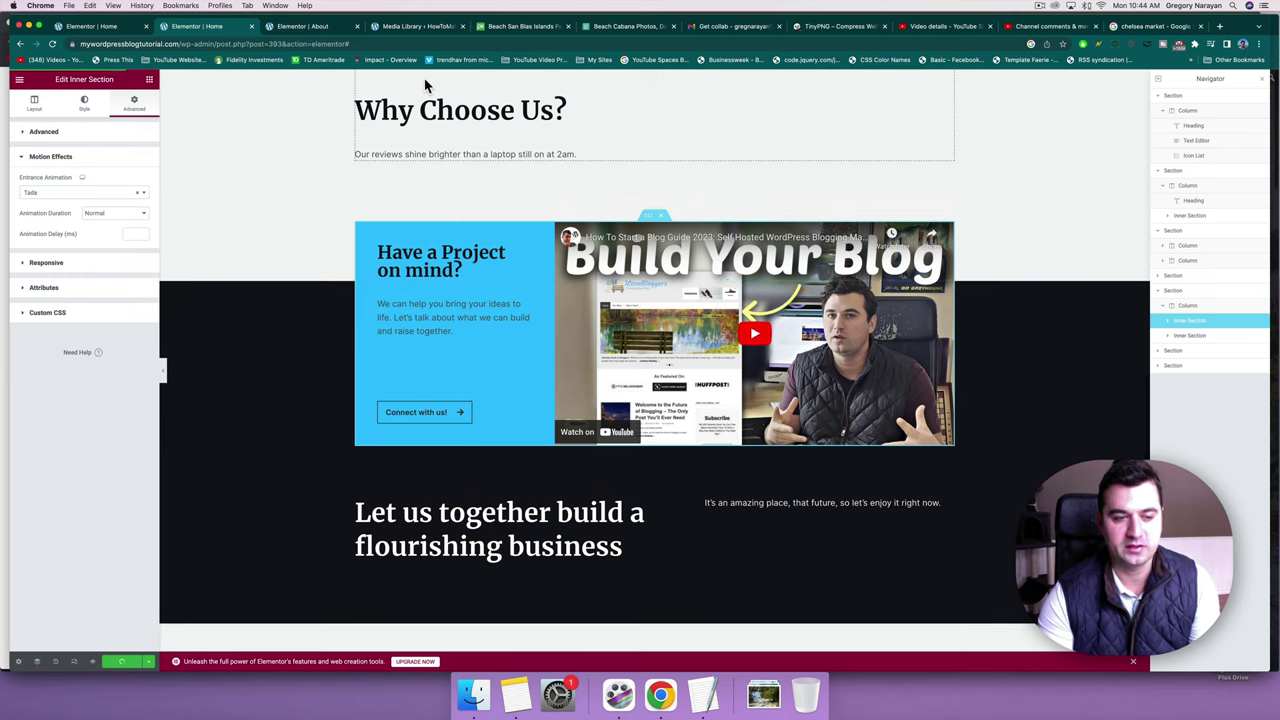
View the live Agency home page and scroll through its hero, Hire Us For and About Us sections.
click(18, 80)
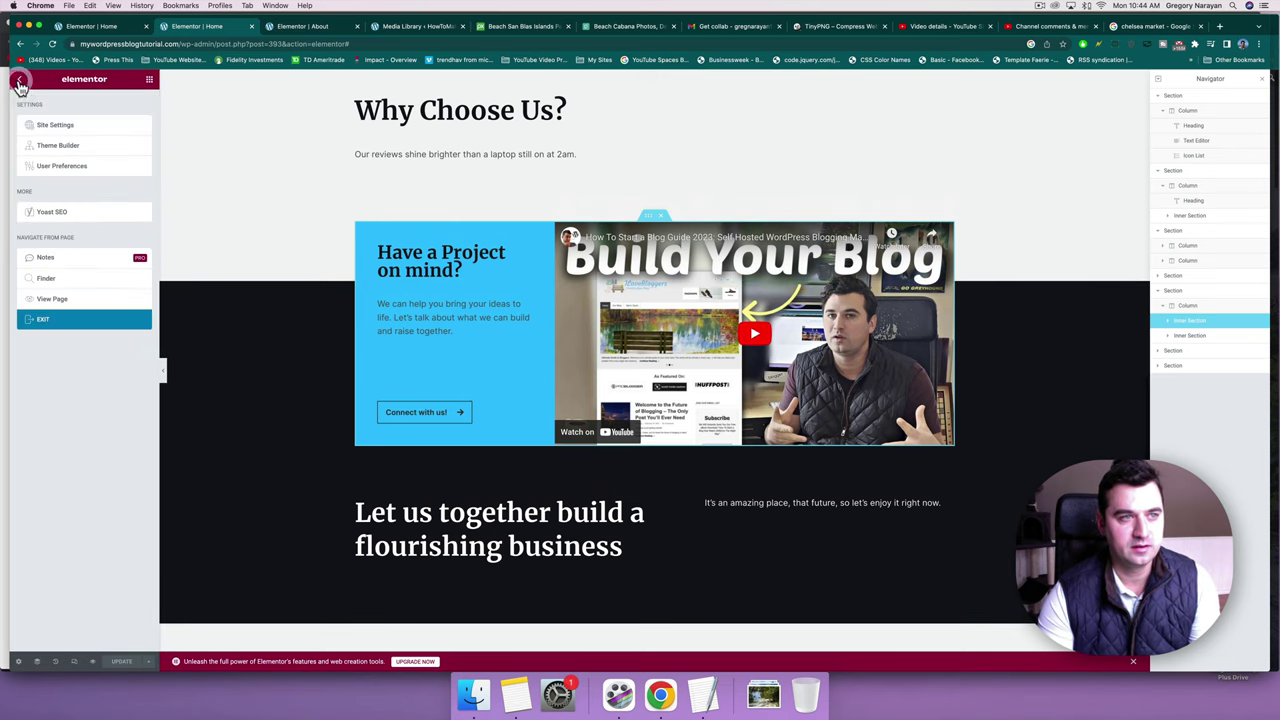
click(57, 300)
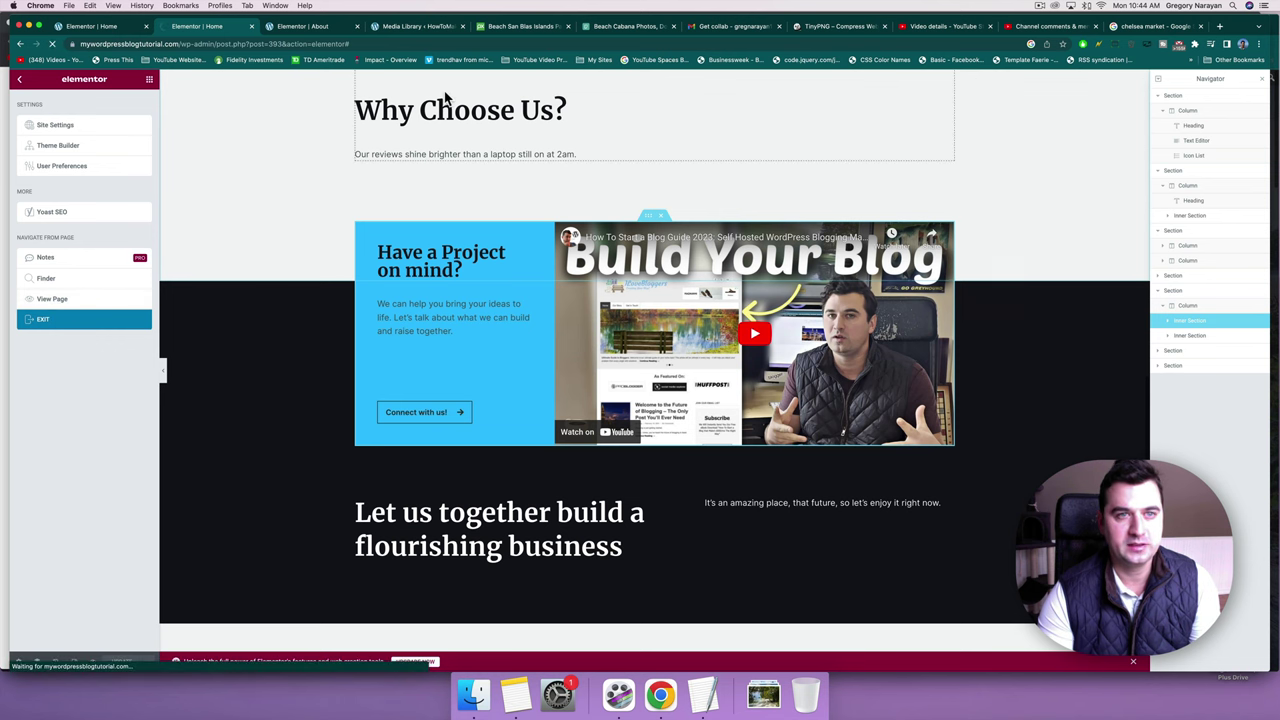
scroll(619, 264, down, 5)
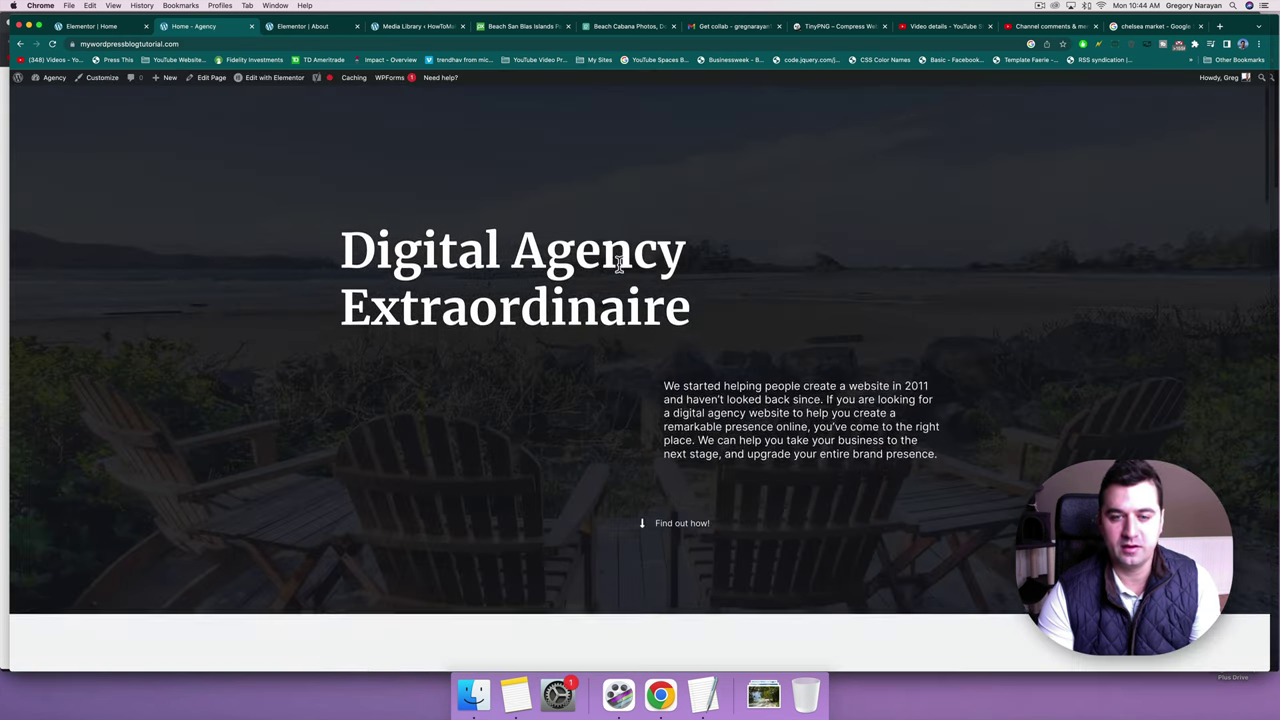
scroll(619, 264, down, 3)
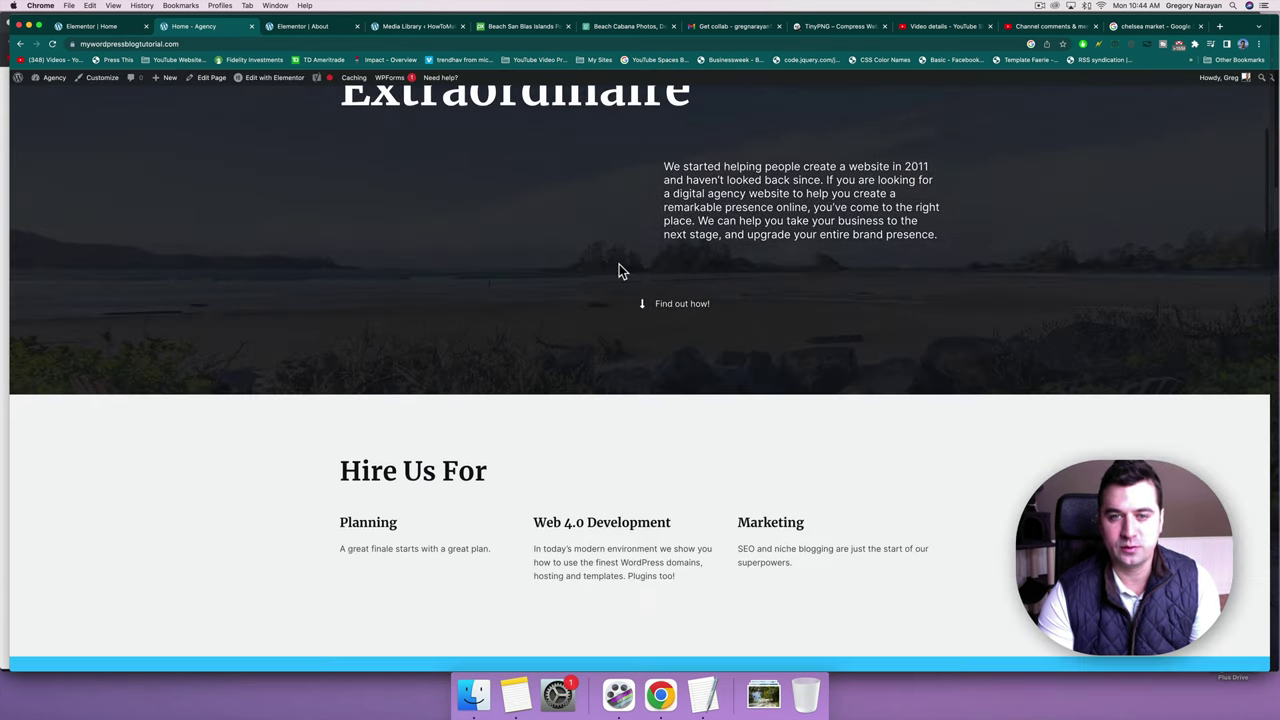
scroll(619, 264, down, 8)
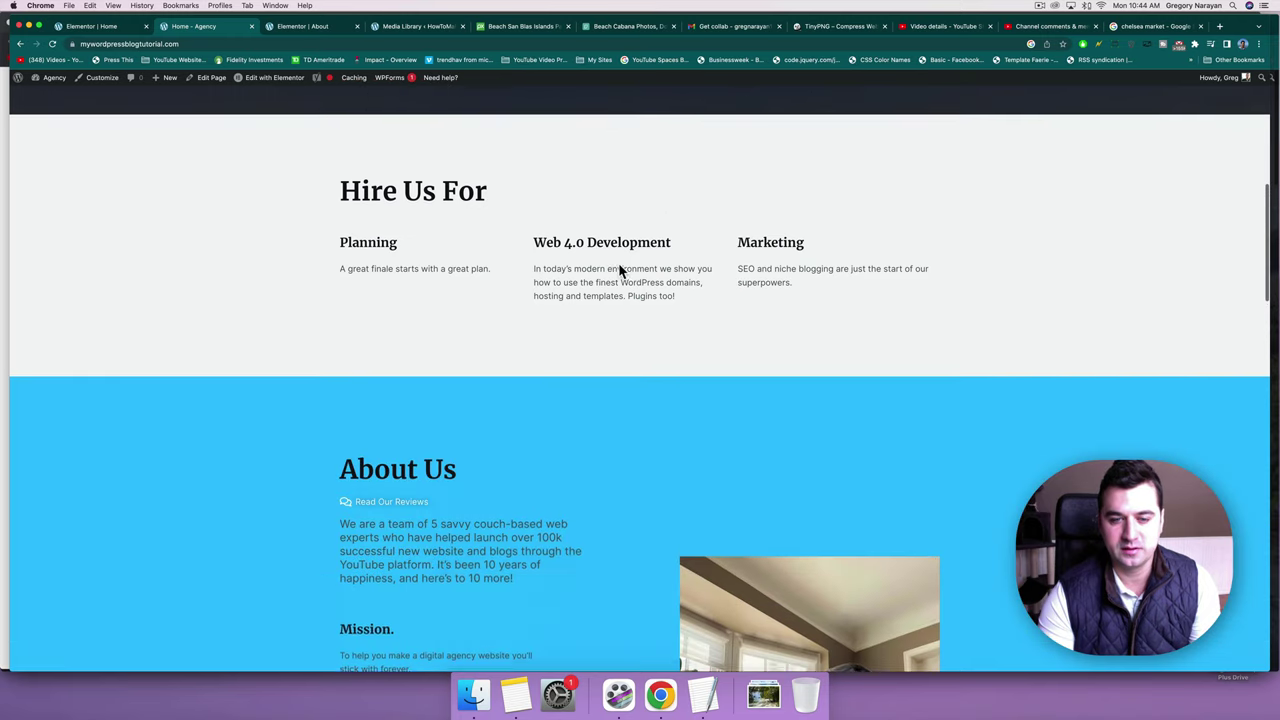
scroll(619, 264, up, 4)
scroll(619, 264, up, 5)
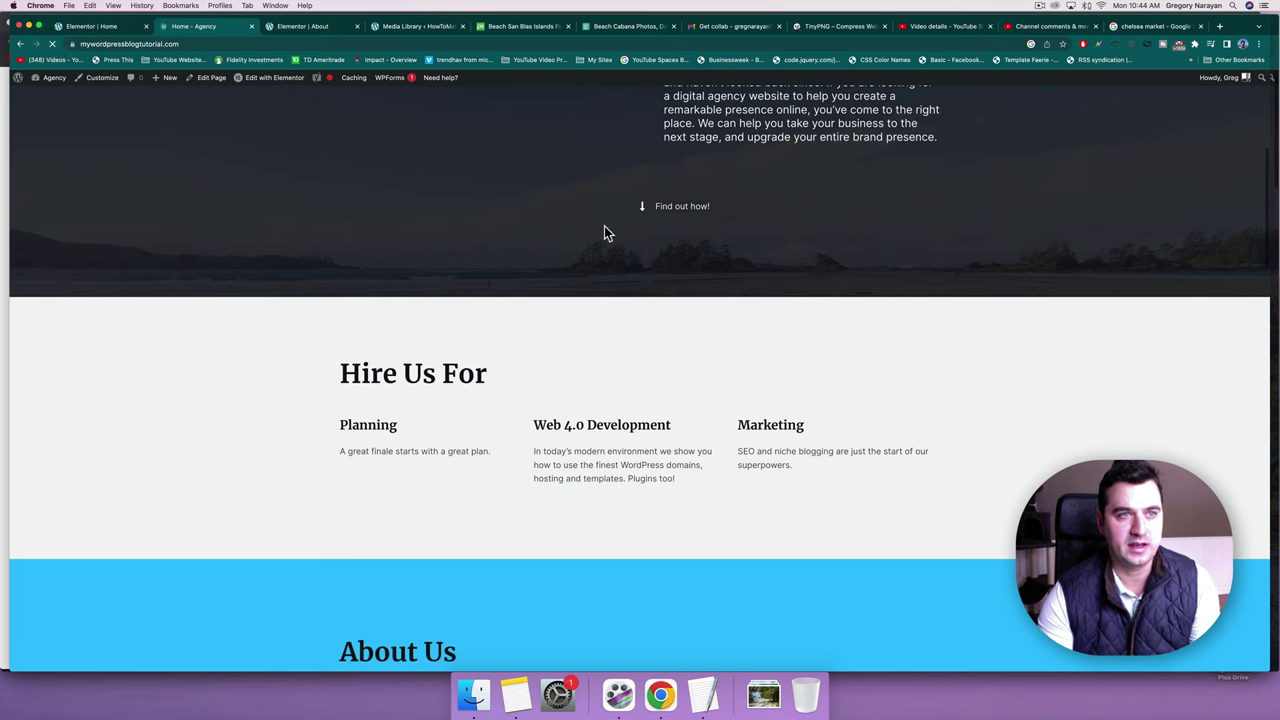
scroll(643, 168, down, 3)
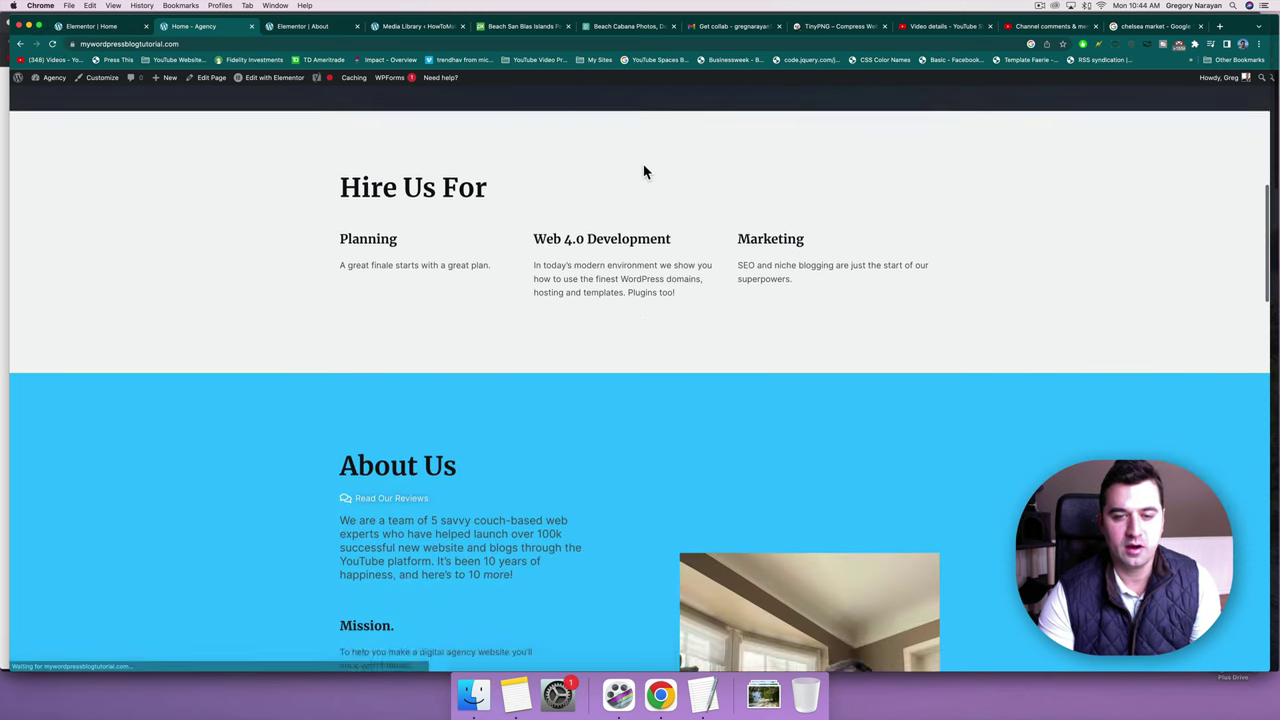
scroll(643, 172, down, 4)
scroll(643, 172, up, 3)
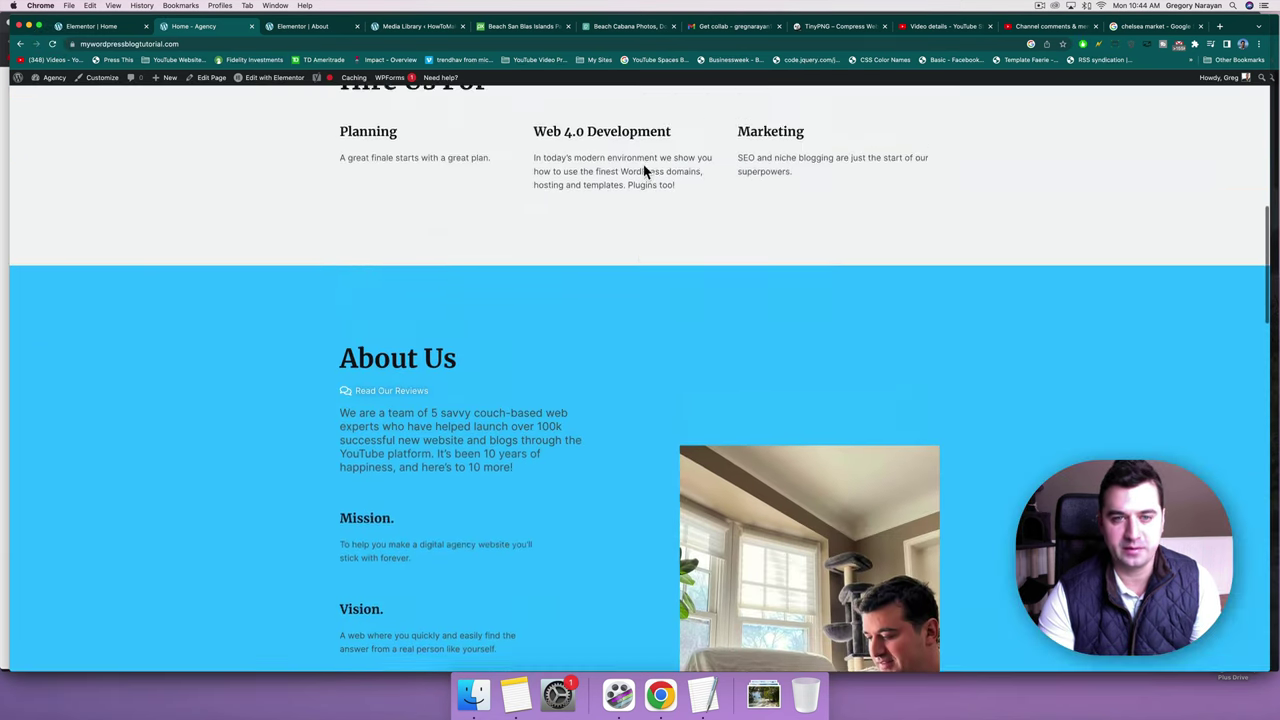
scroll(643, 171, up, 4)
Back in Elementor, set the About Us text column's slide-in animation duration to Slow.
click(268, 80)
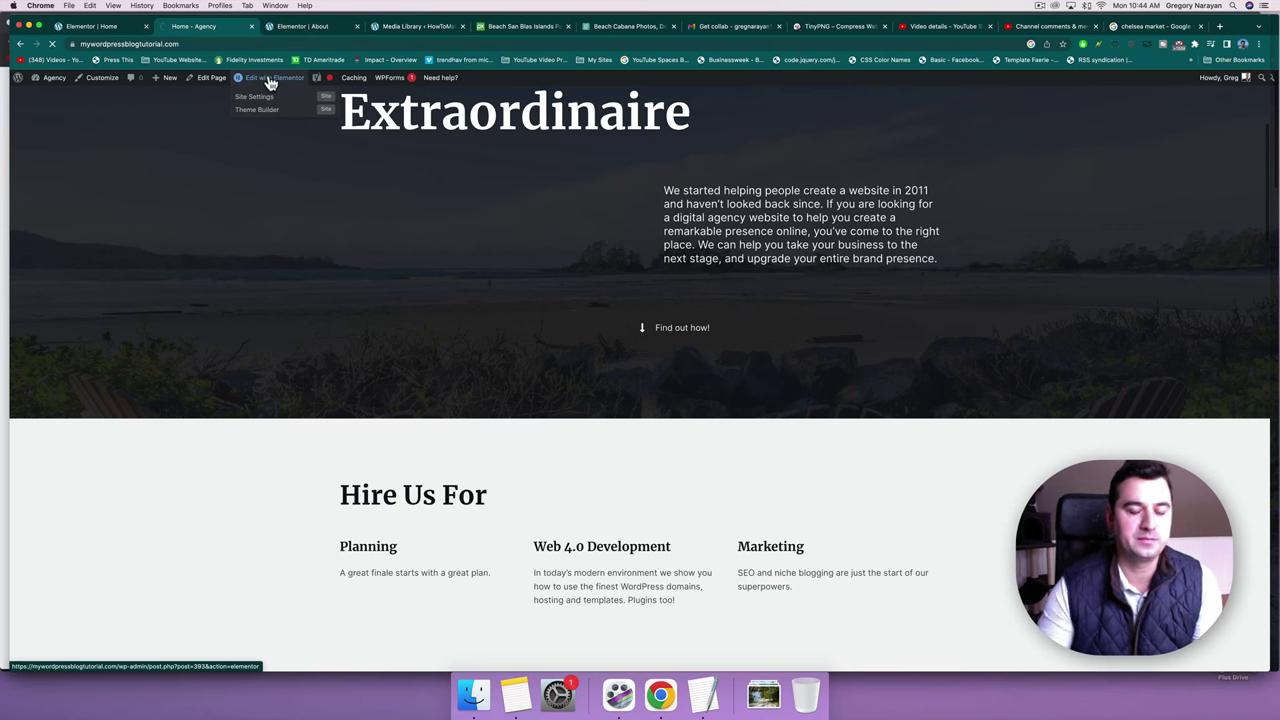
scroll(495, 419, down, 6)
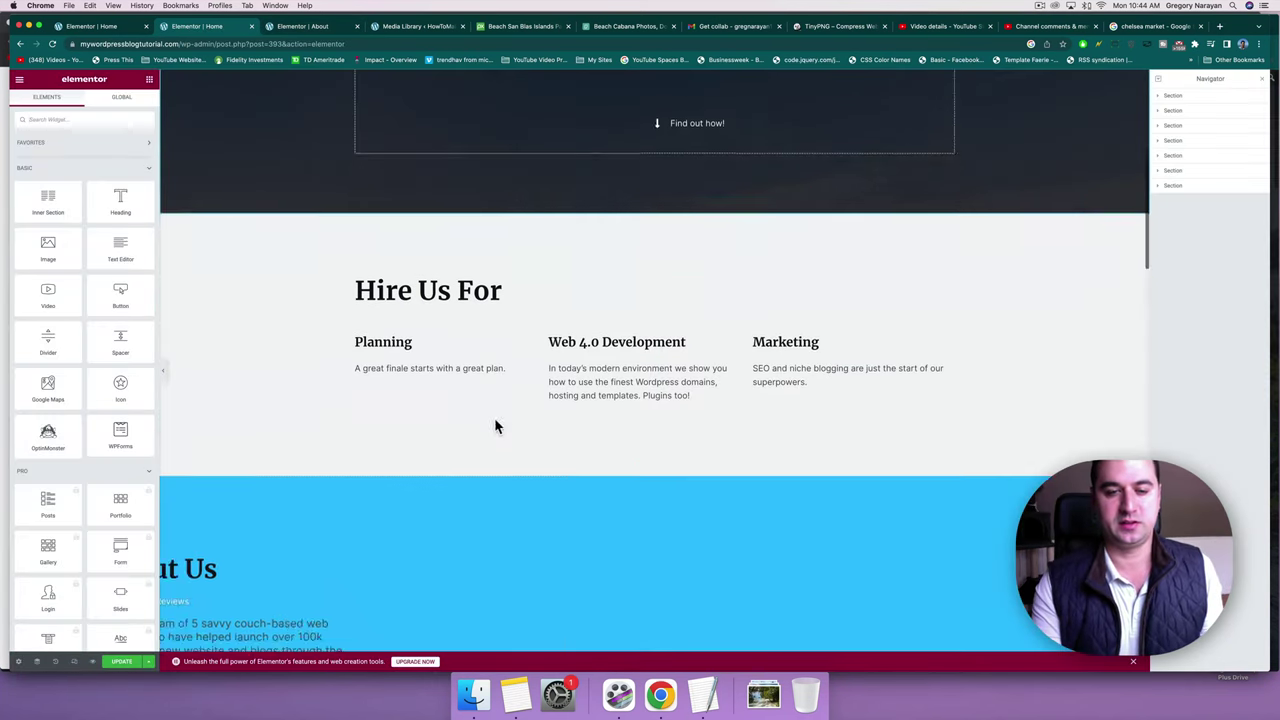
scroll(495, 426, down, 2)
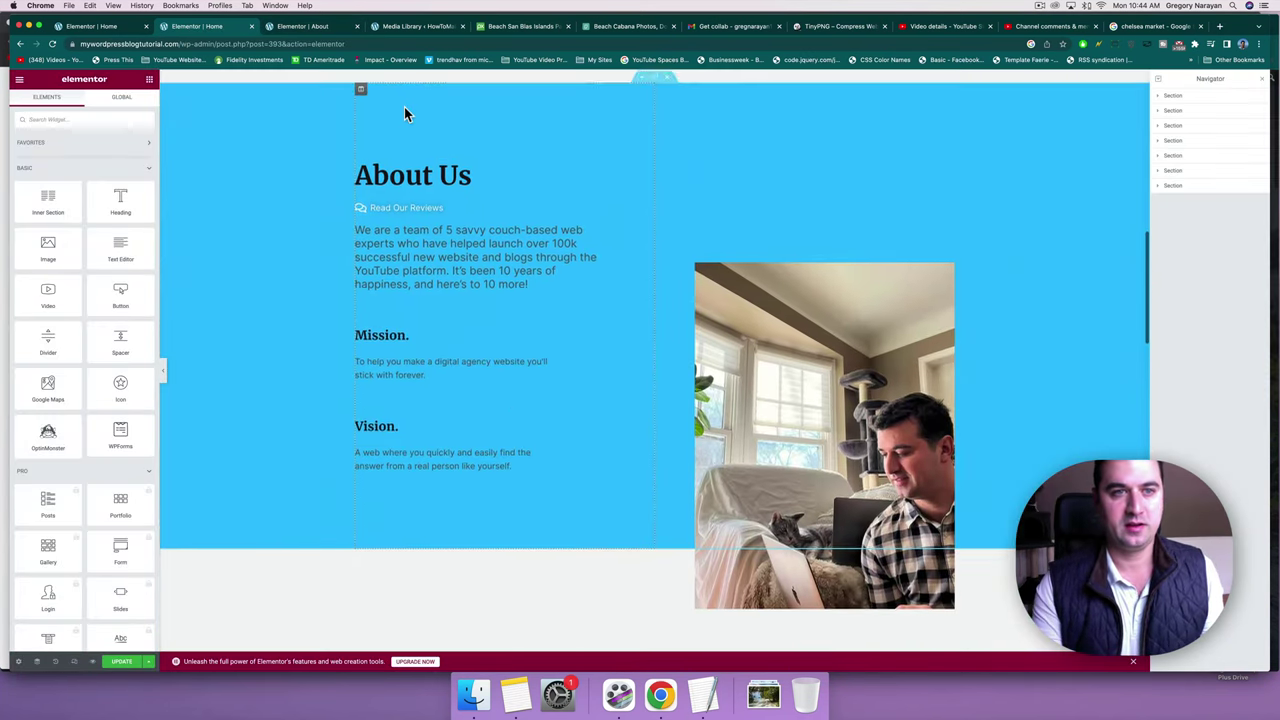
click(360, 98)
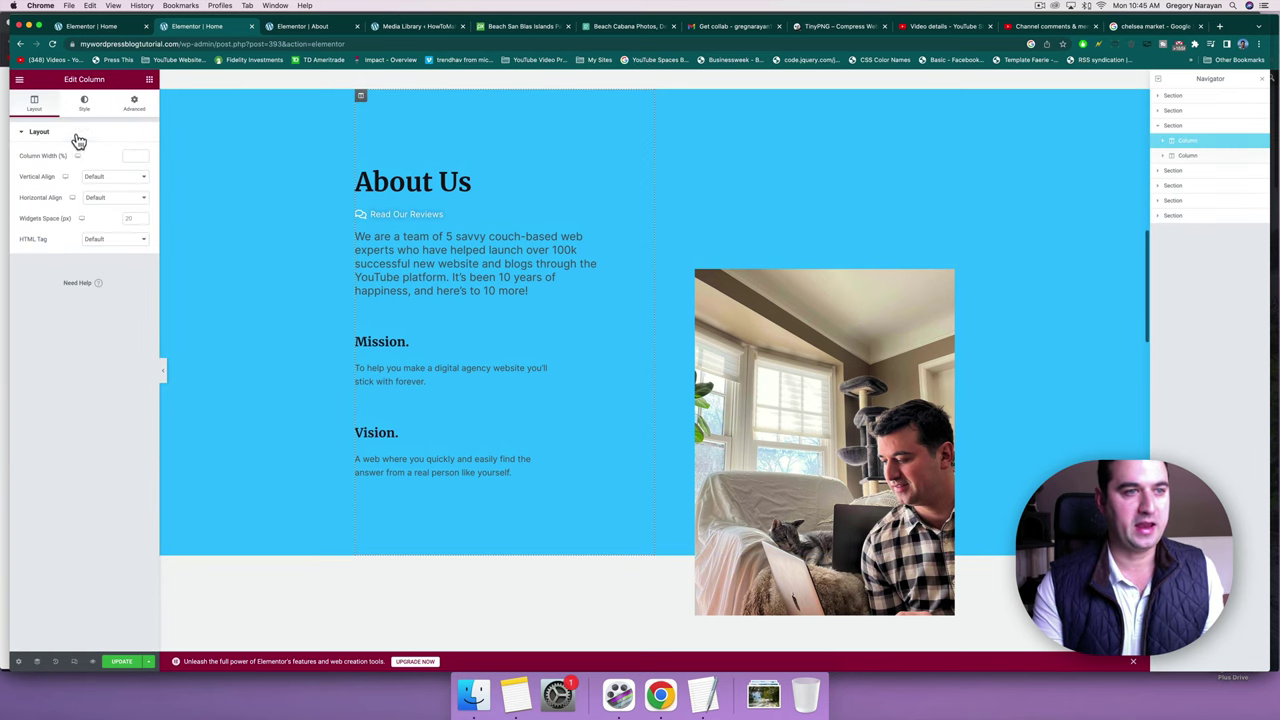
click(135, 106)
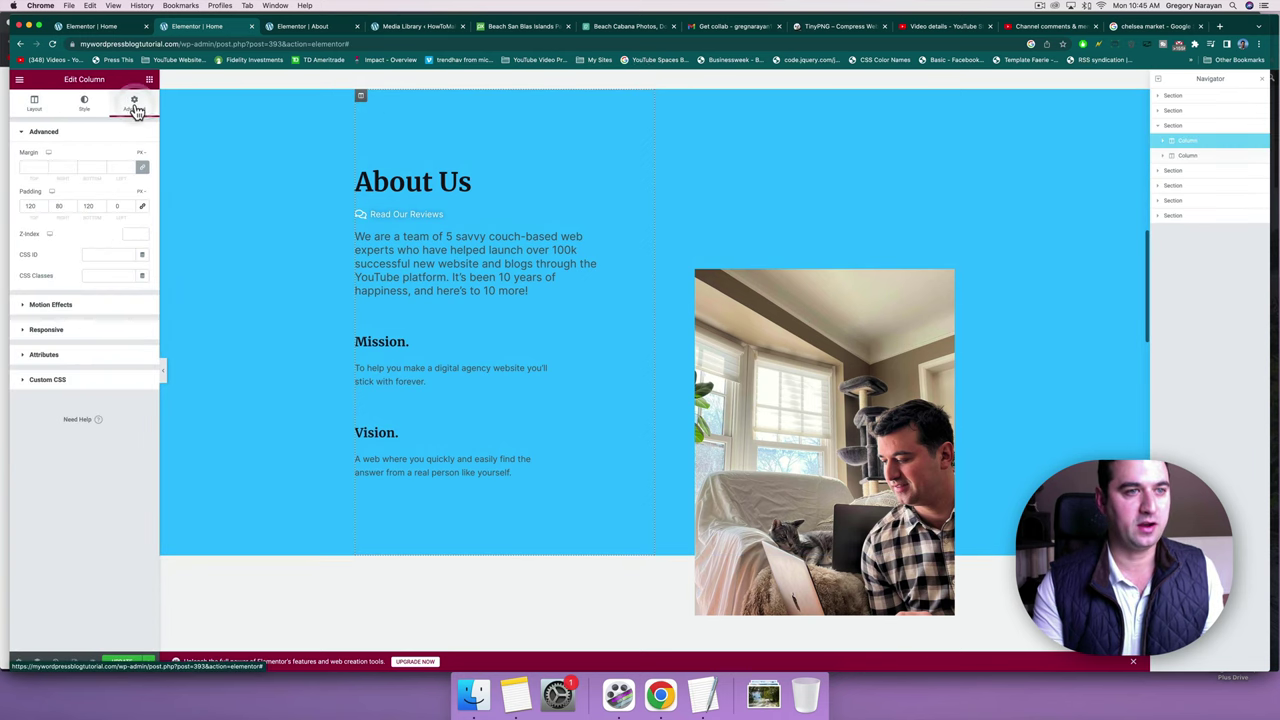
click(52, 305)
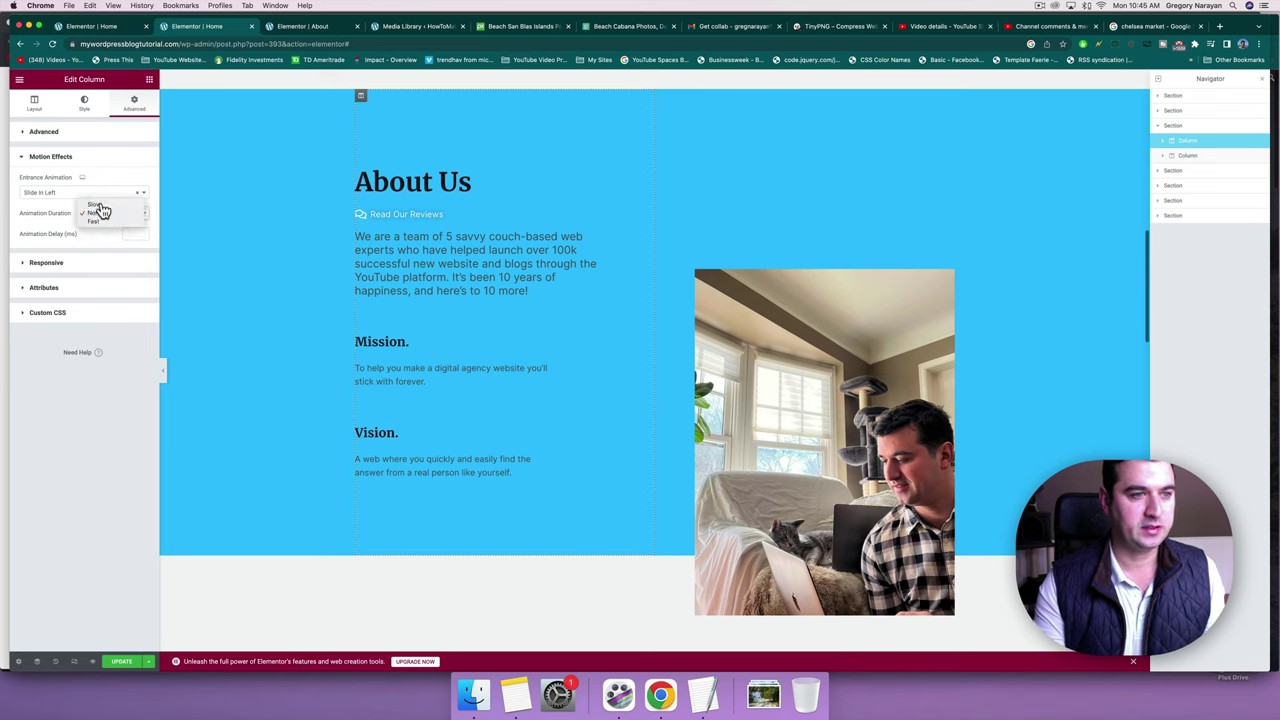
click(99, 206)
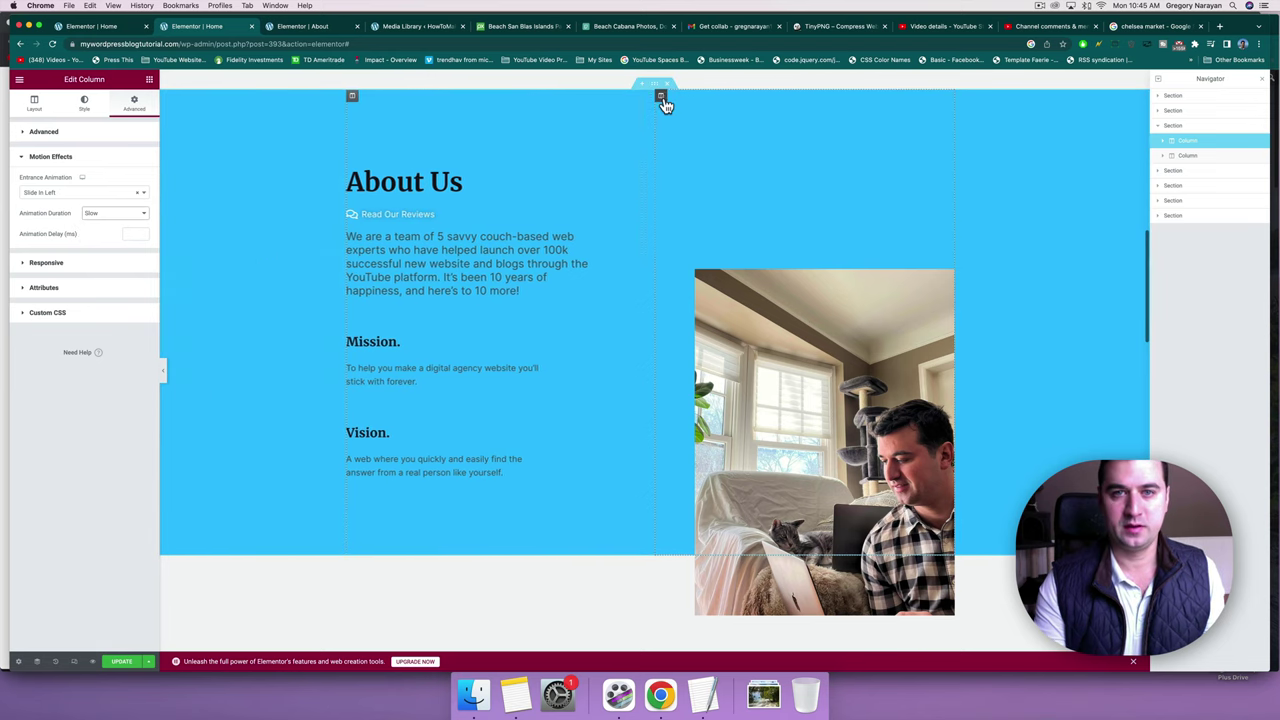
Set the About Us photo column's slide-in-from-right animation duration to Slow.
click(661, 97)
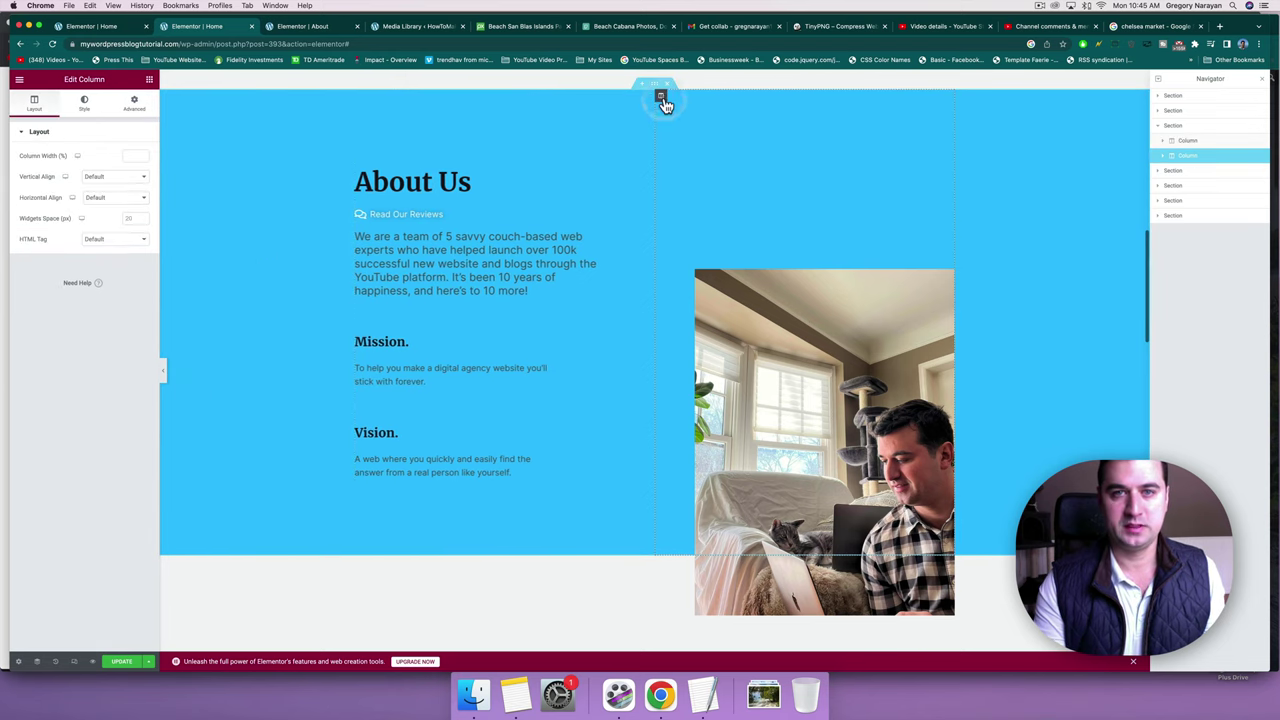
click(137, 103)
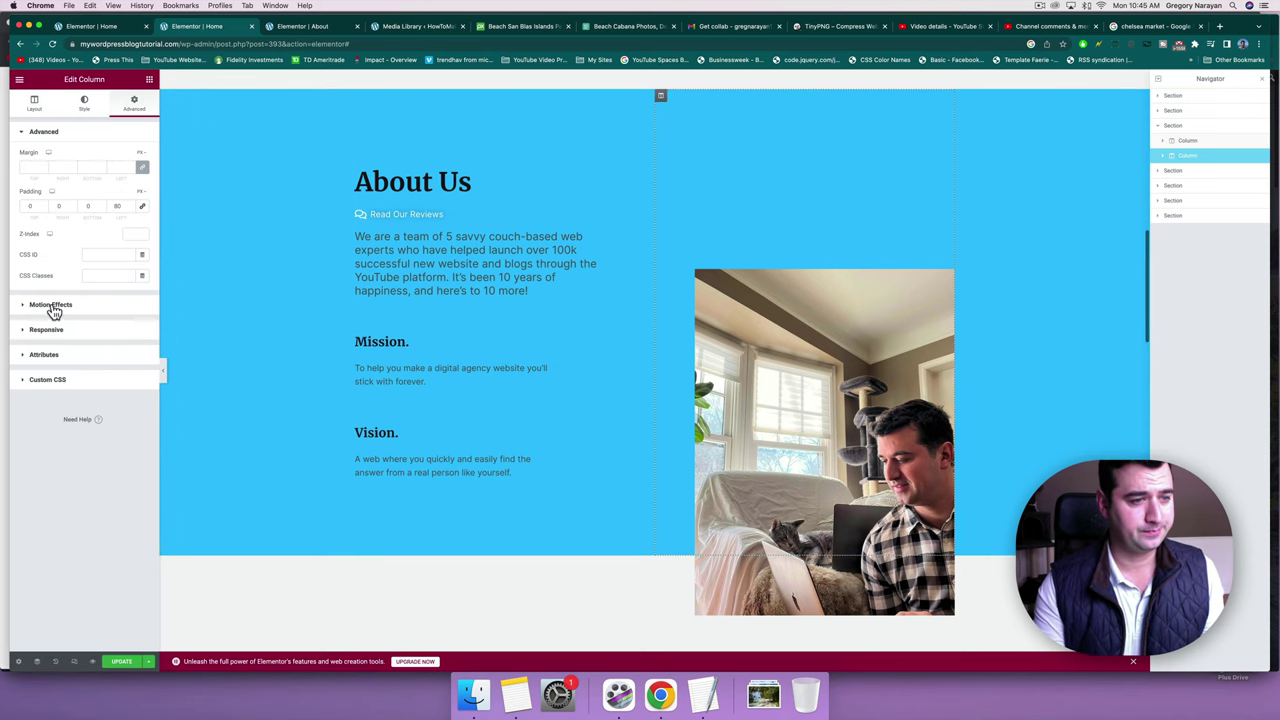
click(52, 305)
click(75, 289)
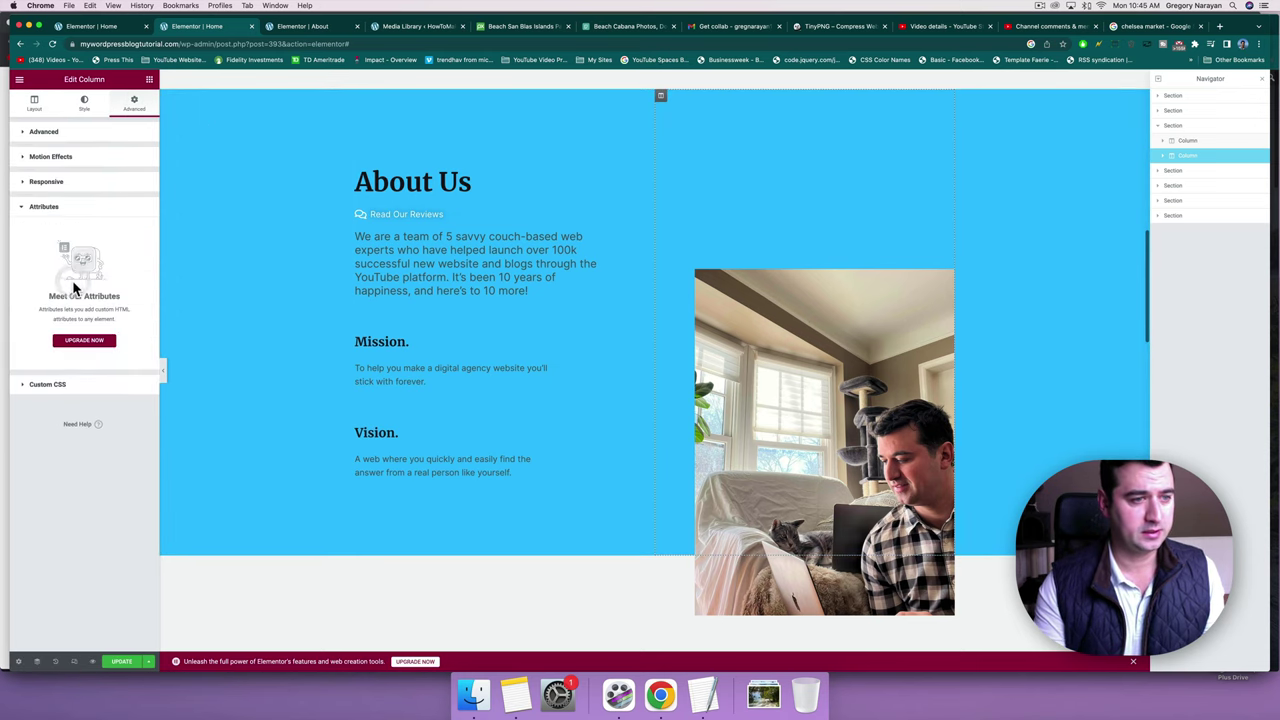
click(55, 184)
click(62, 160)
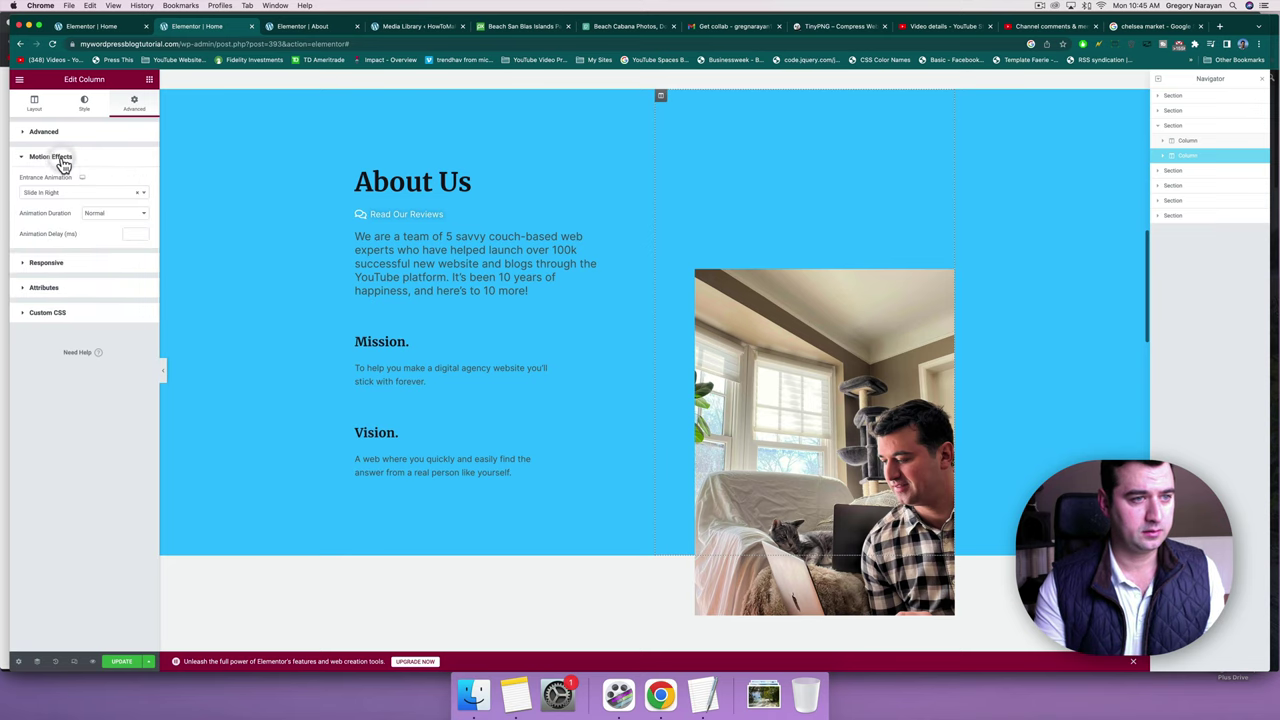
click(95, 217)
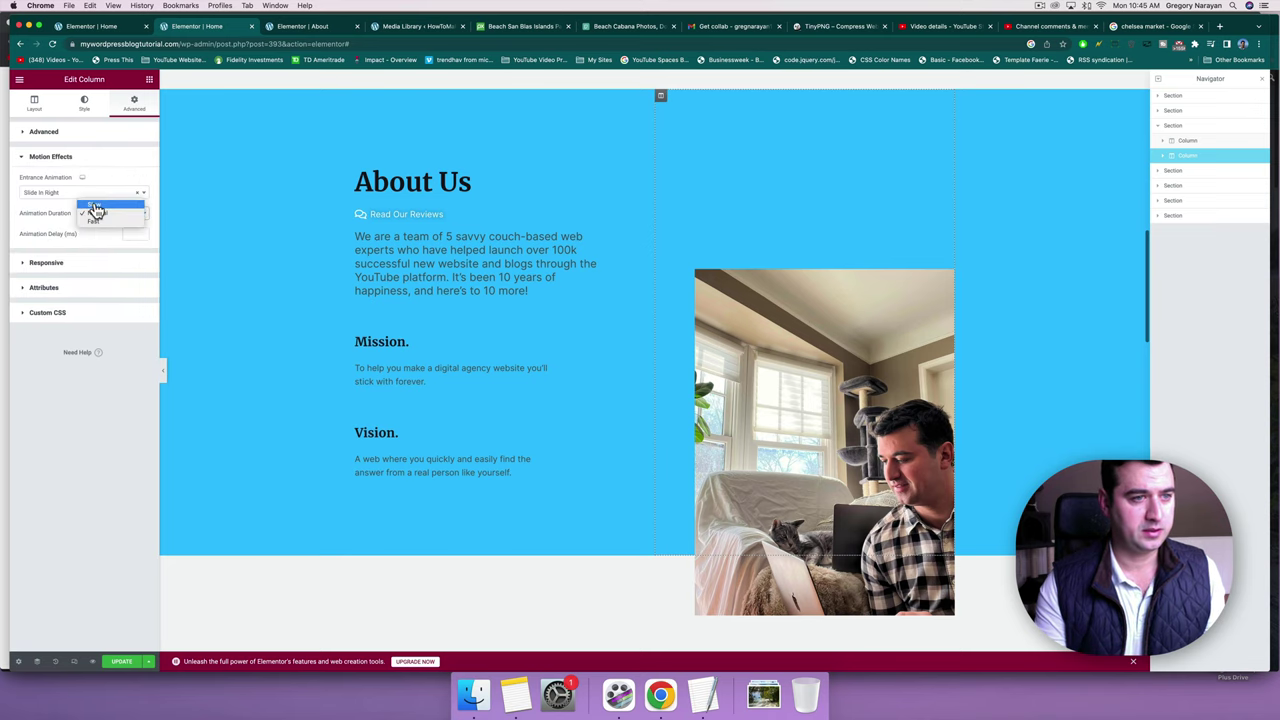
click(95, 206)
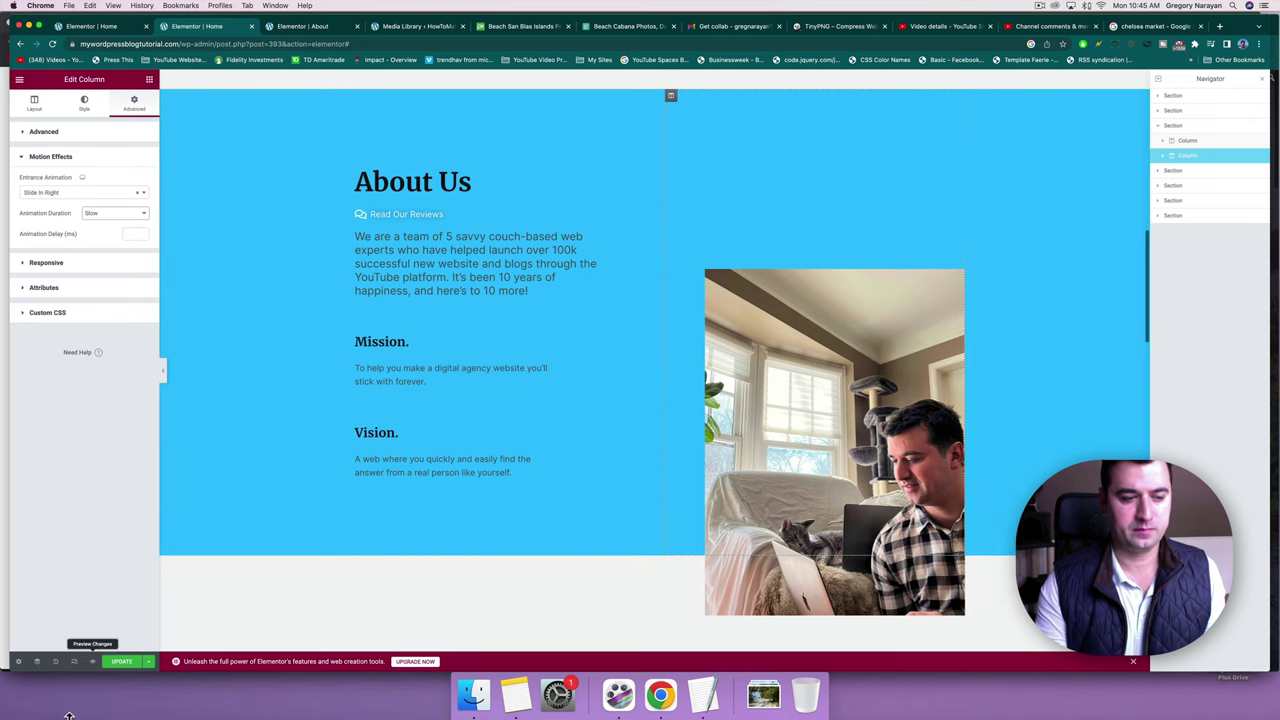
Choose Rubber Band as the Join The Cut heading's Motion Effects entrance animation.
scroll(560, 380, down, 15)
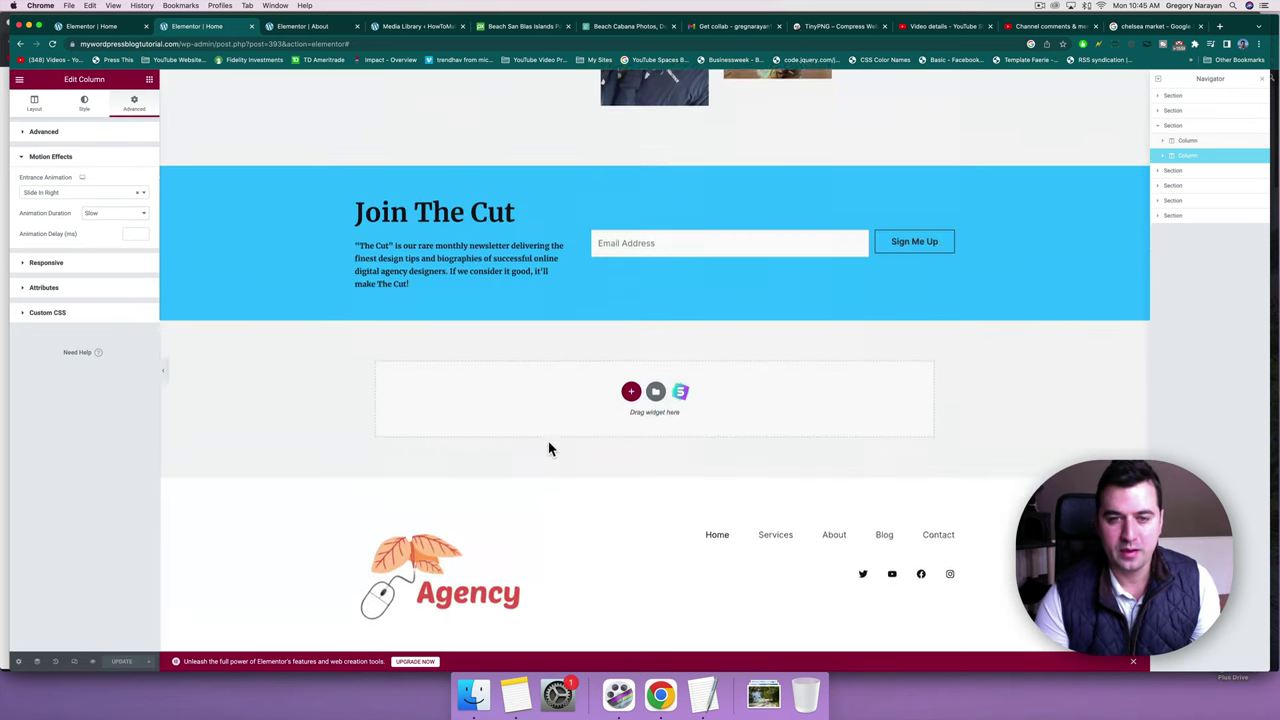
scroll(549, 446, up, 3)
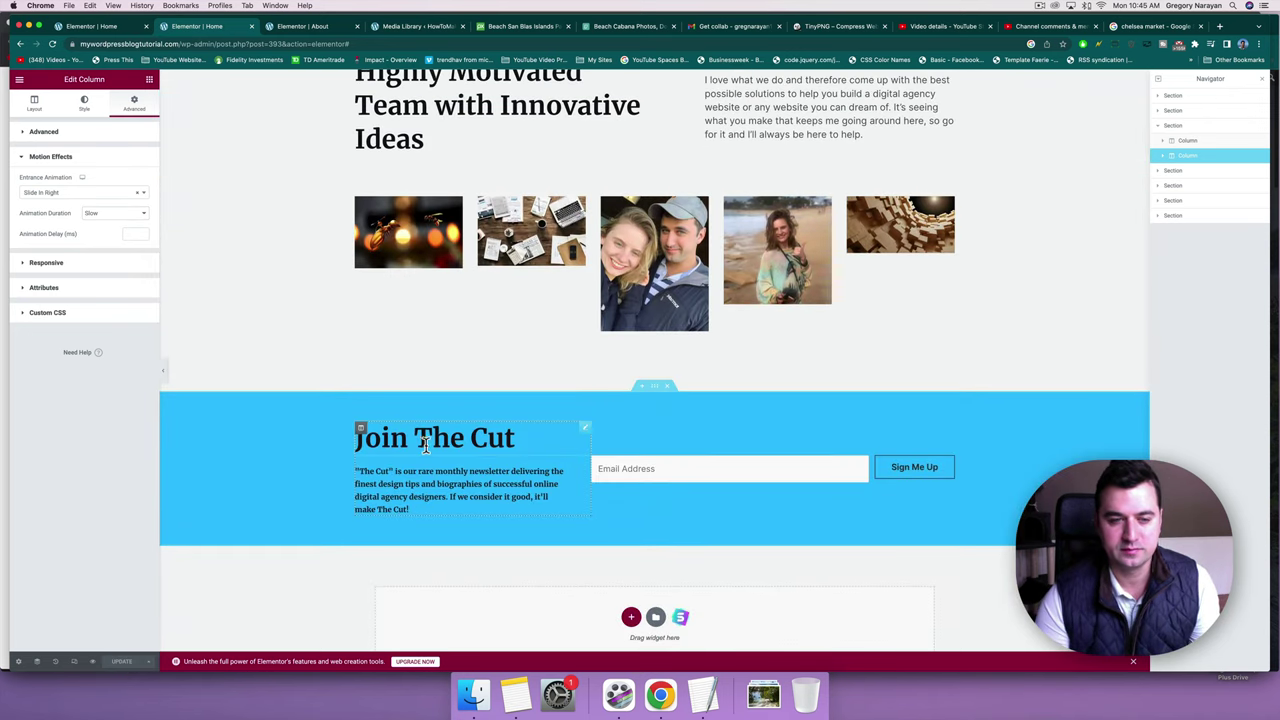
scroll(425, 445, down, 3)
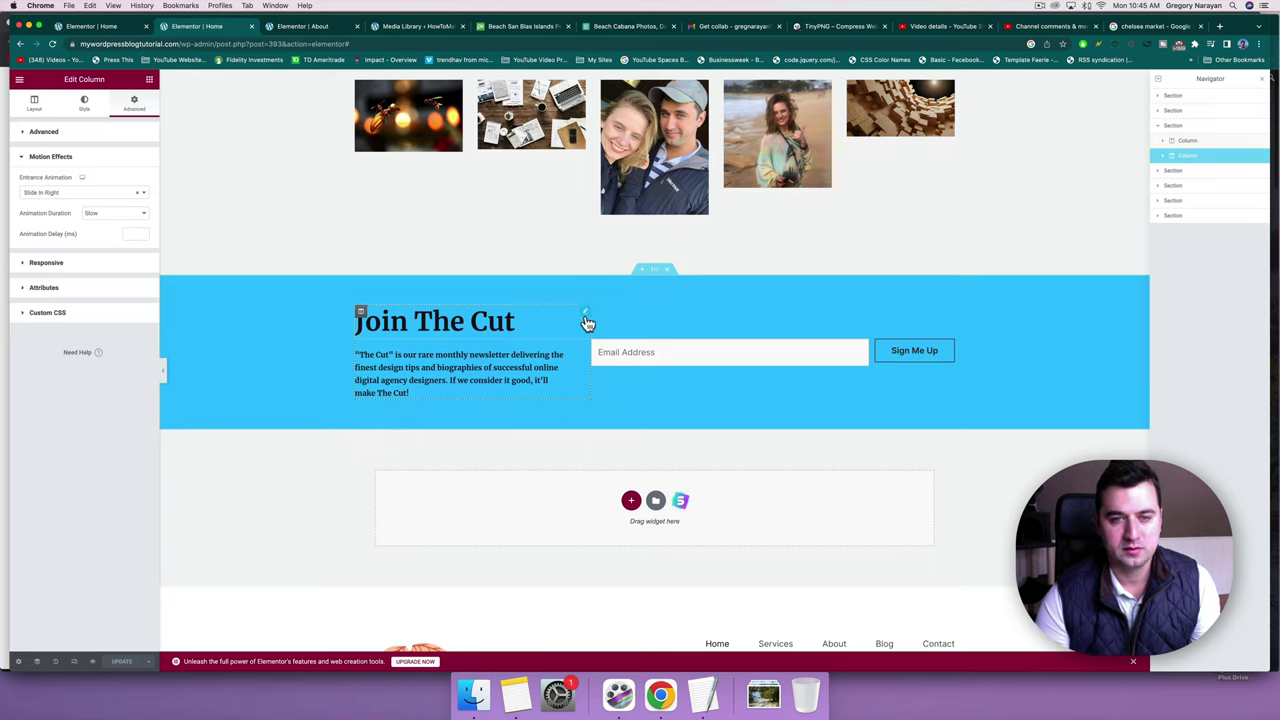
click(588, 318)
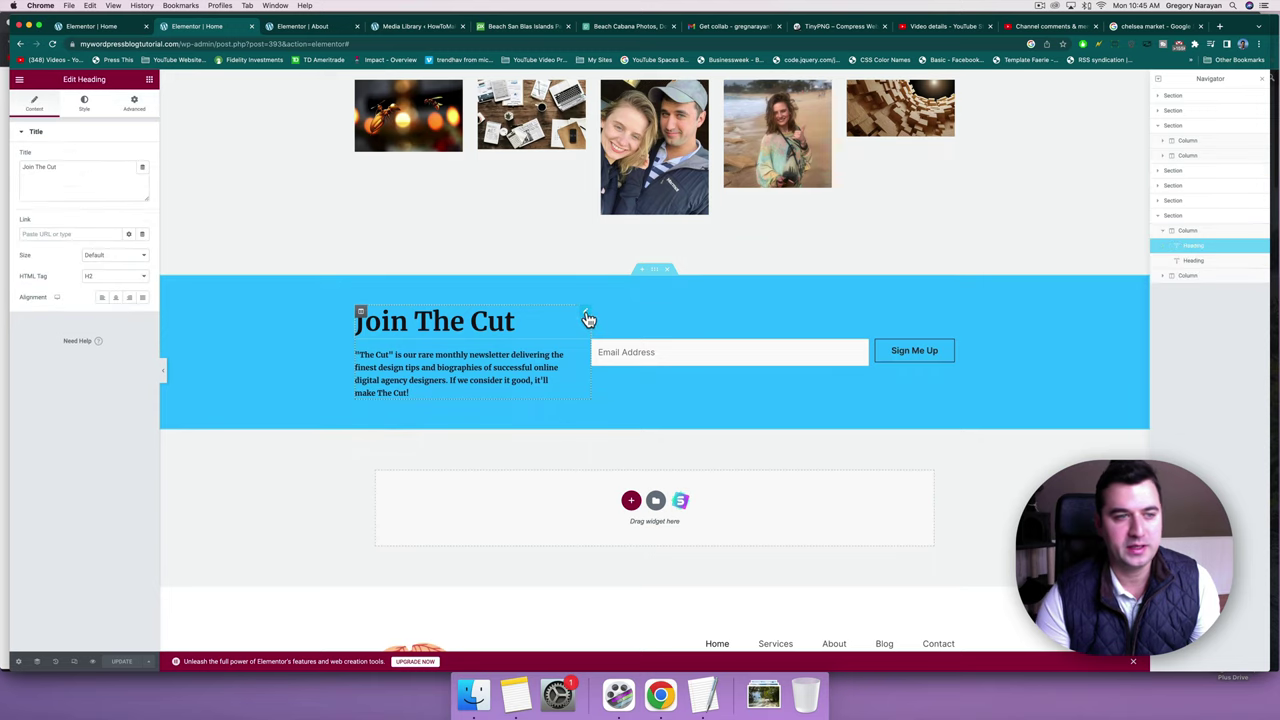
click(127, 118)
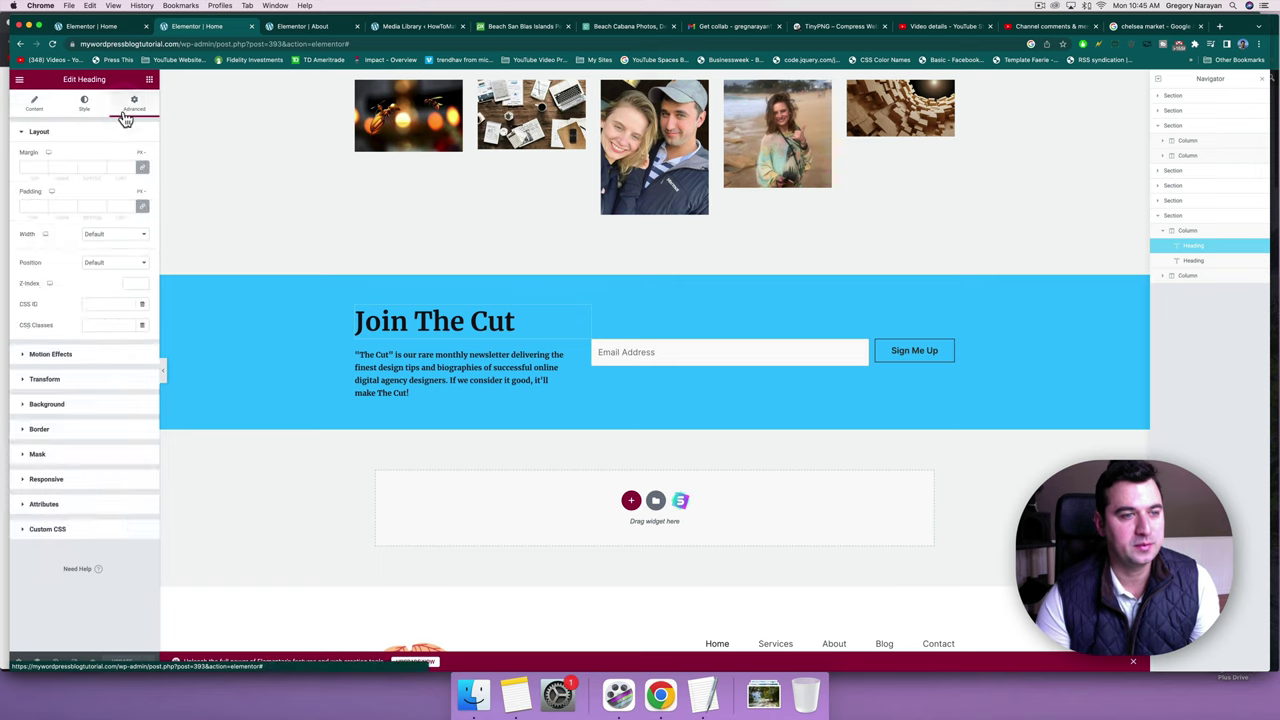
click(37, 382)
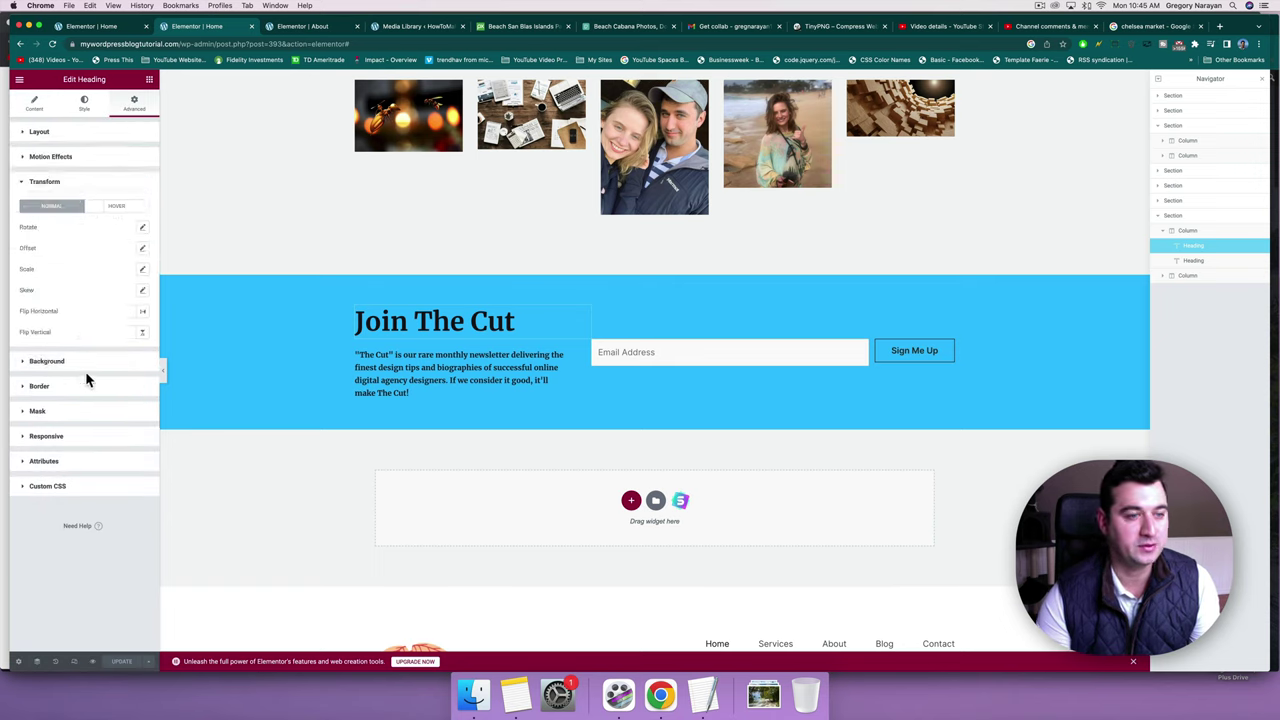
click(48, 159)
click(65, 192)
scroll(65, 250, down, 10)
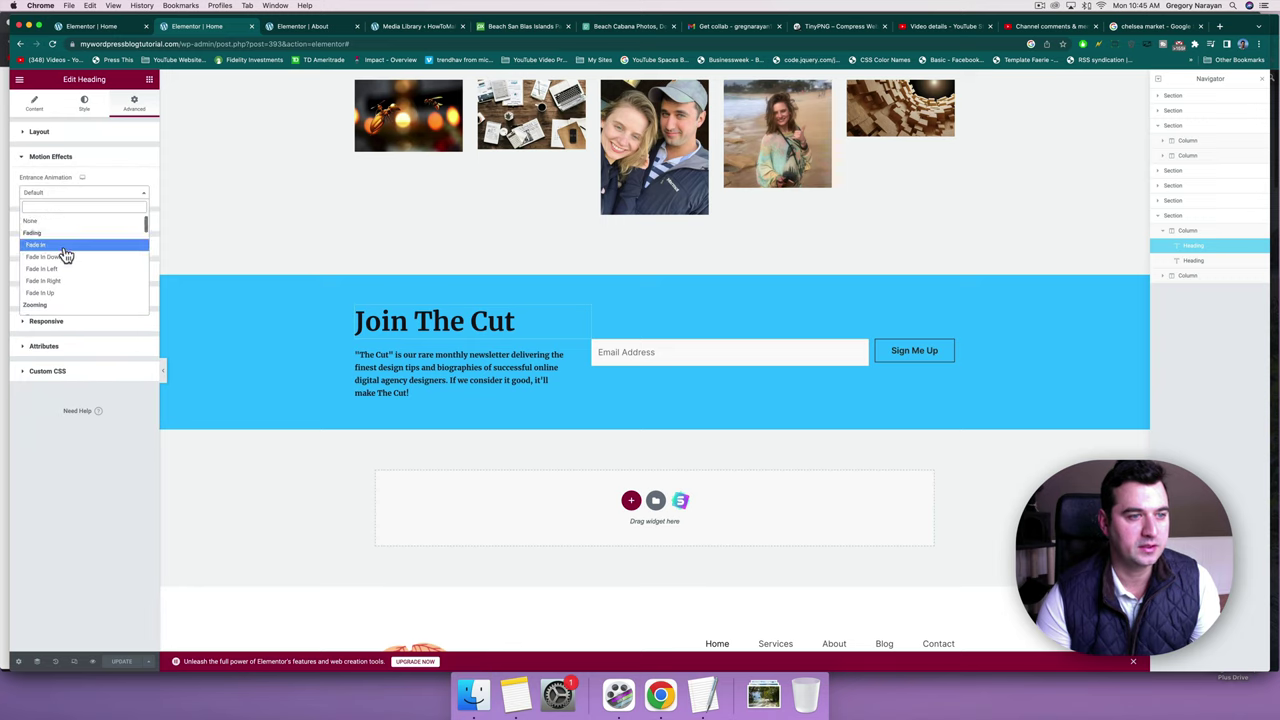
scroll(66, 256, down, 3)
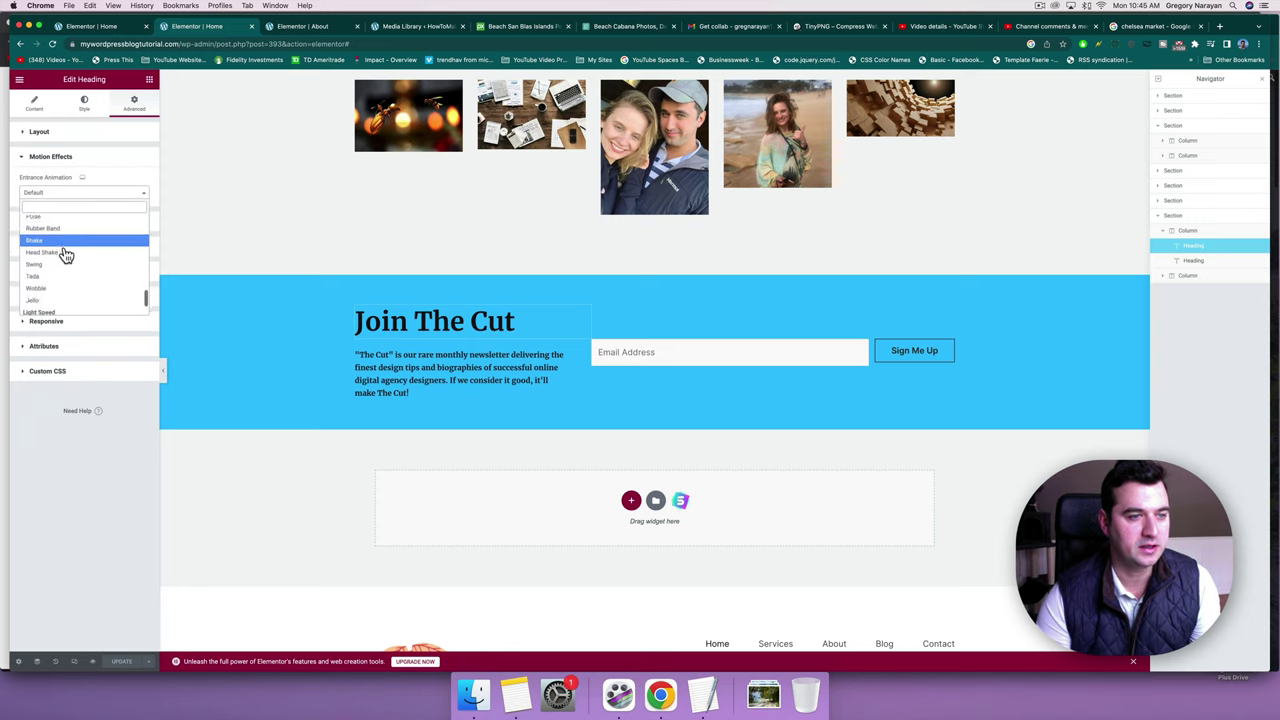
scroll(64, 250, up, 3)
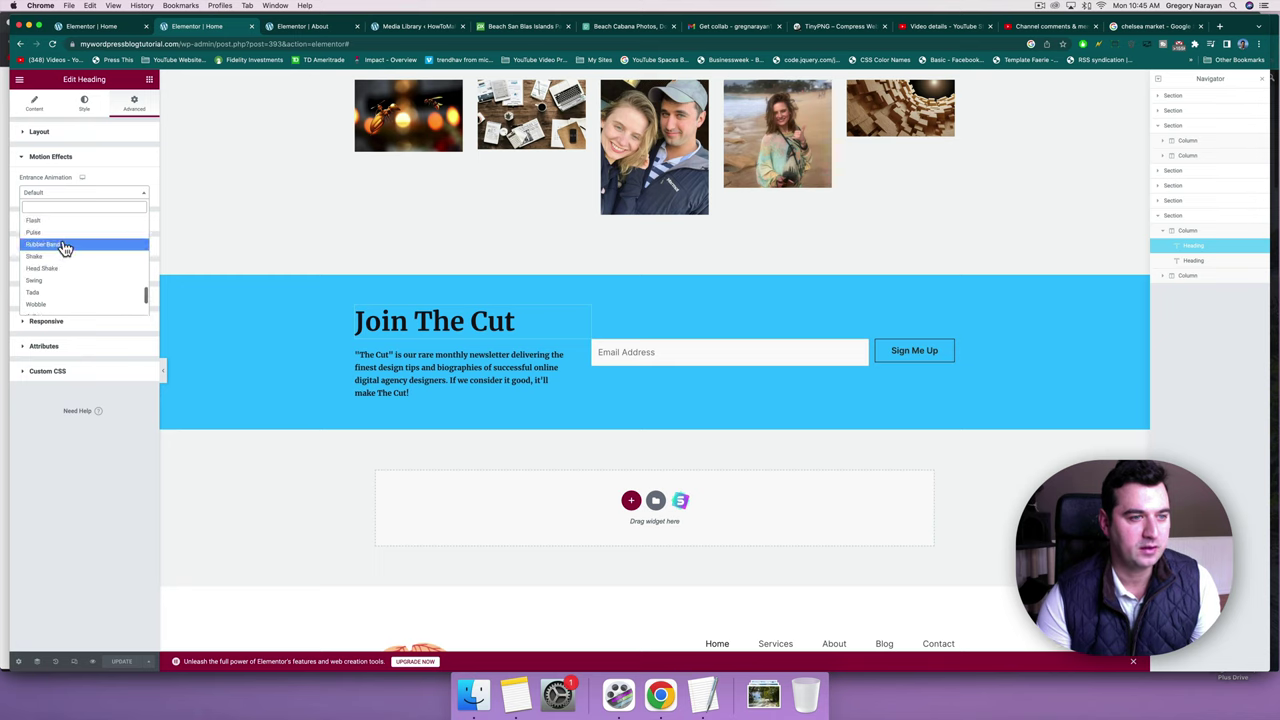
click(48, 252)
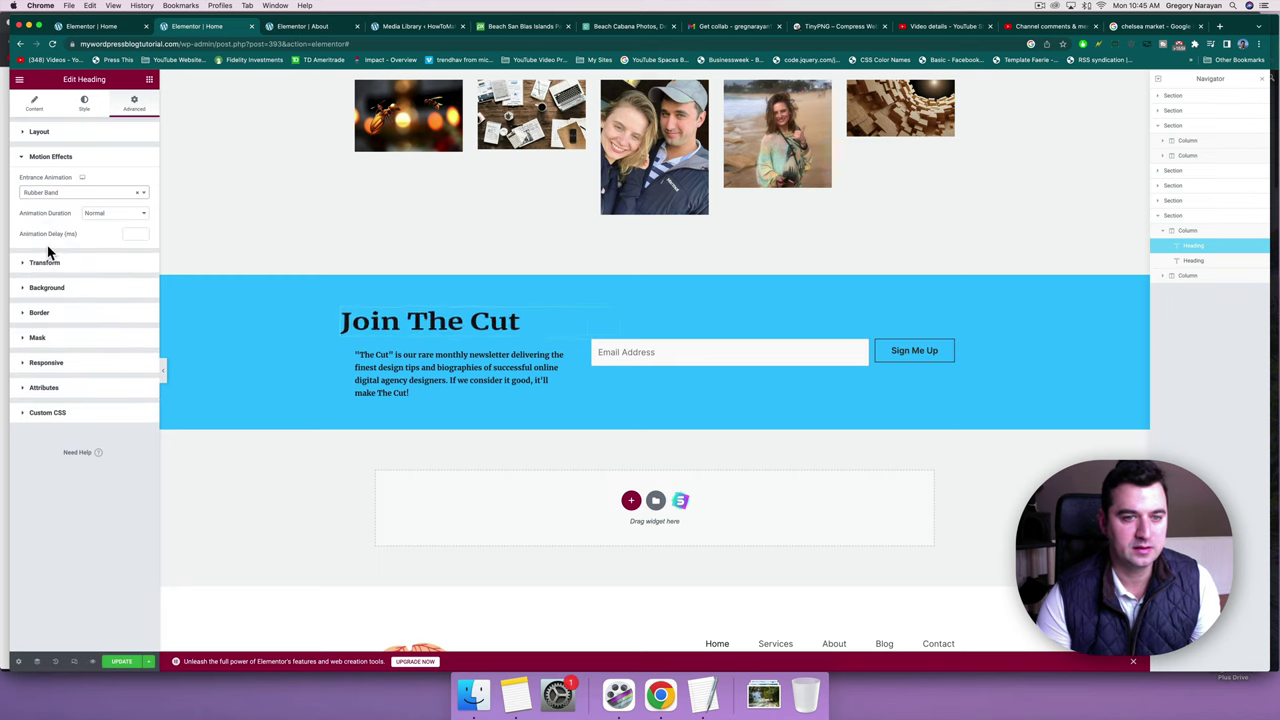
Save the page's animation changes with Update.
click(116, 665)
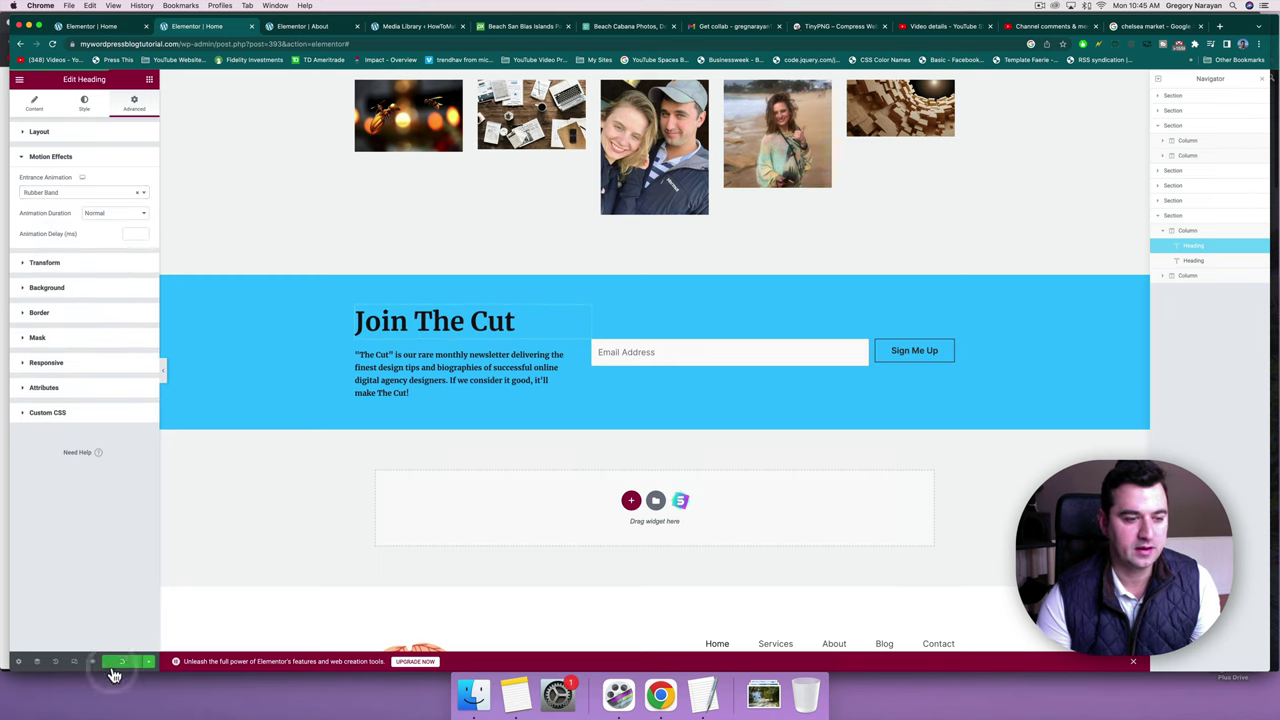
scroll(315, 330, down, 10)
scroll(315, 301, up, 10)
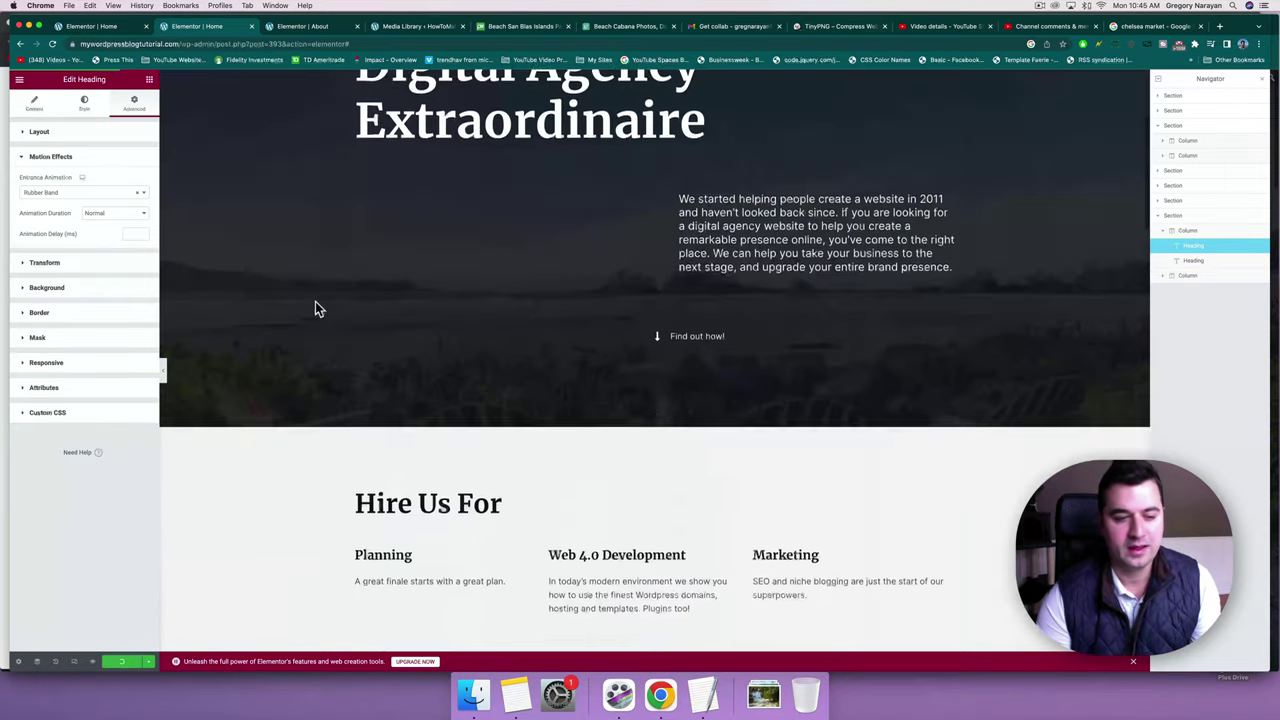
View the live Agency home page, scrolling down to the newsletter Email Address field and back.
click(19, 79)
click(50, 301)
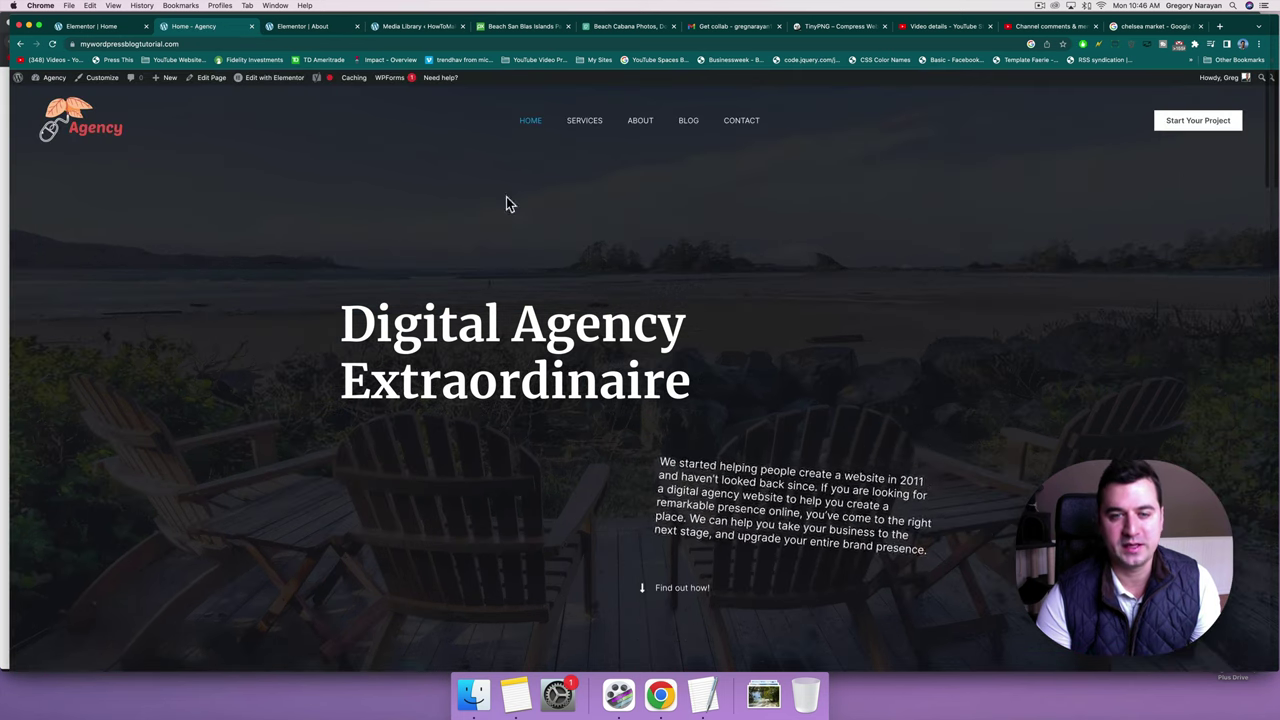
scroll(571, 309, down, 5)
scroll(572, 315, down, 10)
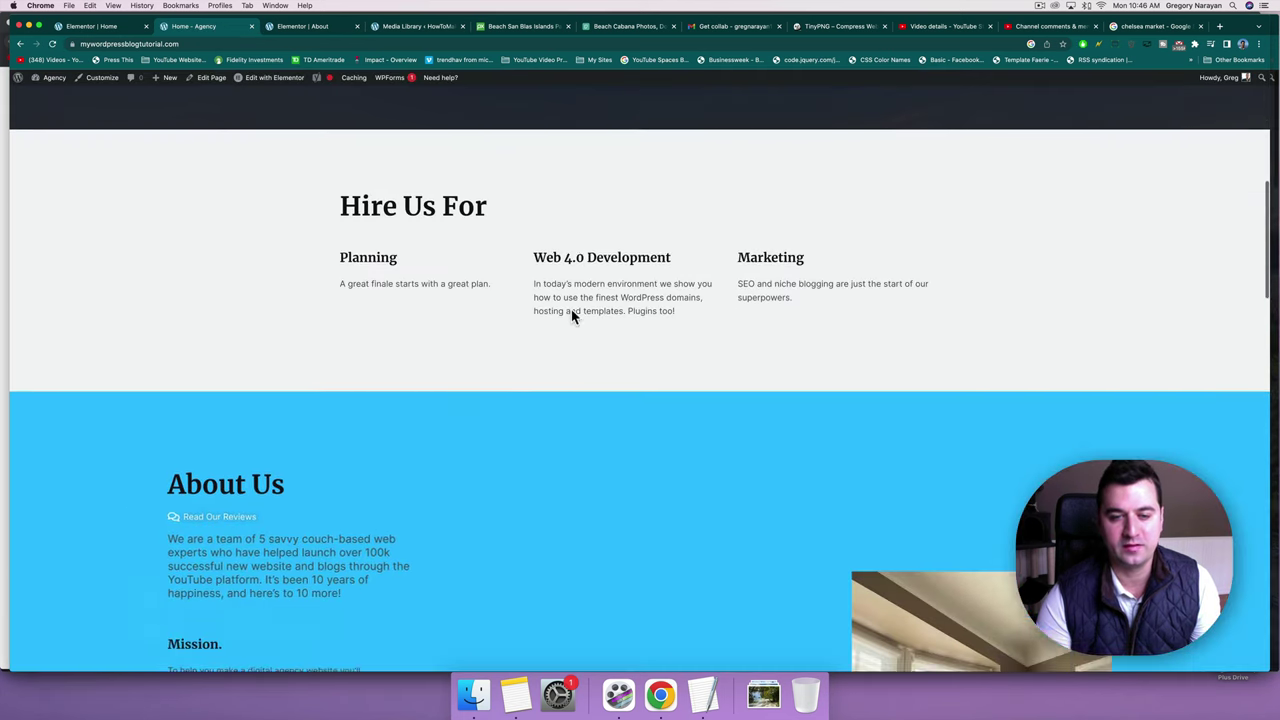
scroll(571, 316, down, 8)
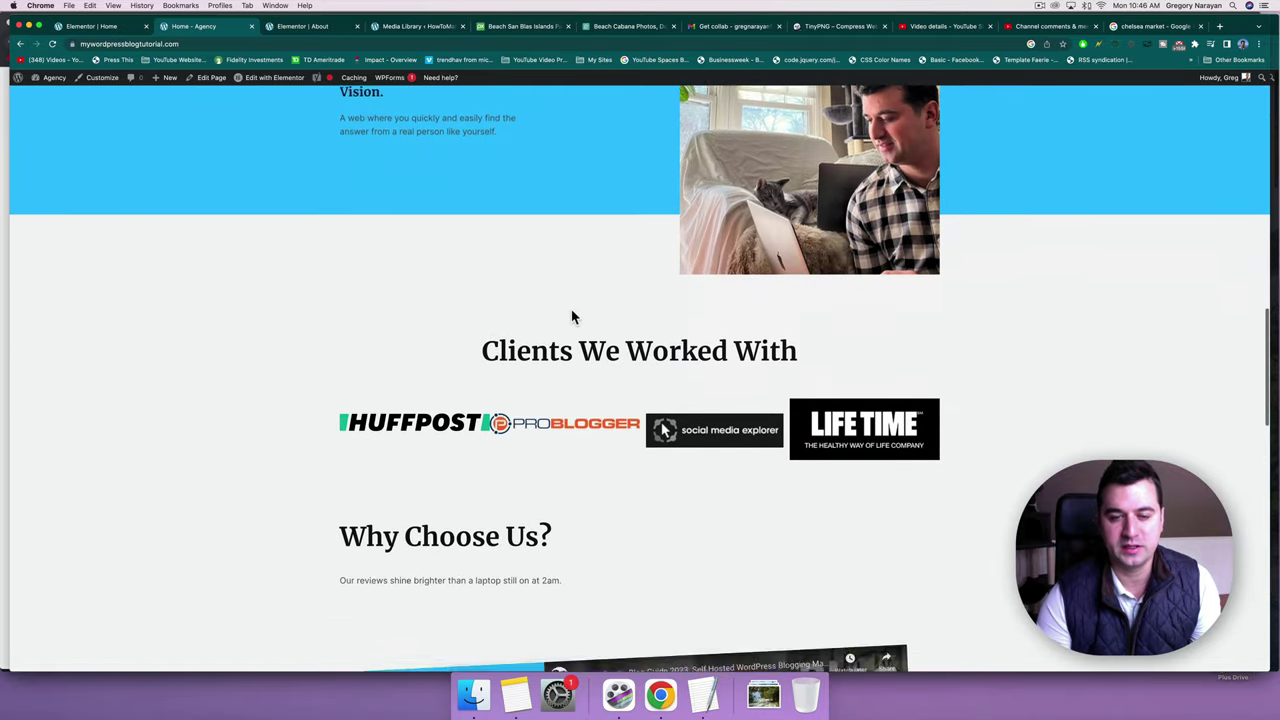
scroll(571, 316, down, 8)
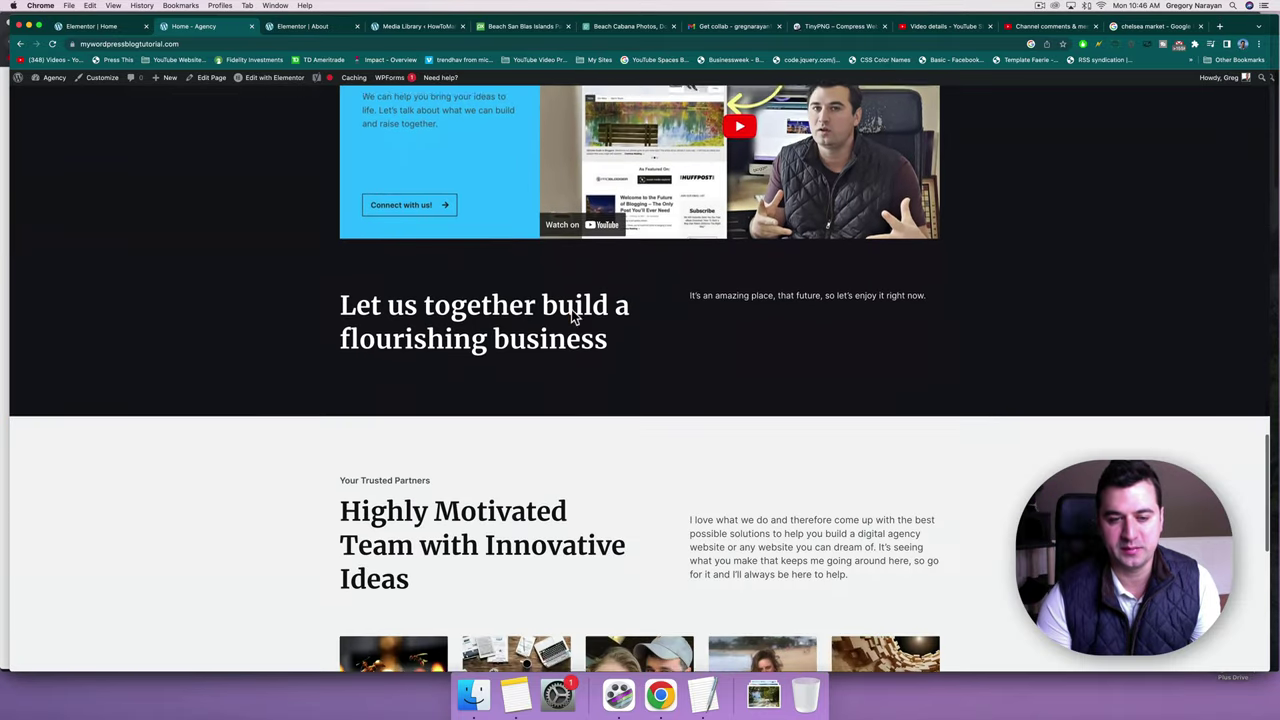
scroll(572, 316, down, 6)
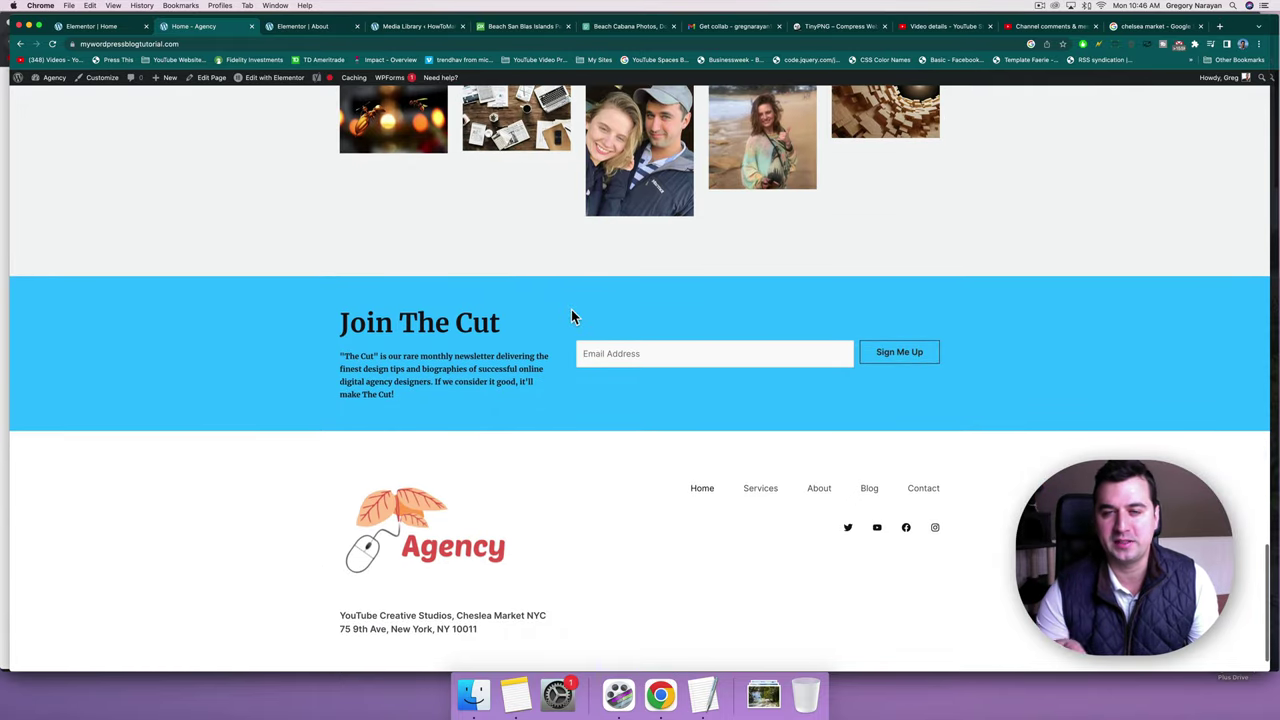
scroll(571, 316, down, 1)
click(586, 311)
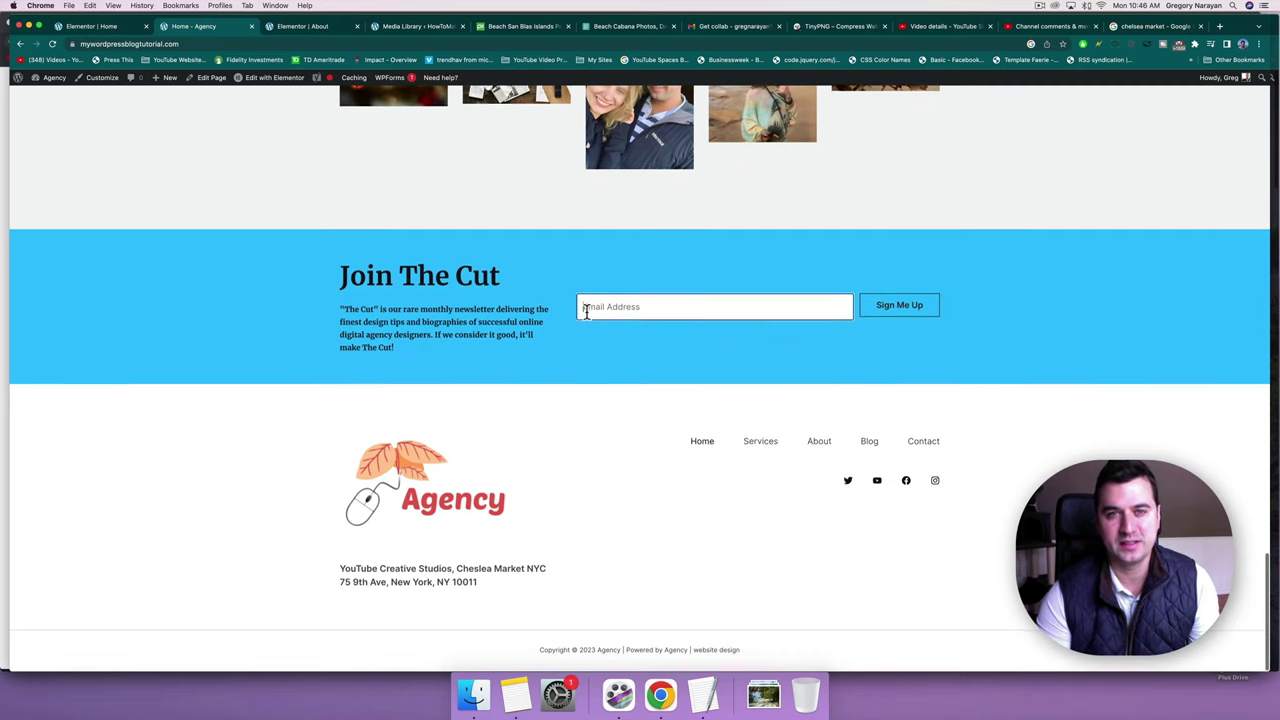
scroll(586, 311, up, 2)
scroll(586, 311, up, 20)
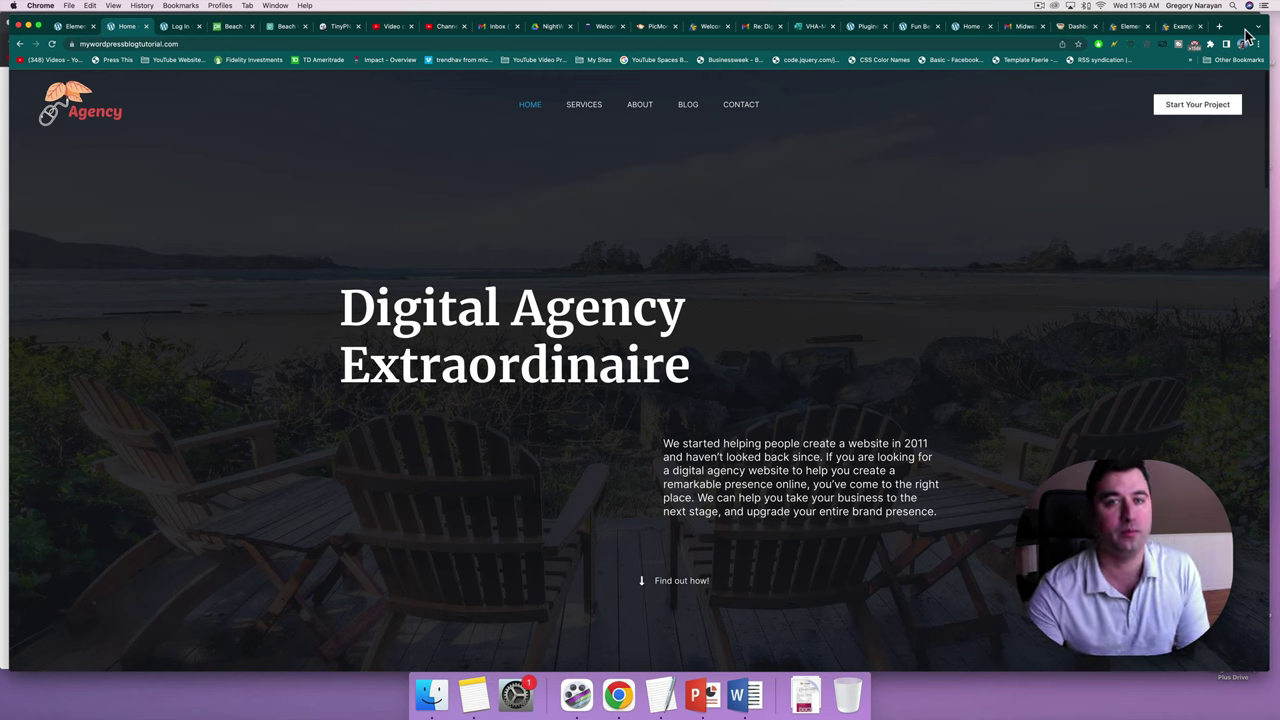
Go to the site's BLOG page listing the default Hello world! post.
click(680, 105)
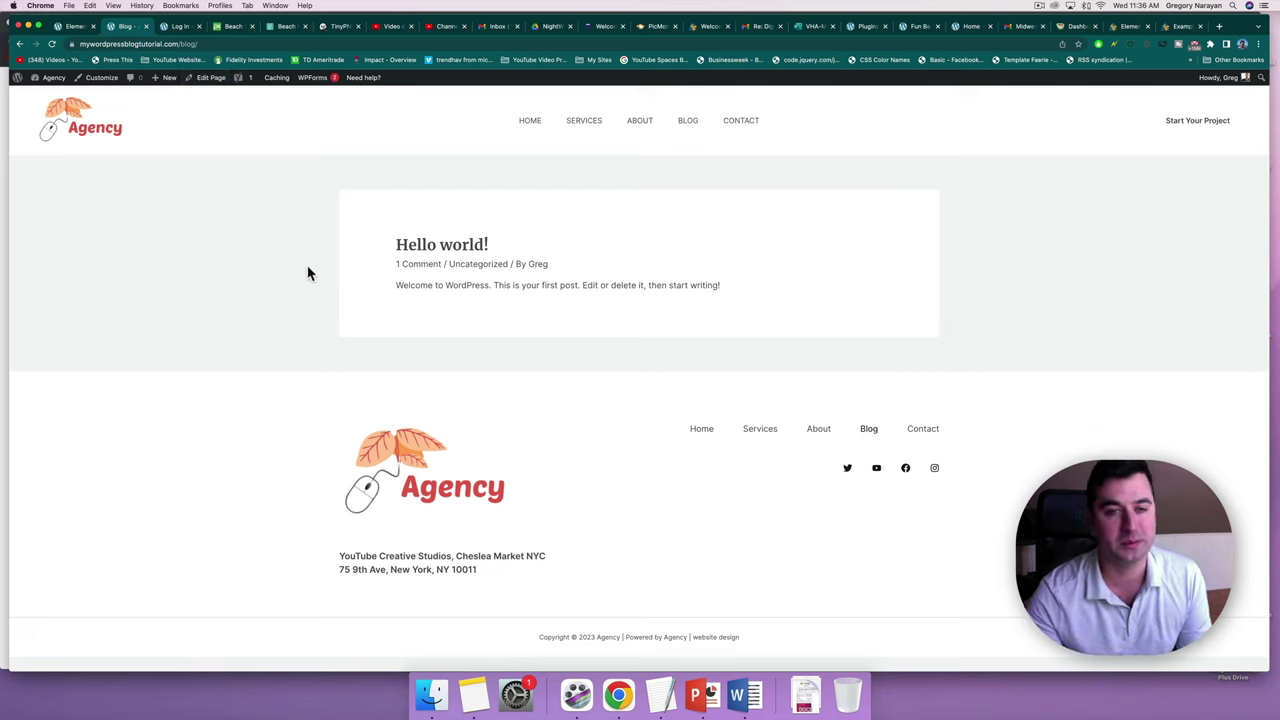
Trash the default Hello world! post from the admin Posts list and start a new post.
click(55, 90)
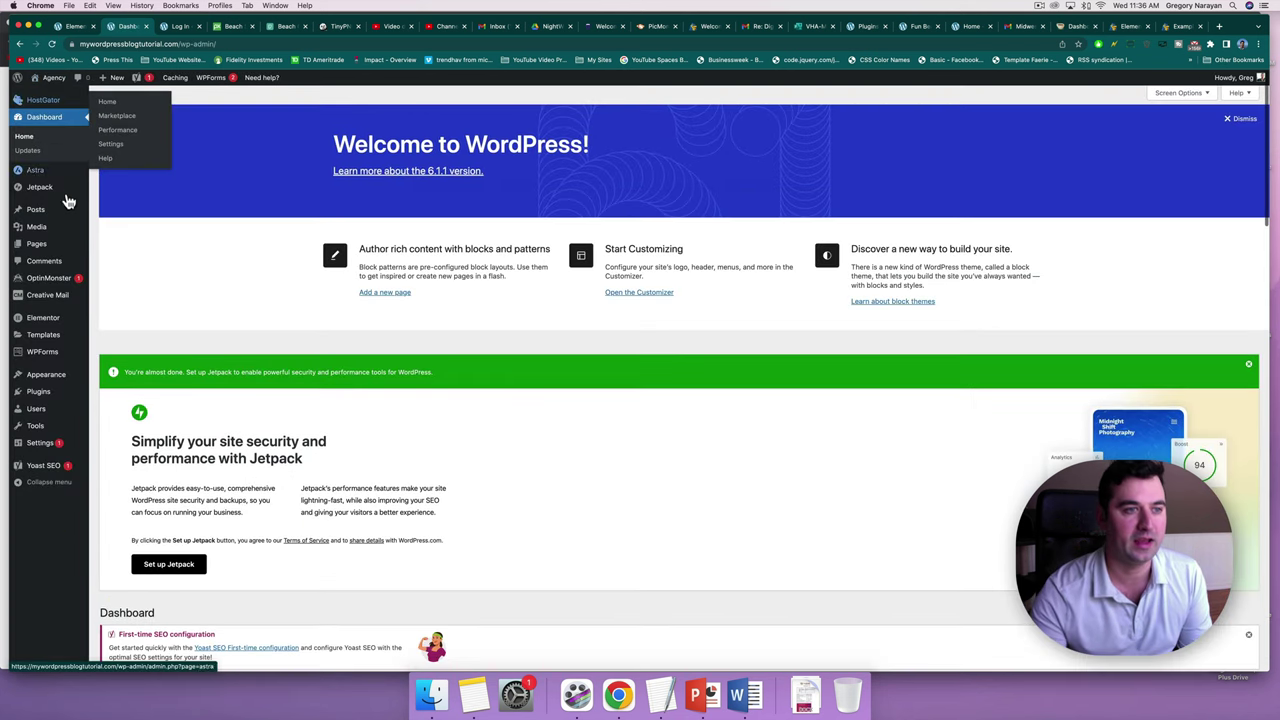
click(37, 210)
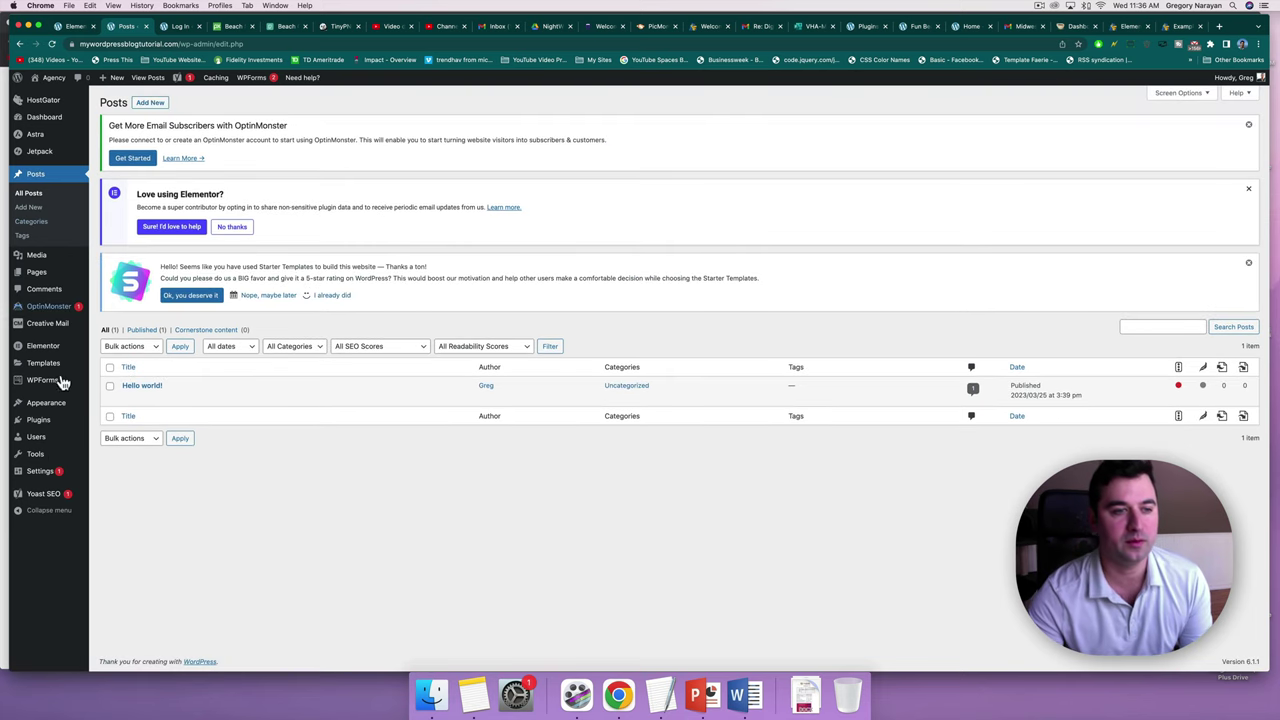
click(187, 399)
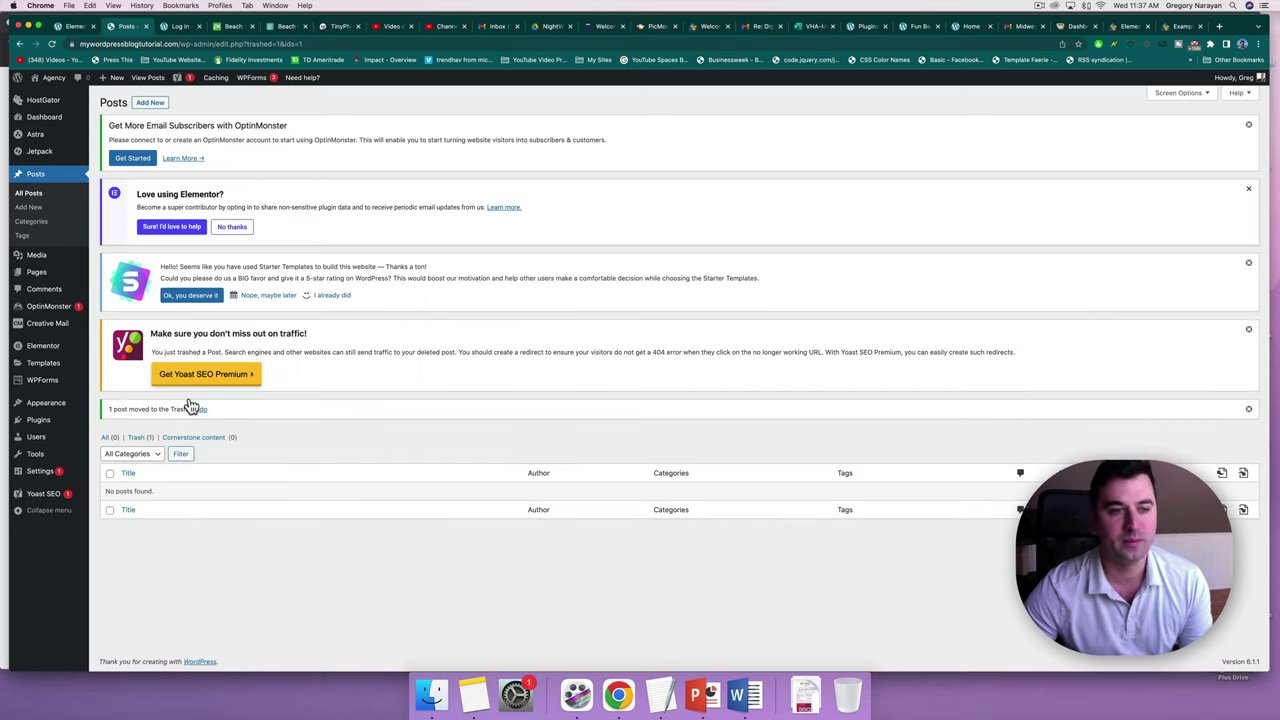
click(154, 106)
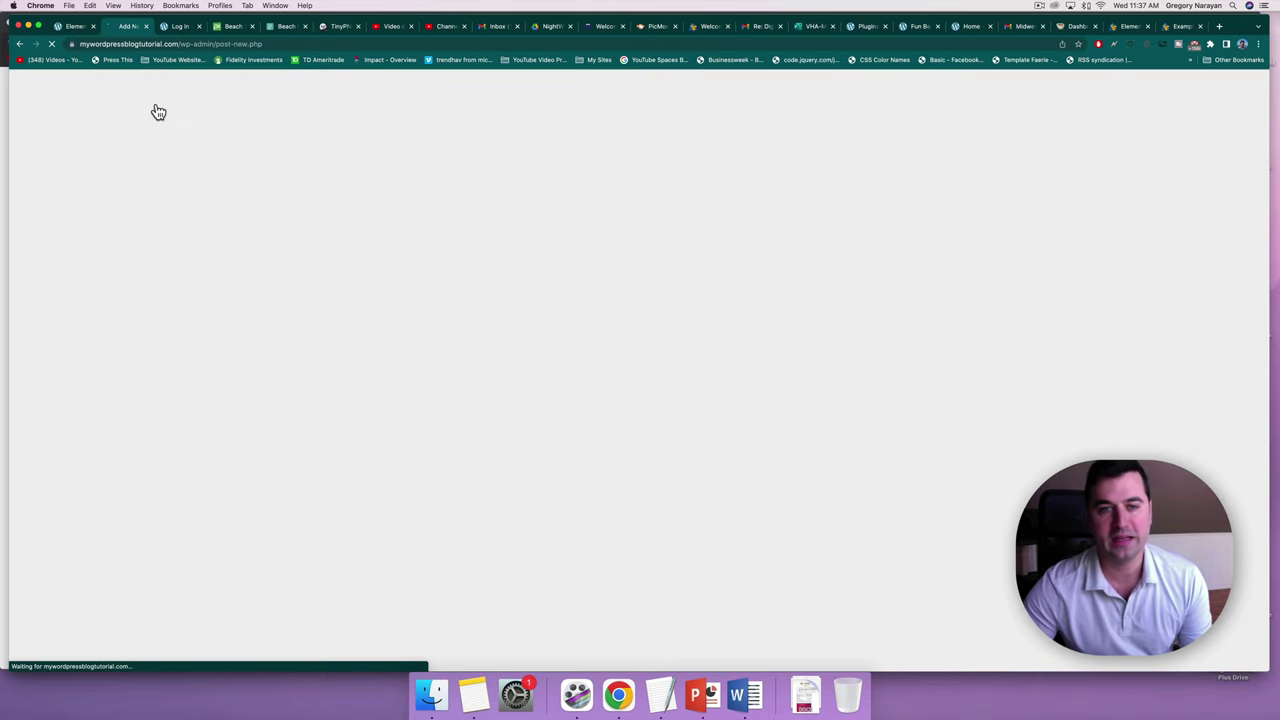
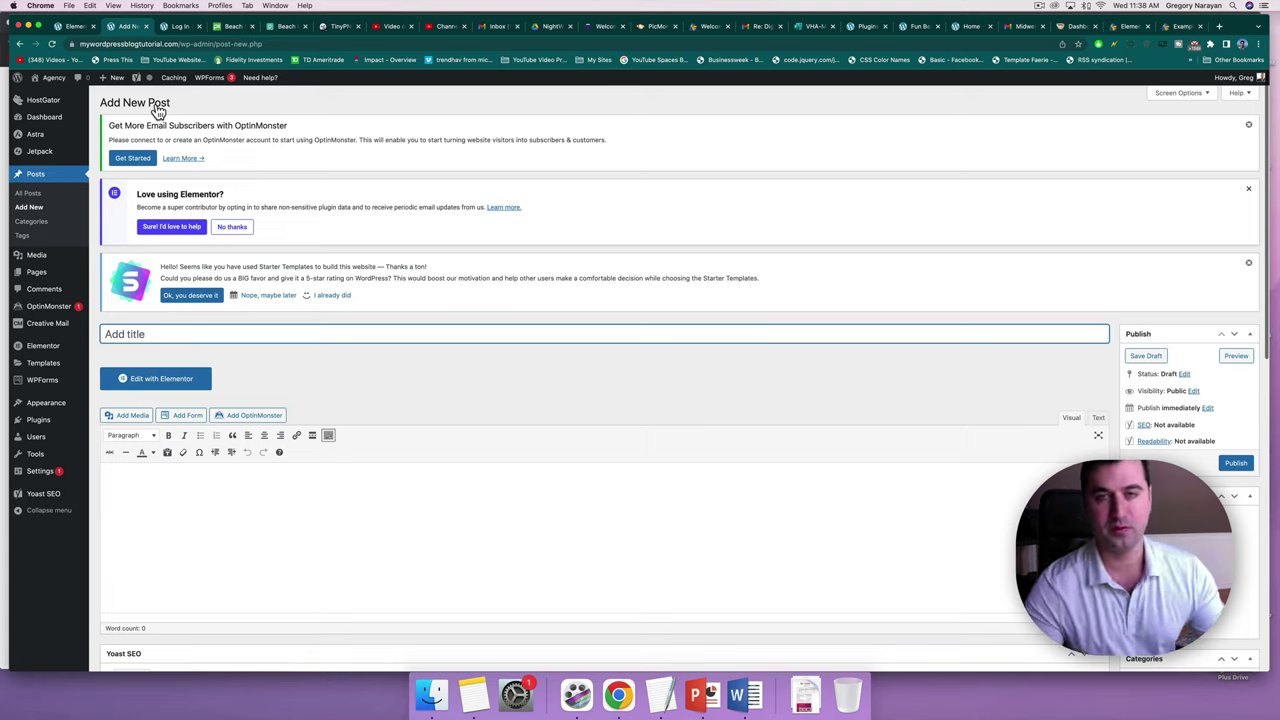
Enter 'Welcome To The Blog' as the post title, then open a new browser tab.
mouse_move(38, 97)
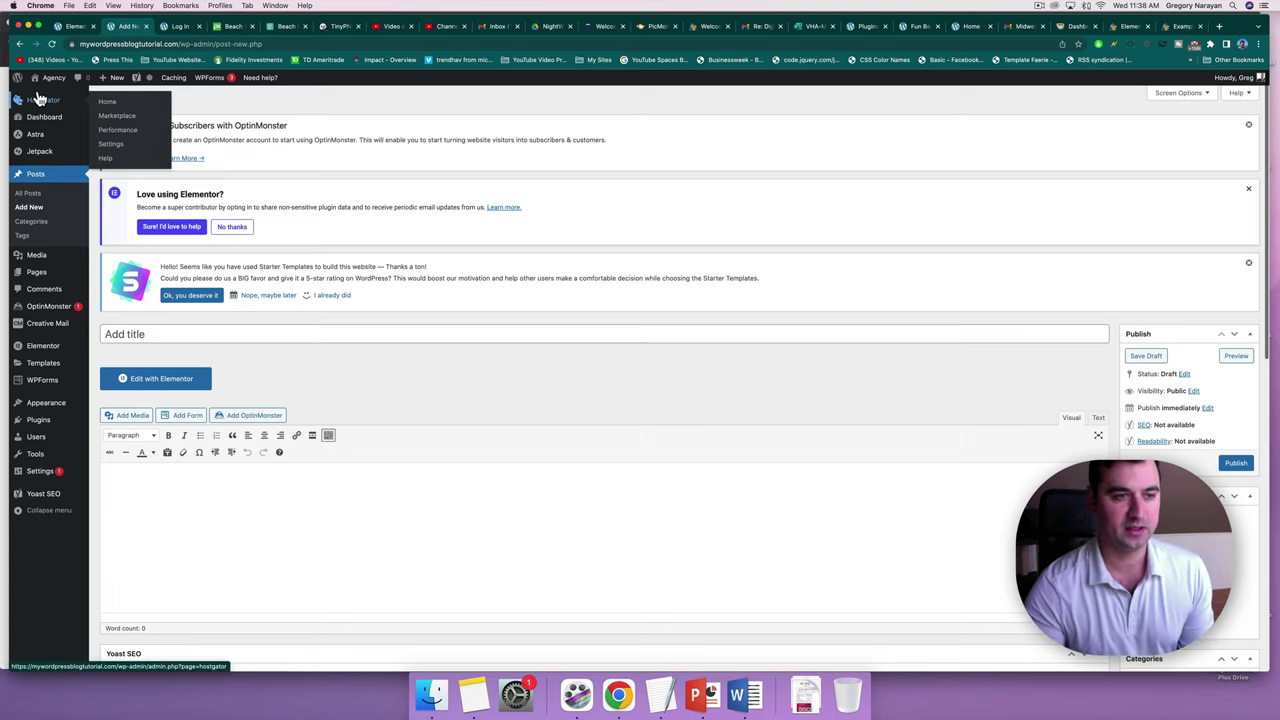
click(147, 337)
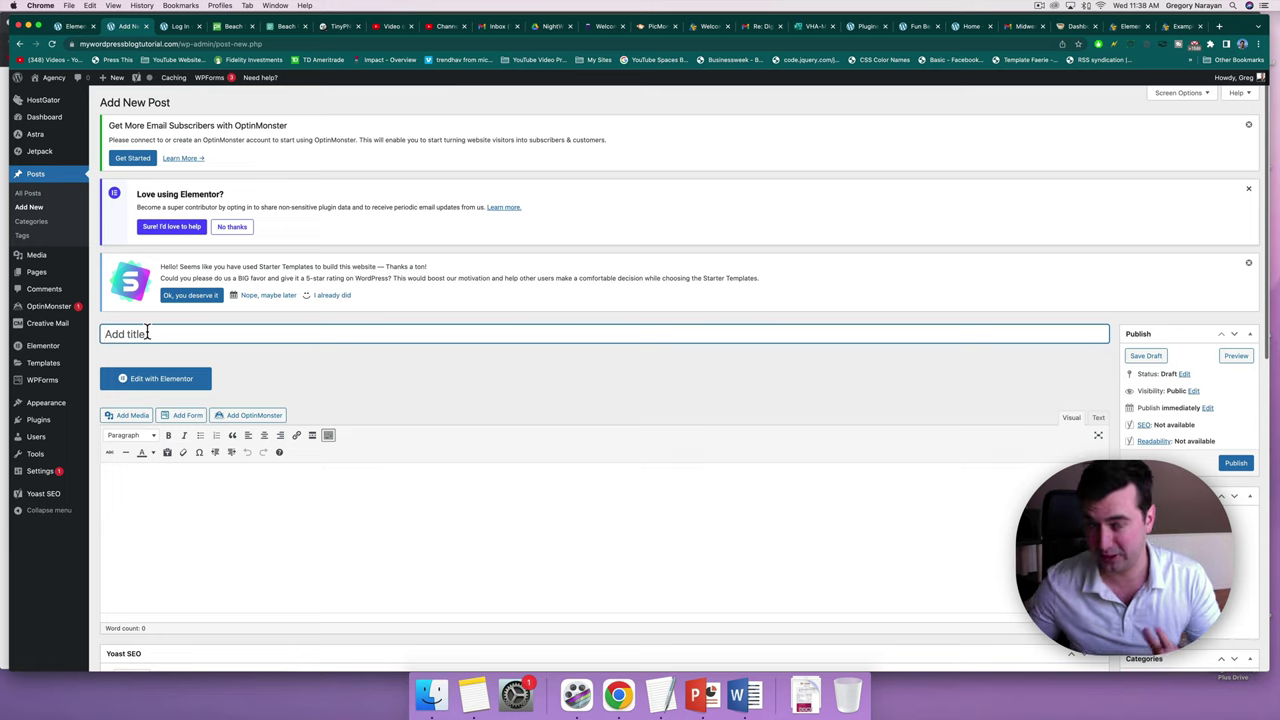
text(Wel)
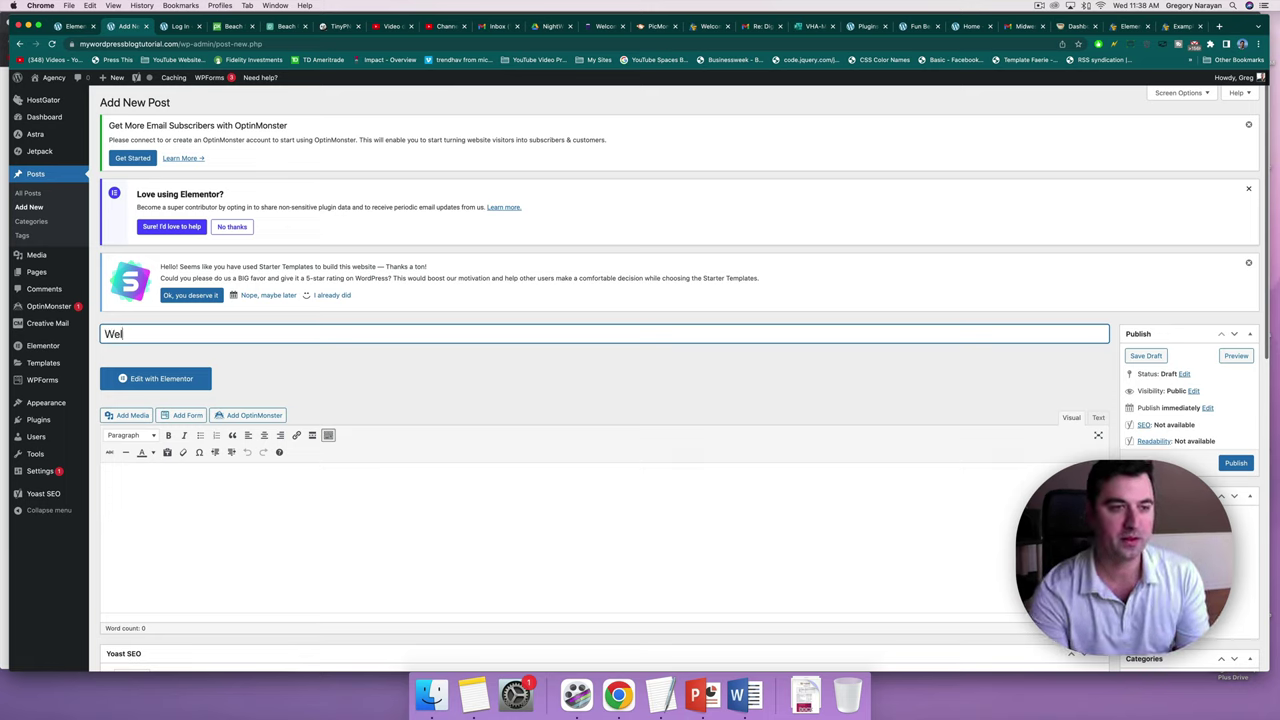
text(come To The Blog)
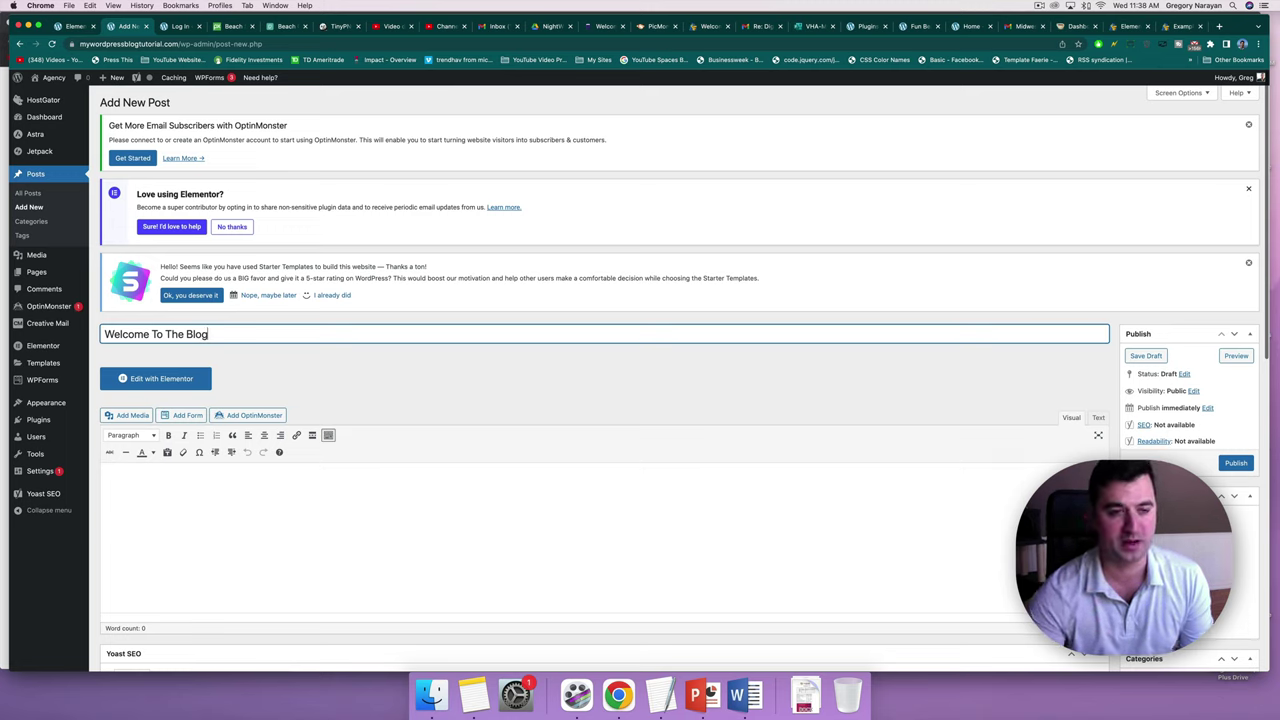
click(194, 491)
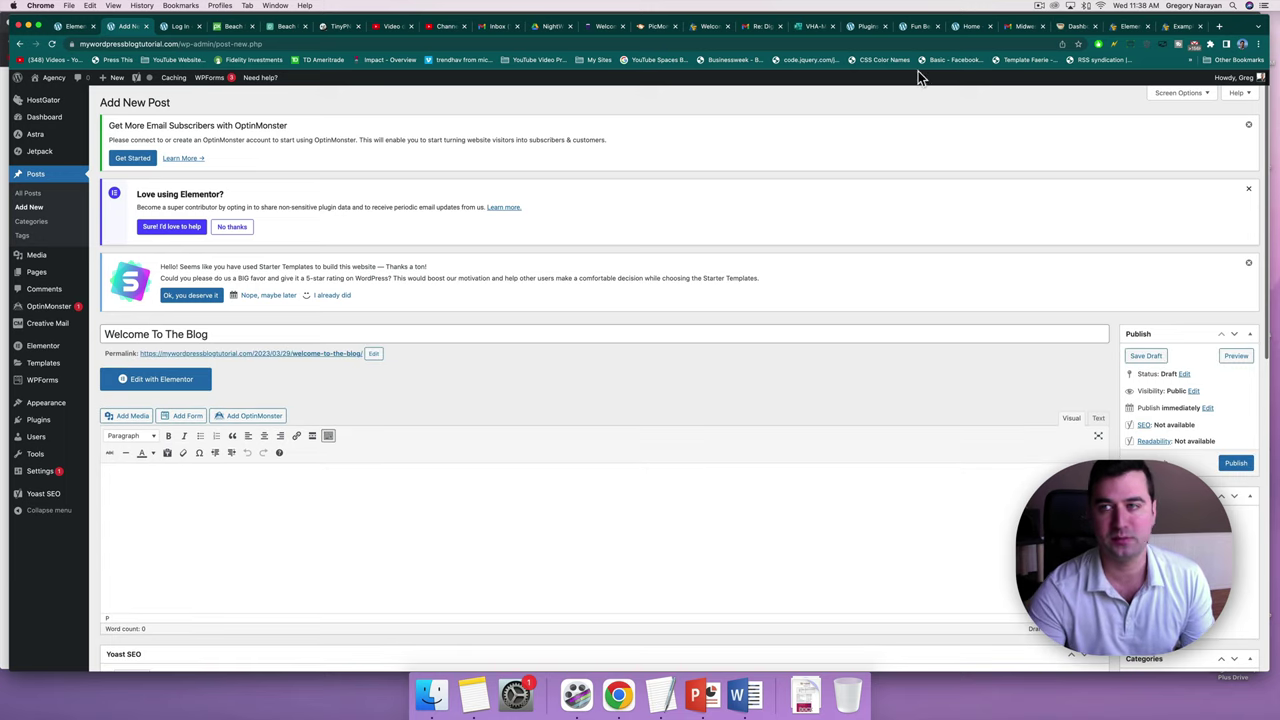
click(1220, 26)
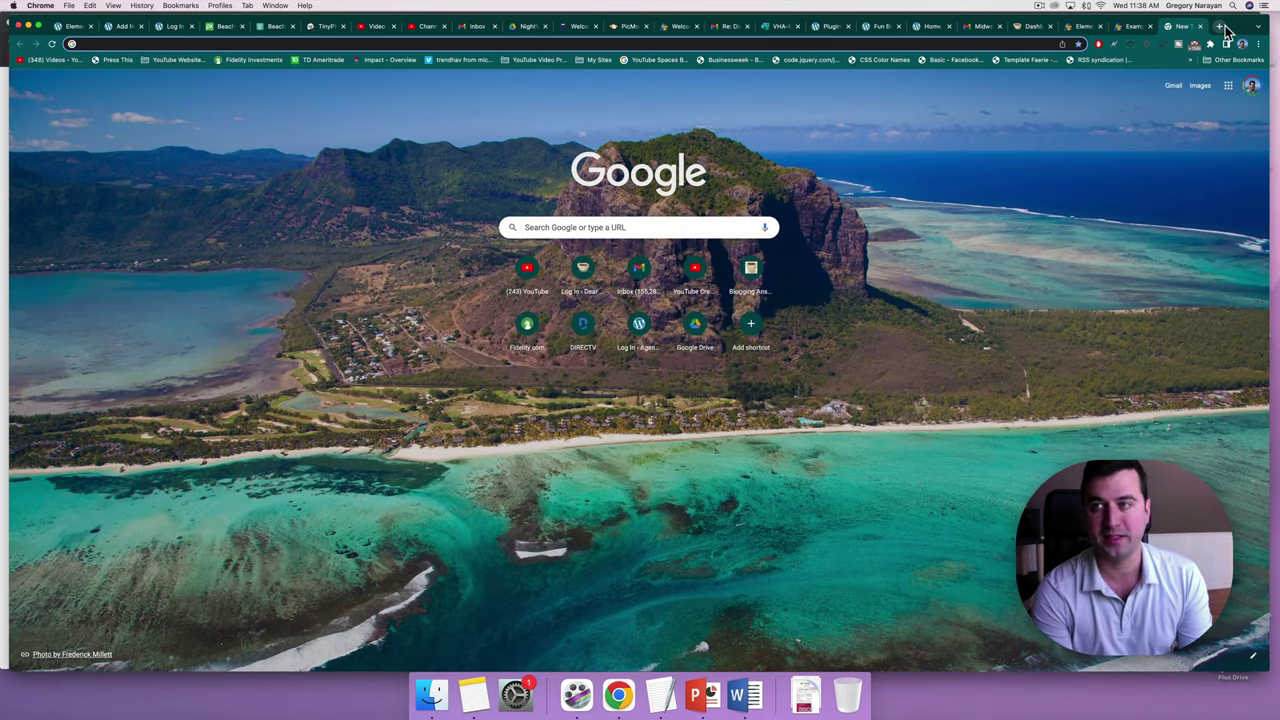
Search Google for panipsum and open the Pan Ipsum site.
text(panipsum)
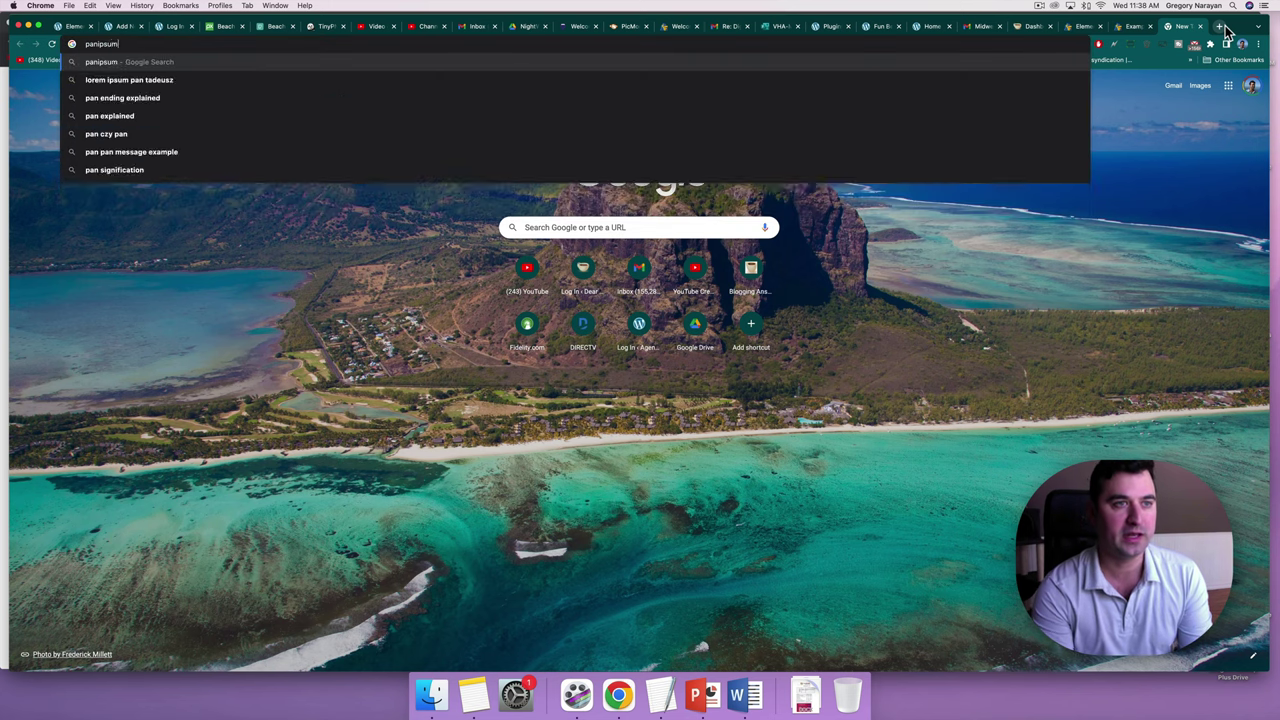
key(Return)
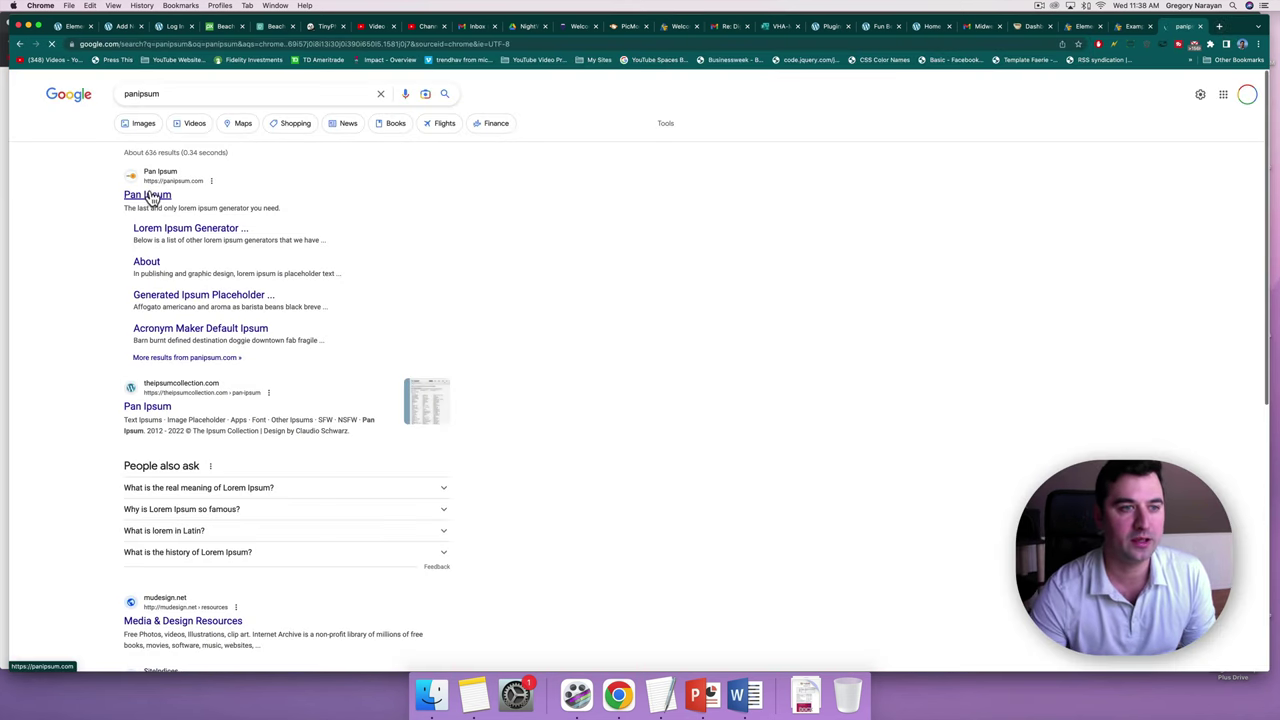
click(148, 195)
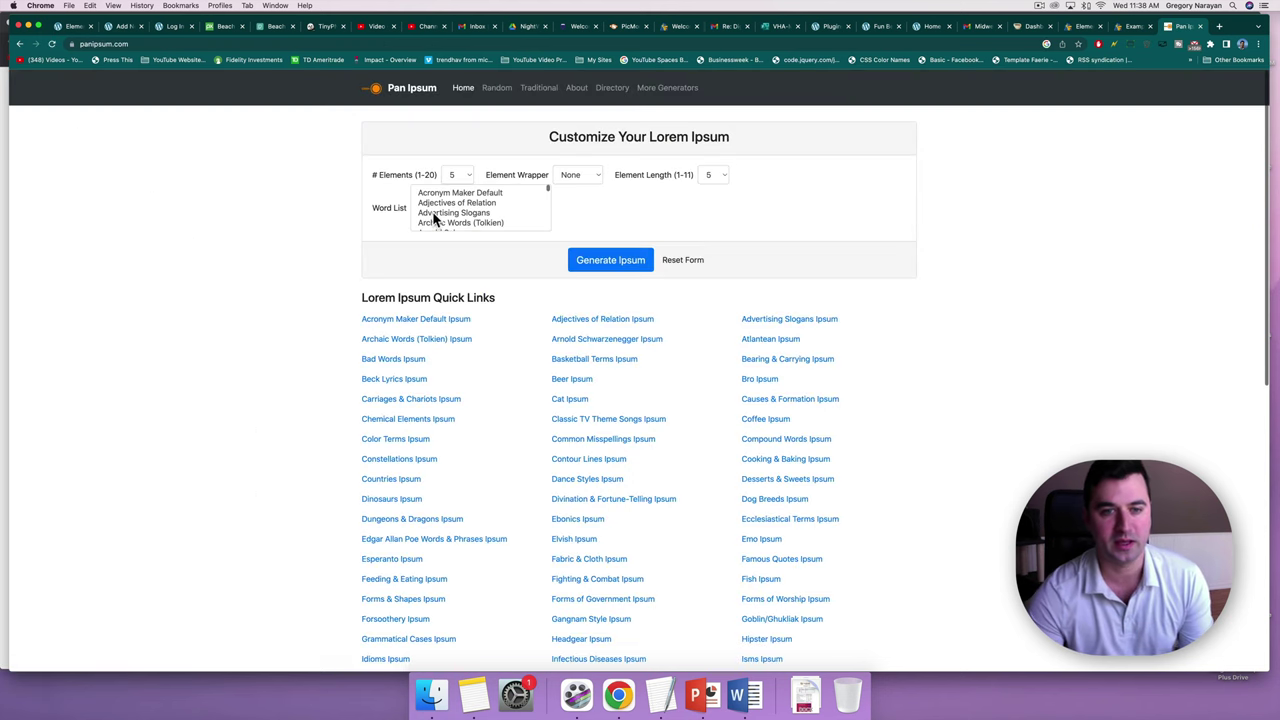
Select the first two paragraphs of the generated Science & Studies Ipsum text.
scroll(511, 349, down, 1)
scroll(511, 350, down, 5)
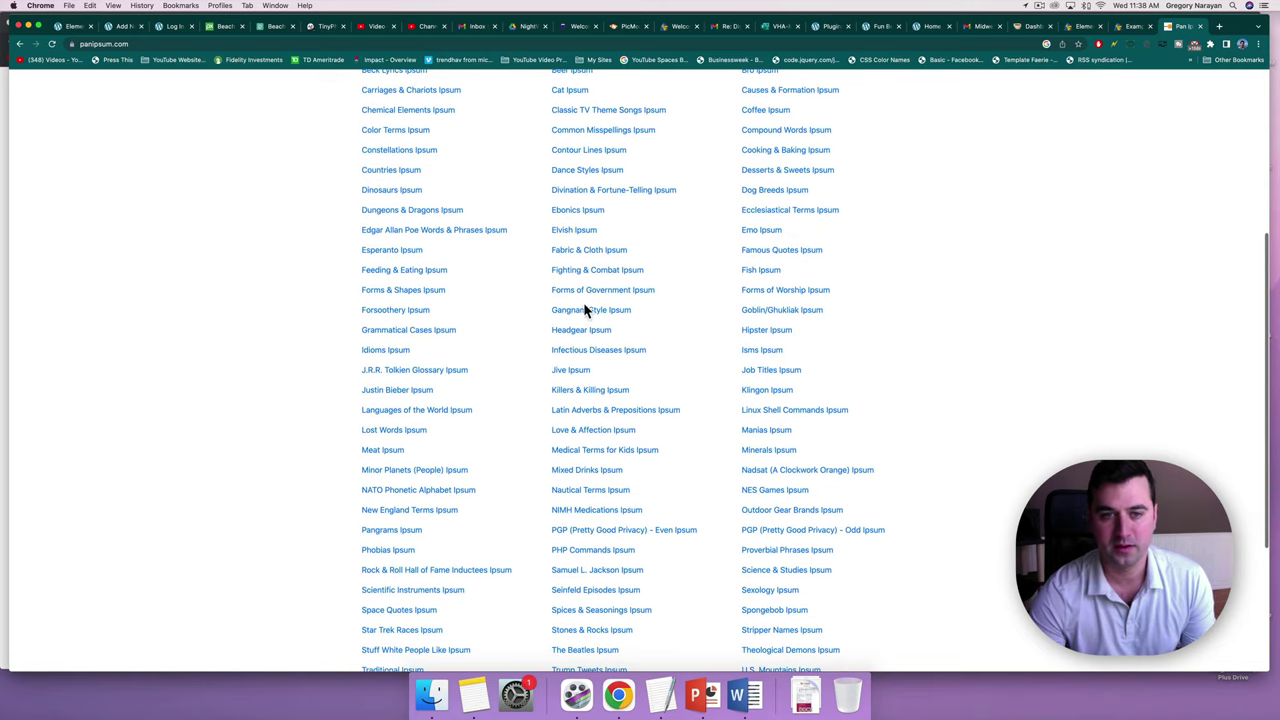
scroll(587, 318, down, 5)
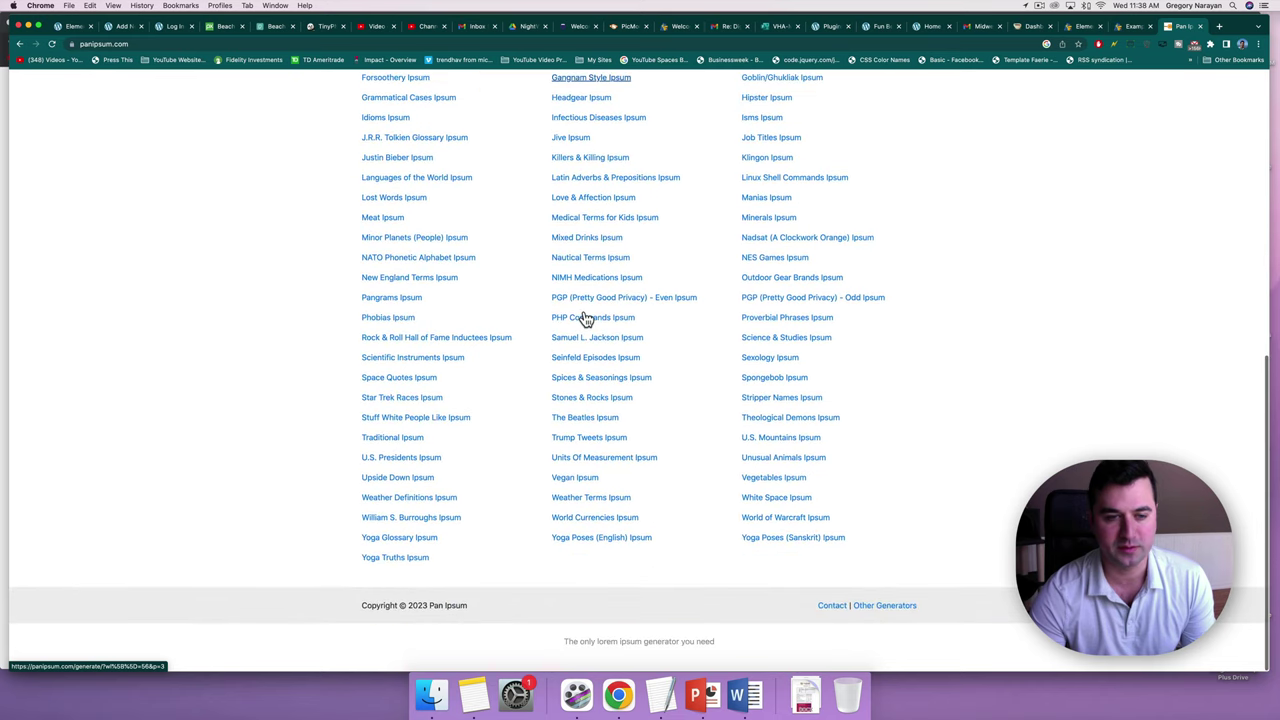
scroll(587, 318, up, 3)
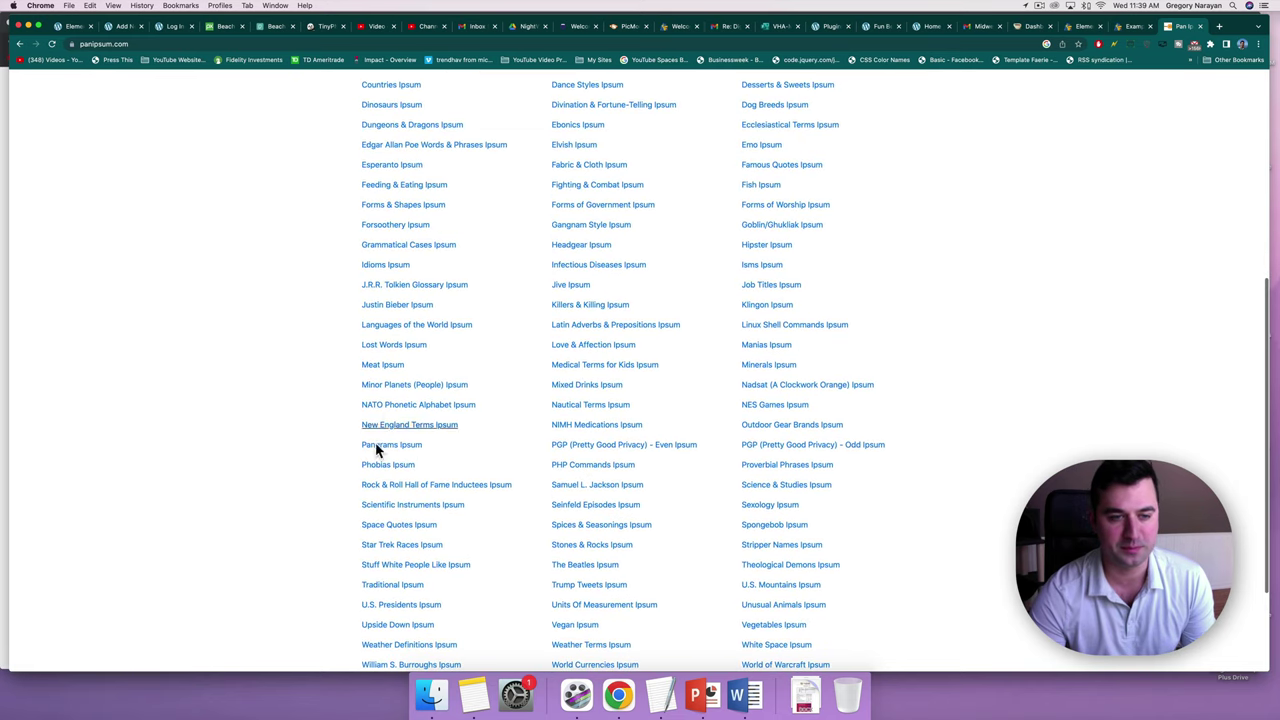
scroll(779, 493, up, 1)
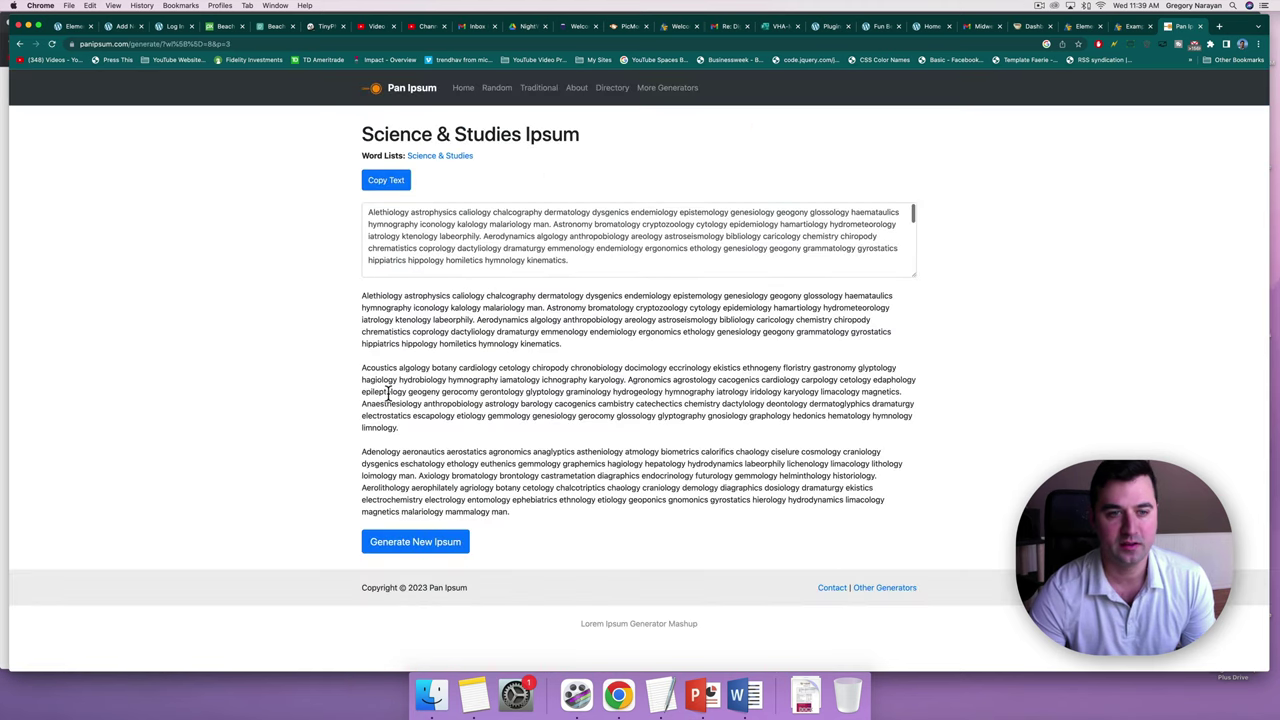
drag(403, 427, 362, 290)
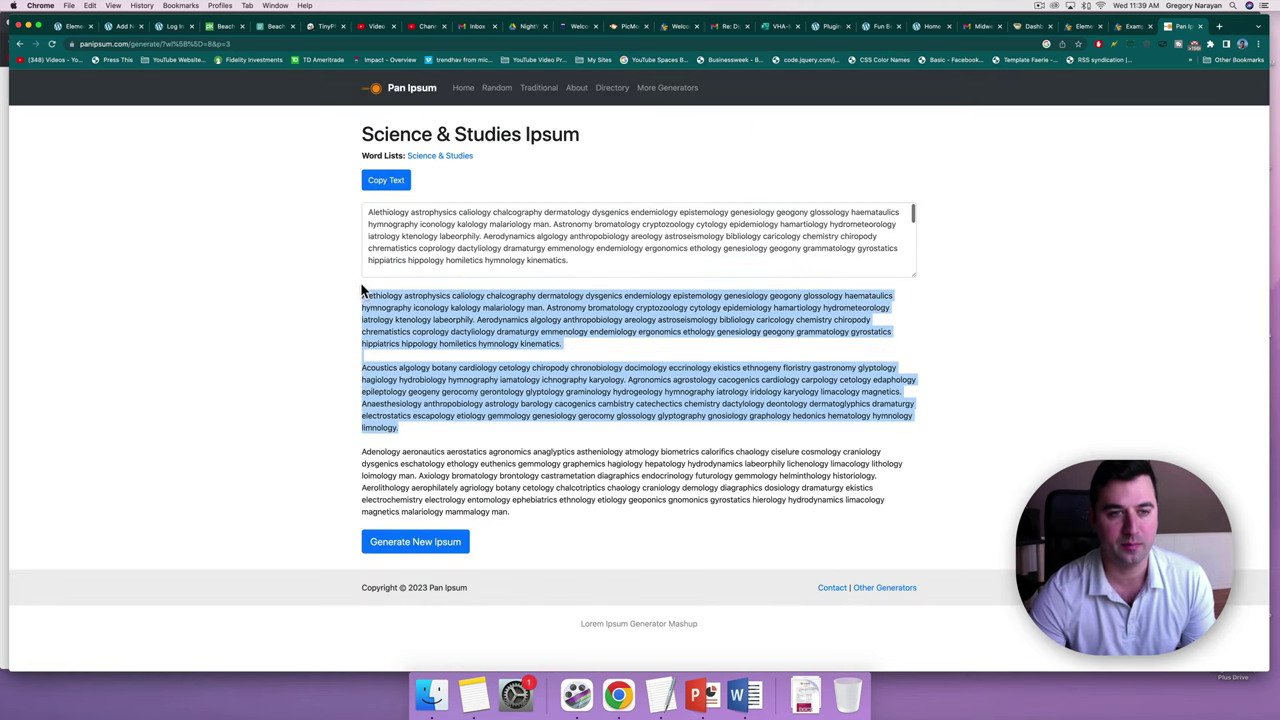
Paste the copied paragraphs into the post body and publish 'Welcome To The Blog'.
click(108, 25)
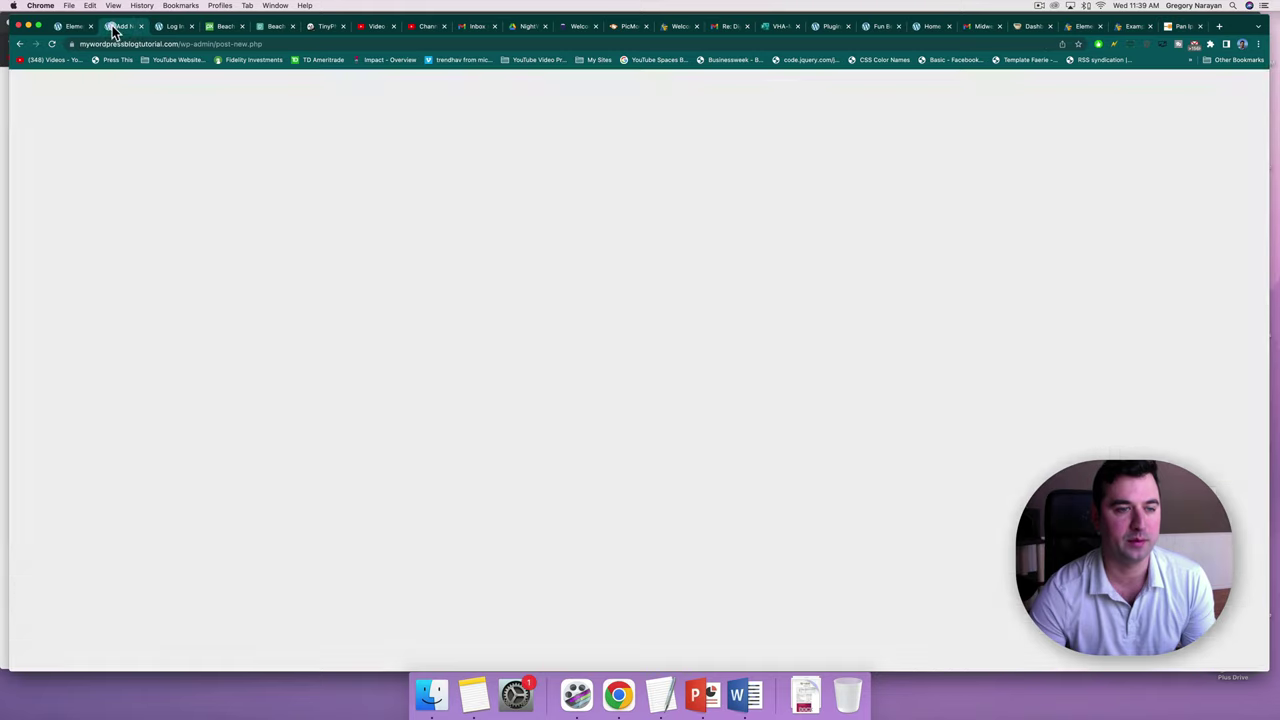
key(super+v)
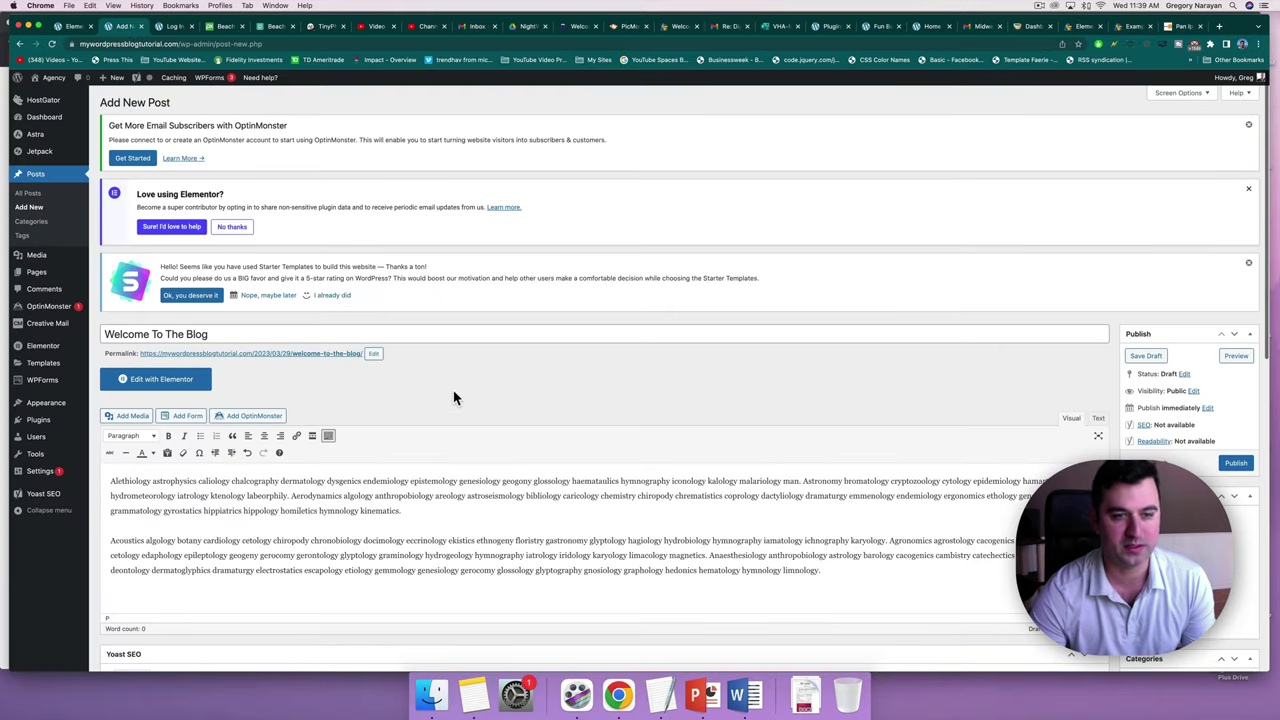
scroll(453, 398, down, 3)
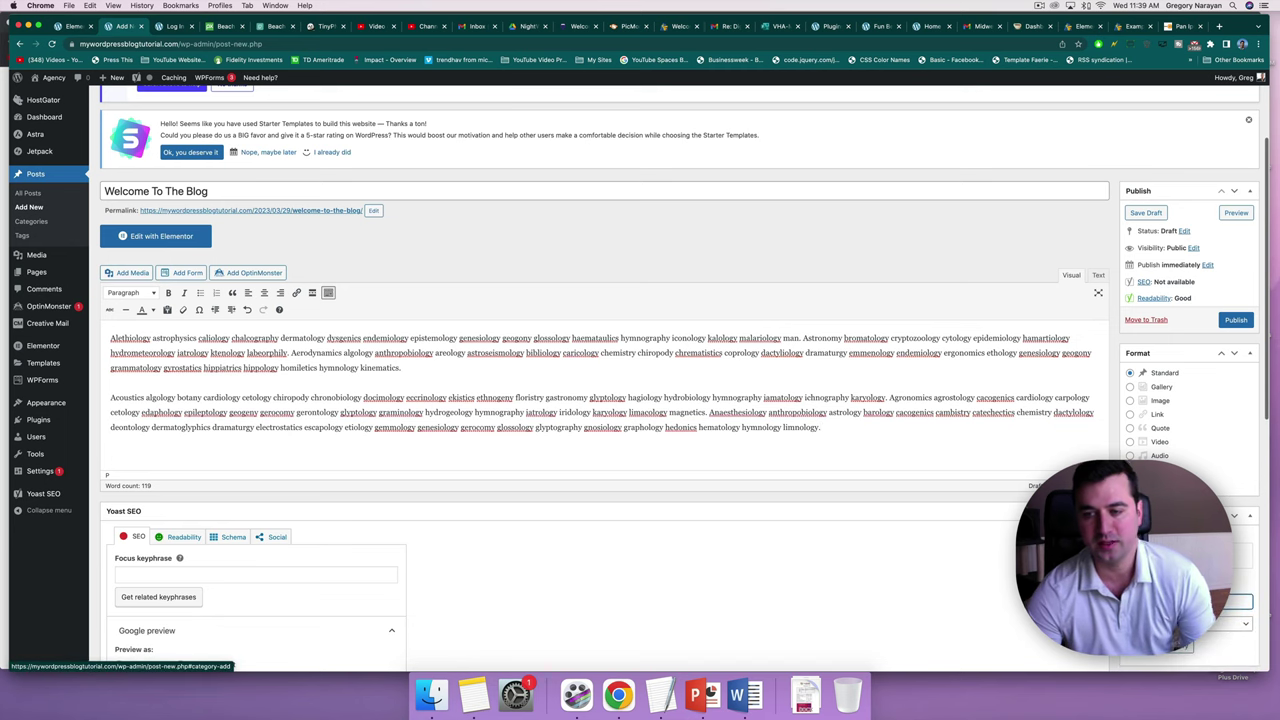
scroll(600, 400, down, 1)
scroll(600, 400, down, 2)
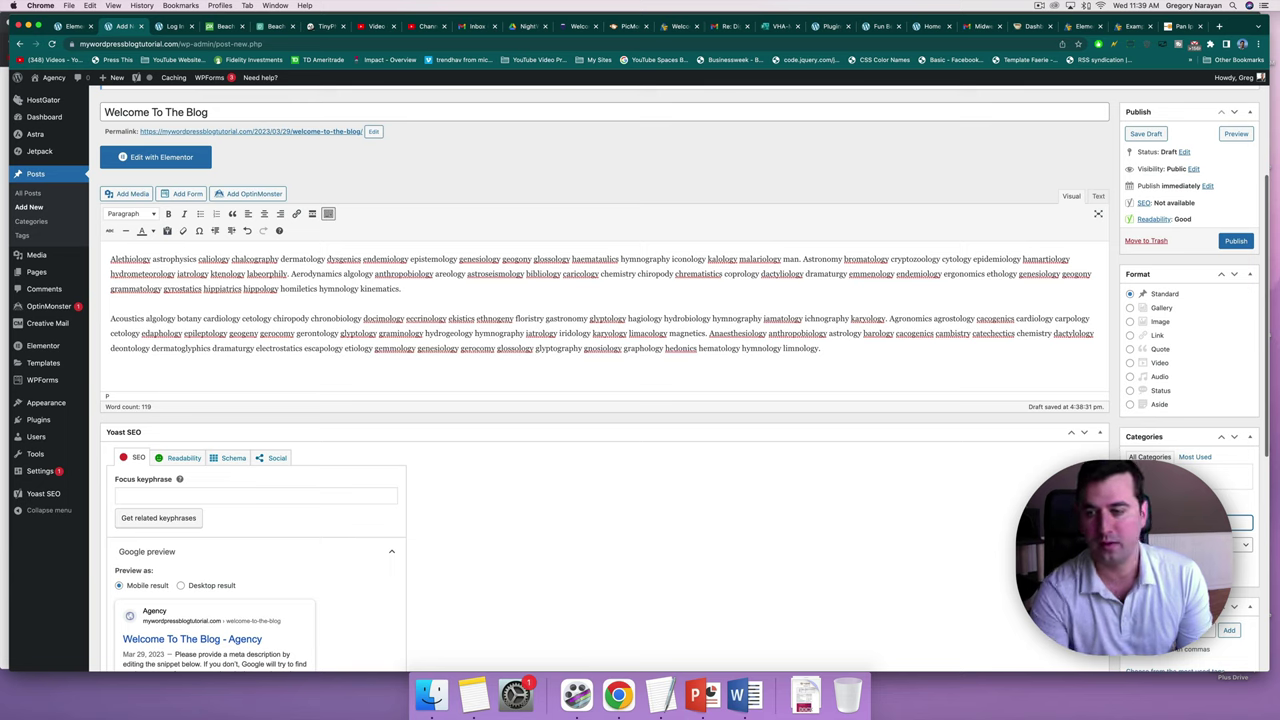
click(1231, 243)
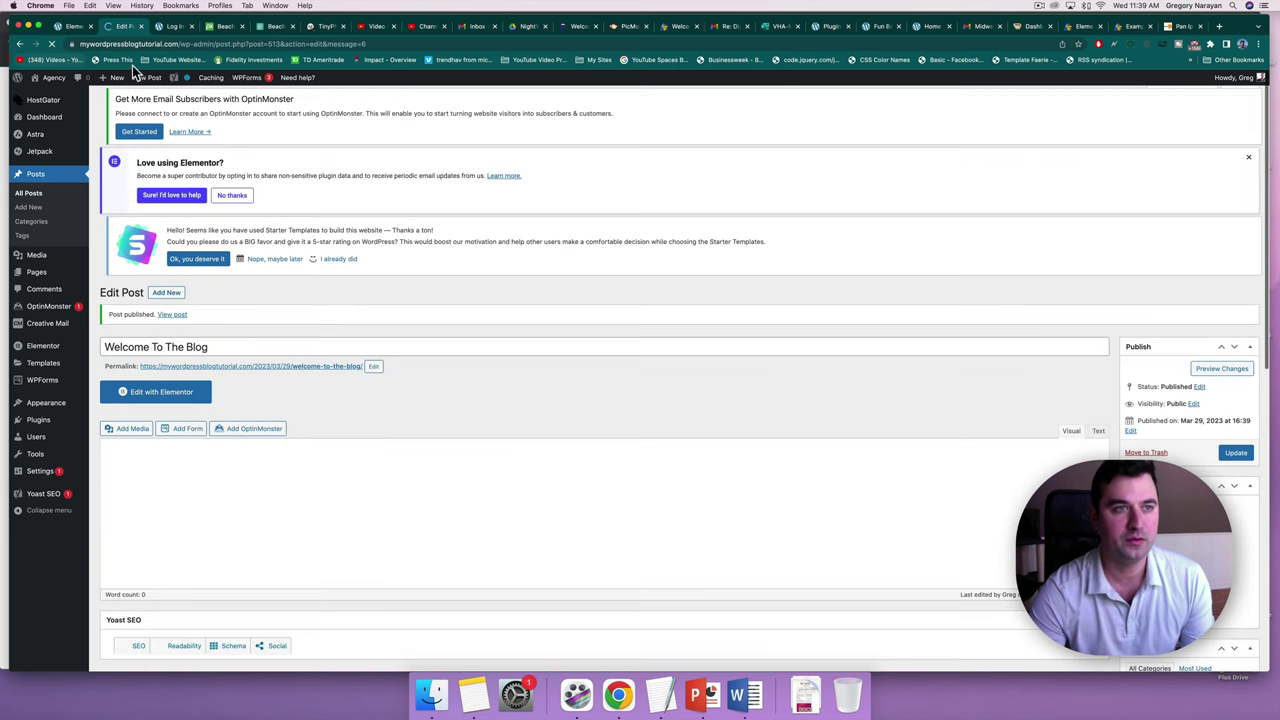
View the published post and confirm it appears on the site's Blog page.
click(138, 78)
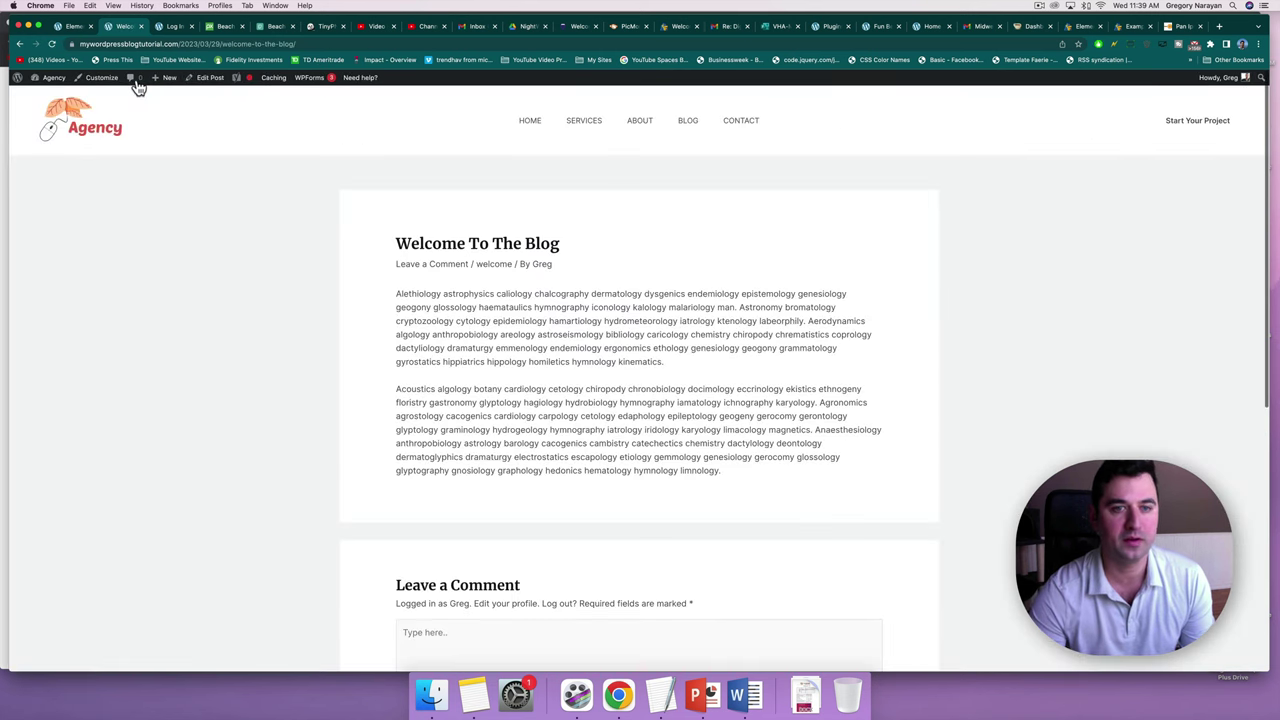
click(694, 121)
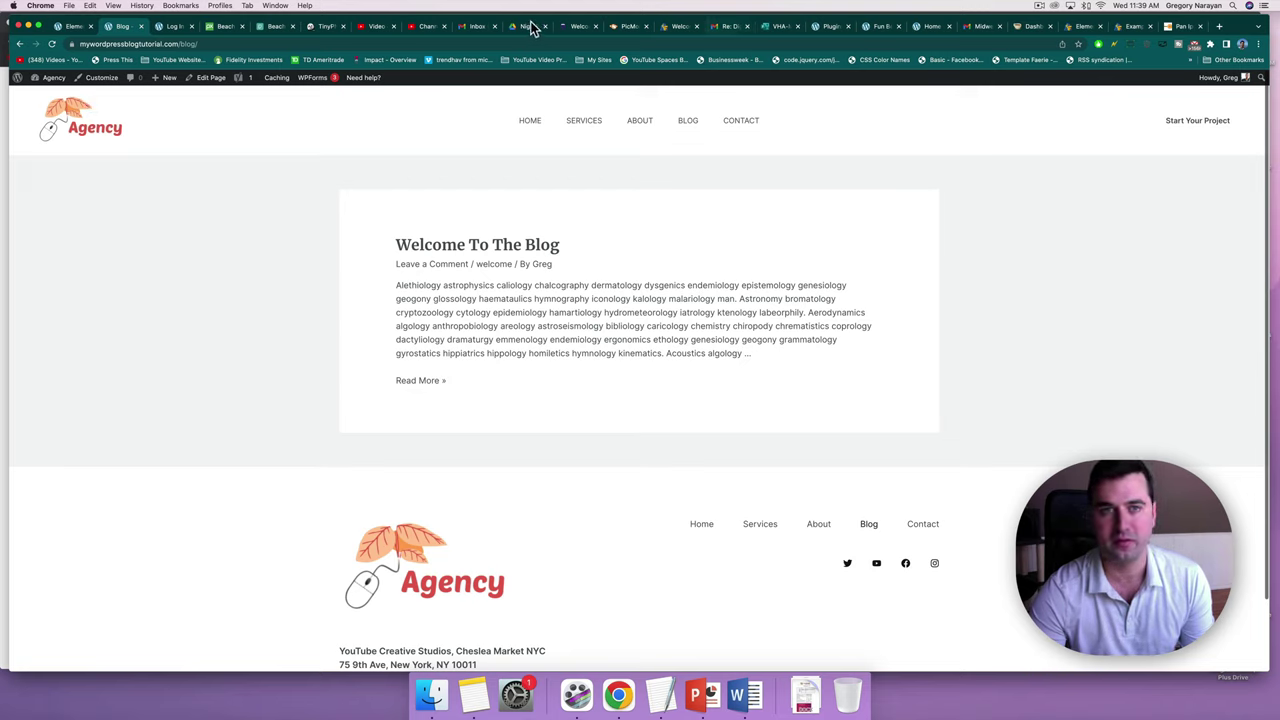
click(220, 27)
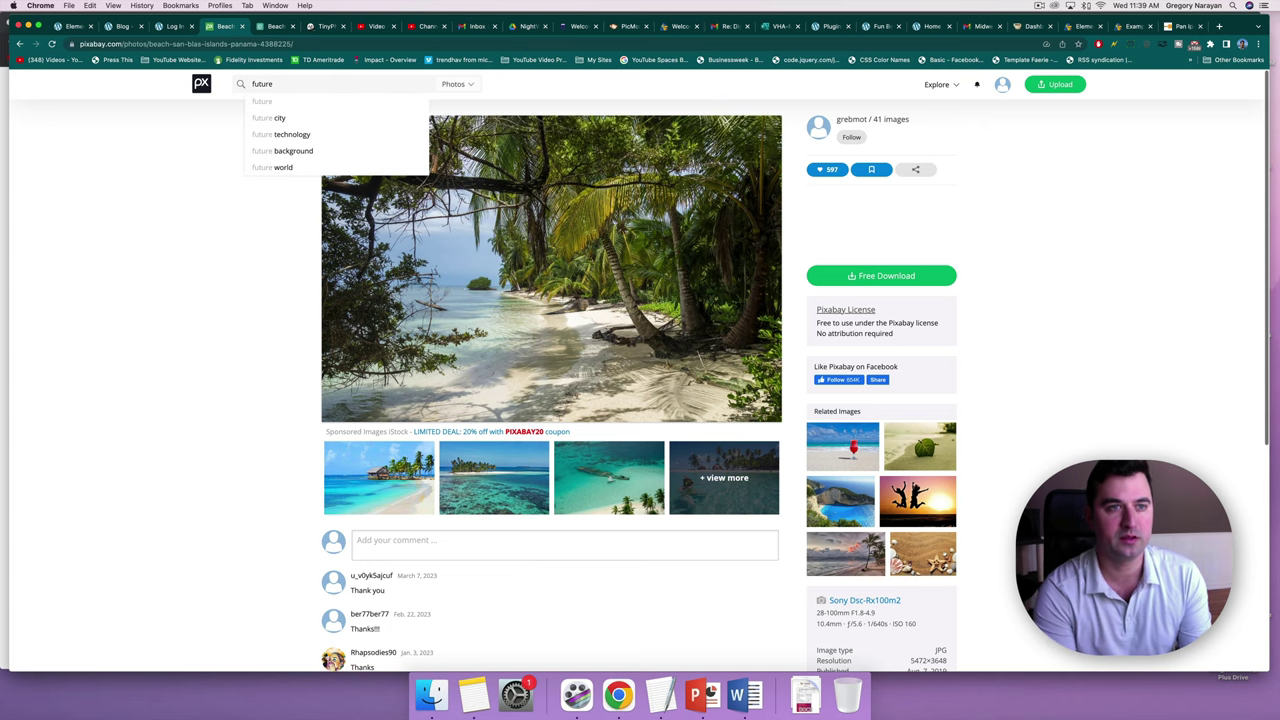
Search Pixabay for 'futuristic' and open the arched corridor photo.
text(stic)
key(Return)
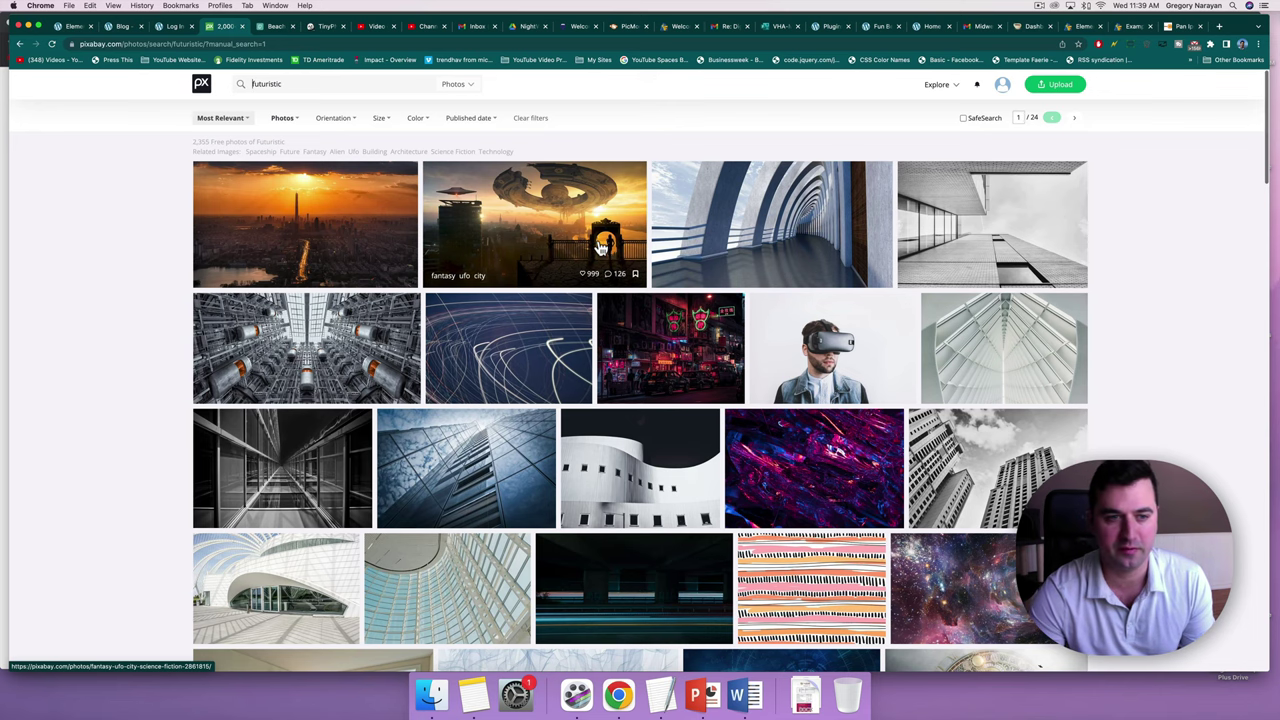
click(726, 179)
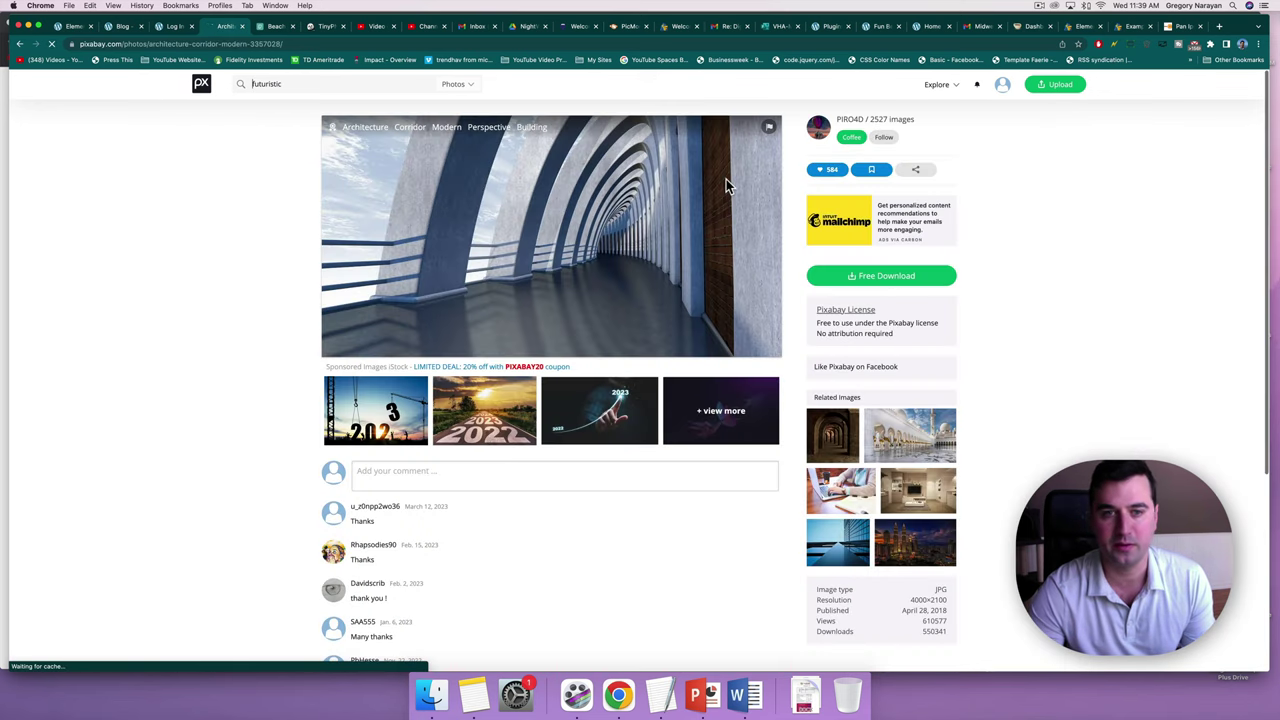
Download the corridor photo as 'welcome to the blog featured image' and return to results.
click(873, 270)
click(853, 366)
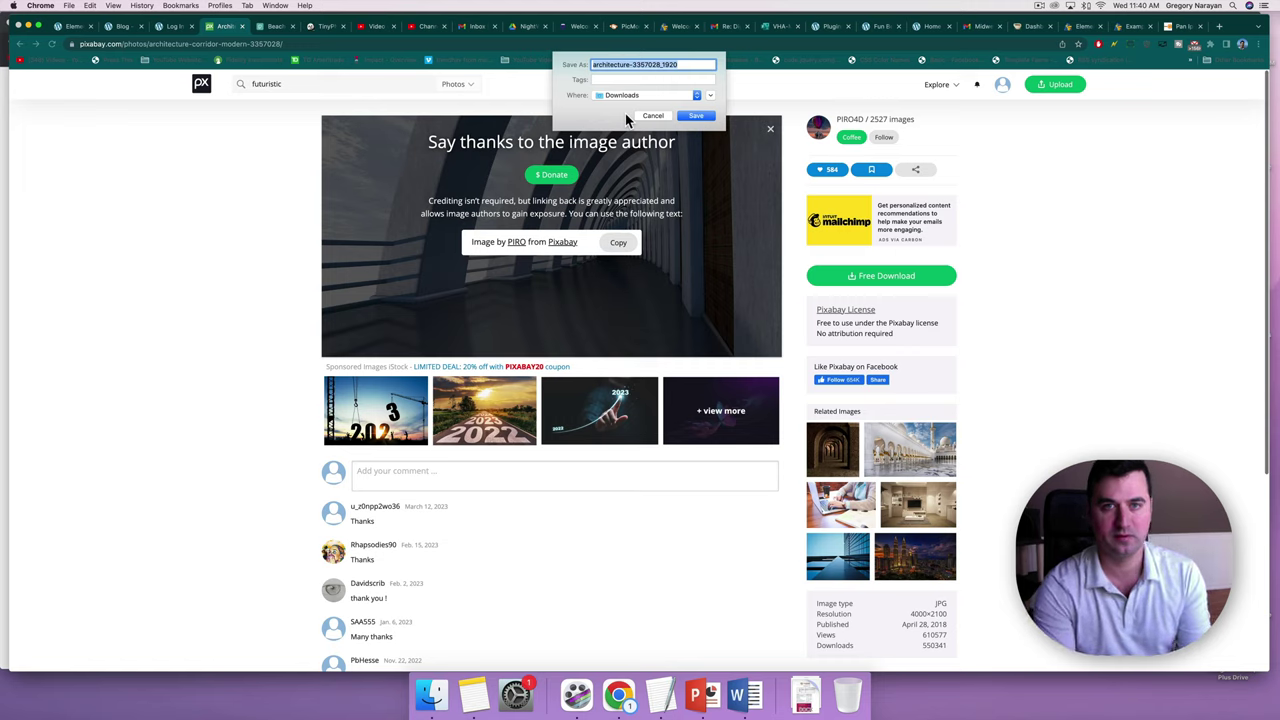
text(welcome to the blog)
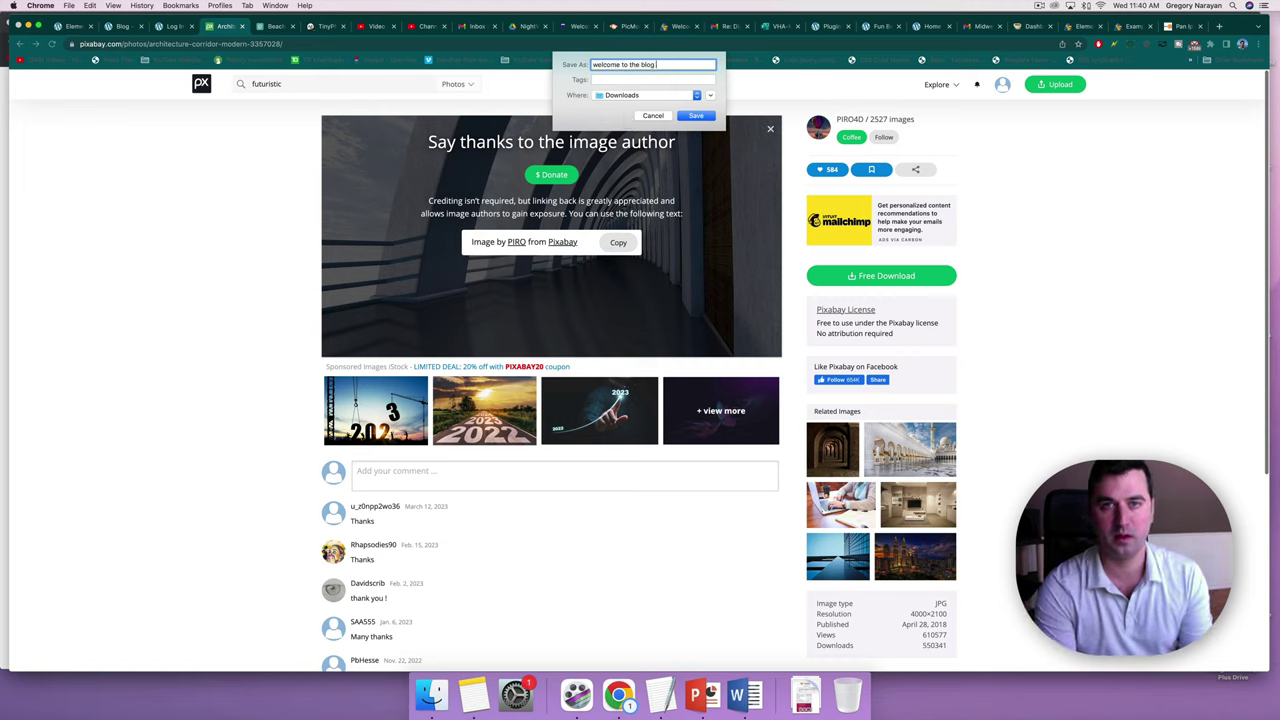
text( featured image)
key(Return)
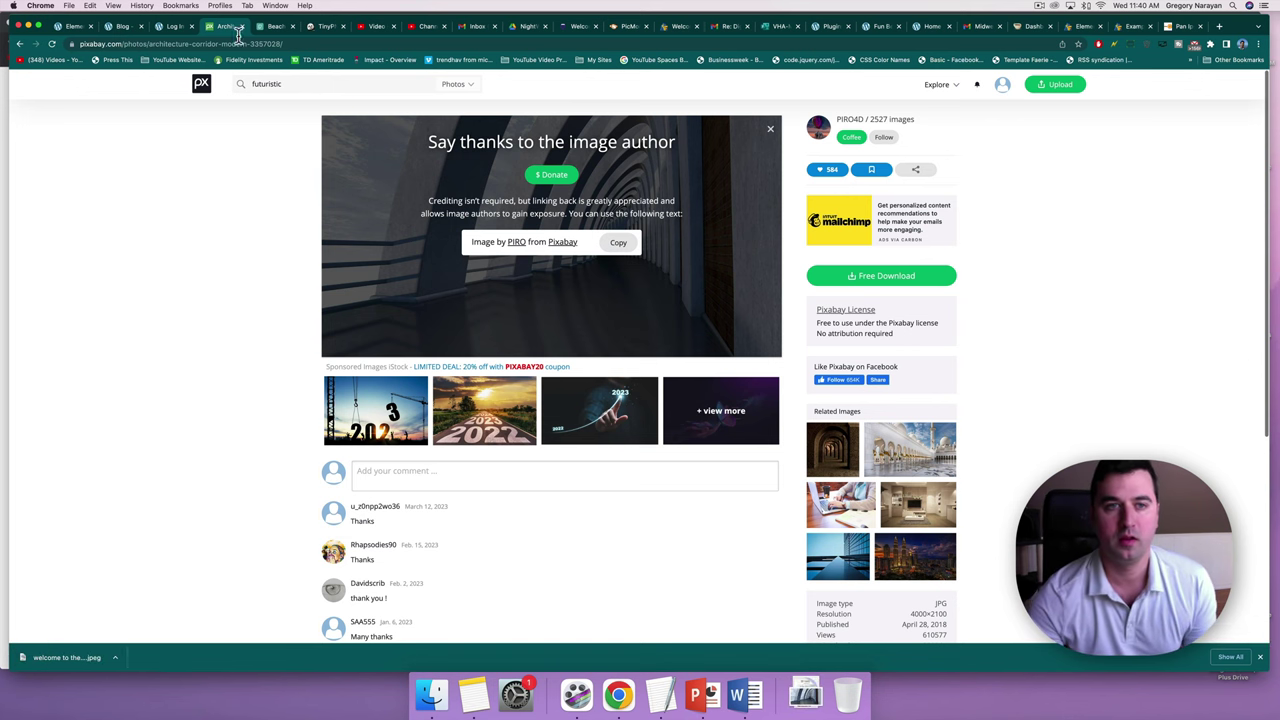
key(Return)
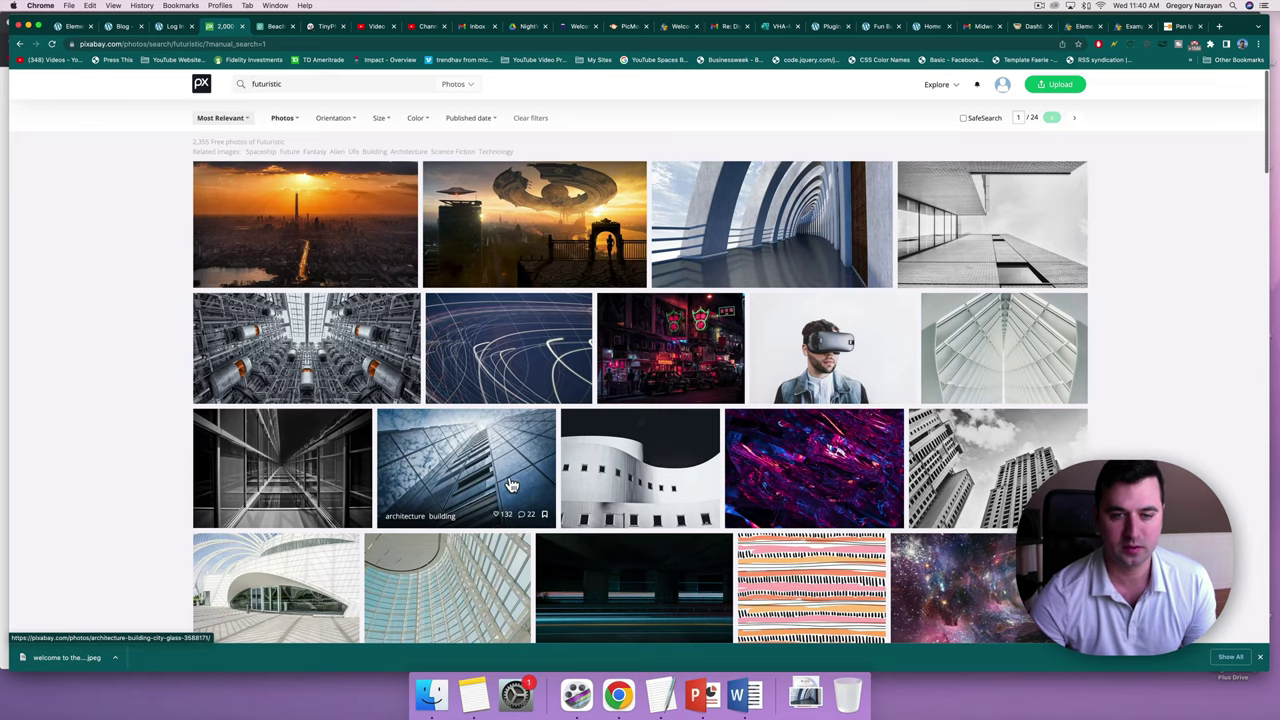
Download the neon cyberpunk alley photo to Downloads.
scroll(510, 484, down, 2)
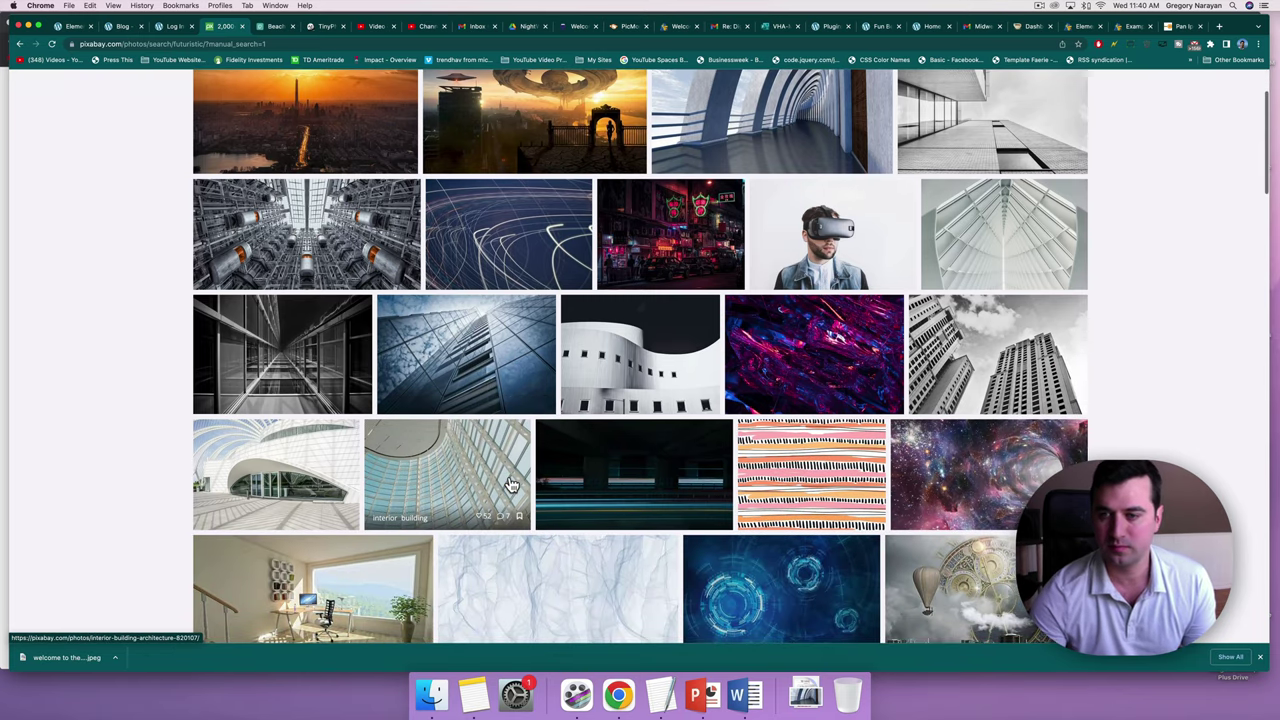
scroll(510, 484, down, 5)
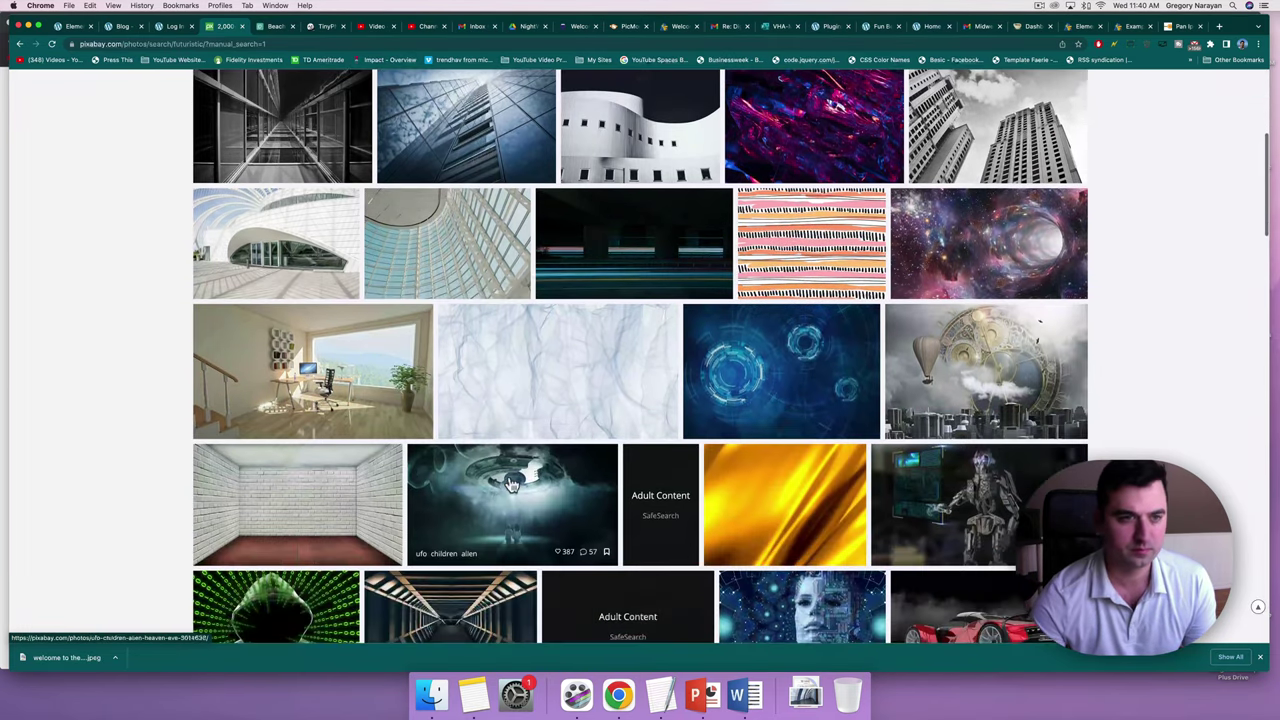
scroll(703, 337, down, 10)
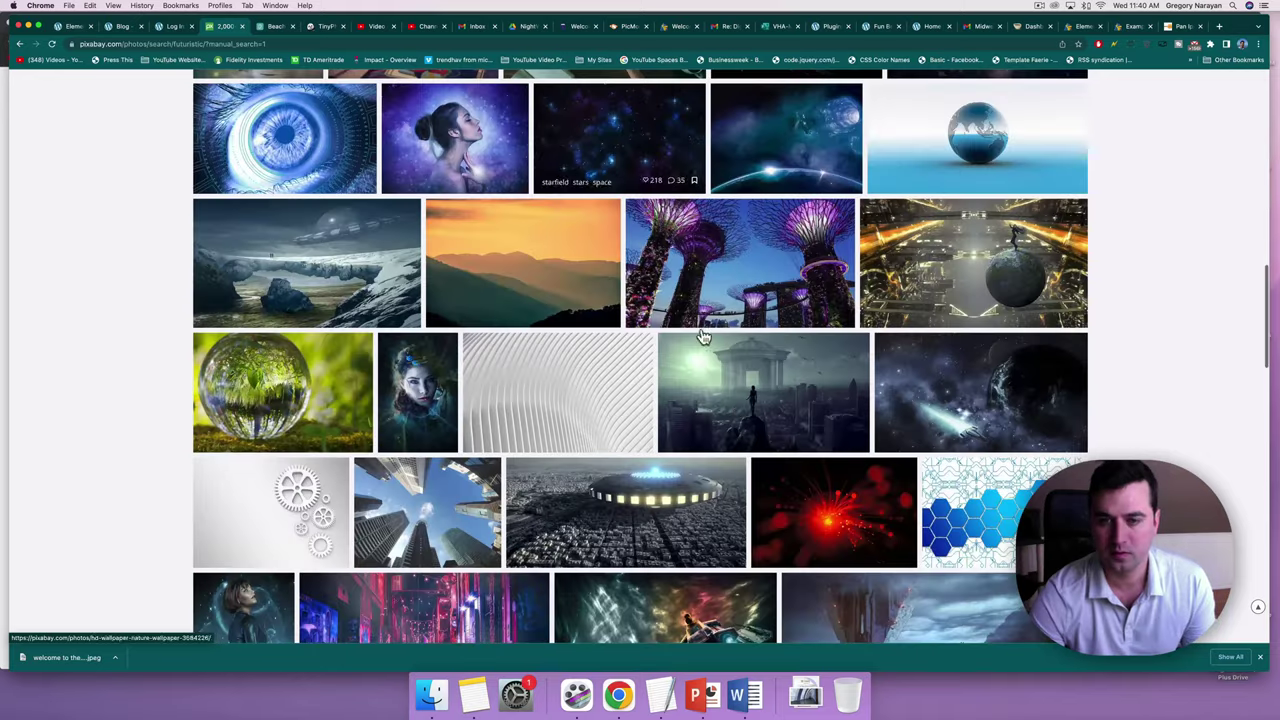
click(745, 408)
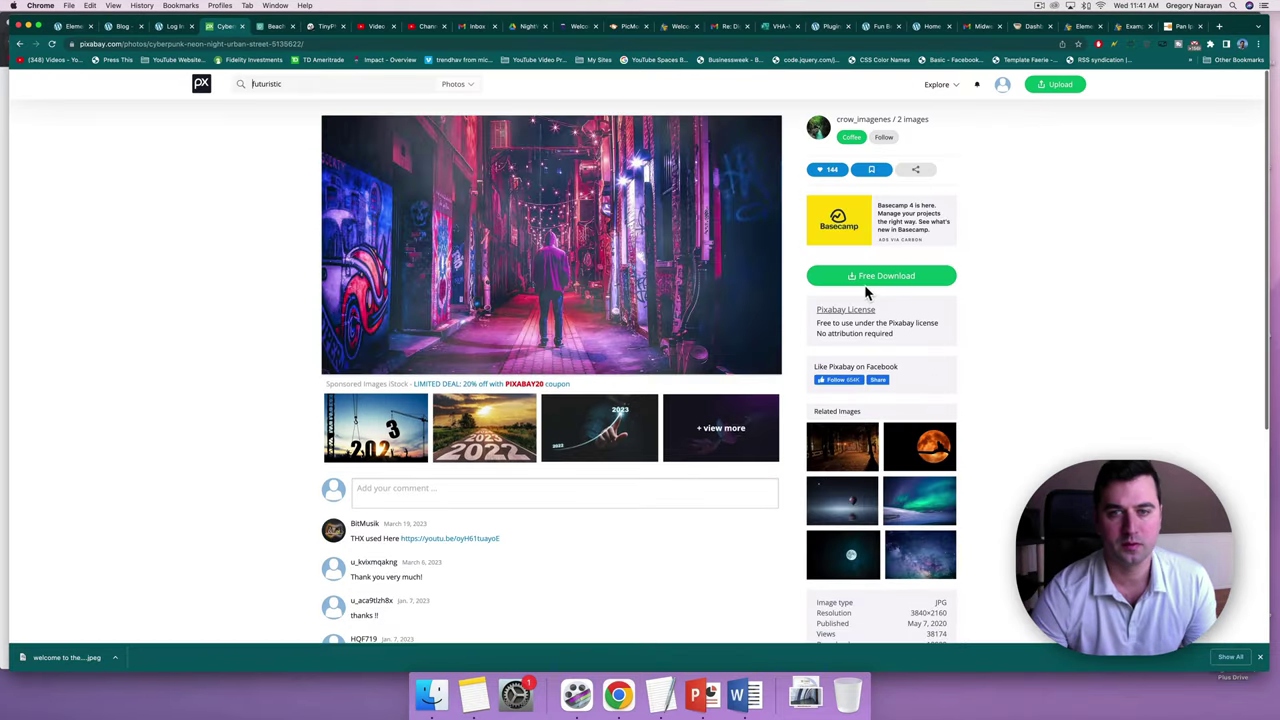
click(884, 276)
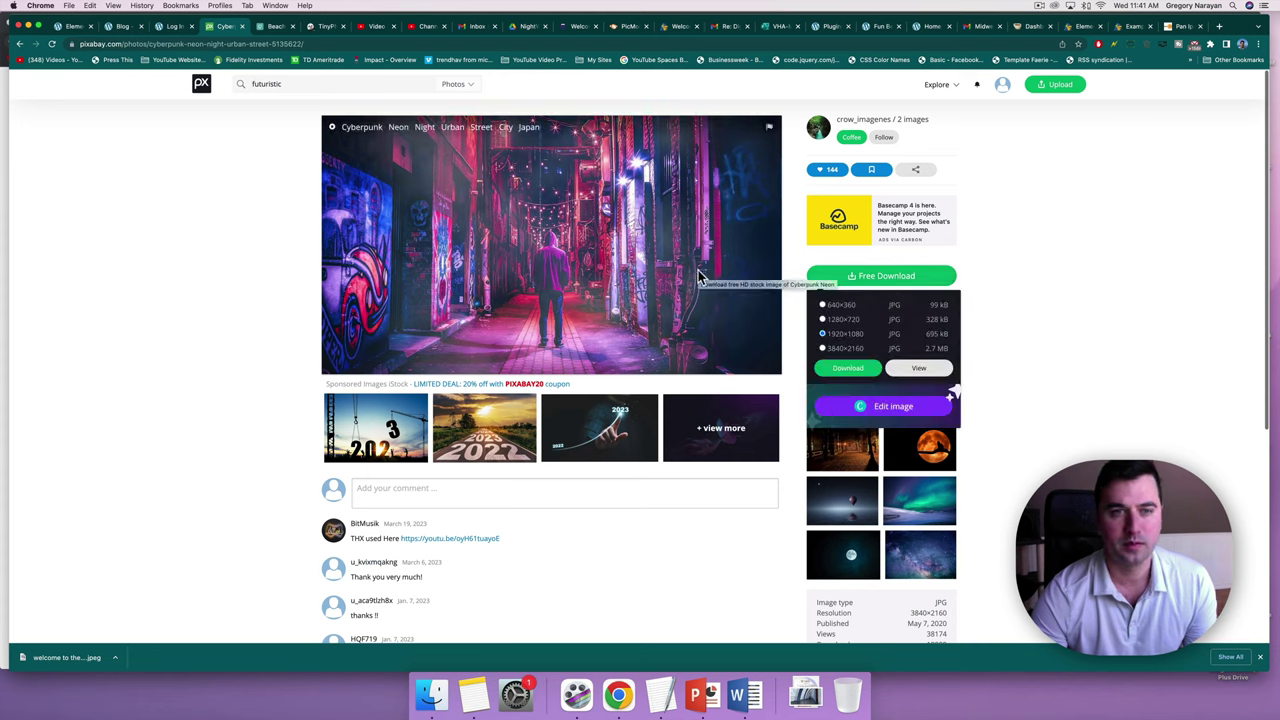
click(840, 368)
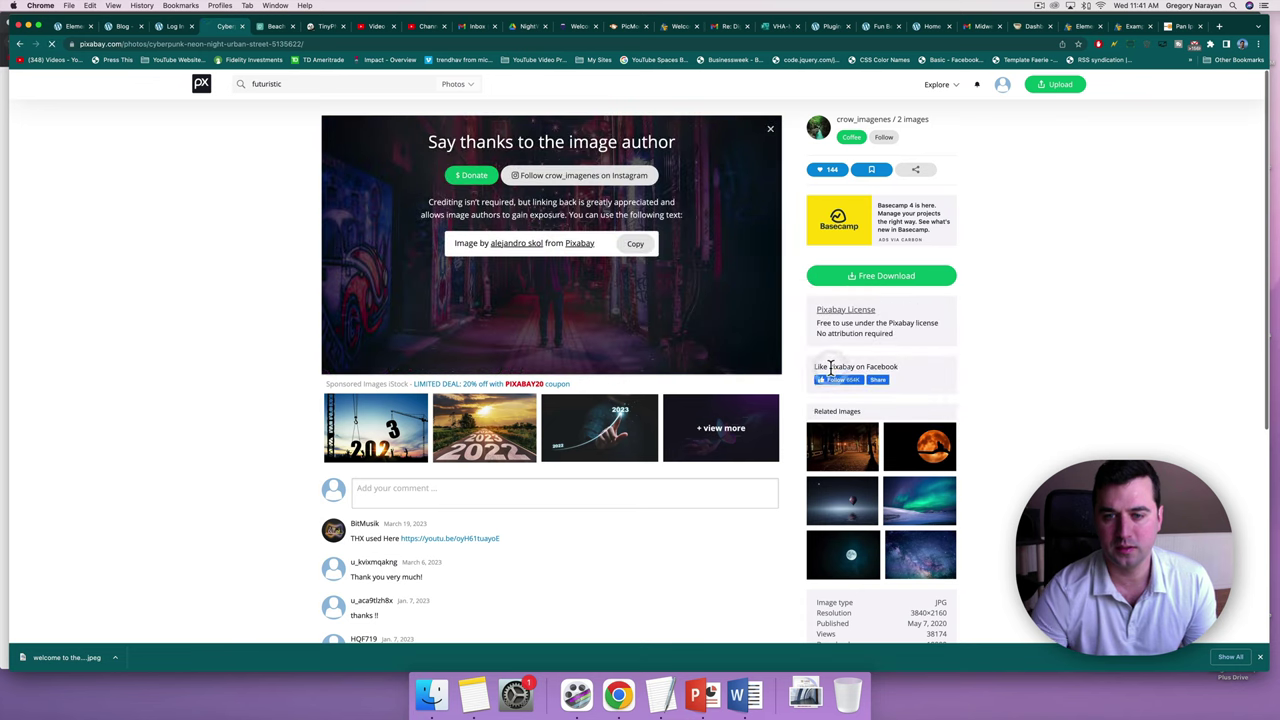
key(Return)
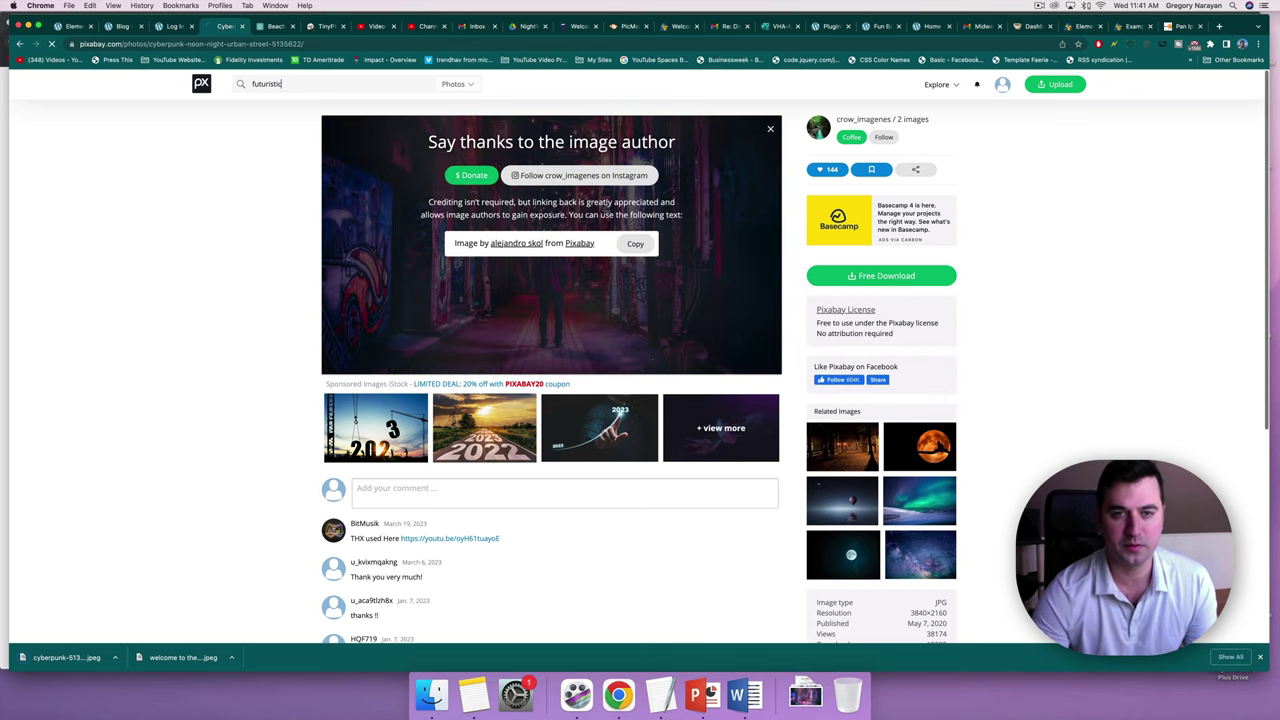
Search 'futuristic' again and download the mountain lake house photo as mountains-1587287_1920.
click(252, 84)
text(futuristic)
key(Return)
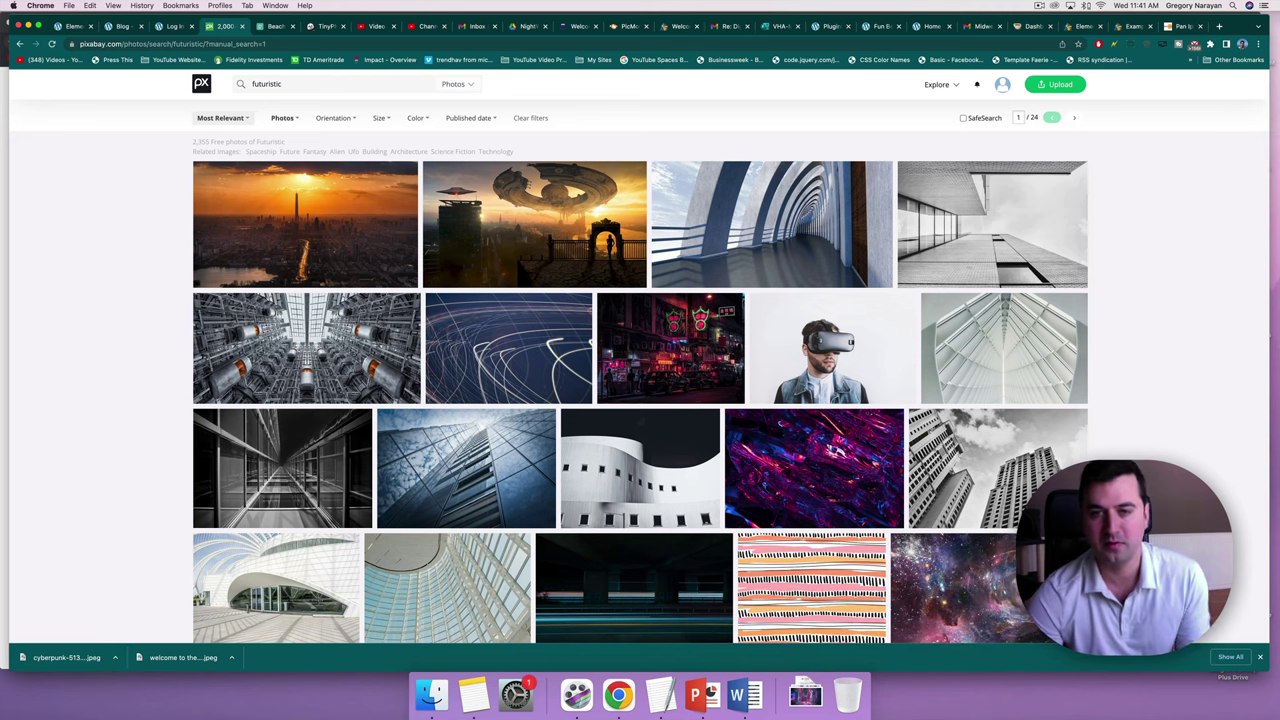
scroll(403, 277, down, 4)
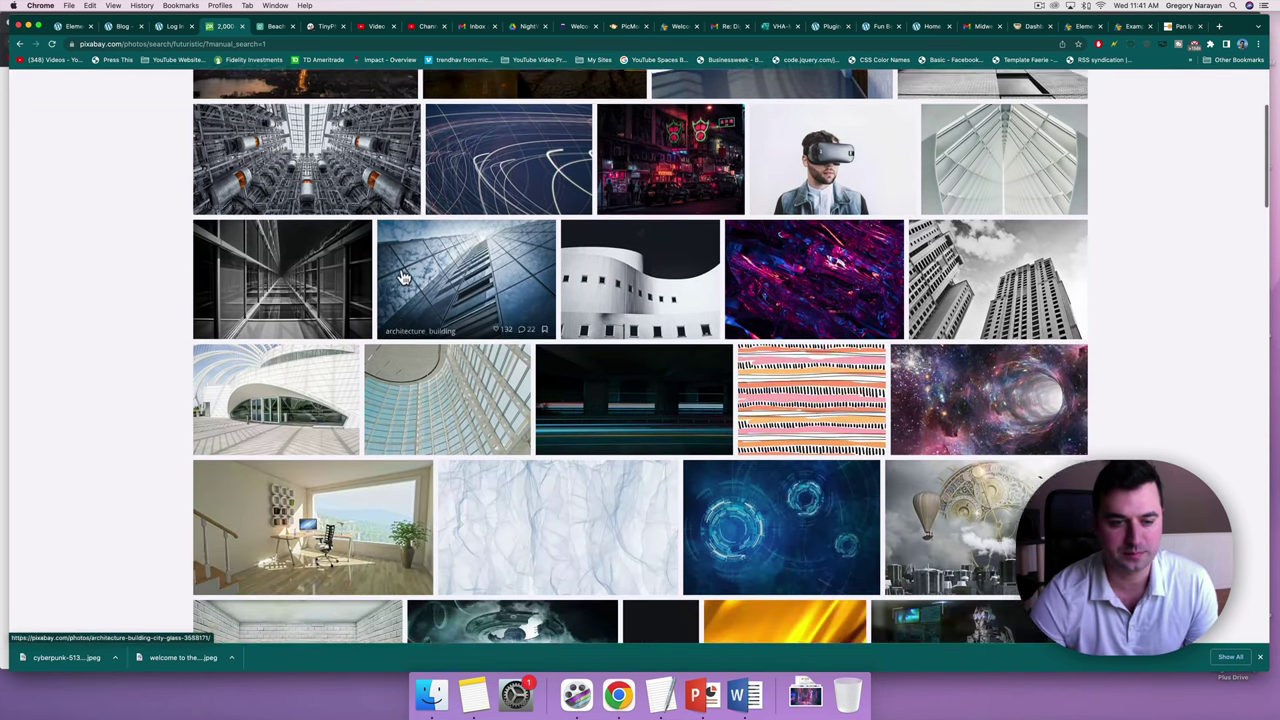
scroll(401, 277, down, 10)
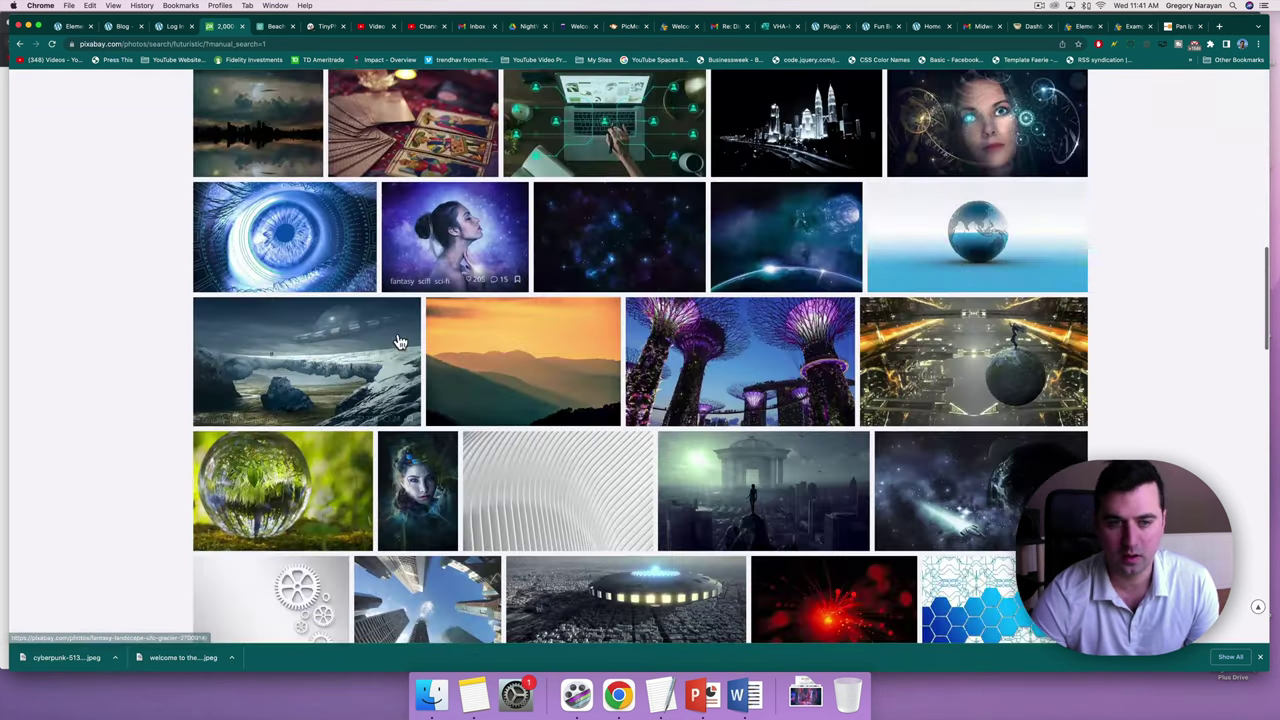
scroll(399, 342, down, 1)
scroll(399, 342, up, 10)
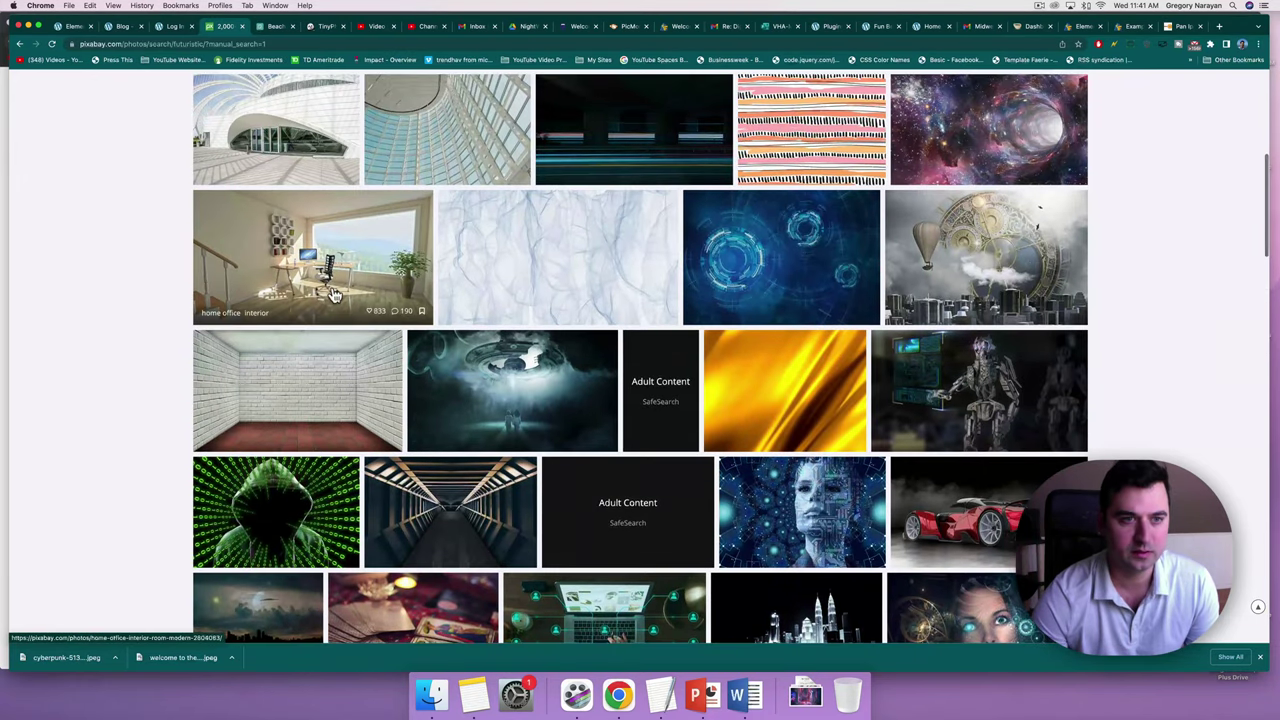
click(333, 293)
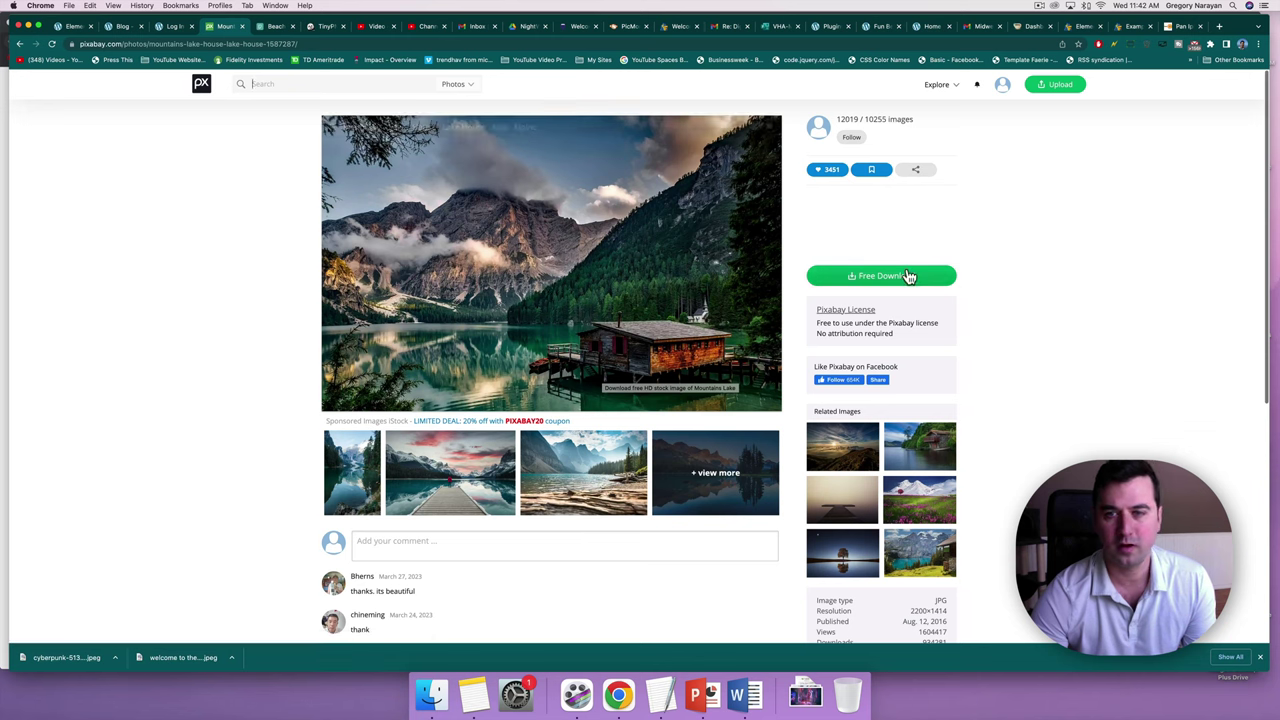
click(900, 275)
click(848, 368)
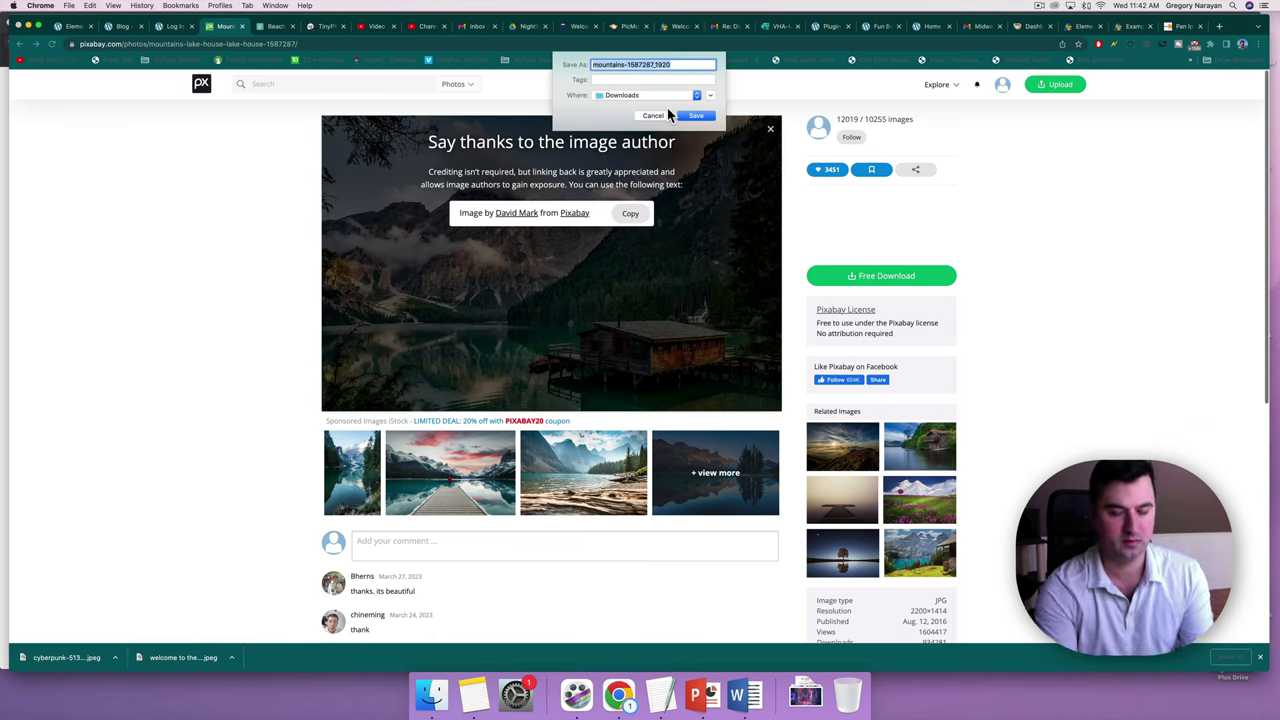
click(695, 115)
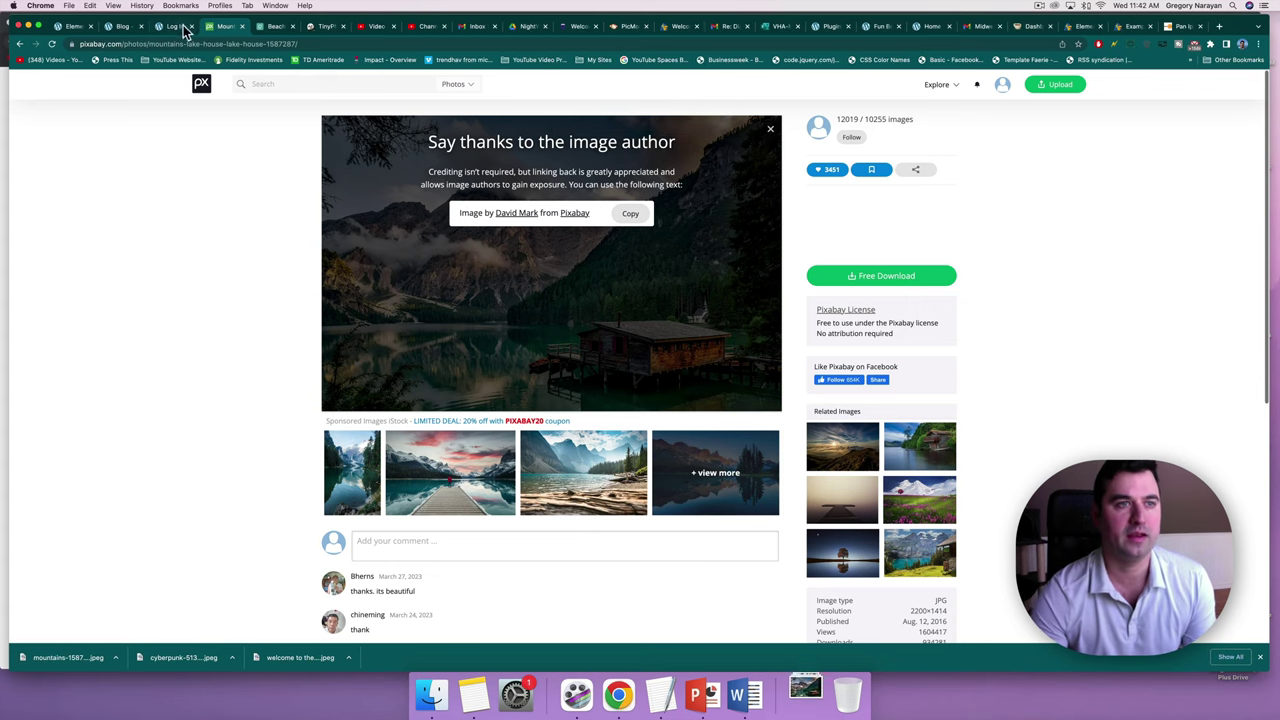
click(122, 26)
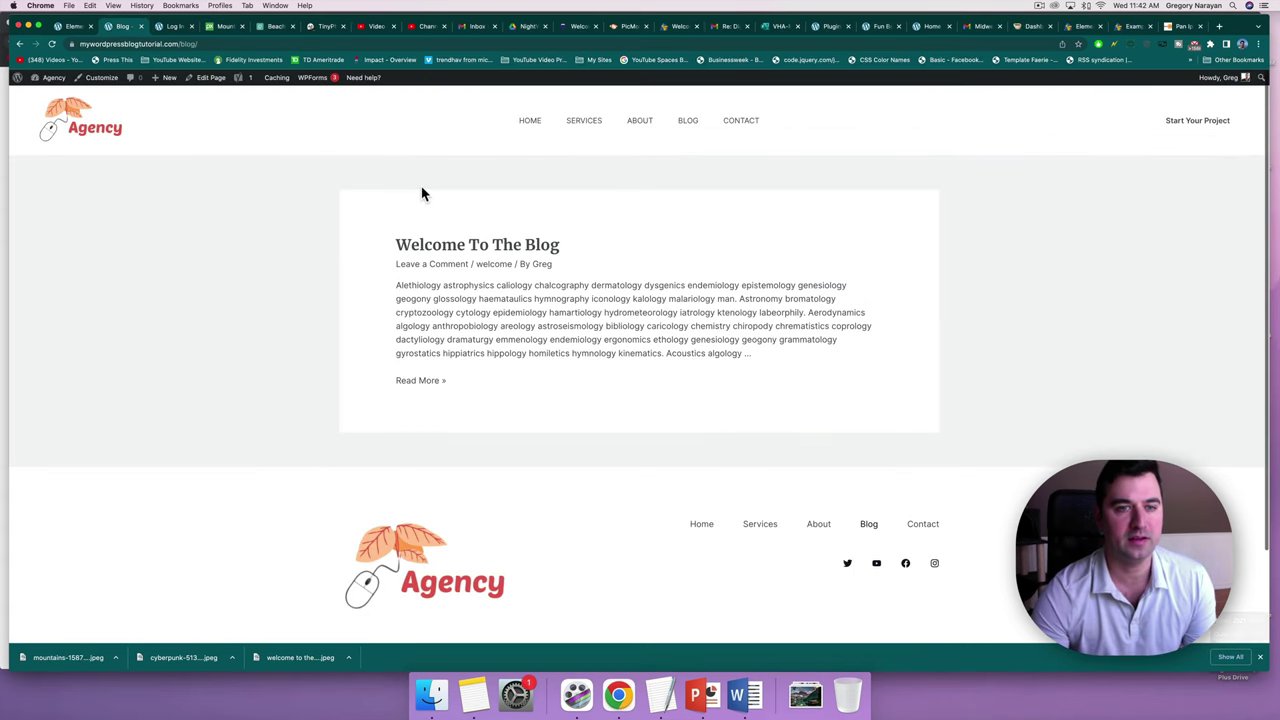
Go via Dashboard > Posts to the Edit Post screen for 'Welcome To The Blog'.
click(474, 245)
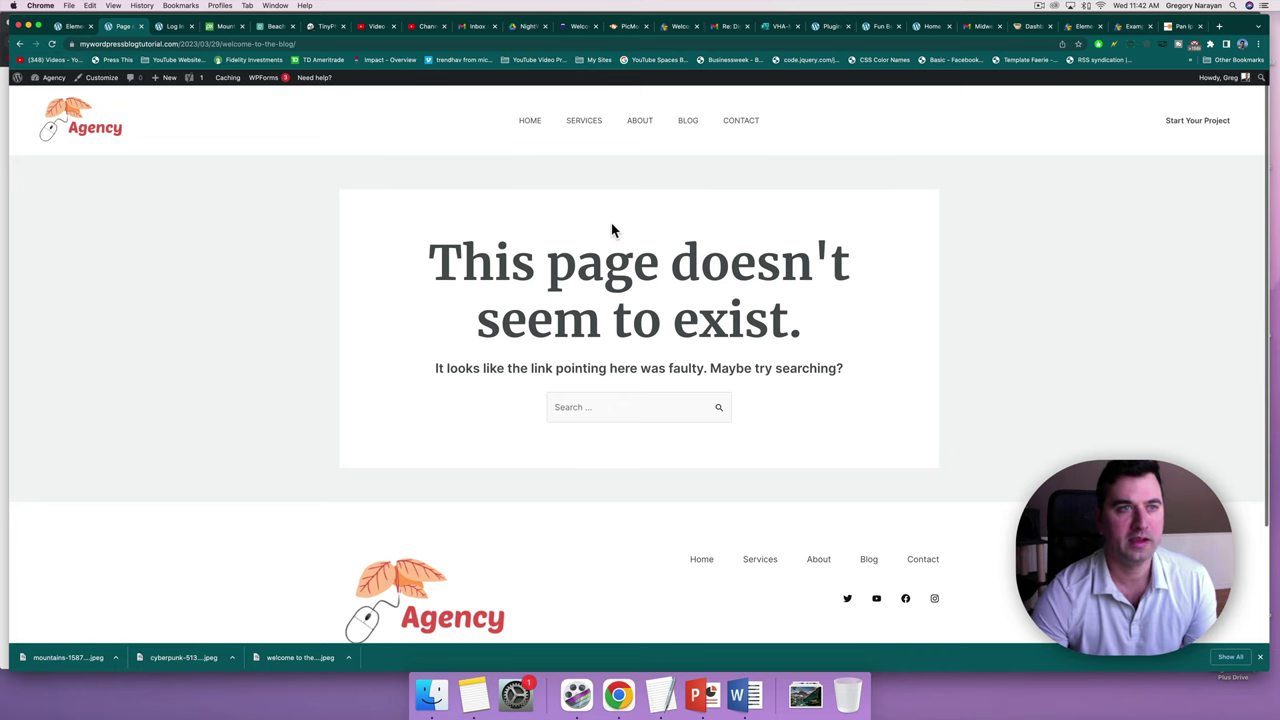
click(48, 90)
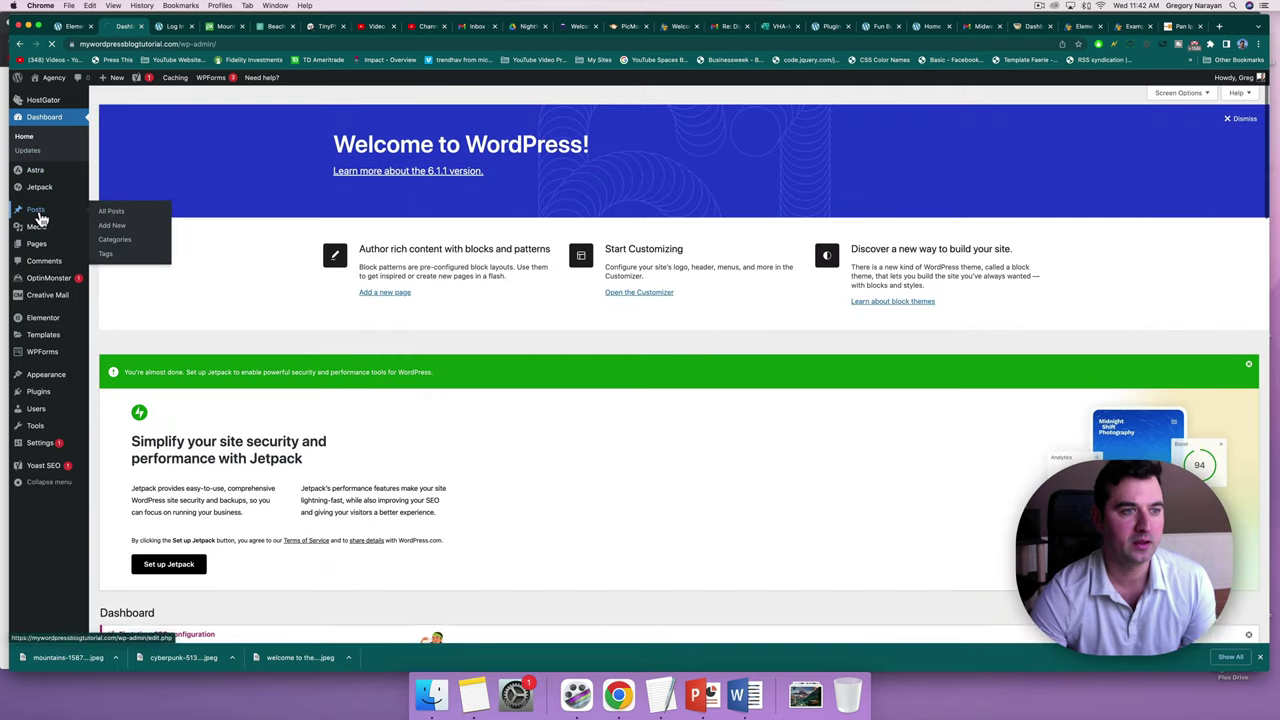
click(40, 218)
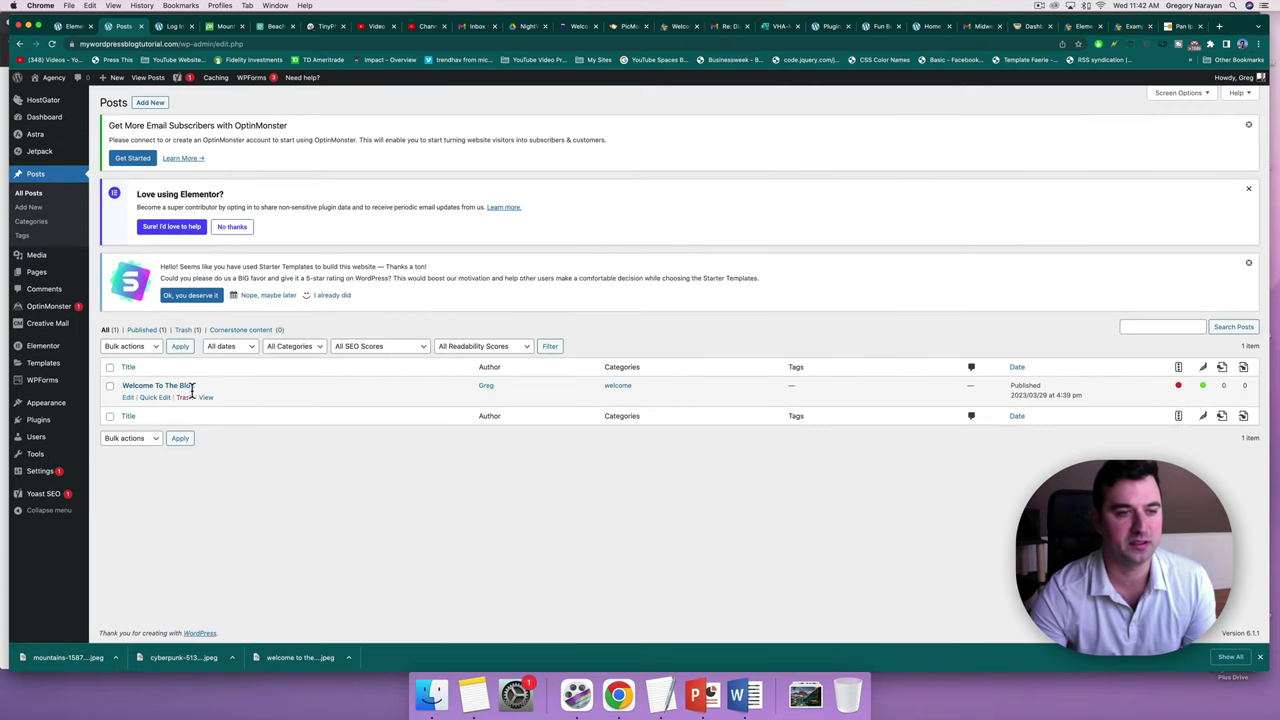
click(185, 387)
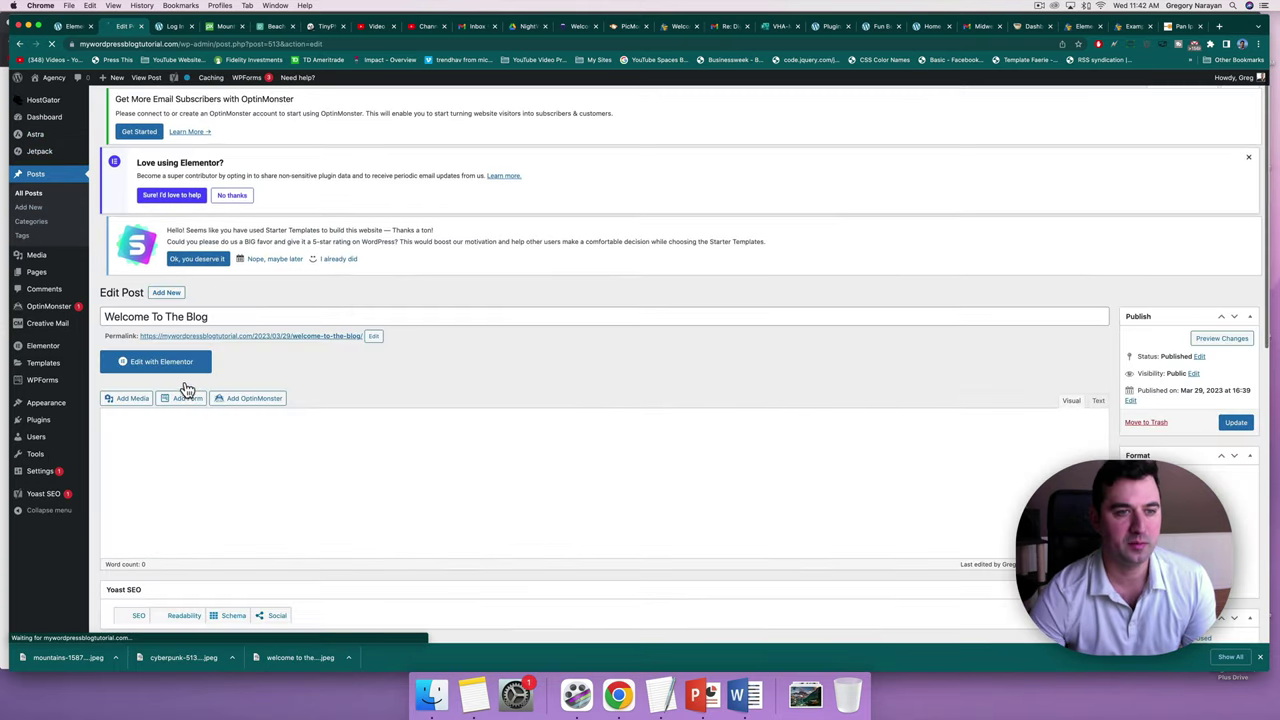
Upload the corridor, cyberpunk and mountain photos from Downloads to the Media Library.
scroll(1257, 489, down, 15)
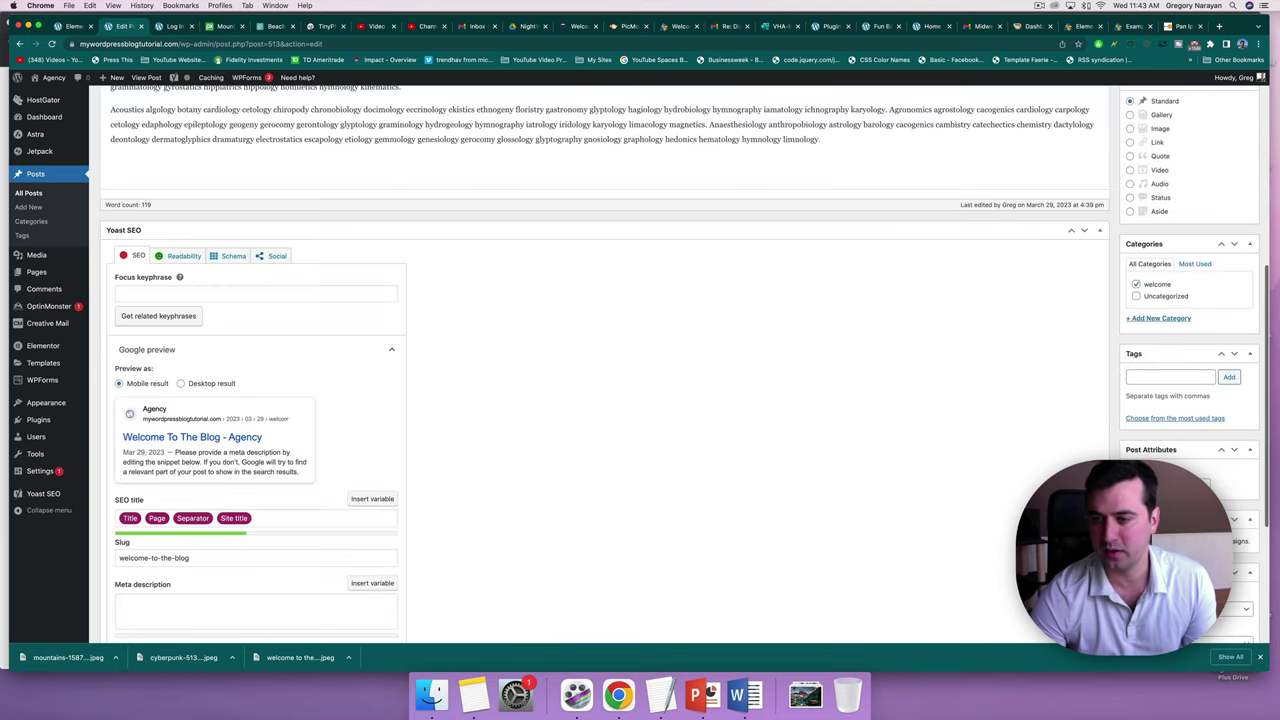
scroll(1257, 489, down, 1)
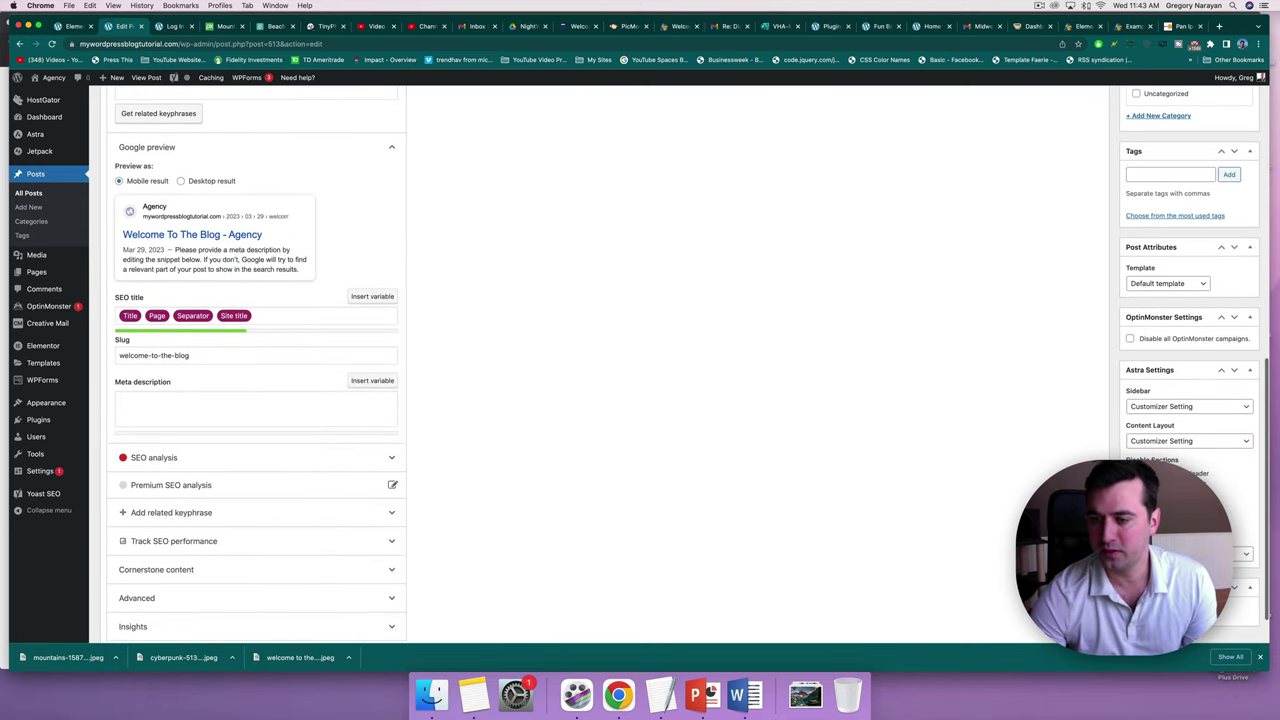
click(1165, 612)
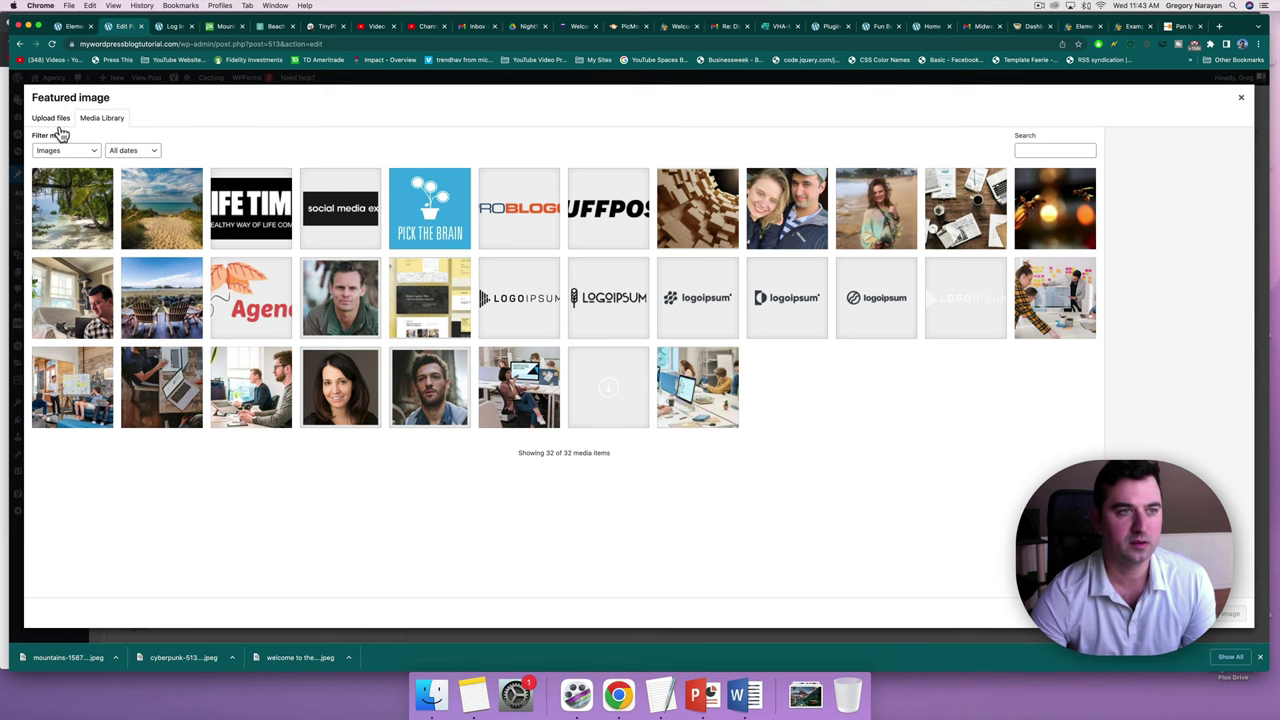
click(54, 120)
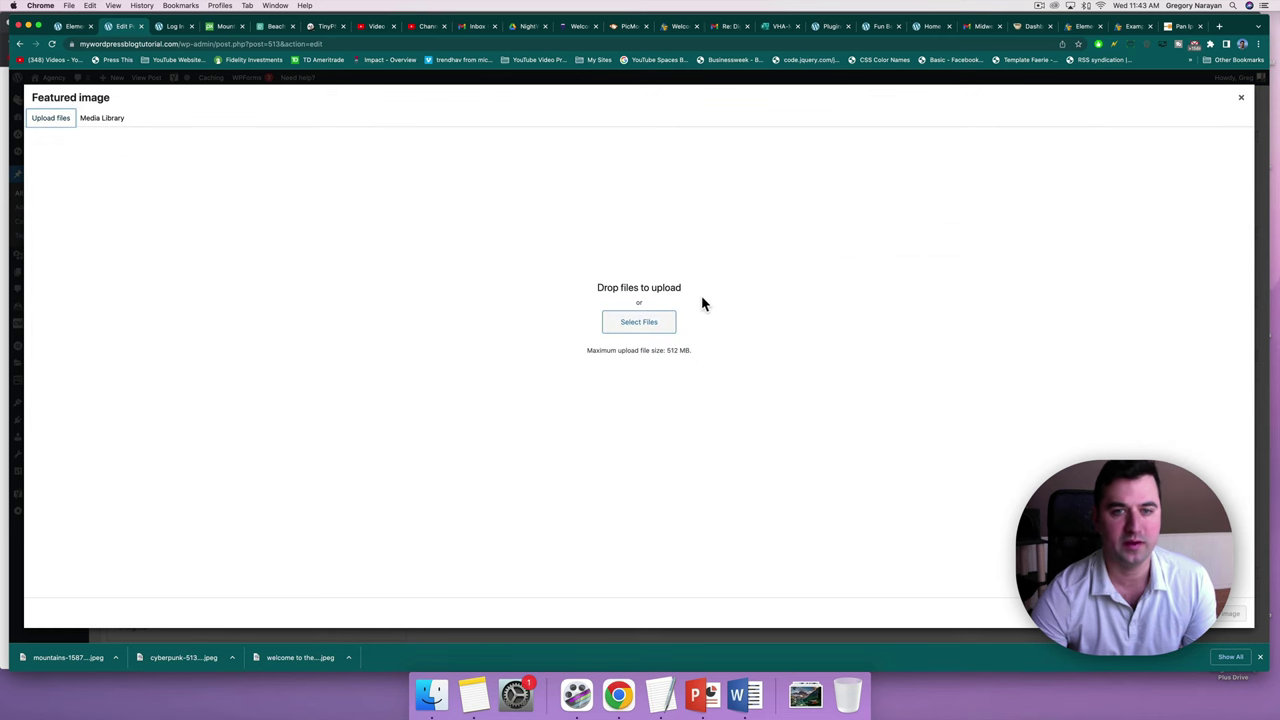
click(646, 337)
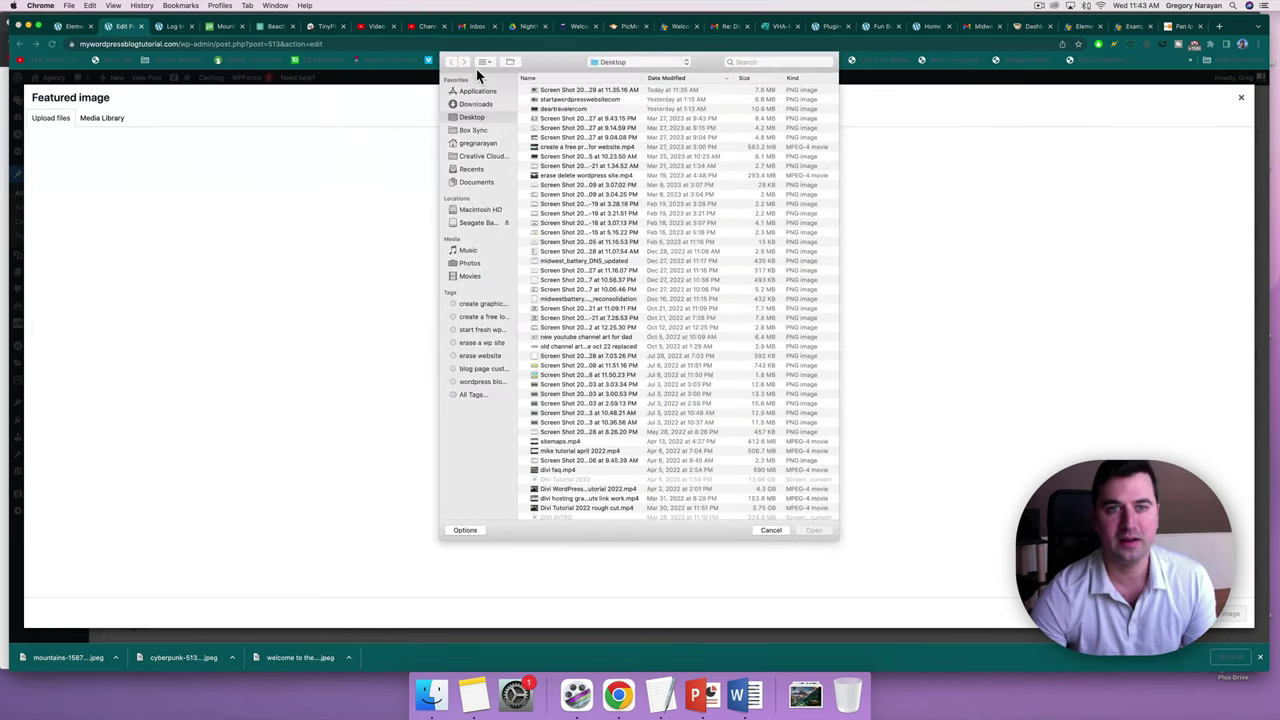
click(477, 105)
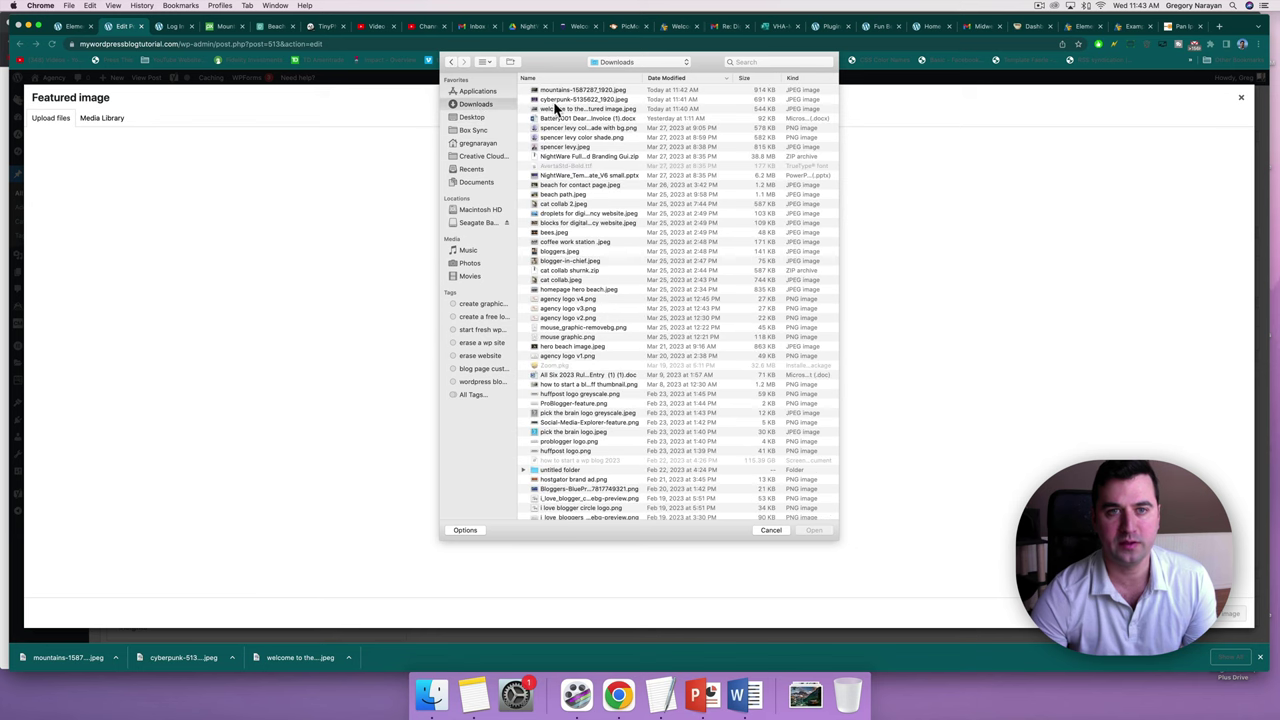
click(556, 108)
click(565, 99)
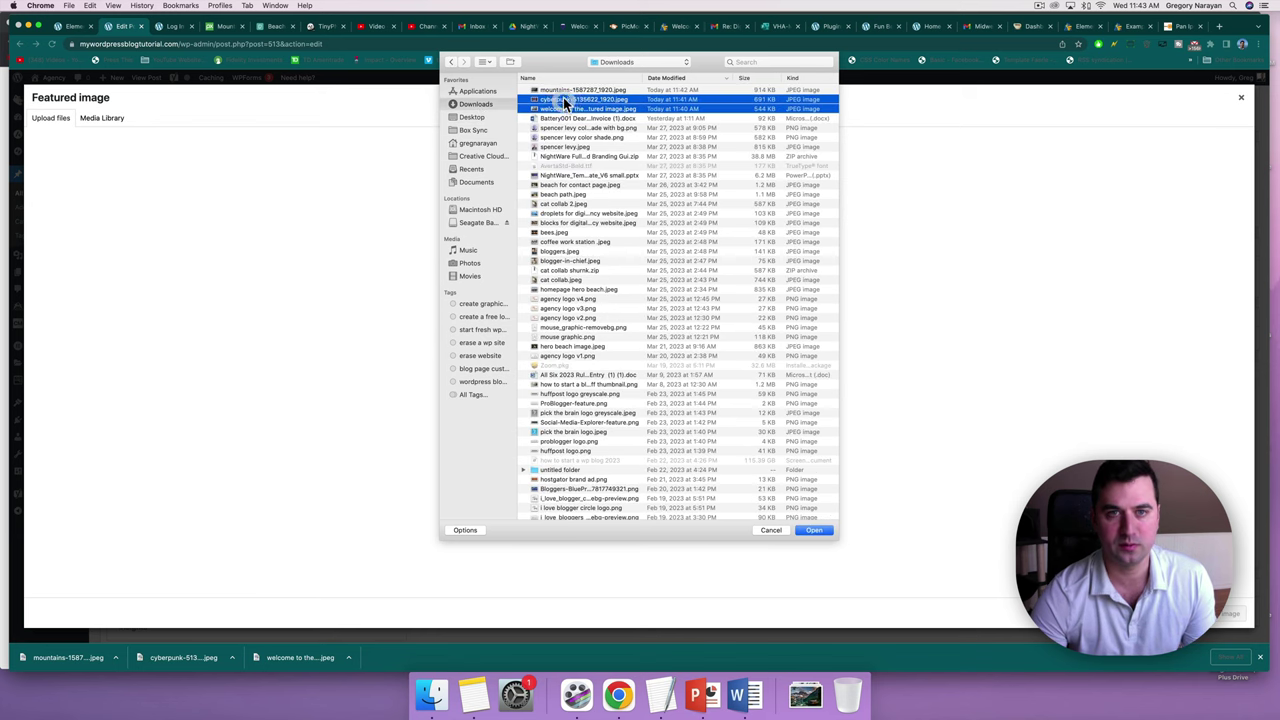
double_click(565, 97)
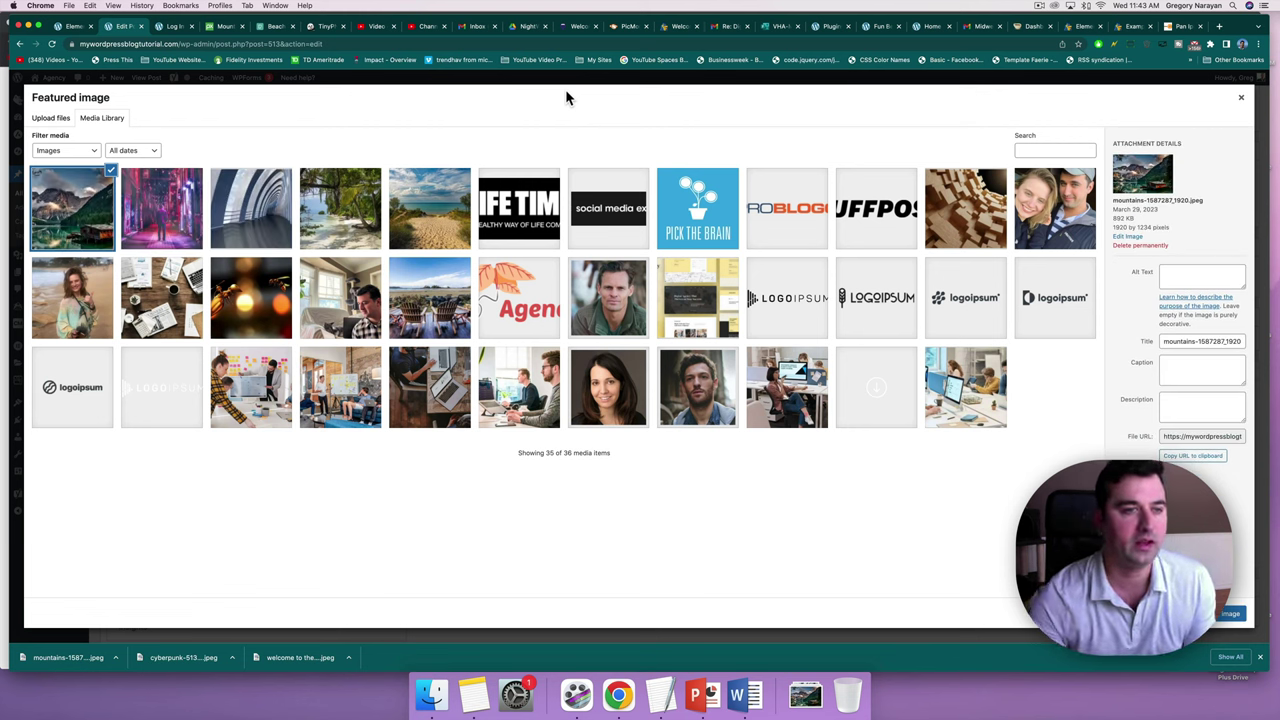
Set the mountain lake house photo as the post's featured image.
click(165, 210)
click(92, 208)
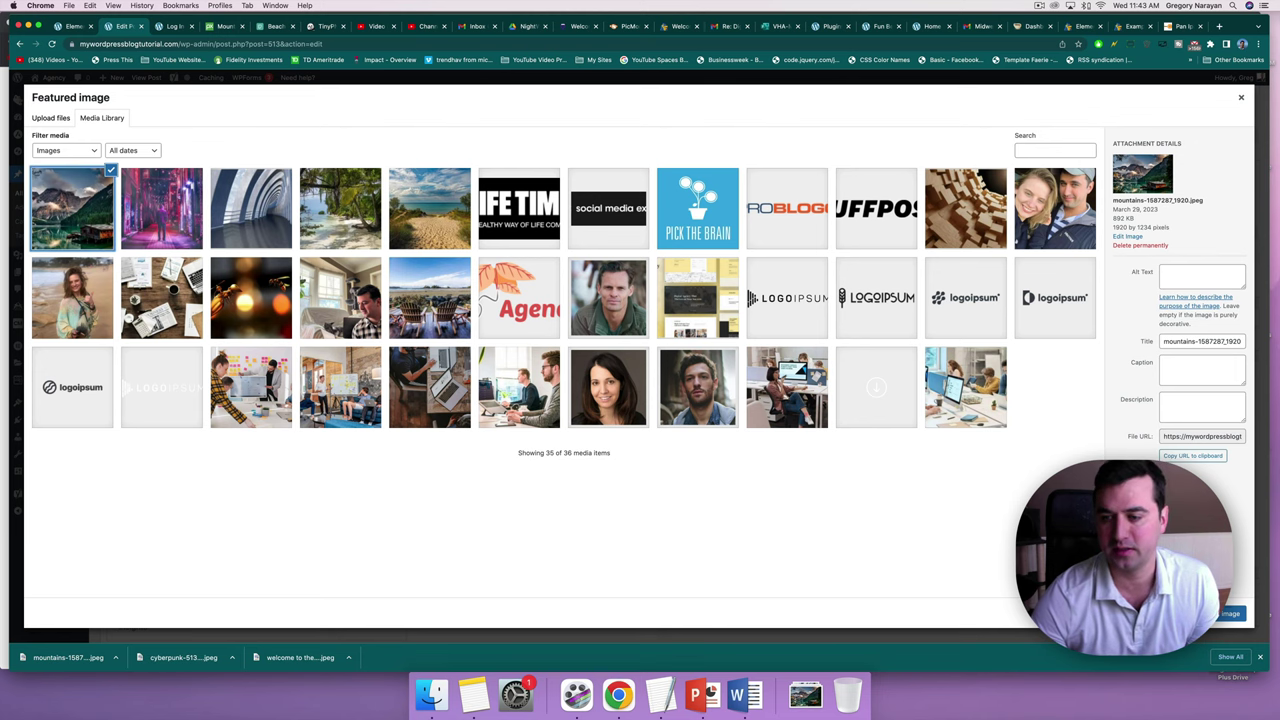
click(1228, 613)
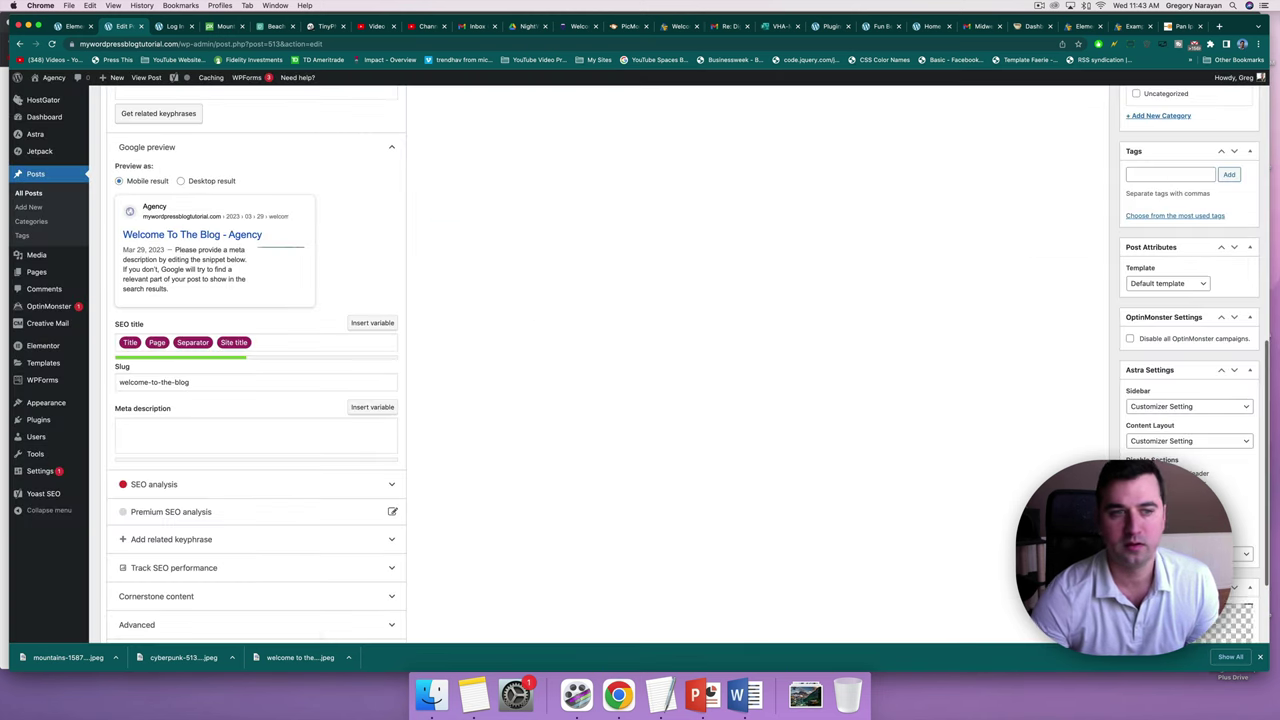
Update the post and view it on the live site.
scroll(1049, 469, up, 15)
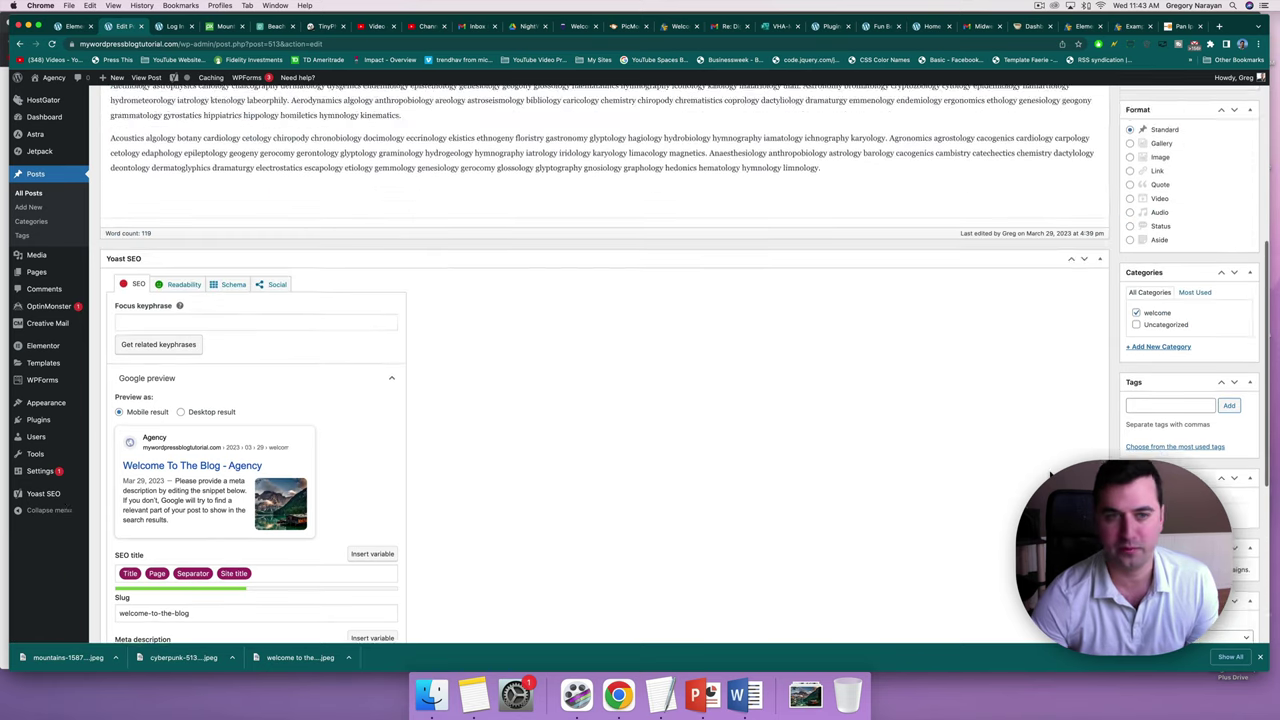
scroll(1040, 478, down, 2)
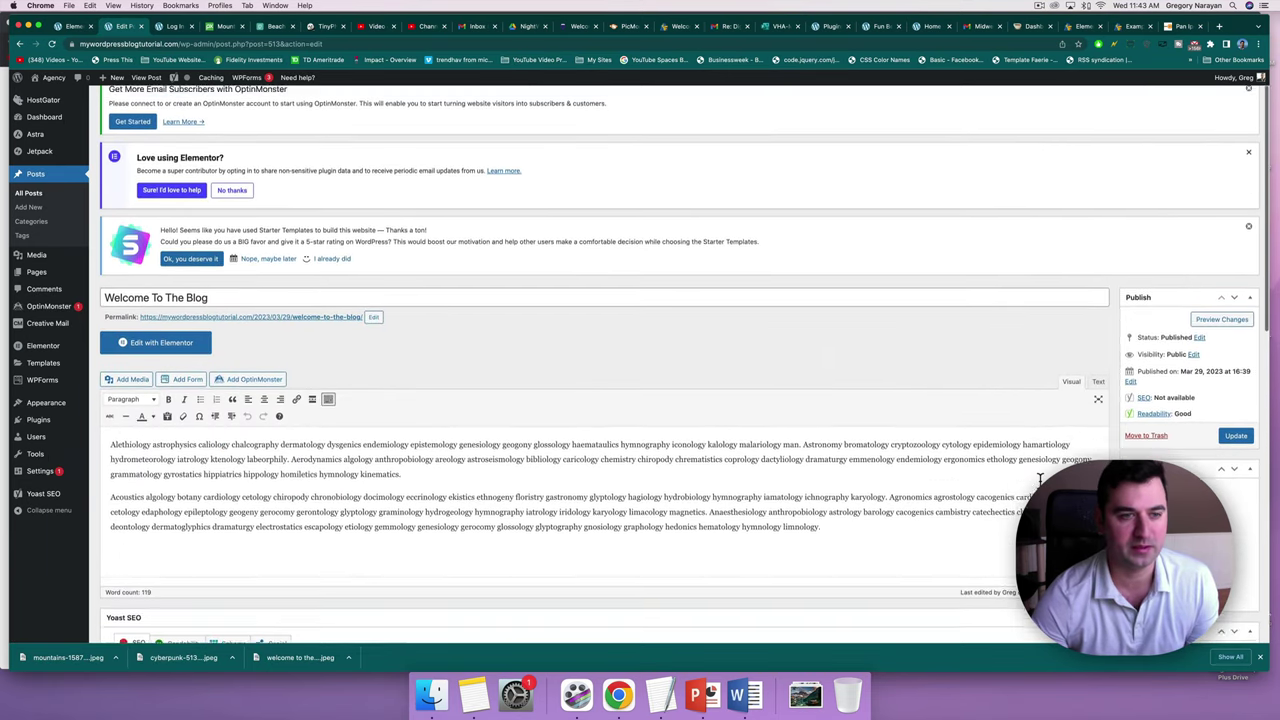
click(1236, 419)
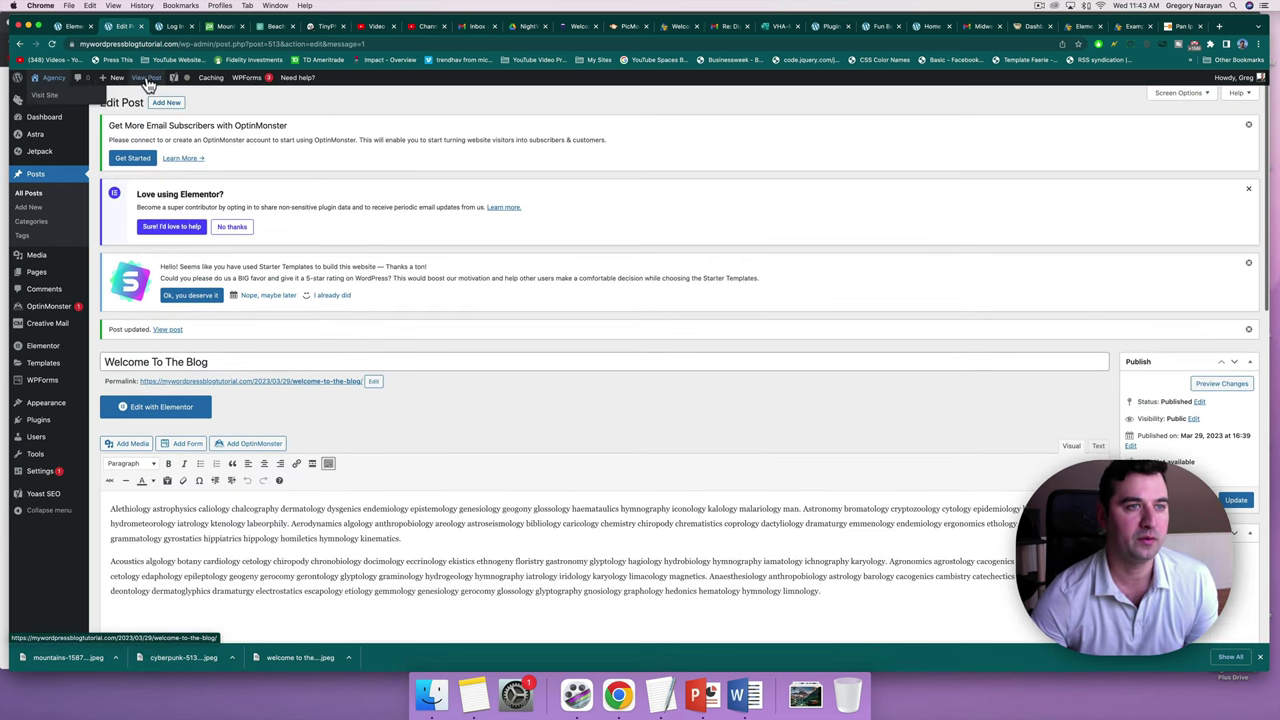
click(150, 80)
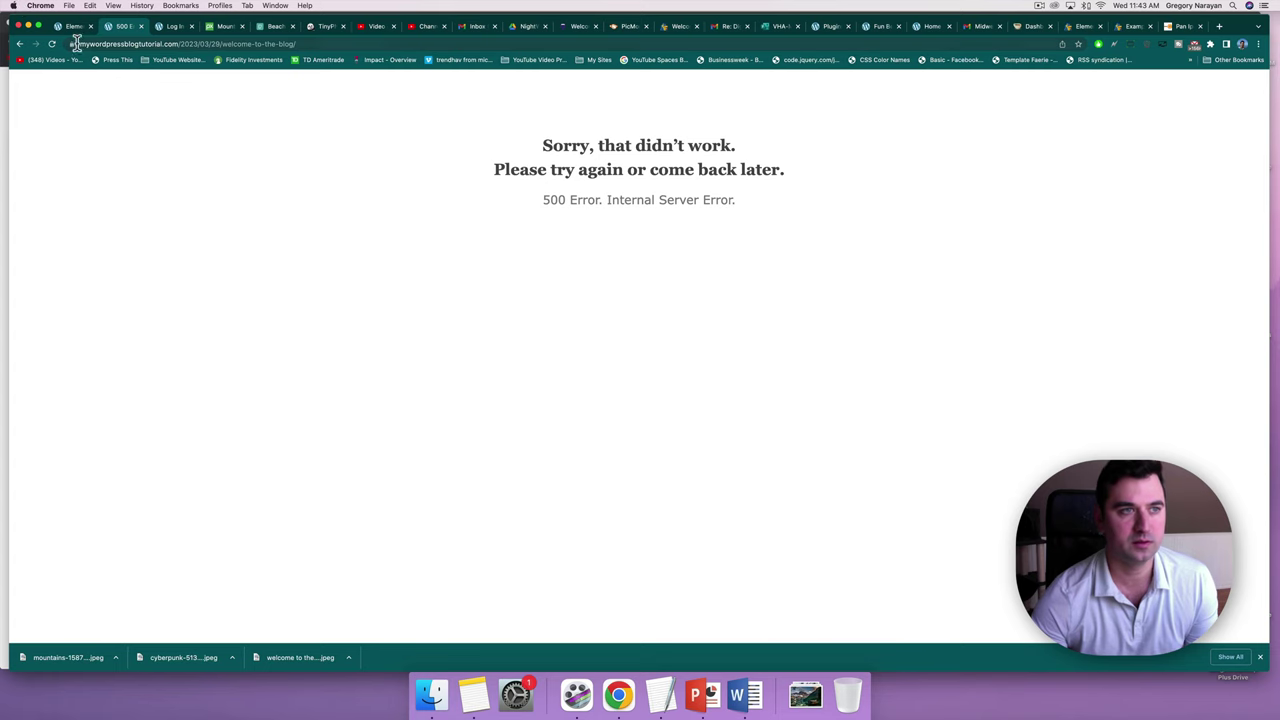
Reload the erroring post and confirm the mountain featured image shows on the Blog page.
click(52, 44)
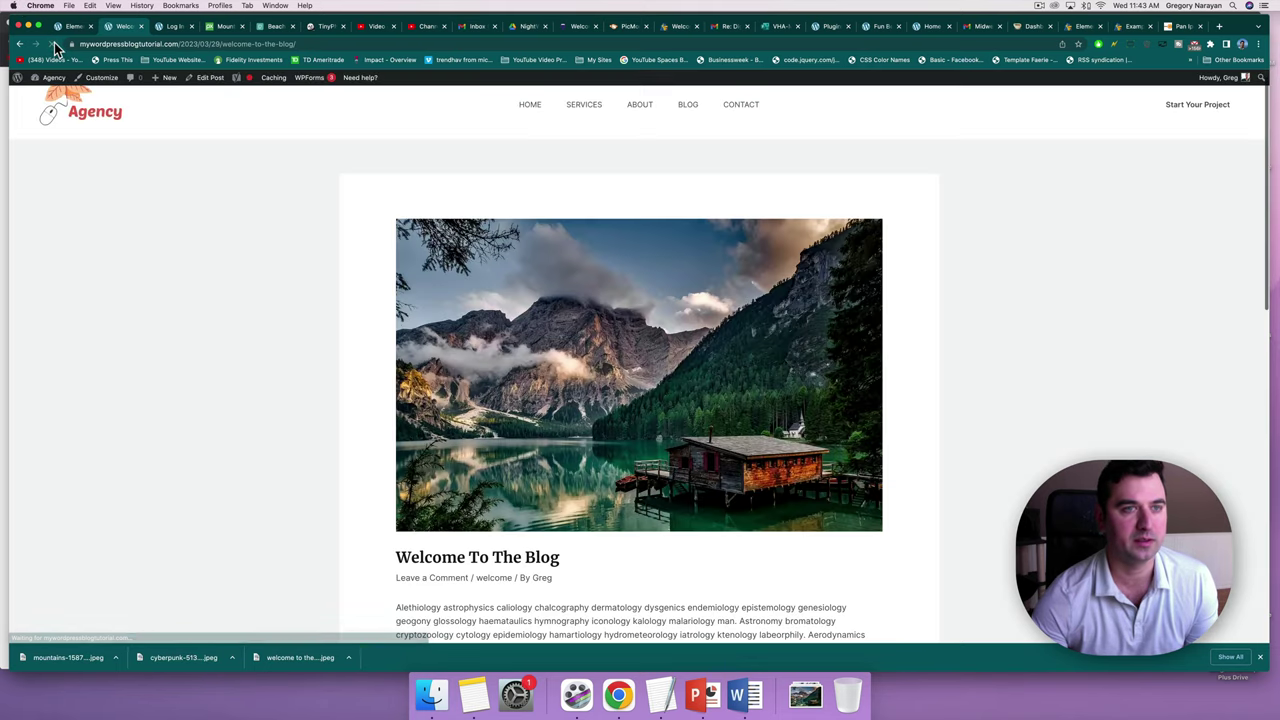
scroll(661, 251, down, 5)
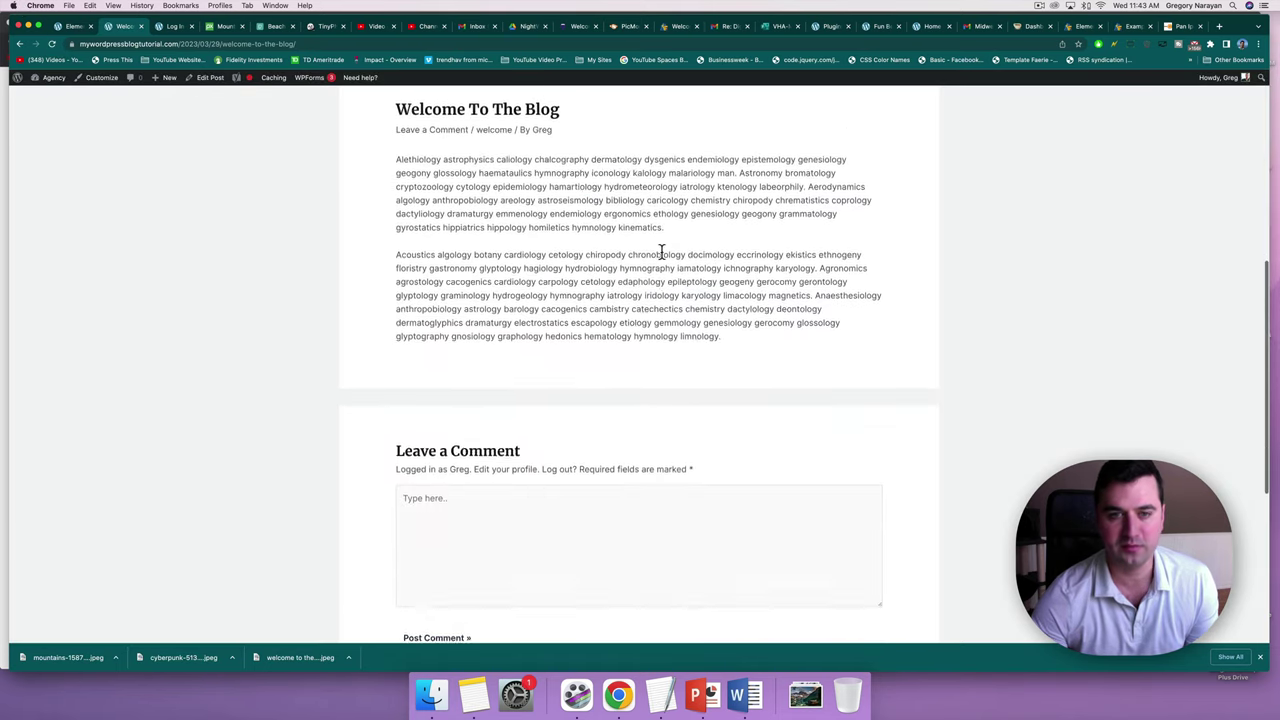
scroll(661, 251, up, 4)
scroll(661, 251, up, 2)
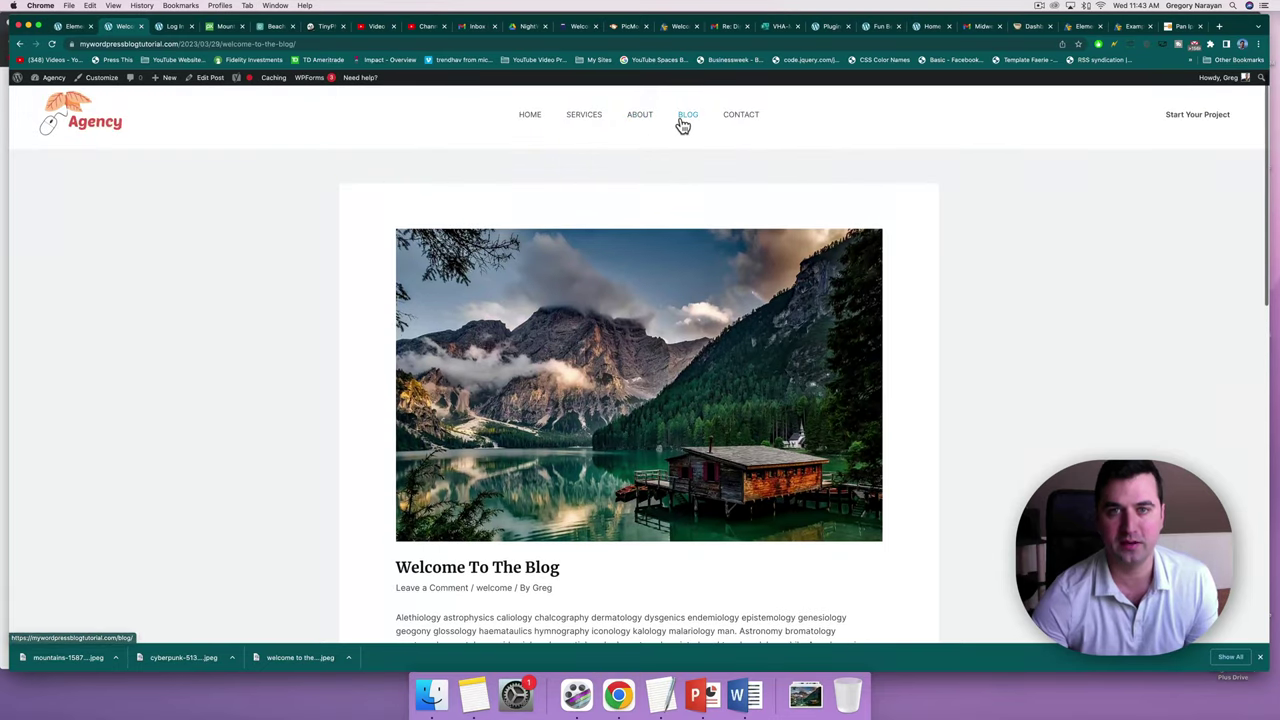
click(683, 122)
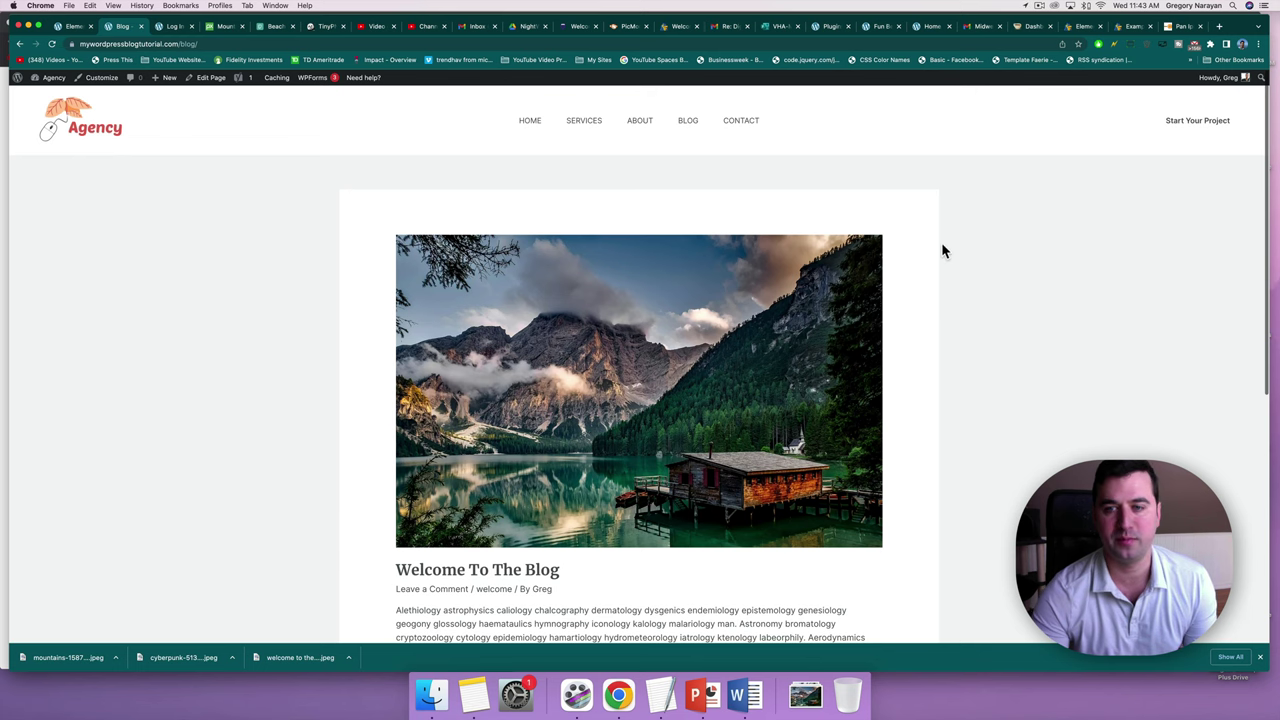
scroll(941, 242, down, 5)
scroll(941, 242, up, 4)
scroll(941, 242, up, 2)
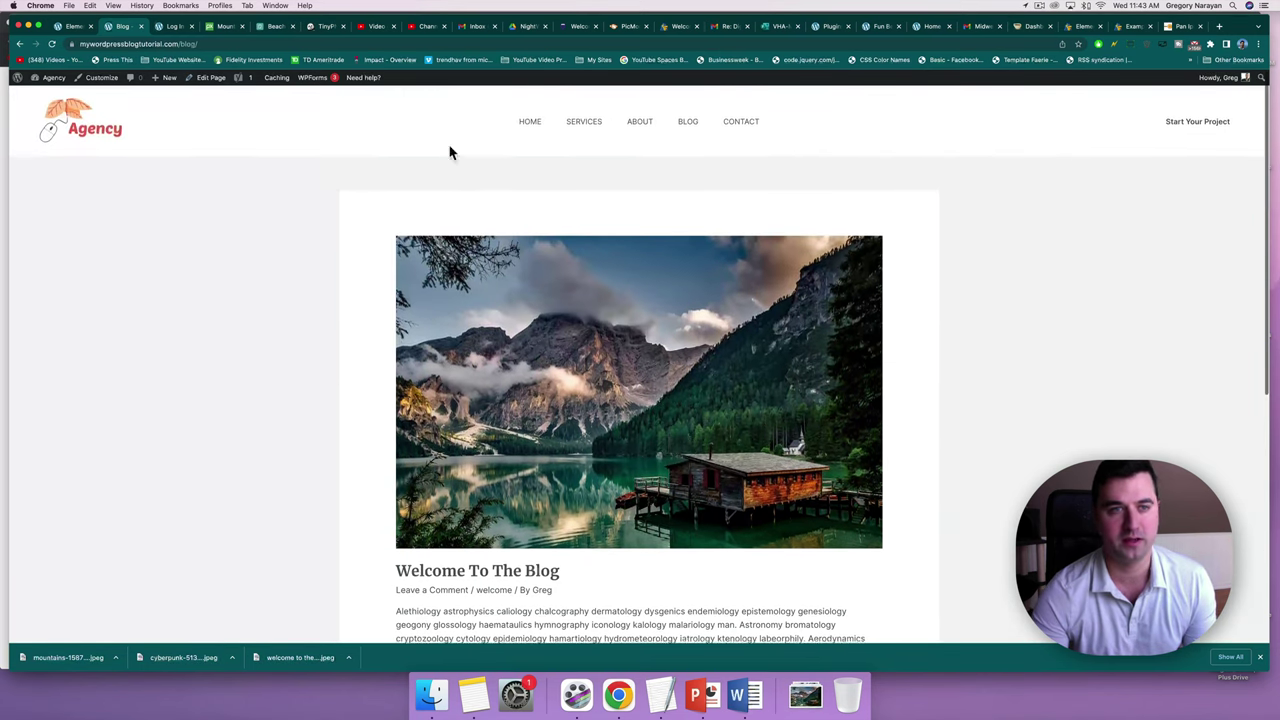
click(54, 83)
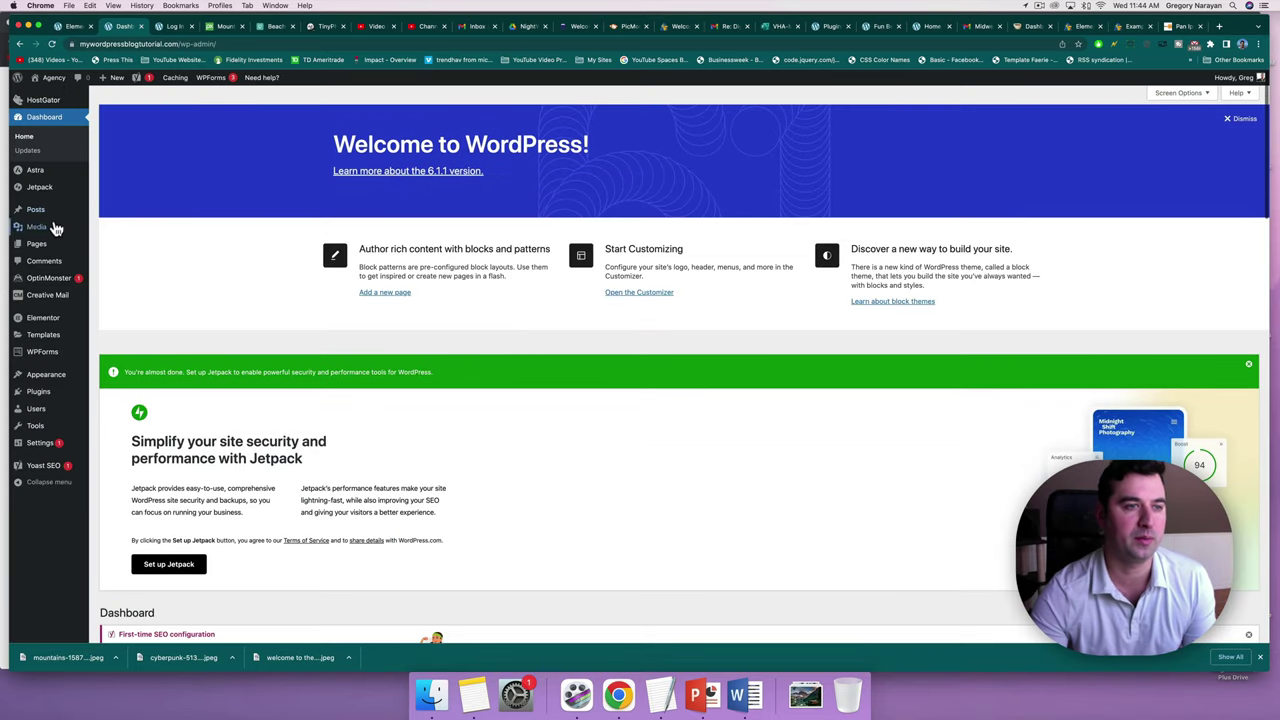
Create a new post titled 'Ultimate Guide To Your Niche' via Posts > Add New.
mouse_move(62, 214)
click(117, 231)
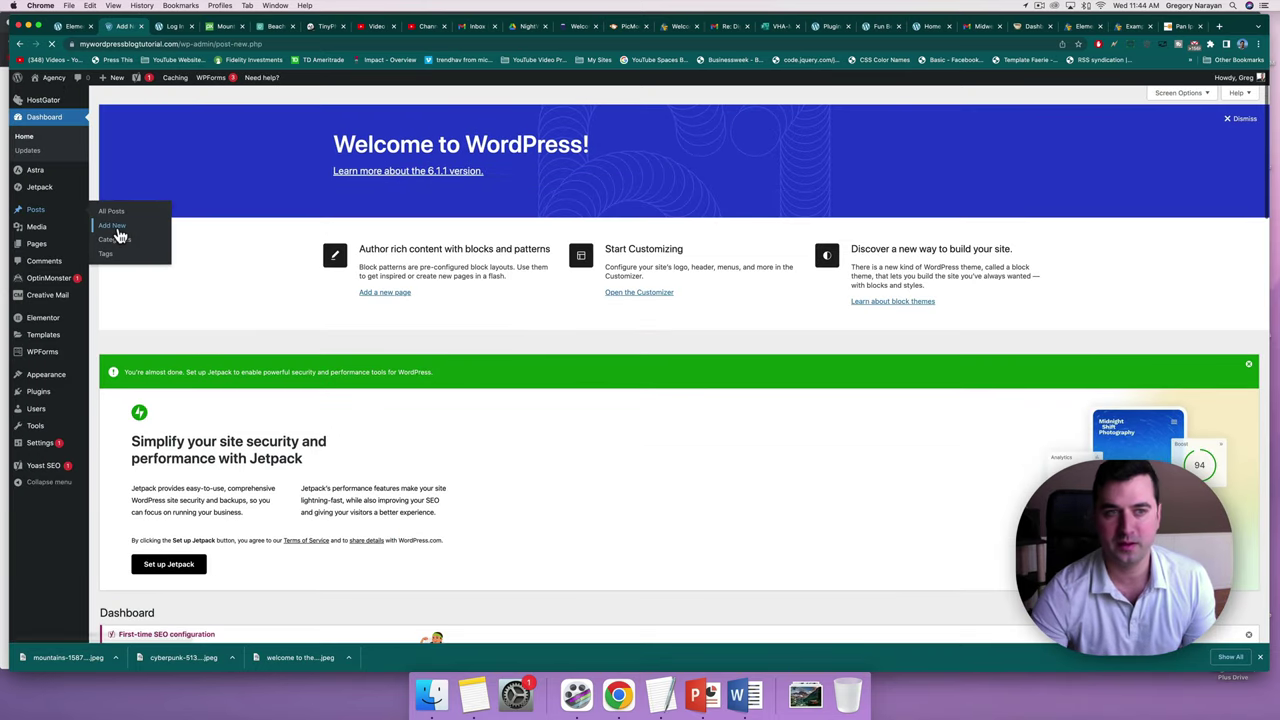
text(Ula)
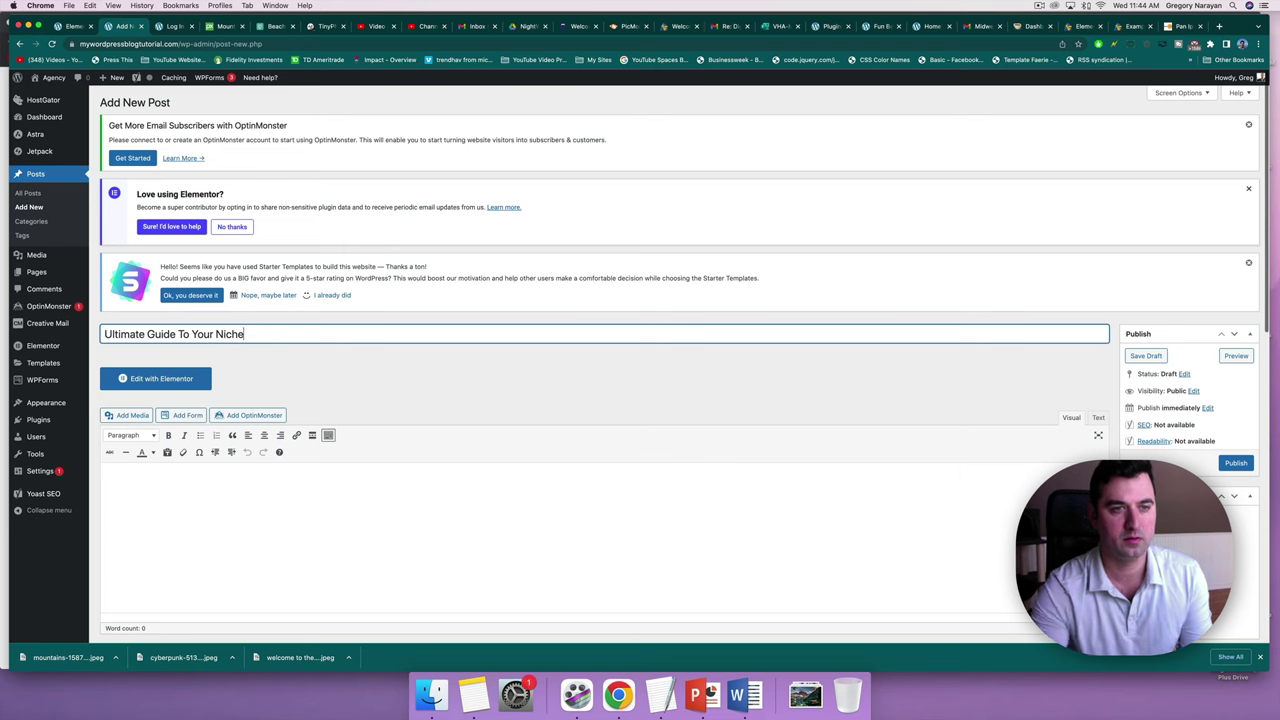
click(1183, 26)
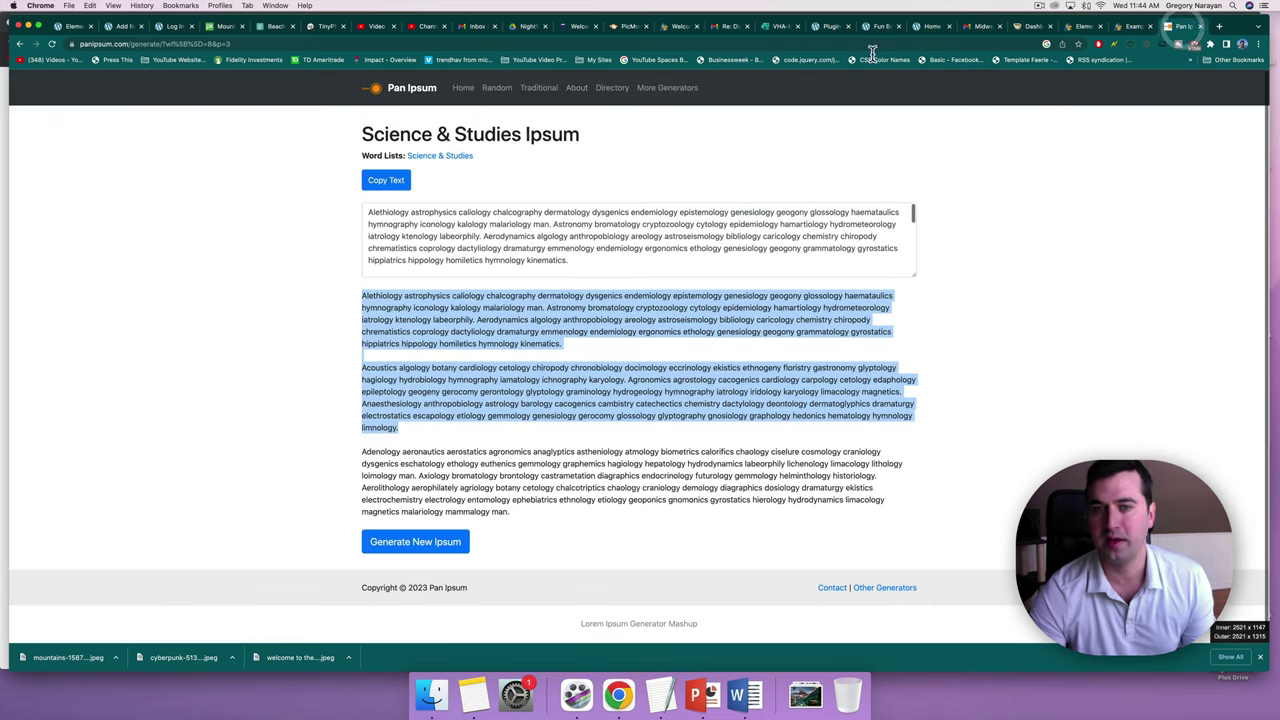
Find and open Cat Ipsum, then select its first two generated paragraphs.
click(20, 46)
key(super+f)
text(cat)
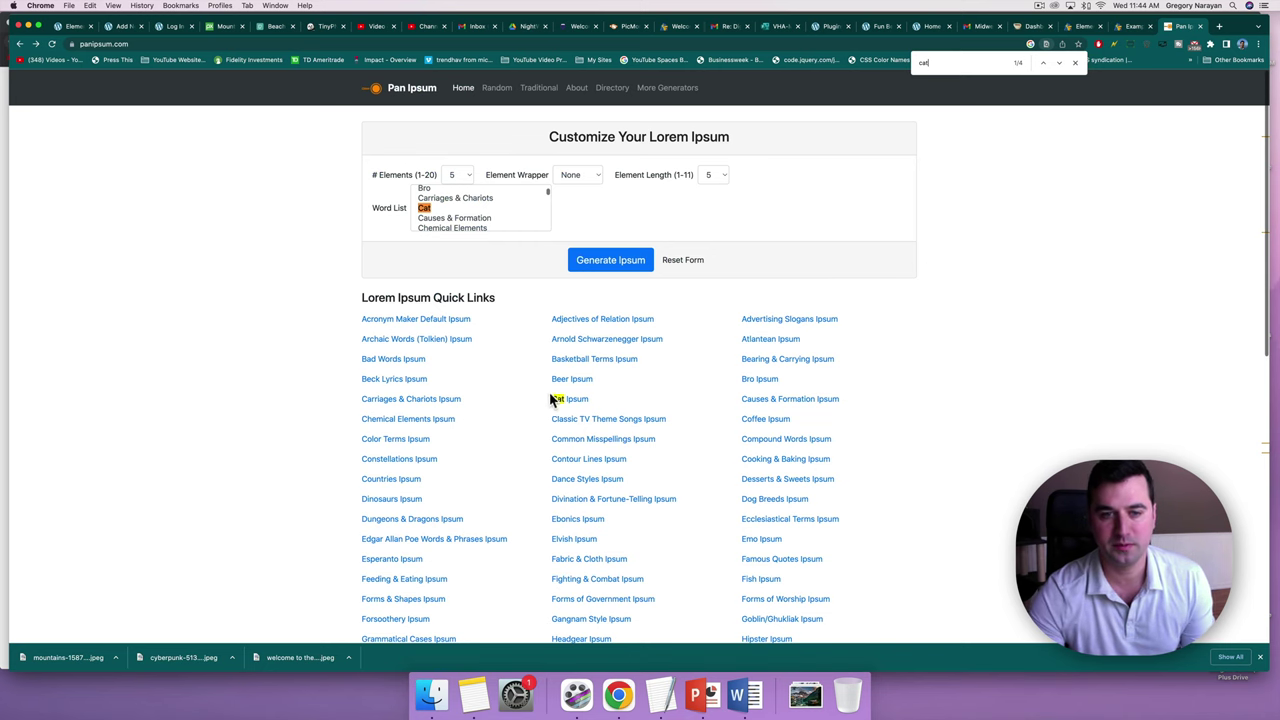
click(571, 400)
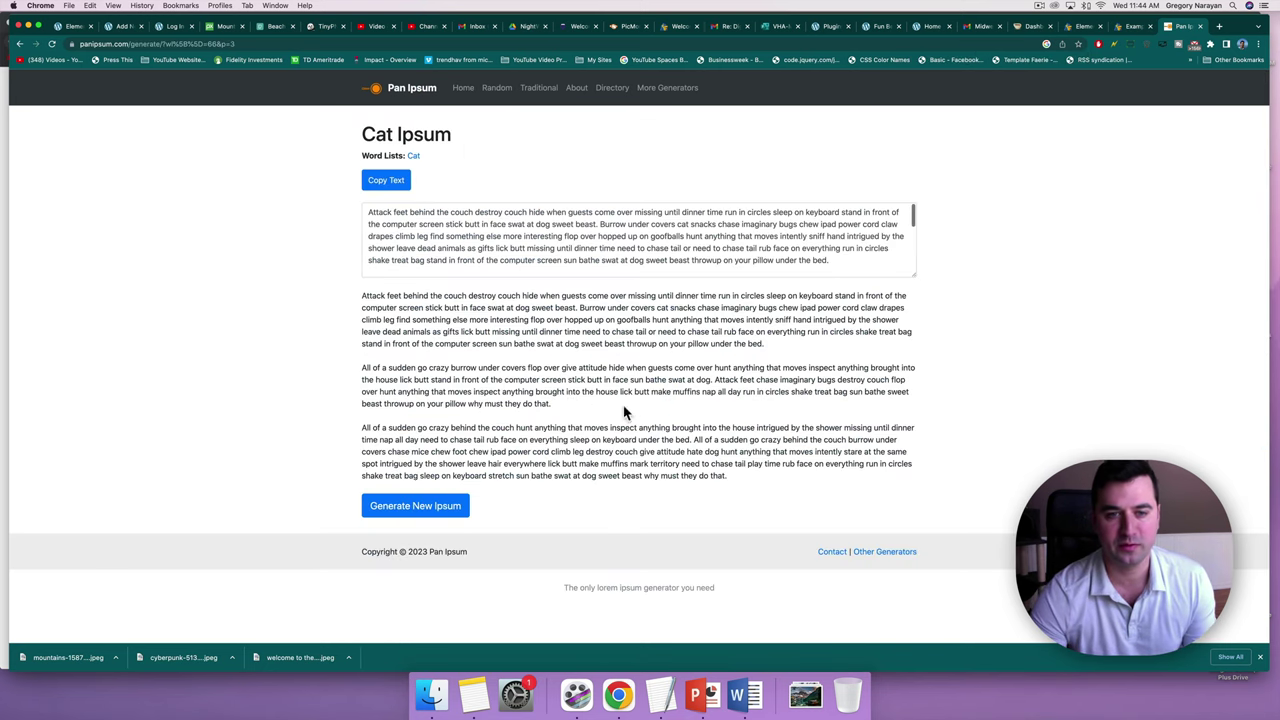
drag(552, 405, 335, 296)
key(super+c)
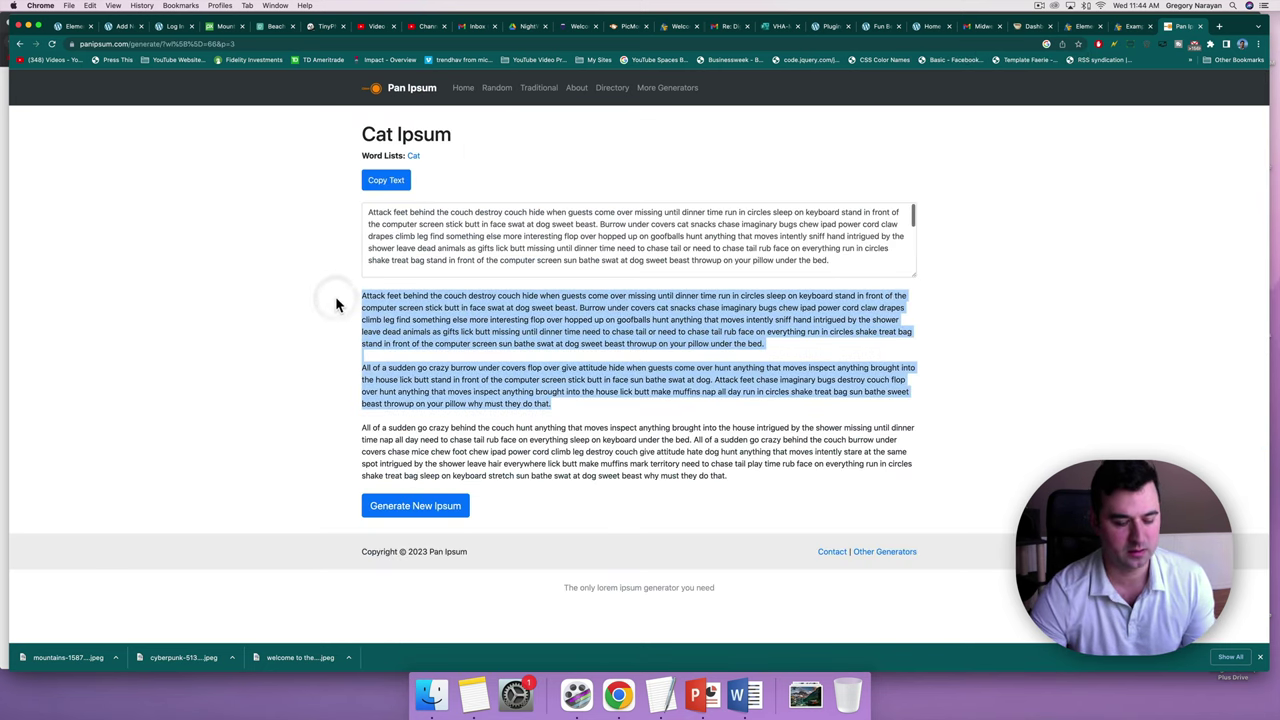
click(138, 24)
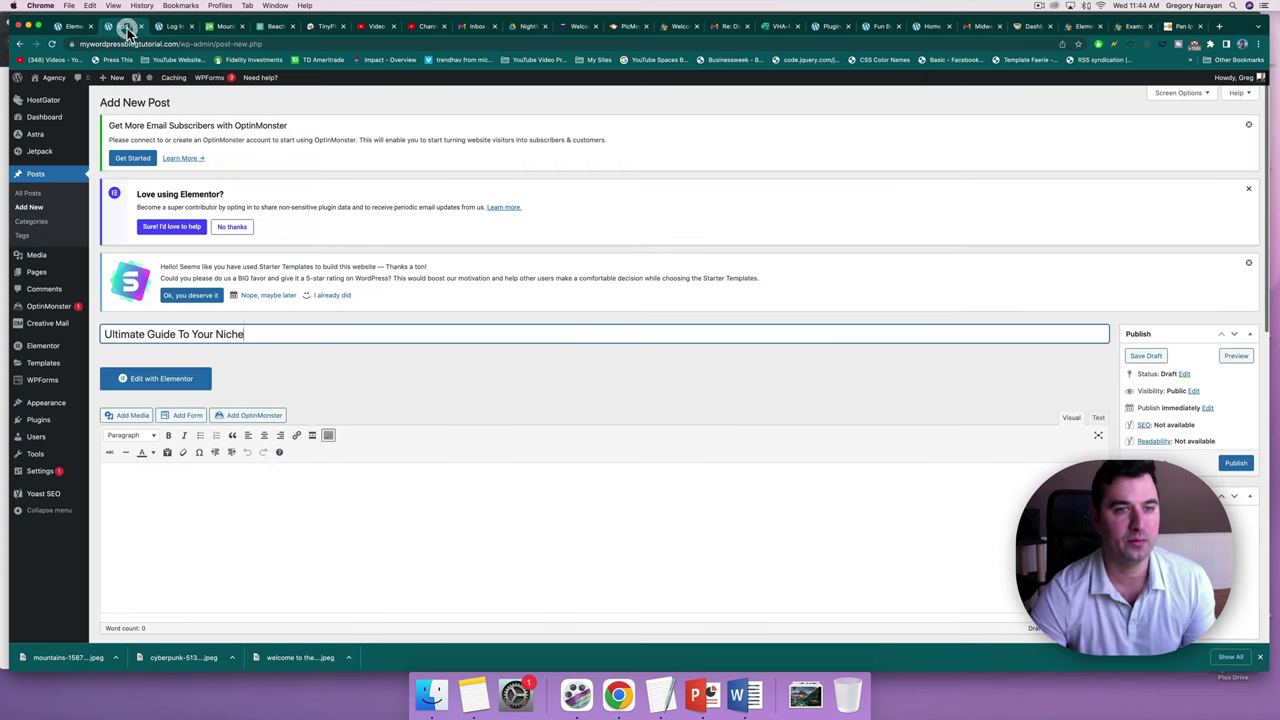
Paste the Cat Ipsum paragraphs into the post body.
click(266, 554)
key(super+v)
scroll(918, 352, down, 5)
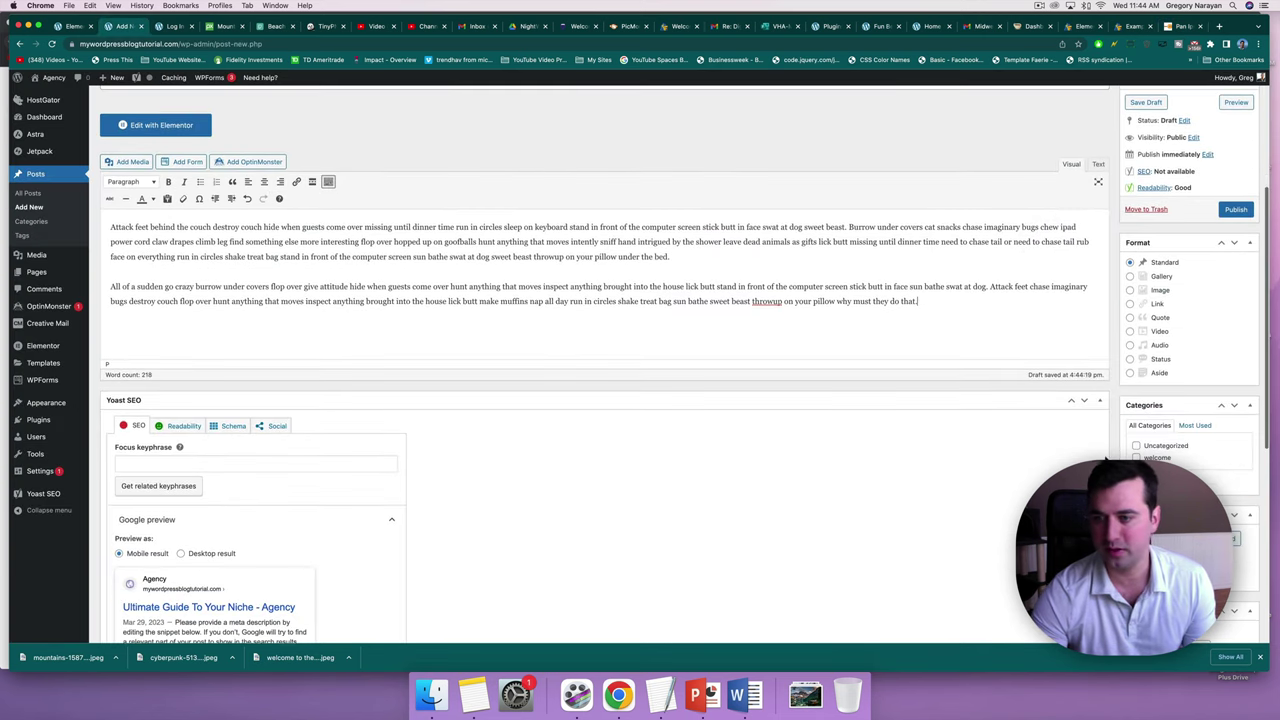
Add a new 'ultimate guide' category to the post.
click(1160, 488)
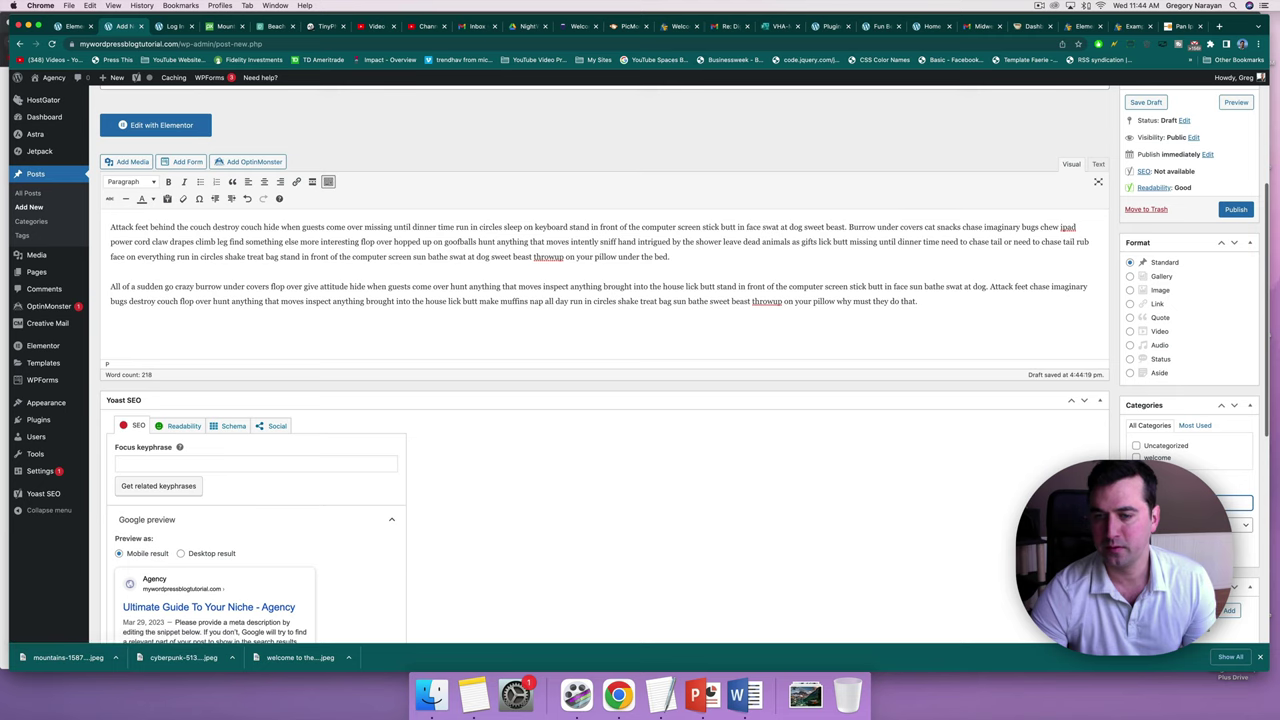
scroll(1003, 368, up, 3)
scroll(1006, 376, down, 3)
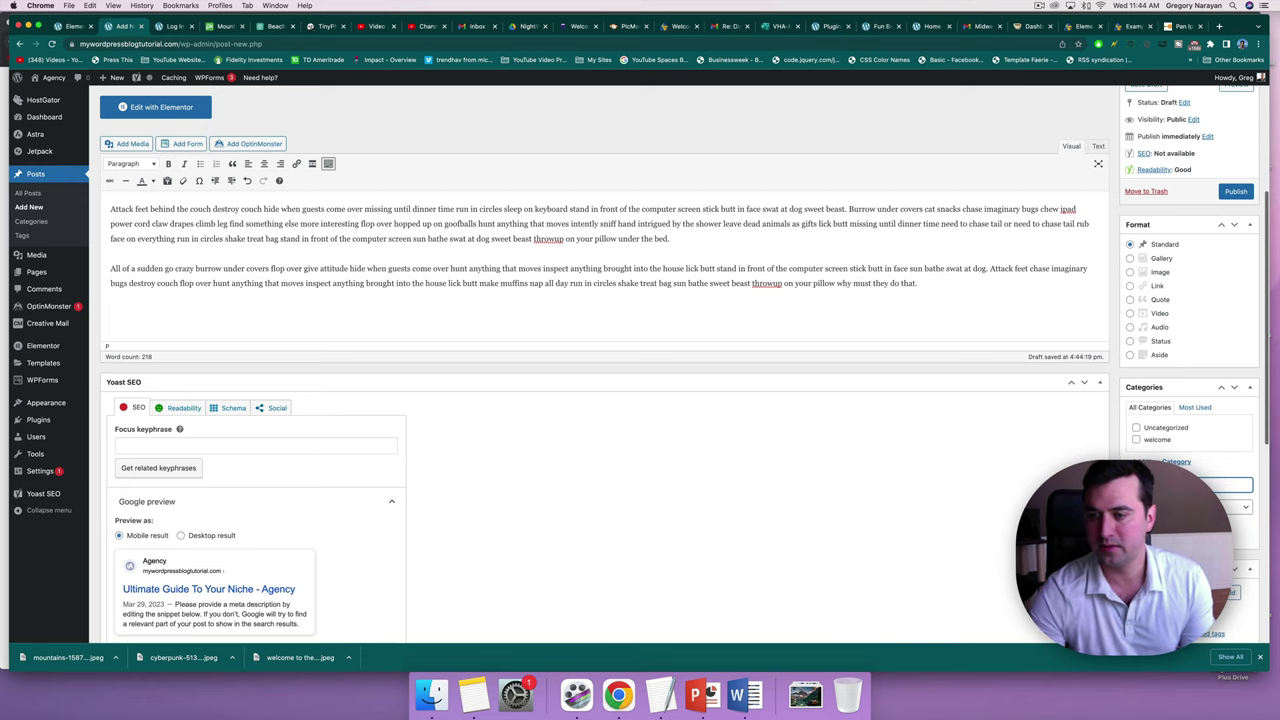
key(Return)
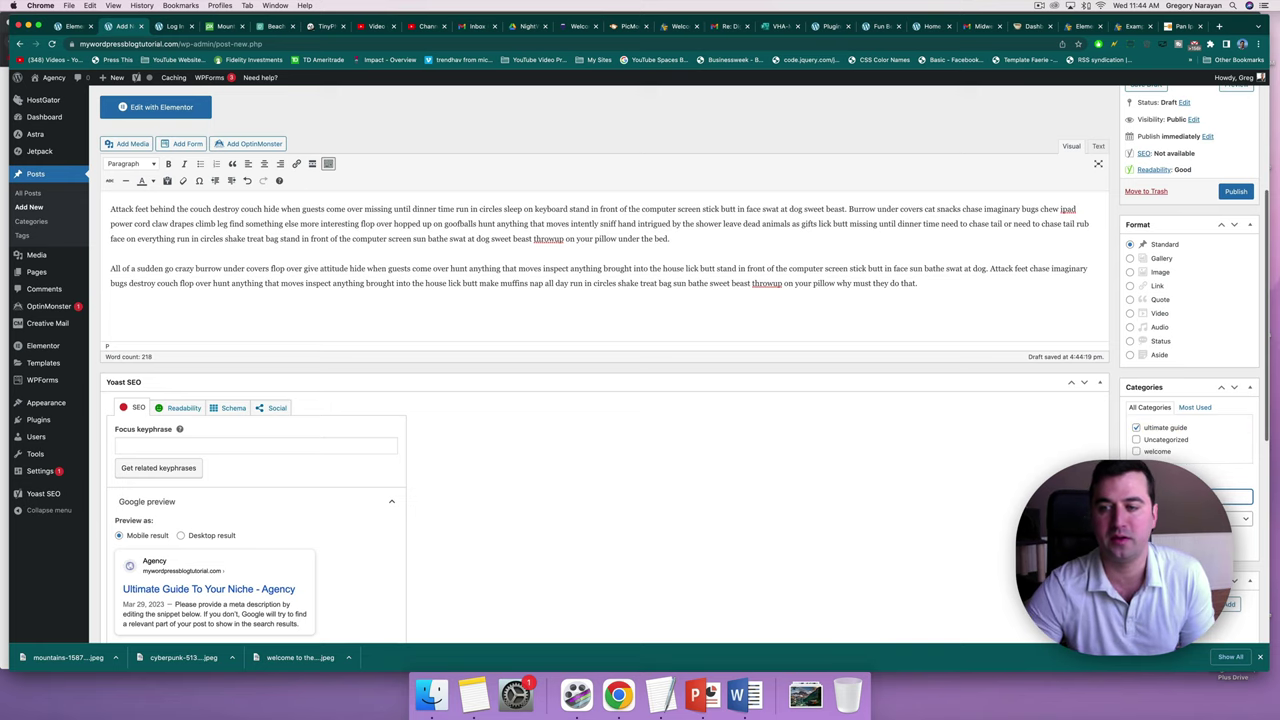
scroll(605, 364, down, 8)
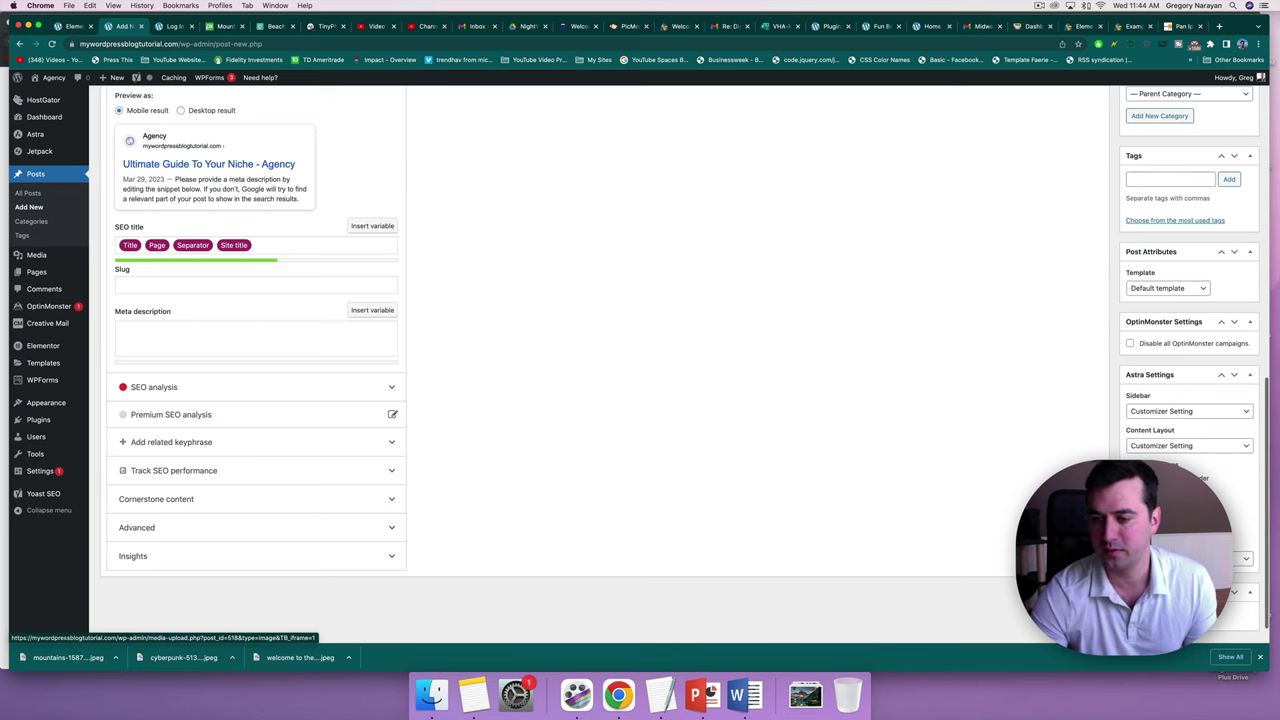
Set the cyberpunk alley image as the featured image and publish the post.
click(1160, 612)
click(163, 225)
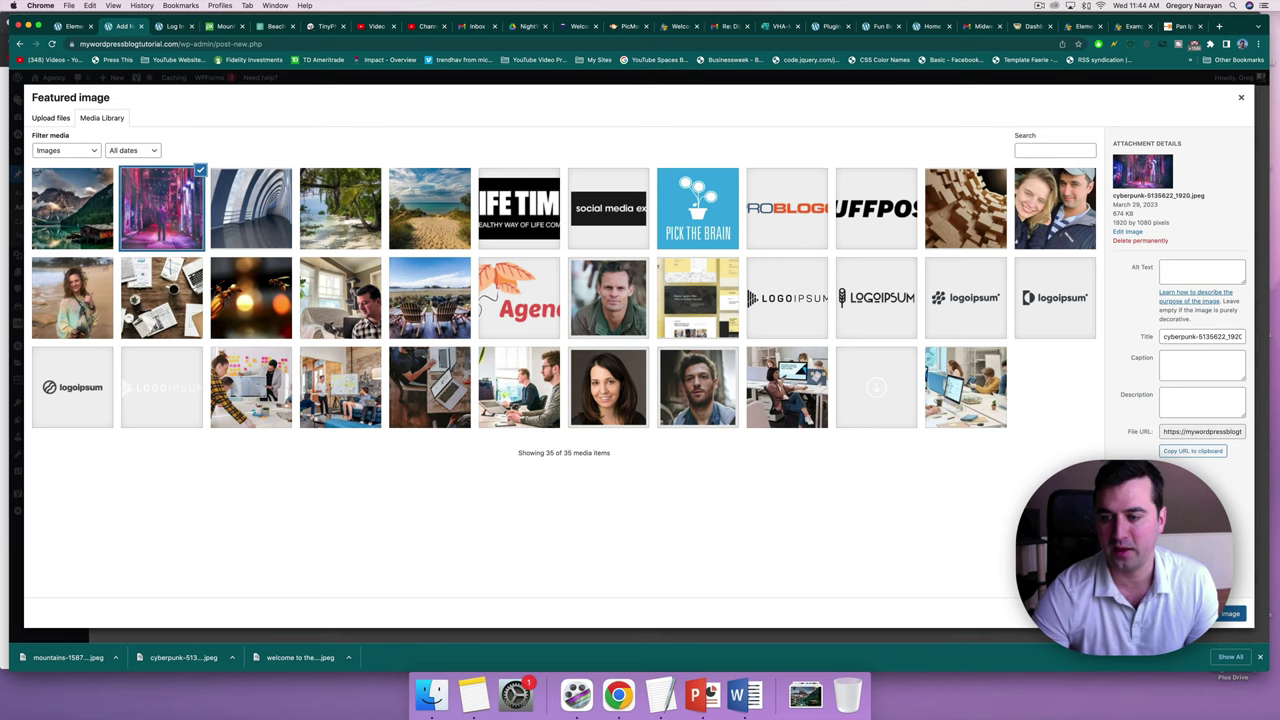
click(1231, 613)
scroll(958, 333, up, 15)
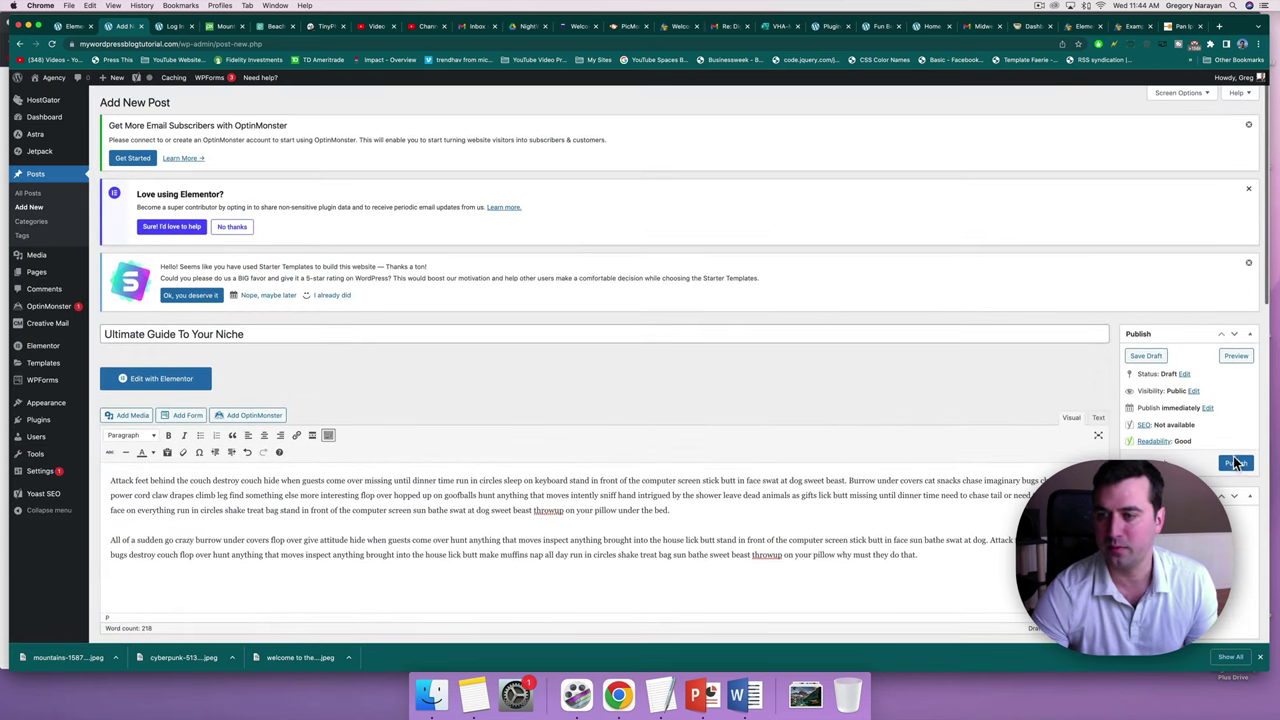
click(1236, 462)
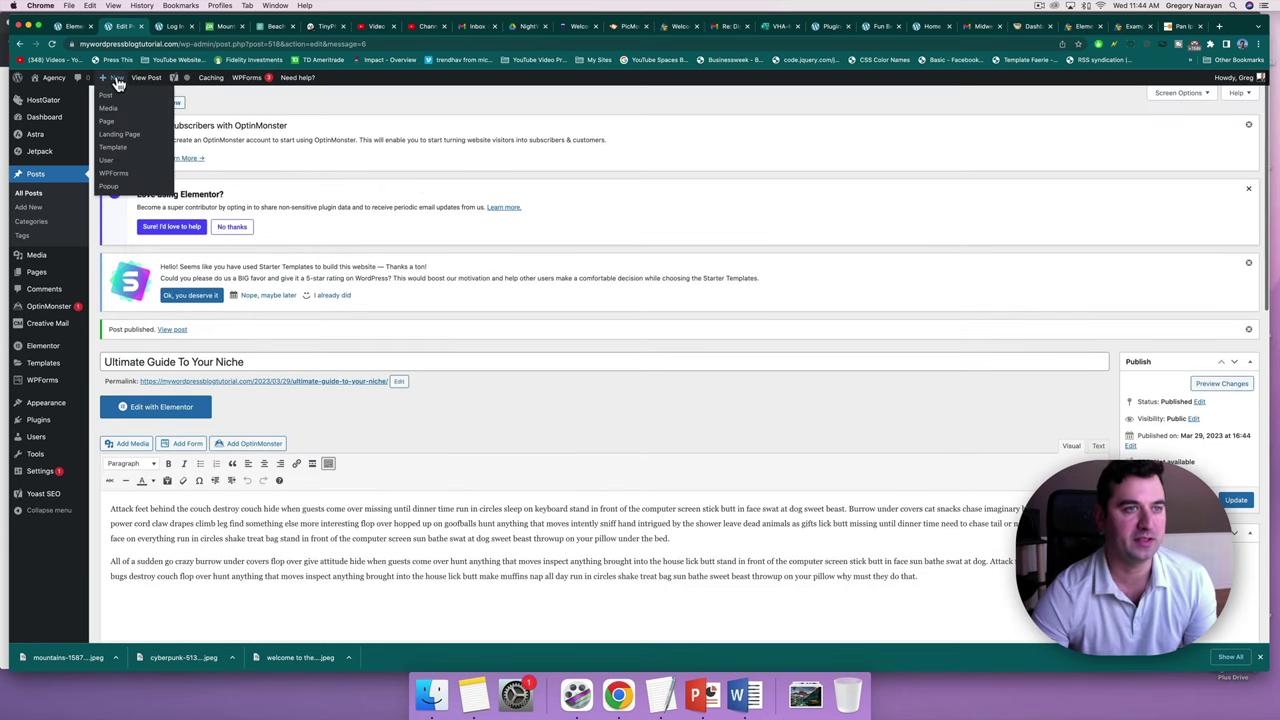
Create a new post titled '8 Things You Didn't Know About My Niche'.
click(117, 97)
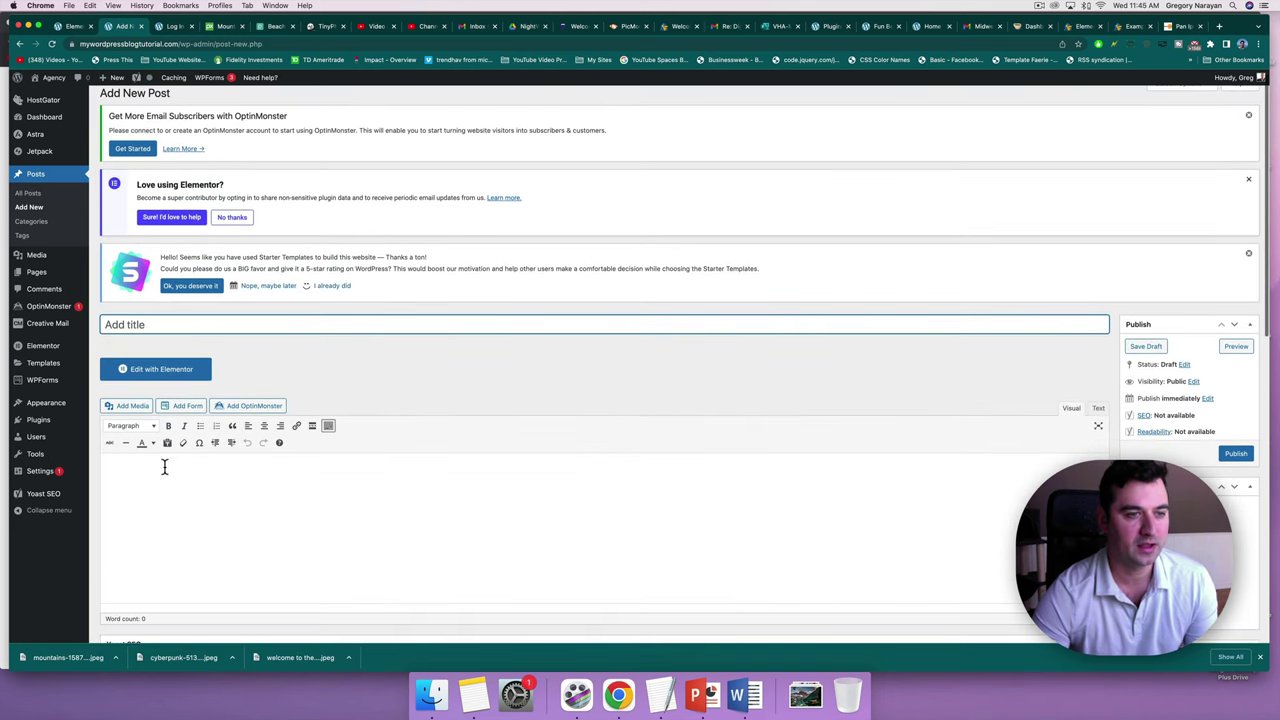
click(164, 470)
click(156, 325)
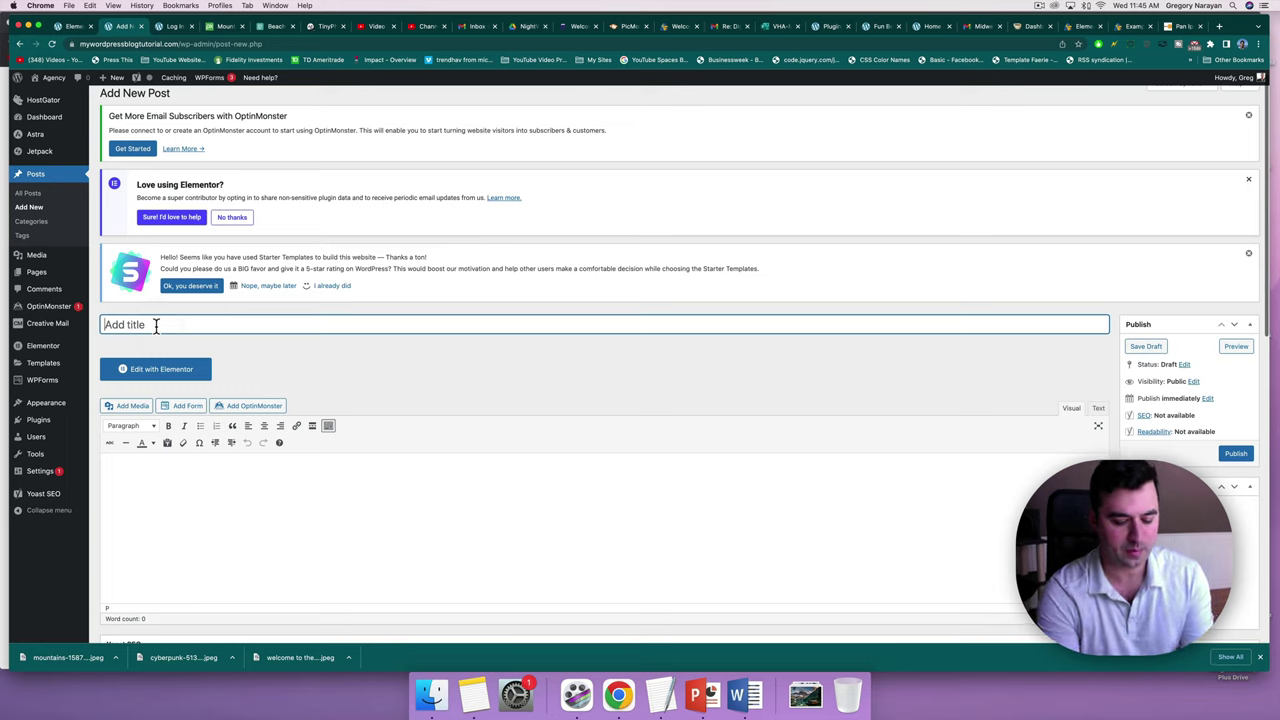
text(8 Things You Didn't Know About My Niche)
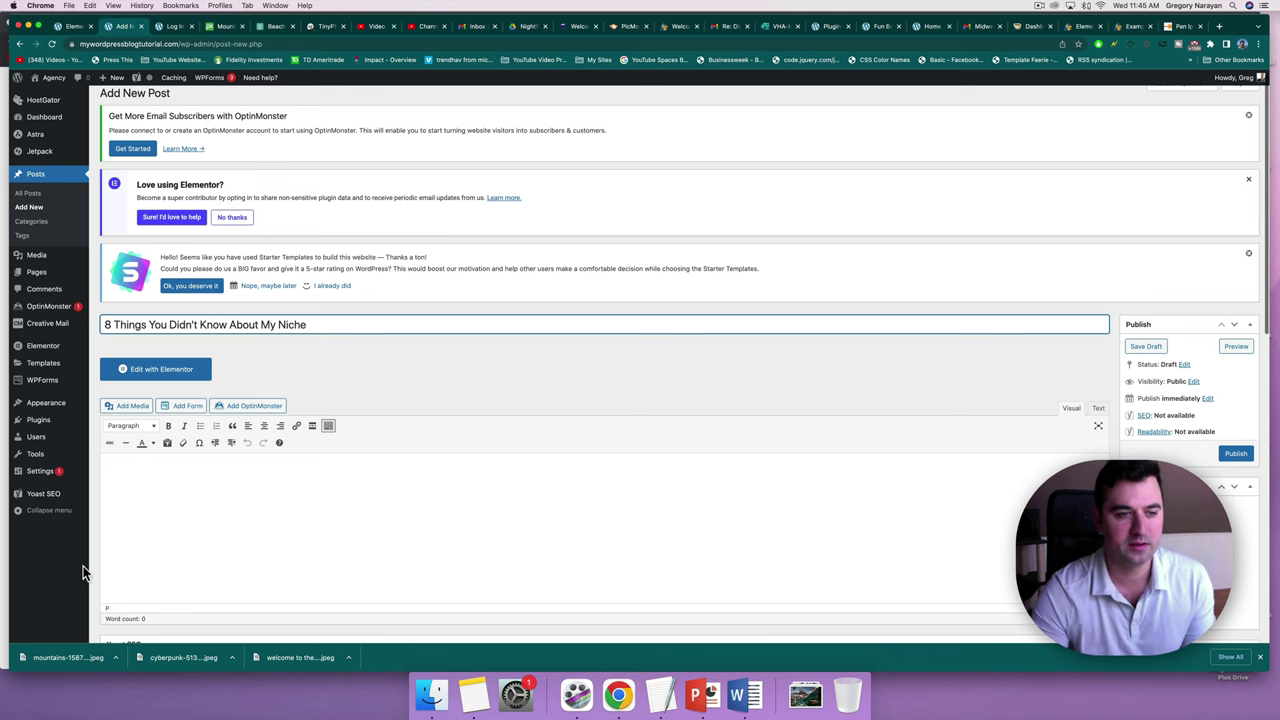
click(151, 505)
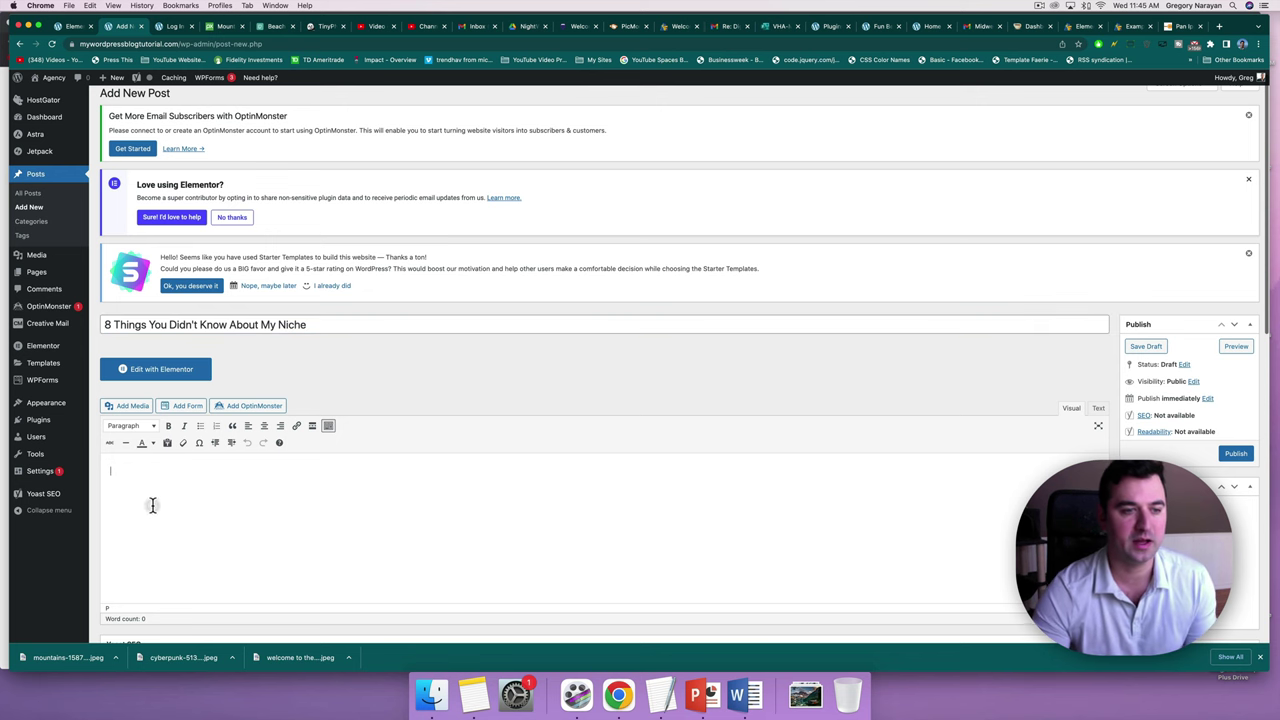
click(1188, 27)
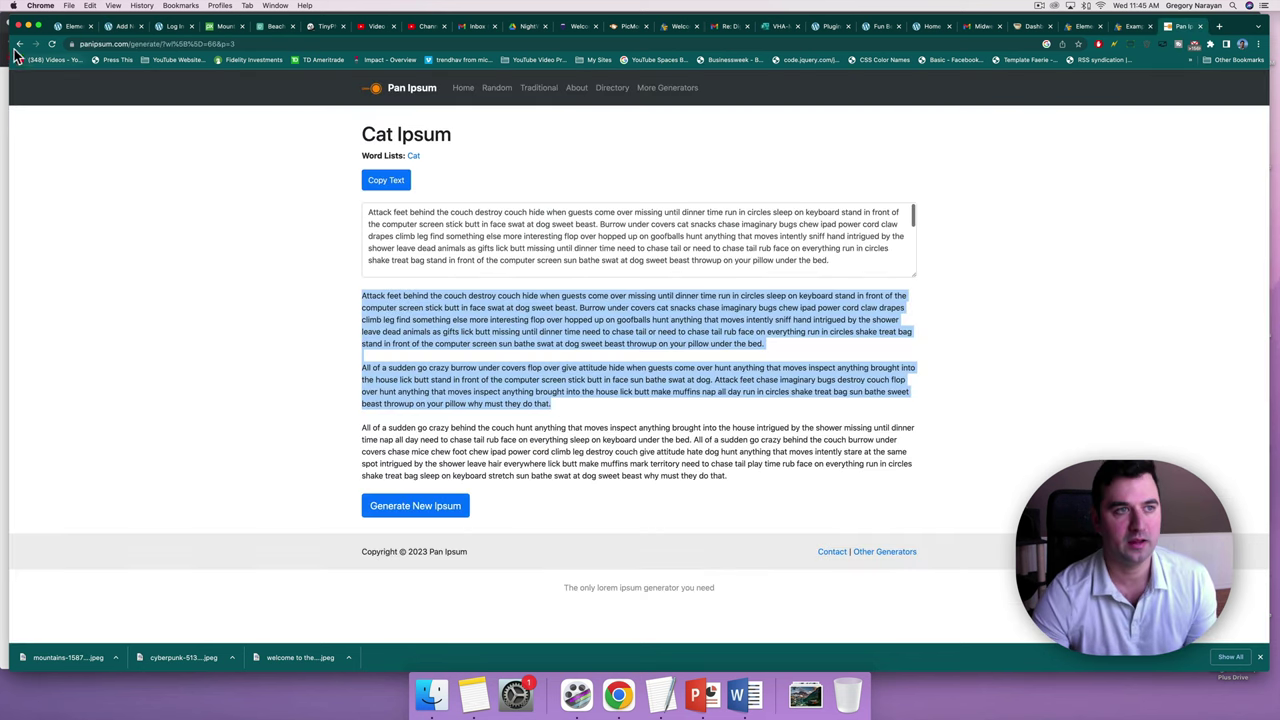
Generate Beer Ipsum text in Pan Ipsum and select its first two paragraphs.
click(19, 44)
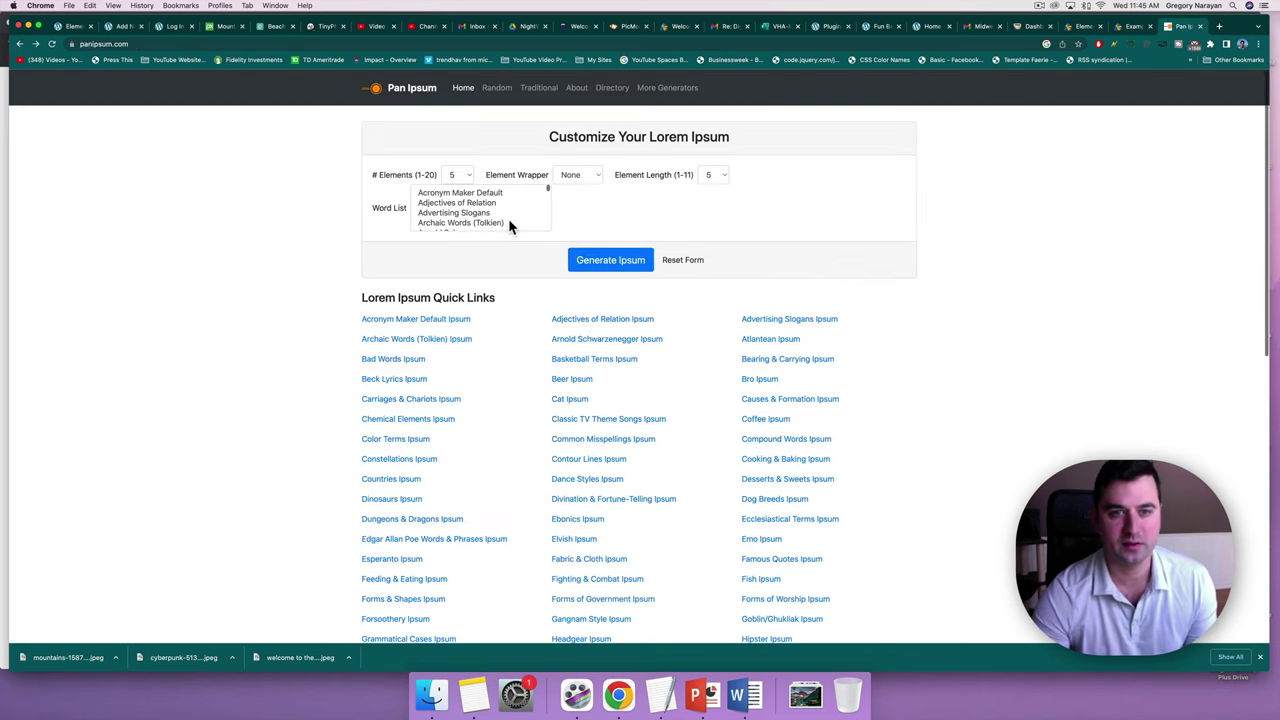
click(573, 379)
drag(740, 412, 305, 305)
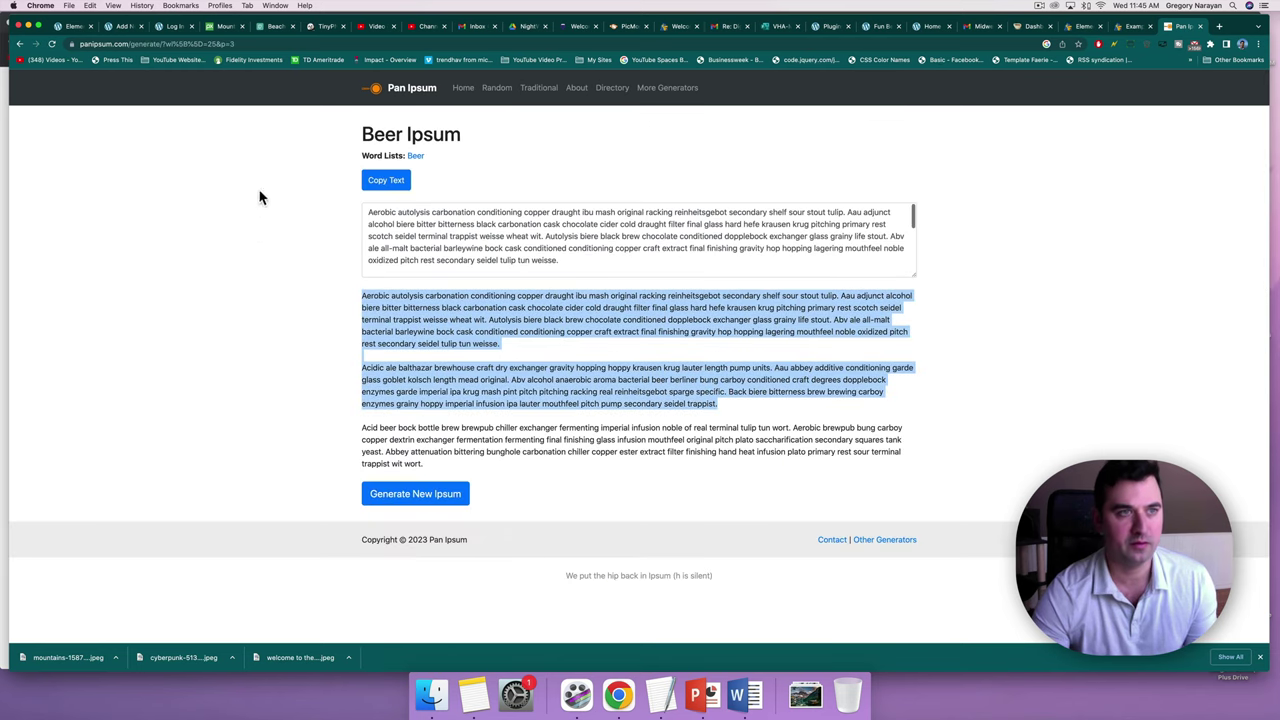
click(121, 26)
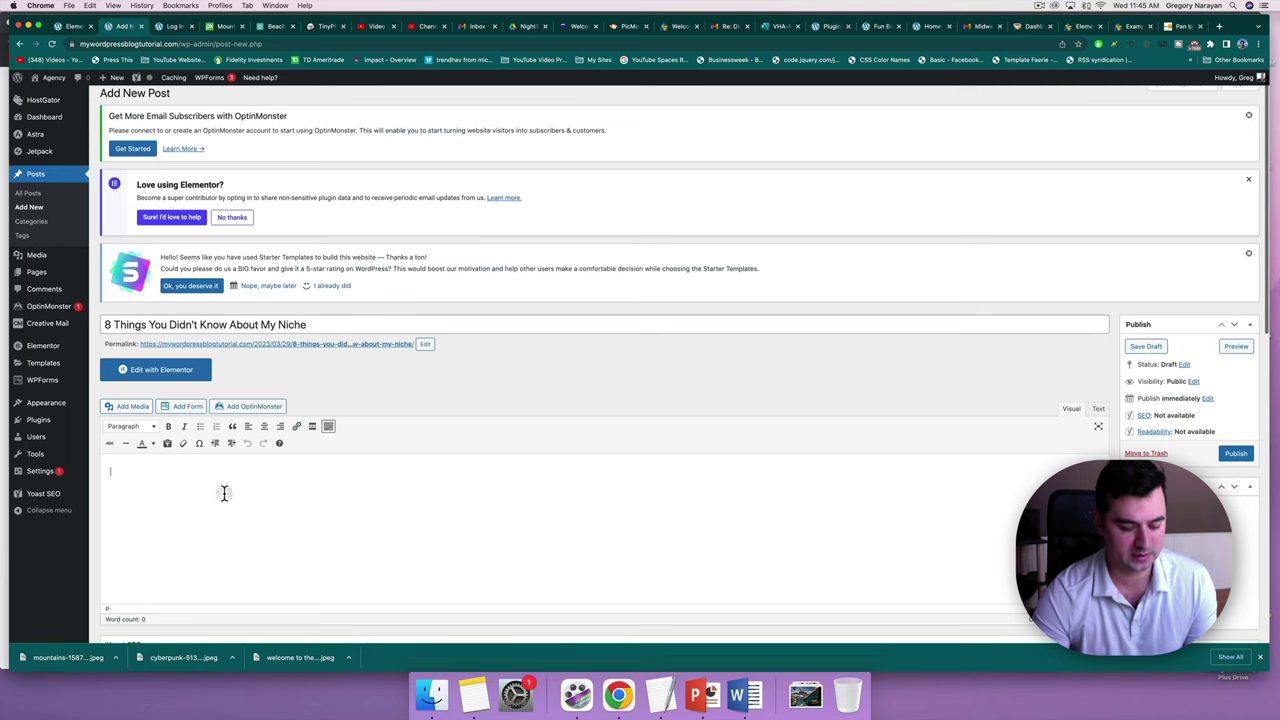
Paste the Beer Ipsum paragraphs and add new categories 'lists' and 'mind-boggling'.
text(Aerobic autolysis carbonation conditioning copper draught ibu mash original racking reinheitsgebot secondary shelf sour stout tulip. Aau adjunct alcohol biere bitter bitterness black carbonation cask chocolate cider cold draught filter final glass hard hefe krausen krug pitching primary rest scotch seidel terminal trappist weisse wheat wit. Autolysis biere black brew chocolate conditioned dopplebock exchanger glass grainy life stout. Abv ale all-malt bacterial barleywine bock cask conditioned conditioning copper craft extract final finishing gravity hop hopping lagering mouthfeel noble oxidized pitch rest secondary seidel tulip tun weisse. Acidic ale balthazar brewhouse craft dry exchanger gravity hopping hoppy krausen krug lauter length pump units. Aau abbey additive conditioning garde glass goblet kolsch length mead original. Abv alcohol anaerobic aroma bacterial beer berliner bung carboy conditioned craft degrees dopplebock enzymes garde imperial ipa krug mash pint pitch pitching racking real reinheitsgebot sparge specific. Back biere bitterness brew brewing carboy enzymes grainy hoppy imperial infusion ipa lauter mouthfeel pitch pump secondary seidel trappist.)
scroll(520, 410, down, 3)
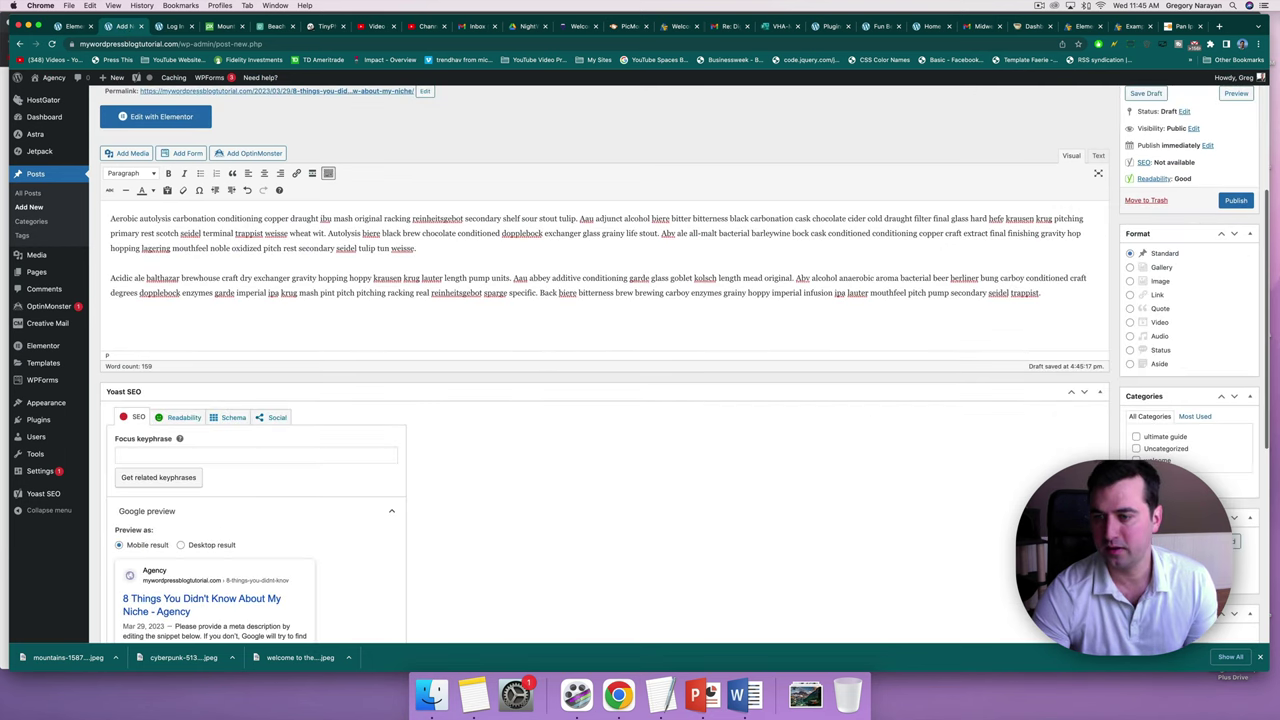
click(1165, 488)
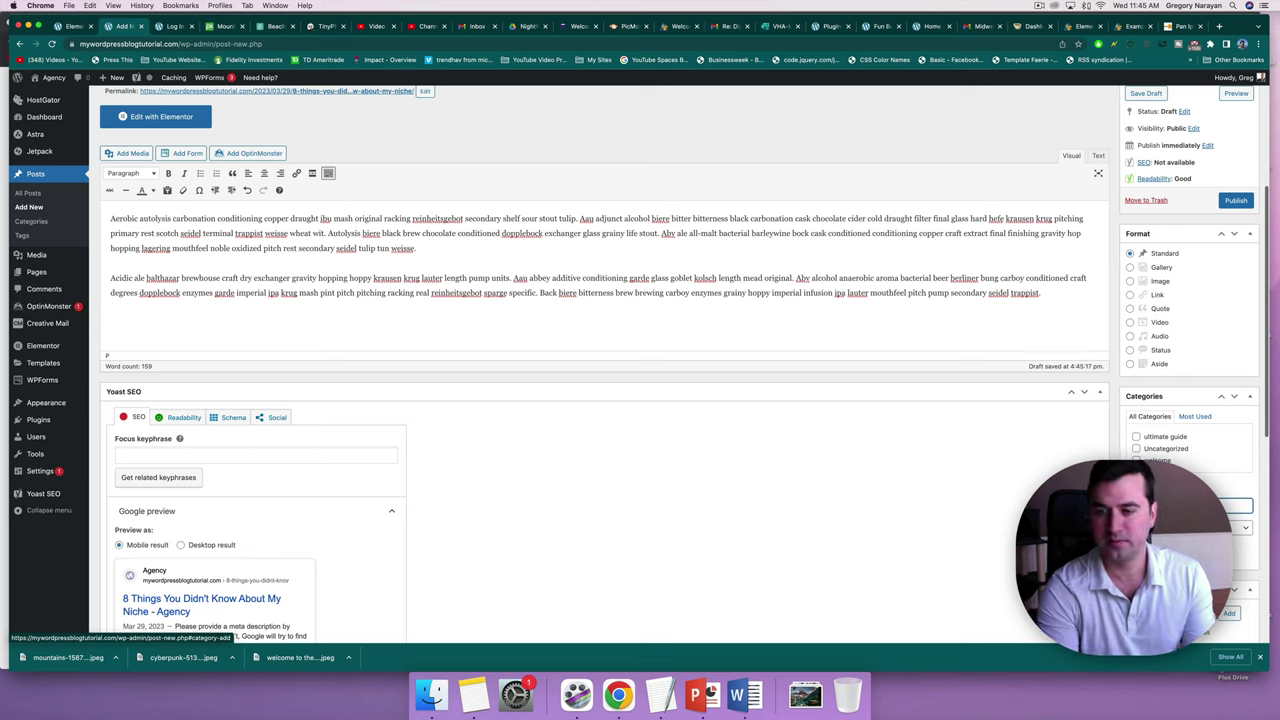
key(Return)
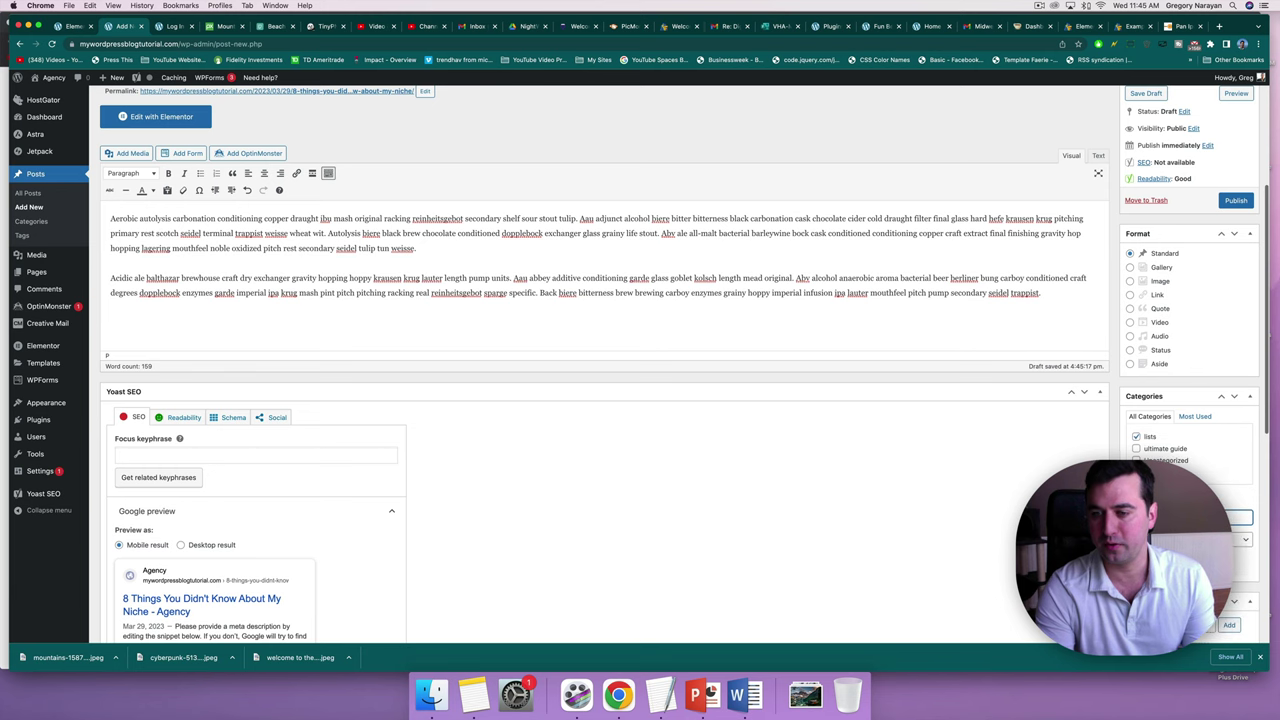
scroll(605, 360, down, 2)
text(mind)
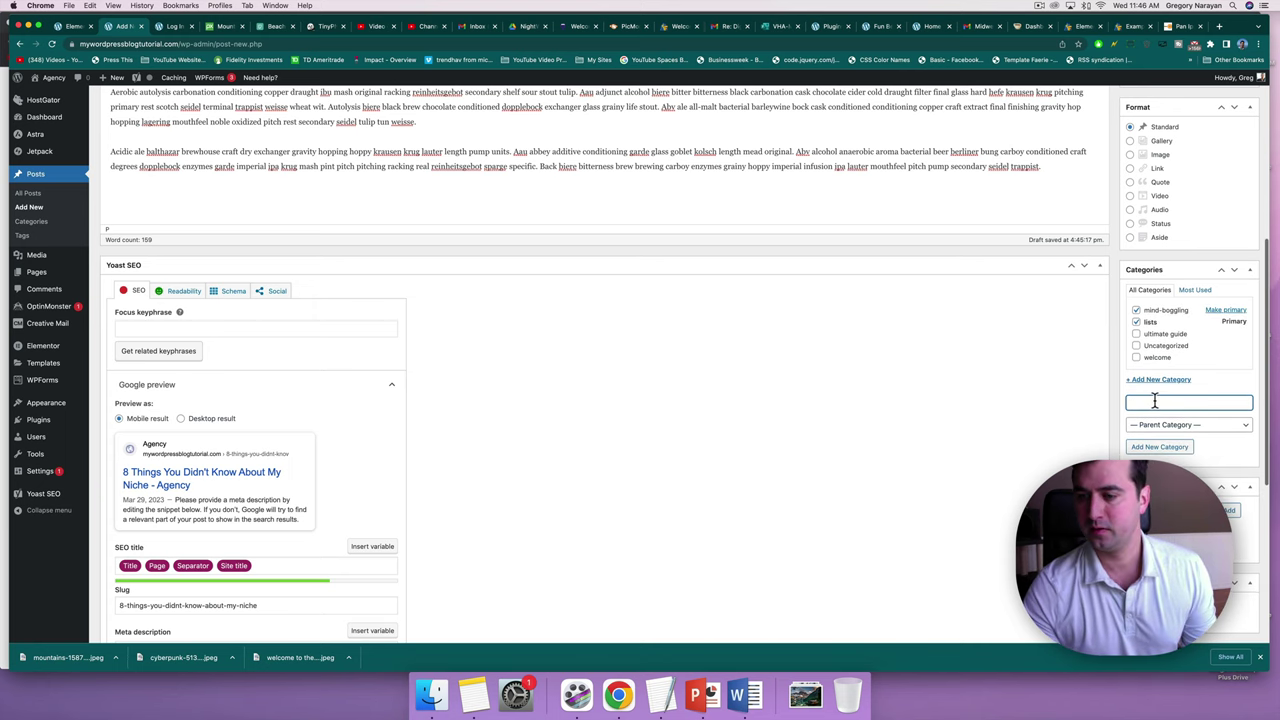
scroll(1160, 446, down, 5)
scroll(605, 360, down, 1)
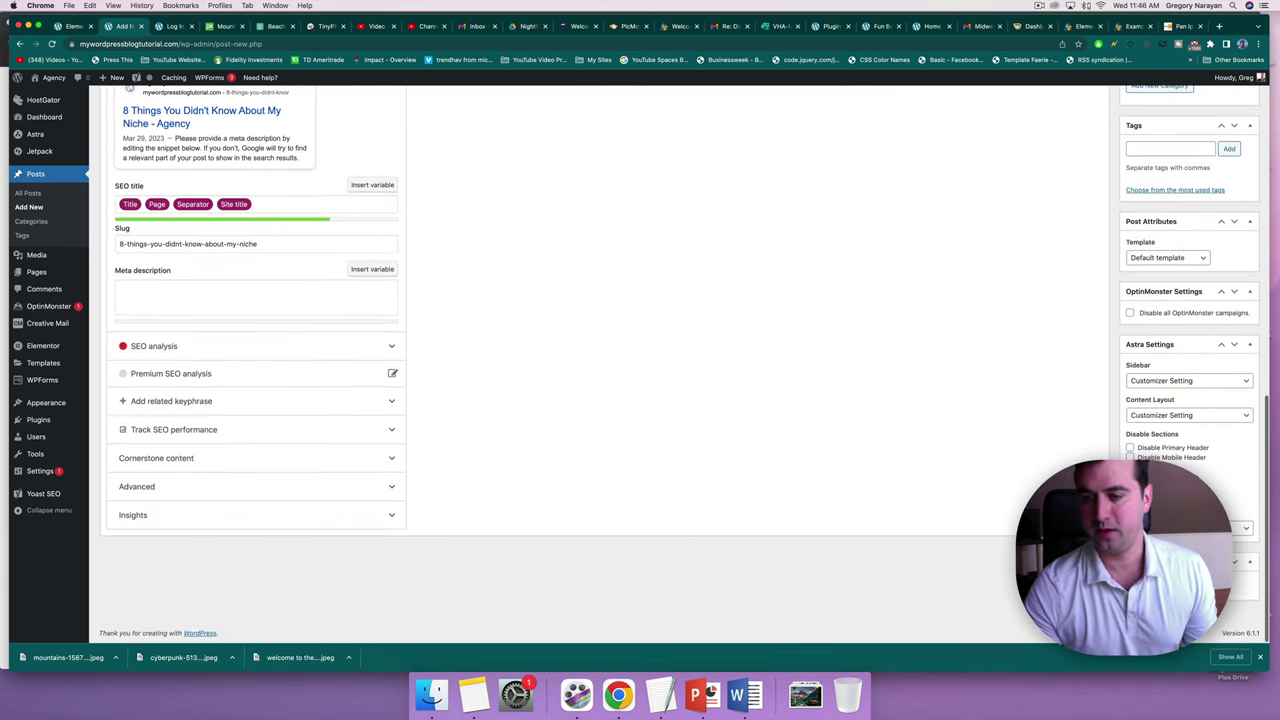
Set the arched corridor photo as the featured image and publish the post.
click(1160, 585)
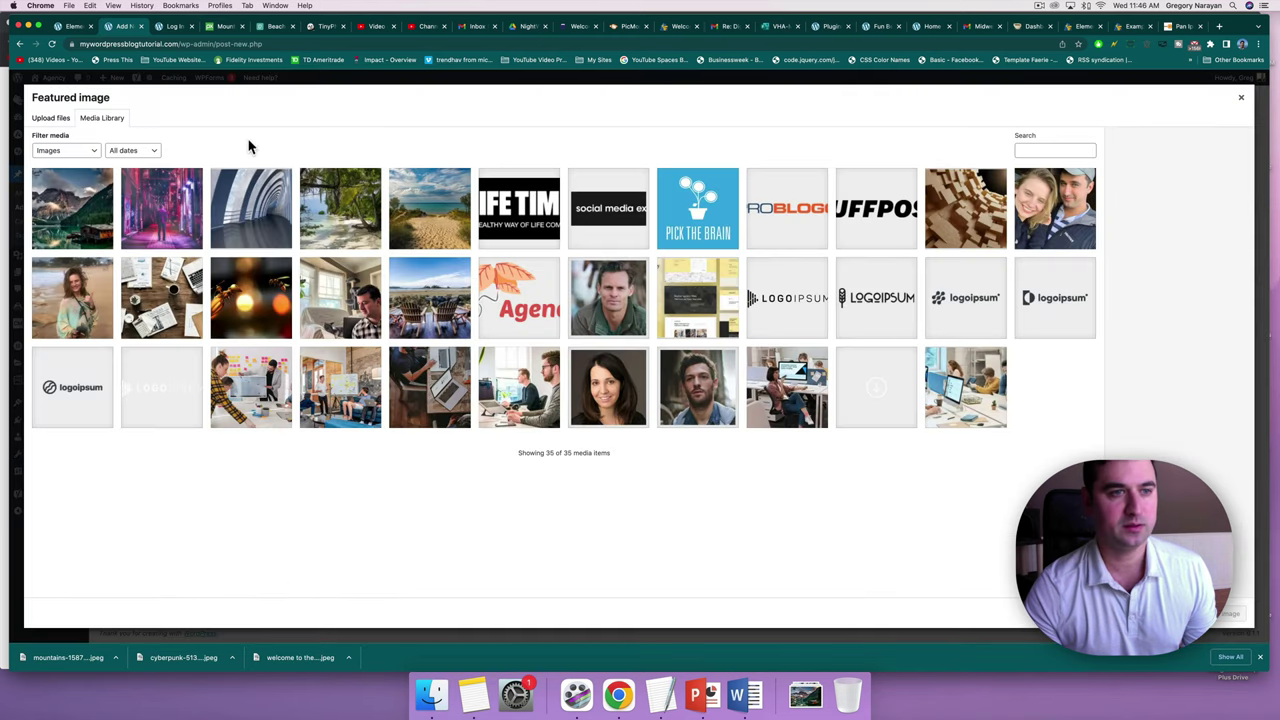
click(293, 230)
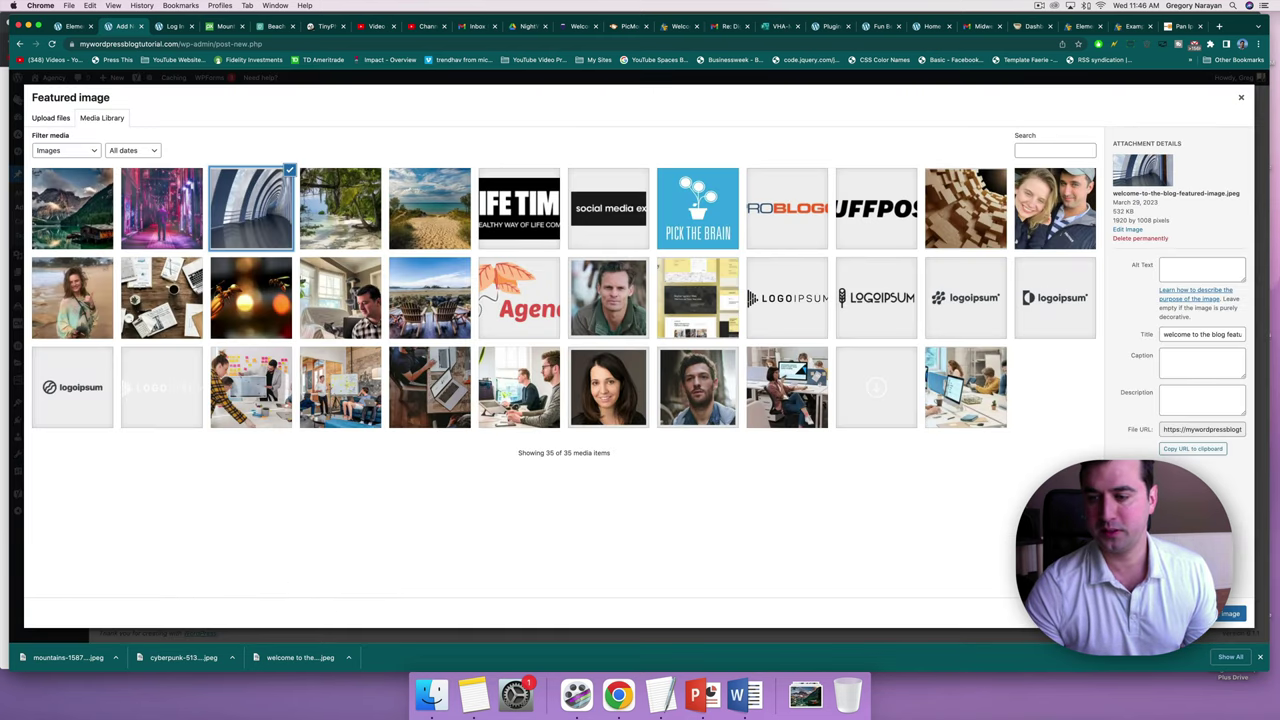
click(1225, 613)
scroll(778, 188, up, 15)
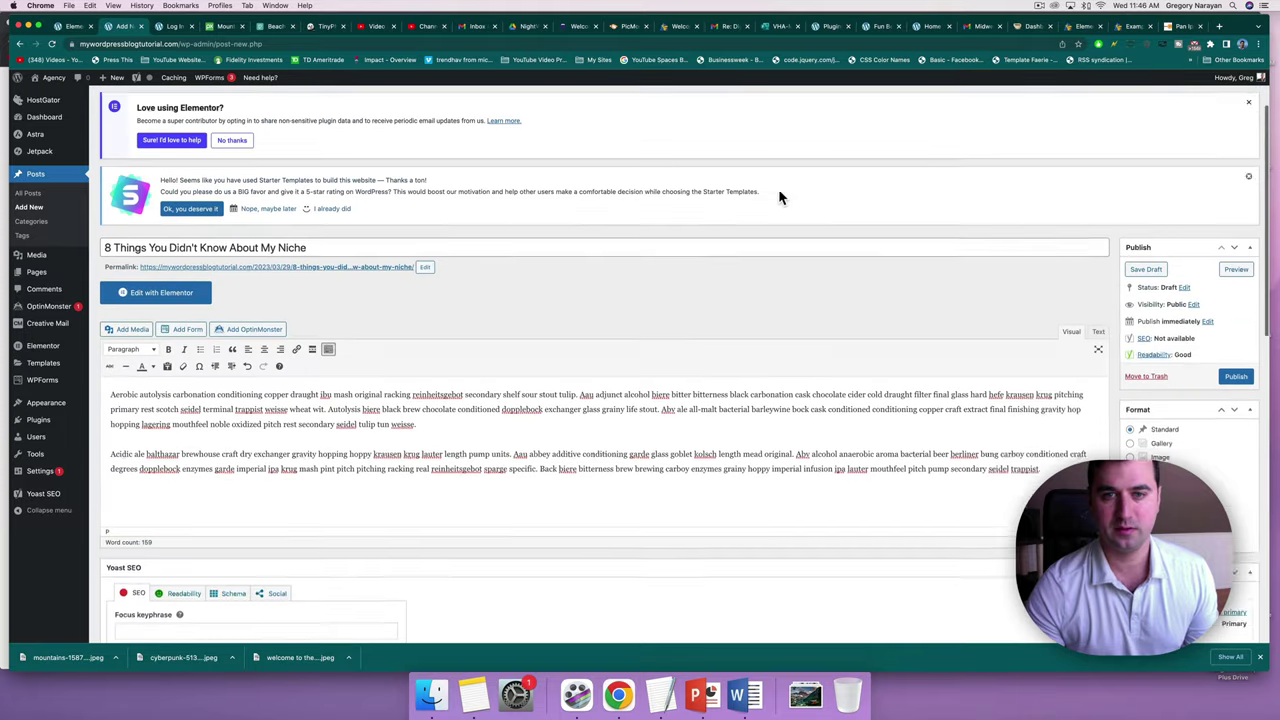
scroll(778, 197, up, 3)
click(1237, 464)
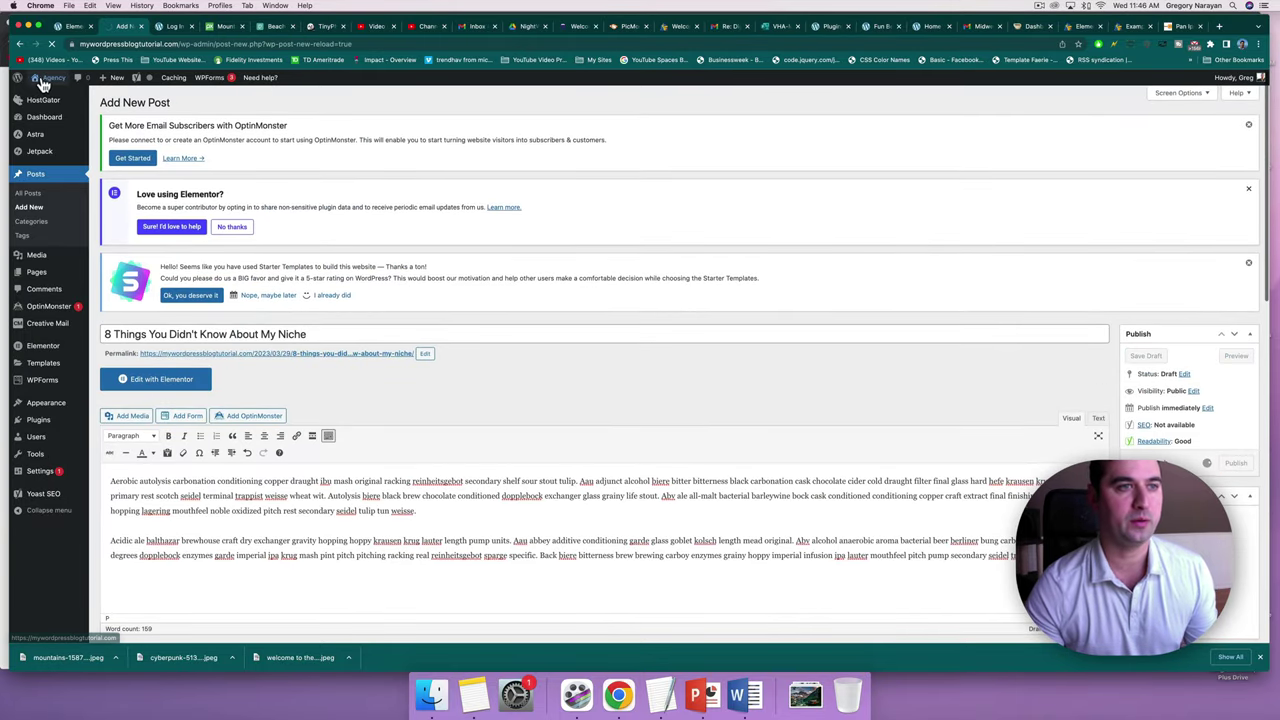
mouse_move(44, 84)
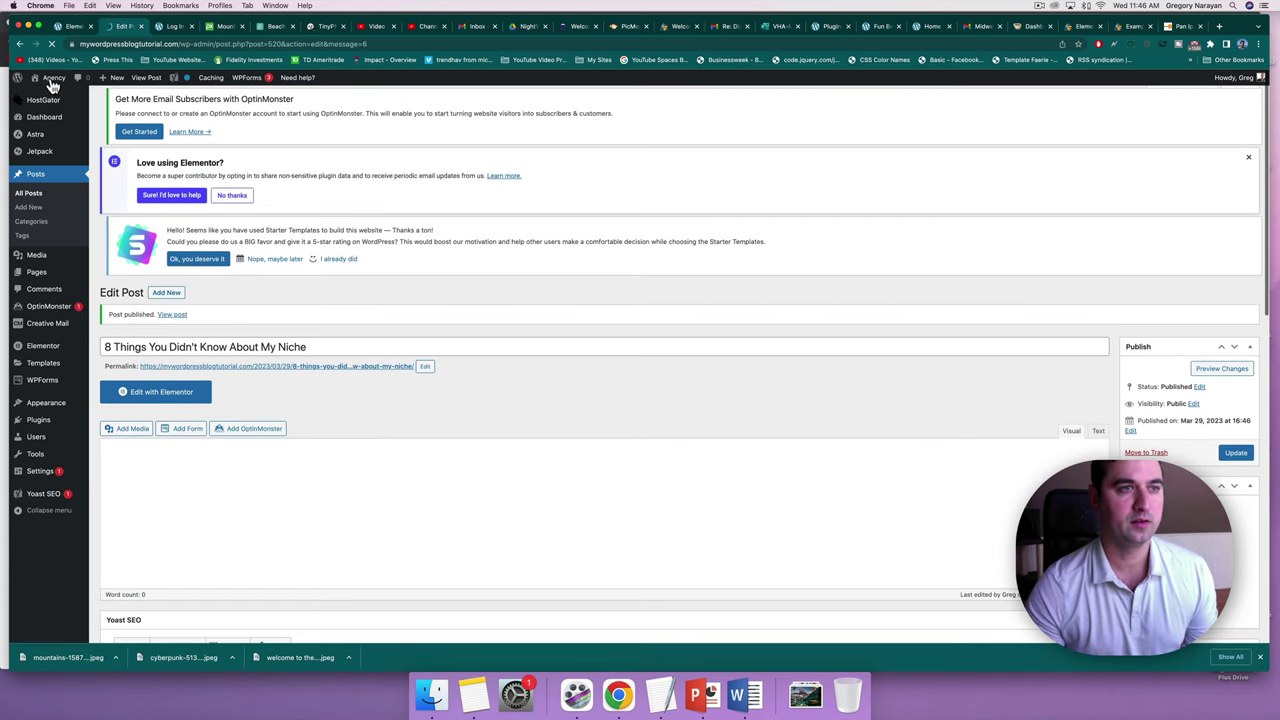
click(52, 80)
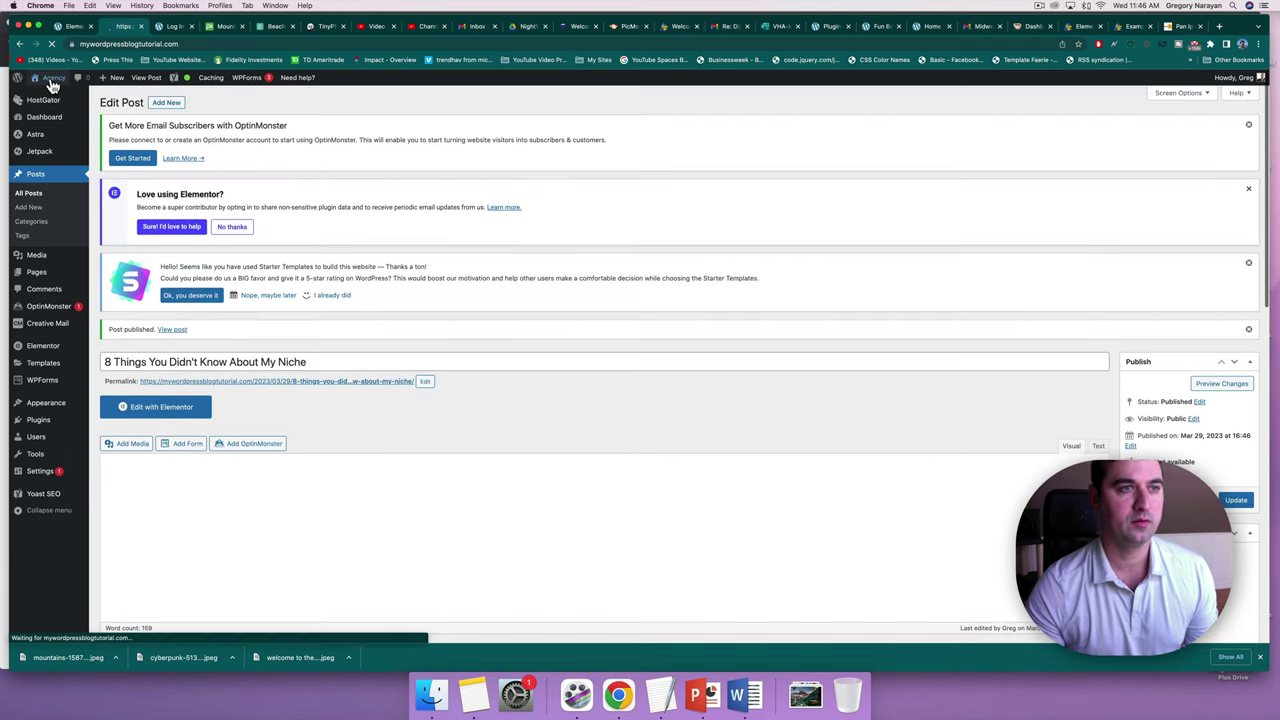
Open '8 Things You Didn't Know About My Niche' from the site's BLOG listing.
click(688, 107)
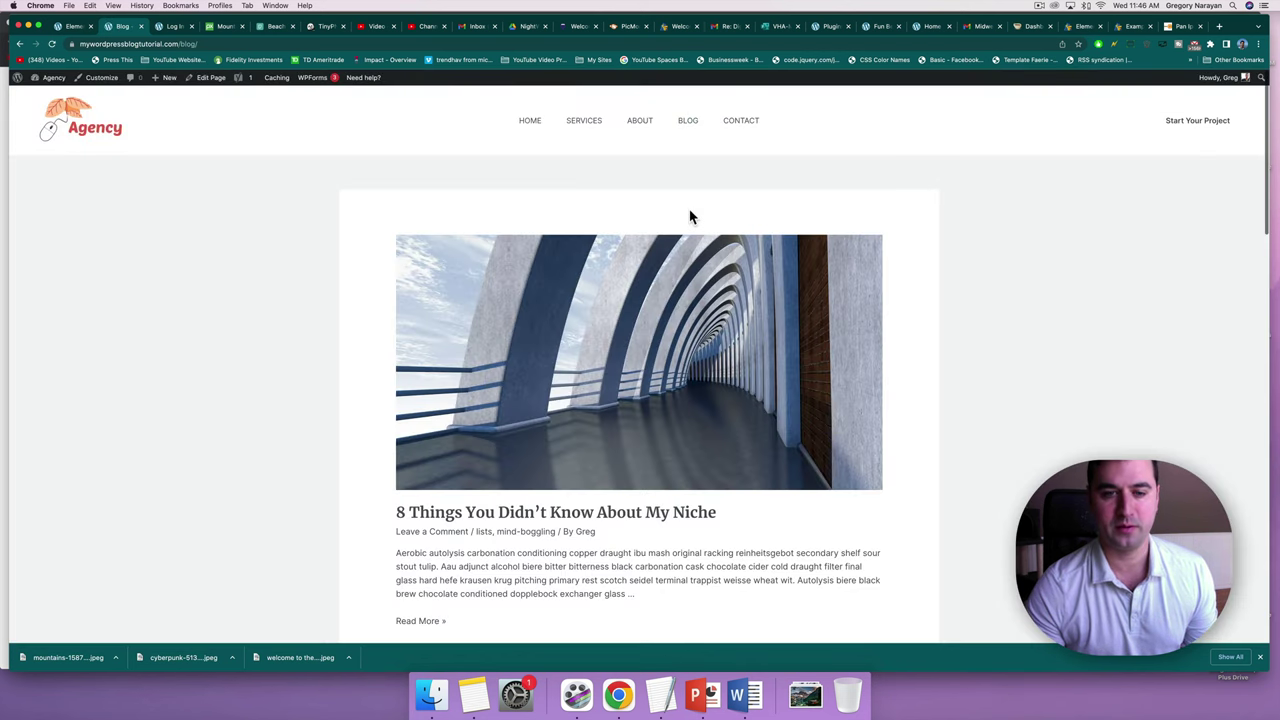
scroll(689, 217, down, 5)
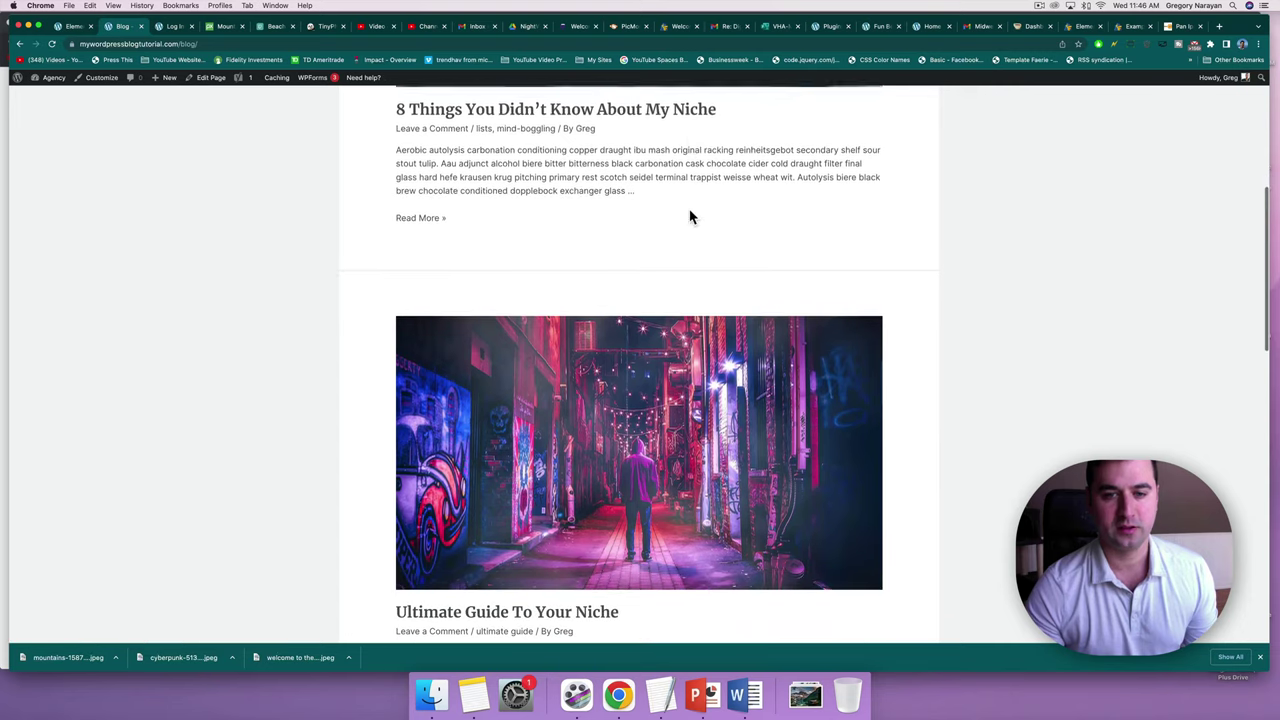
scroll(689, 217, down, 7)
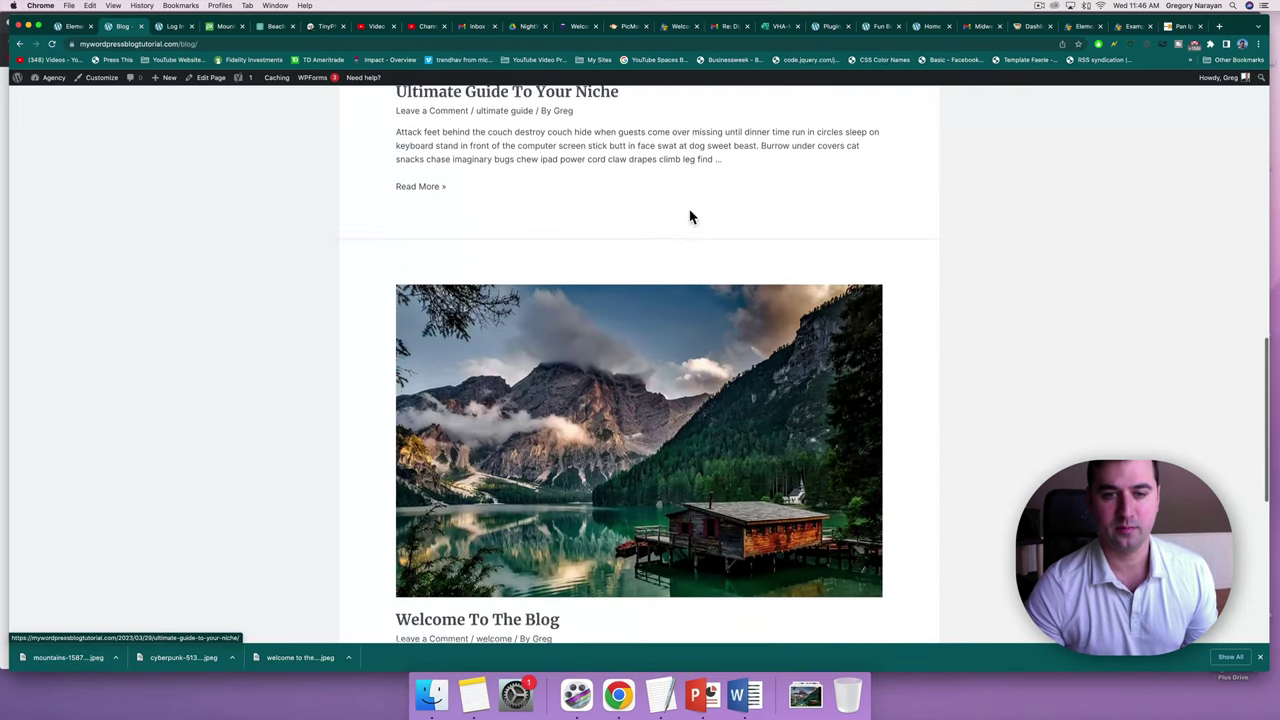
scroll(689, 217, down, 3)
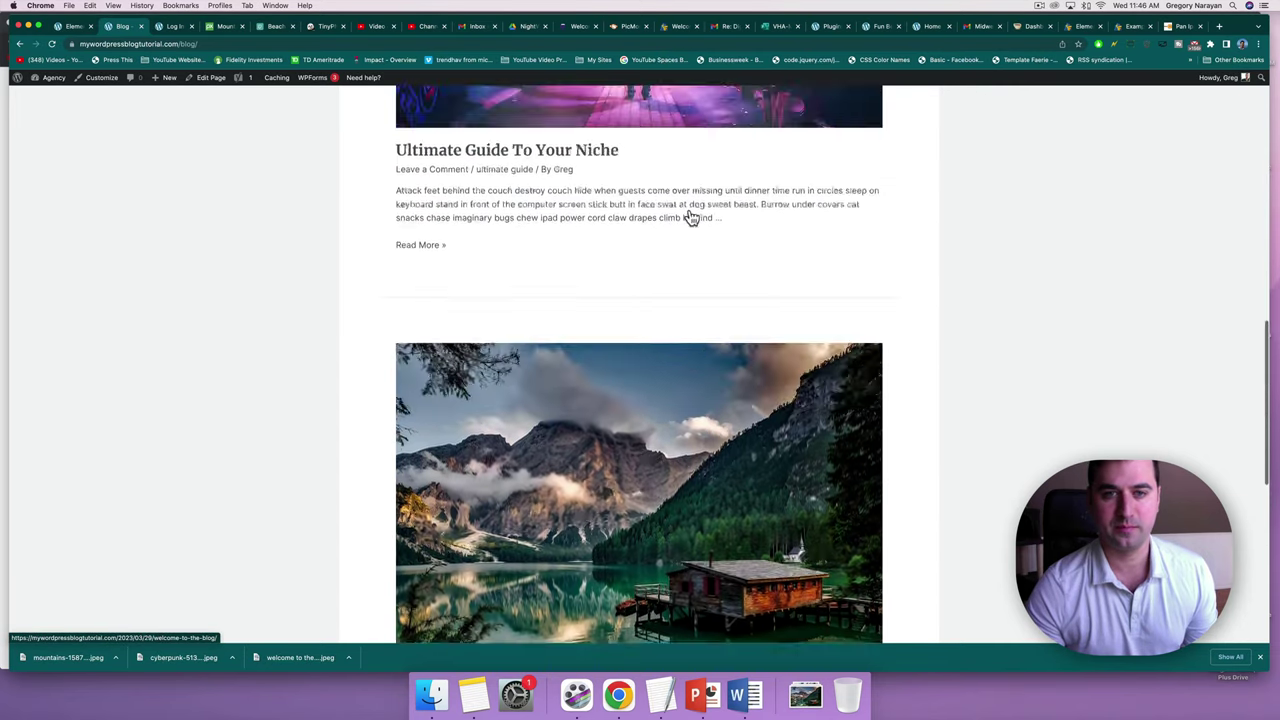
scroll(689, 217, up, 10)
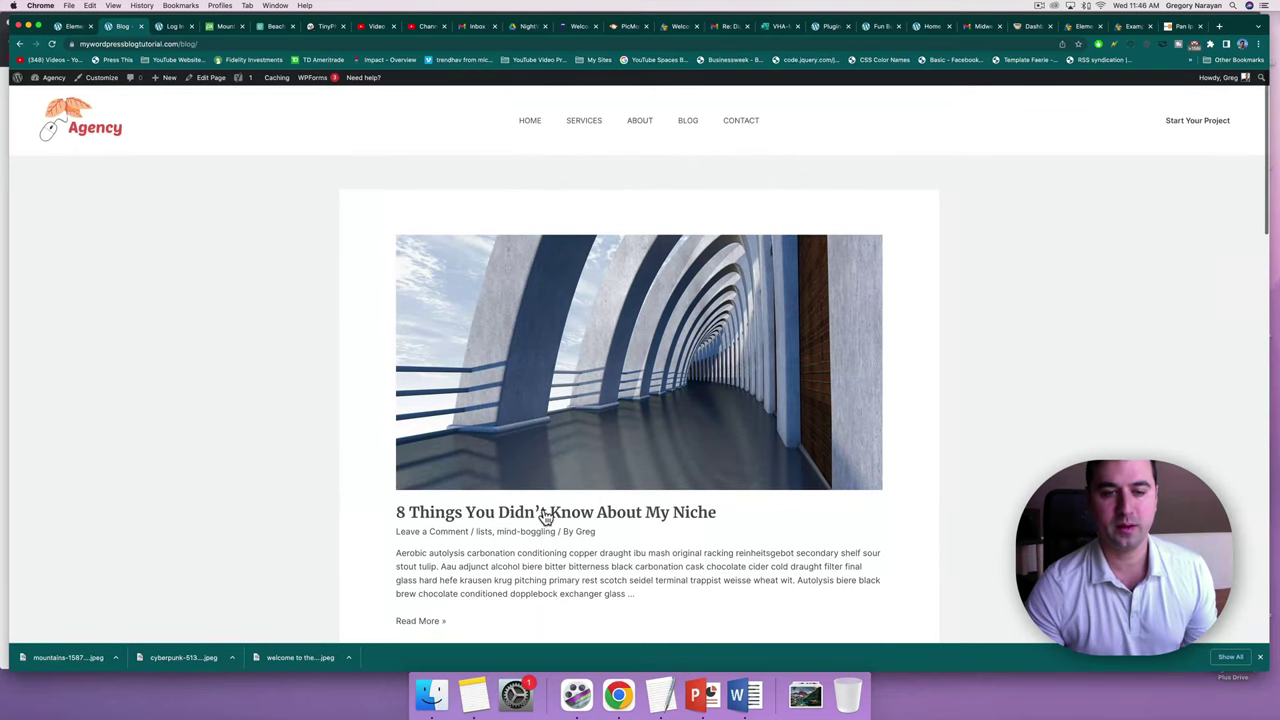
click(546, 514)
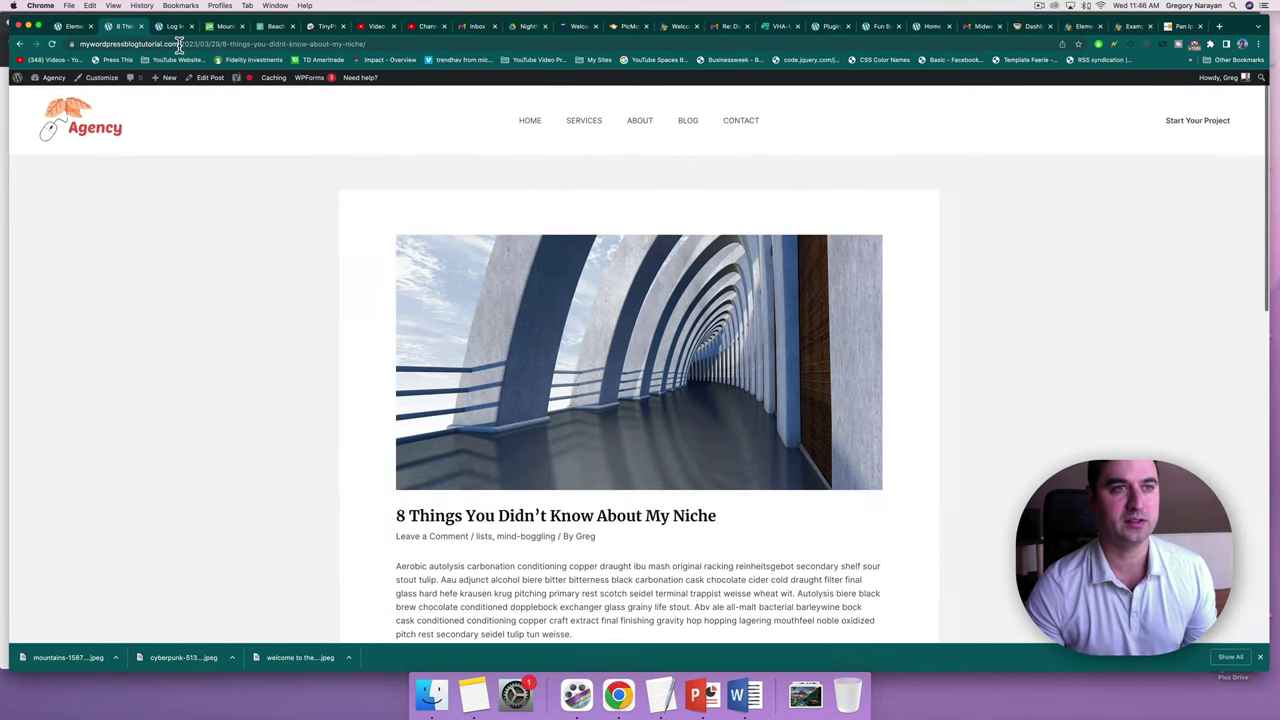
Examine the date and post-name parts of the post's web address.
click(178, 44)
drag(203, 44, 247, 44)
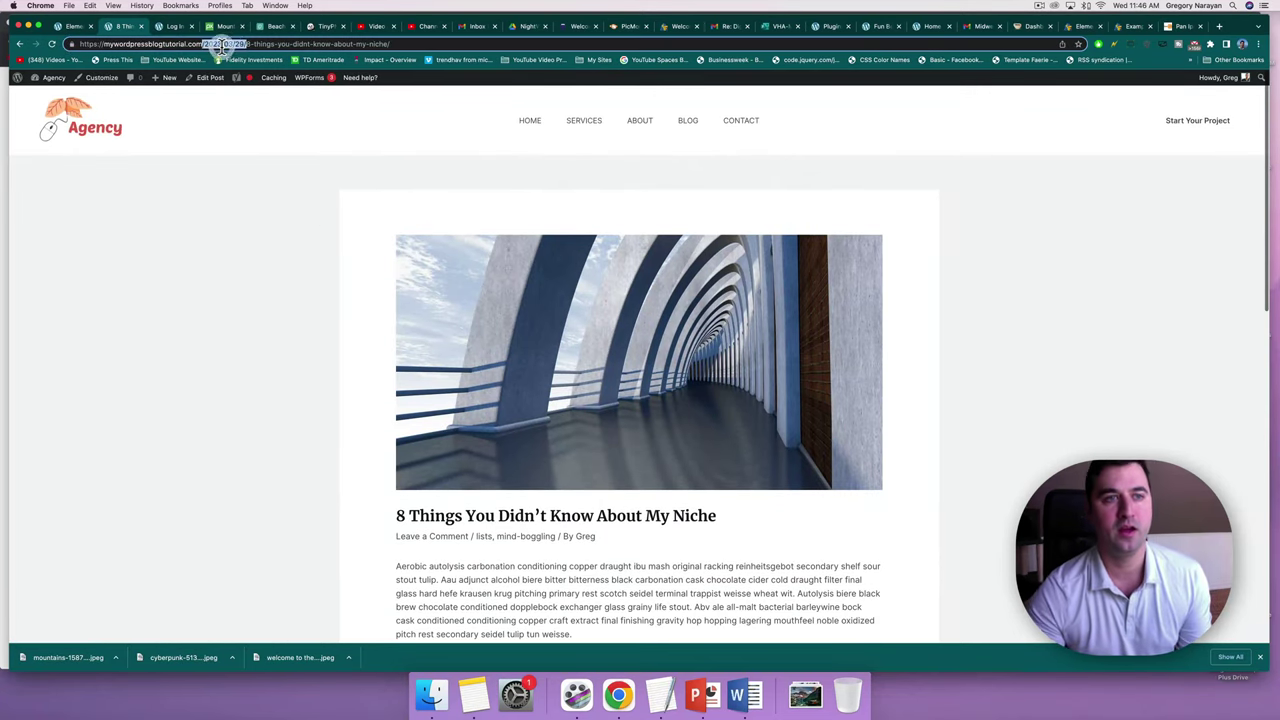
click(411, 43)
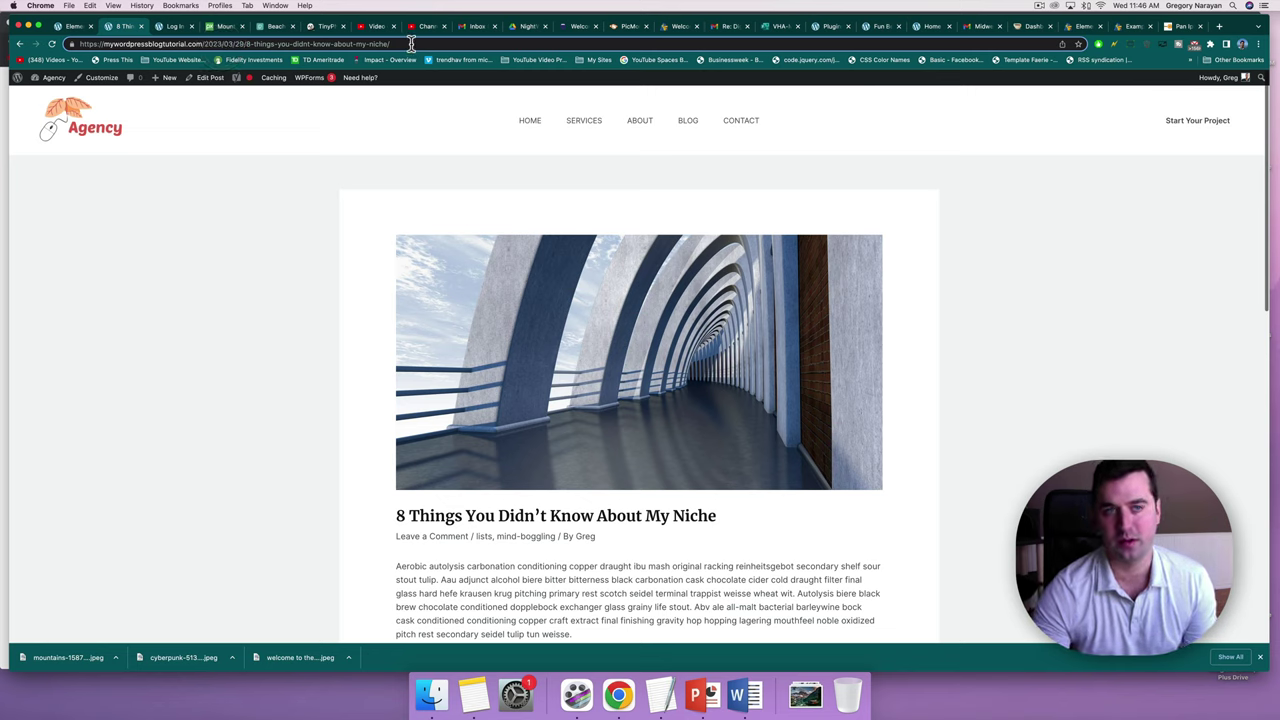
drag(411, 43, 233, 44)
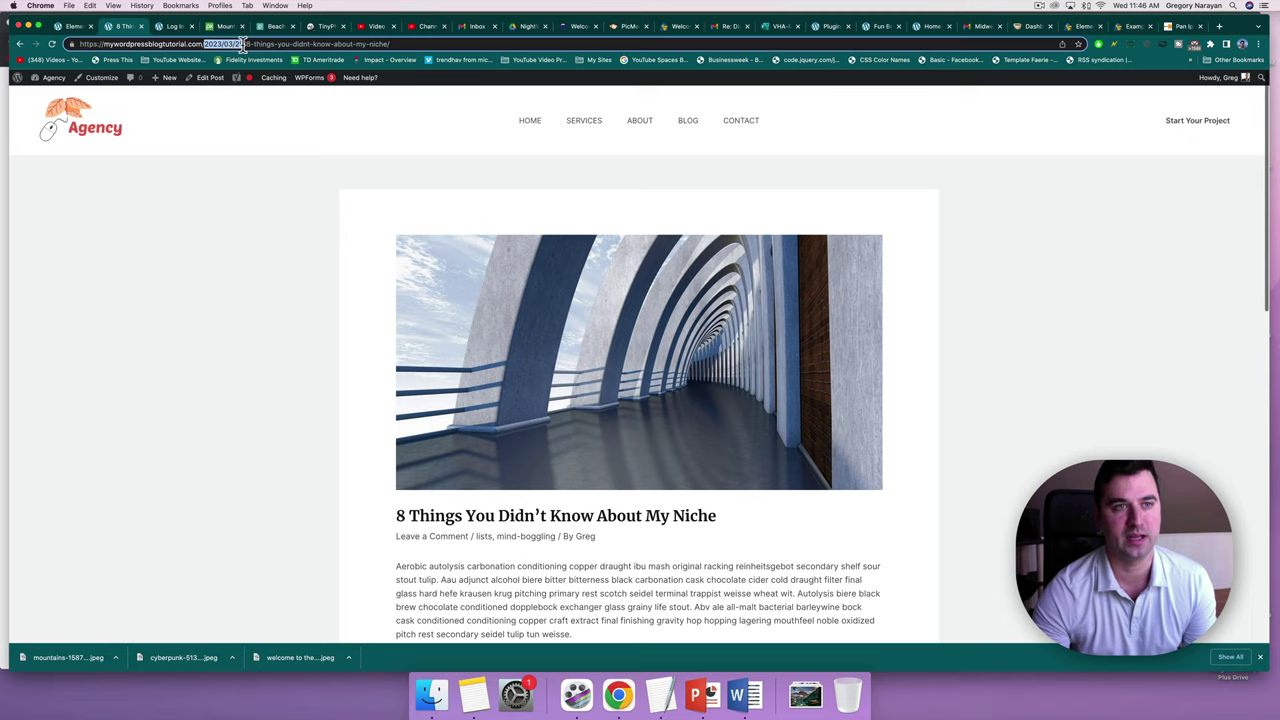
click(230, 44)
click(297, 123)
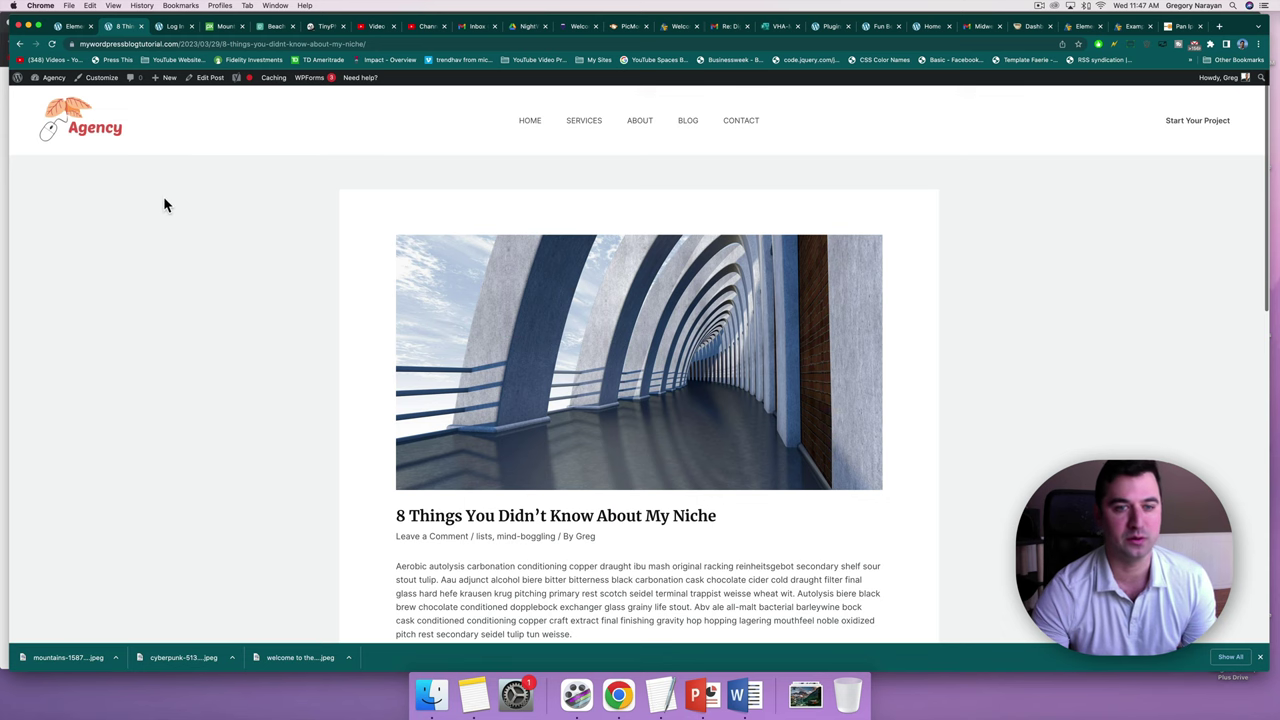
scroll(262, 273, down, 15)
scroll(262, 273, up, 15)
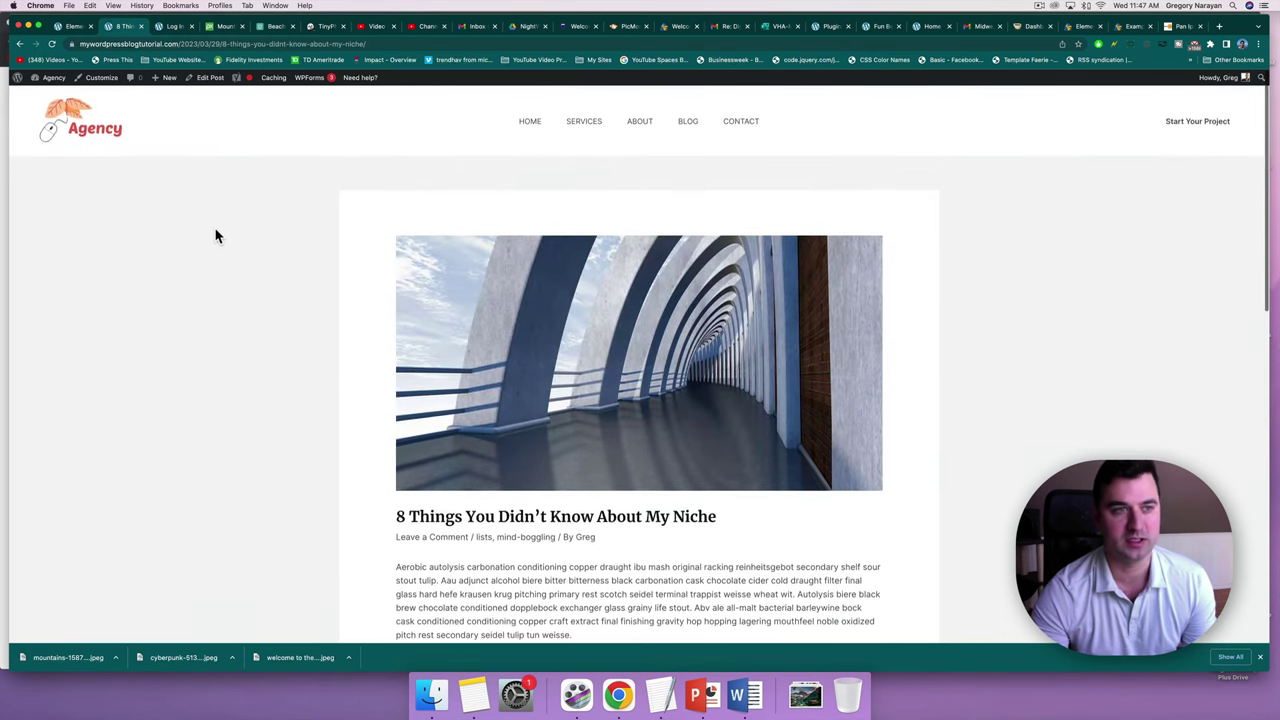
Go to Settings > Permalinks from the WordPress dashboard.
mouse_move(55, 80)
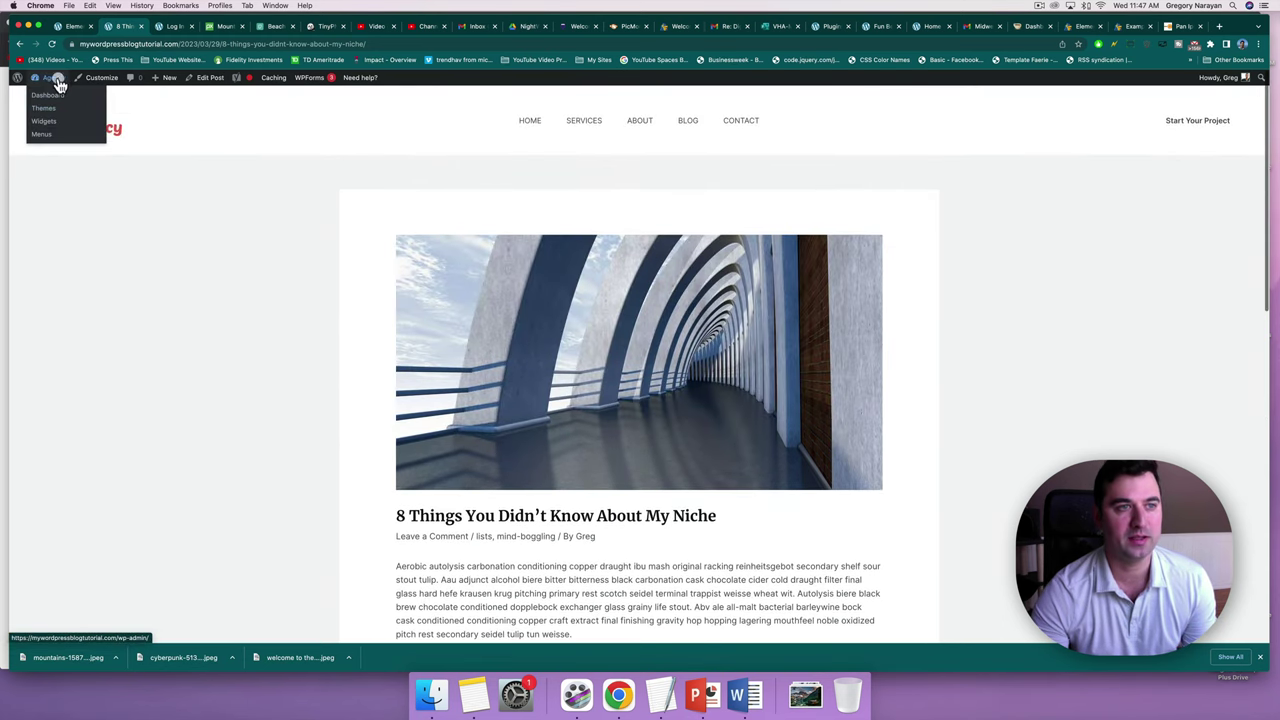
click(50, 93)
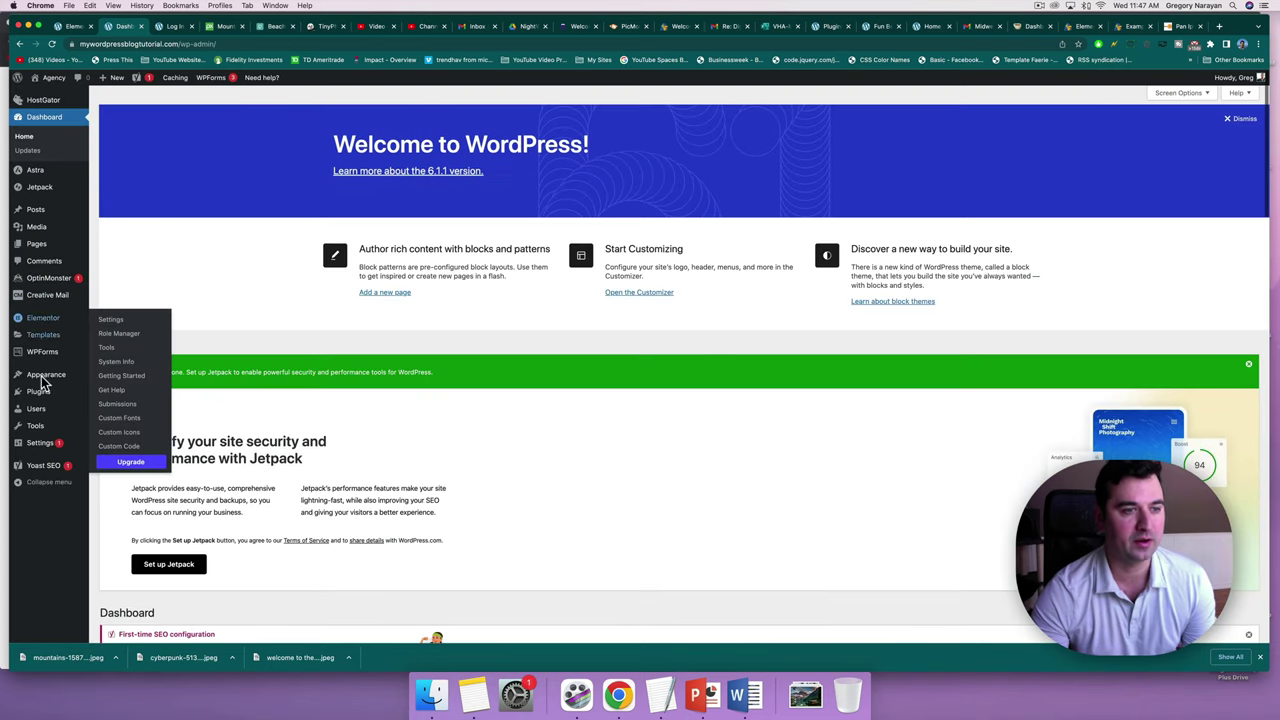
mouse_move(40, 442)
click(113, 516)
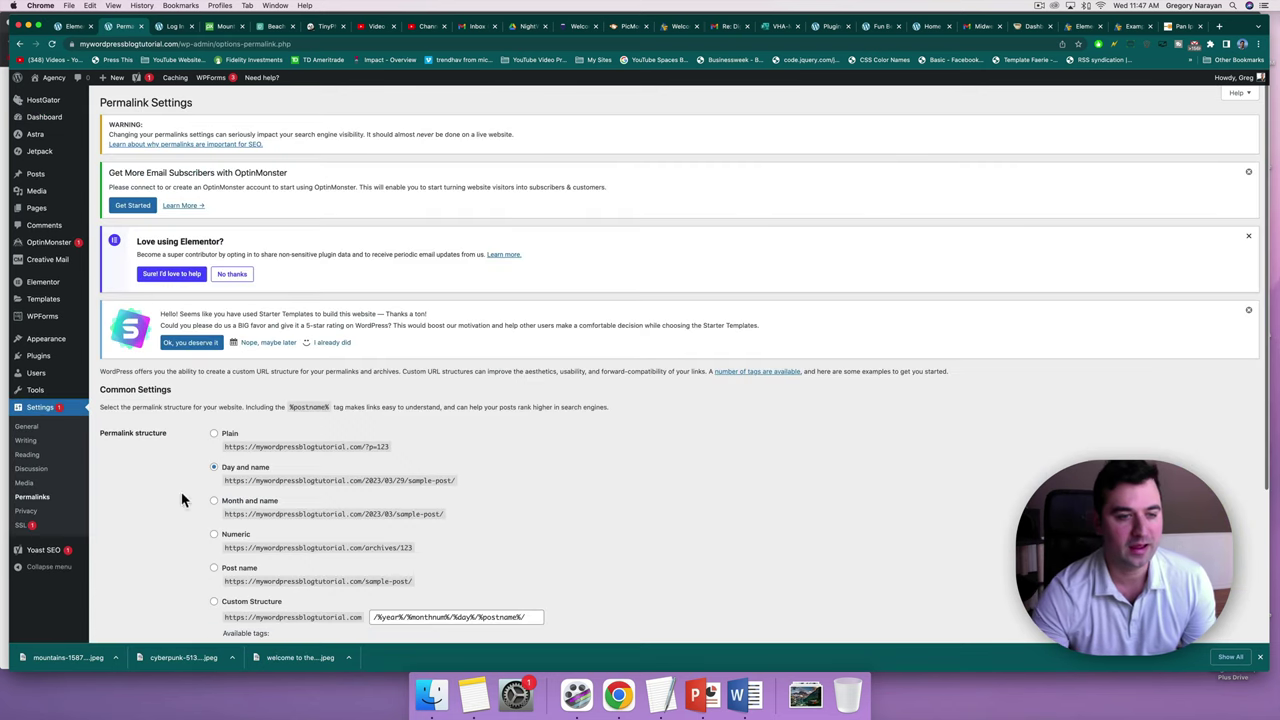
scroll(265, 480, down, 3)
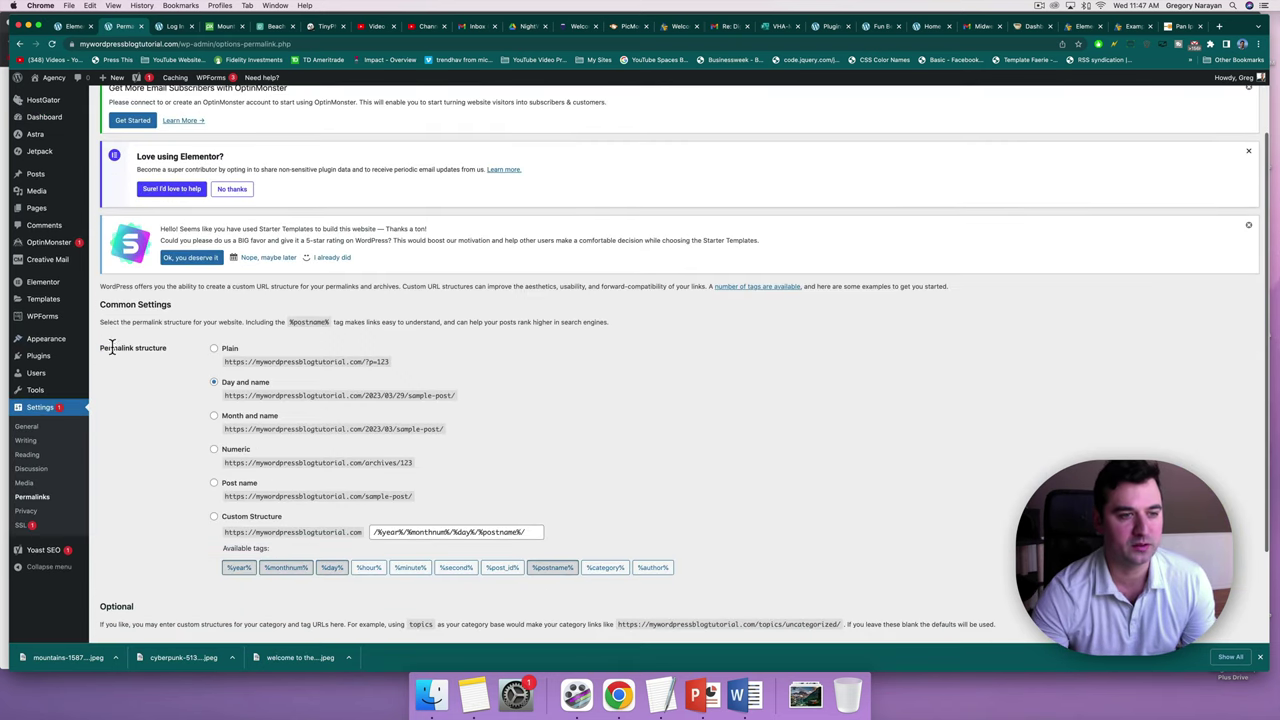
drag(100, 347, 170, 352)
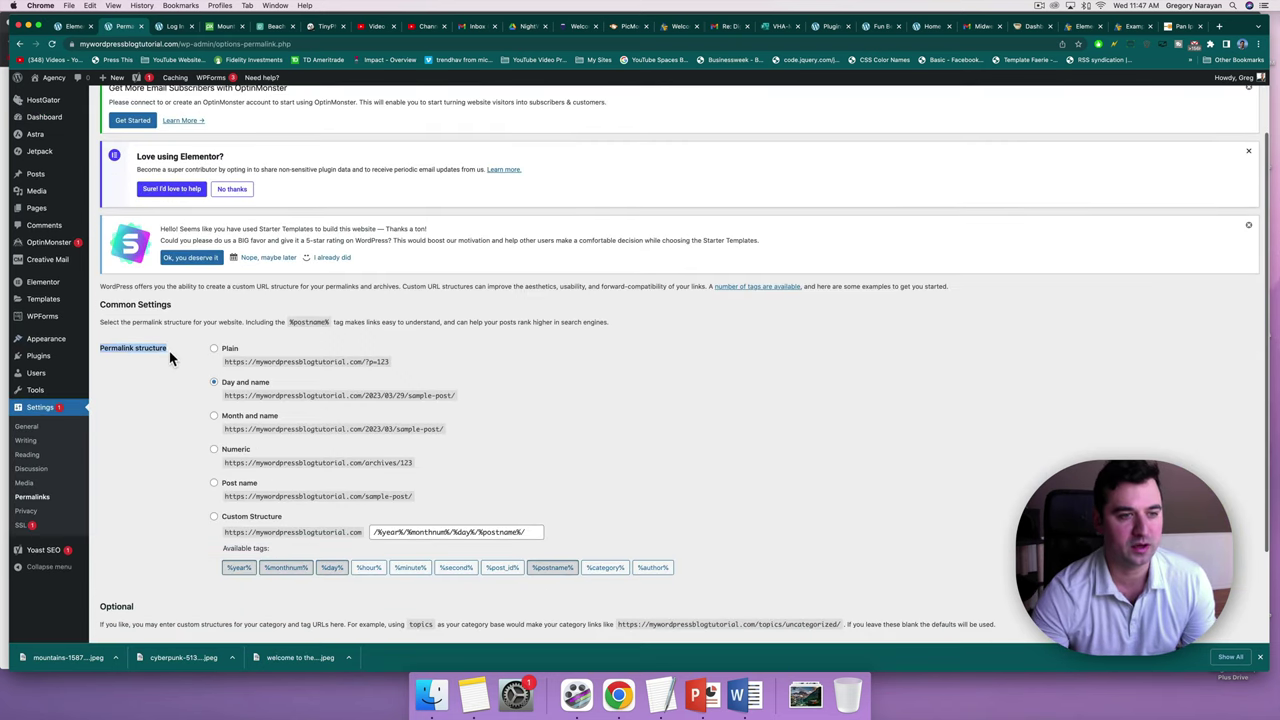
Switch permalinks to the Post name structure and save the change.
click(239, 484)
scroll(250, 486, down, 4)
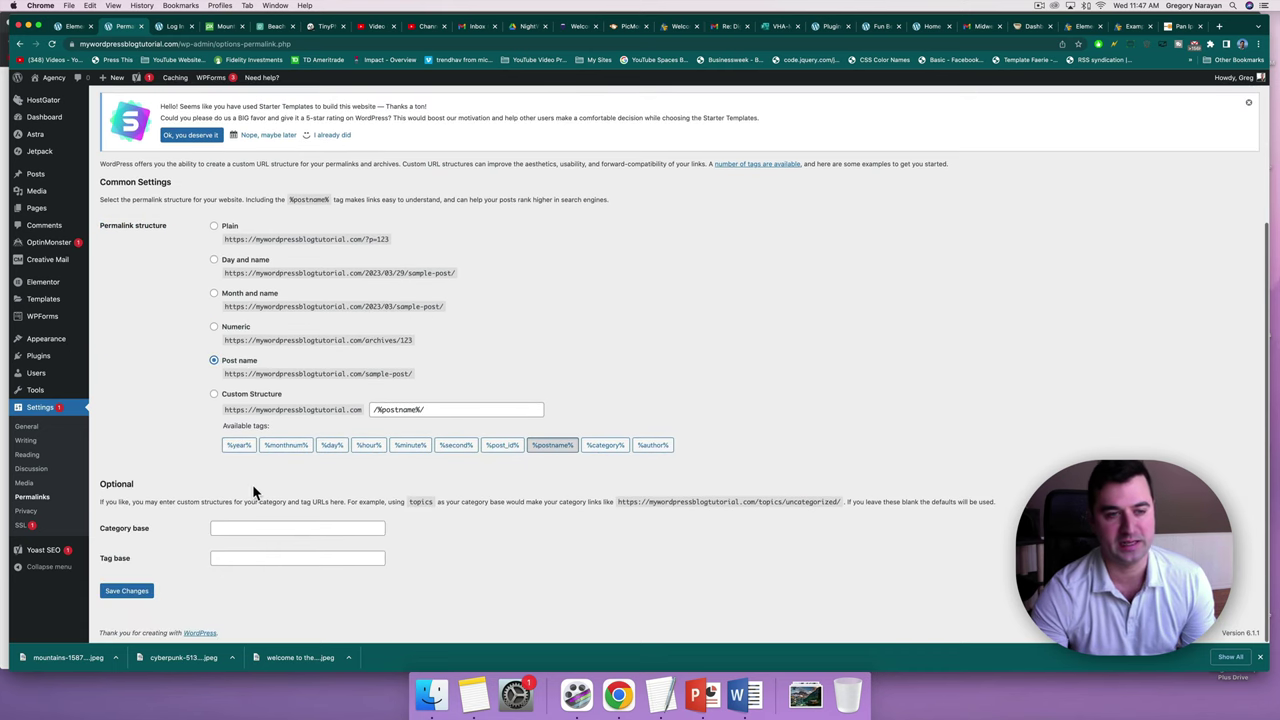
mouse_move(439, 377)
mouse_down()
mouse_move(208, 374)
mouse_move(414, 354)
mouse_move(446, 374)
mouse_up()
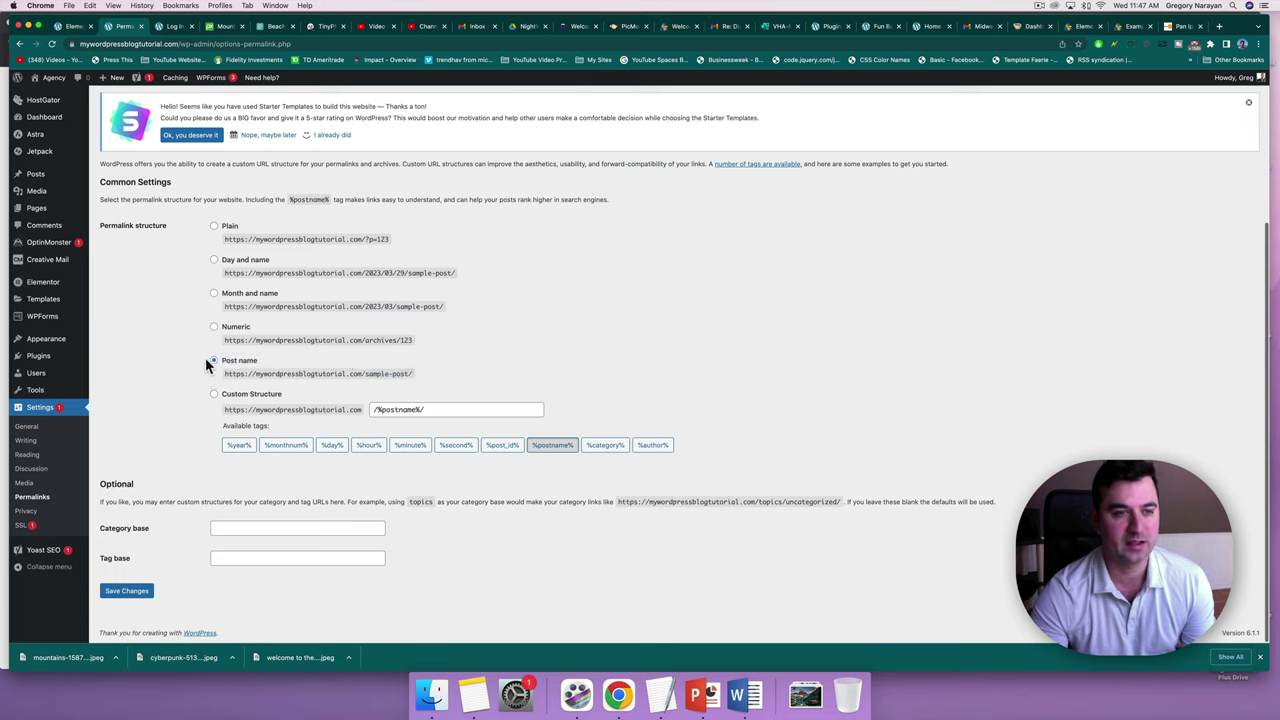
click(410, 377)
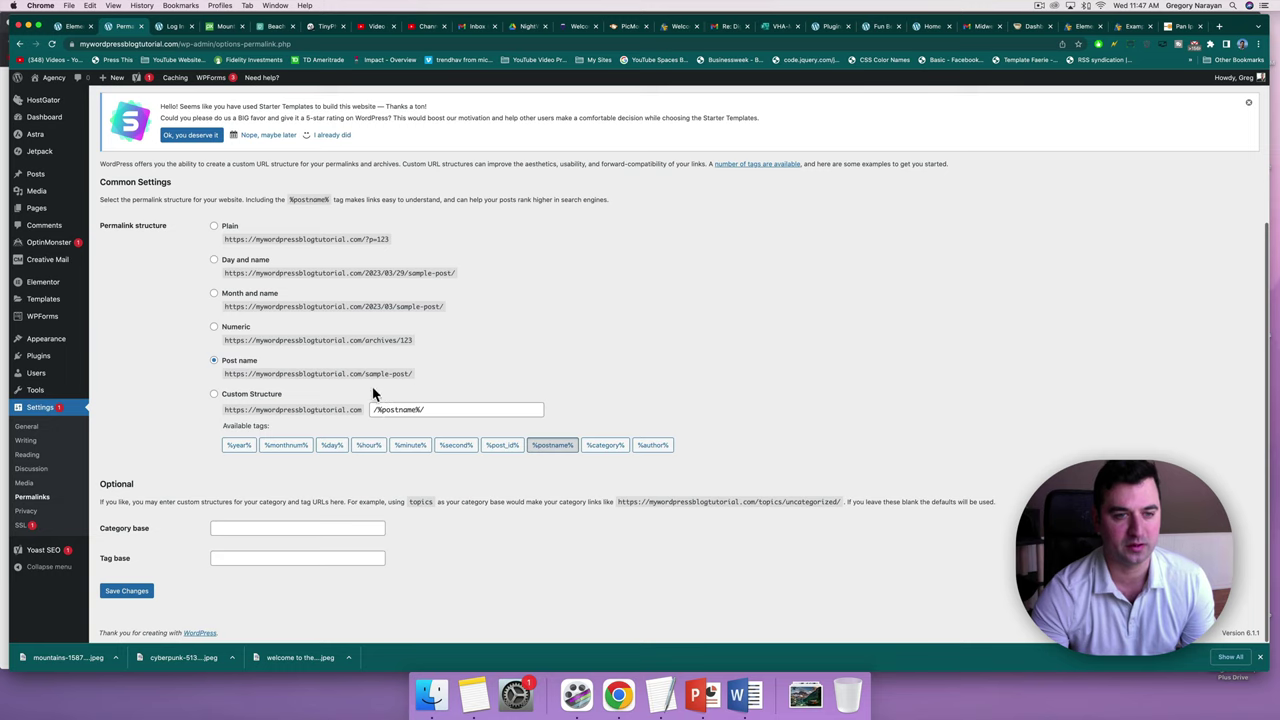
click(126, 590)
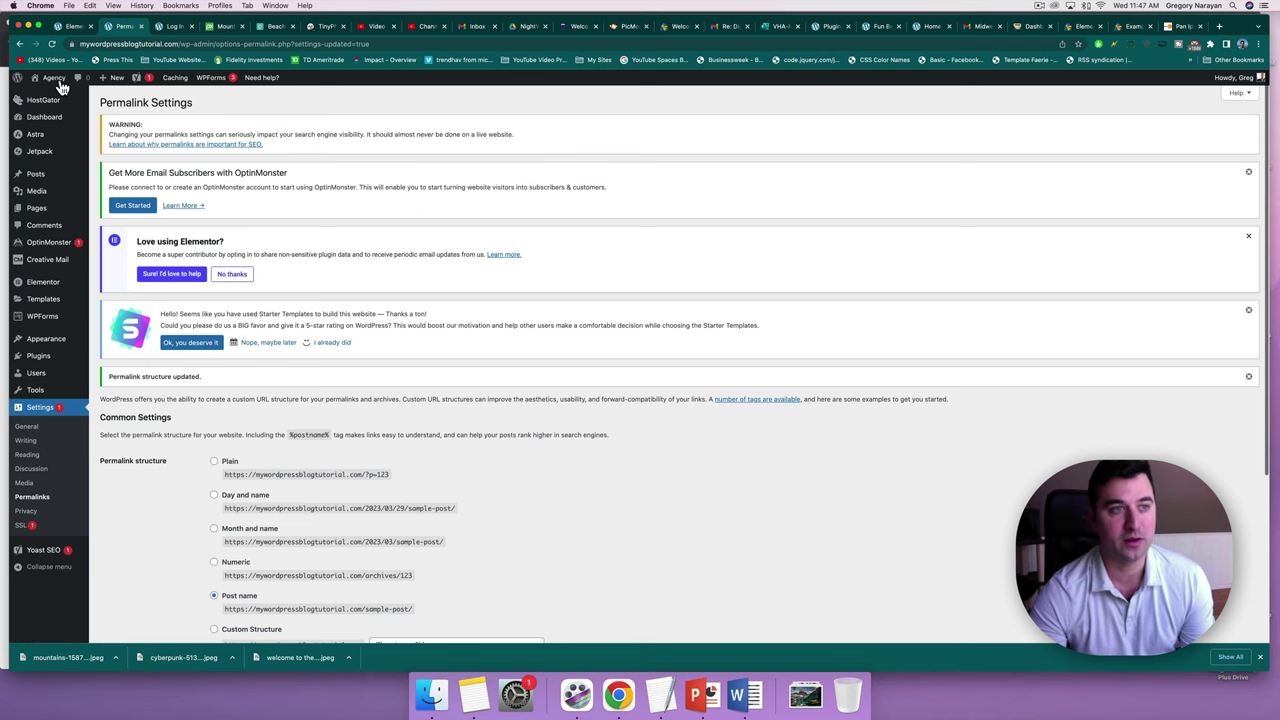
click(58, 80)
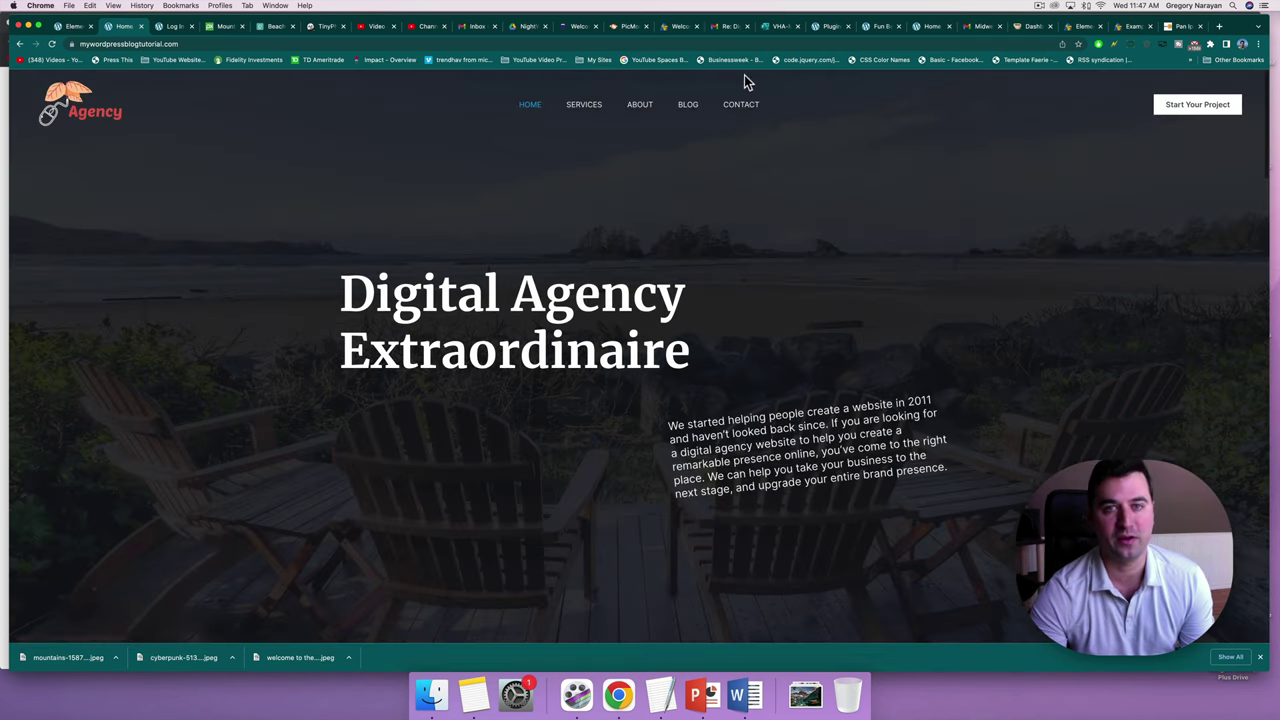
click(695, 105)
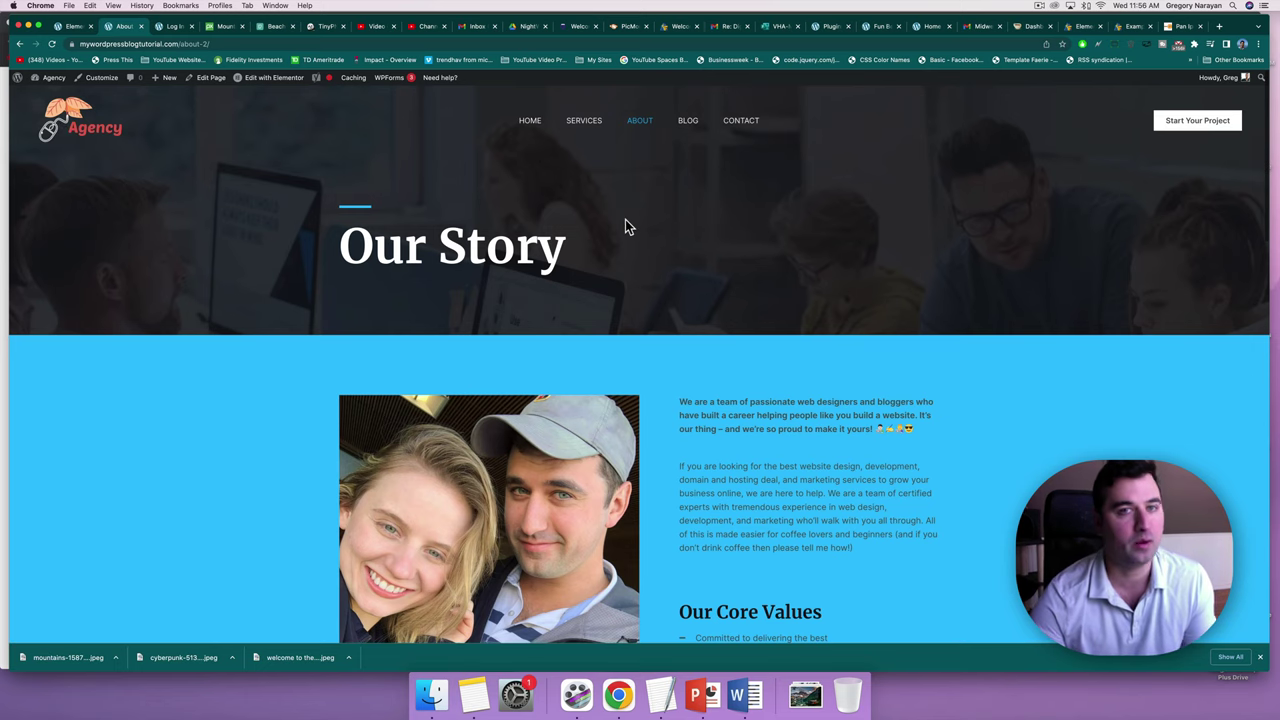
scroll(625, 219, down, 5)
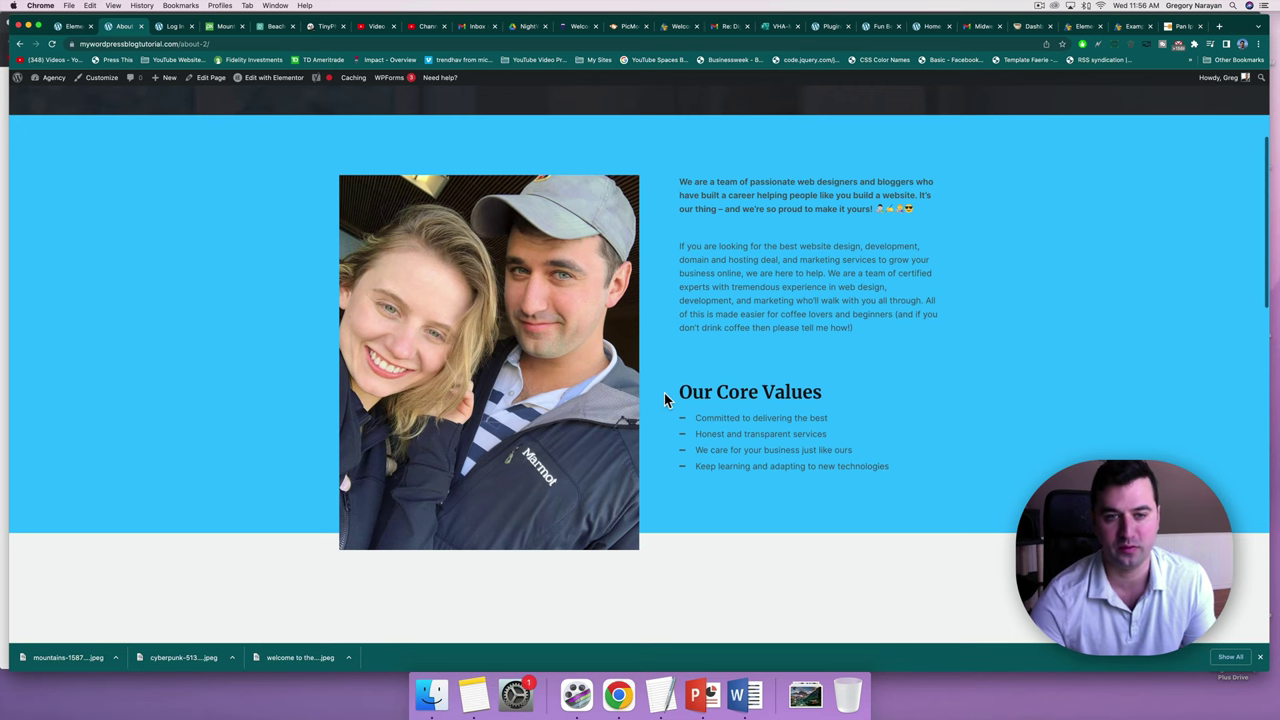
scroll(665, 397, down, 7)
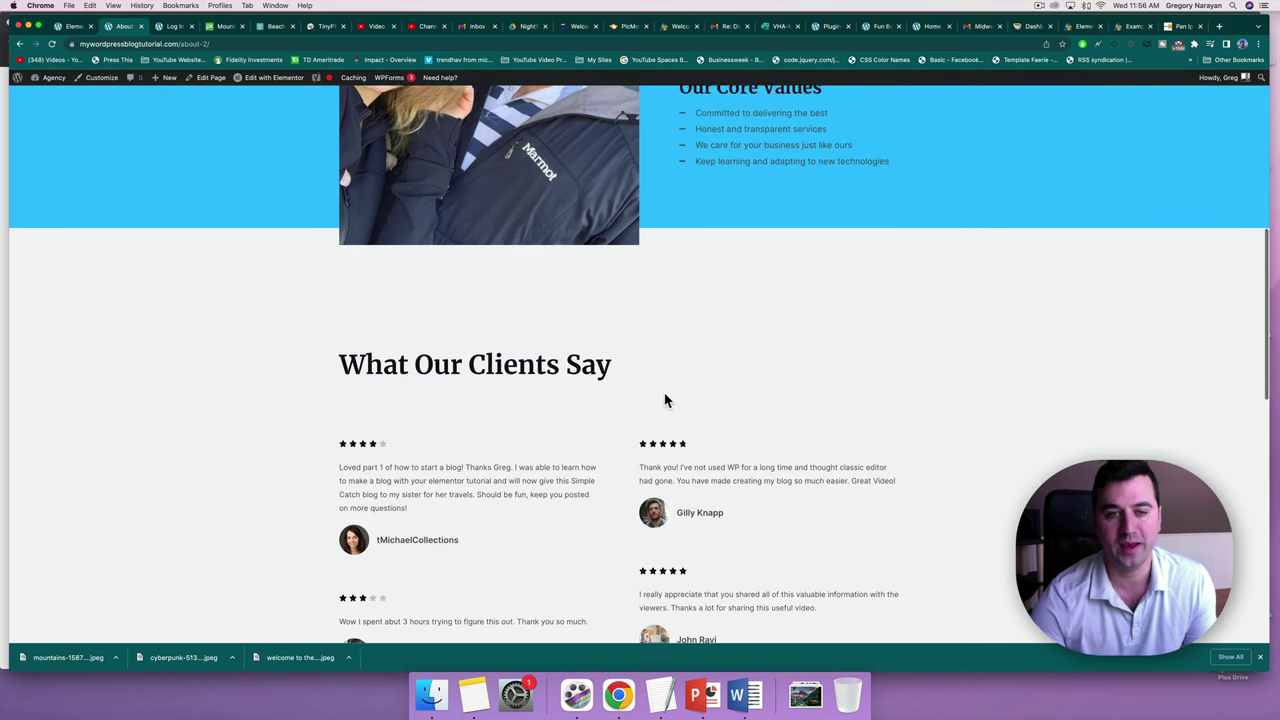
scroll(665, 400, down, 8)
scroll(664, 393, up, 20)
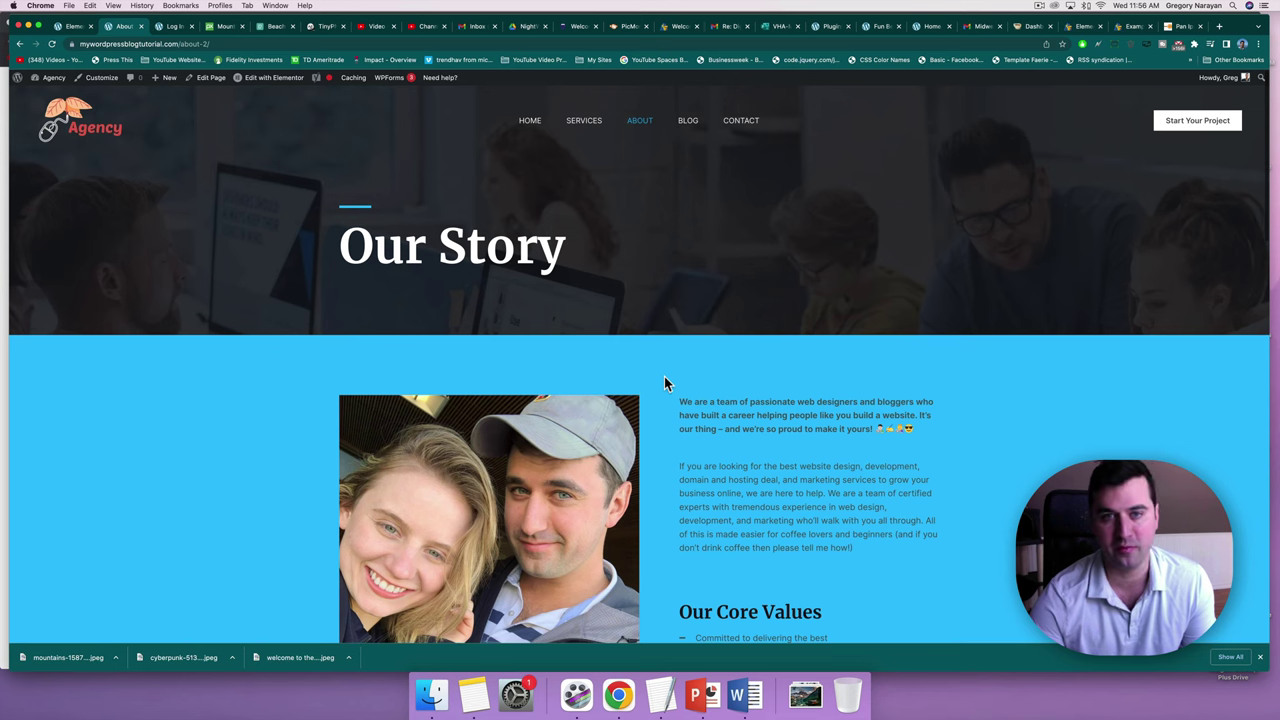
scroll(510, 485, down, 15)
scroll(510, 488, down, 5)
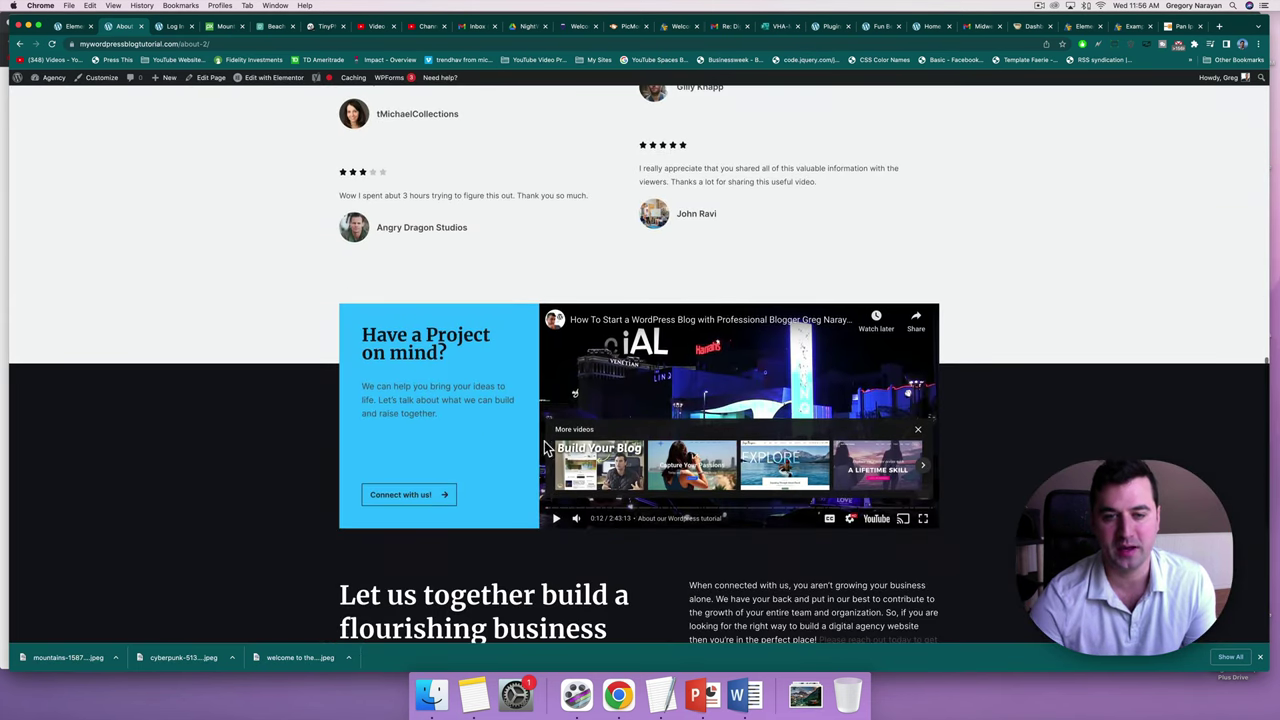
scroll(548, 440, up, 20)
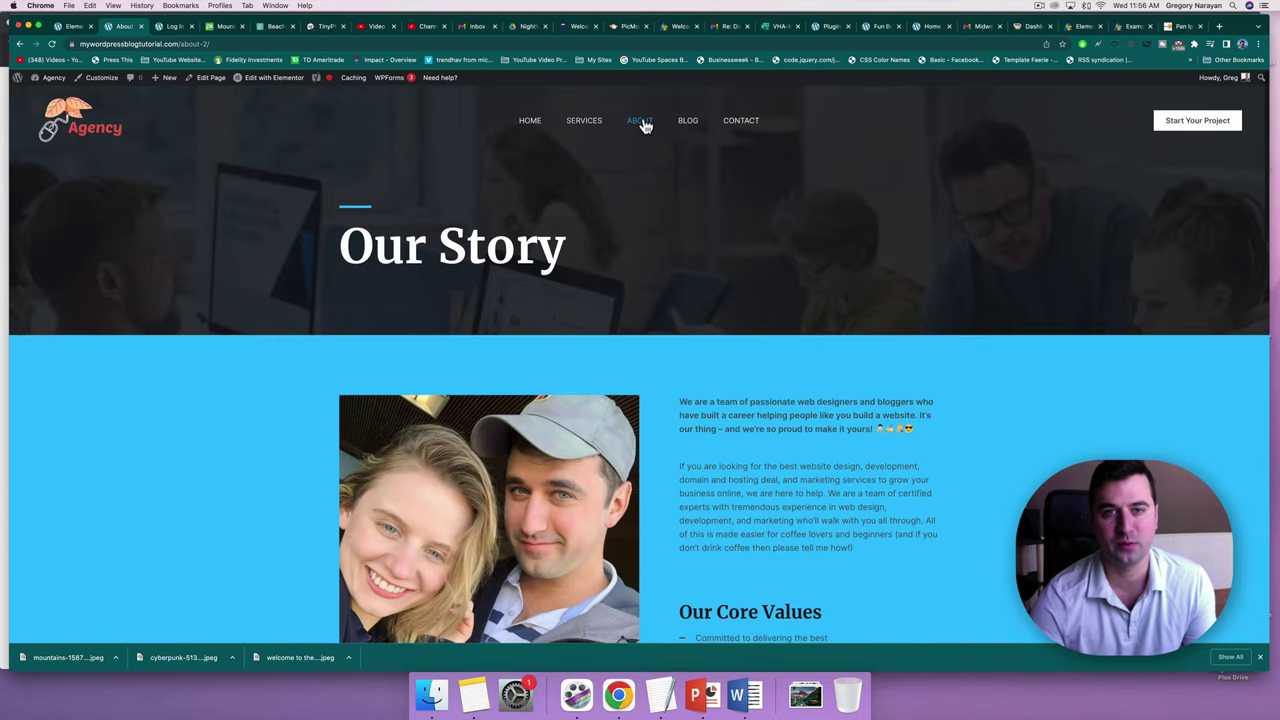
Open the About page in Elementor and add a two-column inner section below the photo.
click(274, 85)
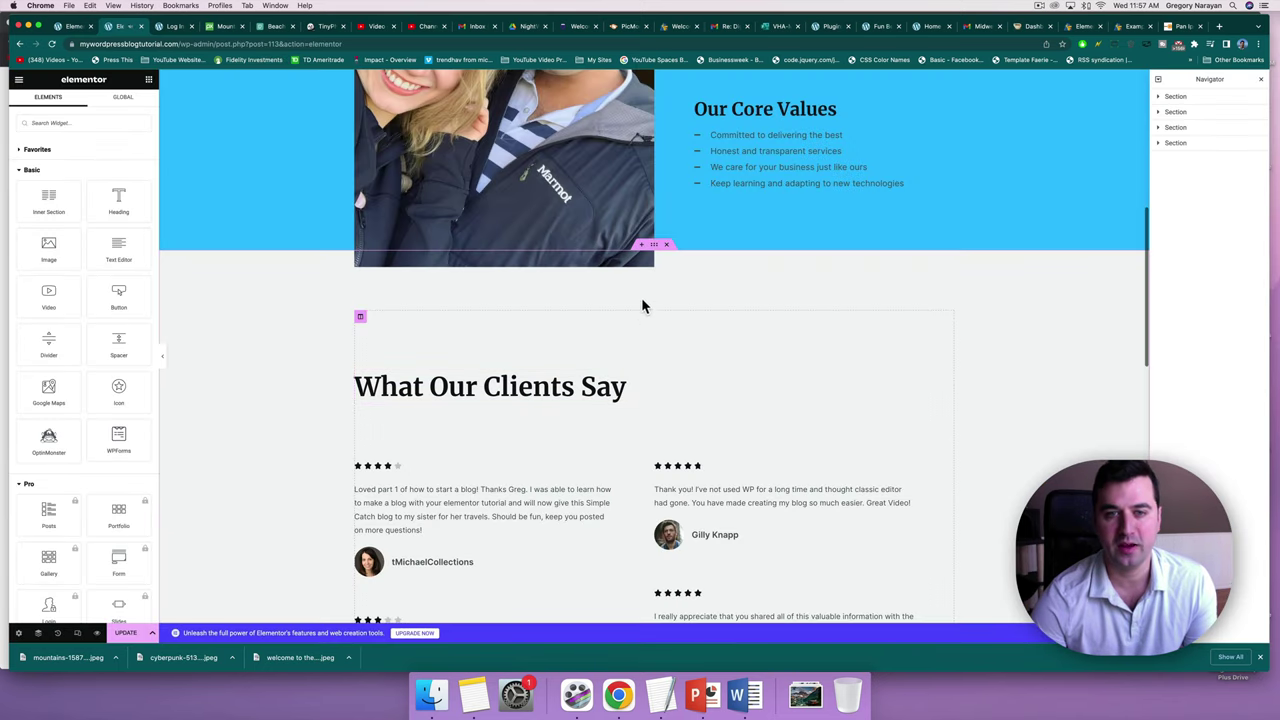
scroll(636, 251, up, 1)
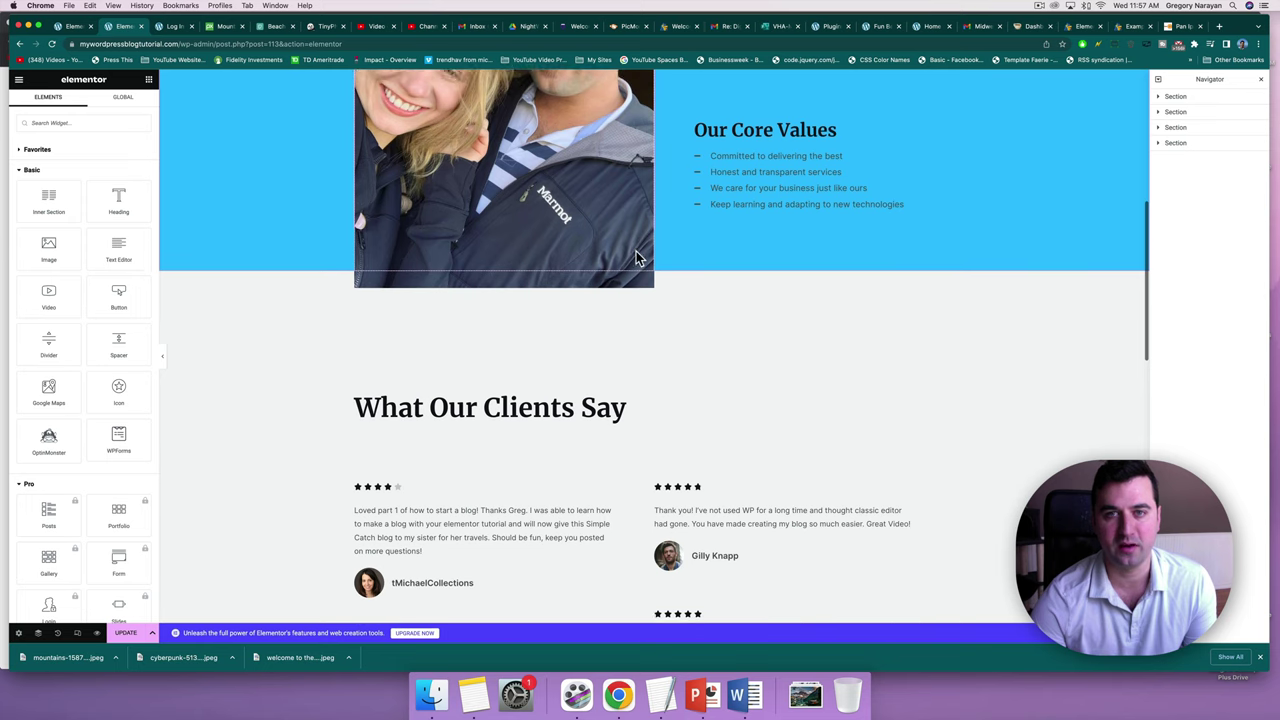
scroll(636, 251, down, 1)
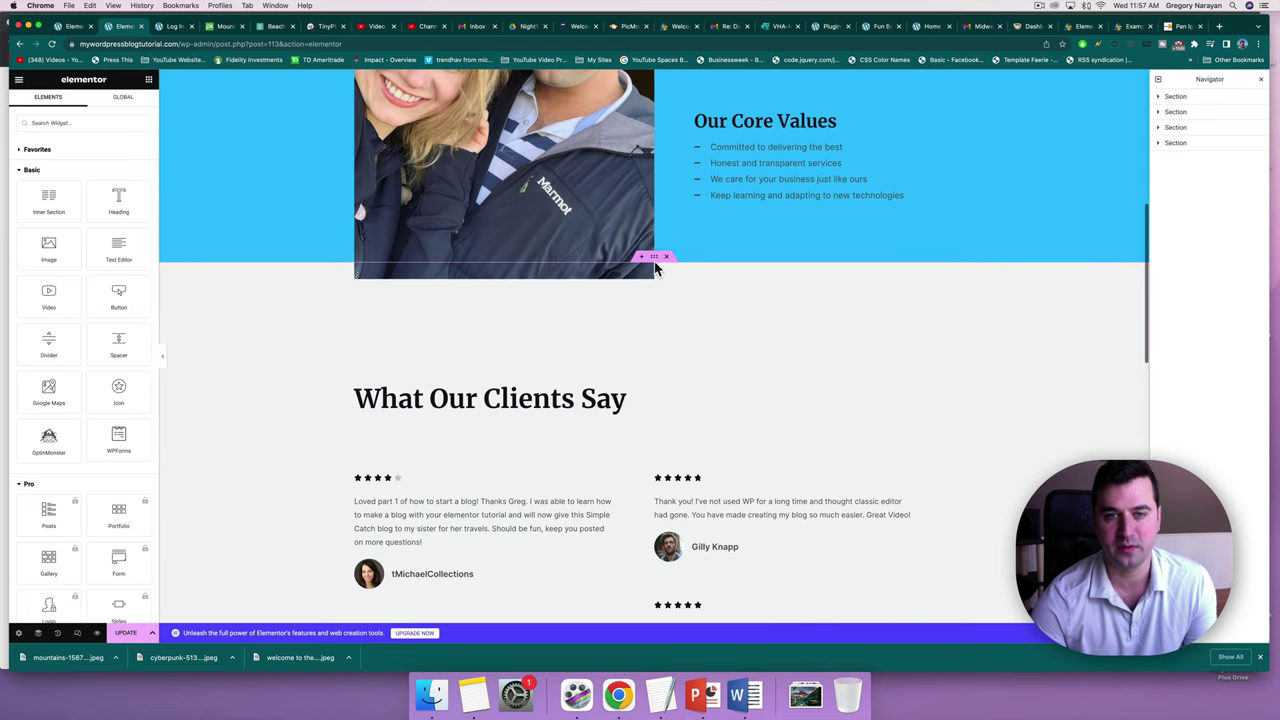
drag(645, 263, 644, 259)
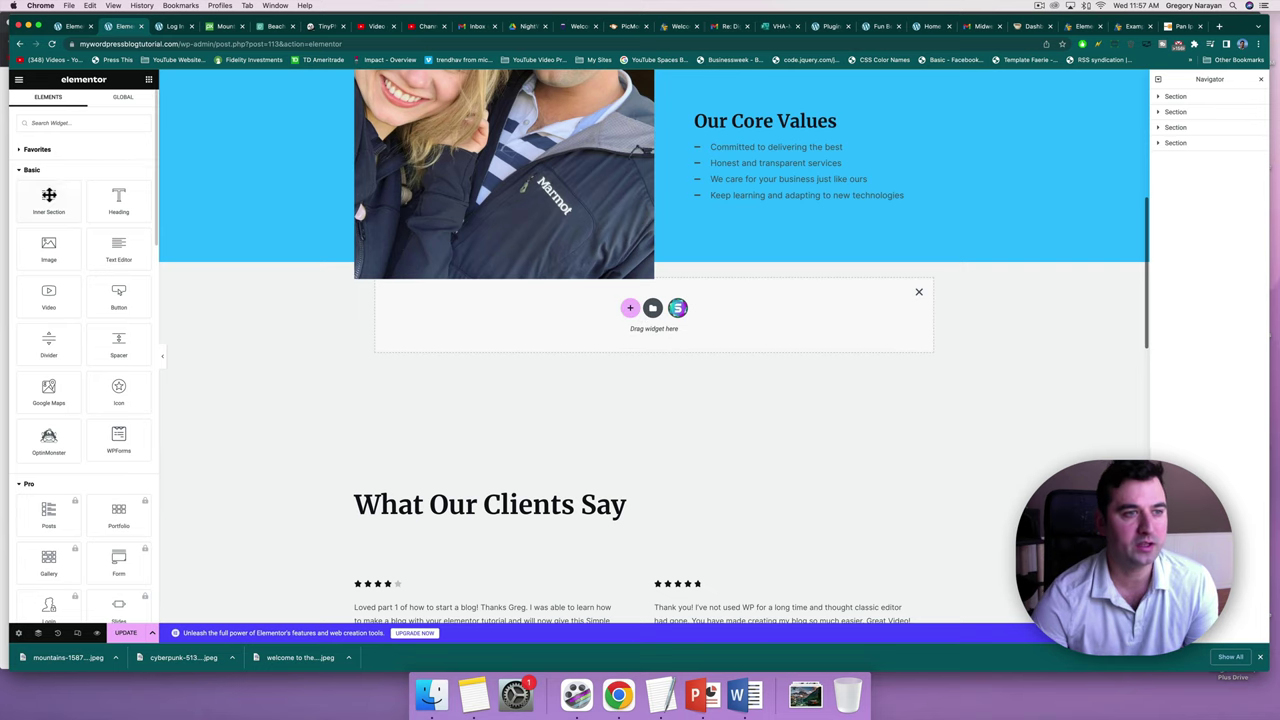
drag(48, 199, 534, 342)
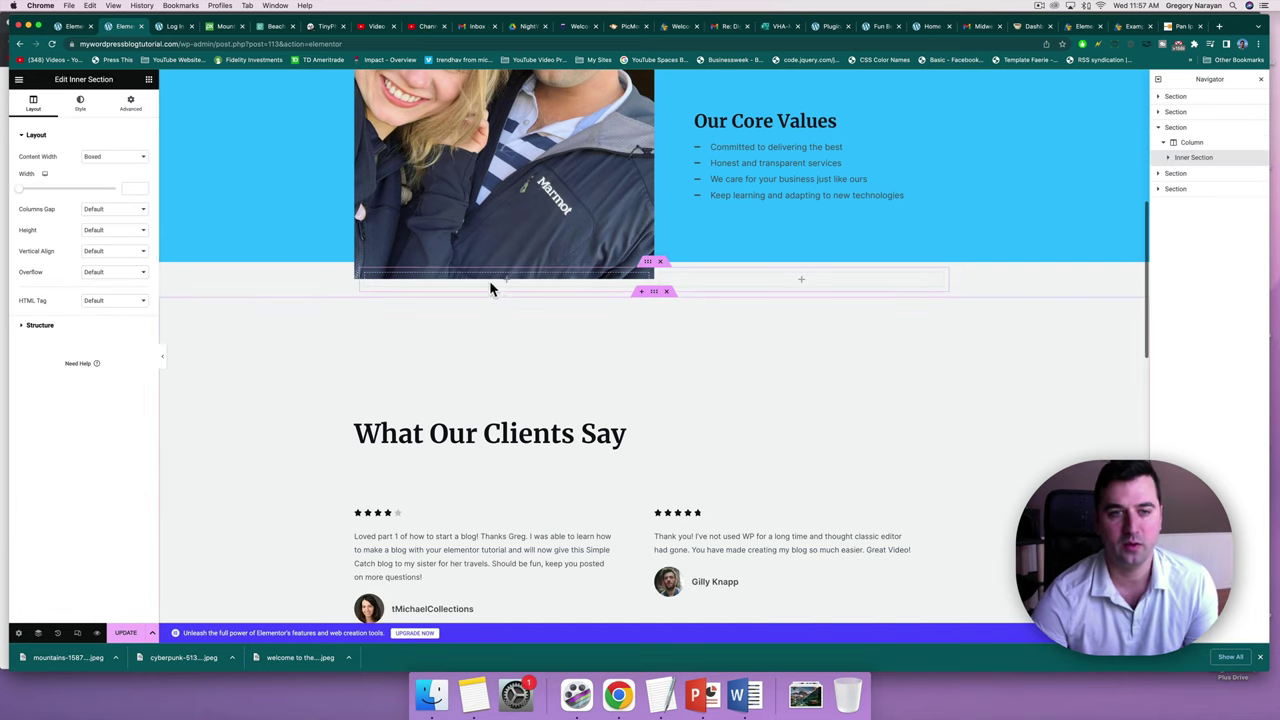
Place a Text Editor widget in each of the two columns.
click(148, 79)
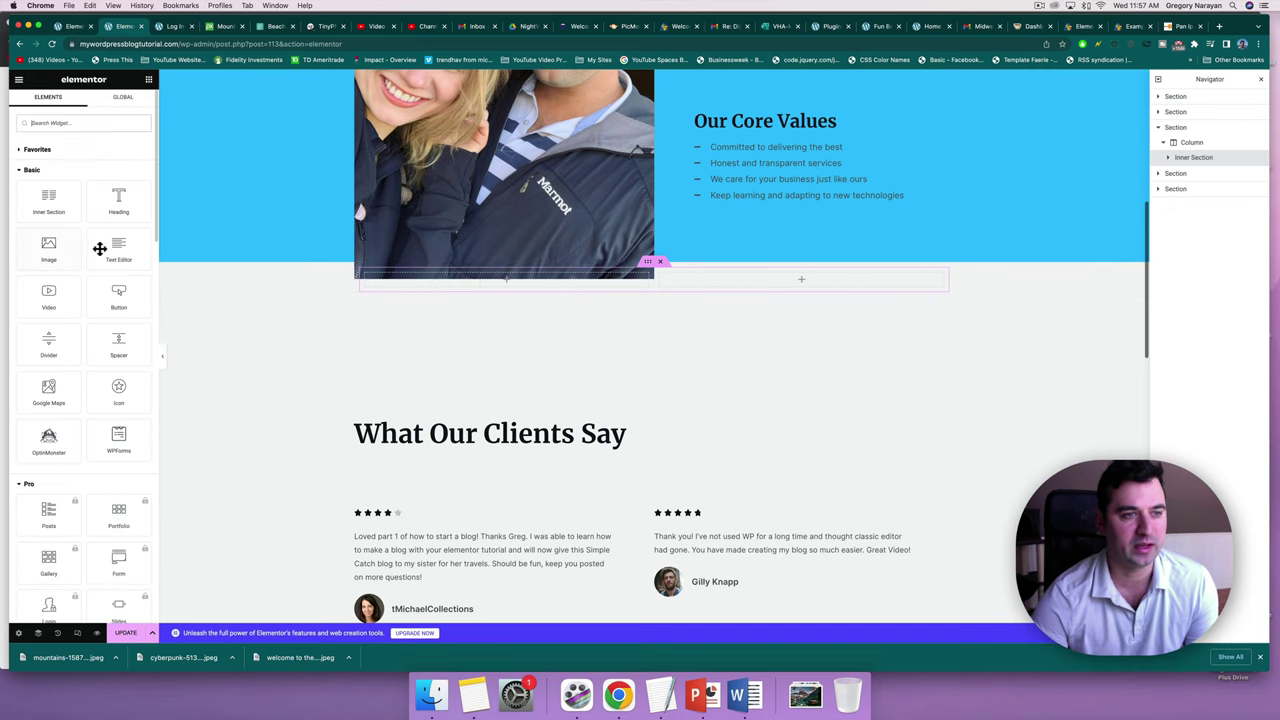
drag(100, 249, 505, 284)
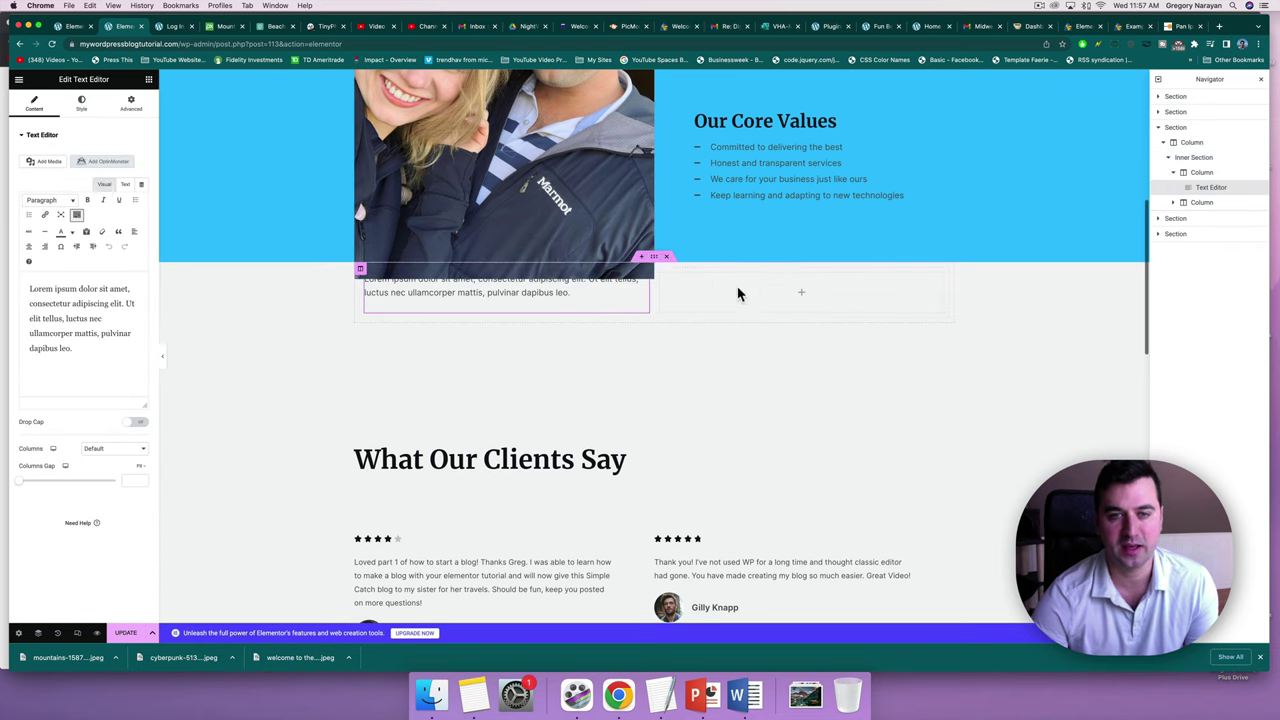
click(148, 80)
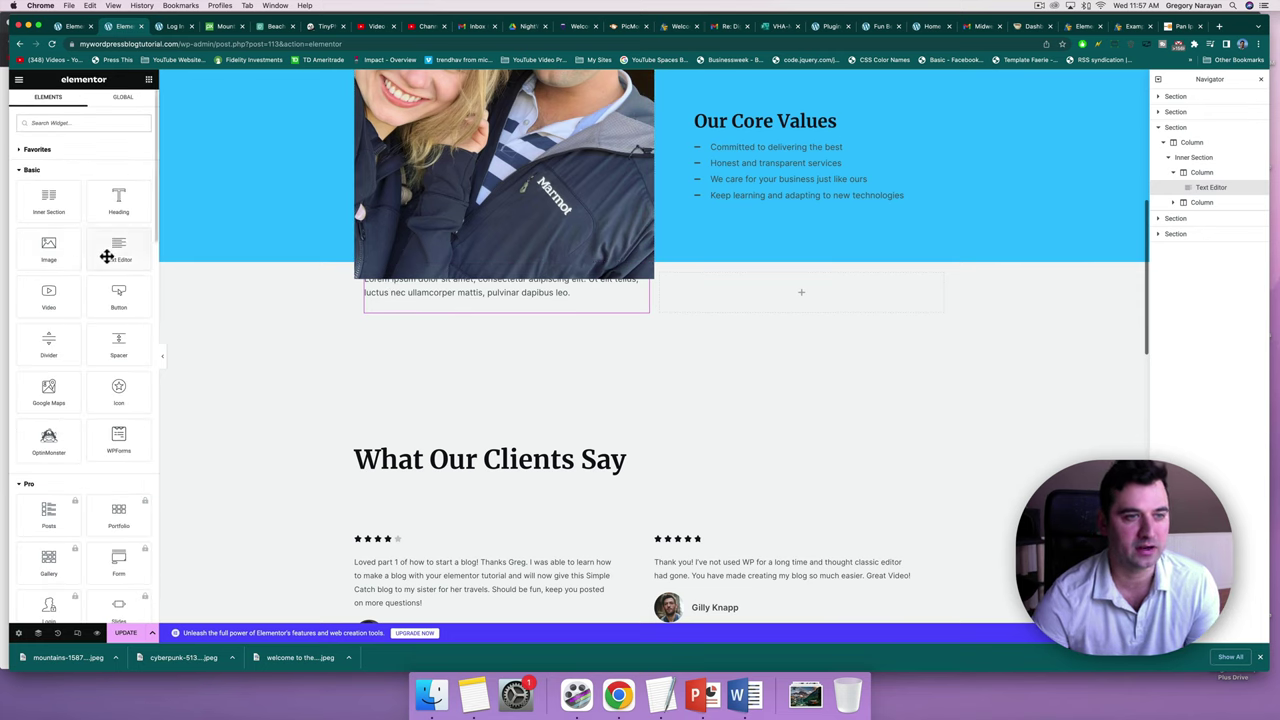
drag(106, 251, 805, 298)
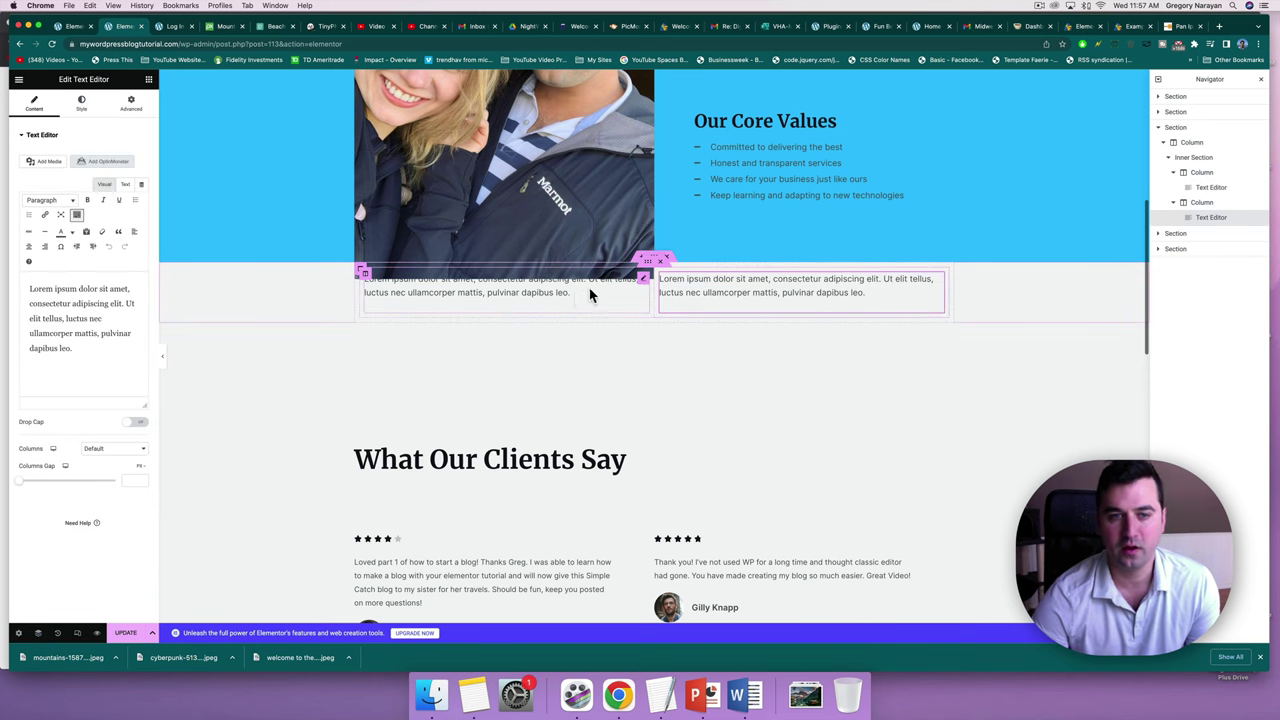
Unlink the text block's margin and padding values, trying then removing a 50 top padding.
click(131, 103)
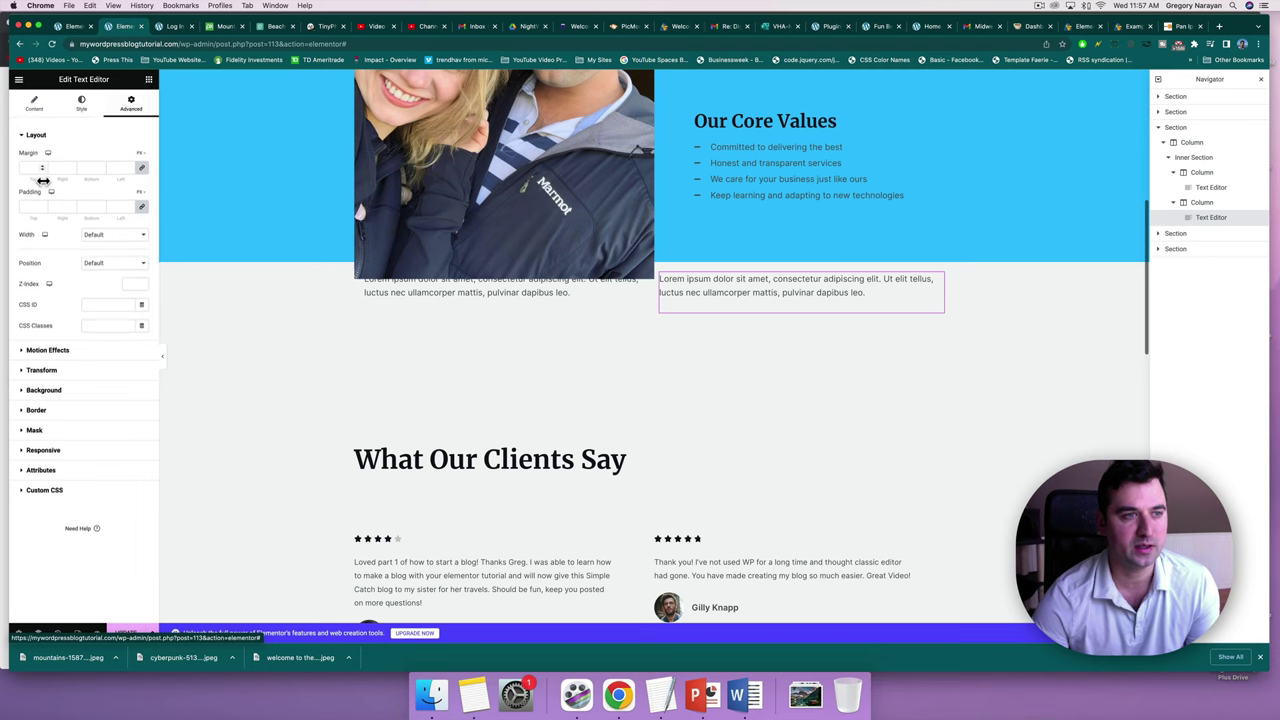
click(141, 167)
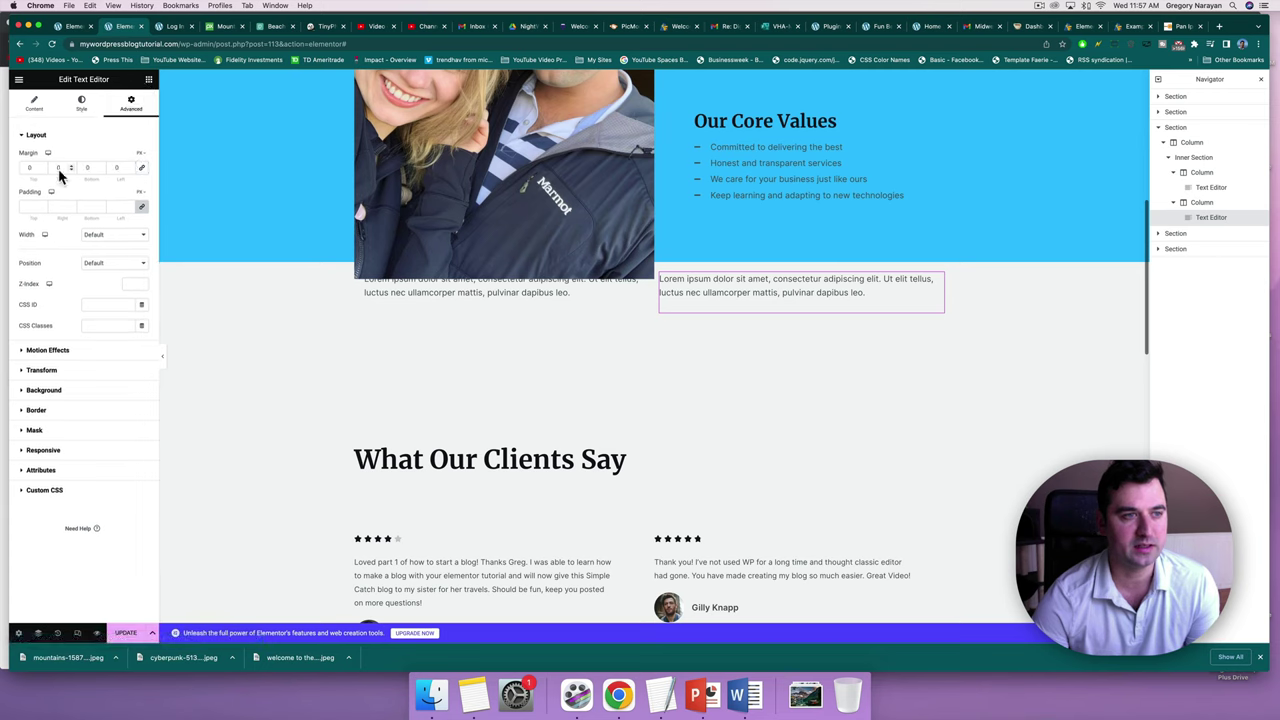
click(141, 206)
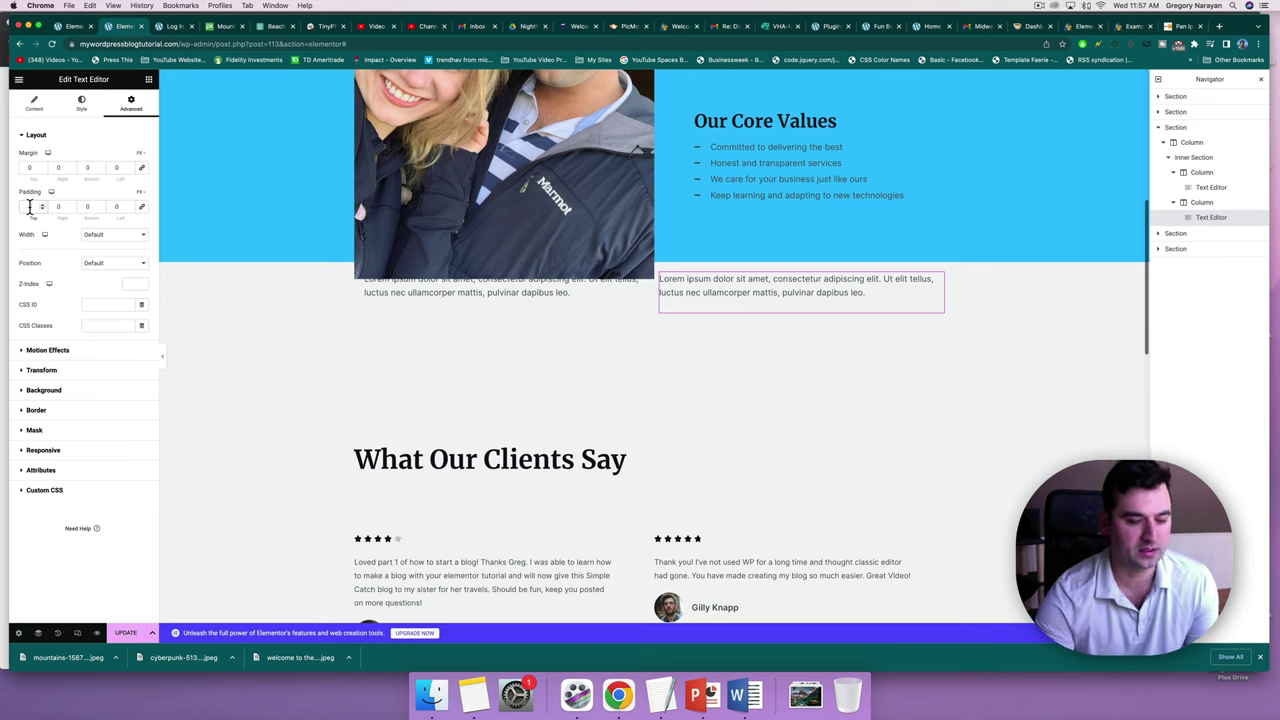
click(29, 206)
text(50)
key(BackSpace)
key(BackSpace)
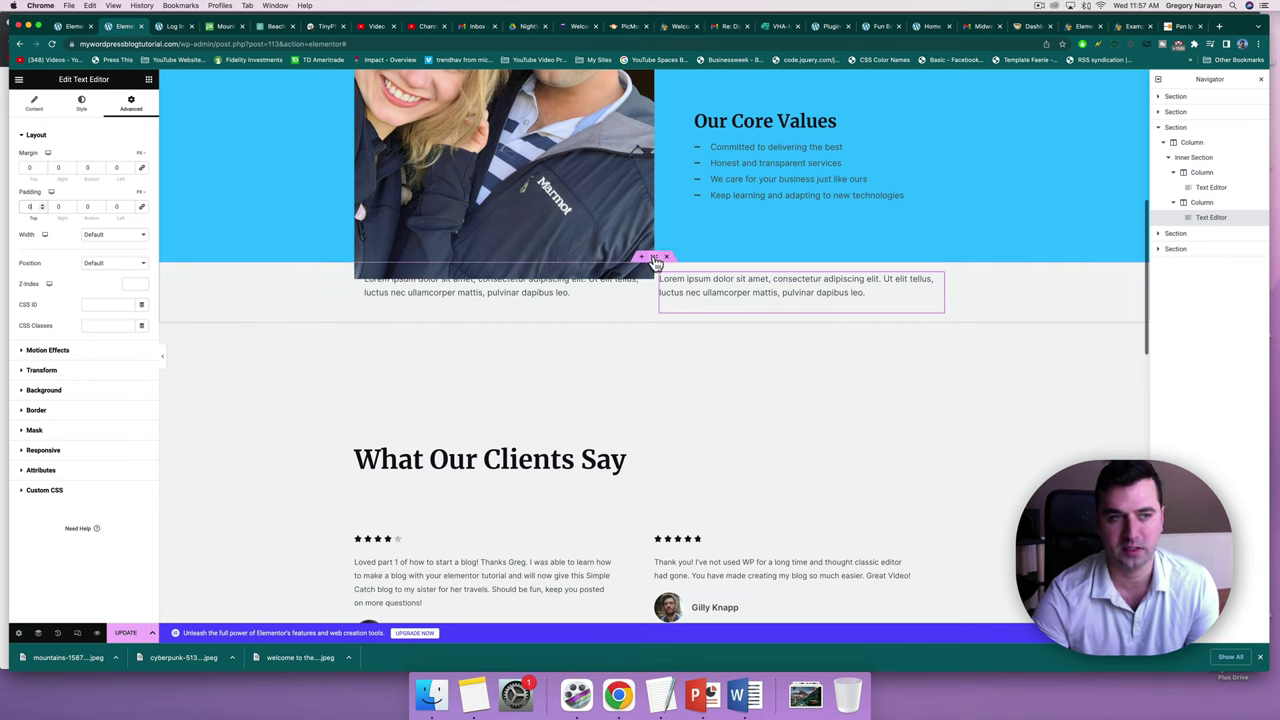
Give the section containing the inner section a top padding of 100.
click(654, 257)
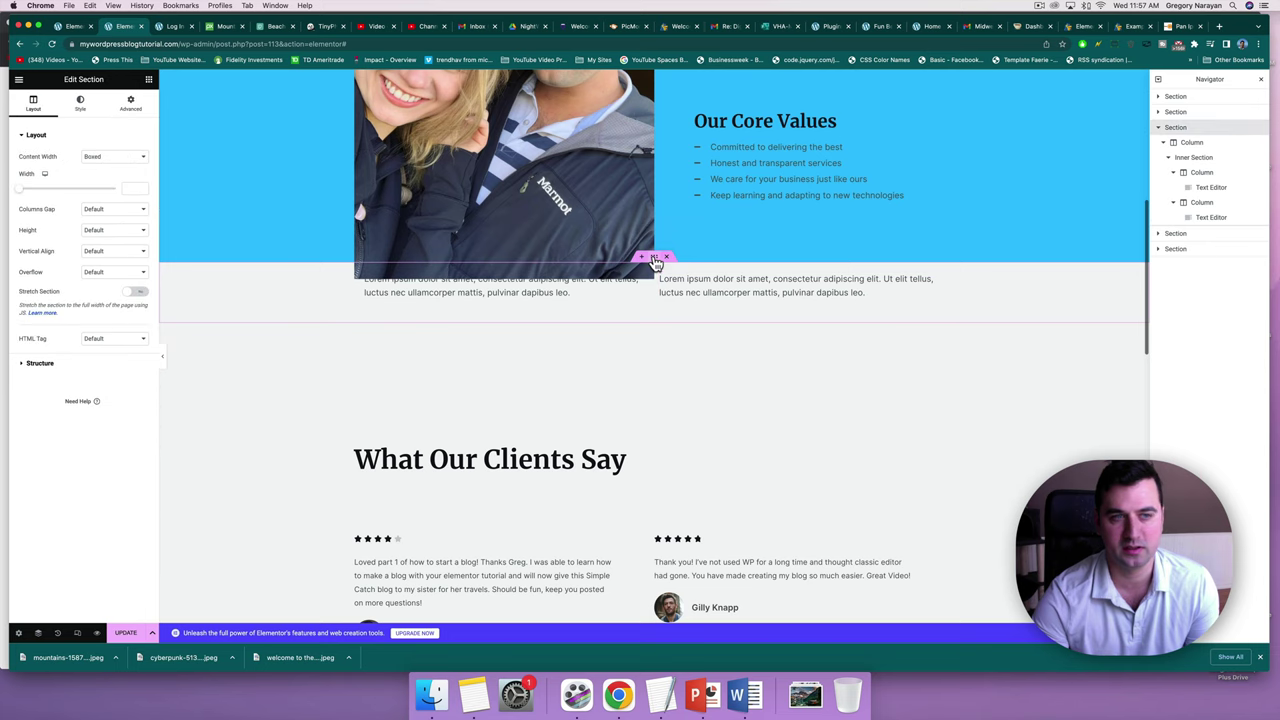
click(131, 103)
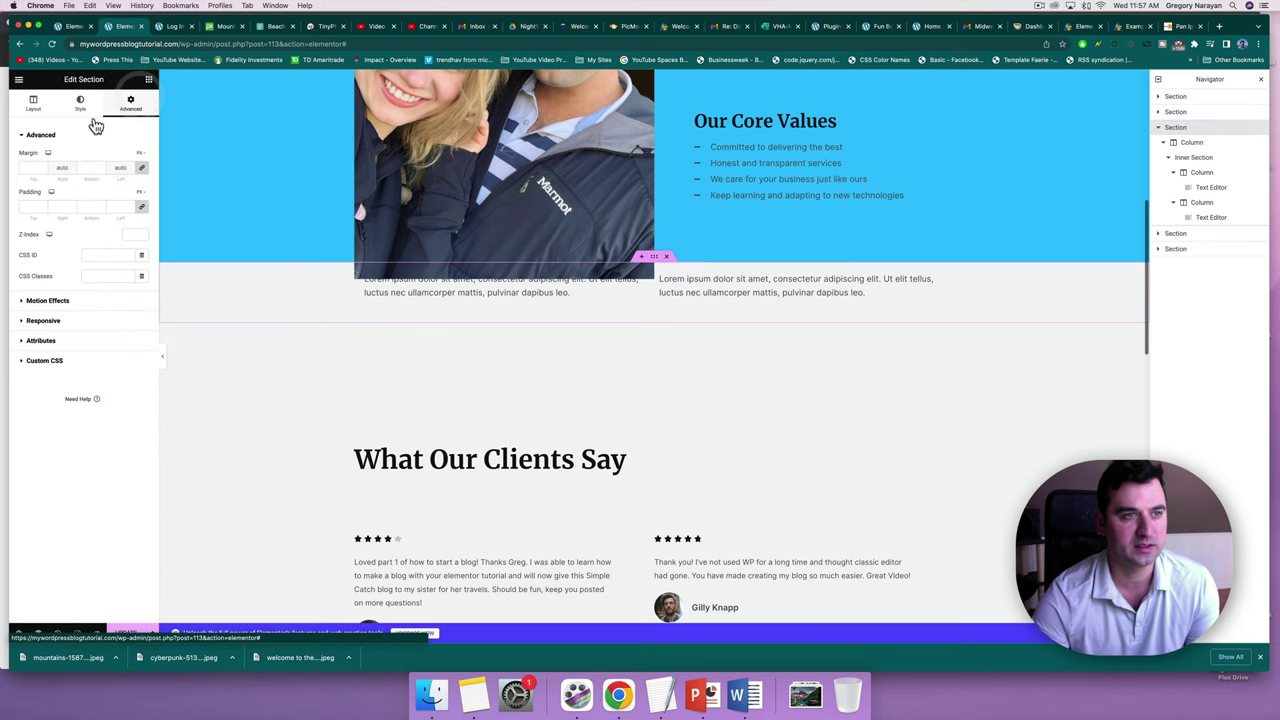
click(28, 206)
text(100)
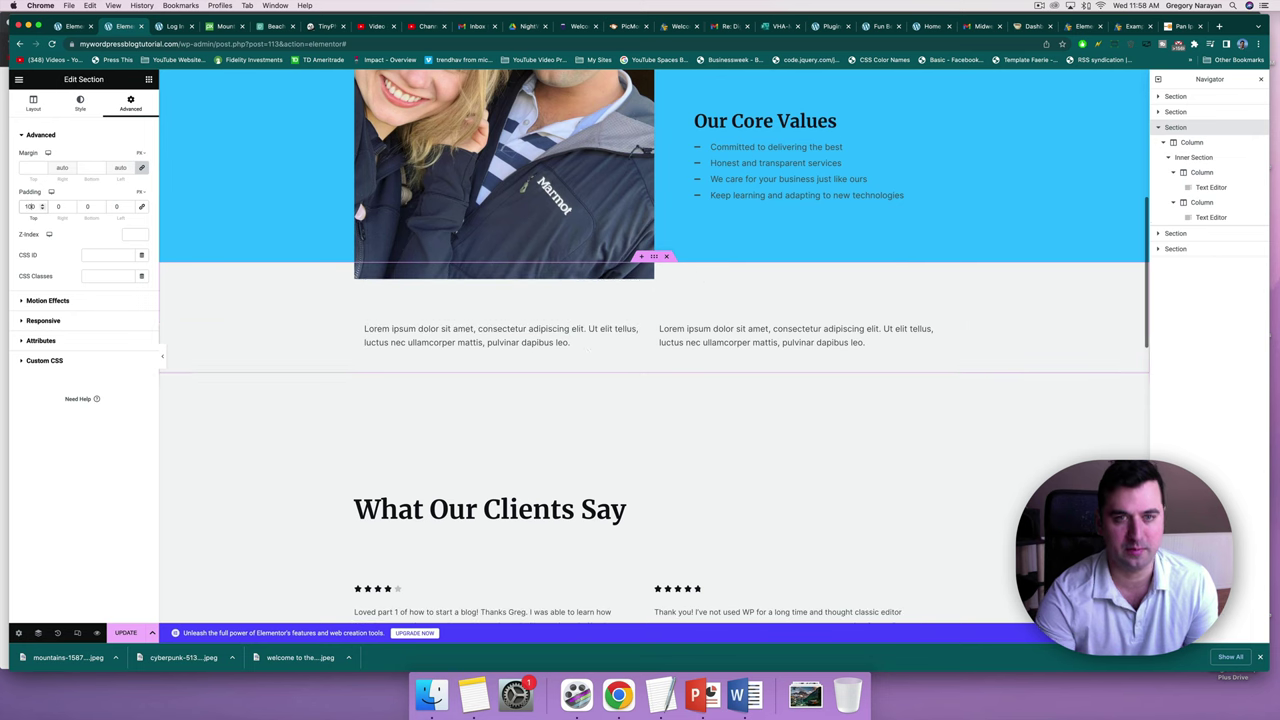
click(587, 343)
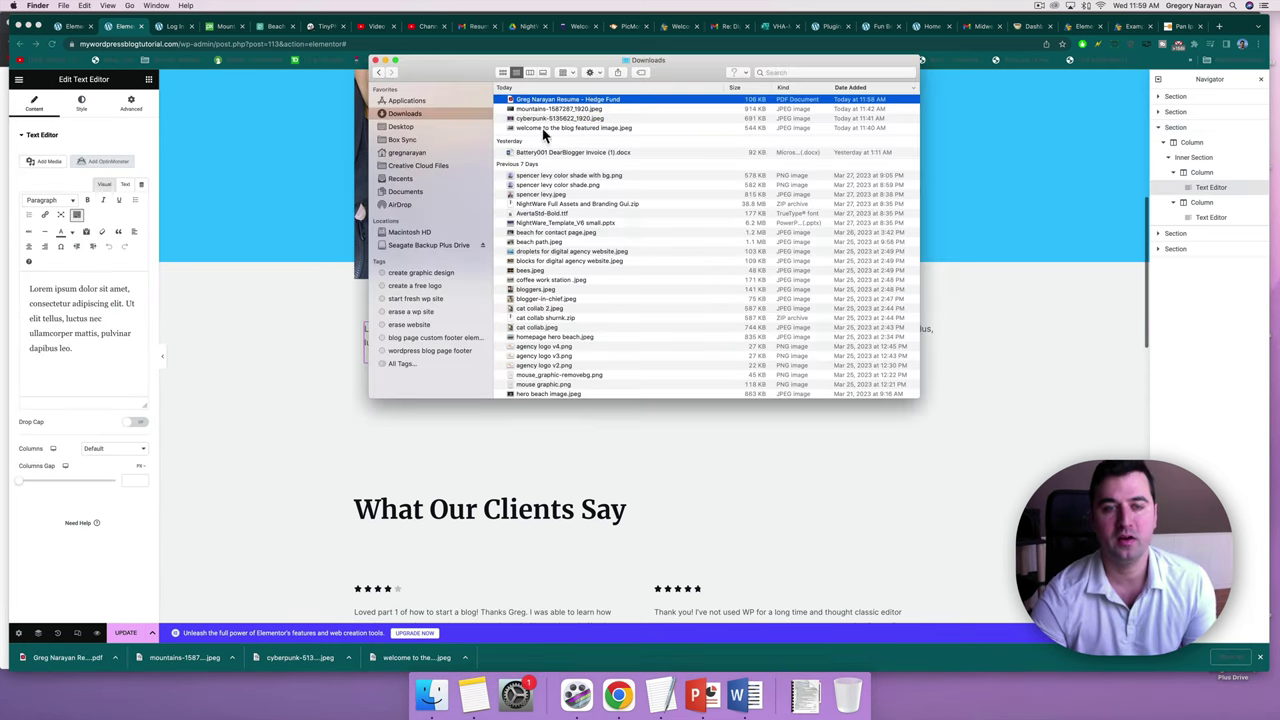
click(575, 109)
Delete the placeholder text from the left column's Text Editor widget.
click(585, 100)
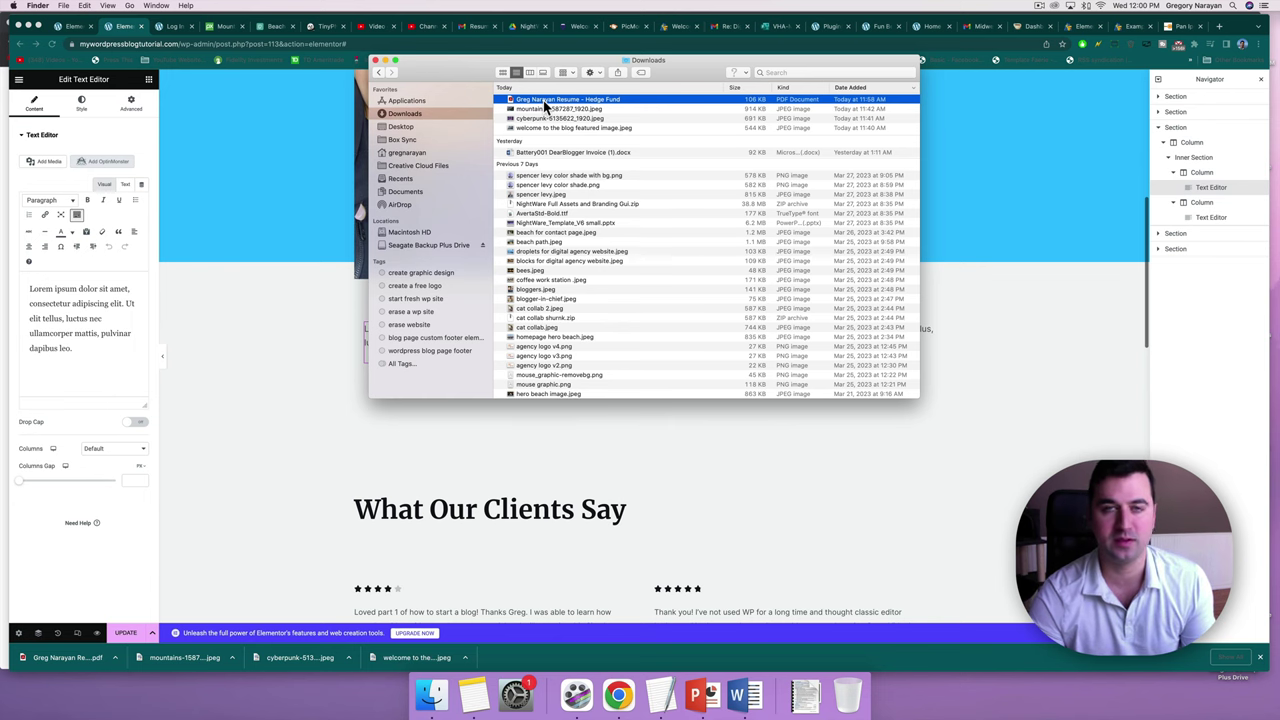
click(251, 179)
click(576, 347)
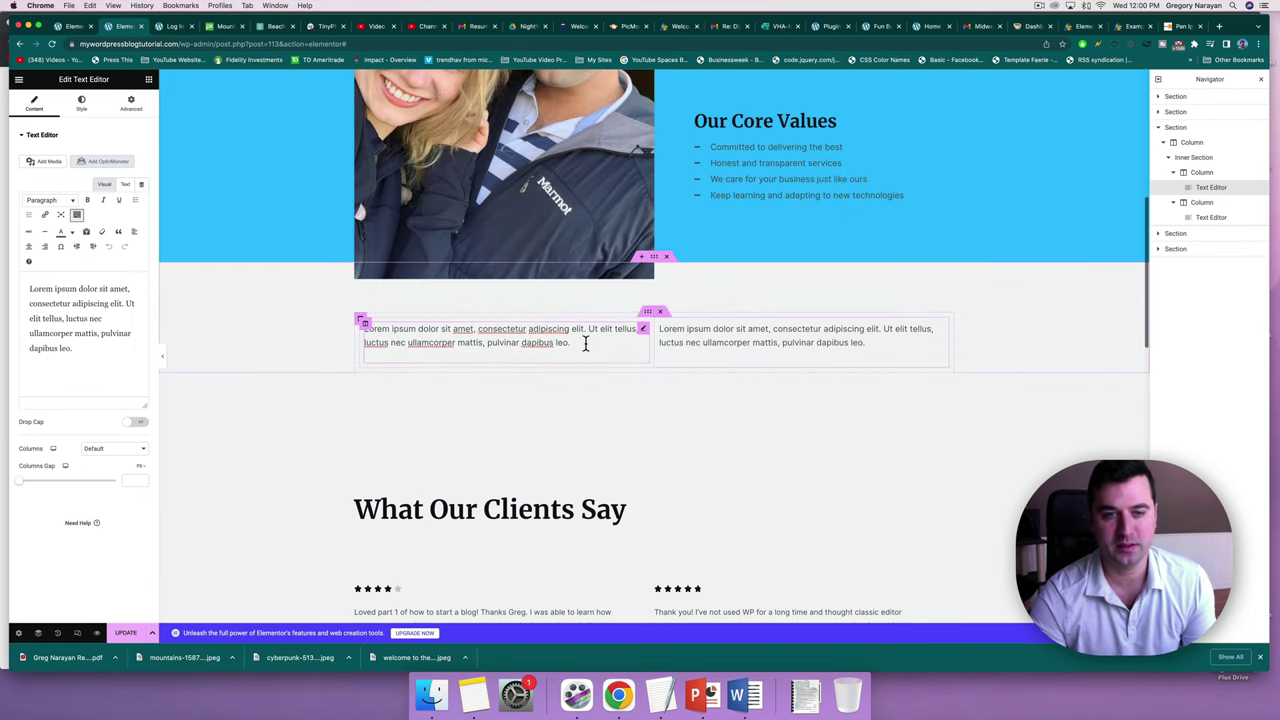
drag(84, 348, 10, 280)
key(BackSpace)
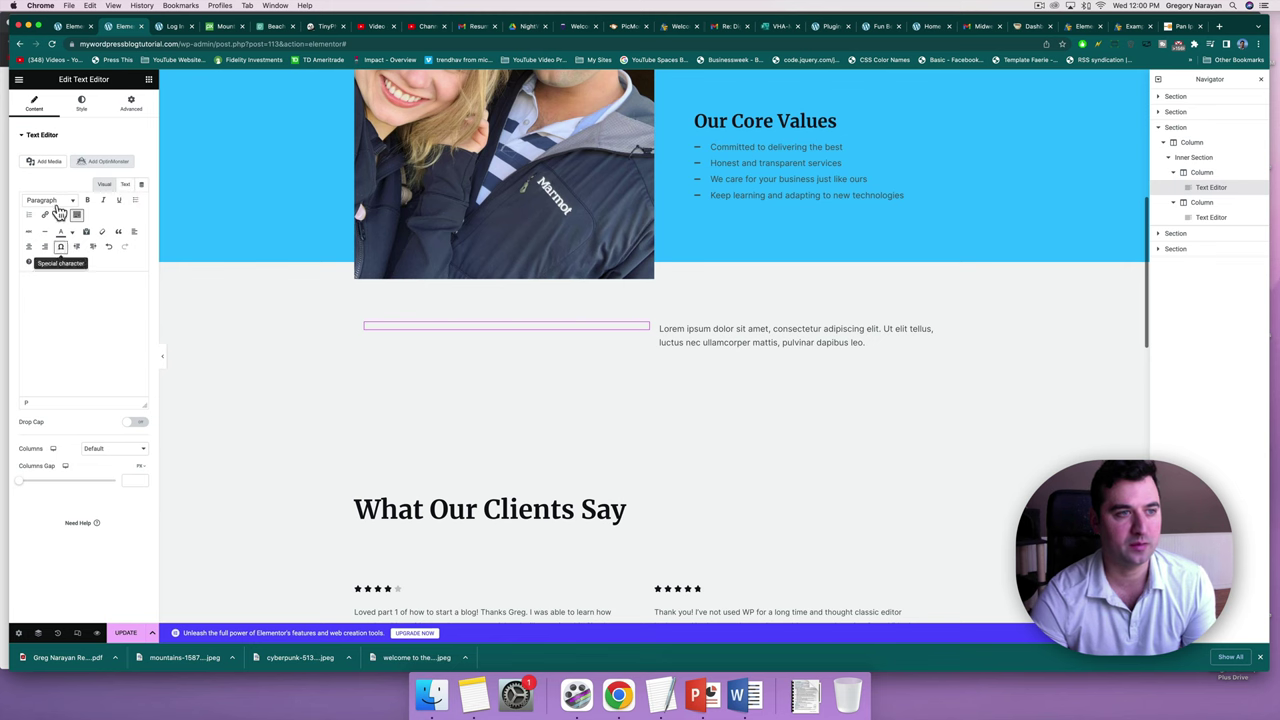
Upload the resume PDF and insert it as a link, then view the widget's HTML.
click(50, 162)
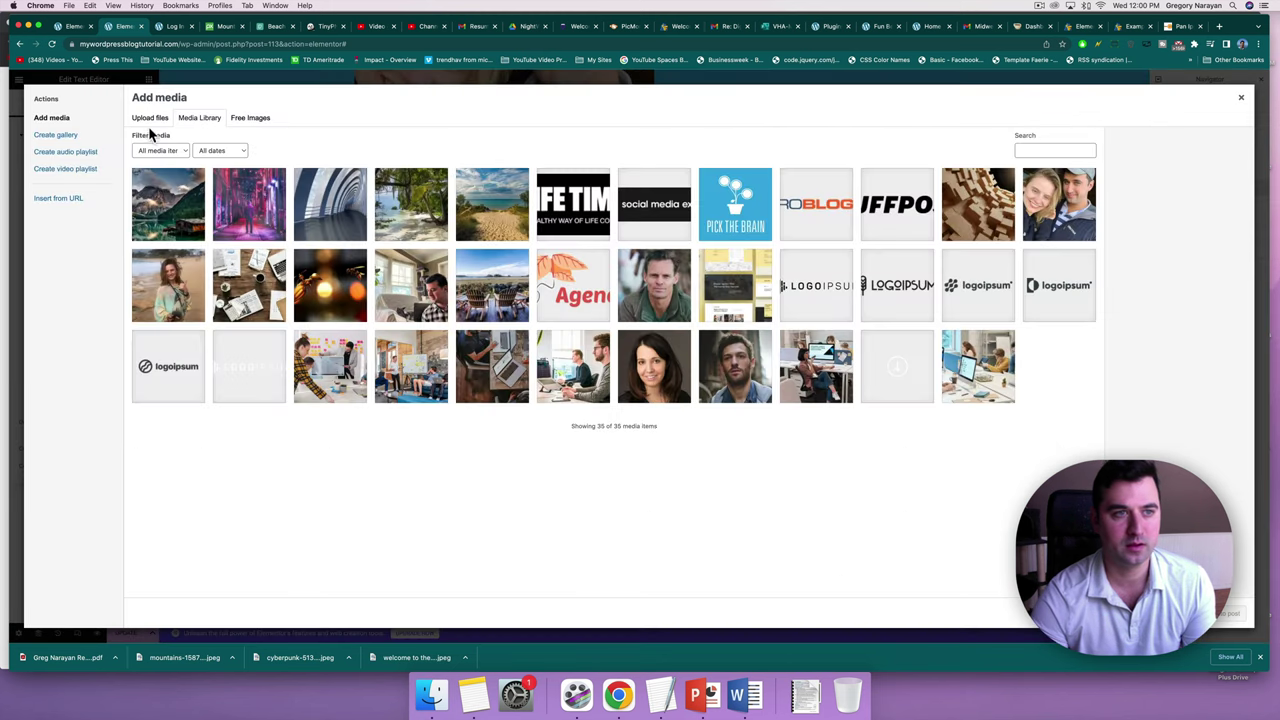
click(150, 118)
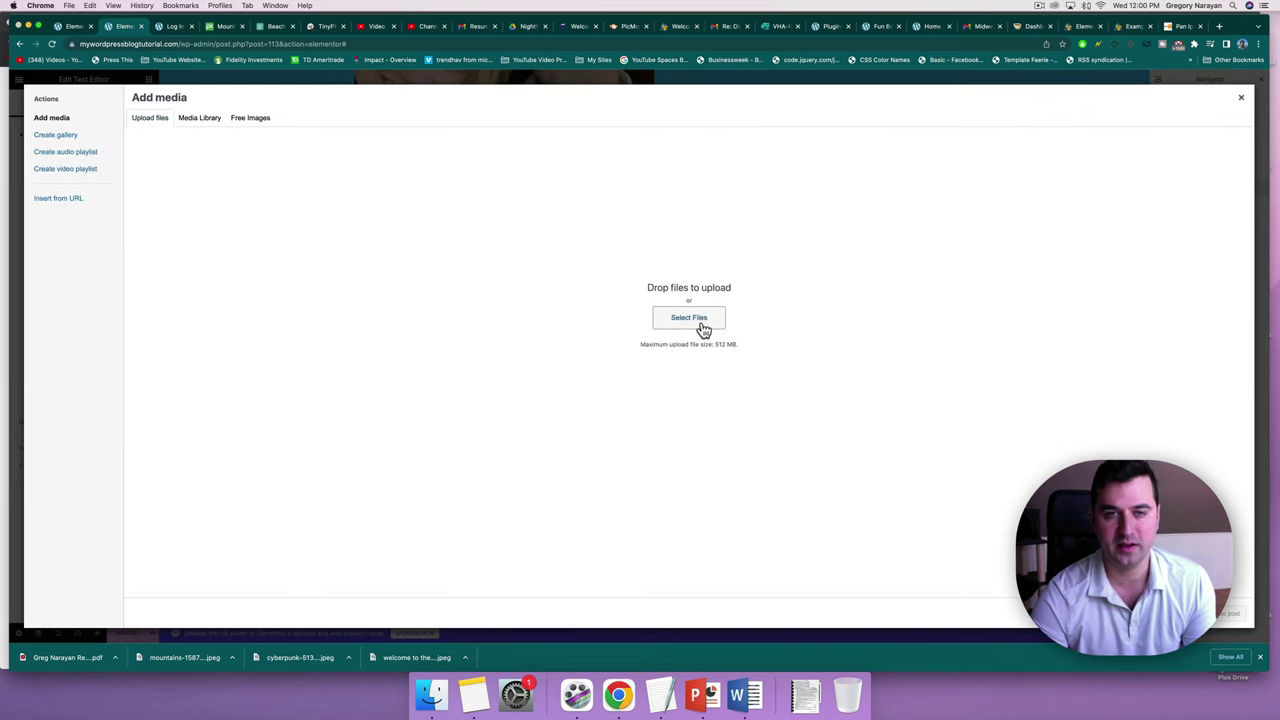
click(689, 318)
double_click(561, 95)
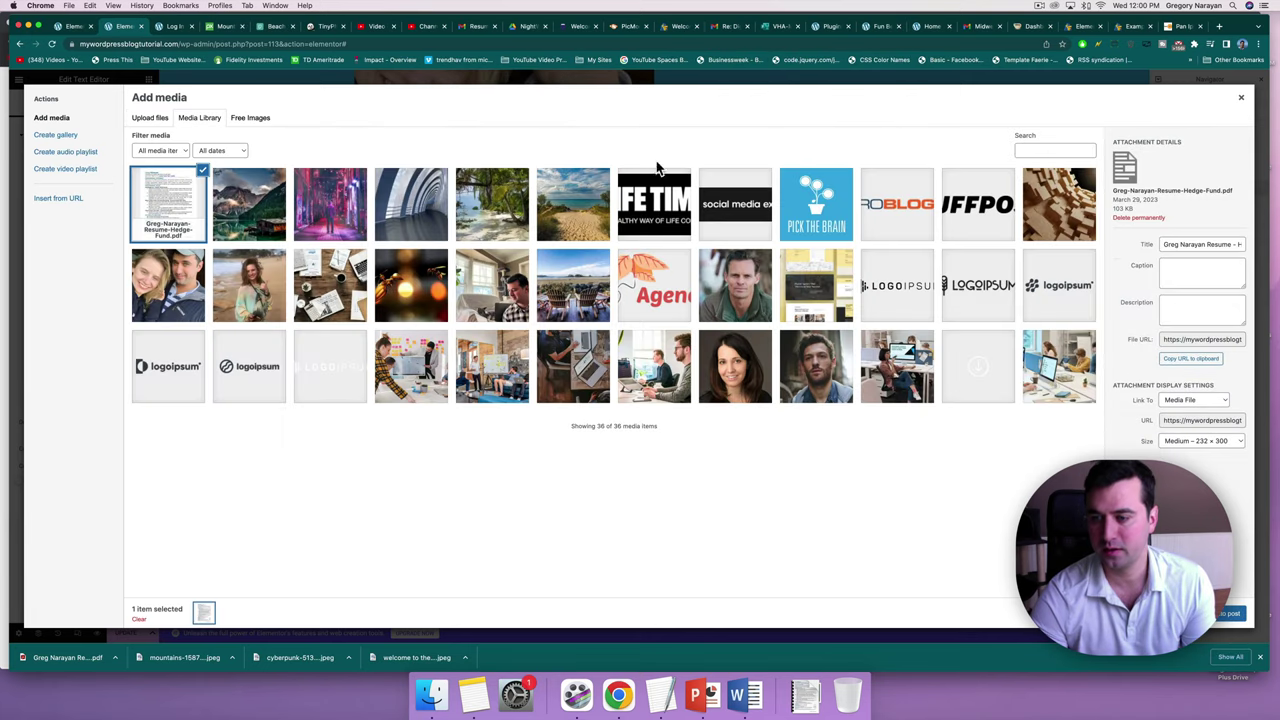
click(1230, 613)
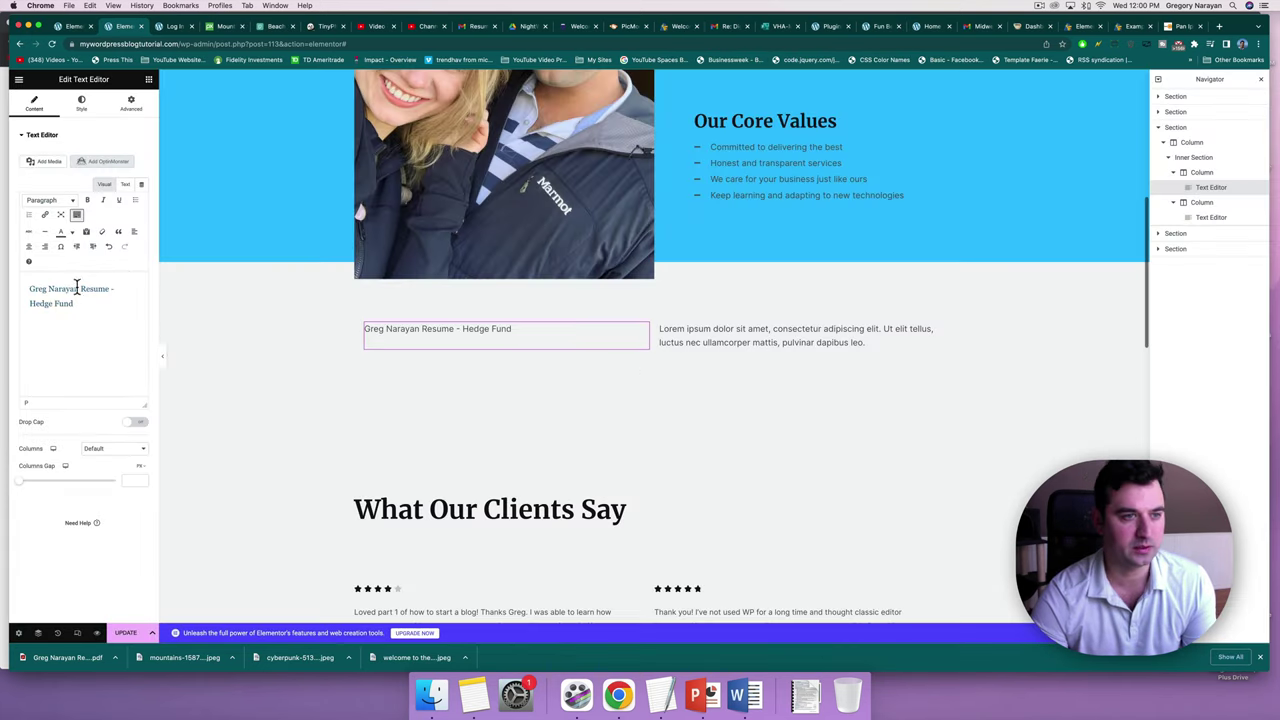
click(125, 185)
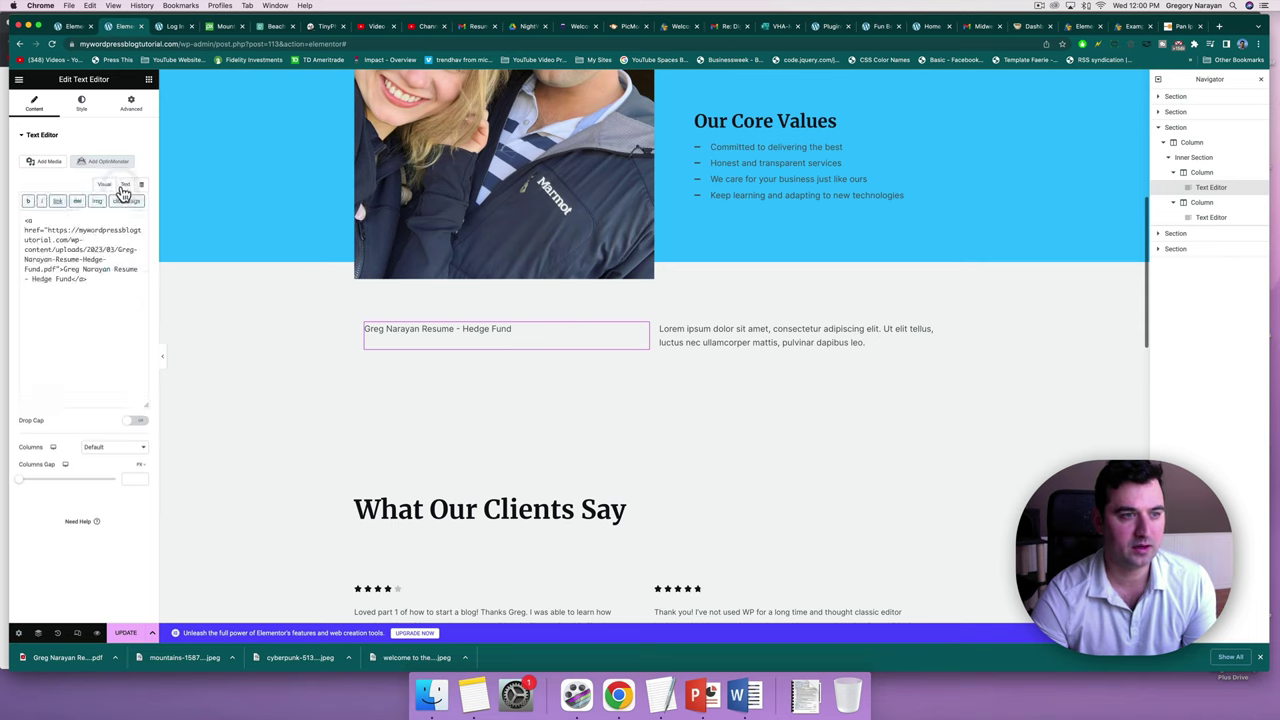
click(44, 219)
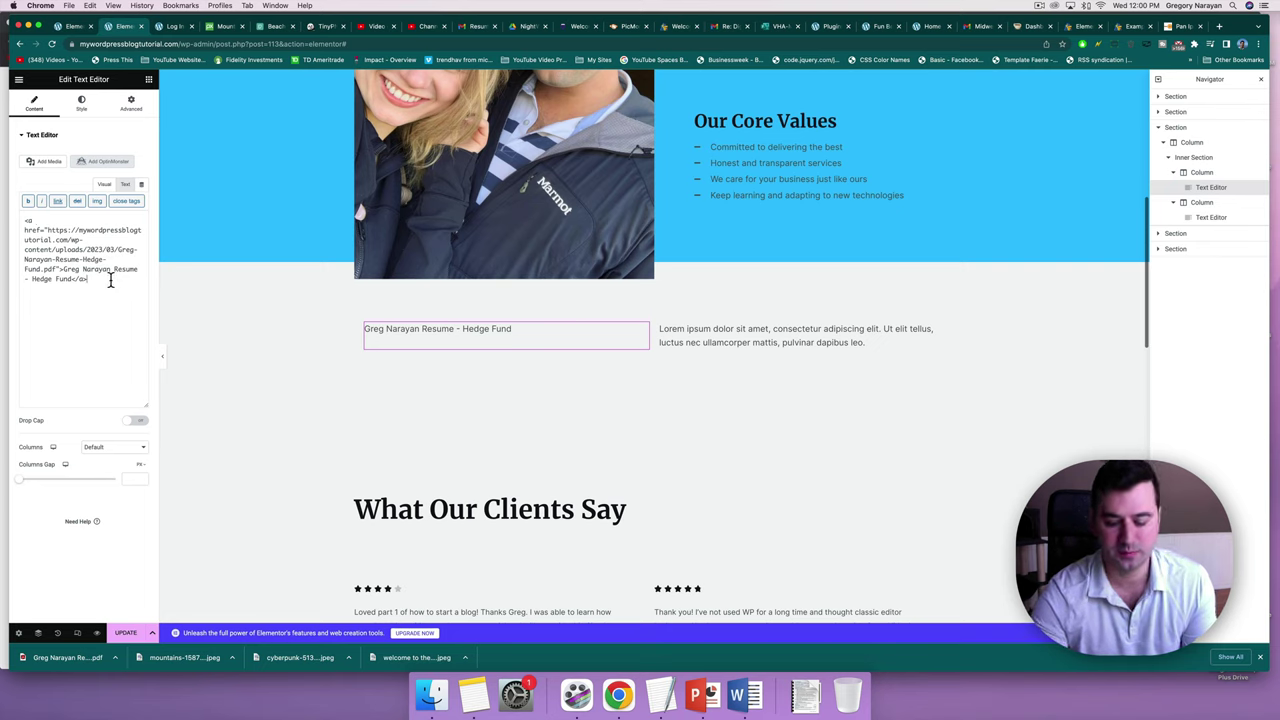
Select and remove the Lorem ipsum placeholder in the second column's text block.
click(845, 342)
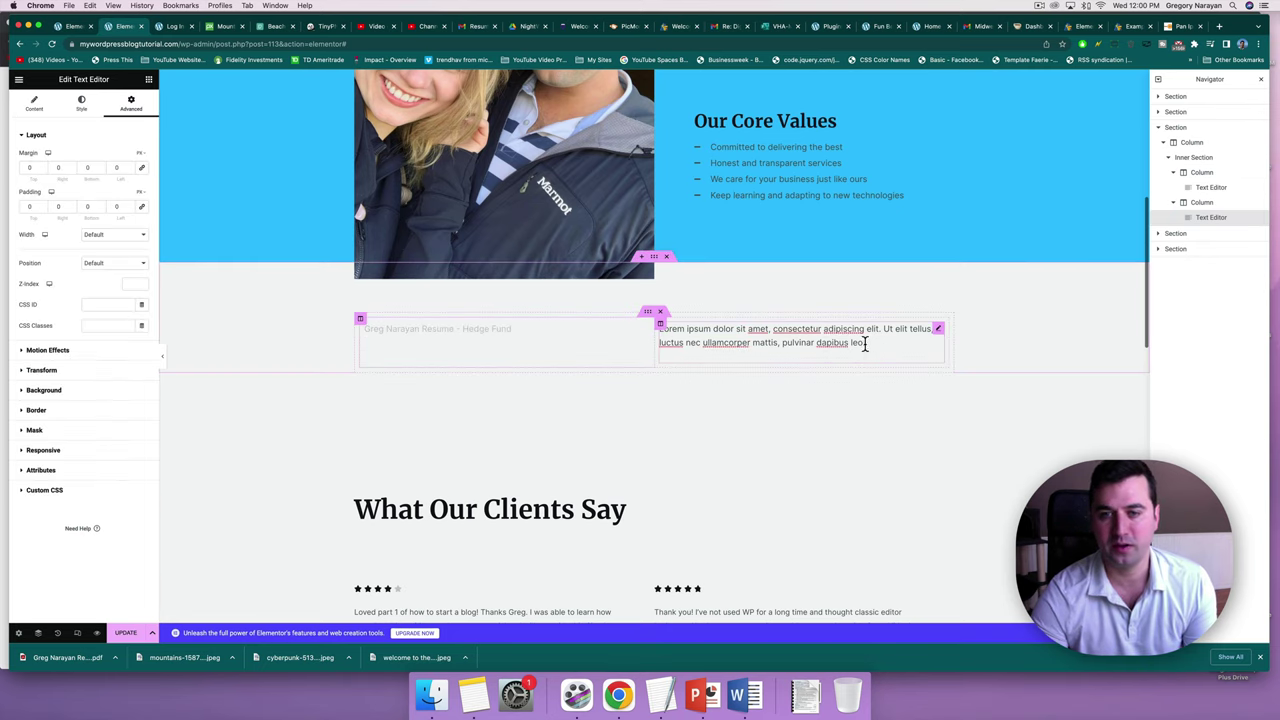
drag(888, 340, 686, 327)
click(33, 103)
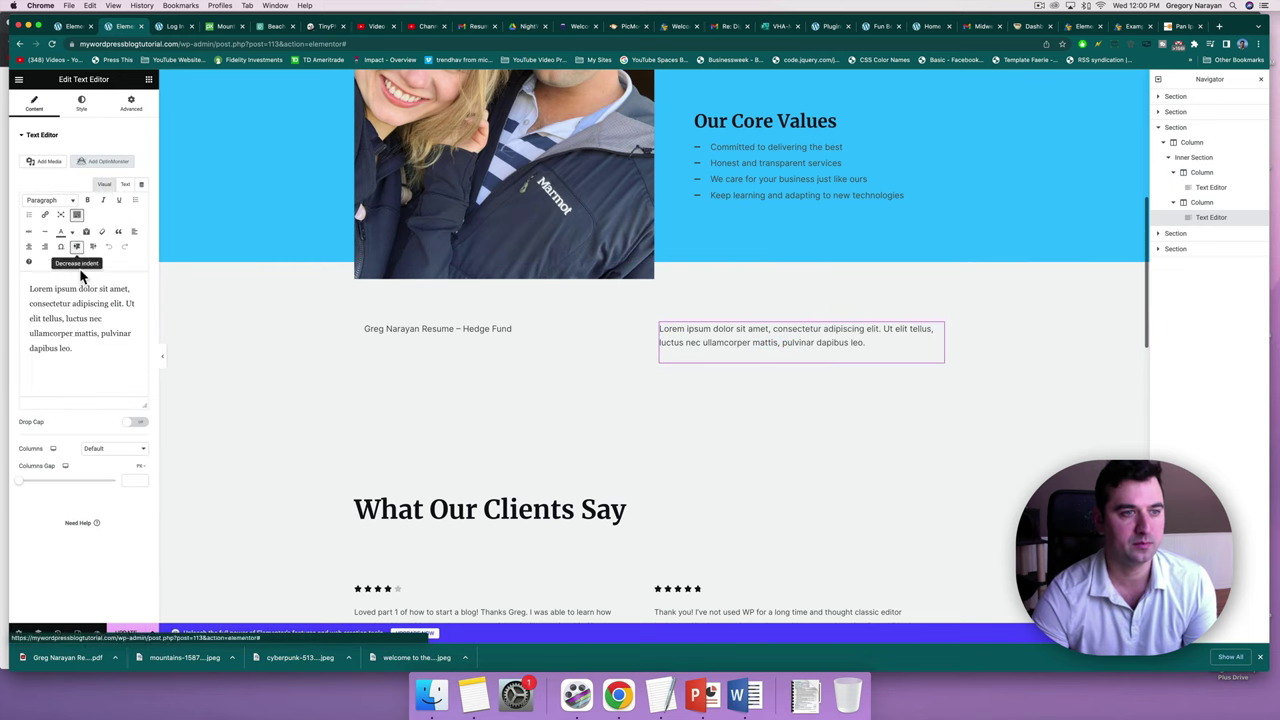
drag(72, 349, 0, 235)
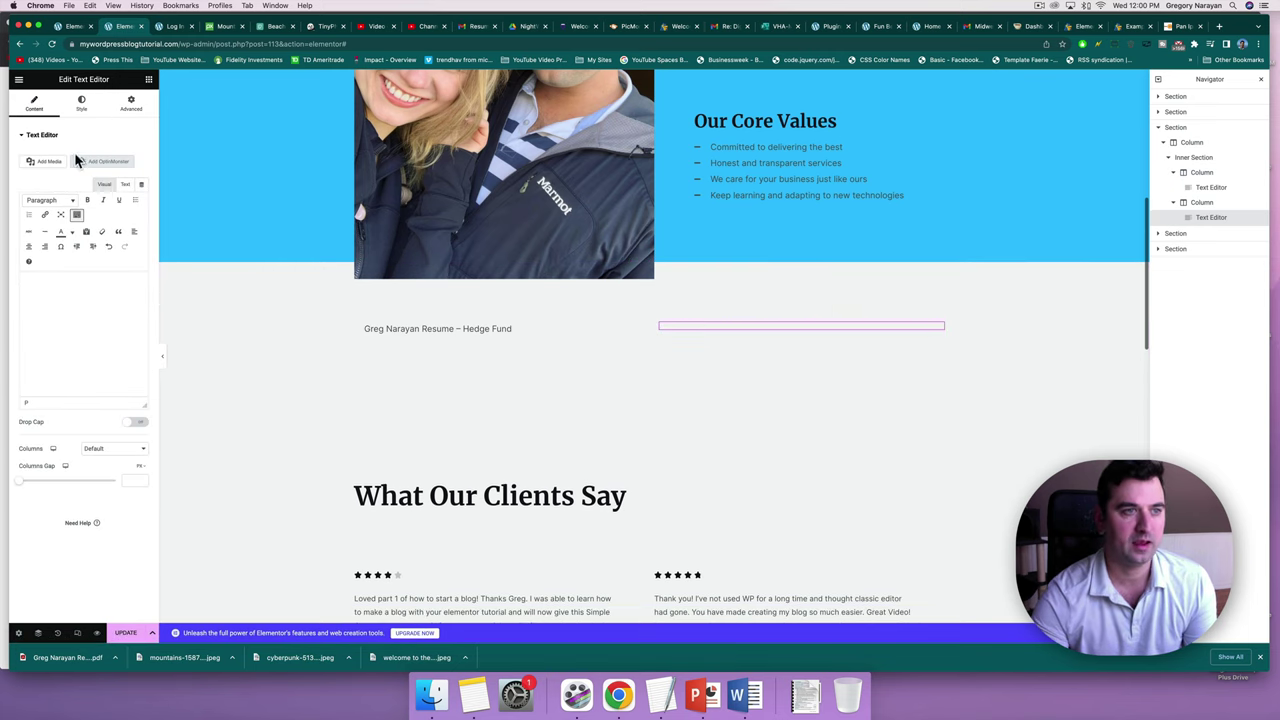
Try uploading Yesvideo.m4v from the external backup drive to the media library.
click(44, 161)
click(152, 118)
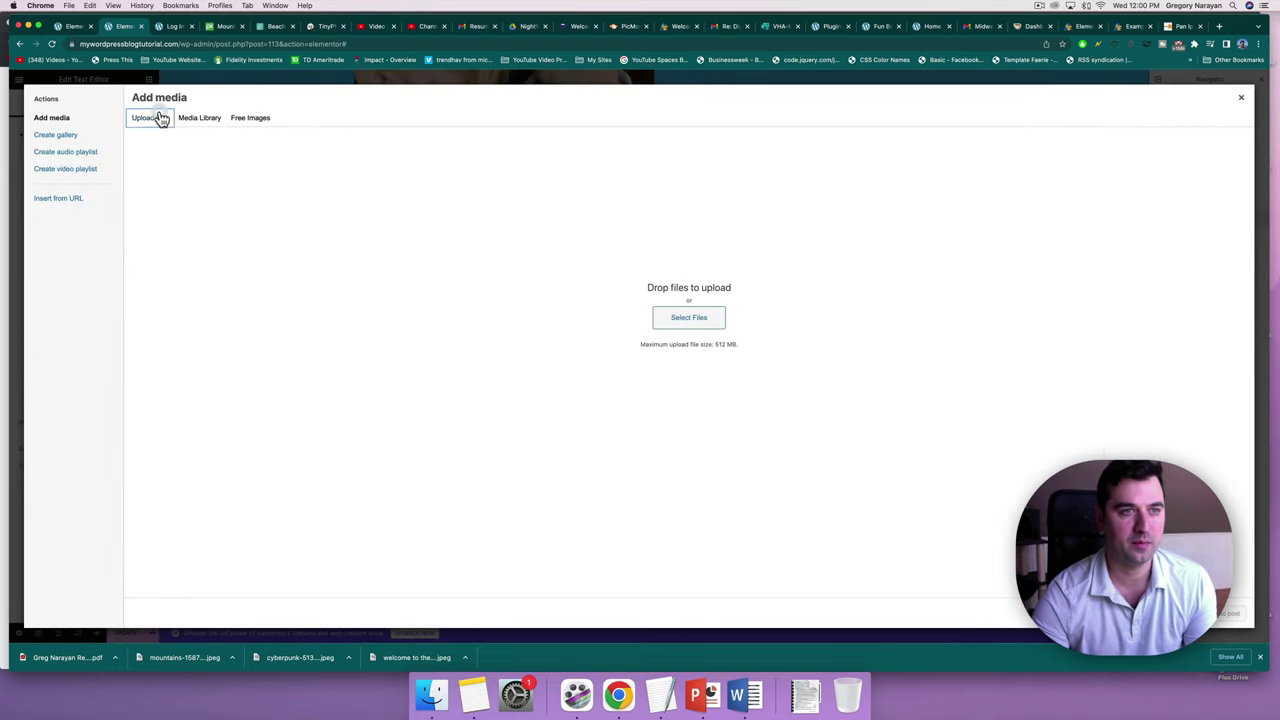
click(660, 320)
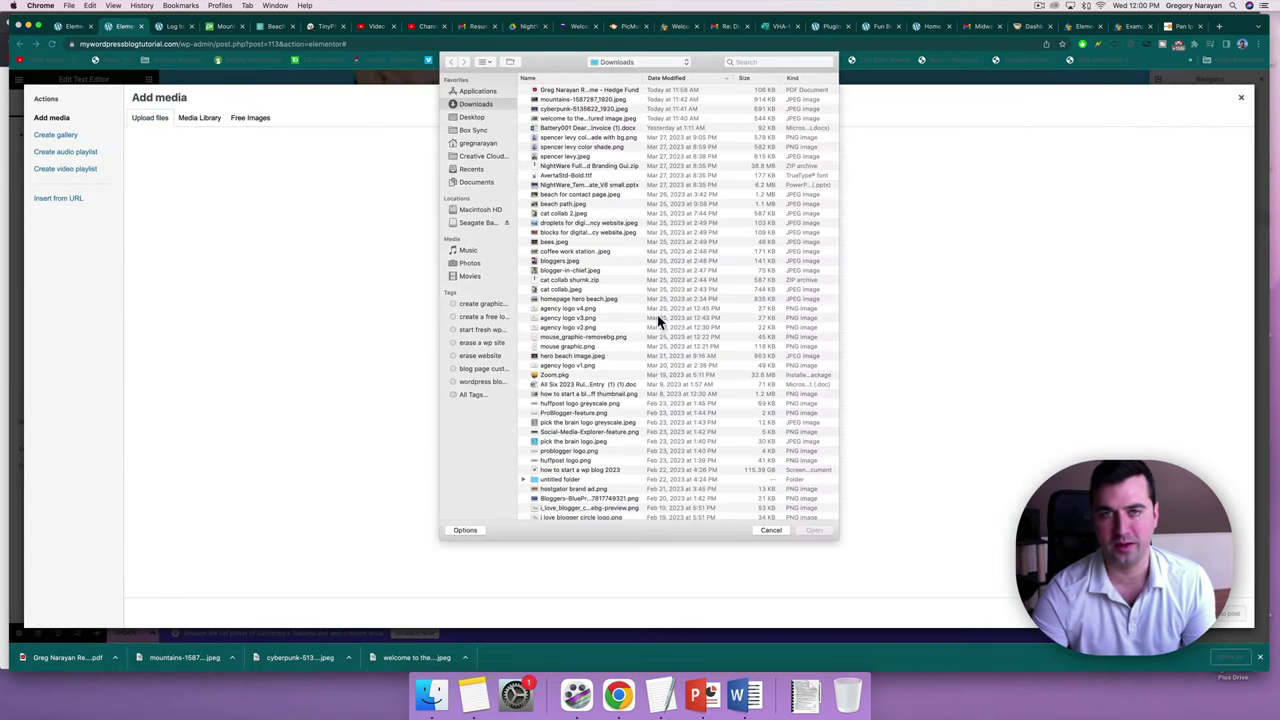
click(468, 222)
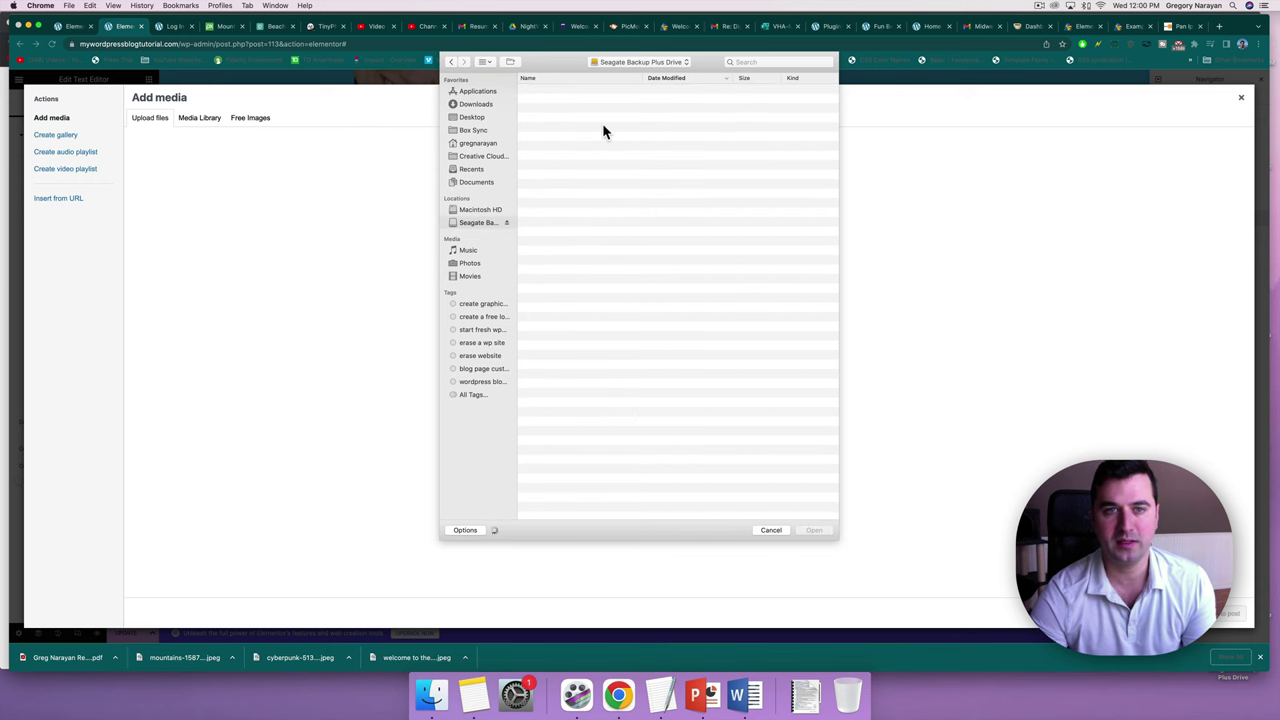
click(759, 78)
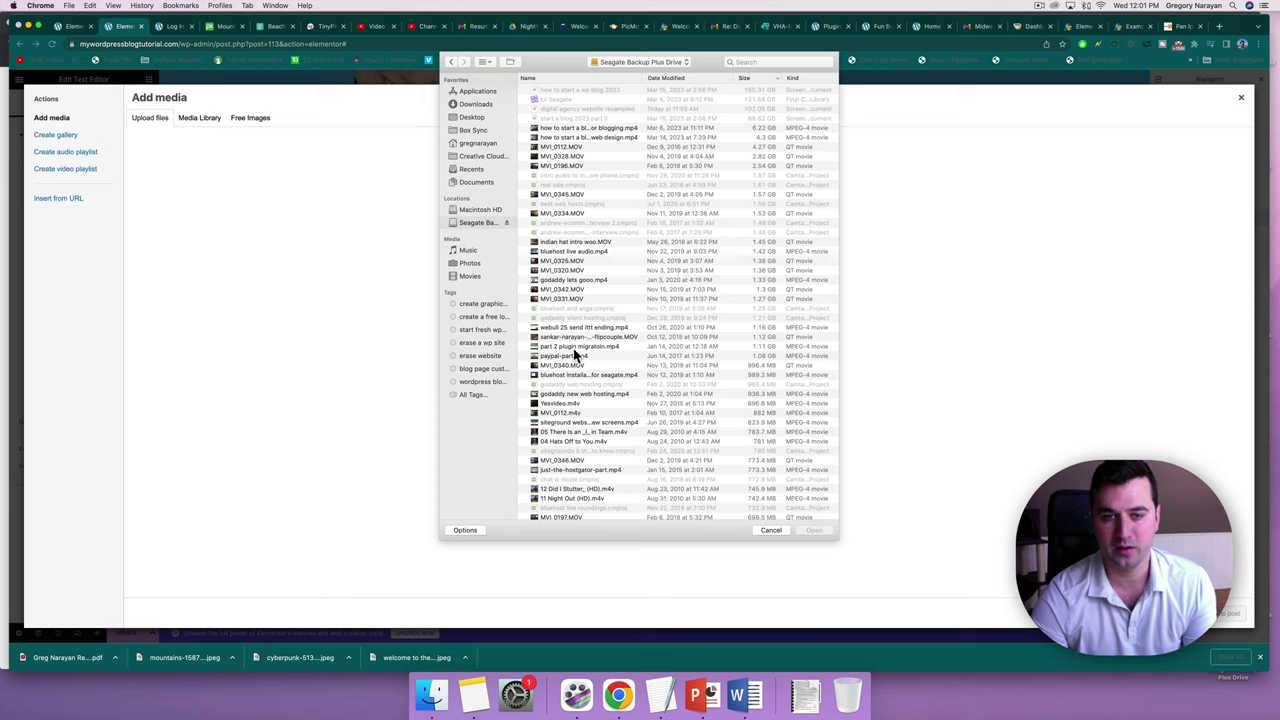
click(628, 403)
key(space)
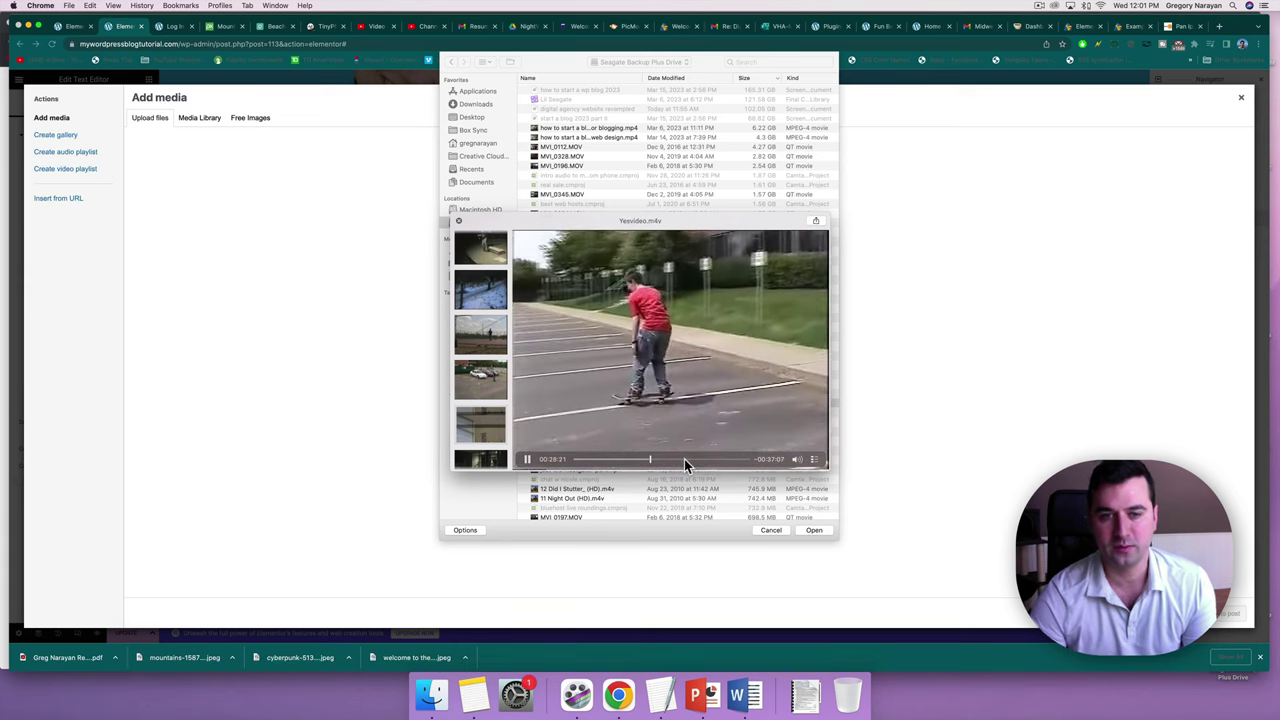
key(space)
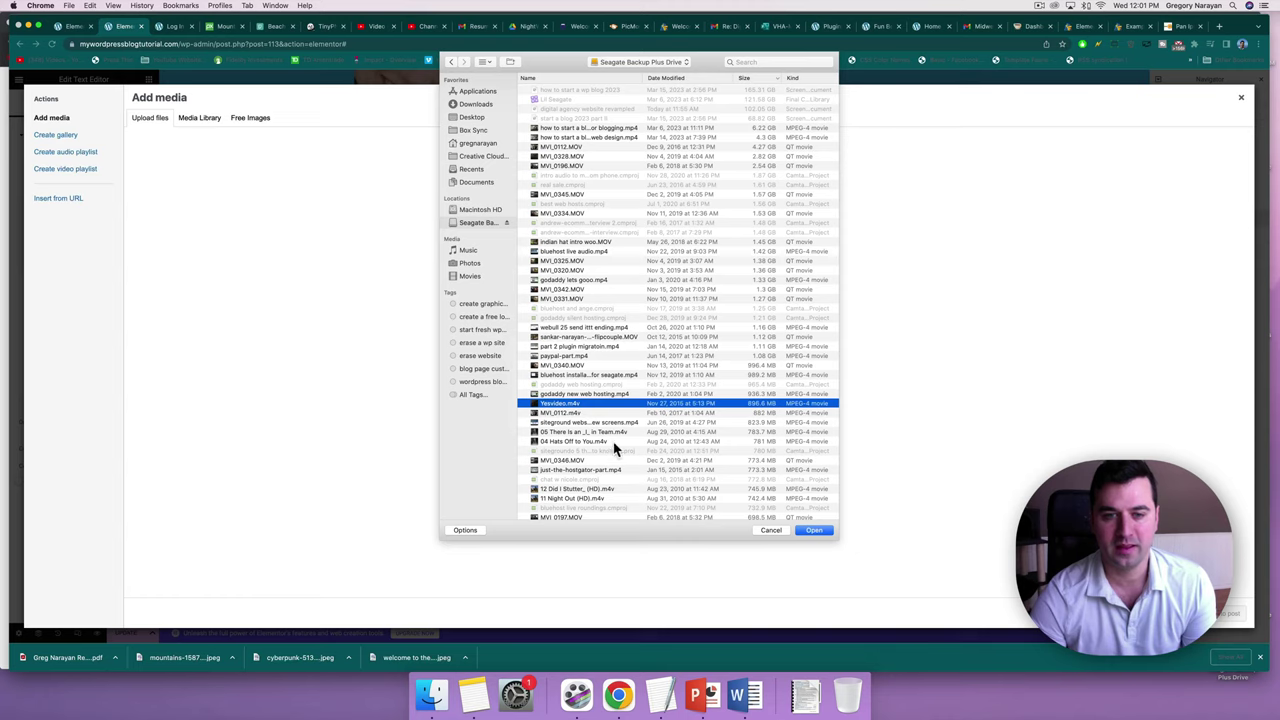
click(295, 409)
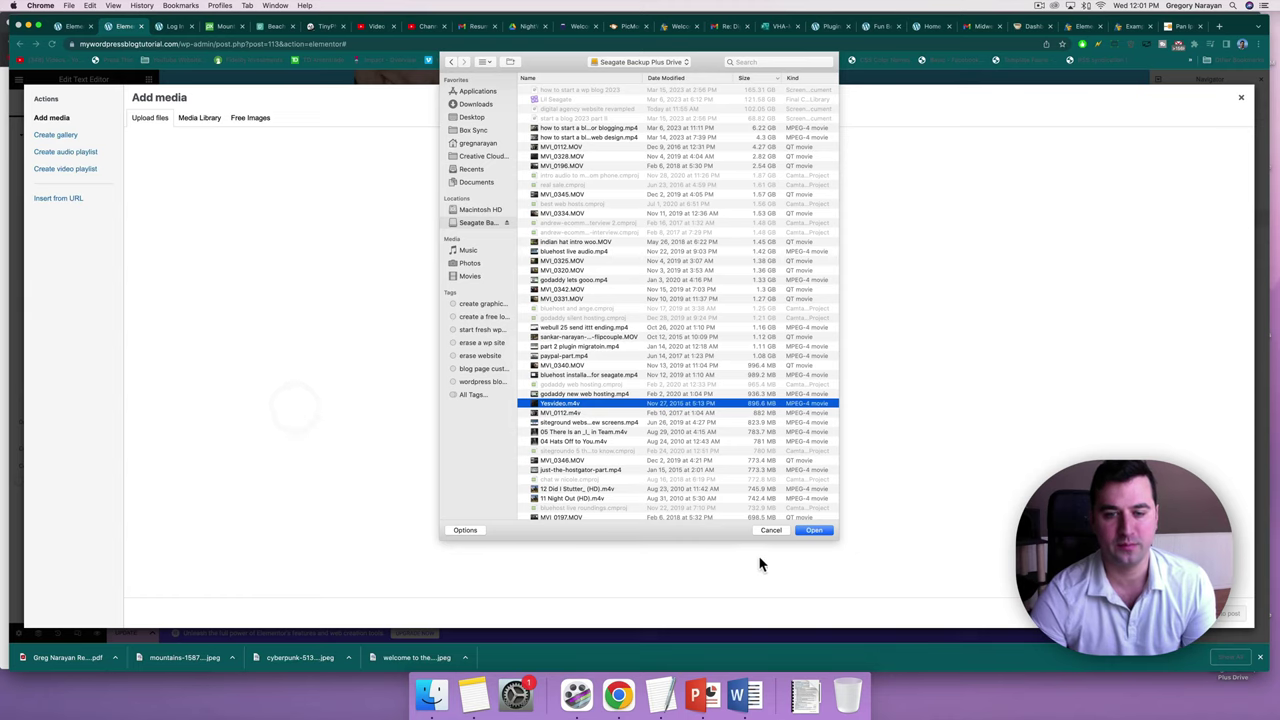
click(813, 532)
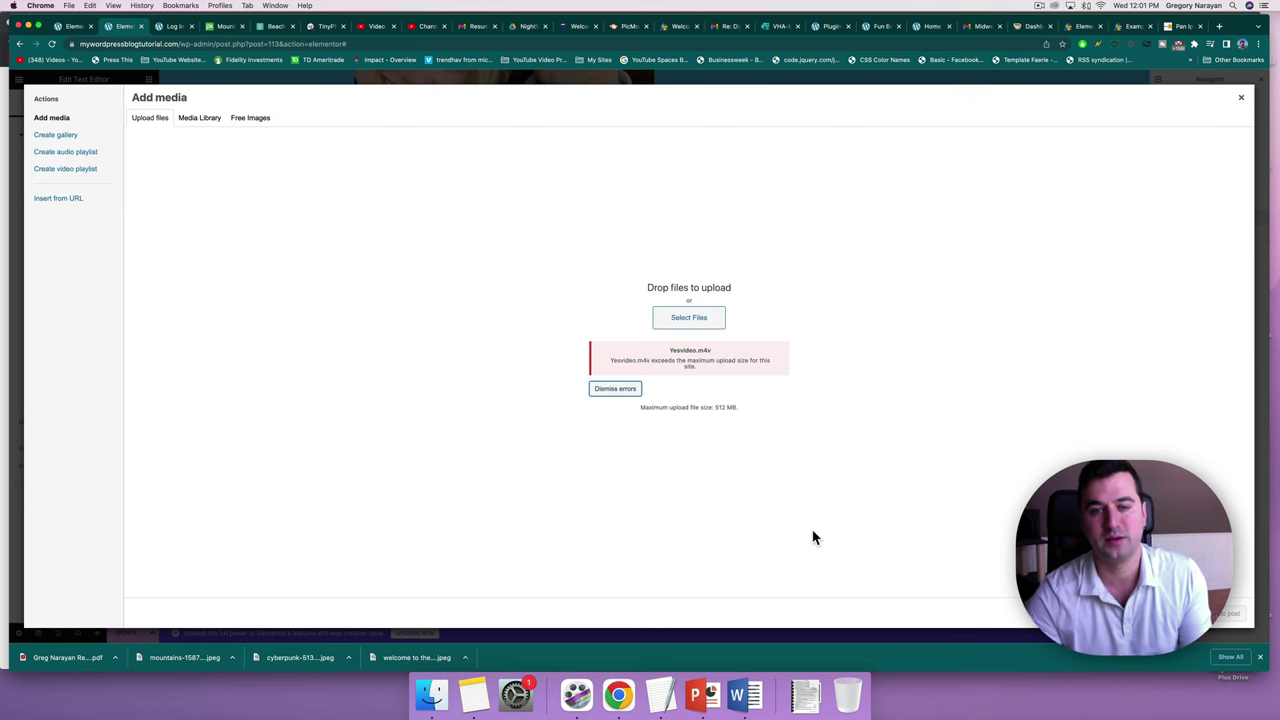
Upload the smaller yoga walks.mp4 video instead.
click(684, 320)
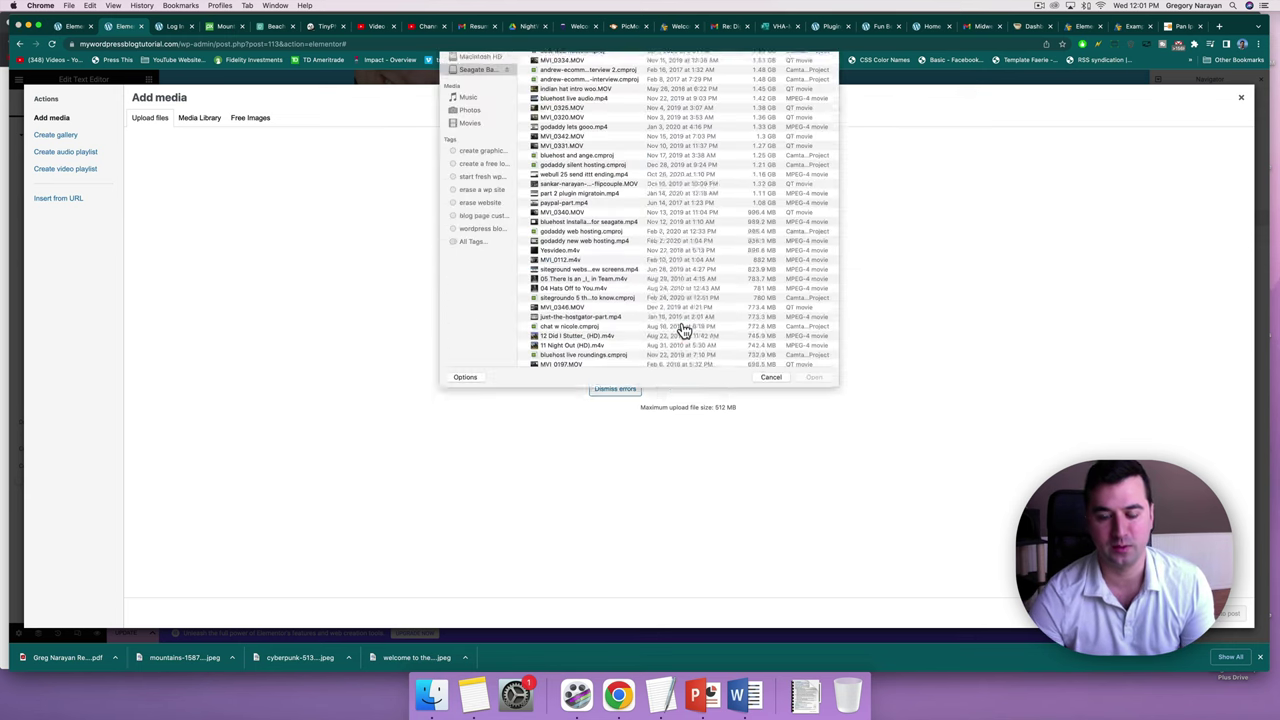
click(552, 412)
scroll(553, 415, down, 5)
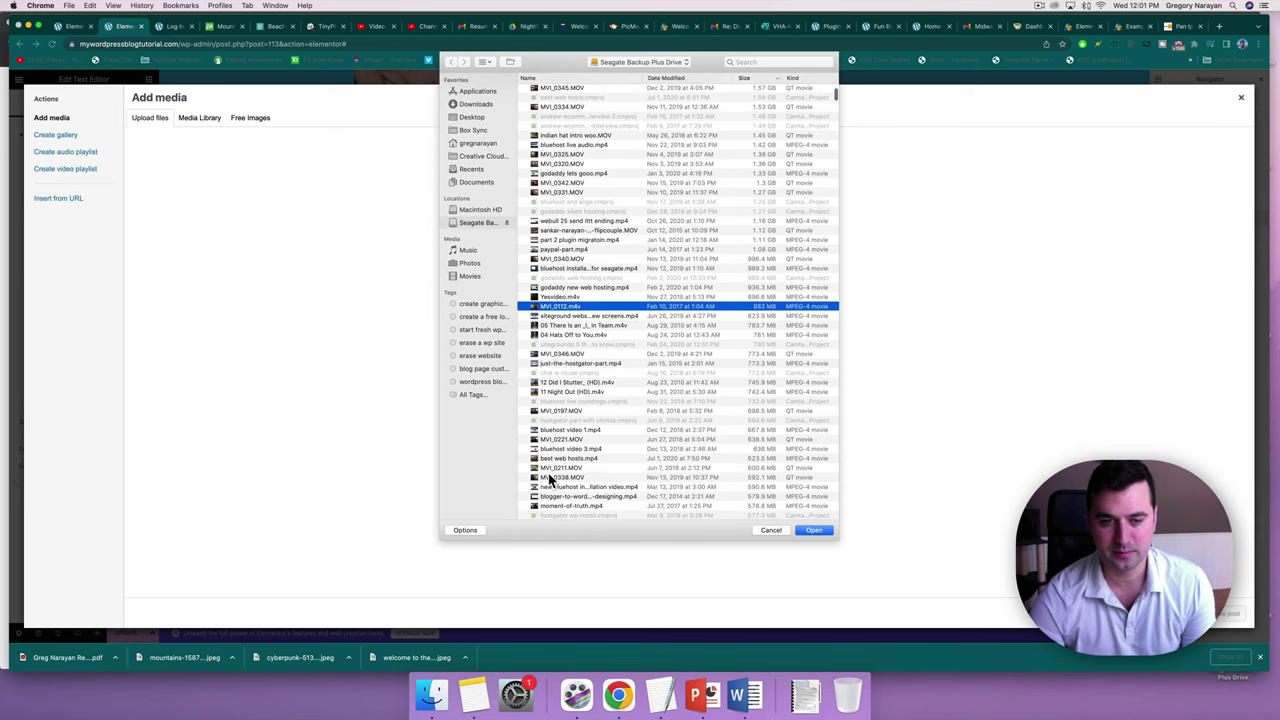
click(549, 341)
key(space)
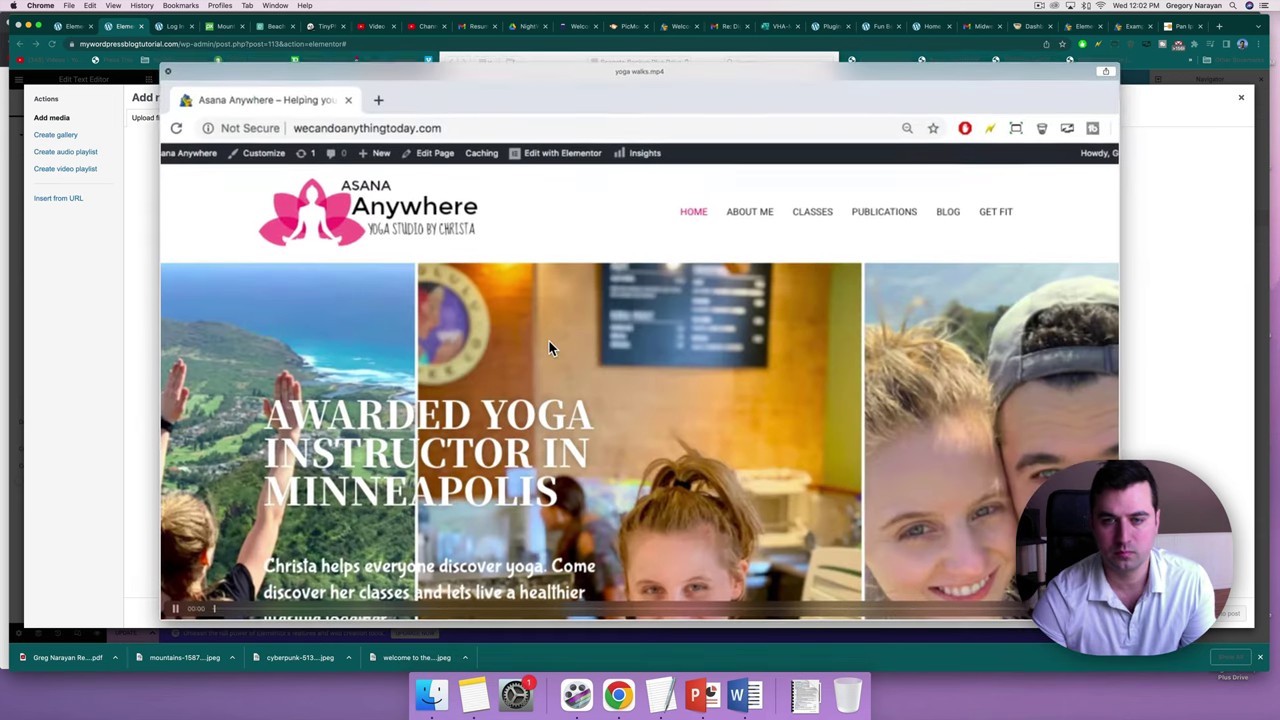
key(Return)
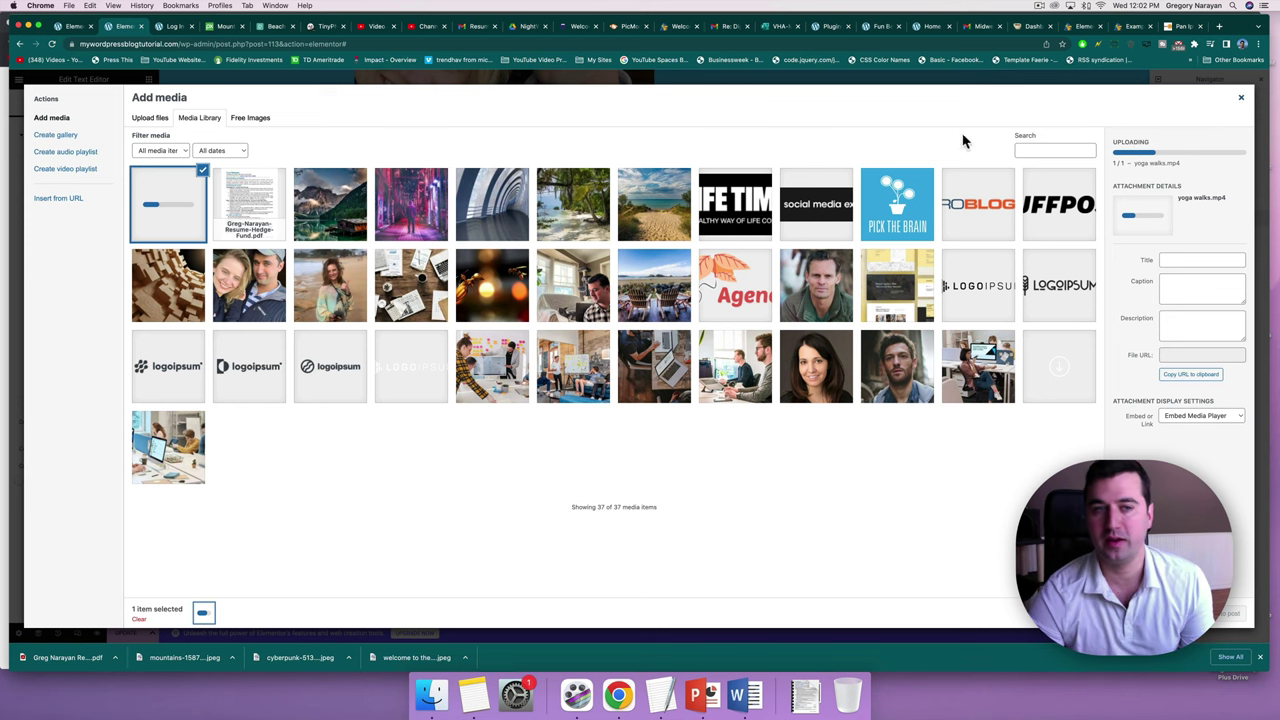
Close the media library and launch HandBrake via a Finder search.
click(1243, 101)
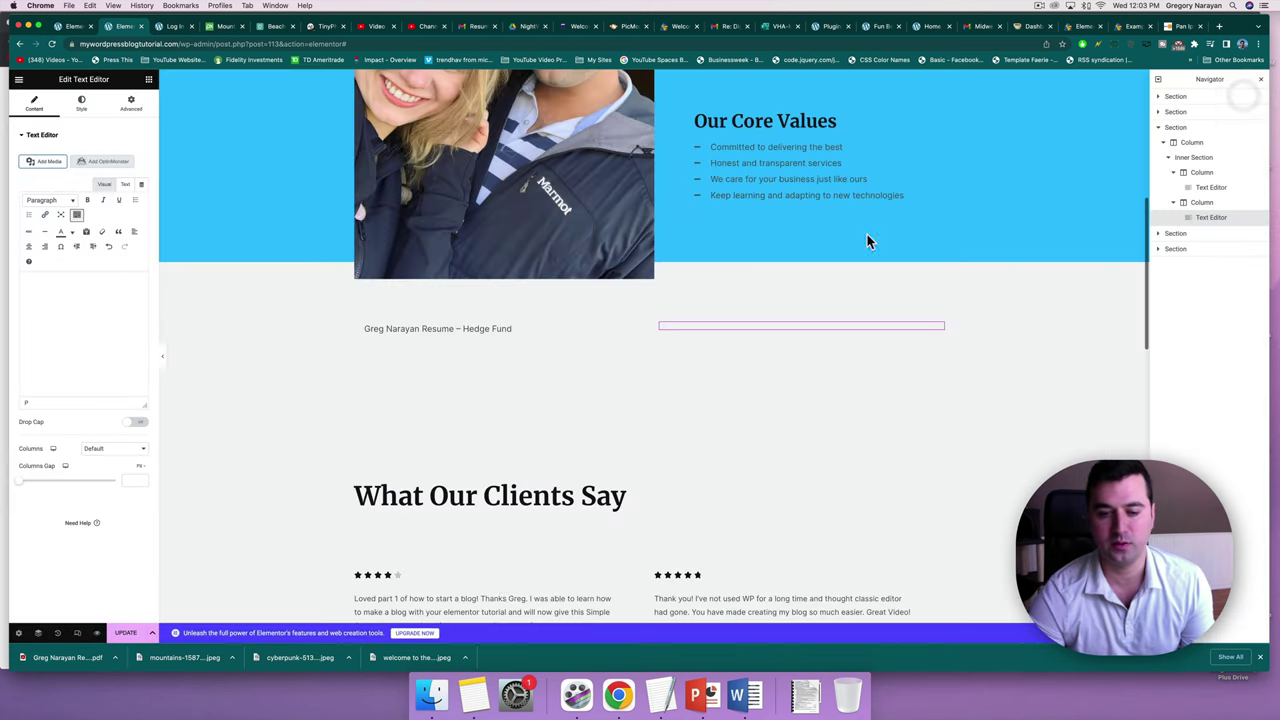
click(432, 693)
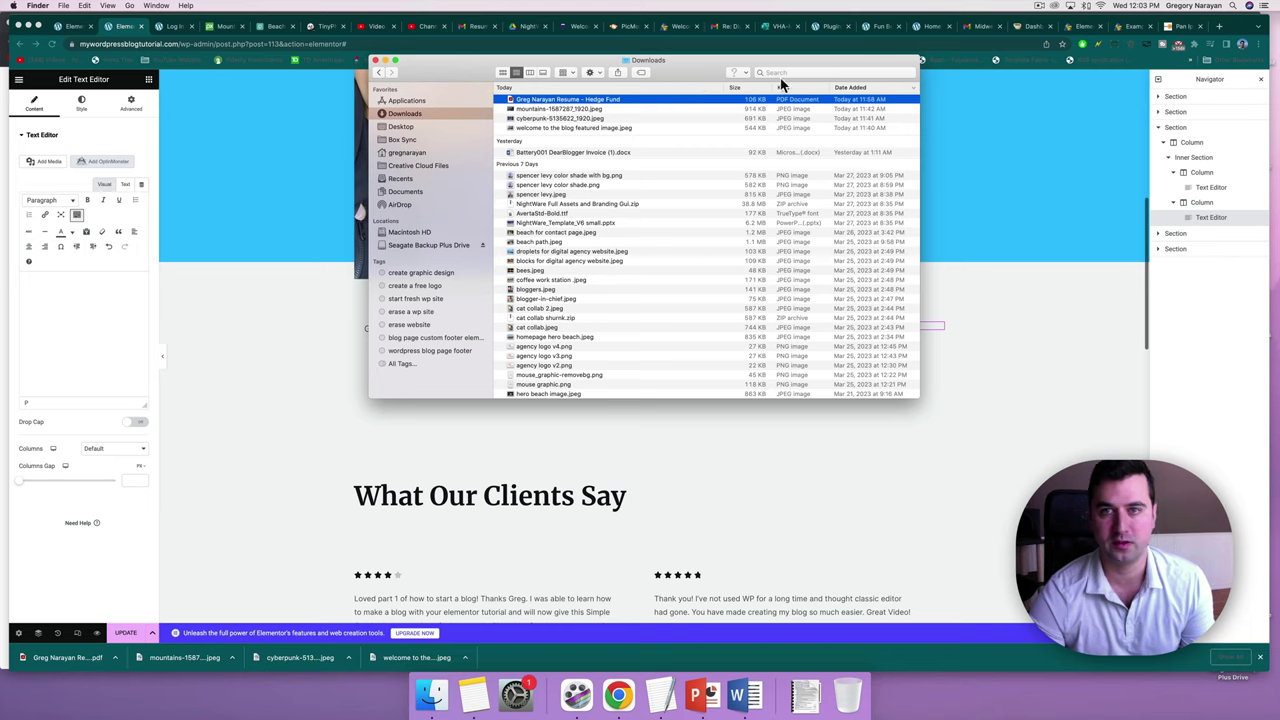
click(780, 73)
text(handb)
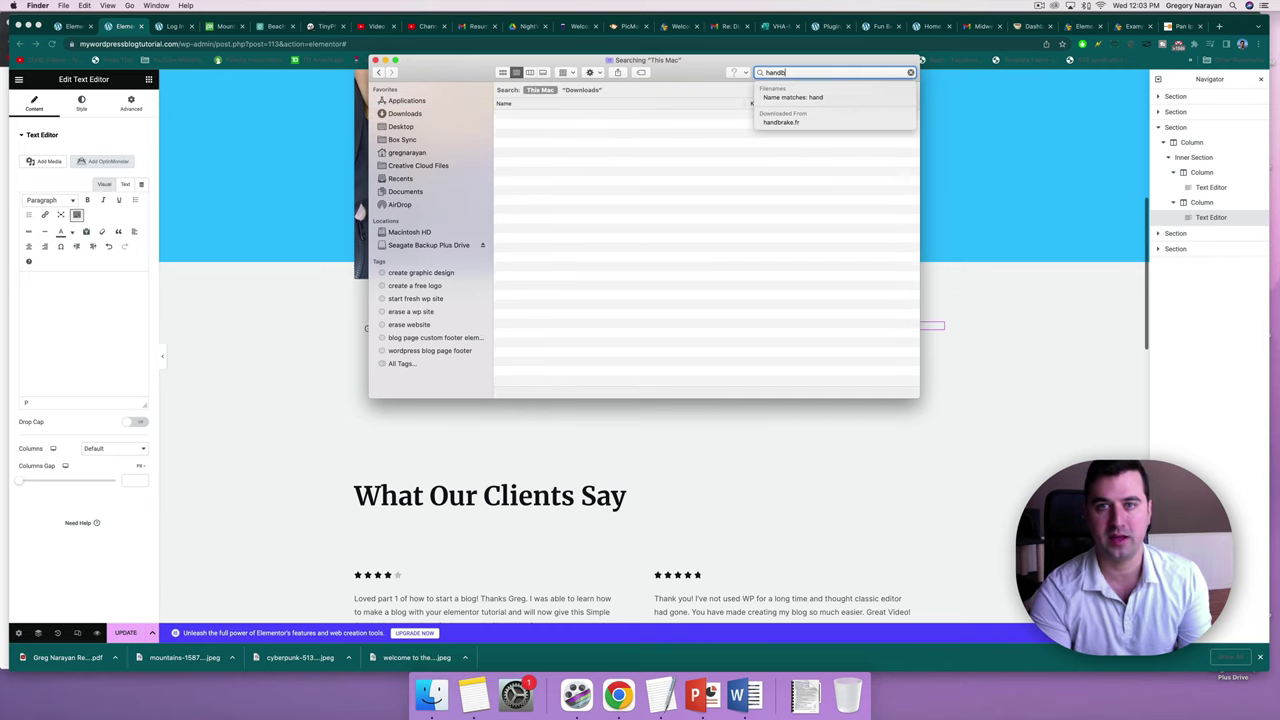
text(rake)
key(Return)
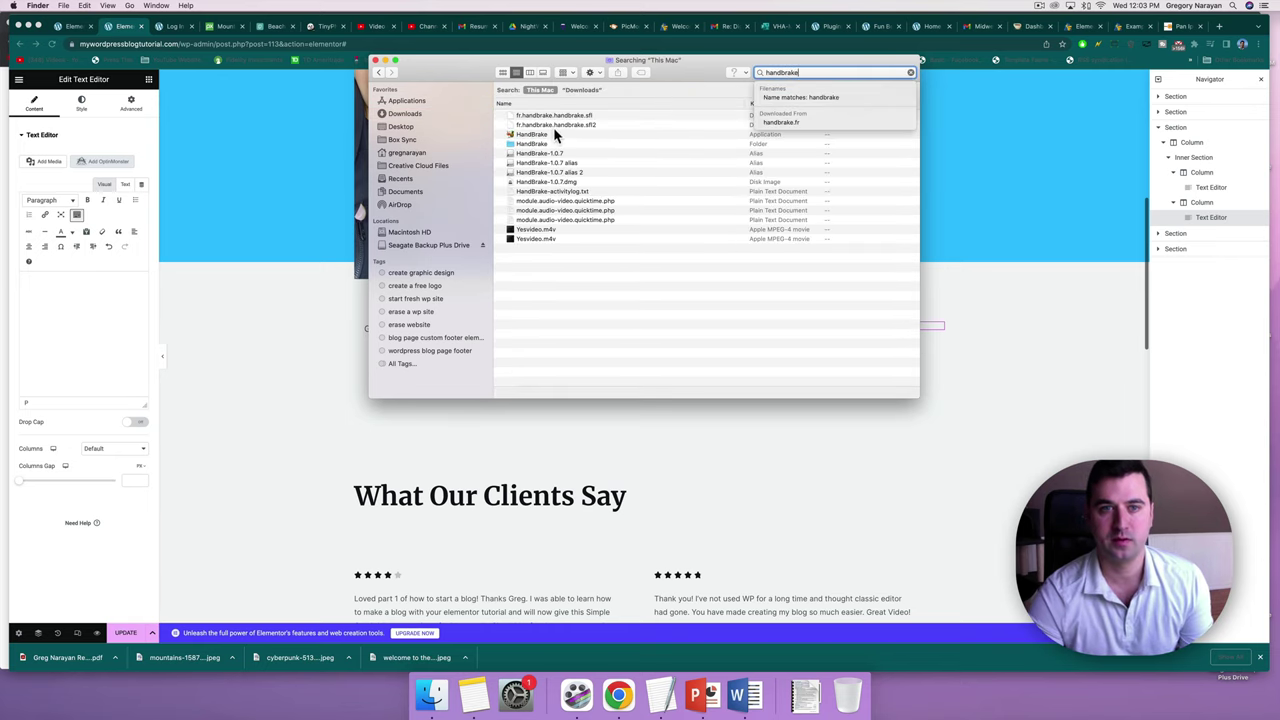
click(553, 134)
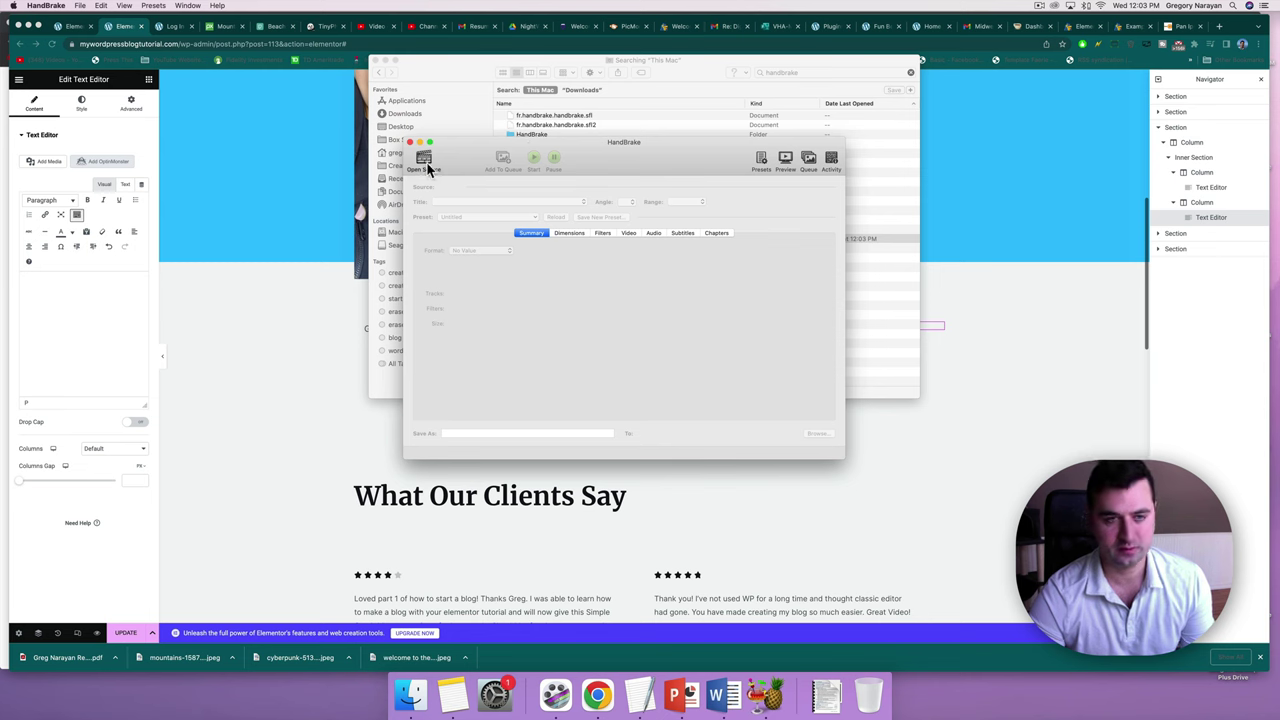
Load Yesvideo.m4v as the source, enable Web Optimized, and start encoding.
click(426, 163)
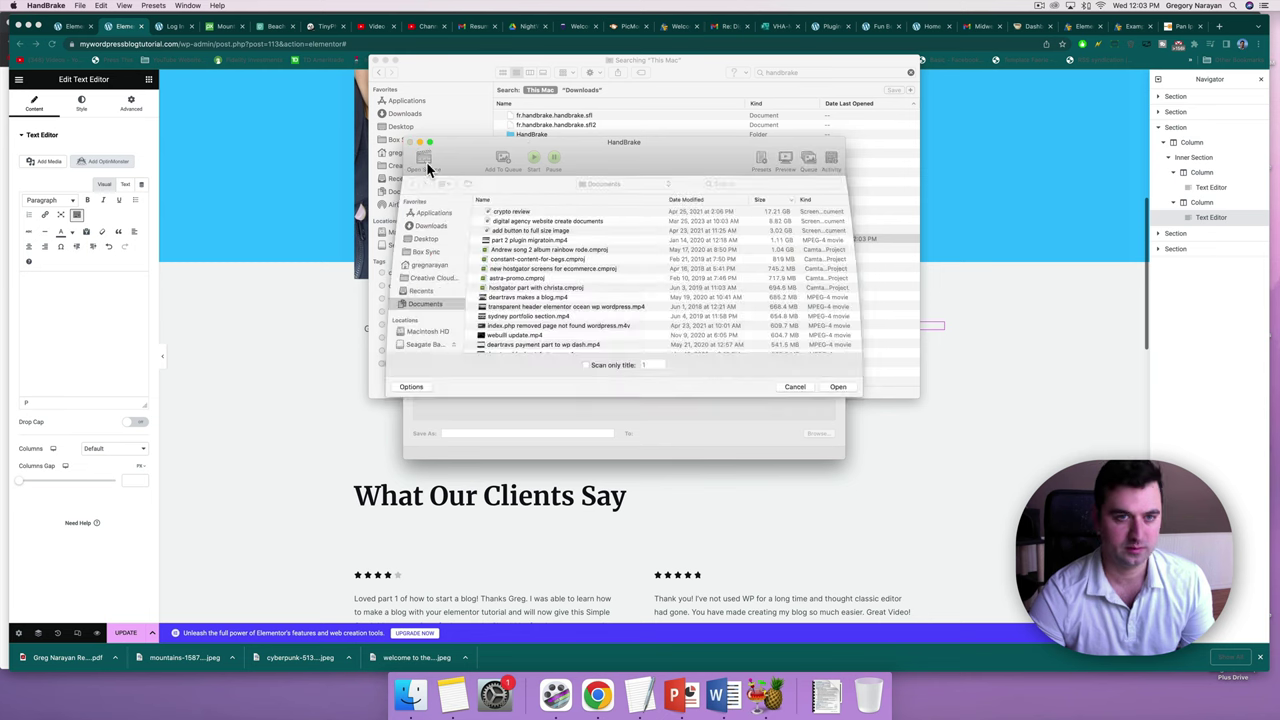
click(741, 185)
text(yesvideo)
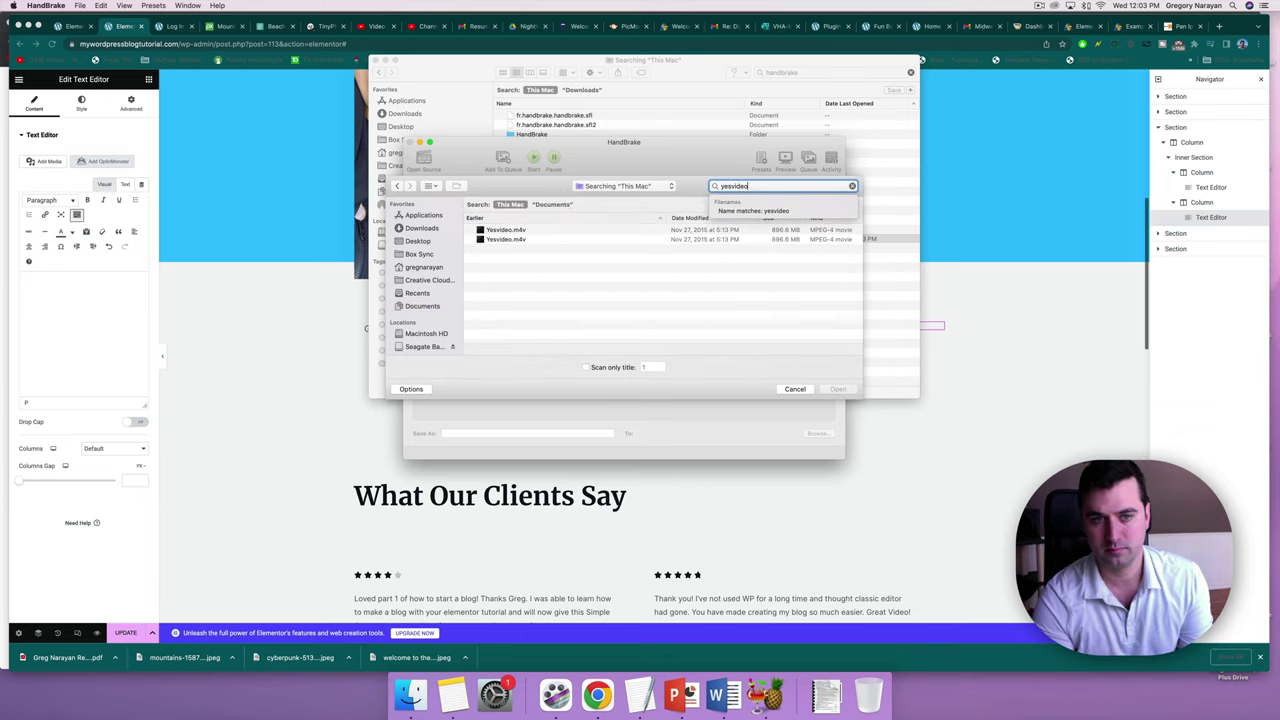
click(515, 229)
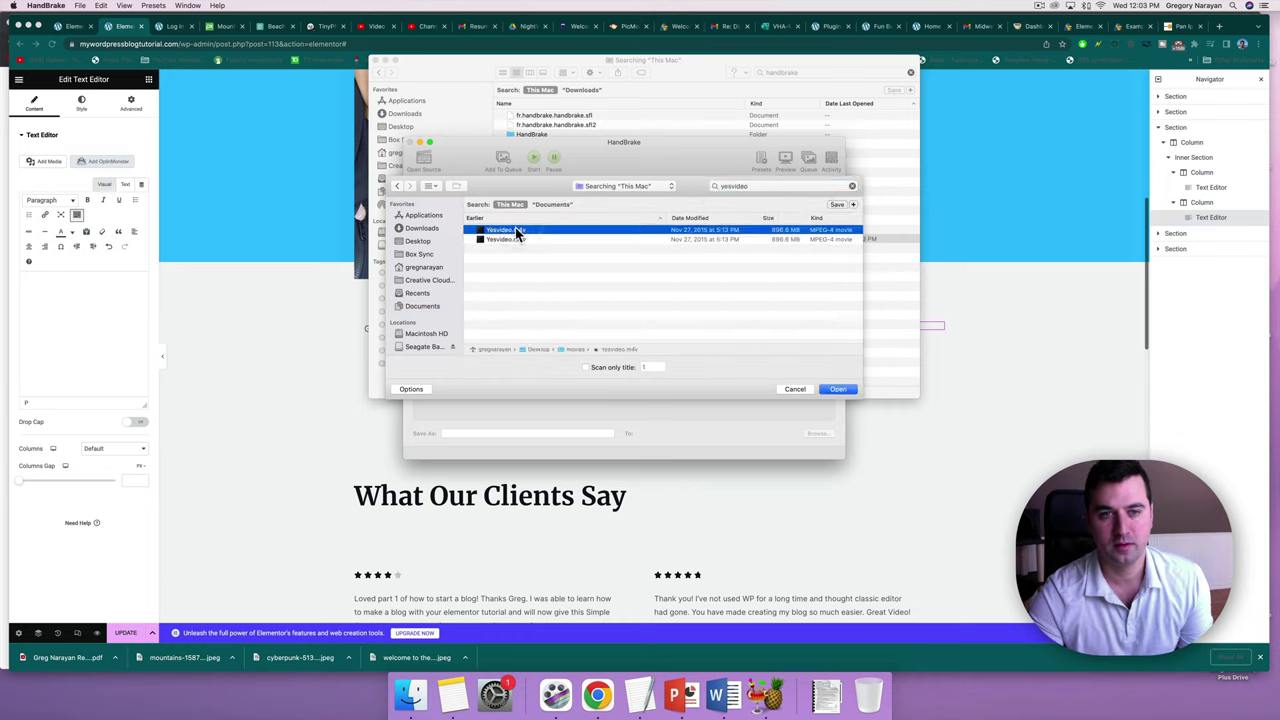
double_click(515, 229)
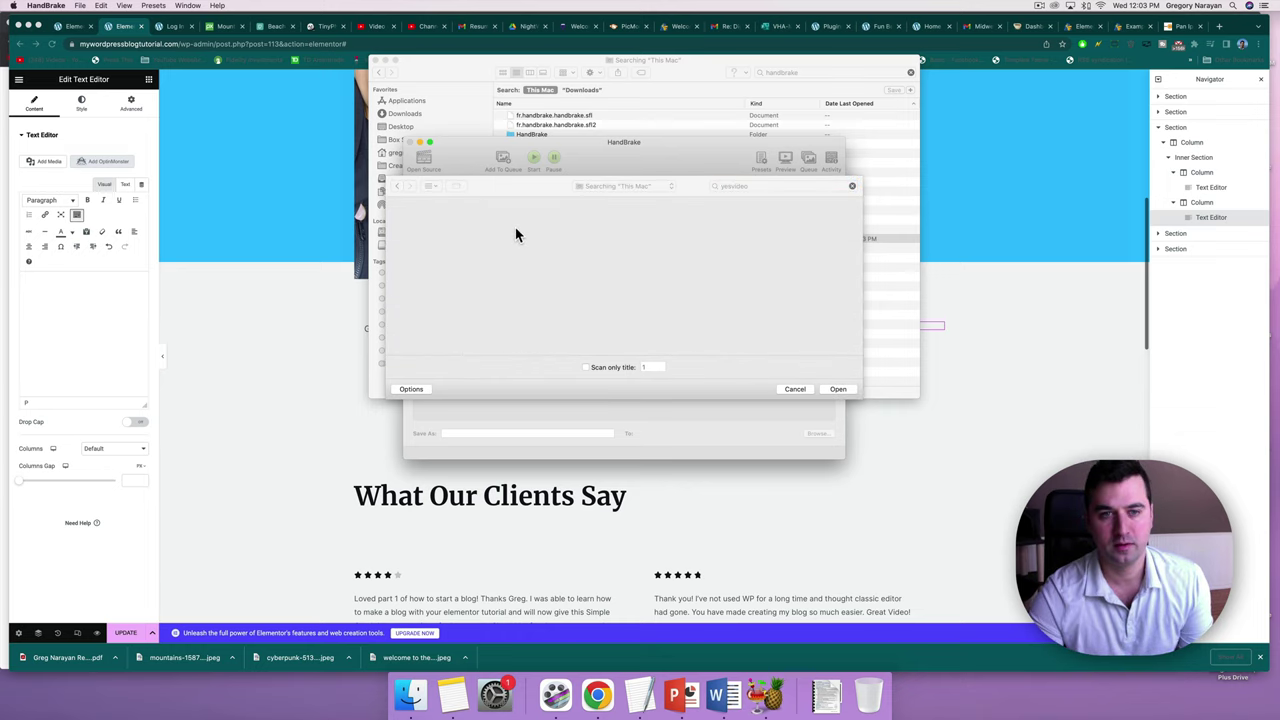
click(824, 389)
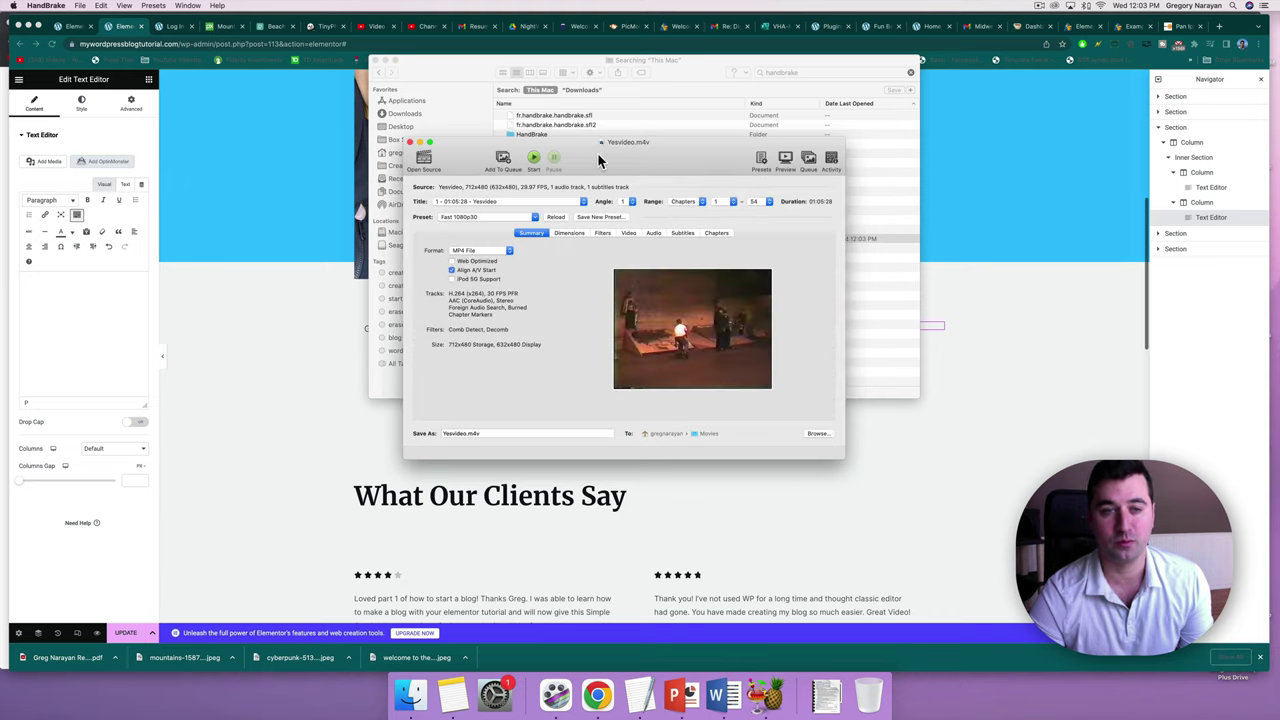
click(473, 262)
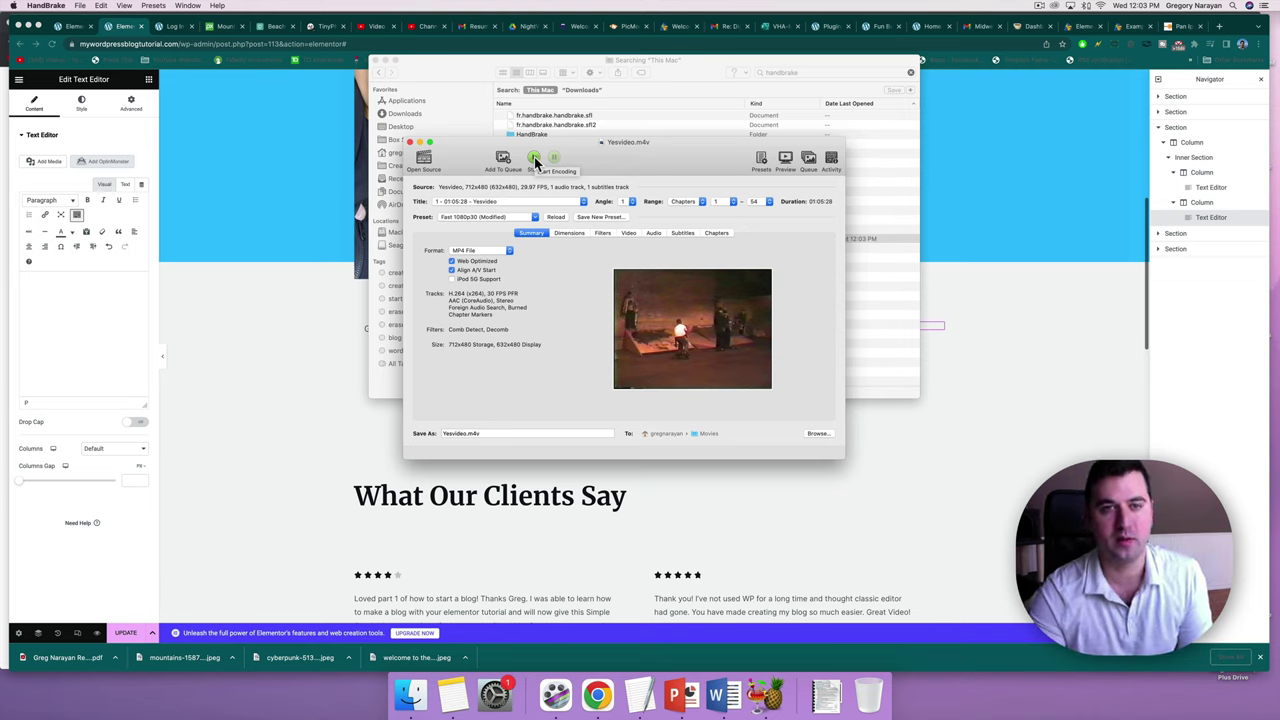
click(535, 160)
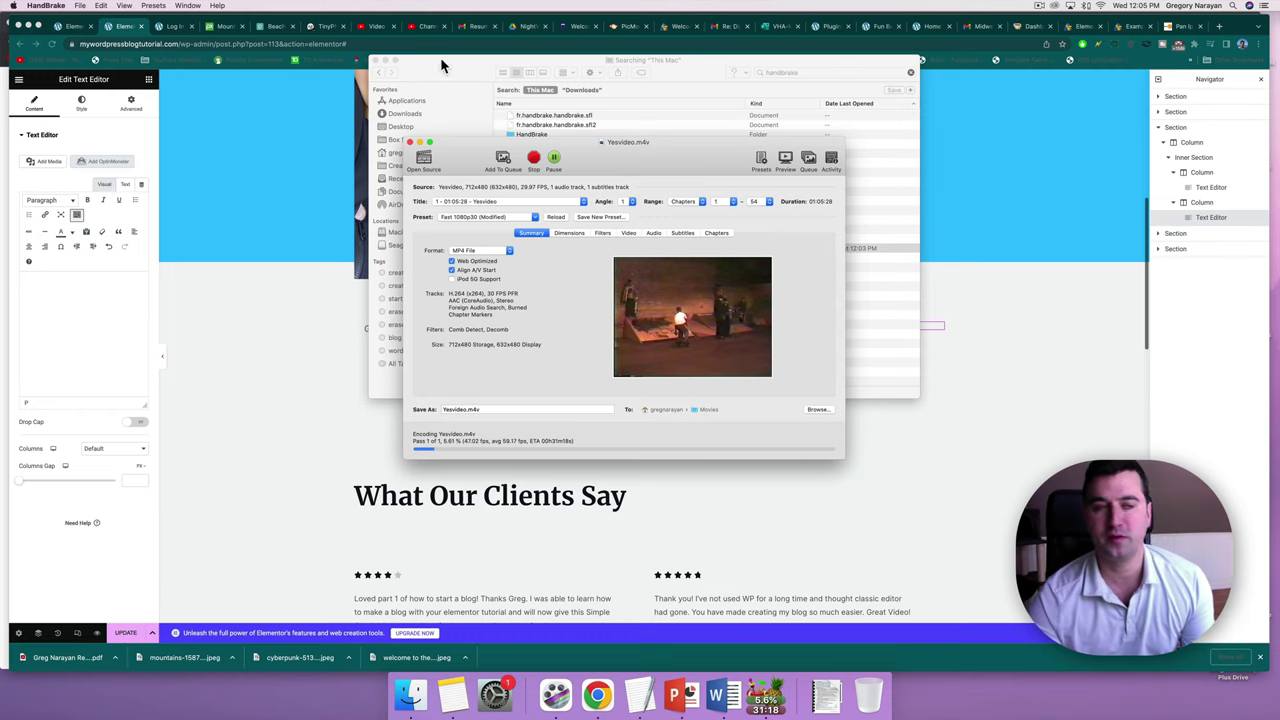
click(105, 30)
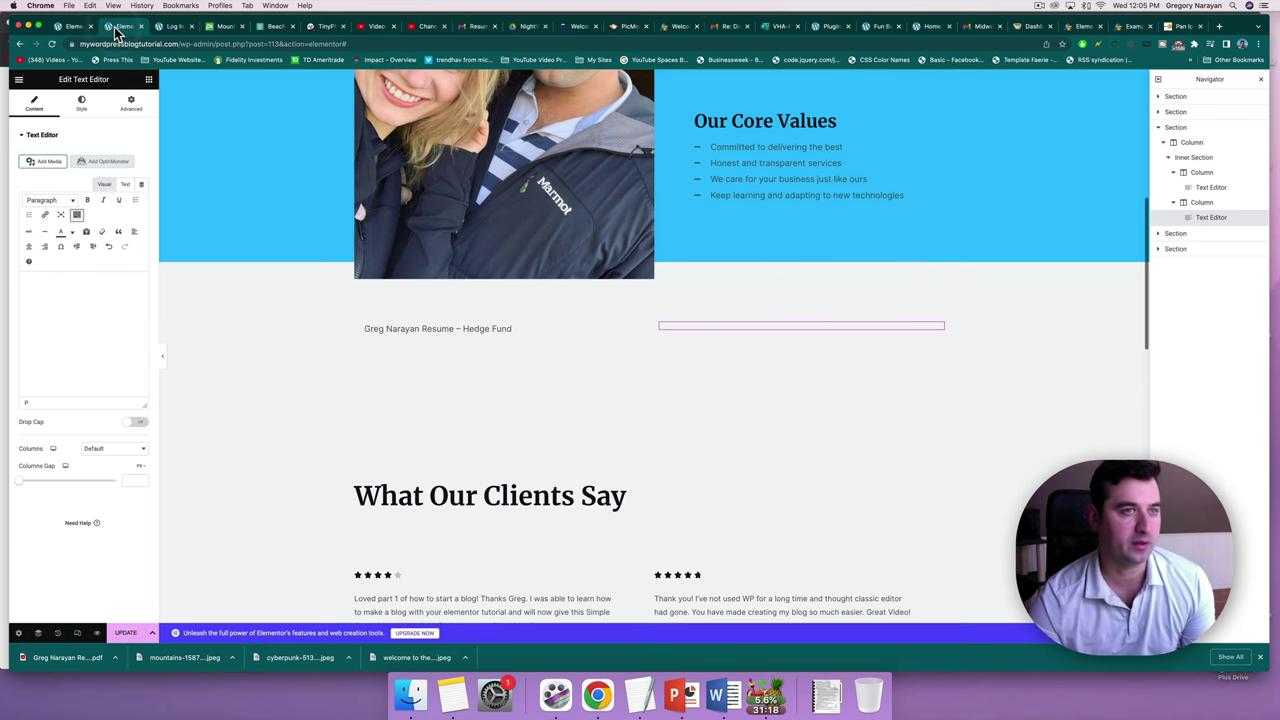
Back in the Elementor editor, open the Text Editor's Media Library listing yoga-walks.mp4.
click(176, 30)
click(120, 28)
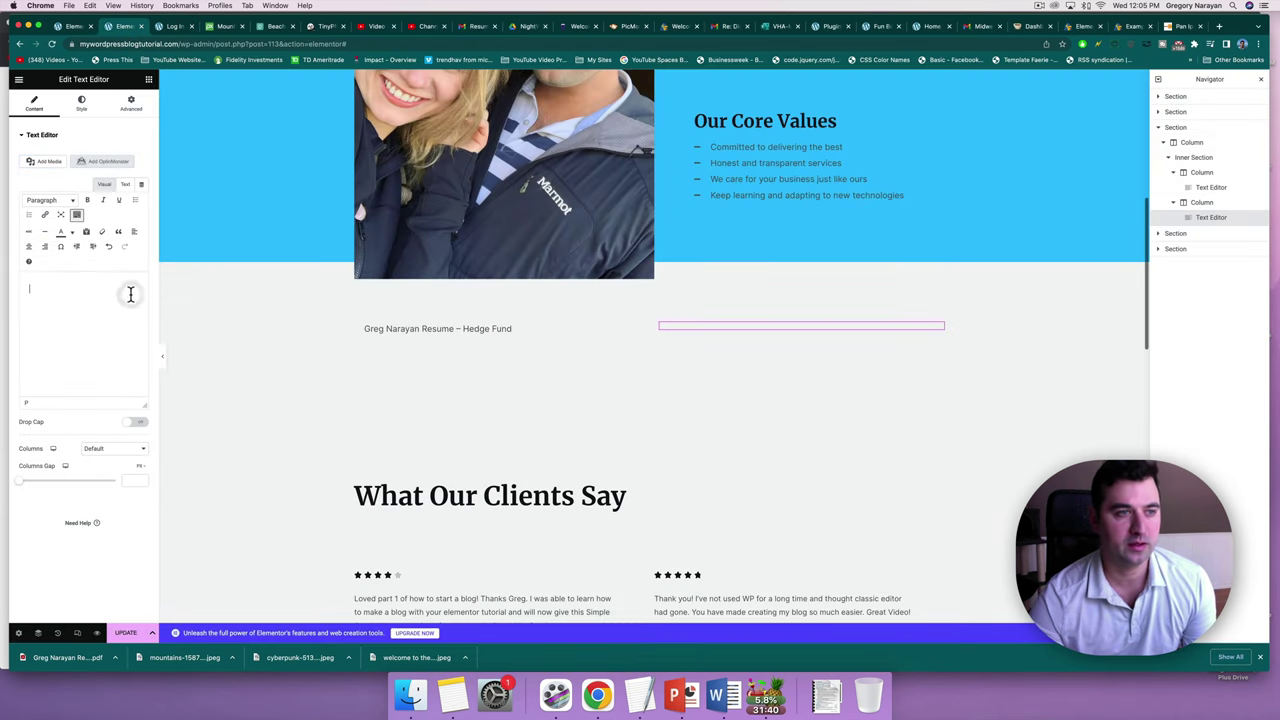
click(57, 165)
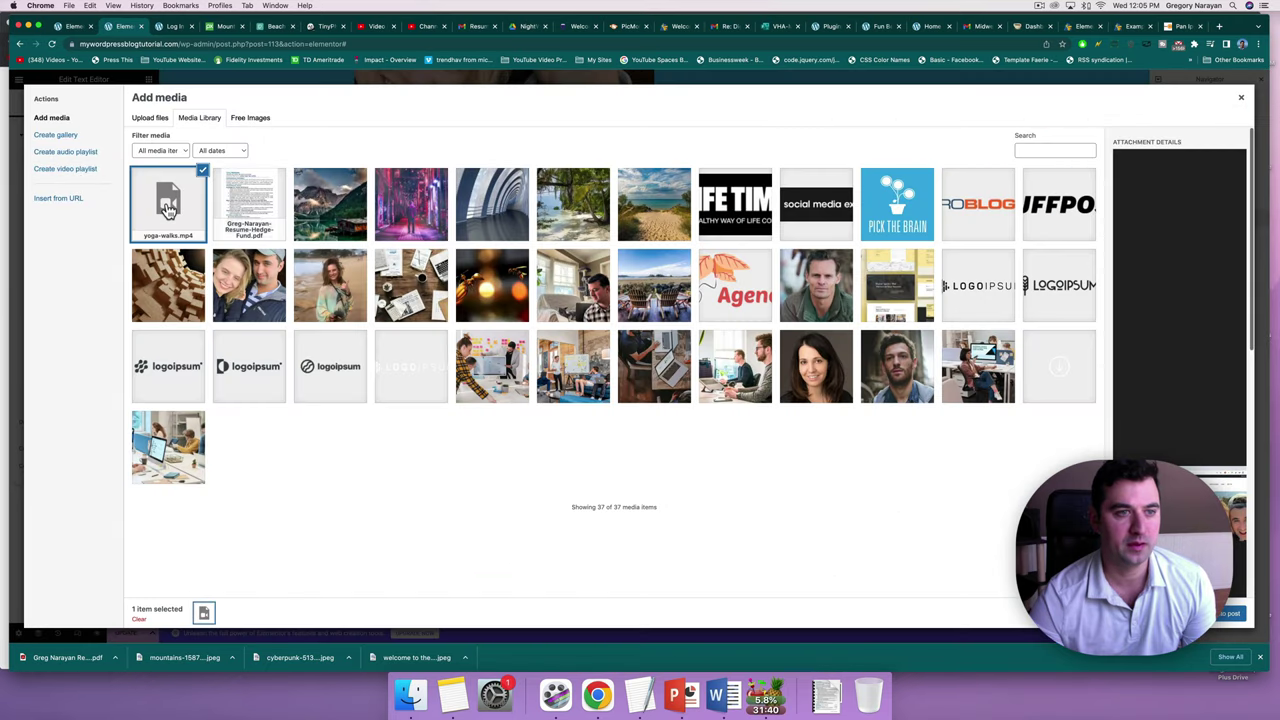